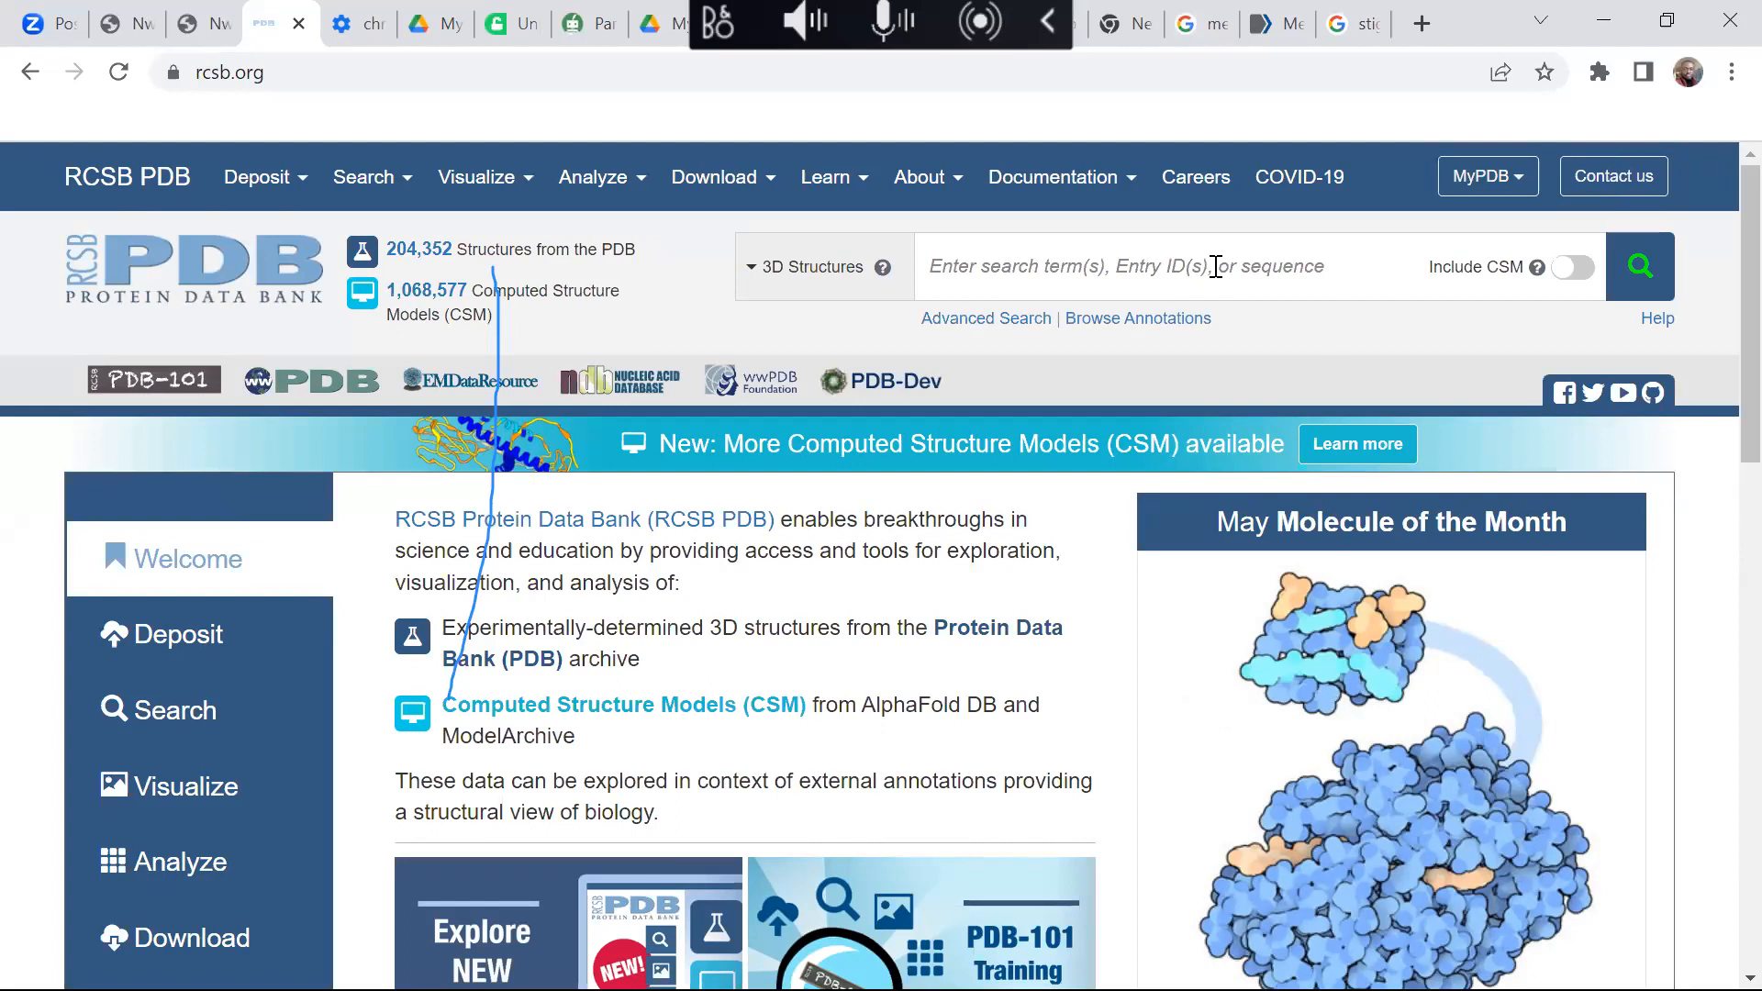
Step: Search the 3D structures for "human cyclooxygenase"
{"action": "type", "text": "hun"}
{"action": "type", "text": "an "}
{"action": "type", "text": "cyclo"}
{"action": "type", "text": "o"}
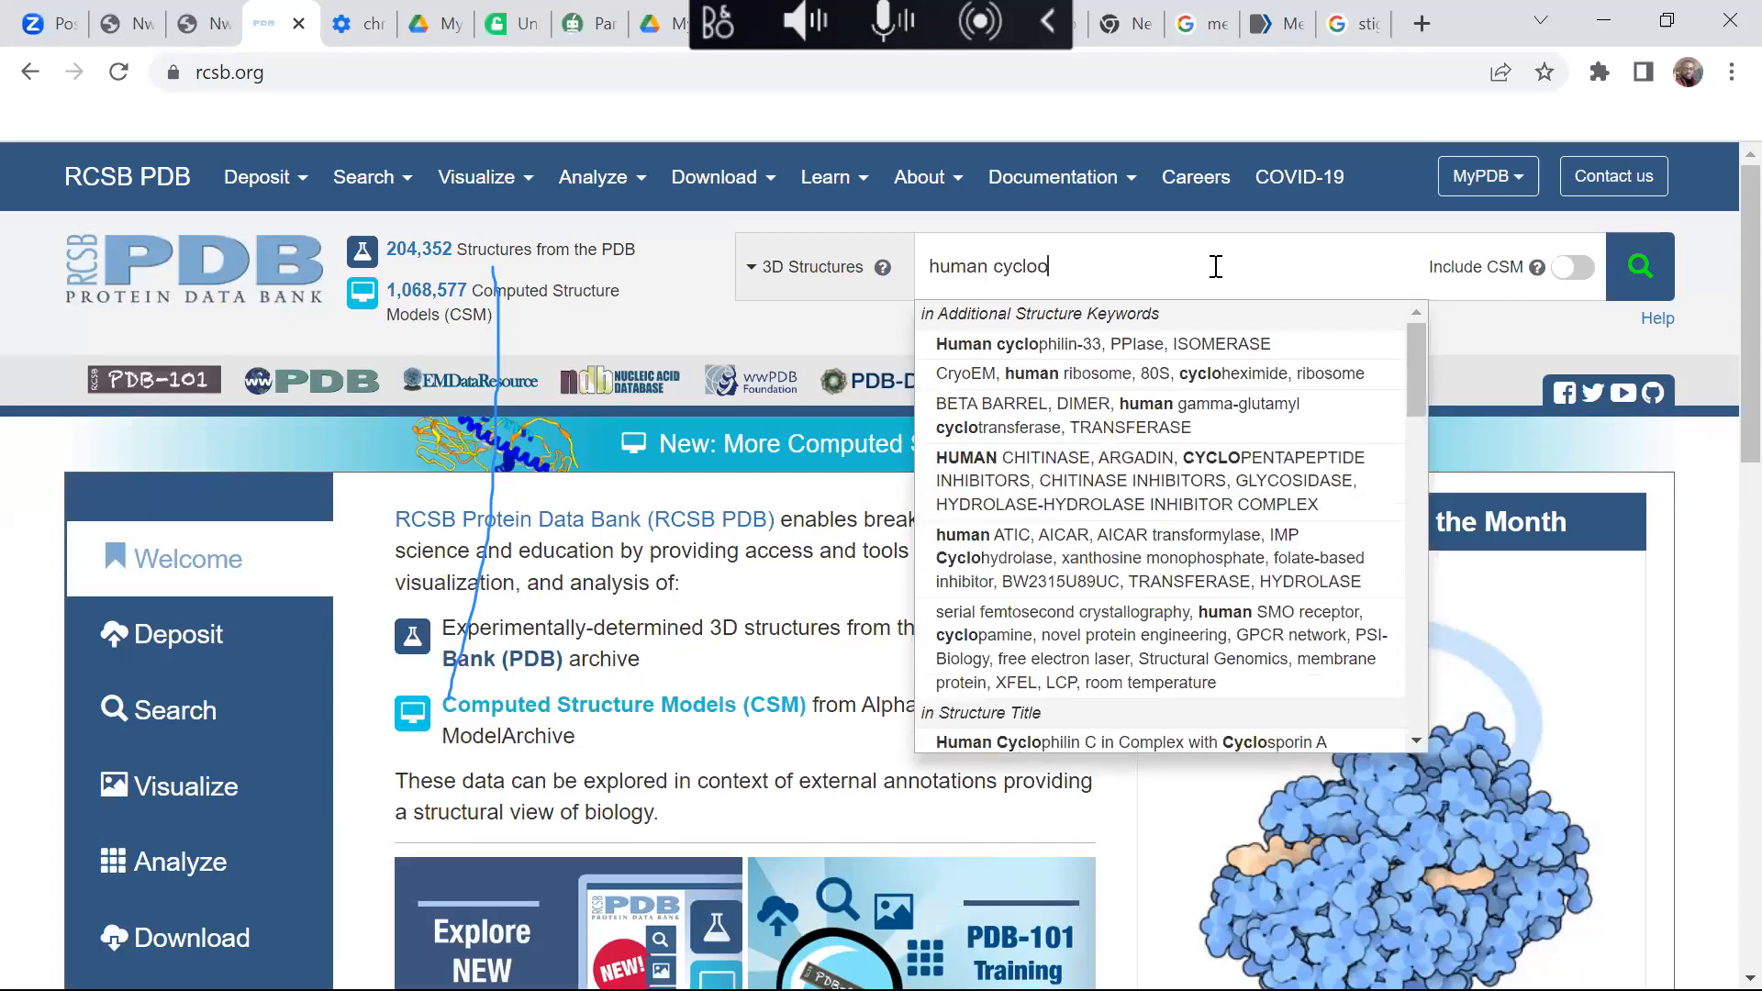
{"action": "type", "text": "xygenase"}
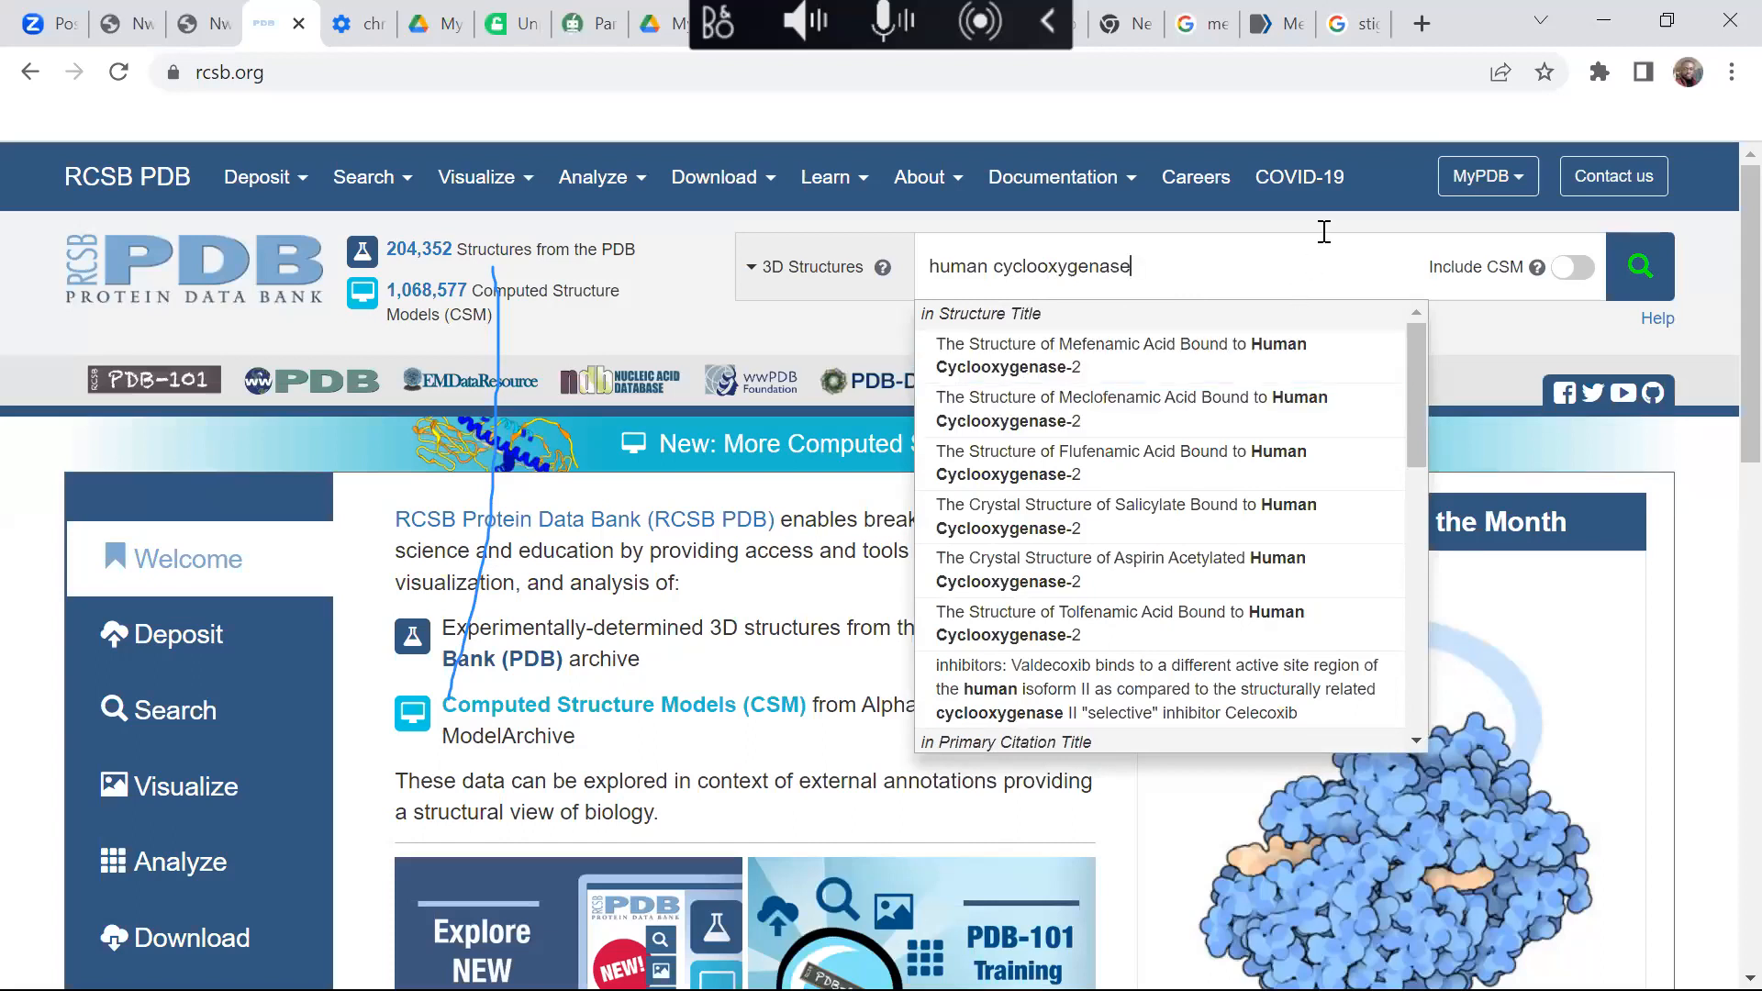
{"action": "key", "text": "Return"}
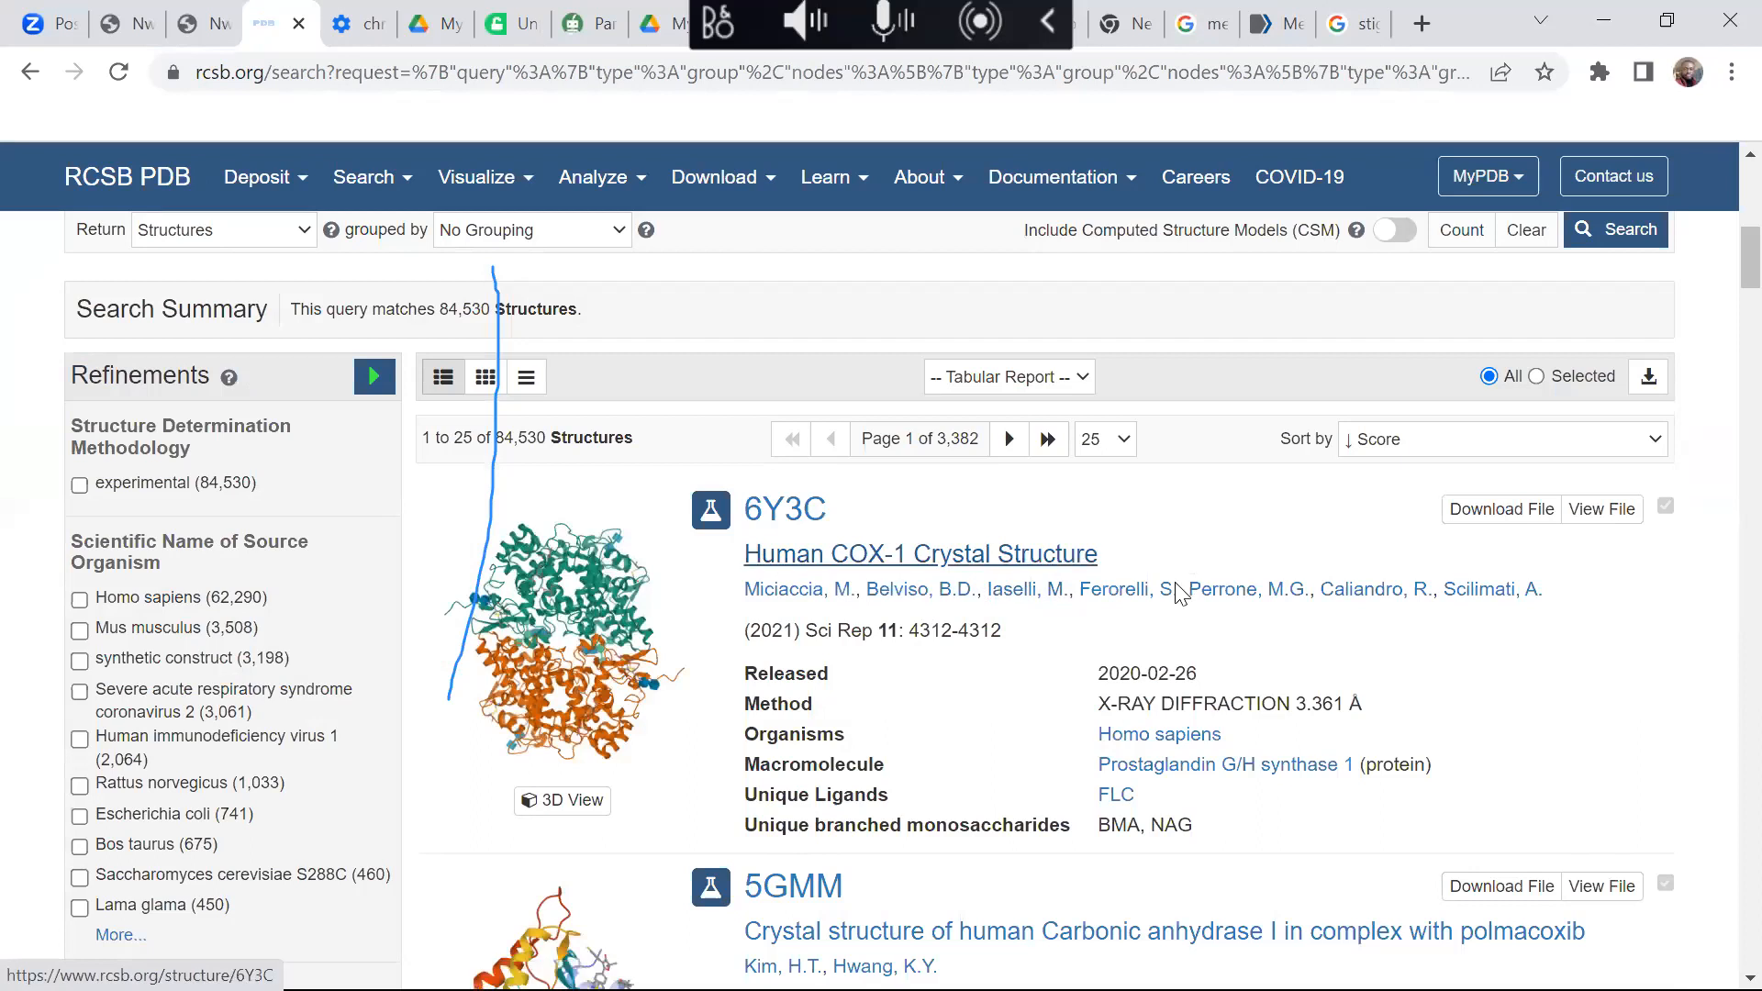
Step: Look through the search results and open the Human COX-1 Crystal Structure entry, 6Y3C
{"action": "scroll", "coordinate": [1111, 643], "scroll_direction": "down", "scroll_amount": 3}
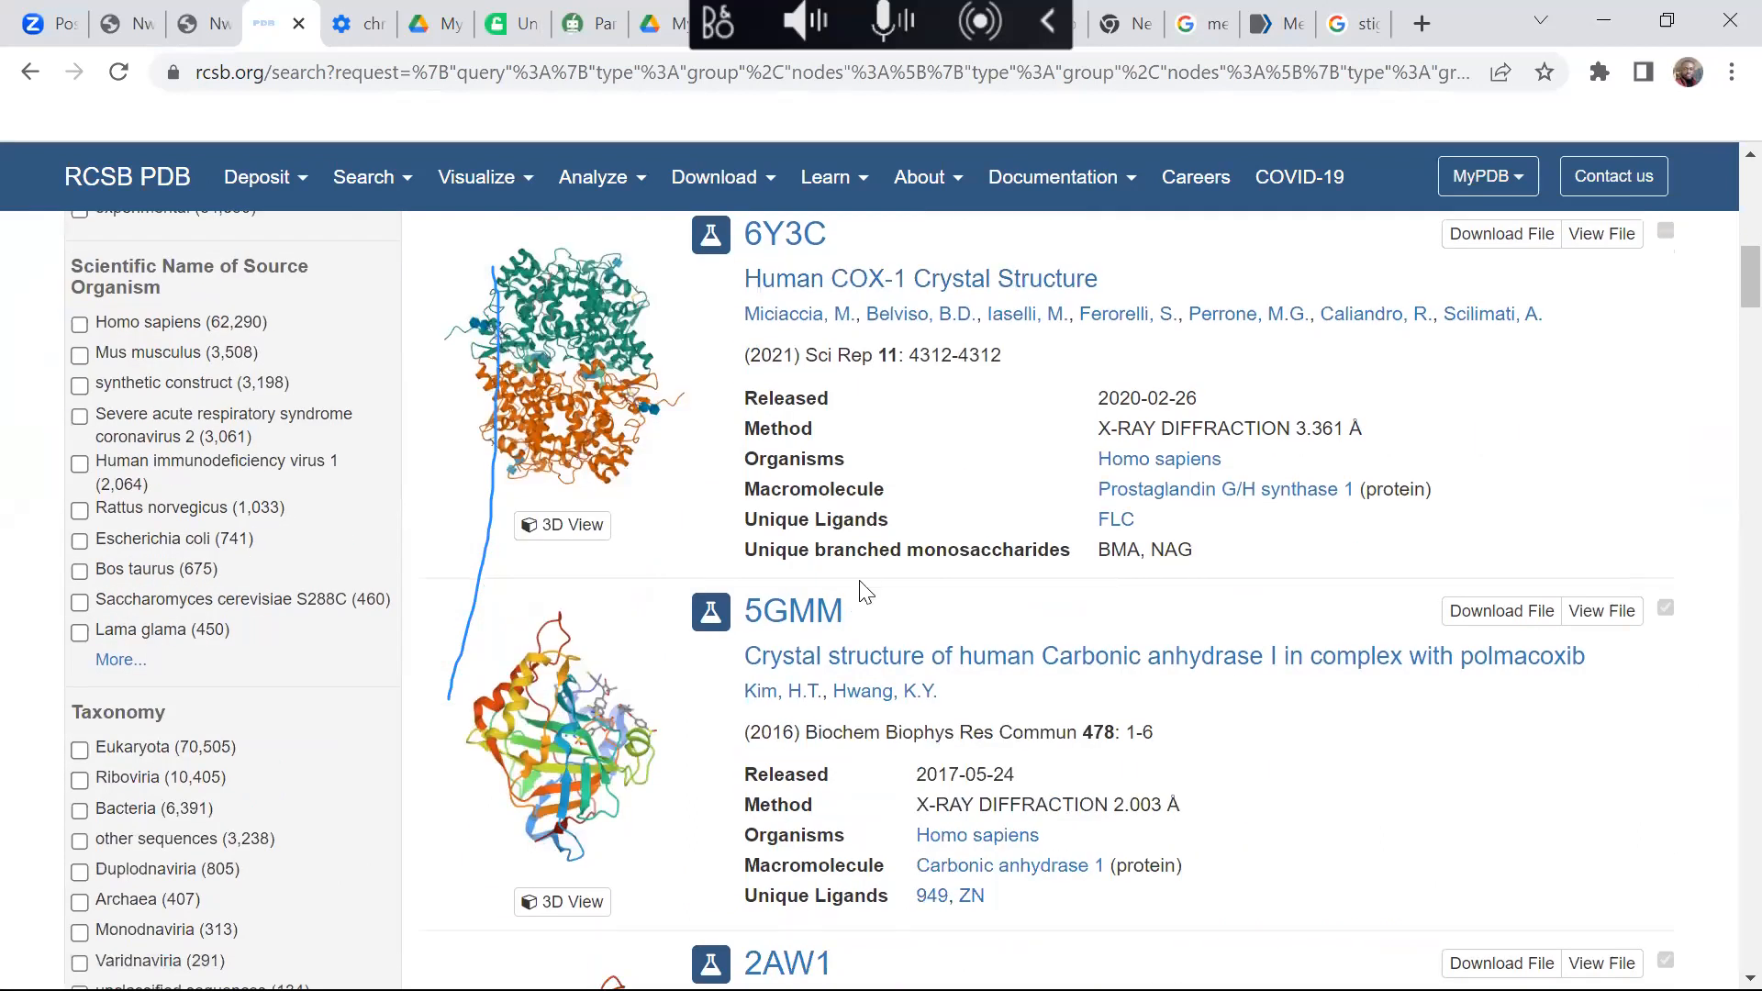
{"action": "scroll", "coordinate": [841, 486], "scroll_direction": "up", "scroll_amount": 4}
{"action": "scroll", "coordinate": [973, 449], "scroll_direction": "down", "scroll_amount": 7}
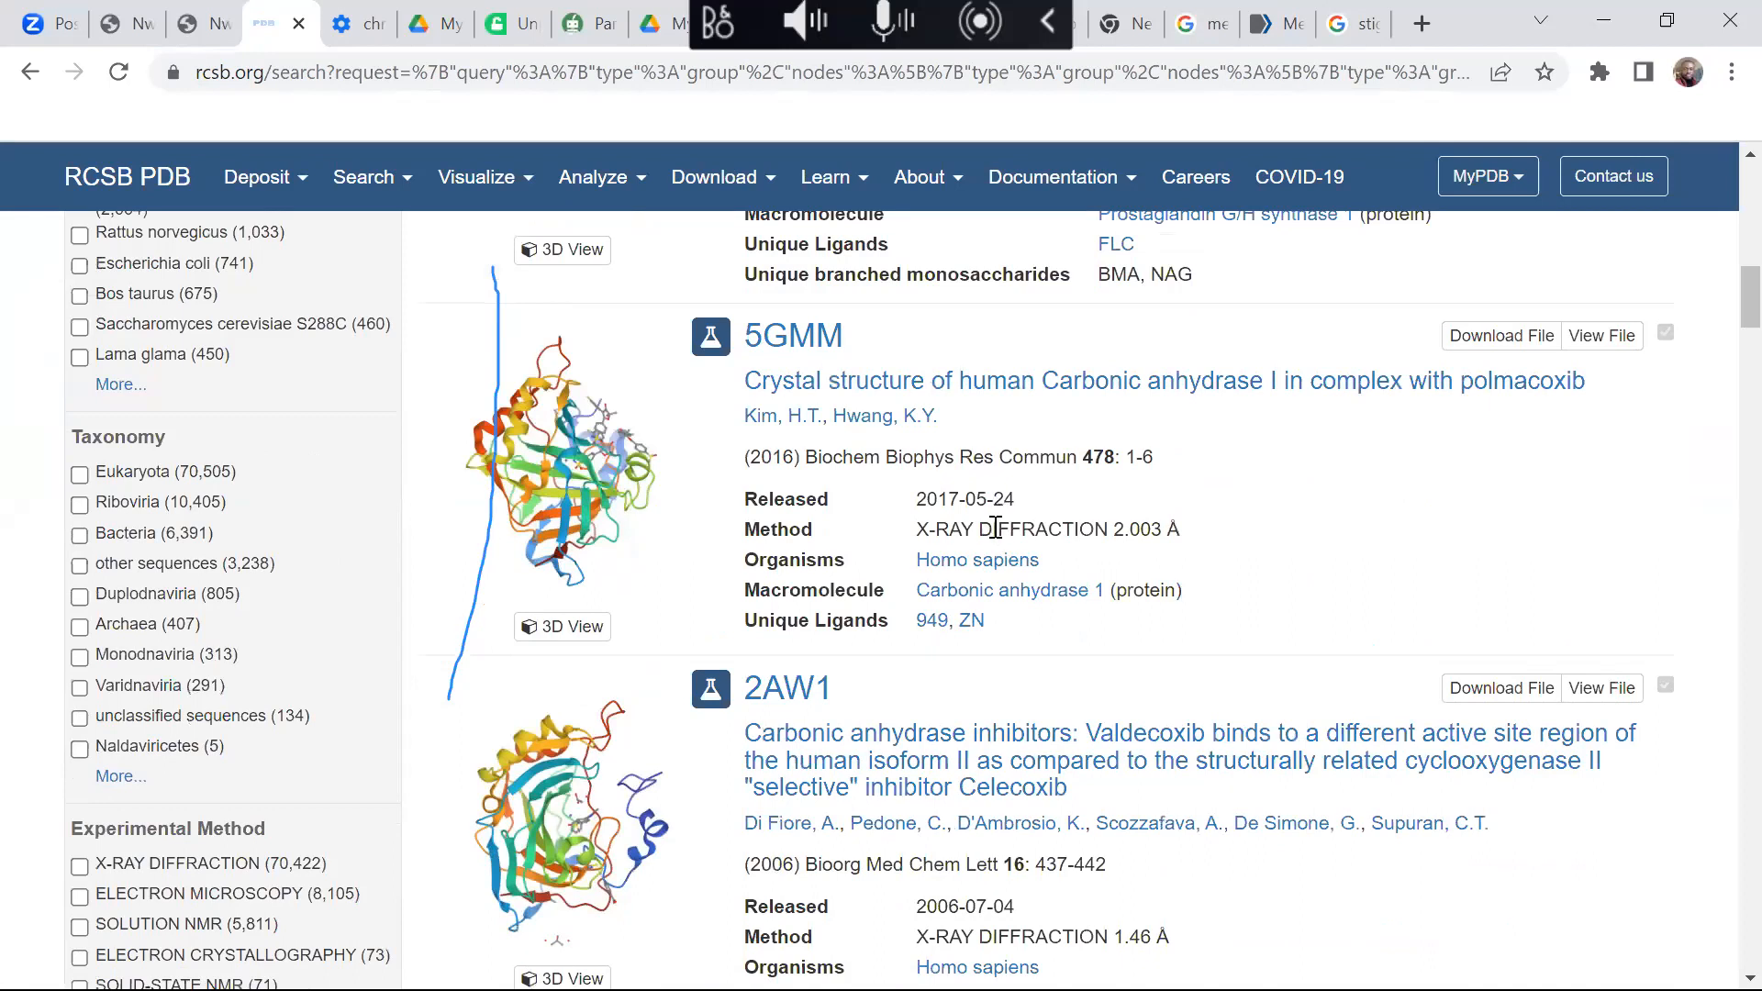
{"action": "scroll", "coordinate": [998, 524], "scroll_direction": "down", "scroll_amount": 3}
{"action": "scroll", "coordinate": [1074, 525], "scroll_direction": "down", "scroll_amount": 4}
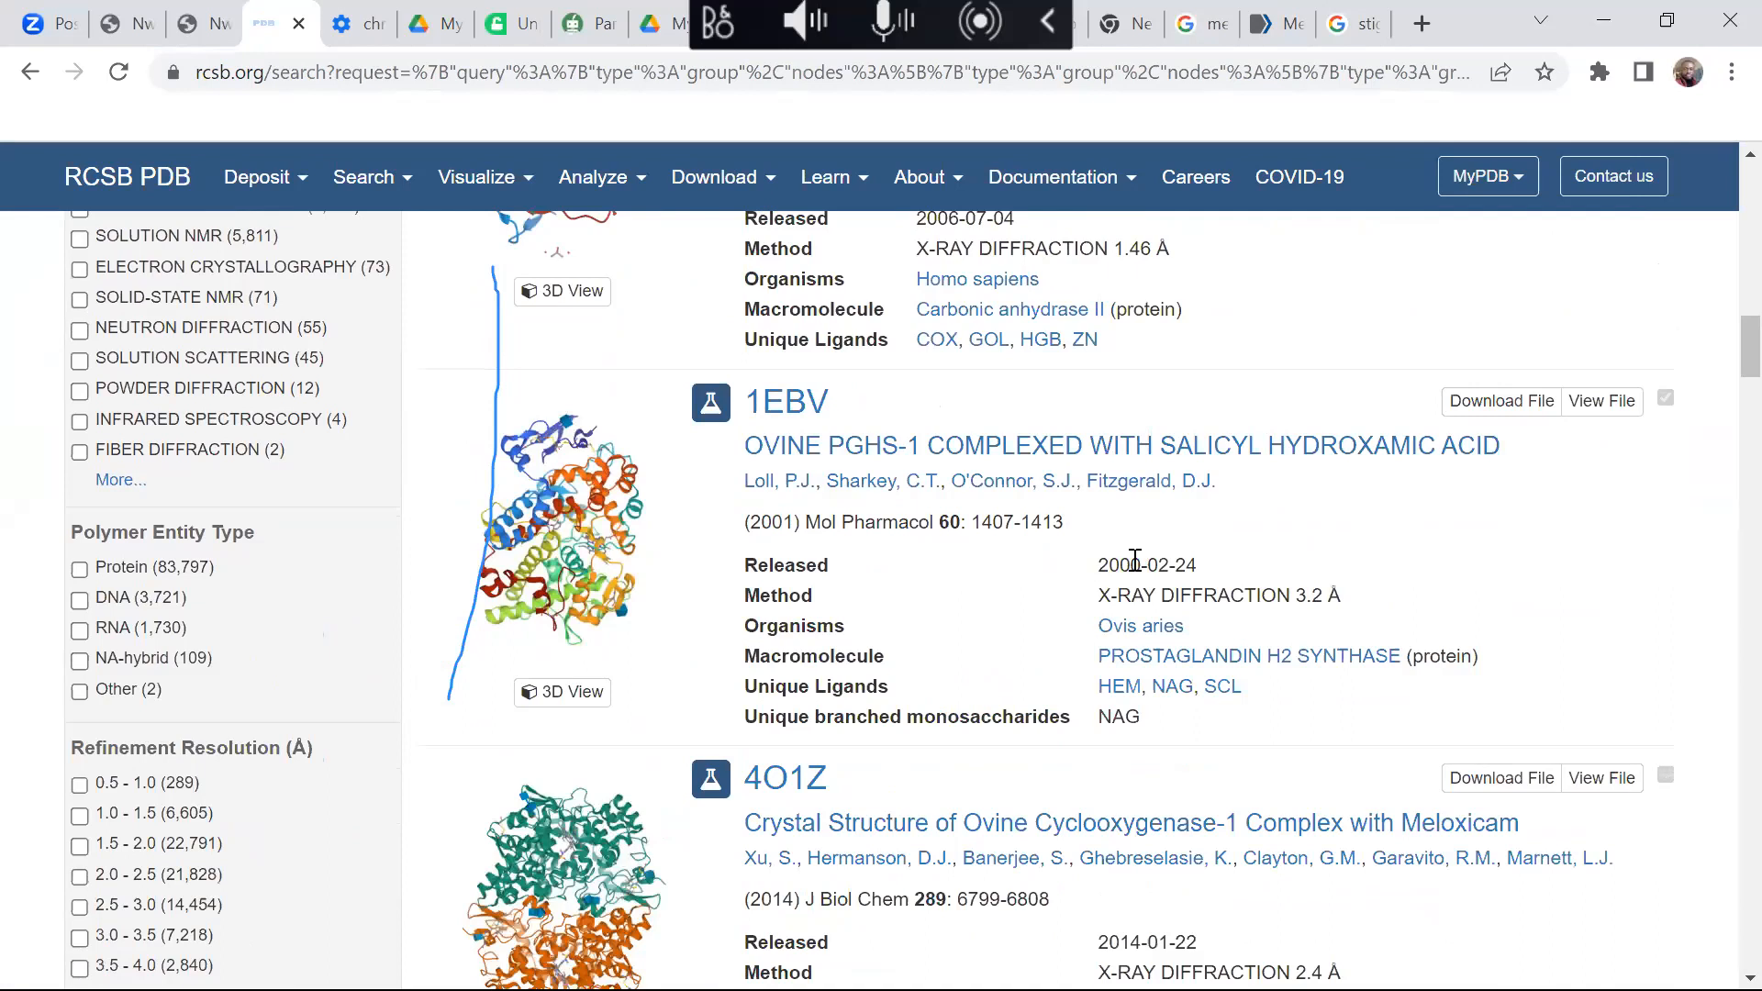
{"action": "scroll", "coordinate": [1134, 559], "scroll_direction": "up", "scroll_amount": 10}
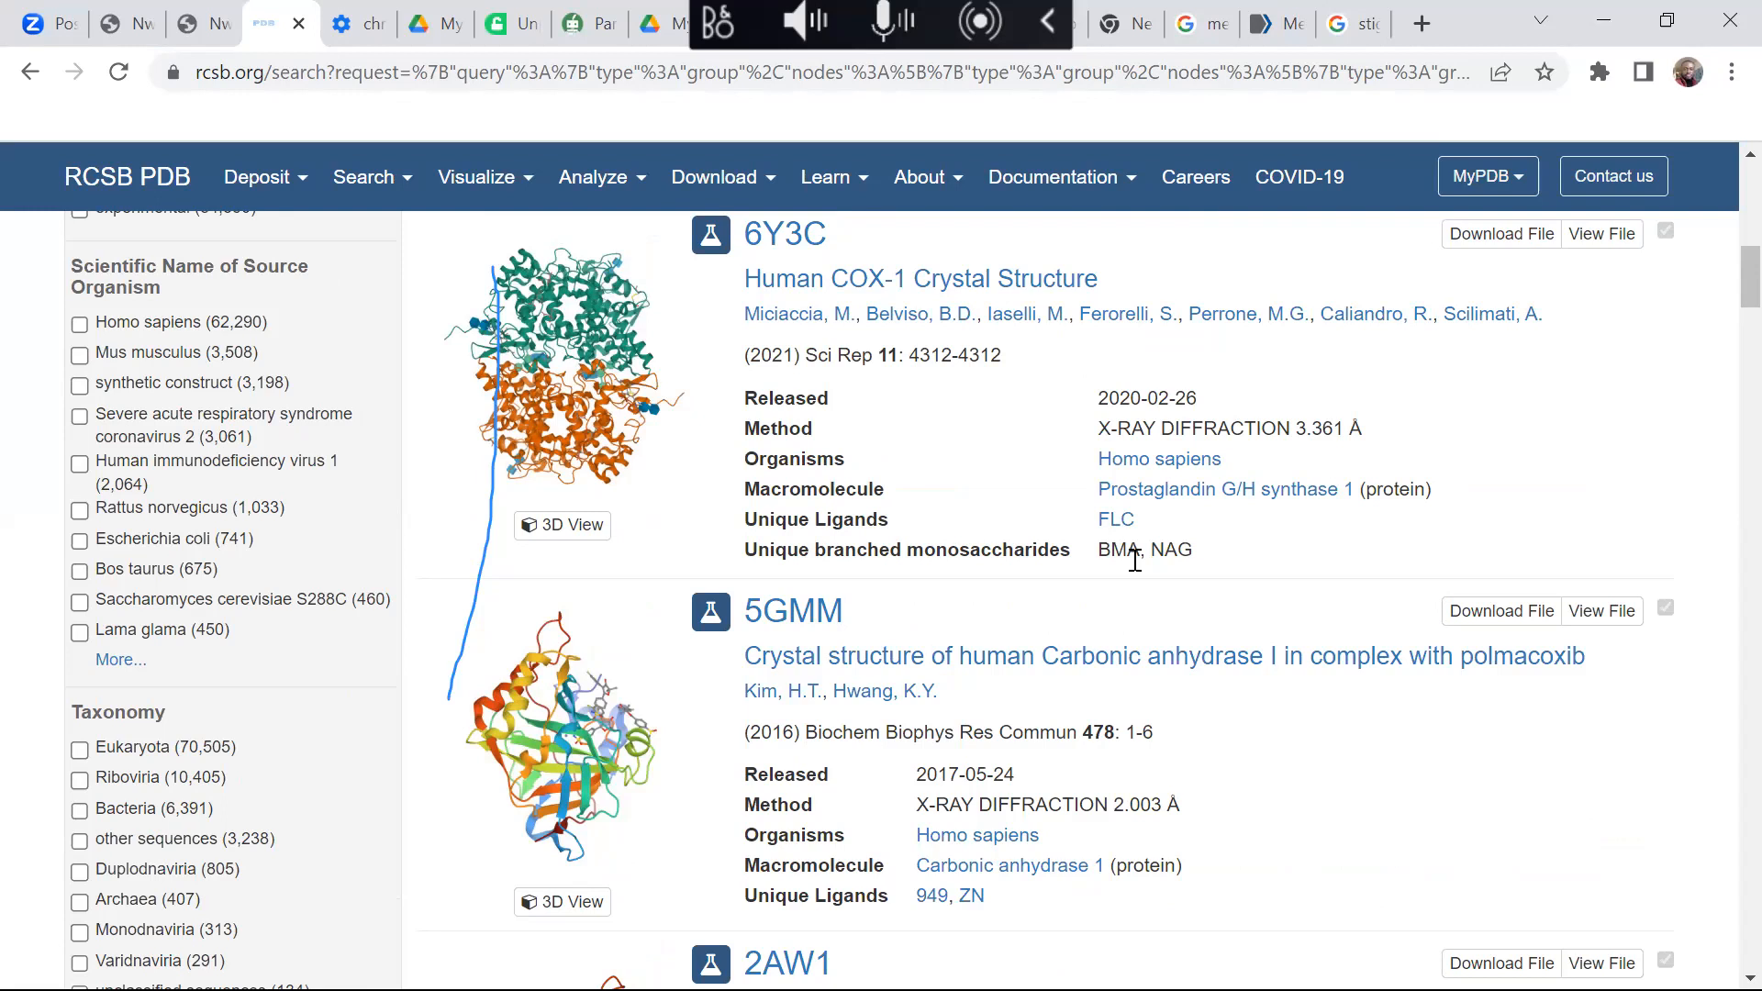
{"action": "scroll", "coordinate": [937, 477], "scroll_direction": "up", "scroll_amount": 3}
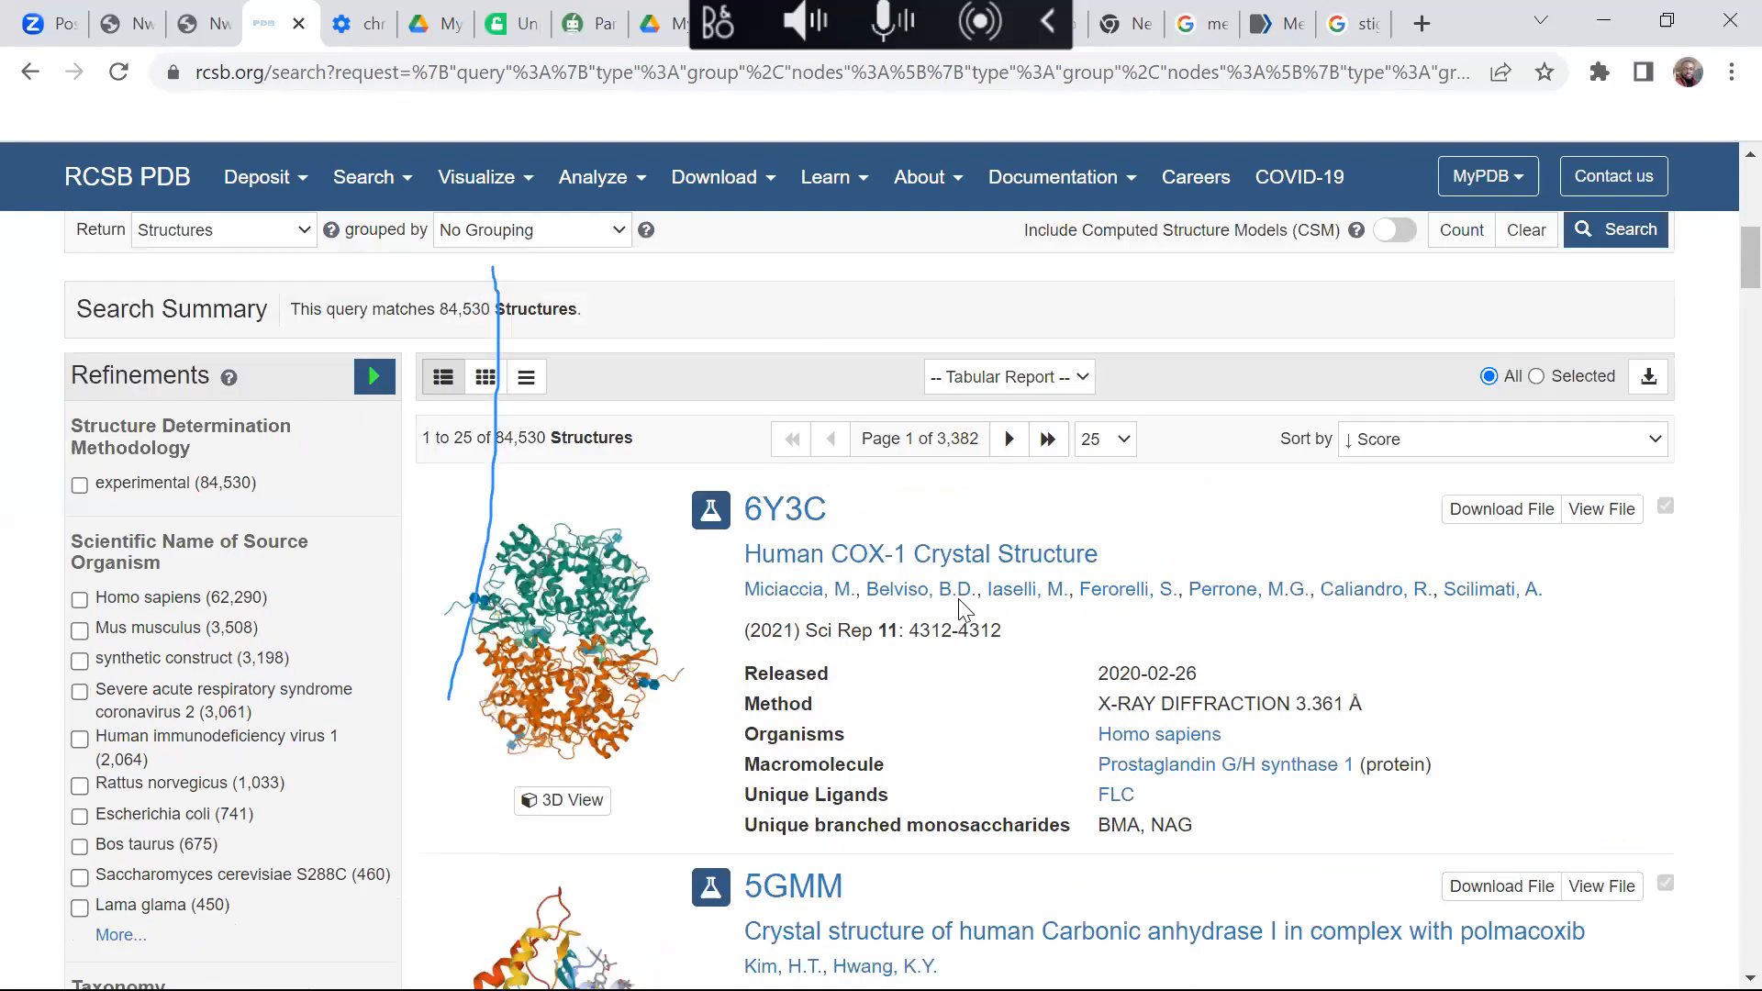
{"action": "left_click", "coordinate": [840, 570]}
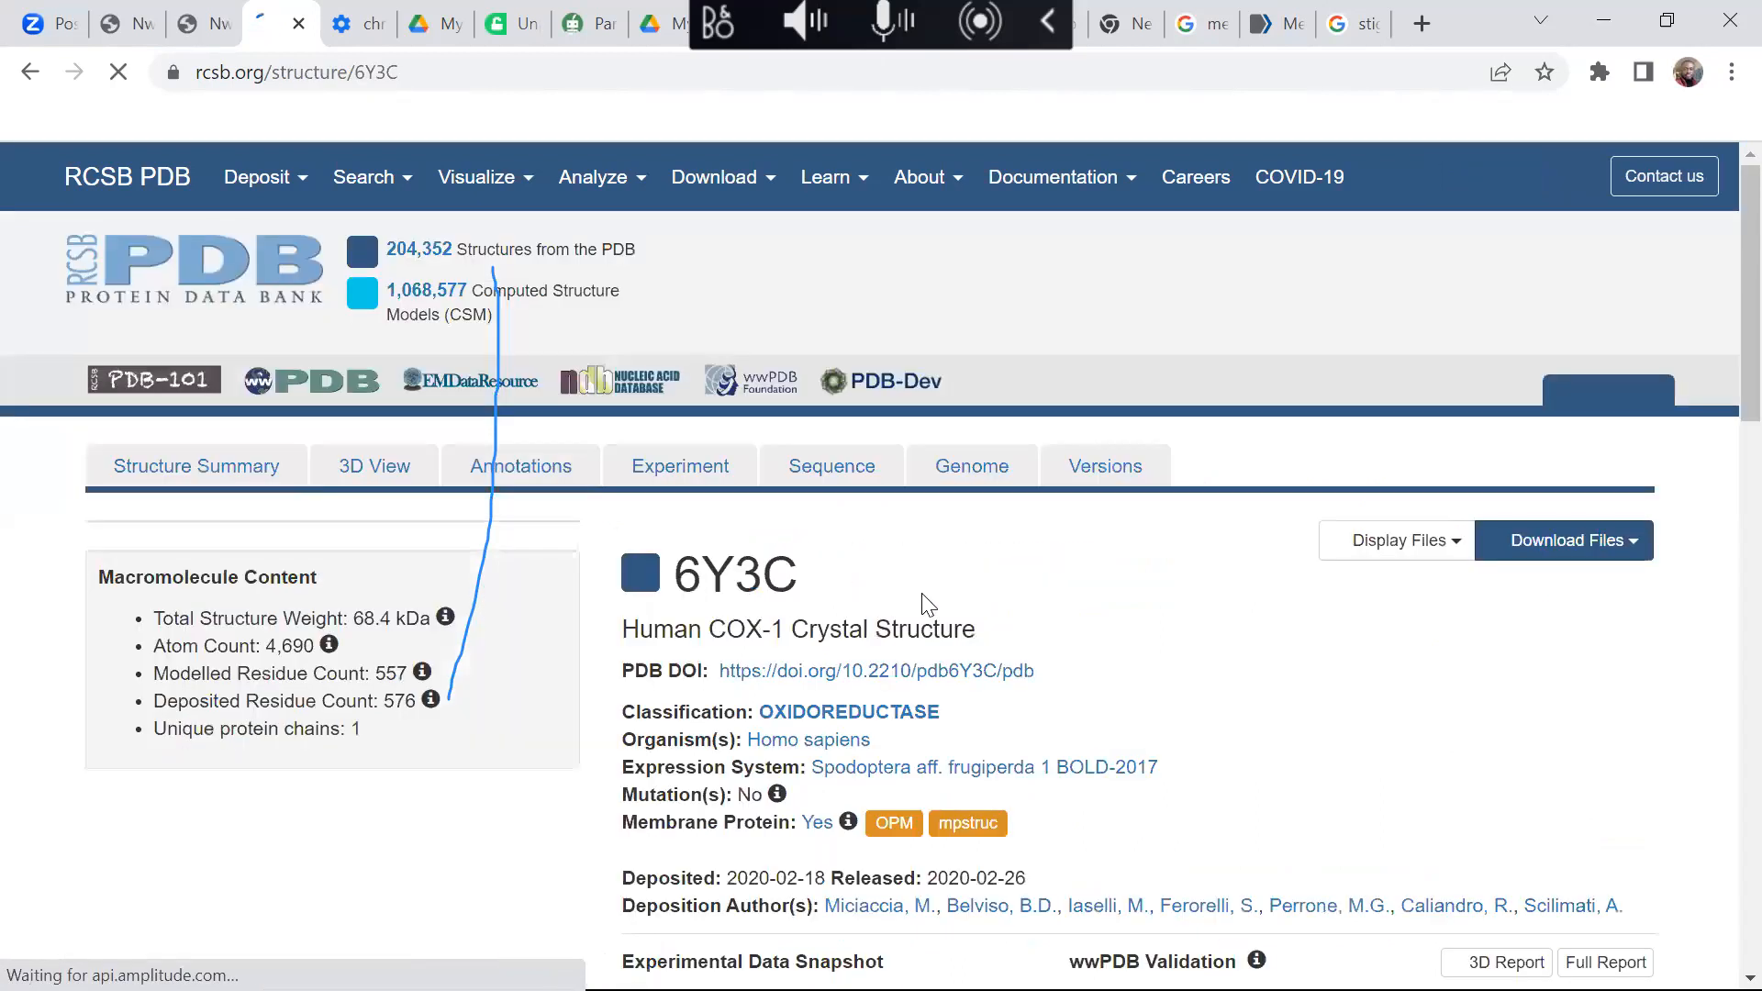
Step: Review the 6Y3C summary, highlighting the resolution in the experimental data snapshot, and examine the literature section
{"action": "scroll", "coordinate": [863, 554], "scroll_direction": "down", "scroll_amount": 3}
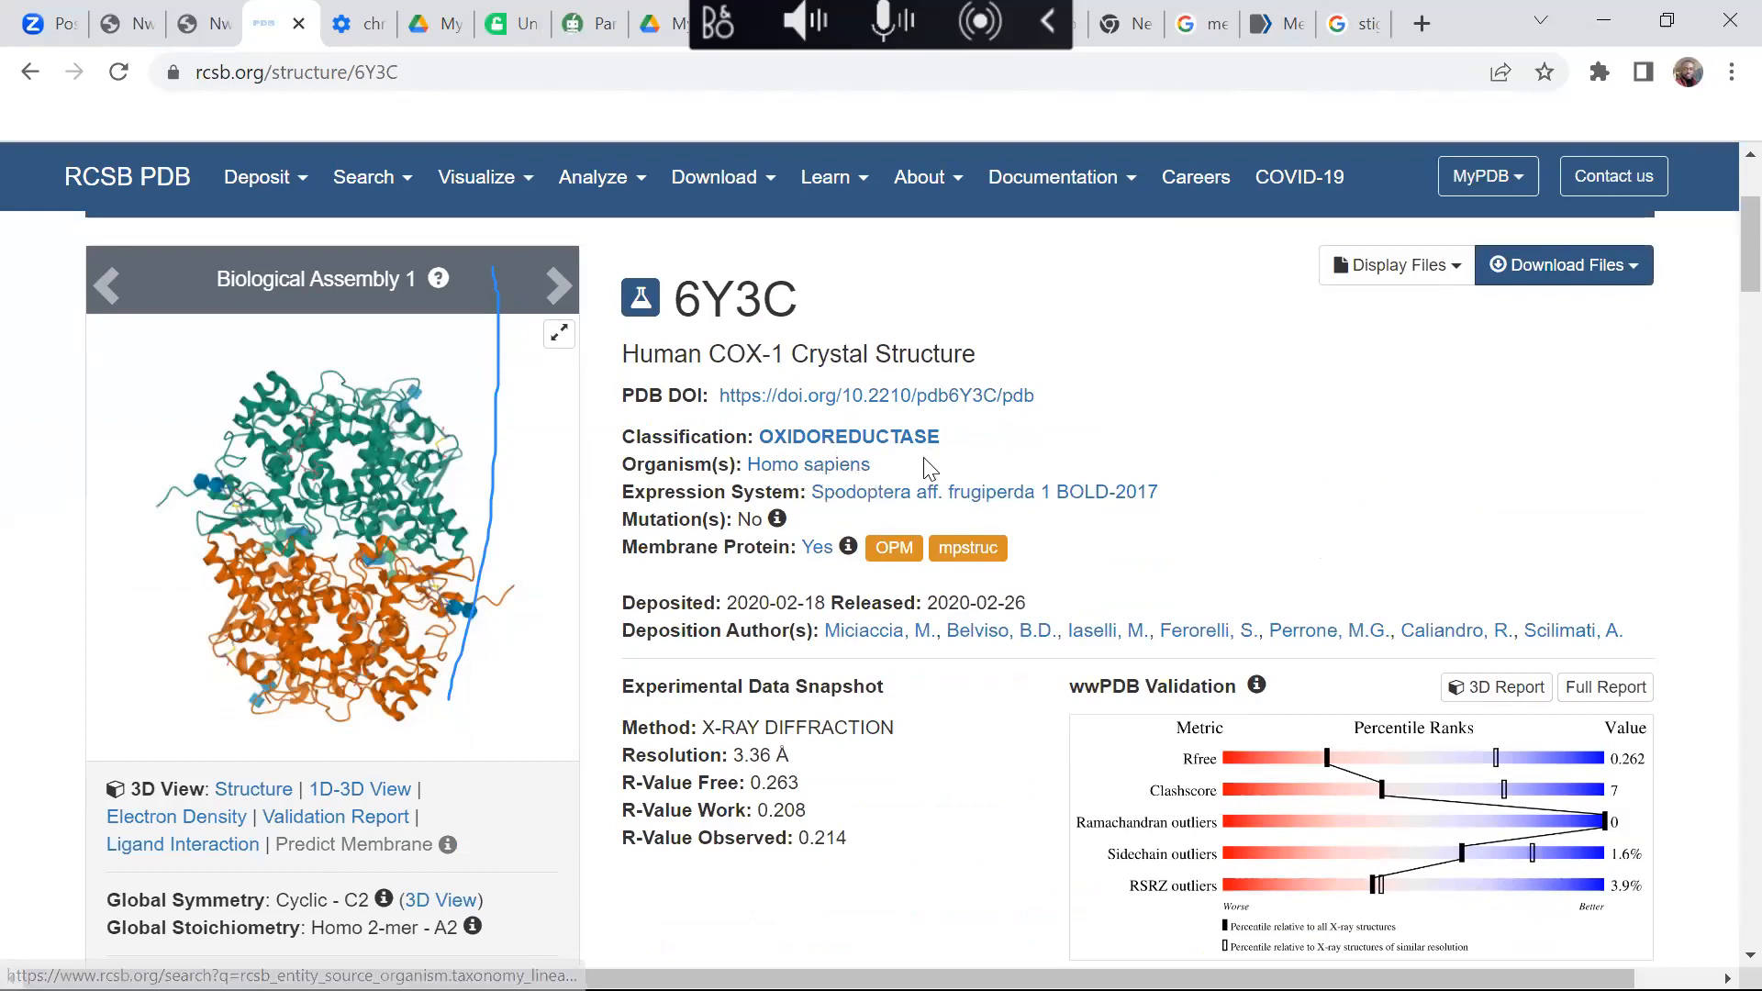
{"action": "scroll", "coordinate": [886, 654], "scroll_direction": "down", "scroll_amount": 1}
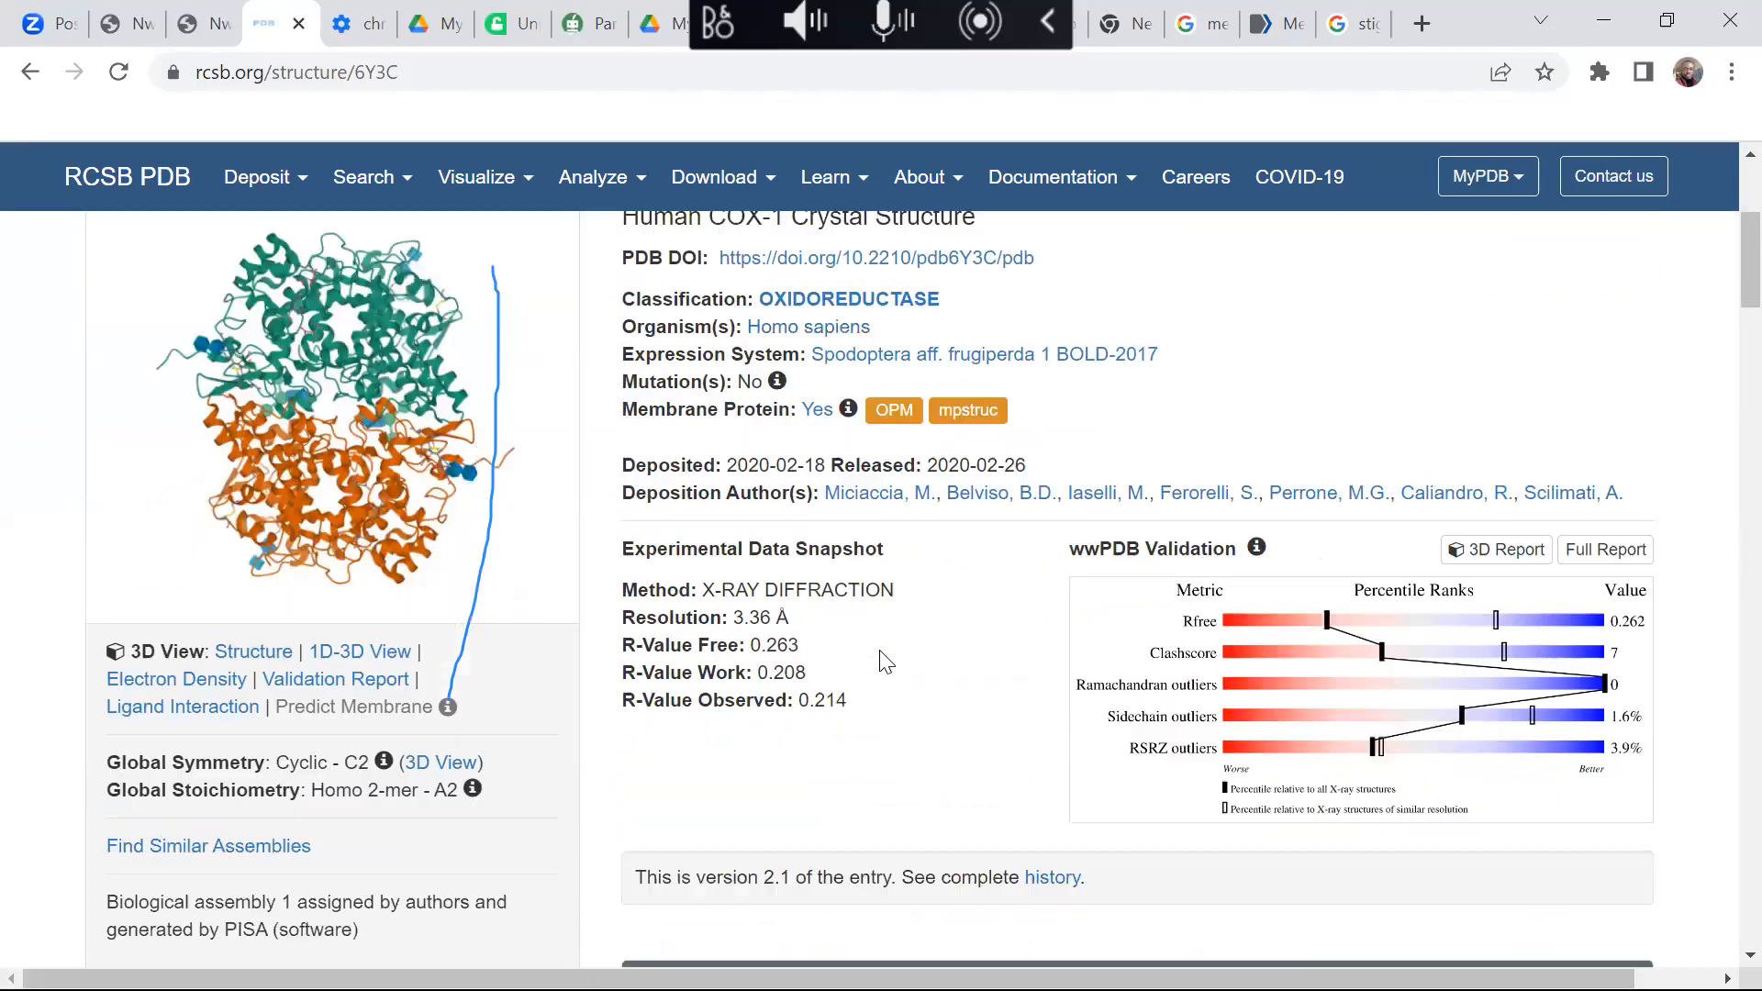
{"action": "scroll", "coordinate": [886, 647], "scroll_direction": "down", "scroll_amount": 1}
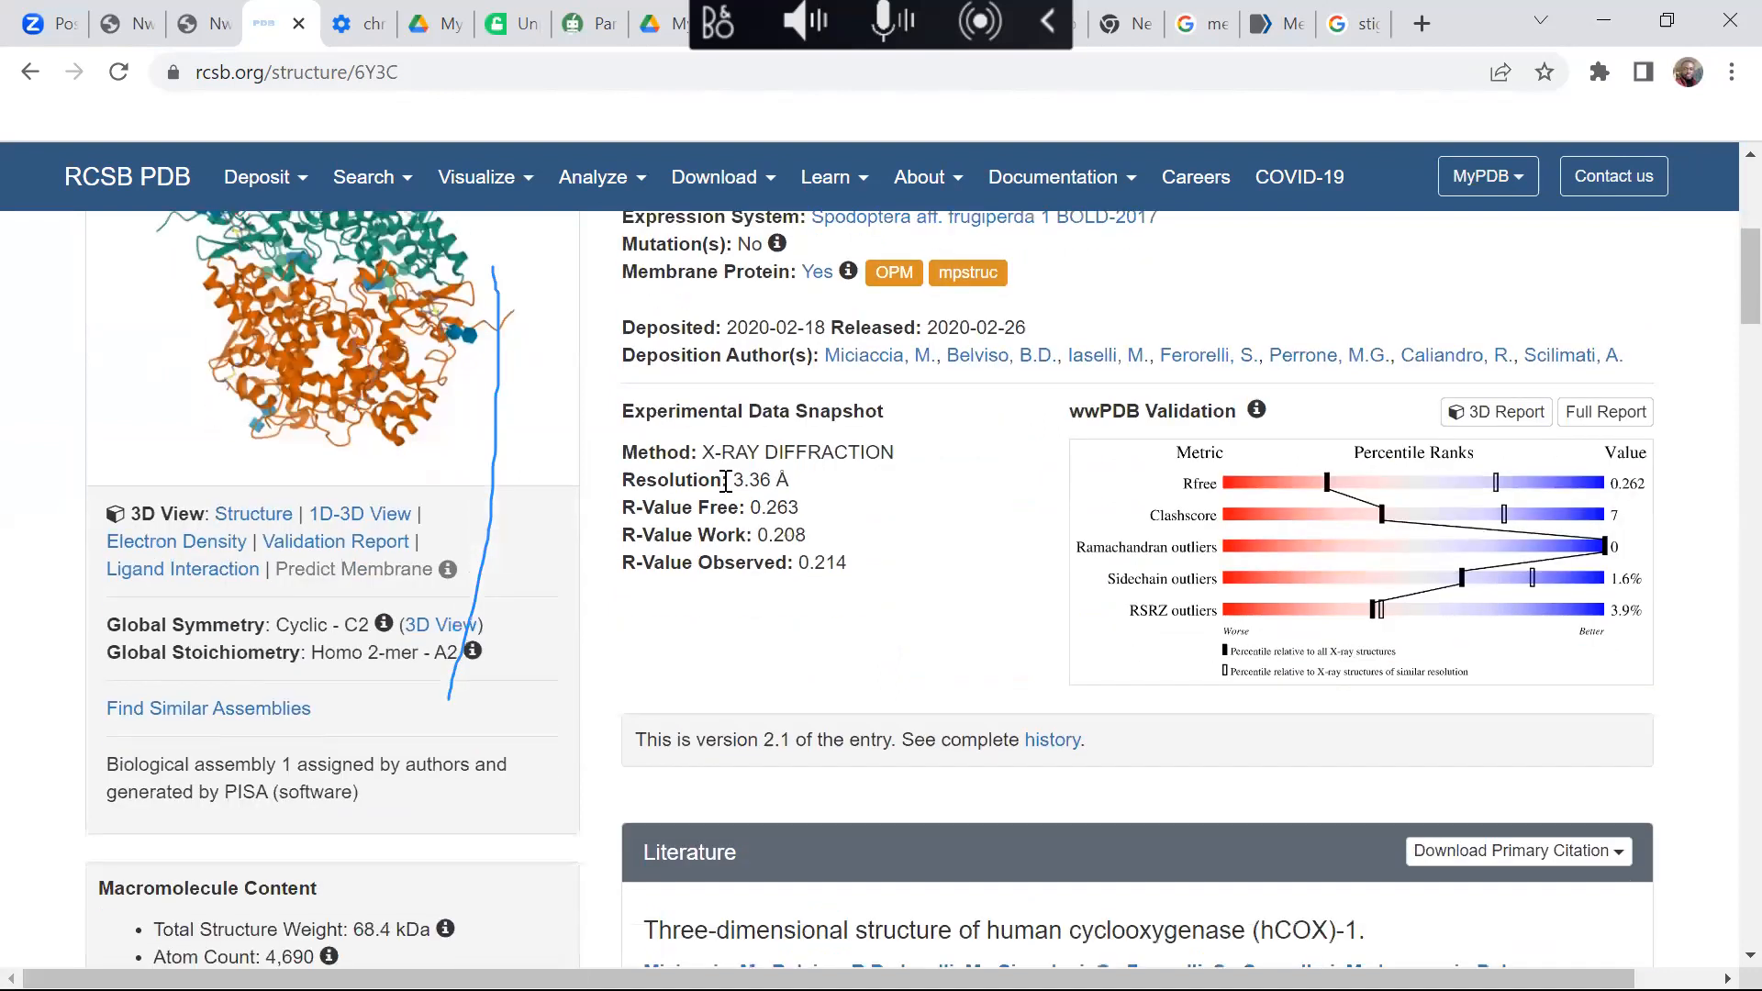
{"action": "left_click_drag", "start_coordinate": [734, 479], "coordinate": [808, 481]}
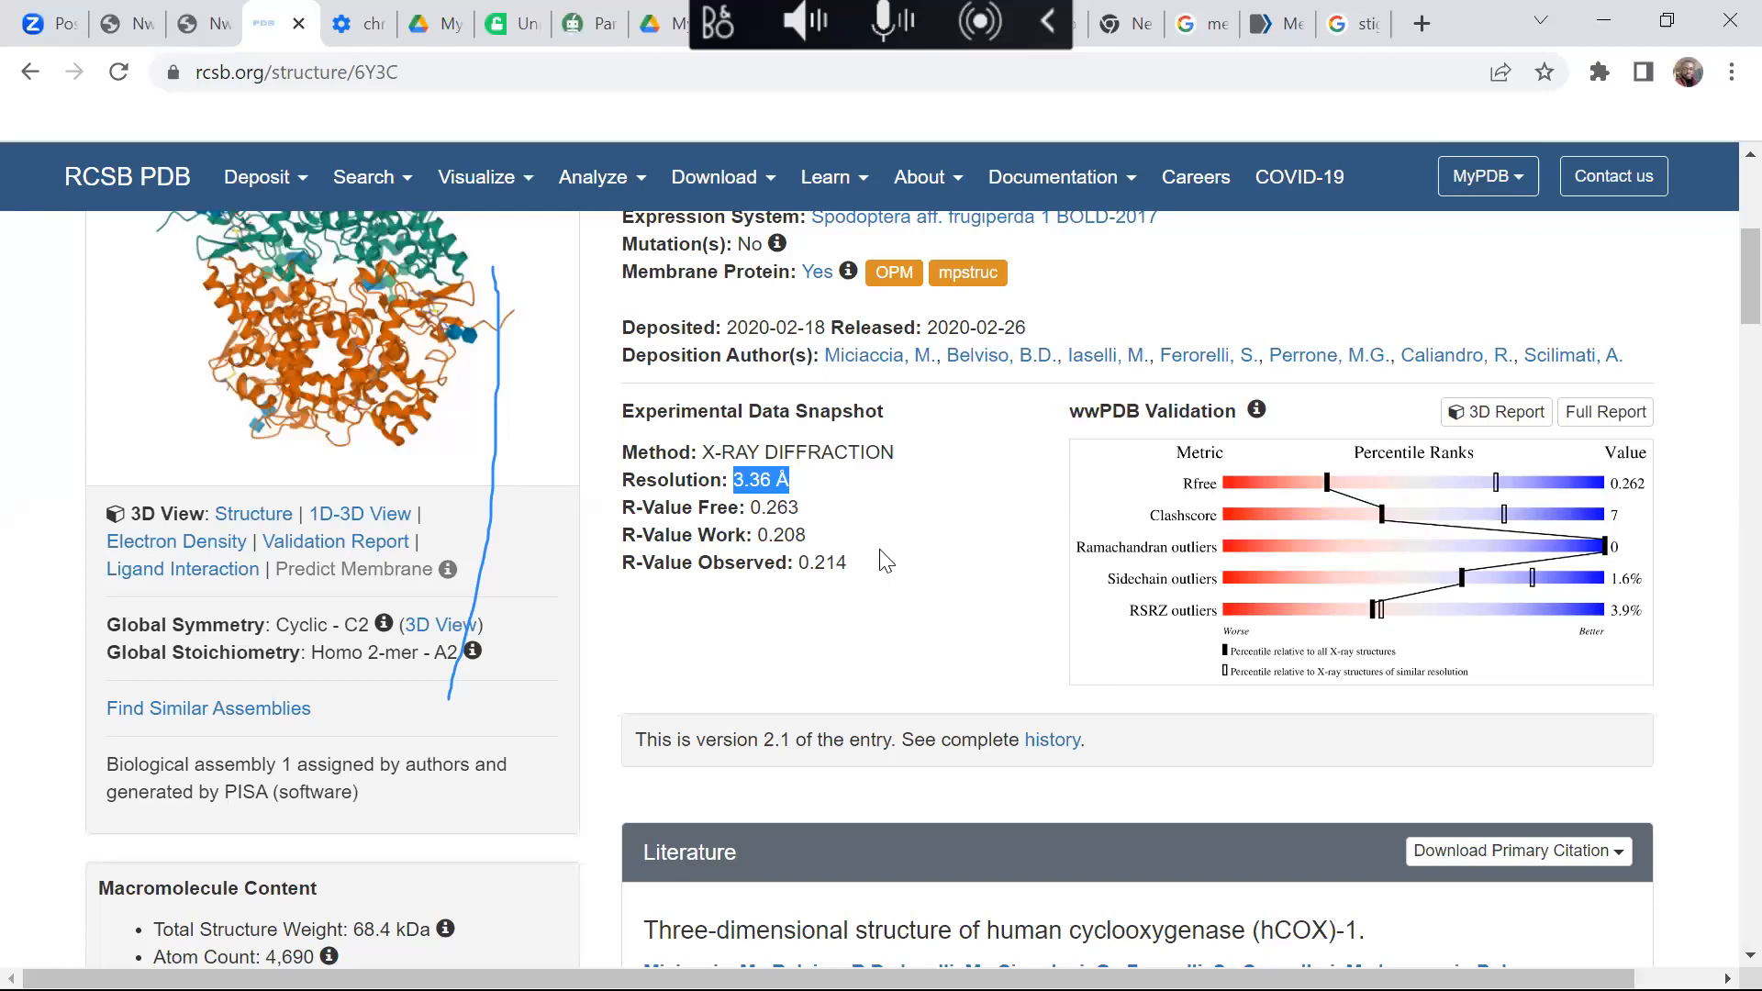
{"action": "left_click", "coordinate": [951, 542]}
{"action": "scroll", "coordinate": [882, 528], "scroll_direction": "down", "scroll_amount": 3}
{"action": "scroll", "coordinate": [931, 558], "scroll_direction": "down", "scroll_amount": 2}
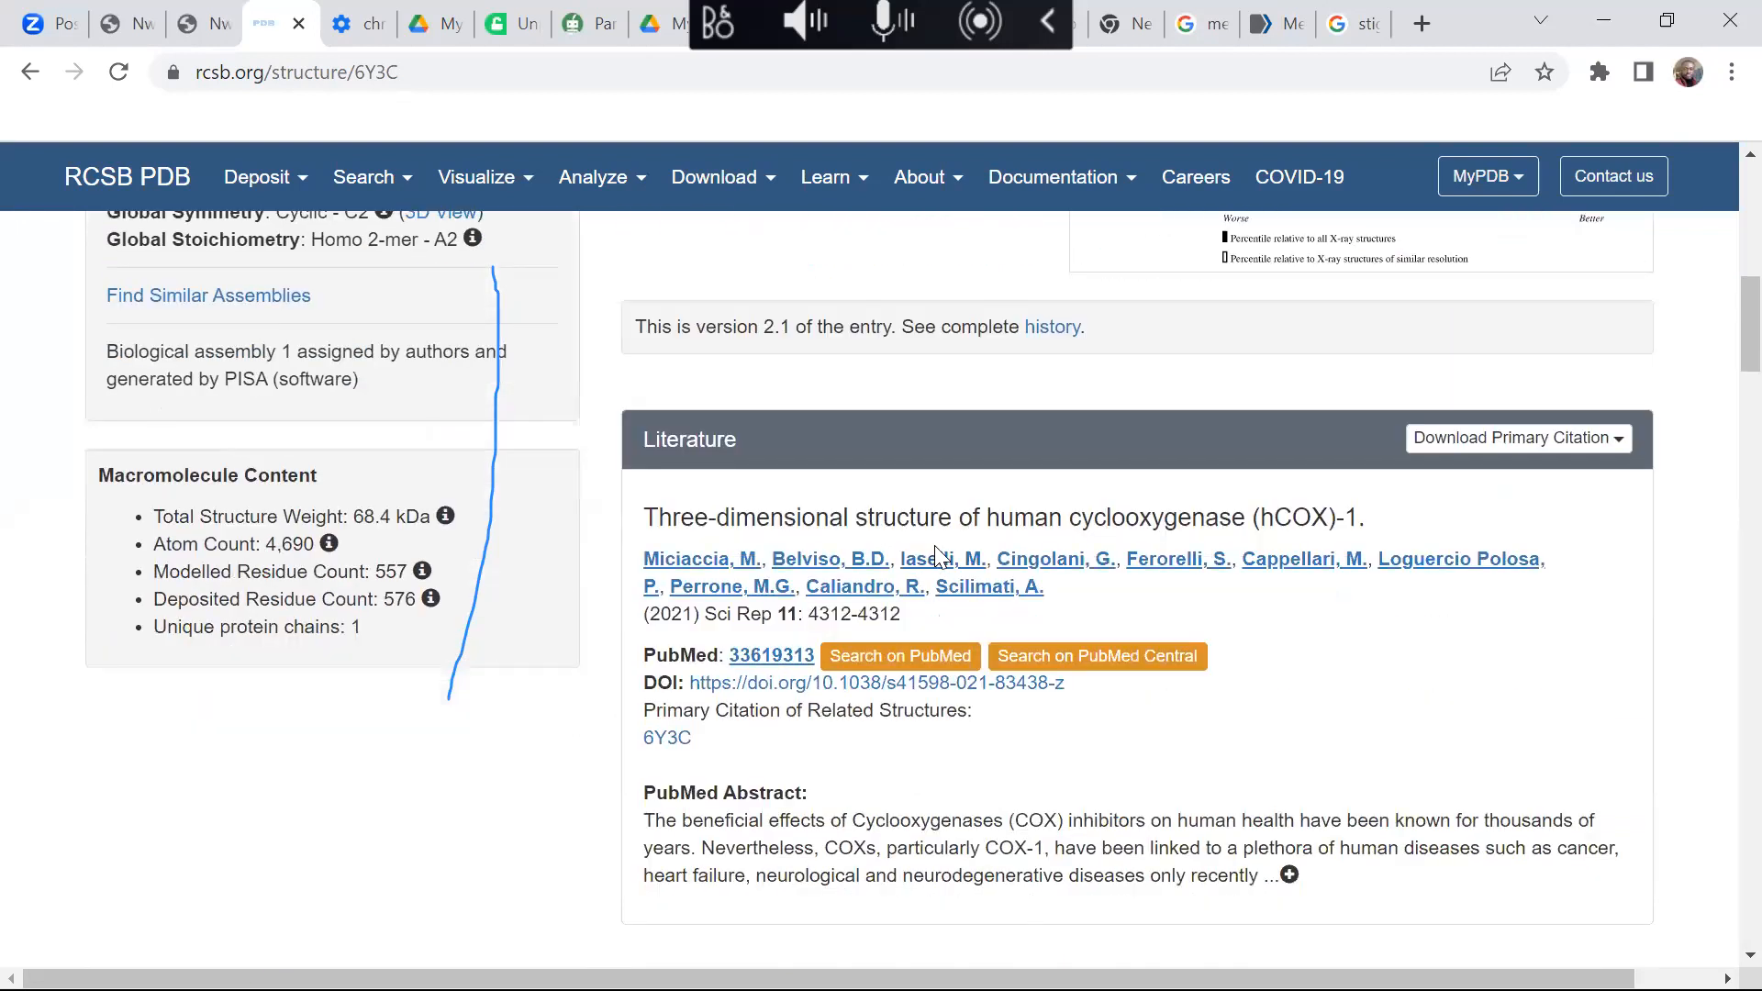
{"action": "scroll", "coordinate": [936, 558], "scroll_direction": "down", "scroll_amount": 2}
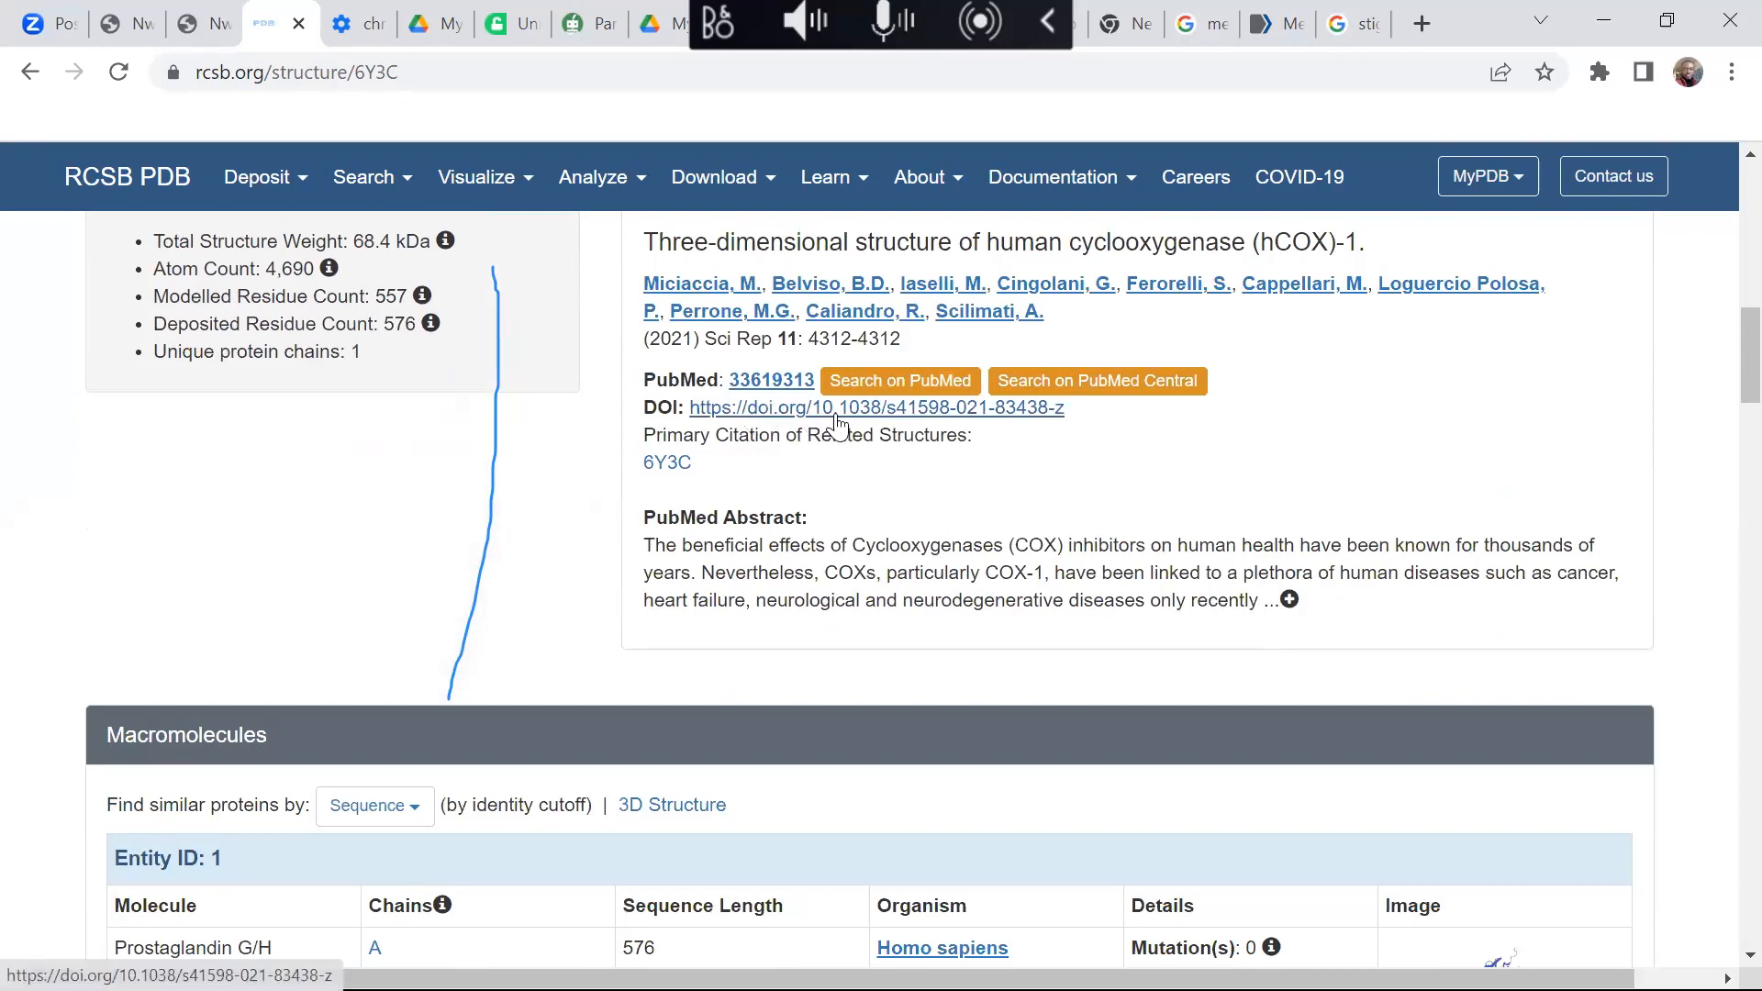
{"action": "scroll", "coordinate": [837, 423], "scroll_direction": "up", "scroll_amount": 8}
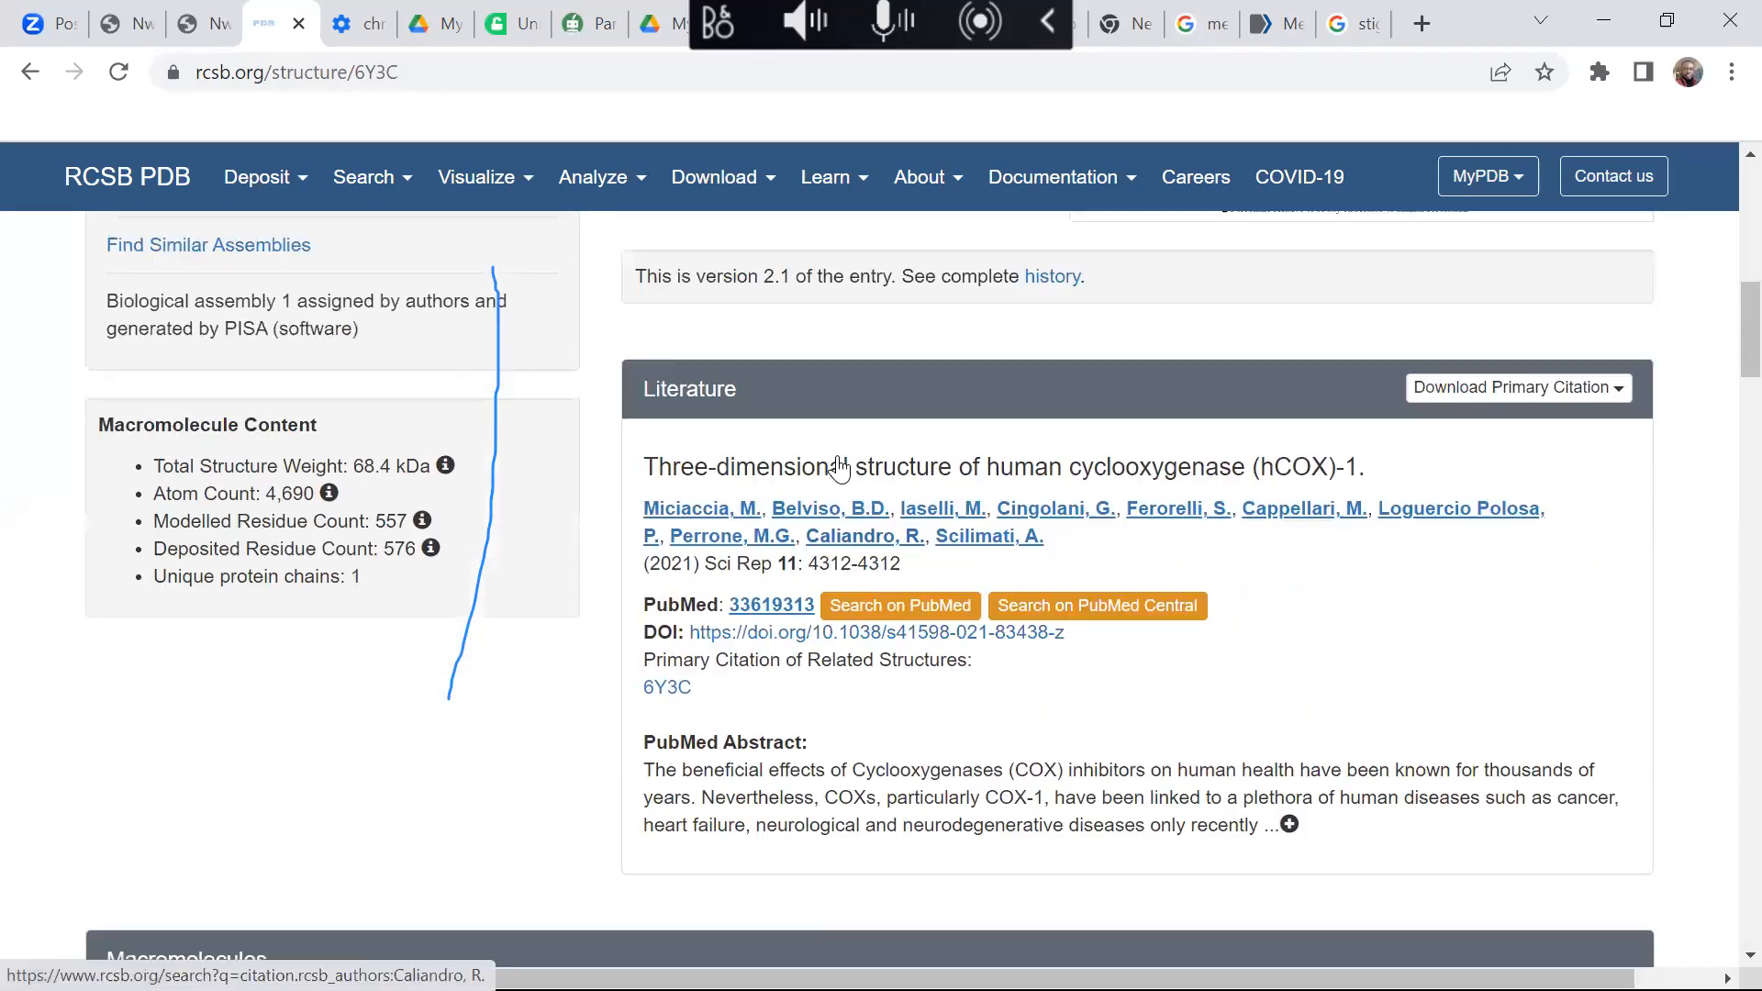
{"action": "scroll", "coordinate": [839, 468], "scroll_direction": "up", "scroll_amount": 4}
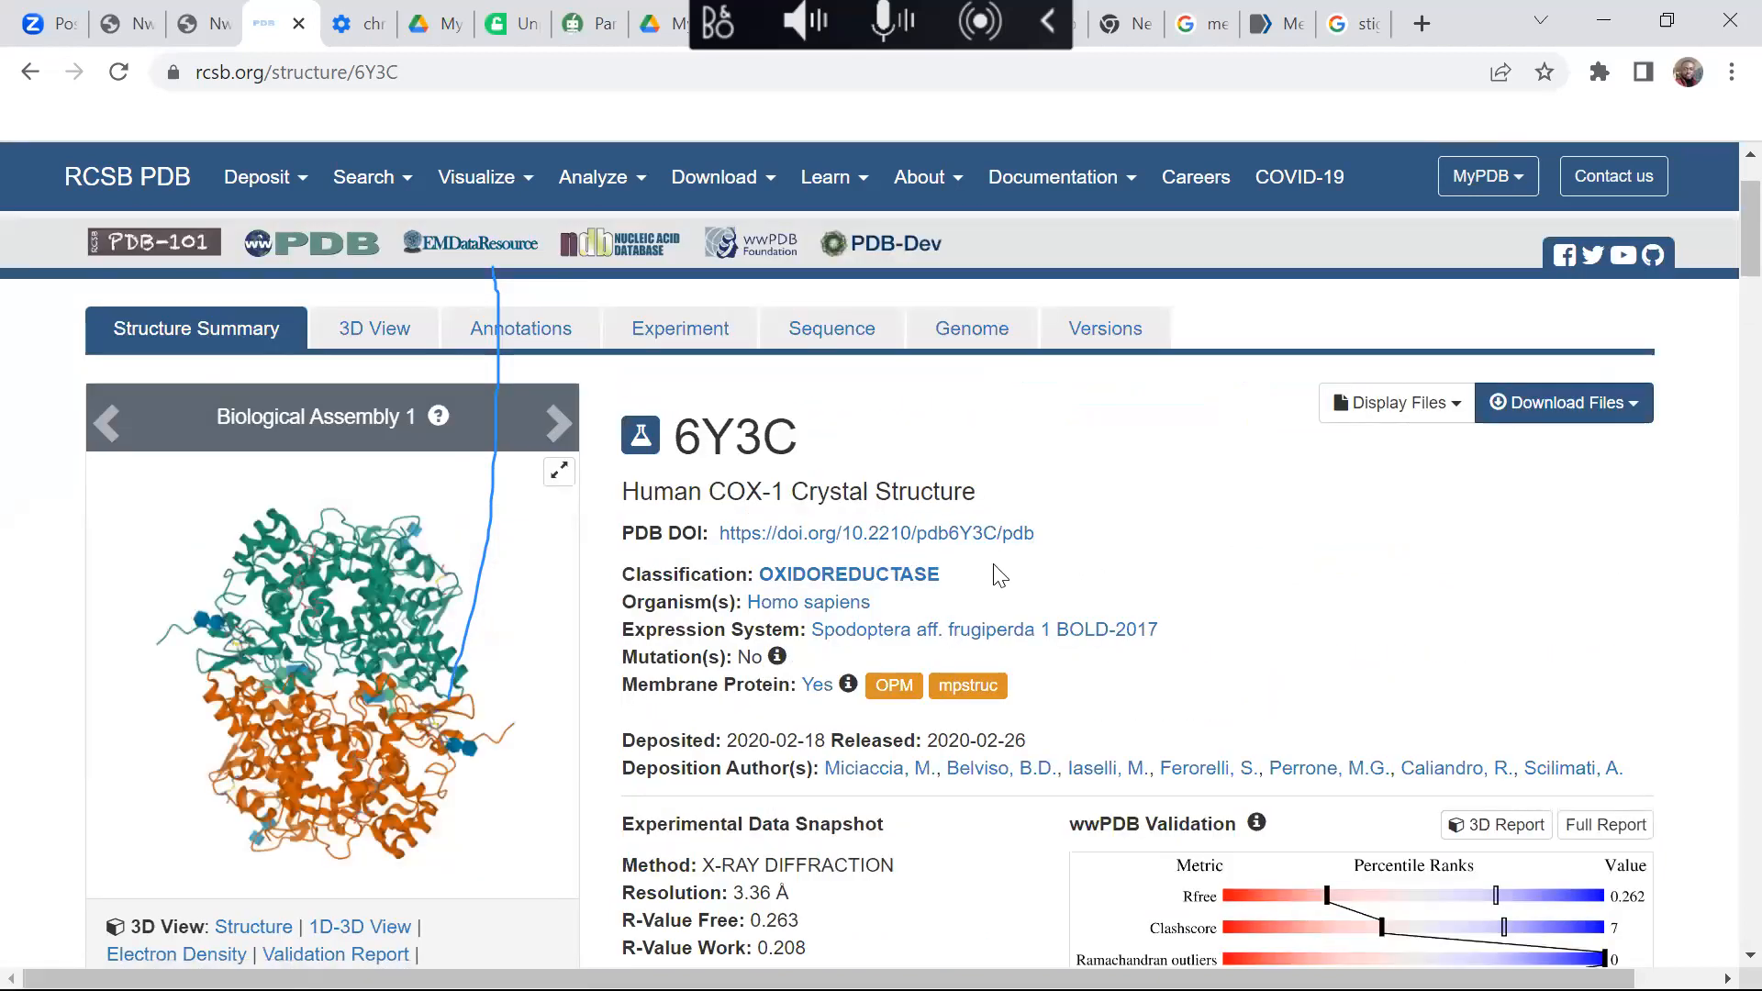
{"action": "scroll", "coordinate": [992, 571], "scroll_direction": "down", "scroll_amount": 10}
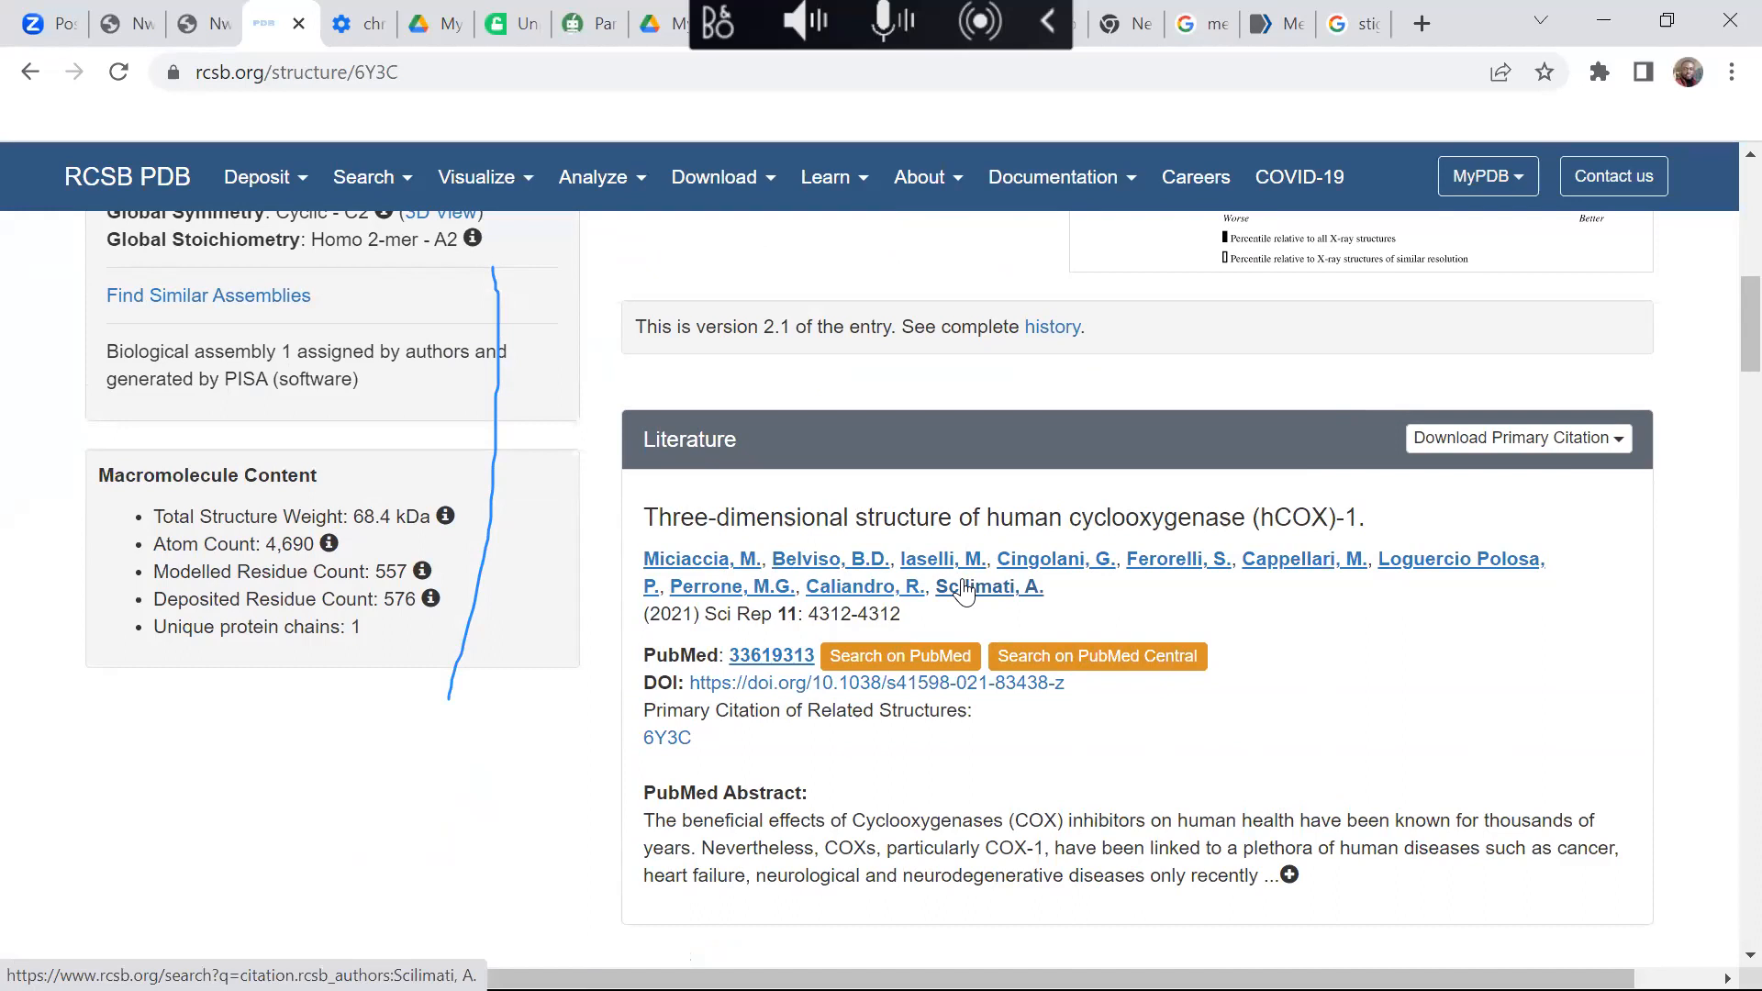
{"action": "scroll", "coordinate": [966, 597], "scroll_direction": "down", "scroll_amount": 2}
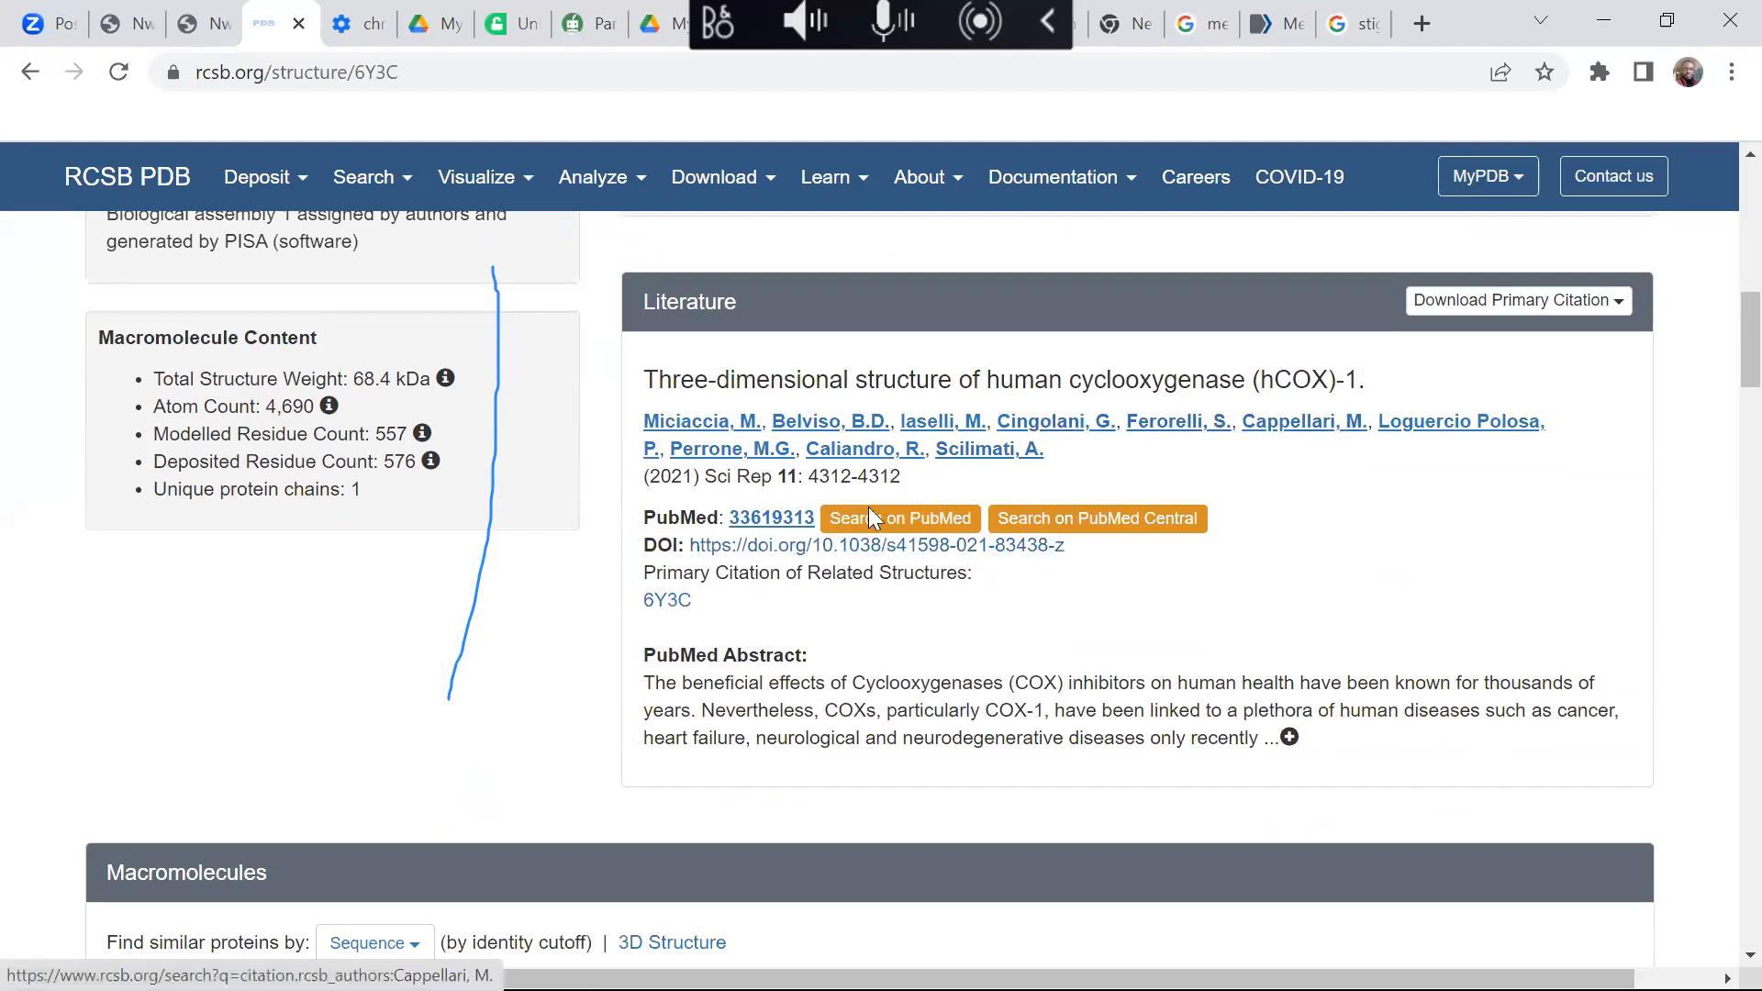
Step: Examine the entry's macromolecule chains, glycosylation entities, small-molecule ligands, and experimental data and validation sections
{"action": "scroll", "coordinate": [885, 569], "scroll_direction": "down", "scroll_amount": 5}
{"action": "scroll", "coordinate": [887, 597], "scroll_direction": "down", "scroll_amount": 3}
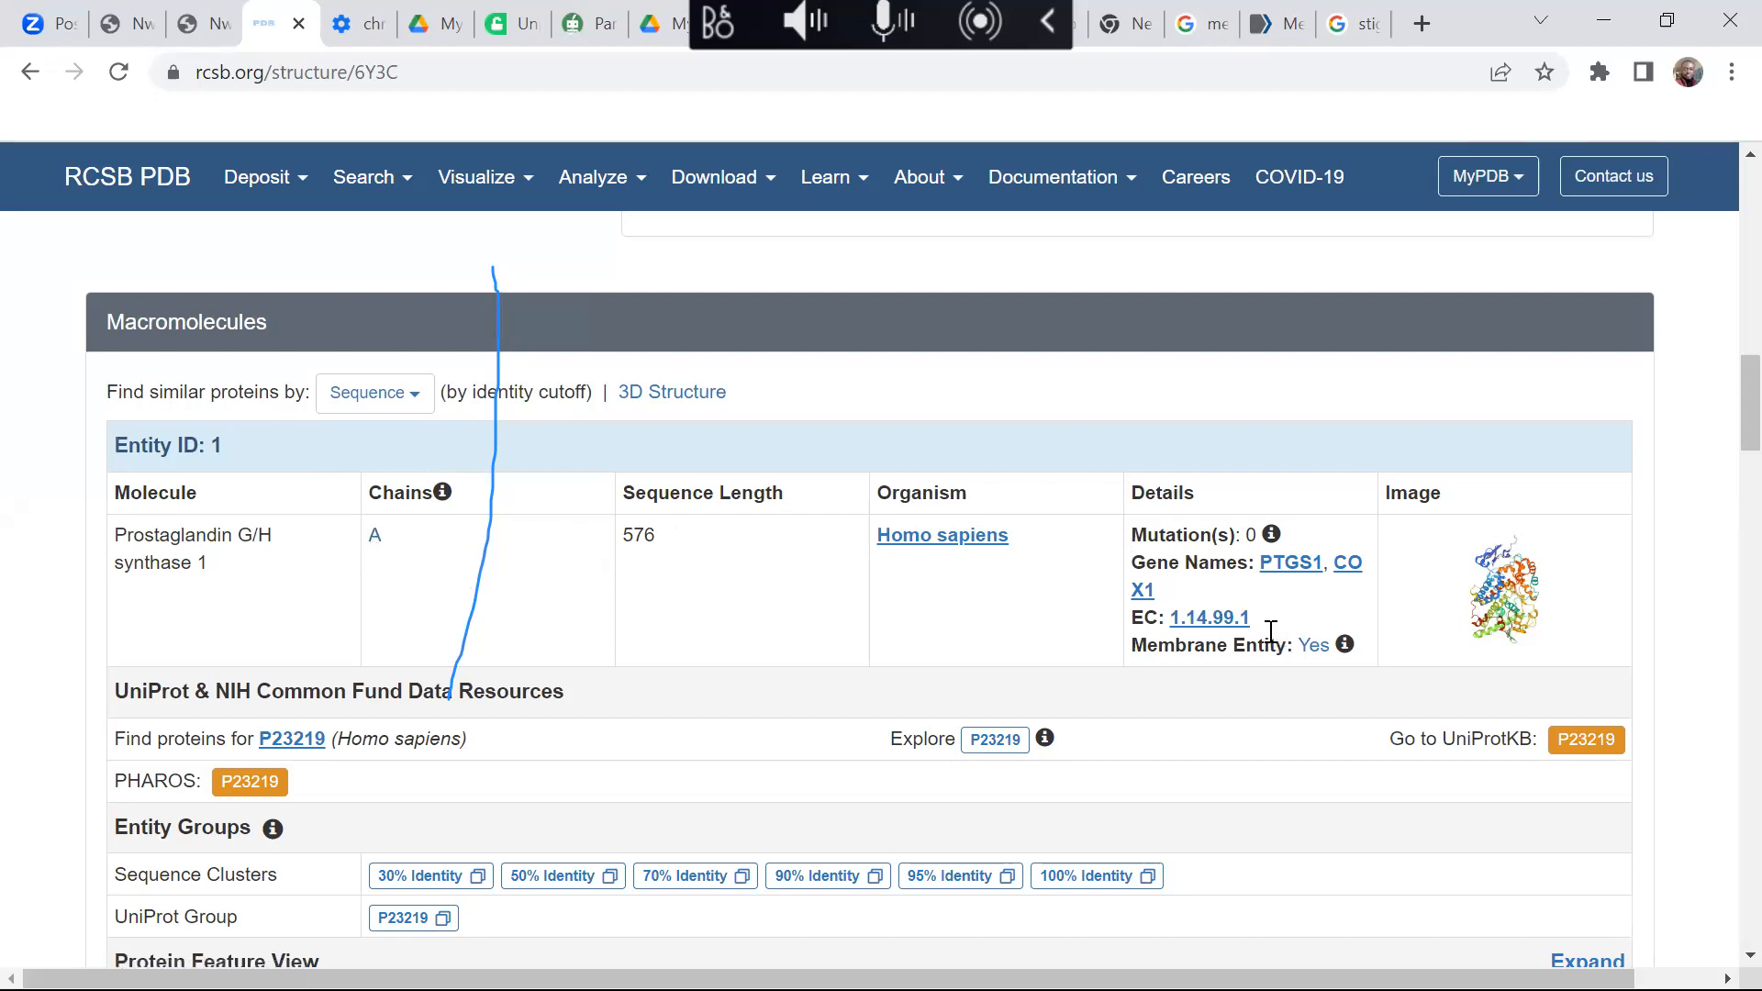
{"action": "scroll", "coordinate": [680, 504], "scroll_direction": "down", "scroll_amount": 2}
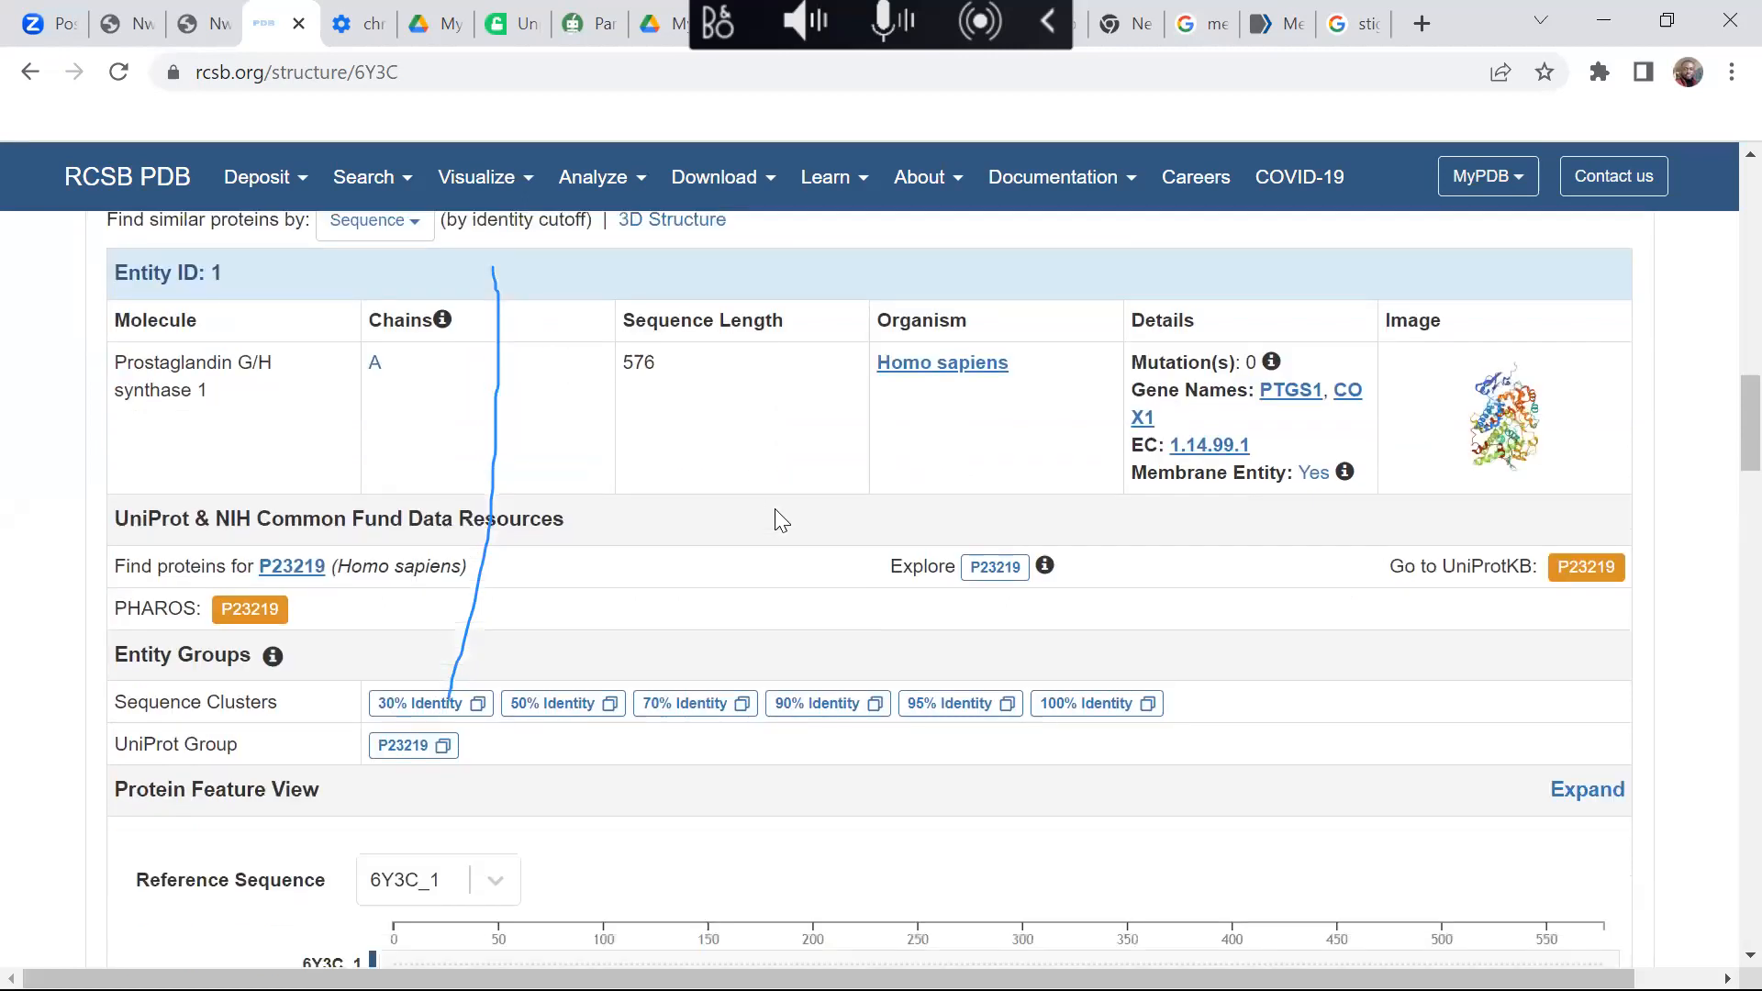
{"action": "scroll", "coordinate": [781, 521], "scroll_direction": "down", "scroll_amount": 4}
{"action": "scroll", "coordinate": [530, 431], "scroll_direction": "up", "scroll_amount": 4}
{"action": "left_click", "coordinate": [668, 182]}
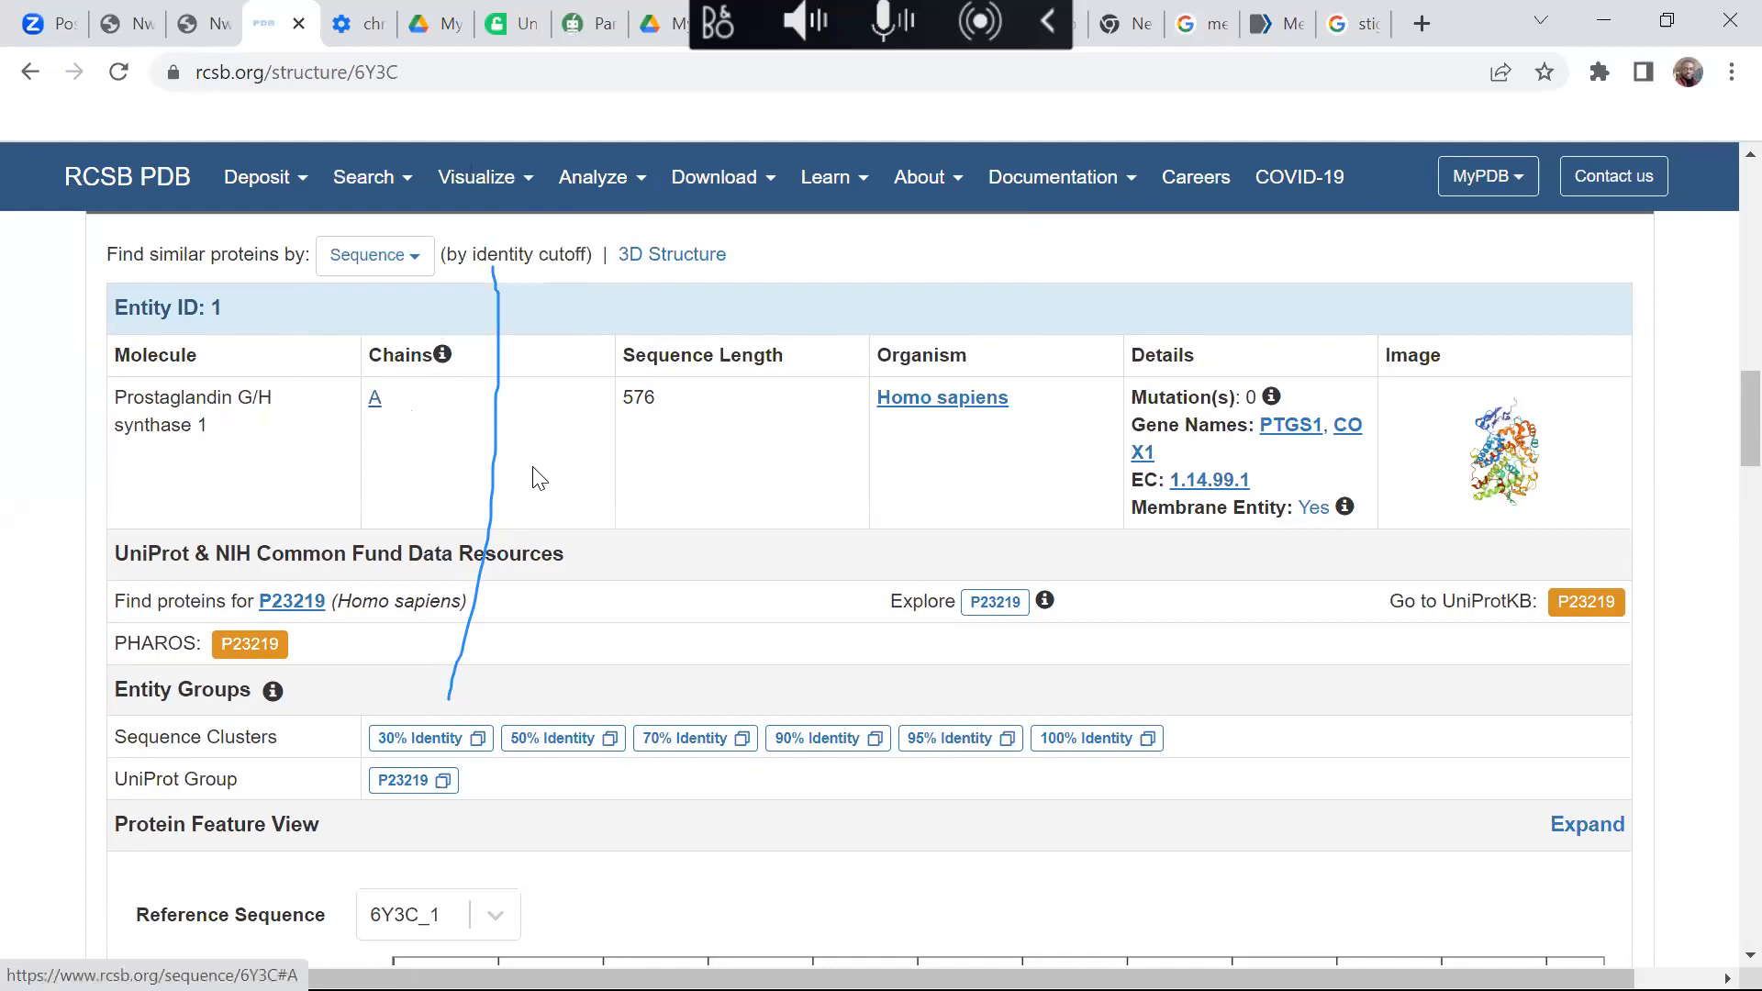
{"action": "scroll", "coordinate": [539, 477], "scroll_direction": "down", "scroll_amount": 10}
{"action": "scroll", "coordinate": [413, 459], "scroll_direction": "down", "scroll_amount": 12}
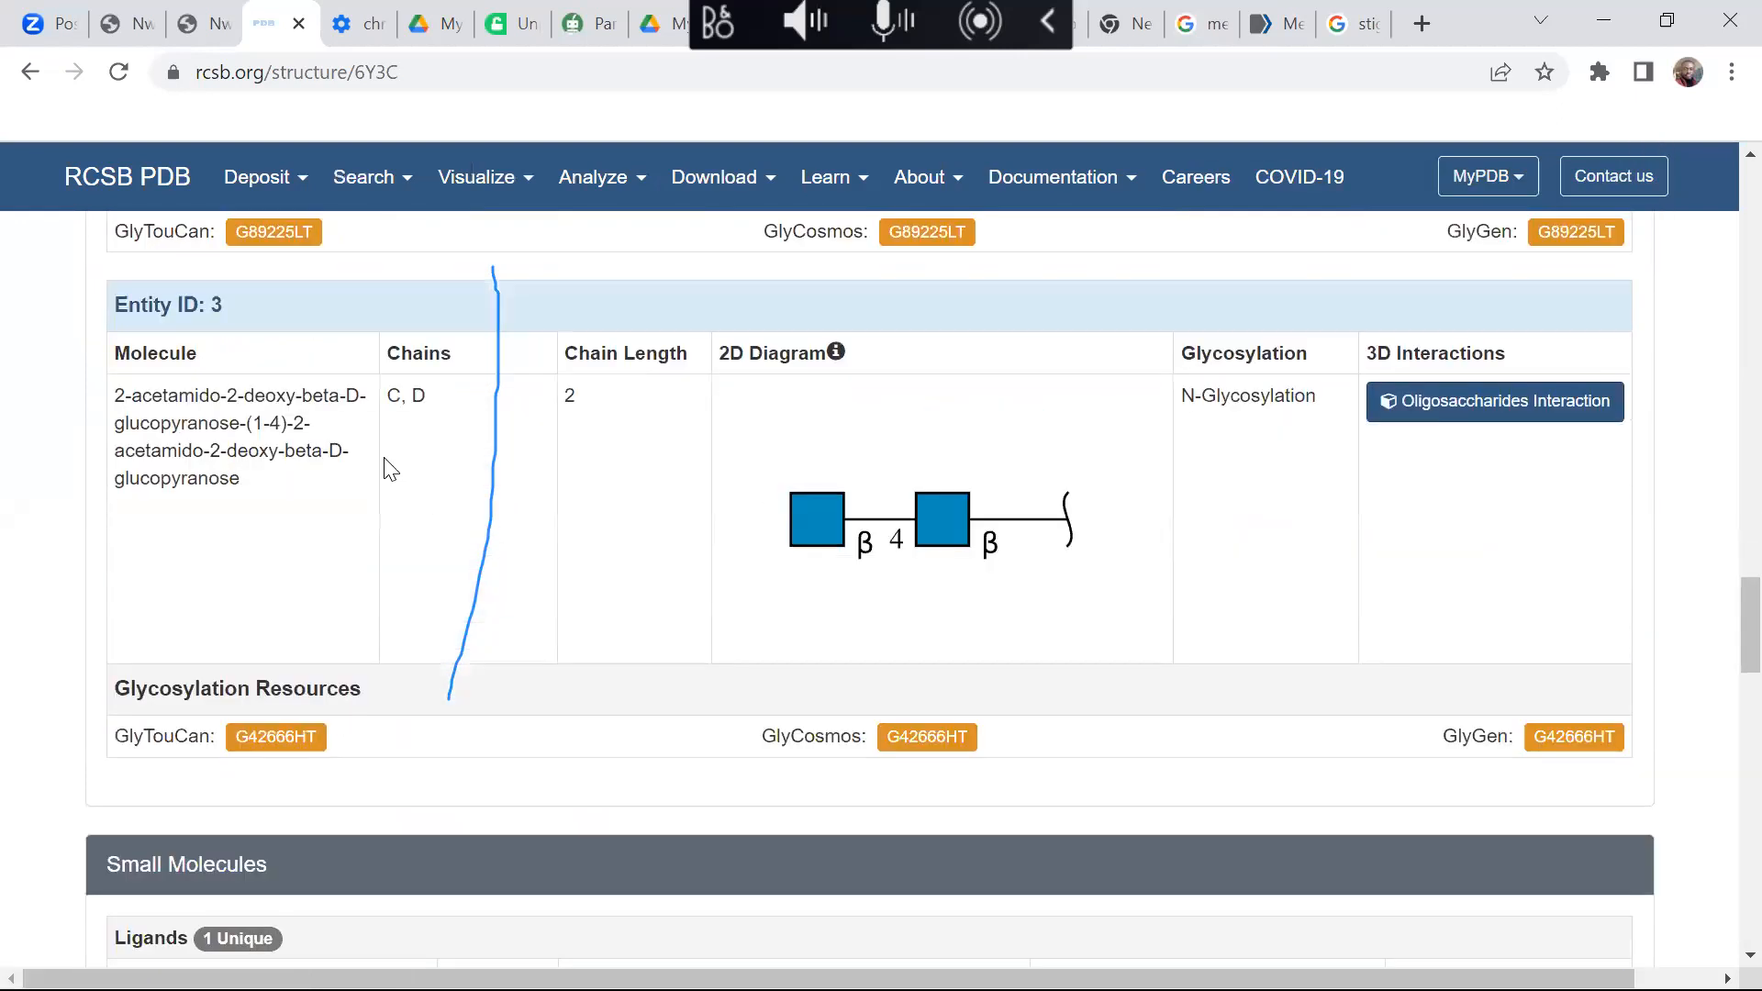
{"action": "scroll", "coordinate": [661, 559], "scroll_direction": "down", "scroll_amount": 7}
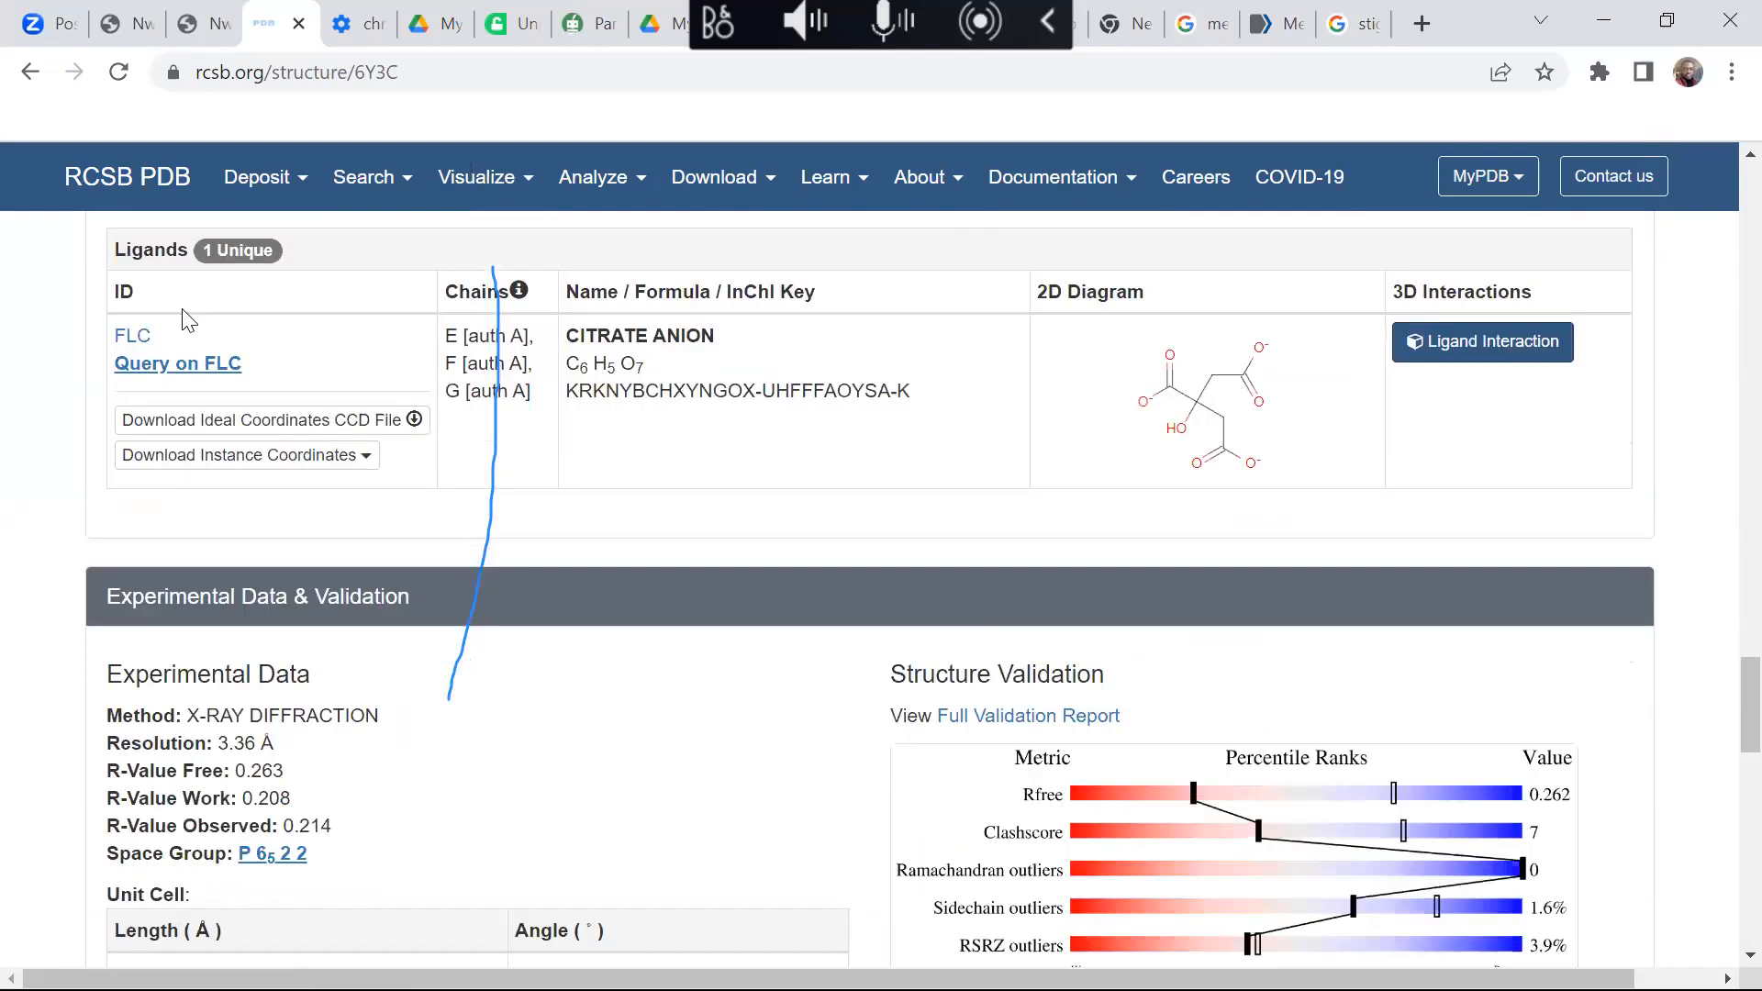
{"action": "scroll", "coordinate": [358, 385], "scroll_direction": "up", "scroll_amount": 3}
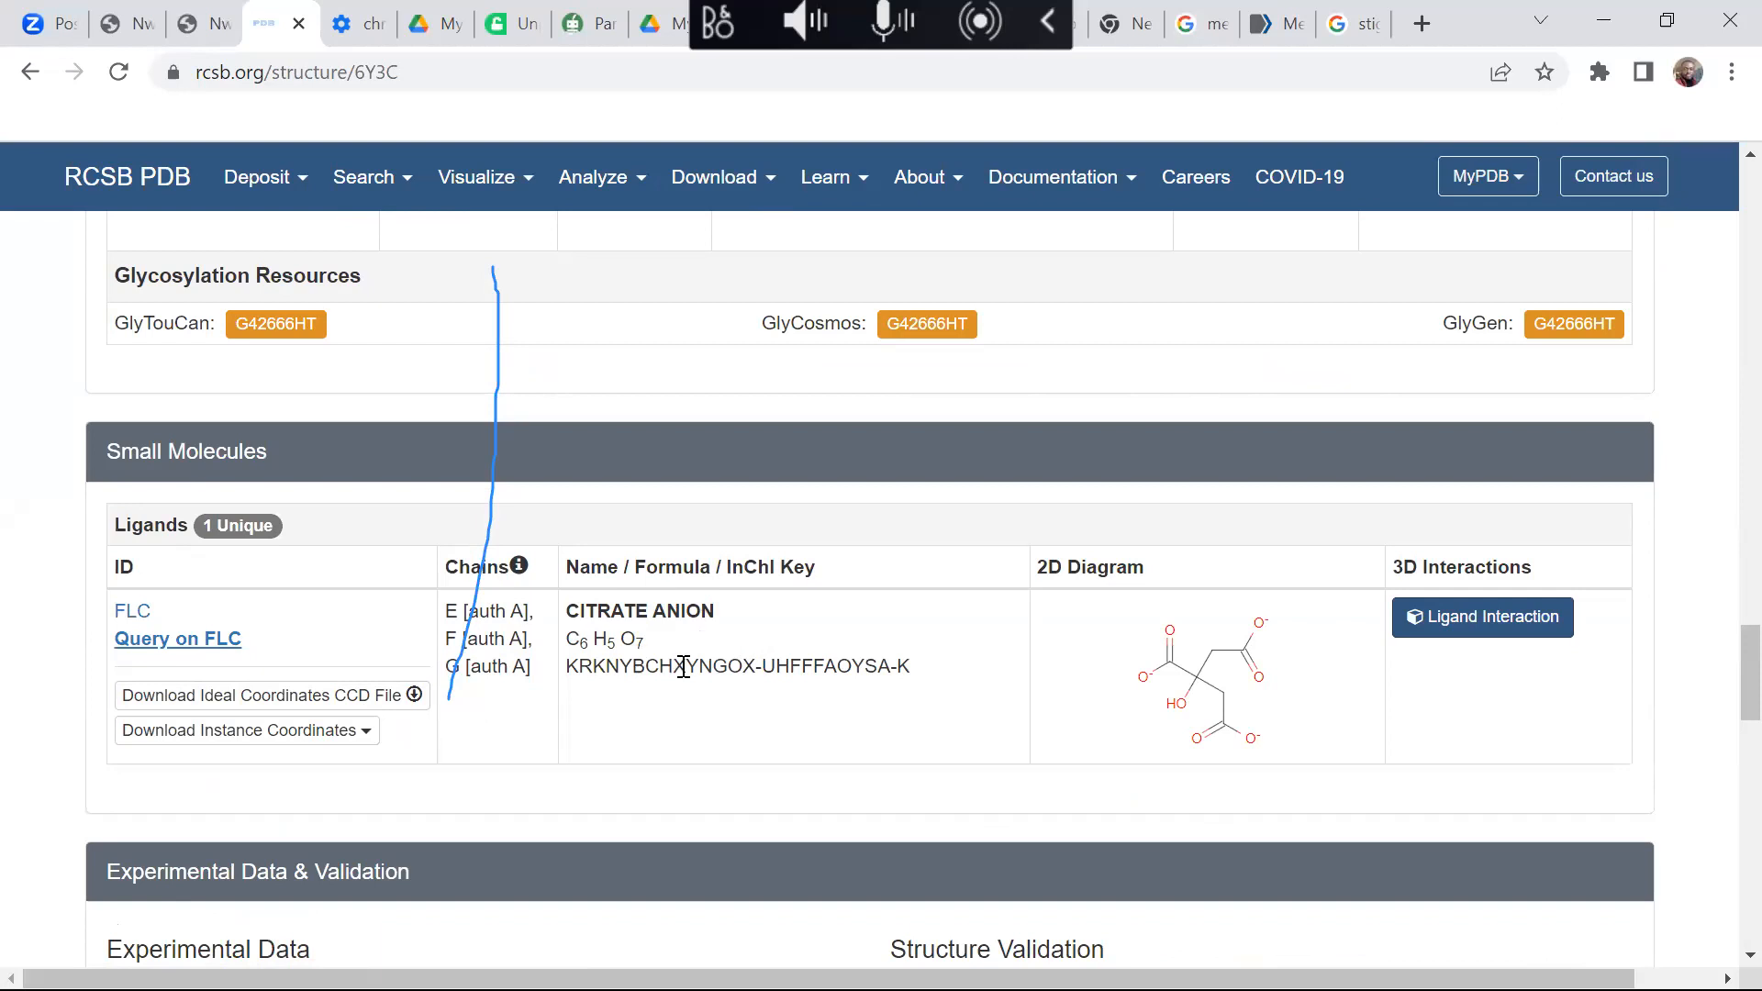
{"action": "scroll", "coordinate": [606, 653], "scroll_direction": "down", "scroll_amount": 1}
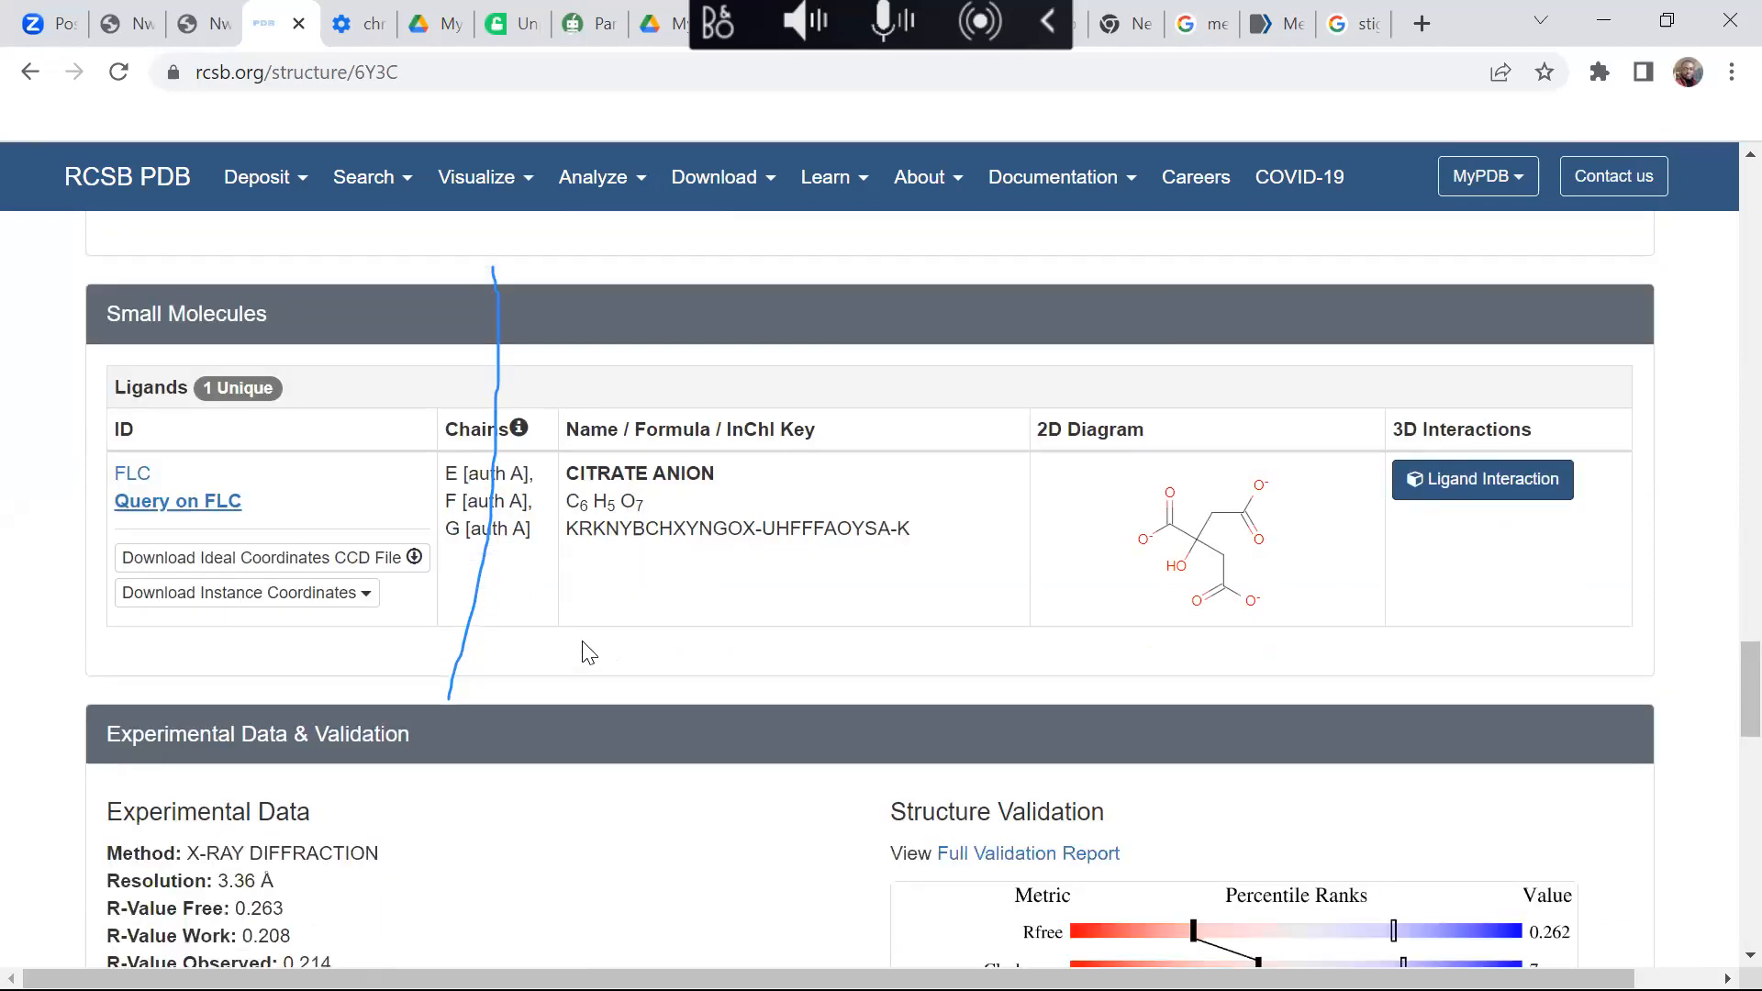
{"action": "scroll", "coordinate": [610, 644], "scroll_direction": "down", "scroll_amount": 3}
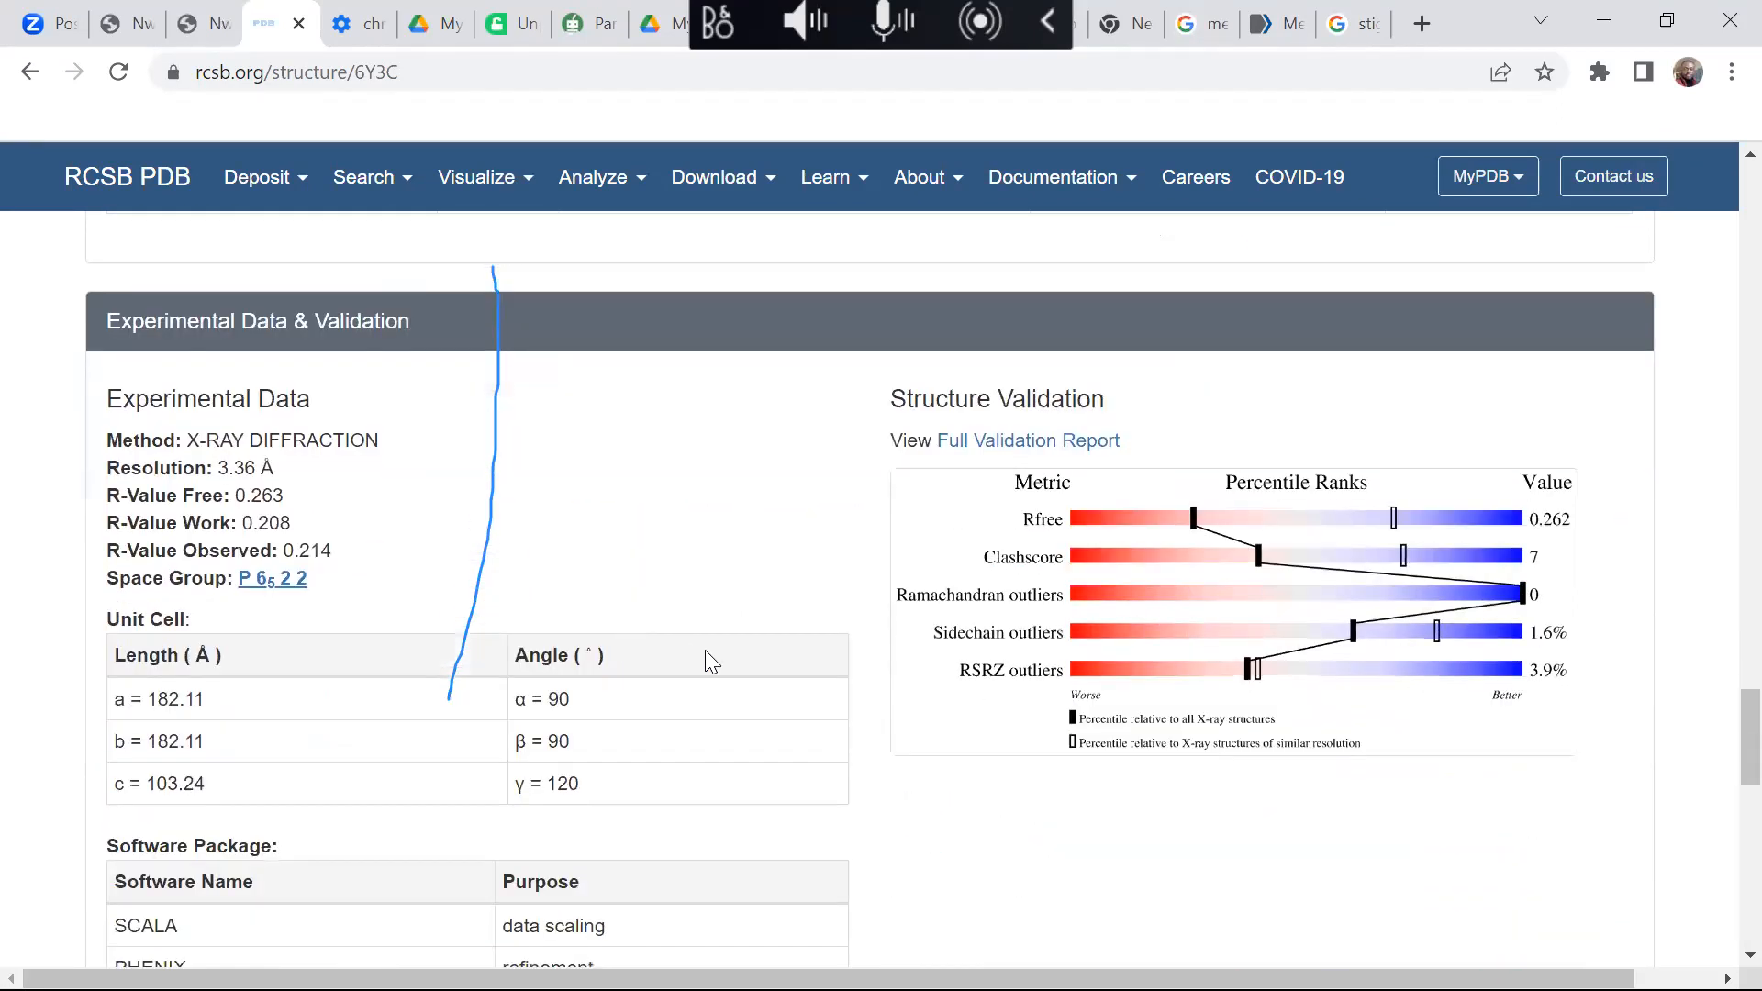
Step: Download the 6Y3C structure file in PDB Format and highlight the entry ID in the page heading
{"action": "scroll", "coordinate": [929, 637], "scroll_direction": "up", "scroll_amount": 10}
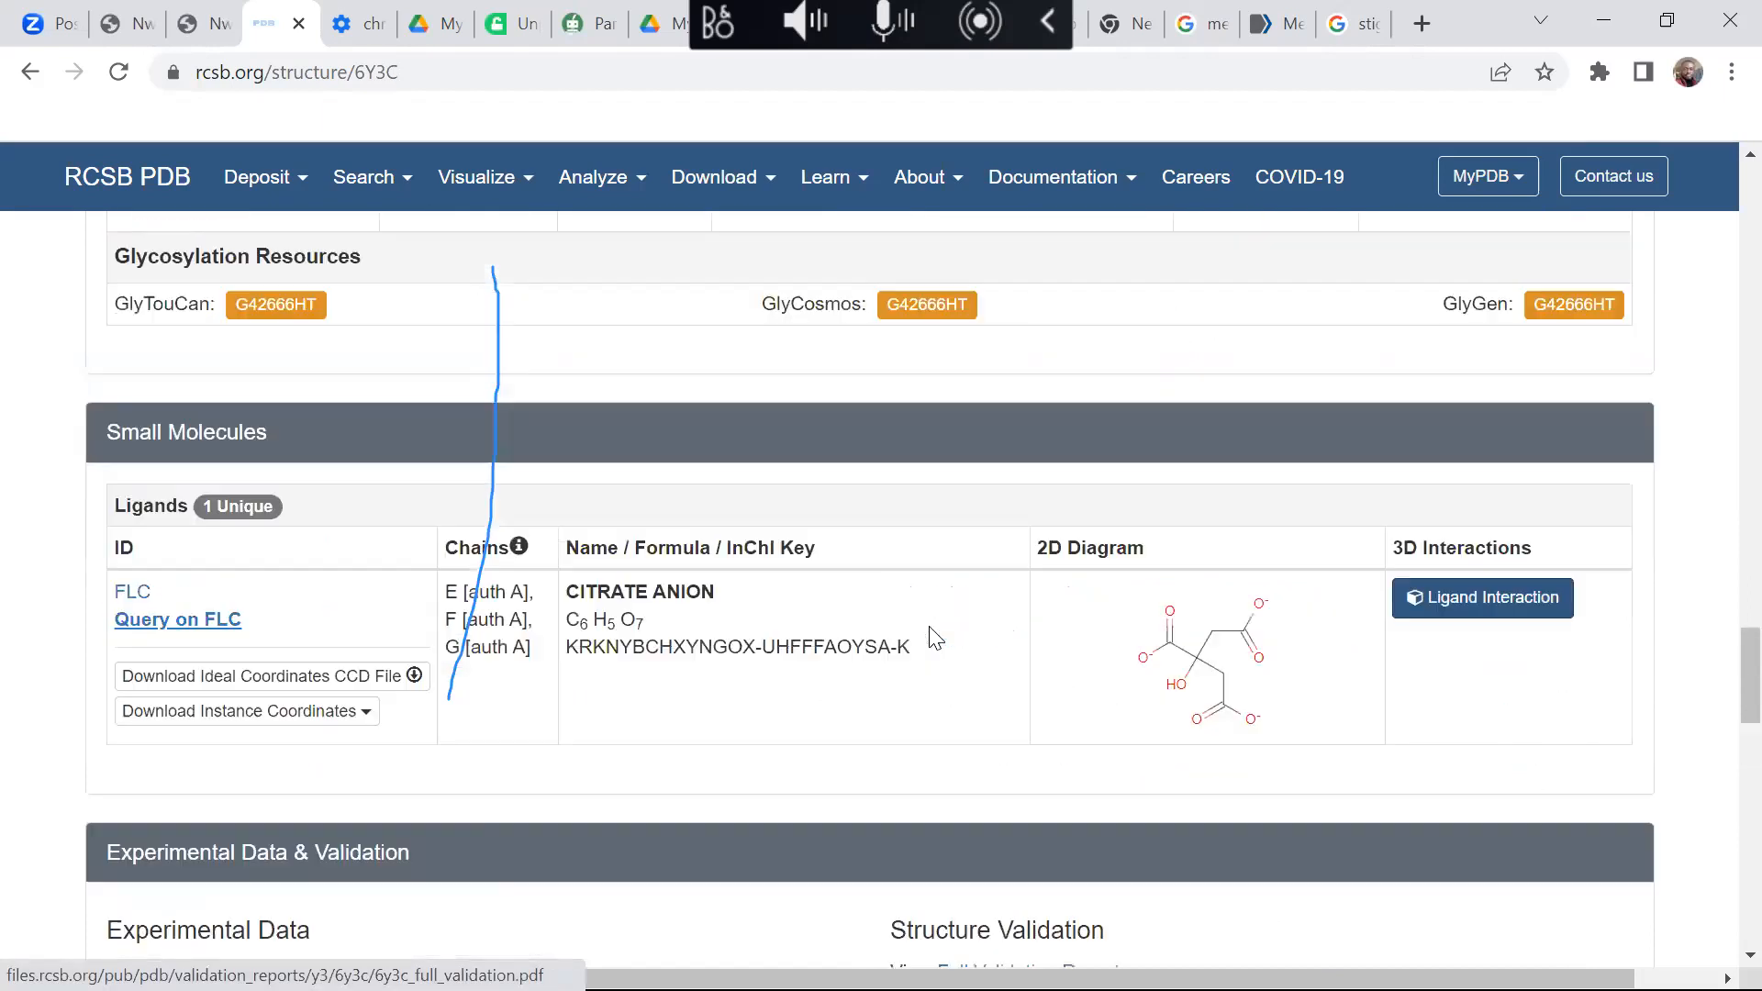
{"action": "scroll", "coordinate": [929, 650], "scroll_direction": "up", "scroll_amount": 6}
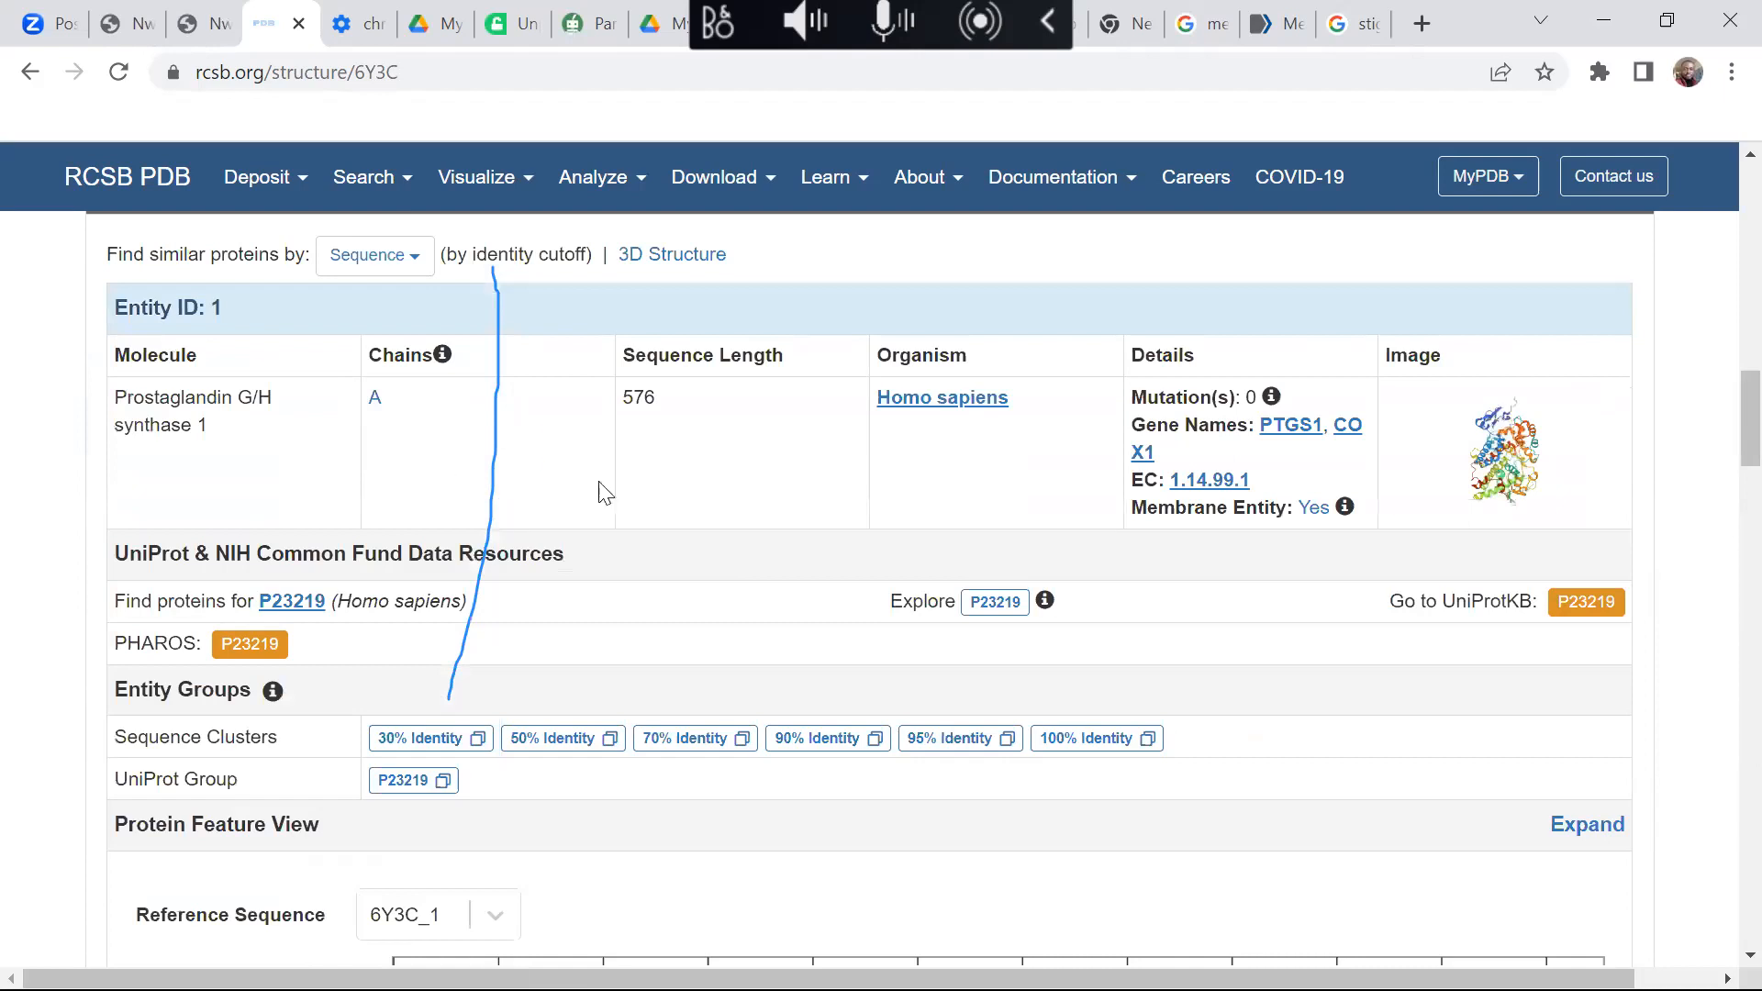
{"action": "scroll", "coordinate": [1487, 606], "scroll_direction": "up", "scroll_amount": 5}
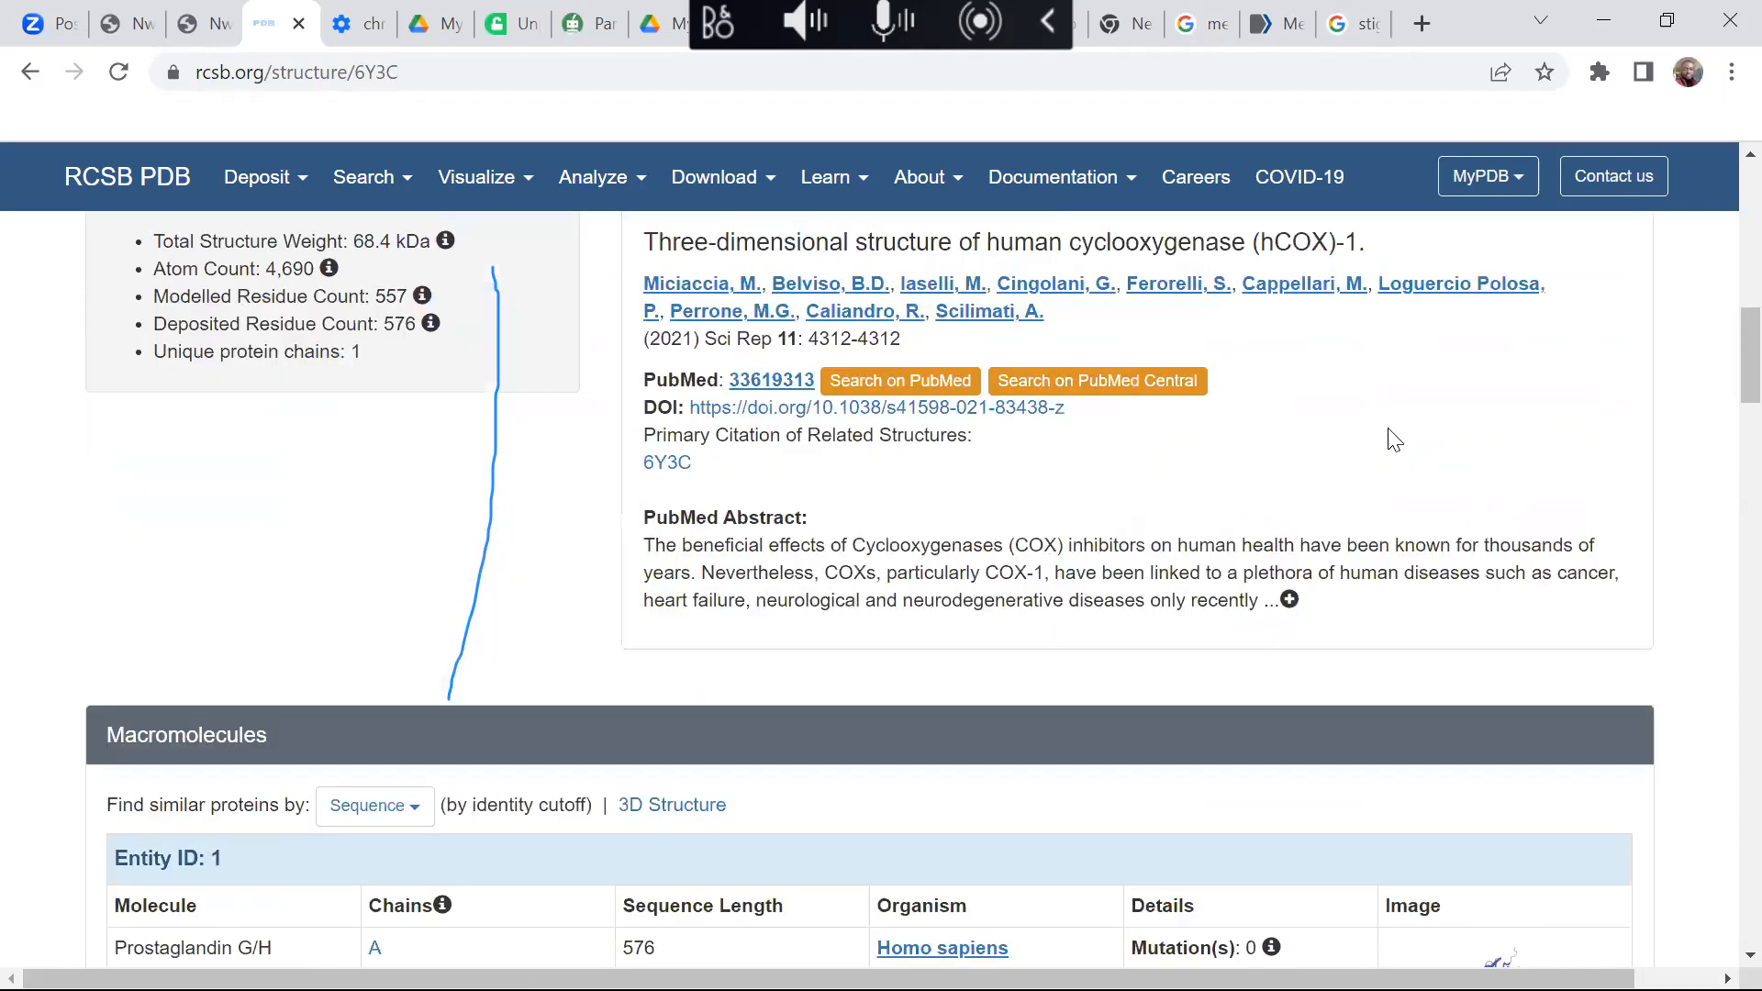
{"action": "scroll", "coordinate": [1404, 478], "scroll_direction": "up", "scroll_amount": 9}
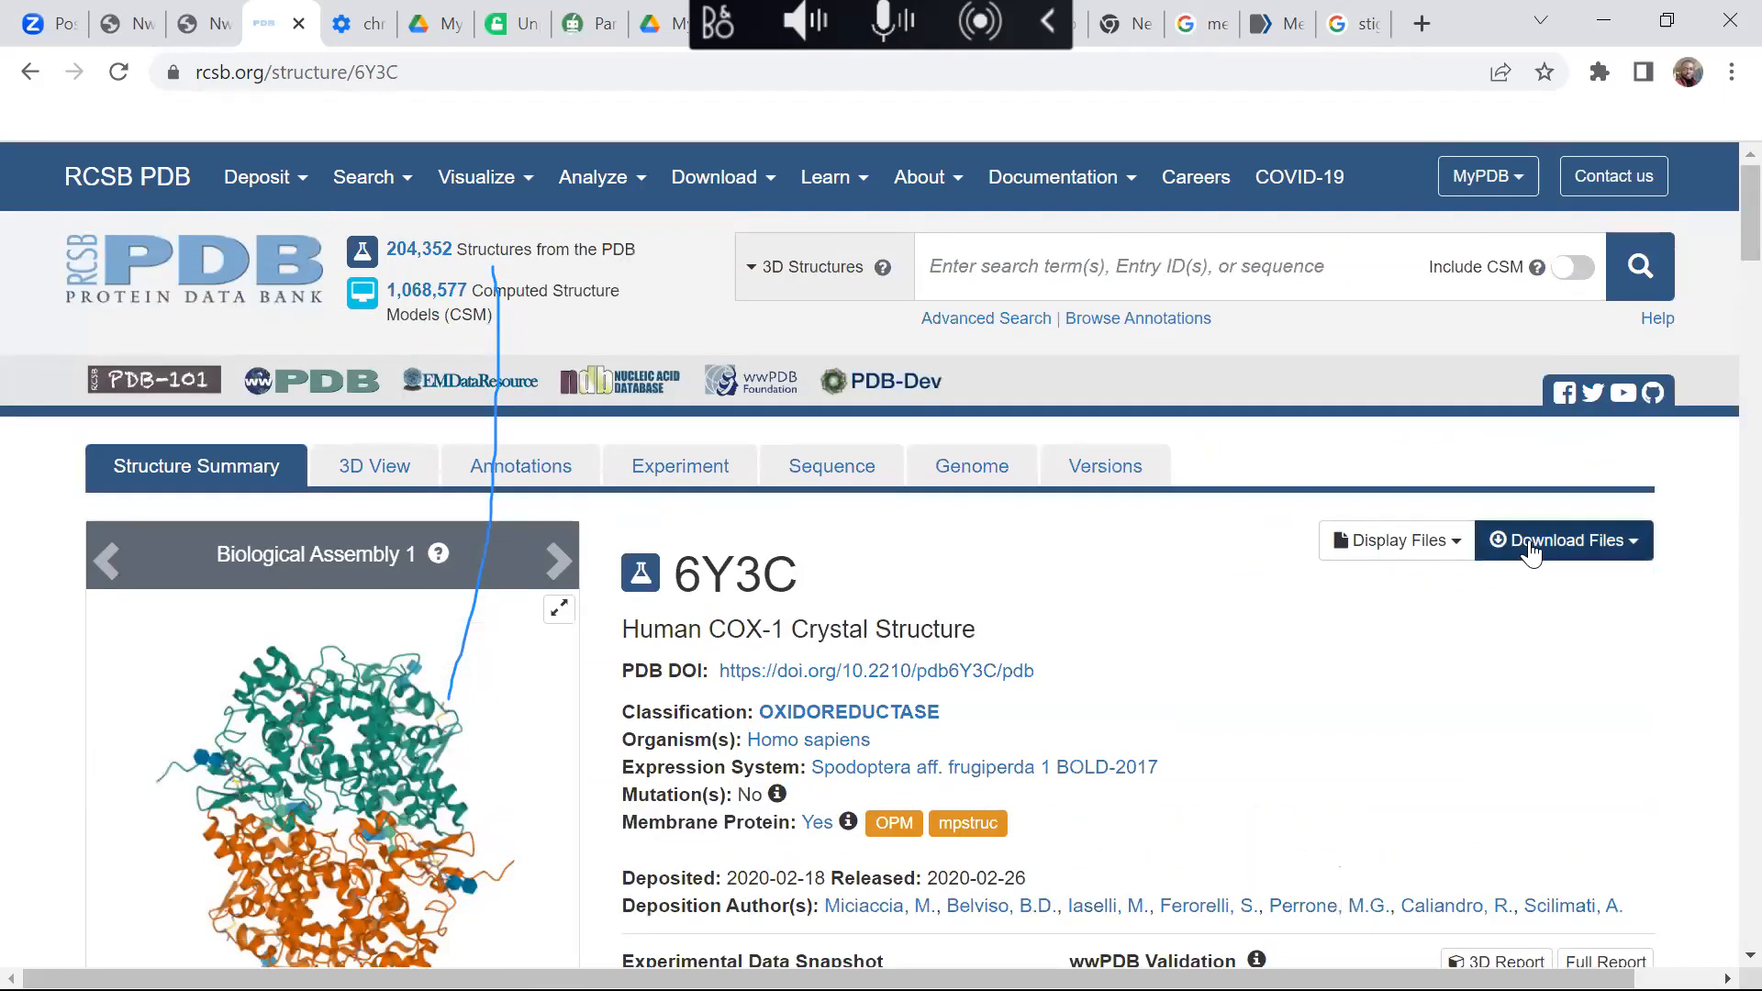
{"action": "left_click", "coordinate": [1532, 543]}
{"action": "scroll", "coordinate": [1359, 569], "scroll_direction": "down", "scroll_amount": 3}
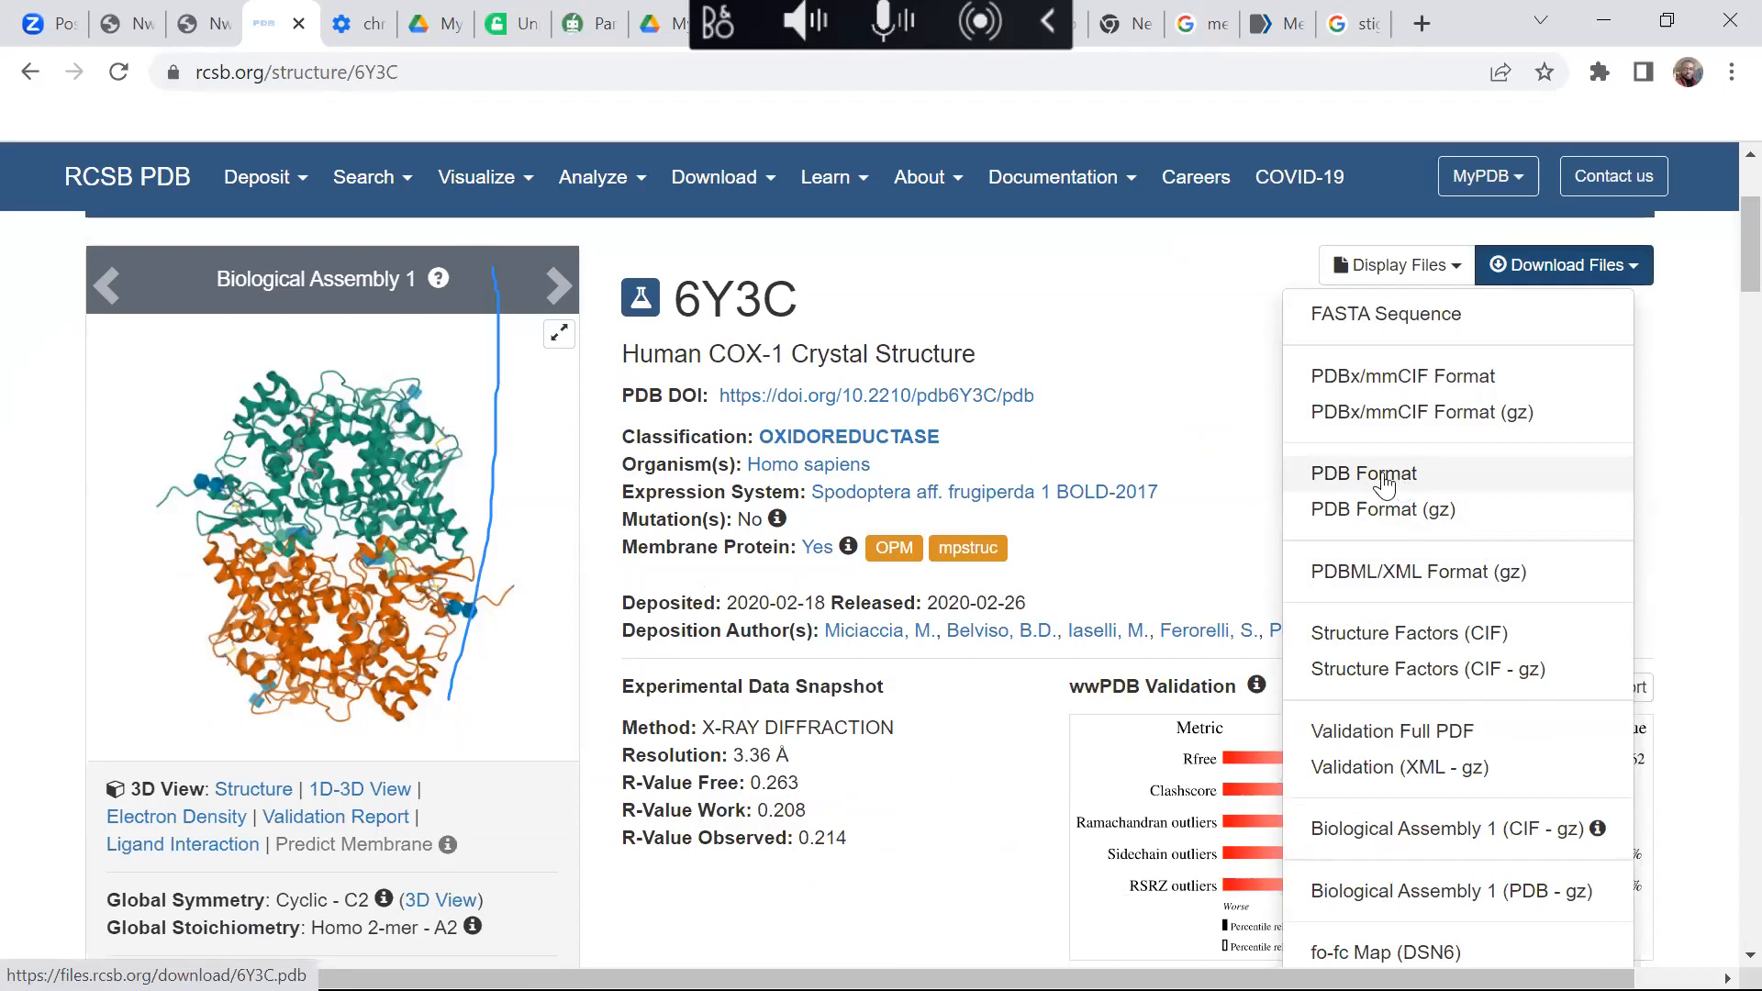
{"action": "left_click", "coordinate": [1368, 478]}
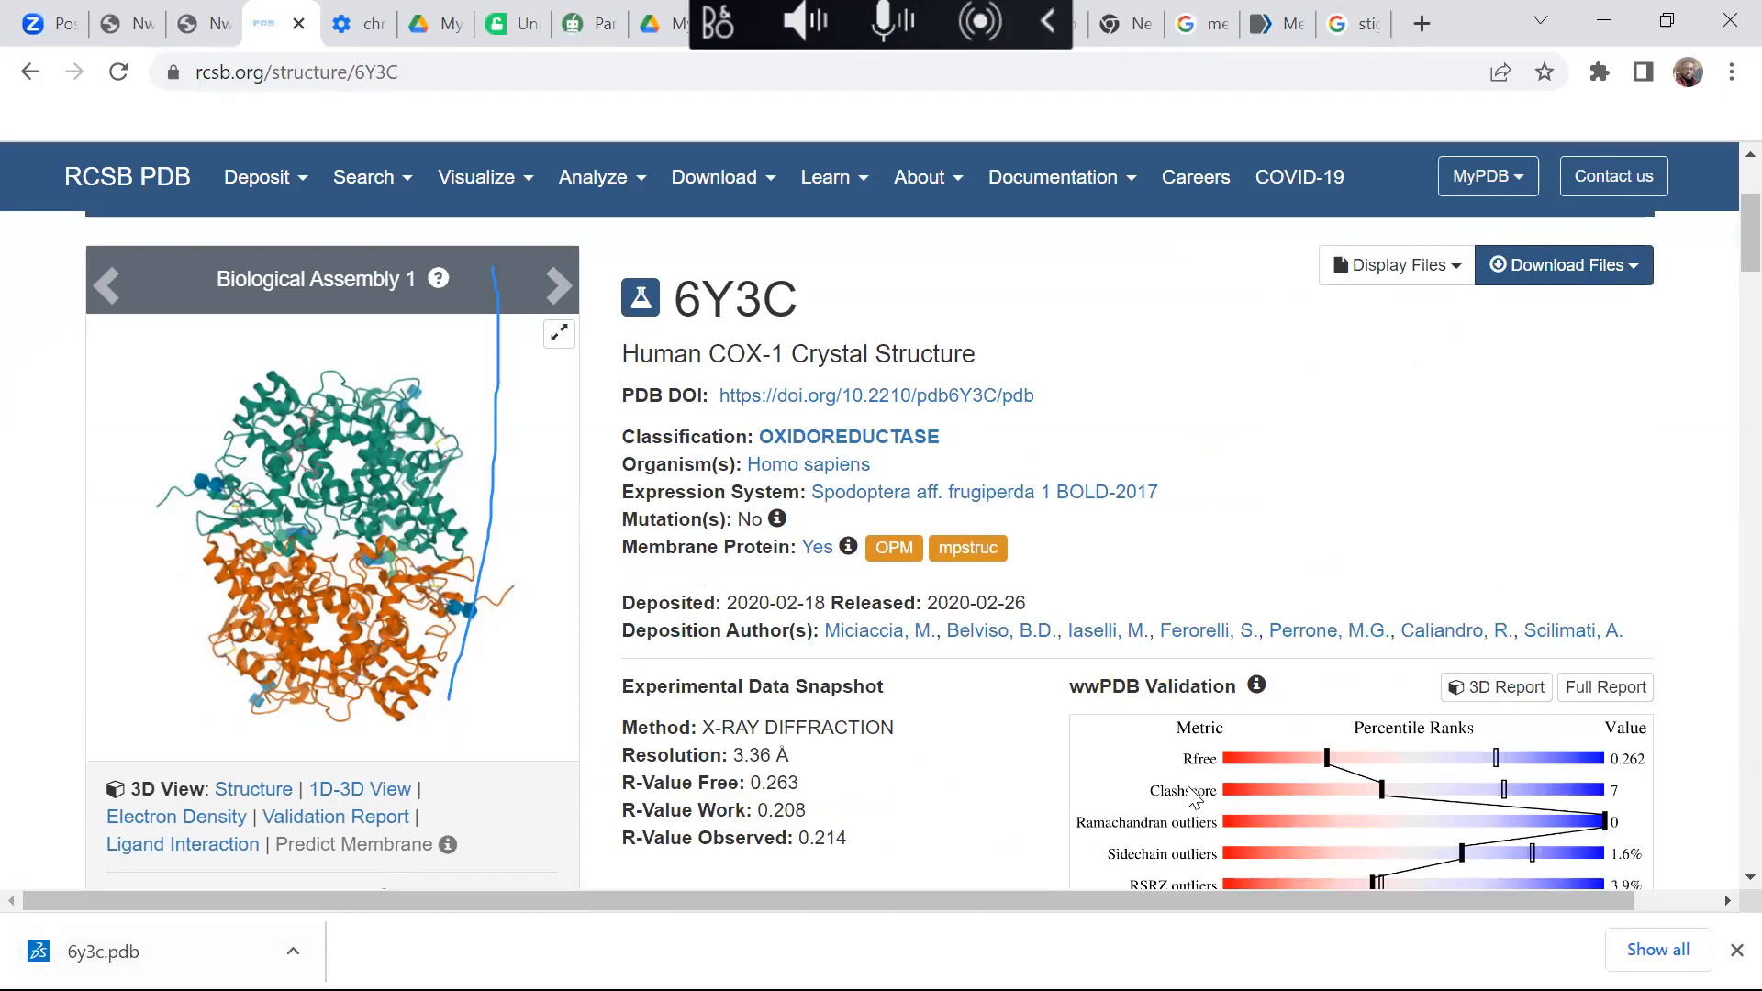
{"action": "scroll", "coordinate": [964, 679], "scroll_direction": "up", "scroll_amount": 3}
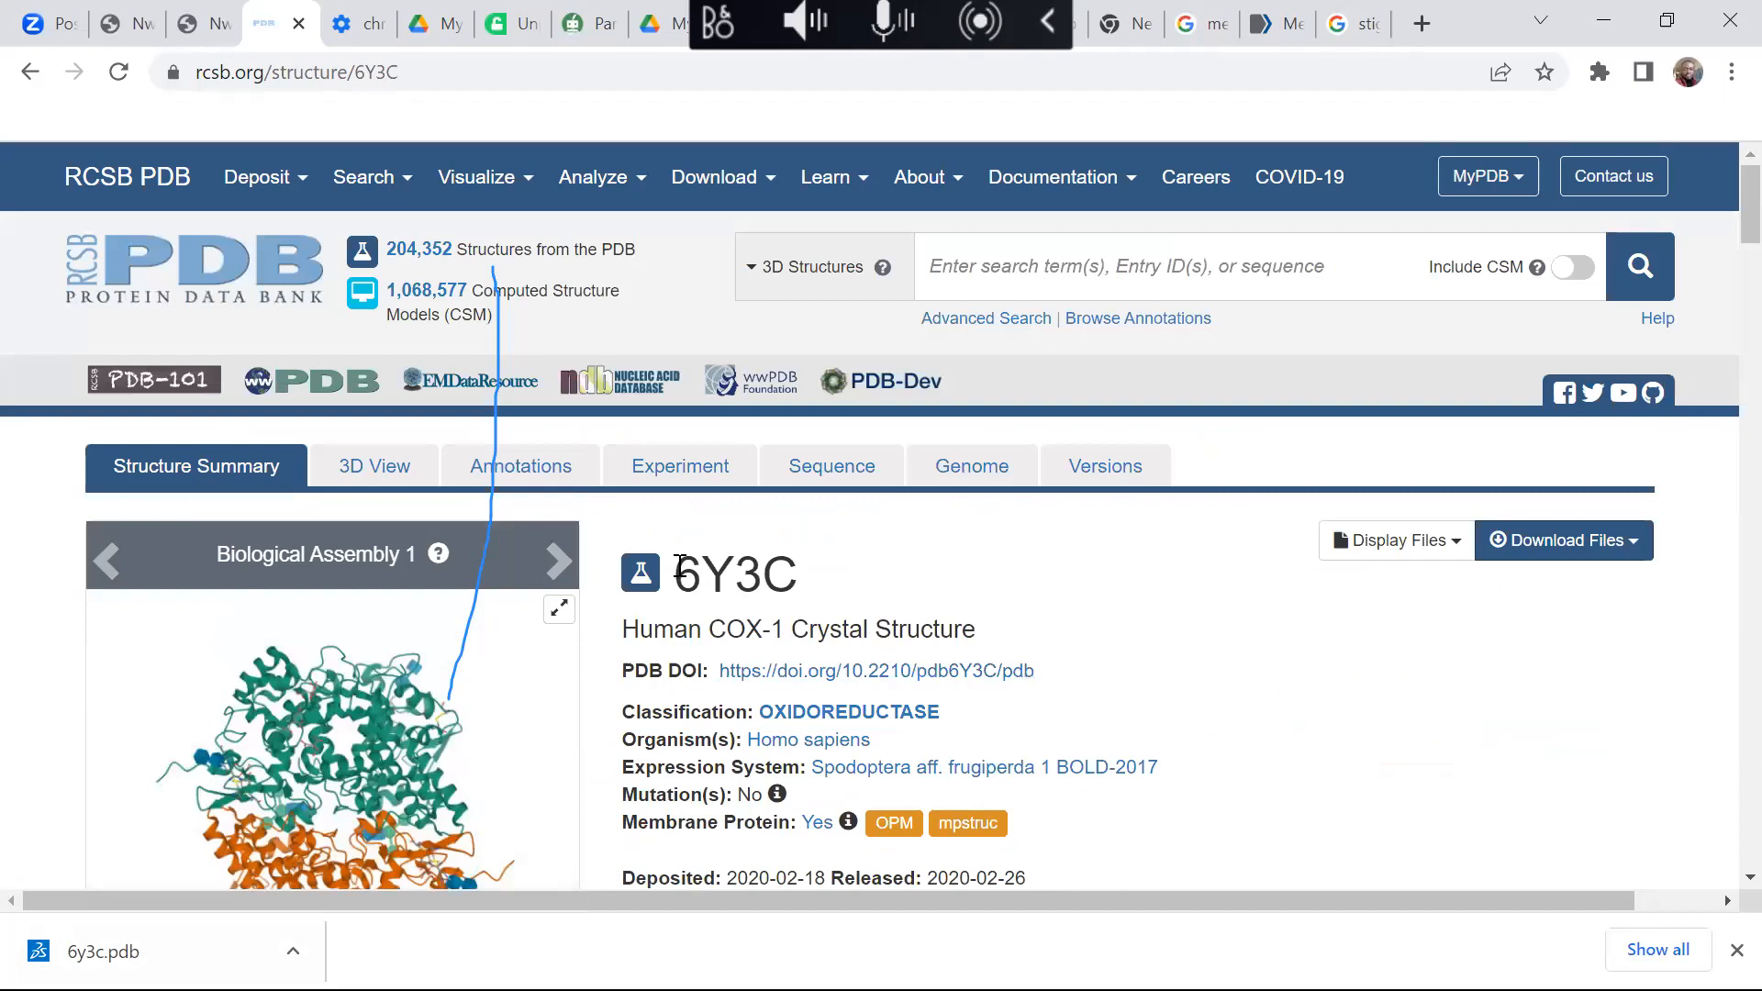
{"action": "left_click_drag", "start_coordinate": [687, 571], "coordinate": [826, 592]}
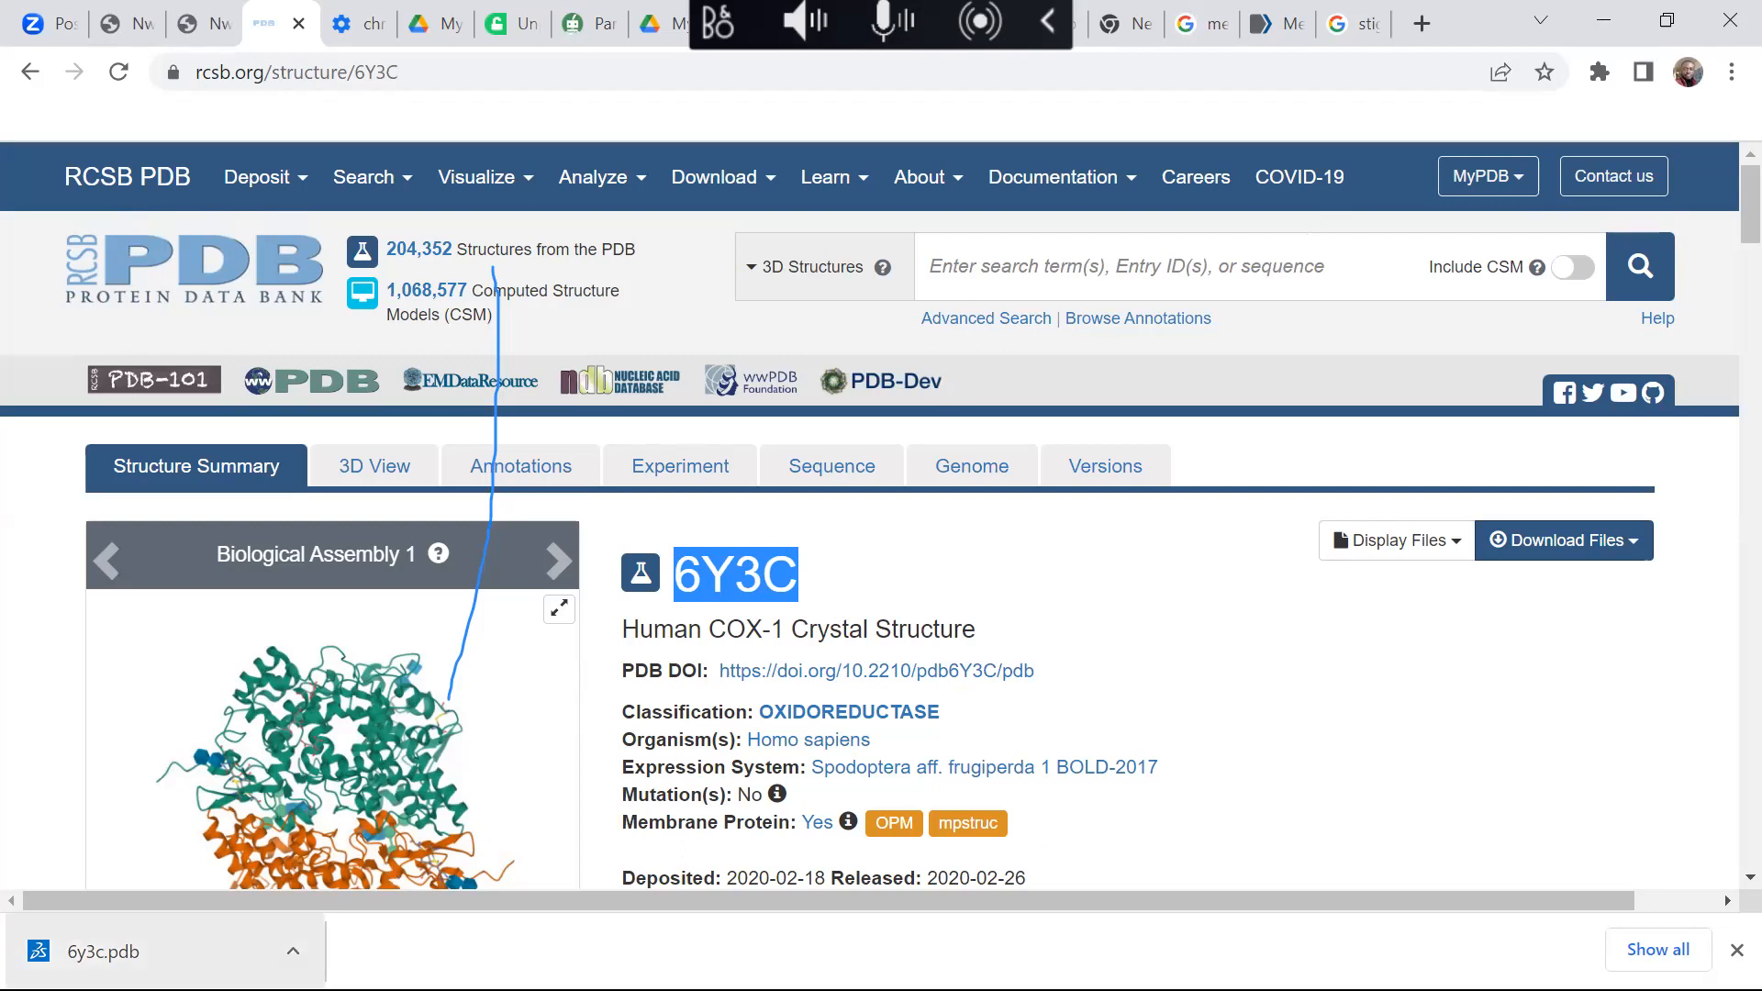
Step: Open the downloaded 6y3c.pdb file, minimise the browser, and open 6y3c from the Downloads folder in File Explorer
{"action": "left_click", "coordinate": [138, 952]}
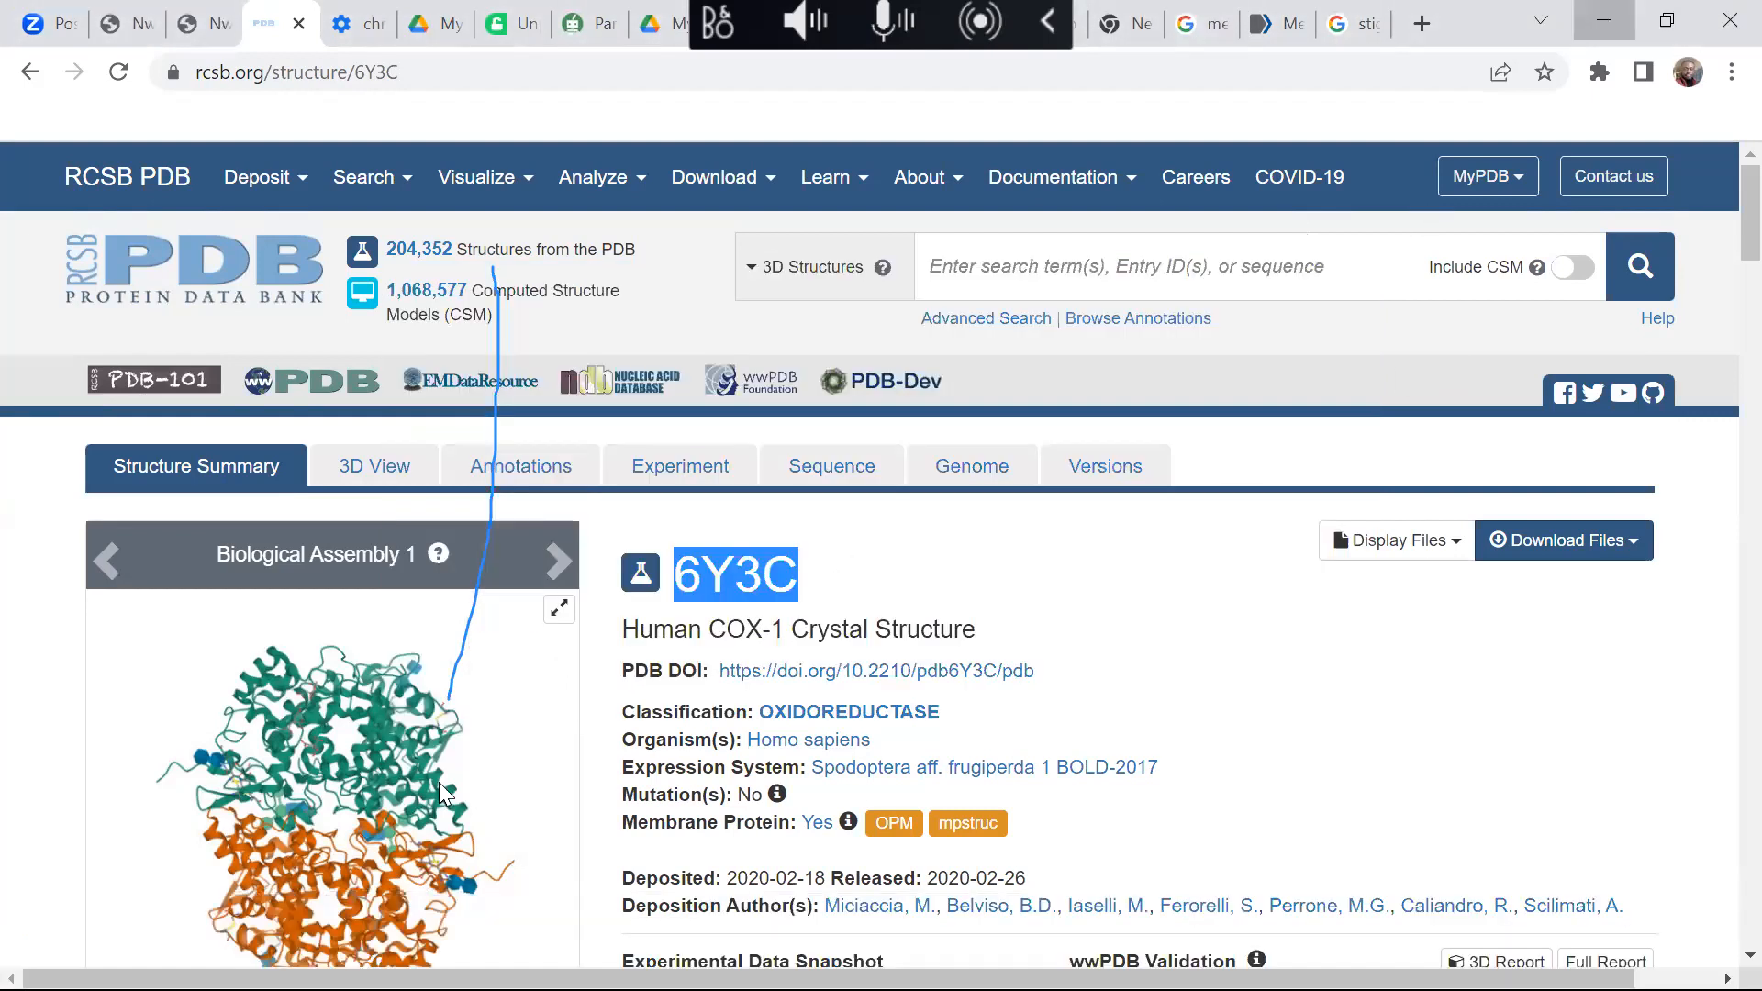
{"action": "left_click", "coordinate": [1602, 23]}
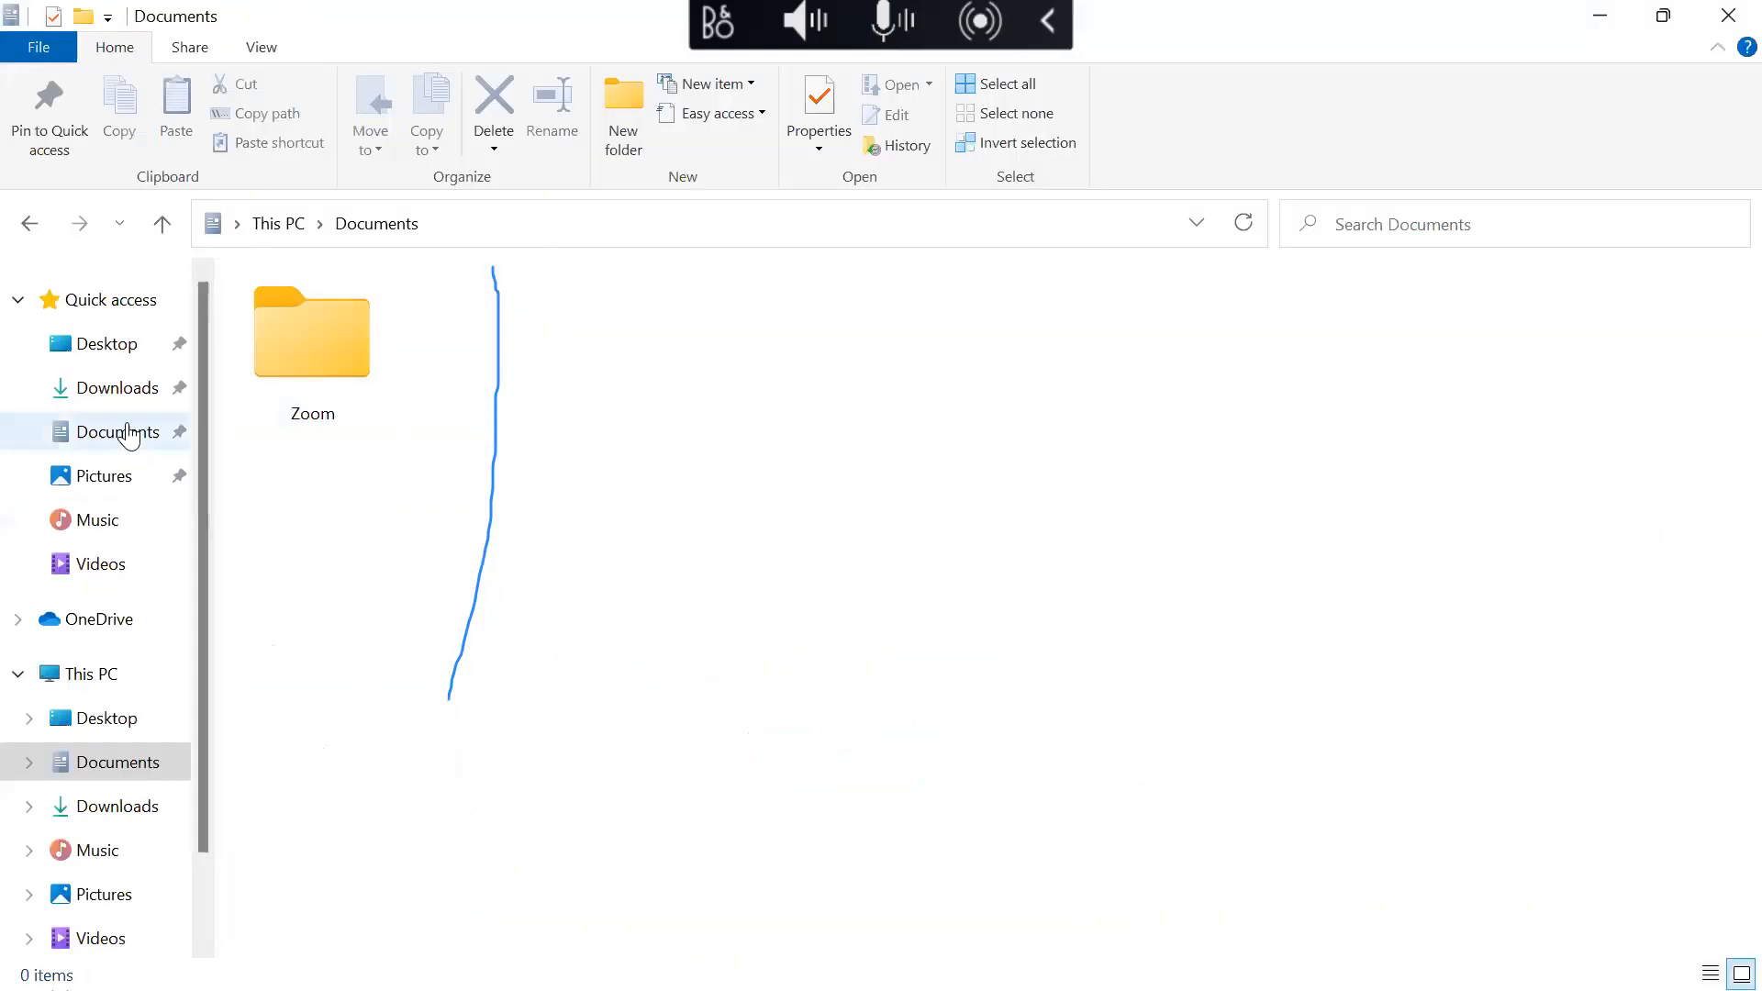
{"action": "left_click", "coordinate": [117, 390]}
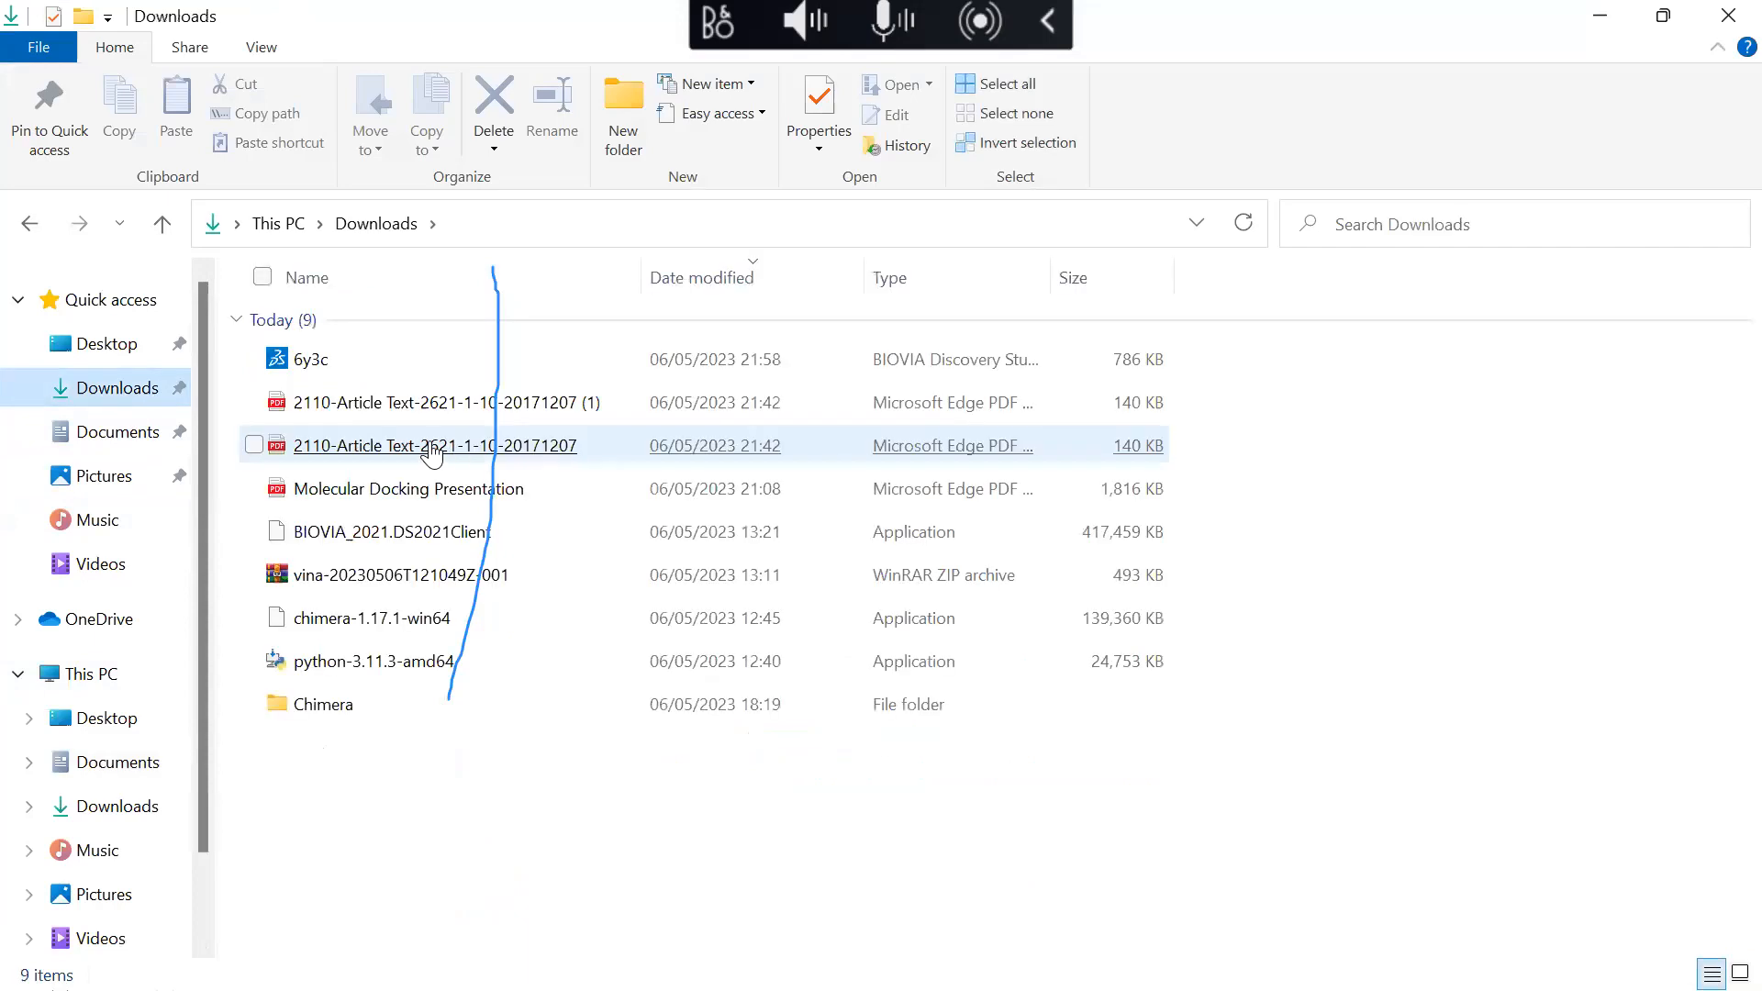
{"action": "left_click", "coordinate": [312, 360]}
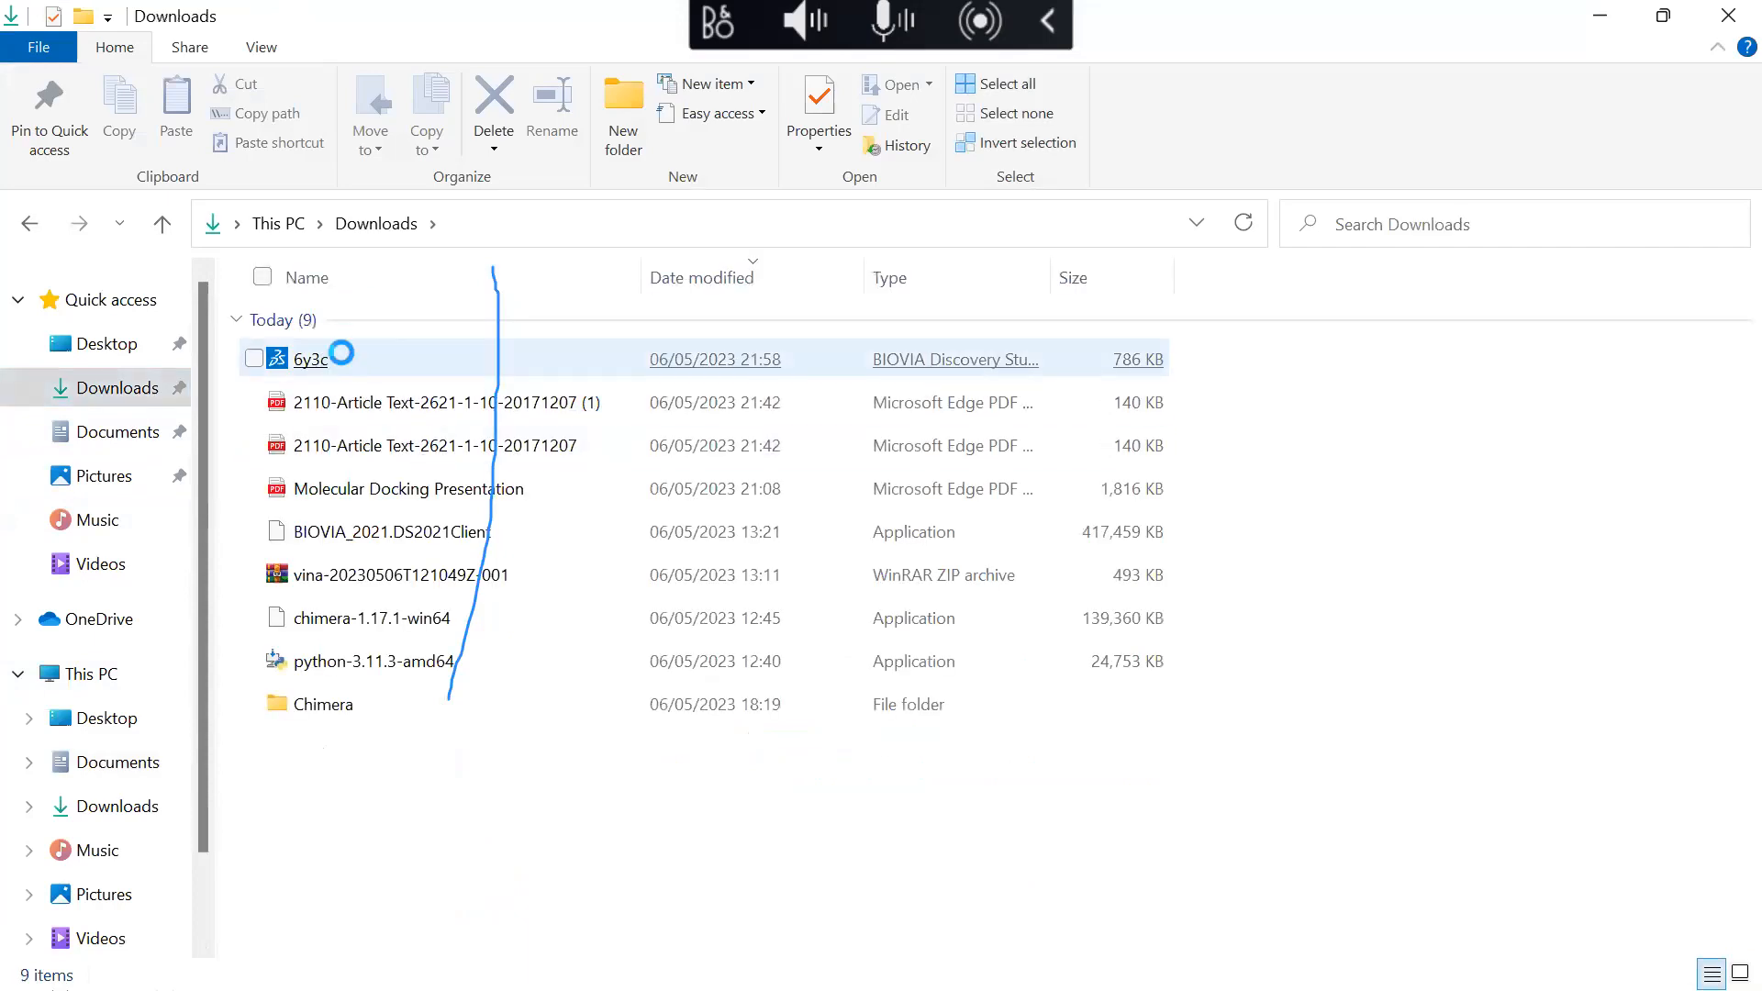
{"action": "right_click", "coordinate": [341, 355]}
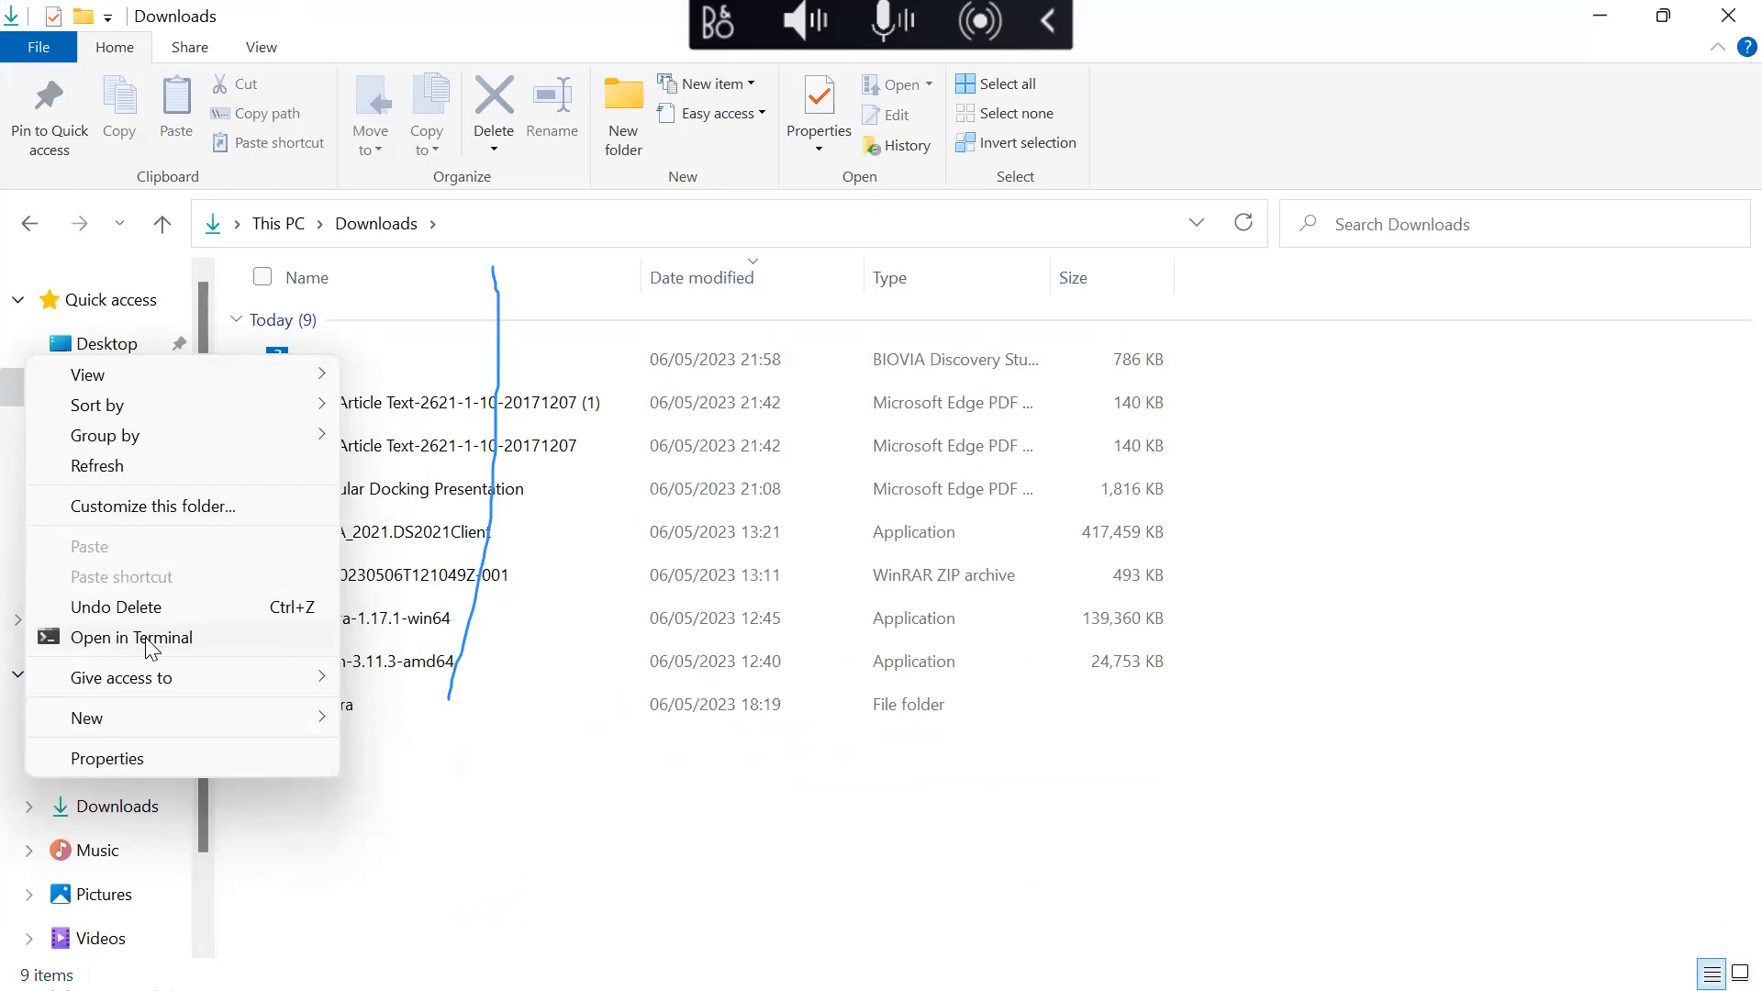
{"action": "left_click", "coordinate": [200, 639]}
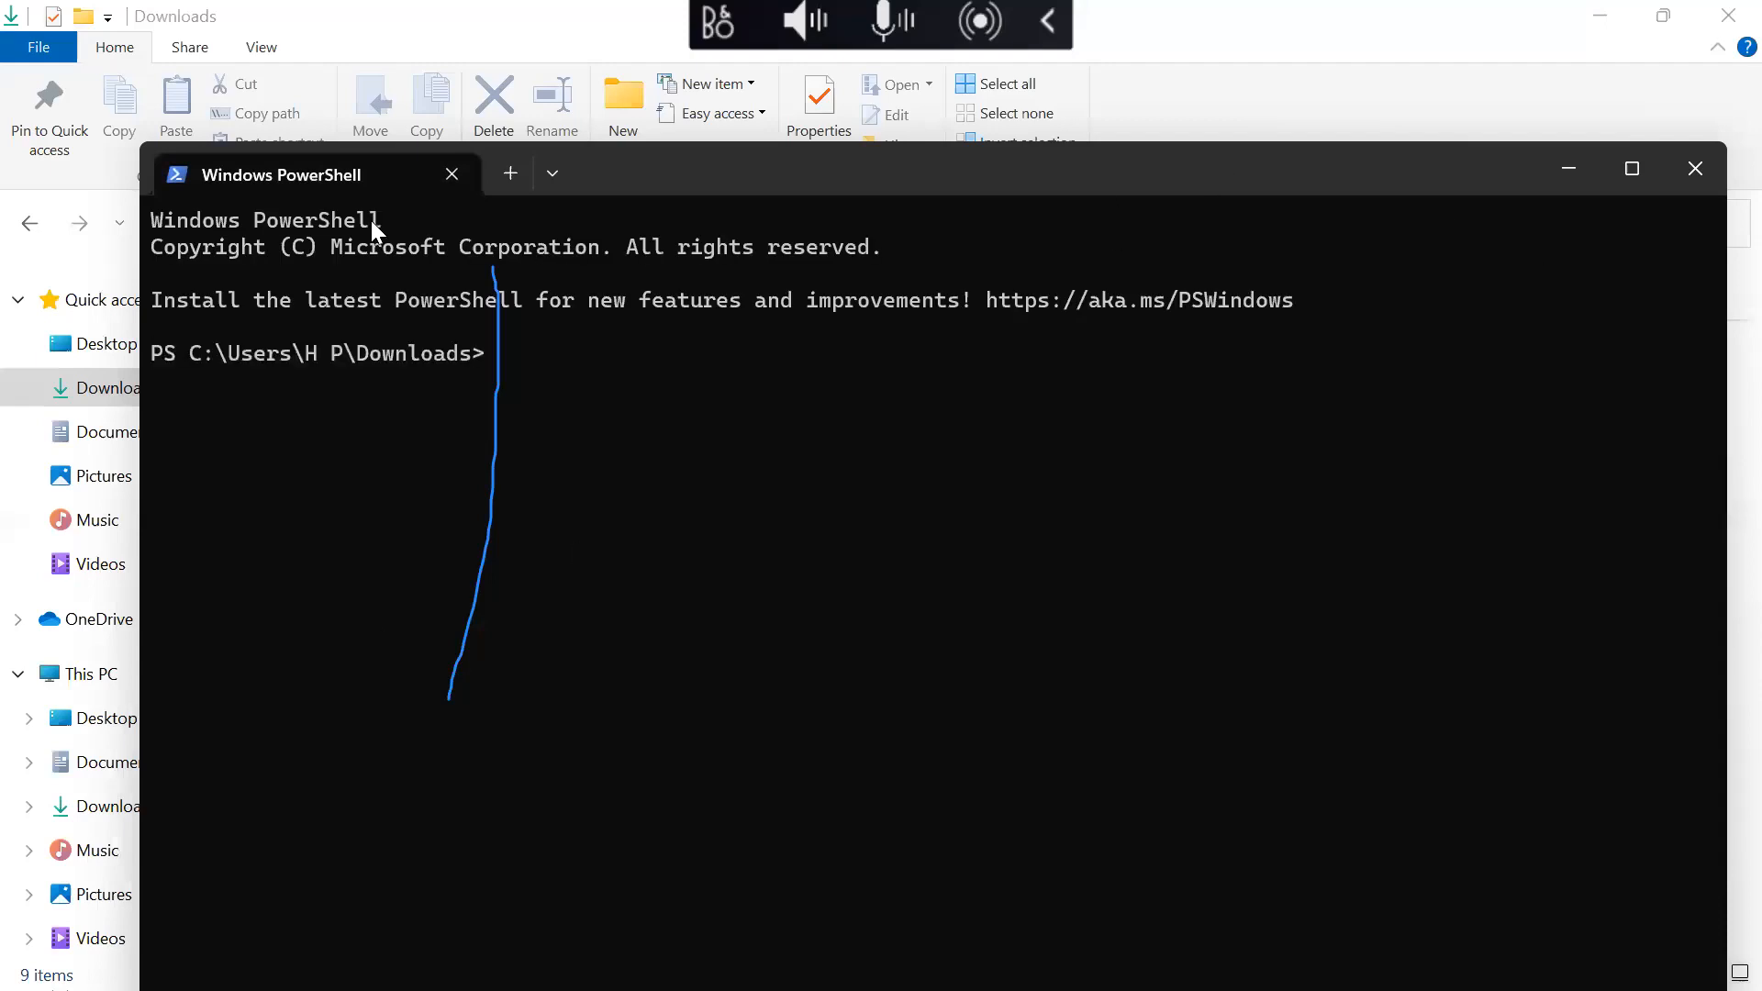
{"action": "left_click", "coordinate": [452, 174]}
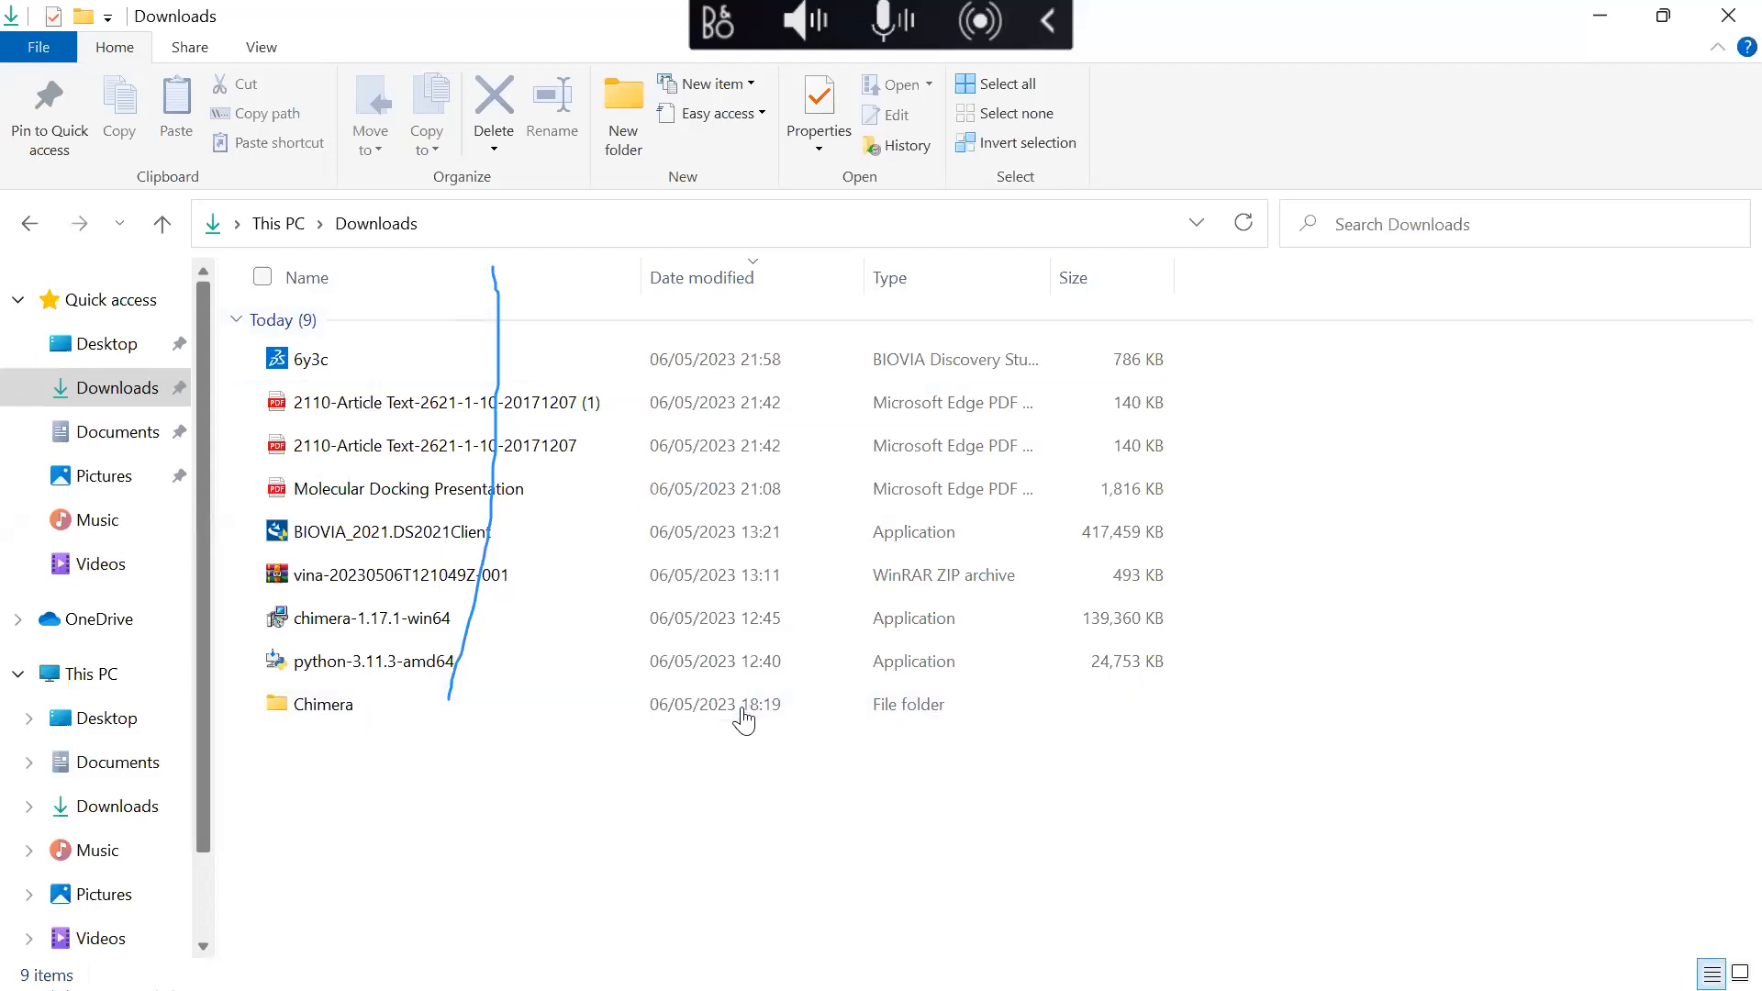
{"action": "right_click", "coordinate": [378, 371]}
{"action": "left_click", "coordinate": [1019, 473]}
Step: Open the 6y3c file with Notepad from the full list of available apps
{"action": "left_click", "coordinate": [404, 363]}
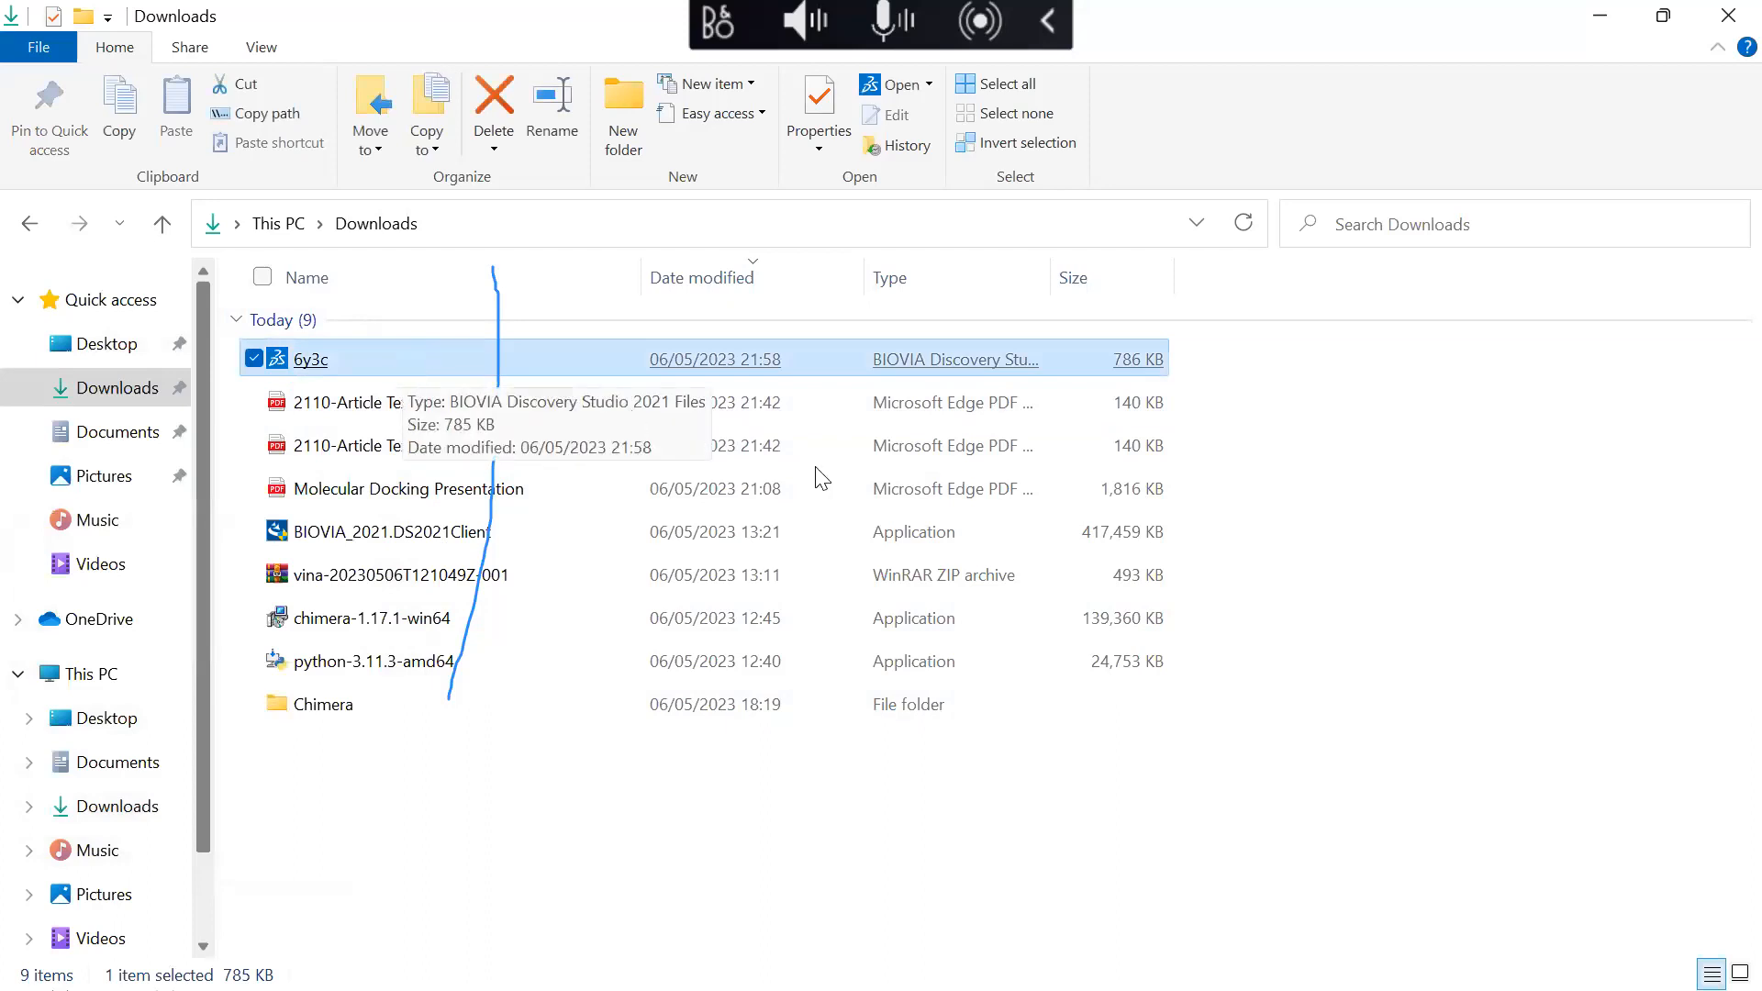
{"action": "right_click", "coordinate": [367, 357]}
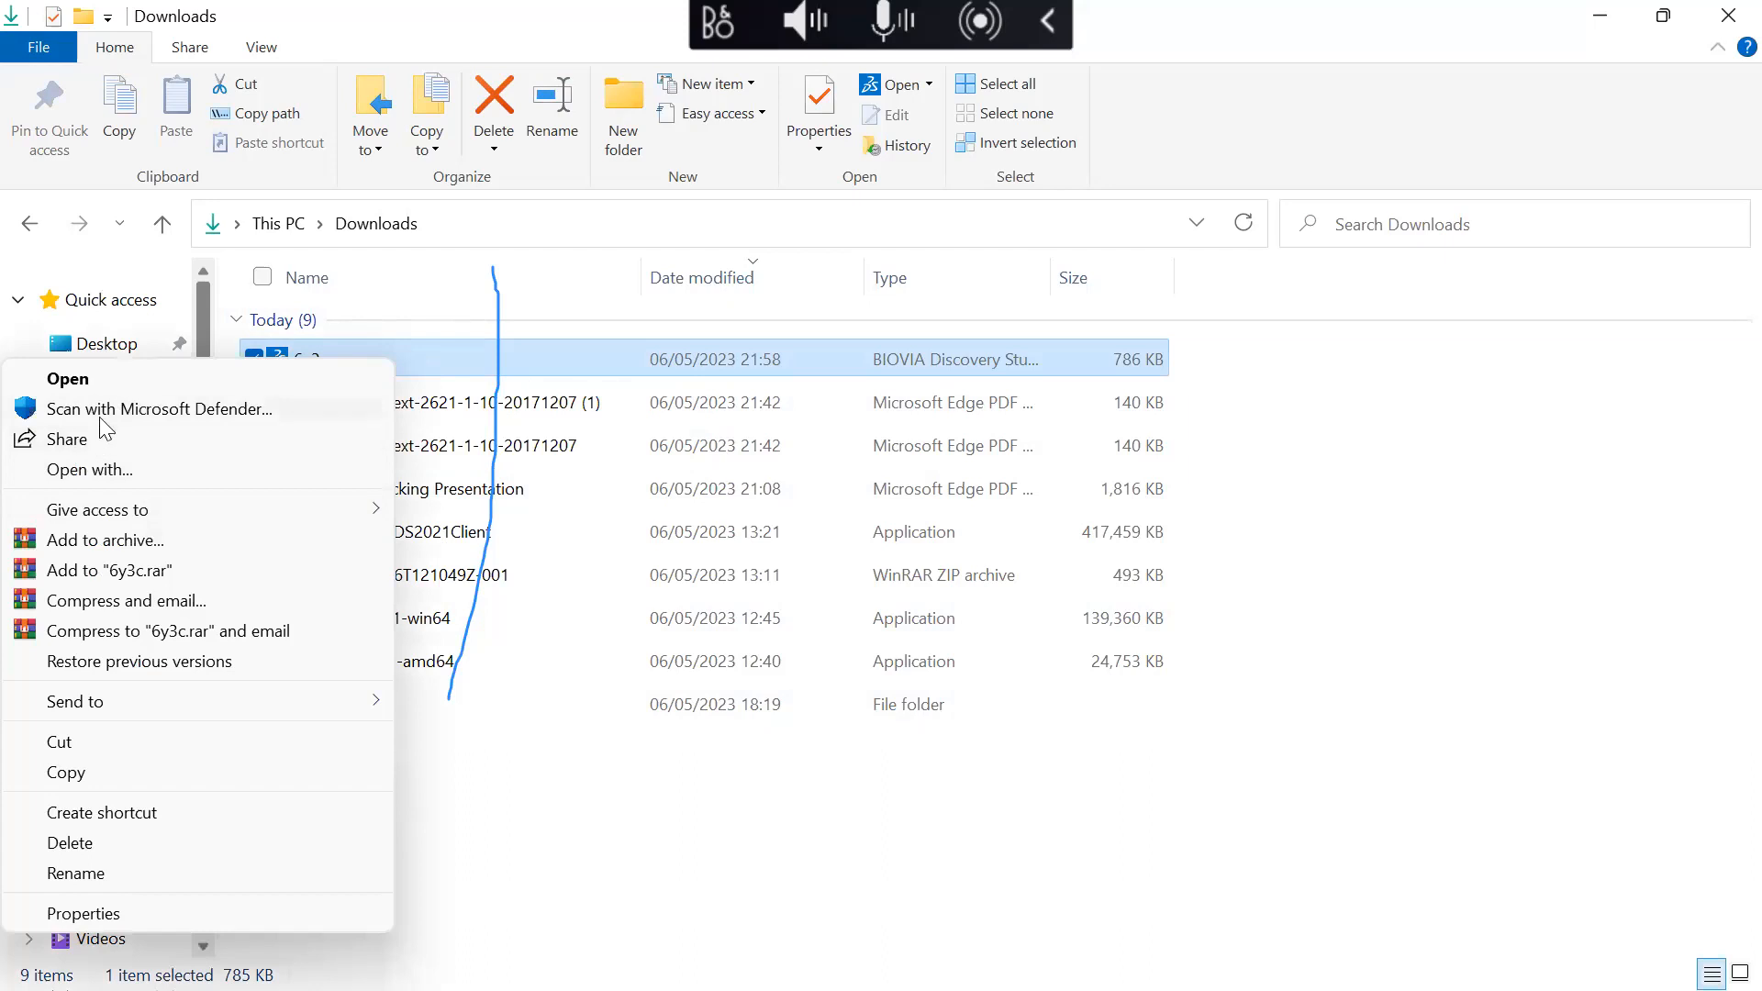
{"action": "left_click", "coordinate": [102, 471]}
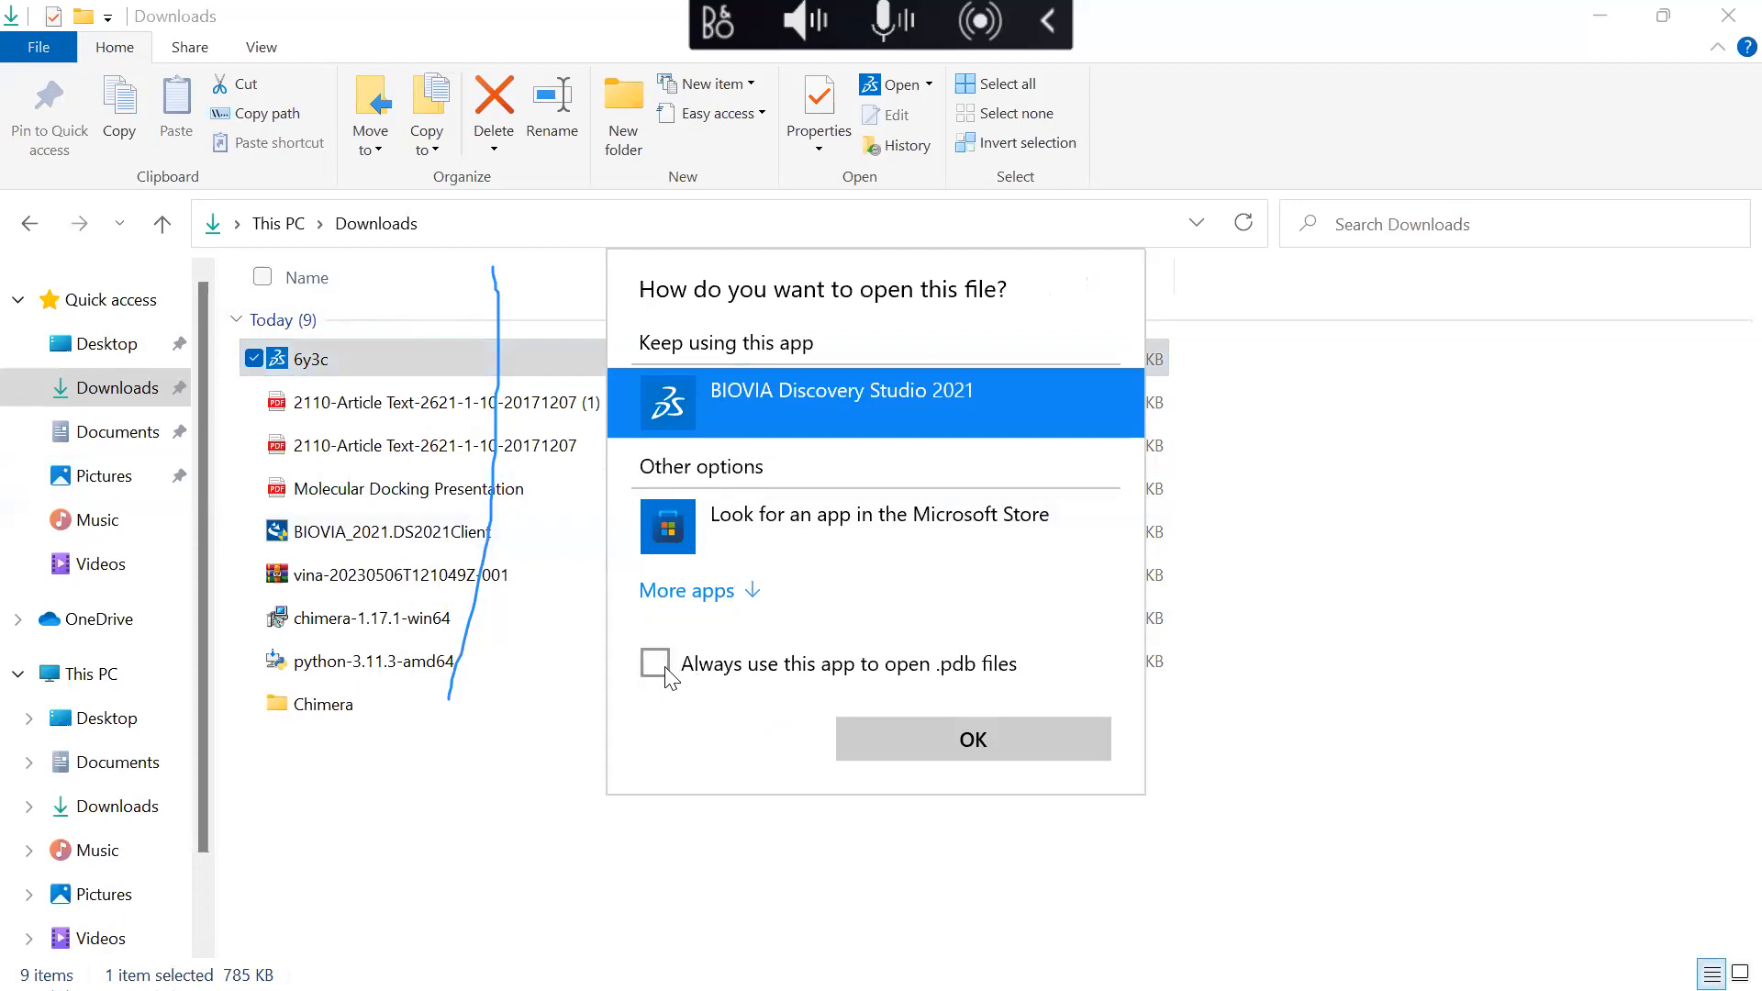
{"action": "left_click", "coordinate": [725, 590]}
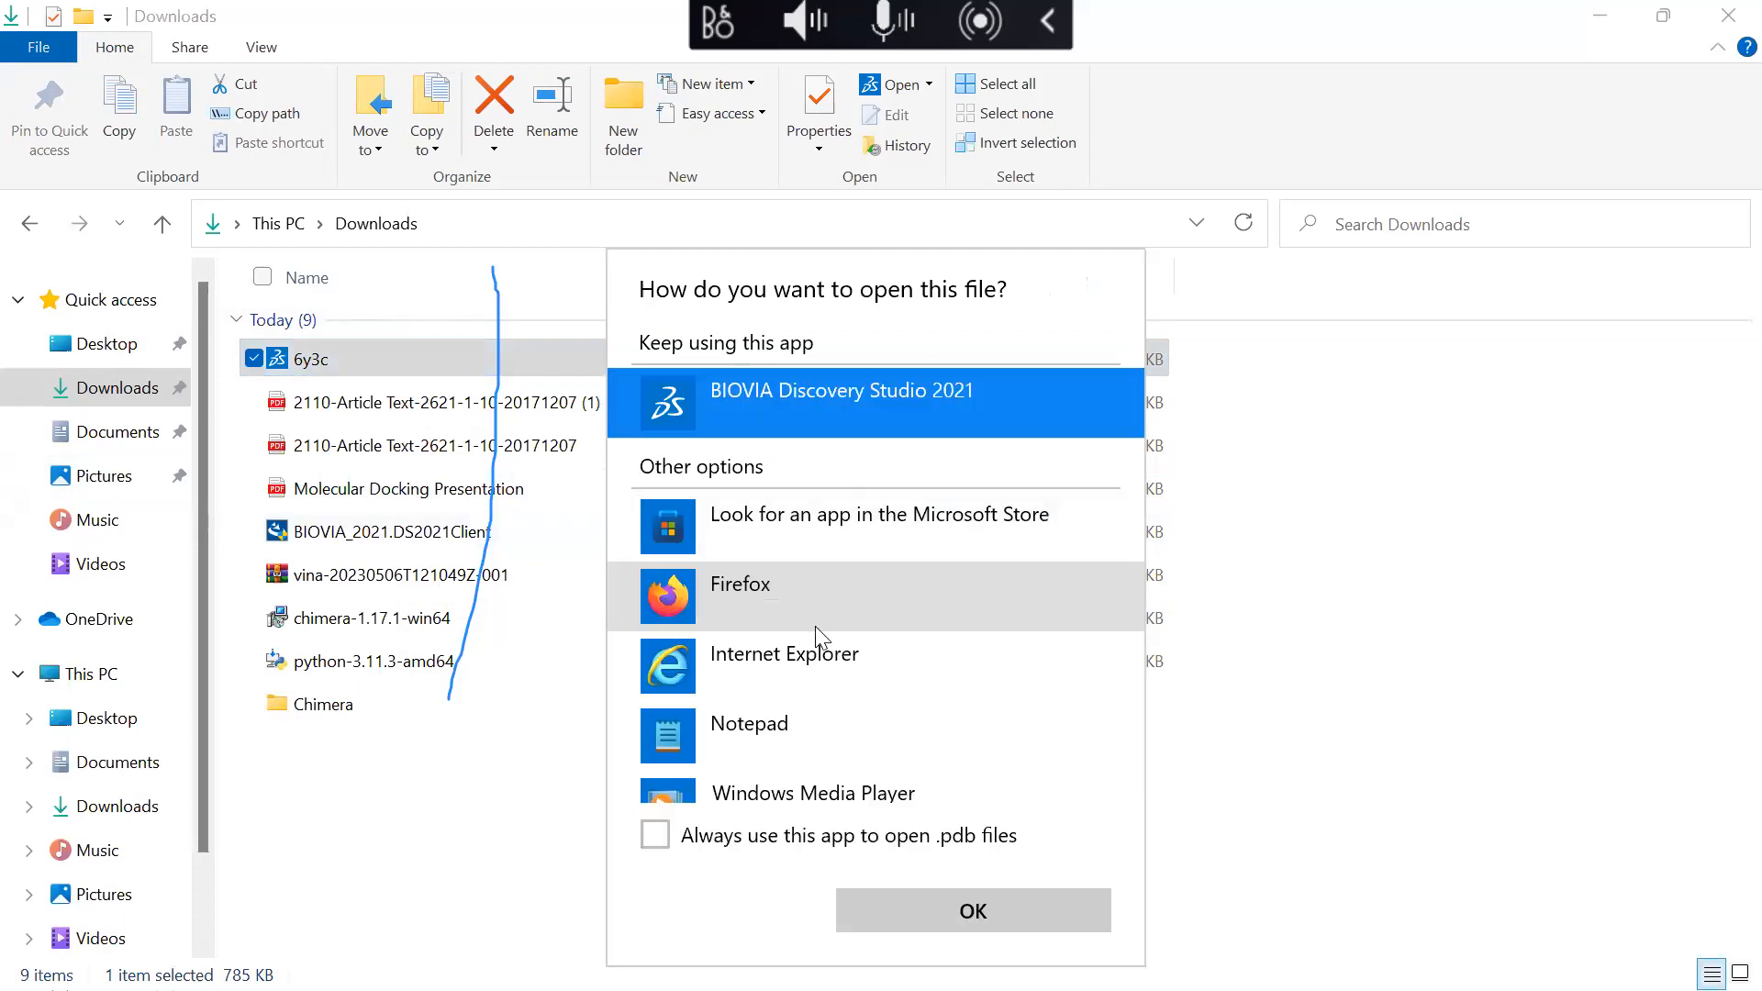
{"action": "scroll", "coordinate": [808, 615], "scroll_direction": "down", "scroll_amount": 2}
{"action": "left_click", "coordinate": [800, 589]}
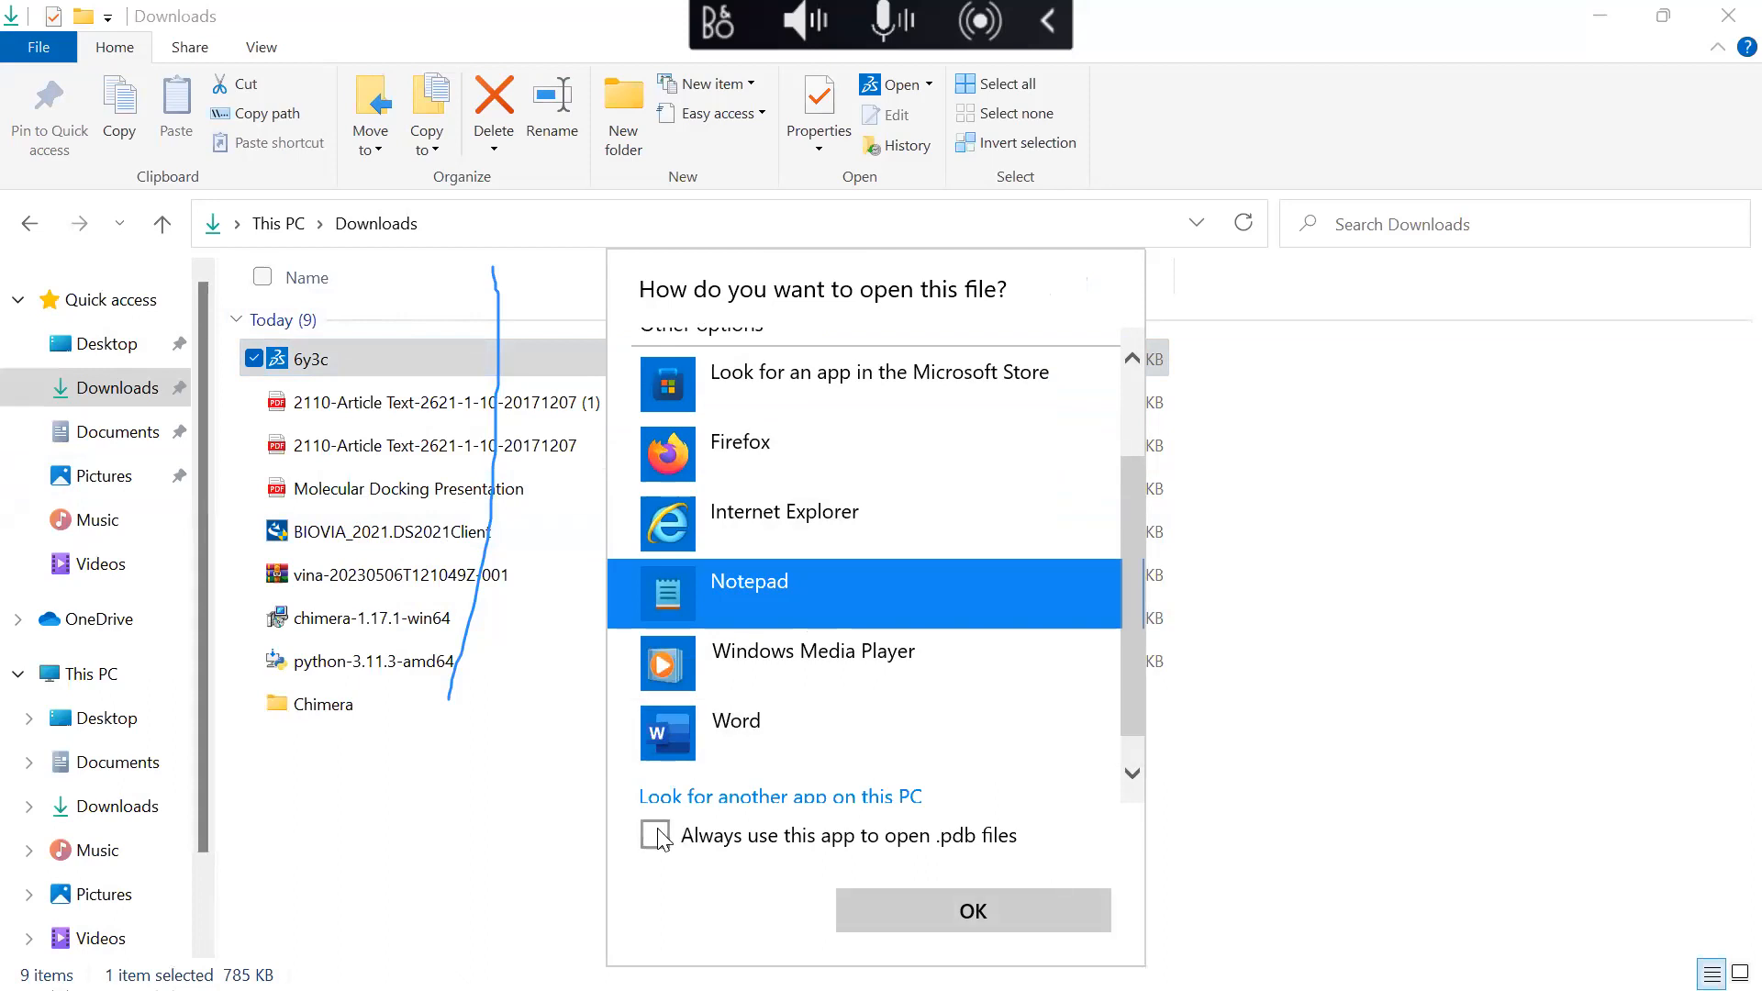
{"action": "left_click", "coordinate": [974, 909]}
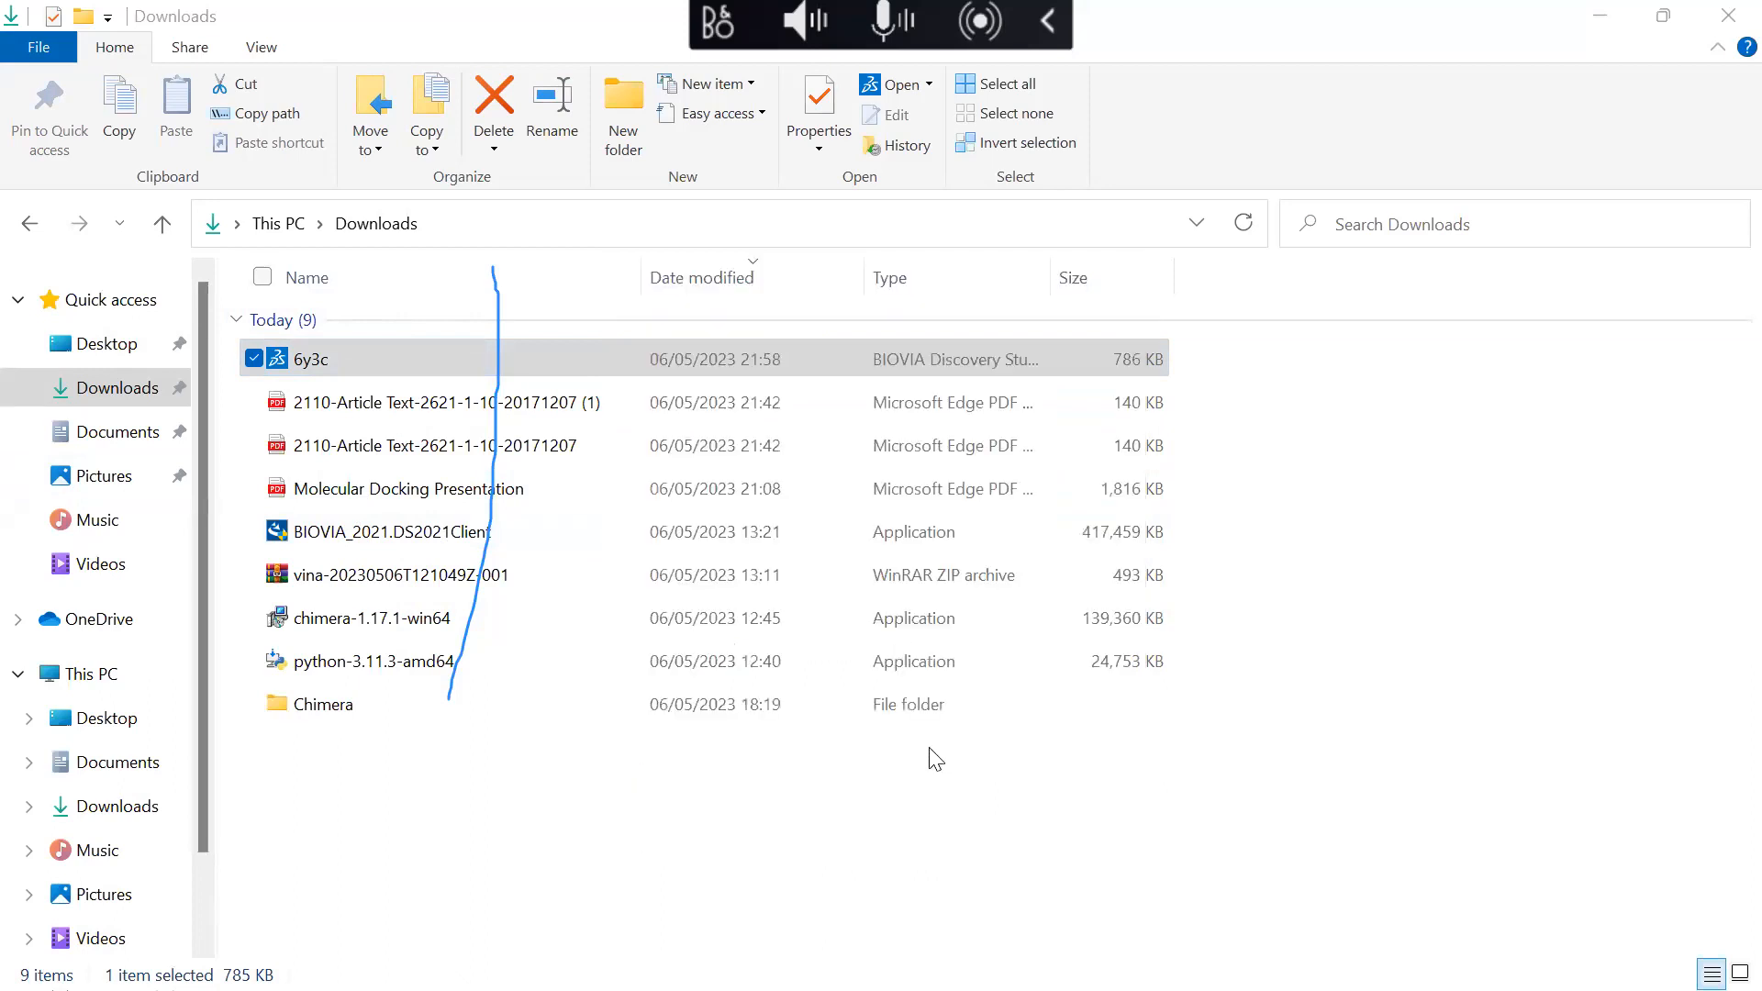
Step: Examine the 6y3c text from the refinement remarks through the ATOM and HETATM coordinate records, and close Notepad
{"action": "scroll", "coordinate": [733, 502], "scroll_direction": "down", "scroll_amount": 15}
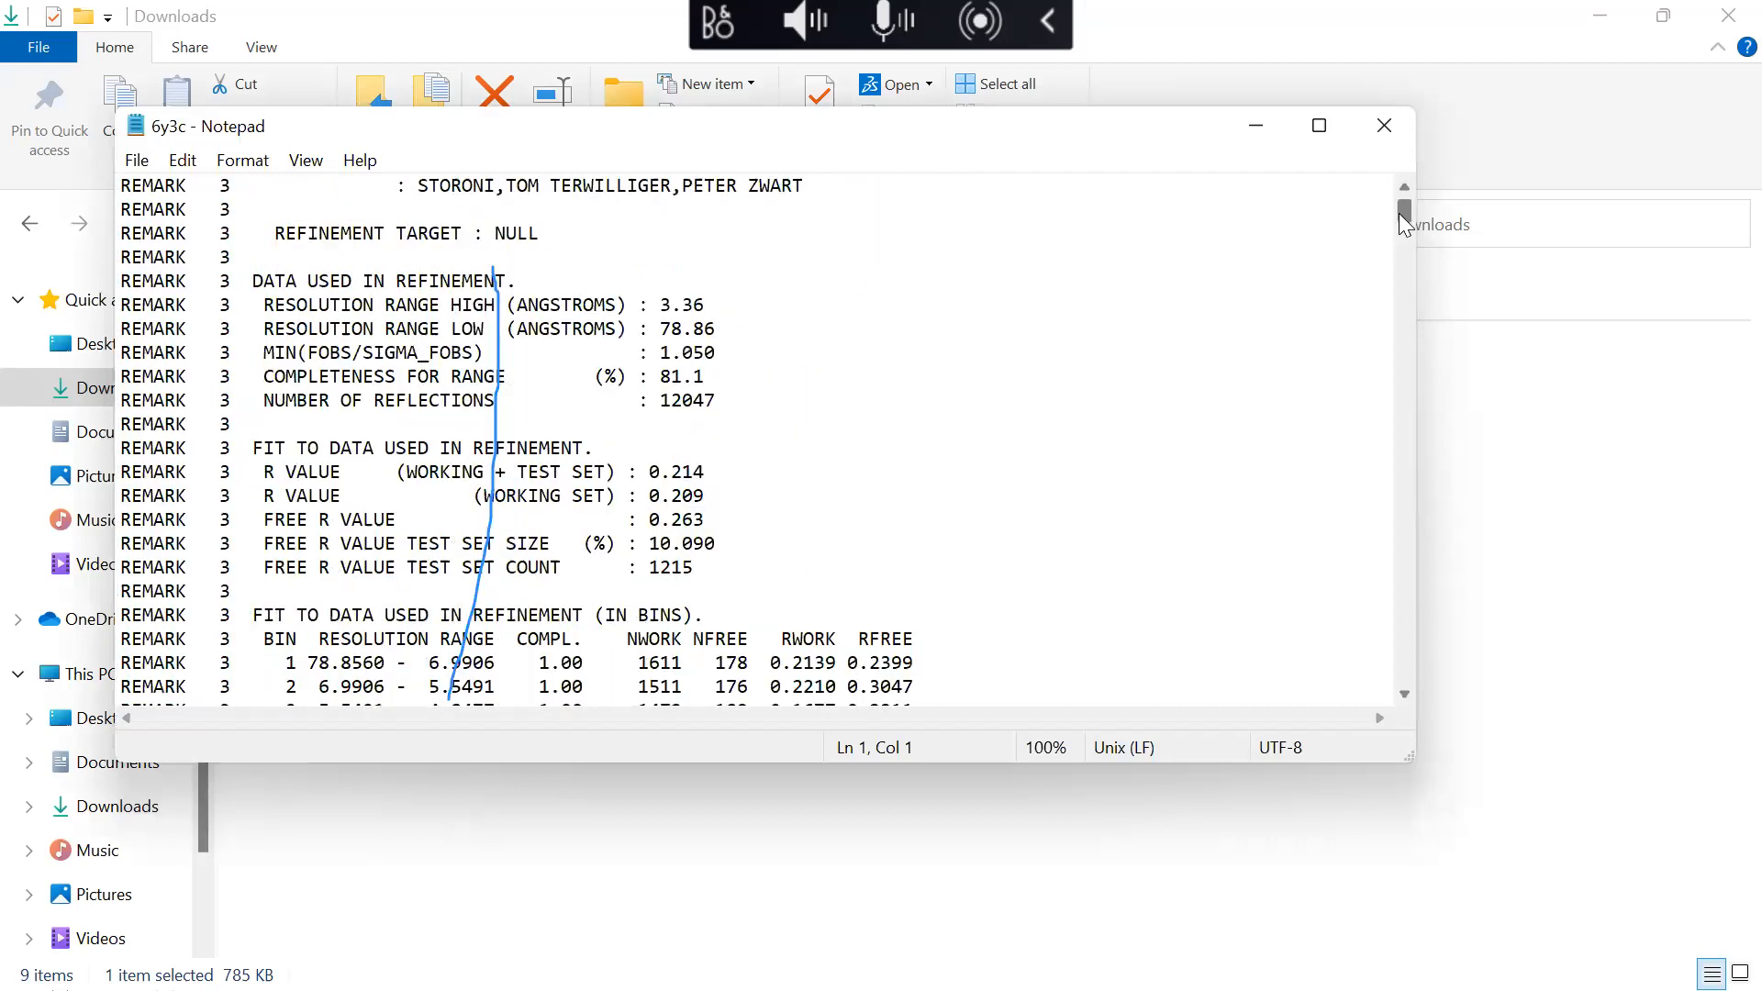
{"action": "scroll", "coordinate": [1397, 237], "scroll_direction": "down", "scroll_amount": 20}
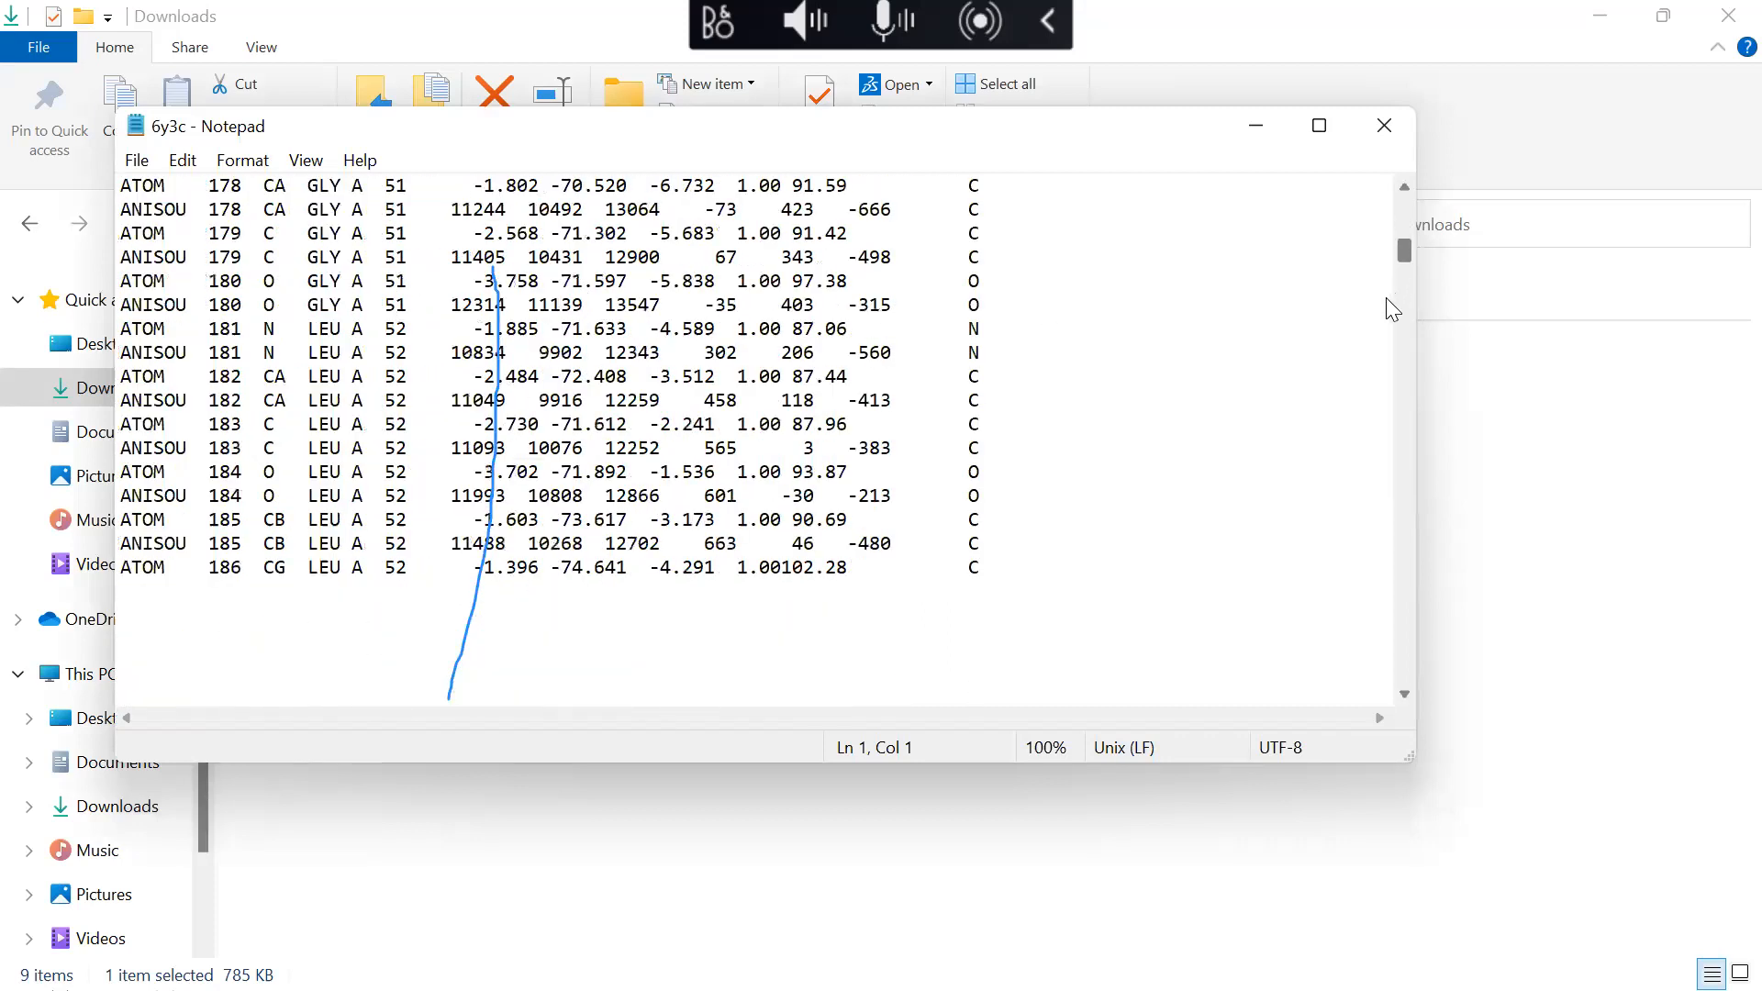
{"action": "scroll", "coordinate": [1384, 356], "scroll_direction": "down", "scroll_amount": 20}
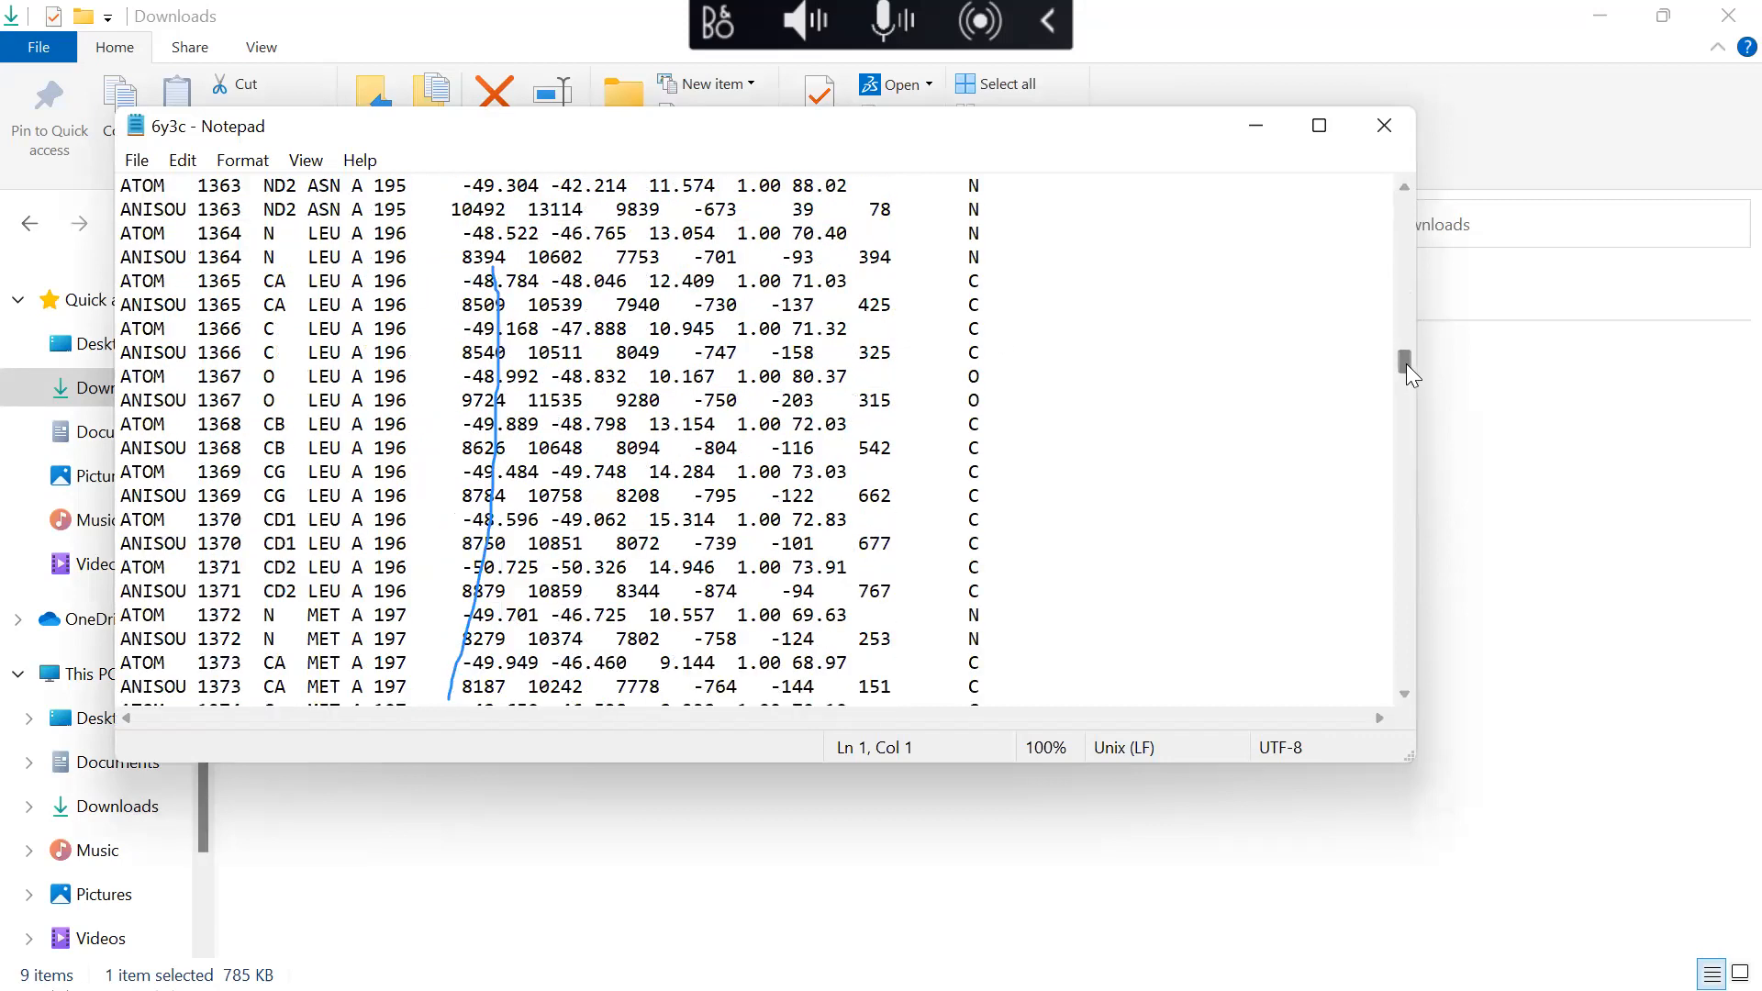
{"action": "scroll", "coordinate": [1410, 415], "scroll_direction": "down", "scroll_amount": 20}
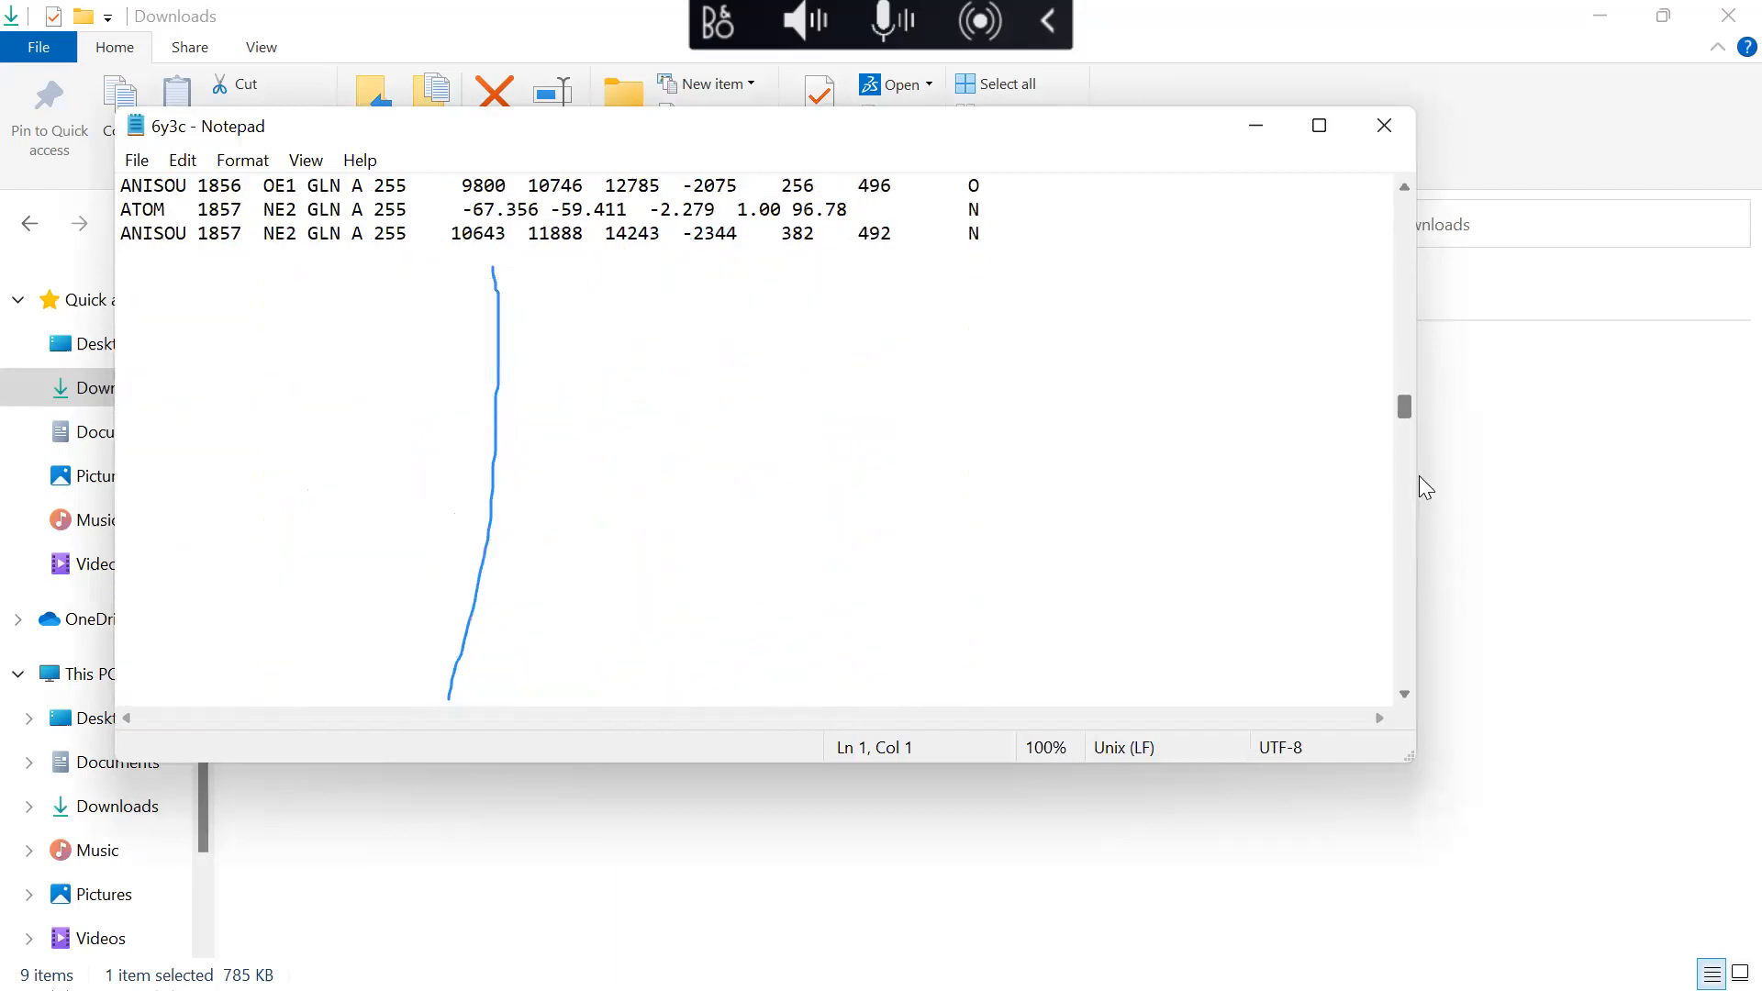
{"action": "scroll", "coordinate": [1441, 617], "scroll_direction": "down", "scroll_amount": 20}
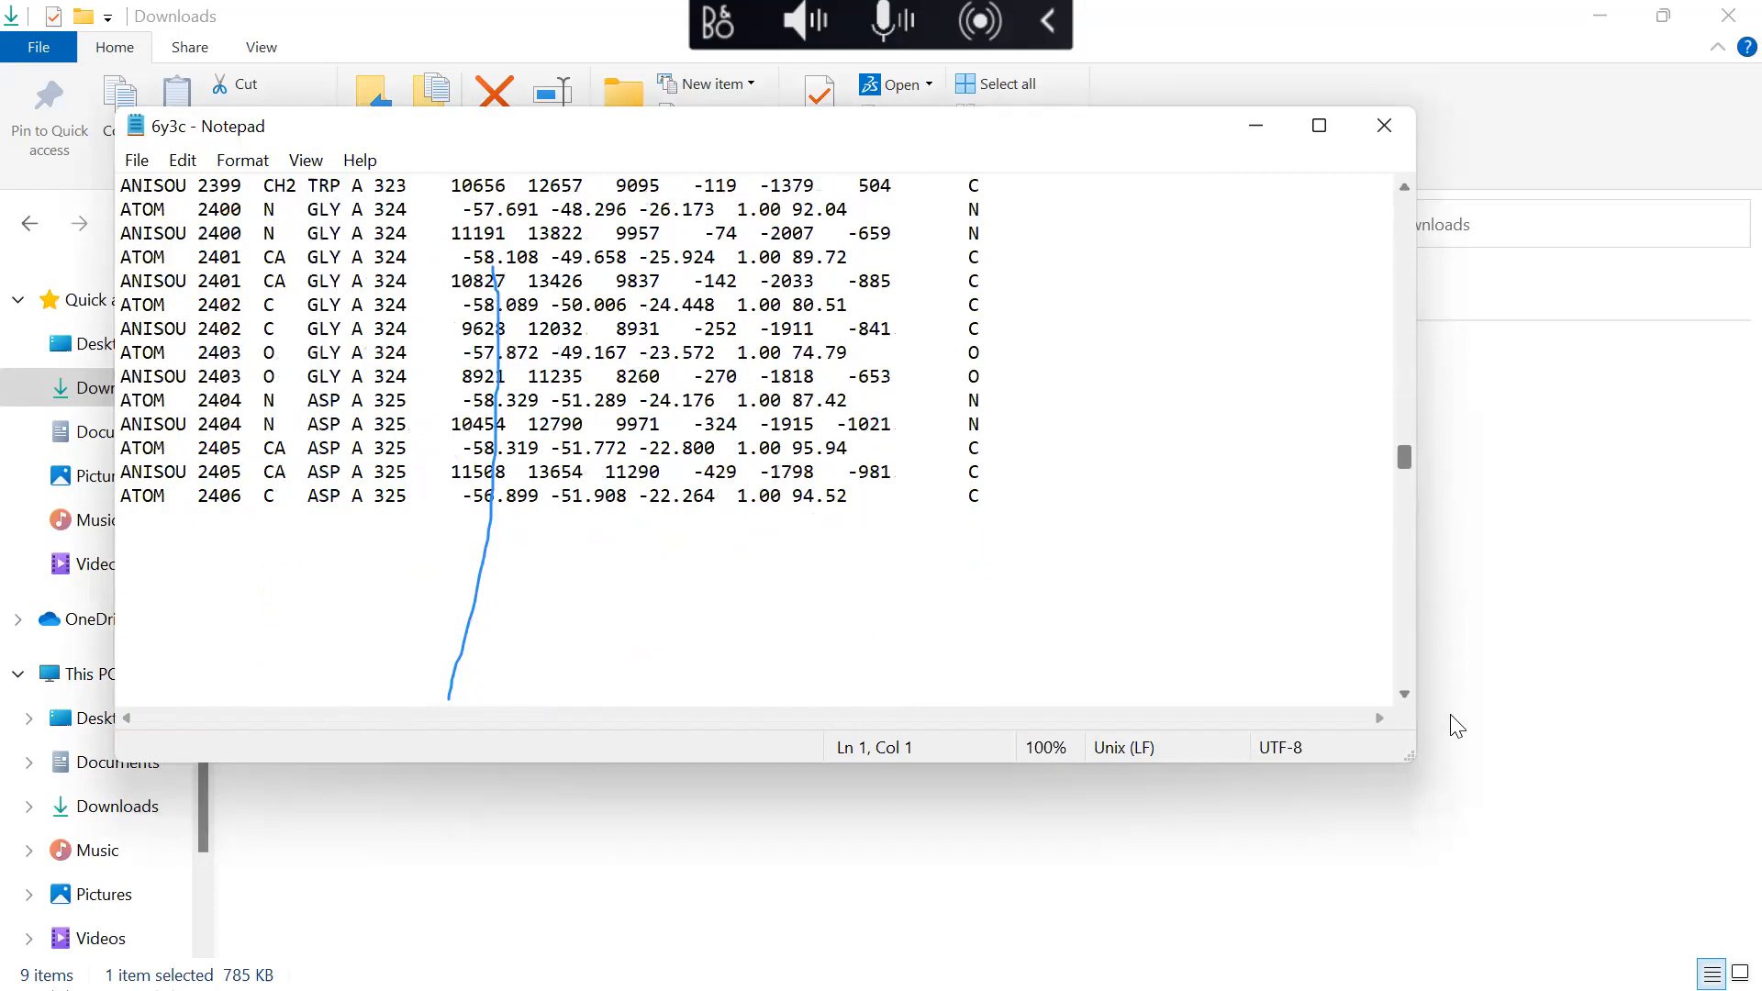
{"action": "left_click_drag", "start_coordinate": [1449, 649], "coordinate": [1451, 716]}
{"action": "scroll", "coordinate": [366, 476], "scroll_direction": "up", "scroll_amount": 20}
{"action": "scroll", "coordinate": [375, 566], "scroll_direction": "down", "scroll_amount": 20}
{"action": "scroll", "coordinate": [375, 566], "scroll_direction": "up", "scroll_amount": 13}
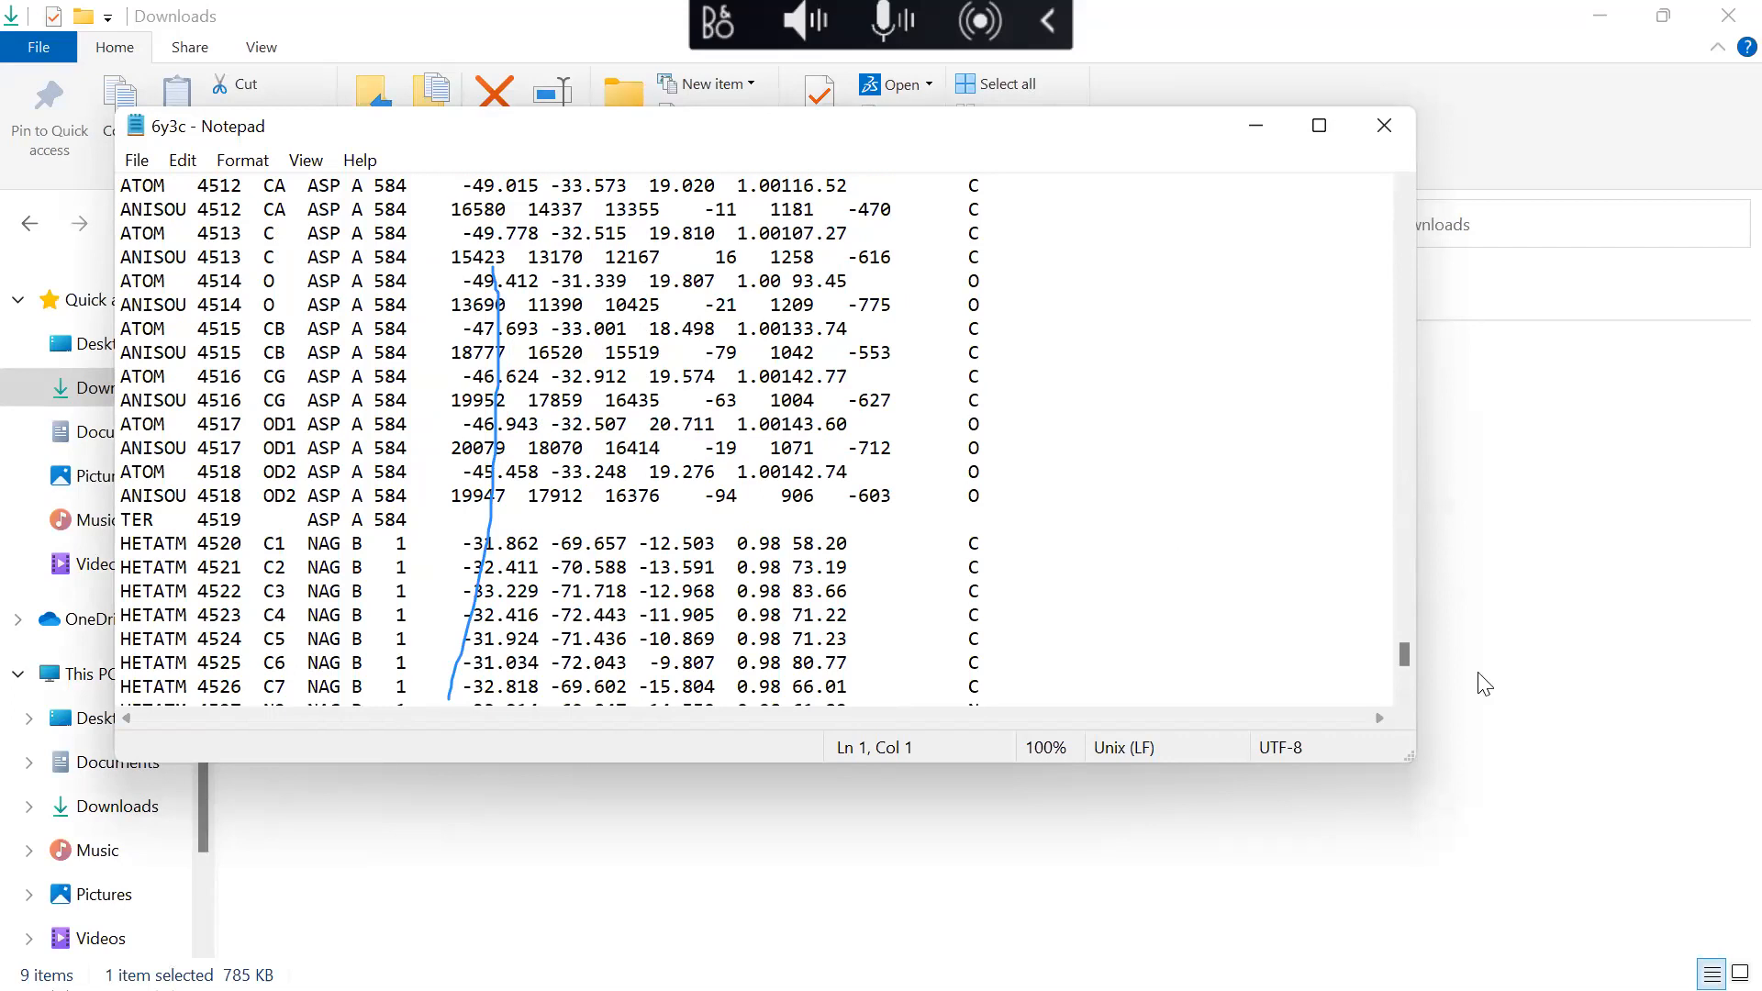
{"action": "left_click_drag", "start_coordinate": [1404, 655], "coordinate": [1386, 323]}
{"action": "left_click_drag", "start_coordinate": [1376, 59], "coordinate": [1234, 172]}
{"action": "left_click", "coordinate": [1385, 126]}
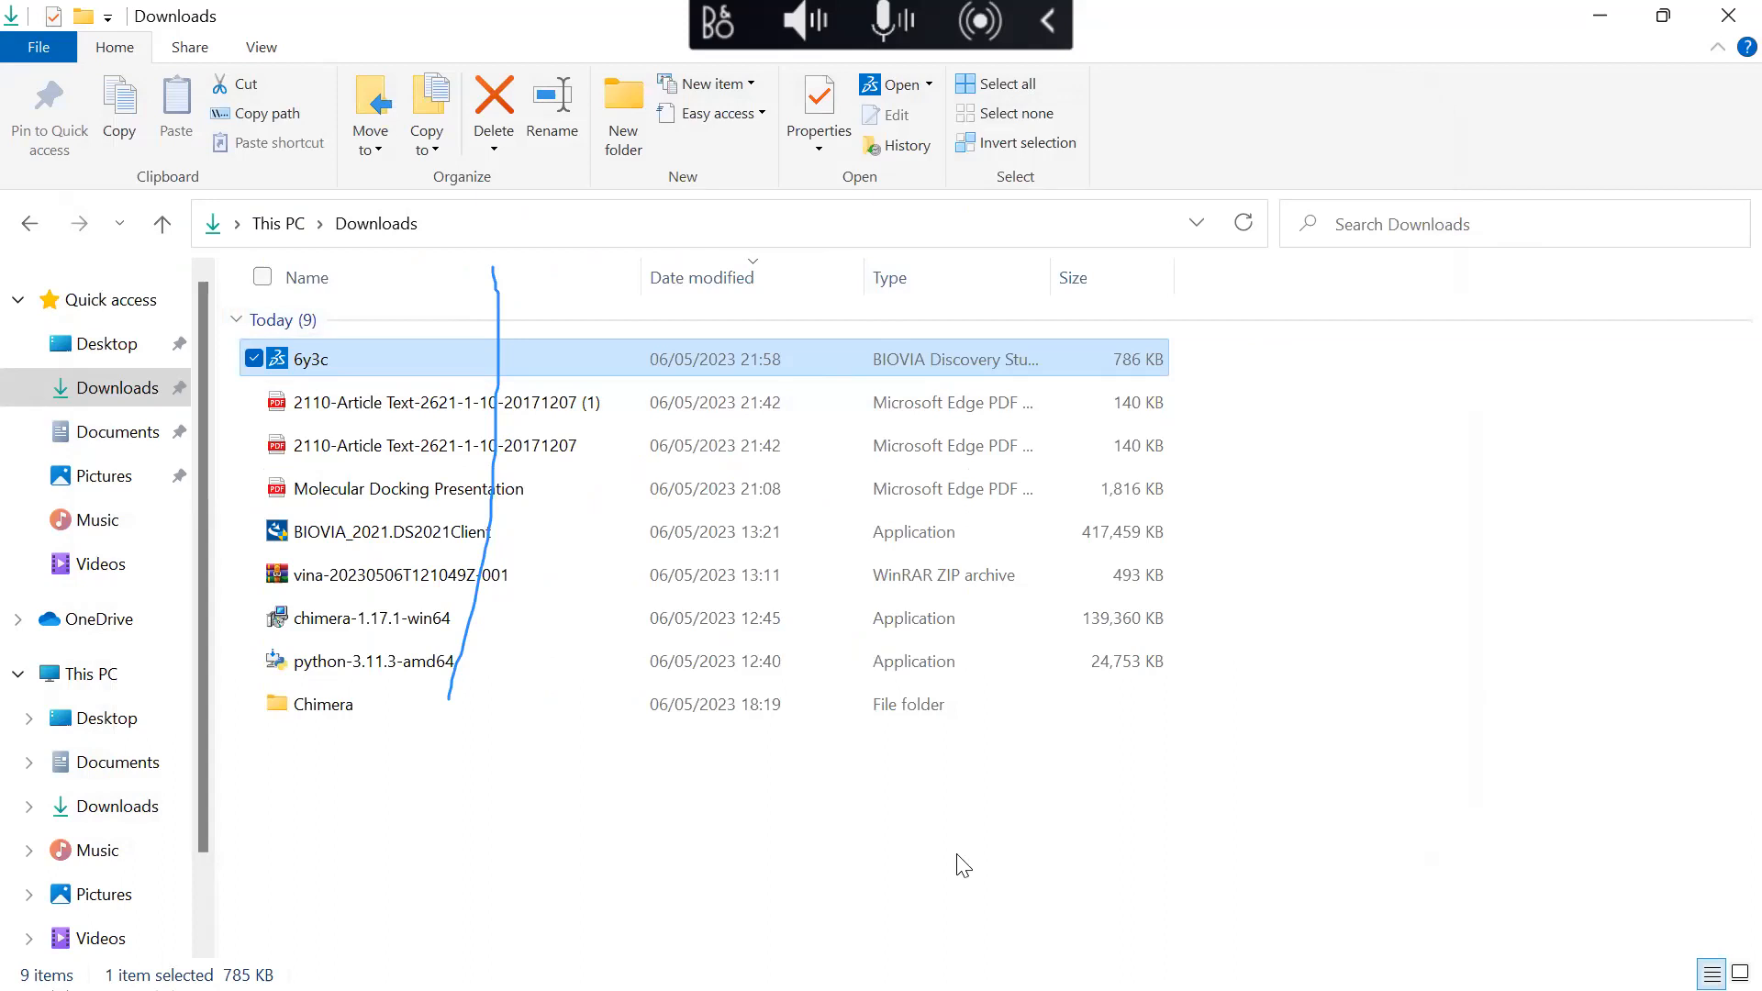
Step: Switch to Discovery Studio Visualizer, close it without saving the changes, and minimise the Gmail document window
{"action": "left_click", "coordinate": [1606, 17]}
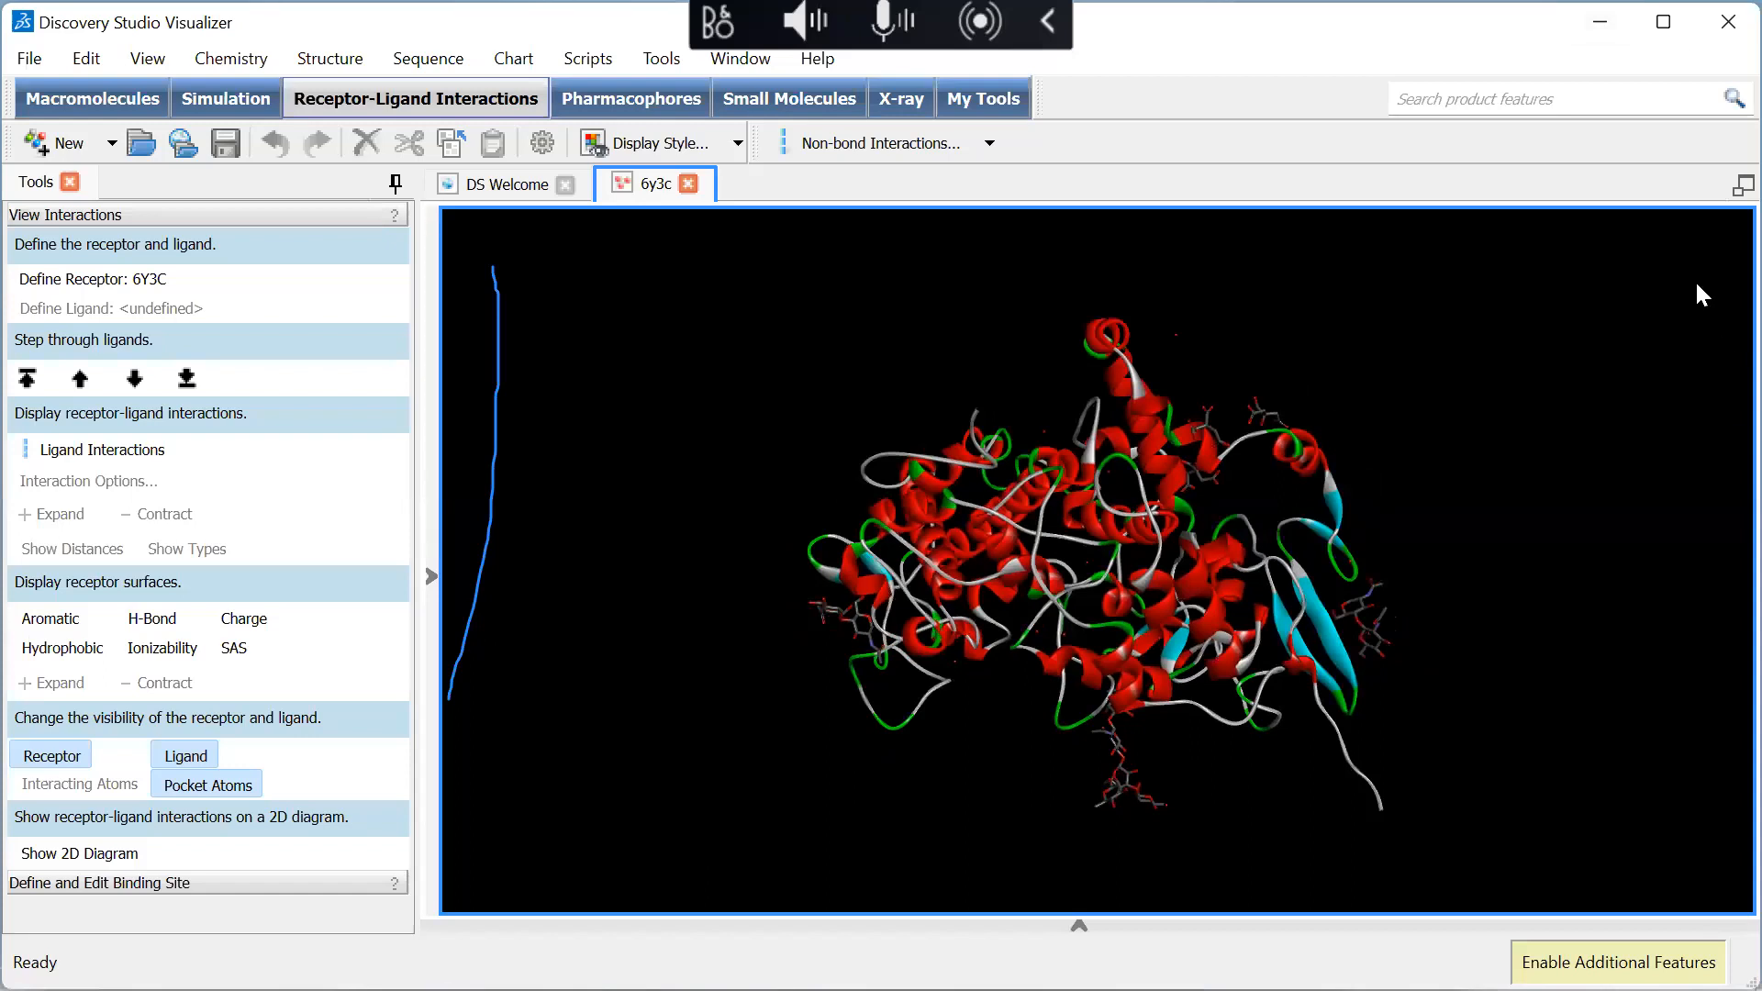
{"action": "left_click_drag", "start_coordinate": [901, 354], "coordinate": [917, 454]}
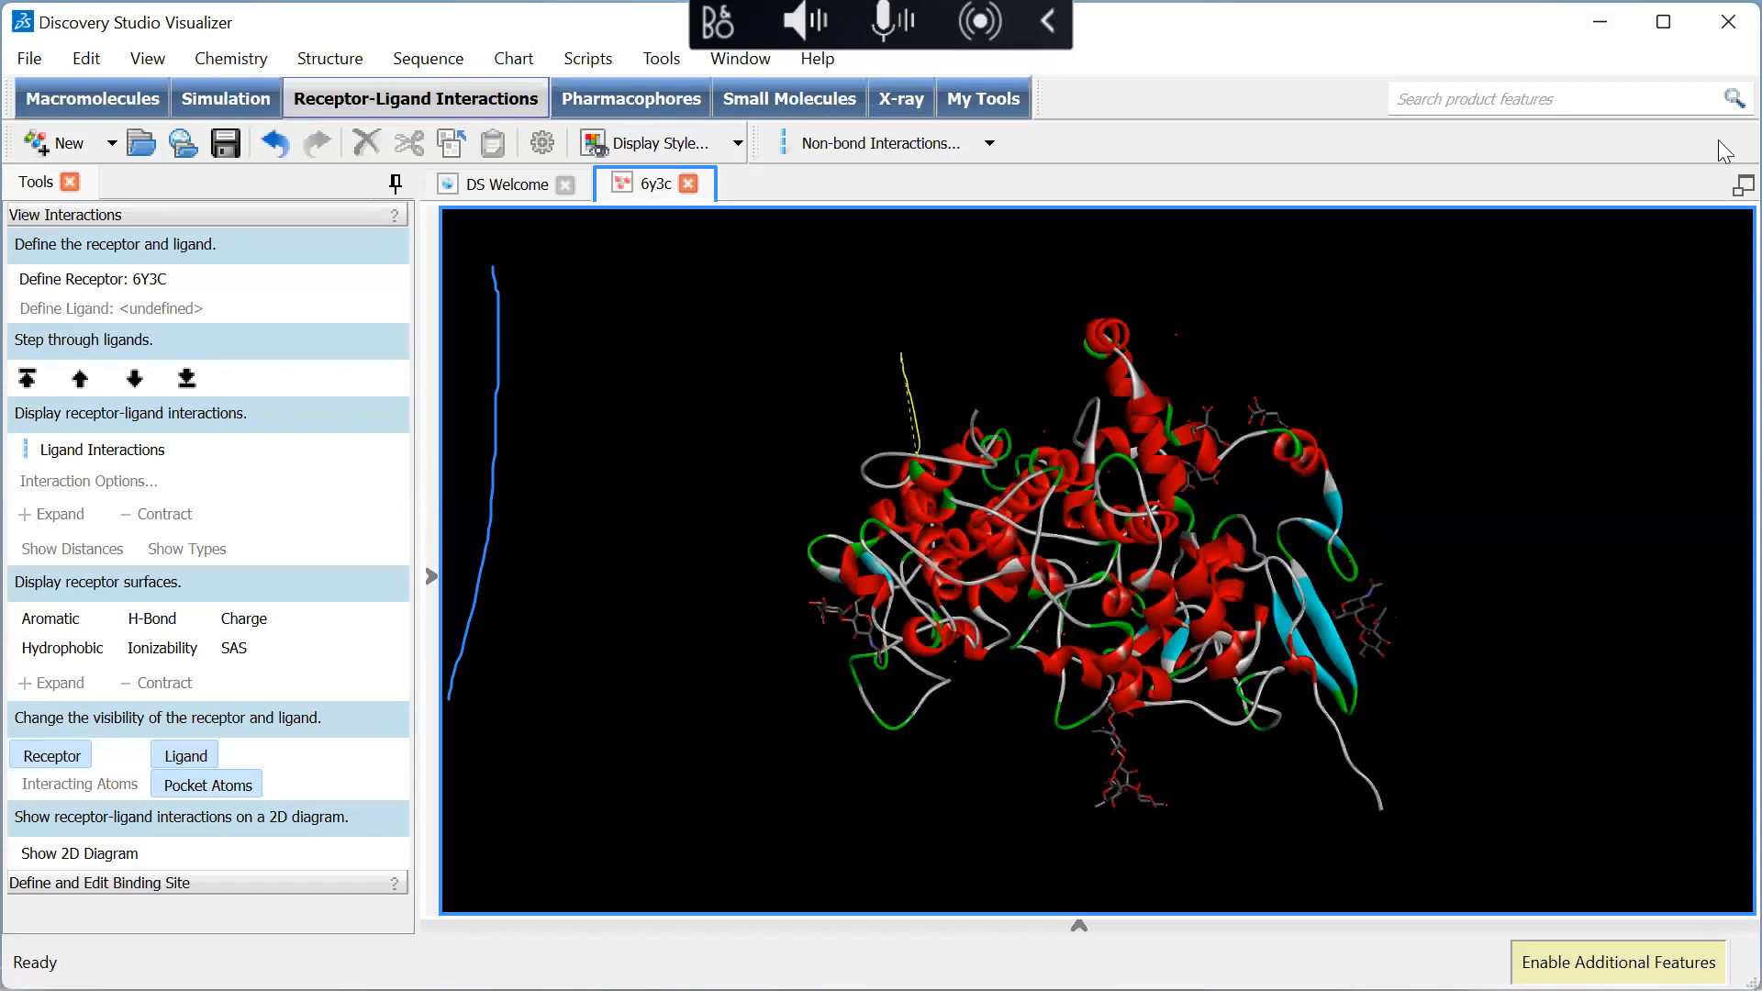
{"action": "left_click", "coordinate": [1724, 22]}
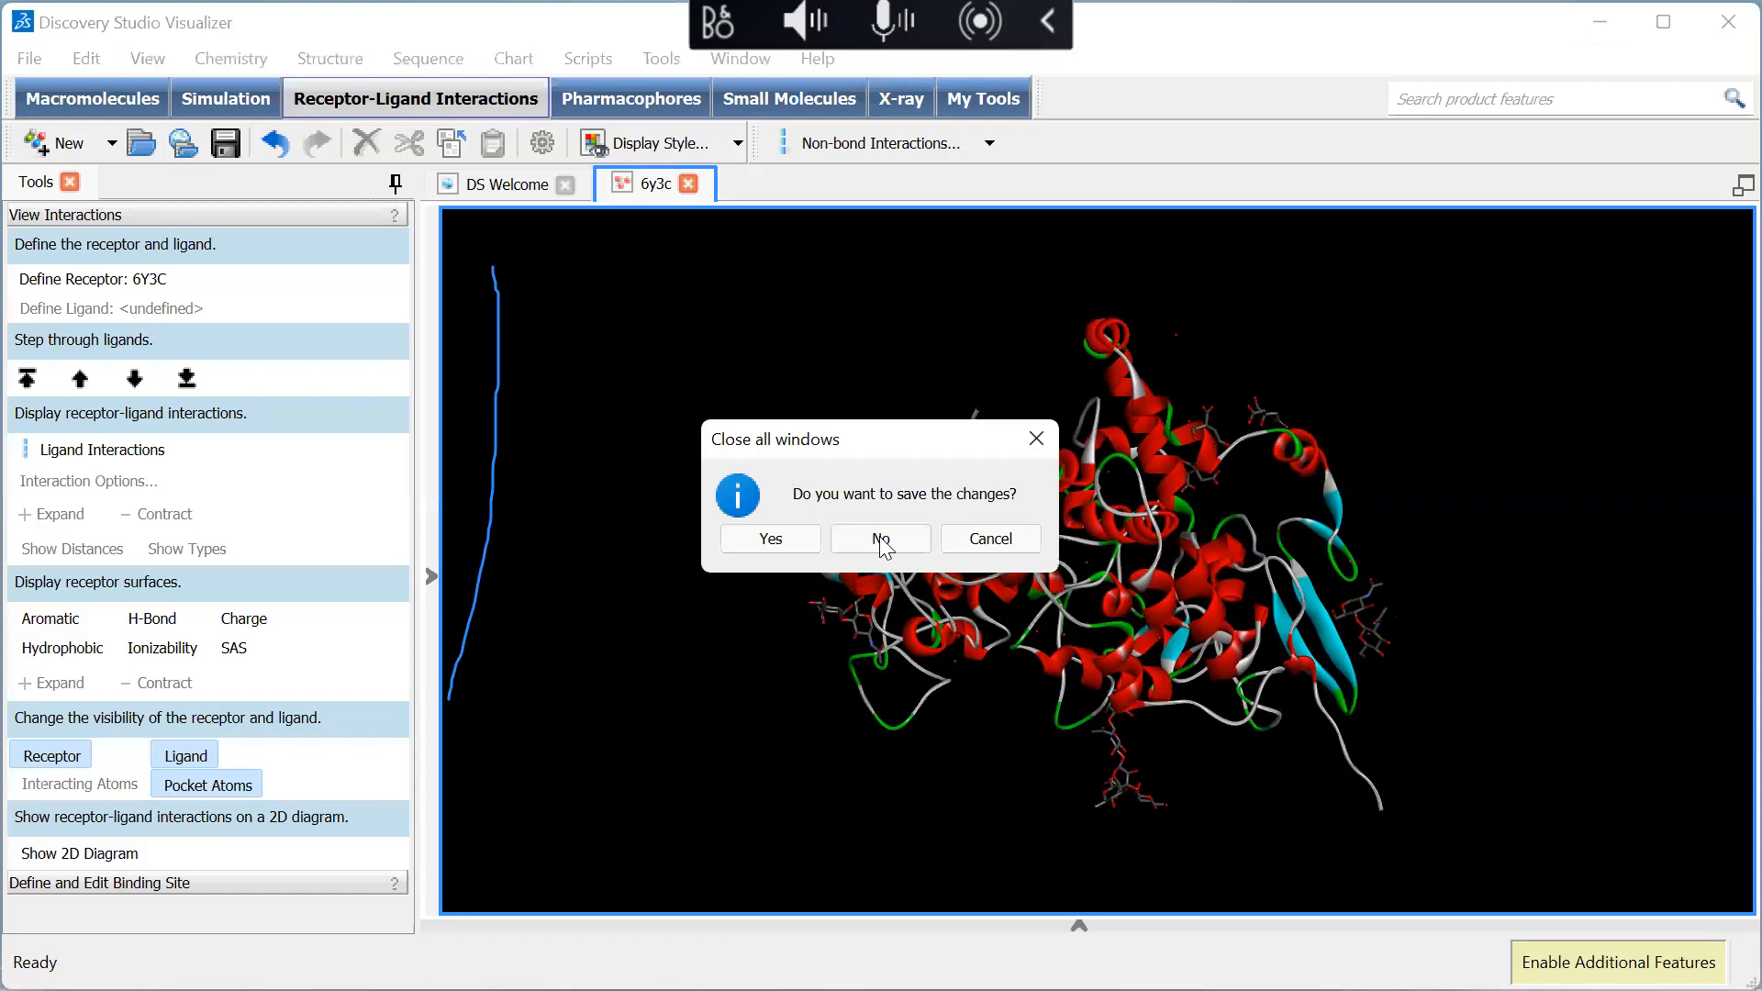
{"action": "left_click", "coordinate": [874, 540]}
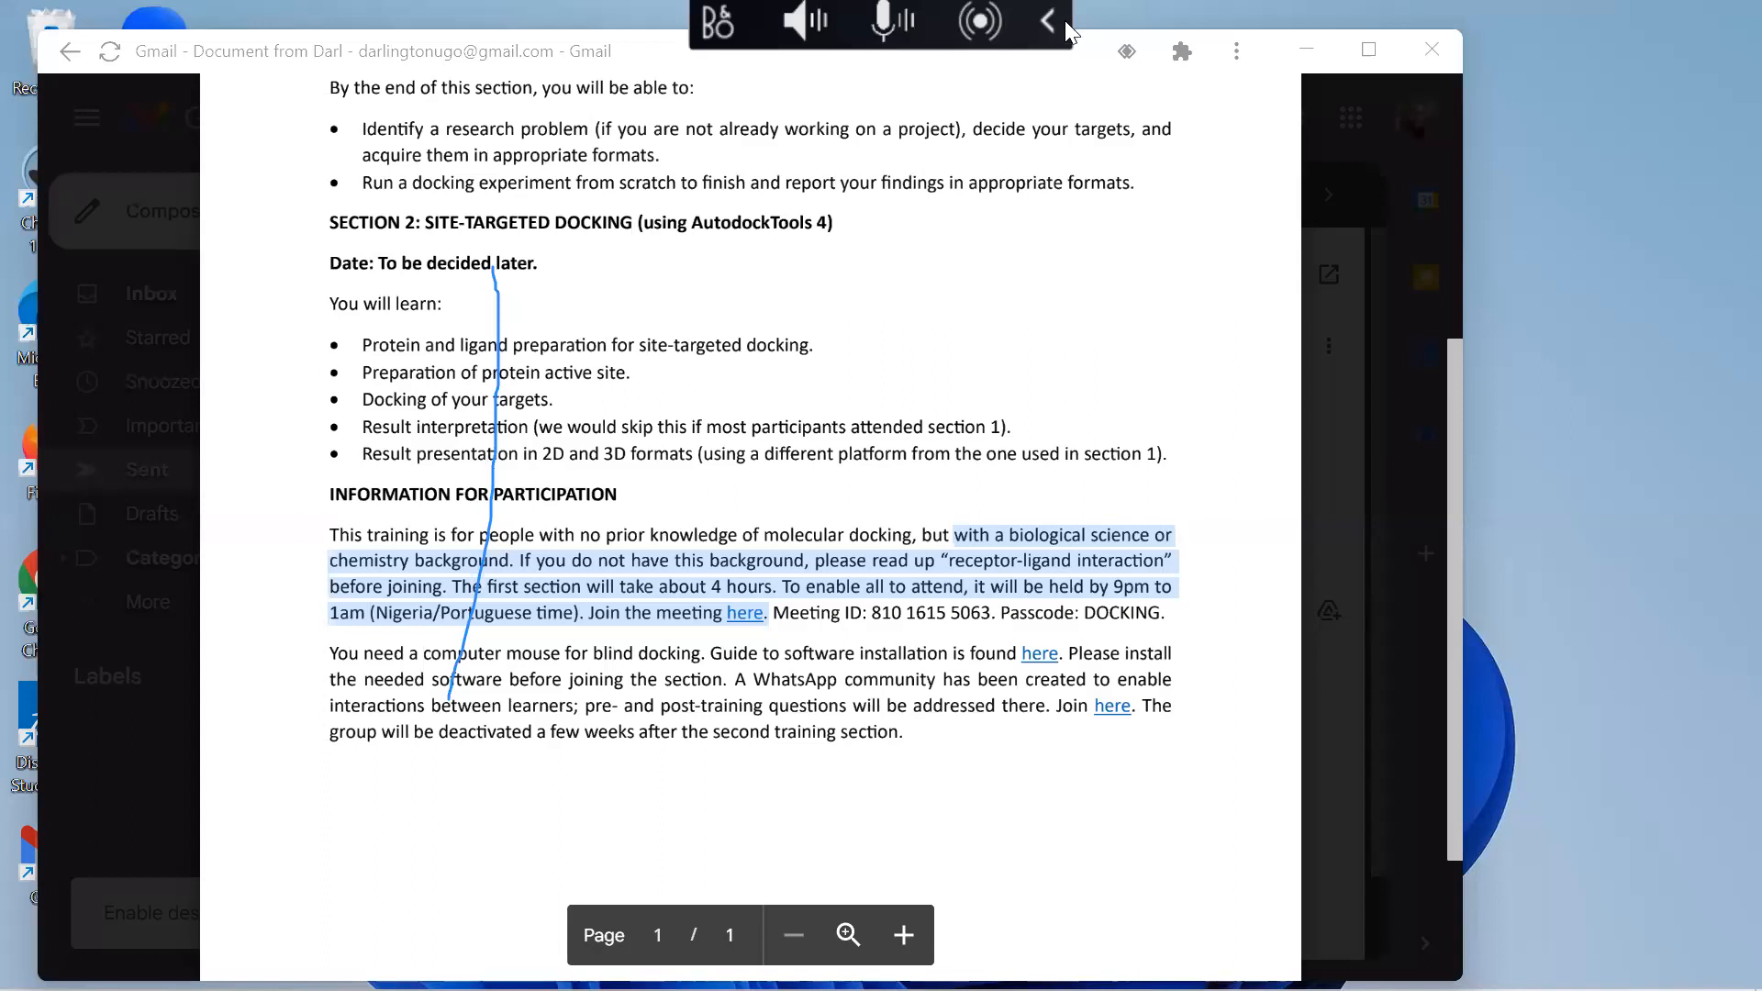
{"action": "left_click", "coordinate": [1322, 59]}
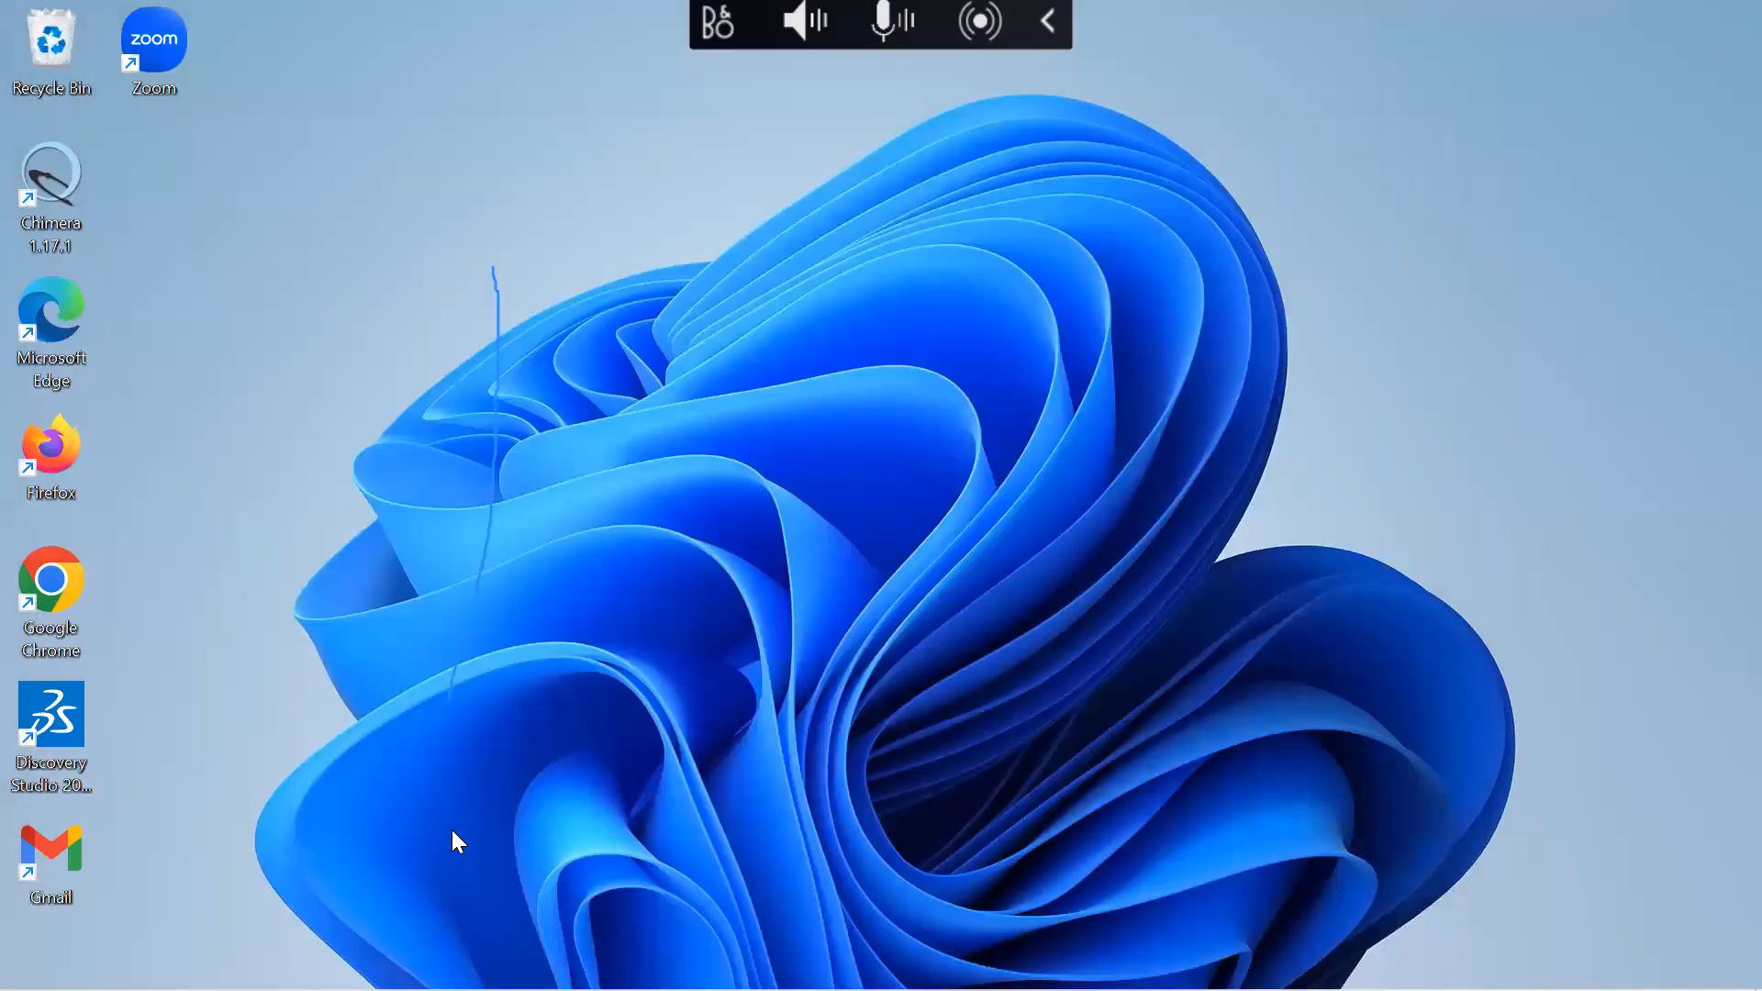
{"action": "left_click", "coordinate": [55, 596]}
{"action": "double_click", "coordinate": [57, 602]}
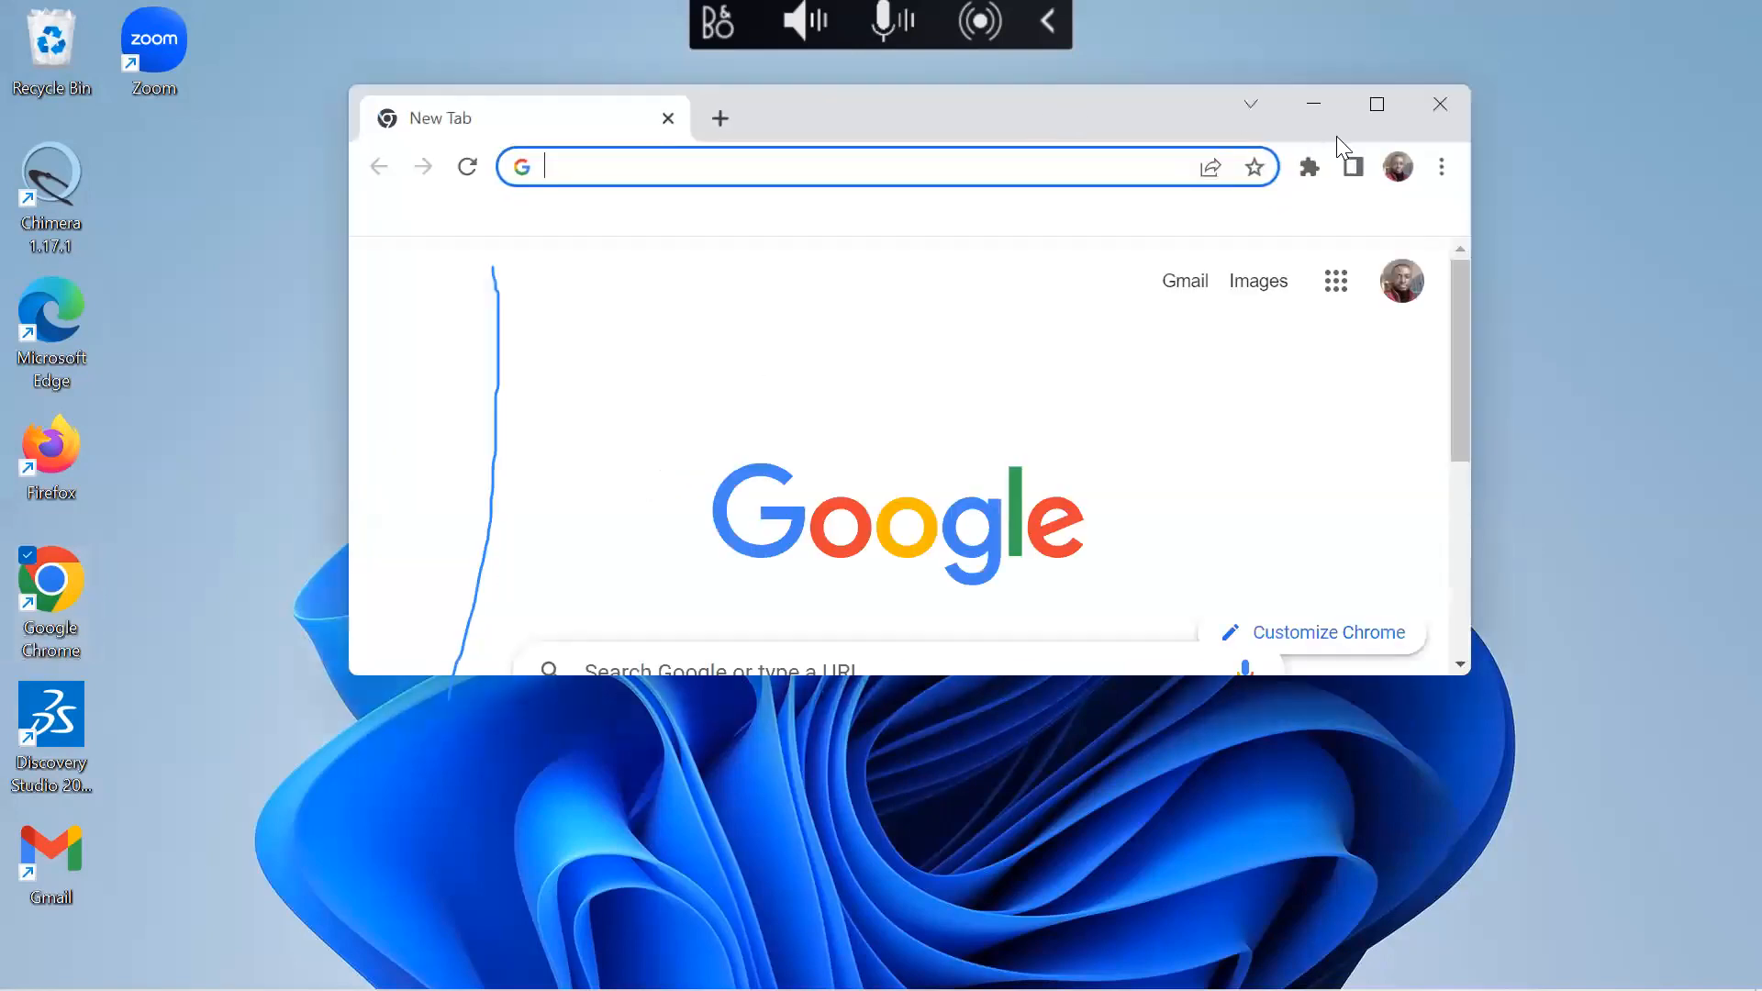
{"action": "left_click", "coordinate": [1313, 106]}
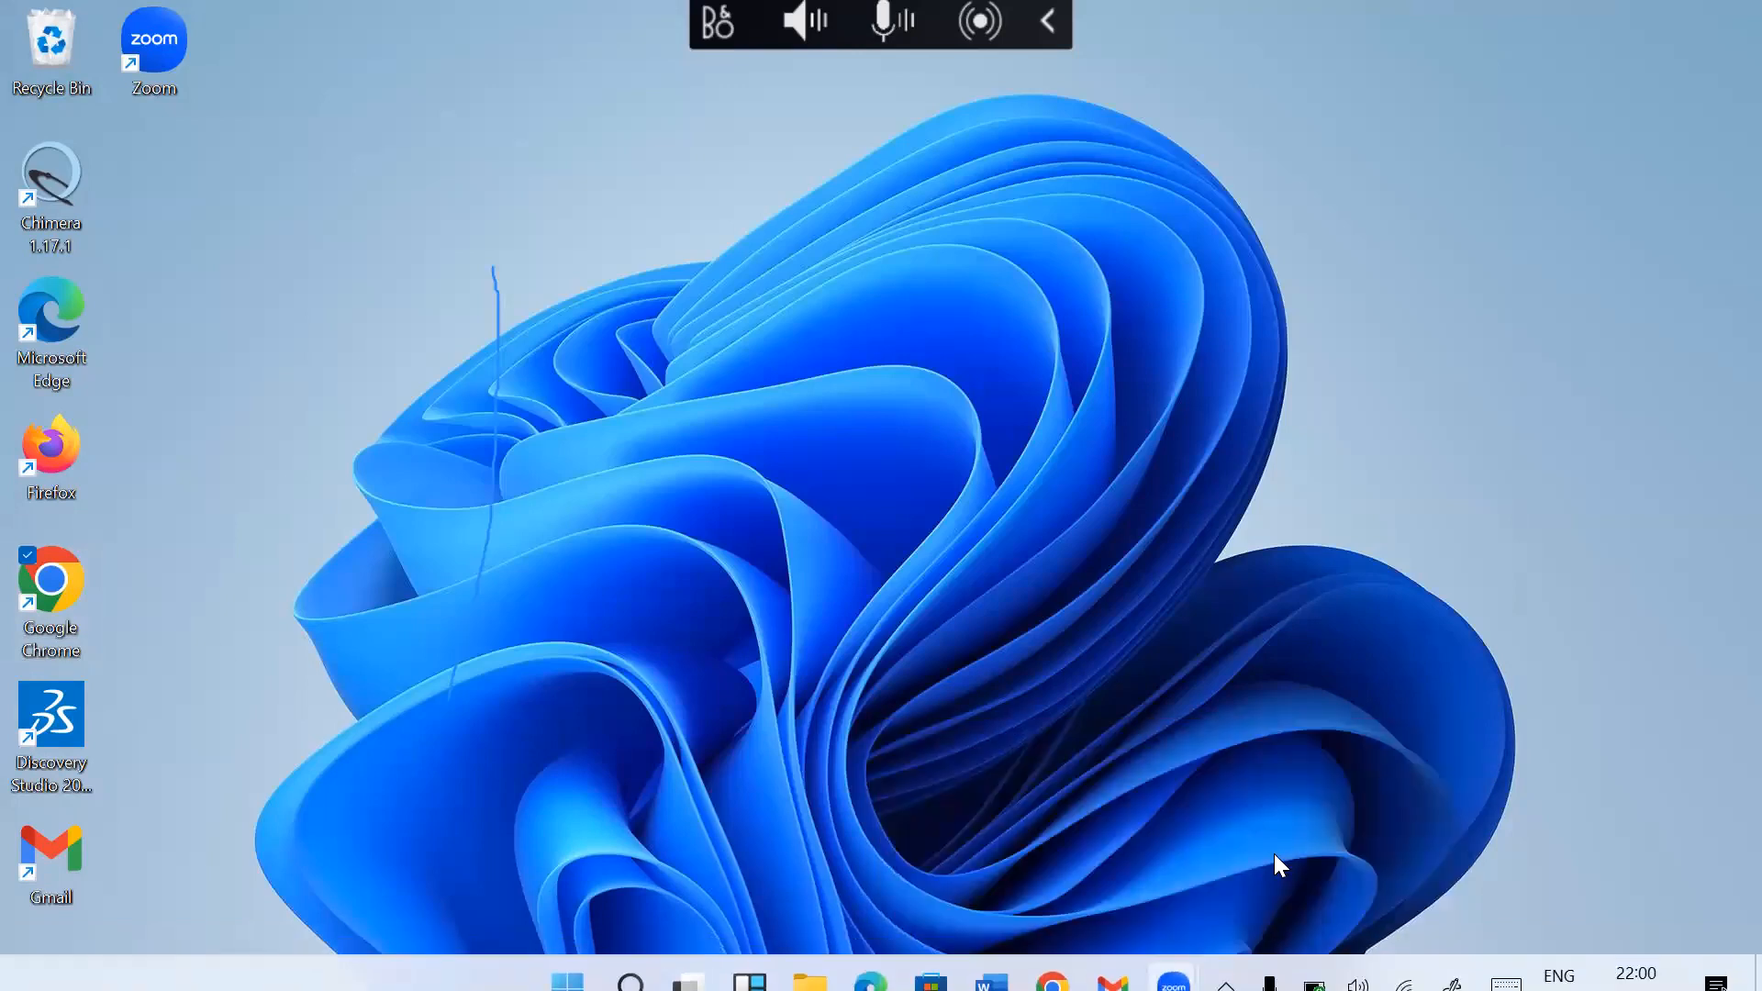
Step: Return to the 6Y3C page in Chrome and review the organism details and available download formats
{"action": "mouse_move", "coordinate": [1174, 959]}
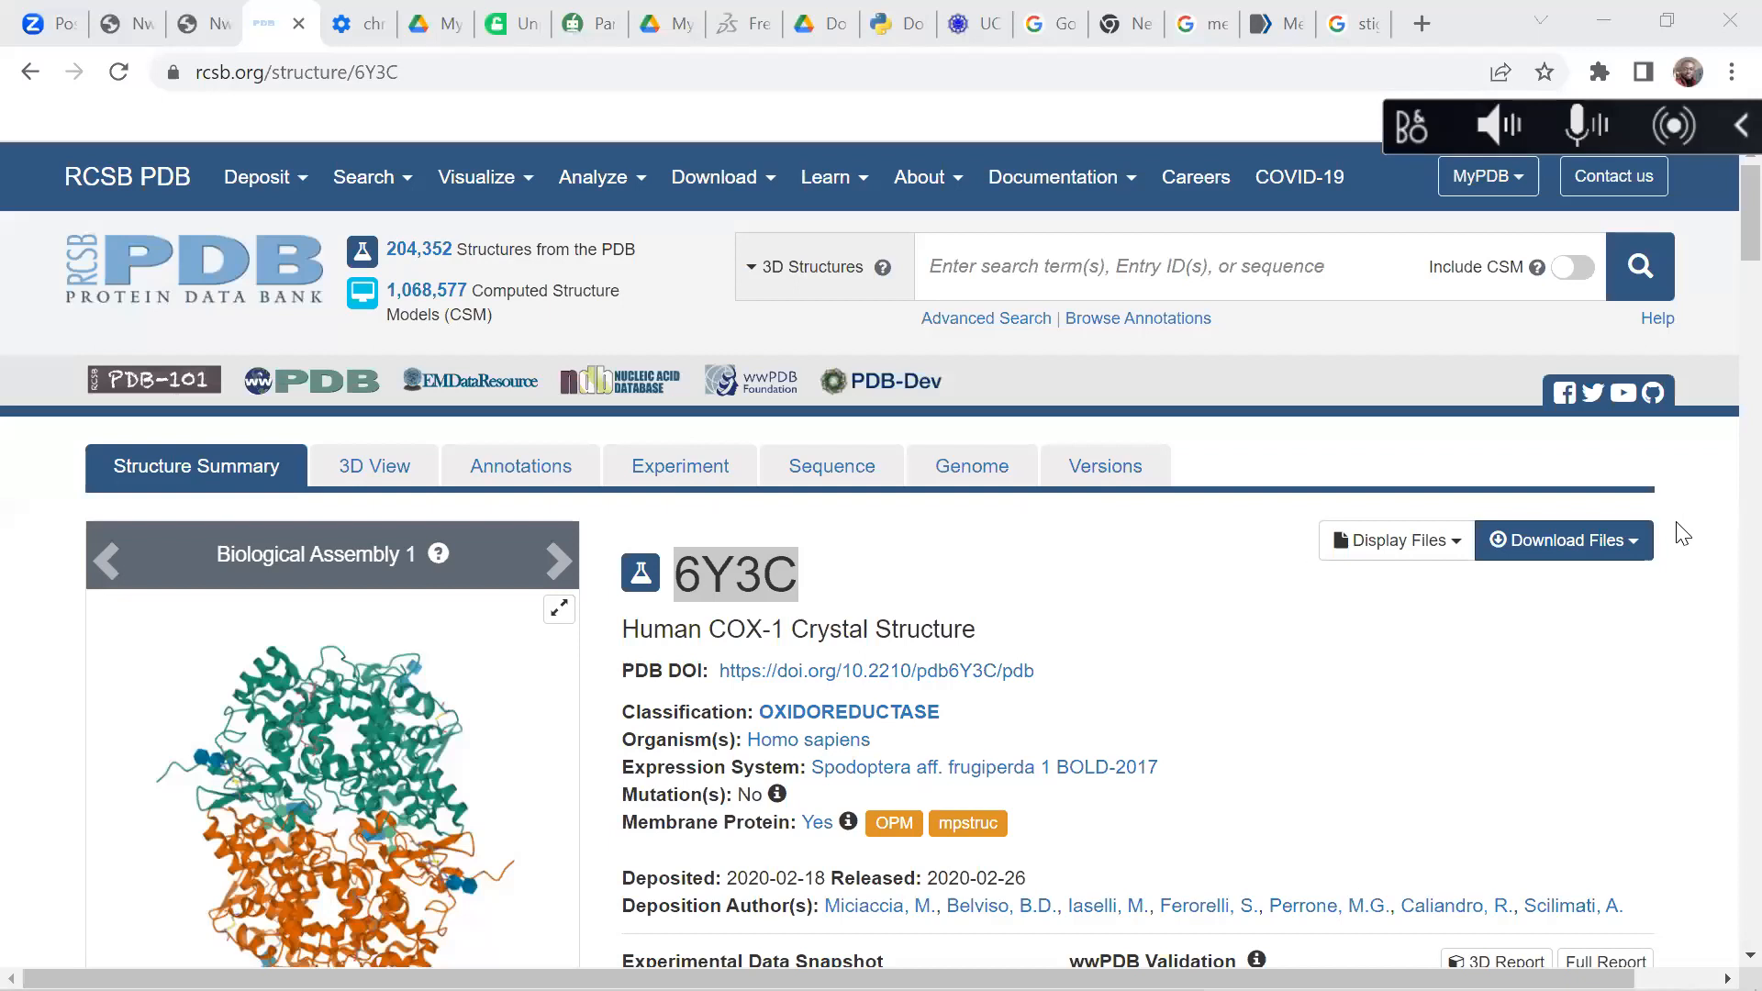
{"action": "left_click", "coordinate": [1605, 551]}
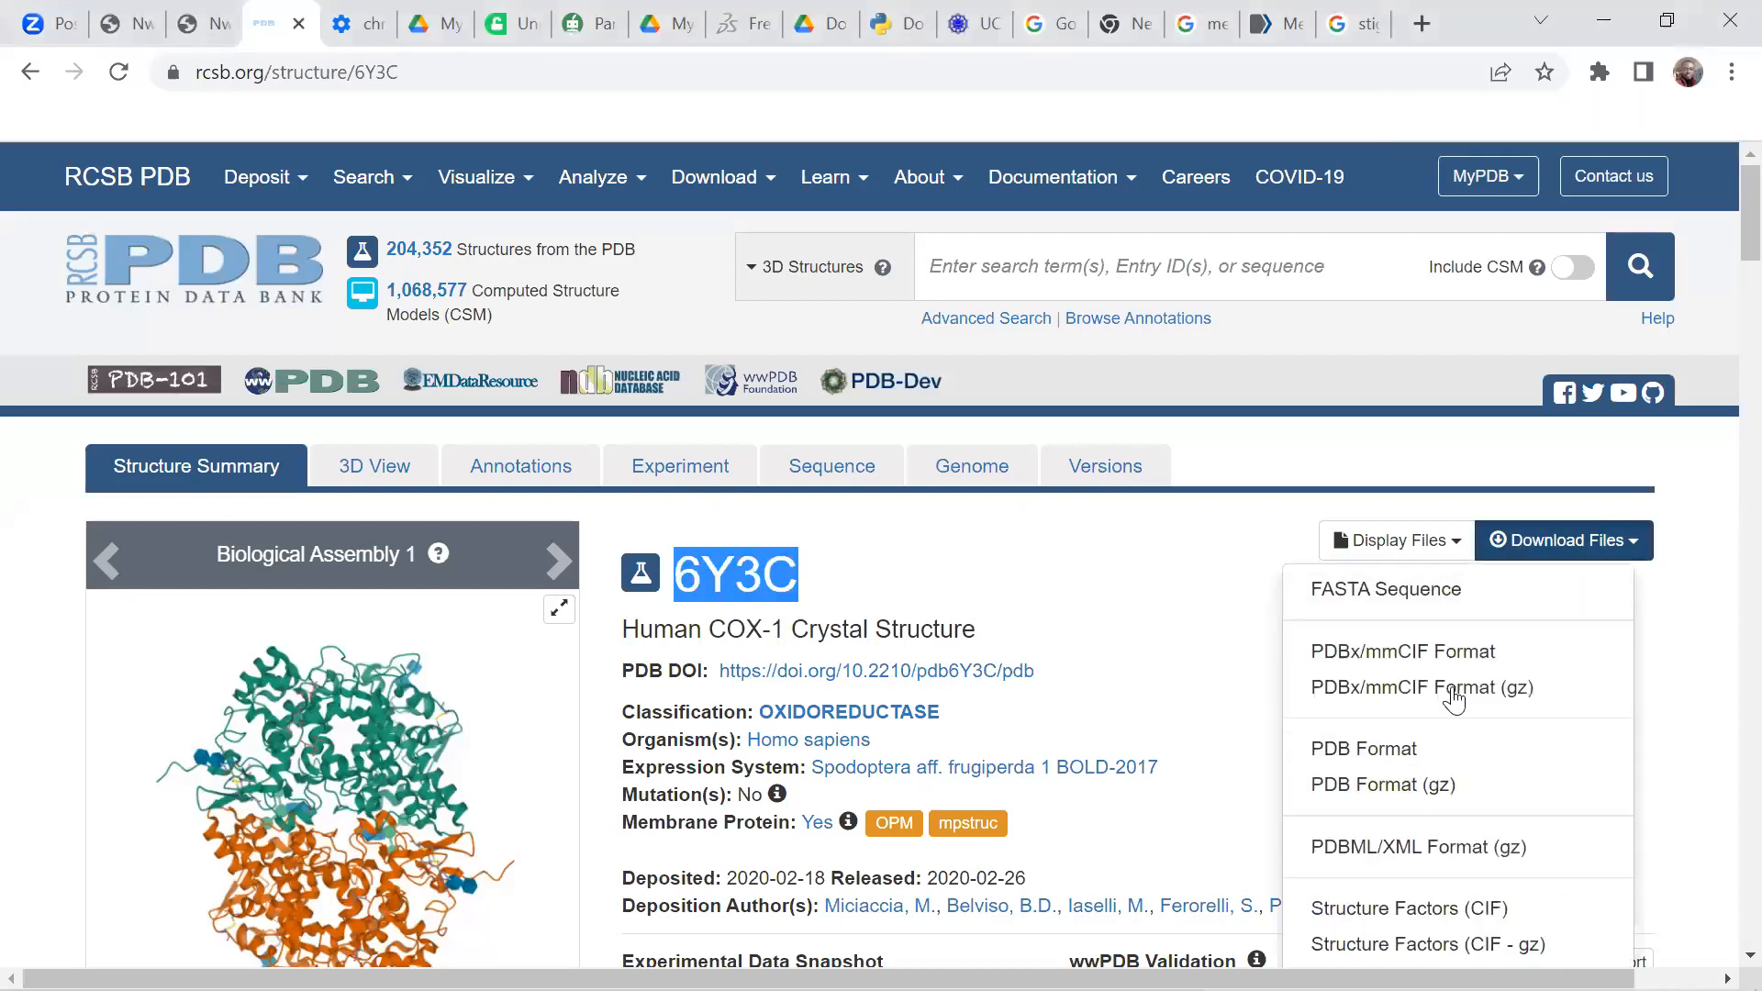
{"action": "triple_click", "coordinate": [1115, 830]}
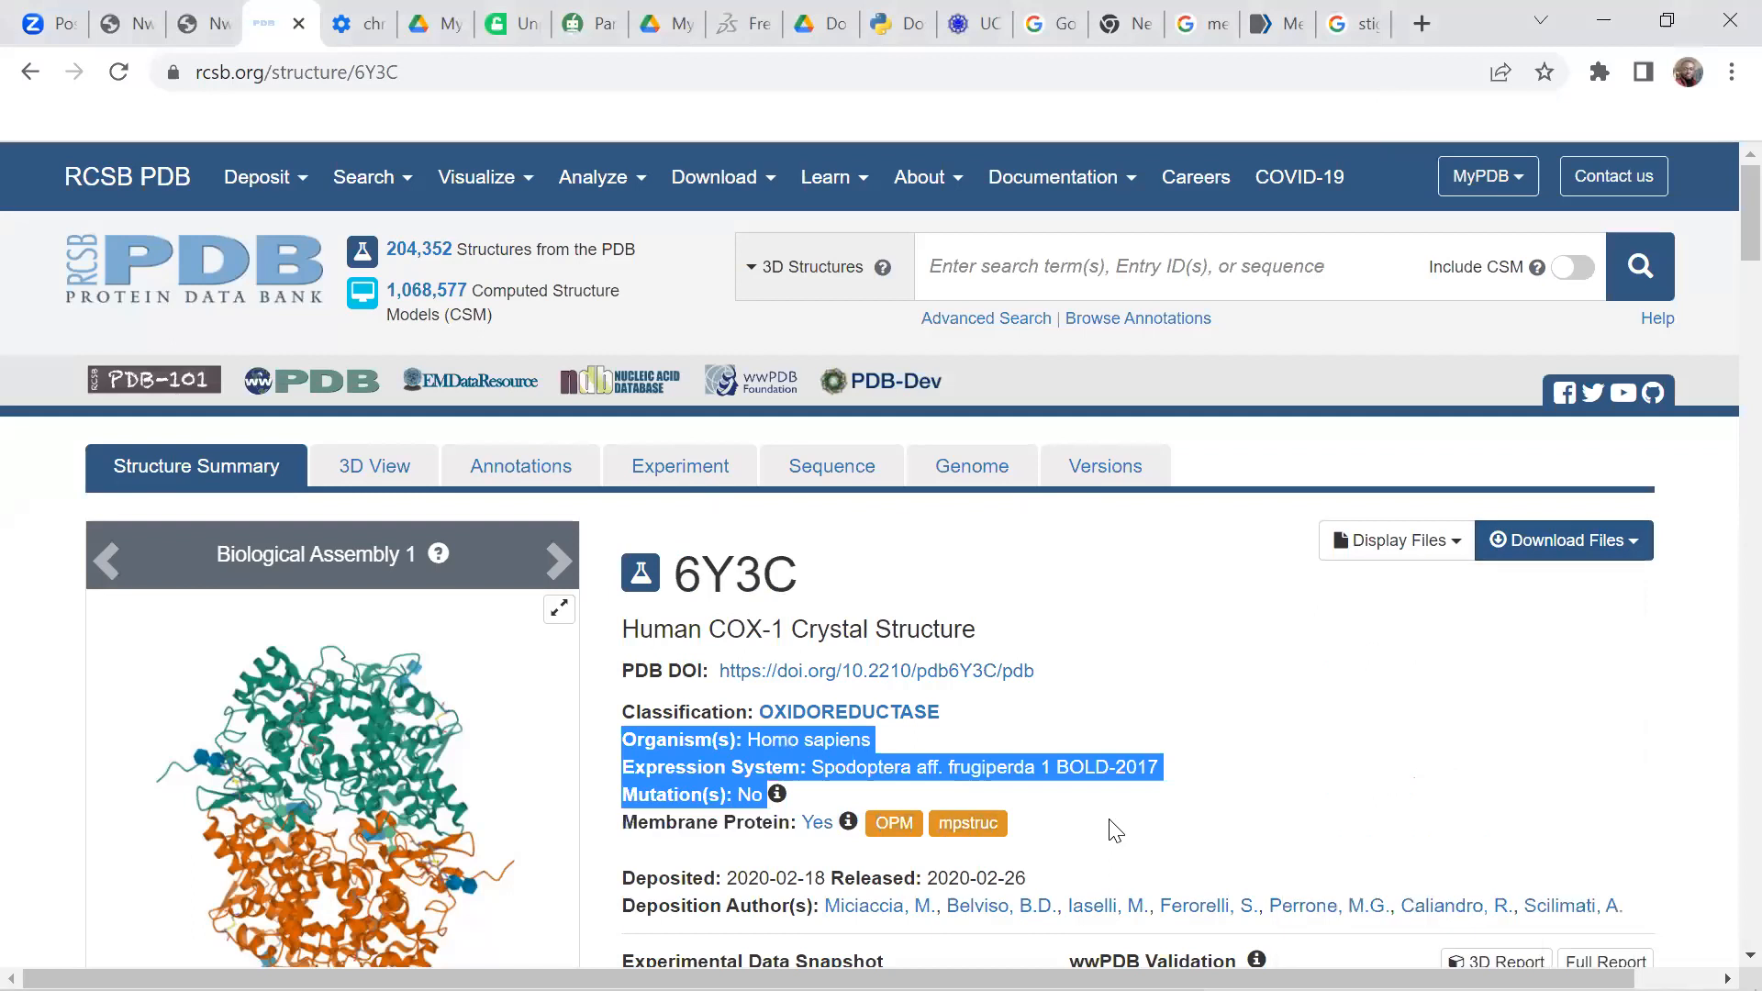
{"action": "key", "text": "alt+Tab"}
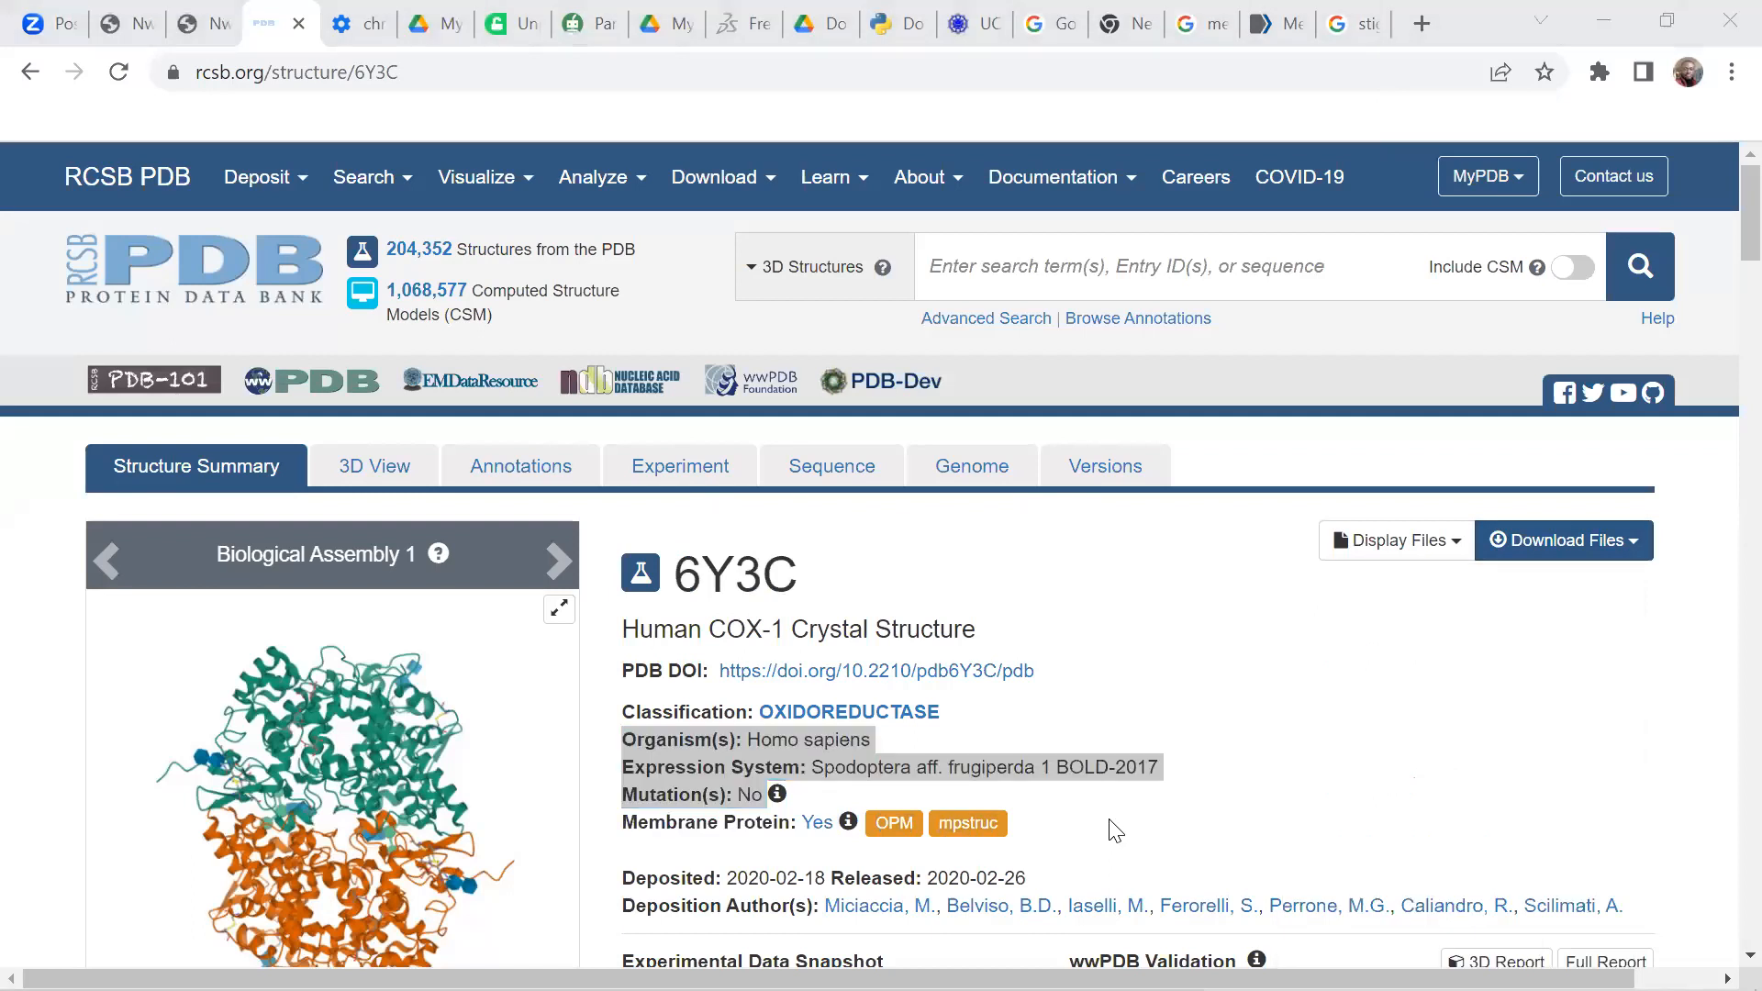
{"action": "left_click", "coordinate": [1571, 543]}
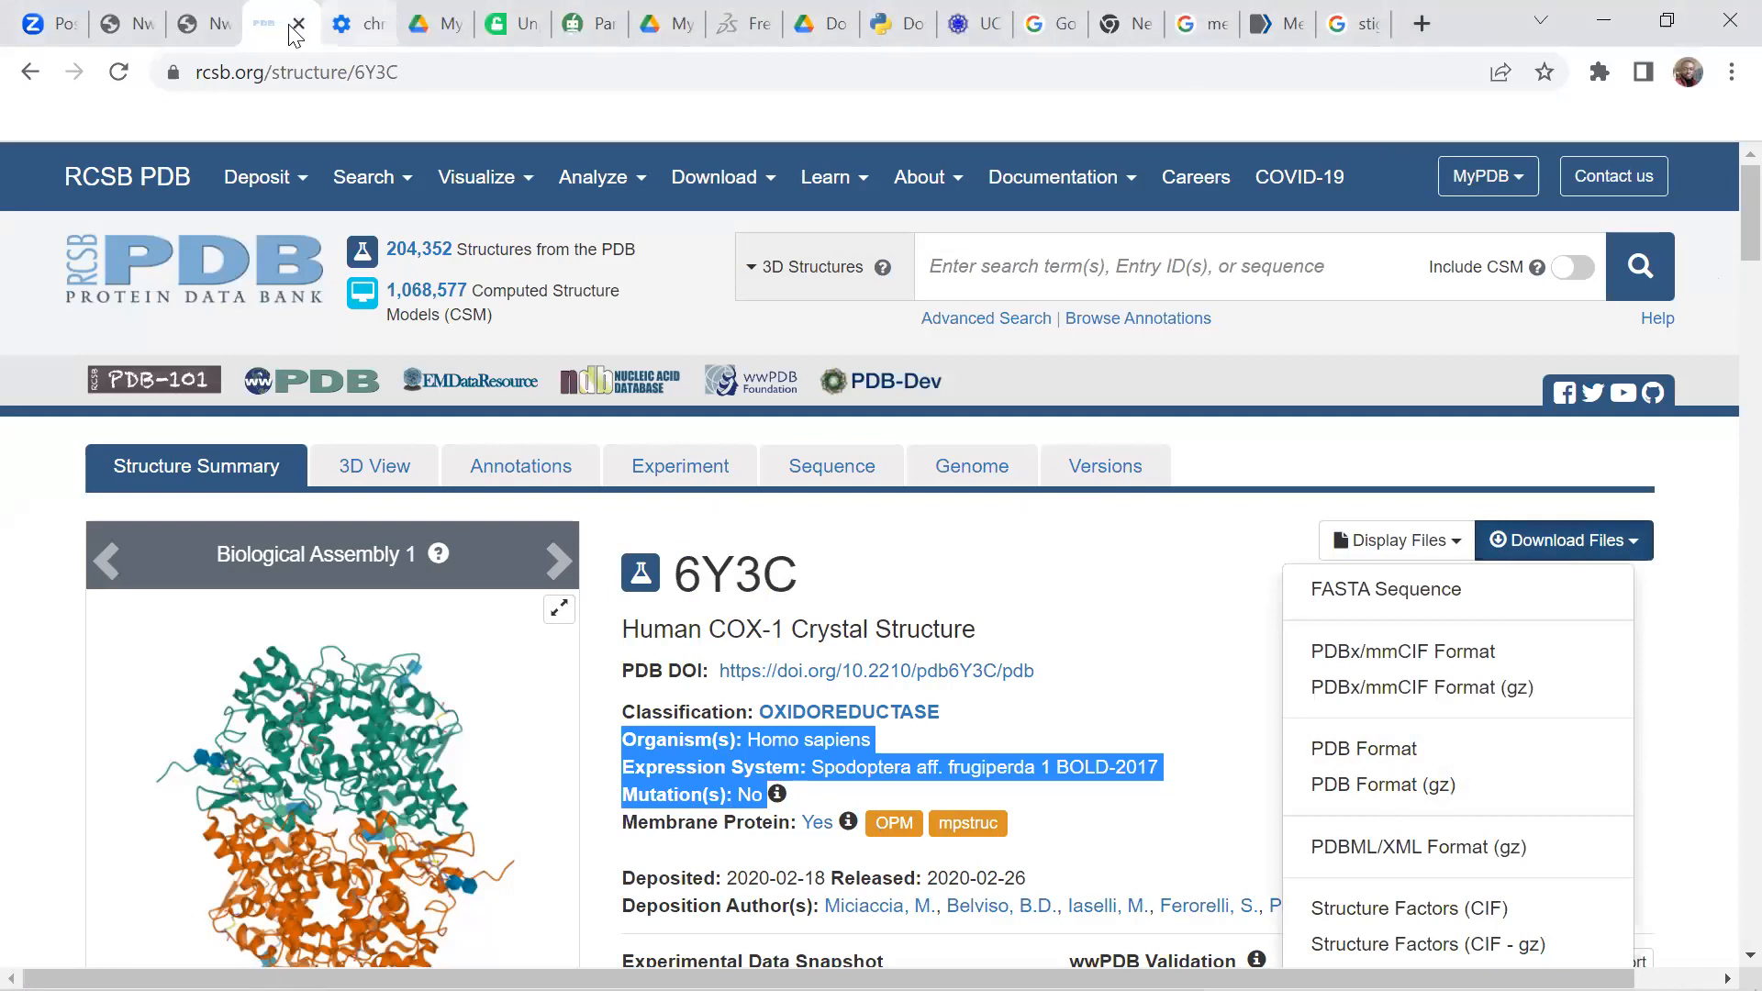
Step: Switch to the Molecular Docking Presentation PDF, go to the slide of protein and ligand repositories, and hide the page thumbnails
{"action": "left_click", "coordinate": [204, 23]}
{"action": "scroll", "coordinate": [969, 519], "scroll_direction": "down", "scroll_amount": 6}
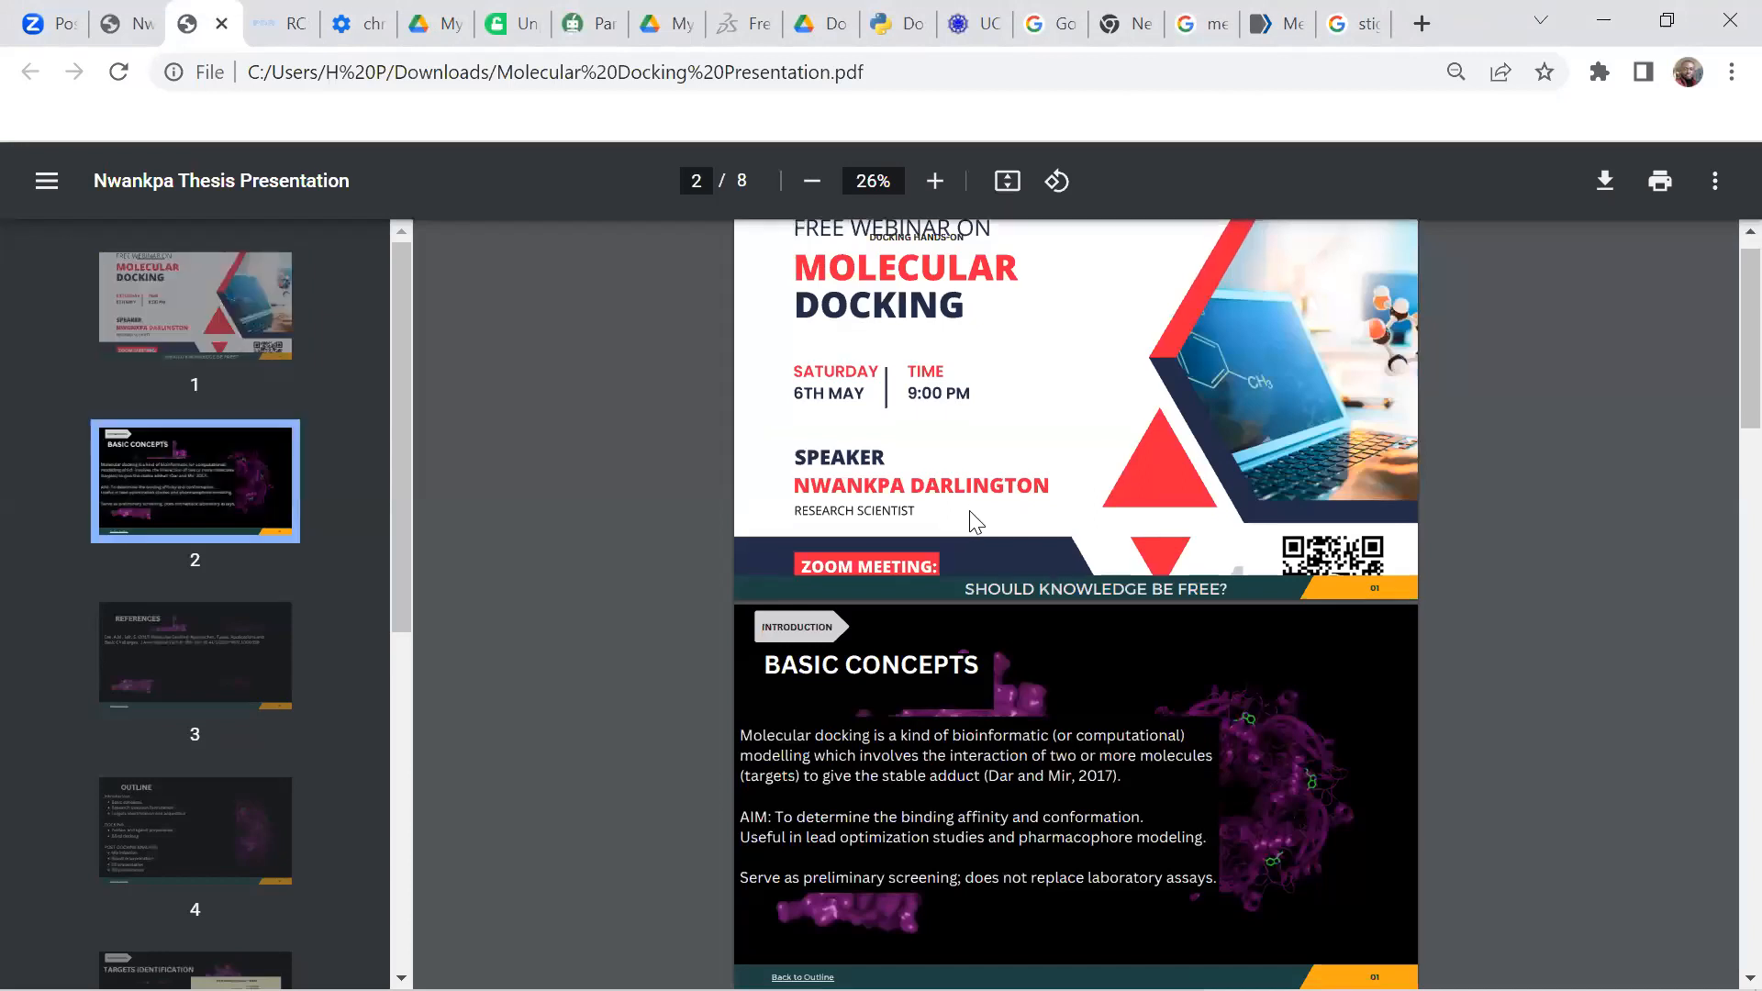
{"action": "scroll", "coordinate": [970, 524], "scroll_direction": "down", "scroll_amount": 13}
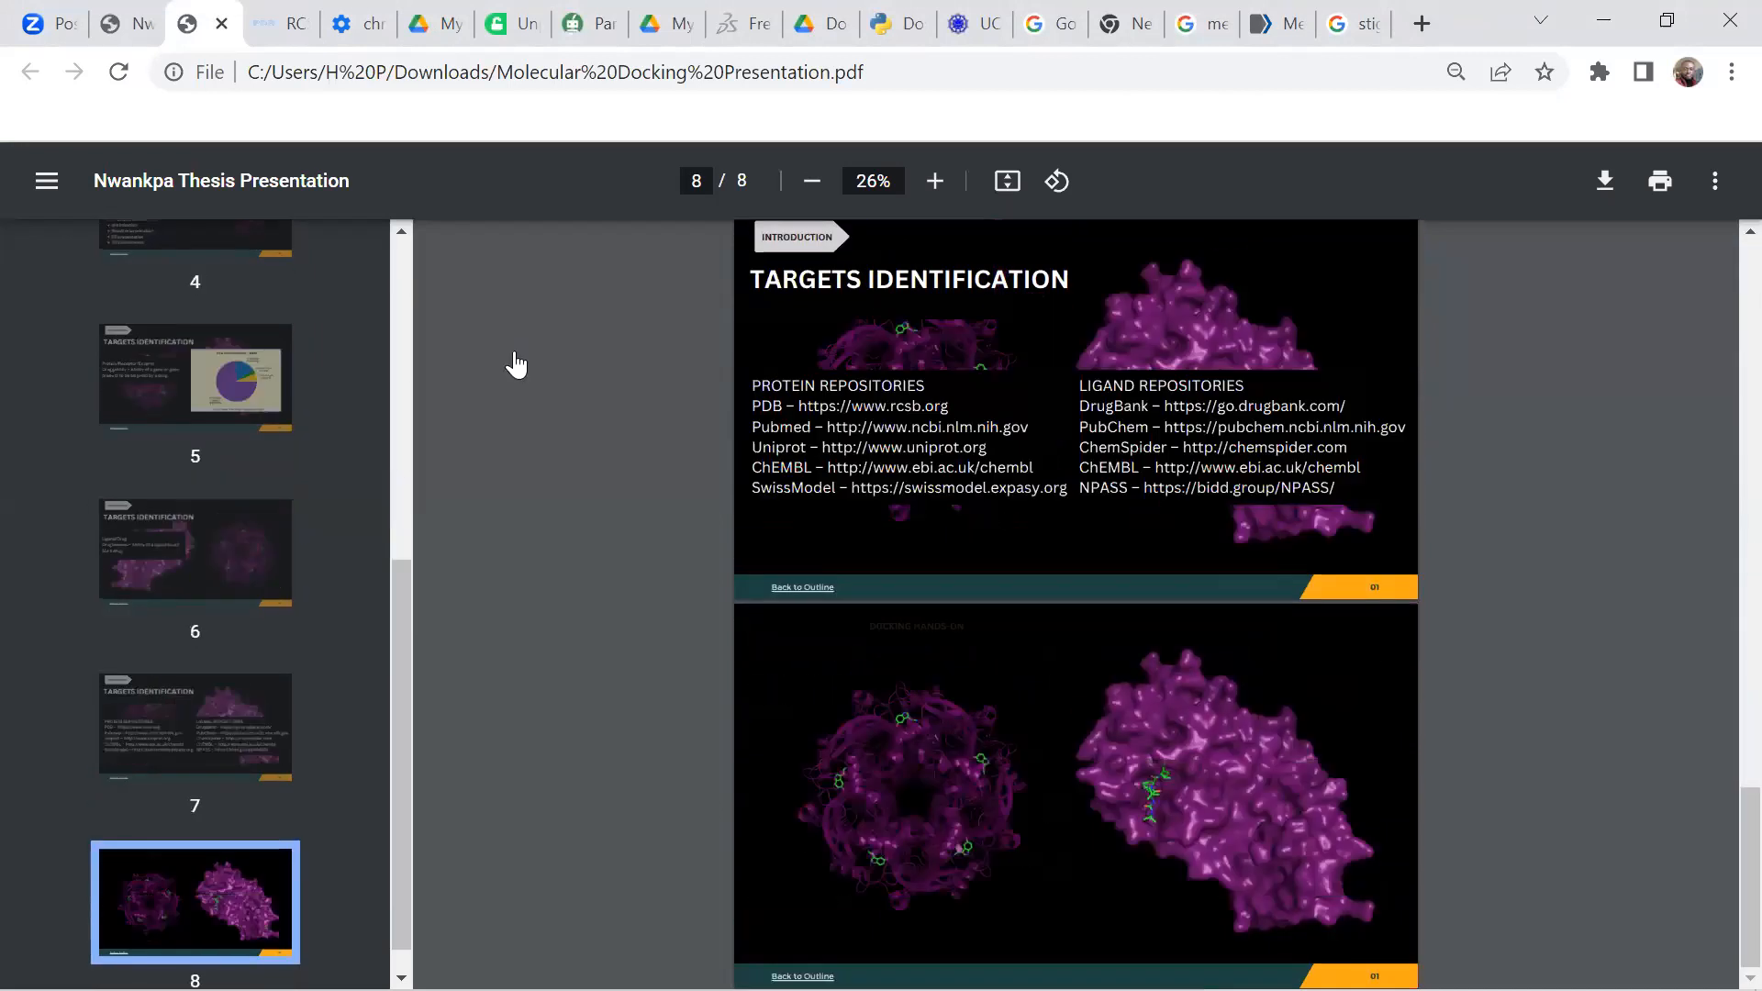
{"action": "left_click", "coordinate": [47, 181]}
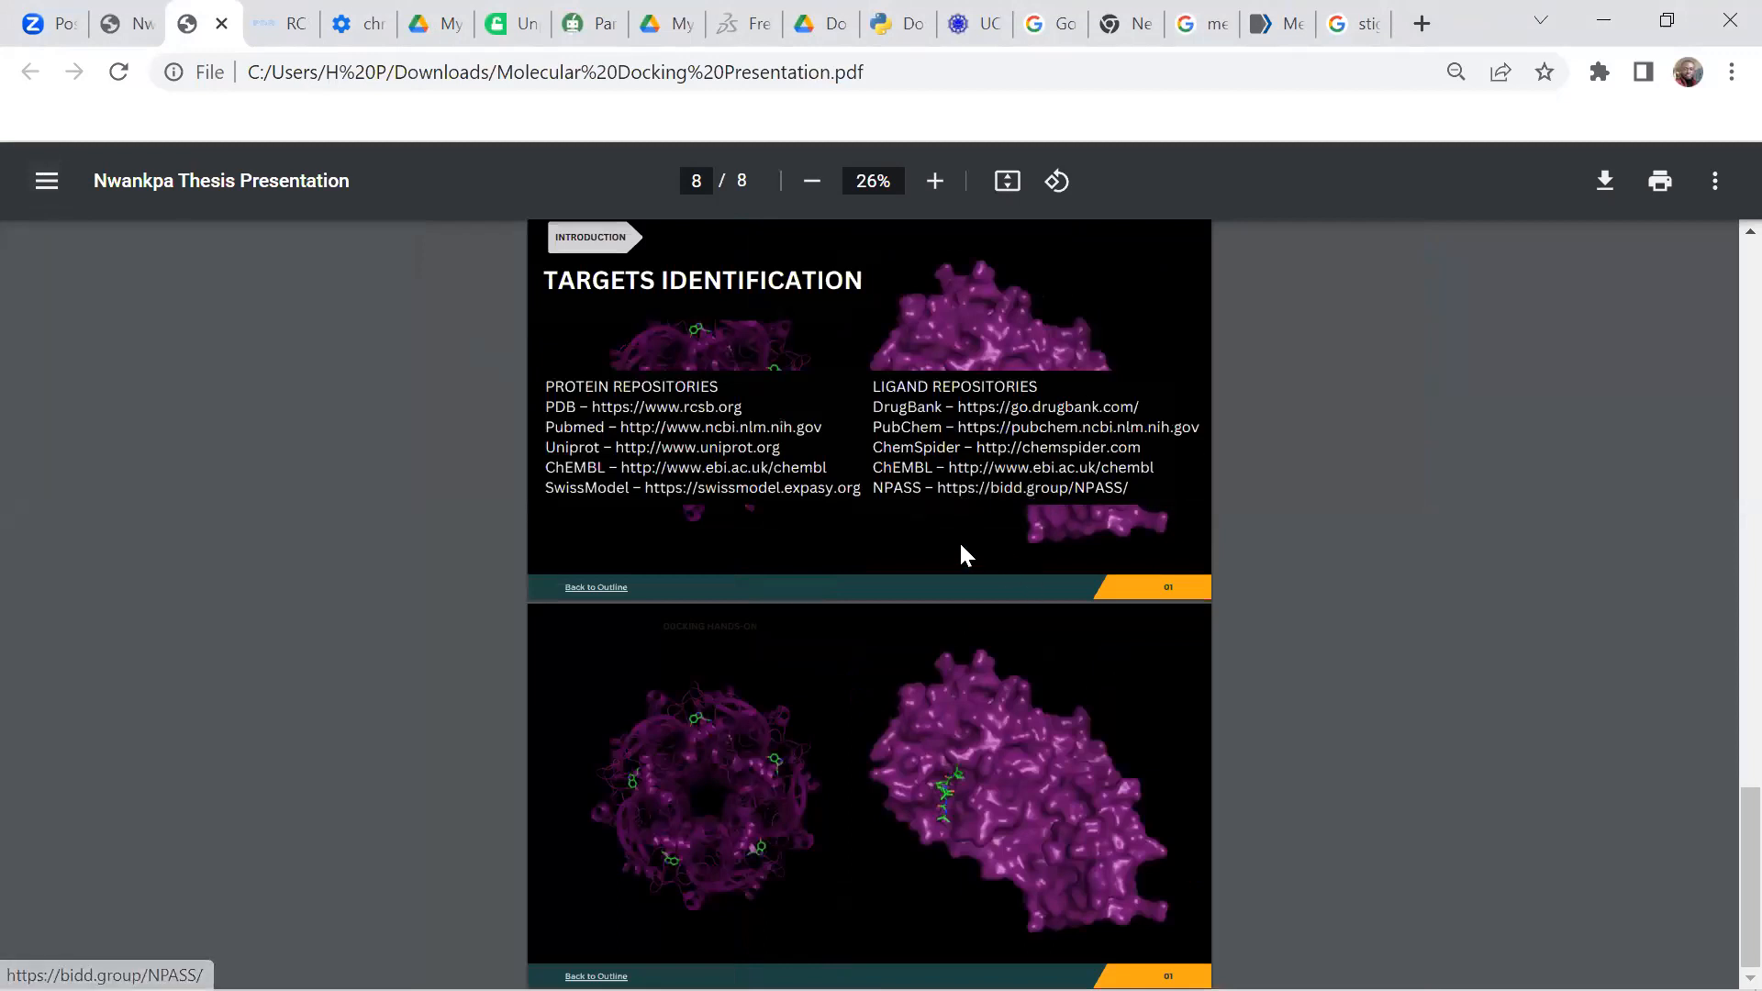
Step: Open the PubChem website from the ligand repositories listed on the Targets Identification slide
{"action": "scroll", "coordinate": [945, 533], "scroll_direction": "up", "scroll_amount": 2}
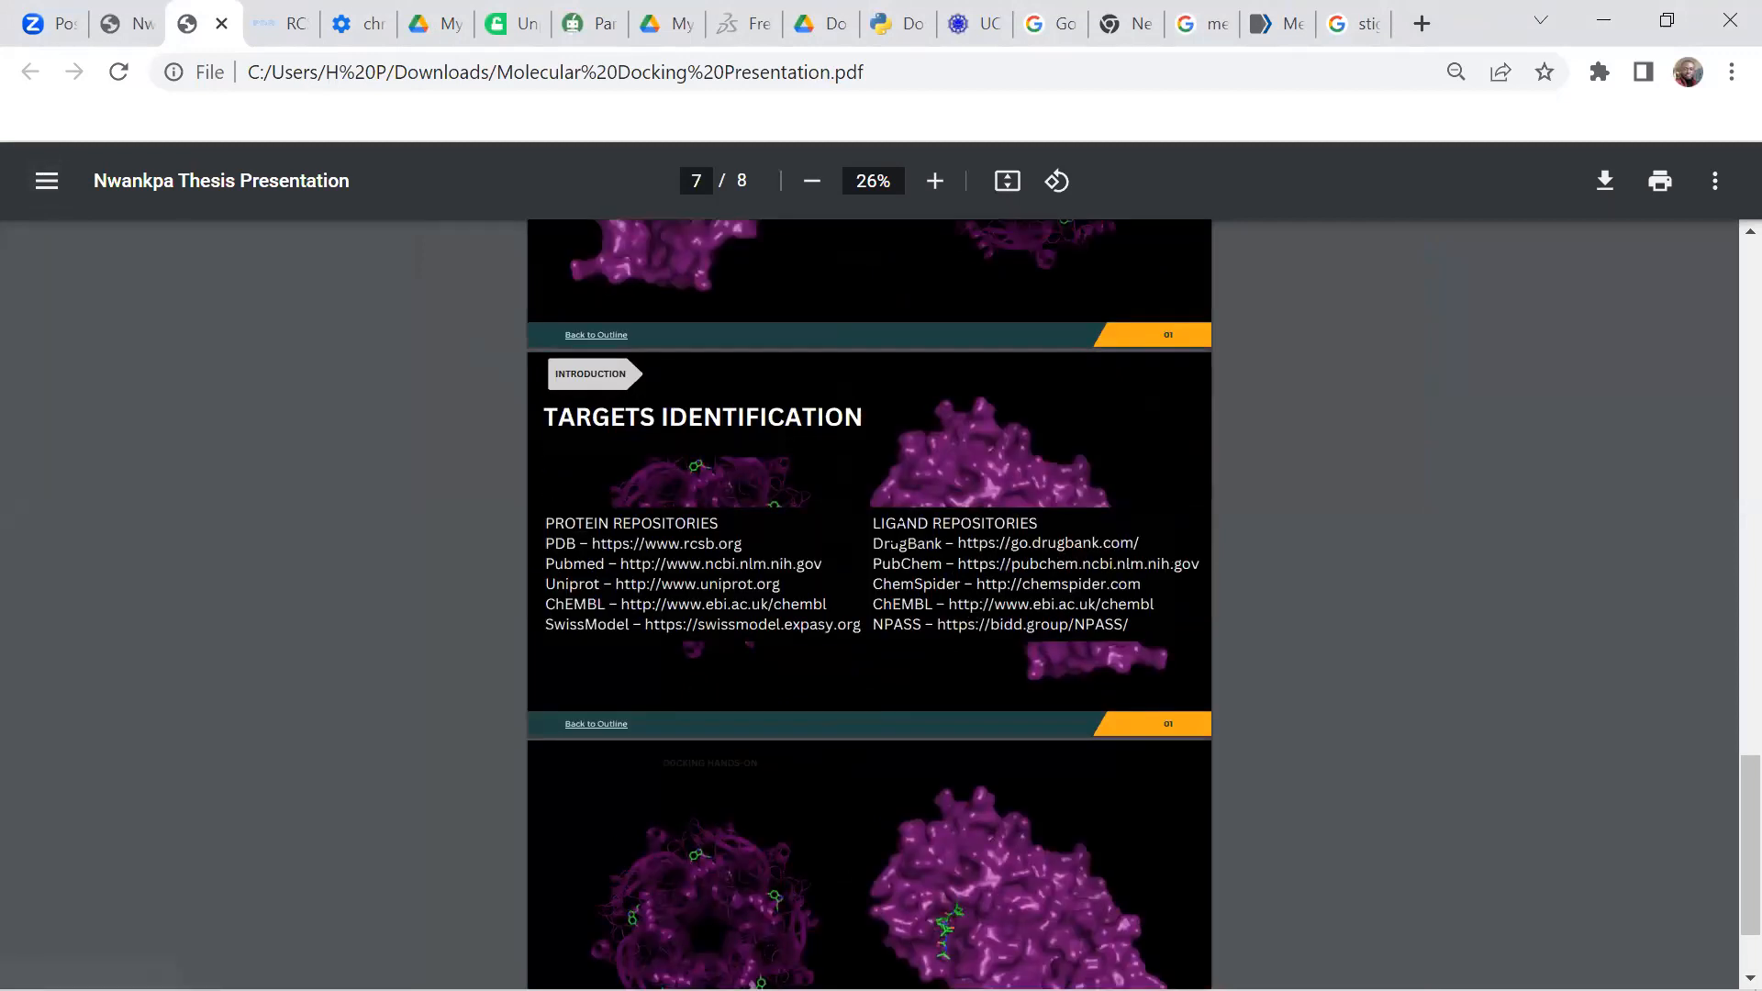
{"action": "left_click", "coordinate": [1026, 571]}
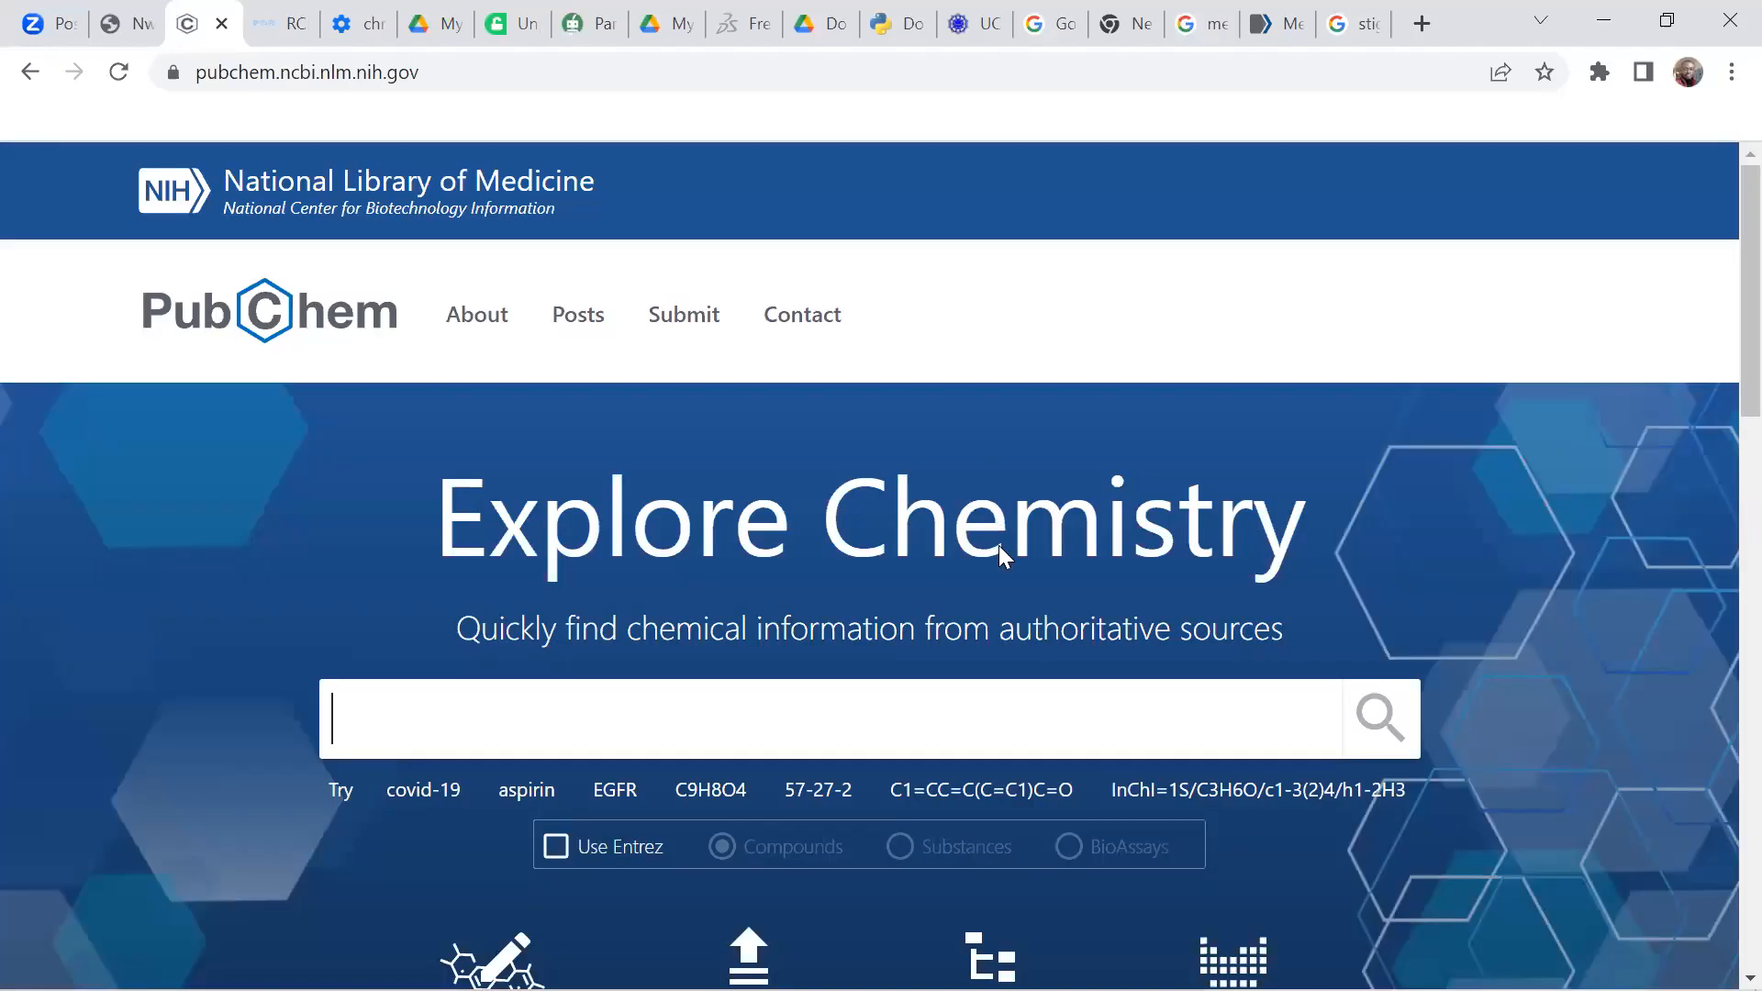
{"action": "scroll", "coordinate": [955, 528], "scroll_direction": "down", "scroll_amount": 1}
{"action": "scroll", "coordinate": [946, 522], "scroll_direction": "down", "scroll_amount": 2}
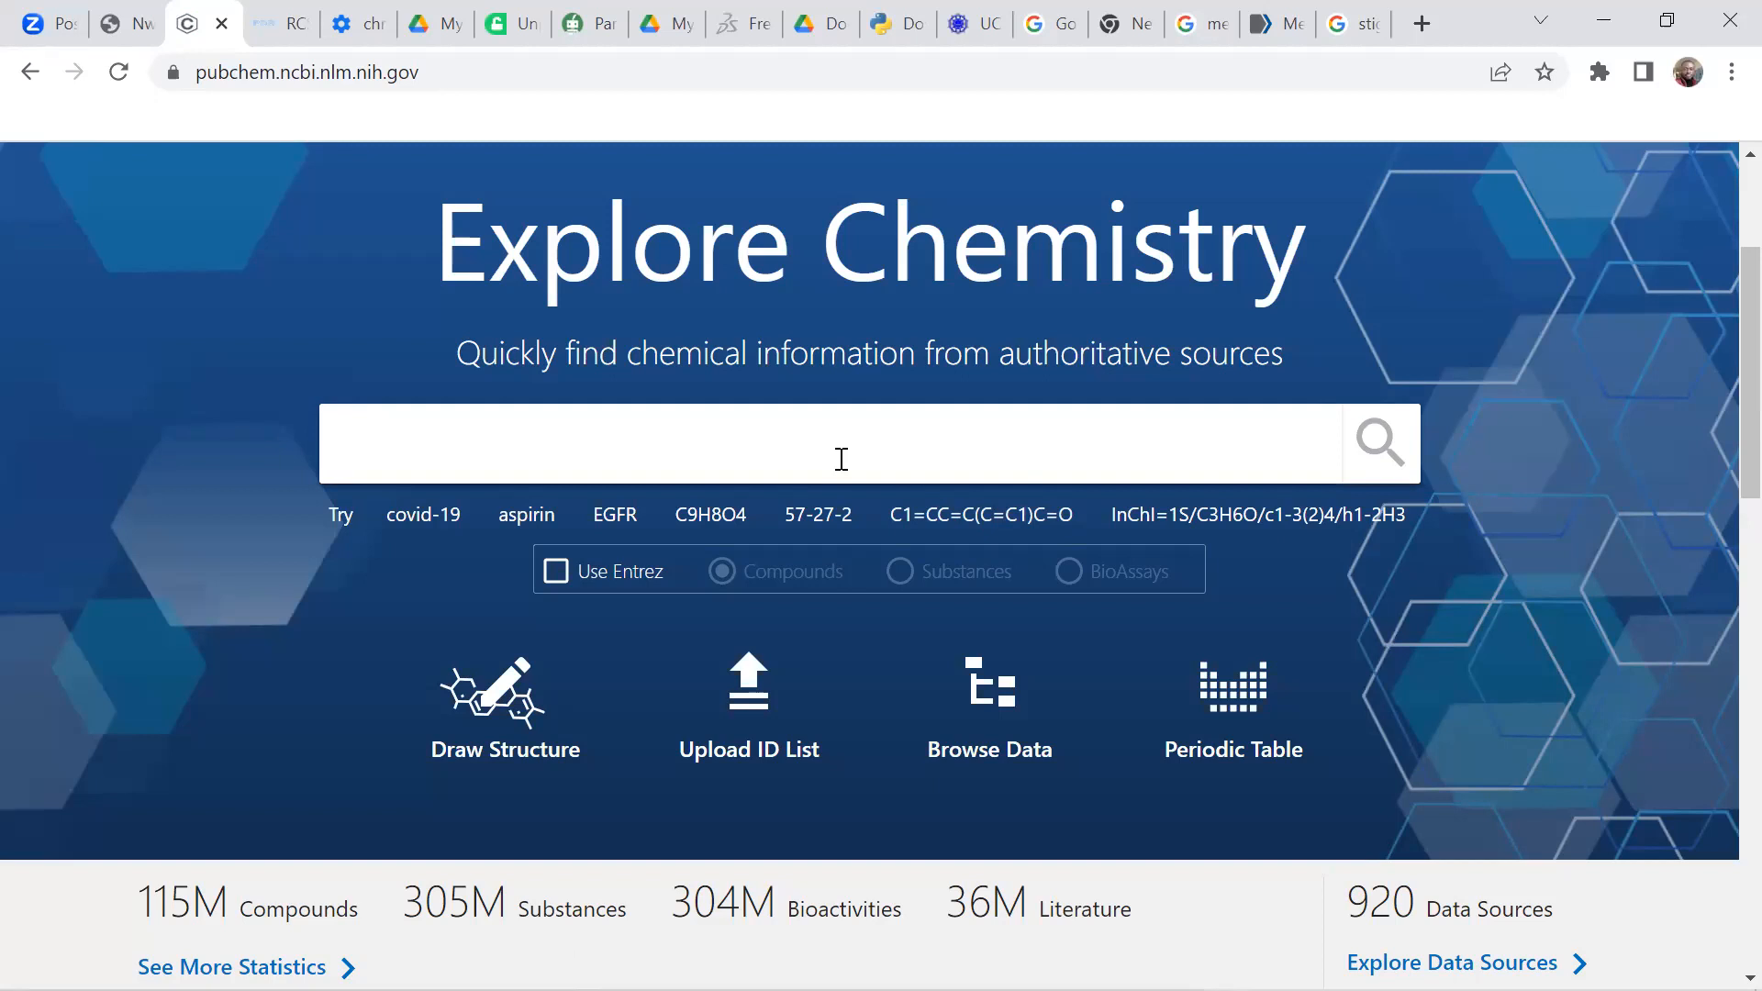
Step: Search PubChem for "stigmast-4-", choose the suggested compound Stigmast-4-en-3-one, and open its best-match compound page
{"action": "type", "text": "stig"}
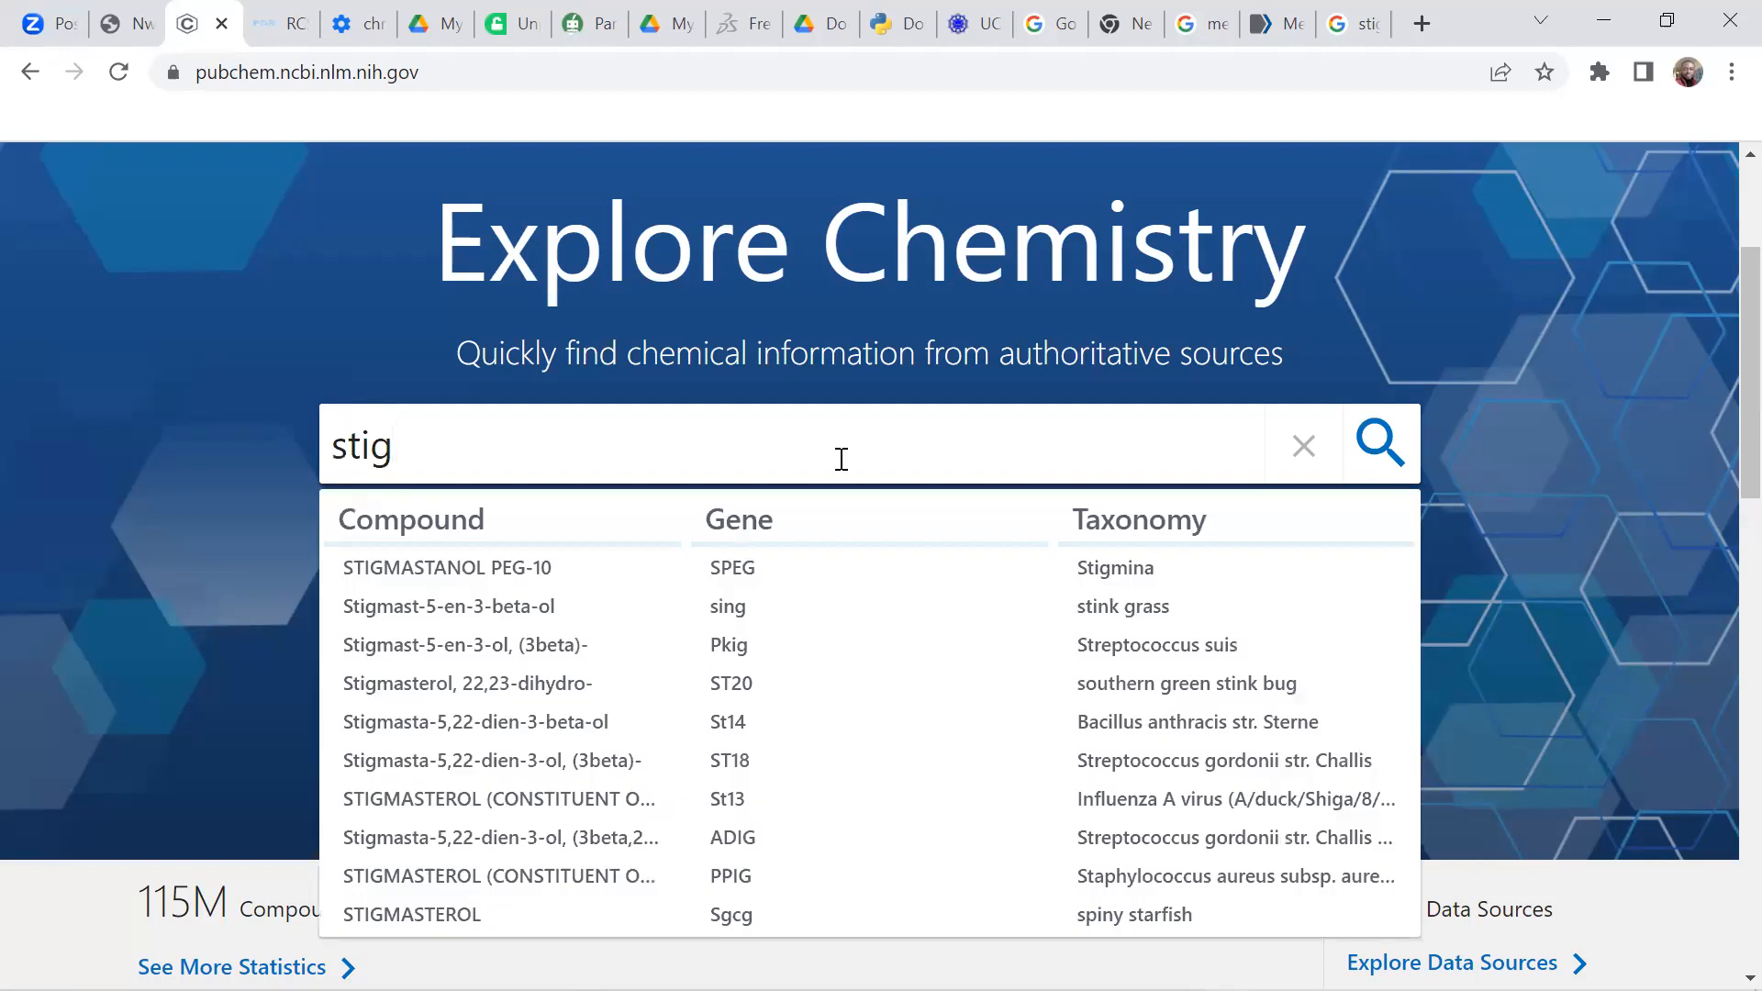
{"action": "type", "text": "mast"}
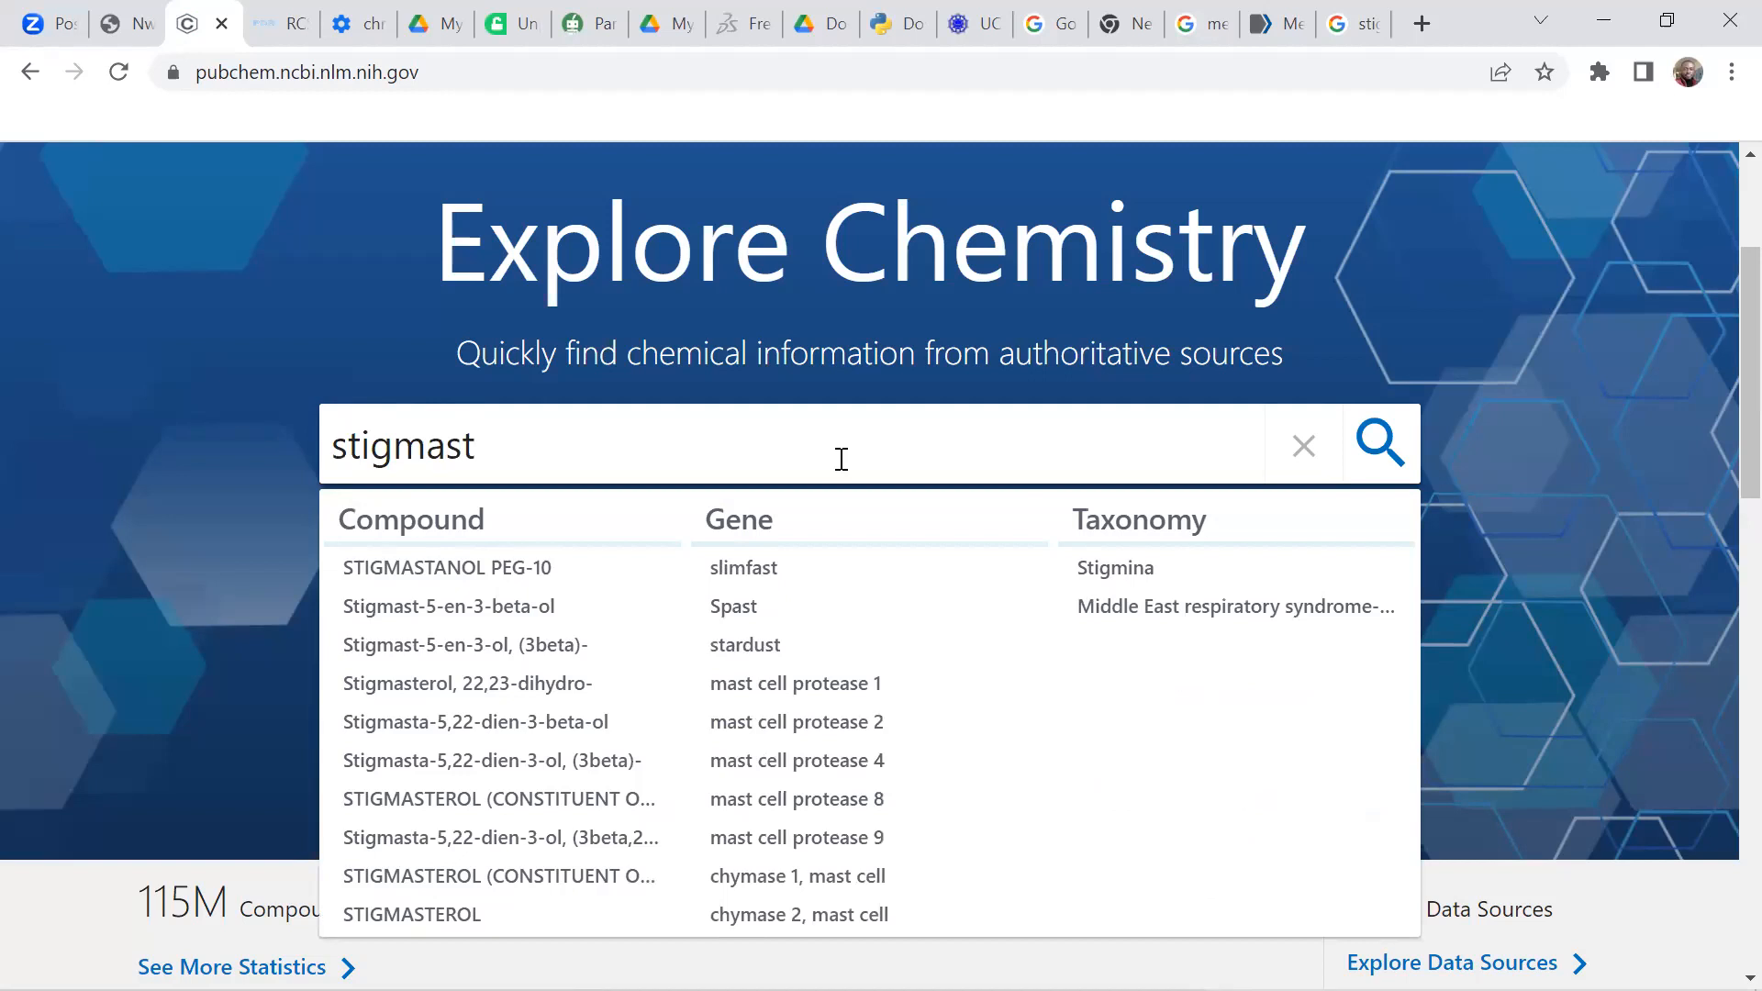
{"action": "type", "text": "-4-"}
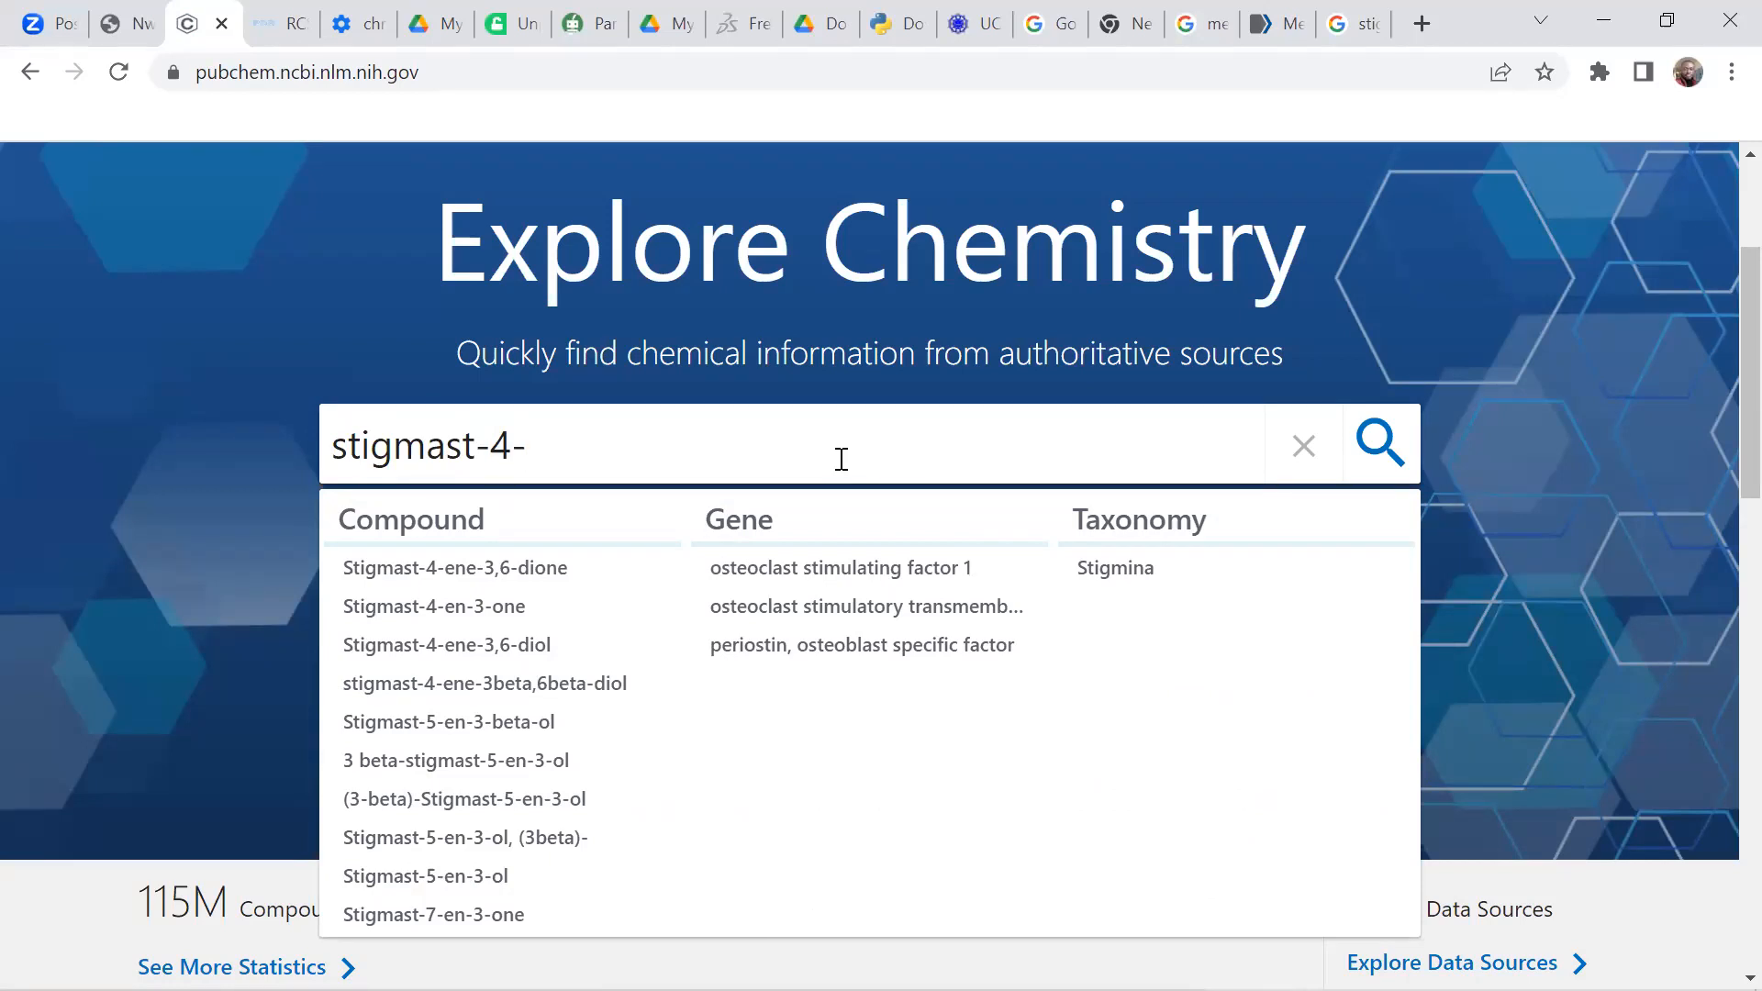
{"action": "type", "text": "en"}
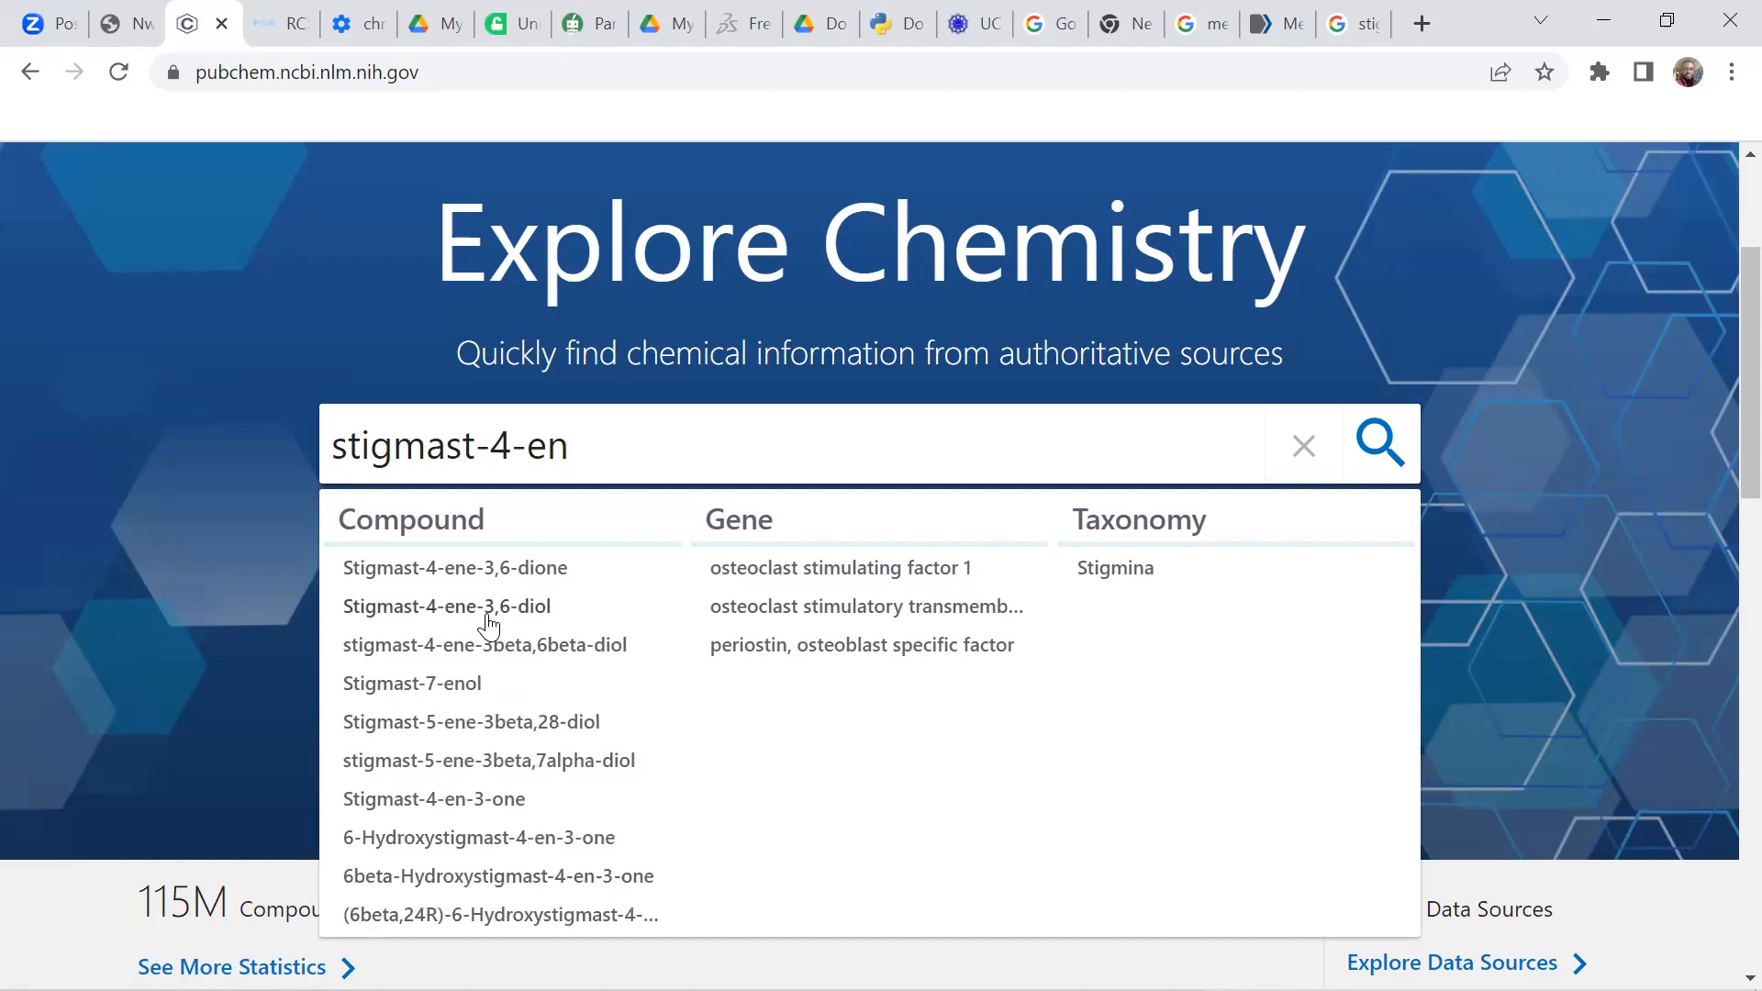
{"action": "key", "text": "BackSpace"}
{"action": "key", "text": "BackSpace"}
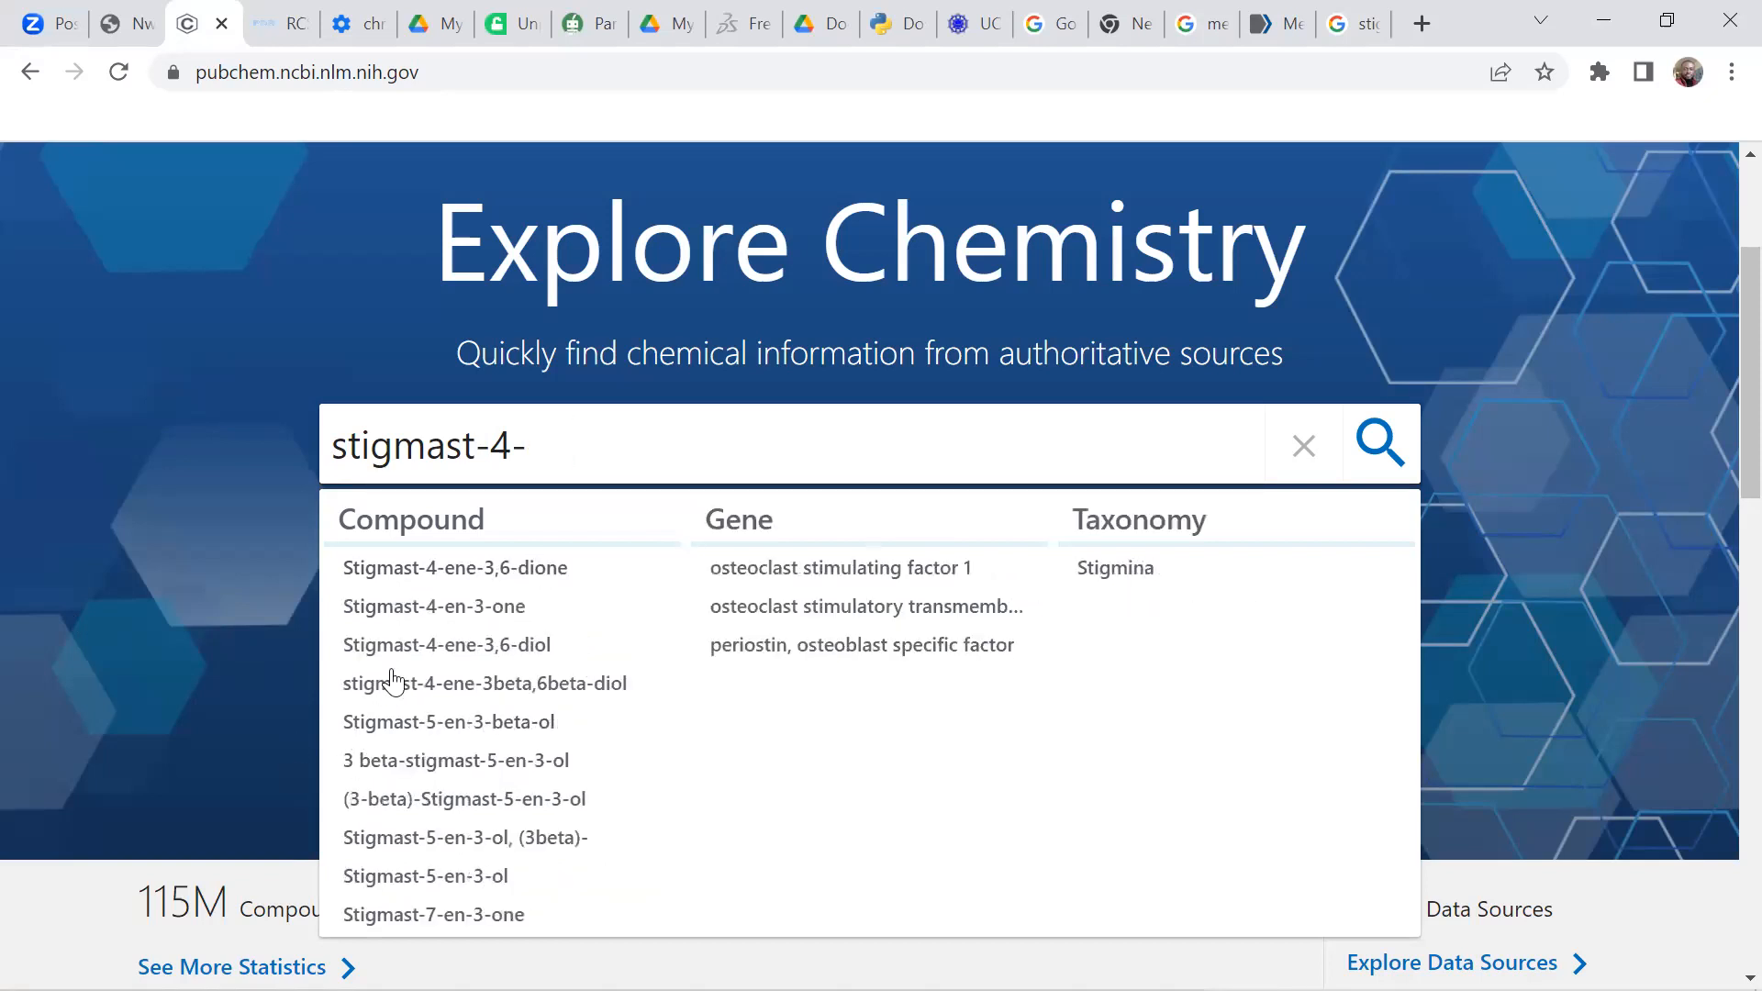
{"action": "left_click", "coordinate": [450, 608]}
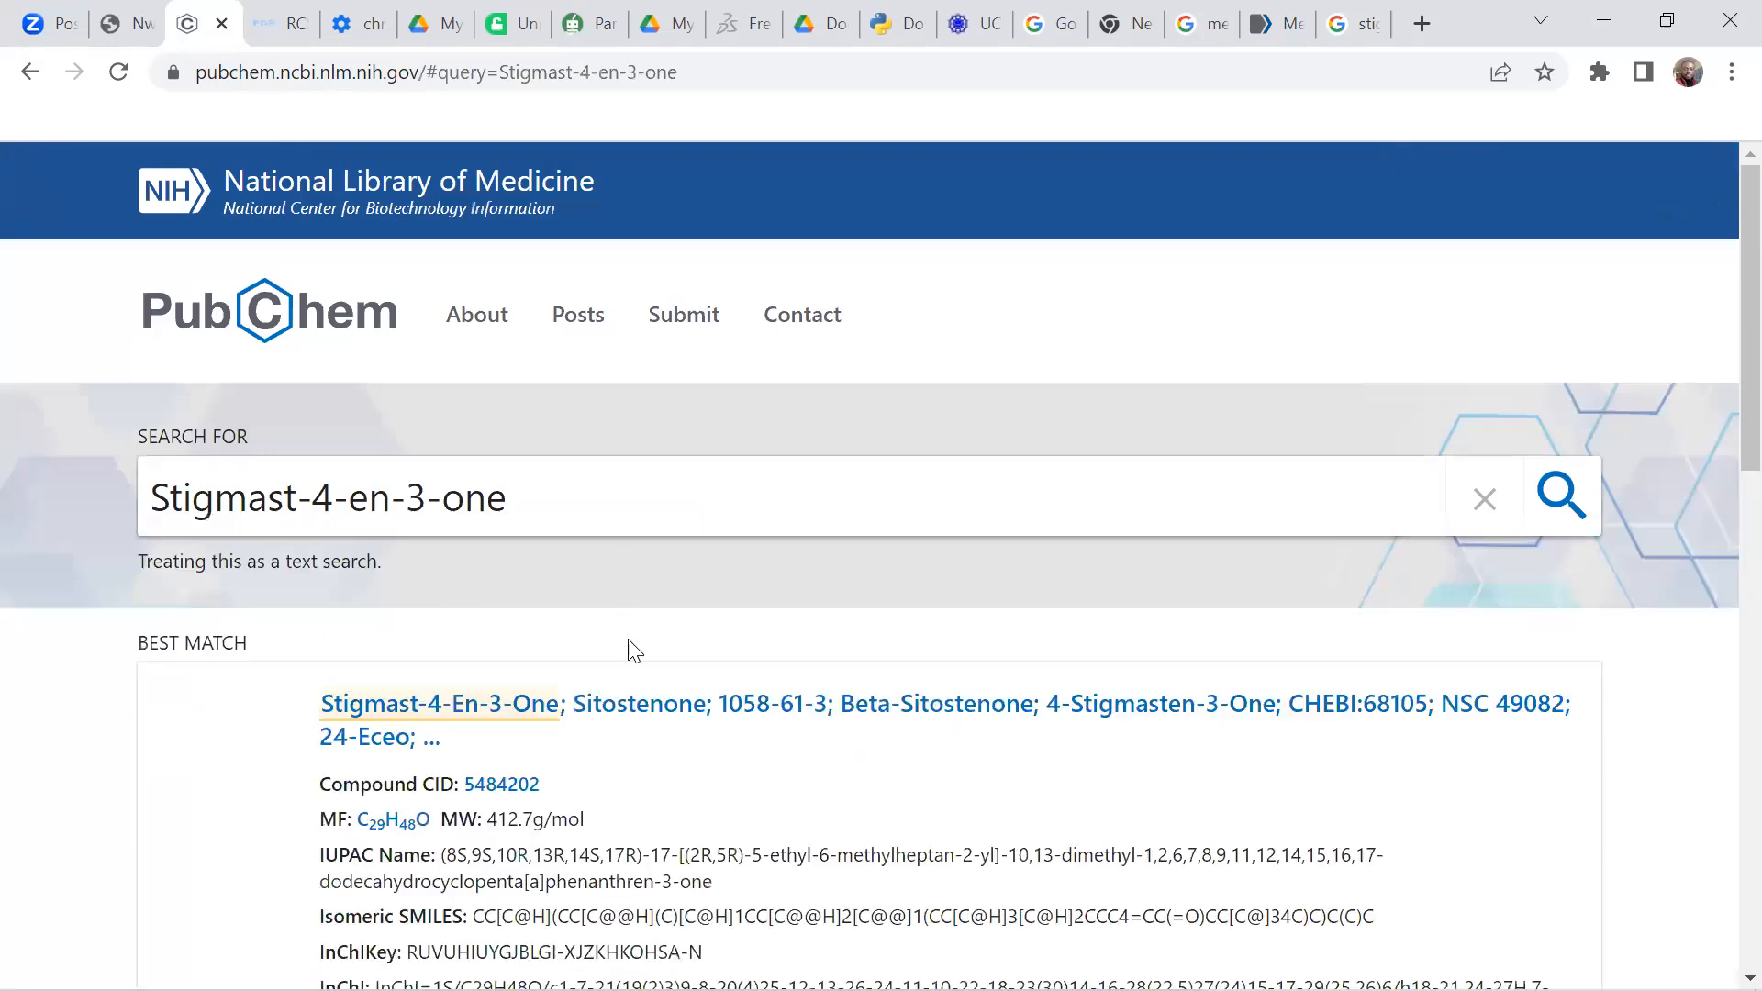
{"action": "scroll", "coordinate": [406, 481], "scroll_direction": "down", "scroll_amount": 3}
{"action": "left_click", "coordinate": [419, 443]}
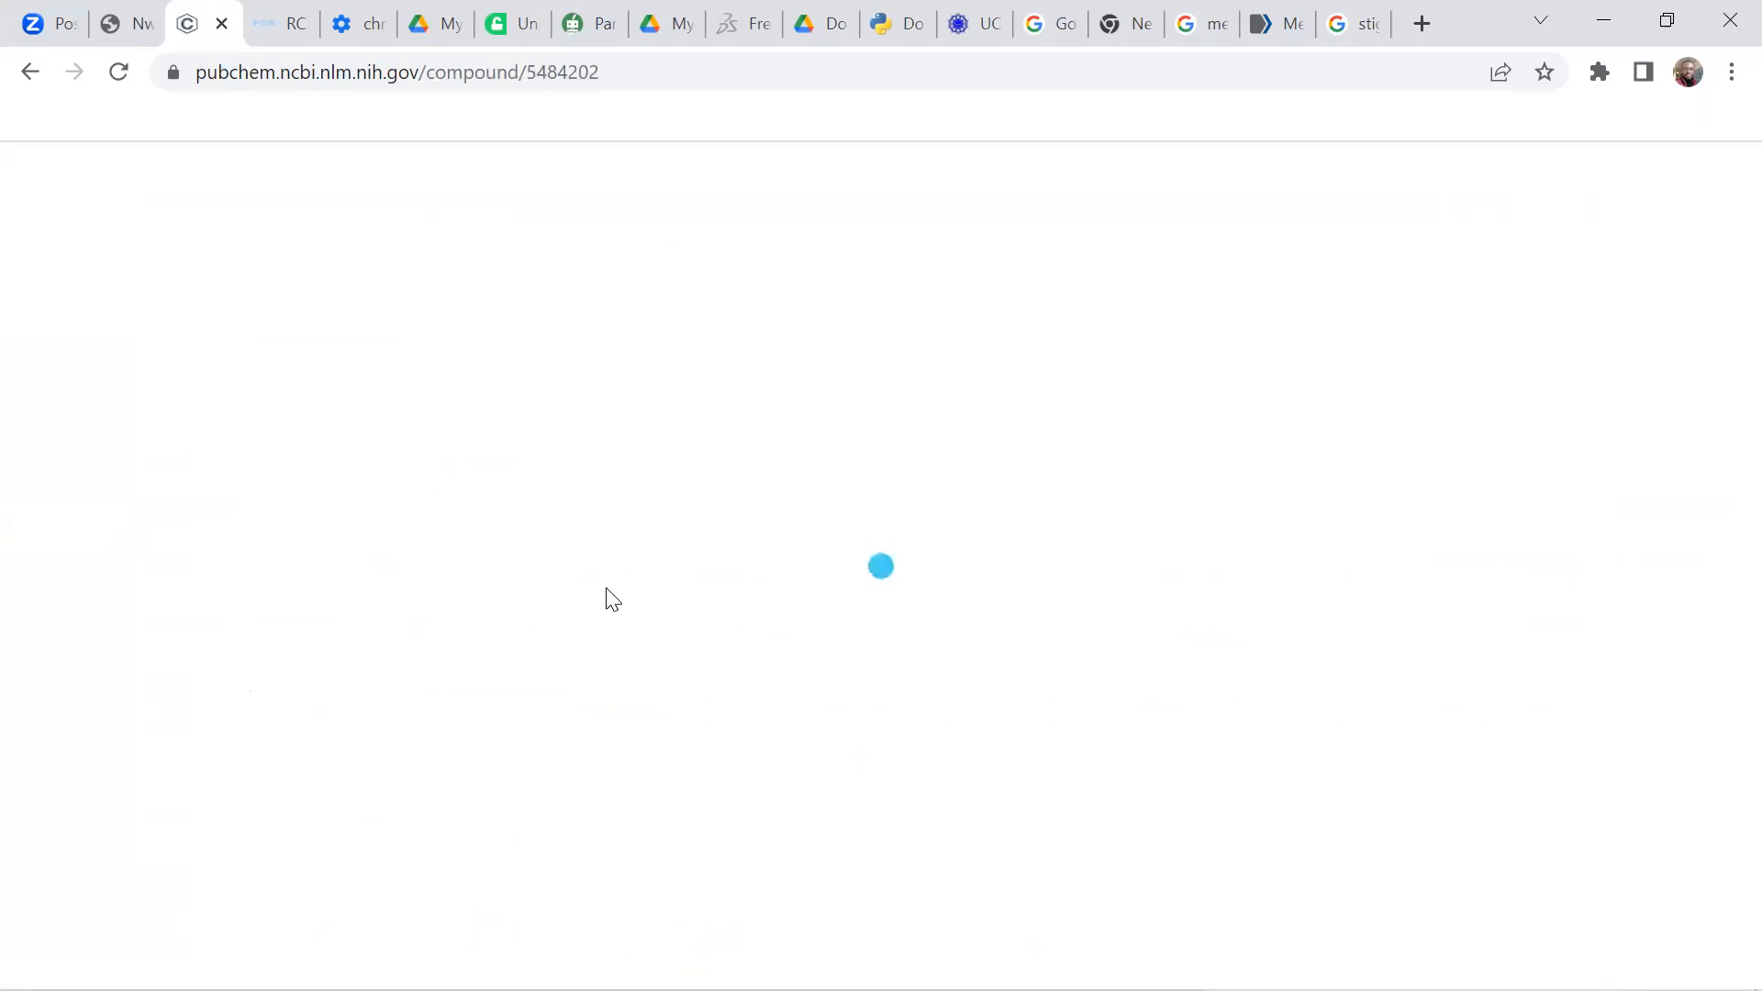
Step: Examine the Stigmast-4-en-3-one page from the compound summary through the 2D structure and 3D conformer sections
{"action": "scroll", "coordinate": [817, 549], "scroll_direction": "down", "scroll_amount": 1}
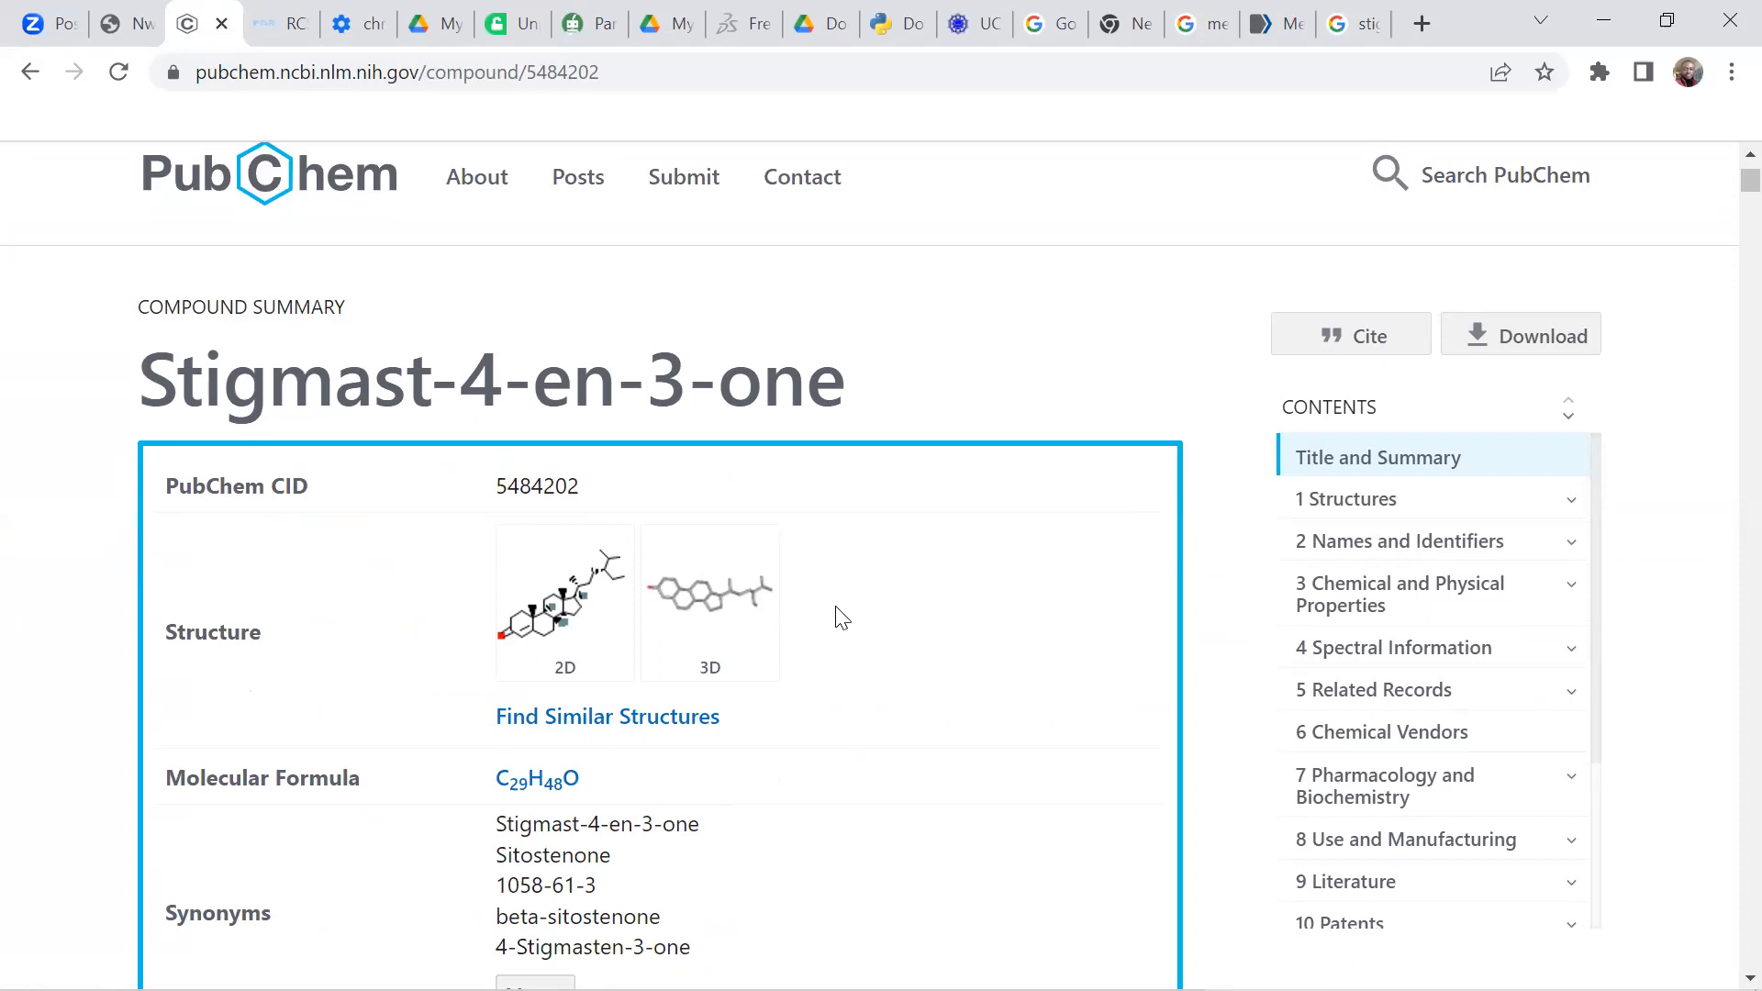
{"action": "scroll", "coordinate": [587, 541], "scroll_direction": "down", "scroll_amount": 1}
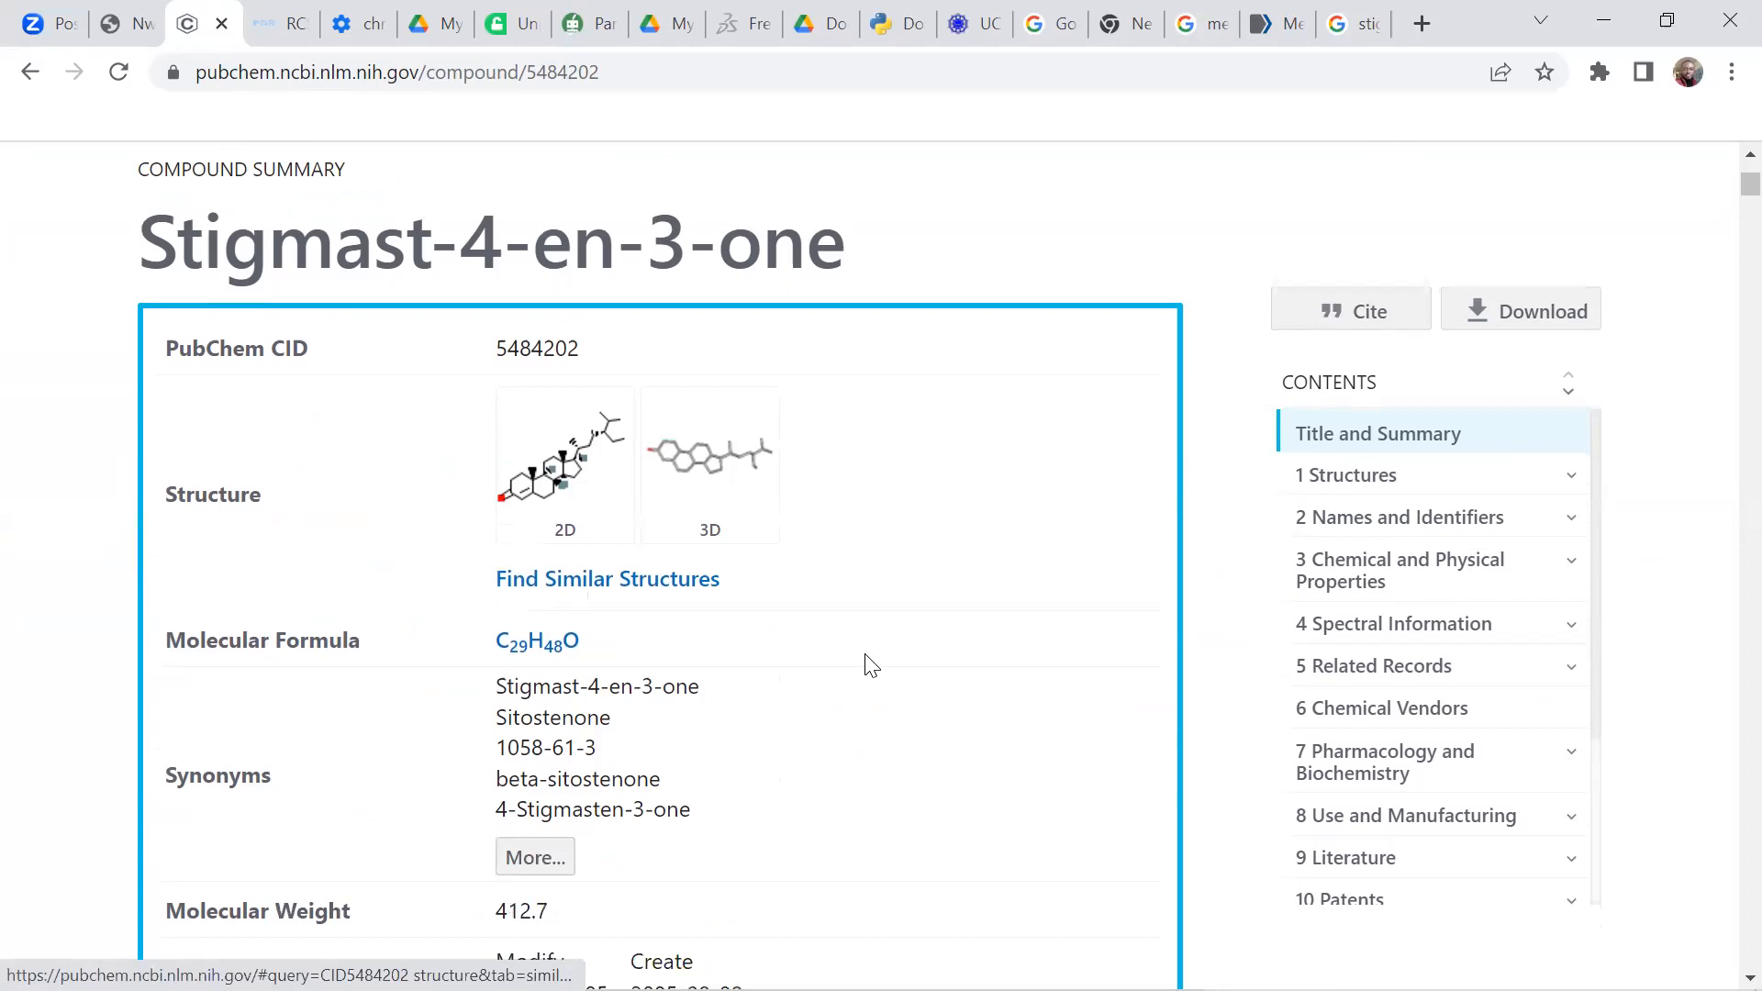
{"action": "scroll", "coordinate": [895, 597], "scroll_direction": "down", "scroll_amount": 5}
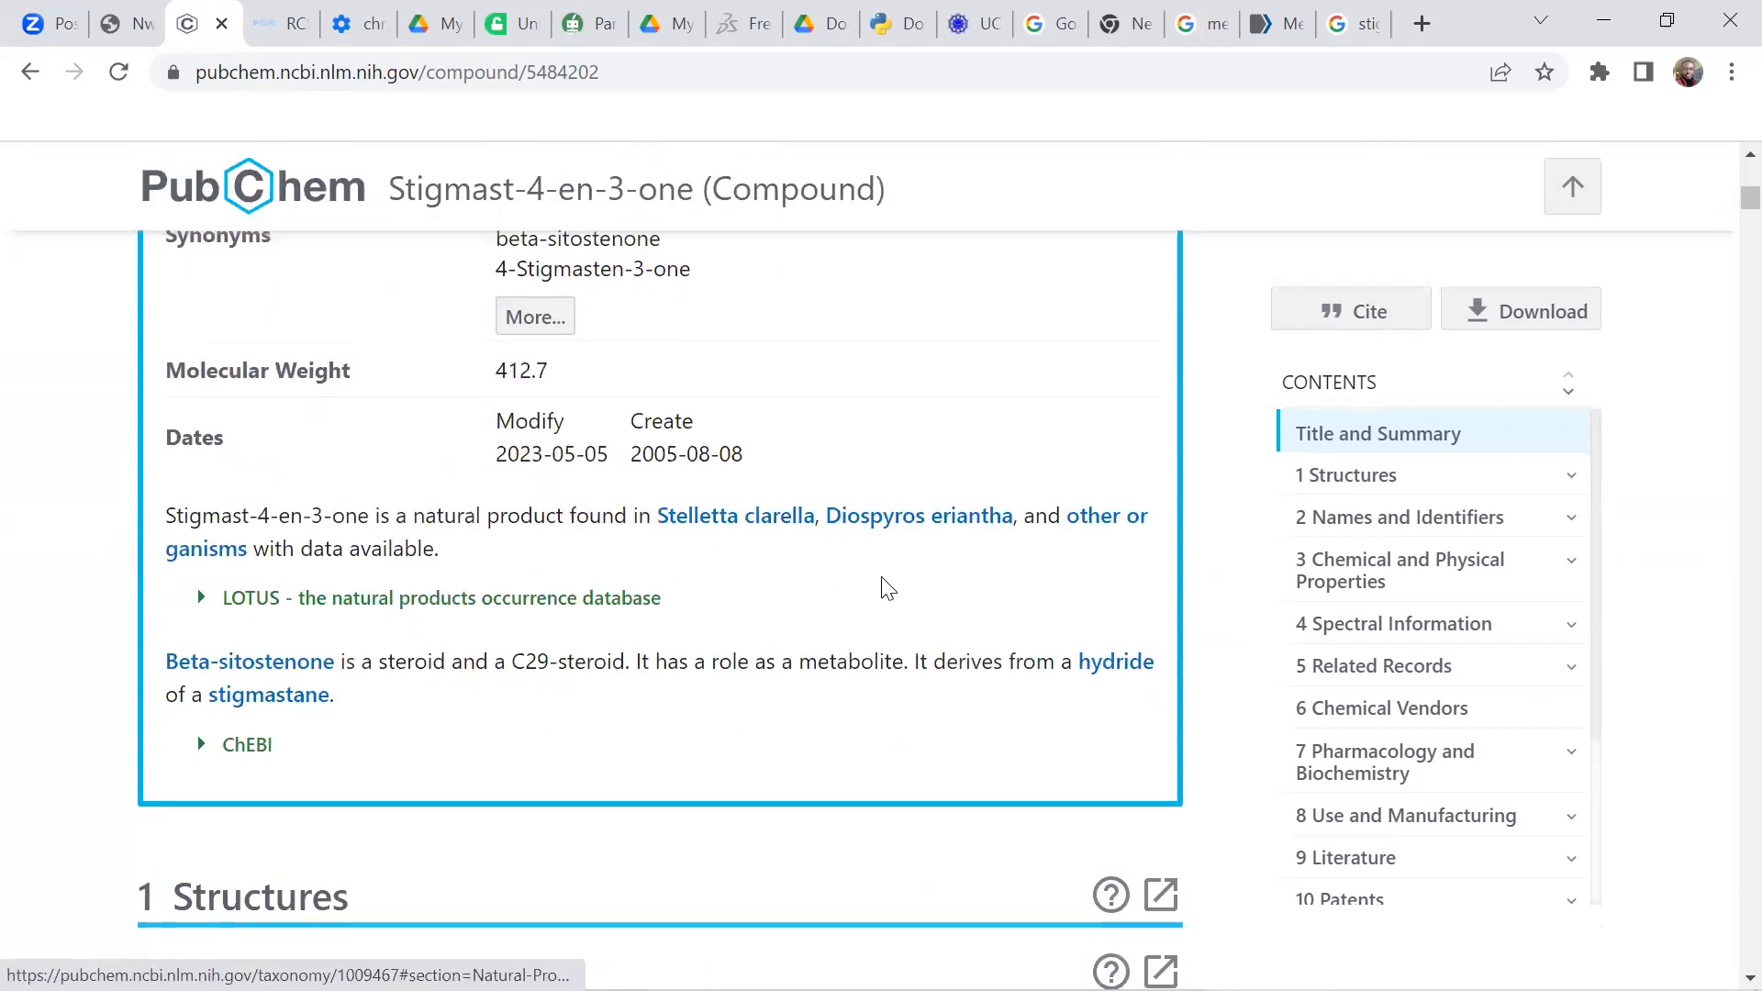
{"action": "scroll", "coordinate": [803, 480], "scroll_direction": "up", "scroll_amount": 7}
{"action": "scroll", "coordinate": [802, 492], "scroll_direction": "down", "scroll_amount": 10}
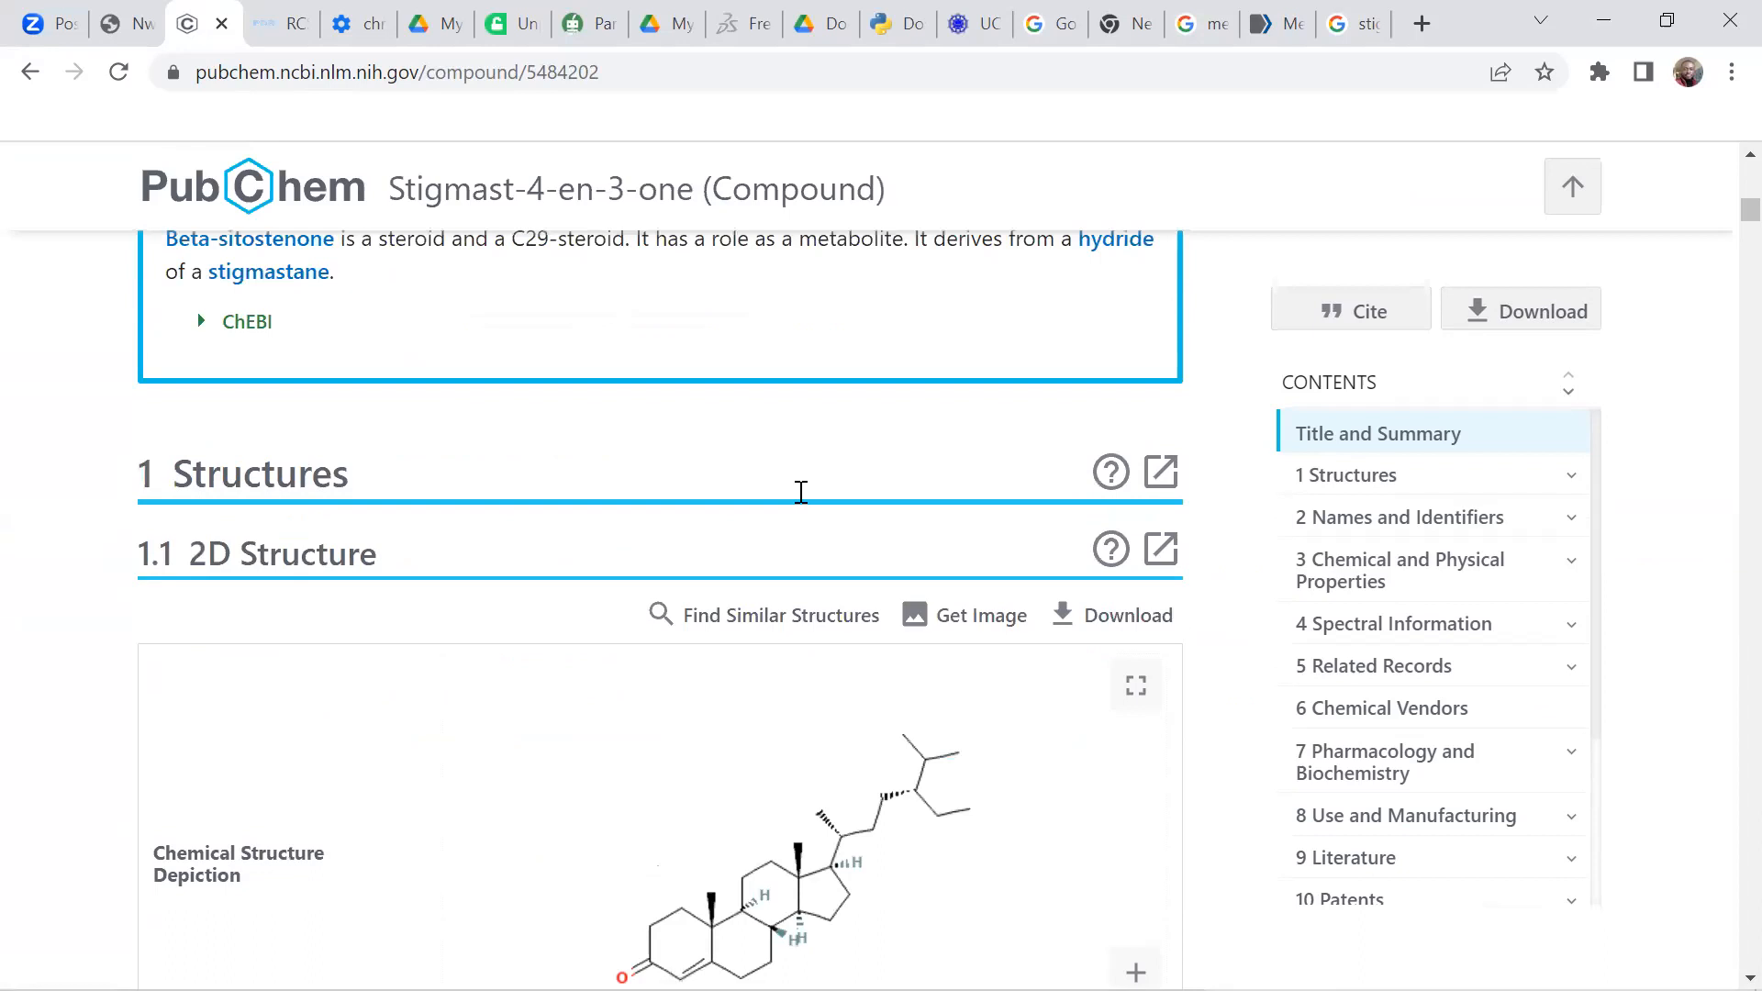
{"action": "scroll", "coordinate": [801, 503], "scroll_direction": "down", "scroll_amount": 5}
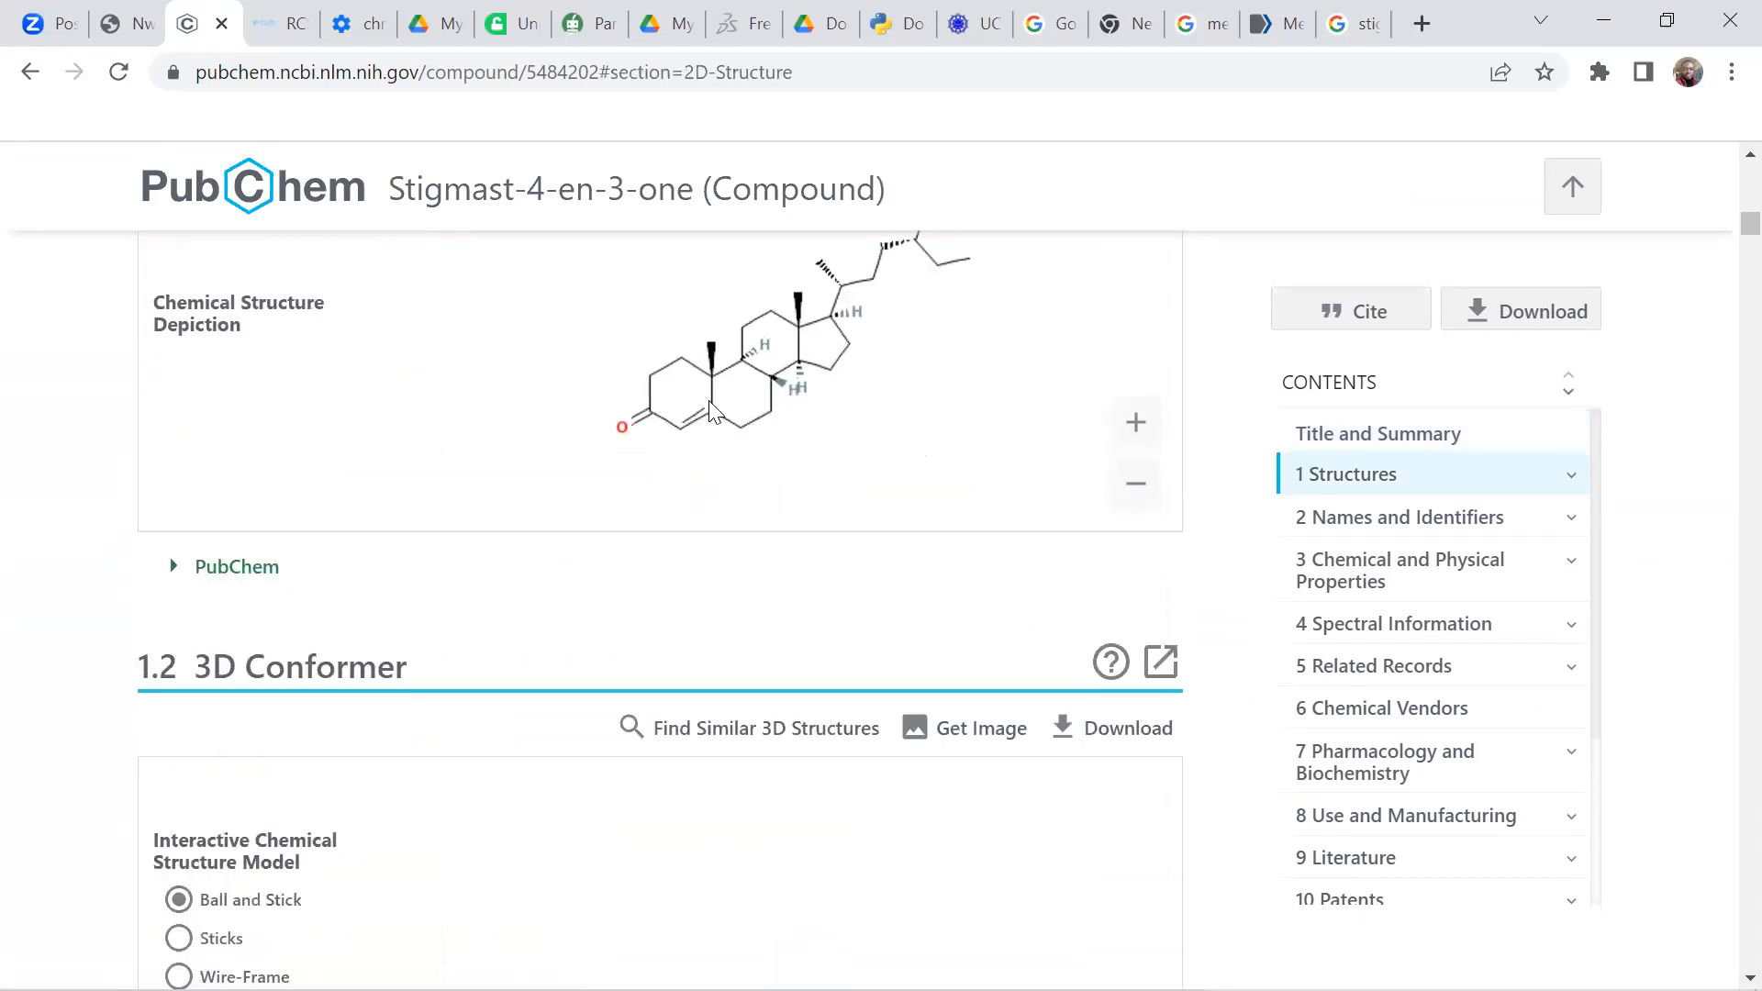
{"action": "scroll", "coordinate": [744, 422], "scroll_direction": "down", "scroll_amount": 3}
{"action": "scroll", "coordinate": [725, 441], "scroll_direction": "down", "scroll_amount": 4}
{"action": "scroll", "coordinate": [713, 496], "scroll_direction": "down", "scroll_amount": 4}
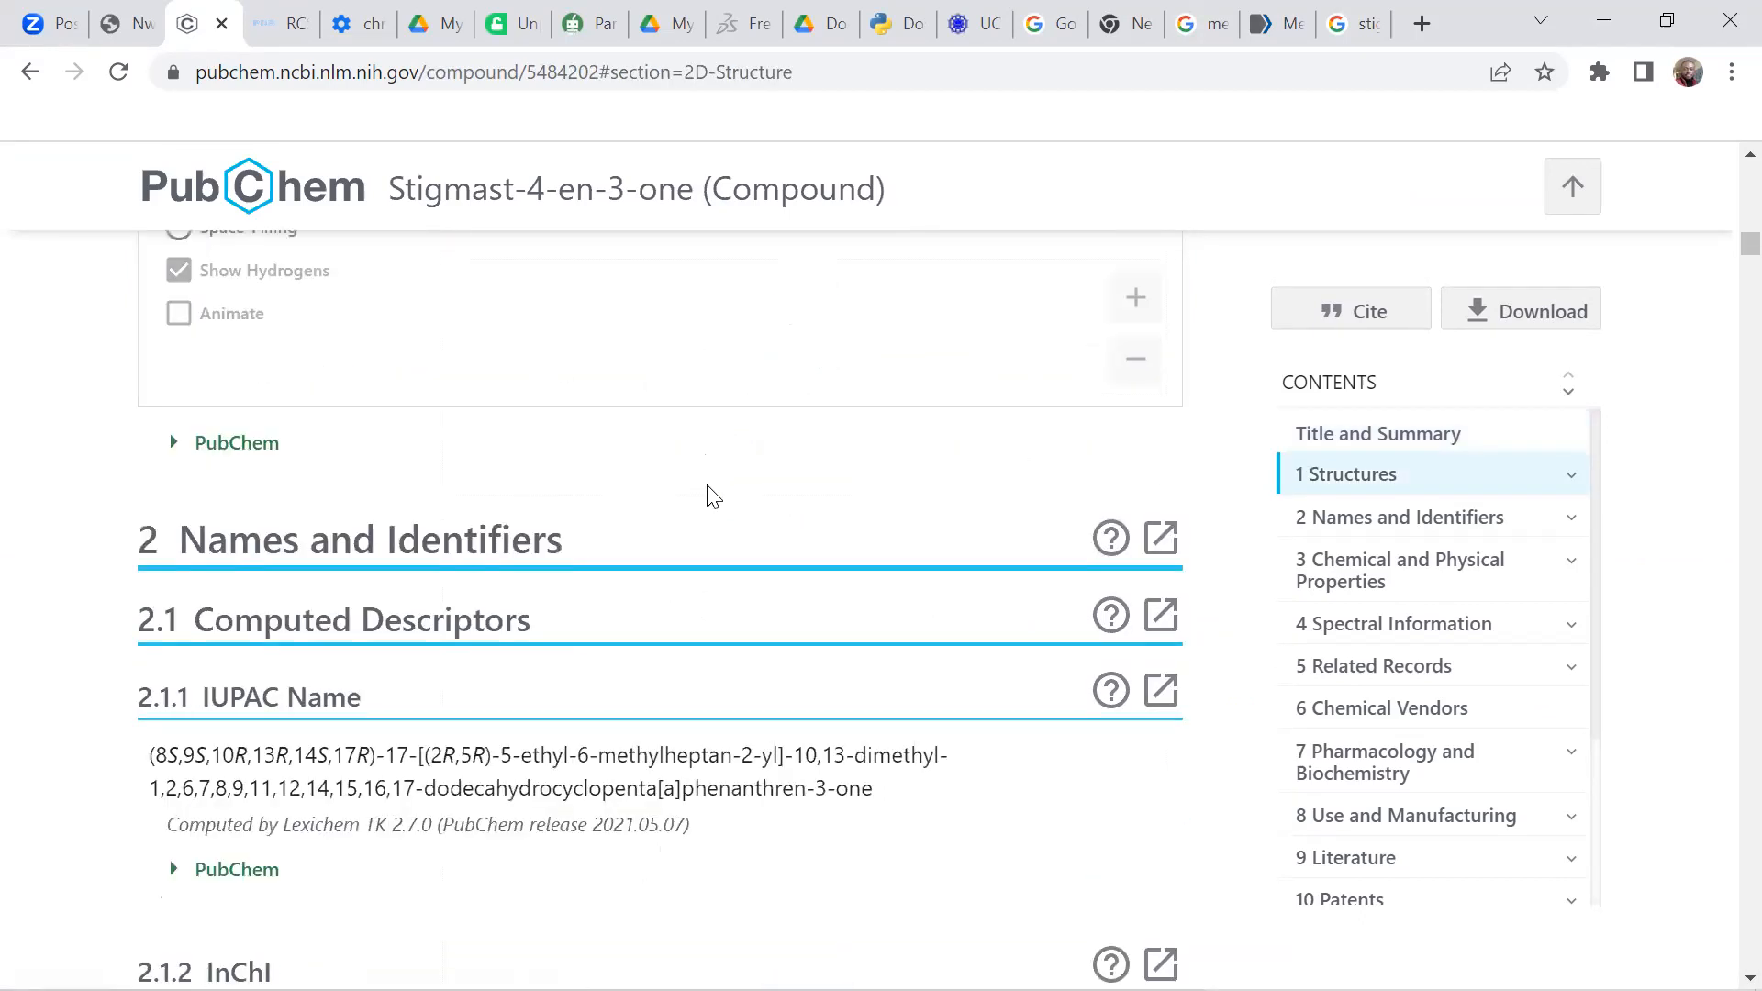
Step: Copy the compound's Canonical SMILES string from the Names and Identifiers section
{"action": "scroll", "coordinate": [425, 420], "scroll_direction": "down", "scroll_amount": 9}
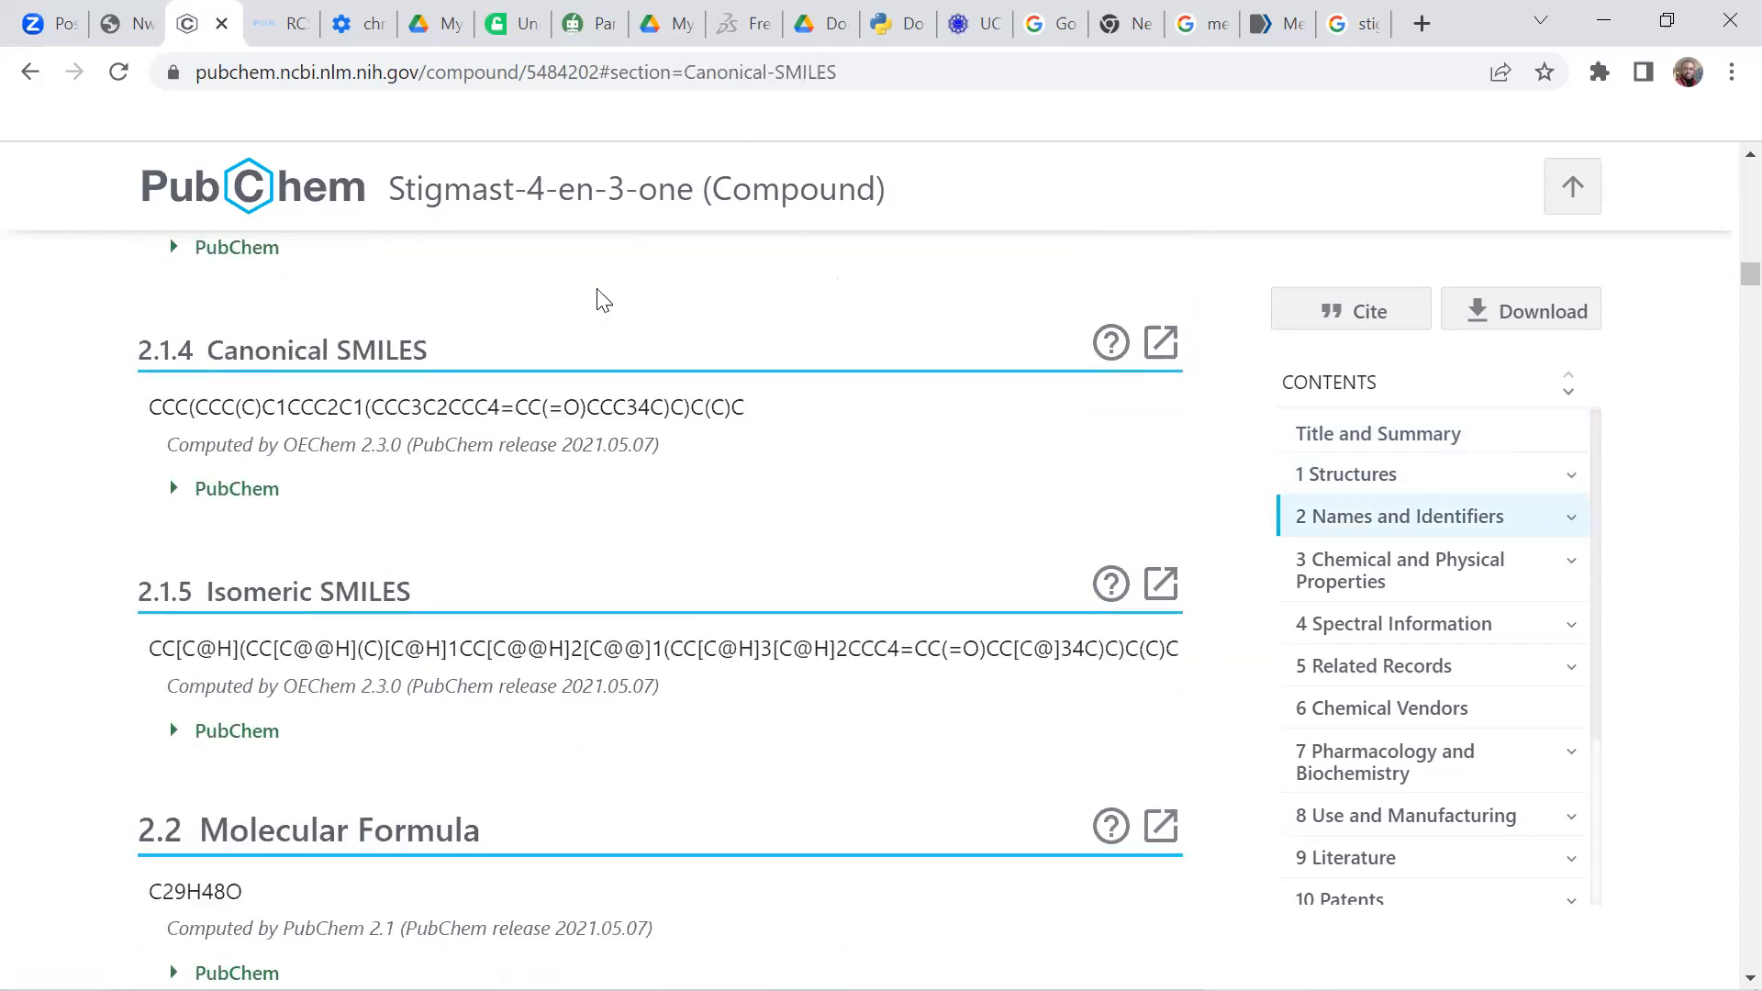
{"action": "left_click_drag", "start_coordinate": [152, 408], "coordinate": [759, 413]}
{"action": "key", "text": "ctrl+c"}
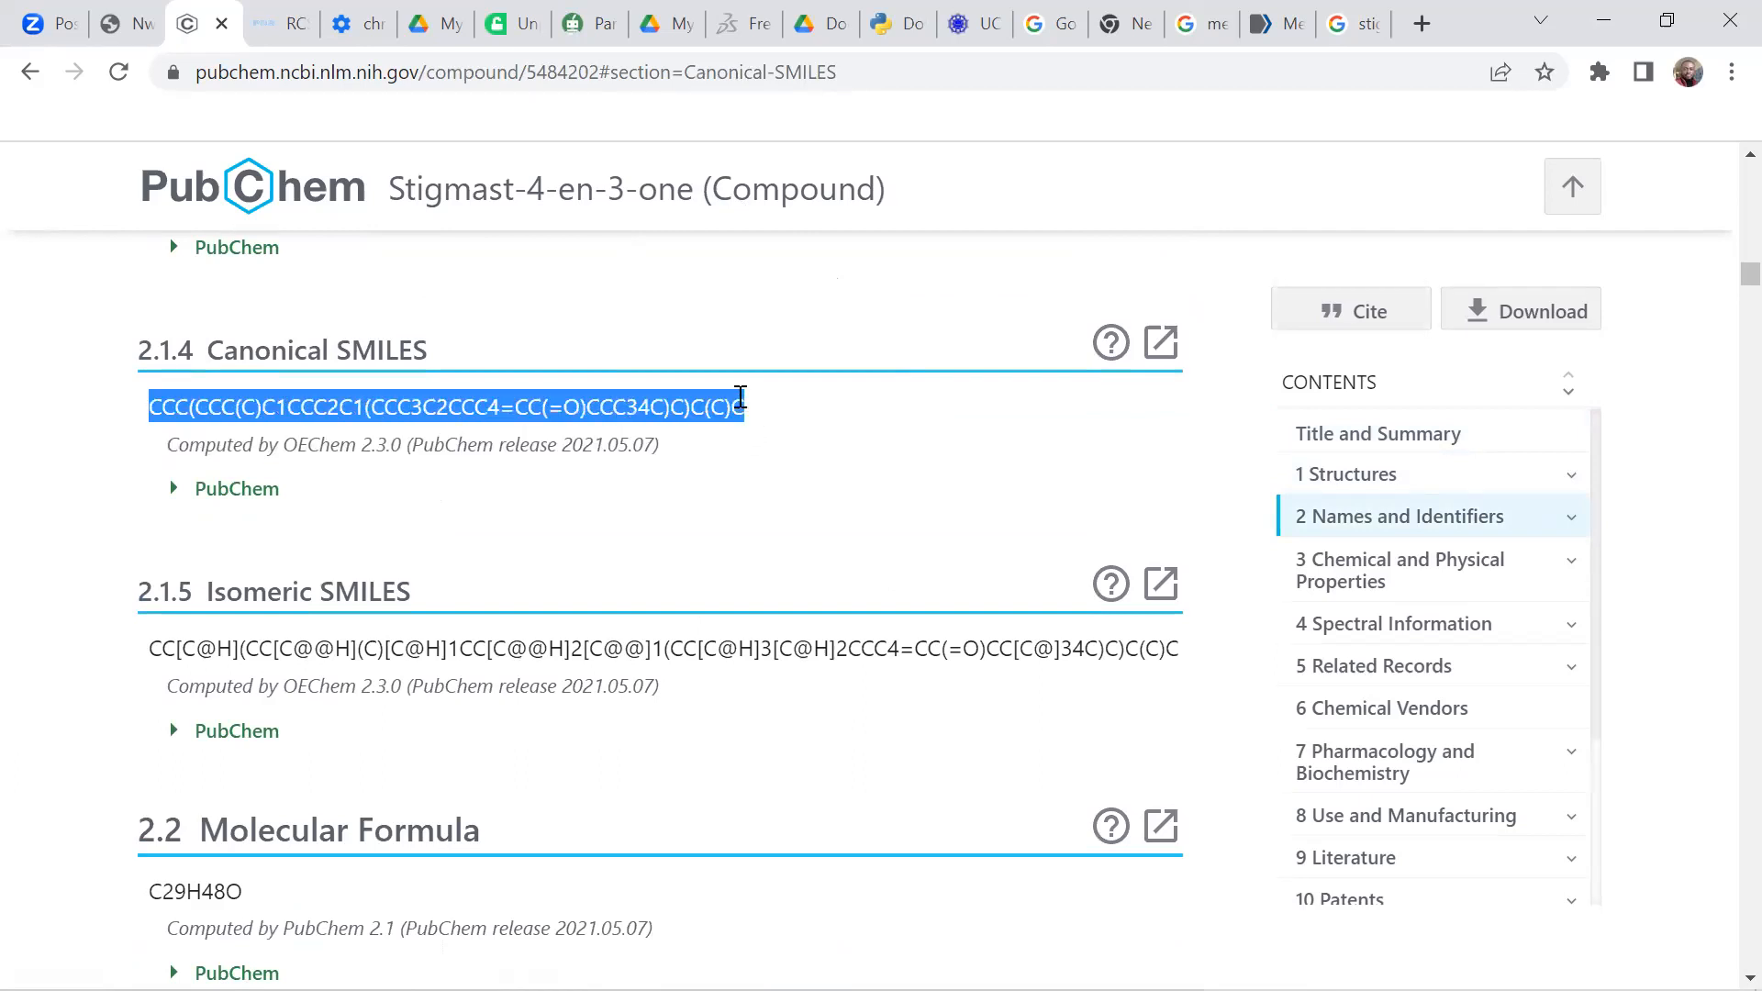
{"action": "scroll", "coordinate": [831, 500], "scroll_direction": "up", "scroll_amount": 10}
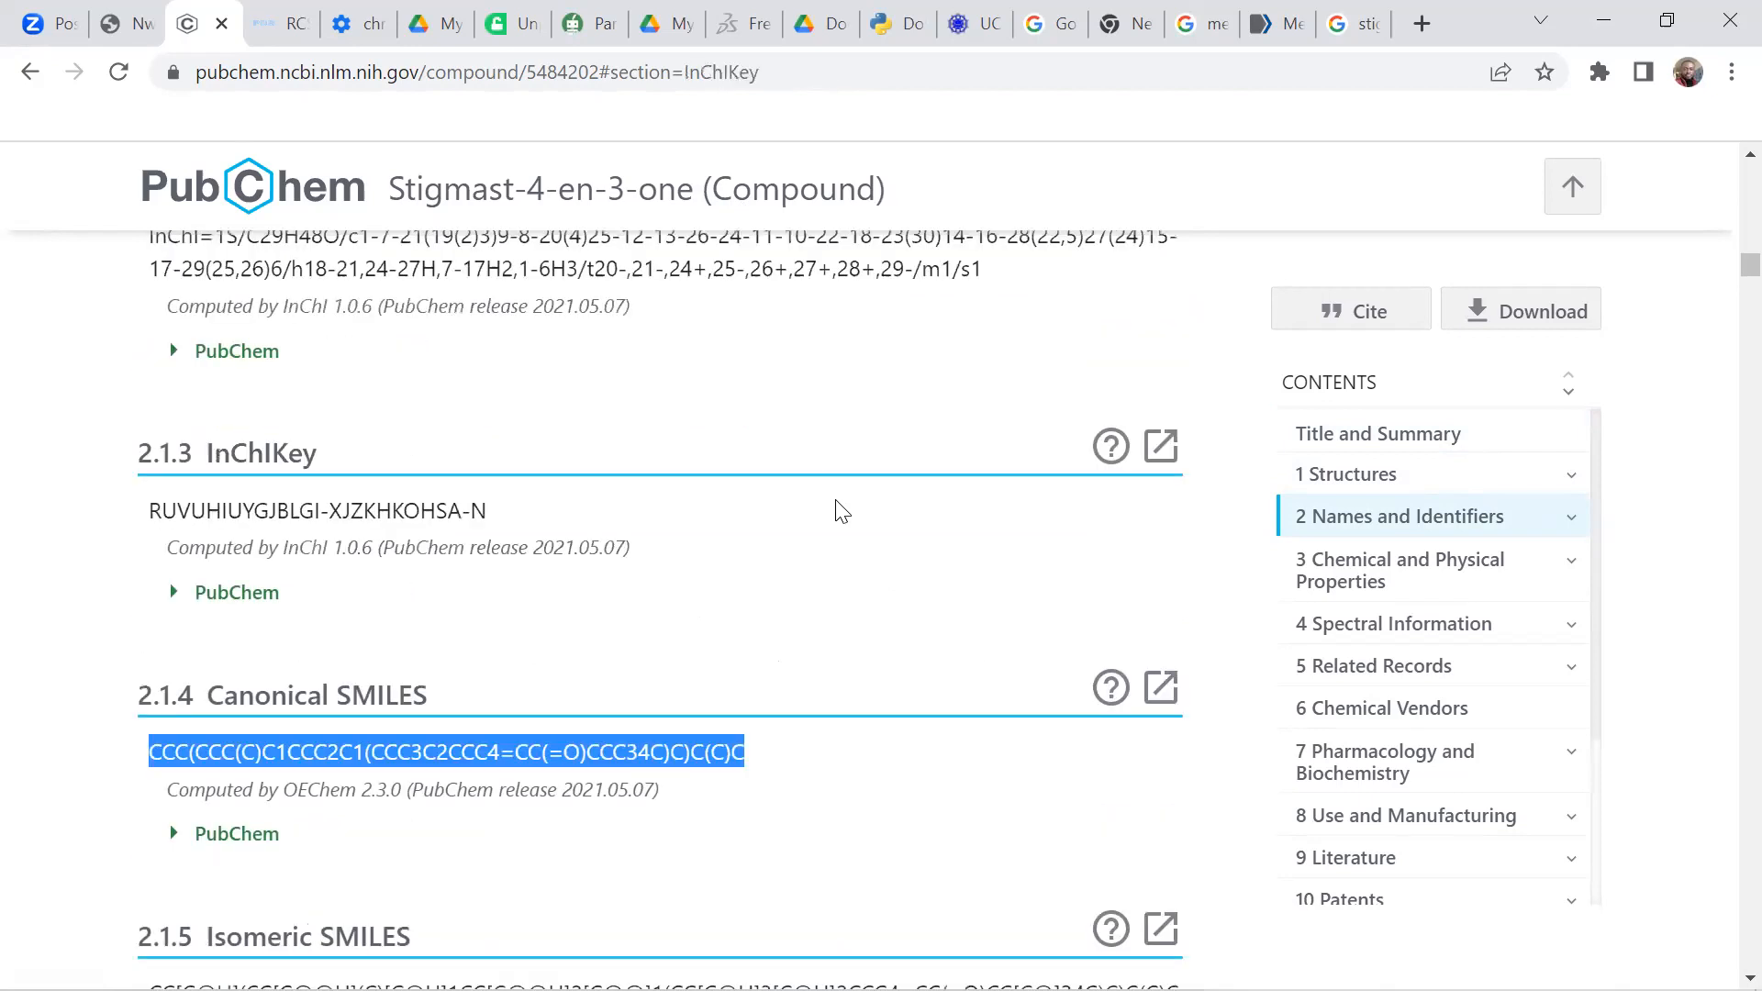
Step: Search Google for the copied Canonical SMILES string in a new browser tab and look through the results
{"action": "left_click", "coordinate": [1422, 23]}
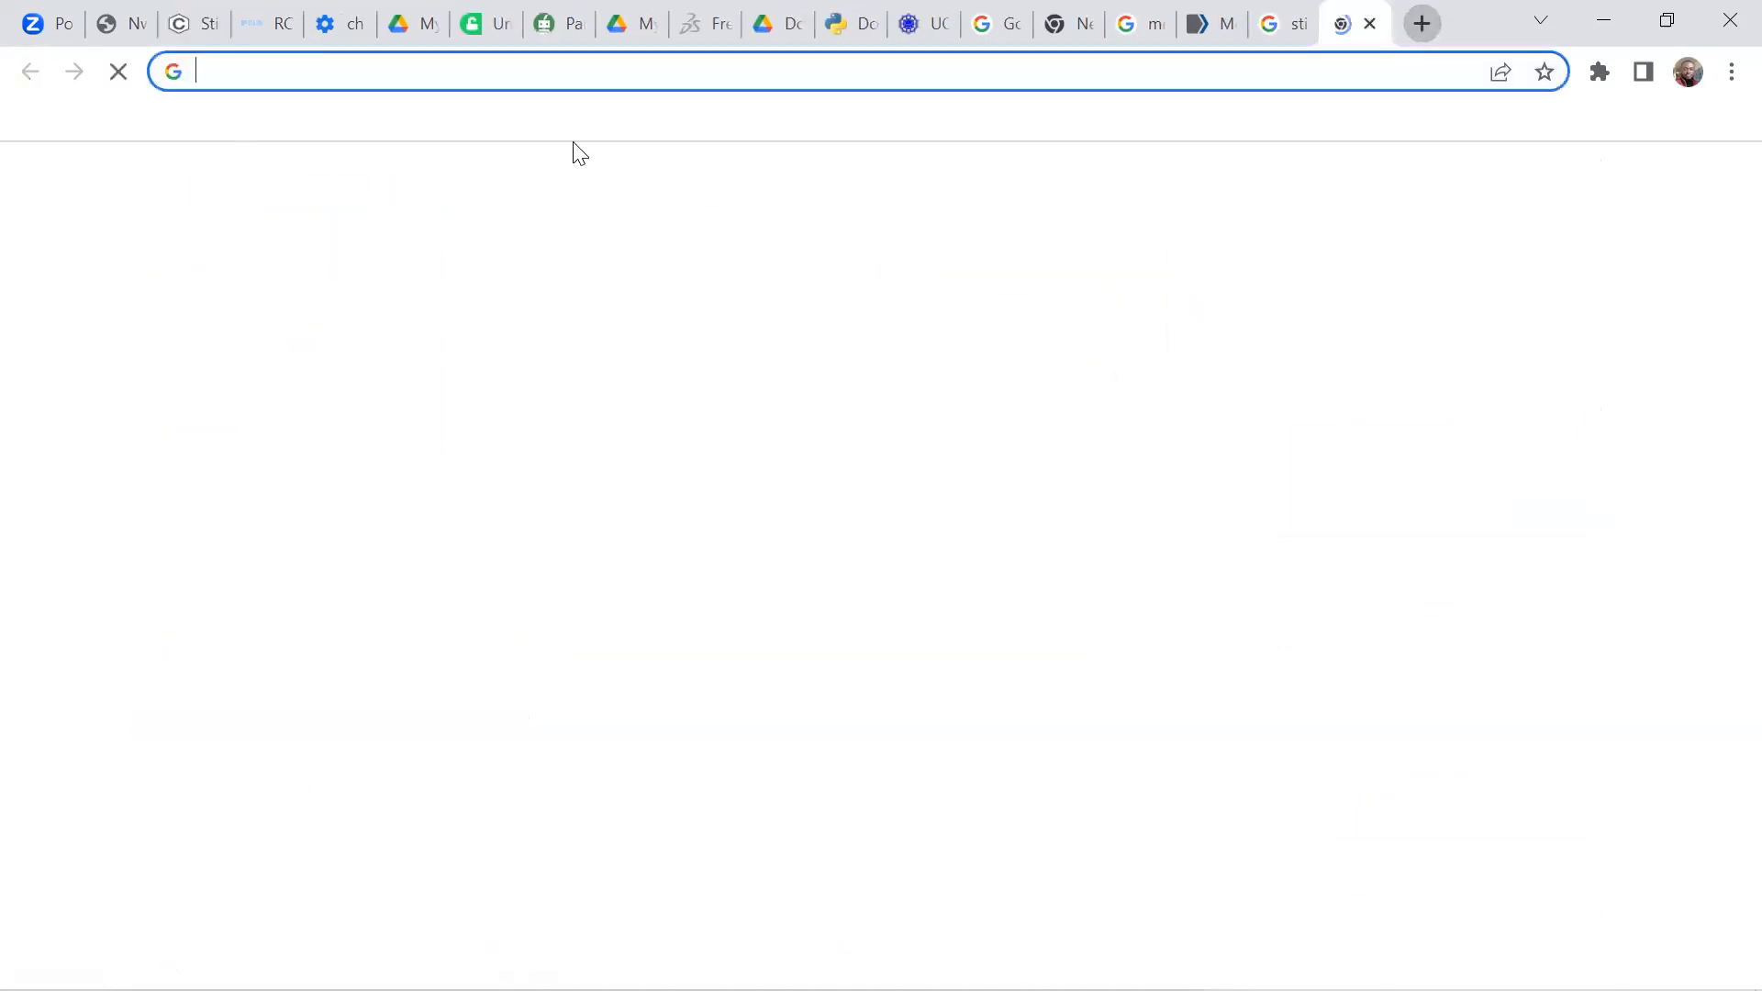
{"action": "key", "text": "ctrl+v"}
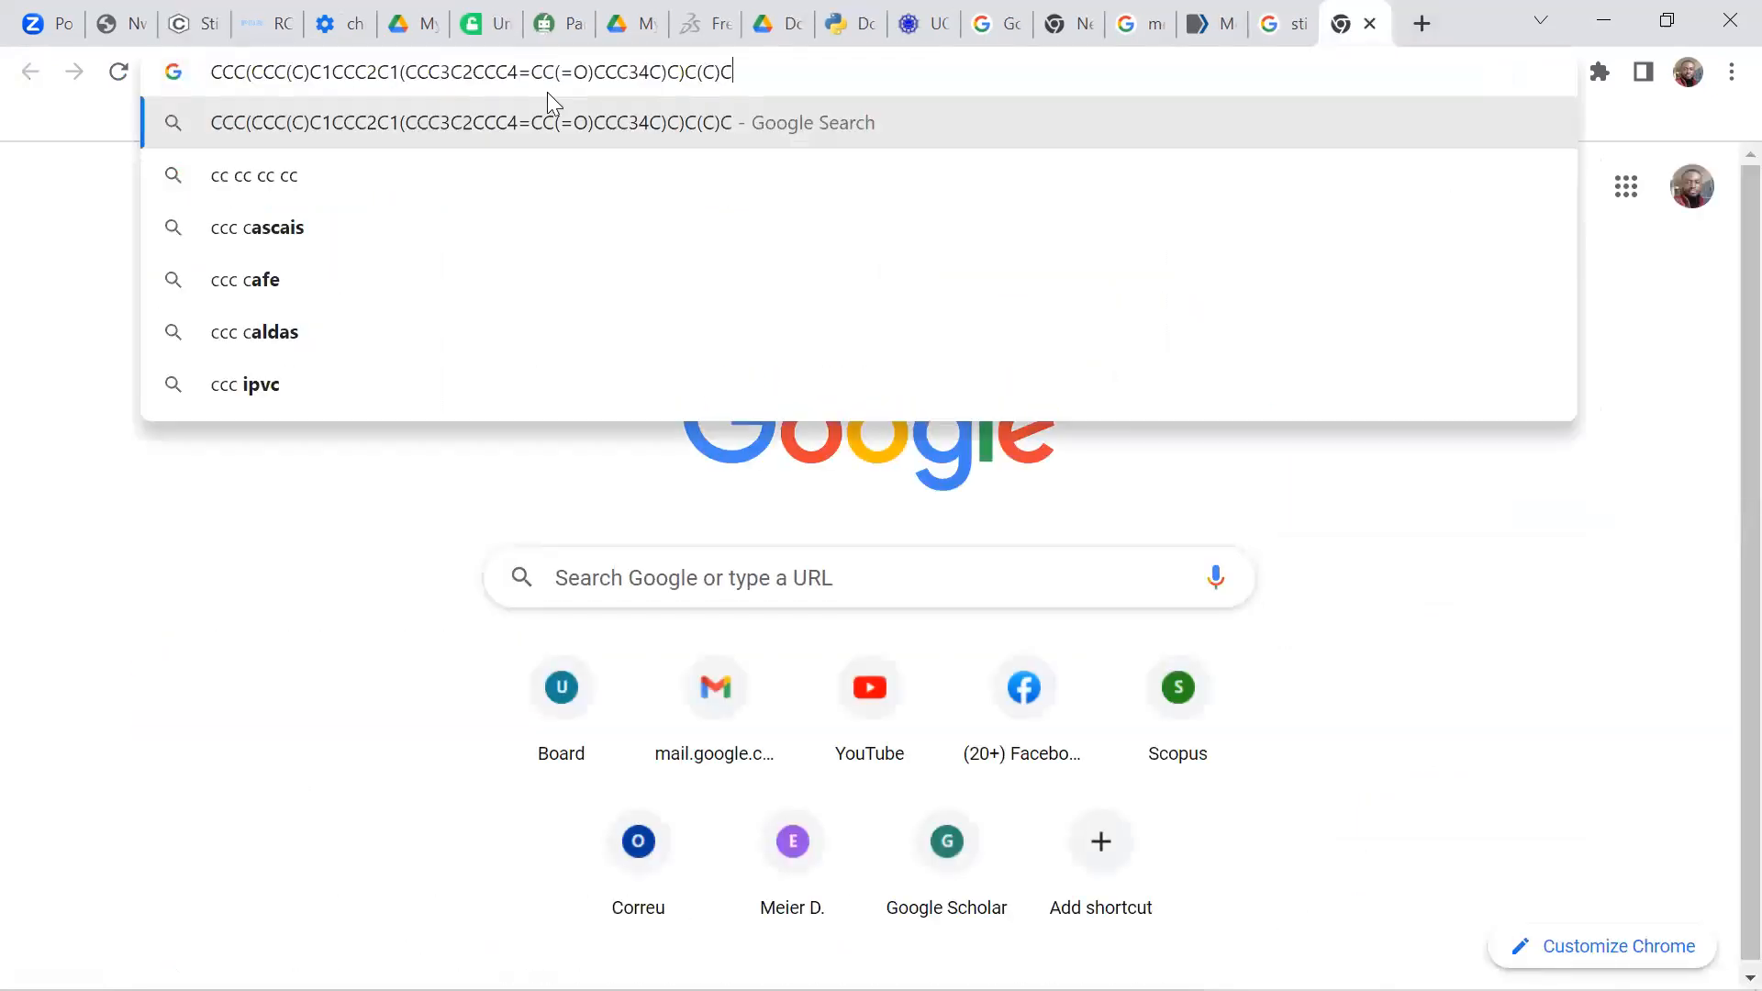
{"action": "key", "text": "Return"}
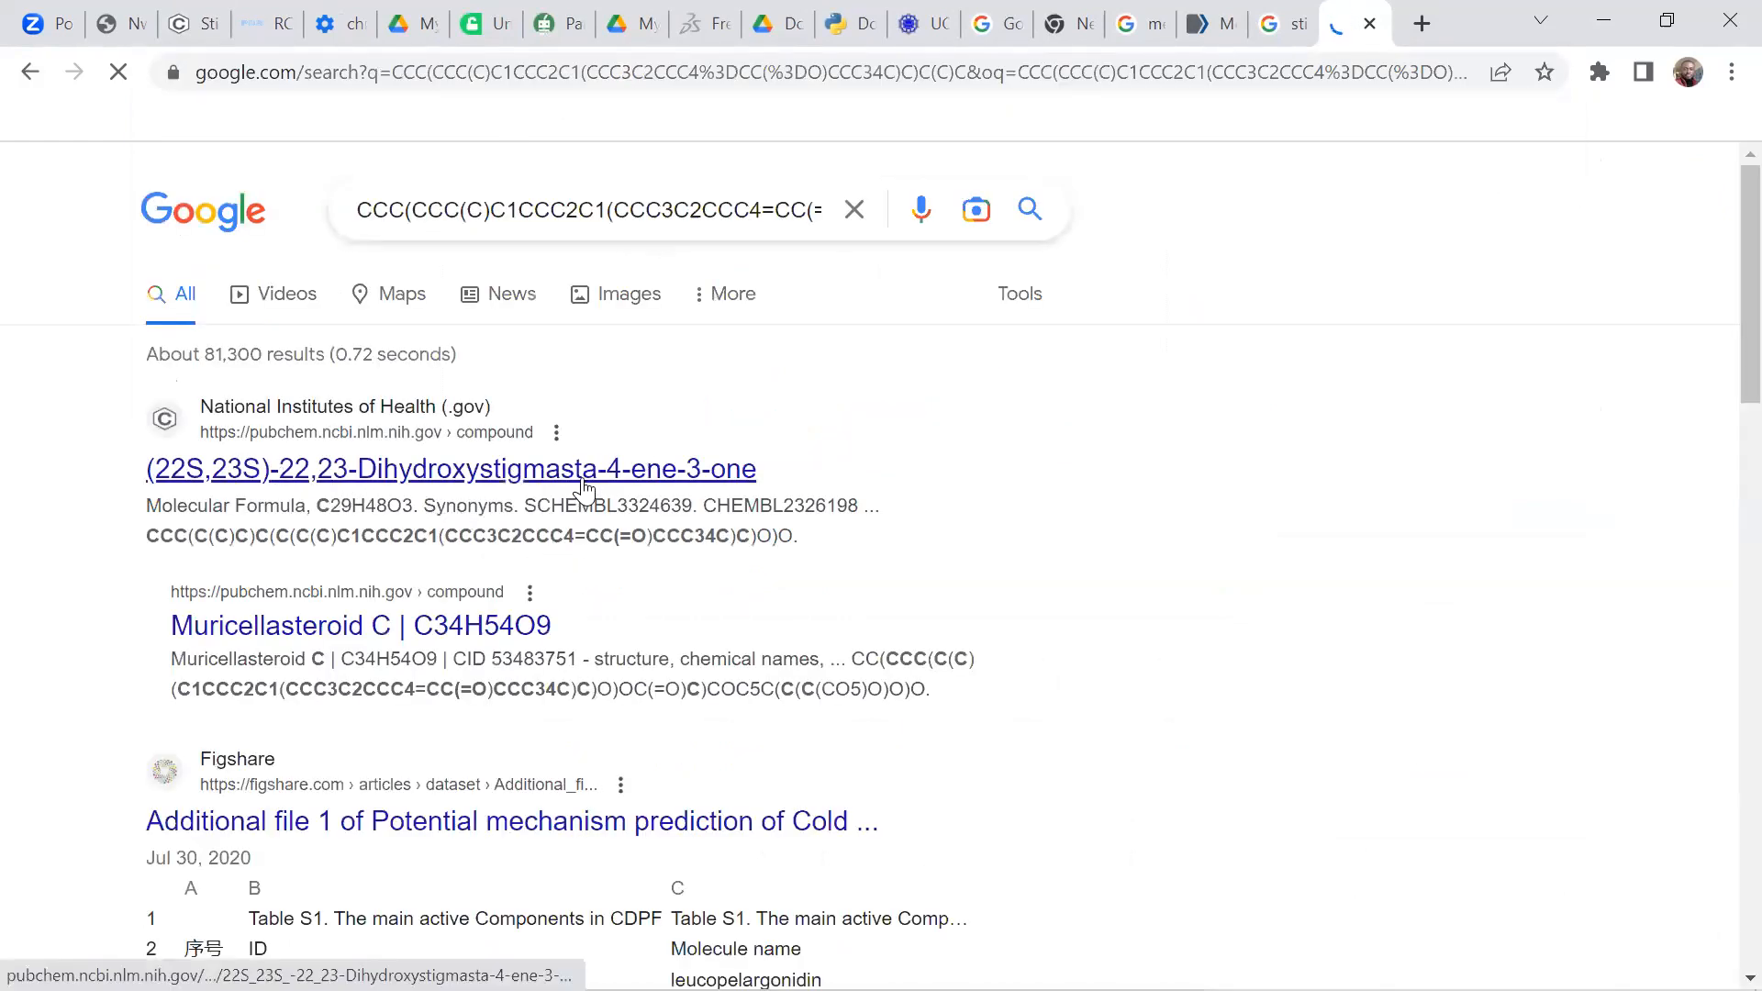
{"action": "scroll", "coordinate": [569, 468], "scroll_direction": "down", "scroll_amount": 2}
{"action": "scroll", "coordinate": [570, 468], "scroll_direction": "down", "scroll_amount": 6}
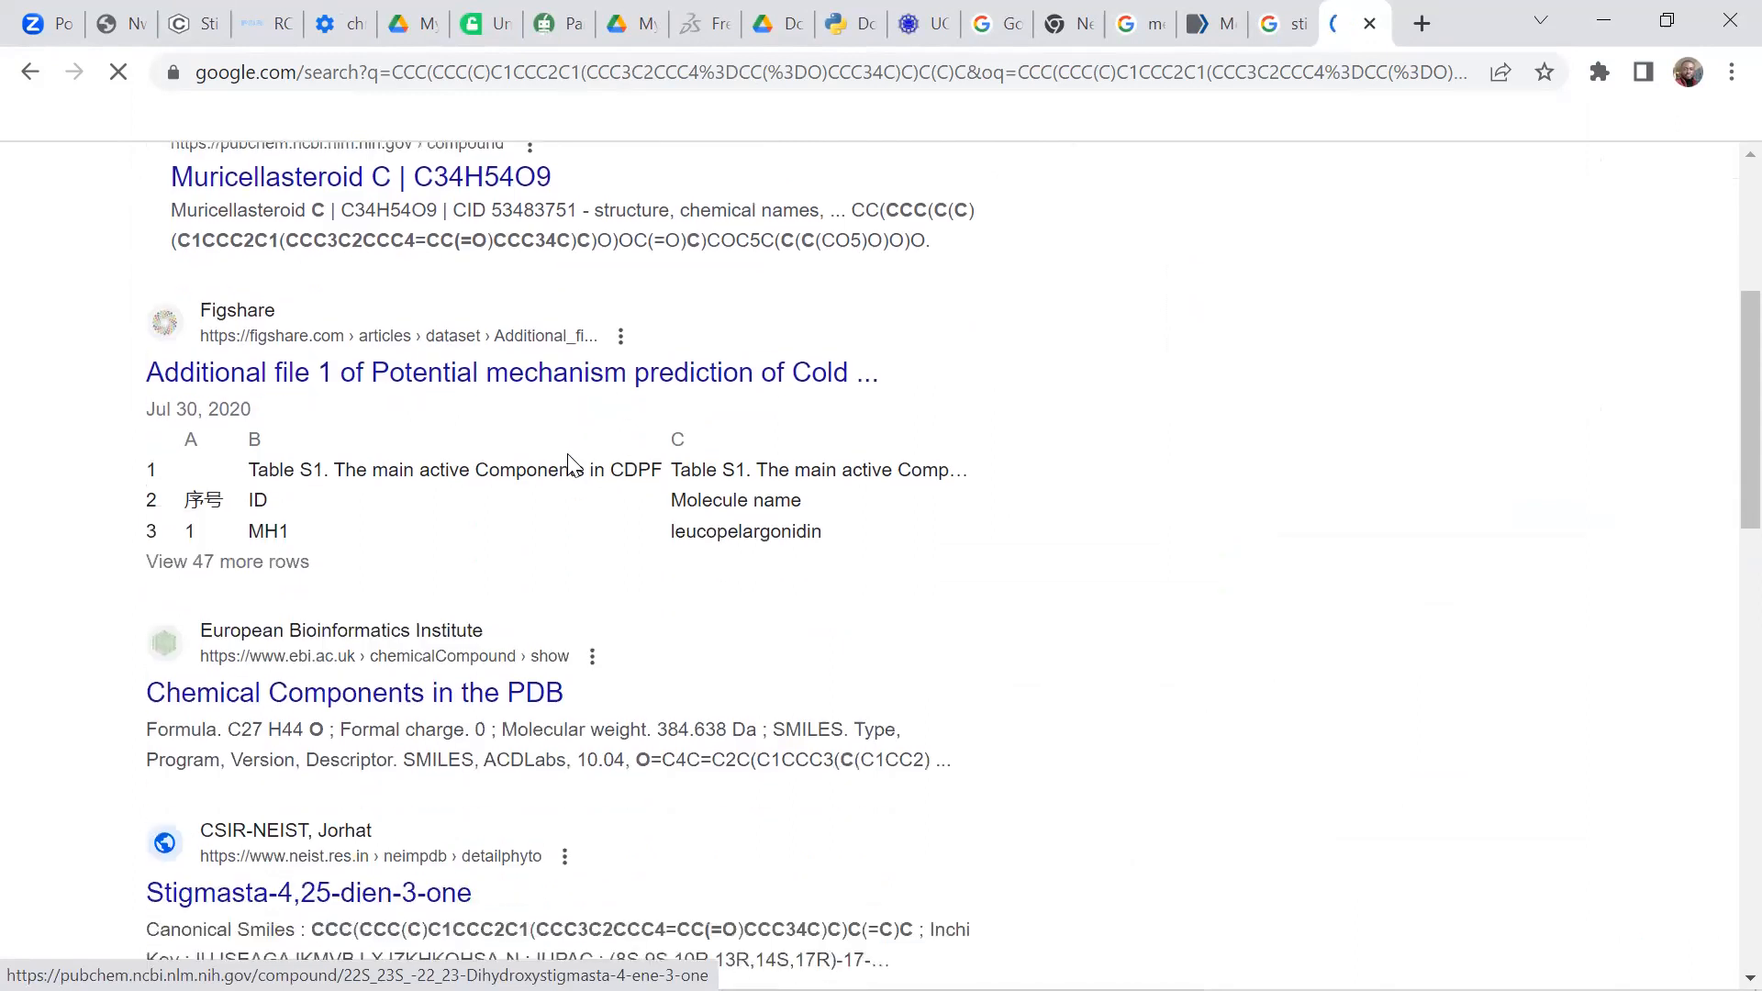
{"action": "scroll", "coordinate": [252, 516], "scroll_direction": "down", "scroll_amount": 1}
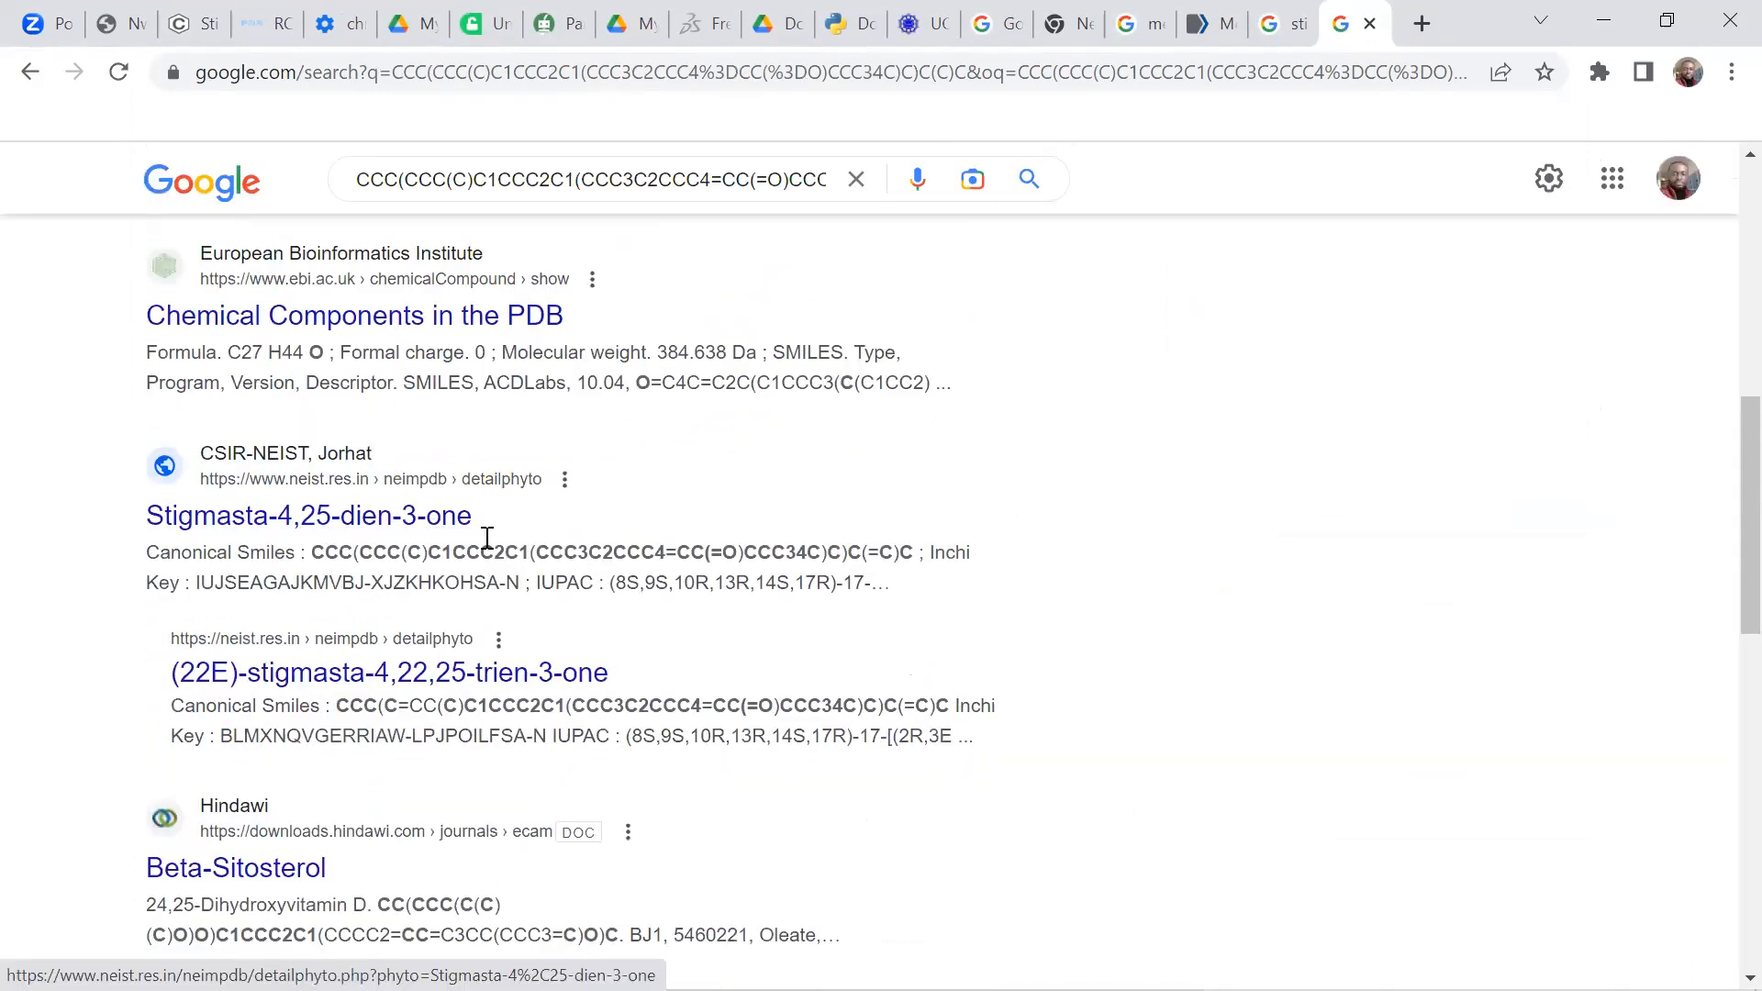
{"action": "scroll", "coordinate": [483, 542], "scroll_direction": "down", "scroll_amount": 5}
{"action": "scroll", "coordinate": [391, 501], "scroll_direction": "down", "scroll_amount": 7}
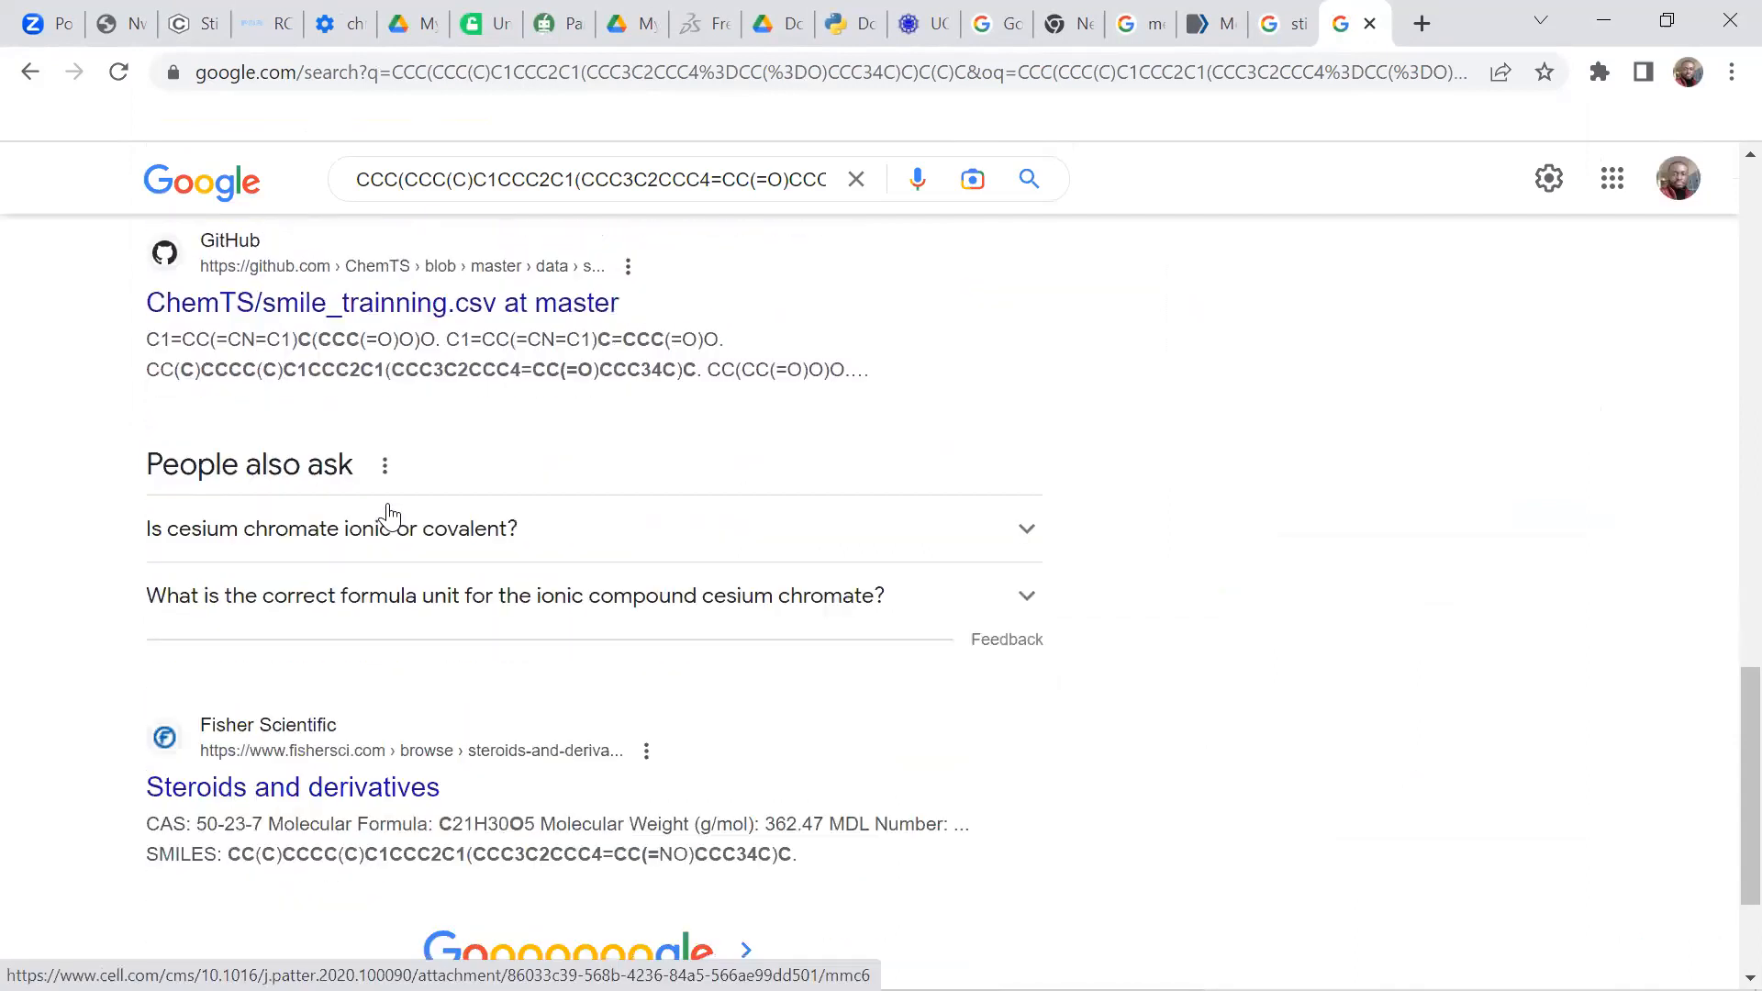
{"action": "scroll", "coordinate": [995, 531], "scroll_direction": "up", "scroll_amount": 12}
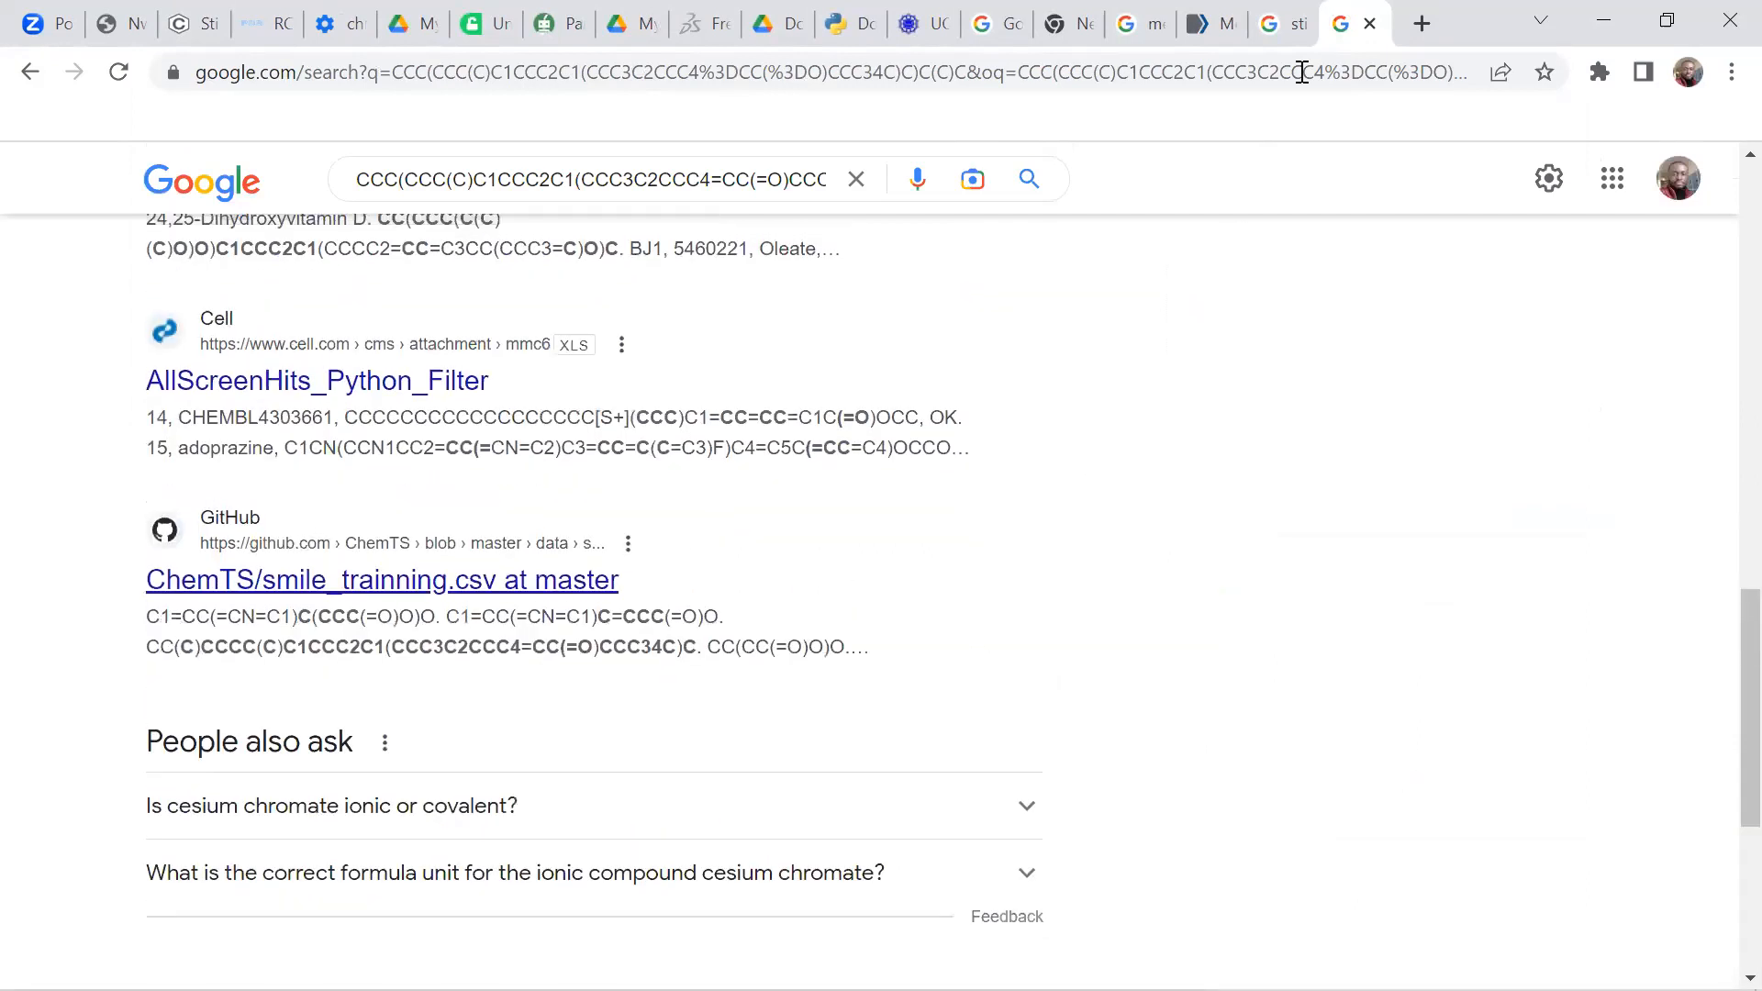
{"action": "scroll", "coordinate": [943, 244], "scroll_direction": "up", "scroll_amount": 5}
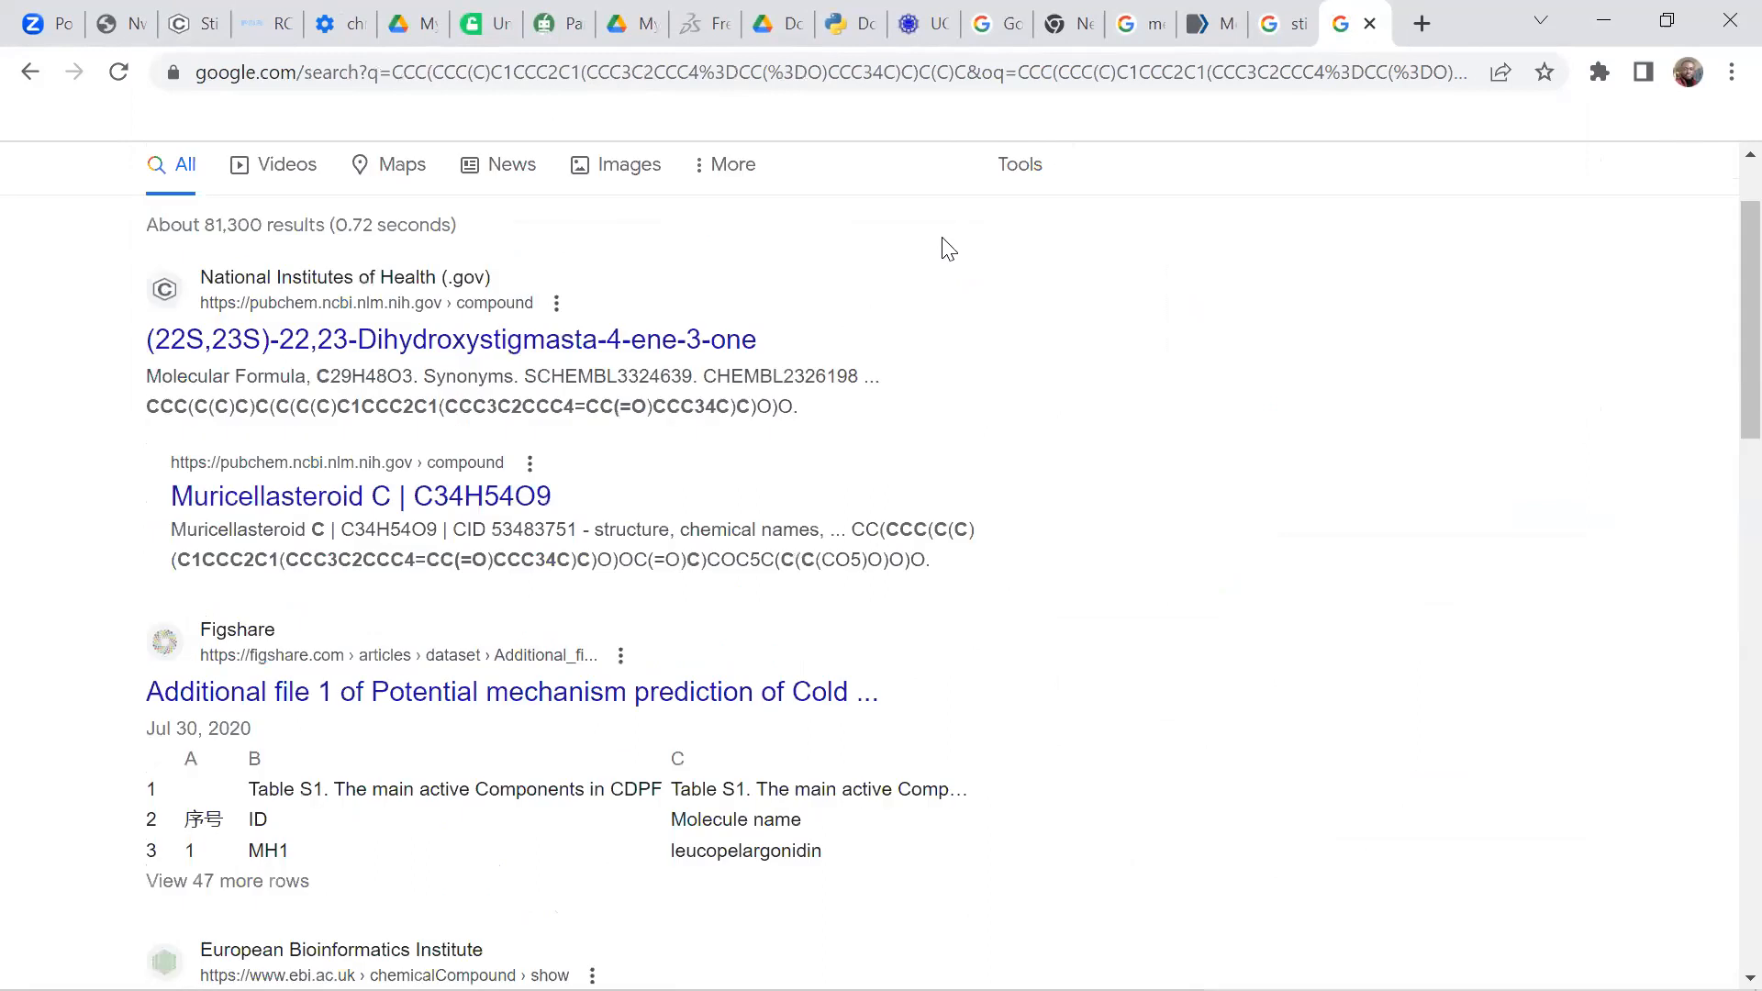
Step: Open PubChem in another new browser tab, search for the copied SMILES string, and review the identity match
{"action": "key", "text": "ctrl+t"}
{"action": "type", "text": "pubche"}
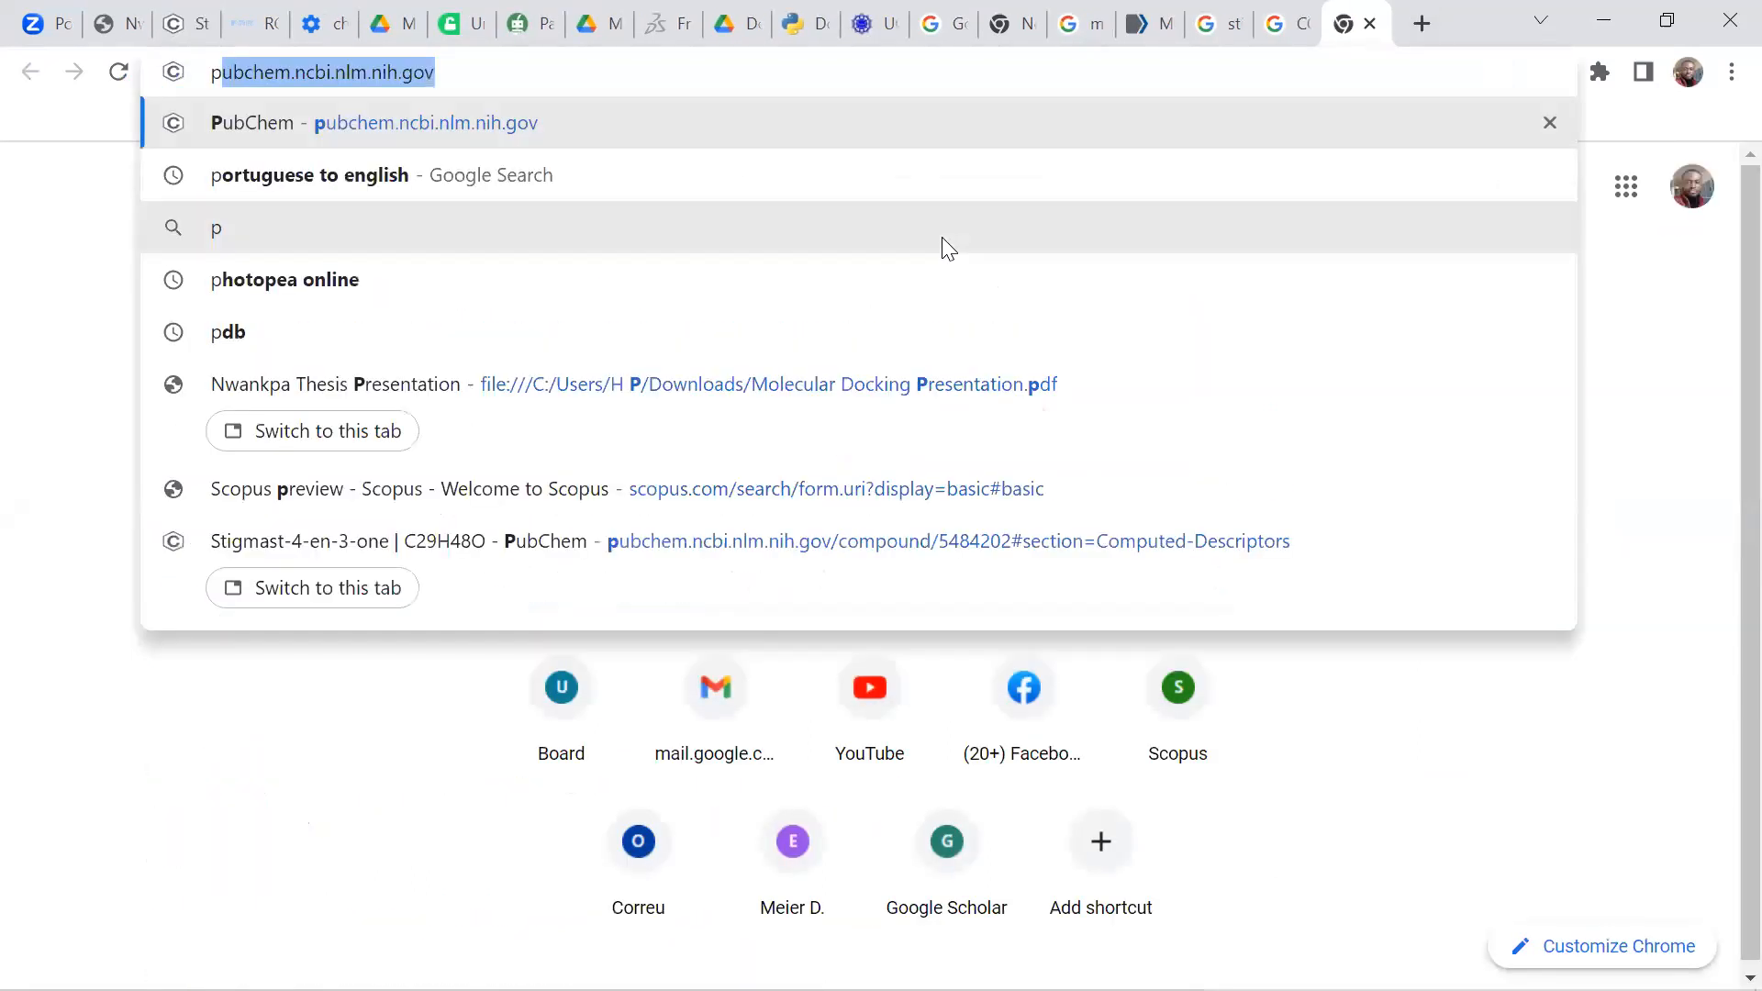
{"action": "type", "text": "m"}
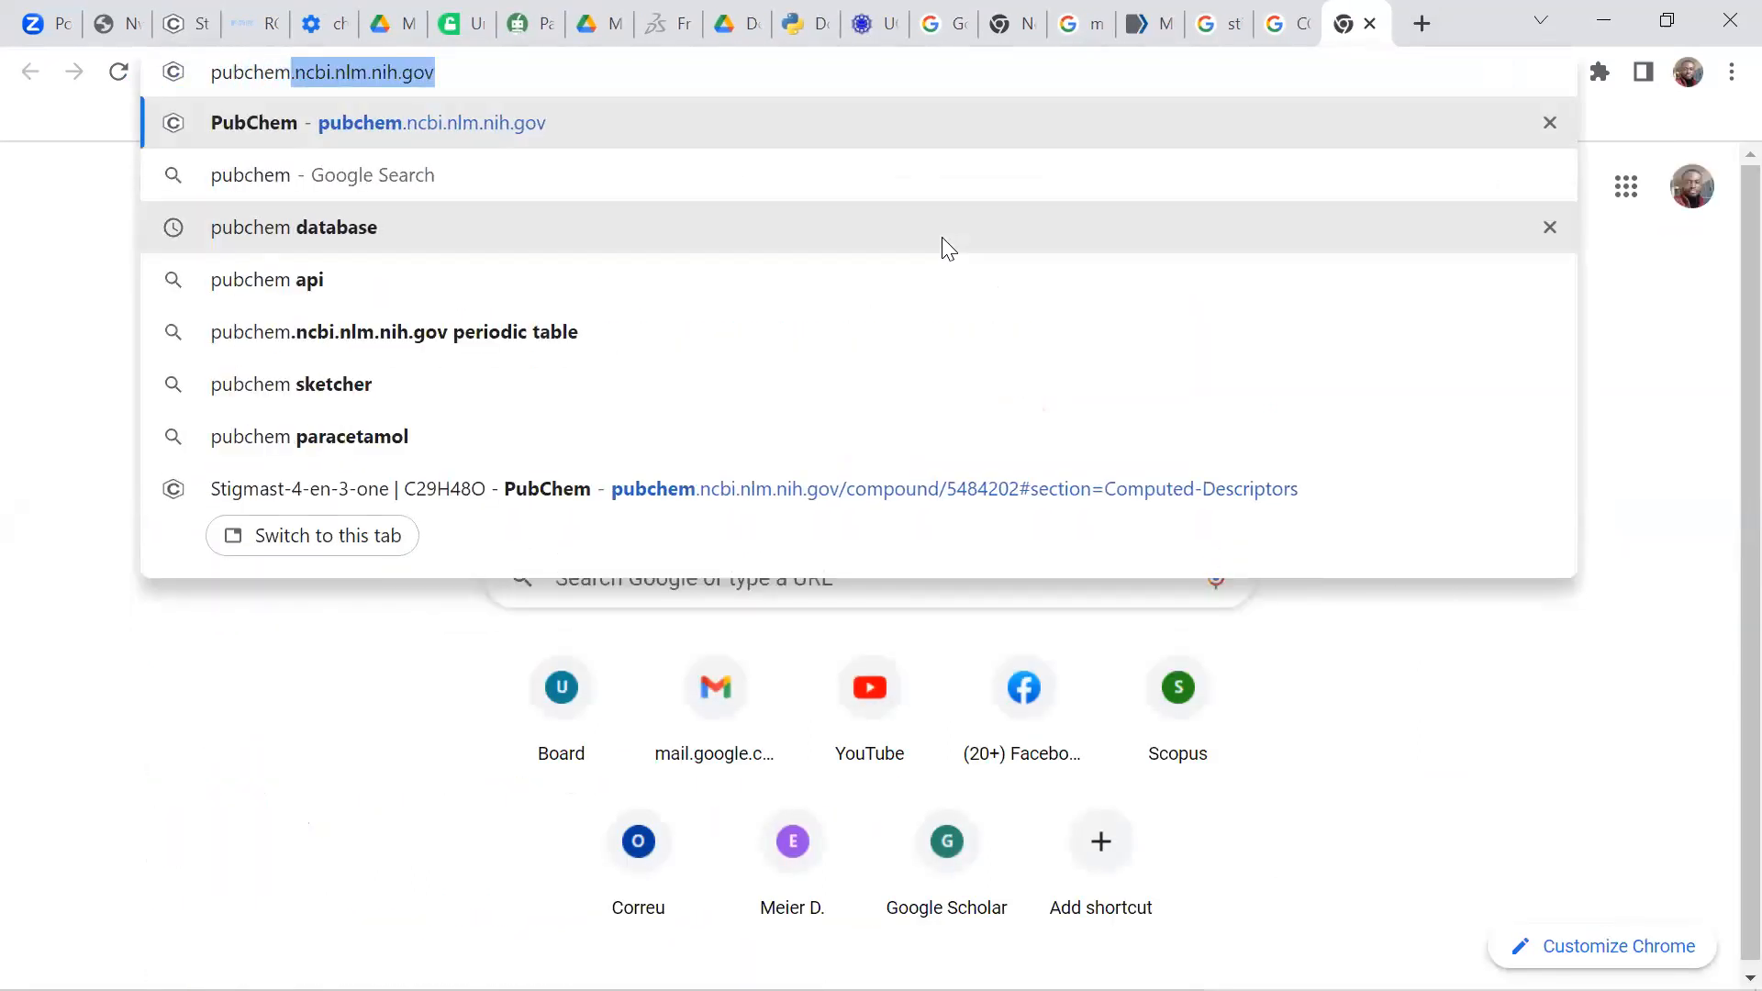
{"action": "key", "text": "Return"}
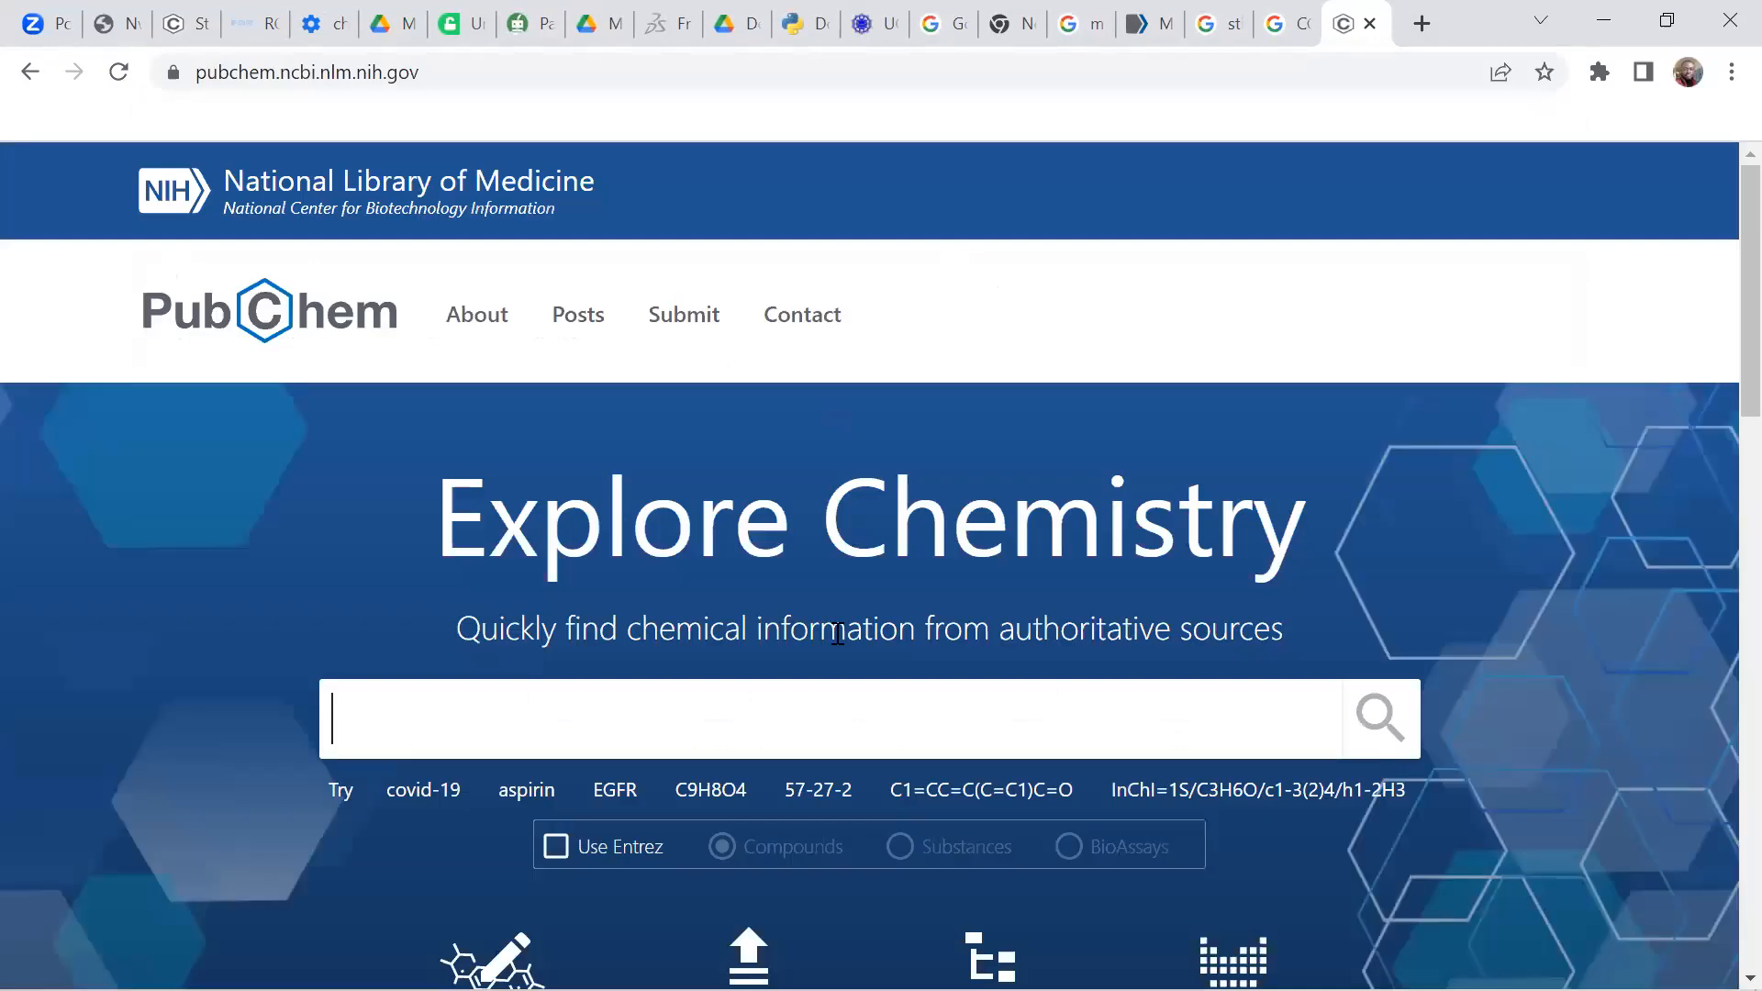
{"action": "key", "text": "ctrl+v"}
{"action": "key", "text": "Return"}
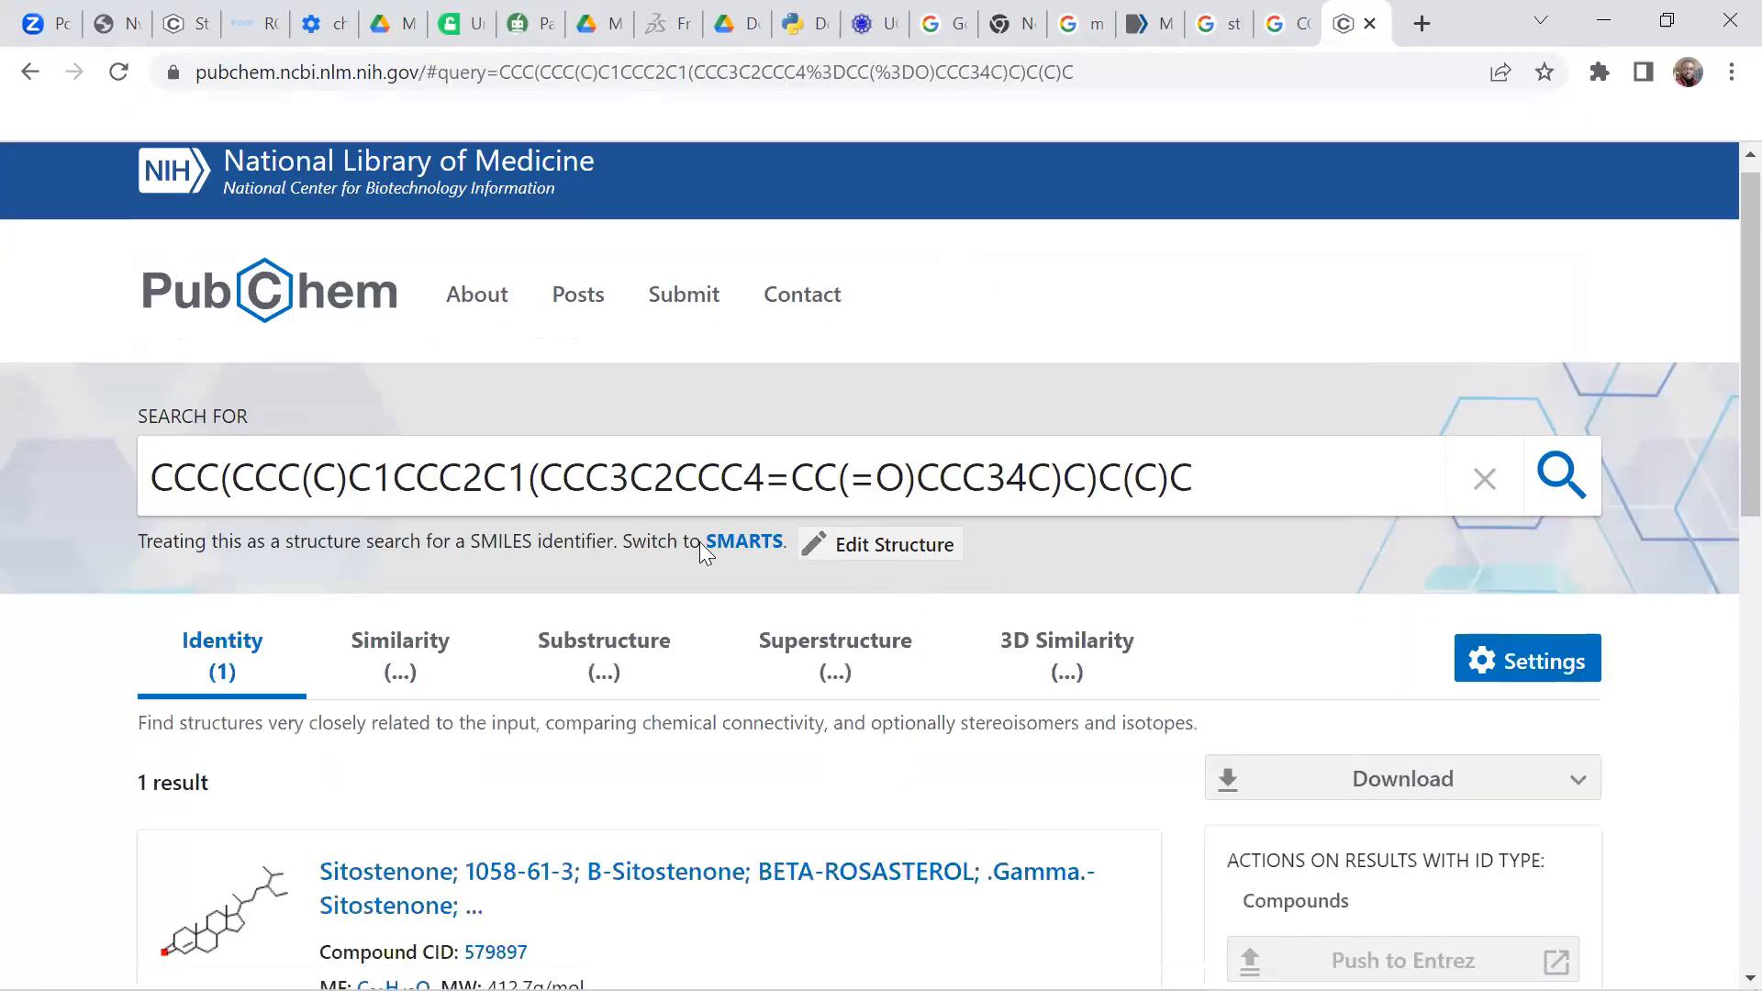
{"action": "scroll", "coordinate": [699, 542], "scroll_direction": "down", "scroll_amount": 4}
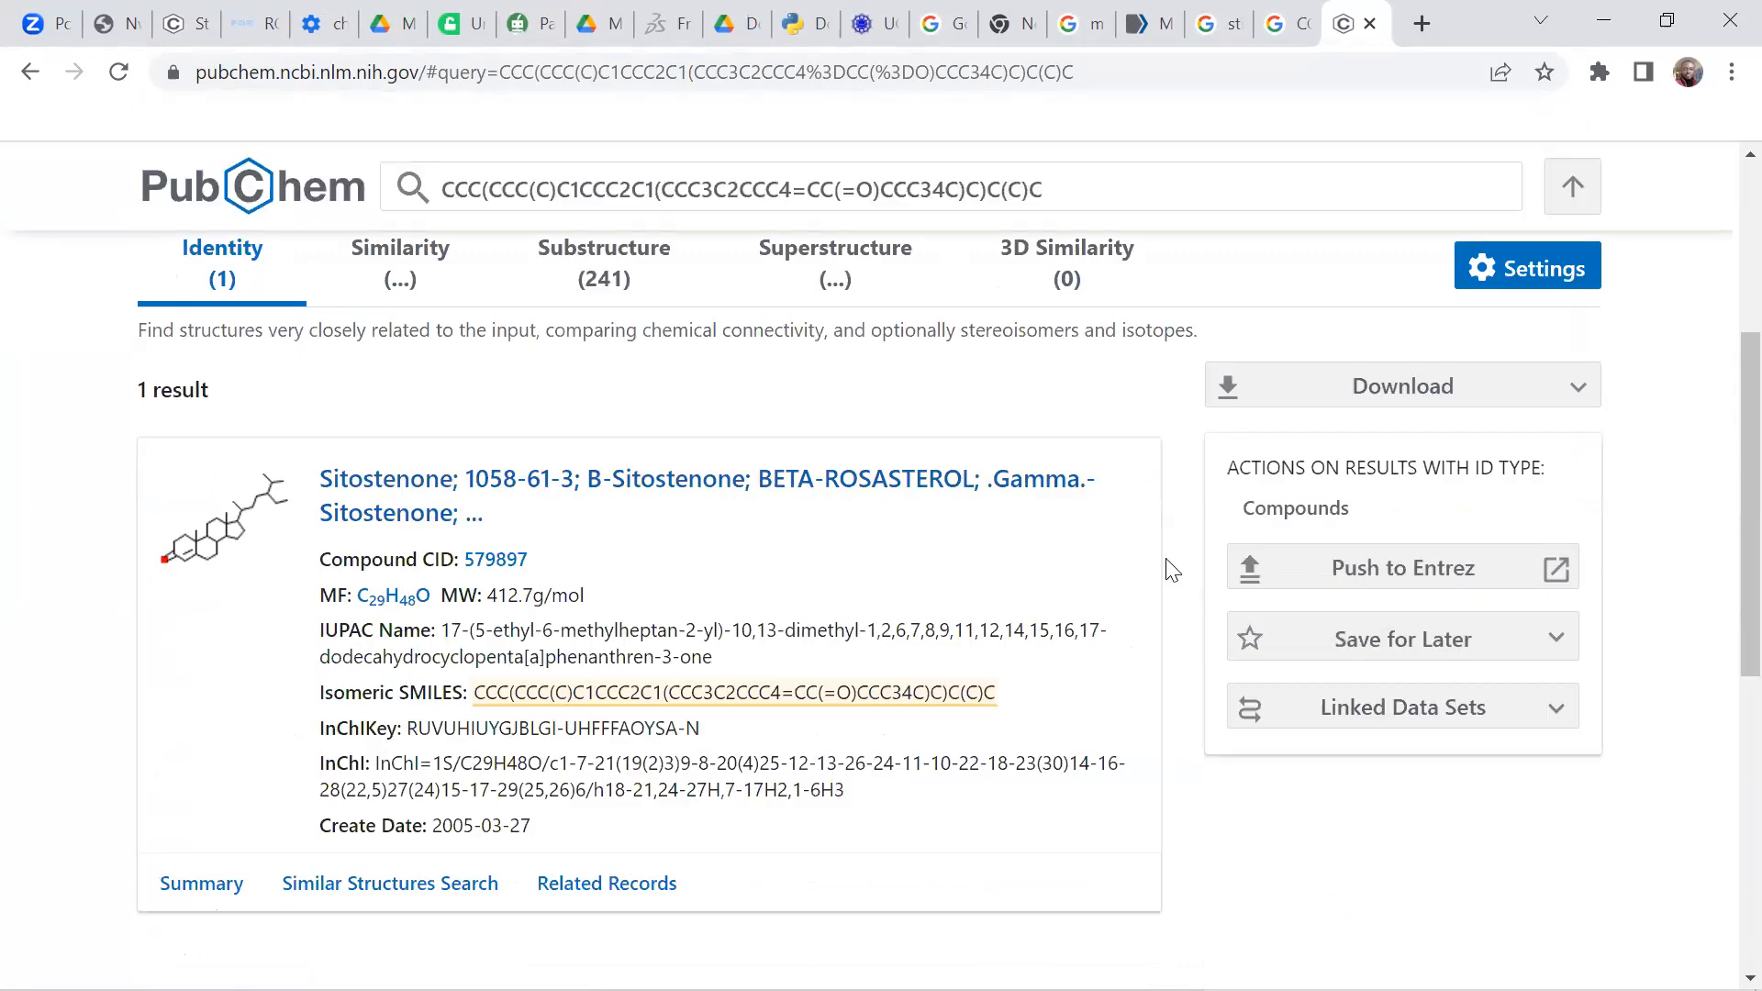
{"action": "scroll", "coordinate": [1056, 496], "scroll_direction": "up", "scroll_amount": 4}
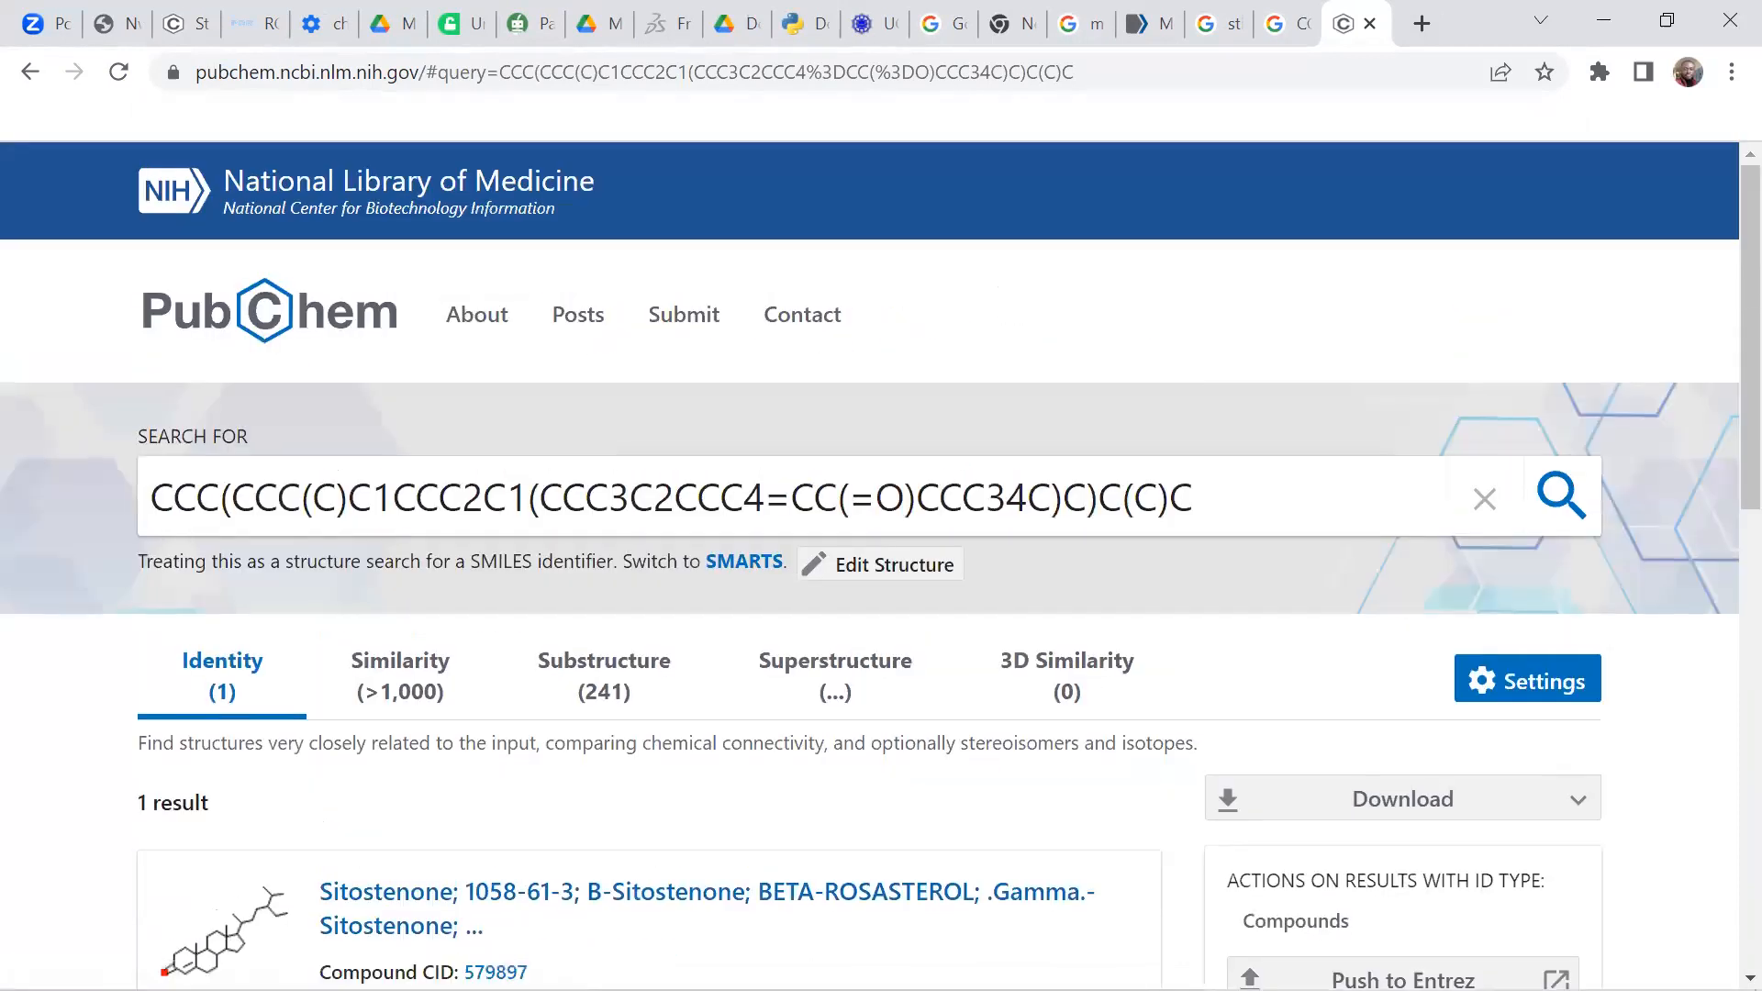
Step: Switch to the open PMC6086115 article on African medicinal plants with anti-inflammatory activities
{"action": "left_click", "coordinate": [1285, 25]}
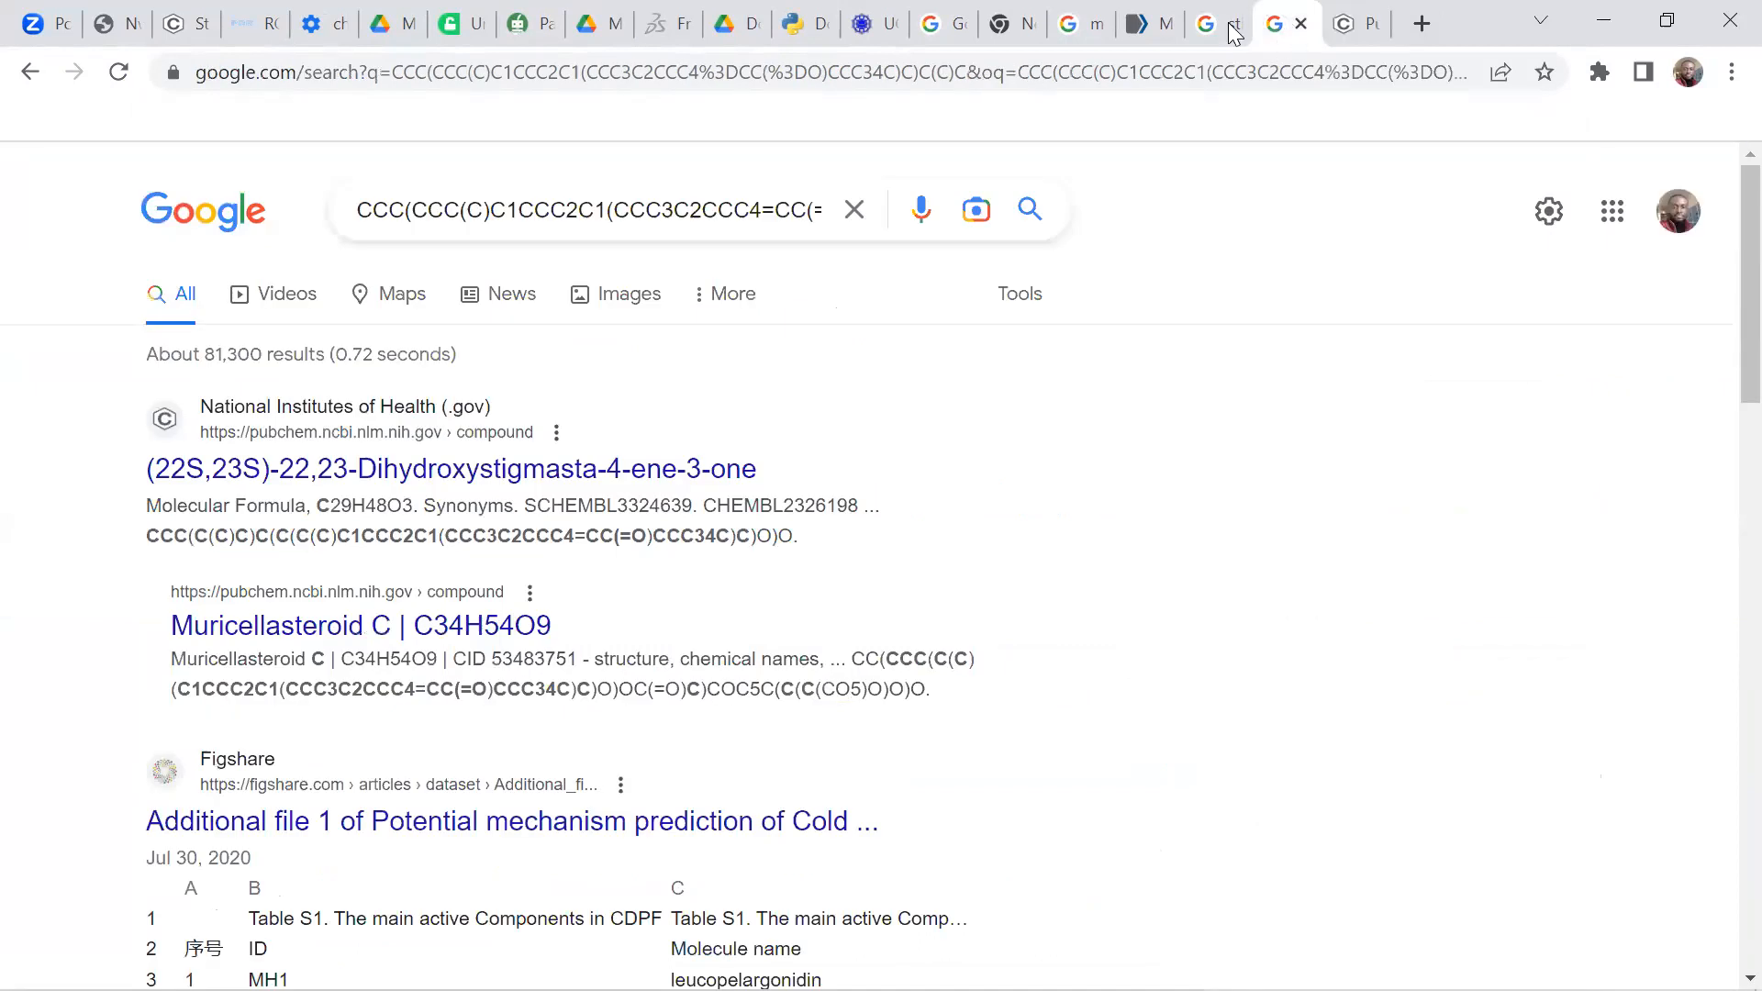
{"action": "left_click", "coordinate": [1227, 25]}
{"action": "left_click", "coordinate": [1159, 25]}
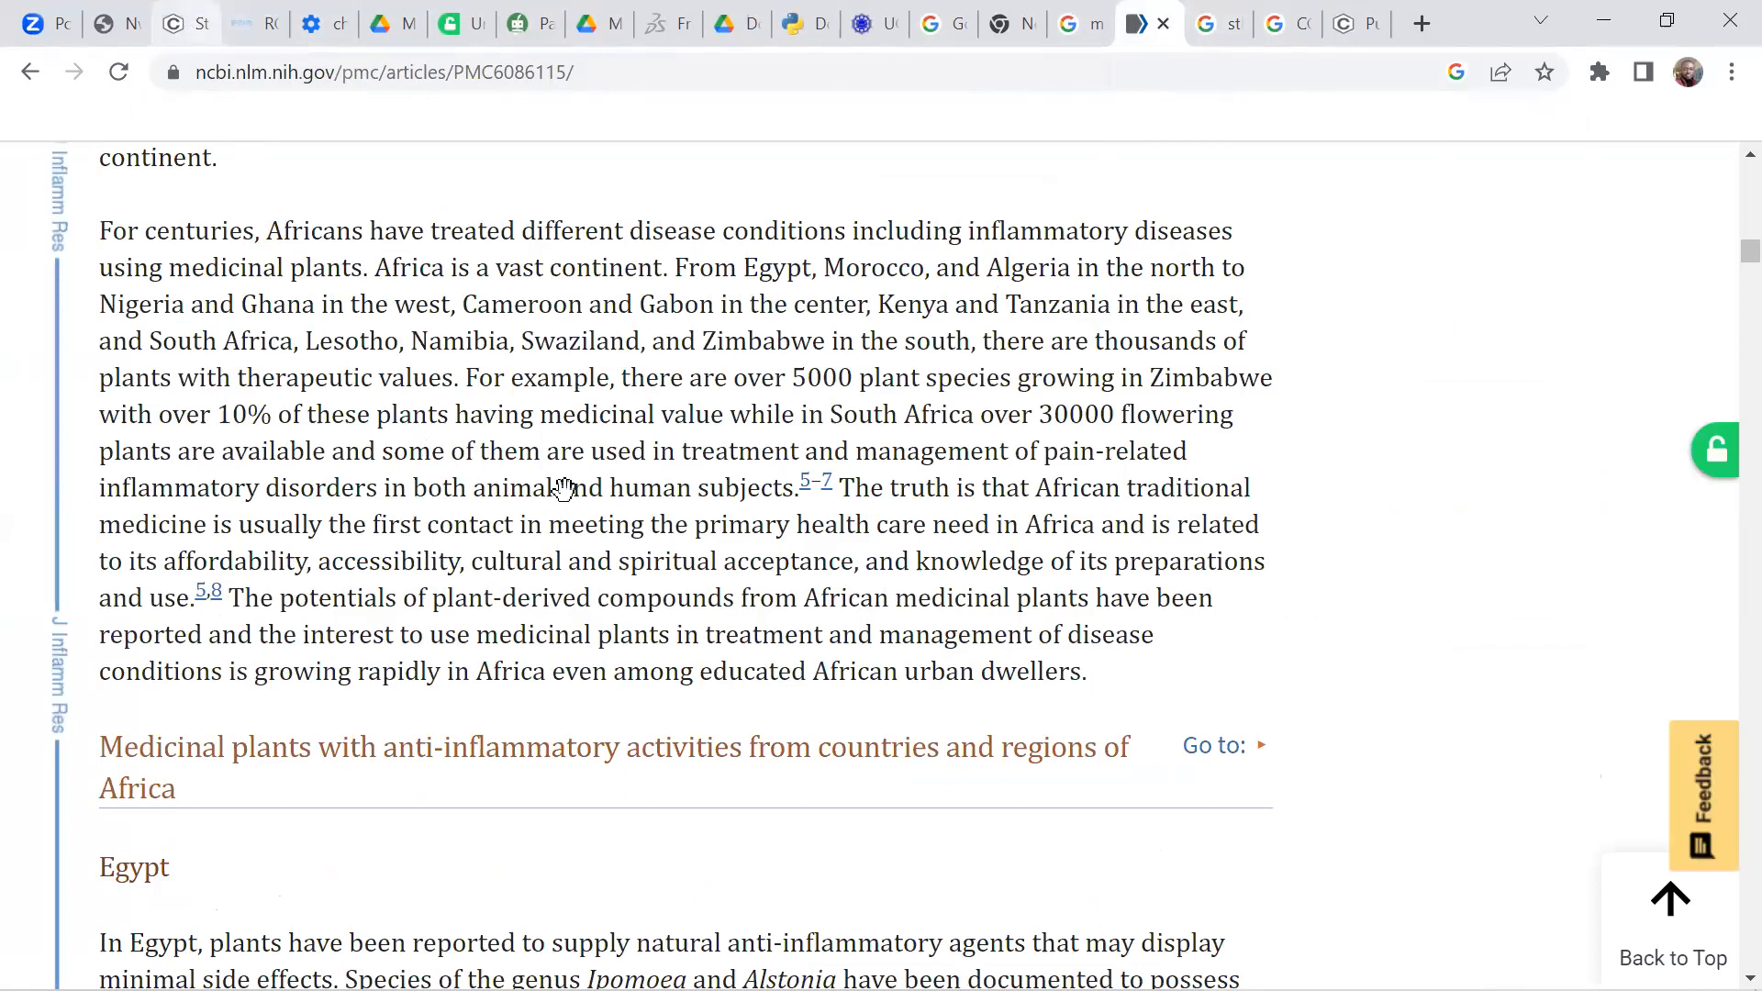
Step: Return to the Stigmast-4-en-3-one PubChem record and copy its complete Canonical SMILES string from Names and Identifiers
{"action": "left_click", "coordinate": [186, 24]}
{"action": "scroll", "coordinate": [562, 511], "scroll_direction": "up", "scroll_amount": 2}
{"action": "scroll", "coordinate": [563, 510], "scroll_direction": "down", "scroll_amount": 9}
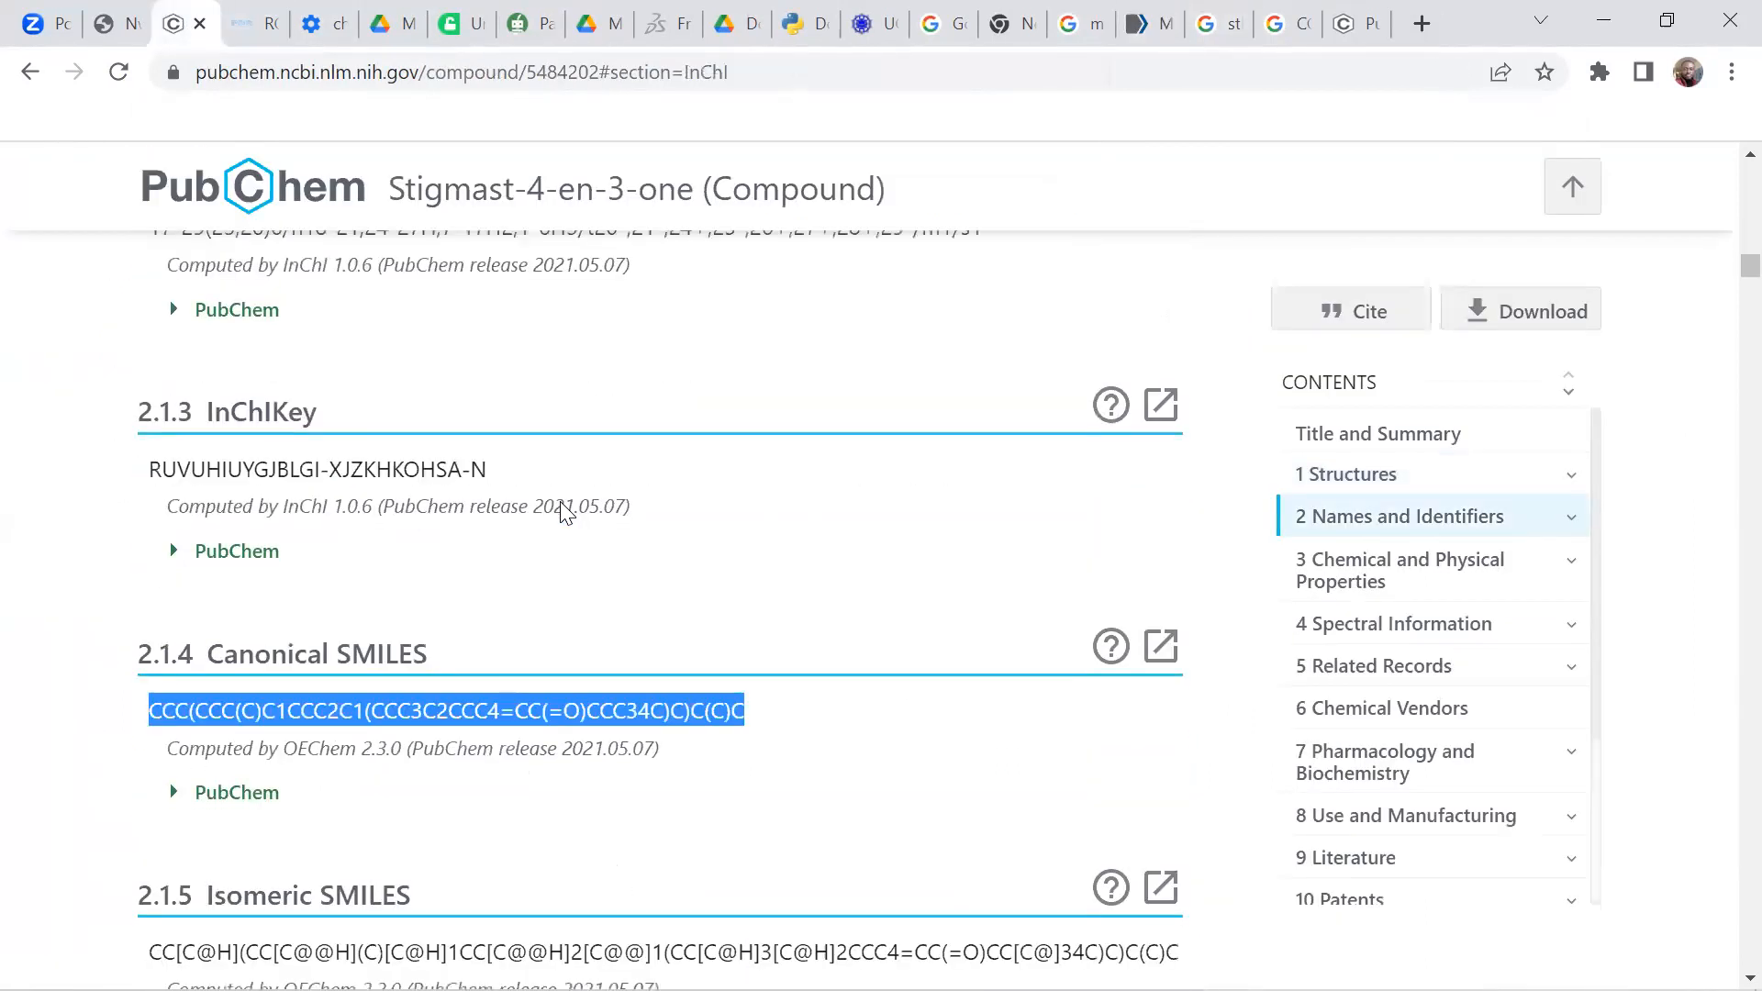
{"action": "scroll", "coordinate": [563, 510], "scroll_direction": "down", "scroll_amount": 3}
{"action": "left_click_drag", "start_coordinate": [152, 404], "coordinate": [165, 396]}
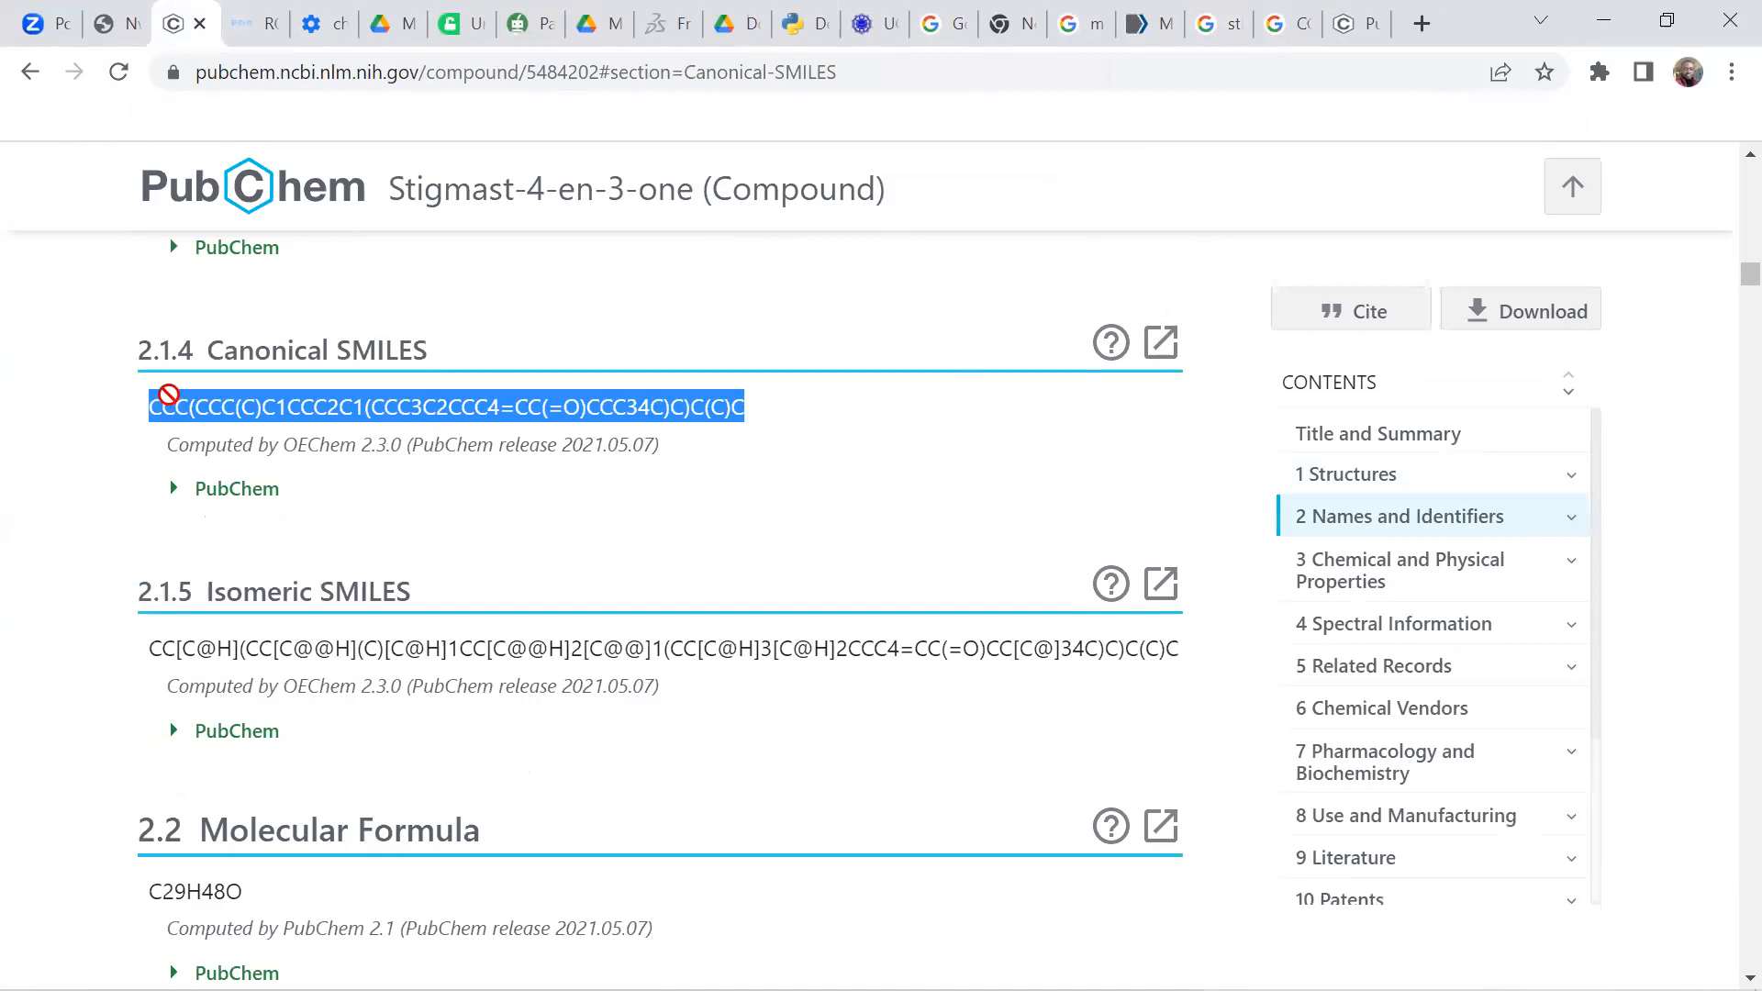
{"action": "left_click", "coordinate": [684, 459]}
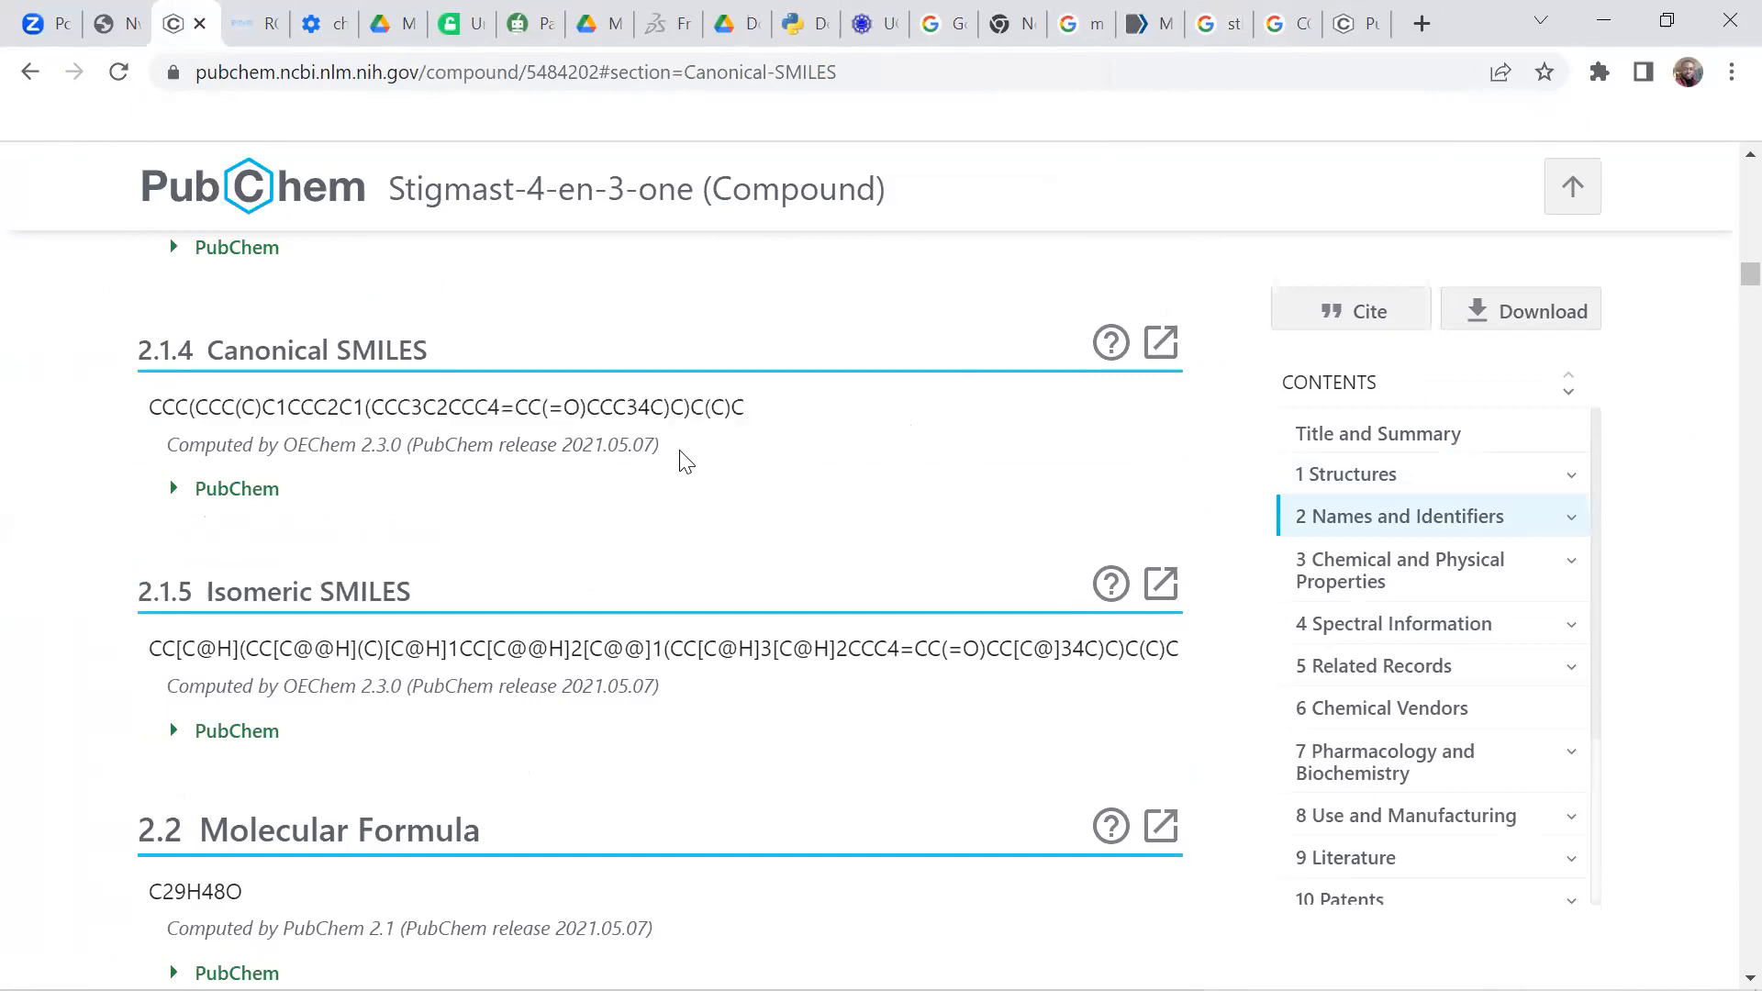
{"action": "left_click_drag", "start_coordinate": [745, 408], "coordinate": [225, 390]}
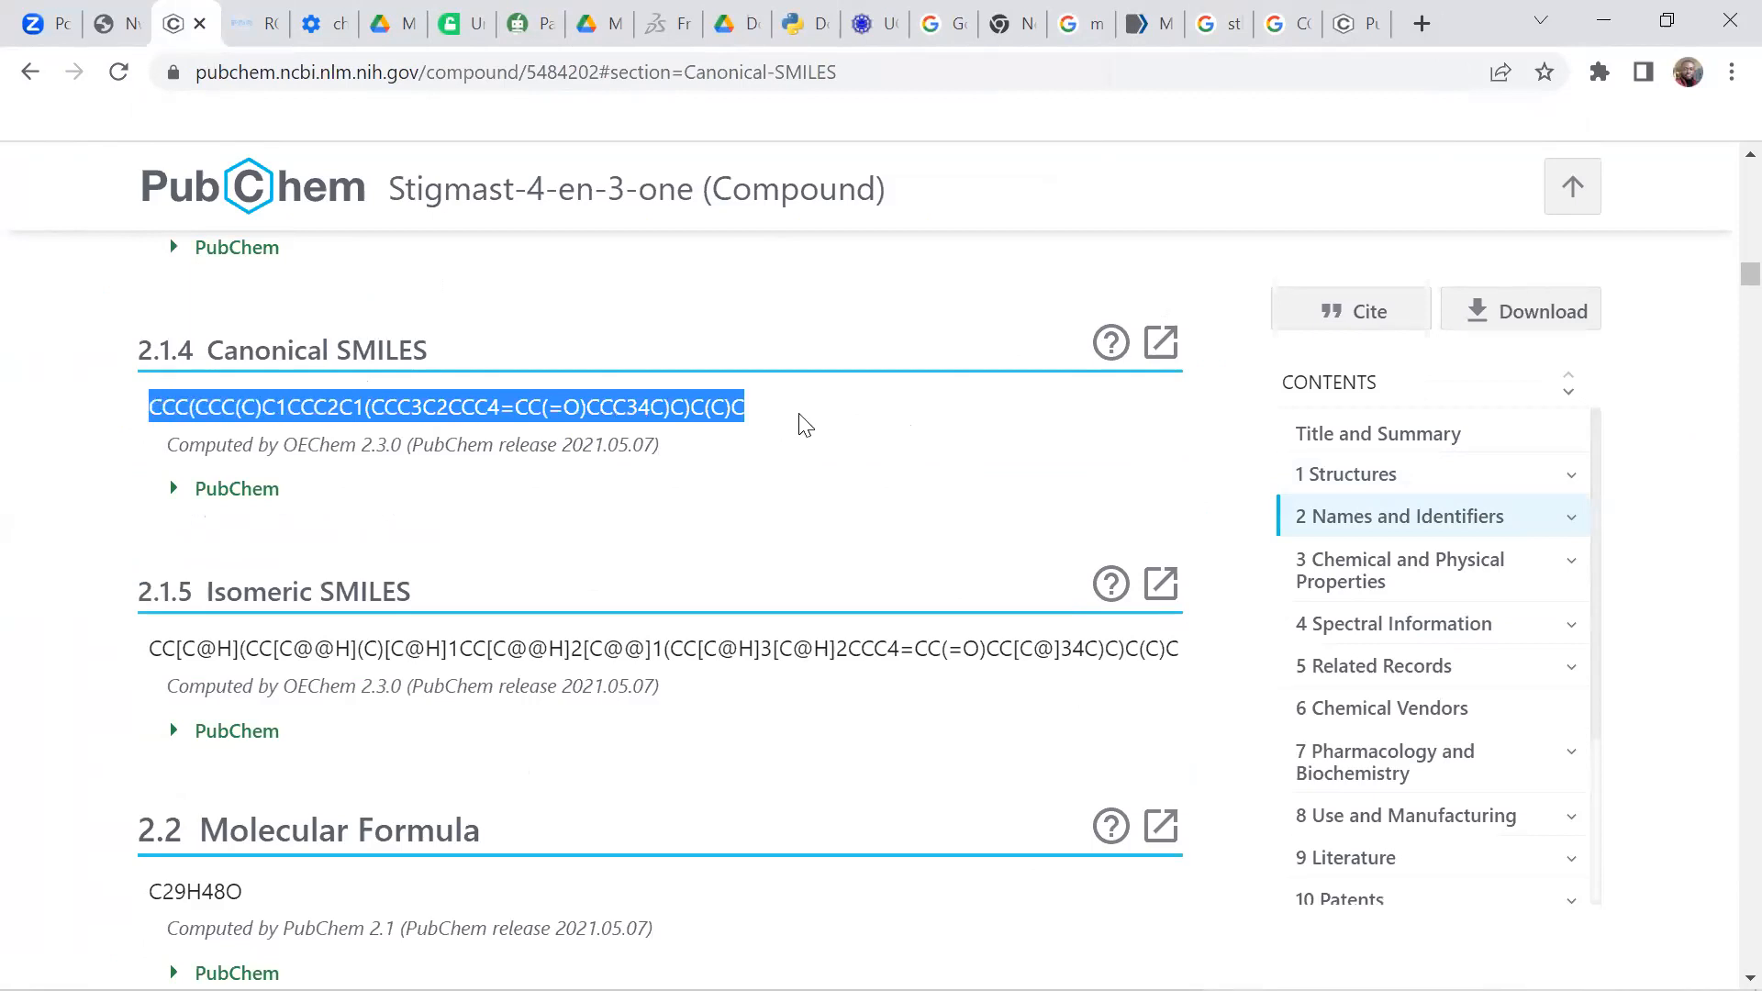
Step: Search PubChem from its home page for the copied Canonical SMILES string and review the identity match
{"action": "scroll", "coordinate": [863, 476], "scroll_direction": "up", "scroll_amount": 15}
{"action": "scroll", "coordinate": [904, 421], "scroll_direction": "up", "scroll_amount": 10}
{"action": "left_click", "coordinate": [1386, 321]}
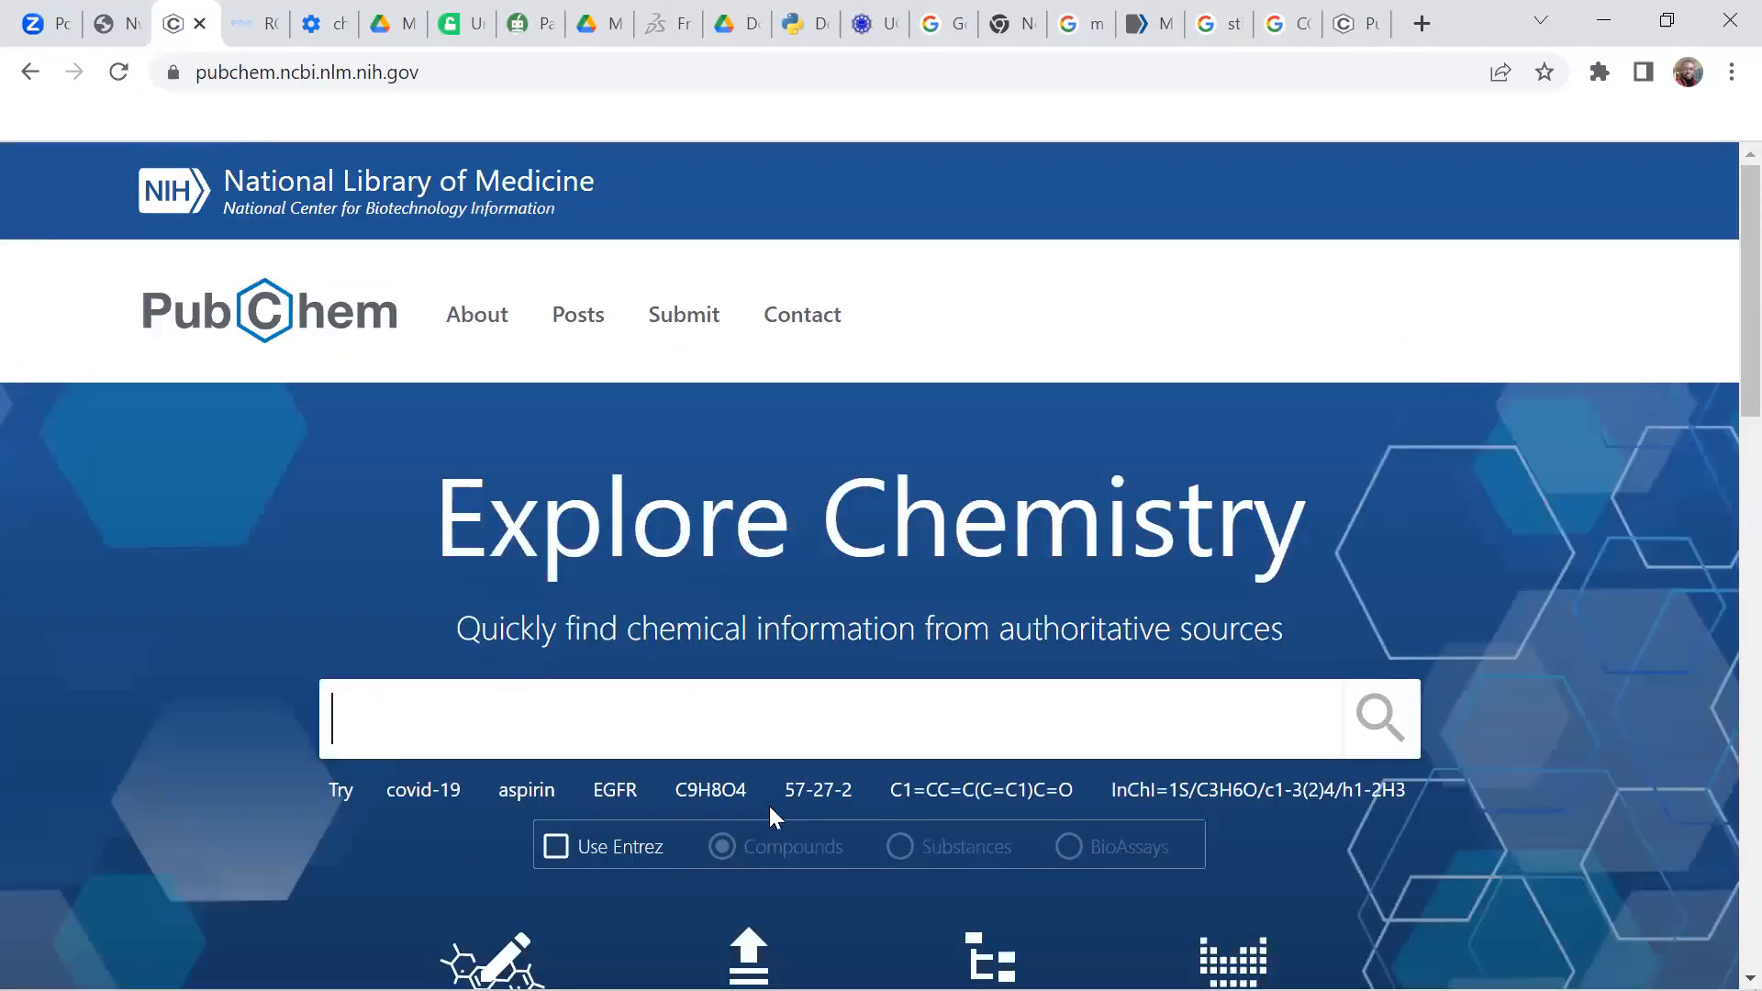
{"action": "key", "text": "ctrl+v"}
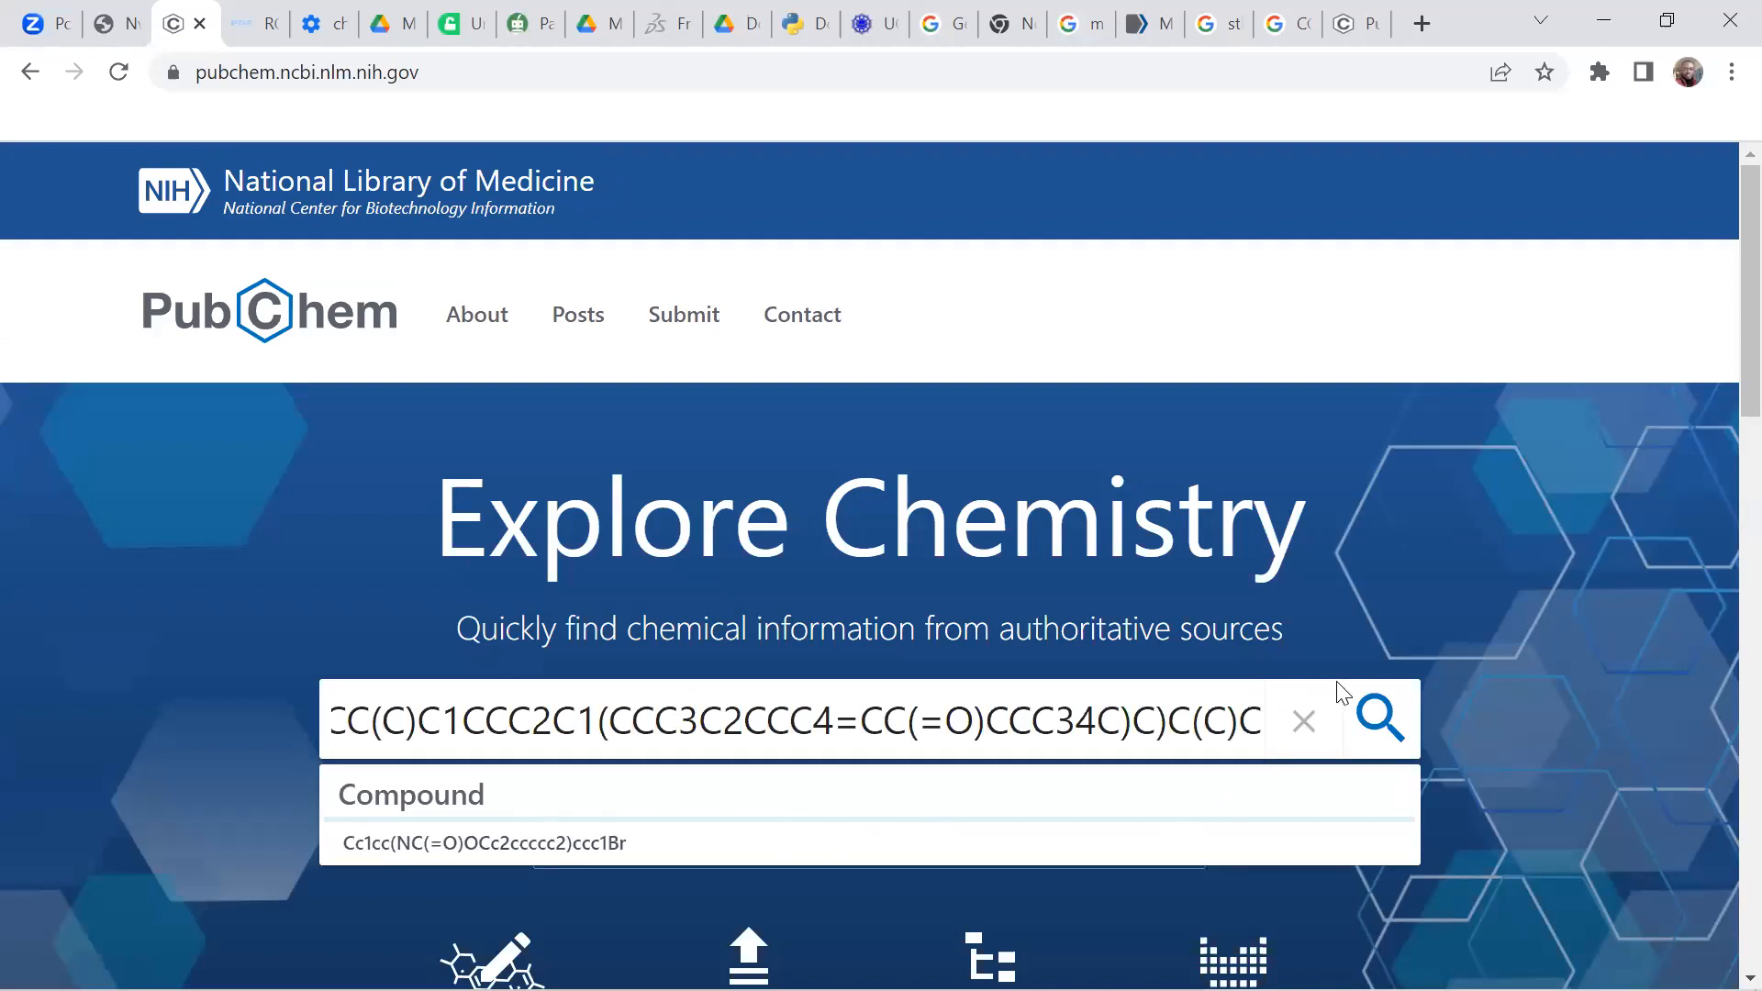
{"action": "left_click", "coordinate": [1379, 718]}
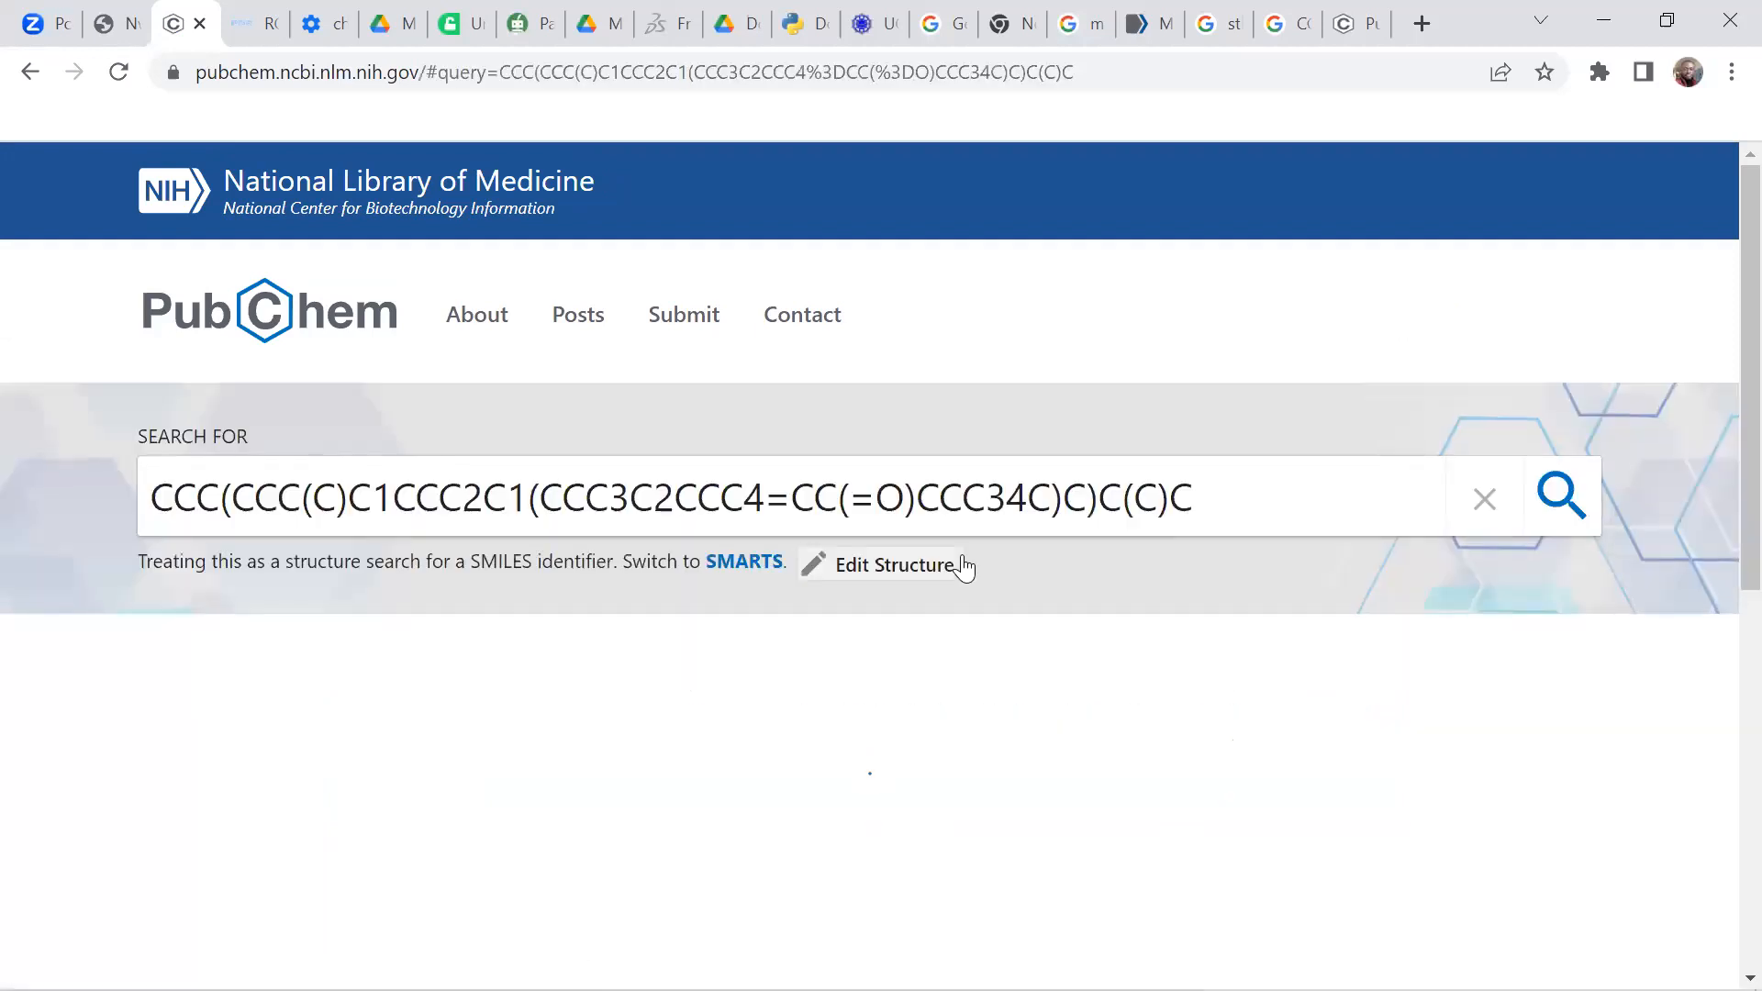
{"action": "scroll", "coordinate": [978, 565], "scroll_direction": "down", "scroll_amount": 3}
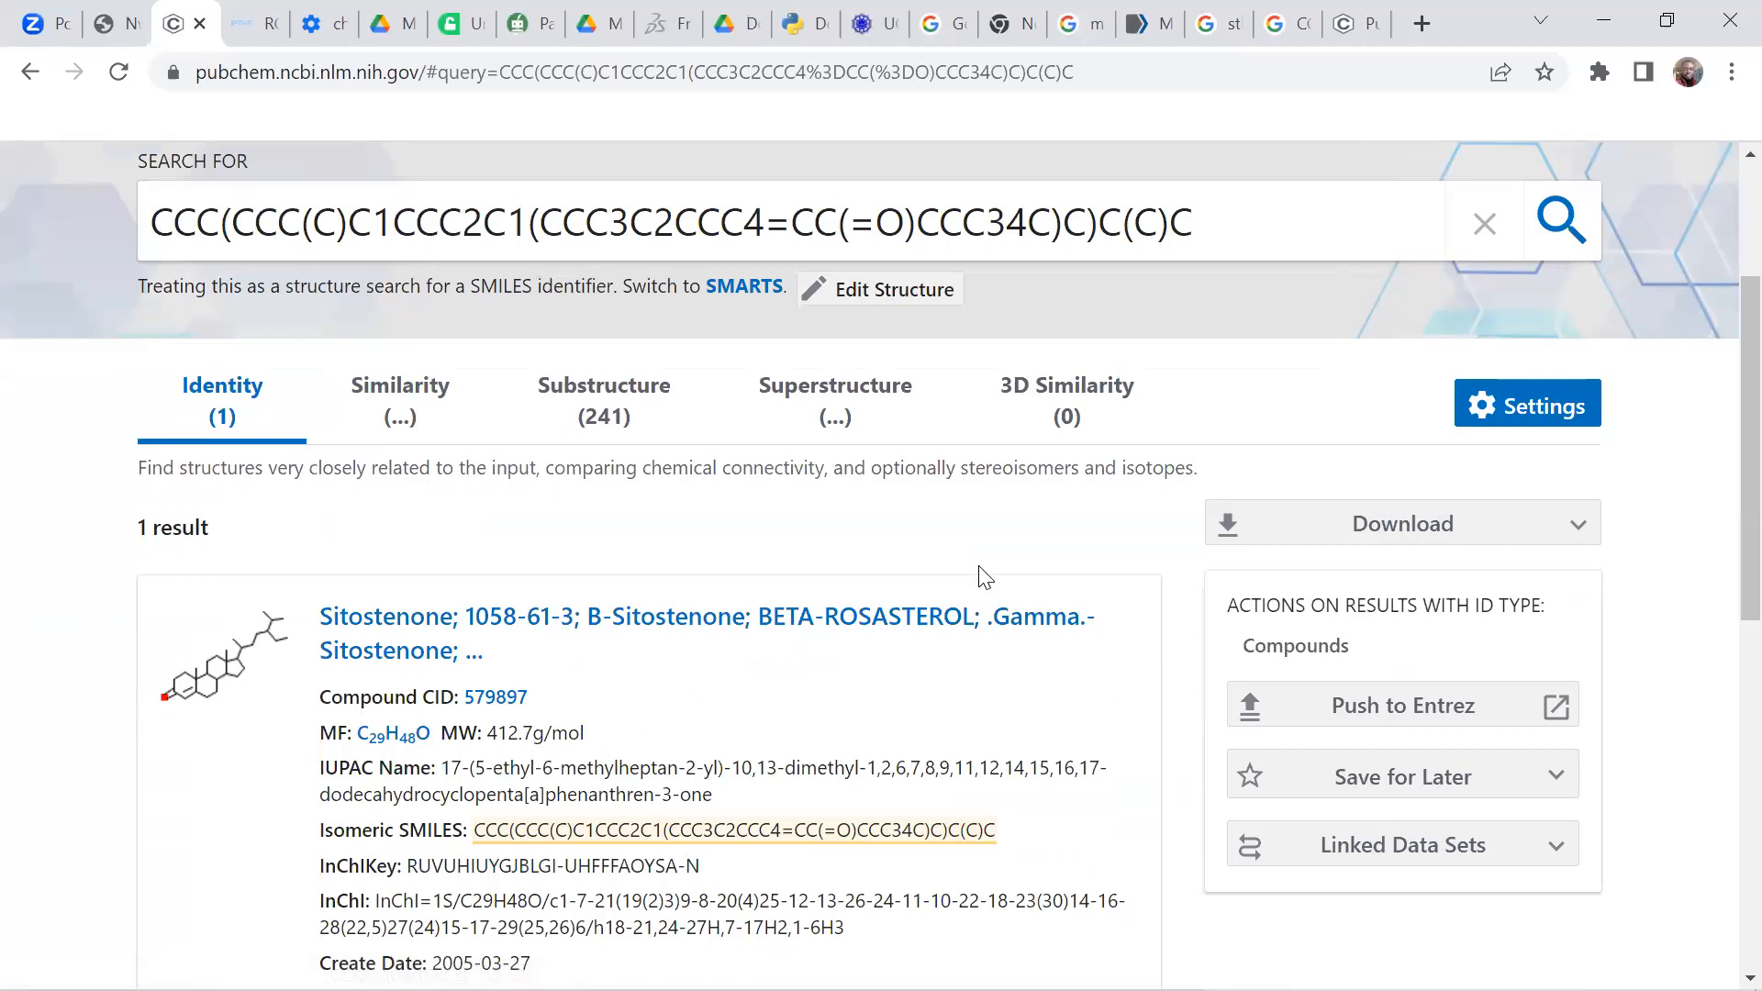
{"action": "scroll", "coordinate": [979, 576], "scroll_direction": "down", "scroll_amount": 5}
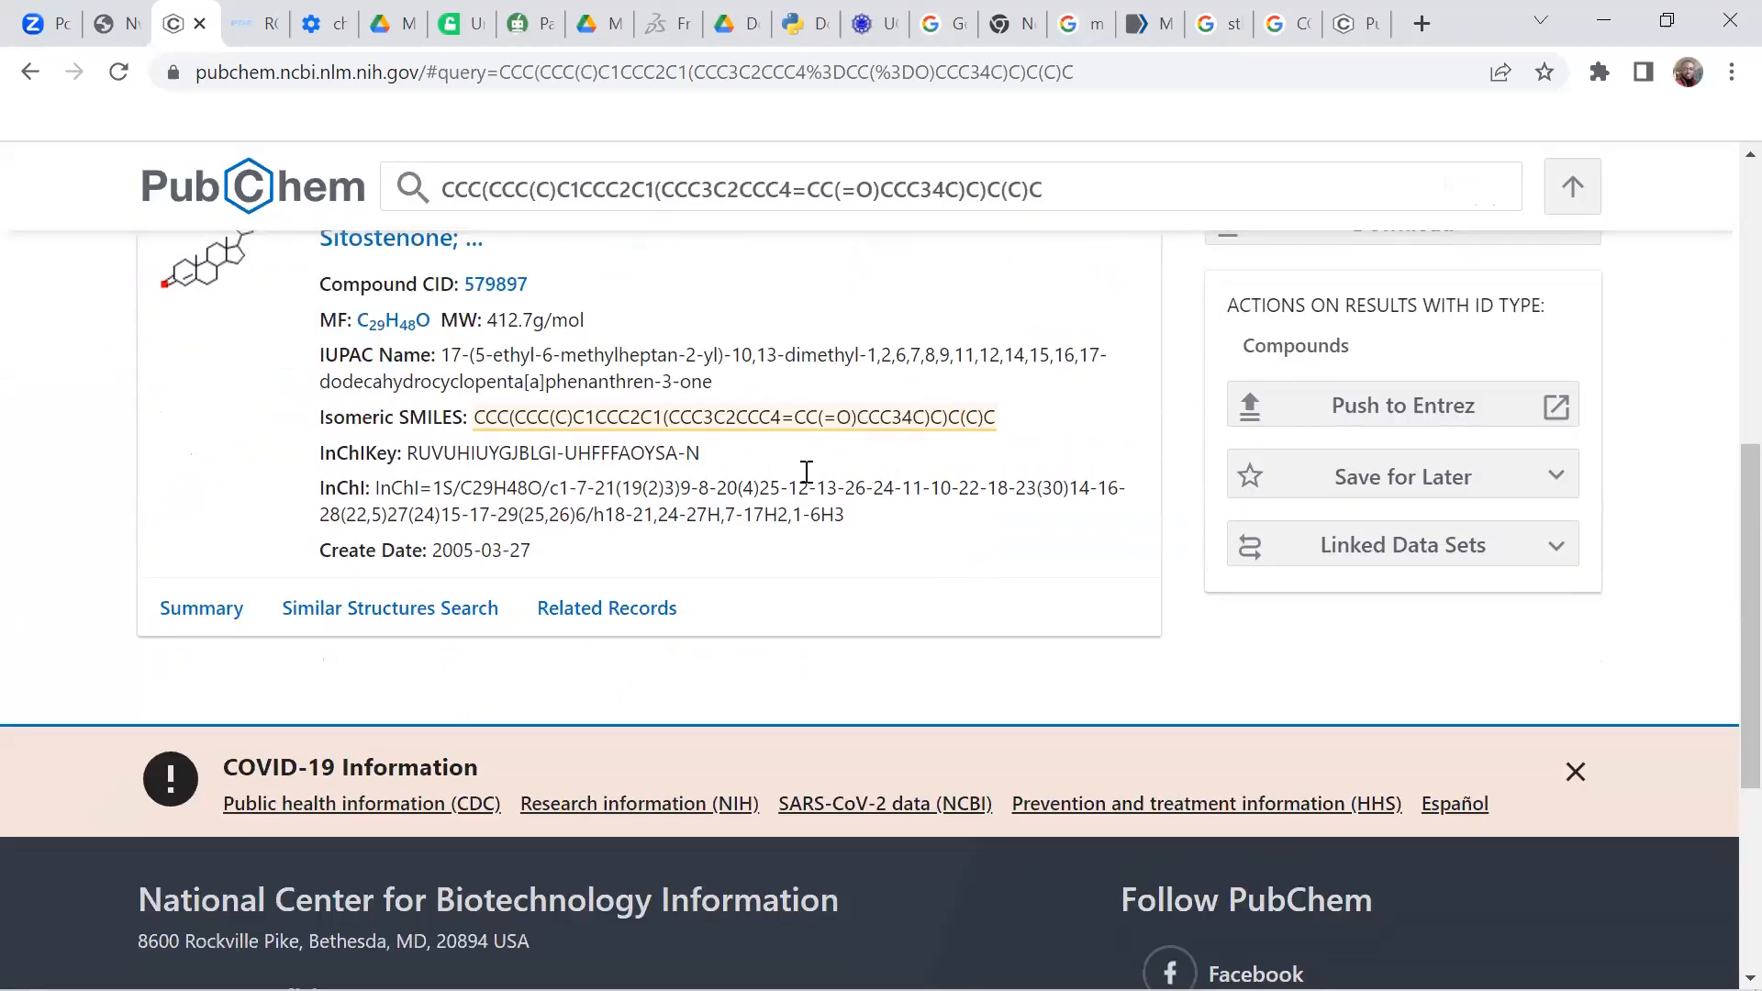
{"action": "scroll", "coordinate": [804, 496], "scroll_direction": "down", "scroll_amount": 3}
{"action": "scroll", "coordinate": [805, 496], "scroll_direction": "up", "scroll_amount": 5}
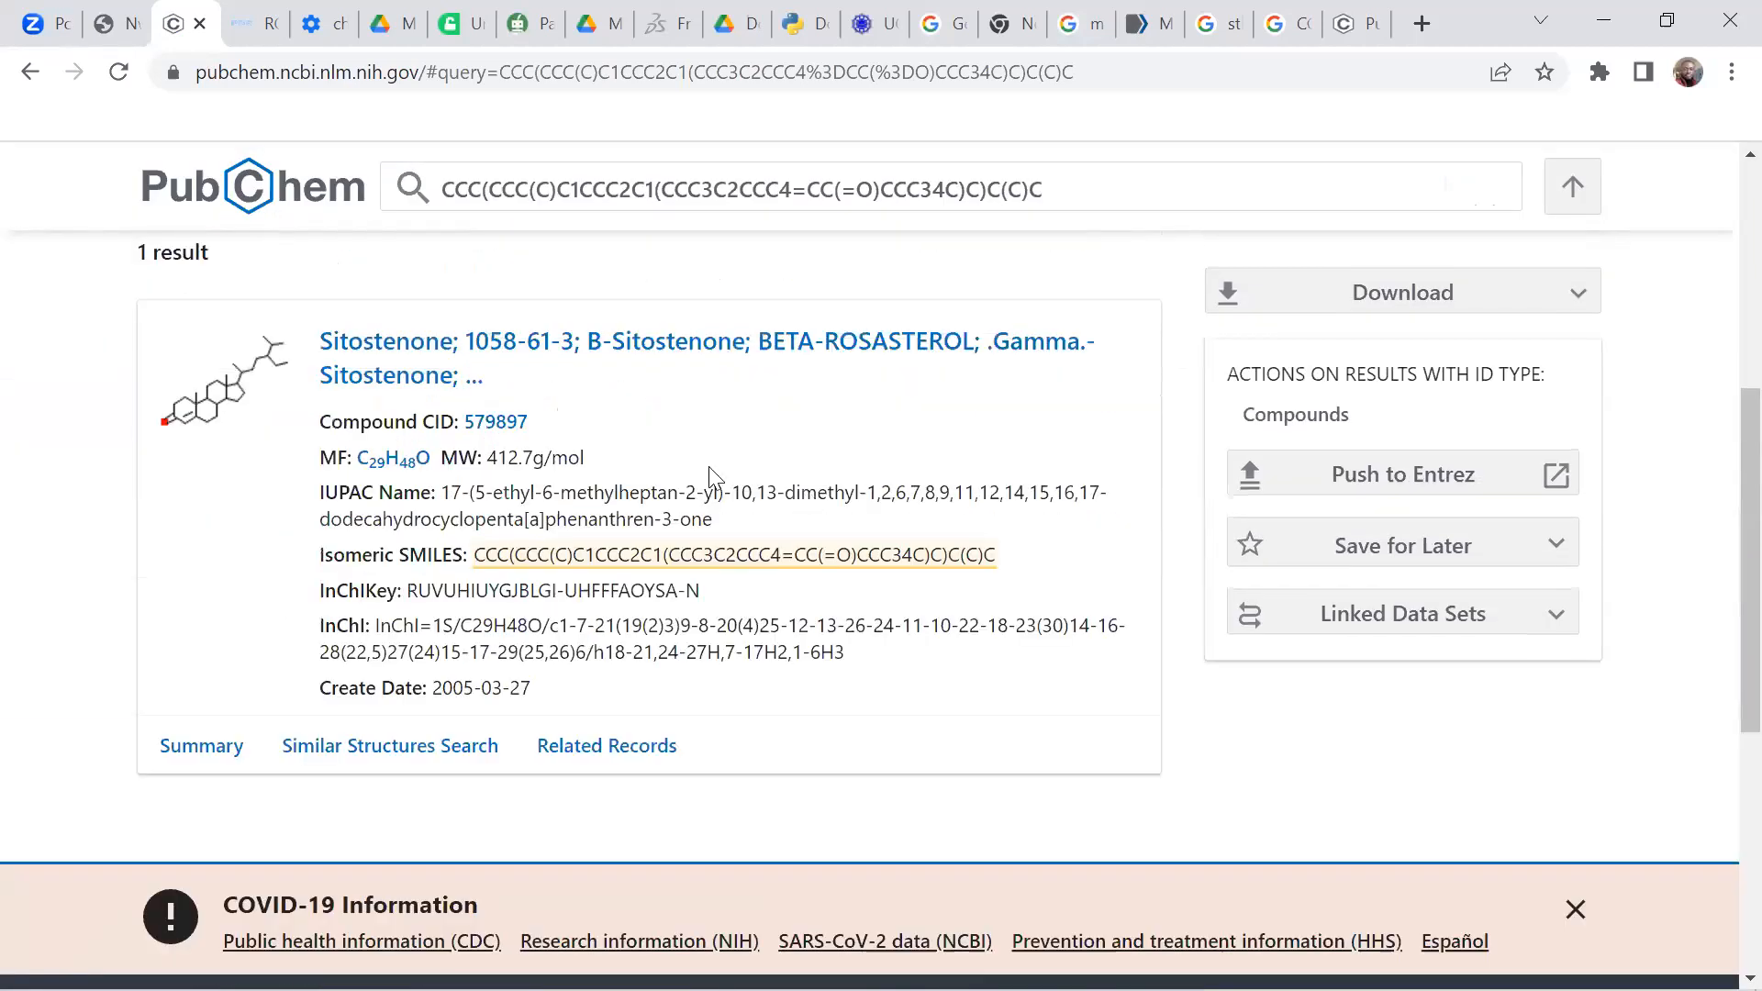
Step: Open the matching Sitostenone compound record and review its summary, synonyms and 2D structure
{"action": "left_click", "coordinate": [367, 345]}
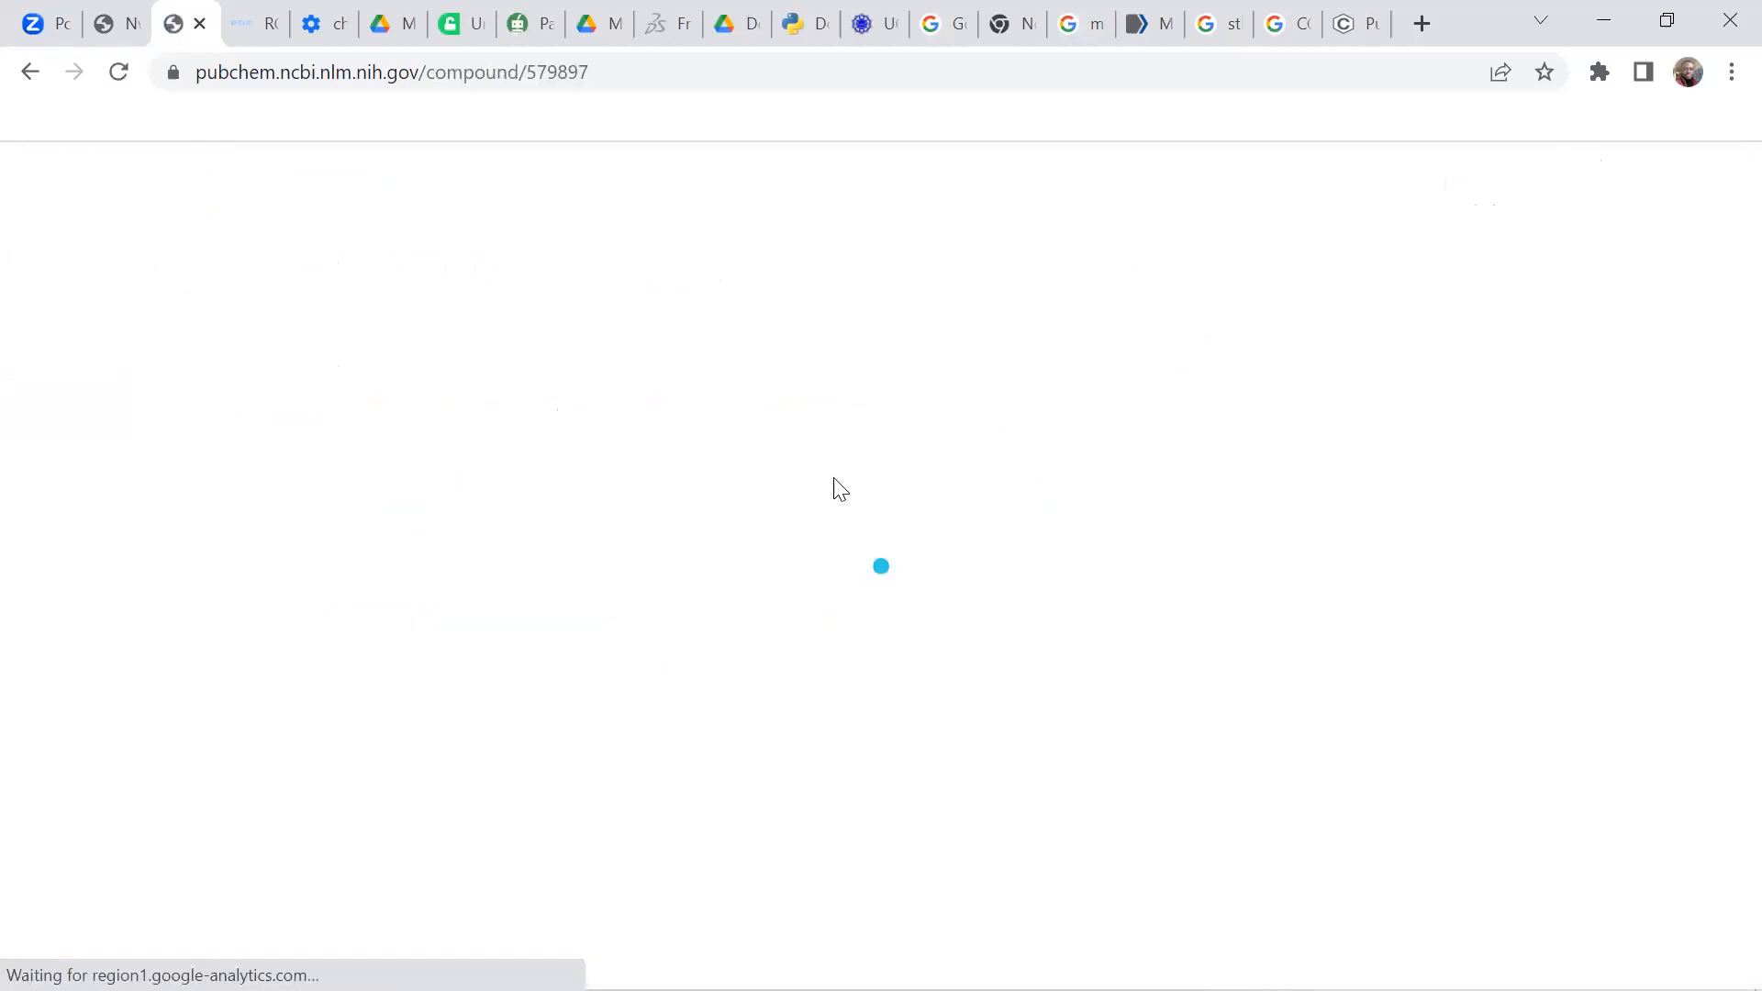
{"action": "scroll", "coordinate": [814, 492], "scroll_direction": "down", "scroll_amount": 5}
{"action": "scroll", "coordinate": [816, 494], "scroll_direction": "down", "scroll_amount": 5}
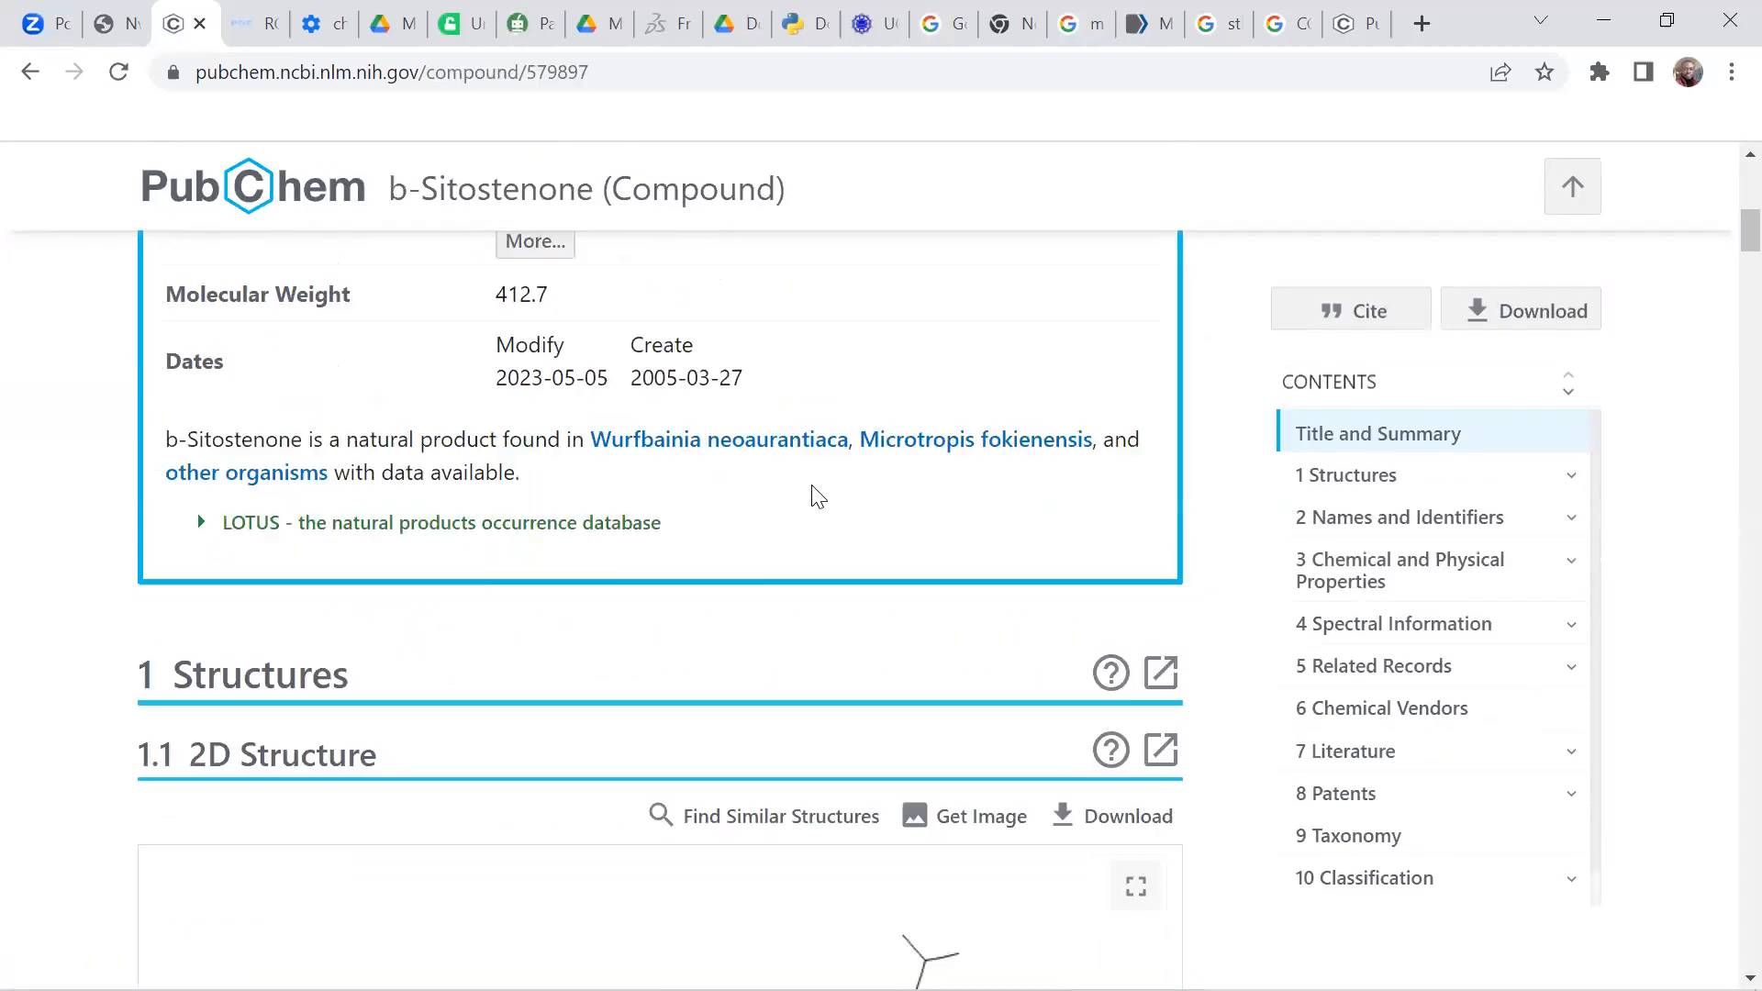
{"action": "scroll", "coordinate": [449, 535], "scroll_direction": "up", "scroll_amount": 3}
{"action": "scroll", "coordinate": [511, 514], "scroll_direction": "down", "scroll_amount": 1}
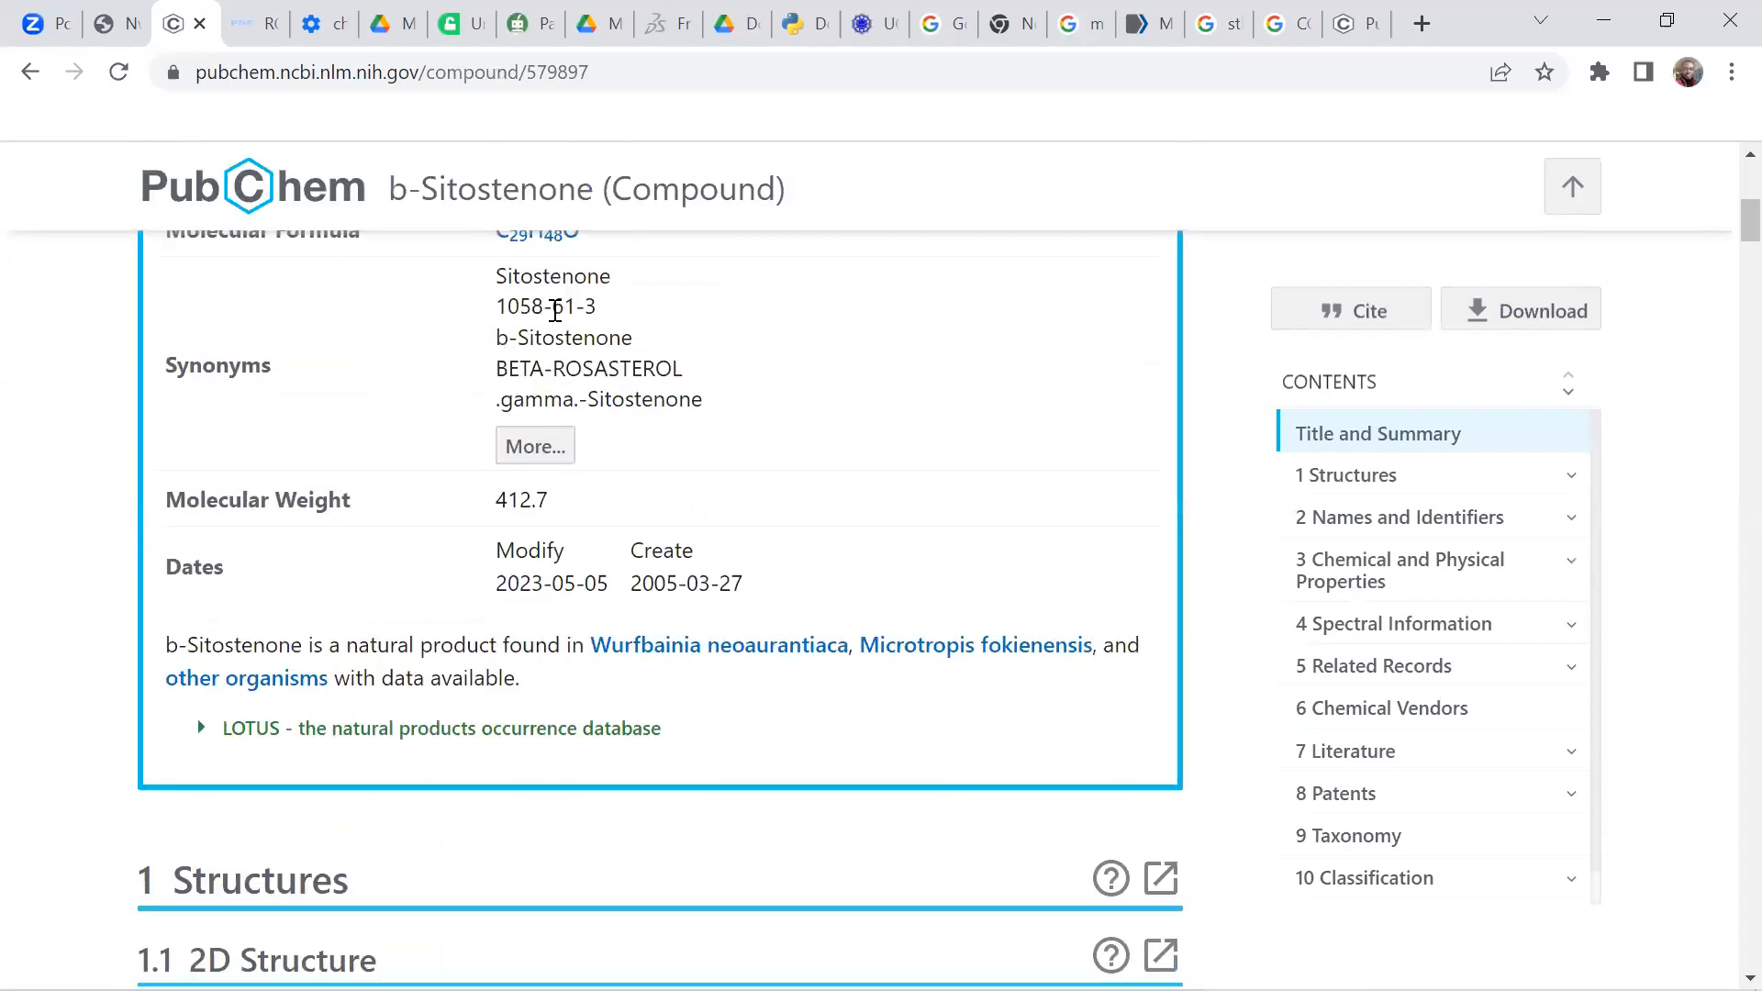
{"action": "scroll", "coordinate": [586, 366], "scroll_direction": "up", "scroll_amount": 1}
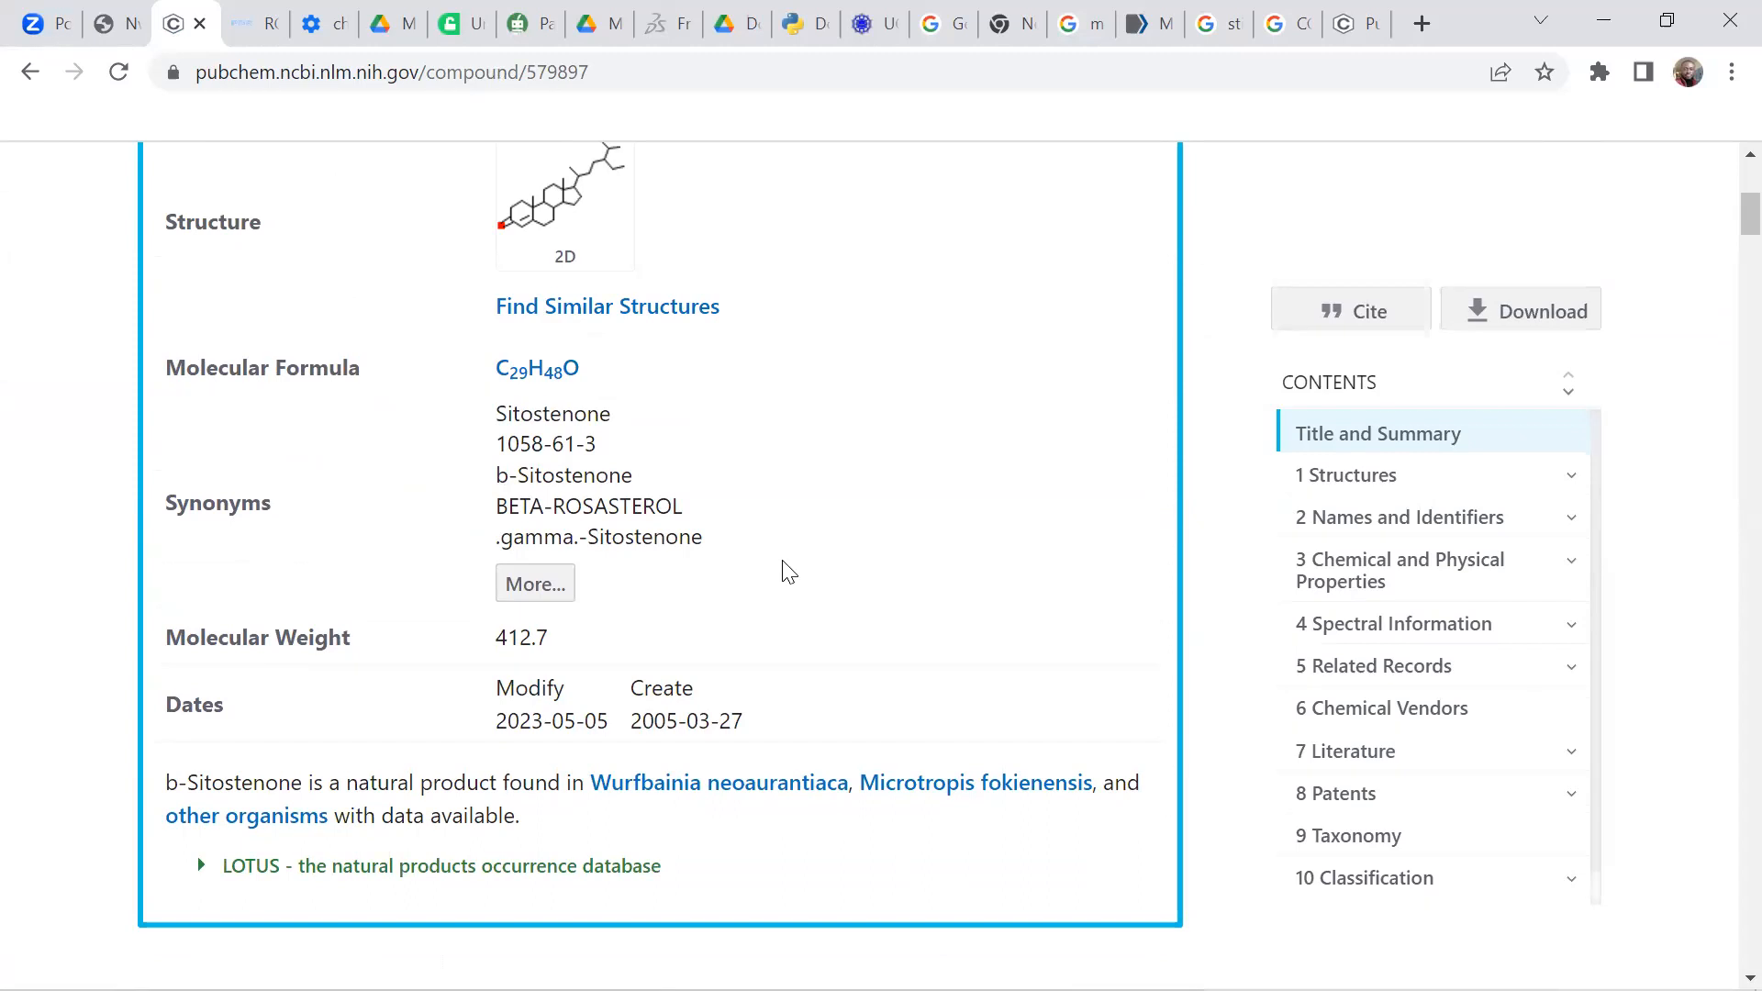
{"action": "scroll", "coordinate": [790, 572], "scroll_direction": "down", "scroll_amount": 7}
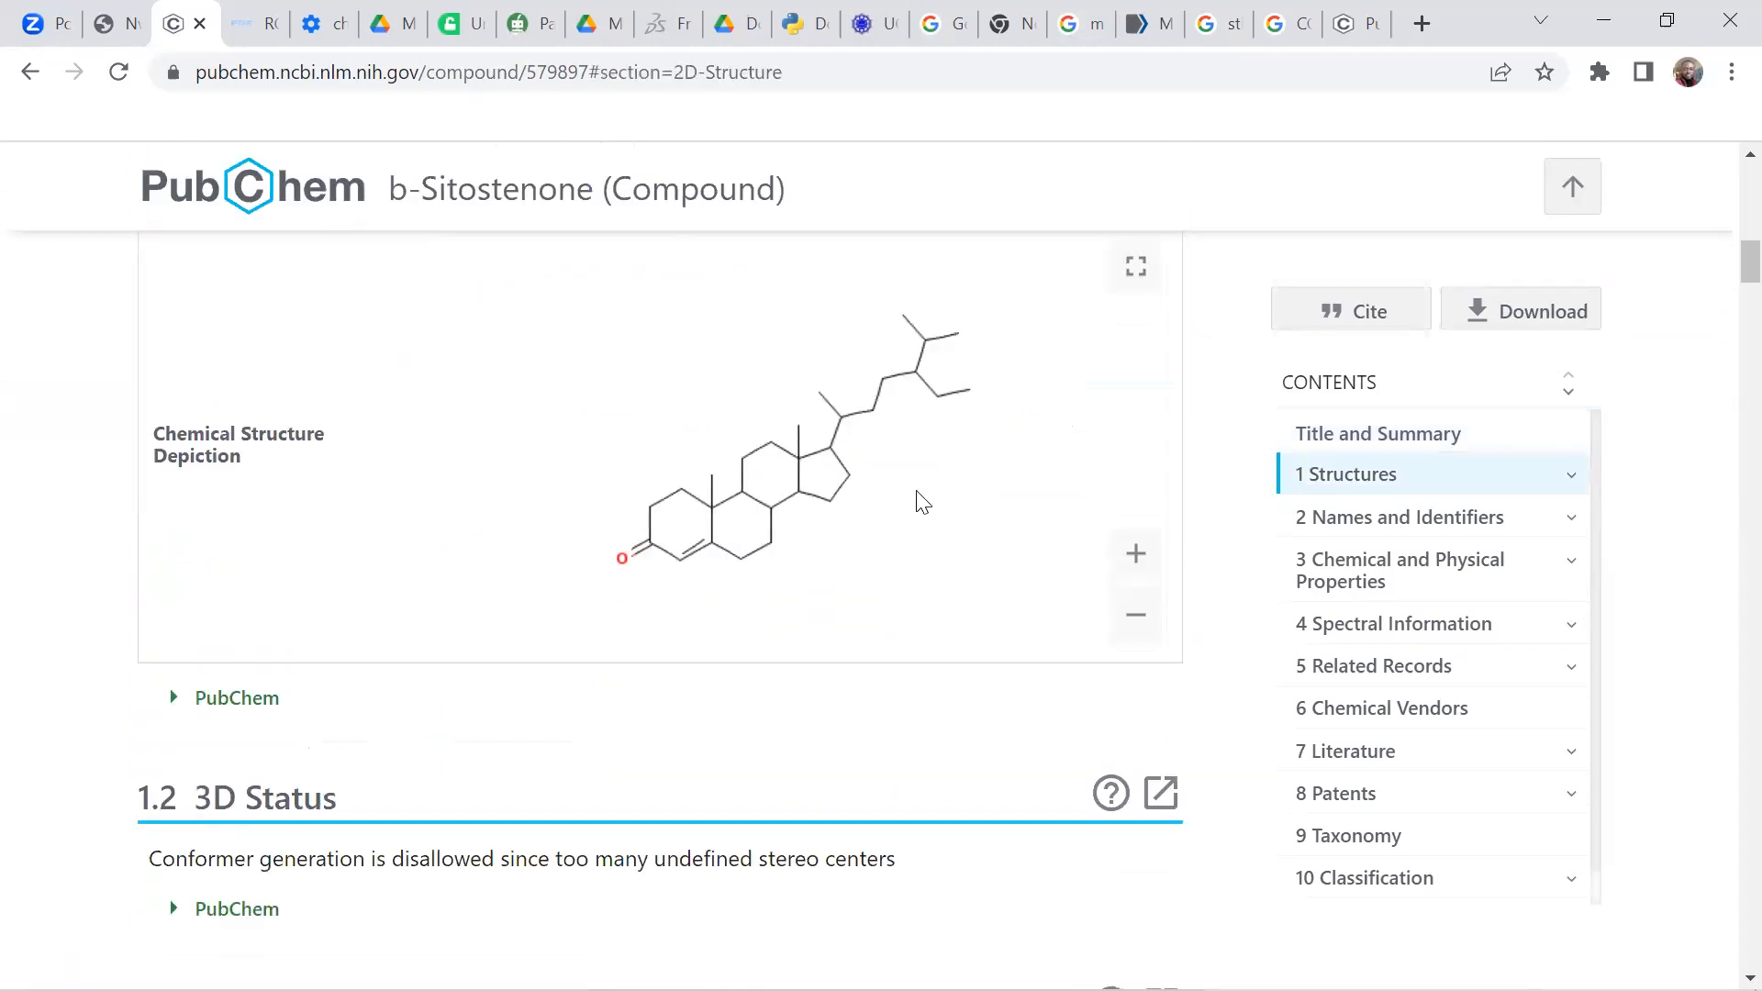
Step: Examine the b-Sitostenone record's Canonical SMILES, other identifiers, synonyms and computed properties
{"action": "scroll", "coordinate": [865, 539], "scroll_direction": "down", "scroll_amount": 6}
{"action": "scroll", "coordinate": [854, 548], "scroll_direction": "down", "scroll_amount": 8}
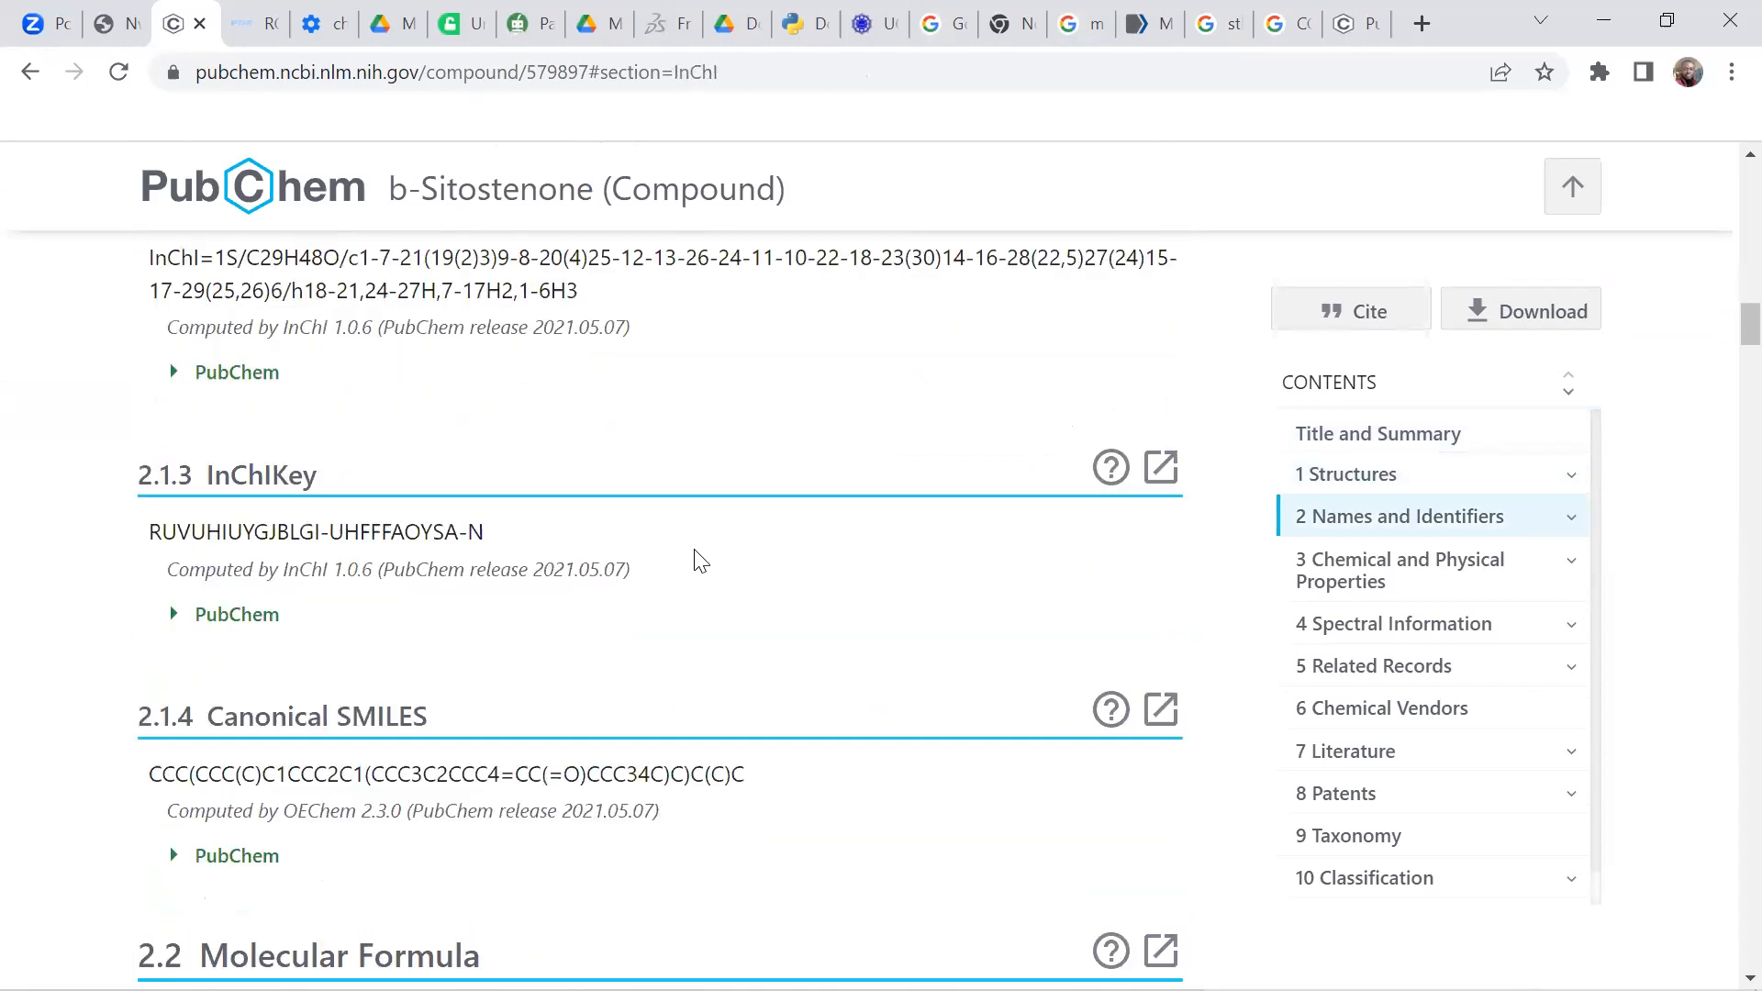
{"action": "scroll", "coordinate": [552, 450], "scroll_direction": "up", "scroll_amount": 1}
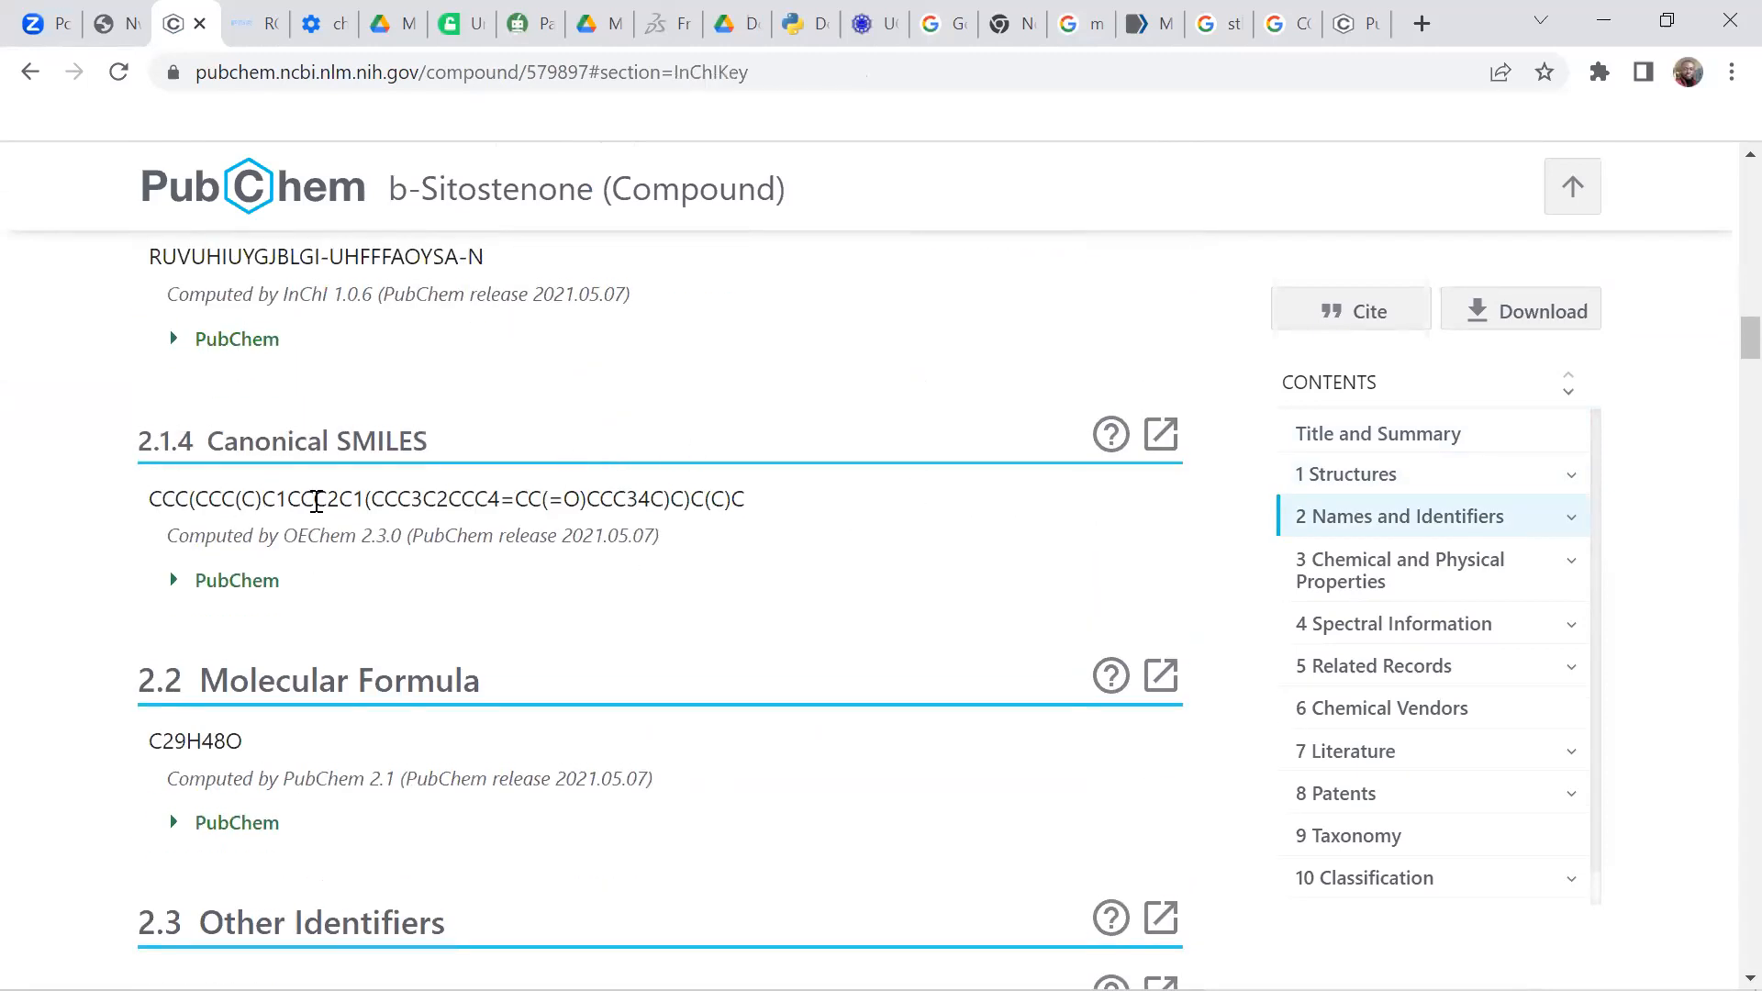
{"action": "scroll", "coordinate": [599, 606], "scroll_direction": "down", "scroll_amount": 4}
{"action": "scroll", "coordinate": [530, 437], "scroll_direction": "down", "scroll_amount": 10}
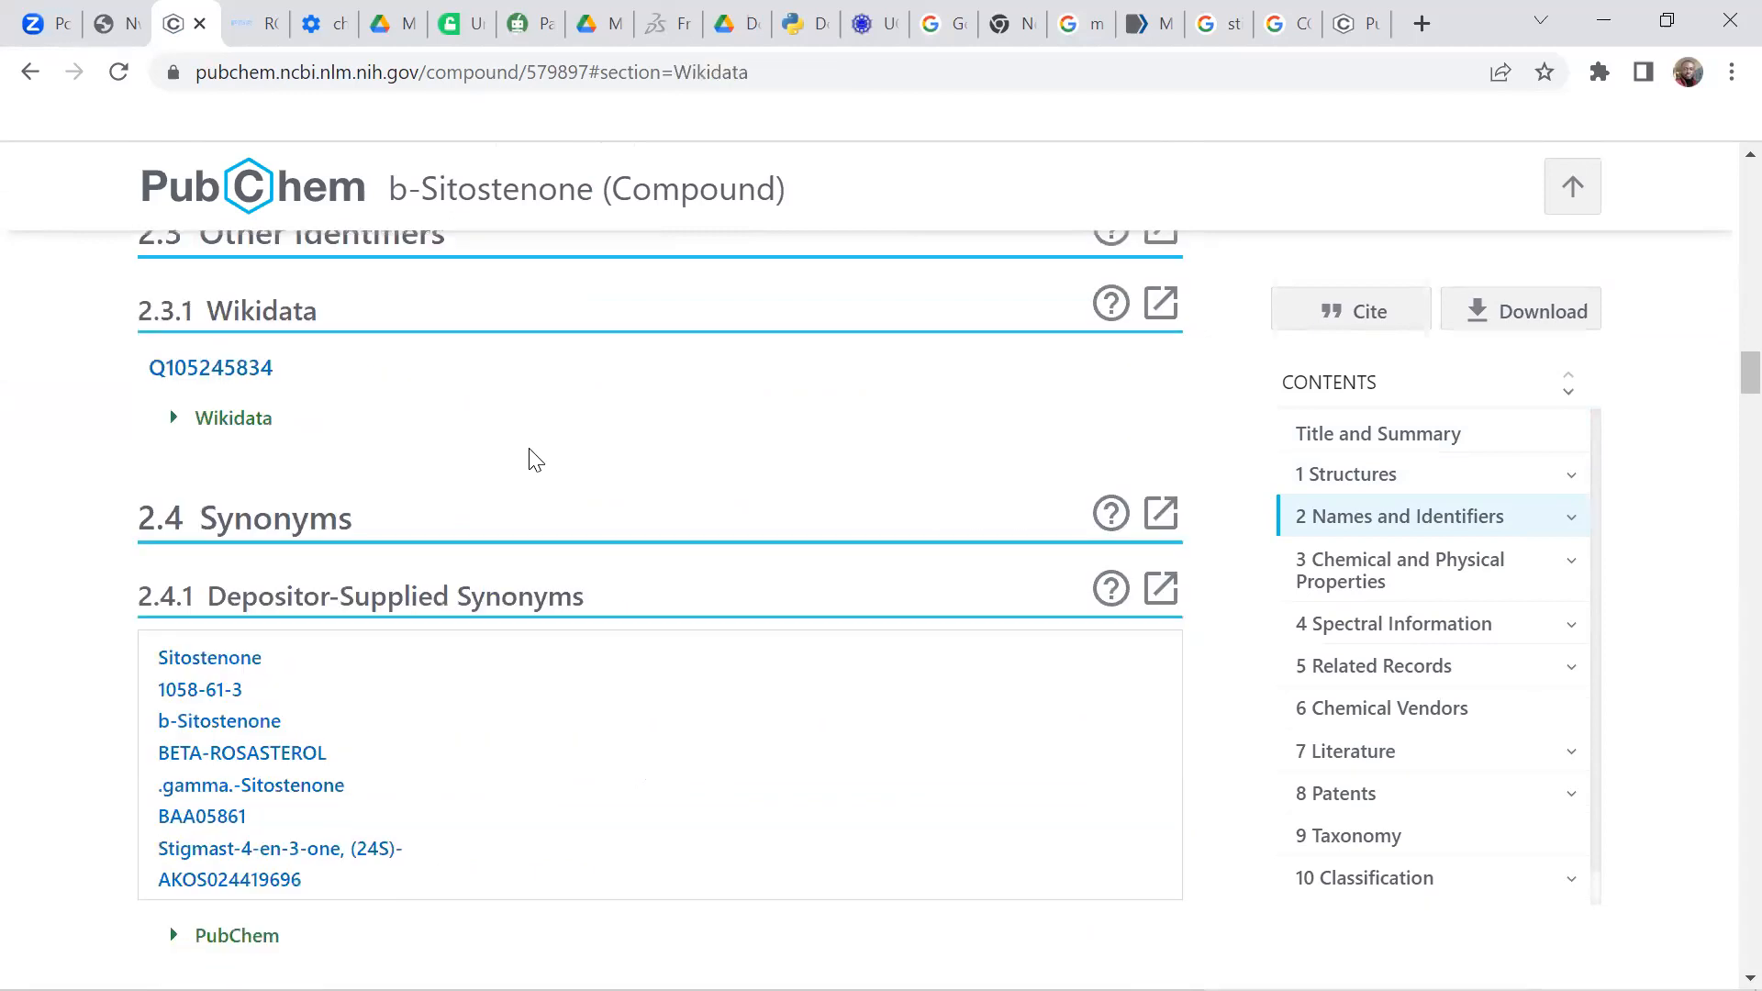
{"action": "scroll", "coordinate": [658, 523], "scroll_direction": "down", "scroll_amount": 6}
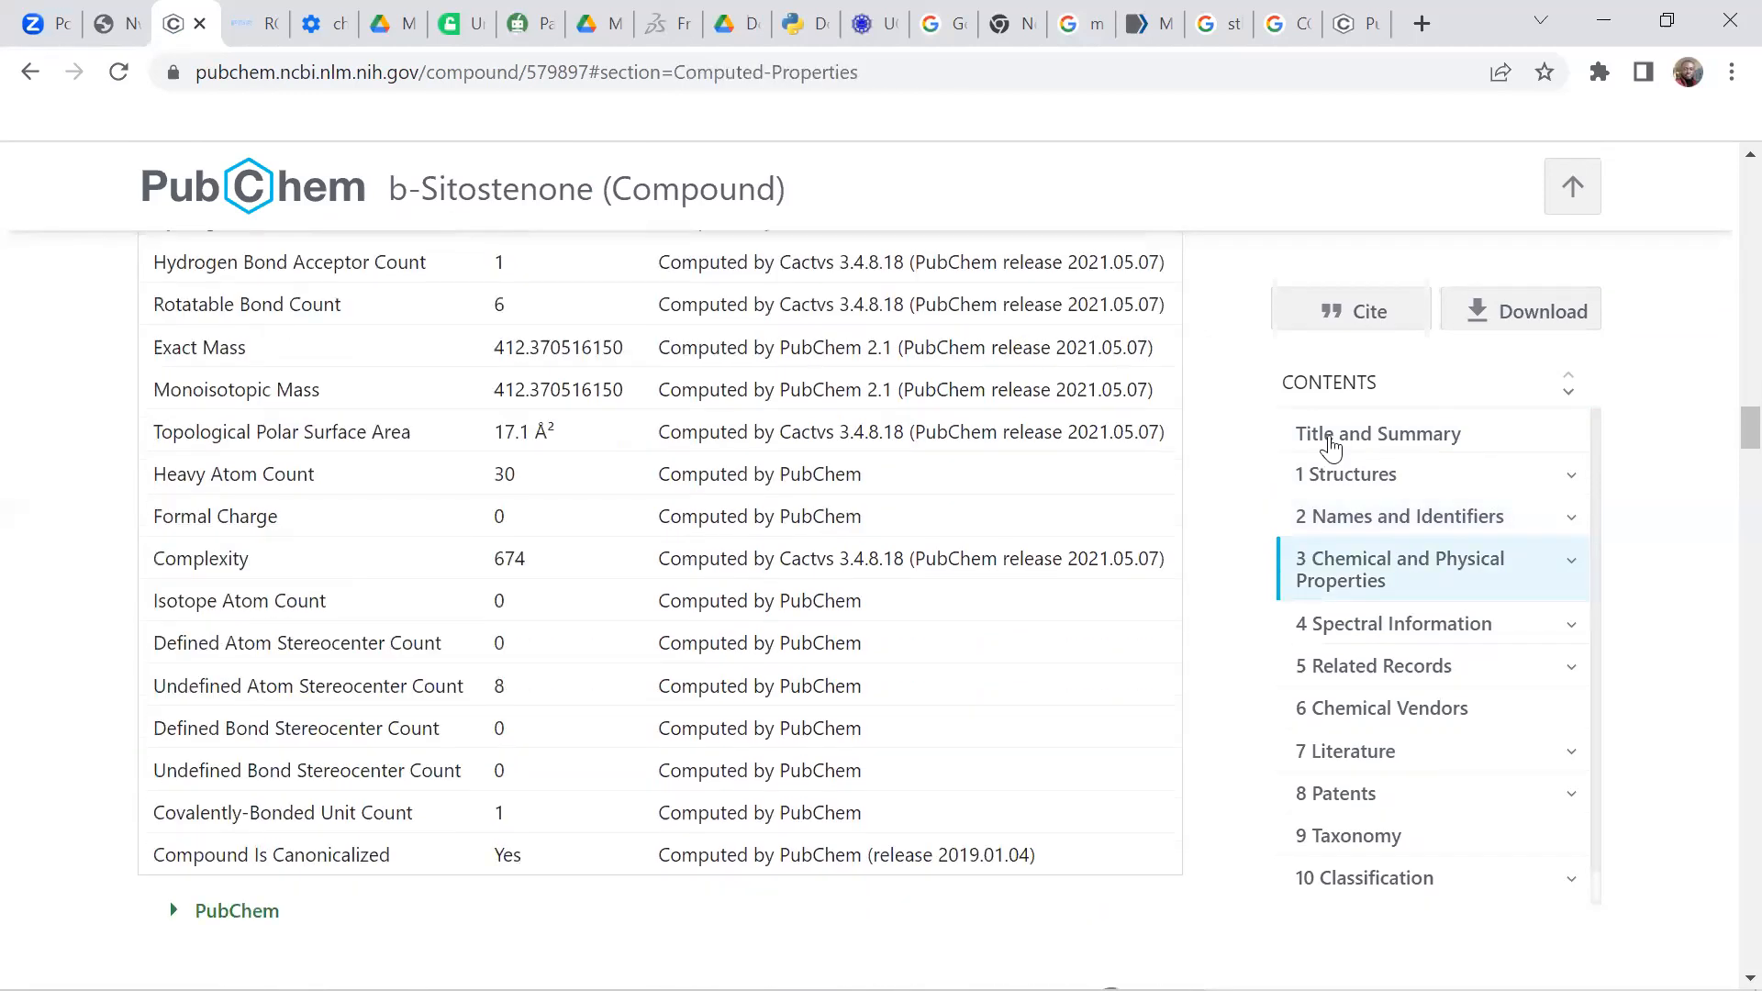
Step: Check the download formats offered for the b-Sitostenone record, close them, and return to the compound summary
{"action": "scroll", "coordinate": [1552, 358], "scroll_direction": "up", "scroll_amount": 3}
{"action": "left_click", "coordinate": [1549, 317]}
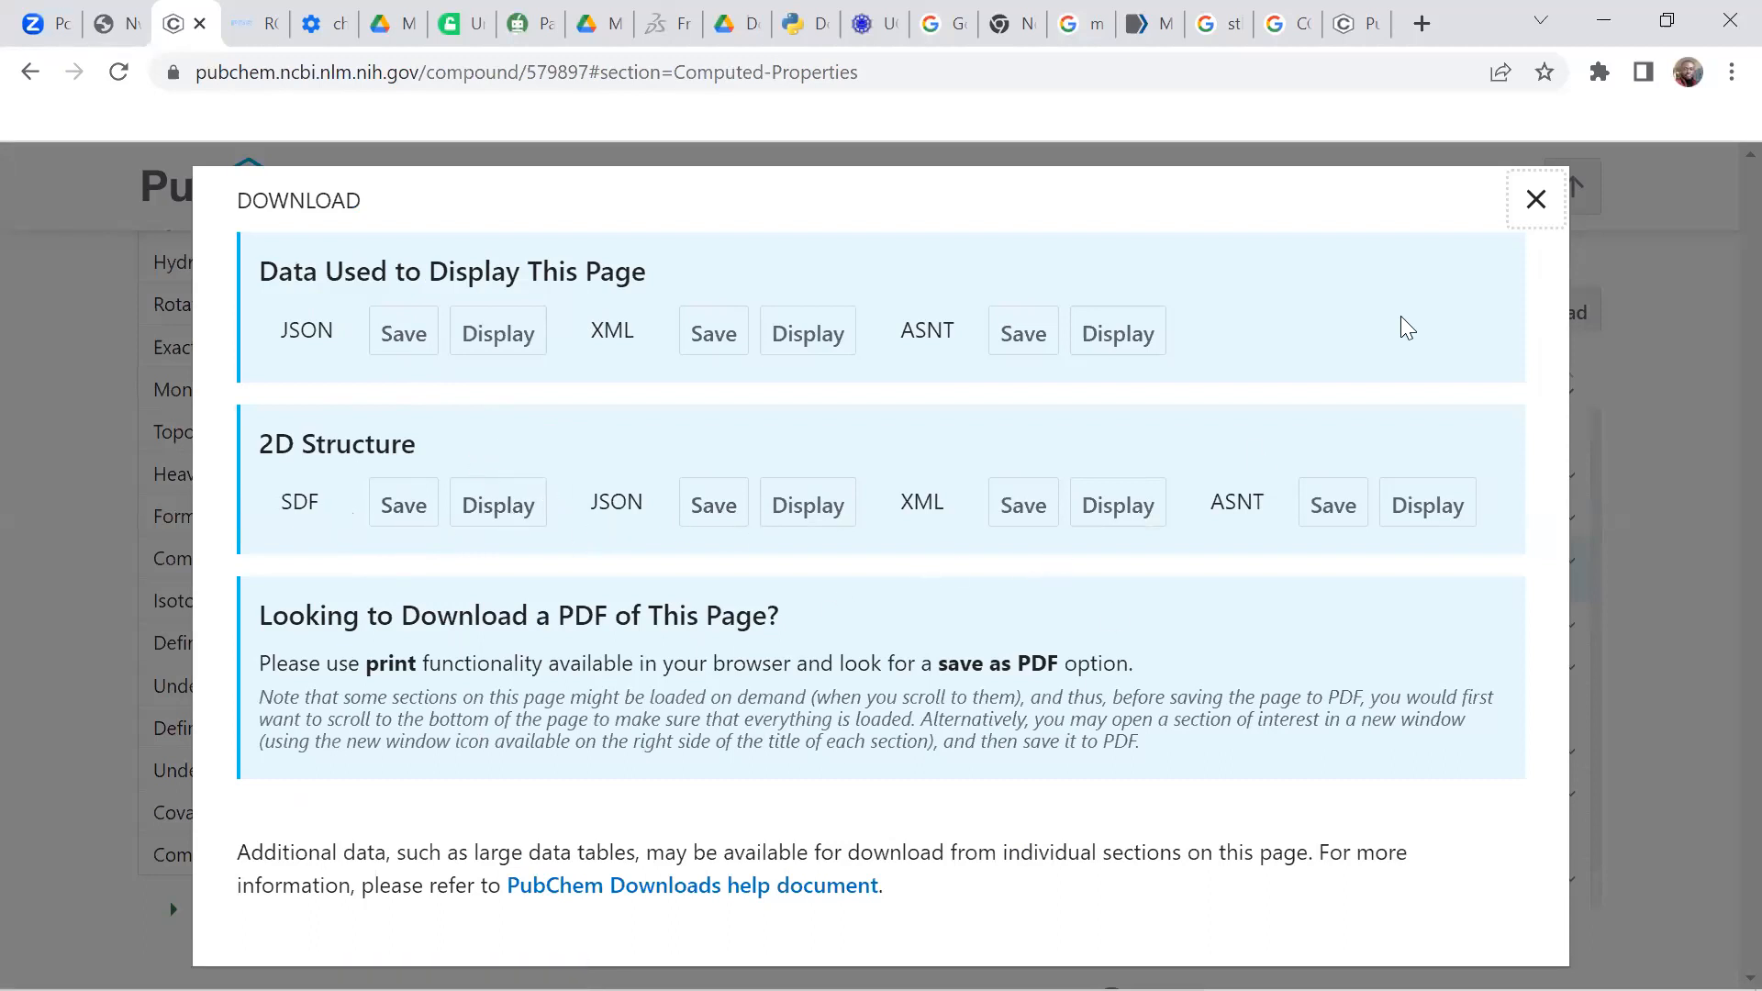
{"action": "left_click", "coordinate": [1542, 211]}
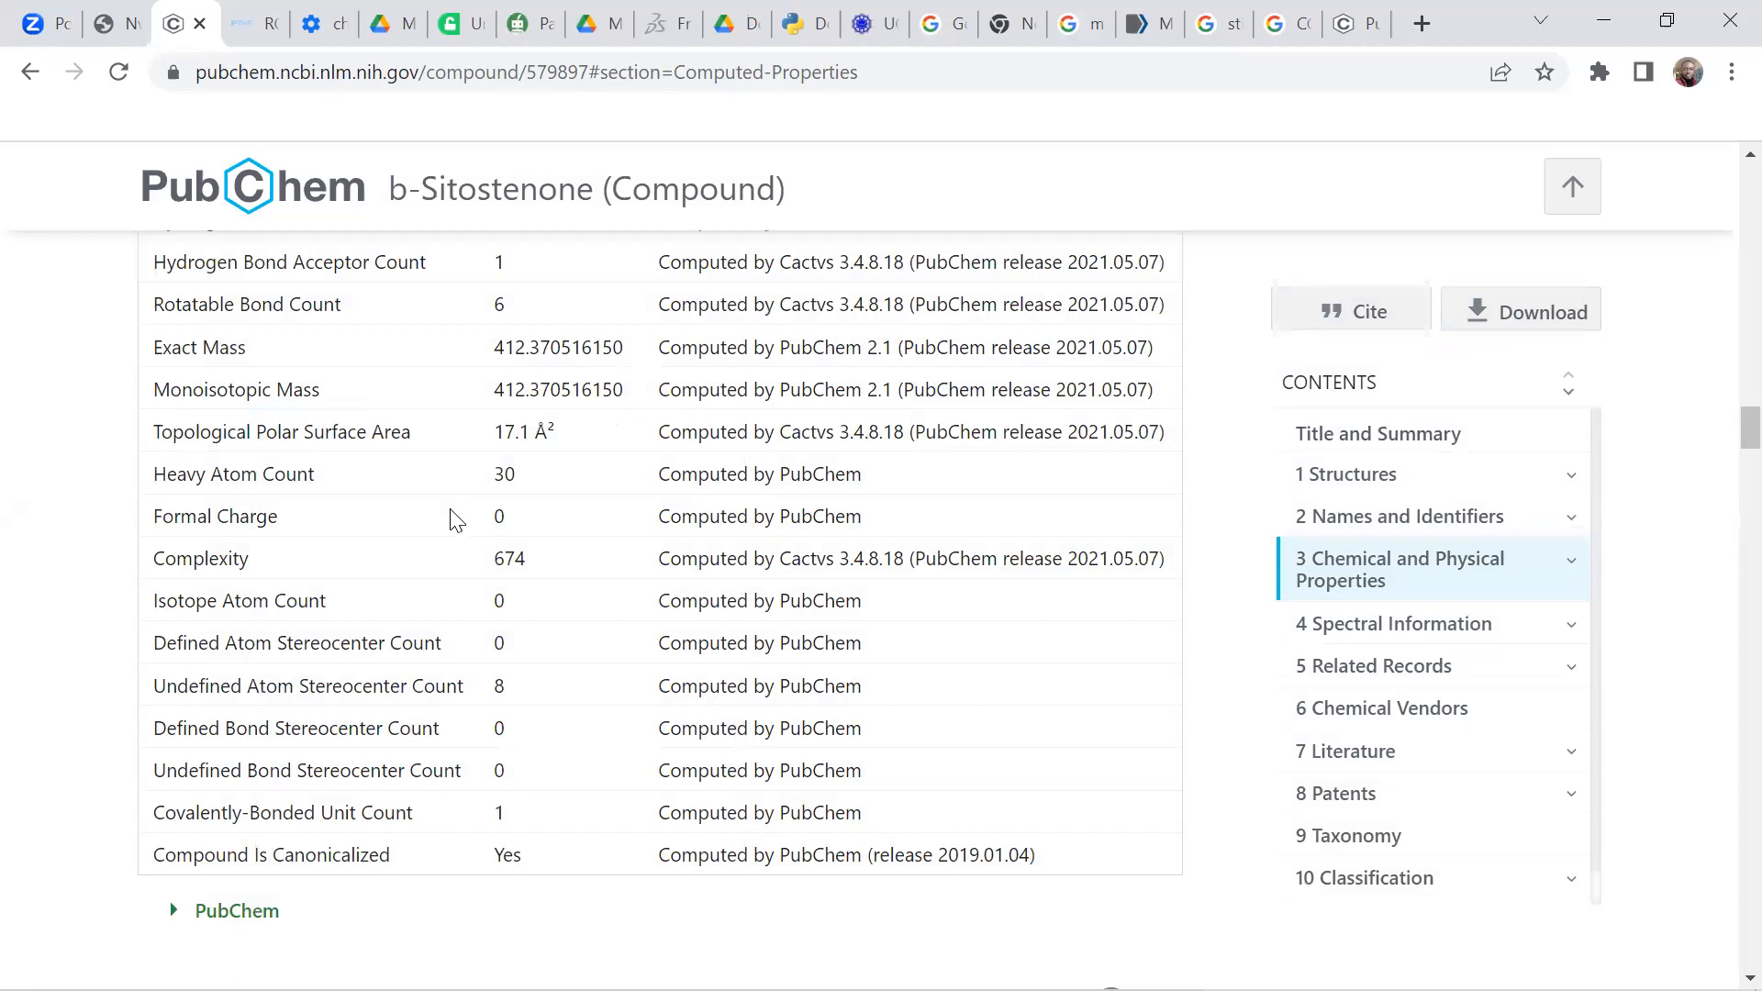
{"action": "scroll", "coordinate": [456, 520], "scroll_direction": "up", "scroll_amount": 15}
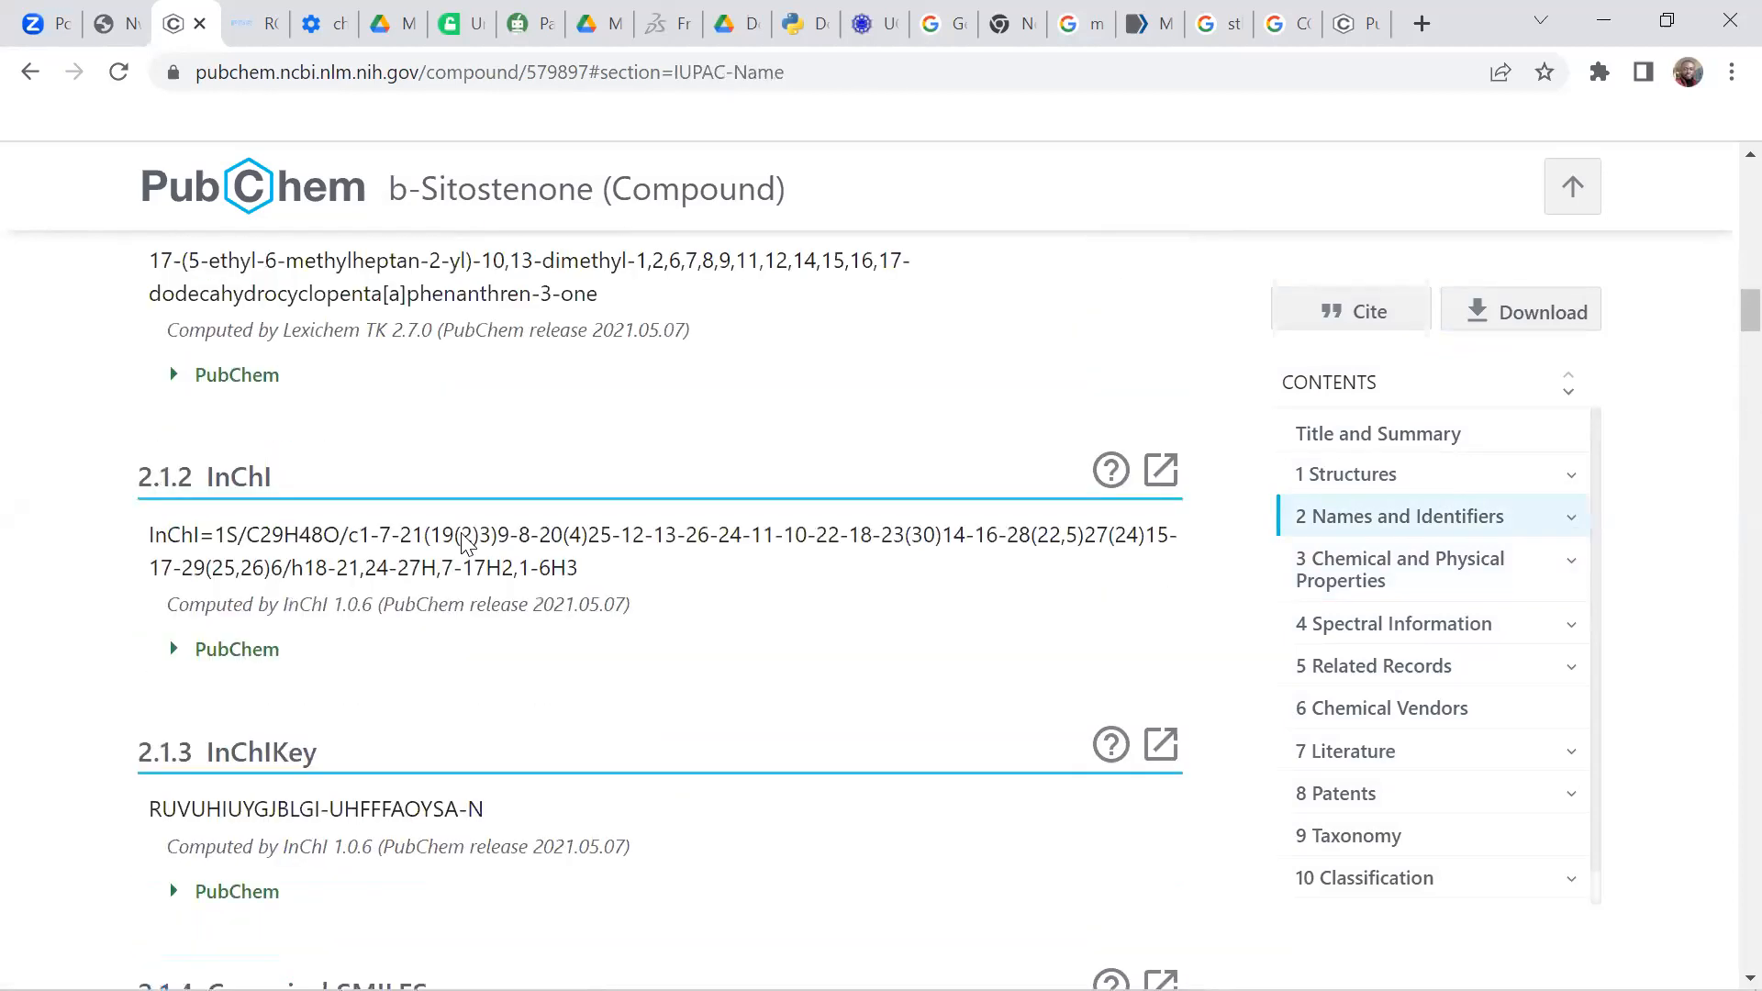
{"action": "scroll", "coordinate": [465, 541], "scroll_direction": "up", "scroll_amount": 15}
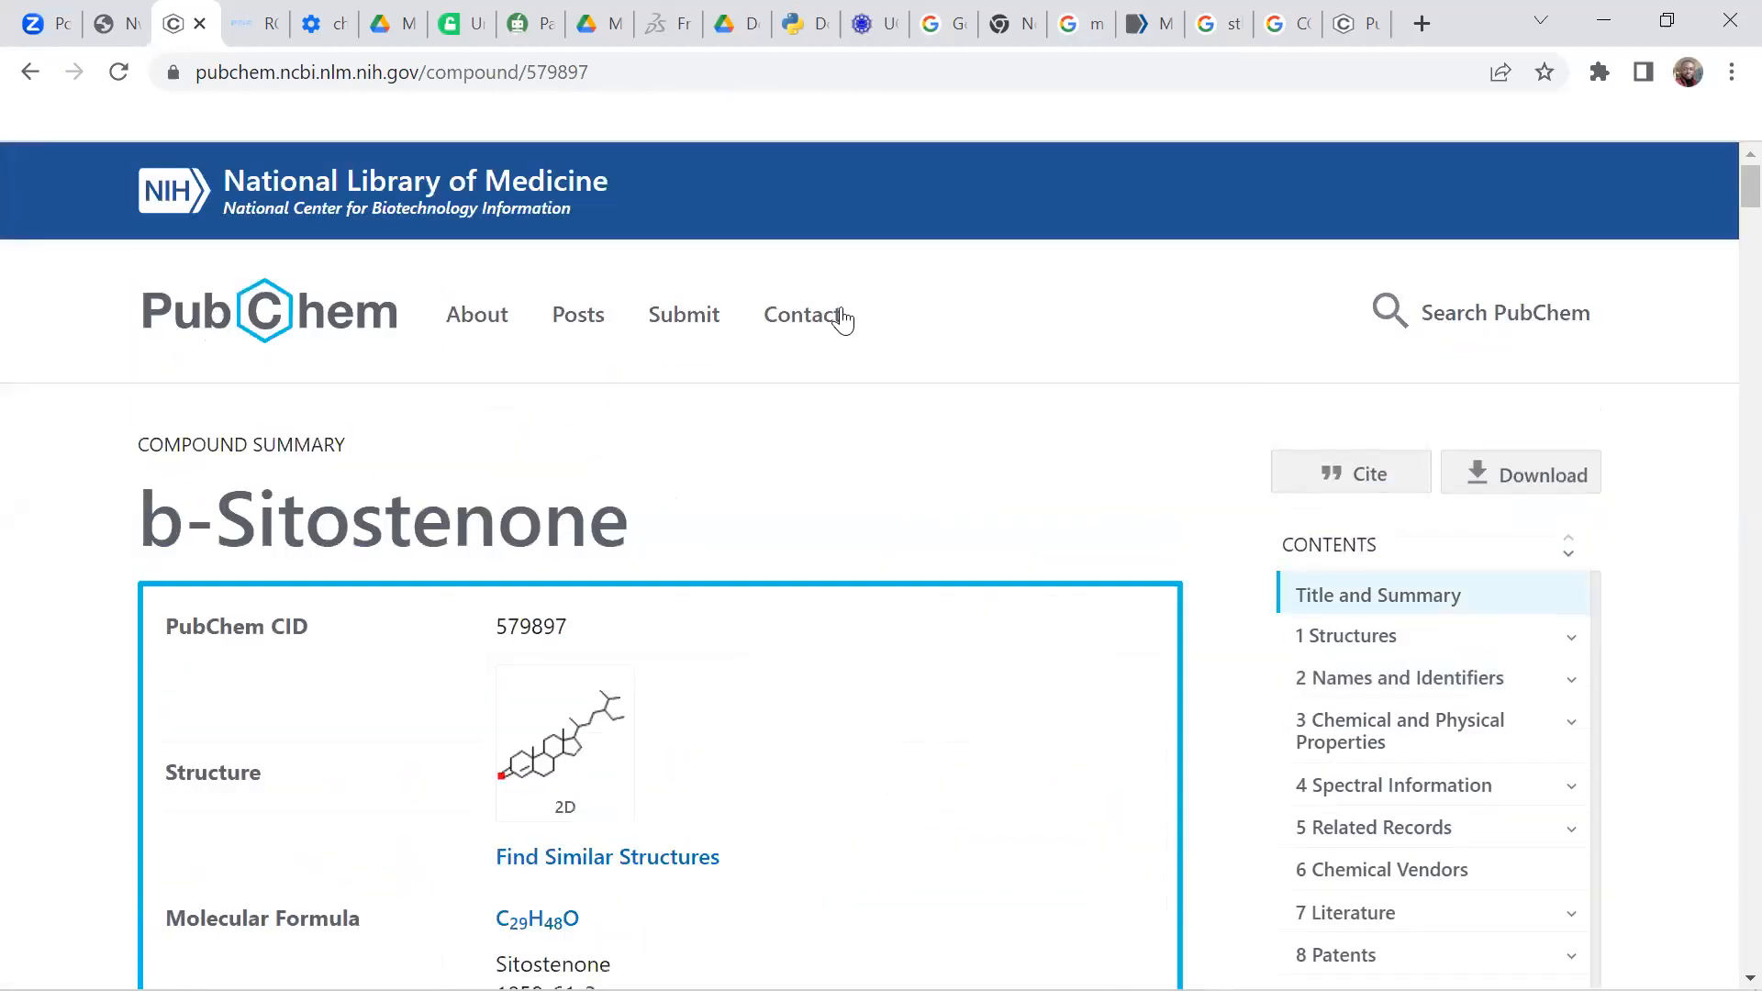
{"action": "left_click", "coordinate": [1423, 24]}
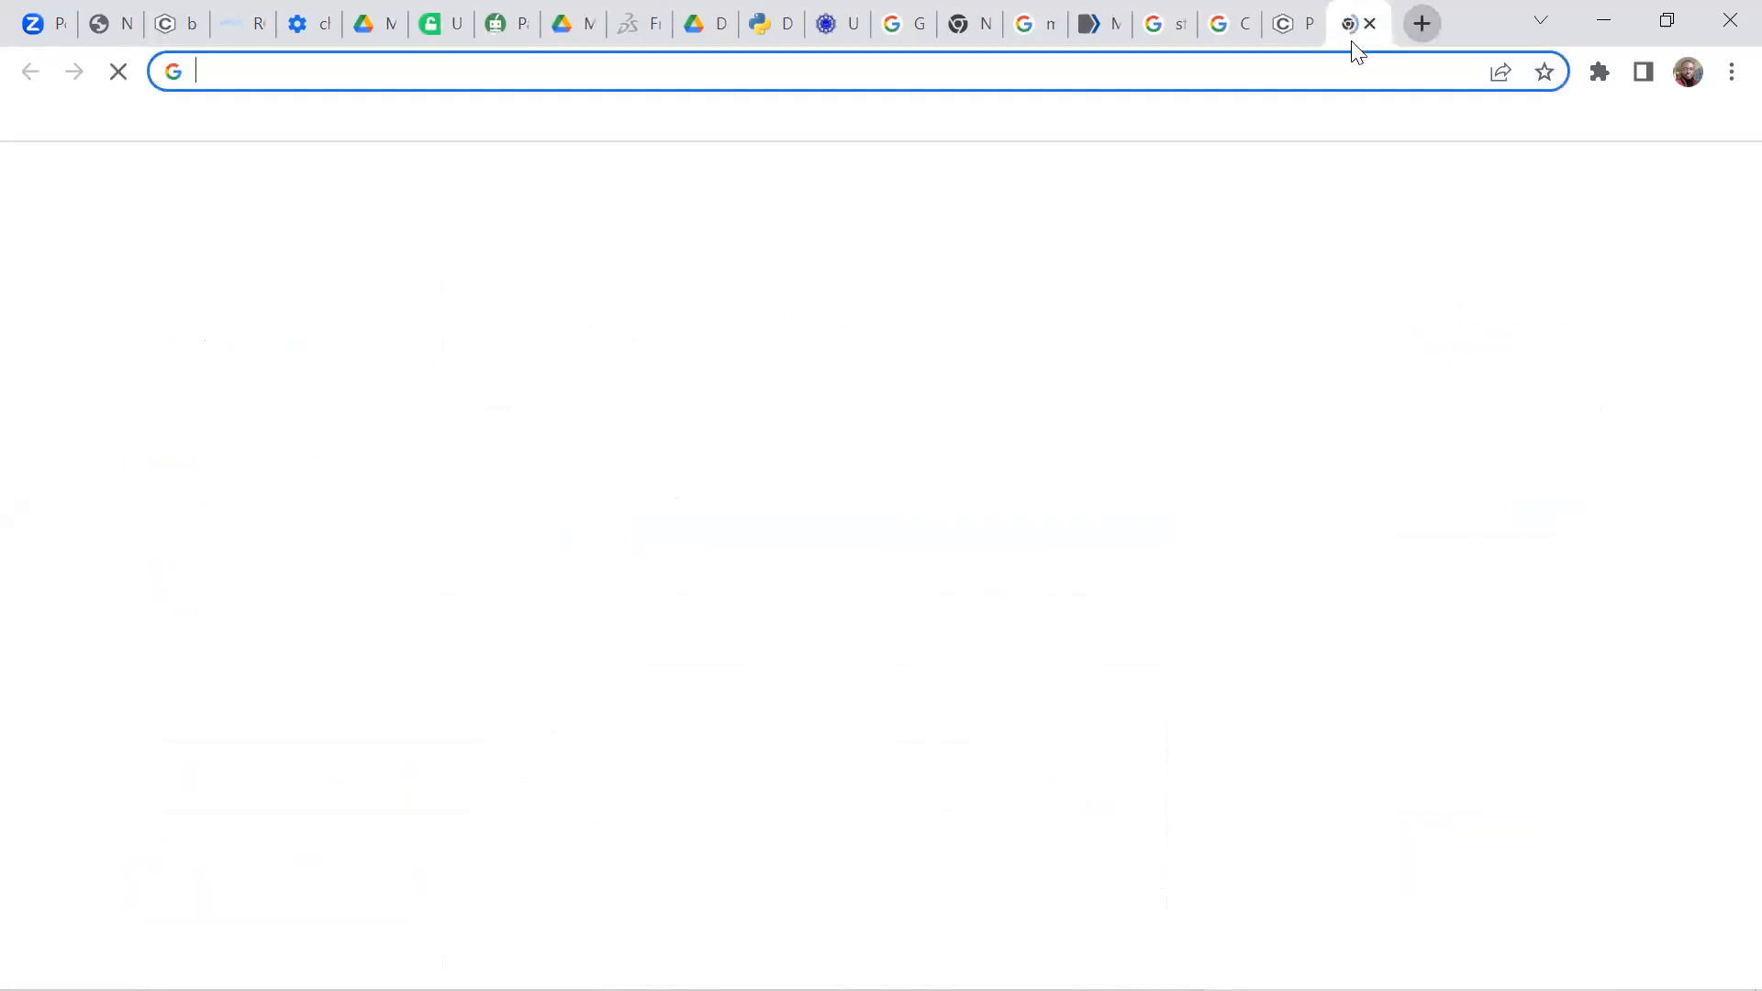
{"action": "left_click", "coordinate": [834, 69]}
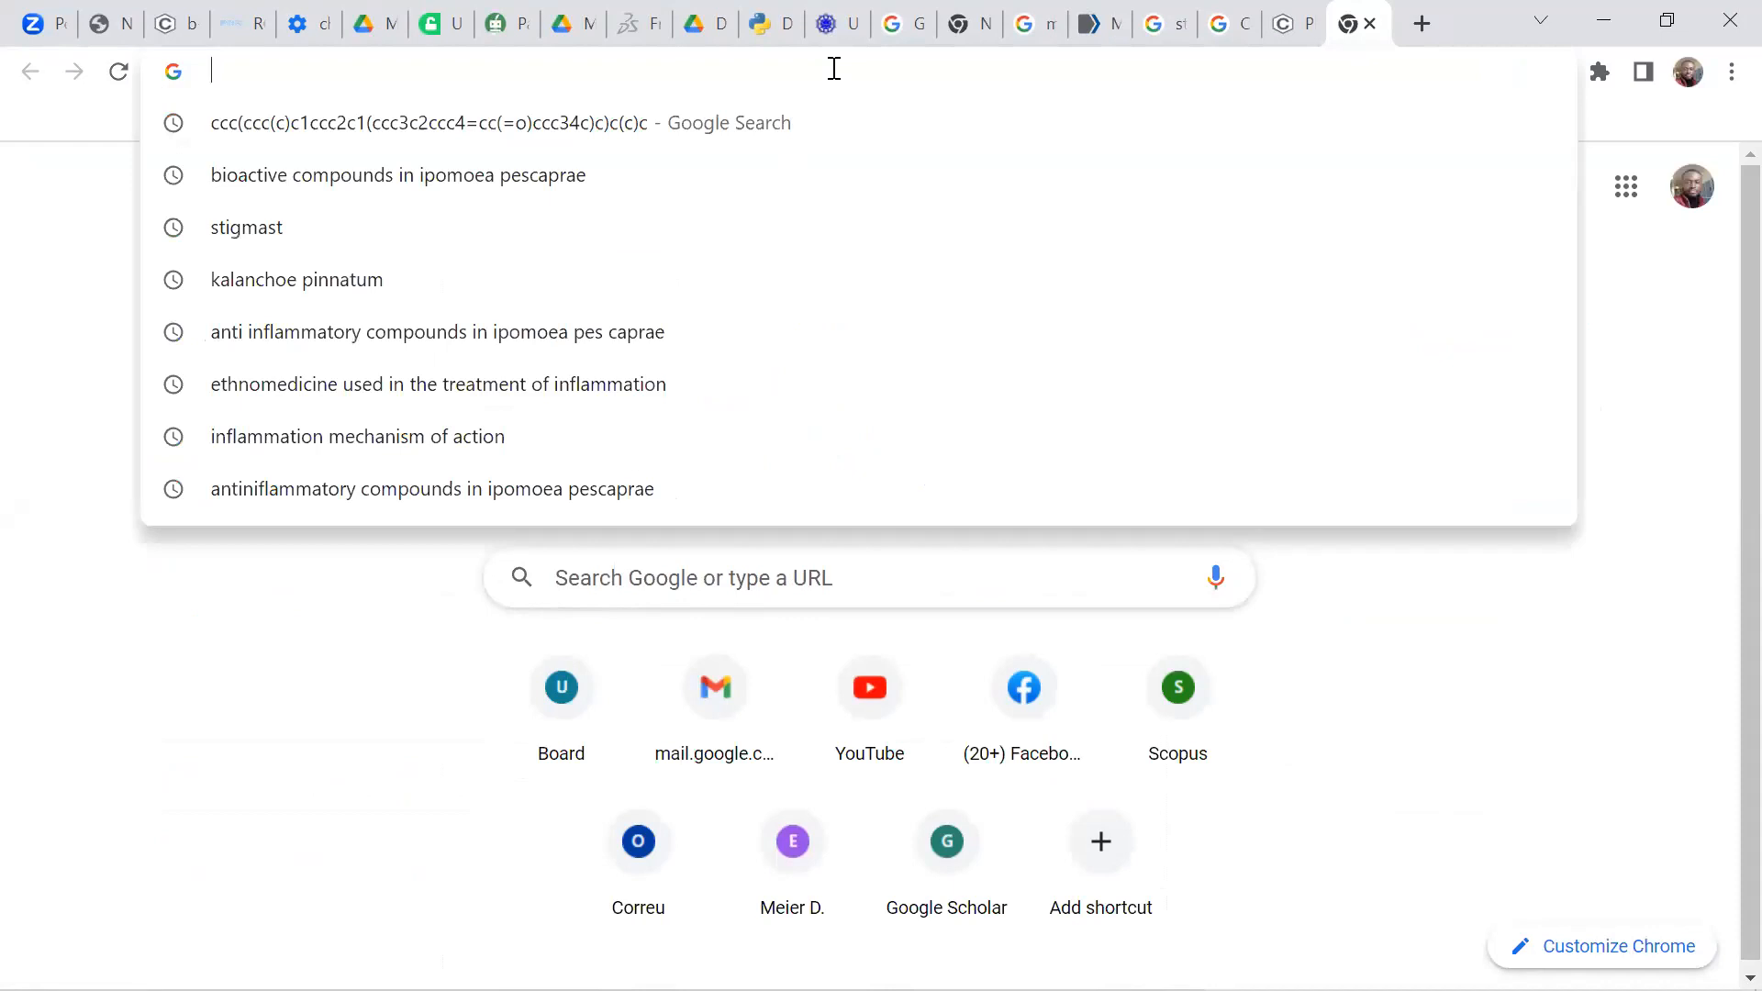
{"action": "type", "text": "drugbanjk"}
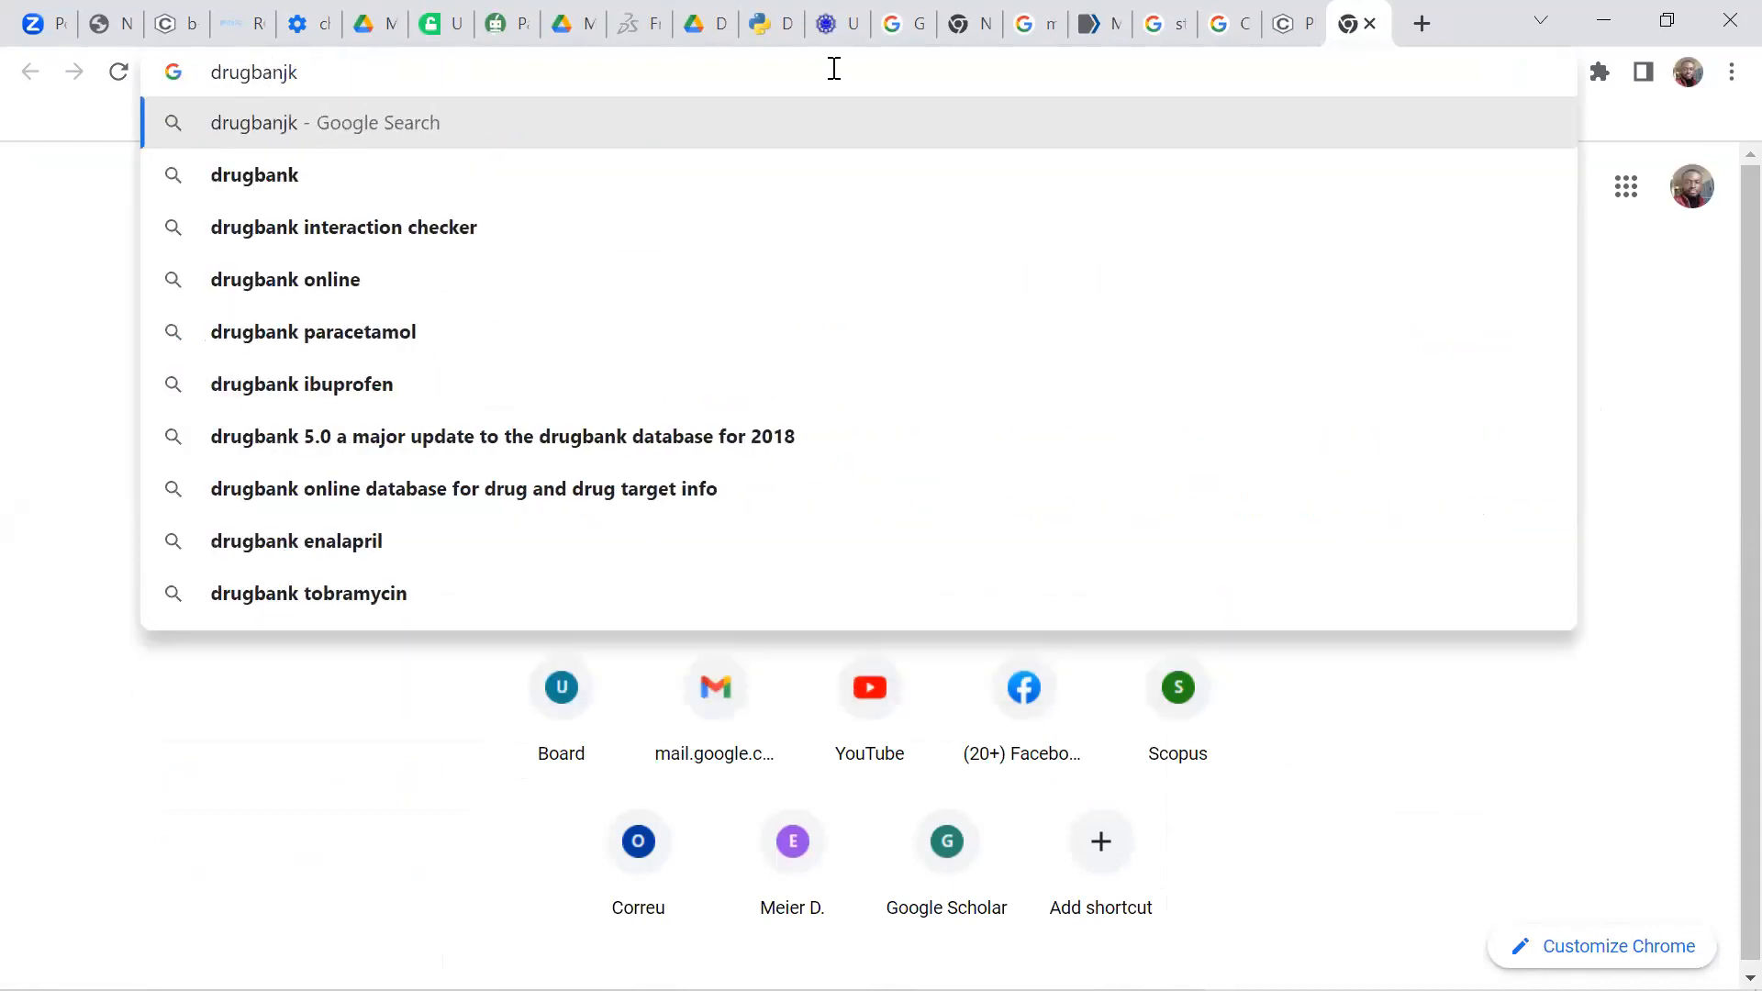
{"action": "key", "text": "BackSpace"}
{"action": "key", "text": "BackSpace"}
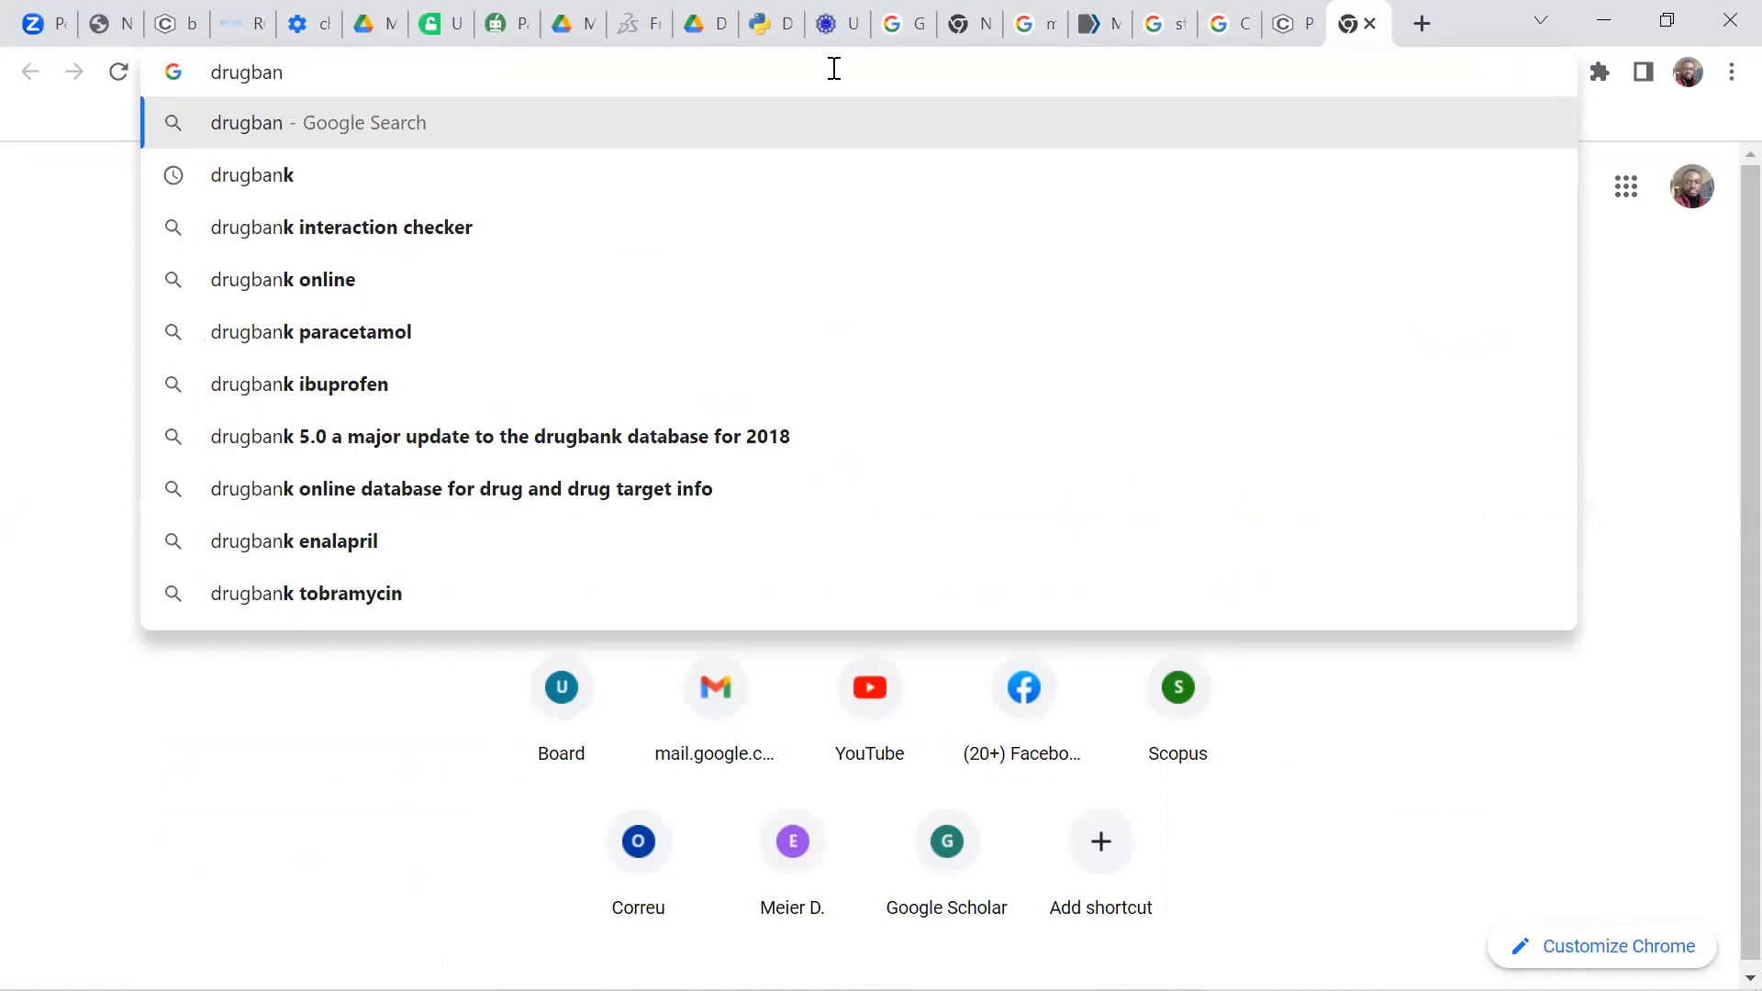
Step: Switch to the other open PubChem SMILES search and inspect the download options for its identity result
{"action": "left_click", "coordinate": [1288, 24]}
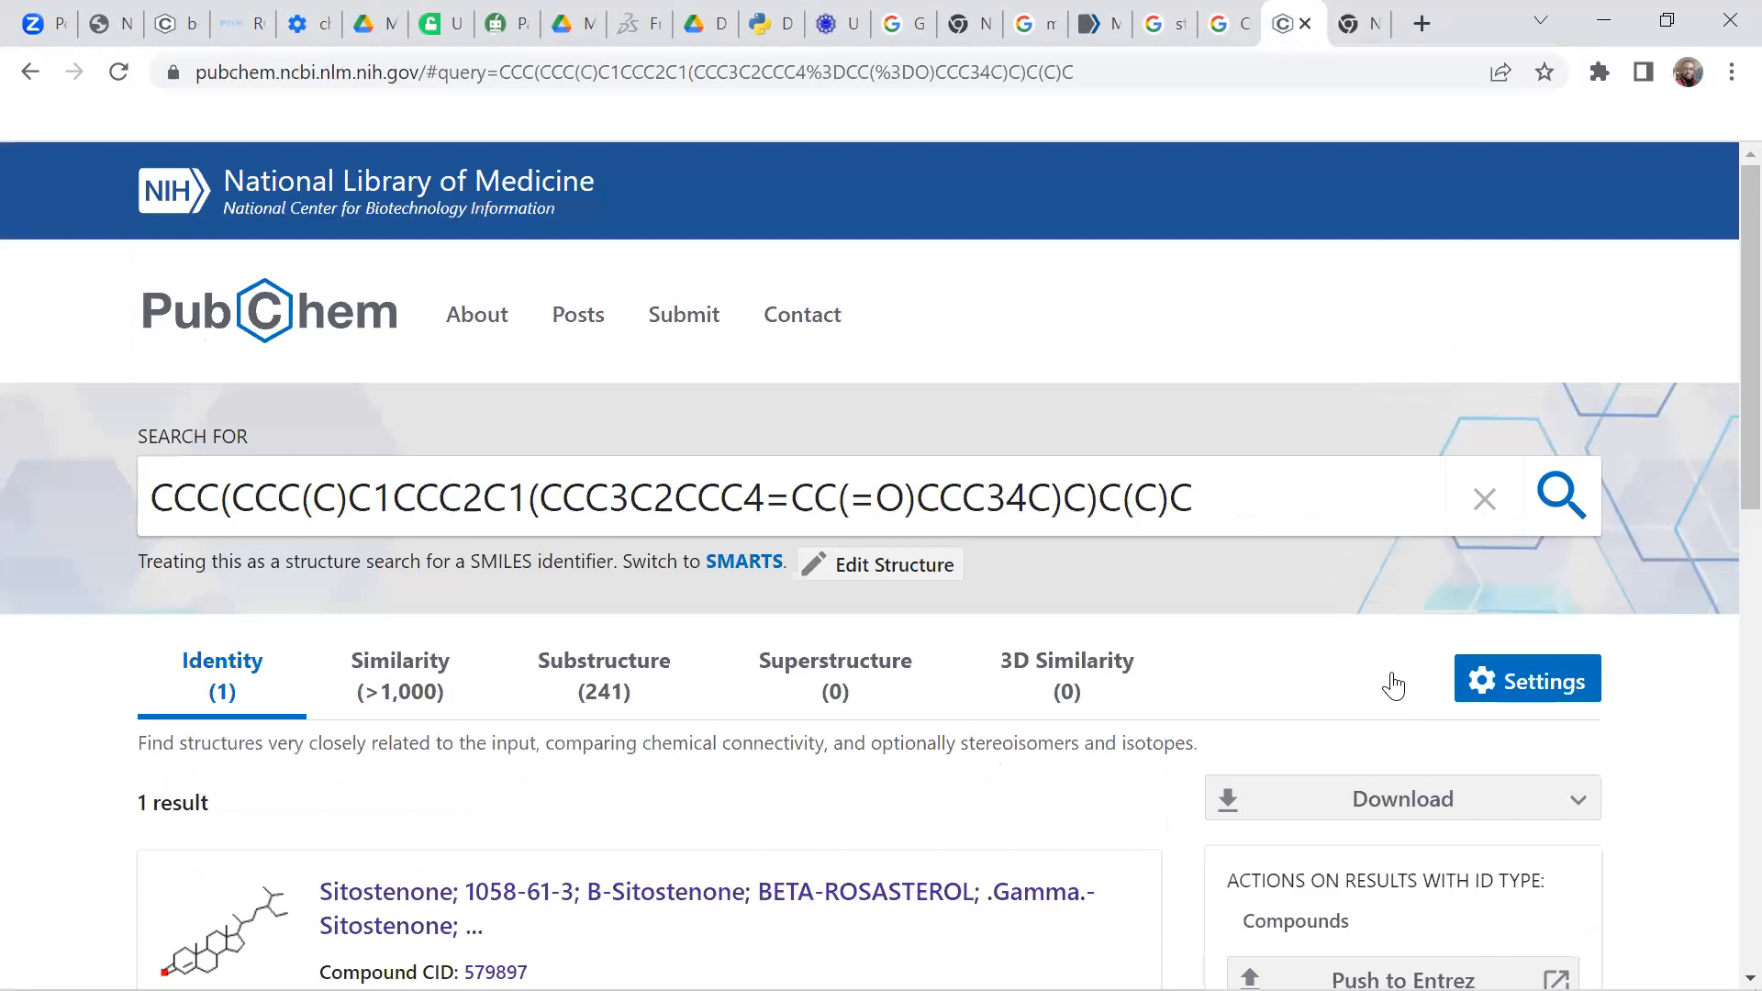
{"action": "scroll", "coordinate": [1459, 606], "scroll_direction": "down", "scroll_amount": 4}
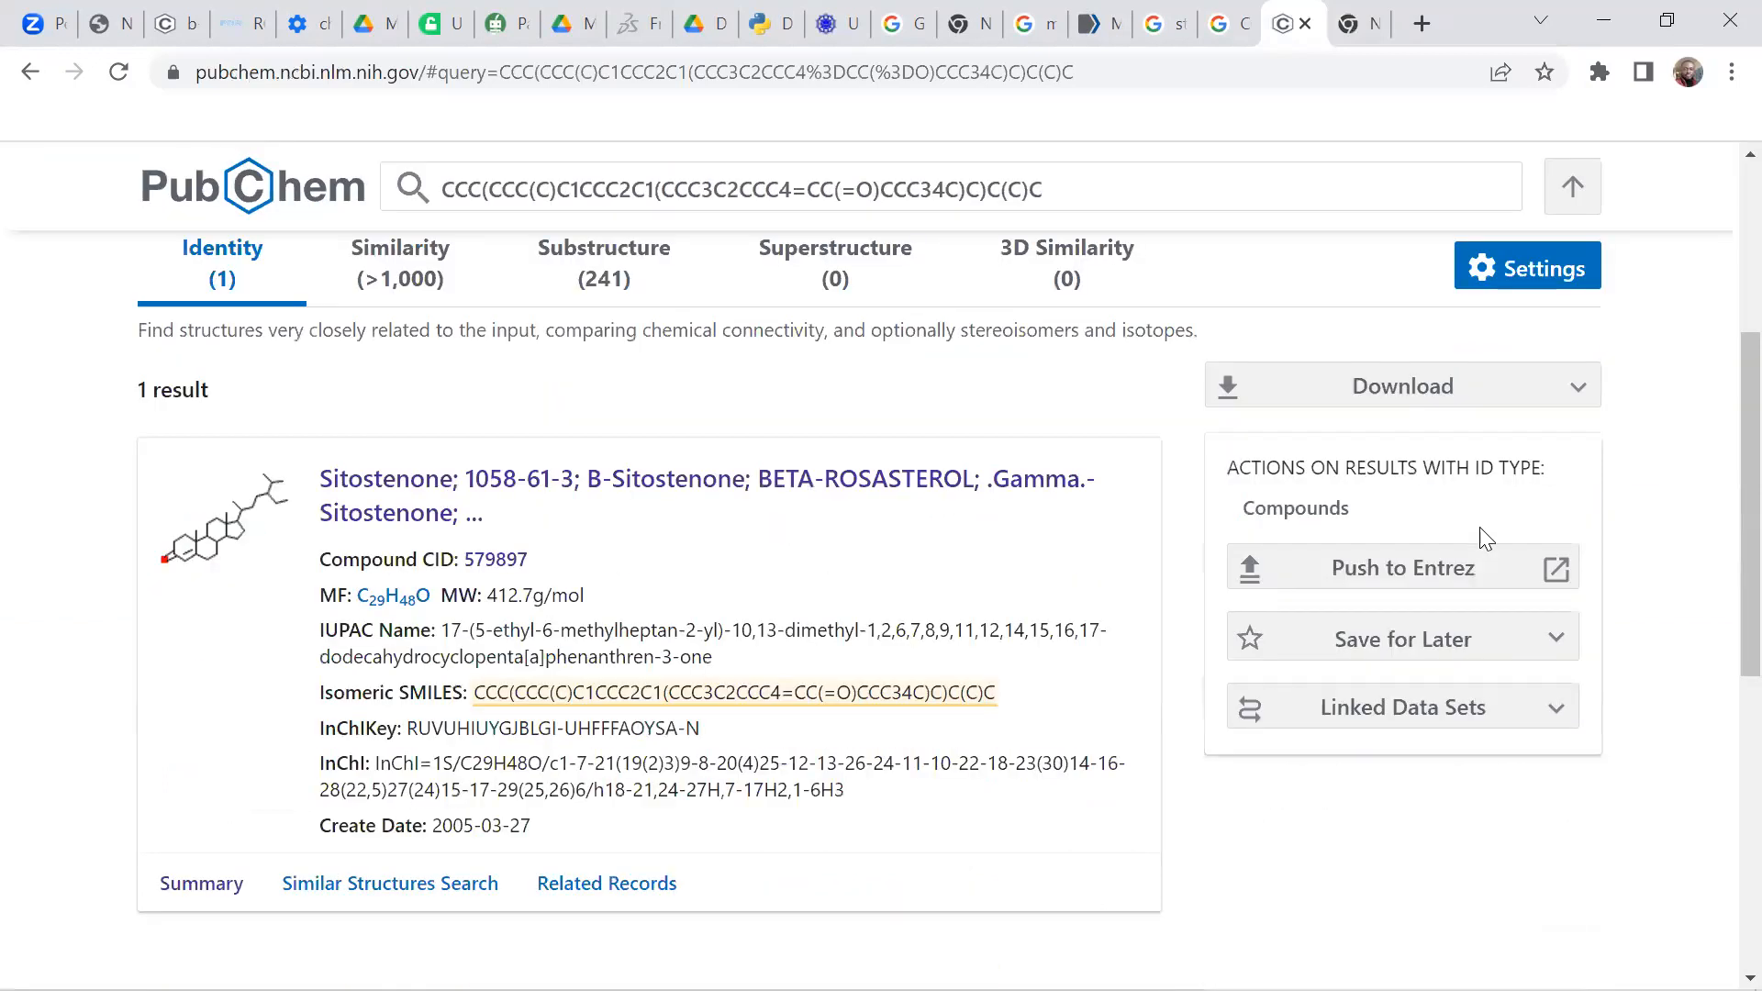
{"action": "left_click", "coordinate": [1412, 391]}
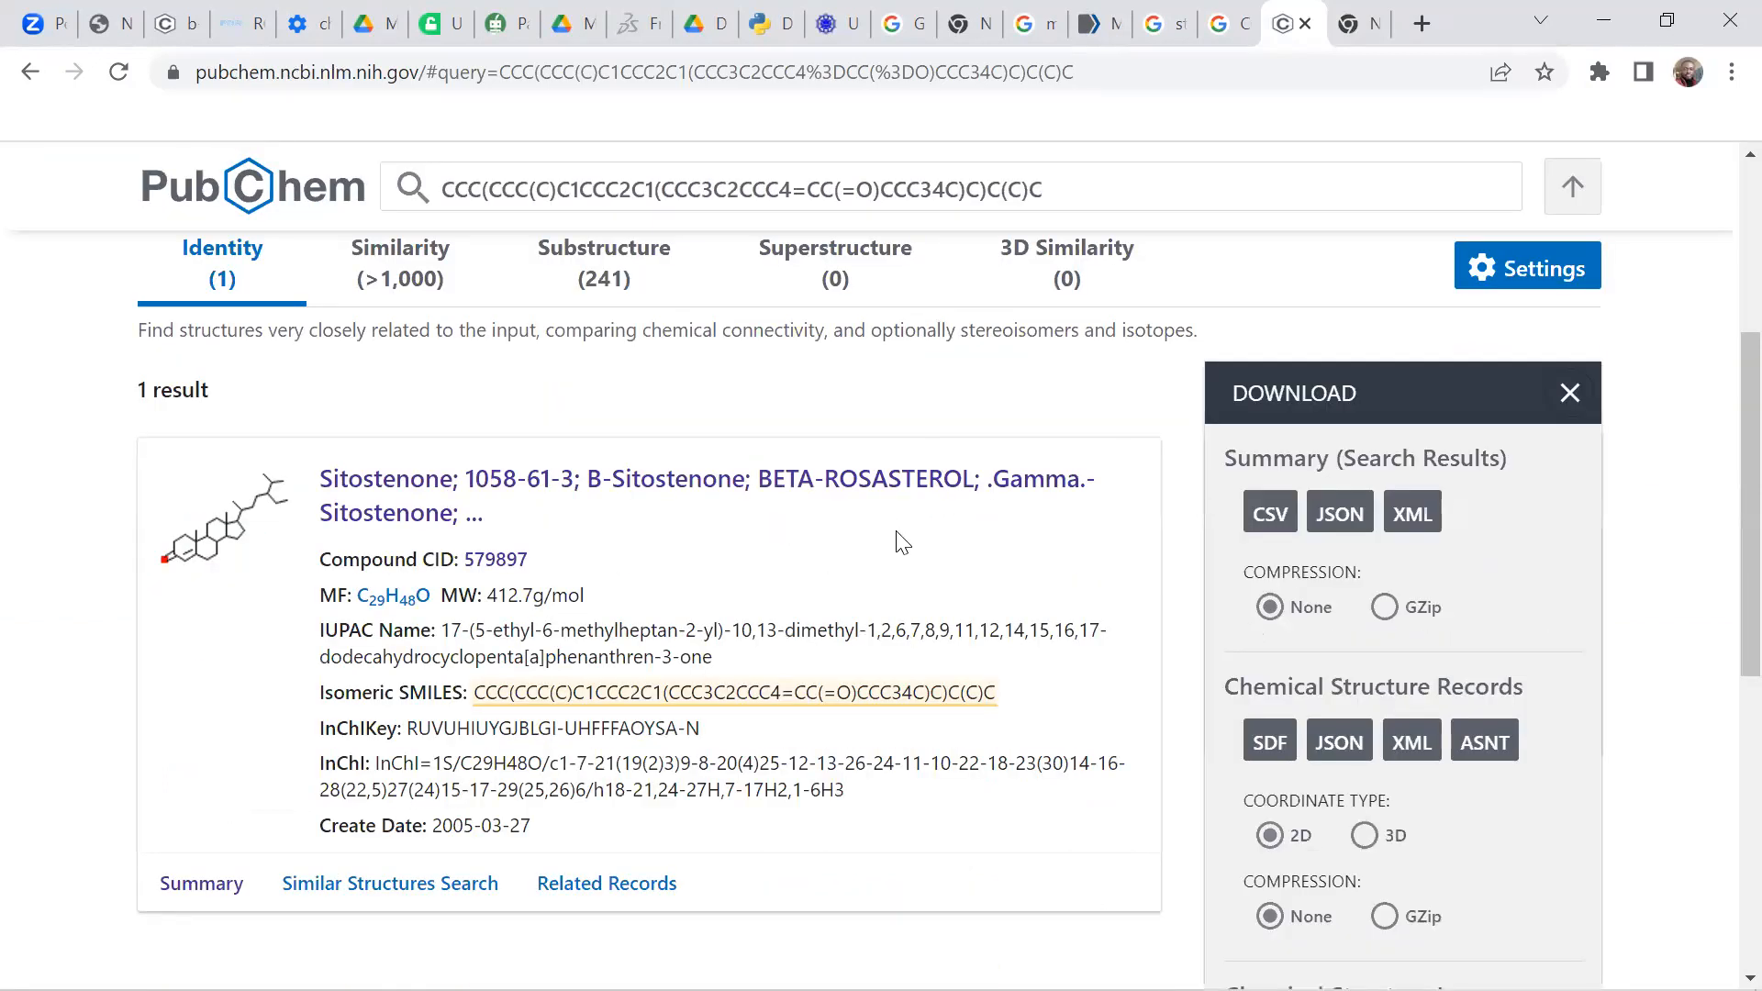
{"action": "scroll", "coordinate": [900, 542], "scroll_direction": "up", "scroll_amount": 4}
{"action": "scroll", "coordinate": [896, 542], "scroll_direction": "down", "scroll_amount": 7}
{"action": "scroll", "coordinate": [655, 497], "scroll_direction": "up", "scroll_amount": 3}
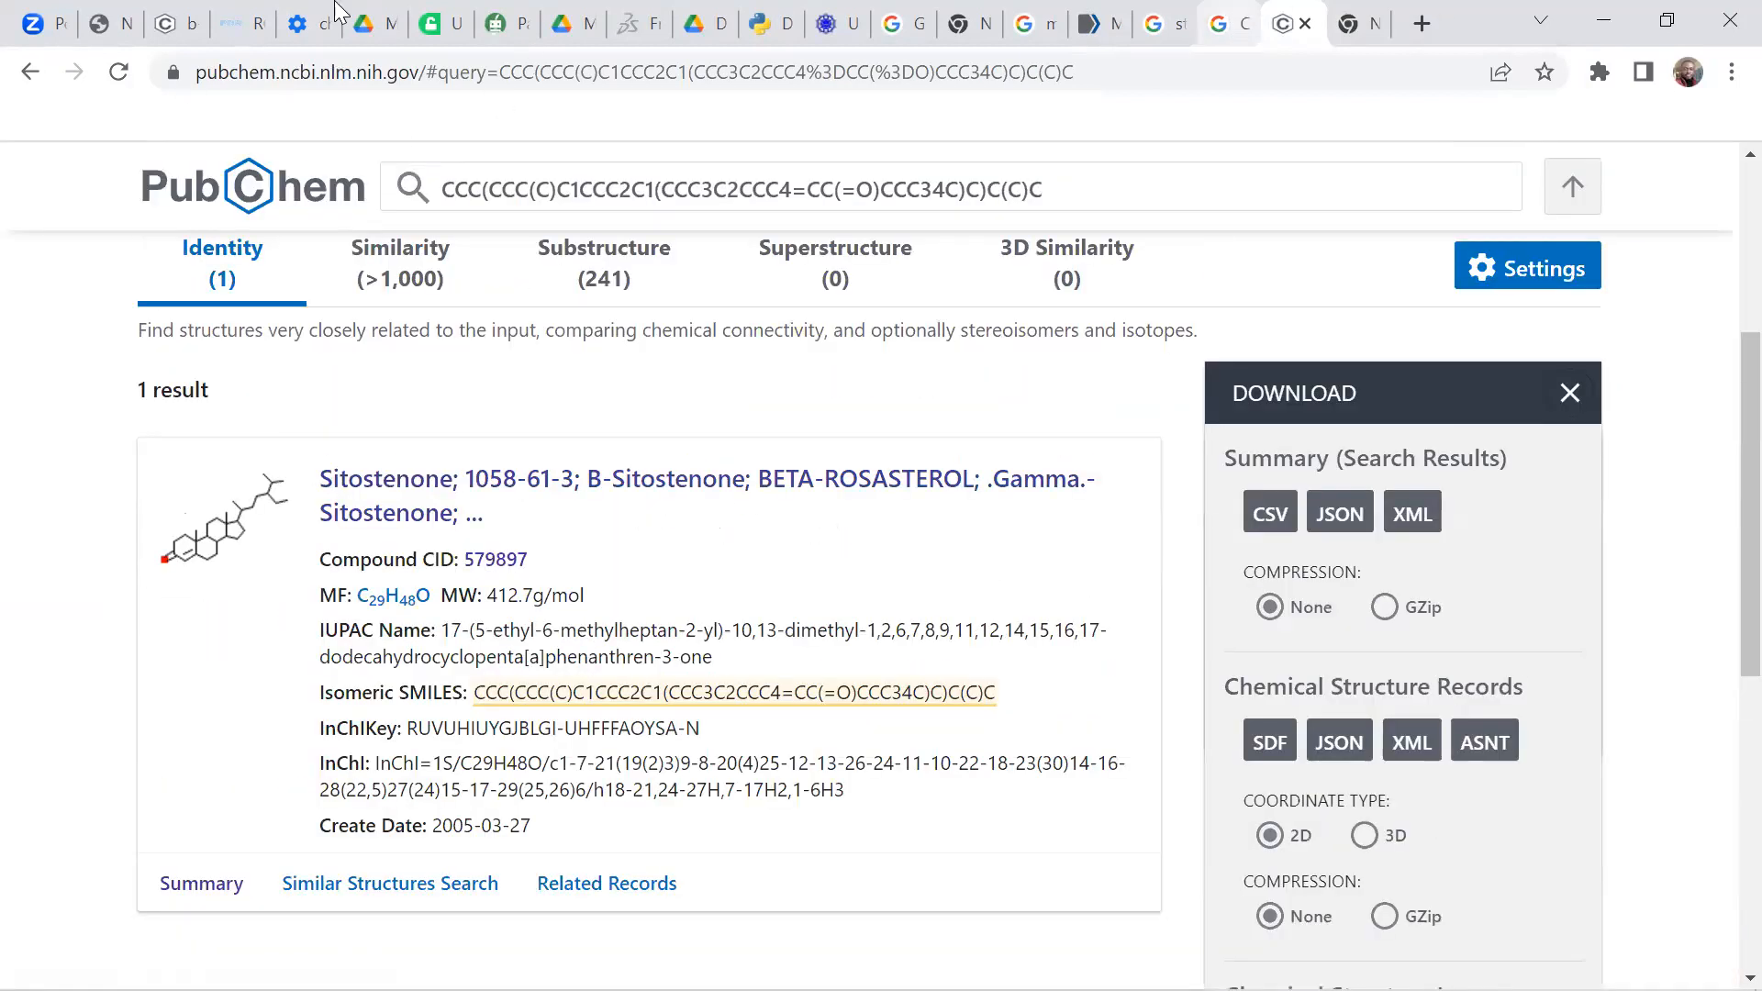
Step: Go back to the open b-Sitostenone compound record and look through its summary section again
{"action": "key", "text": "ctrl+shift+Tab"}
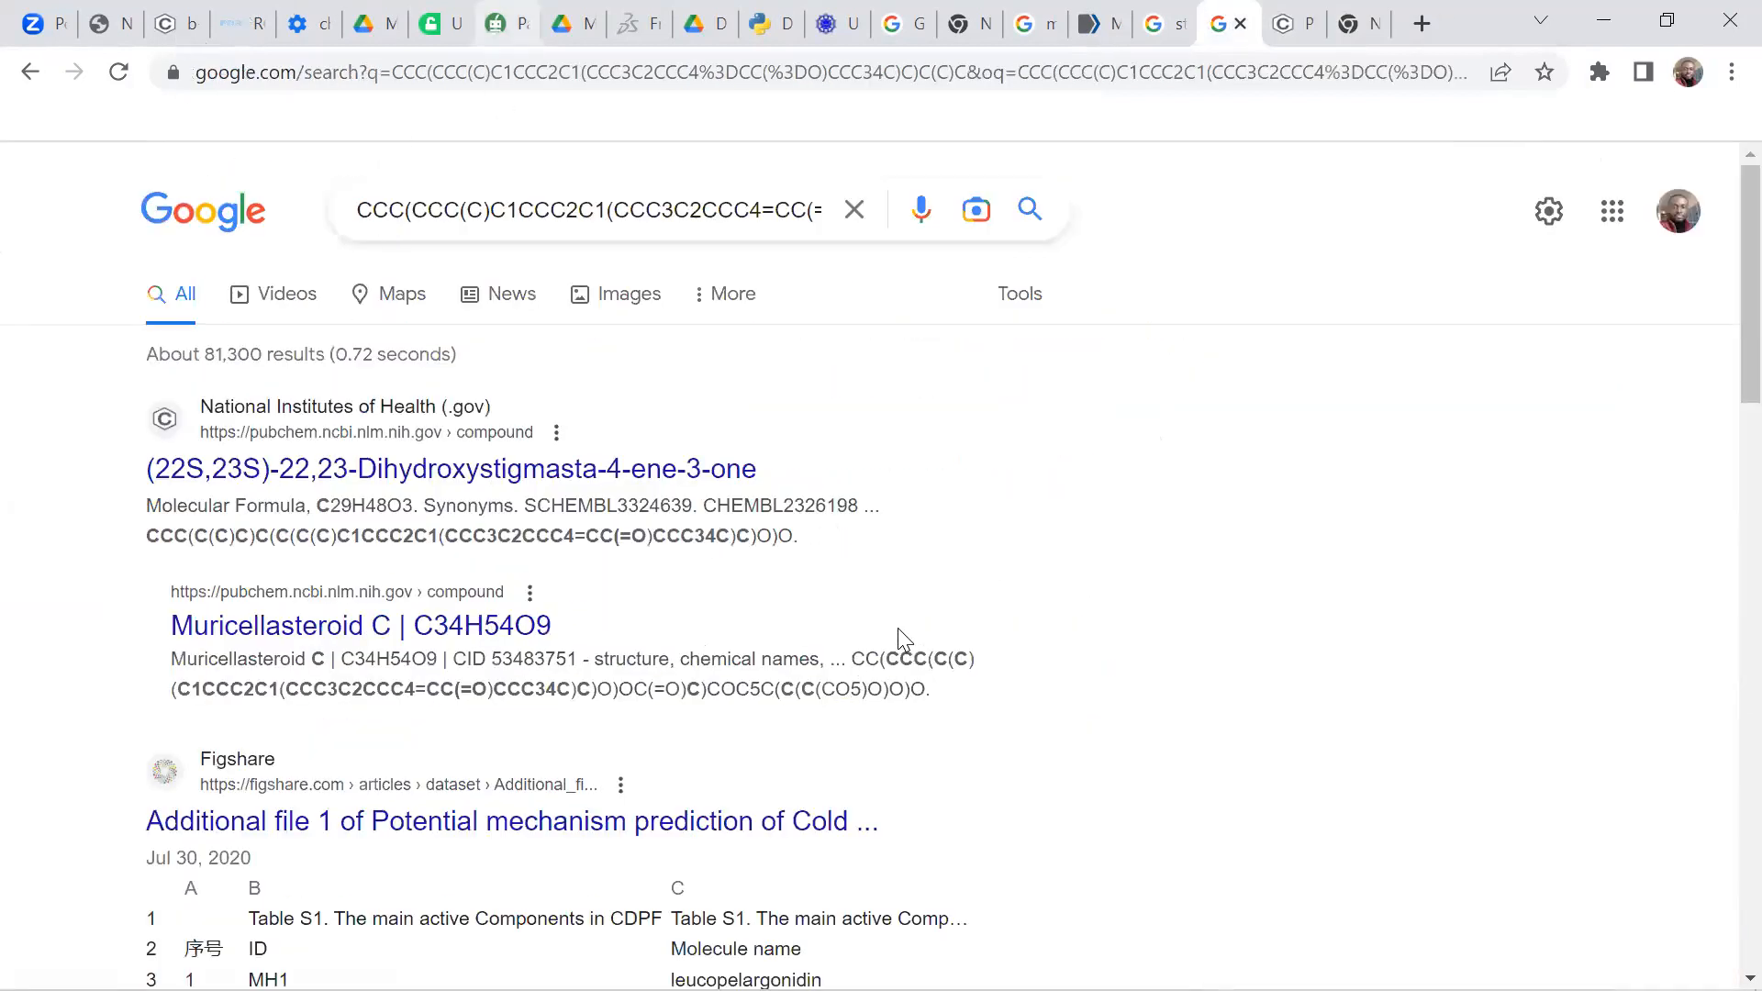
{"action": "left_click", "coordinate": [174, 23]}
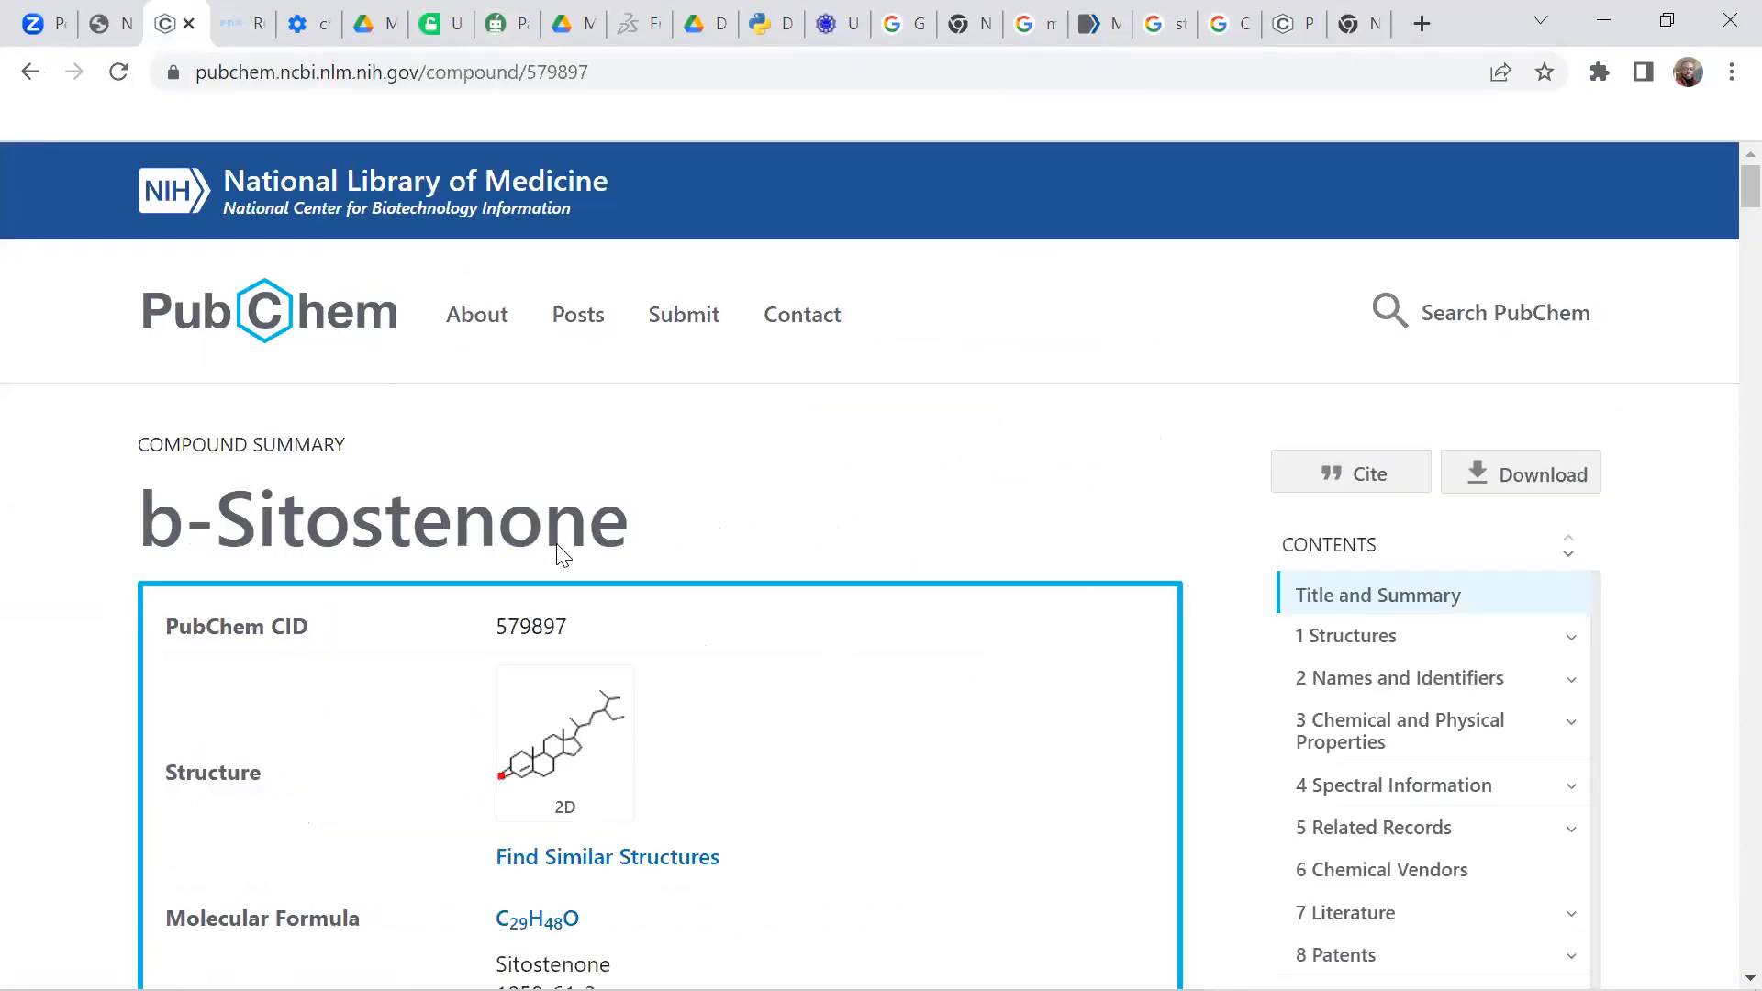
{"action": "scroll", "coordinate": [563, 555], "scroll_direction": "down", "scroll_amount": 10}
{"action": "scroll", "coordinate": [563, 554], "scroll_direction": "up", "scroll_amount": 10}
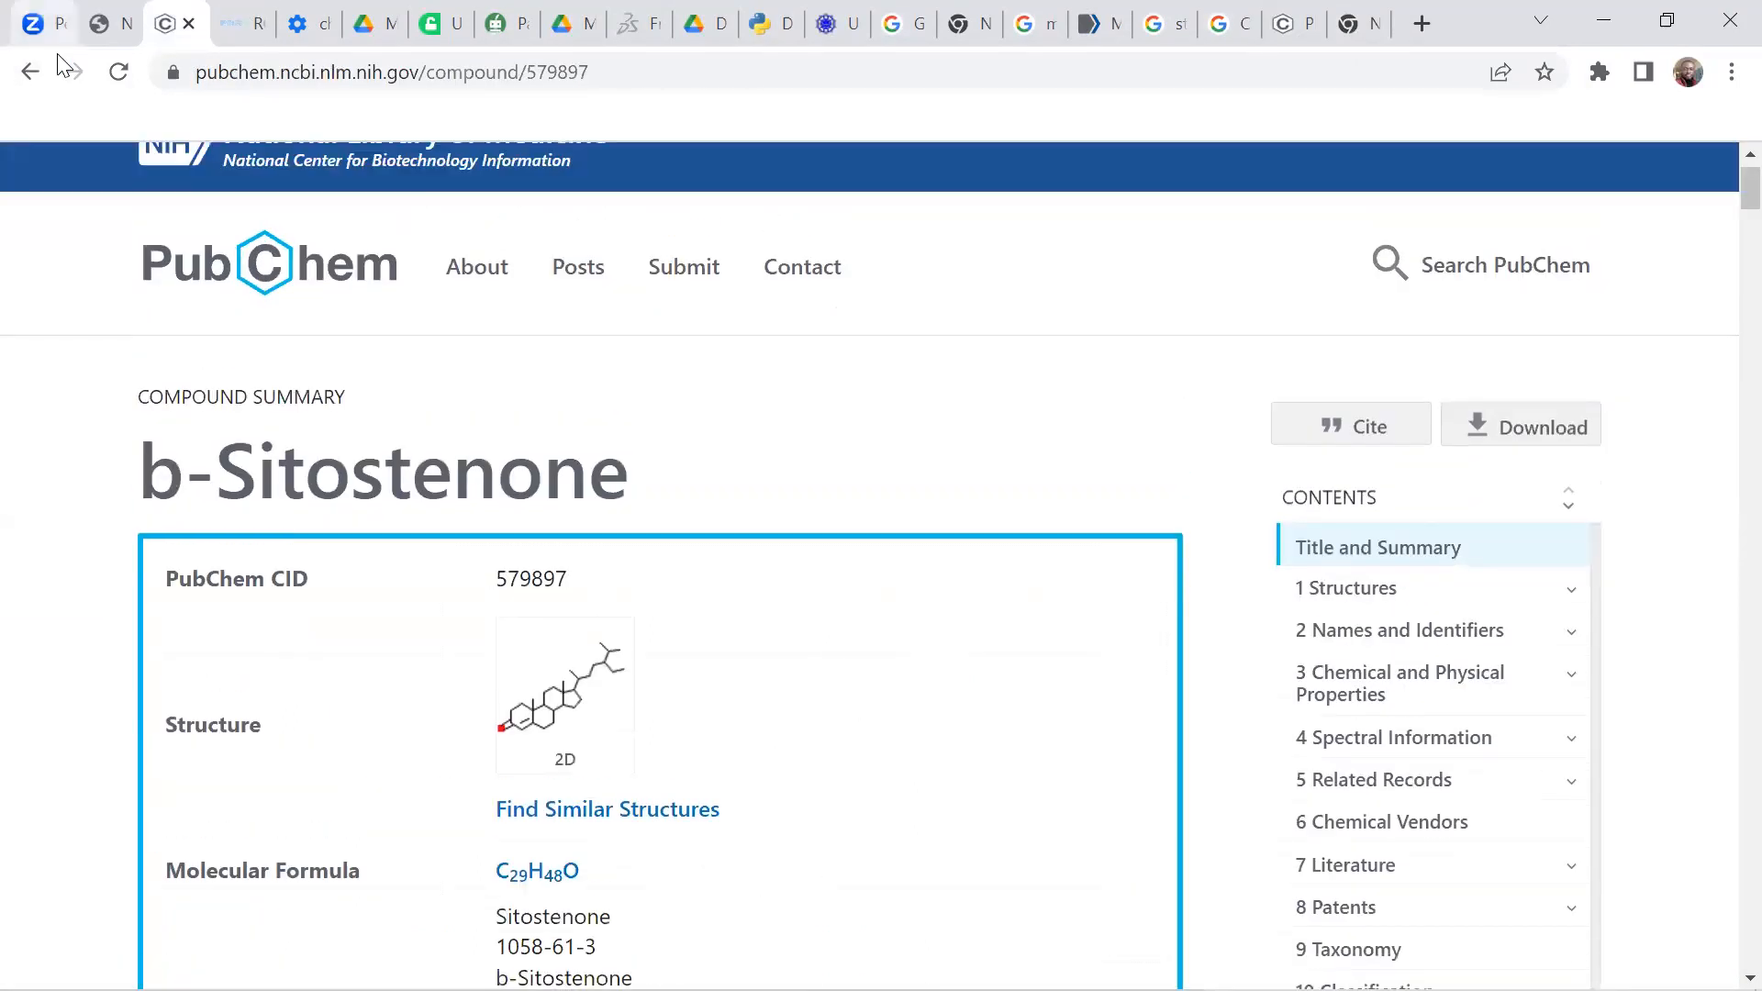
{"action": "scroll", "coordinate": [254, 283], "scroll_direction": "down", "scroll_amount": 9}
{"action": "scroll", "coordinate": [511, 528], "scroll_direction": "up", "scroll_amount": 8}
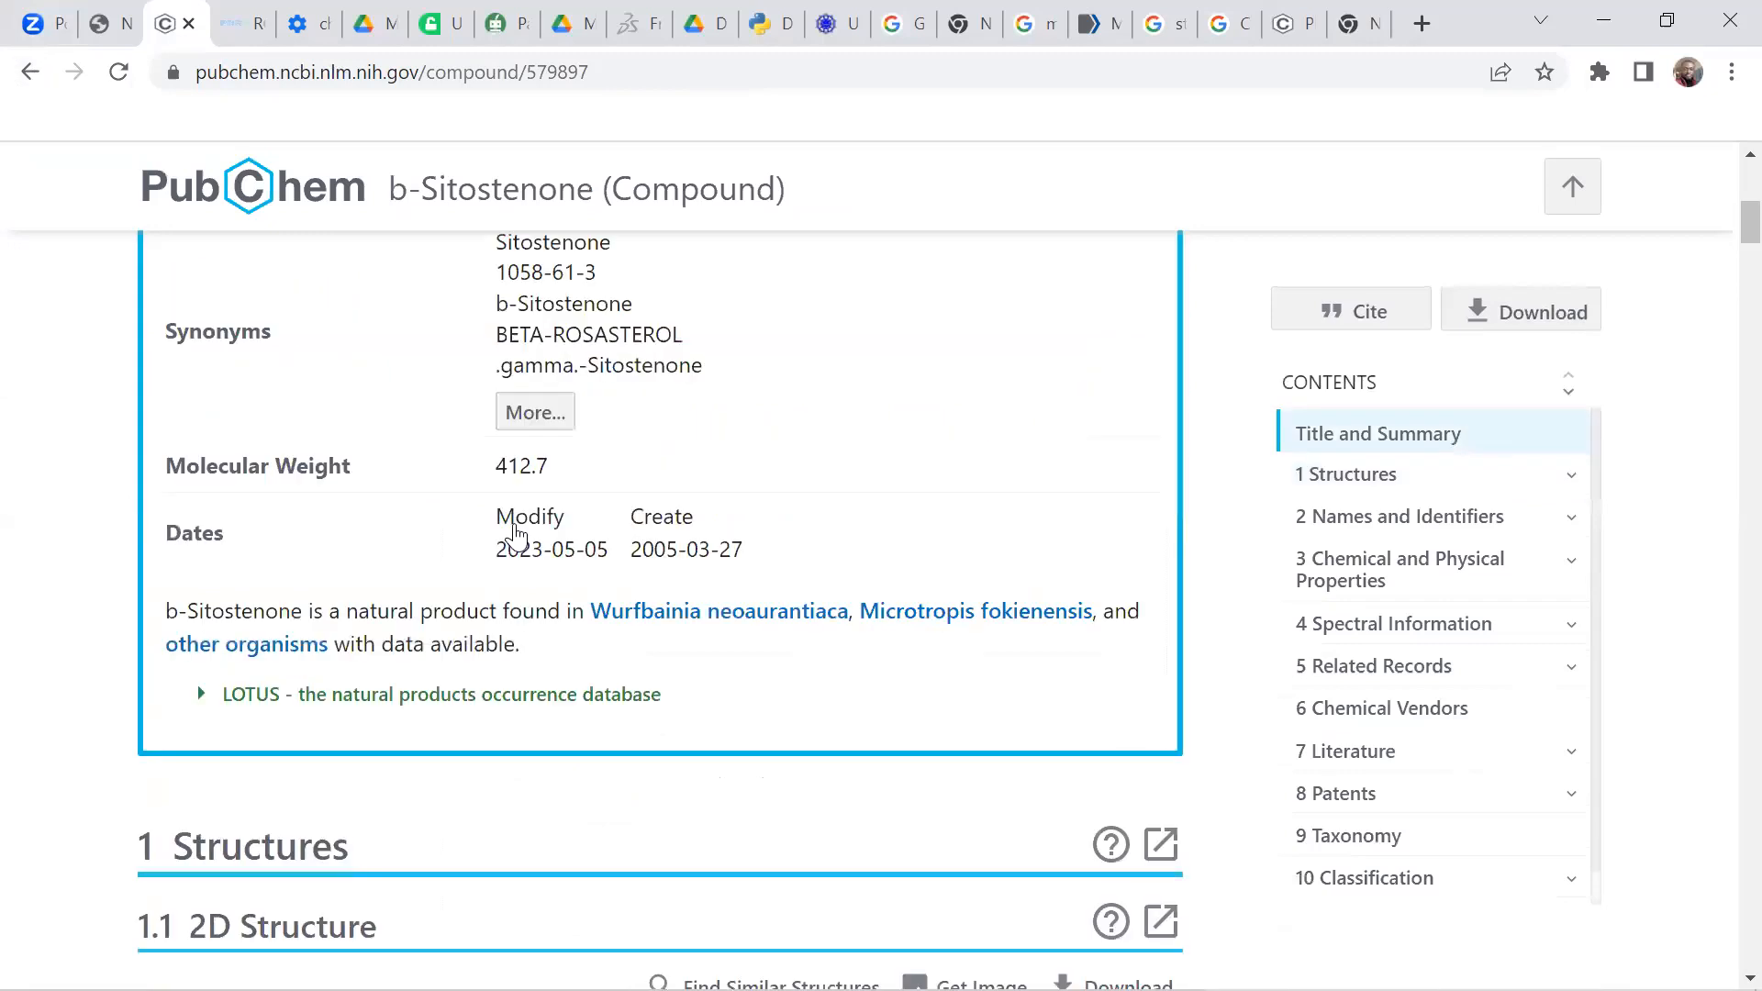
Step: Search PubChem from its home page for Stigmast-4-en-3-one and open the best-match compound record
{"action": "left_click", "coordinate": [30, 73]}
{"action": "left_click", "coordinate": [29, 73]}
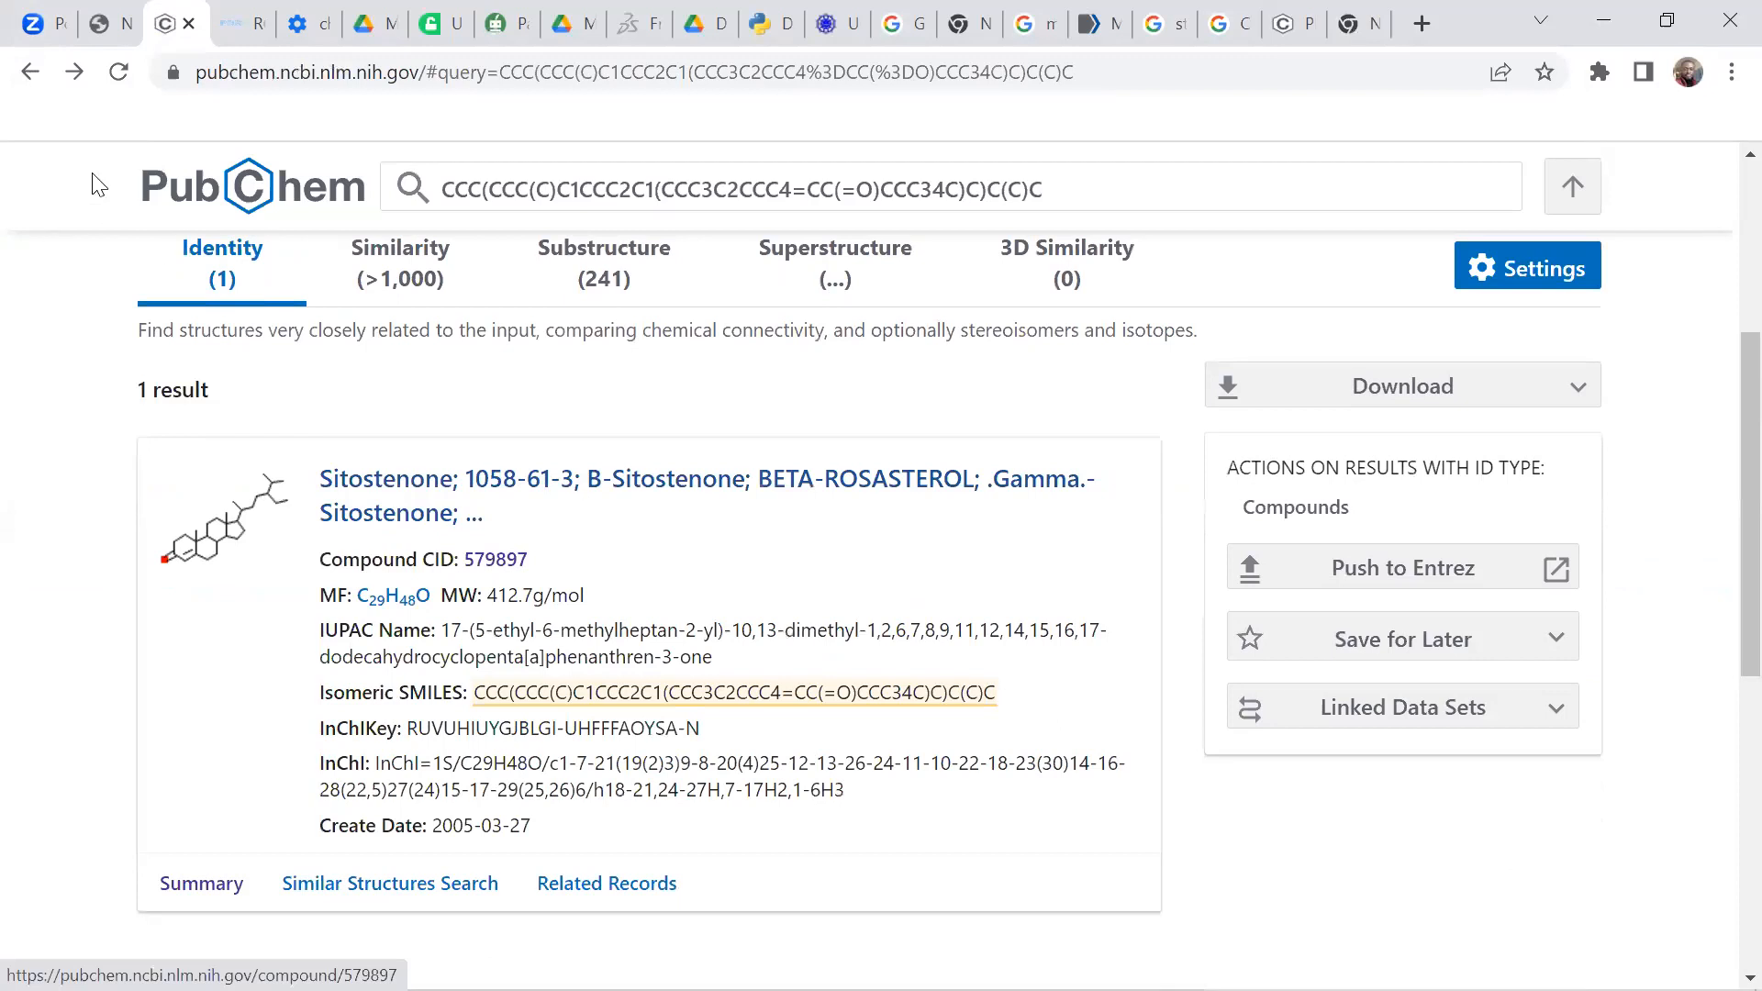
{"action": "left_click", "coordinate": [30, 74]}
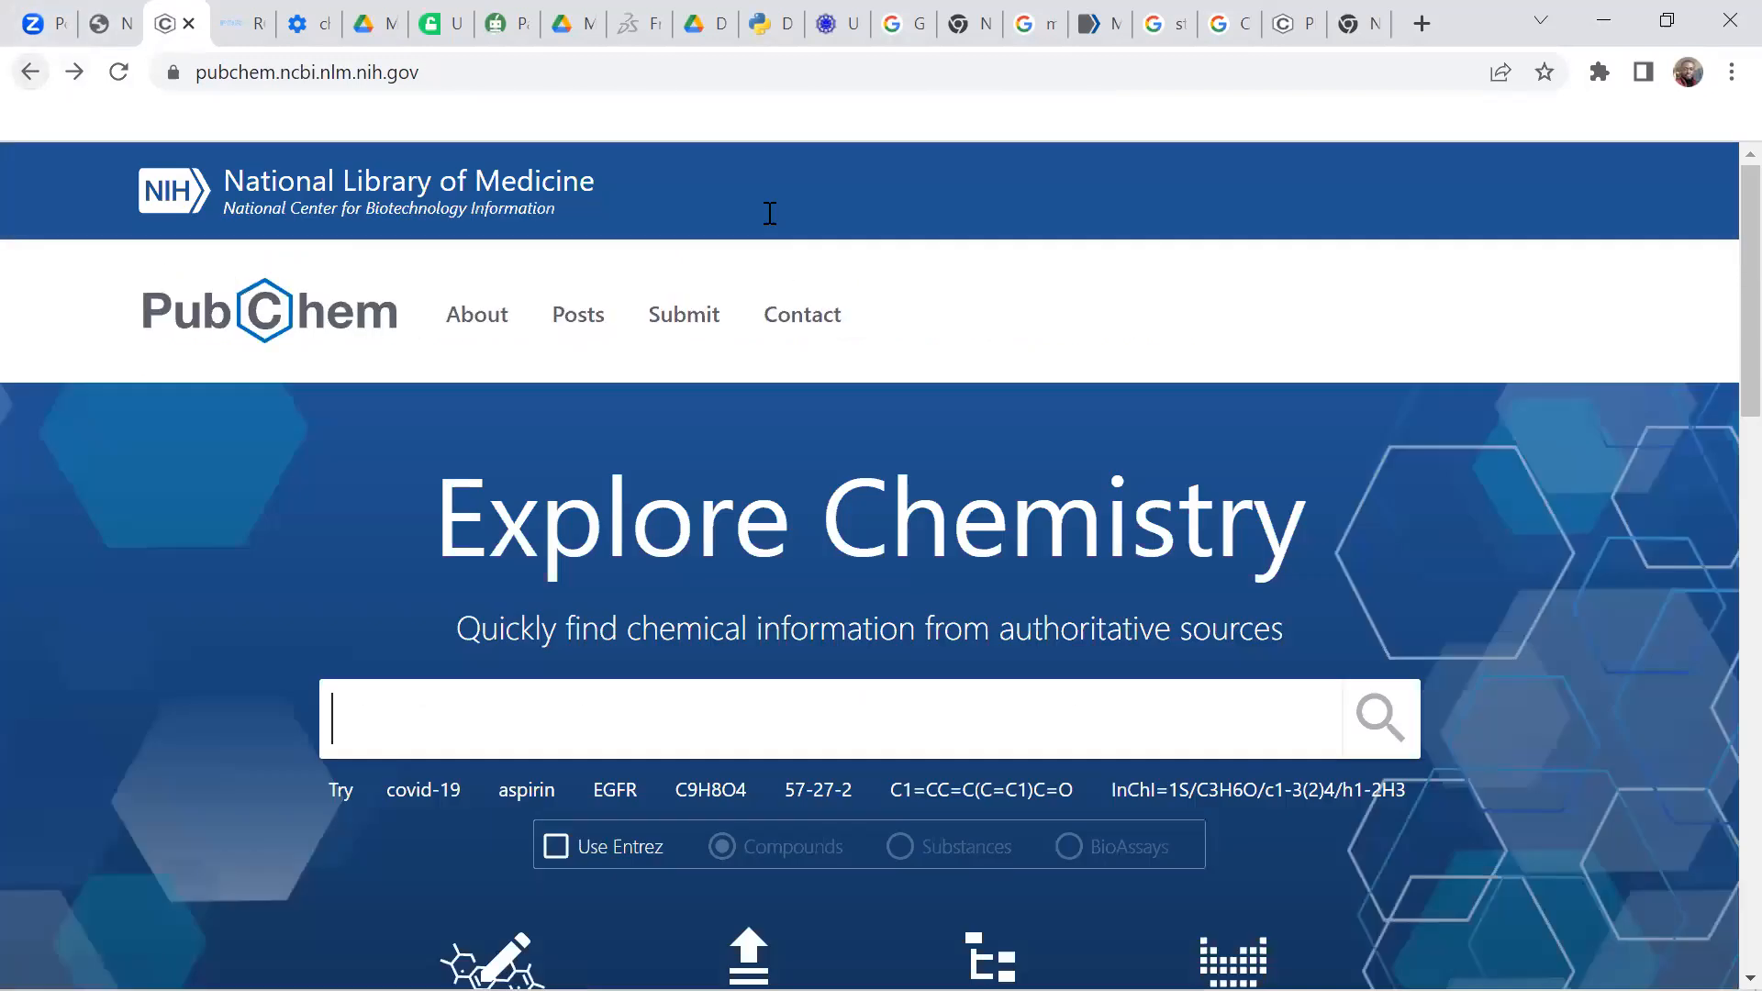
{"action": "scroll", "coordinate": [770, 213], "scroll_direction": "down", "scroll_amount": 5}
{"action": "type", "text": "sti"}
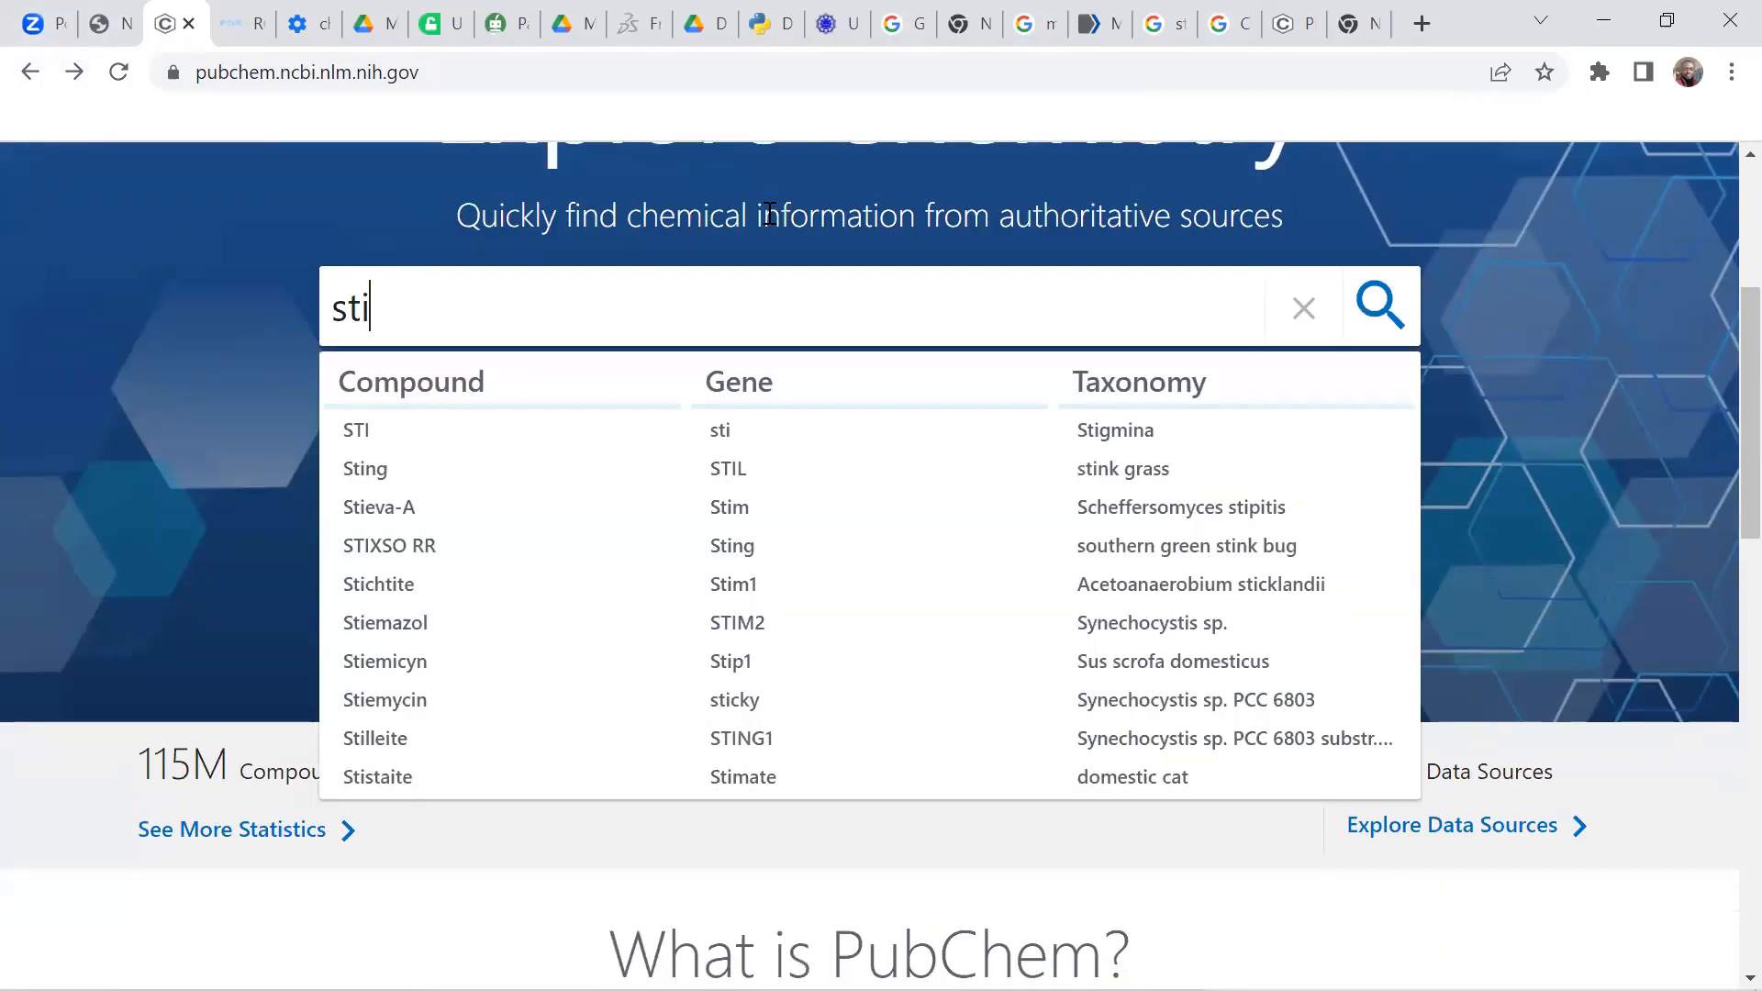
{"action": "type", "text": "gma"}
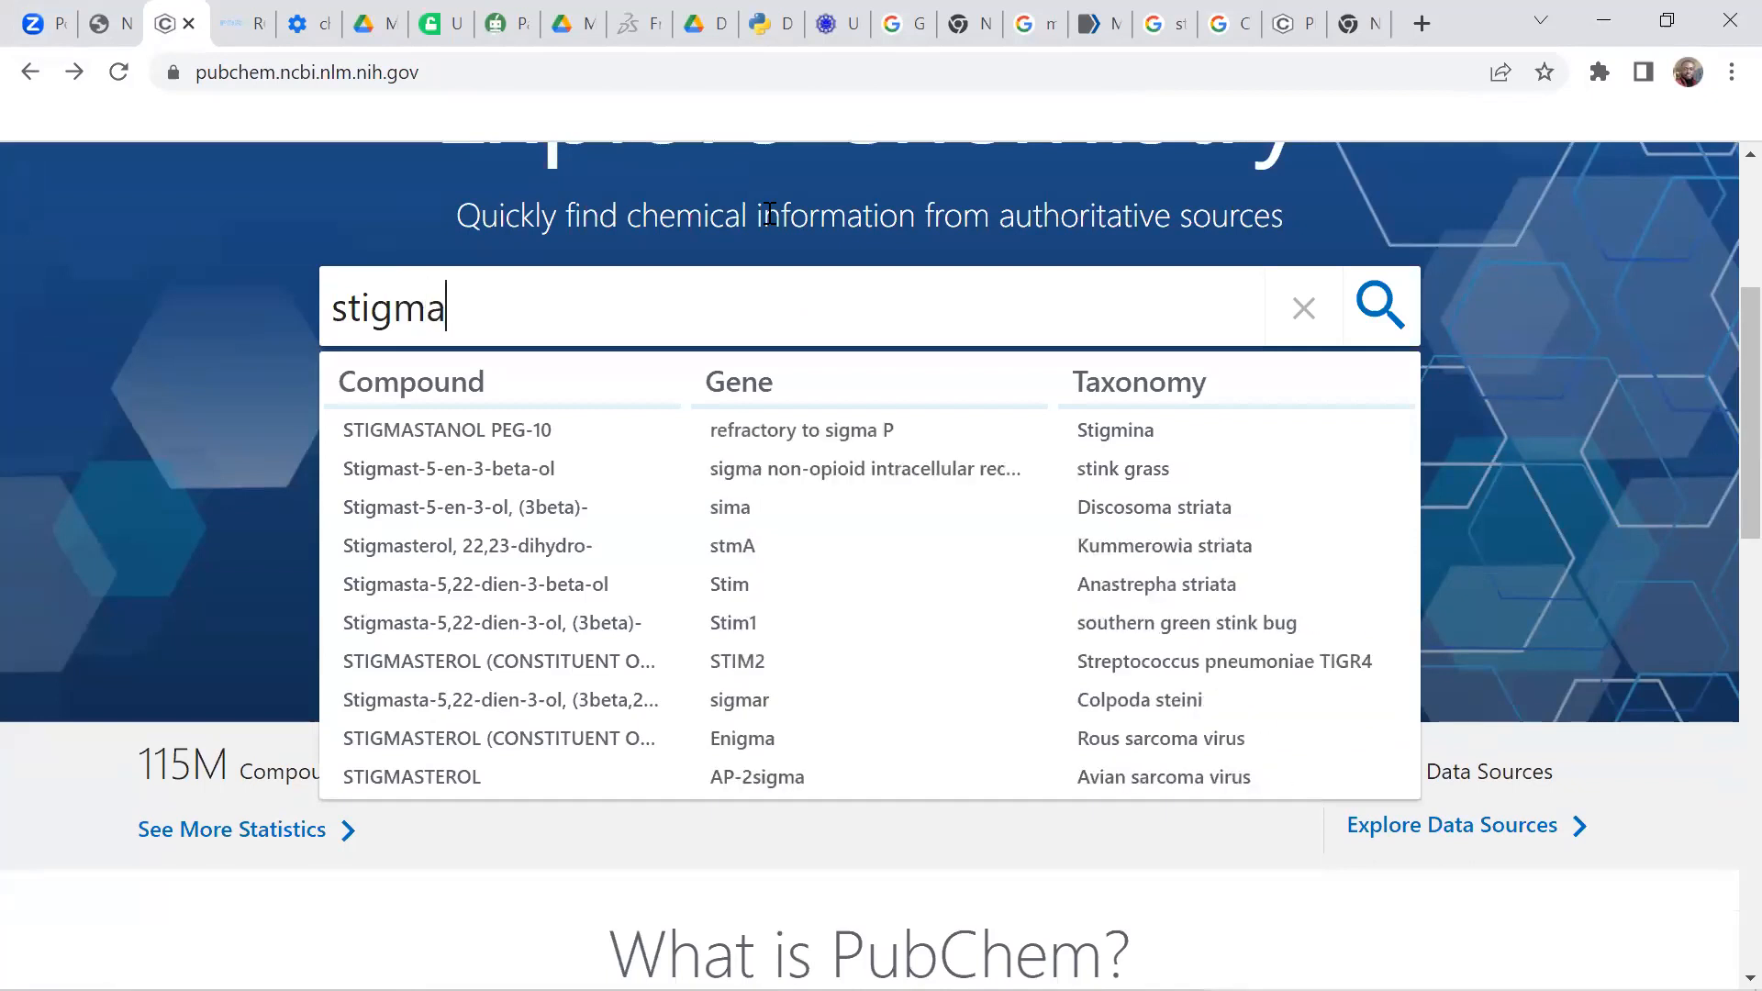
{"action": "type", "text": "st"}
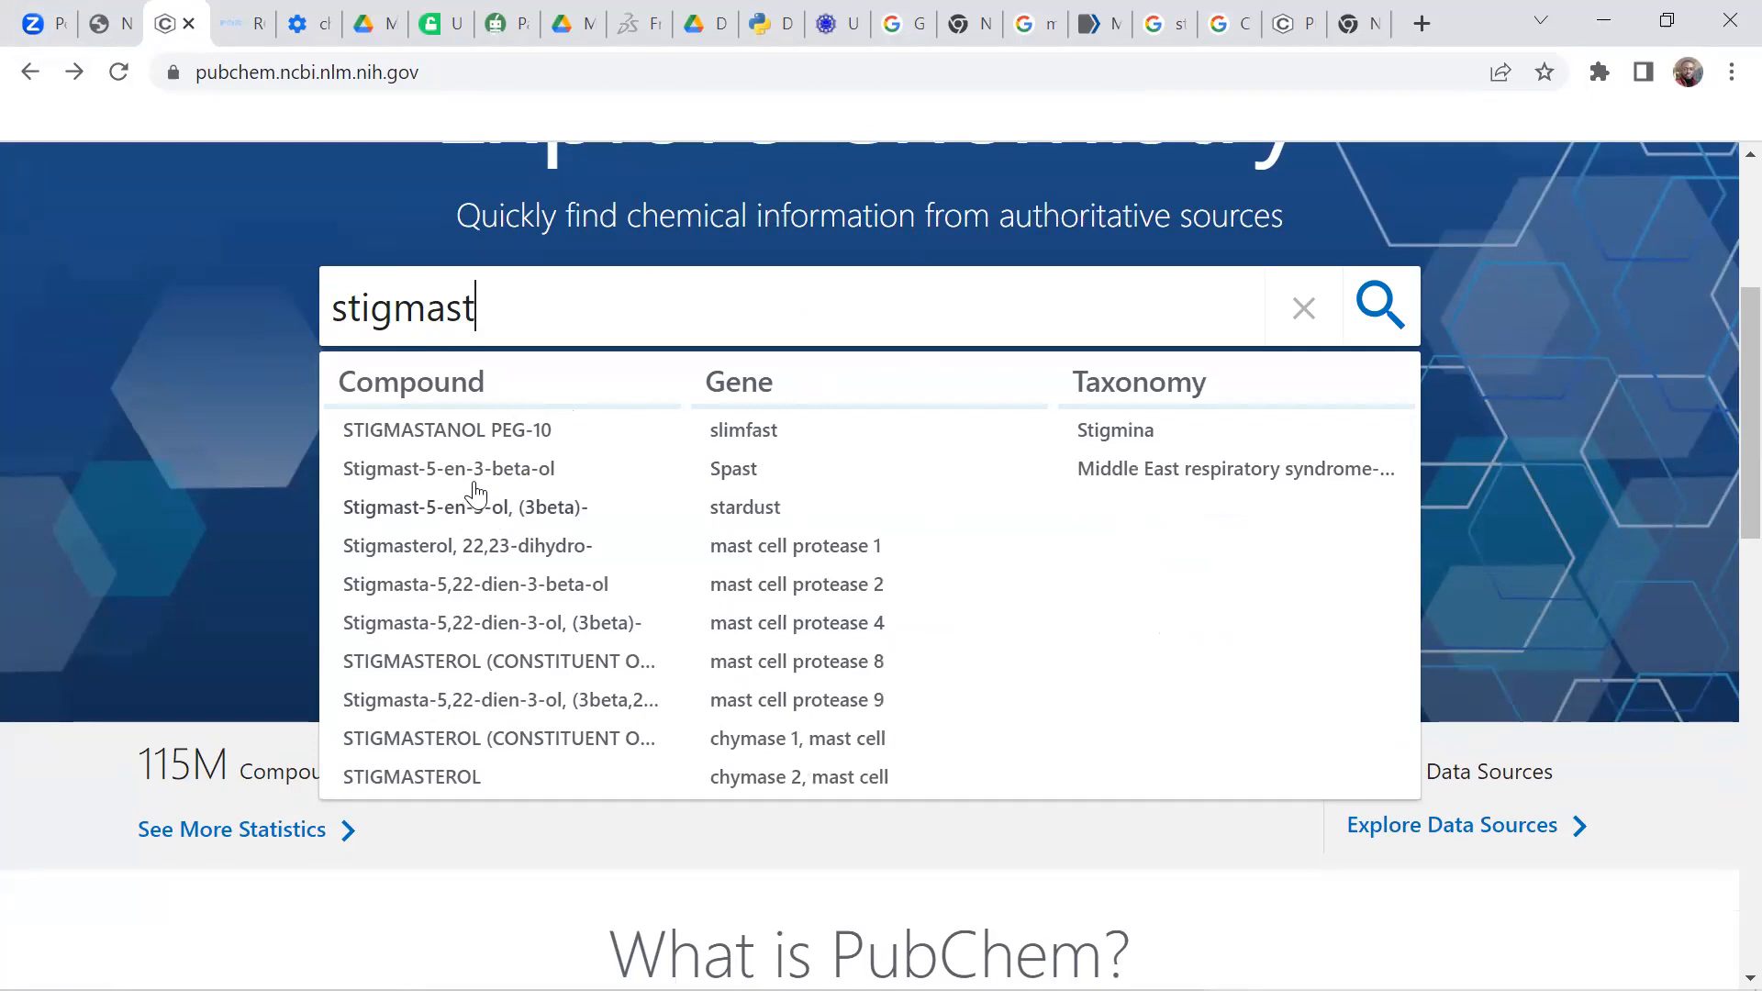
{"action": "type", "text": "-4"}
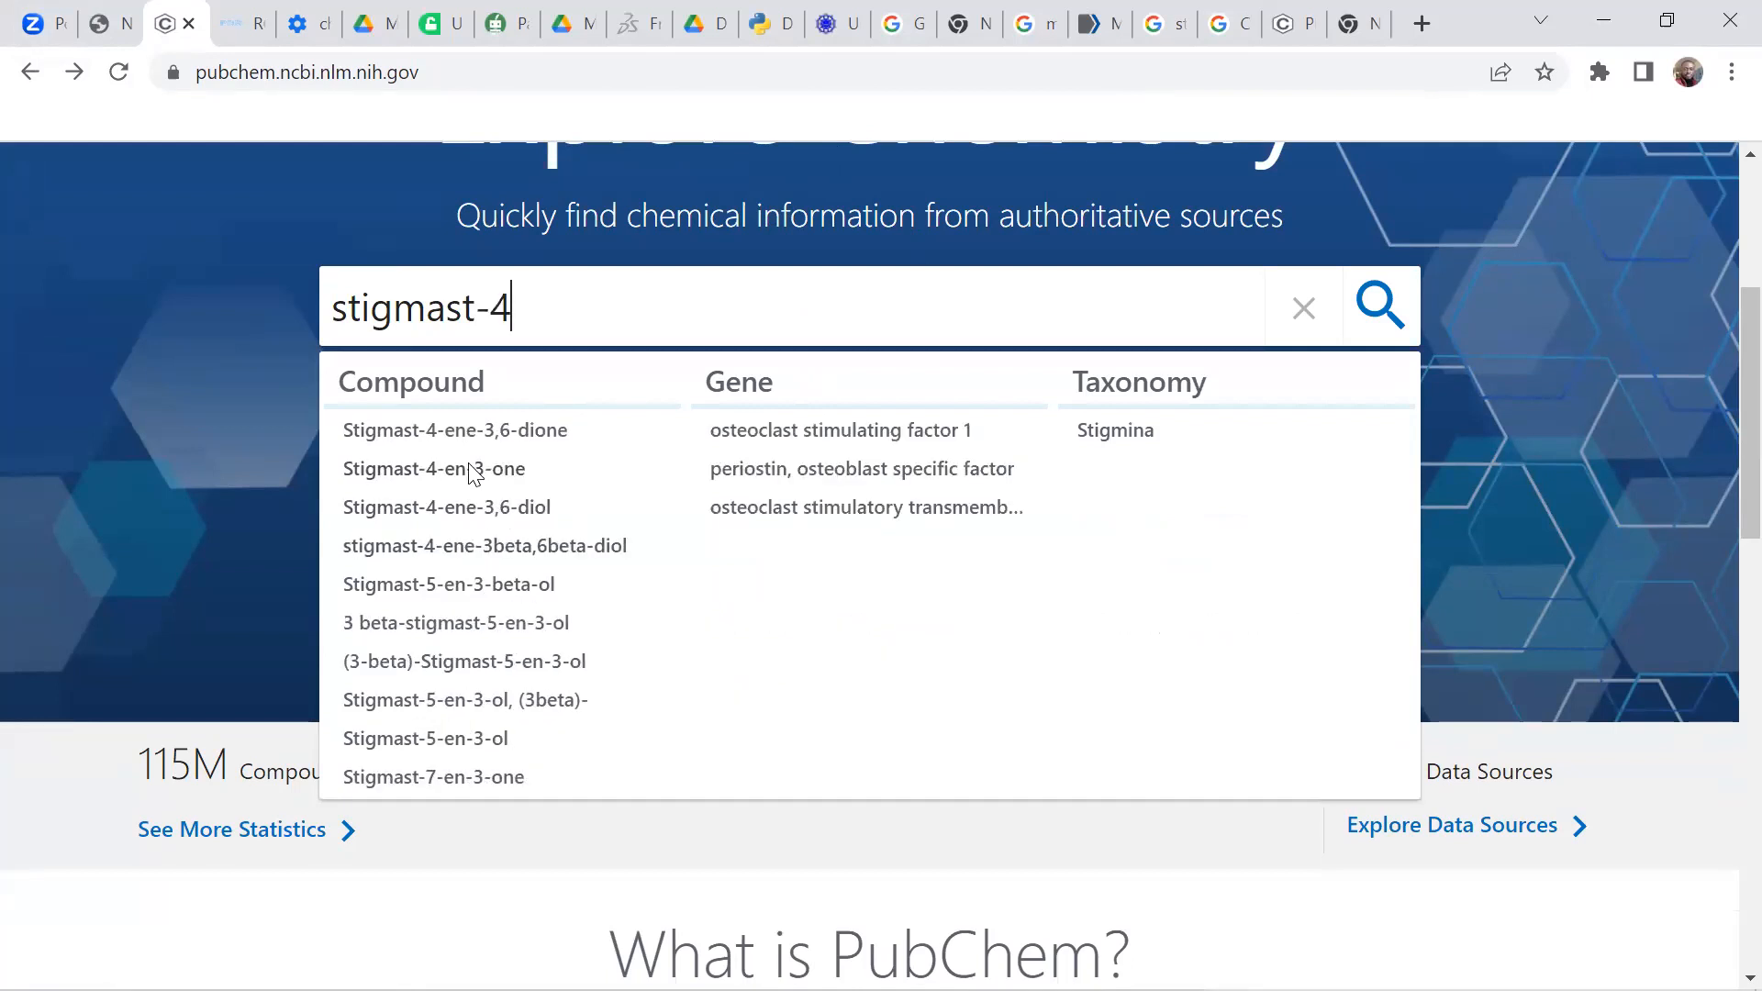
{"action": "left_click", "coordinate": [473, 470]}
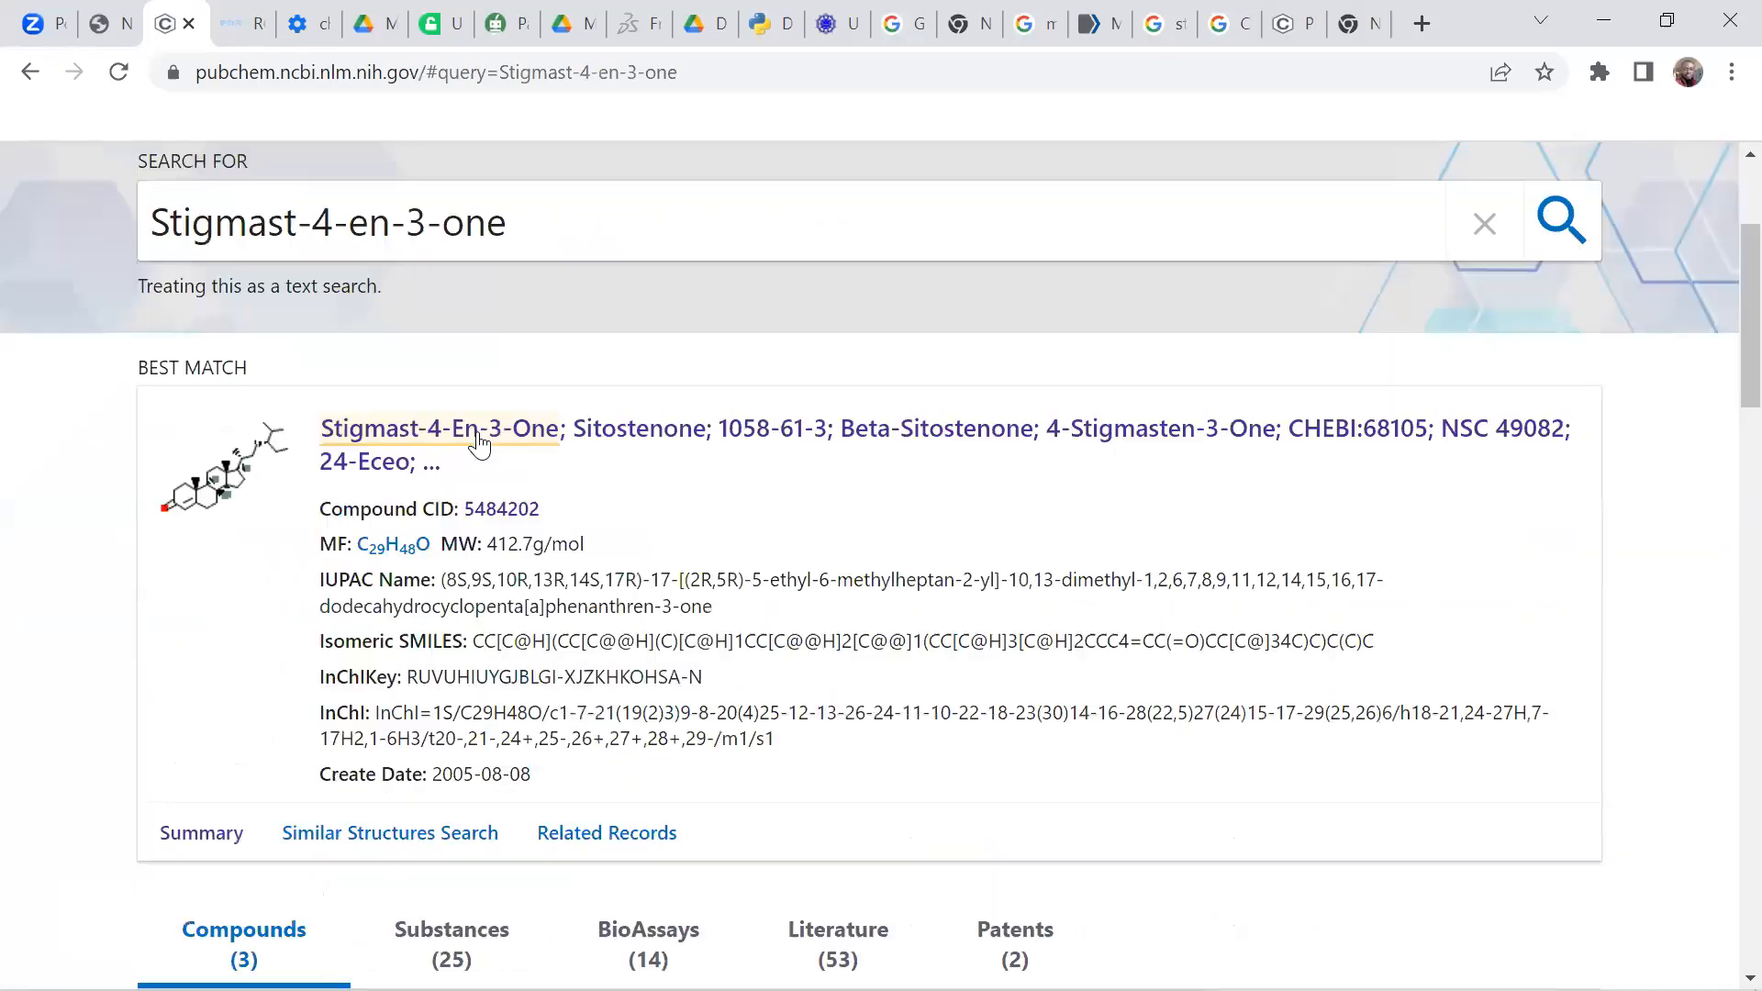
{"action": "scroll", "coordinate": [472, 440], "scroll_direction": "down", "scroll_amount": 3}
{"action": "left_click", "coordinate": [473, 437]}
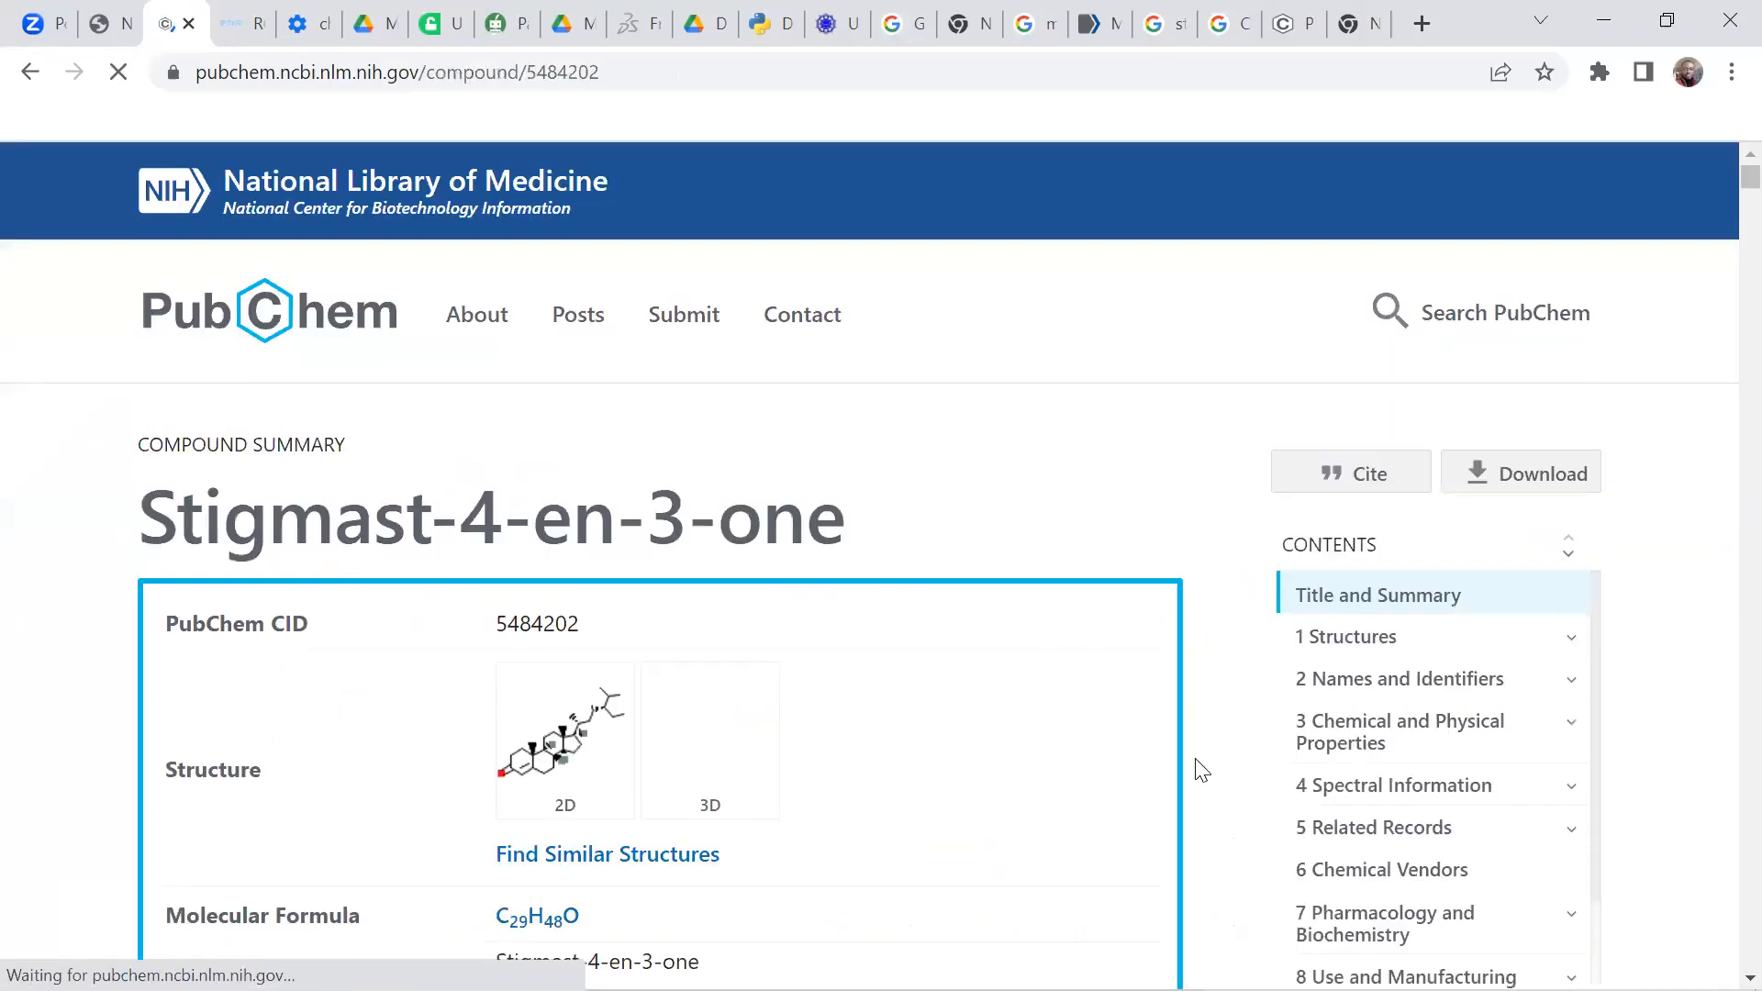
Step: Save the 3D conformer of Stigmast-4-en-3-one as an SDF file from the record's download options
{"action": "scroll", "coordinate": [1432, 618], "scroll_direction": "down", "scroll_amount": 3}
{"action": "left_click", "coordinate": [1555, 316]}
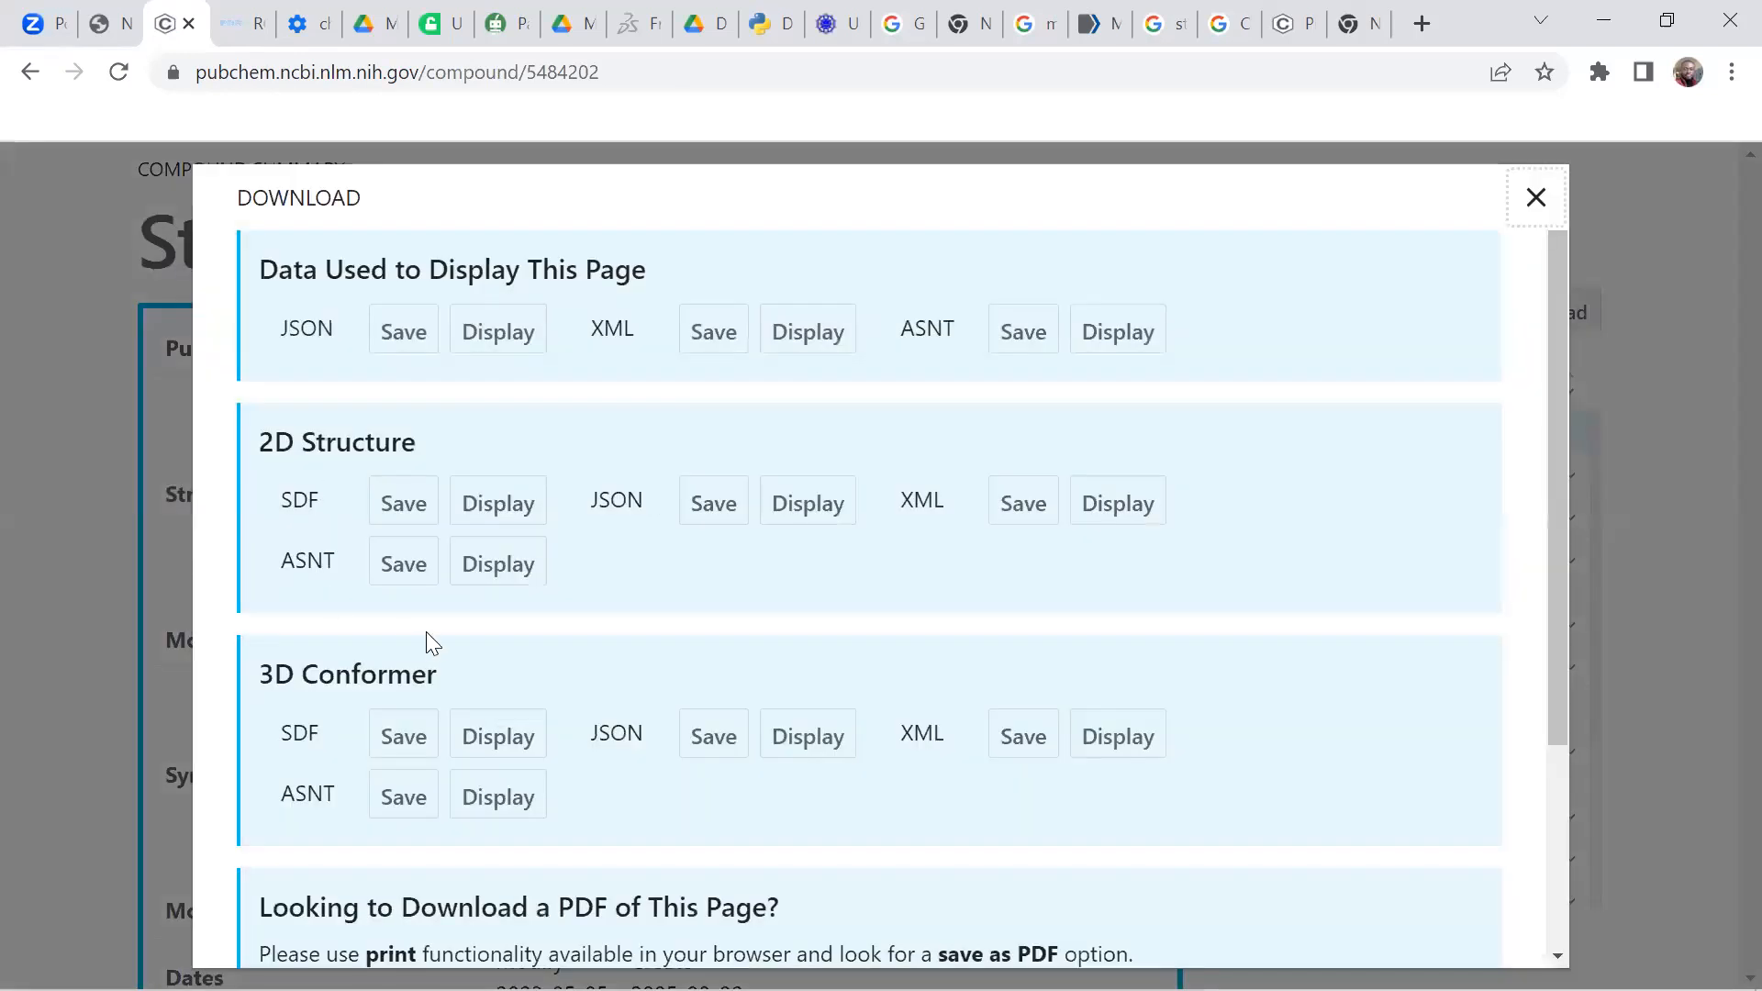
{"action": "scroll", "coordinate": [666, 578], "scroll_direction": "down", "scroll_amount": 3}
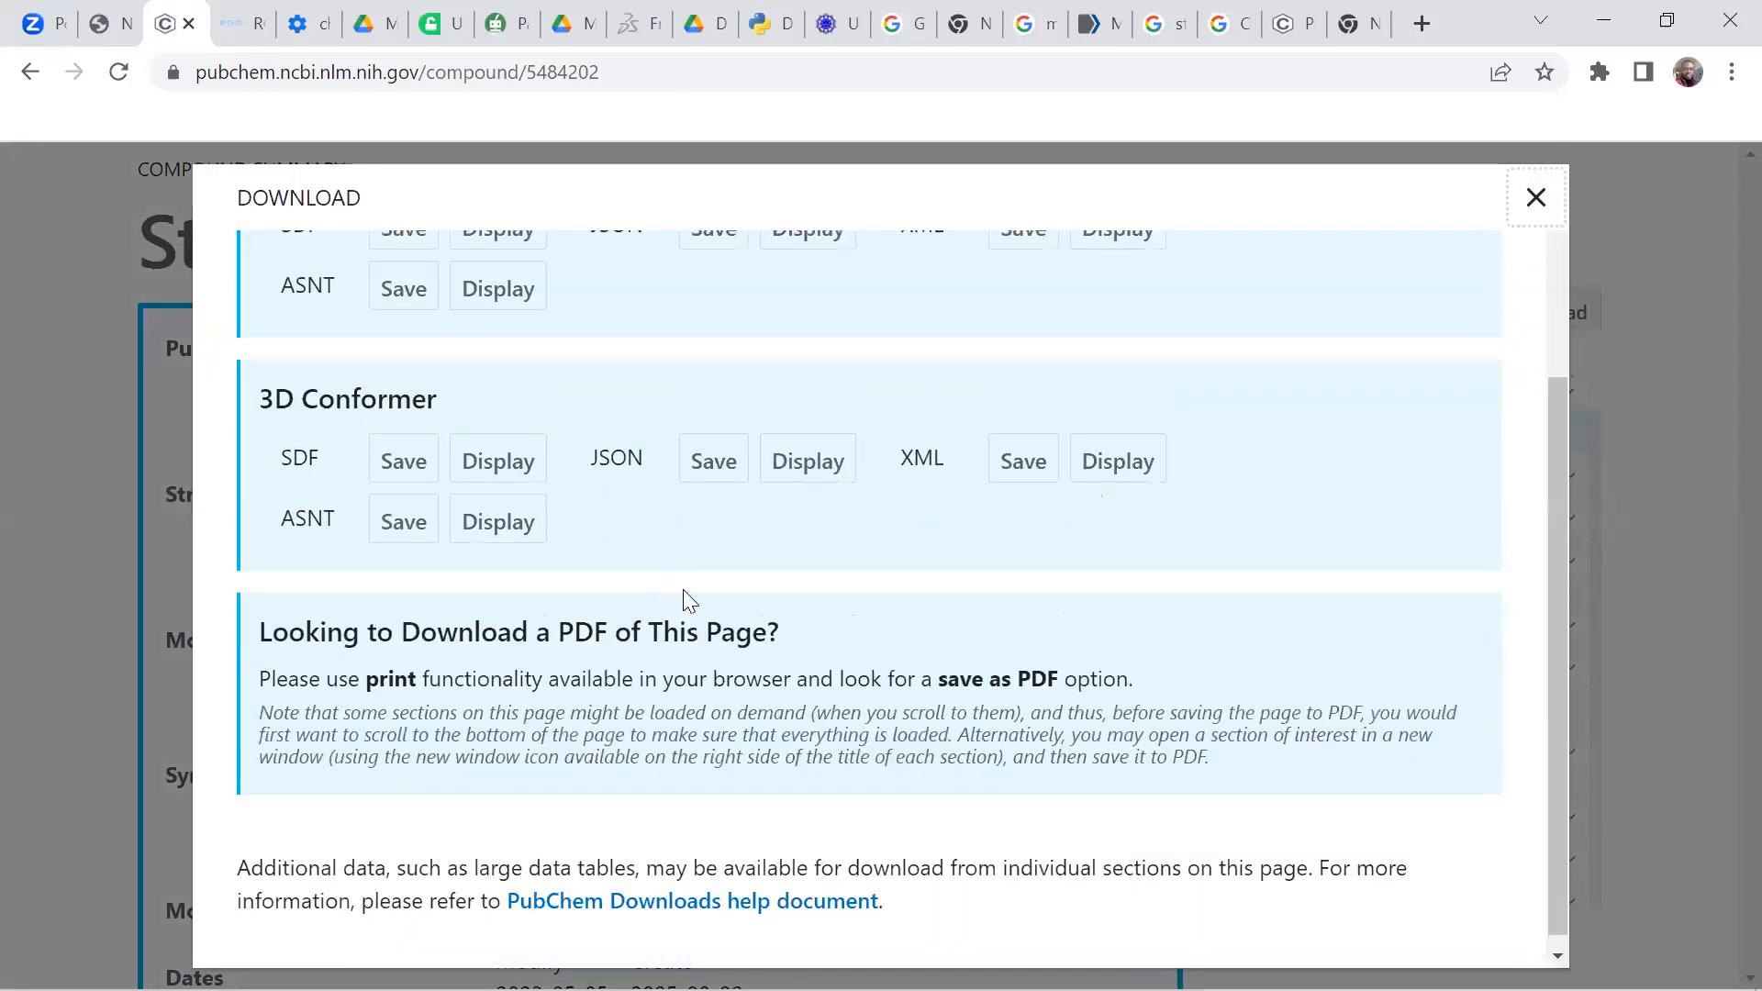
{"action": "left_click", "coordinate": [413, 466]}
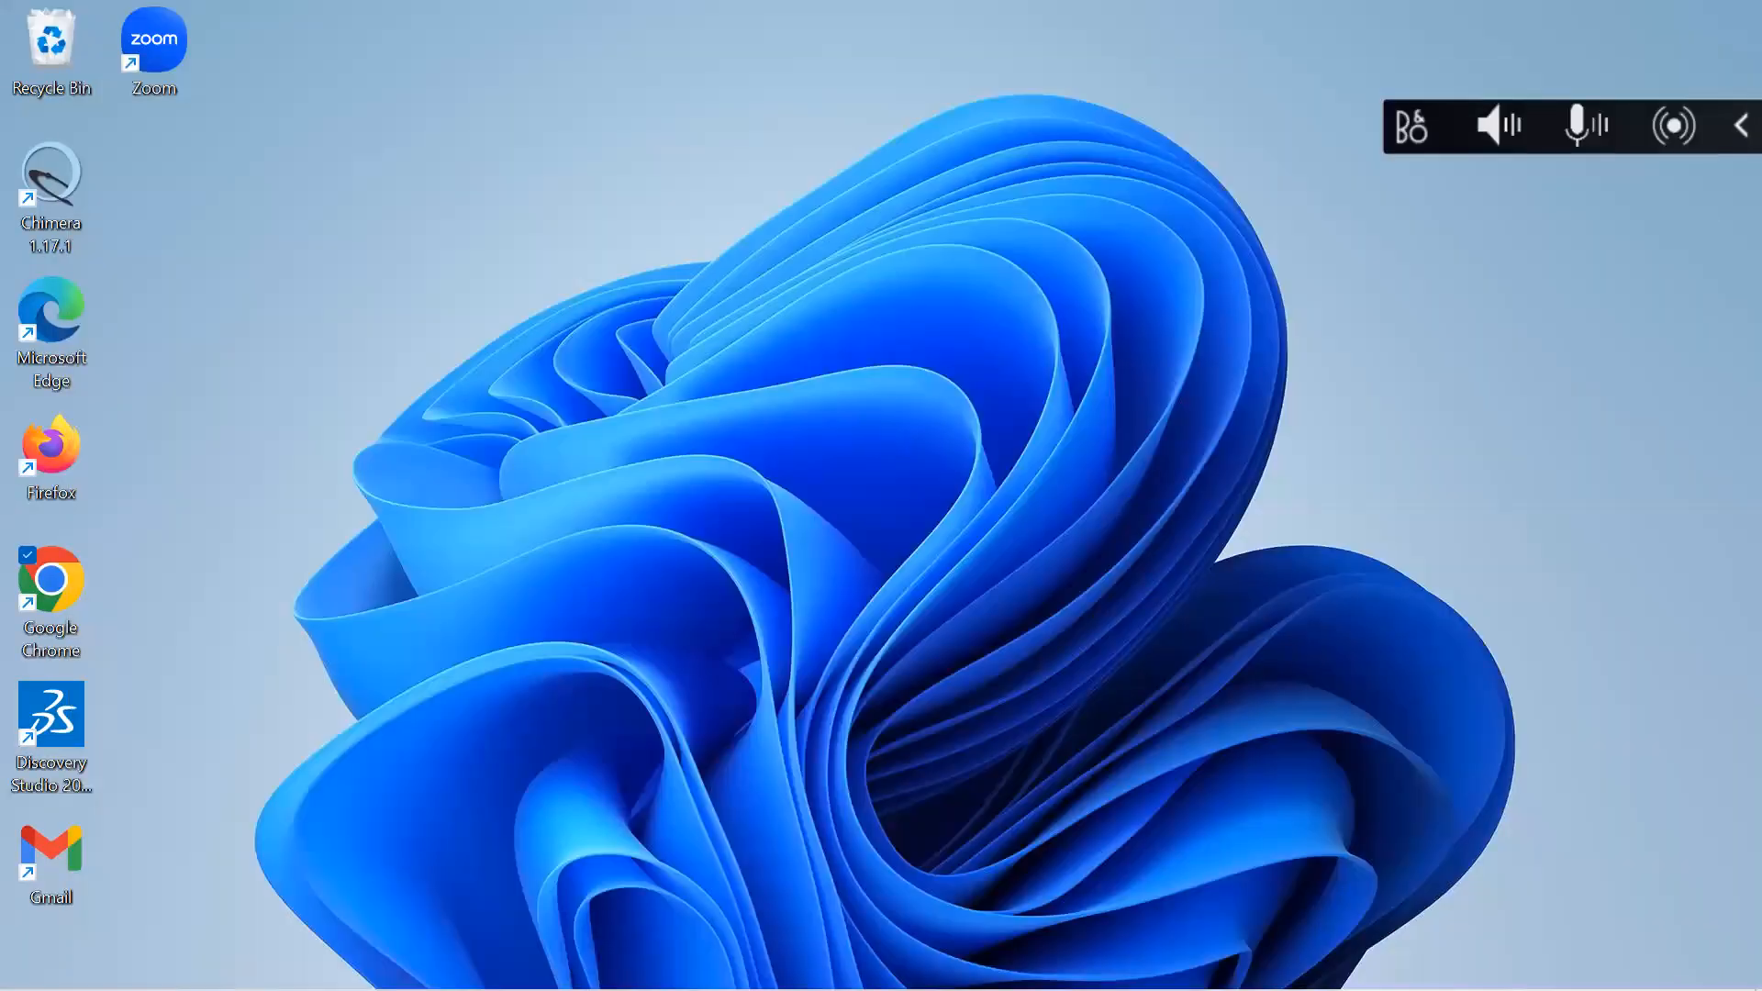
Step: Switch back to the Chrome window with the Stigmast-4-en-3-one record and close its download options
{"action": "mouse_move", "coordinate": [811, 987]}
{"action": "mouse_move", "coordinate": [871, 988]}
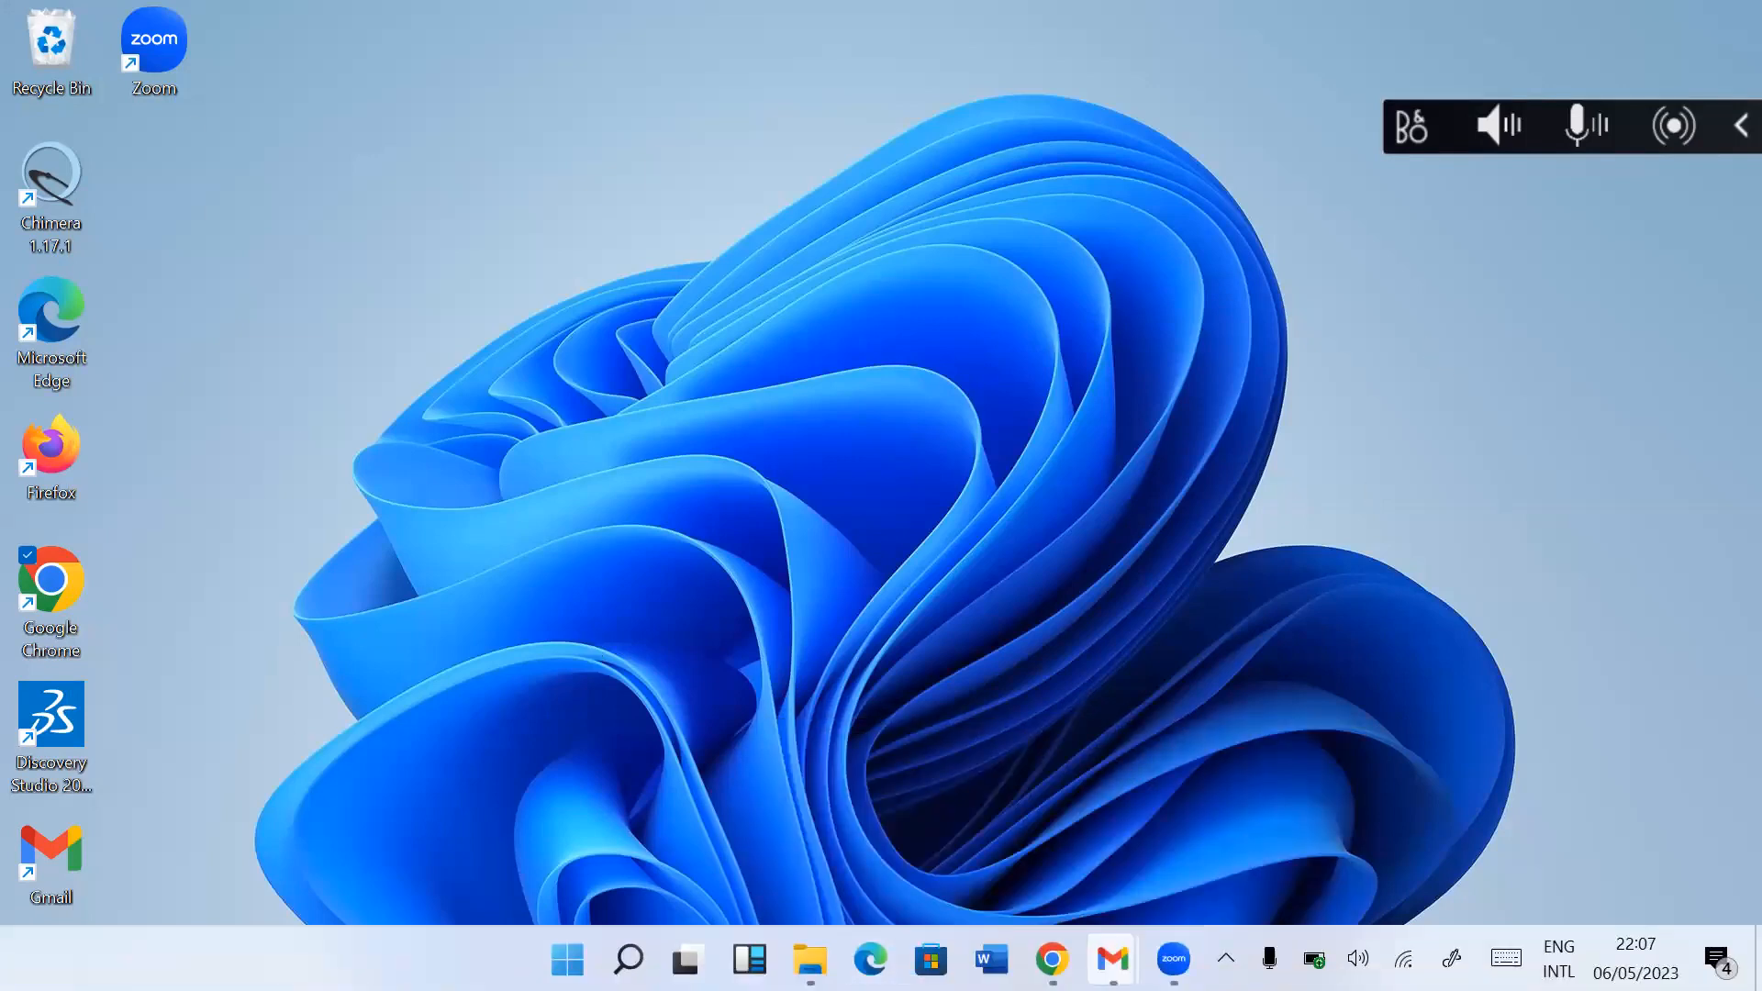
{"action": "mouse_move", "coordinate": [1174, 959]}
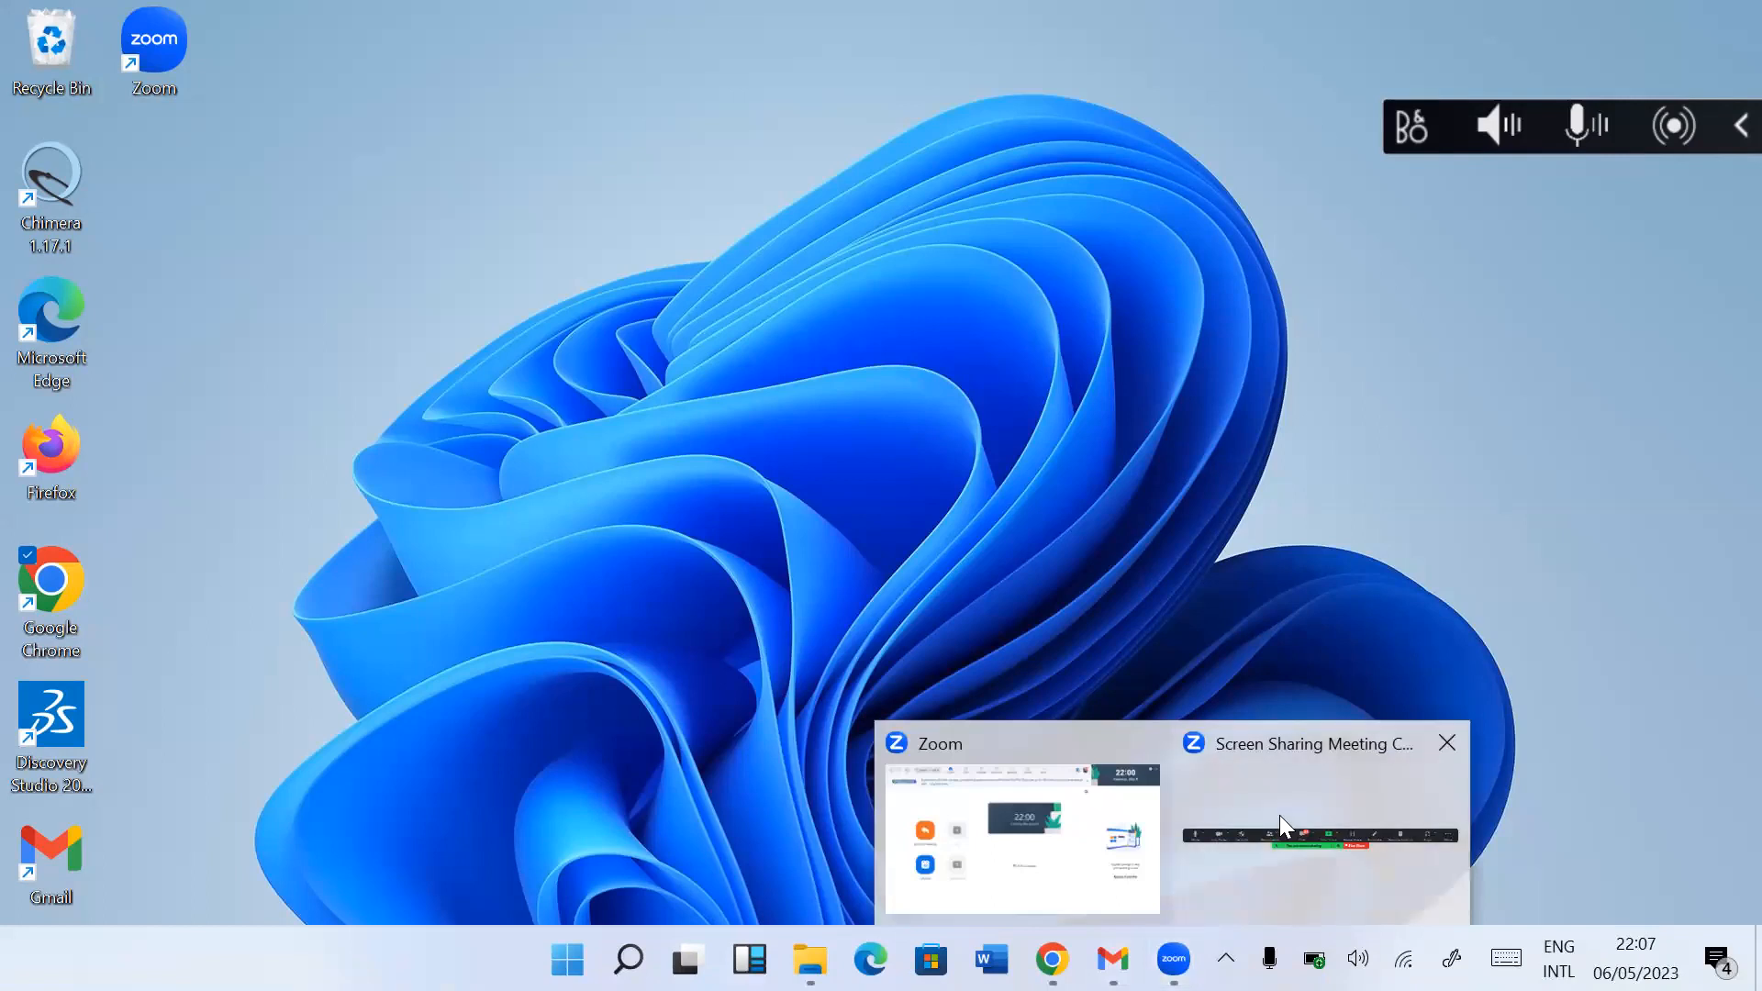
{"action": "mouse_move", "coordinate": [1052, 959]}
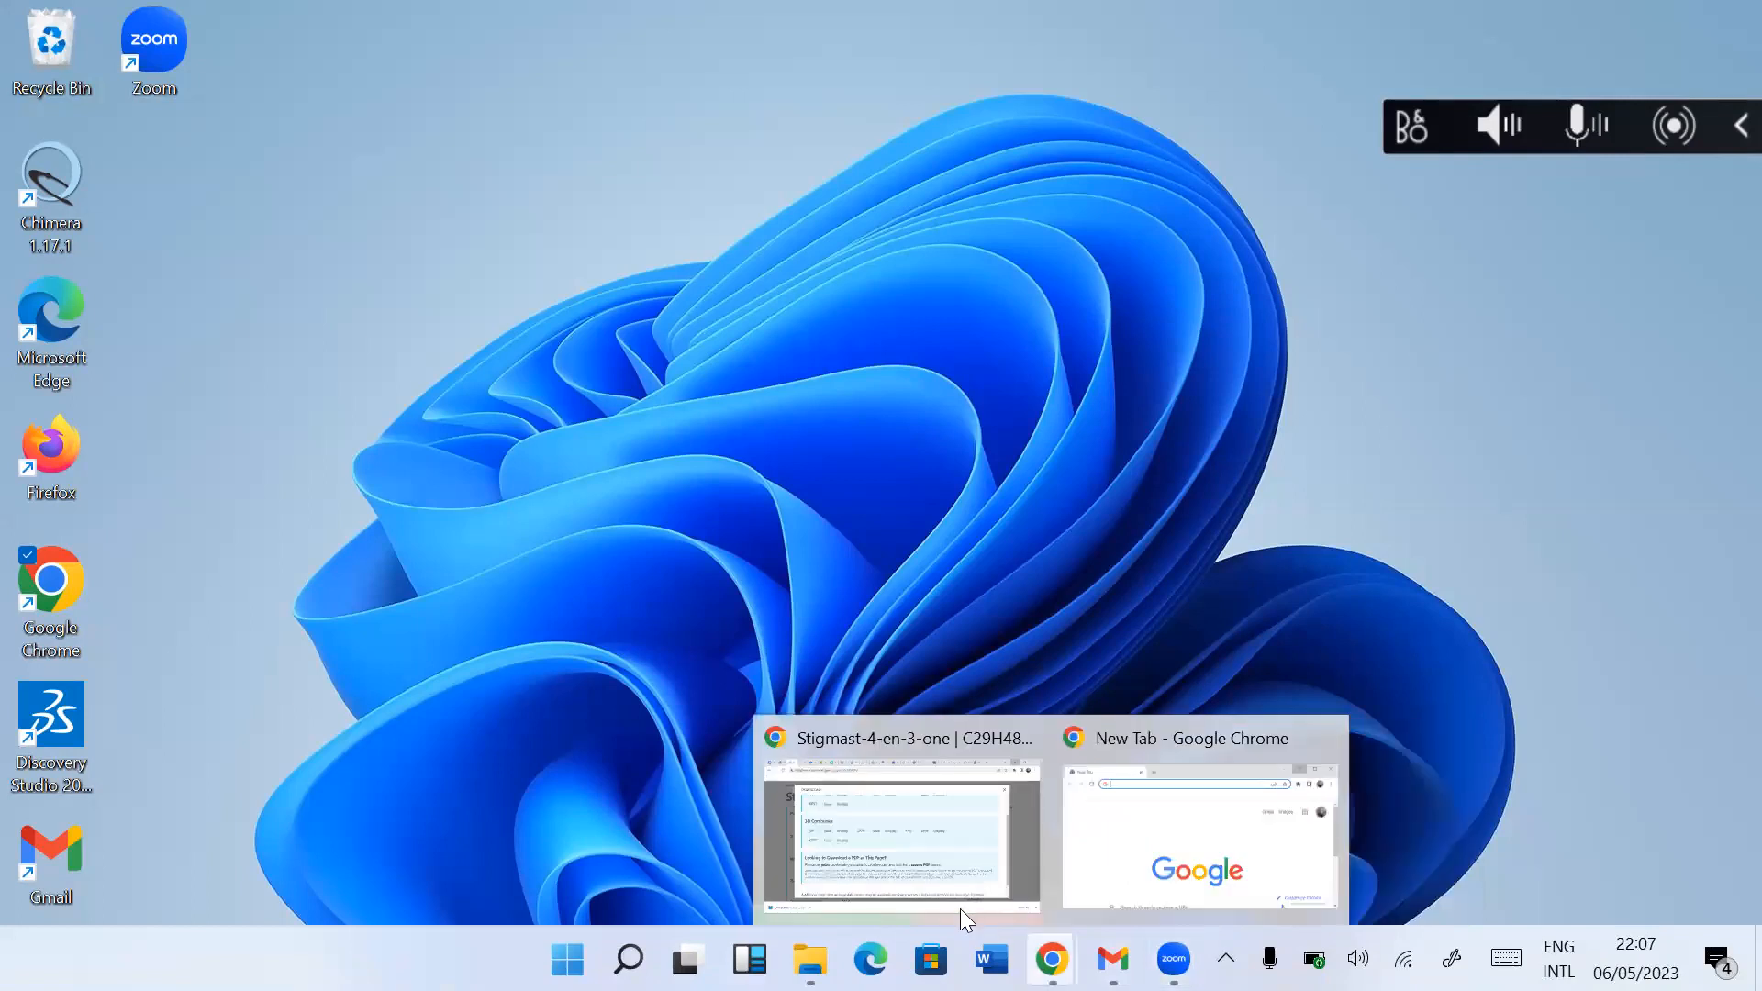
{"action": "left_click", "coordinate": [895, 874]}
{"action": "scroll", "coordinate": [869, 515], "scroll_direction": "up", "scroll_amount": 2}
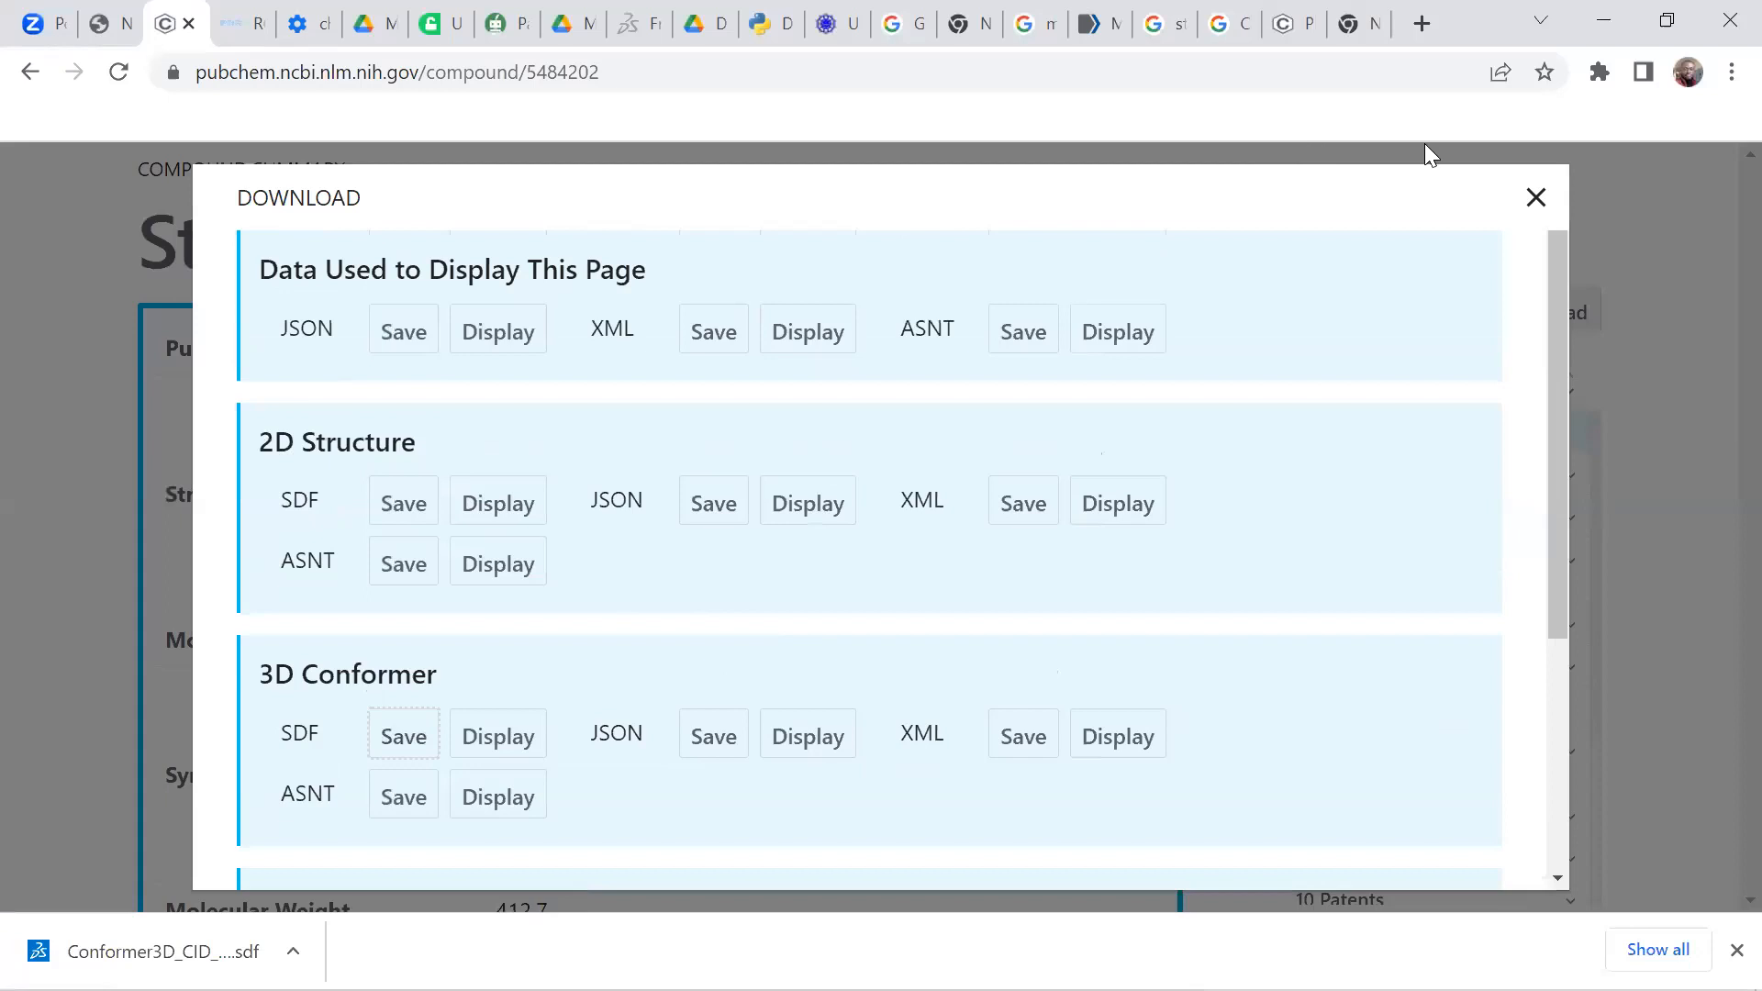
{"action": "left_click", "coordinate": [1535, 197]}
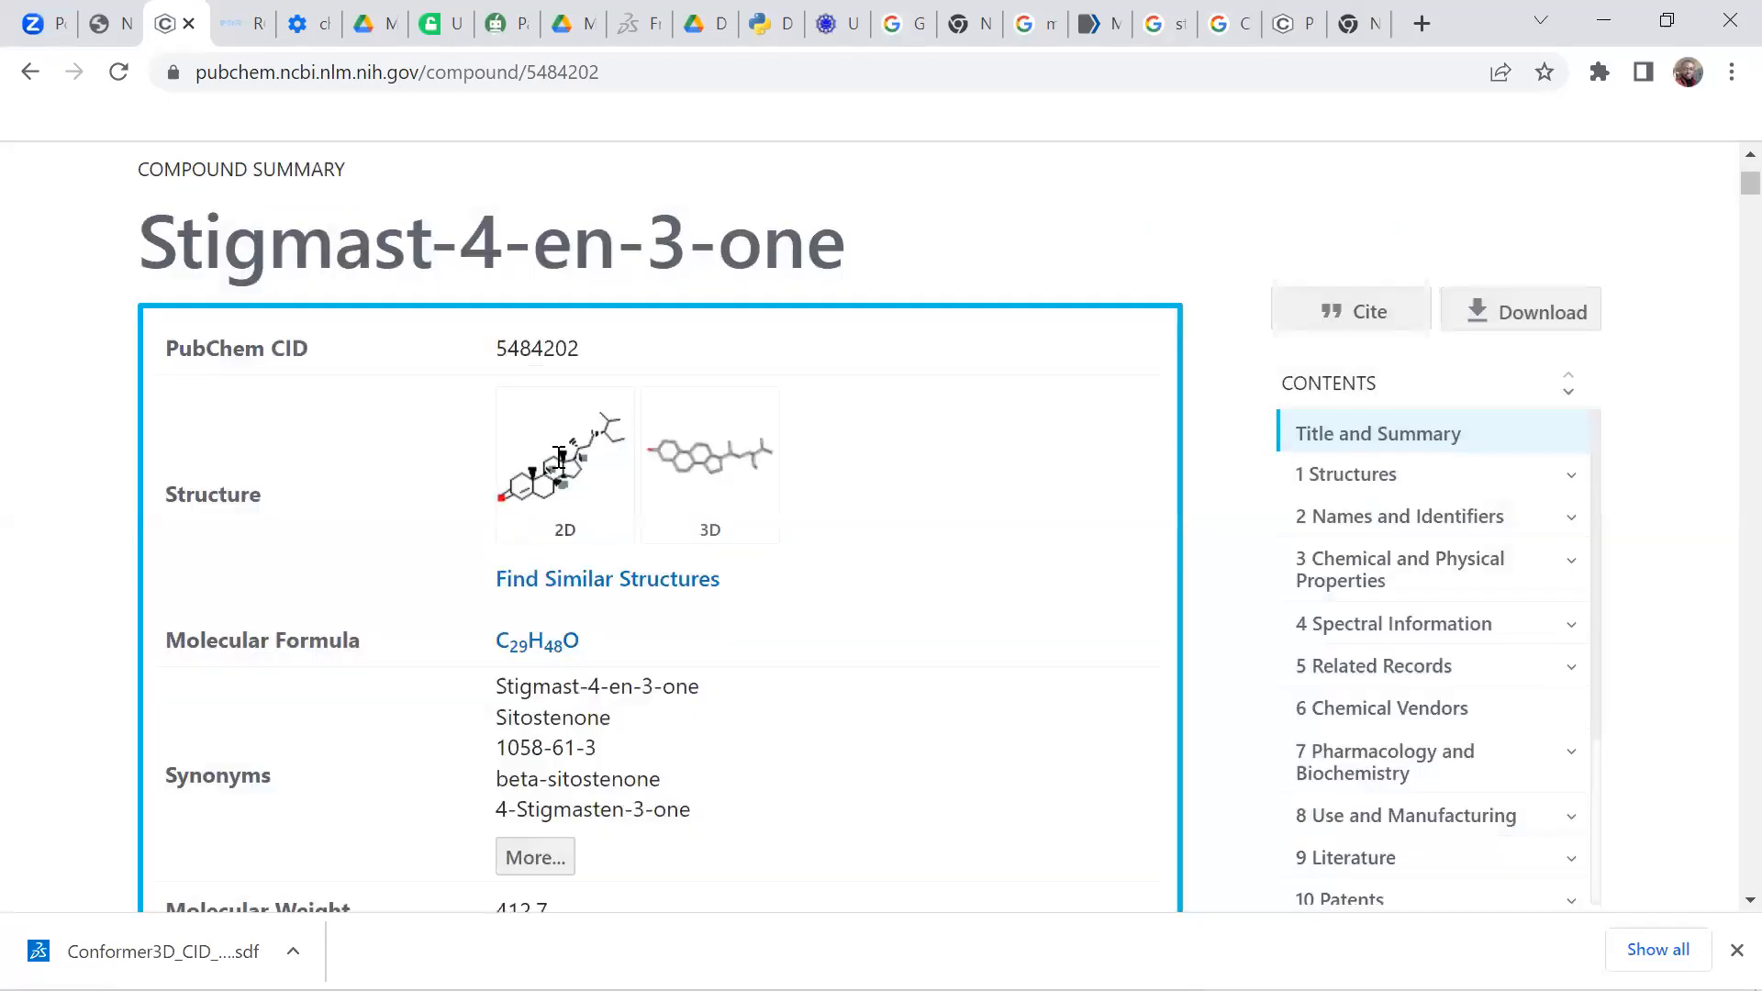
Step: Copy the compound name Stigmast-4-en-3-one from the title of the PubChem record
{"action": "scroll", "coordinate": [561, 459], "scroll_direction": "up", "scroll_amount": 3}
{"action": "scroll", "coordinate": [551, 503], "scroll_direction": "down", "scroll_amount": 2}
{"action": "scroll", "coordinate": [564, 514], "scroll_direction": "up", "scroll_amount": 2}
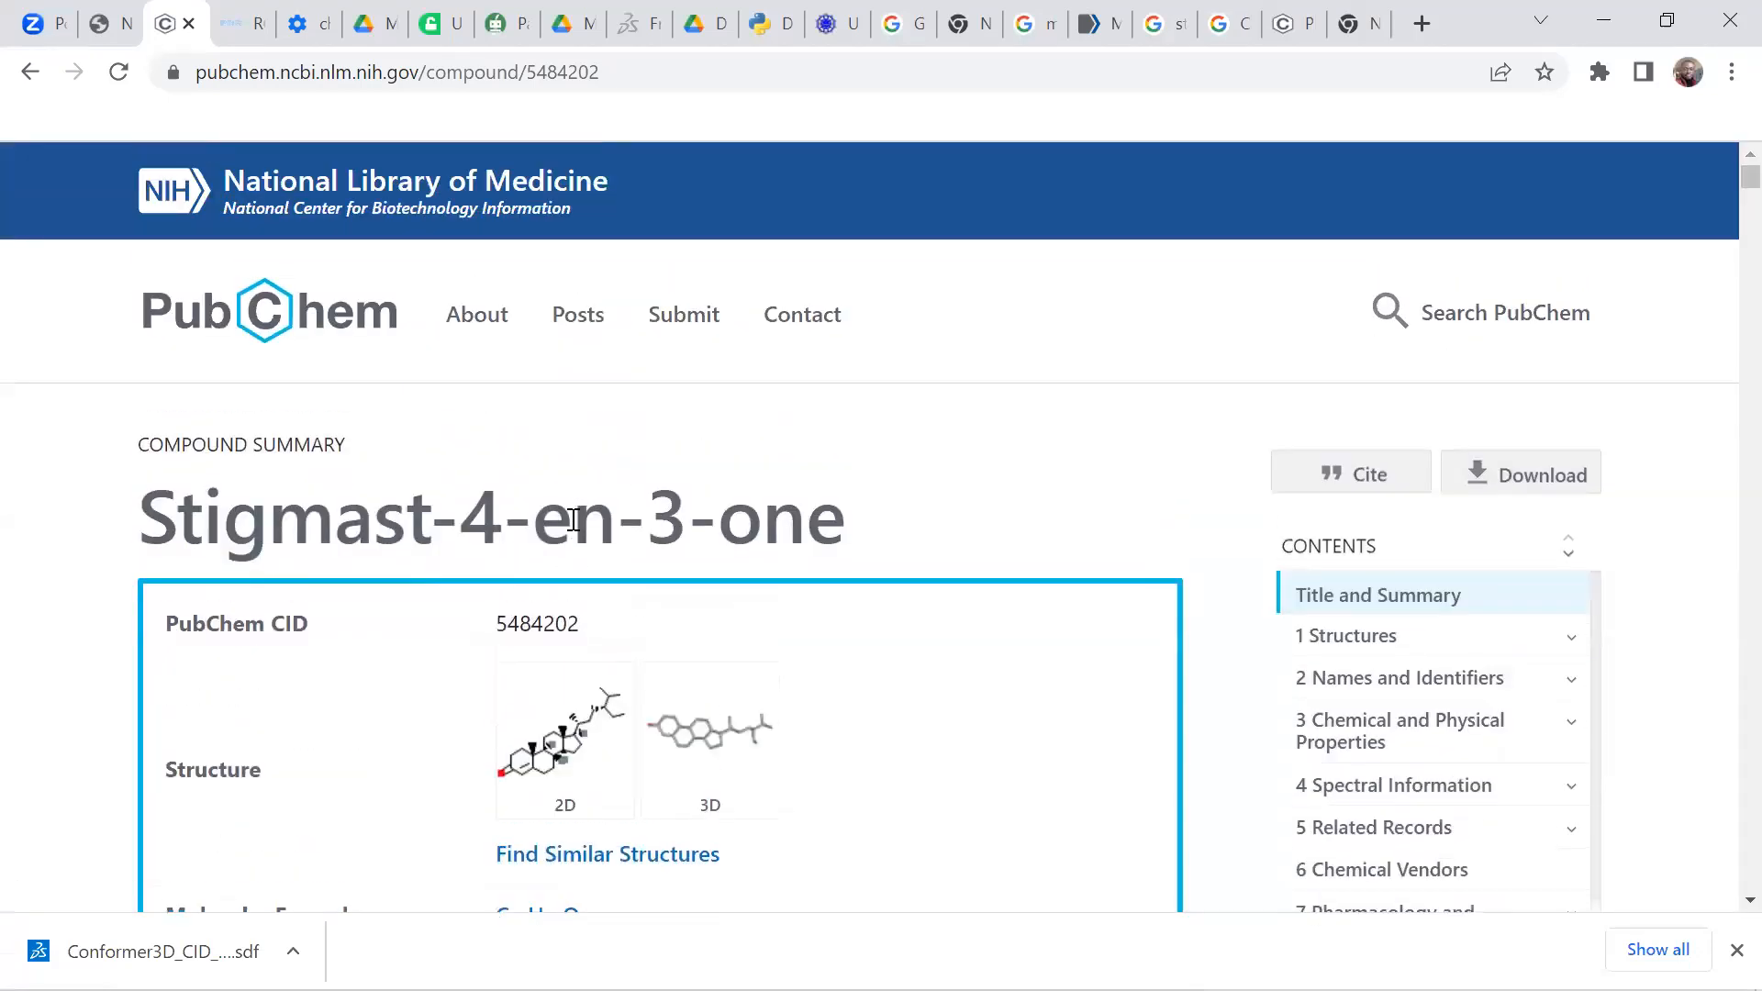
{"action": "scroll", "coordinate": [563, 515], "scroll_direction": "down", "scroll_amount": 3}
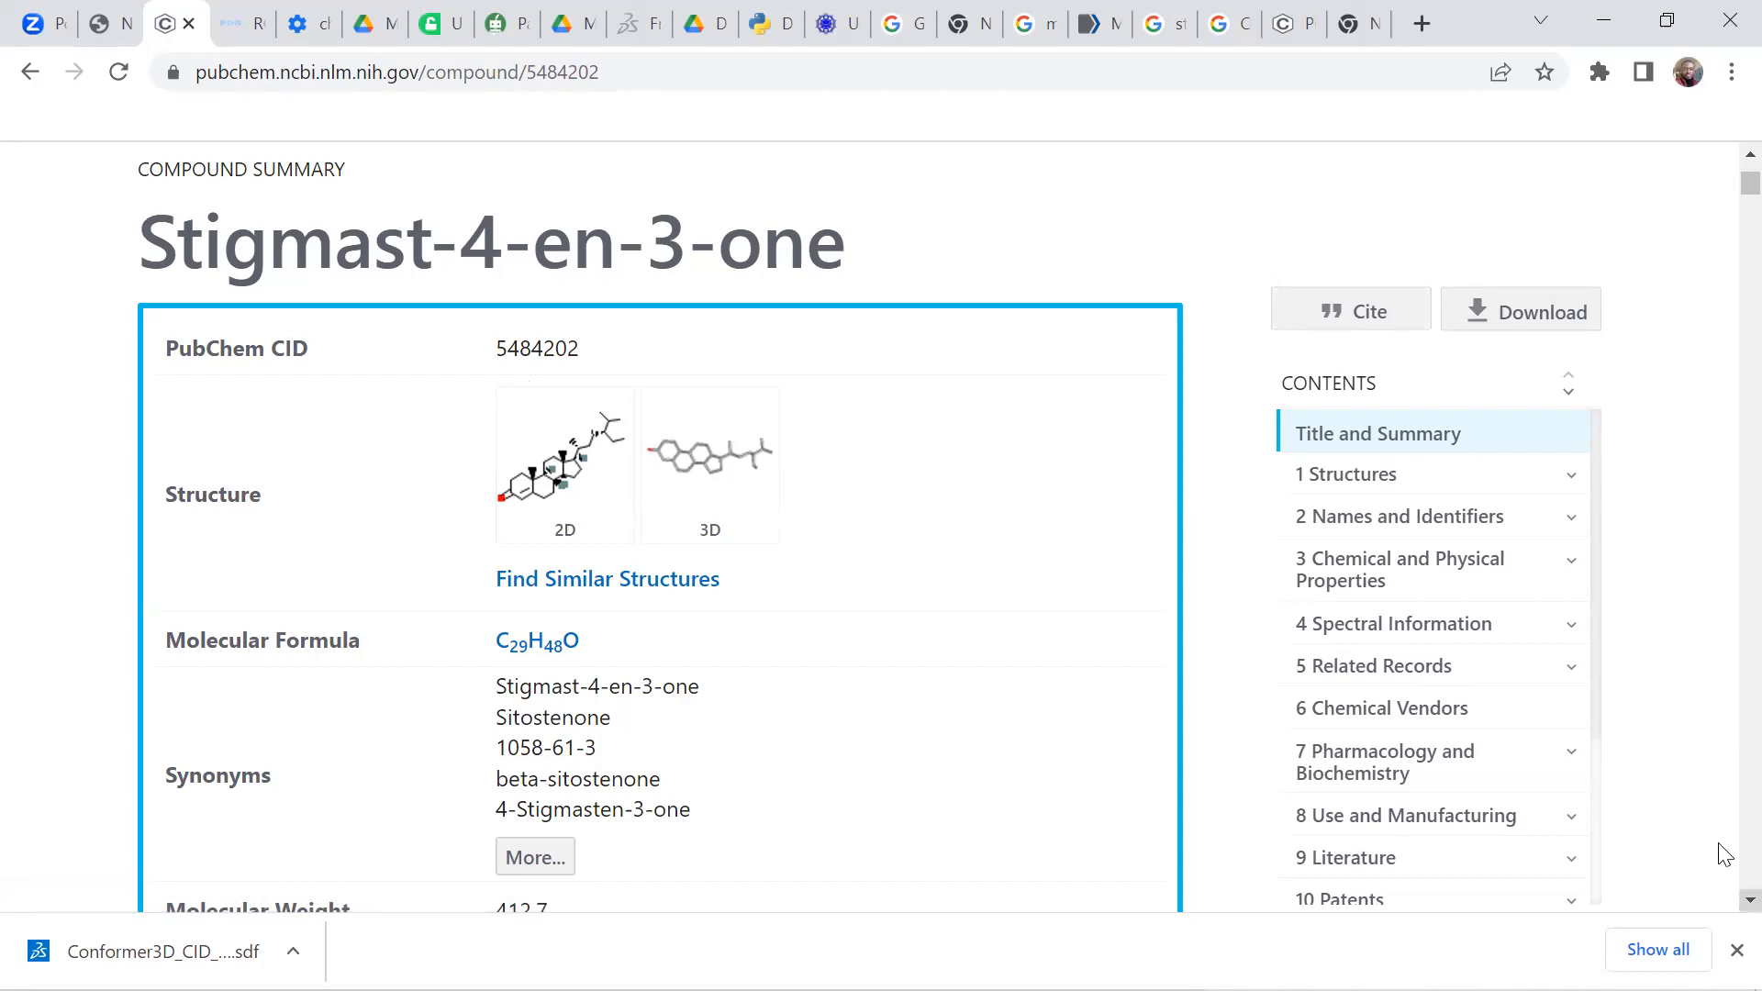
{"action": "mouse_move", "coordinate": [758, 936]}
{"action": "left_click_drag", "start_coordinate": [142, 242], "coordinate": [830, 229]}
{"action": "key", "text": "ctrl+c"}
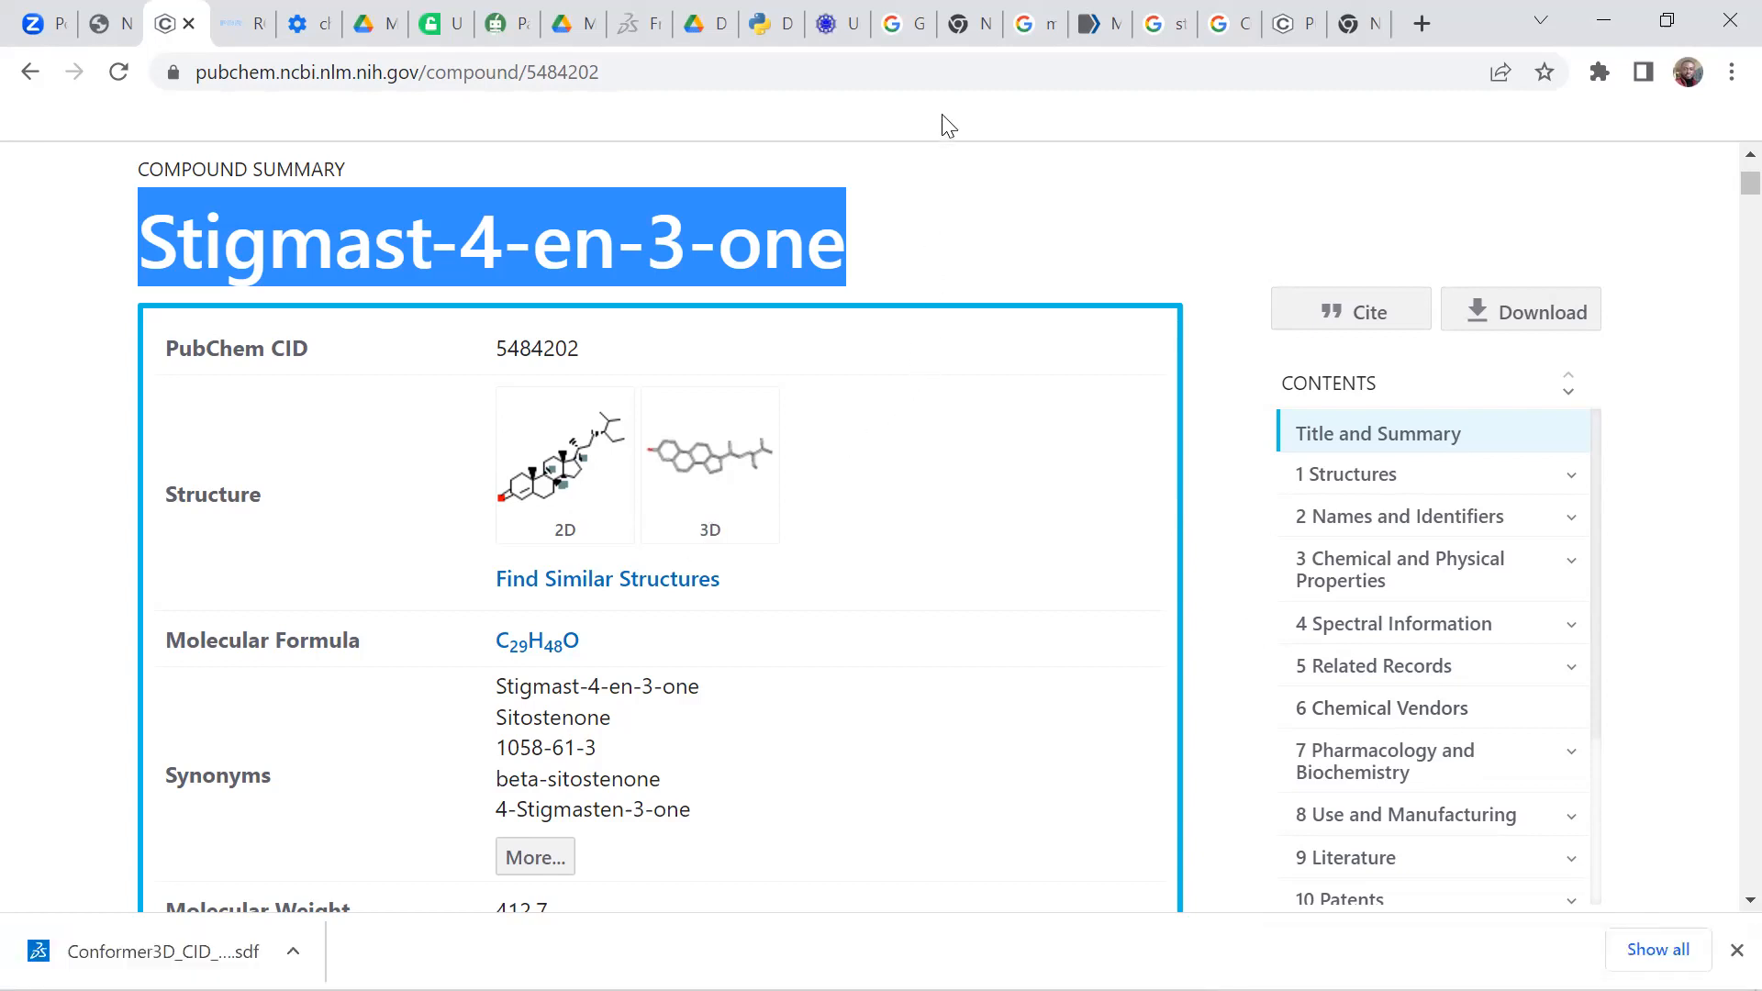
Step: Search Google for drugbank in a new tab and open the DrugBank Online site
{"action": "left_click", "coordinate": [960, 68]}
{"action": "left_click", "coordinate": [961, 68]}
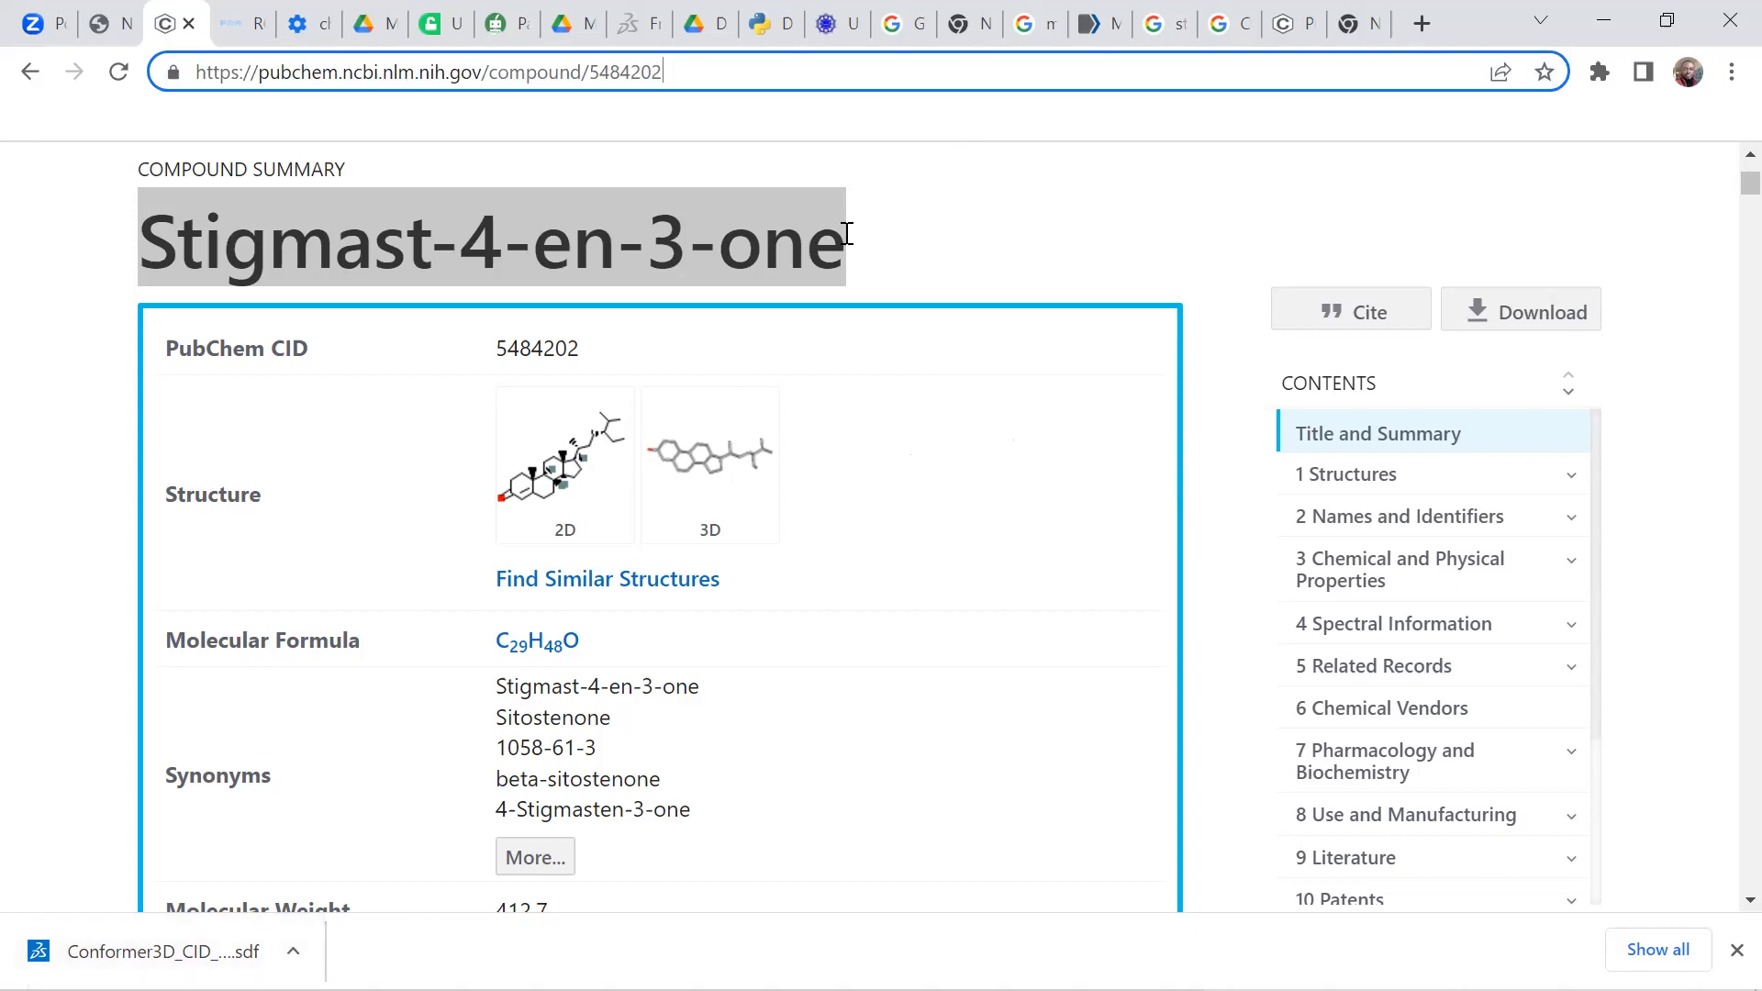
{"action": "left_click", "coordinate": [1426, 25]}
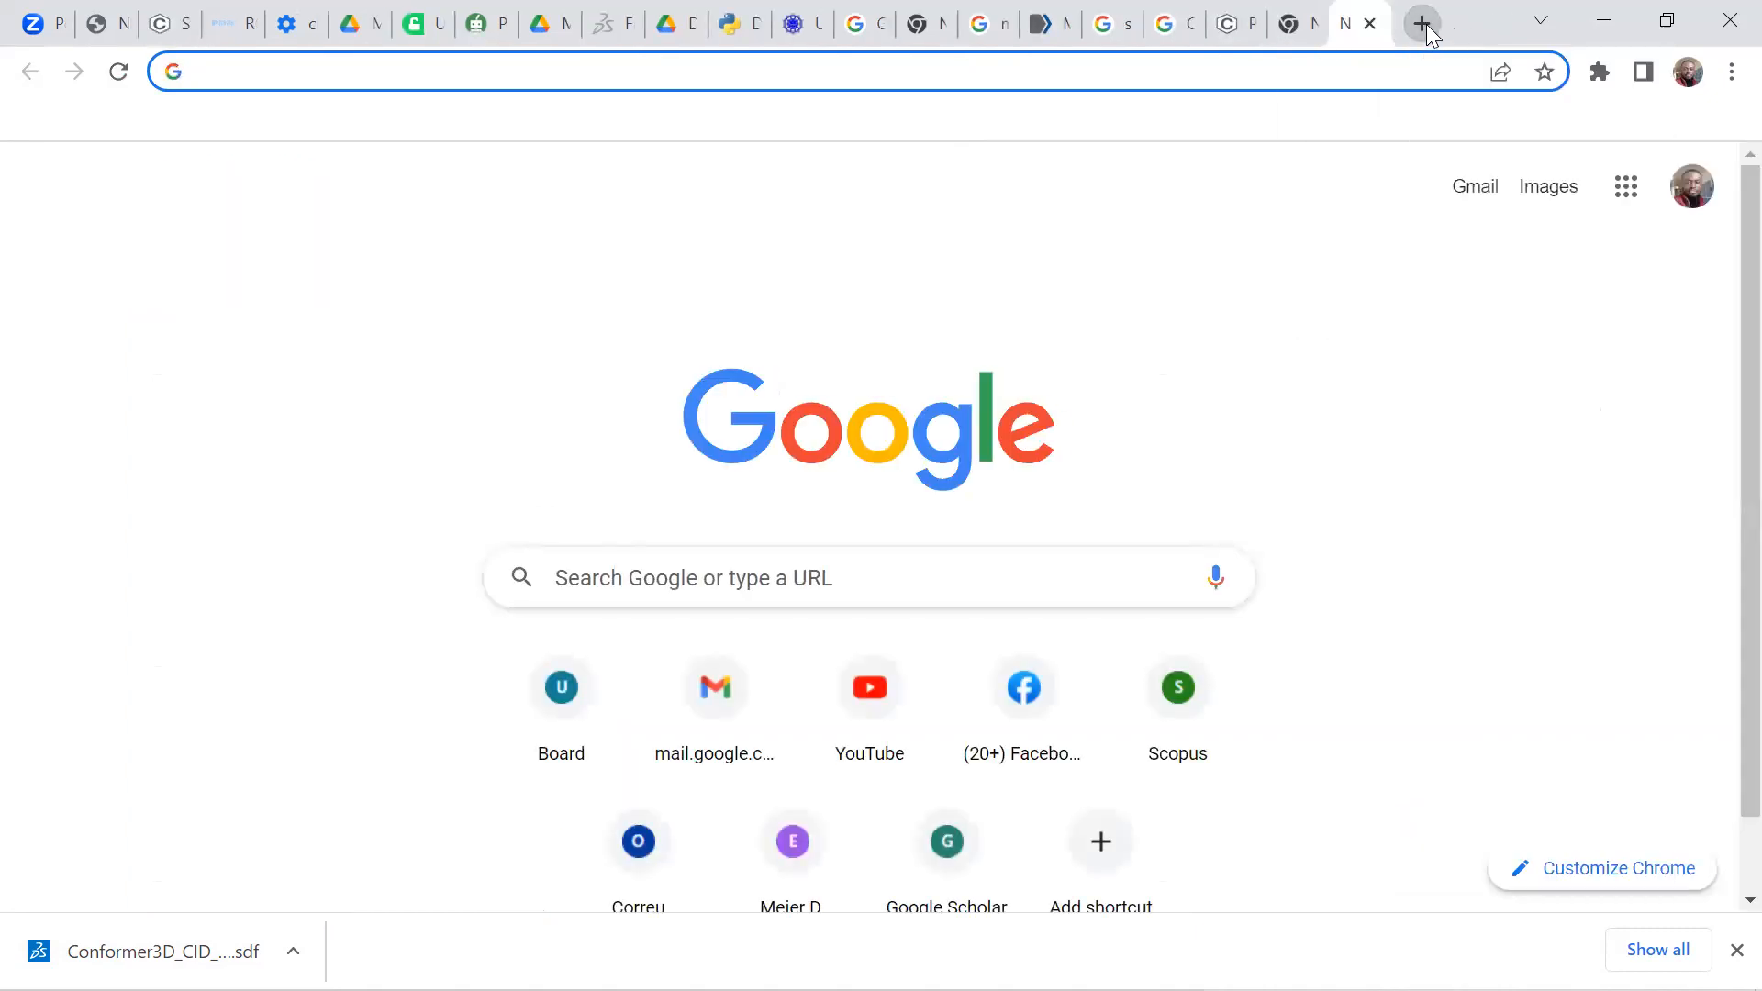
{"action": "left_click", "coordinate": [1296, 76]}
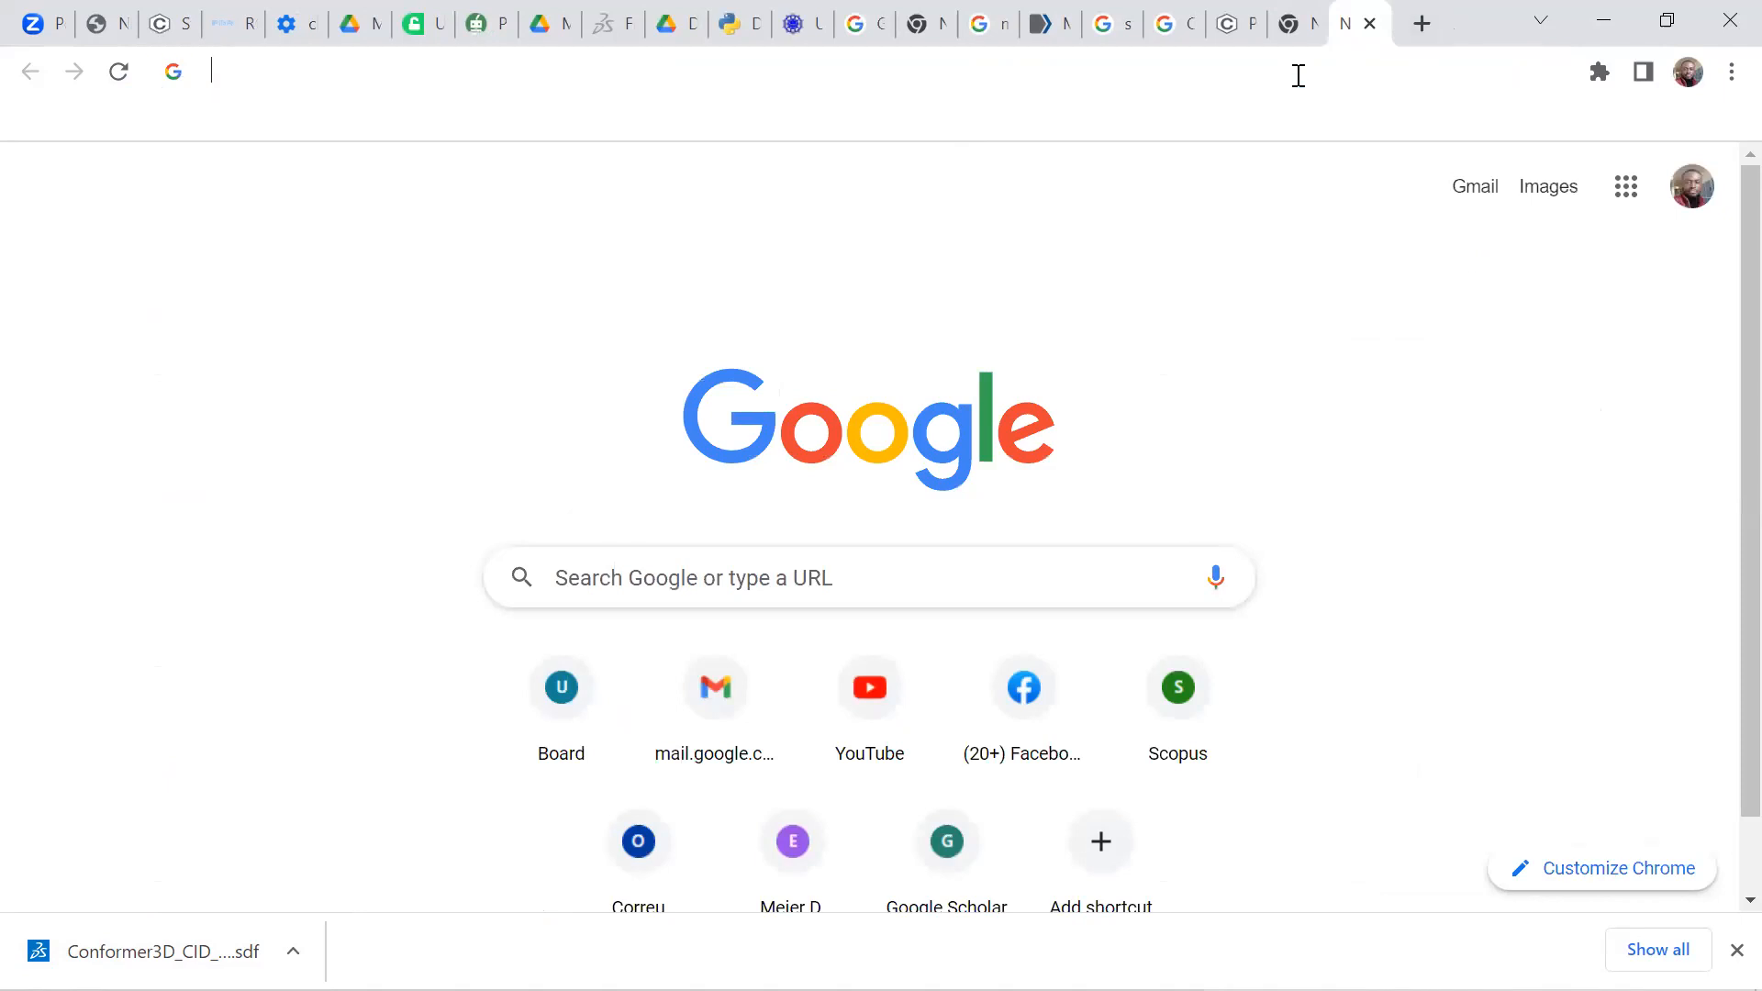
{"action": "type", "text": "drugbank"}
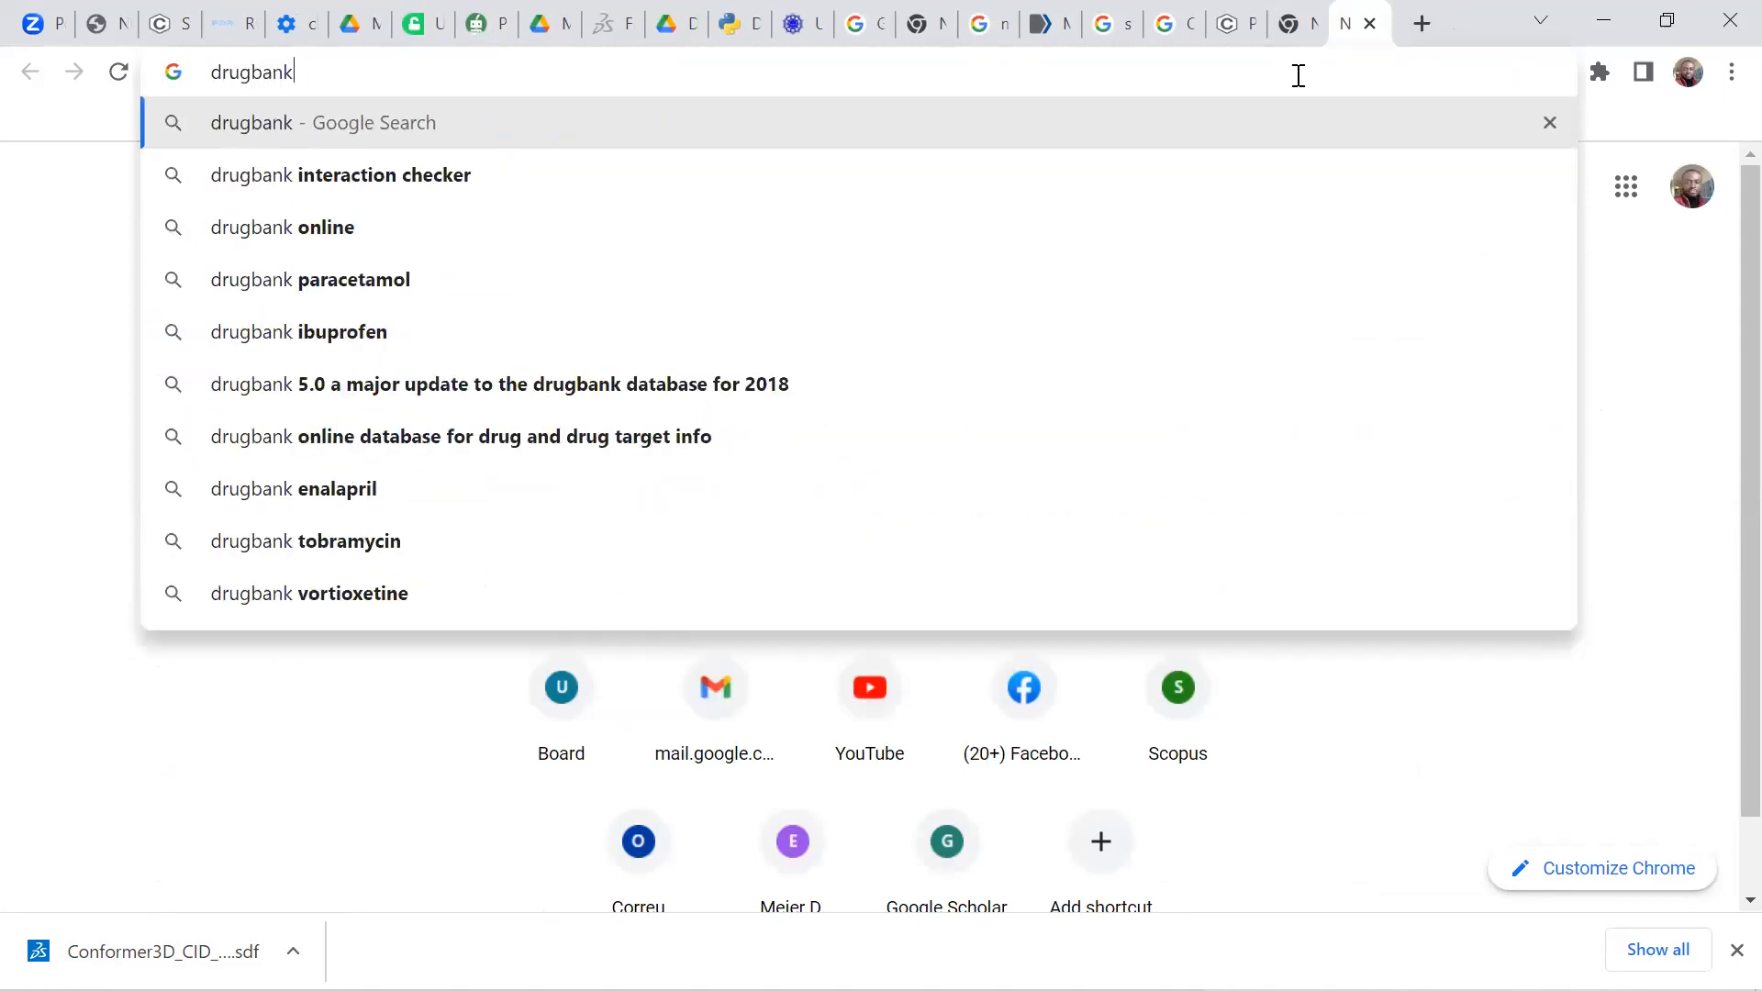
{"action": "key", "text": "Return"}
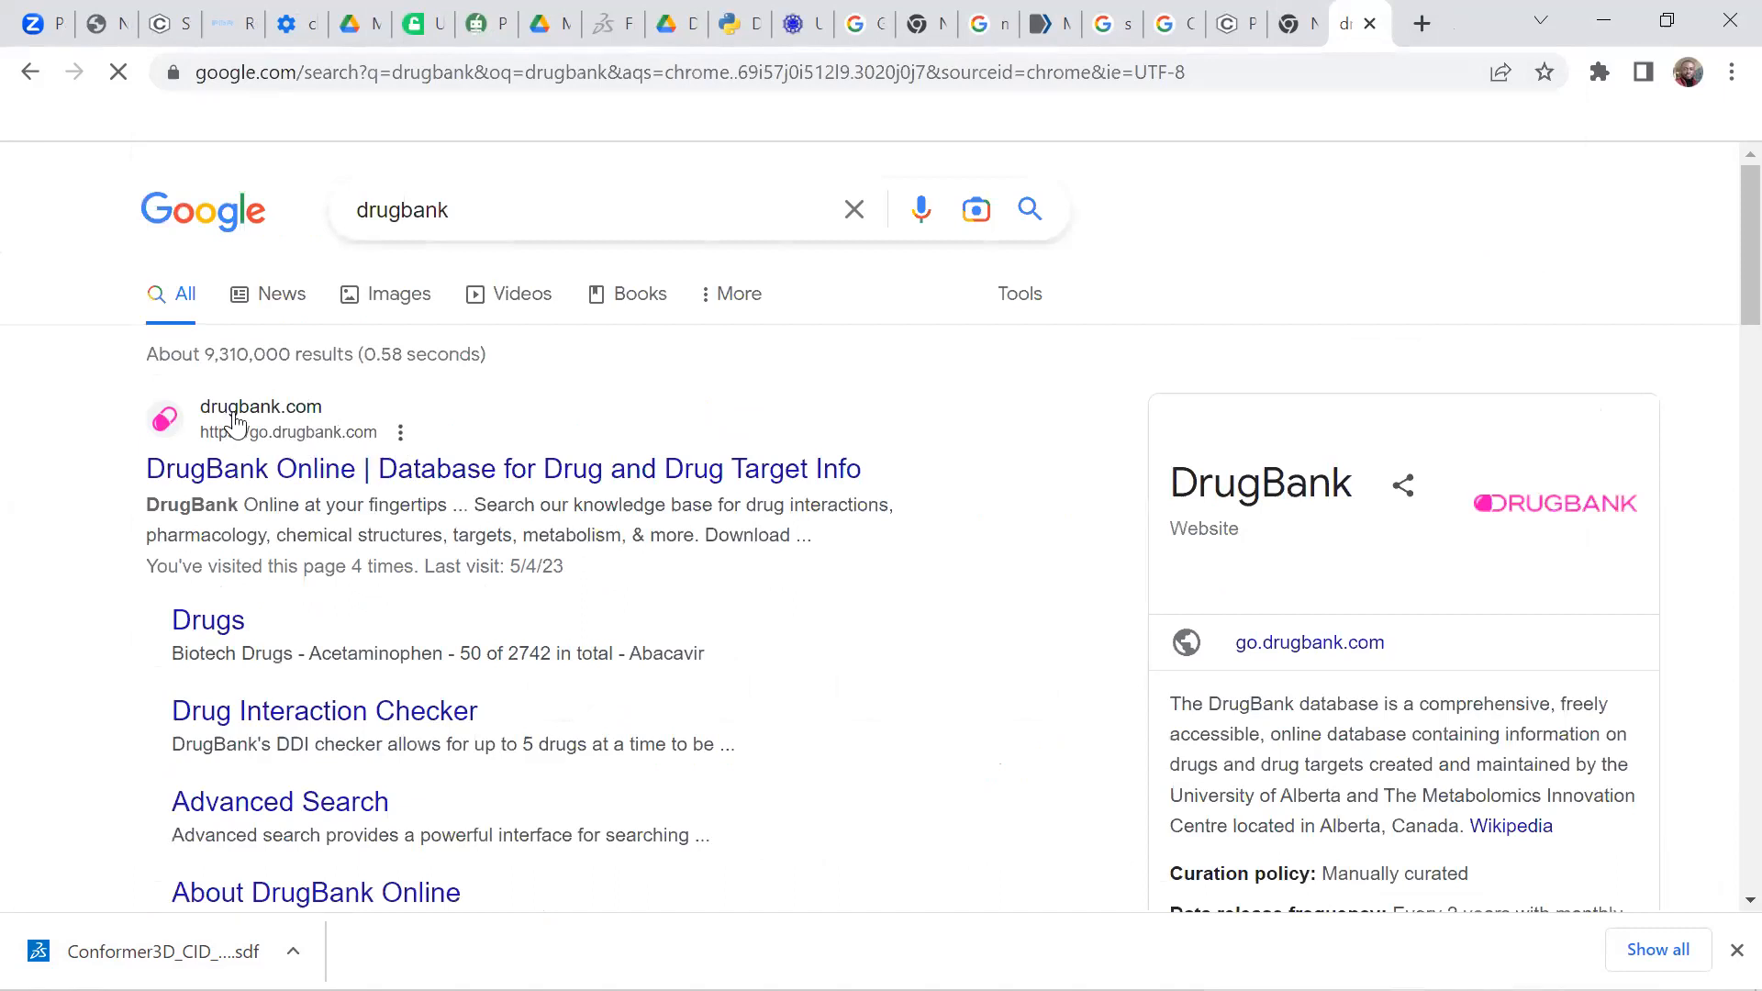
{"action": "left_click", "coordinate": [266, 442]}
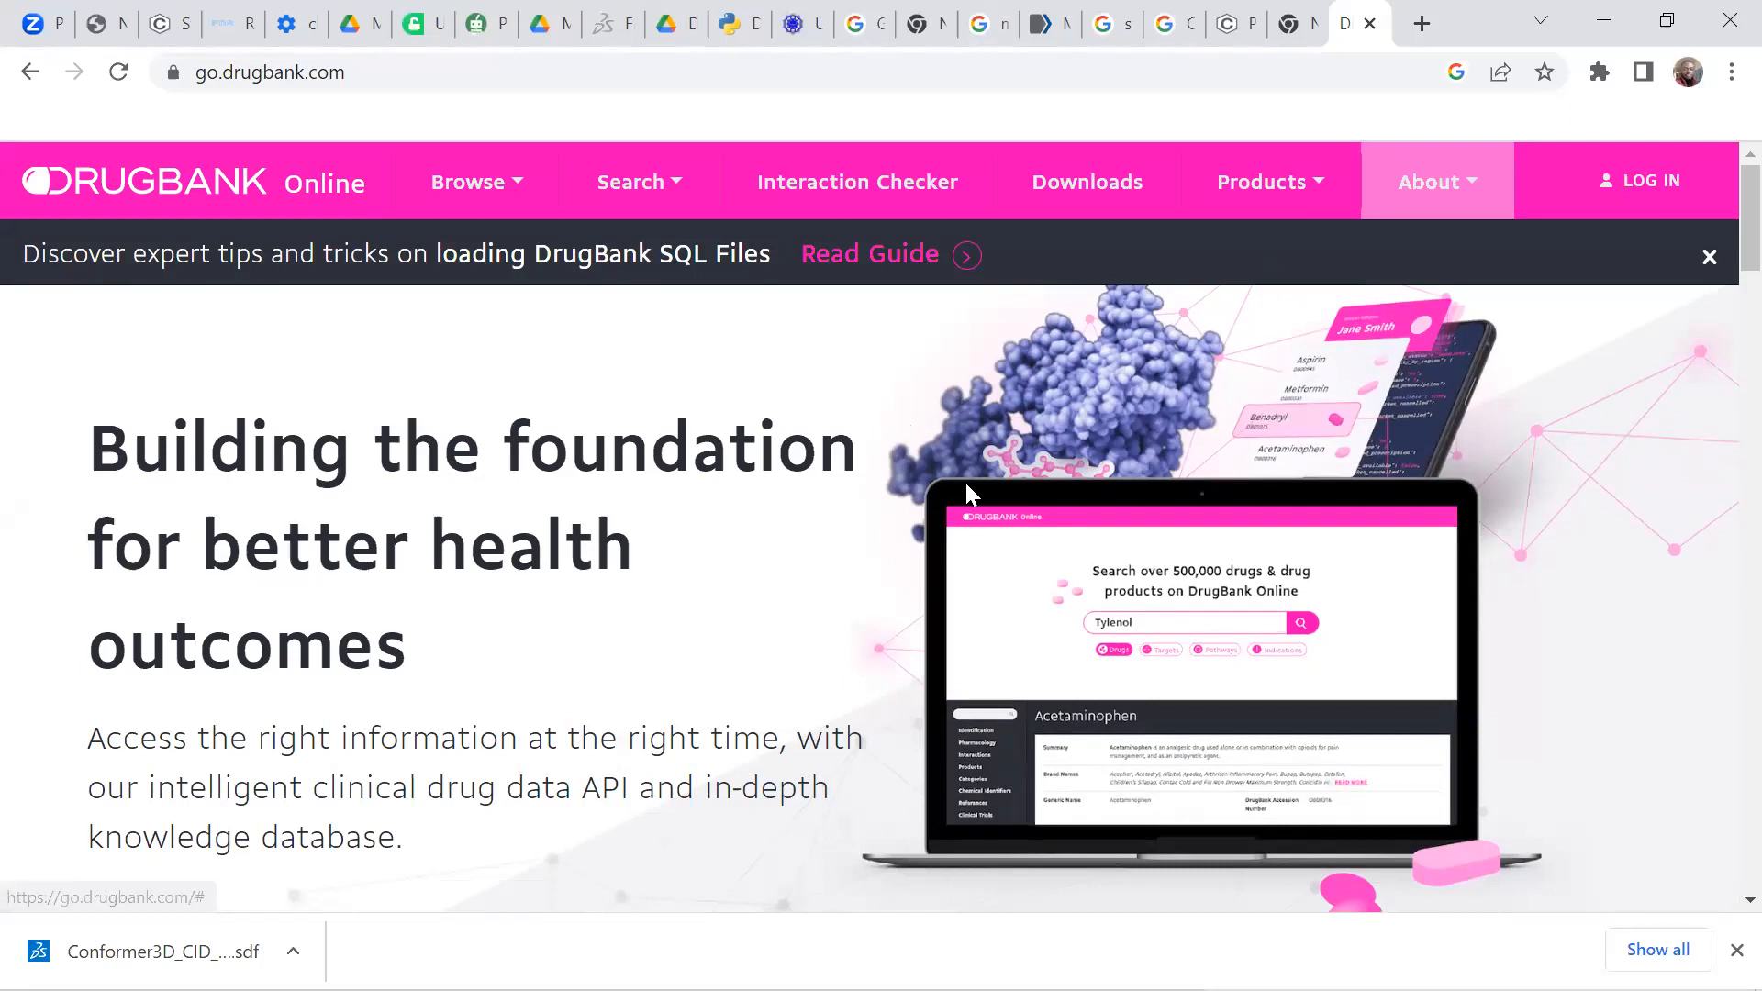
Step: Search DrugBank's drugs for the copied name Stigmast-4-en-3-one and look through the first results
{"action": "scroll", "coordinate": [966, 485], "scroll_direction": "down", "scroll_amount": 10}
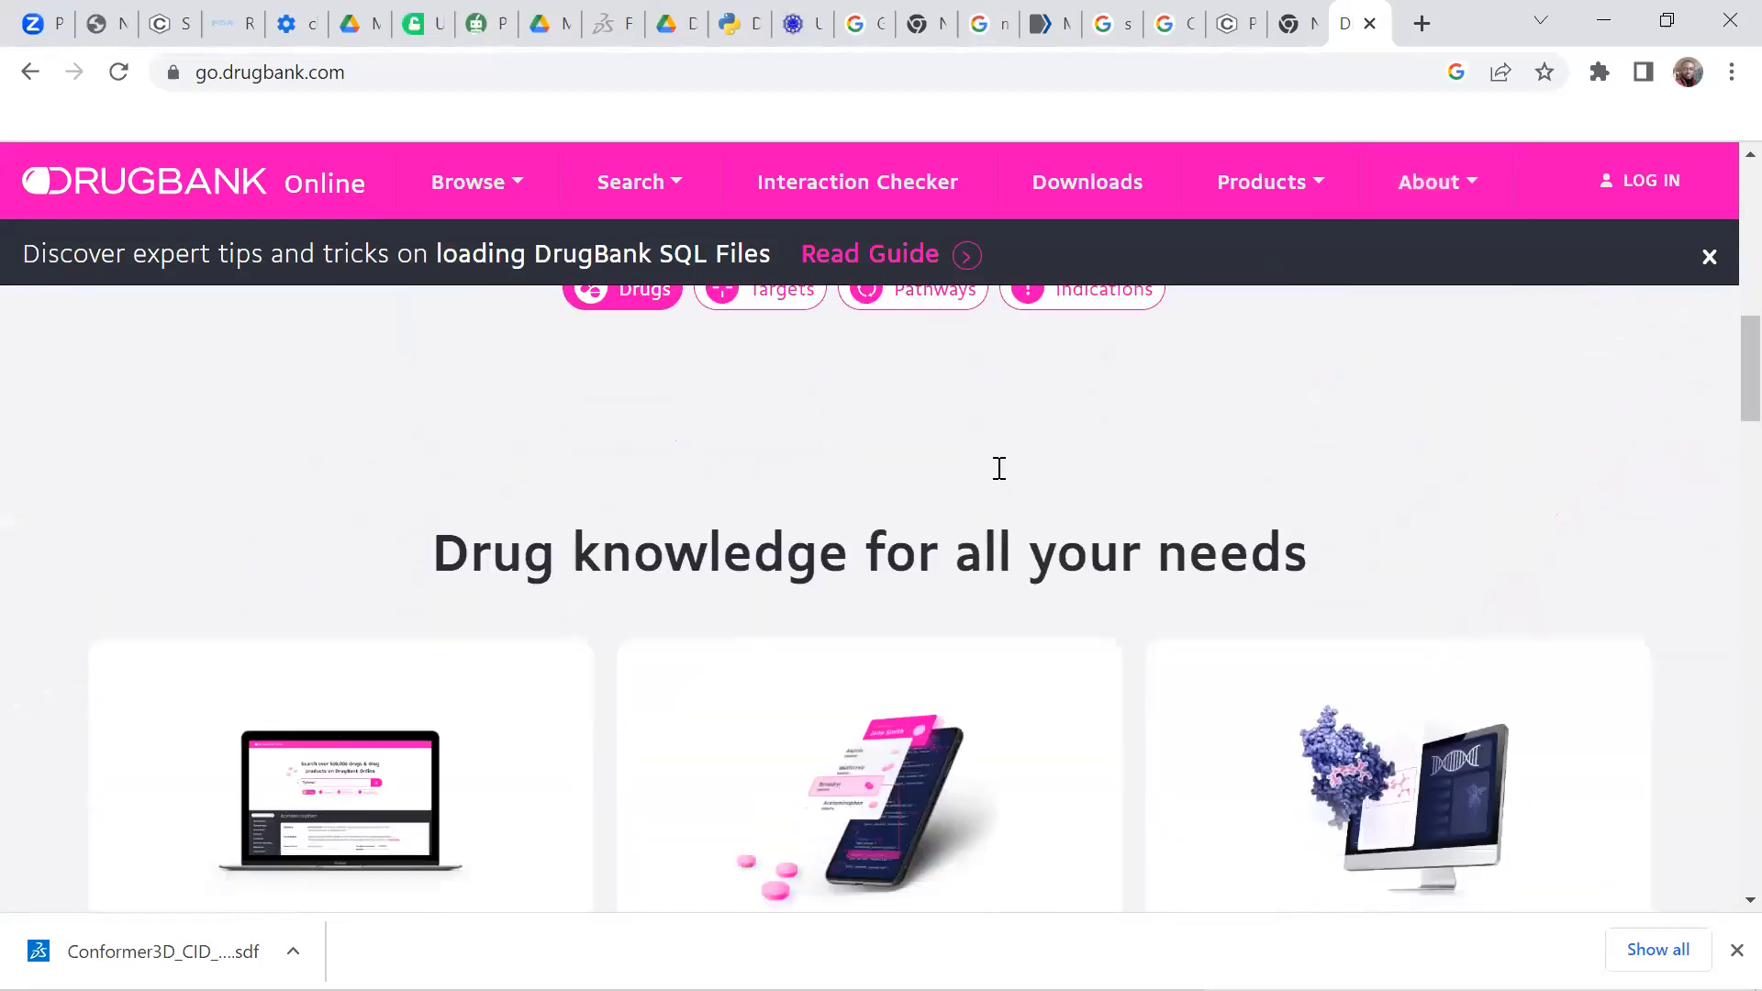
{"action": "scroll", "coordinate": [999, 468], "scroll_direction": "down", "scroll_amount": 2}
{"action": "scroll", "coordinate": [1000, 468], "scroll_direction": "up", "scroll_amount": 4}
{"action": "left_click", "coordinate": [1000, 469]}
{"action": "key", "text": "ctrl+v"}
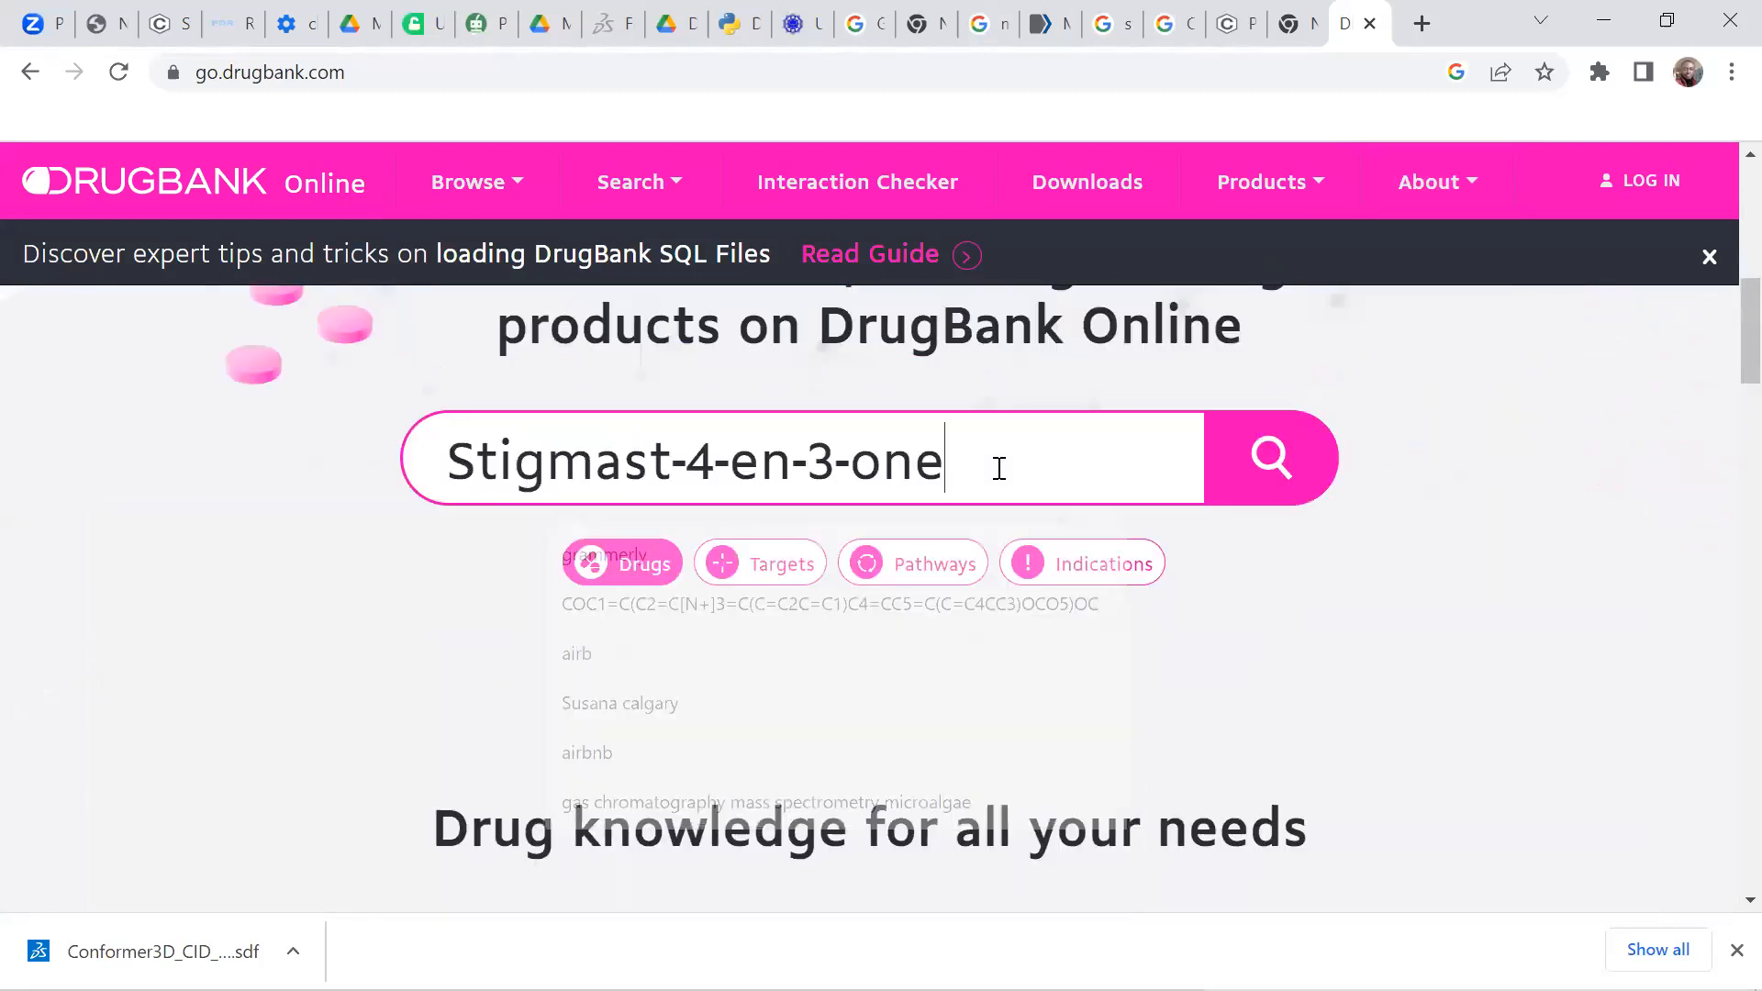
{"action": "left_click", "coordinate": [1289, 477]}
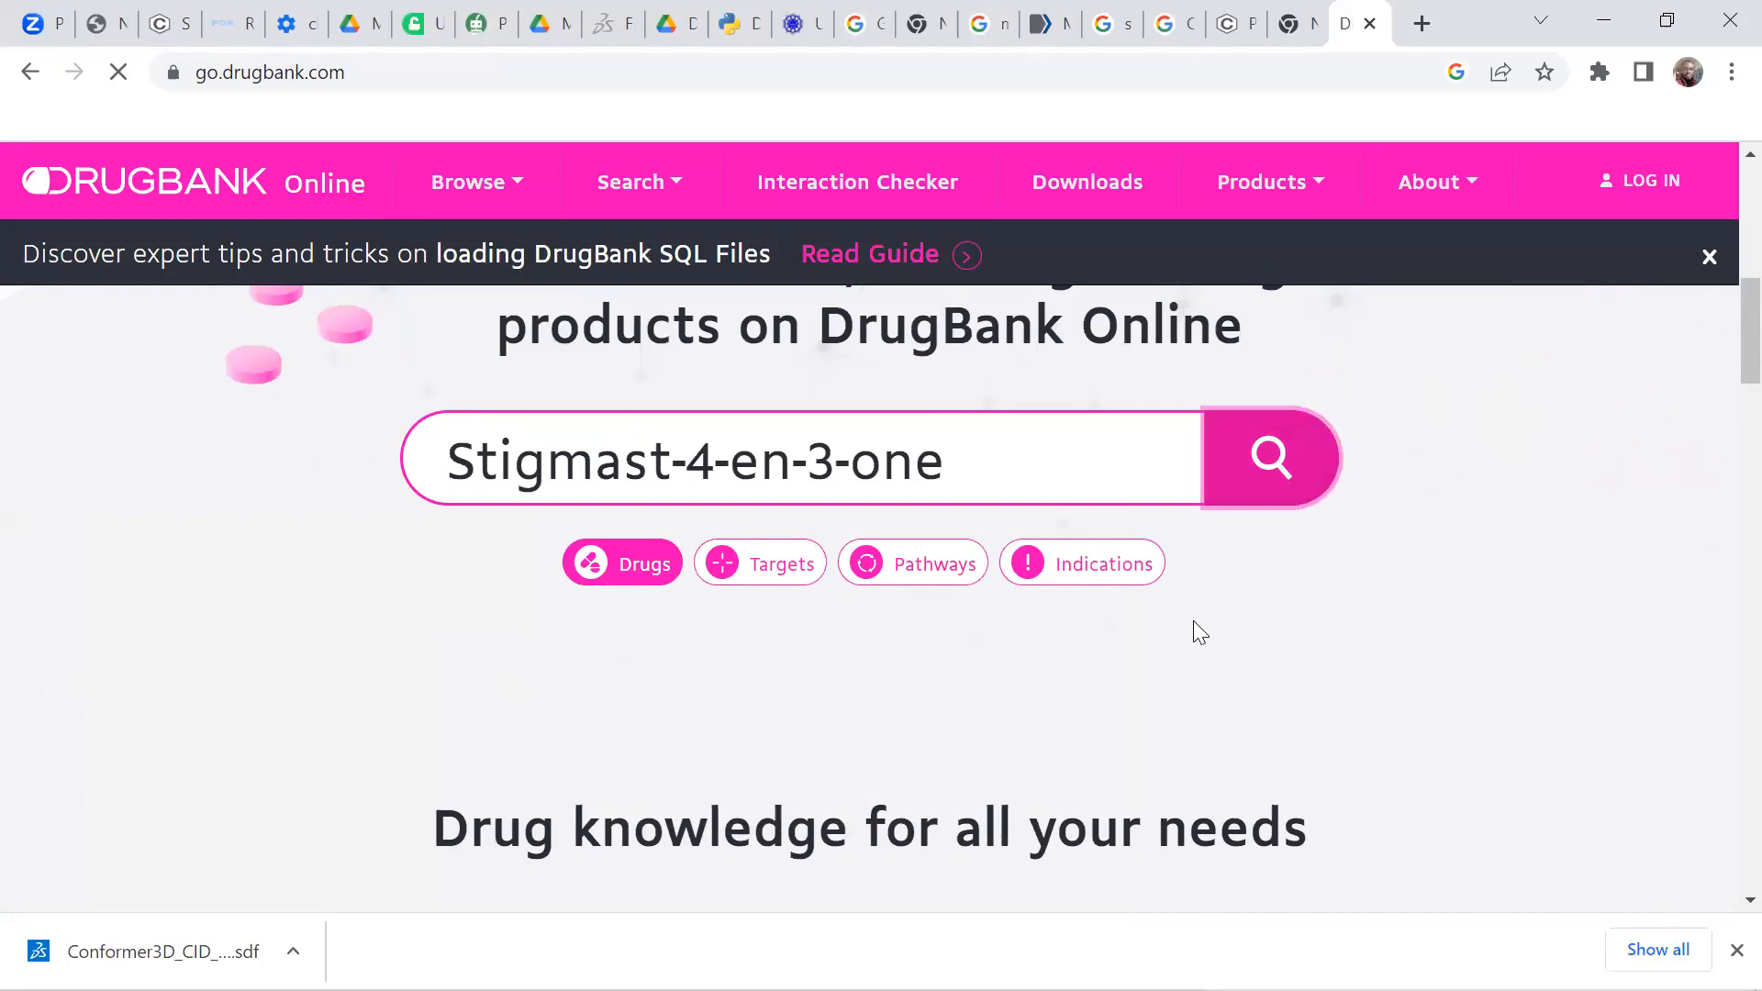
{"action": "scroll", "coordinate": [570, 504], "scroll_direction": "down", "scroll_amount": 4}
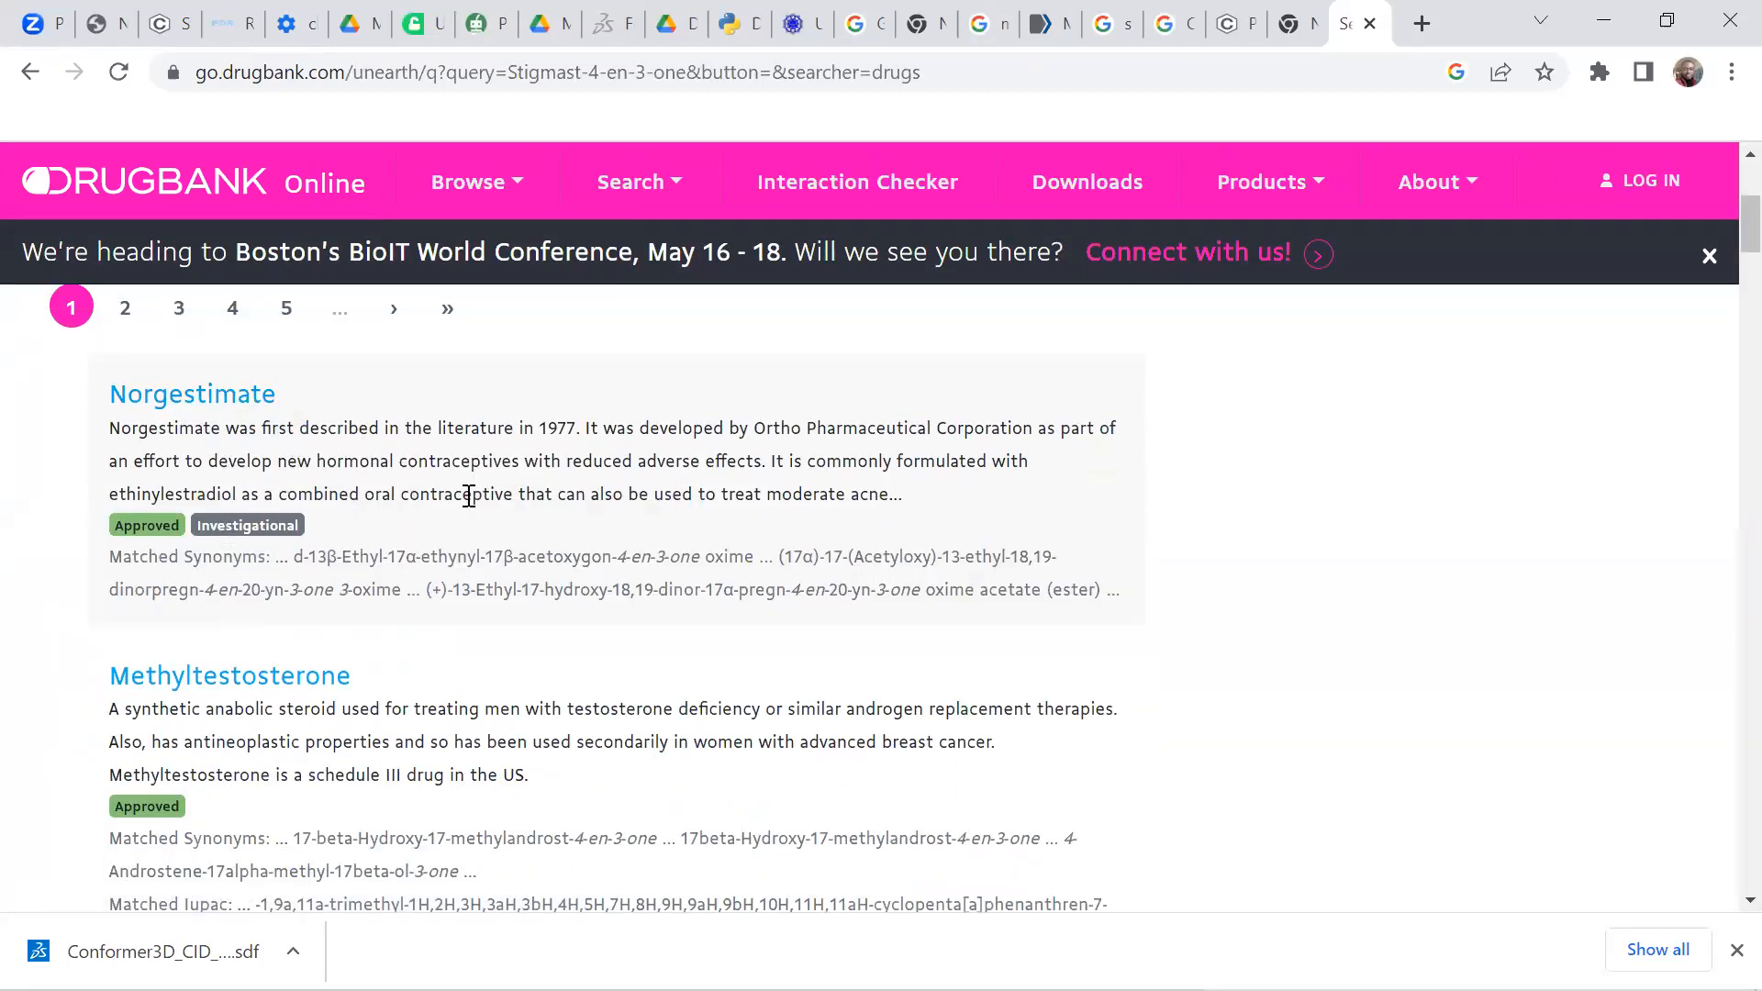
{"action": "scroll", "coordinate": [335, 528], "scroll_direction": "down", "scroll_amount": 1}
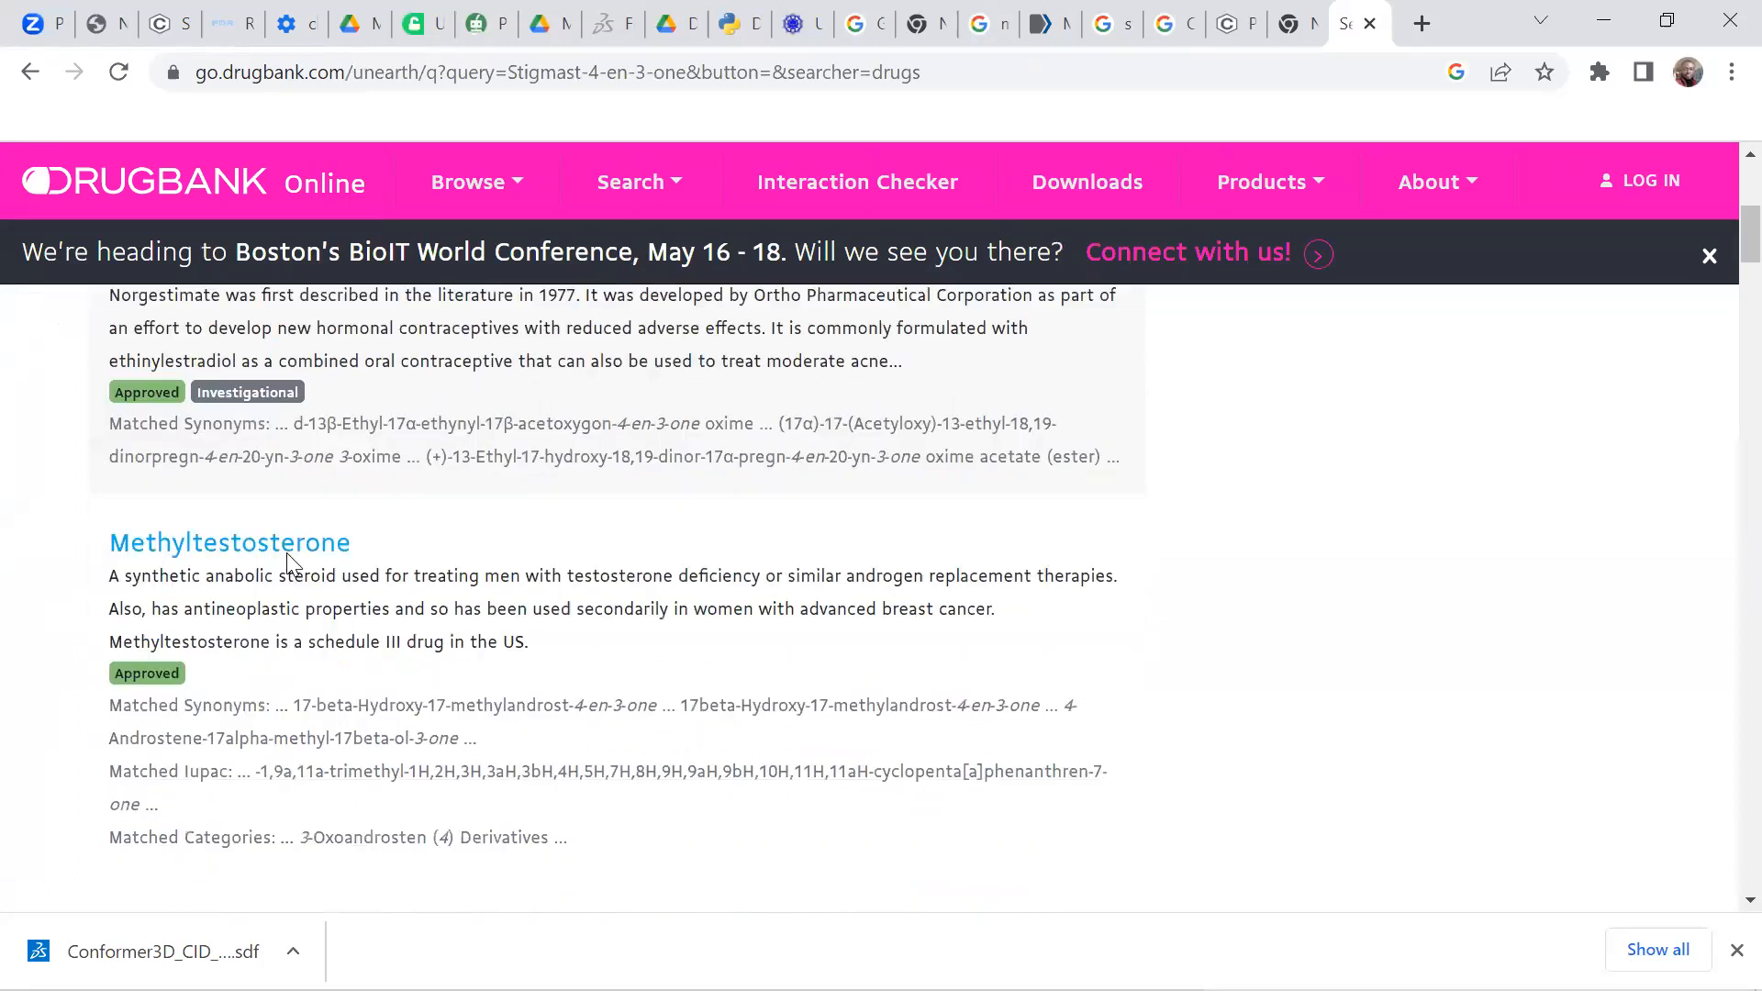
{"action": "scroll", "coordinate": [315, 587], "scroll_direction": "up", "scroll_amount": 1}
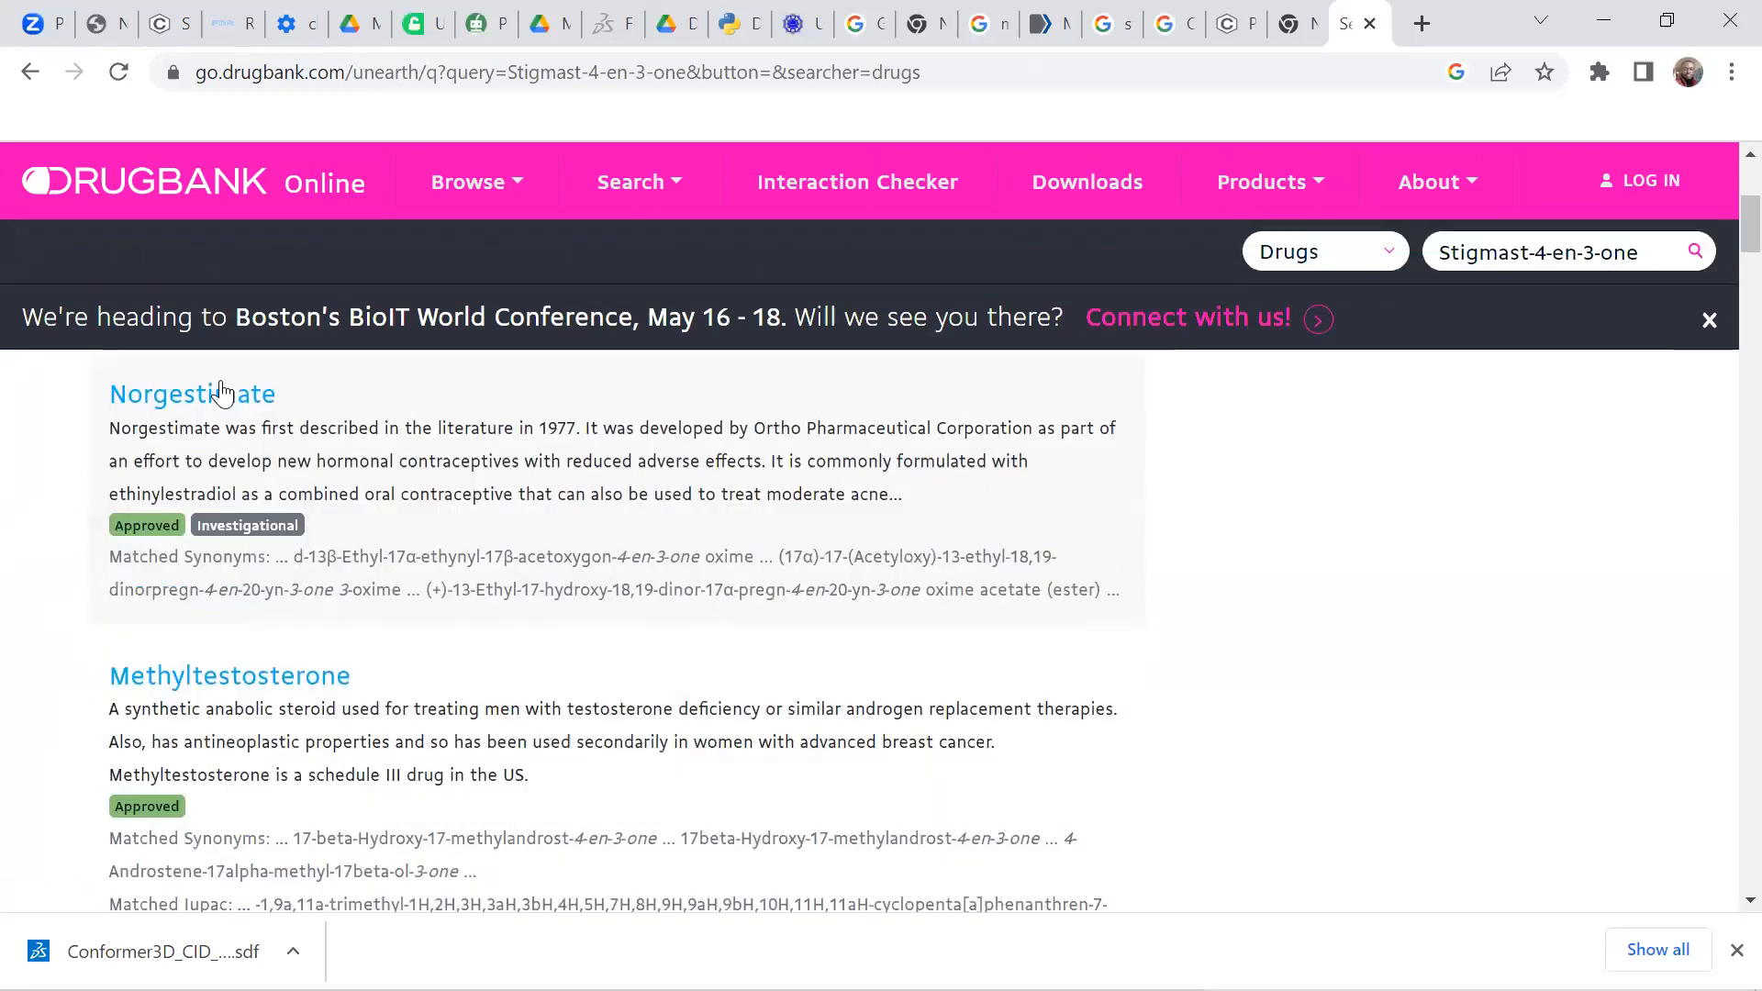
Step: Return to the PubChem record of Stigmast-4-en-3-one and examine its full synonym list and its names and identifiers
{"action": "left_click", "coordinate": [158, 23]}
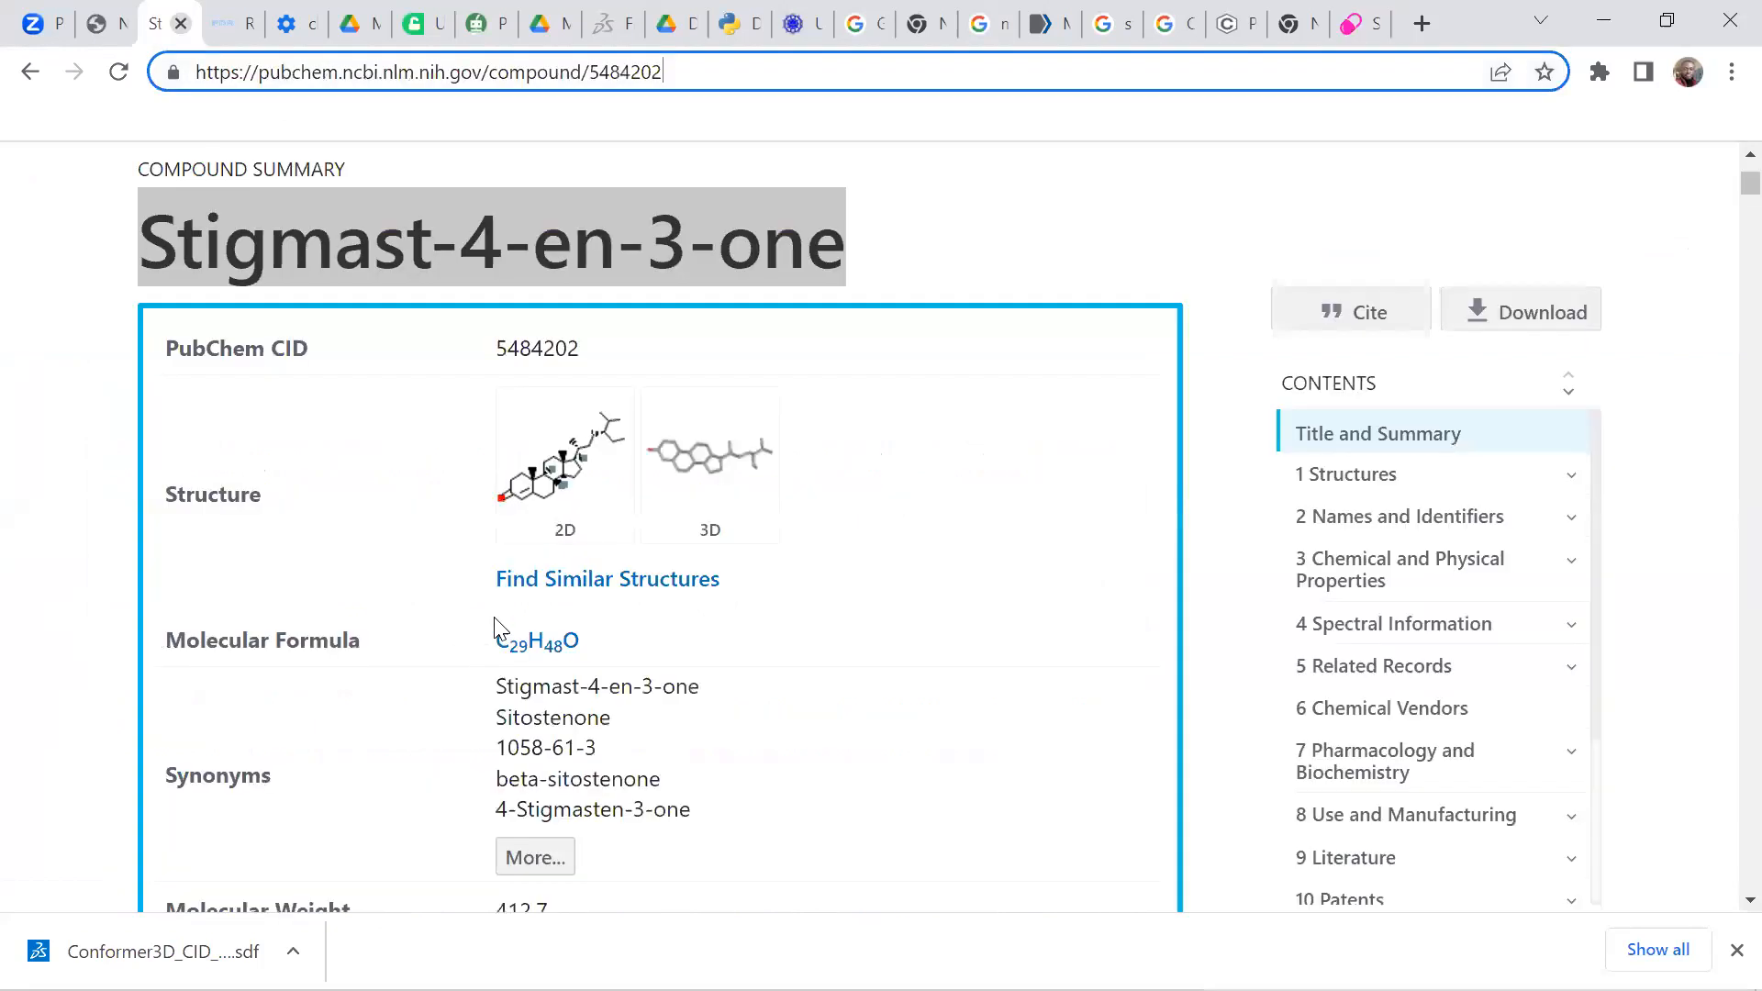
{"action": "scroll", "coordinate": [500, 630], "scroll_direction": "down", "scroll_amount": 3}
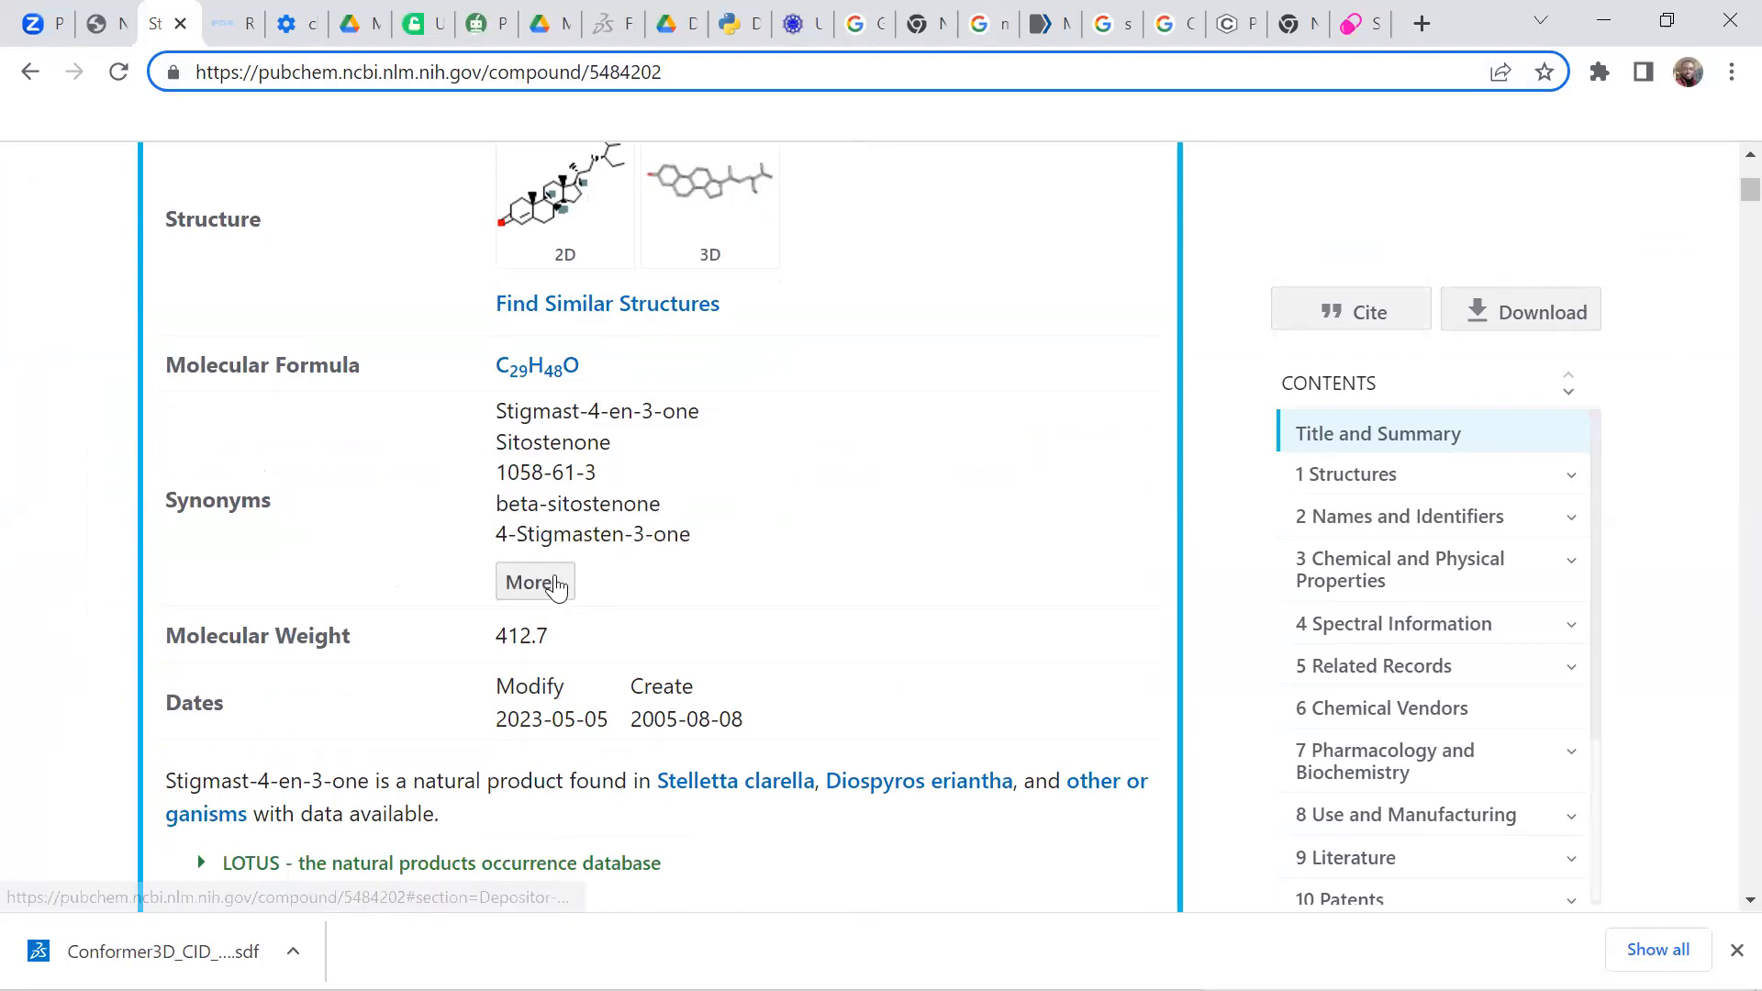
{"action": "left_click", "coordinate": [536, 583]}
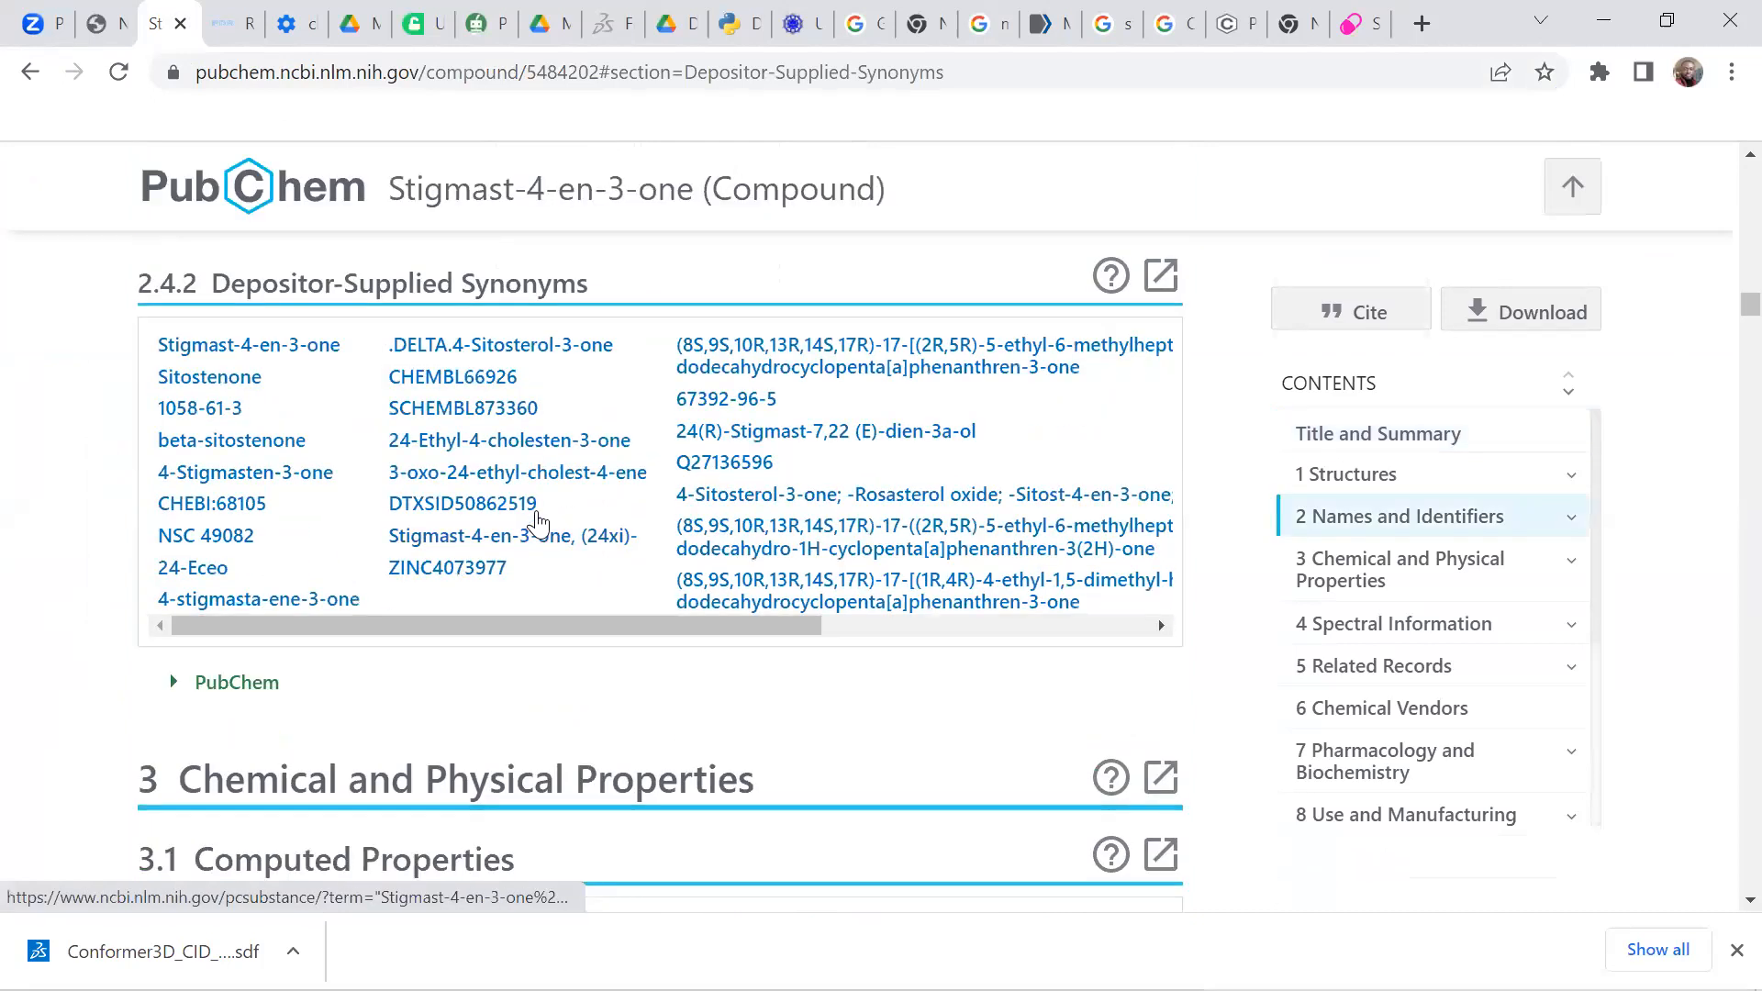
{"action": "scroll", "coordinate": [540, 519], "scroll_direction": "up", "scroll_amount": 15}
{"action": "scroll", "coordinate": [542, 521], "scroll_direction": "up", "scroll_amount": 15}
{"action": "scroll", "coordinate": [553, 538], "scroll_direction": "down", "scroll_amount": 8}
{"action": "scroll", "coordinate": [554, 538], "scroll_direction": "up", "scroll_amount": 4}
{"action": "scroll", "coordinate": [554, 539], "scroll_direction": "up", "scroll_amount": 4}
{"action": "scroll", "coordinate": [553, 539], "scroll_direction": "down", "scroll_amount": 14}
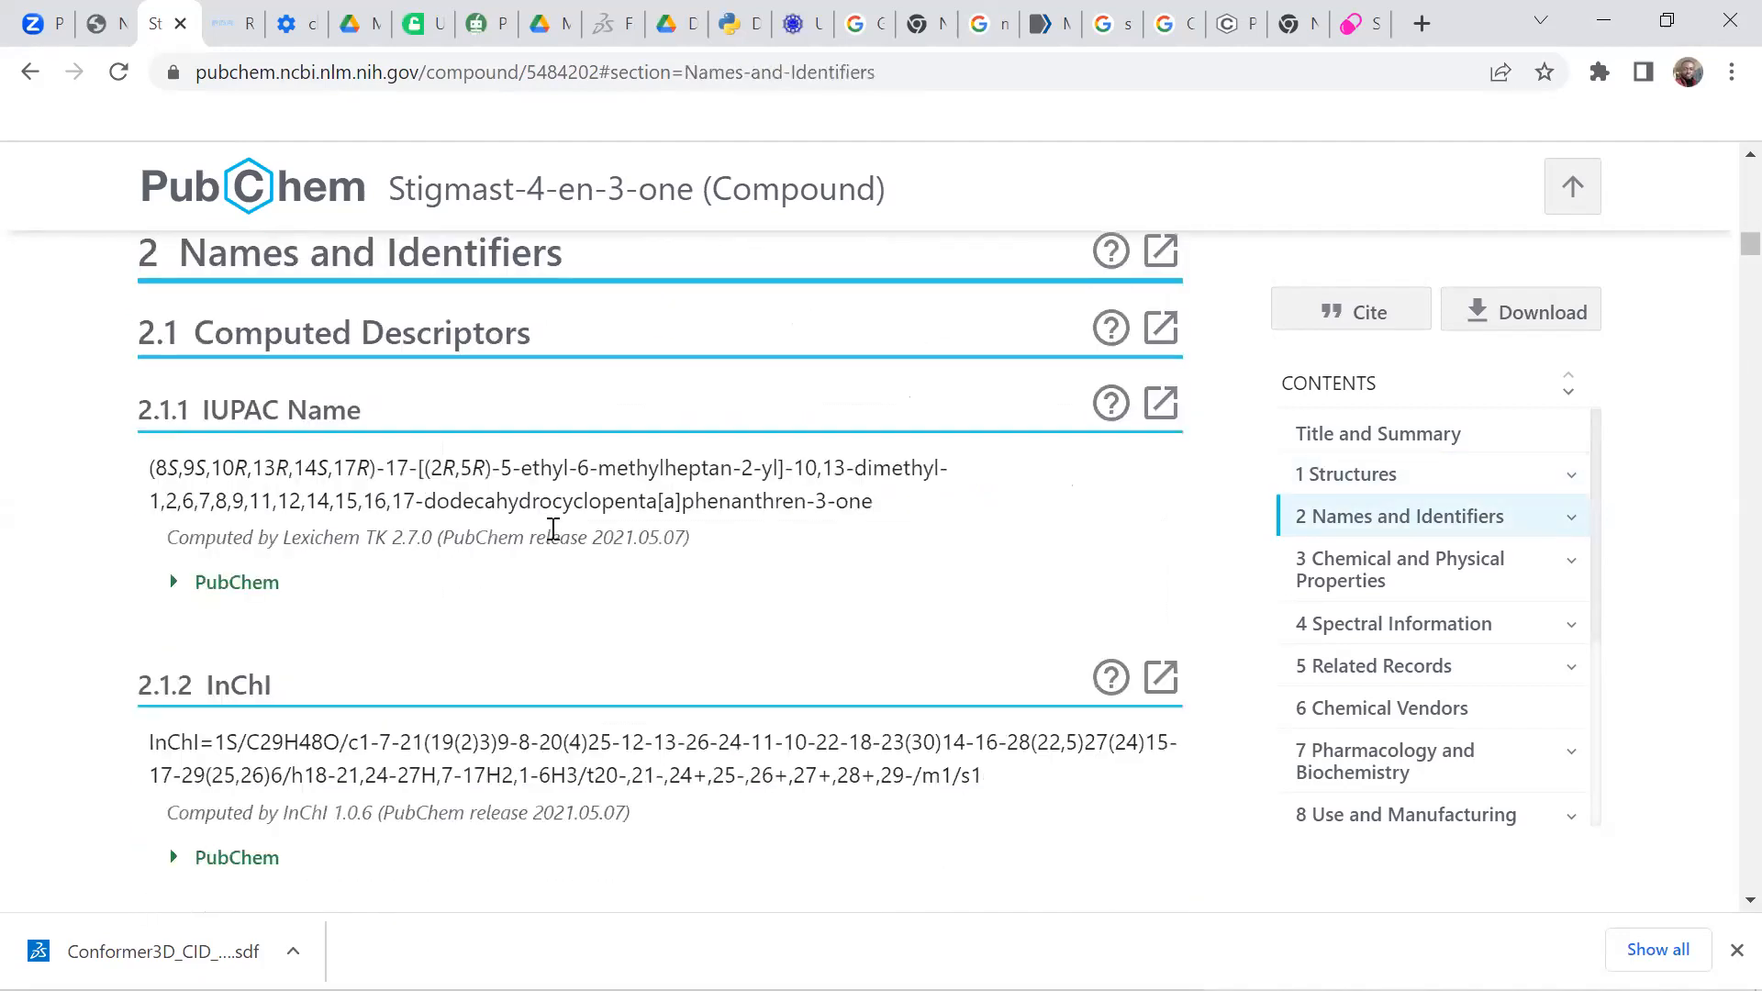
Step: Examine the computed descriptors on the PubChem record of Stigmast-4-en-3-one and the synonyms and title in its summary
{"action": "scroll", "coordinate": [554, 530], "scroll_direction": "down", "scroll_amount": 3}
{"action": "scroll", "coordinate": [563, 515], "scroll_direction": "up", "scroll_amount": 18}
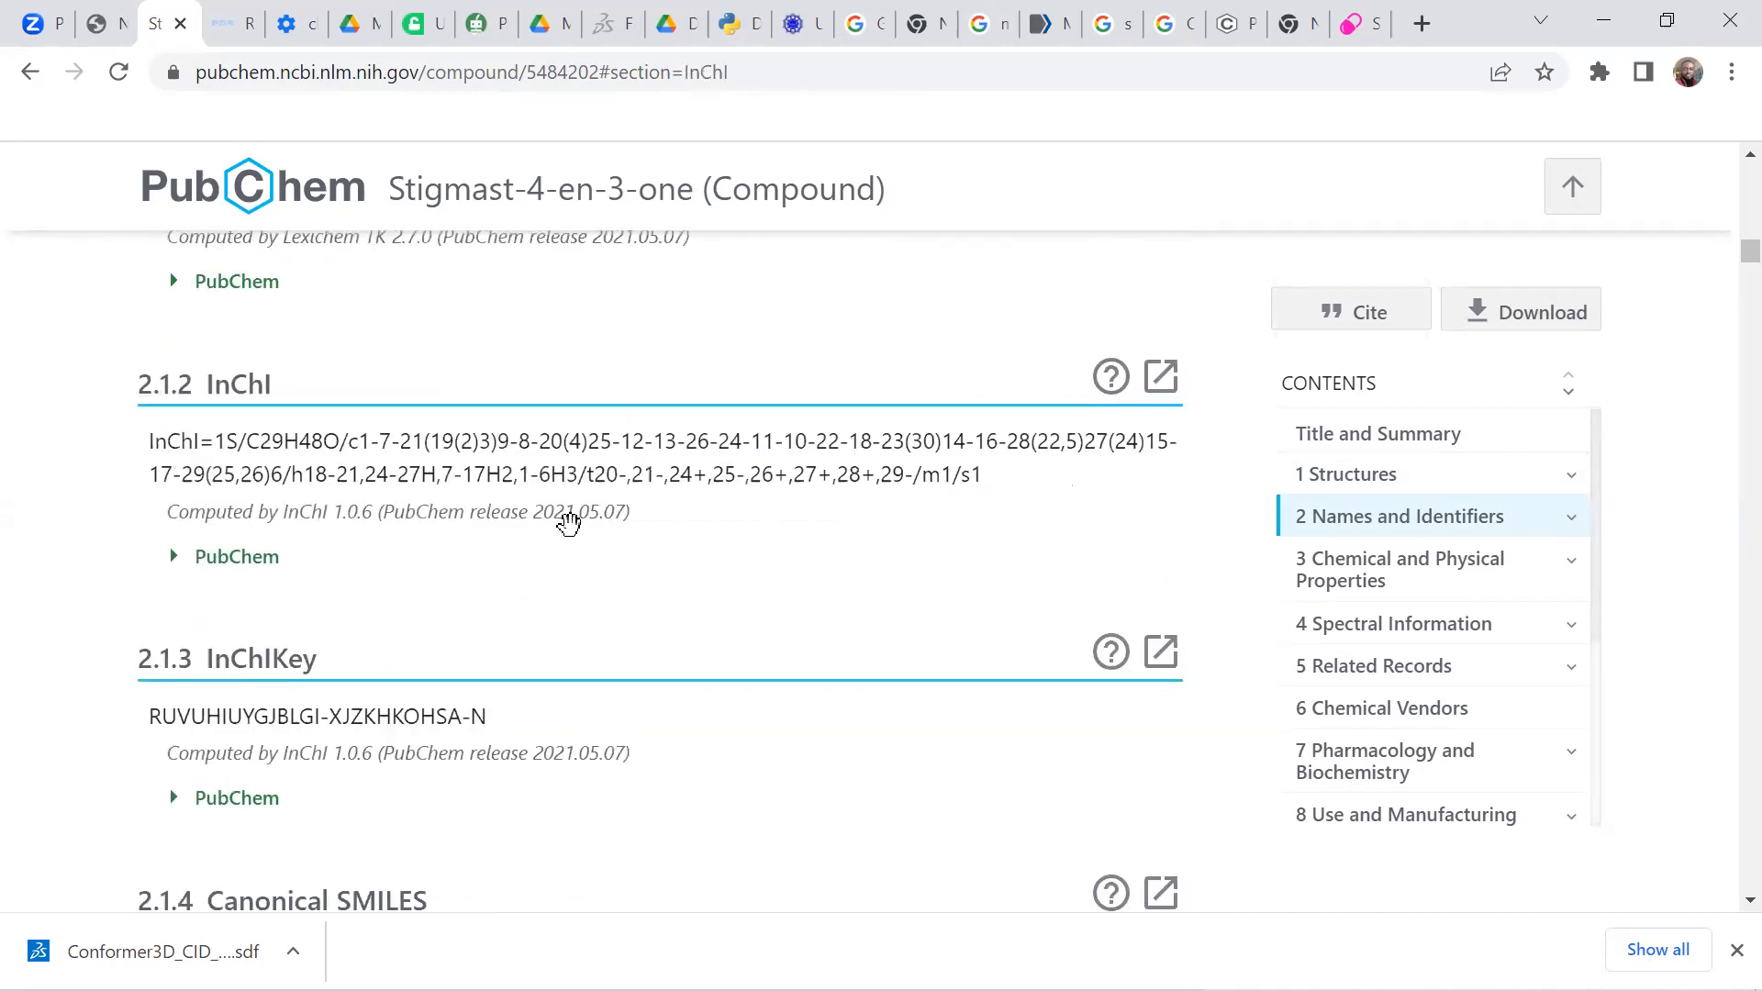
{"action": "scroll", "coordinate": [587, 545], "scroll_direction": "up", "scroll_amount": 10}
{"action": "scroll", "coordinate": [588, 545], "scroll_direction": "down", "scroll_amount": 6}
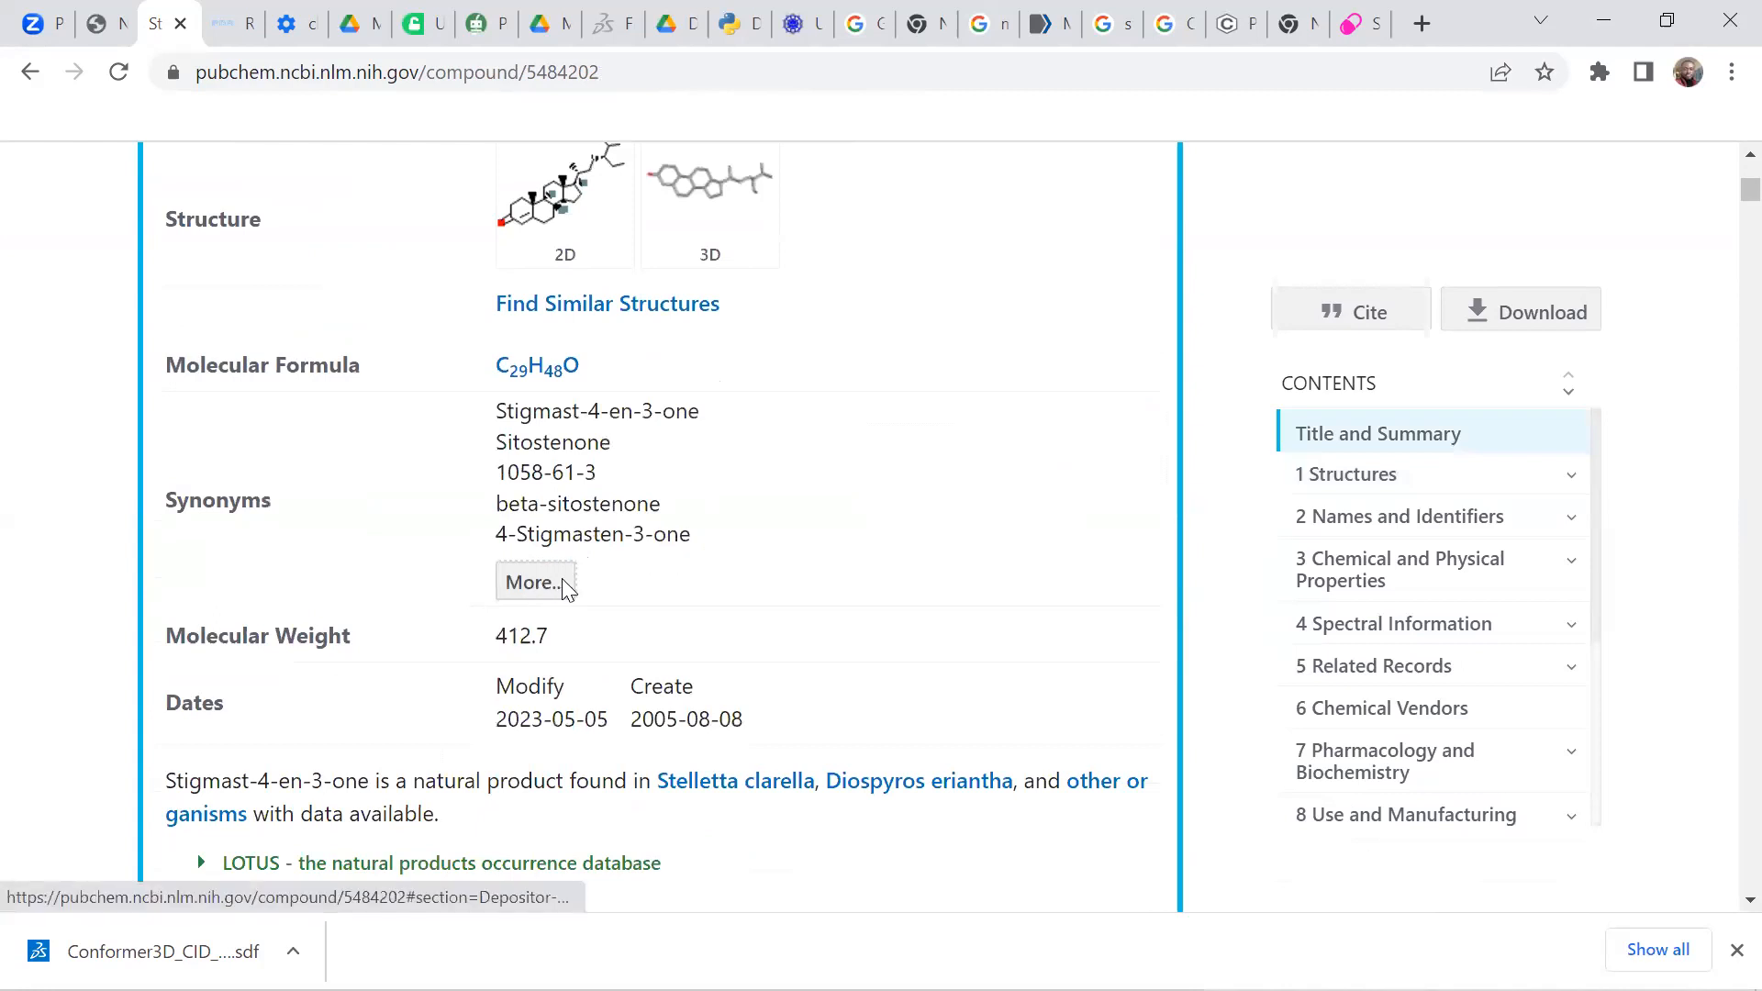
{"action": "left_click", "coordinate": [535, 582]}
{"action": "scroll", "coordinate": [645, 614], "scroll_direction": "up", "scroll_amount": 15}
{"action": "scroll", "coordinate": [656, 624], "scroll_direction": "up", "scroll_amount": 20}
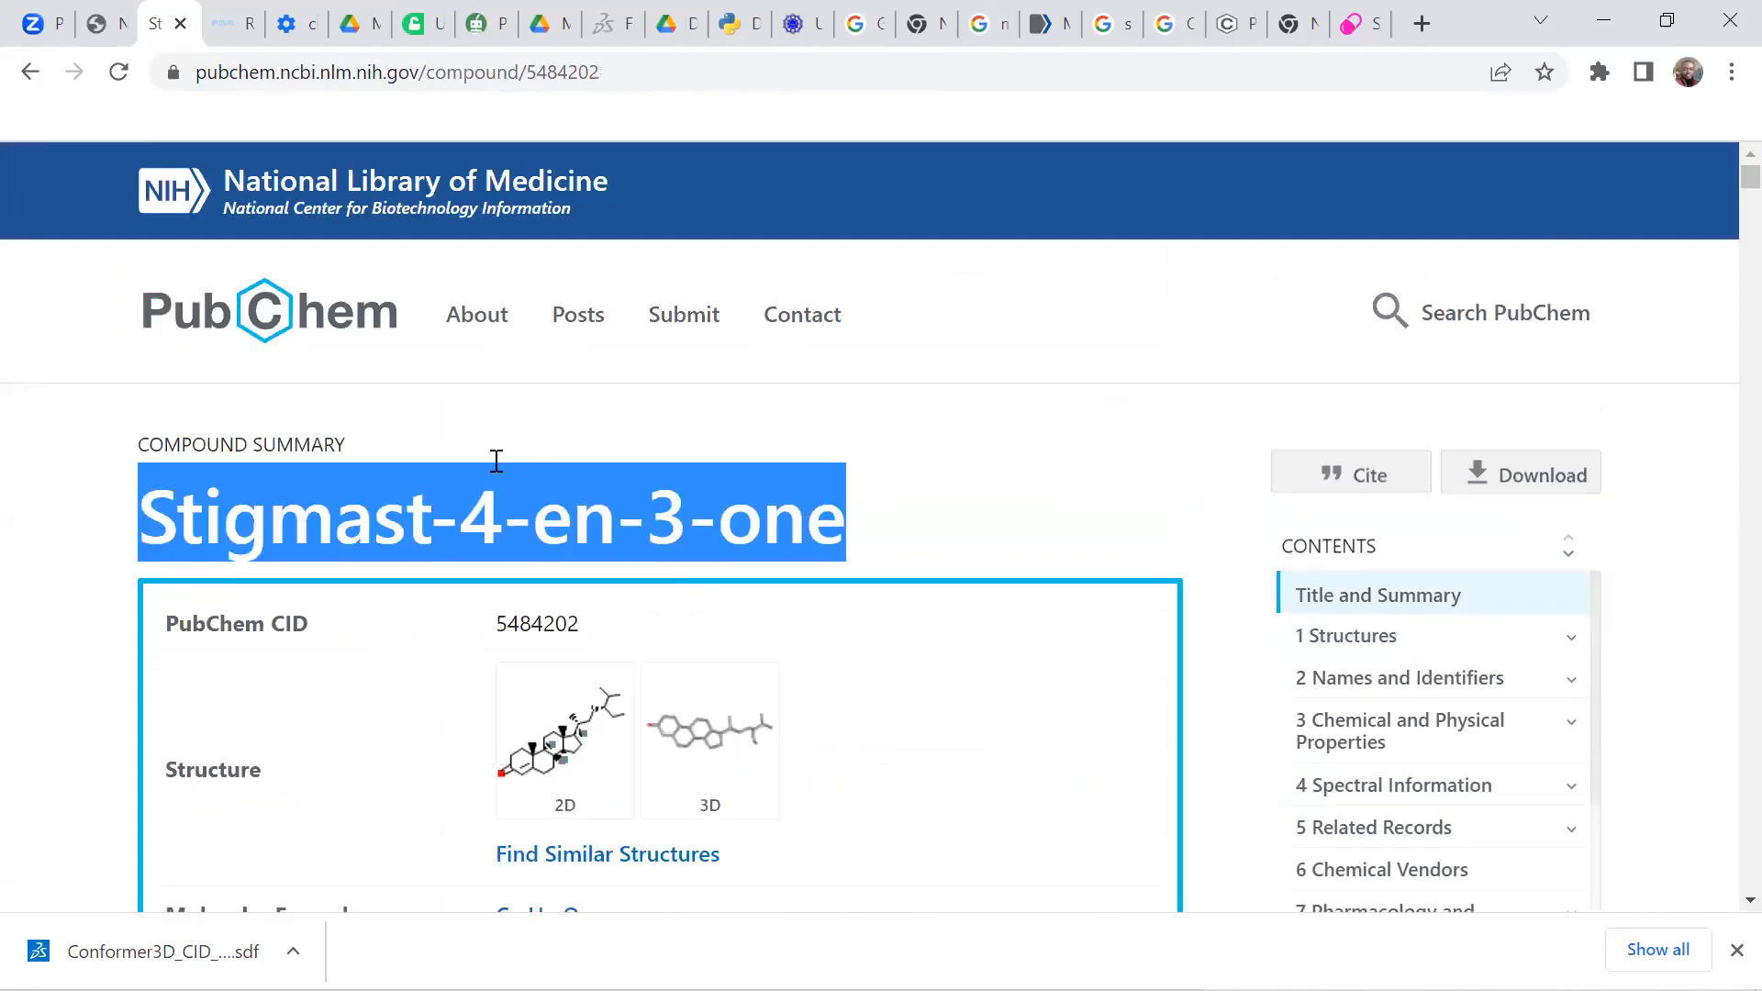
{"action": "scroll", "coordinate": [280, 429], "scroll_direction": "up", "scroll_amount": 1}
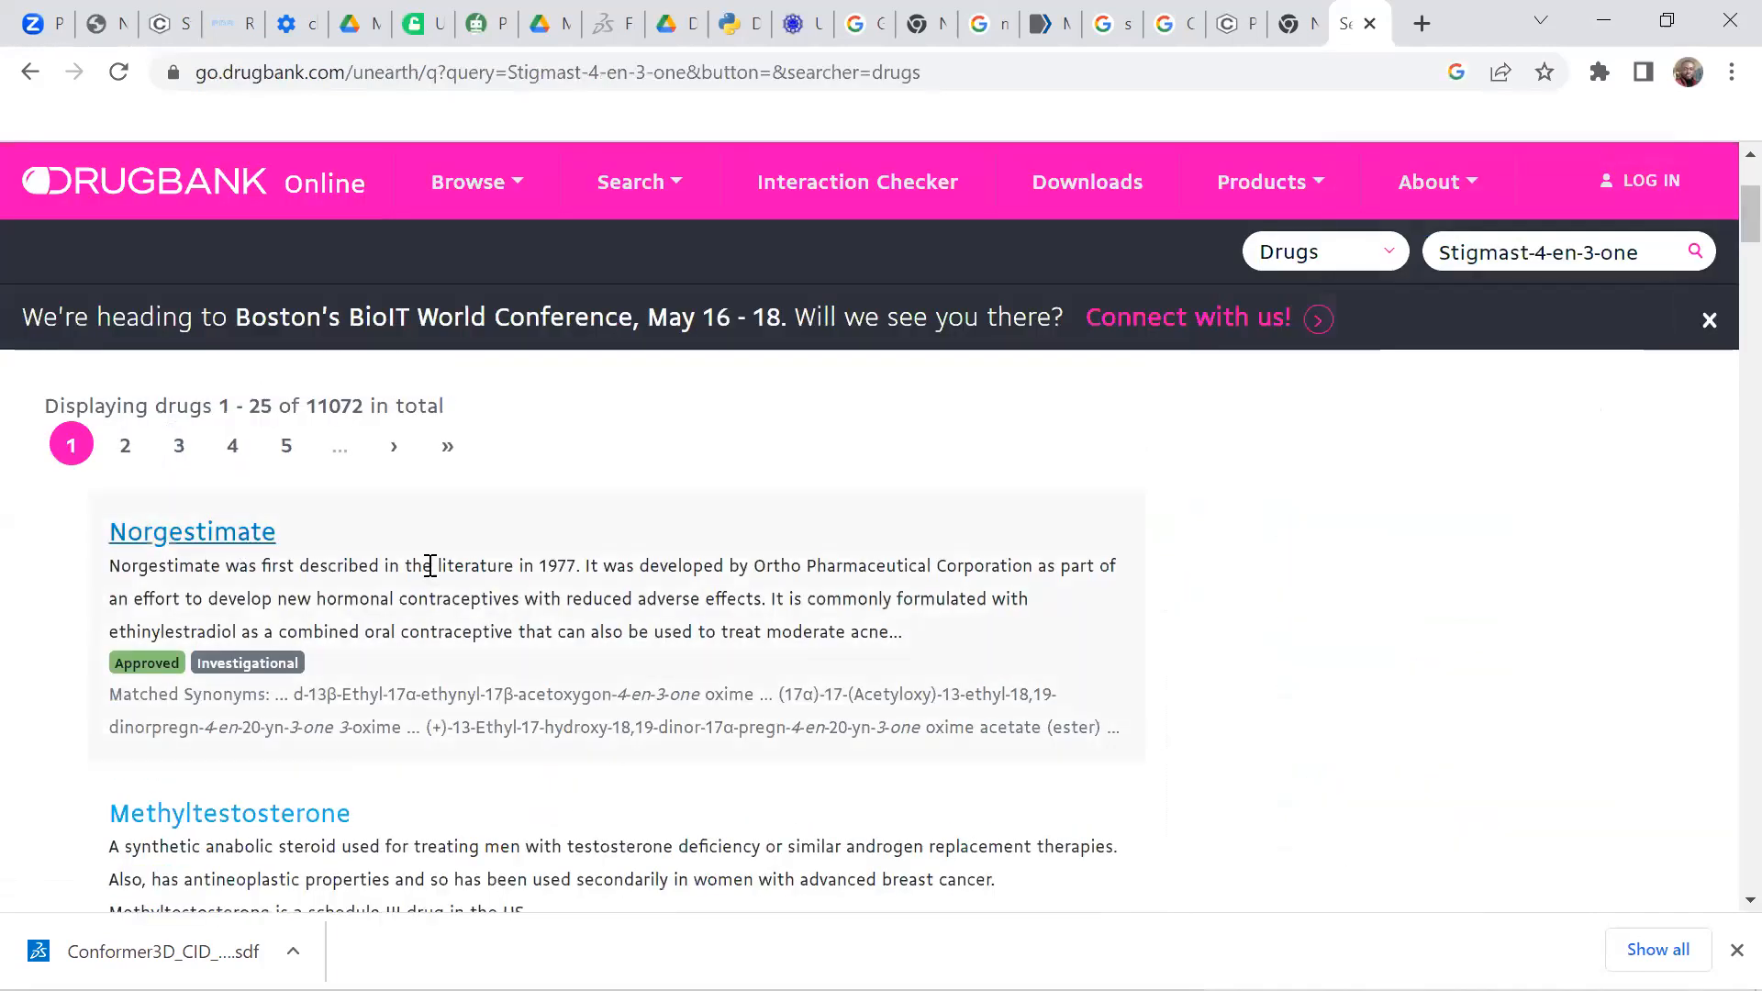
Step: Go back to DrugBank's results for Stigmast-4-en-3-one and look further through the listed drugs for a match
{"action": "scroll", "coordinate": [436, 569], "scroll_direction": "down", "scroll_amount": 6}
{"action": "scroll", "coordinate": [440, 573], "scroll_direction": "down", "scroll_amount": 5}
{"action": "scroll", "coordinate": [444, 584], "scroll_direction": "down", "scroll_amount": 10}
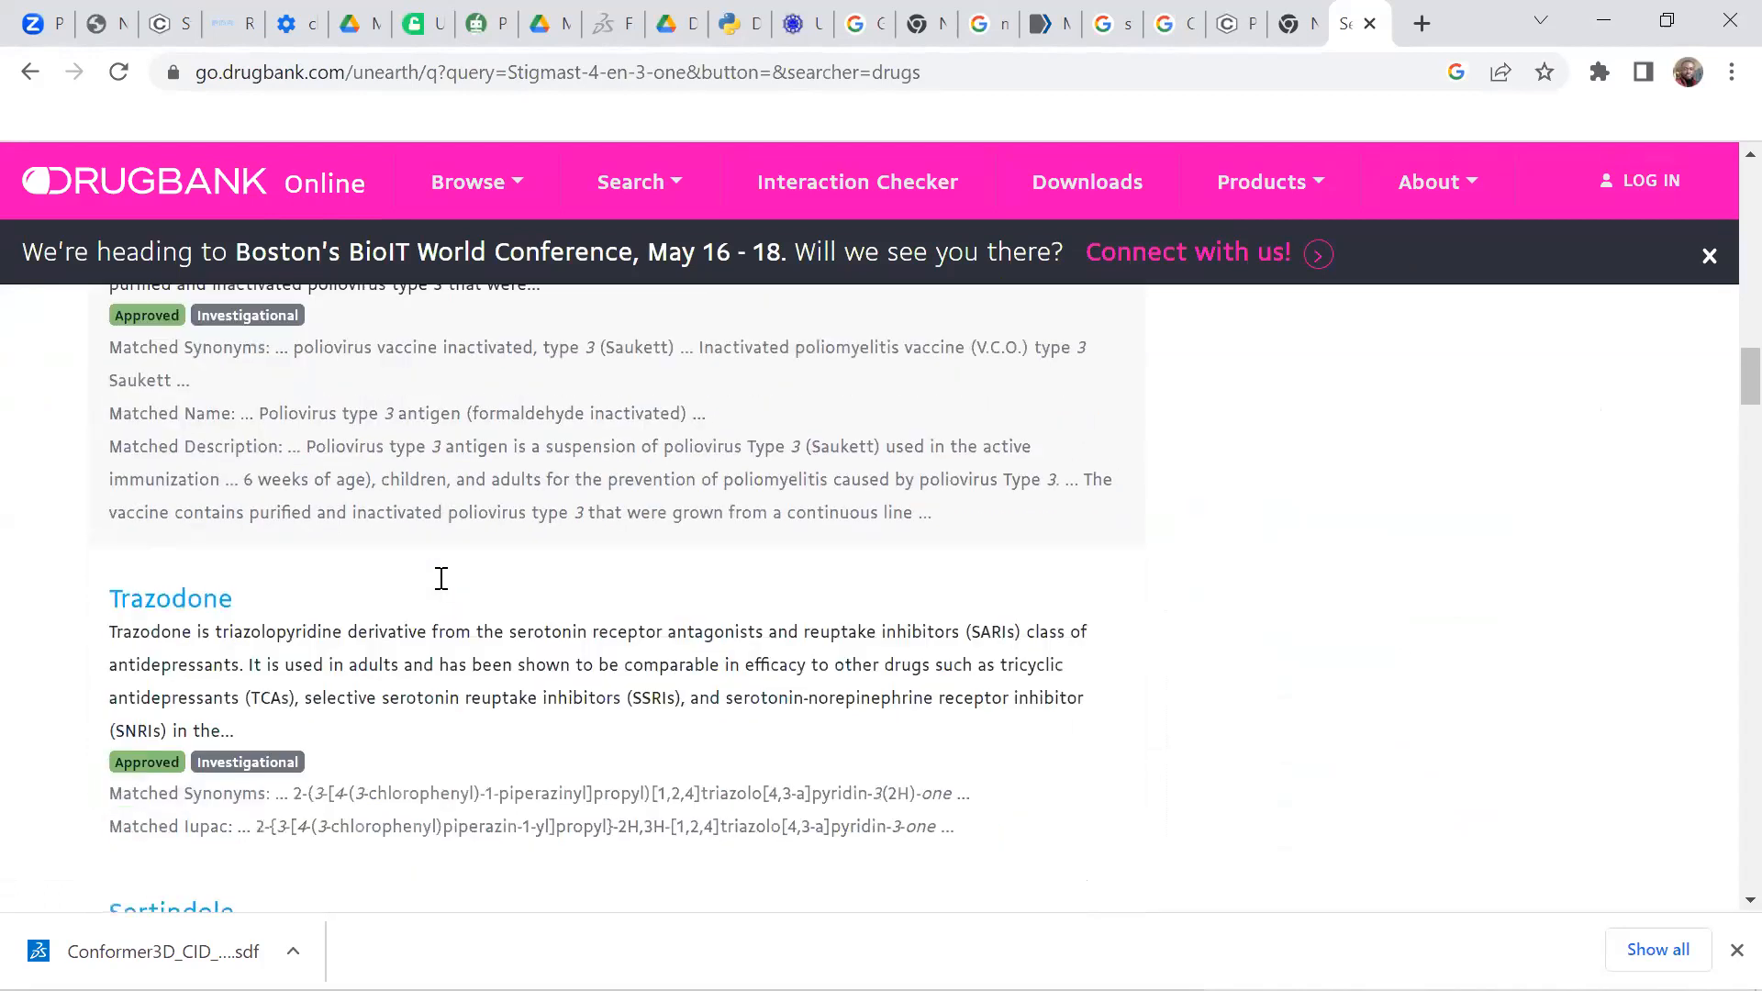
{"action": "scroll", "coordinate": [441, 578], "scroll_direction": "down", "scroll_amount": 7}
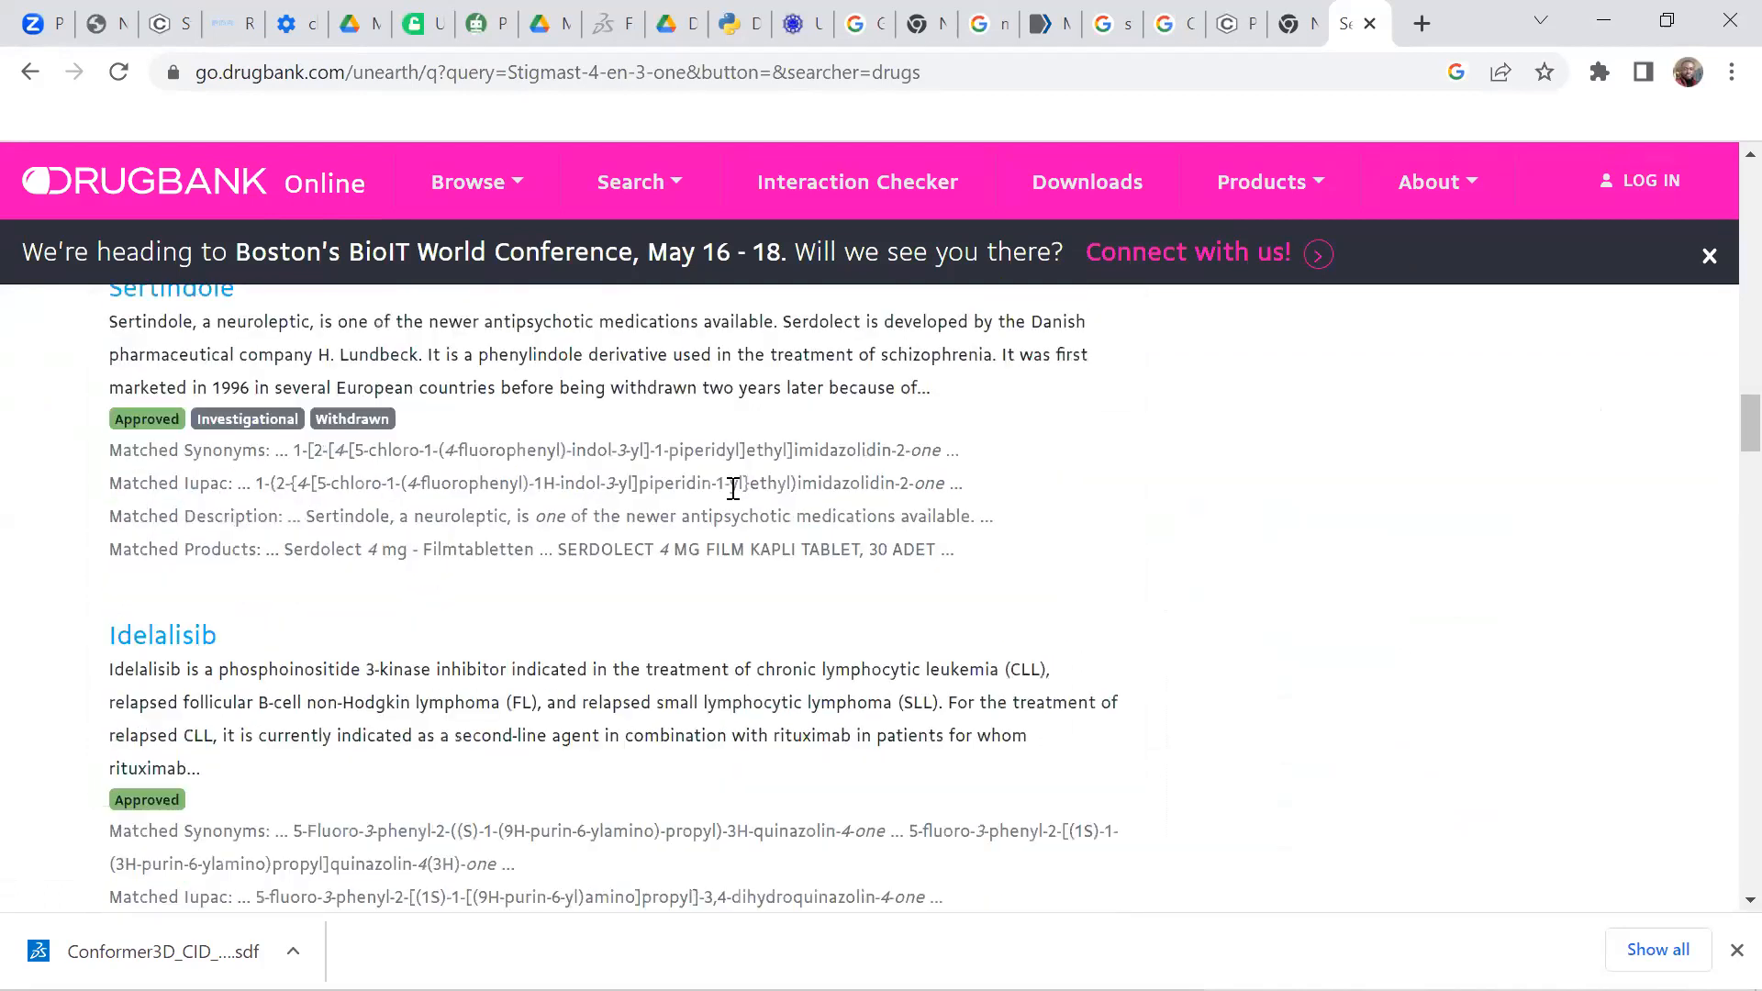
{"action": "scroll", "coordinate": [733, 489], "scroll_direction": "down", "scroll_amount": 1}
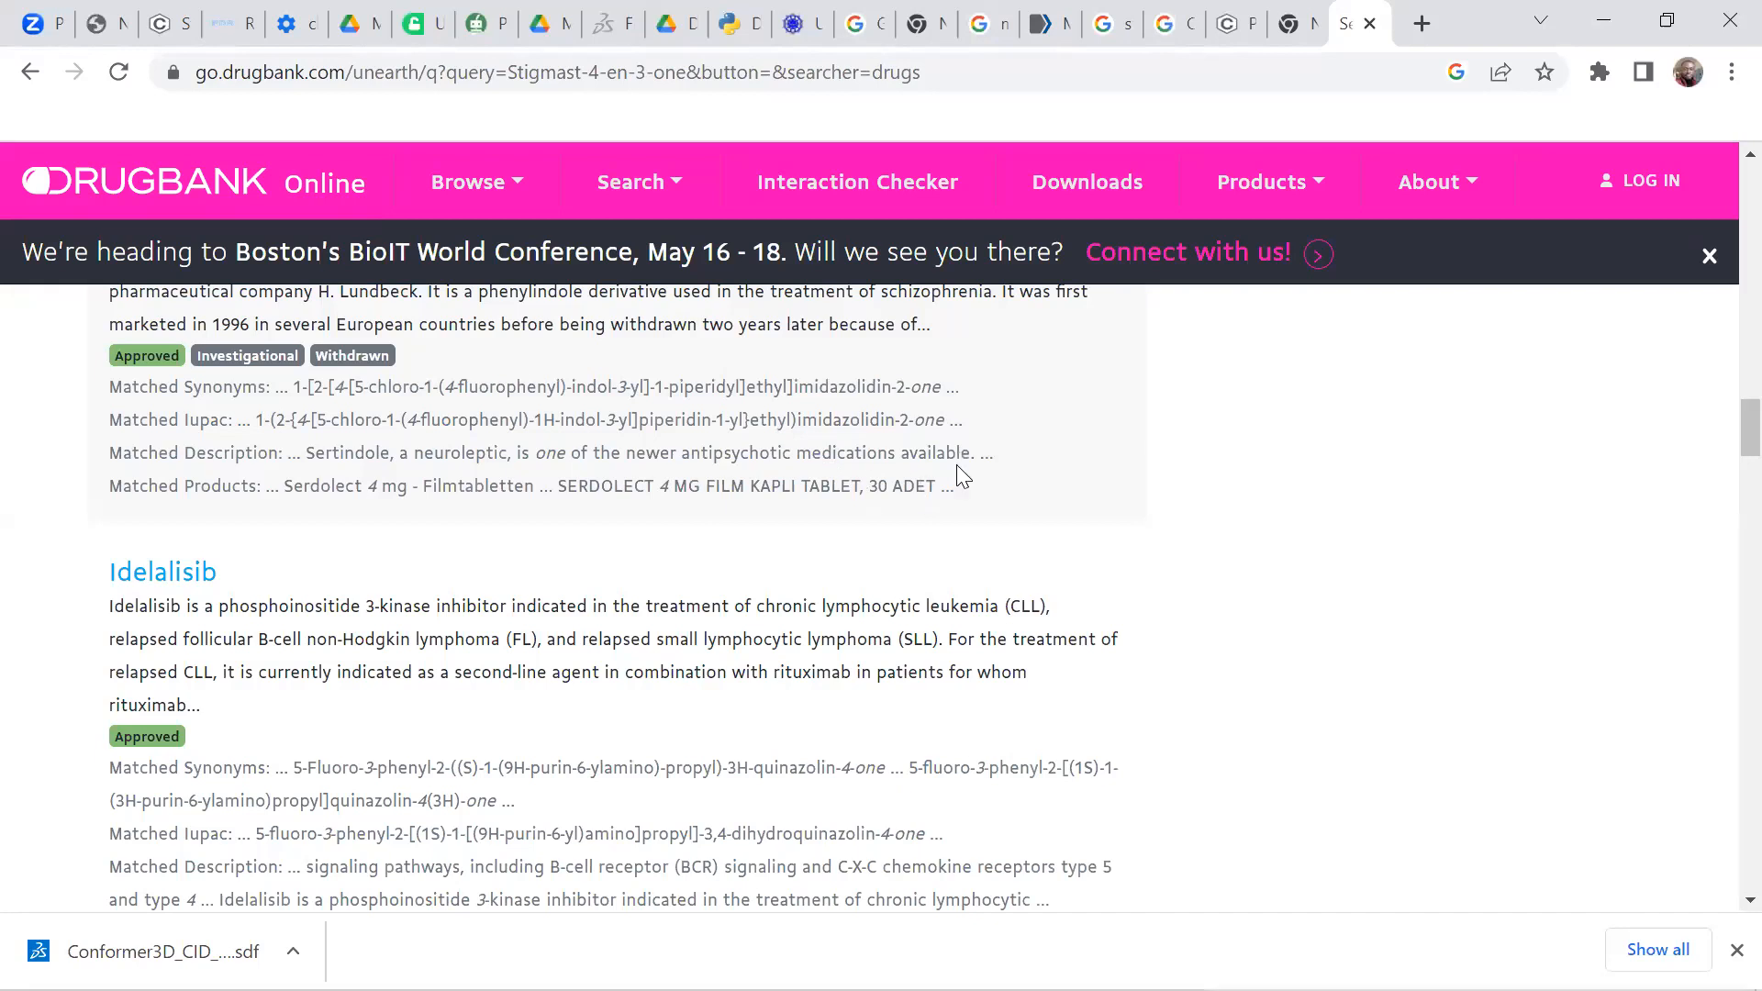
{"action": "scroll", "coordinate": [968, 504], "scroll_direction": "up", "scroll_amount": 15}
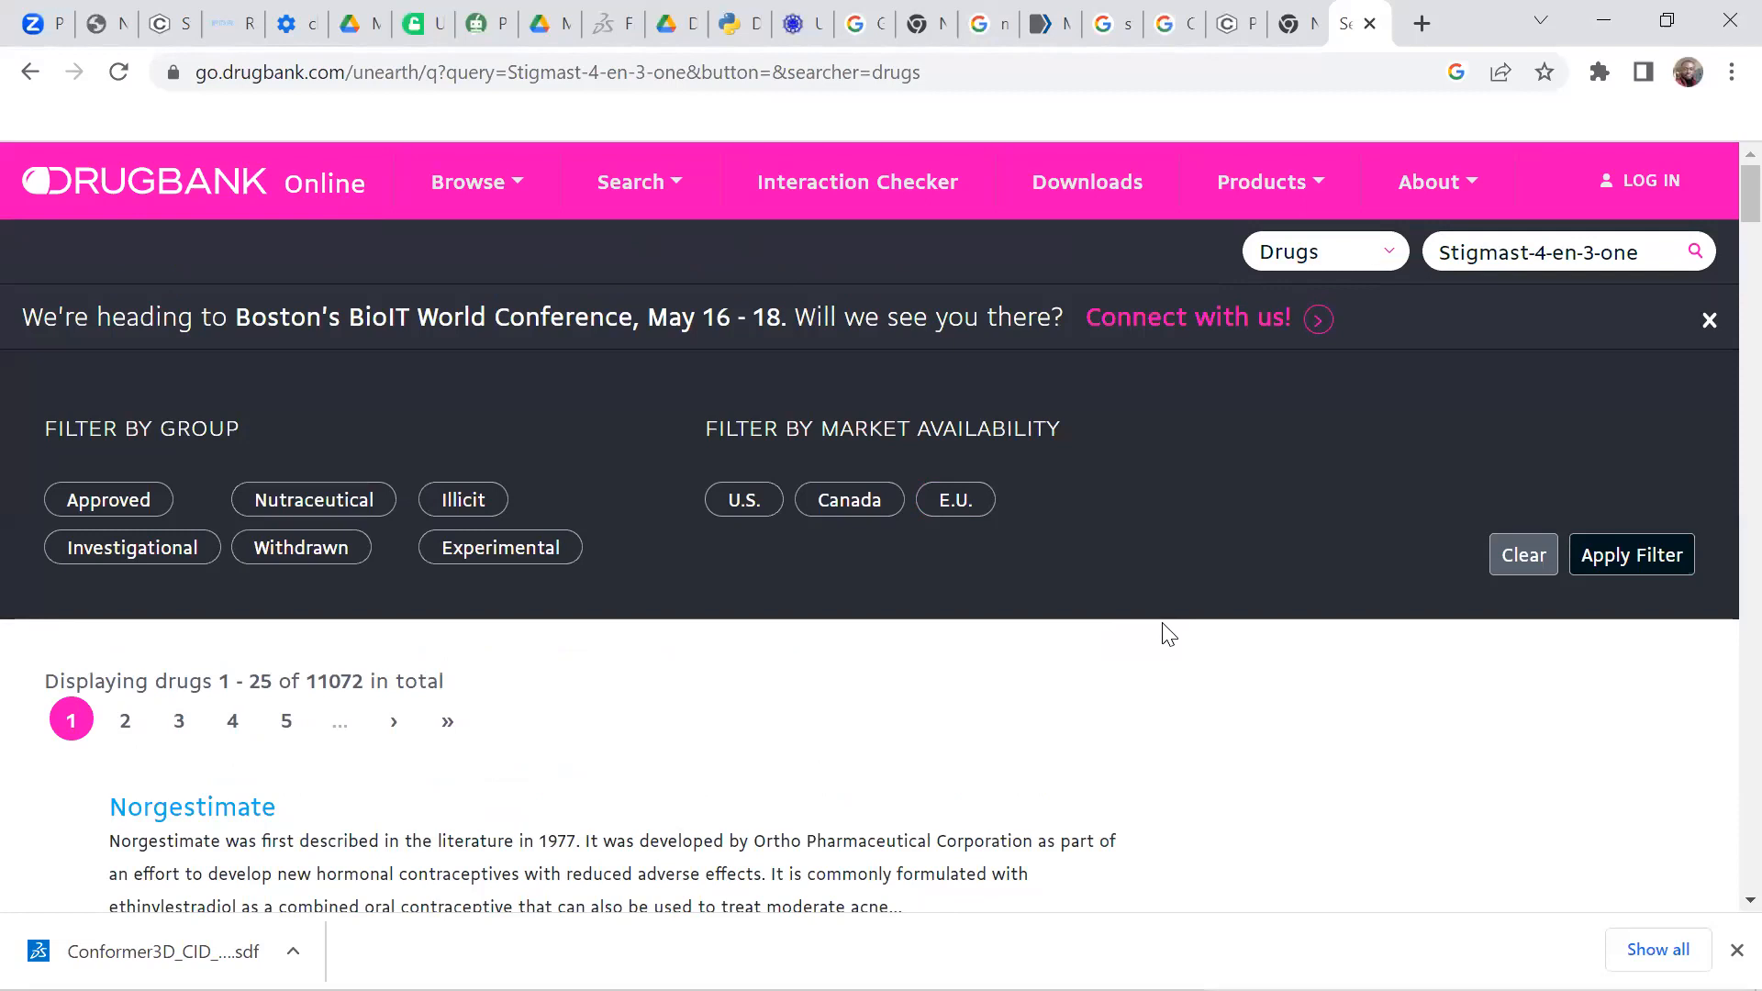
Step: Search DrugBank's drugs for aspirin in place of Stigmast-4-en-3-one
{"action": "left_click", "coordinate": [1675, 253]}
{"action": "key", "text": "ctrl+a"}
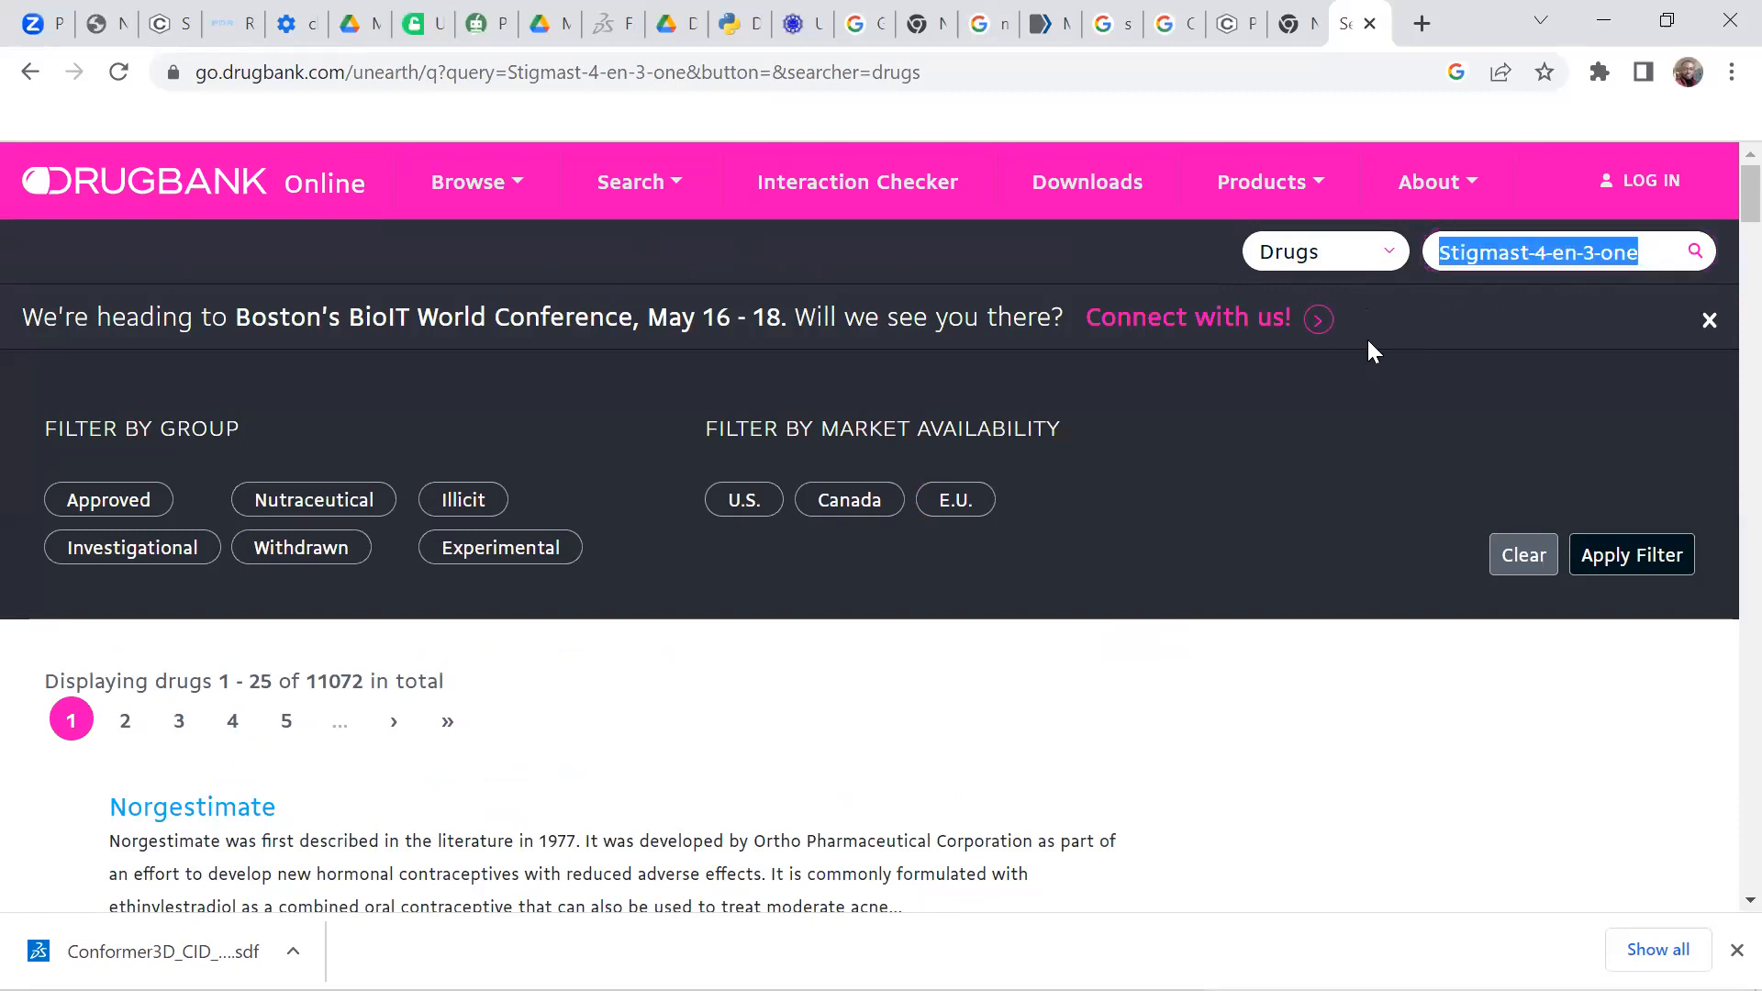
{"action": "type", "text": "as"}
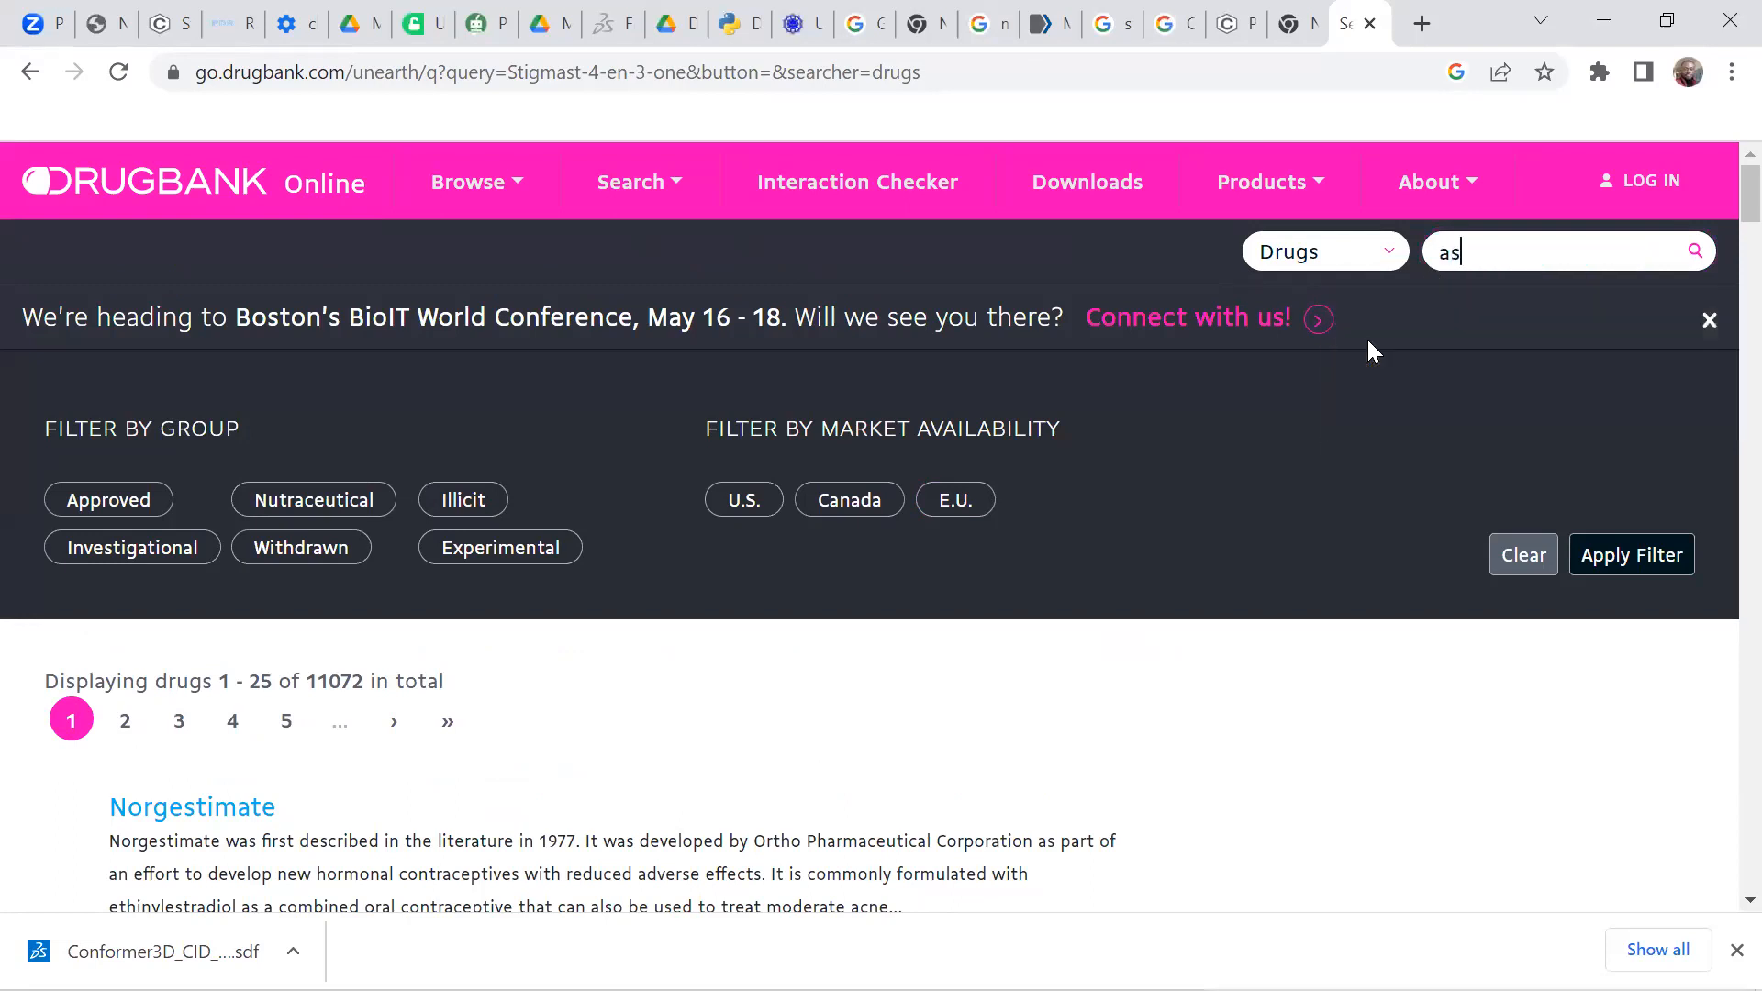
{"action": "type", "text": "pirin"}
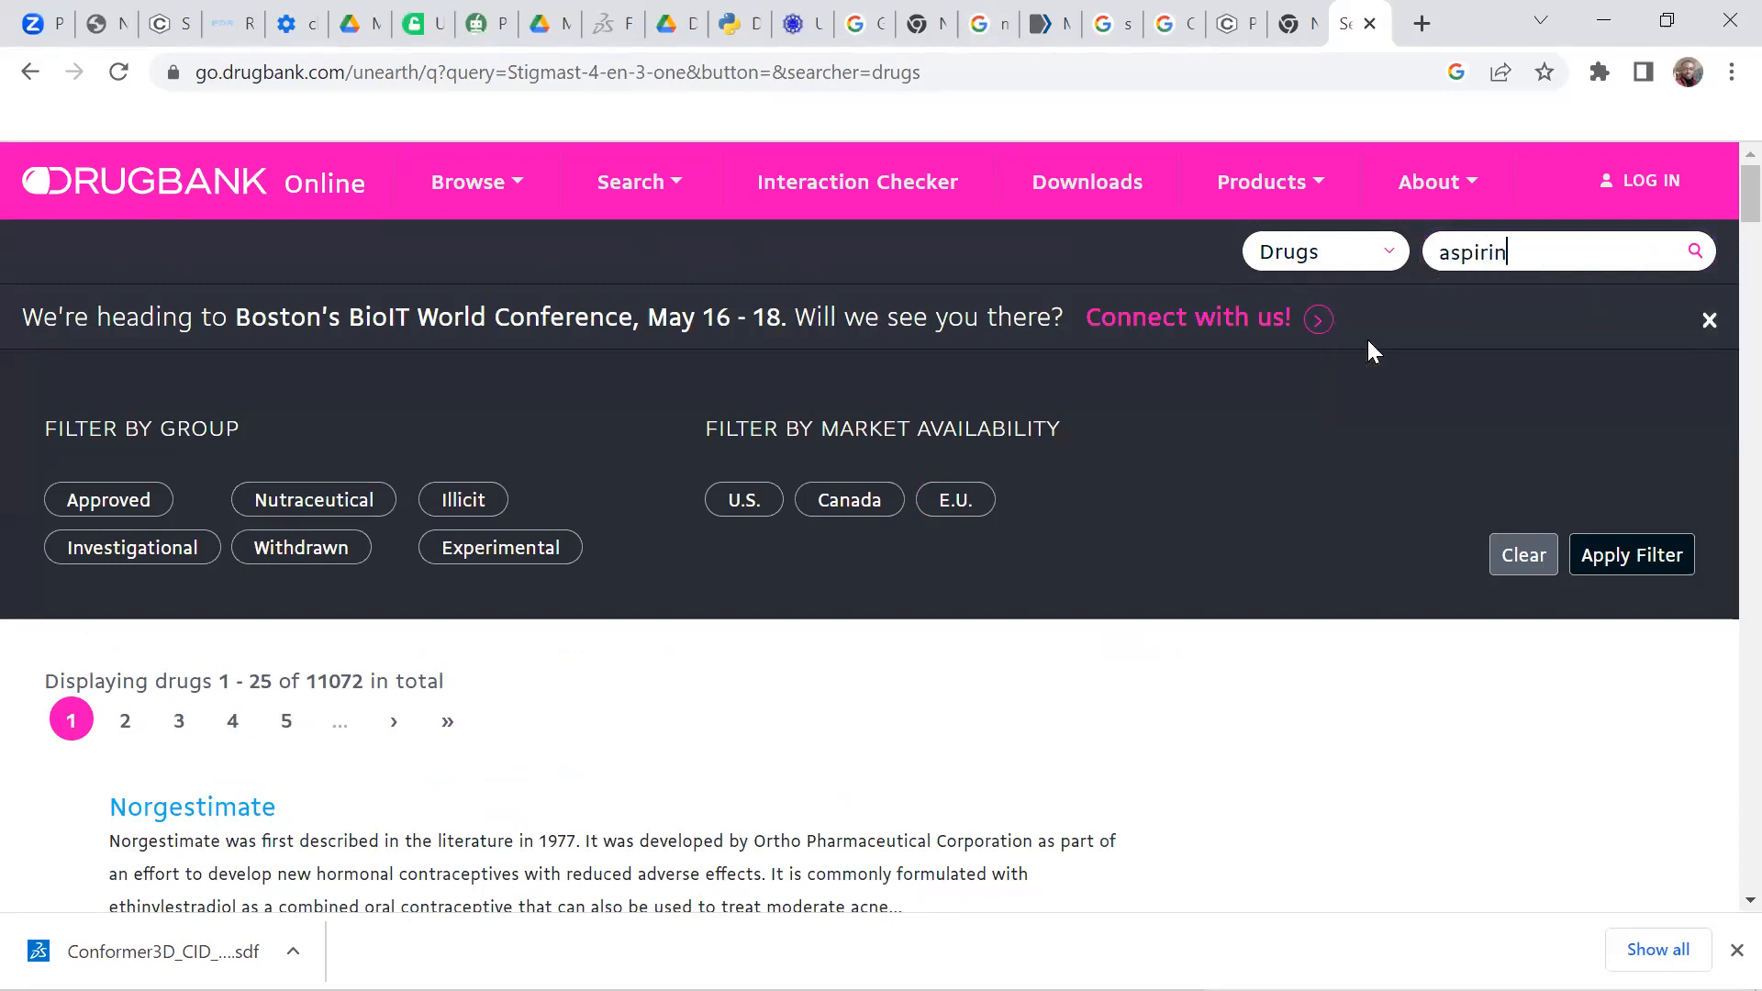
{"action": "key", "text": "Return"}
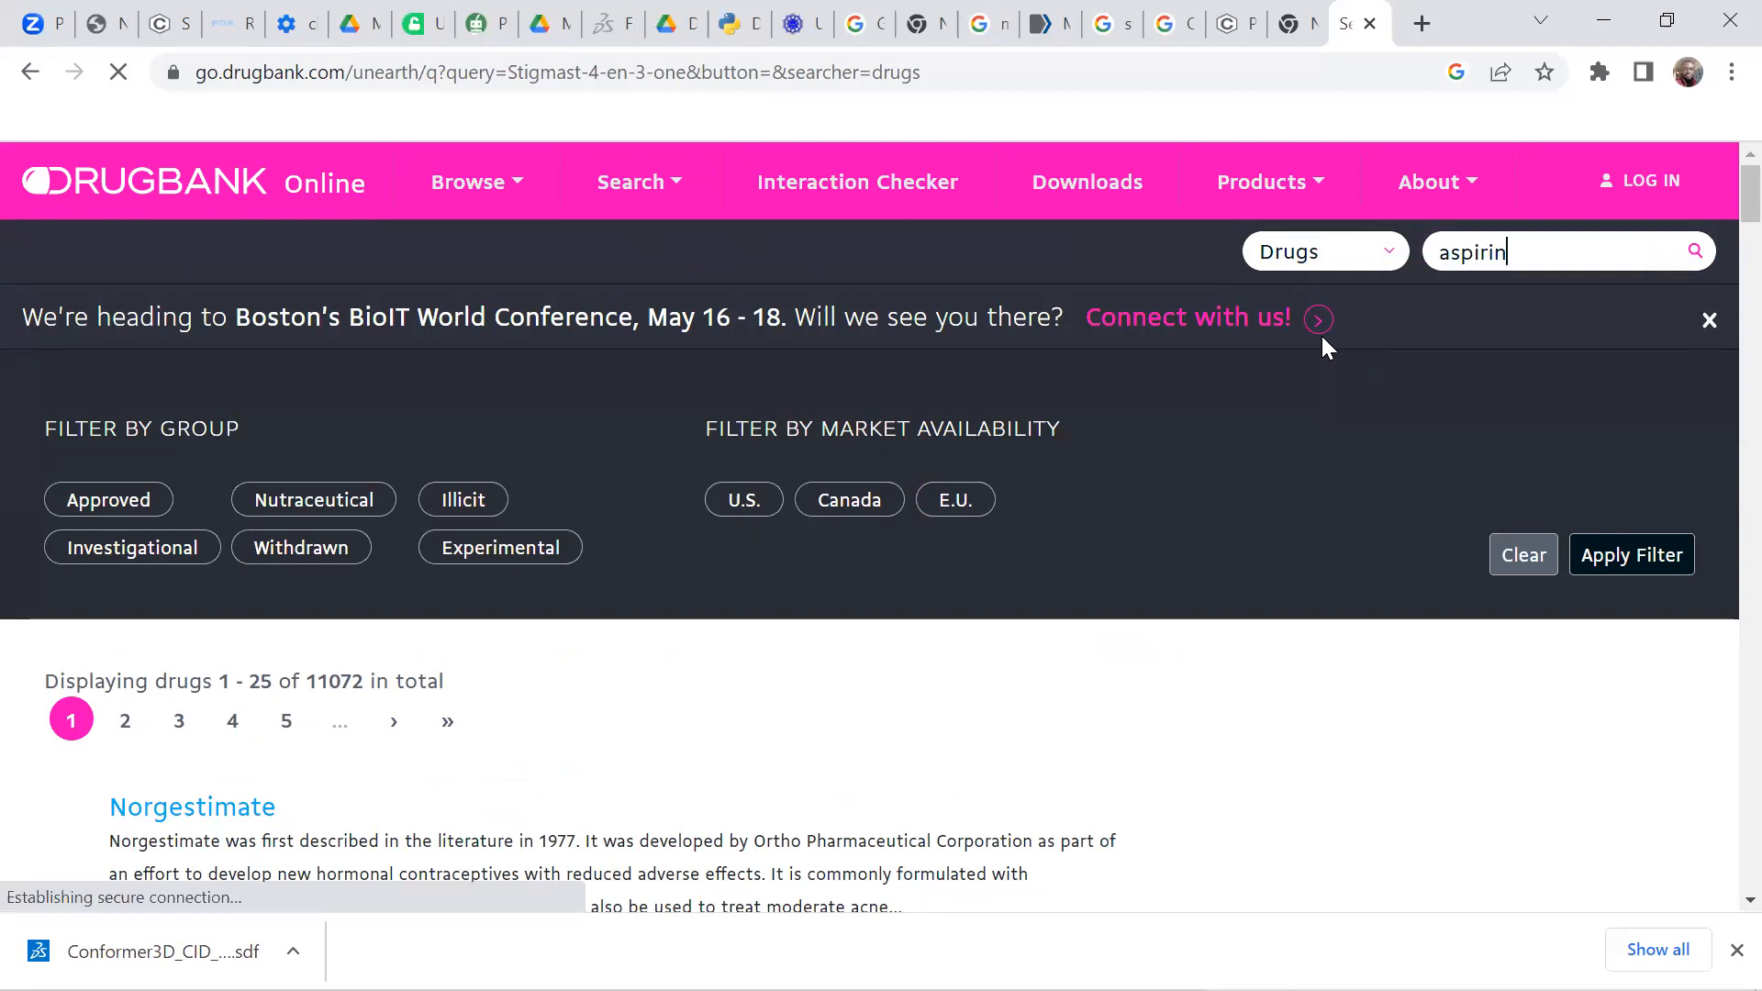
Step: Review the identification details of the Aspirin record and open its structure in PDB format
{"action": "scroll", "coordinate": [707, 601], "scroll_direction": "down", "scroll_amount": 4}
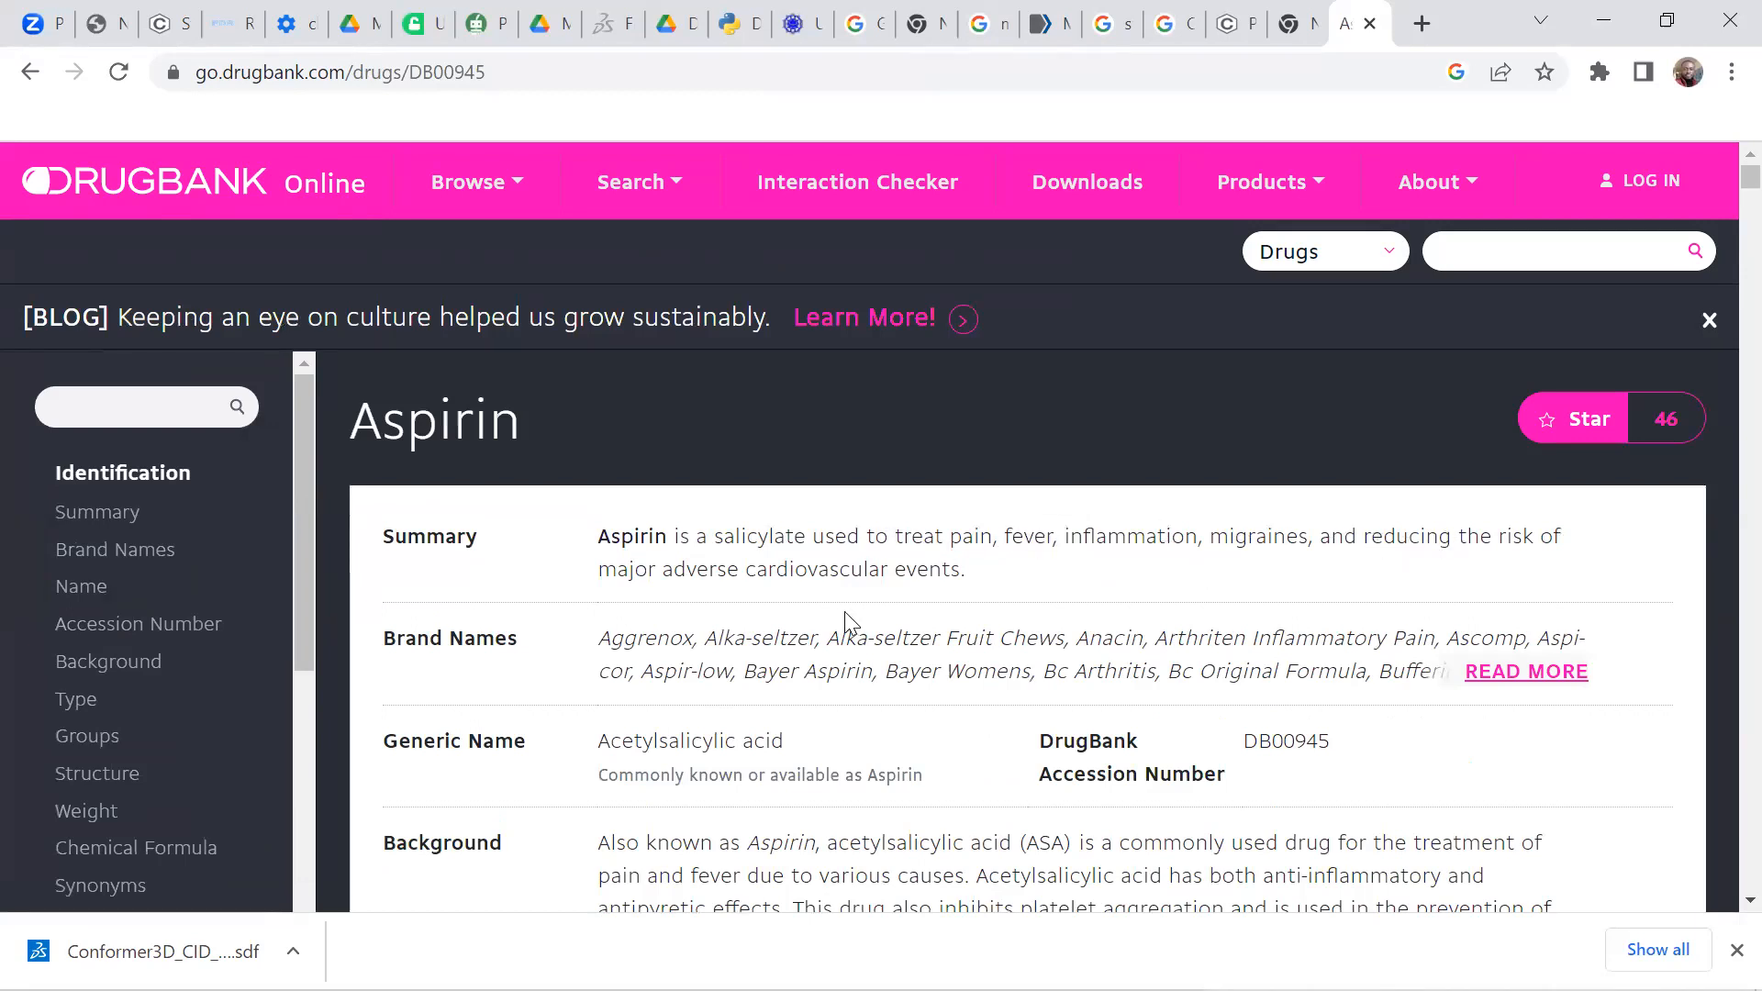
{"action": "scroll", "coordinate": [999, 590], "scroll_direction": "down", "scroll_amount": 2}
{"action": "scroll", "coordinate": [1257, 511], "scroll_direction": "down", "scroll_amount": 7}
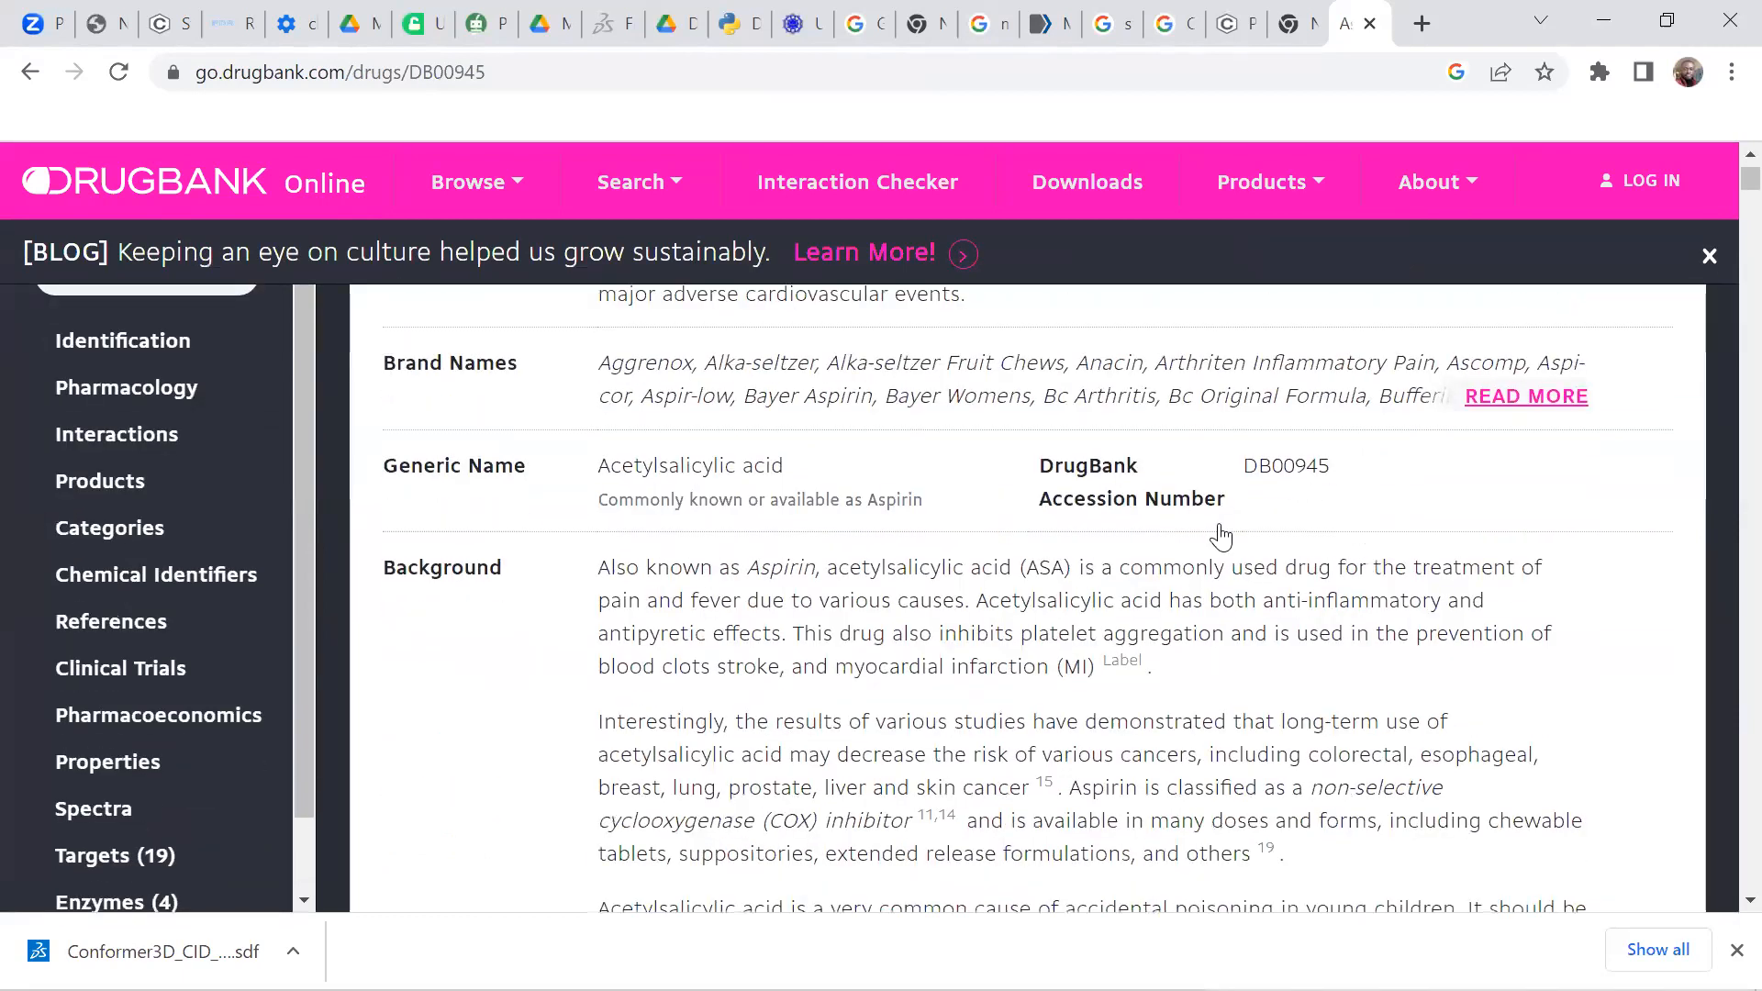
{"action": "scroll", "coordinate": [1186, 466], "scroll_direction": "up", "scroll_amount": 8}
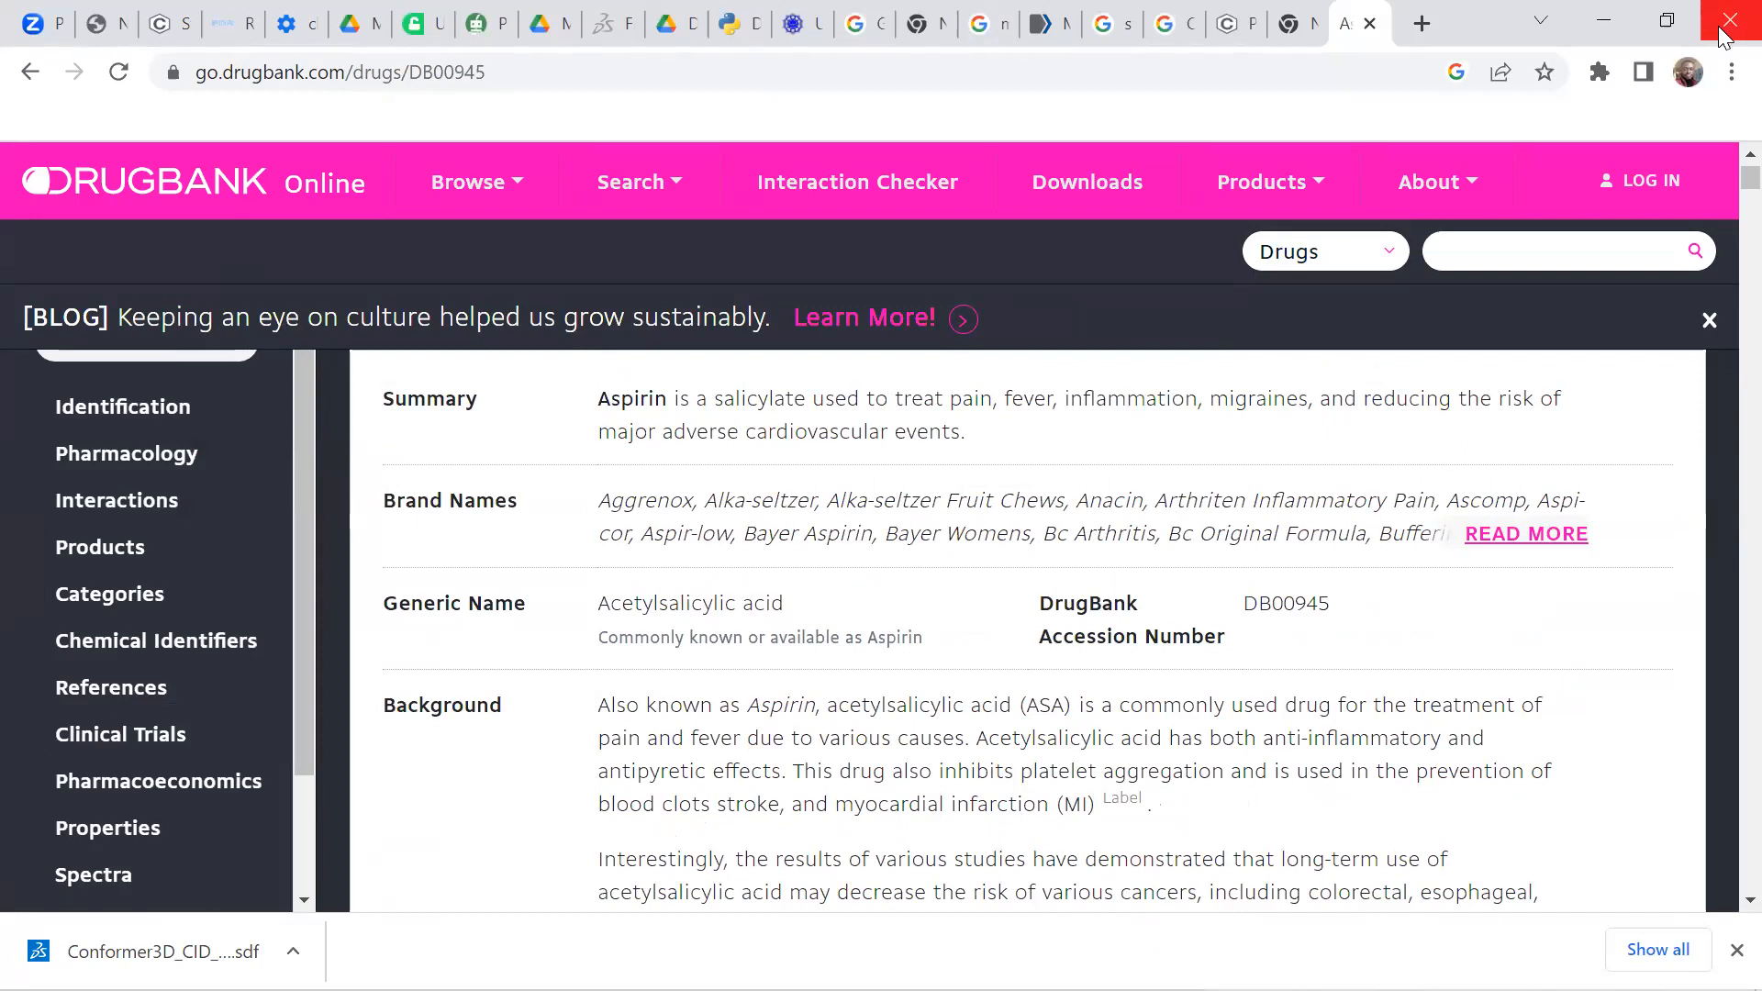
{"action": "scroll", "coordinate": [959, 577], "scroll_direction": "down", "scroll_amount": 5}
{"action": "scroll", "coordinate": [949, 584], "scroll_direction": "down", "scroll_amount": 4}
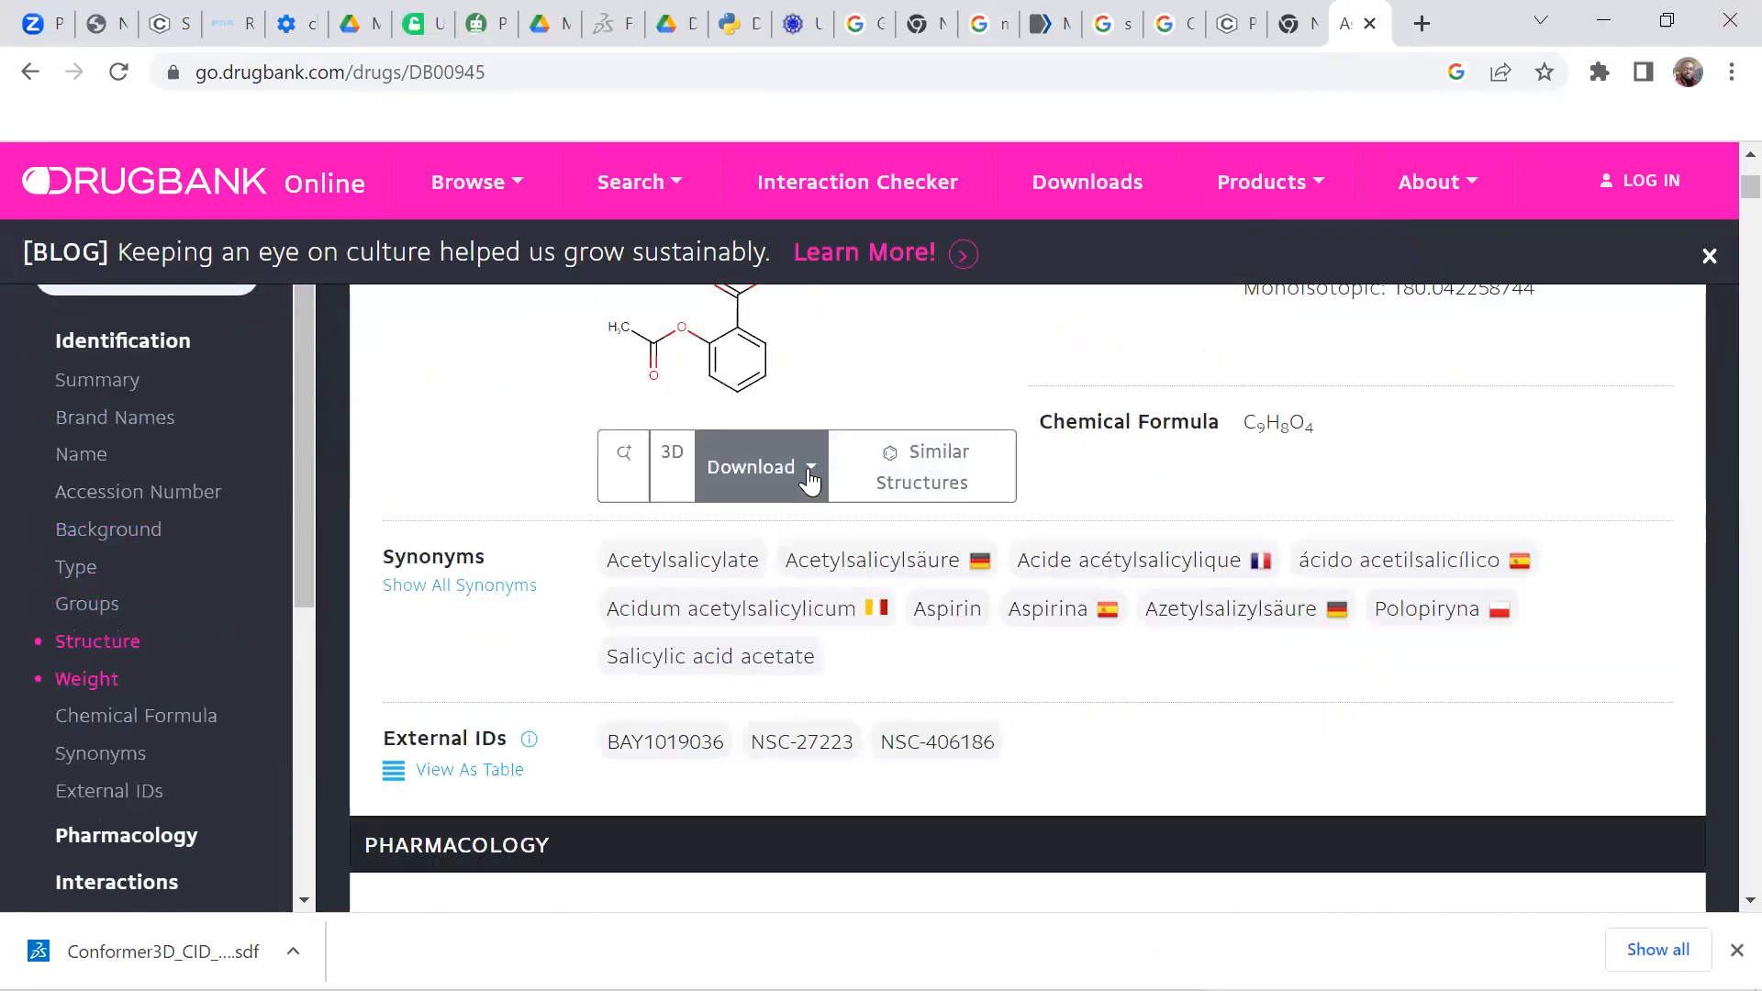
{"action": "left_click", "coordinate": [811, 475]}
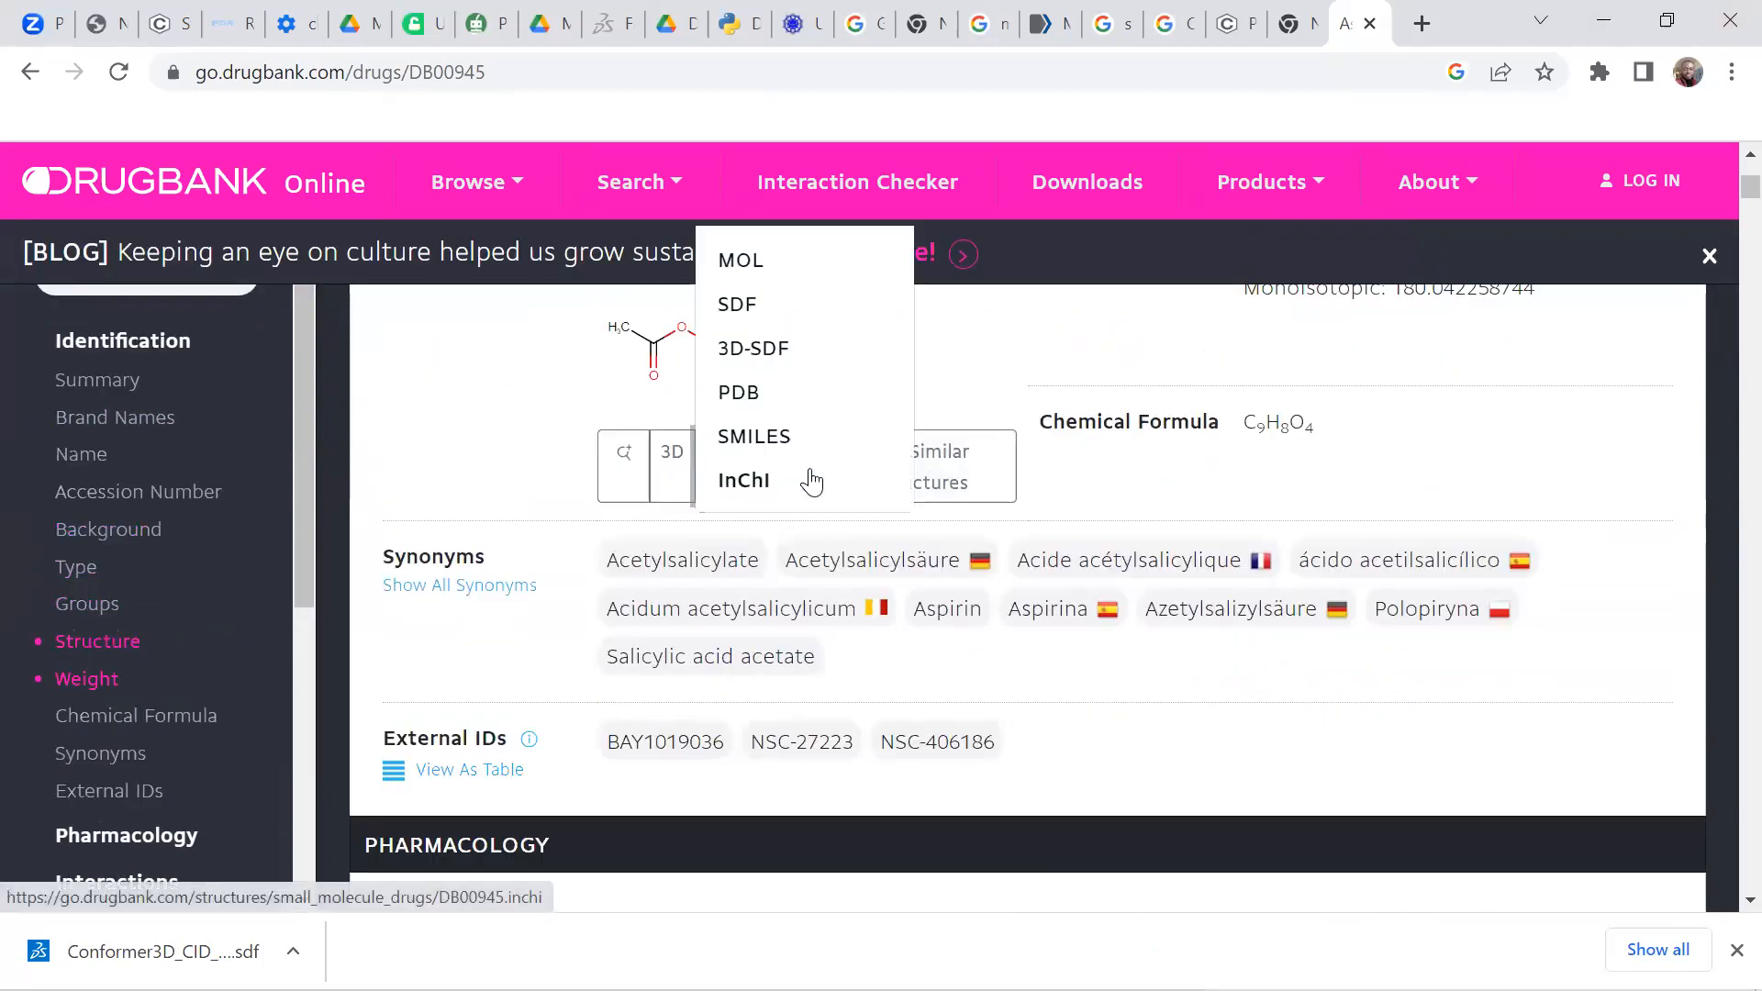
{"action": "left_click", "coordinate": [783, 401]}
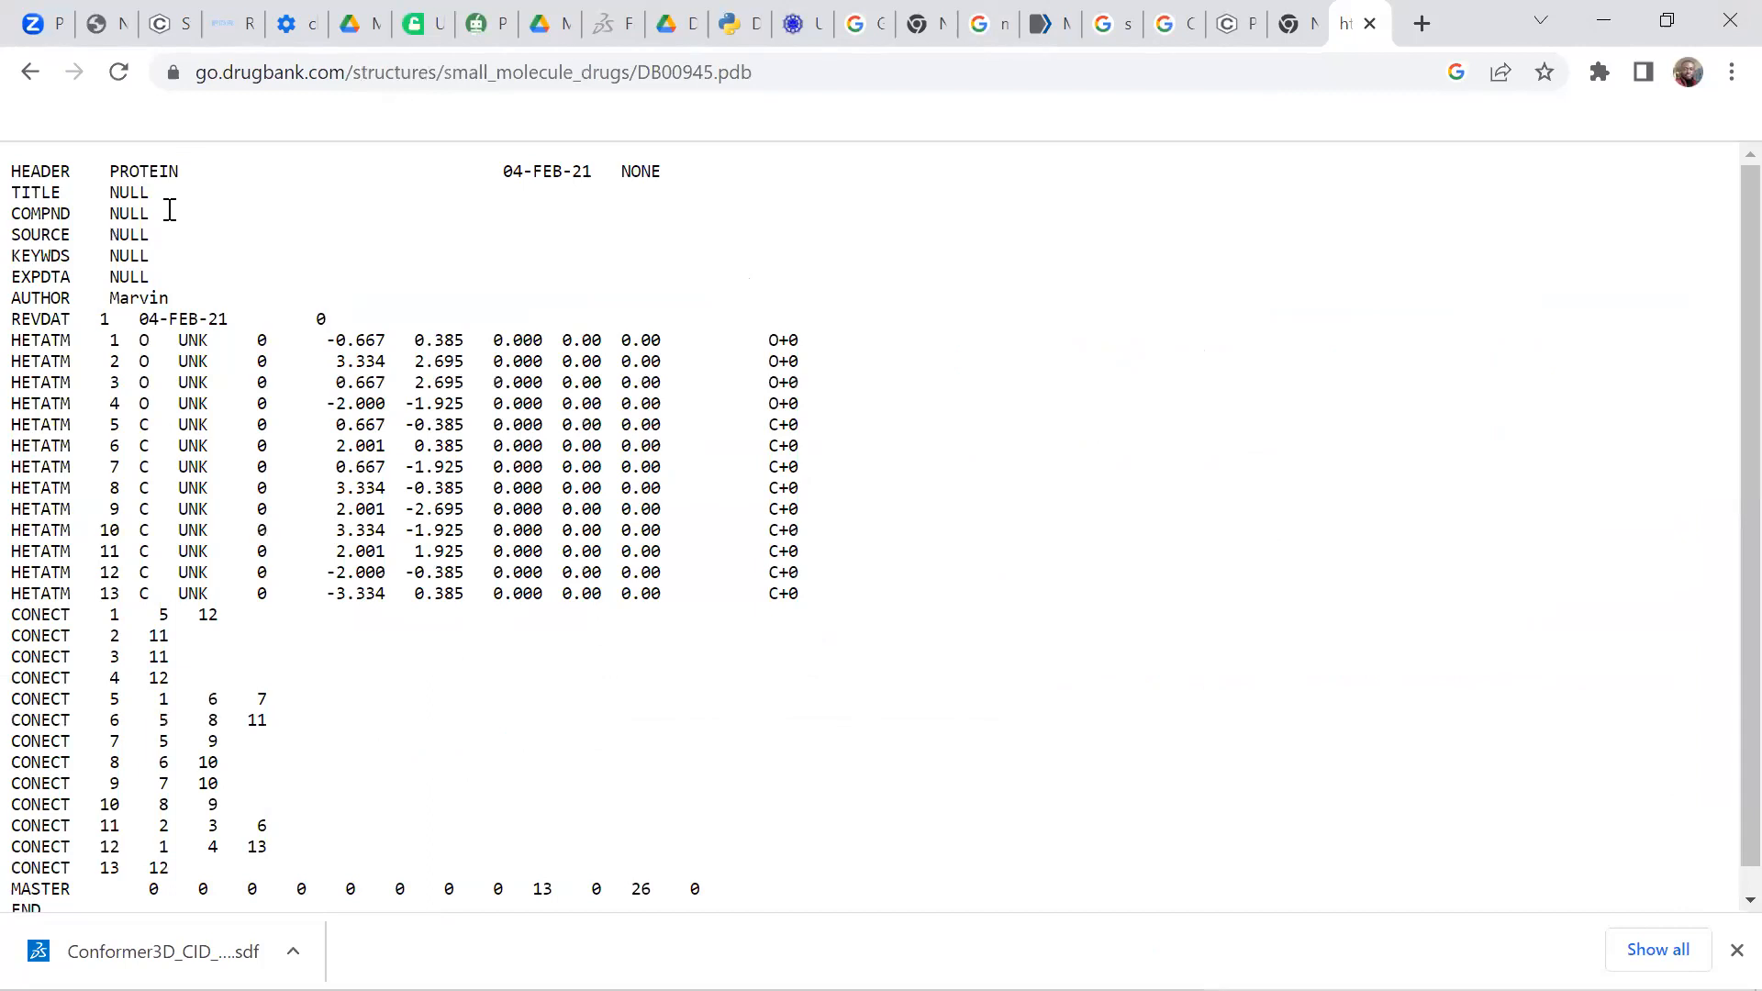
Step: Copy the entire PDB text of the aspirin structure into a new Notepad document
{"action": "scroll", "coordinate": [385, 272], "scroll_direction": "down", "scroll_amount": 1}
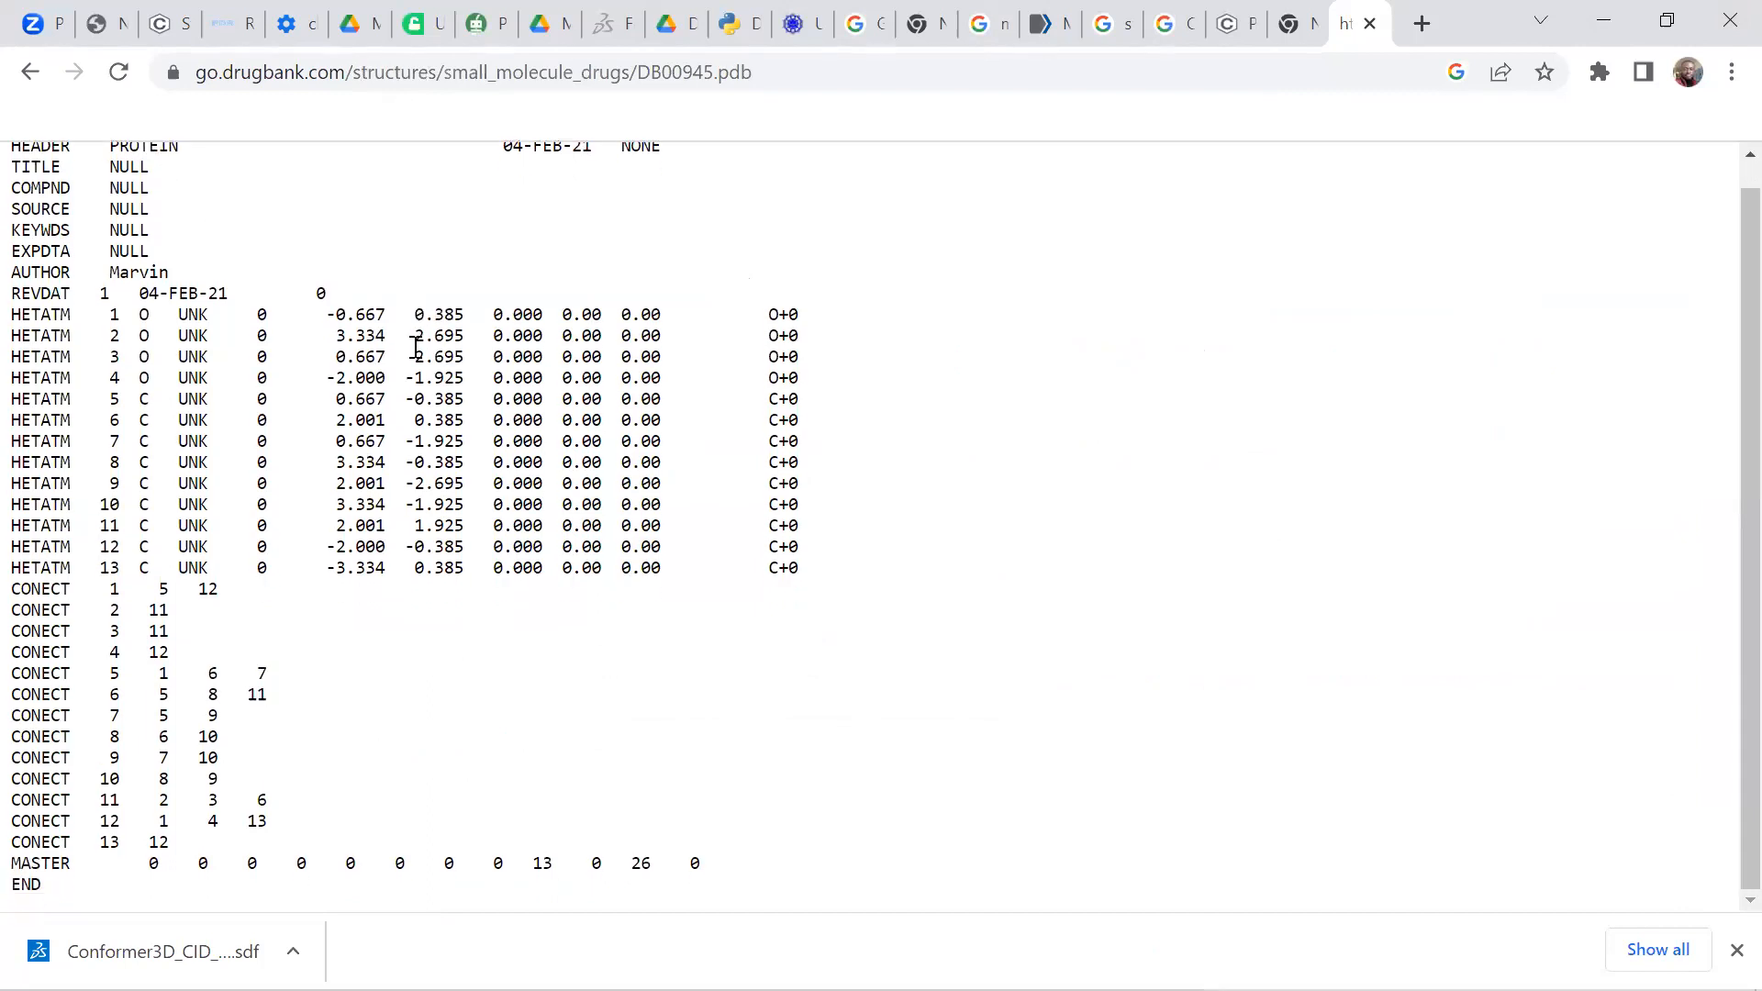
{"action": "scroll", "coordinate": [423, 372], "scroll_direction": "up", "scroll_amount": 1}
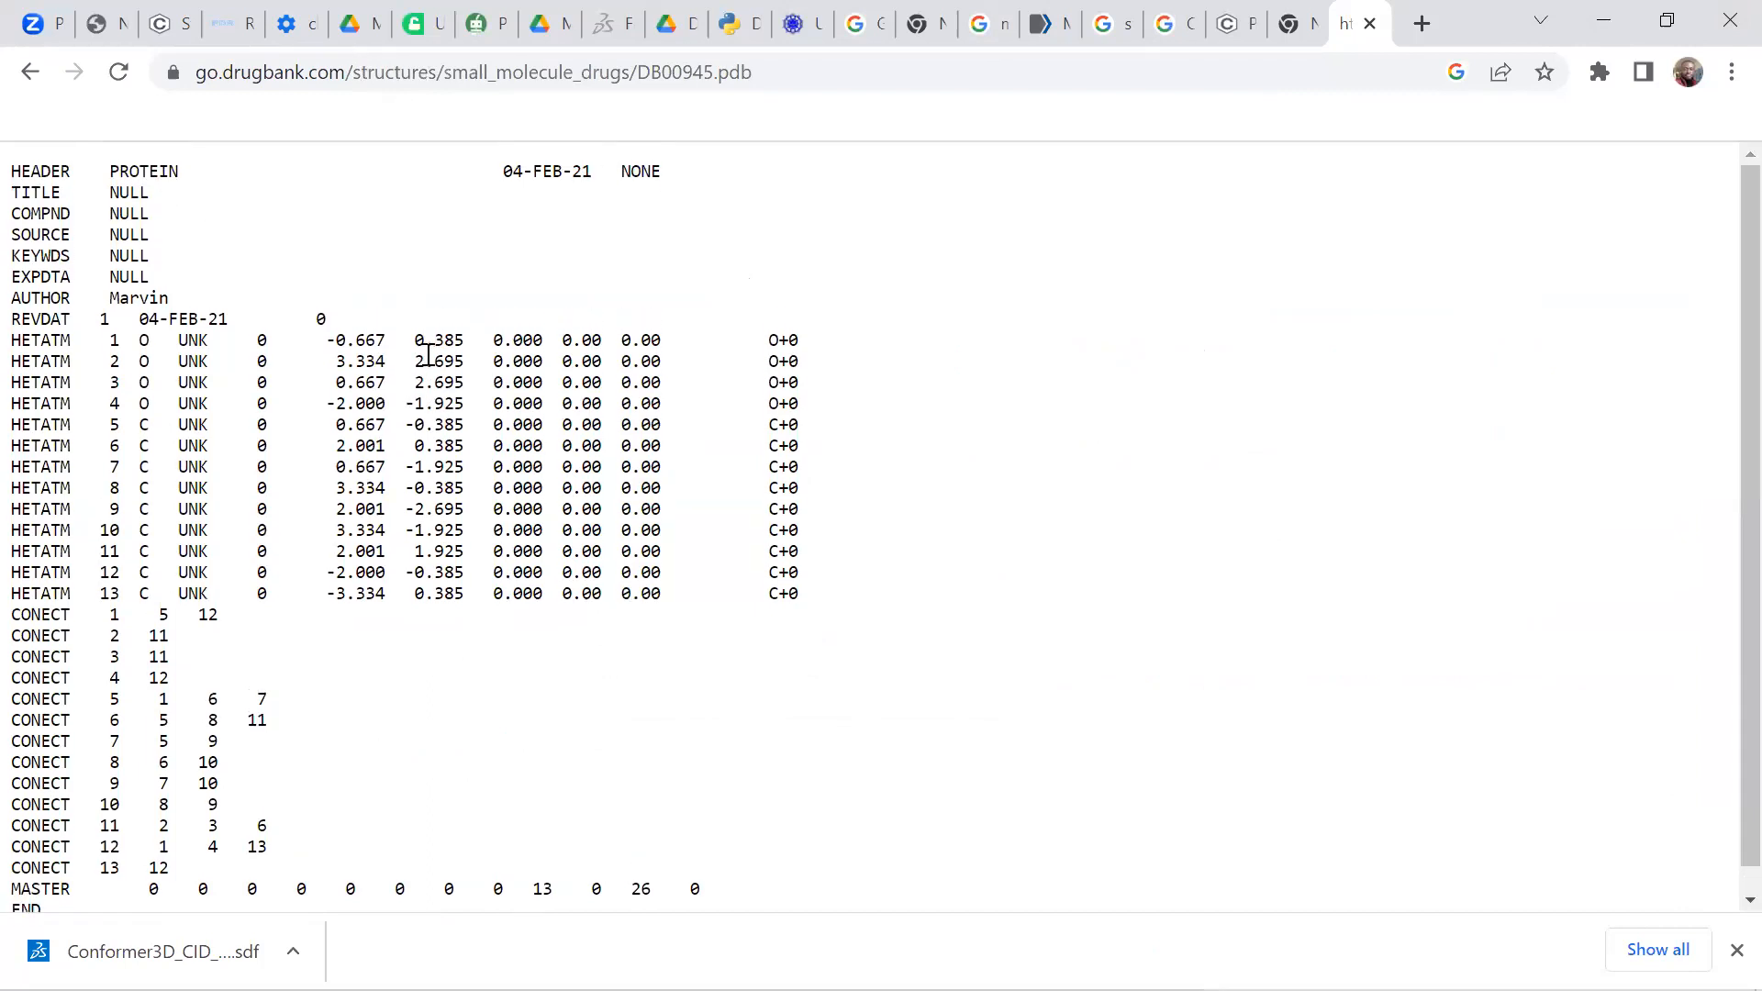
{"action": "key", "text": "ctrl+a"}
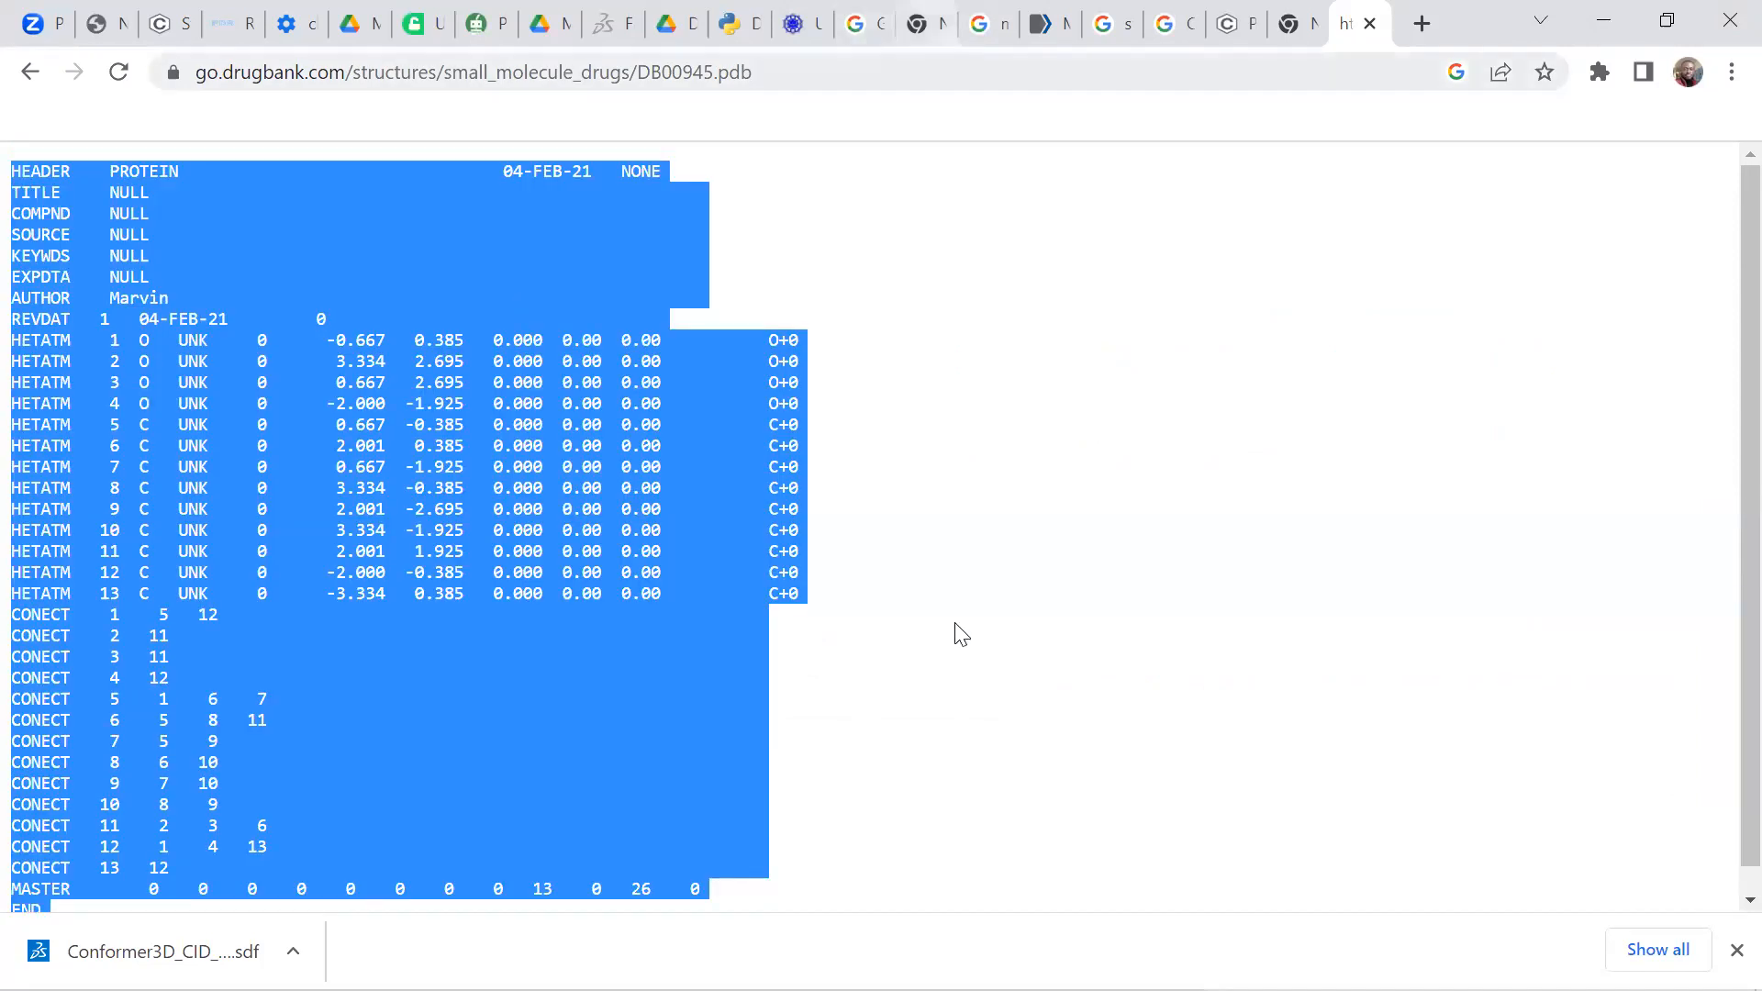
{"action": "mouse_move", "coordinate": [750, 988]}
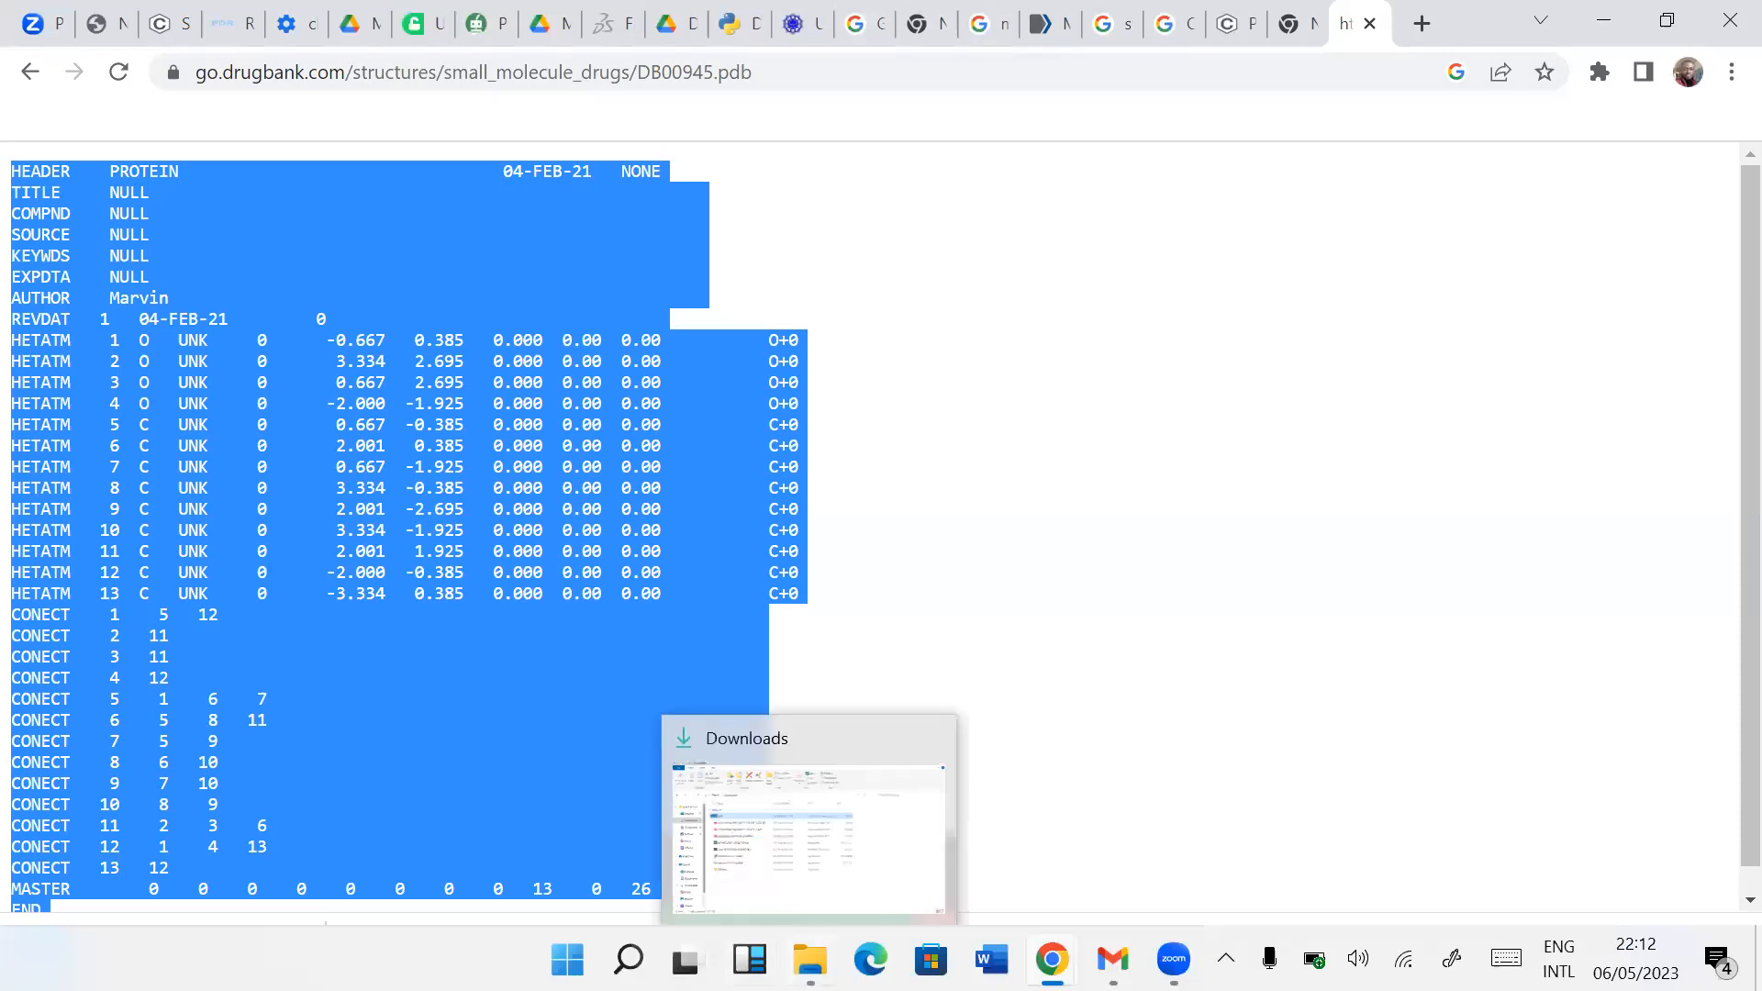
{"action": "left_click", "coordinate": [629, 959]}
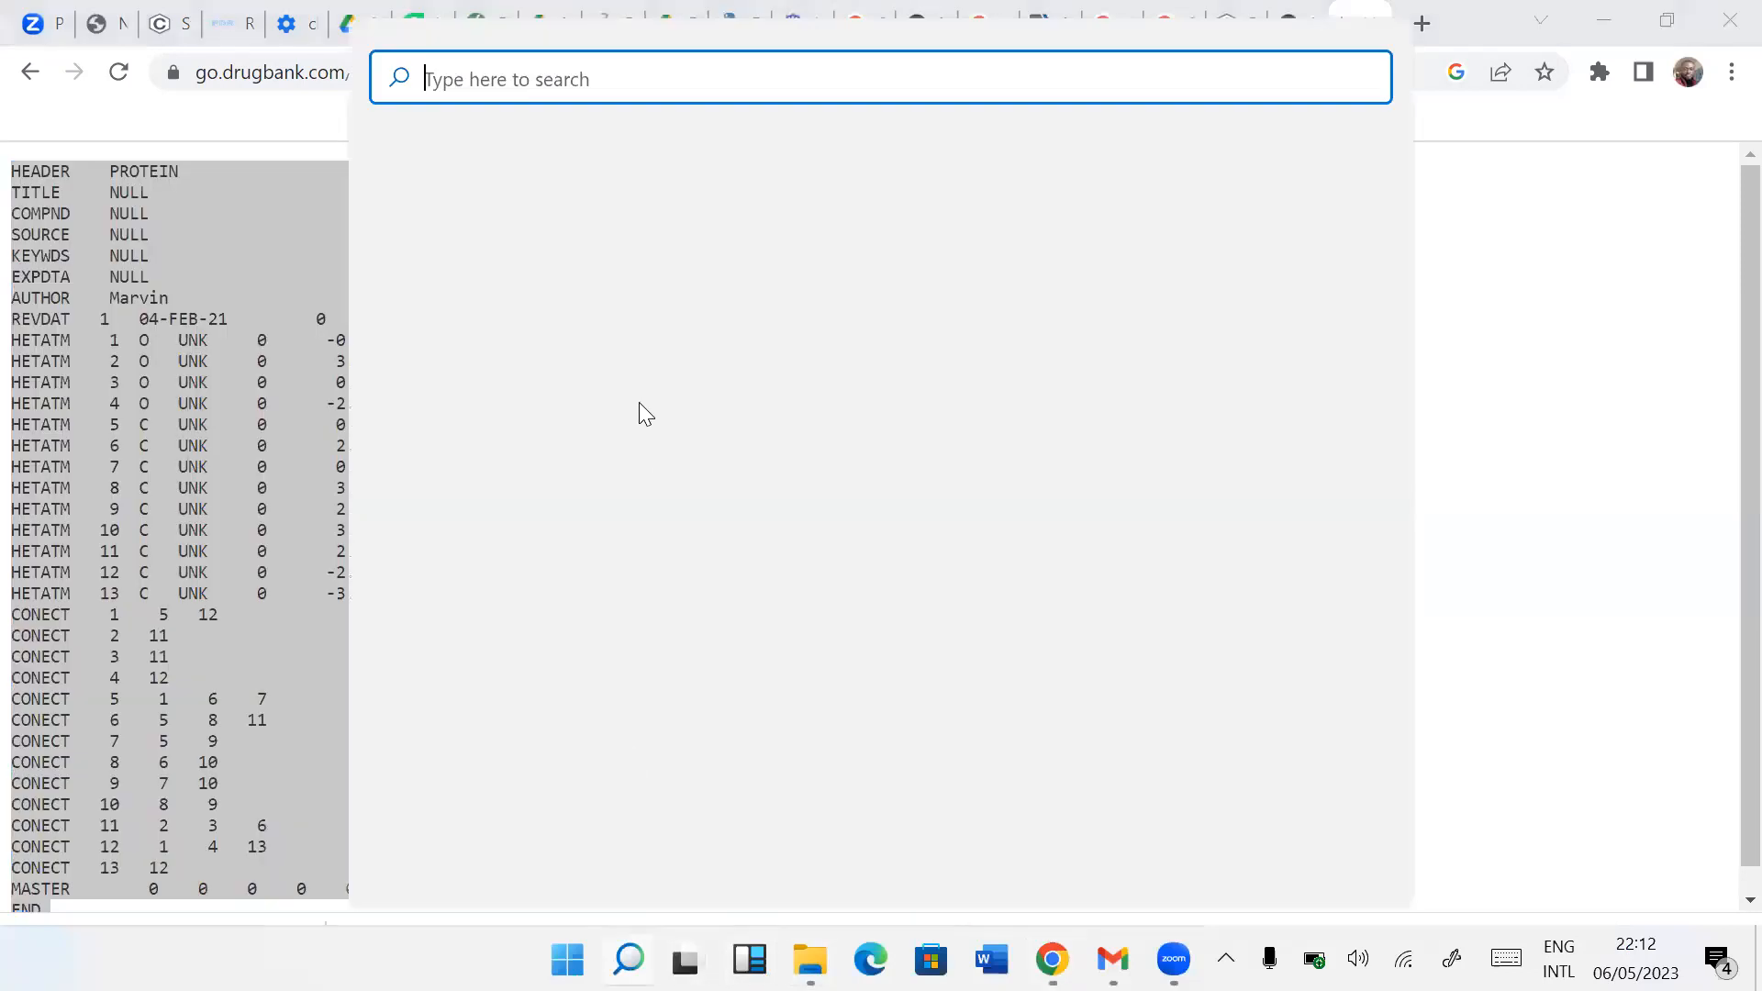
{"action": "type", "text": "not"}
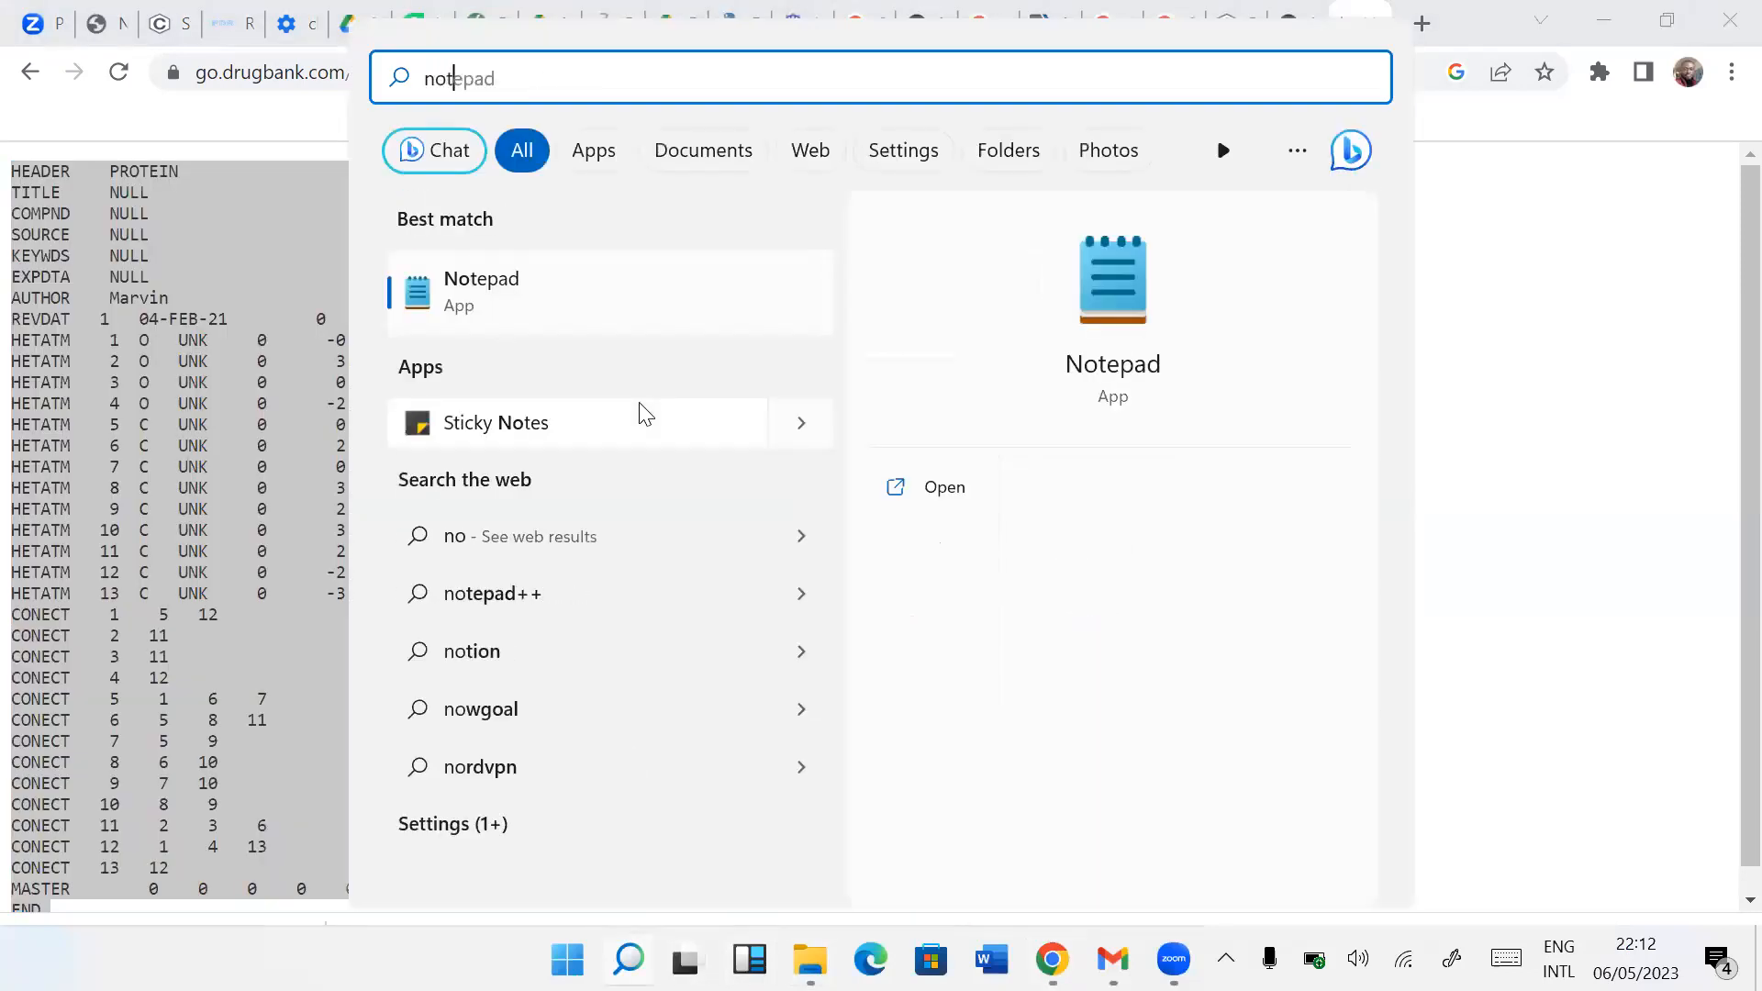
{"action": "type", "text": "e"}
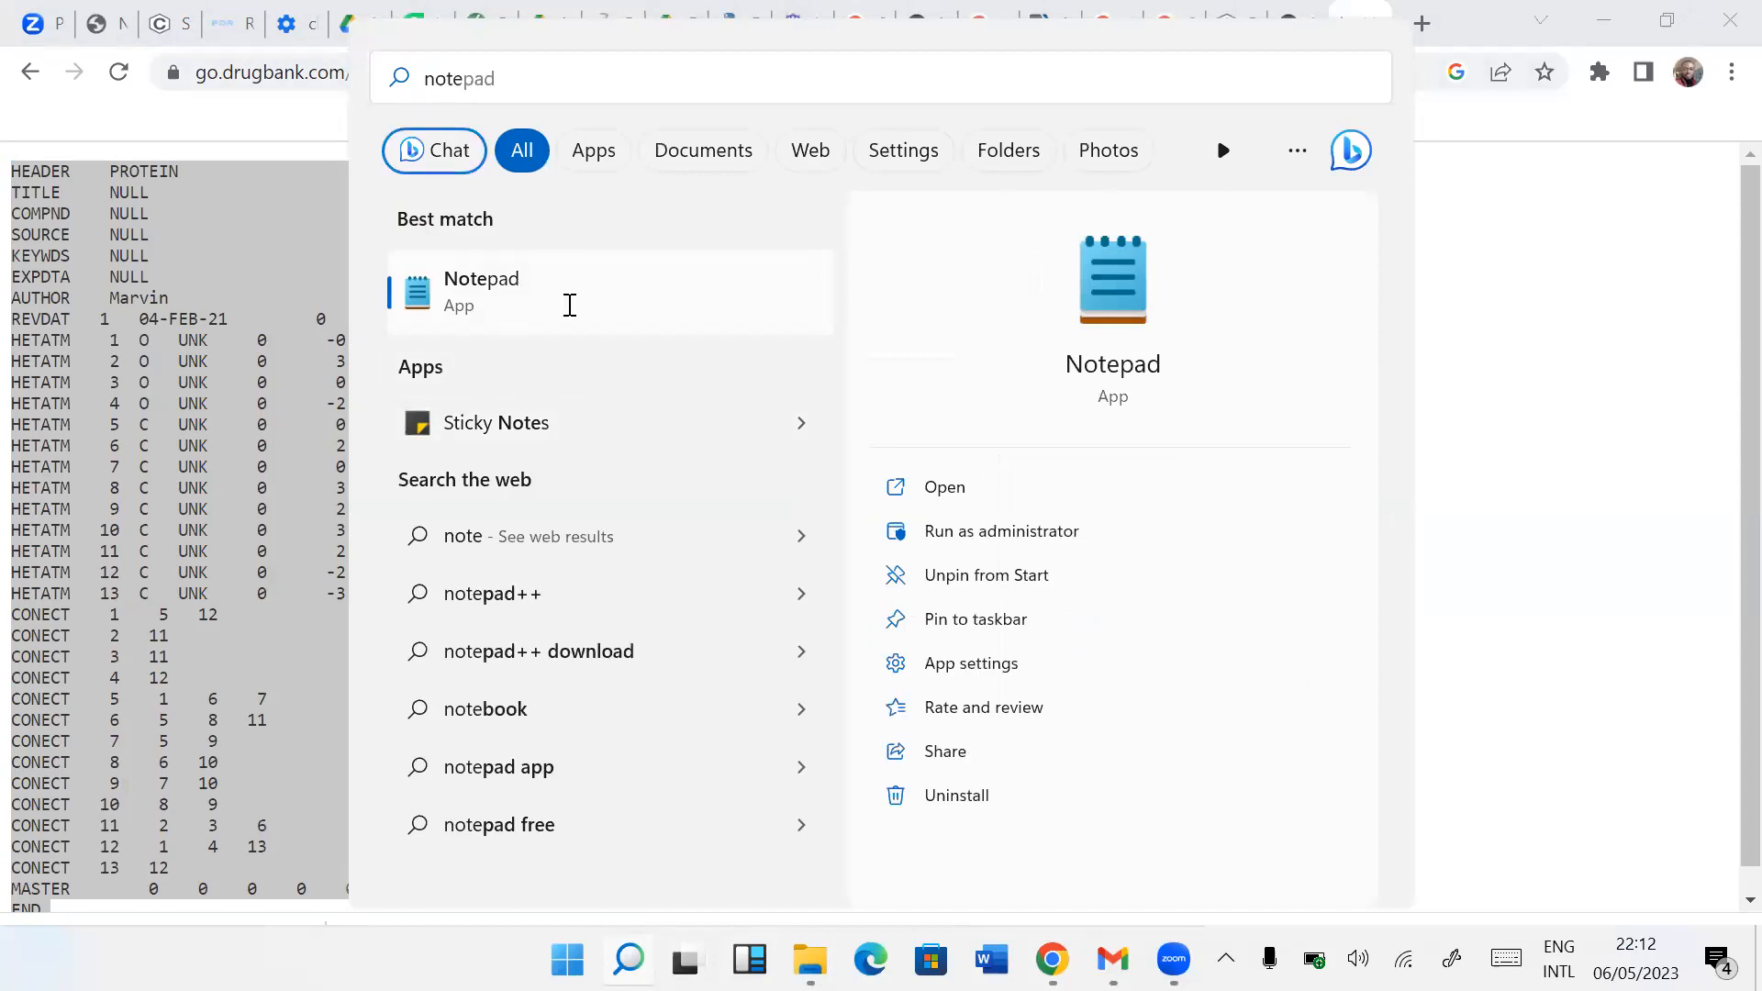
{"action": "left_click", "coordinate": [584, 326]}
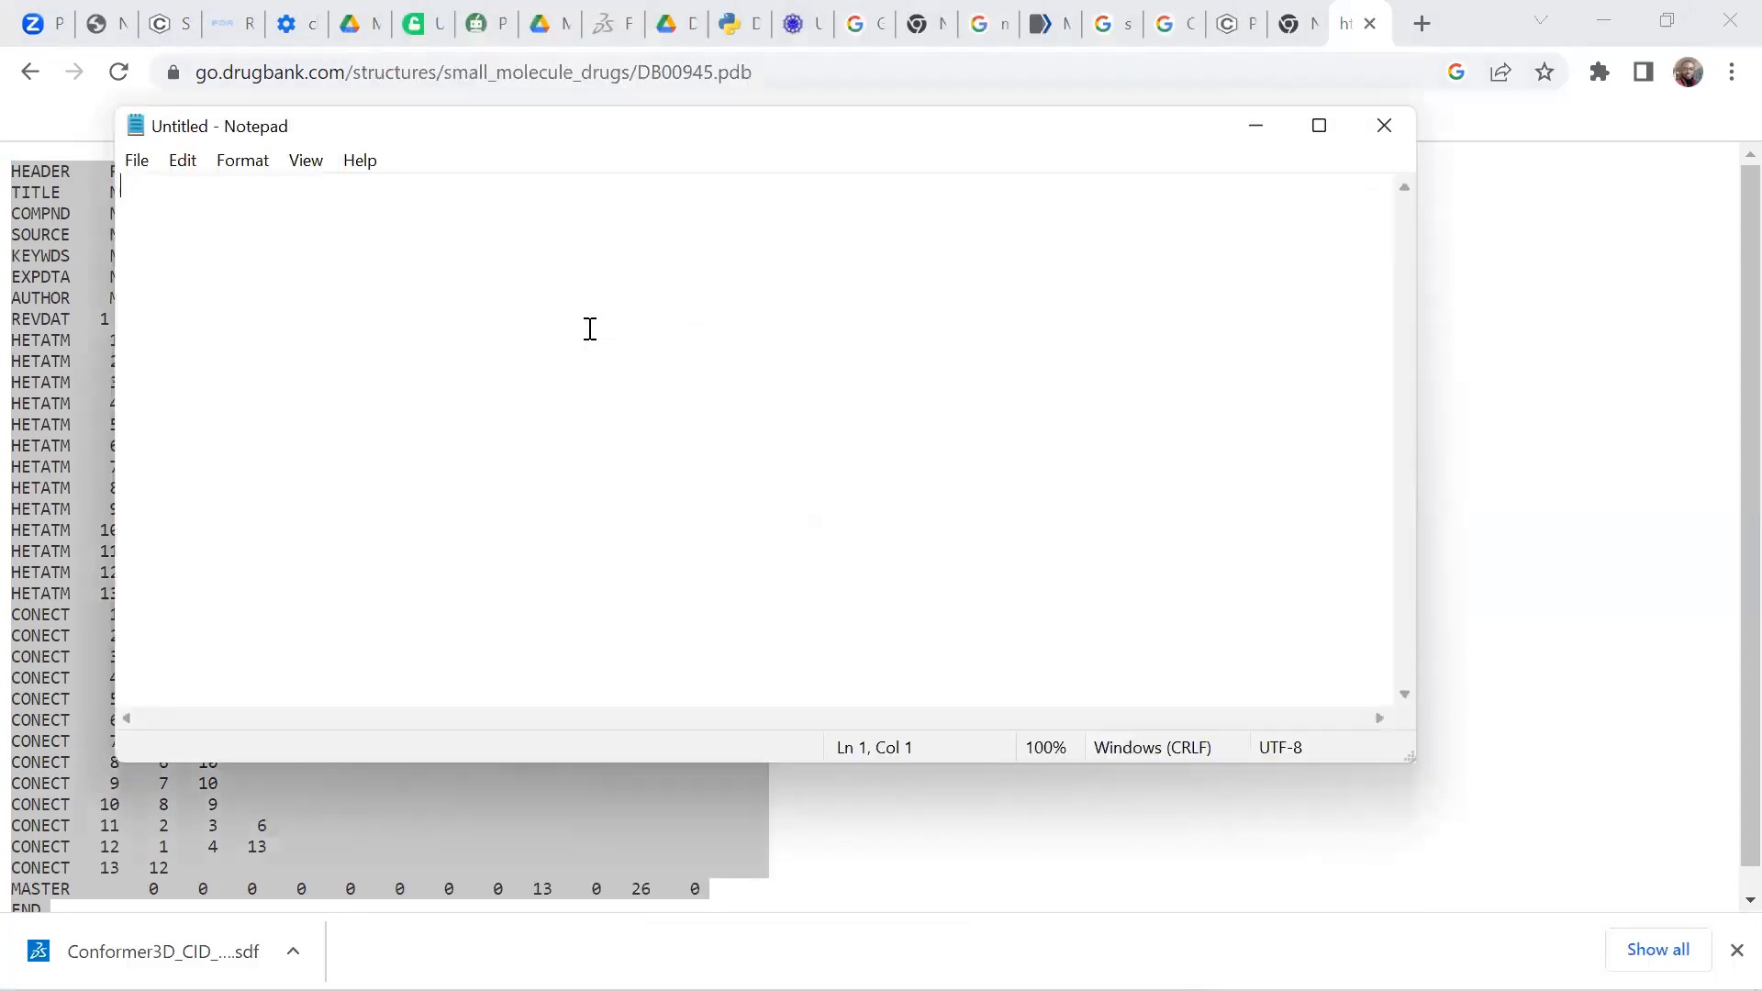
{"action": "key", "text": "ctrl+v"}
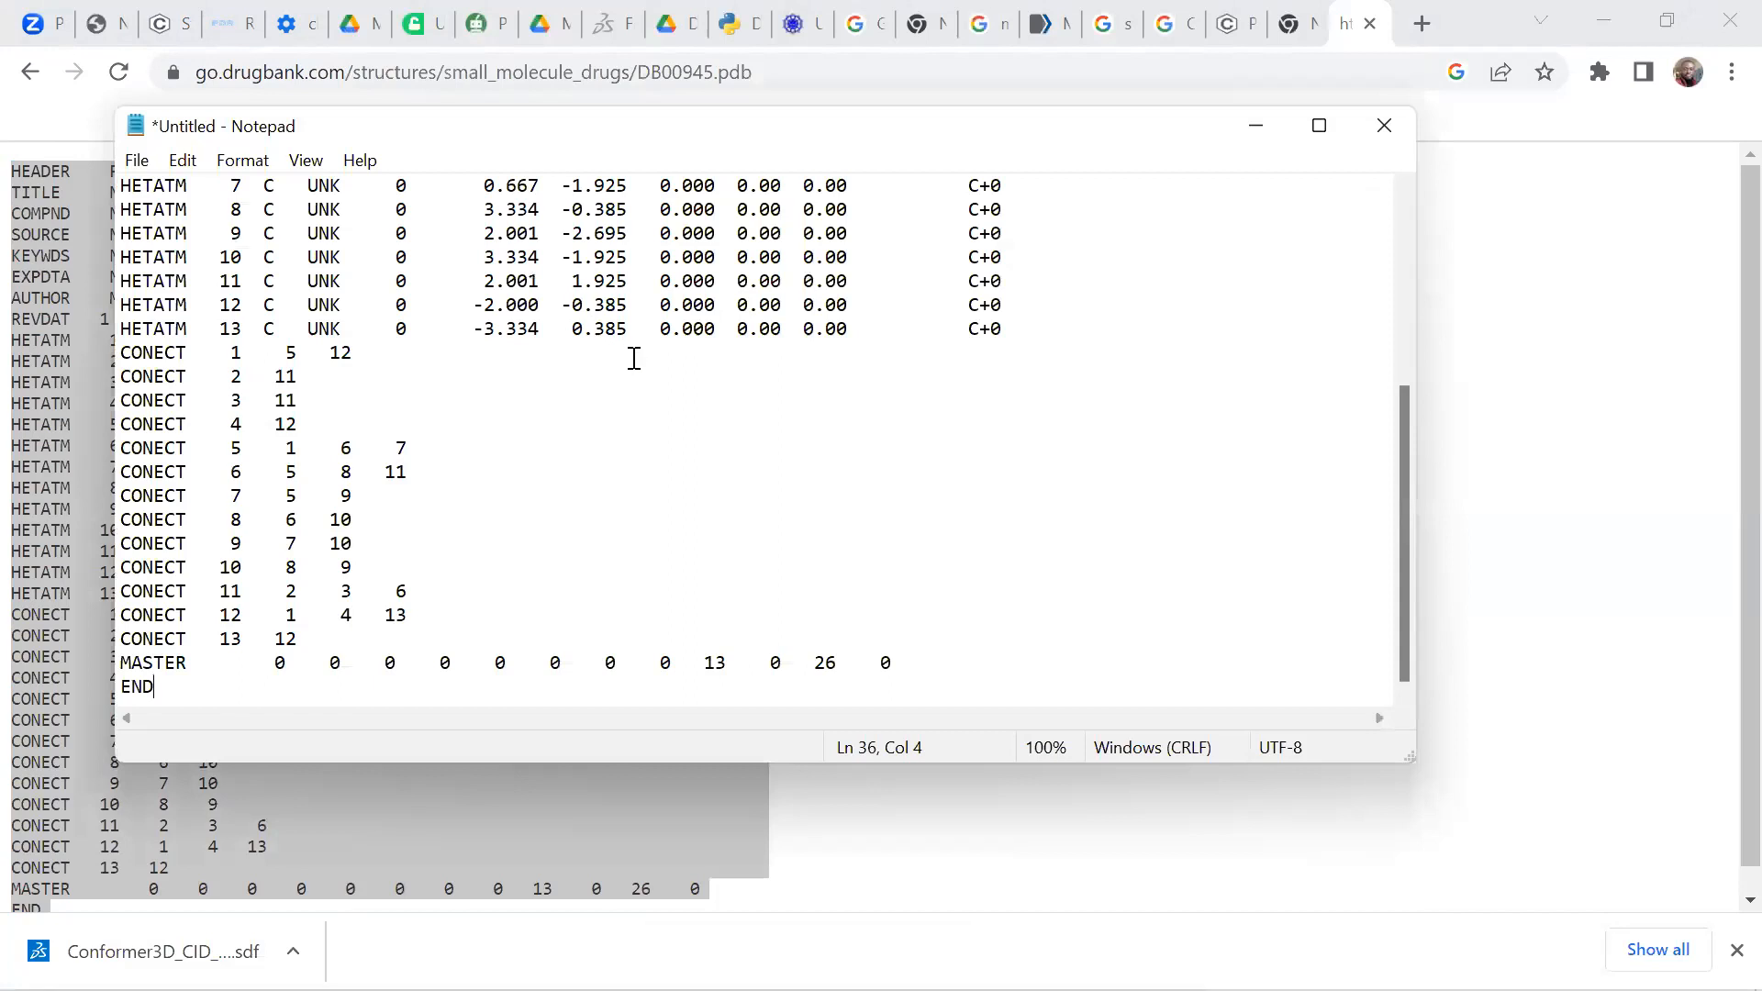
{"action": "scroll", "coordinate": [633, 358], "scroll_direction": "up", "scroll_amount": 6}
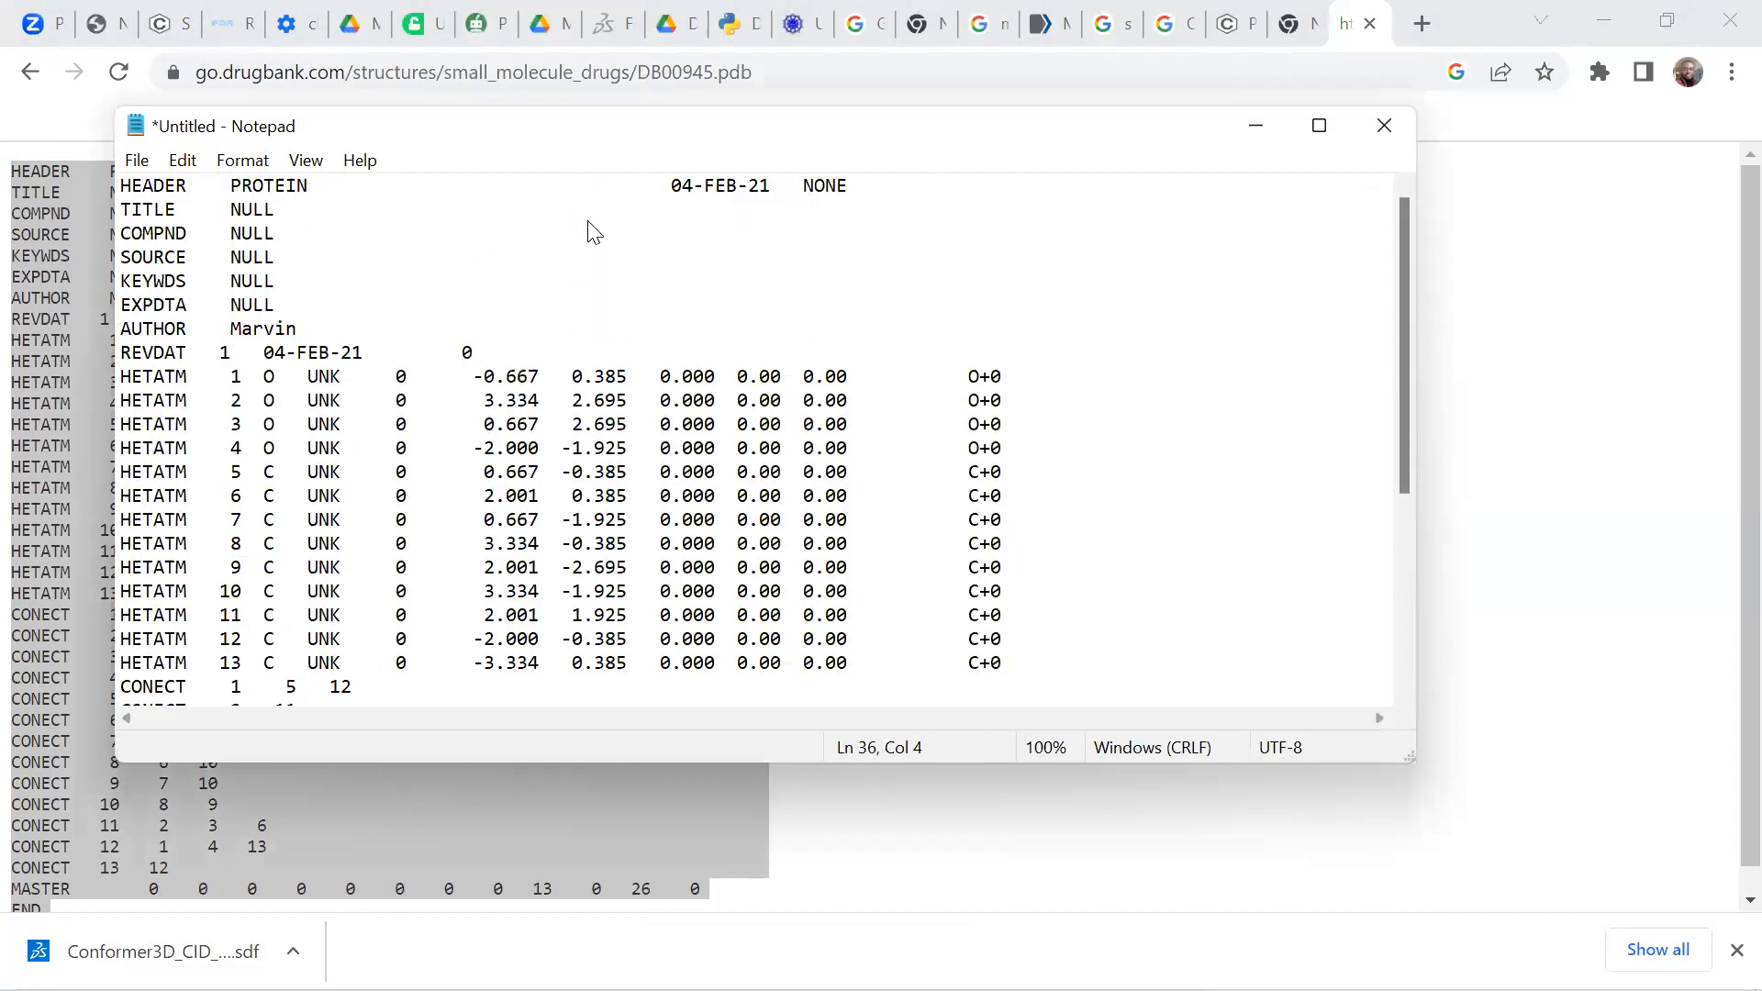
Step: Save the Notepad document as aspirin.pdb in the Downloads folder and close Notepad
{"action": "key", "text": "ctrl+s"}
{"action": "type", "text": "aspirin.pdb"}
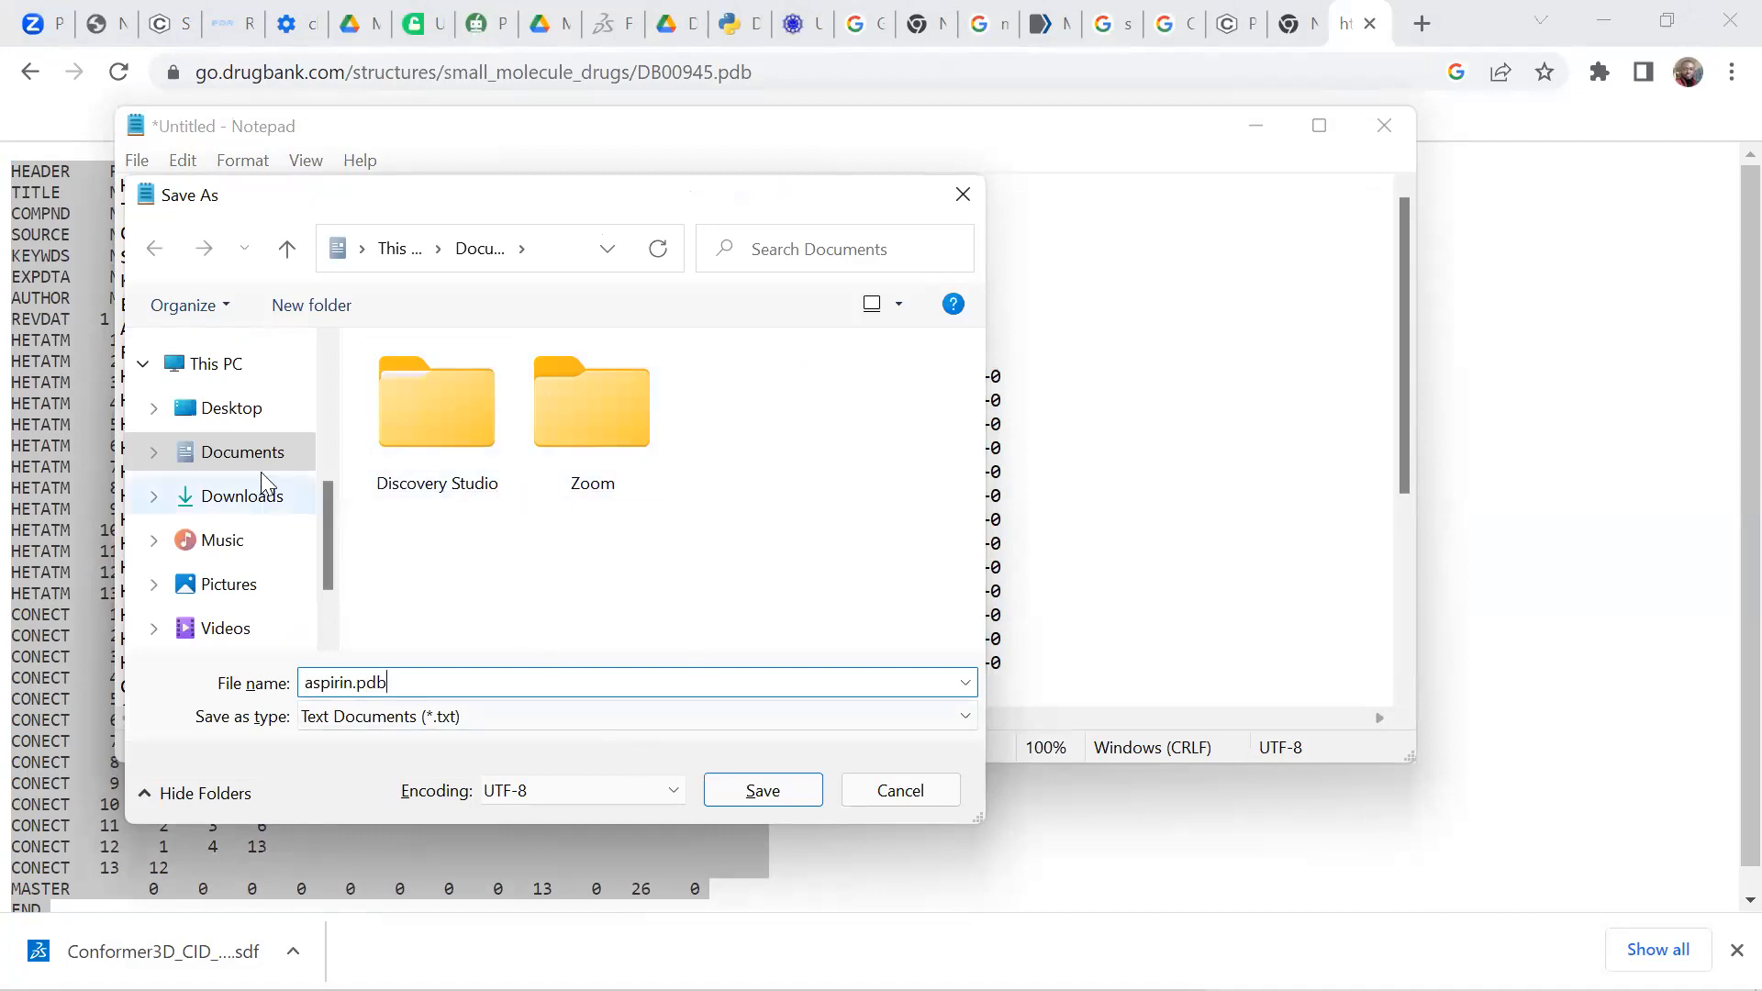
{"action": "left_click", "coordinate": [246, 497]}
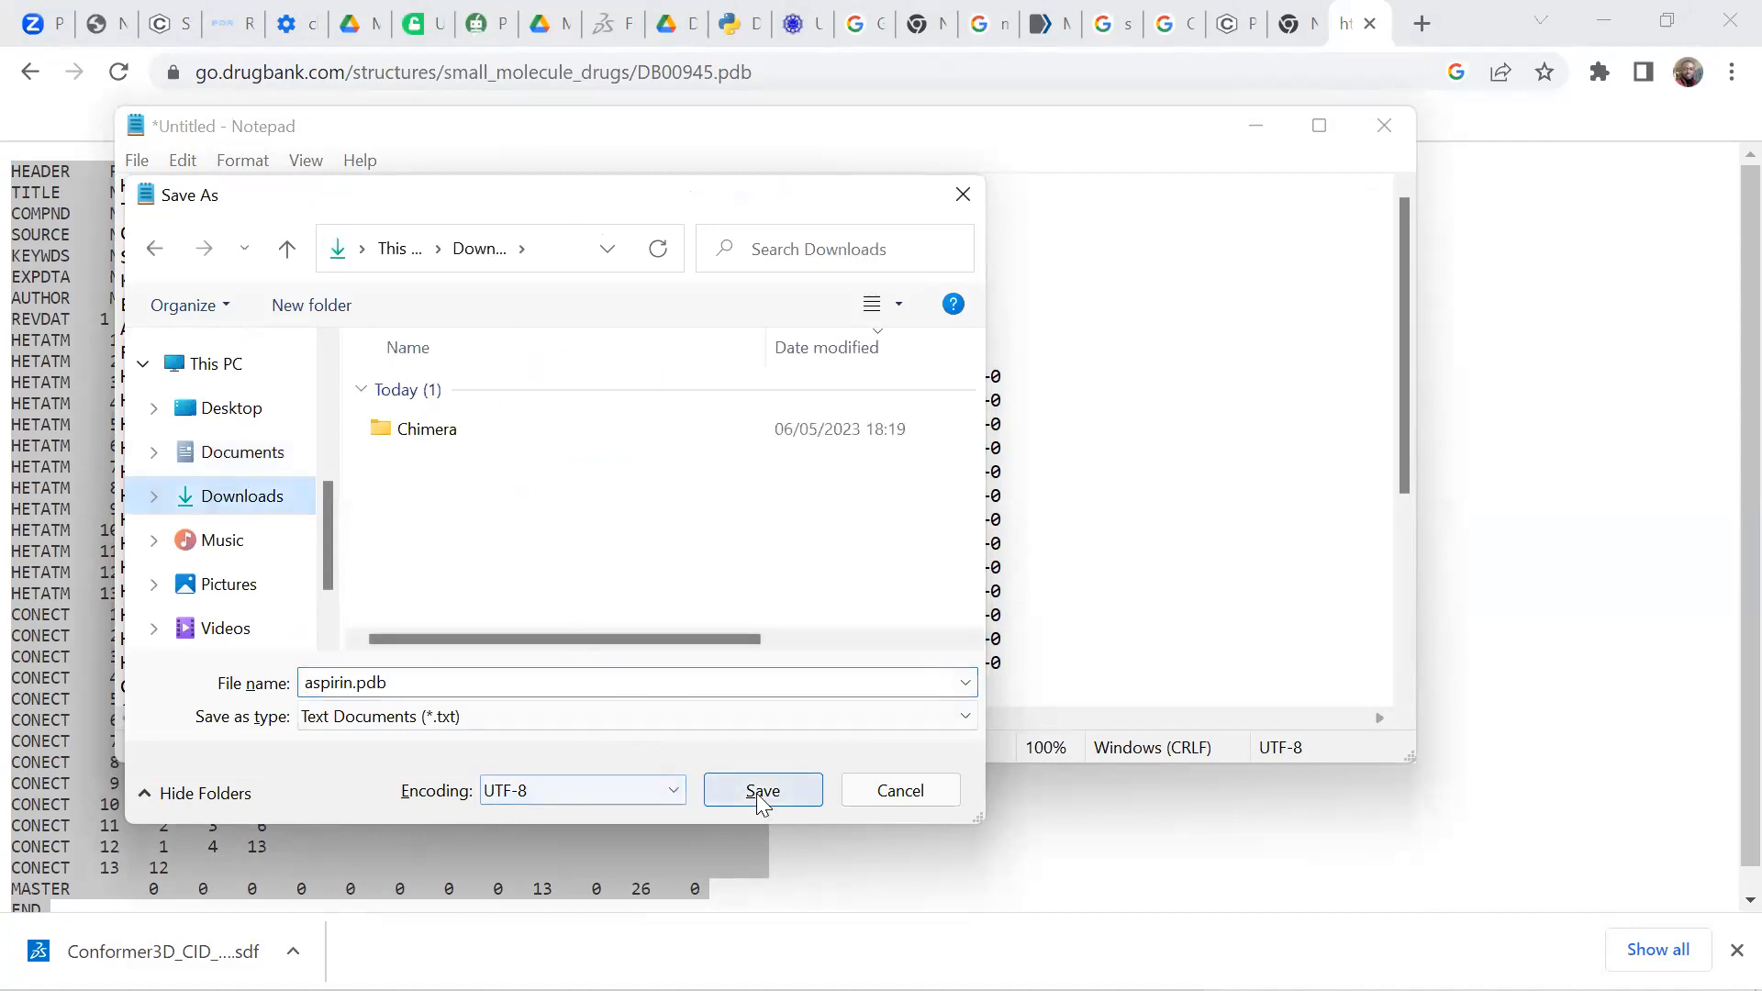
{"action": "key", "text": "Return"}
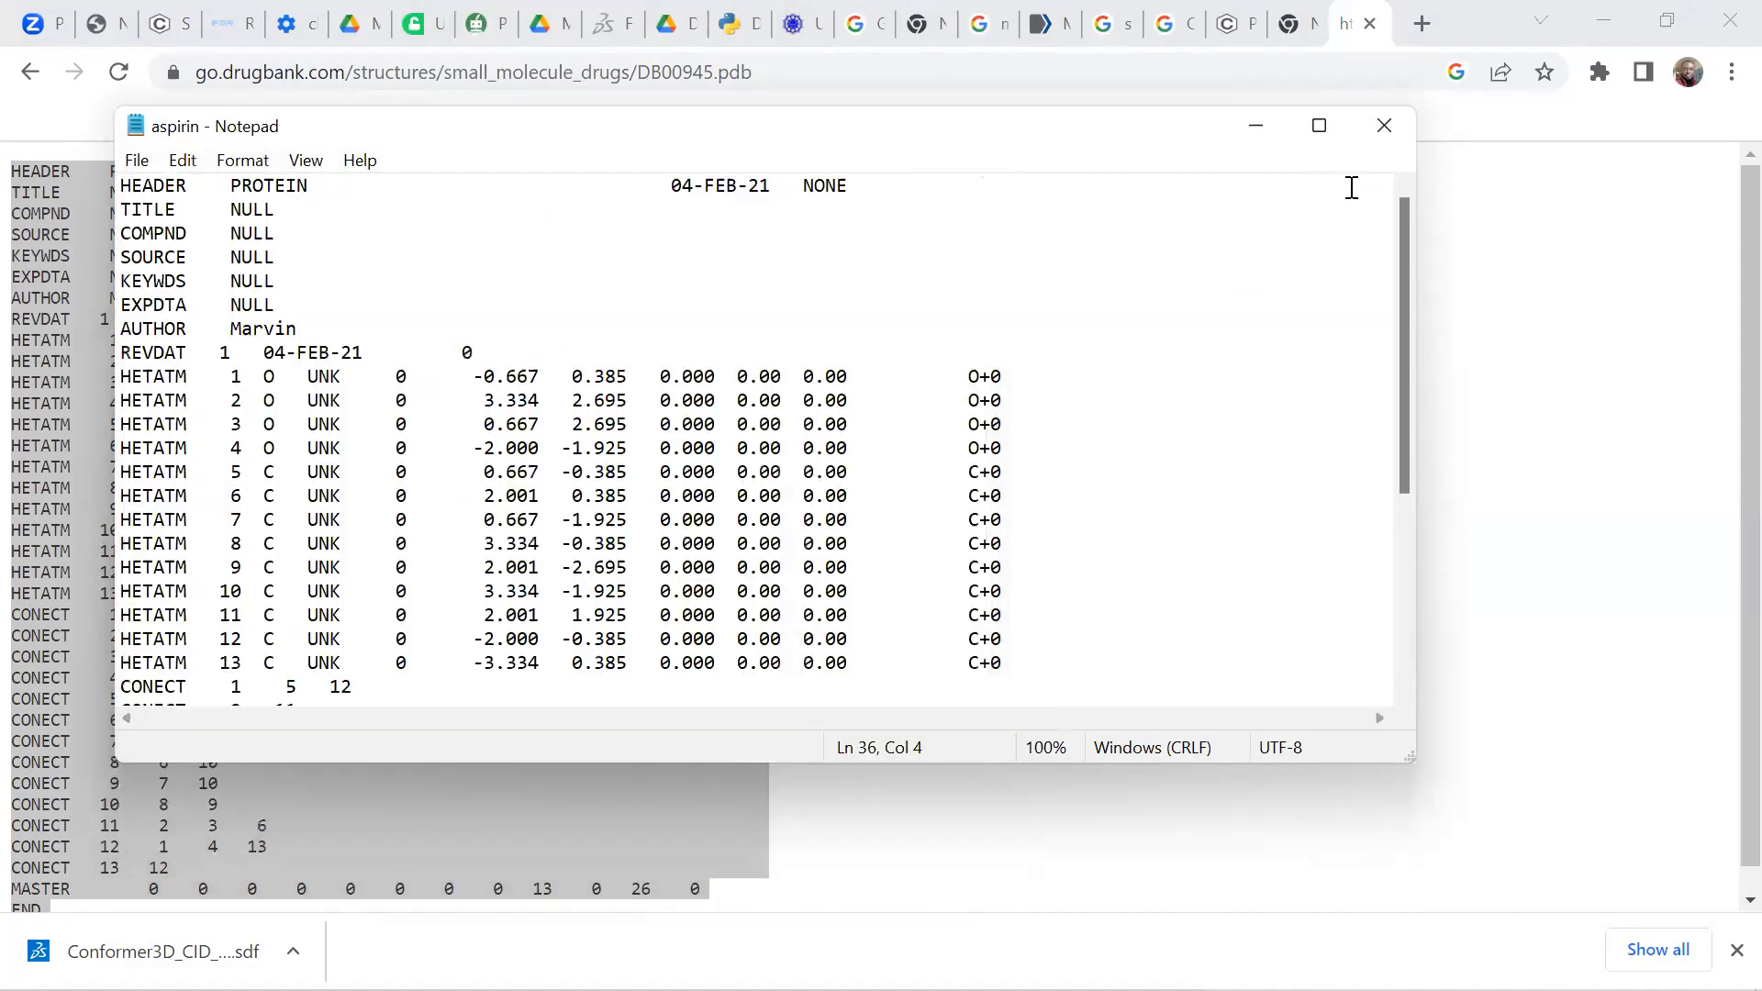
{"action": "left_click", "coordinate": [1384, 126]}
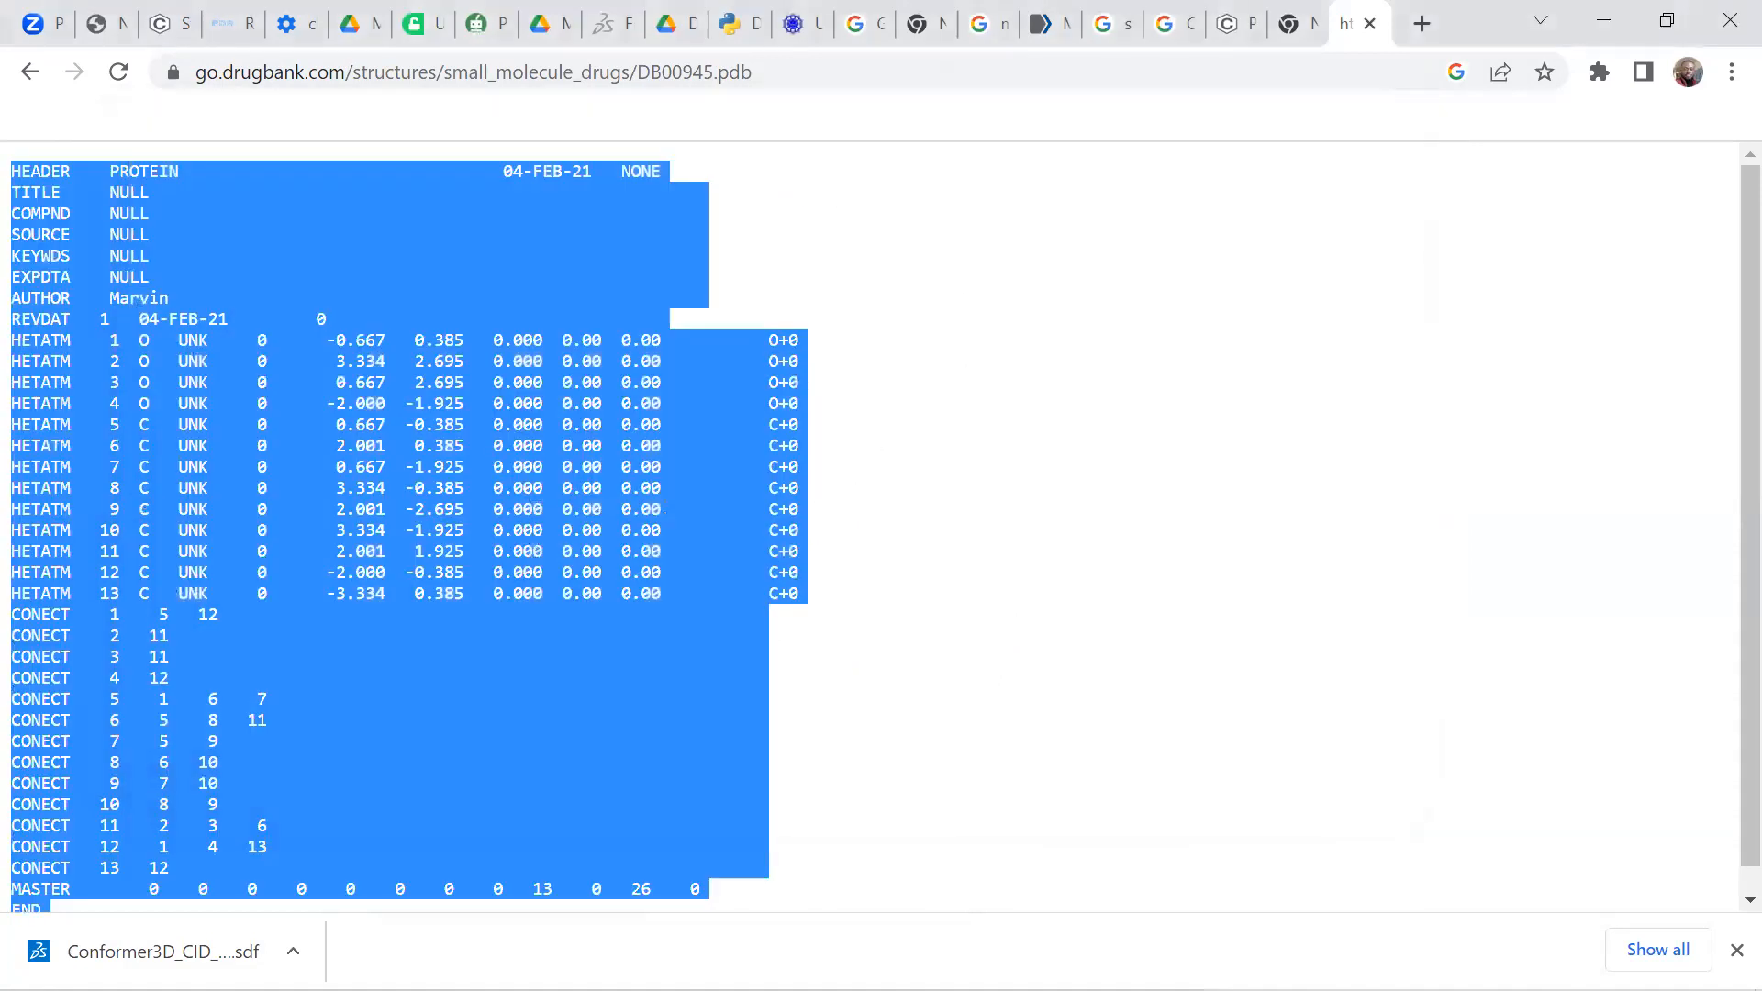
Step: Switch to the Downloads folder in File Explorer and rename Conformer3D_CID_5484202 as Stigmast.pdb
{"action": "left_click", "coordinate": [810, 960]}
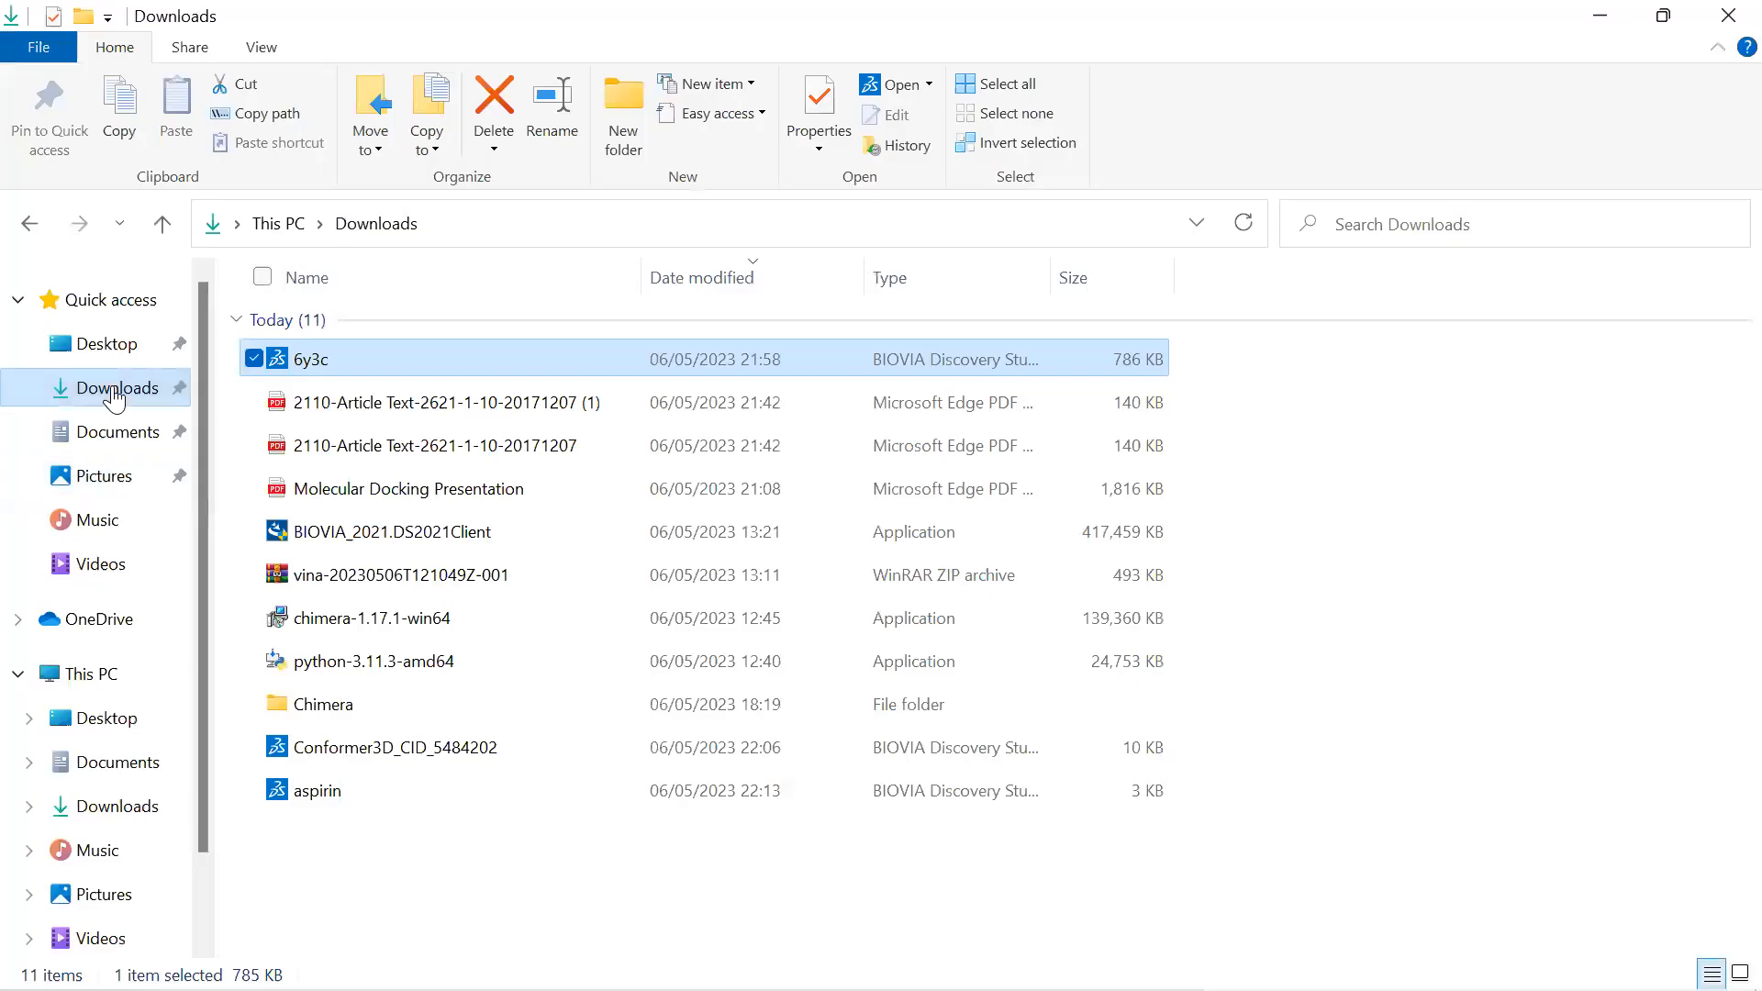
{"action": "left_click", "coordinate": [114, 392]}
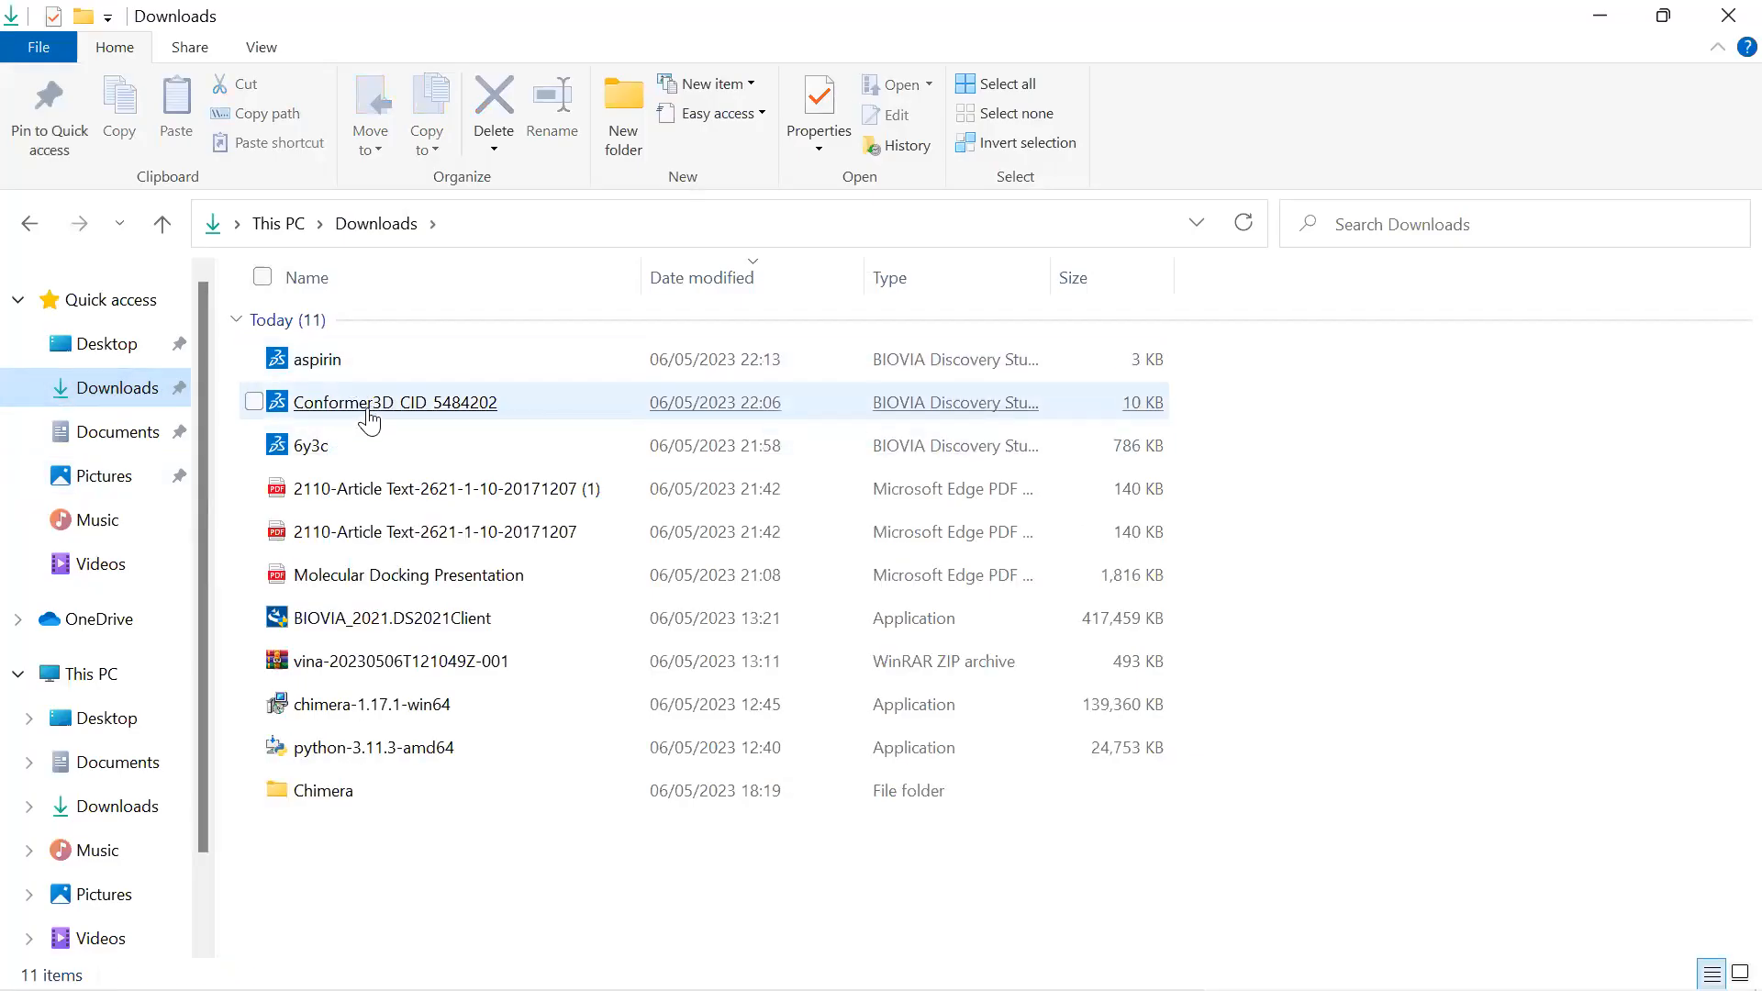
{"action": "right_click", "coordinate": [424, 408]}
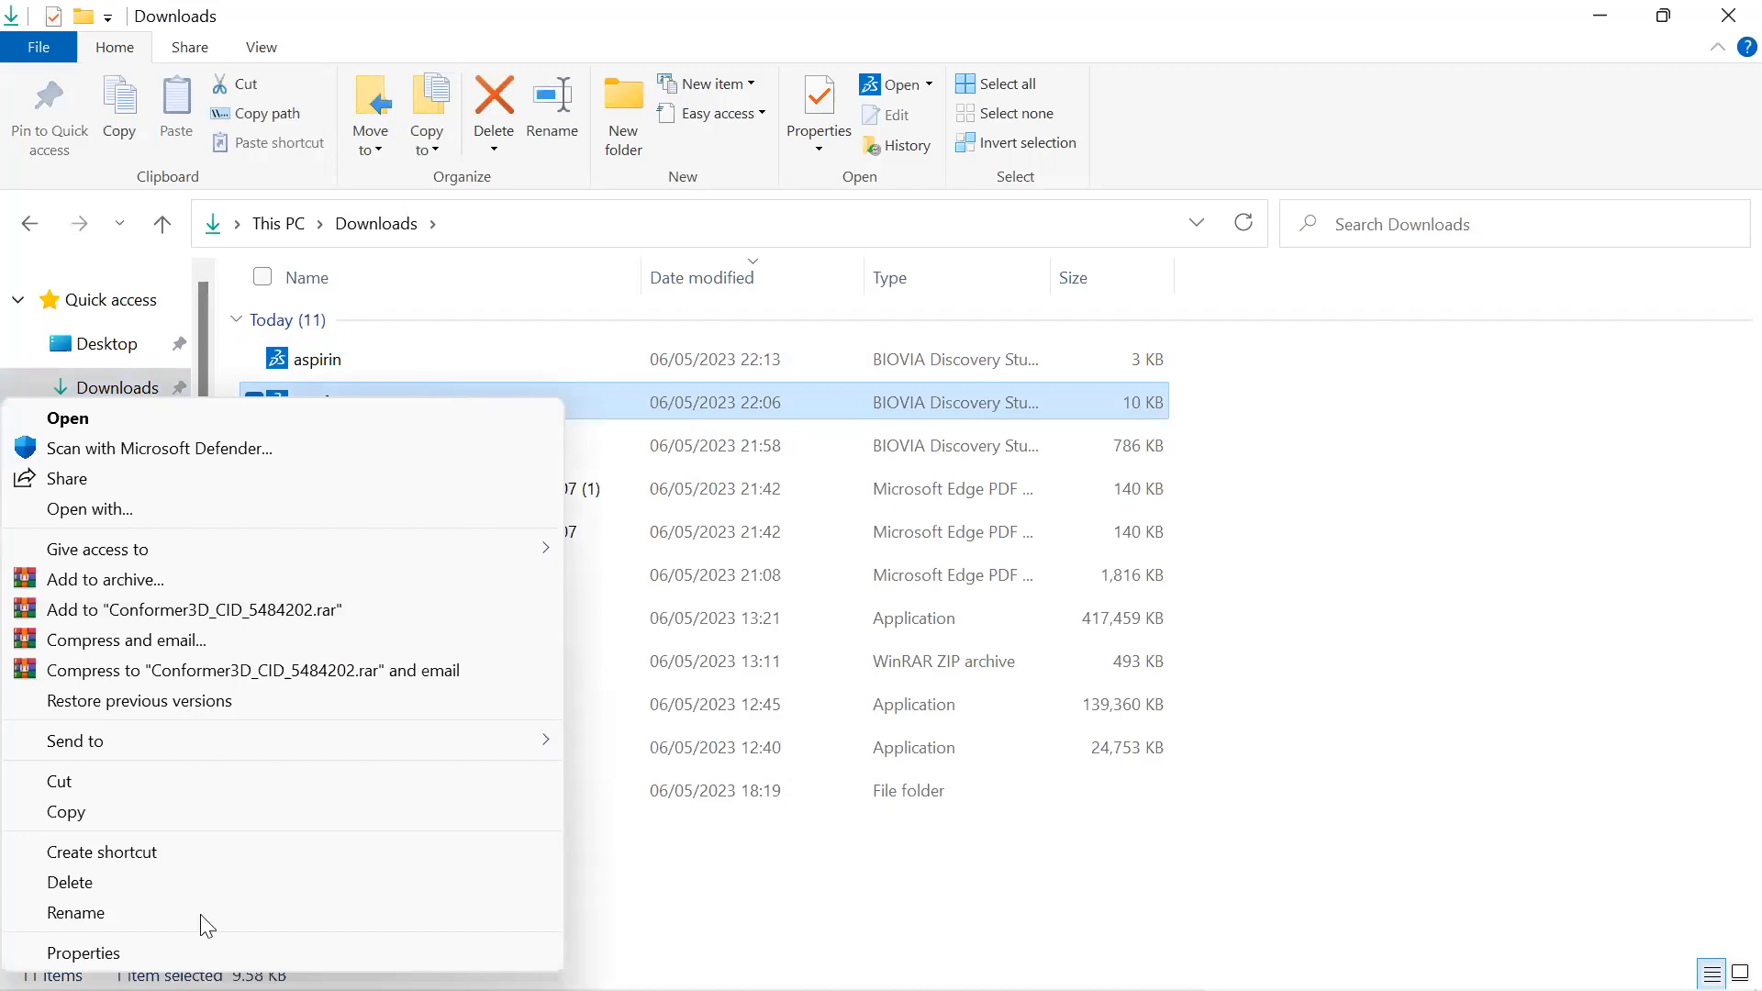
{"action": "left_click", "coordinate": [154, 914]}
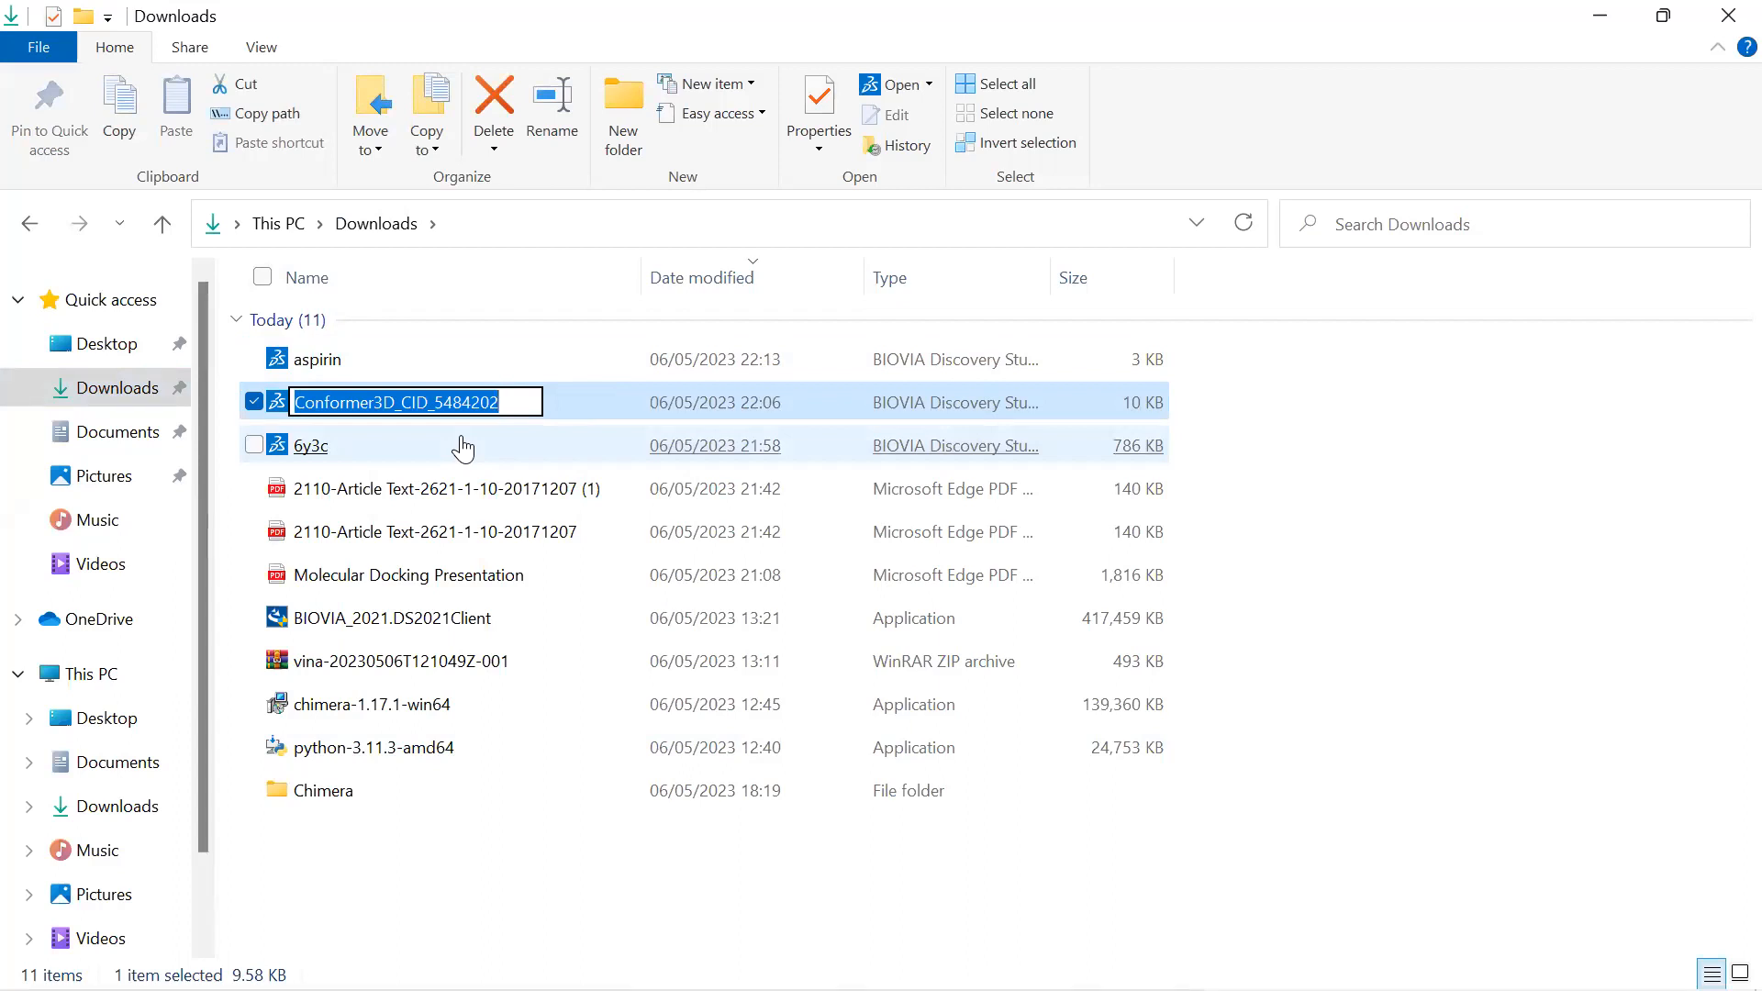
{"action": "type", "text": "S"}
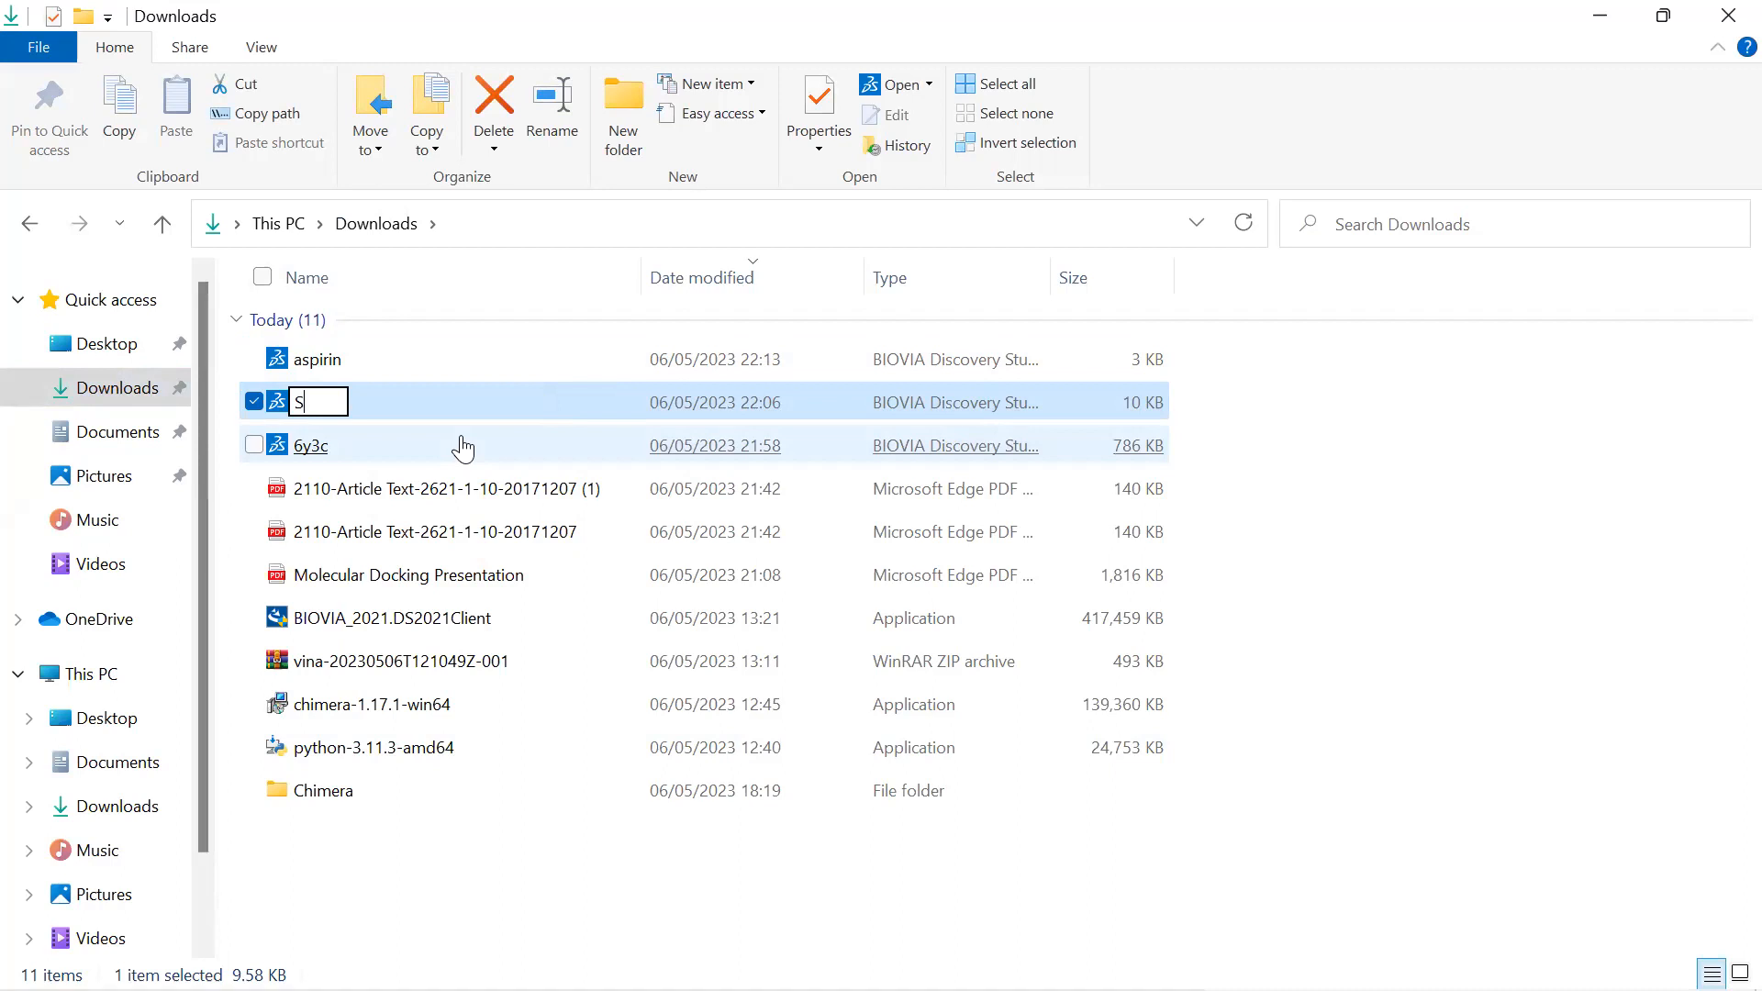
{"action": "type", "text": "tigmas"}
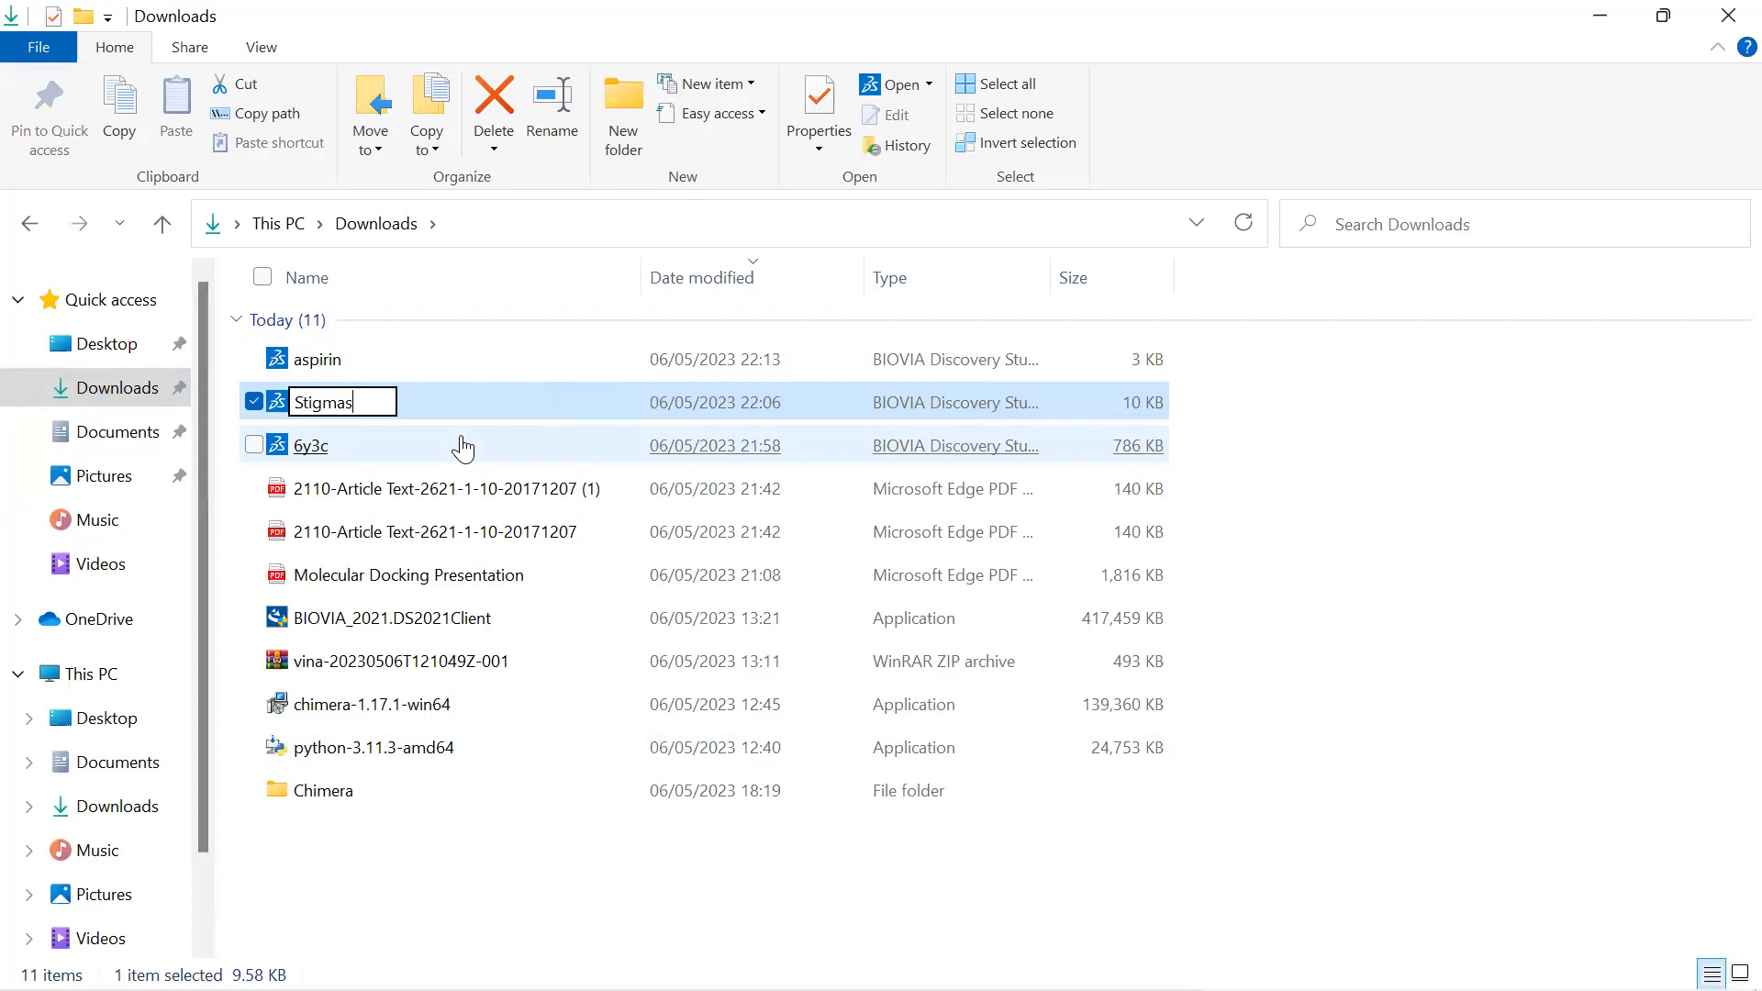
{"action": "type", "text": "t.pdb"}
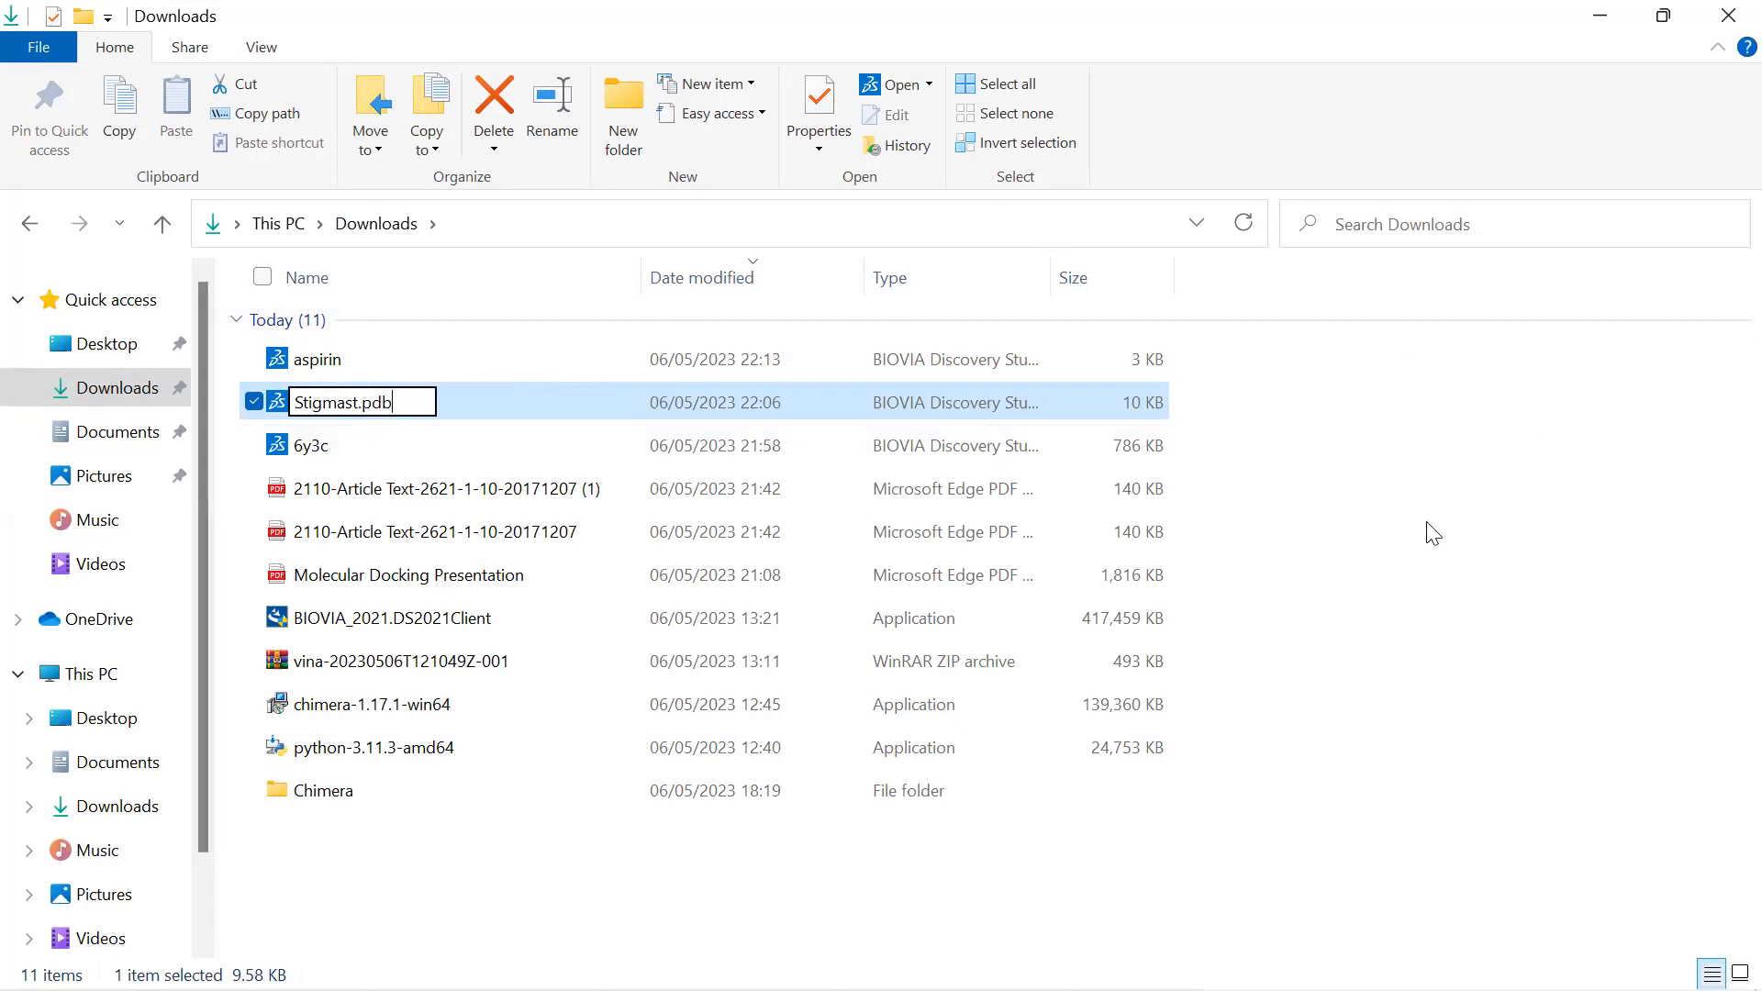
{"action": "left_click", "coordinate": [1434, 535]}
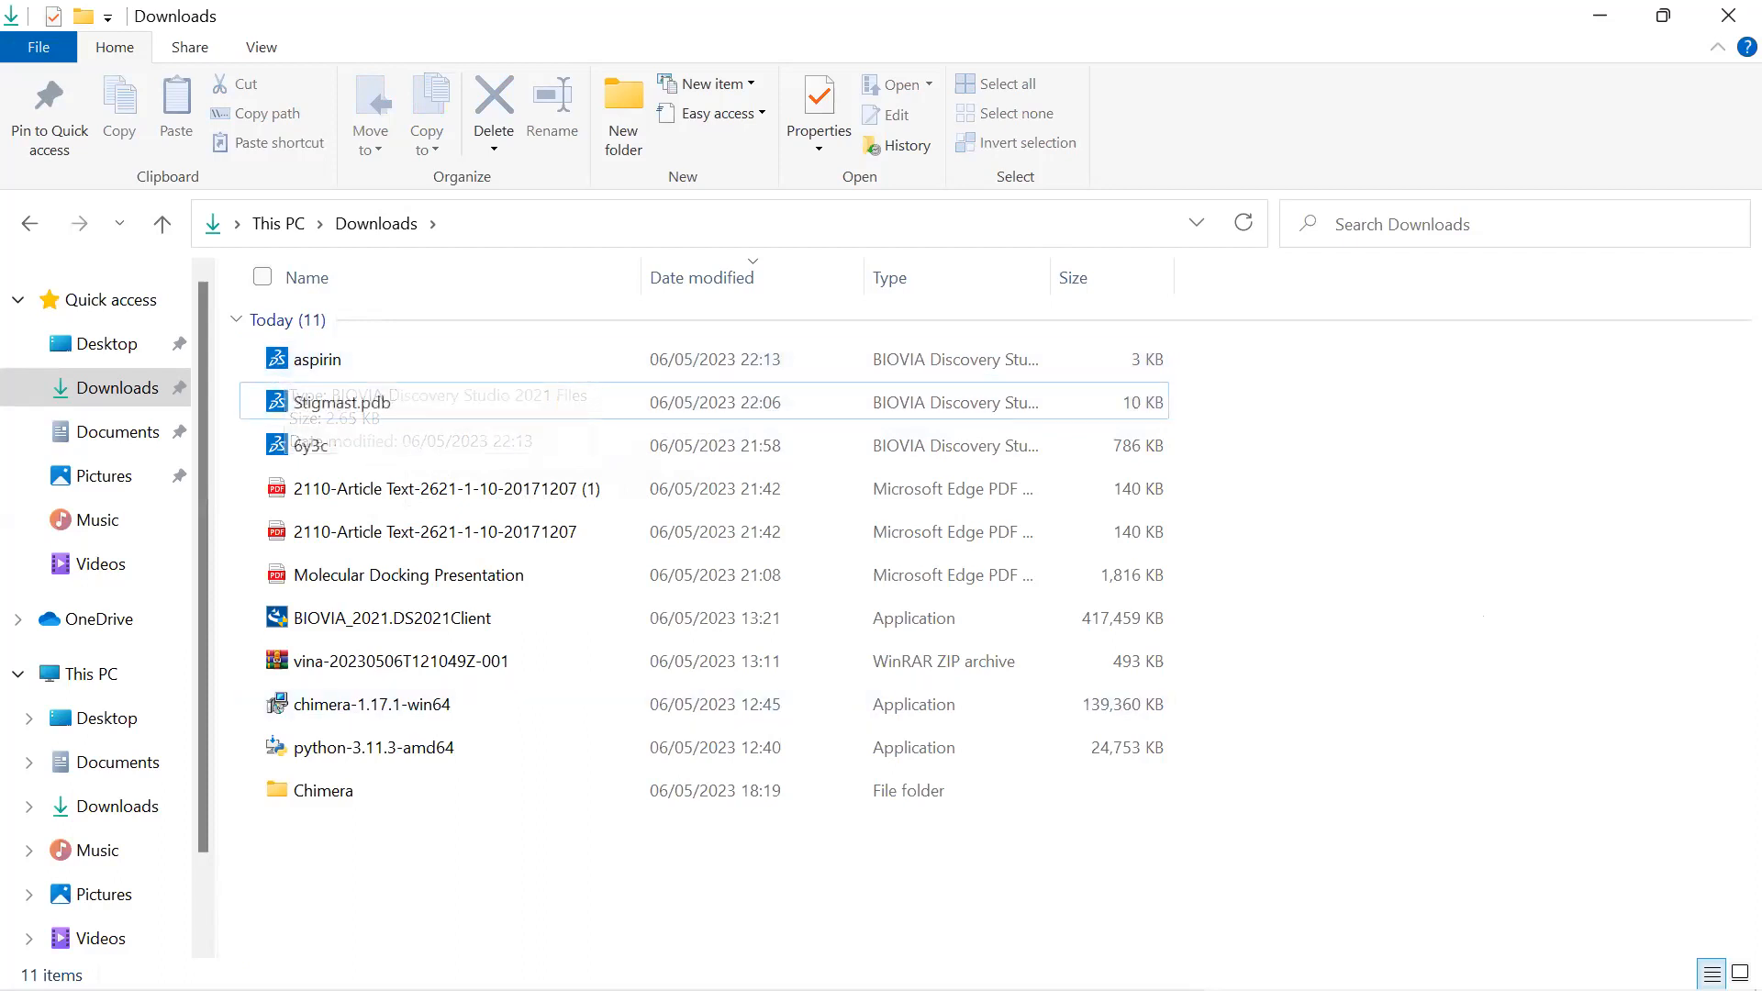
{"action": "mouse_move", "coordinate": [436, 990]}
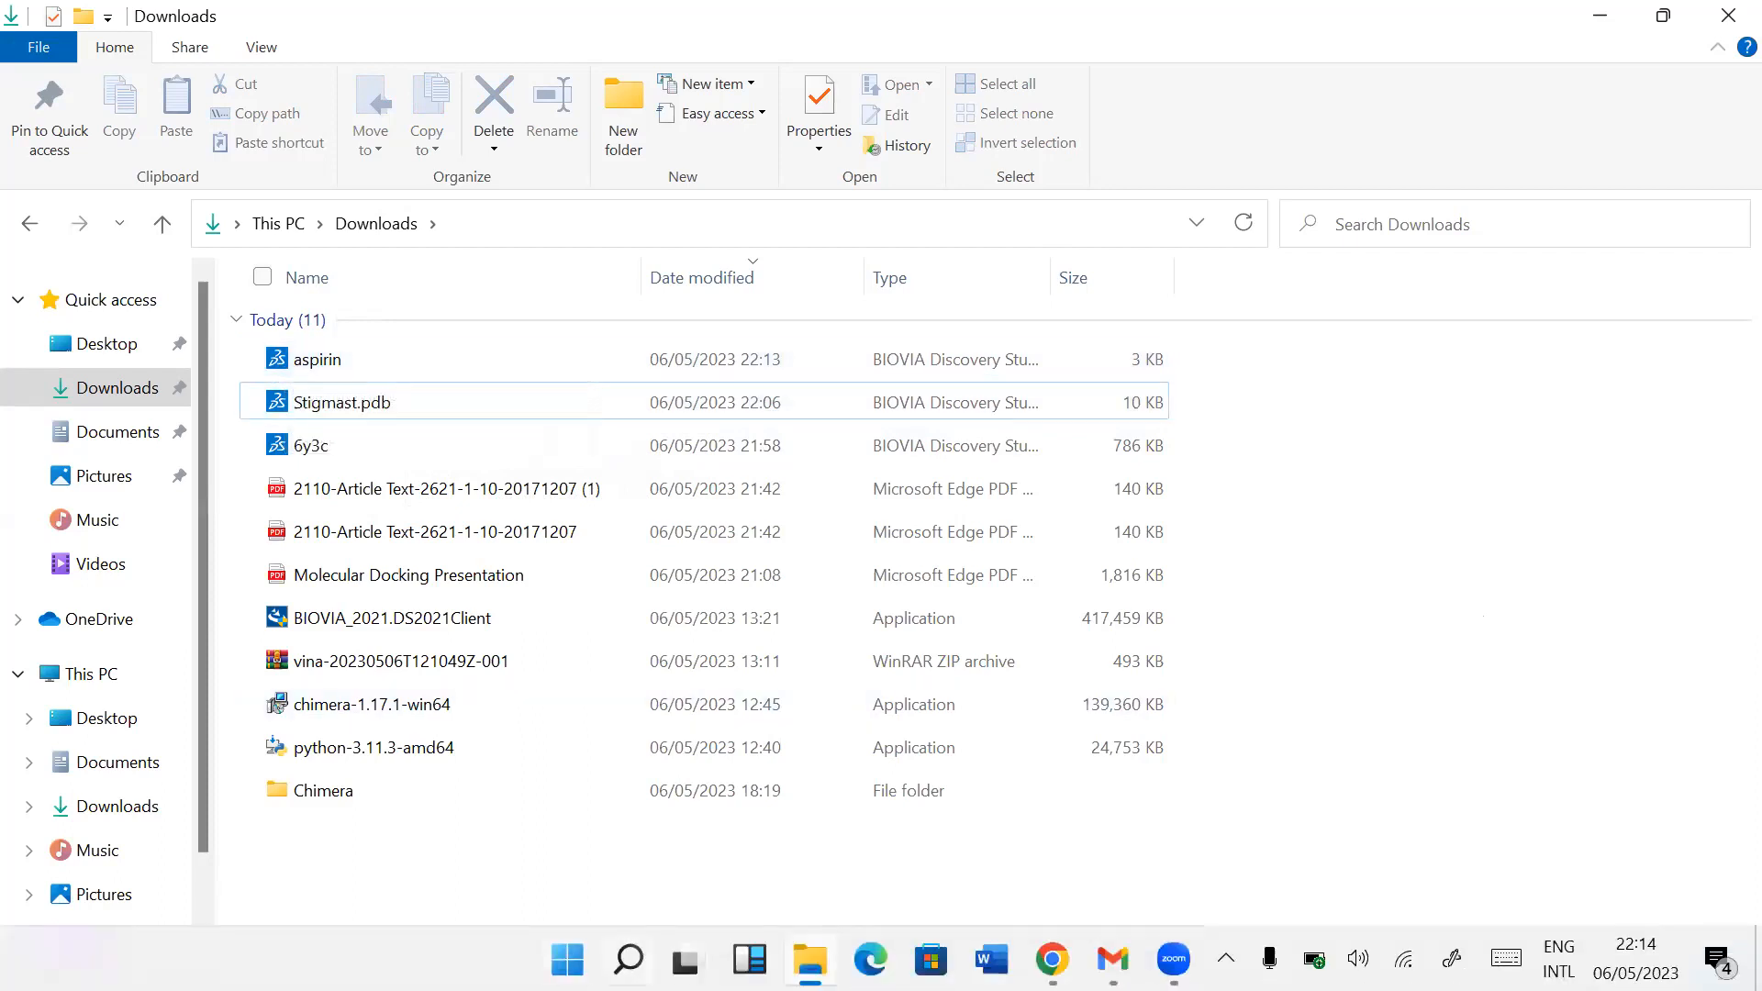
{"action": "left_click", "coordinate": [629, 959]}
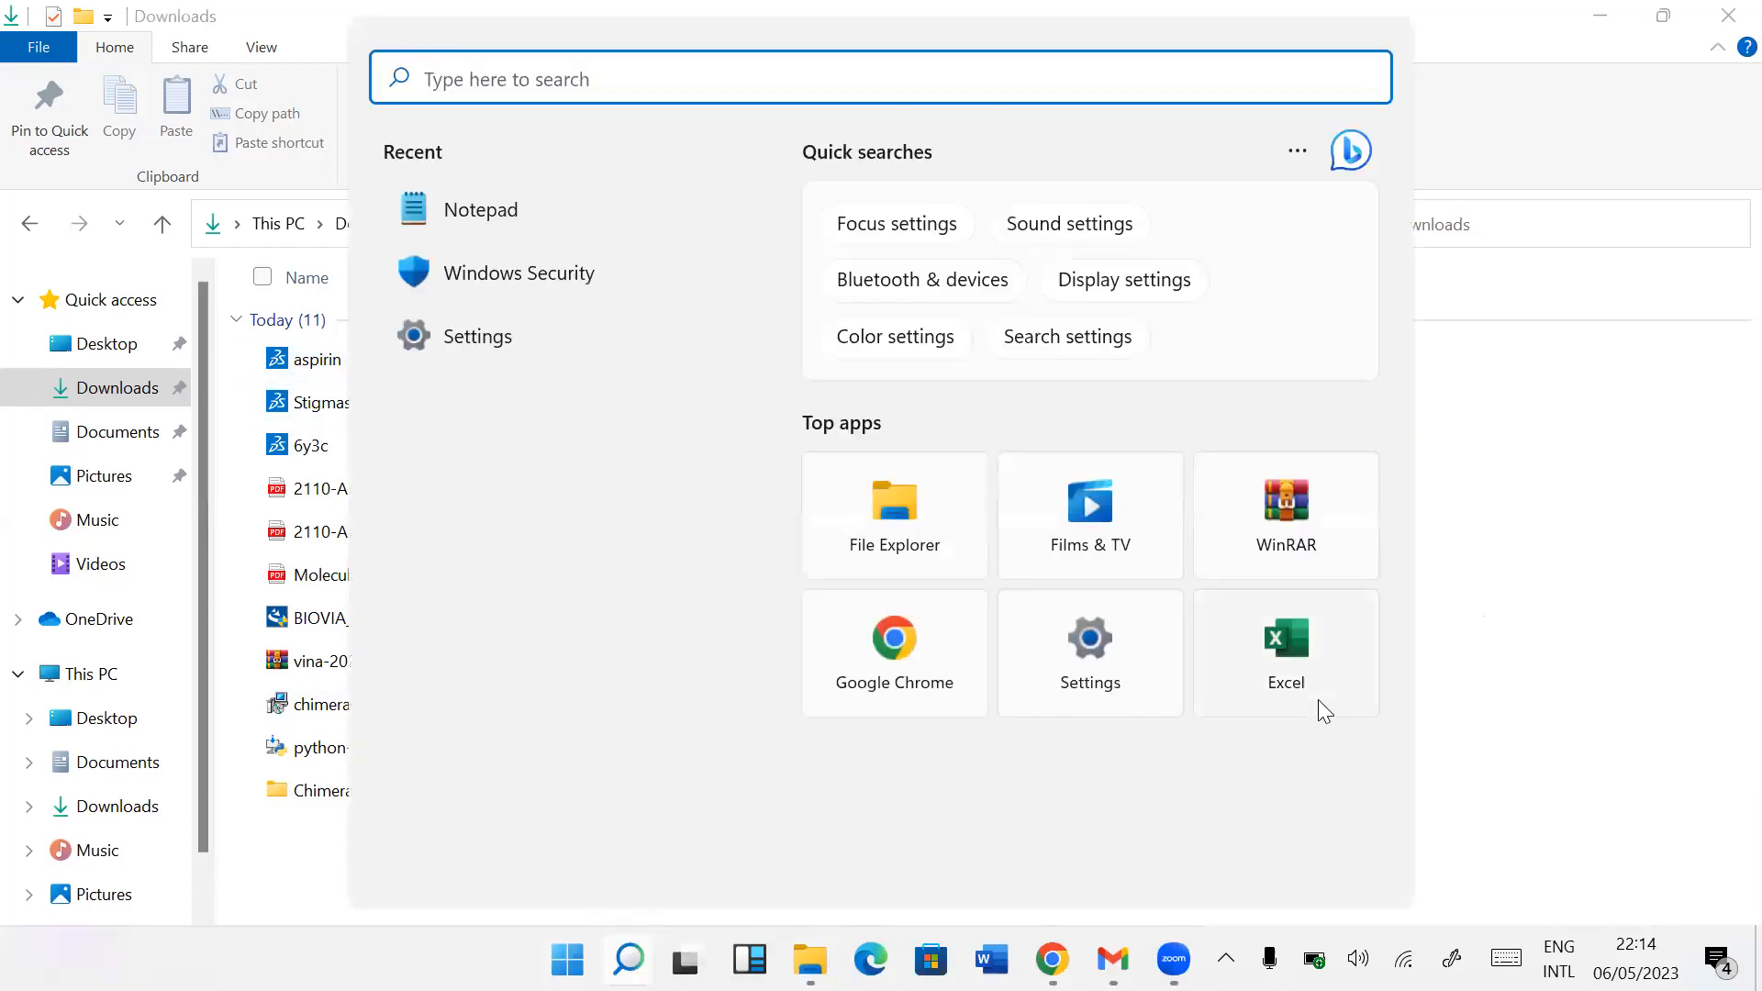
{"action": "left_click", "coordinate": [1494, 644]}
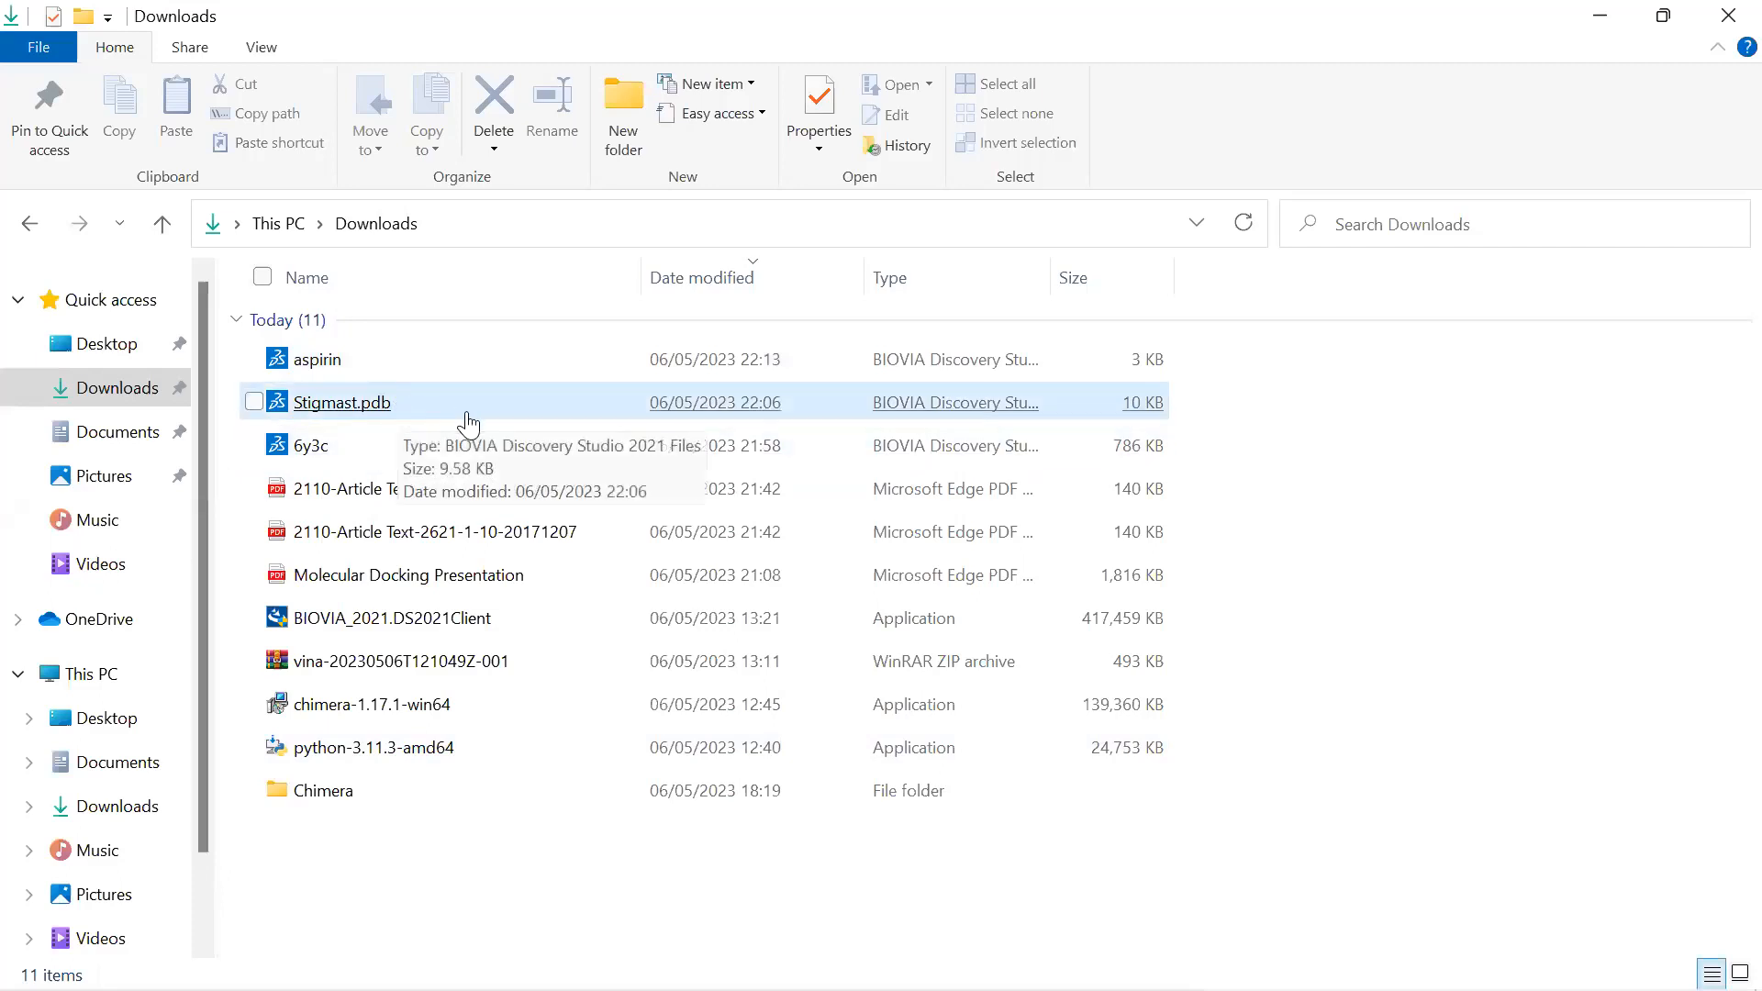
{"action": "right_click", "coordinate": [409, 403]}
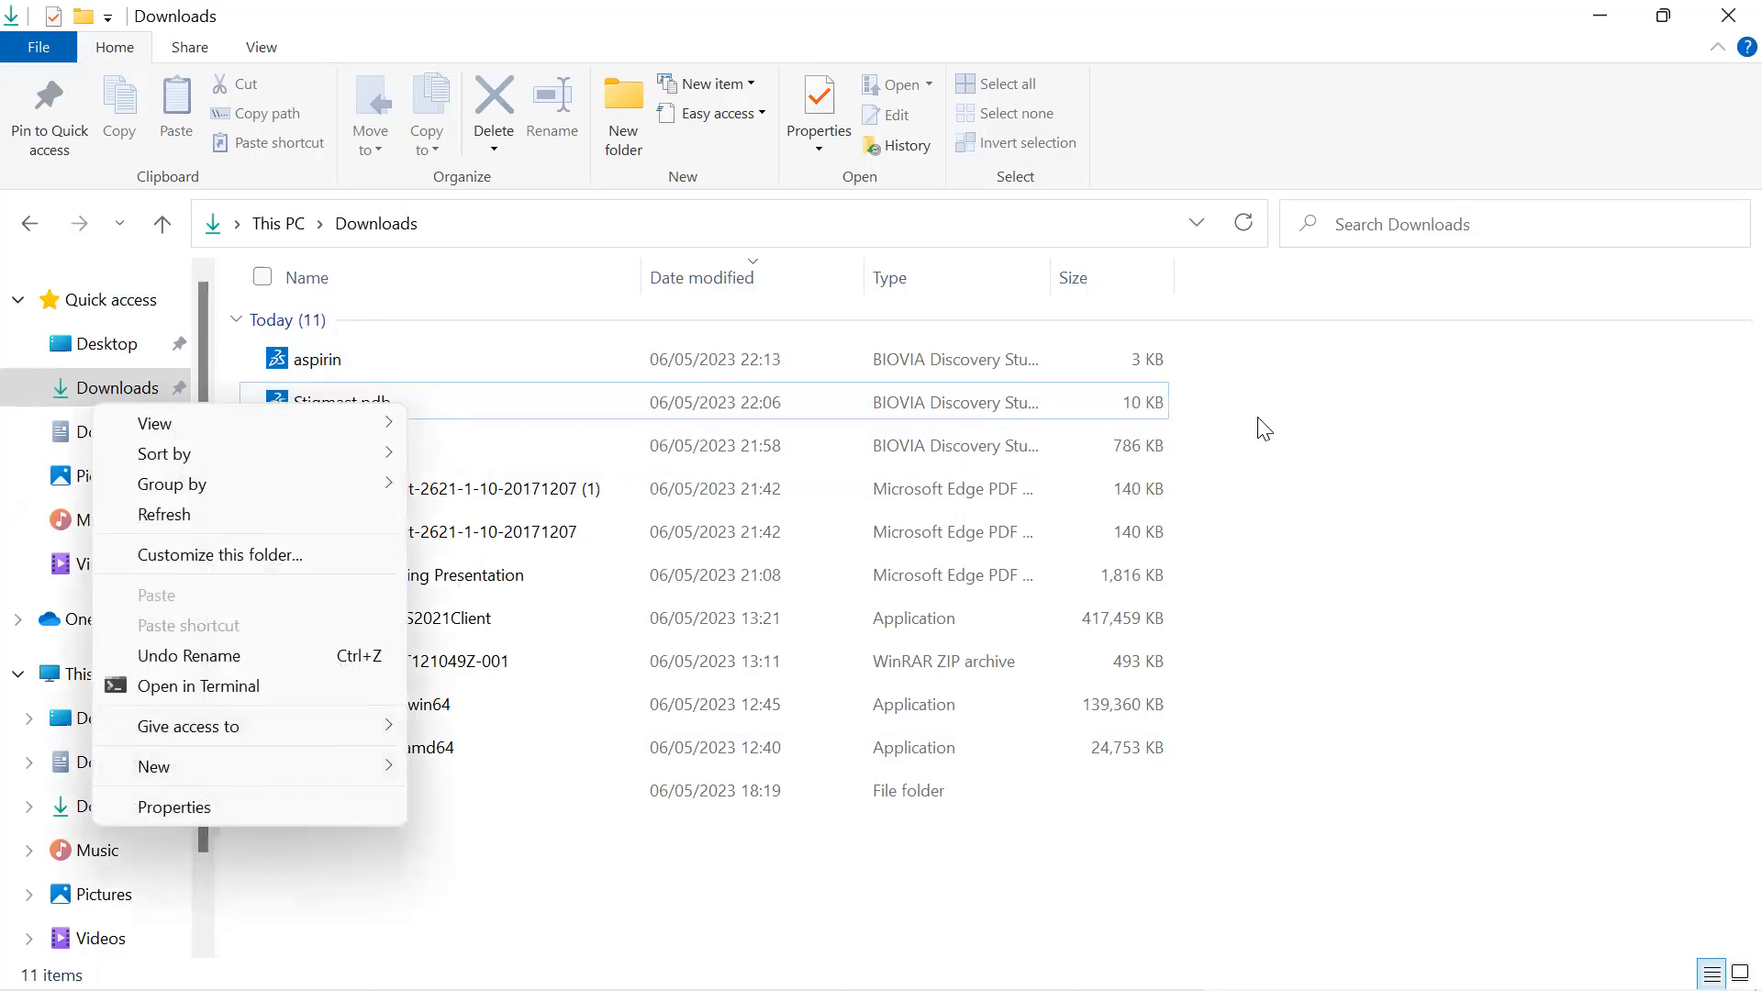
{"action": "left_click", "coordinate": [1317, 425]}
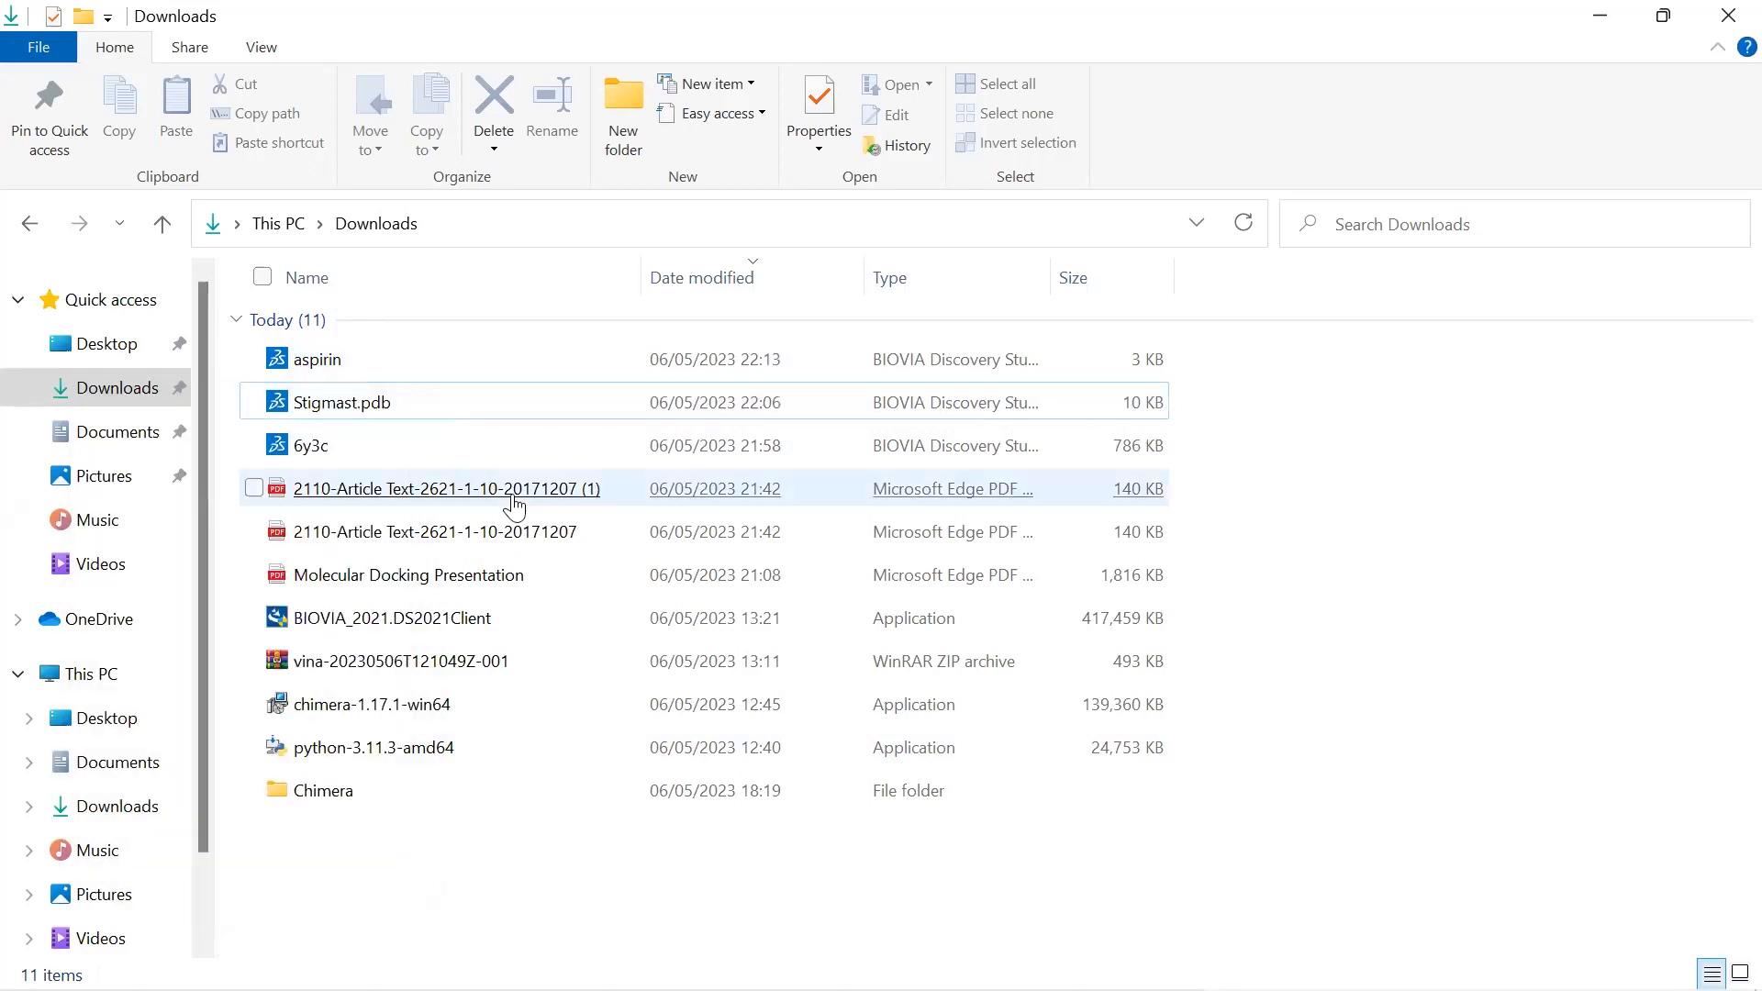
Step: Remove the .pdb ending from the Stigmast.pdb file name so that it reads Stigmast
{"action": "left_click", "coordinate": [255, 406]}
{"action": "right_click", "coordinate": [313, 412]}
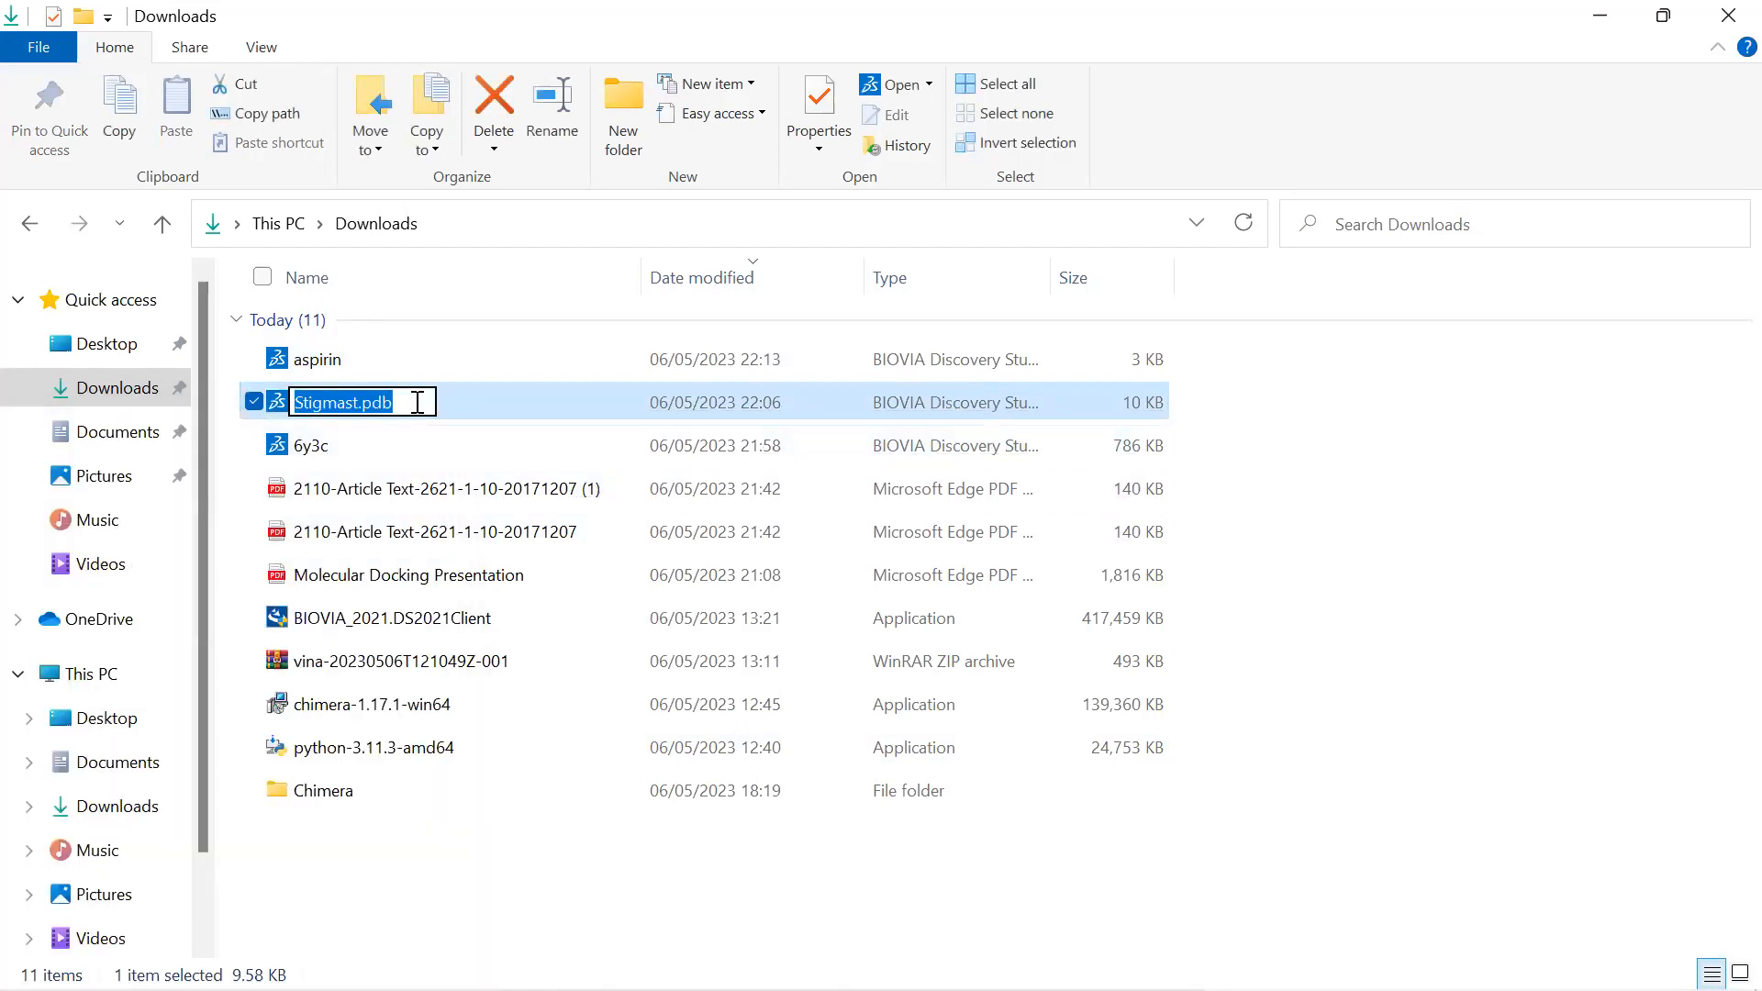
{"action": "left_click", "coordinate": [418, 405]}
{"action": "key", "text": "BackSpace"}
{"action": "key", "text": "BackSpace"}
{"action": "key", "text": "BackSpace"}
{"action": "key", "text": "BackSpace"}
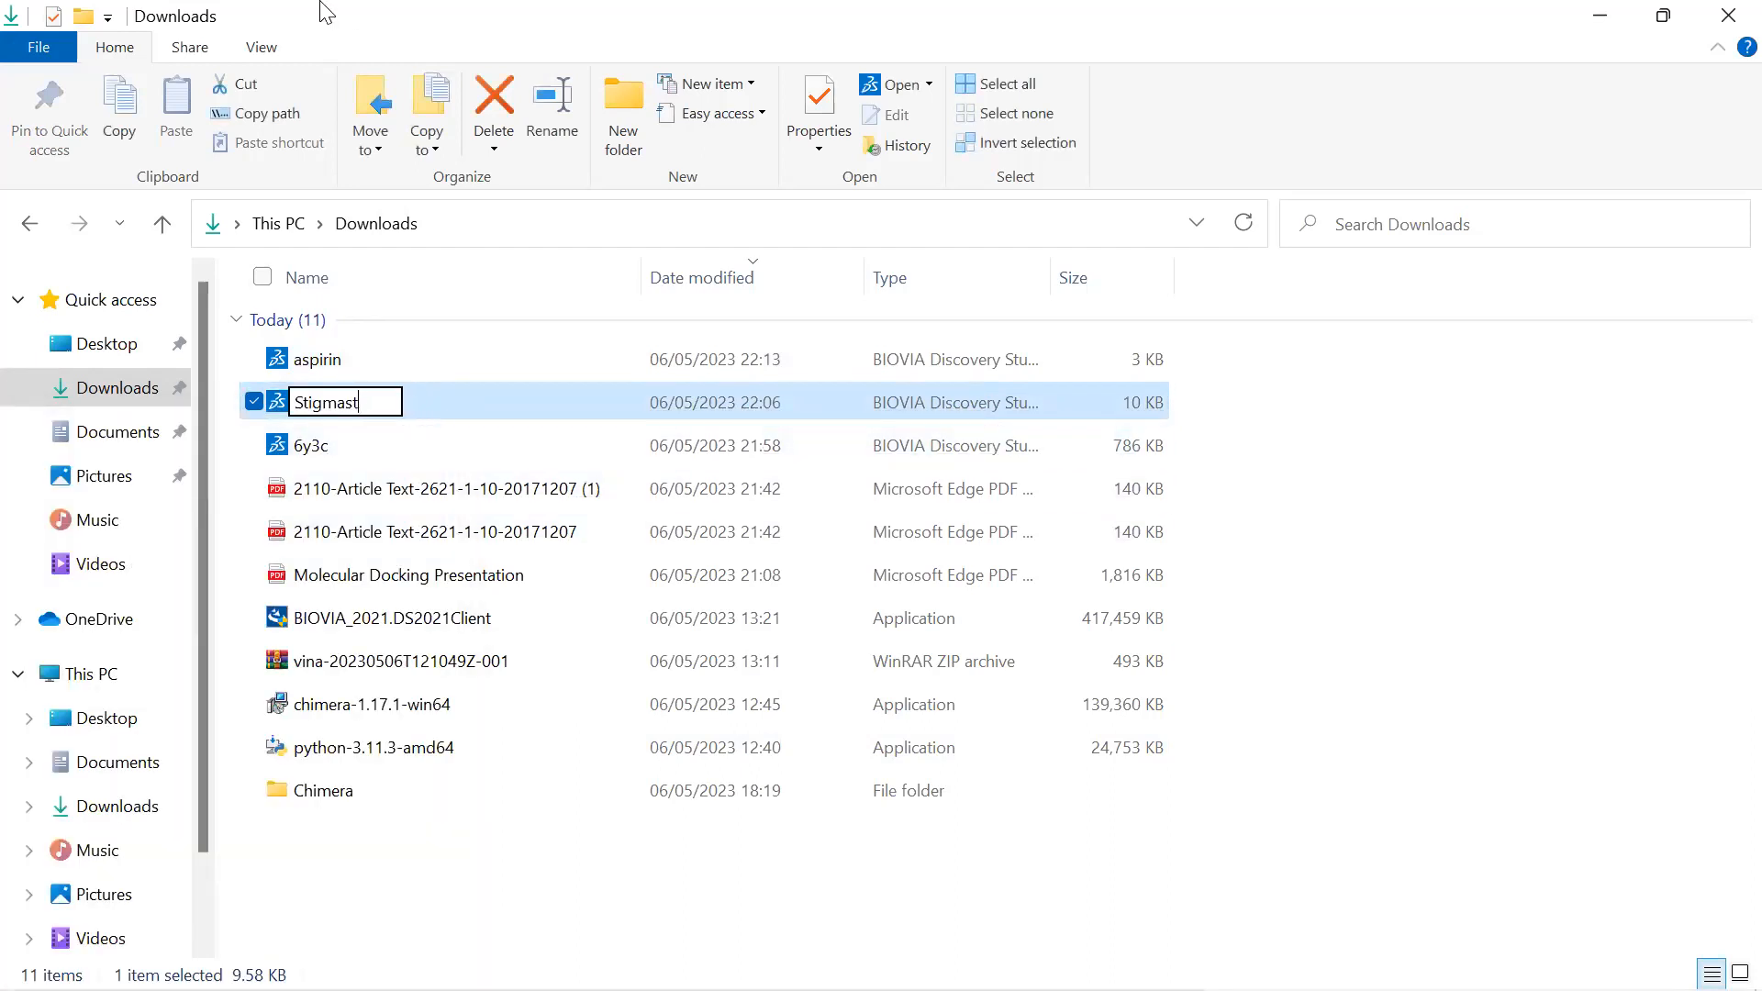
{"action": "key", "text": "Return"}
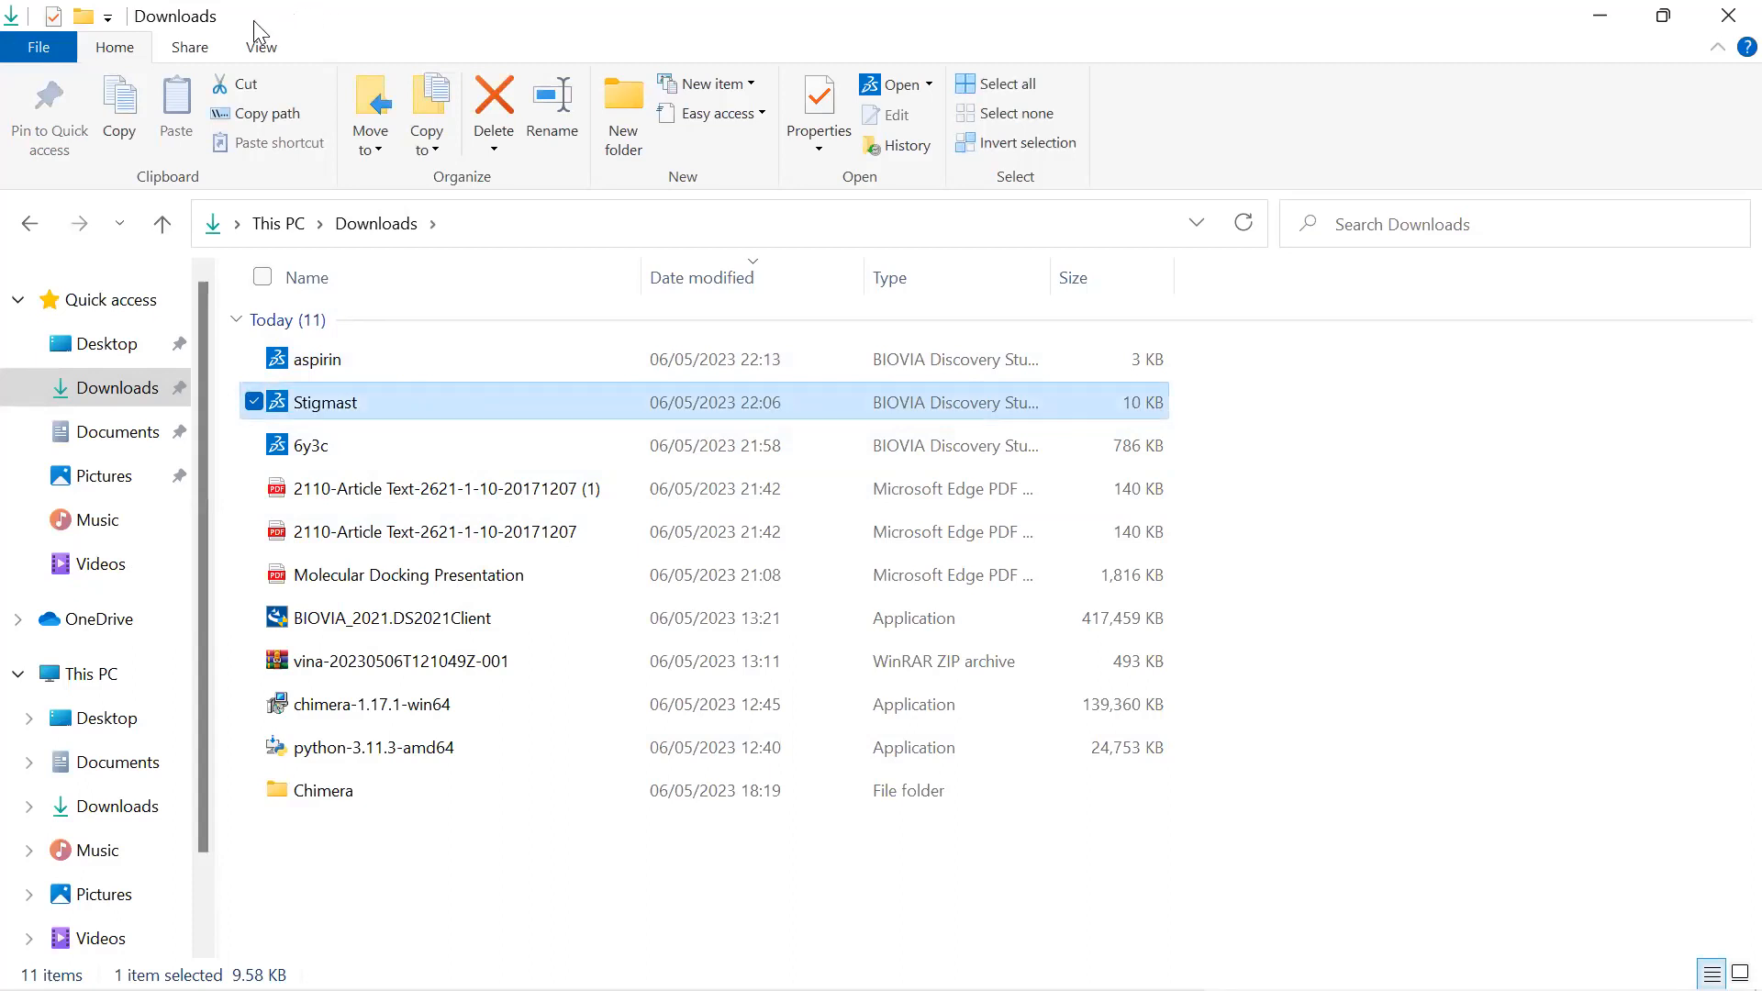
{"action": "left_click", "coordinate": [1436, 522]}
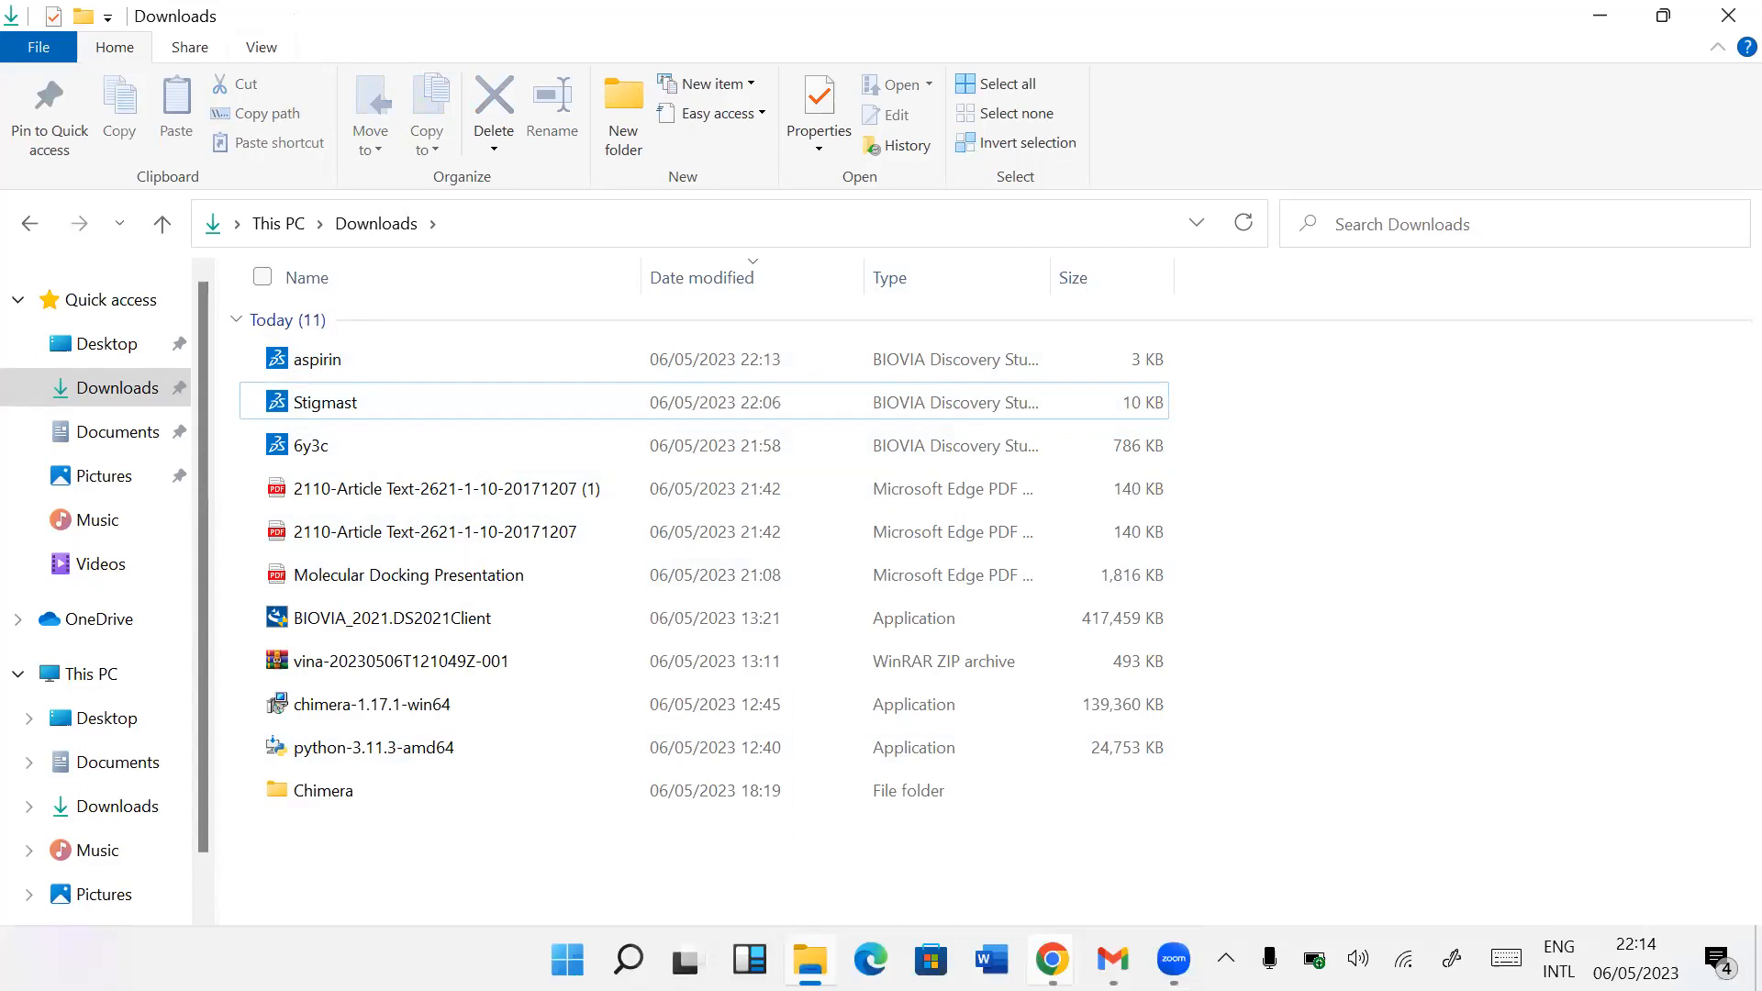
Step: Switch to Chrome and review the Molecular Docking Presentation from the outline through the target identification slides to the protein and ligand repositories
{"action": "mouse_move", "coordinate": [1052, 959]}
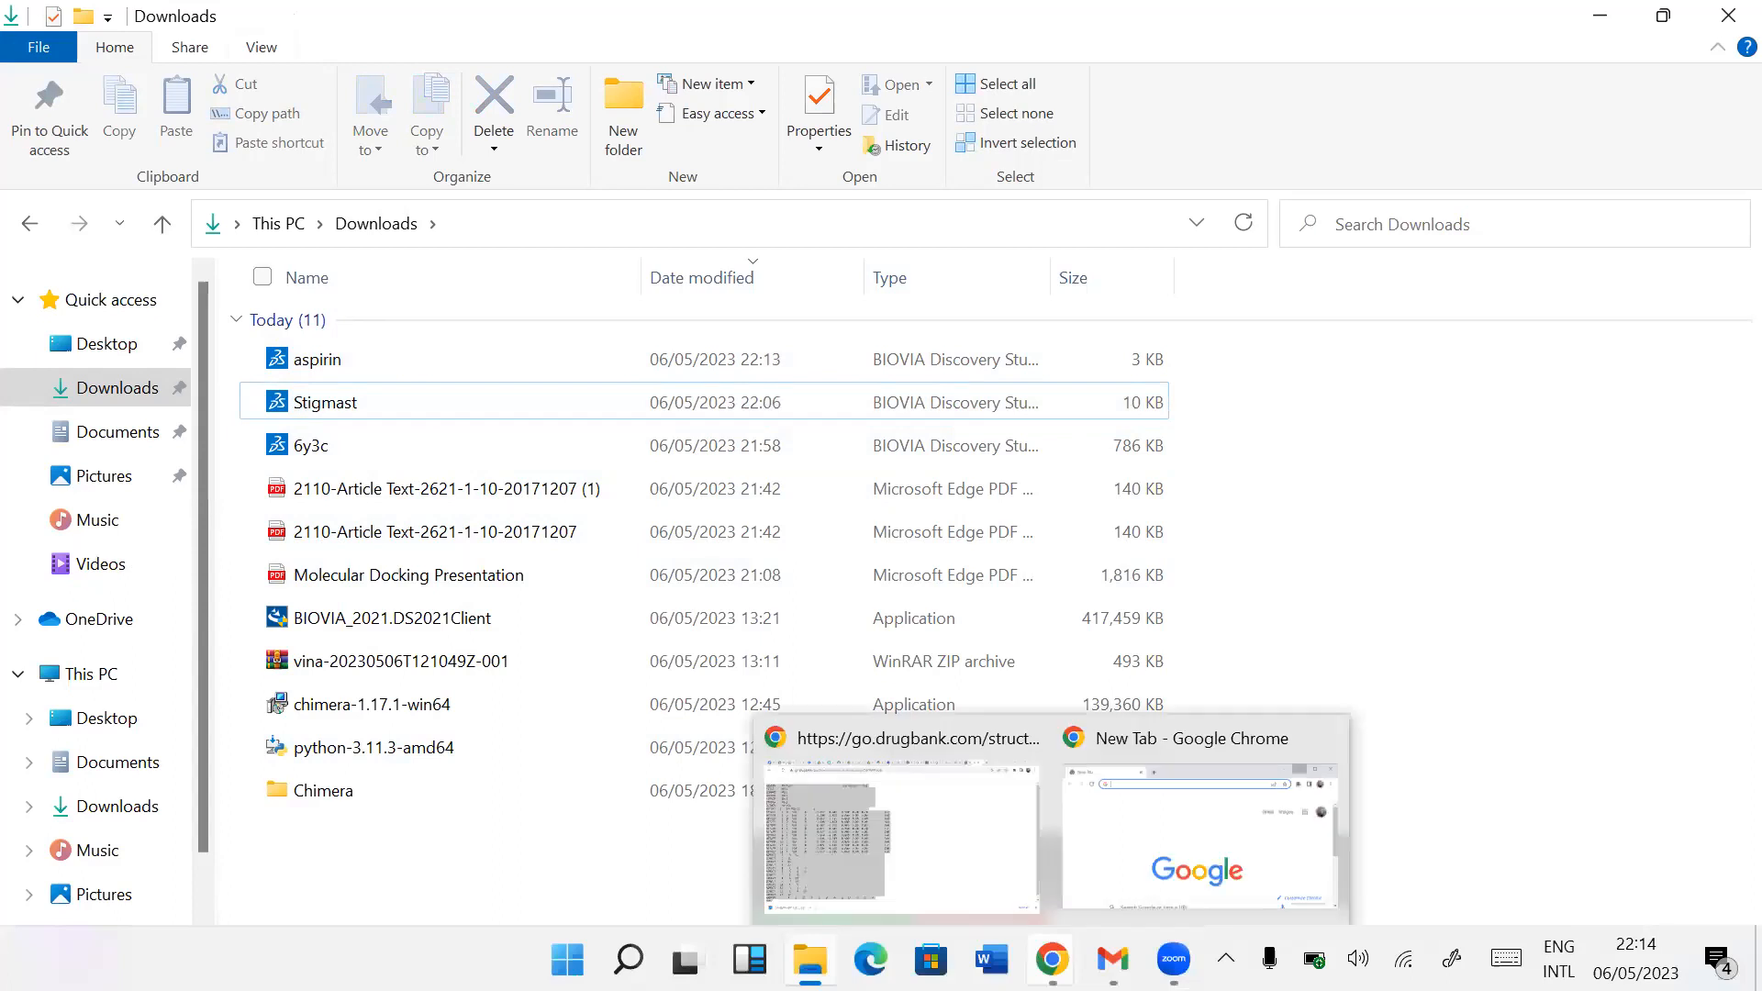
{"action": "left_click", "coordinate": [909, 885]}
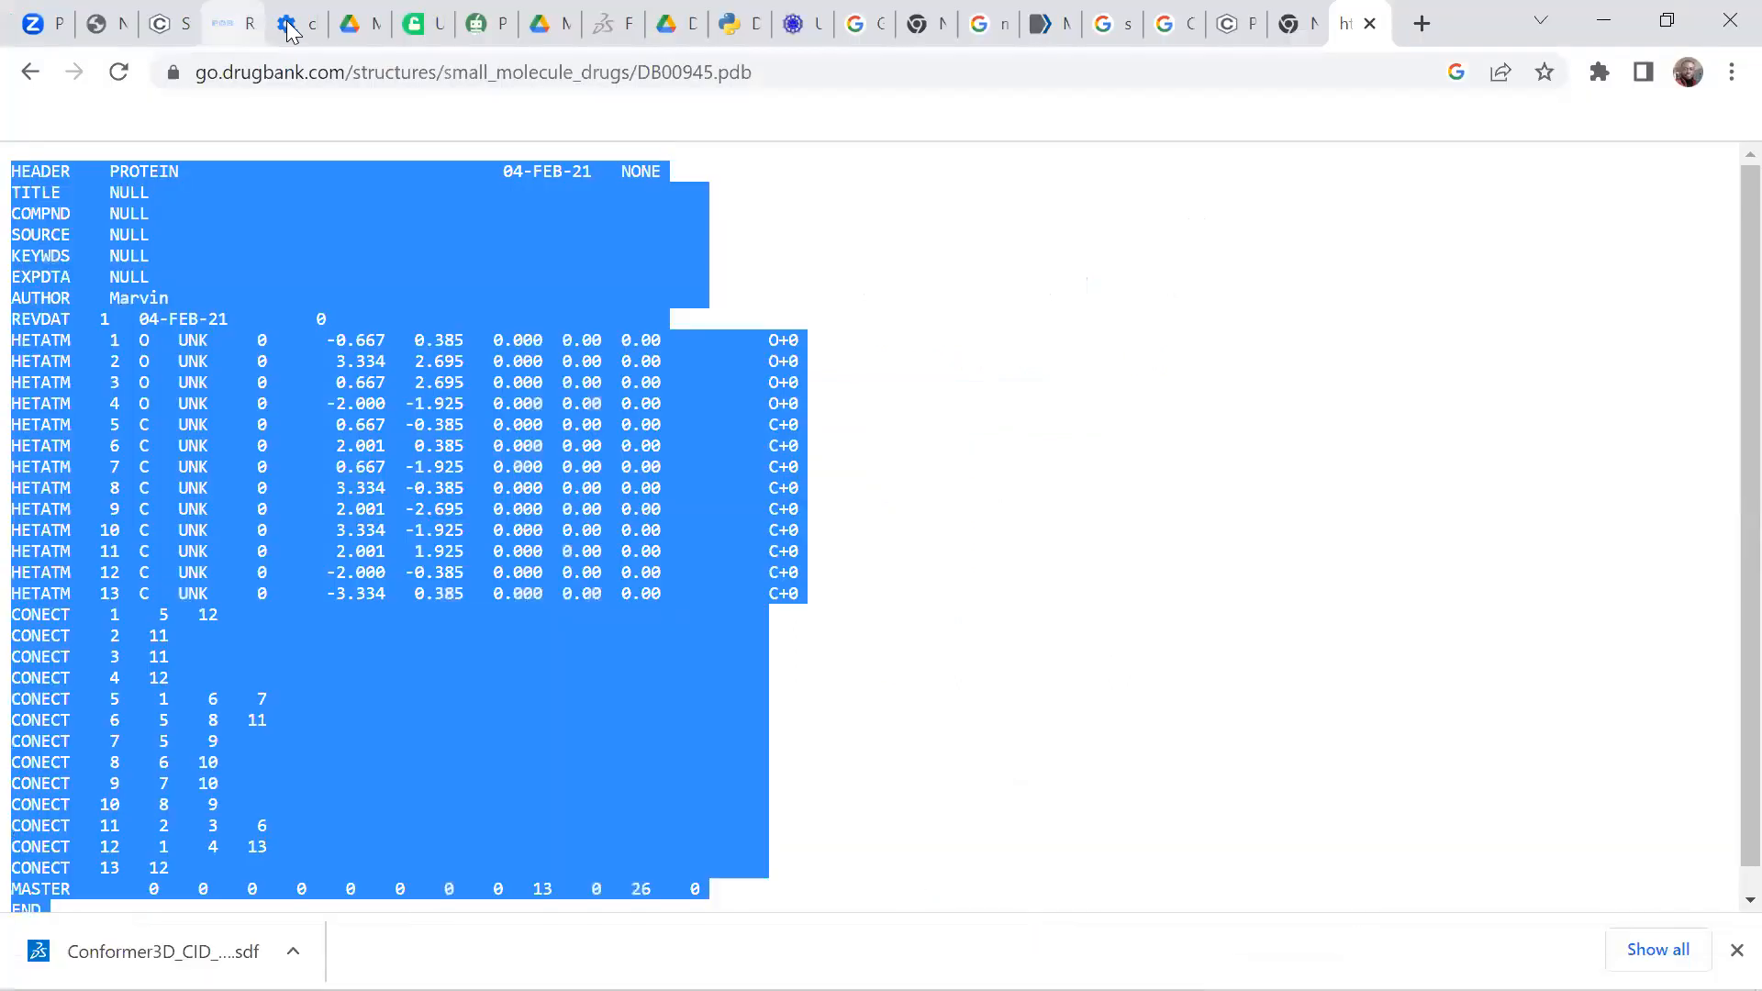
{"action": "left_click", "coordinate": [117, 22]}
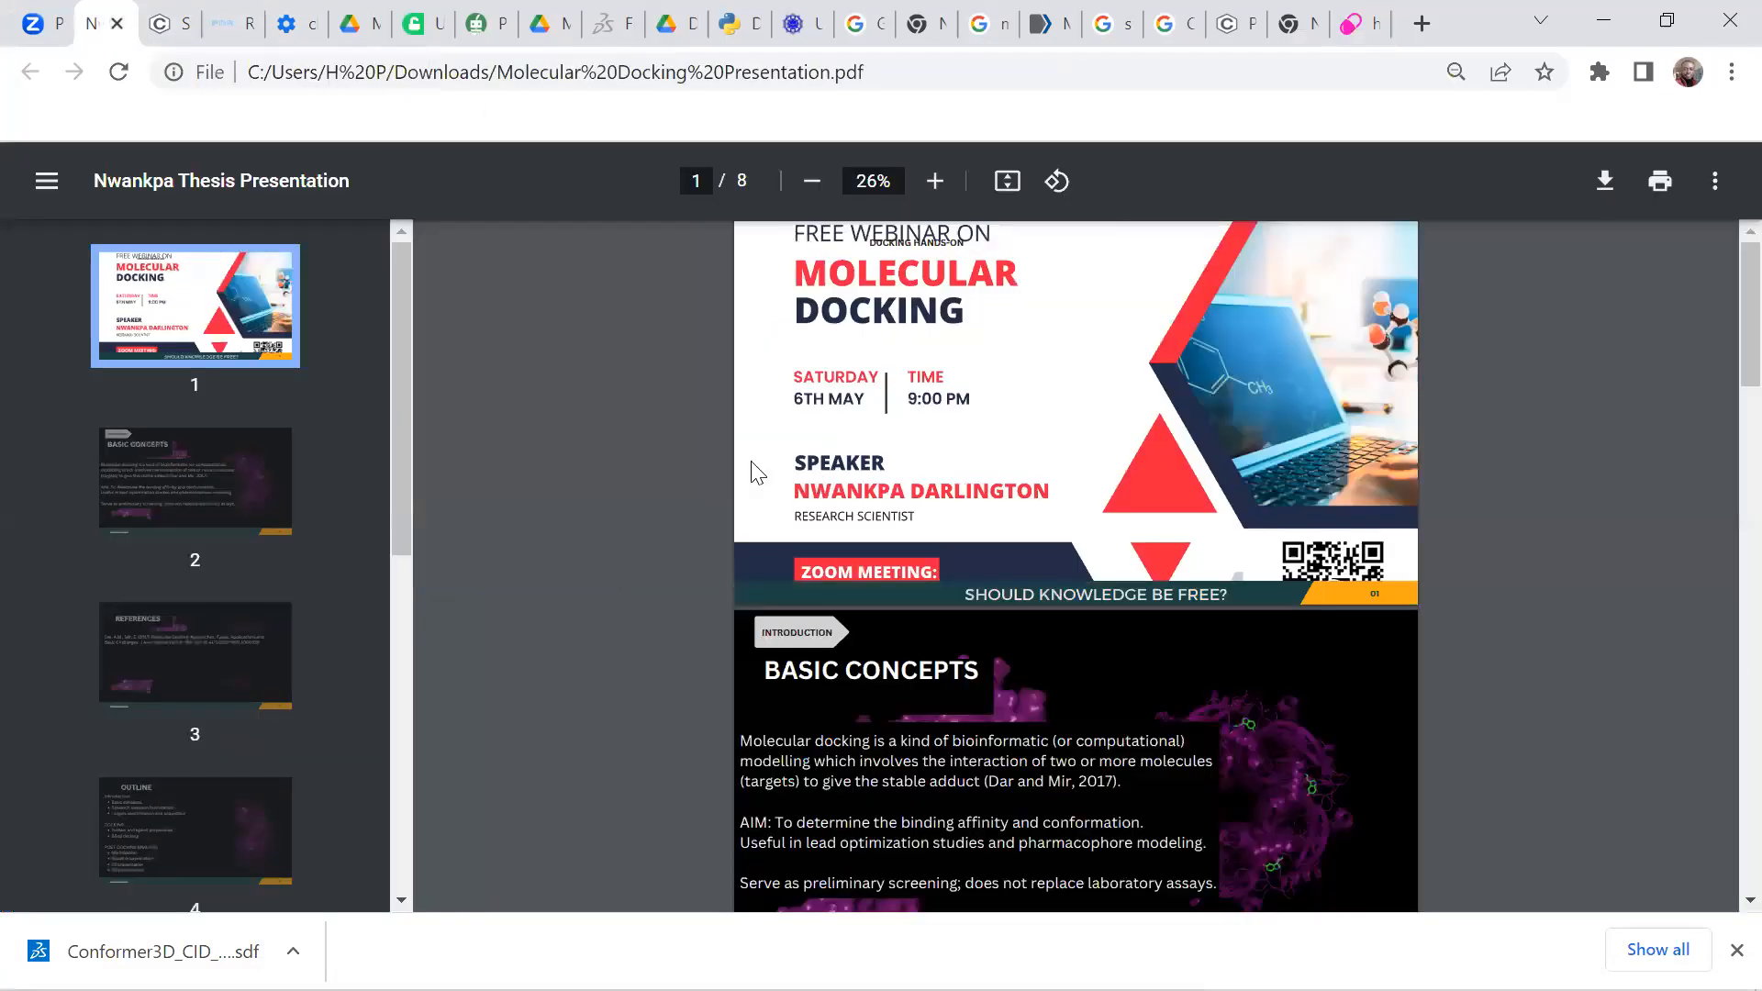
{"action": "left_click", "coordinate": [195, 831]}
{"action": "left_click", "coordinate": [47, 181]}
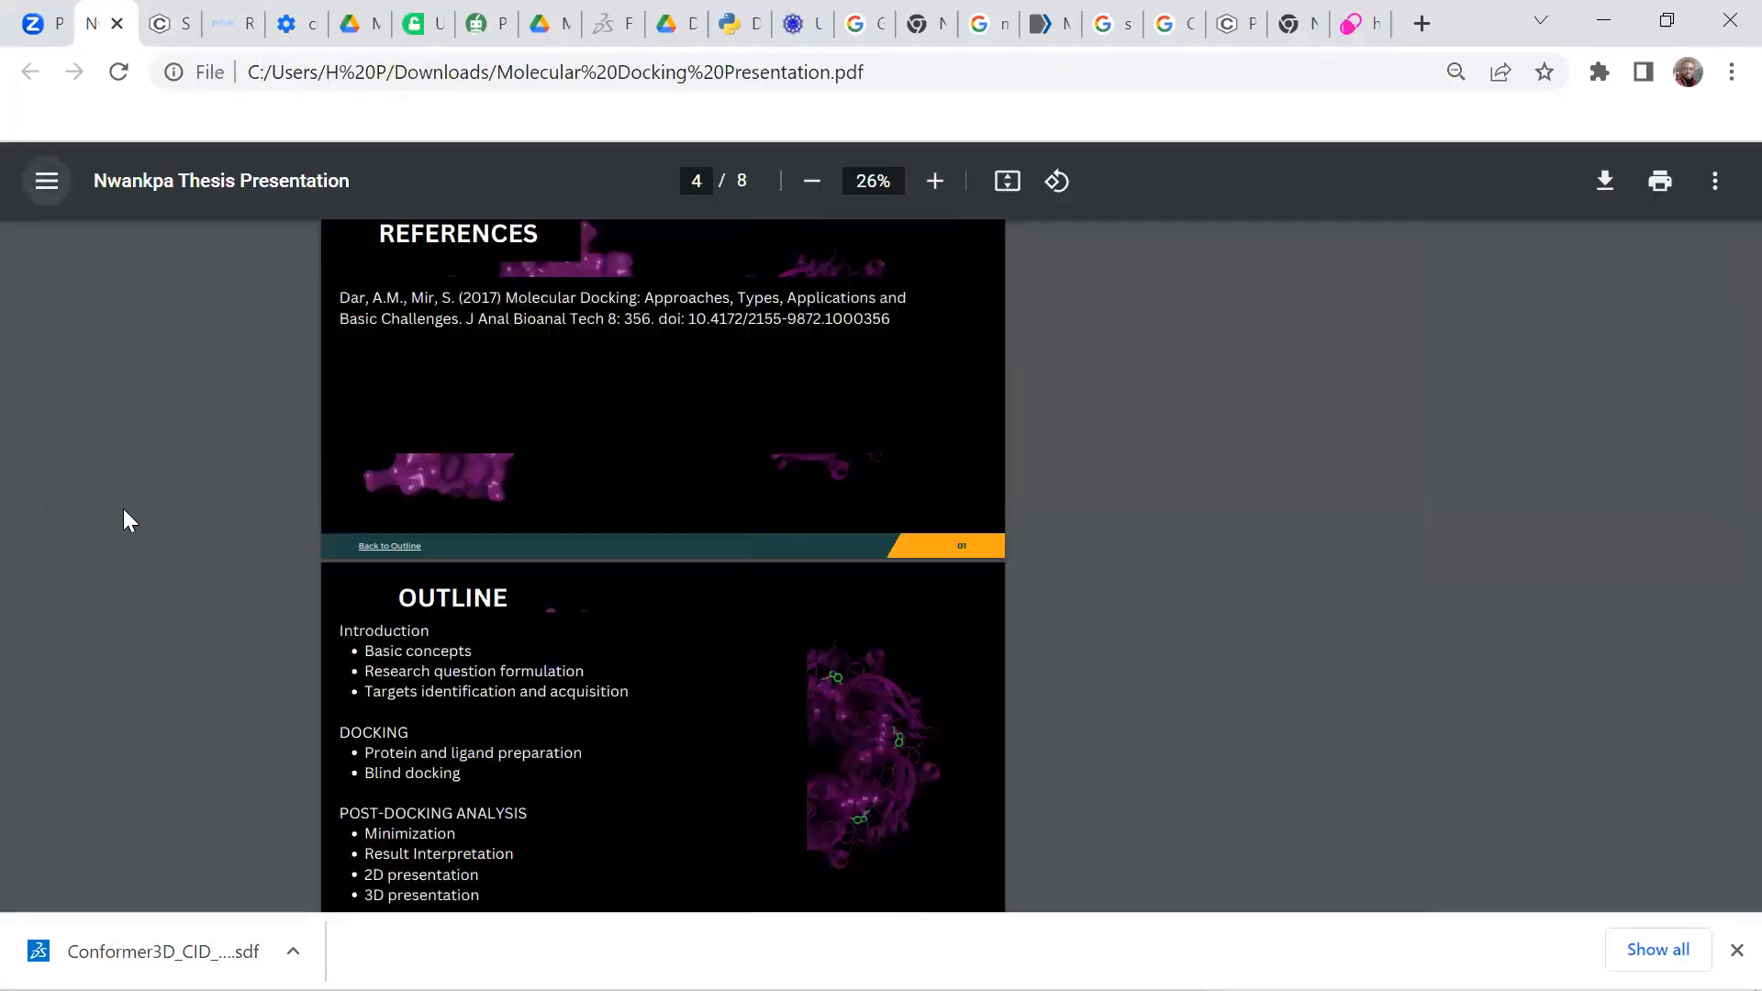
{"action": "scroll", "coordinate": [804, 548], "scroll_direction": "down", "scroll_amount": 5}
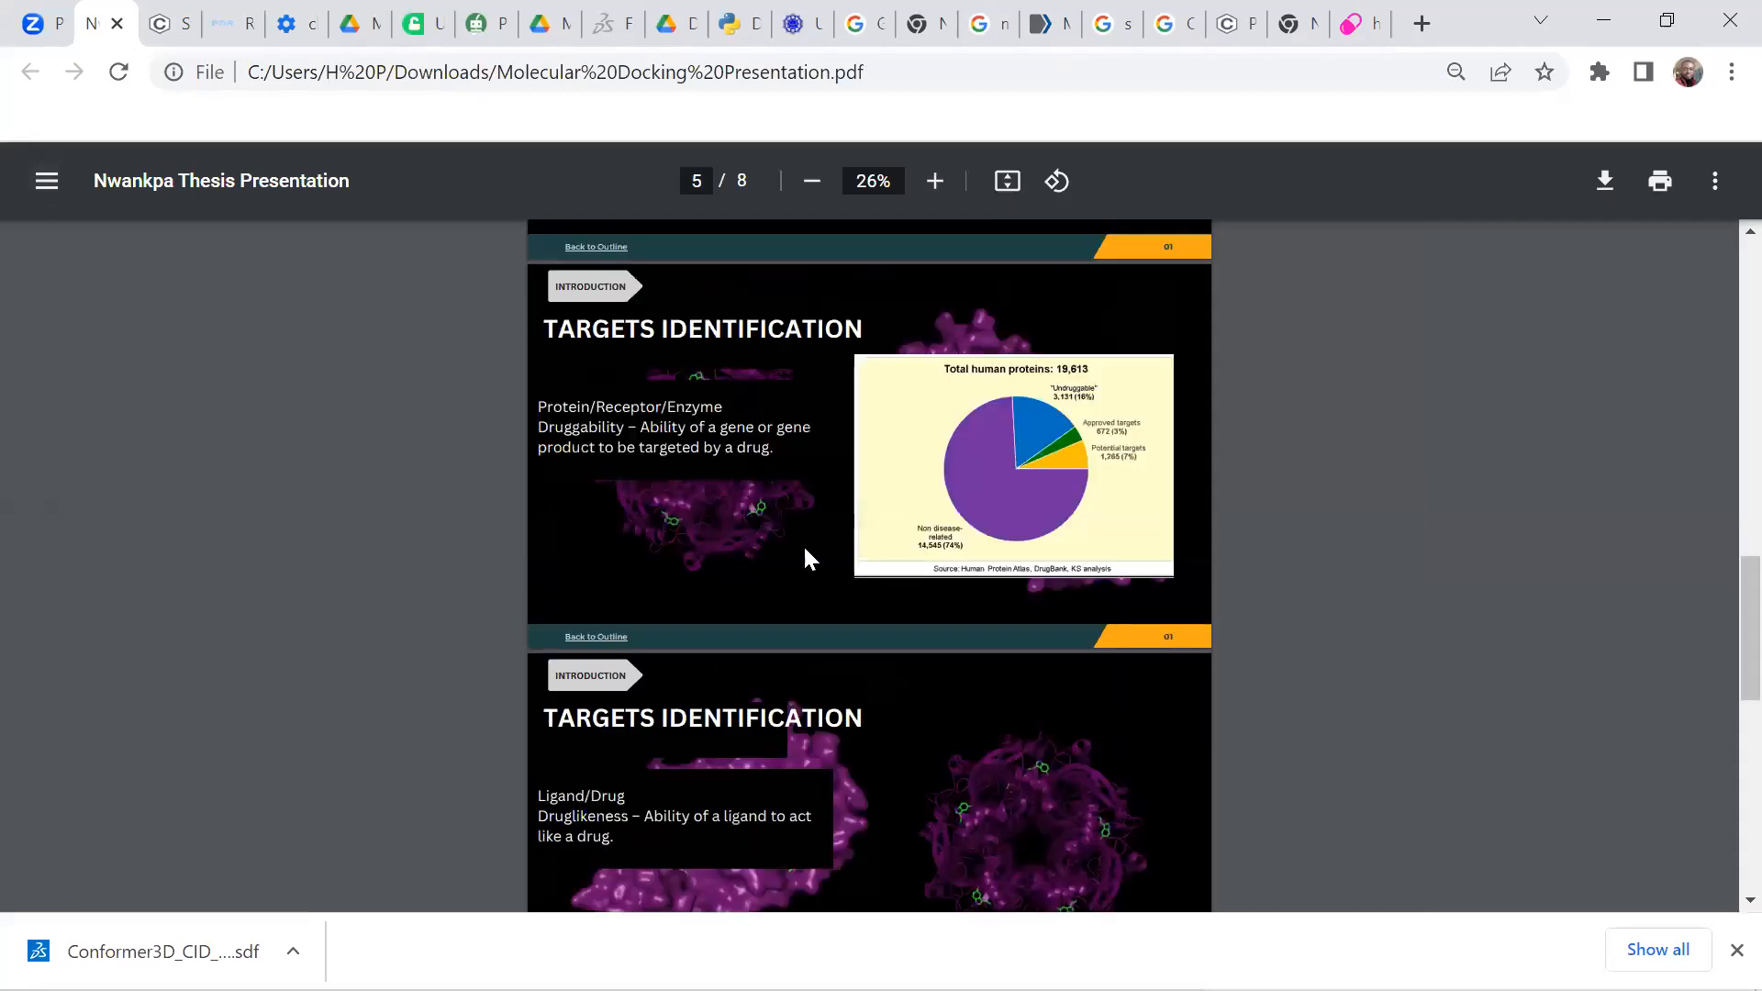
{"action": "scroll", "coordinate": [806, 556], "scroll_direction": "down", "scroll_amount": 6}
{"action": "scroll", "coordinate": [808, 555], "scroll_direction": "down", "scroll_amount": 4}
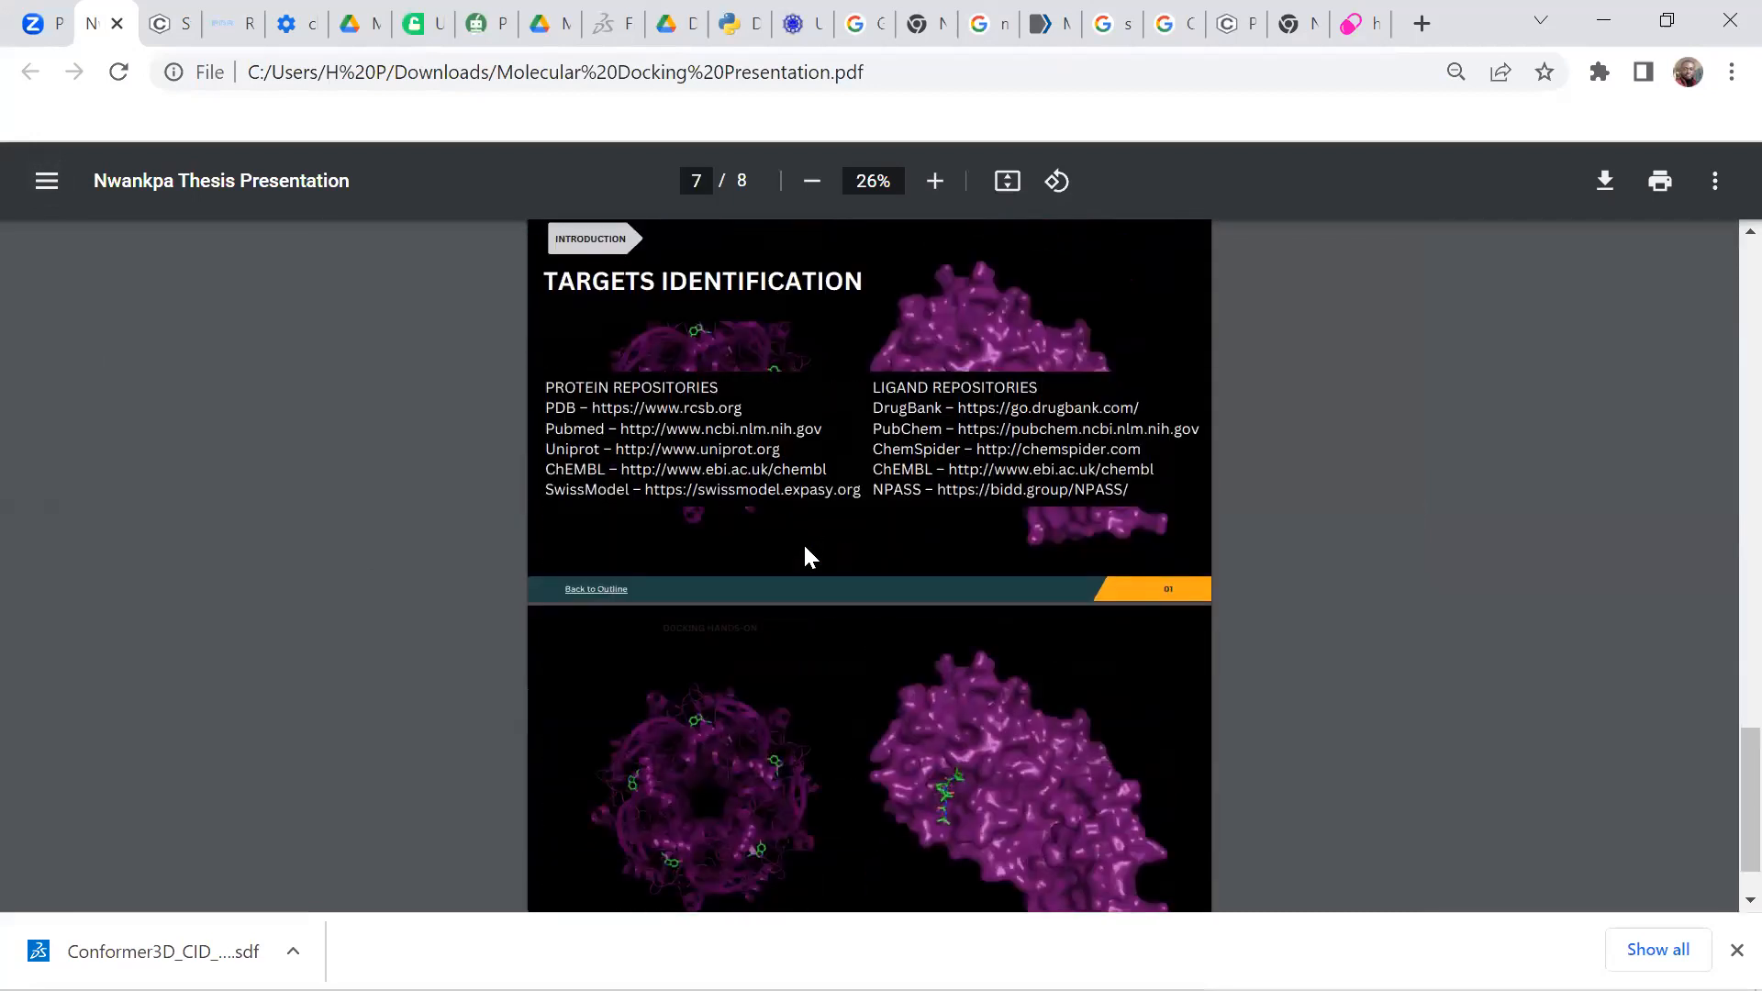
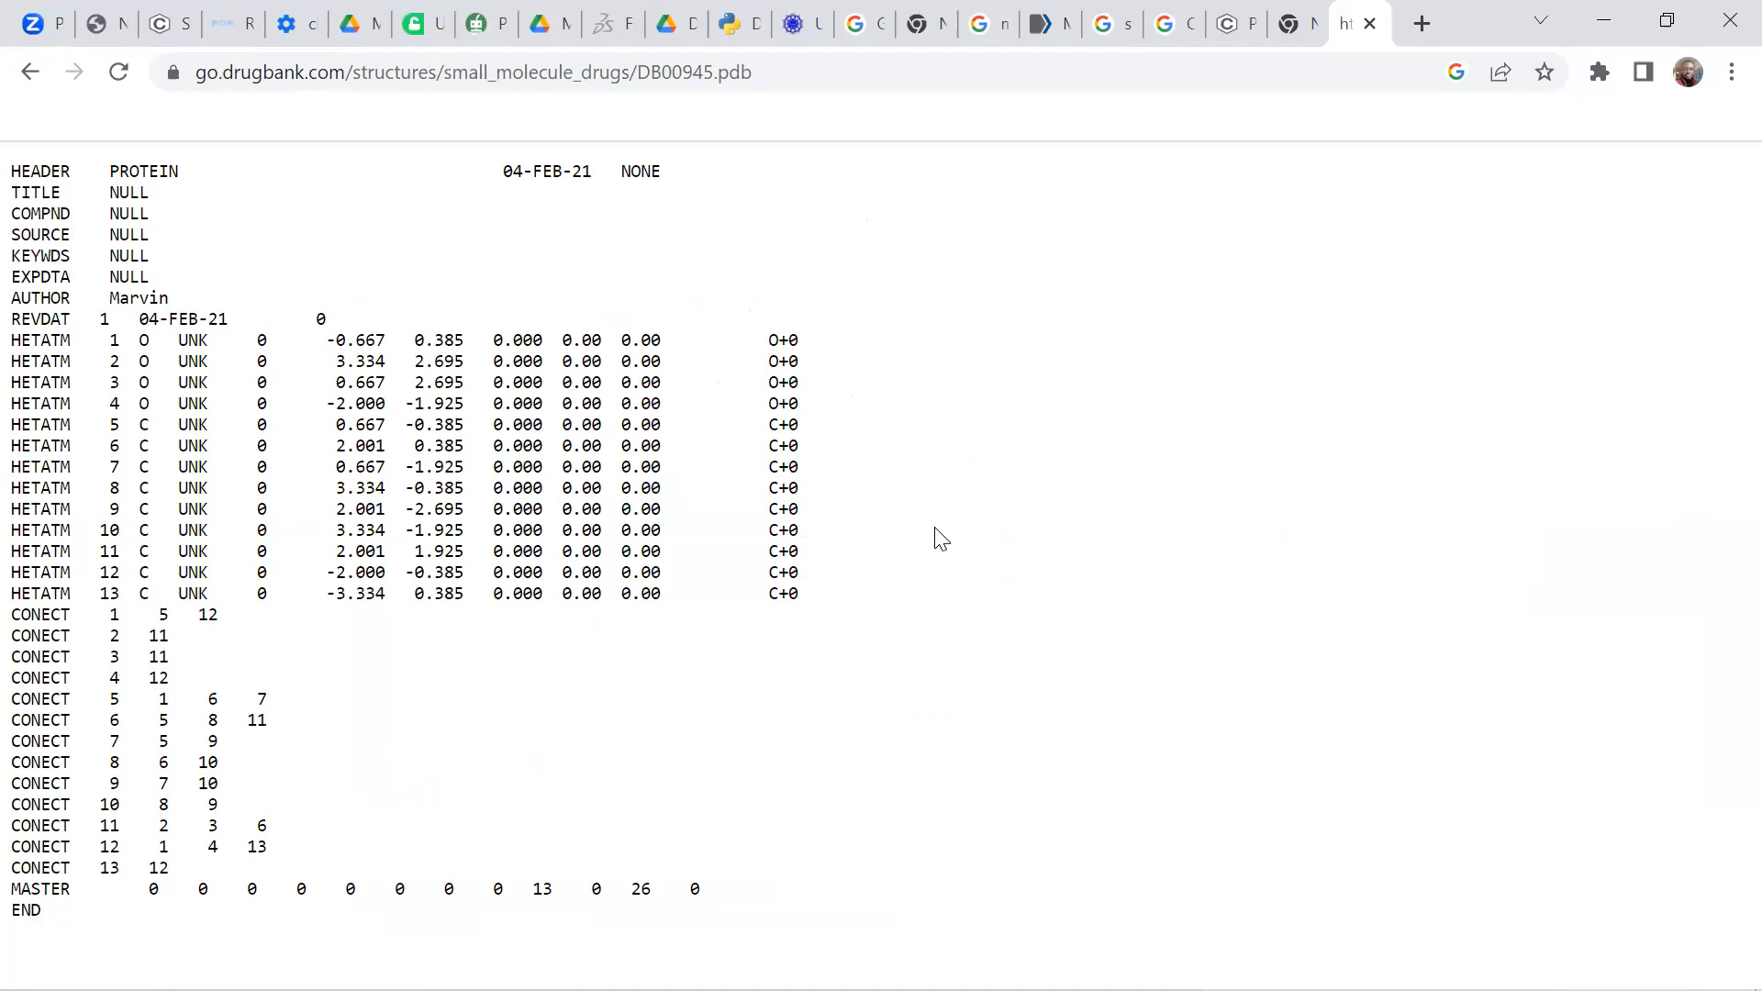
Step: Save the 3D conformer of Stigmast-4-en-3-one from its PubChem compound page in SDF format
{"action": "left_click", "coordinate": [162, 23]}
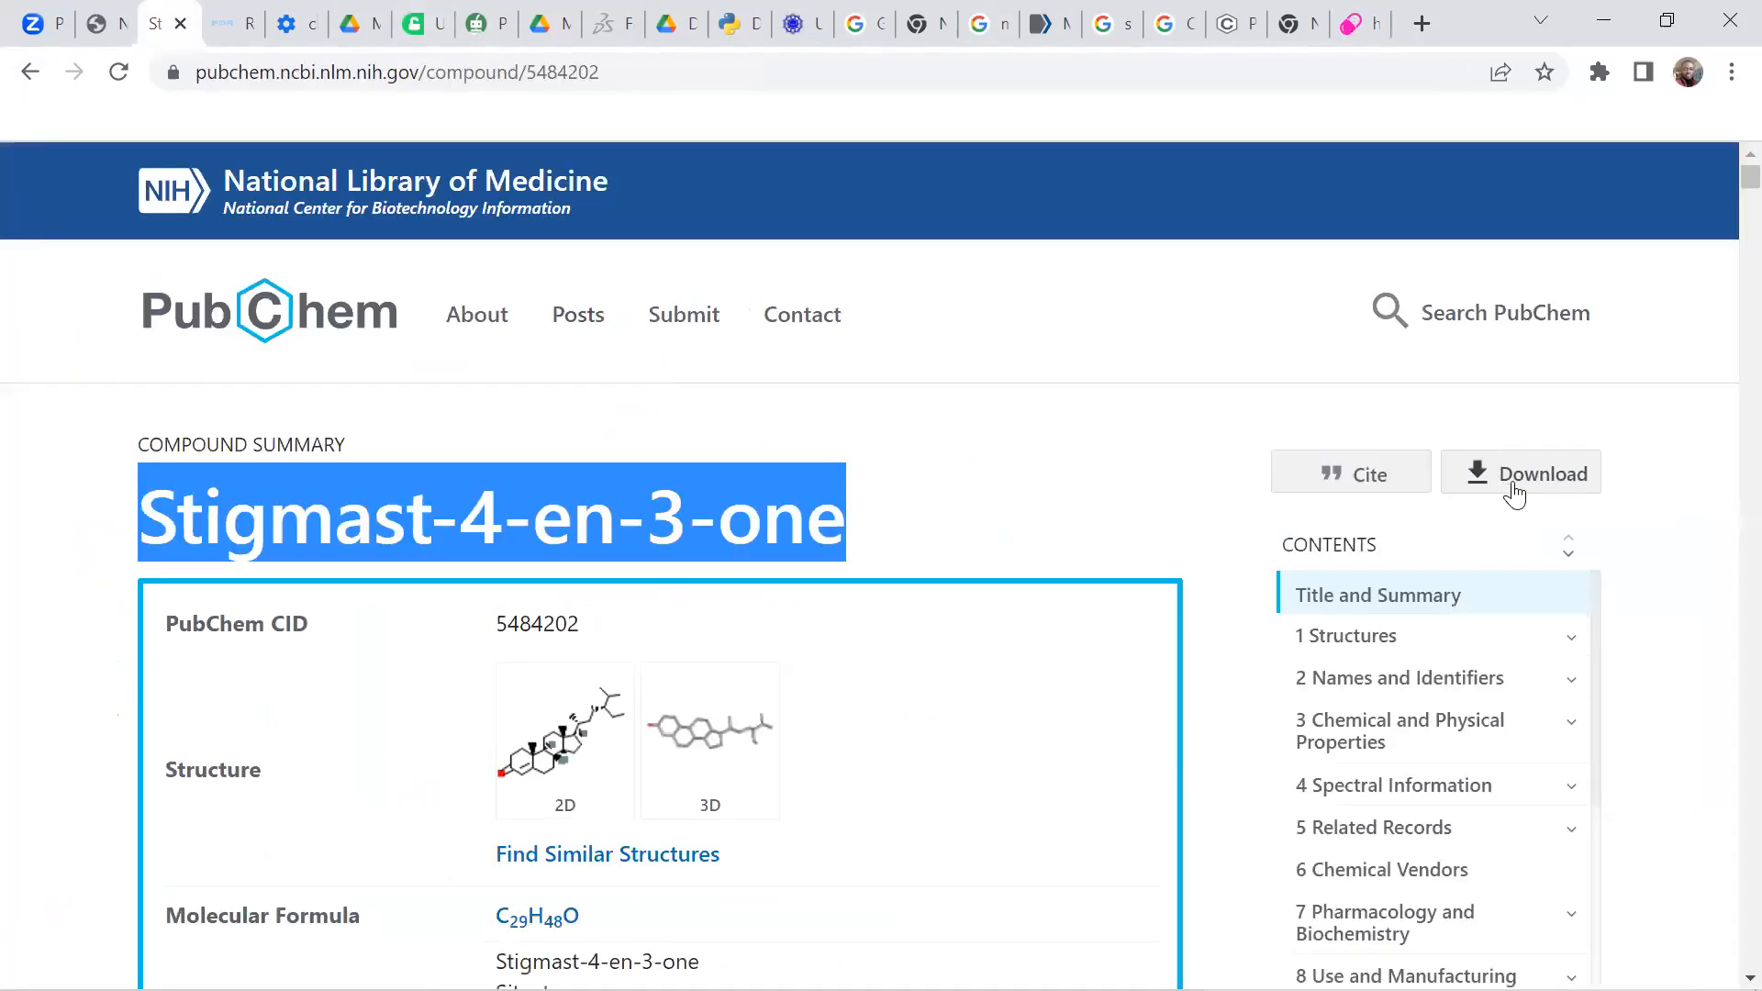
{"action": "left_click", "coordinate": [1509, 473]}
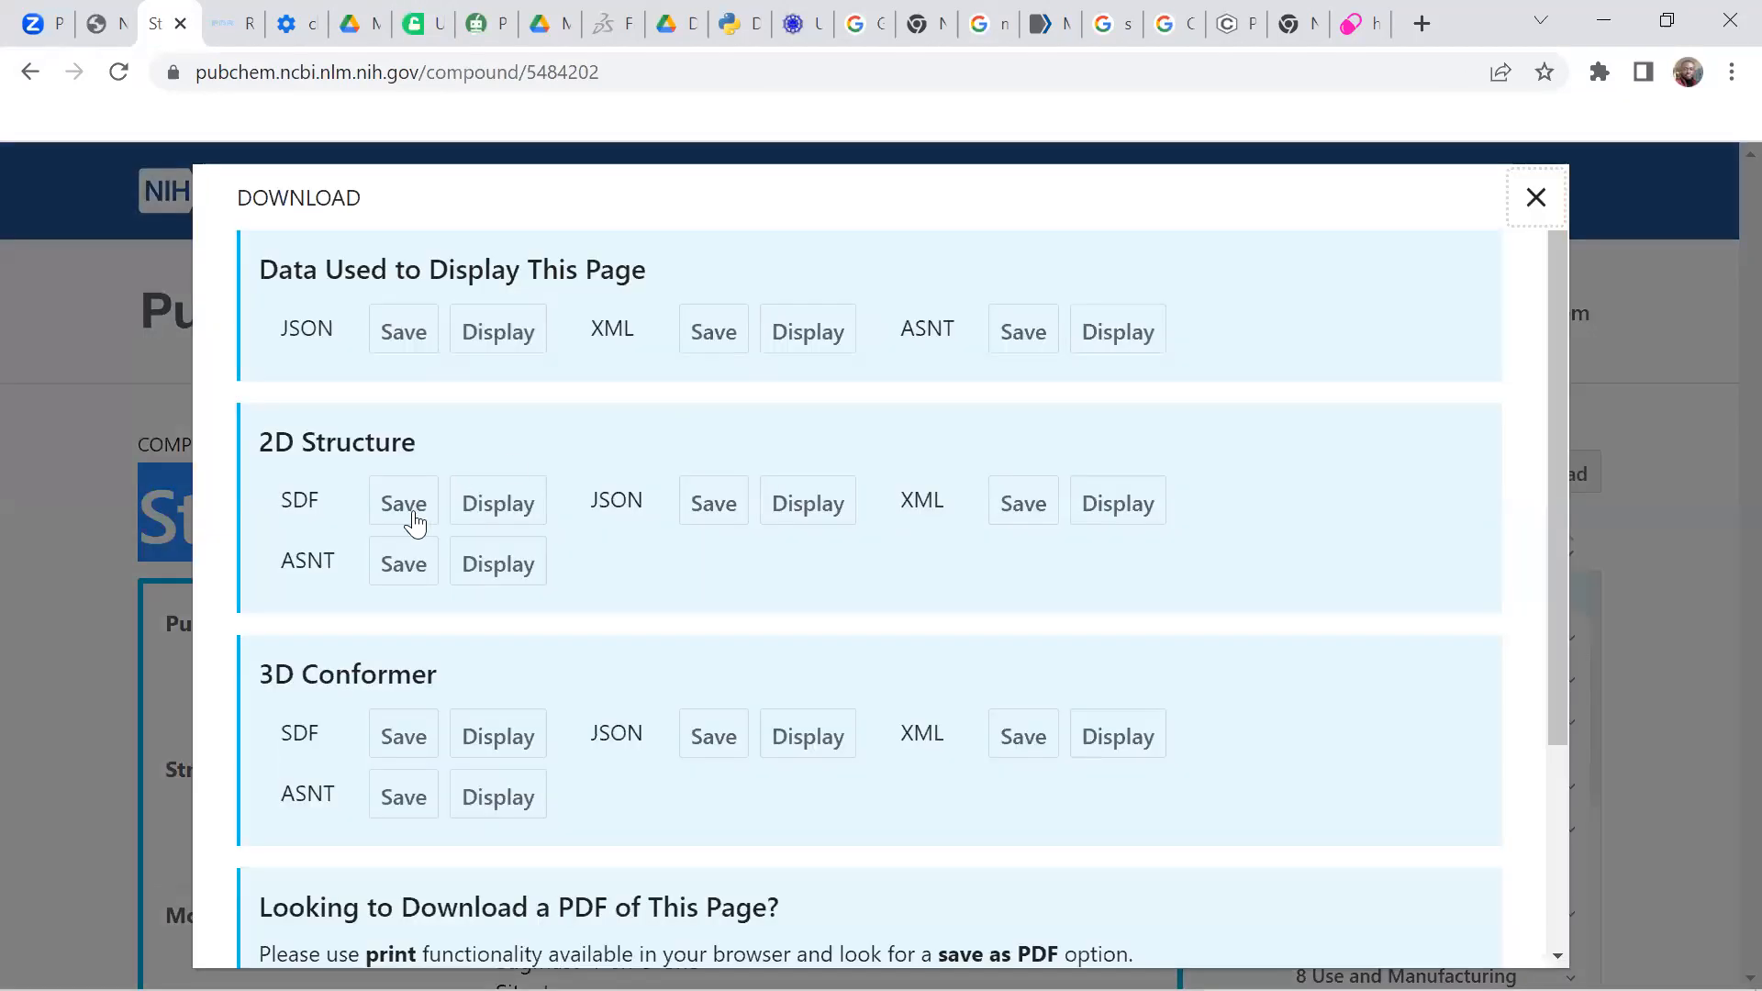
{"action": "scroll", "coordinate": [392, 492], "scroll_direction": "down", "scroll_amount": 3}
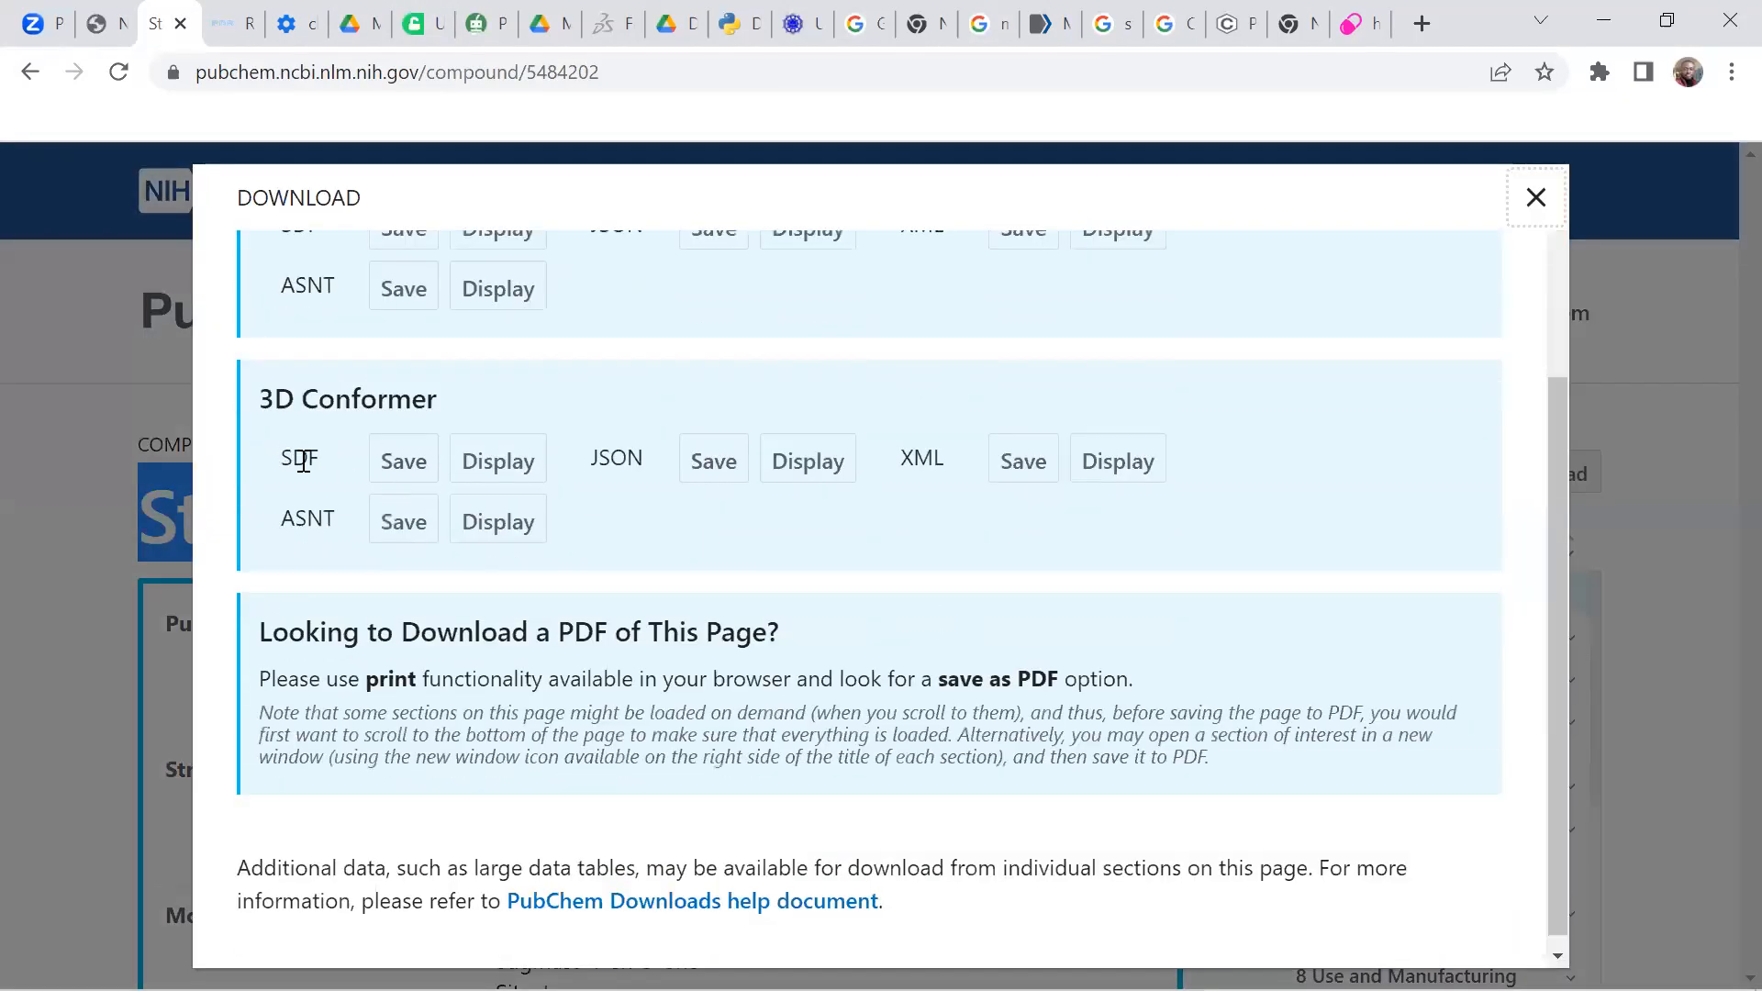
{"action": "left_click", "coordinate": [416, 475]}
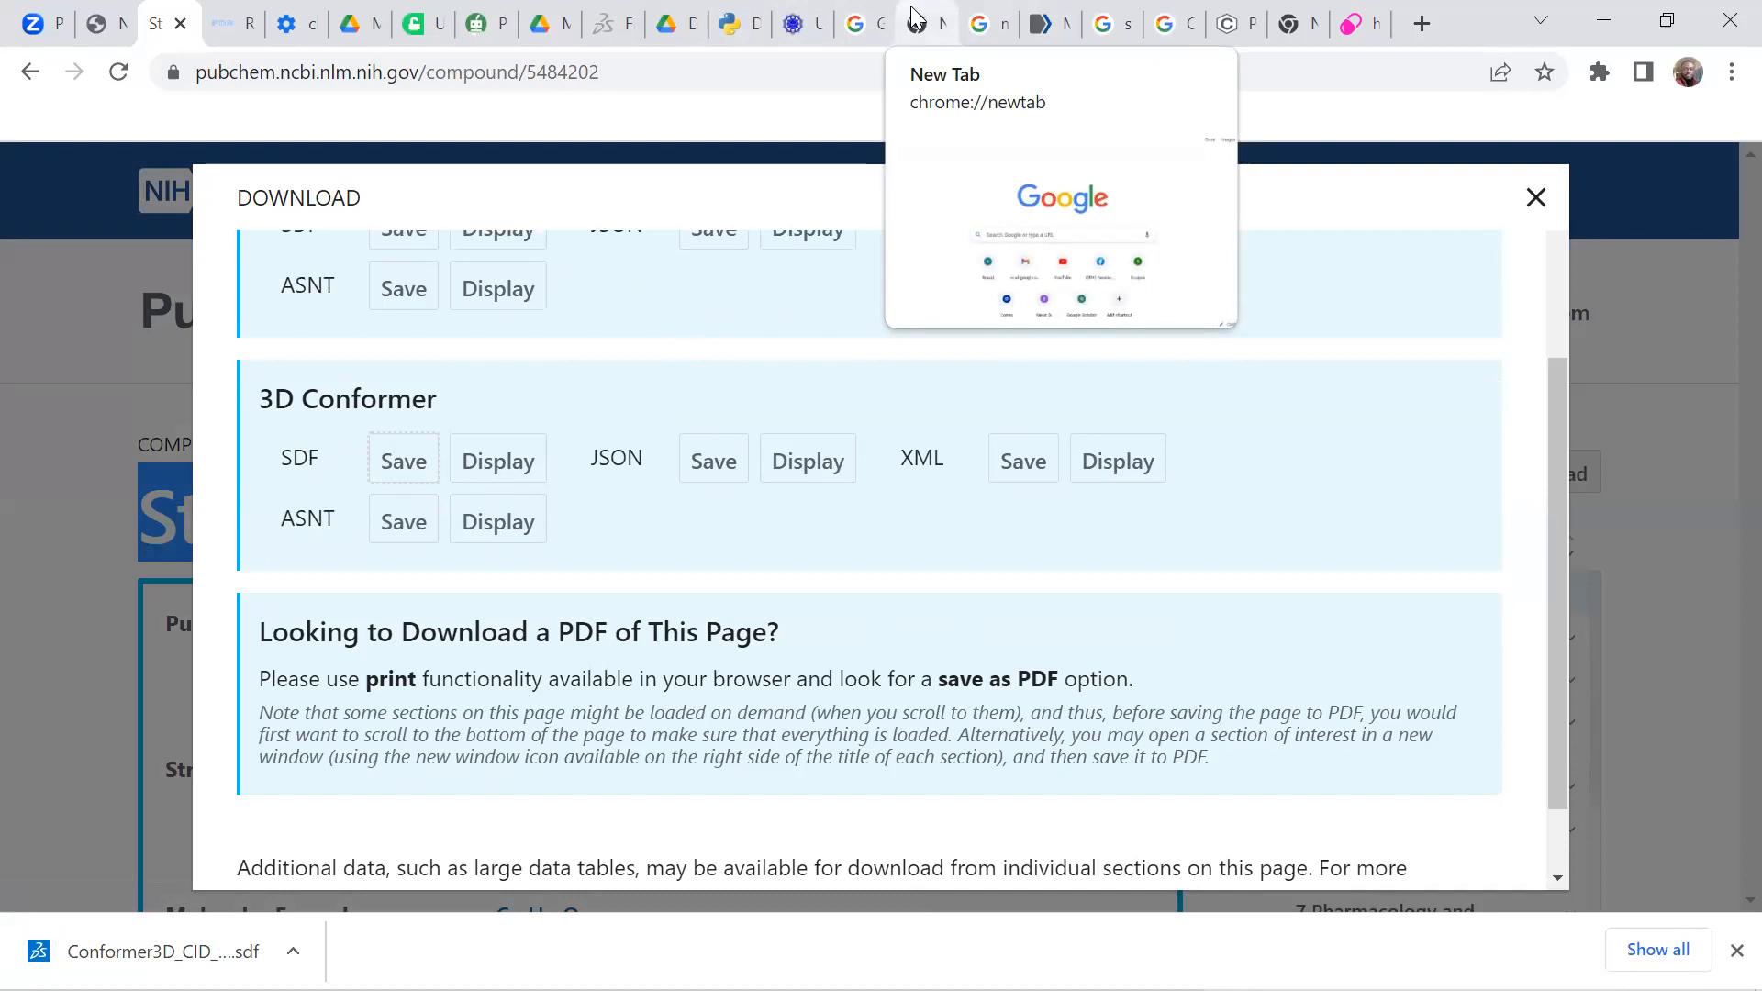
Step: Download the human COX-1 crystal structure 6Y3C from RCSB PDB in PDB format
{"action": "left_click", "coordinate": [1253, 30]}
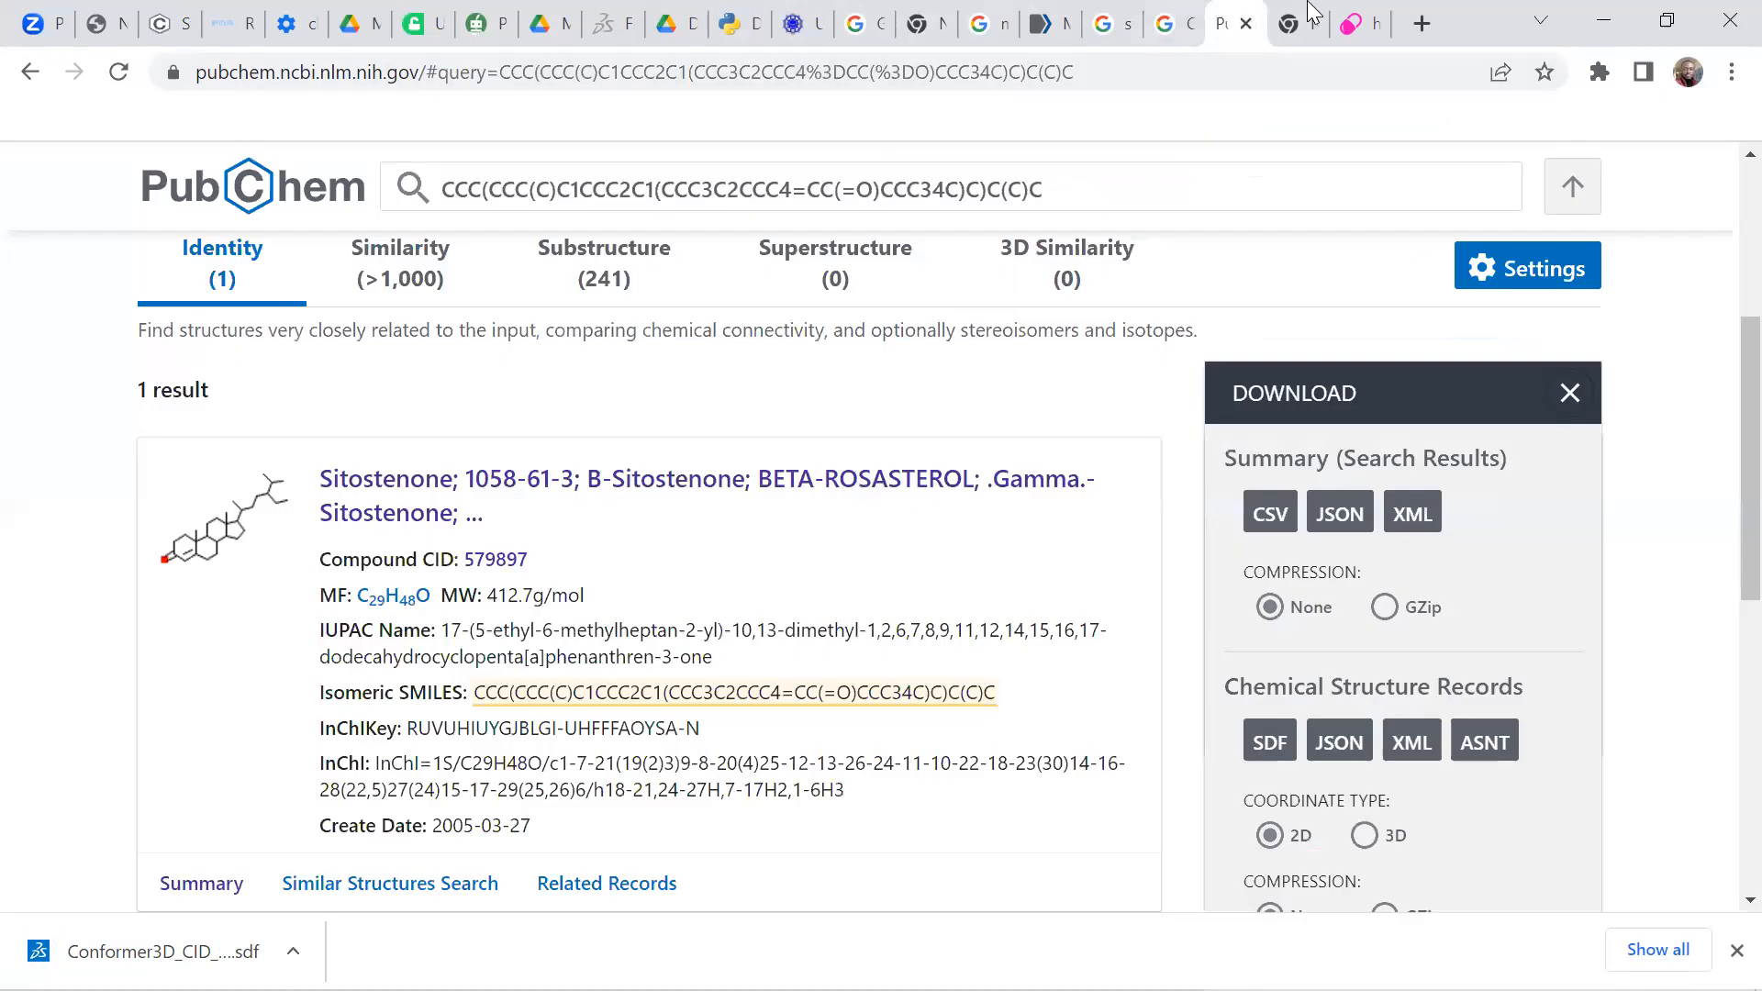
{"action": "left_click", "coordinate": [229, 25]}
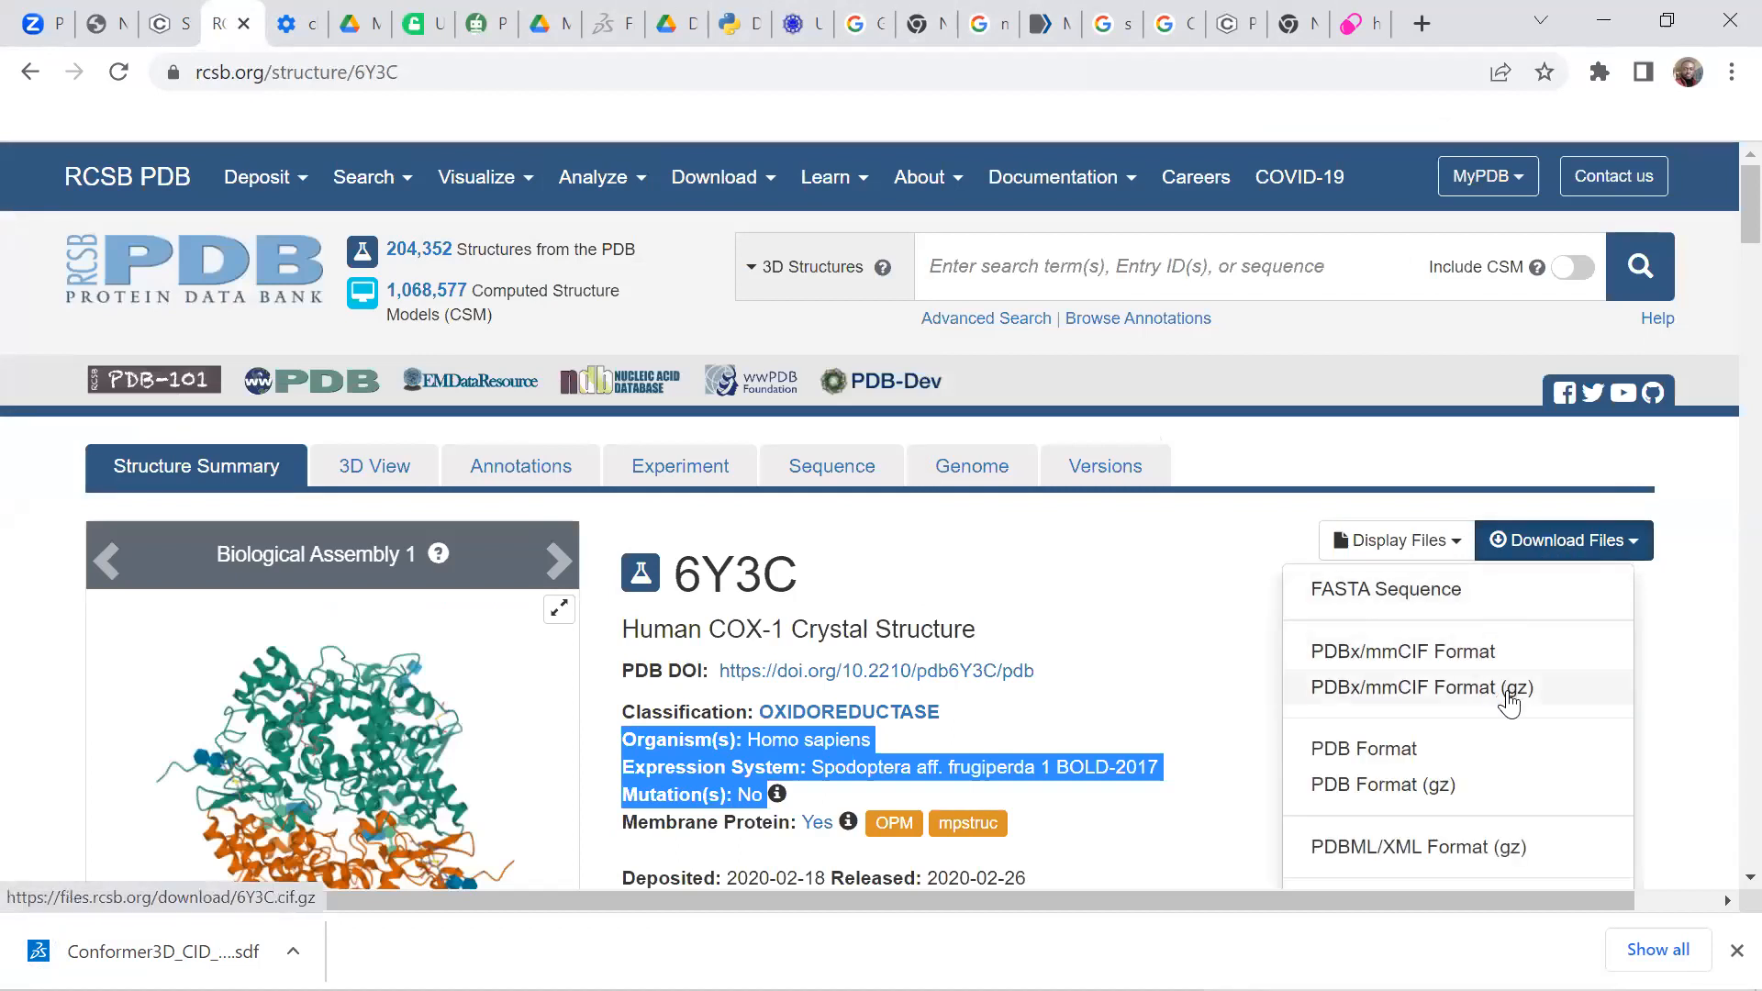
{"action": "left_click", "coordinate": [1384, 750]}
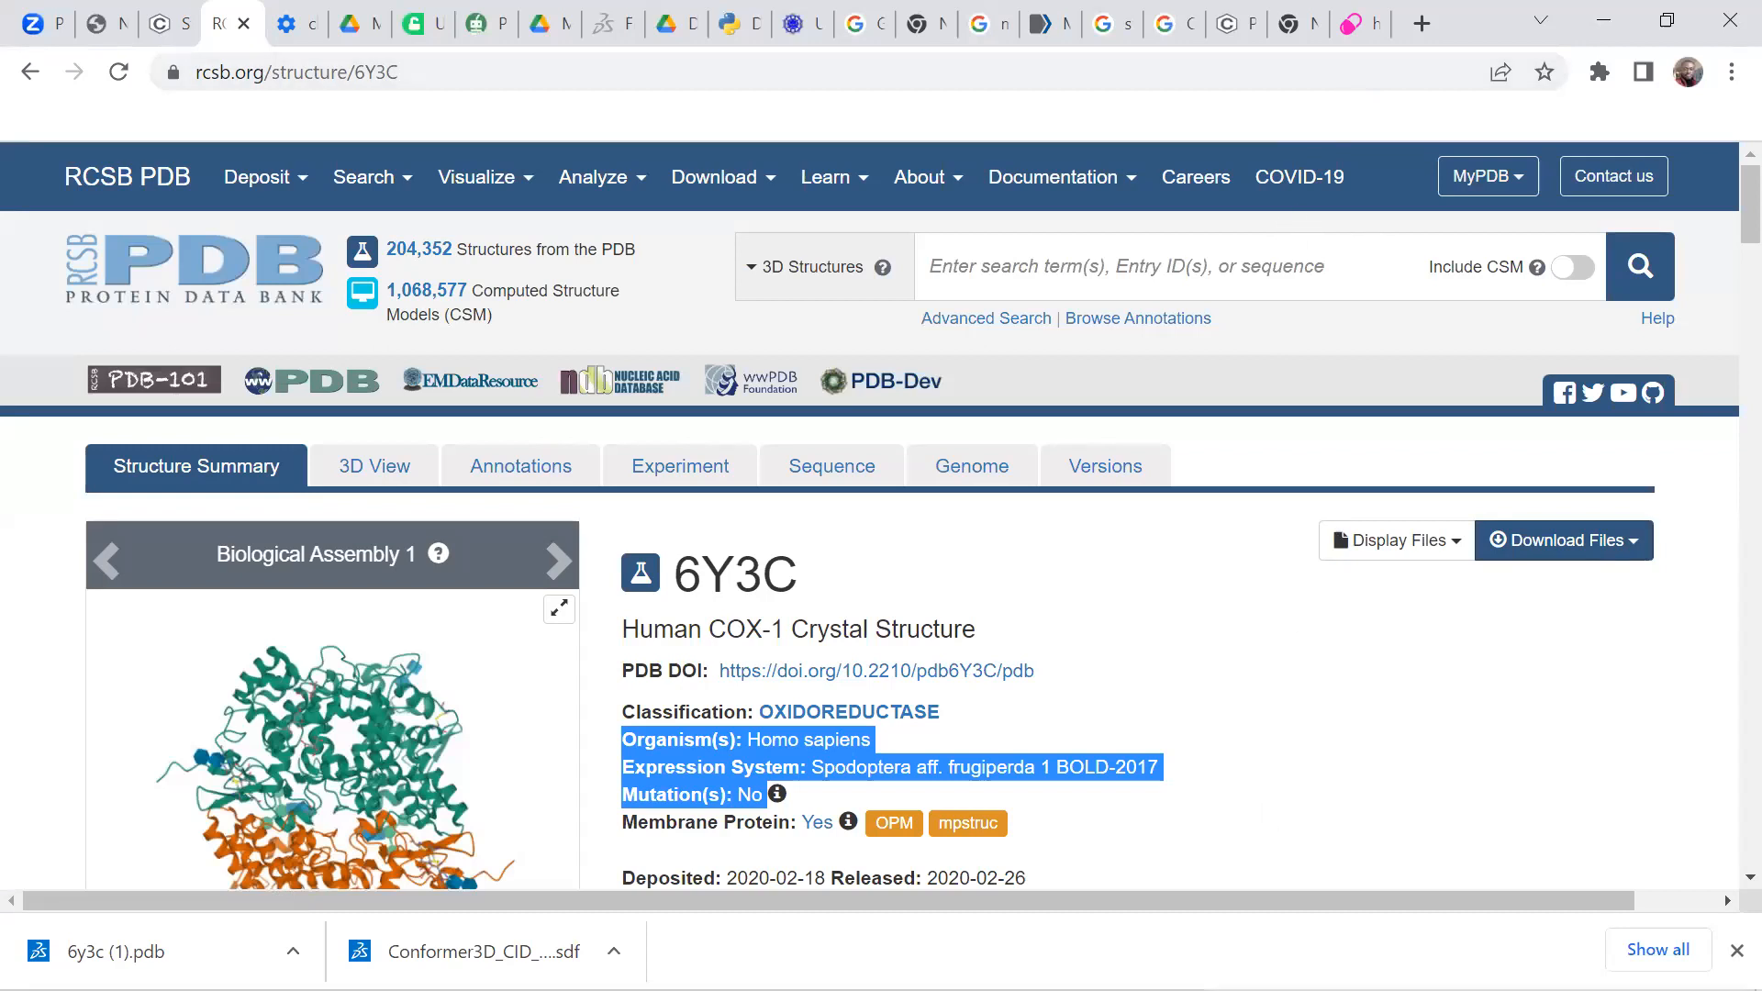
{"action": "mouse_move", "coordinate": [1359, 959]}
{"action": "left_click", "coordinate": [1209, 776]}
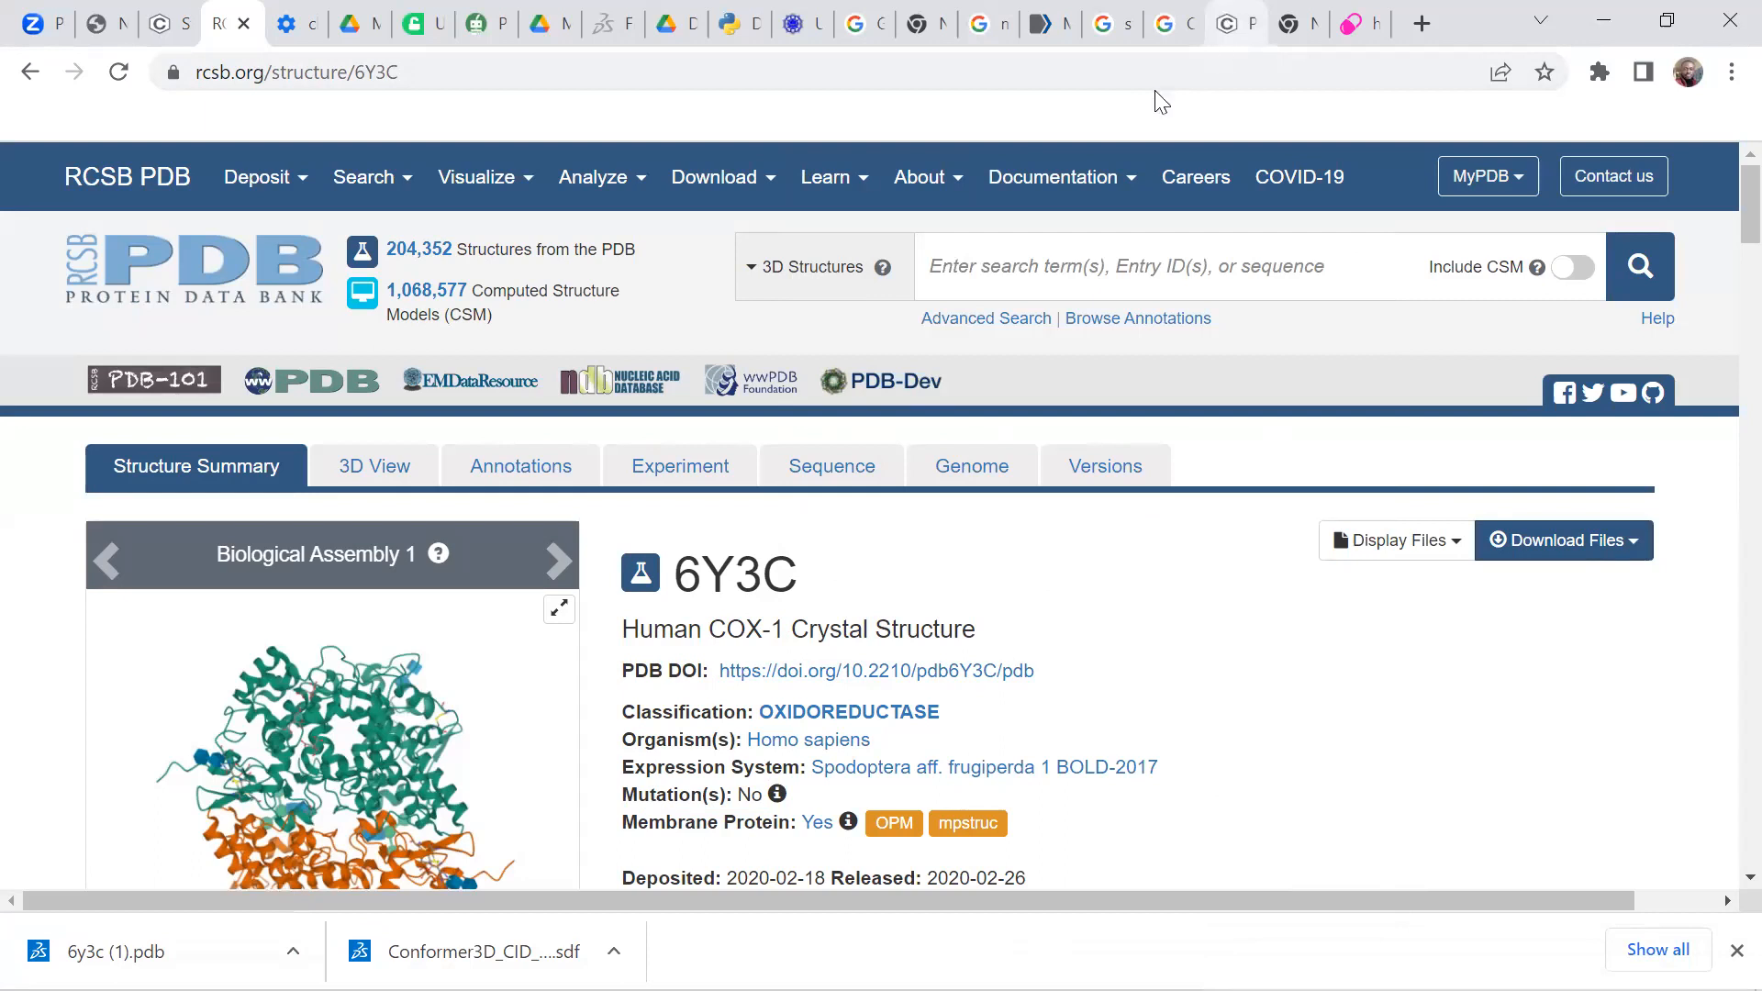
Step: Return to PubChem's Stigmast-4-en-3-one page, close its download options and view the structures in the compound summary
{"action": "left_click", "coordinate": [1235, 23]}
{"action": "scroll", "coordinate": [368, 367], "scroll_direction": "up", "scroll_amount": 2}
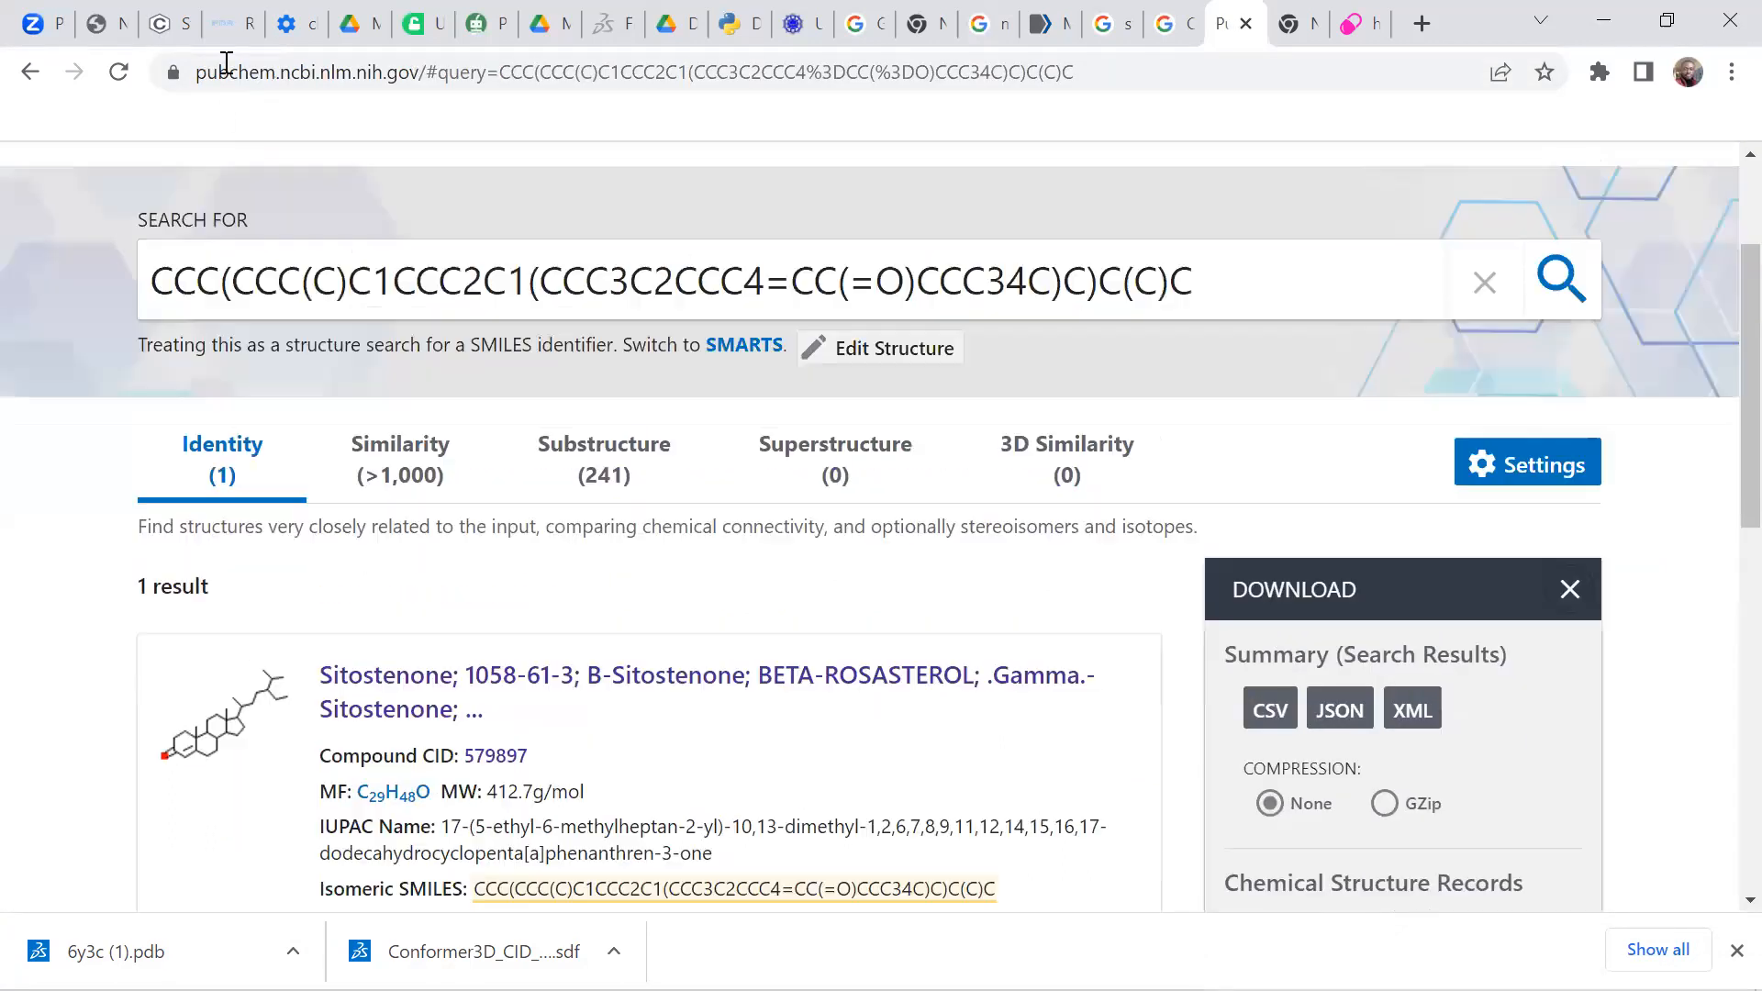
{"action": "left_click", "coordinate": [162, 22]}
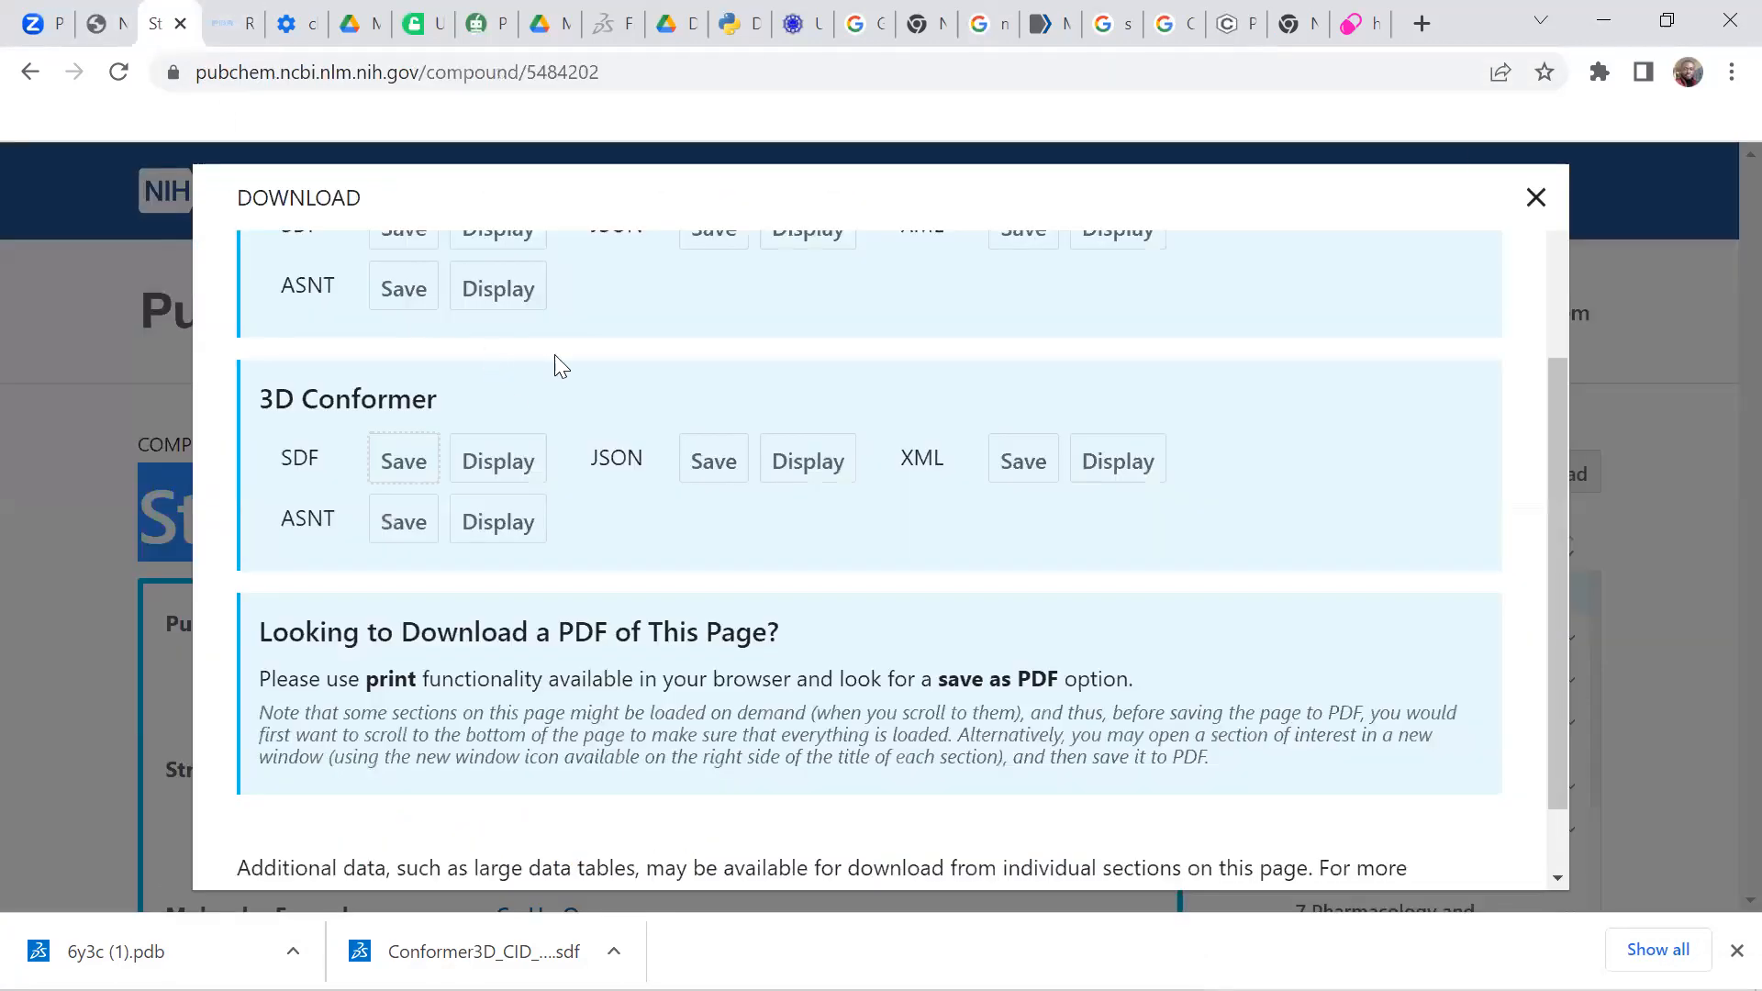
{"action": "left_click", "coordinate": [1636, 369]}
{"action": "scroll", "coordinate": [573, 342], "scroll_direction": "down", "scroll_amount": 2}
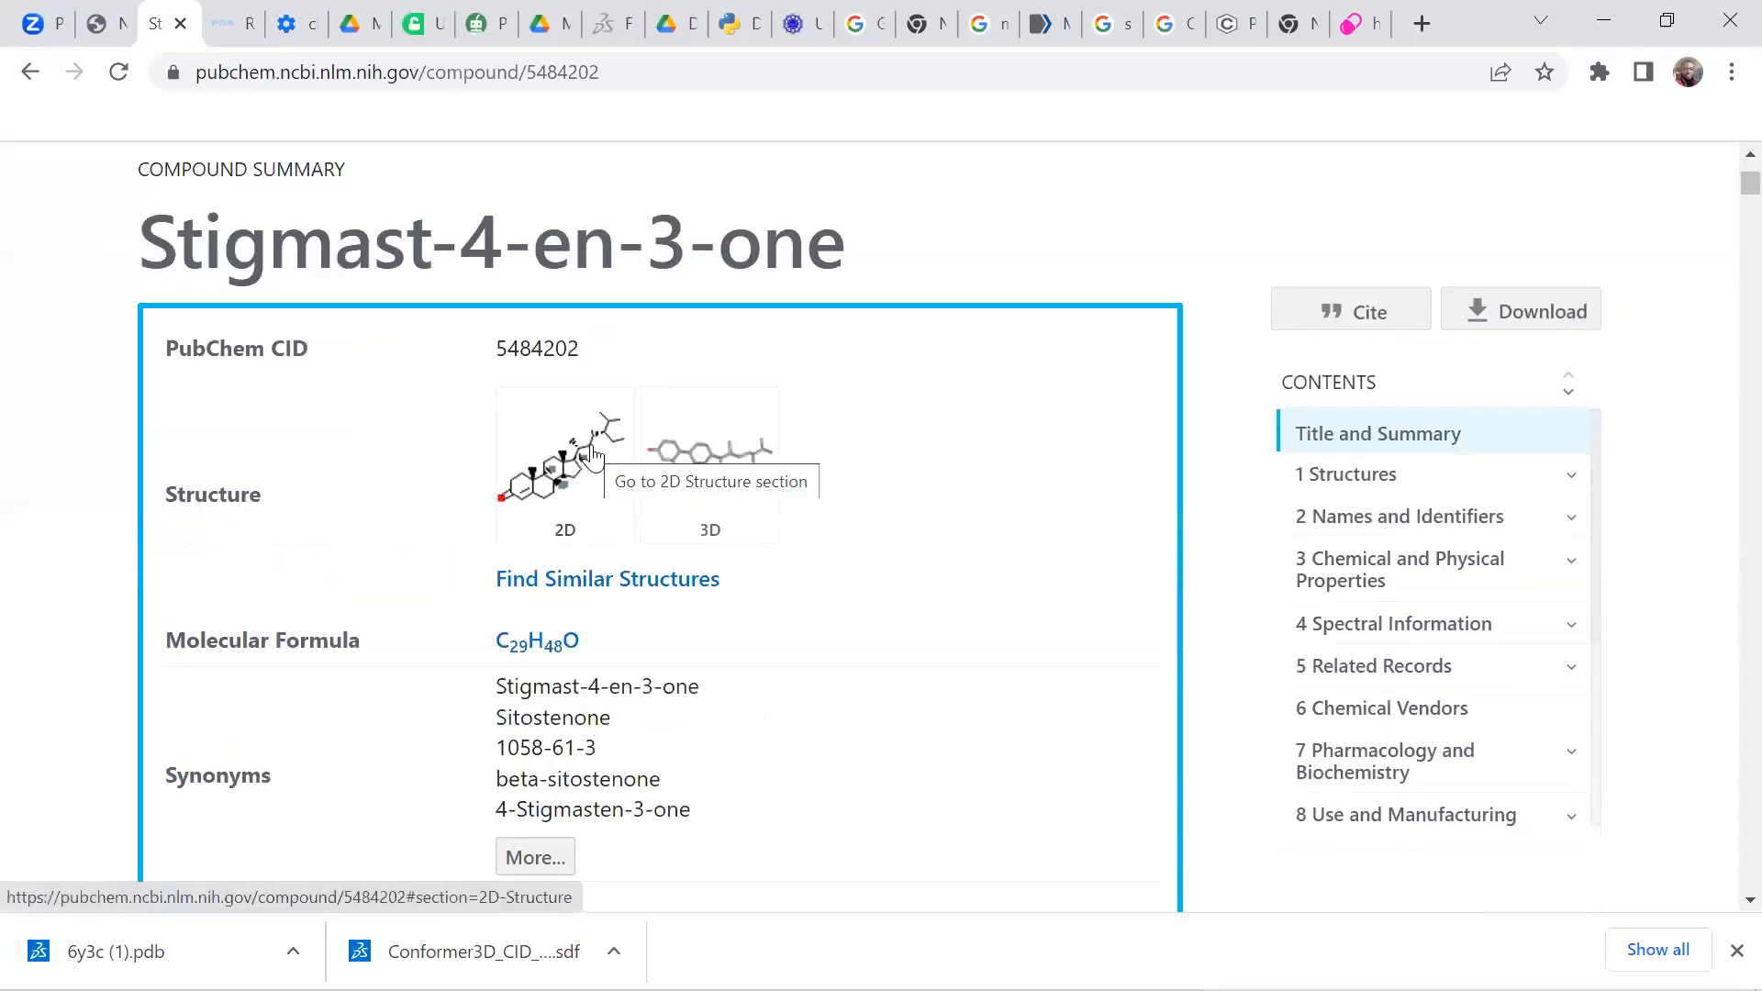
Step: Save Stigmast-4-en-3-one's 3D conformer in SDF format again, and close the downloads bar and the download options
{"action": "left_click", "coordinate": [1533, 310]}
{"action": "scroll", "coordinate": [401, 575], "scroll_direction": "down", "scroll_amount": 4}
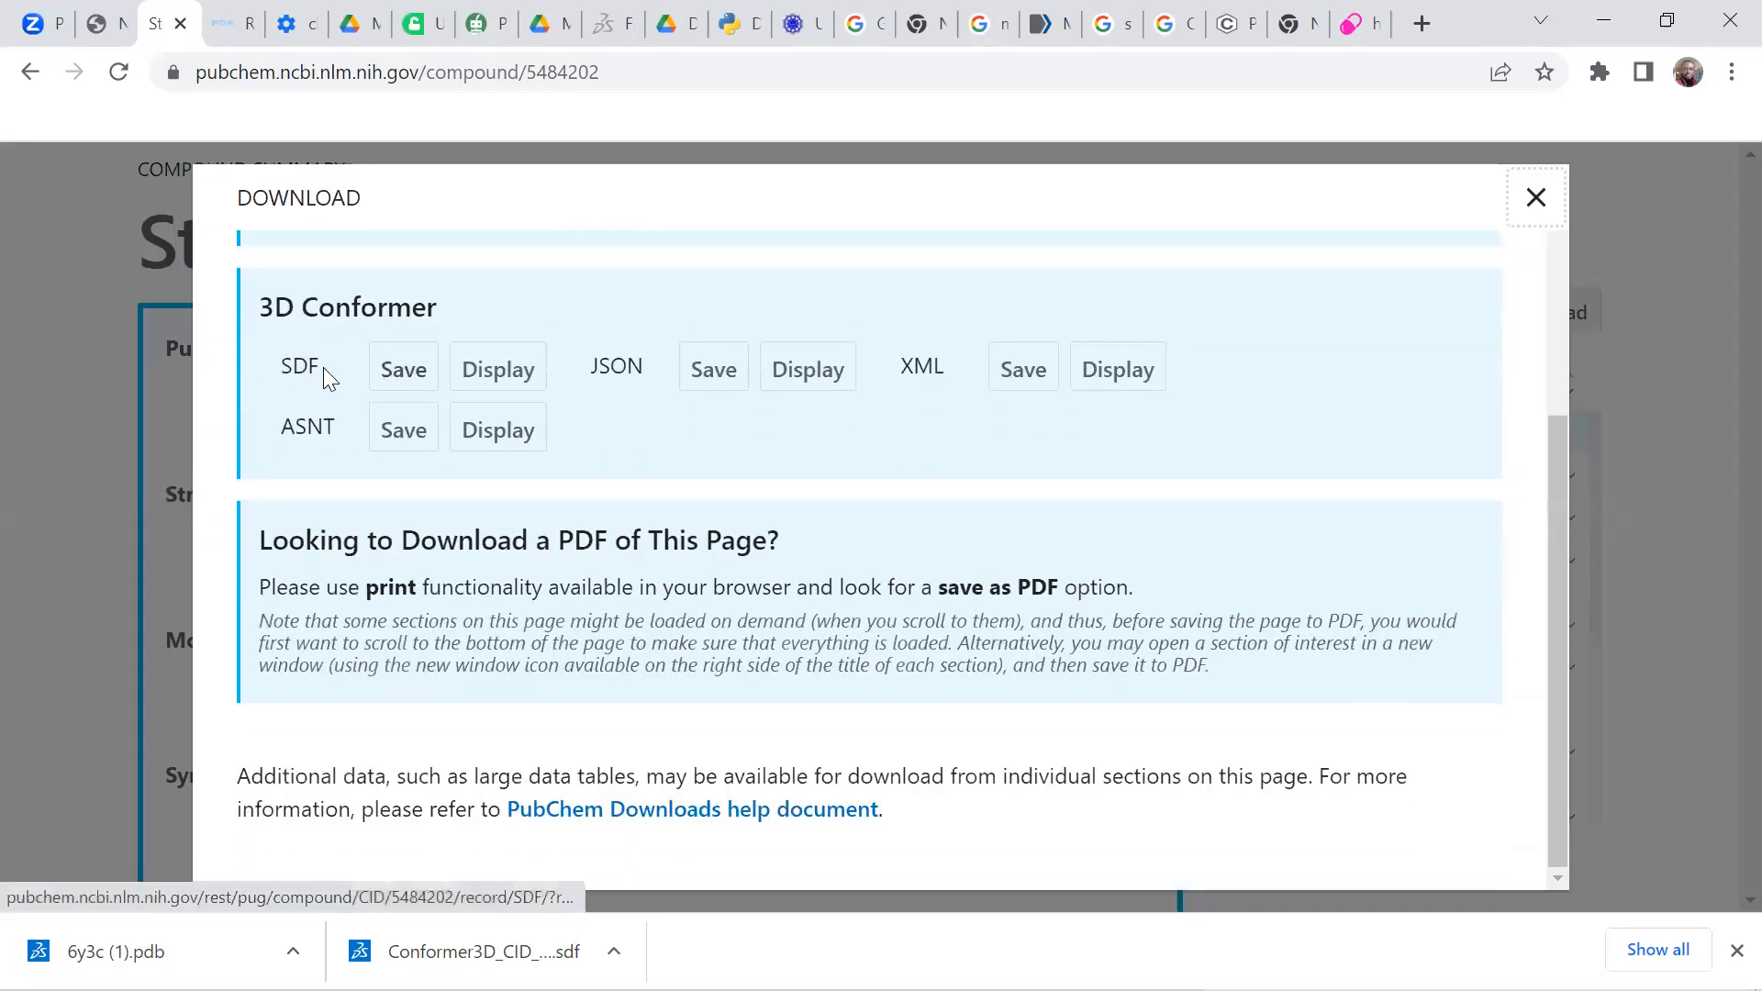
{"action": "left_click", "coordinate": [406, 374]}
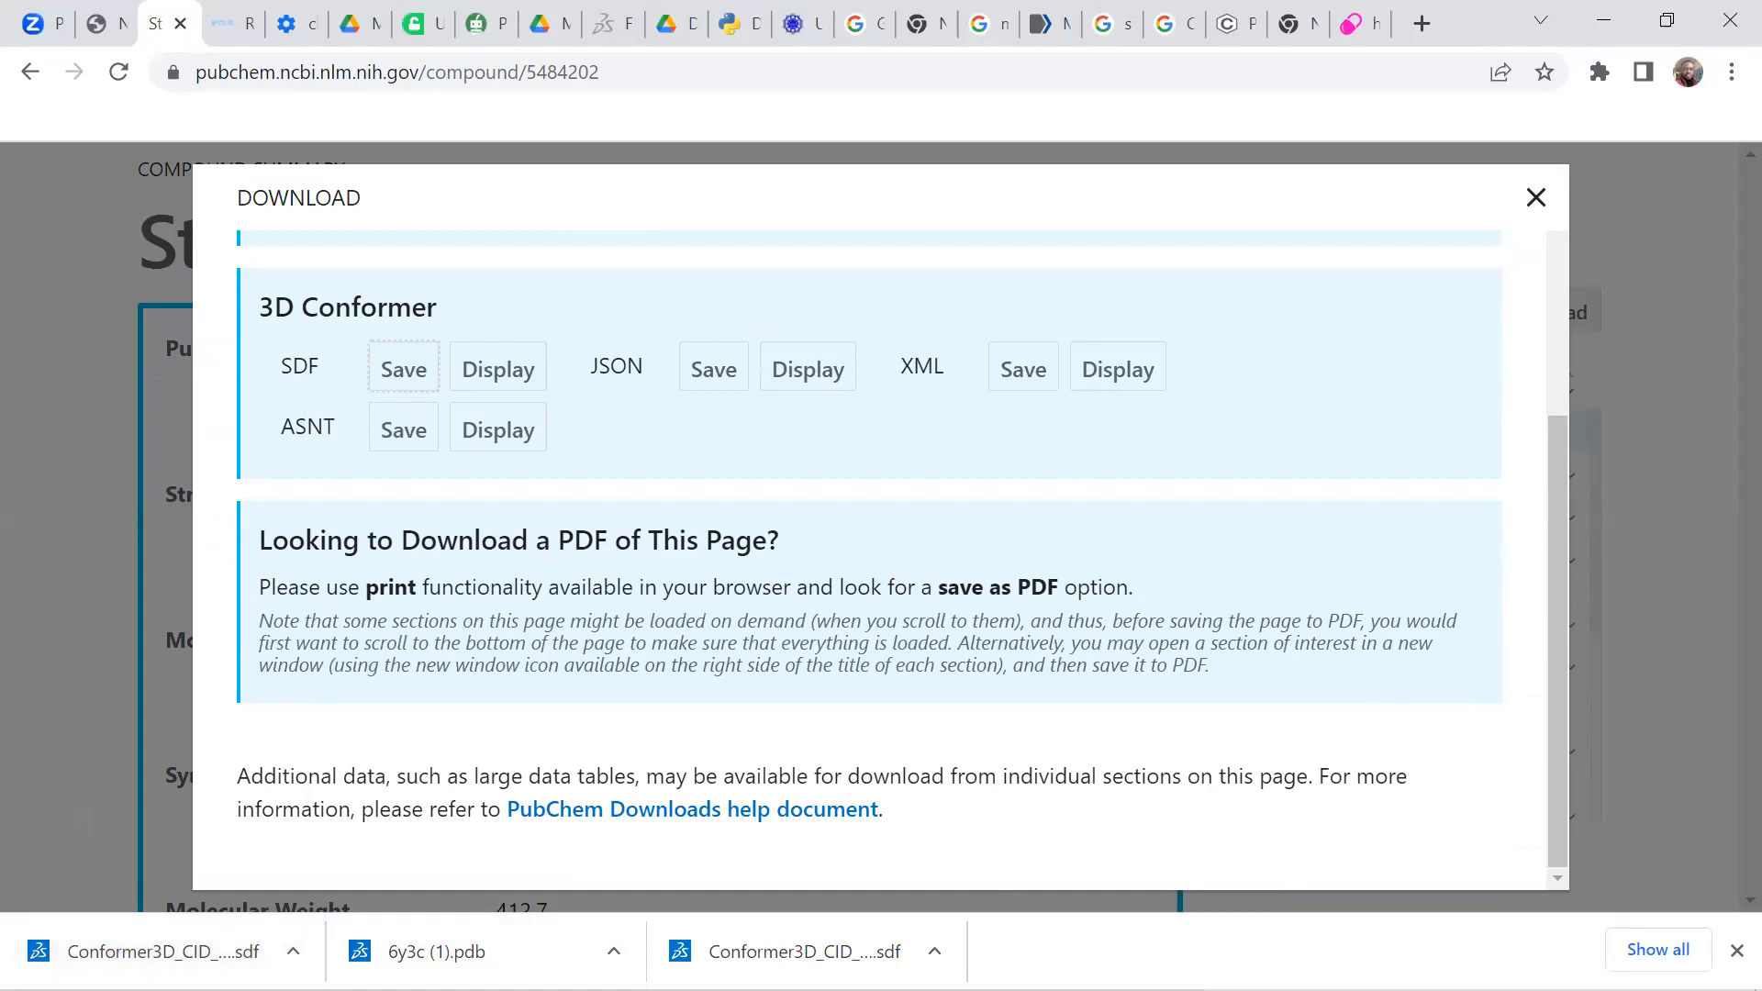
{"action": "left_click", "coordinate": [1736, 951]}
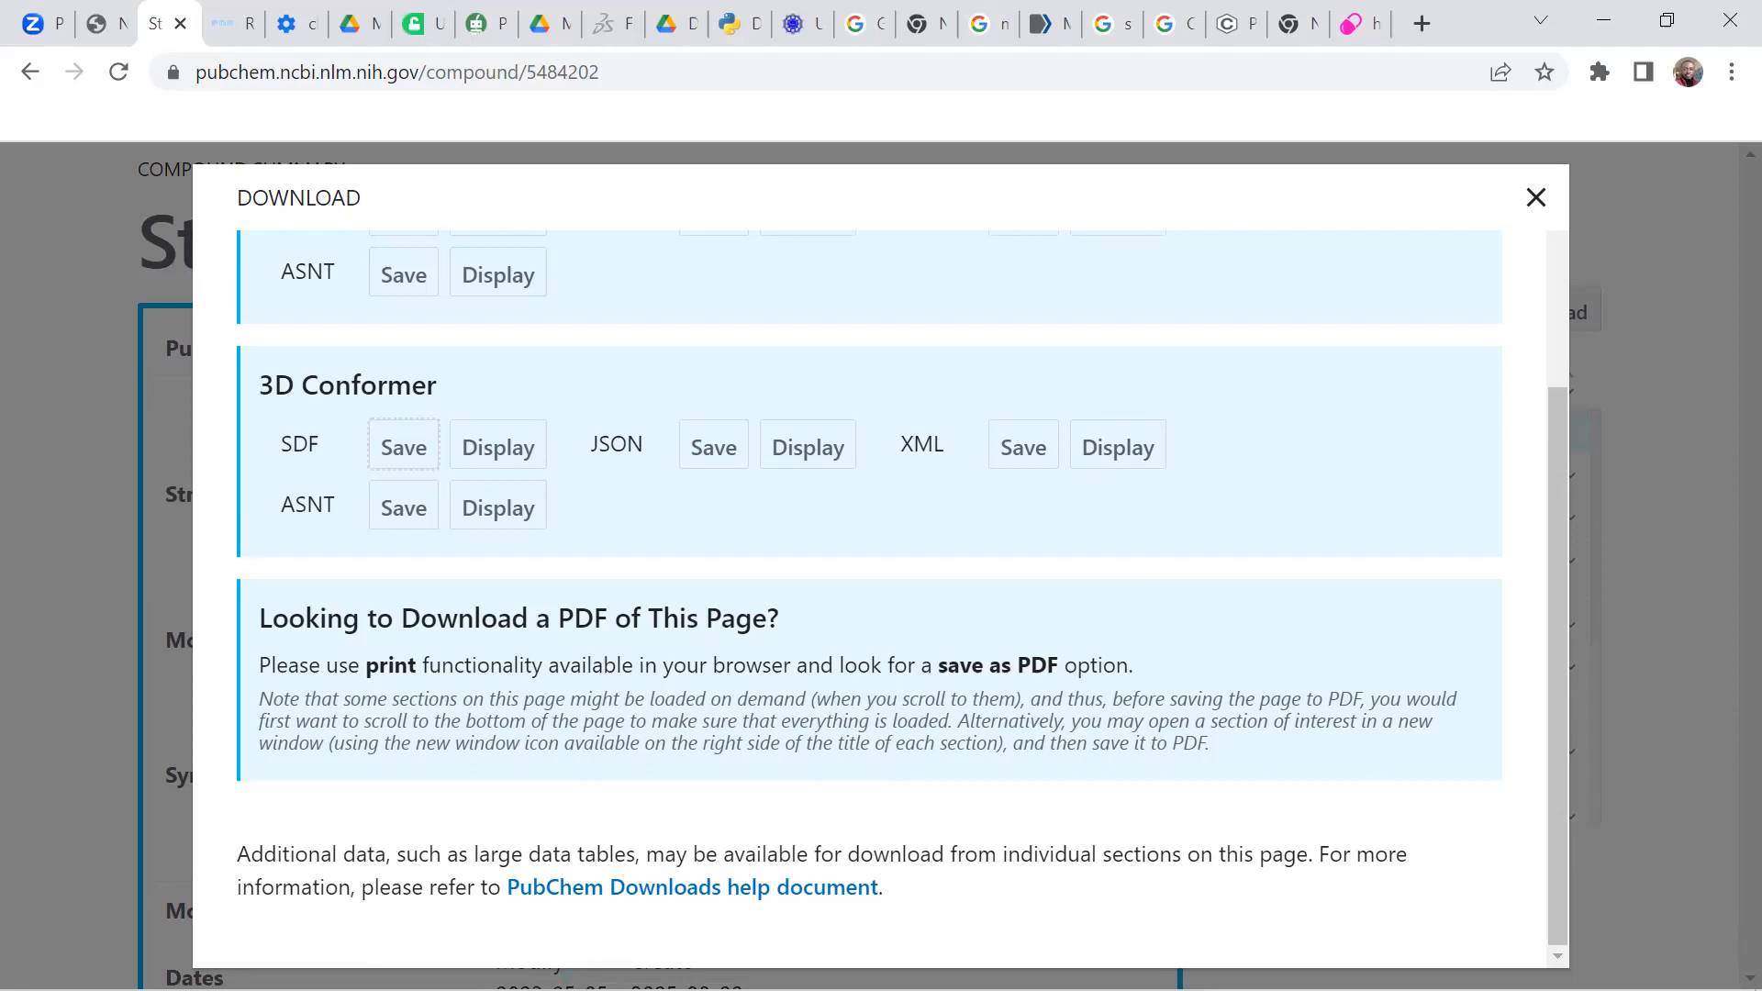
{"action": "left_click", "coordinate": [1579, 510]}
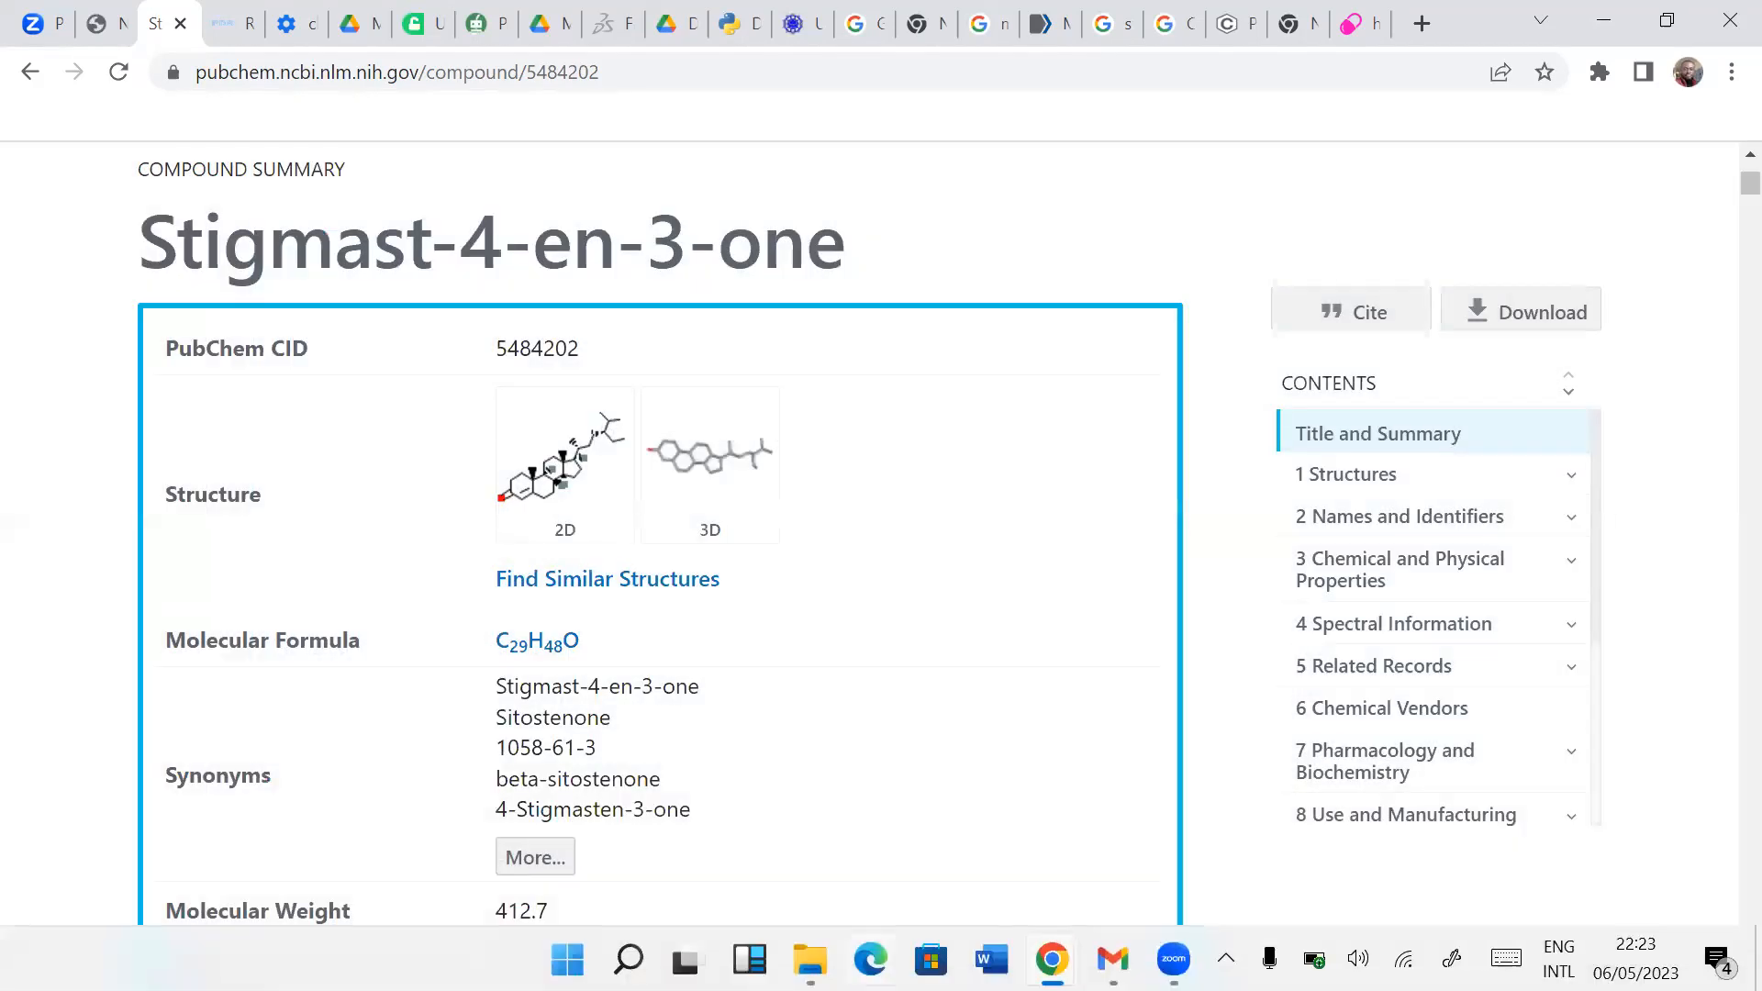
{"action": "mouse_move", "coordinate": [1052, 959]}
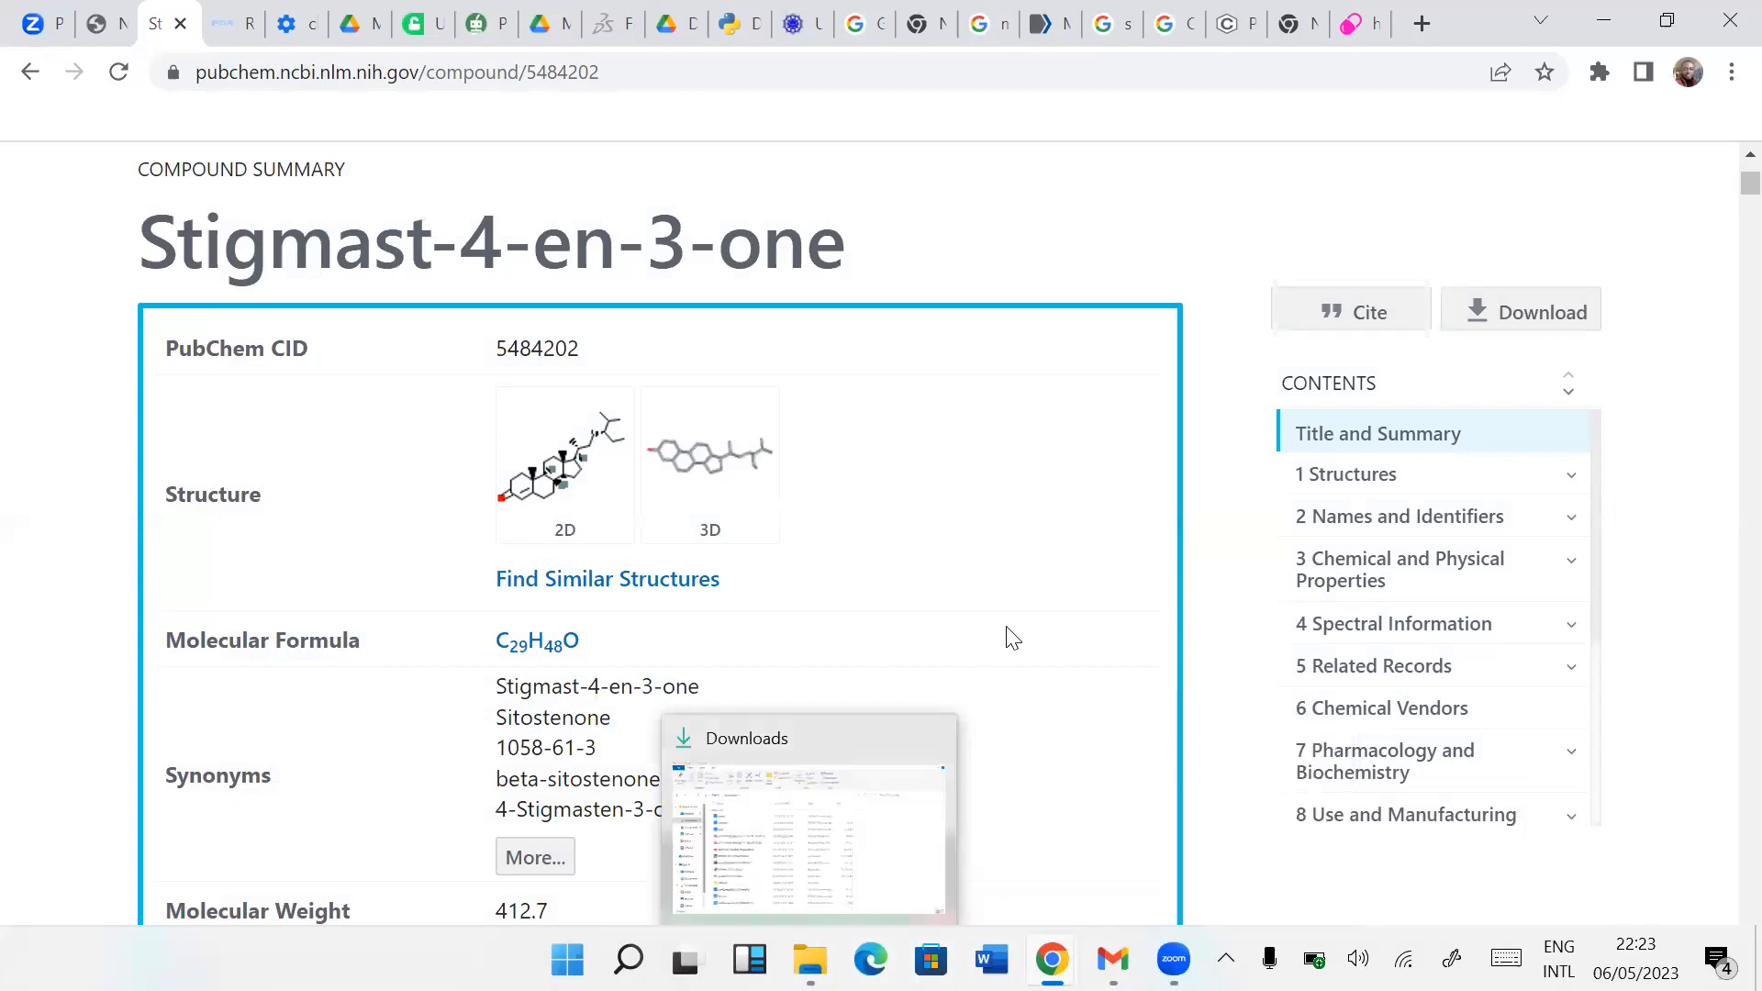
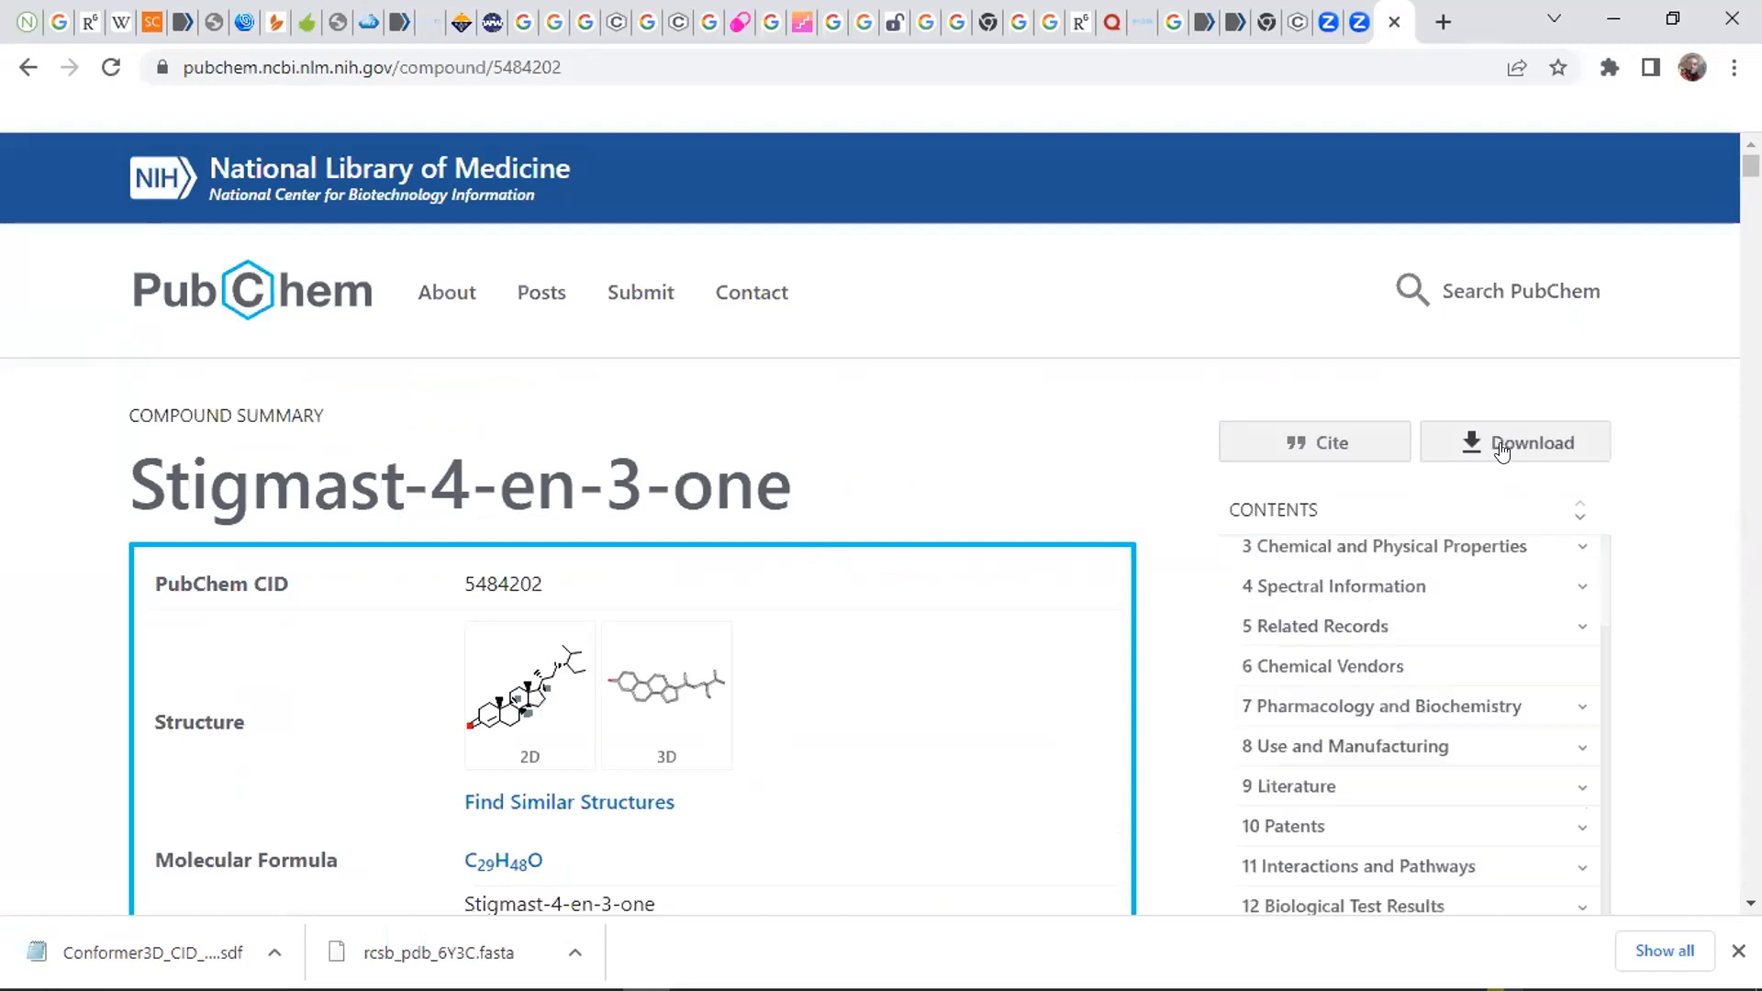
Step: Save the Stigmast-4-en-3-one 3D conformer as an SDF file and switch to the Downloads folder in File Explorer
{"action": "scroll", "coordinate": [423, 619], "scroll_direction": "down", "scroll_amount": 1}
{"action": "scroll", "coordinate": [422, 619], "scroll_direction": "down", "scroll_amount": 2}
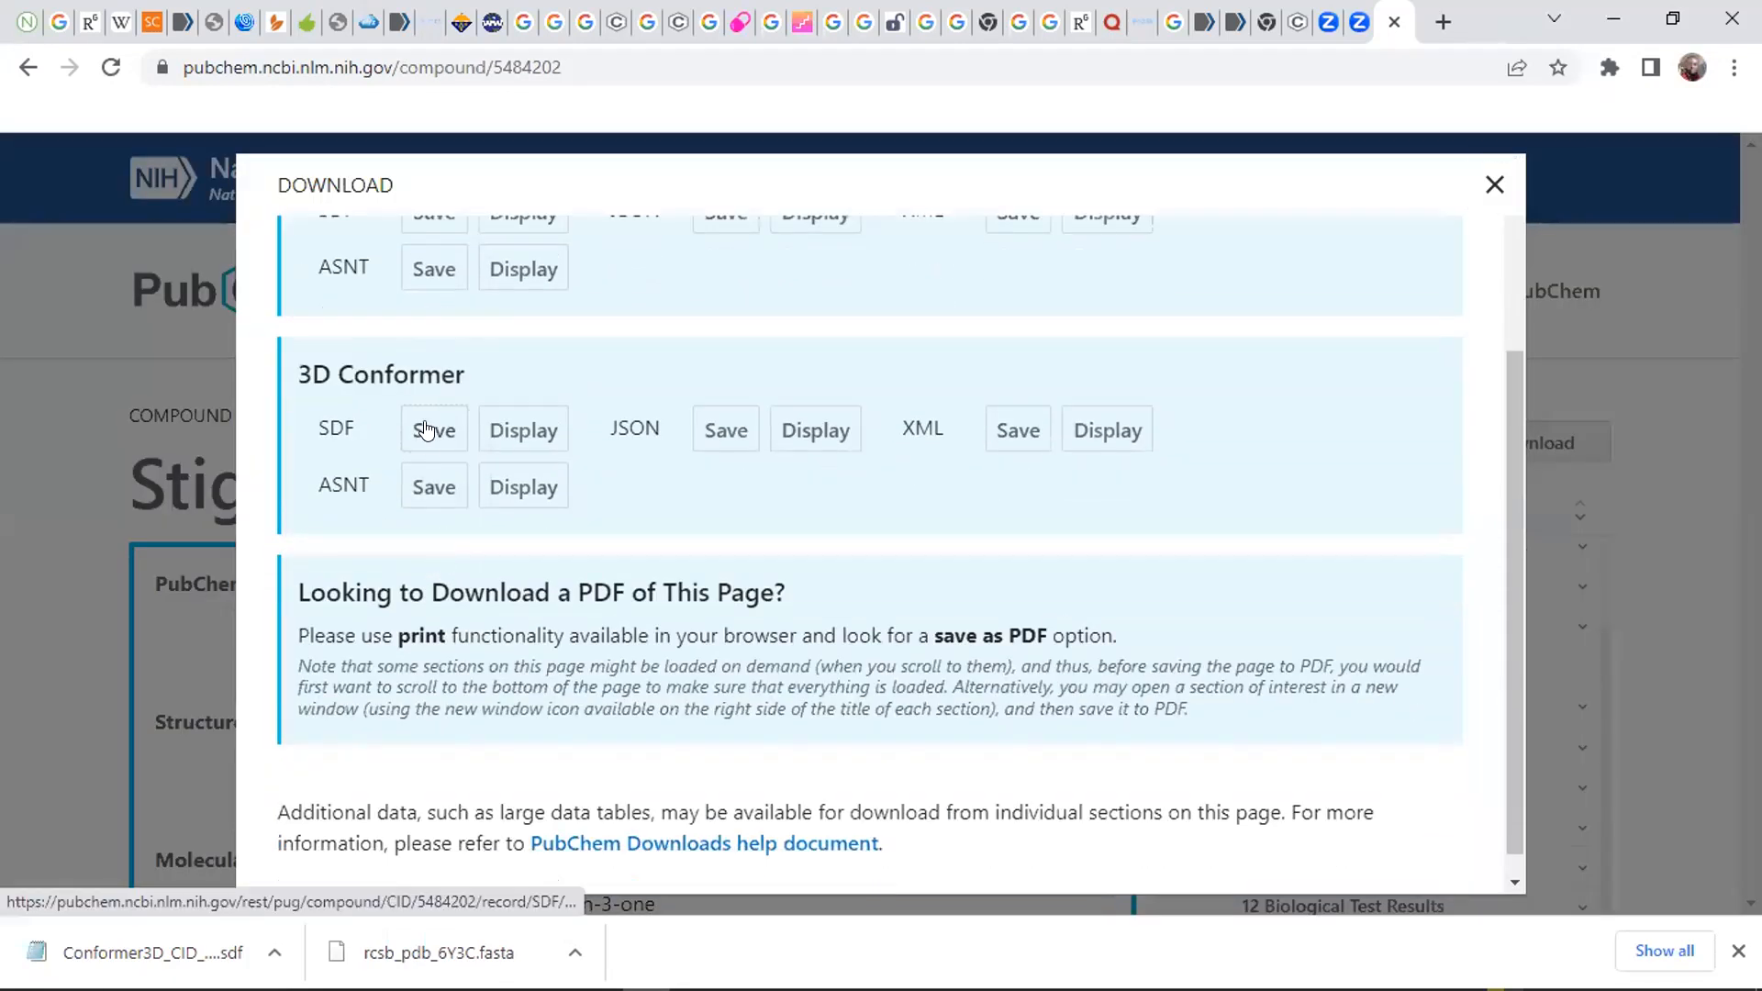
{"action": "left_click", "coordinate": [424, 429]}
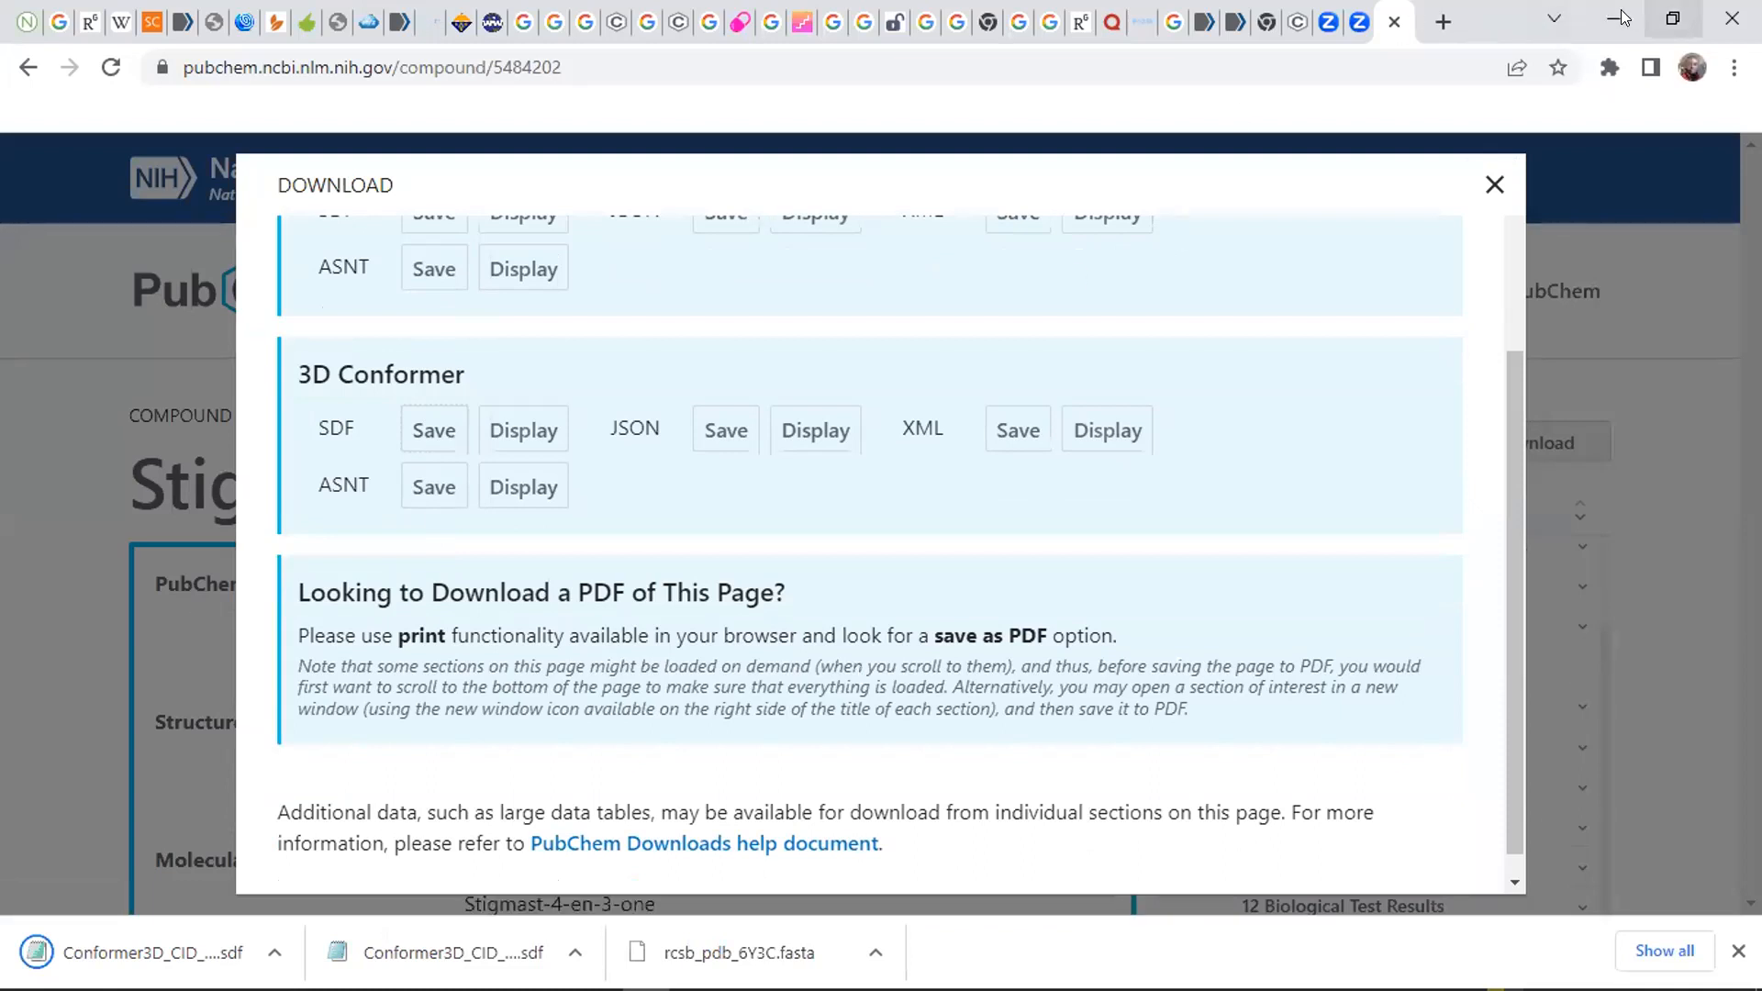
{"action": "mouse_move", "coordinate": [455, 986]}
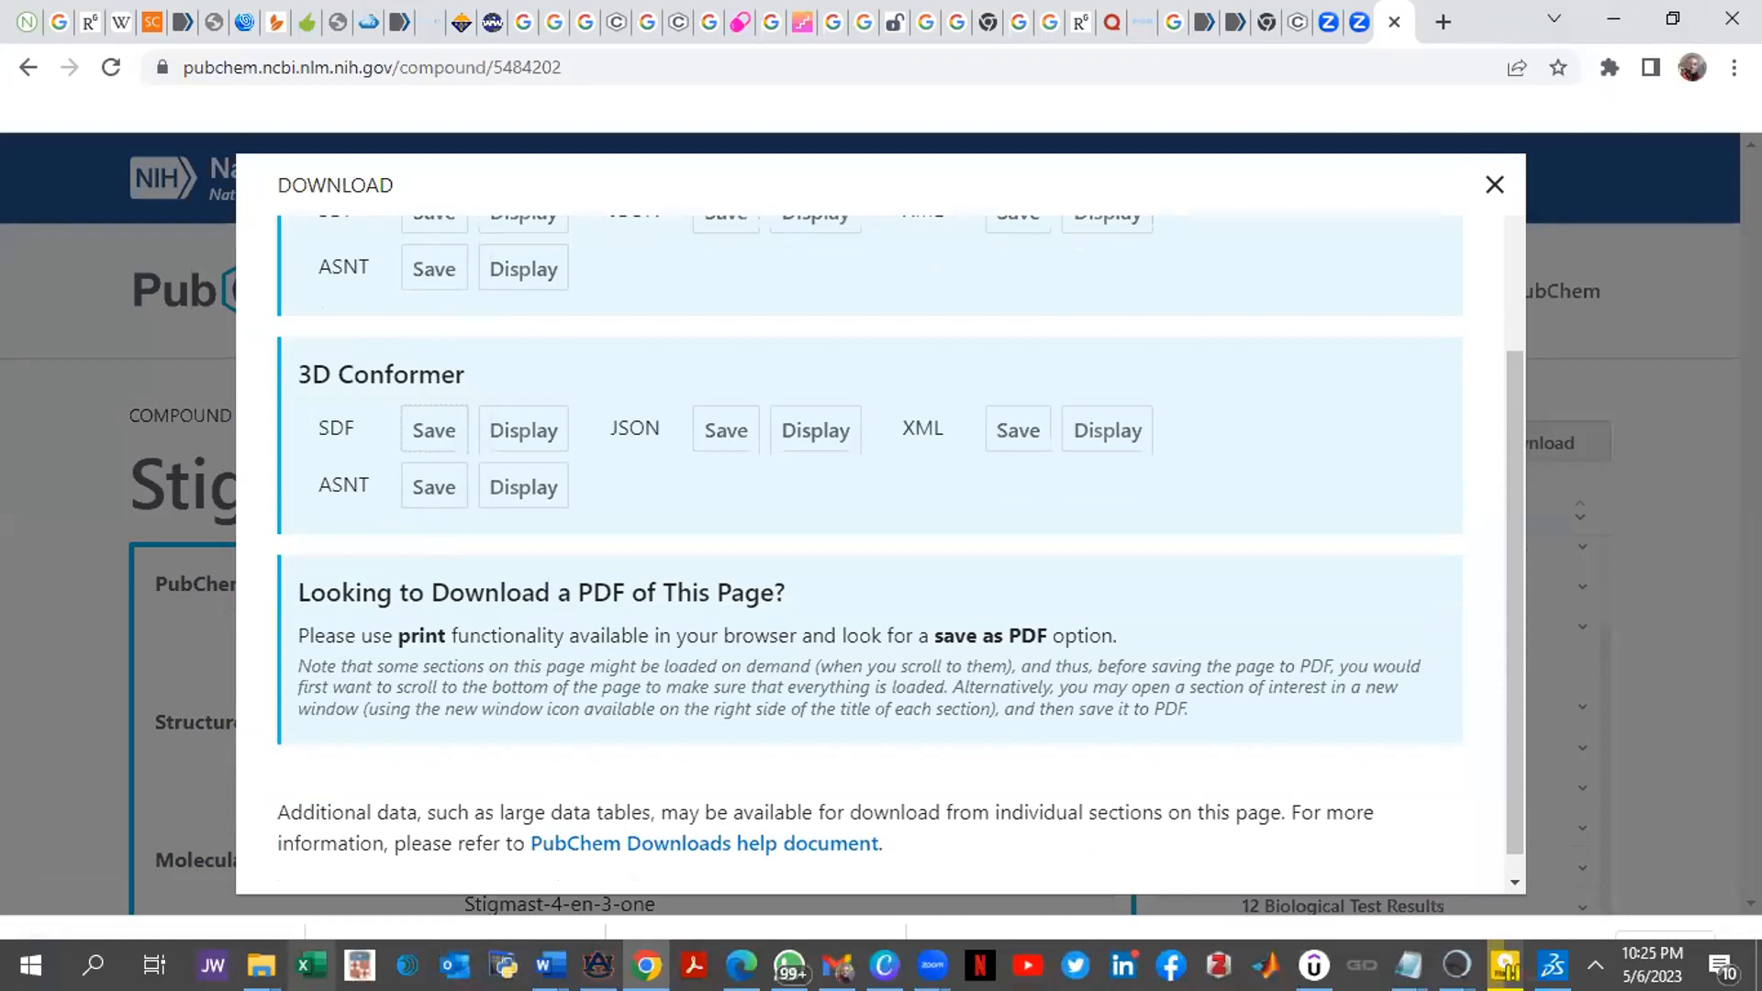
{"action": "left_click", "coordinate": [258, 966]}
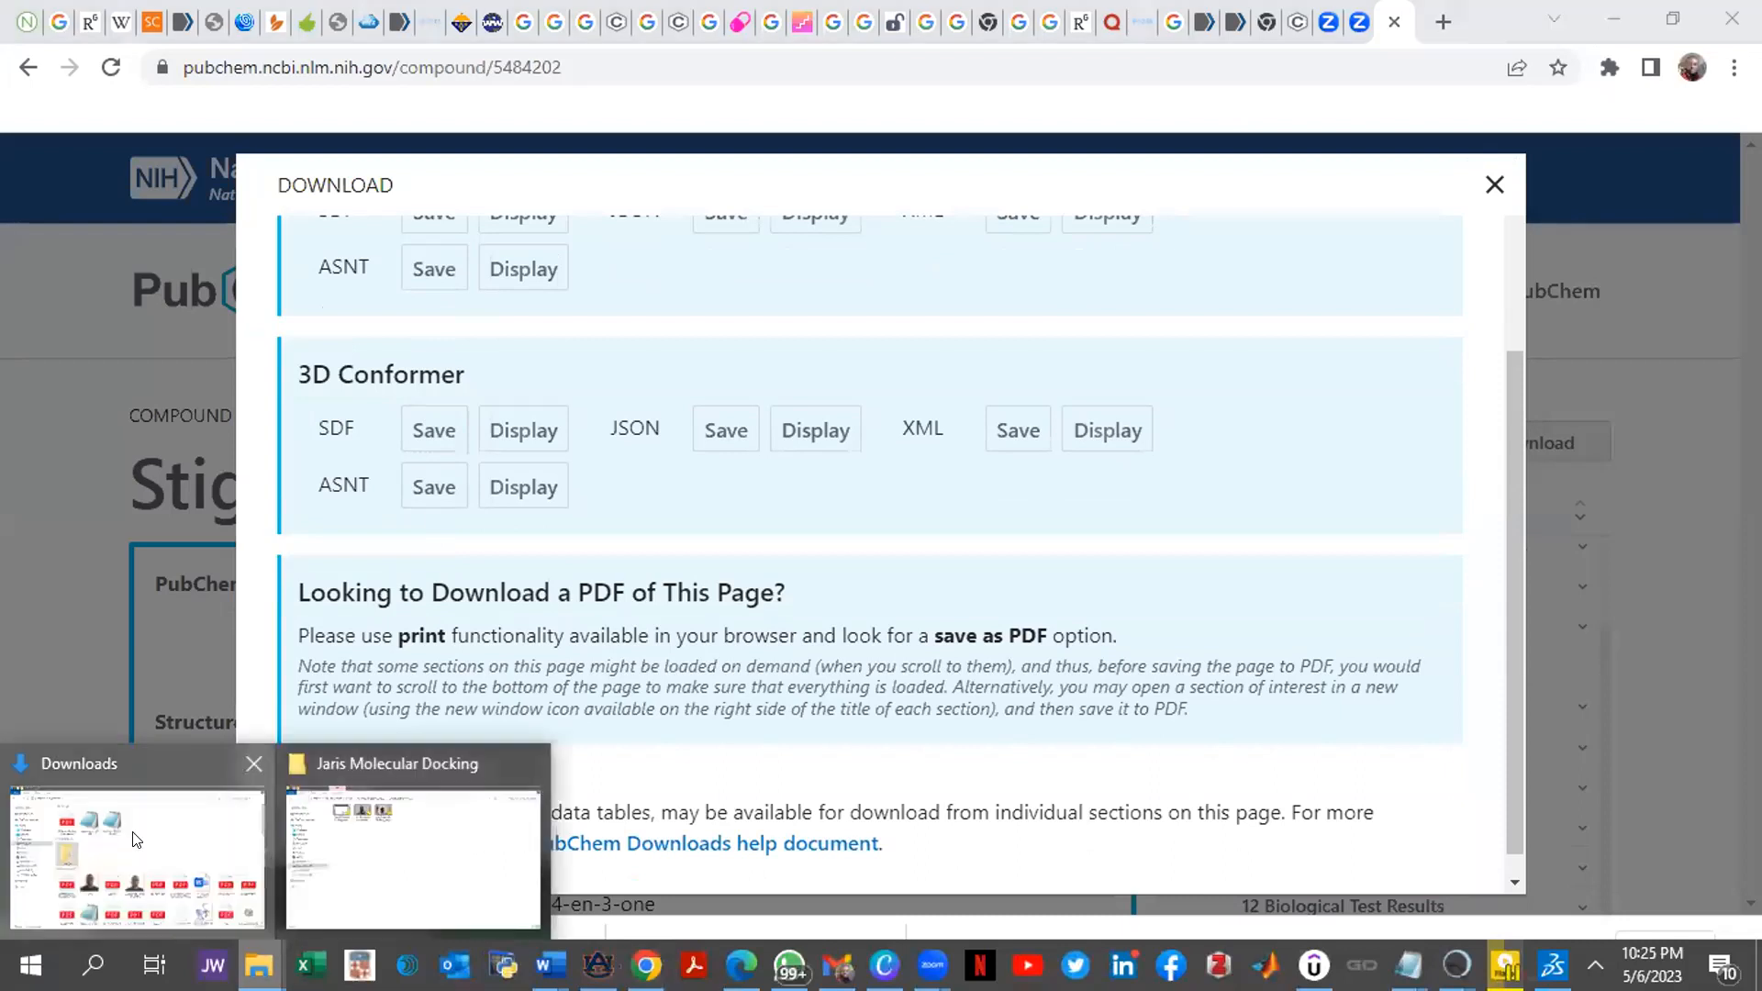
{"action": "left_click", "coordinate": [136, 840]}
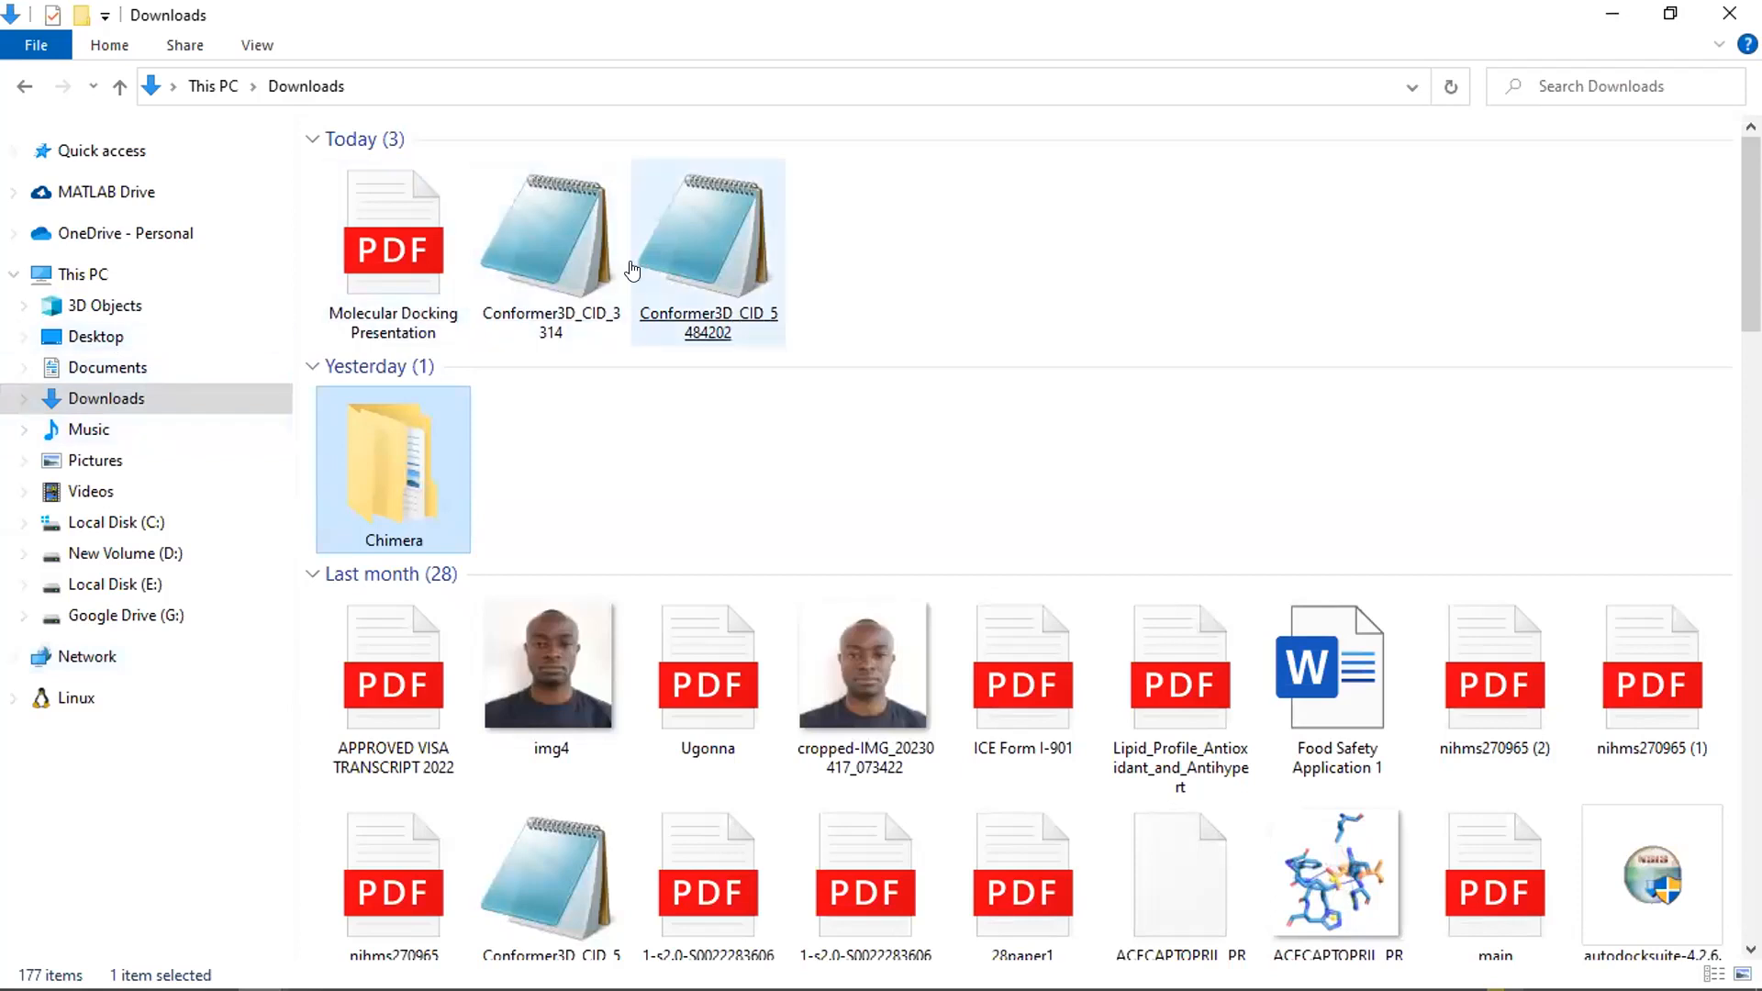
Step: Rename the downloaded Conformer3D_CID_5484202 file under Today in Downloads to Stigmast.pdb
{"action": "double_click", "coordinate": [542, 276]}
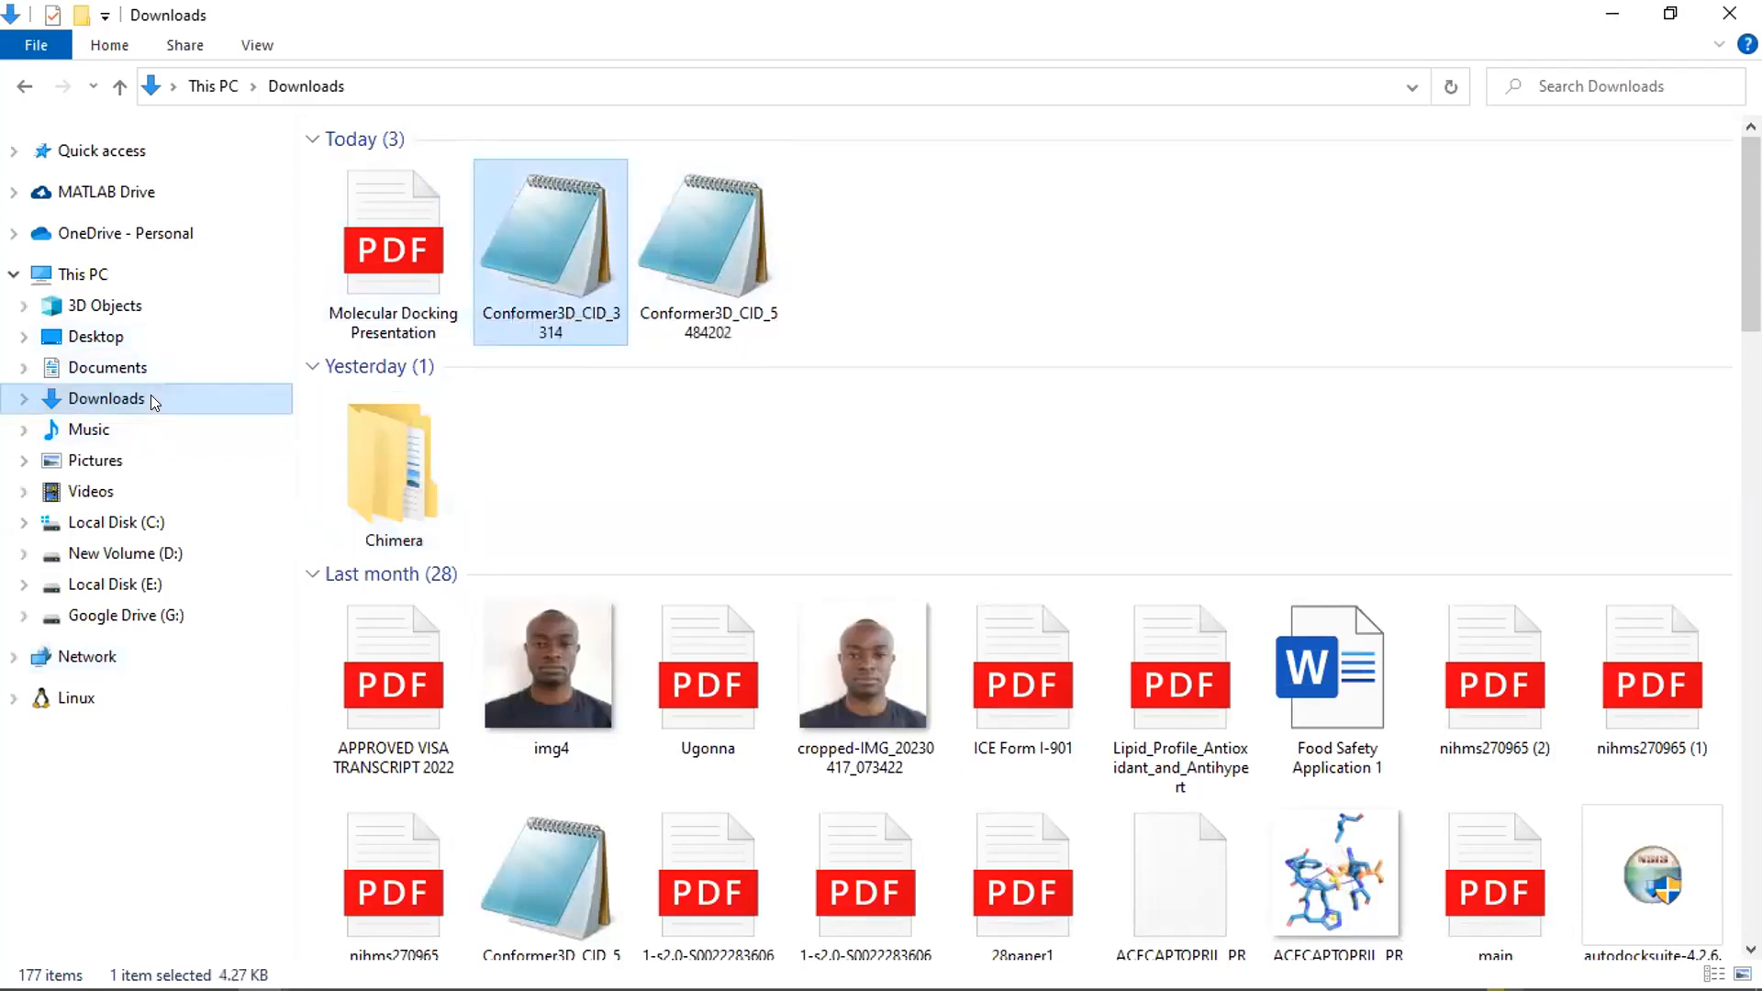
{"action": "left_click", "coordinate": [387, 294]}
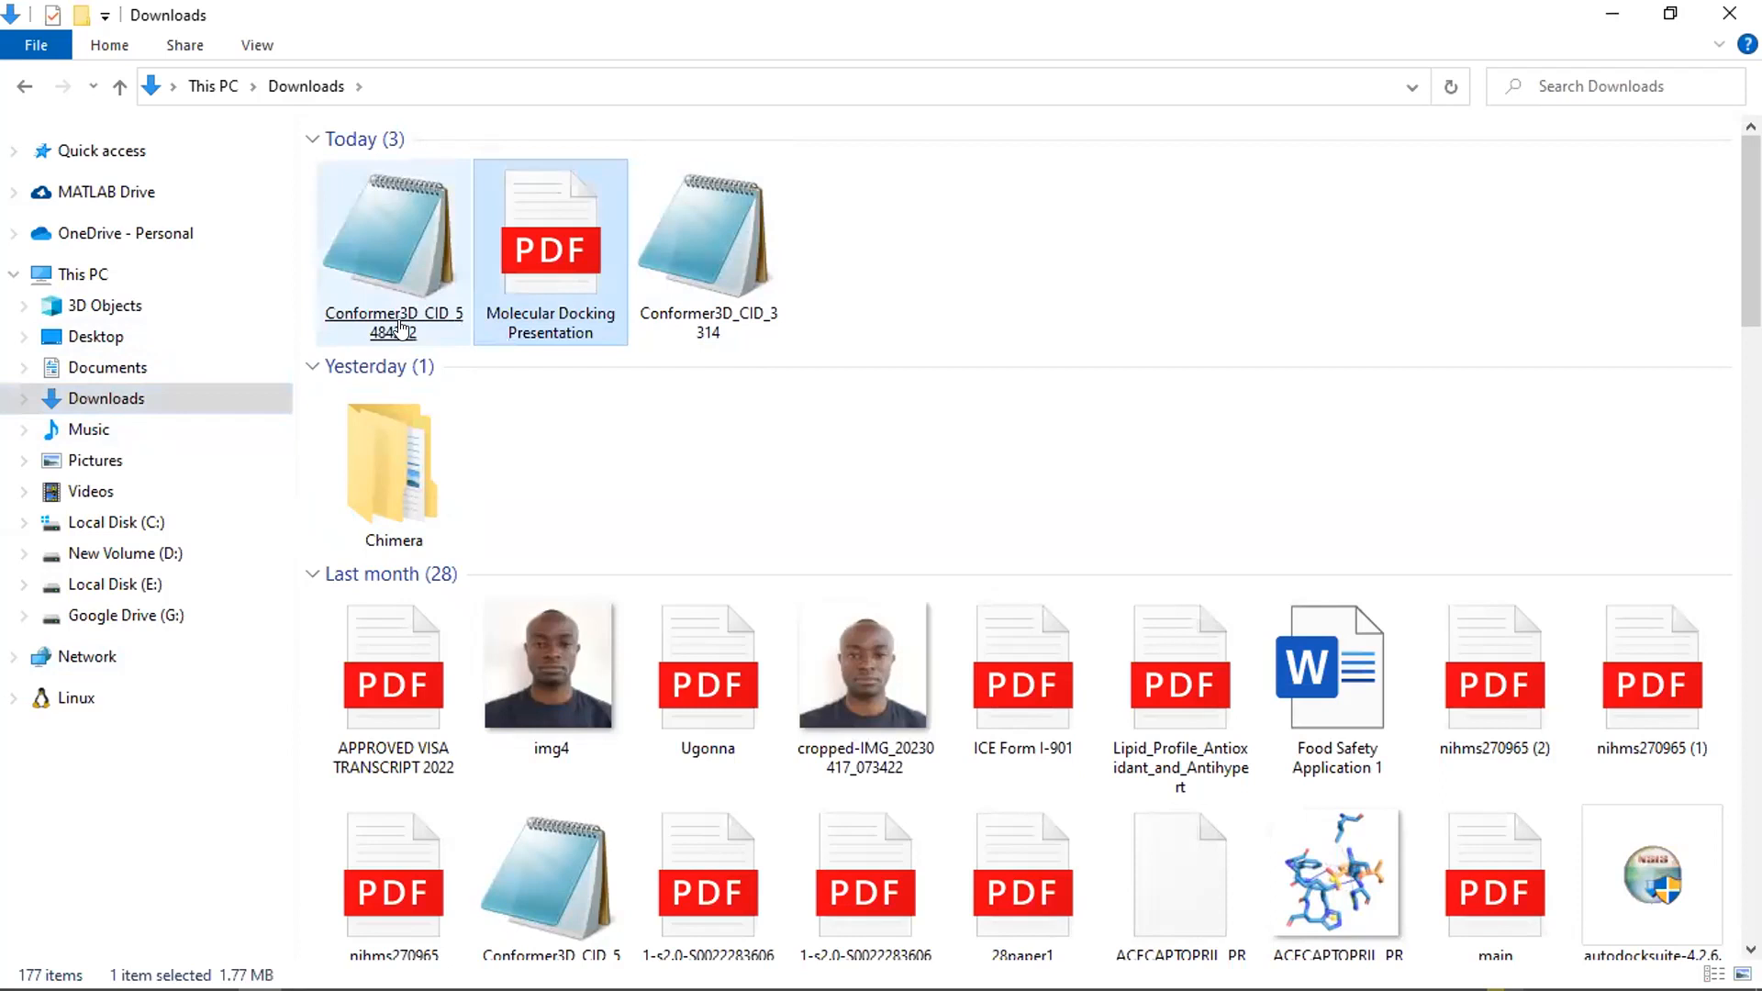
{"action": "double_click", "coordinate": [387, 312]}
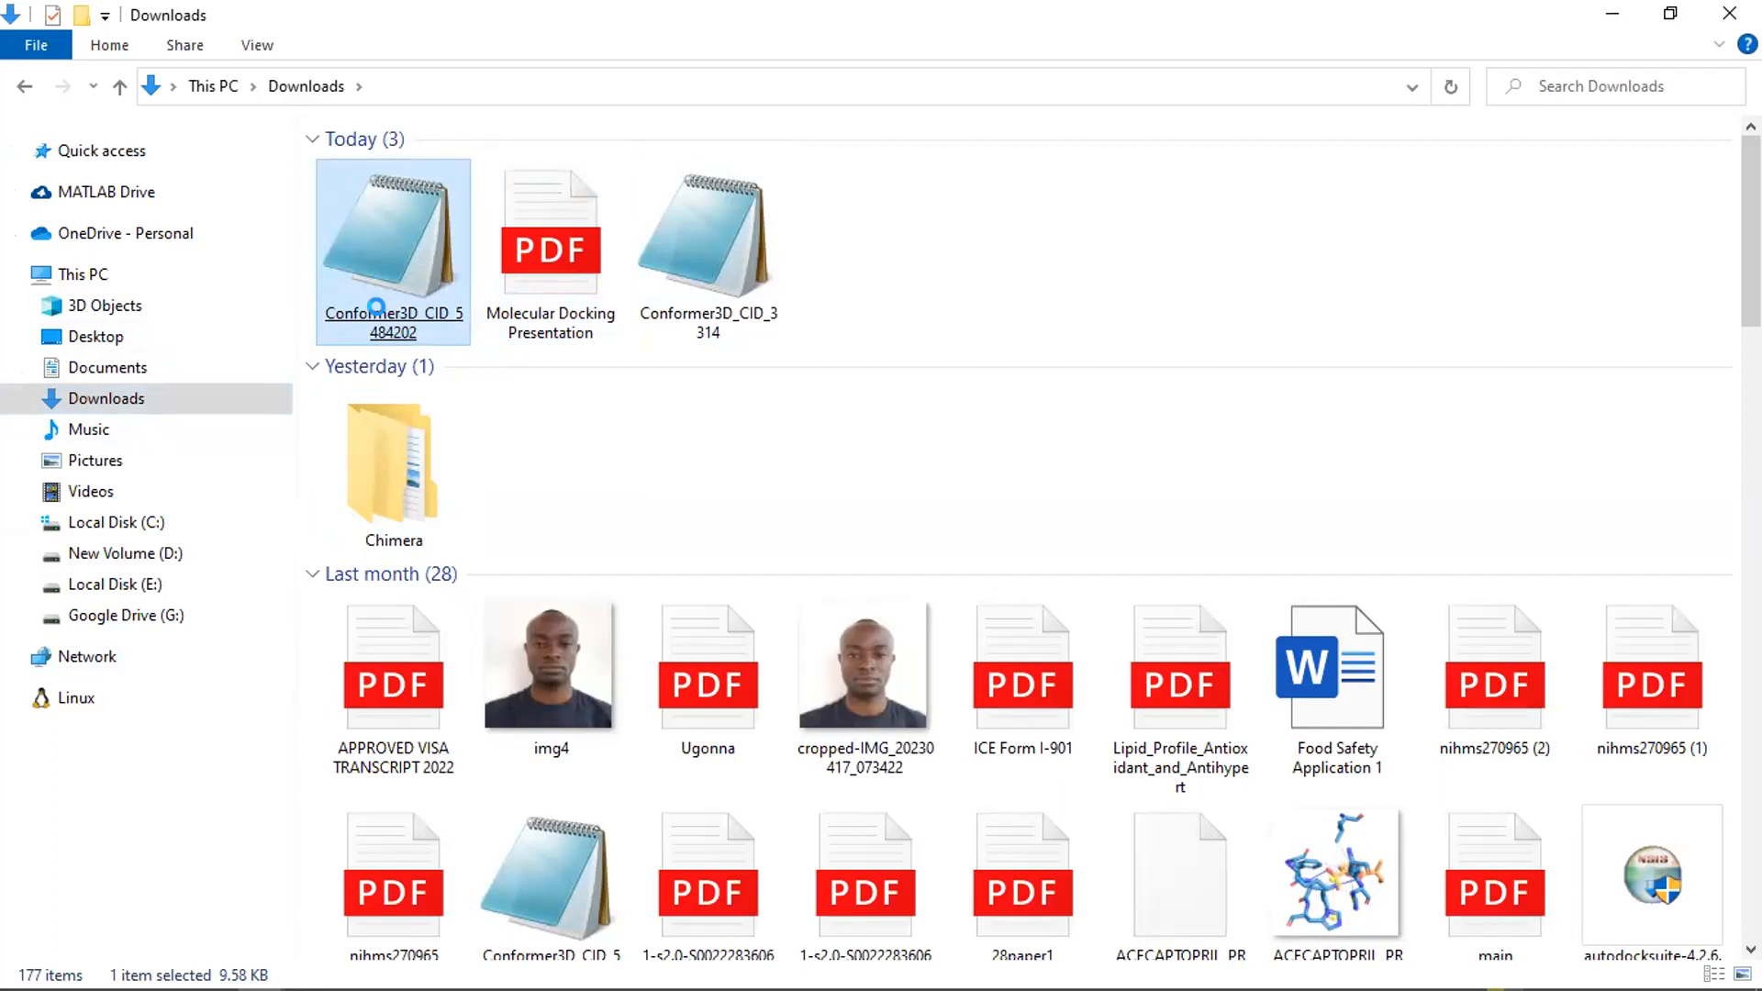
{"action": "right_click", "coordinate": [393, 314]}
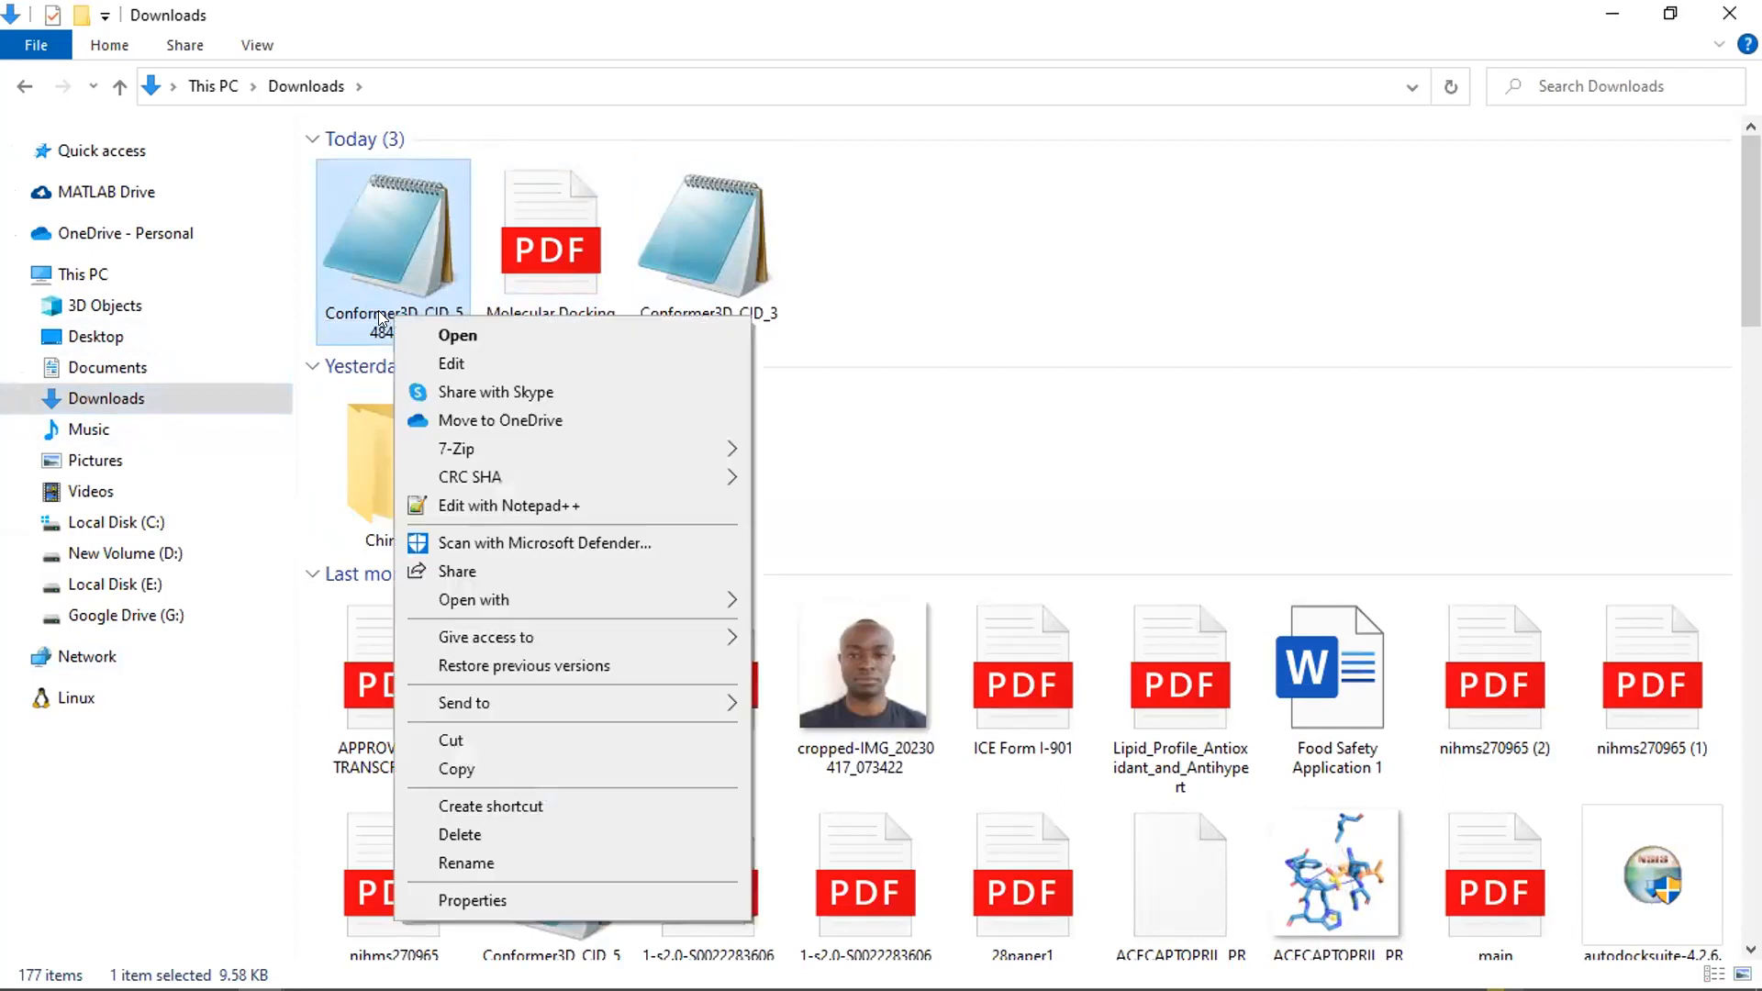
{"action": "left_click", "coordinate": [458, 864]}
{"action": "type", "text": "Stig"}
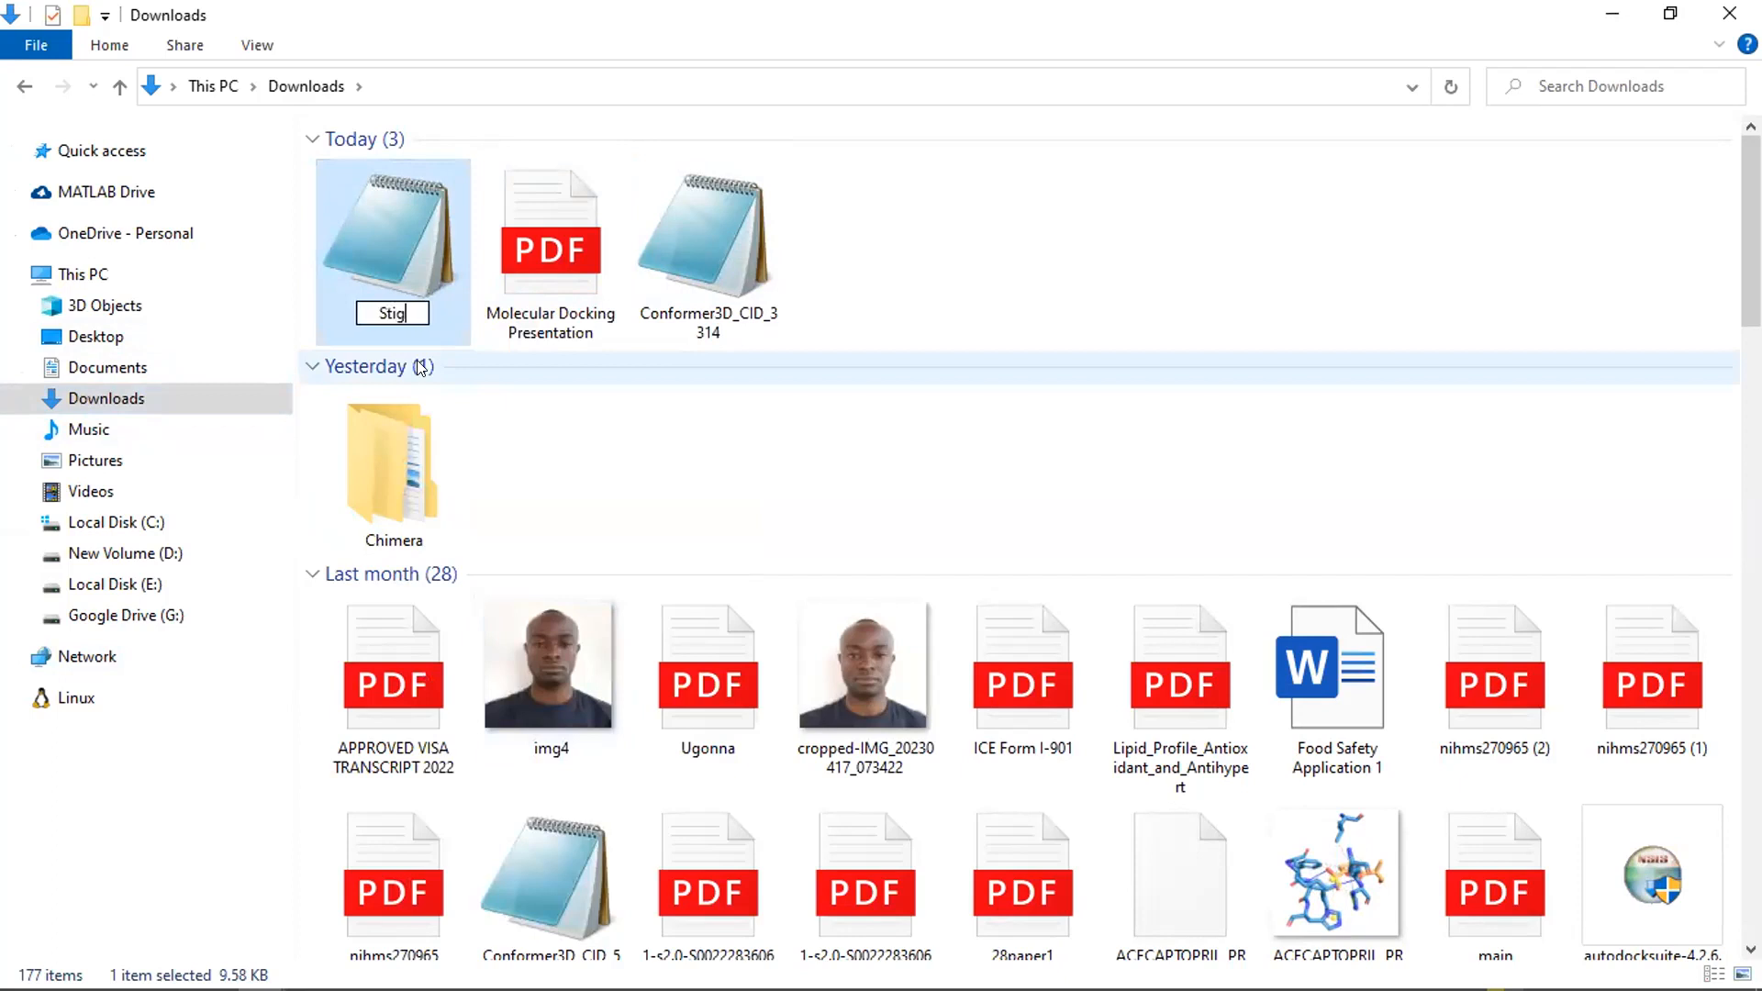
{"action": "type", "text": "mast.pdb"}
{"action": "left_click", "coordinate": [1149, 307]}
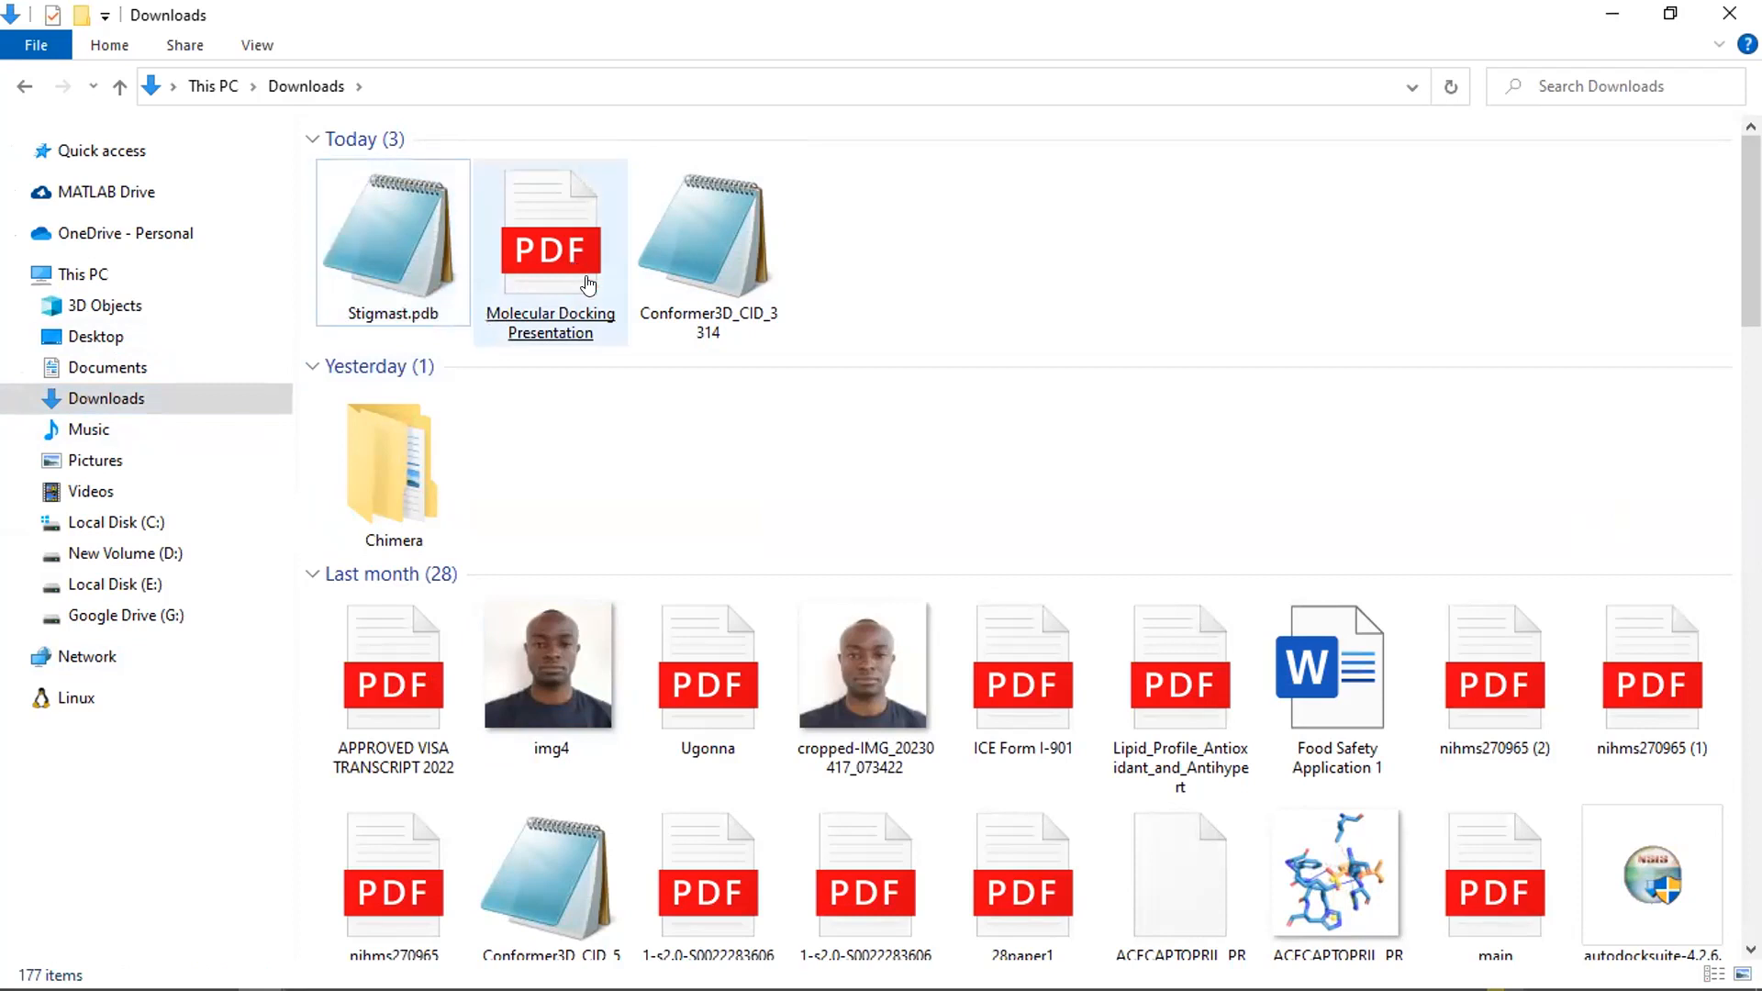
{"action": "left_click", "coordinate": [401, 237]}
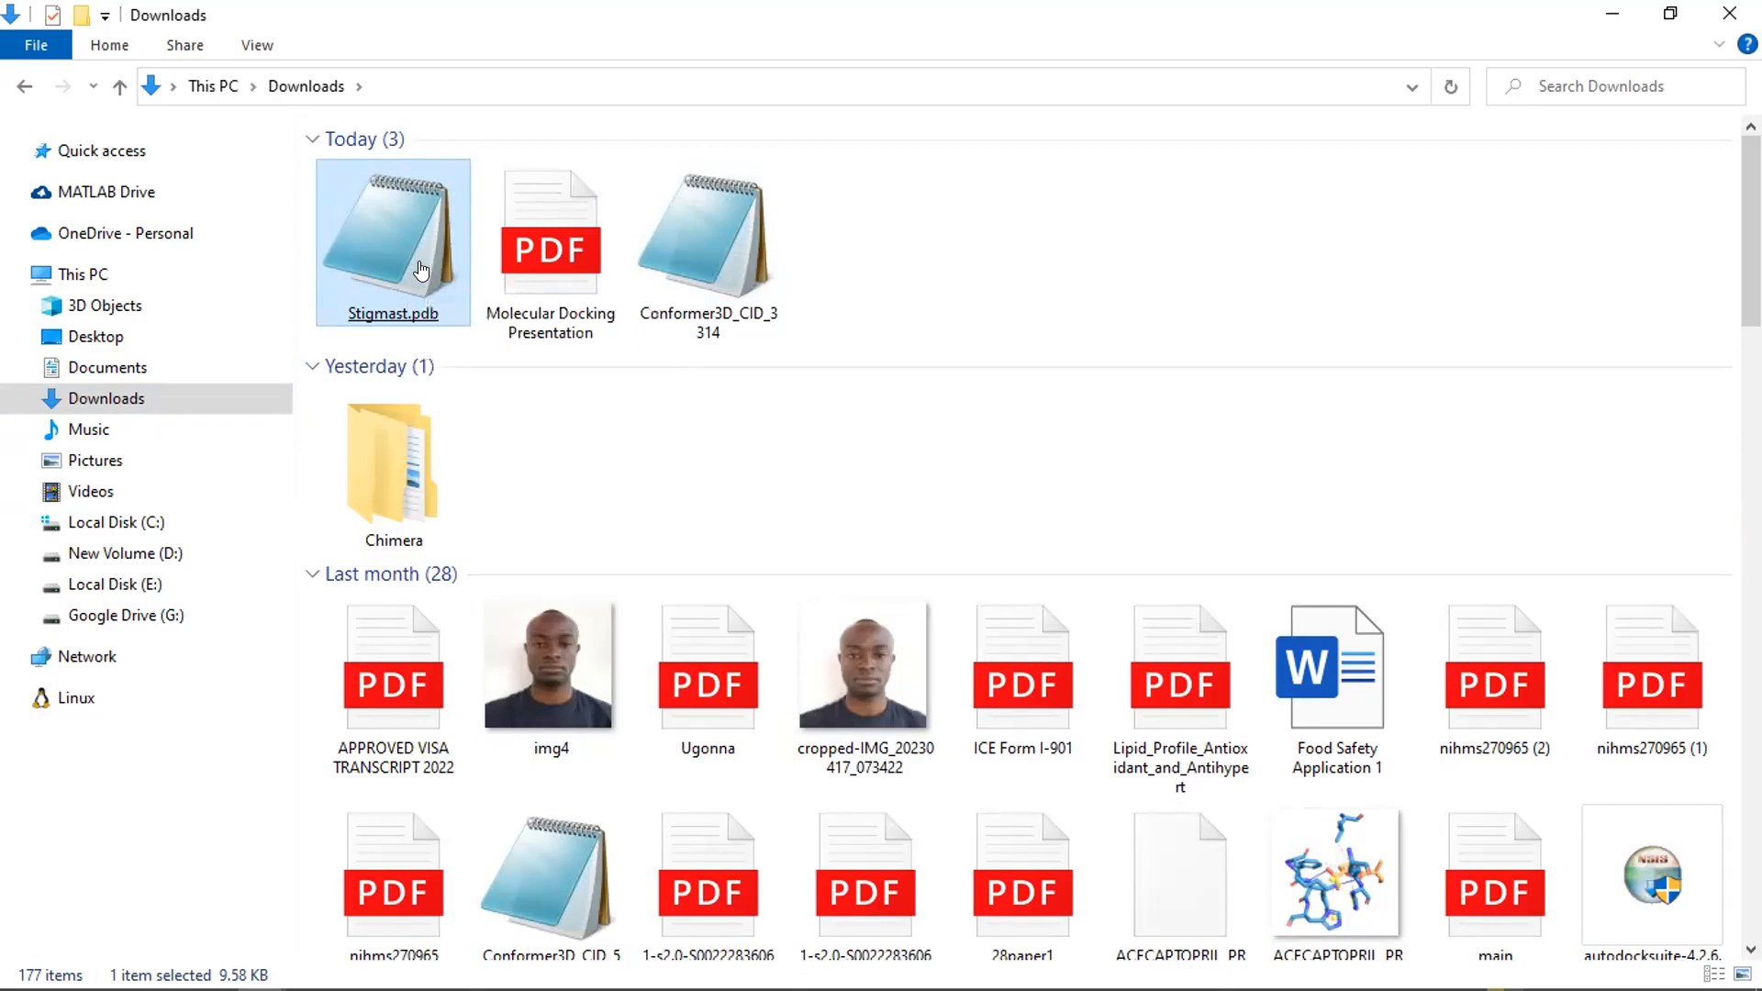
{"action": "left_click", "coordinate": [697, 313]}
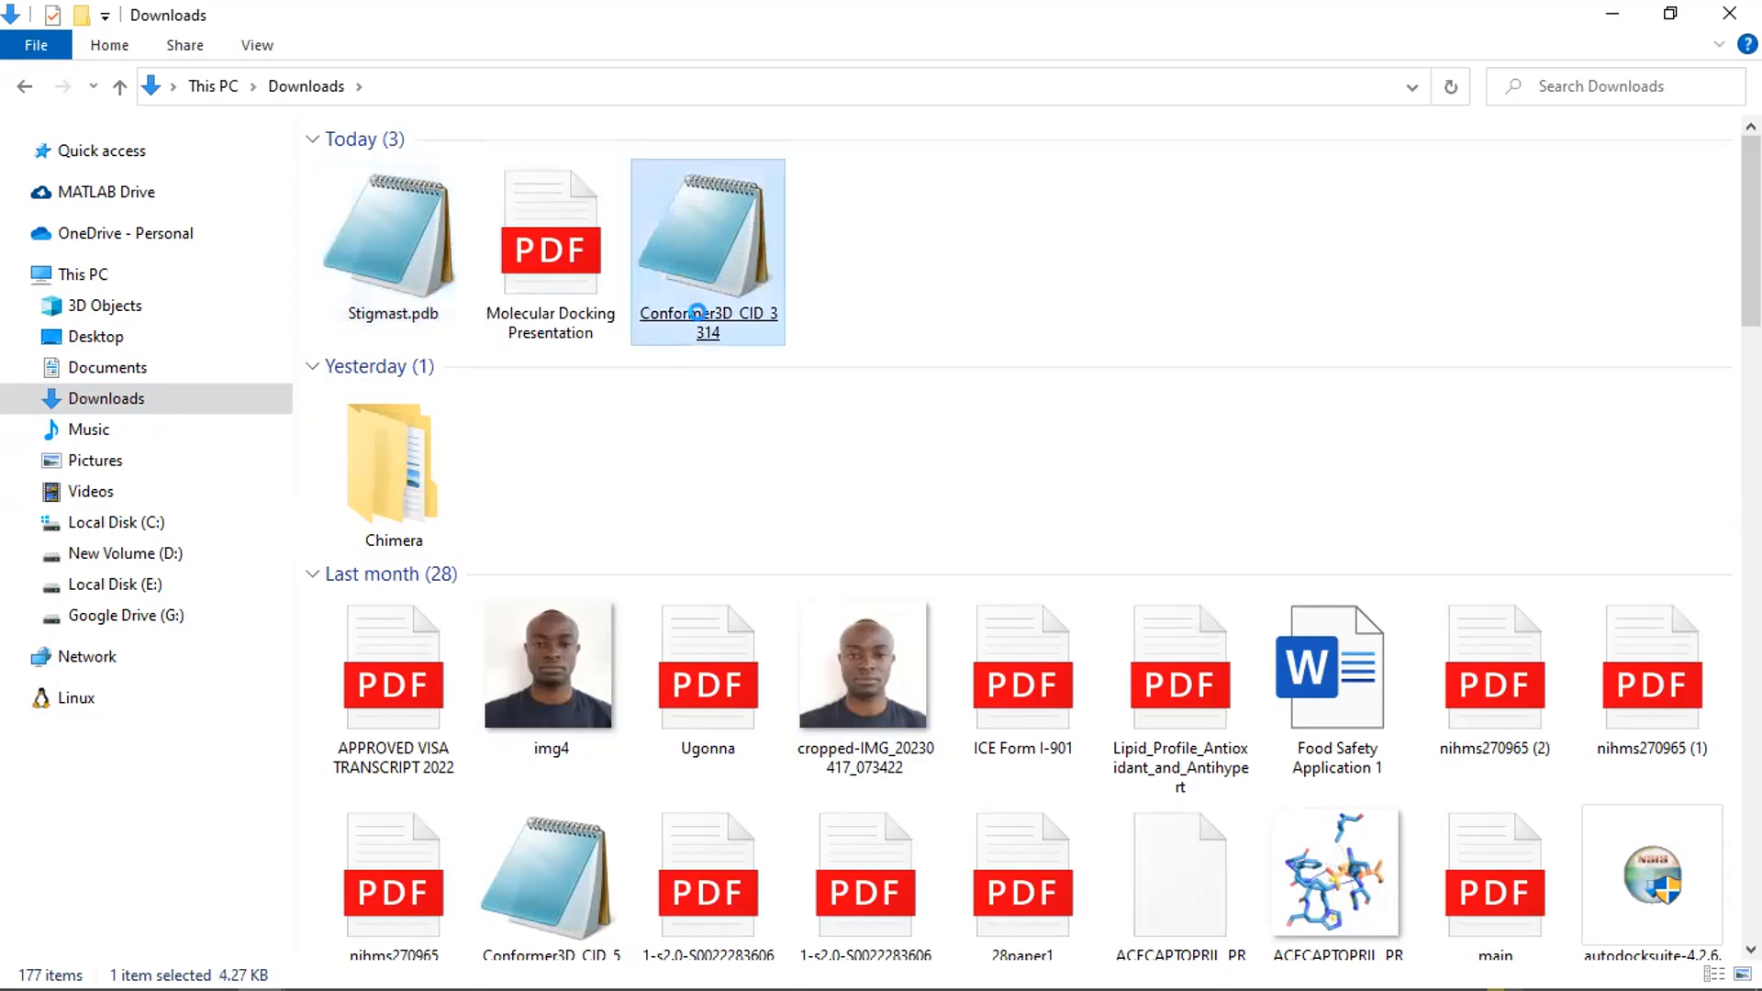
{"action": "right_click", "coordinate": [705, 323]}
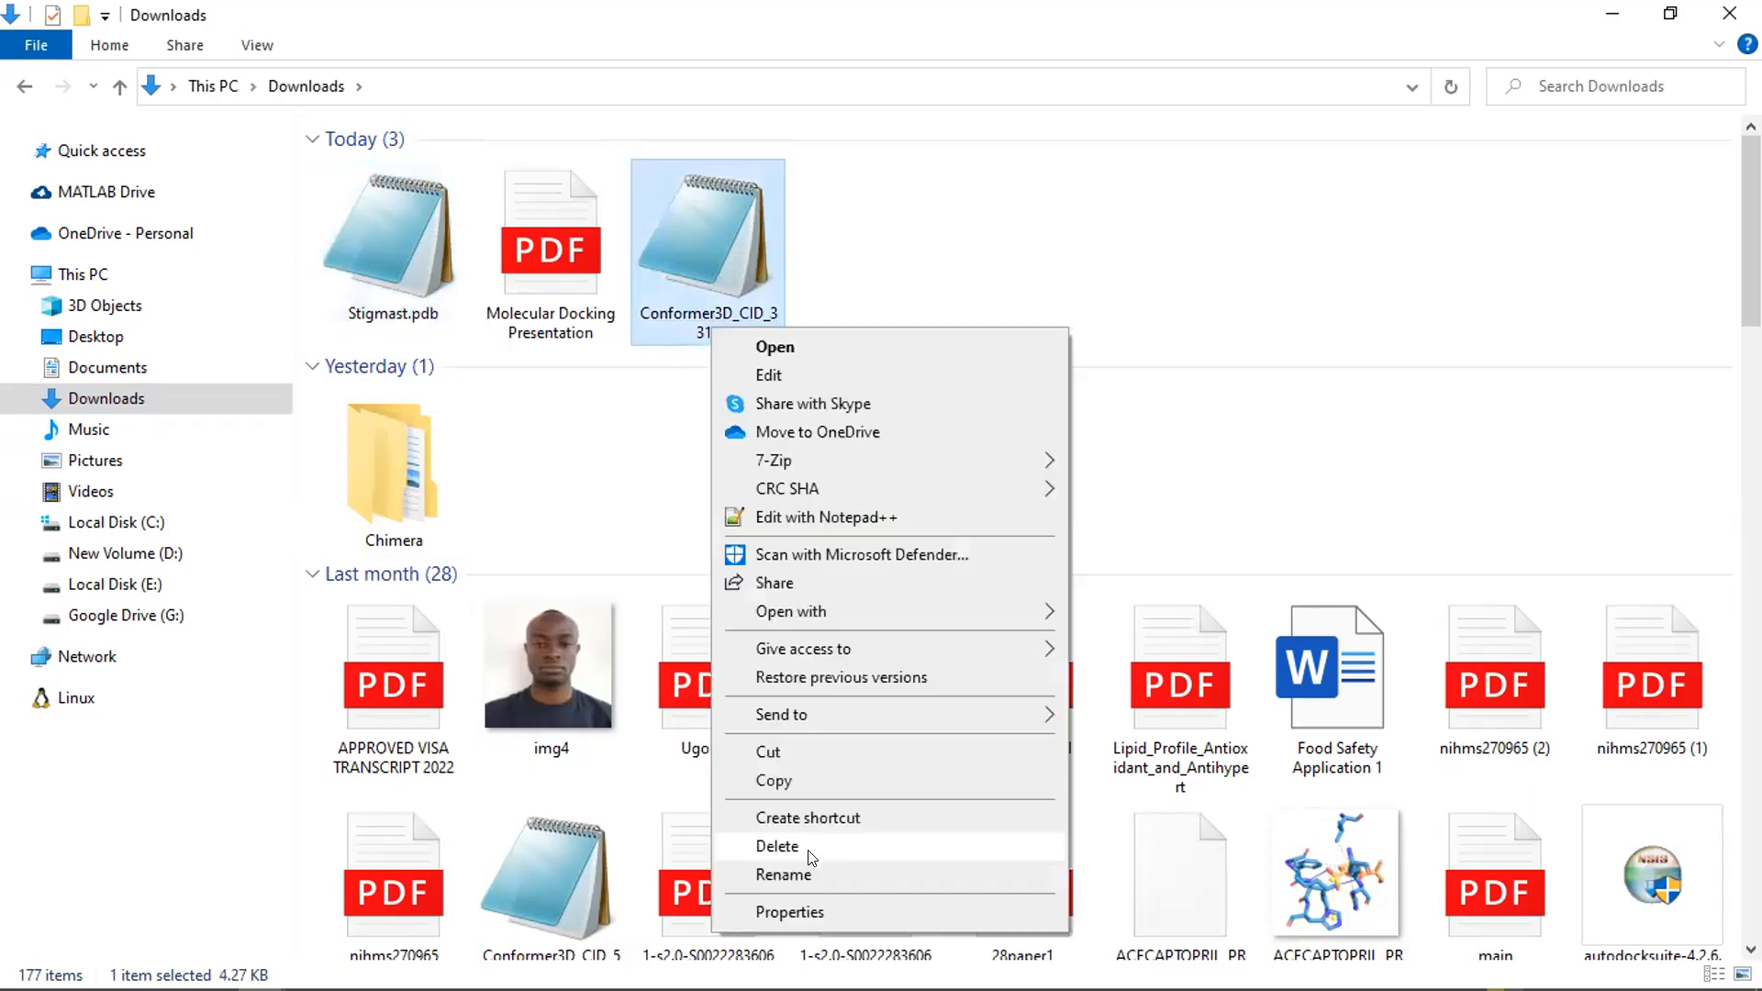
{"action": "left_click", "coordinate": [785, 875]}
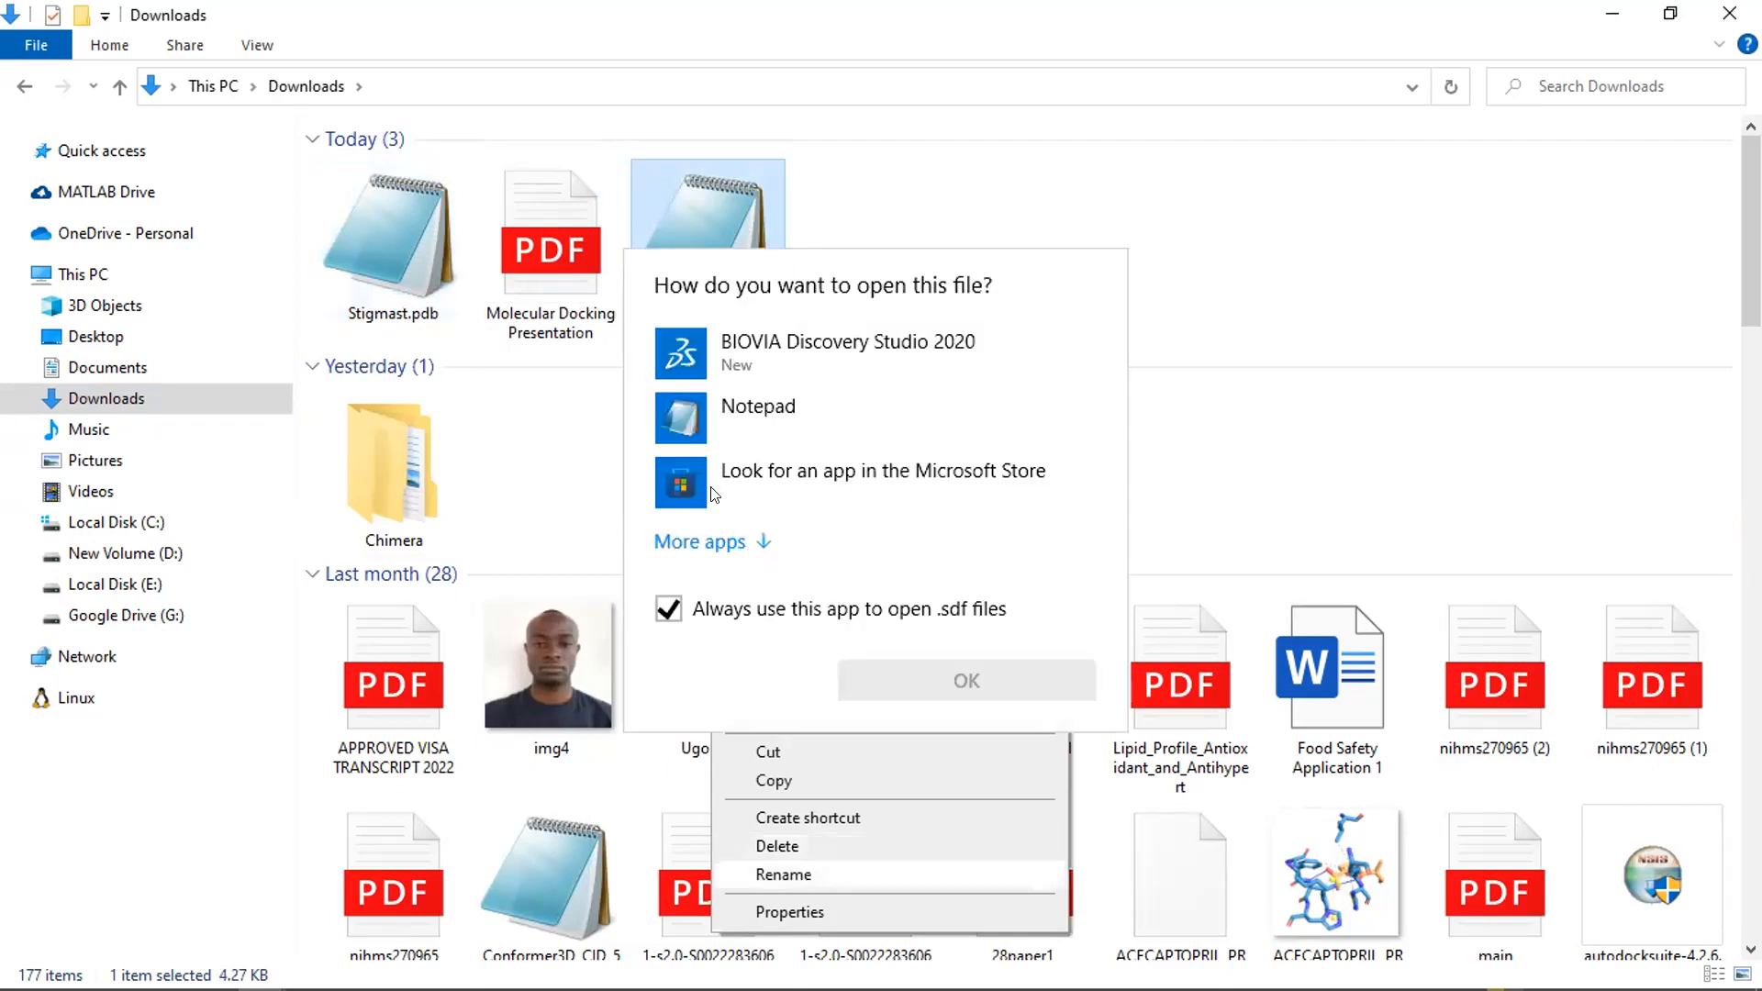
{"action": "type", "text": "s"}
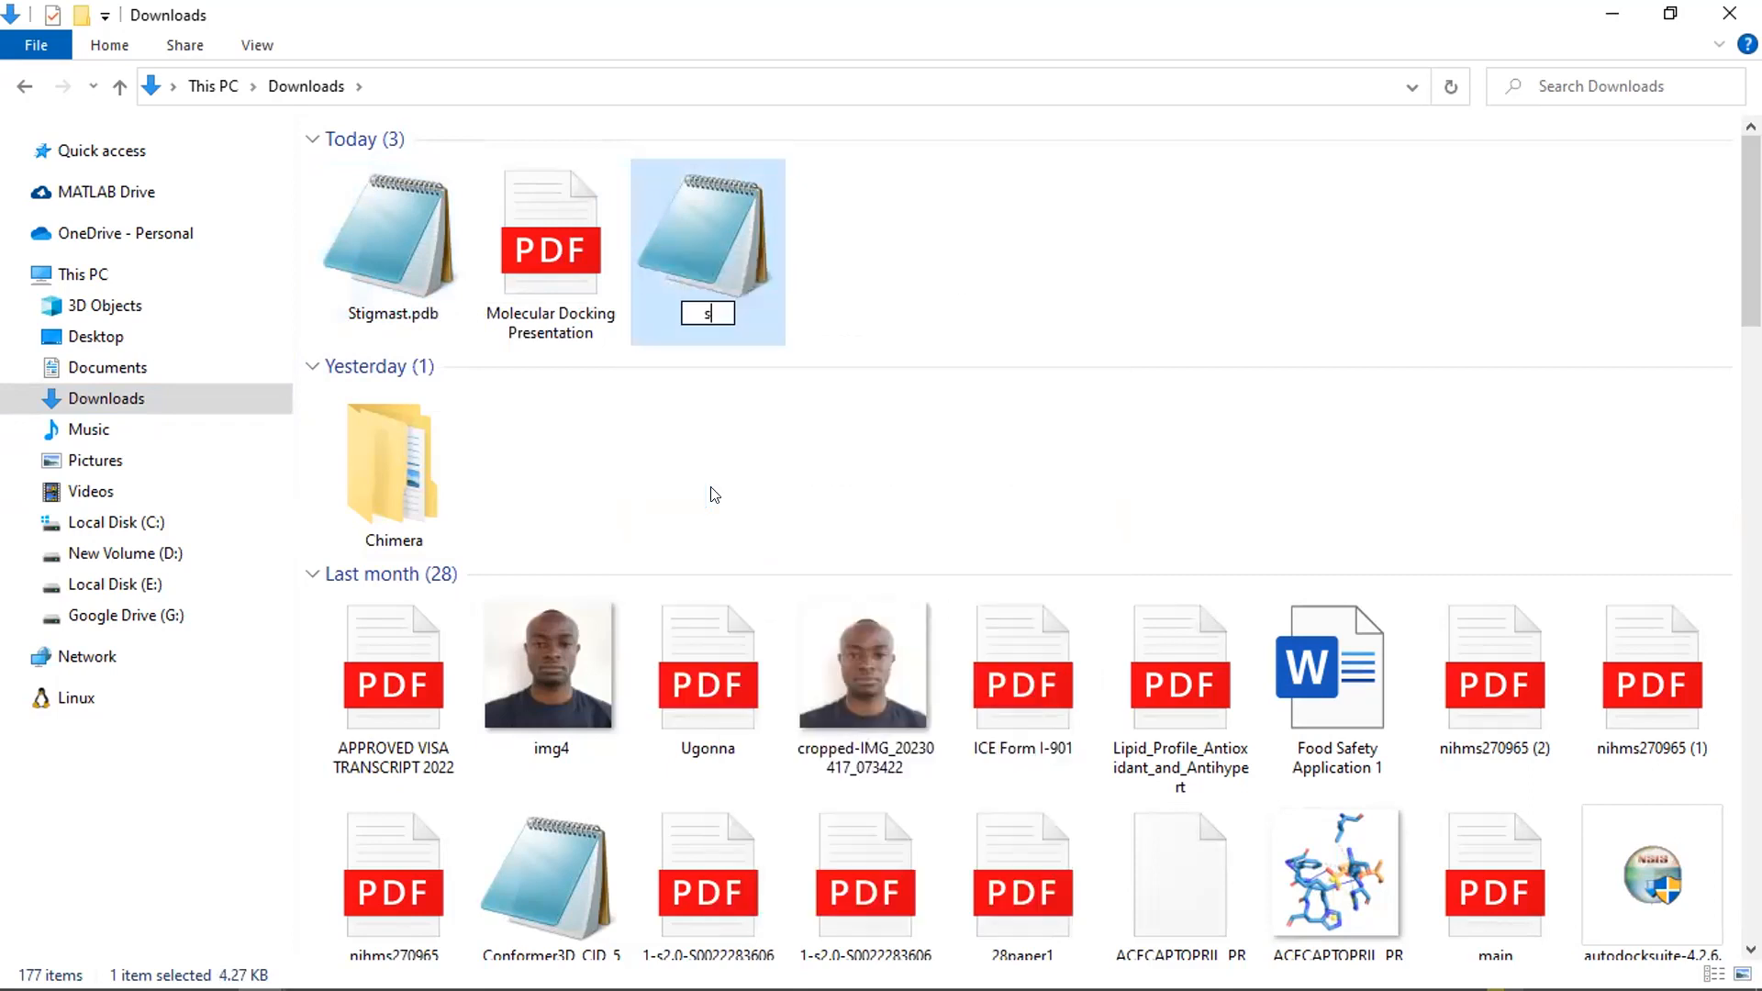
{"action": "type", "text": "tig.pdb"}
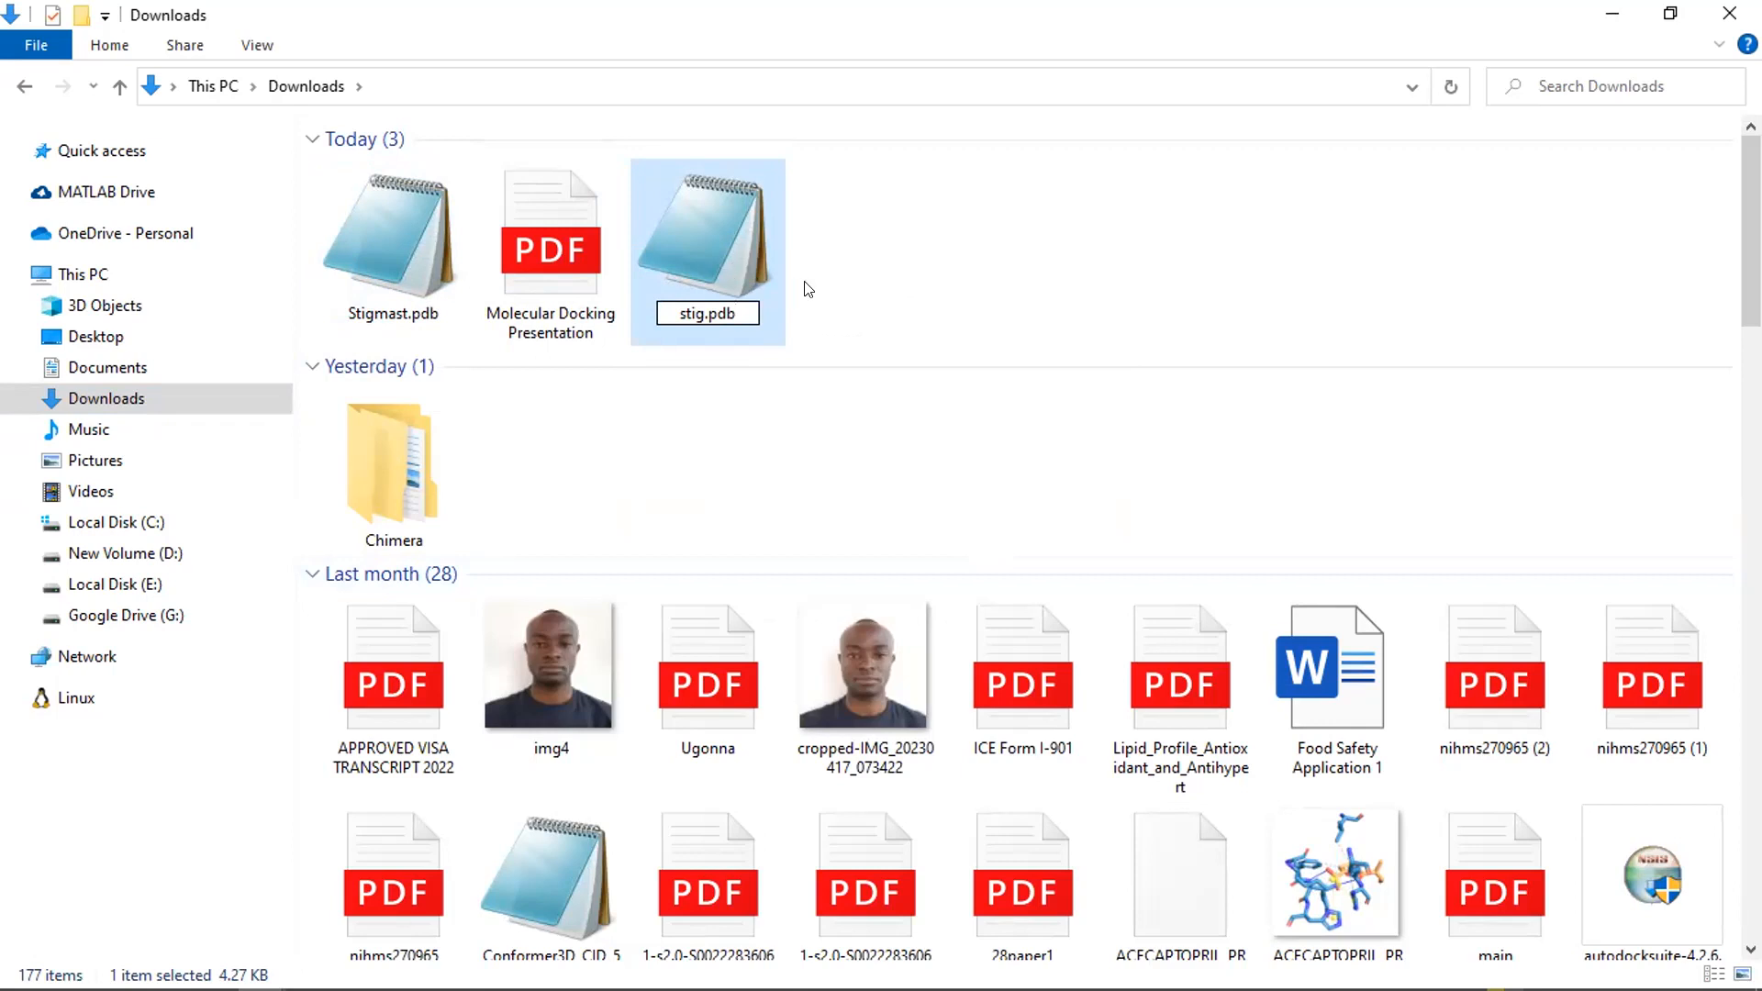
{"action": "key", "text": "Escape"}
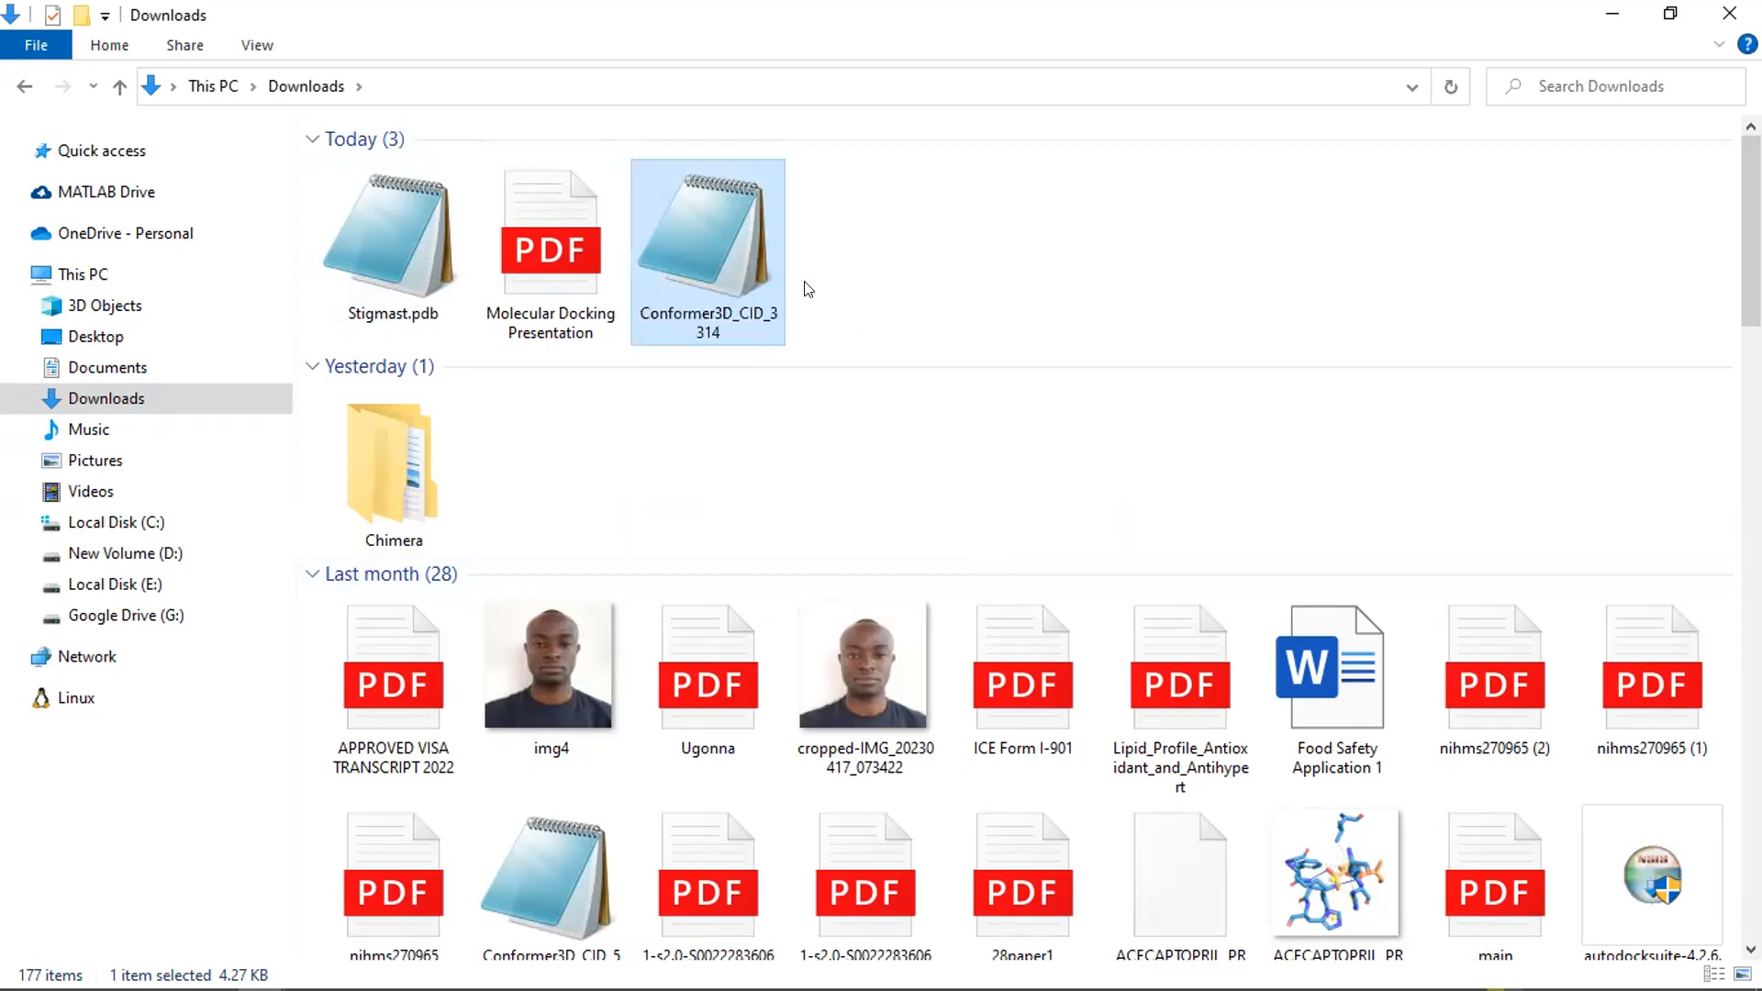
Step: Open Conformer3D_CID_3314 in Notepad and copy its entire contents into a new blank document
{"action": "double_click", "coordinate": [718, 260]}
{"action": "left_click", "coordinate": [762, 422]}
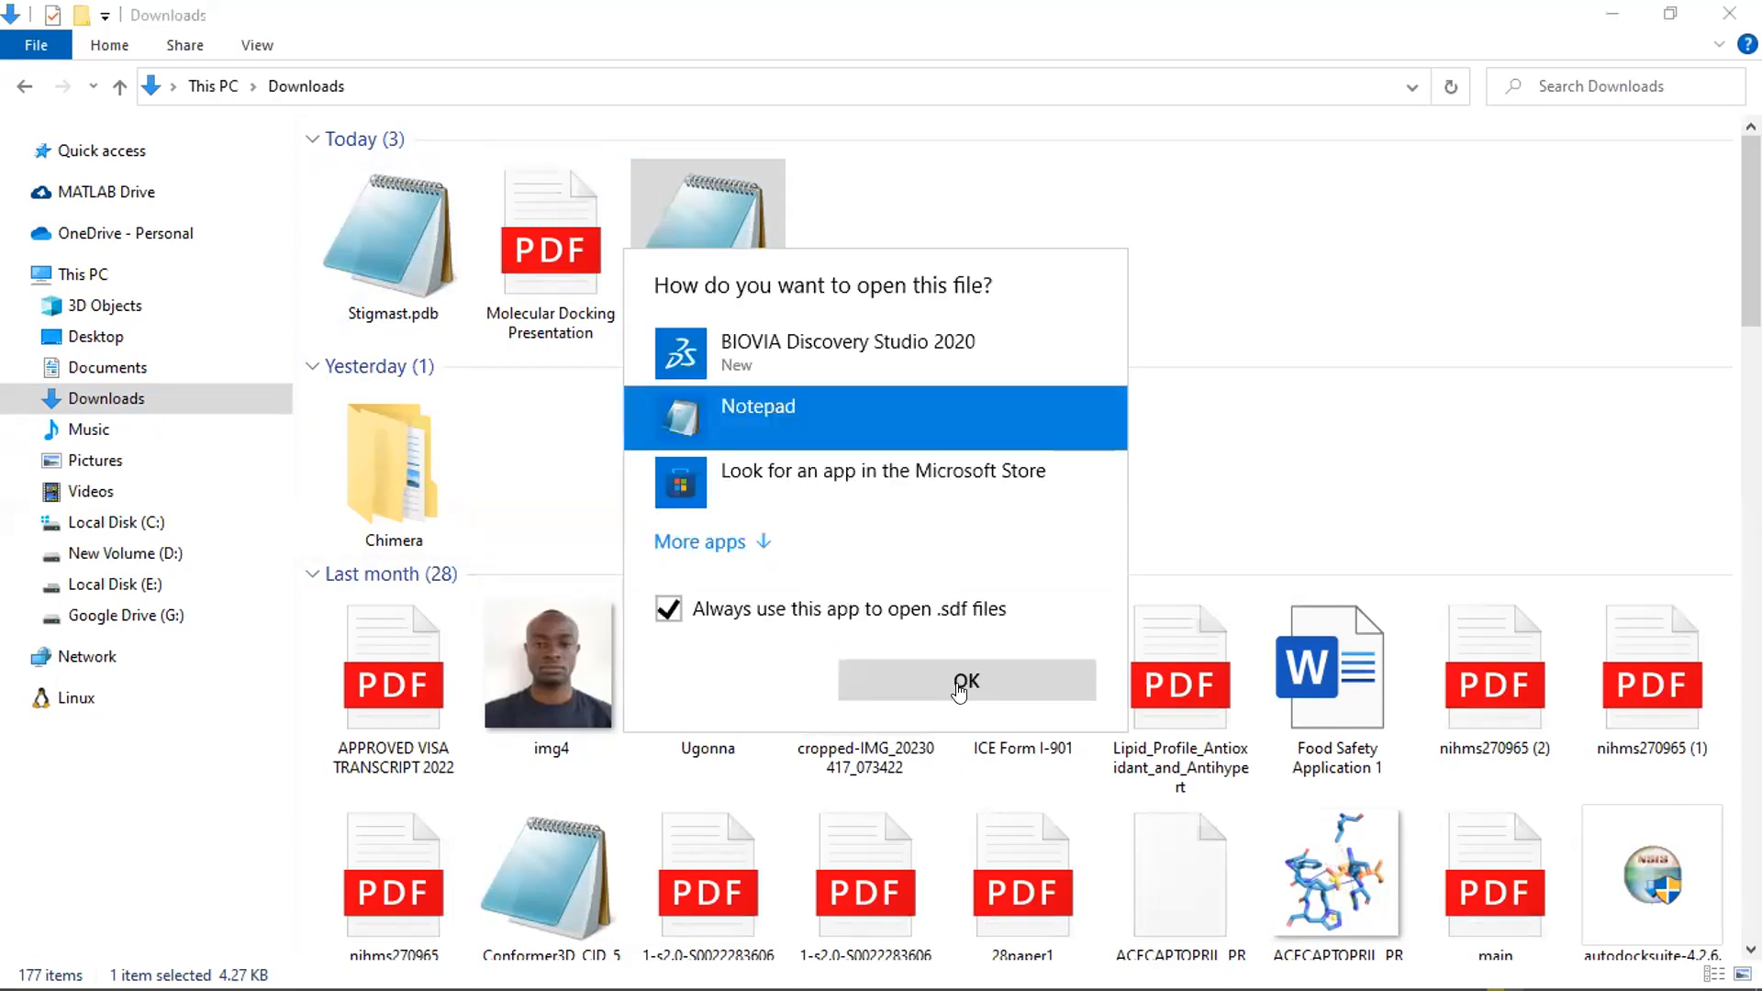
{"action": "left_click", "coordinate": [960, 682]}
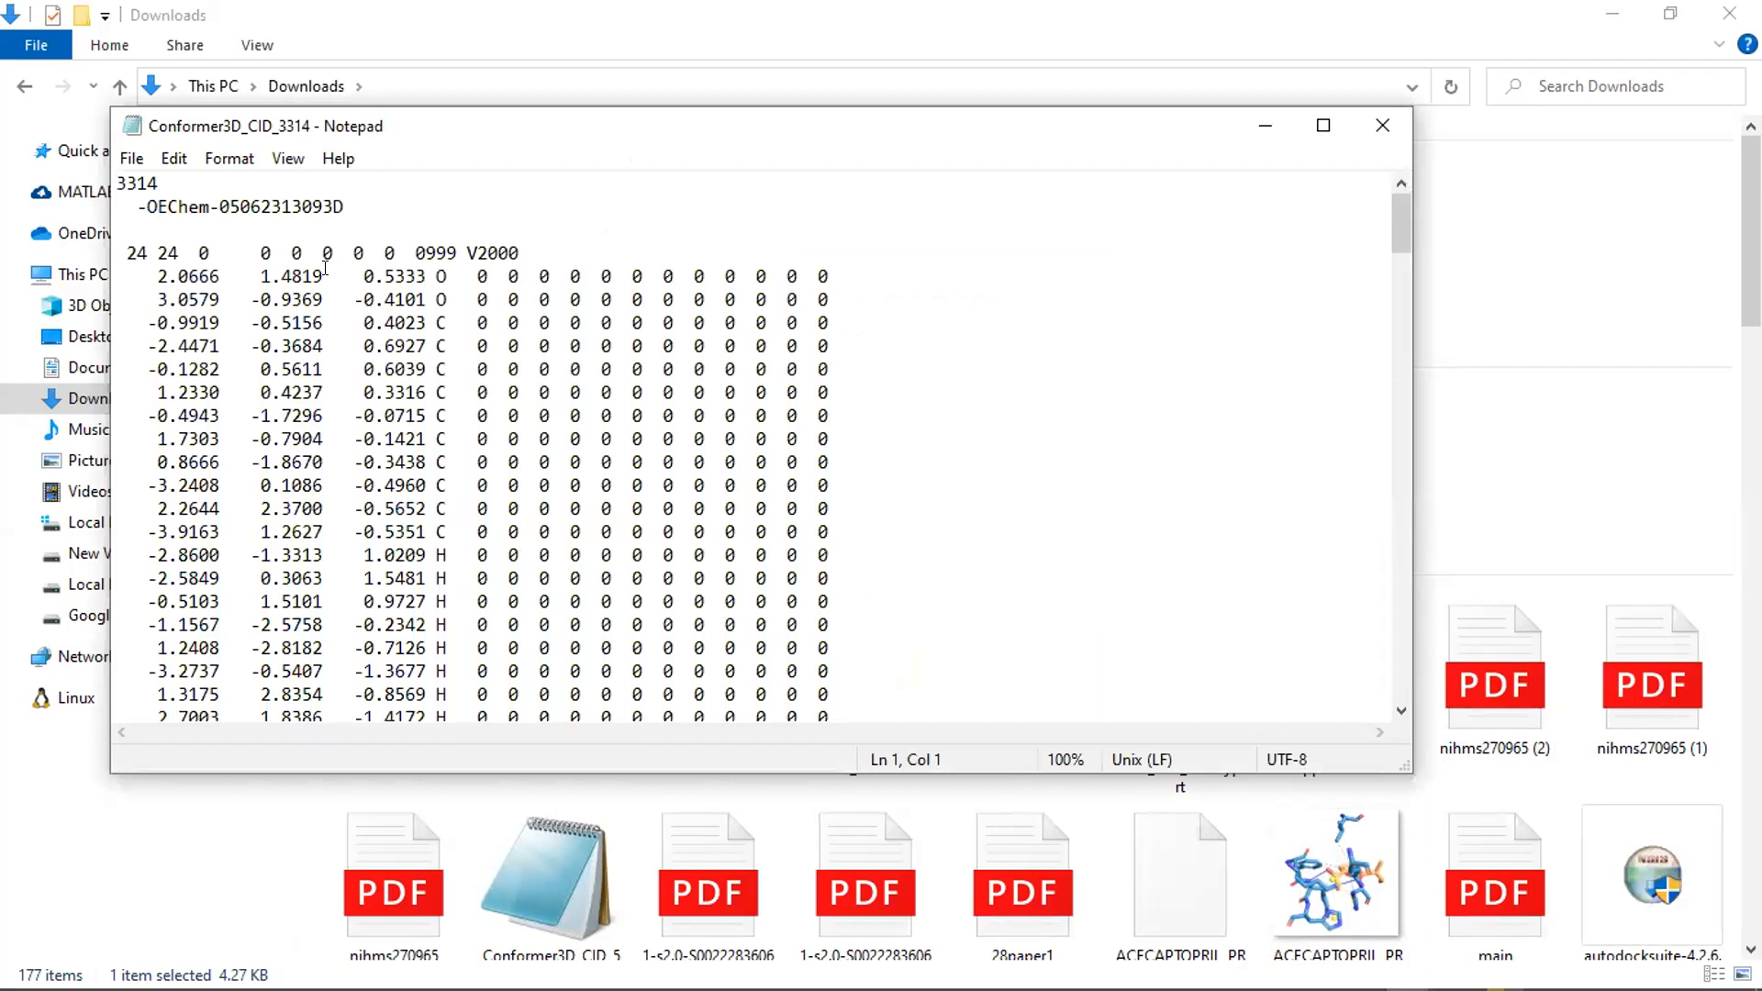
{"action": "key", "text": "ctrl+a"}
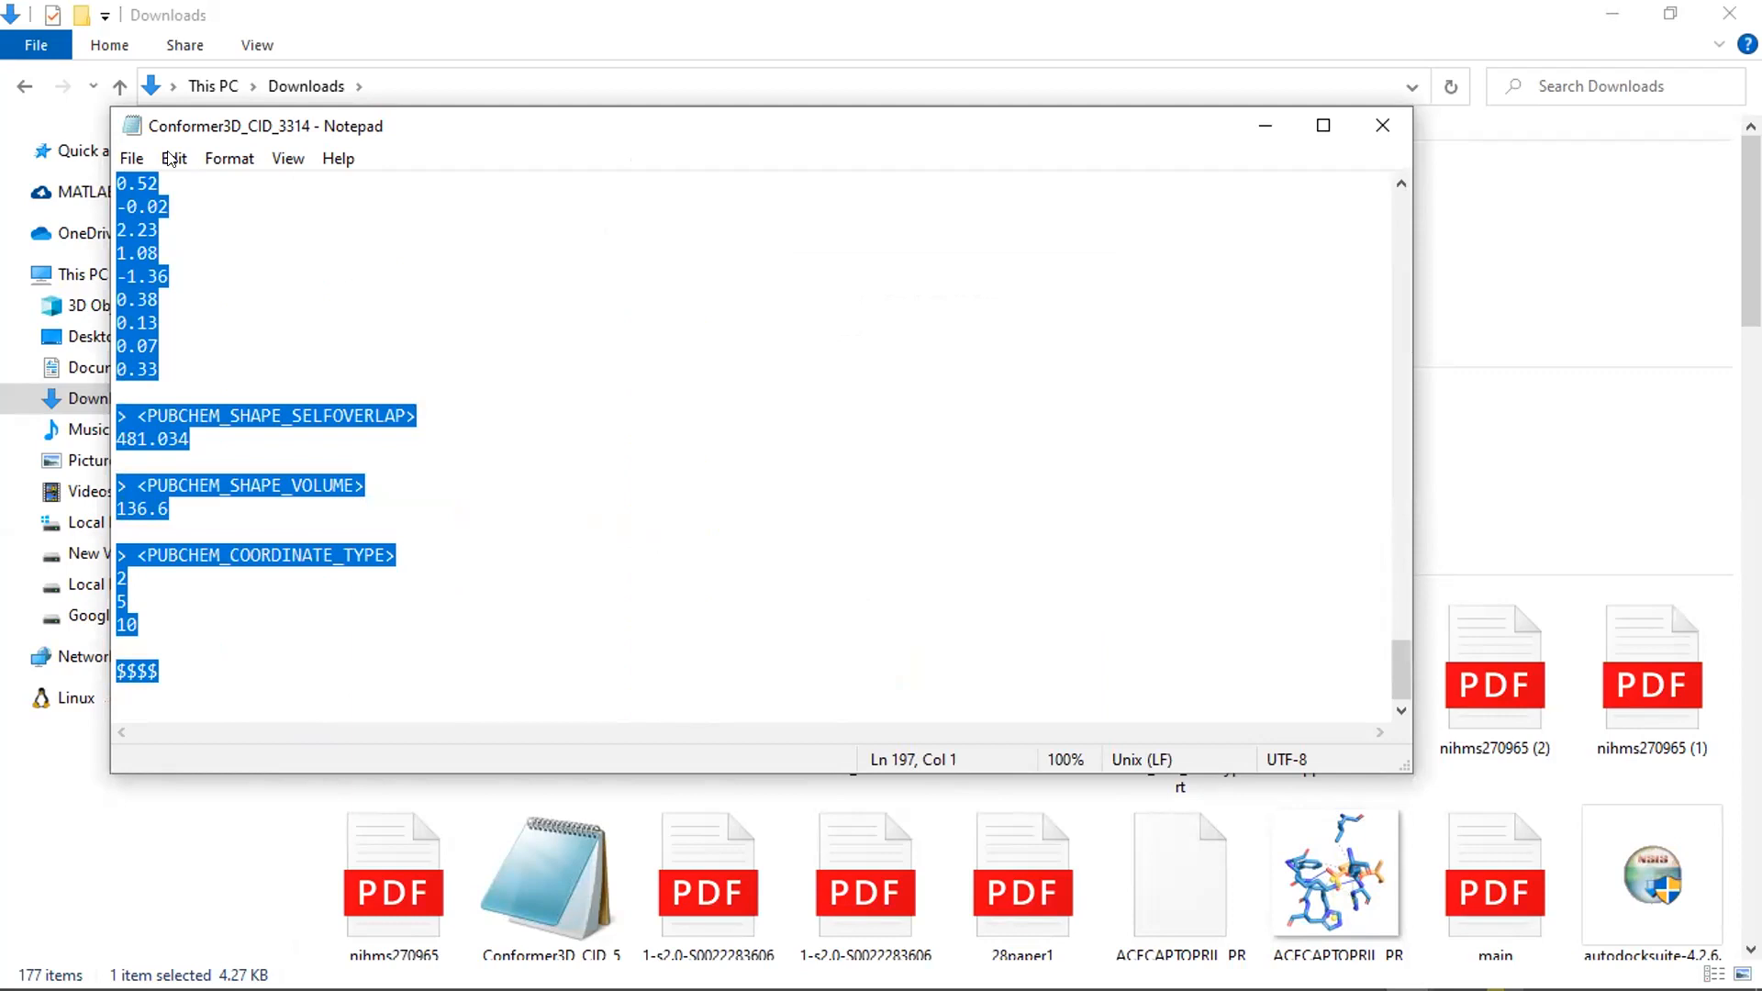
{"action": "key", "text": "ctrl+n"}
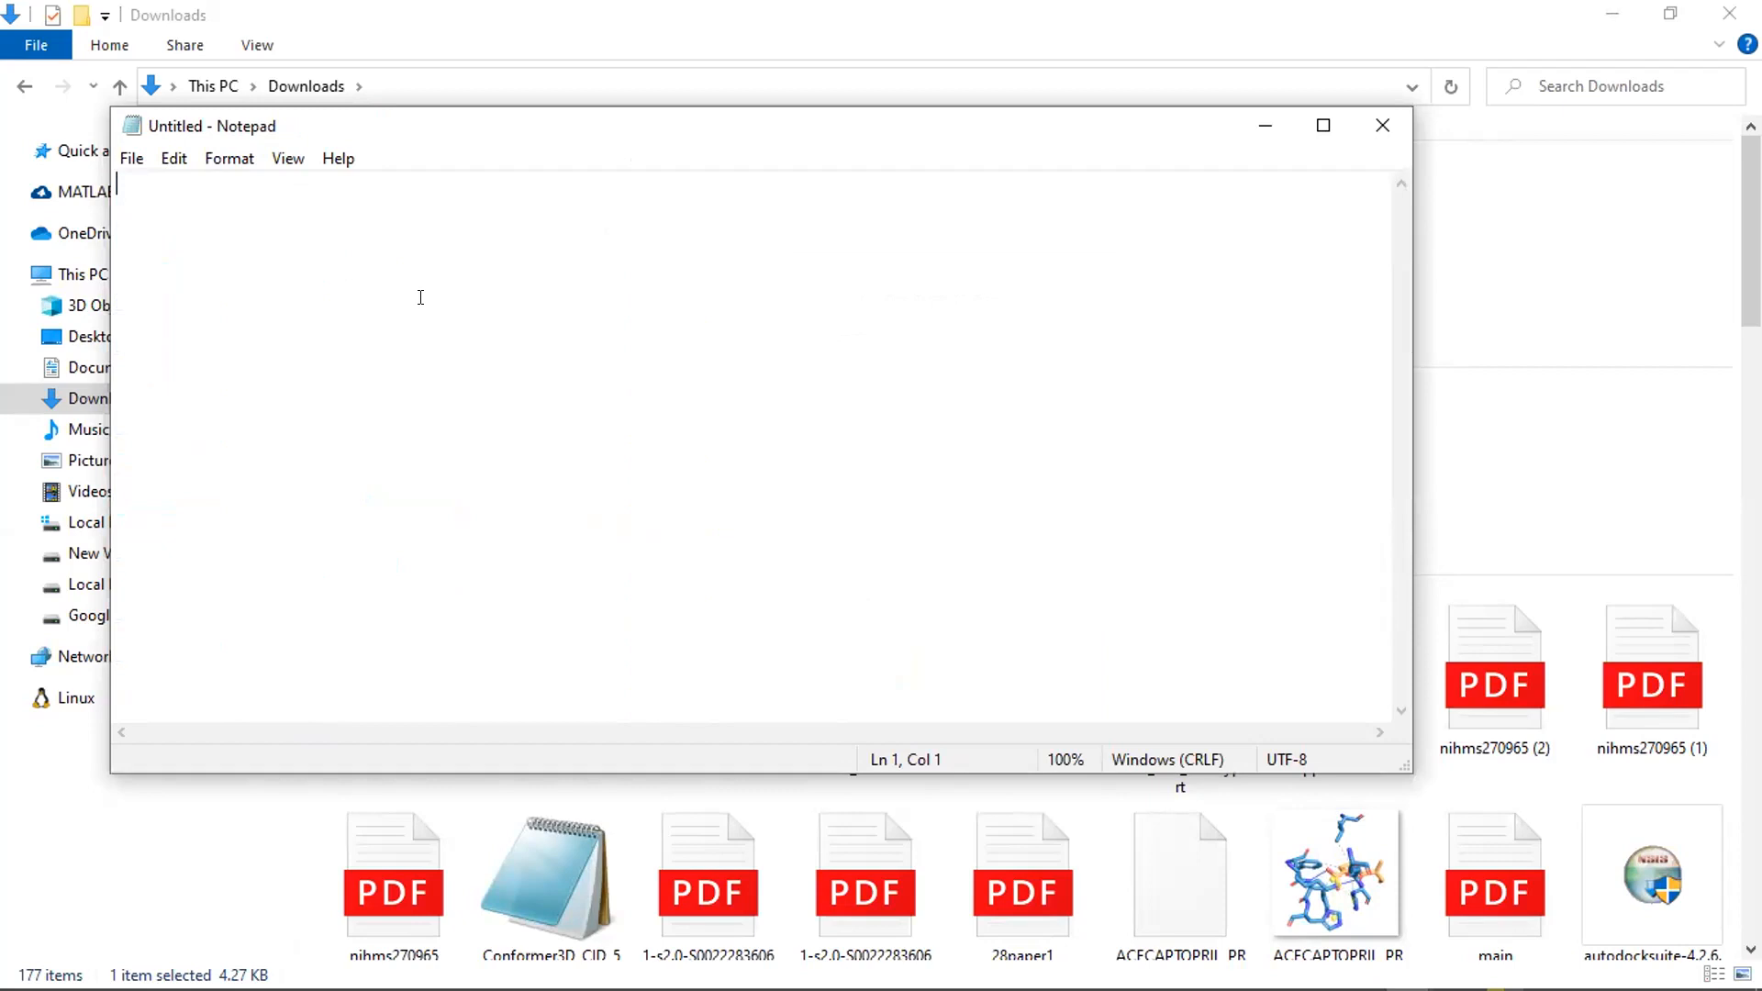
{"action": "key", "text": "ctrl+v"}
{"action": "key", "text": "ctrl+a"}
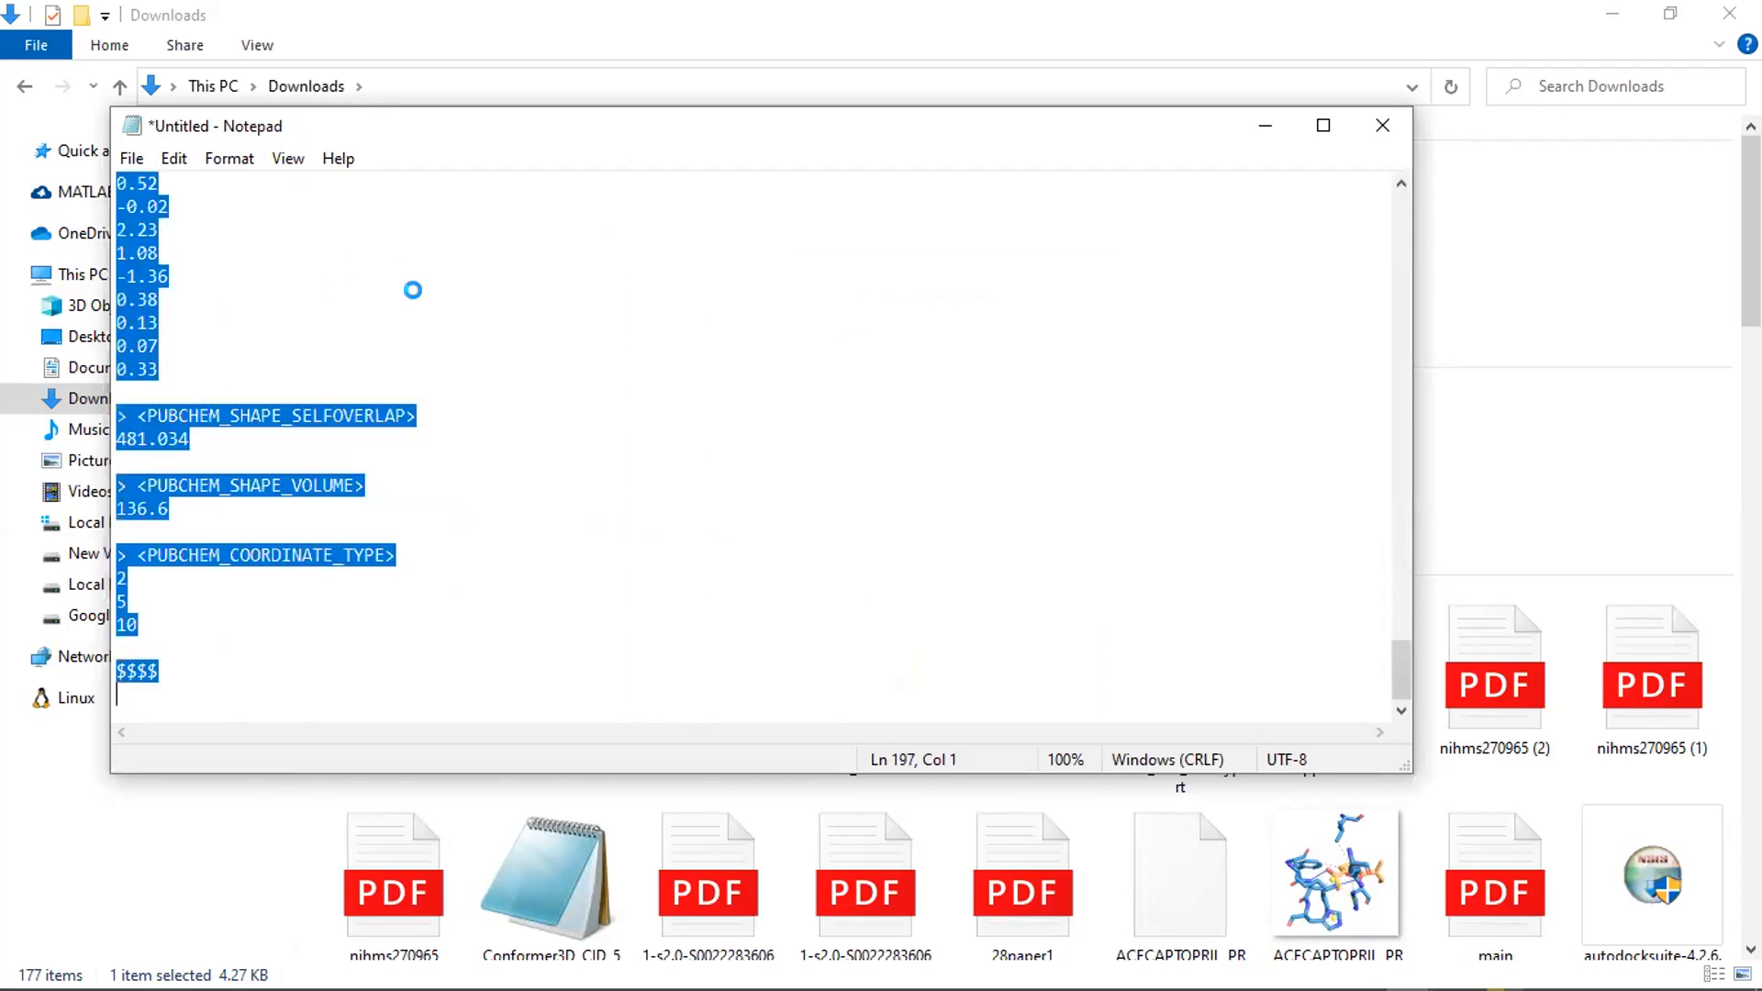
Step: Save the new document as stig.pdb in Downloads, close Notepad and select the saved file in the folder
{"action": "key", "text": "ctrl+s"}
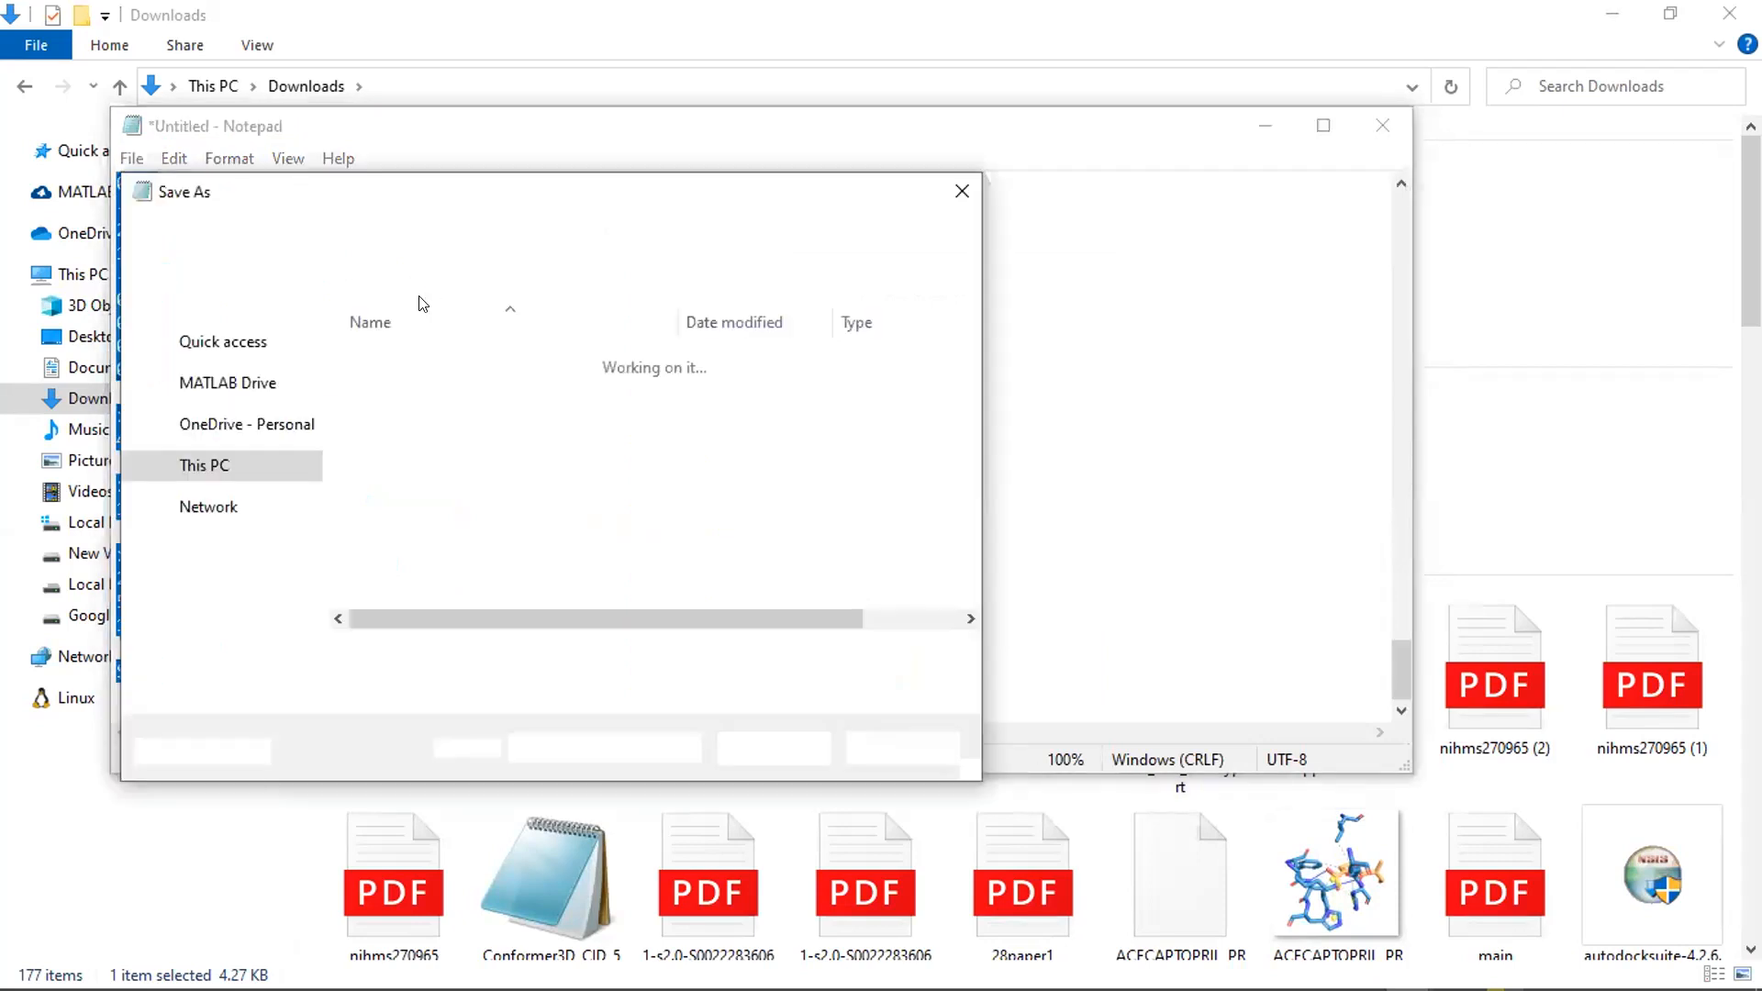
{"action": "type", "text": "st"}
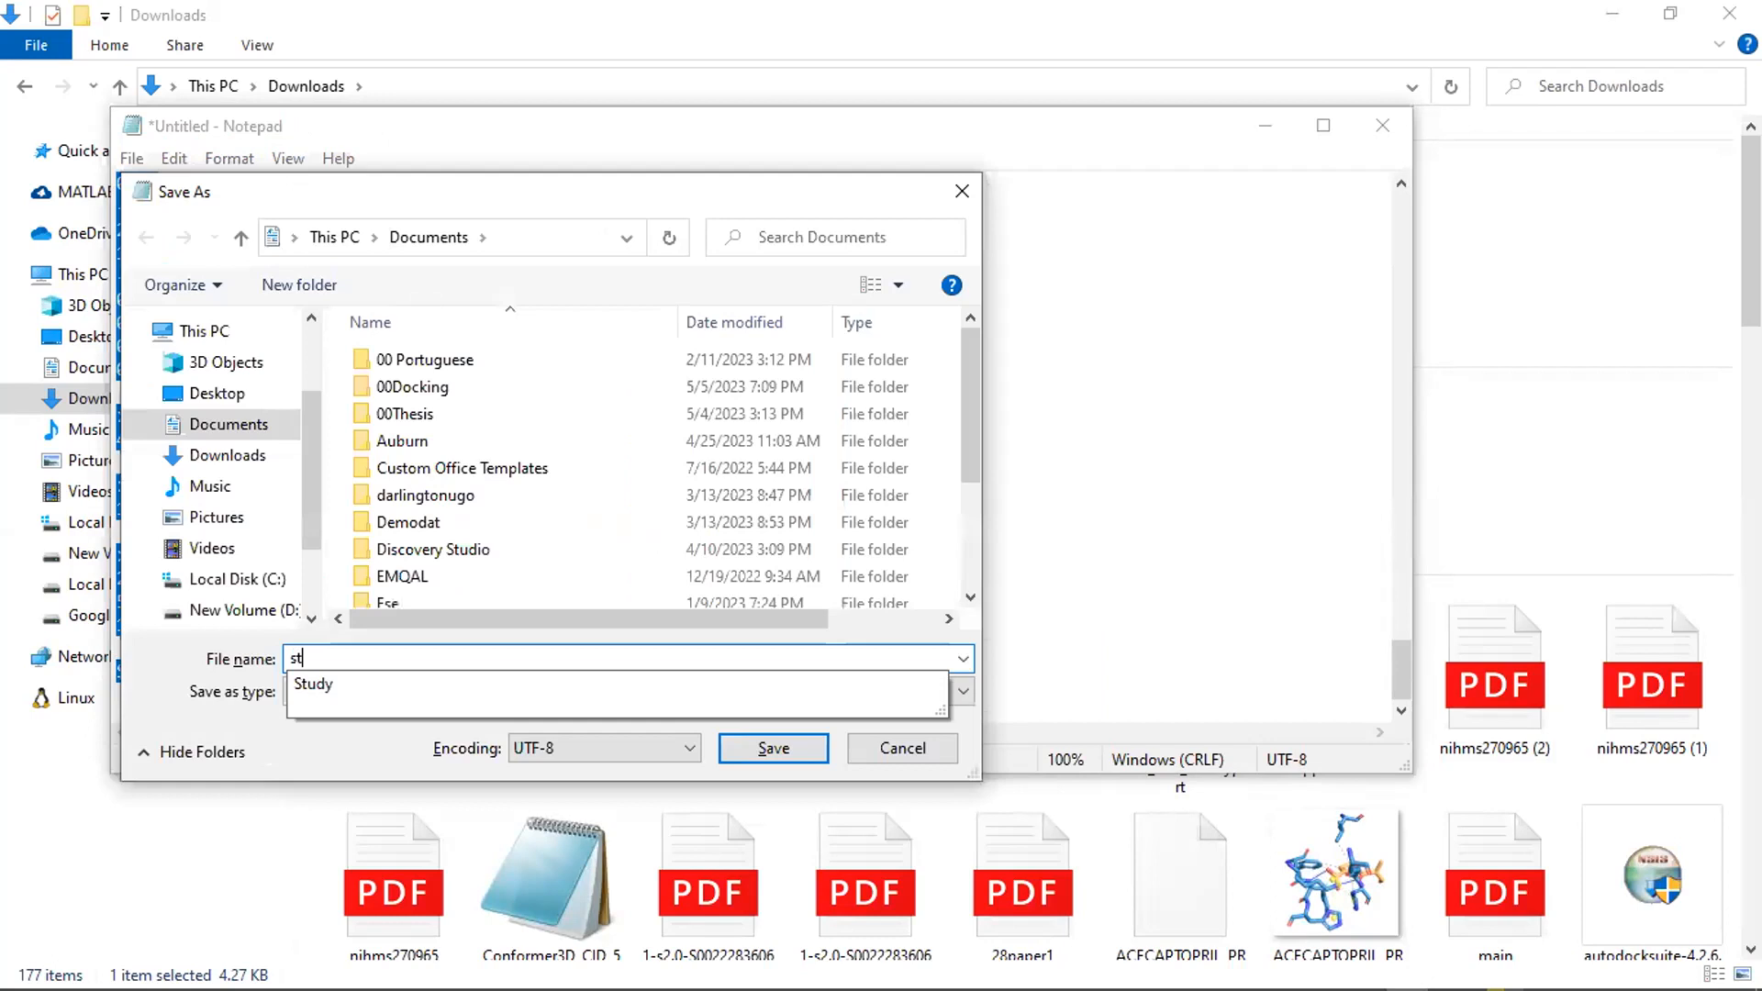
{"action": "type", "text": "ig.pdb"}
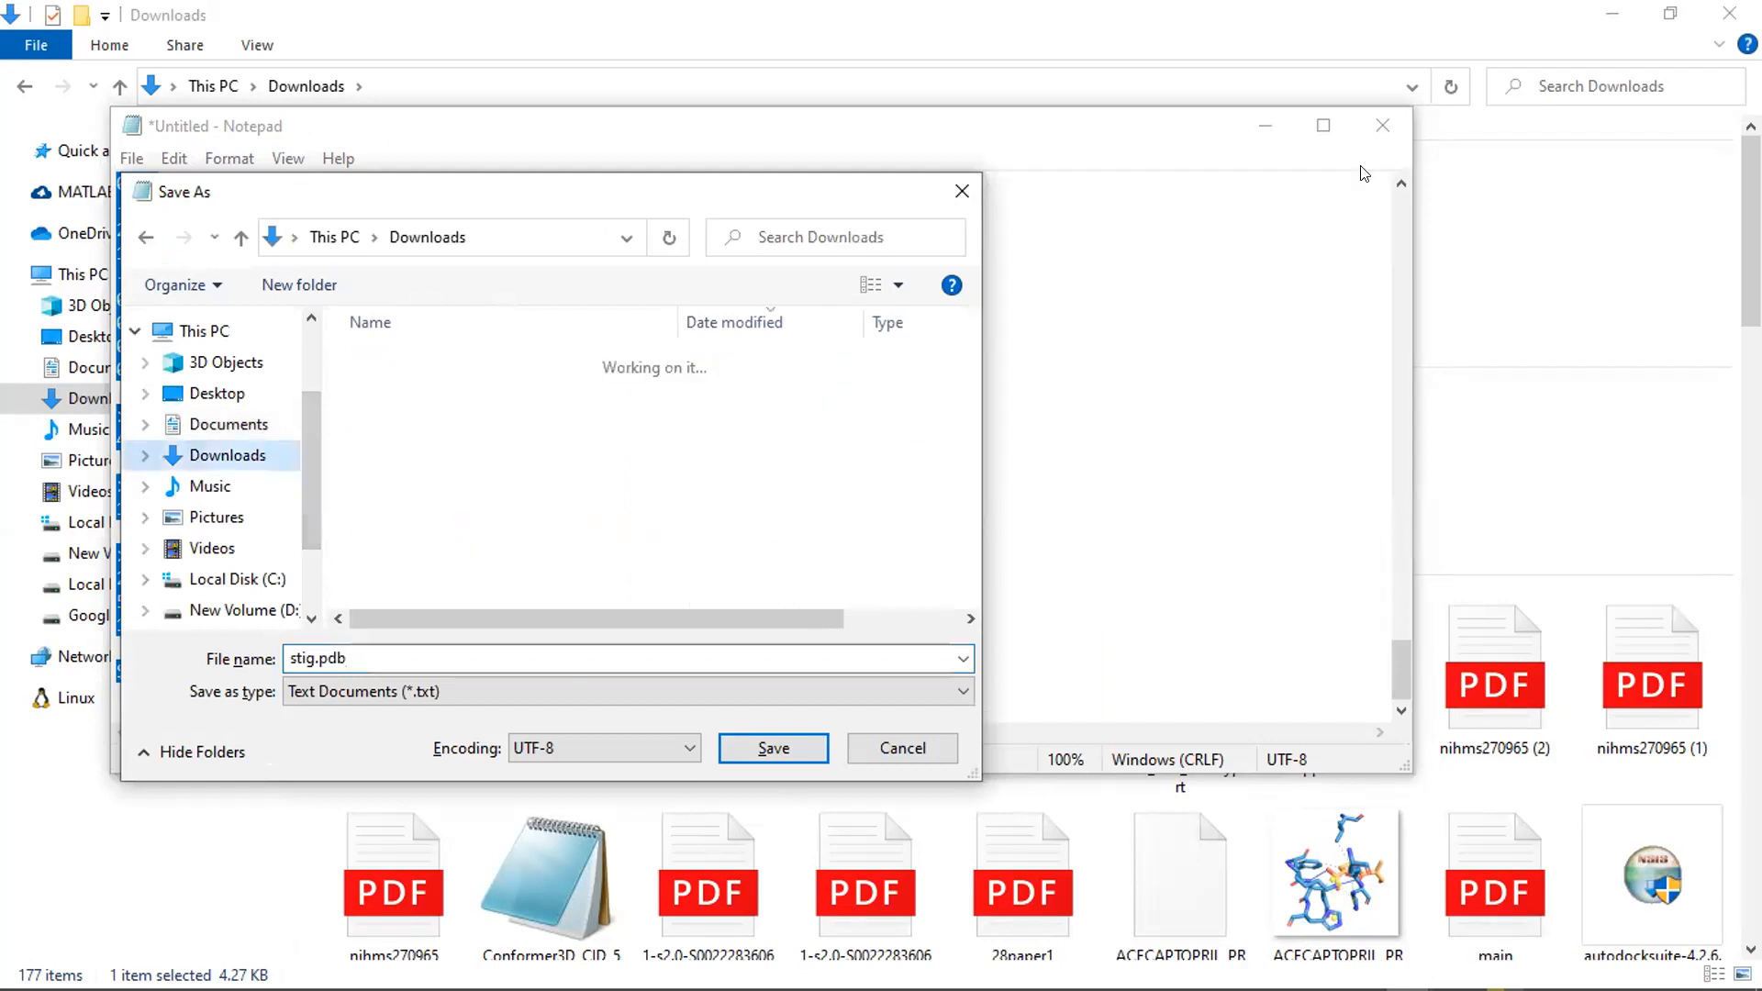
{"action": "key", "text": "Return"}
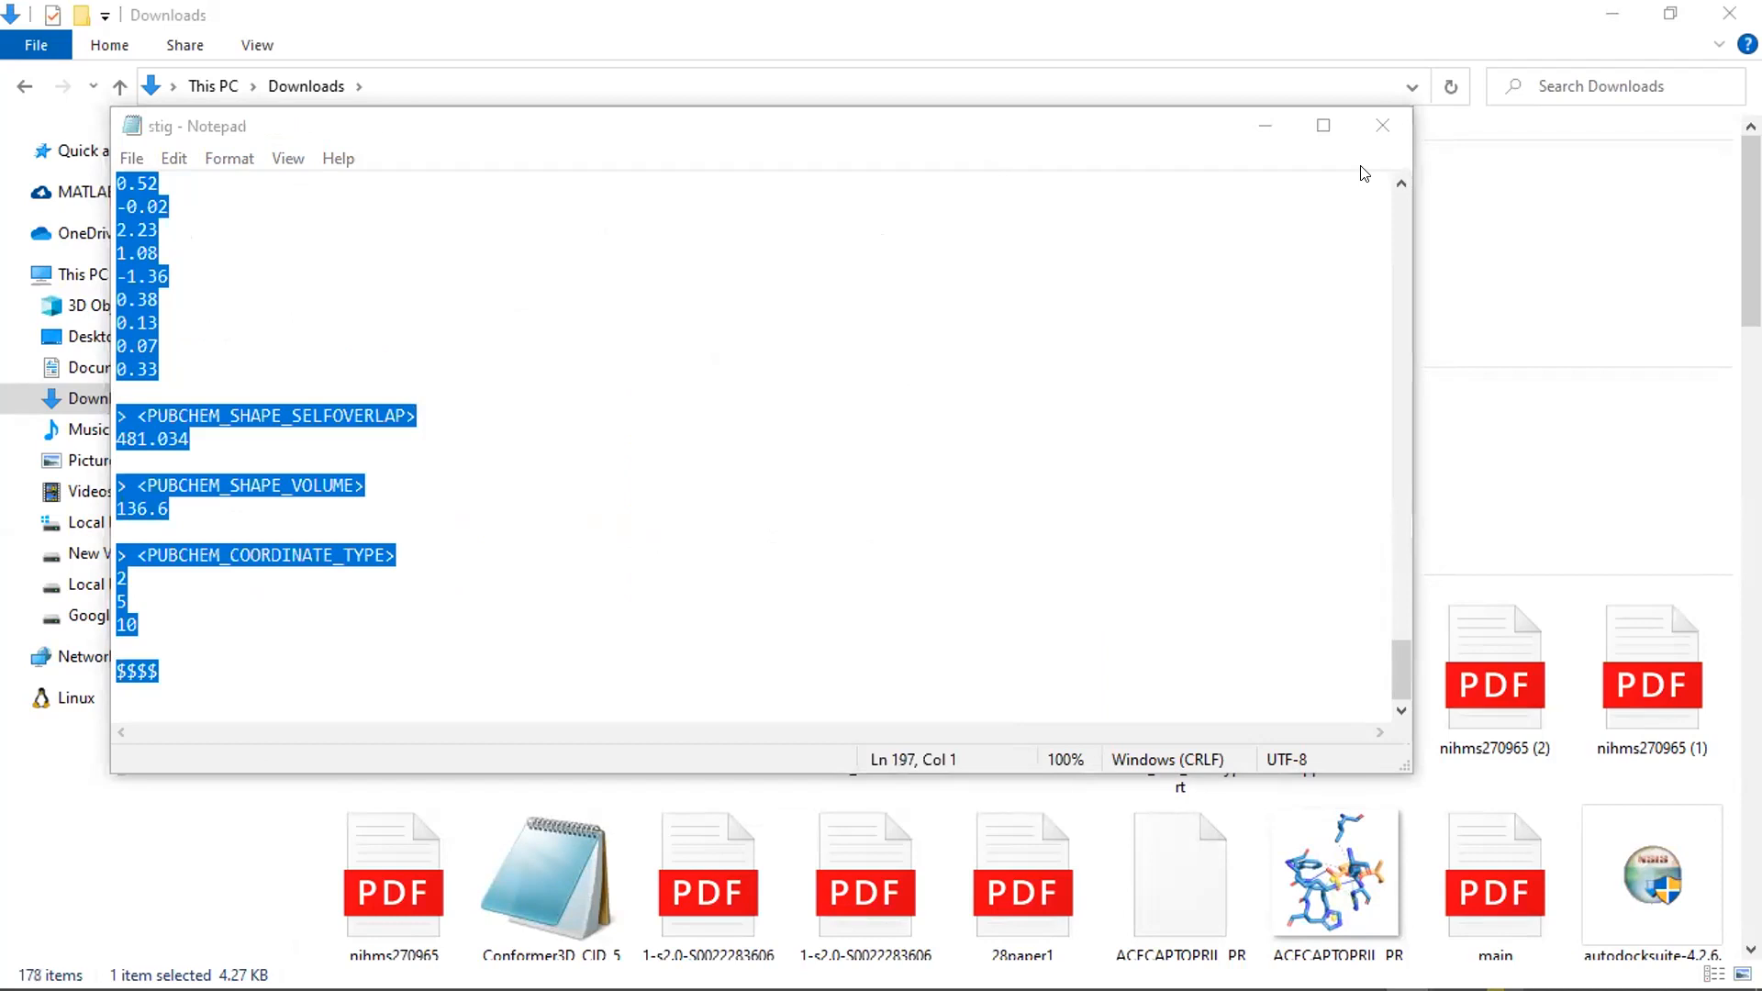
{"action": "left_click", "coordinate": [1266, 196]}
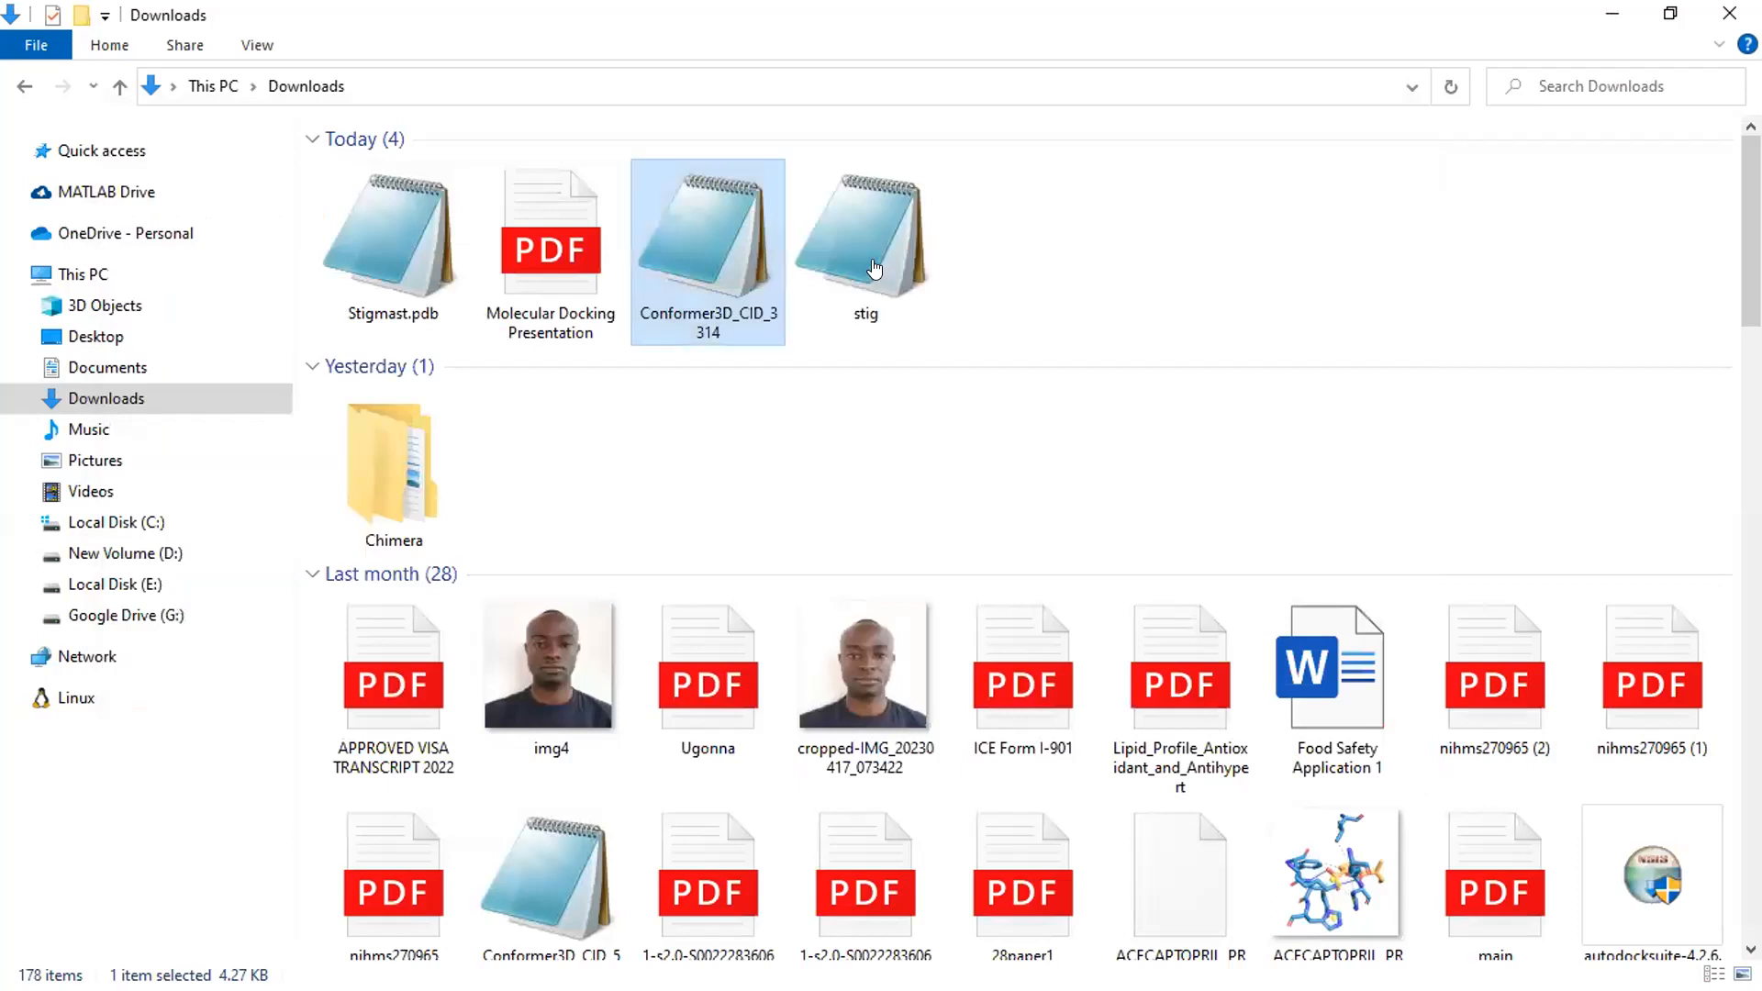
{"action": "left_click", "coordinate": [863, 275]}
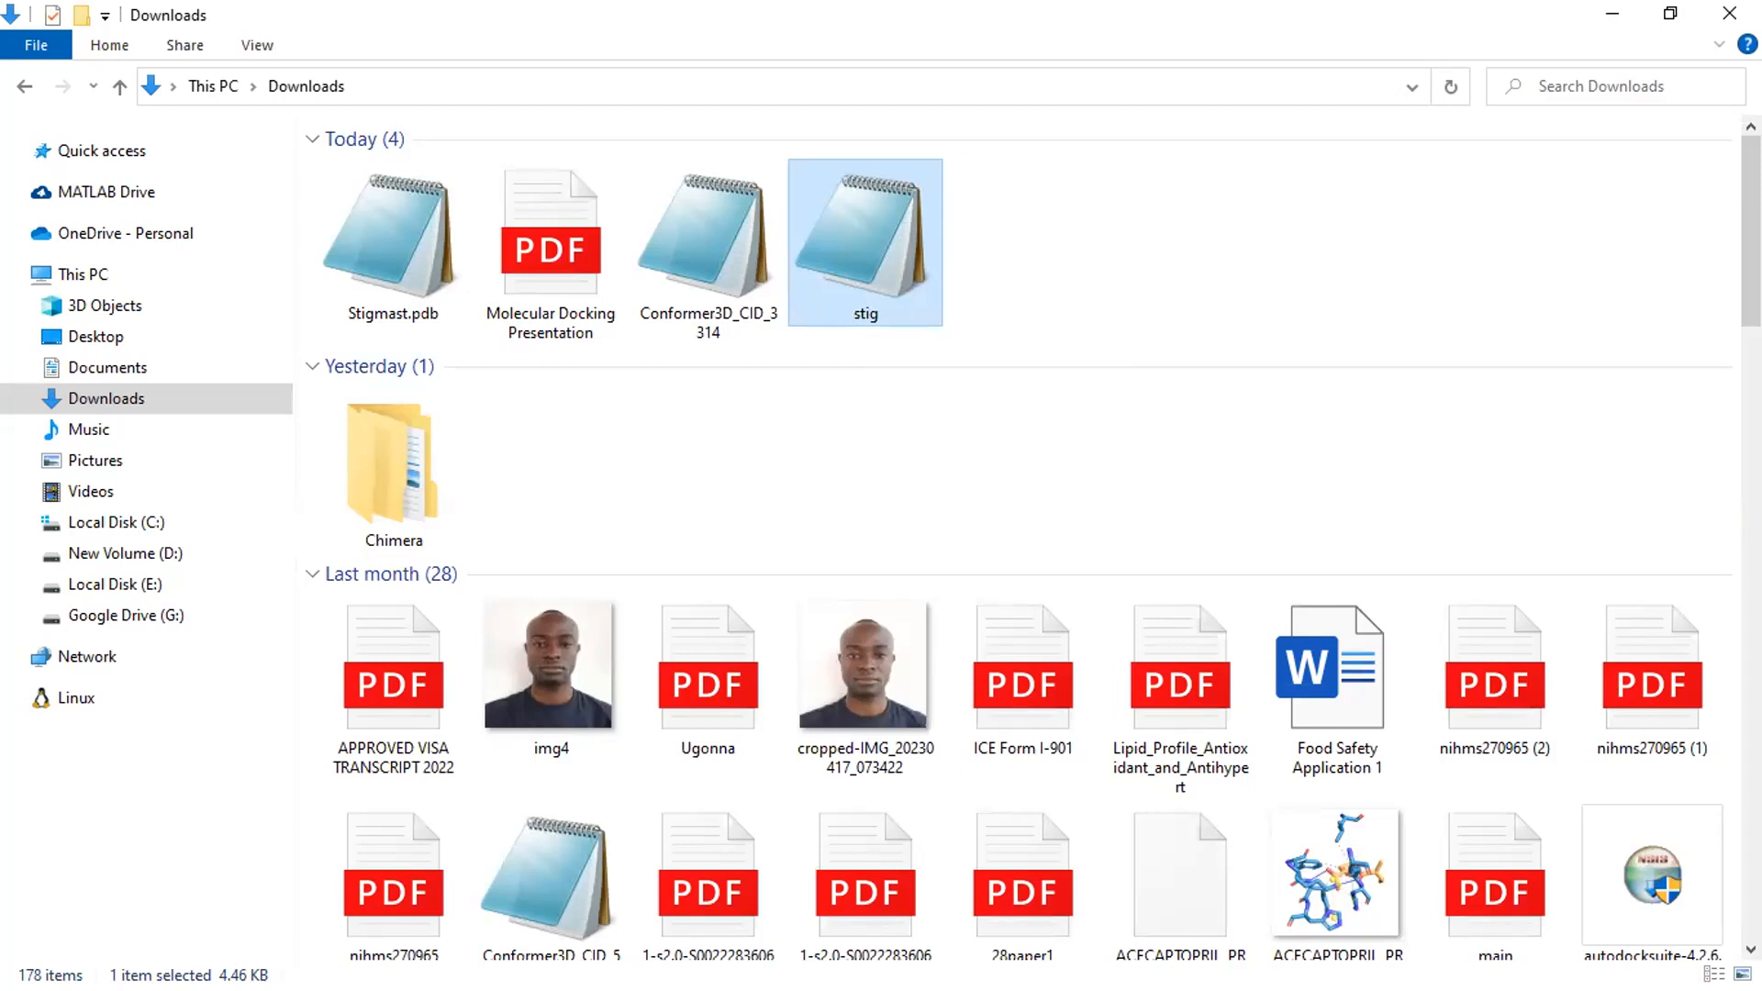
{"action": "left_click", "coordinate": [1605, 20]}
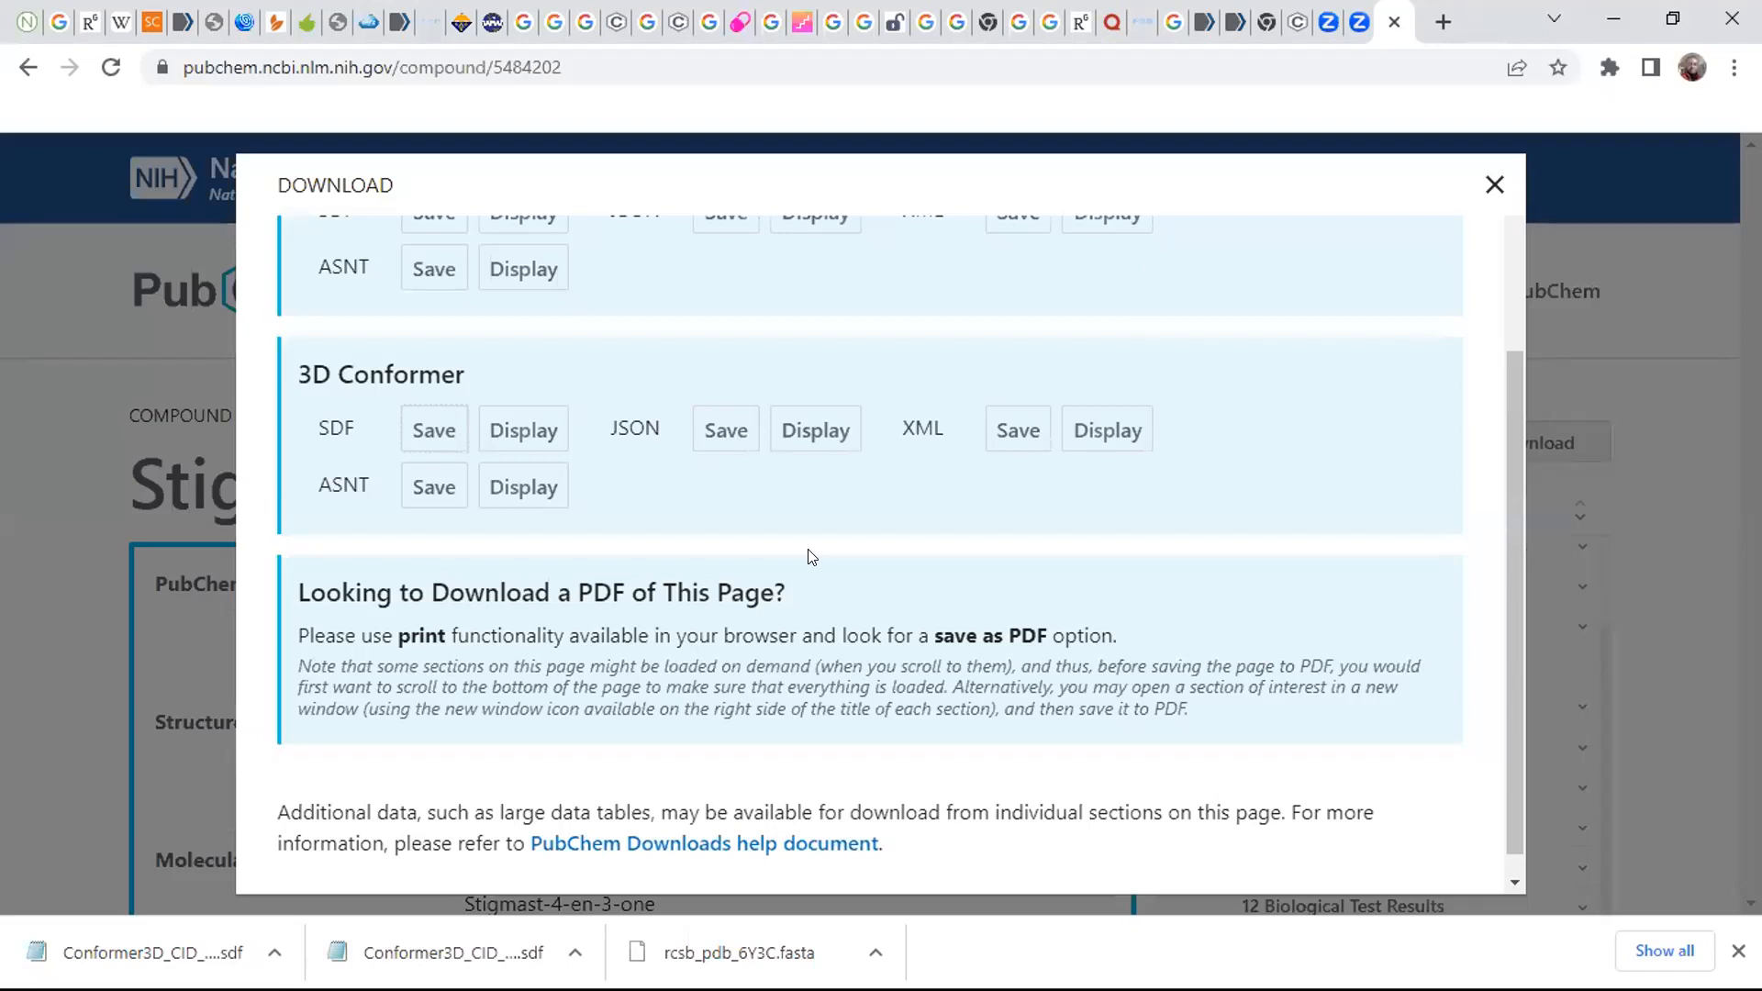
{"action": "key", "text": "alt+Tab"}
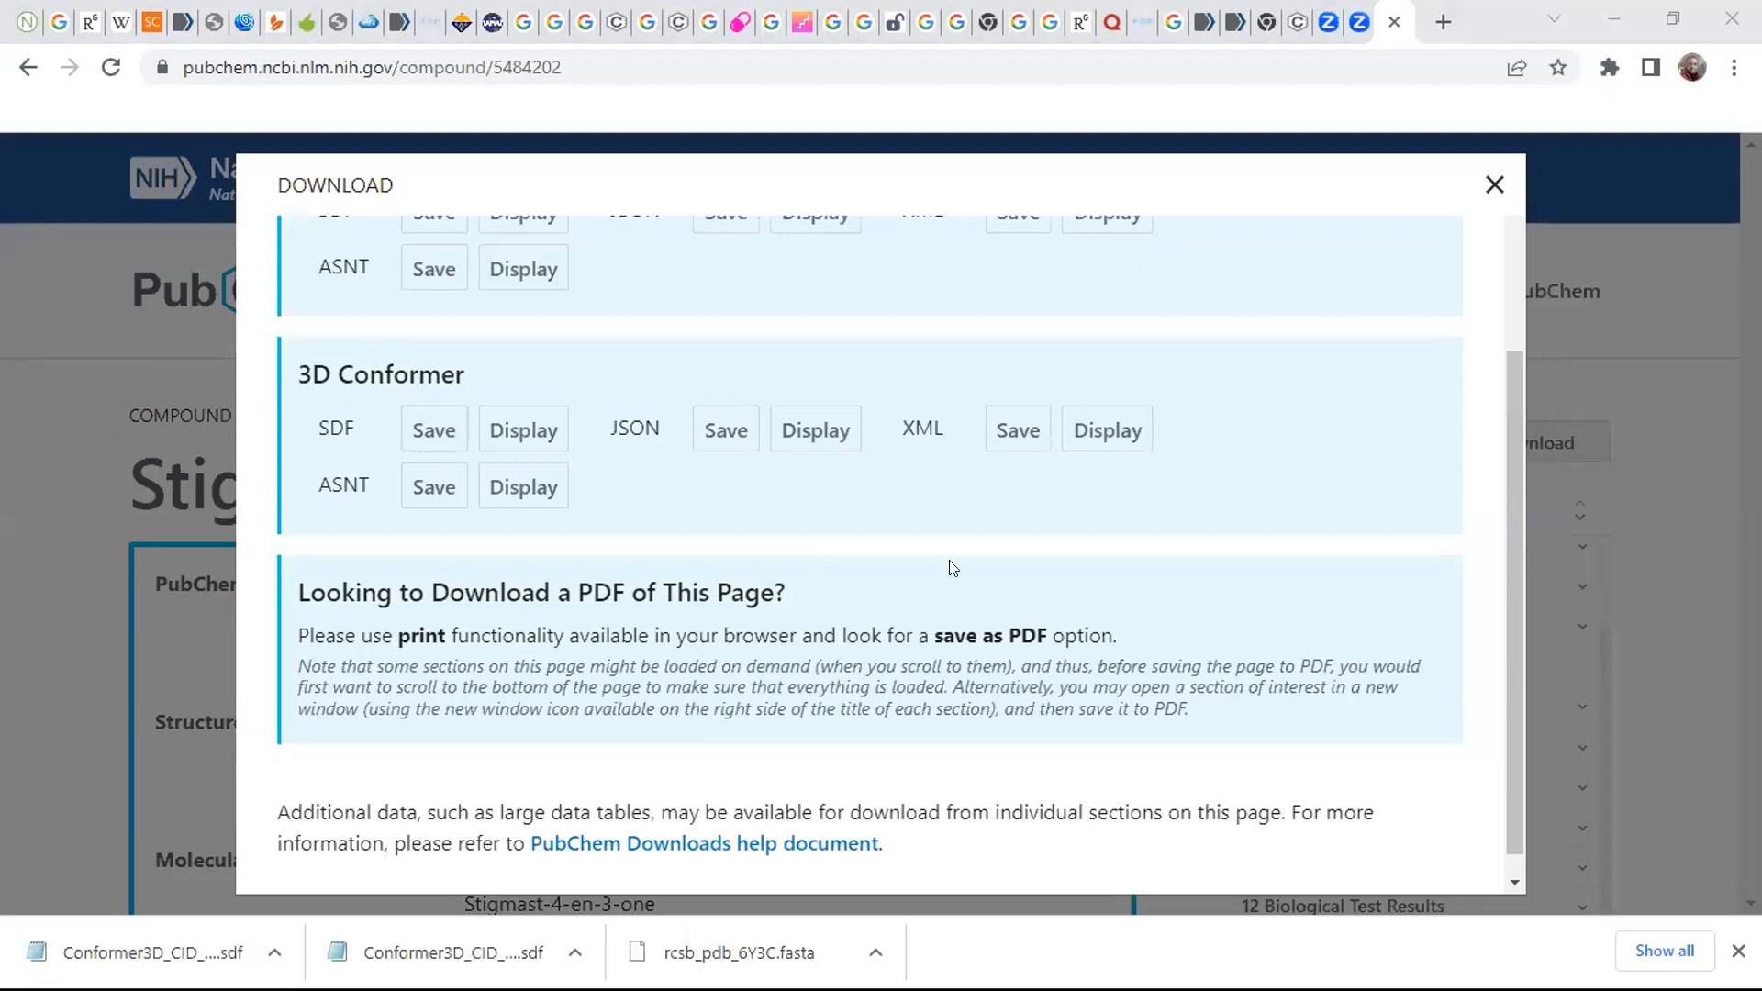
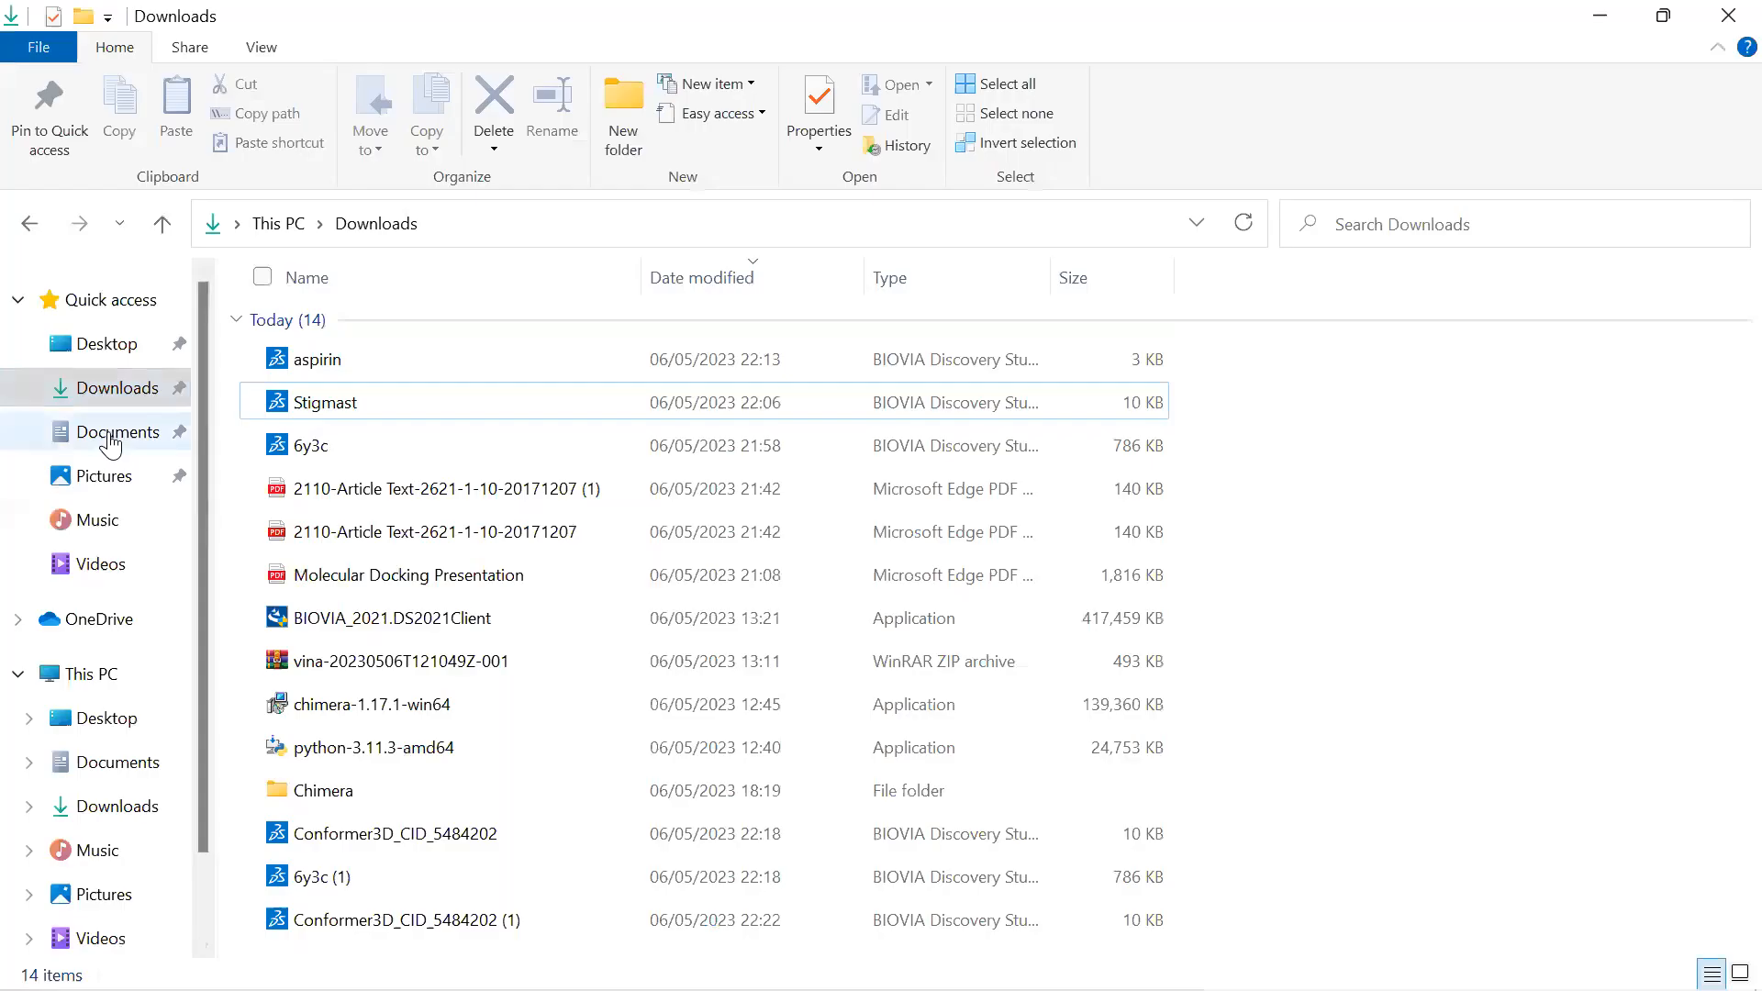
Step: Create a new folder named Docking inside the Documents folder
{"action": "left_click", "coordinate": [243, 527]}
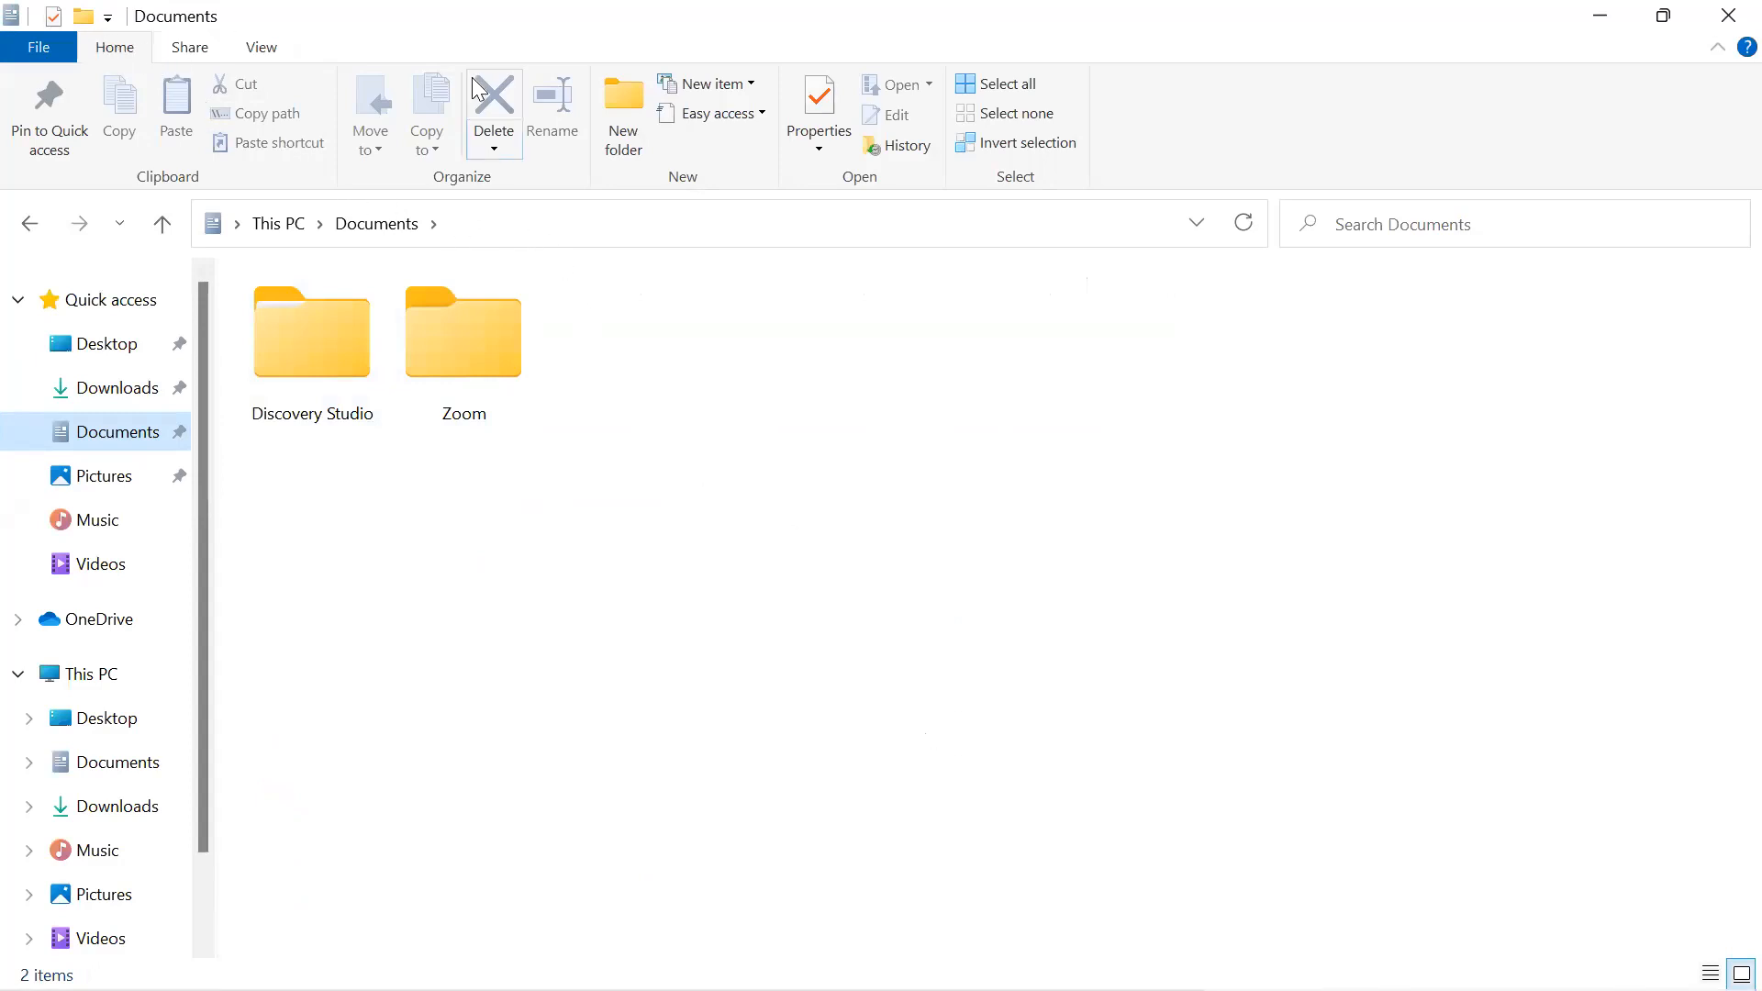
{"action": "left_click", "coordinate": [625, 109]}
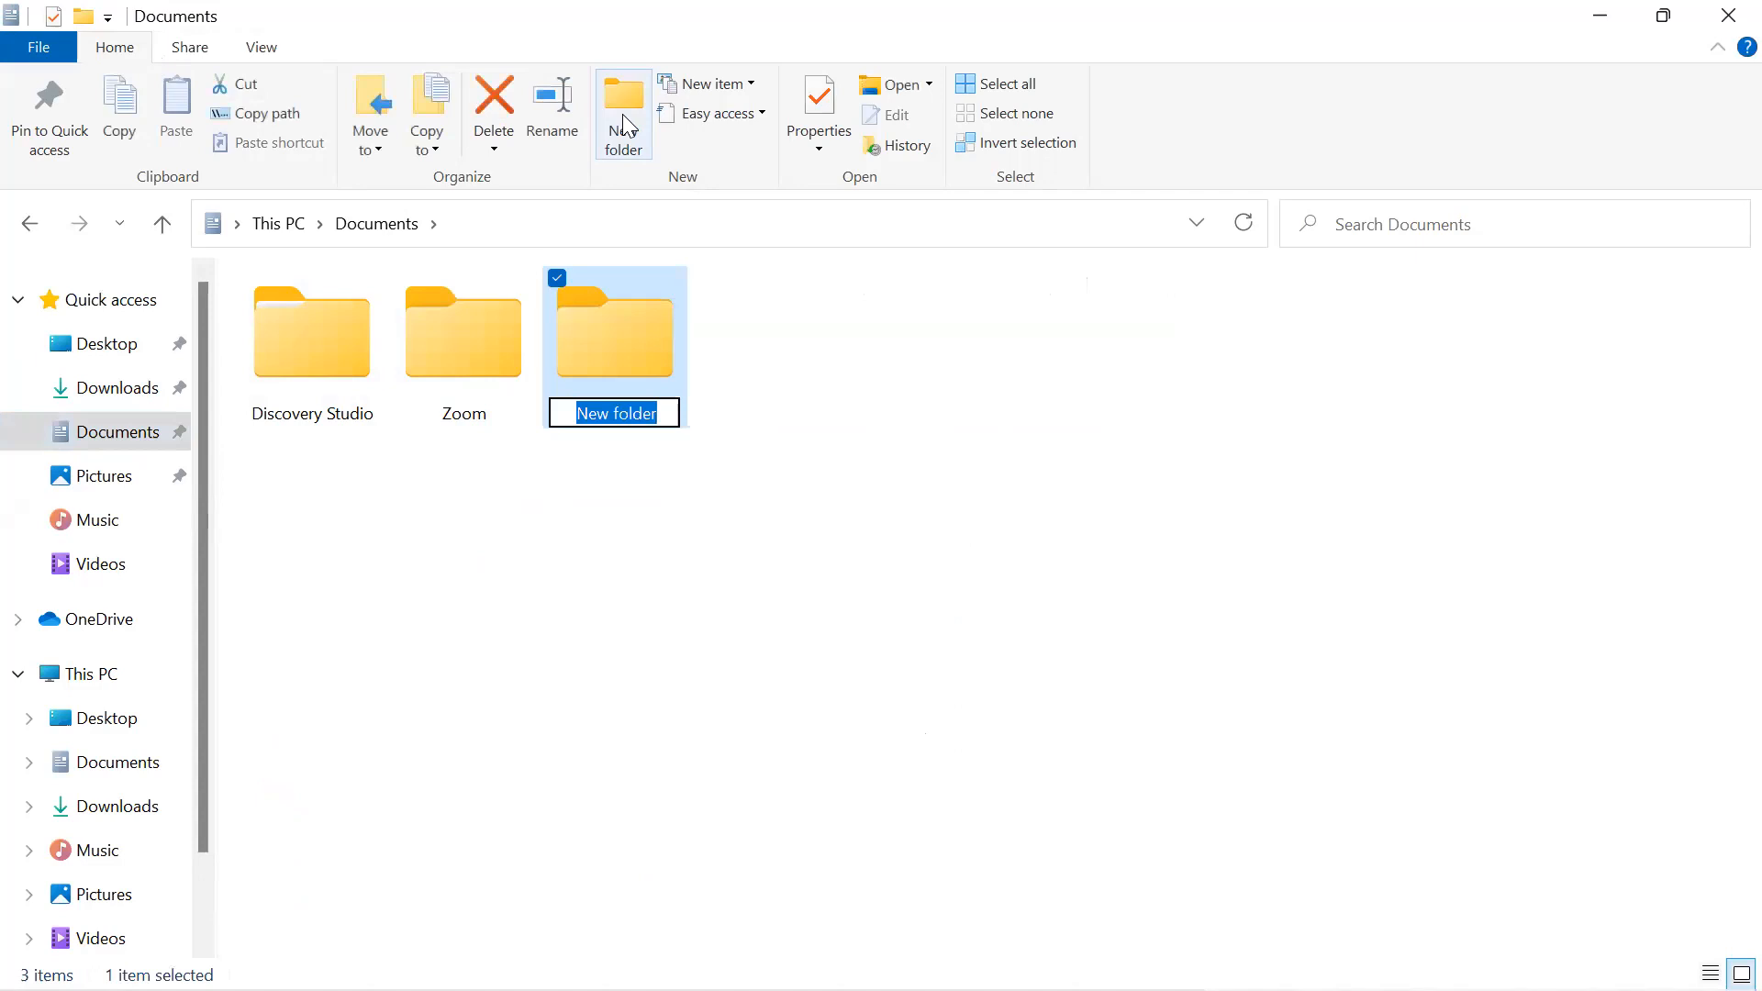
{"action": "type", "text": "Doc"}
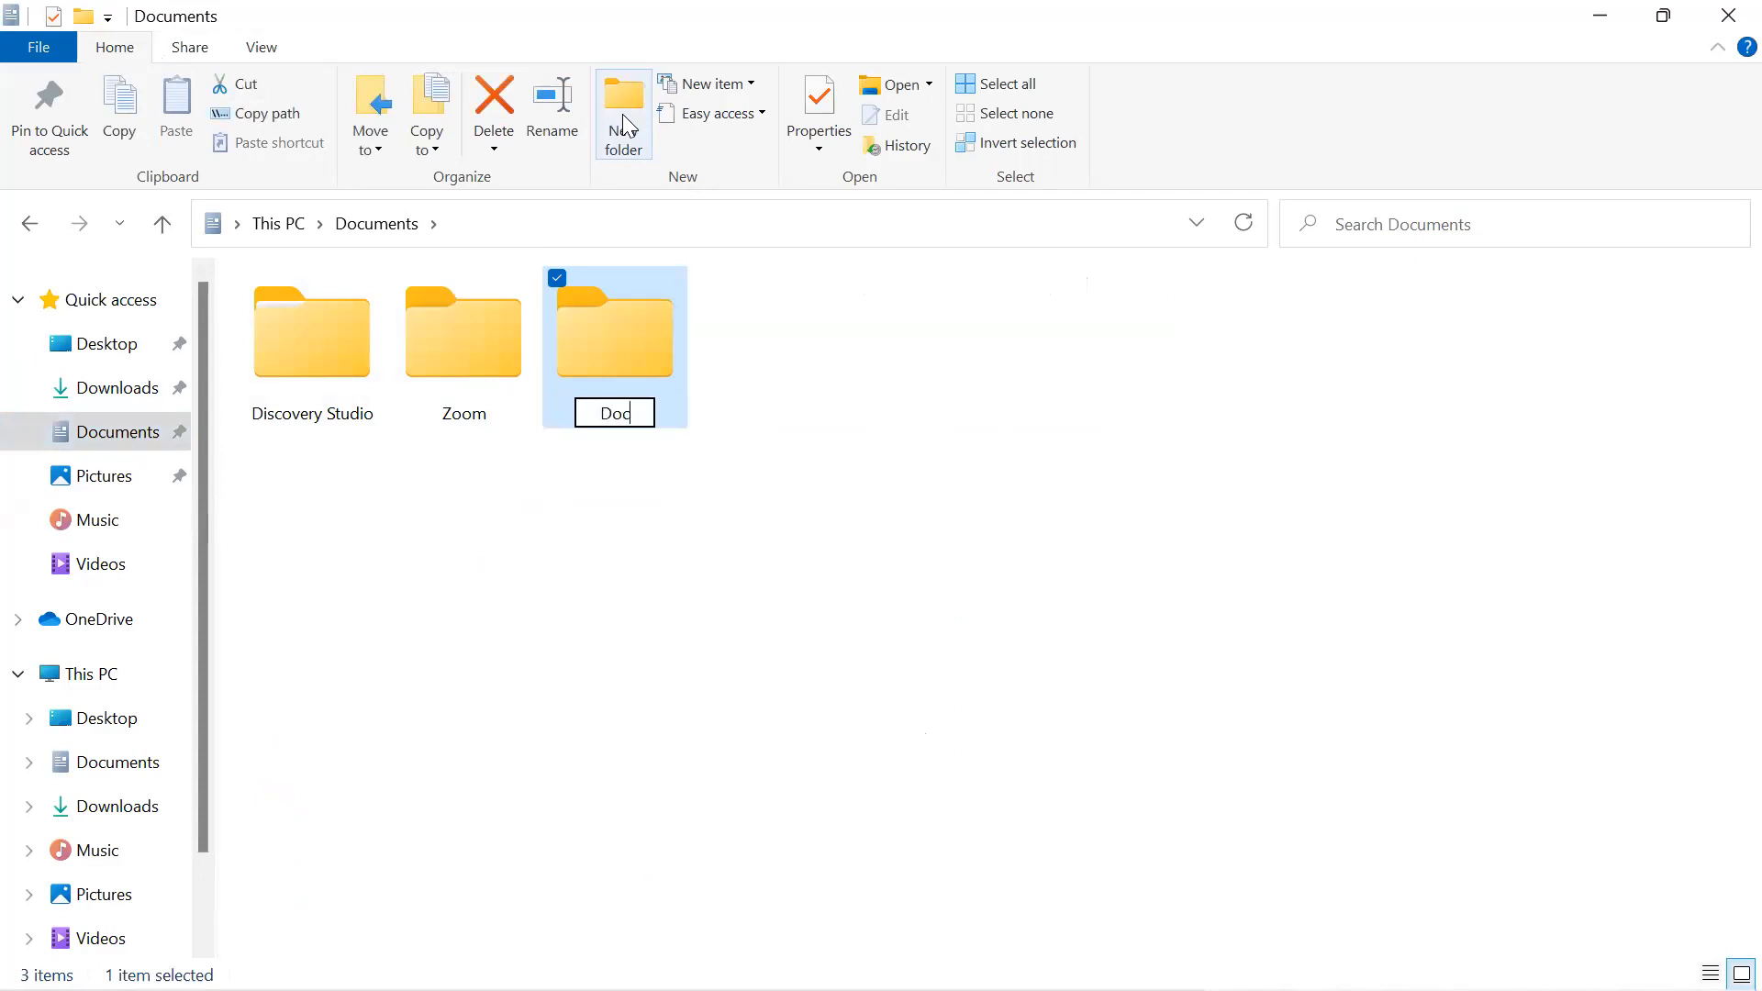
{"action": "type", "text": "king"}
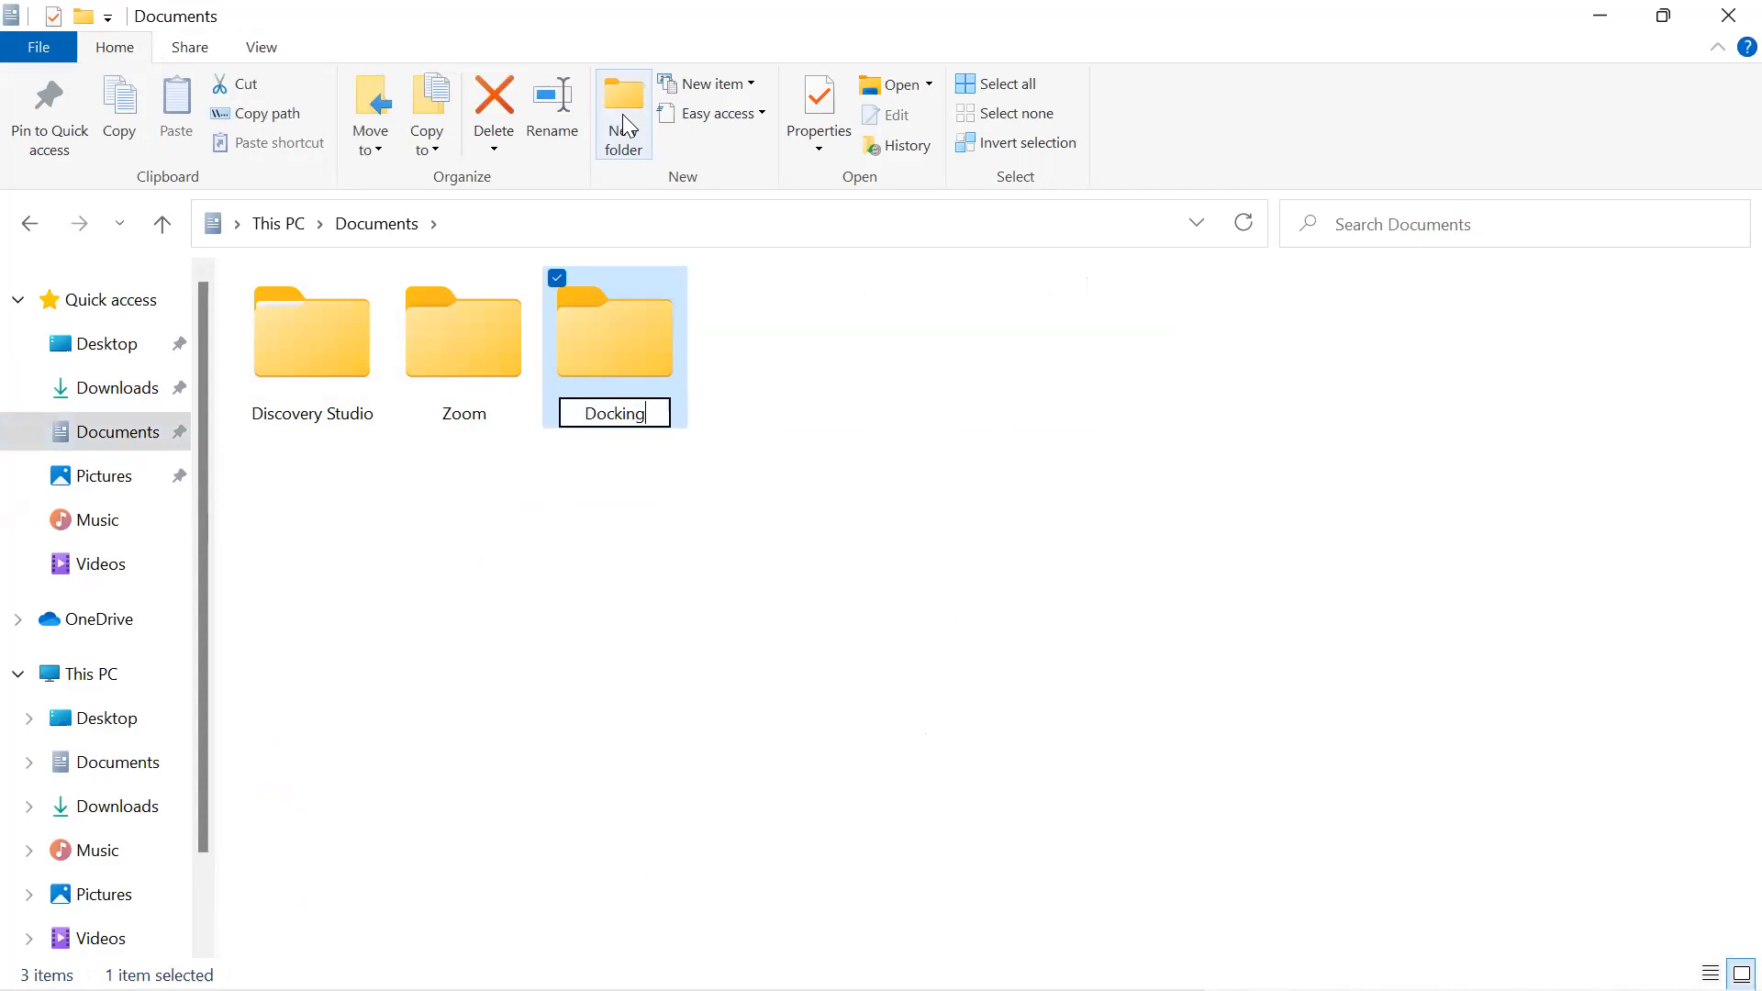
{"action": "left_click", "coordinate": [1091, 562]}
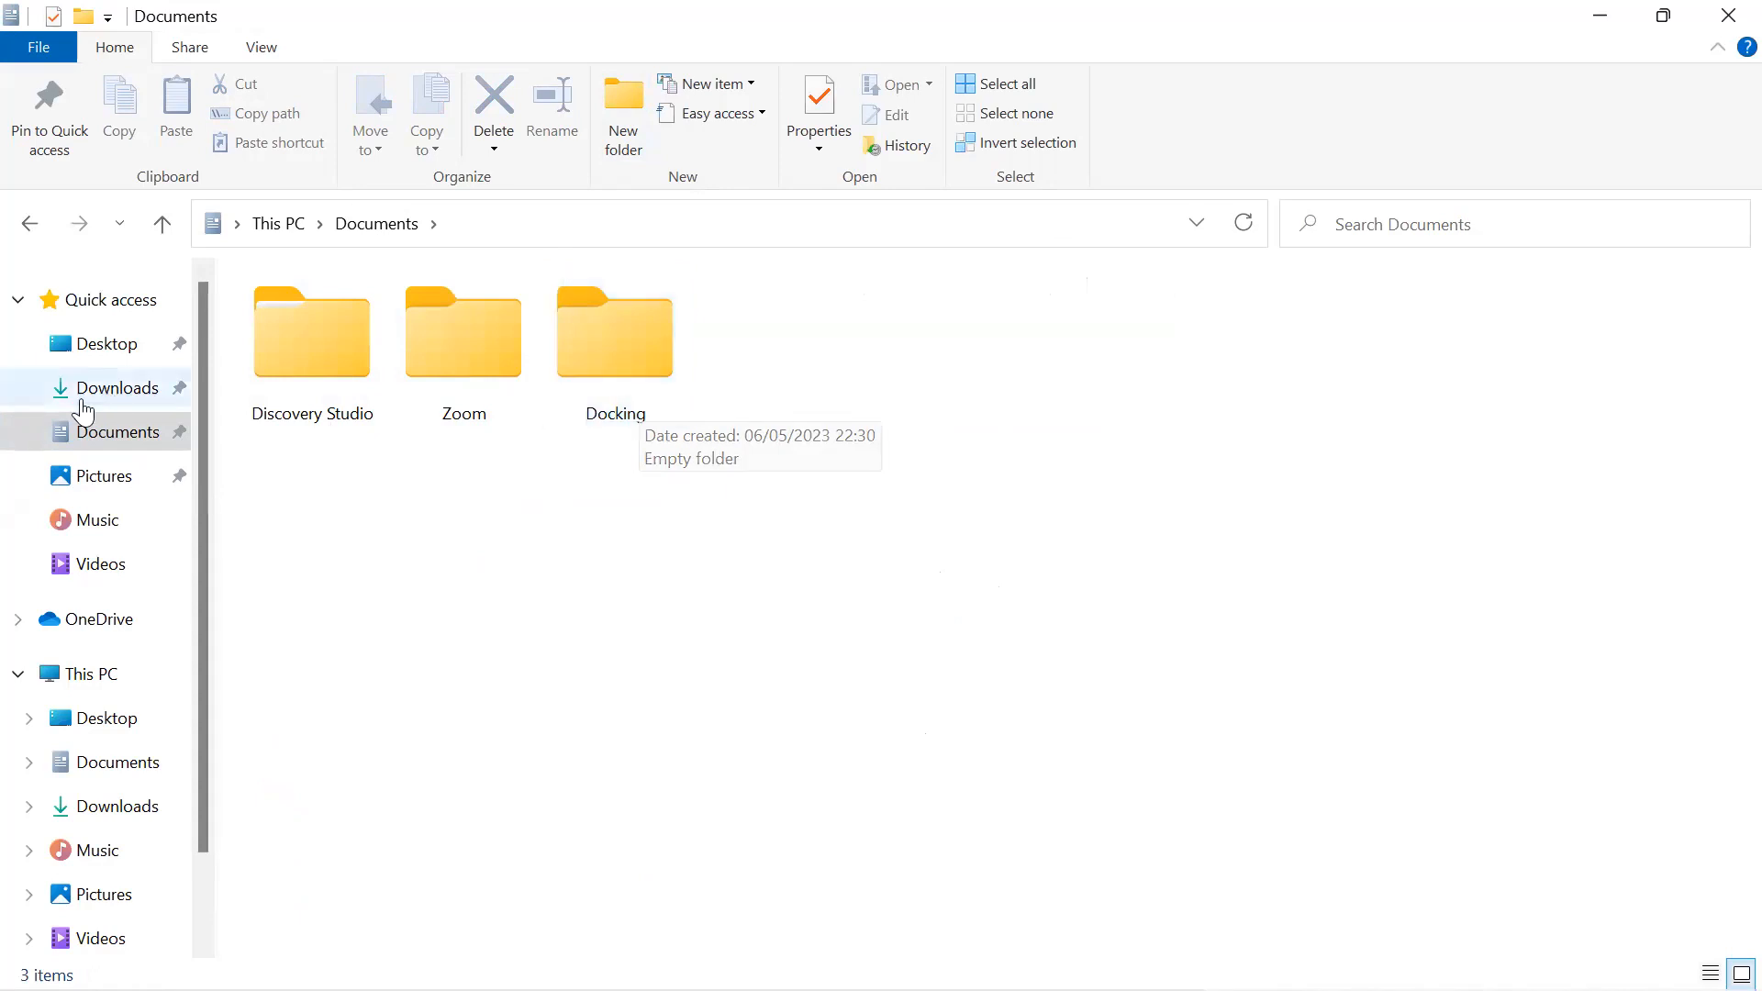
Step: Look through the Downloads folder, return to Documents and open the Docking folder
{"action": "left_click", "coordinate": [132, 396]}
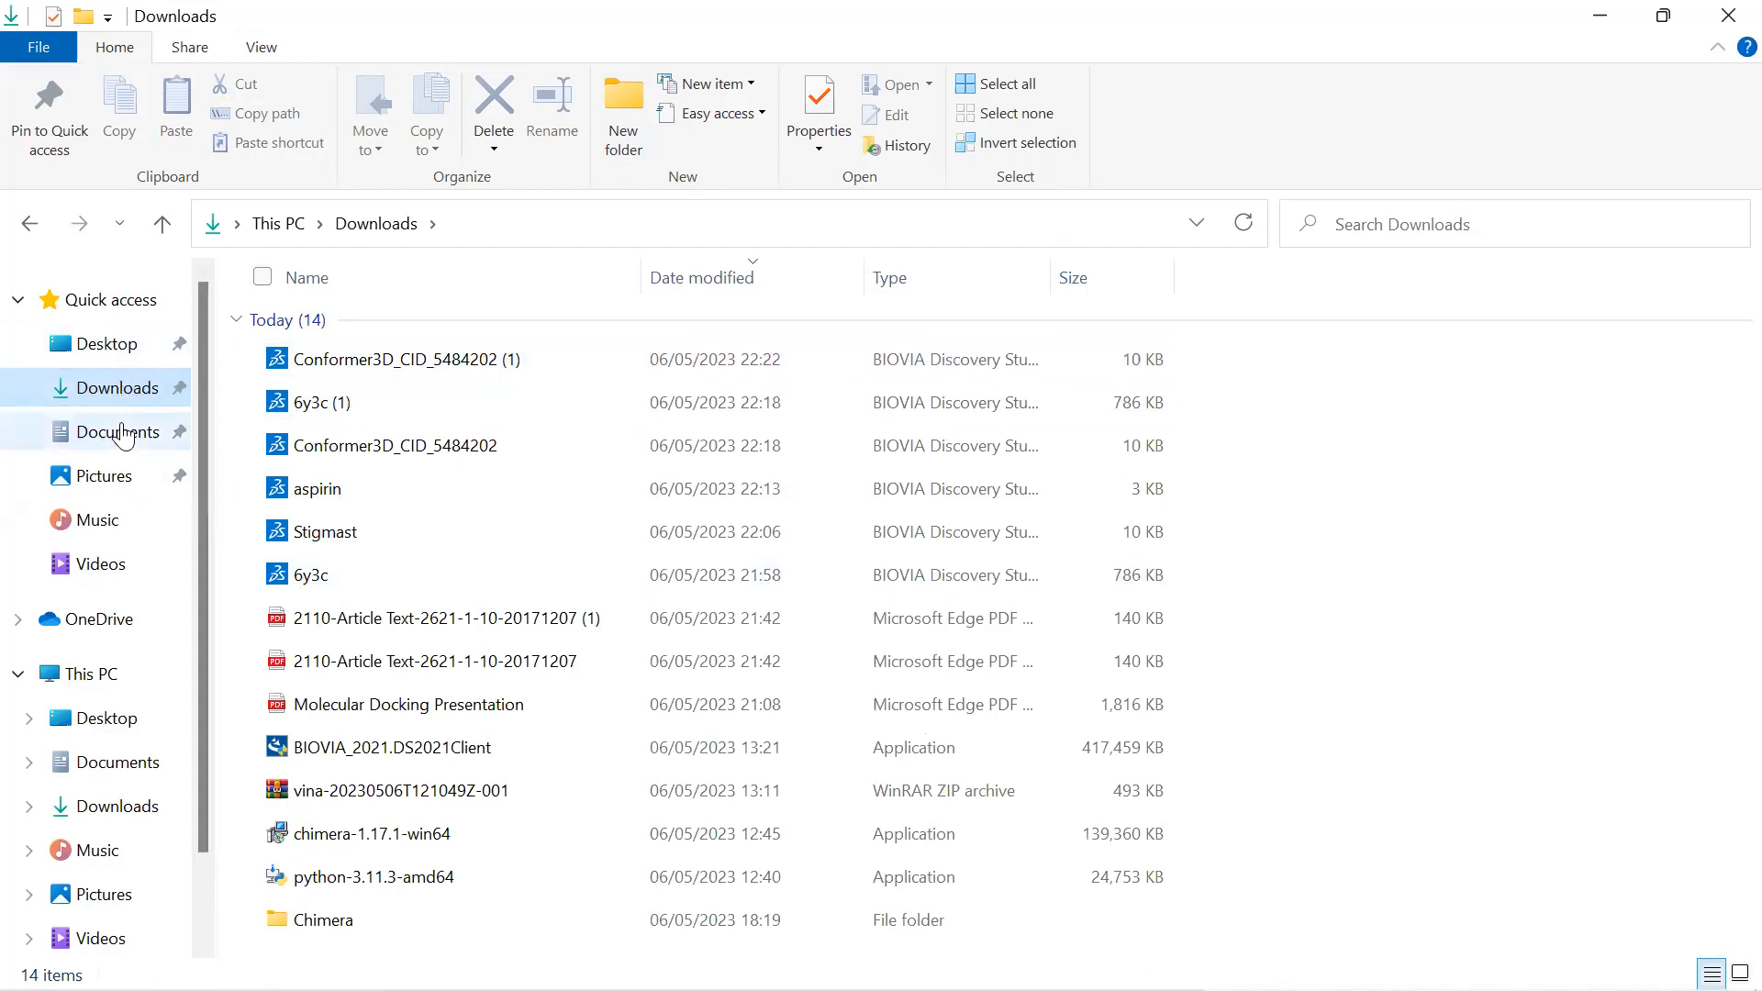
{"action": "left_click", "coordinate": [119, 430]}
{"action": "double_click", "coordinate": [474, 366]}
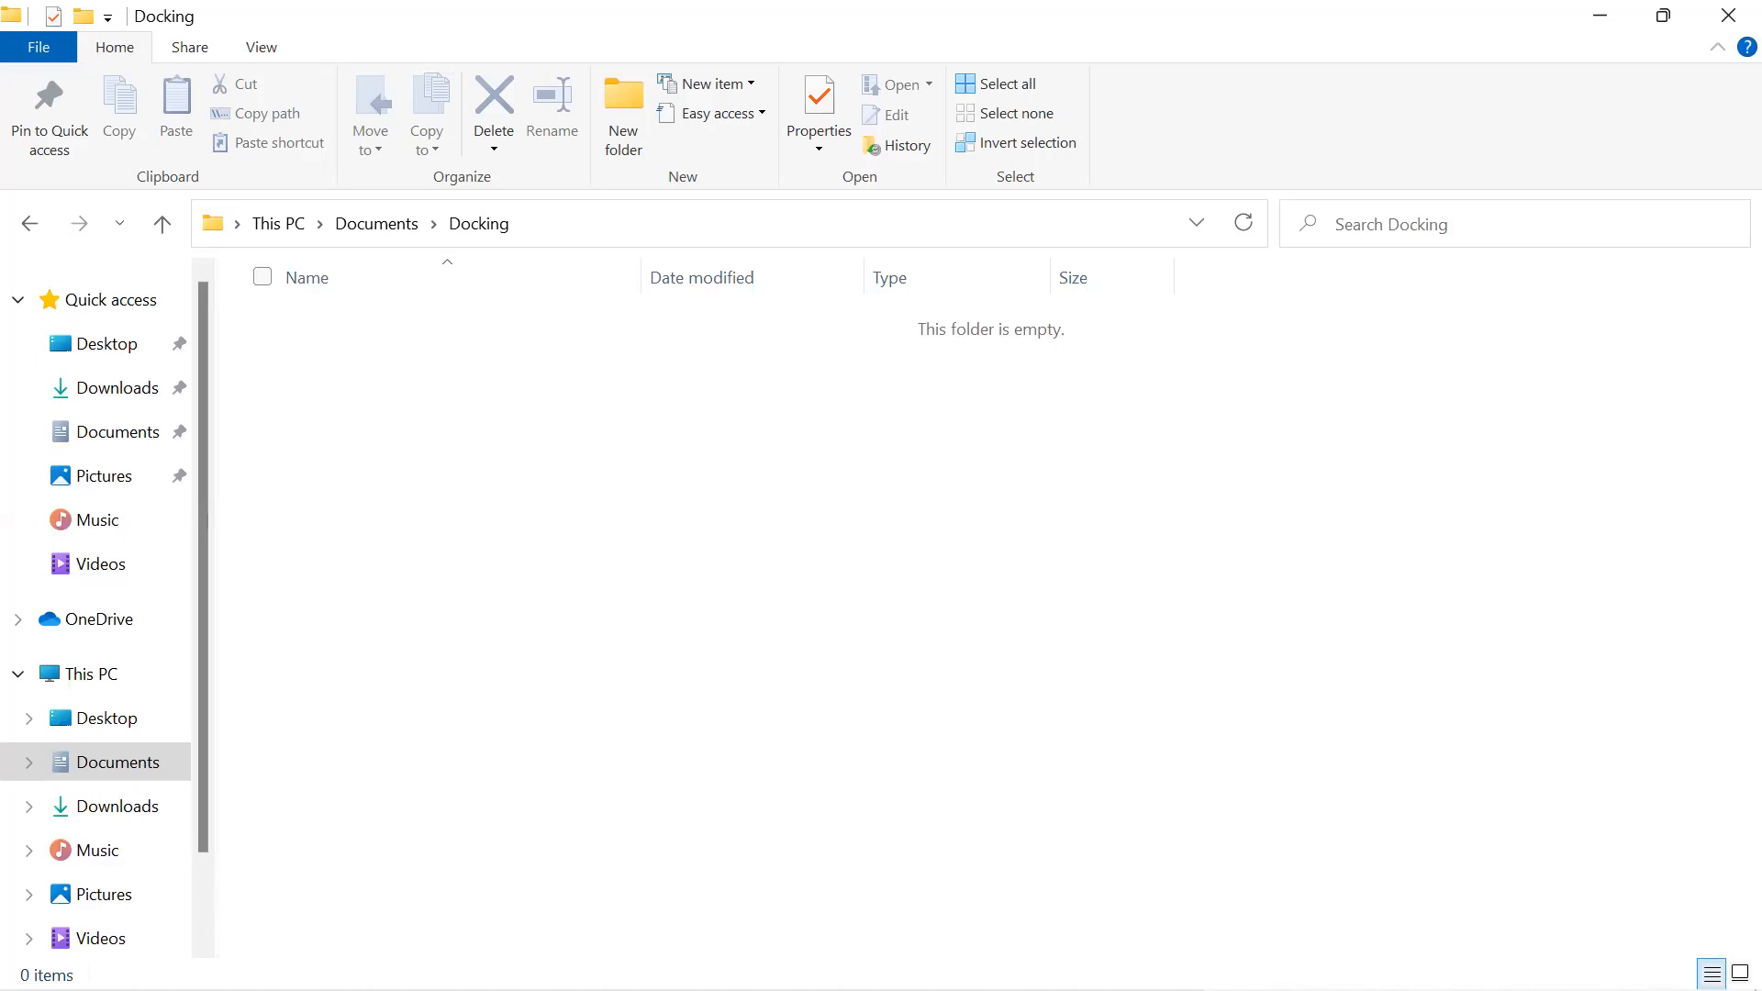
Step: Launch UCSF Chimera from the desktop and maximize its window
{"action": "mouse_move", "coordinate": [1133, 989]}
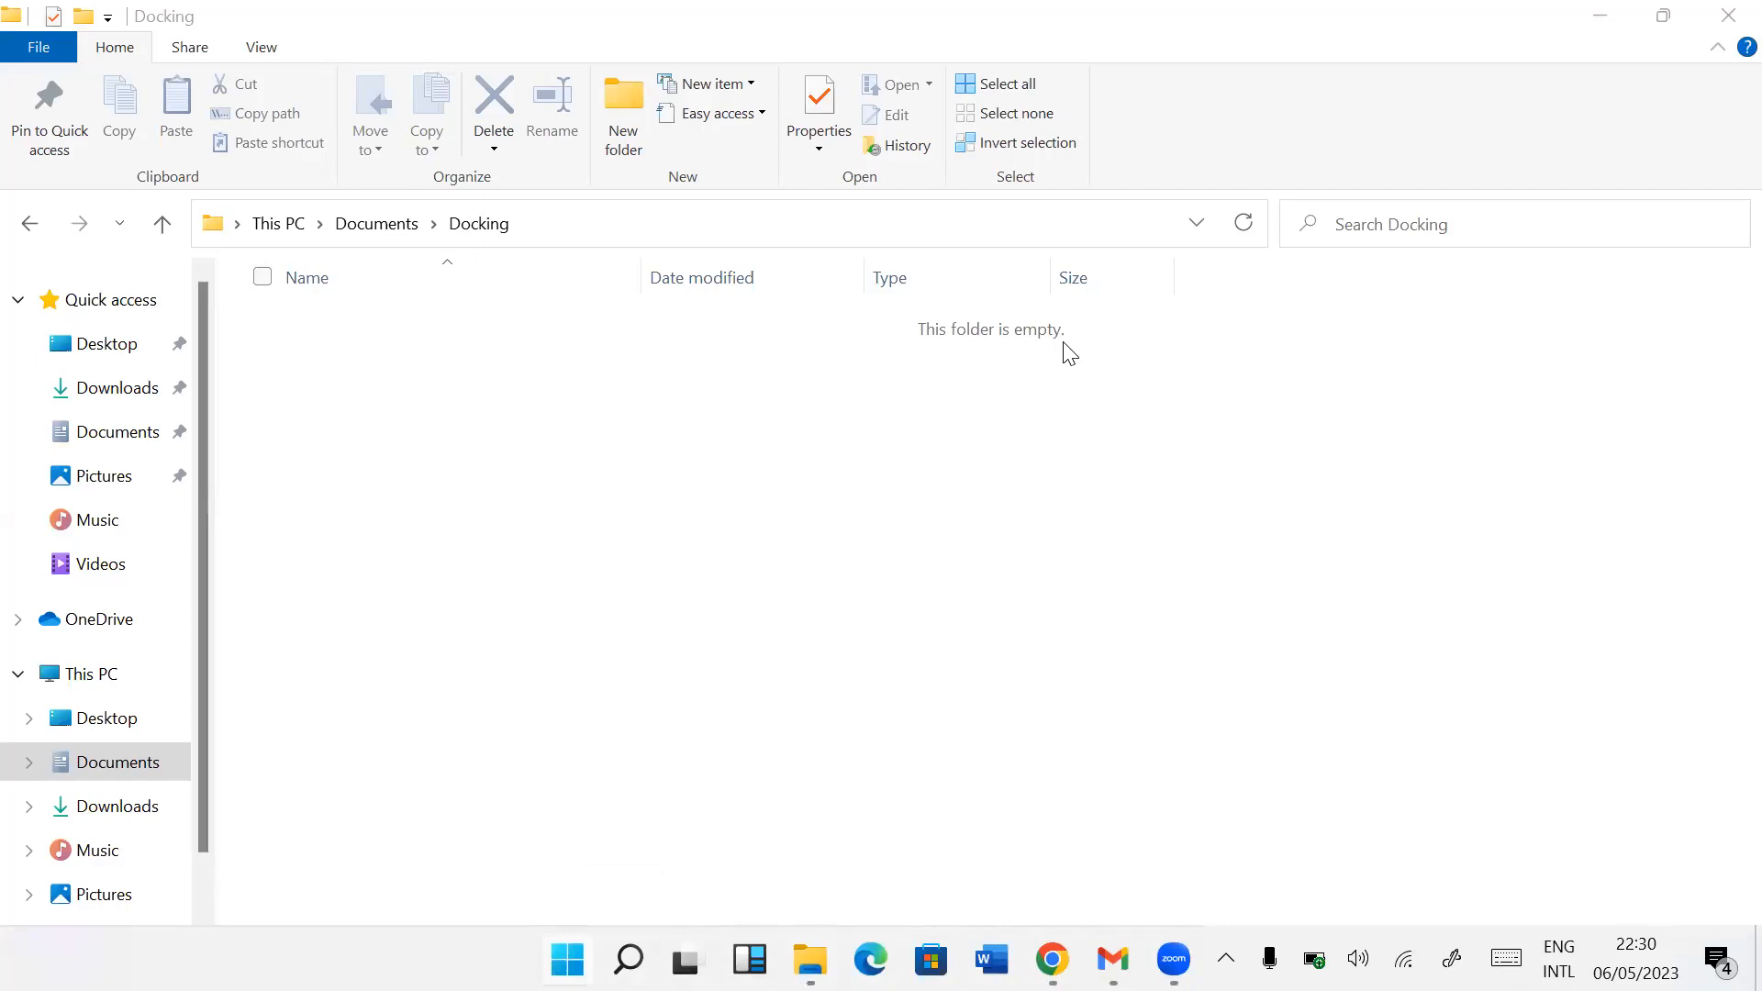
{"action": "key", "text": "super"}
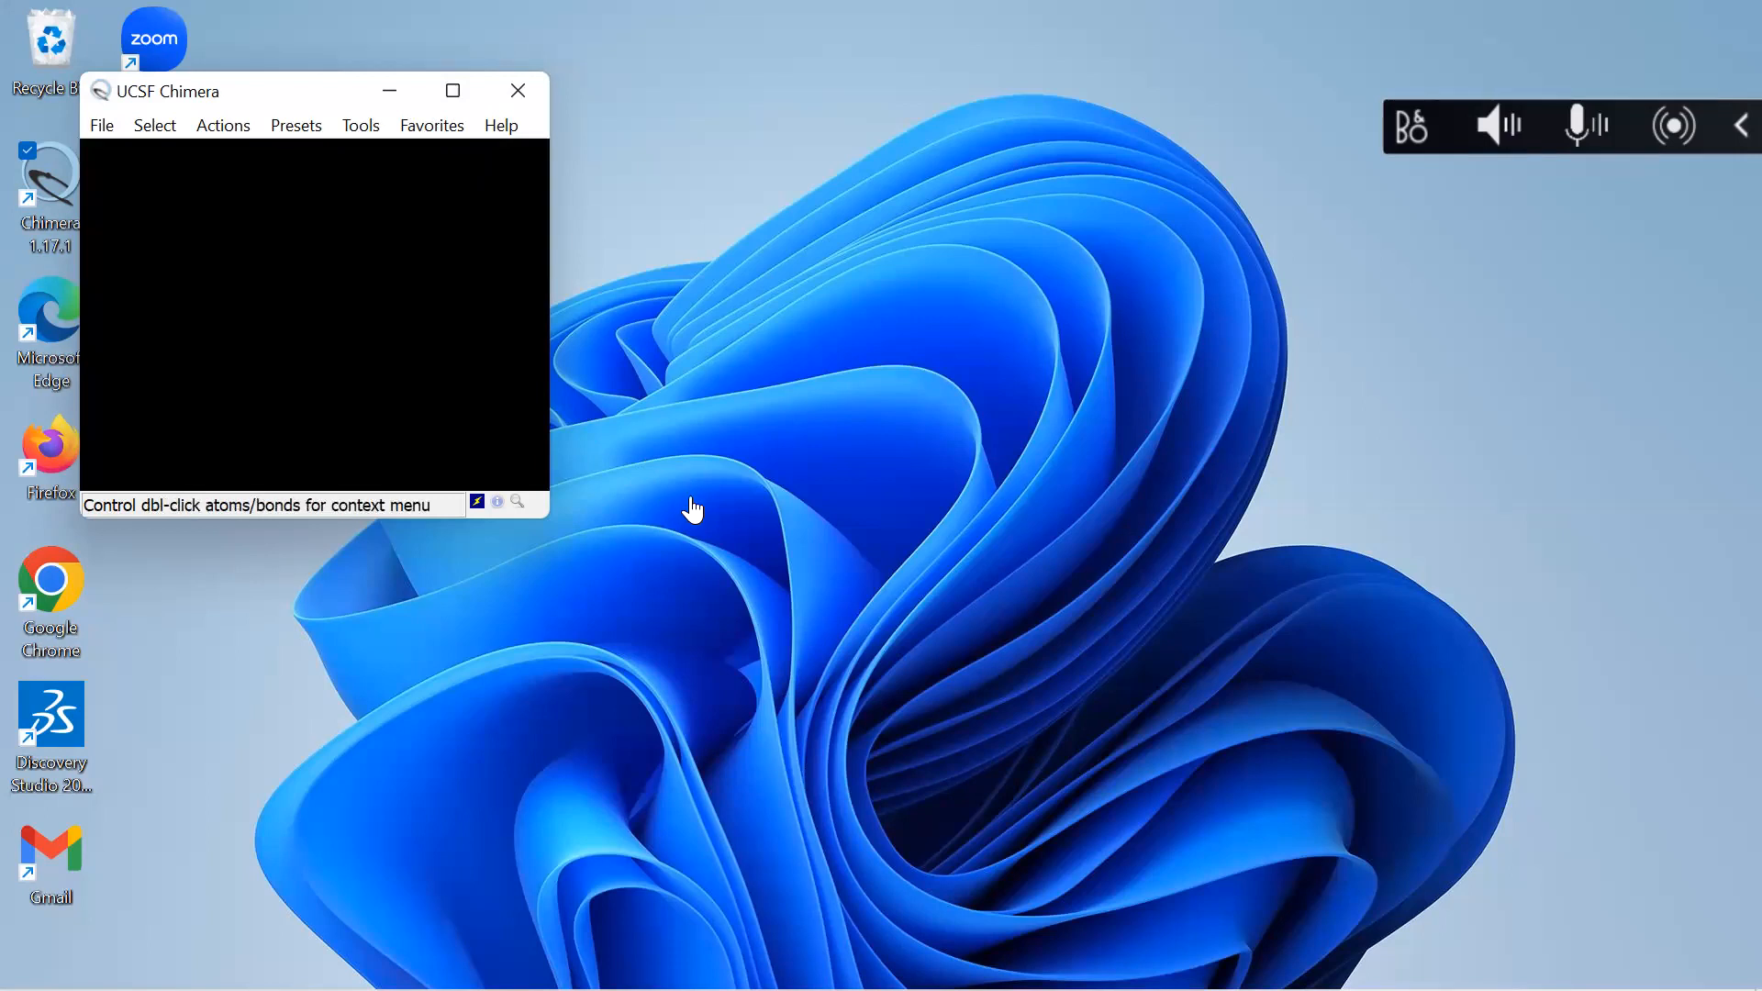
{"action": "left_click", "coordinate": [454, 92]}
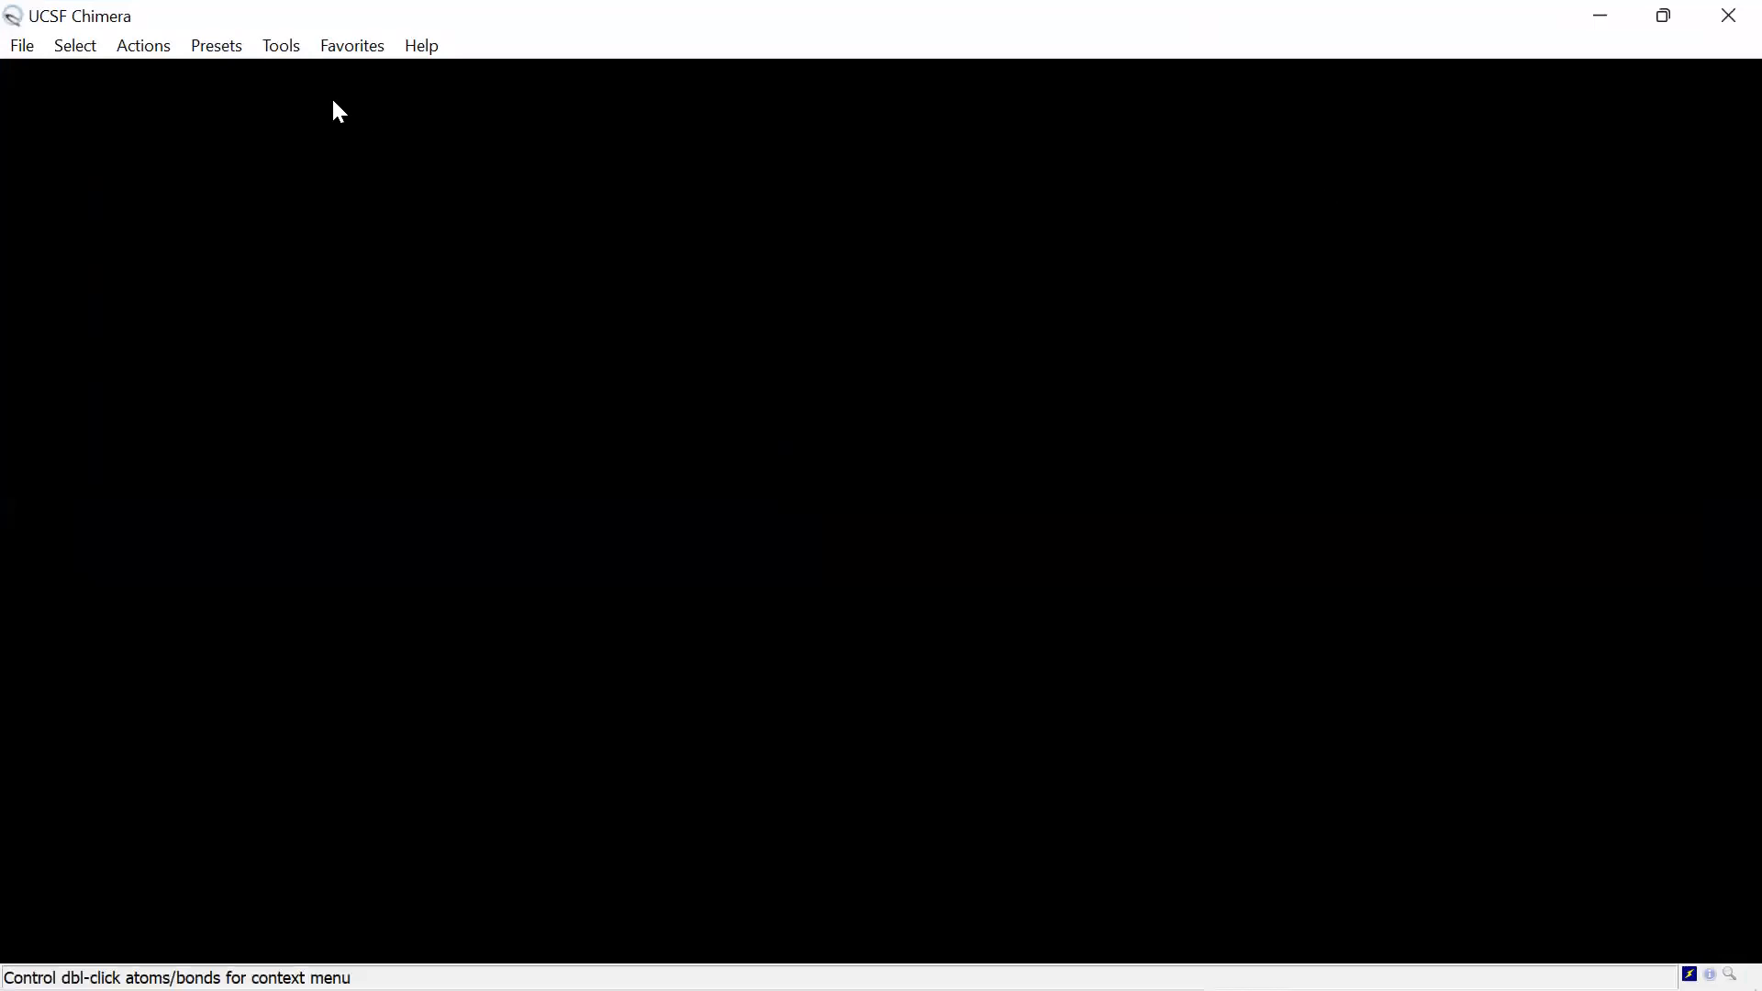
Step: Browse to the Docking folder under Documents in Chimera's Open File dialog and dismiss the dialog
{"action": "left_click", "coordinate": [25, 48]}
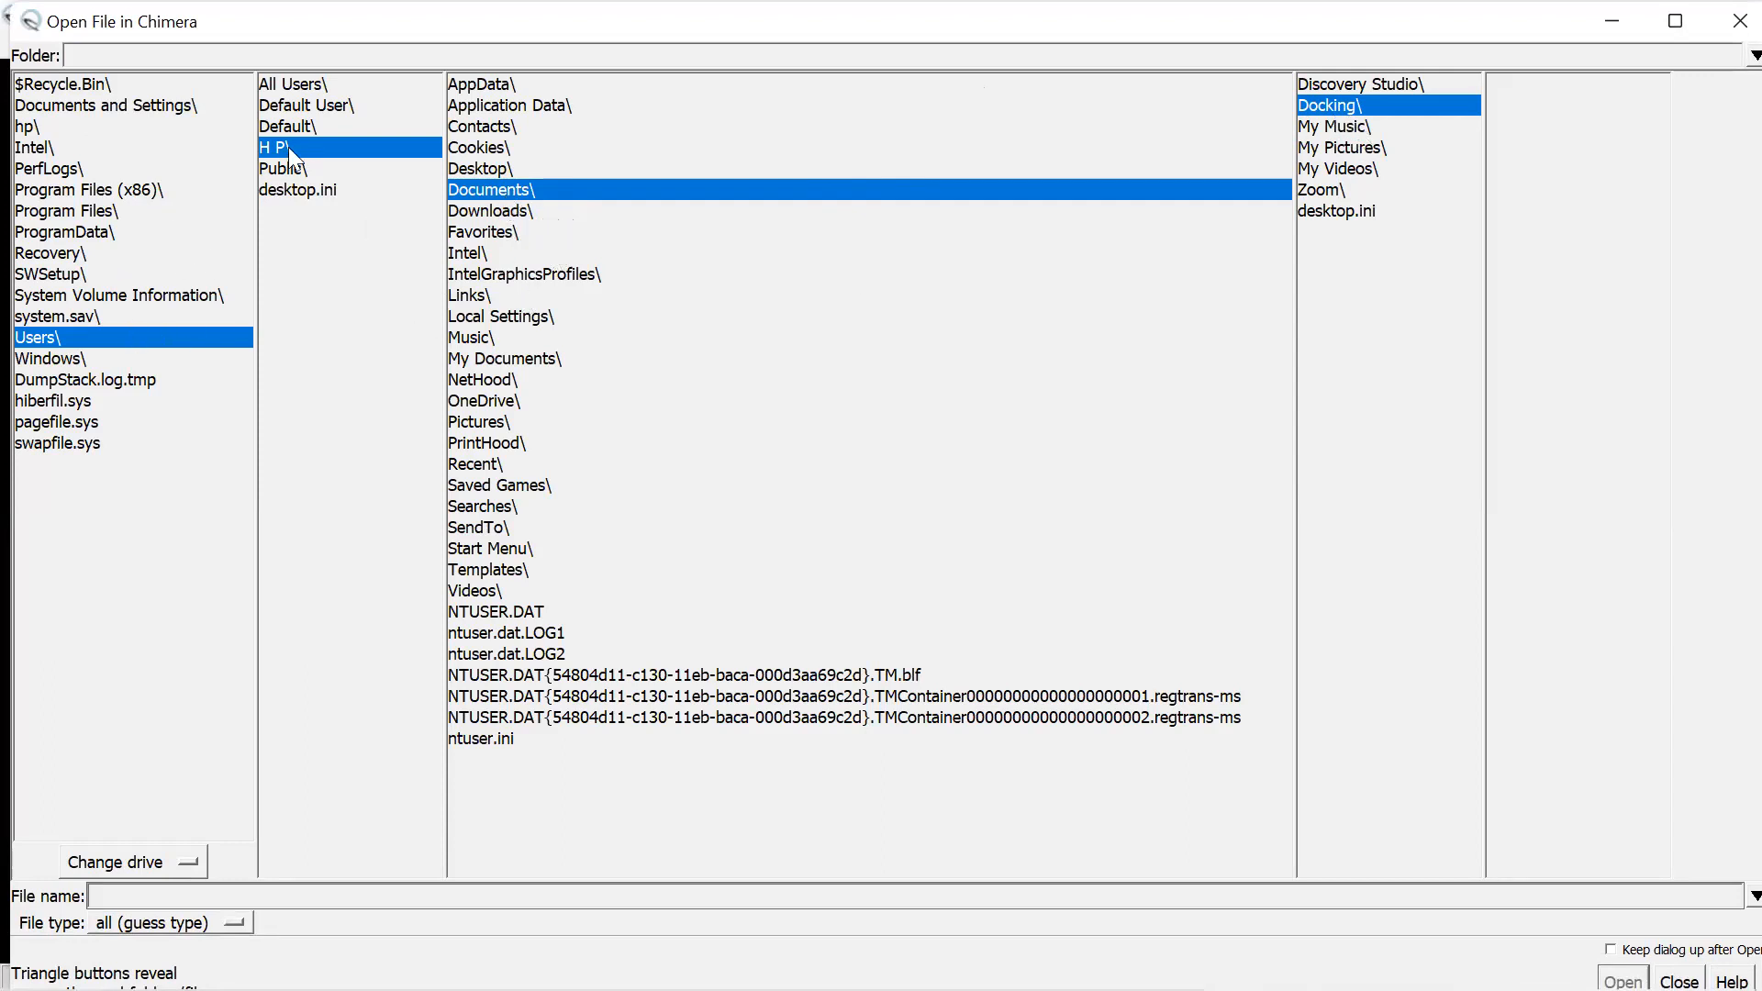
{"action": "left_click", "coordinate": [1346, 101]}
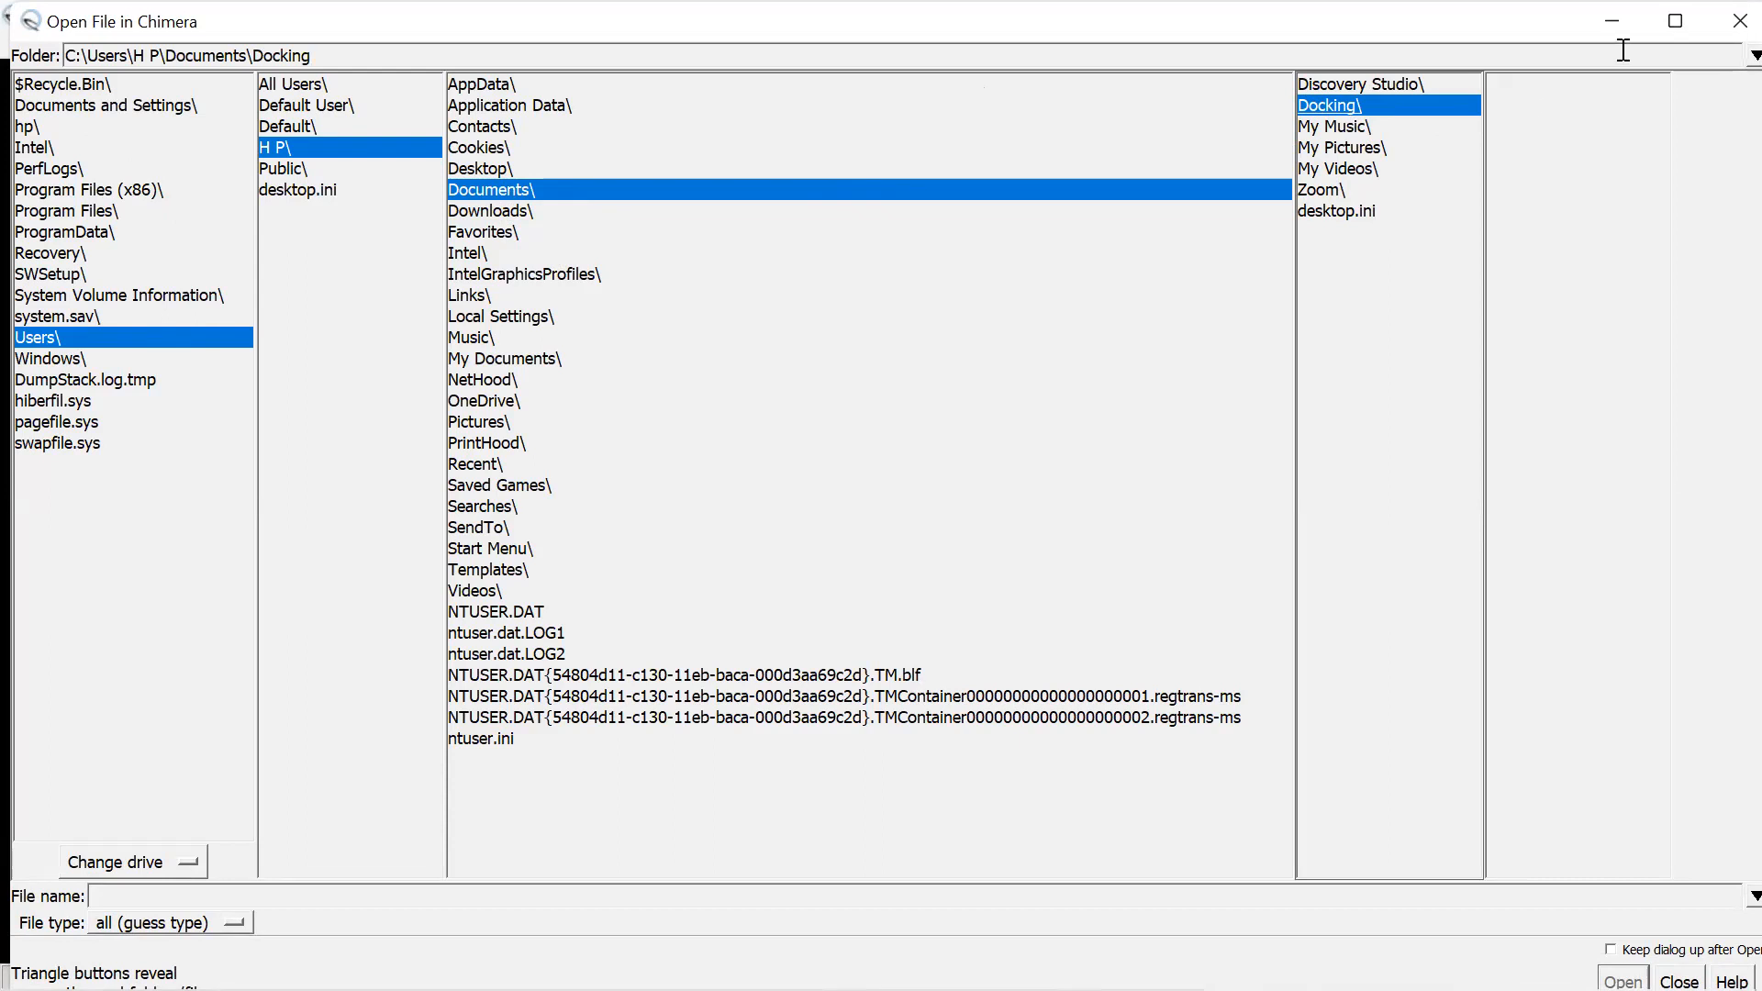
{"action": "left_click", "coordinate": [1739, 20]}
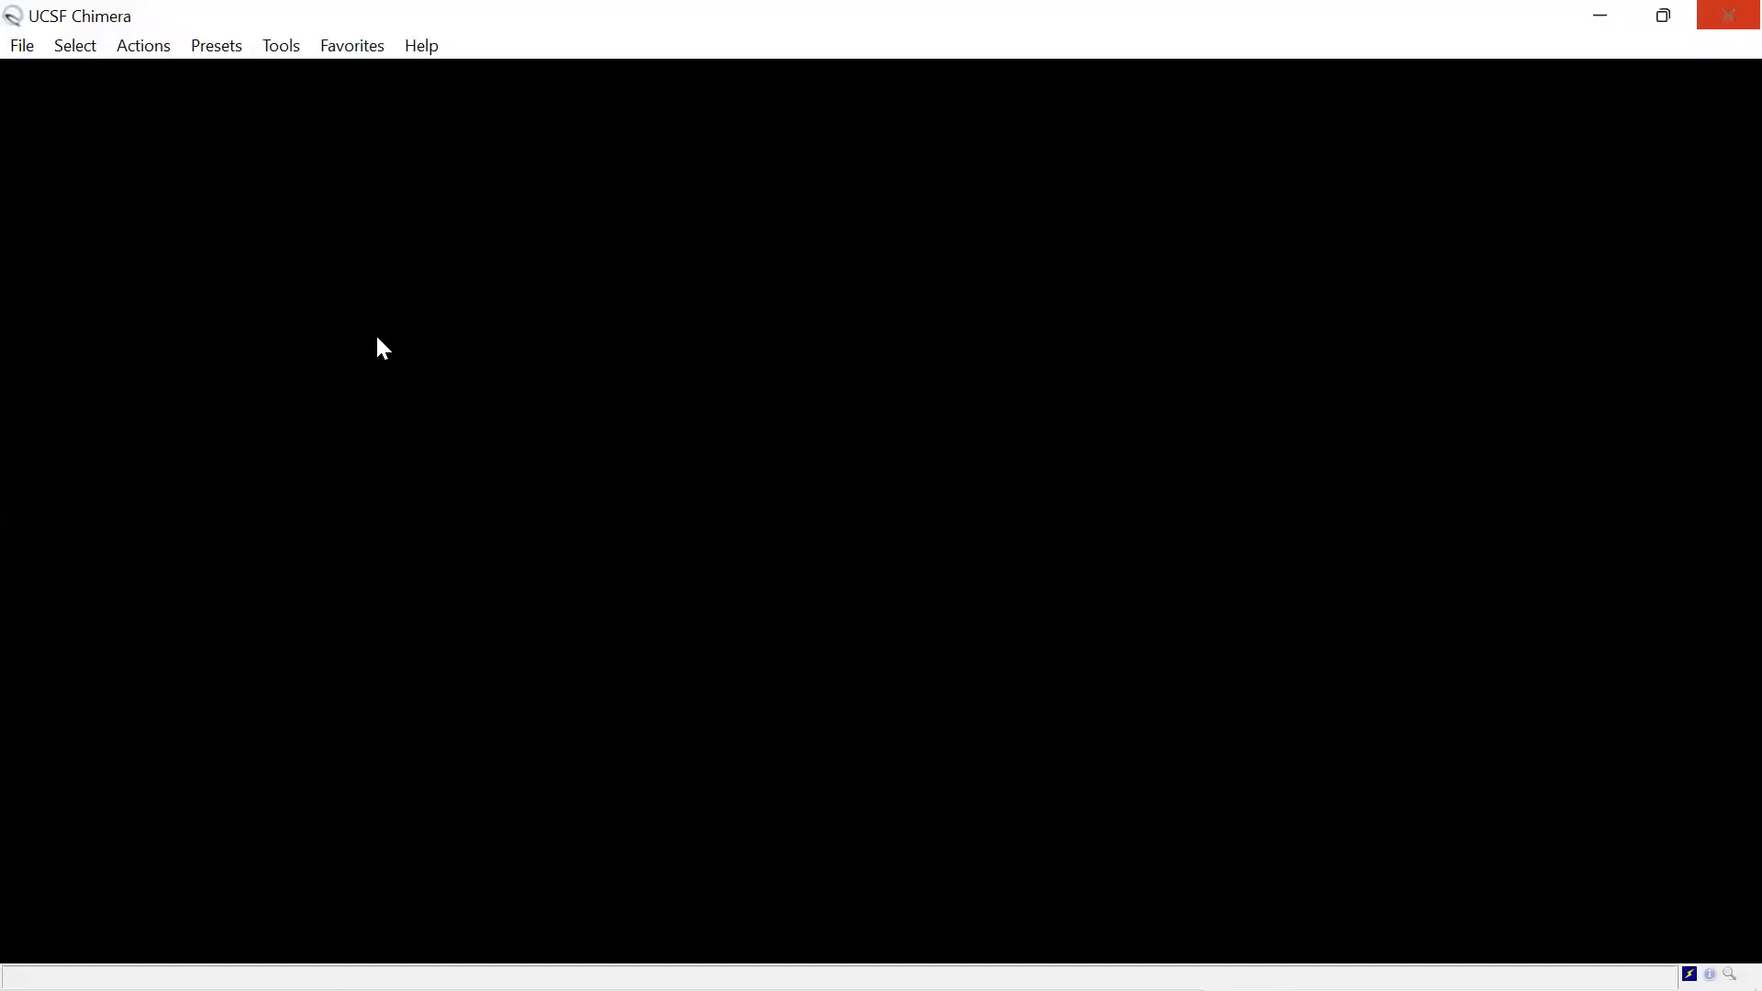
Step: Fetch structure 6y3c by ID from the PDB database
{"action": "left_click", "coordinate": [26, 48]}
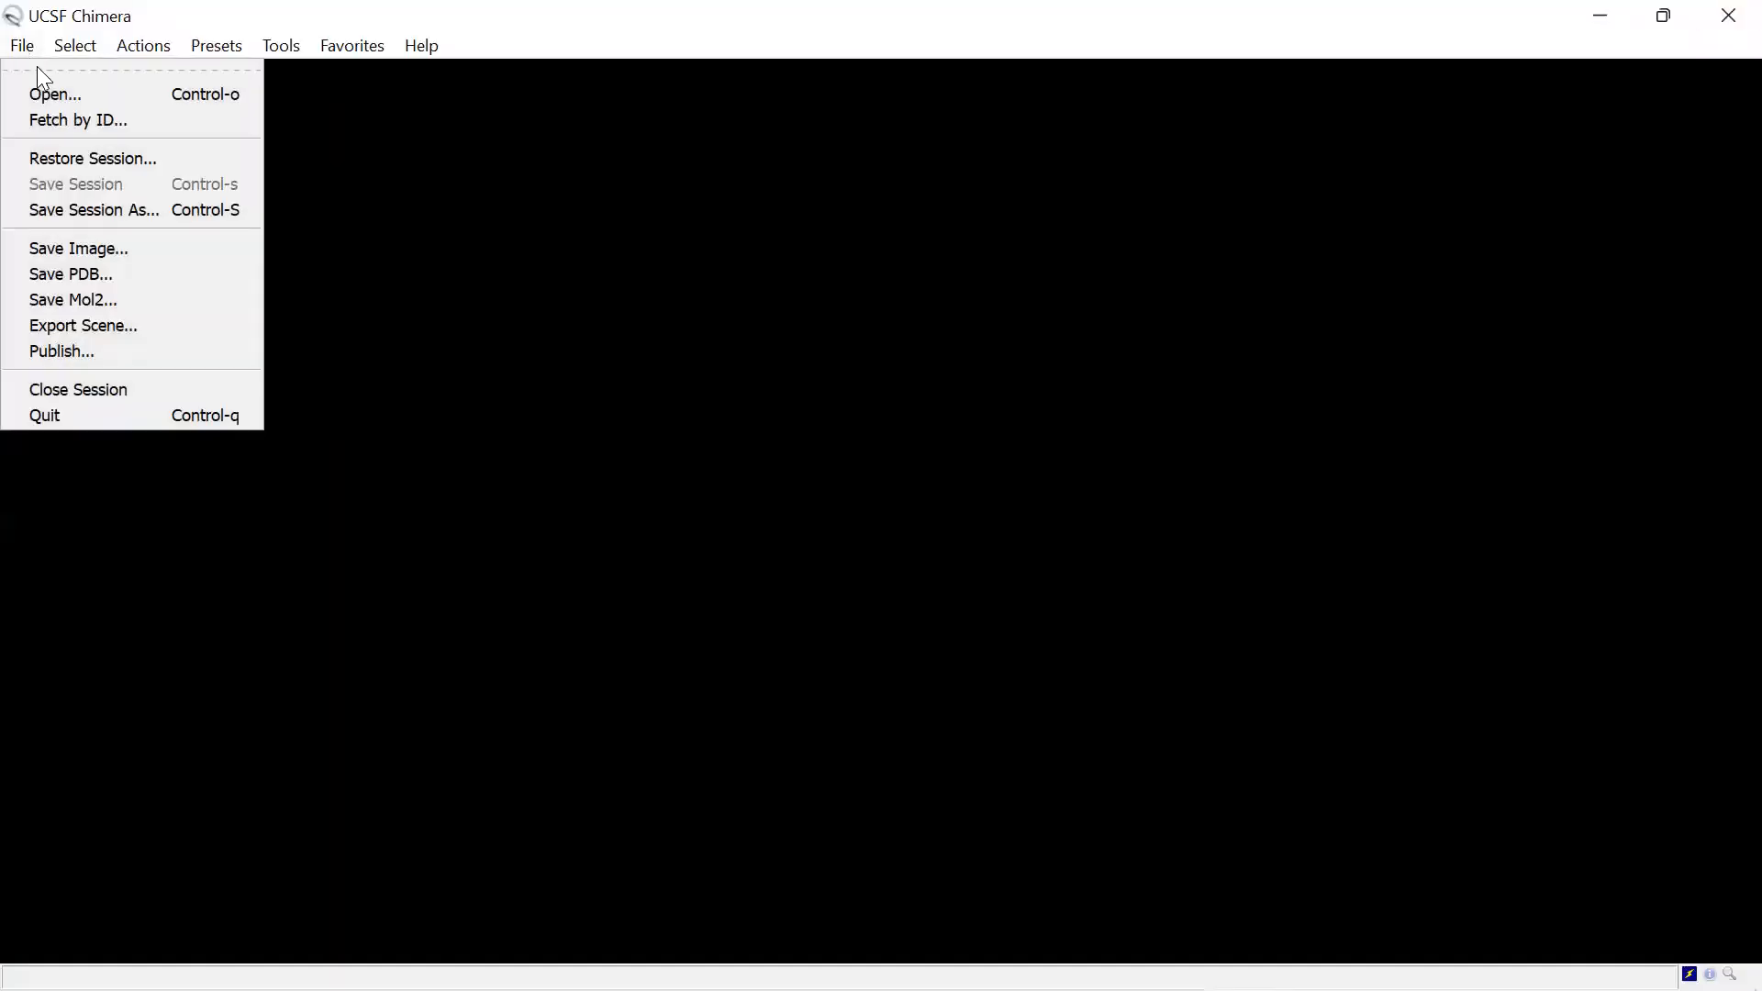
{"action": "left_click", "coordinate": [77, 119]}
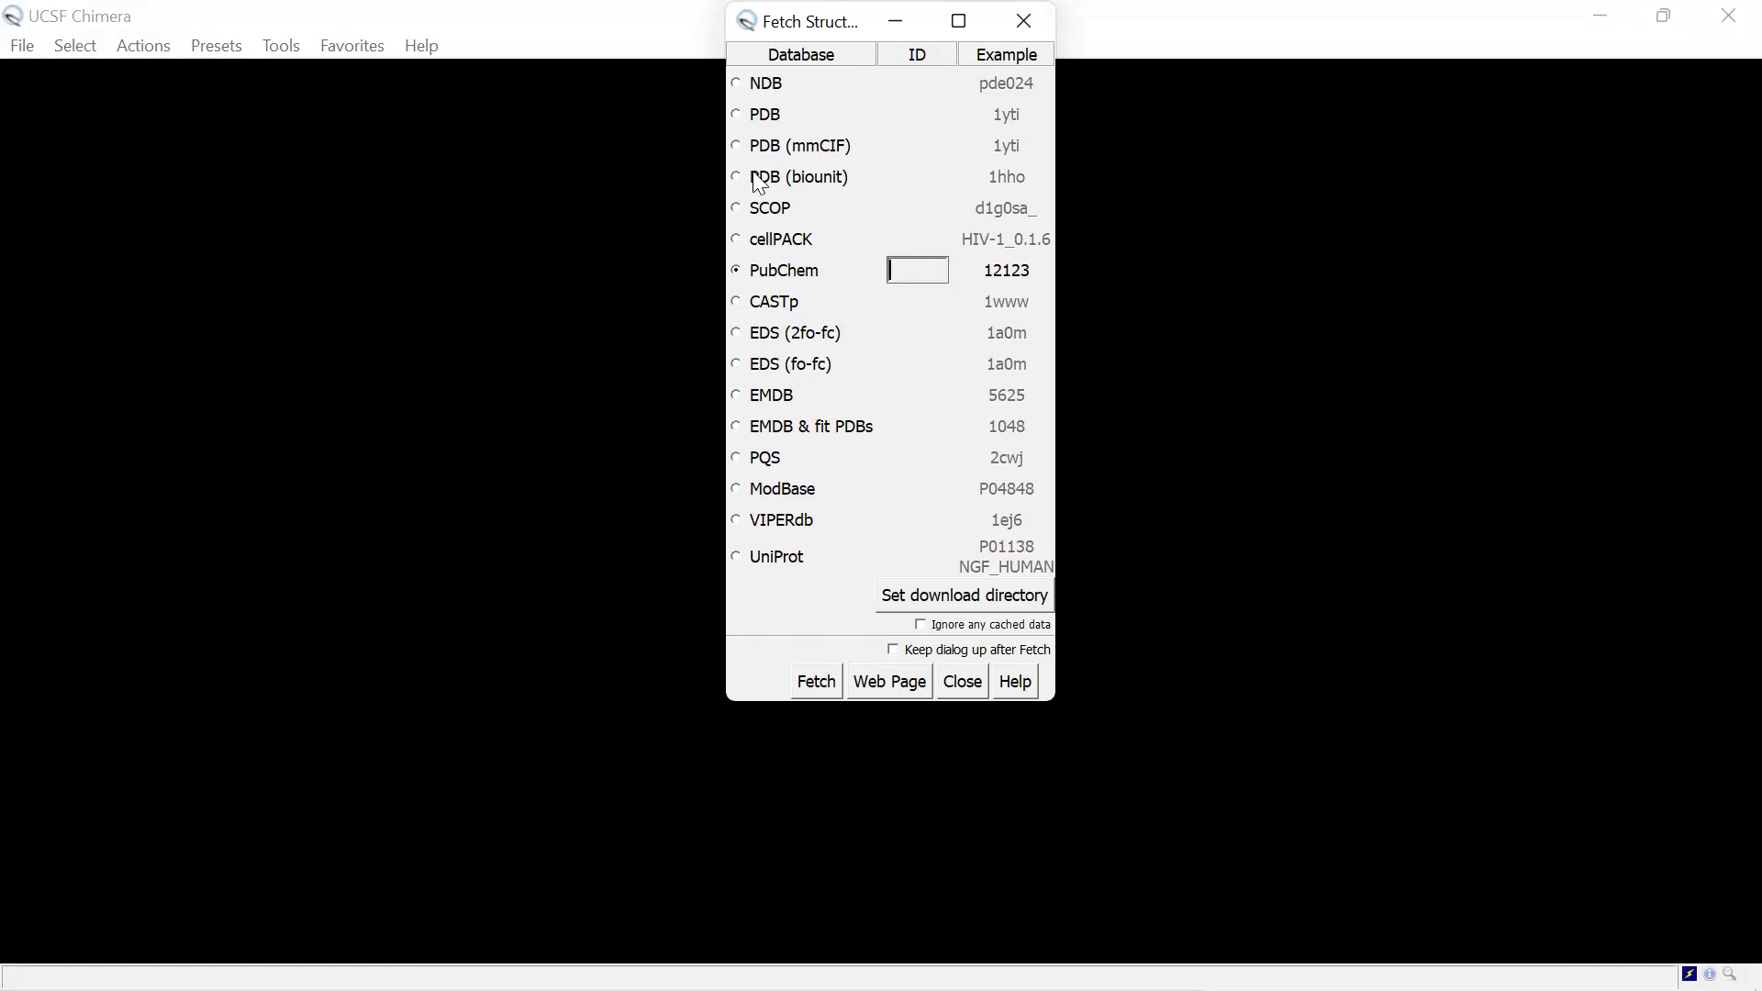
{"action": "left_click", "coordinate": [749, 112]}
{"action": "left_click", "coordinate": [893, 114]}
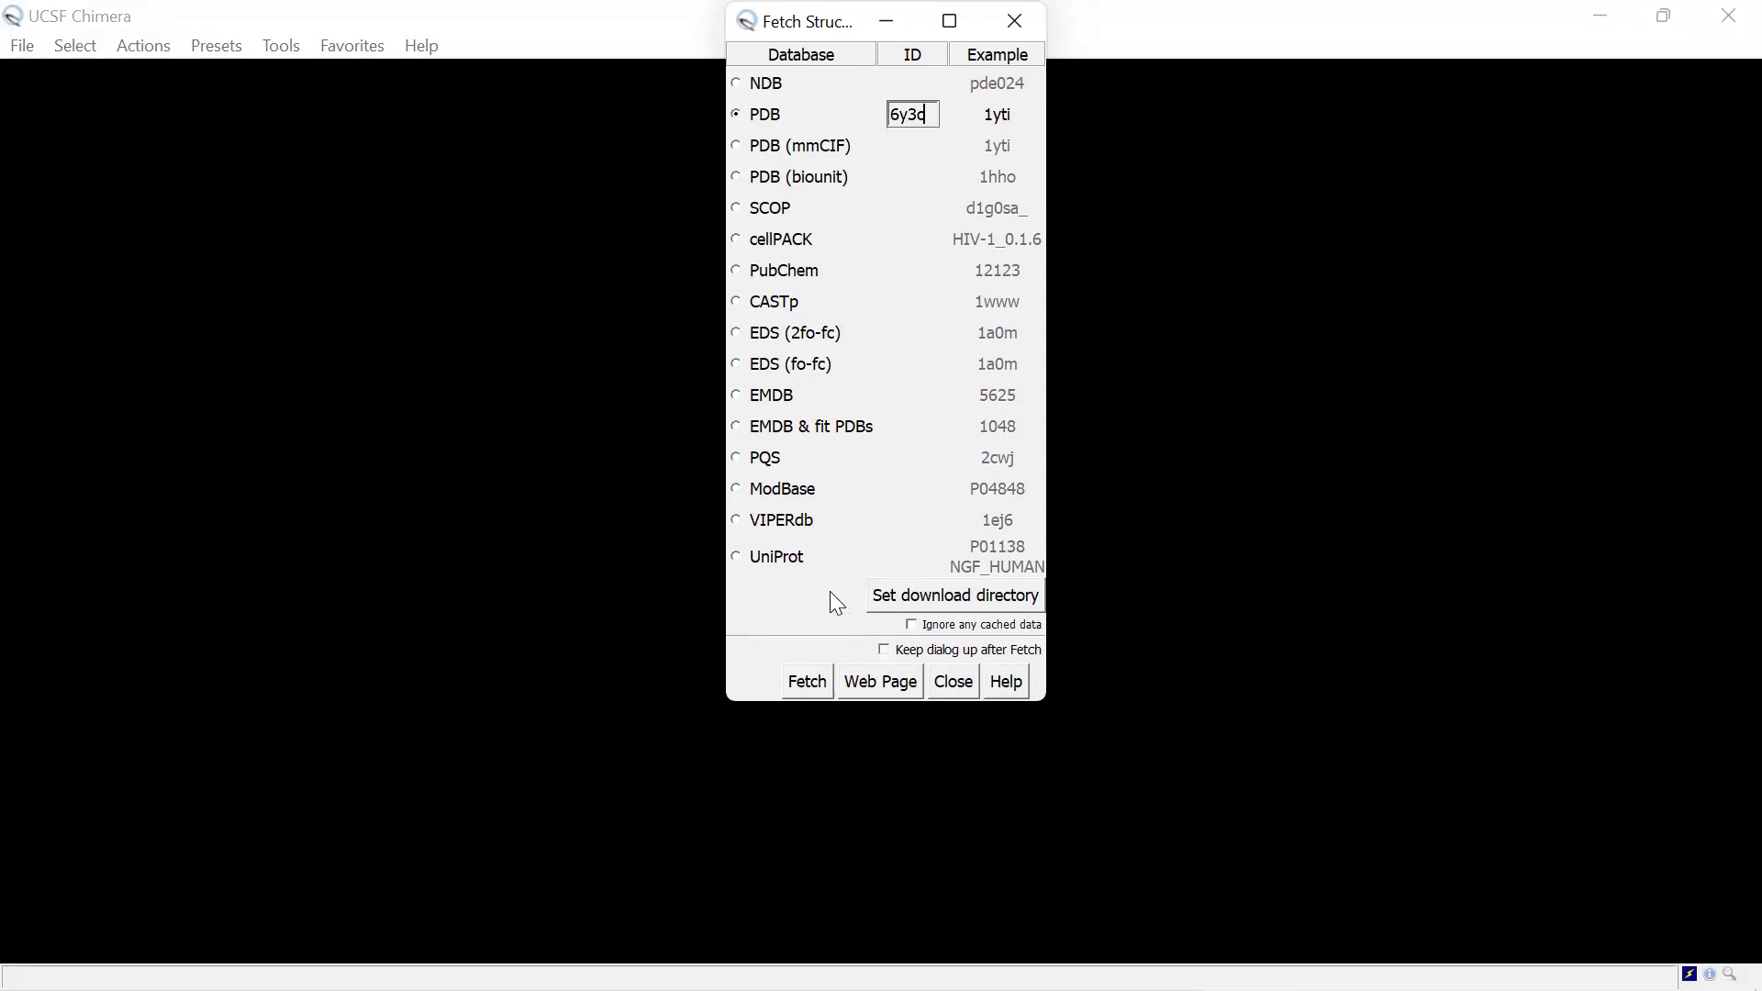
{"action": "left_click", "coordinate": [809, 682]}
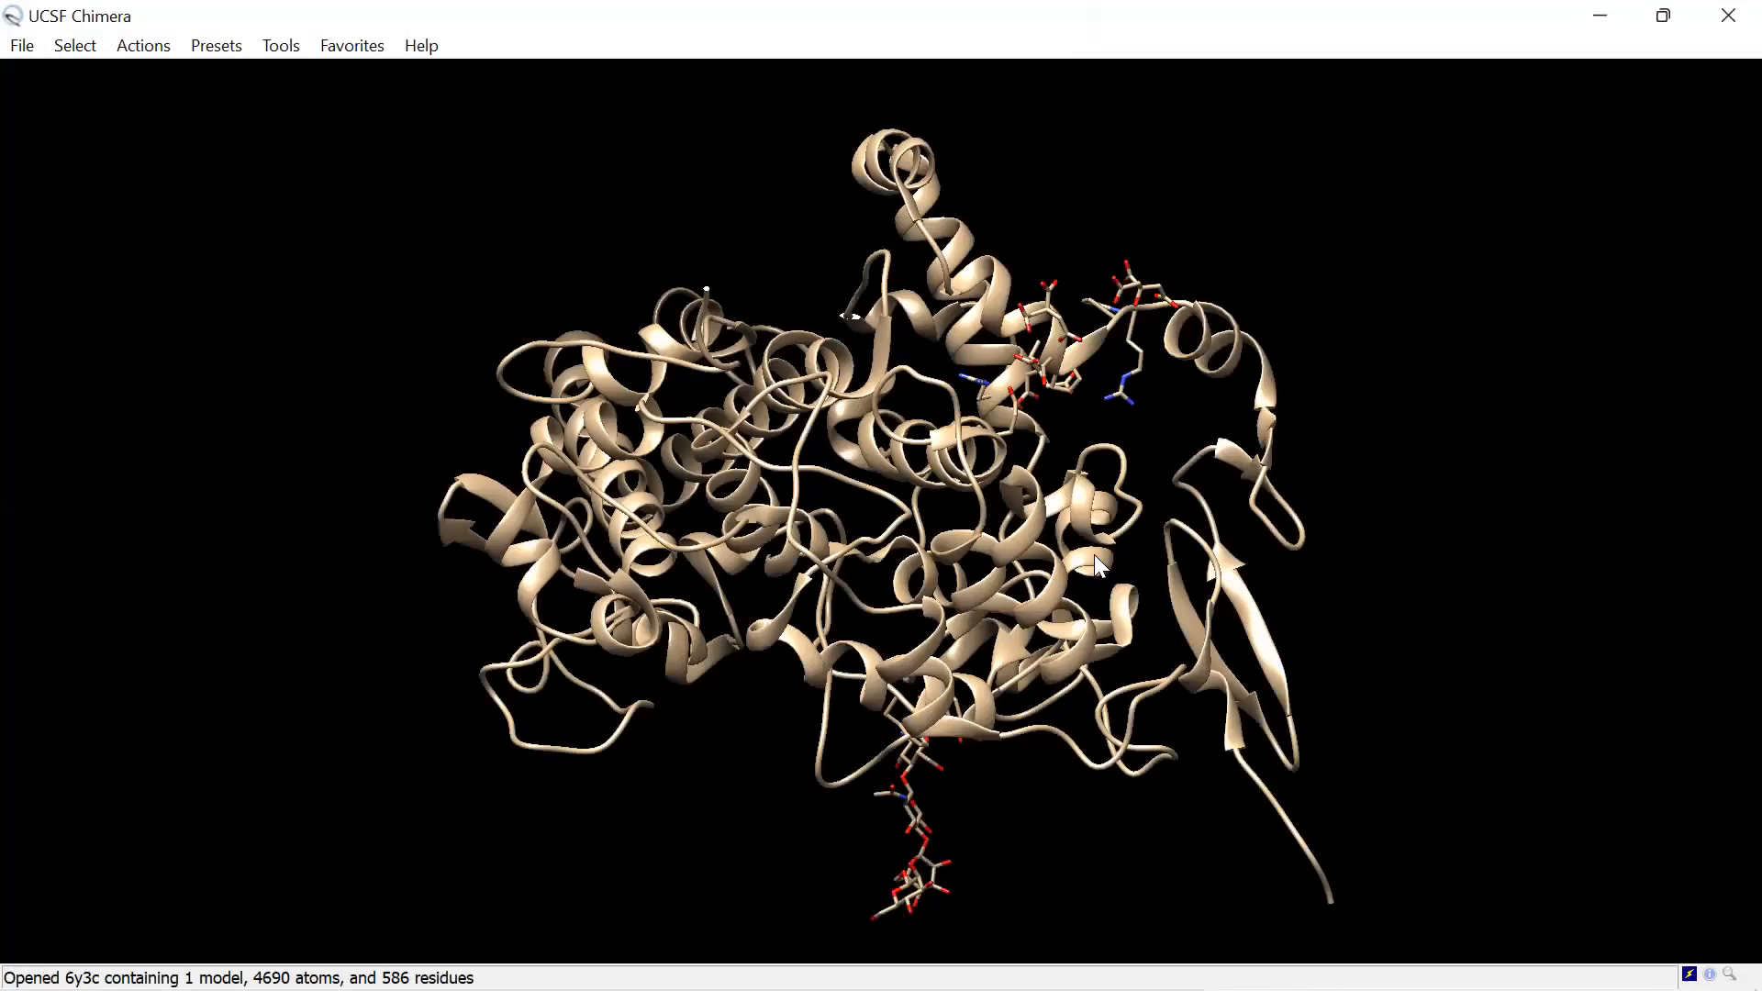
Step: Select chain A of the protein, invert the selection and delete the atoms and bonds of all other chains
{"action": "left_click_drag", "start_coordinate": [904, 610], "coordinate": [1104, 539]}
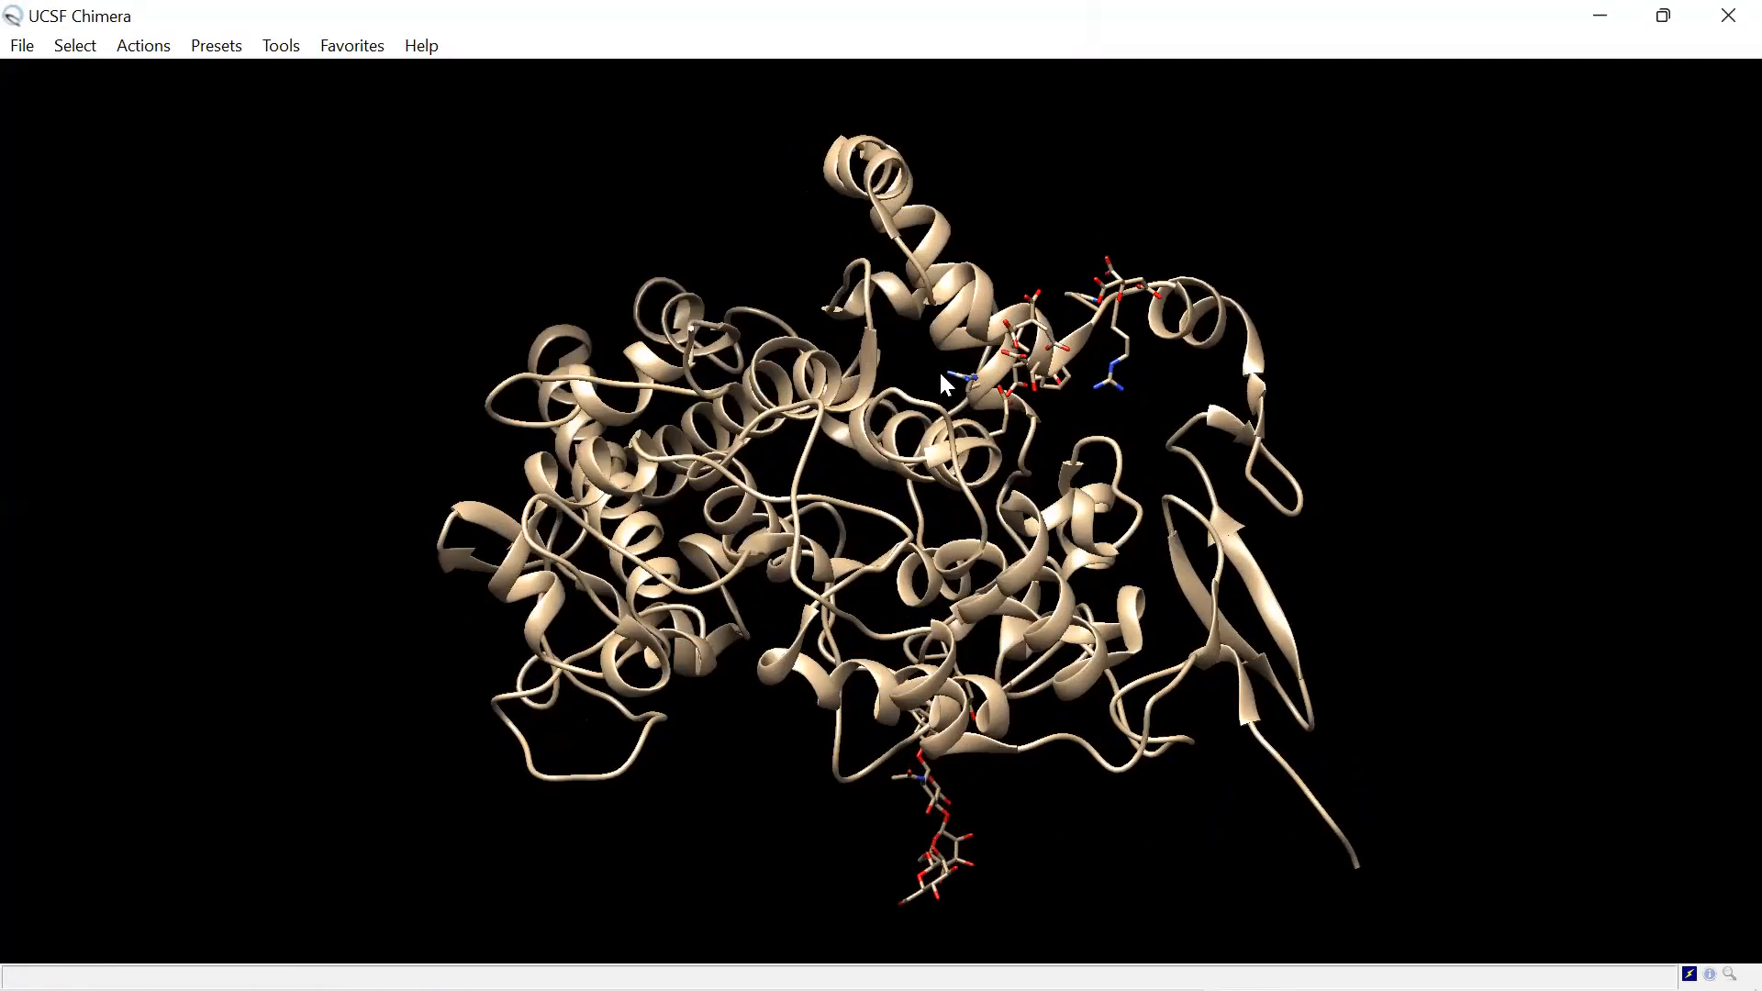
{"action": "left_click_drag", "start_coordinate": [1109, 349], "coordinate": [991, 342]}
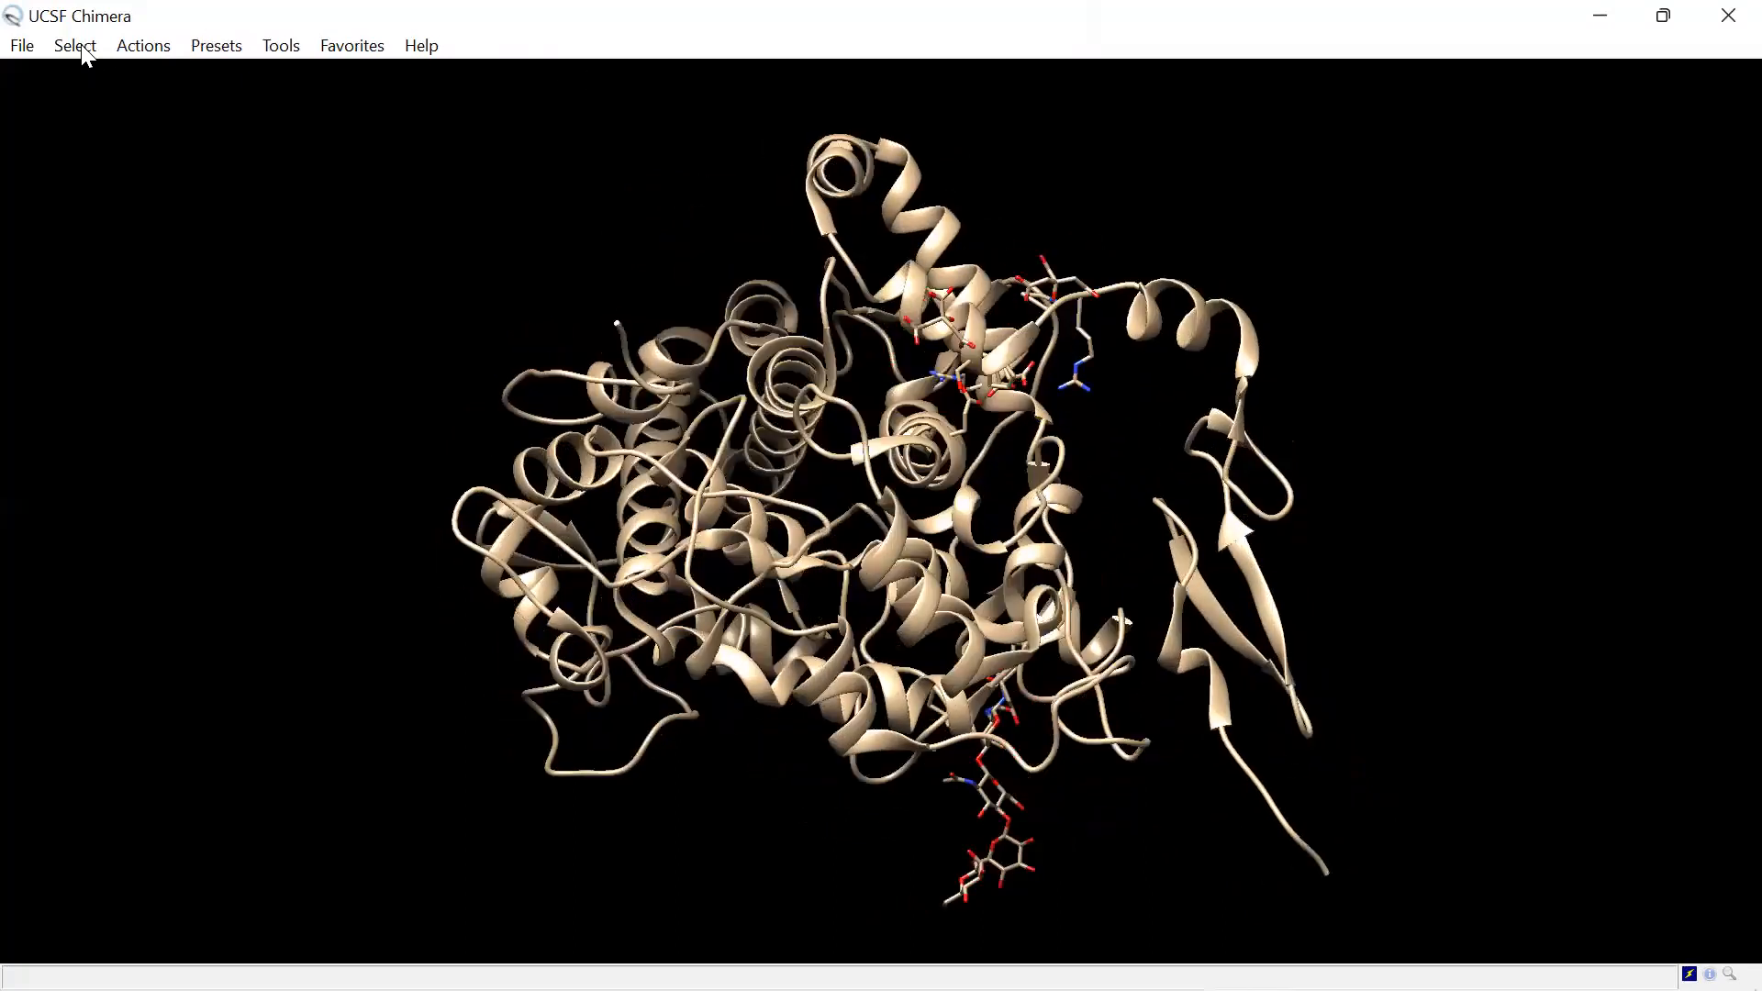
{"action": "left_click", "coordinate": [82, 48]}
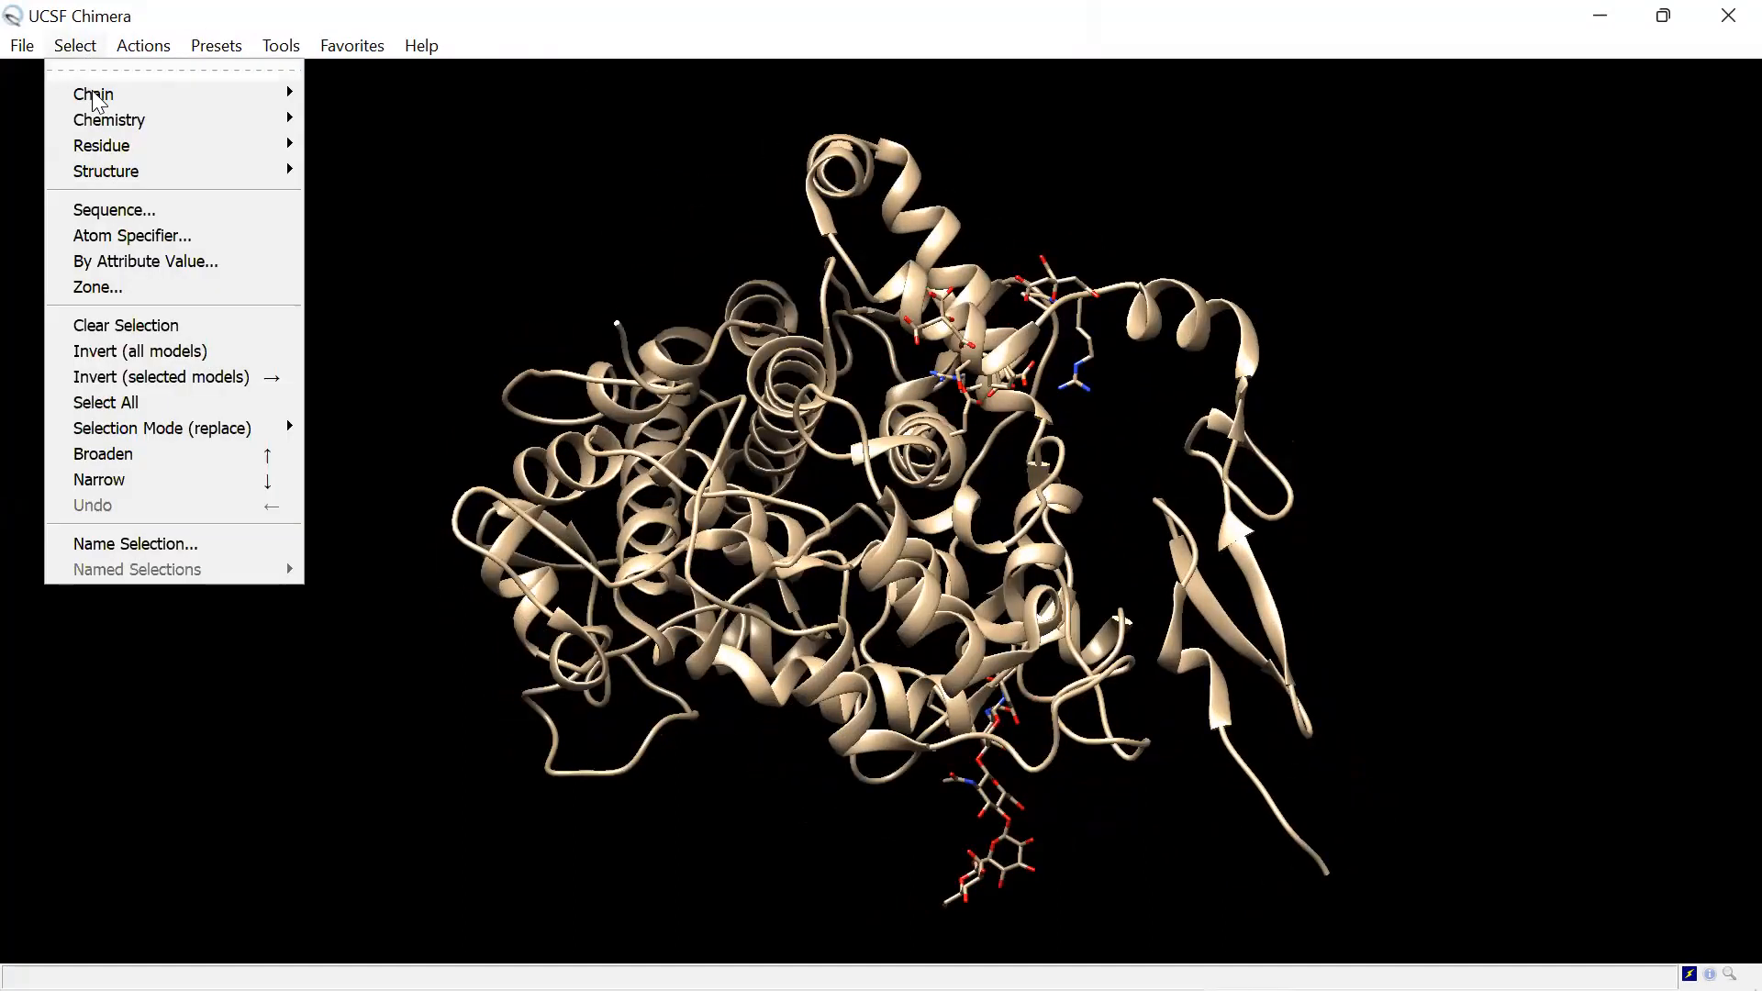
{"action": "mouse_move", "coordinate": [96, 99]}
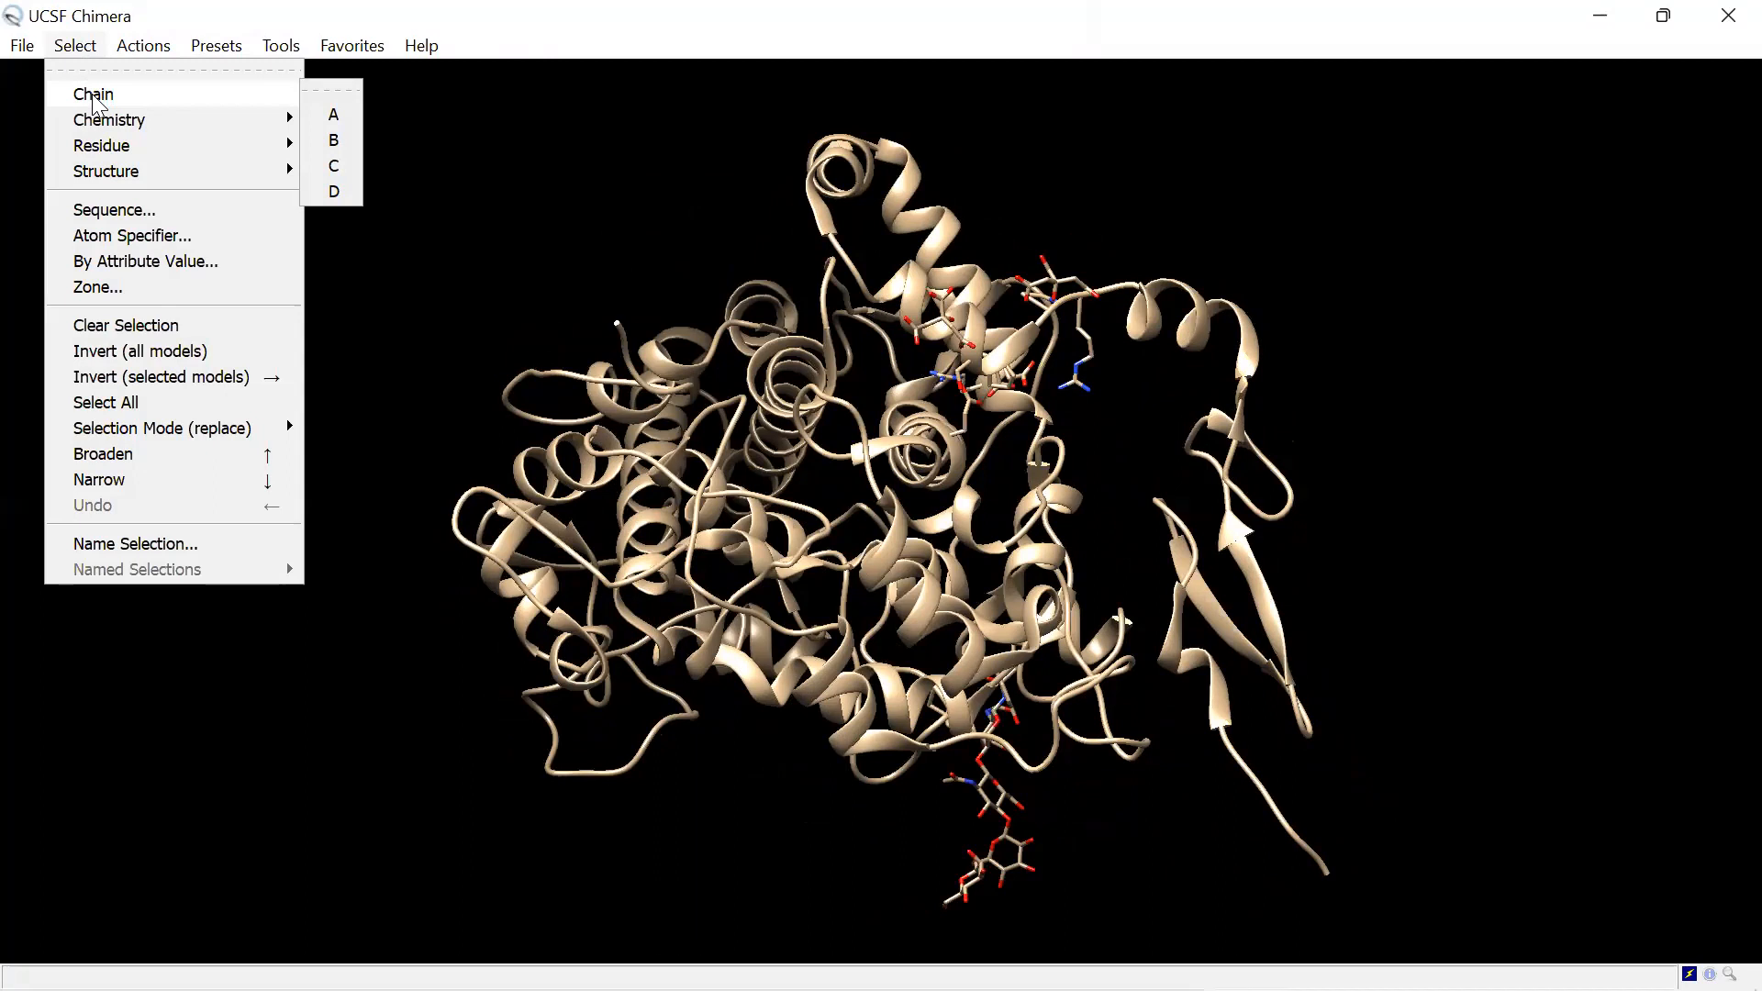
{"action": "left_click", "coordinate": [324, 115]}
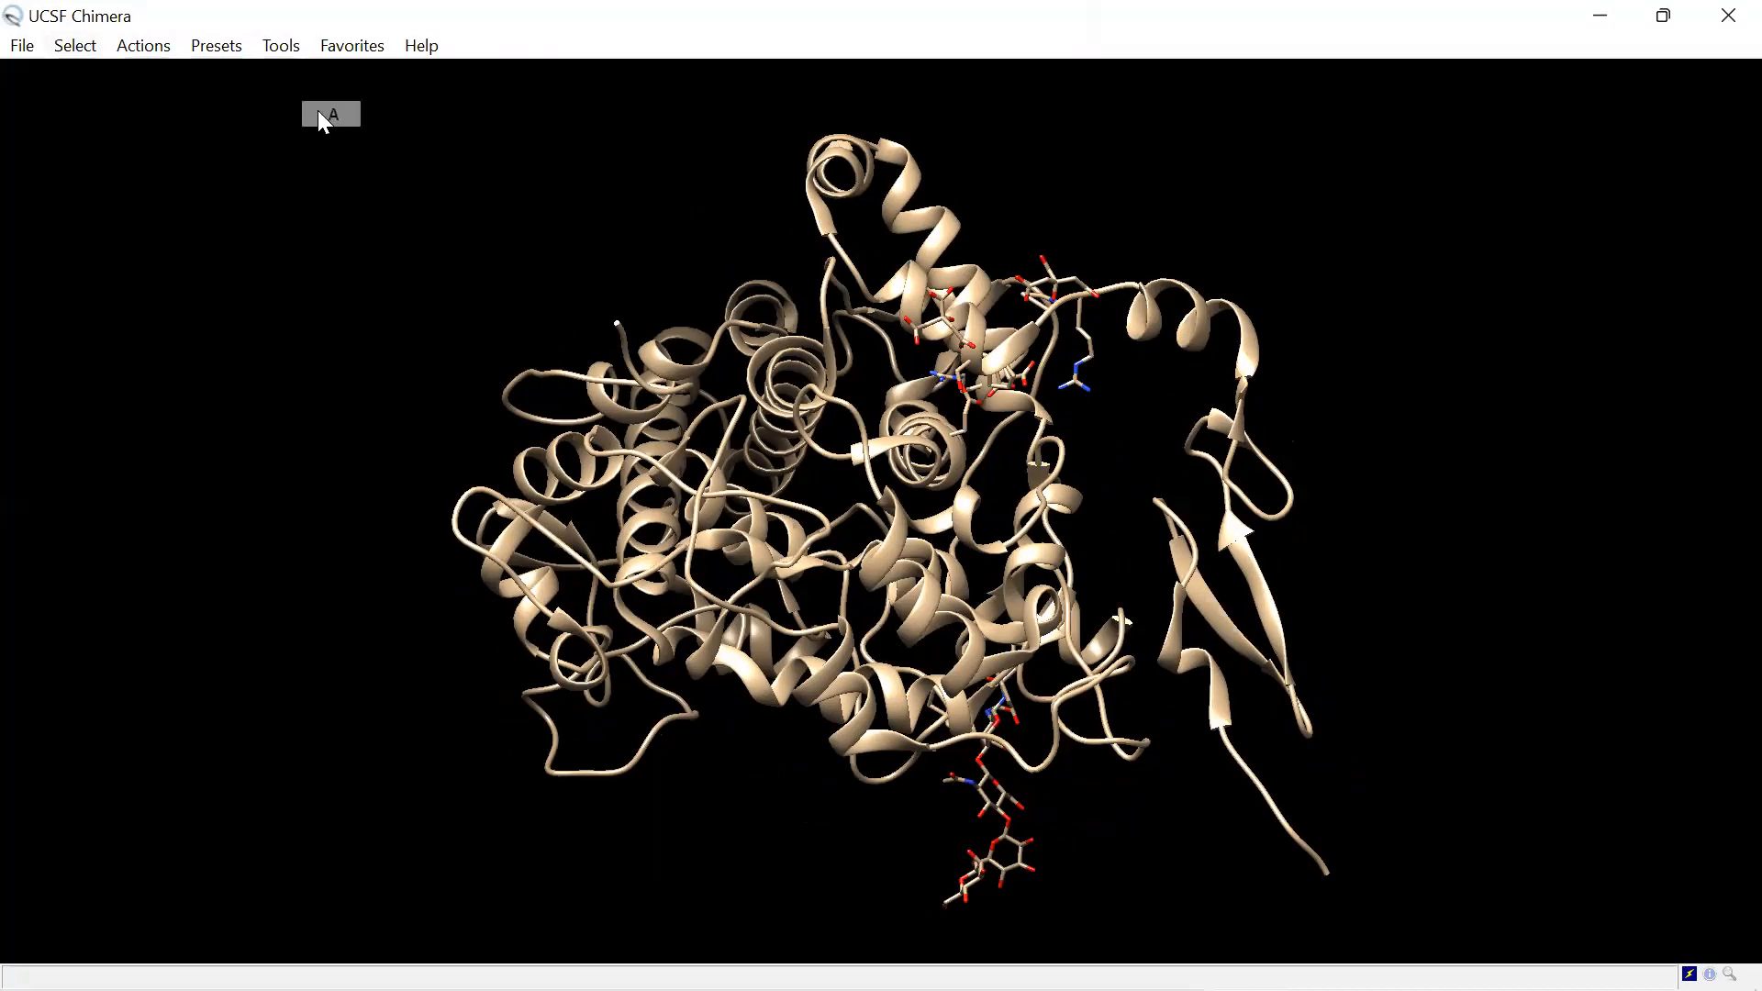
{"action": "left_click_drag", "start_coordinate": [880, 283], "coordinate": [967, 374]}
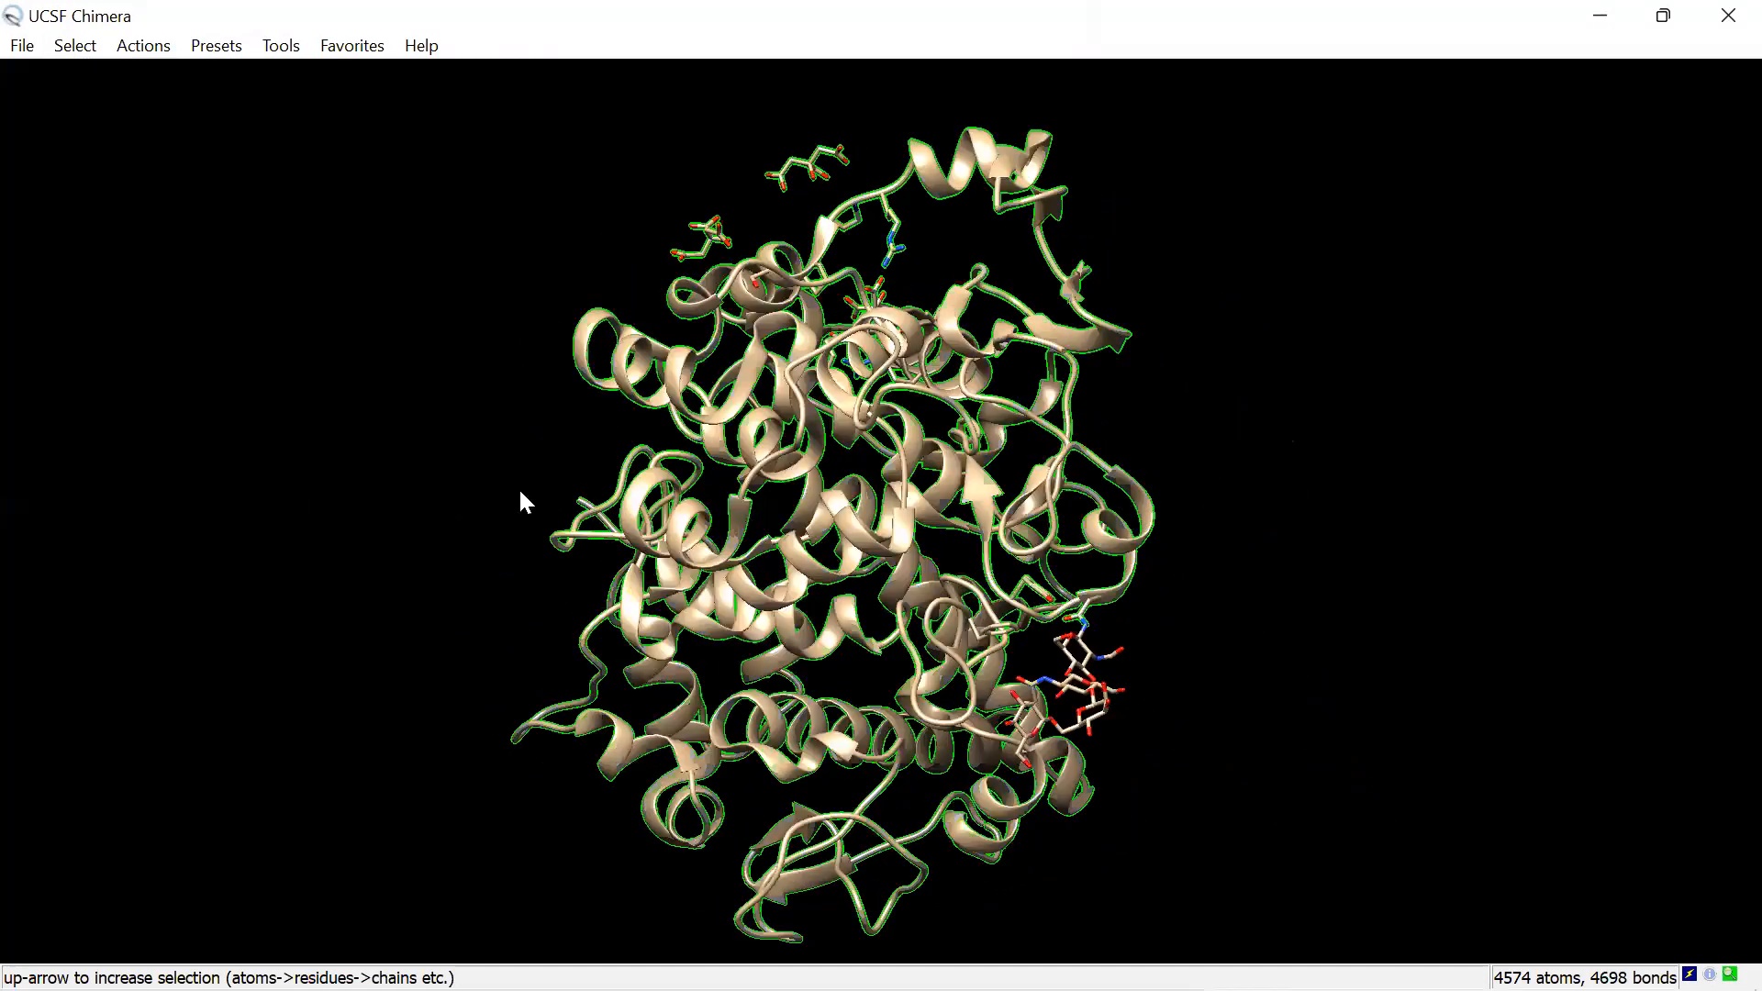
{"action": "key", "text": "Right"}
{"action": "left_click_drag", "start_coordinate": [1041, 487], "coordinate": [955, 441]}
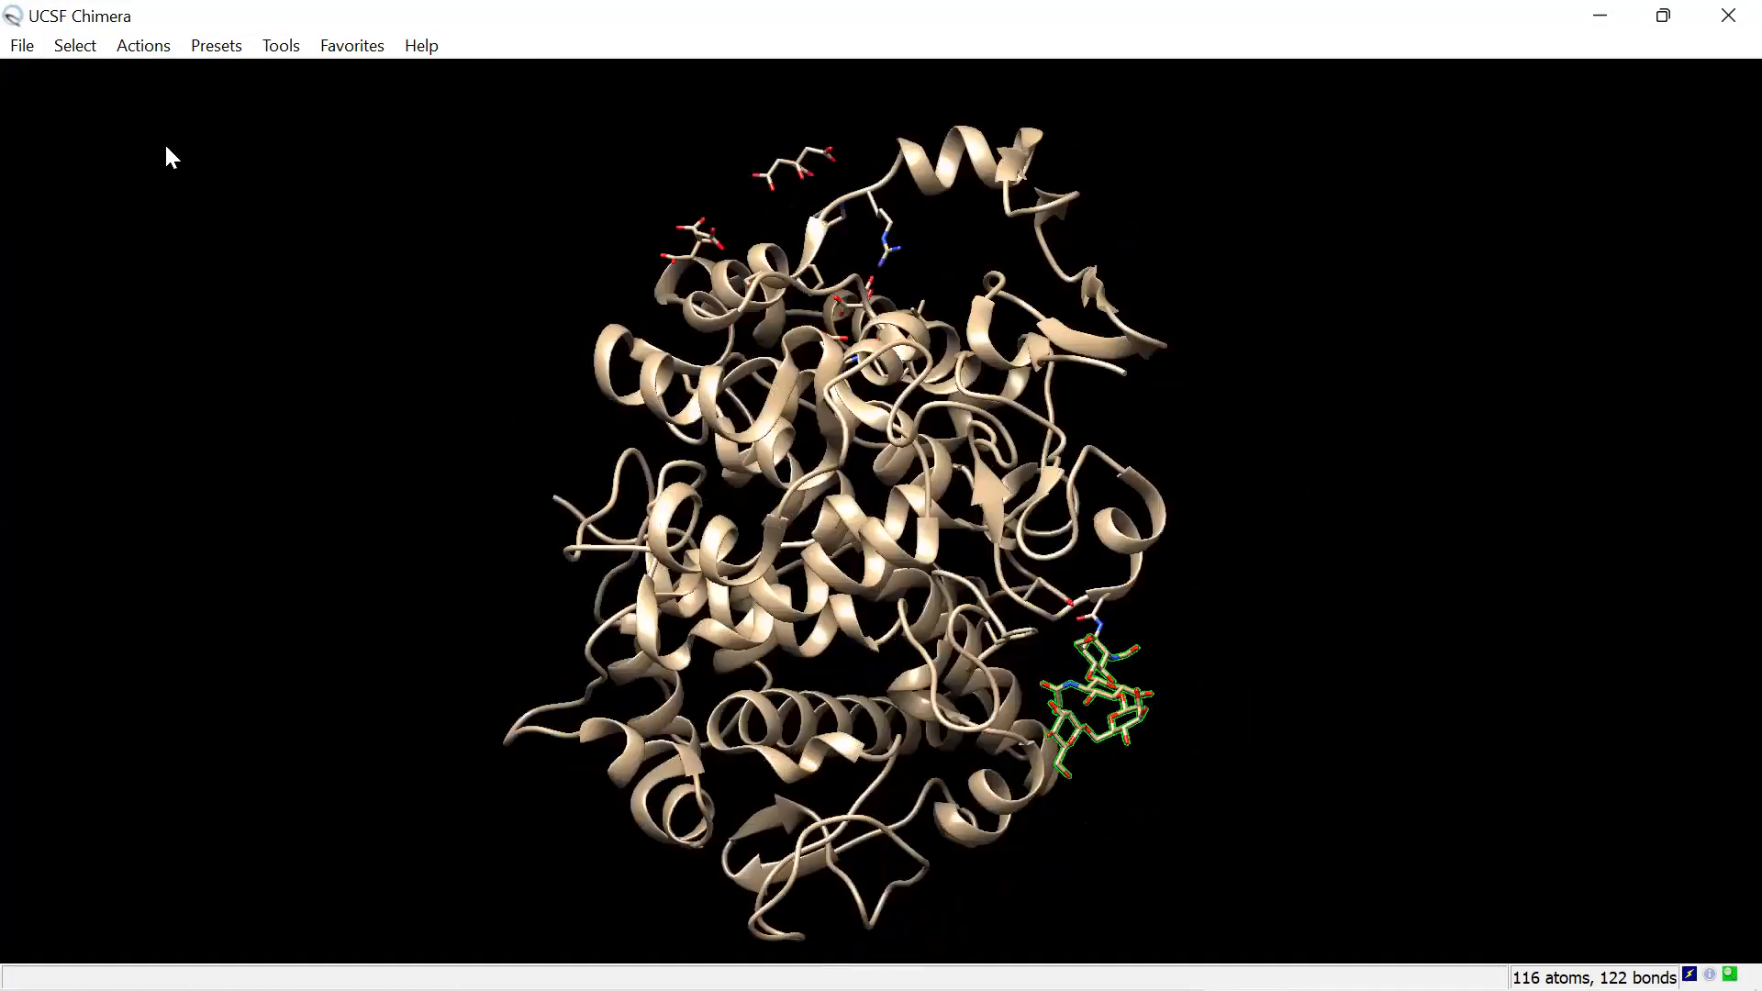
{"action": "left_click", "coordinate": [143, 44]}
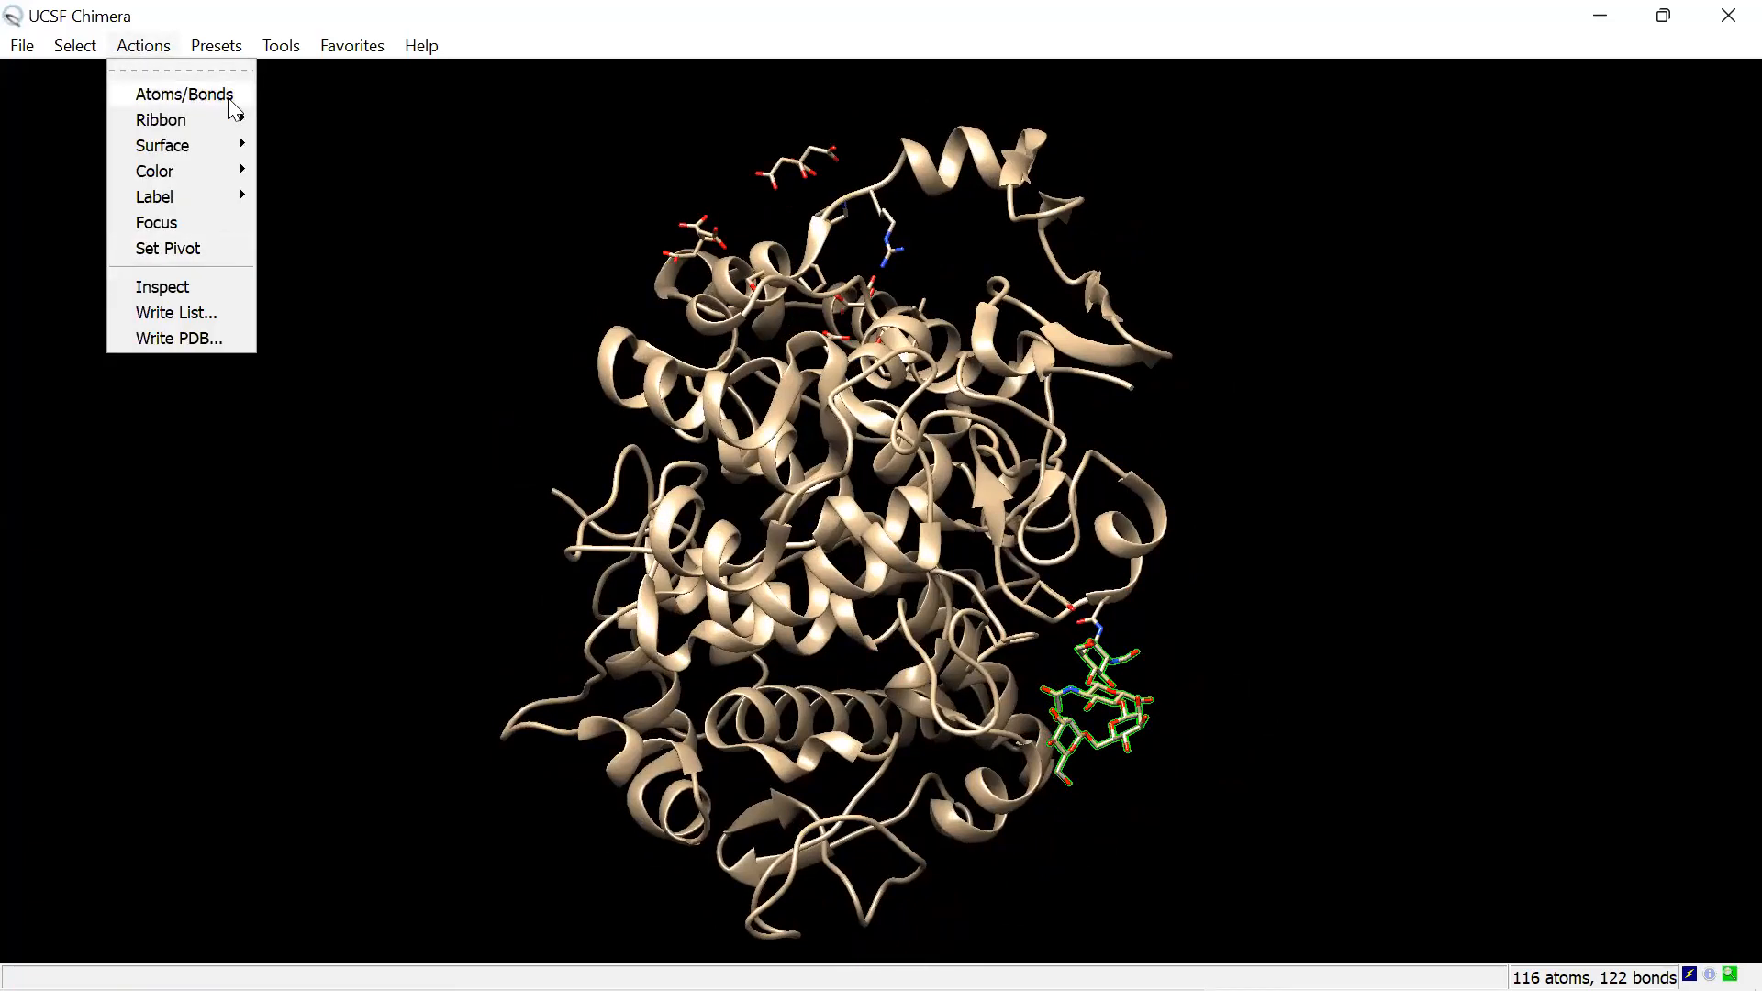
{"action": "mouse_move", "coordinate": [234, 110]}
{"action": "left_click", "coordinate": [321, 447]}
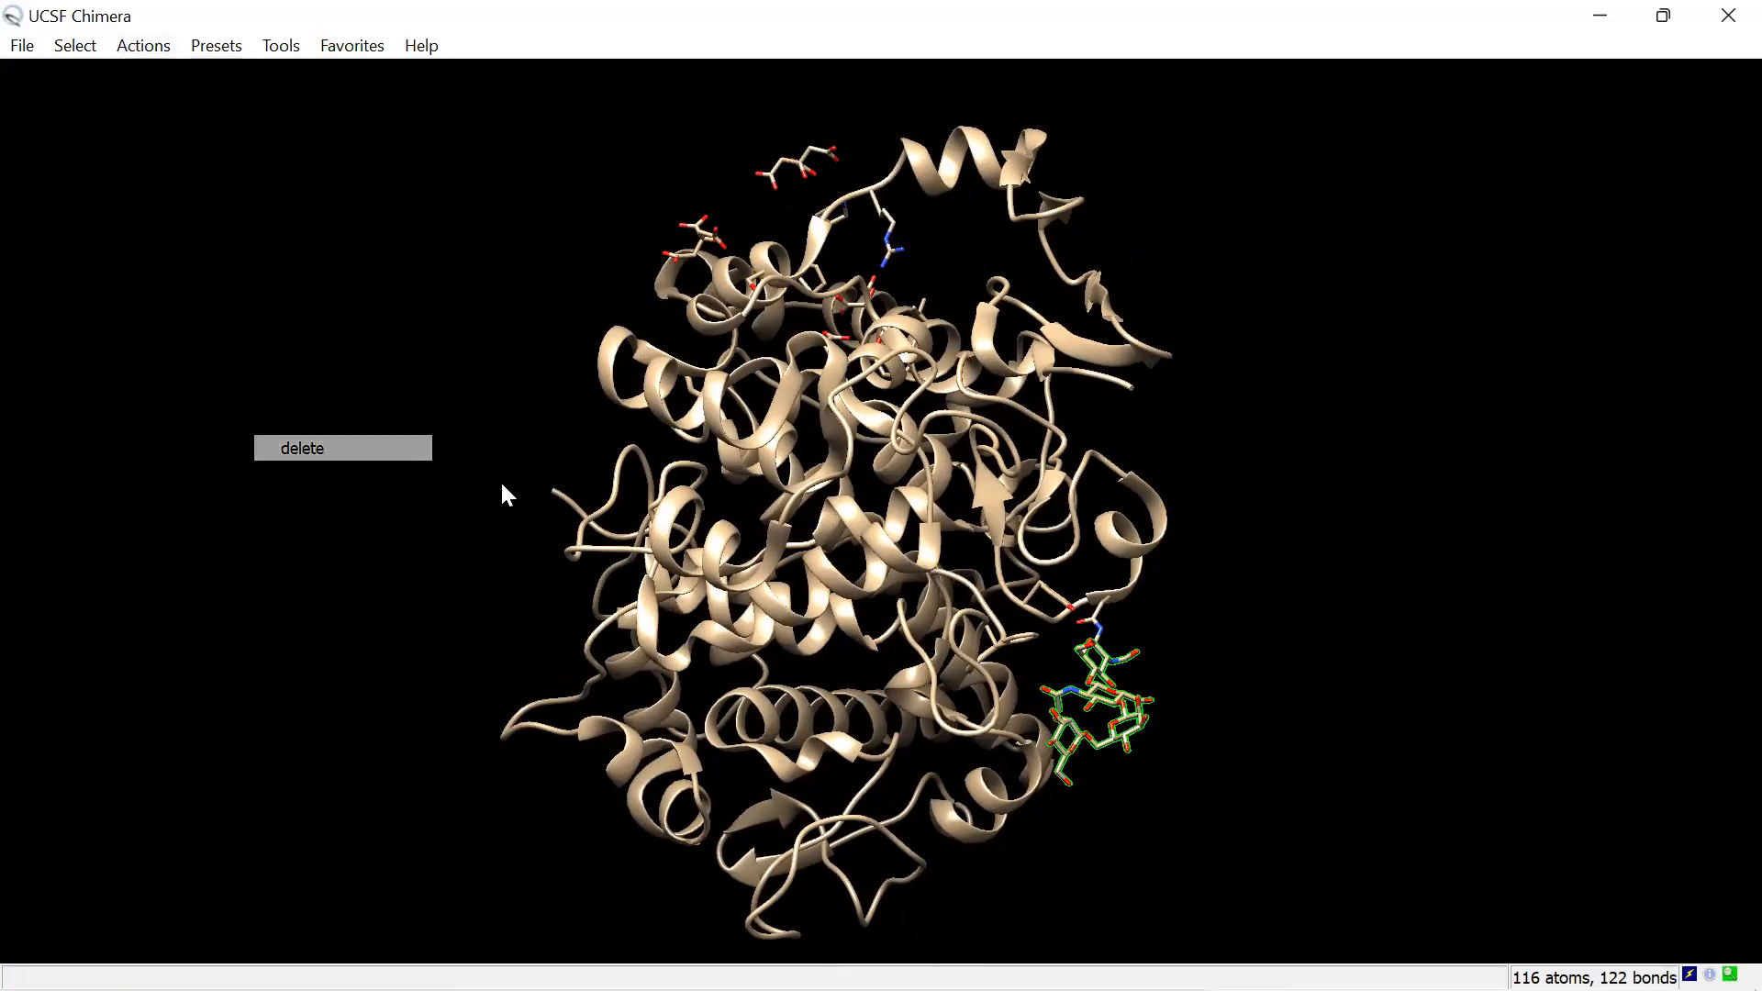
Step: Select all nonstandard residues in the structure and delete their atoms and bonds
{"action": "left_click_drag", "start_coordinate": [799, 485], "coordinate": [807, 220]}
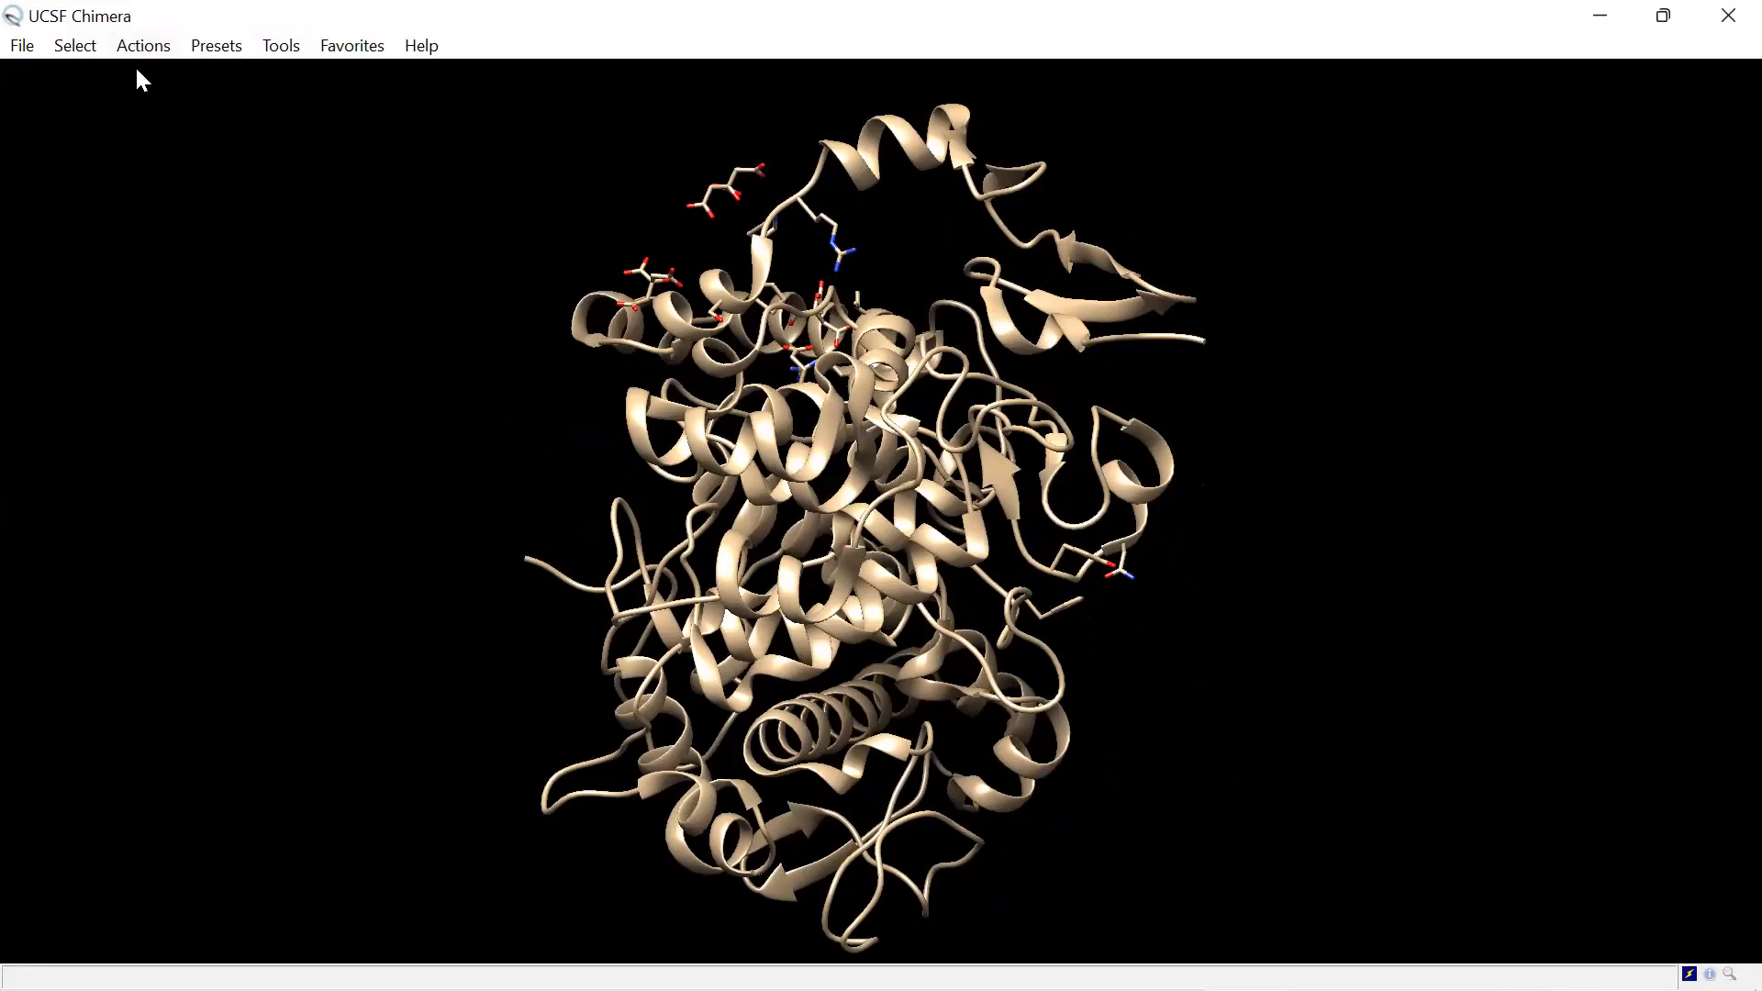
{"action": "left_click", "coordinate": [72, 48]}
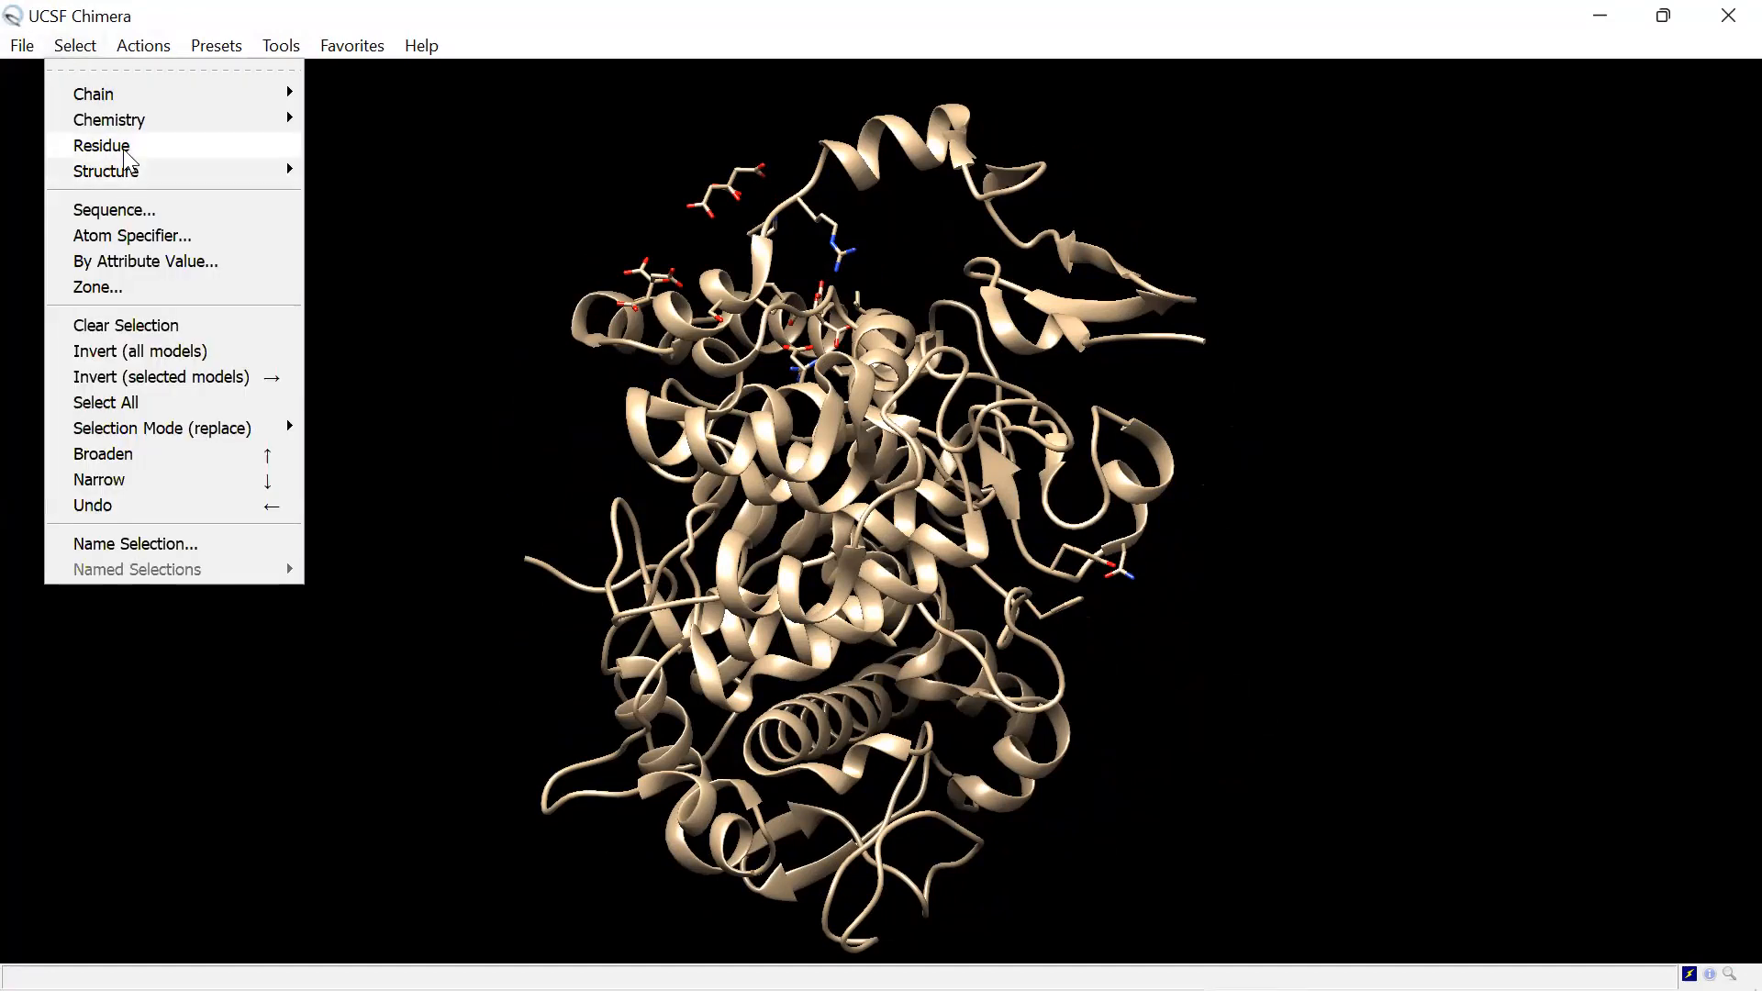
{"action": "mouse_move", "coordinate": [128, 156]}
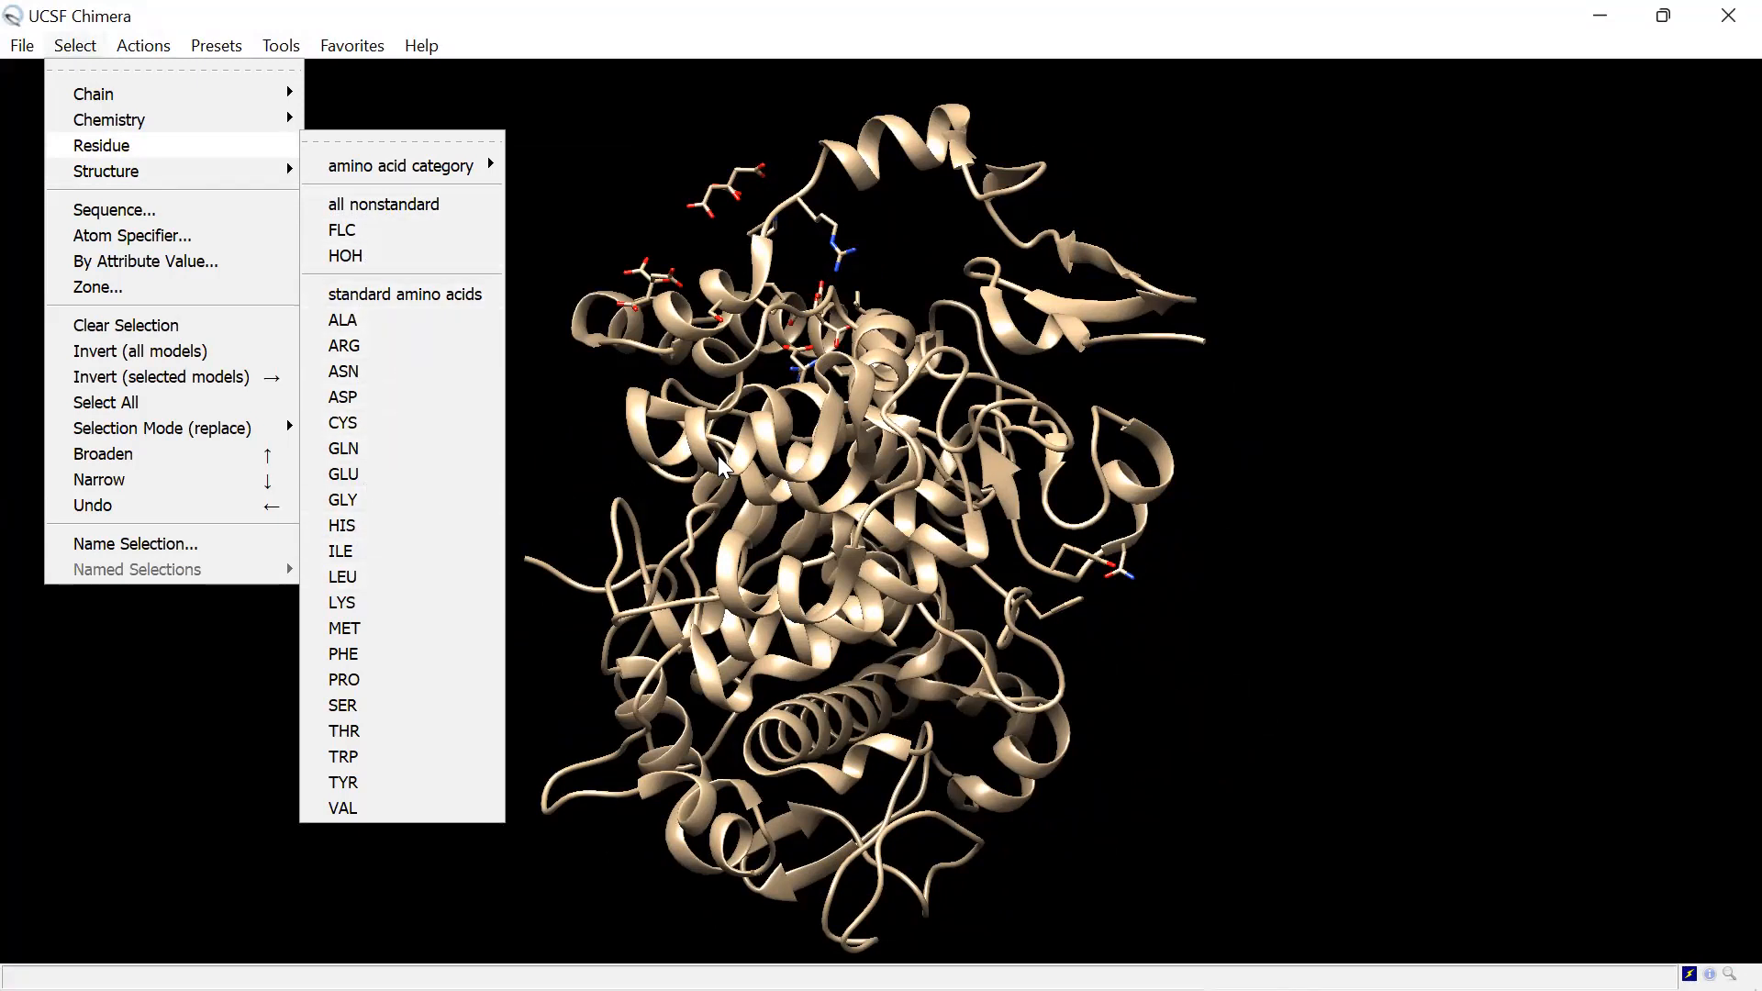
{"action": "left_click", "coordinate": [423, 205]}
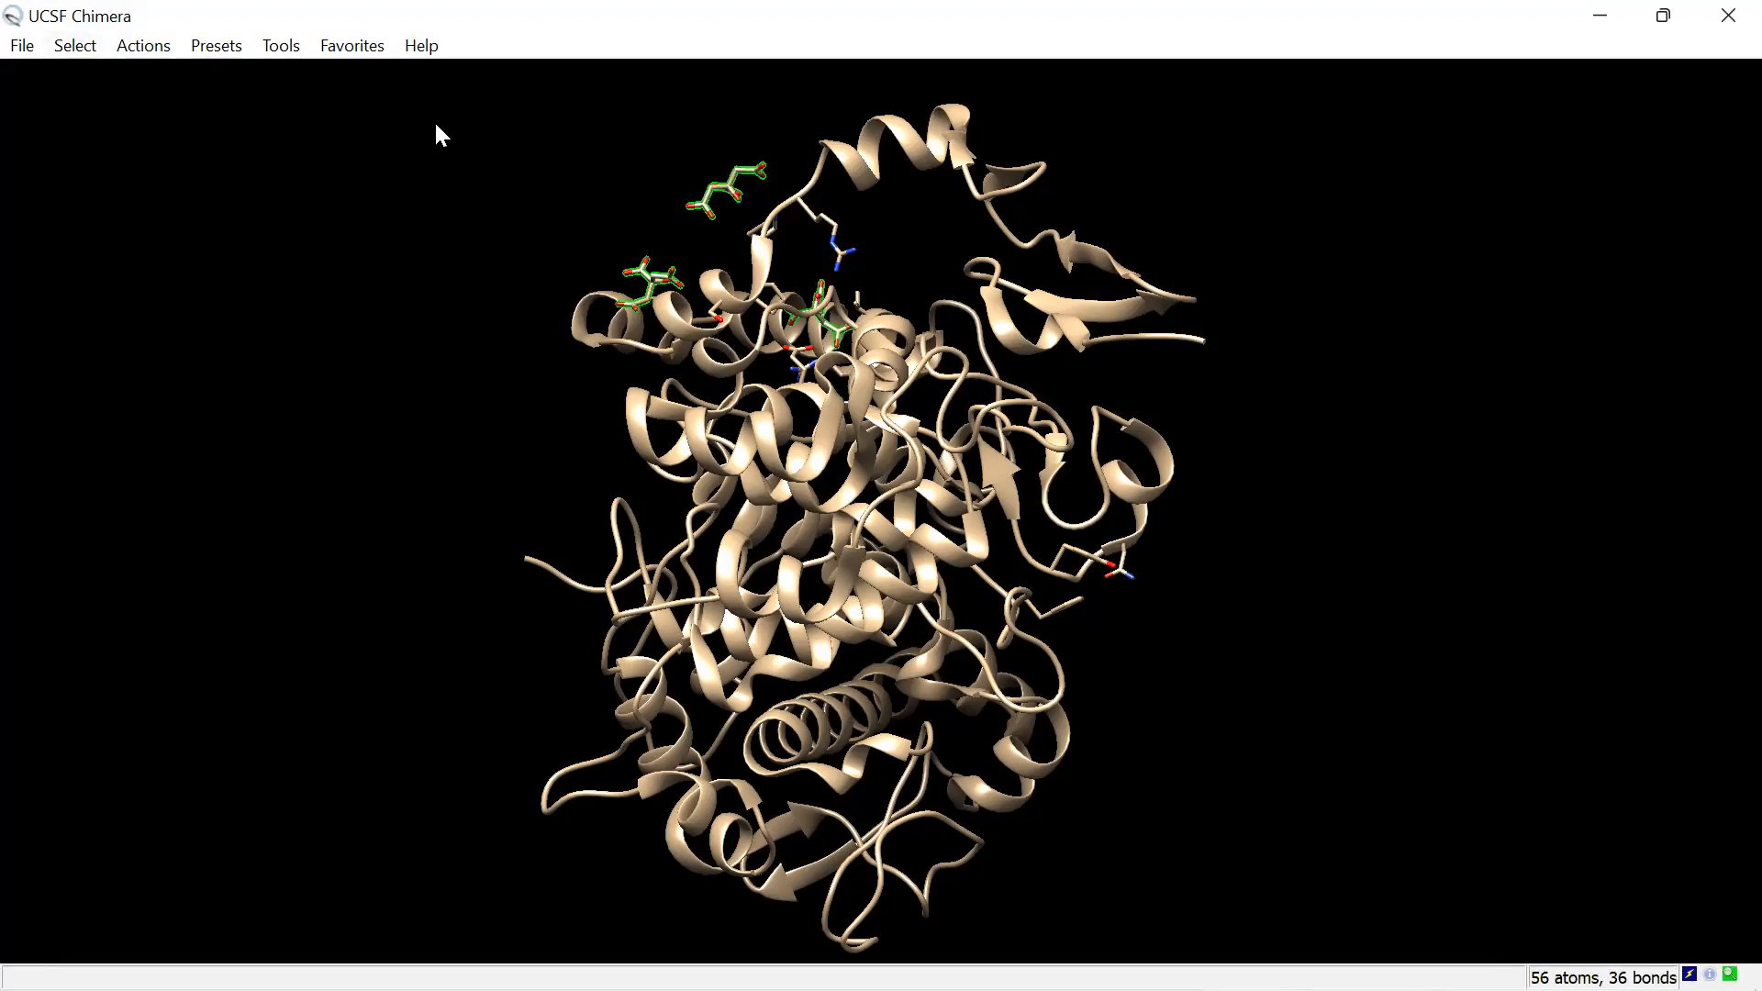
{"action": "left_click", "coordinate": [165, 47]}
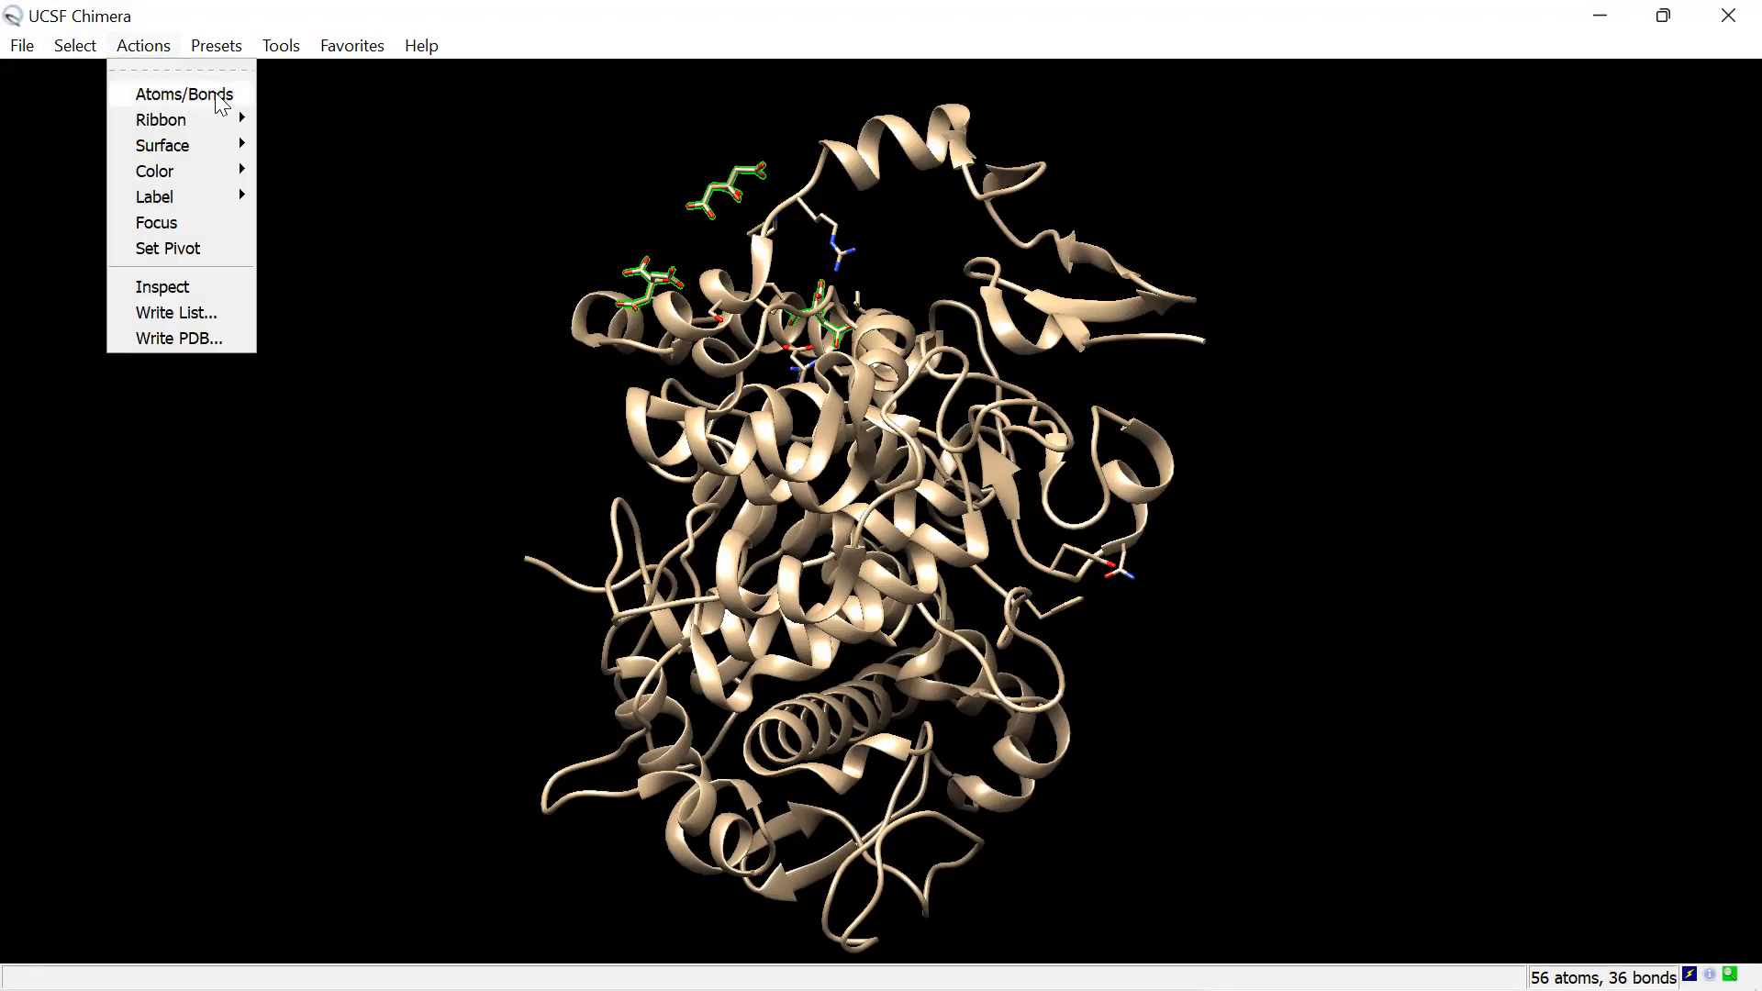
{"action": "mouse_move", "coordinate": [216, 95]}
{"action": "left_click", "coordinate": [330, 448]}
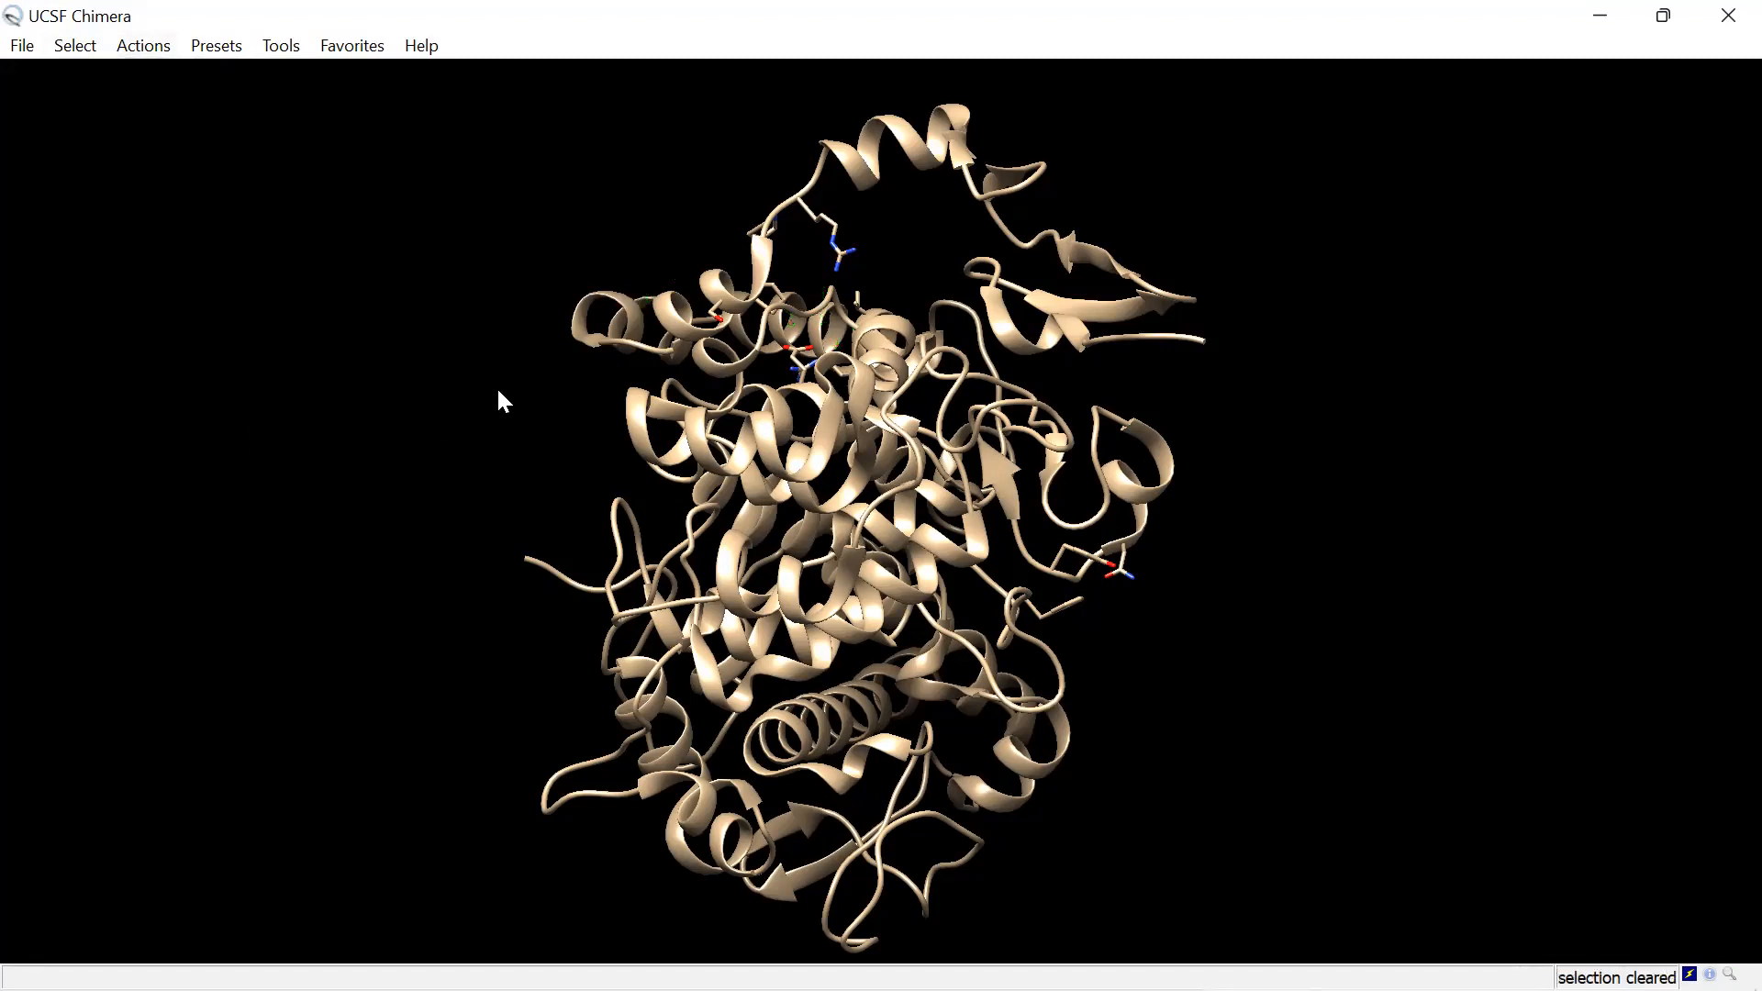
{"action": "left_click", "coordinate": [82, 48]}
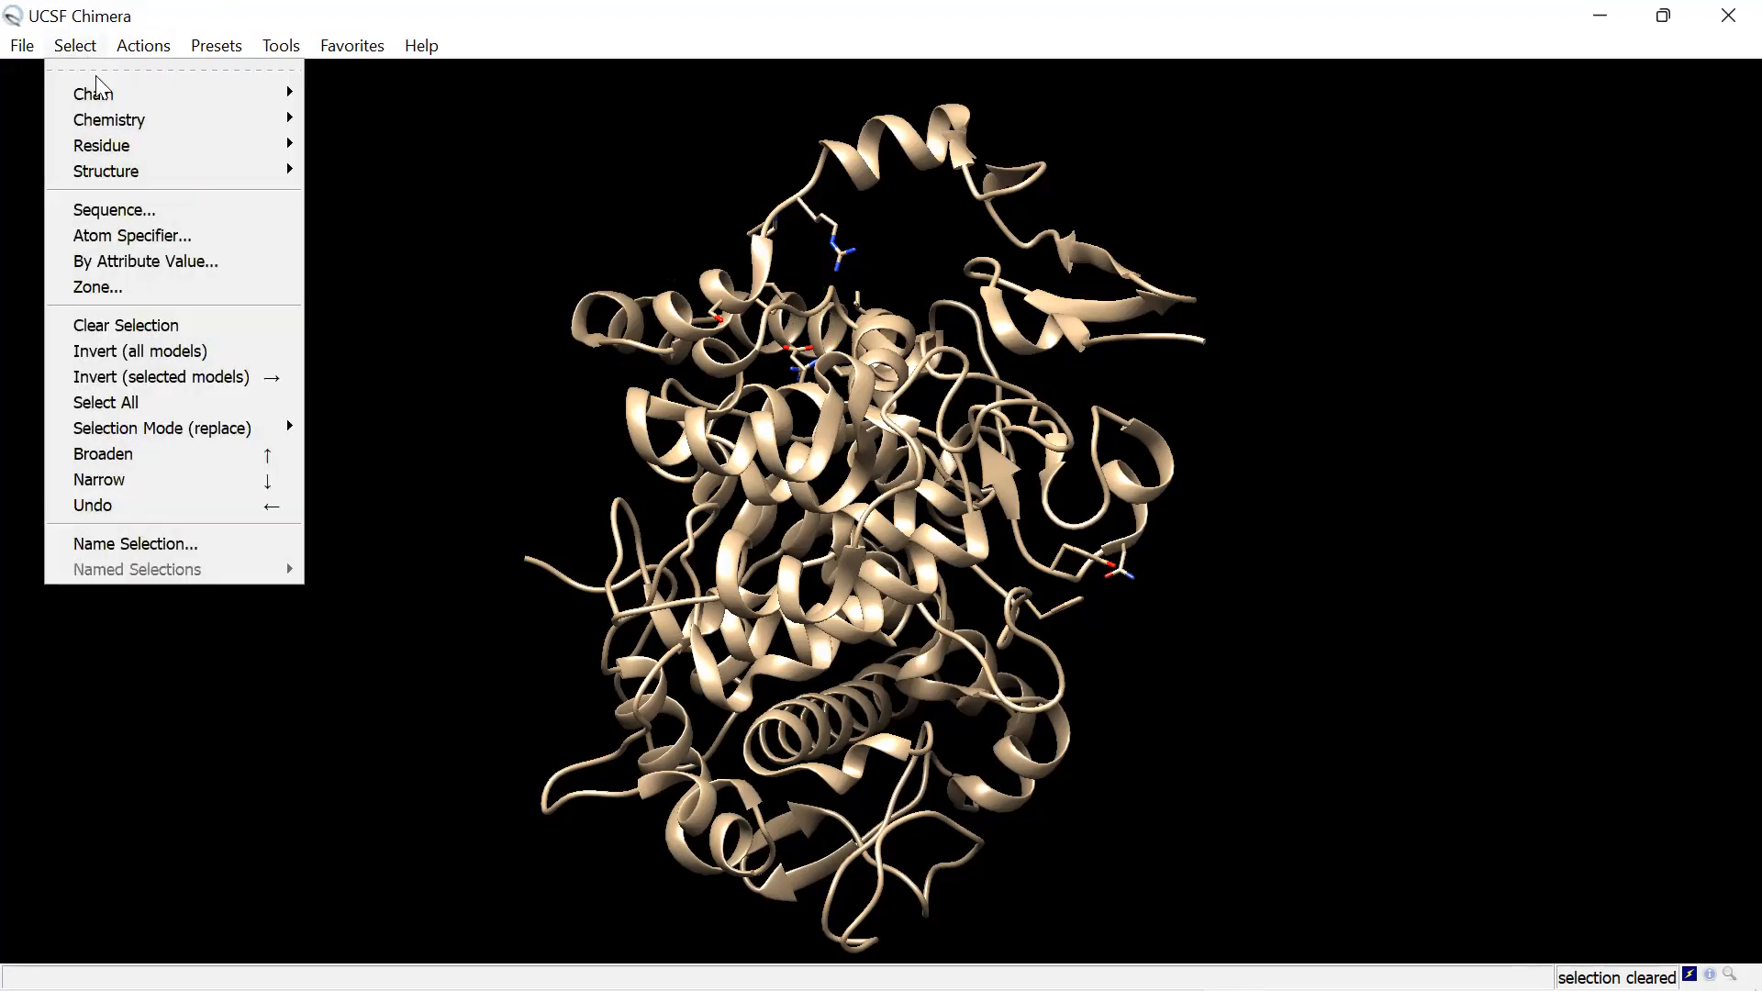
{"action": "mouse_move", "coordinate": [118, 92]}
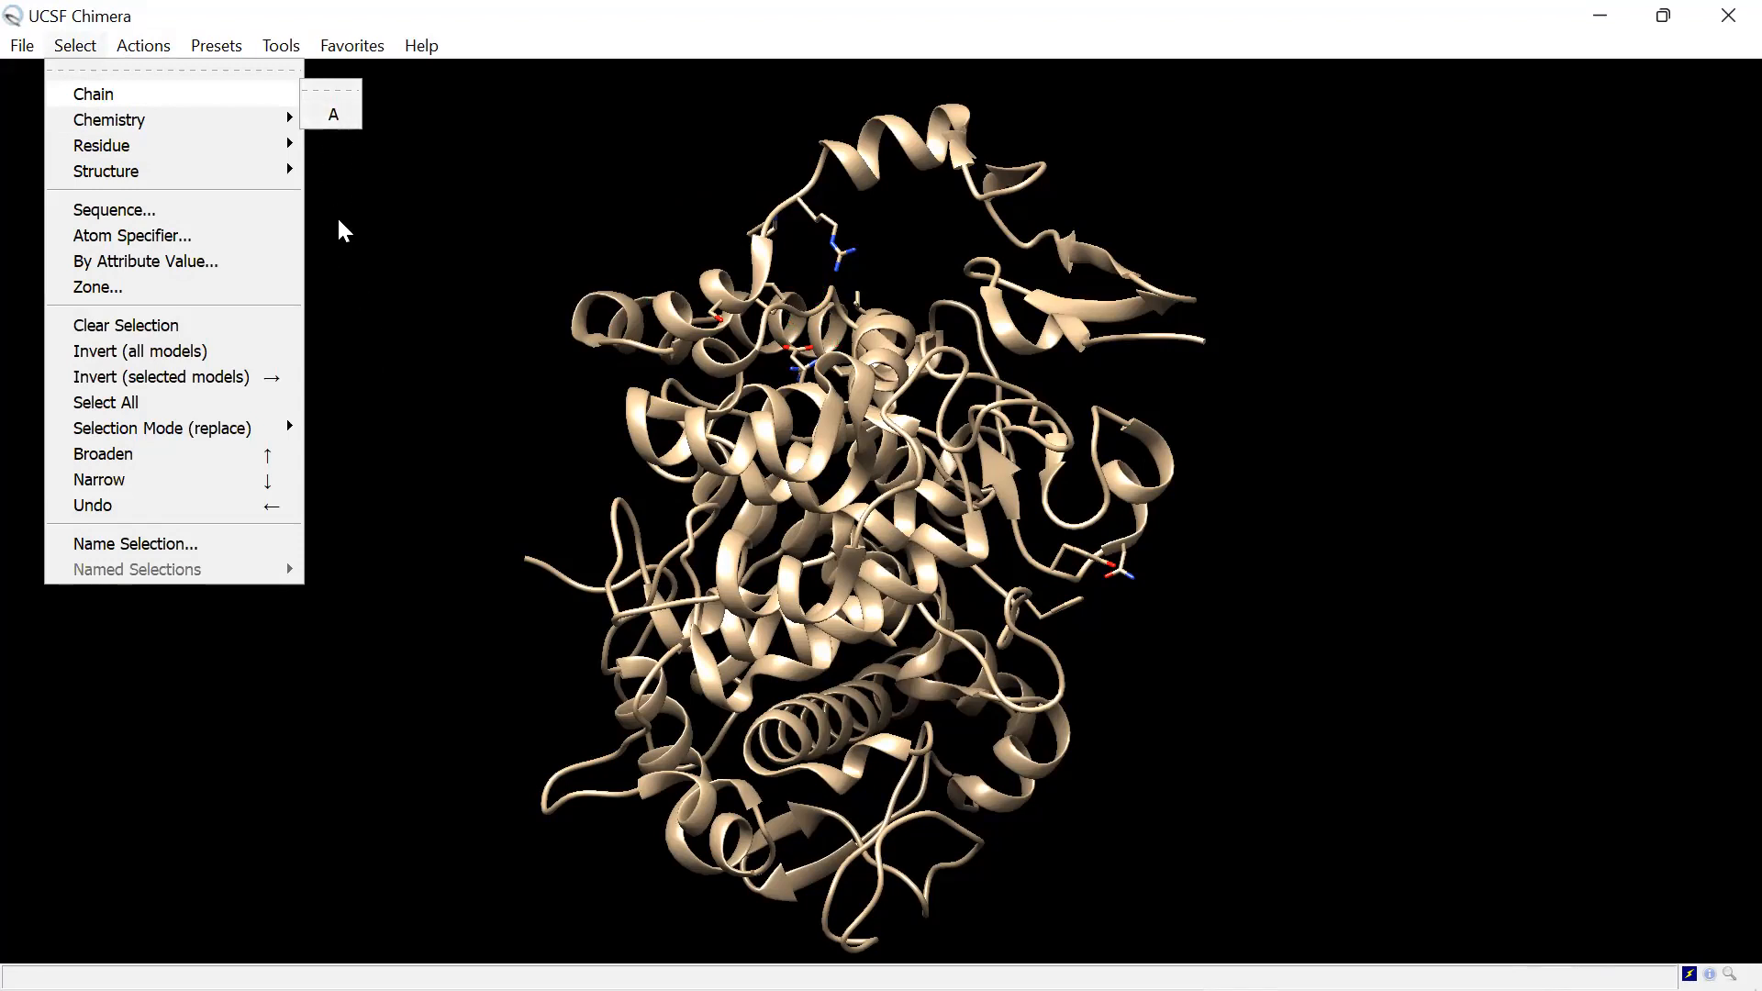
{"action": "mouse_move", "coordinate": [161, 52]}
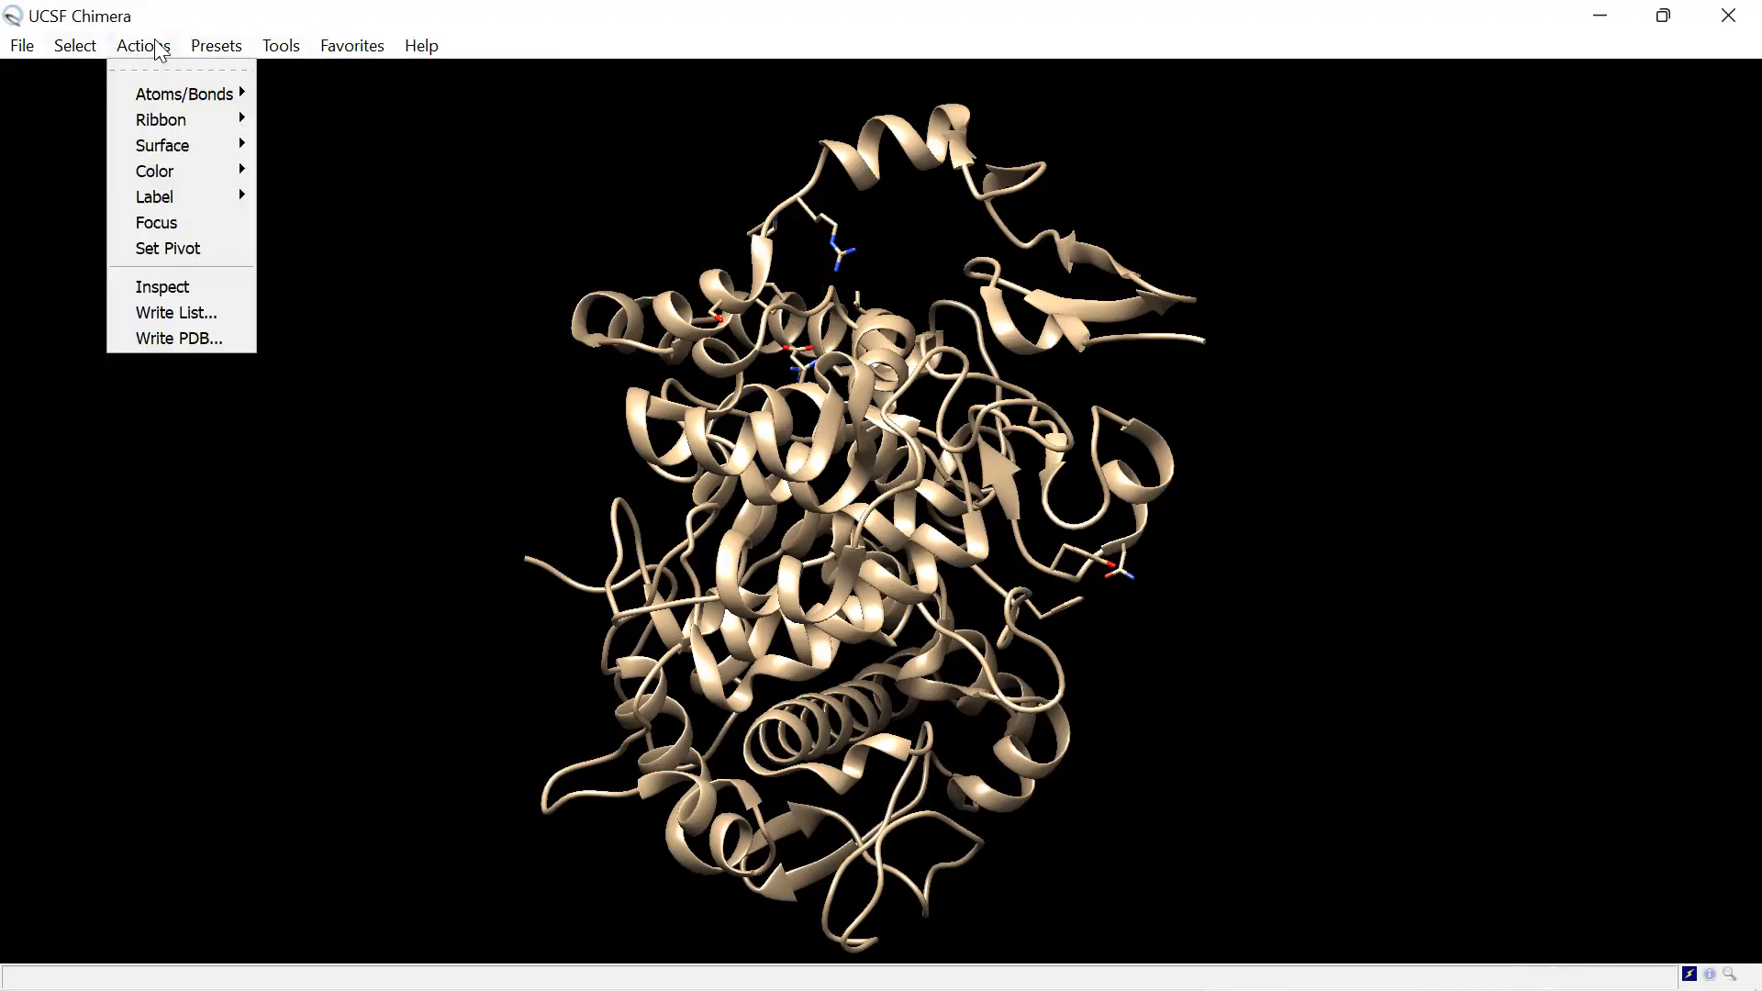
{"action": "mouse_move", "coordinate": [90, 52]}
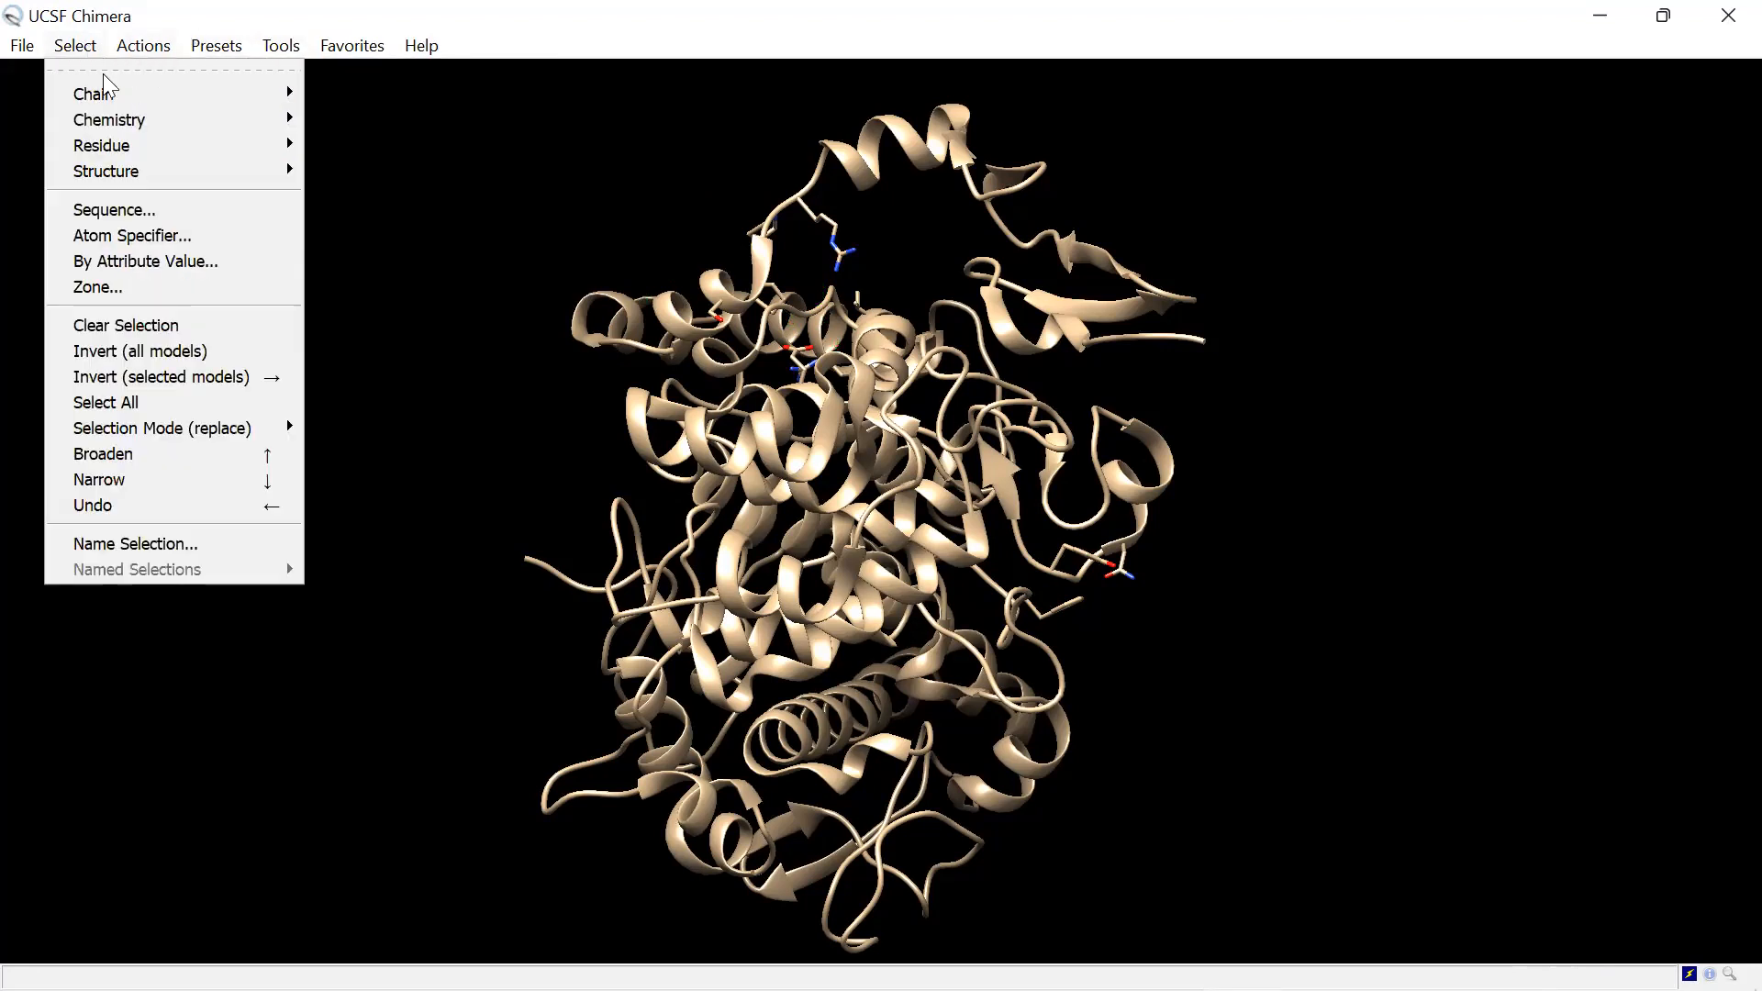
{"action": "mouse_move", "coordinate": [279, 88]}
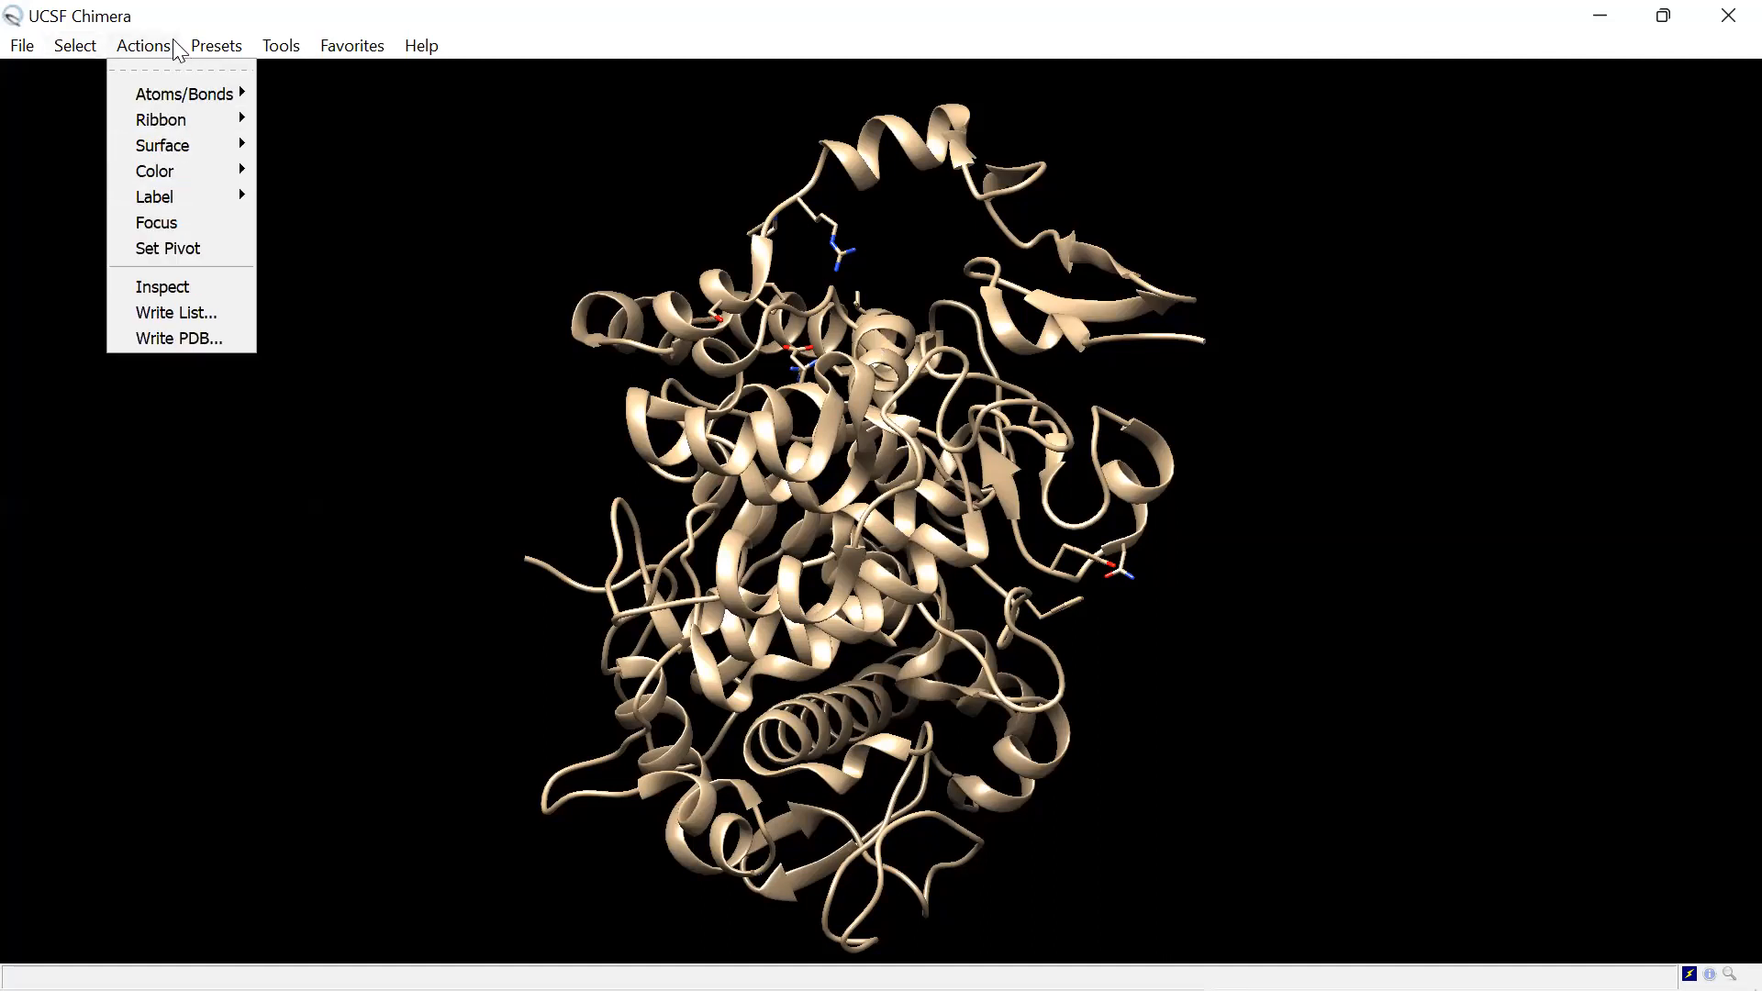
Step: Apply the Interactive 1 (ribbons) preset to the protein and inspect the coloured ribbon model from different angles
{"action": "left_click_drag", "start_coordinate": [792, 543], "coordinate": [691, 395]}
{"action": "left_click_drag", "start_coordinate": [813, 436], "coordinate": [659, 446]}
{"action": "left_click_drag", "start_coordinate": [808, 567], "coordinate": [490, 637]}
{"action": "left_click_drag", "start_coordinate": [1008, 643], "coordinate": [394, 377]}
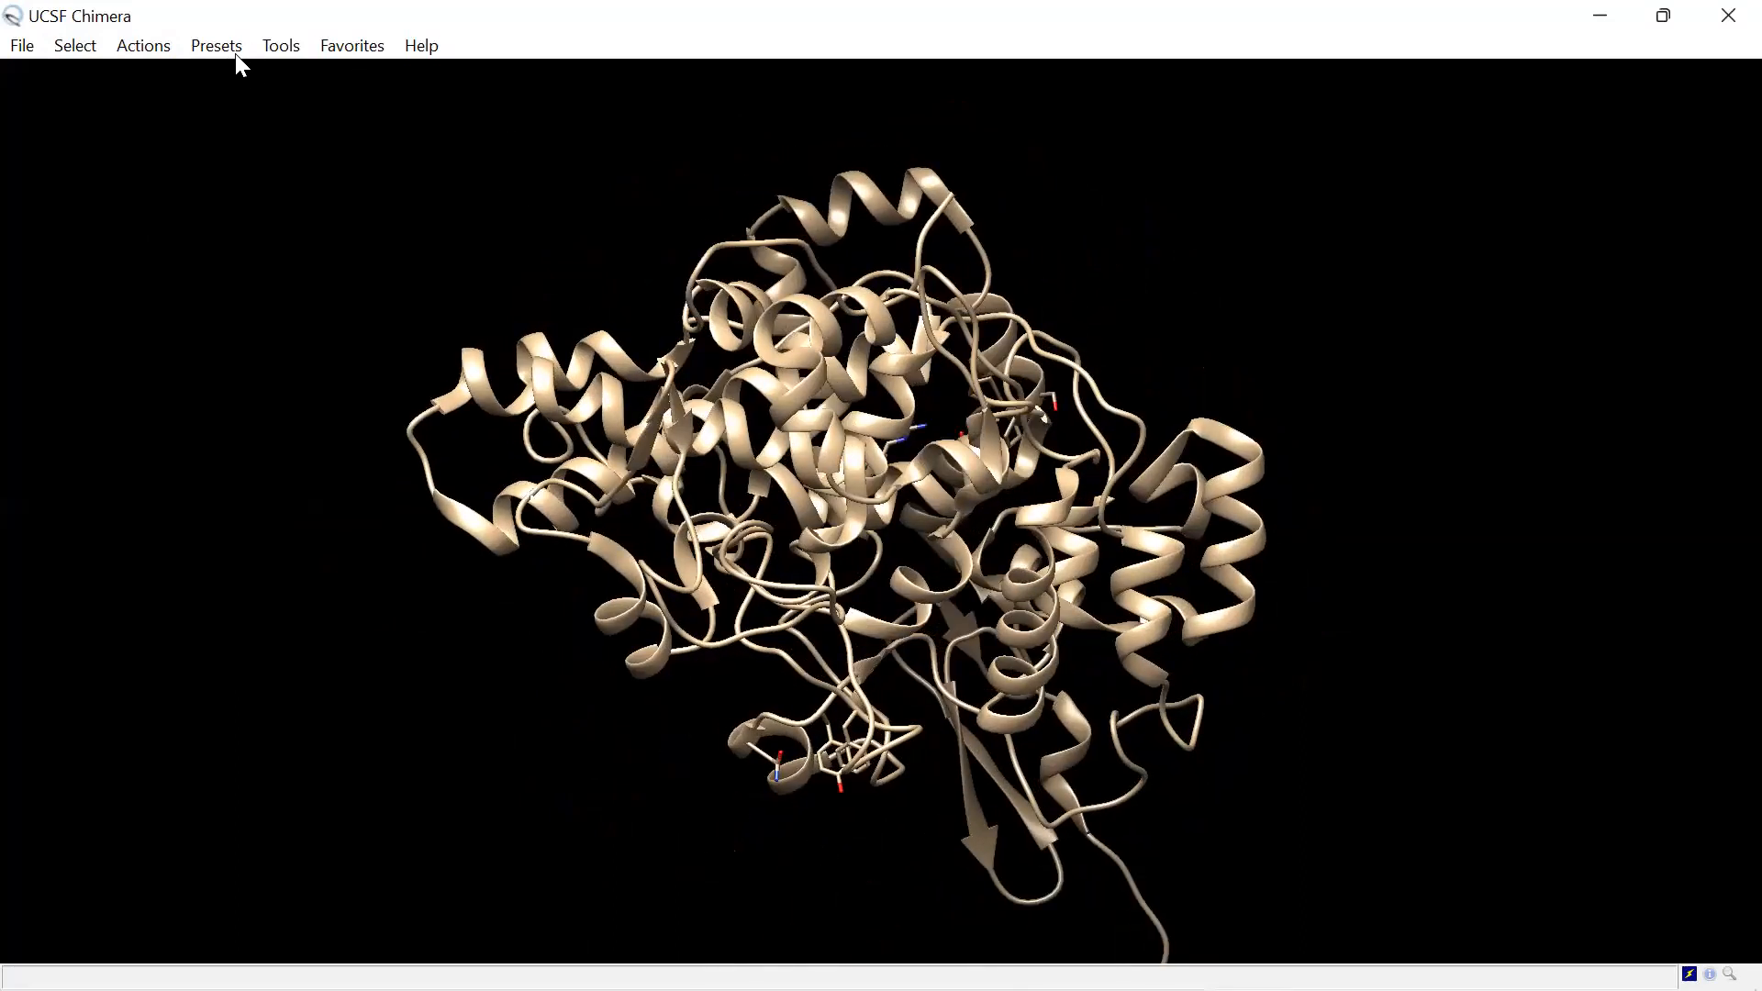
{"action": "left_click", "coordinate": [235, 55]}
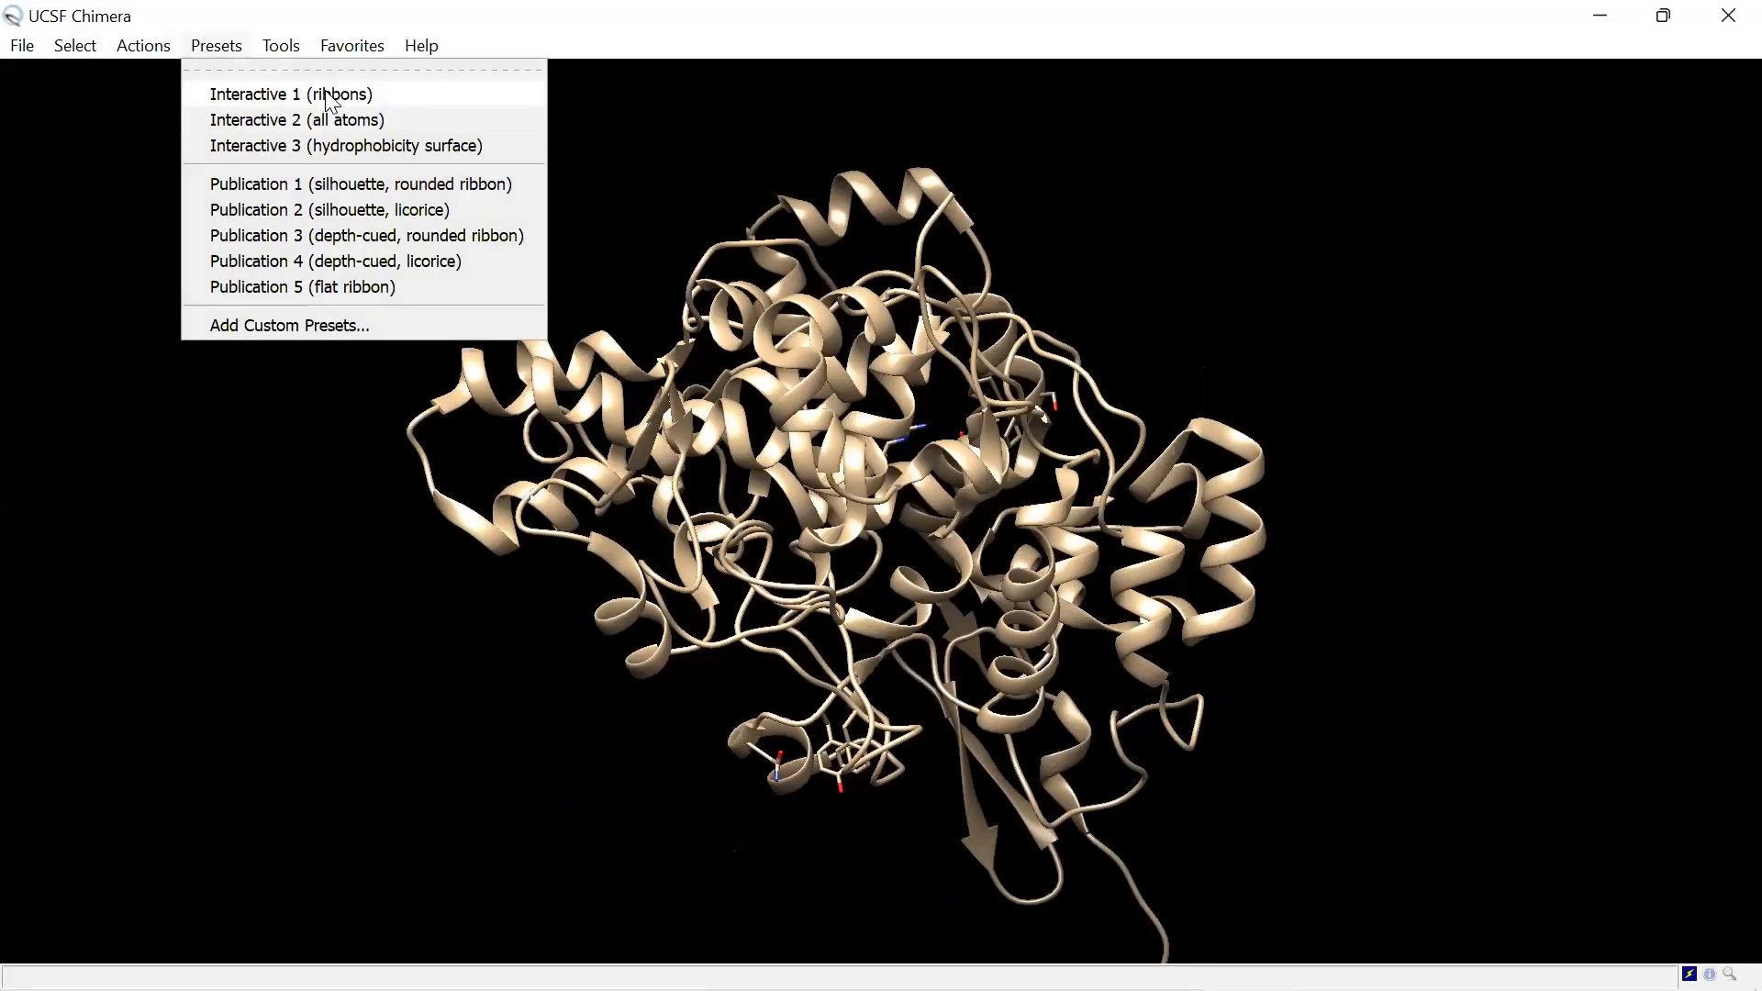
{"action": "left_click", "coordinate": [333, 95]}
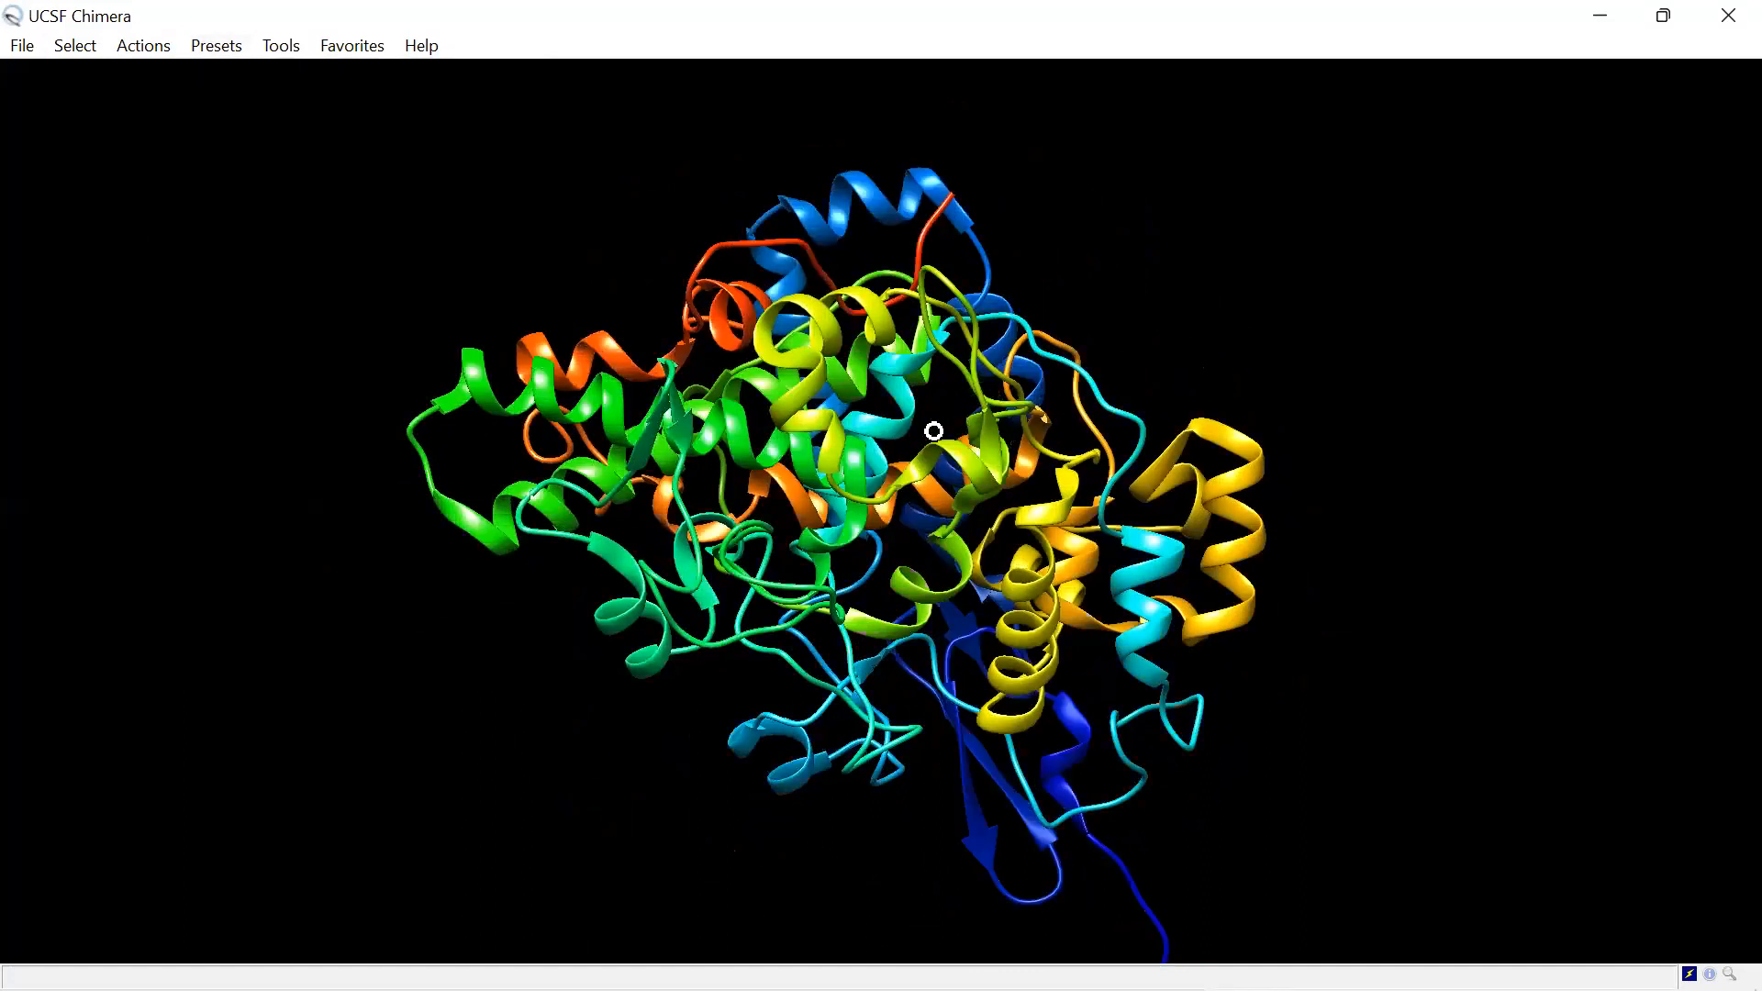
{"action": "left_click_drag", "start_coordinate": [556, 409], "coordinate": [782, 595]}
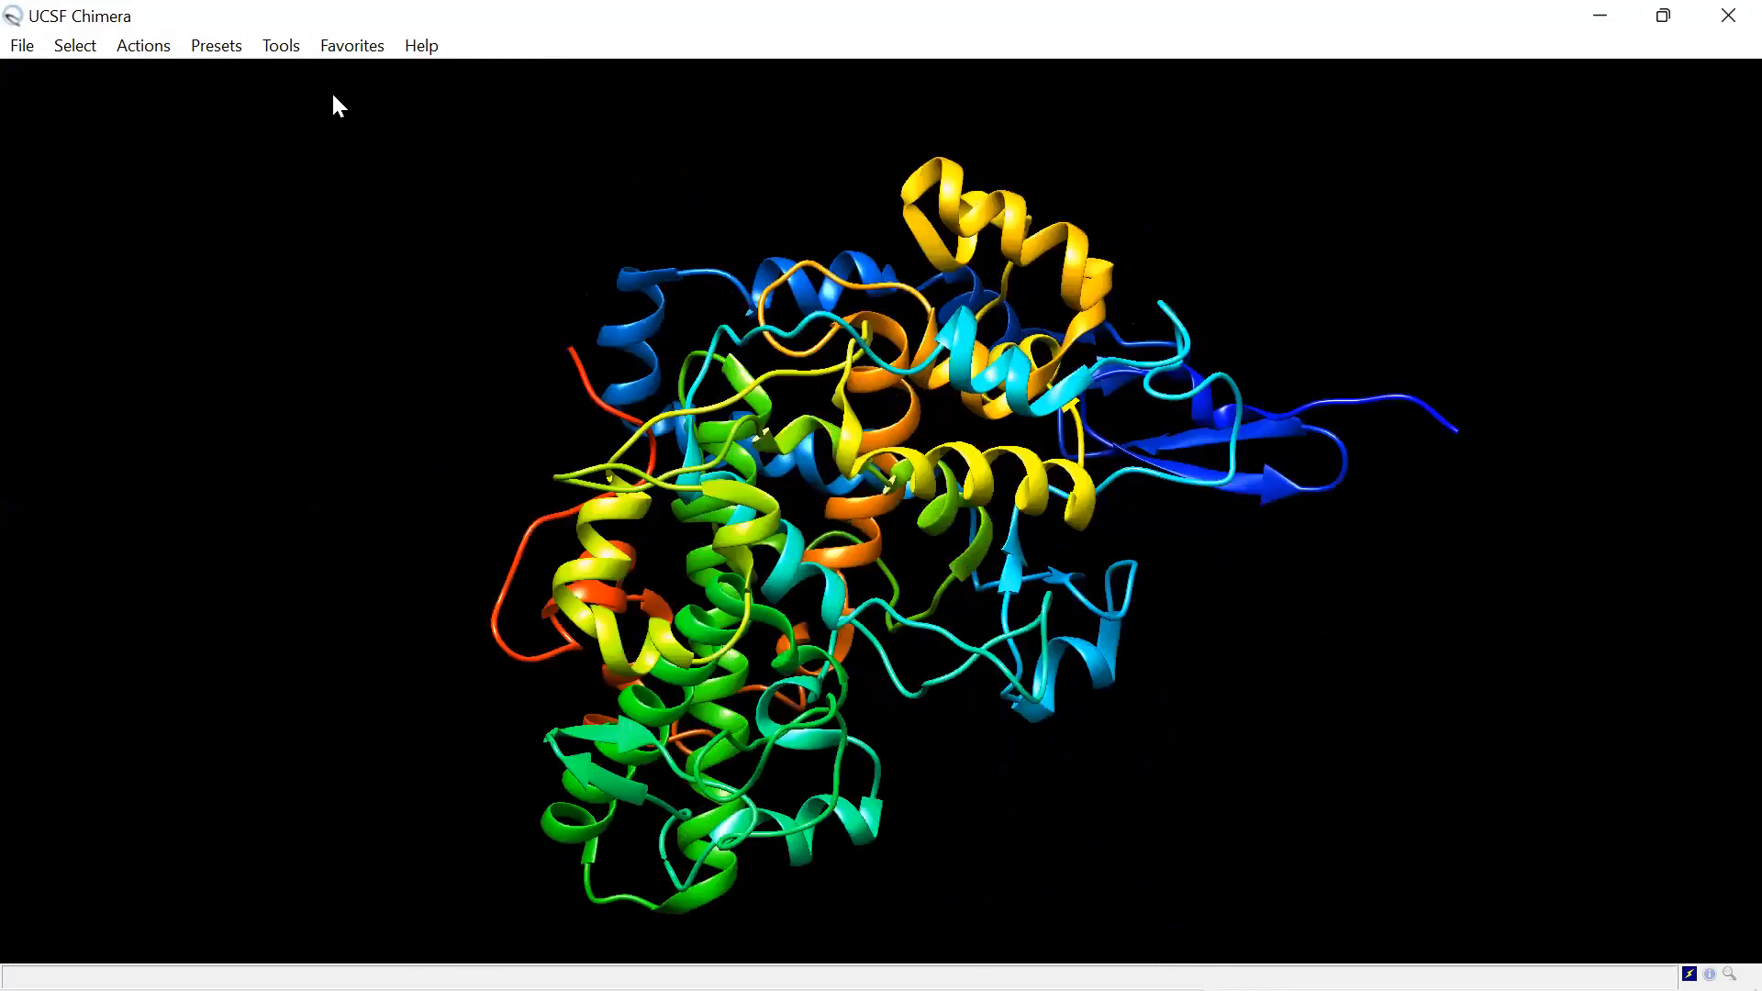
Step: Switch the protein to the Interactive 2 (all atoms) preset and inspect it from another angle
{"action": "left_click", "coordinate": [220, 42]}
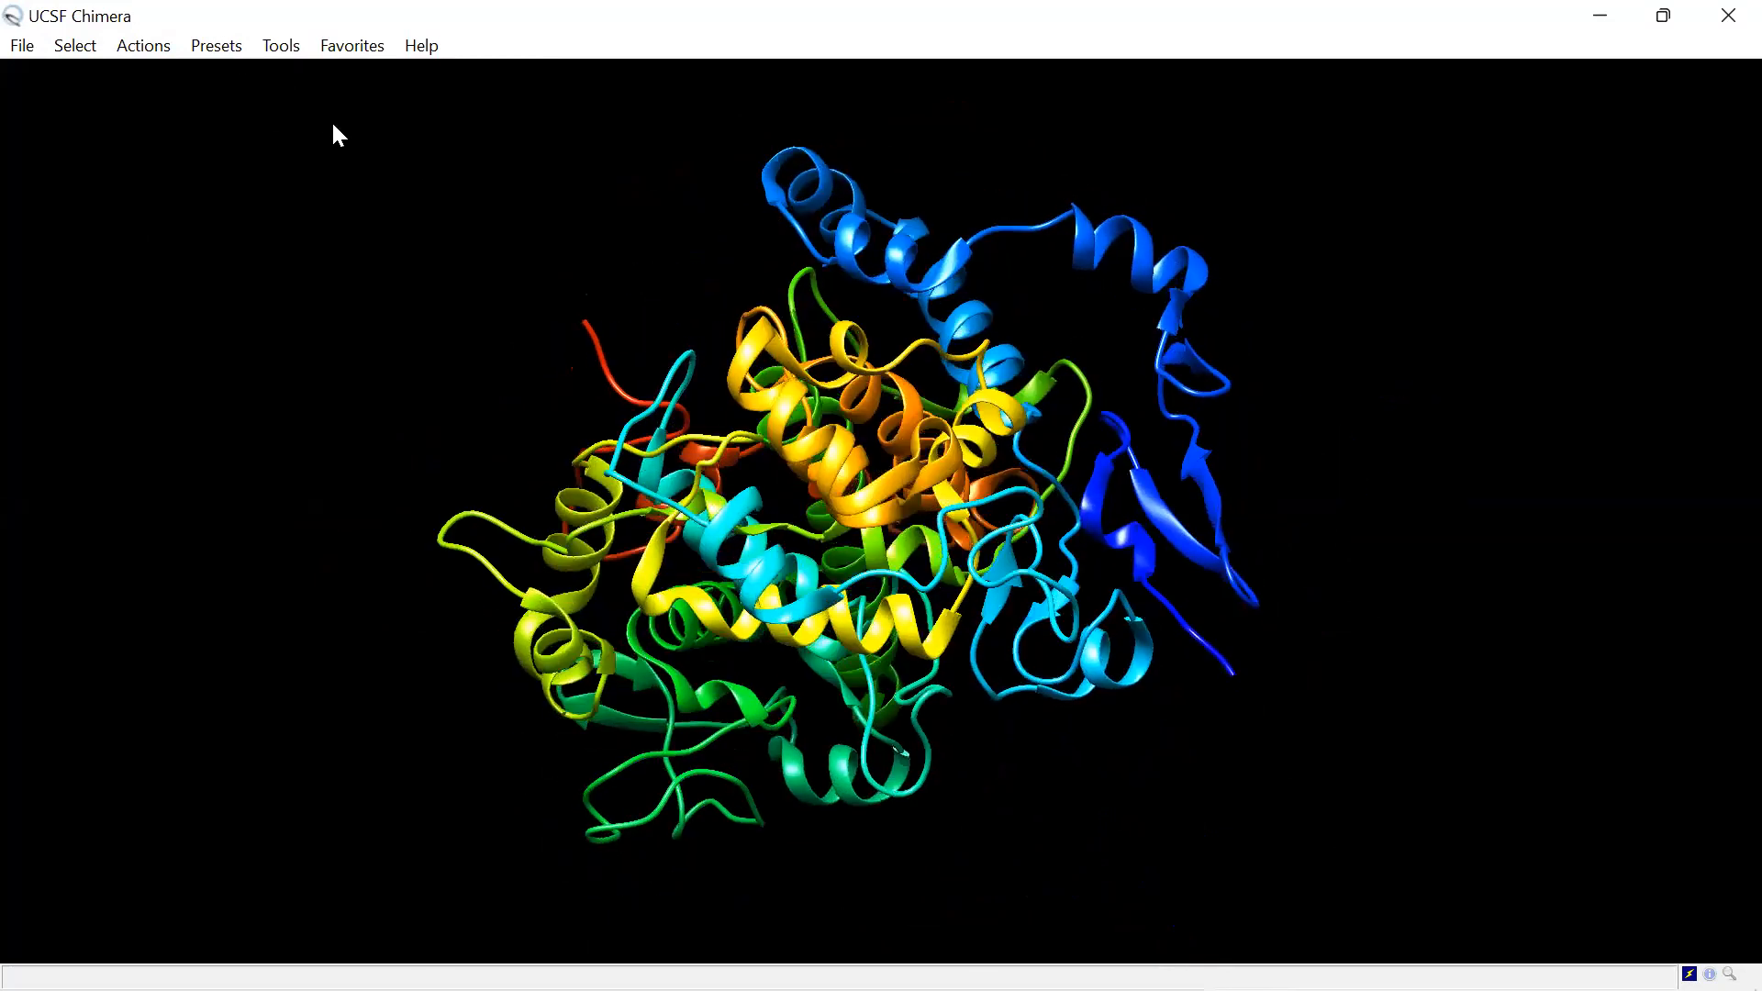
{"action": "left_click", "coordinate": [326, 121]}
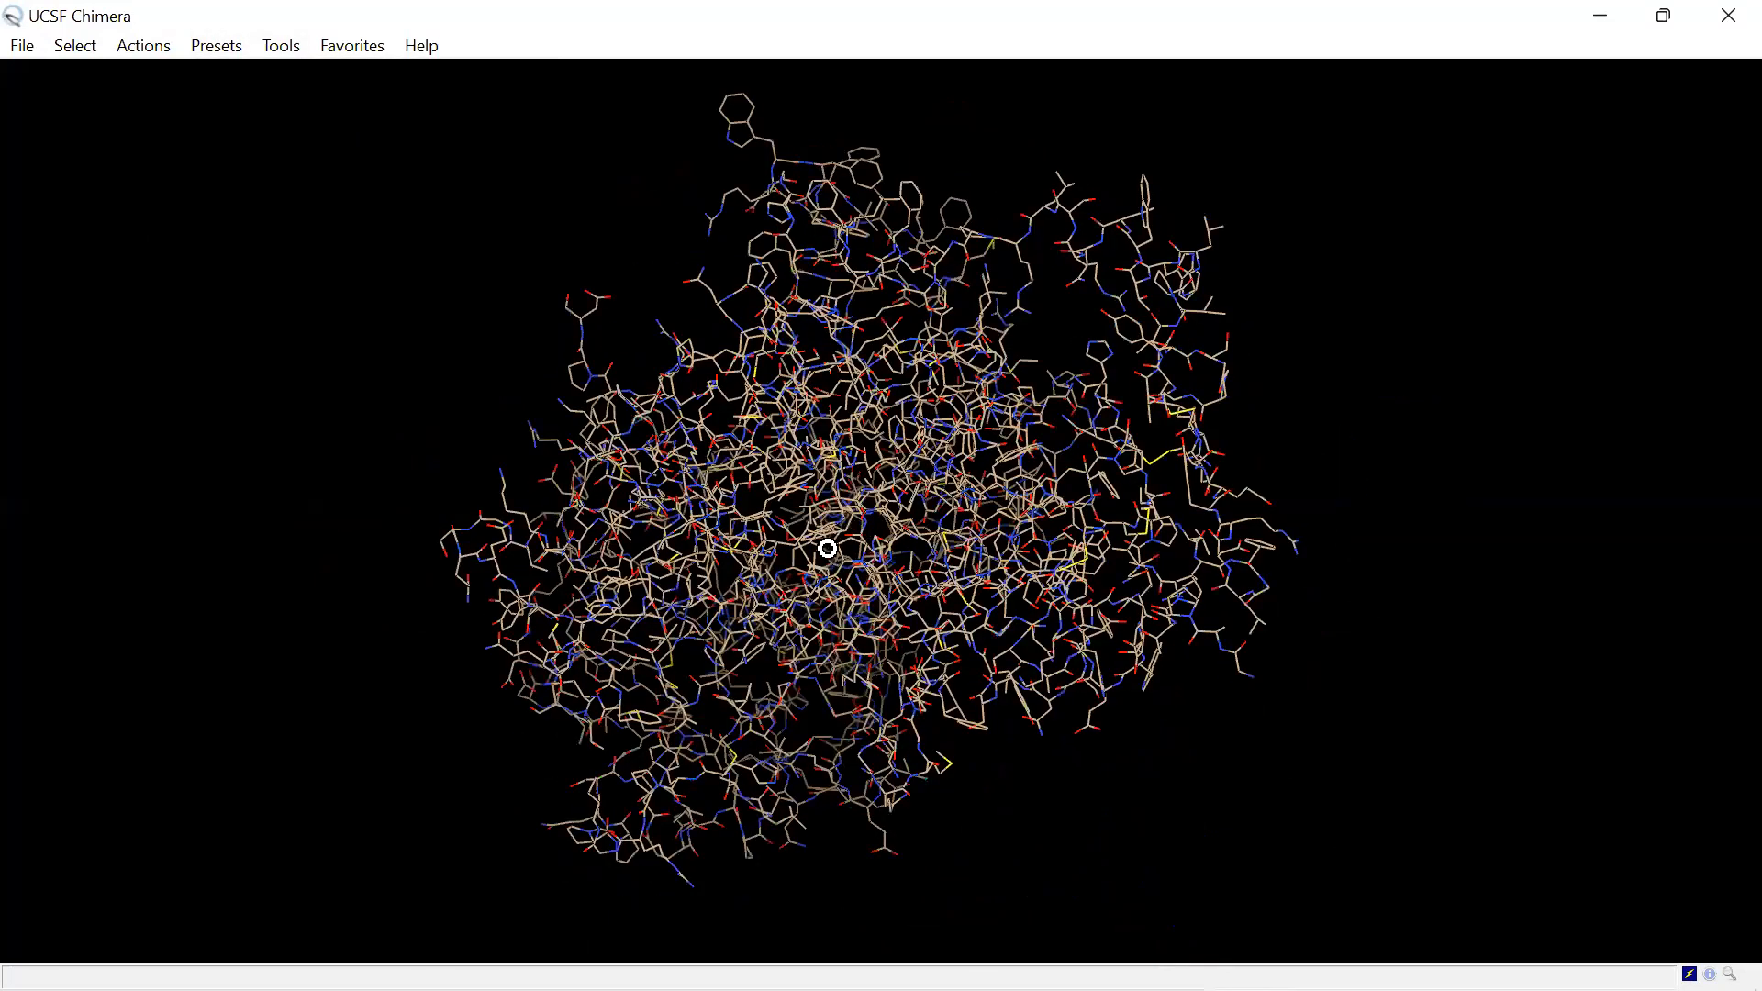
{"action": "left_click_drag", "start_coordinate": [881, 512], "coordinate": [323, 95]}
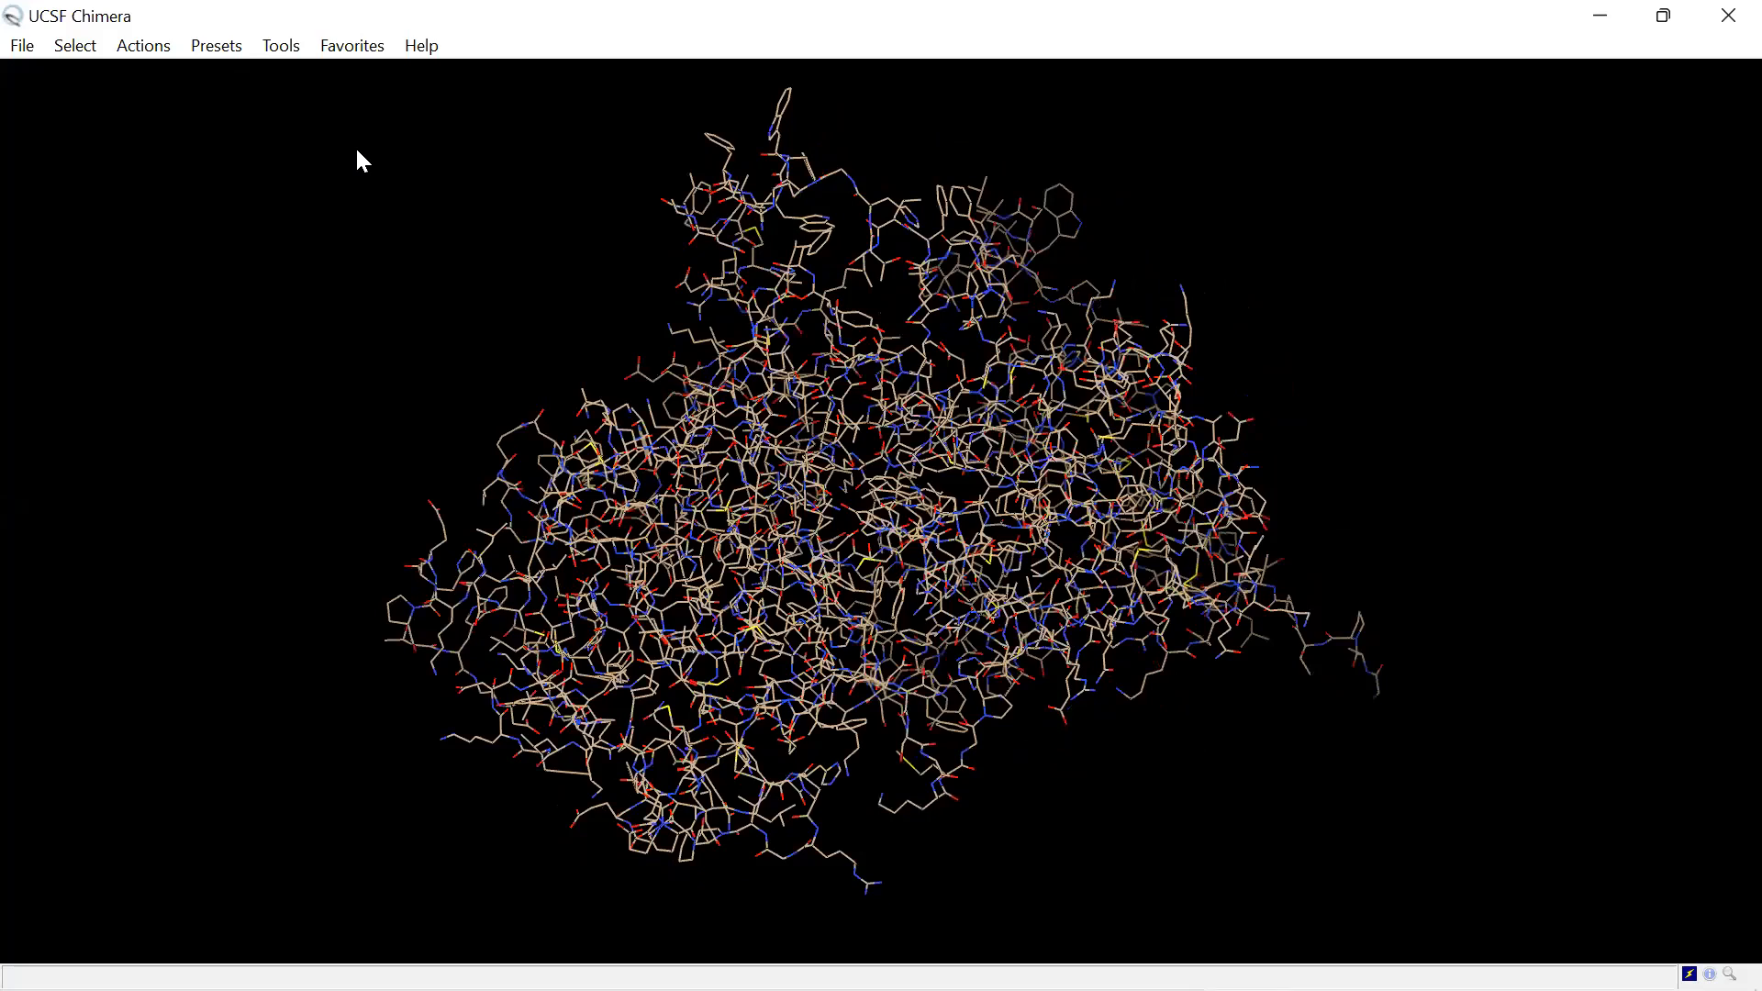
Step: Apply the Interactive 3 (hydrophobicity surface) preset and inspect the protein's surface from several sides
{"action": "left_click", "coordinate": [367, 144]}
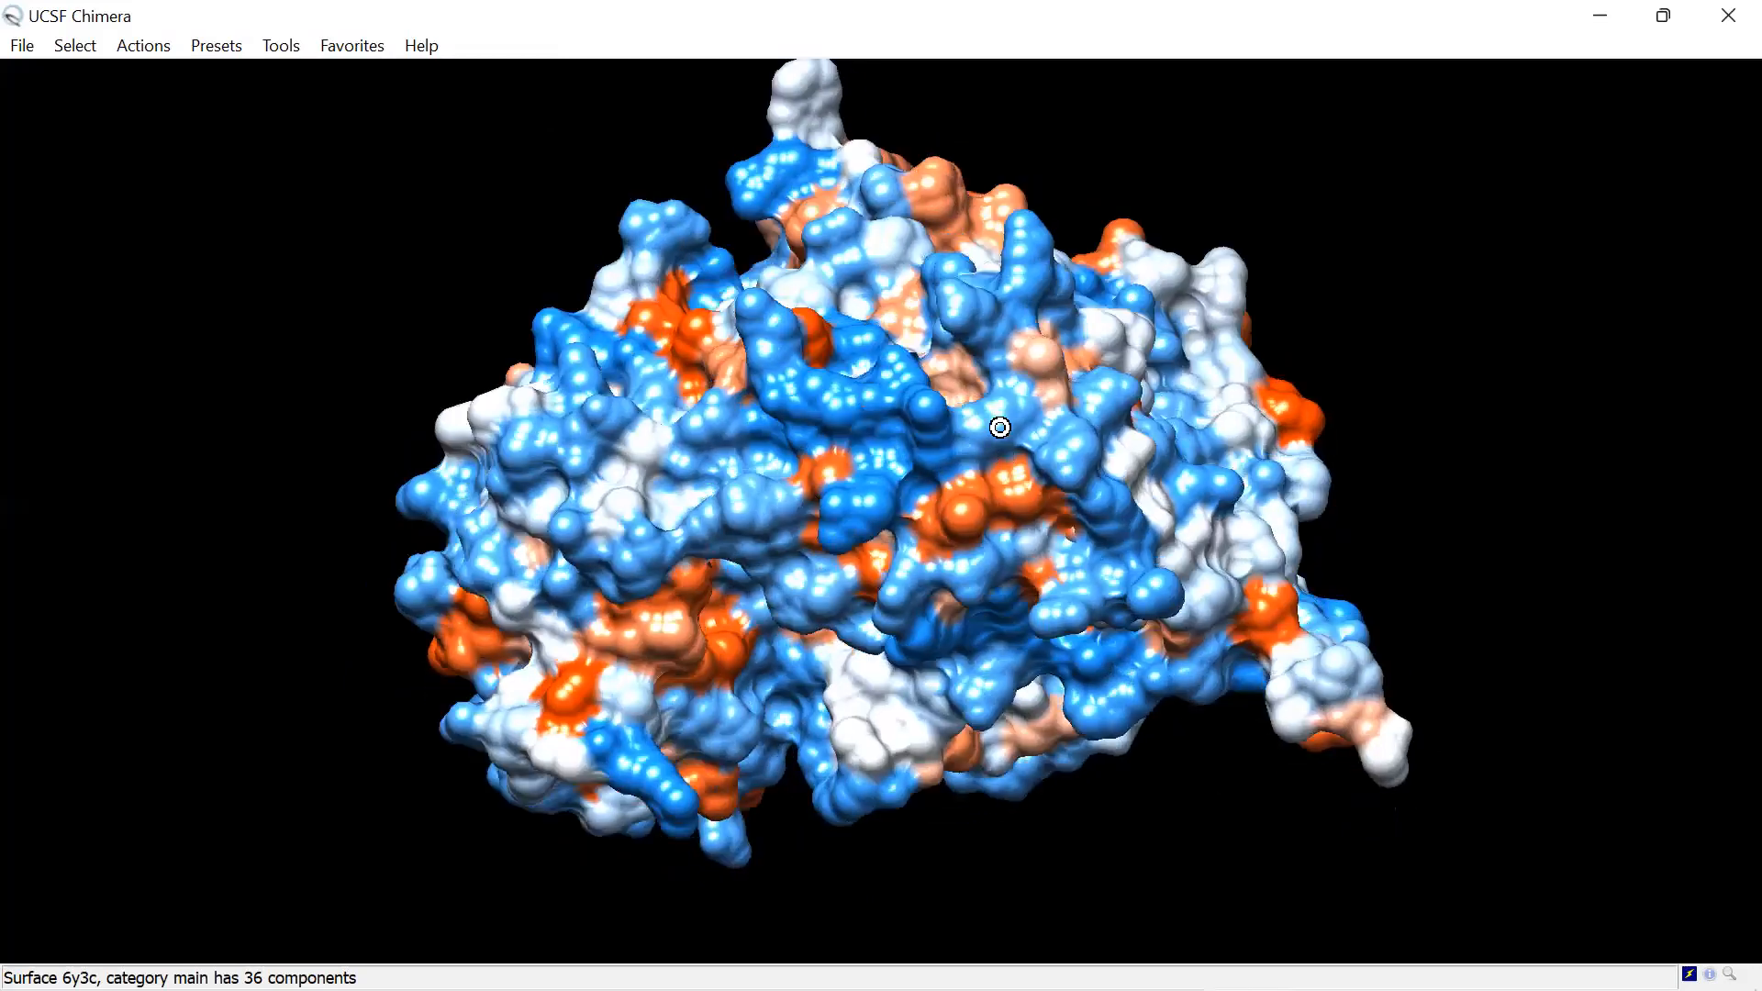
{"action": "left_click_drag", "start_coordinate": [857, 358], "coordinate": [812, 299]}
{"action": "left_click_drag", "start_coordinate": [1024, 558], "coordinate": [936, 399]}
{"action": "left_click_drag", "start_coordinate": [824, 468], "coordinate": [817, 286]}
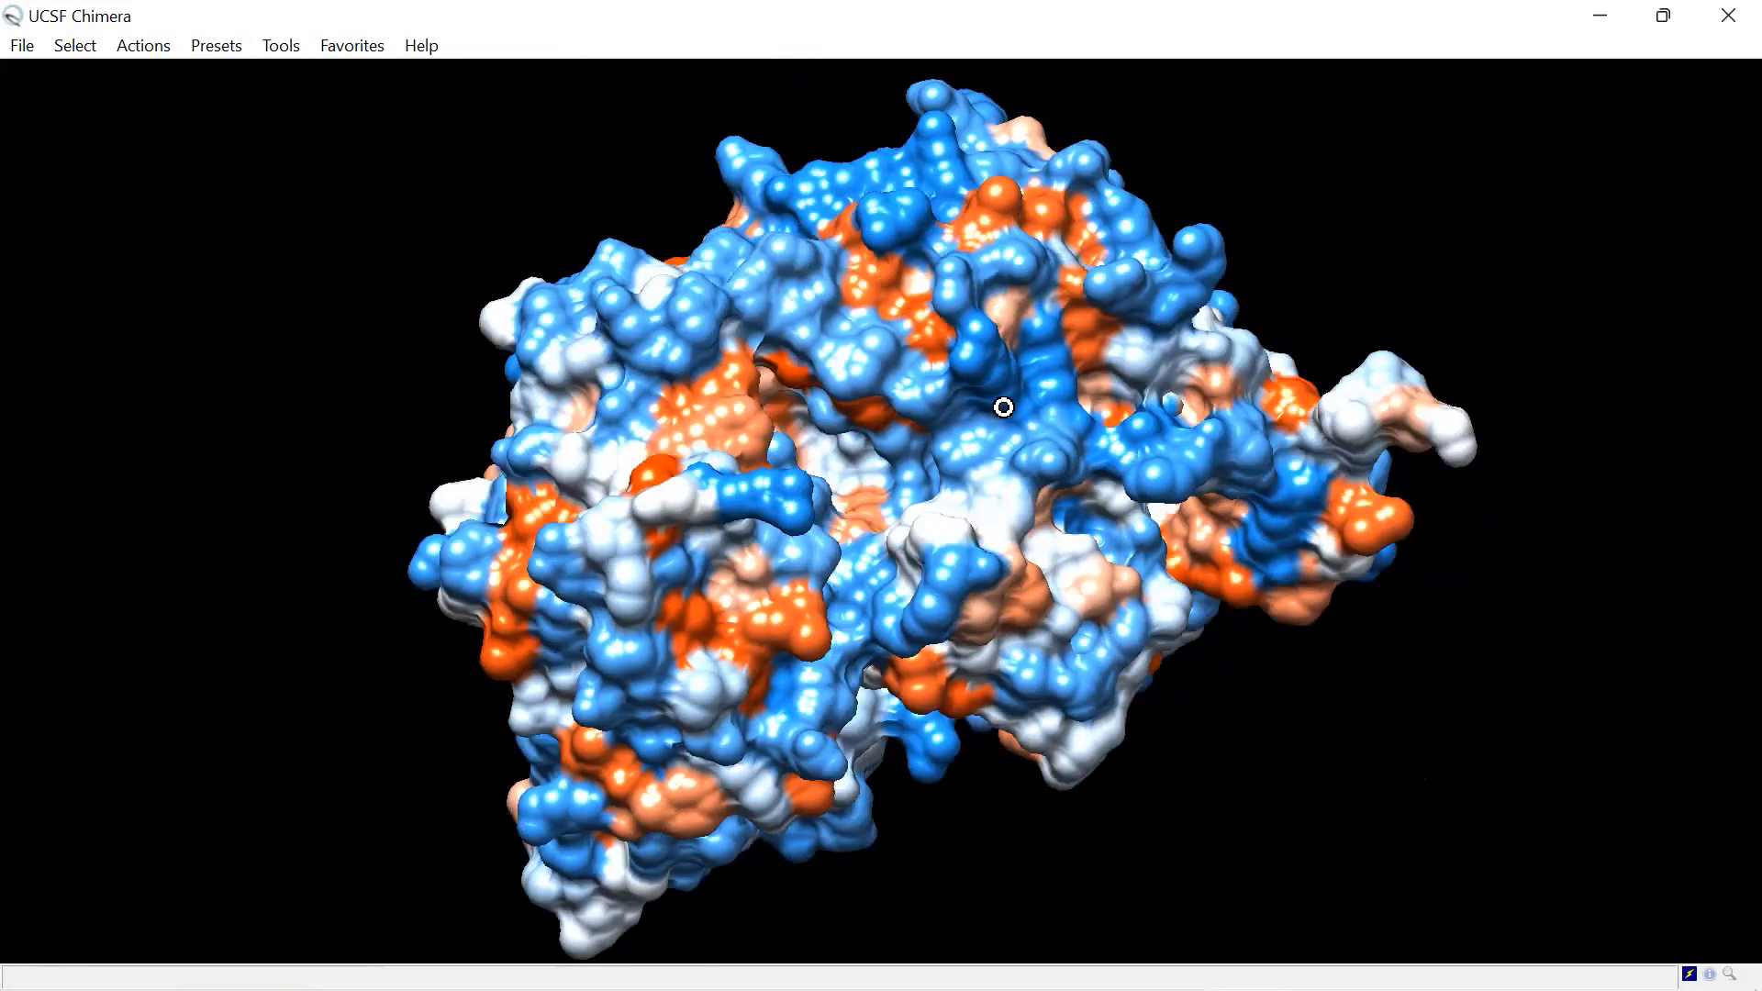
{"action": "left_click_drag", "start_coordinate": [904, 537], "coordinate": [927, 382]}
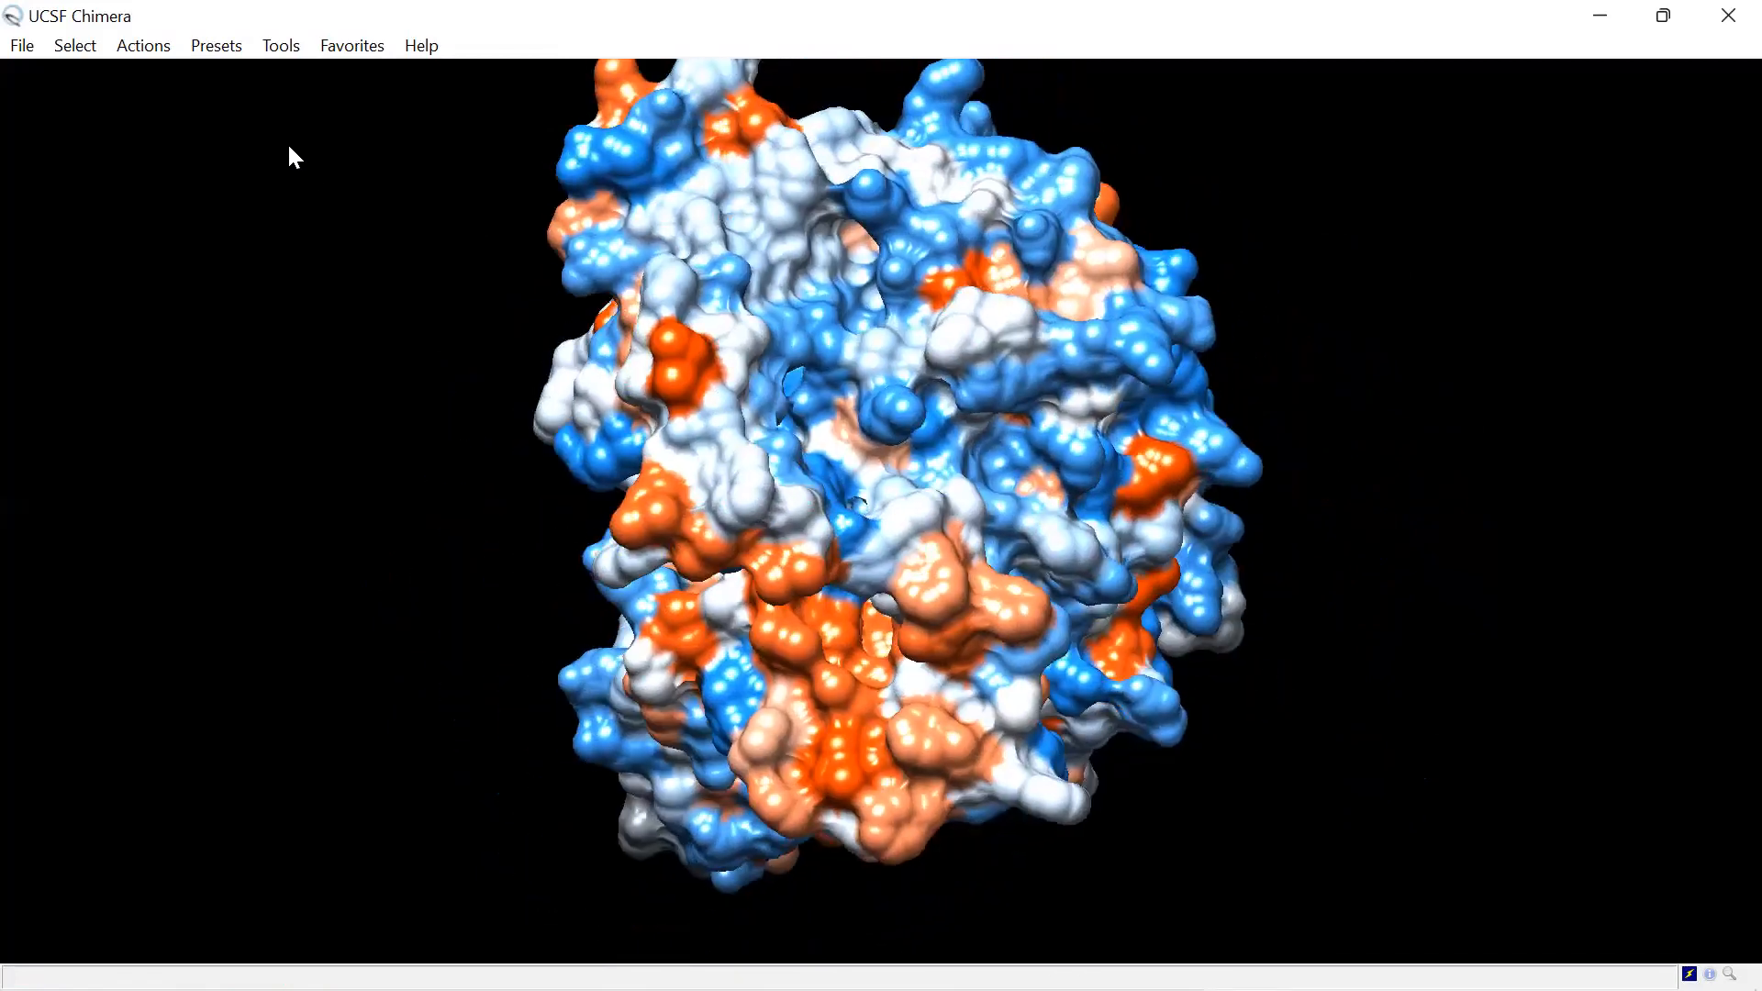
Step: Return the protein display from the hydrophobicity surface to the Interactive 2 (all atoms) preset
{"action": "left_click", "coordinate": [212, 52]}
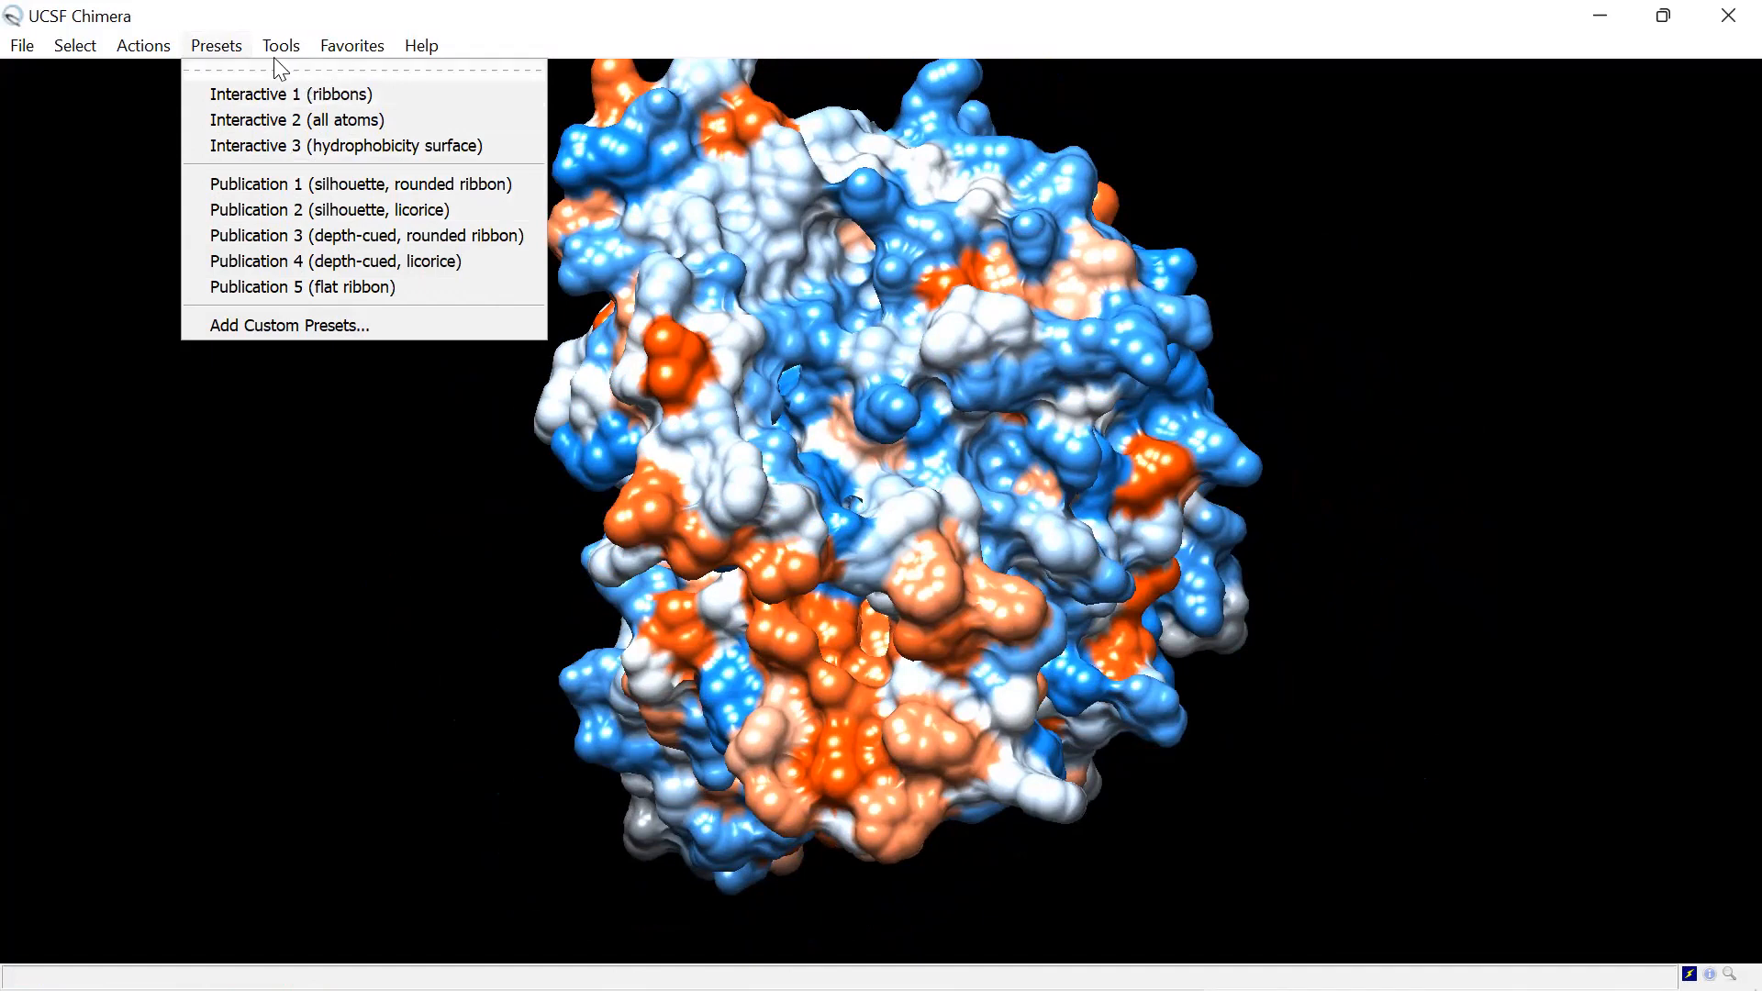
{"action": "left_click", "coordinate": [286, 125]}
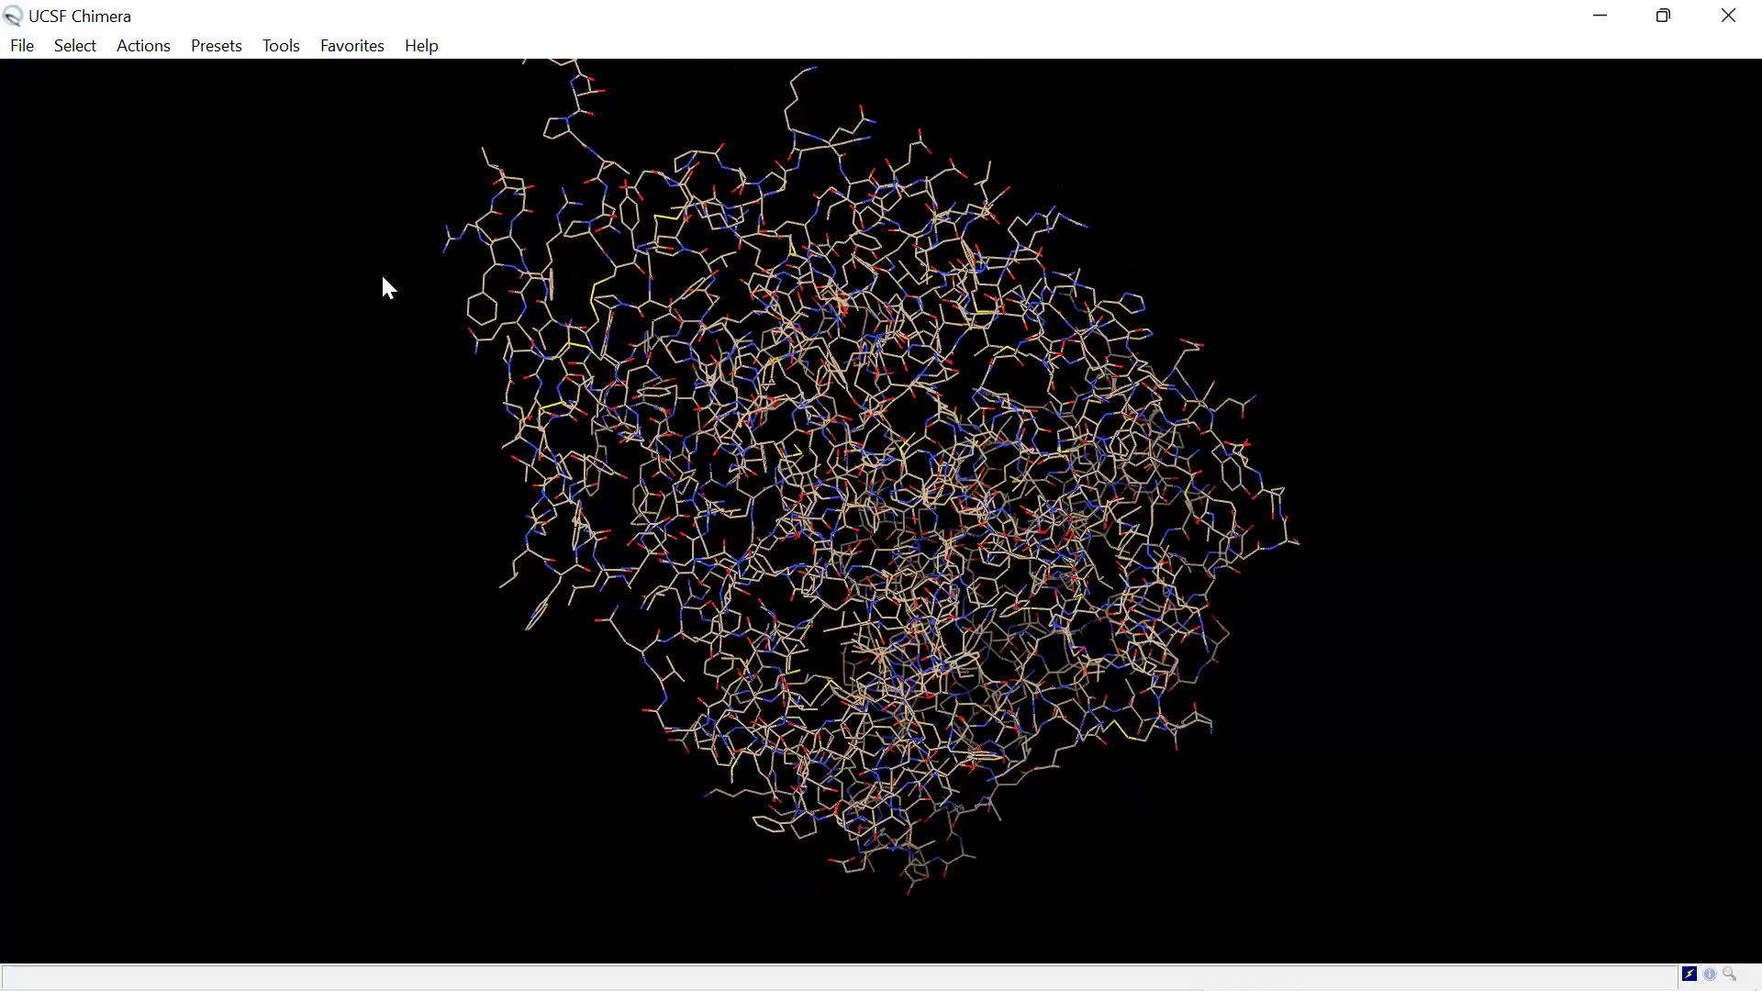
{"action": "mouse_move", "coordinate": [383, 277]}
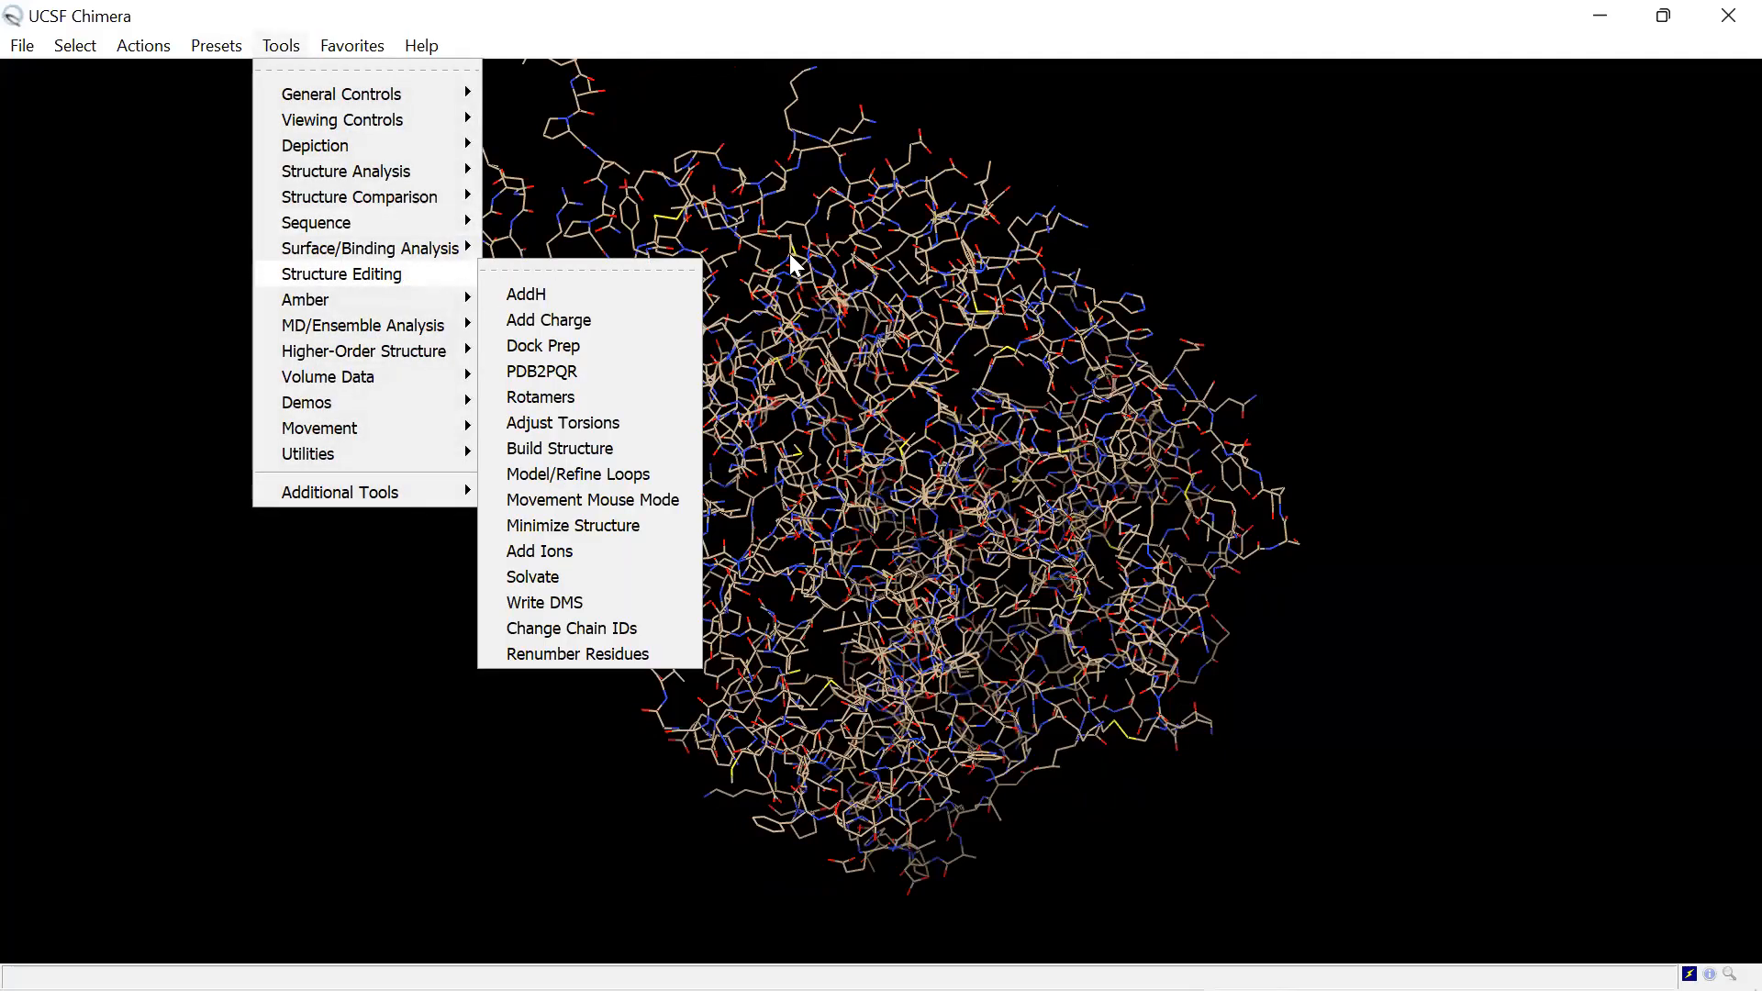
{"action": "left_click", "coordinate": [811, 177]}
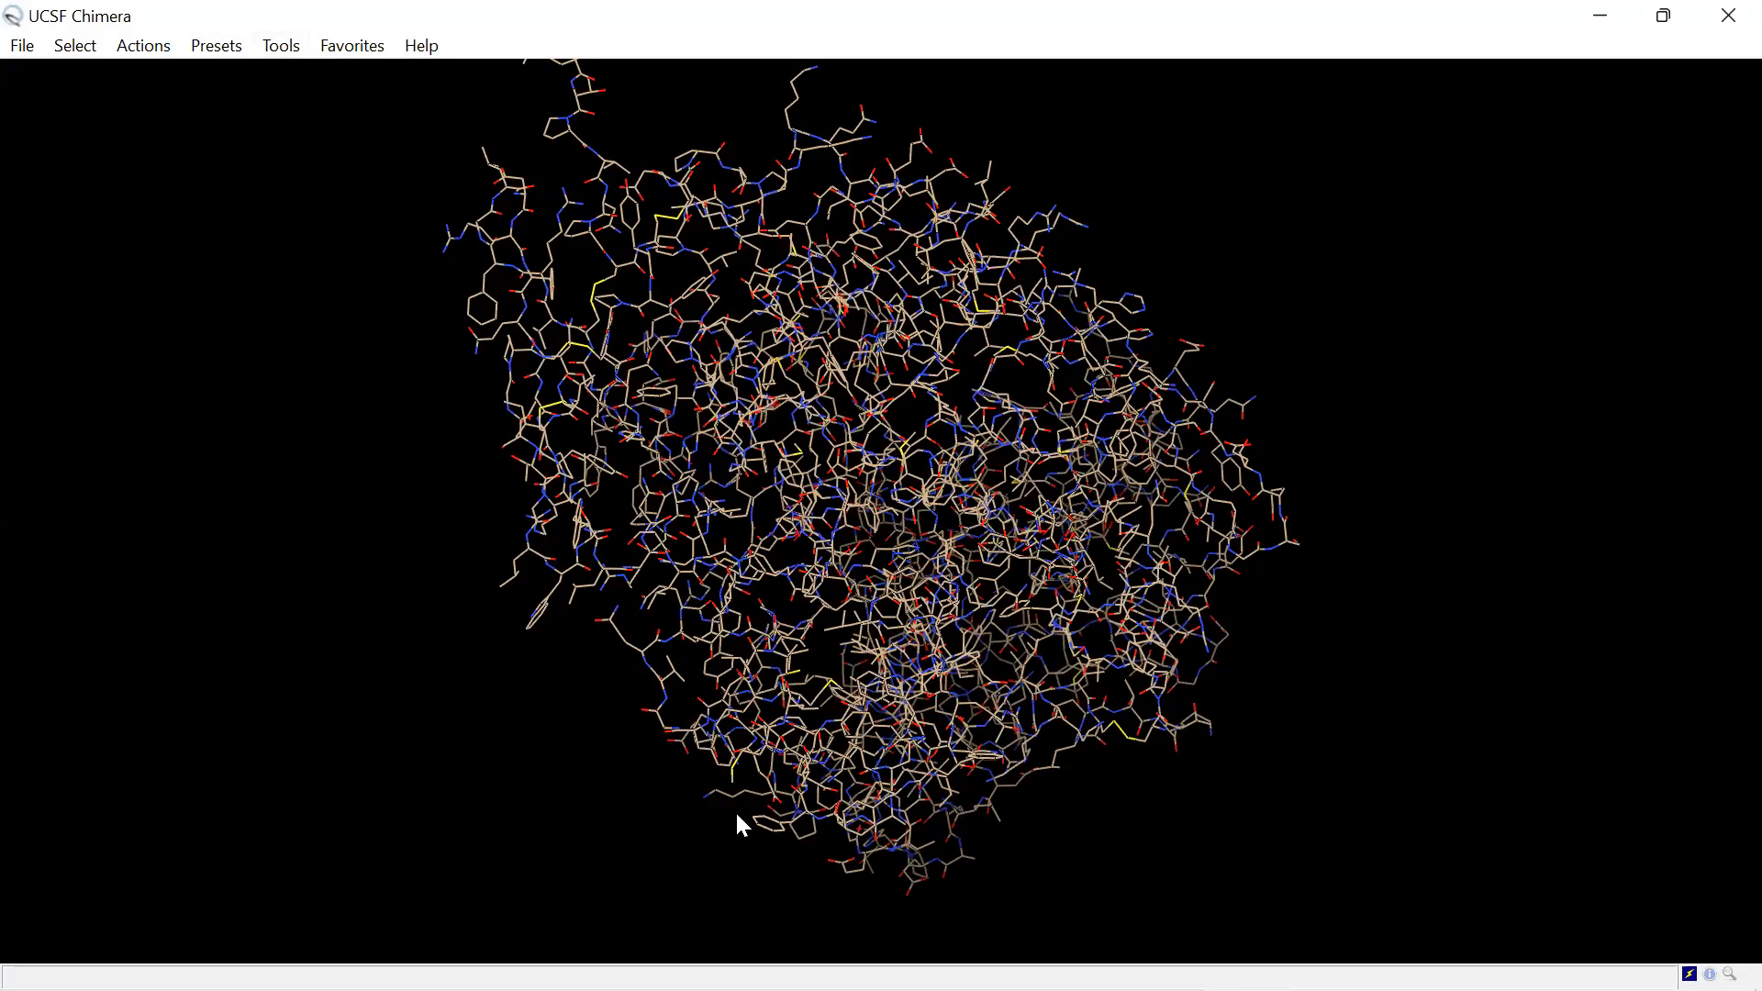
Step: Switch to File Explorer and look for the vina folder in Program Files on Local Disk (C:)
{"action": "mouse_move", "coordinate": [750, 959]}
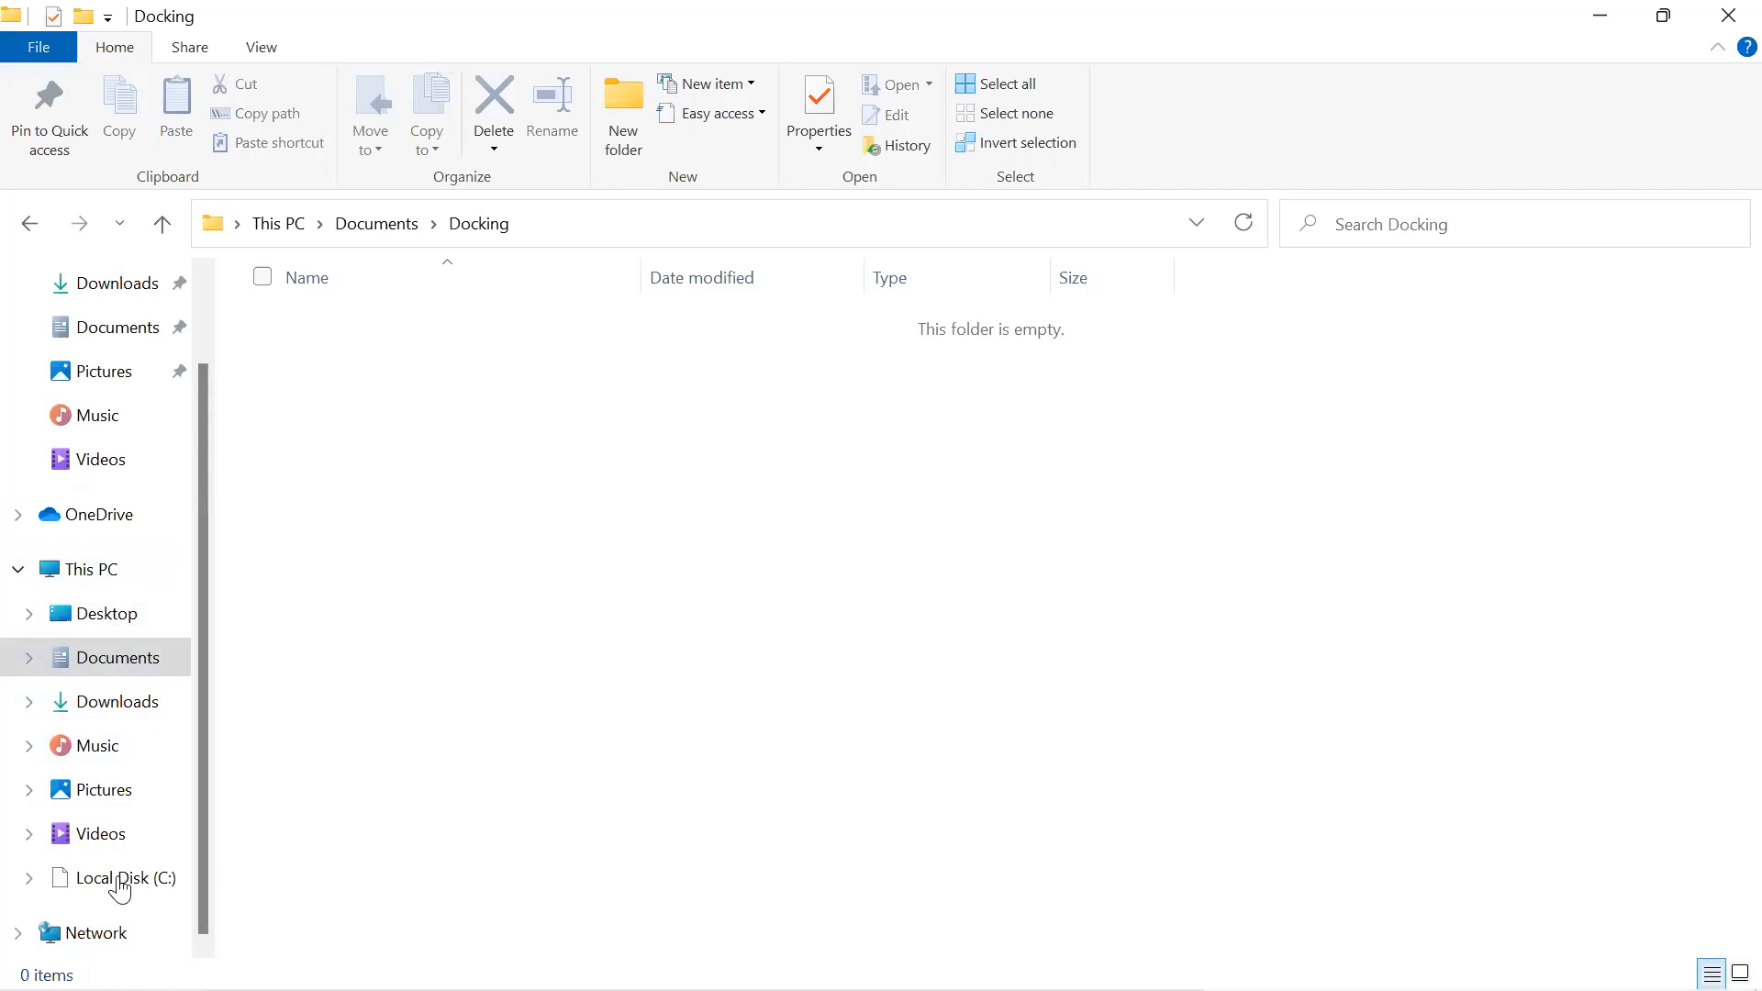
{"action": "left_click", "coordinate": [119, 881]}
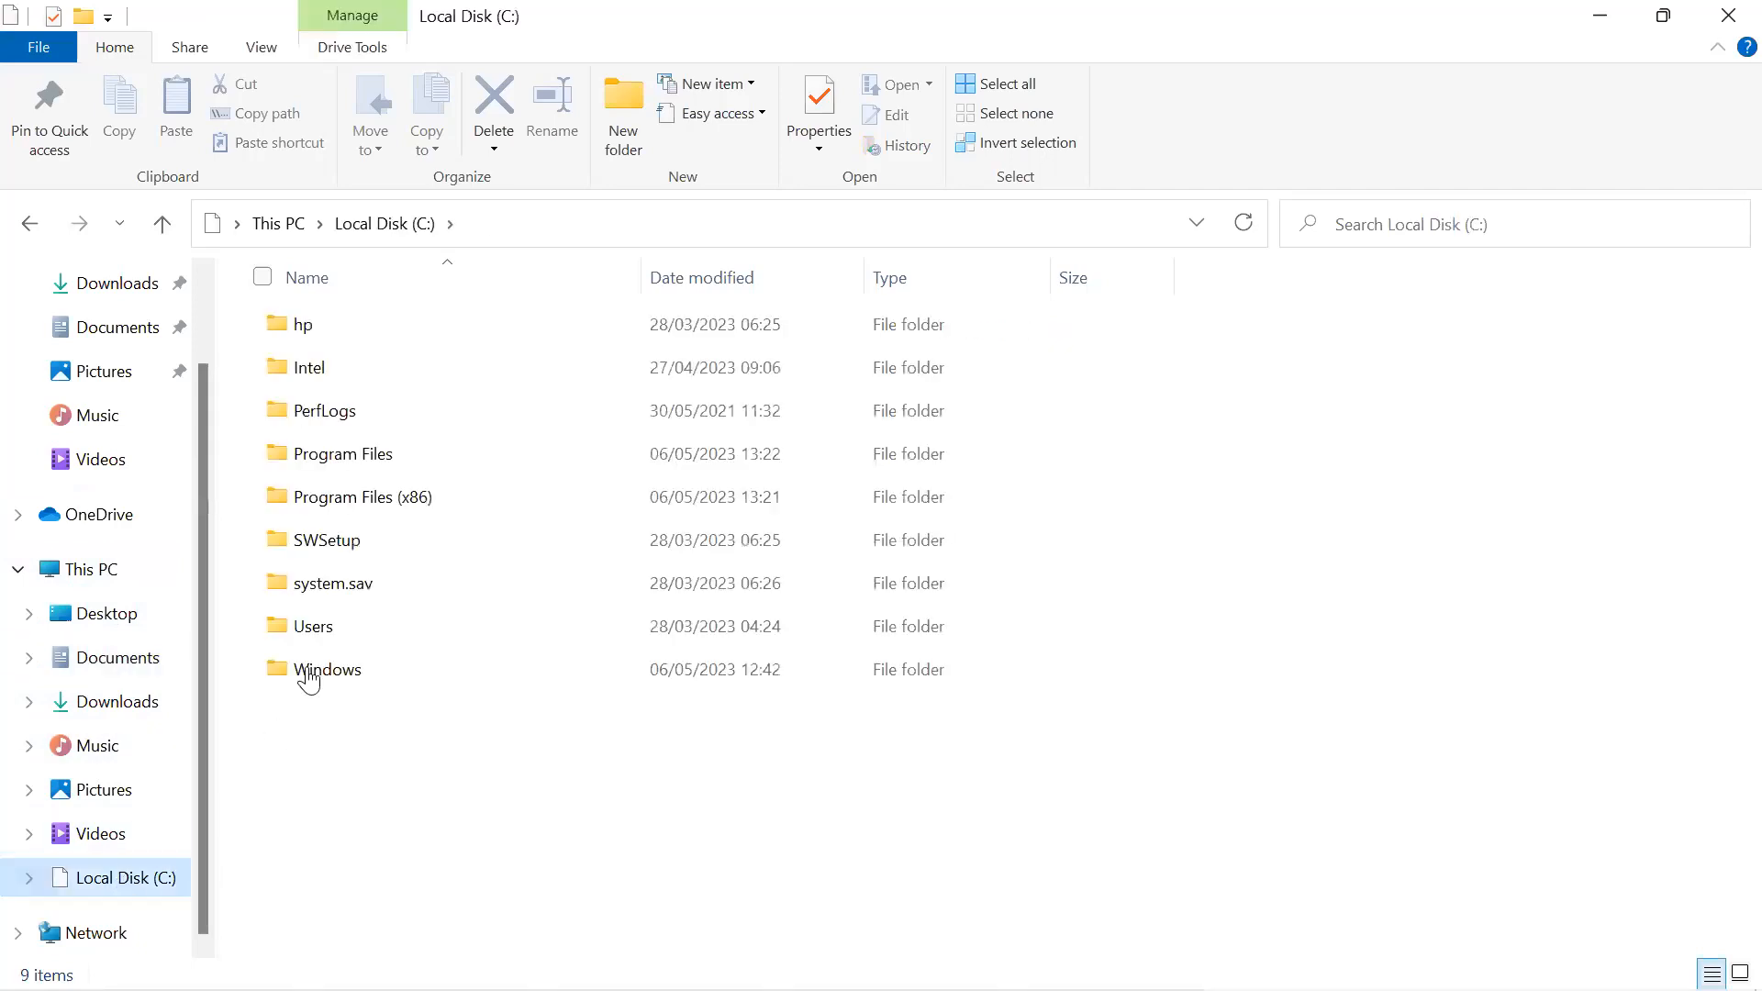
{"action": "double_click", "coordinate": [372, 454]}
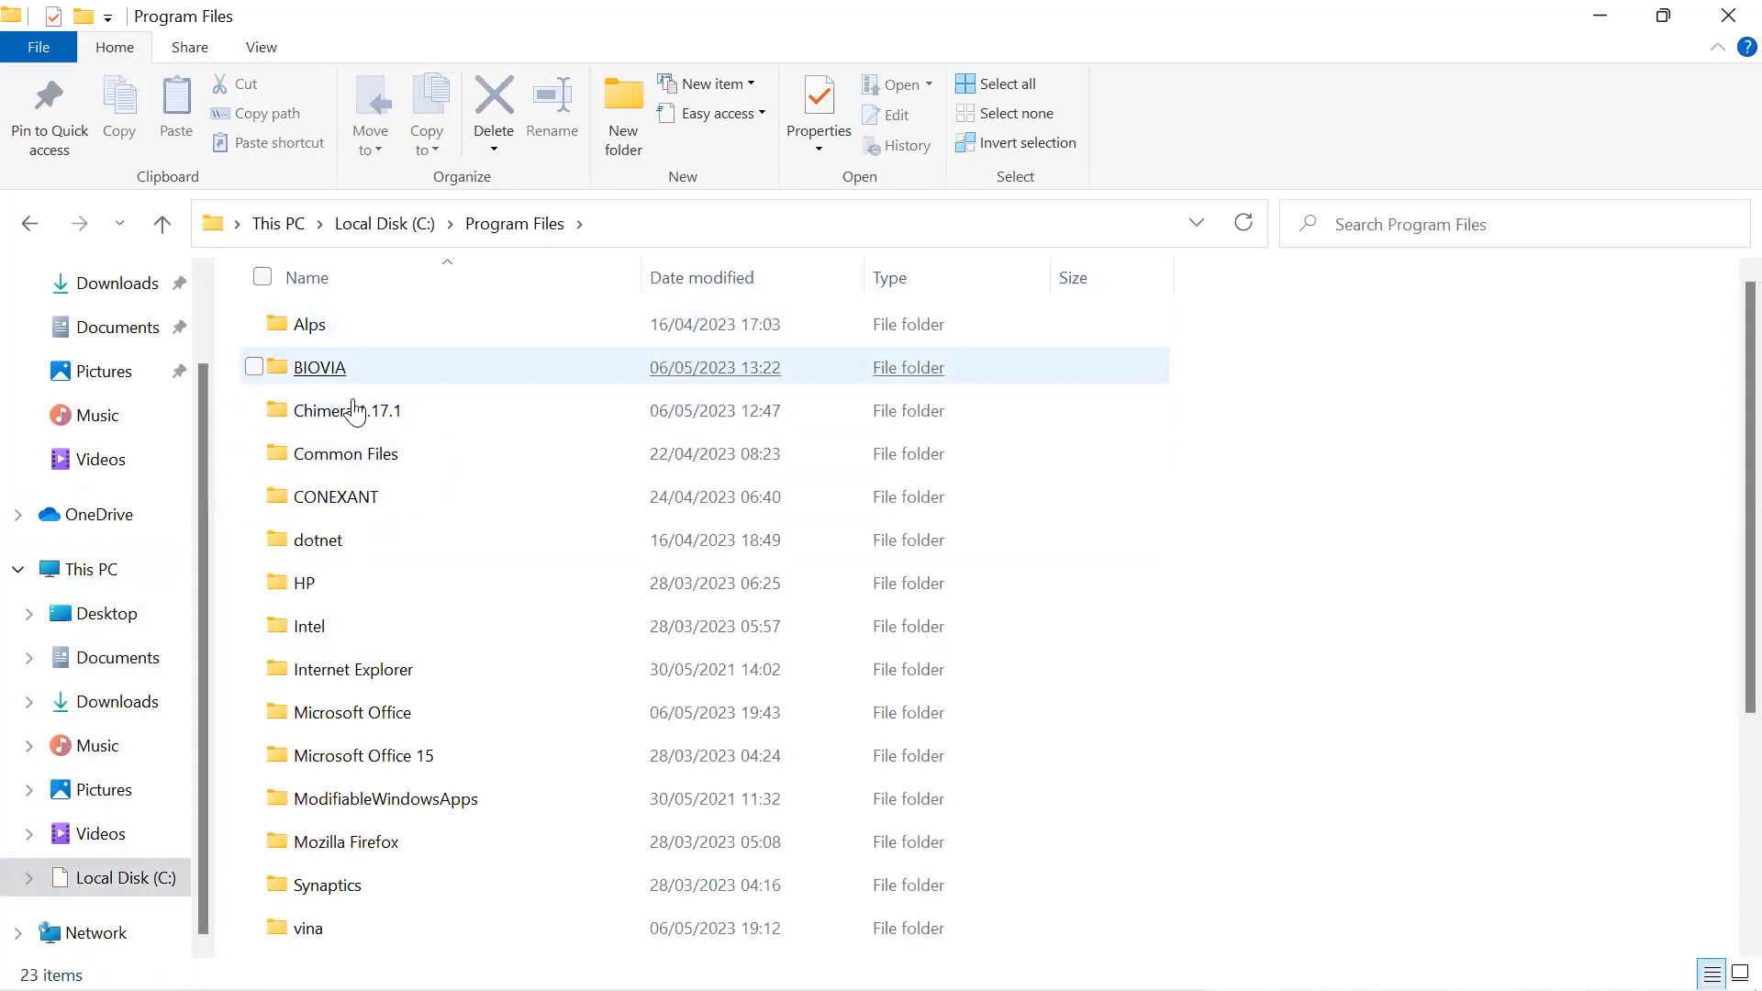
{"action": "scroll", "coordinate": [395, 423], "scroll_direction": "down", "scroll_amount": 2}
{"action": "scroll", "coordinate": [409, 528], "scroll_direction": "down", "scroll_amount": 1}
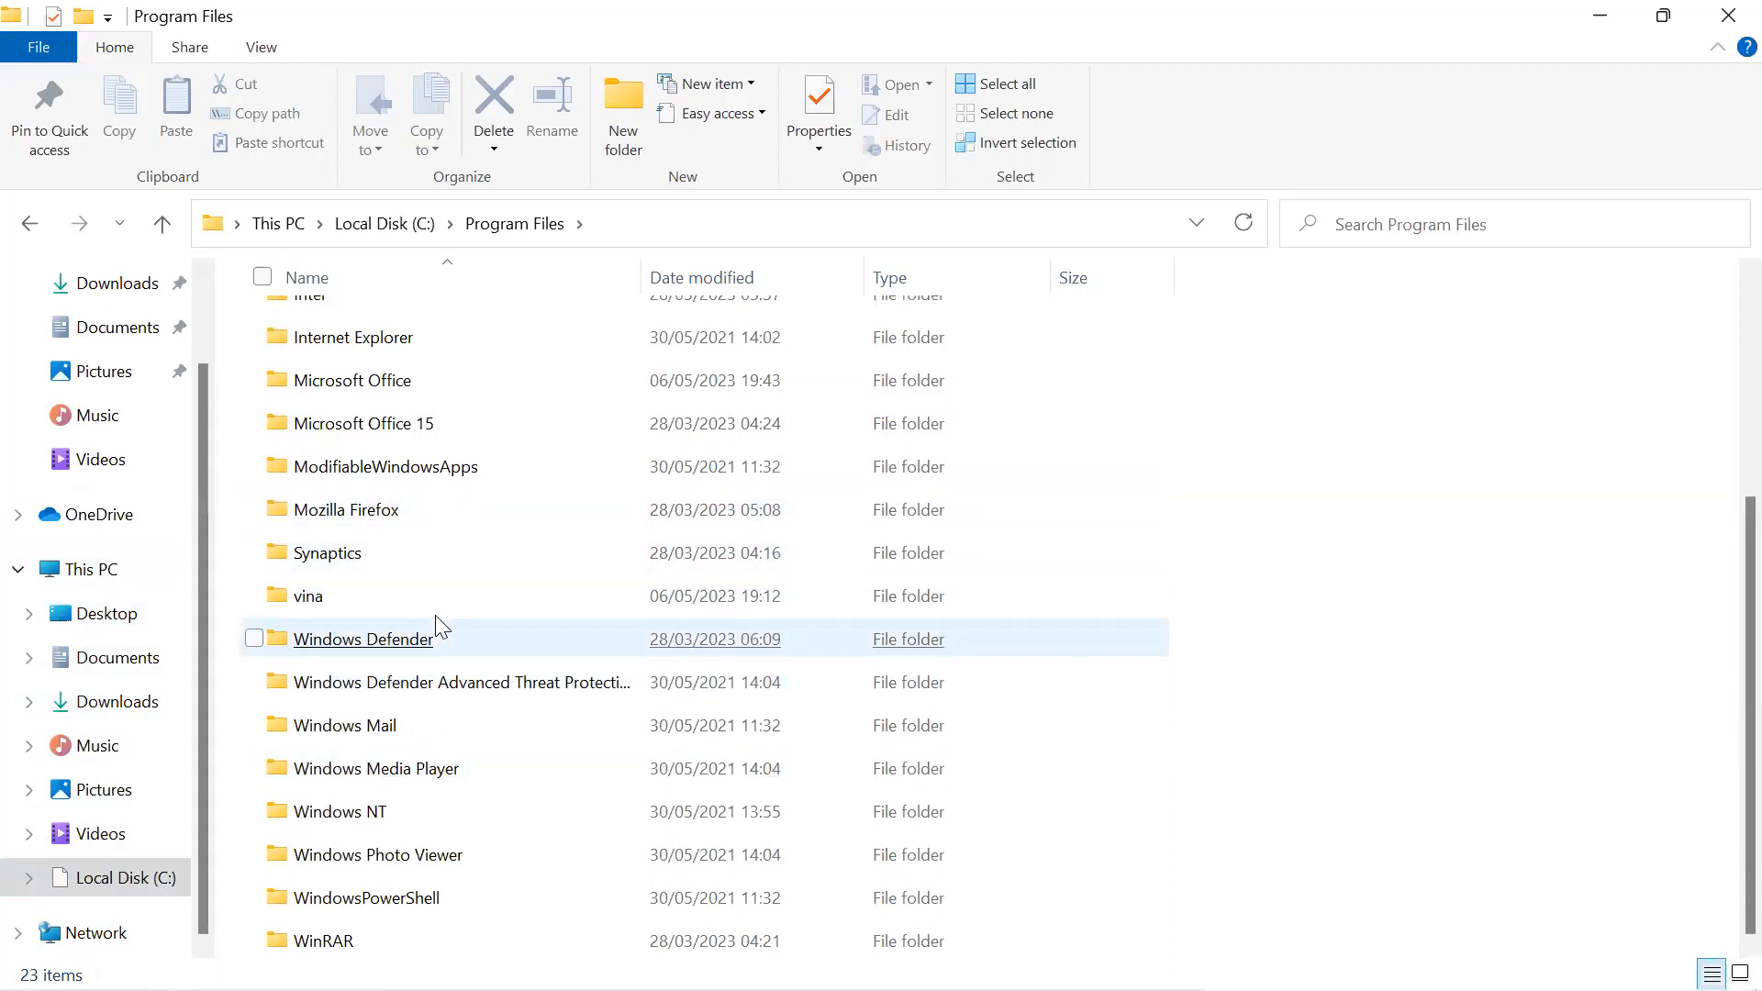
{"action": "mouse_move", "coordinate": [359, 607]}
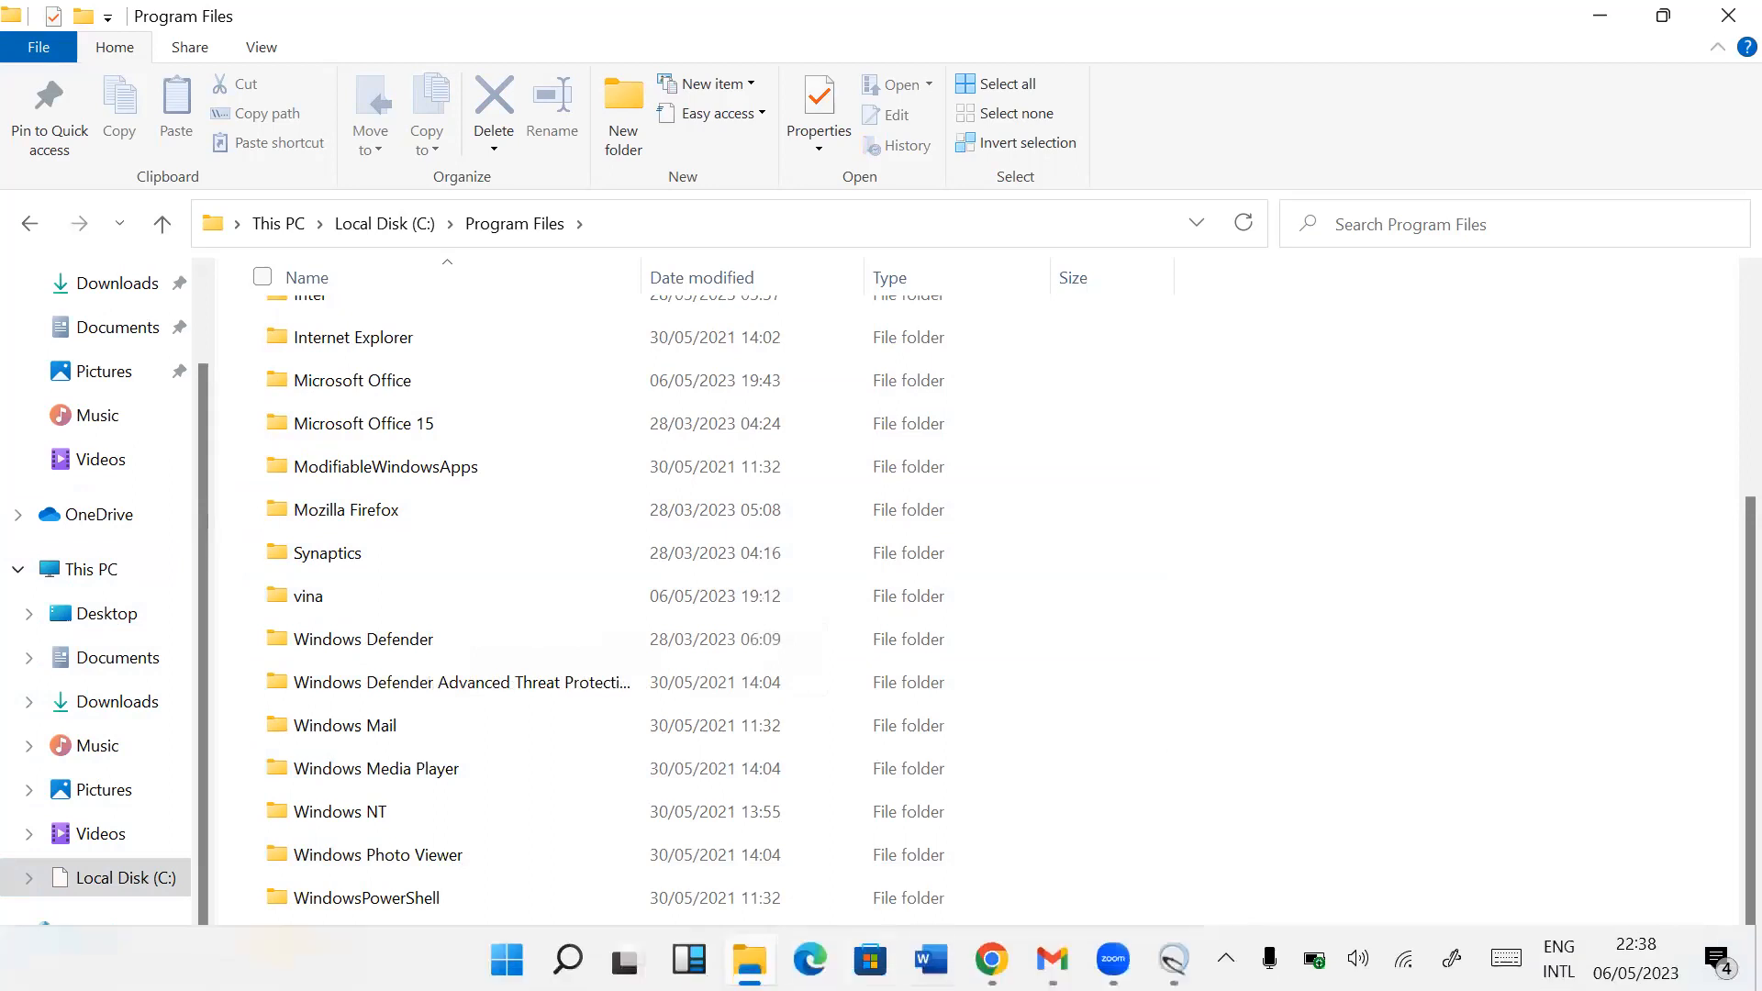
Step: Switch back to UCSF Chimera, open the AutoDock Vina tool and expand its executable location settings
{"action": "left_click", "coordinate": [1174, 960]}
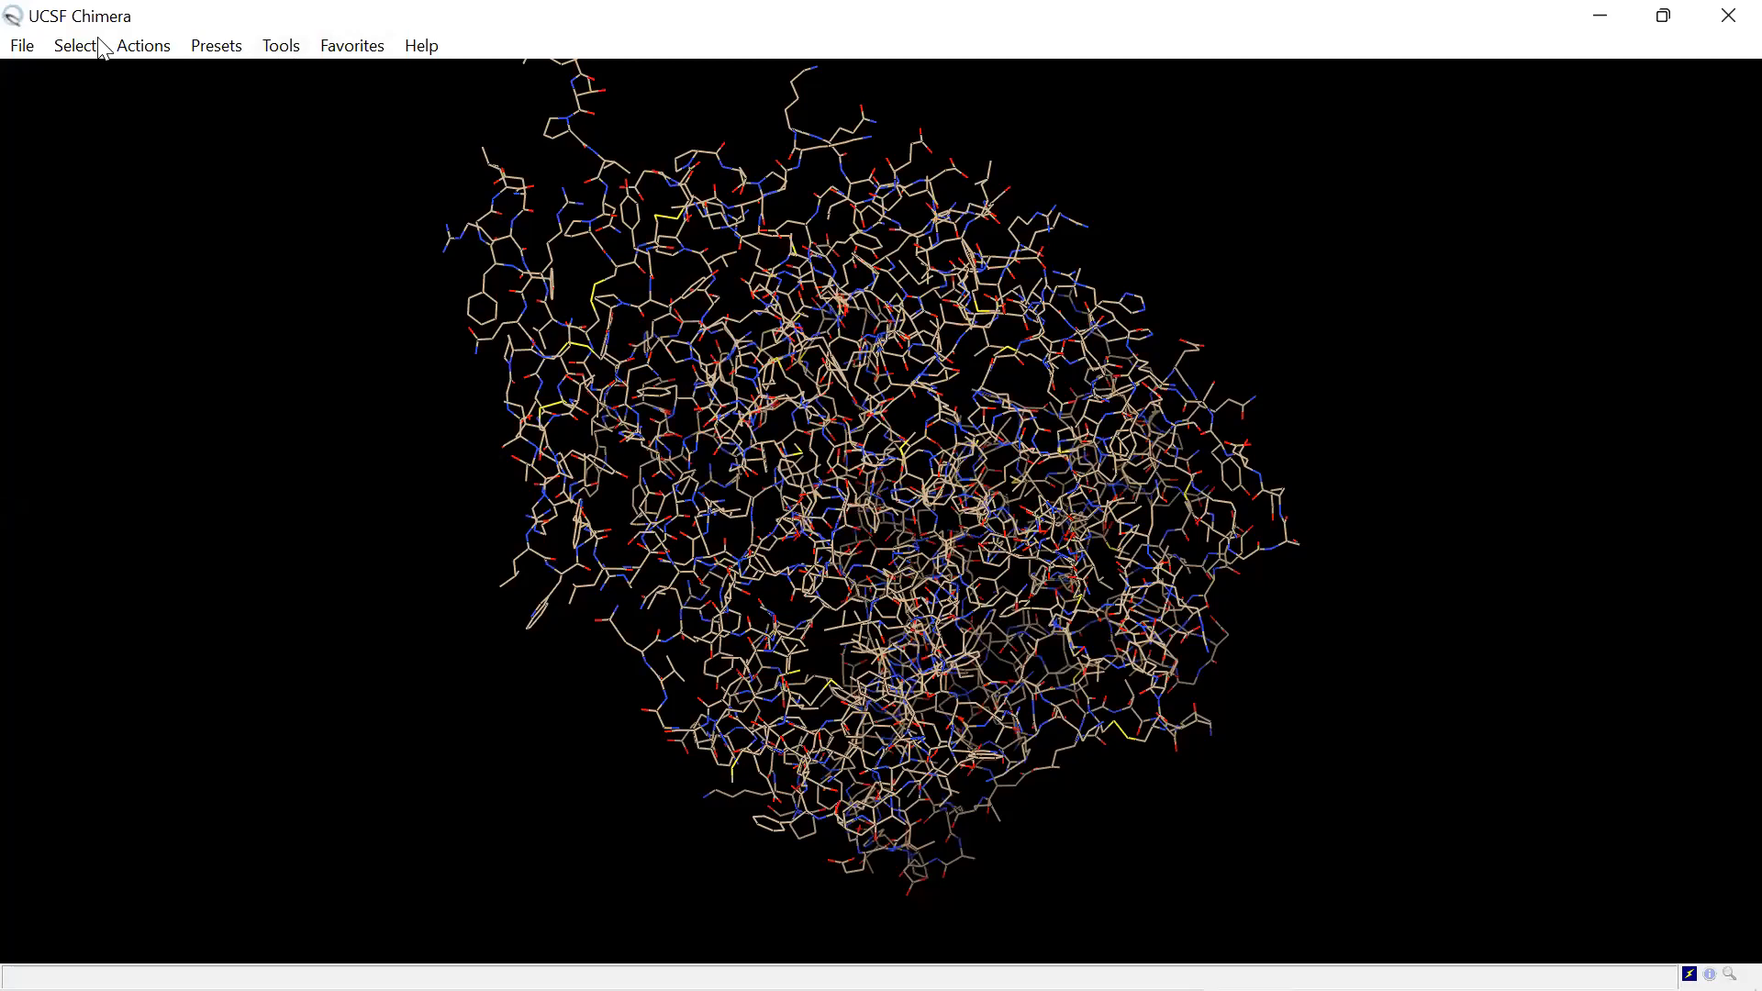
{"action": "left_click", "coordinate": [281, 50]}
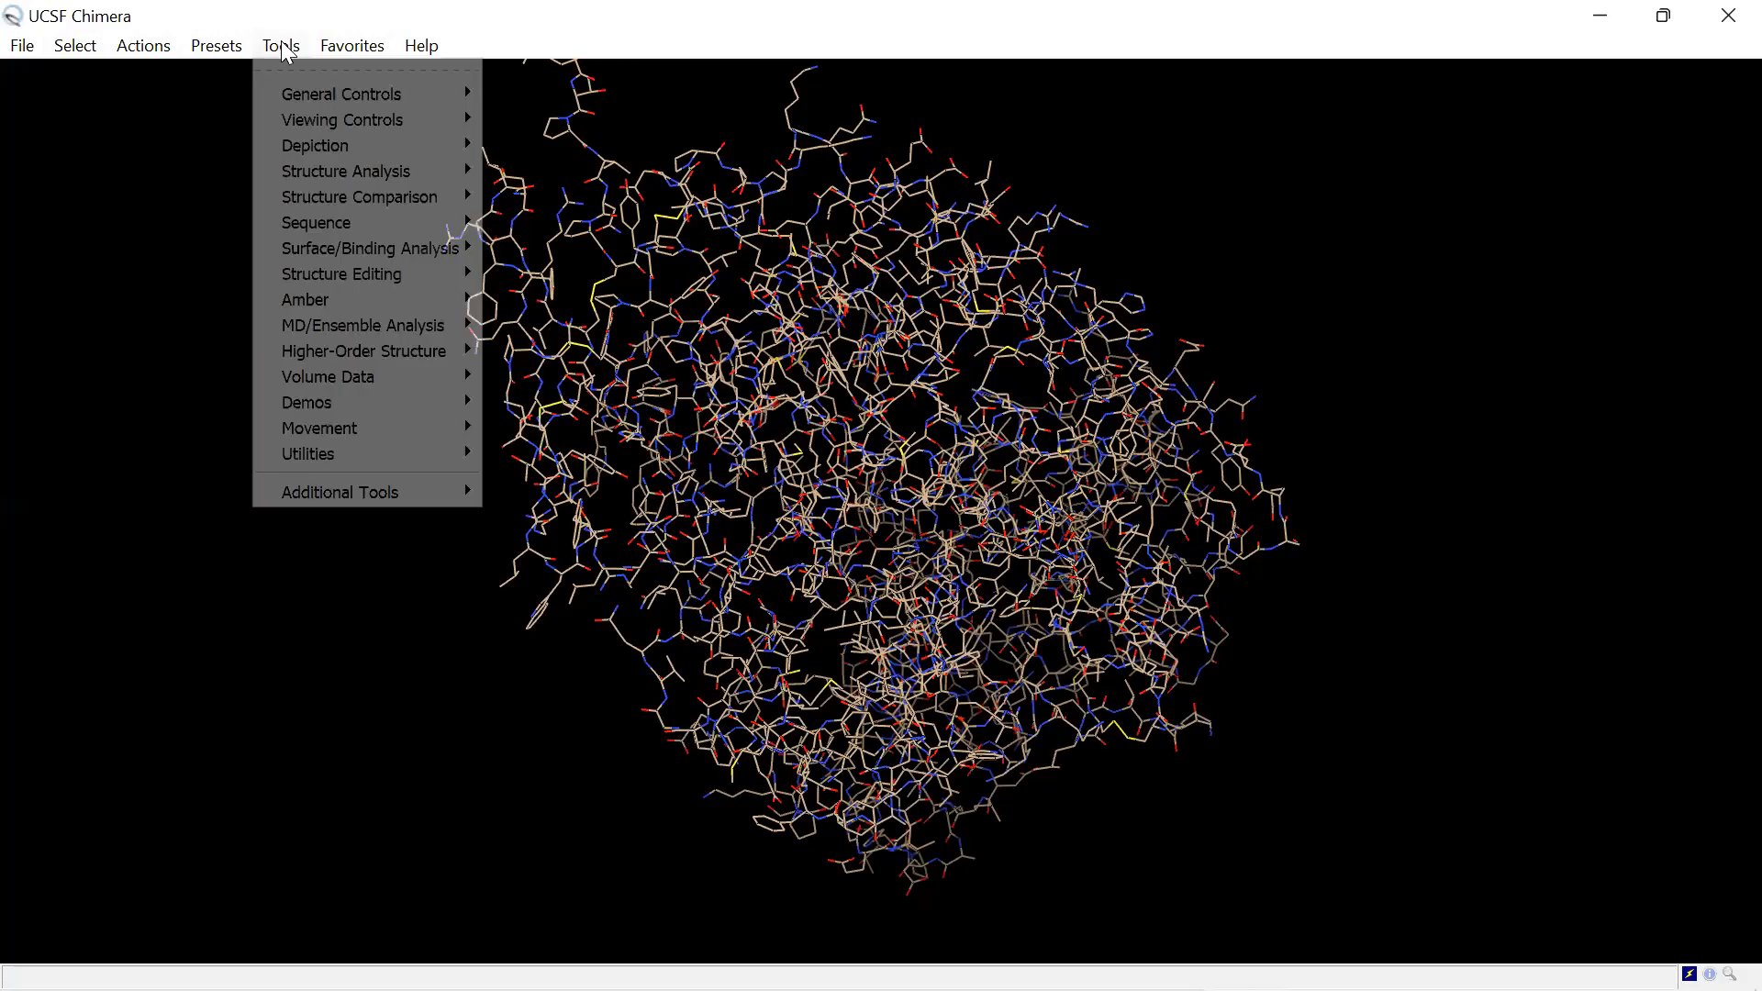
{"action": "mouse_move", "coordinate": [404, 262]}
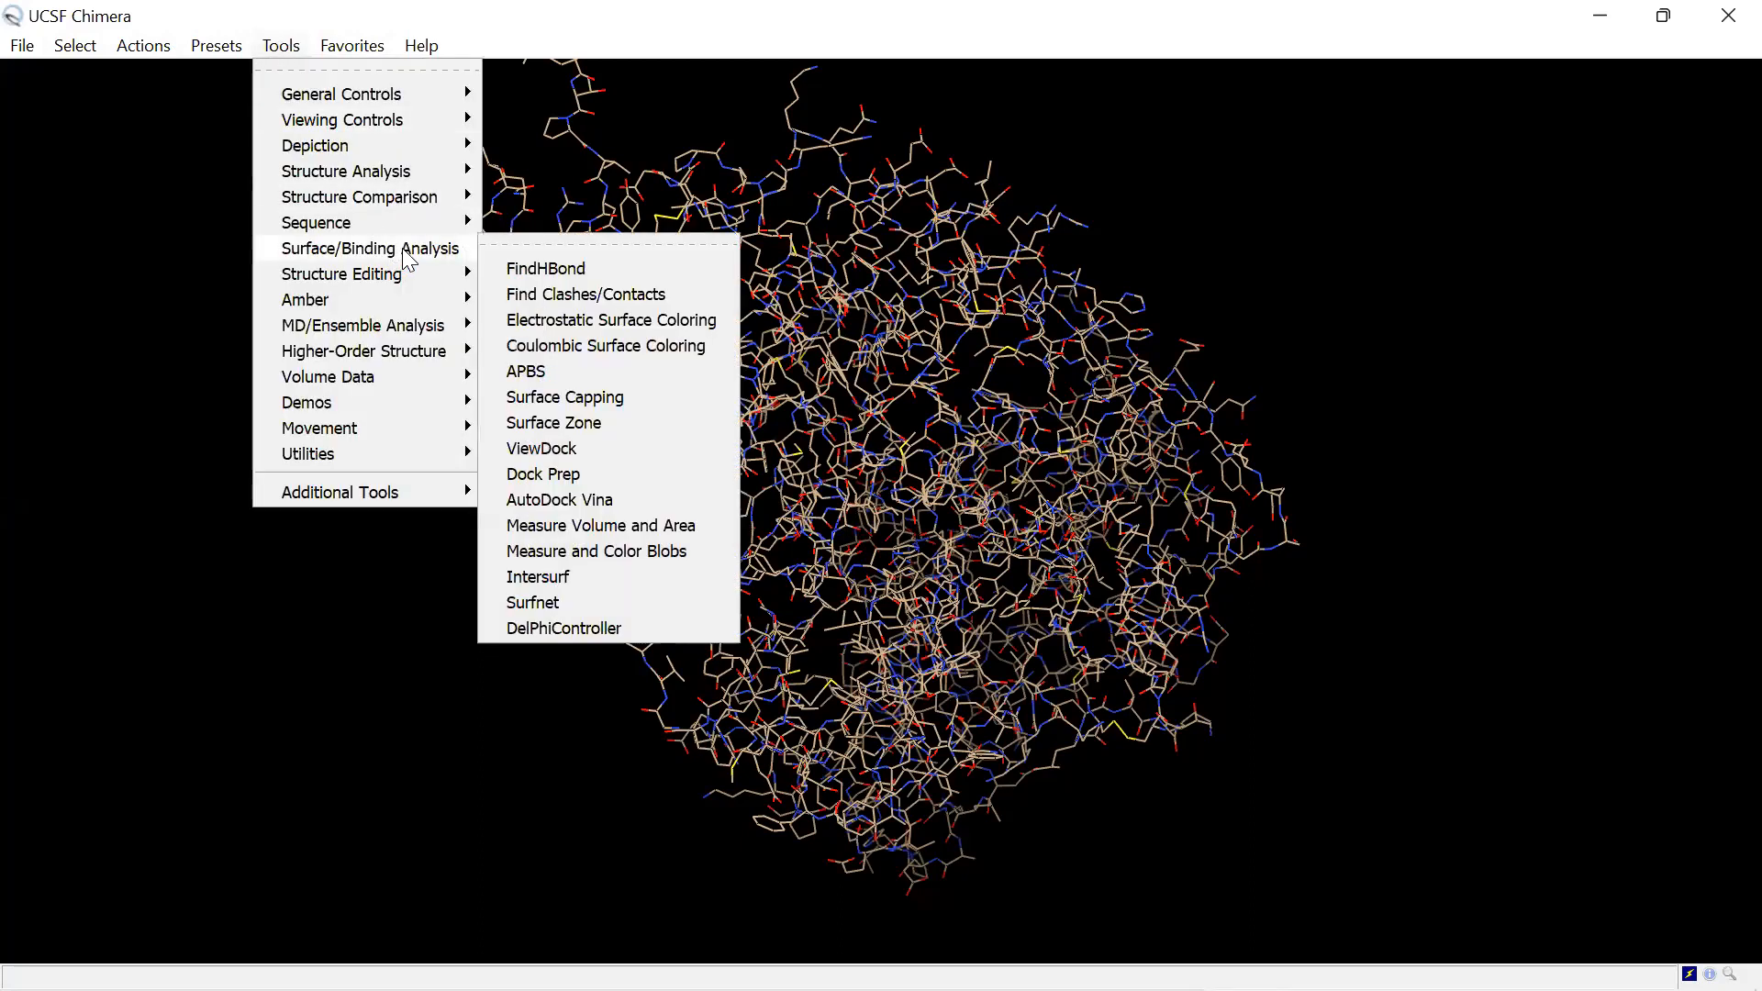
{"action": "left_click", "coordinate": [603, 501]}
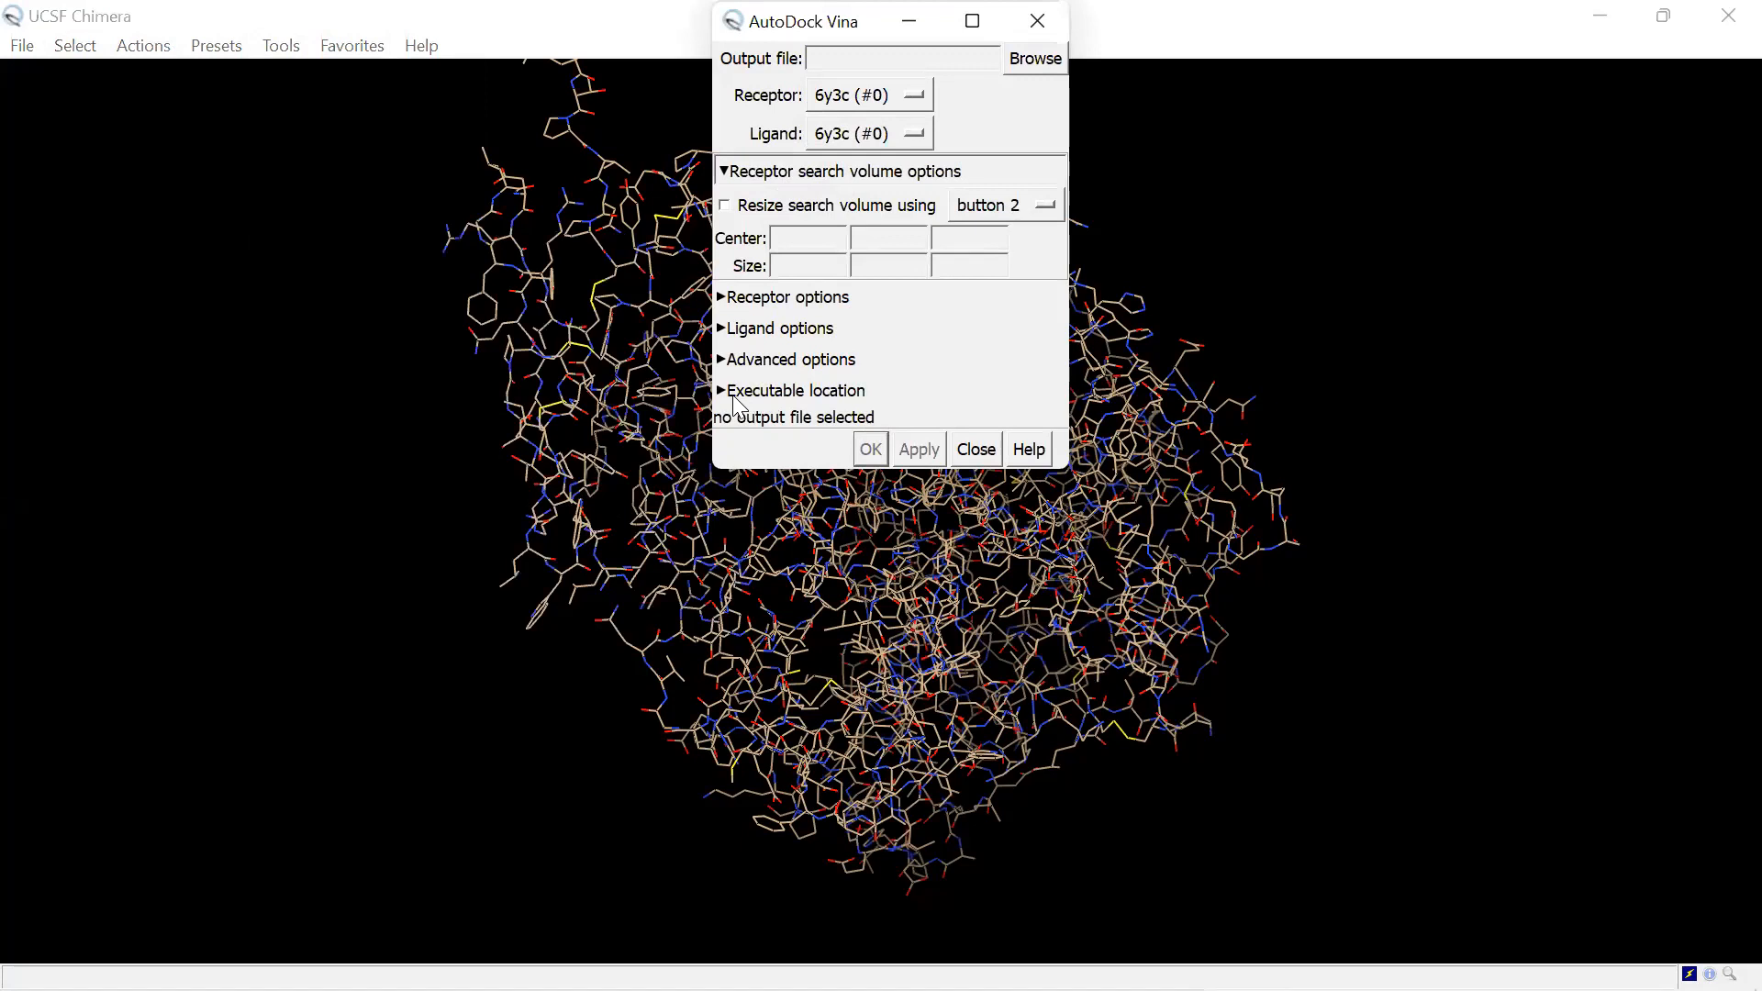
{"action": "left_click", "coordinate": [721, 391]}
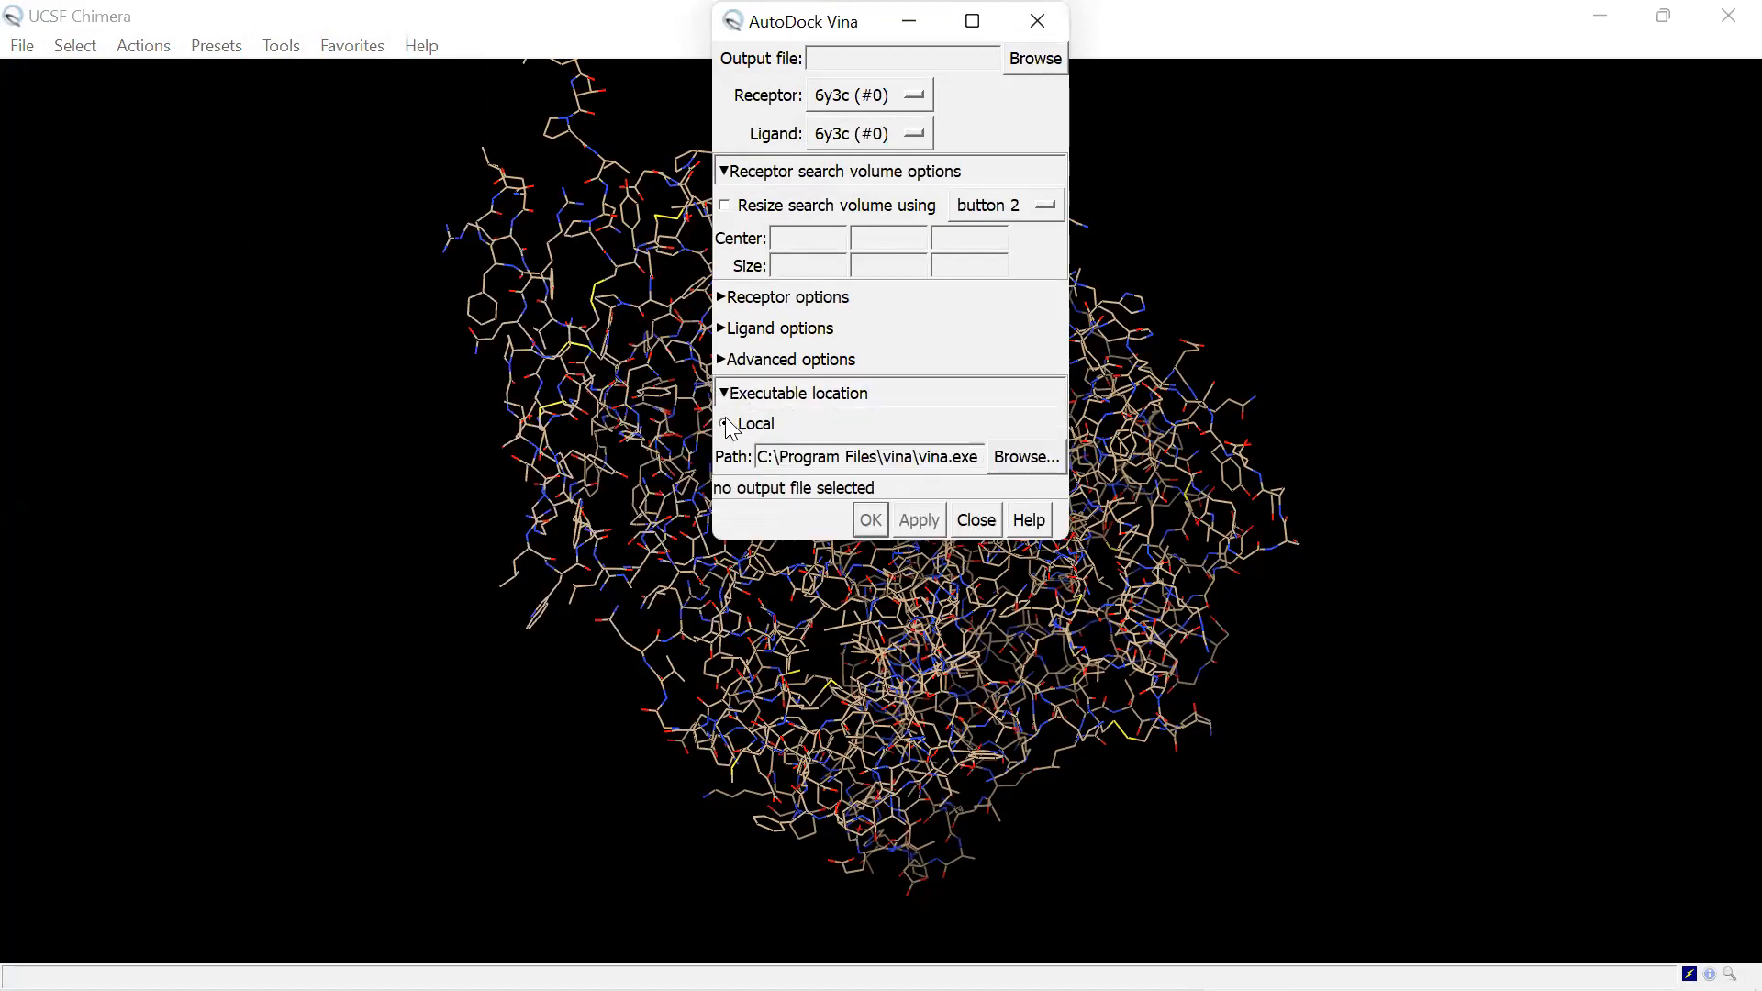
Step: Browse the Desktop and Application Data folders from the Vina executable path setting, then dismiss the file browser
{"action": "left_click", "coordinate": [1019, 457]}
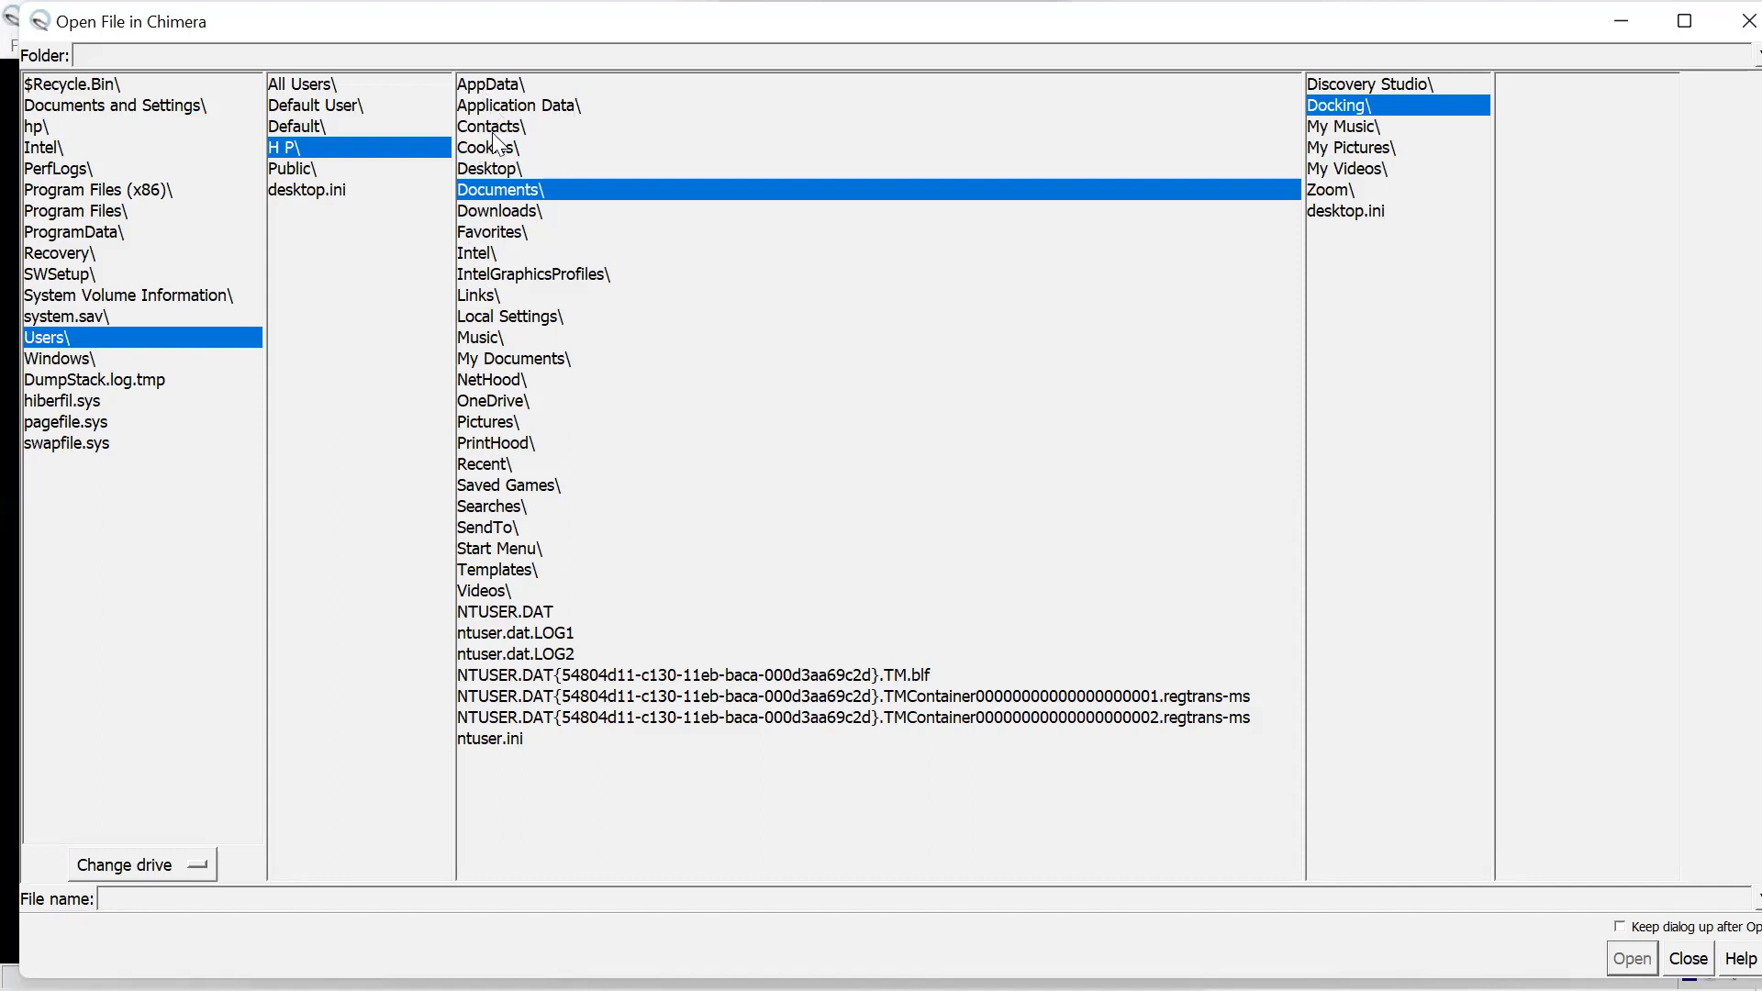
{"action": "left_click", "coordinate": [492, 169]}
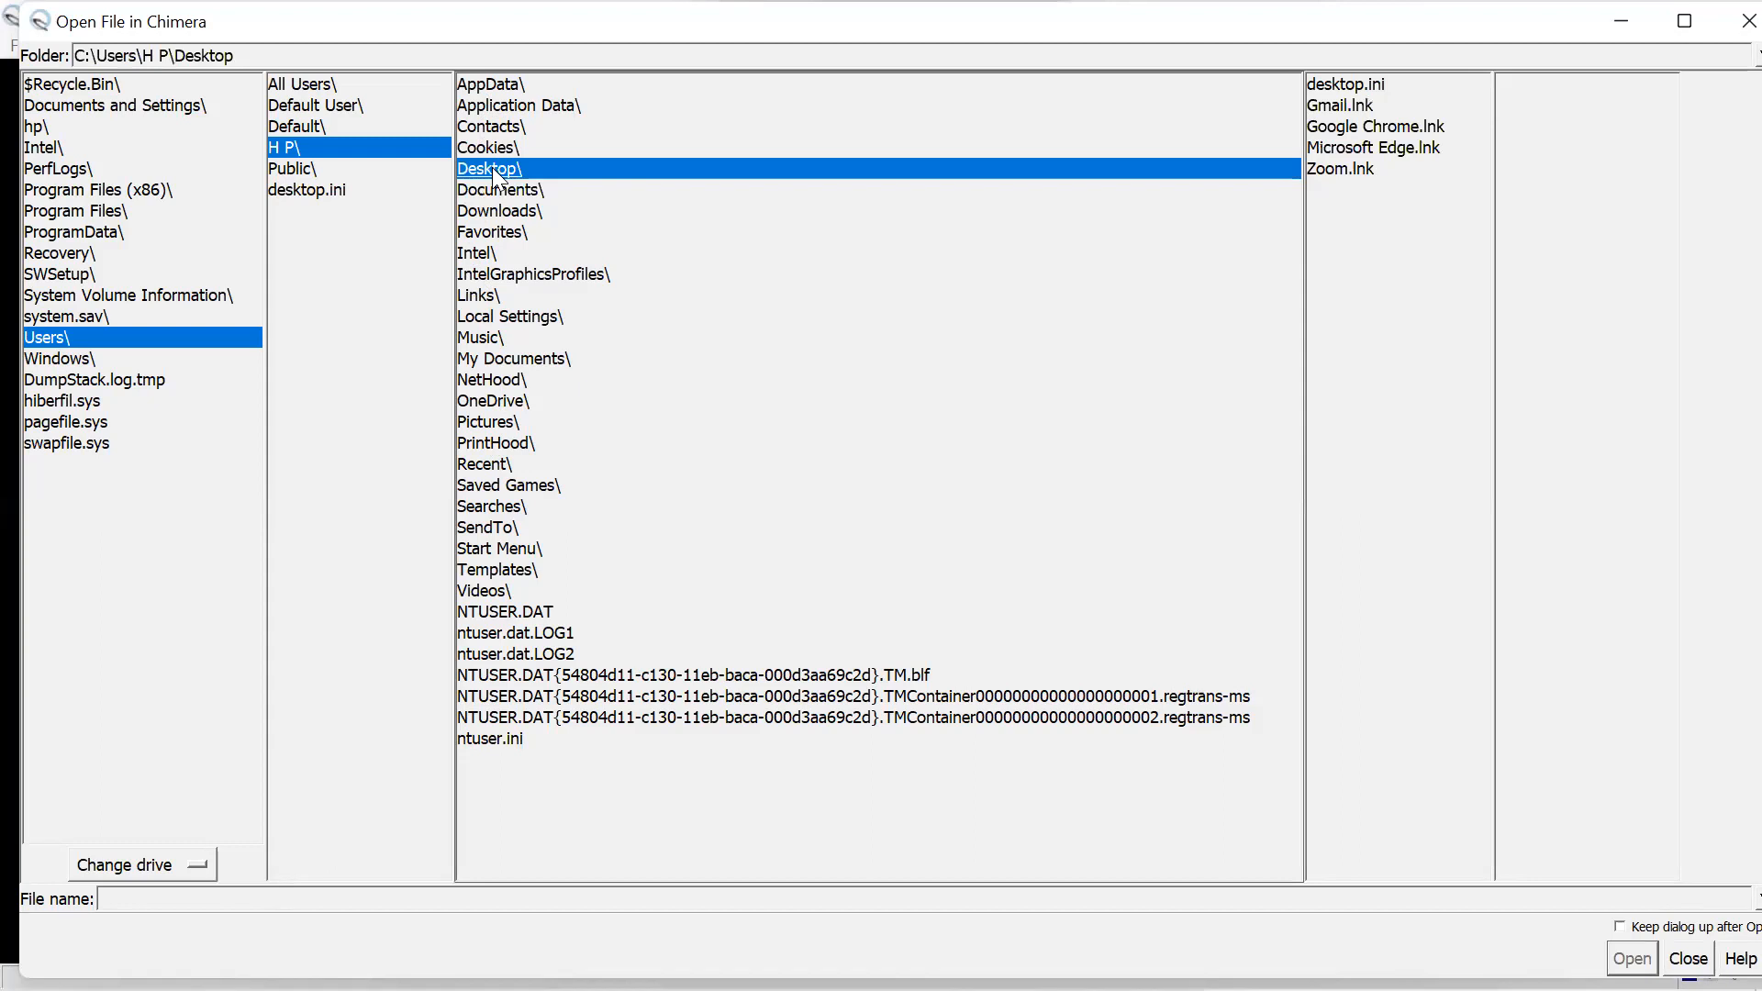
{"action": "left_click", "coordinate": [490, 104]}
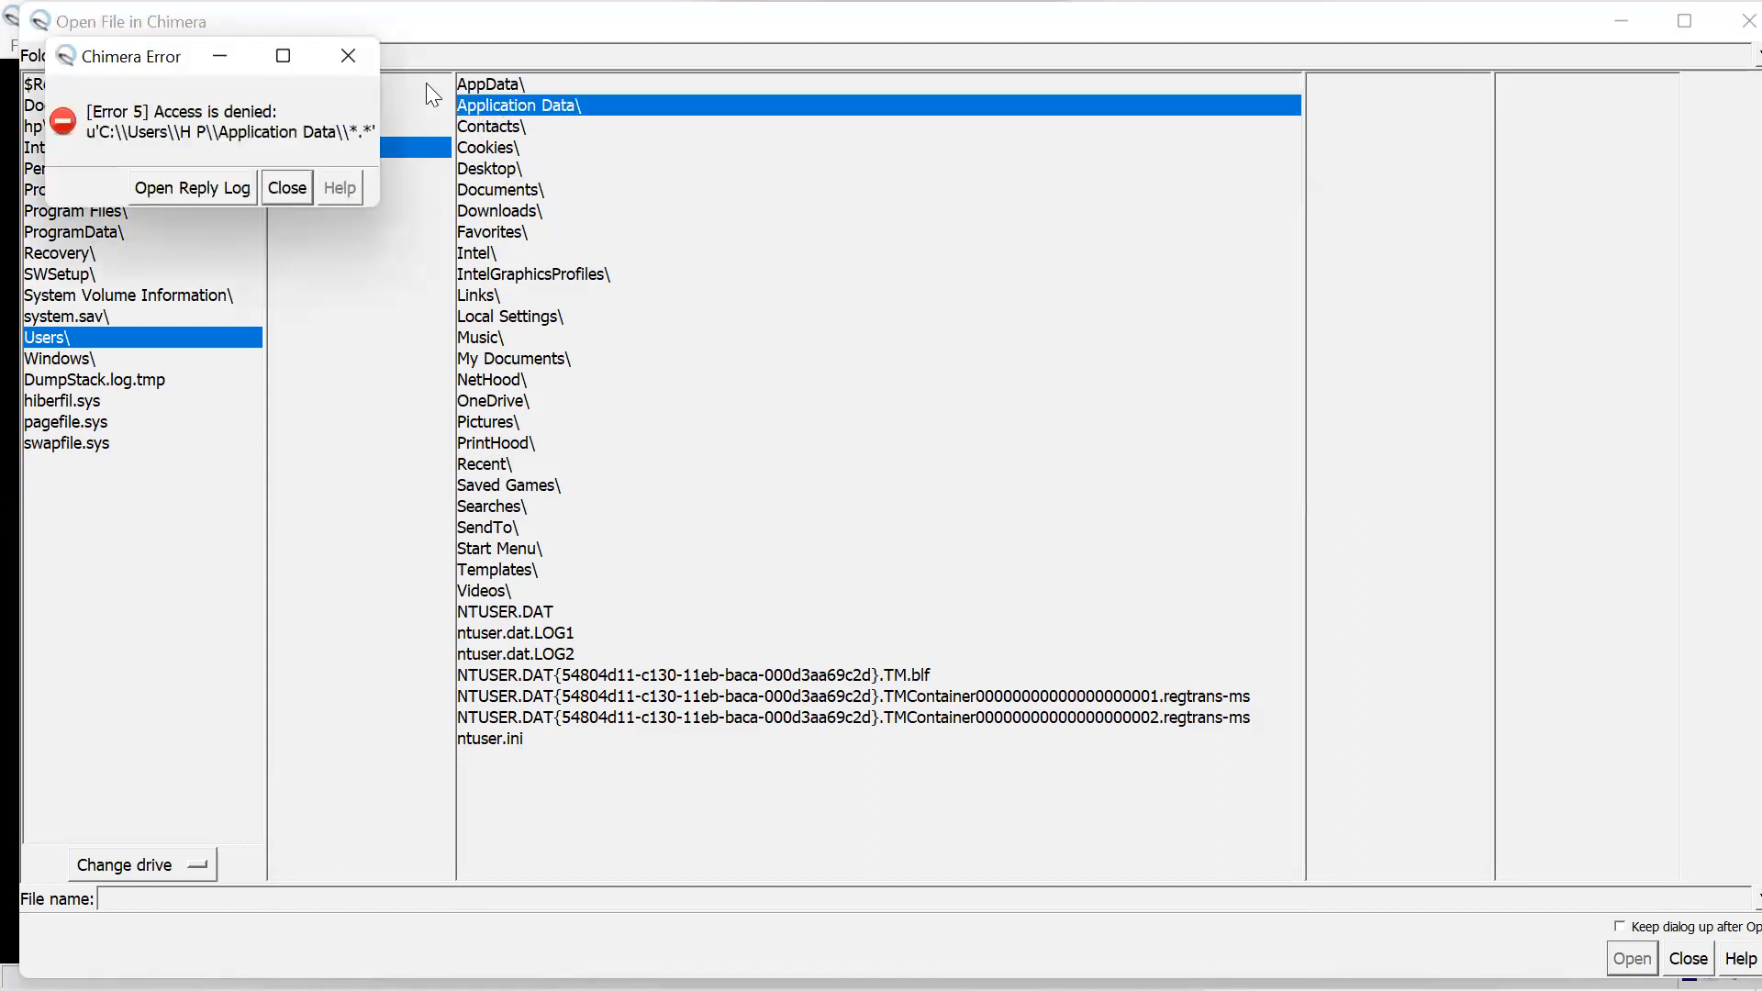
{"action": "left_click", "coordinate": [349, 56]}
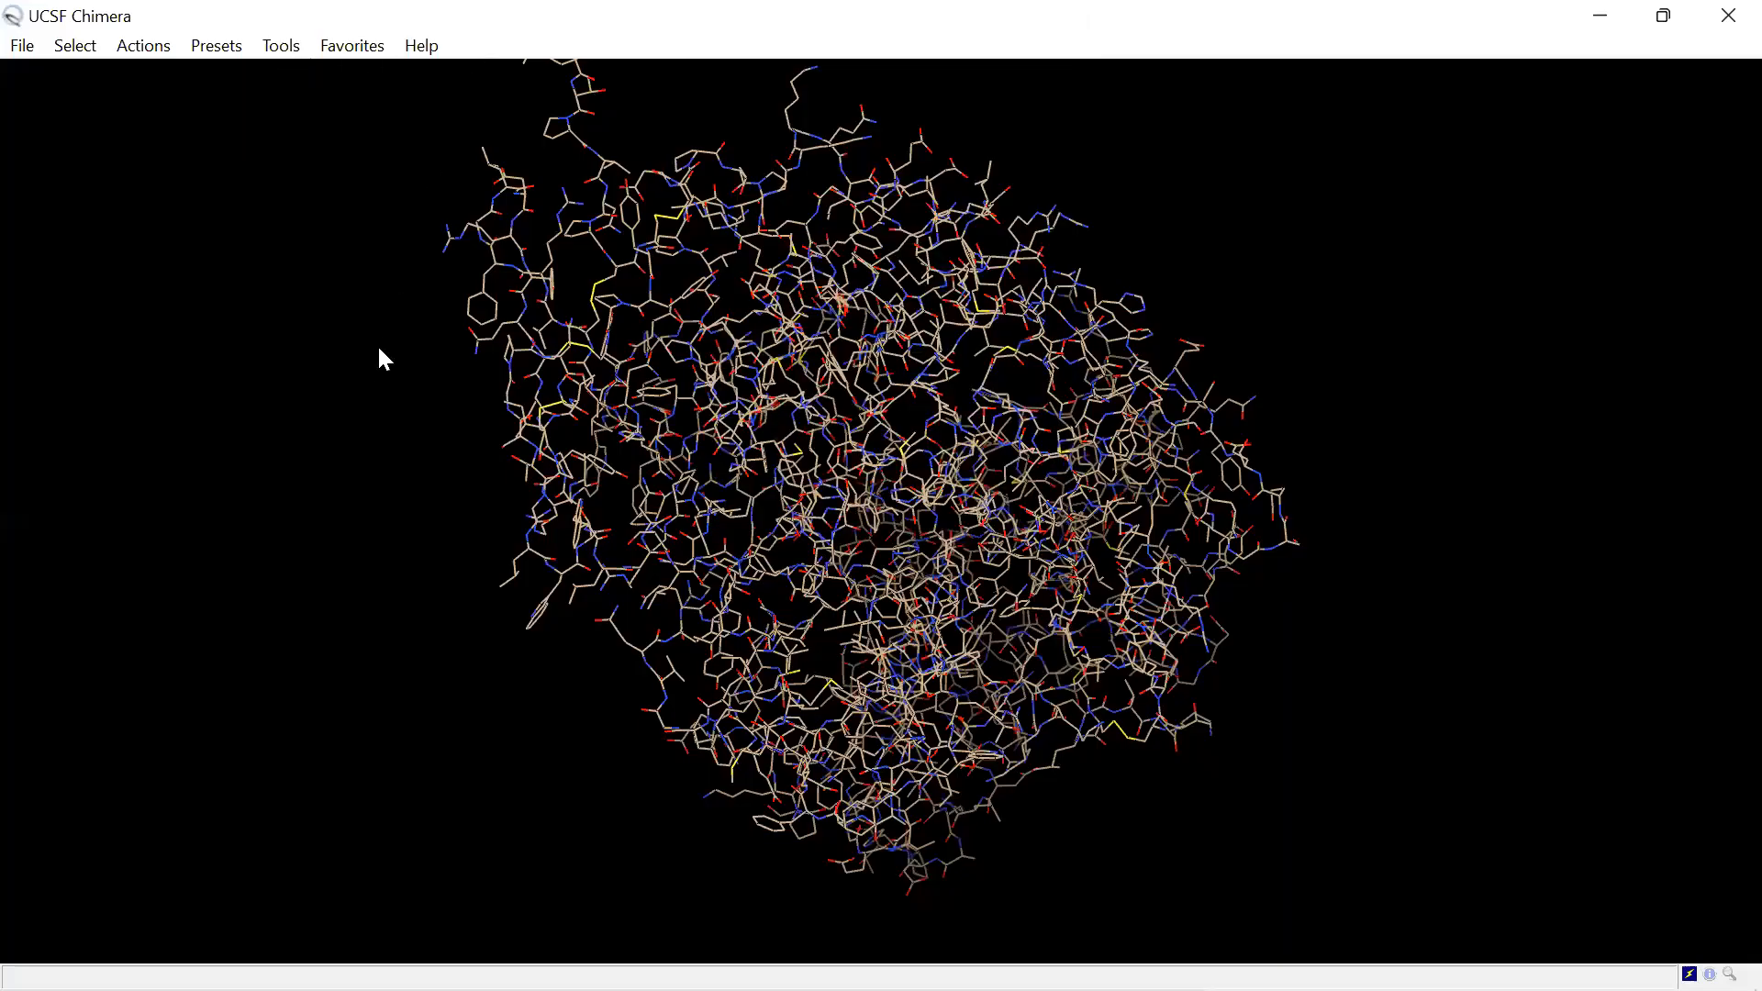
Step: Reopen the AutoDock Vina tool for the 6y3c structure from the surface and binding analysis tools
{"action": "left_click", "coordinate": [280, 46]}
{"action": "mouse_move", "coordinate": [422, 257]}
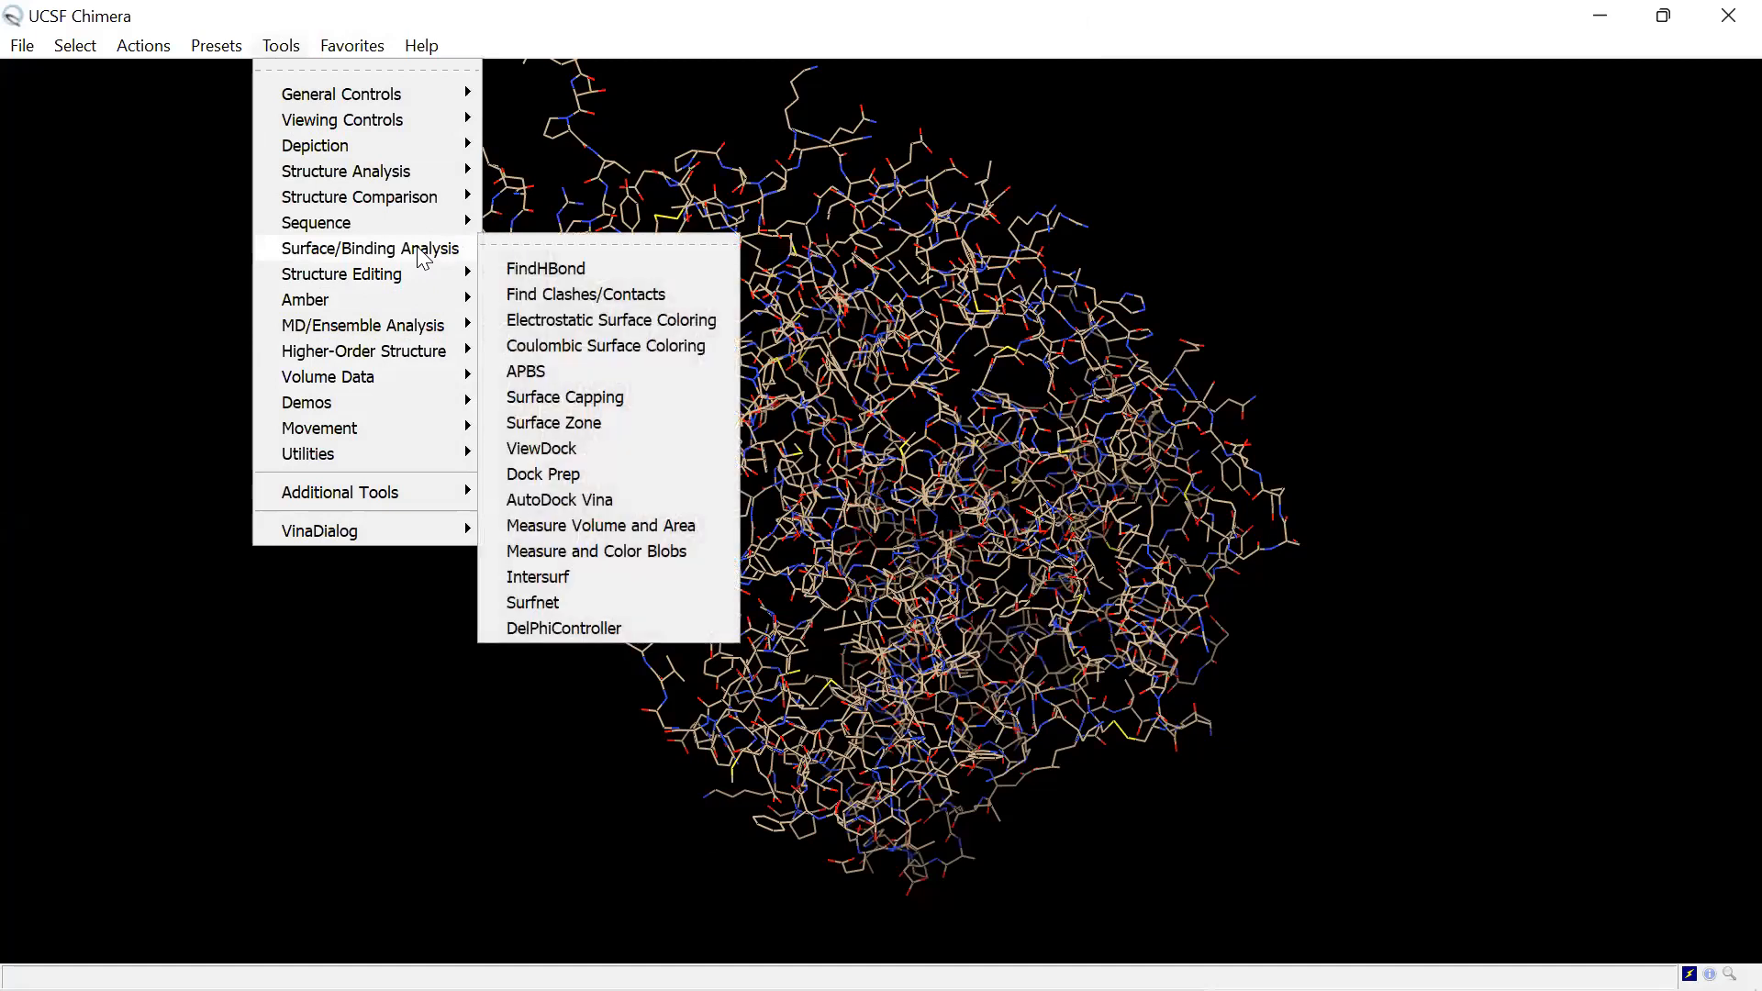
{"action": "left_click", "coordinate": [606, 500]}
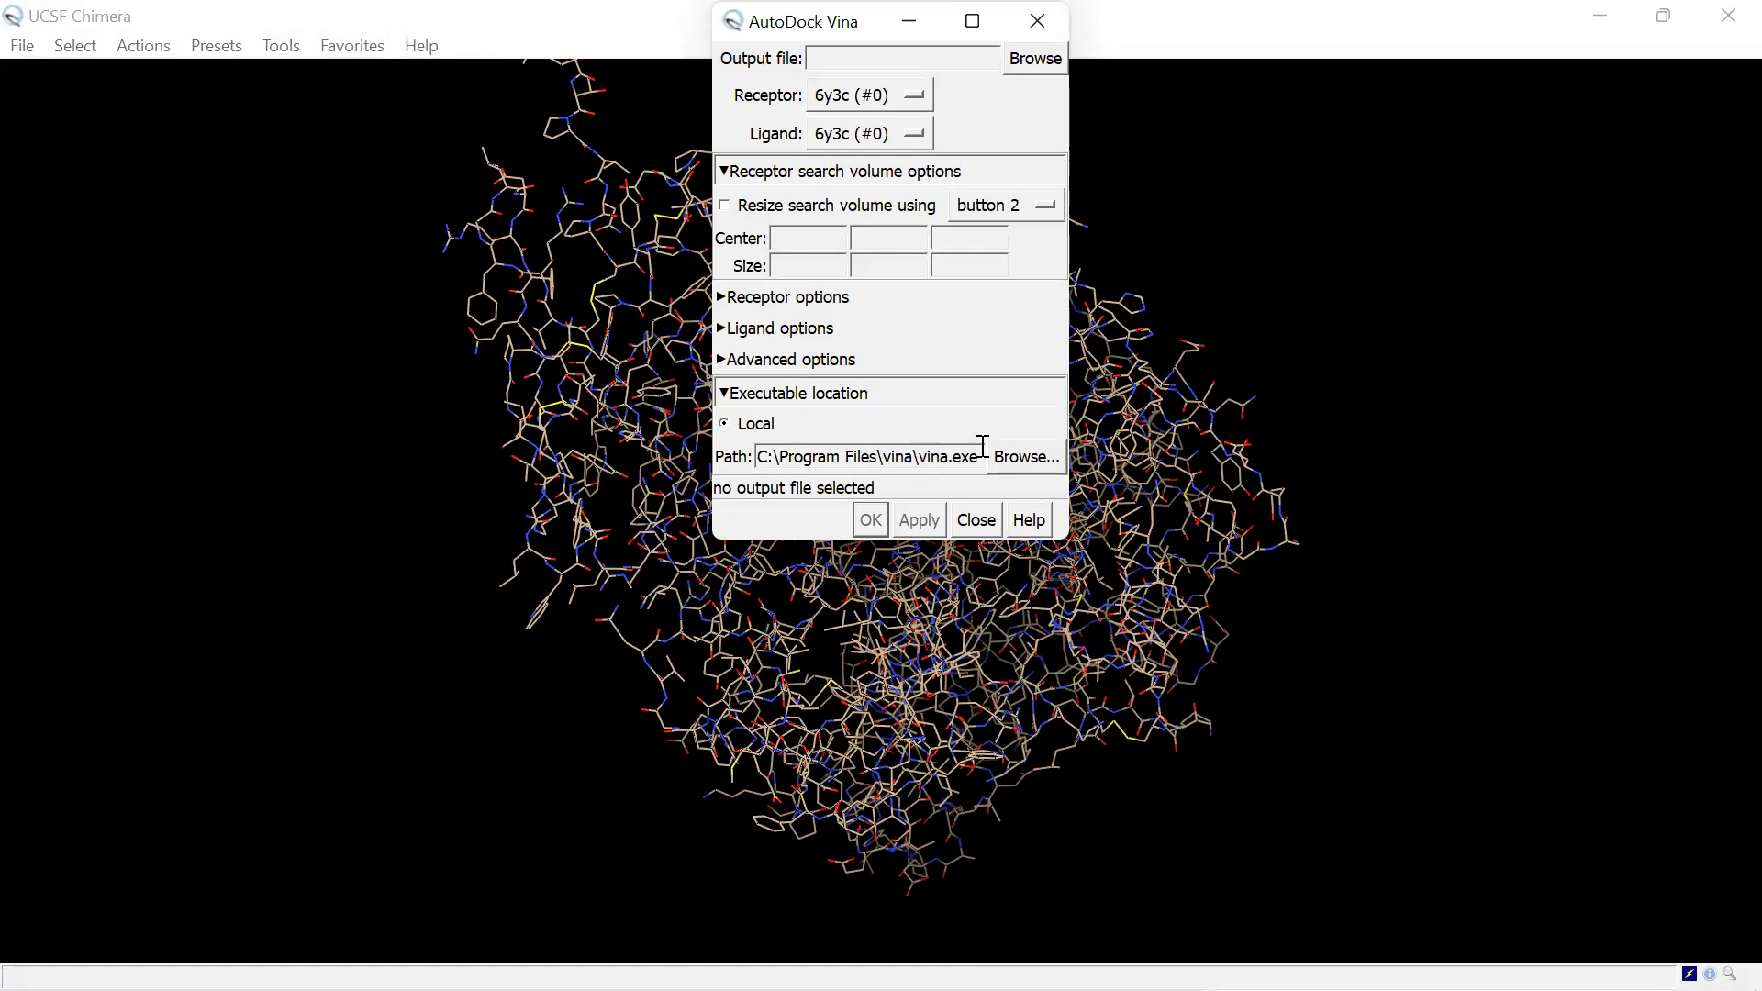
Step: Set the local Vina executable path to C:\Program Files\vina\vina.exe and close the AutoDock Vina tool
{"action": "left_click", "coordinate": [1019, 458]}
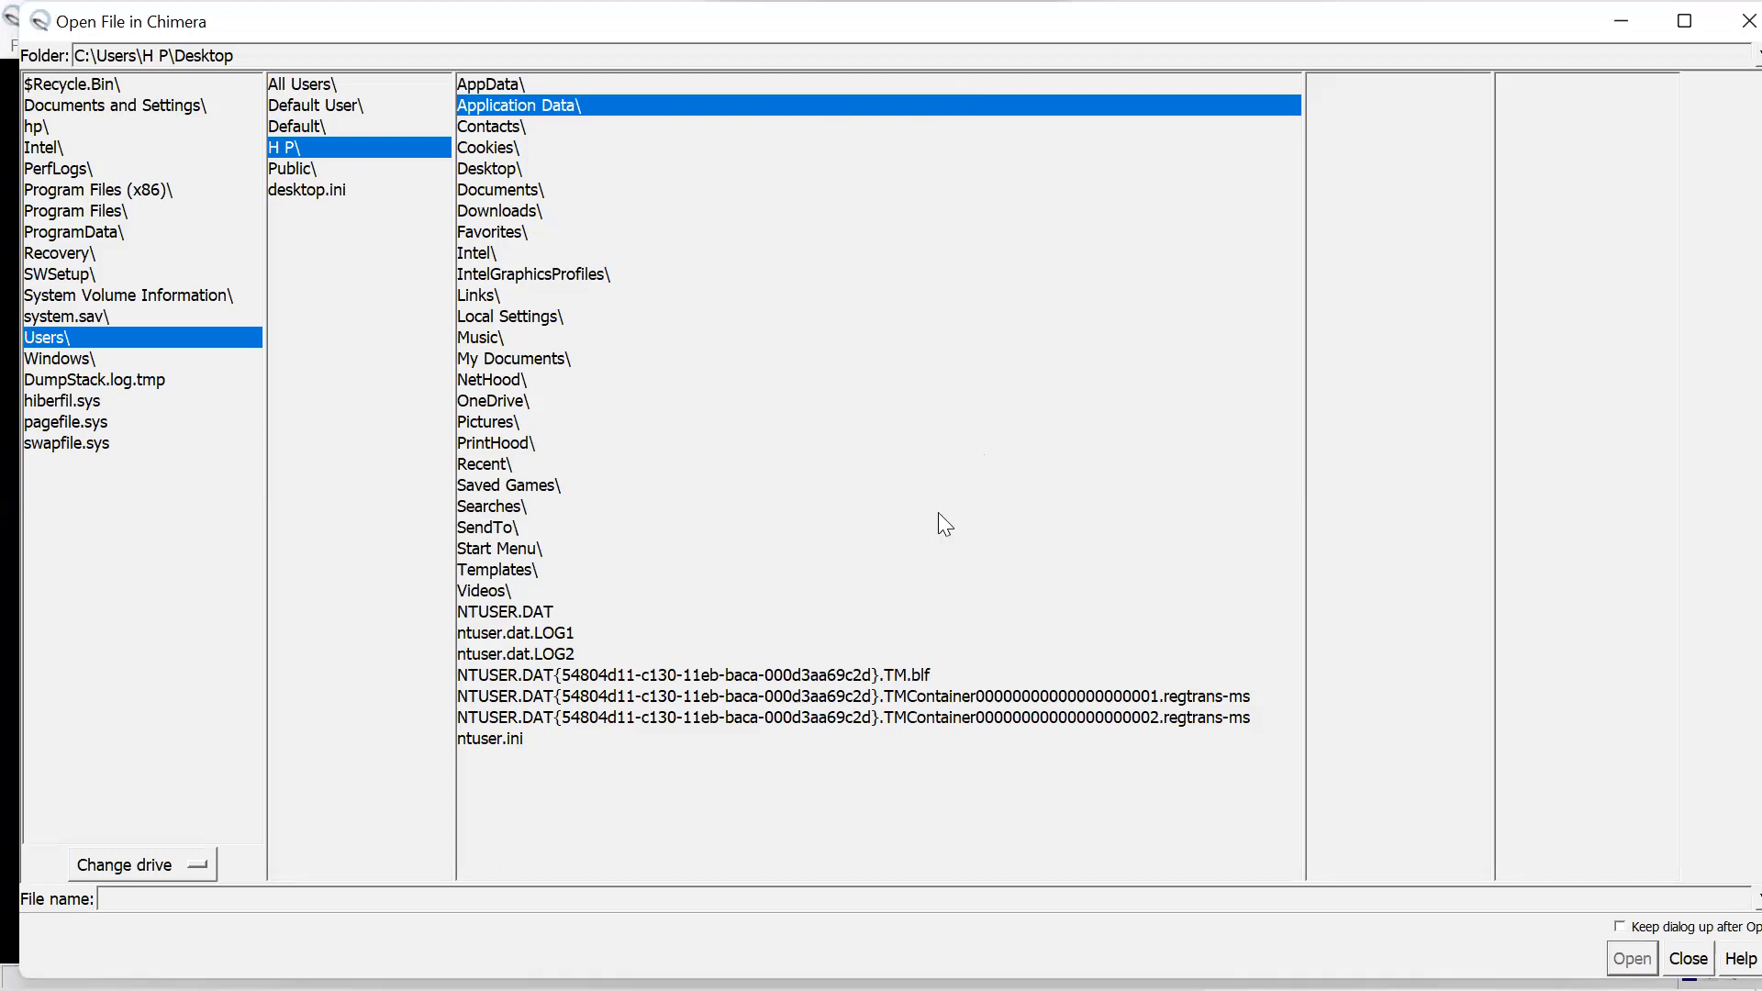
{"action": "left_click", "coordinate": [364, 146]}
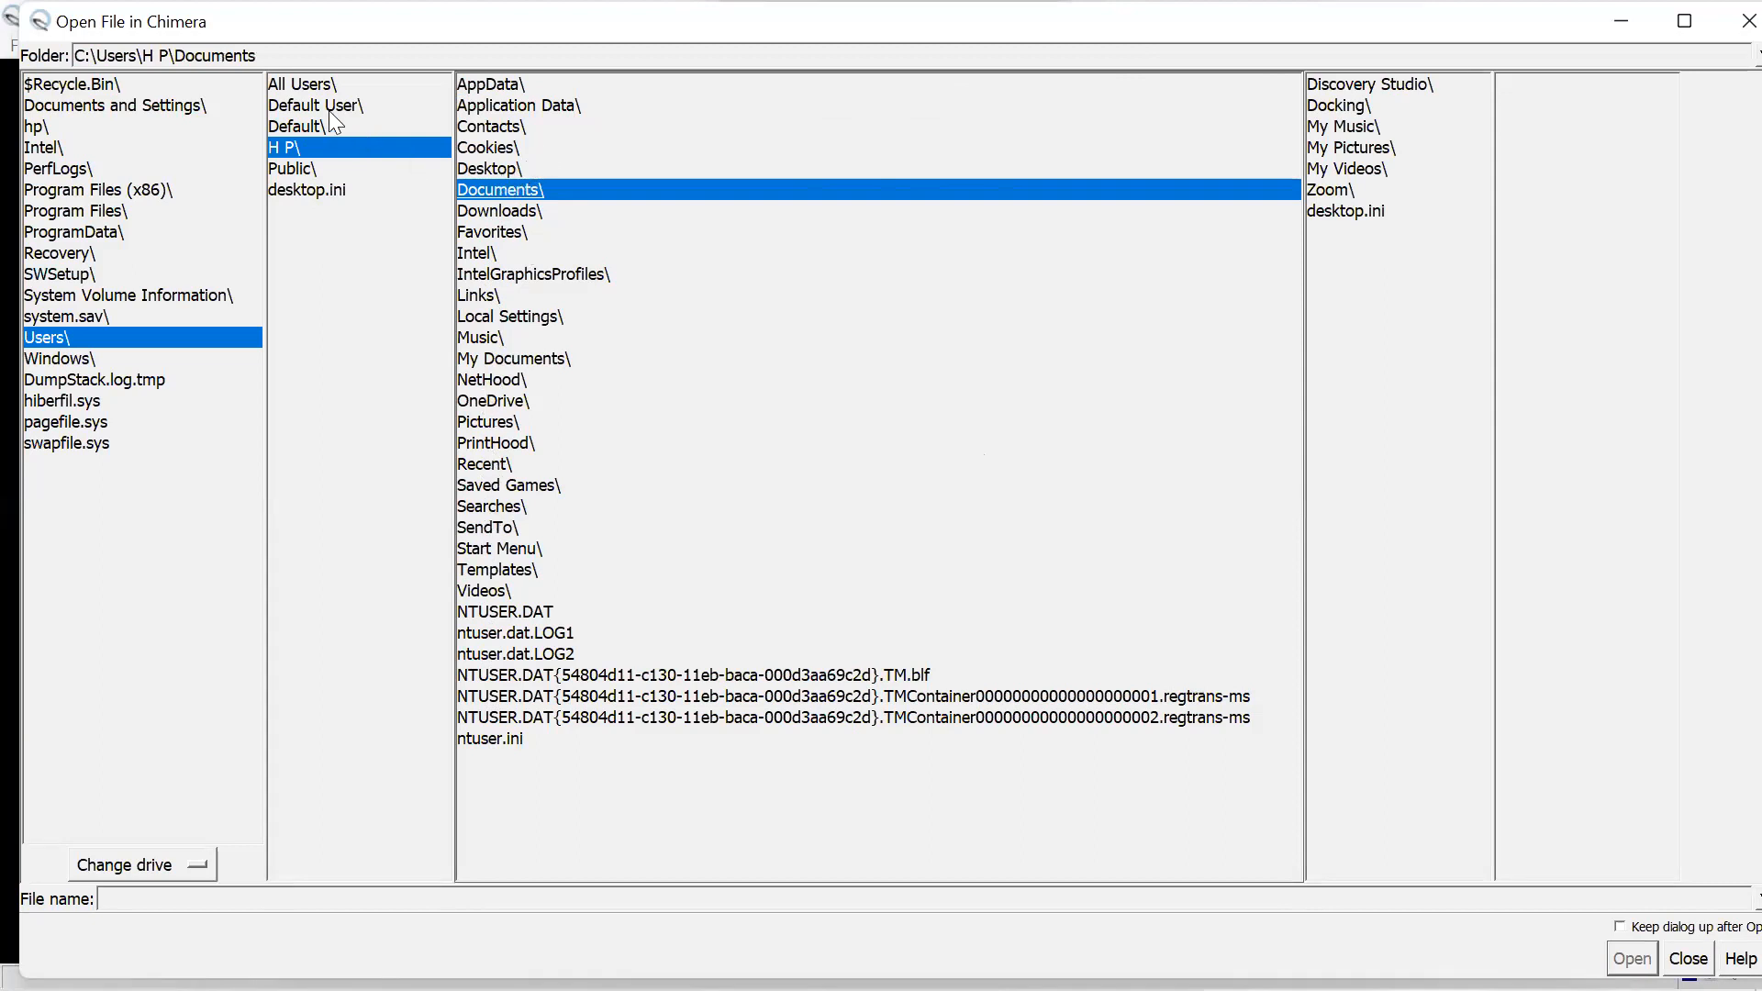
{"action": "left_click", "coordinate": [81, 213]}
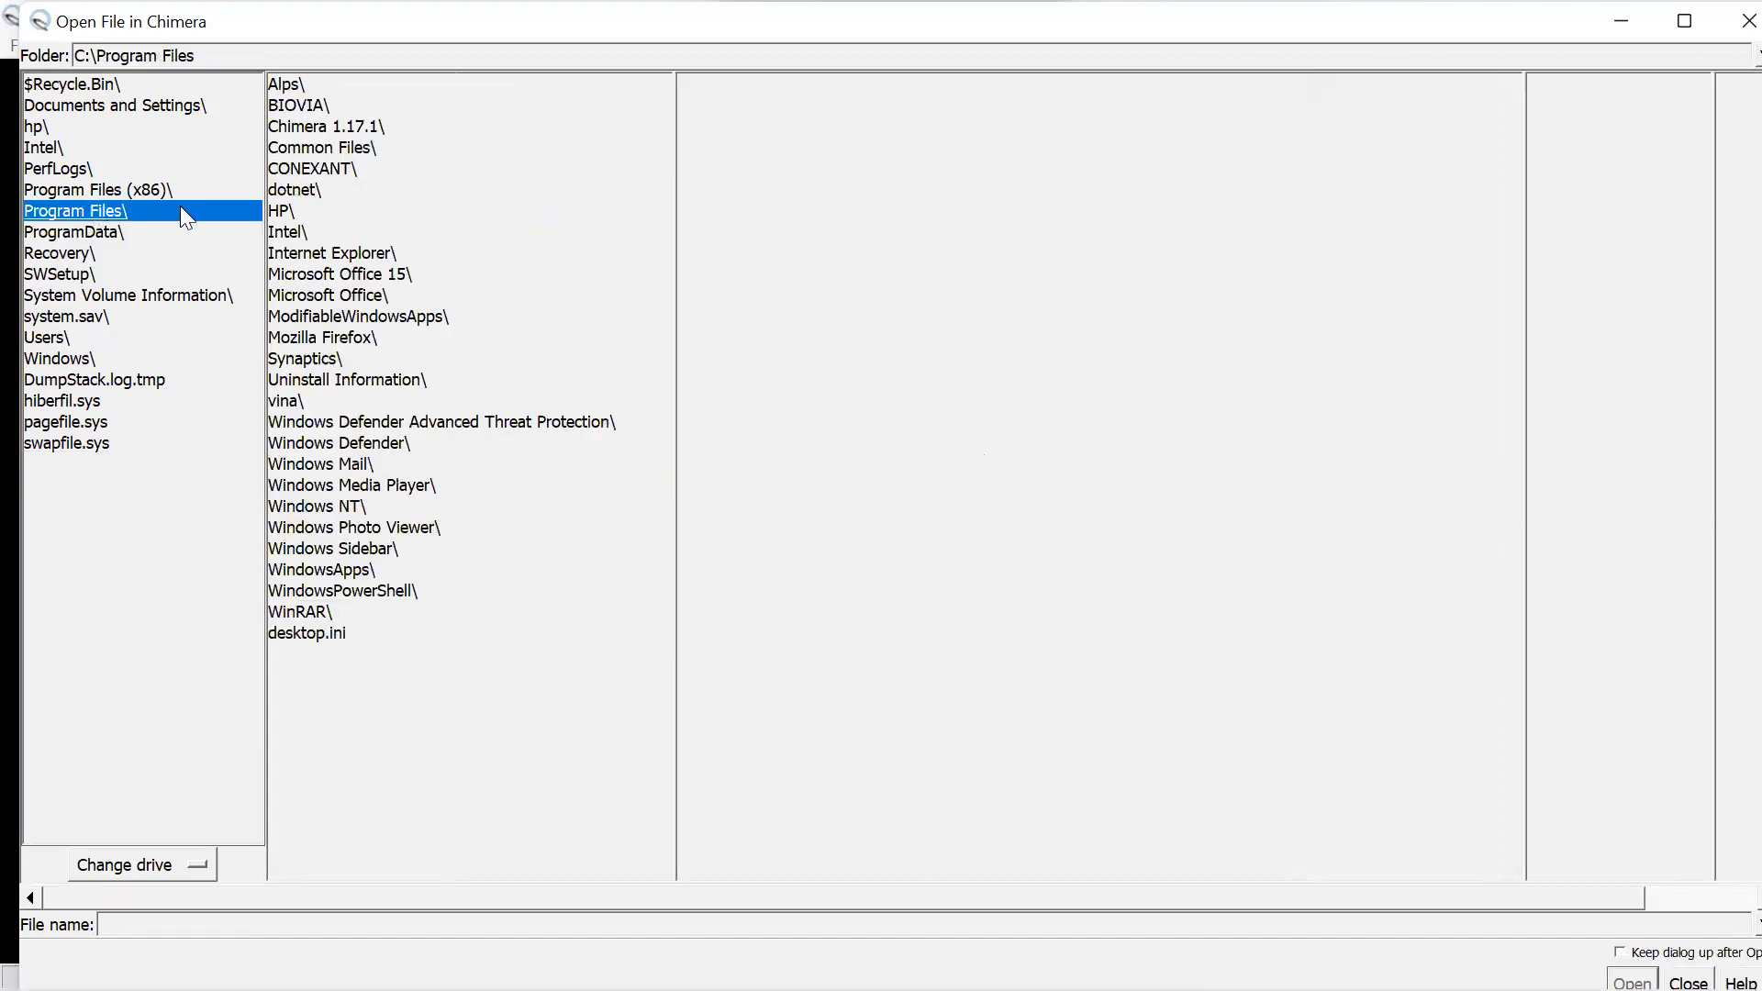
{"action": "left_click", "coordinate": [304, 401]}
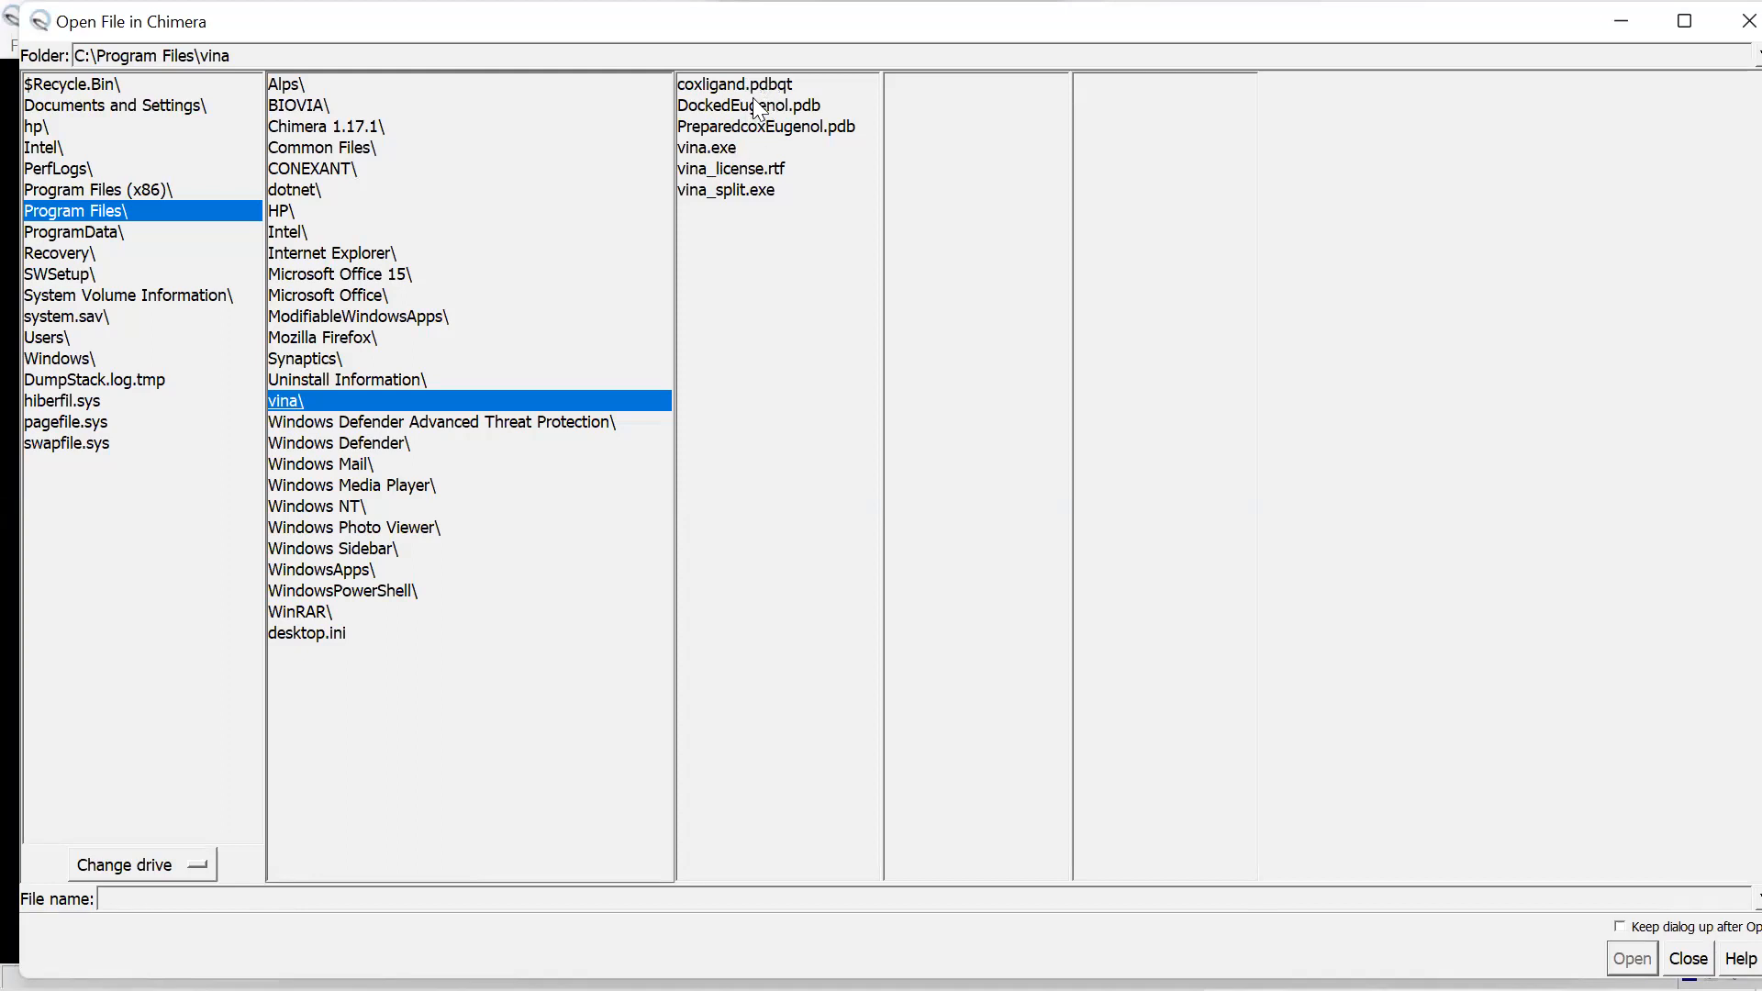
{"action": "left_click", "coordinate": [721, 151]}
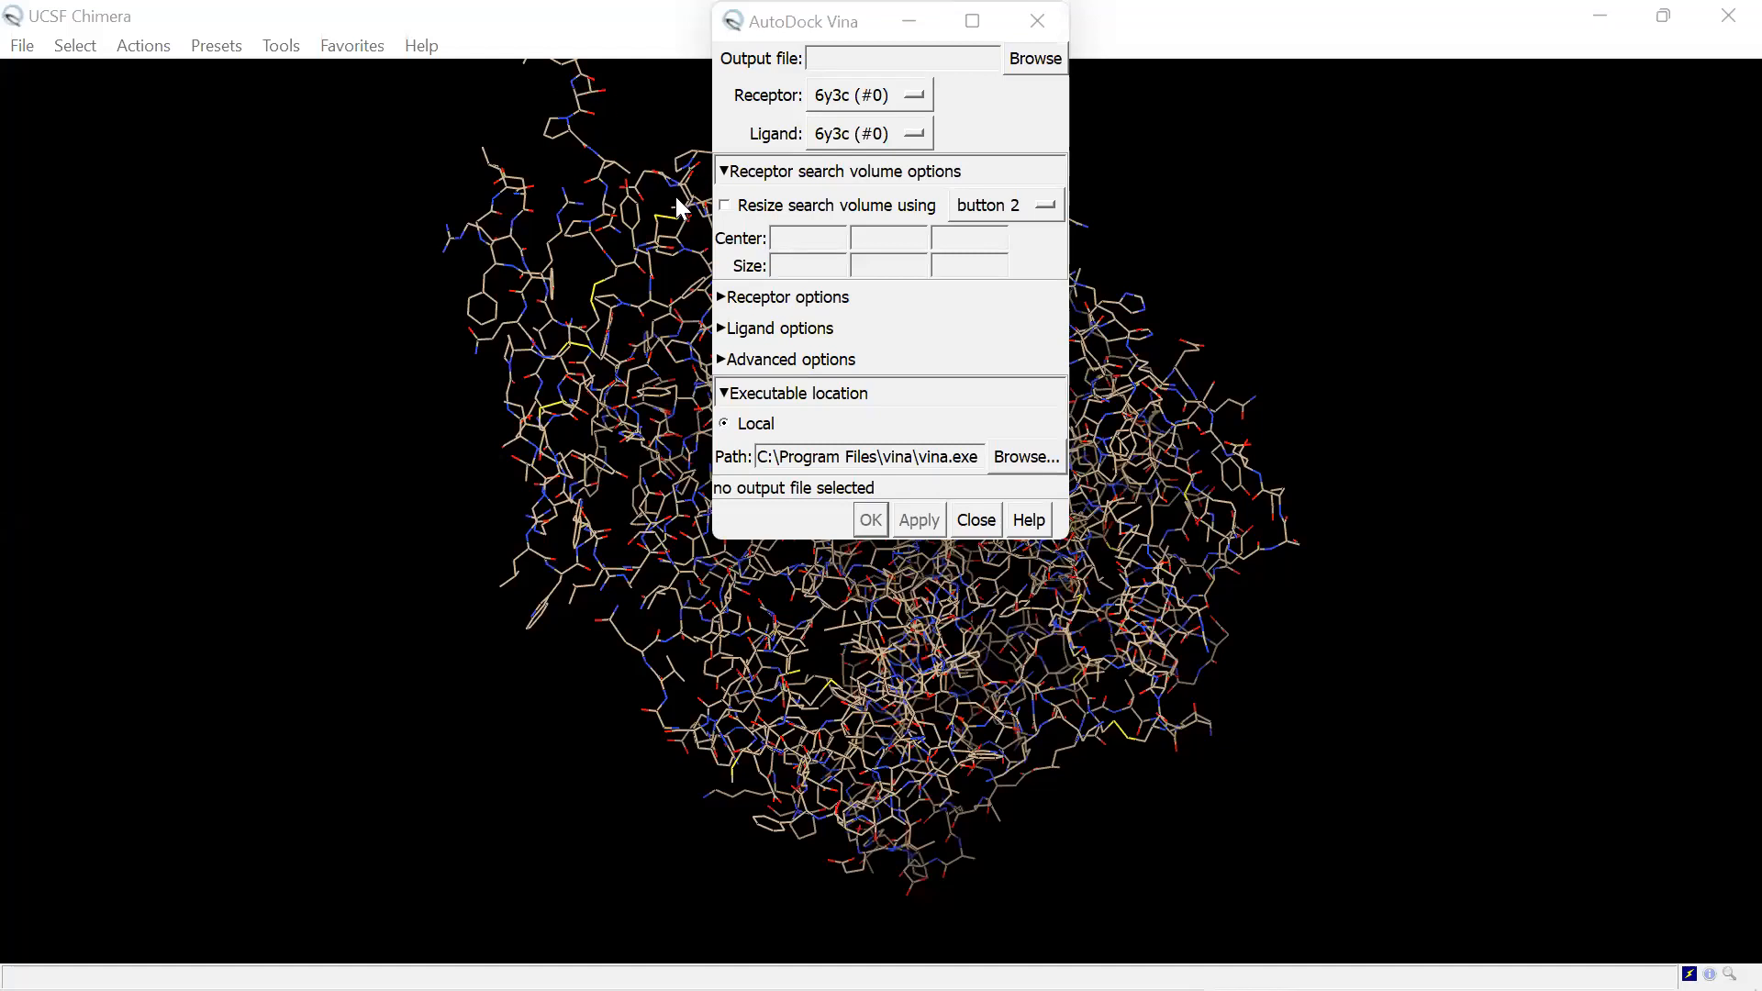
{"action": "left_click", "coordinate": [1038, 20]}
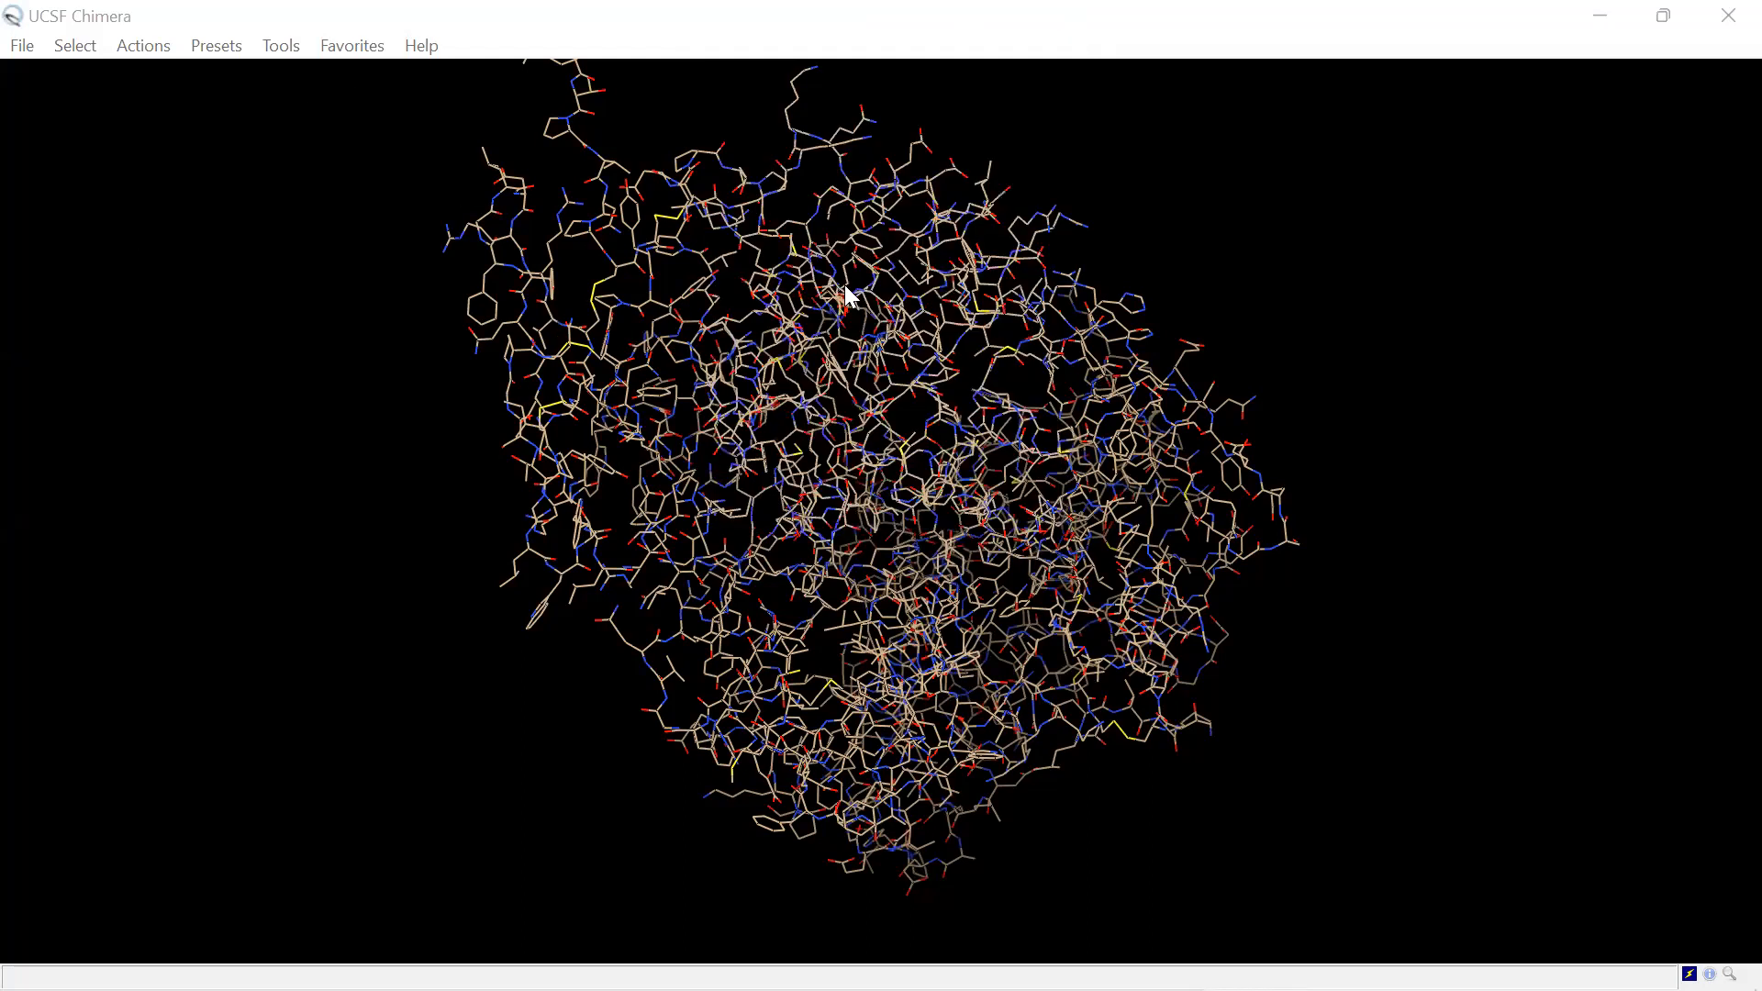
Step: Start minimizing the 6y3c structure with 10 steepest descent steps and 1 conjugate gradient step, memorizing options chosen in subsequent dialogs
{"action": "left_click_drag", "start_coordinate": [345, 136], "coordinate": [365, 273]}
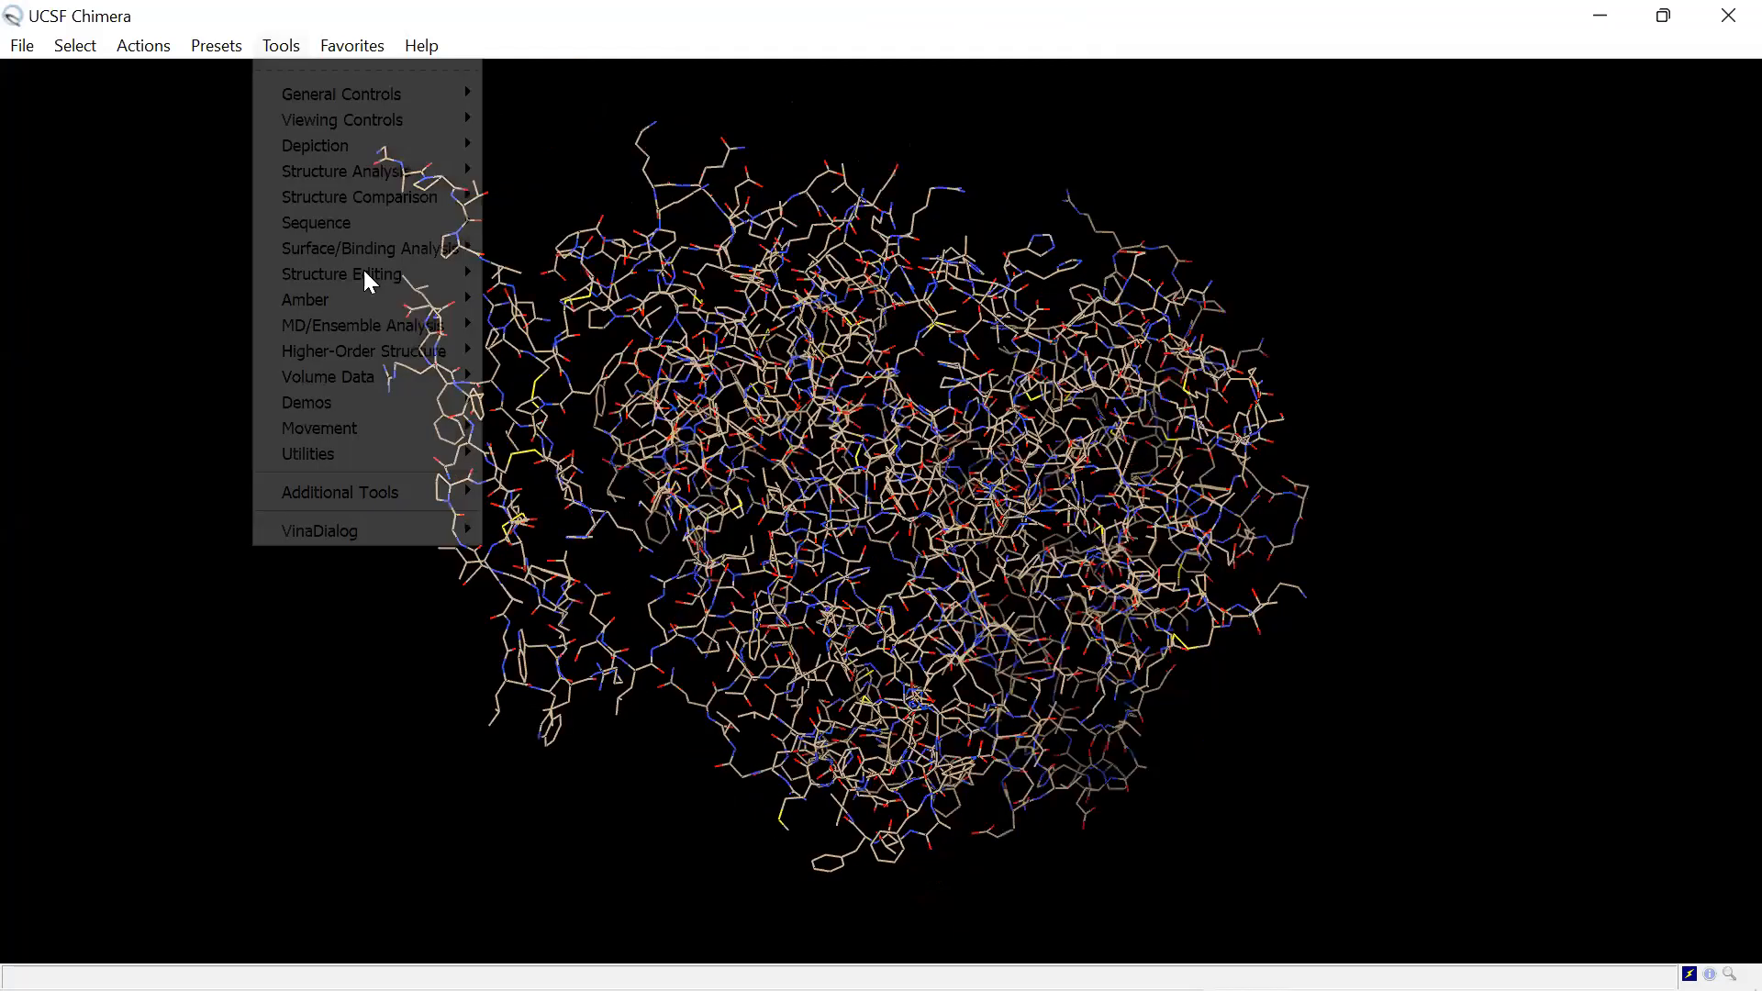
{"action": "mouse_move", "coordinate": [365, 274]}
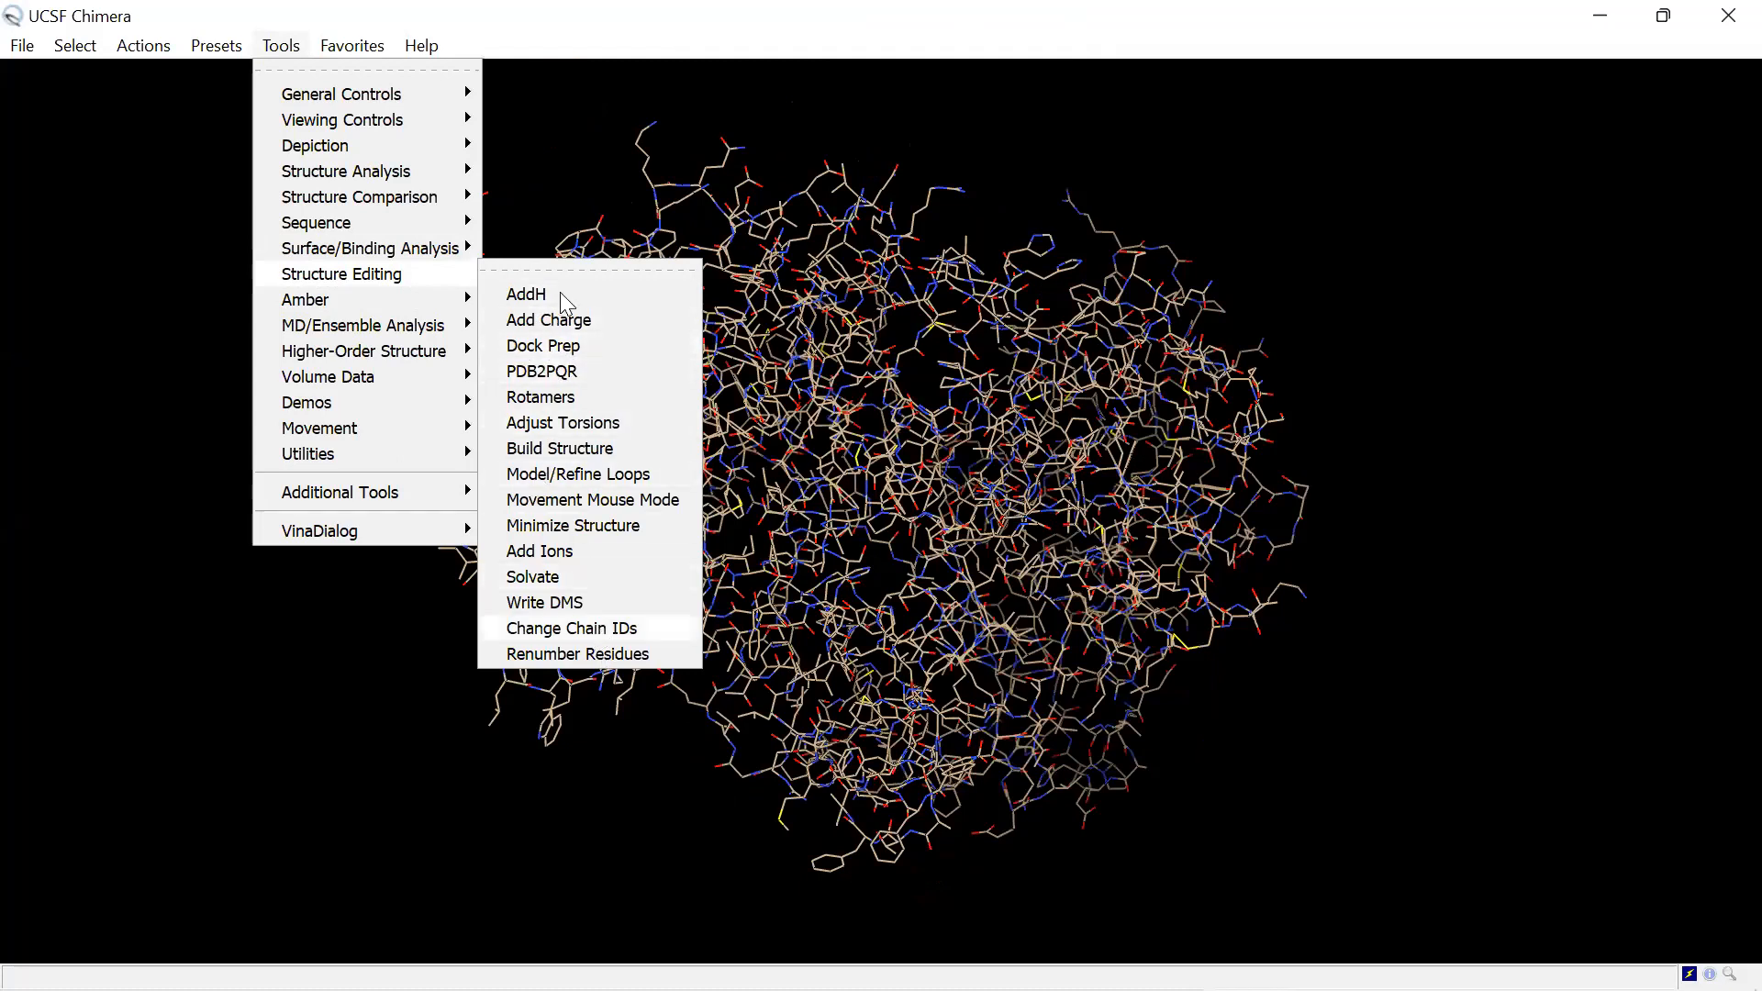
{"action": "left_click", "coordinate": [569, 528]}
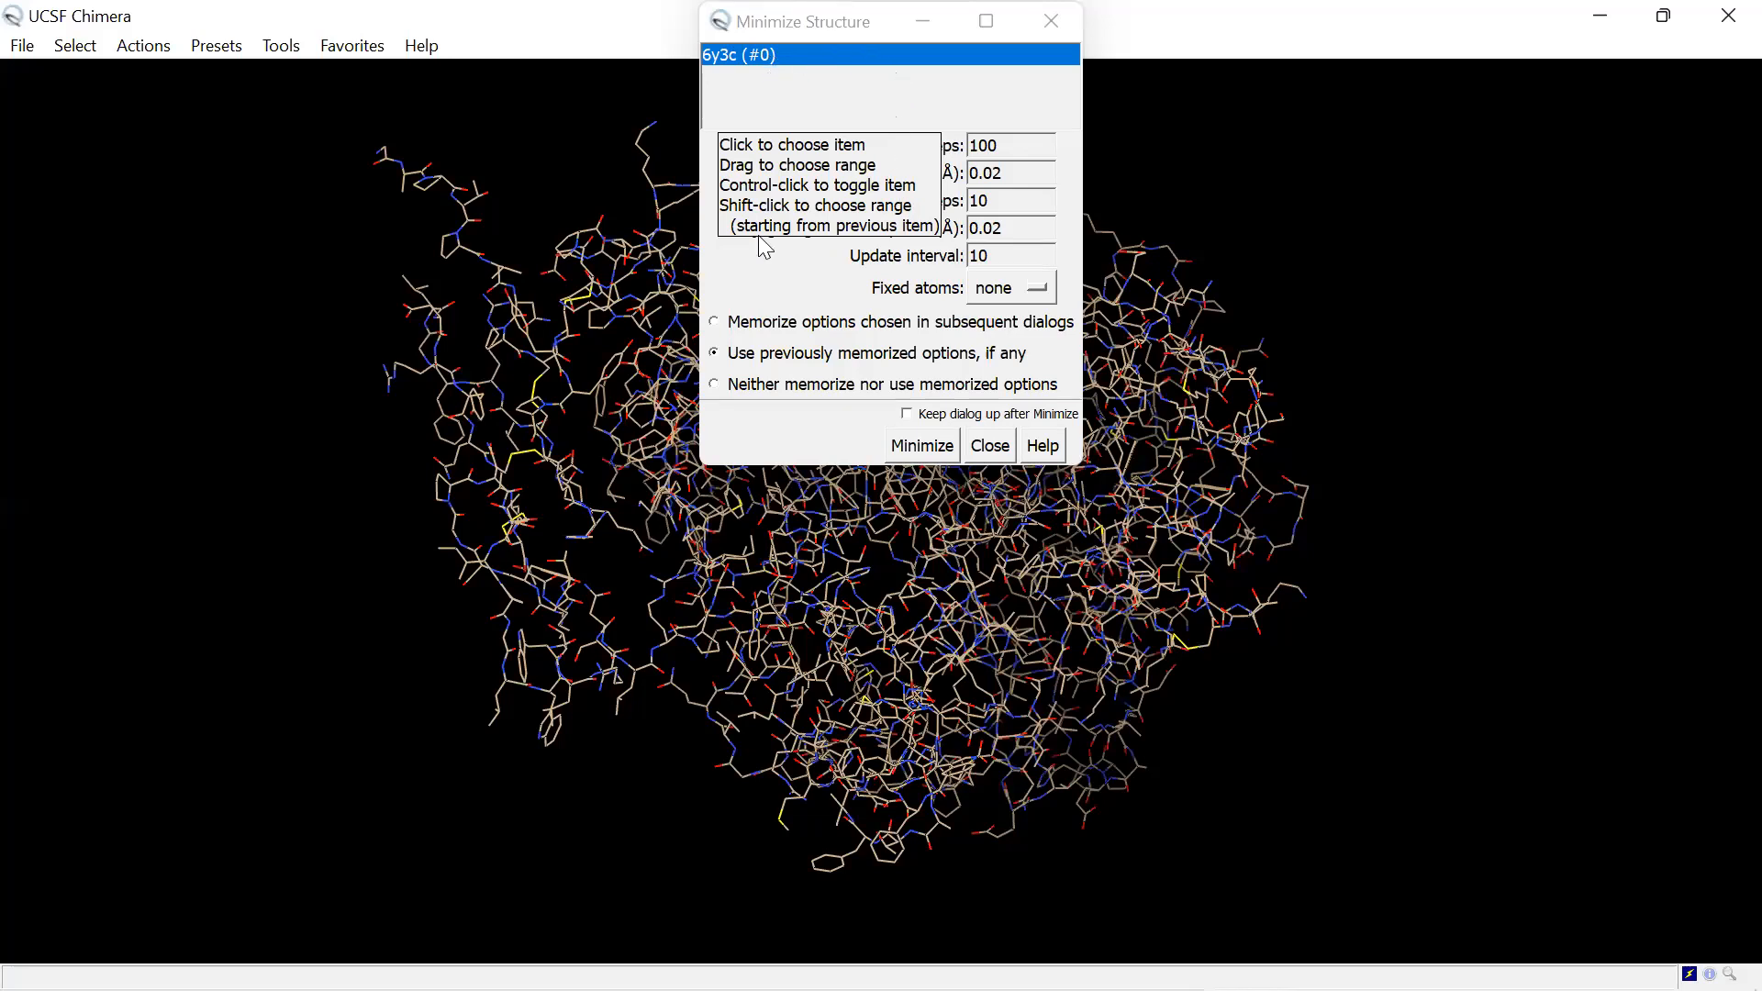
{"action": "left_click", "coordinate": [1002, 145]}
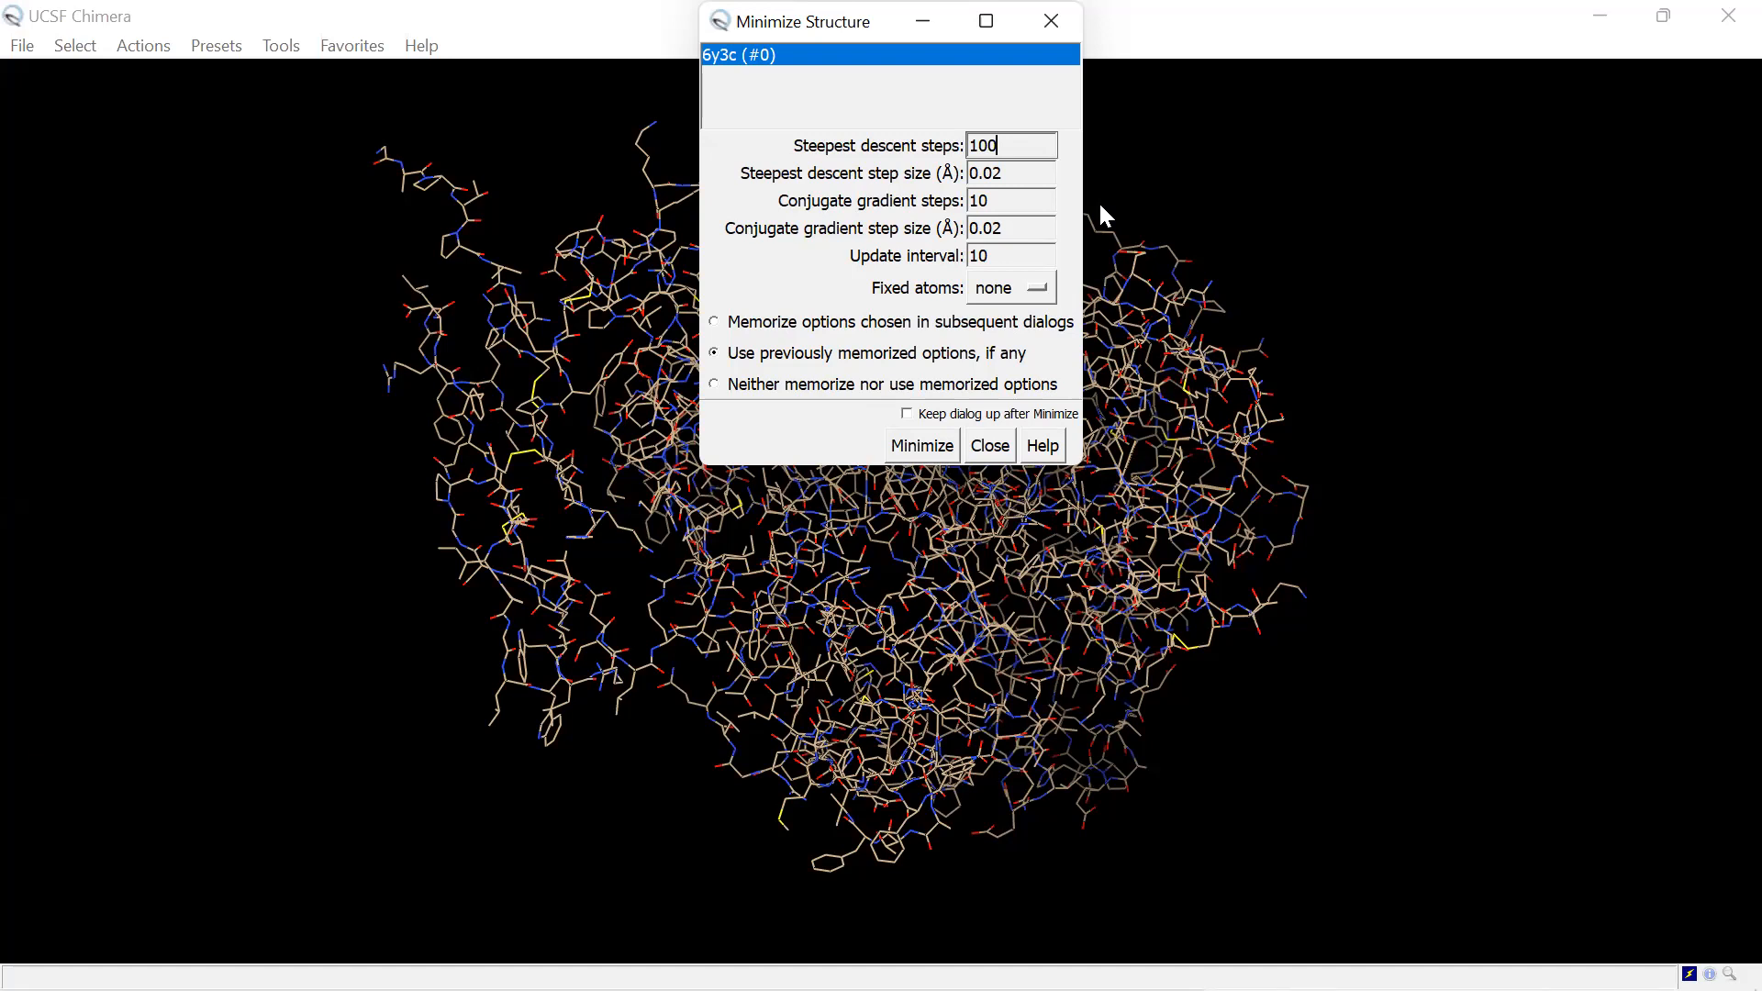
{"action": "key", "text": "BackSpace"}
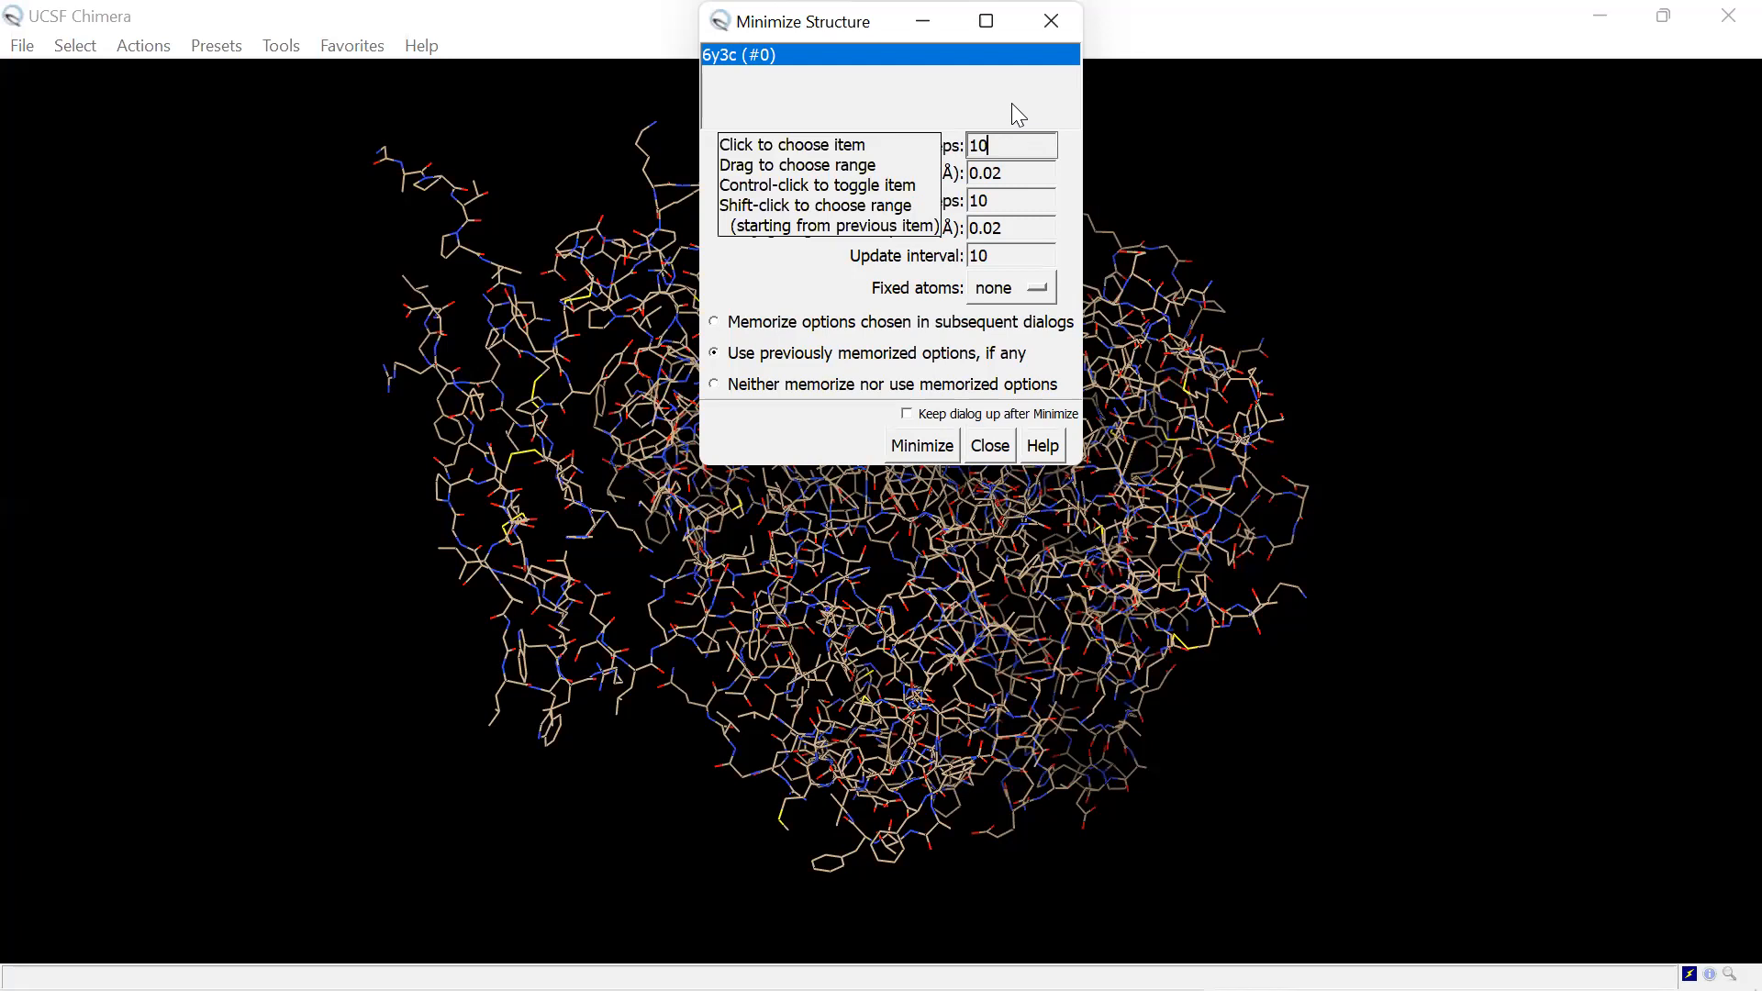
{"action": "left_click", "coordinate": [1014, 199]}
{"action": "key", "text": "BackSpace"}
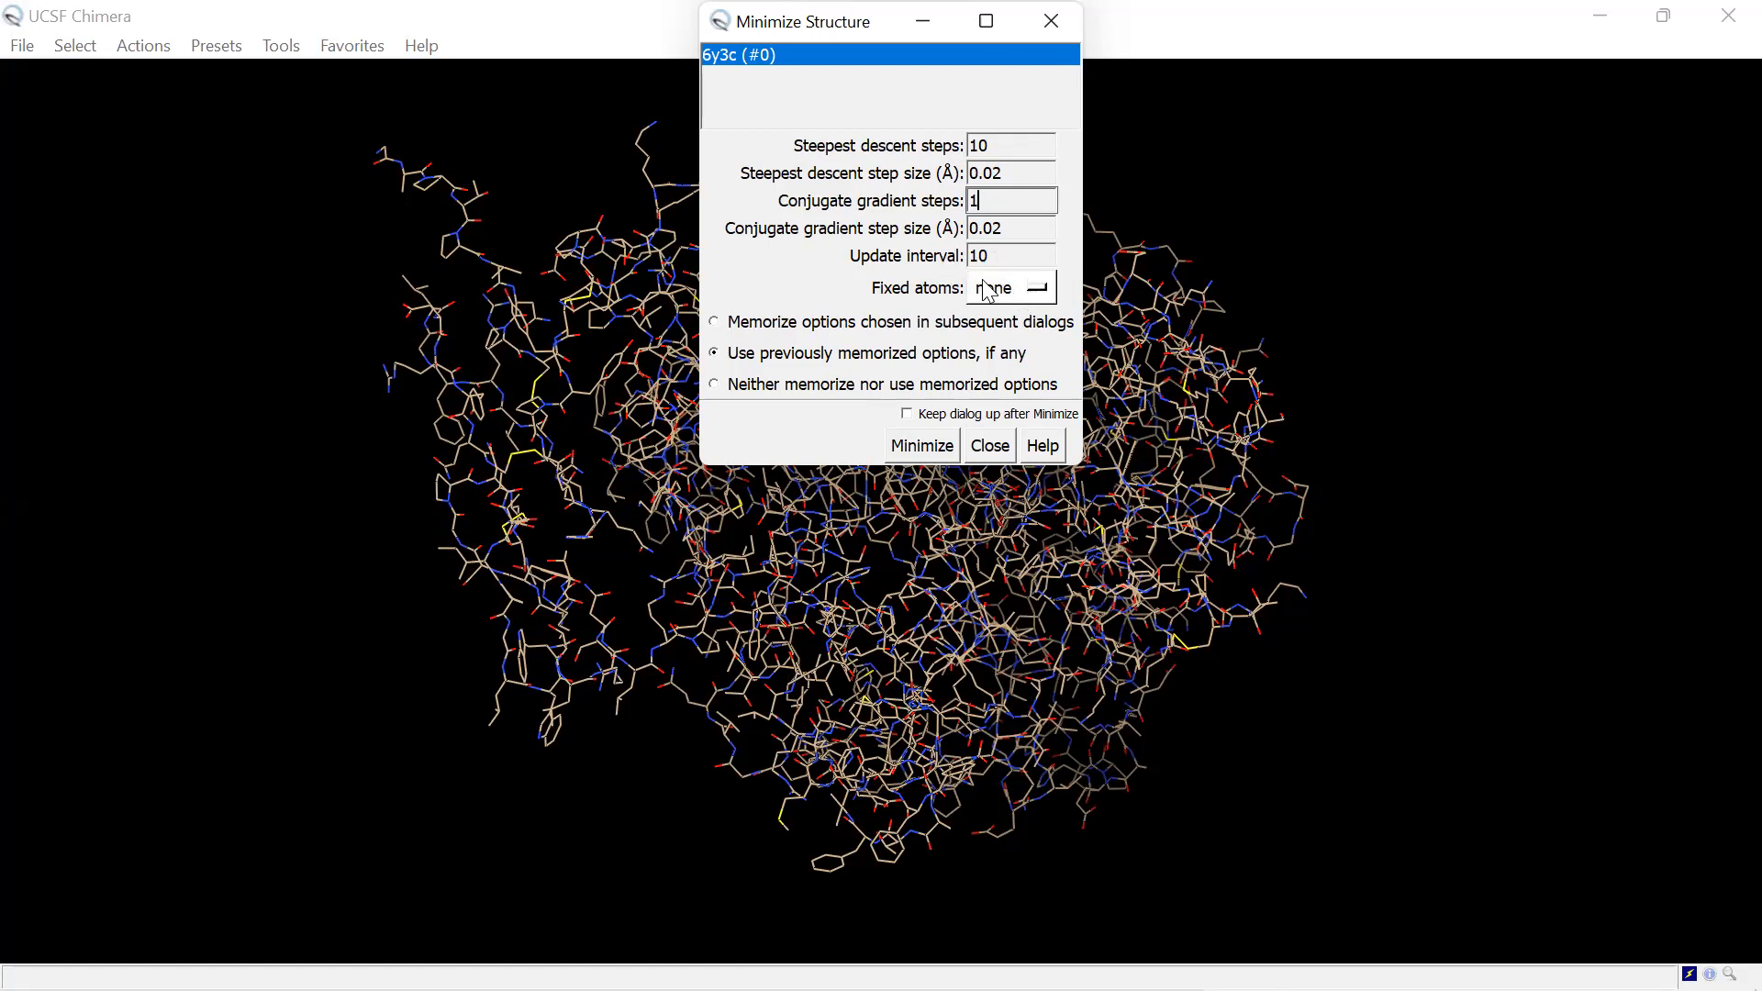
{"action": "left_click", "coordinate": [715, 324]}
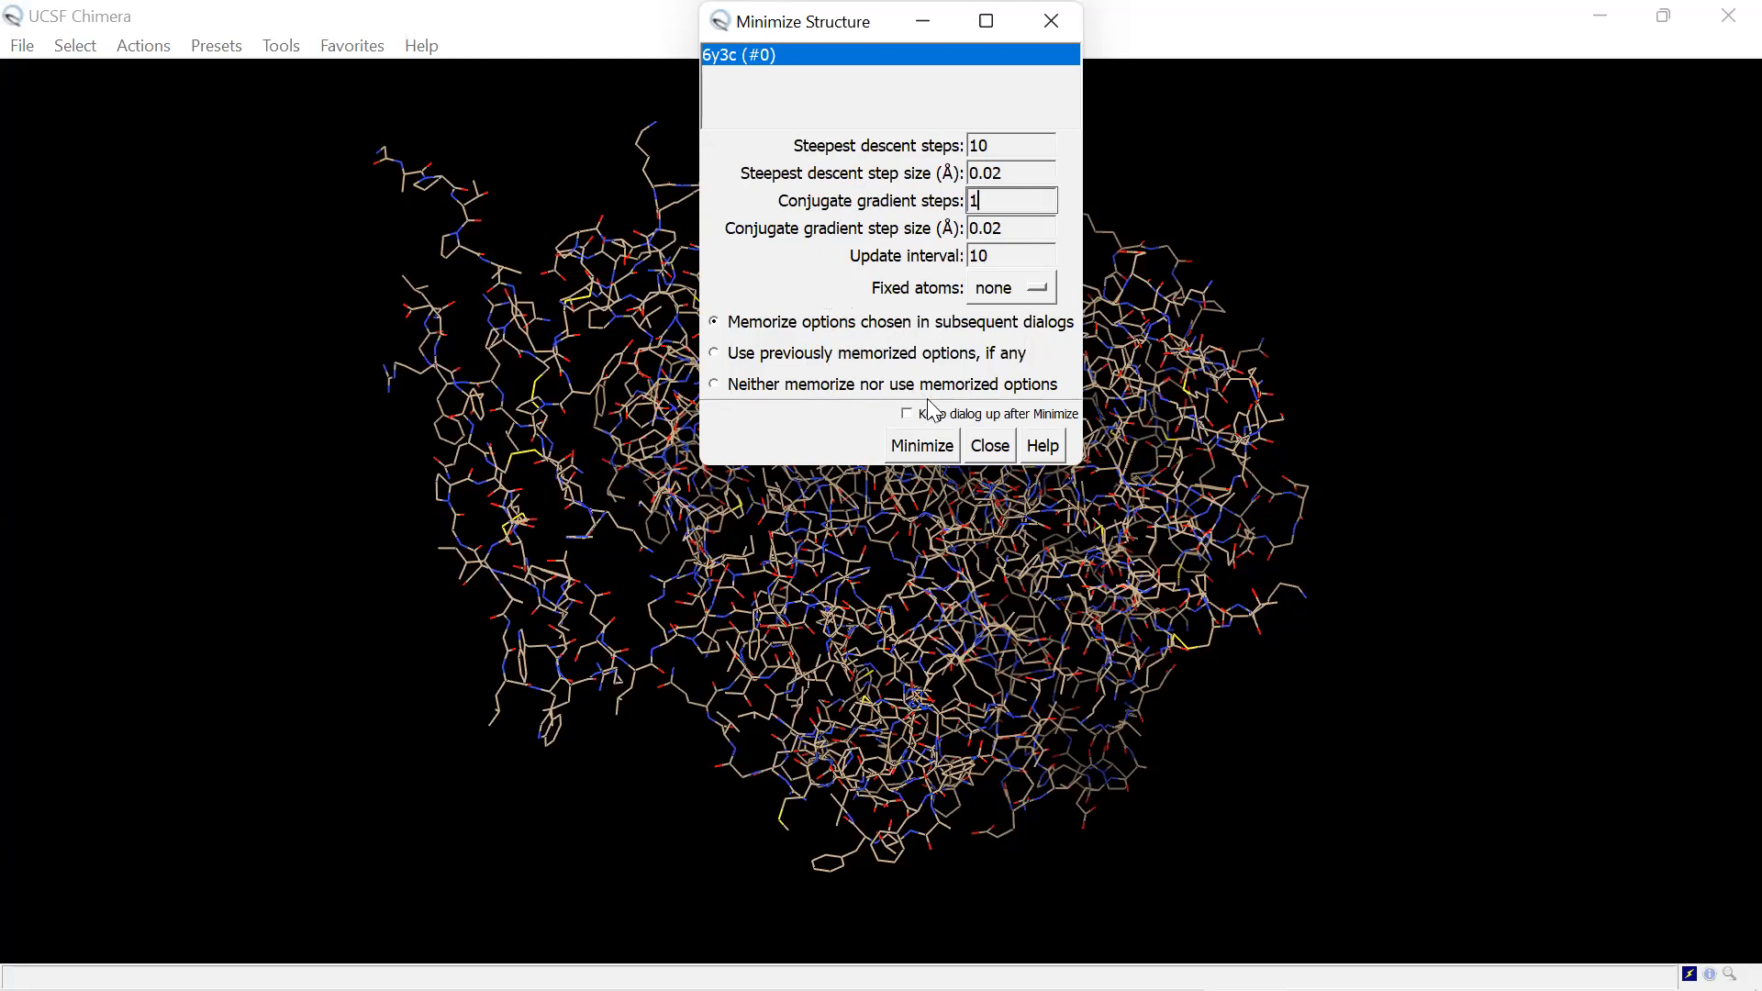
{"action": "left_click", "coordinate": [925, 448]}
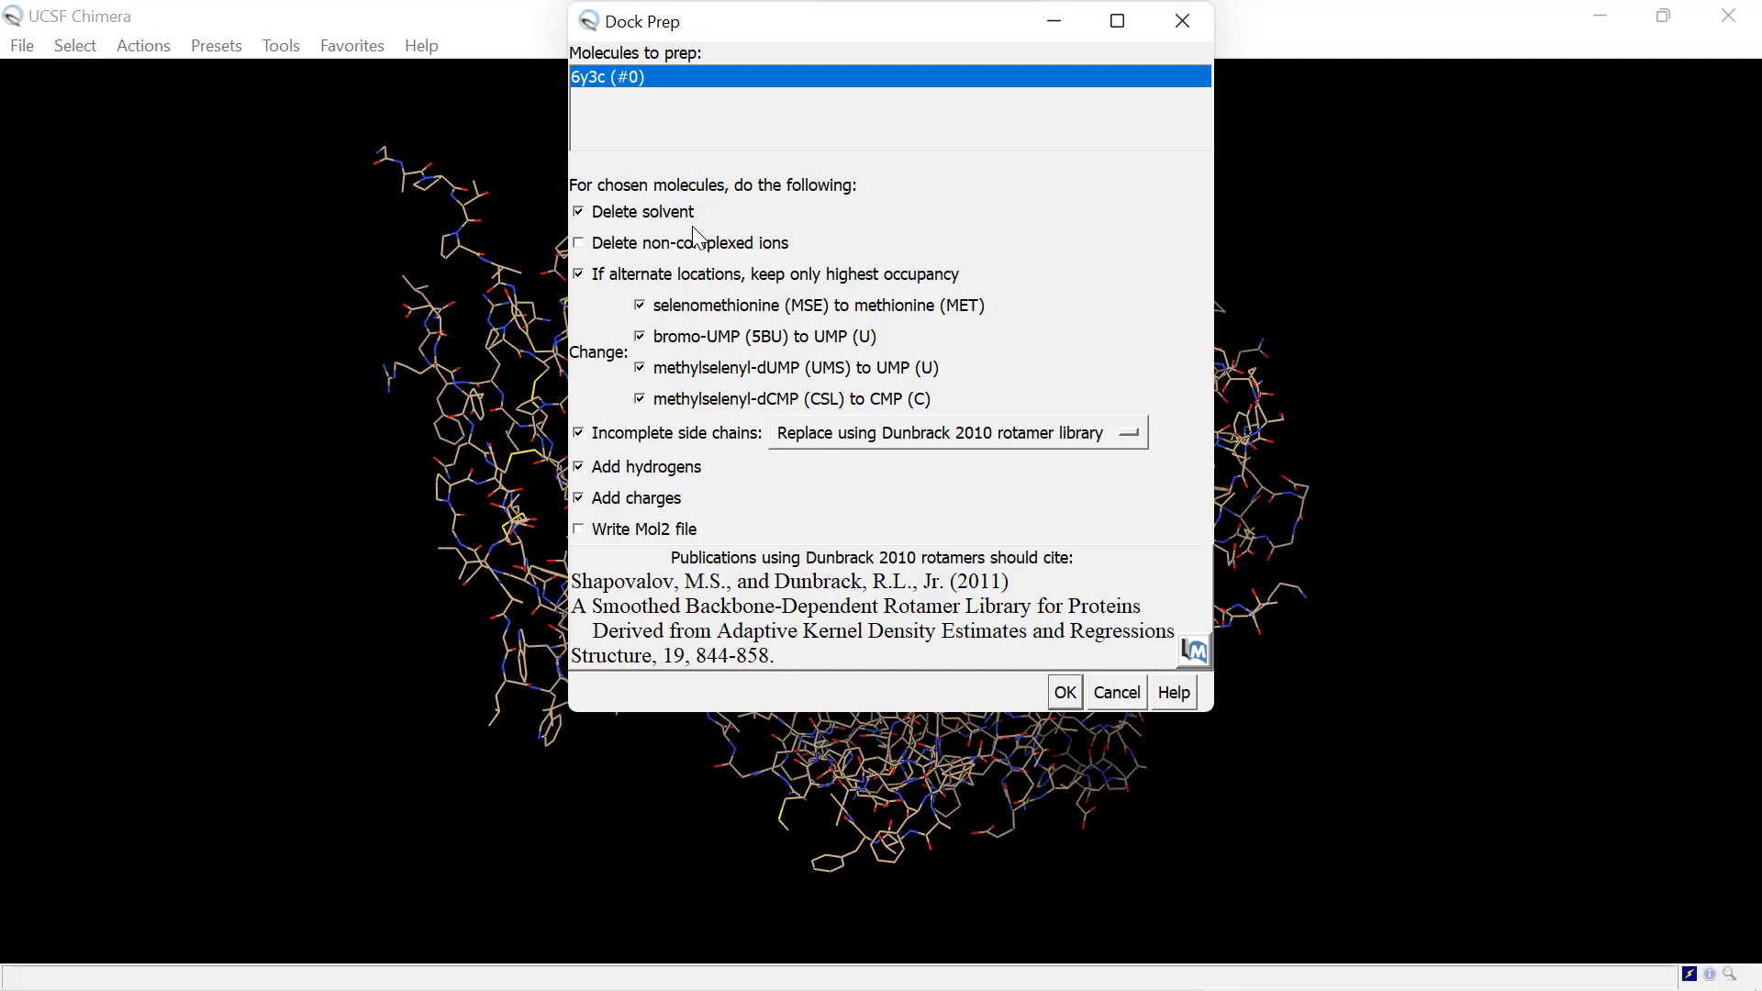
Step: Bring the hidden Dock Prep dialog back to the front and enable deletion of non-complexed ions for 6y3c
{"action": "left_click", "coordinate": [201, 343]}
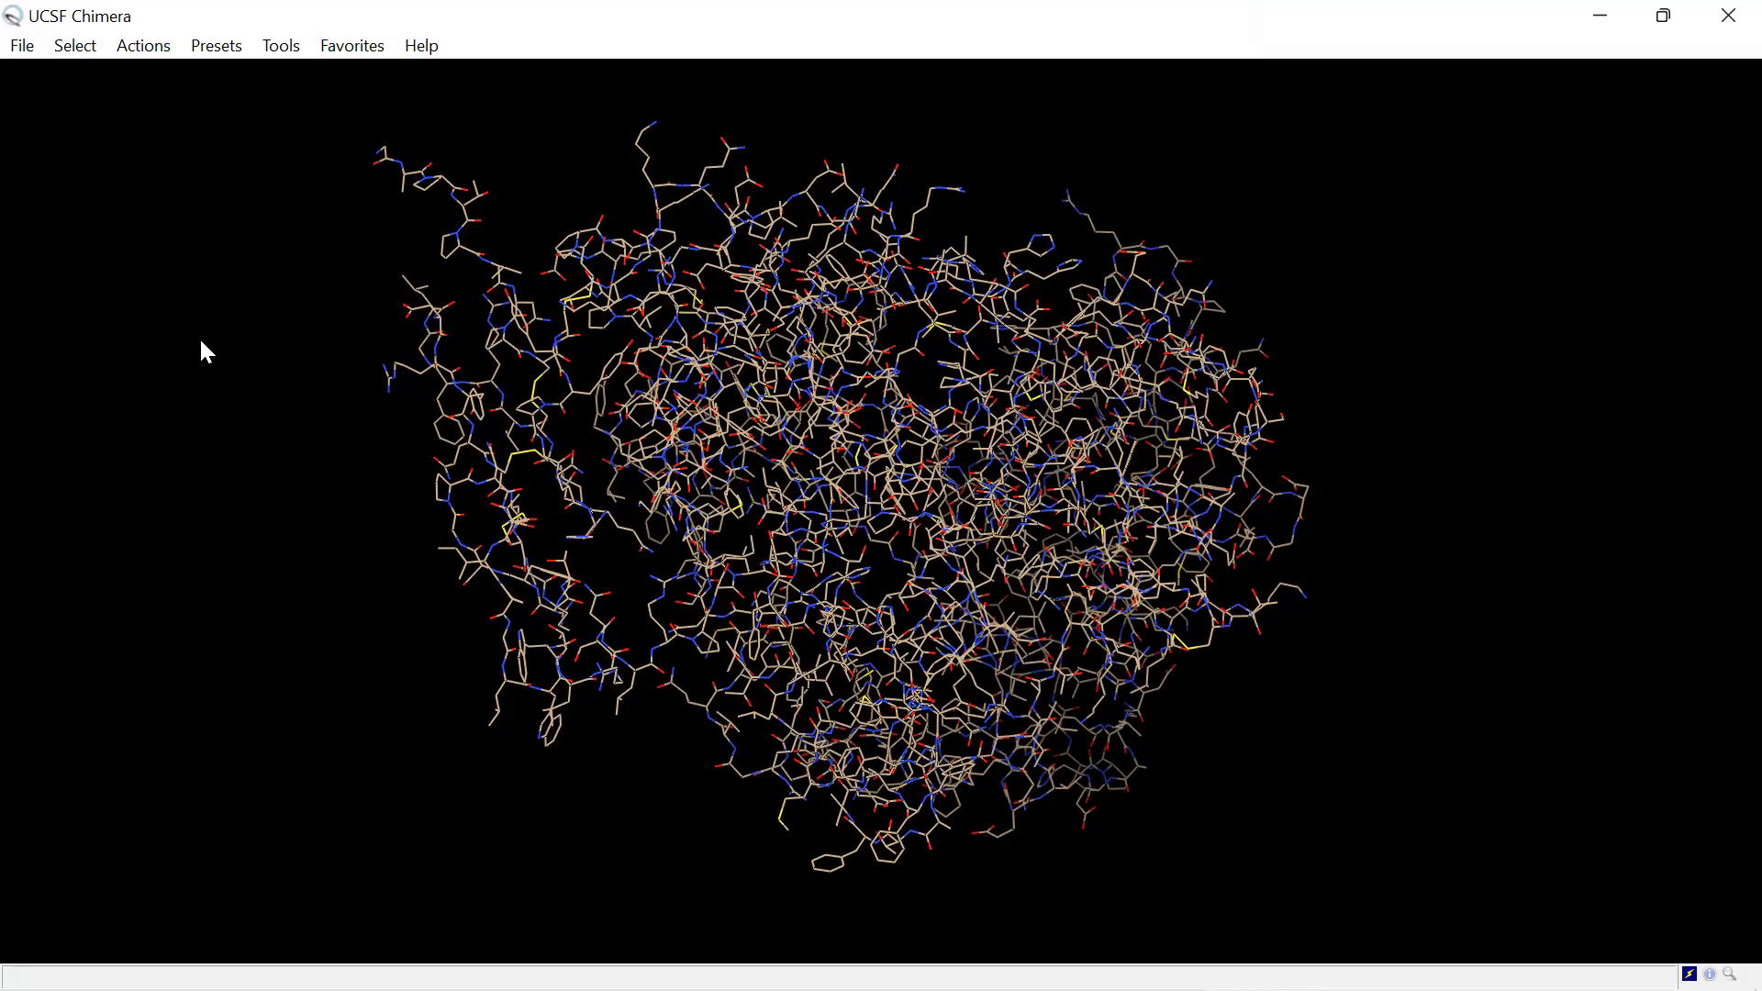
{"action": "mouse_move", "coordinate": [629, 959]}
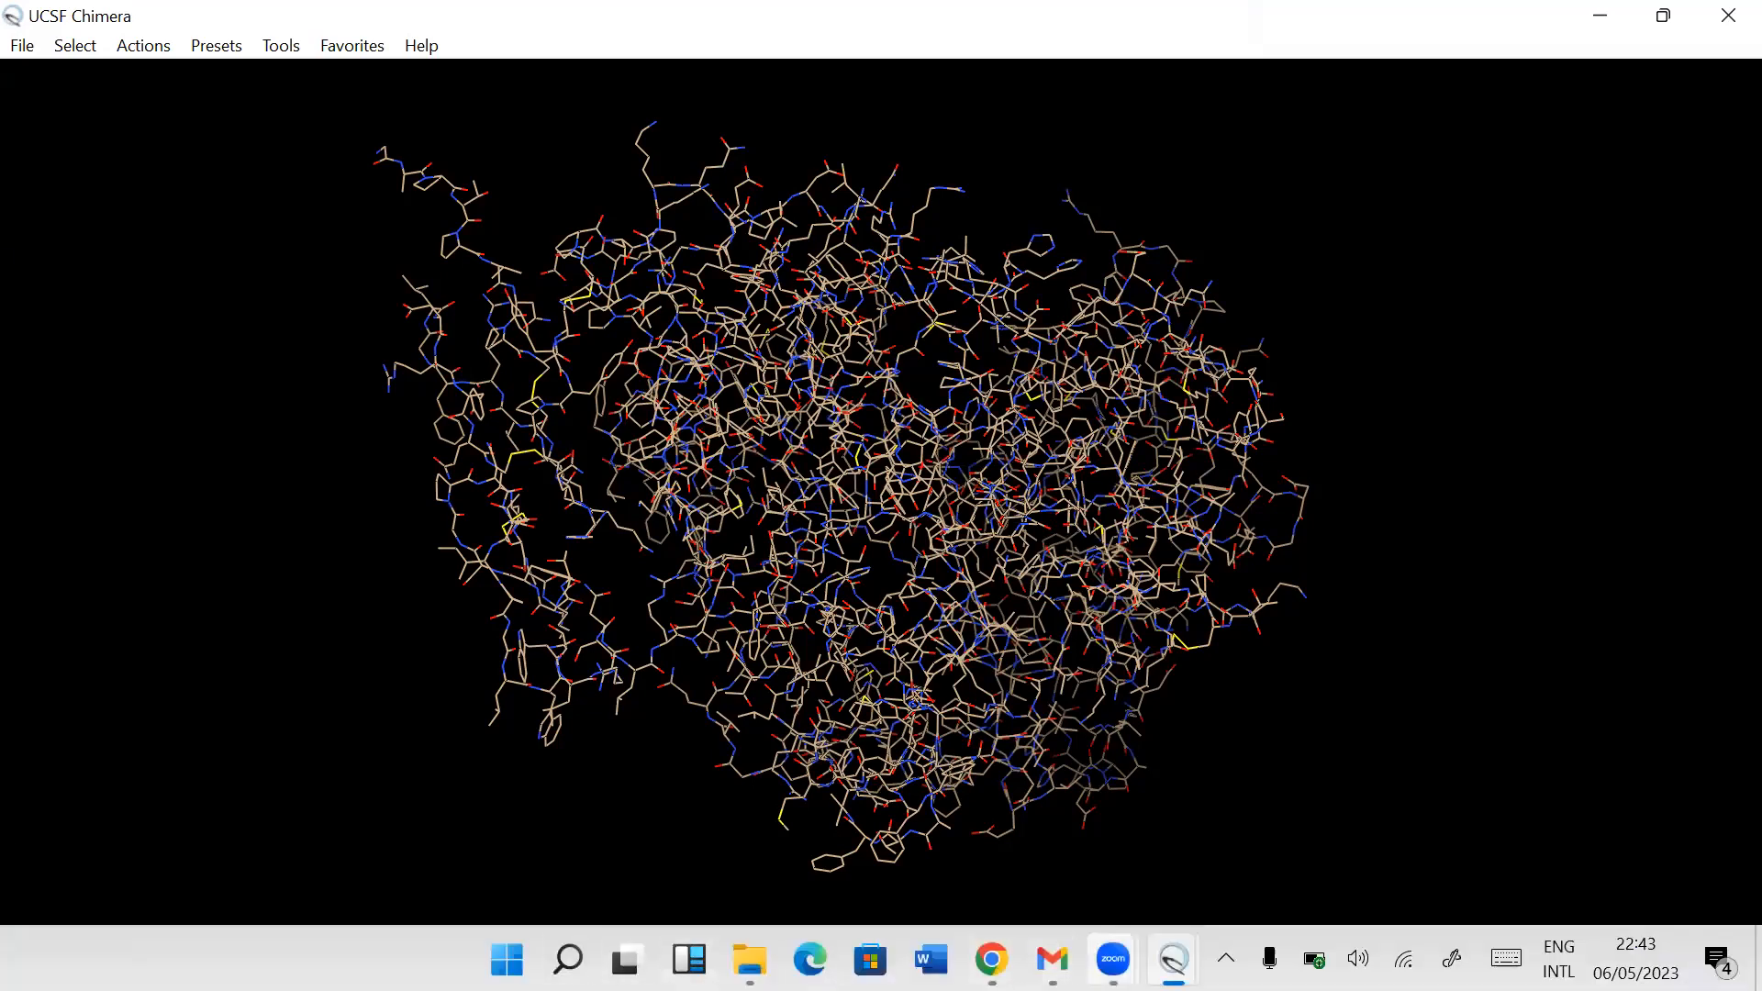
{"action": "mouse_move", "coordinate": [1173, 959]}
{"action": "left_click", "coordinate": [1328, 857]}
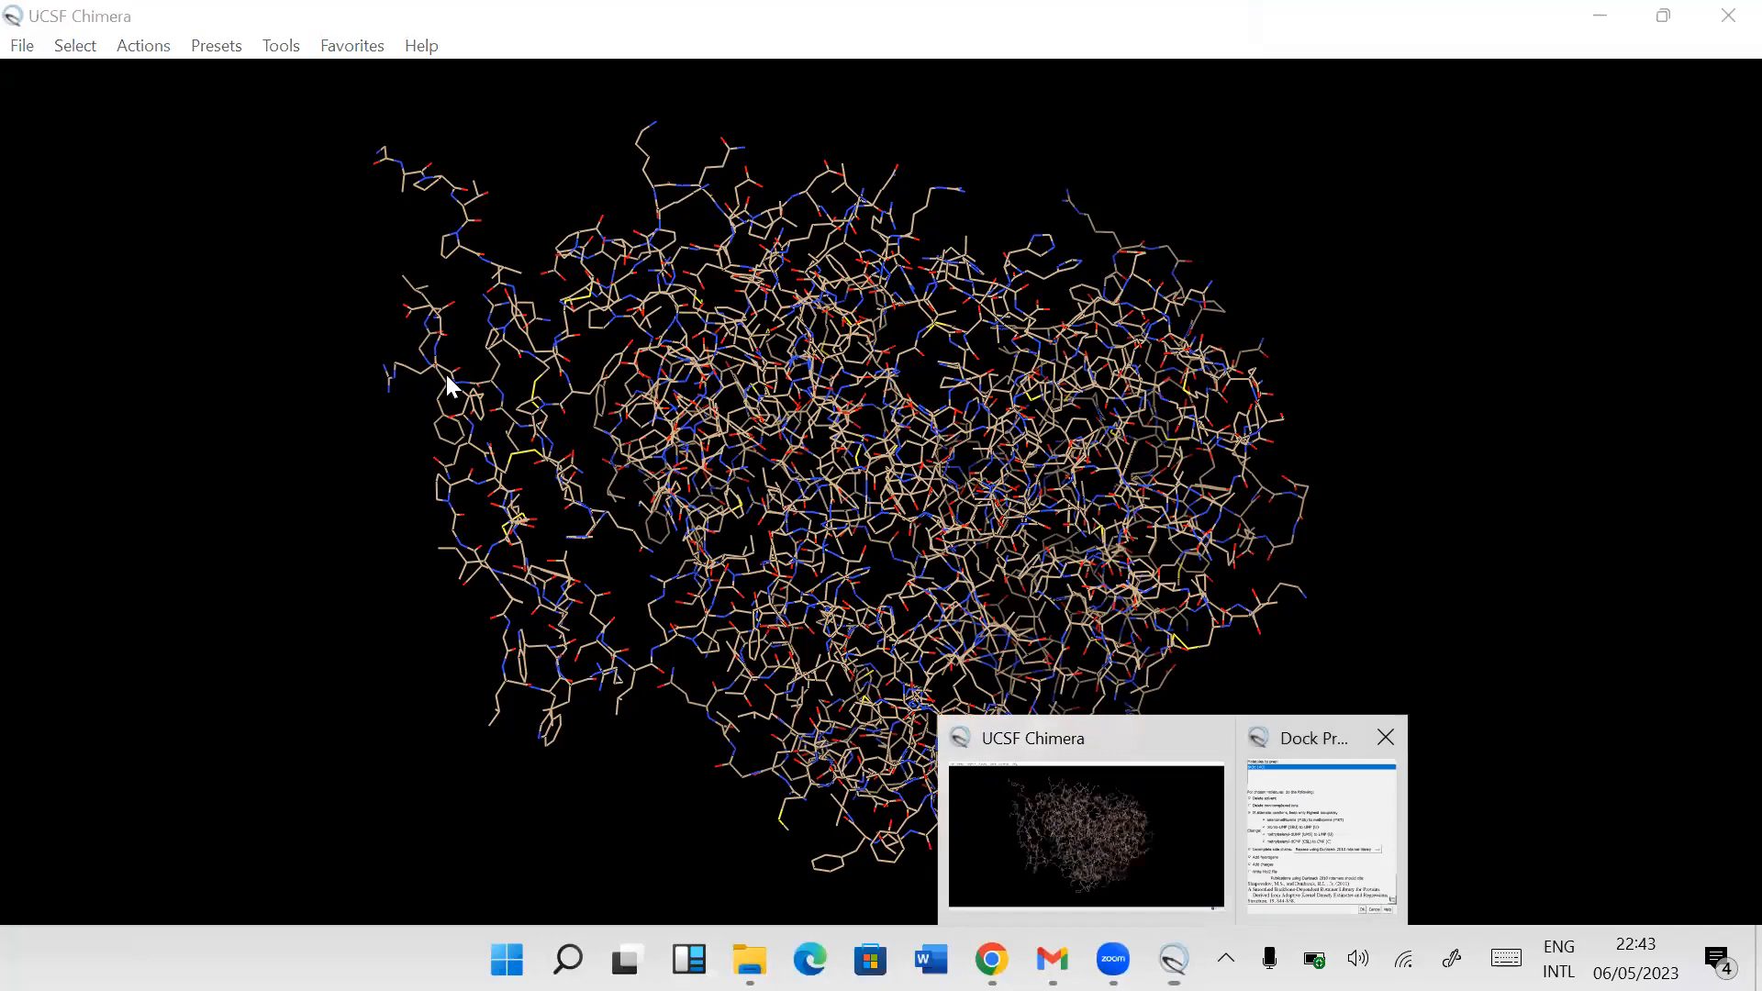
{"action": "left_click", "coordinate": [578, 244]}
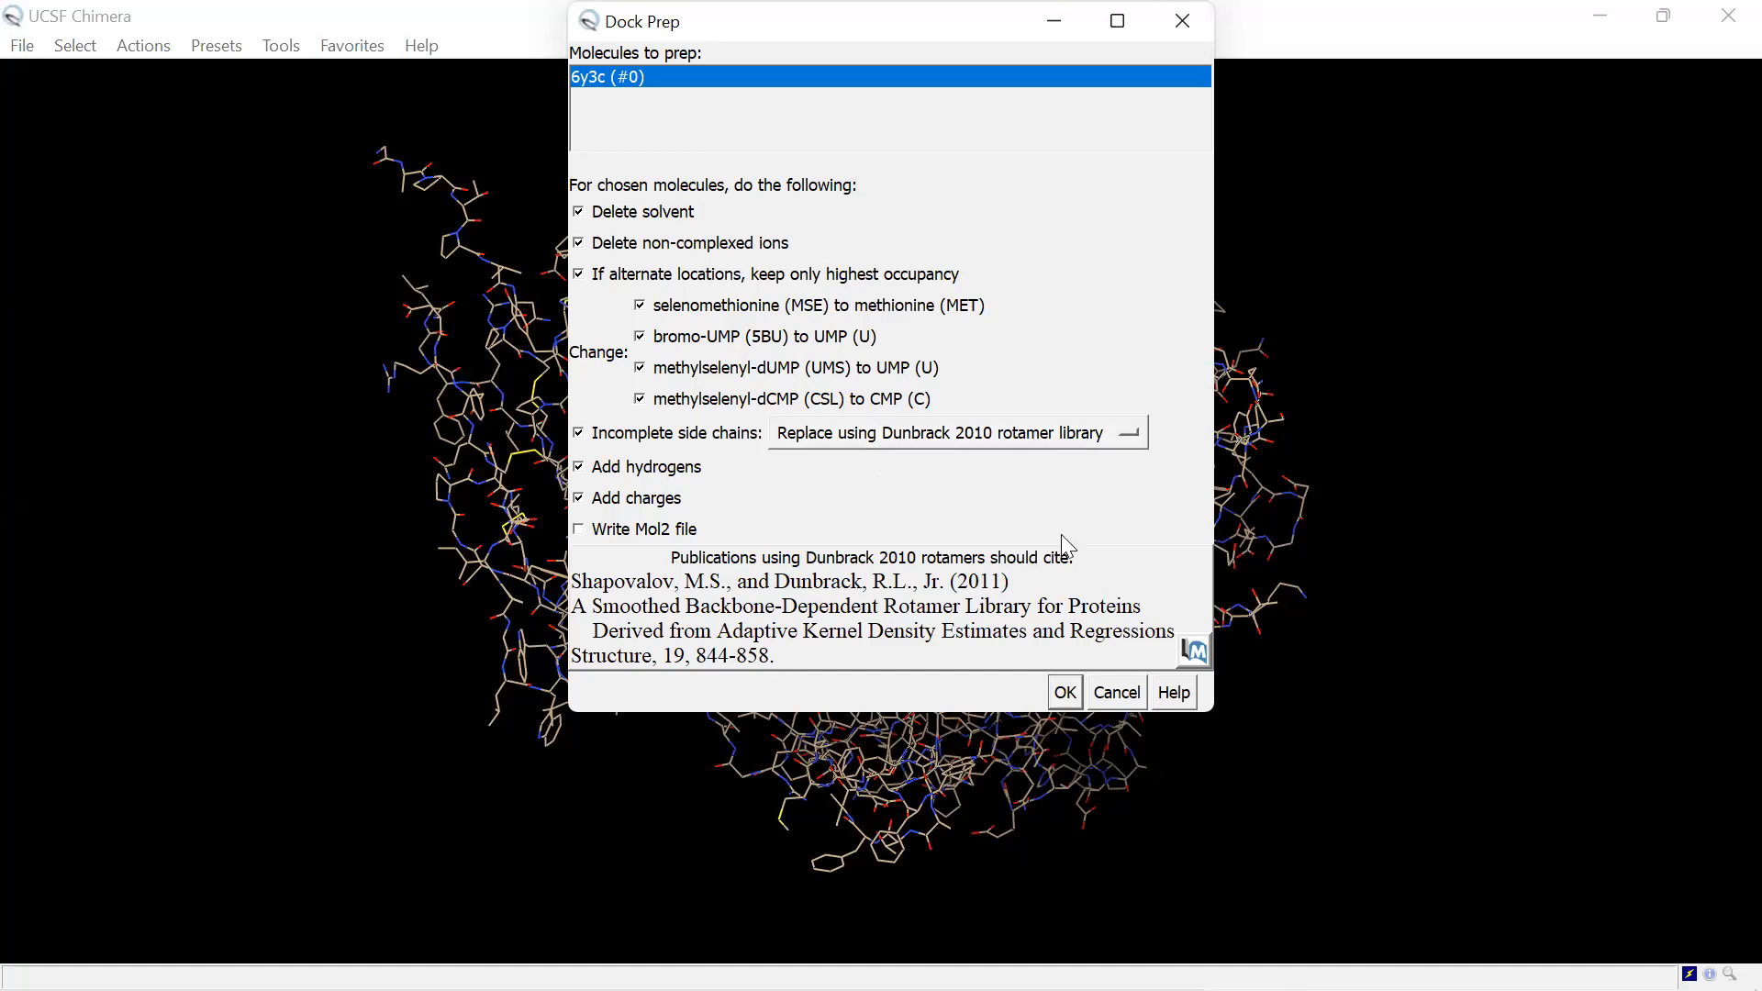
Step: Run Dock Prep on 6y3c with incomplete side chains replaced using the Dunbrack 2010 rotamer library and hydrogens and charges added
{"action": "left_click", "coordinate": [1071, 444]}
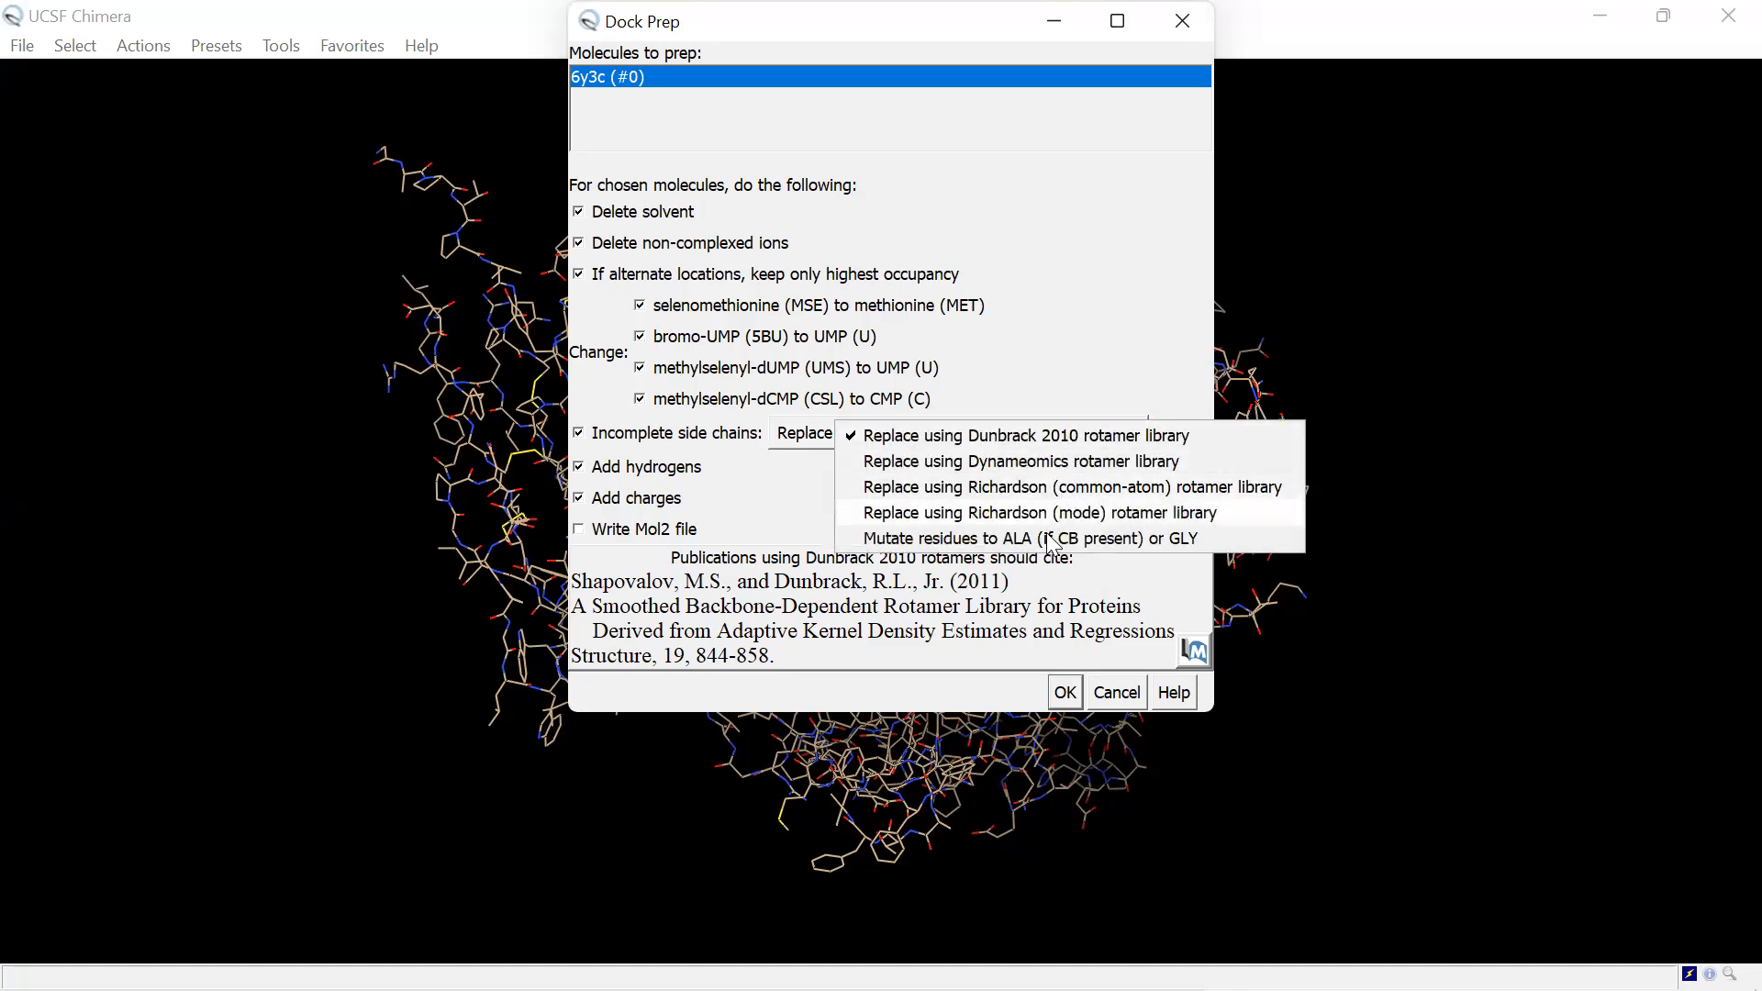
{"action": "left_click", "coordinate": [1129, 341]}
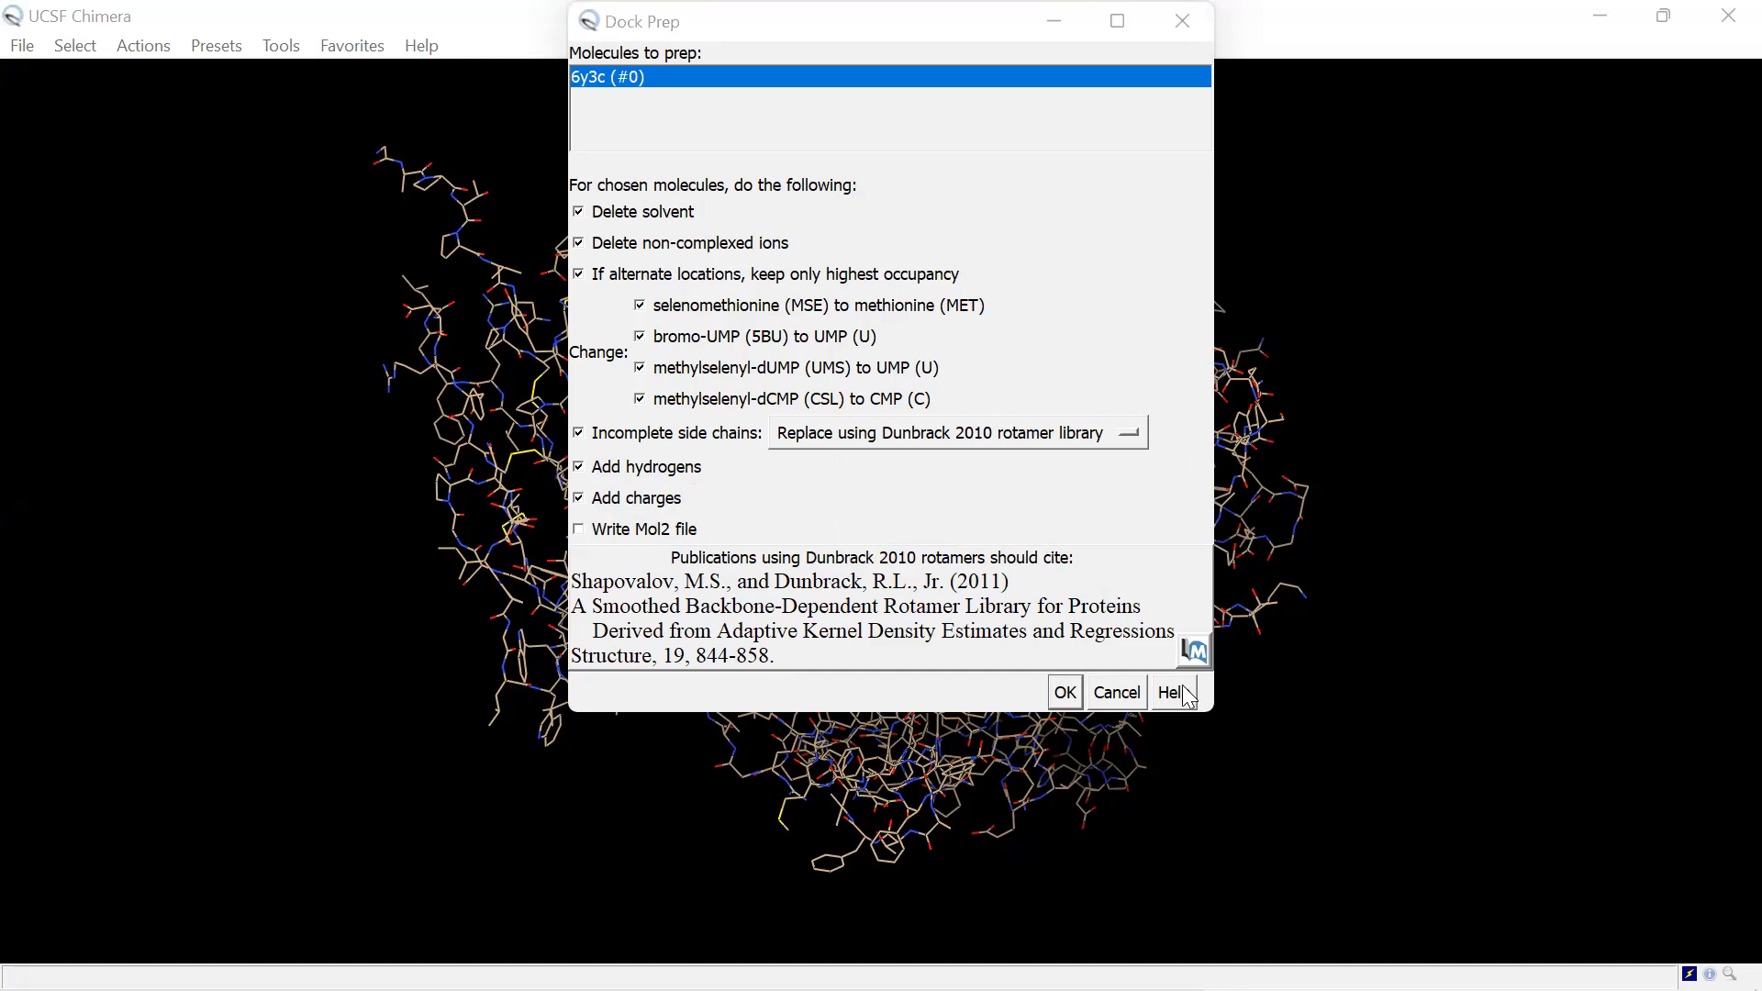
{"action": "left_click", "coordinate": [1066, 696]}
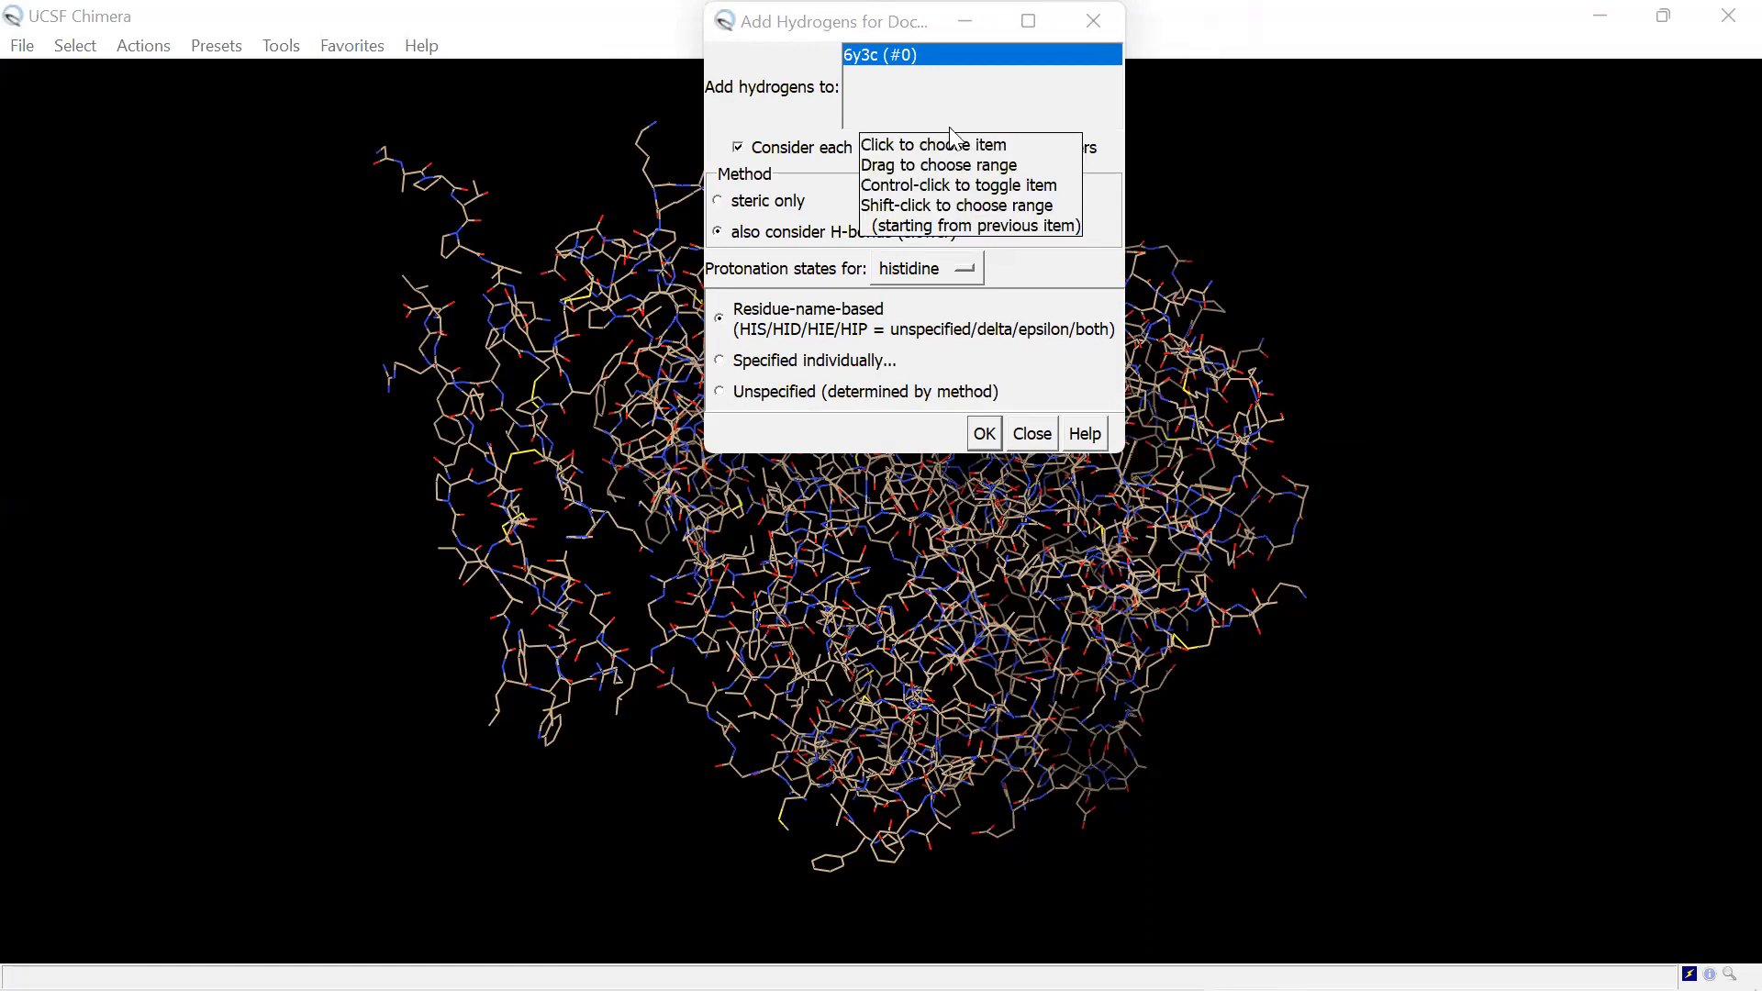
Step: Add hydrogens to 6y3c, also considering H-bonds, without considering each model in isolation from all others
{"action": "left_click", "coordinate": [738, 148]}
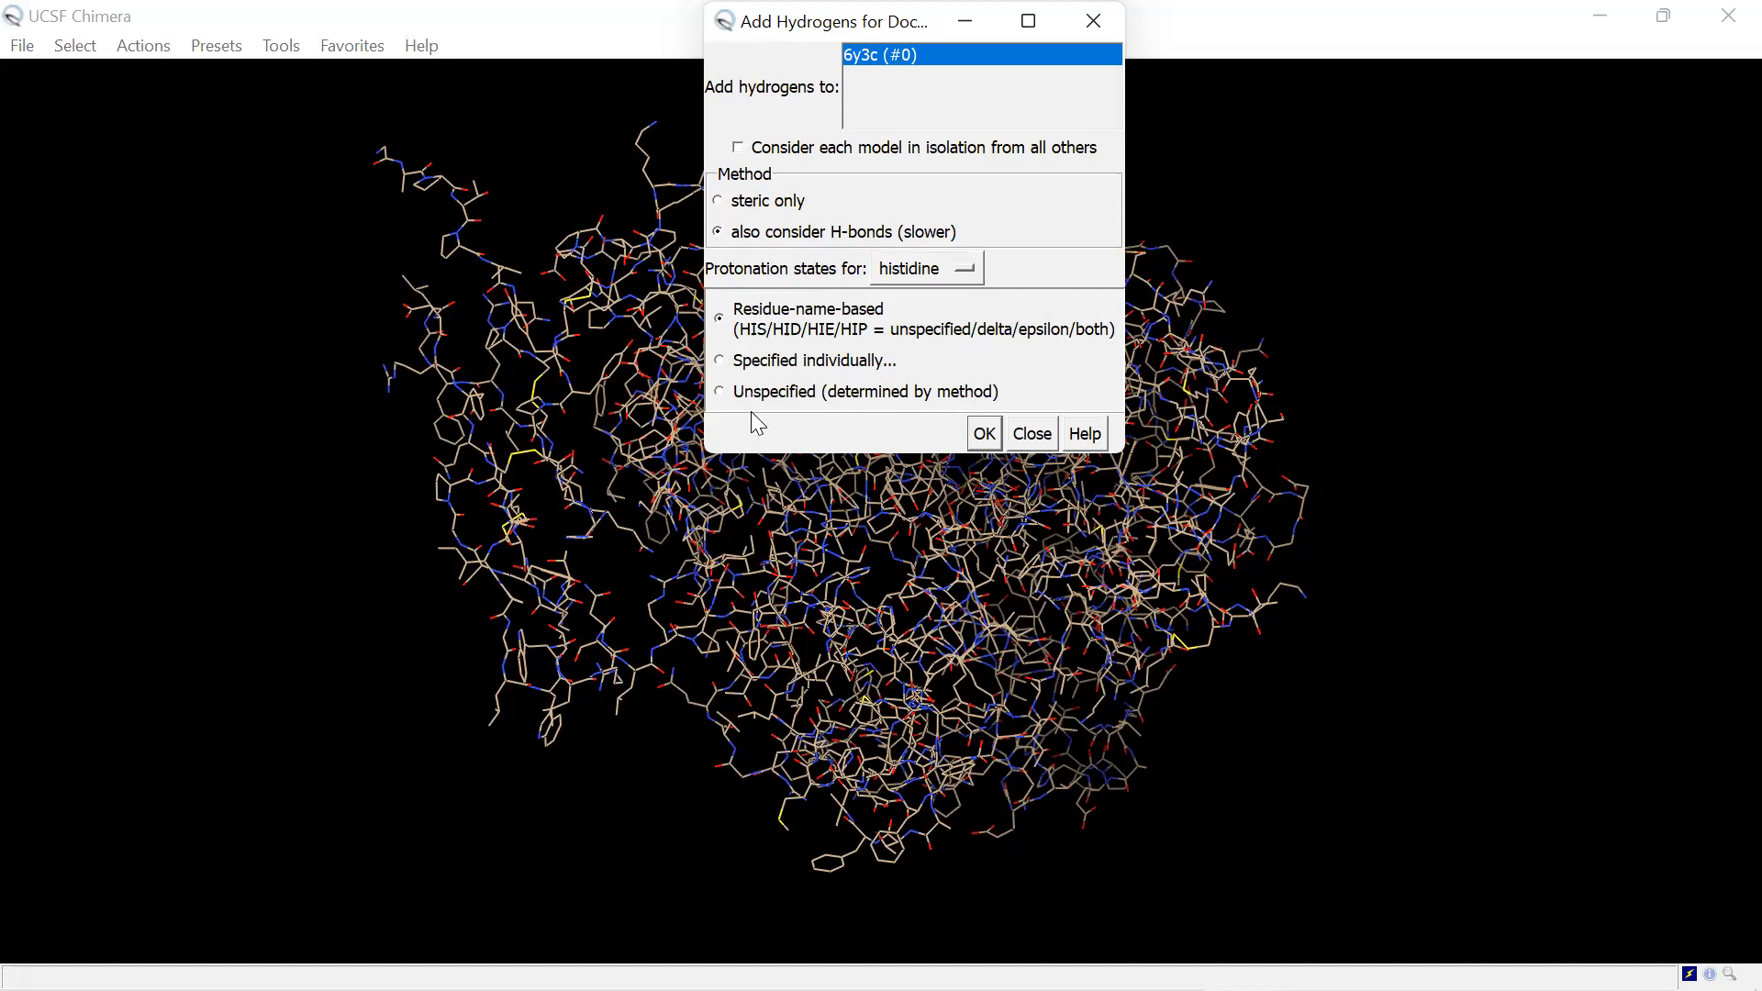
{"action": "left_click", "coordinate": [984, 433]}
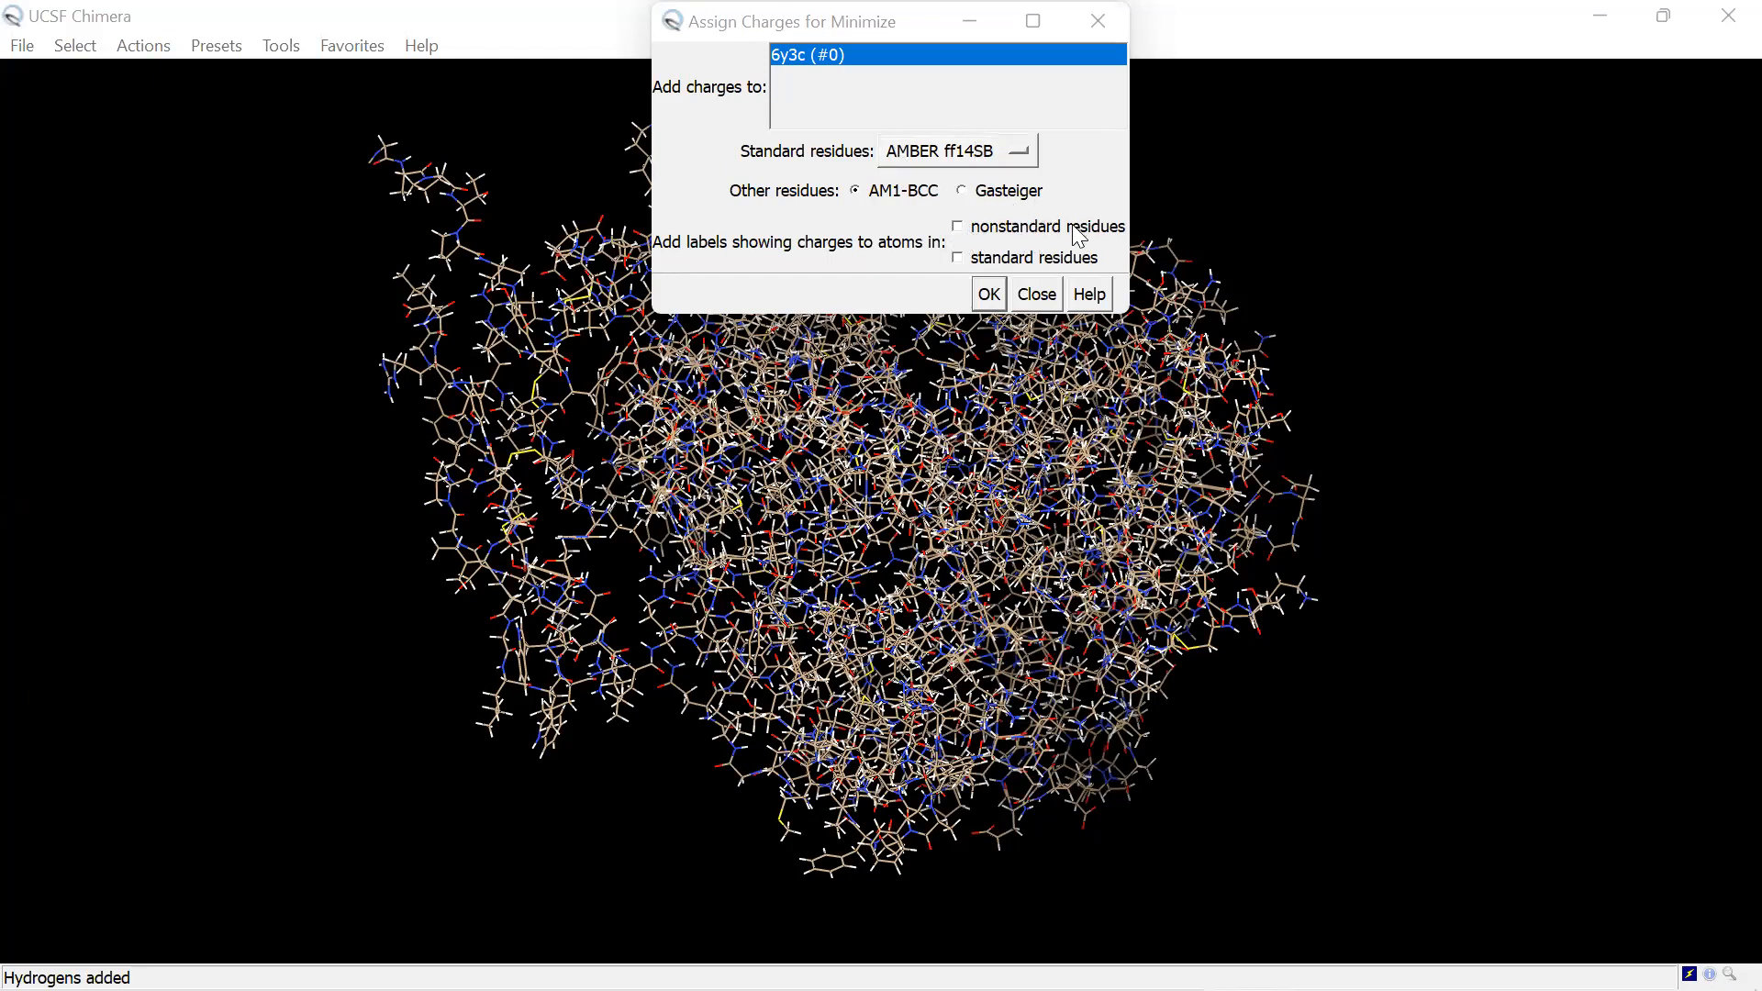
Step: Assign charges to 6y3c using AMBER ff14SB for standard residues and AM1-BCC for other residues
{"action": "left_click", "coordinate": [962, 192]}
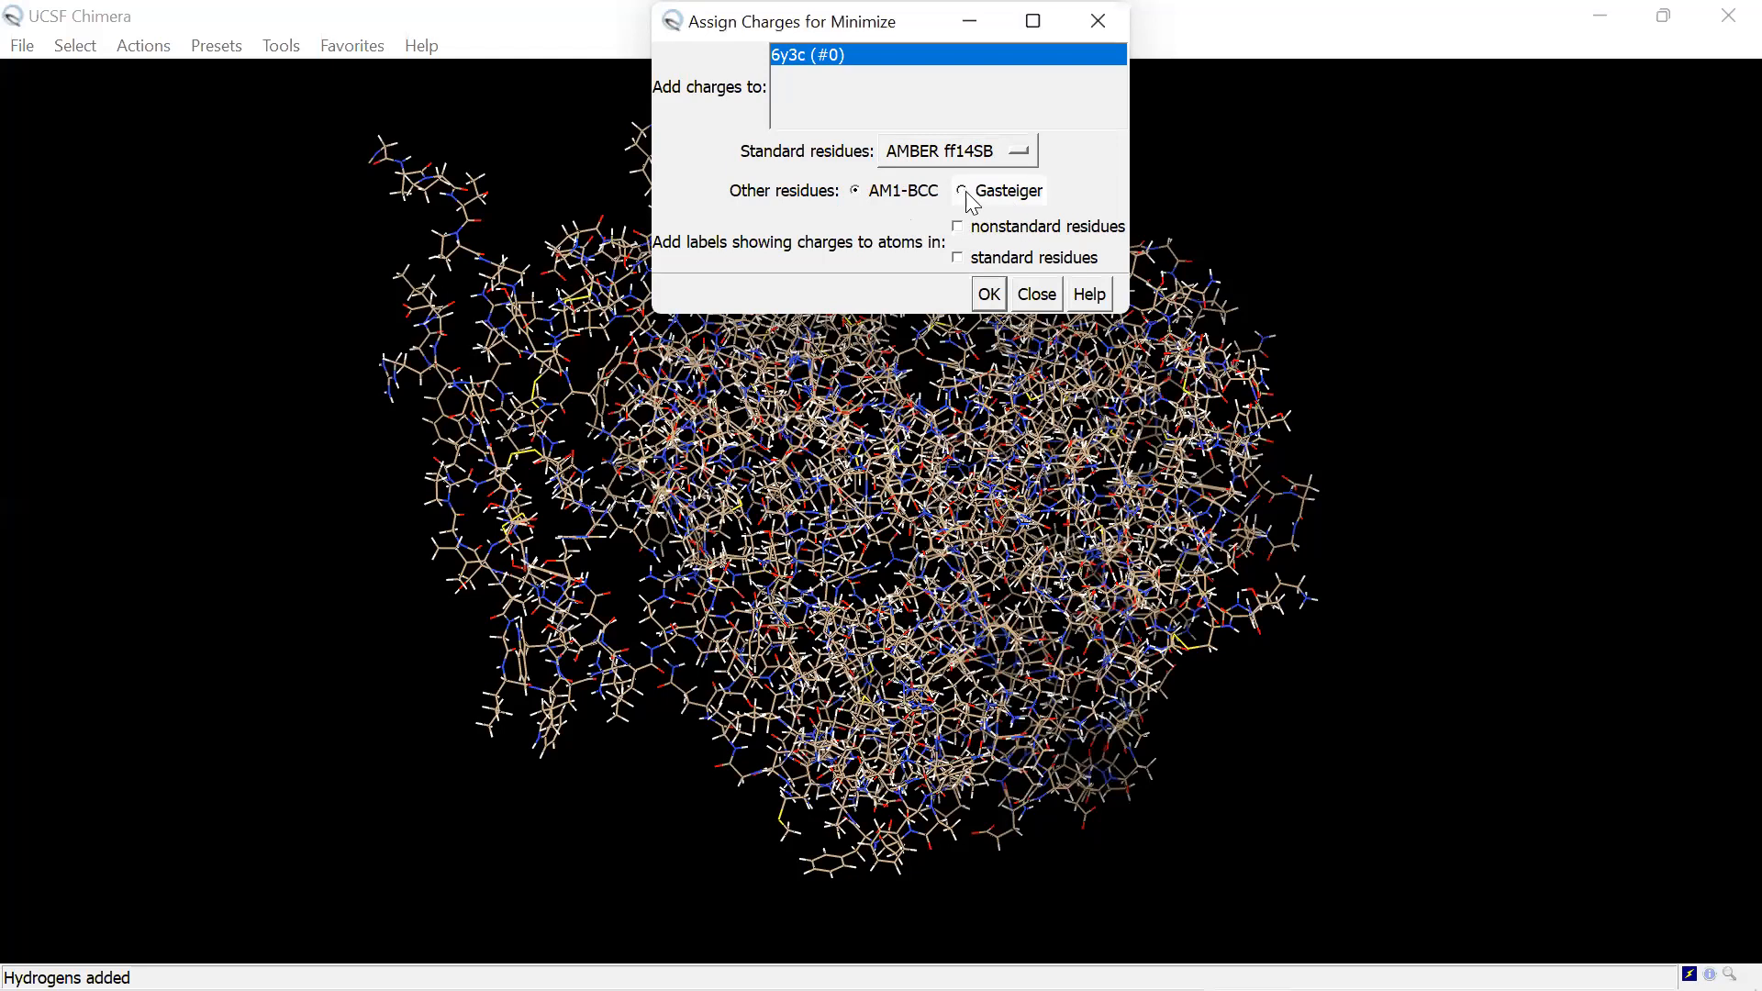
{"action": "left_click", "coordinate": [855, 190]}
{"action": "left_click", "coordinate": [988, 295]}
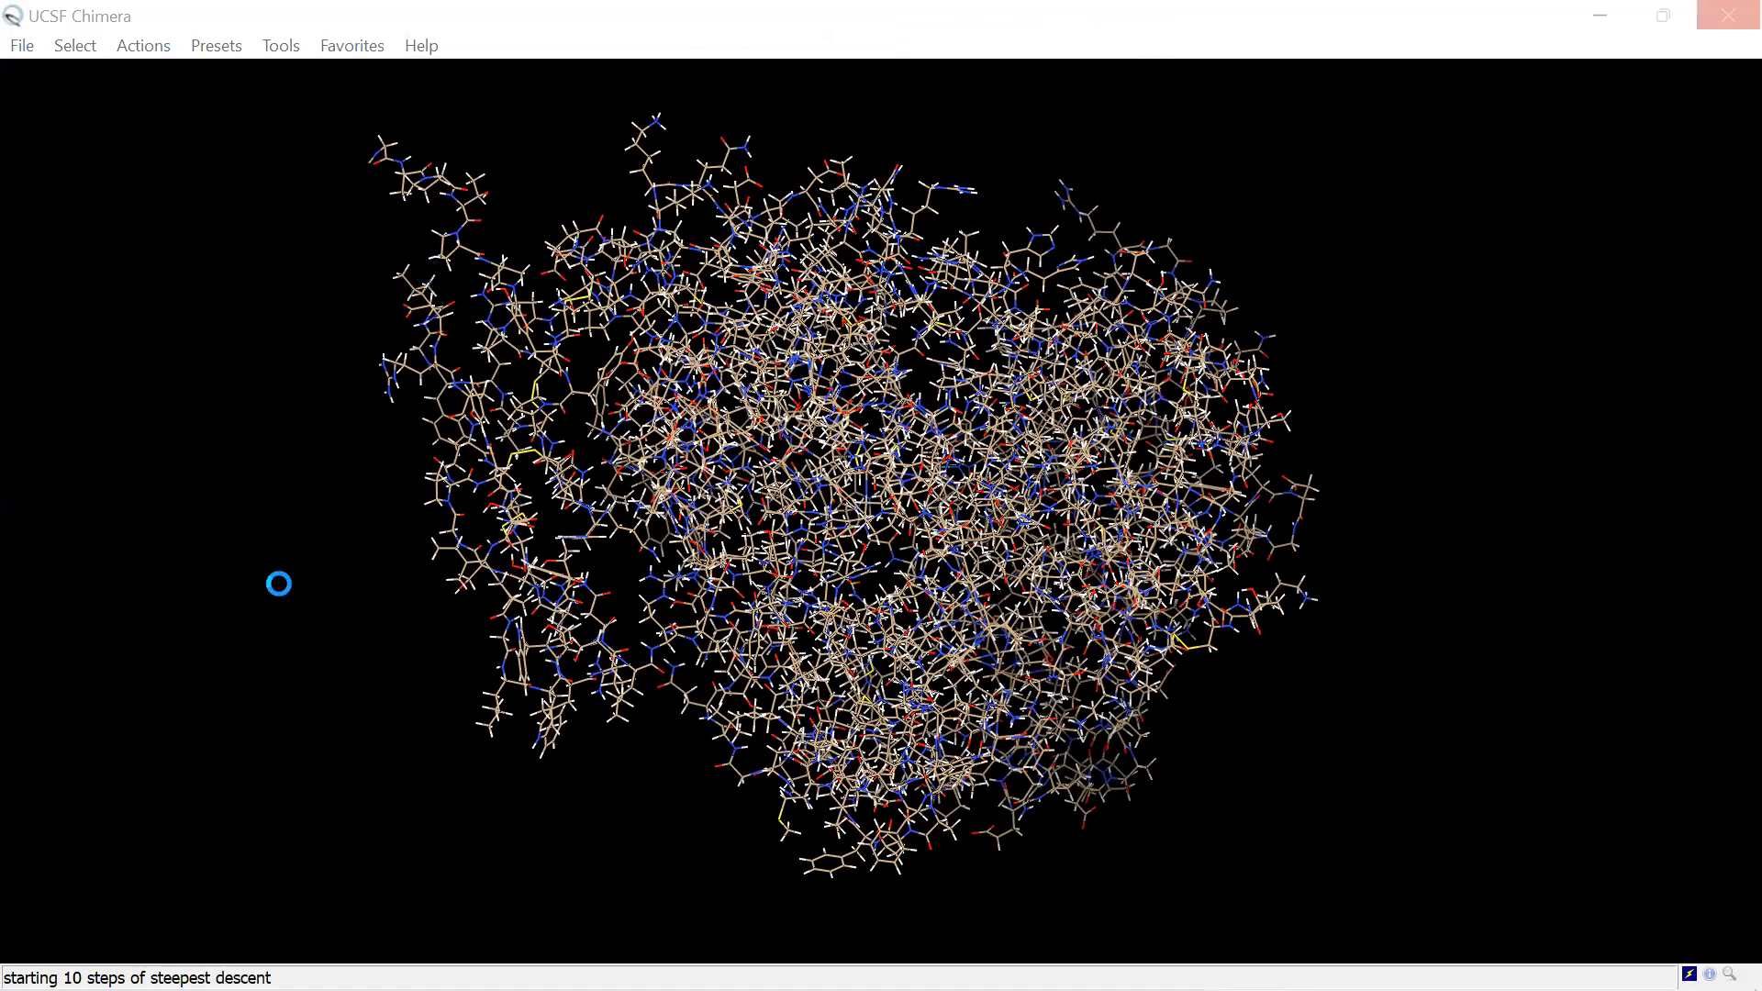
{"action": "mouse_move", "coordinate": [87, 960]}
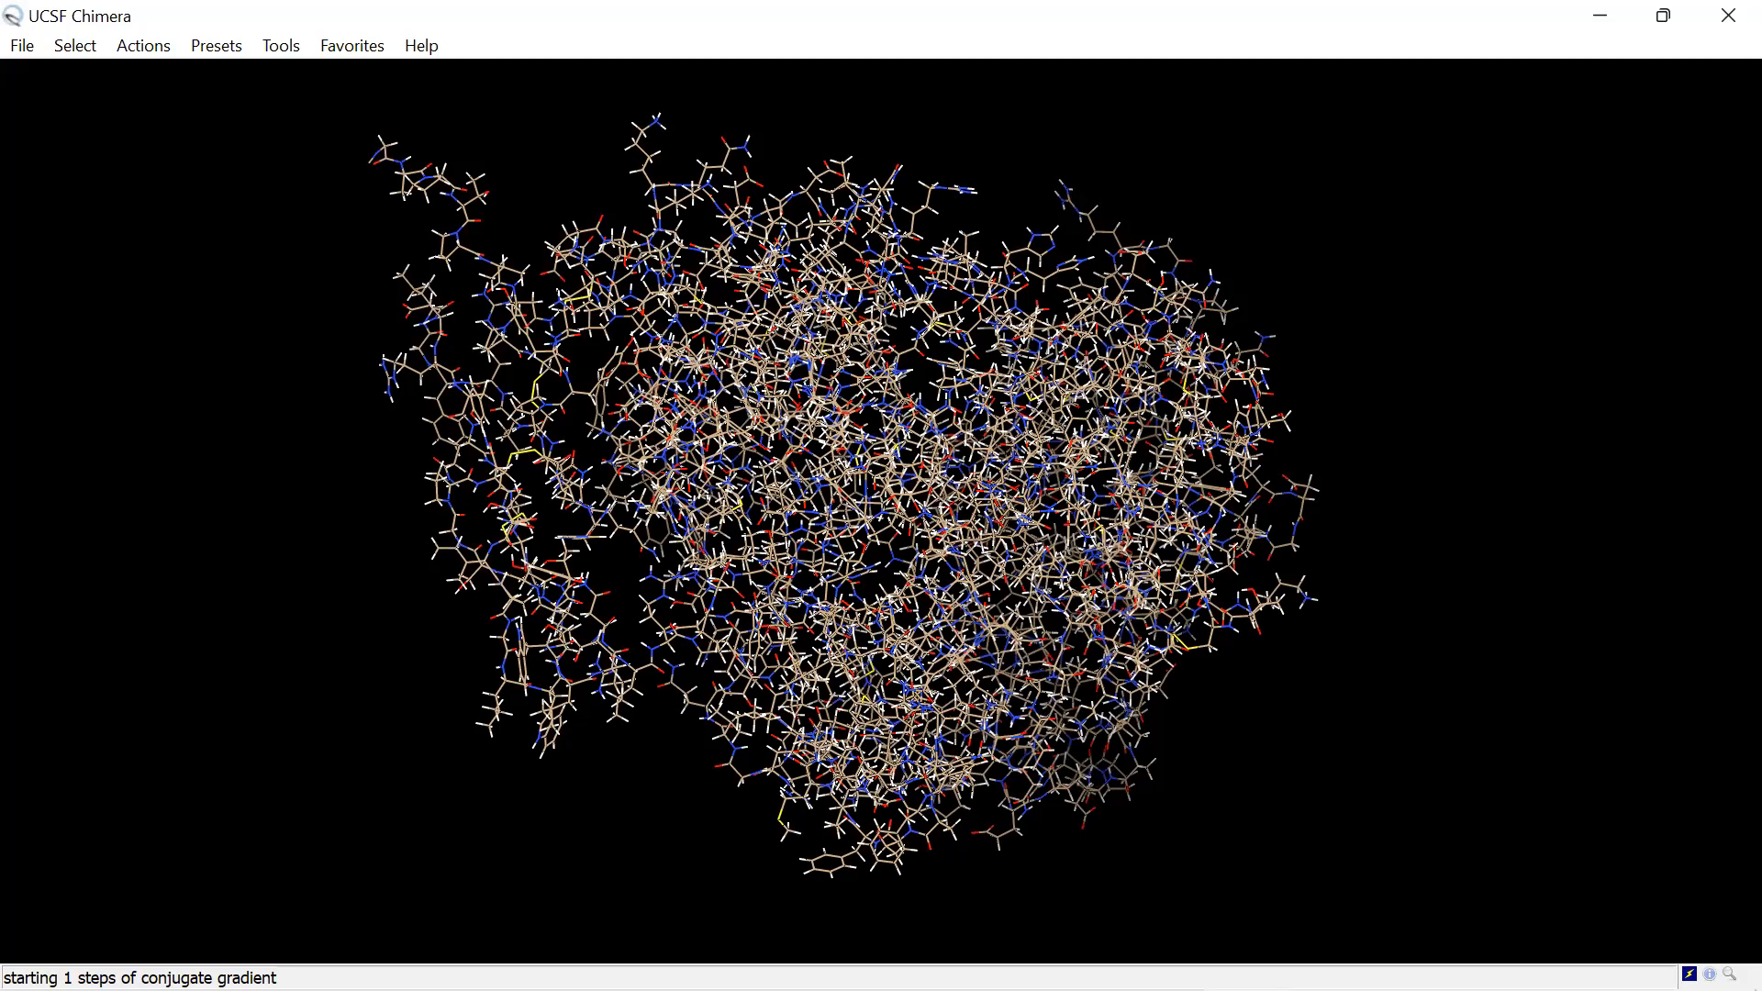
{"action": "mouse_move", "coordinate": [1052, 988]}
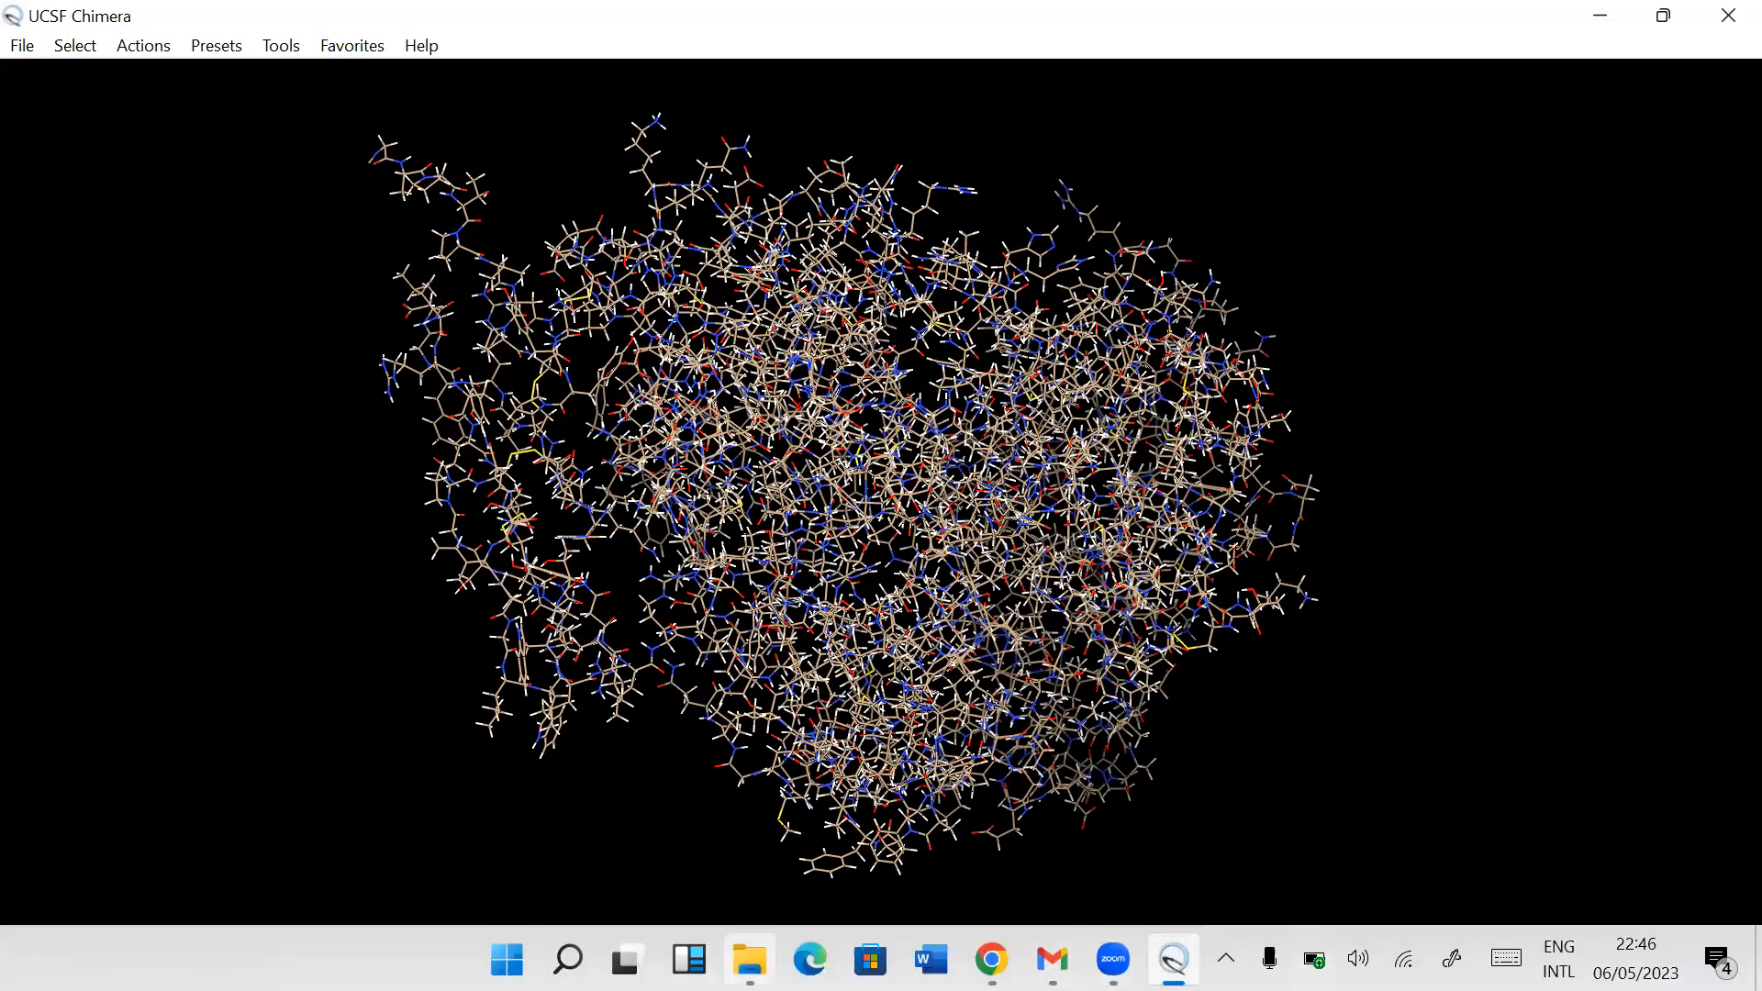
{"action": "mouse_move", "coordinate": [750, 959]}
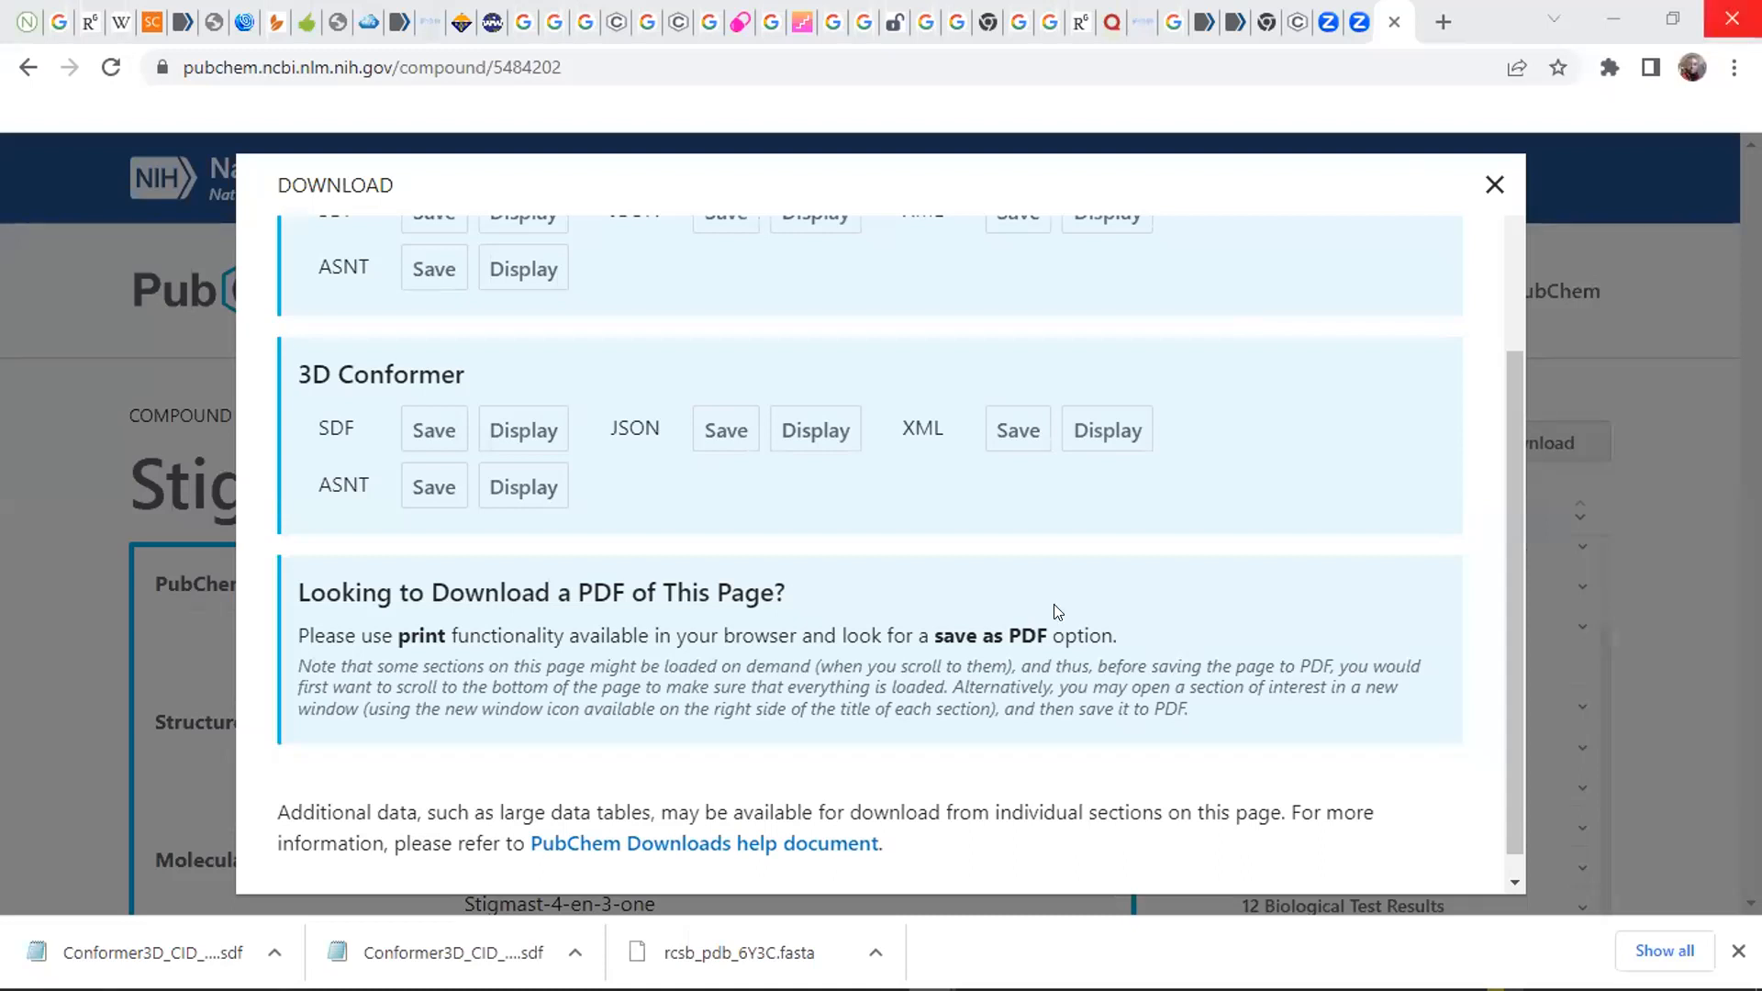
Step: Minimize the browser, WhatsApp, Word and Notepad windows to reveal the desktop
{"action": "left_click", "coordinate": [1617, 17]}
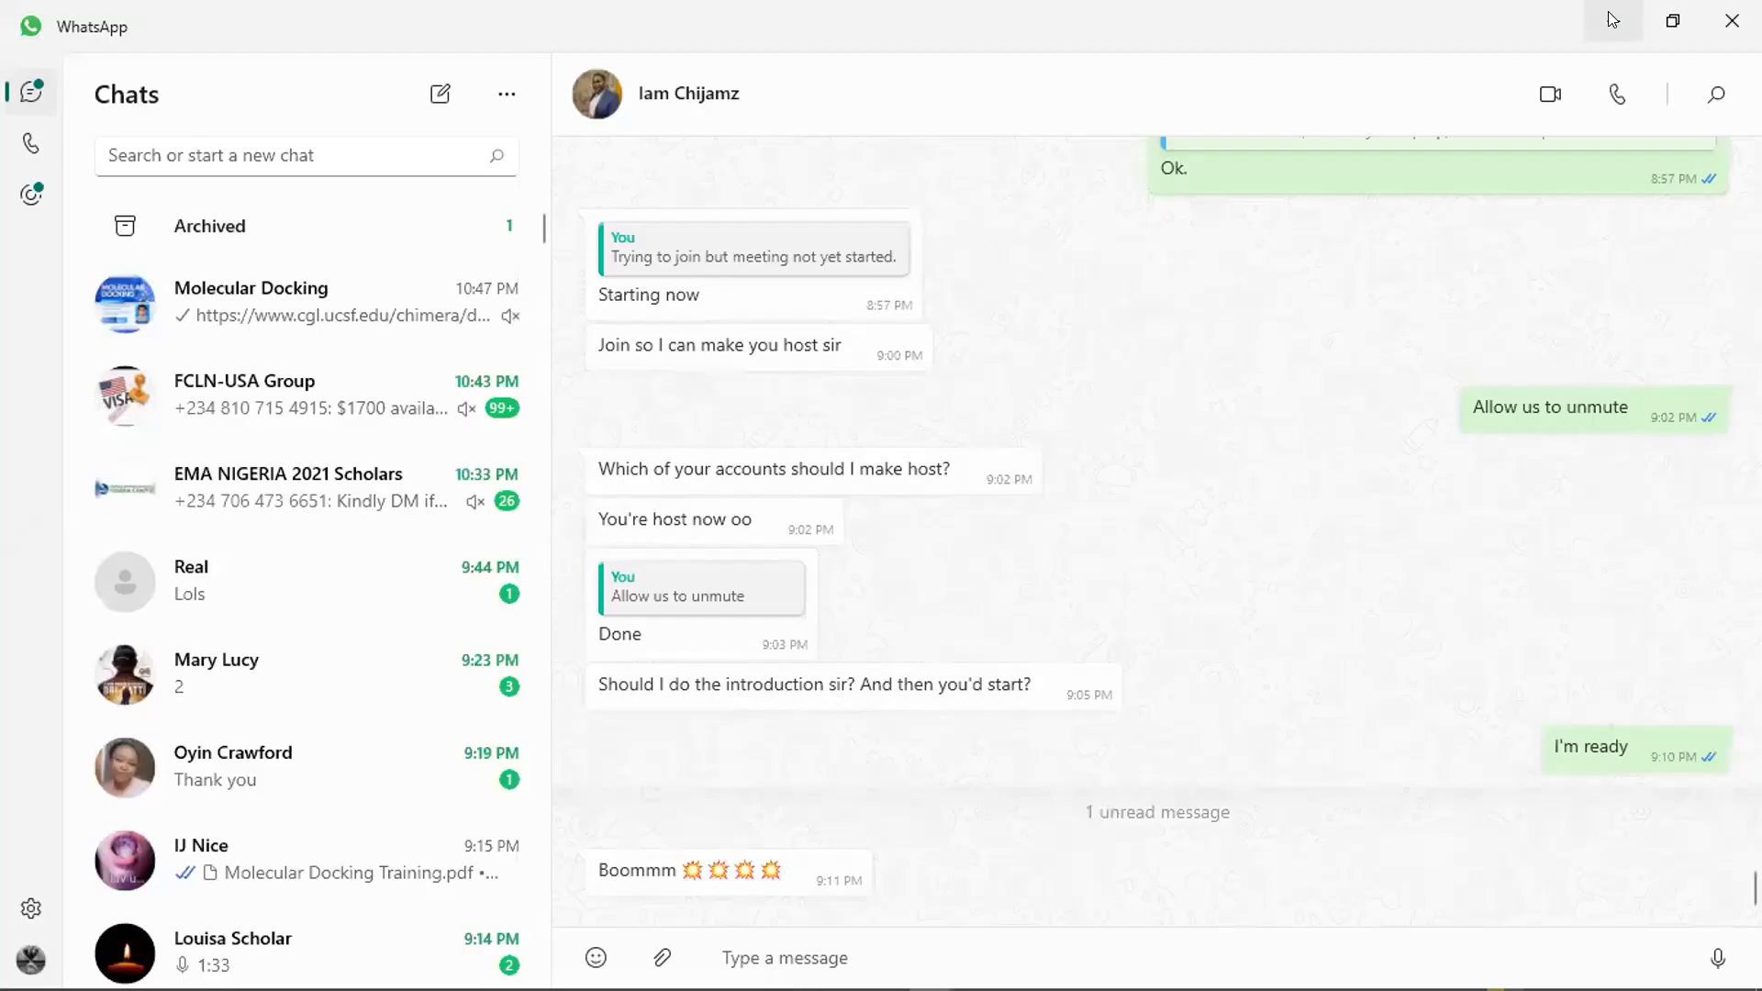
{"action": "left_click", "coordinate": [1613, 16]}
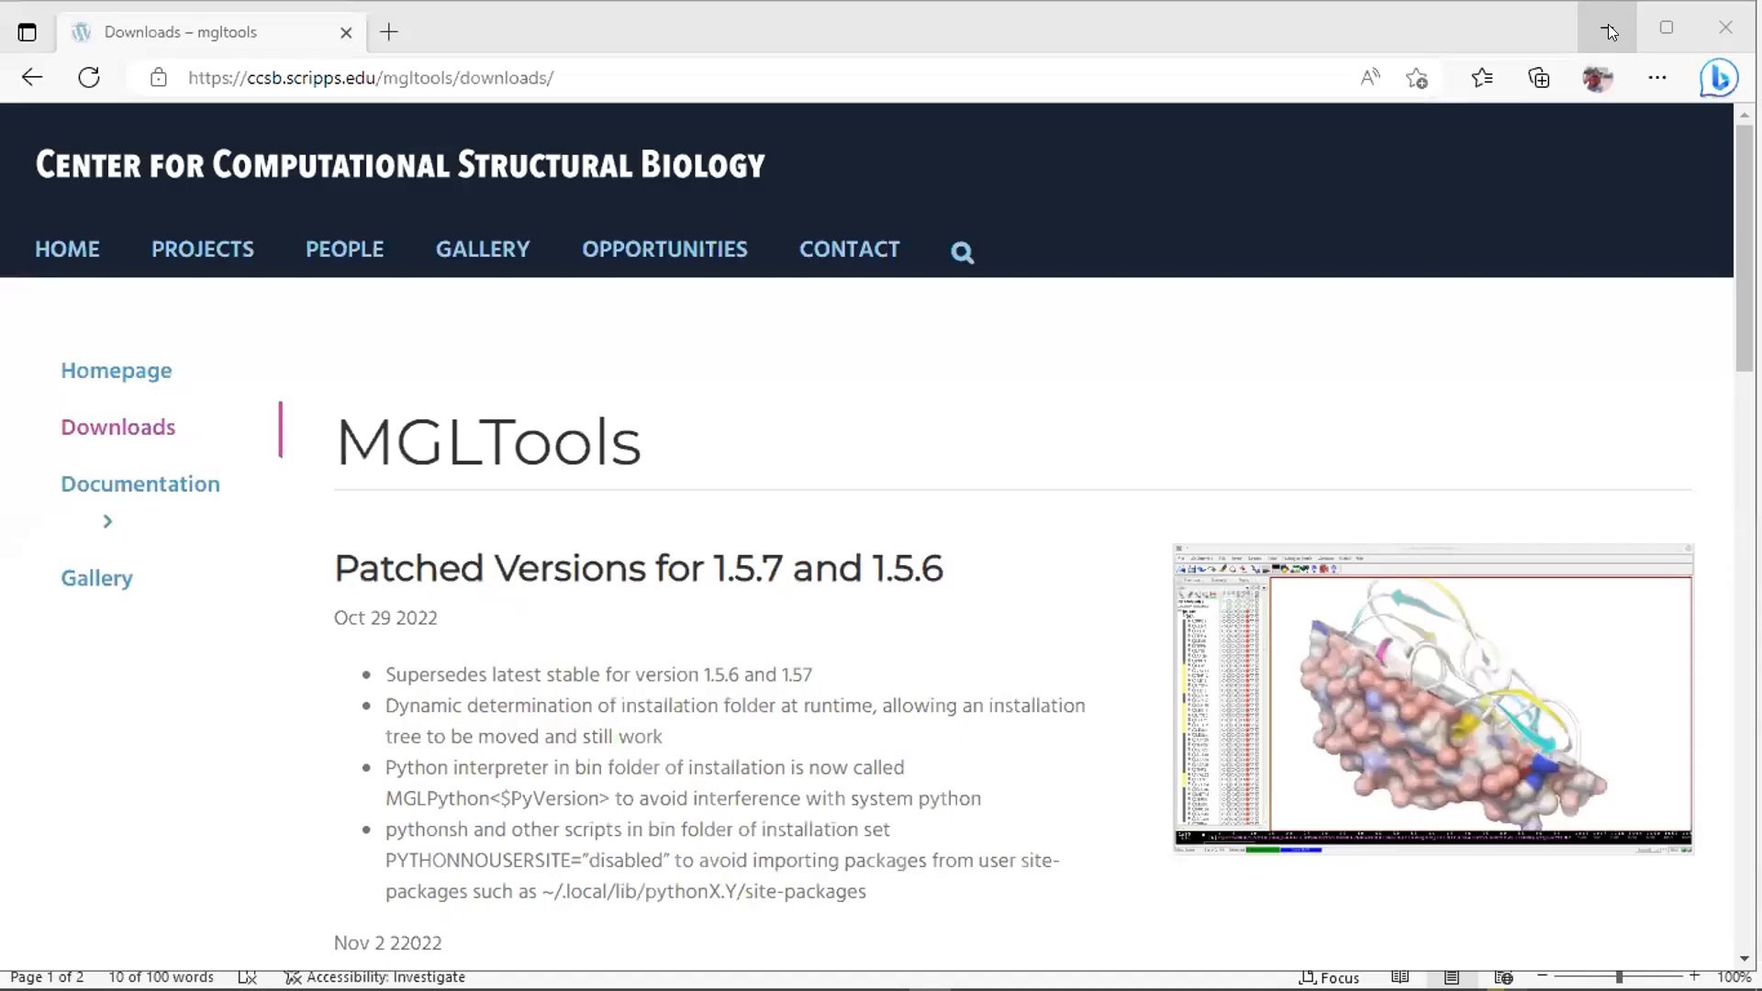
{"action": "left_click", "coordinate": [1608, 24]}
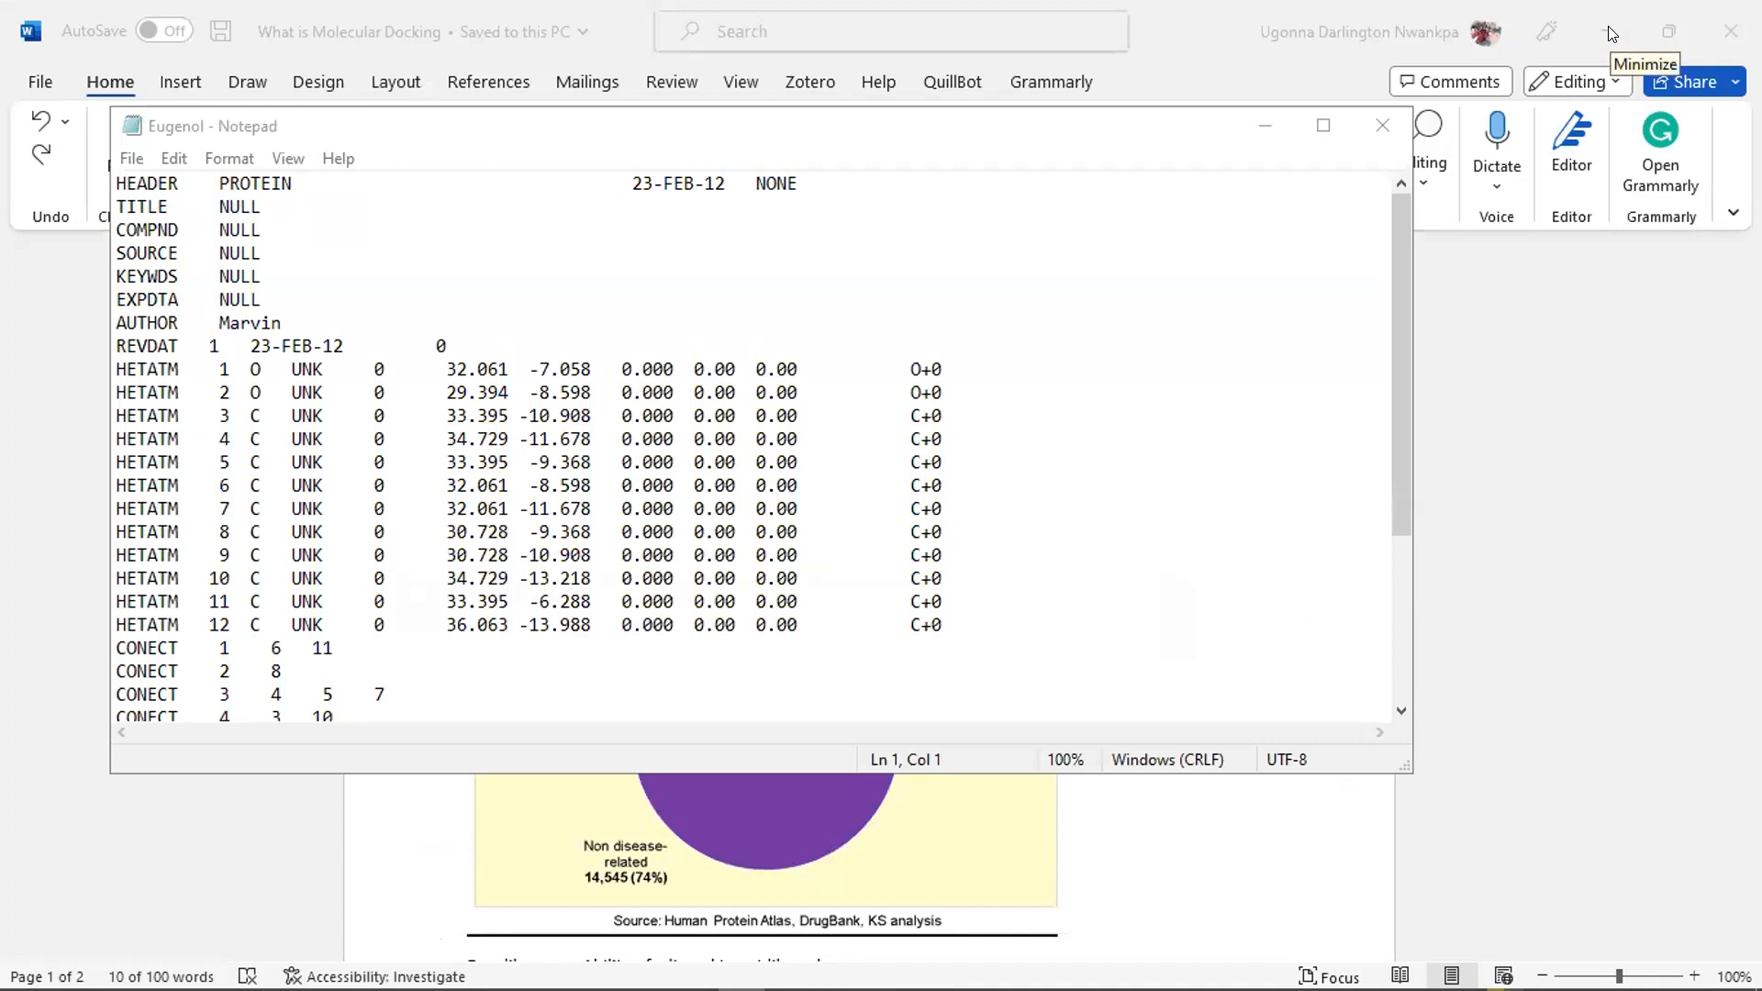
{"action": "left_click", "coordinate": [1608, 33]}
{"action": "left_click", "coordinate": [1608, 33]}
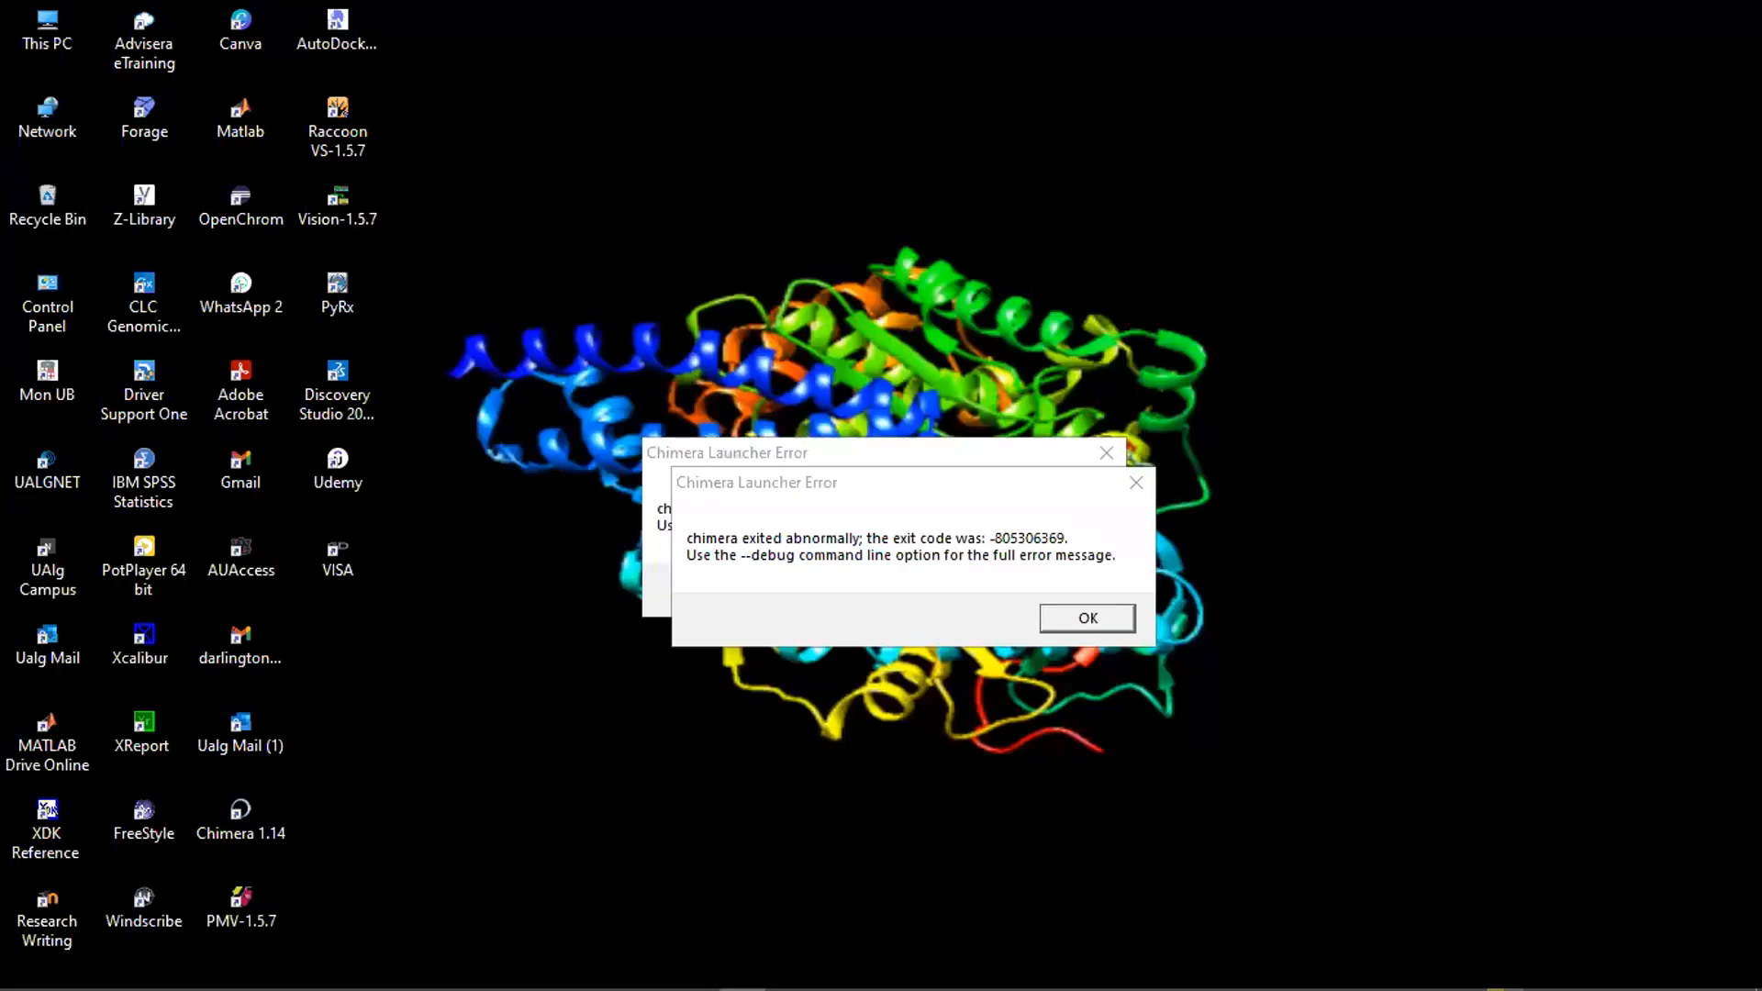
Step: Dismiss both Chimera Launcher error messages
{"action": "left_click", "coordinate": [1146, 484]}
{"action": "left_click", "coordinate": [1114, 622]}
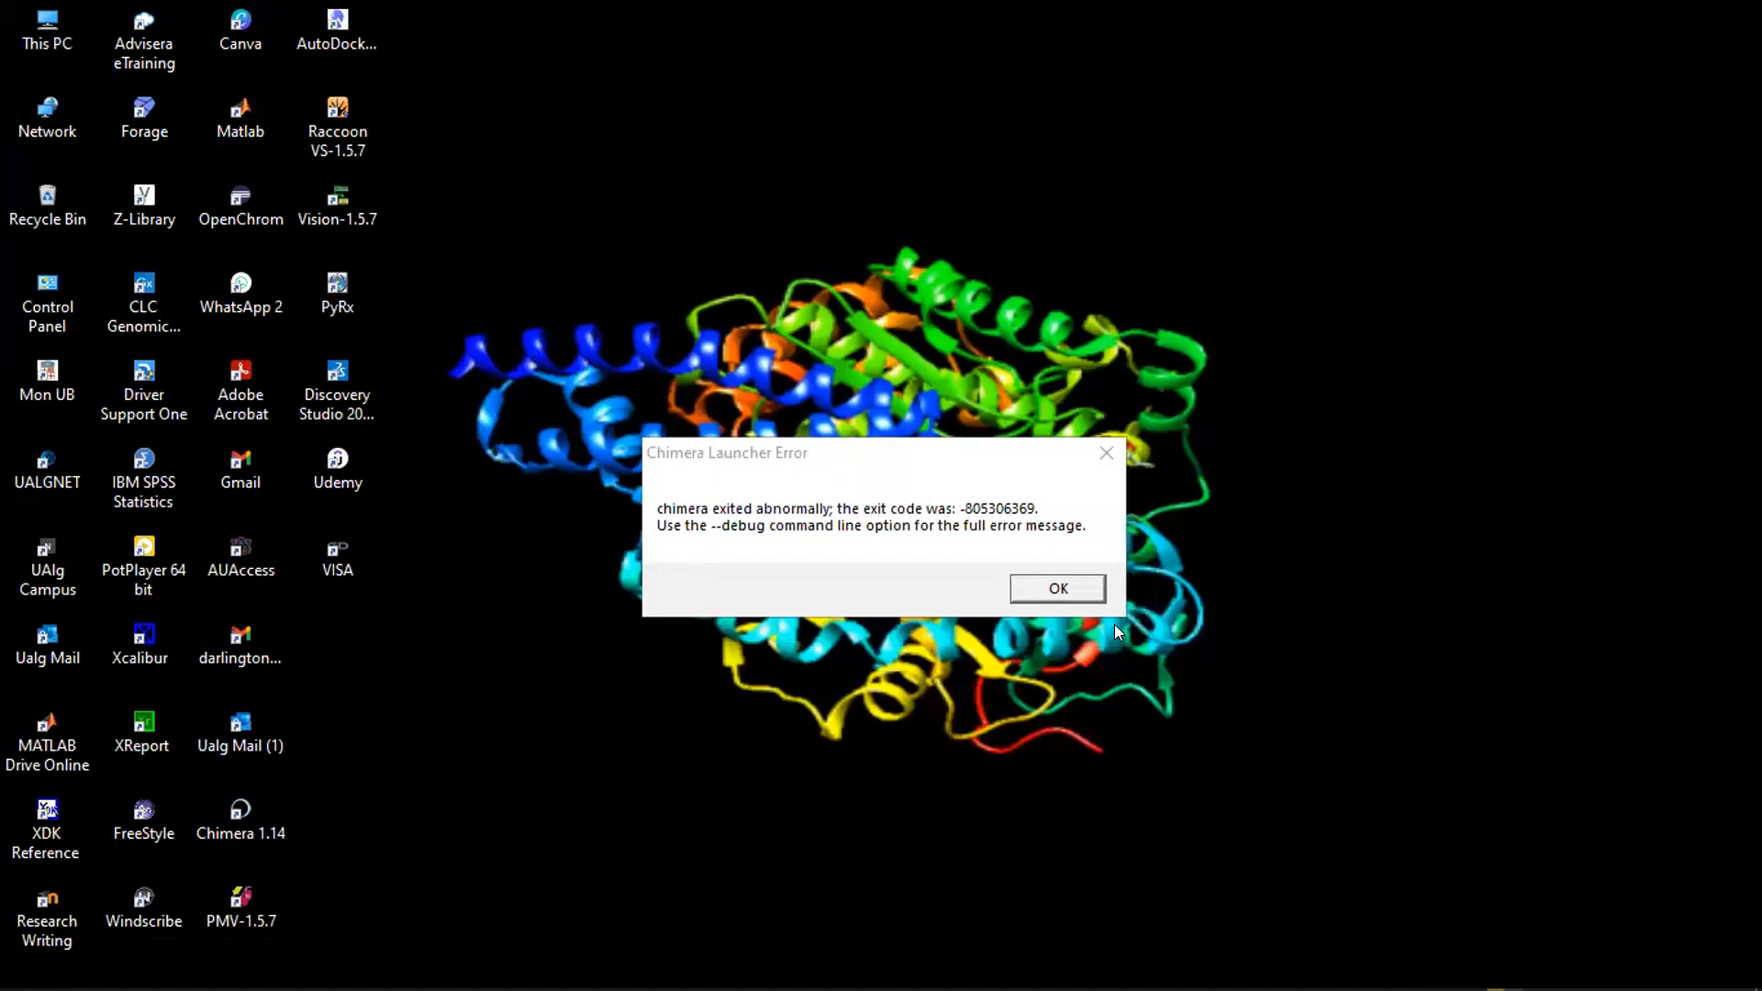
{"action": "left_click", "coordinate": [1092, 589]}
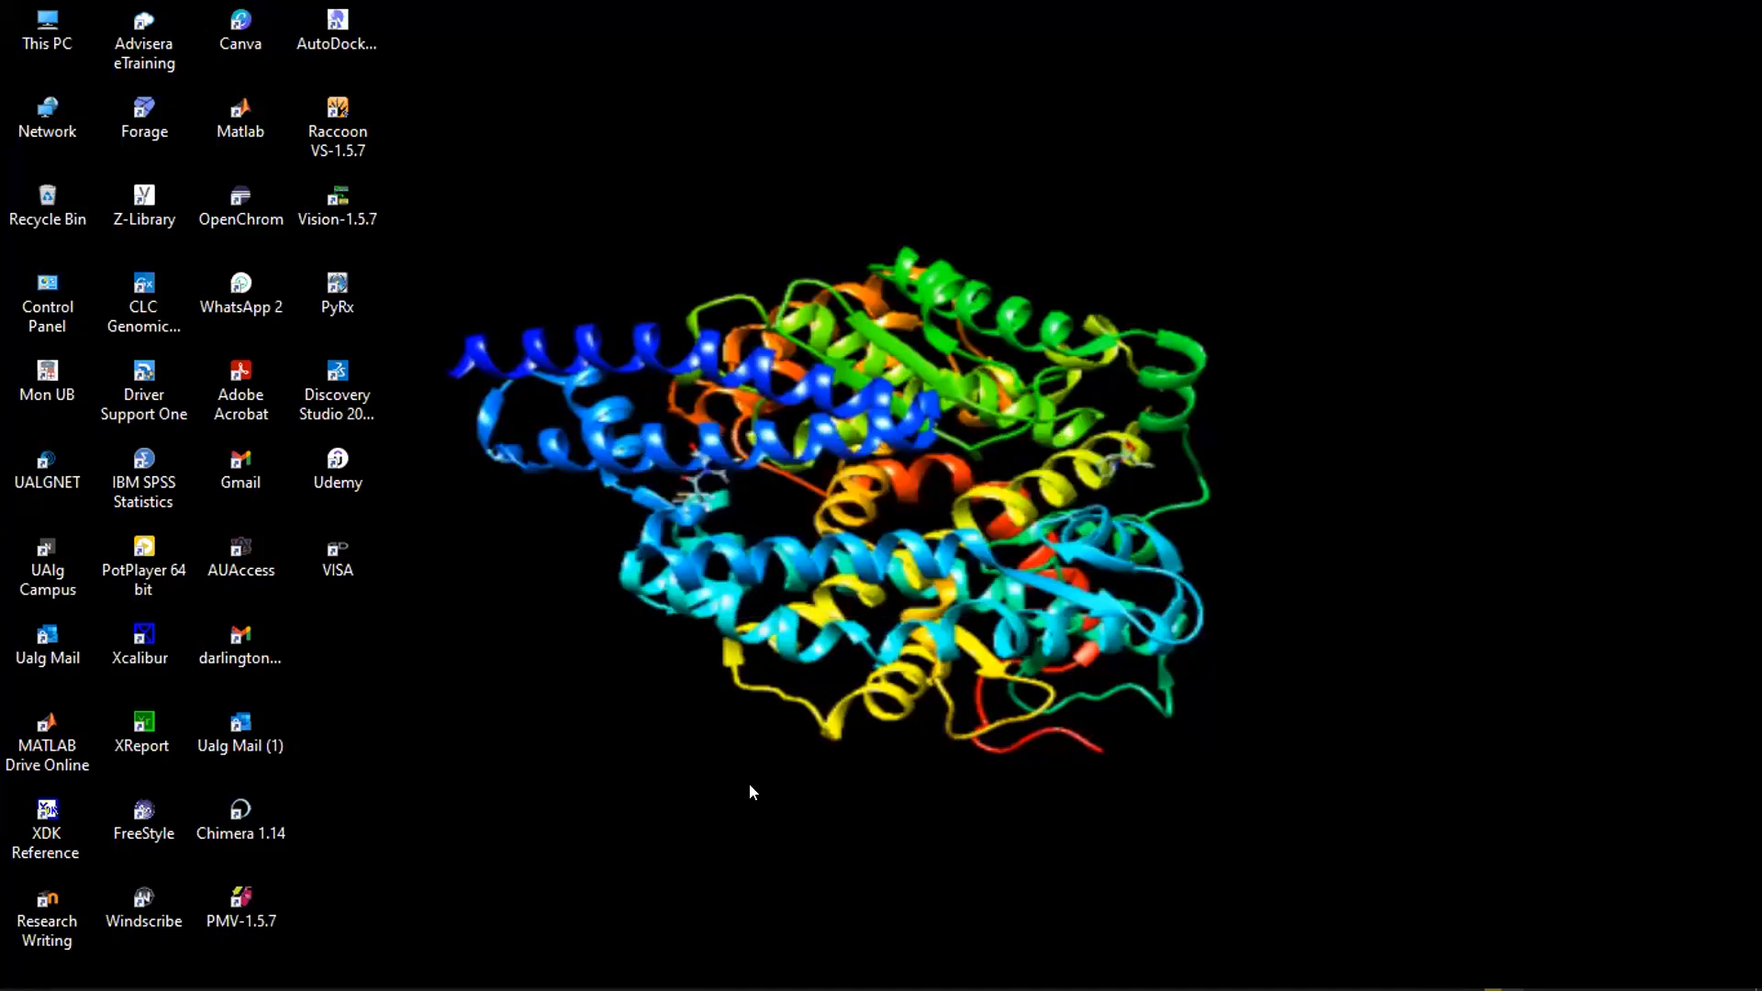
Step: Launch Chimera 1.14 from the installed UCSF Chimera 1.14 programs and maximize its window
{"action": "mouse_move", "coordinate": [542, 987]}
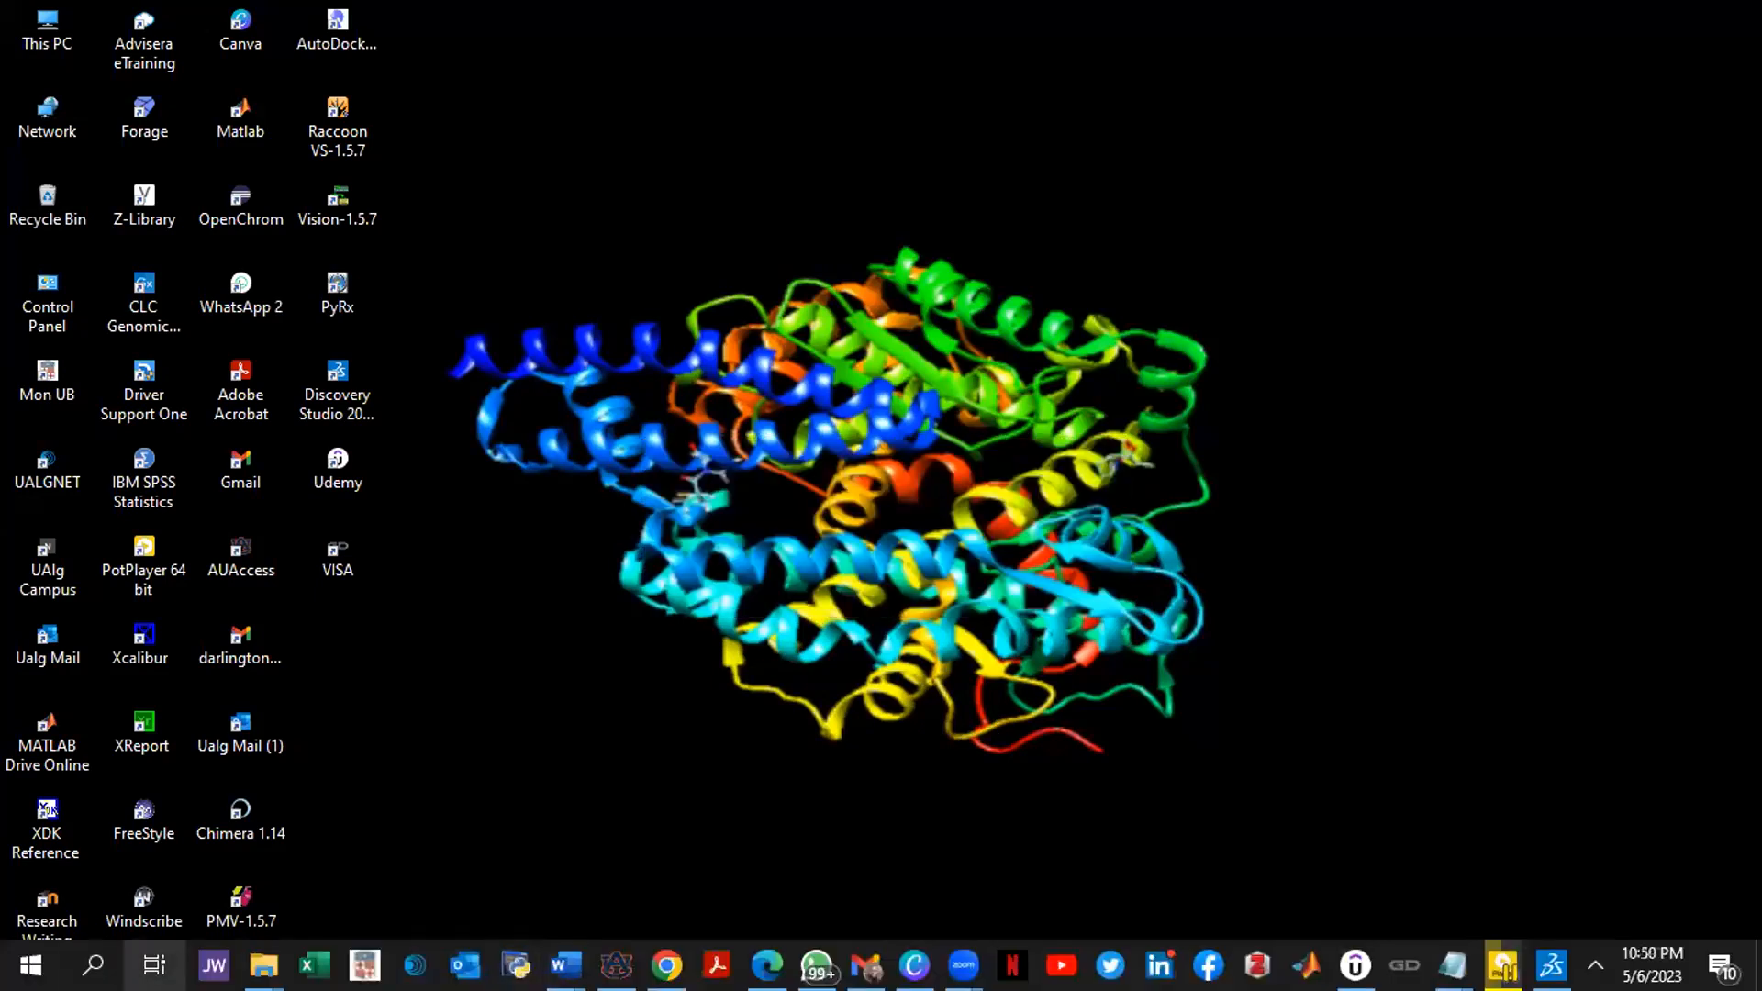
{"action": "left_click", "coordinate": [30, 965]}
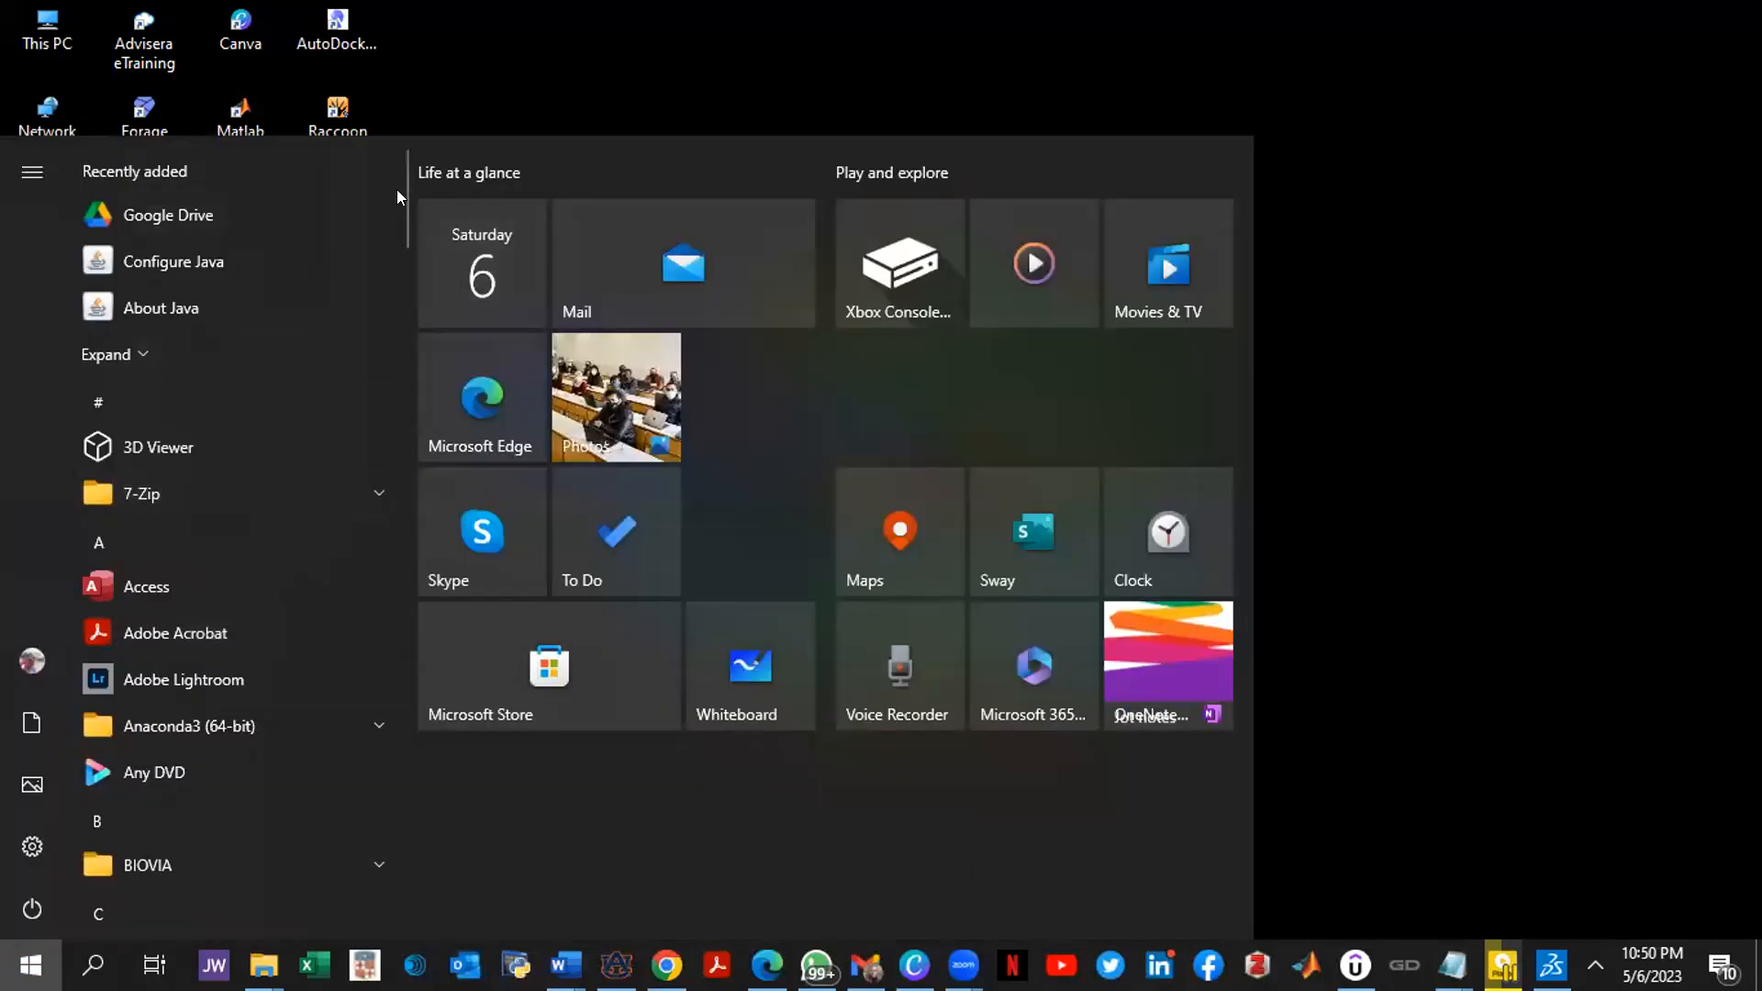
{"action": "scroll", "coordinate": [399, 413], "scroll_direction": "down", "scroll_amount": 10}
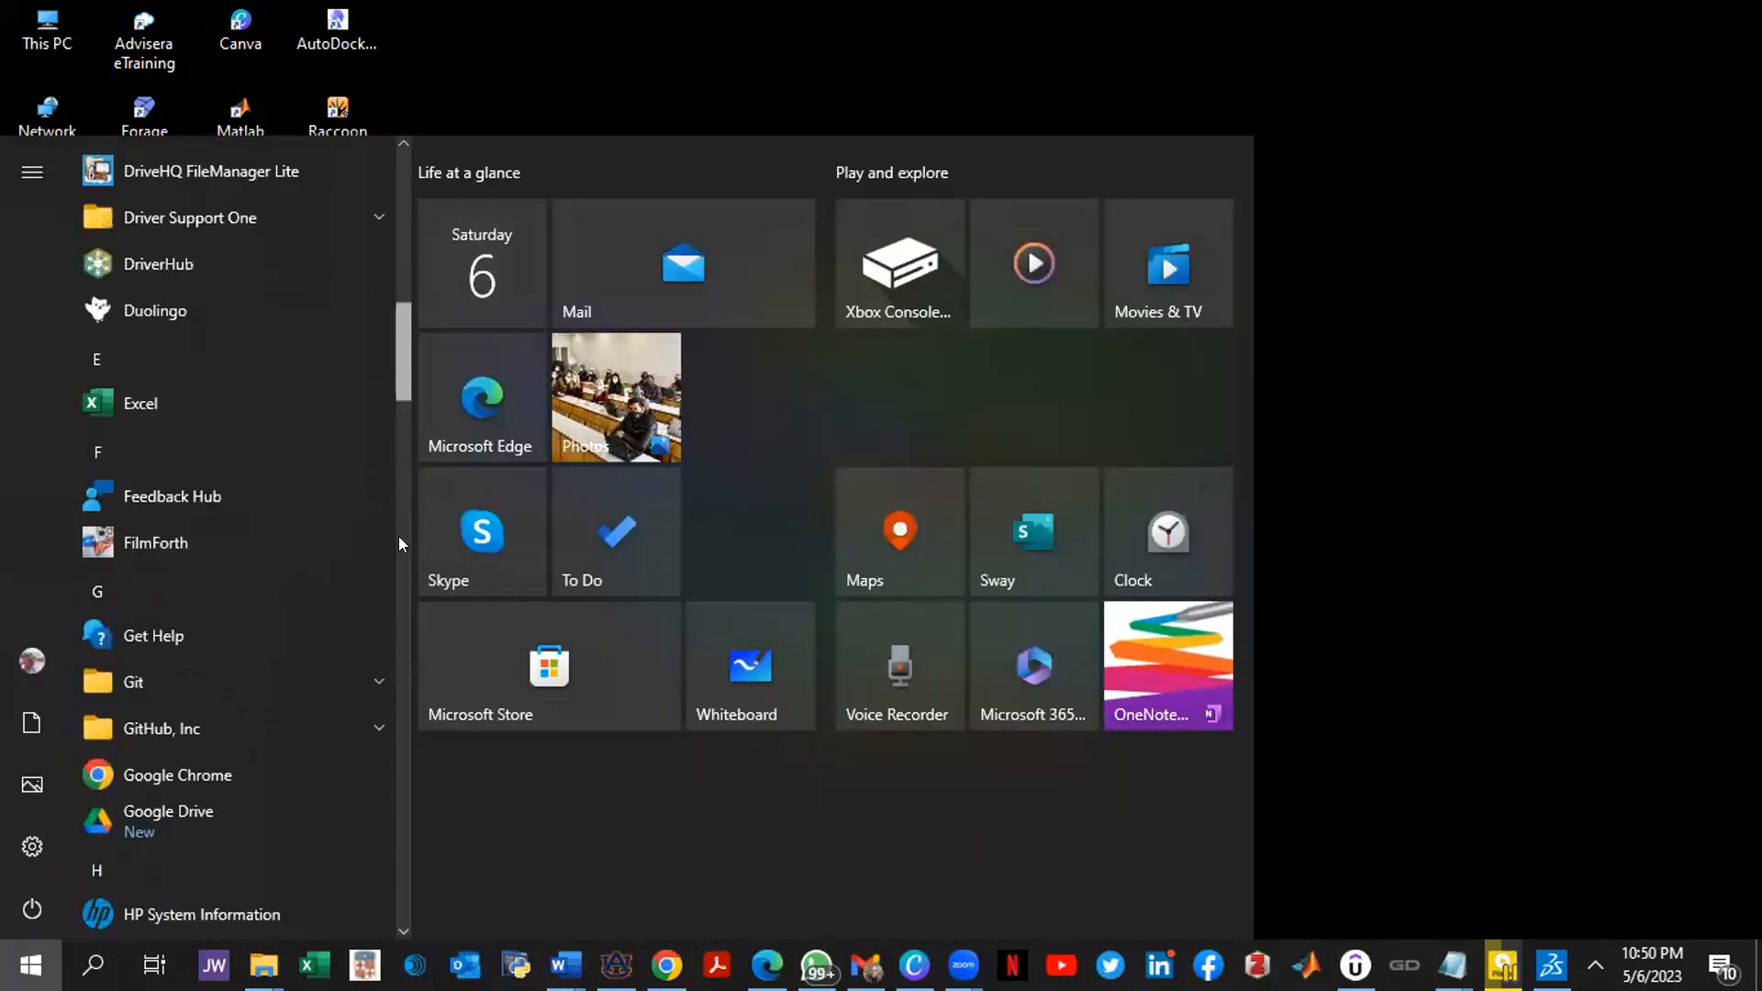
{"action": "left_click_drag", "start_coordinate": [416, 591], "coordinate": [413, 749]}
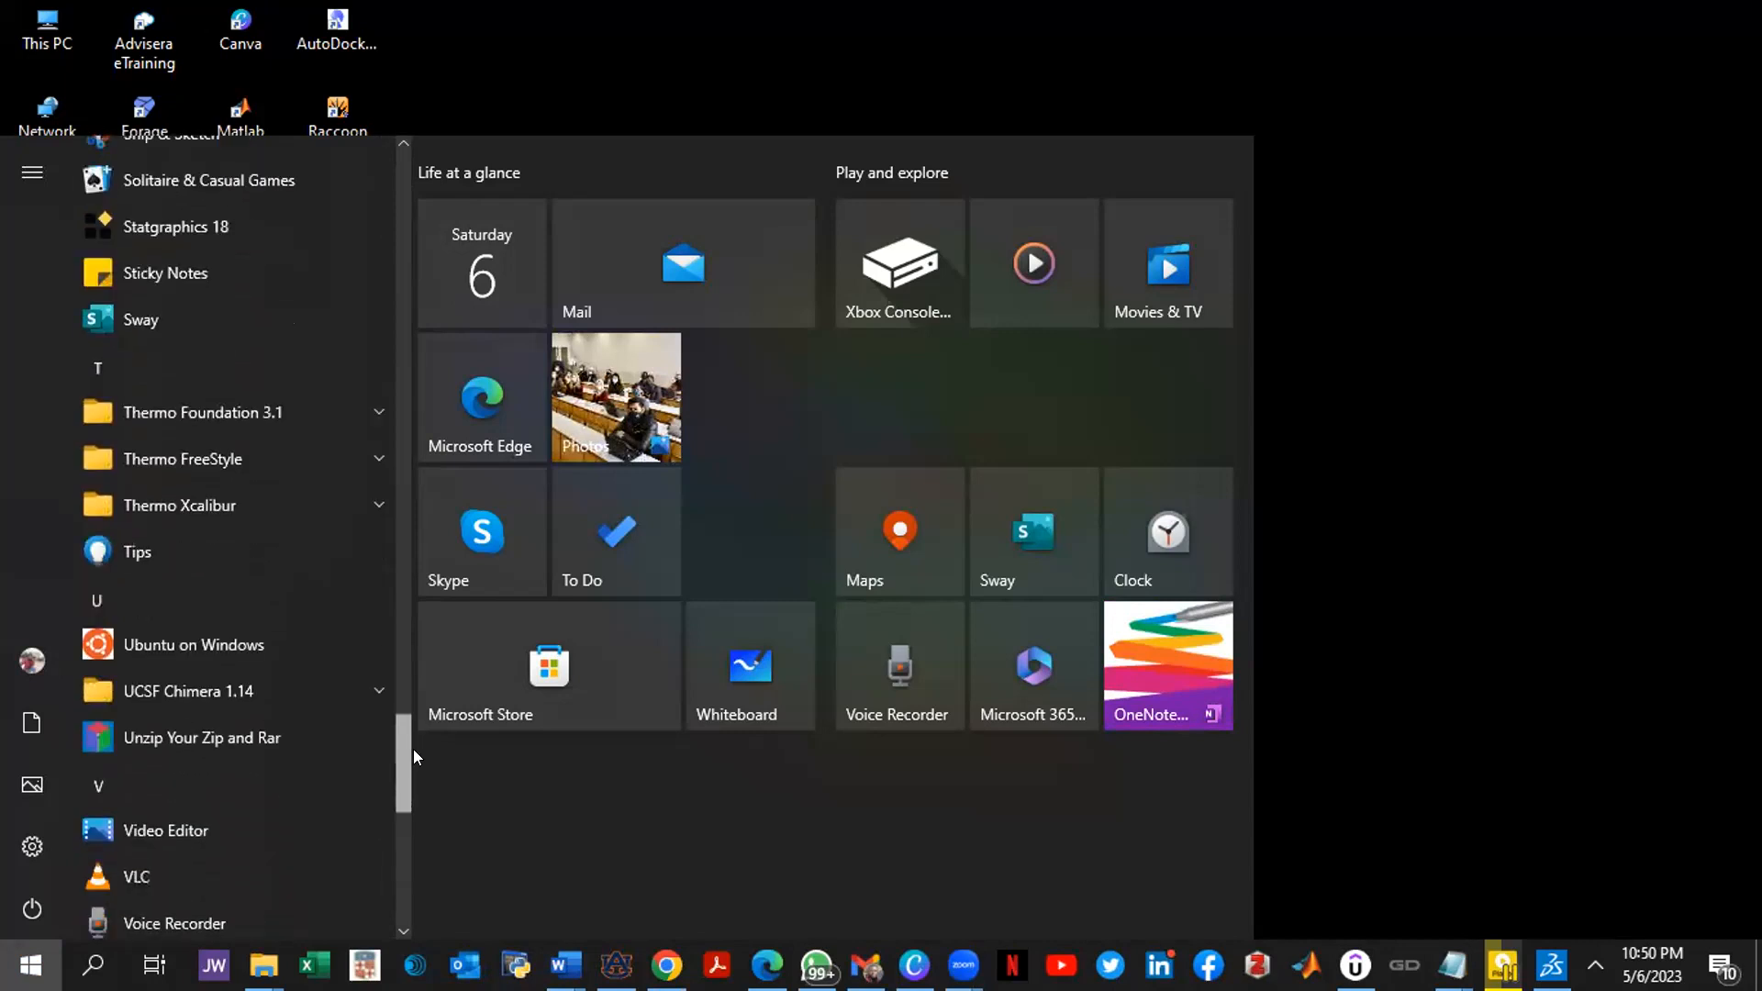
{"action": "left_click", "coordinate": [196, 692]}
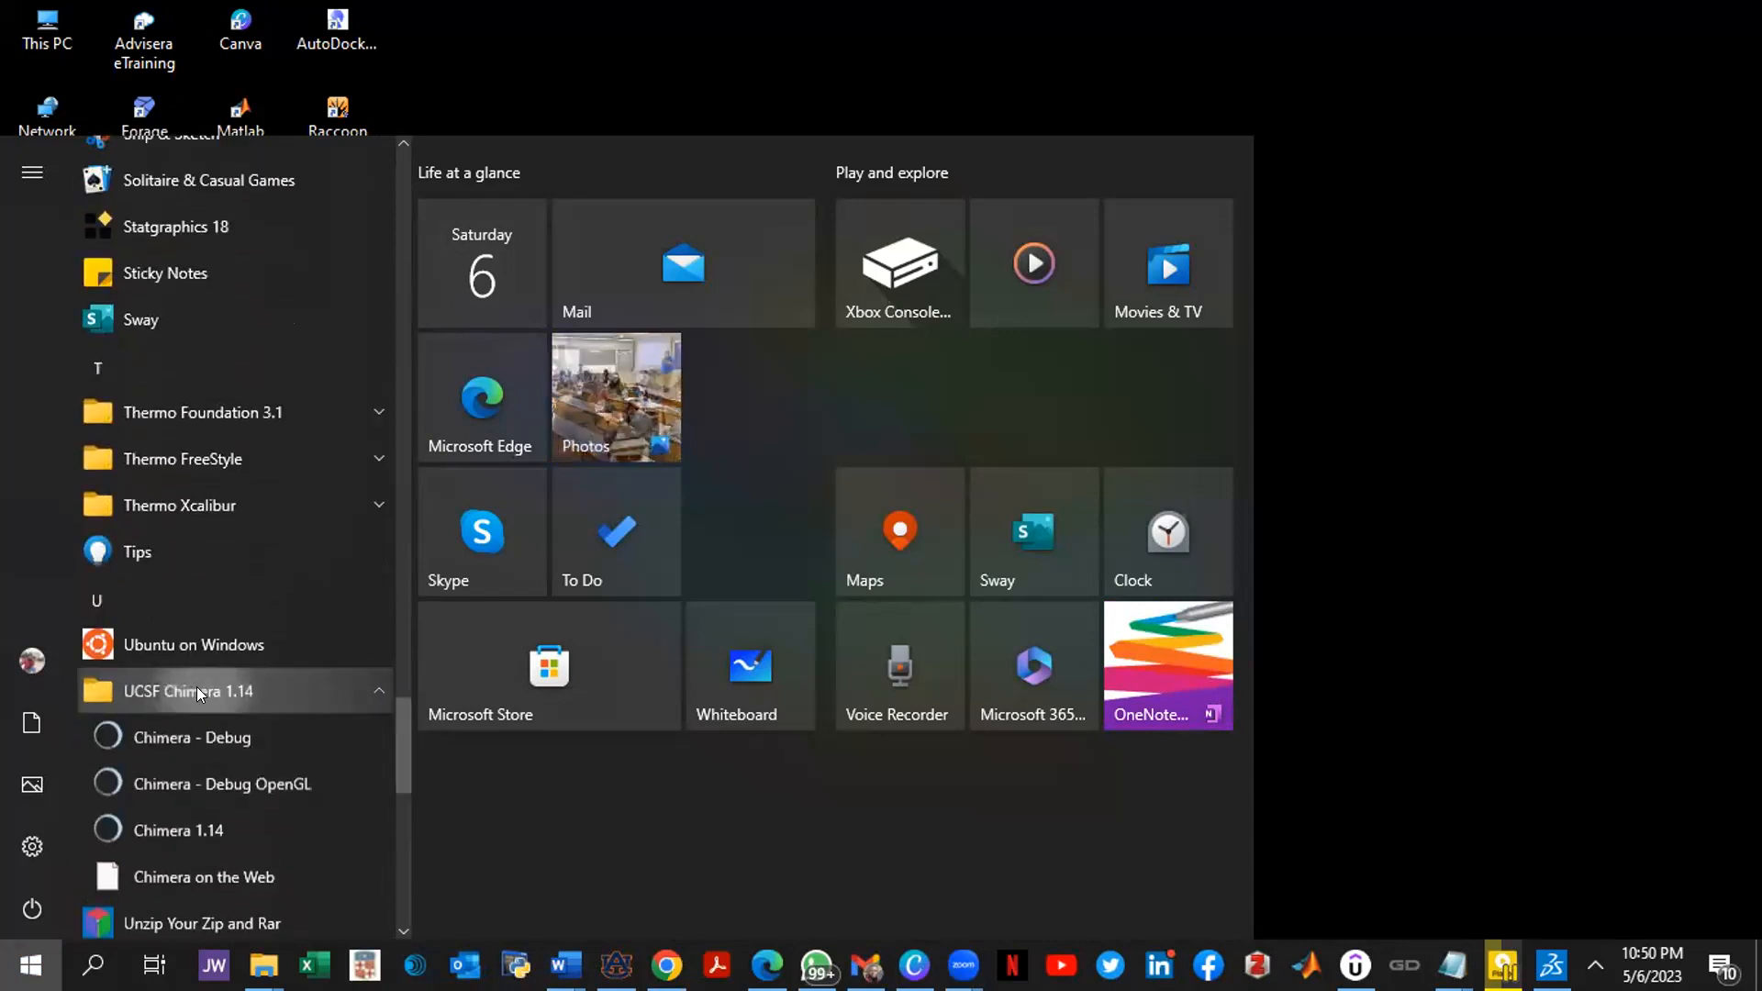
{"action": "left_click", "coordinate": [191, 824]}
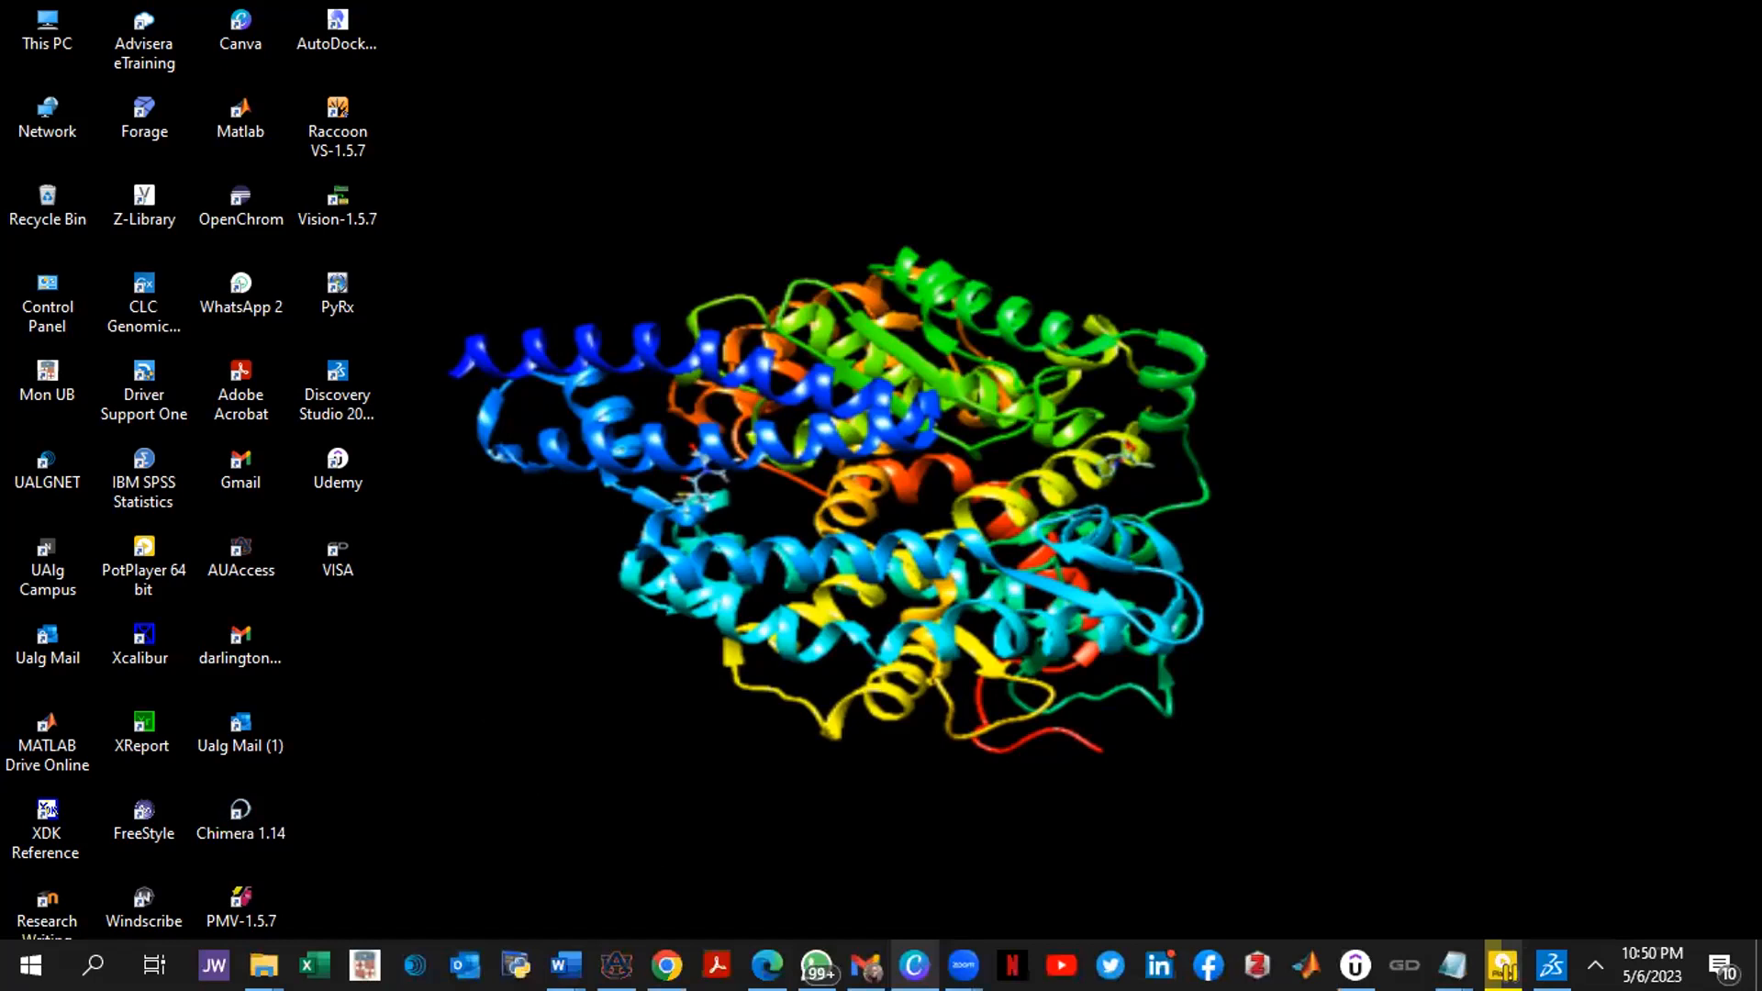
{"action": "mouse_move", "coordinate": [616, 964]}
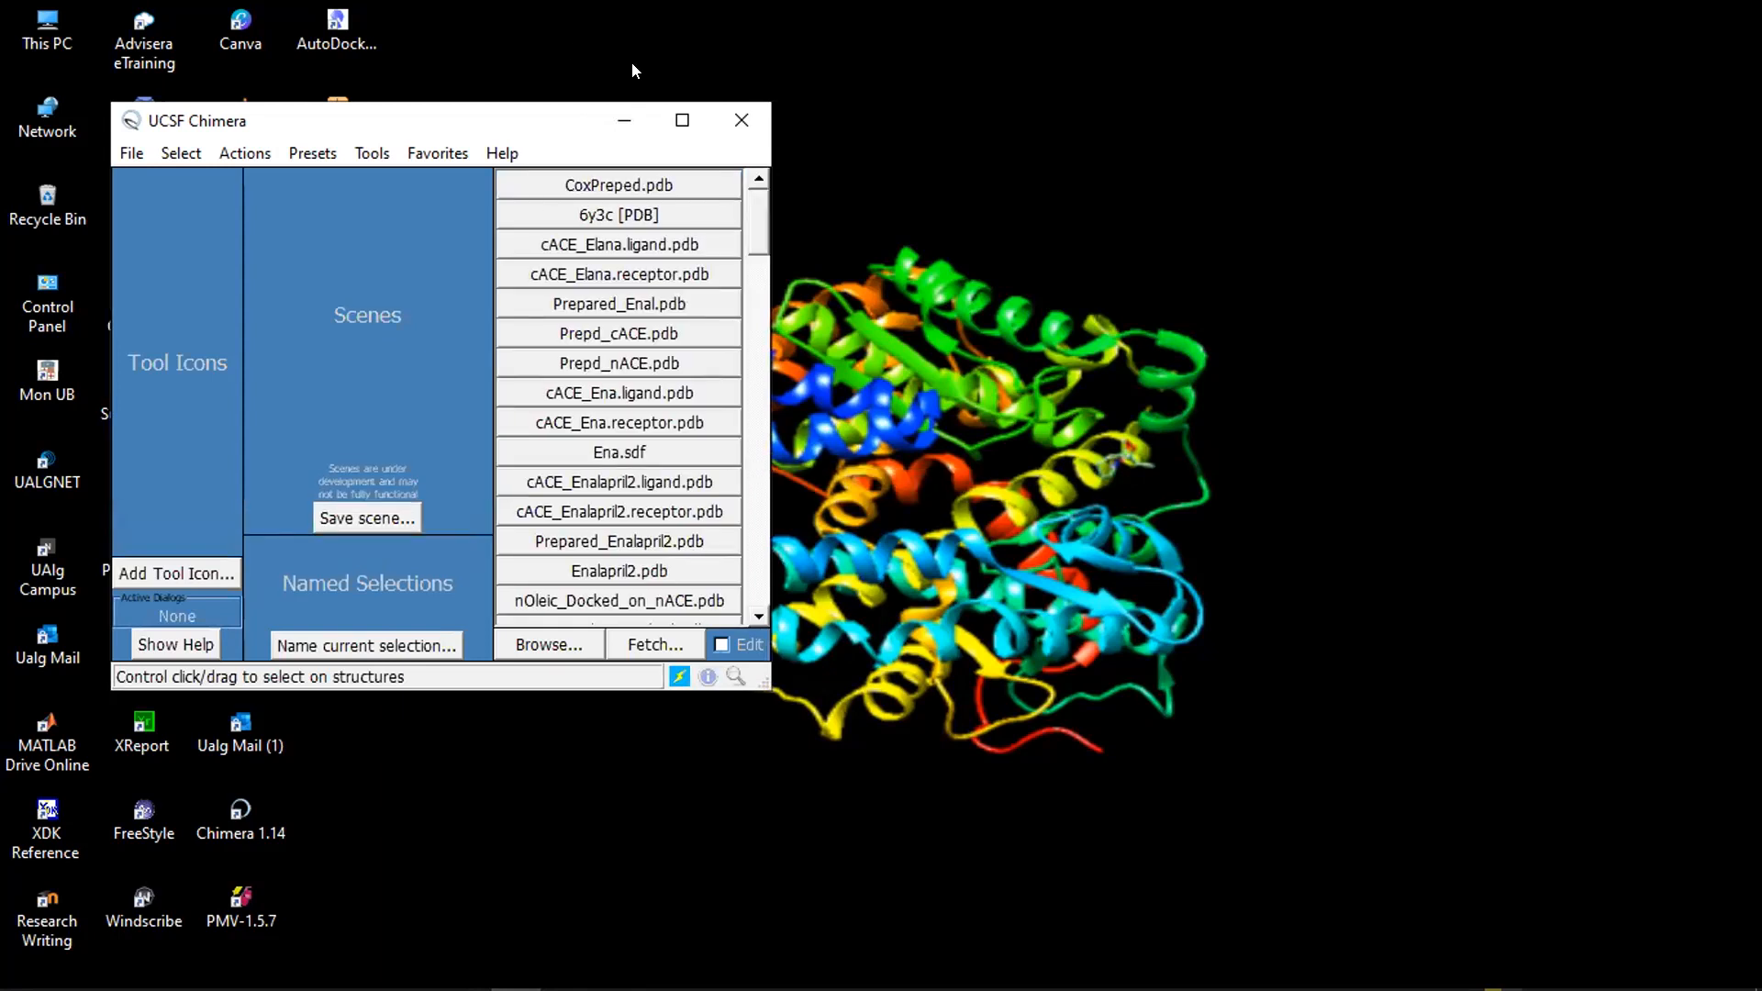
{"action": "left_click", "coordinate": [682, 120]}
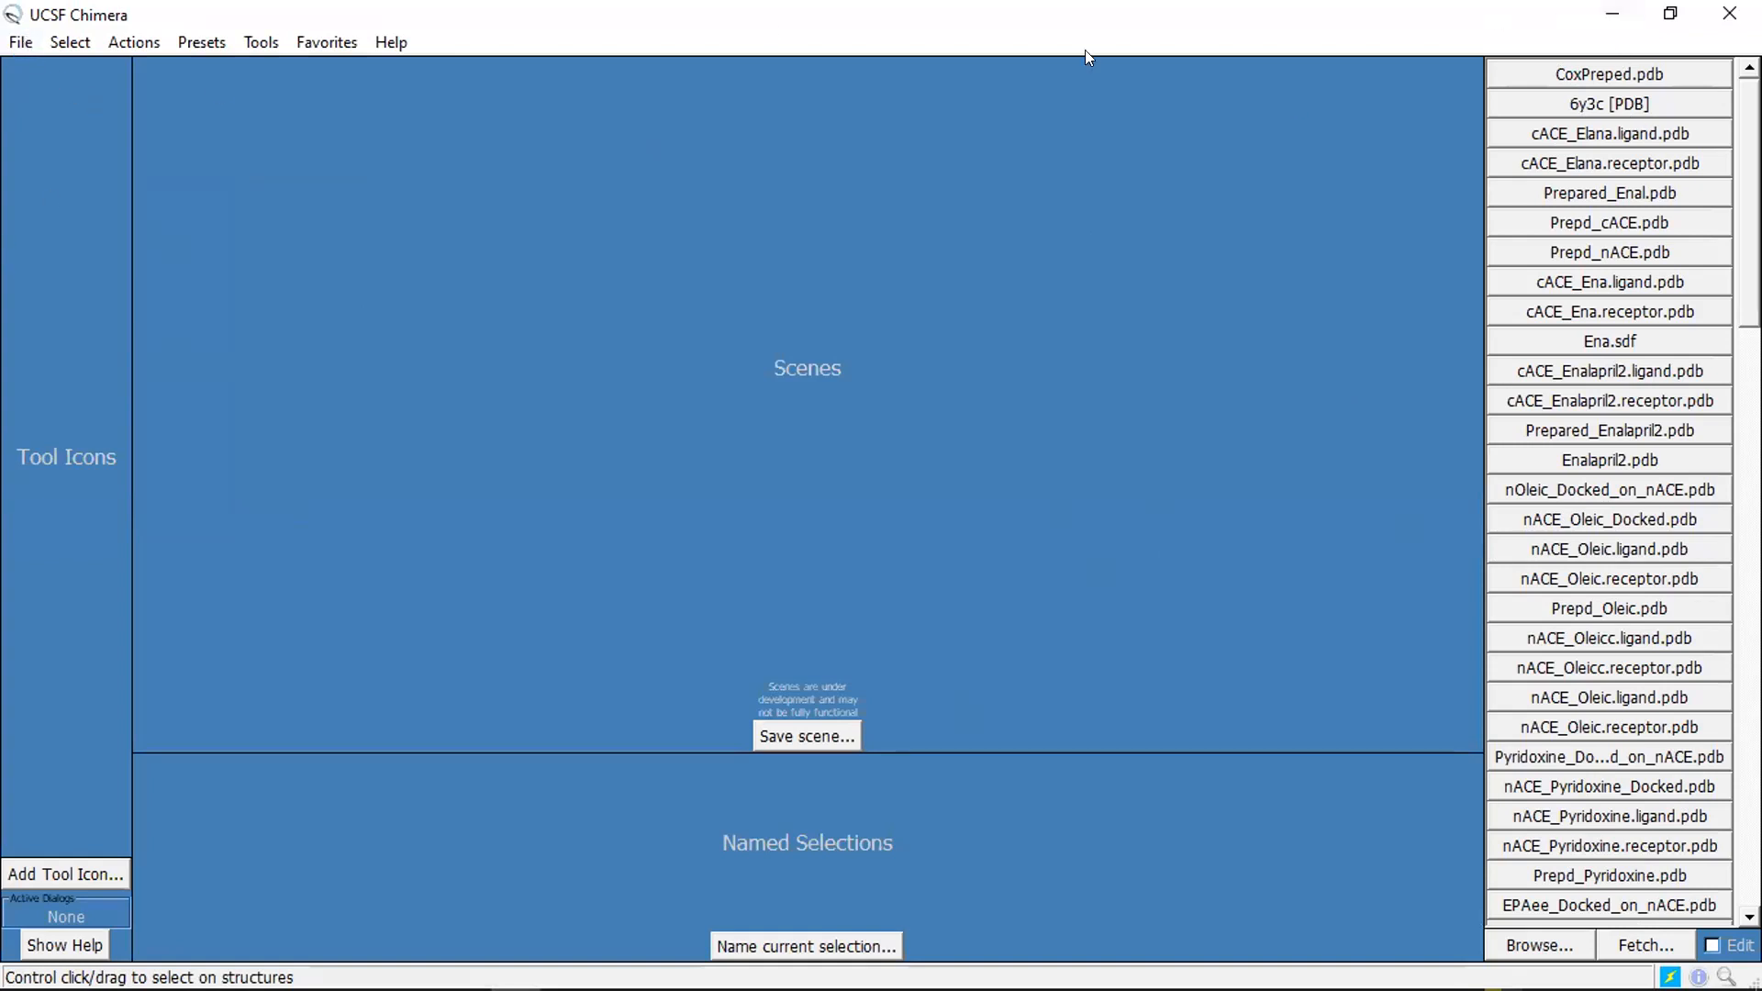
Step: Fetch structure 6y3c from the PDB database and close the session again
{"action": "left_click", "coordinate": [22, 45]}
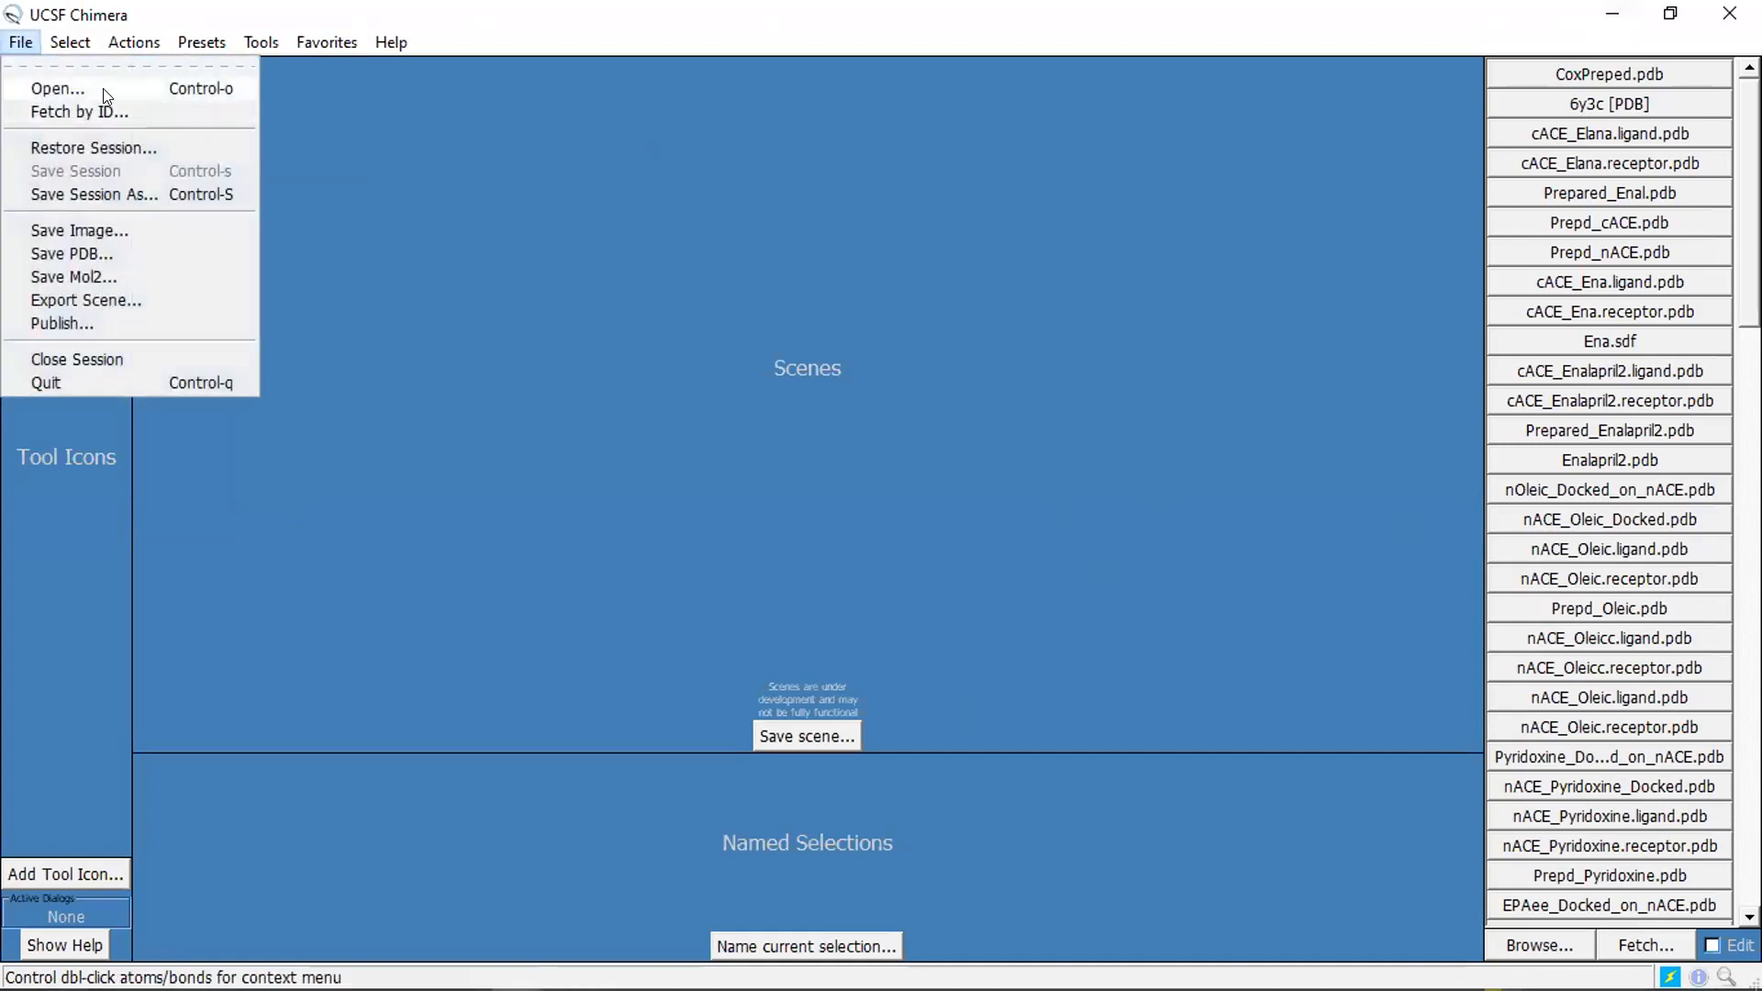
{"action": "left_click", "coordinate": [88, 111]}
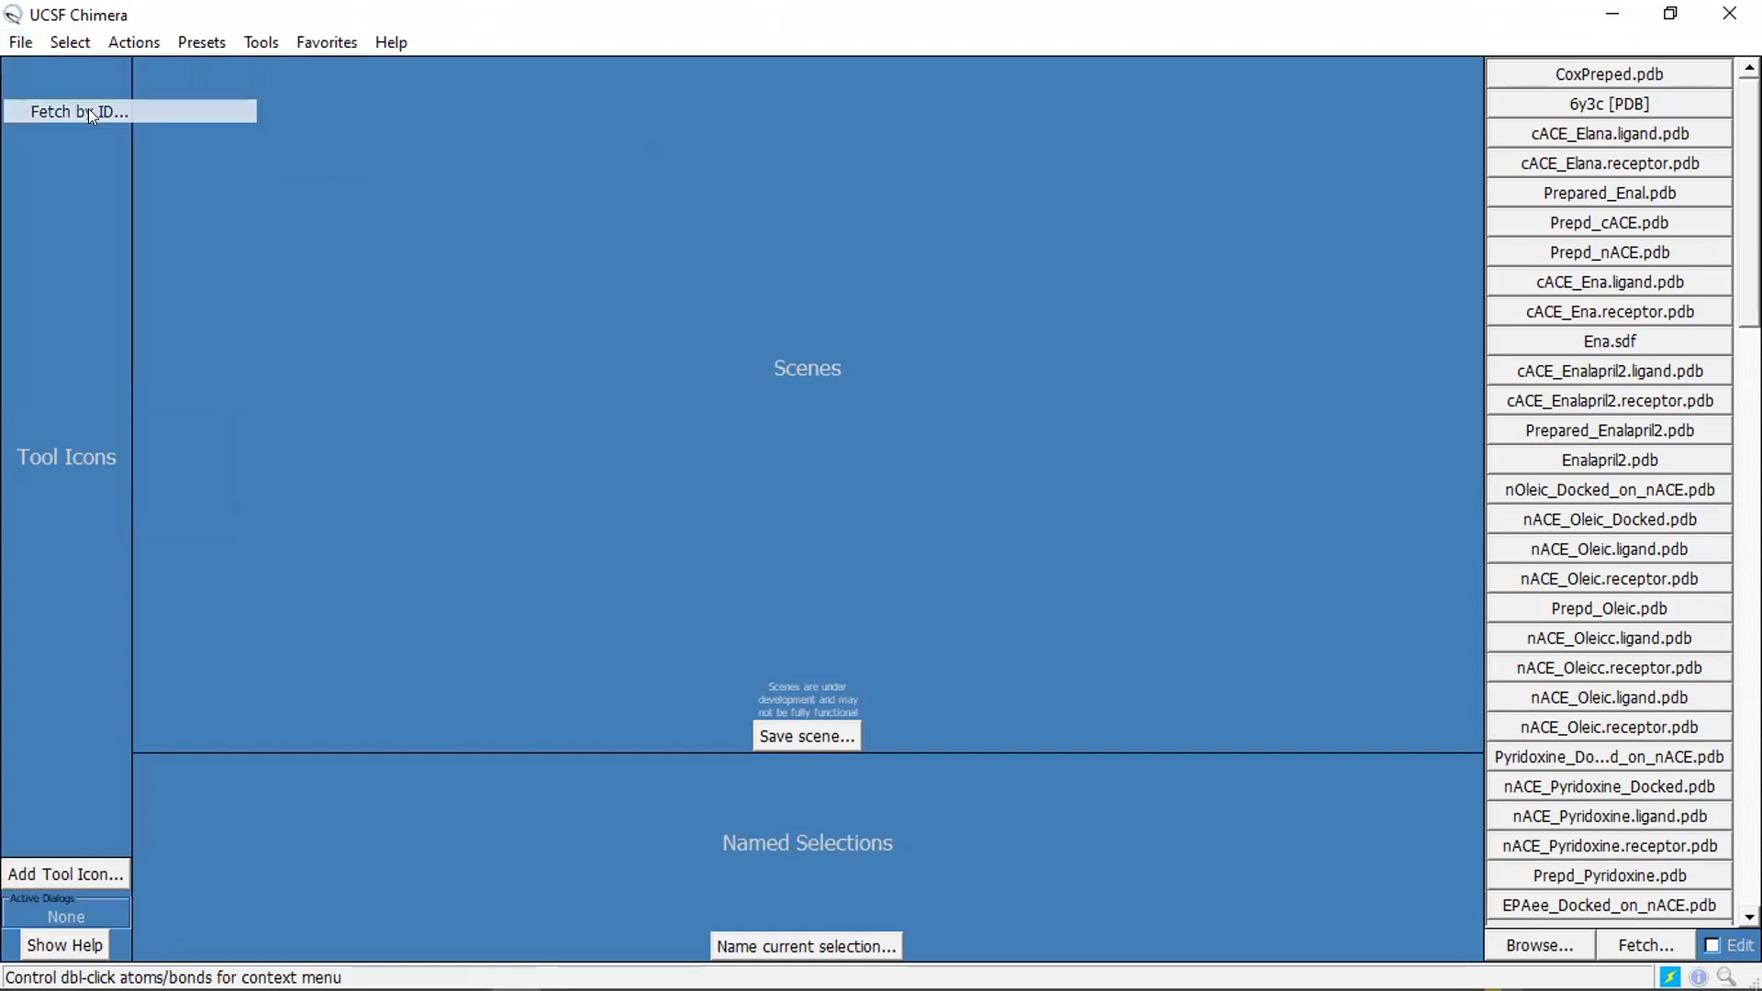
{"action": "left_click", "coordinate": [916, 102]}
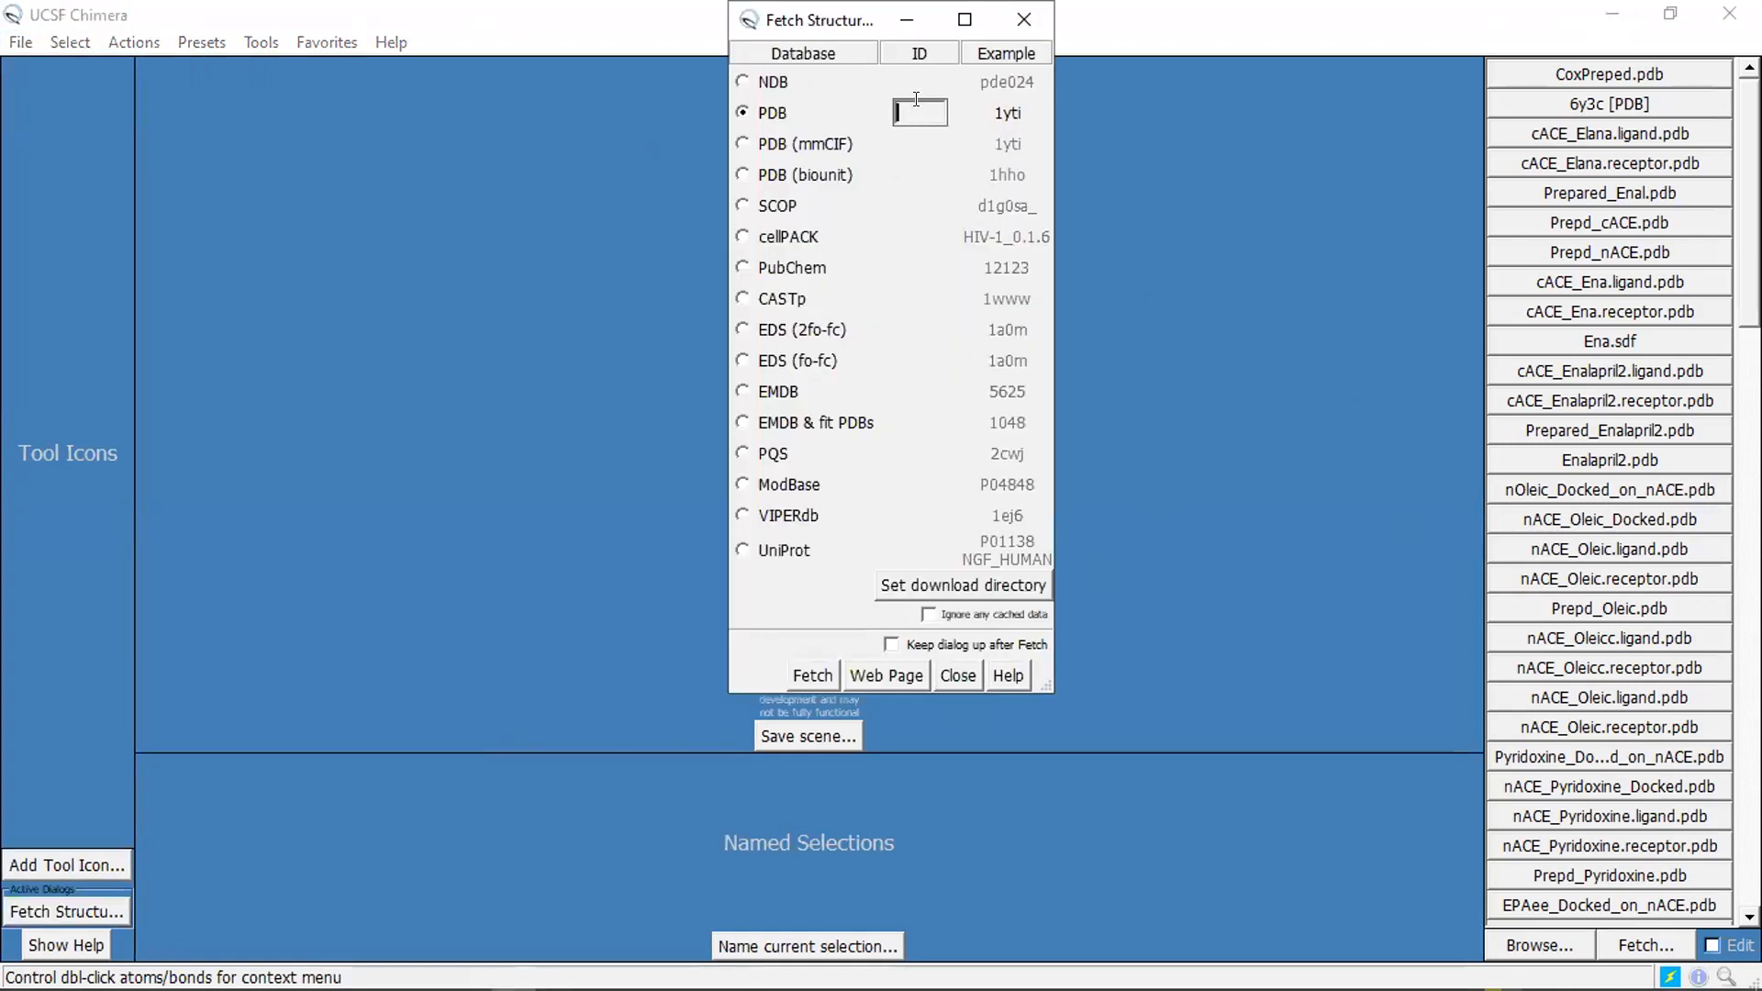
{"action": "type", "text": "6y3c"}
{"action": "left_click", "coordinate": [812, 675]}
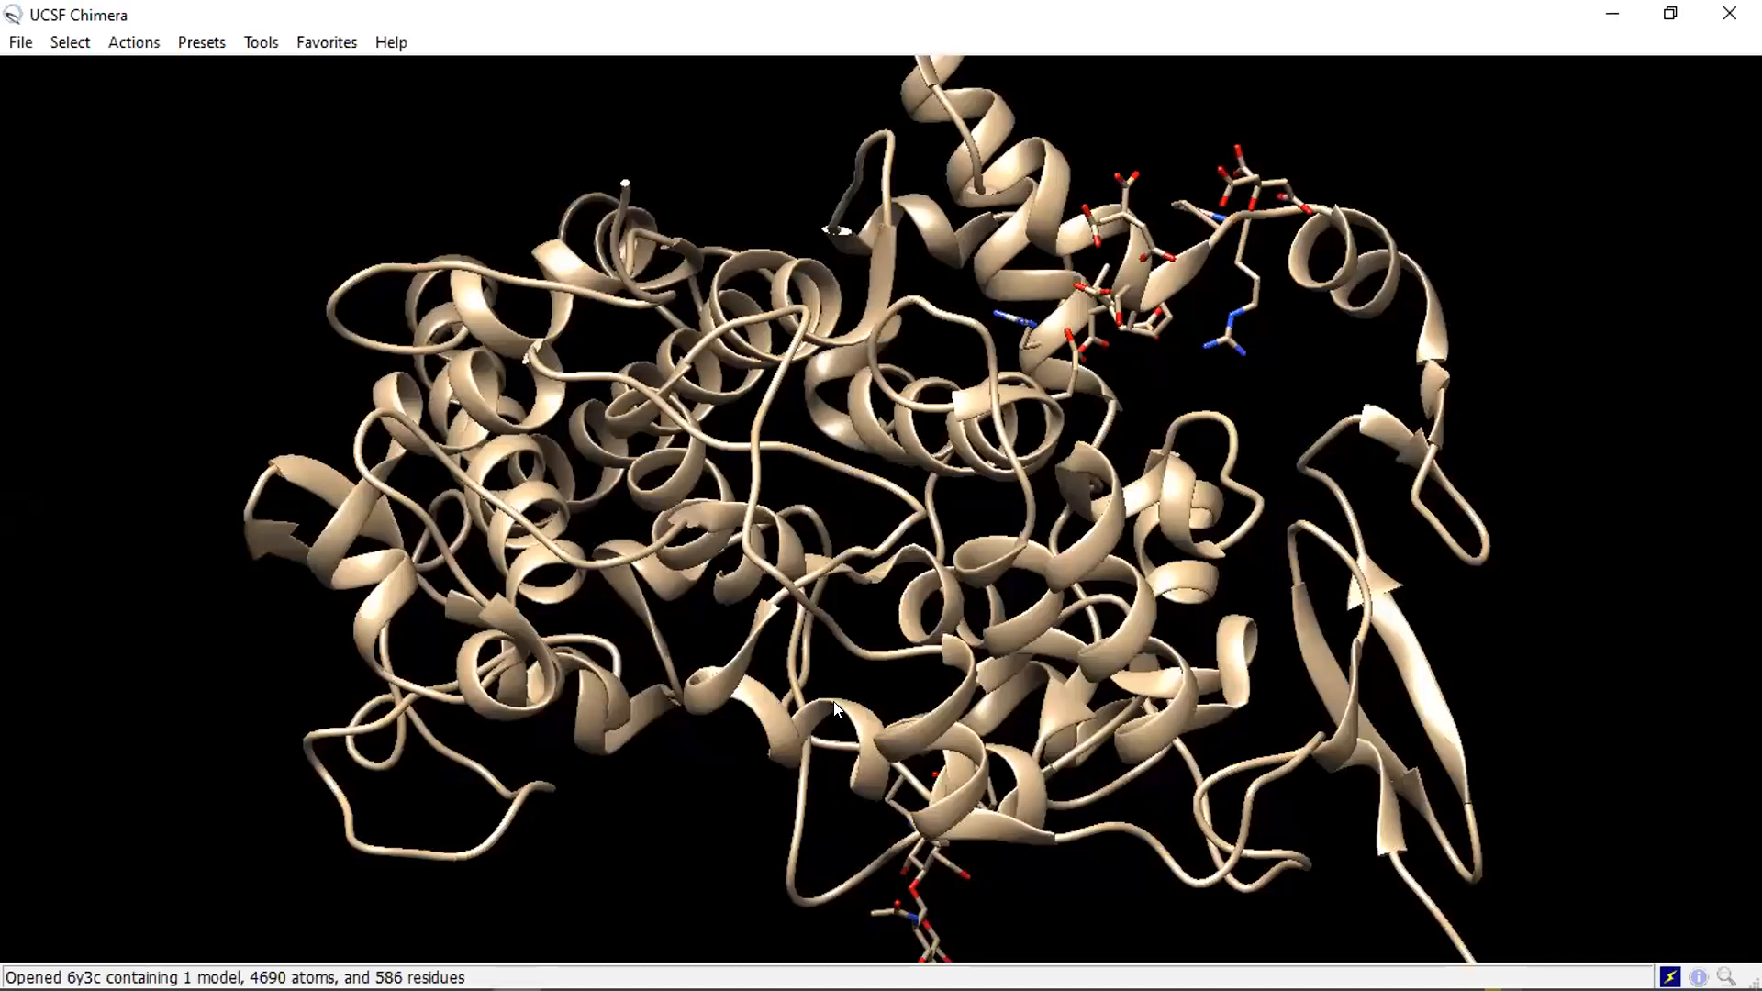
{"action": "left_click", "coordinate": [20, 42]}
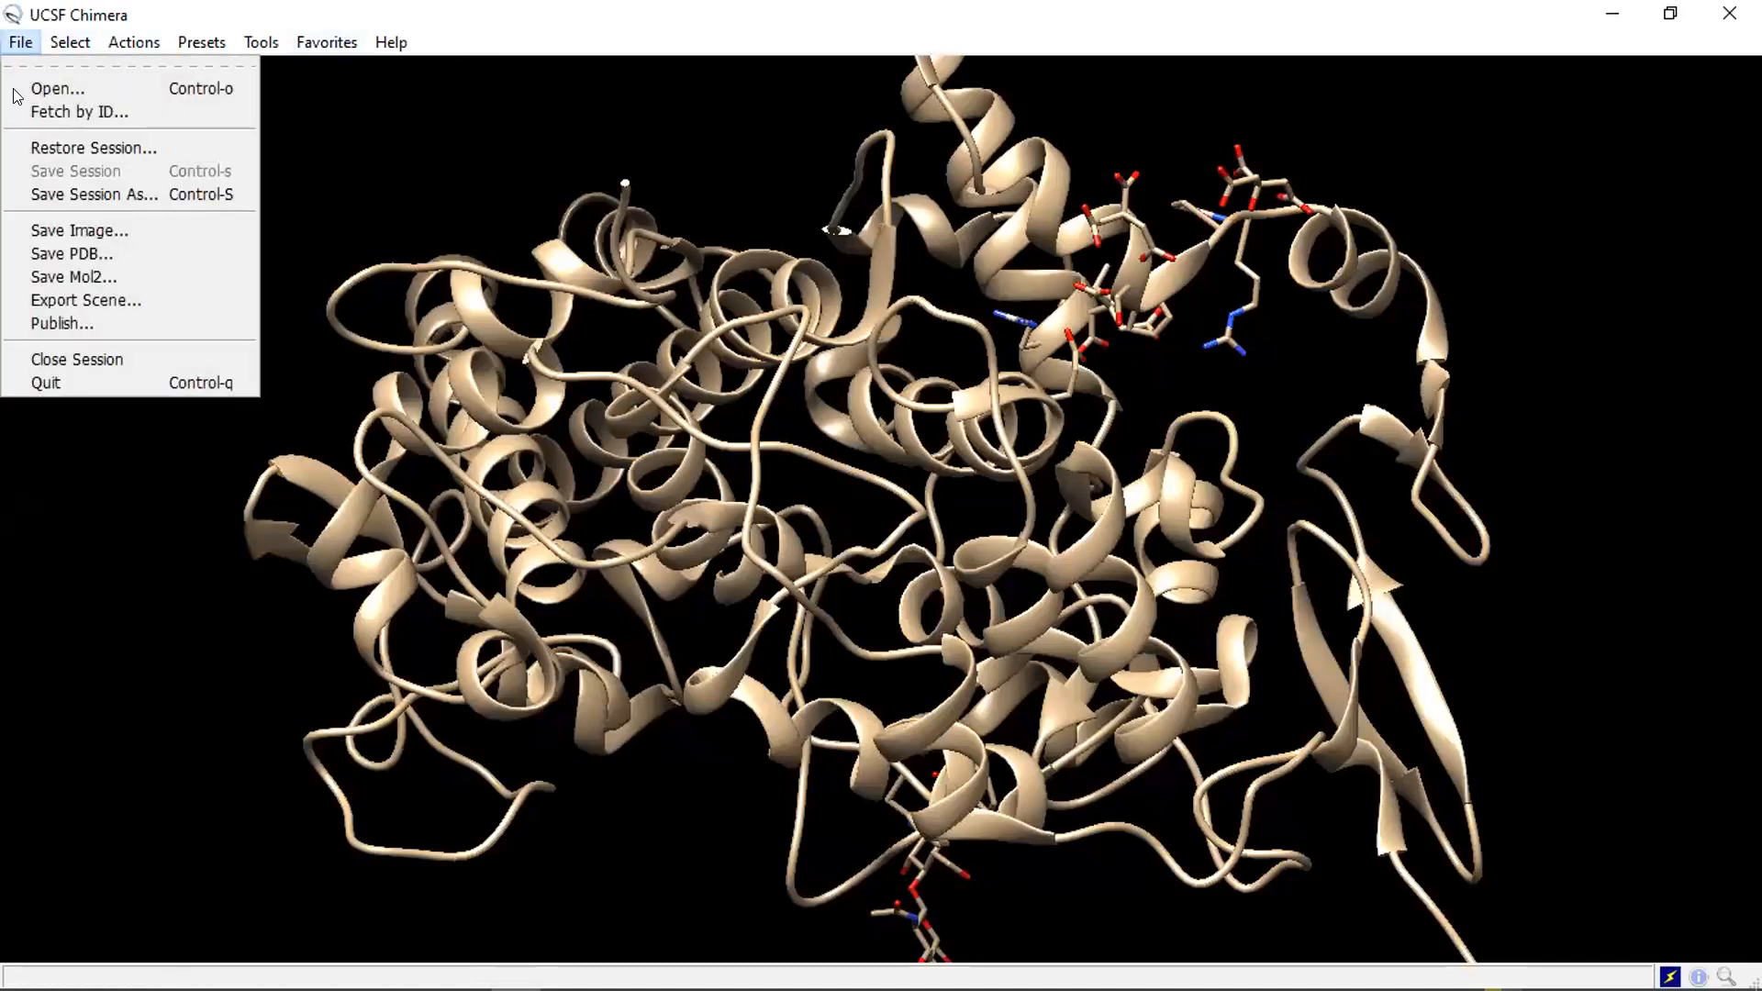
{"action": "left_click", "coordinate": [74, 362]}
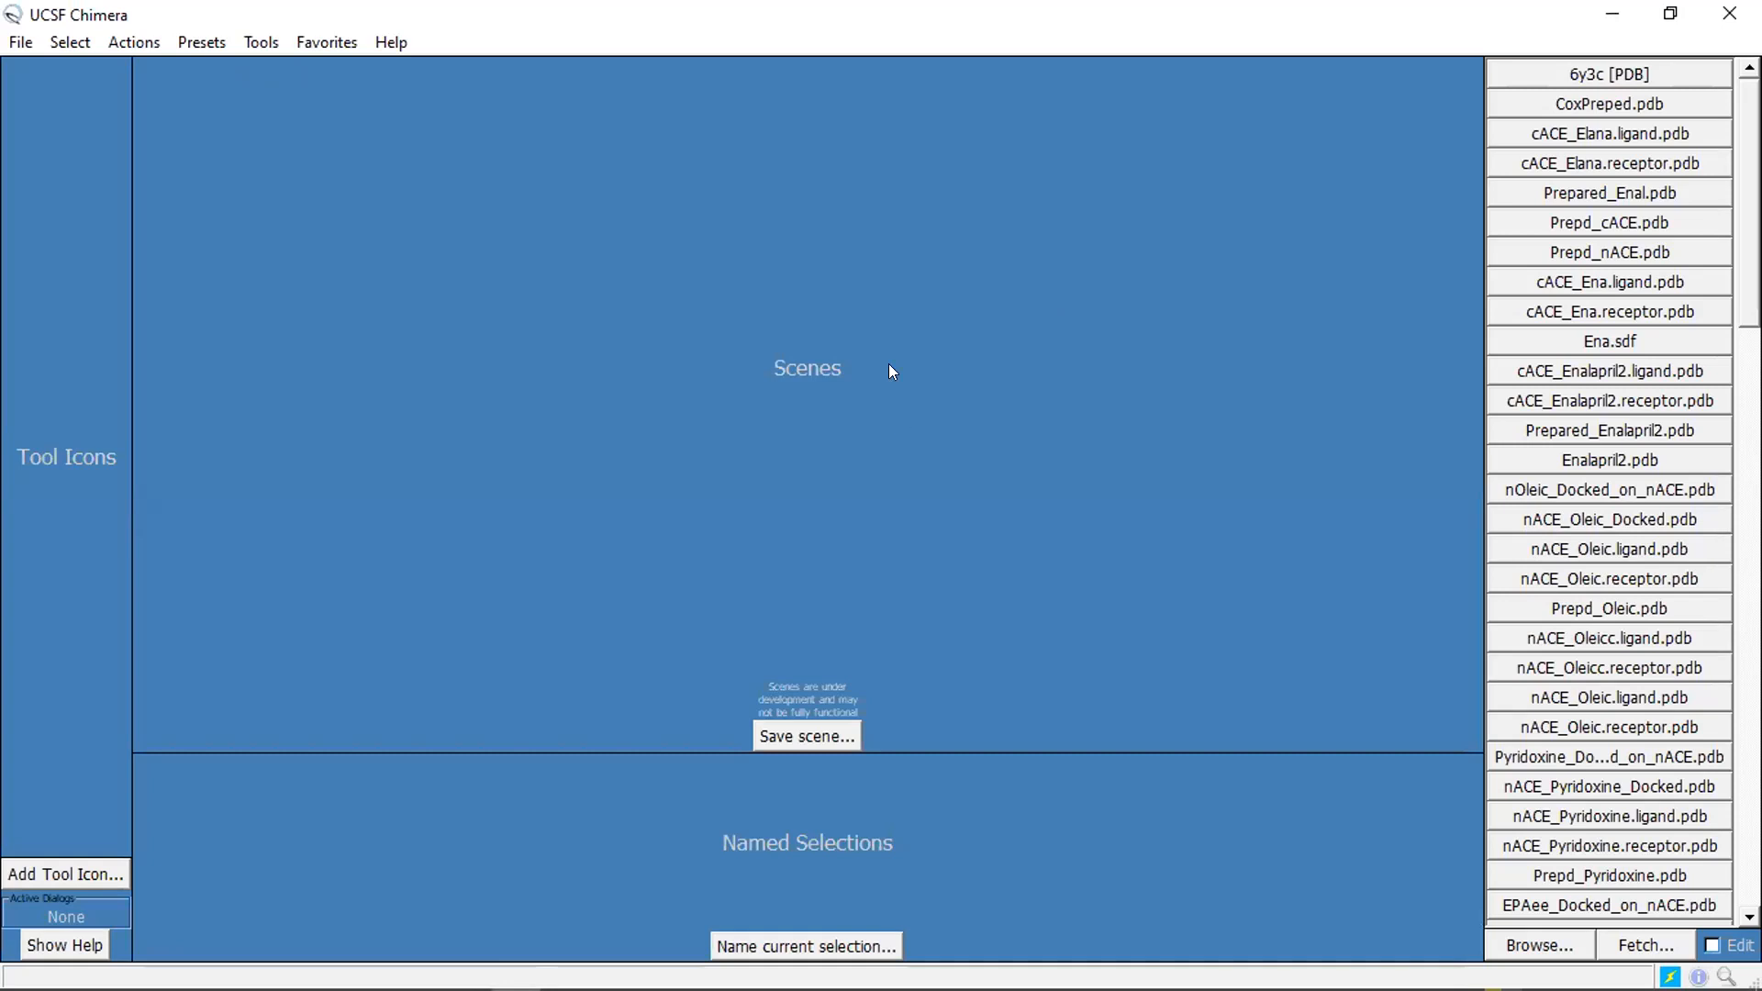
Step: Open the AutoDock Vina surface/binding analysis tool, expand its executable location options and choose the Local executable
{"action": "left_click", "coordinate": [262, 41]}
{"action": "mouse_move", "coordinate": [359, 227]}
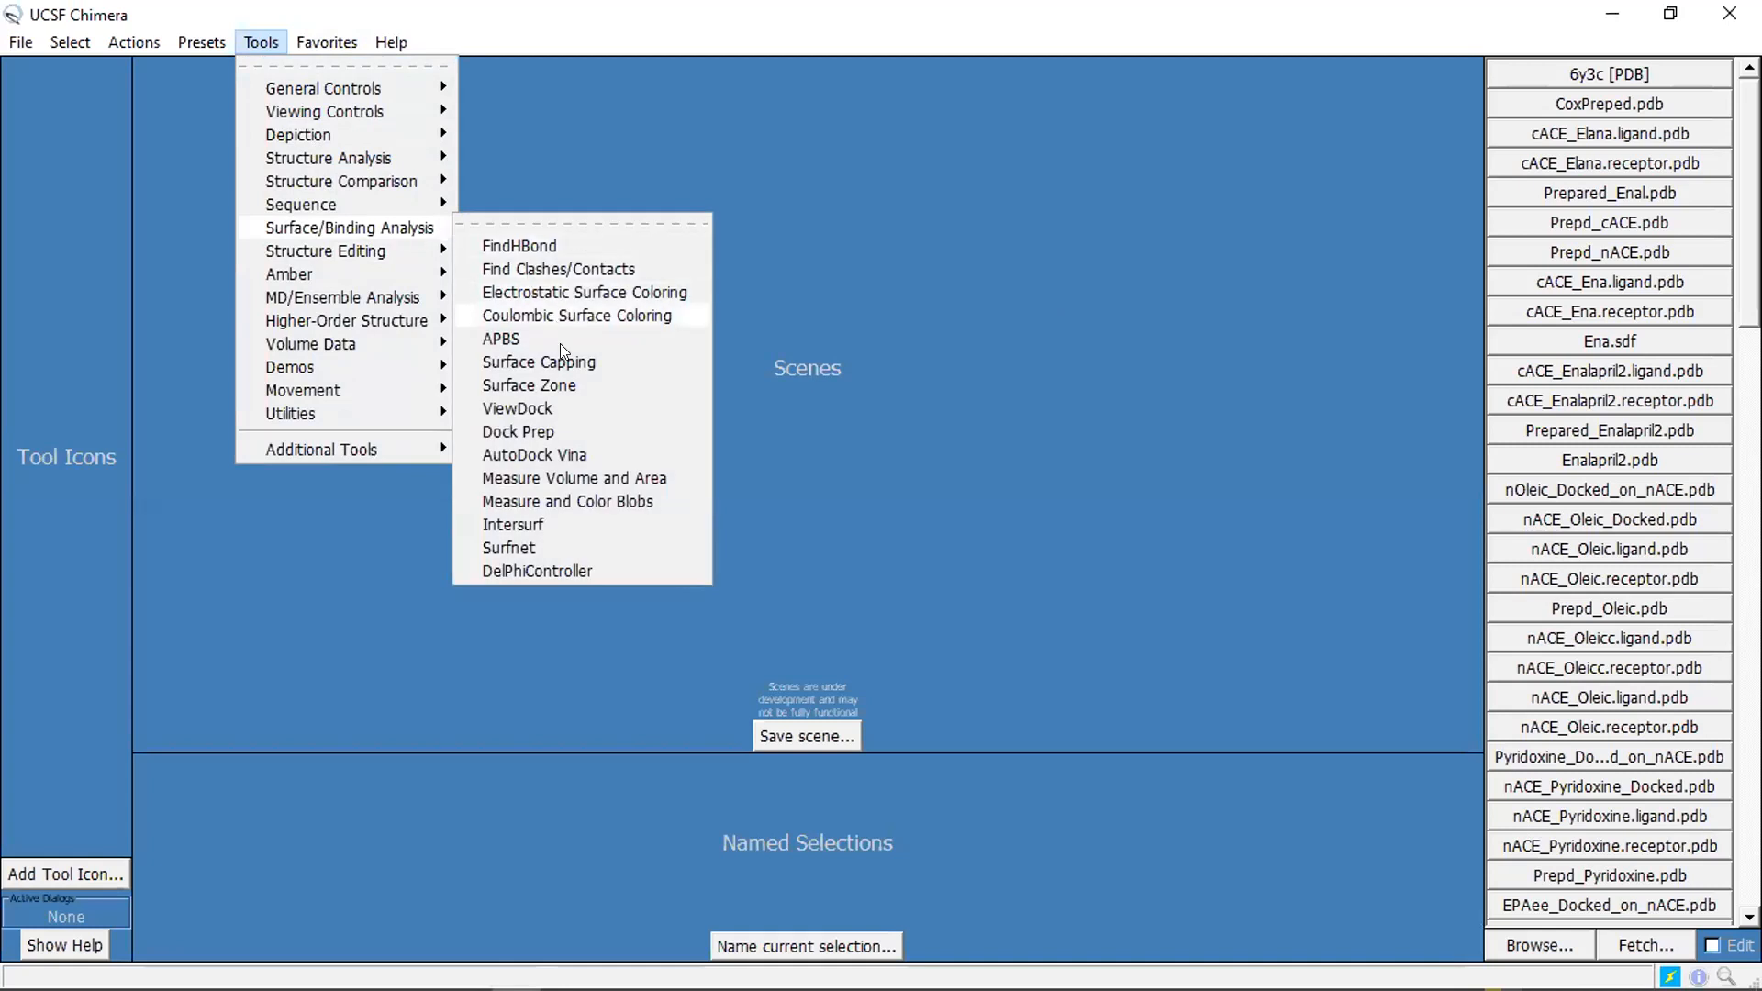
{"action": "left_click", "coordinate": [578, 455]}
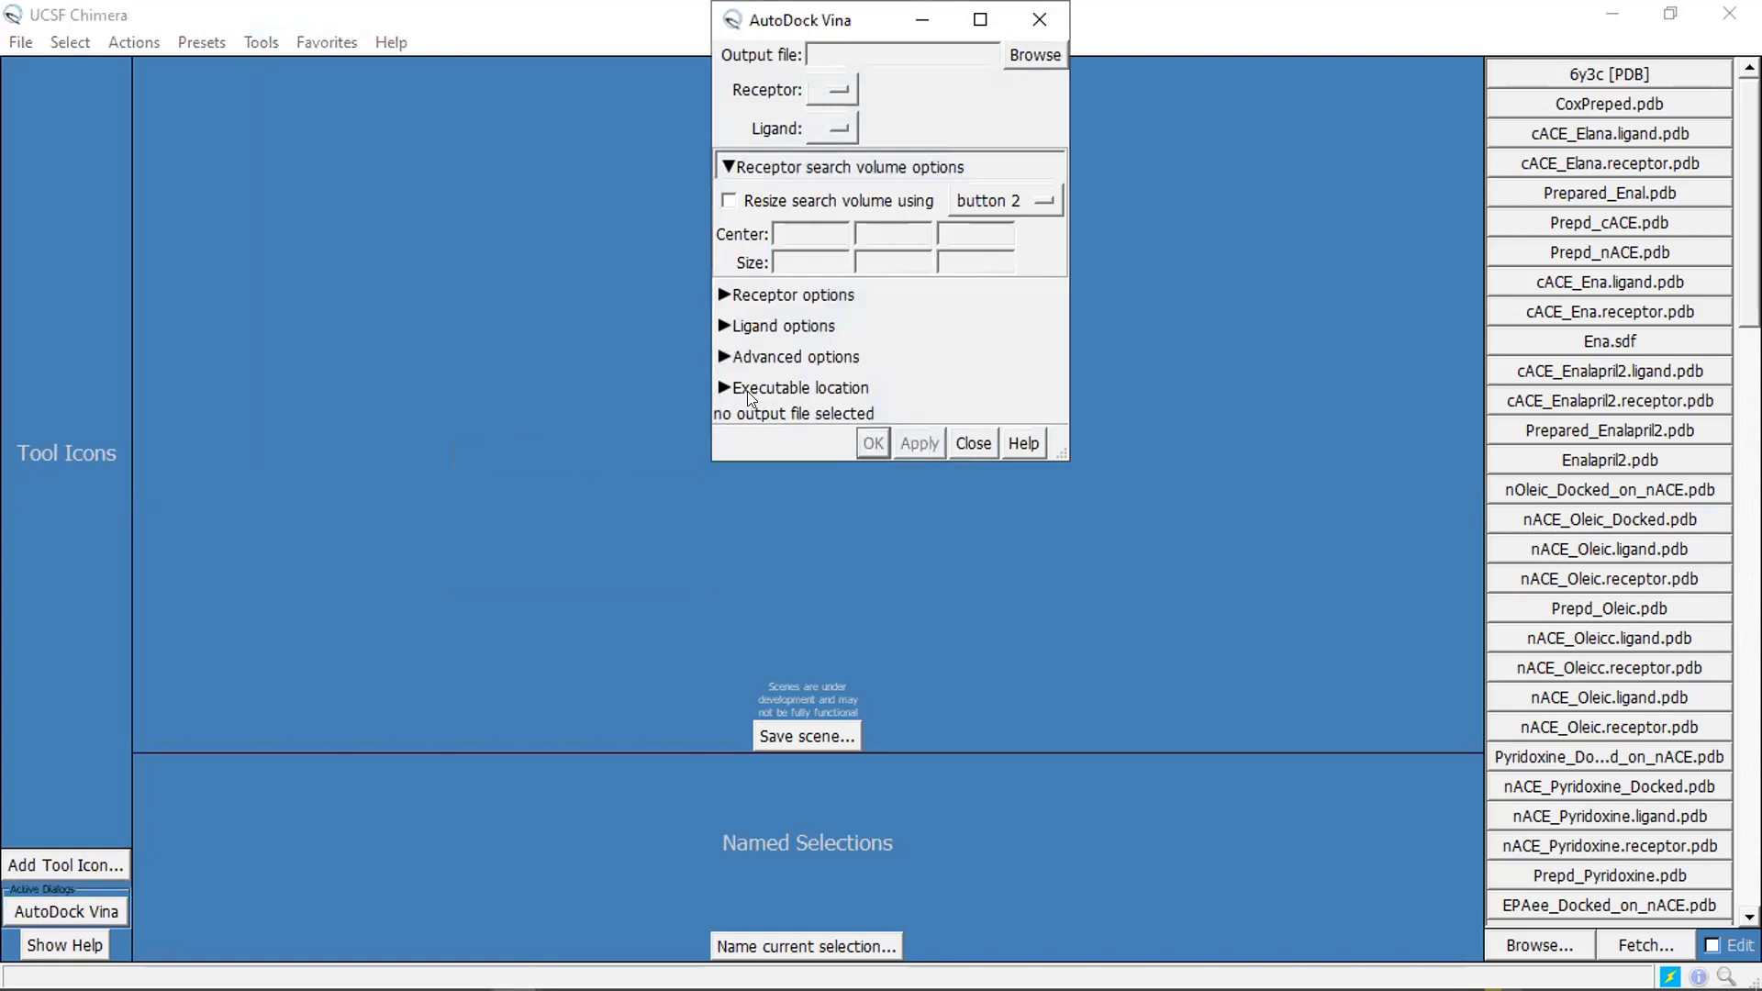
{"action": "left_click", "coordinate": [725, 388]}
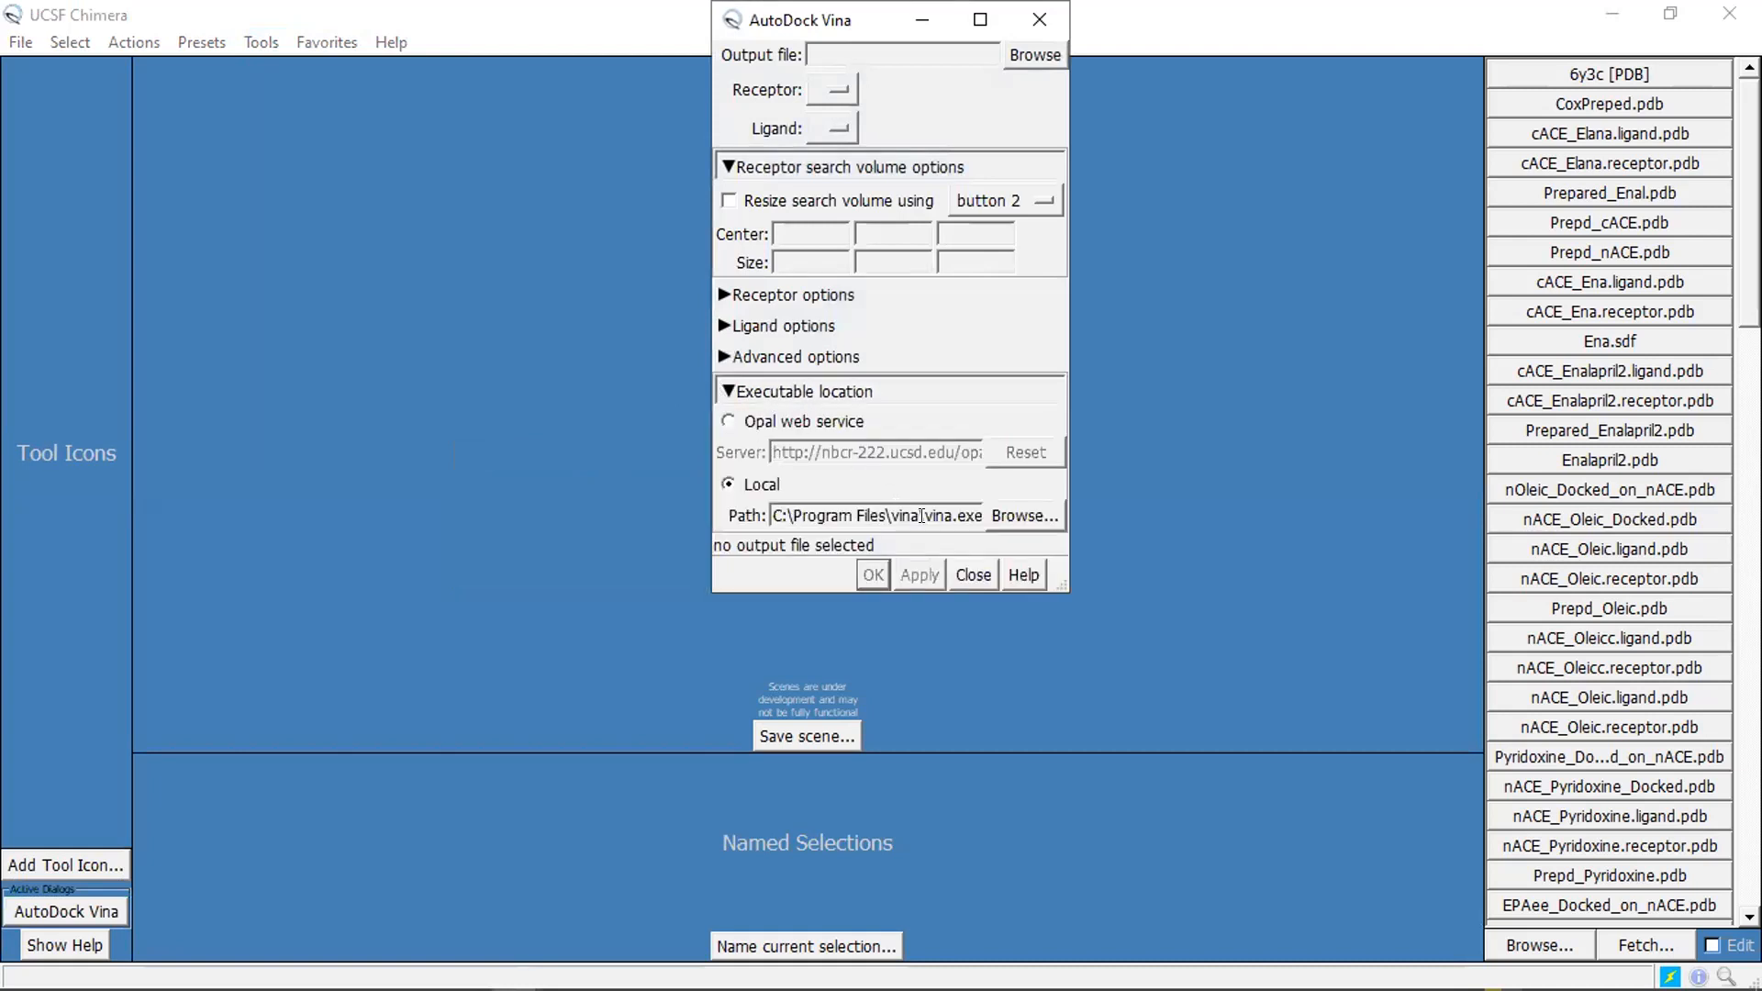
{"action": "left_click", "coordinate": [727, 422]}
{"action": "left_click", "coordinate": [729, 484]}
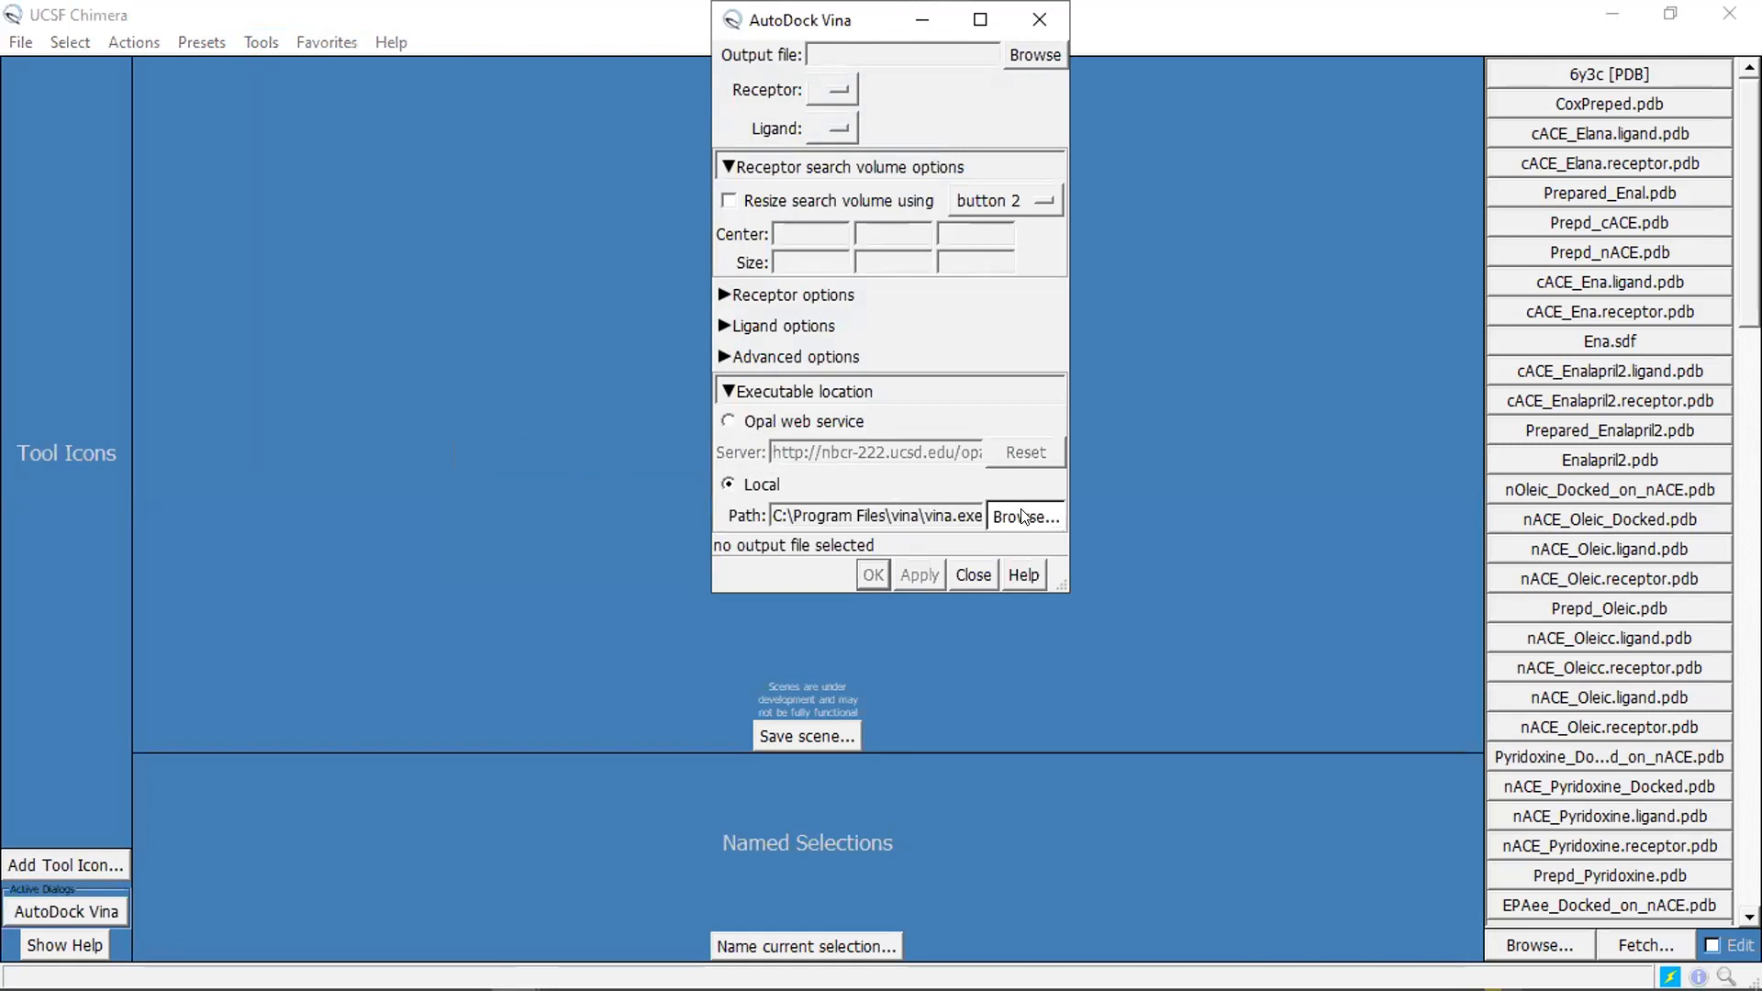
Step: Set the local Vina executable to vina.exe in C:\Program Files\vina and close the AutoDock Vina dialog
{"action": "left_click", "coordinate": [1023, 517]}
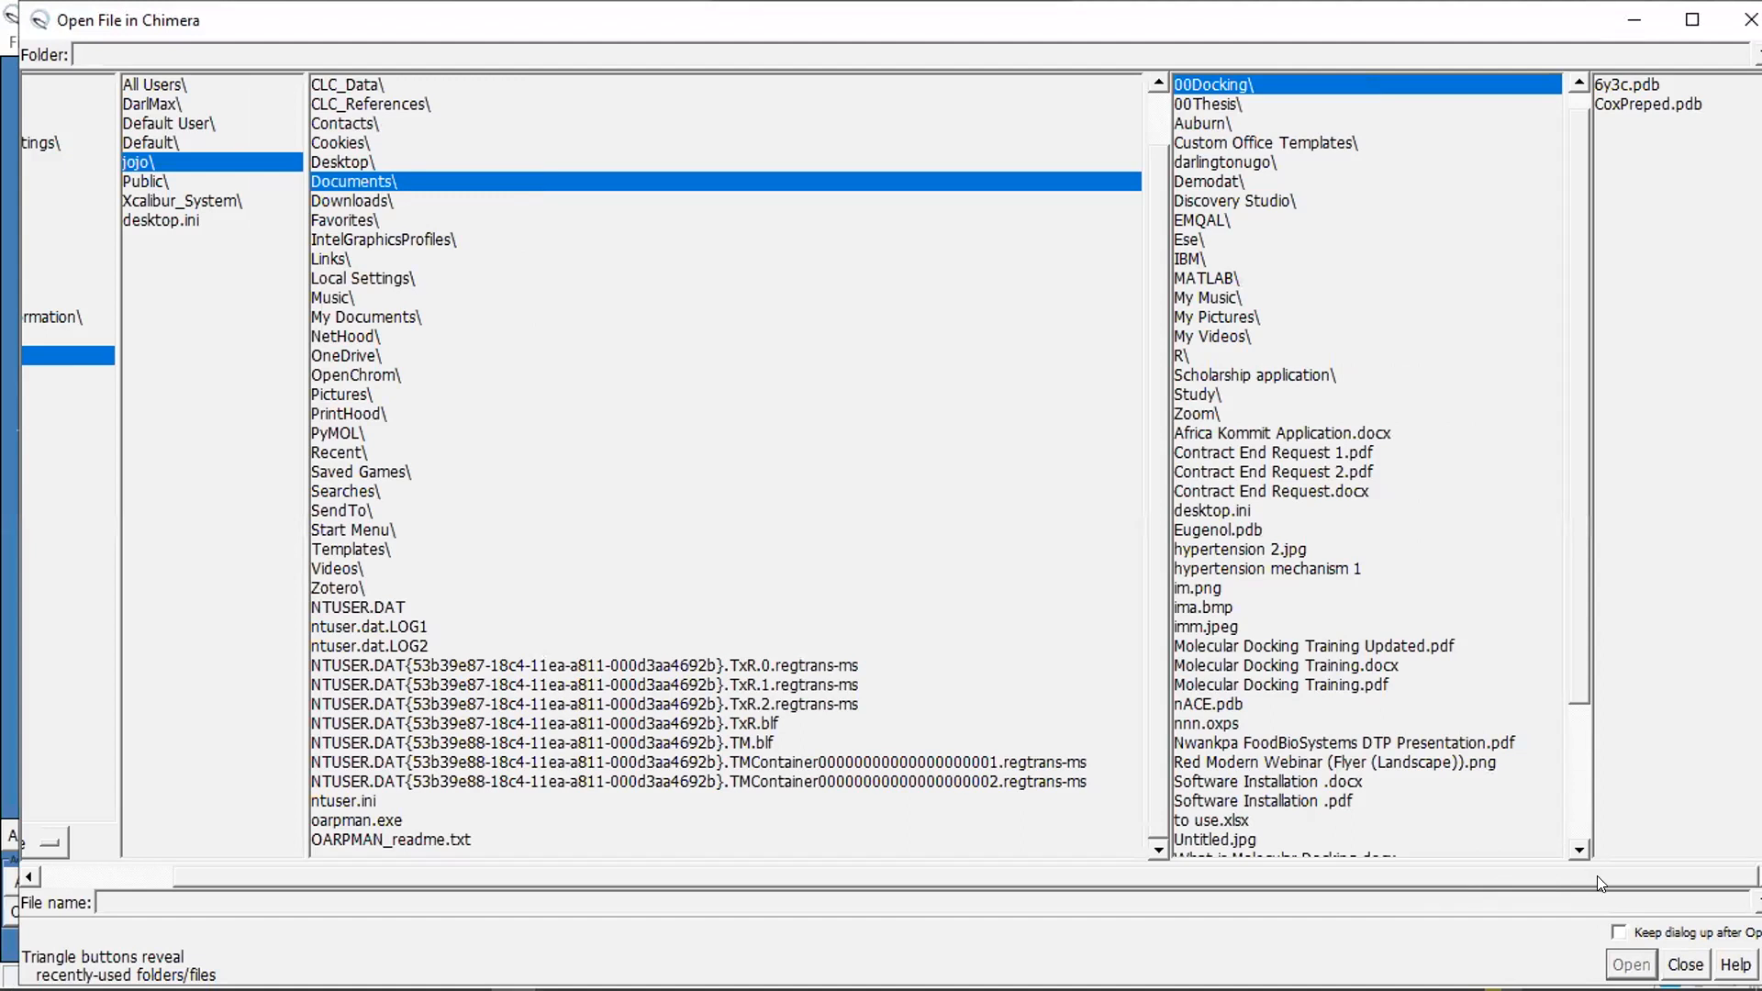
{"action": "left_click_drag", "start_coordinate": [1597, 876], "coordinate": [1436, 872]}
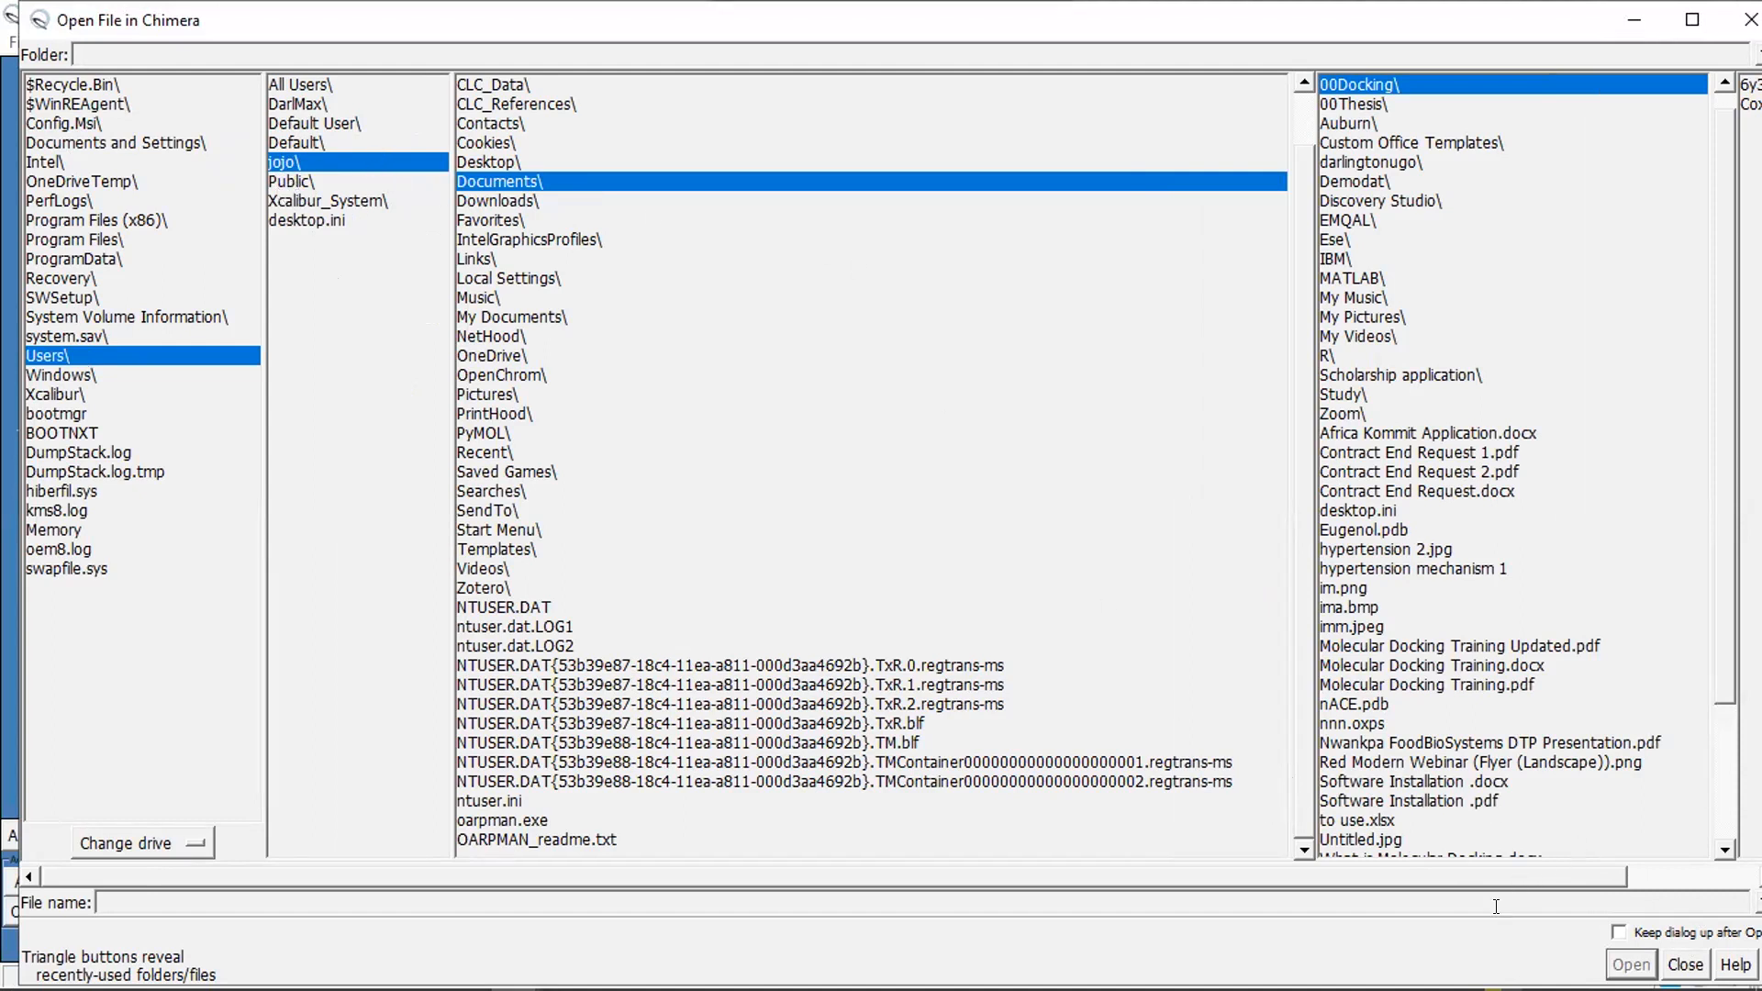
{"action": "left_click_drag", "start_coordinate": [1529, 878], "coordinate": [1492, 886]}
{"action": "left_click", "coordinate": [312, 101]}
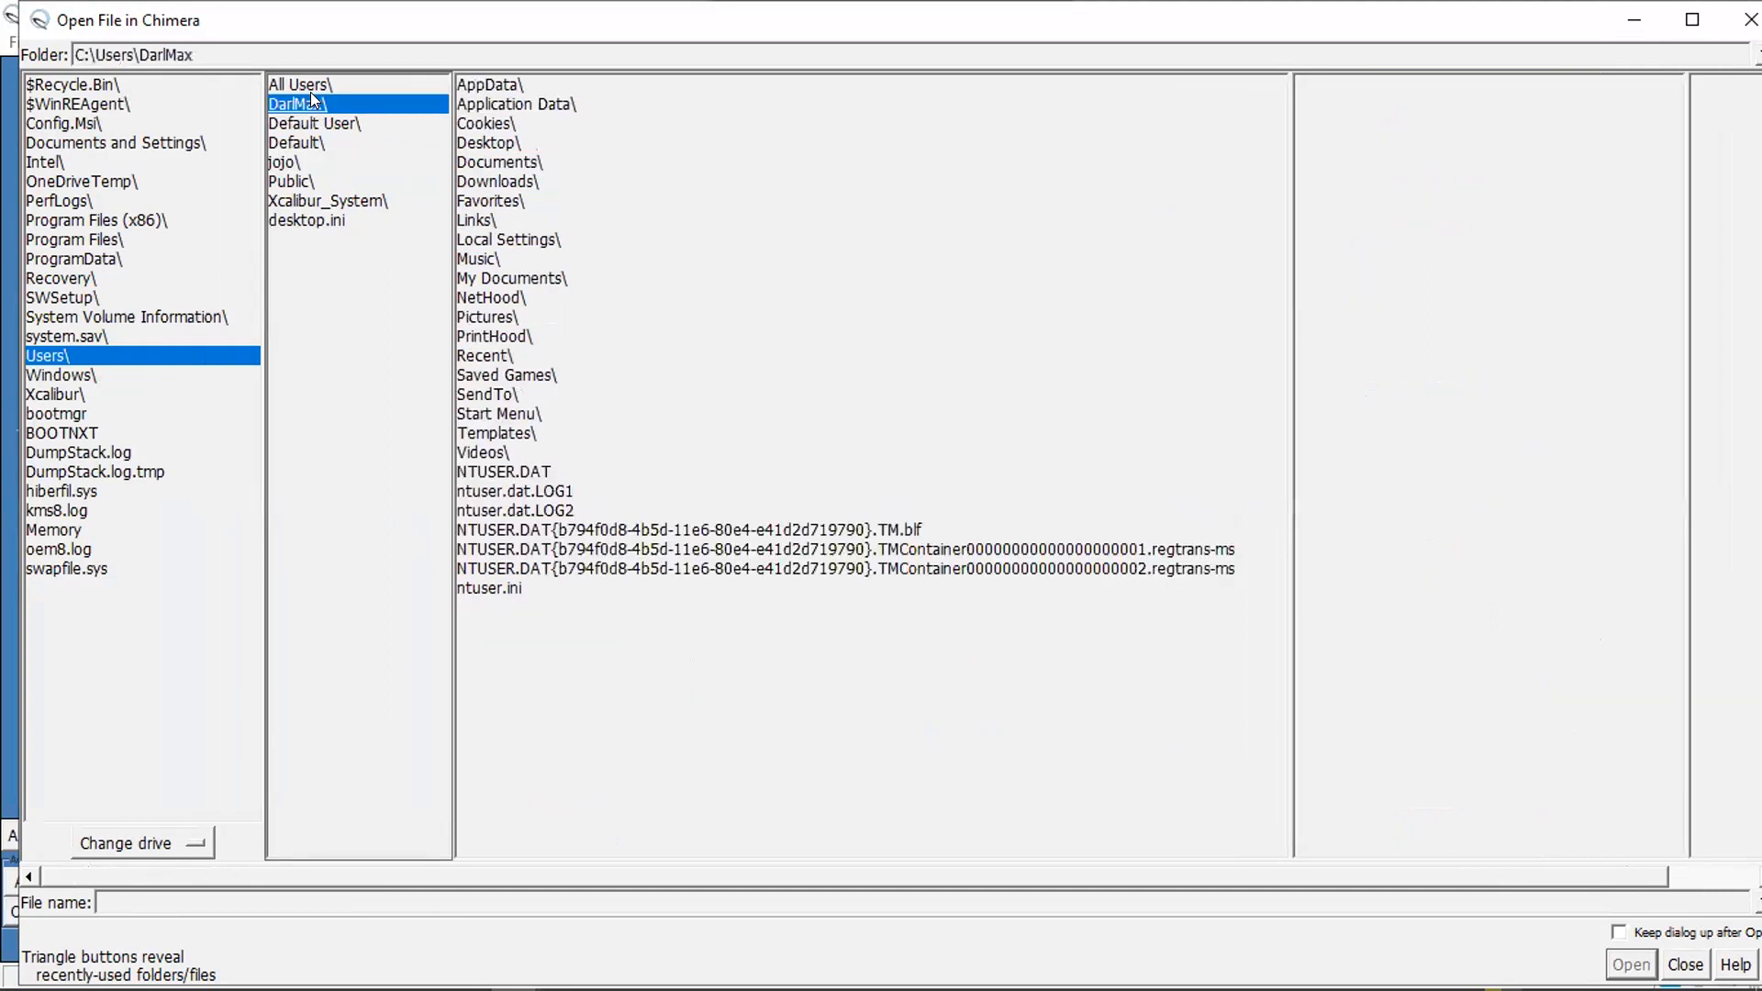
{"action": "left_click", "coordinate": [76, 241]}
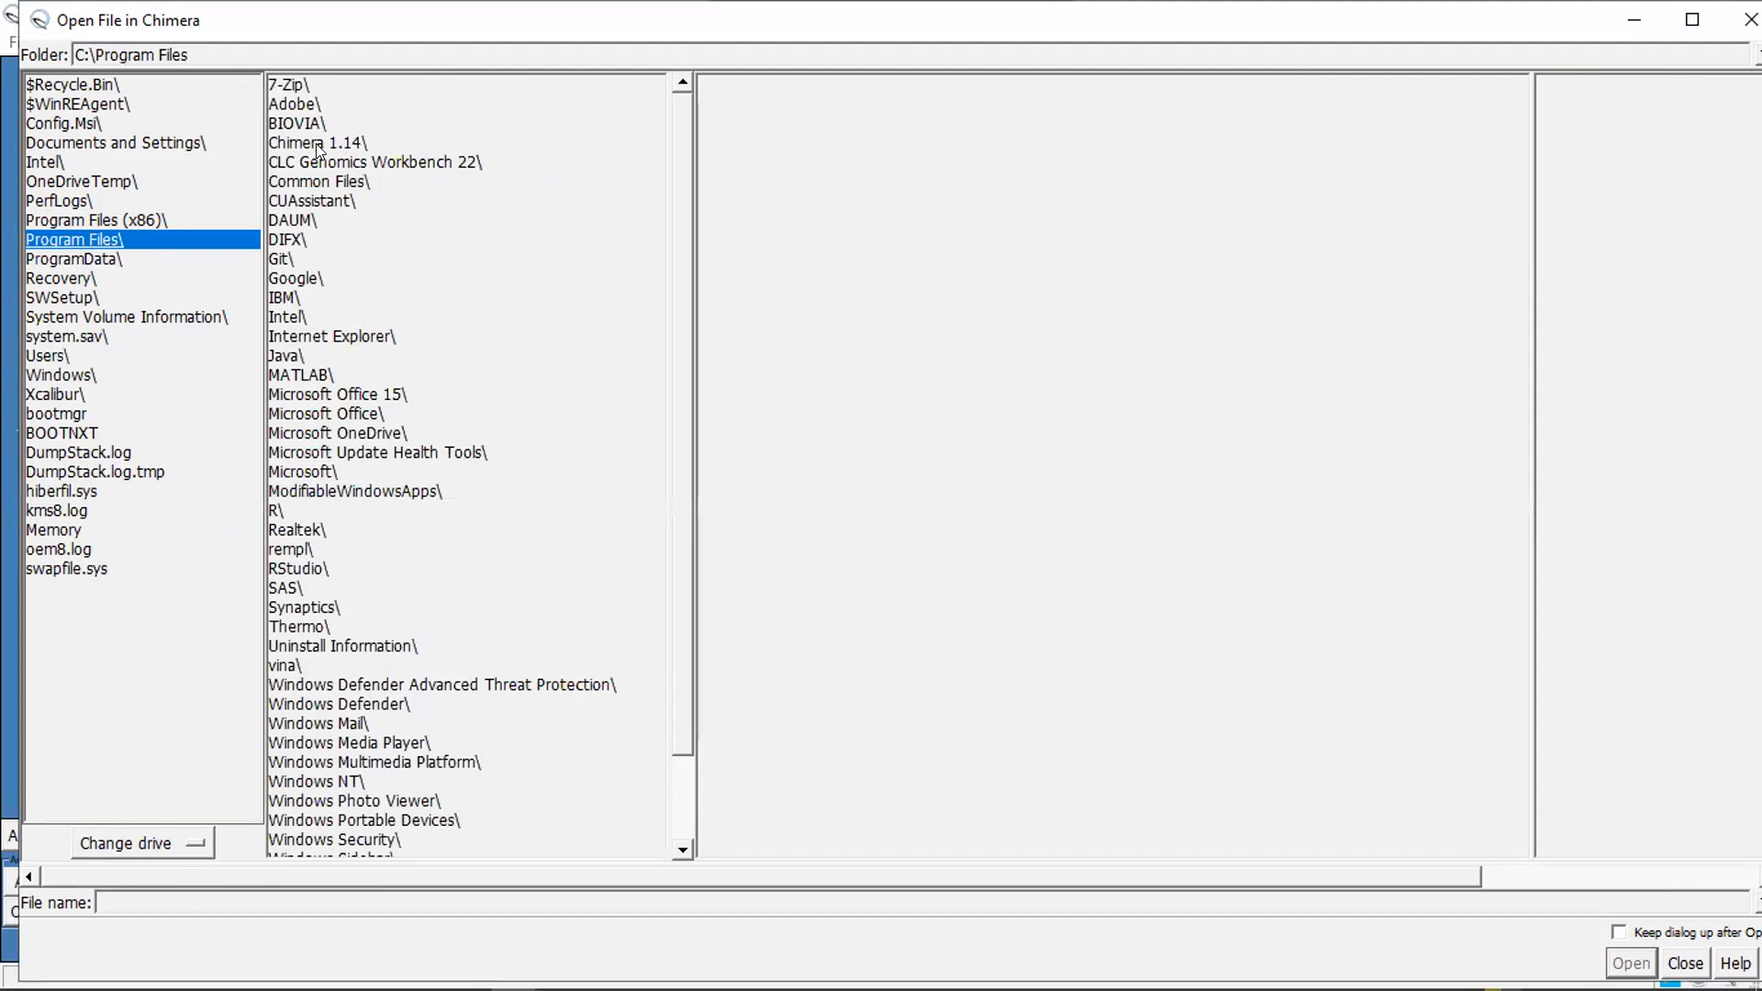
{"action": "scroll", "coordinate": [323, 574], "scroll_direction": "down", "scroll_amount": 2}
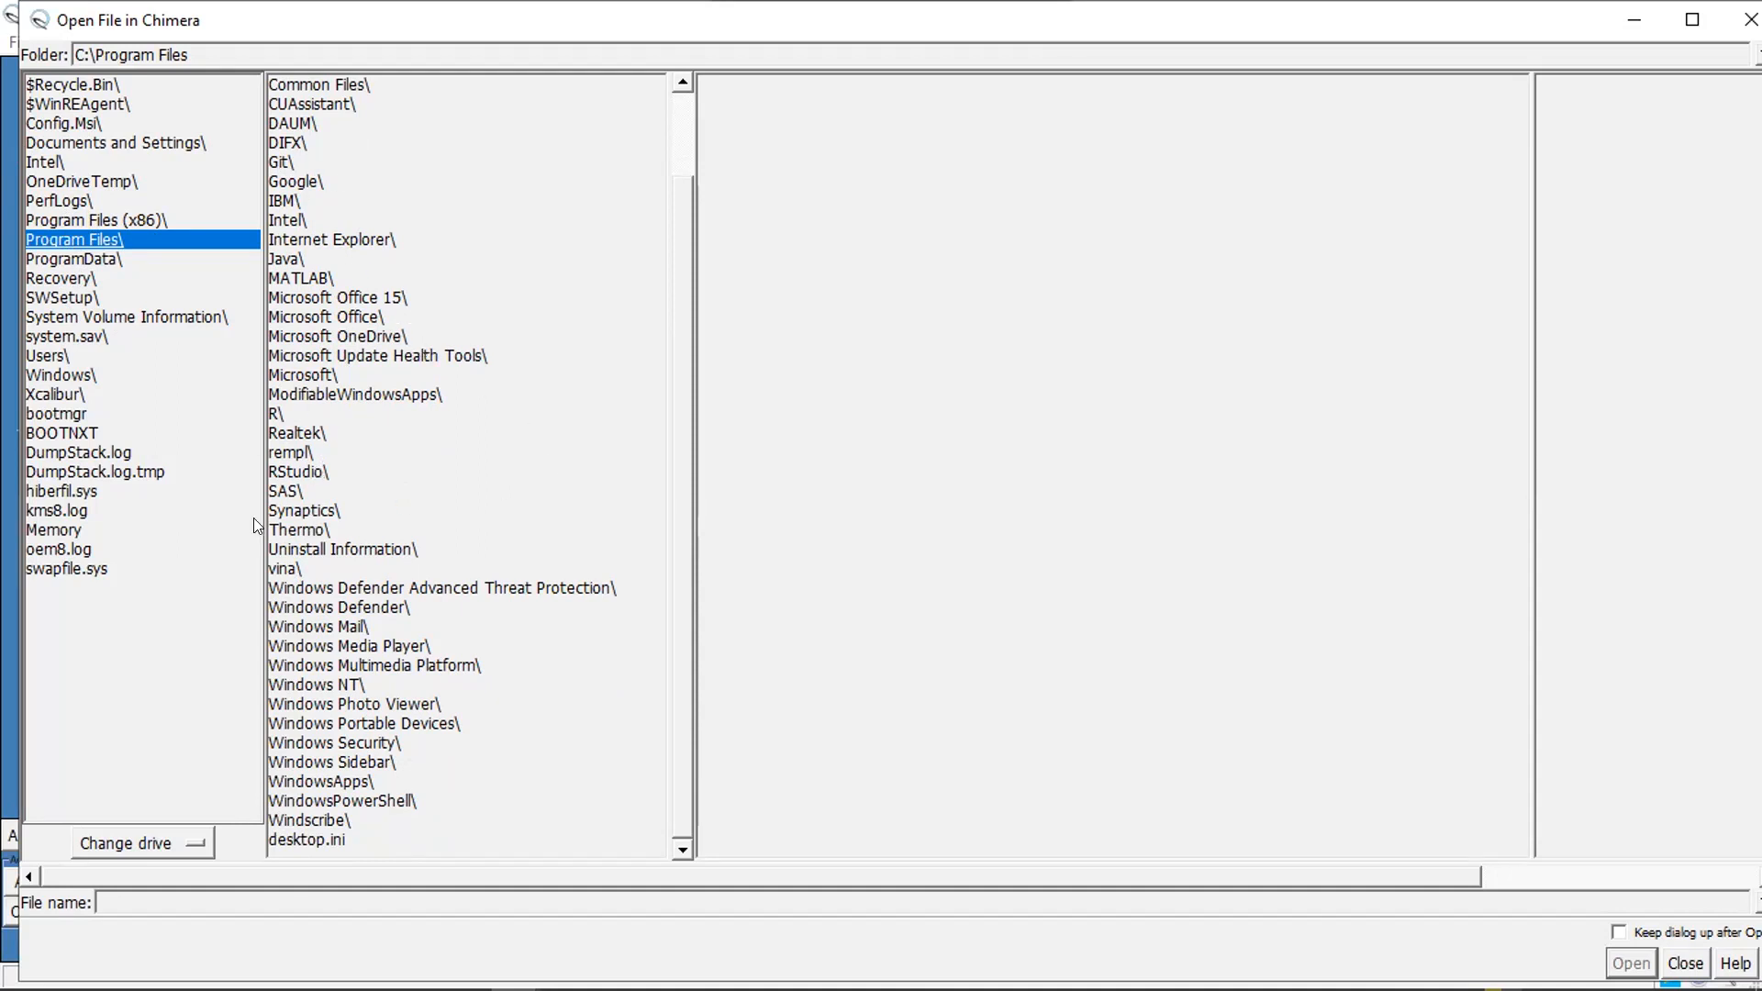
{"action": "left_click", "coordinate": [303, 567]}
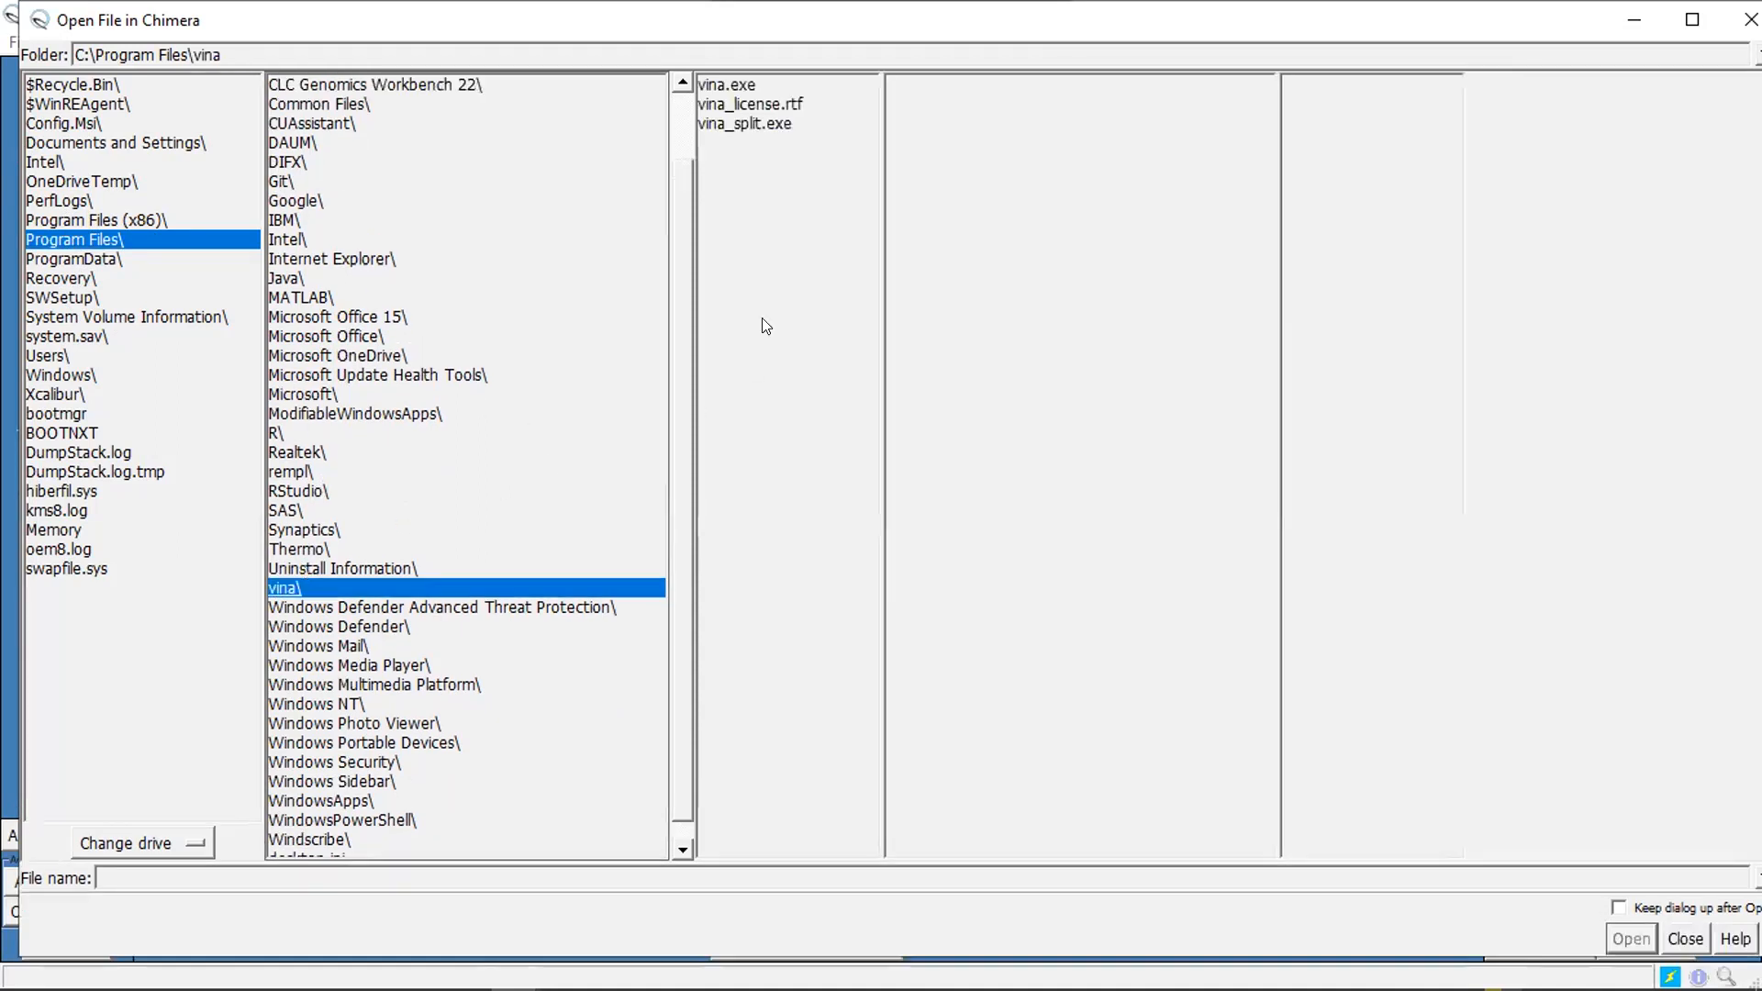
{"action": "left_click", "coordinate": [745, 87]}
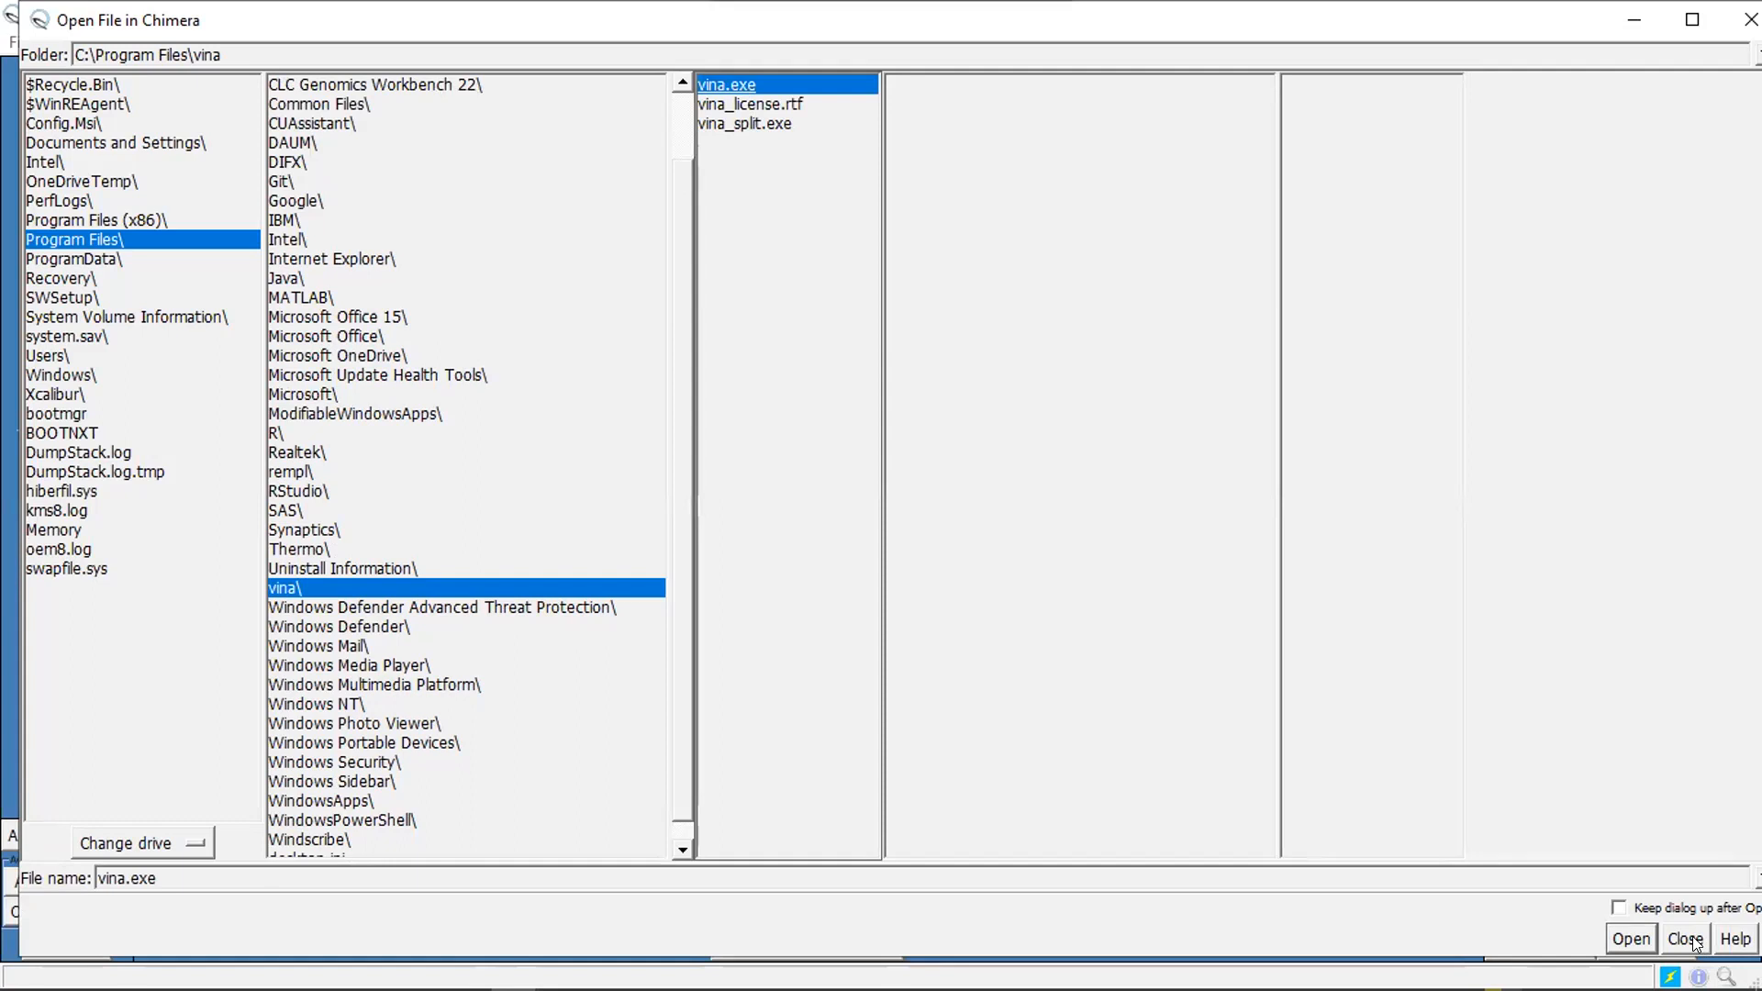
{"action": "double_click", "coordinate": [767, 85]}
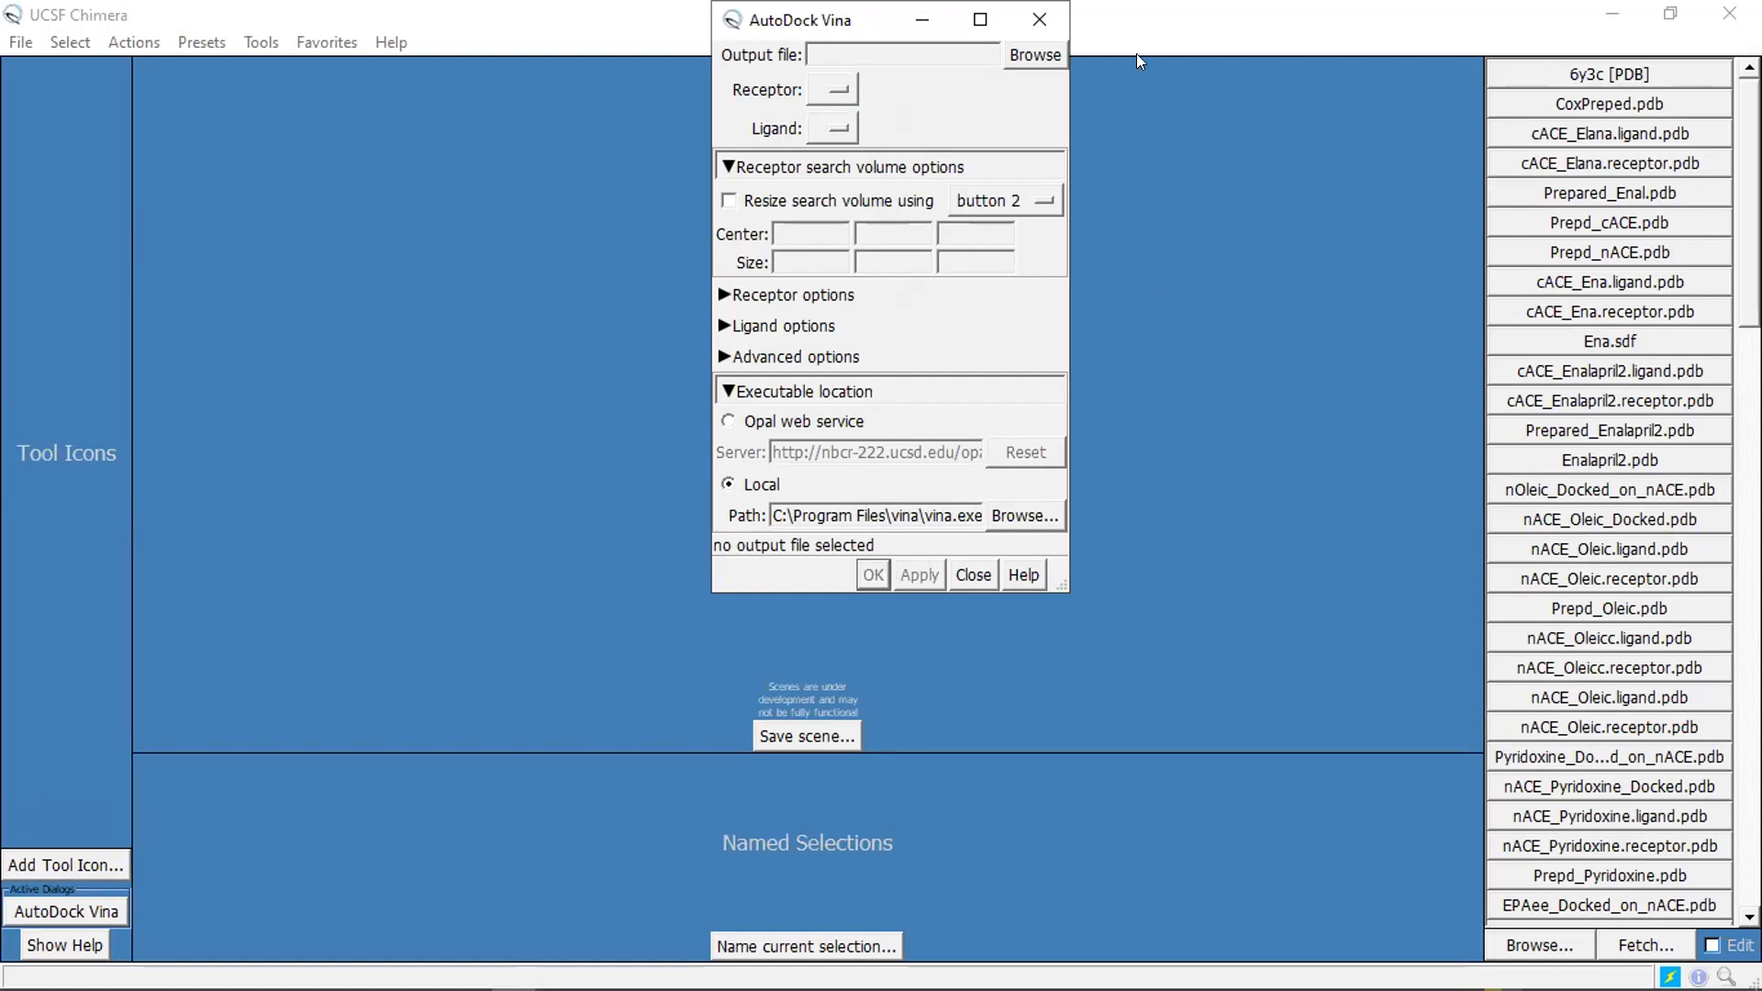
{"action": "left_click", "coordinate": [973, 576]}
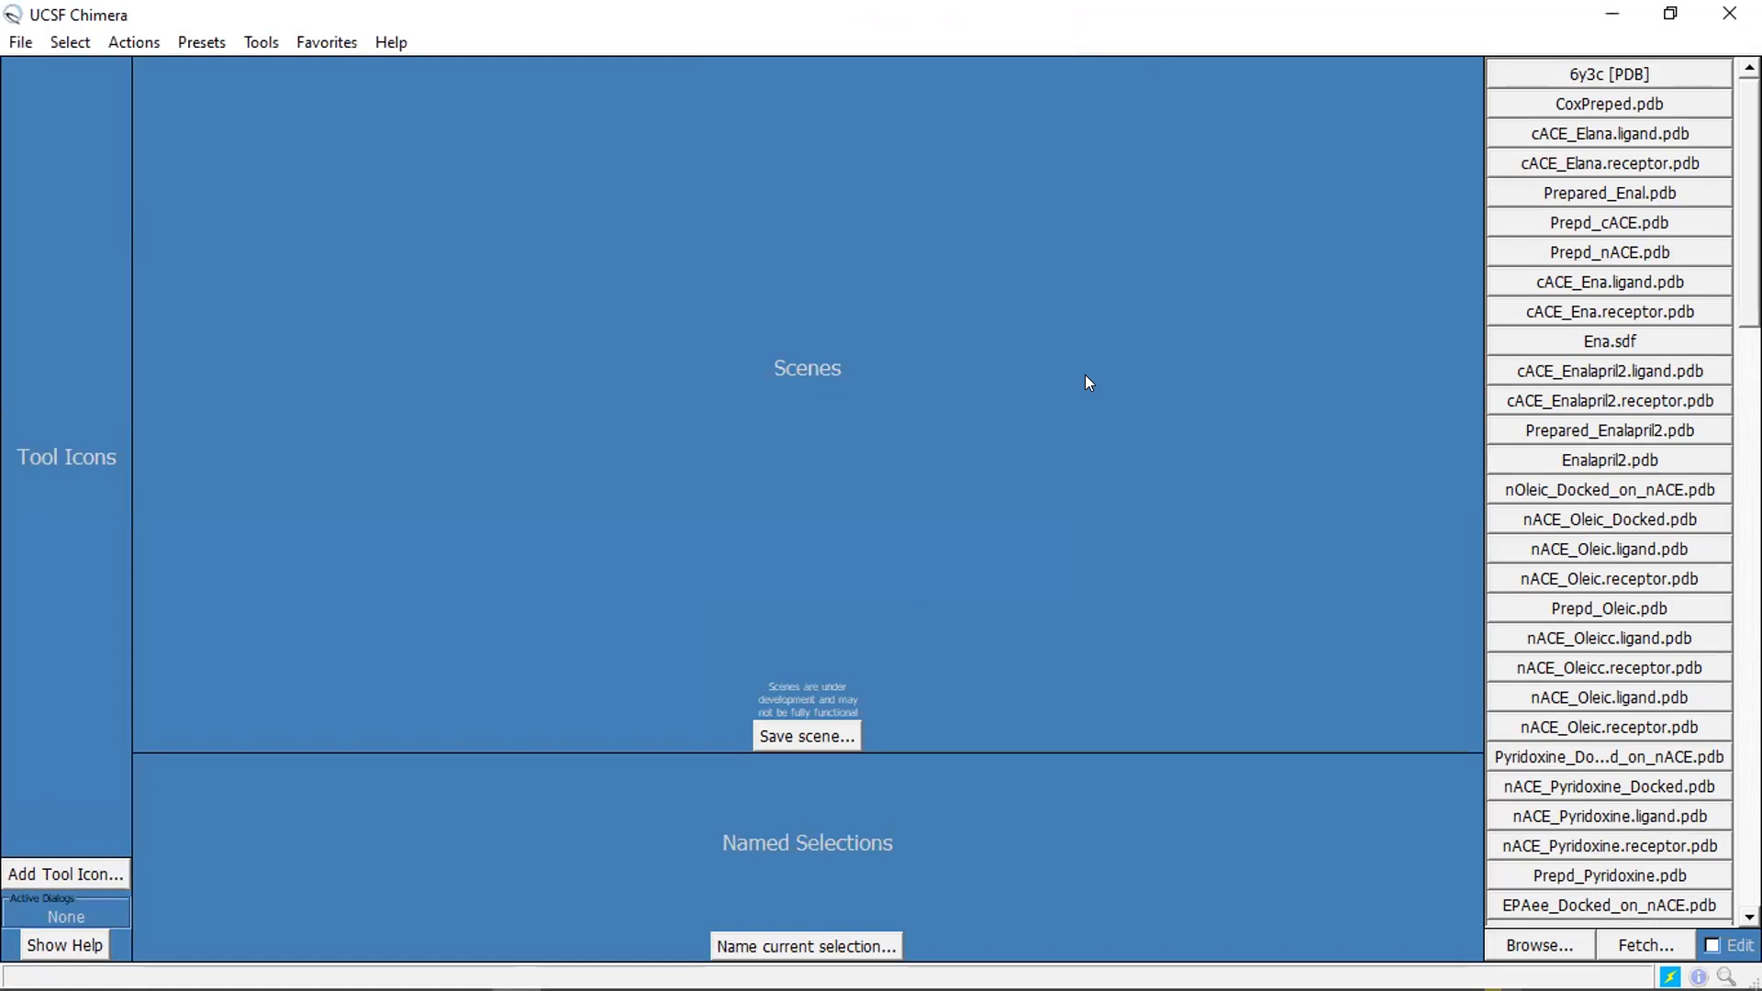
Step: Reopen the recently used 6y3c PDB structure and delete all atoms and bonds of its chain B
{"action": "left_click", "coordinate": [15, 44]}
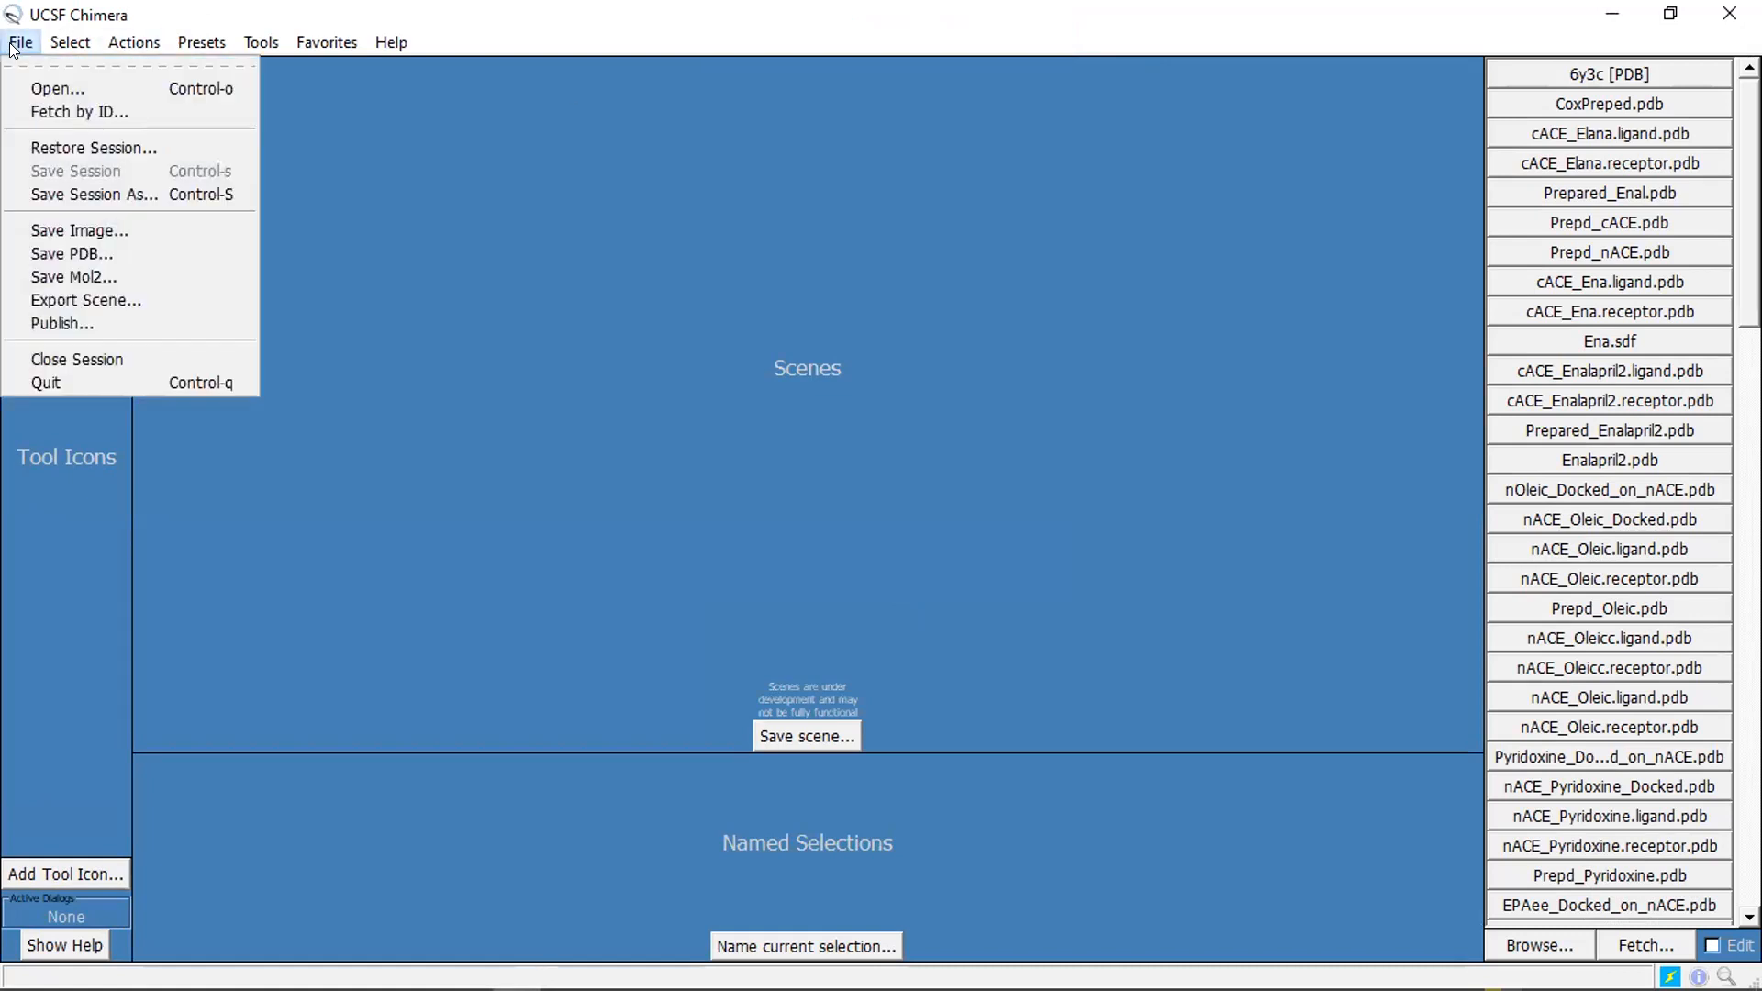
{"action": "left_click", "coordinate": [1639, 73]}
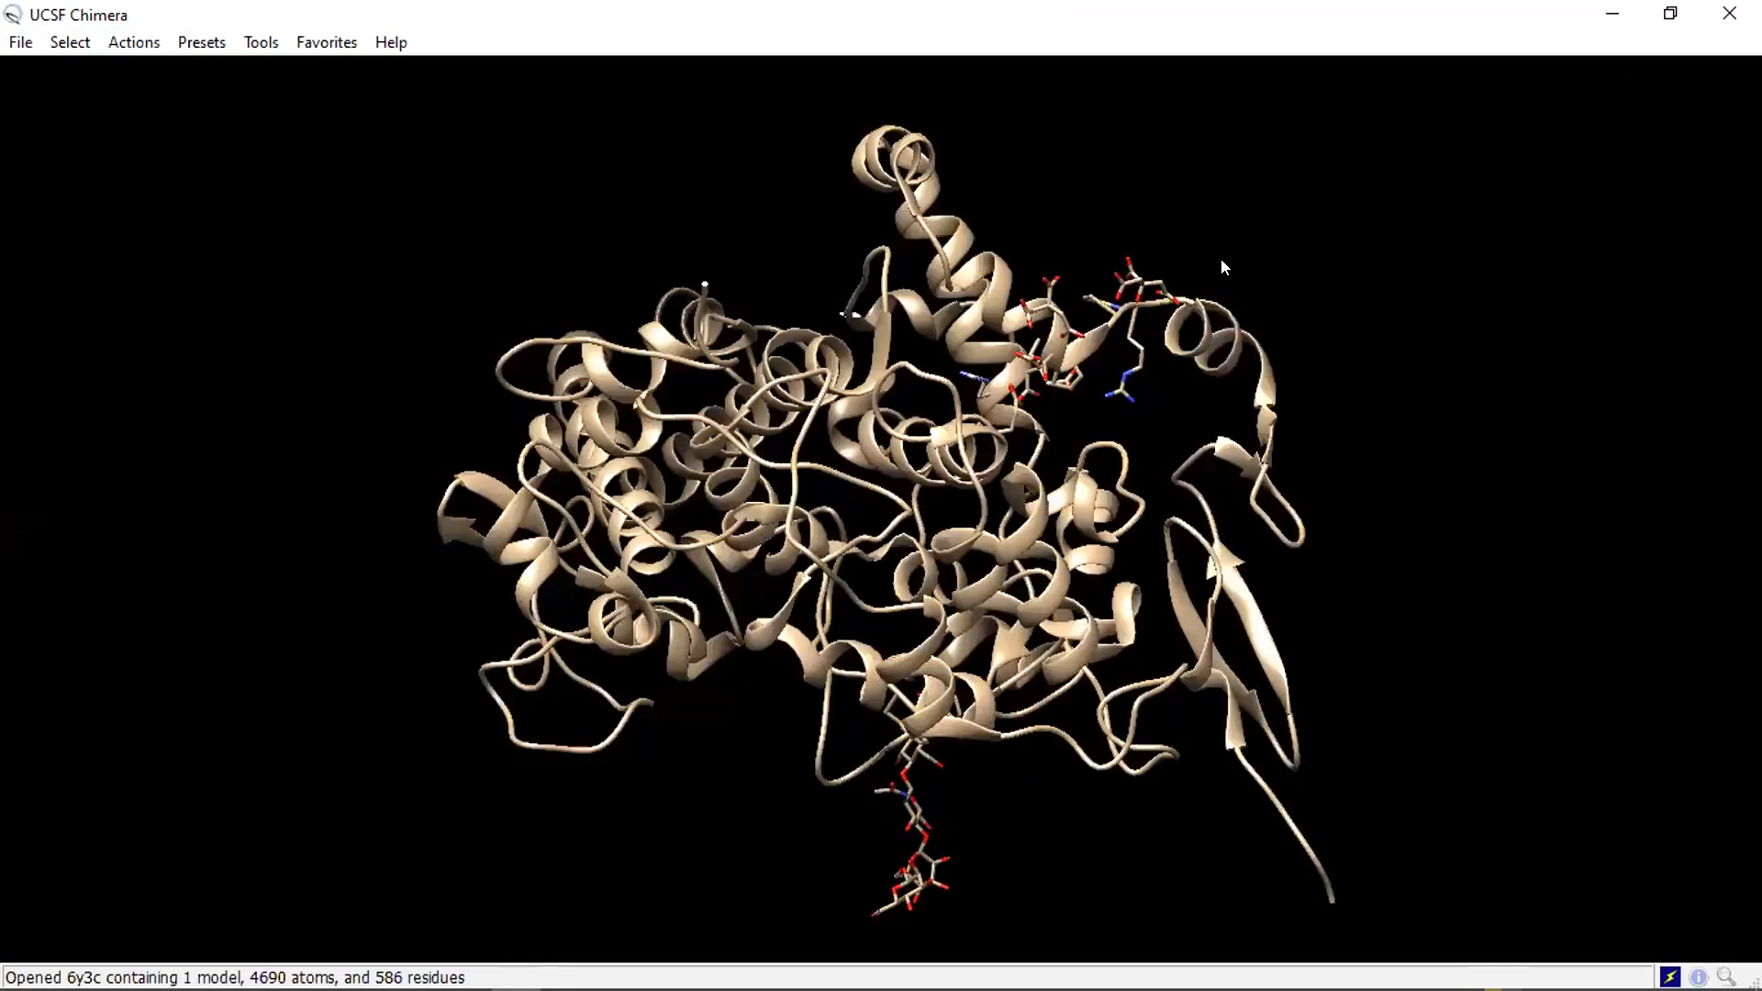
{"action": "left_click", "coordinate": [70, 42]}
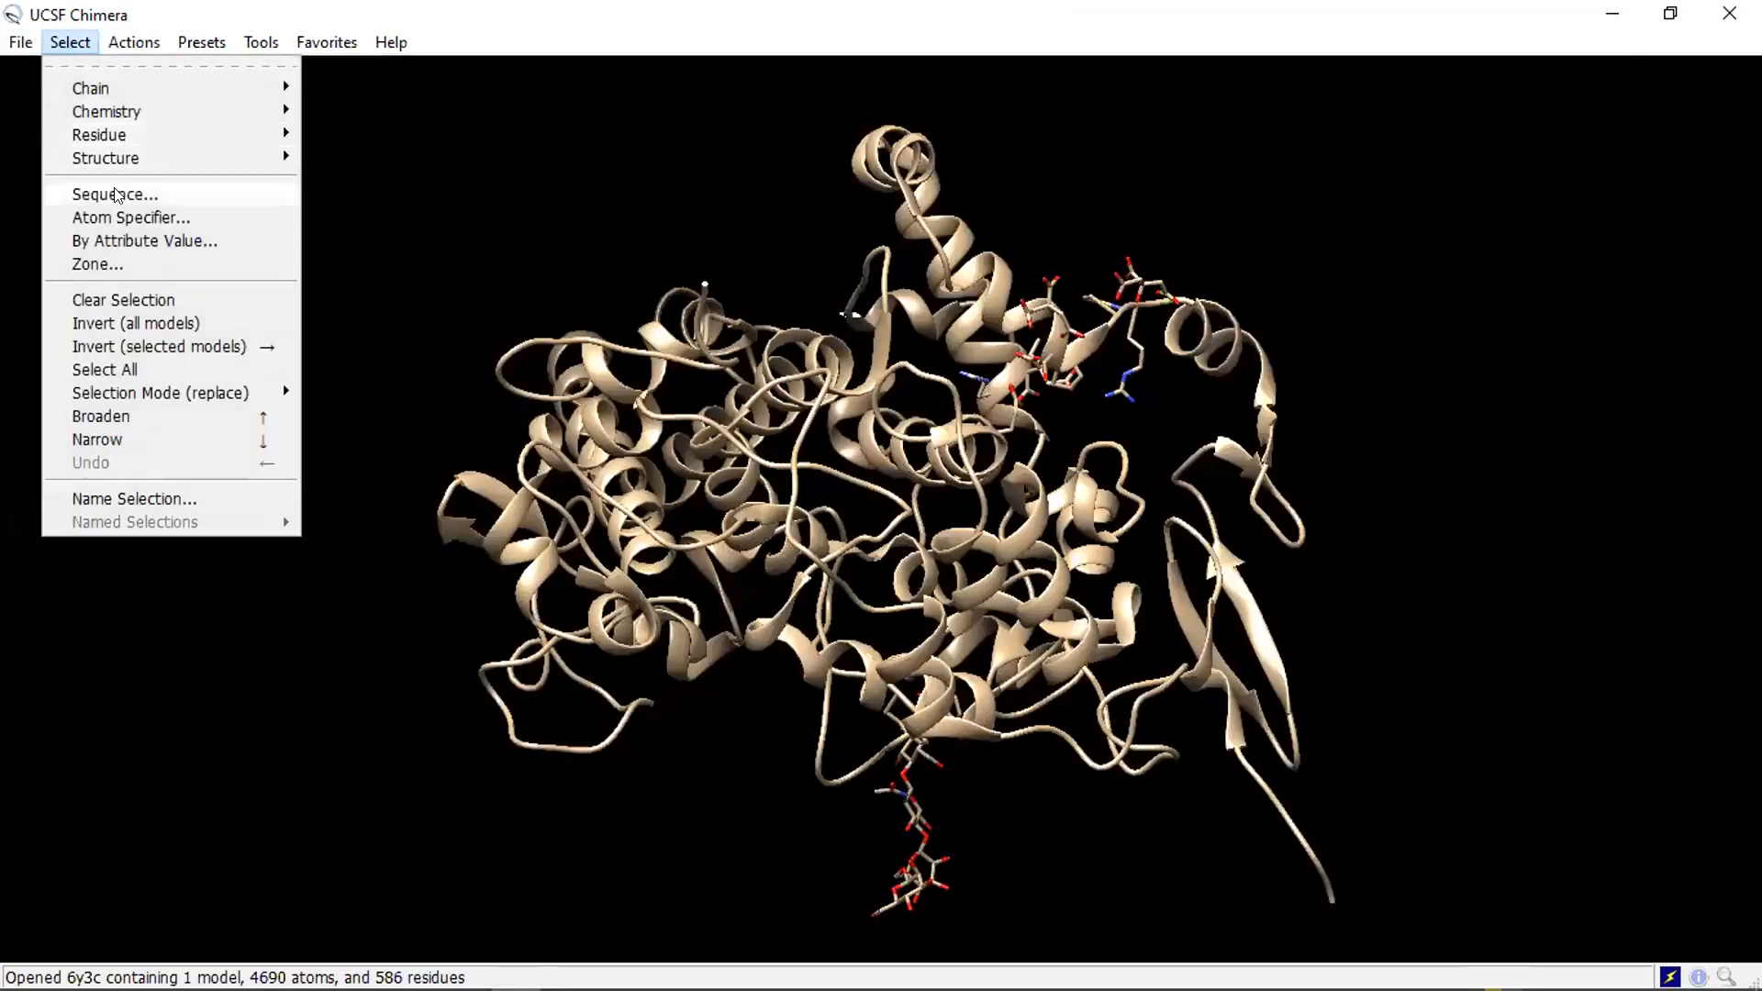
{"action": "mouse_move", "coordinate": [168, 97]}
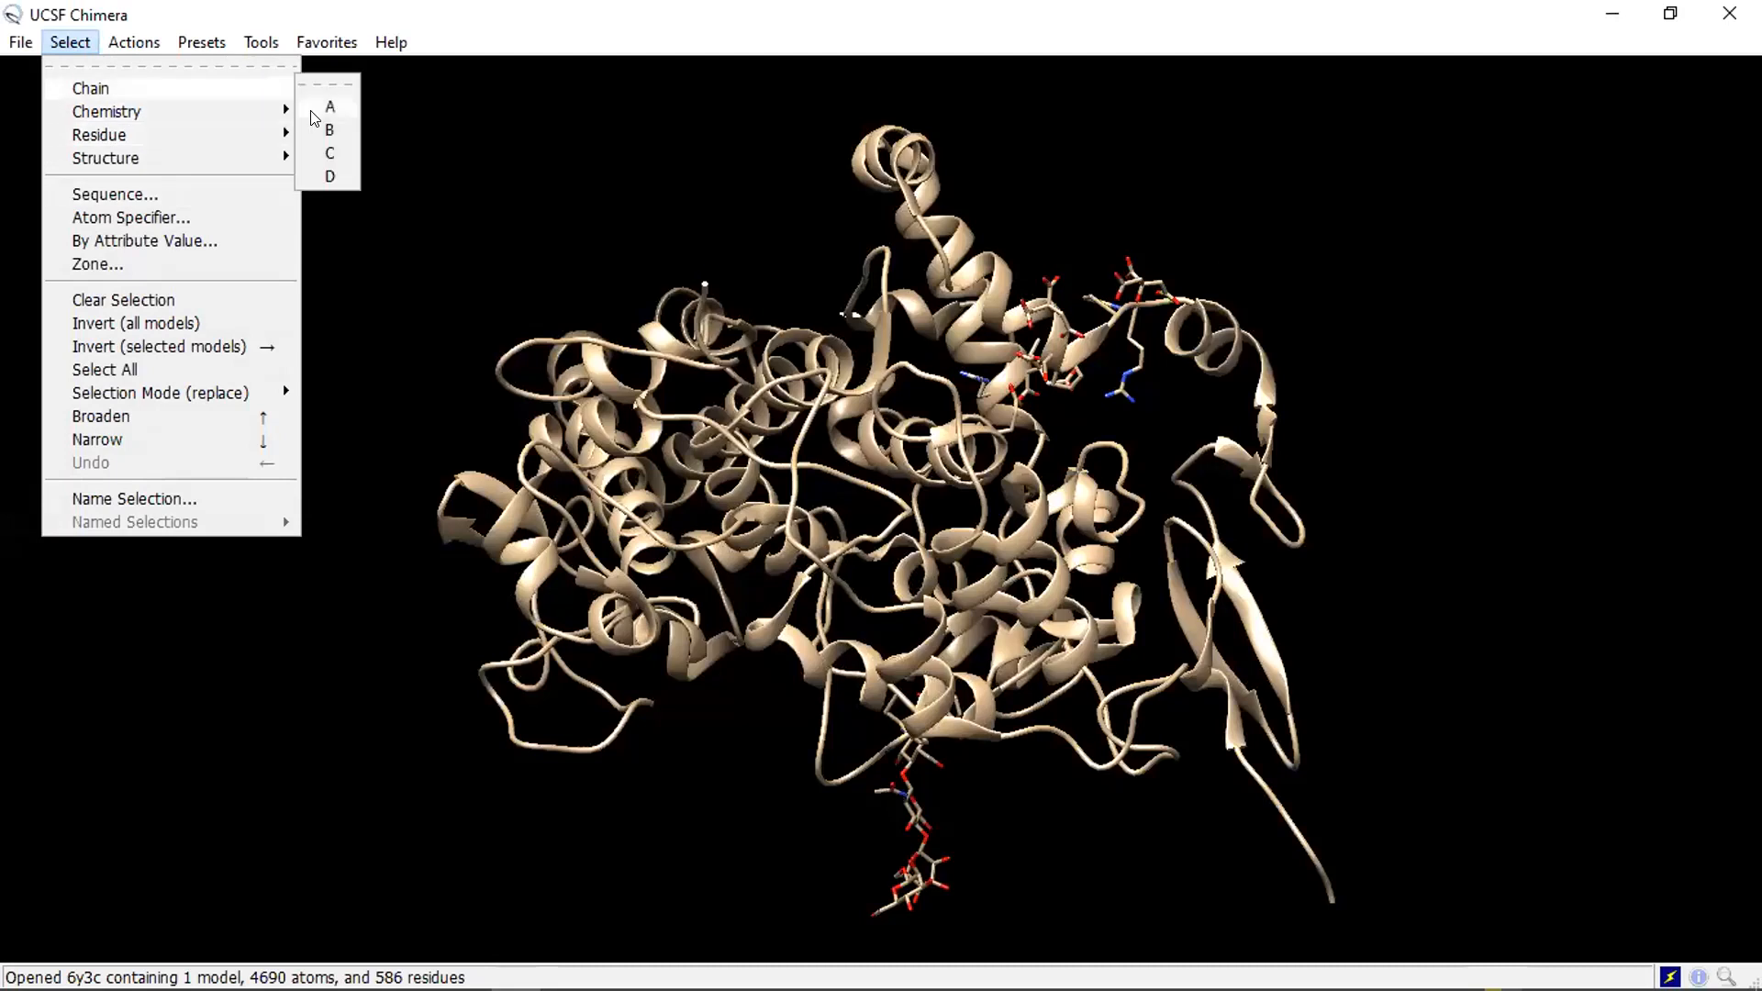
{"action": "left_click", "coordinate": [331, 130]}
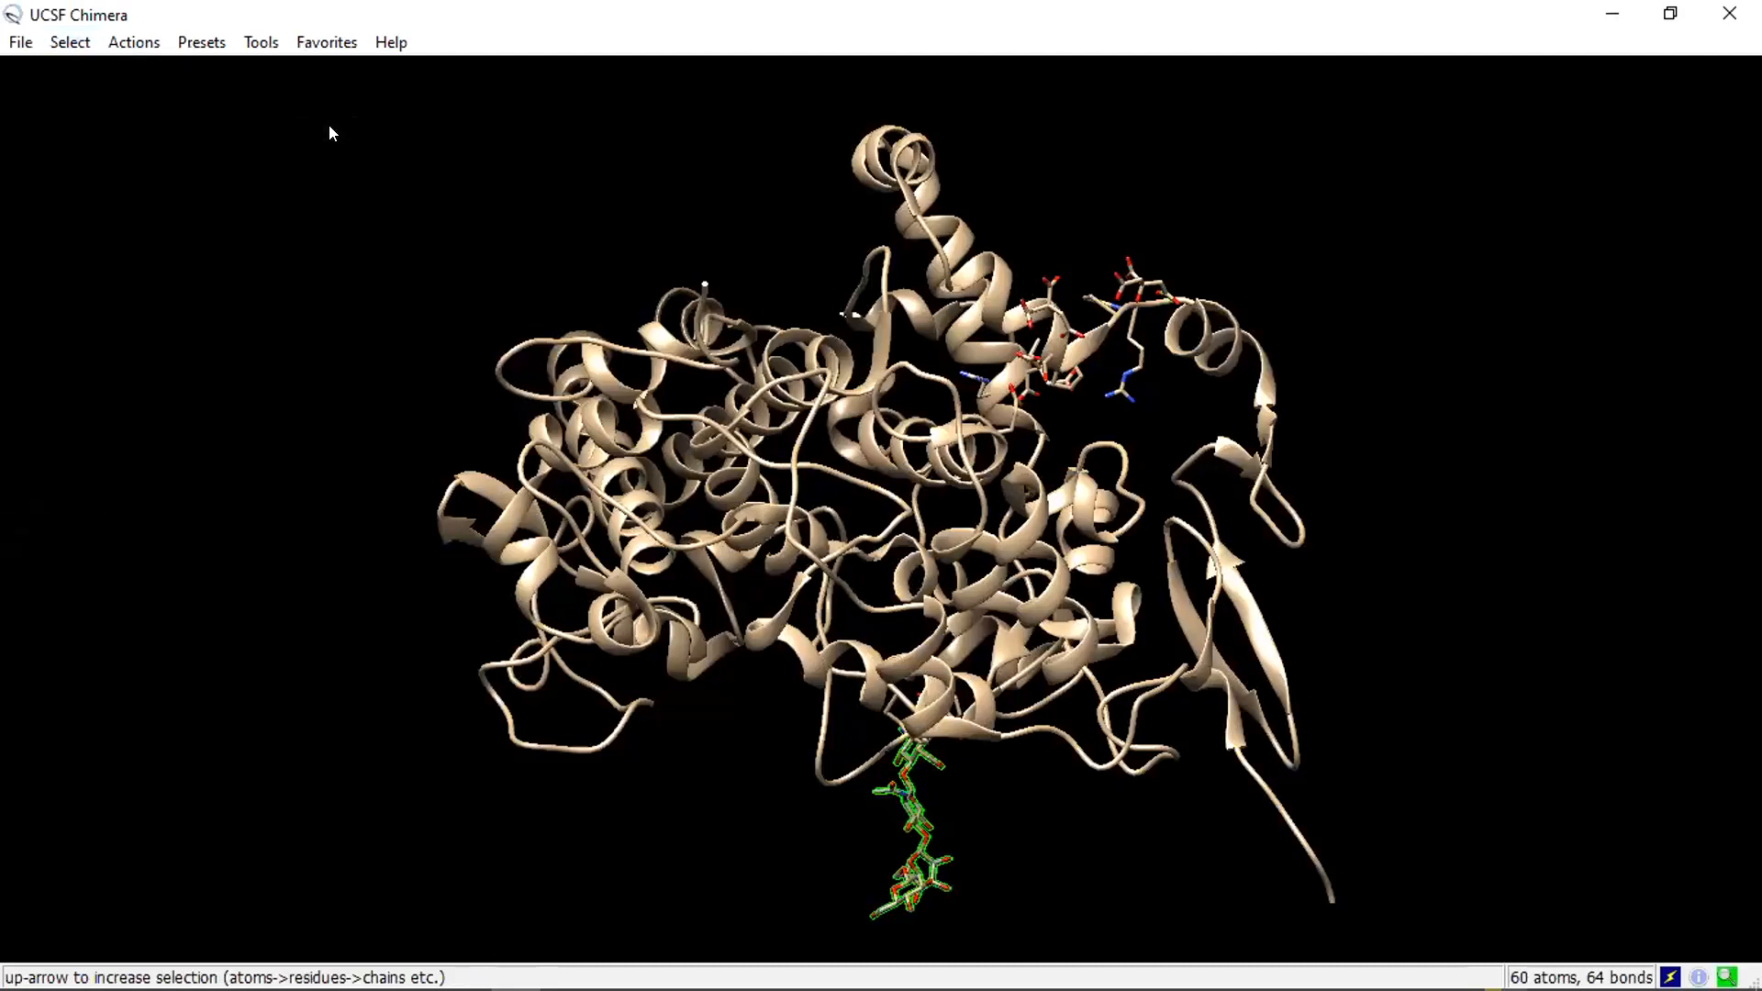
{"action": "left_click", "coordinate": [115, 41]}
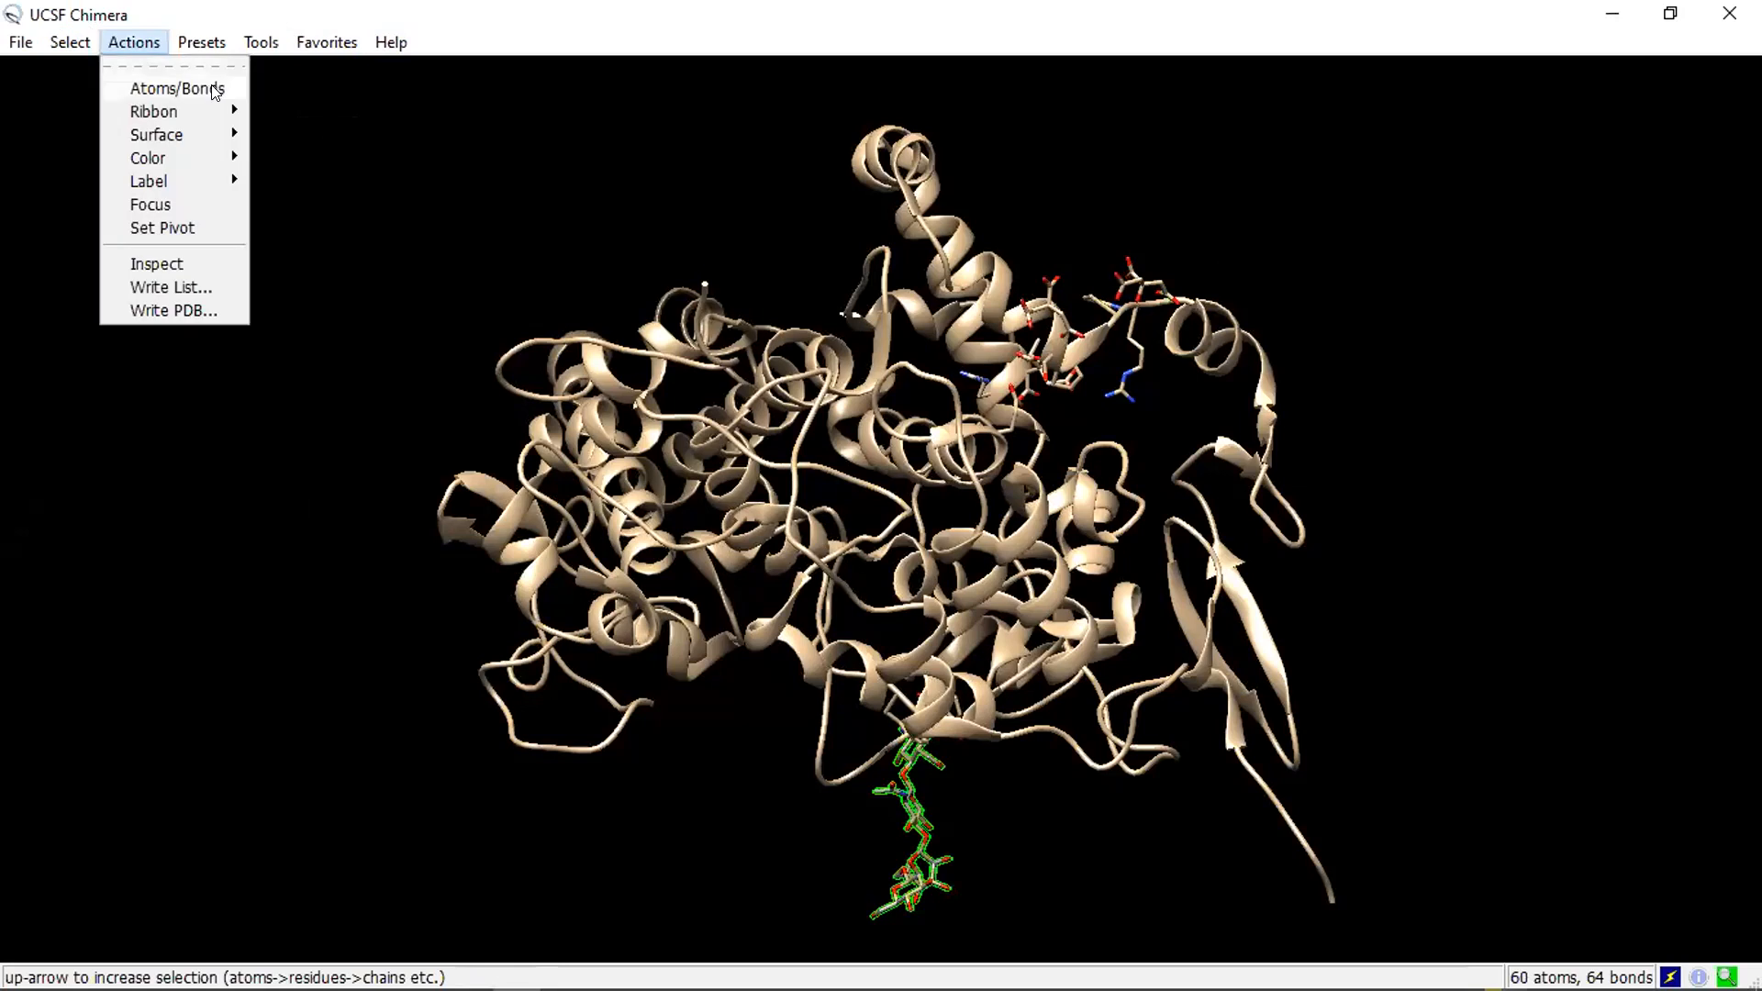
{"action": "mouse_move", "coordinate": [213, 88]}
{"action": "left_click", "coordinate": [294, 410]}
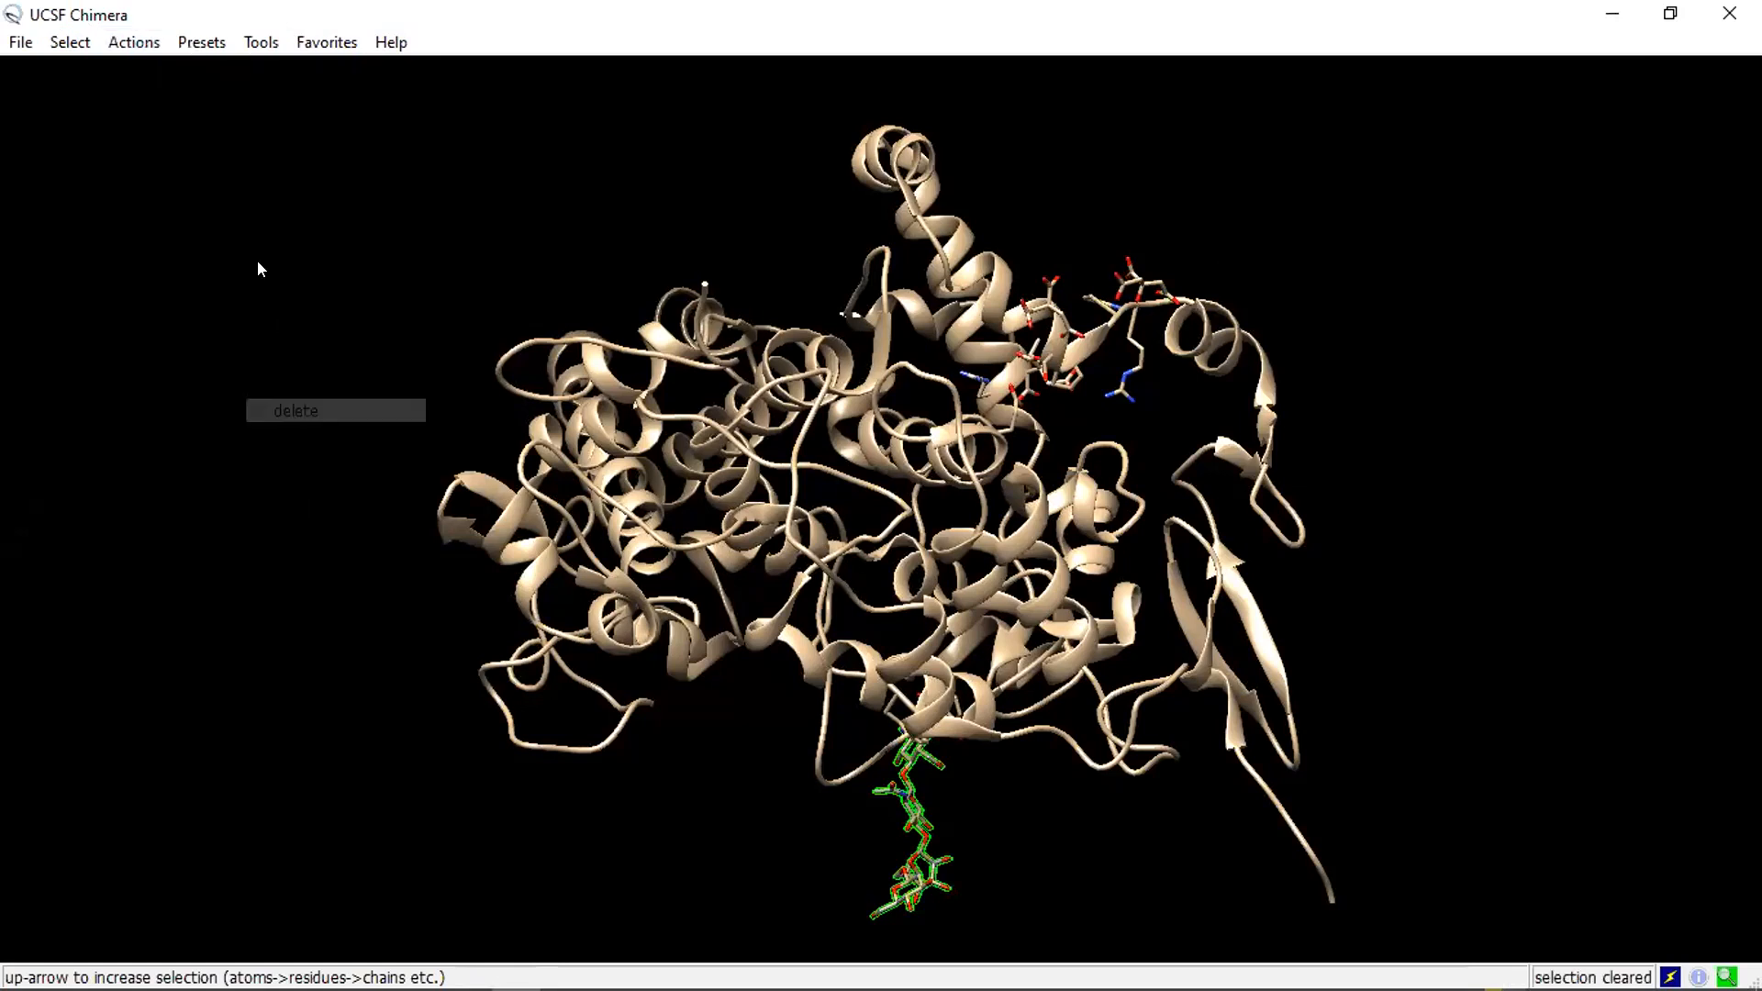
Step: Select chain C of the 6y3c structure
{"action": "left_click", "coordinate": [71, 42]}
{"action": "mouse_move", "coordinate": [183, 88]}
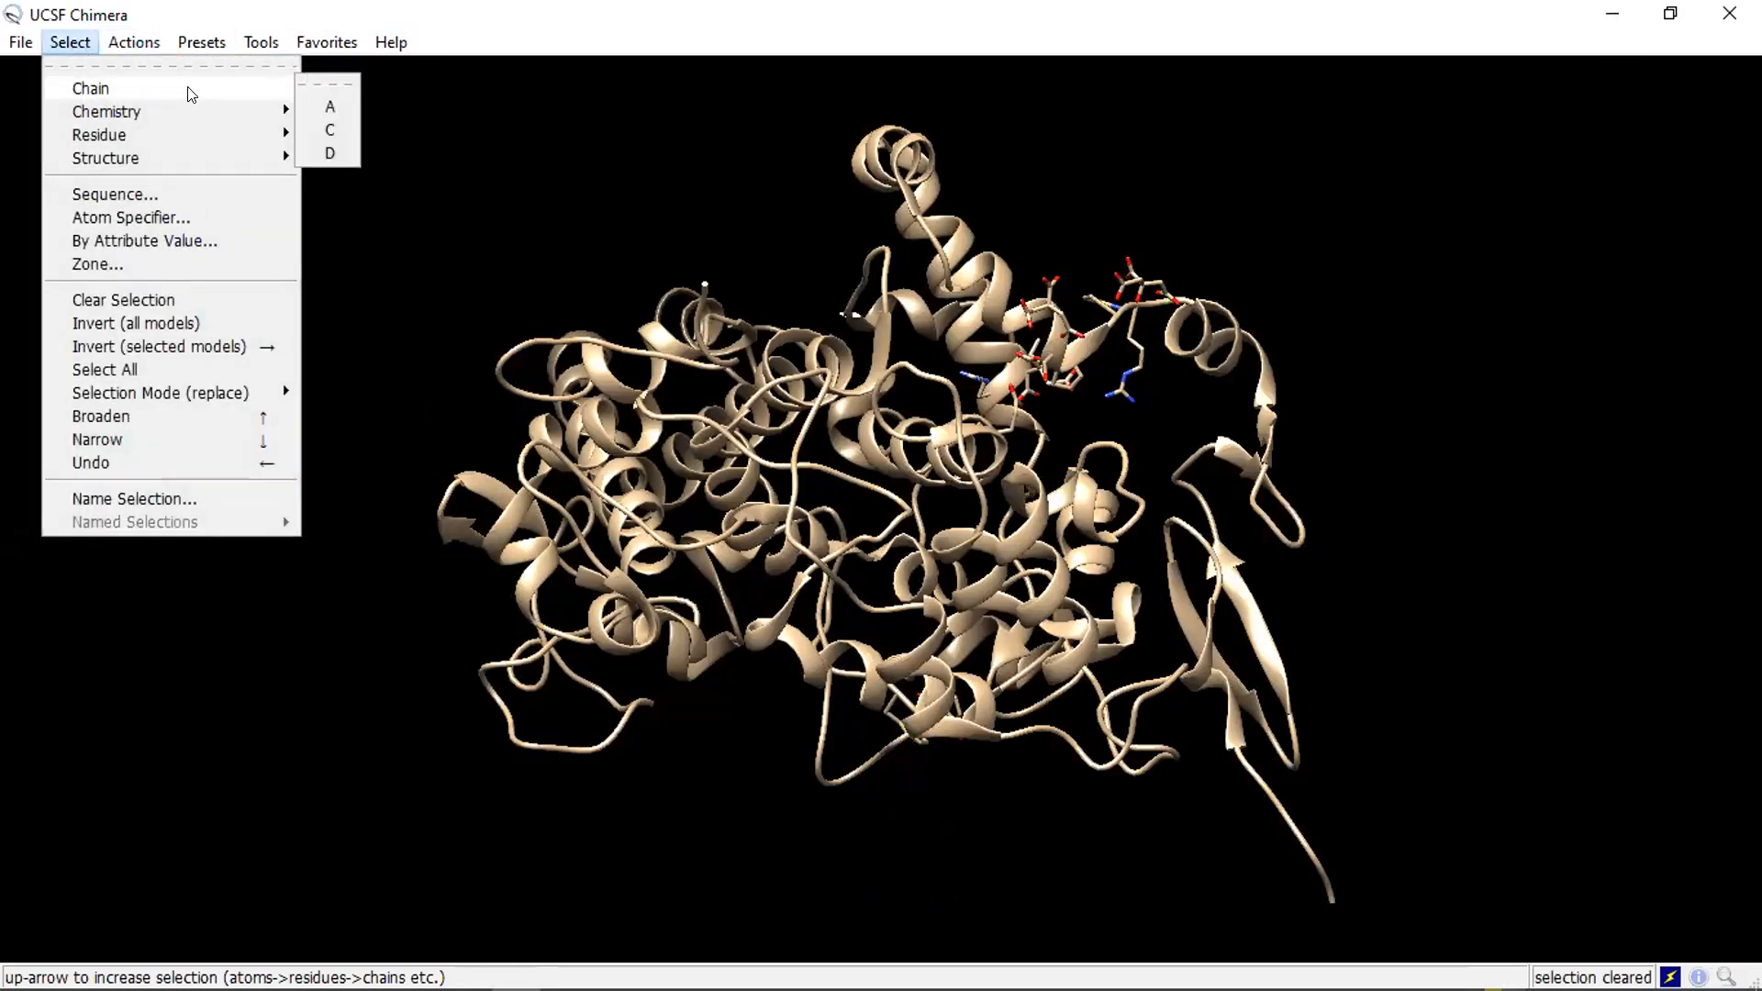
{"action": "left_click", "coordinate": [333, 132]}
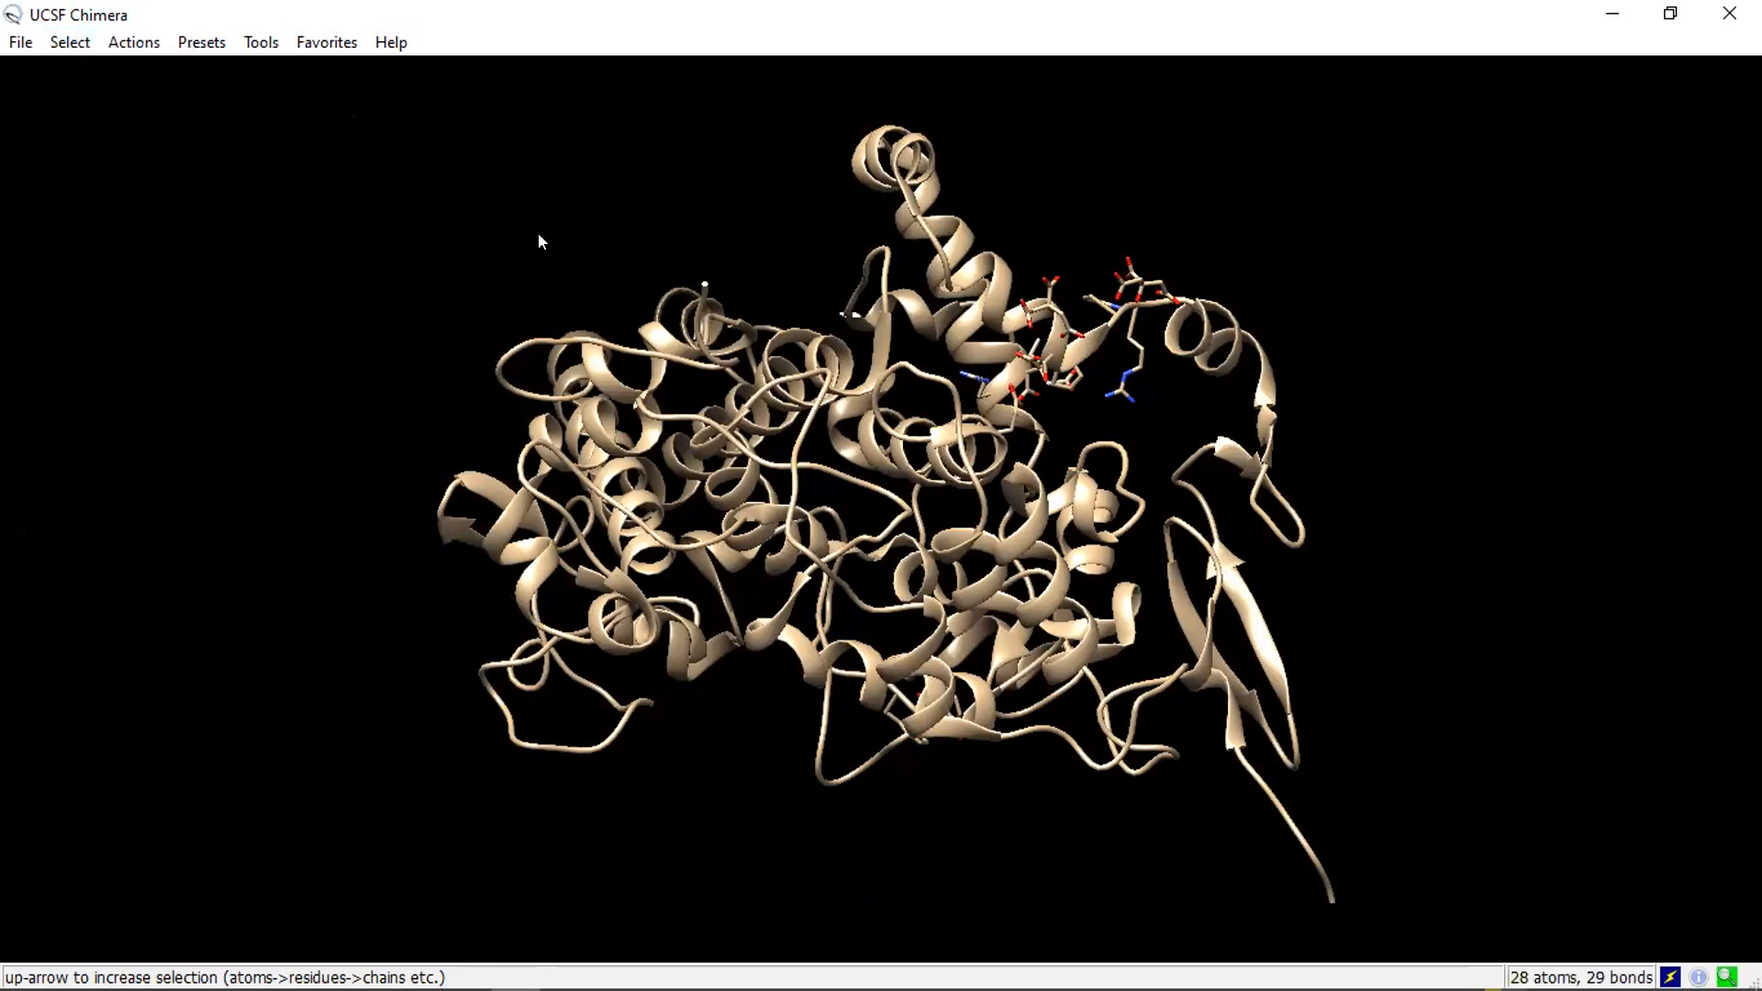
{"action": "left_click", "coordinate": [71, 40]}
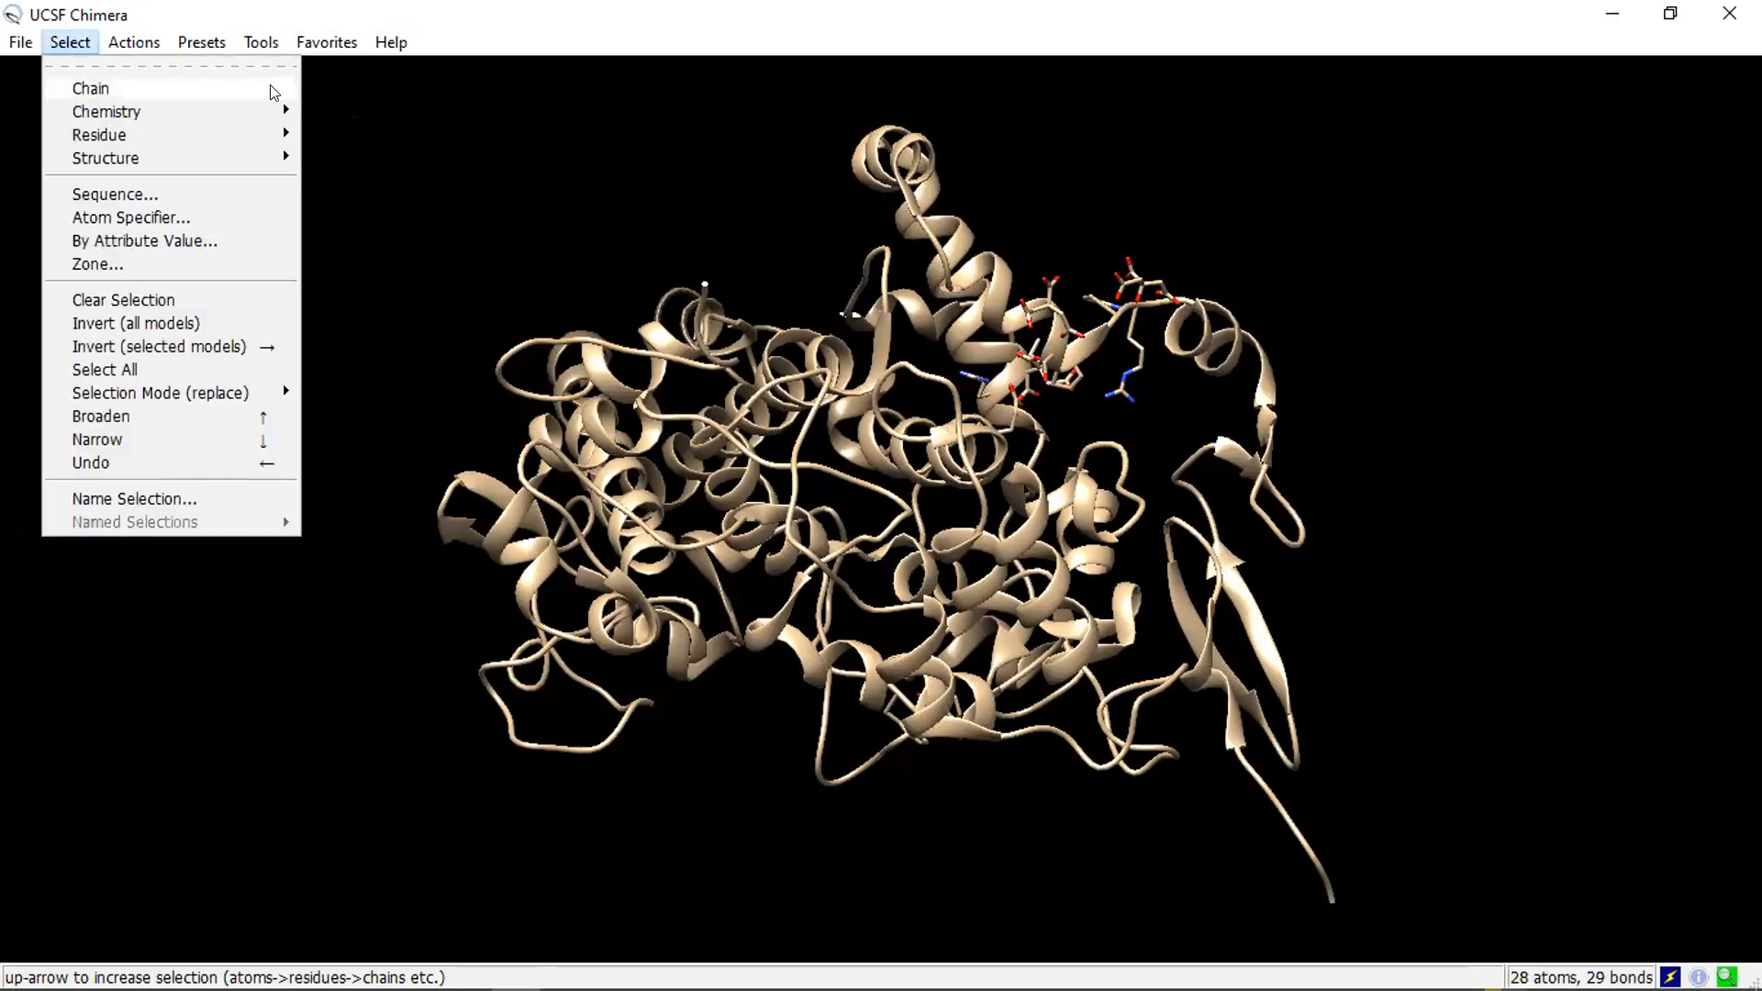
{"action": "mouse_move", "coordinate": [275, 88]}
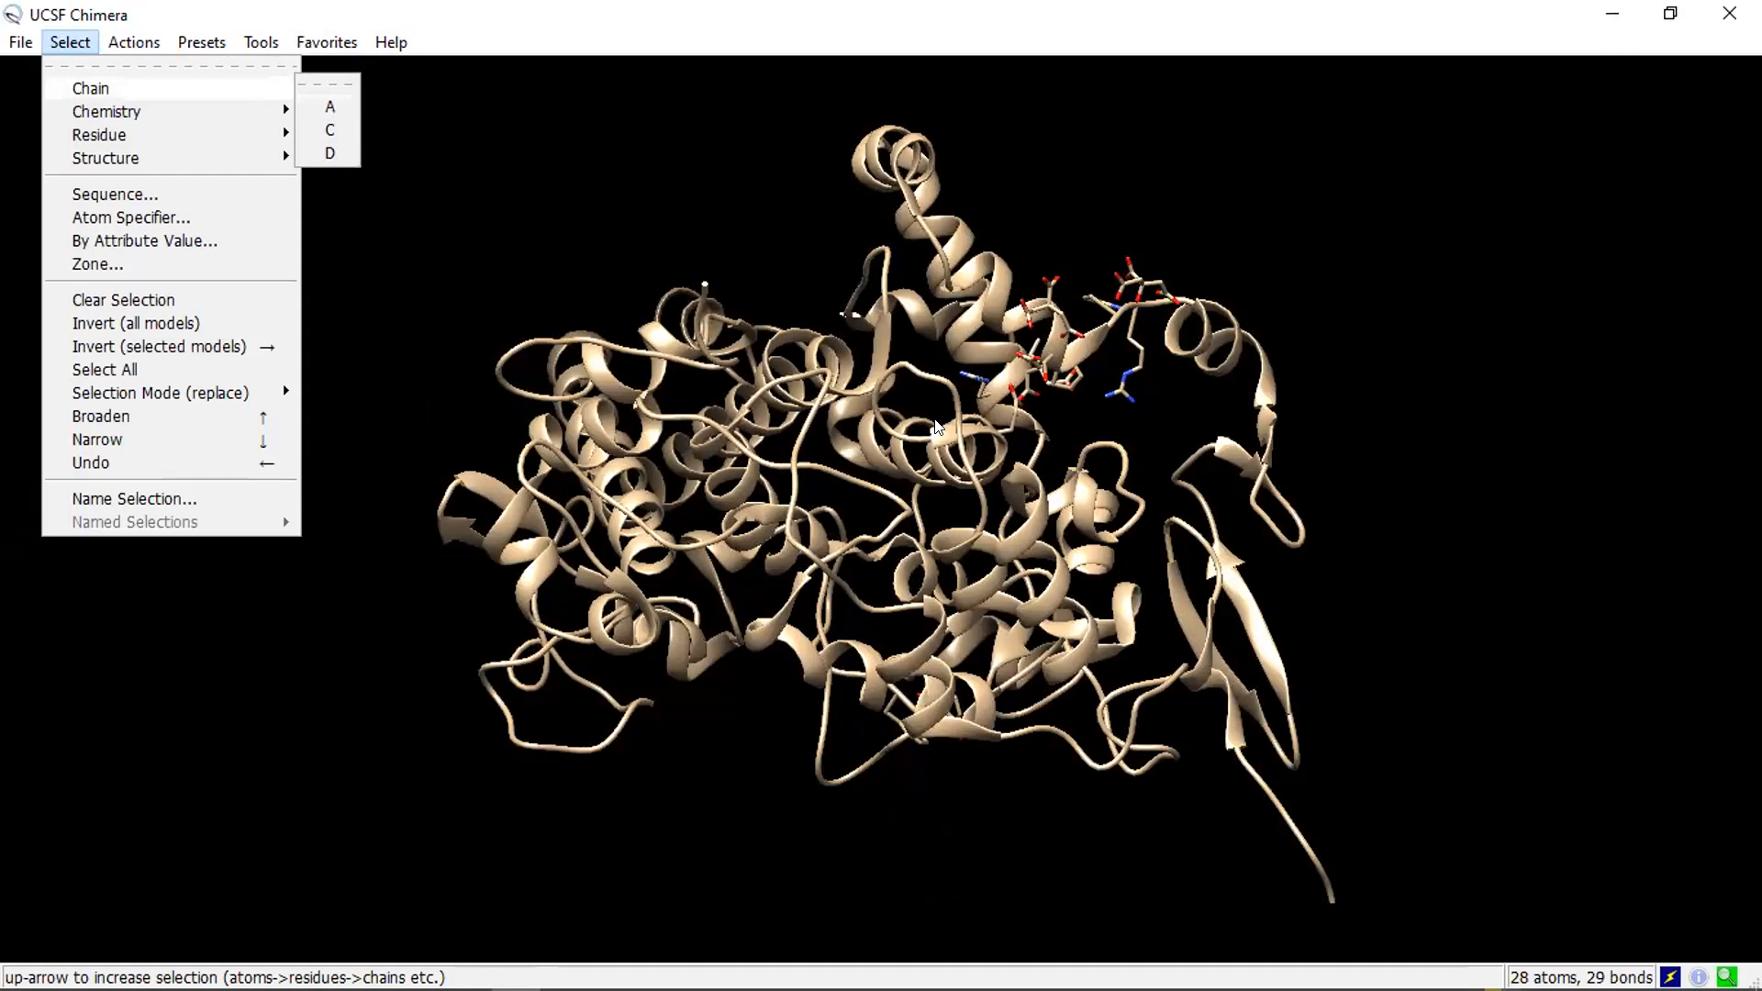
{"action": "left_click", "coordinate": [1584, 577]}
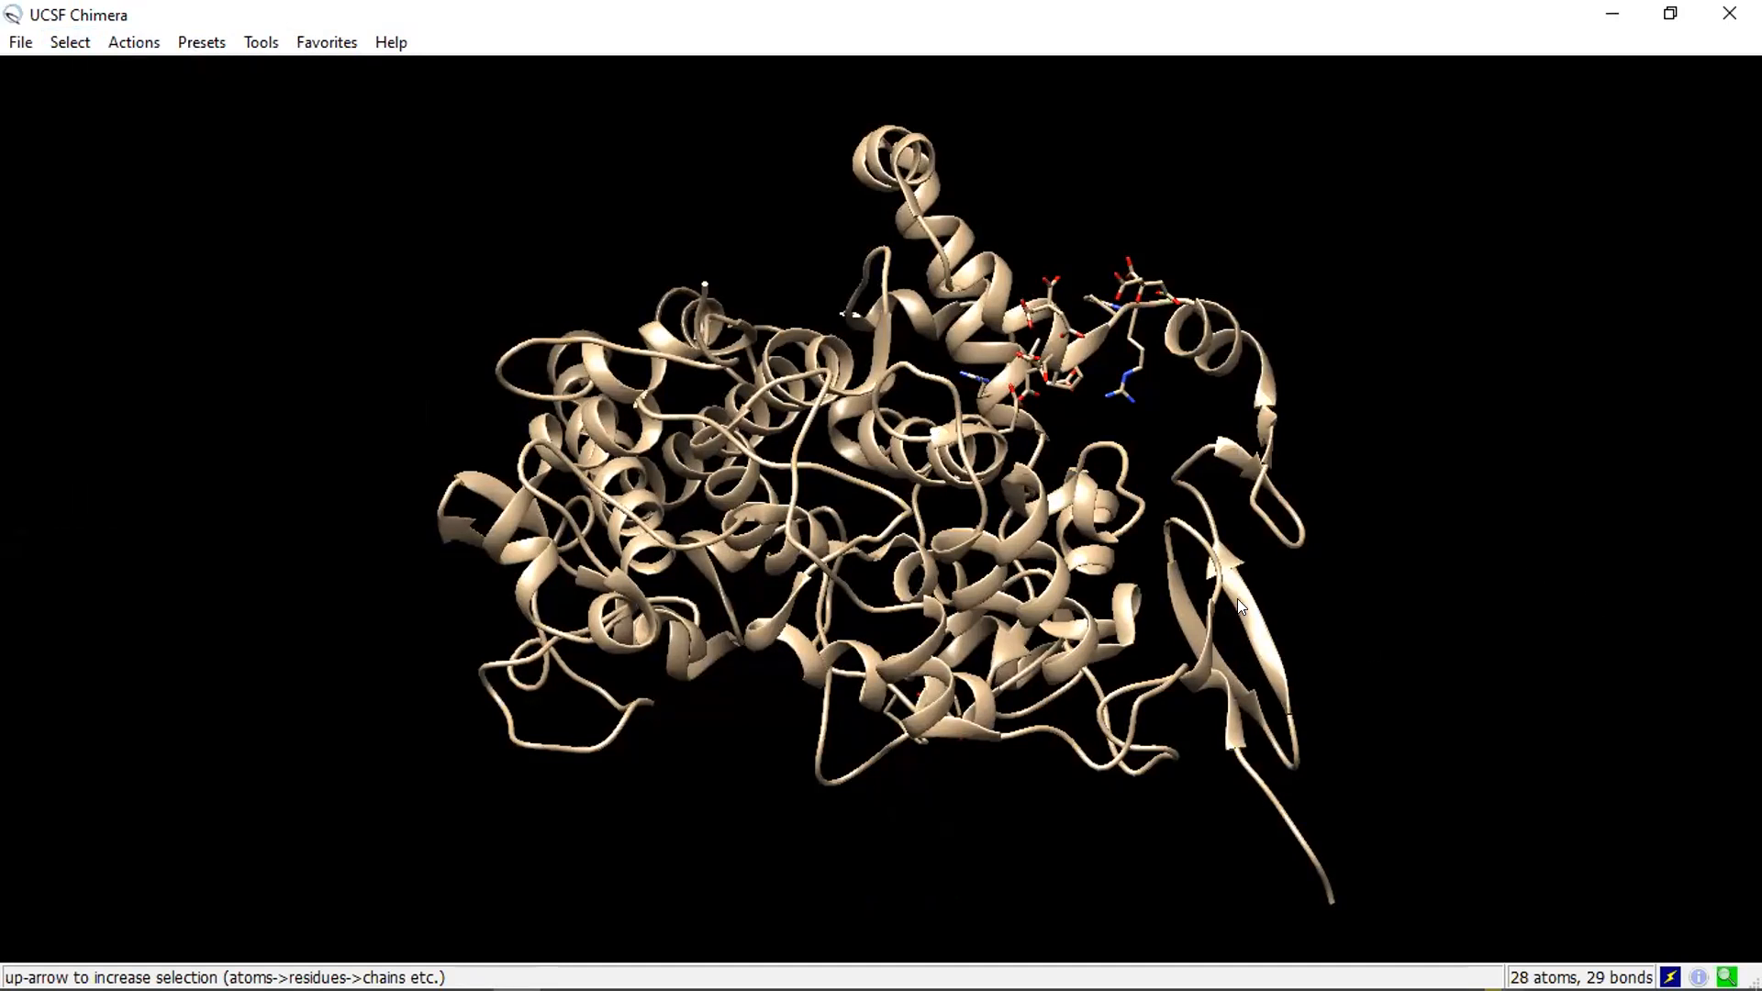
Step: Select residue CYS 57 of chain A in the model and broaden the selection to the whole protein chain
{"action": "mouse_move", "coordinate": [1228, 583]}
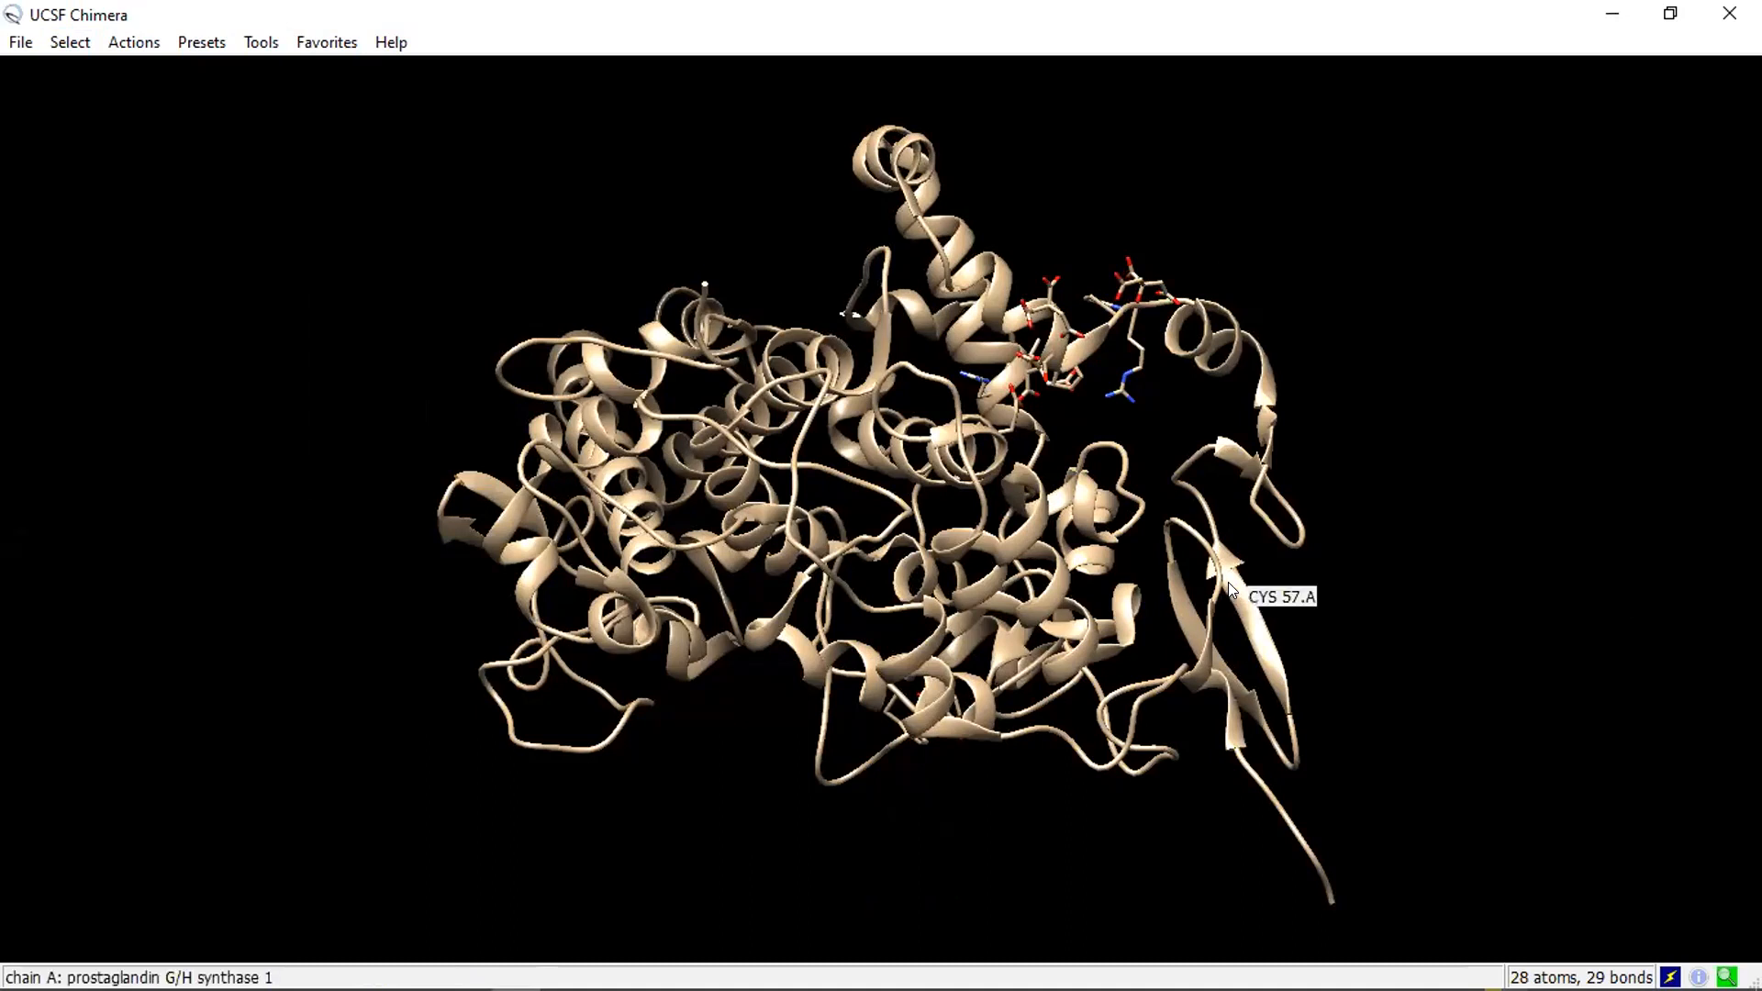
{"action": "left_click", "coordinate": [1228, 582], "text": "ctrl"}
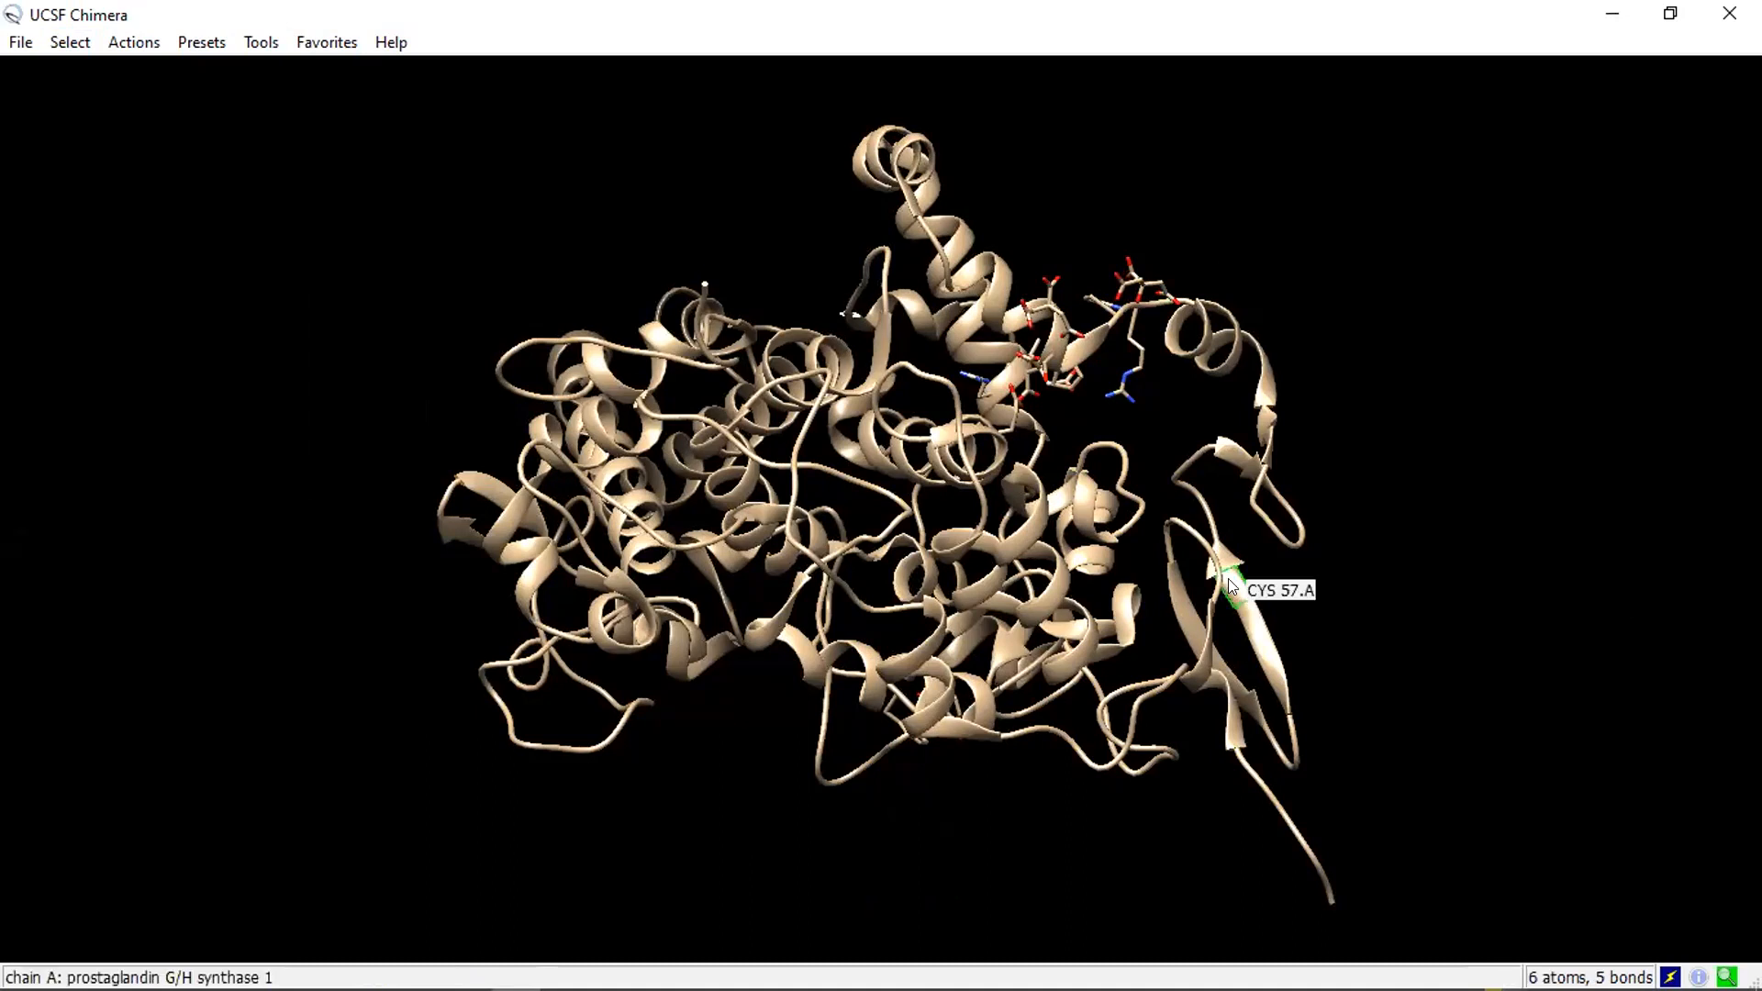
{"action": "key", "text": "Up"}
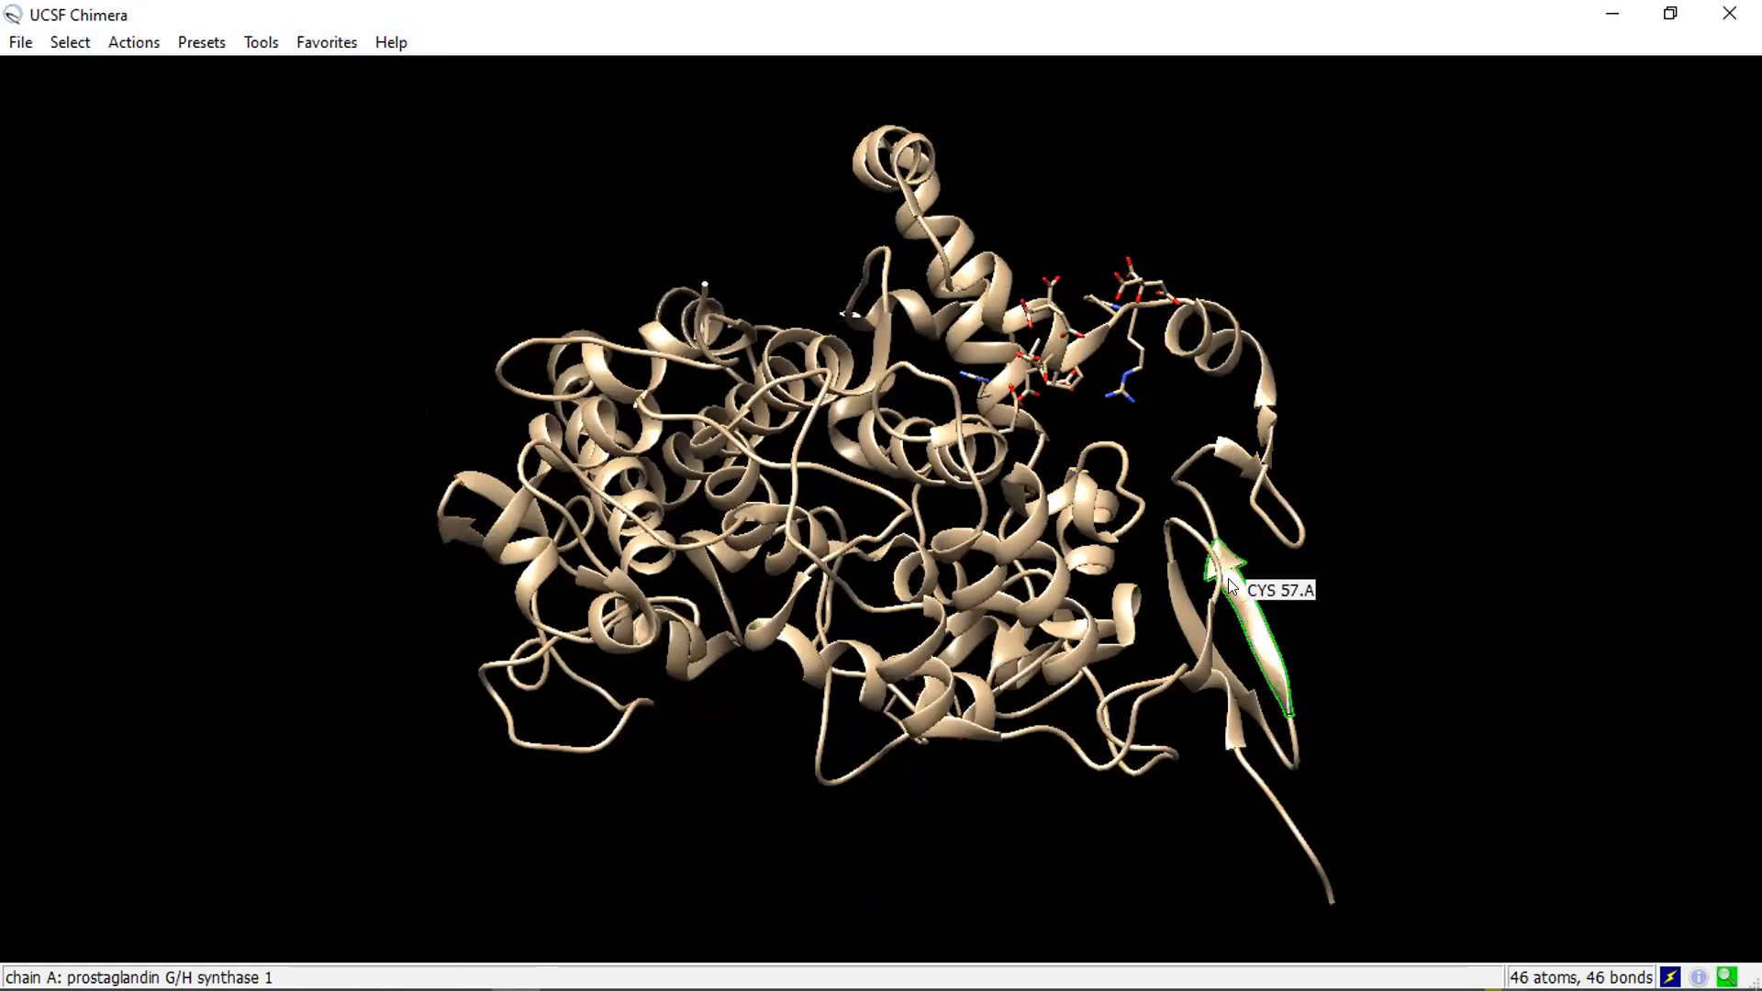
{"action": "key", "text": "Up"}
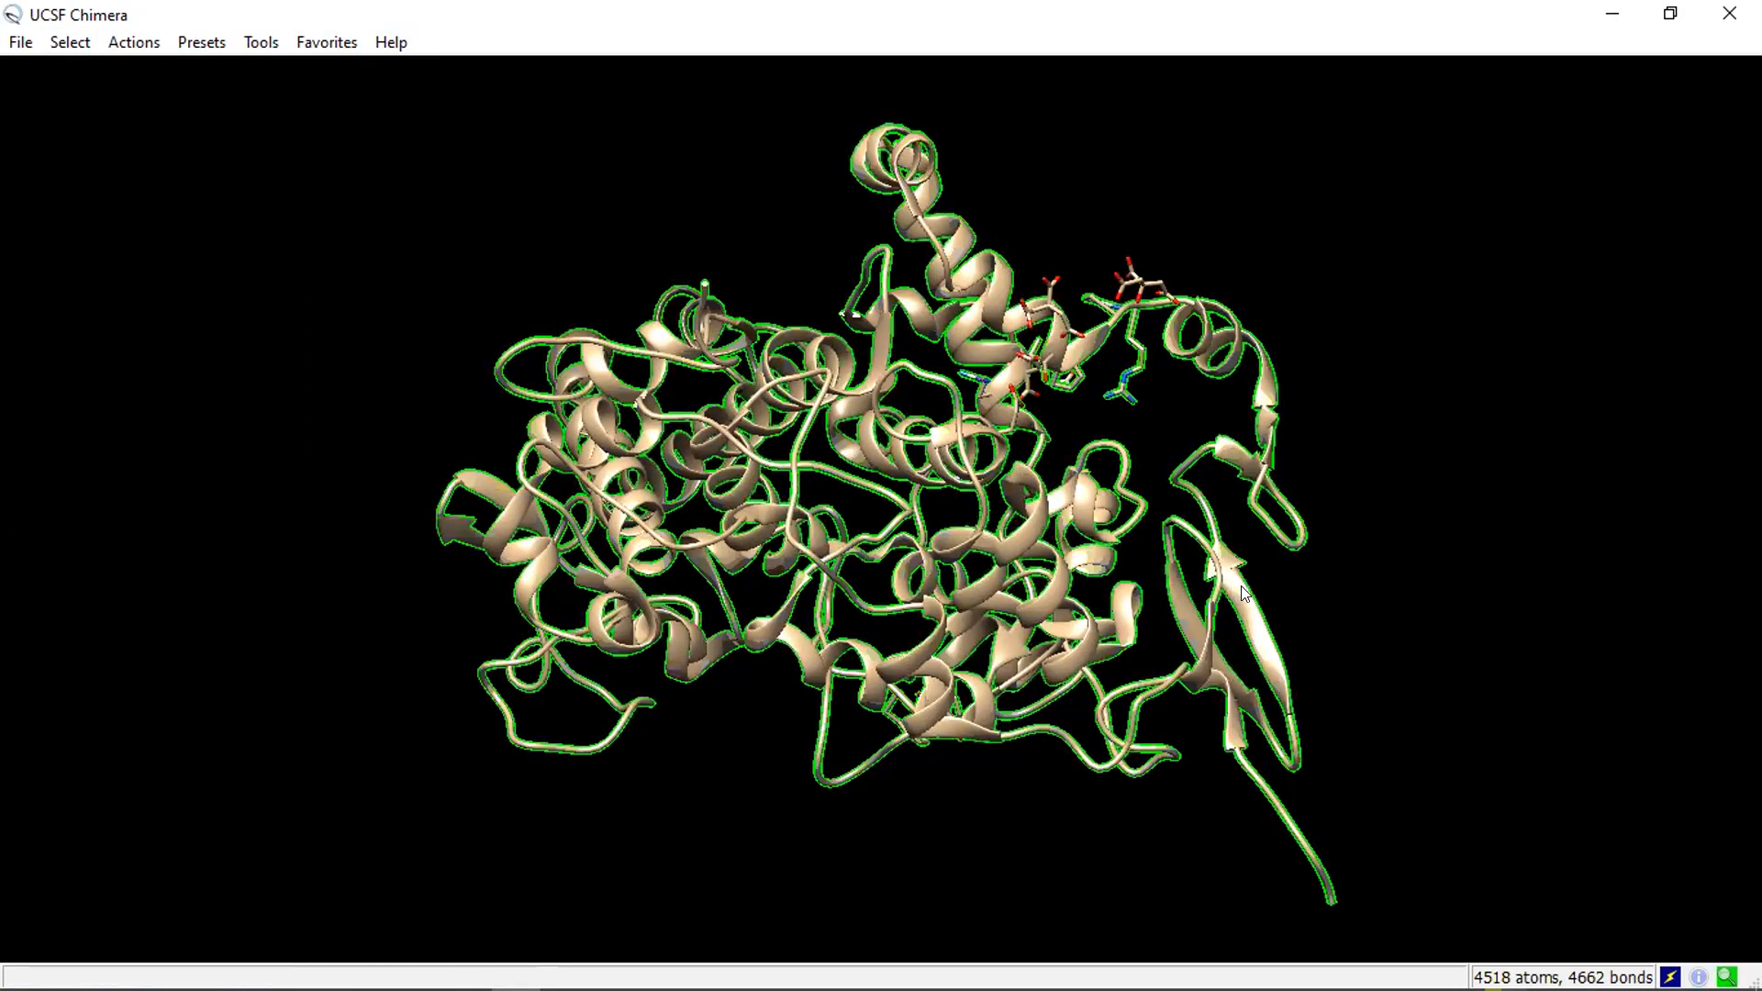
Step: Invert the protein selection across all models and delete the selected non-protein atoms and bonds
{"action": "left_click_drag", "start_coordinate": [1247, 391], "coordinate": [551, 385]}
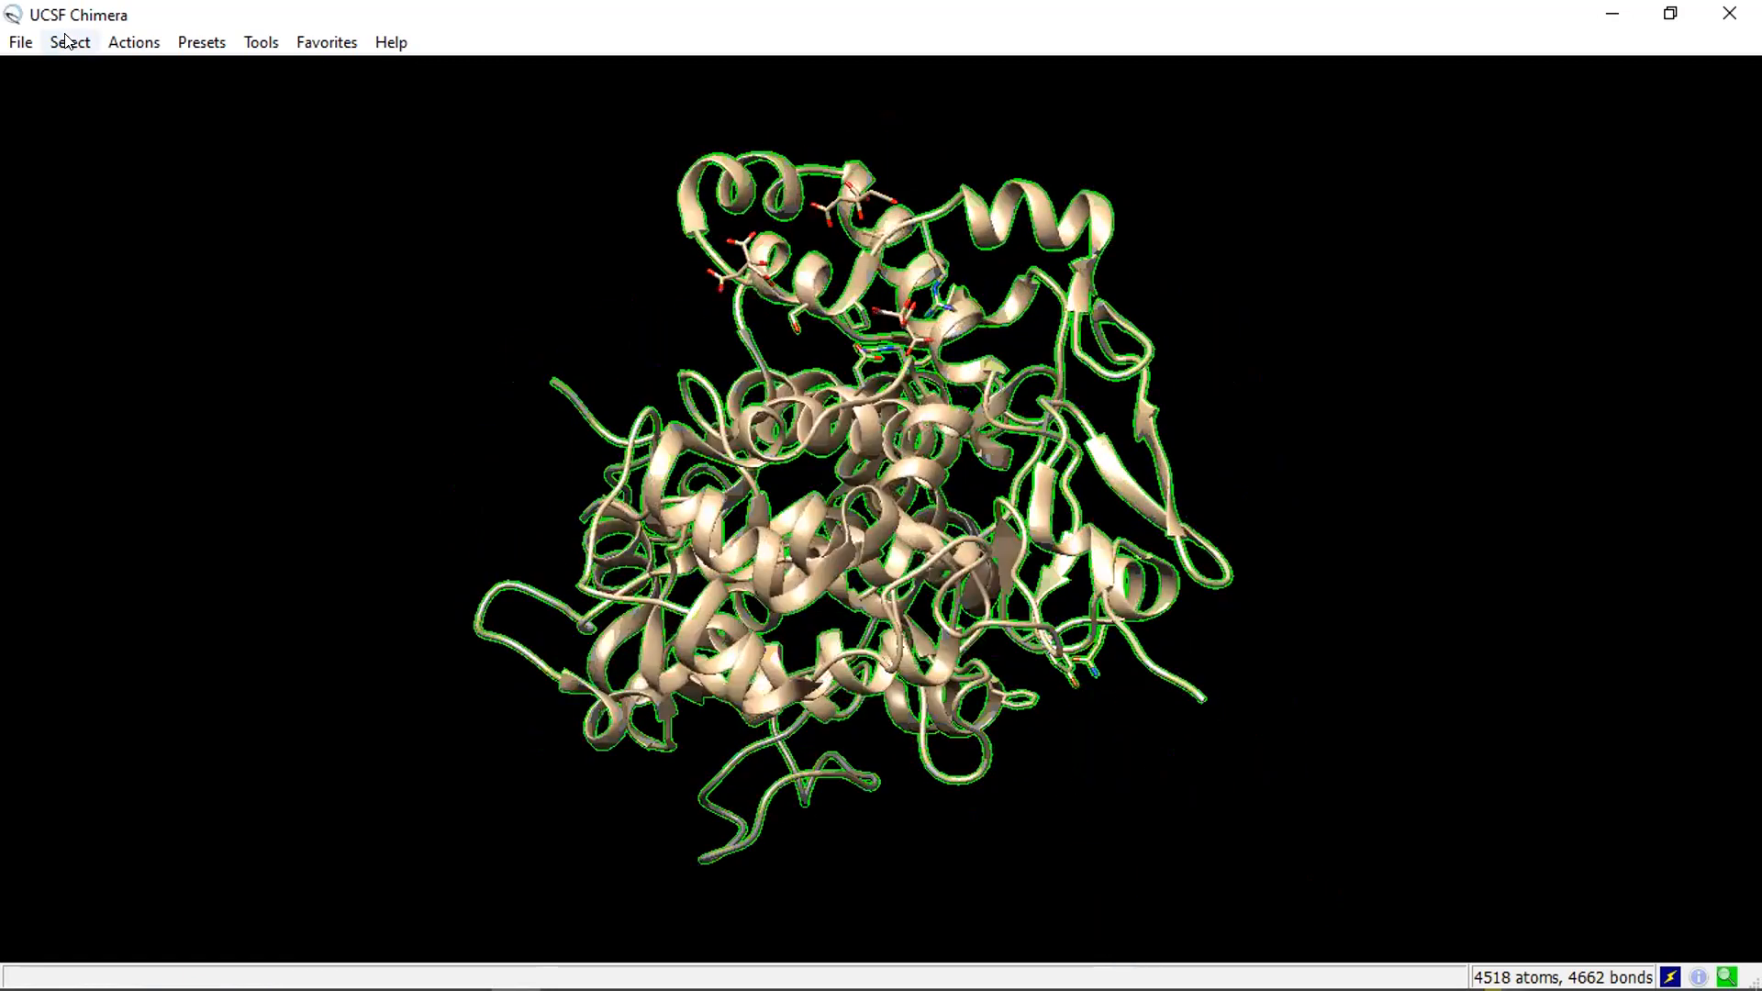
{"action": "left_click", "coordinate": [70, 43]}
{"action": "mouse_move", "coordinate": [118, 135]}
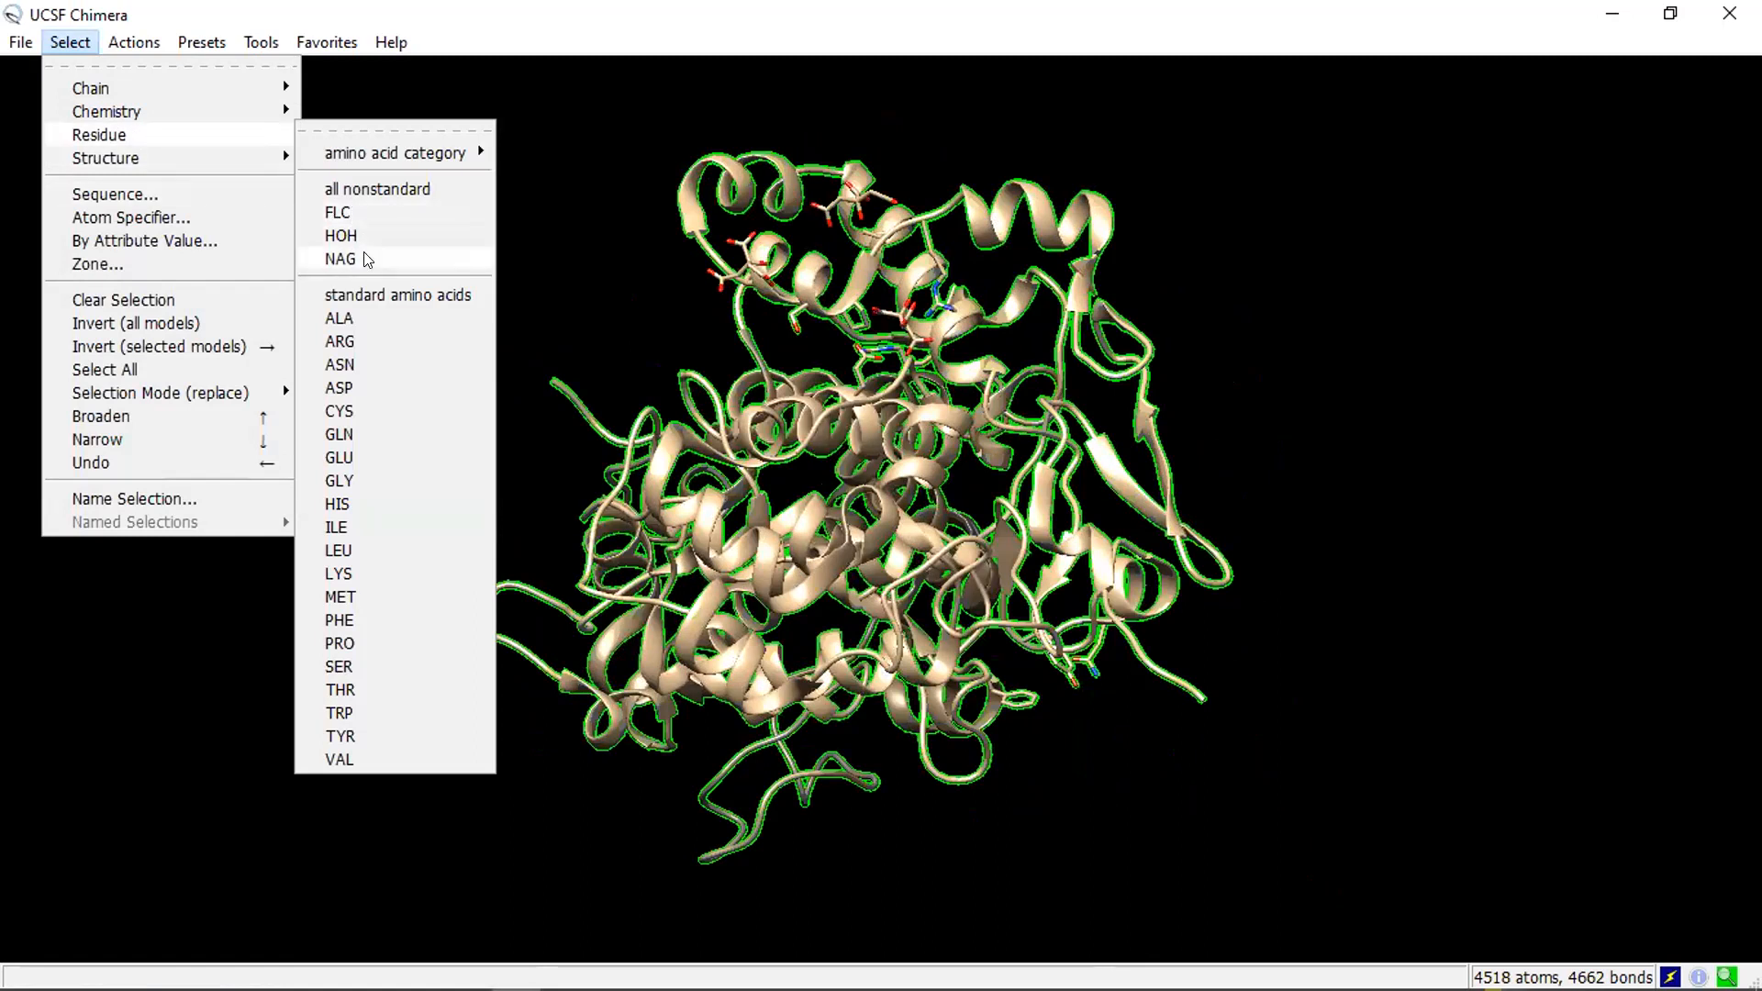
{"action": "left_click_drag", "start_coordinate": [963, 359], "coordinate": [28, 15]}
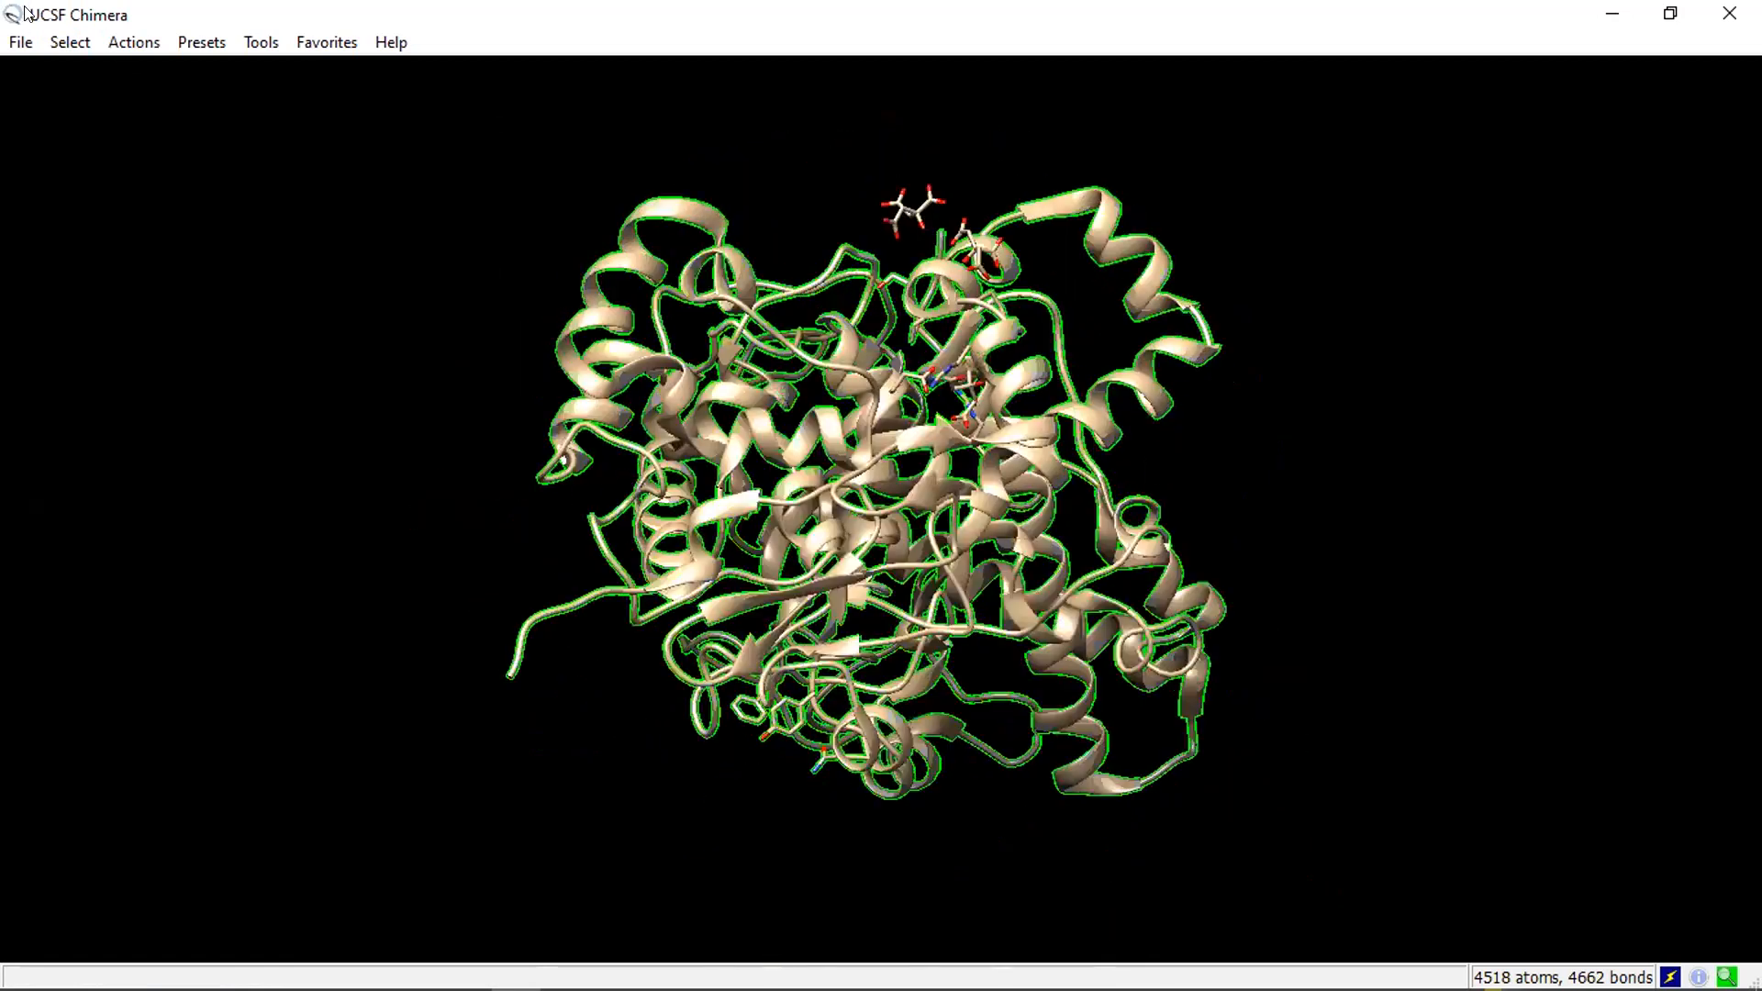
{"action": "left_click", "coordinate": [76, 46]}
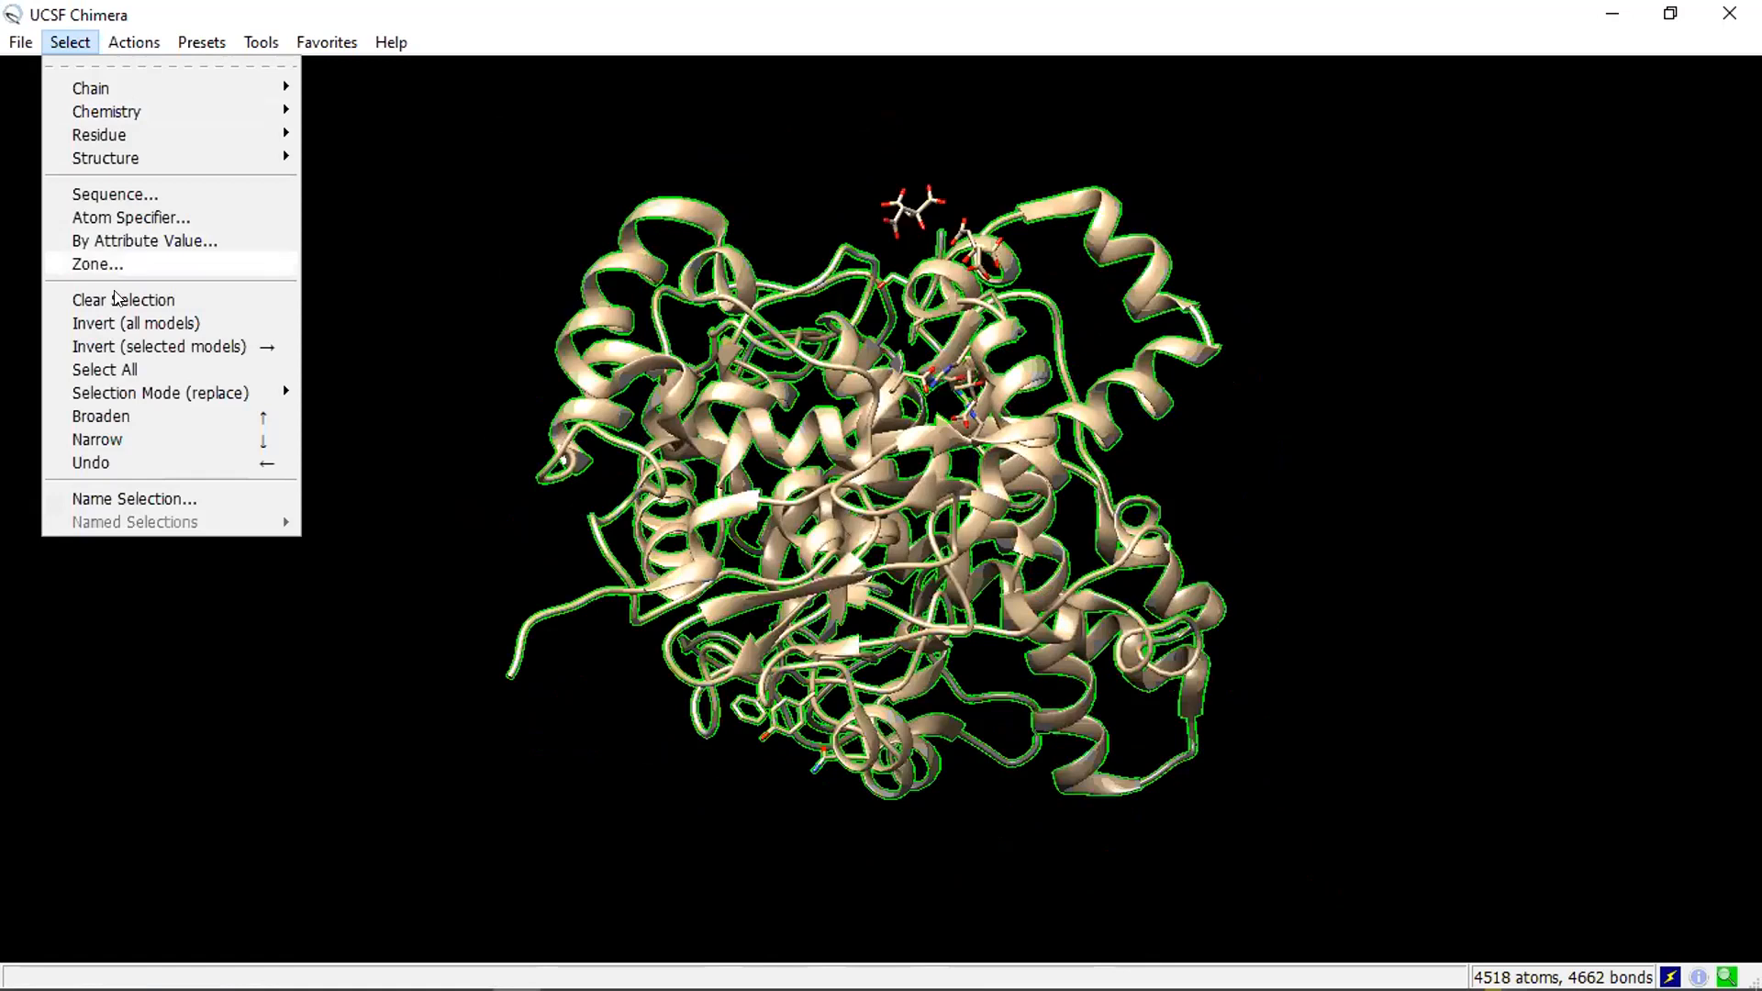
{"action": "left_click", "coordinate": [134, 325]}
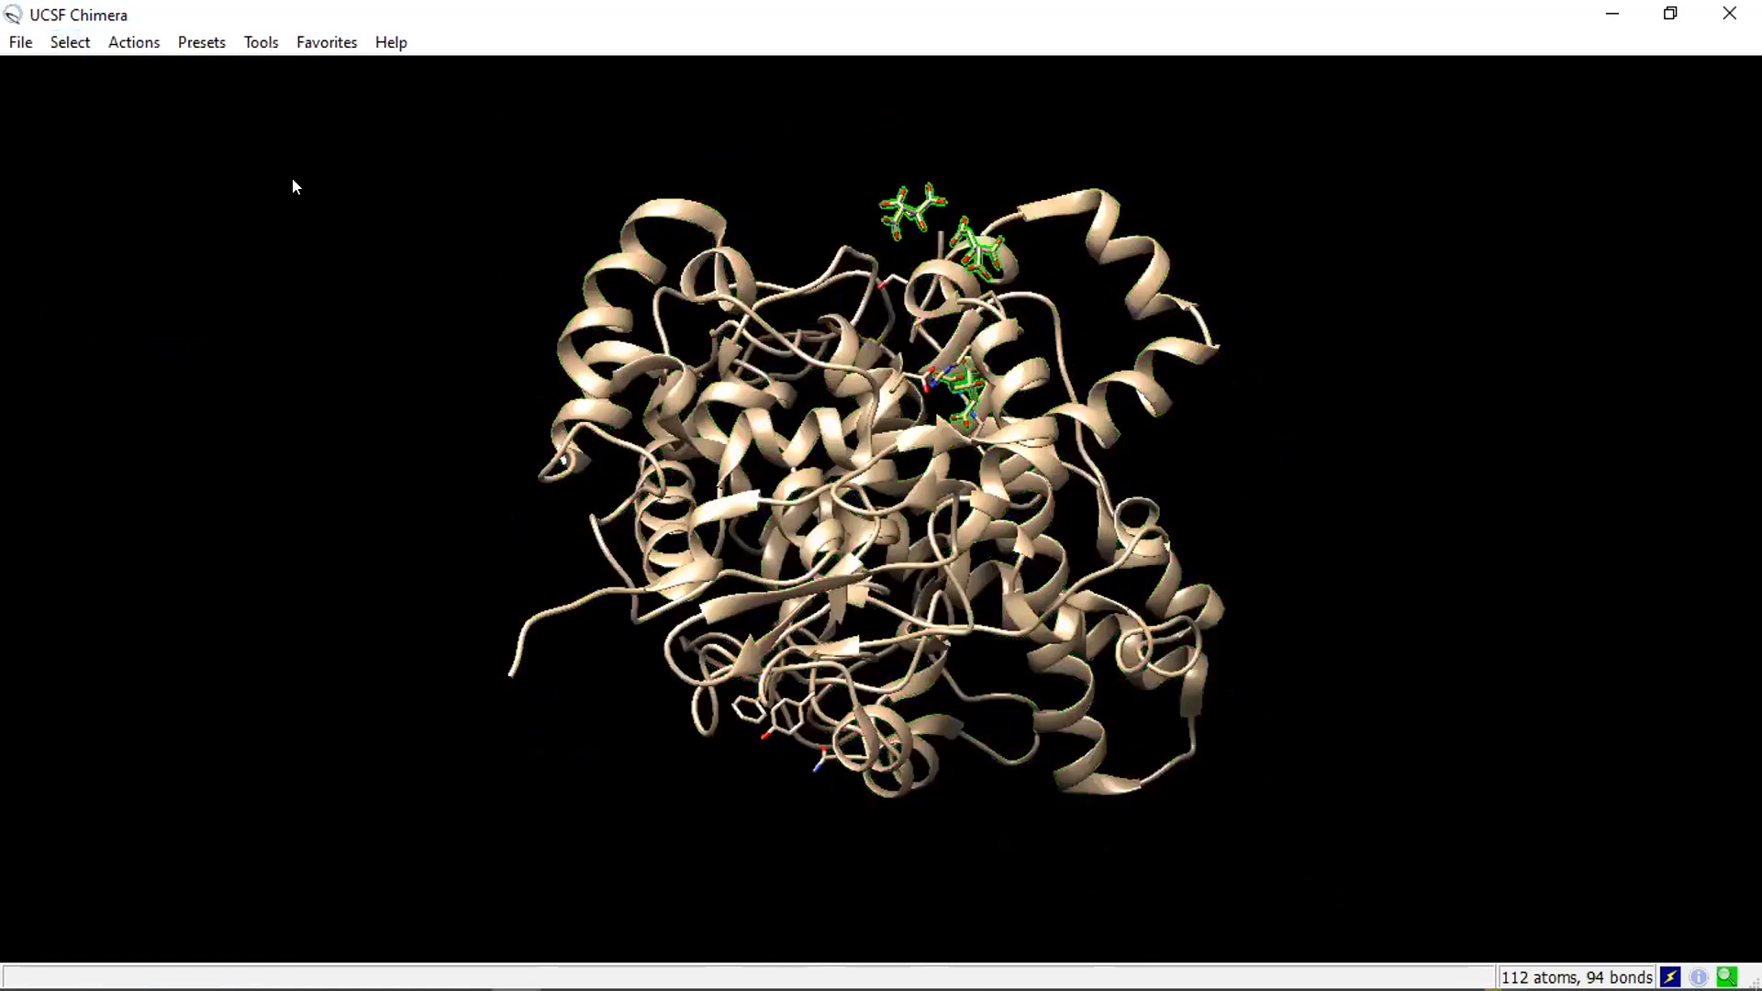
{"action": "left_click", "coordinate": [135, 42]}
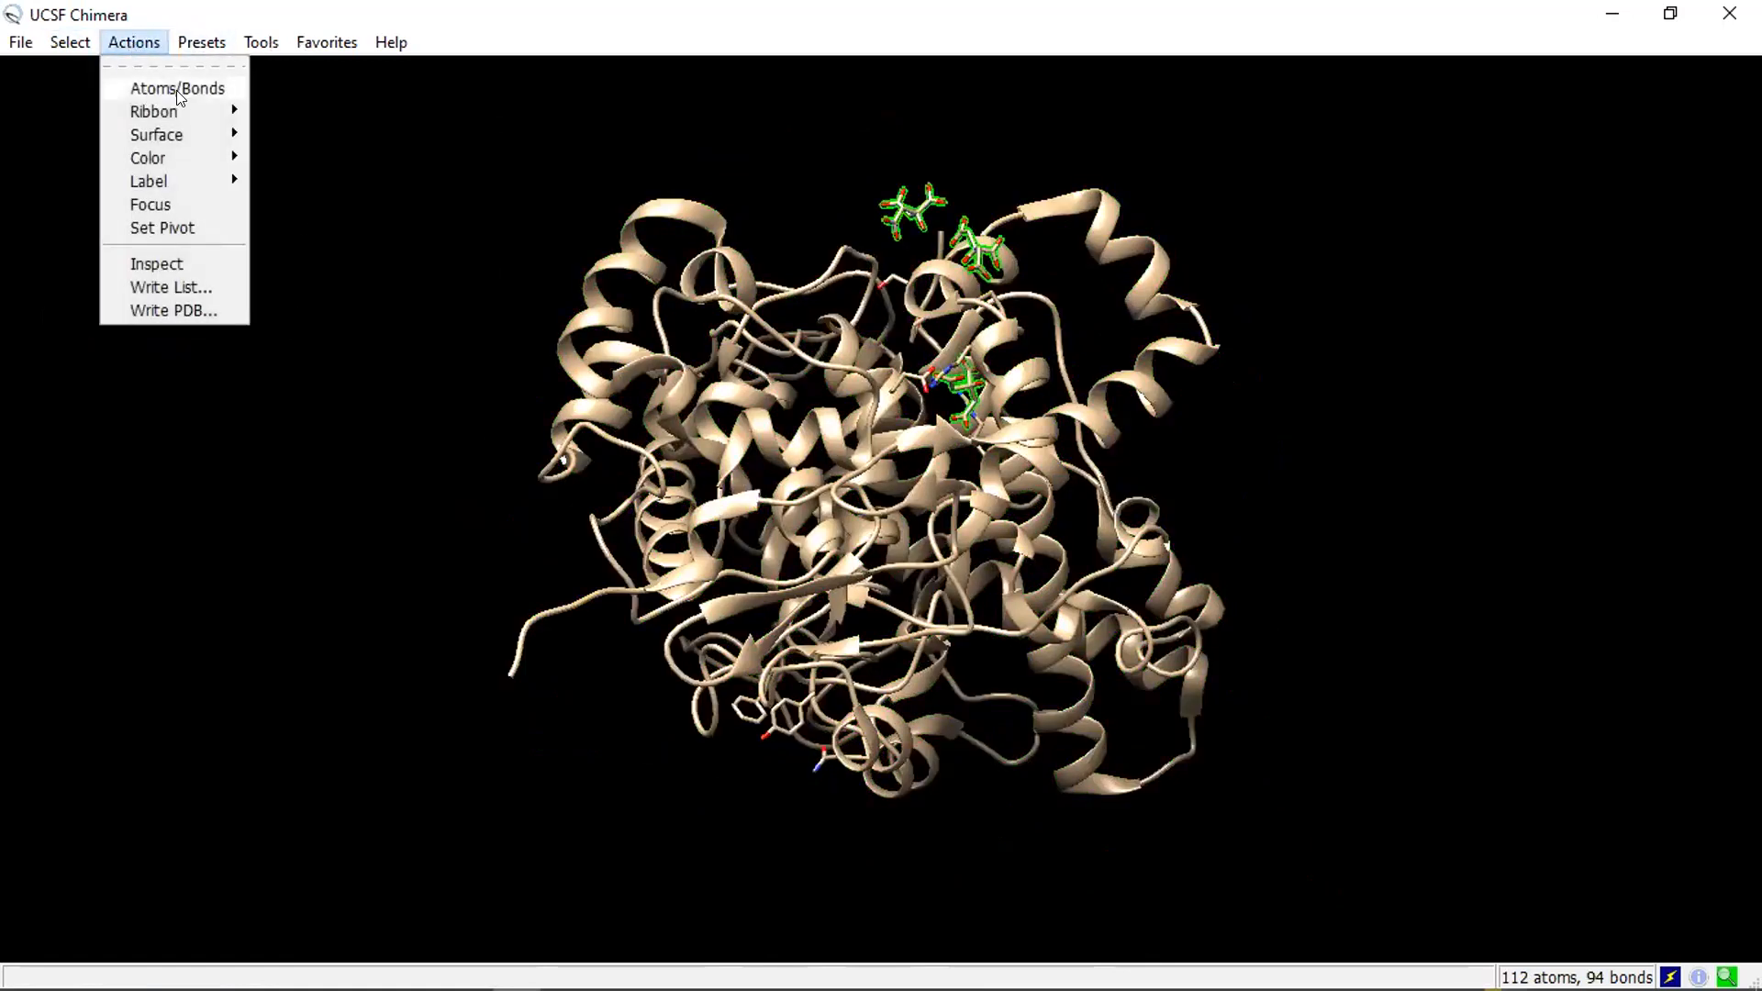
{"action": "mouse_move", "coordinate": [177, 87]}
{"action": "left_click", "coordinate": [284, 410]}
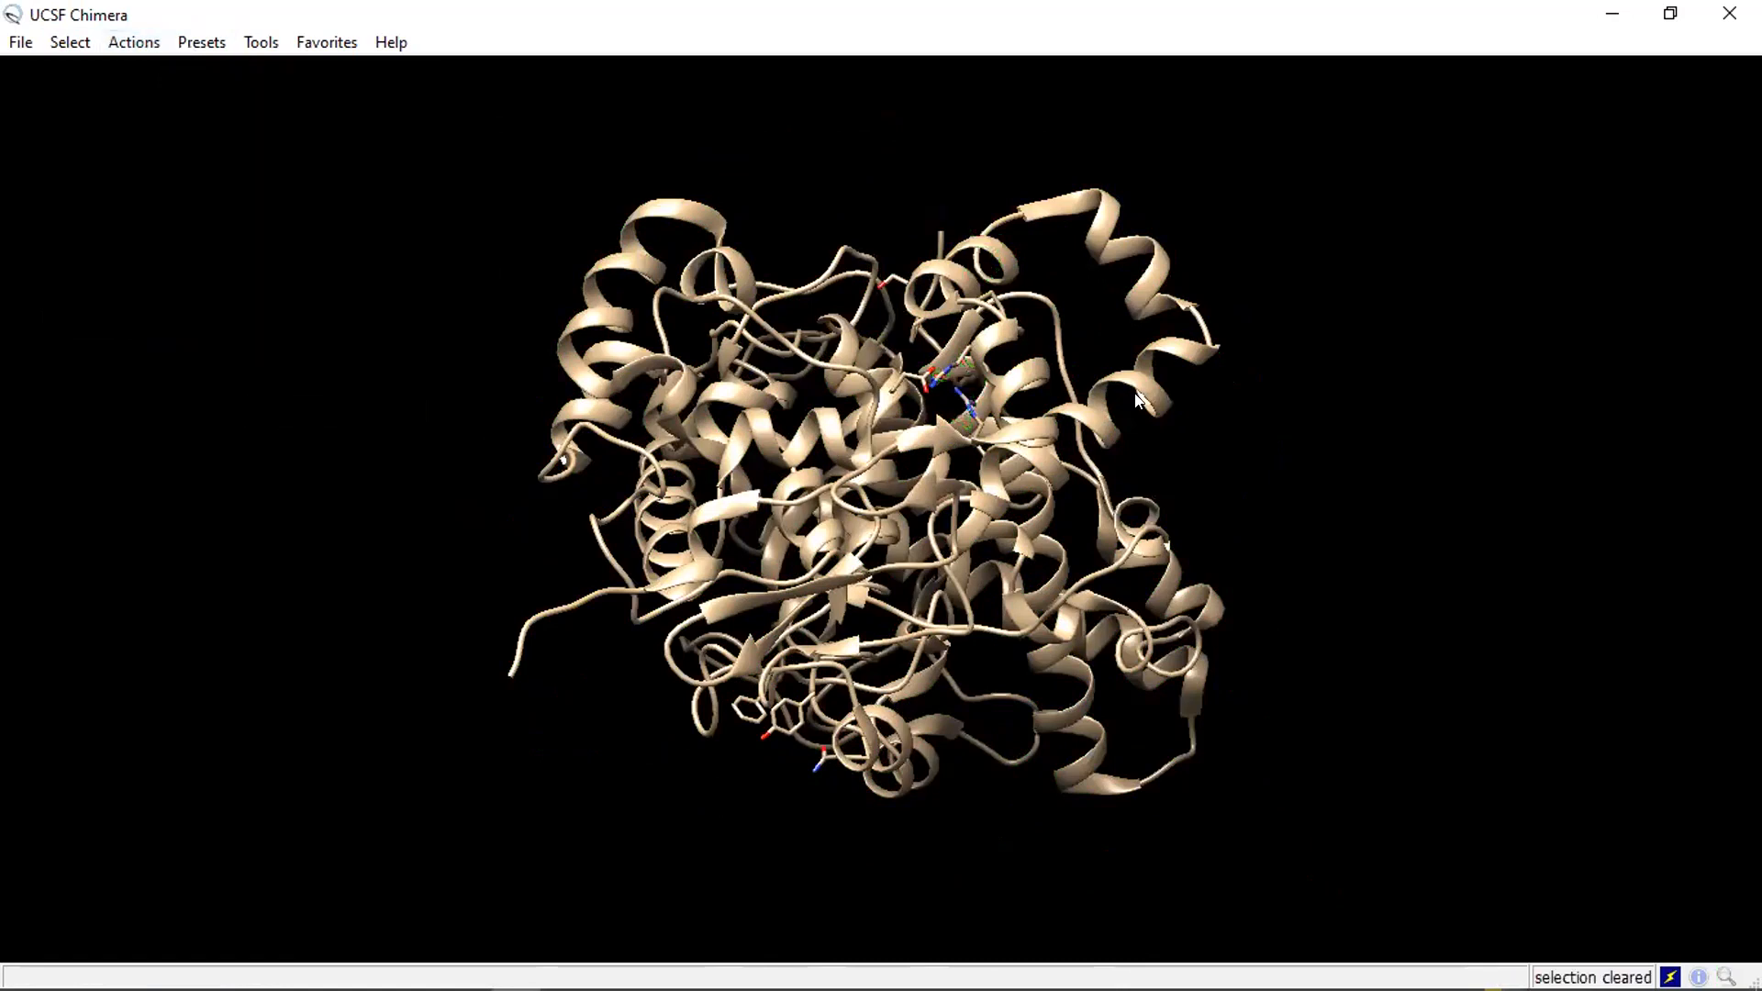
Step: Check which residue types and chains remain in 6y3c and examine the cleaned protein from several sides
{"action": "left_click", "coordinate": [70, 42]}
{"action": "mouse_move", "coordinate": [105, 136]}
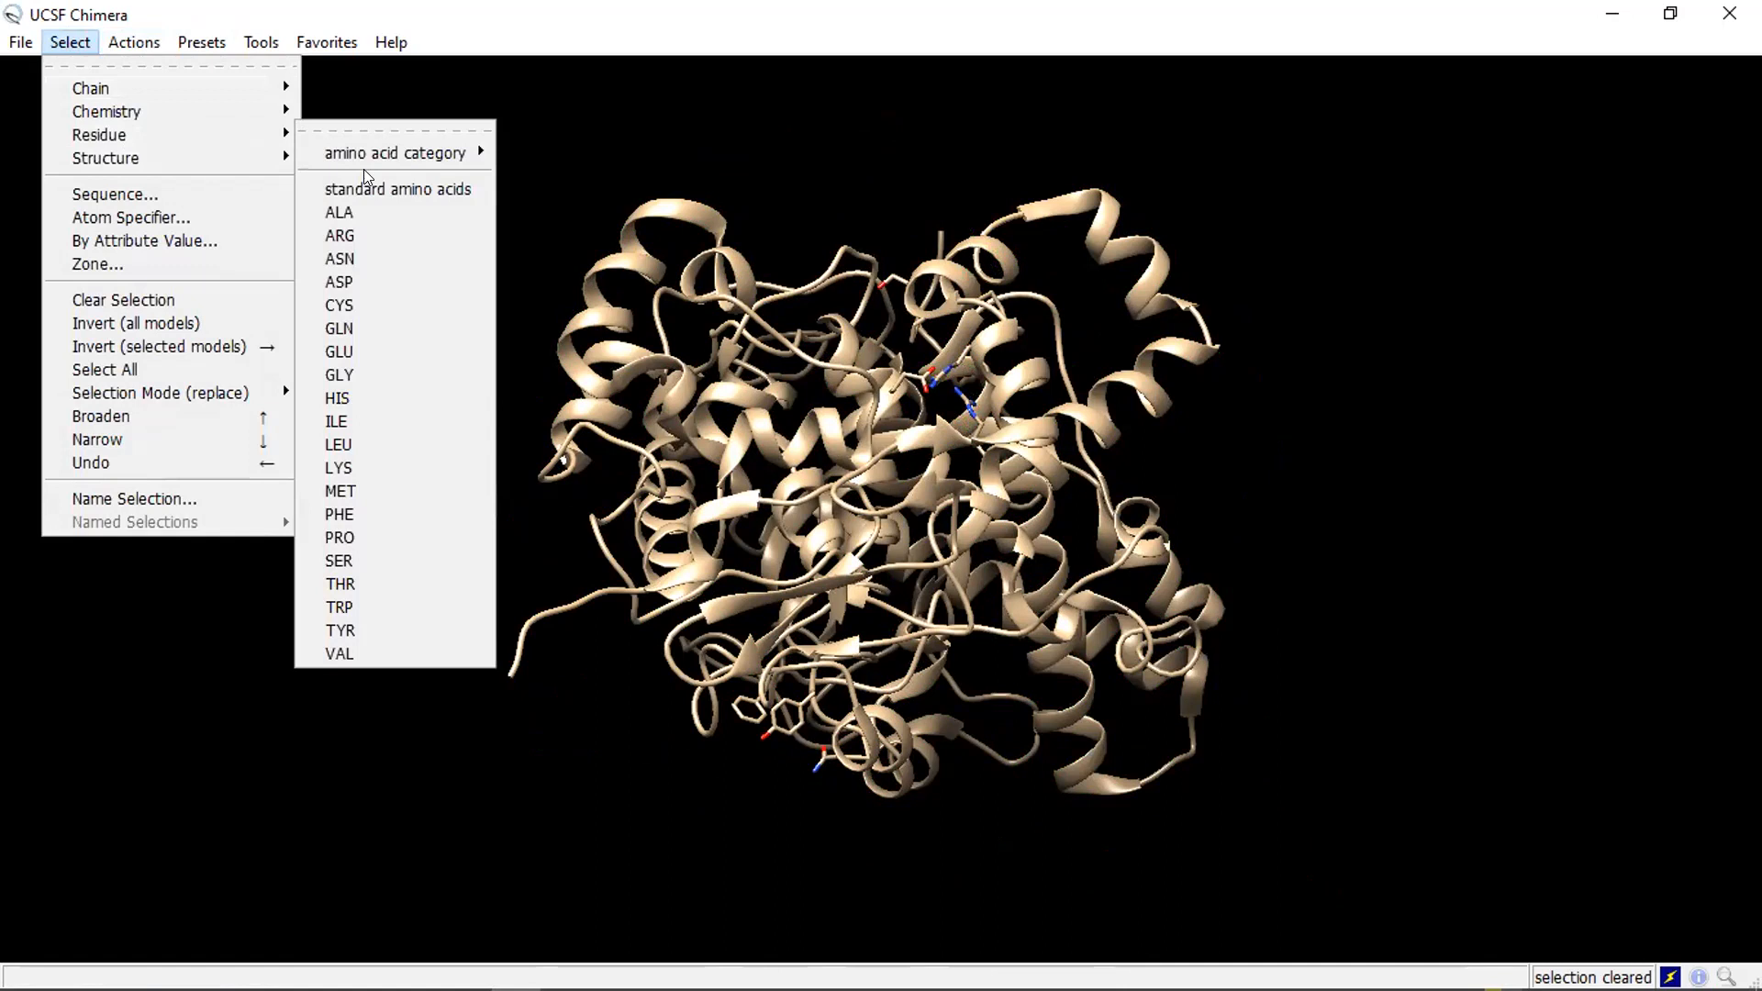
{"action": "left_click", "coordinate": [560, 124]}
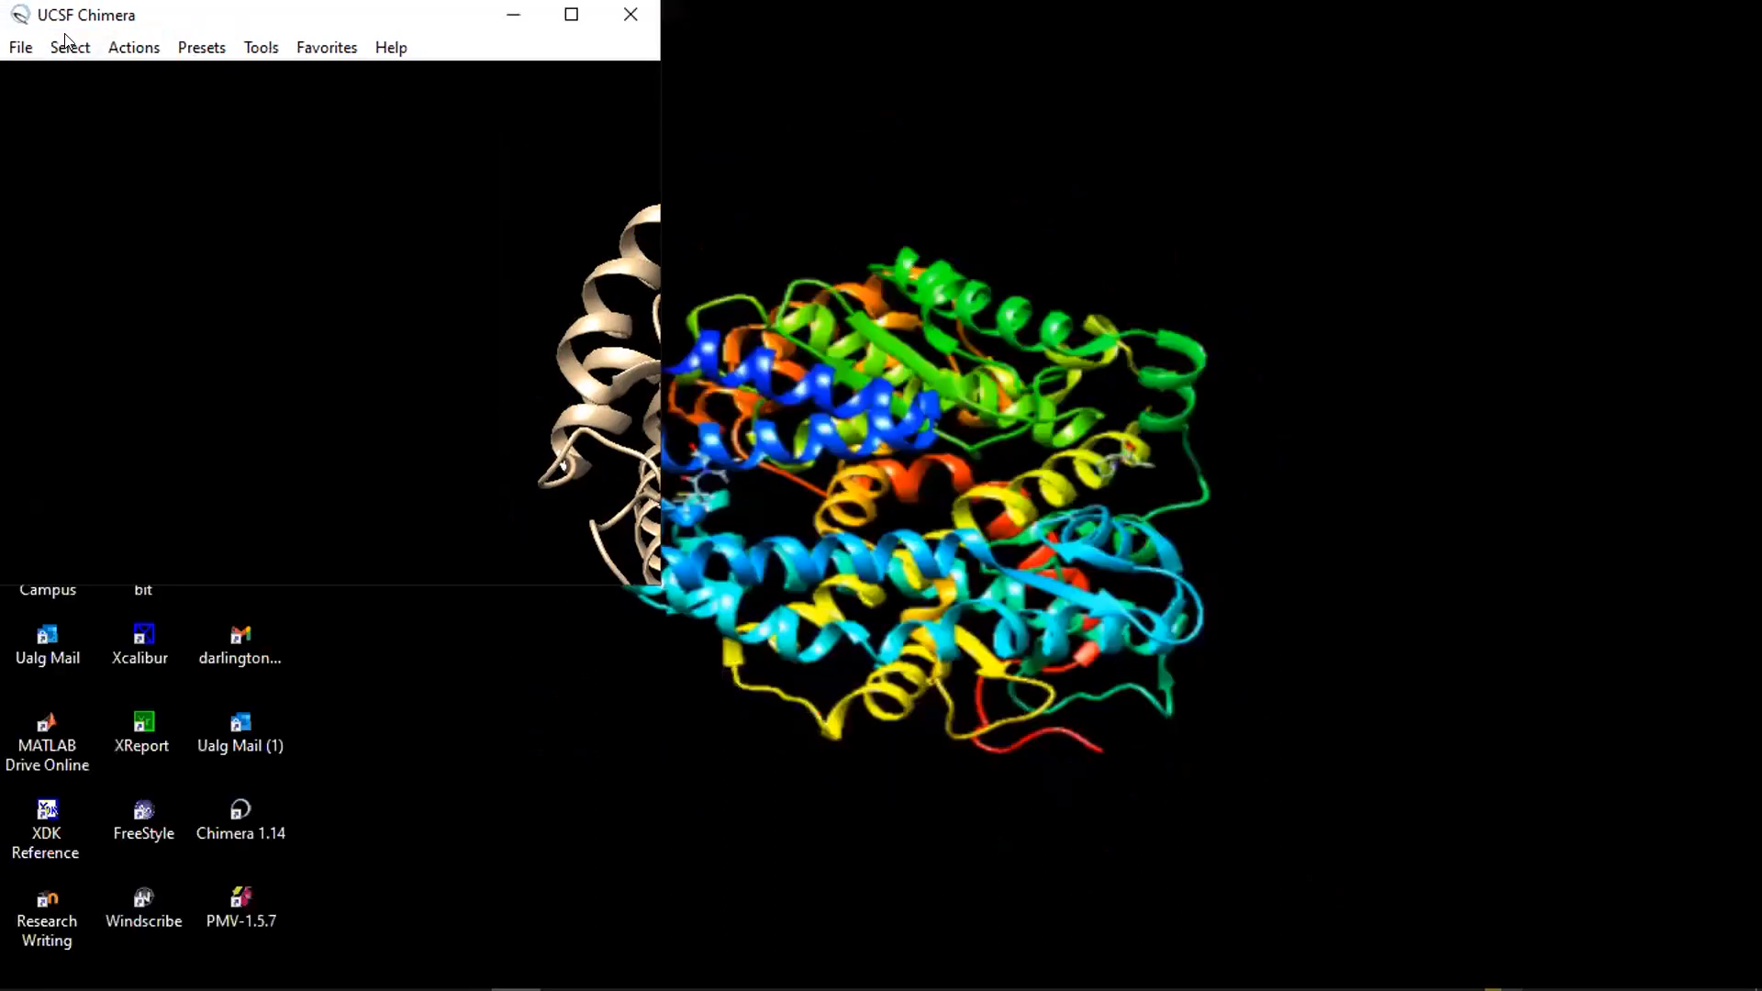
{"action": "left_click", "coordinate": [68, 44]}
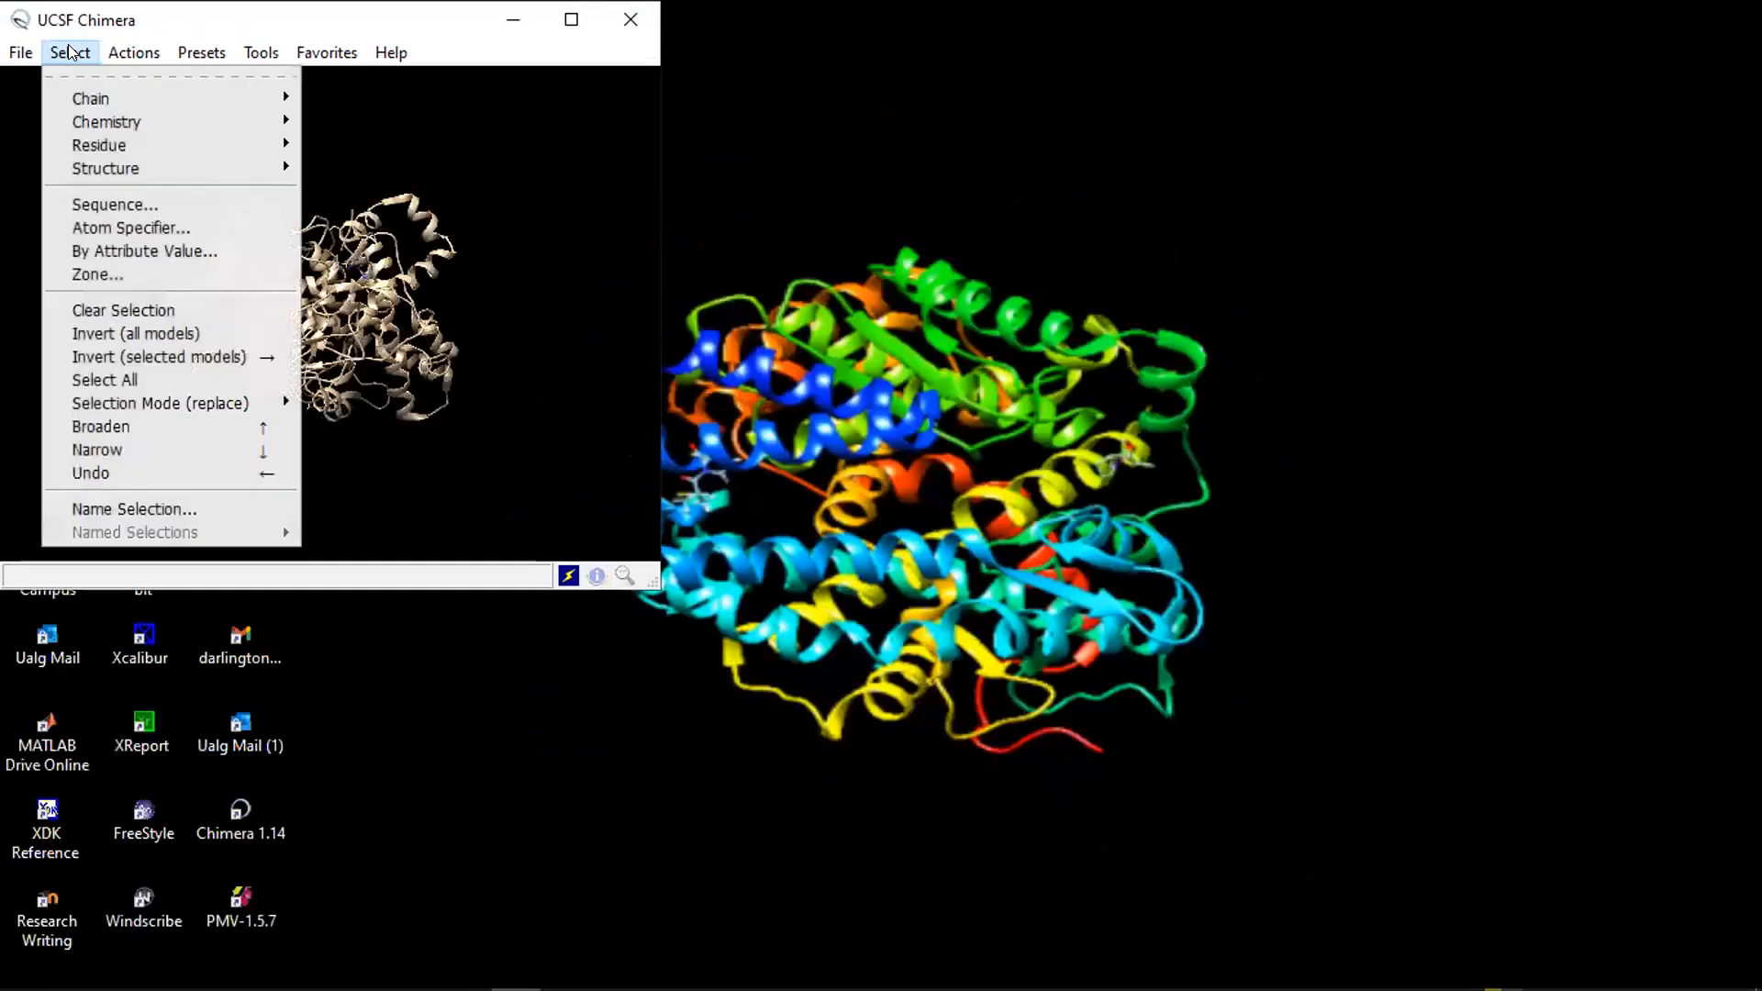
{"action": "left_click", "coordinate": [571, 15]}
{"action": "left_click", "coordinate": [571, 15]}
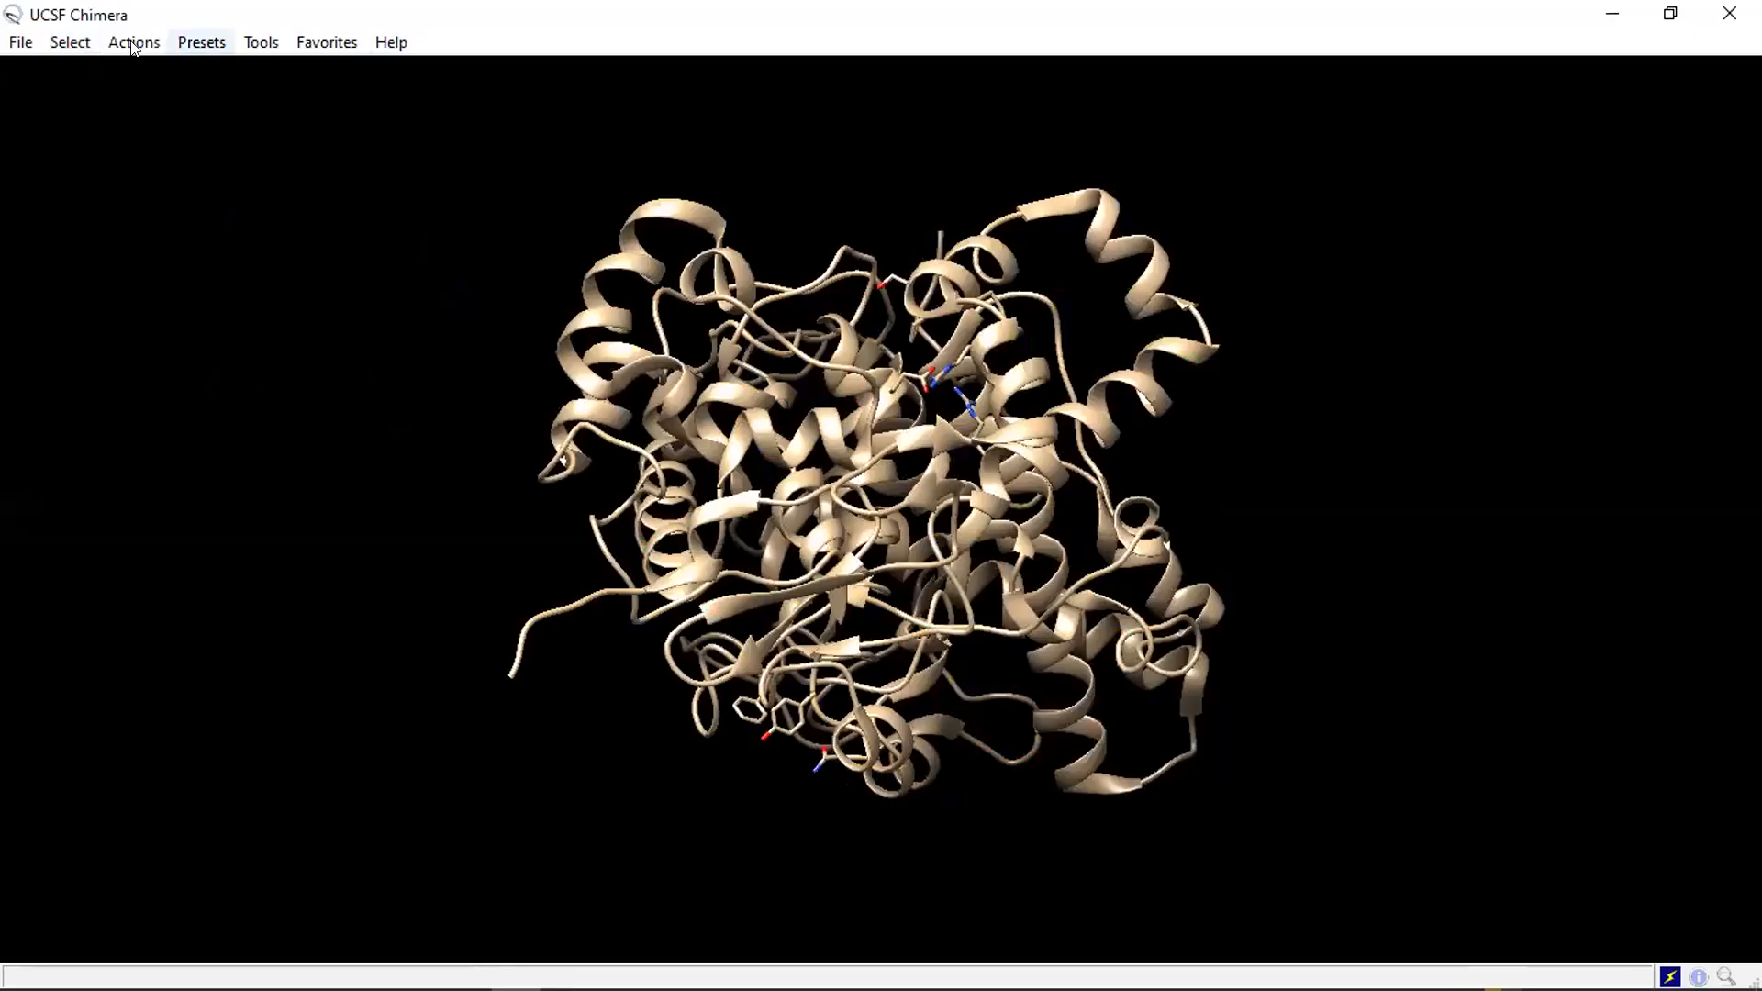
{"action": "left_click", "coordinate": [70, 43]}
{"action": "mouse_move", "coordinate": [173, 95]}
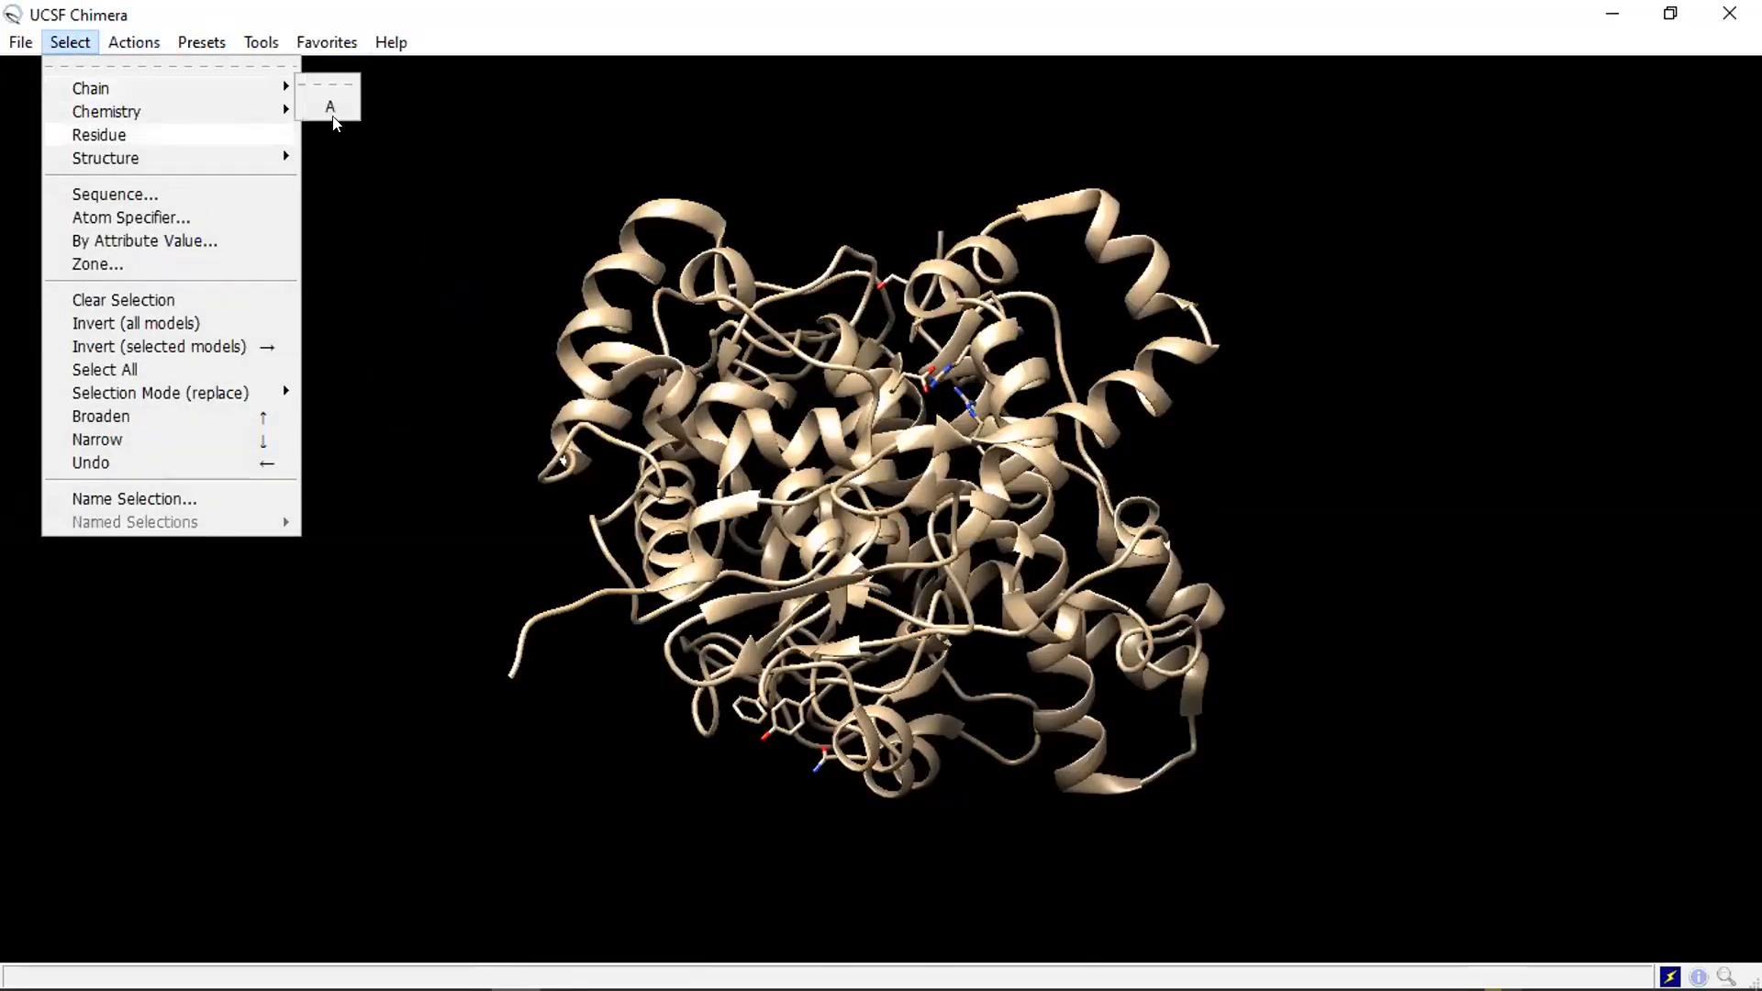
{"action": "left_click", "coordinate": [1021, 411]}
{"action": "mouse_move", "coordinate": [1021, 411]}
{"action": "left_mouse_down"}
{"action": "mouse_move", "coordinate": [974, 430]}
{"action": "mouse_move", "coordinate": [931, 413]}
{"action": "mouse_move", "coordinate": [954, 380]}
{"action": "mouse_move", "coordinate": [1041, 420]}
{"action": "left_mouse_up"}
{"action": "left_click_drag", "start_coordinate": [934, 430], "coordinate": [903, 405]}
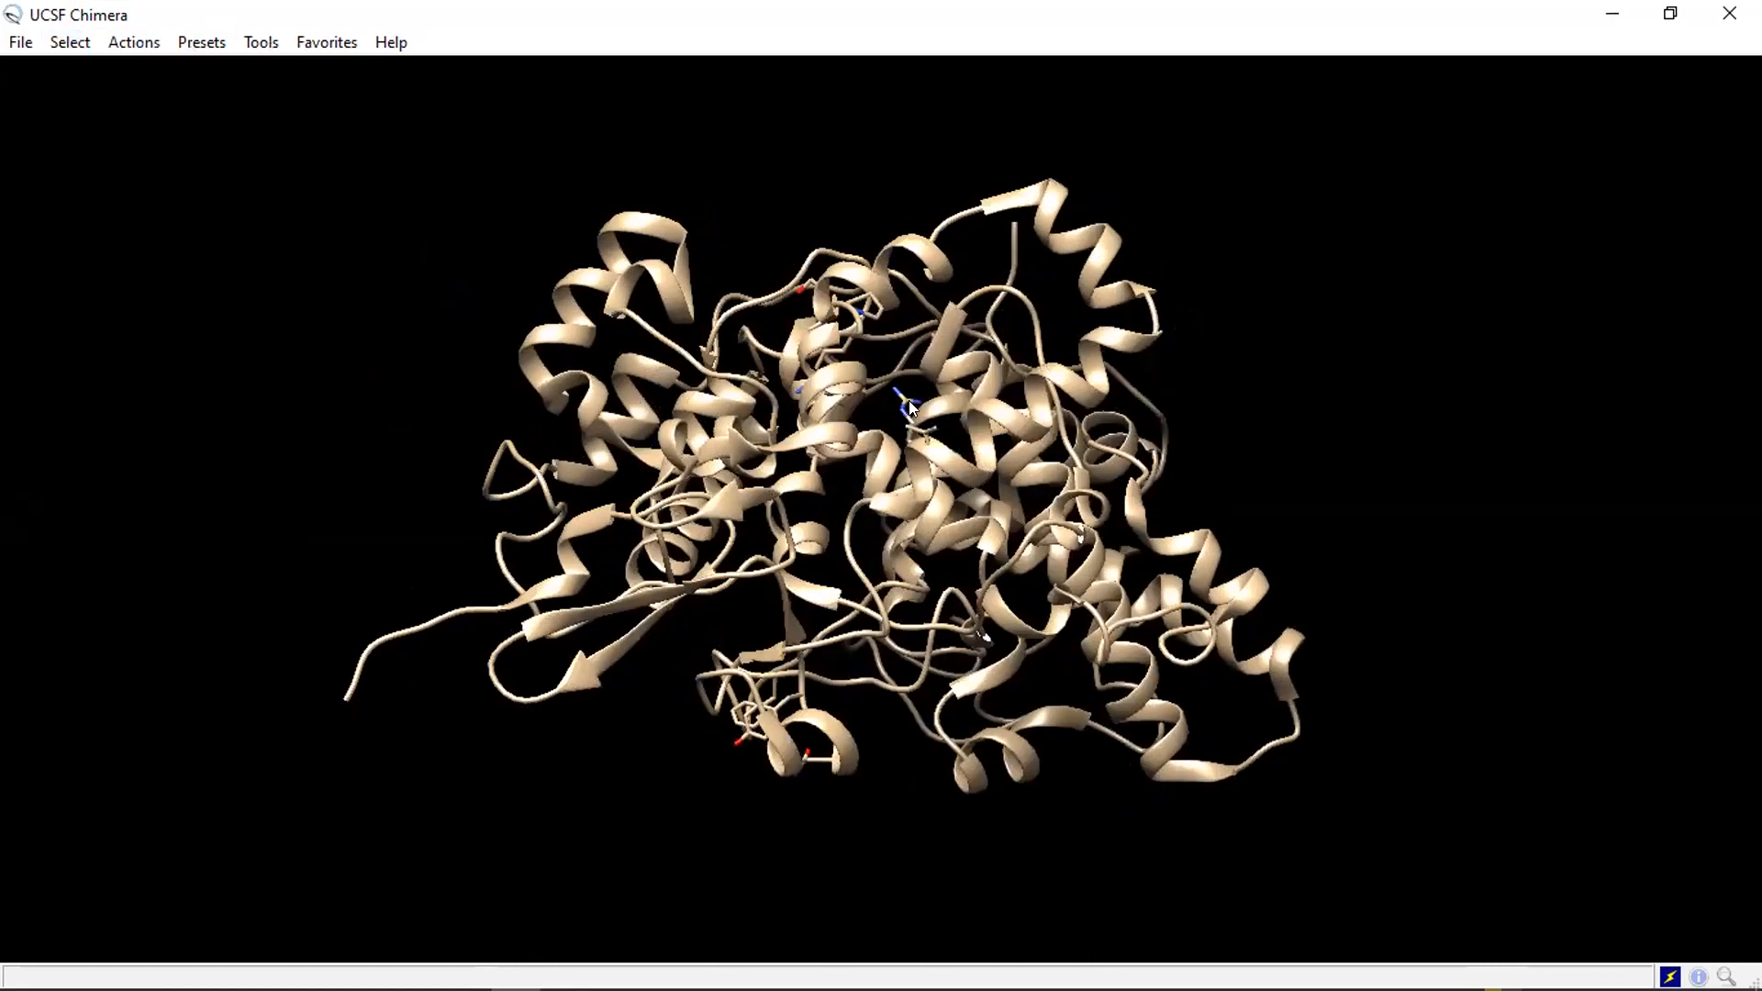
{"action": "left_click_drag", "start_coordinate": [1123, 466], "coordinate": [991, 612]}
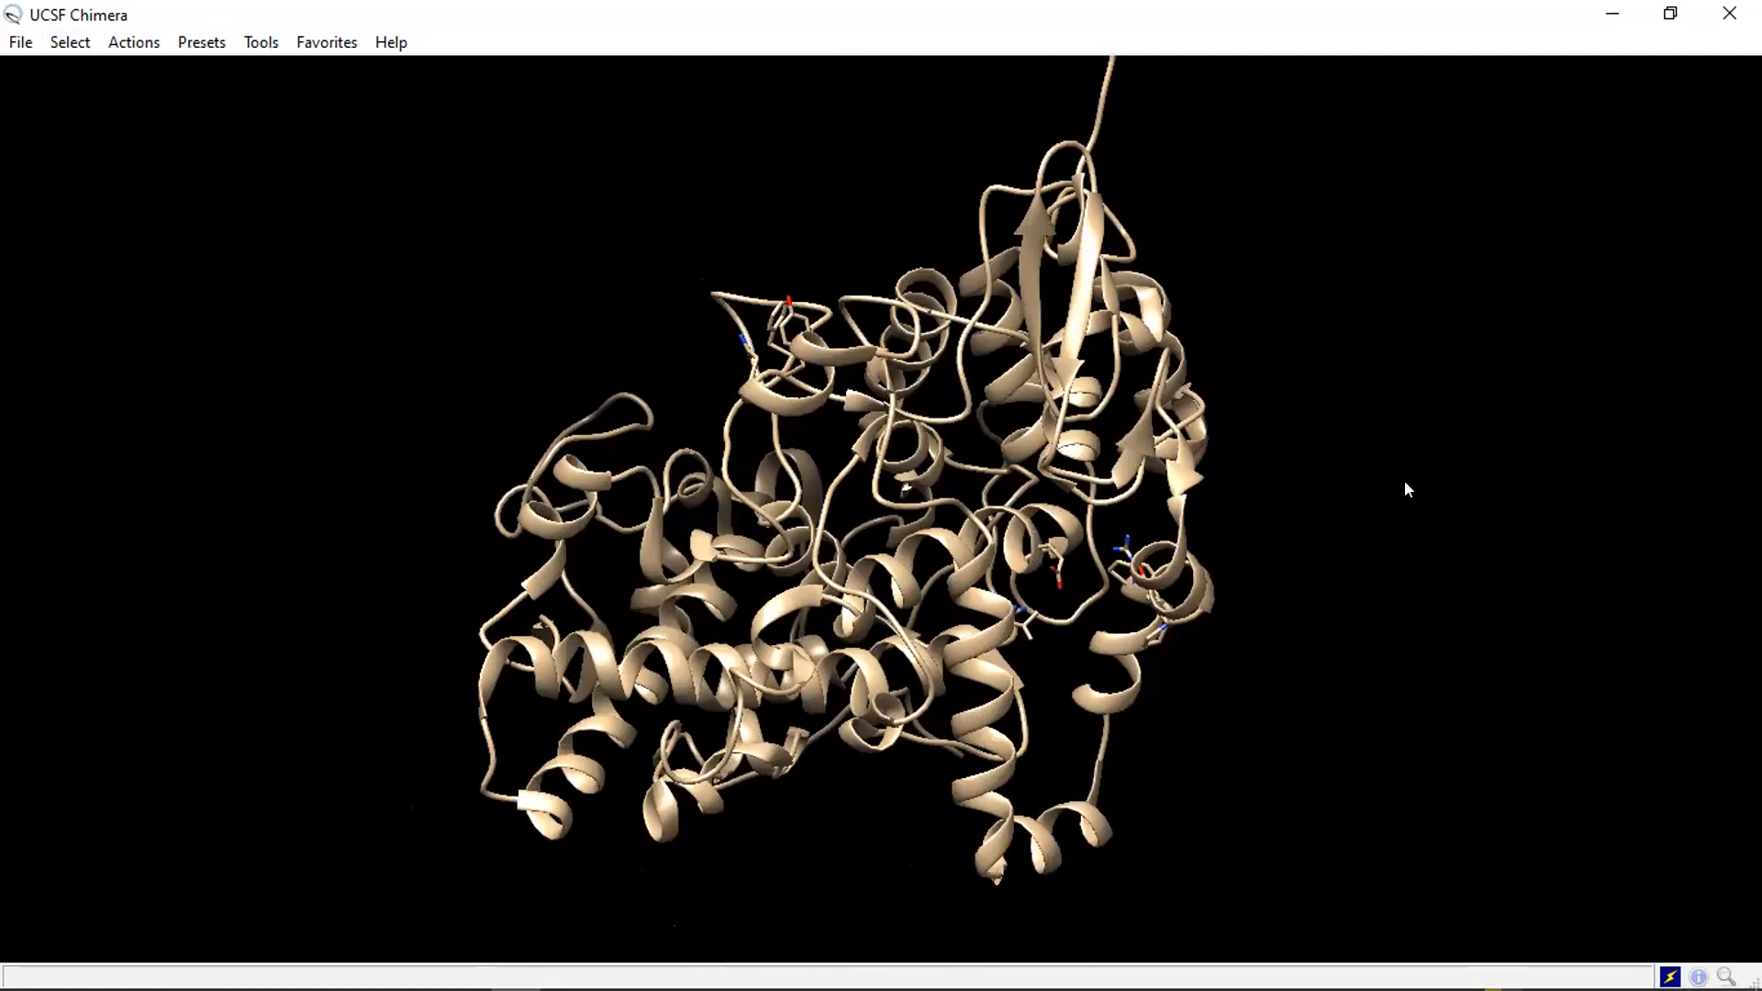
{"action": "left_click_drag", "start_coordinate": [1043, 437], "coordinate": [954, 431]}
{"action": "left_click_drag", "start_coordinate": [1092, 543], "coordinate": [923, 350]}
Step: Start Minimize Structure on 6y3c, memorizing the options chosen in subsequent dialogs
{"action": "left_click", "coordinate": [201, 42]}
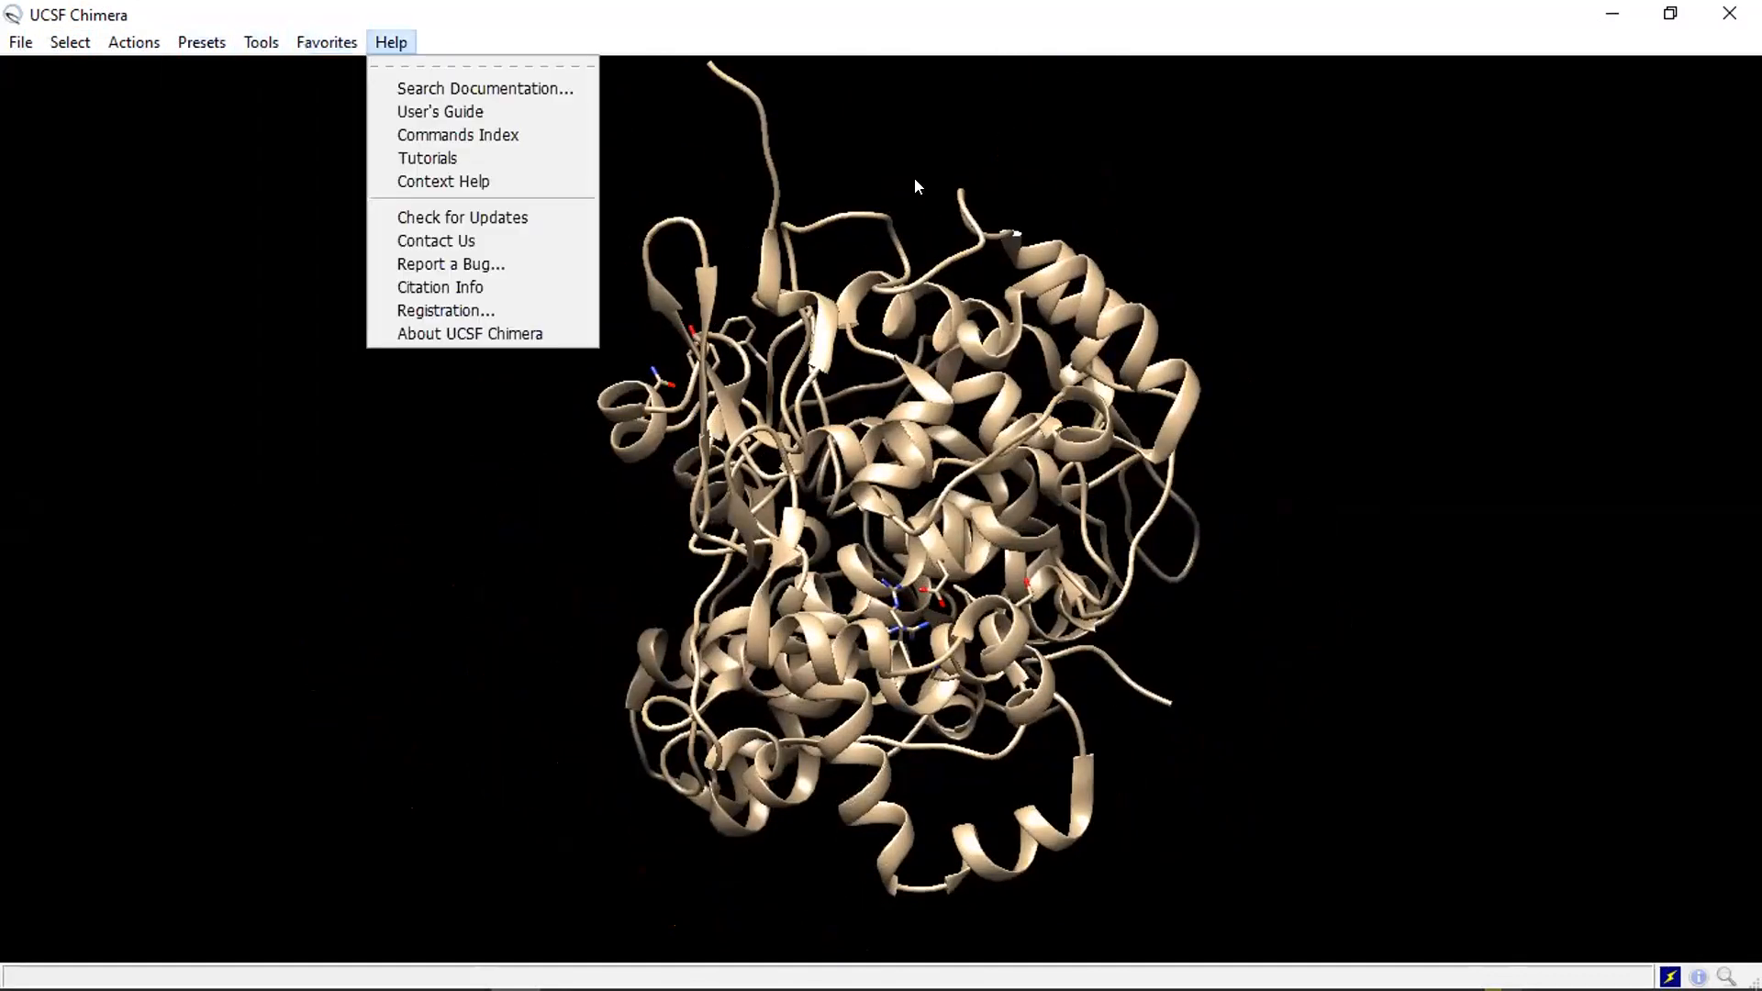
{"action": "left_click", "coordinate": [260, 44]}
{"action": "left_click", "coordinate": [257, 44]}
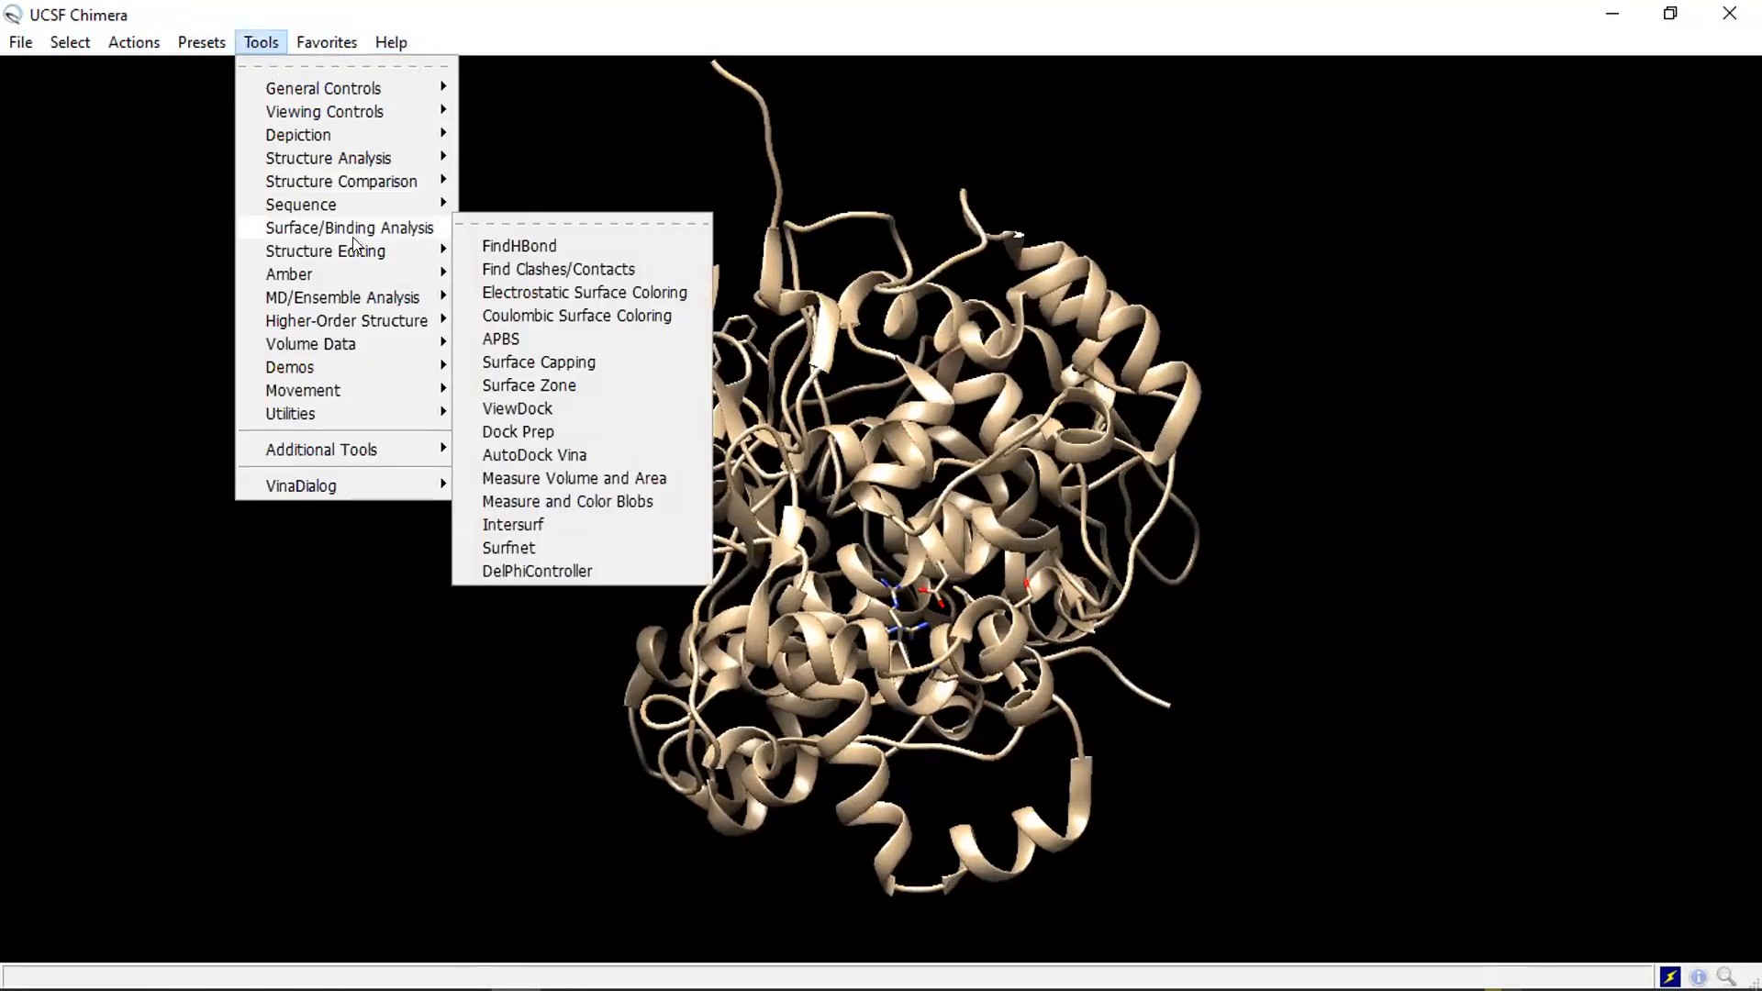
{"action": "mouse_move", "coordinate": [354, 254]}
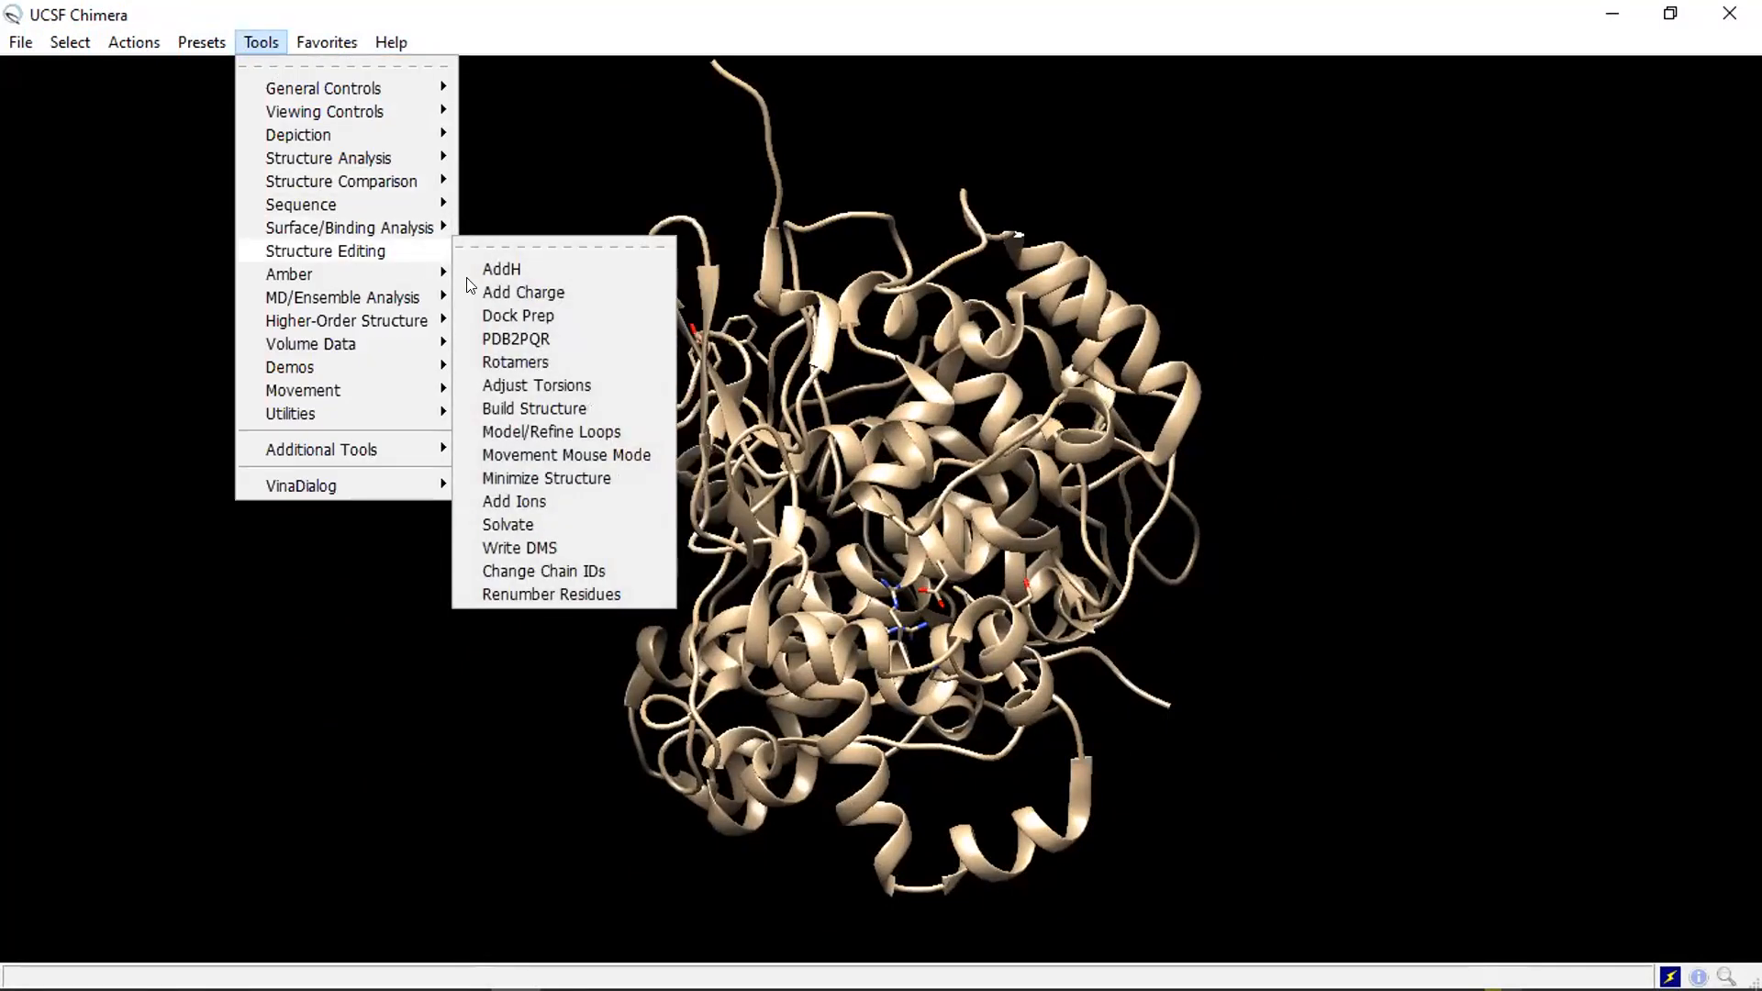
{"action": "left_click", "coordinate": [543, 473]}
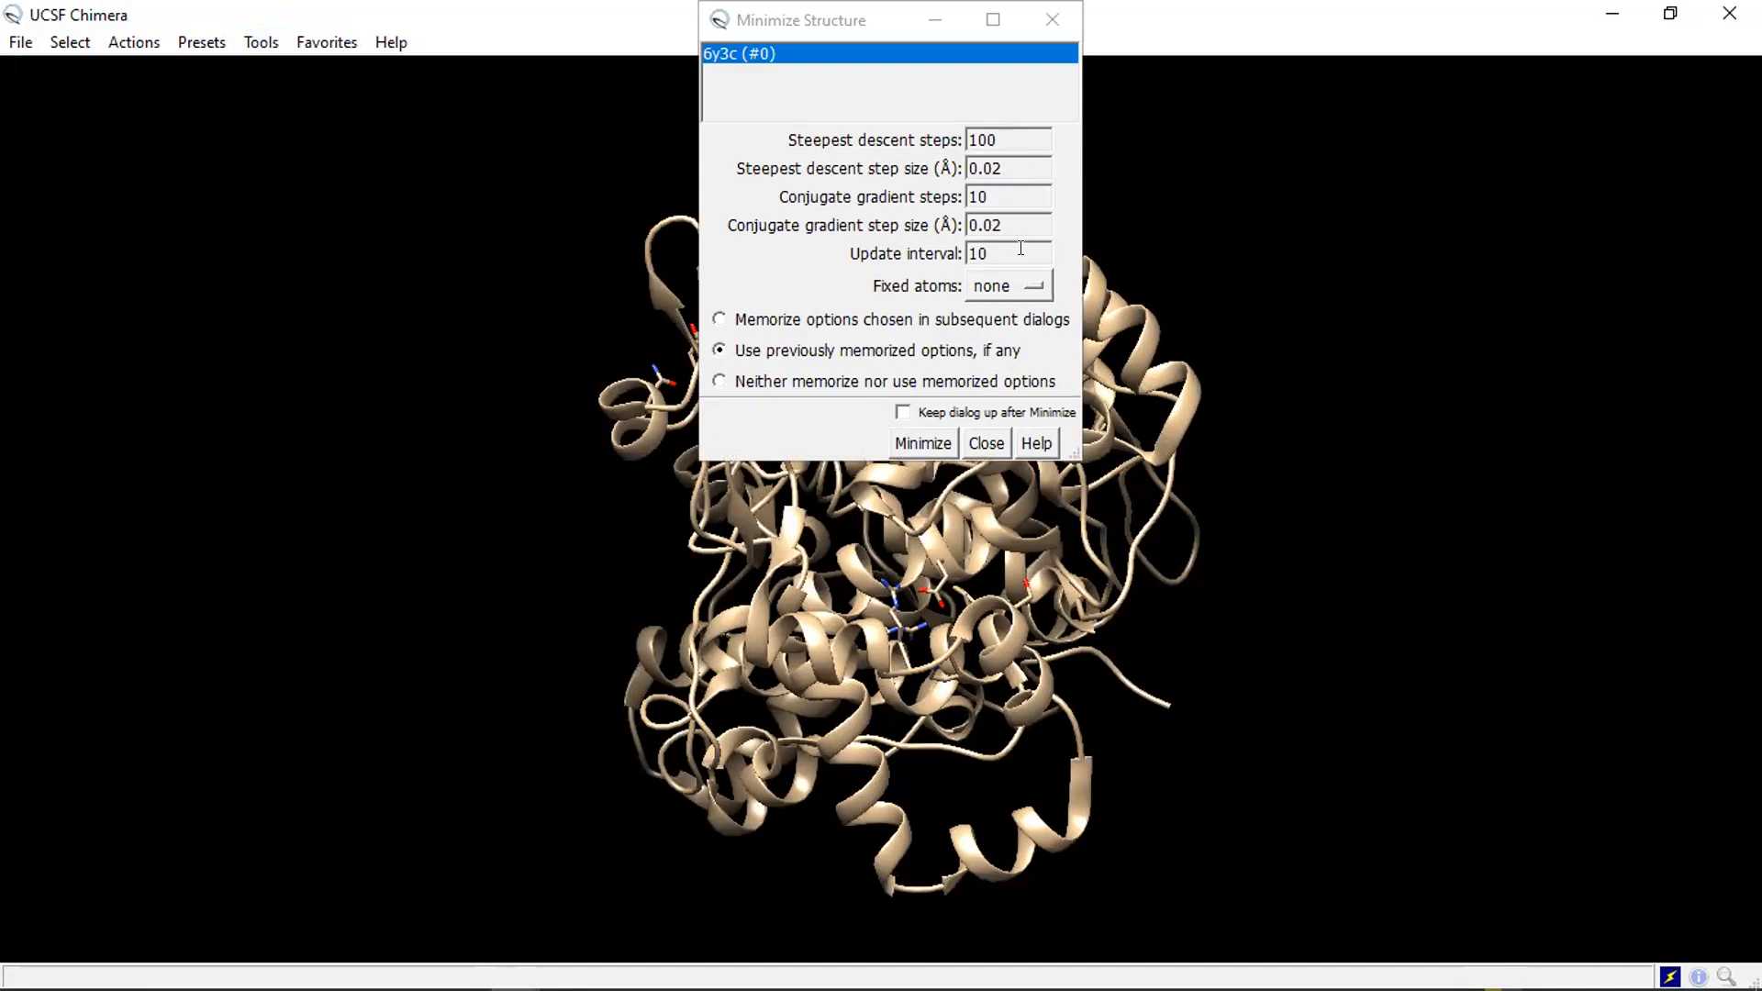
{"action": "left_click", "coordinate": [720, 319]}
{"action": "left_click", "coordinate": [923, 443]}
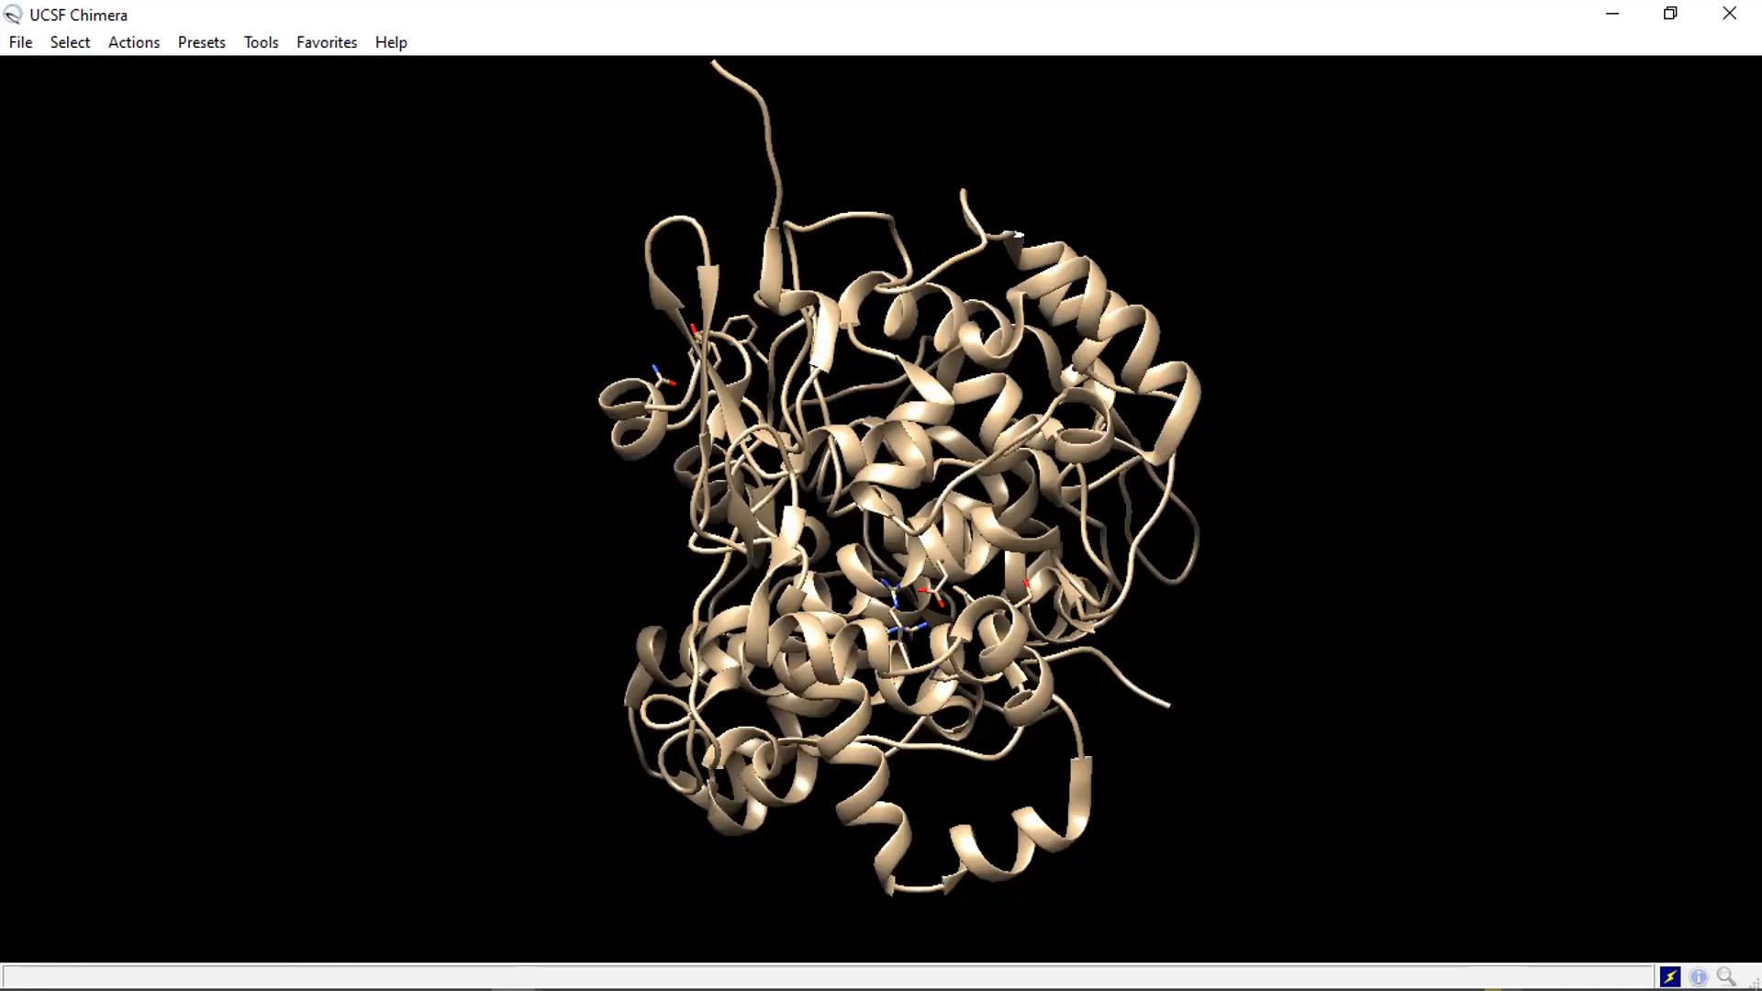
Step: Bring the waiting Dock Prep dialog forward and run it on 6y3c with deletion of non-complexed ions enabled
{"action": "mouse_move", "coordinate": [565, 966]}
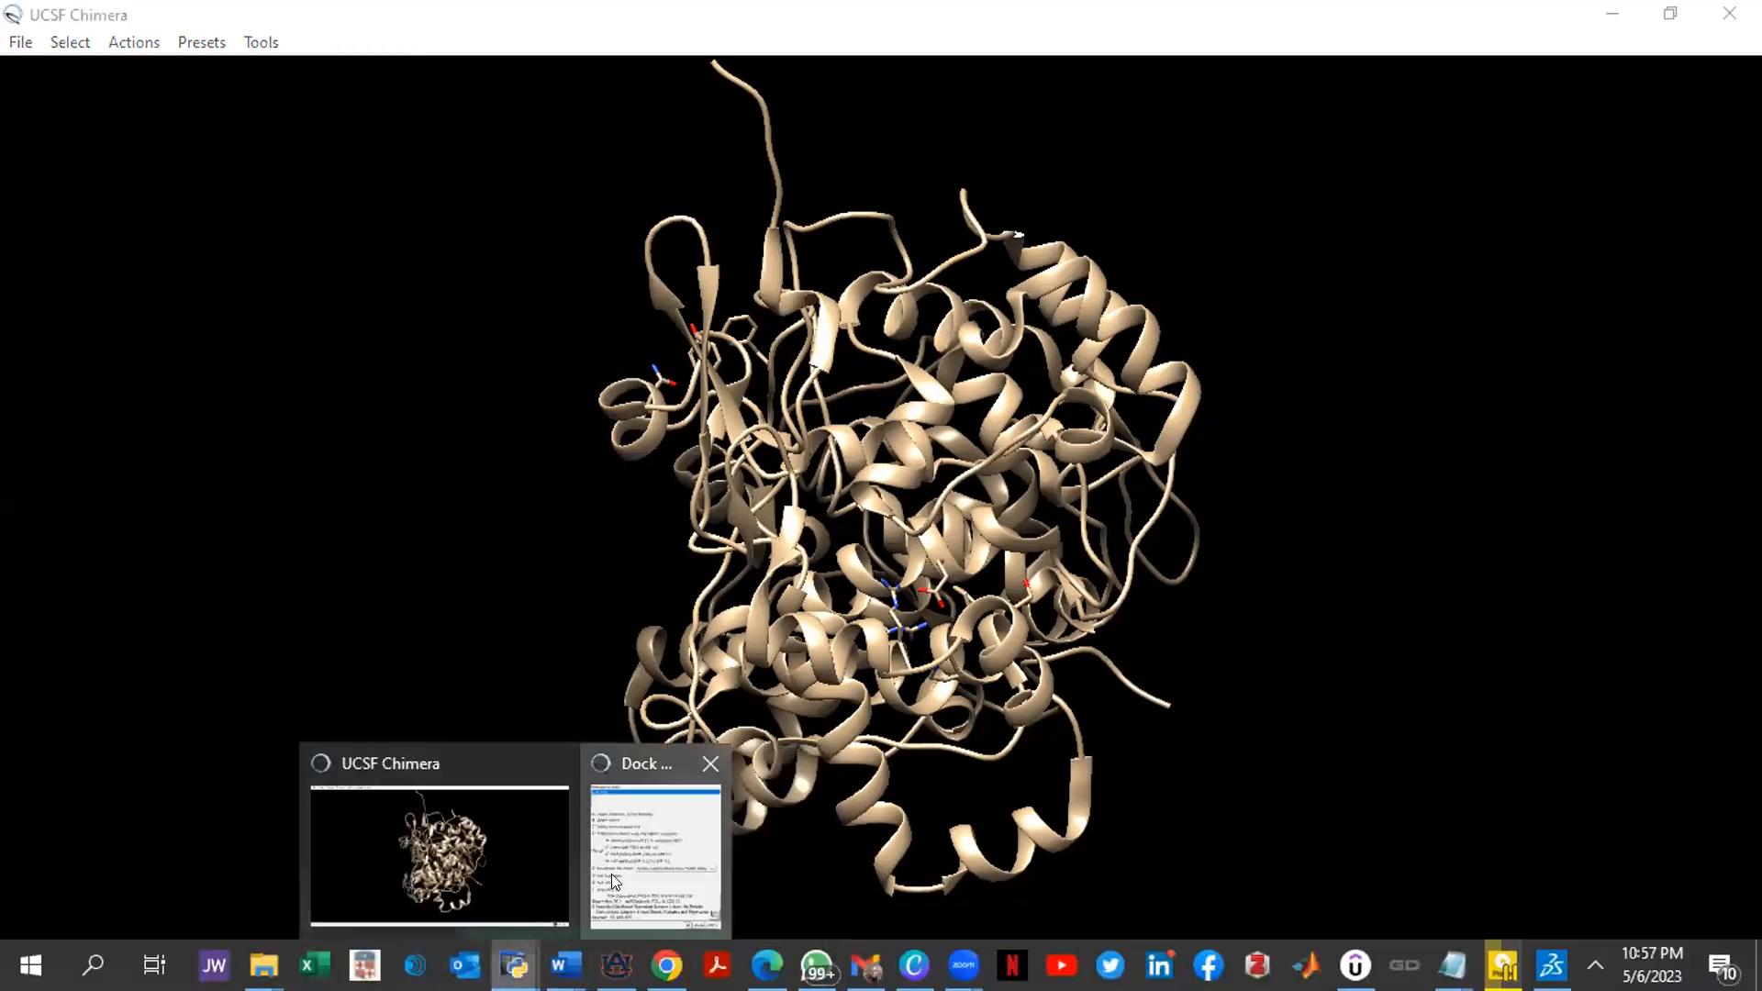
{"action": "left_click", "coordinate": [611, 874]}
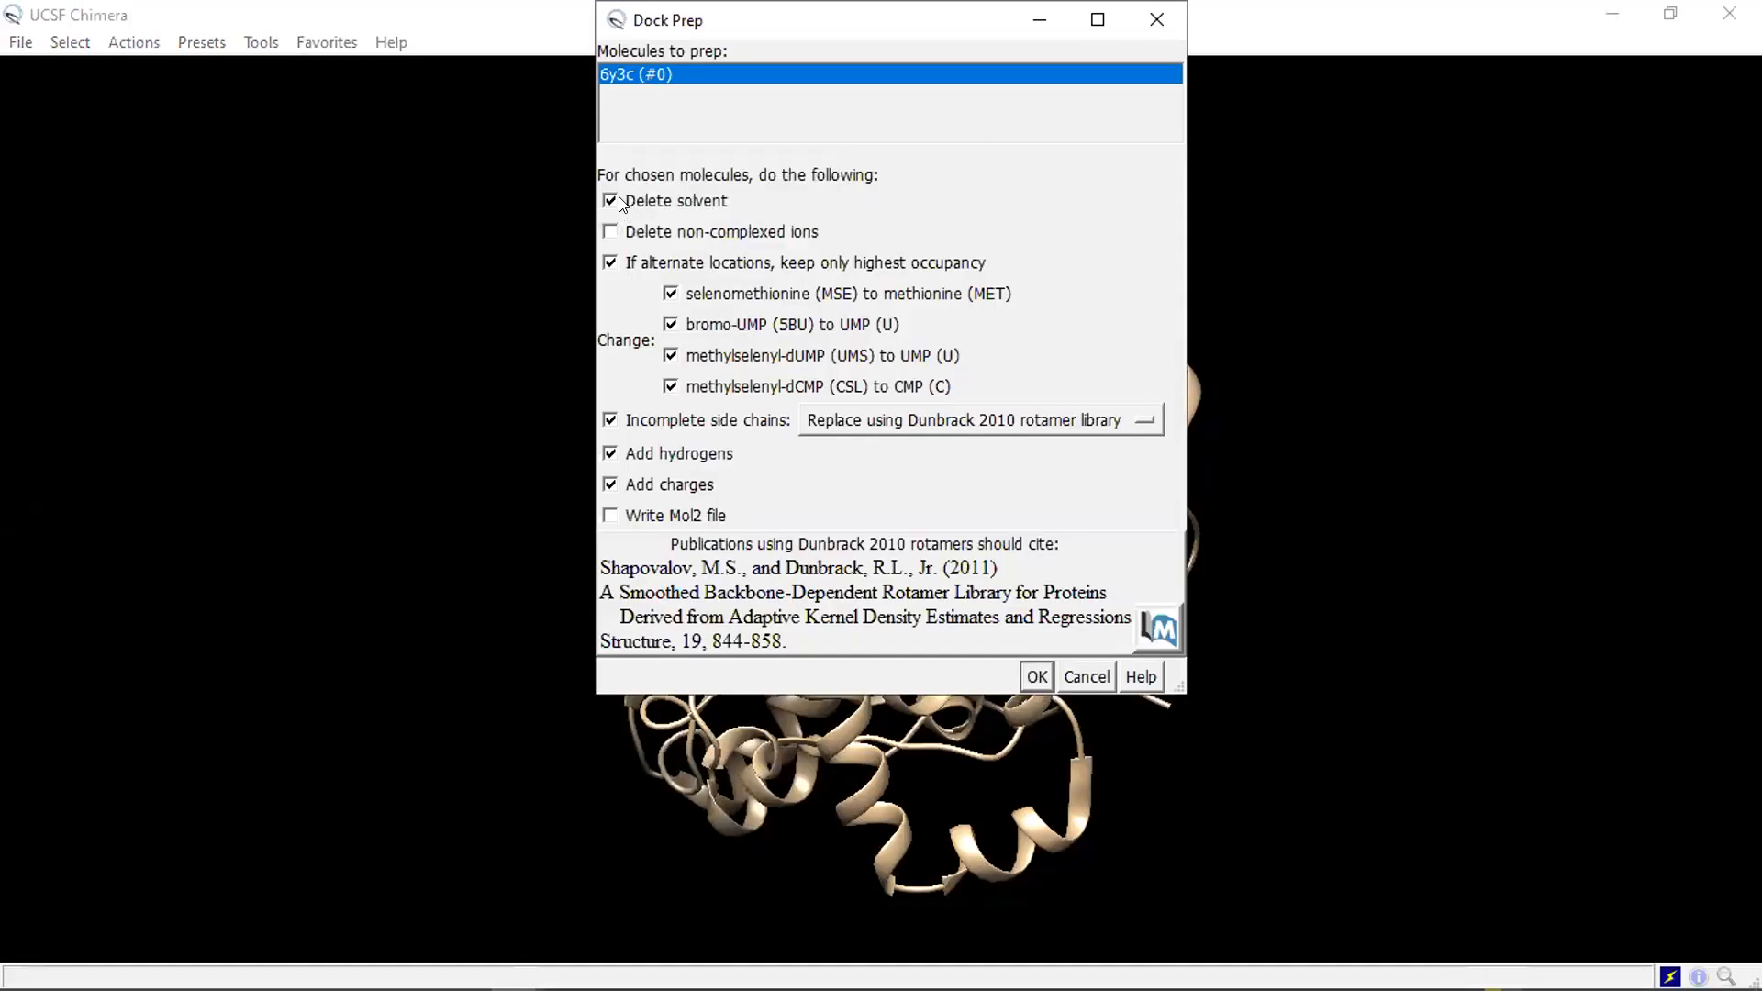
{"action": "left_click", "coordinate": [609, 232]}
{"action": "left_click", "coordinate": [1035, 677]}
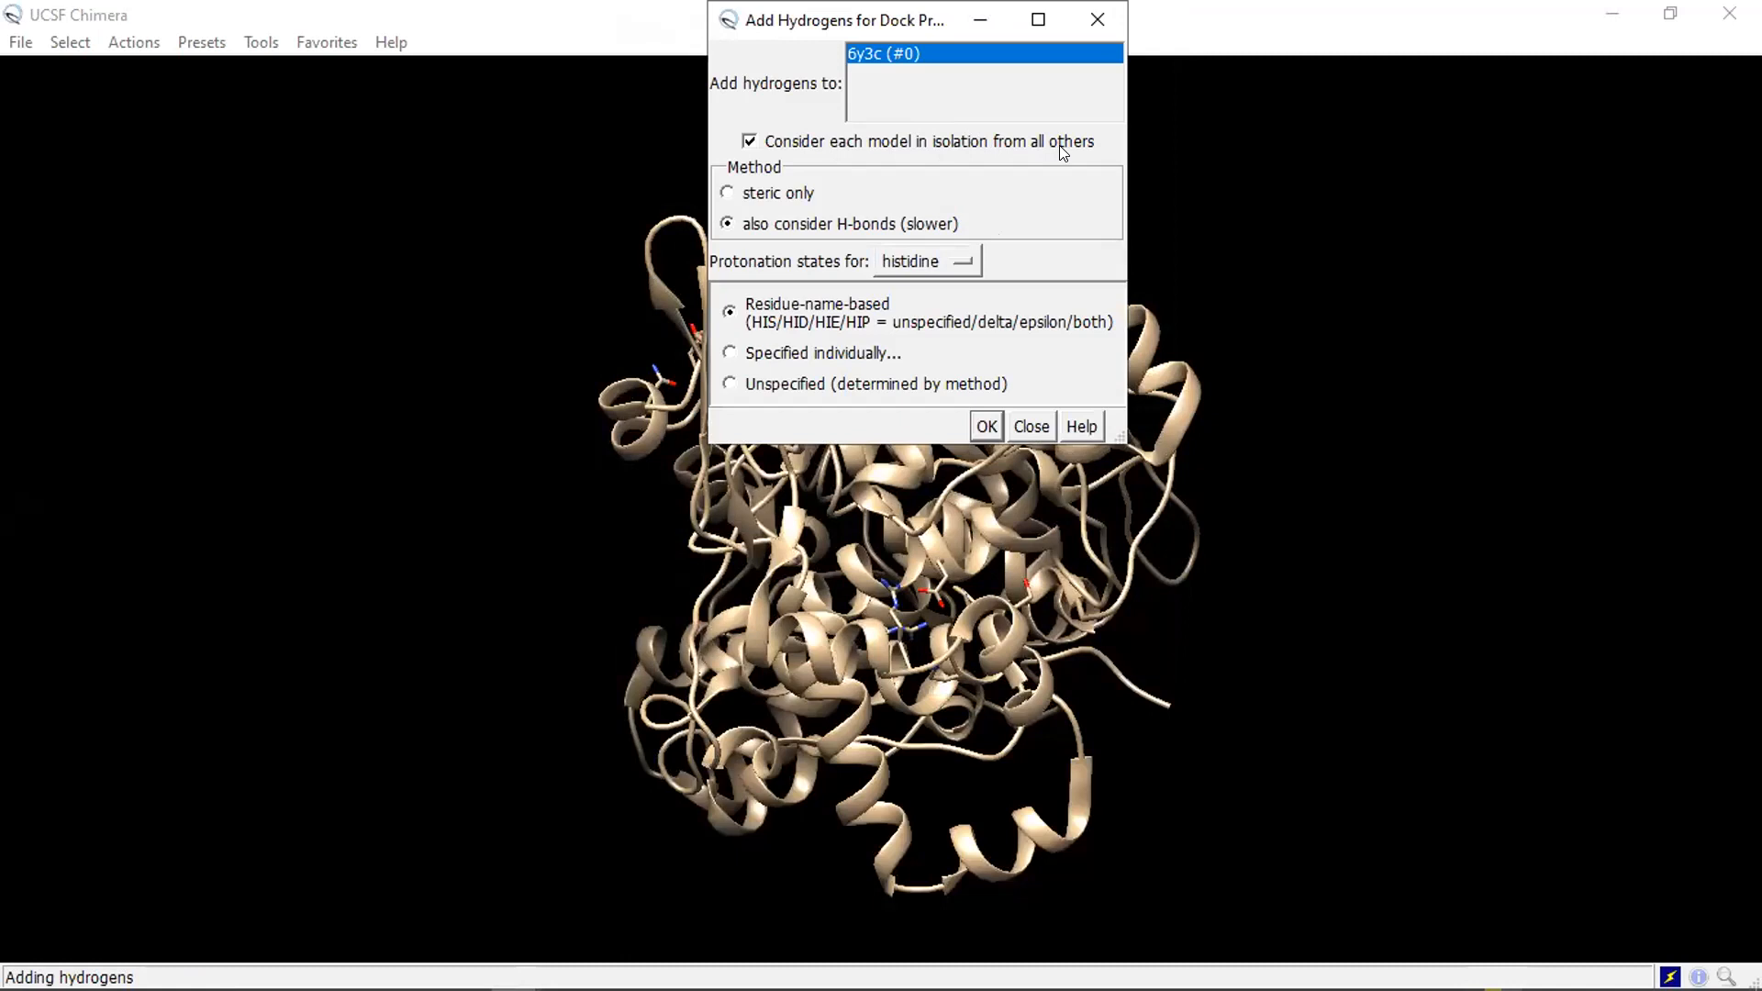
Step: Add hydrogens to 6y3c, considering each model in isolation and using residue-name-based histidine protonation
{"action": "left_click", "coordinate": [749, 140]}
{"action": "left_click", "coordinate": [749, 140]}
{"action": "left_click", "coordinate": [731, 313]}
{"action": "left_click", "coordinate": [984, 428]}
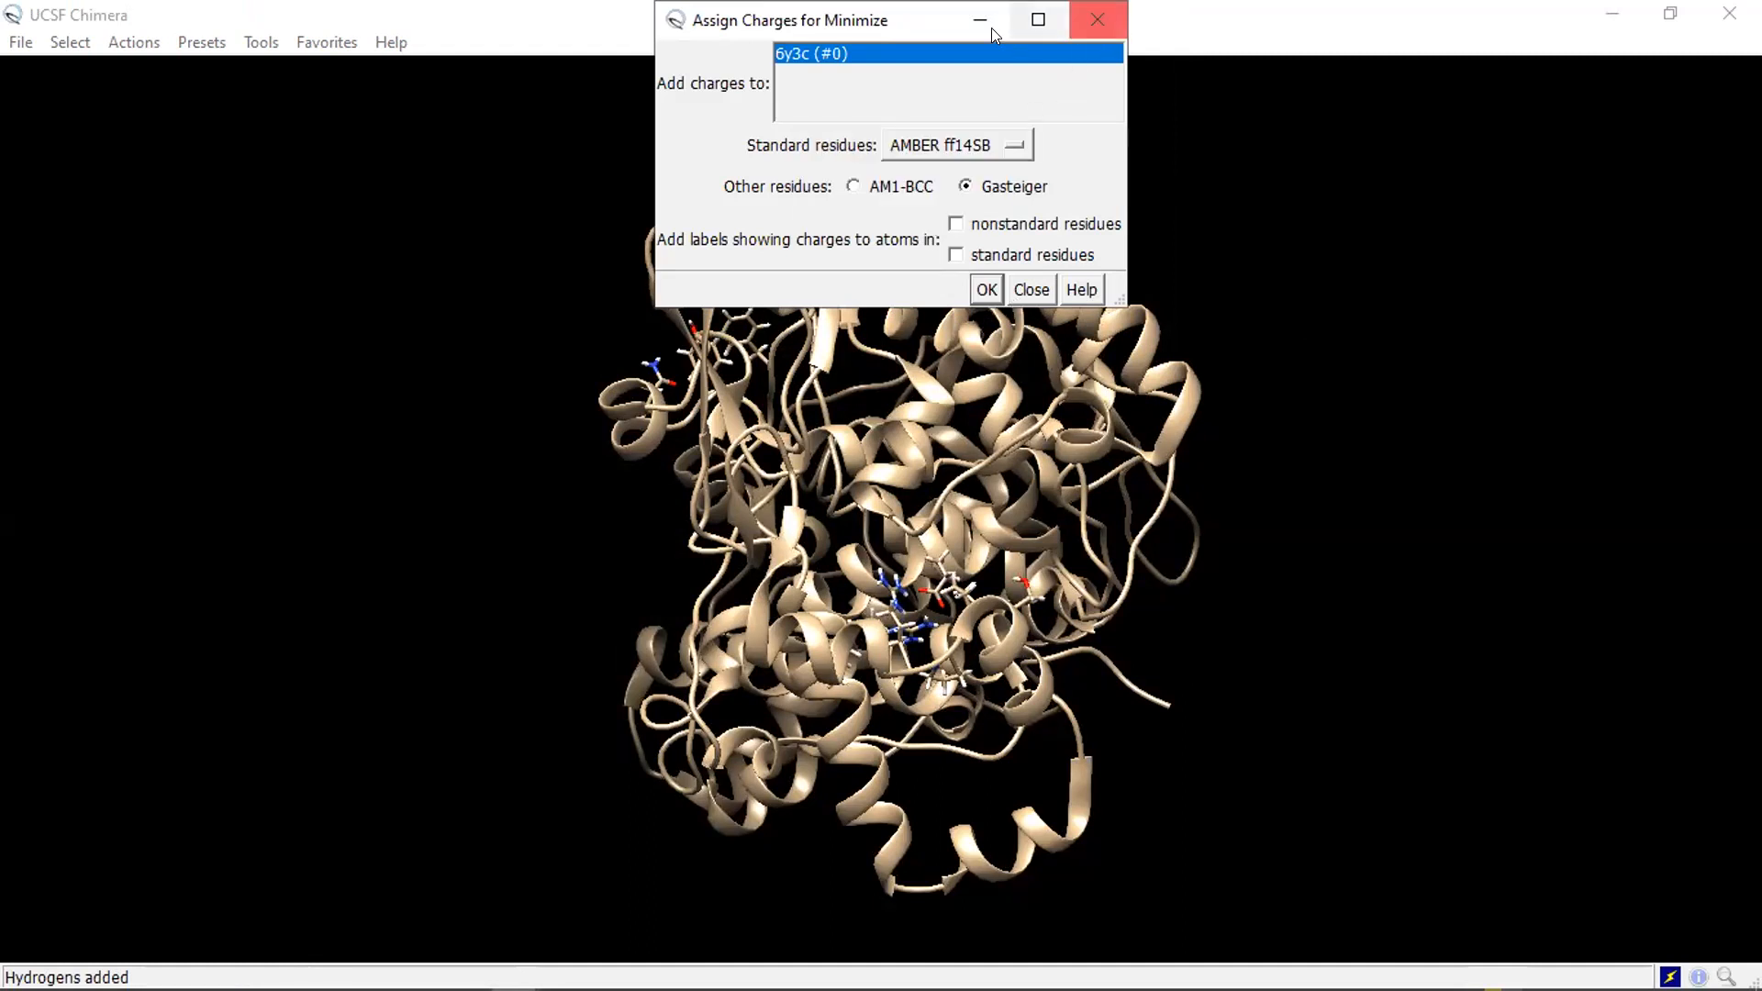
{"action": "left_click_drag", "start_coordinate": [998, 363], "coordinate": [858, 633]}
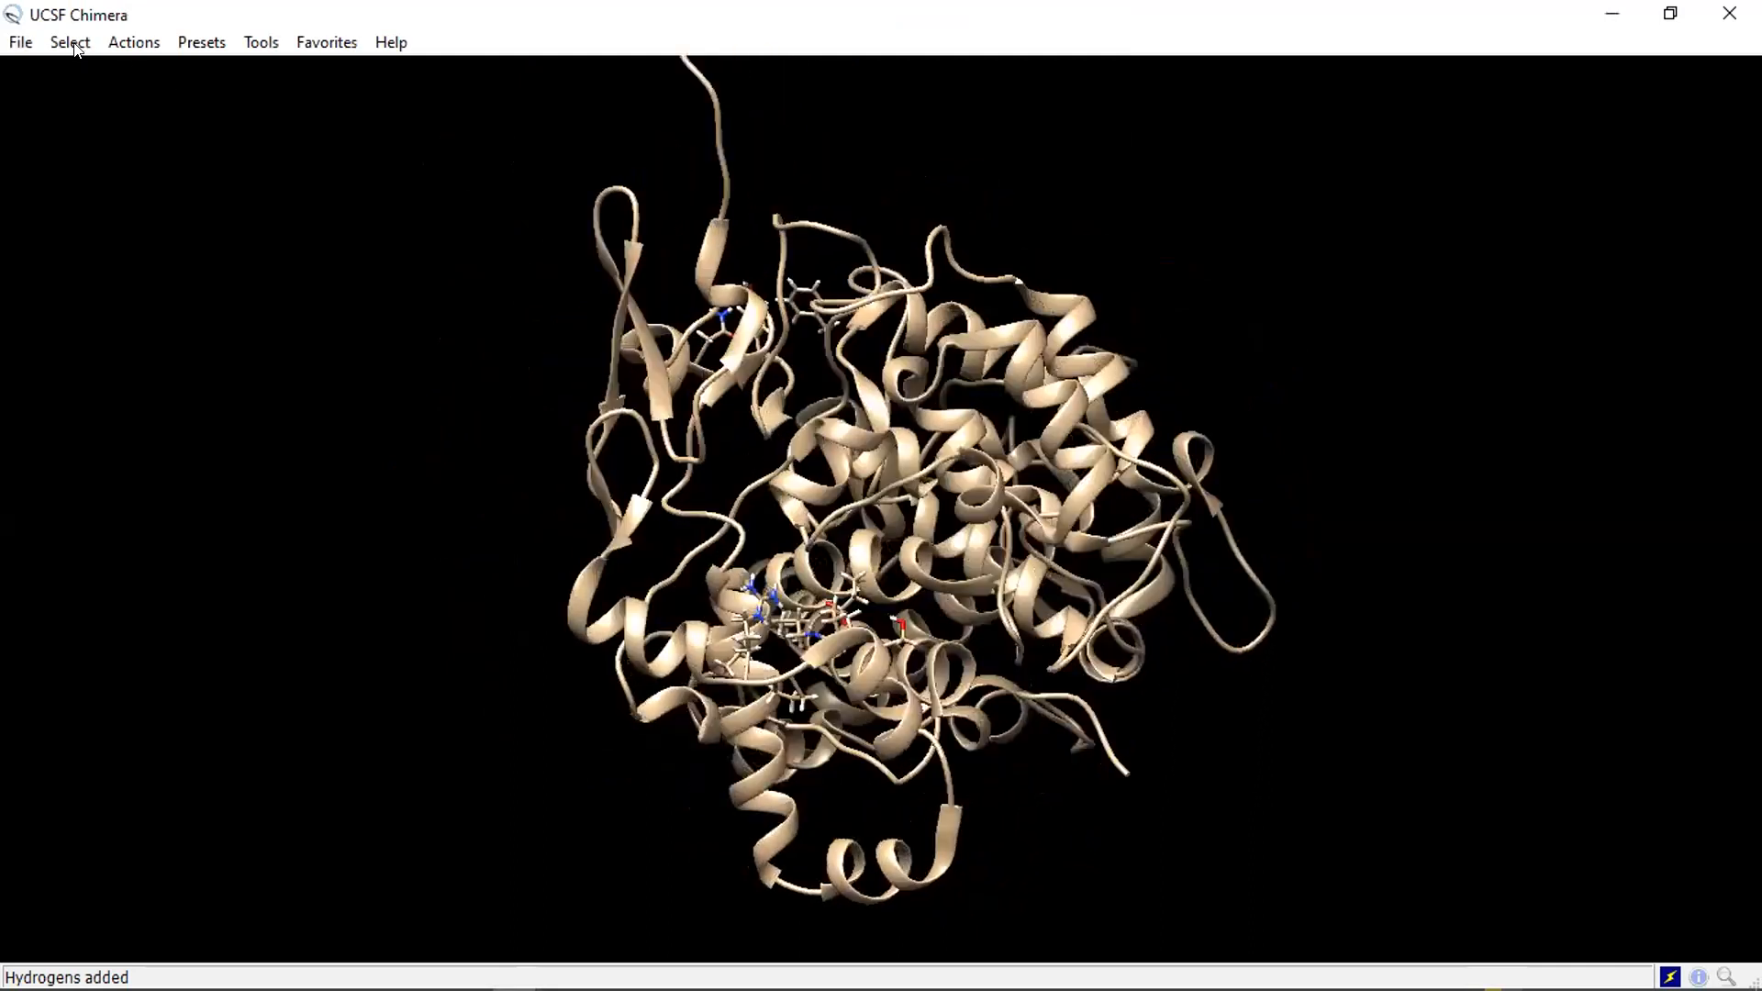
{"action": "left_click", "coordinate": [132, 84]}
{"action": "left_click", "coordinate": [73, 43]}
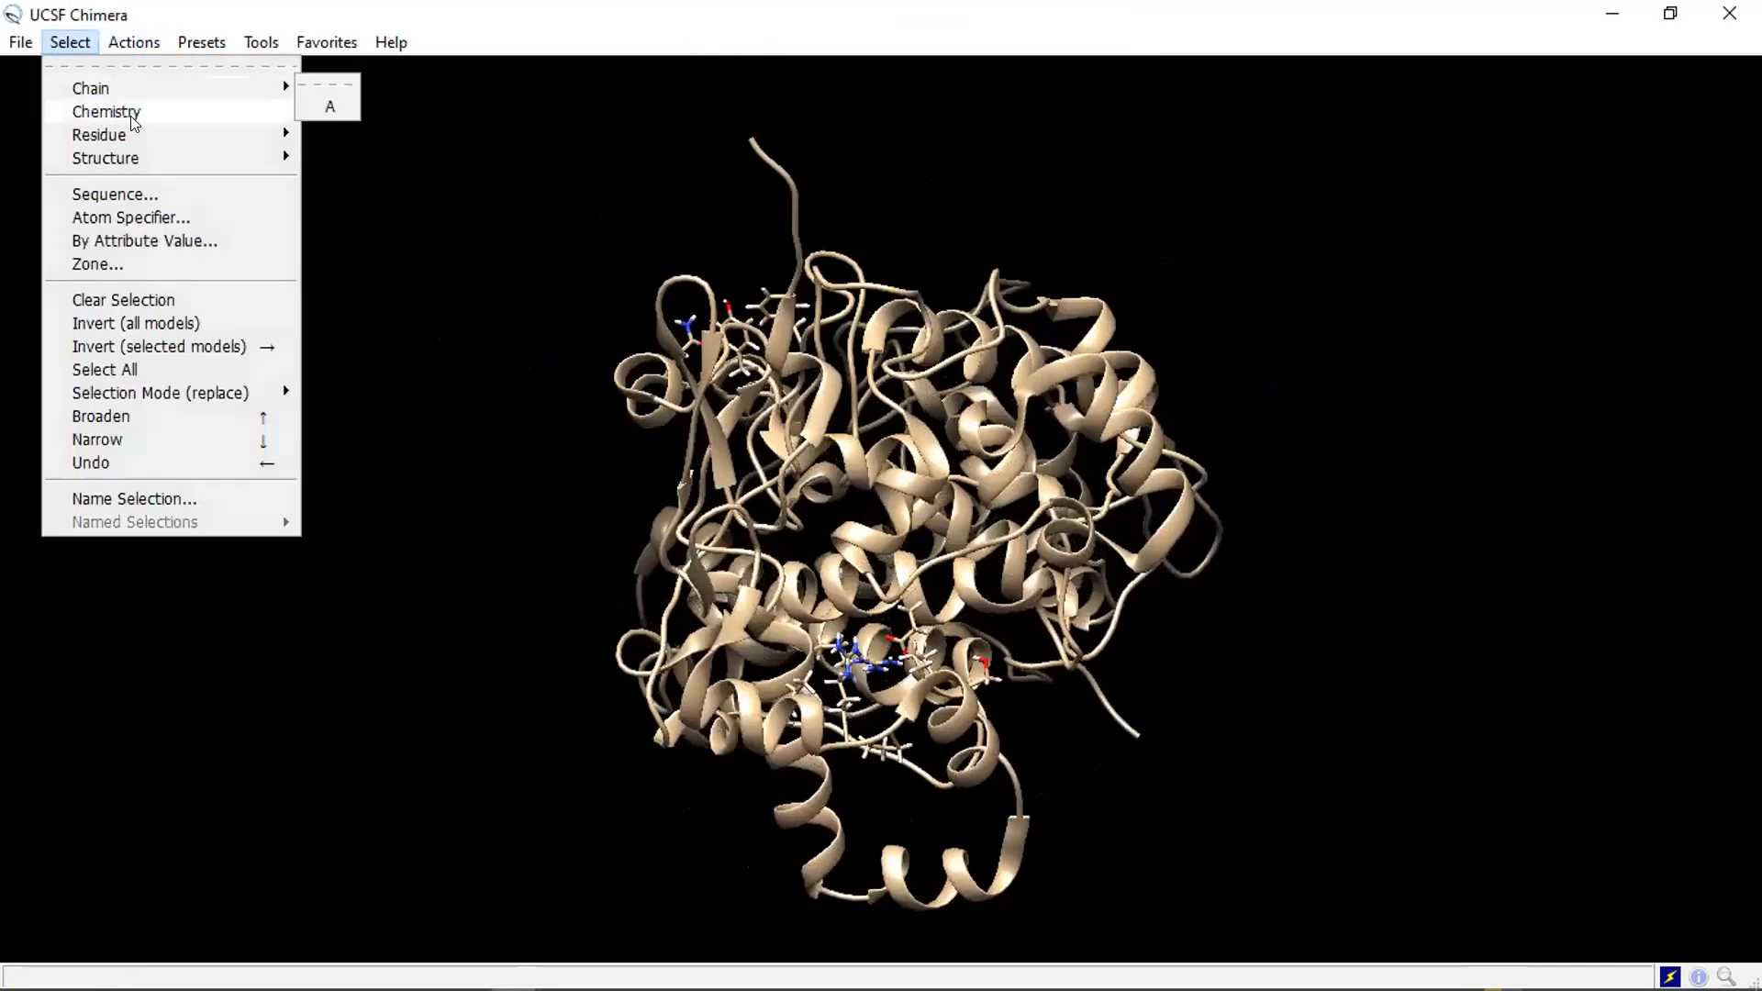
{"action": "mouse_move", "coordinate": [131, 132]}
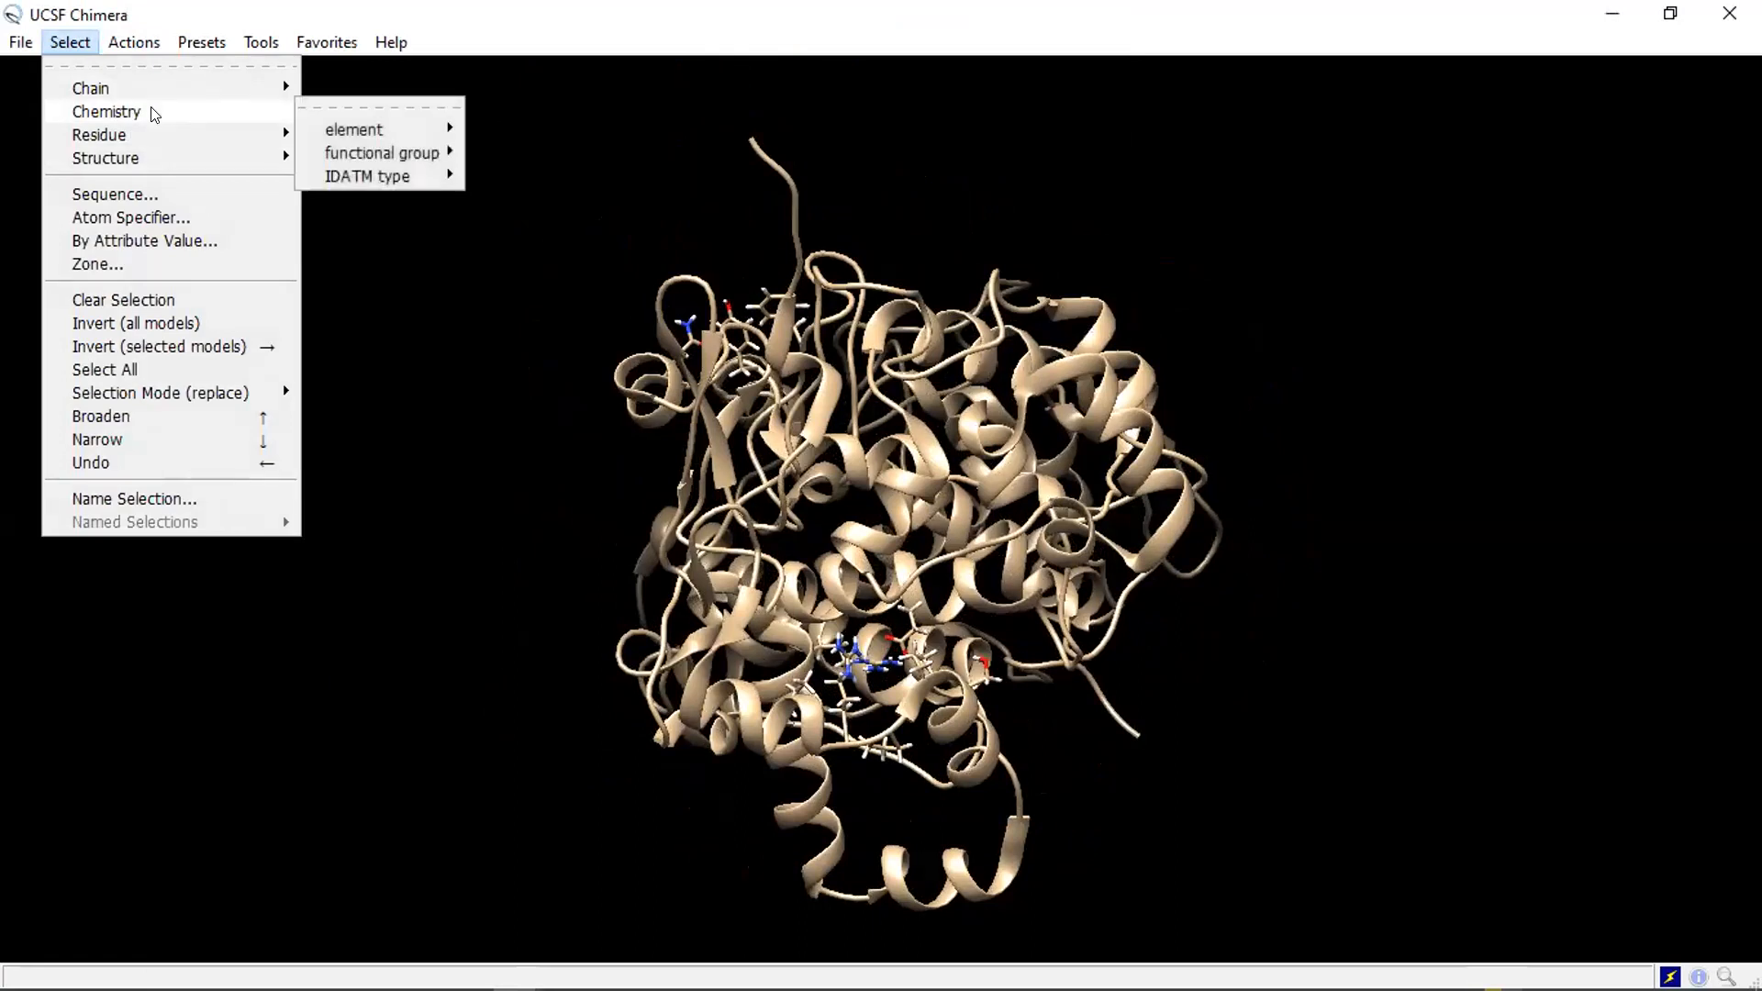
{"action": "left_click_drag", "start_coordinate": [1145, 554], "coordinate": [1182, 531]}
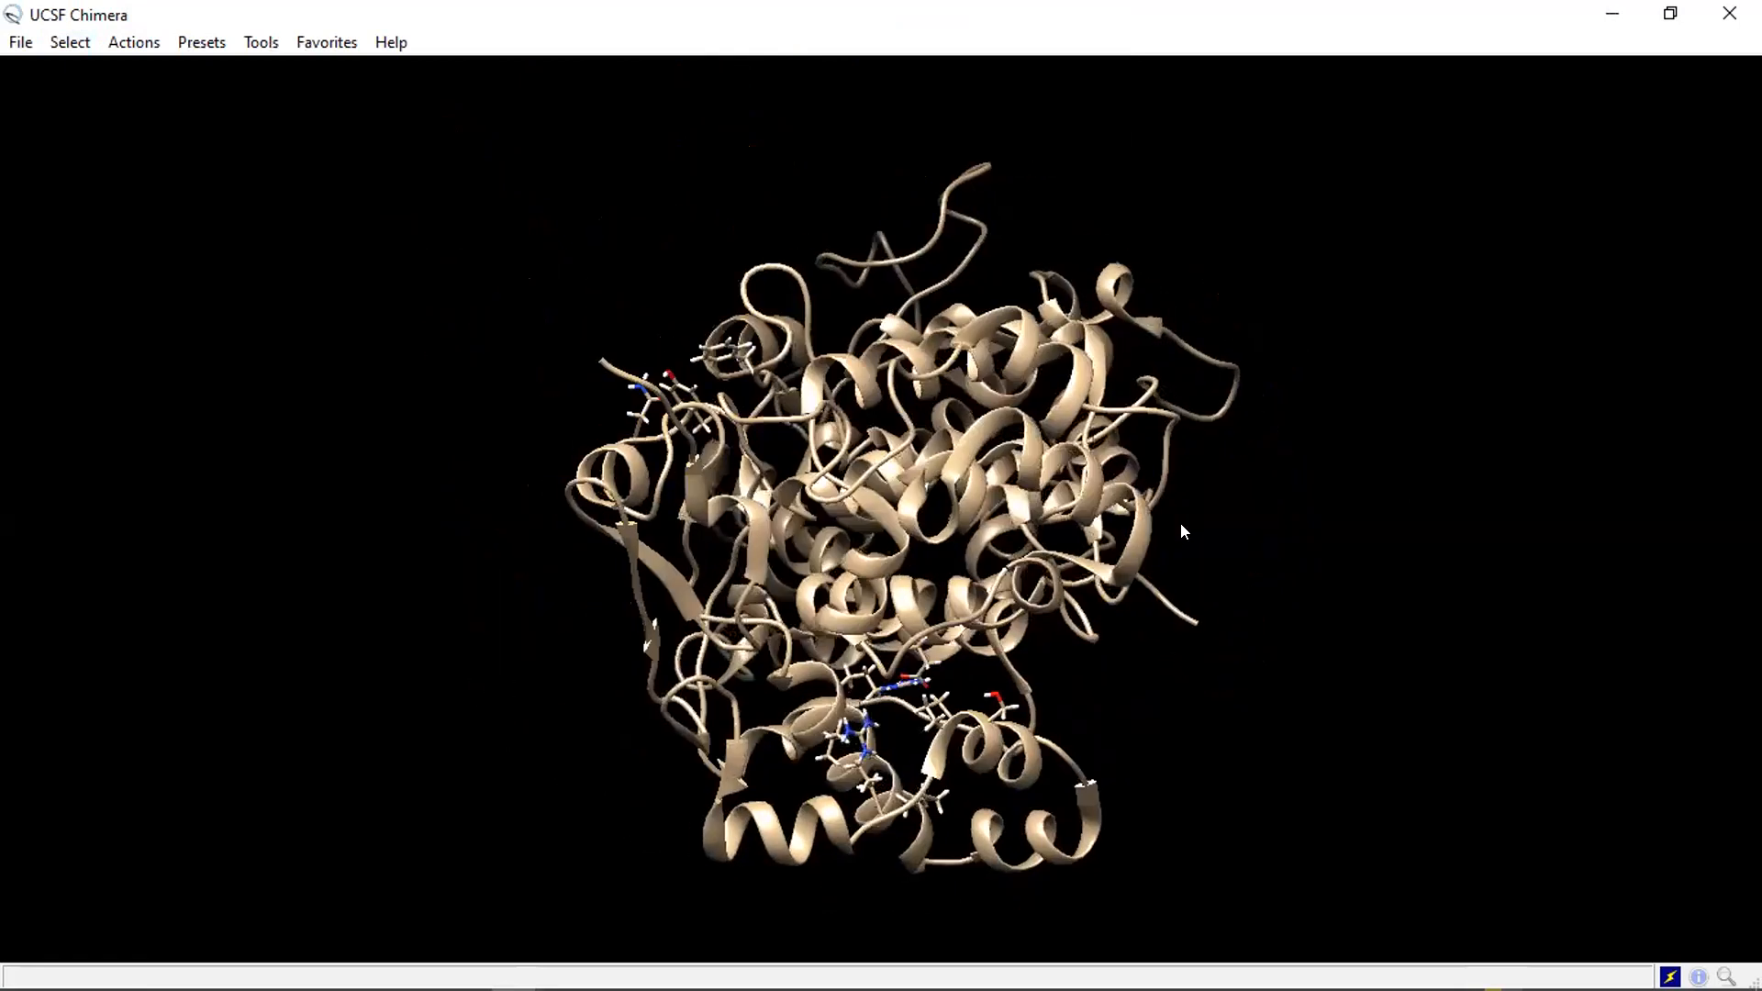
{"action": "left_click_drag", "start_coordinate": [858, 485], "coordinate": [687, 592]}
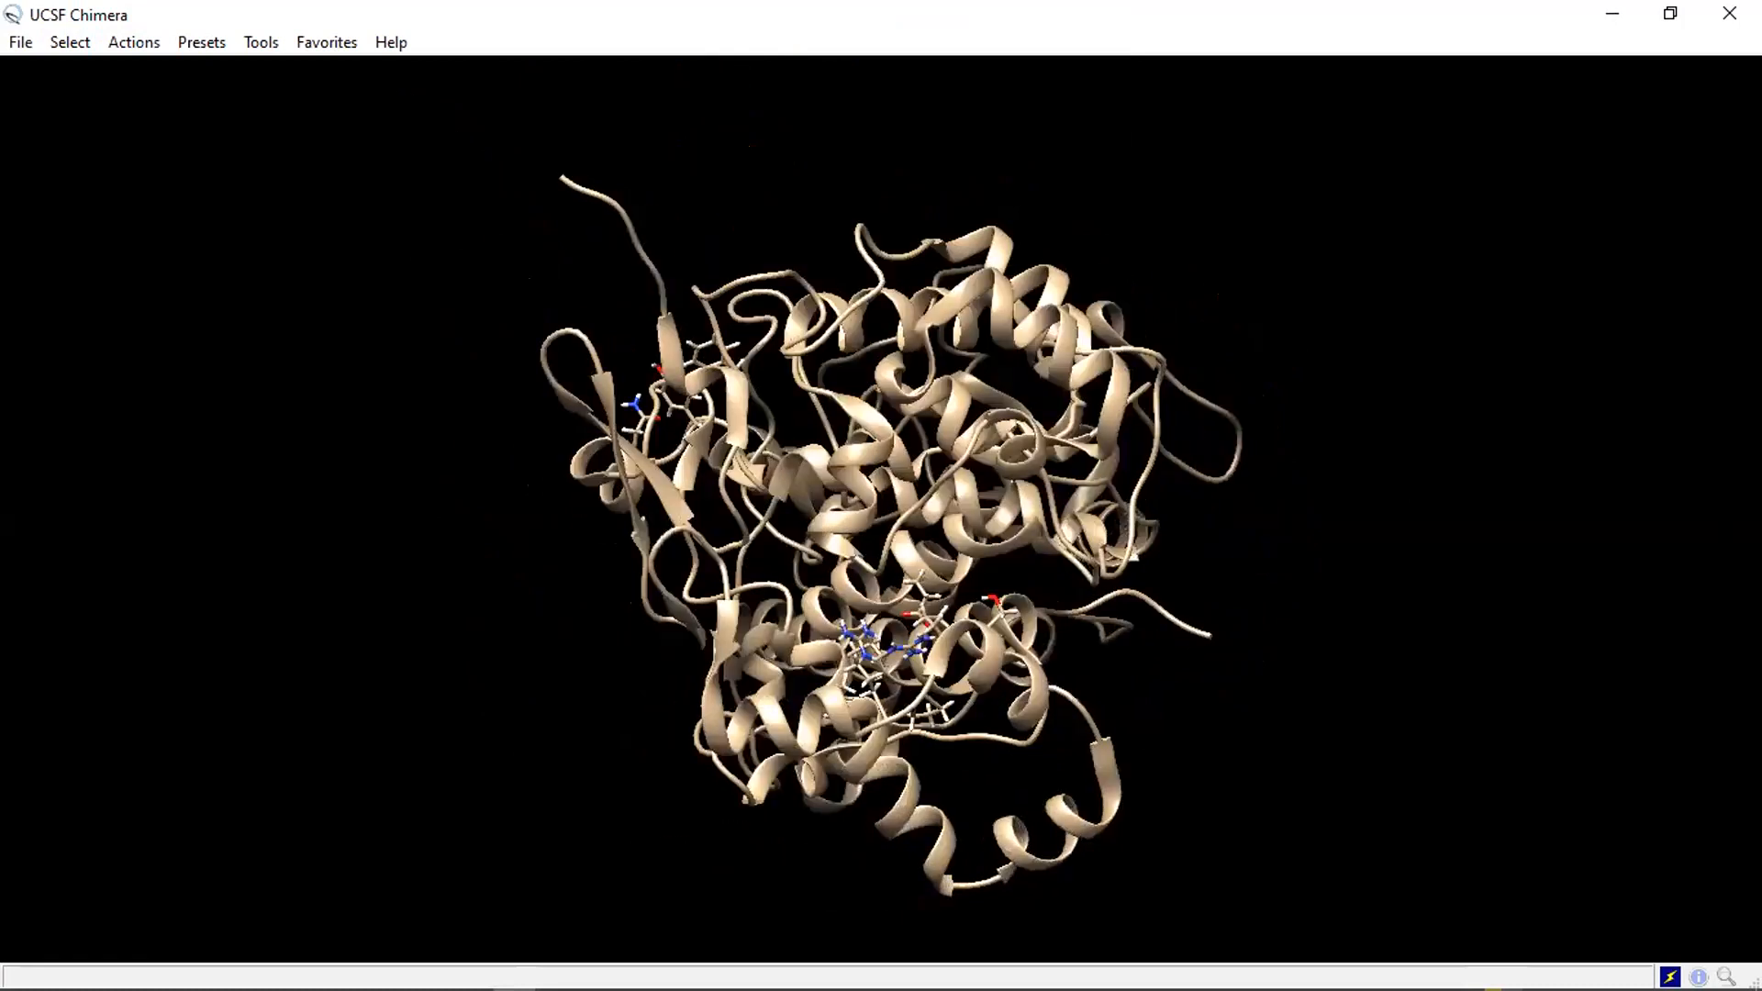
Step: Bring back the Assign Charges for Minimize dialog for 6y3c, move it fully into view and close it
{"action": "mouse_move", "coordinate": [514, 964]}
{"action": "left_click", "coordinate": [642, 876]}
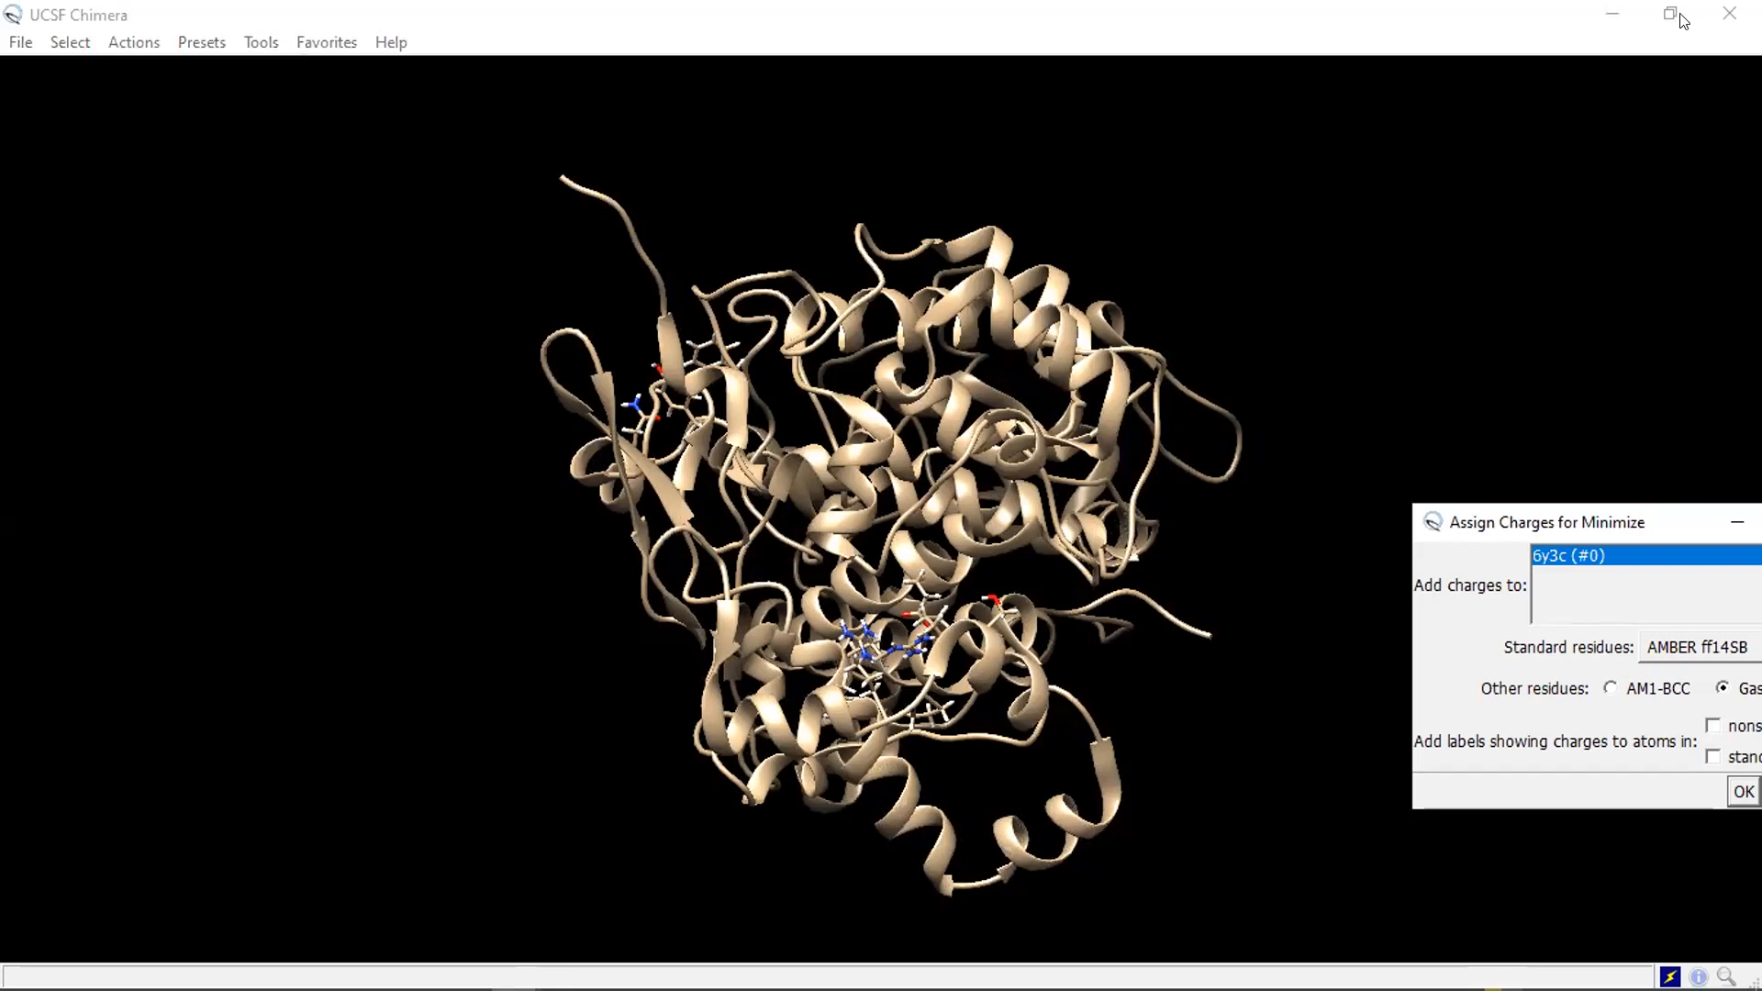
{"action": "left_click_drag", "start_coordinate": [1595, 523], "coordinate": [1351, 534]}
{"action": "left_click", "coordinate": [1548, 803]}
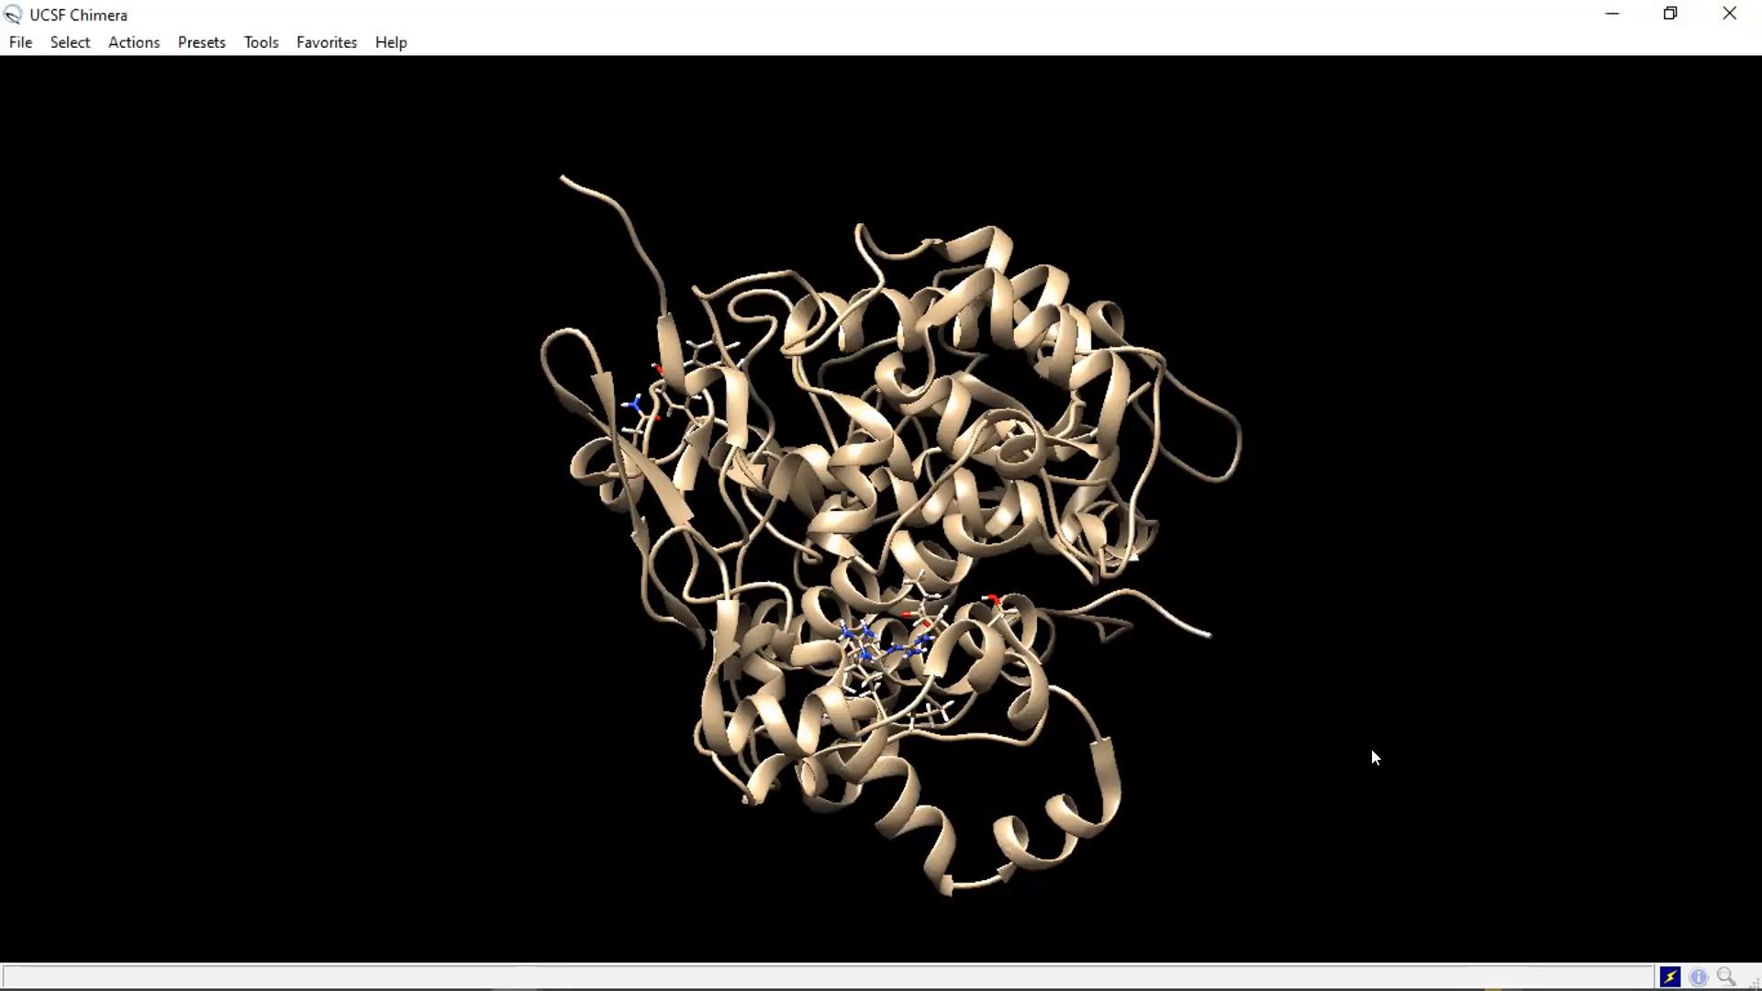
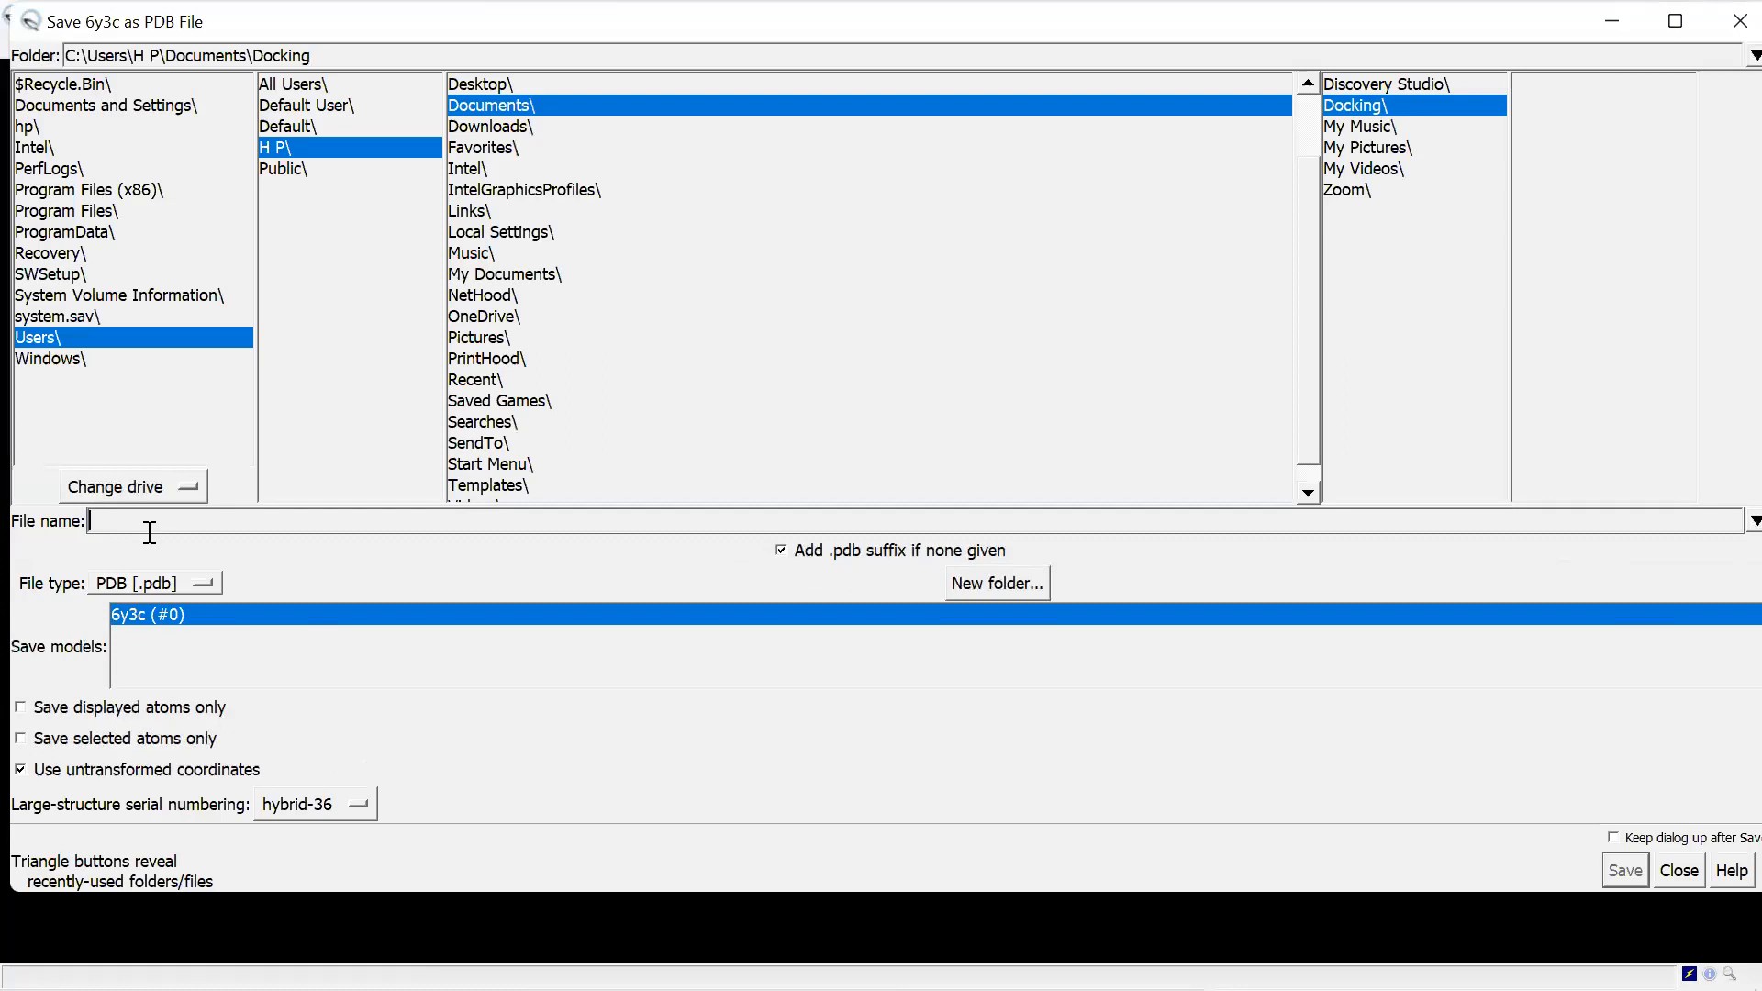
{"action": "type", "text": "ox."}
{"action": "key", "text": "BackSpace"}
{"action": "key", "text": "BackSpace"}
{"action": "type", "text": "PrepRED"}
{"action": "key", "text": "BackSpace"}
{"action": "key", "text": "BackSpace"}
{"action": "key", "text": "BackSpace"}
{"action": "key", "text": "BackSpace"}
{"action": "key", "text": "BackSpace"}
{"action": "key", "text": "BackSpace"}
{"action": "key", "text": "BackSpace"}
{"action": "type", "text": "p"}
{"action": "key", "text": "BackSpace"}
Step: Save the 6y3c model as PreparedCox.pdb in the Docking folder, keeping the automatic .pdb suffix option enabled
{"action": "type", "text": "PreparedCox.p"}
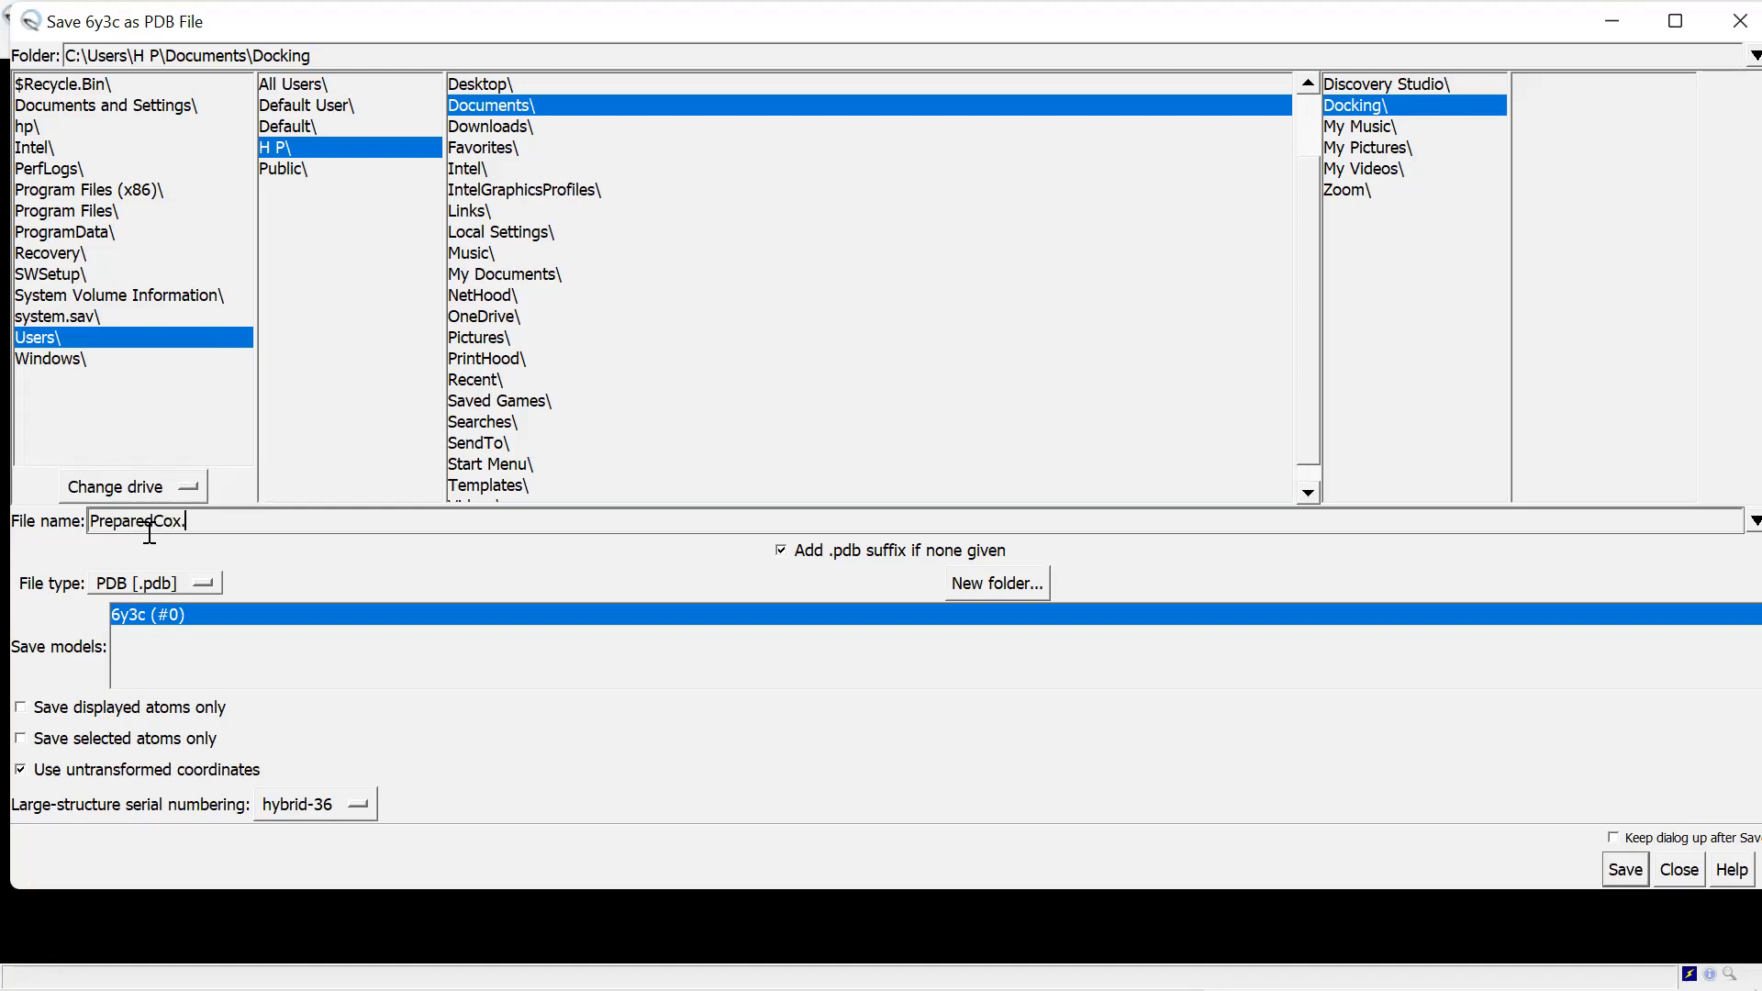
{"action": "type", "text": "db"}
{"action": "left_click", "coordinate": [799, 552]}
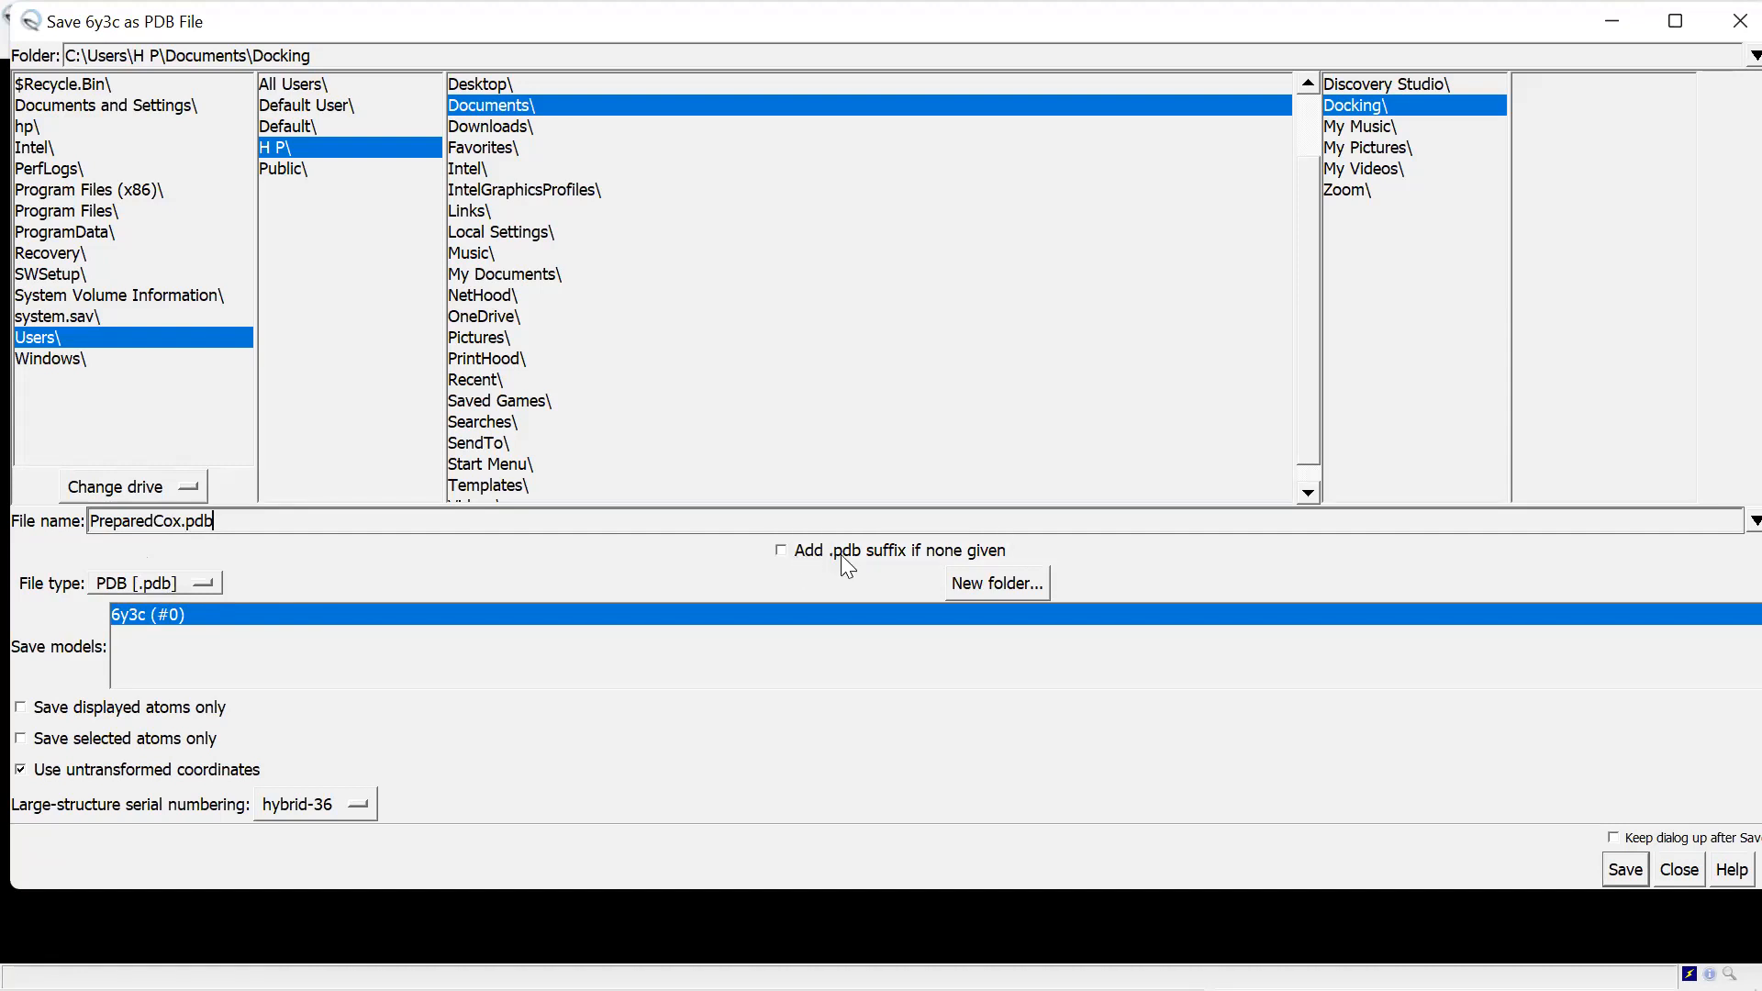
{"action": "left_click", "coordinate": [785, 551]}
{"action": "left_click", "coordinate": [1628, 871]}
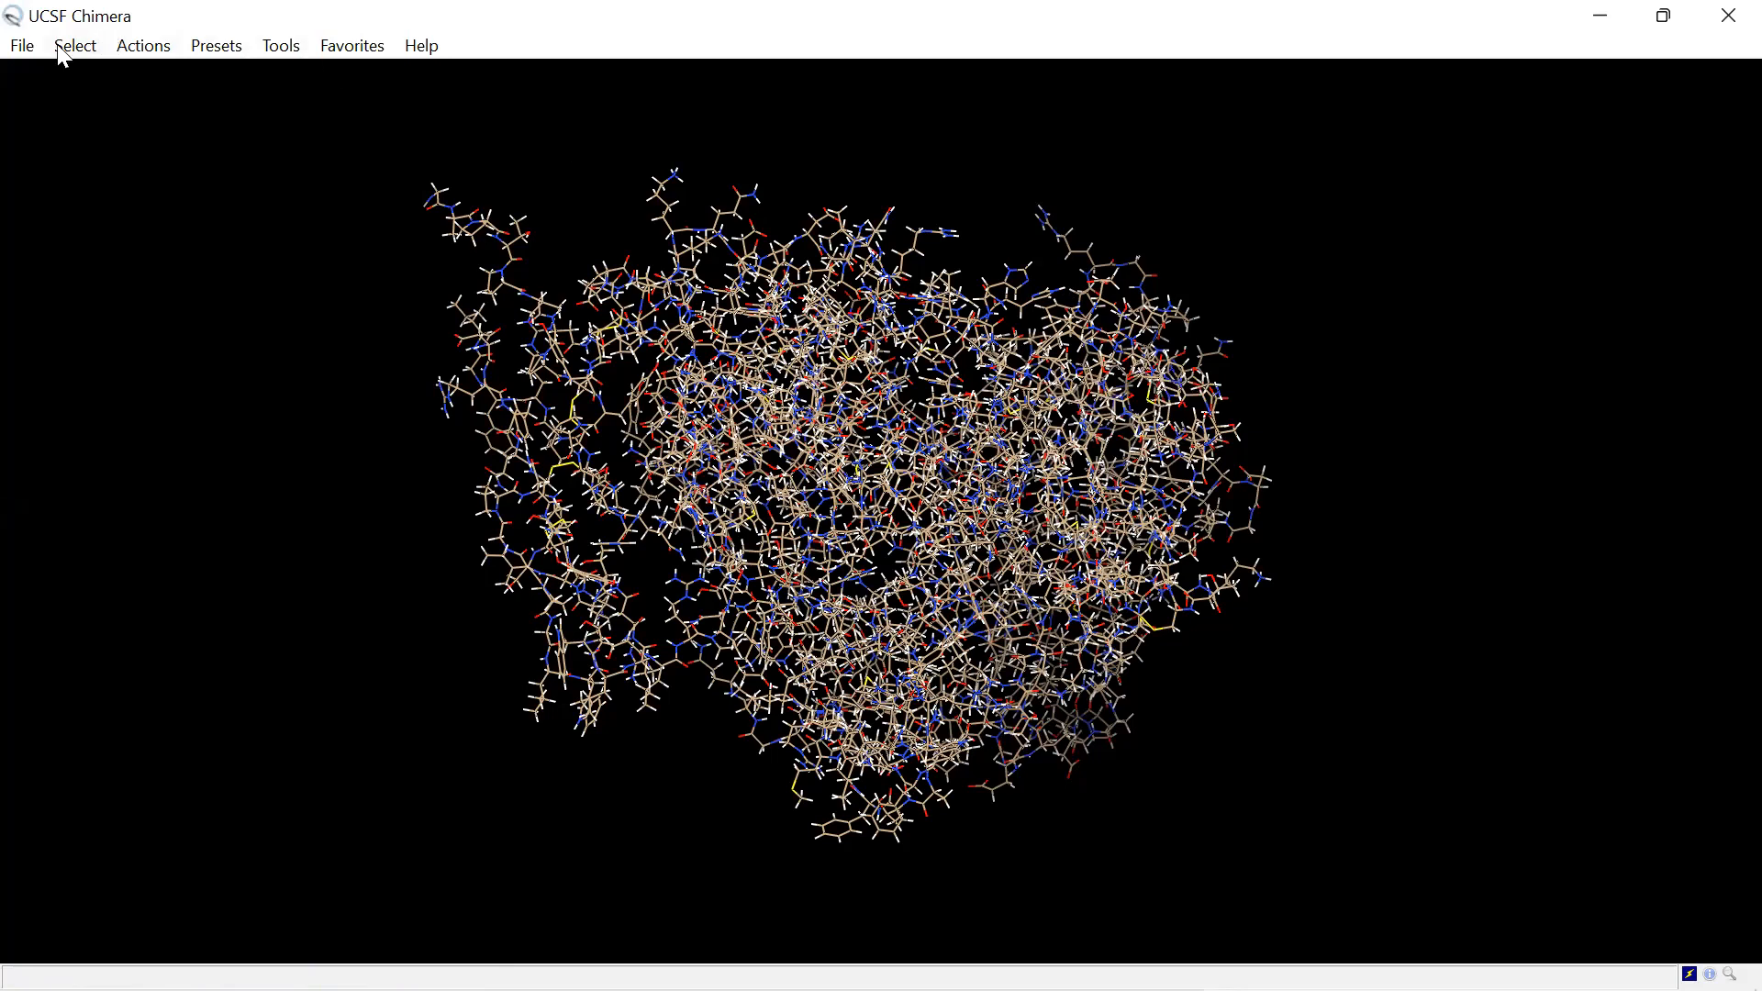
Step: Fetch the compound with ID 5484202 from the PubChem database into the session
{"action": "left_click", "coordinate": [16, 43]}
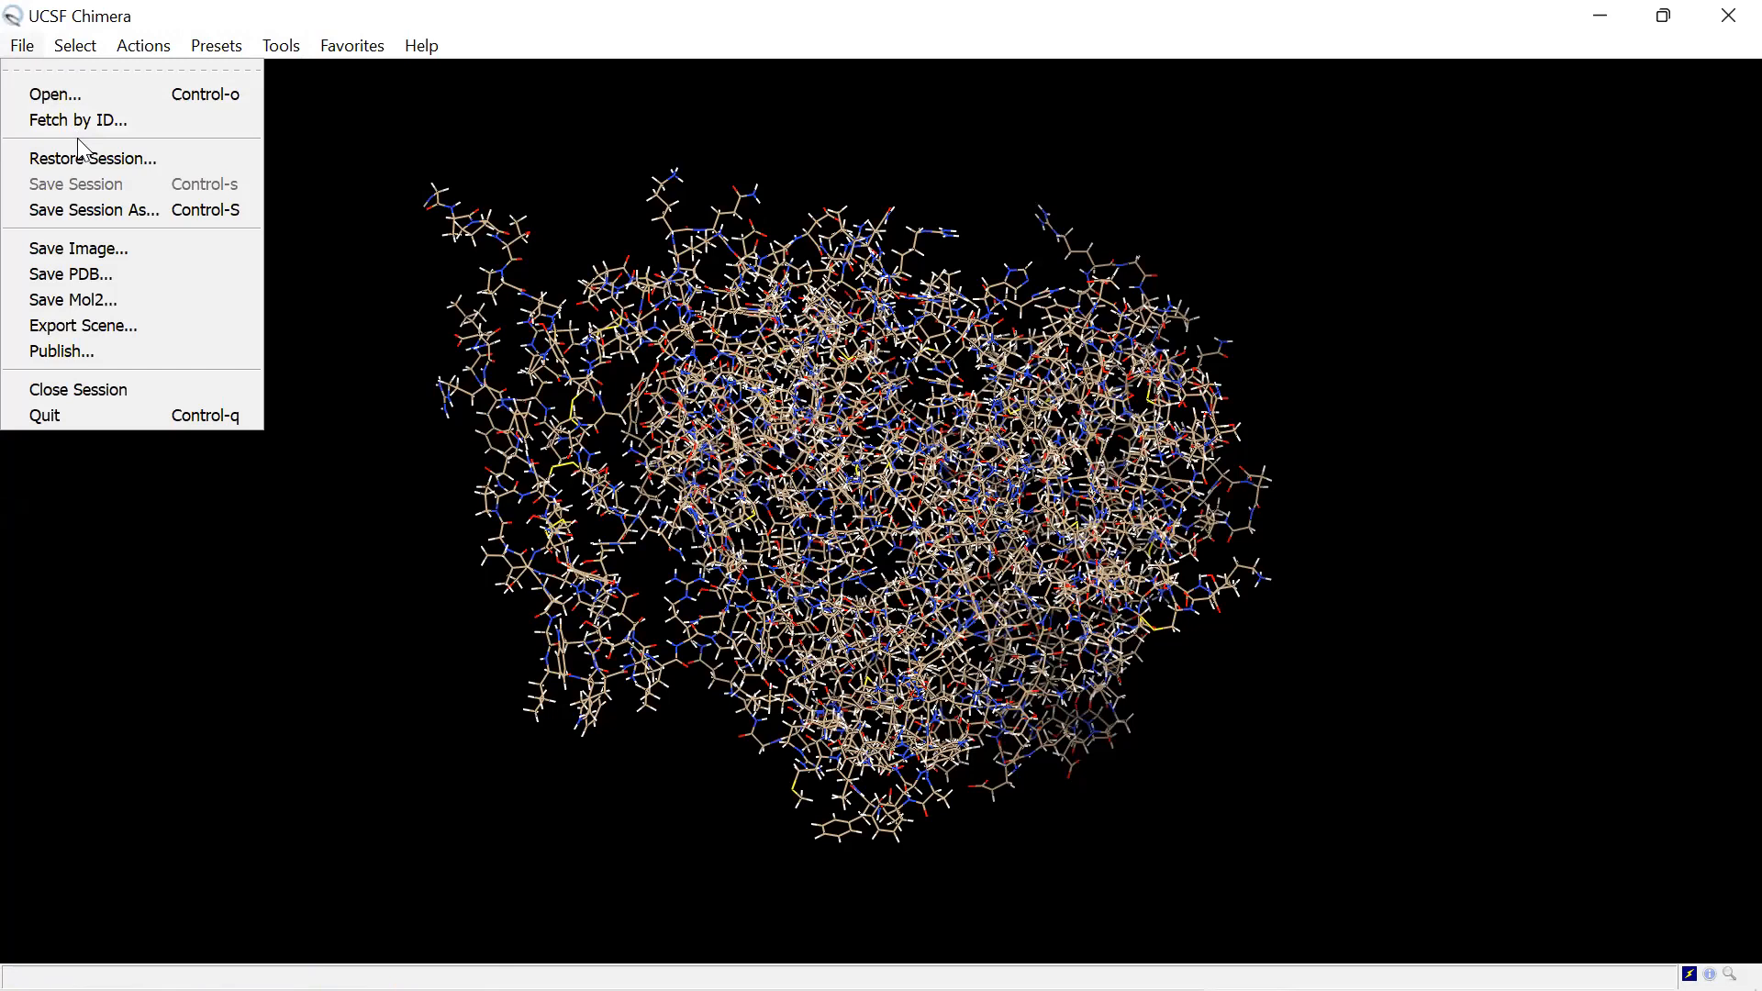
{"action": "left_click", "coordinate": [107, 129]}
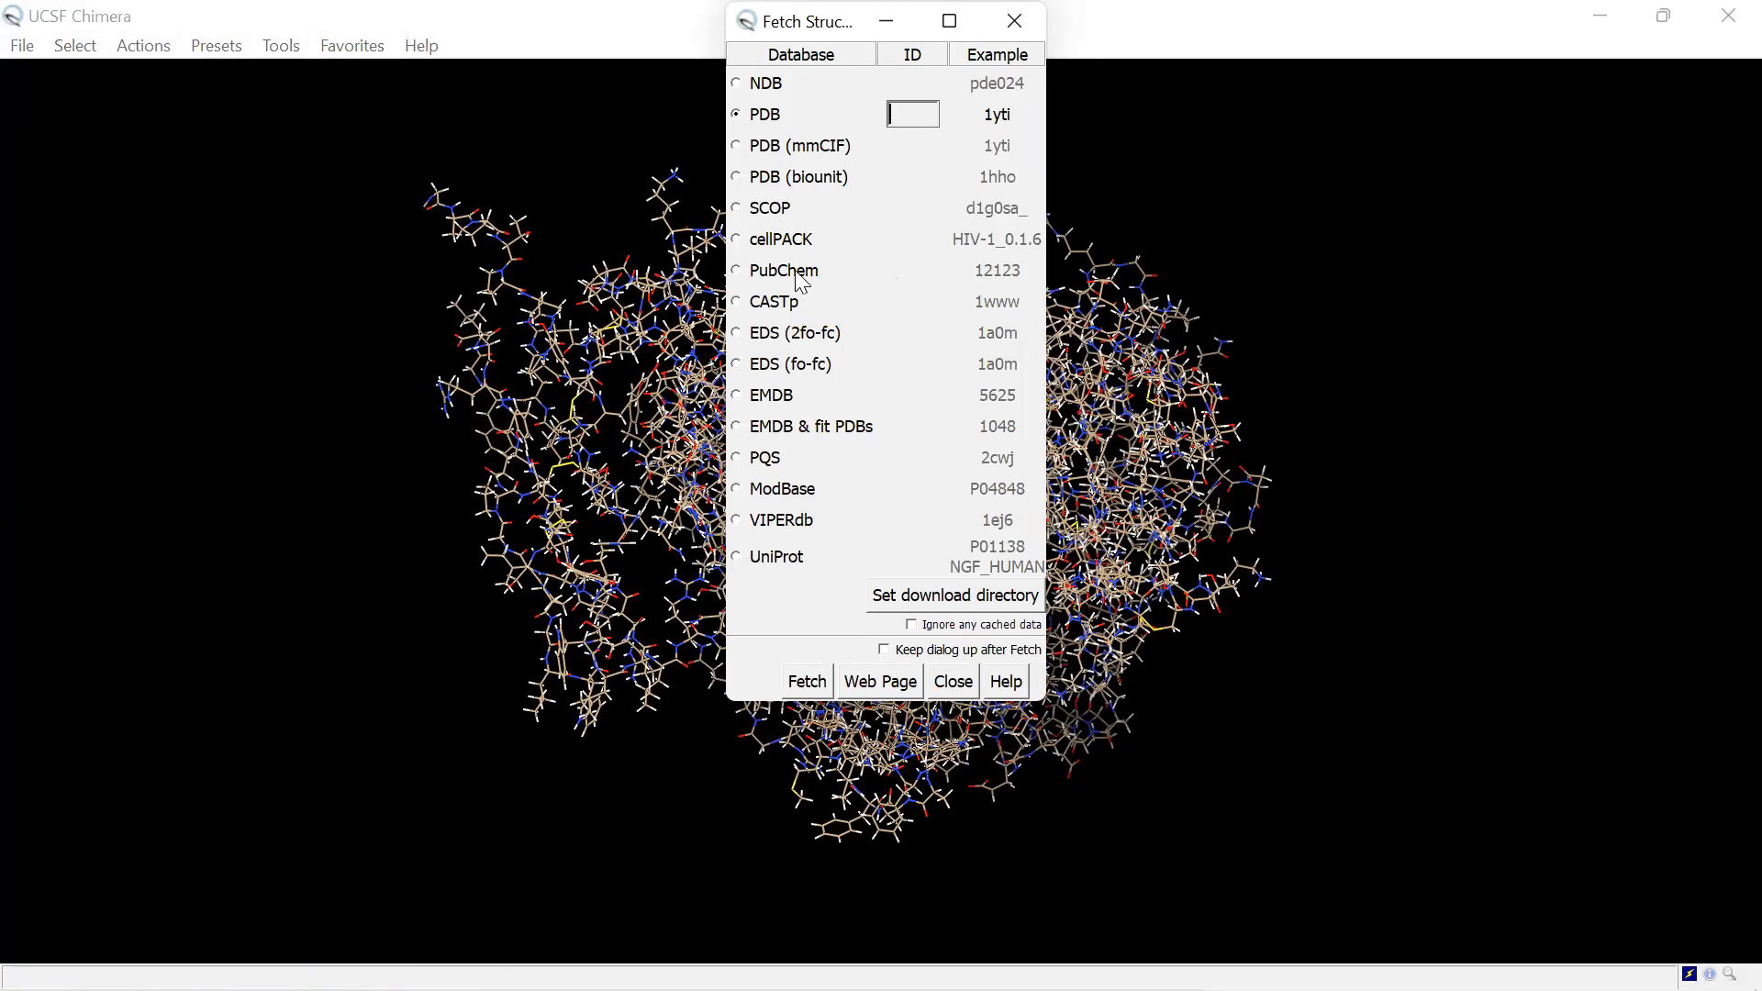
{"action": "left_click", "coordinate": [774, 271]}
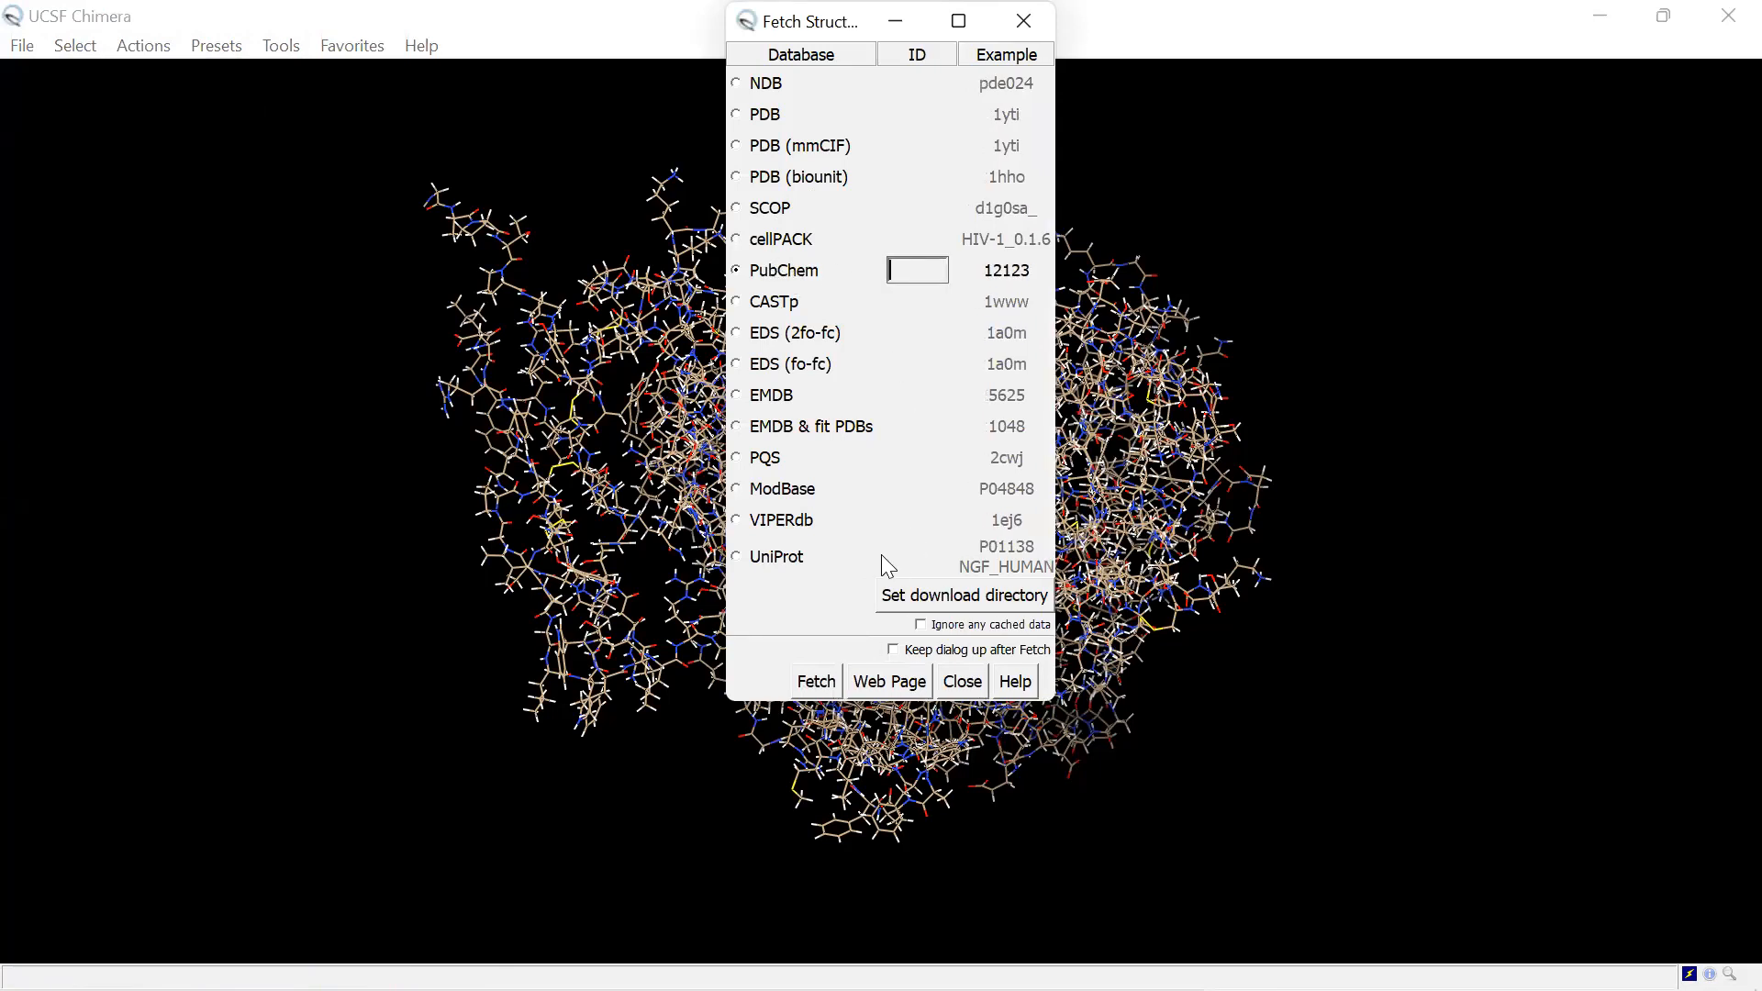
{"action": "type", "text": "54"}
{"action": "type", "text": "84"}
{"action": "type", "text": "202"}
{"action": "left_click", "coordinate": [816, 682]}
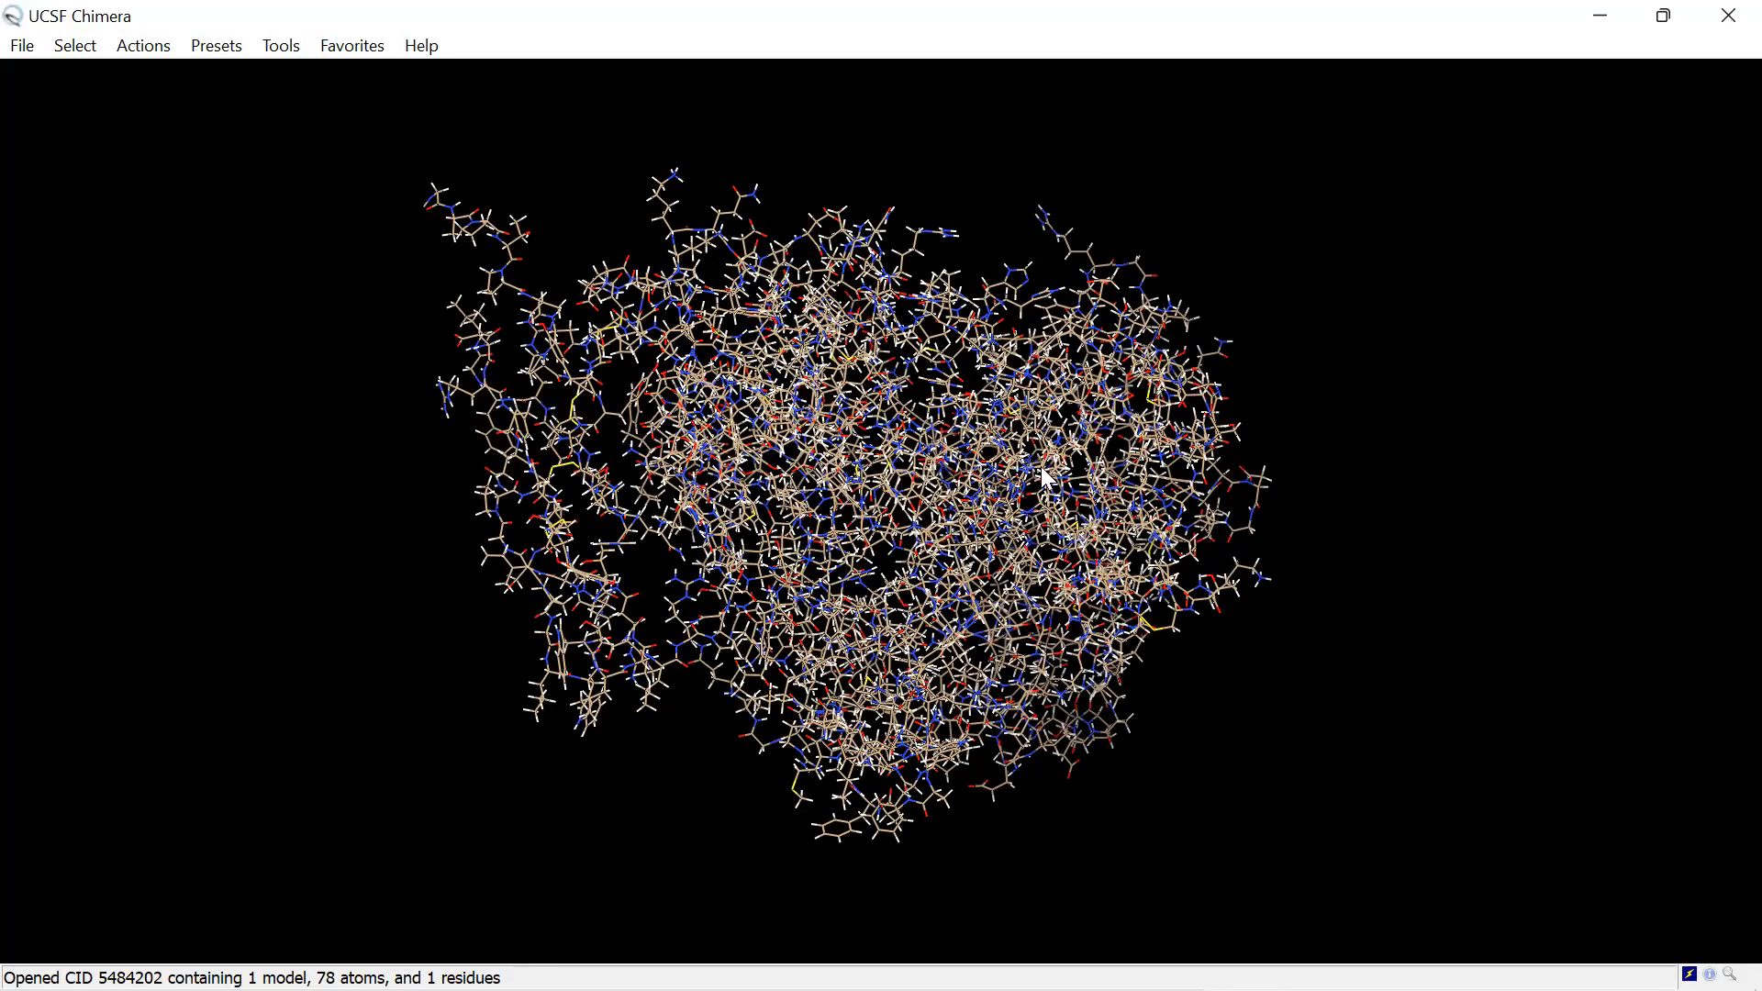
Step: Close the session containing the protein and reopen PubChem compound 5484202 on its own
{"action": "scroll", "coordinate": [1031, 507], "scroll_direction": "up", "scroll_amount": 2}
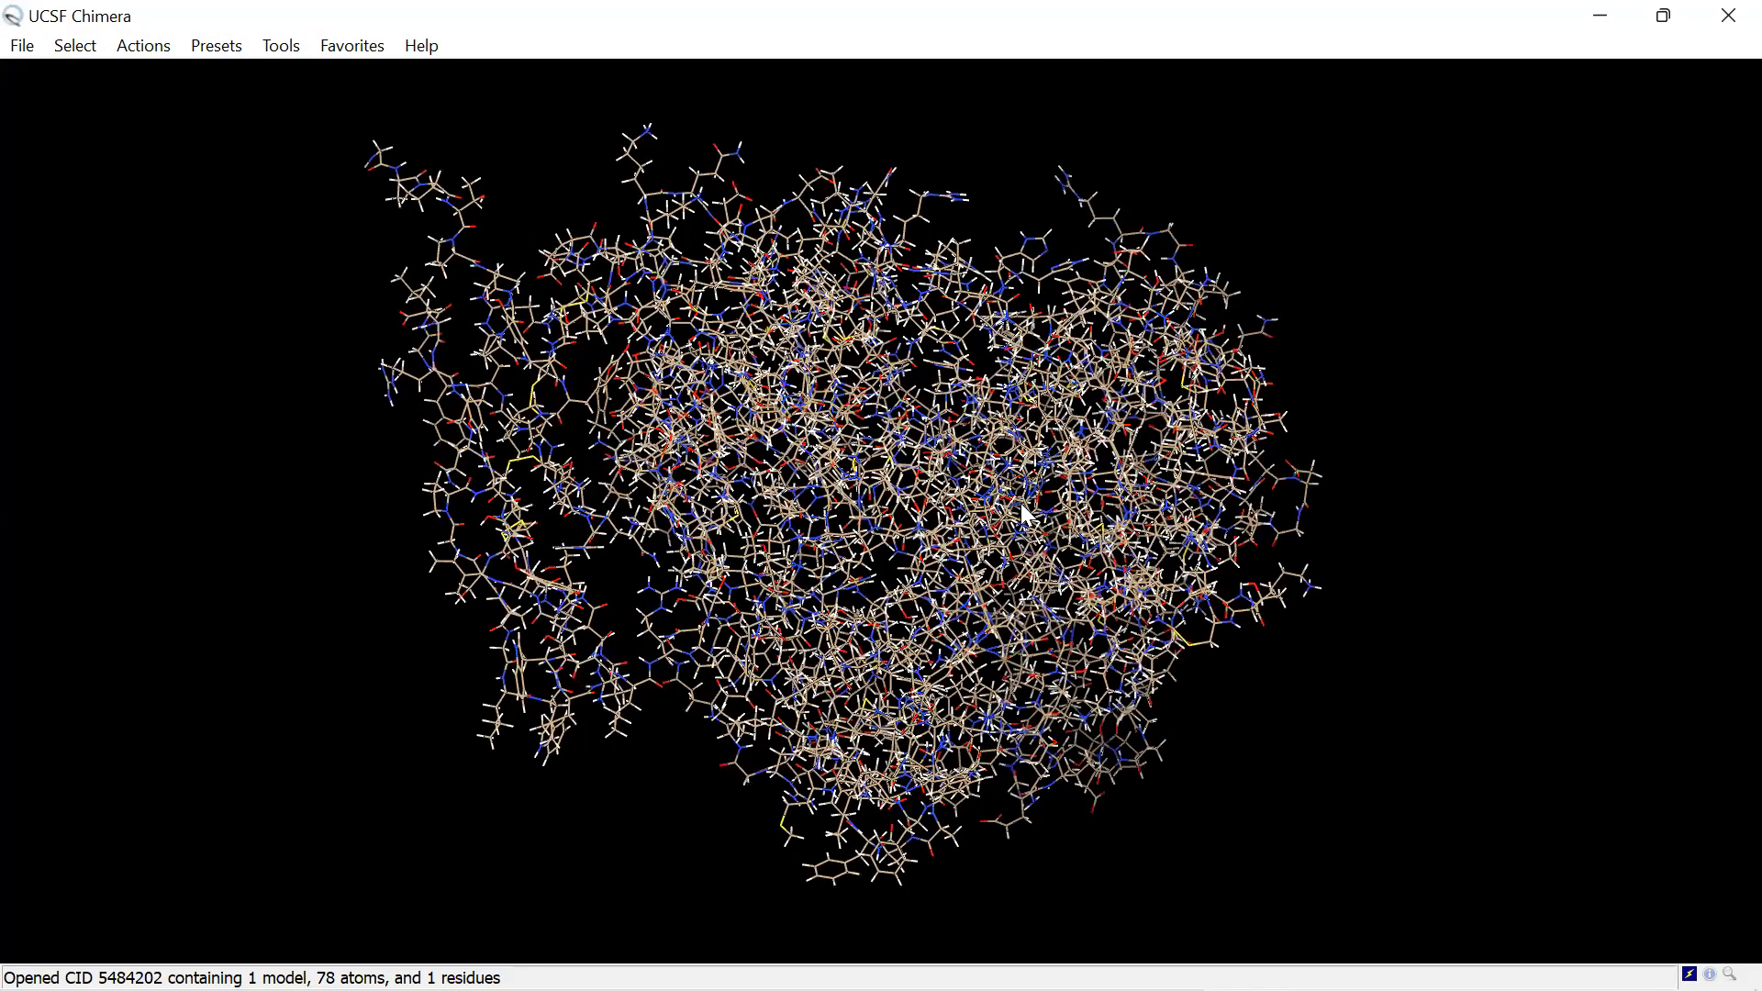
{"action": "scroll", "coordinate": [187, 174], "scroll_direction": "up", "scroll_amount": 2}
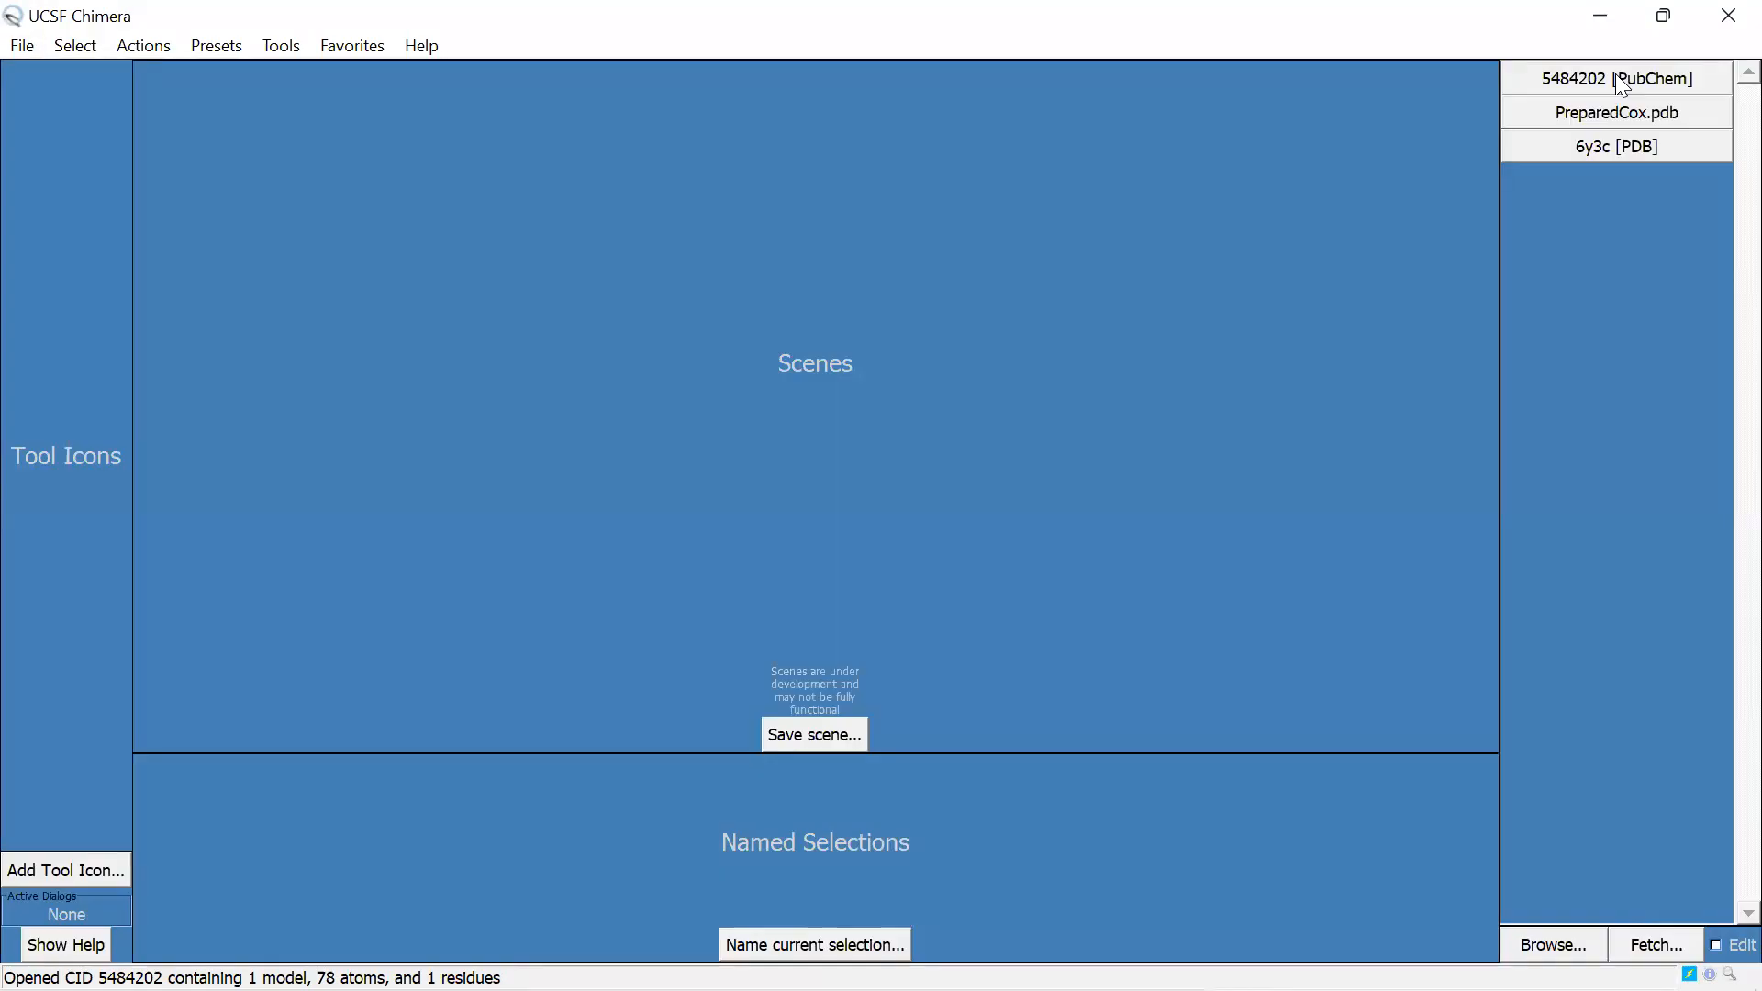
{"action": "left_click", "coordinate": [1617, 79]}
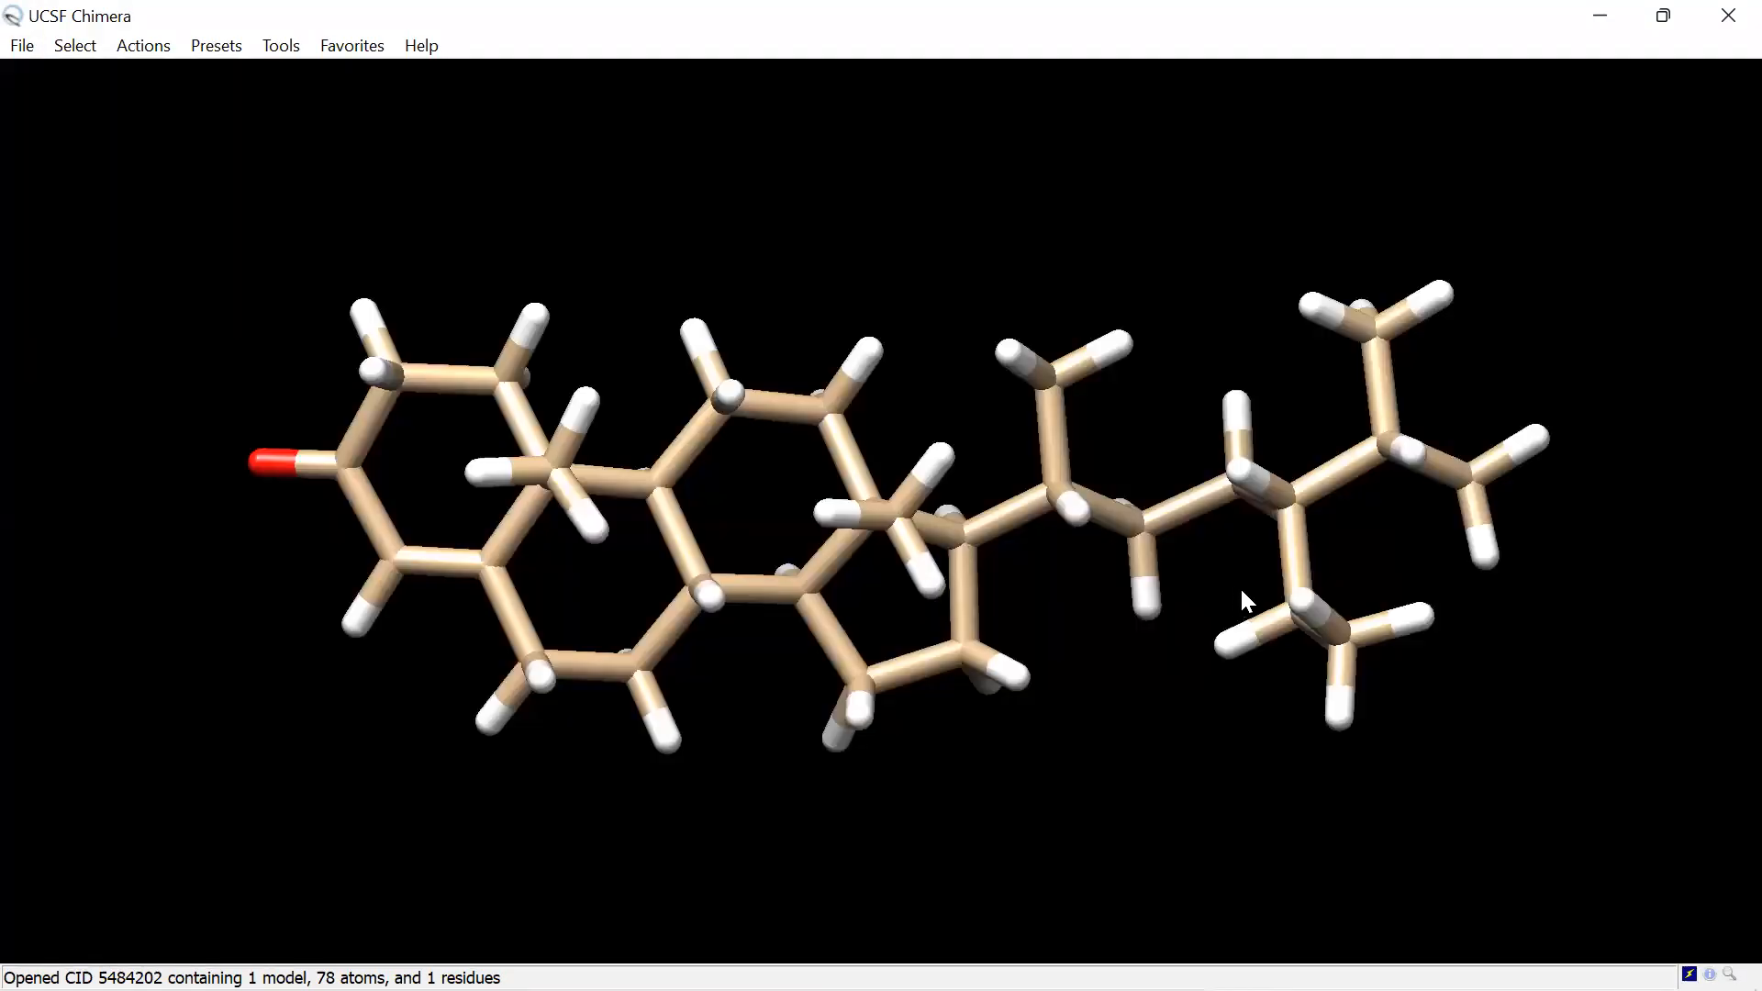
{"action": "left_click_drag", "start_coordinate": [1349, 582], "coordinate": [988, 588]}
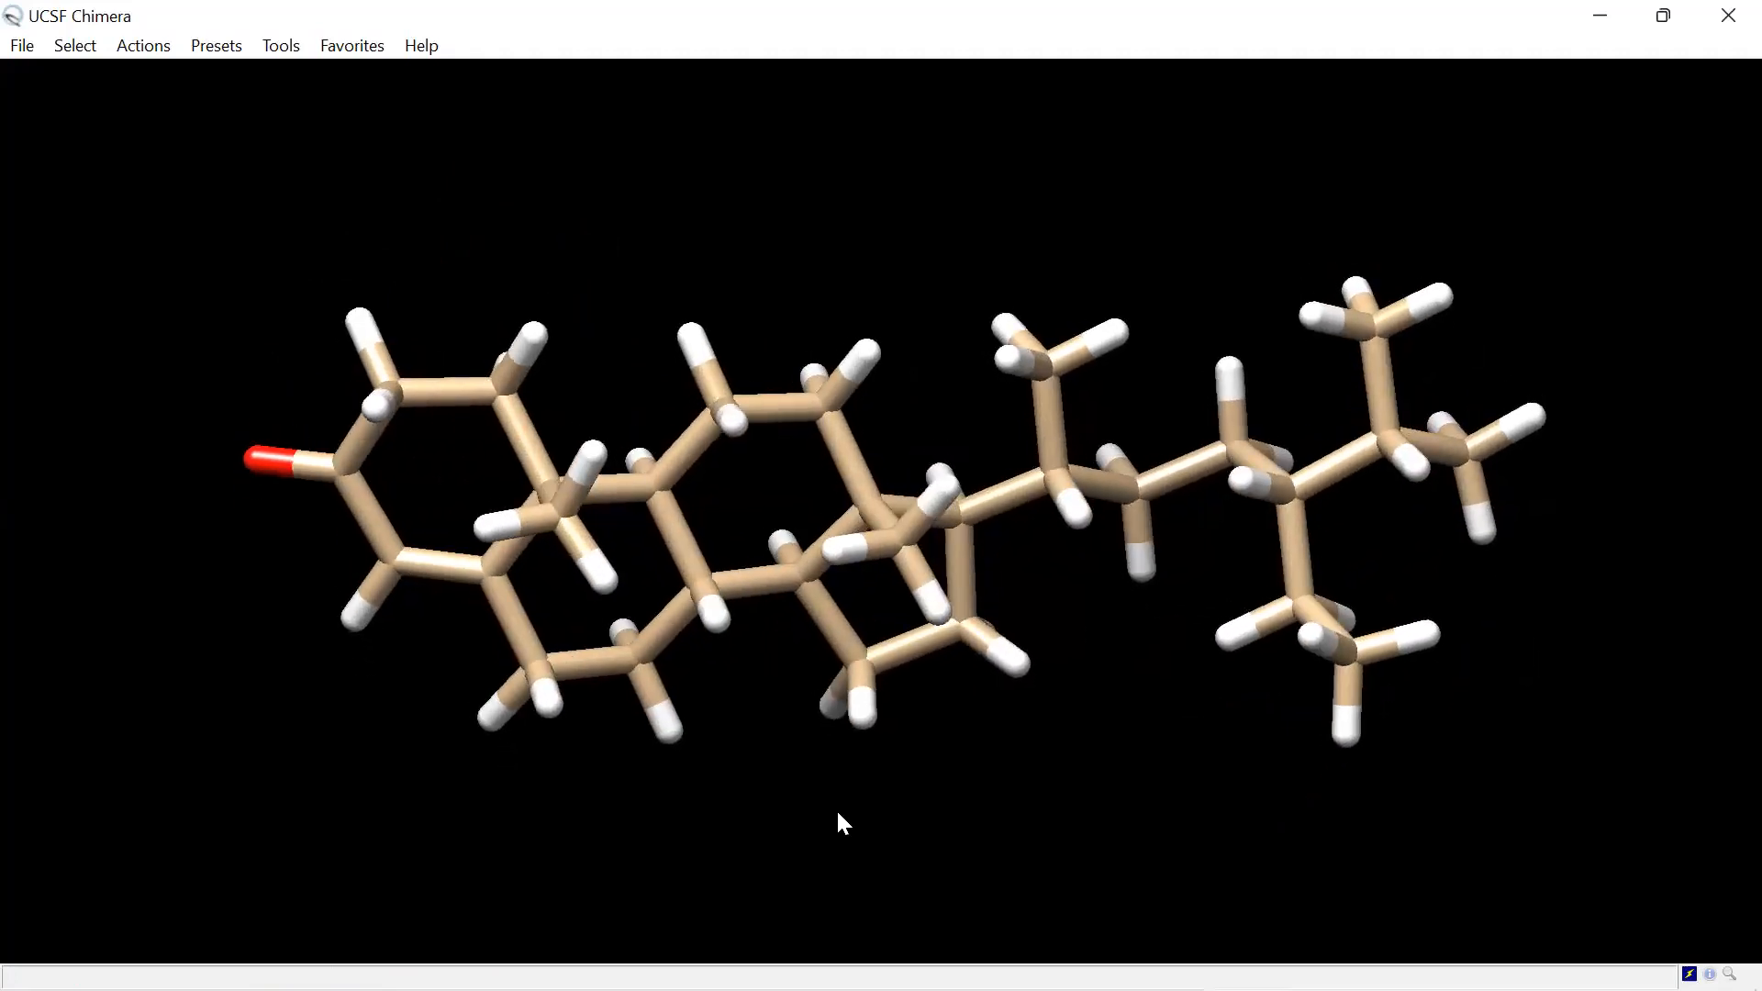
Step: Switch to the PubChem page for Stigmast-4-en-3-one in Chrome and examine its 2D structure and 3D conformer
{"action": "mouse_move", "coordinate": [931, 988]}
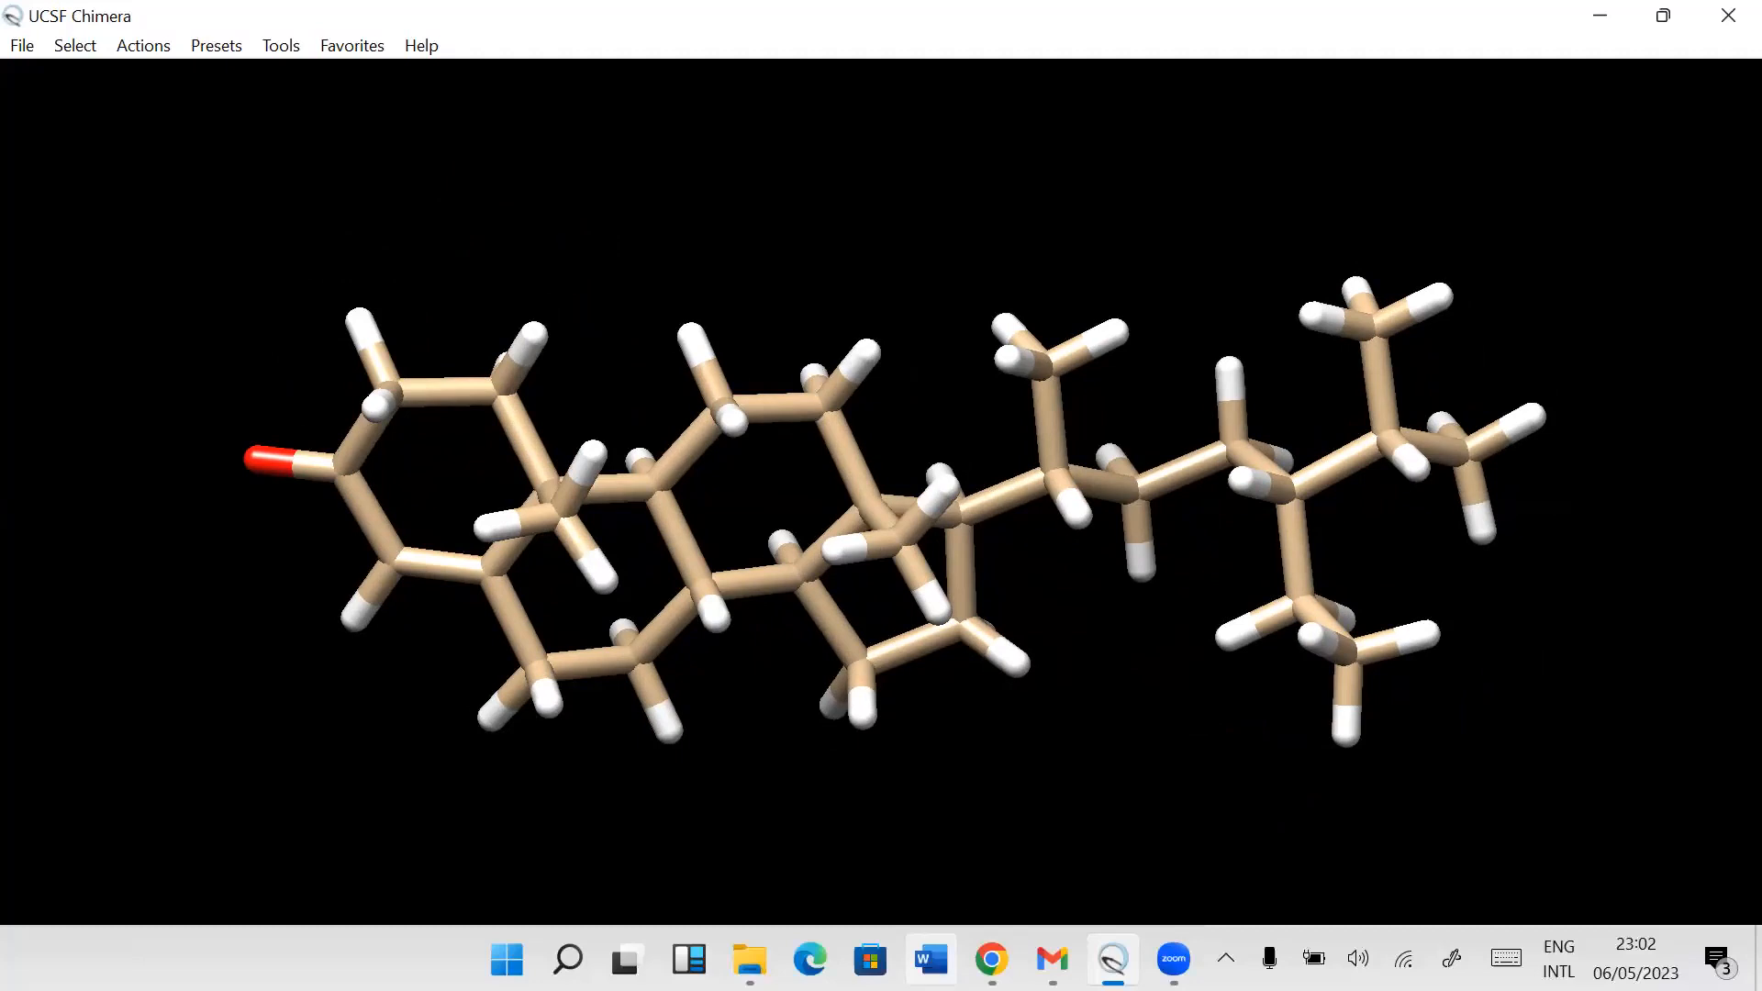
{"action": "mouse_move", "coordinate": [992, 959]}
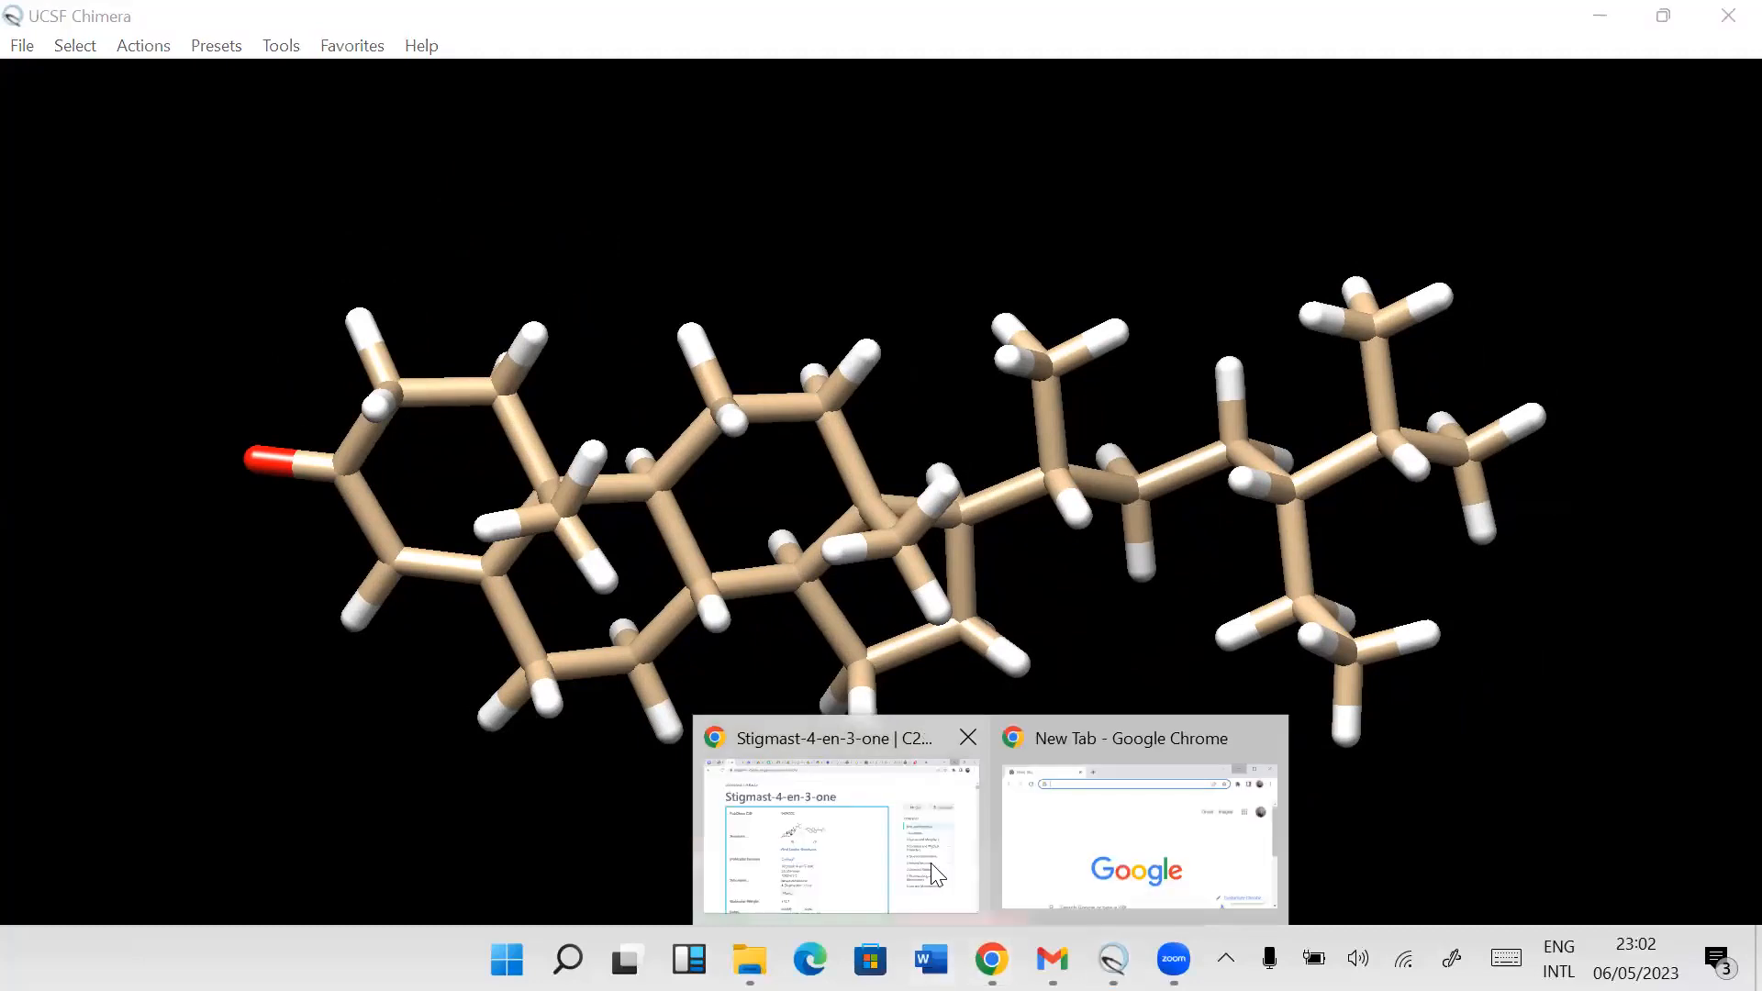
{"action": "left_click", "coordinate": [915, 882]}
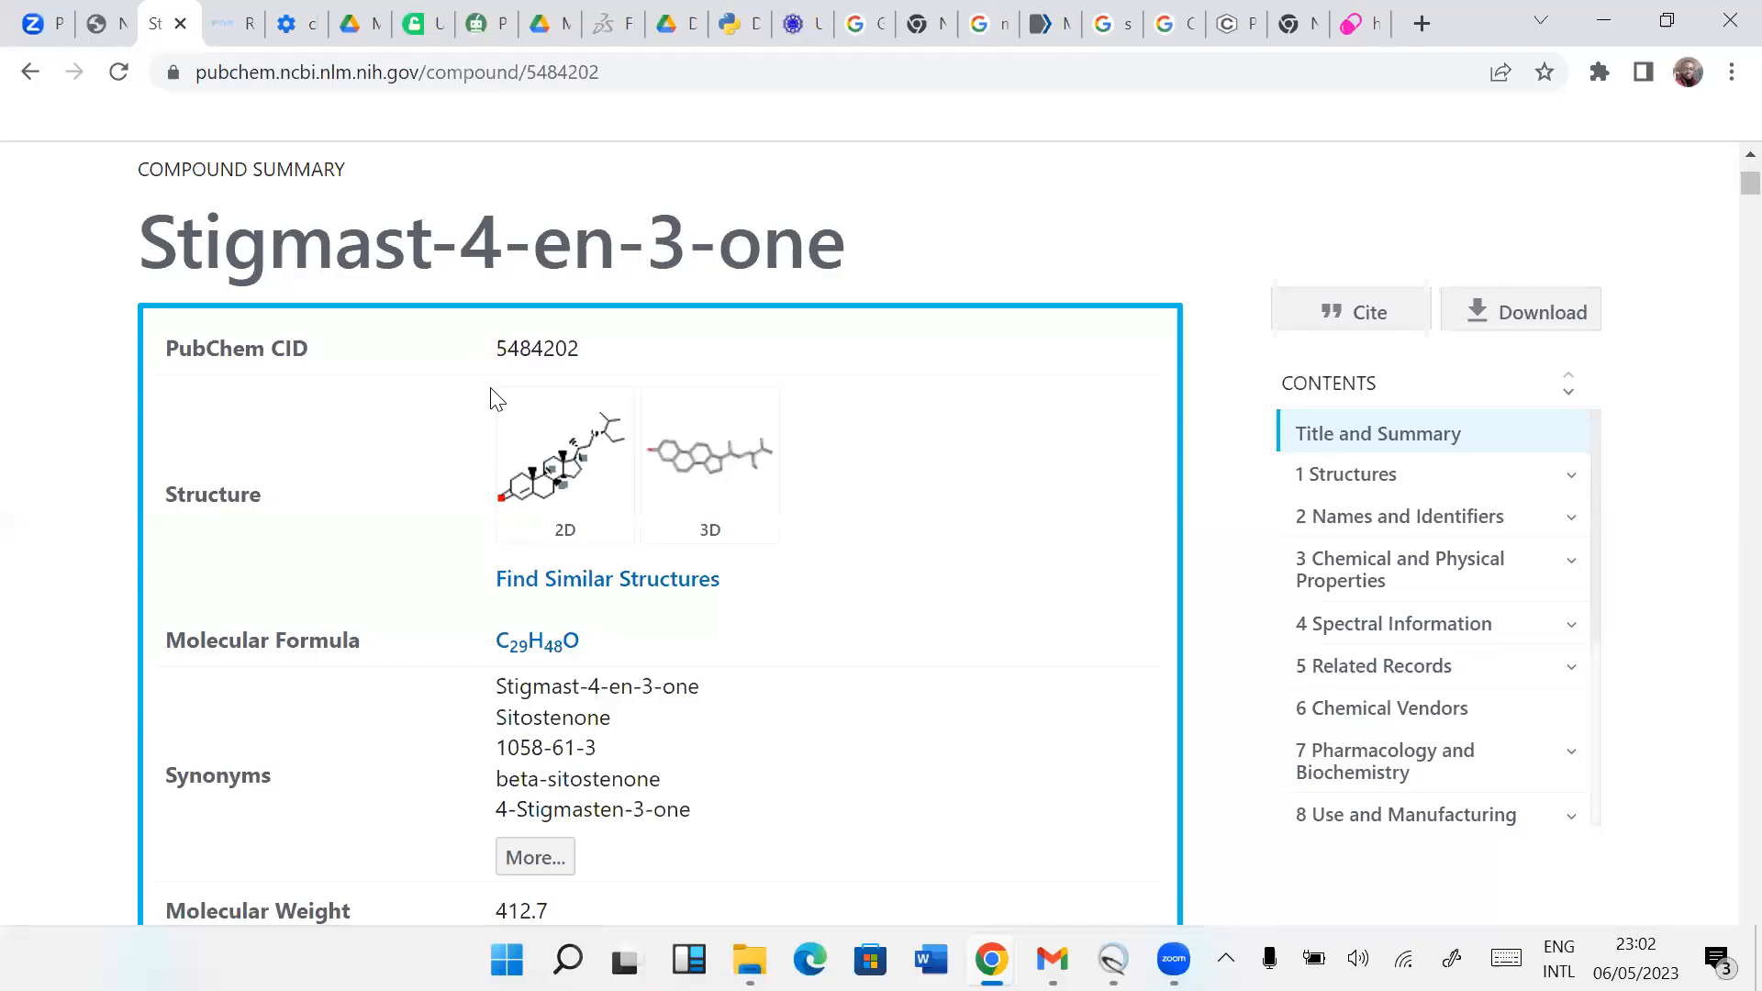
{"action": "scroll", "coordinate": [664, 354], "scroll_direction": "down", "scroll_amount": 4}
{"action": "scroll", "coordinate": [665, 354], "scroll_direction": "down", "scroll_amount": 15}
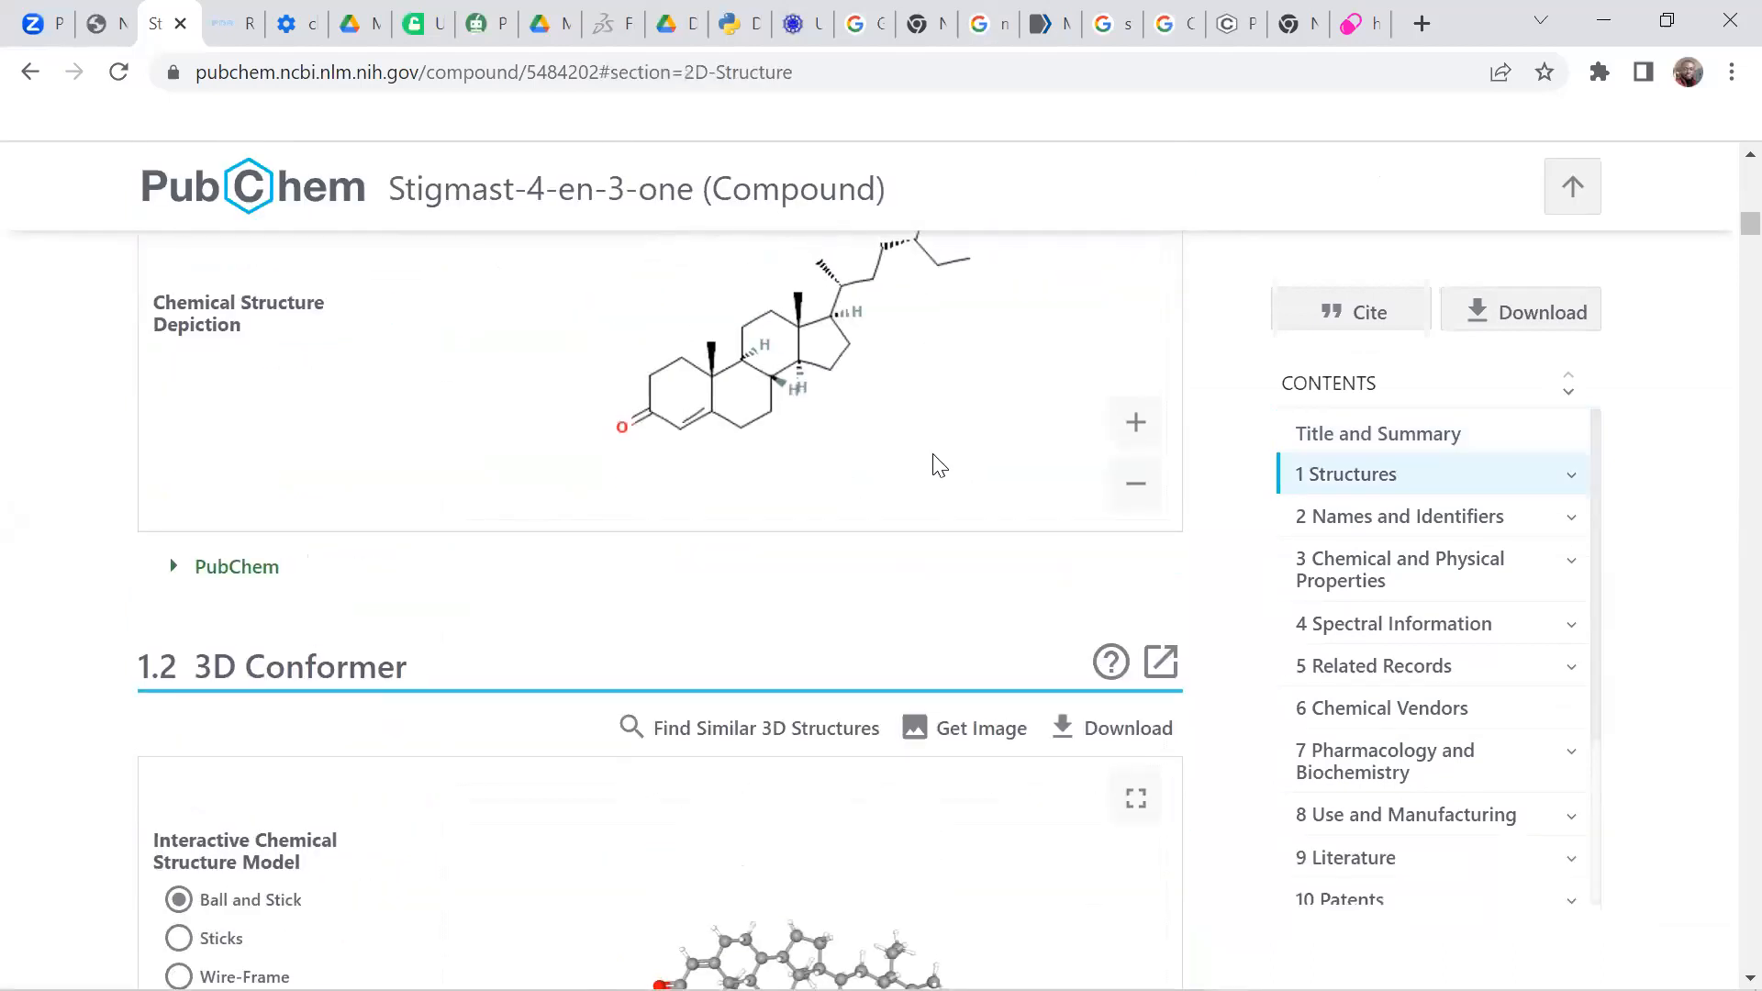
{"action": "scroll", "coordinate": [923, 450], "scroll_direction": "up", "scroll_amount": 2}
{"action": "left_click_drag", "start_coordinate": [929, 448], "coordinate": [909, 537]}
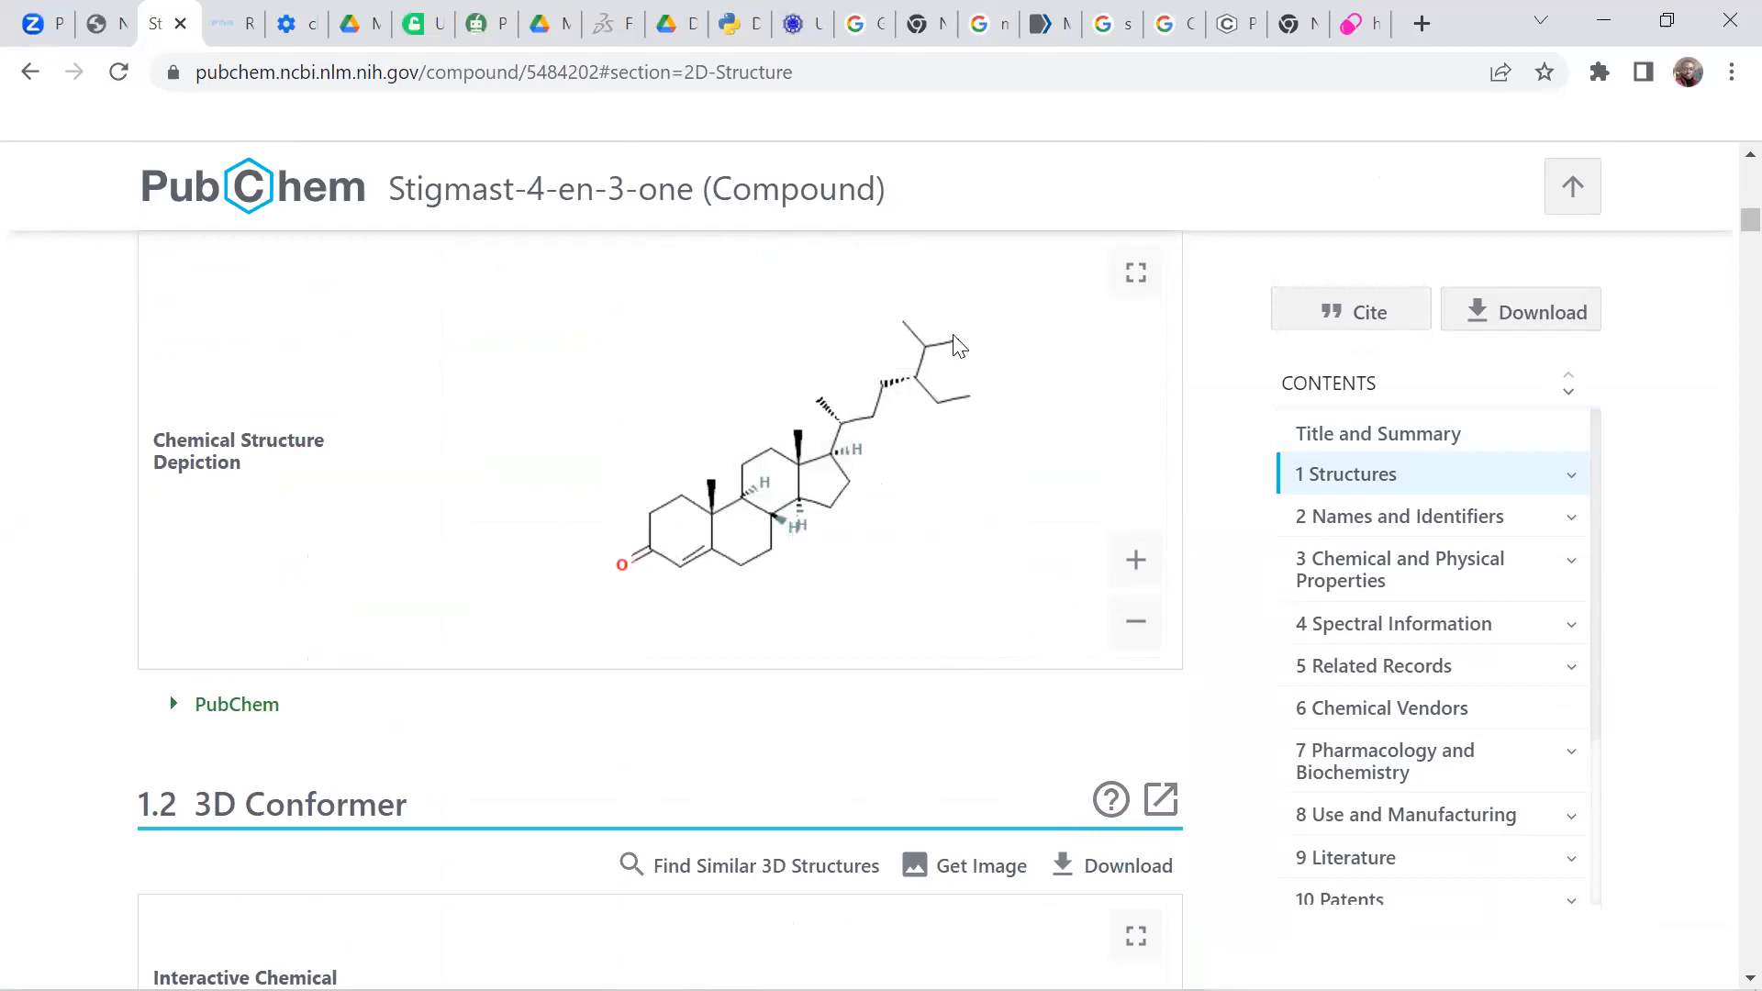
{"action": "scroll", "coordinate": [912, 586], "scroll_direction": "down", "scroll_amount": 8}
{"action": "scroll", "coordinate": [927, 596], "scroll_direction": "up", "scroll_amount": 2}
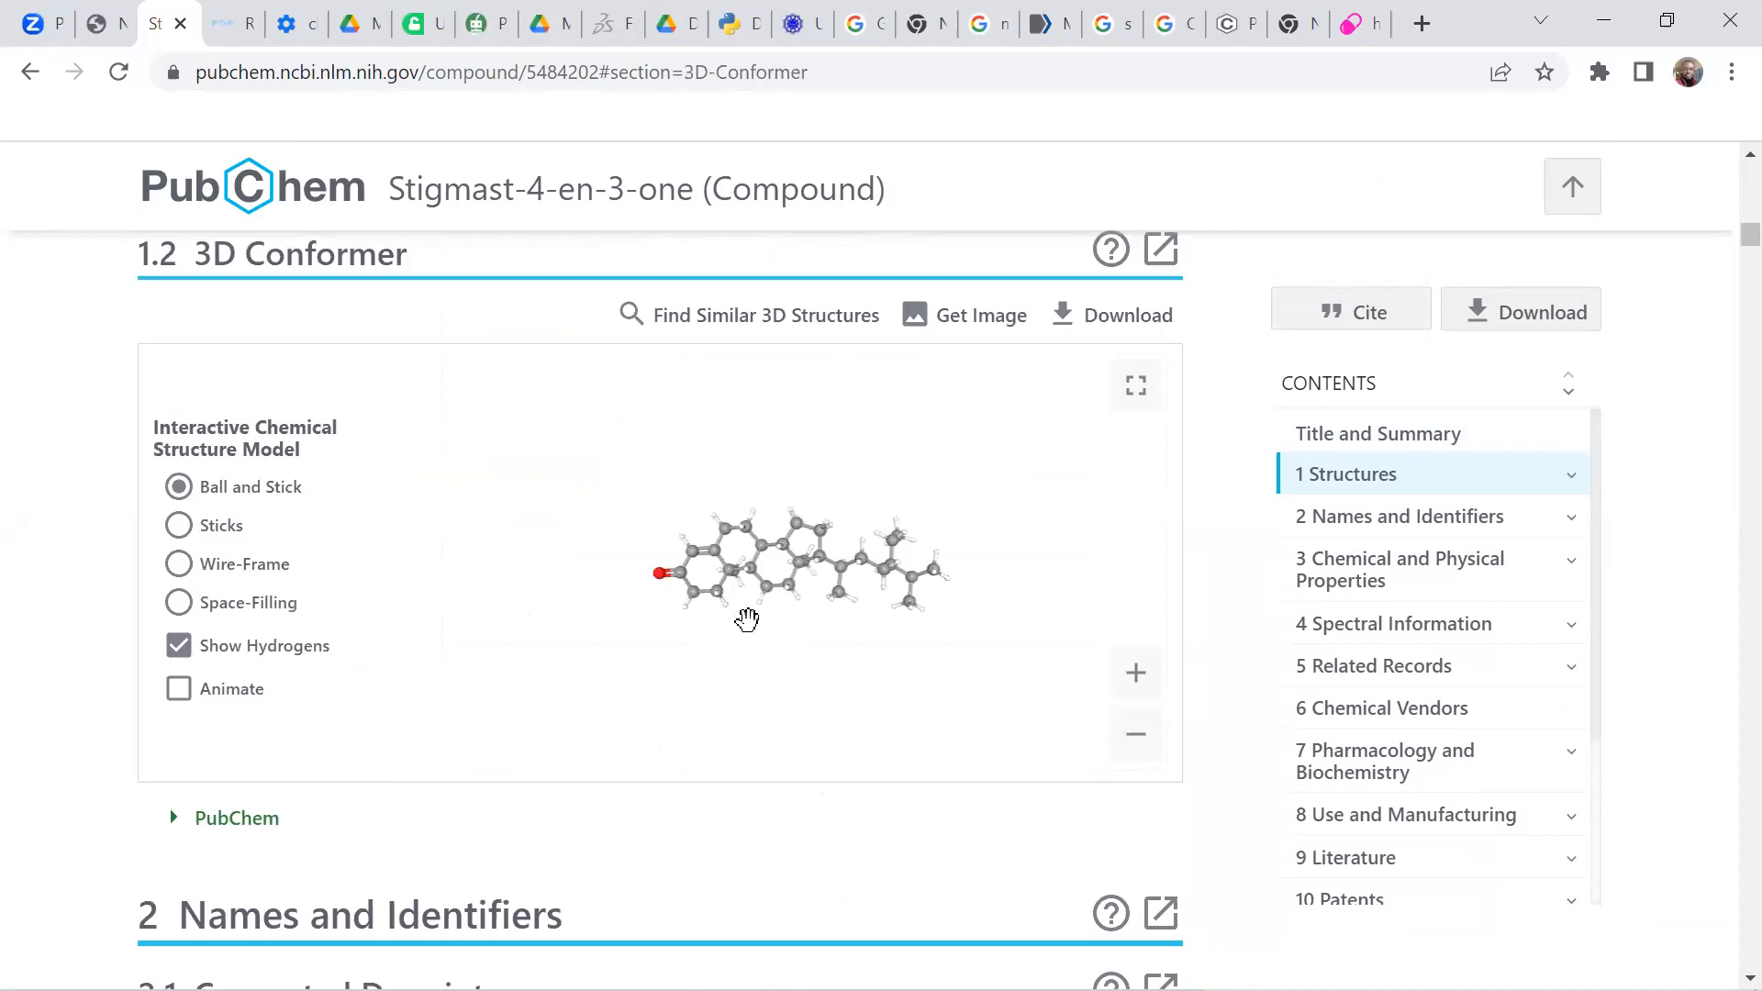
Step: Compare the compound's model in UCSF Chimera with the 3D conformer in Chrome, finishing in Chimera
{"action": "mouse_move", "coordinate": [1051, 989]}
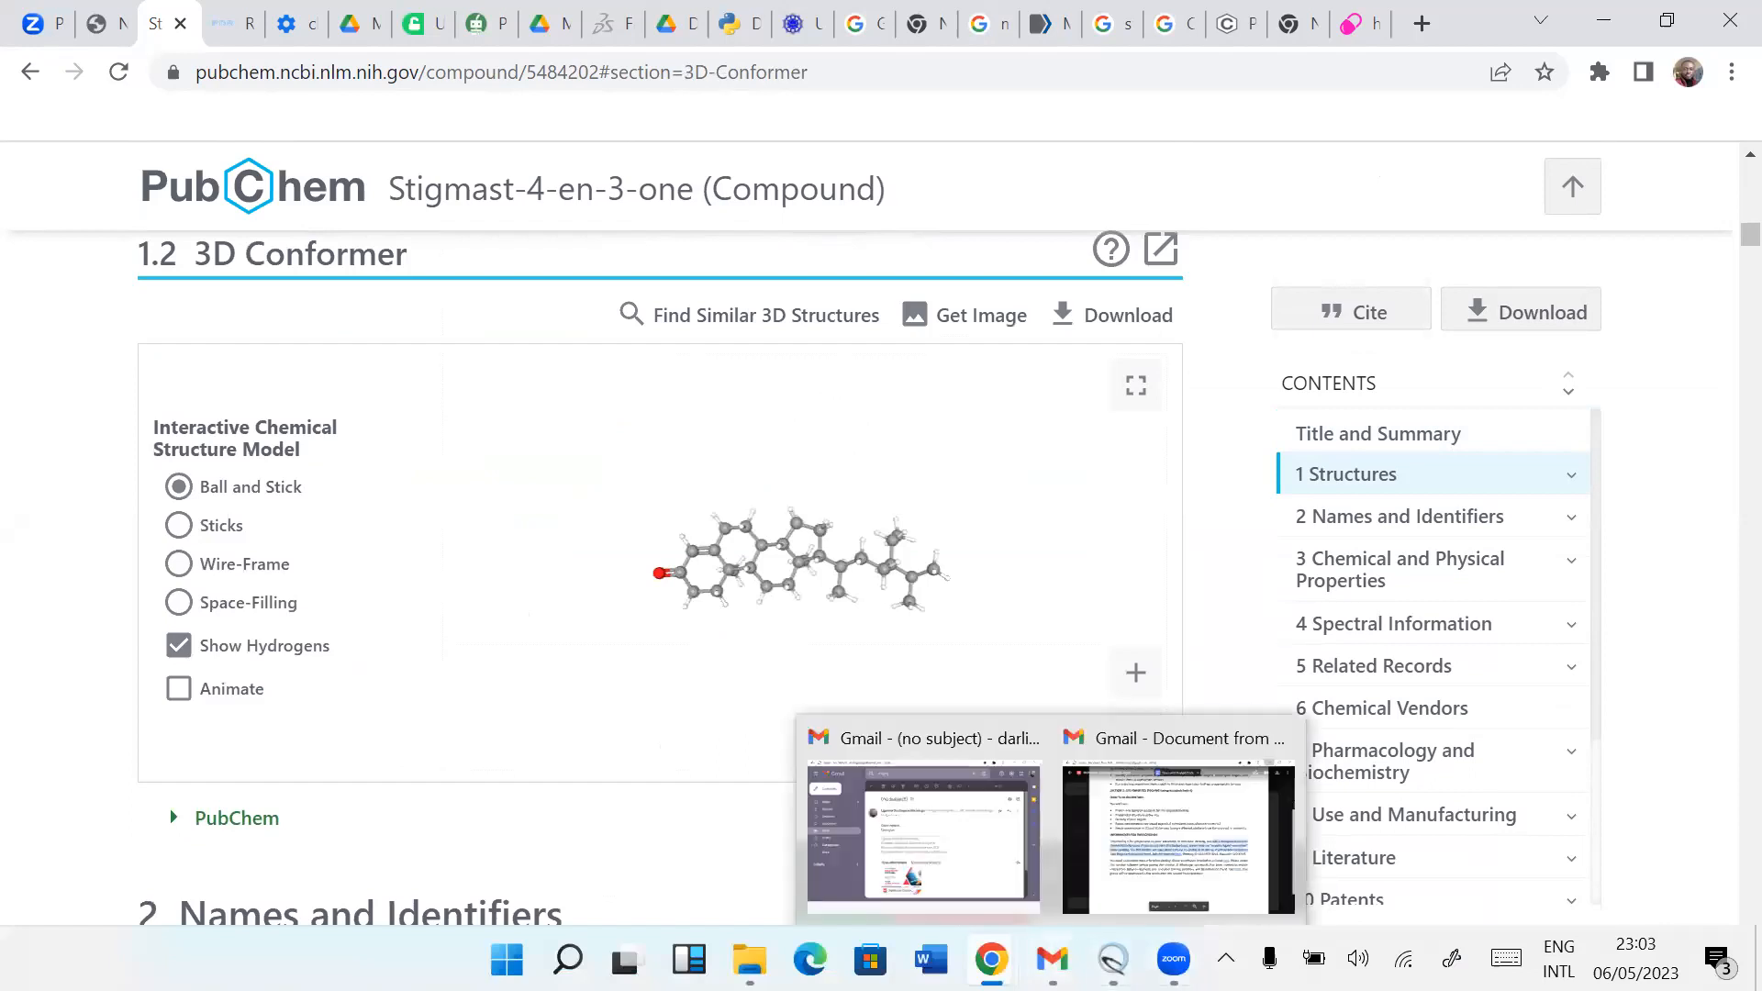
{"action": "left_click", "coordinate": [1129, 845]}
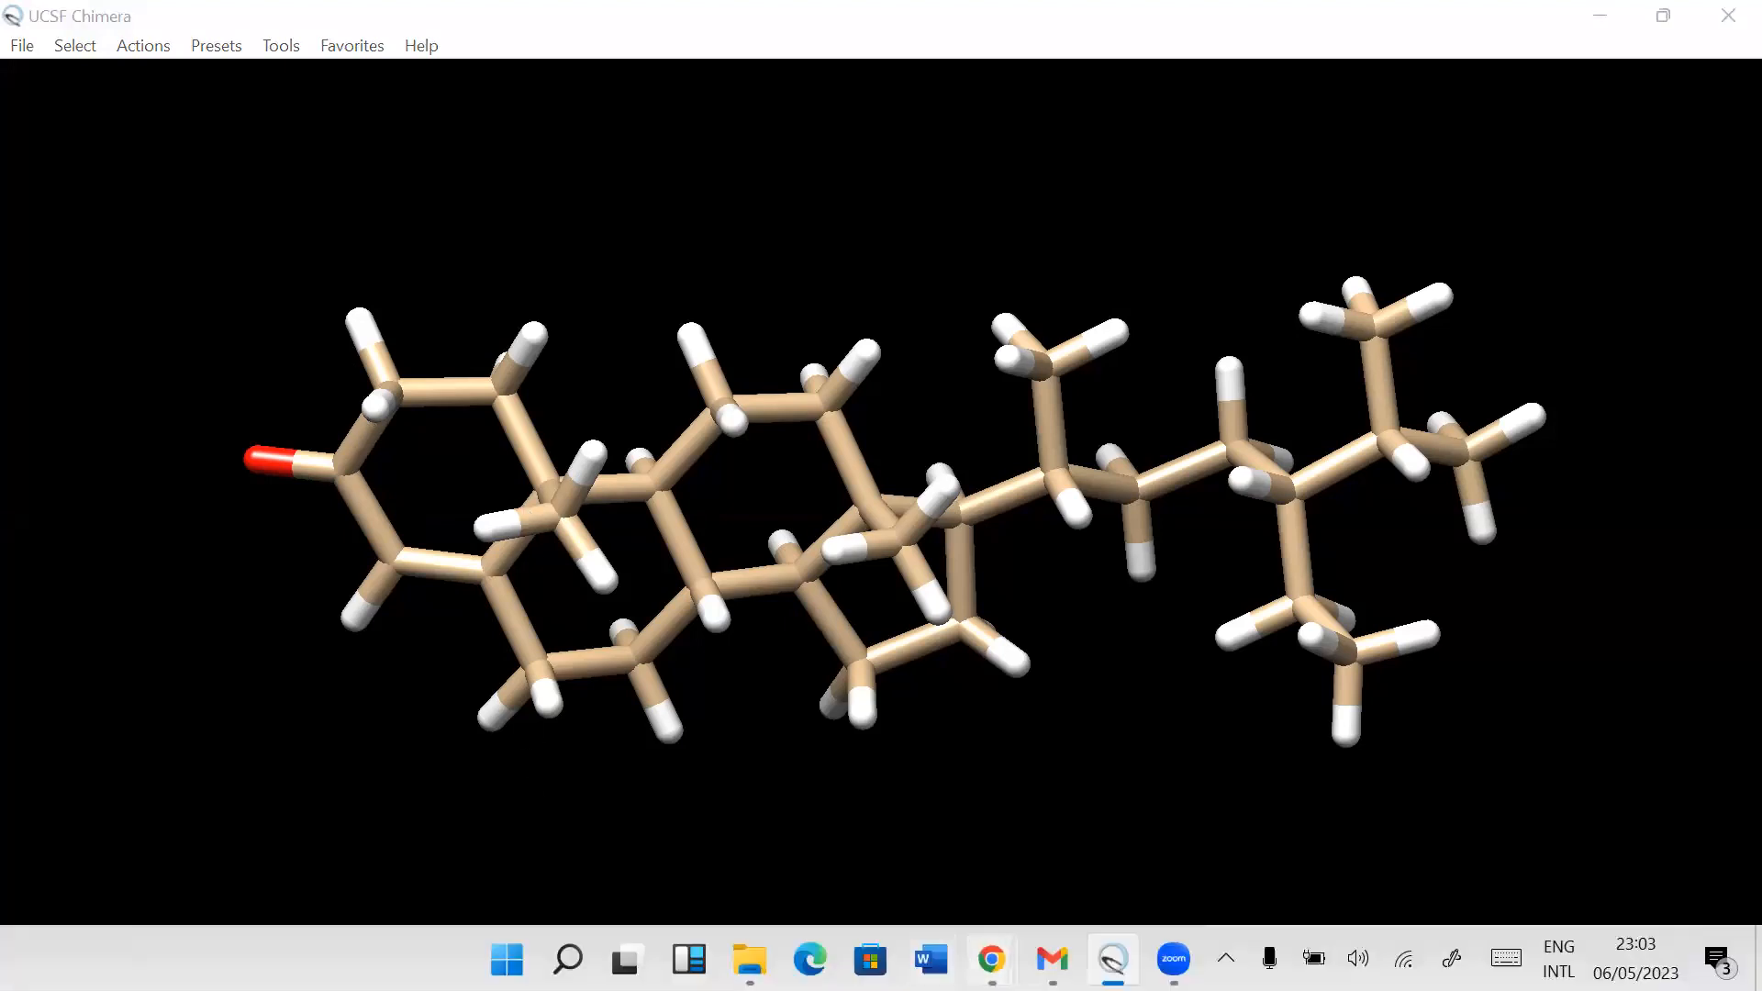
{"action": "mouse_move", "coordinate": [991, 960]}
{"action": "left_click", "coordinate": [868, 854]}
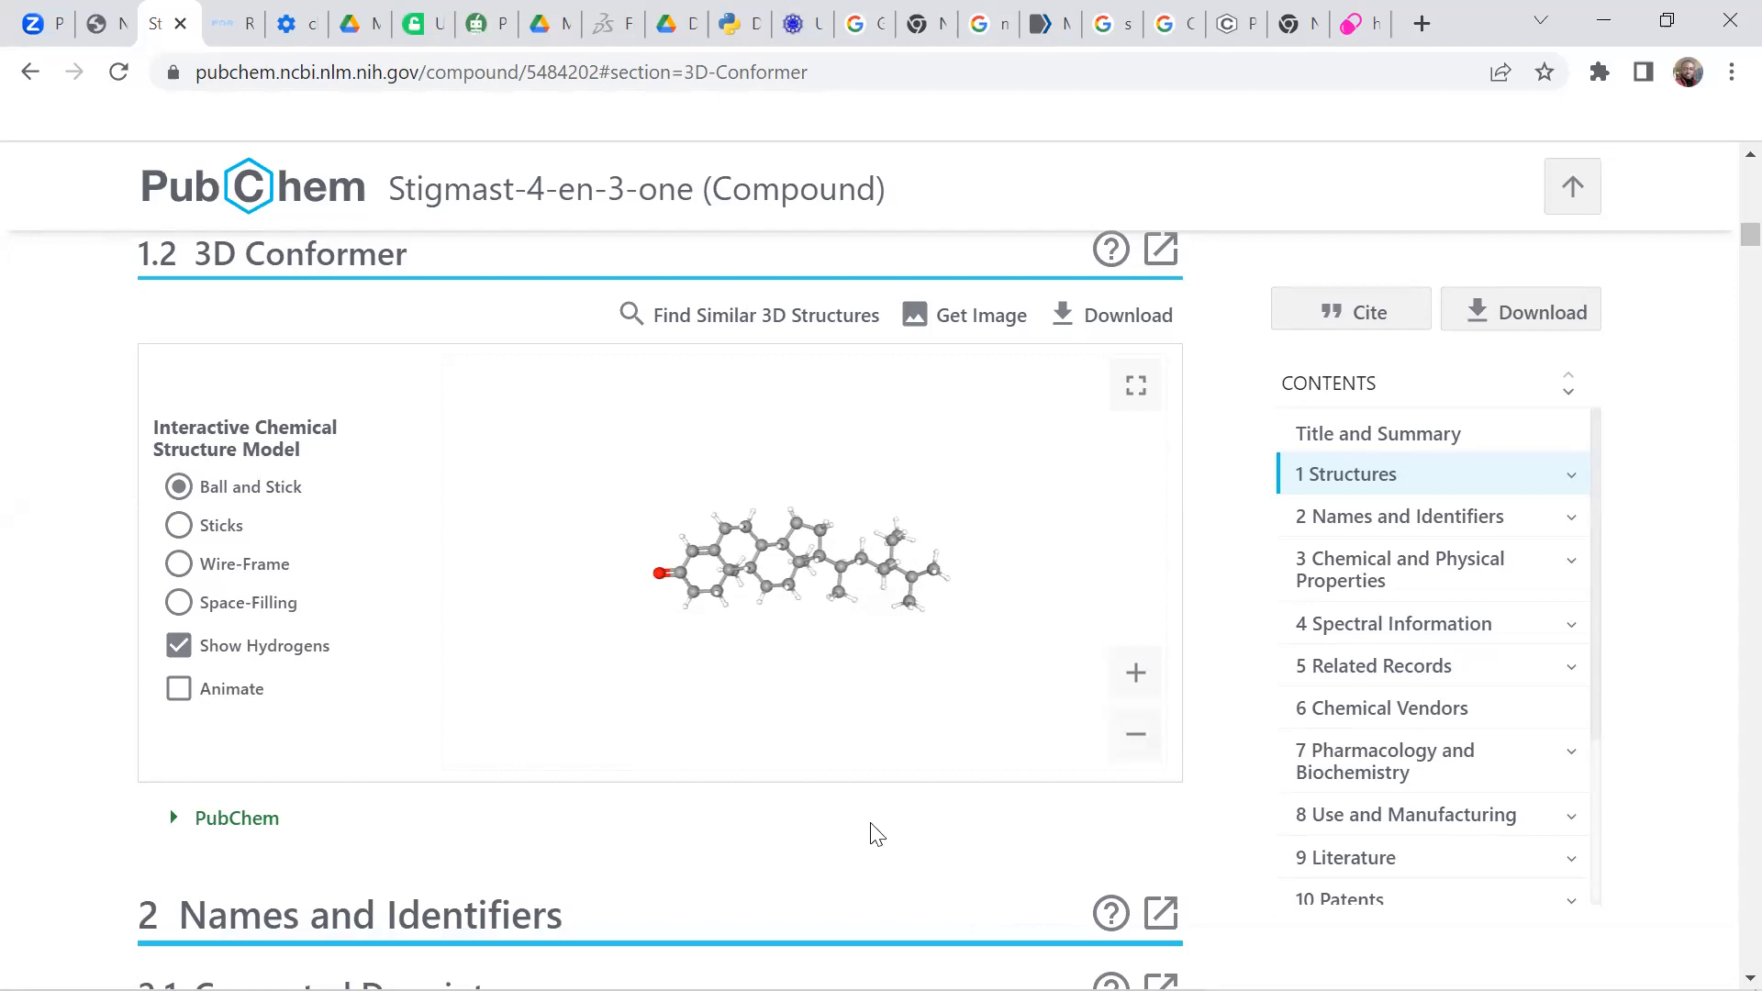
{"action": "mouse_move", "coordinate": [883, 989]}
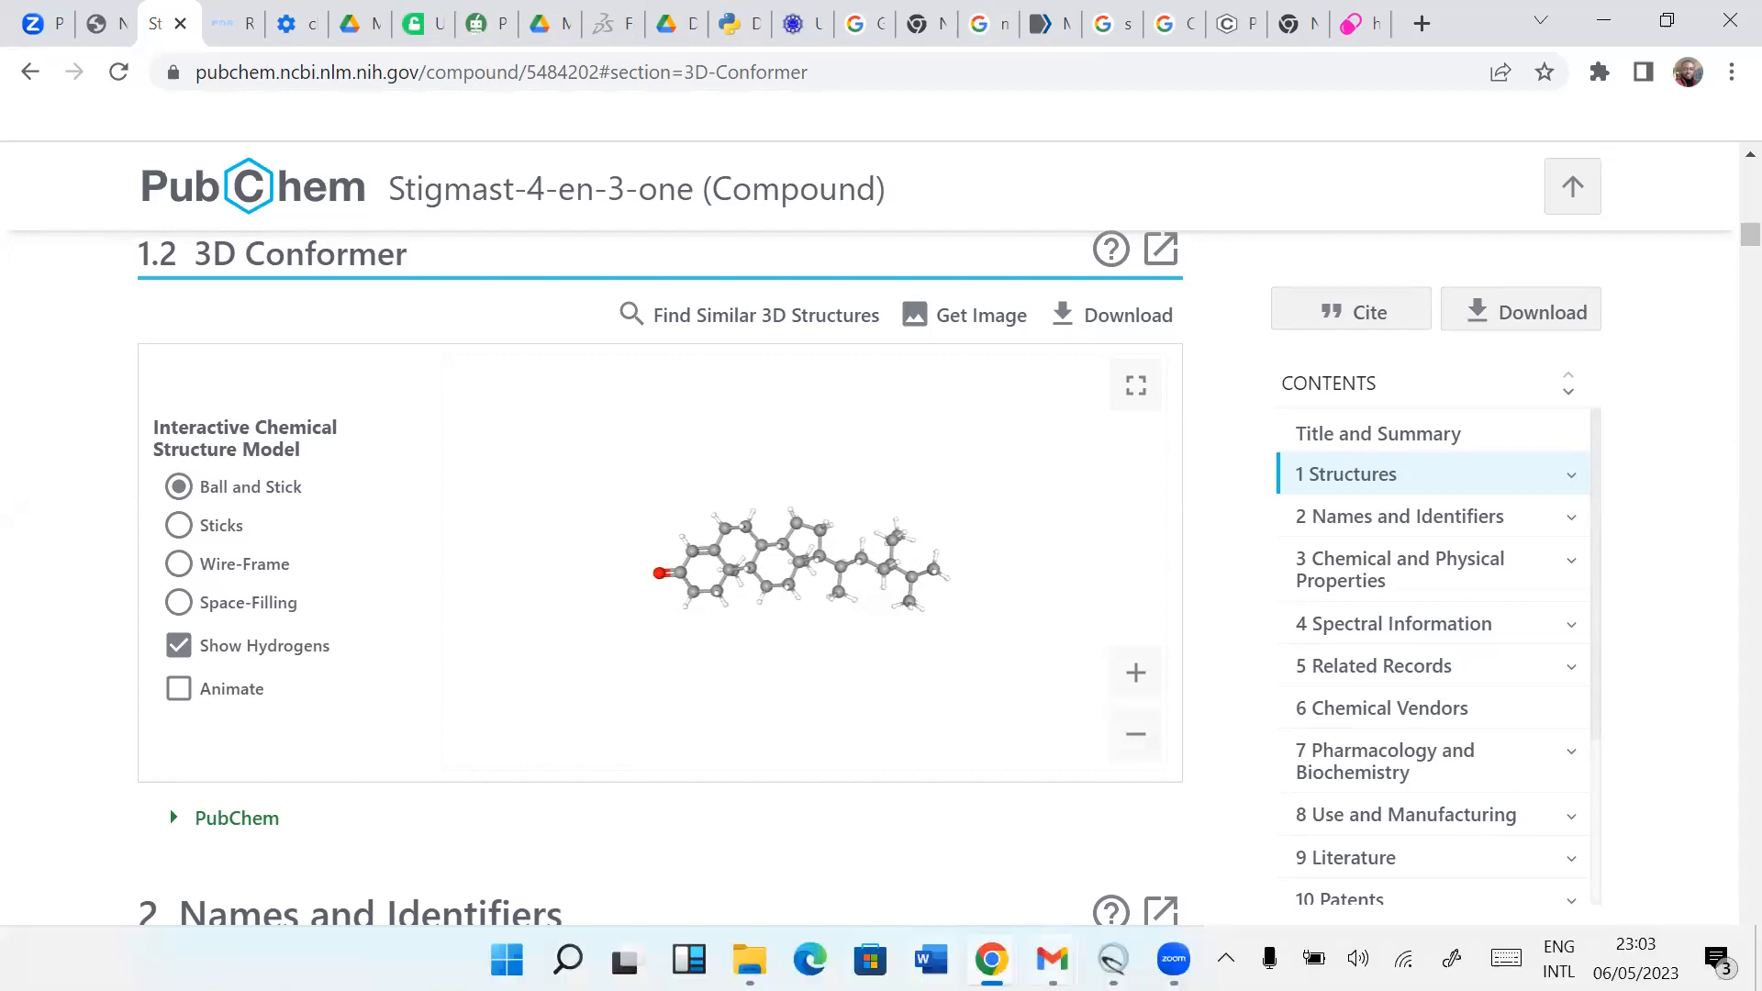
{"action": "left_click", "coordinate": [1114, 959]}
{"action": "left_click_drag", "start_coordinate": [1298, 558], "coordinate": [1385, 573]}
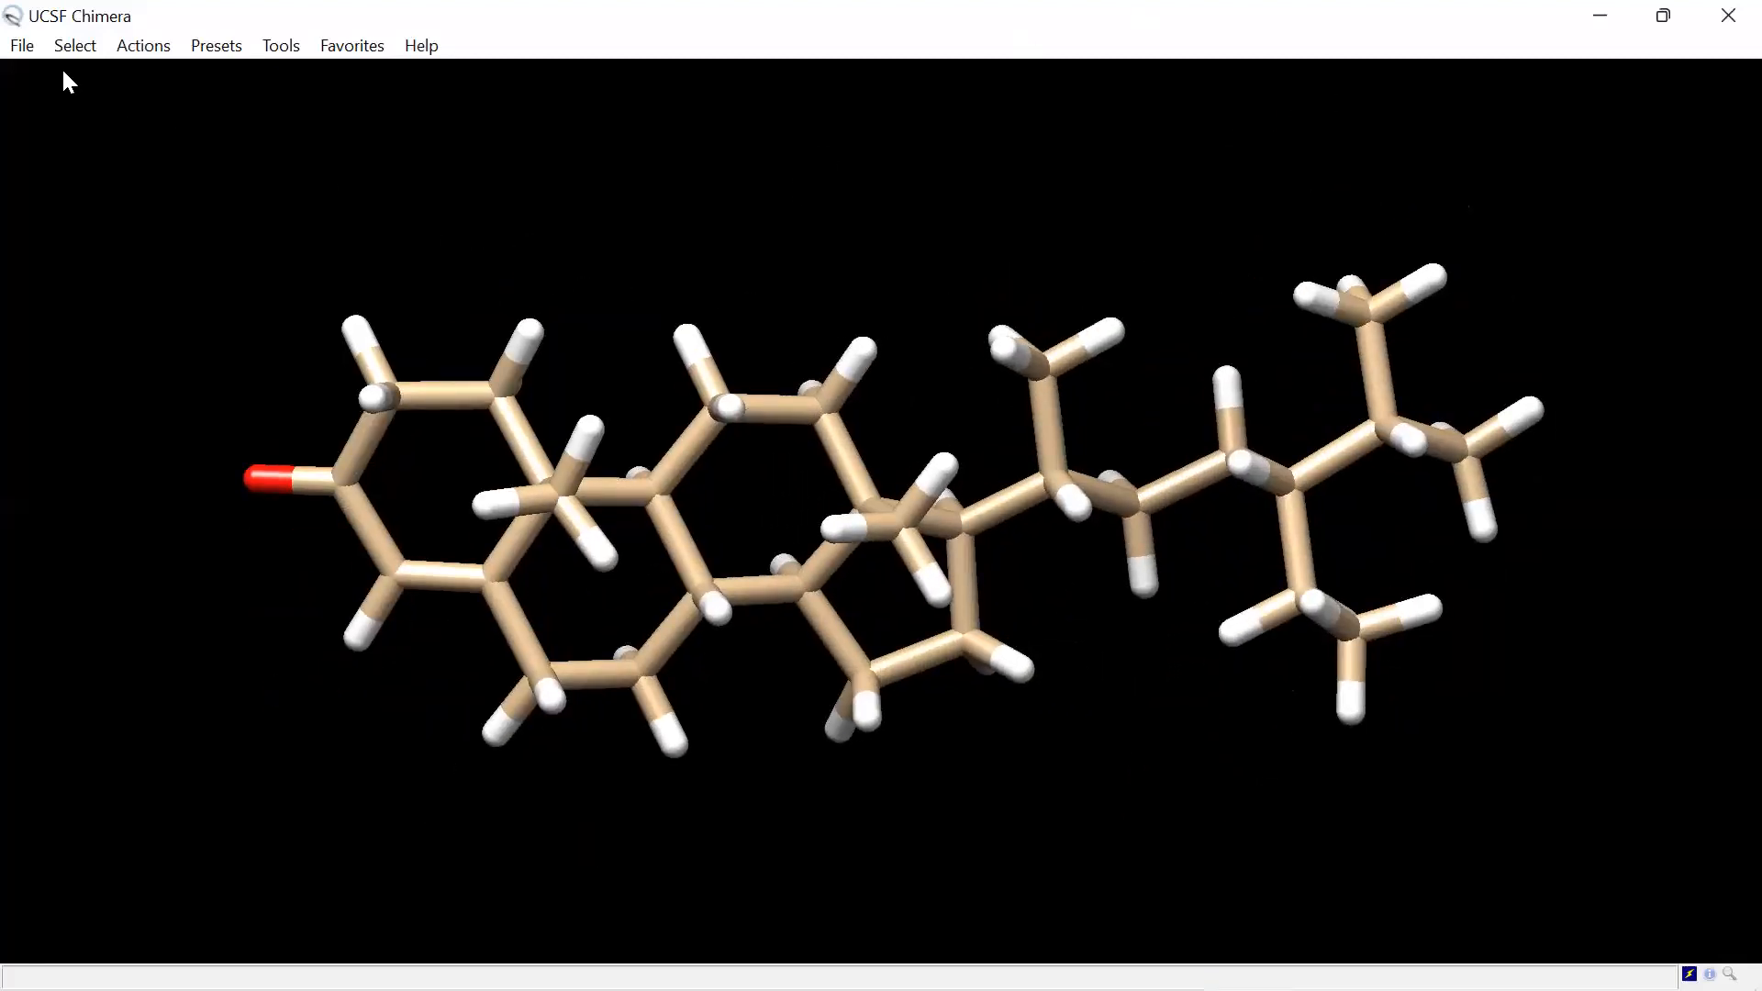
{"action": "left_click", "coordinate": [80, 49]}
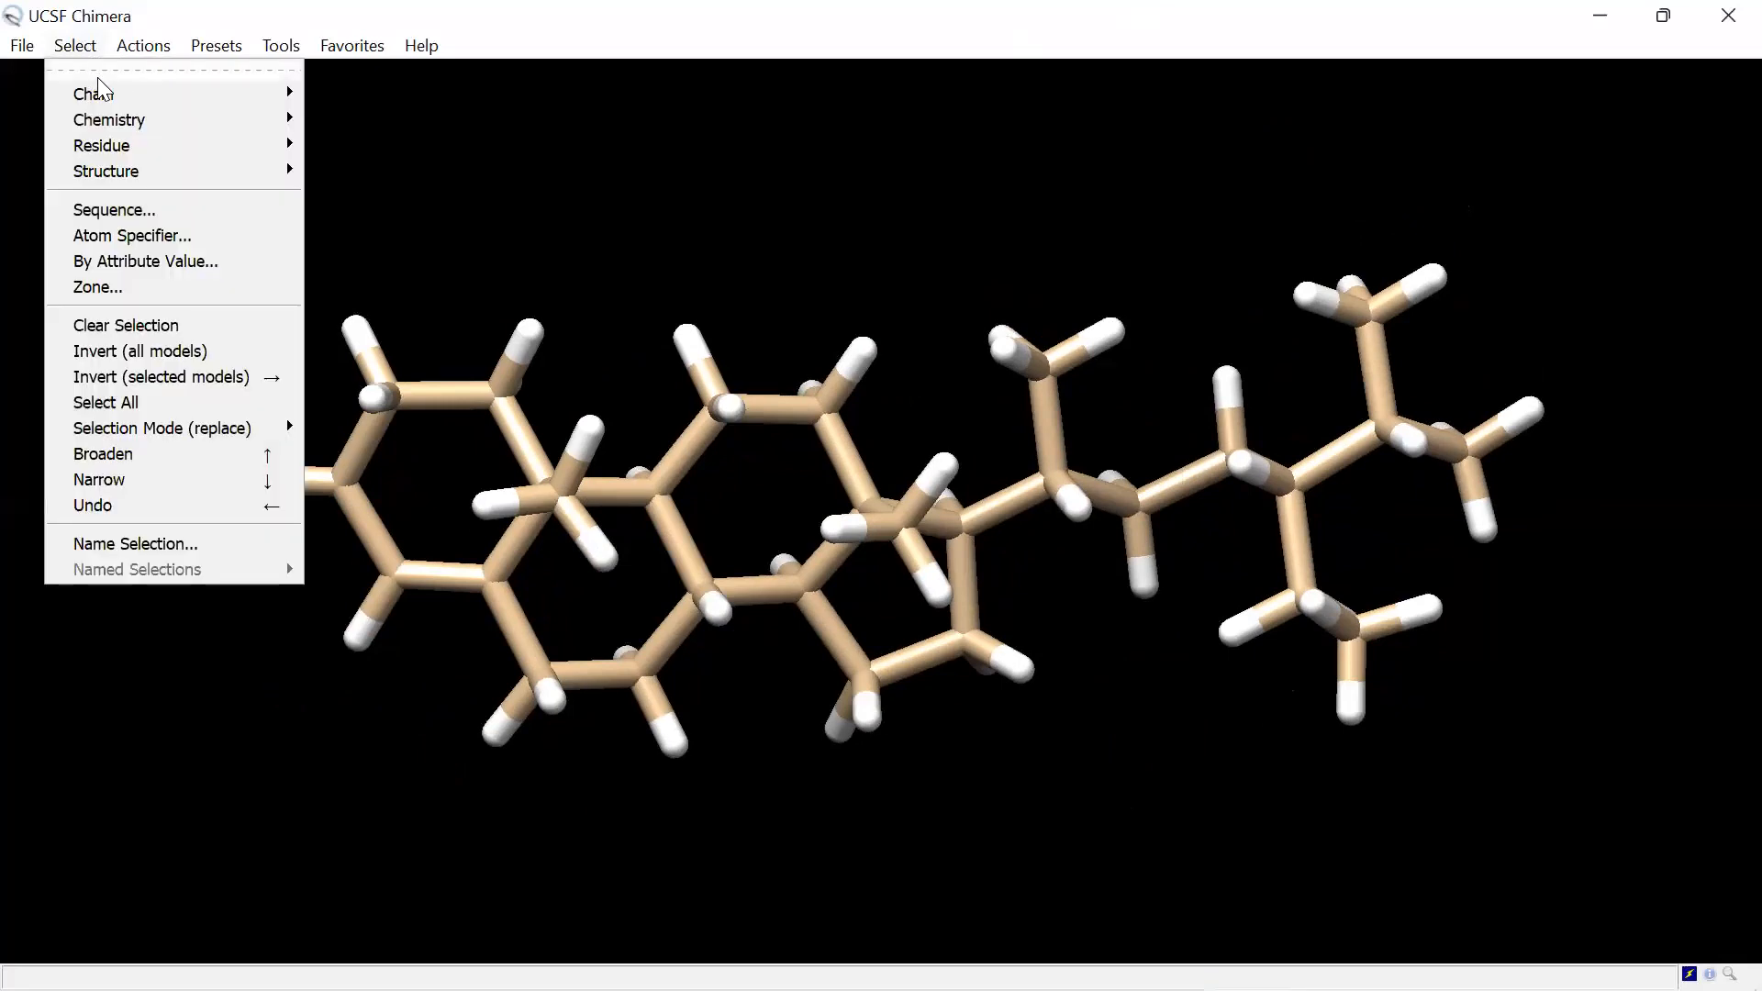
{"action": "mouse_move", "coordinate": [108, 96]}
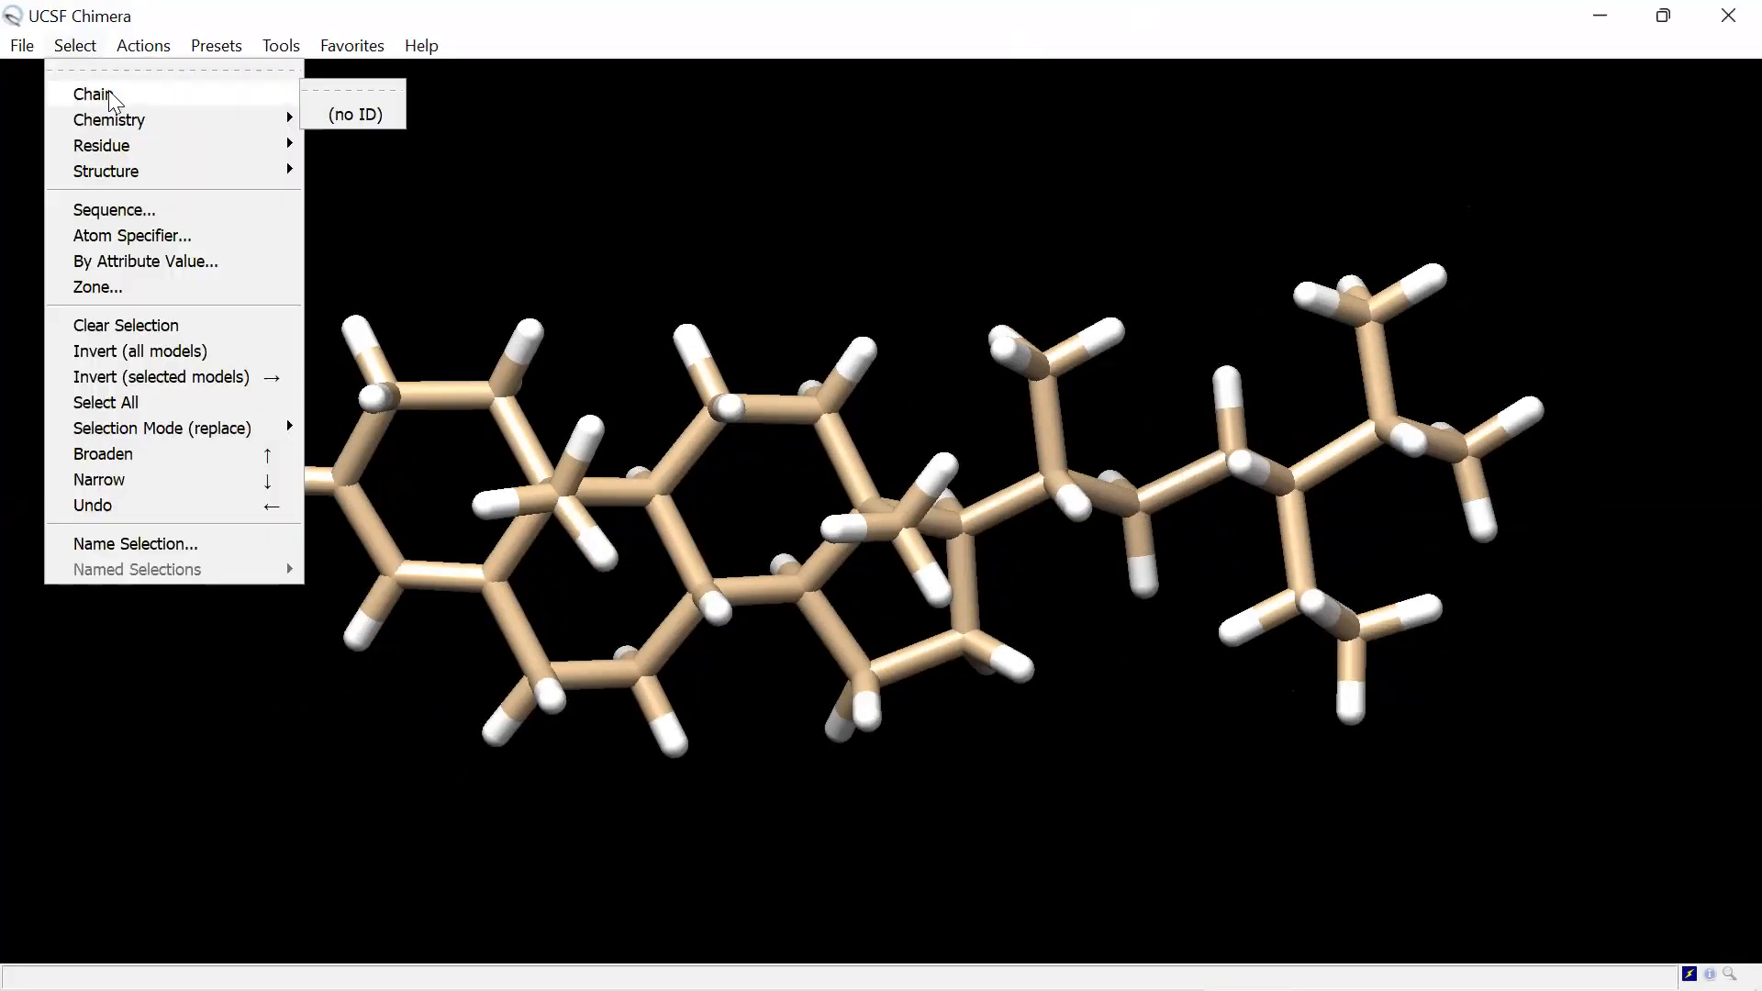
{"action": "mouse_move", "coordinate": [144, 150]}
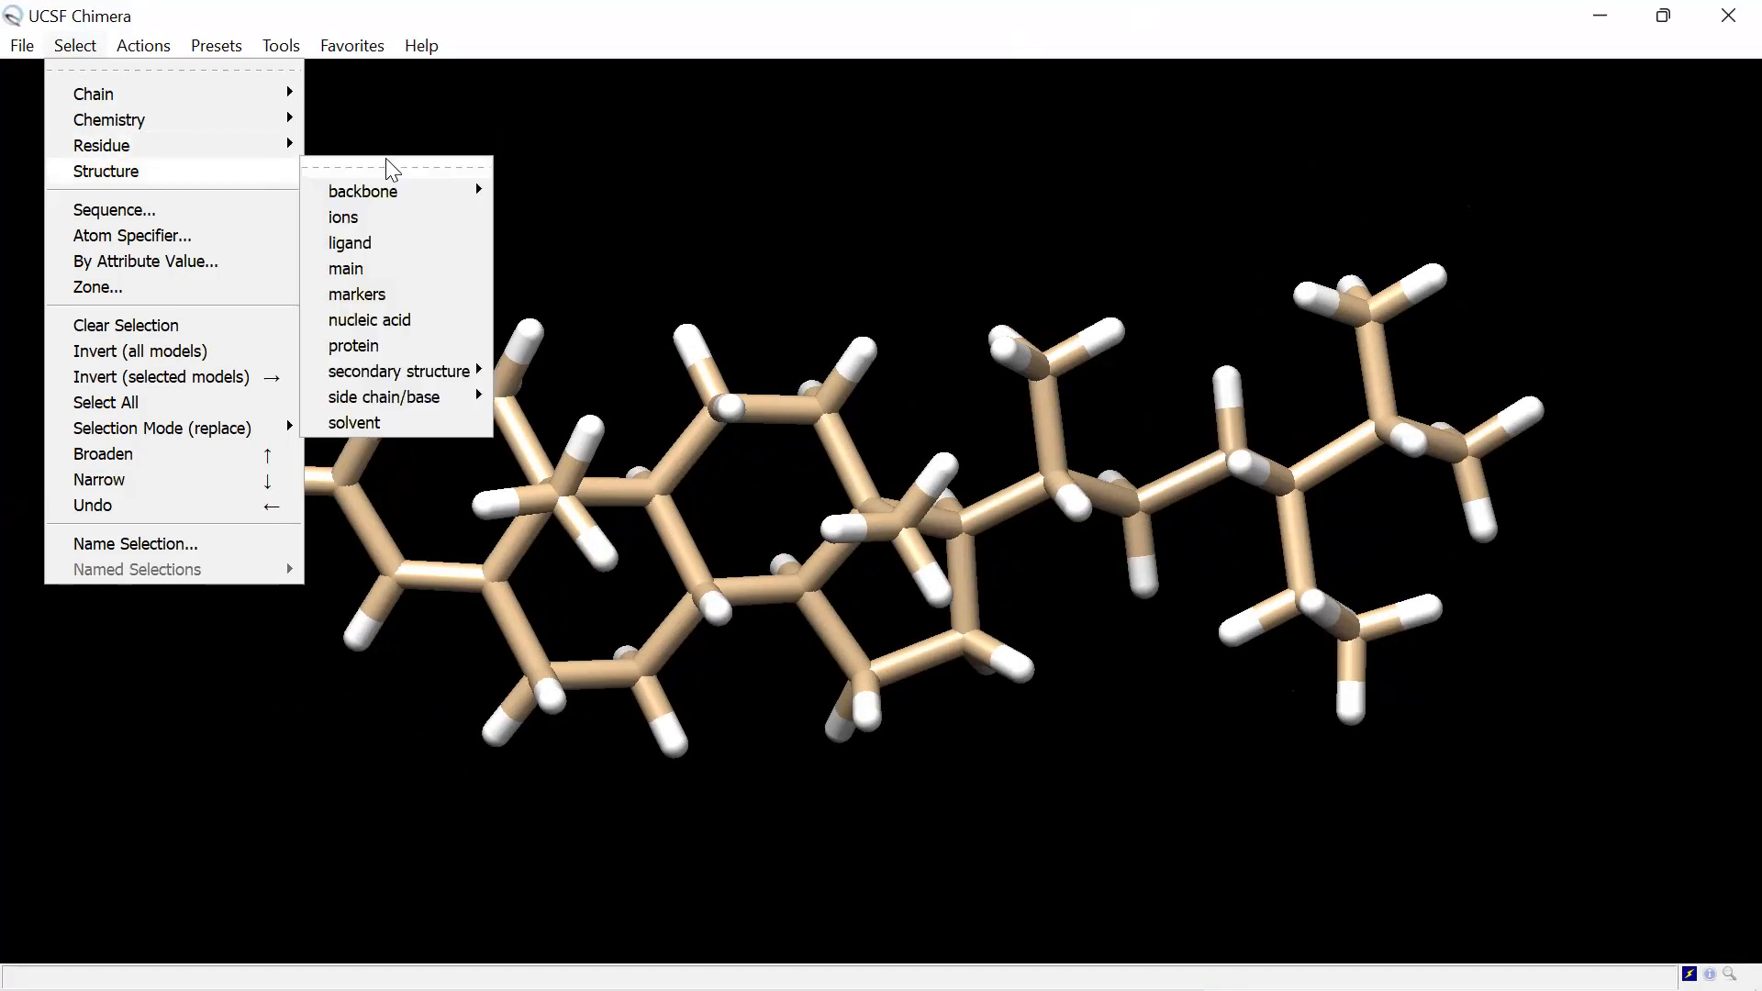
{"action": "mouse_move", "coordinate": [143, 46]}
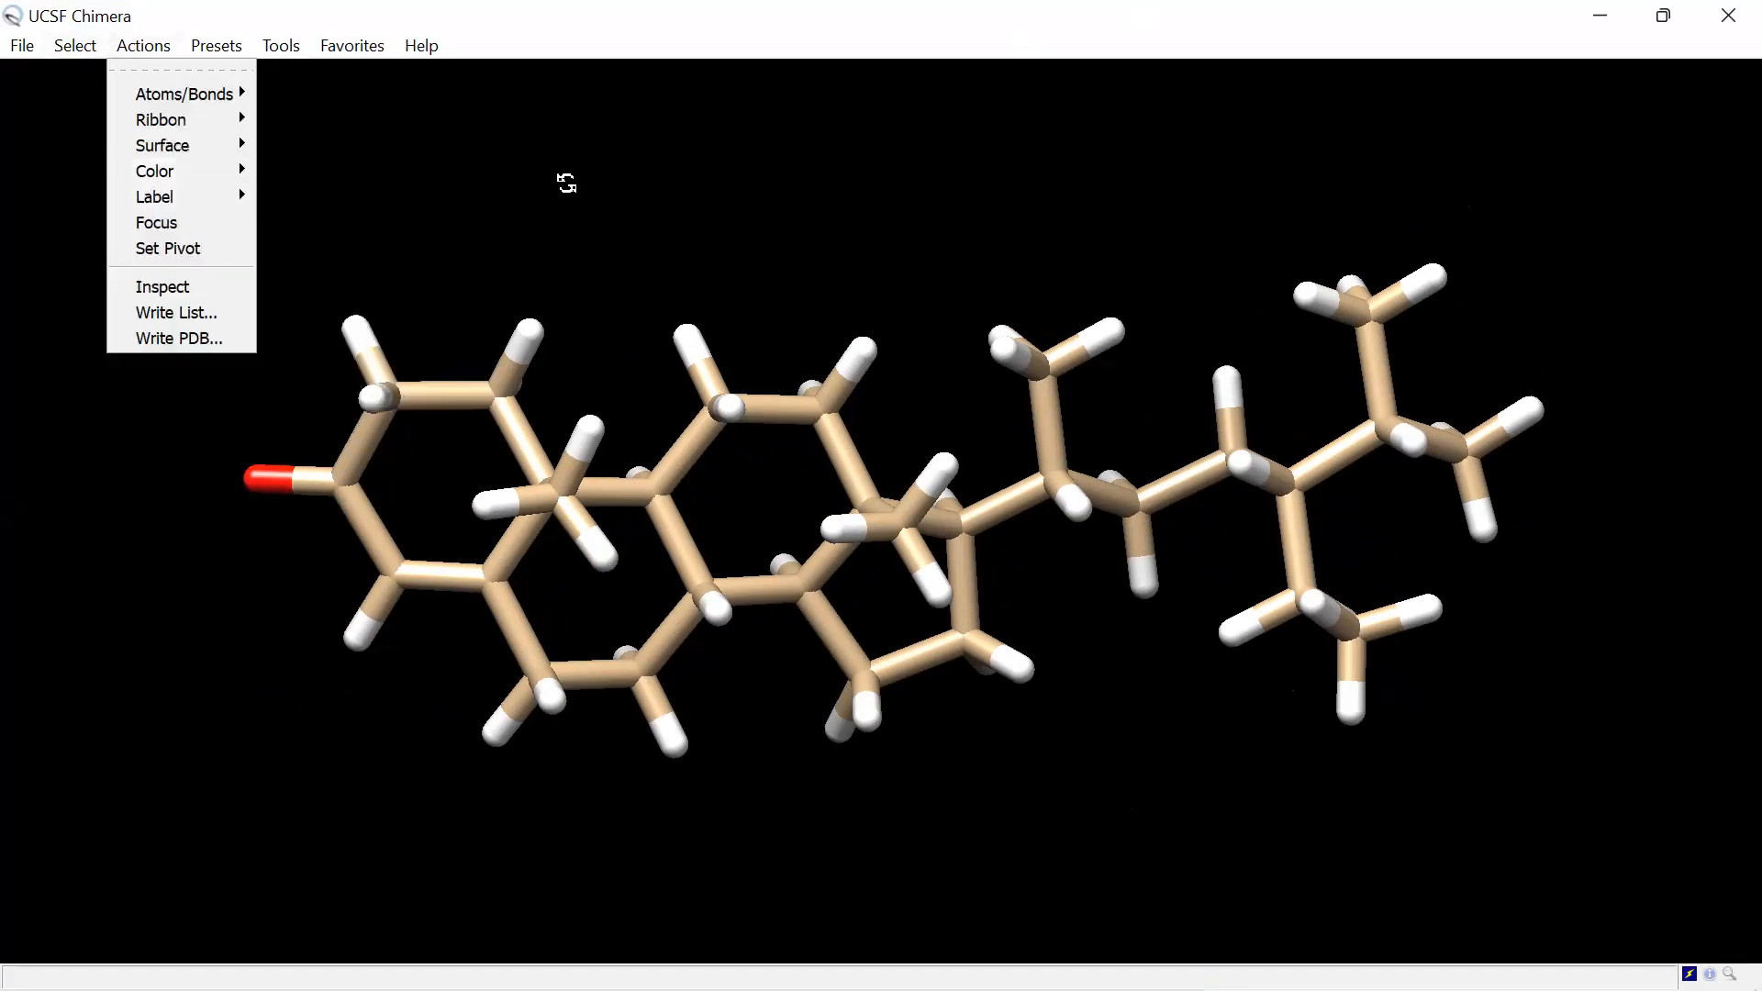
{"action": "left_click", "coordinate": [559, 175]}
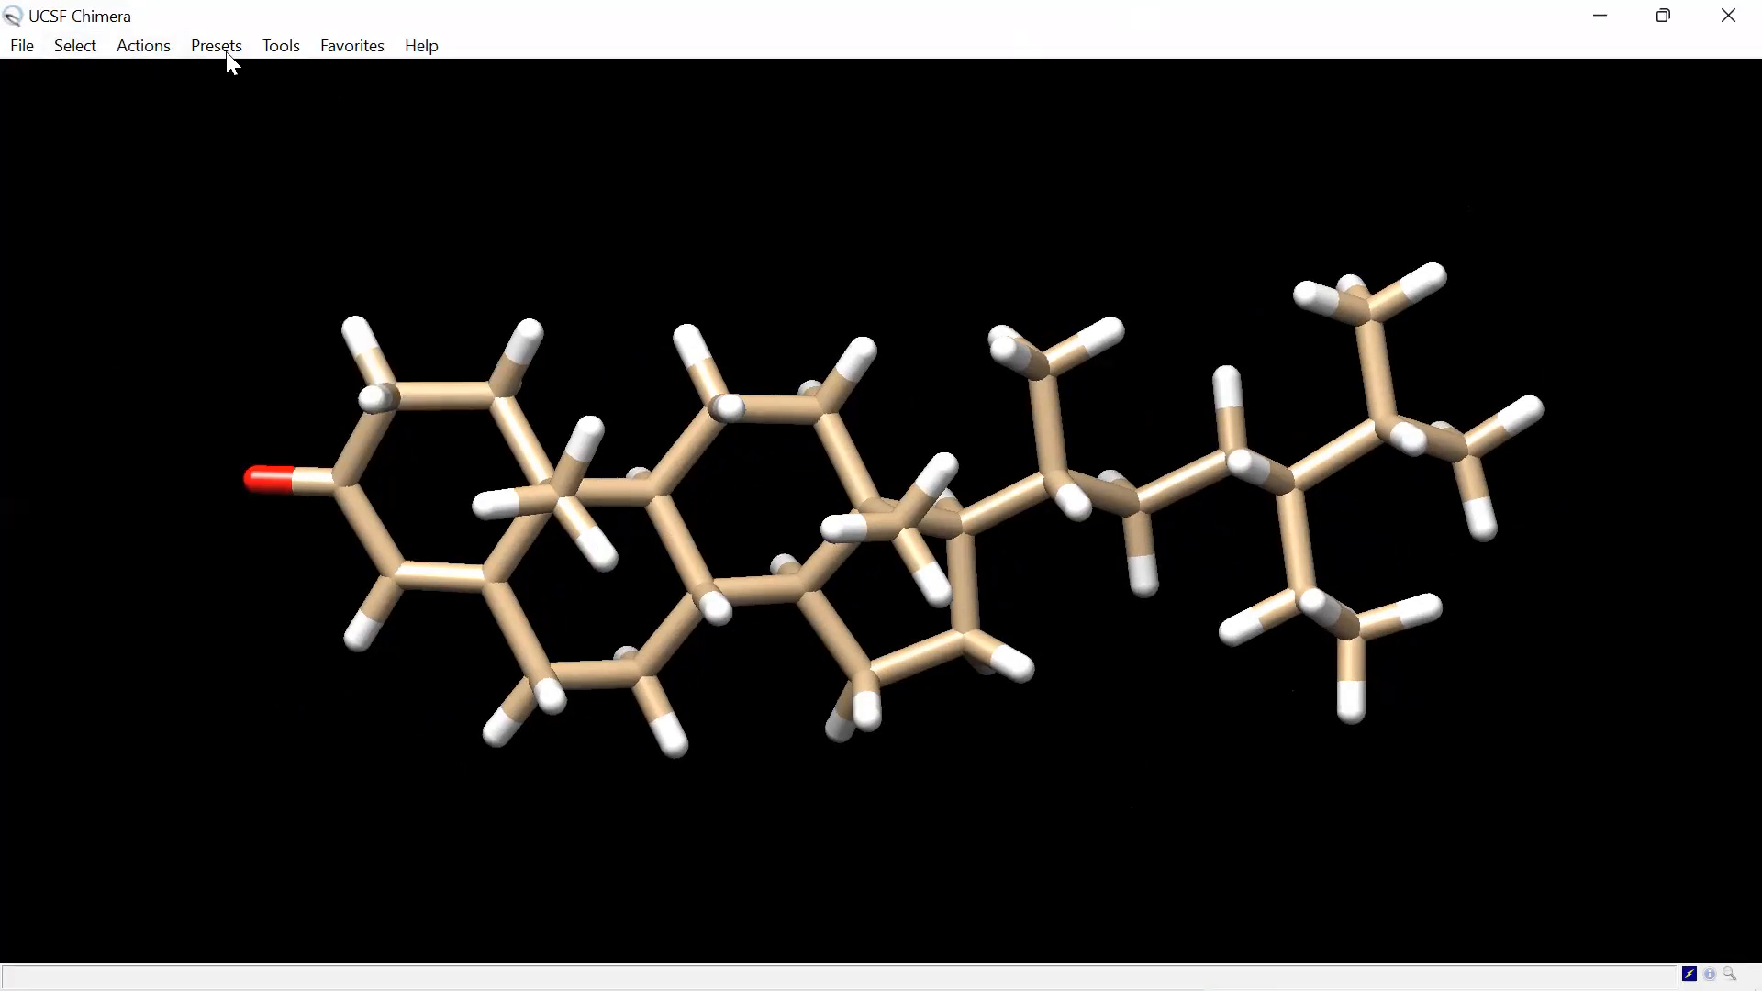
Step: Start Minimize Structure on CID 5484202 with 10 steepest descent steps, 1 conjugate gradient step and no fixed atoms
{"action": "left_click", "coordinate": [281, 46]}
{"action": "mouse_move", "coordinate": [352, 46]}
{"action": "left_click", "coordinate": [281, 42]}
{"action": "left_click", "coordinate": [281, 42]}
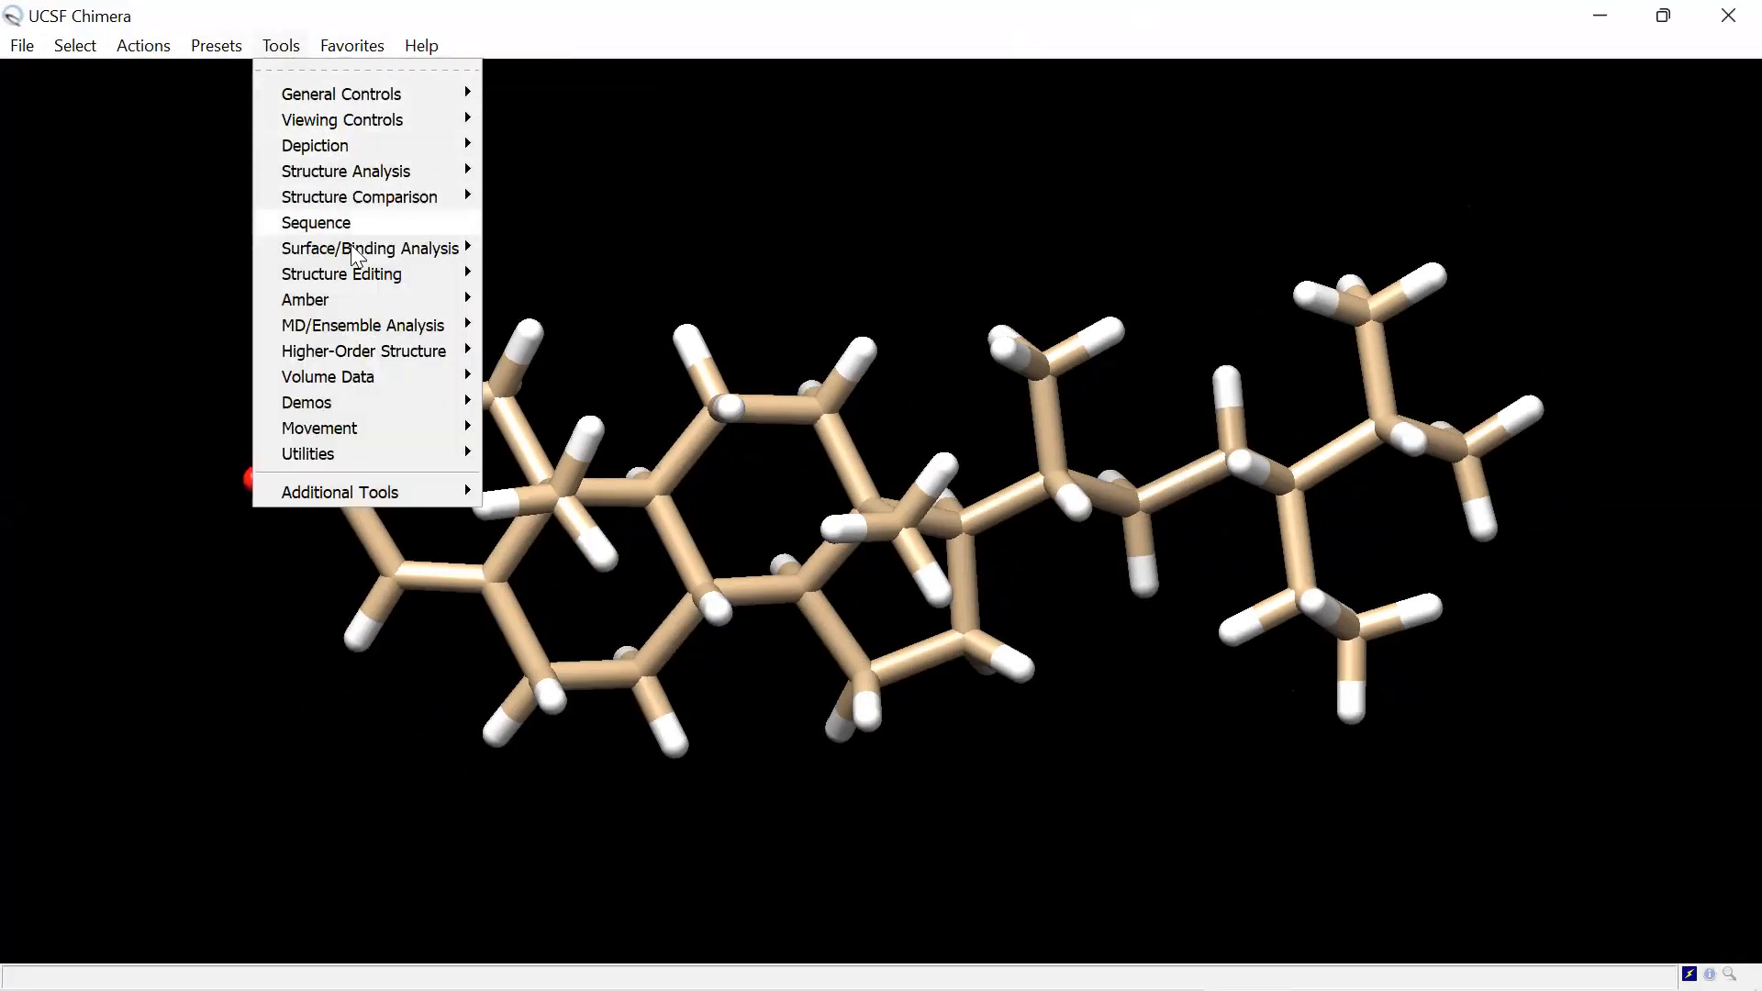
{"action": "mouse_move", "coordinate": [349, 280]}
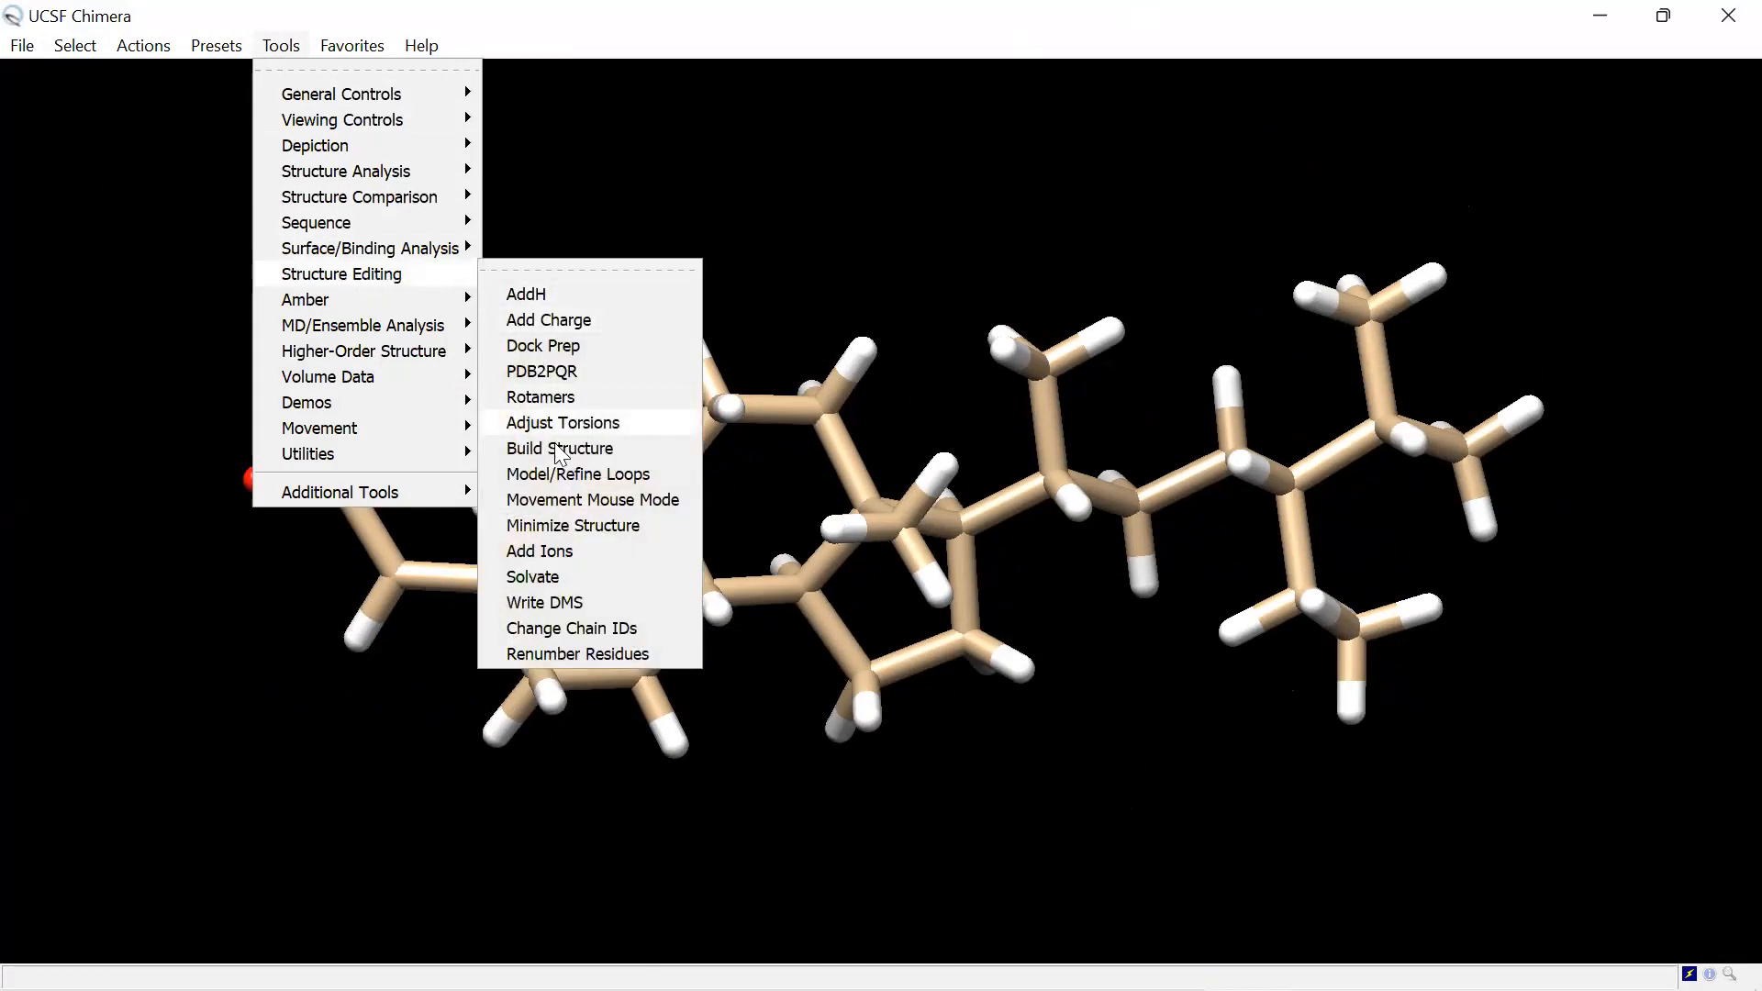
{"action": "left_click", "coordinate": [551, 526]}
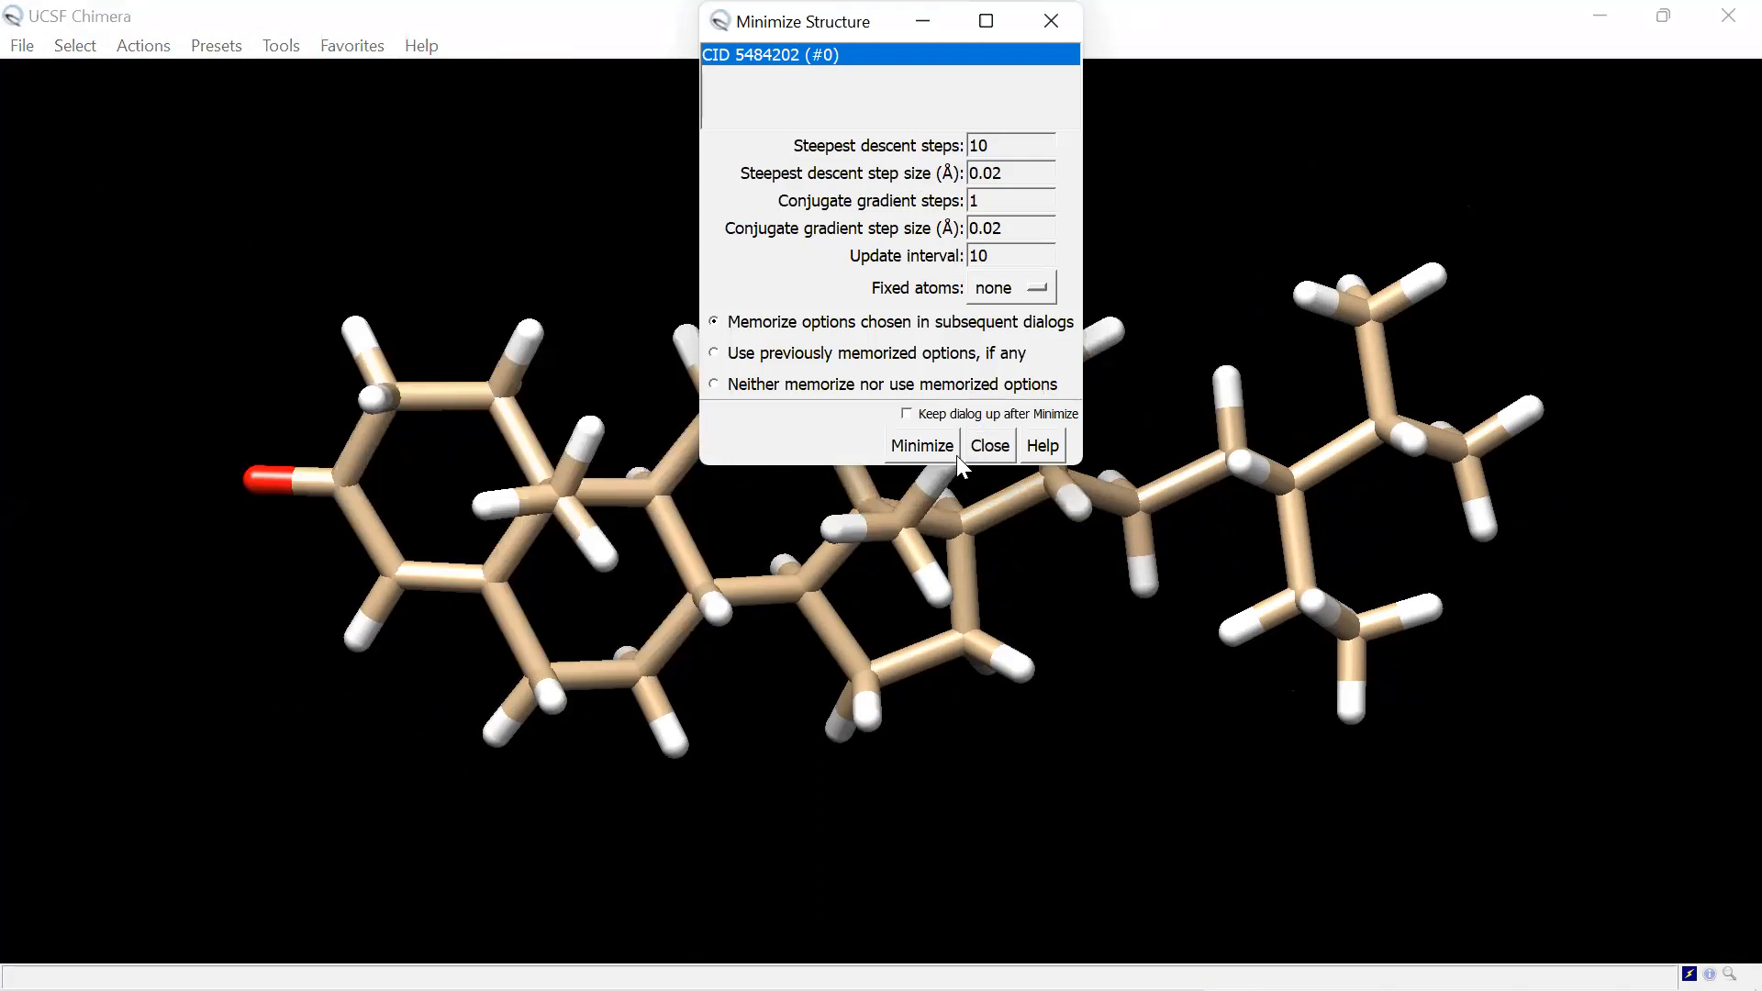
{"action": "left_click", "coordinate": [928, 452]}
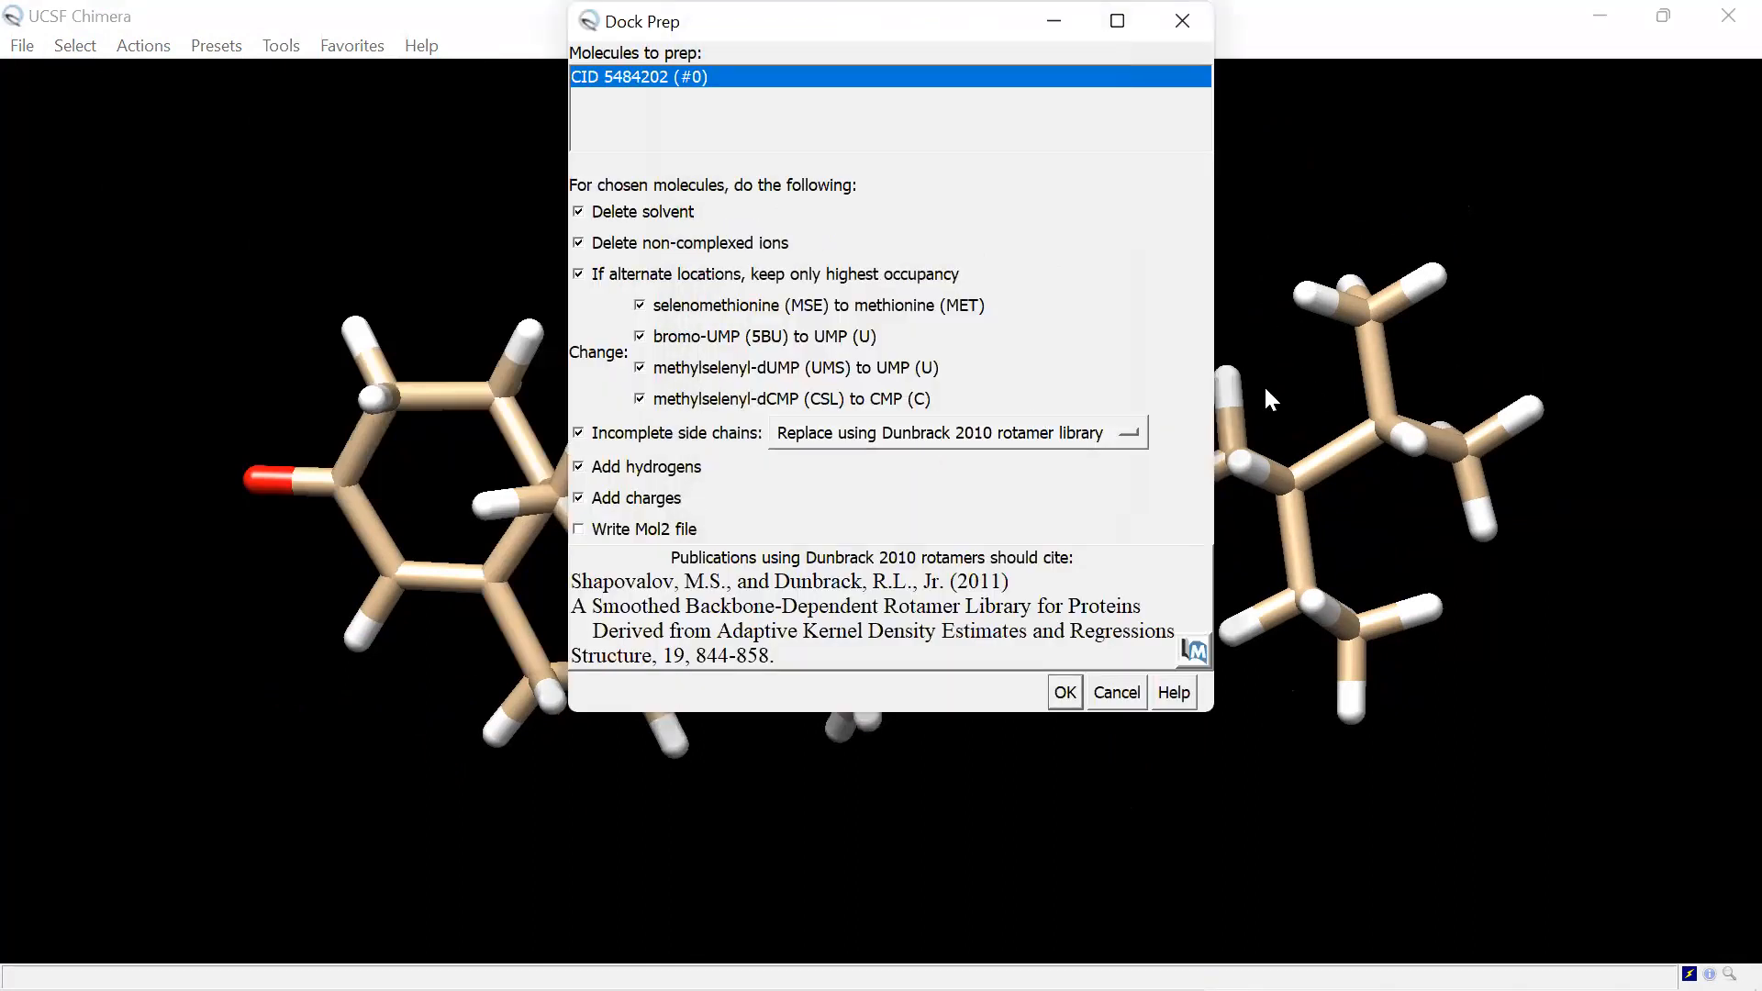
Step: Run Dock Prep on CID 5484202, adding hydrogens and assigning AMBER ff14SB and AM1-BCC charges with net charge +0 for residue UNK
{"action": "left_click", "coordinate": [1066, 693]}
{"action": "left_click", "coordinate": [980, 437]}
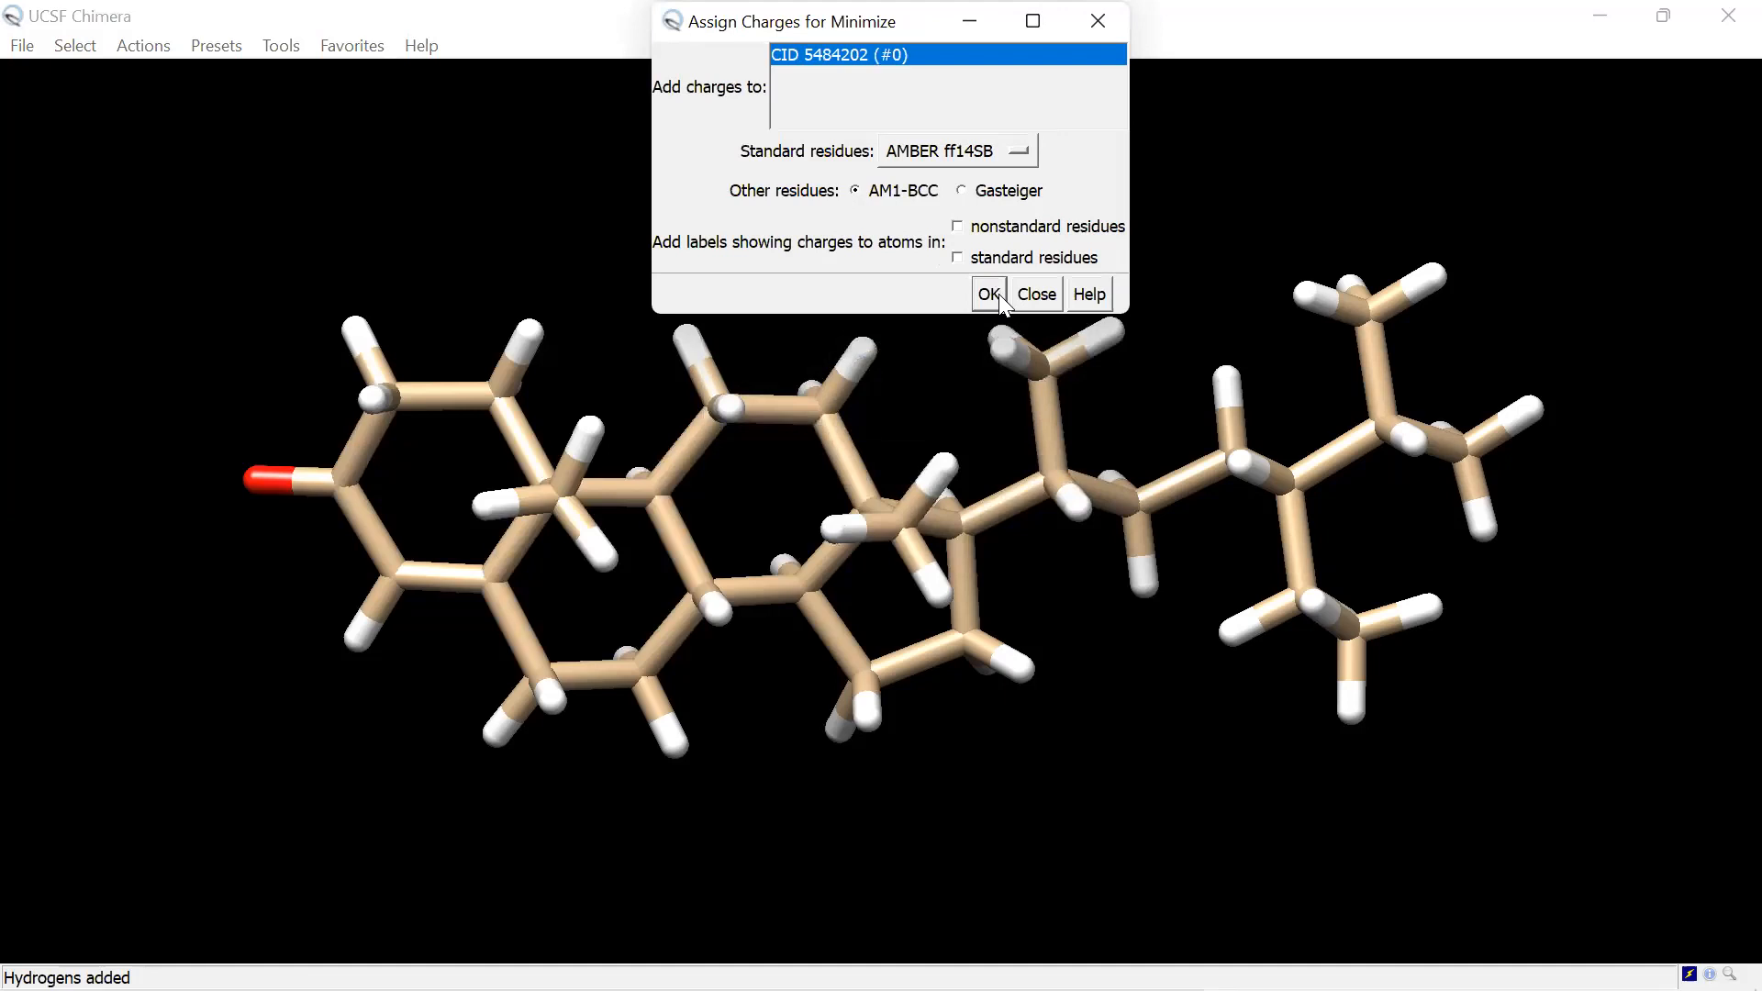
{"action": "left_click", "coordinate": [997, 295]}
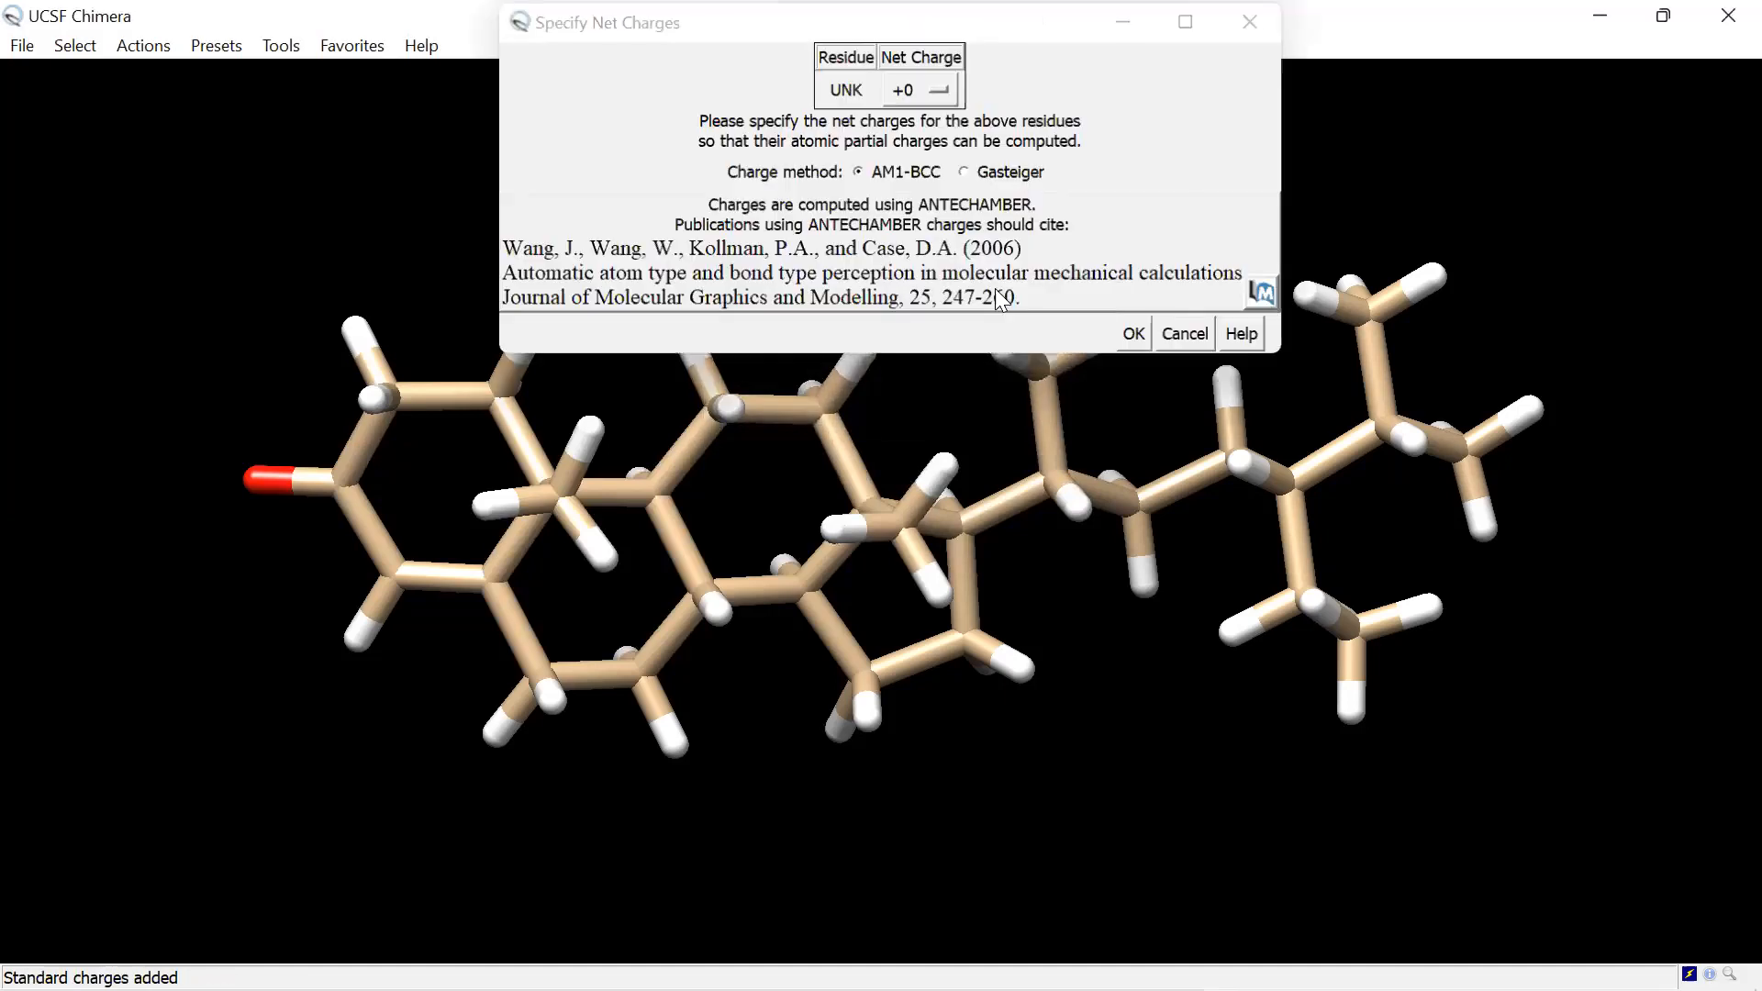
{"action": "left_click", "coordinate": [1136, 336]}
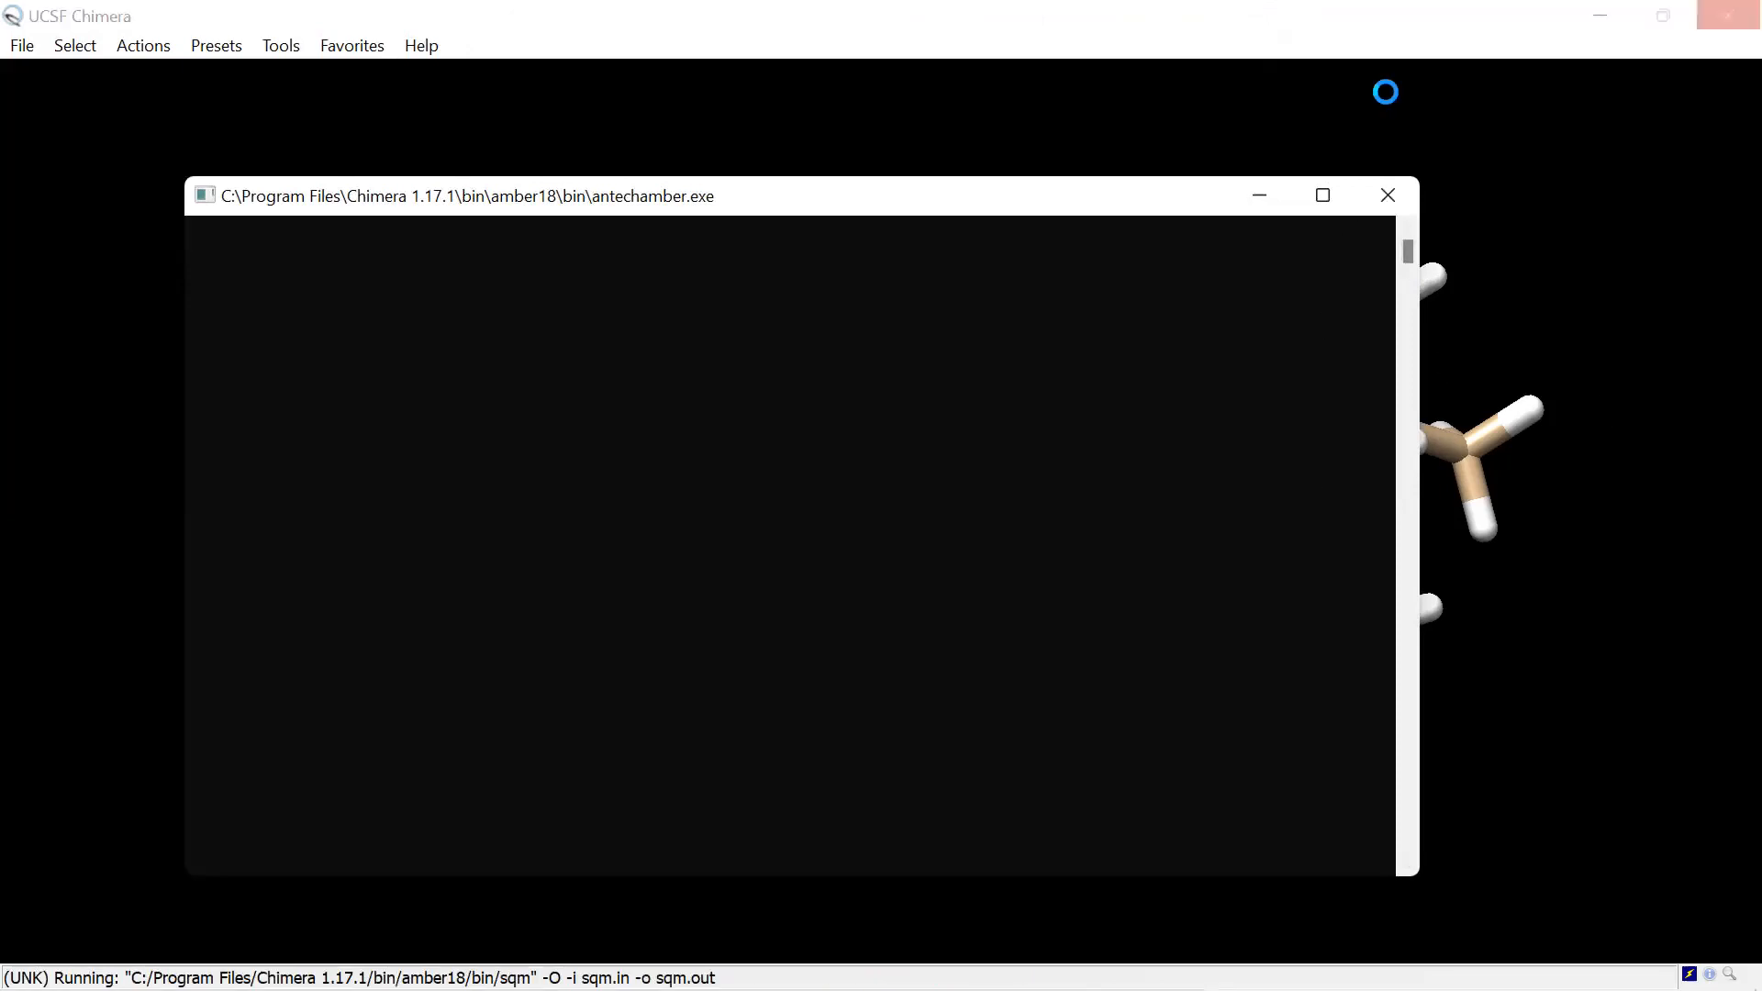
{"action": "left_click", "coordinate": [1259, 195]}
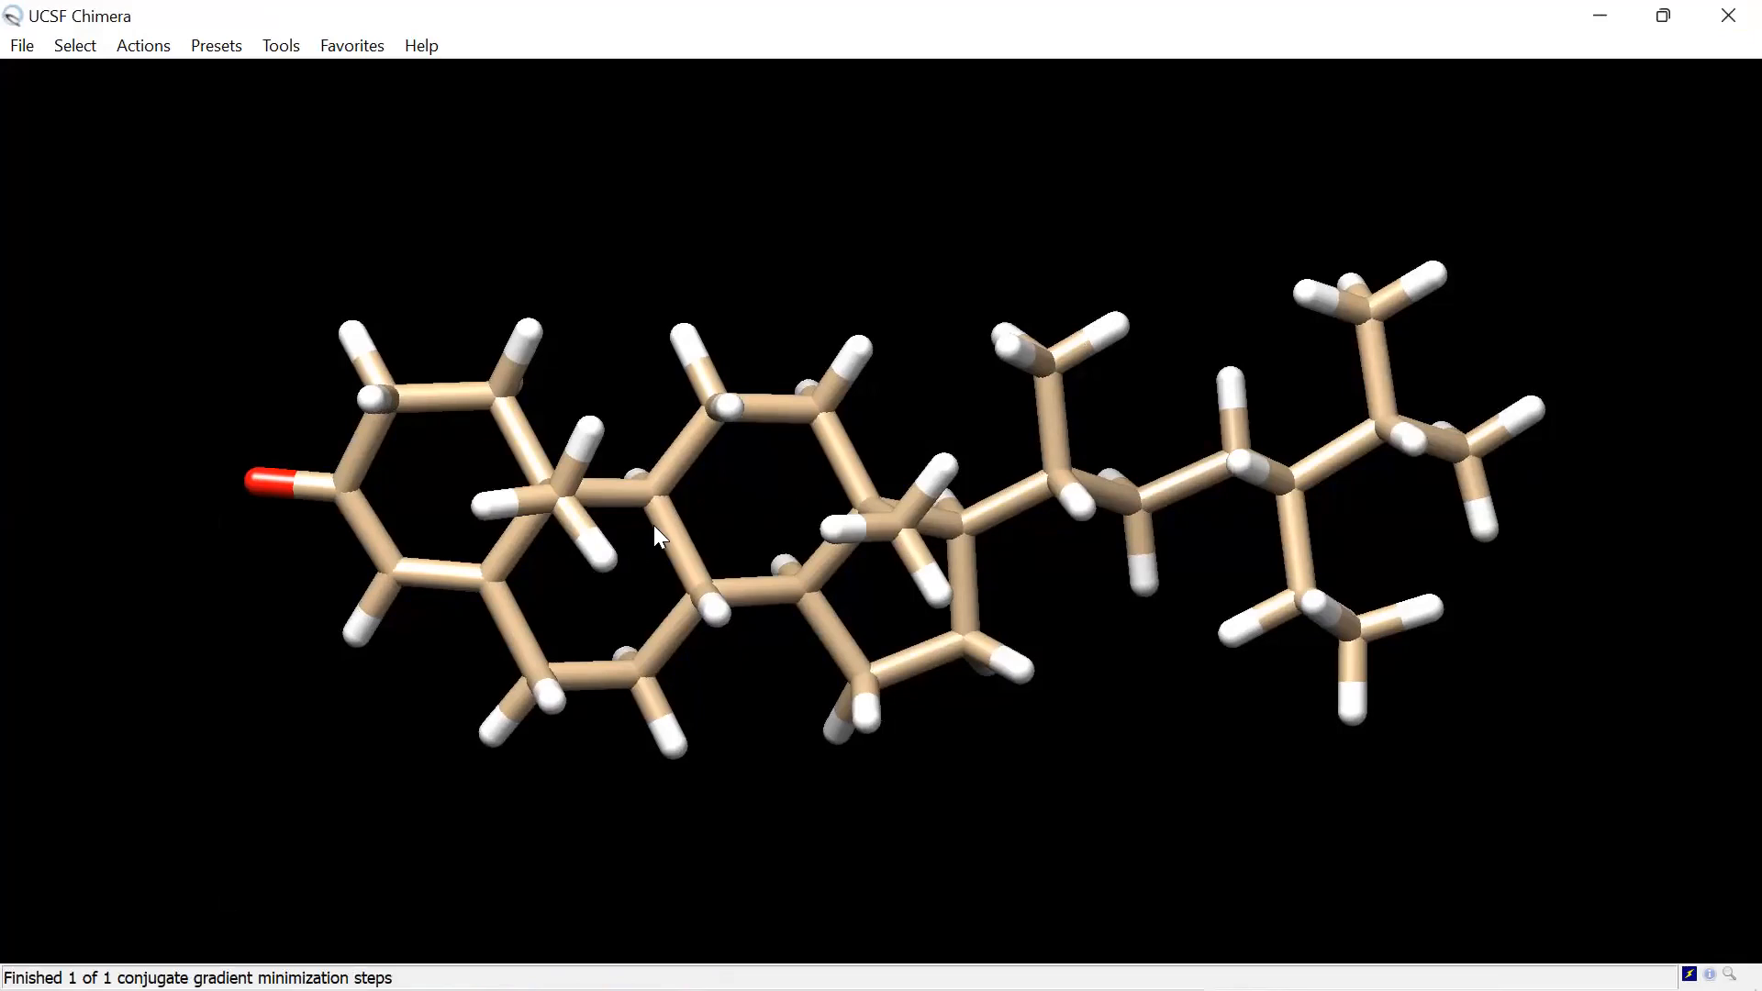
{"action": "mouse_move", "coordinate": [656, 530]}
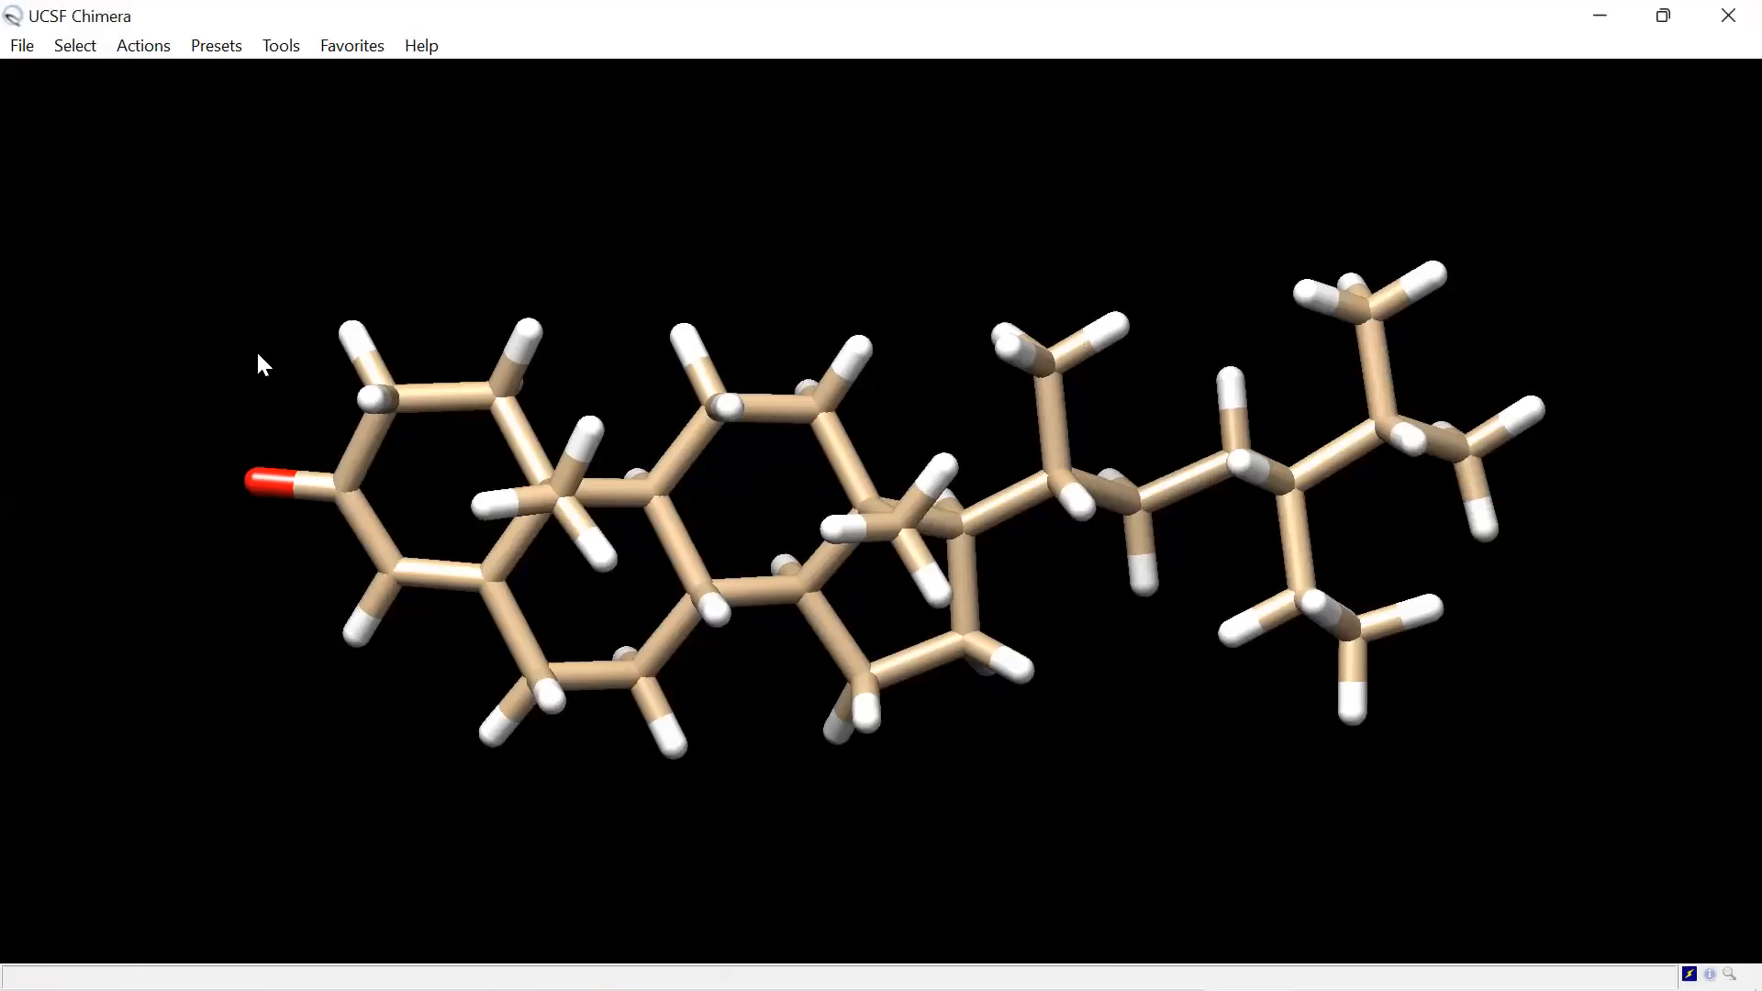
{"action": "left_click", "coordinate": [22, 46]}
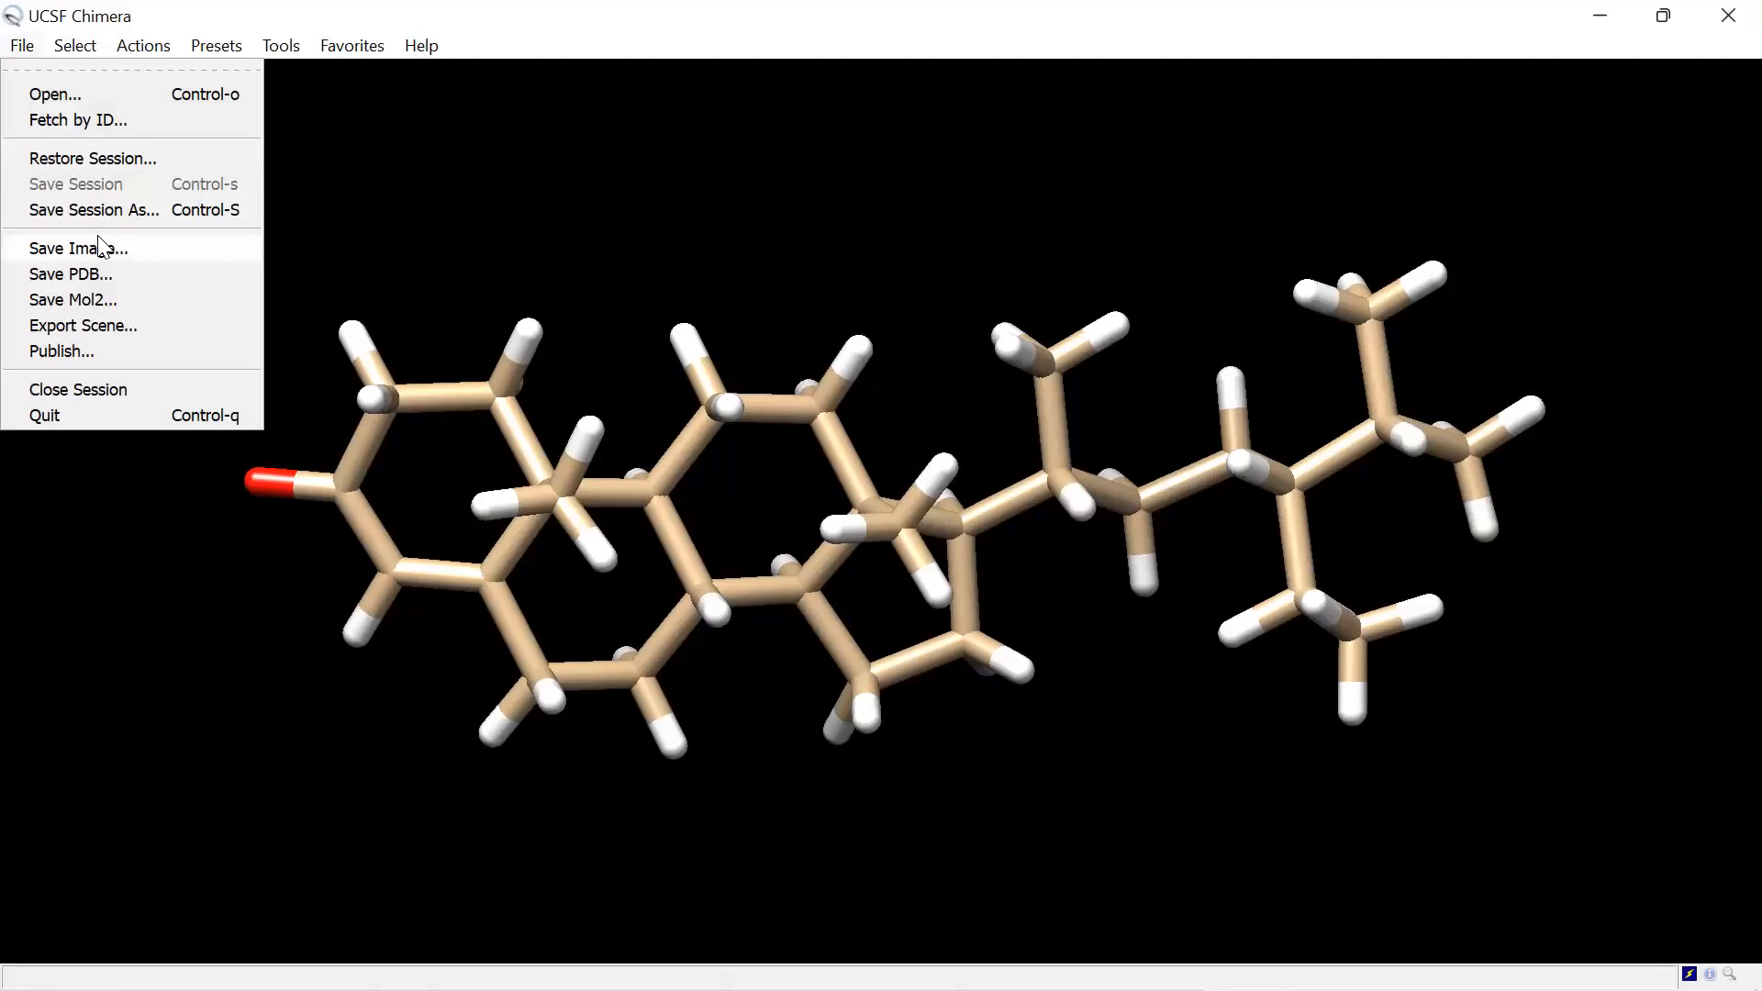
{"action": "left_click", "coordinate": [484, 242]}
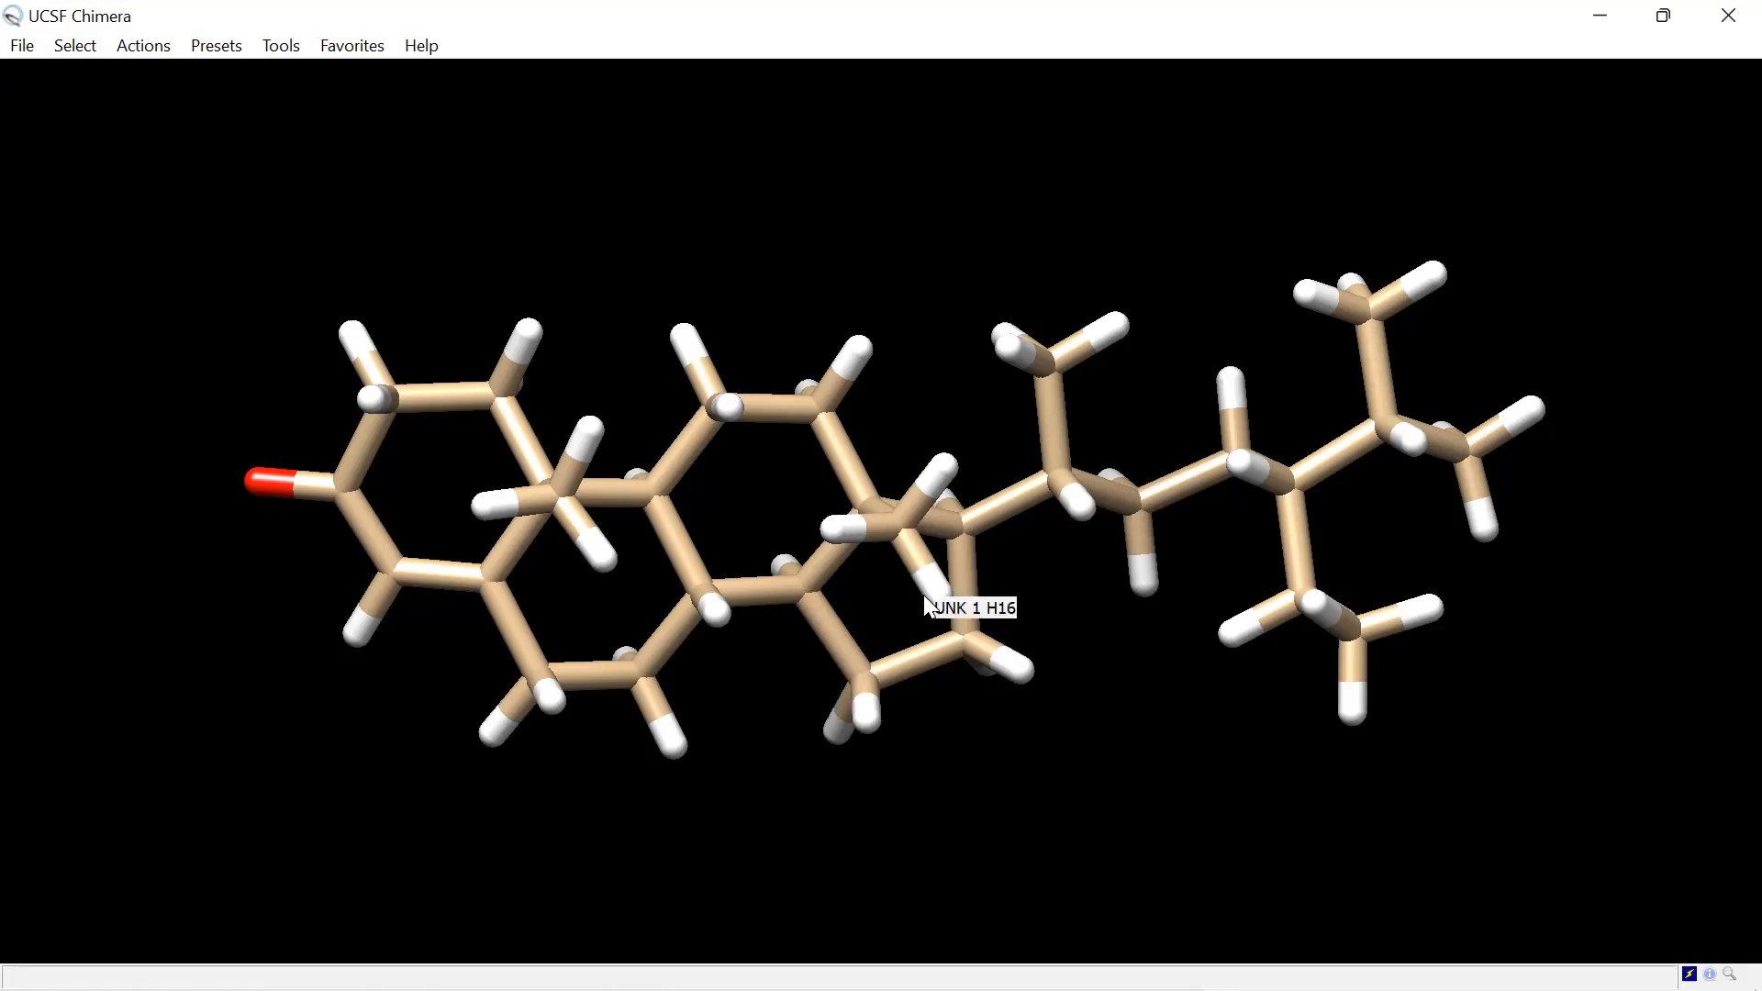
Step: Apply the publication preset that gives the ligand model a white background and black outlines, and inspect the structure from several angles
{"action": "mouse_move", "coordinate": [931, 587]}
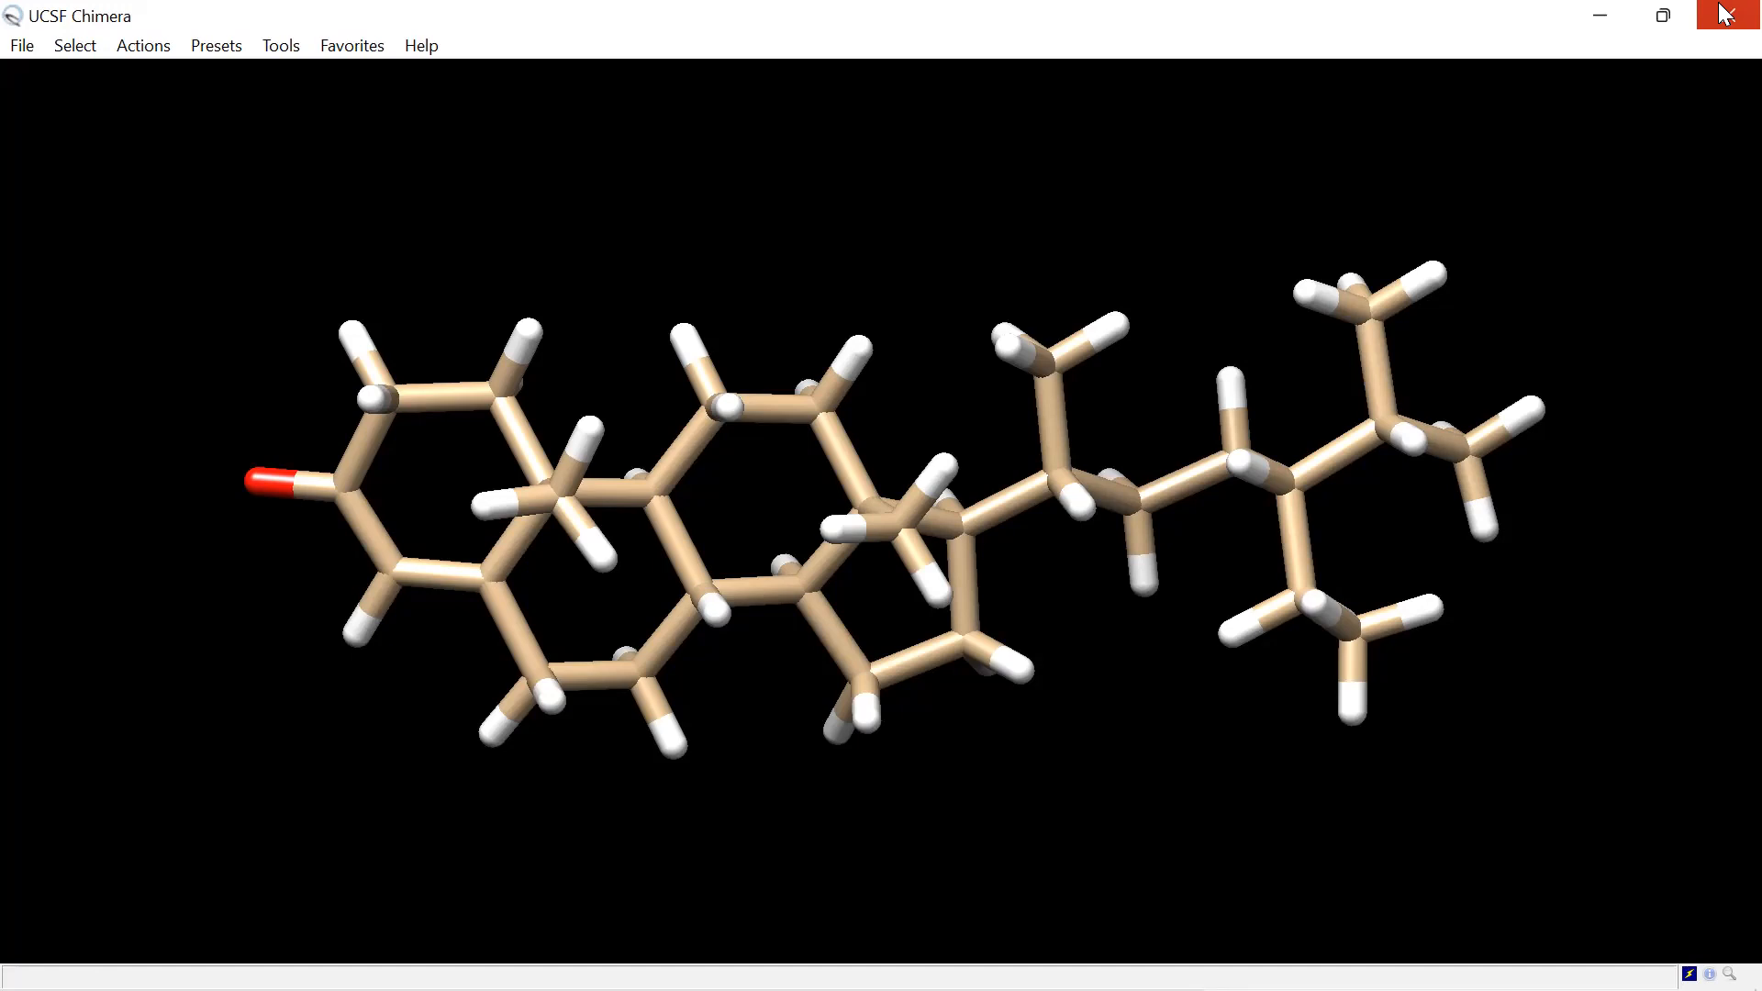
{"action": "left_click", "coordinate": [217, 46]}
{"action": "left_click", "coordinate": [367, 184]}
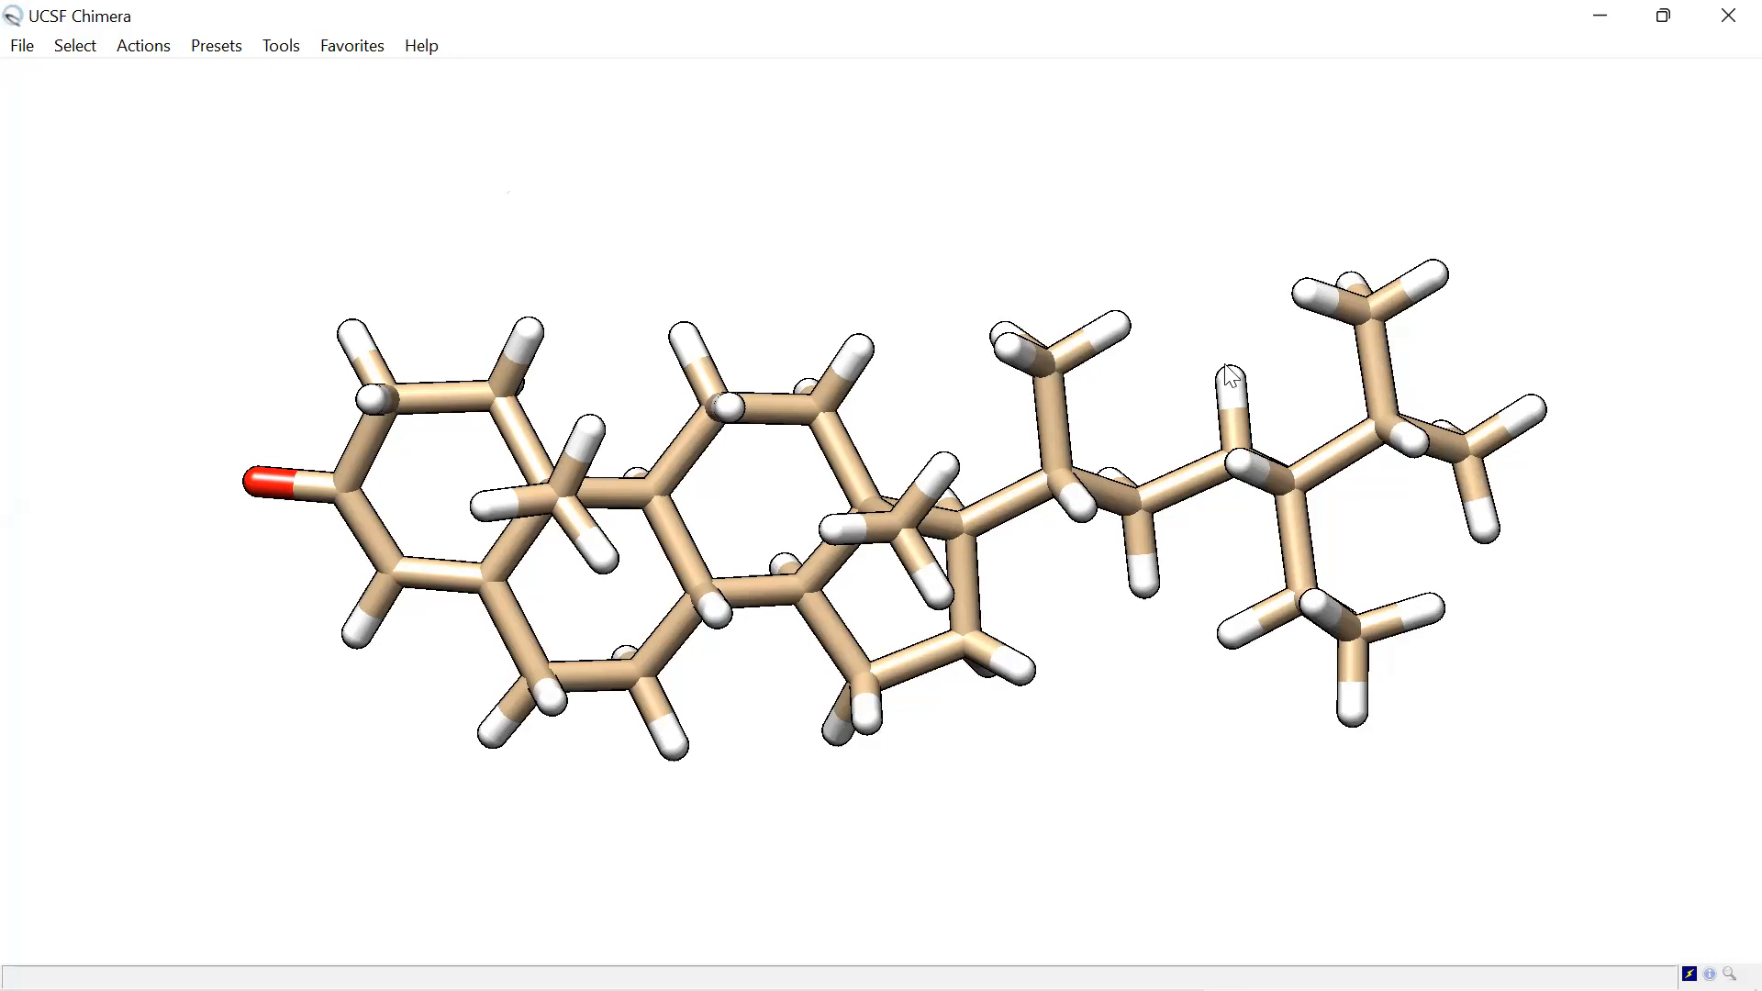
{"action": "left_click_drag", "start_coordinate": [1074, 385], "coordinate": [909, 432]}
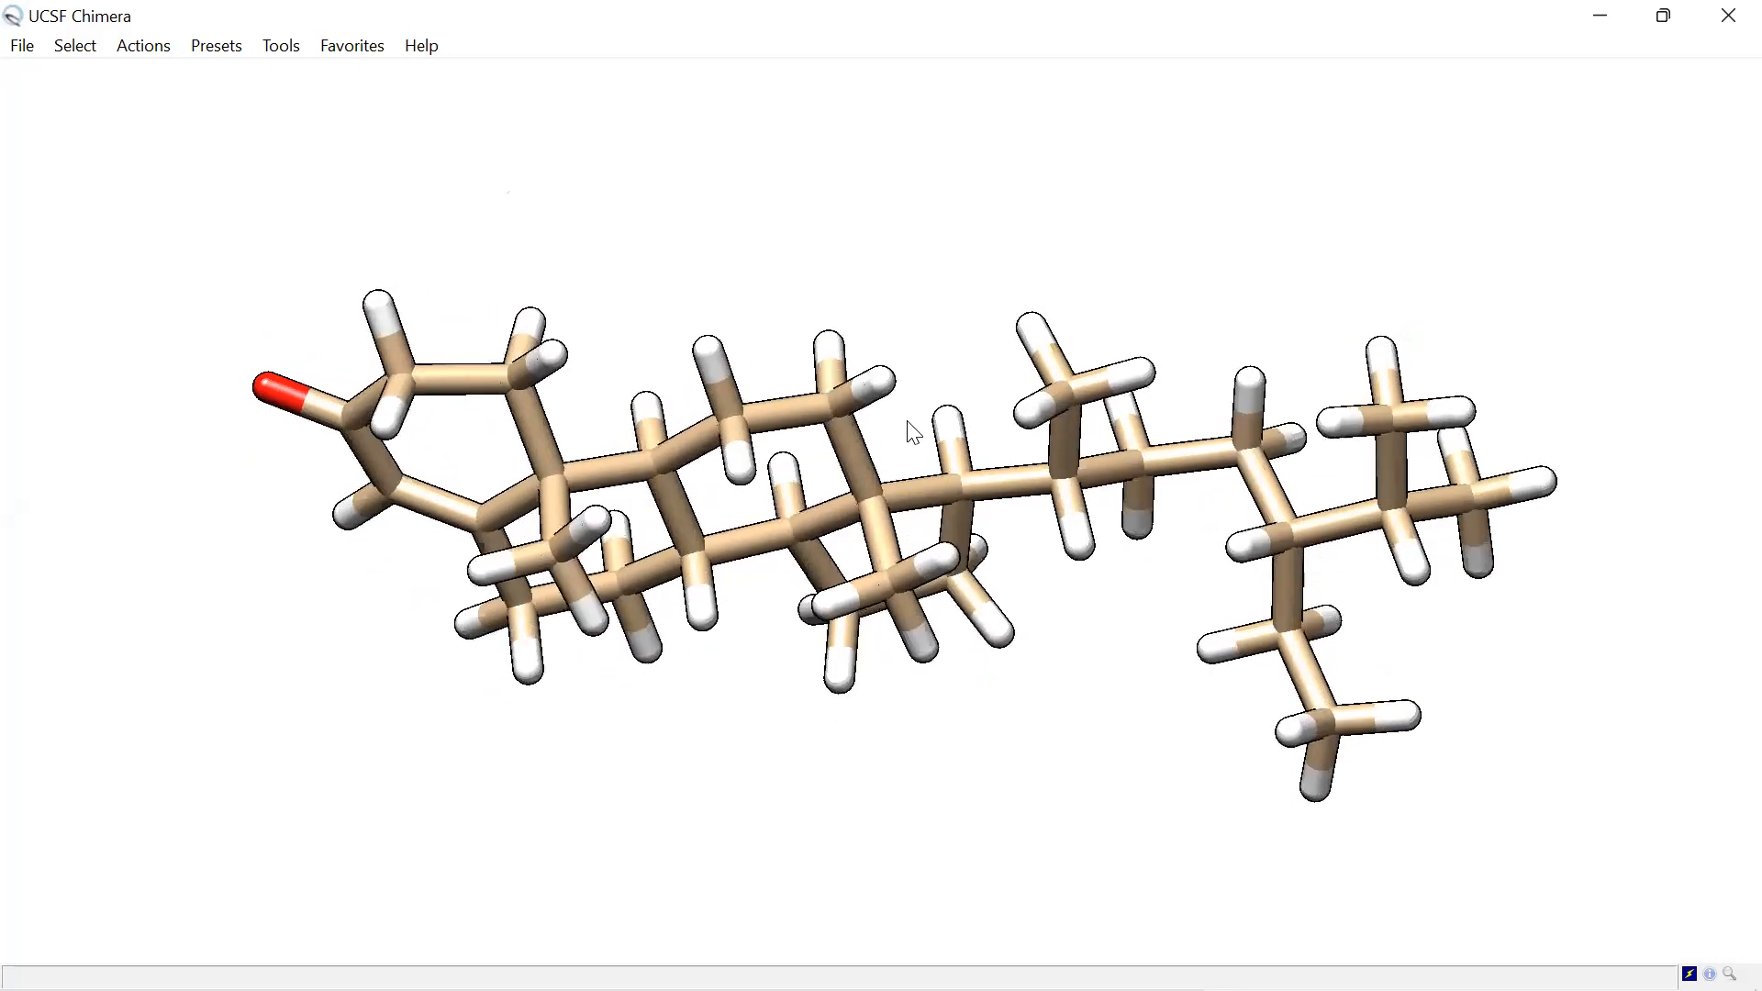
{"action": "left_click_drag", "start_coordinate": [779, 322], "coordinate": [779, 430]}
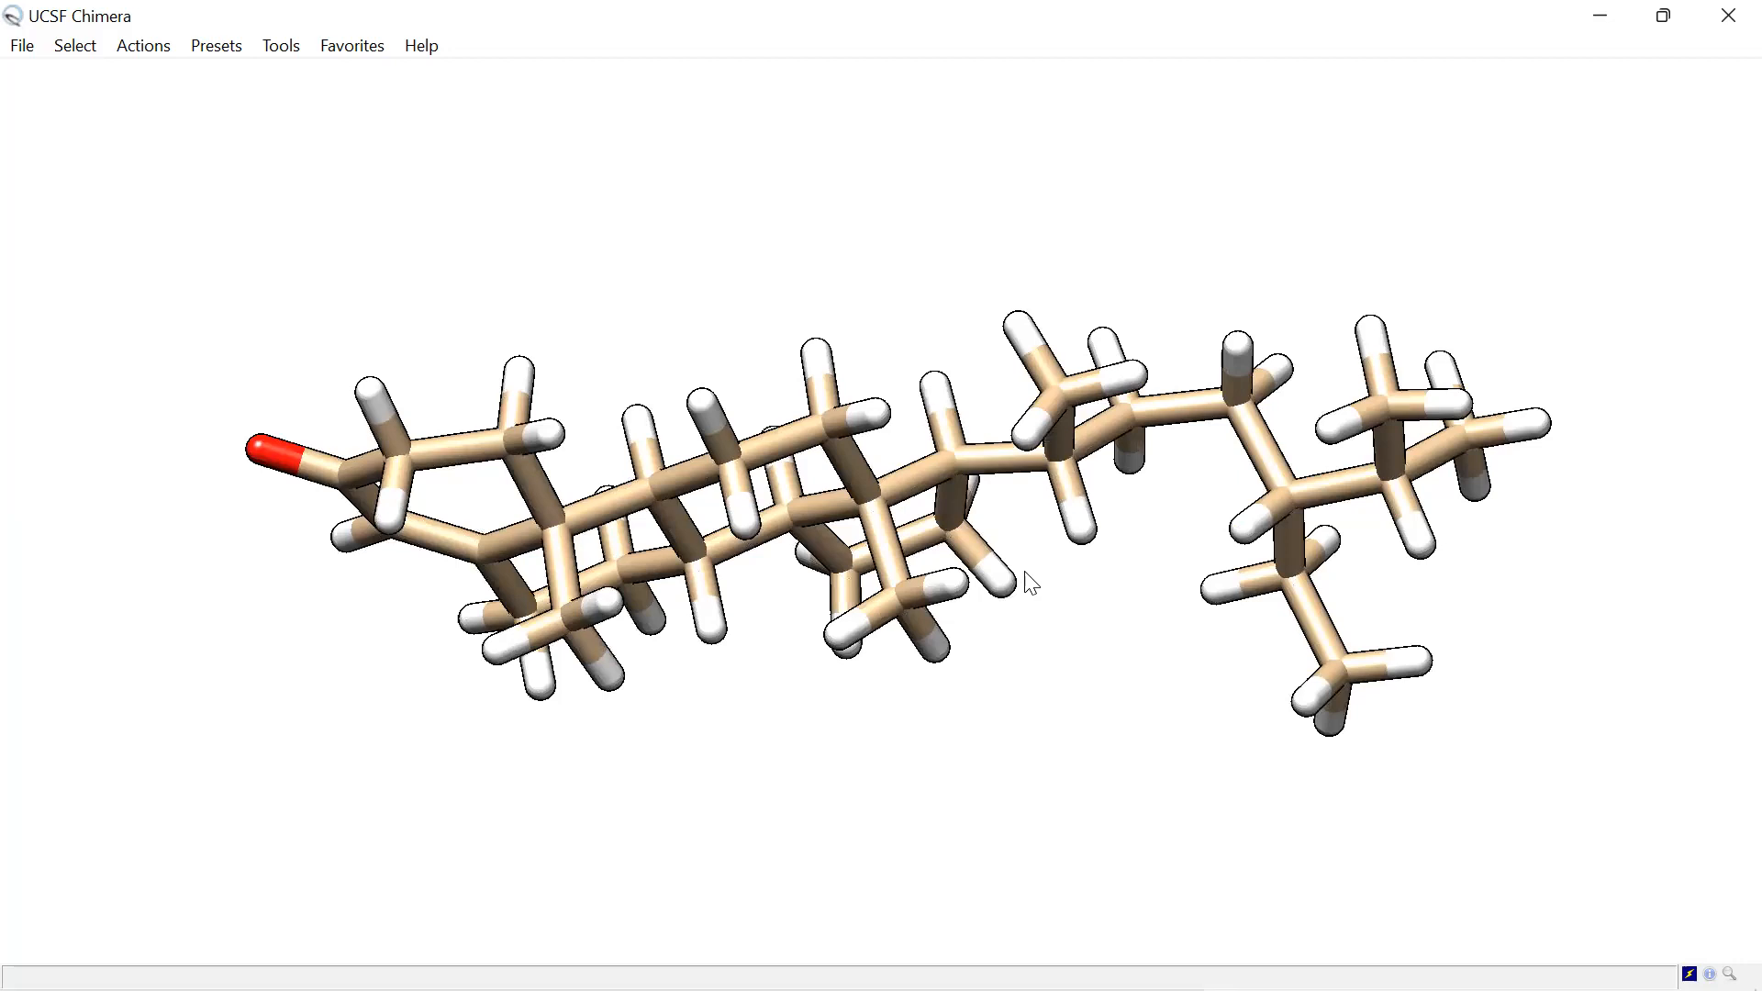
{"action": "left_click_drag", "start_coordinate": [1019, 433], "coordinate": [927, 512]}
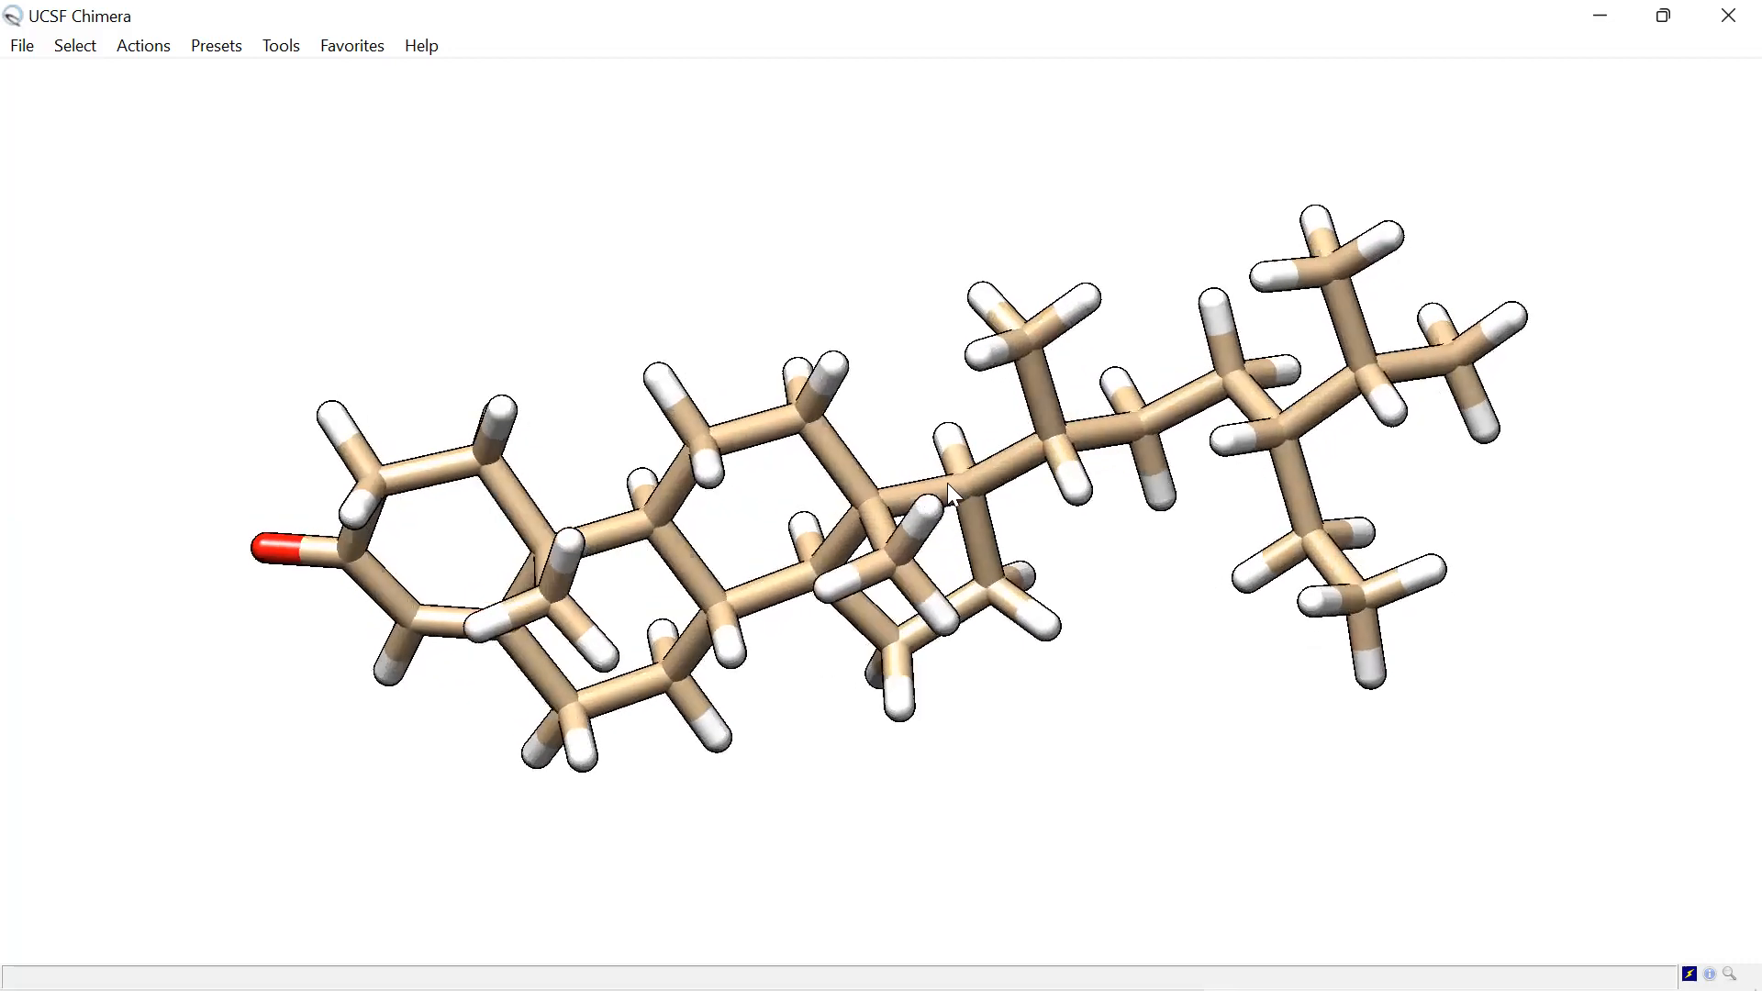
{"action": "mouse_move", "coordinate": [961, 461]}
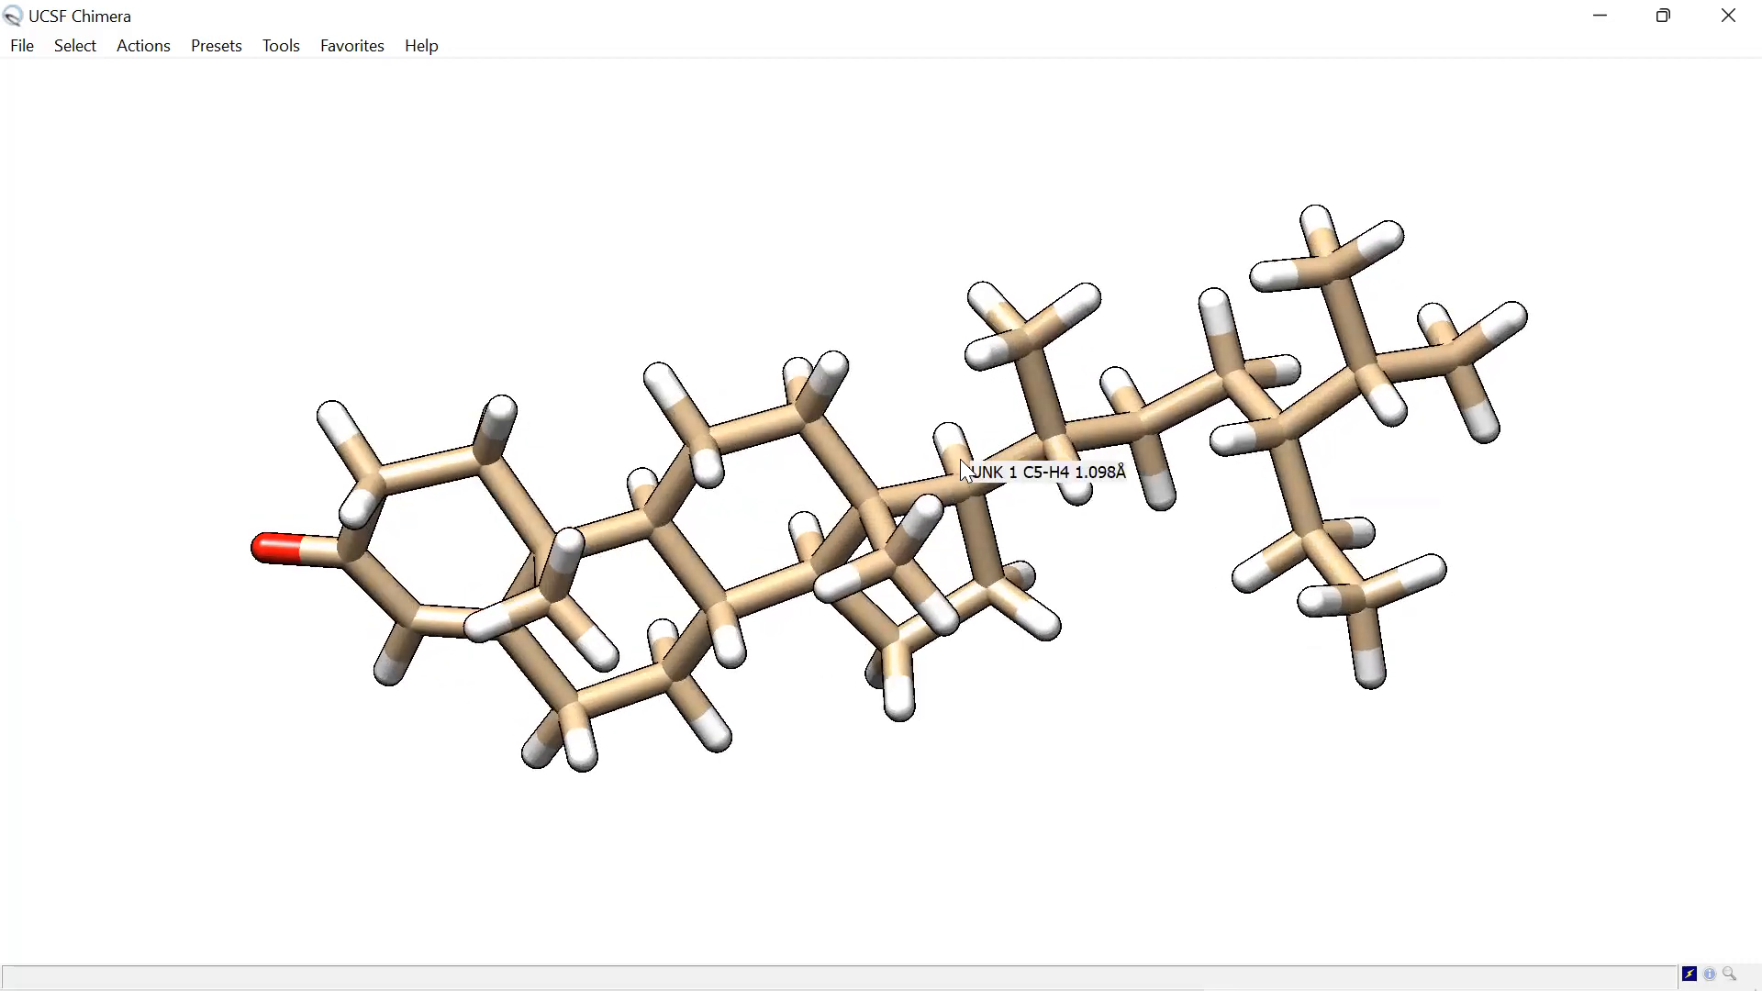
Step: Save CID 5484202 as a PDB file named PreparedLigand.pdb in the Documents\Docking folder
{"action": "left_click", "coordinate": [24, 47]}
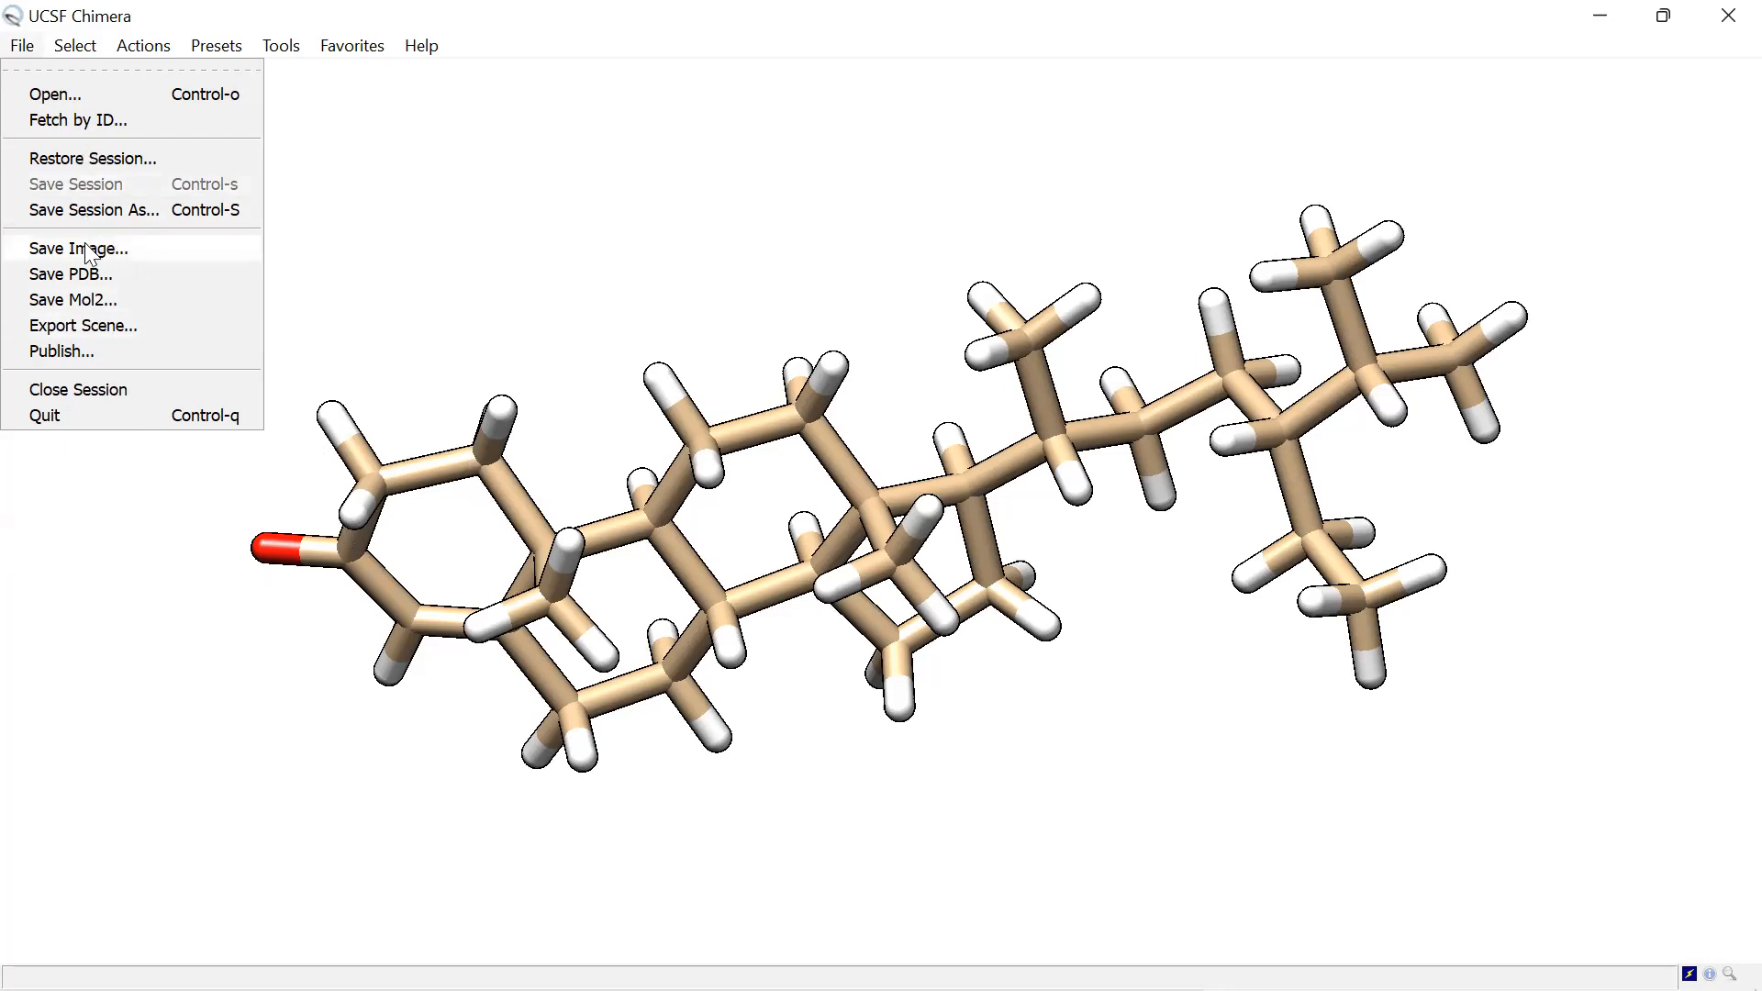
{"action": "left_click", "coordinate": [86, 276]}
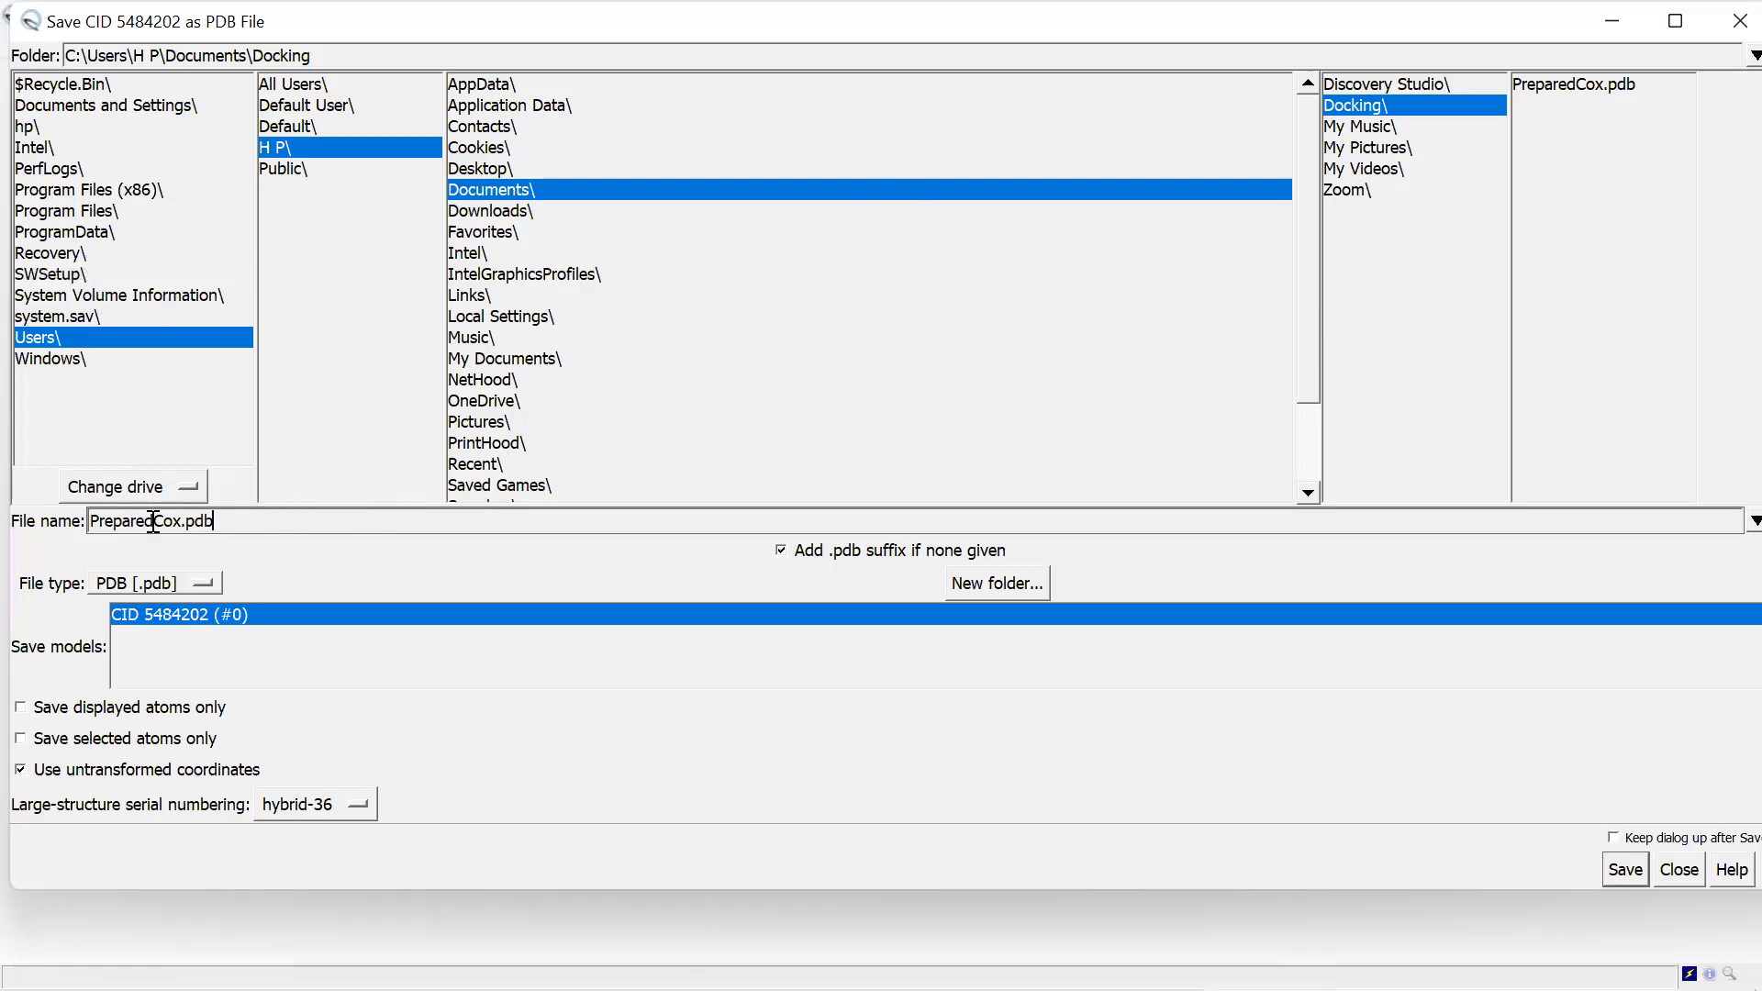
{"action": "left_click_drag", "start_coordinate": [159, 521], "coordinate": [184, 522]}
{"action": "type", "text": "li"}
{"action": "key", "text": "BackSpace"}
{"action": "key", "text": "BackSpace"}
{"action": "type", "text": "Ligand"}
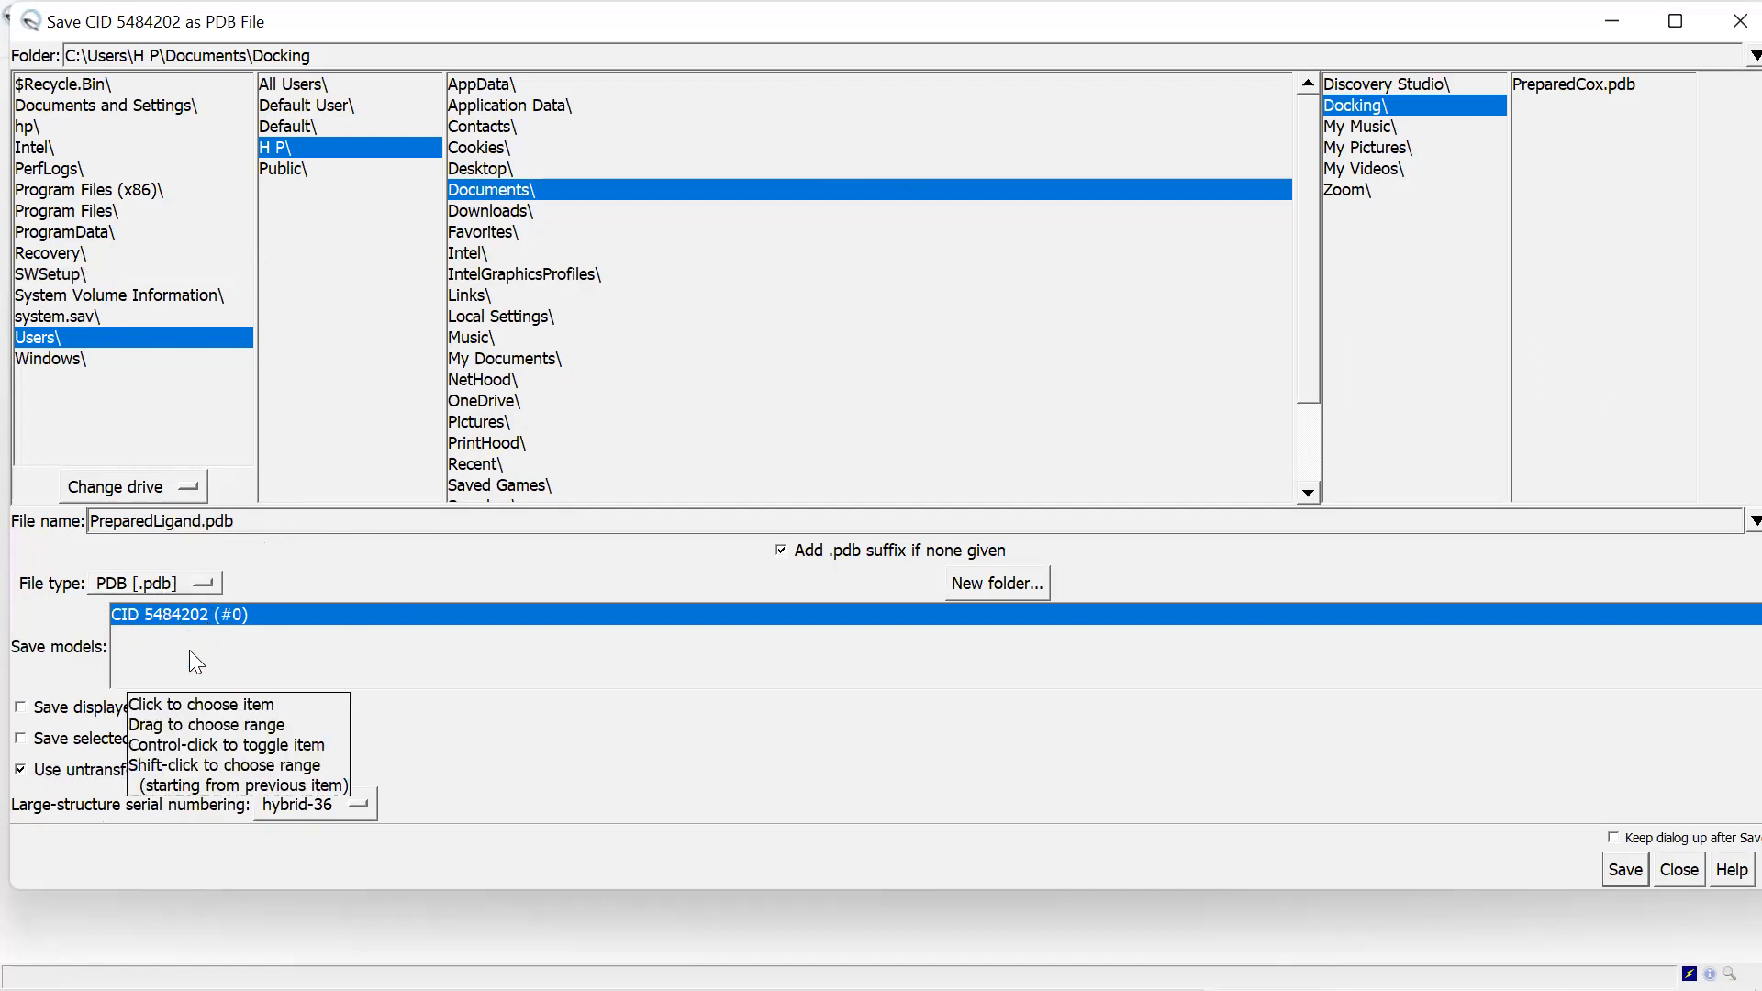
{"action": "left_click", "coordinate": [1621, 871]}
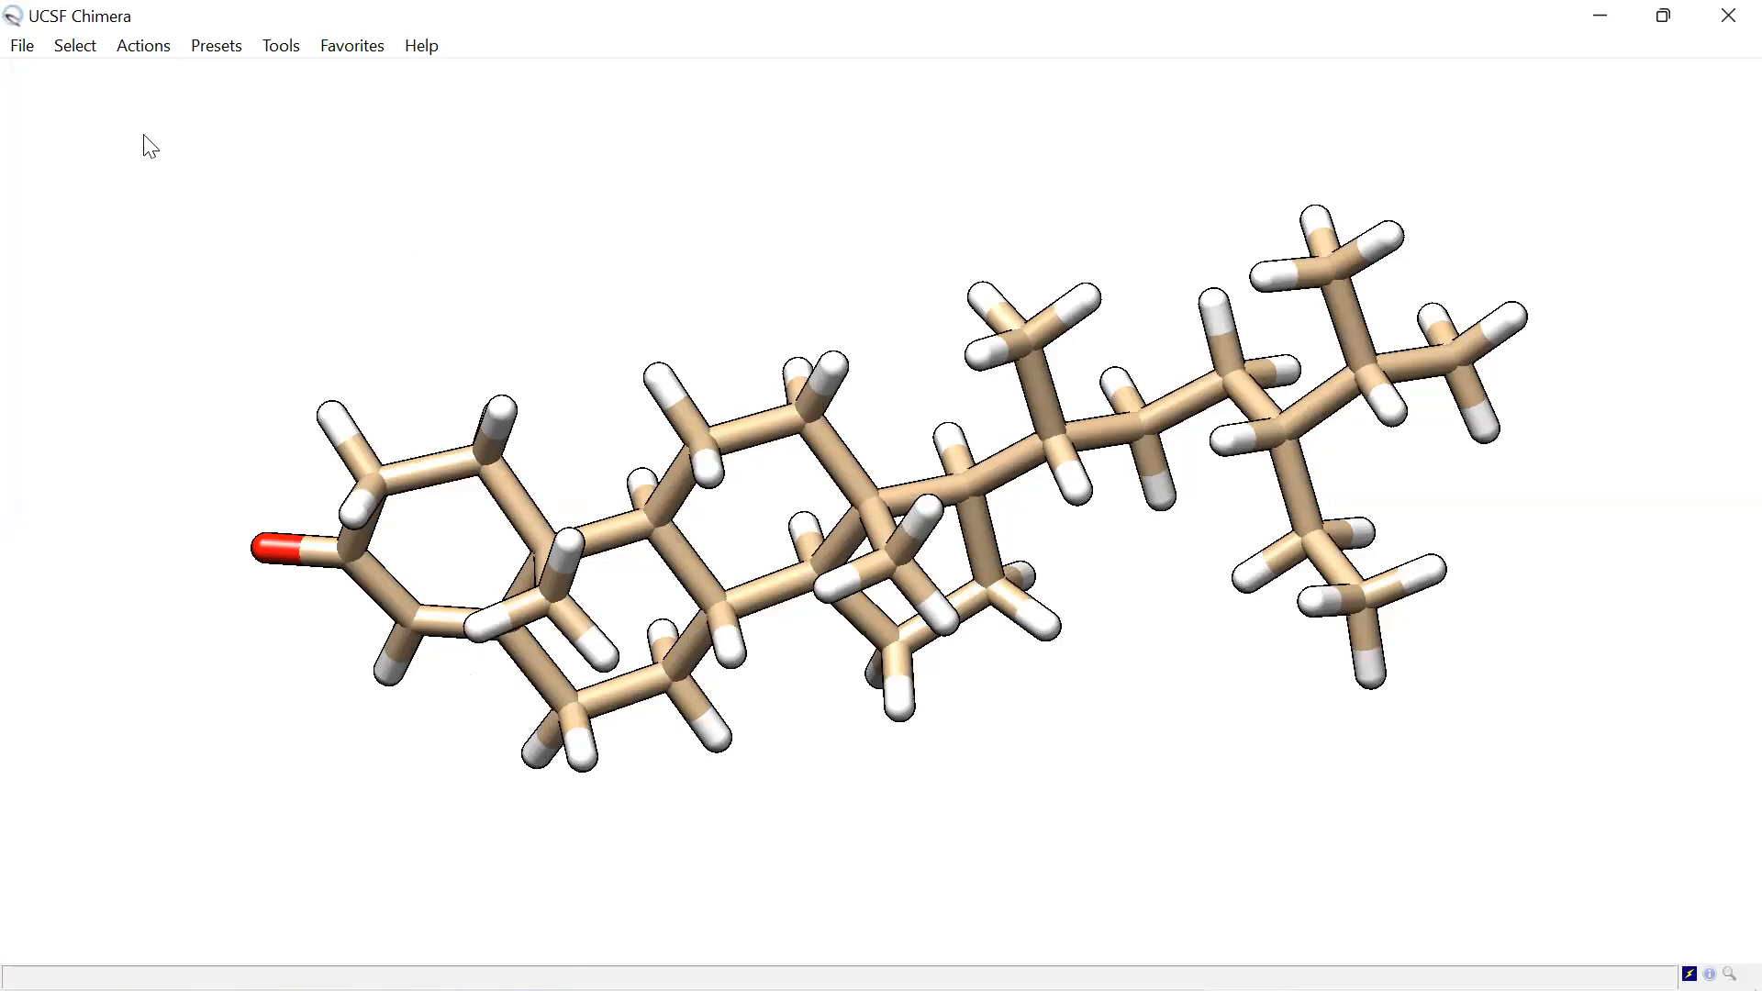
Step: Open PreparedCox.pdb from the Docking folder alongside the ligand and bring both models into view
{"action": "left_click", "coordinate": [24, 47]}
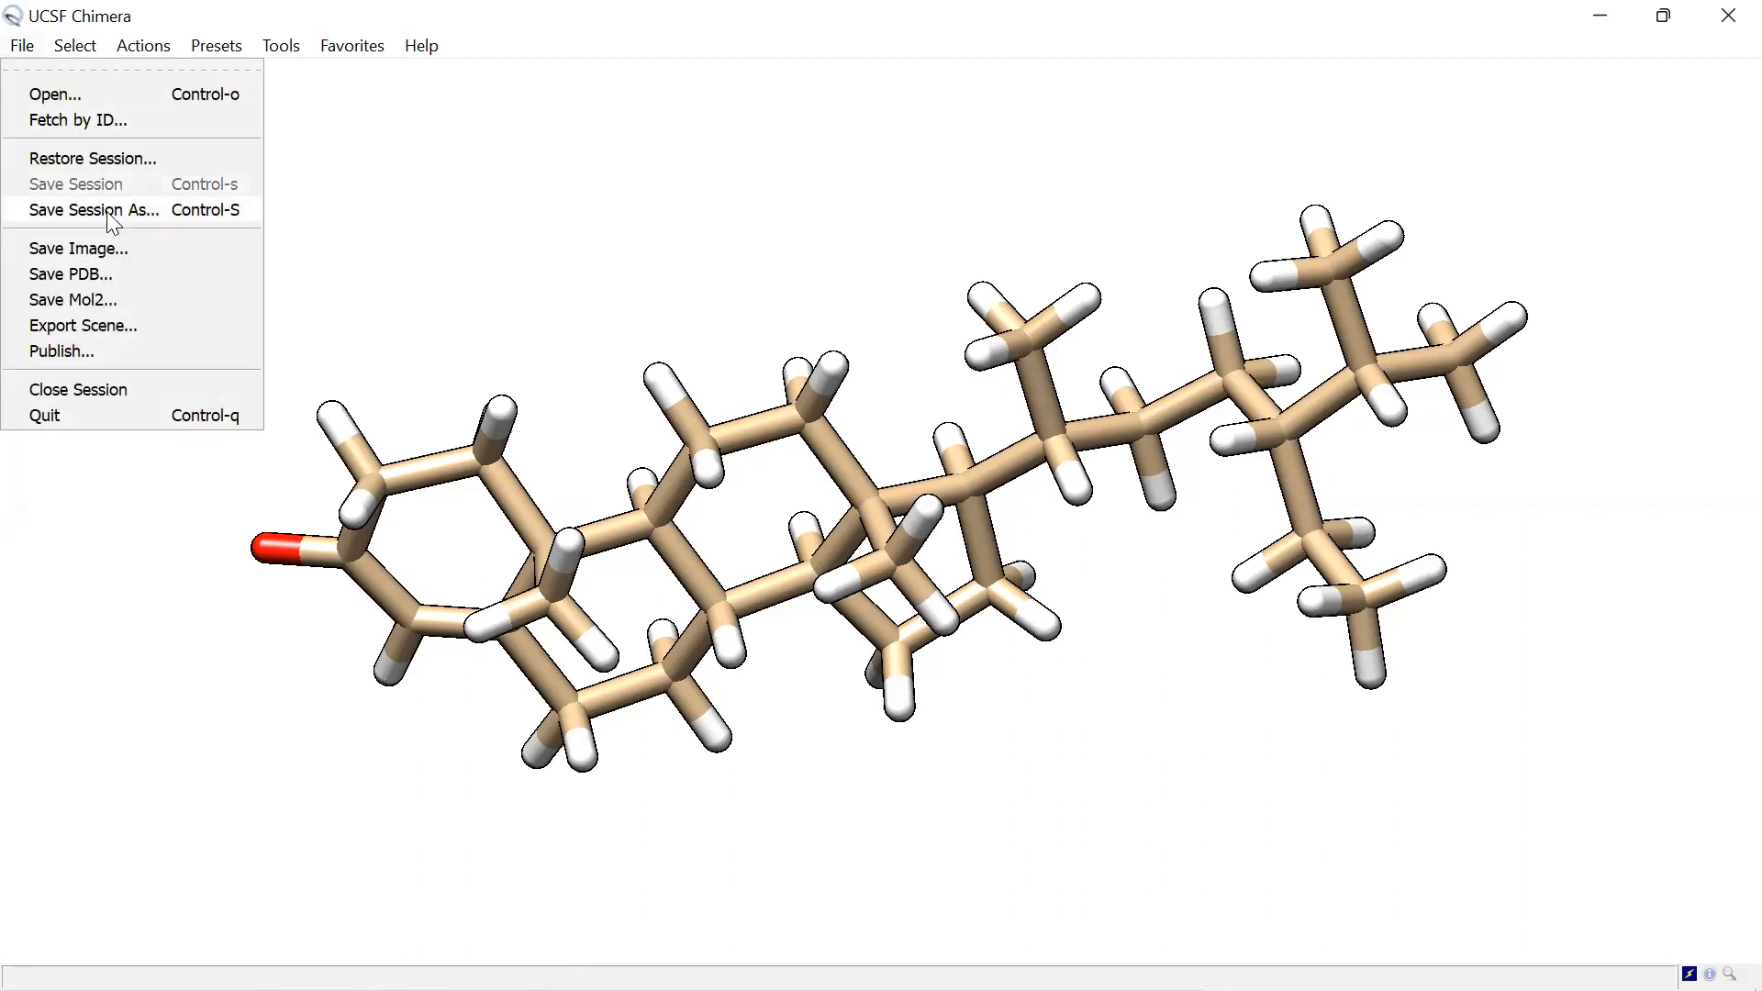
{"action": "left_click", "coordinate": [73, 99]}
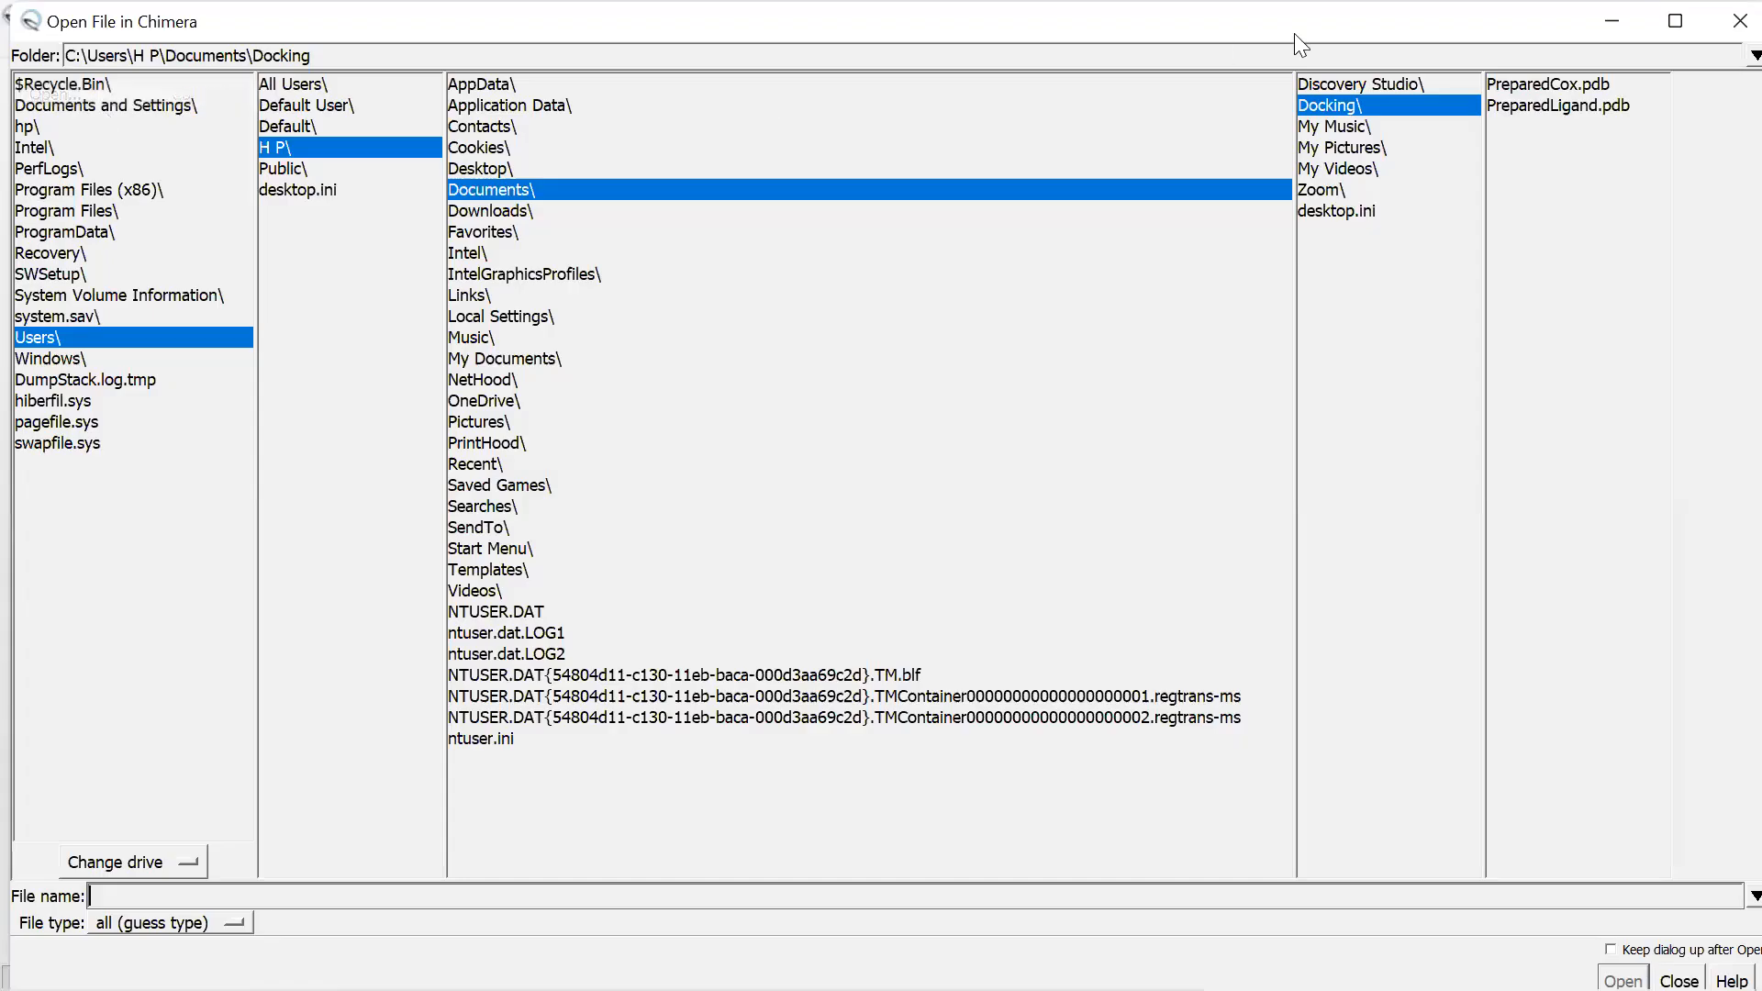
{"action": "double_click", "coordinate": [1542, 85]}
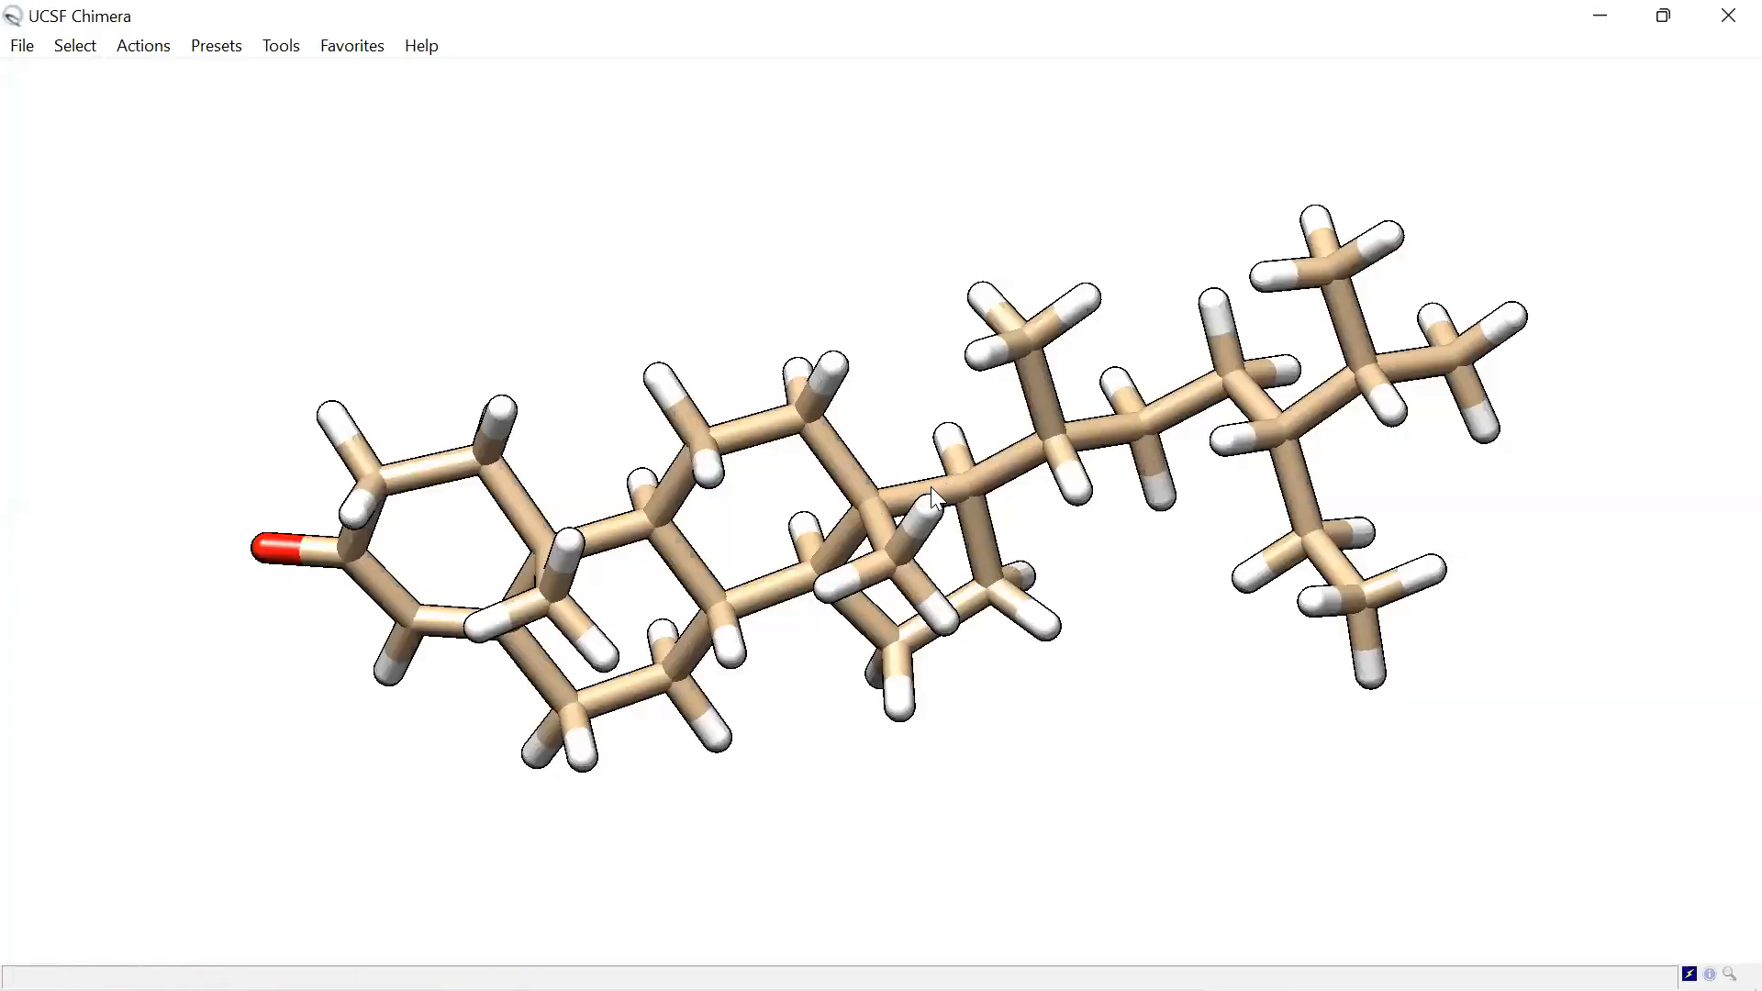
{"action": "scroll", "coordinate": [933, 485], "scroll_direction": "down", "scroll_amount": 5}
{"action": "scroll", "coordinate": [941, 495], "scroll_direction": "down", "scroll_amount": 8}
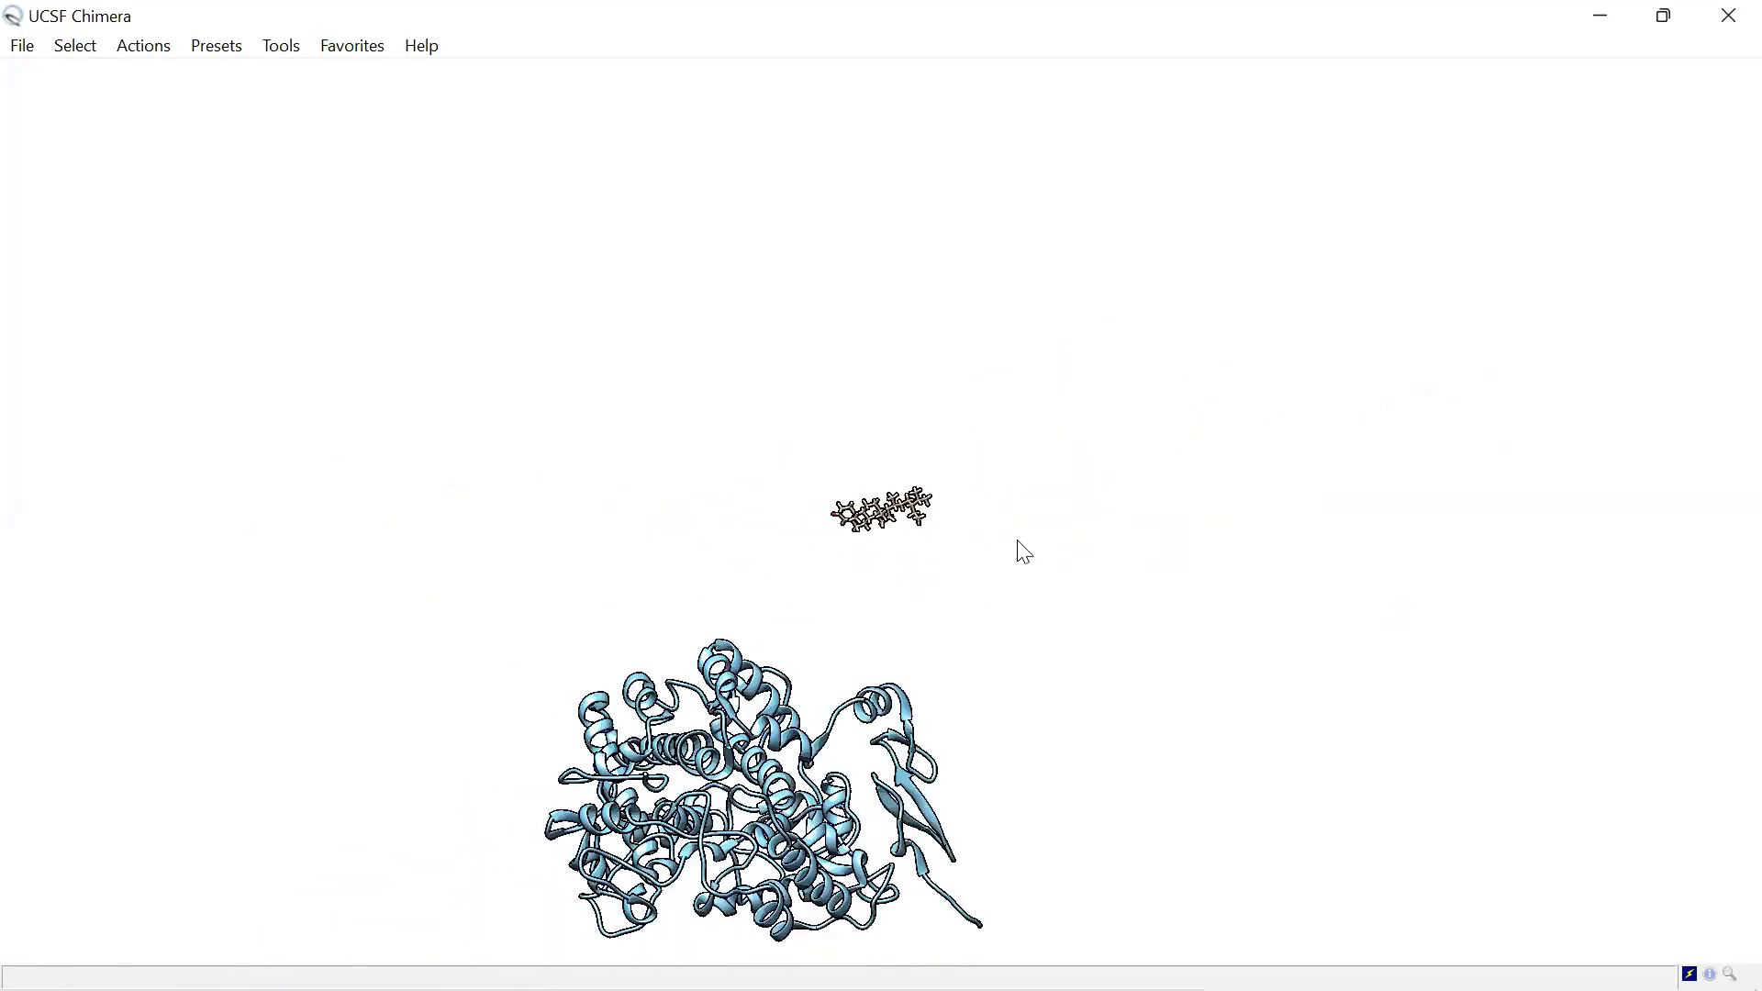
{"action": "left_click_drag", "start_coordinate": [922, 674], "coordinate": [959, 705]}
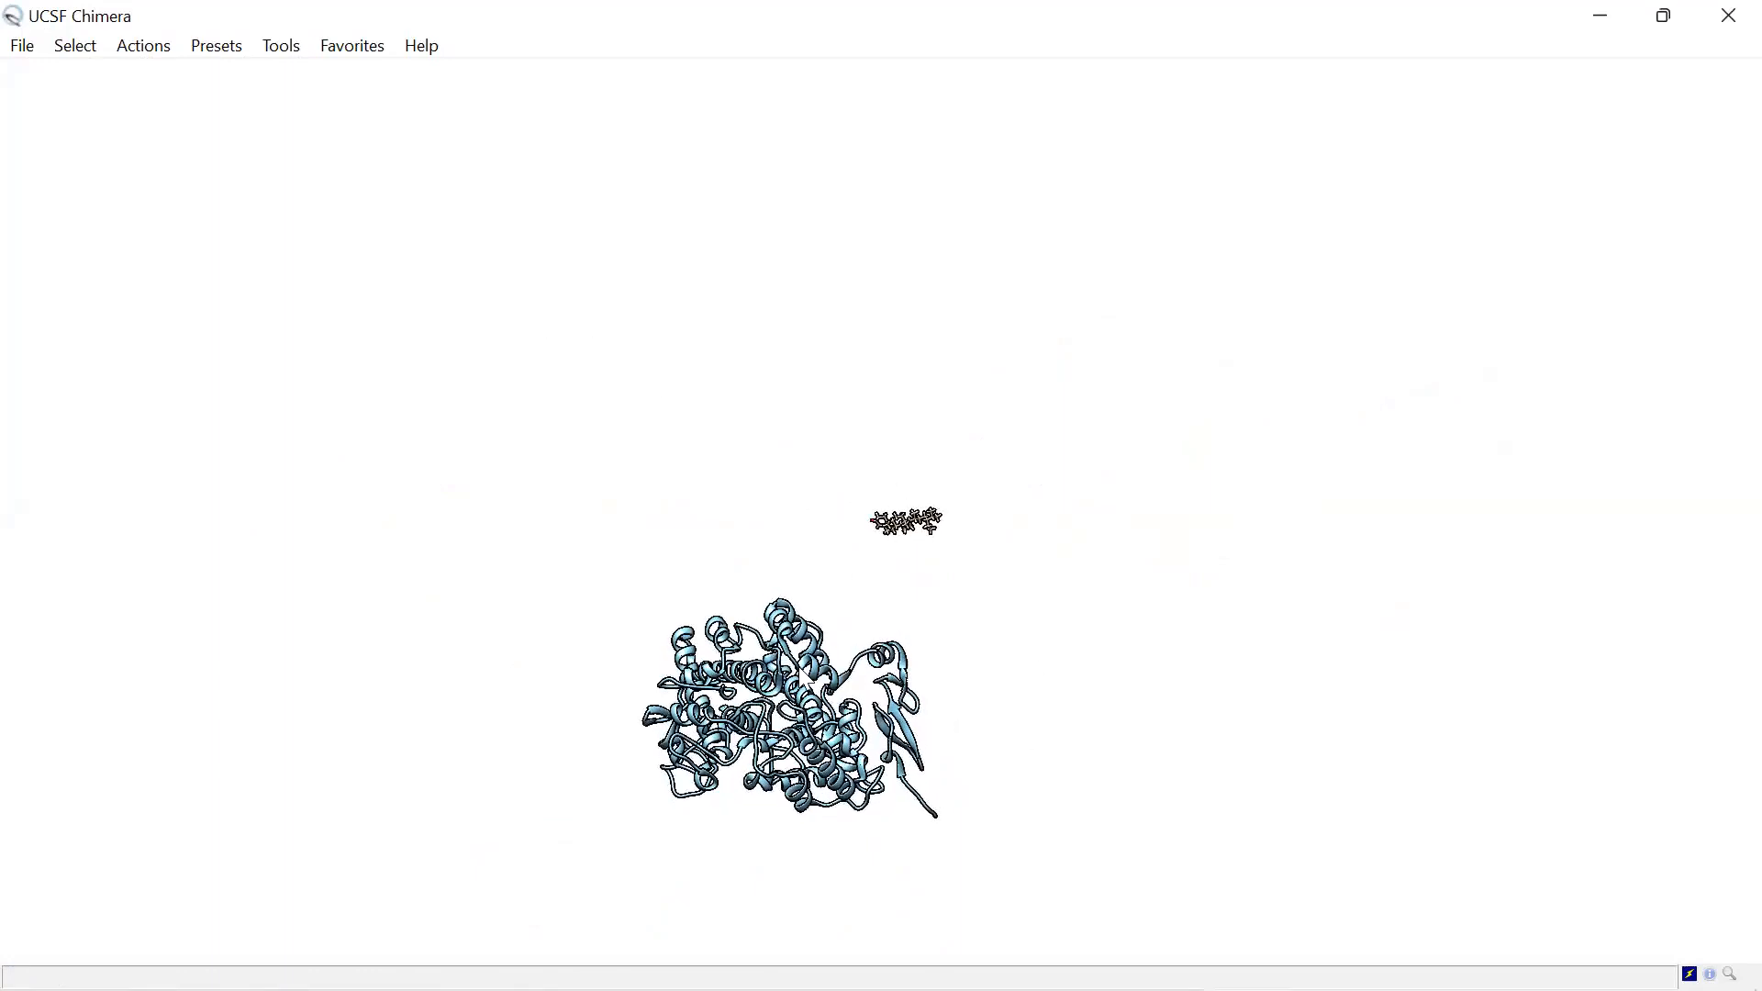
{"action": "left_click_drag", "start_coordinate": [817, 661], "coordinate": [827, 529]}
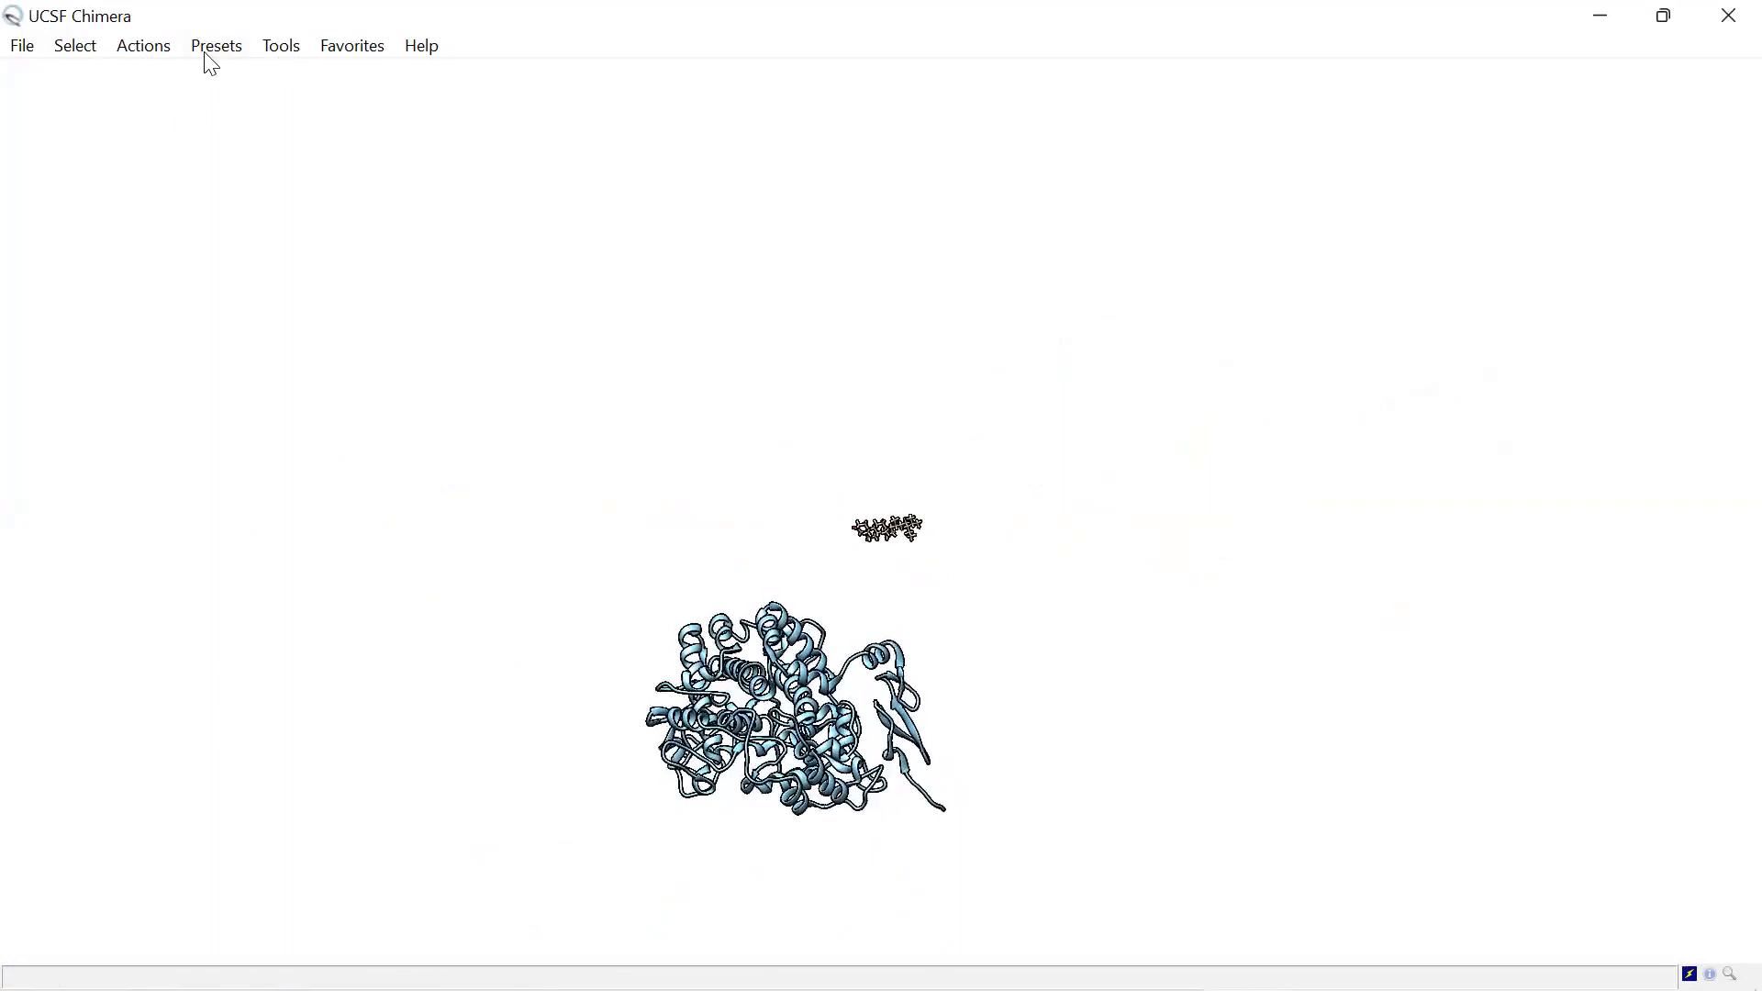
Step: Start AutoDock Vina and set its output file to protein_ligand.pdbqt in the Documents\Docking folder
{"action": "left_click", "coordinate": [277, 51]}
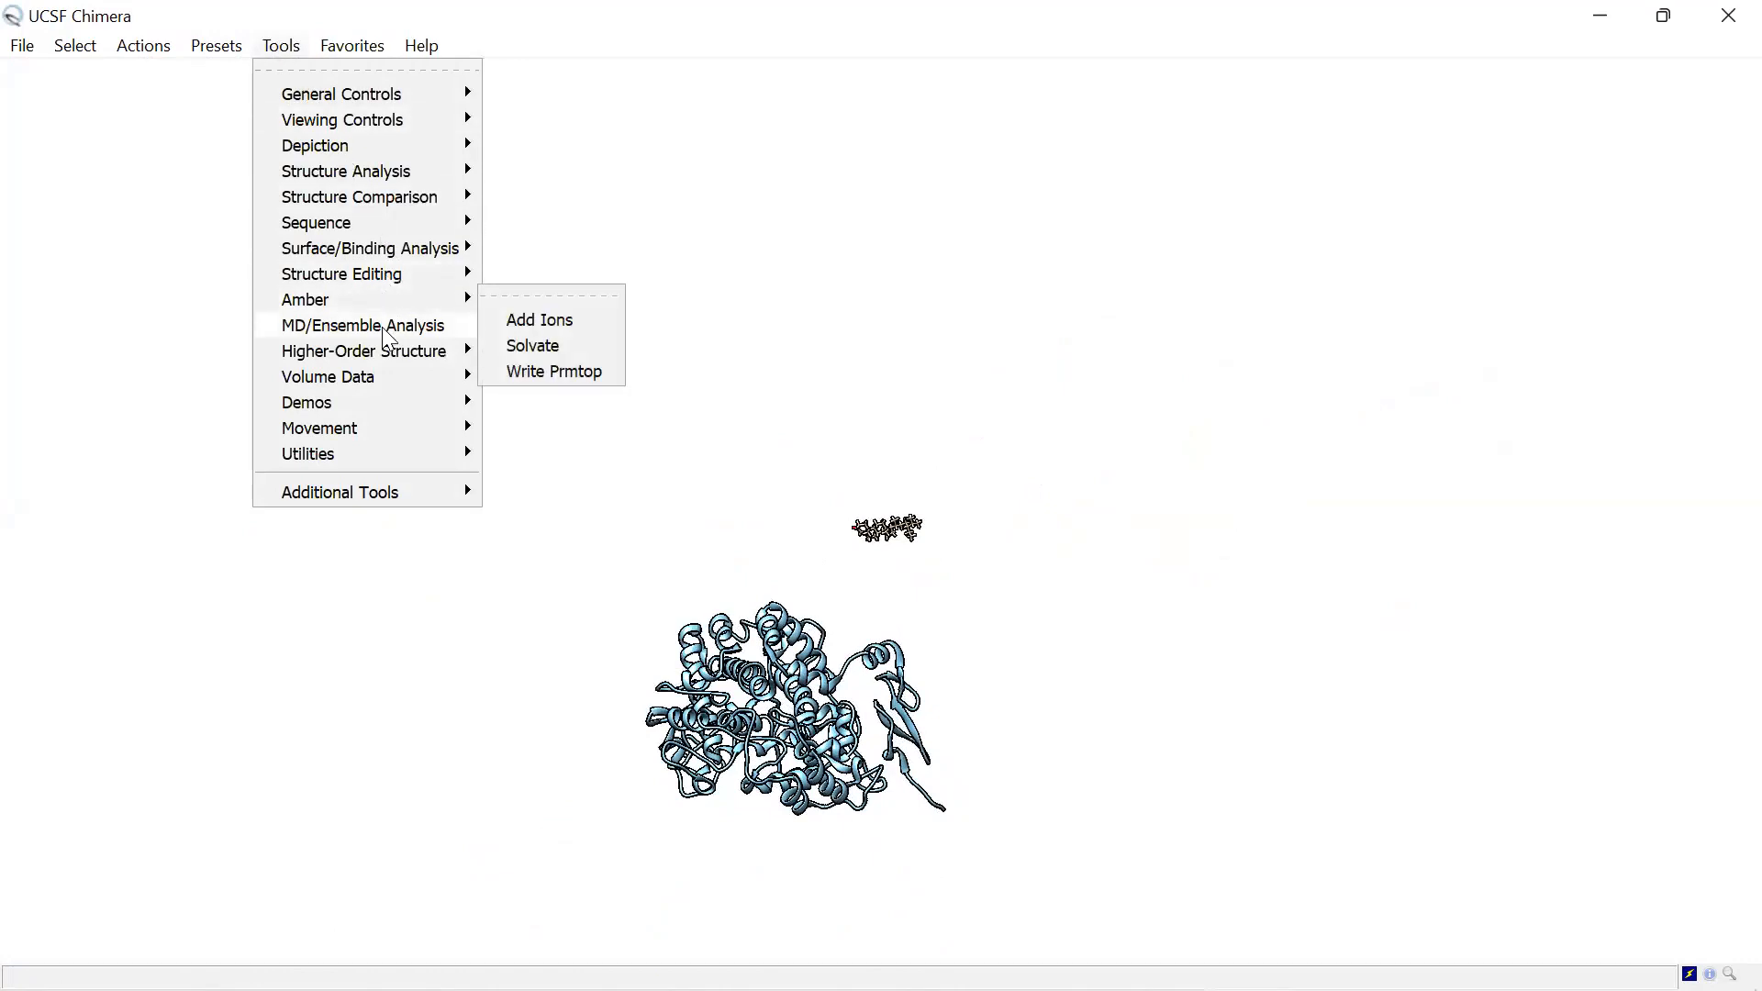
{"action": "mouse_move", "coordinate": [385, 347]}
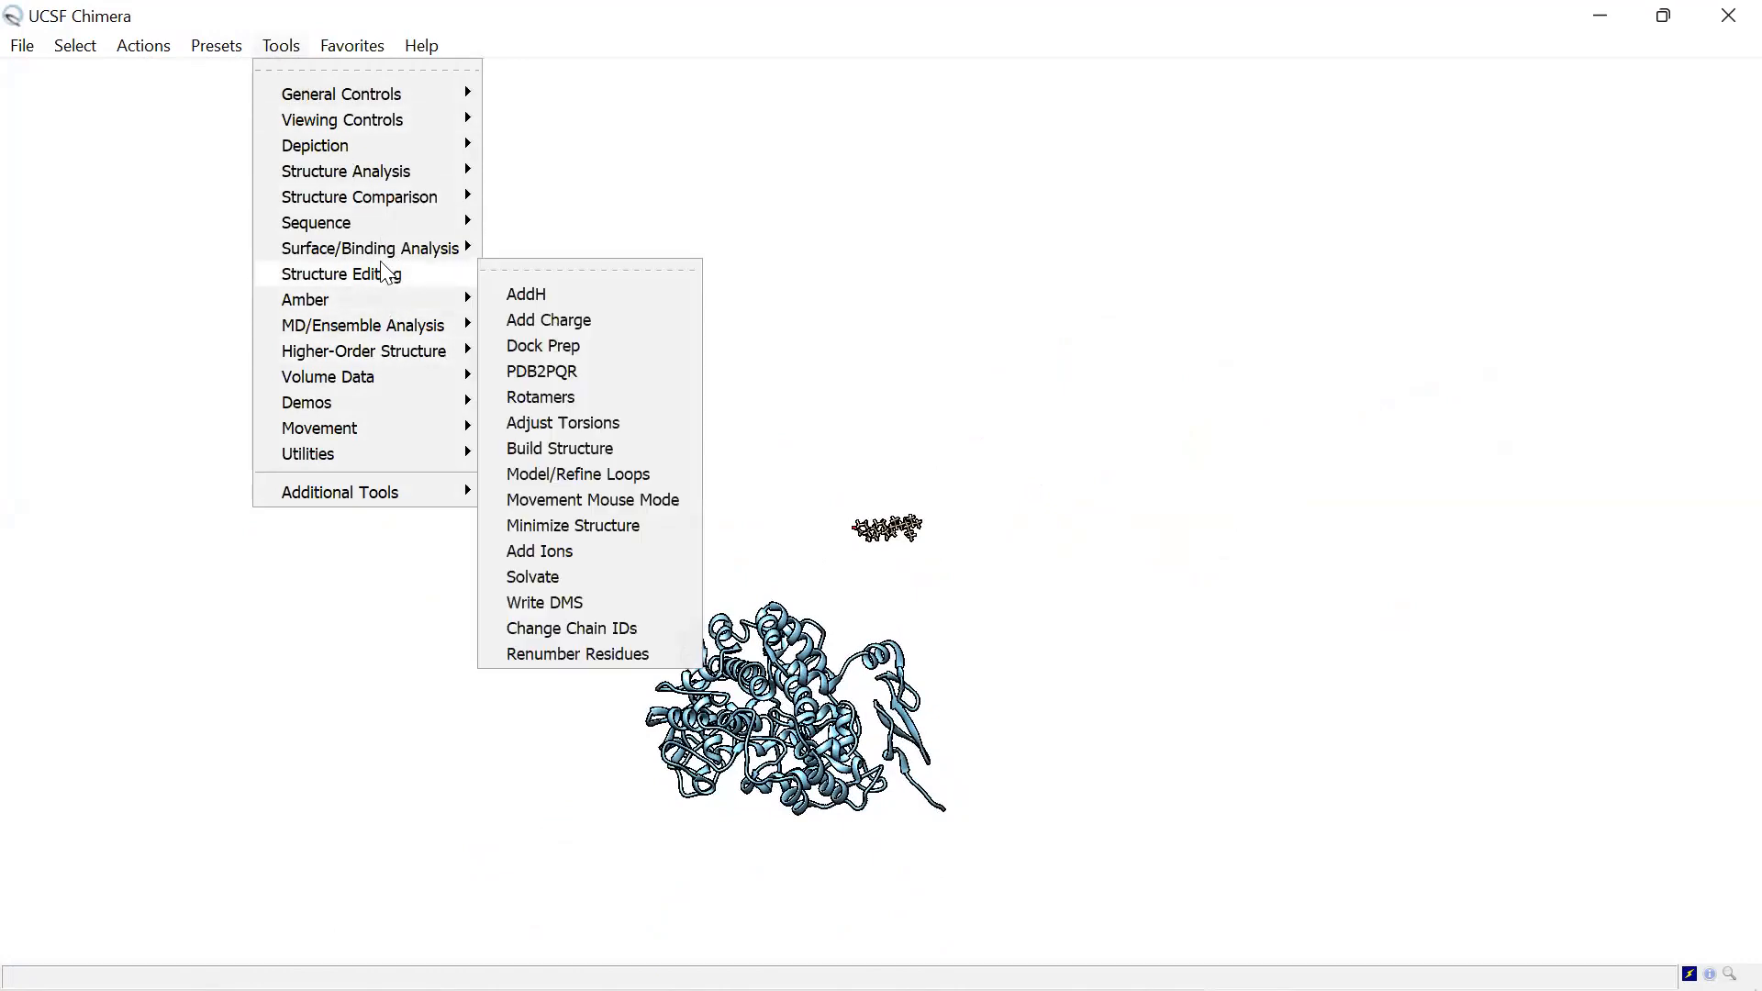
{"action": "mouse_move", "coordinate": [385, 253]}
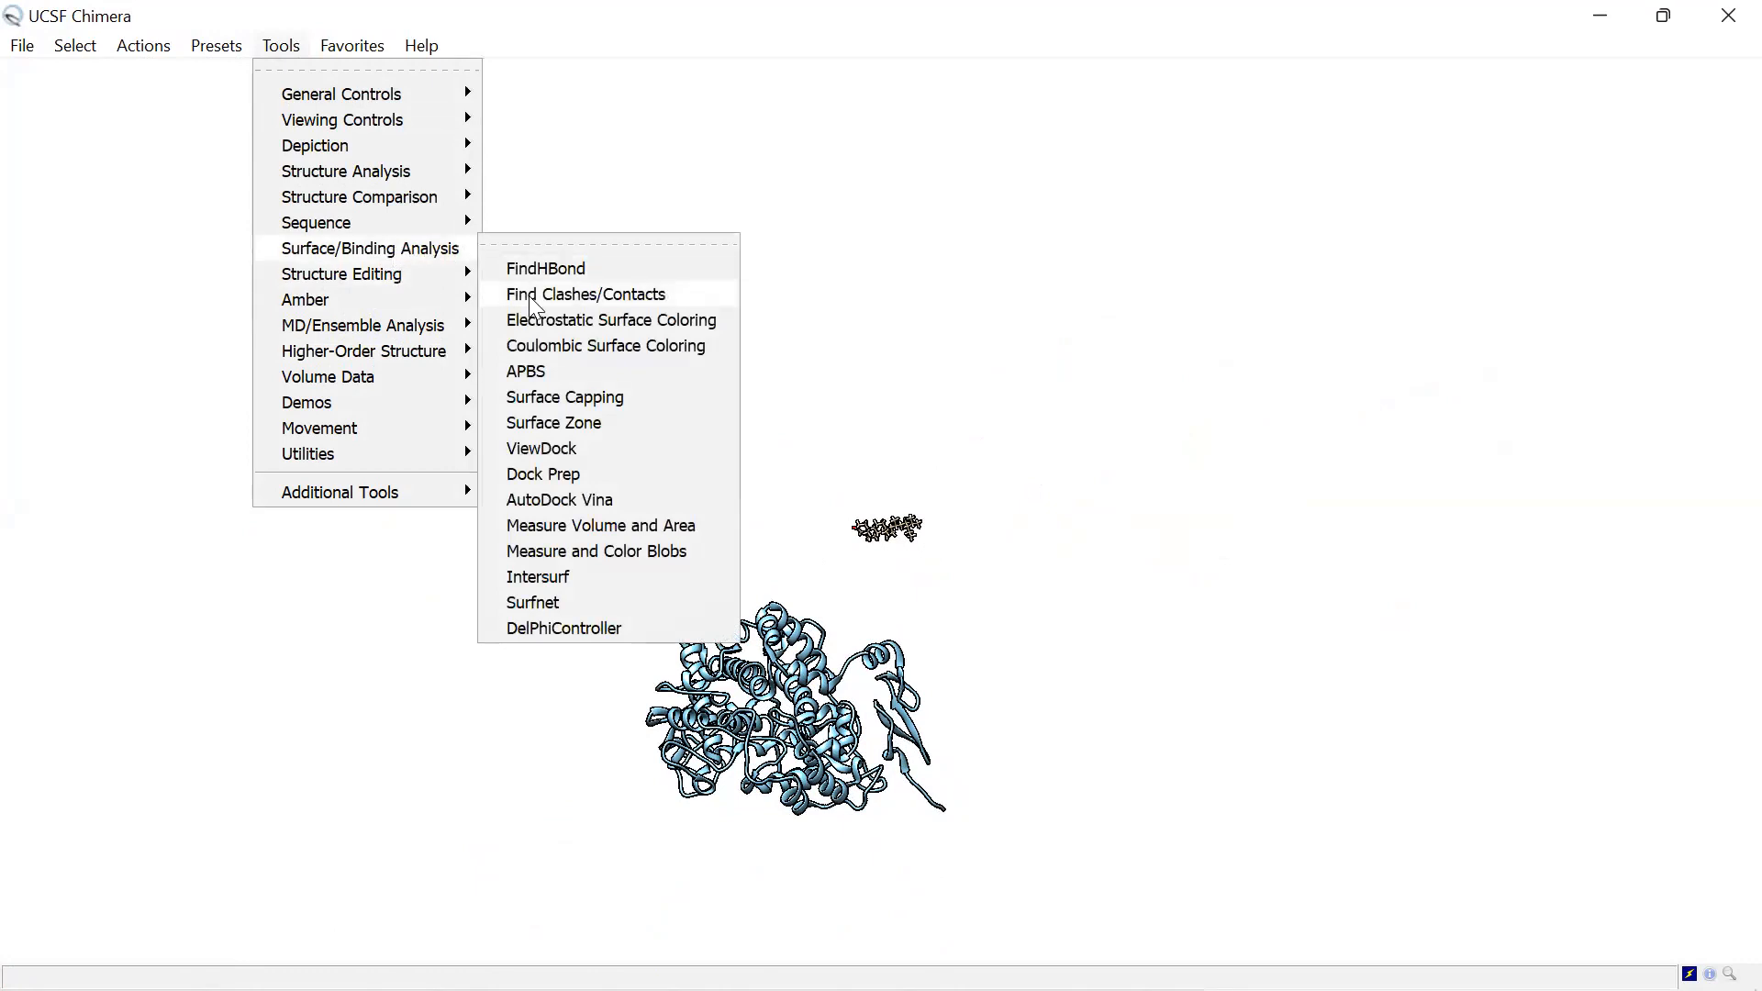
{"action": "left_click", "coordinate": [608, 507]}
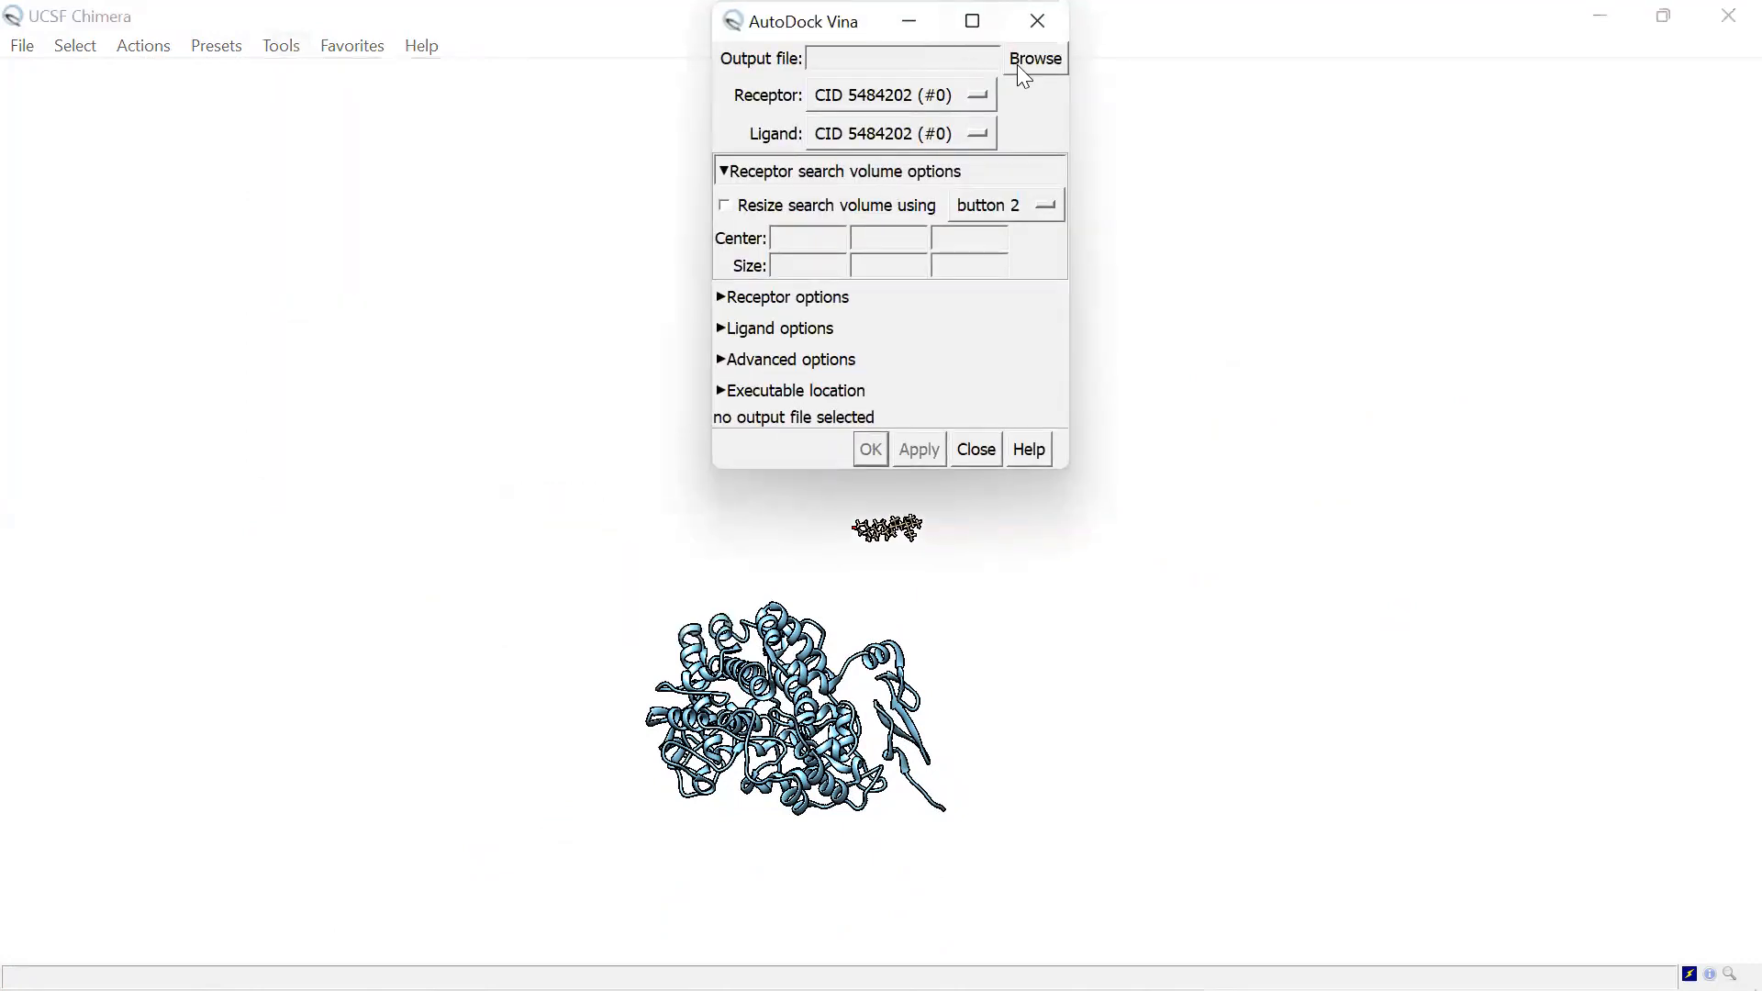
{"action": "left_click", "coordinate": [957, 59]}
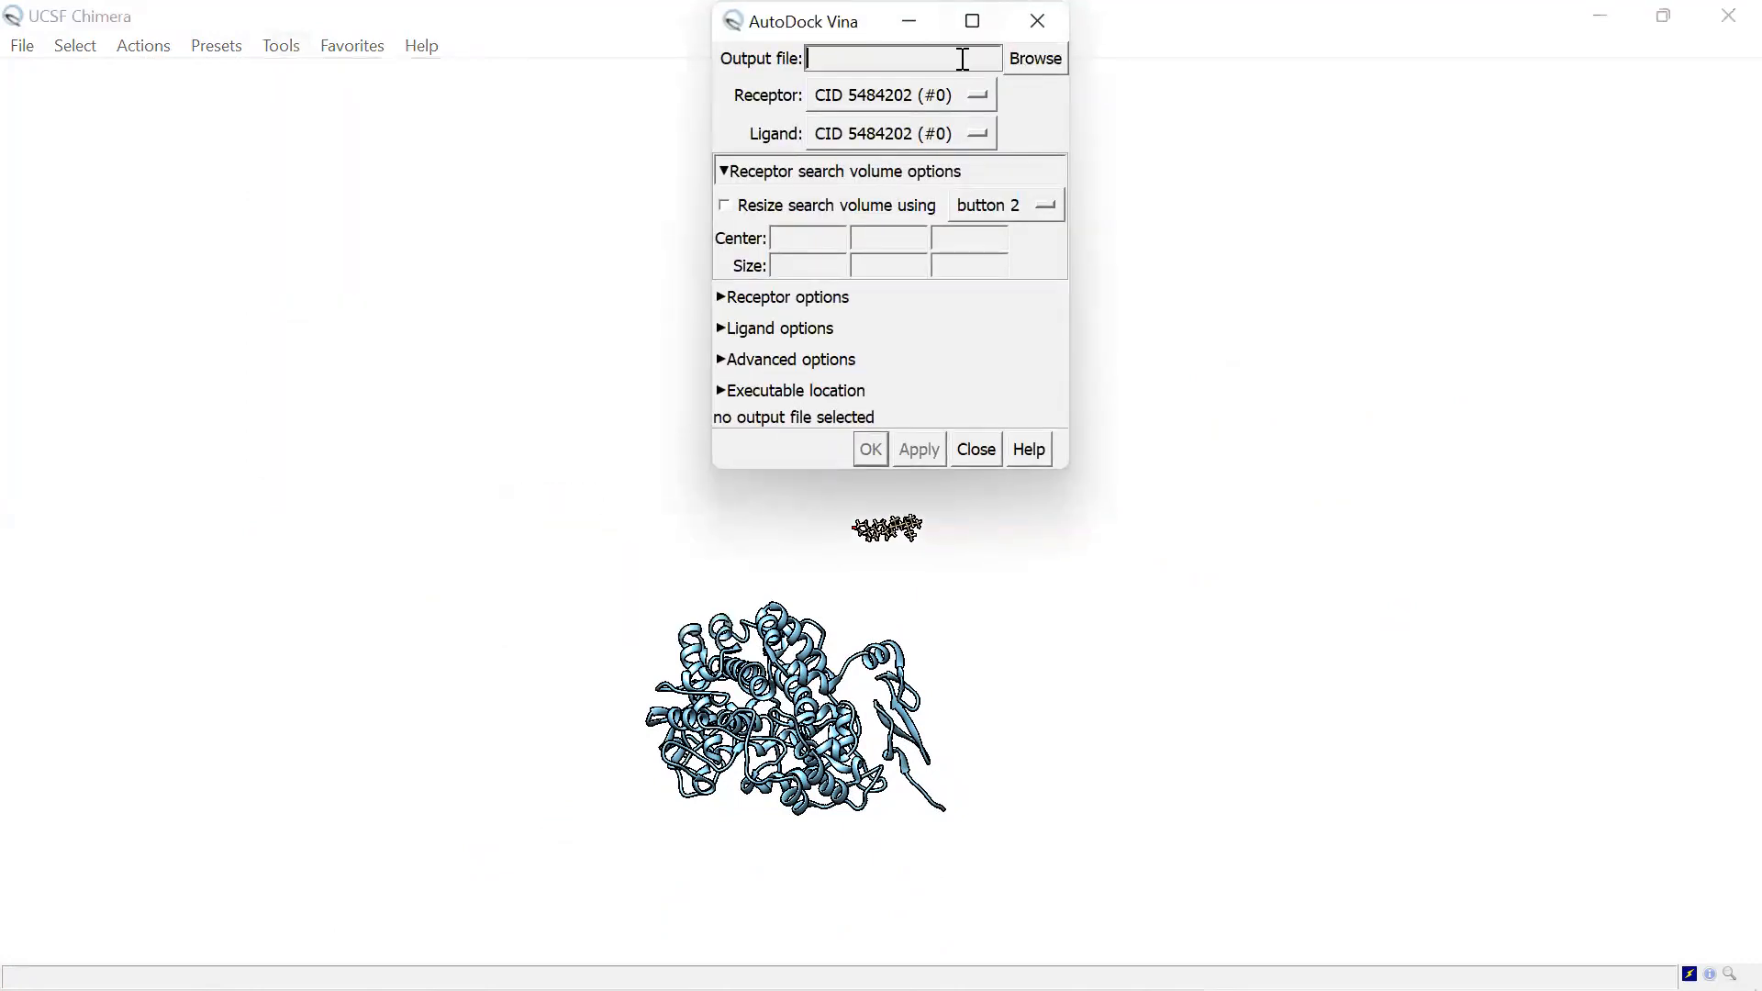
{"action": "left_click", "coordinate": [1041, 64]}
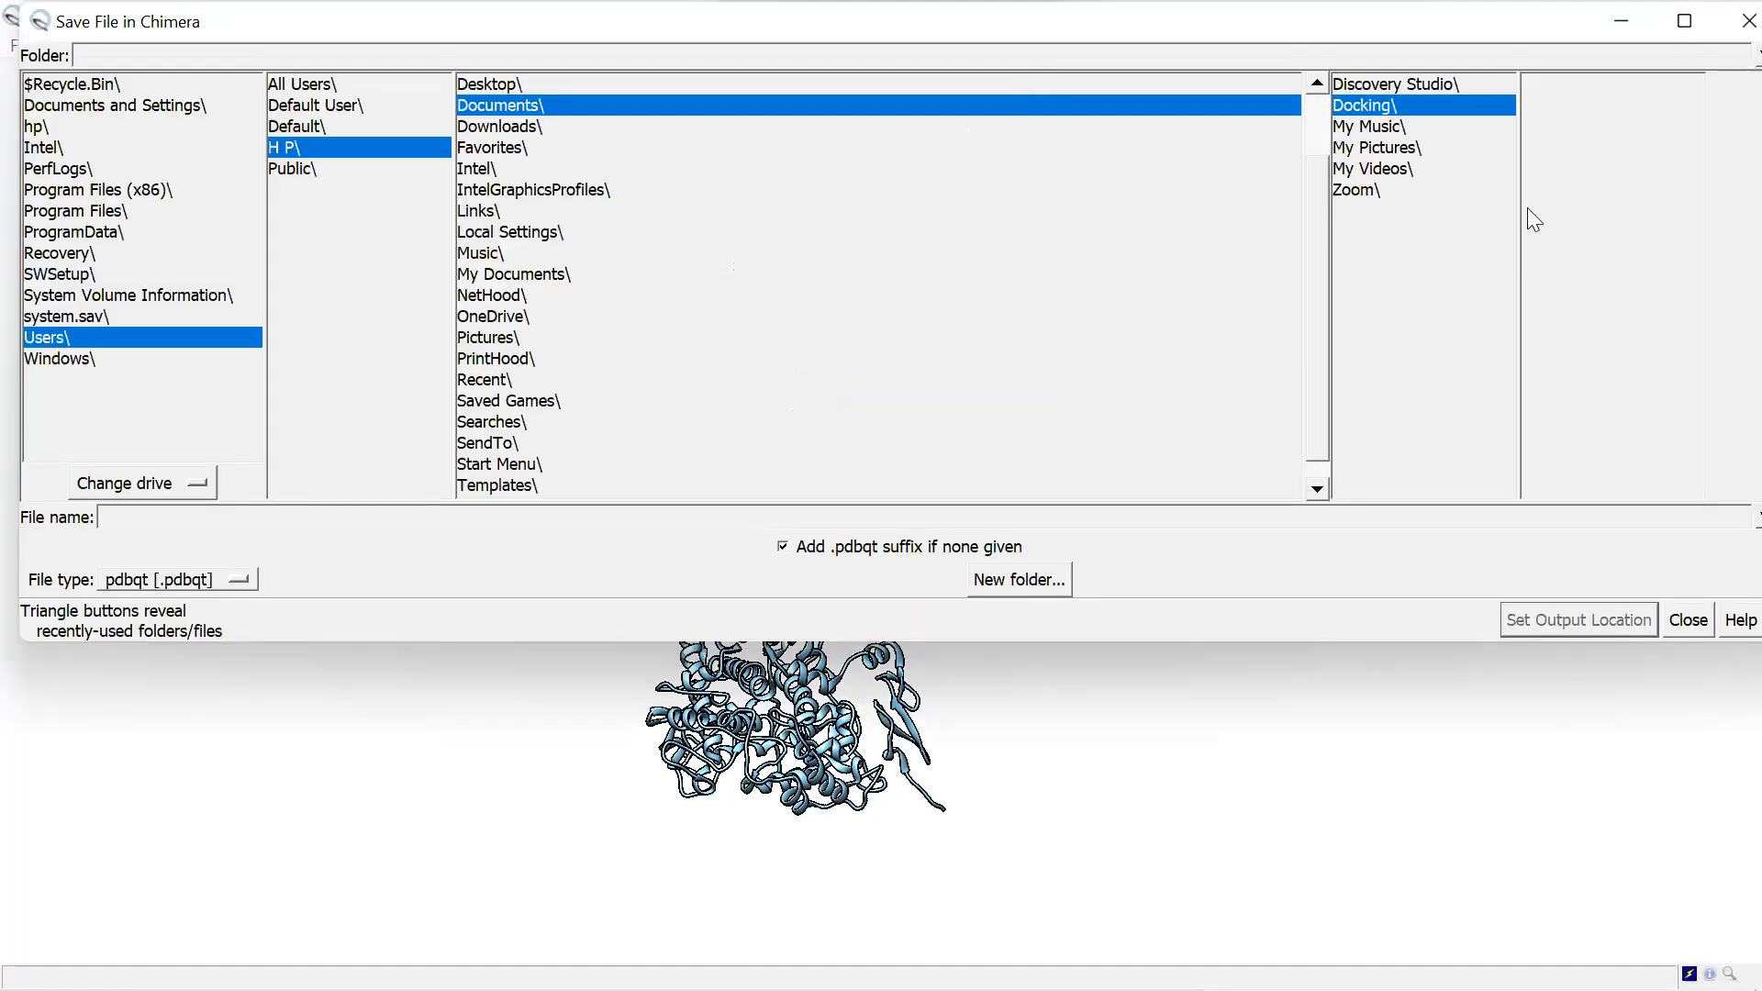
{"action": "left_click", "coordinate": [1424, 108]}
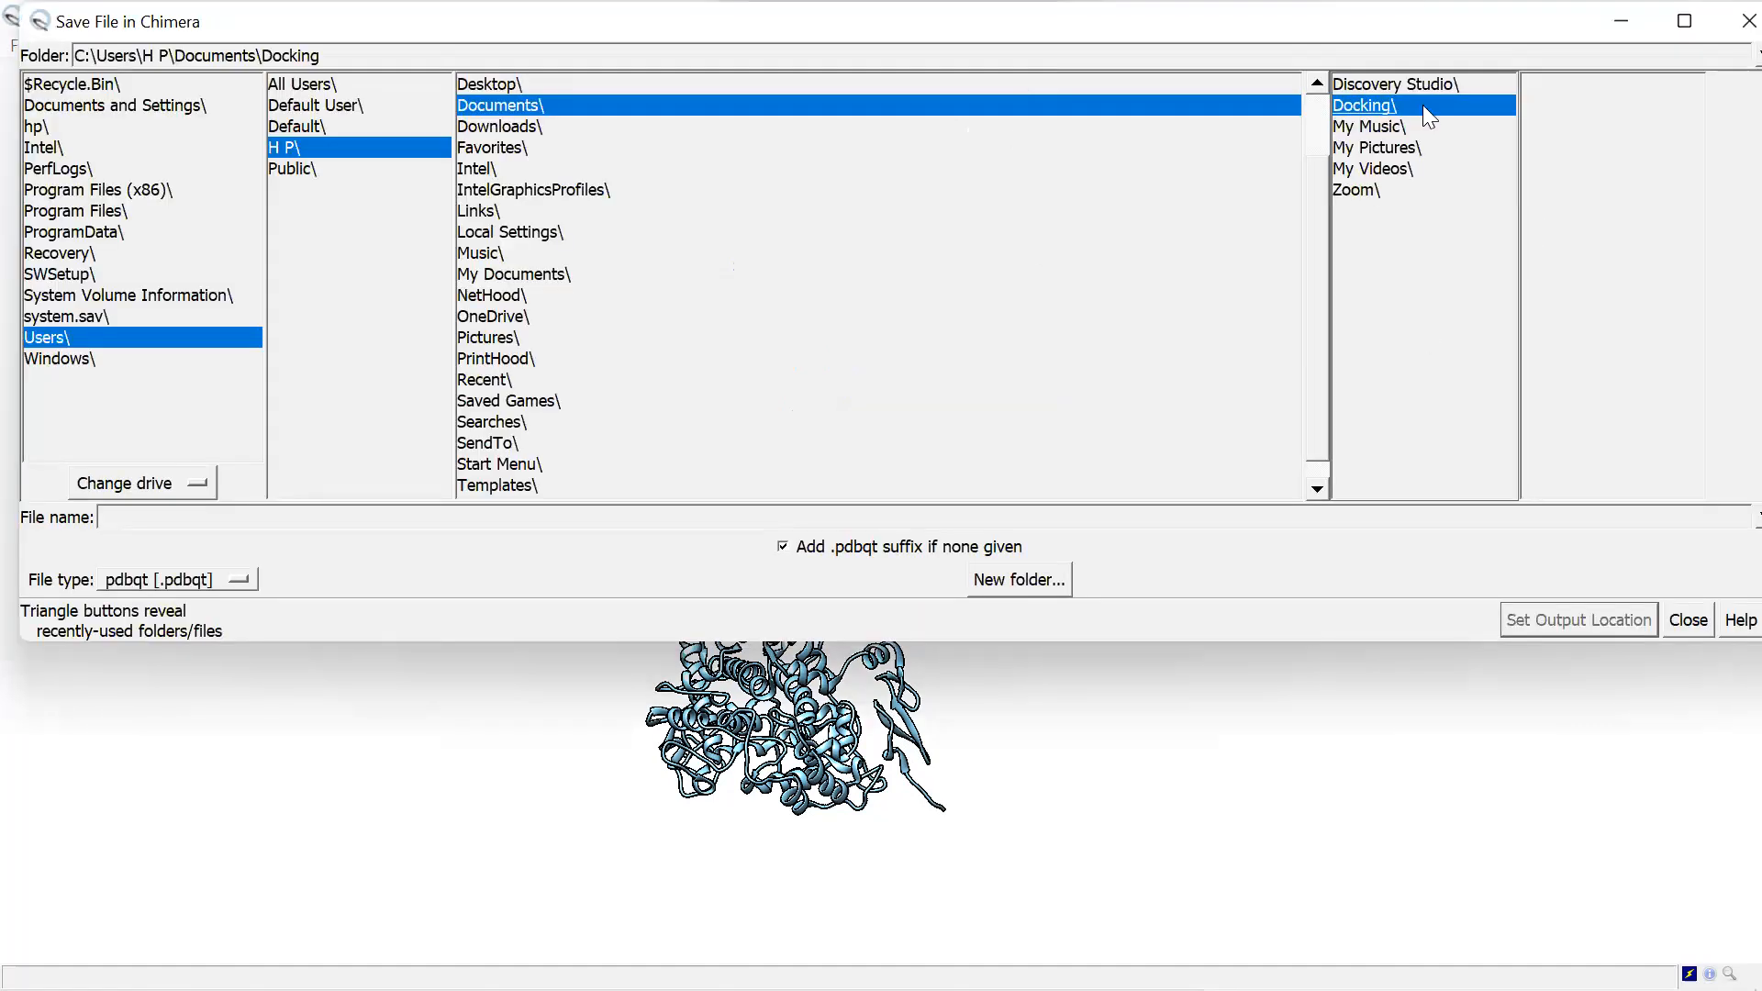
{"action": "left_click", "coordinate": [307, 516]}
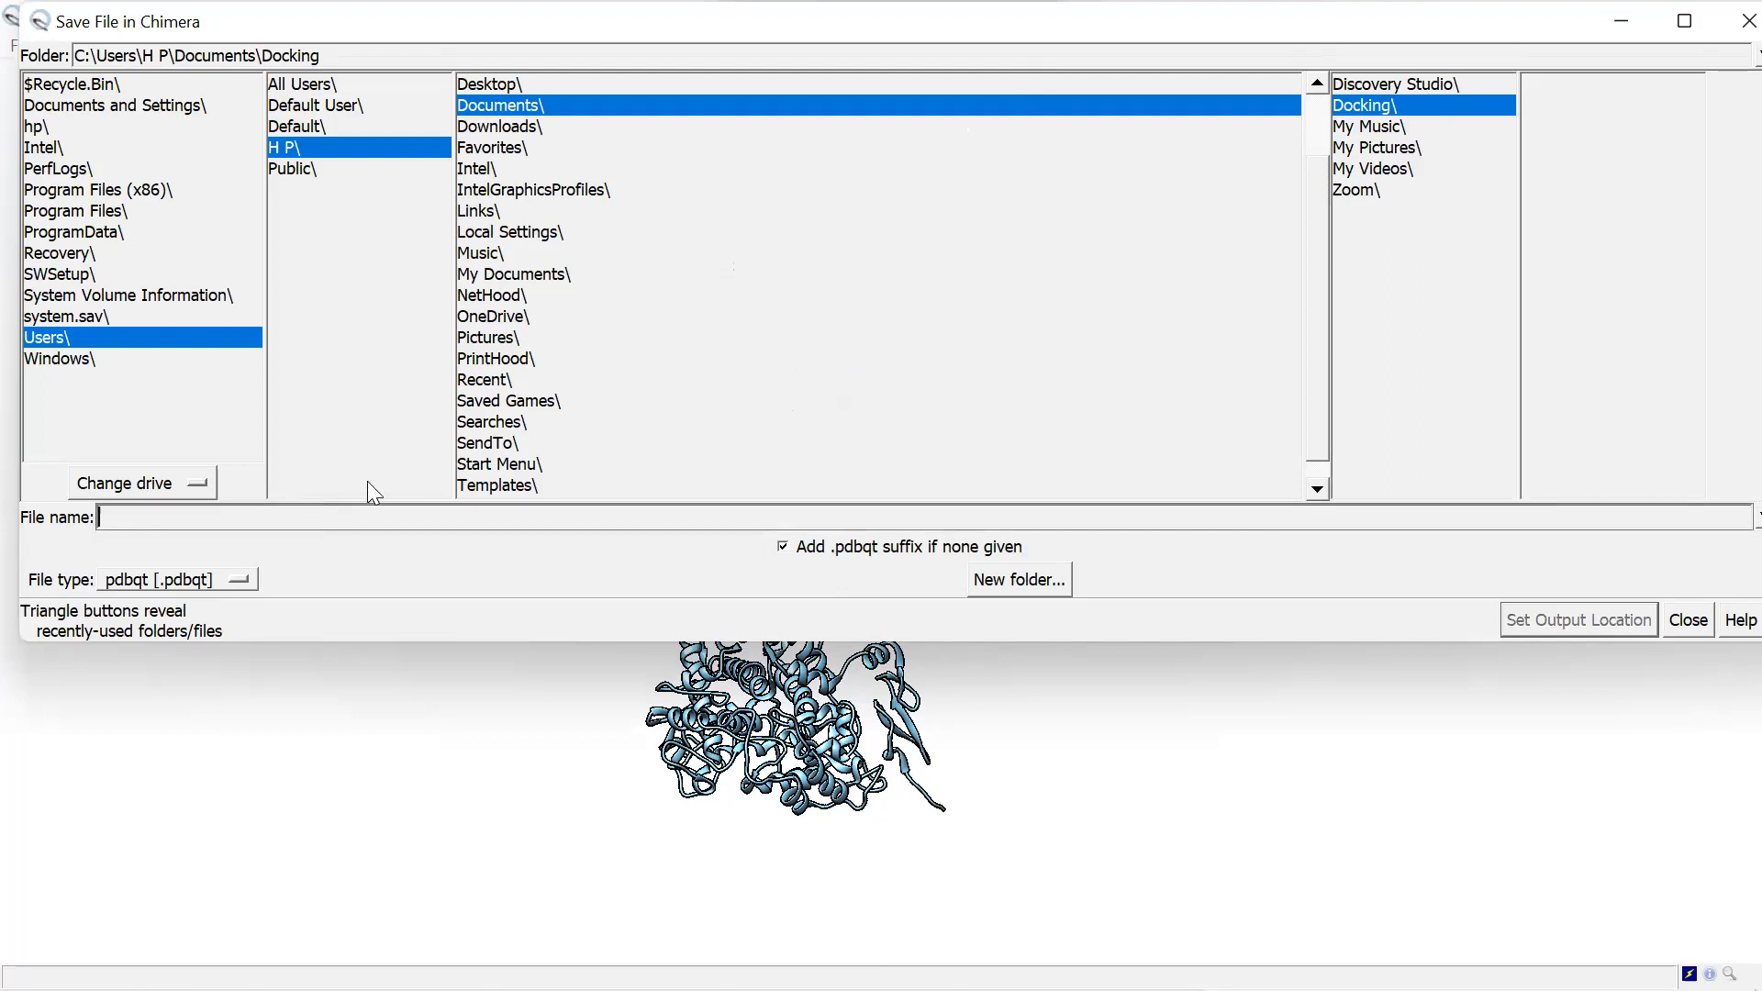
{"action": "type", "text": "prot"}
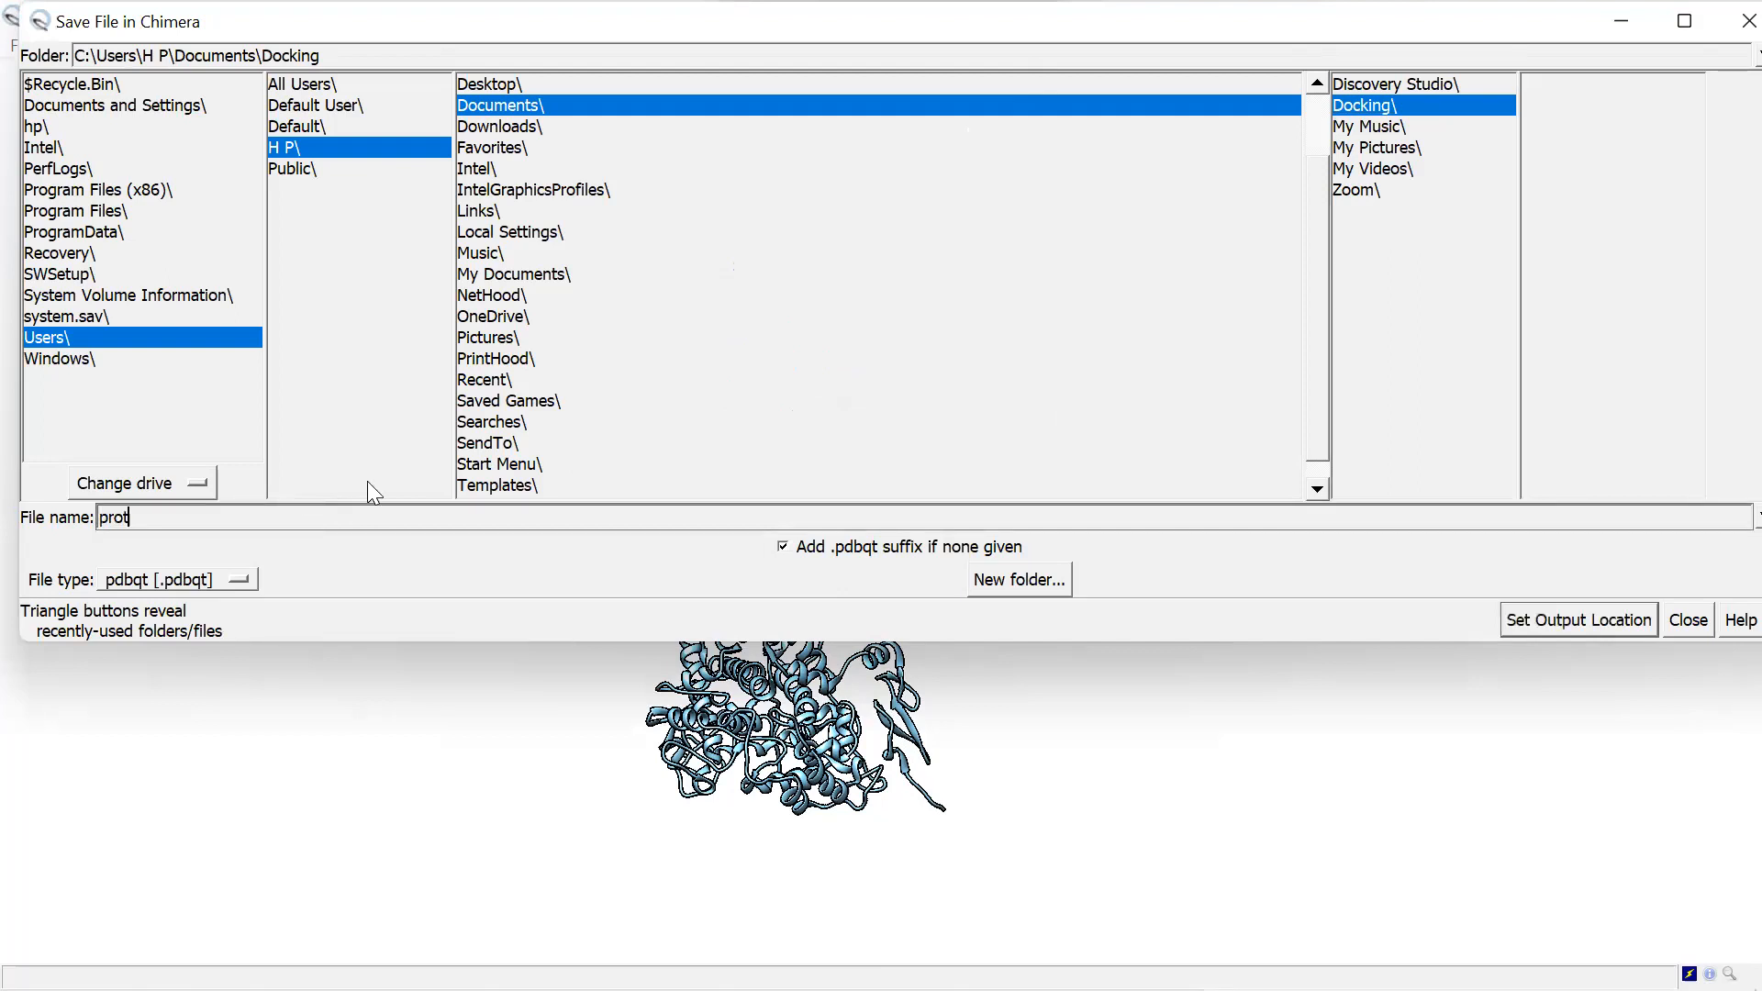
{"action": "type", "text": "ein_ligand.pdbqt"}
{"action": "left_click", "coordinate": [1564, 621]}
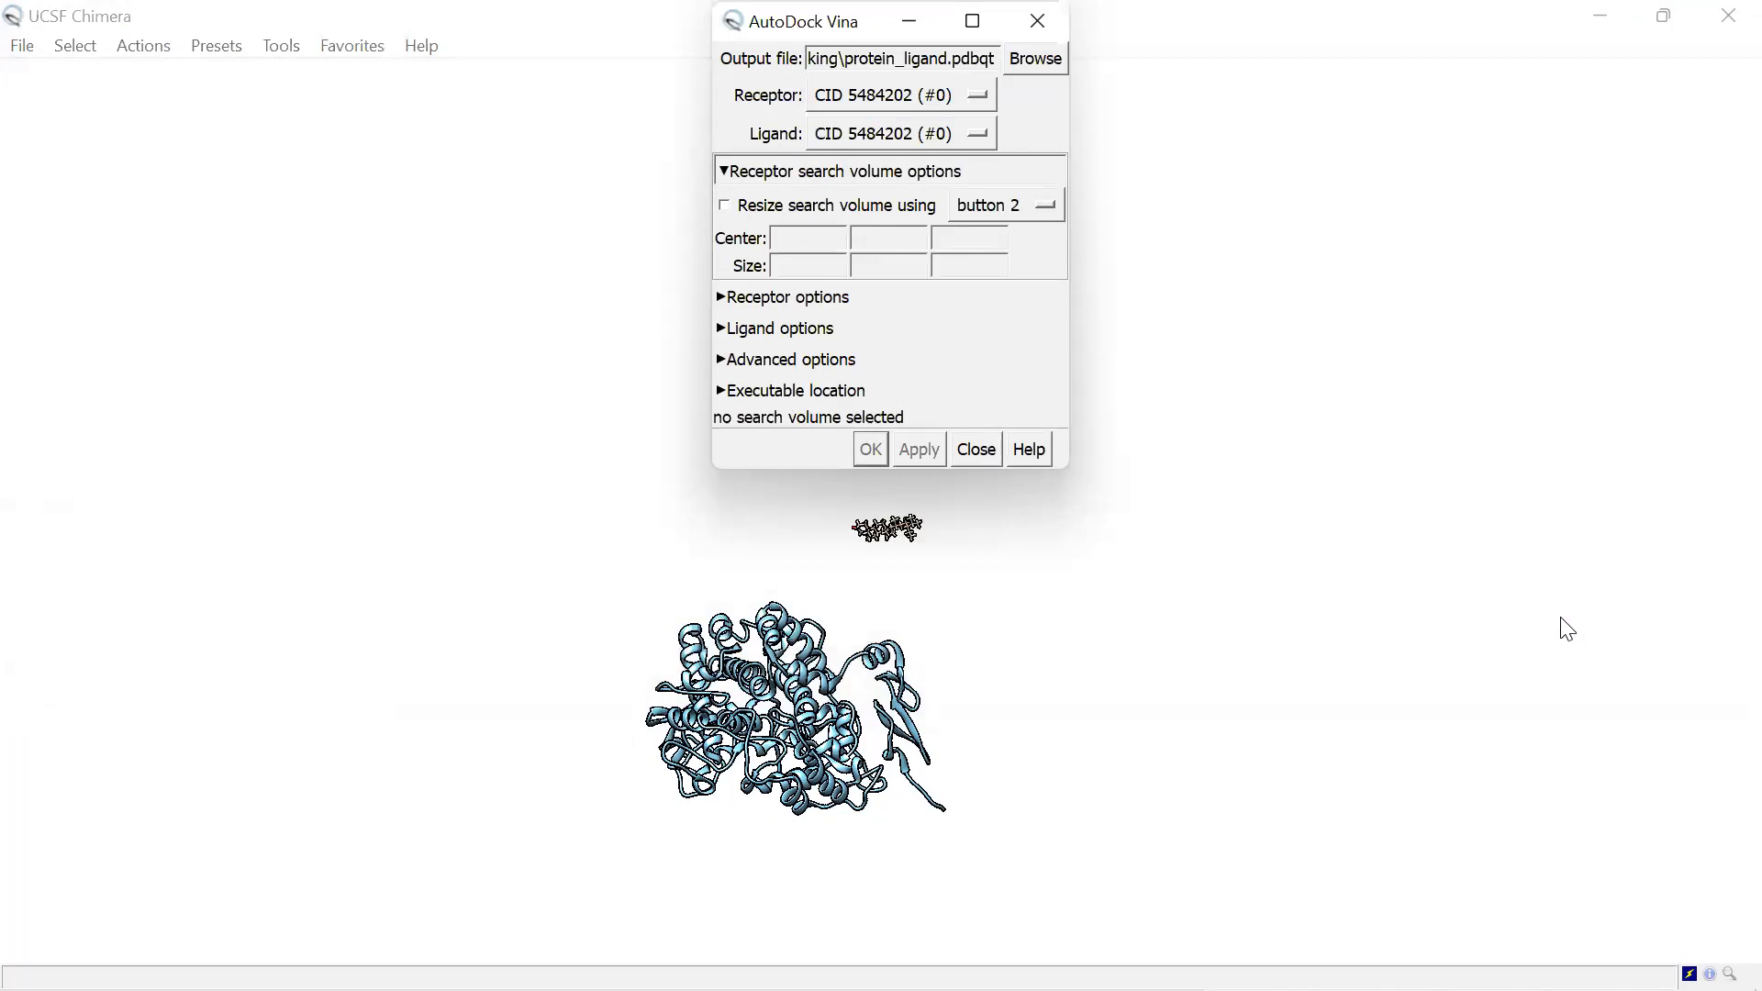
Step: Choose PreparedCox.pdb (#1) as the docking receptor
{"action": "left_click", "coordinate": [982, 98]}
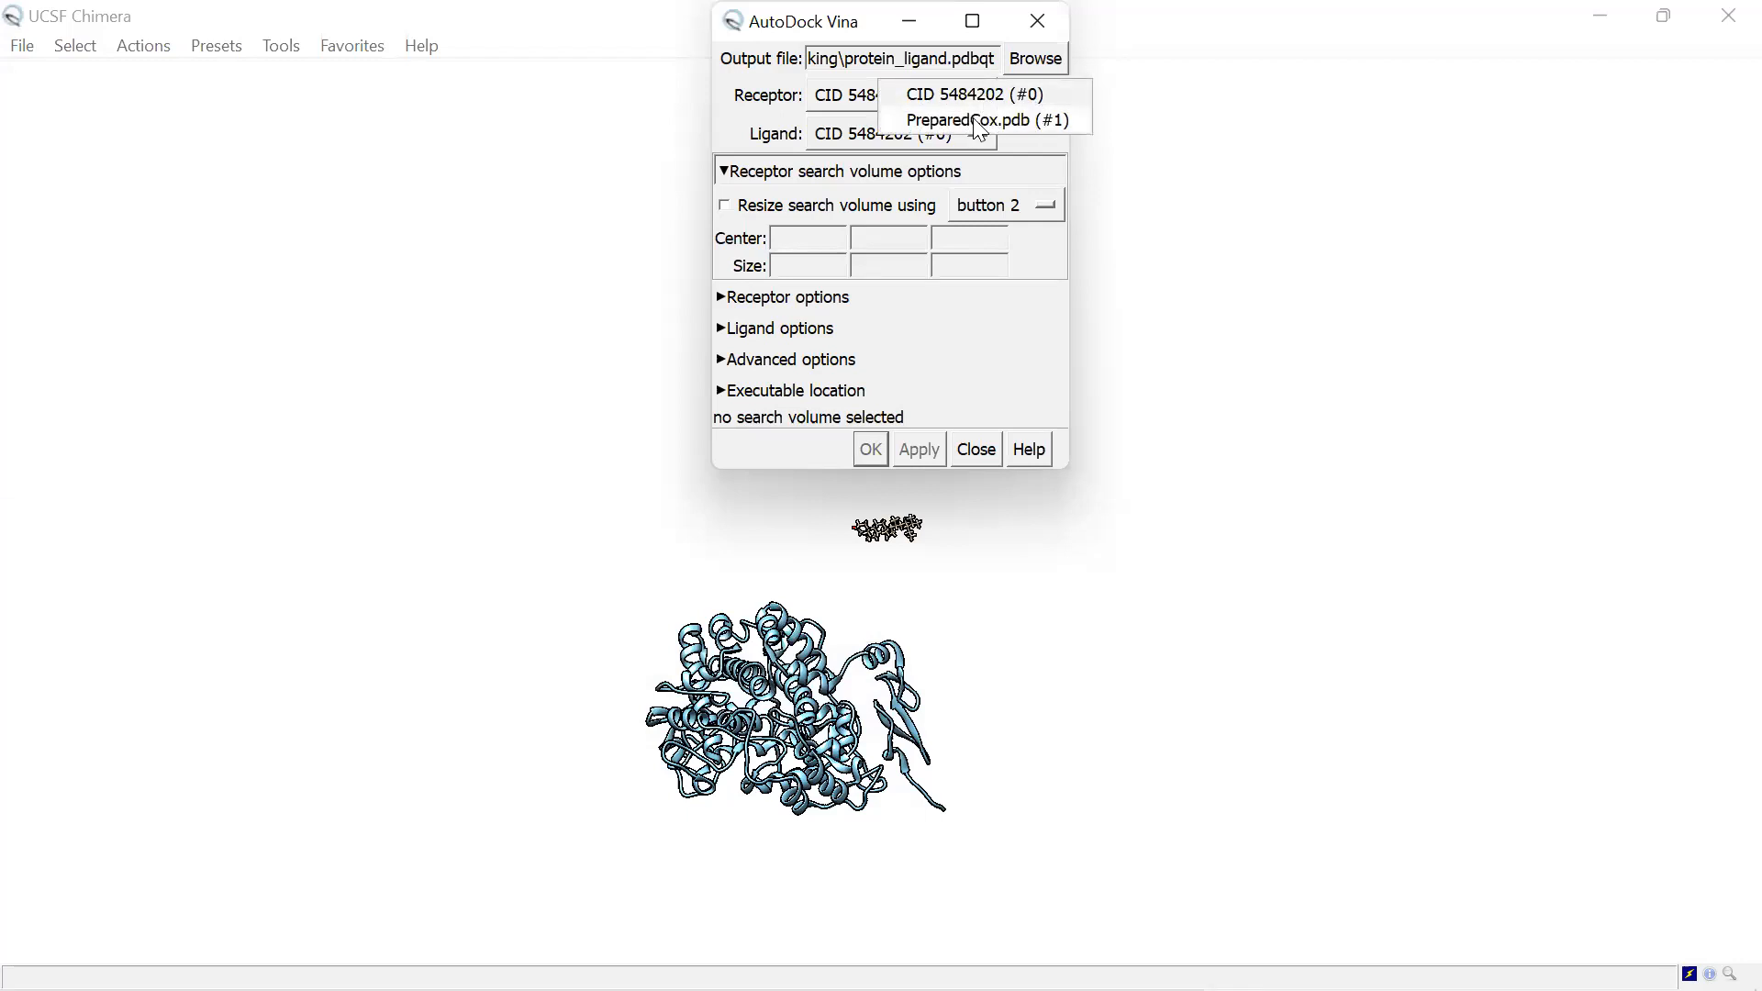
{"action": "left_click", "coordinate": [971, 121]}
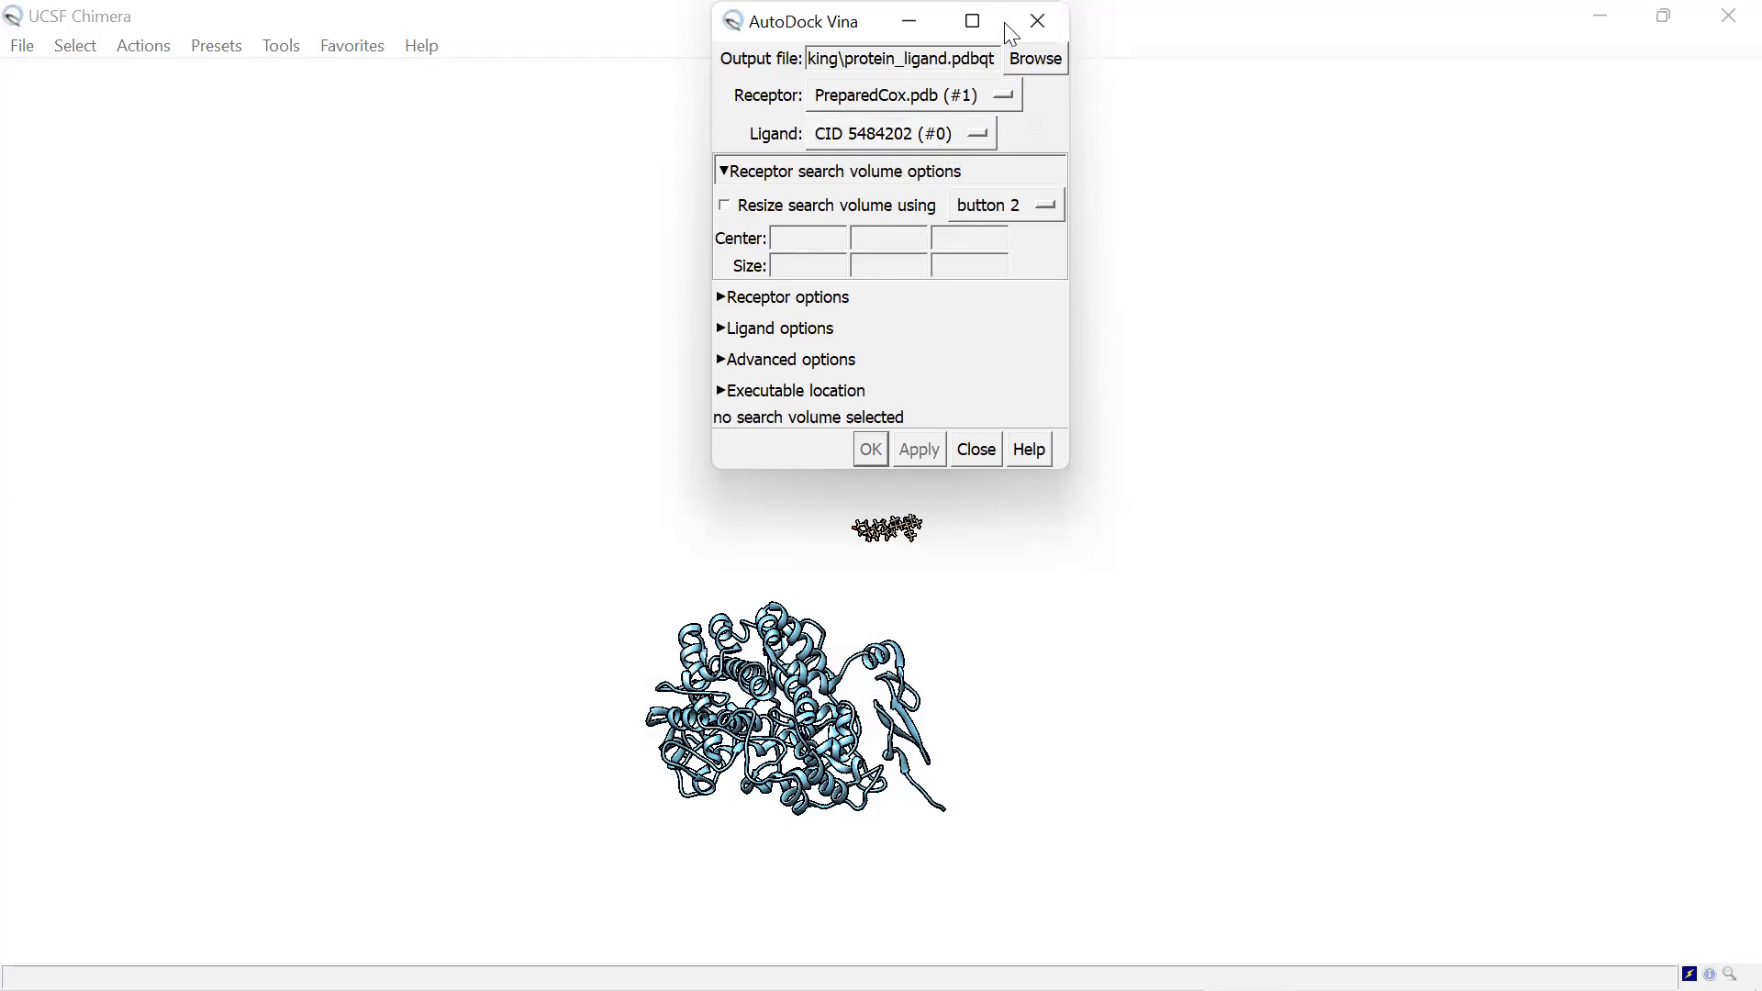
{"action": "left_click", "coordinate": [975, 21]}
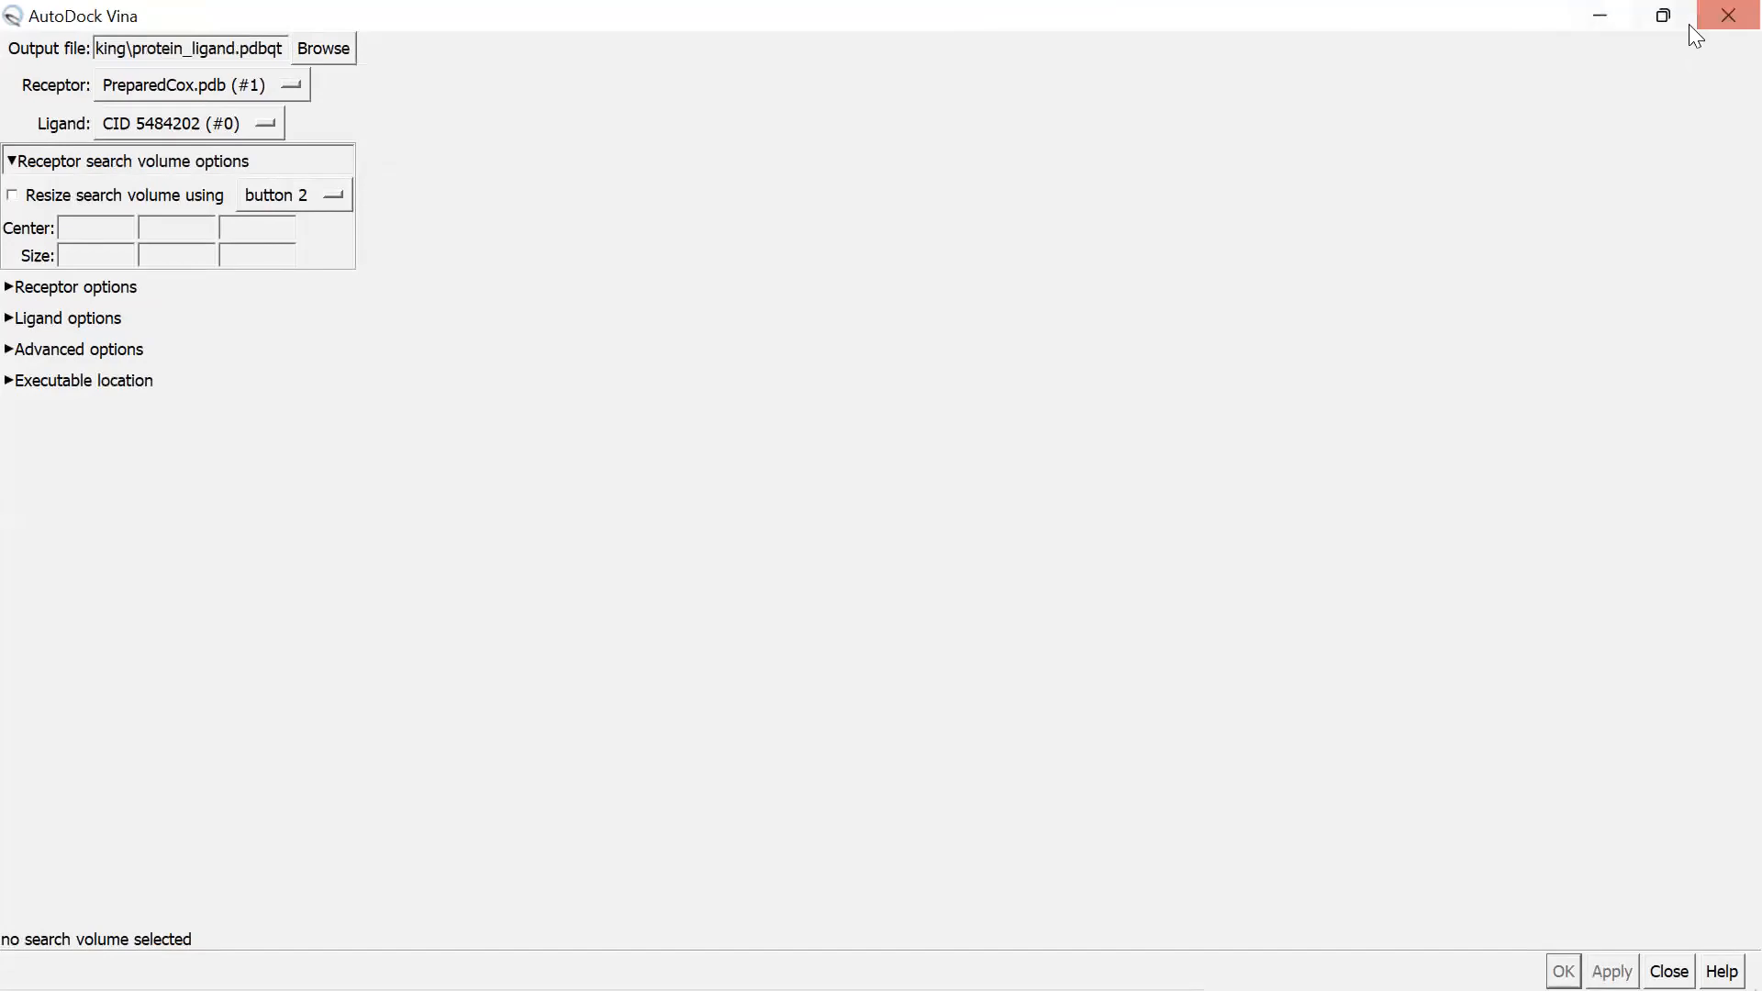
{"action": "left_click", "coordinate": [1663, 16]}
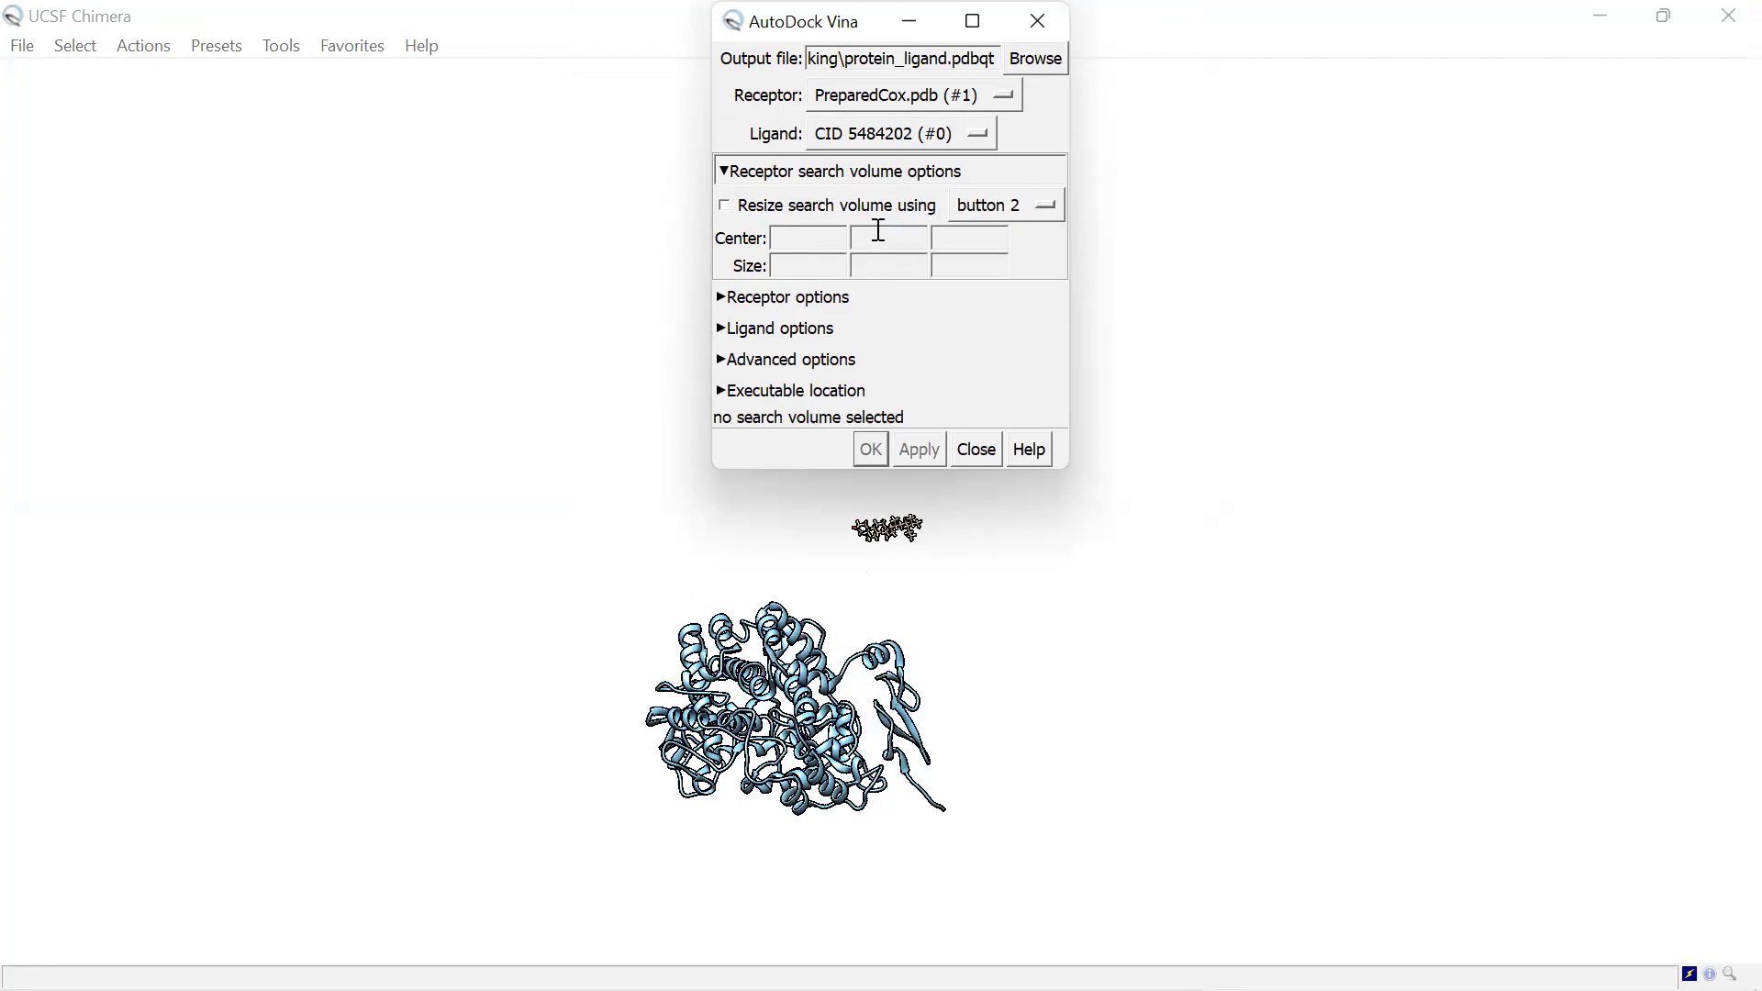
Step: Enable resizing of the receptor search volume using the button 3 option
{"action": "left_click", "coordinate": [724, 206]}
{"action": "left_click", "coordinate": [1023, 208]}
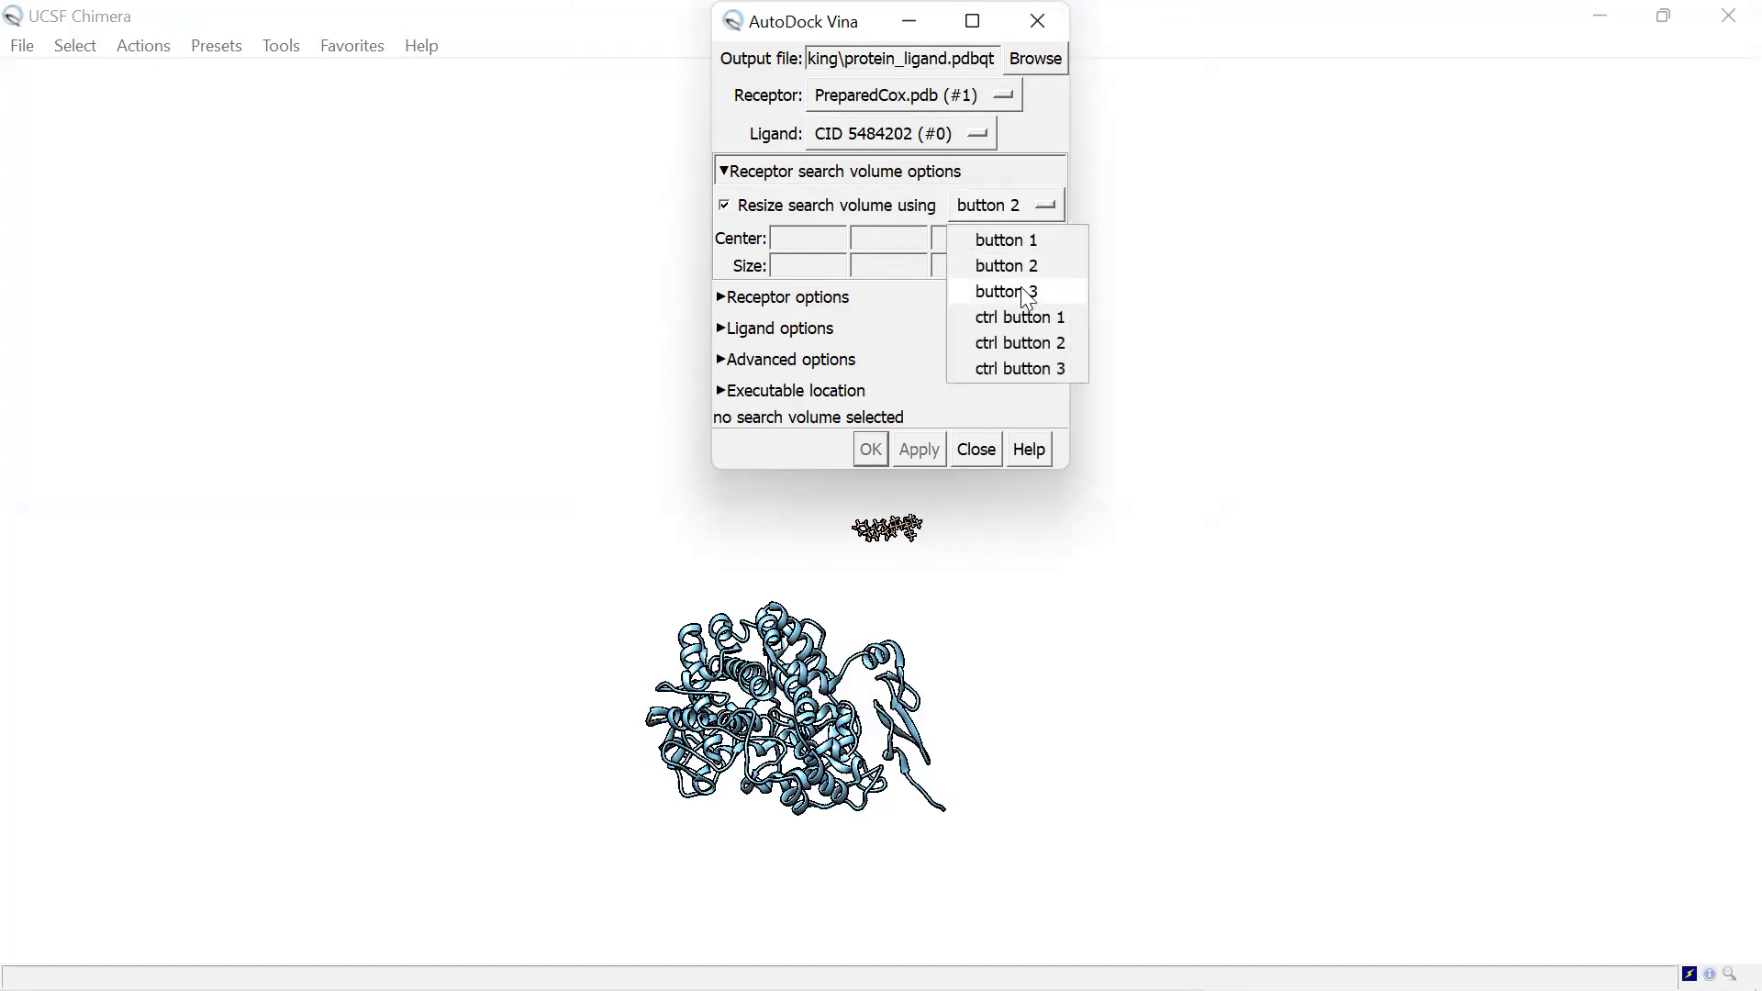
{"action": "left_click", "coordinate": [1028, 292]}
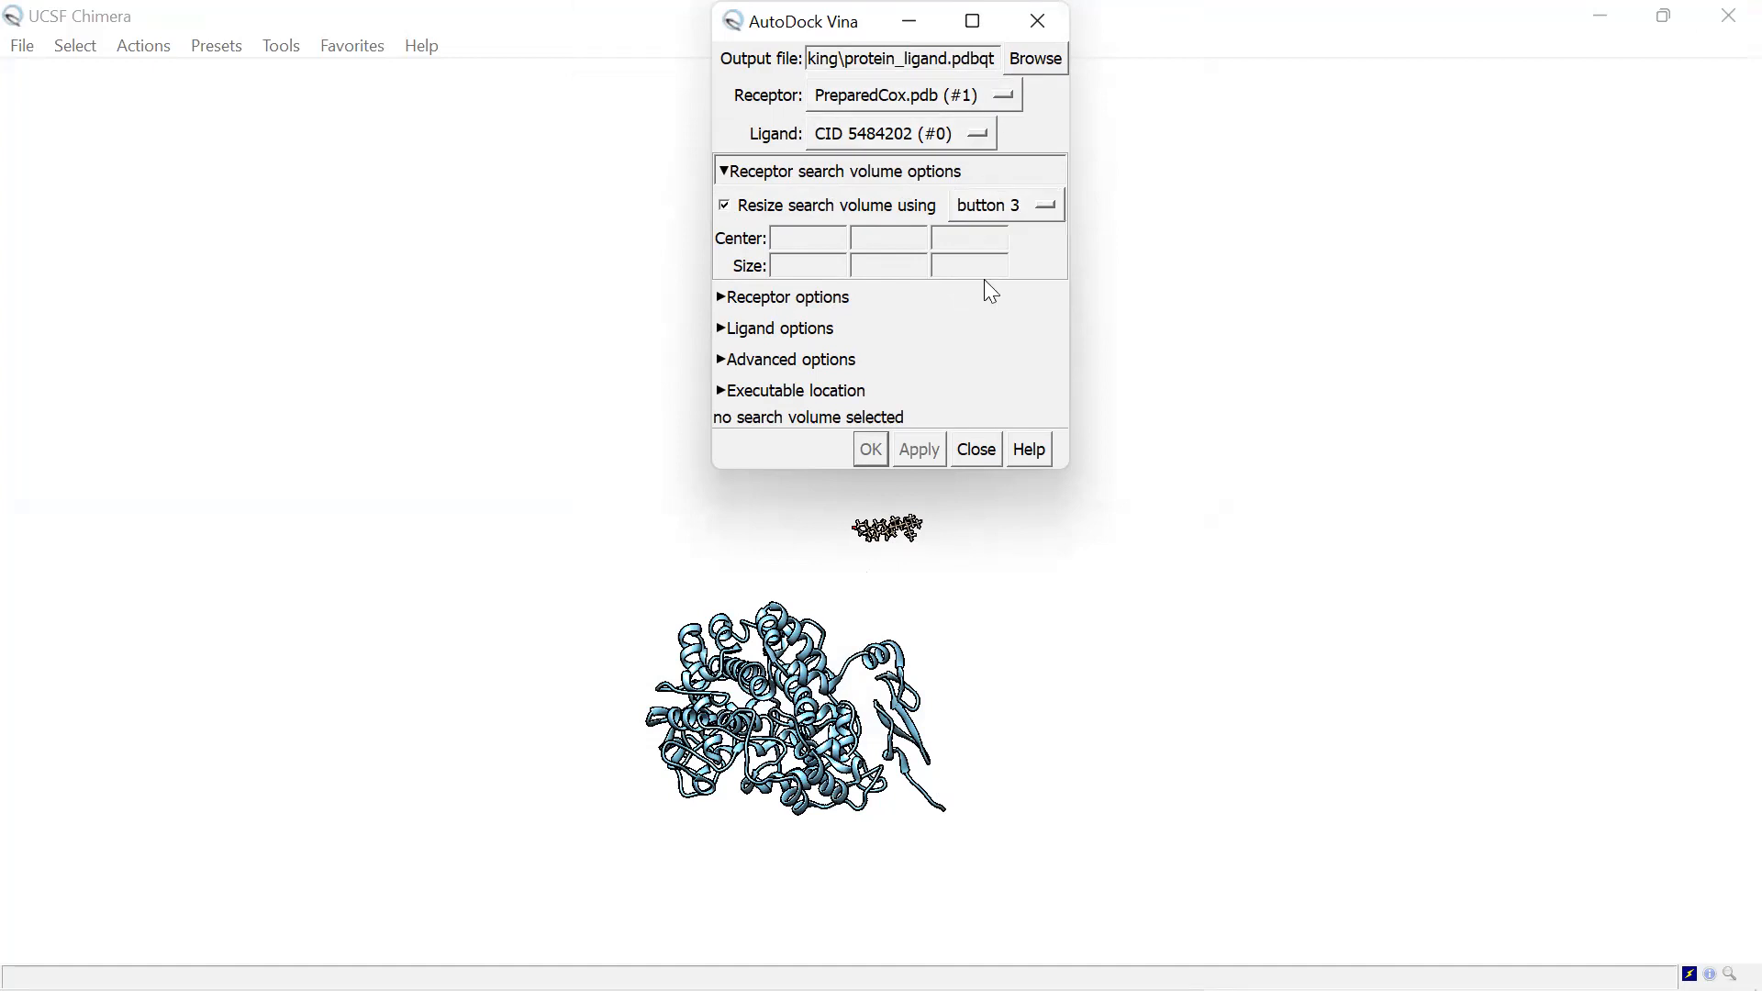
Step: Set the receptor search volume's center to 10, 10, 10 and its size to 10, 10, 10
{"action": "left_click", "coordinate": [814, 238]}
{"action": "type", "text": "10"}
{"action": "left_click", "coordinate": [903, 242]}
{"action": "type", "text": "10"}
{"action": "left_click", "coordinate": [982, 242]}
{"action": "type", "text": "1"}
{"action": "left_click", "coordinate": [829, 264]}
{"action": "type", "text": "10"}
{"action": "left_click", "coordinate": [897, 265]}
{"action": "type", "text": "10"}
{"action": "left_click", "coordinate": [978, 267]}
{"action": "type", "text": "1"}
Step: Reveal the ligand options and move the AutoDock Vina dialog clear of the models to examine the search box's position
{"action": "left_click", "coordinate": [975, 317]}
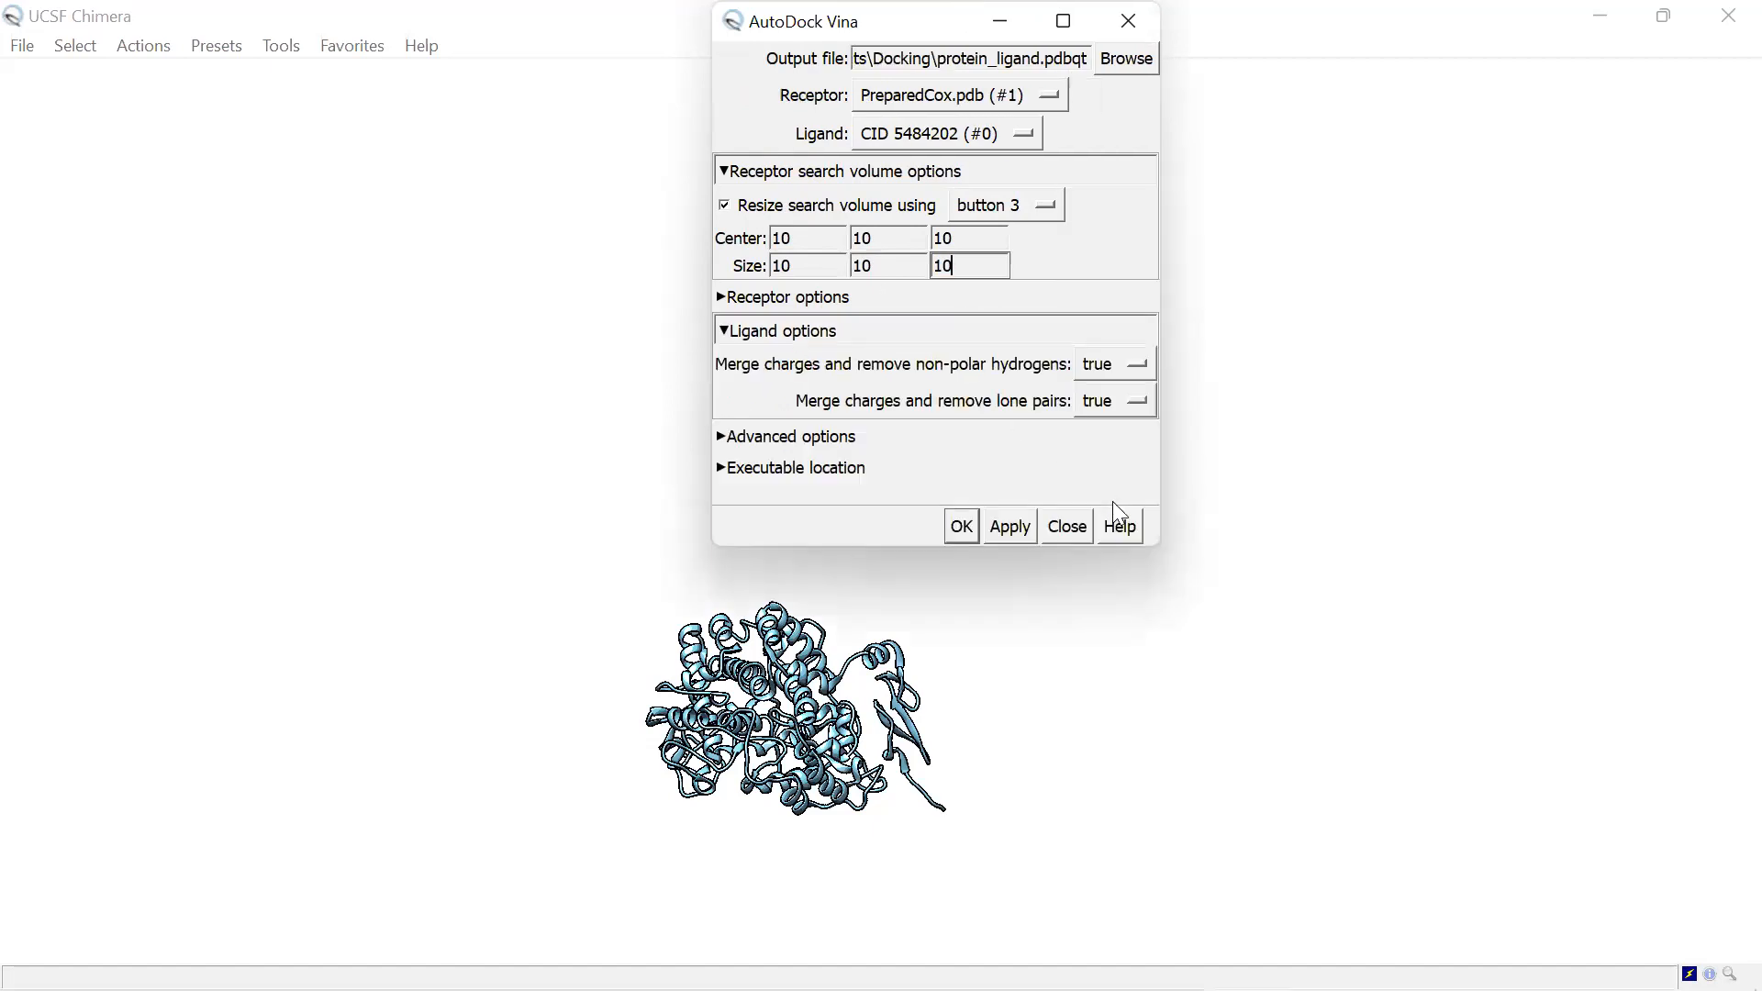
{"action": "scroll", "coordinate": [1037, 688], "scroll_direction": "up", "scroll_amount": 2}
{"action": "scroll", "coordinate": [1065, 681], "scroll_direction": "down", "scroll_amount": 2}
{"action": "left_click_drag", "start_coordinate": [918, 22], "coordinate": [1364, 181]}
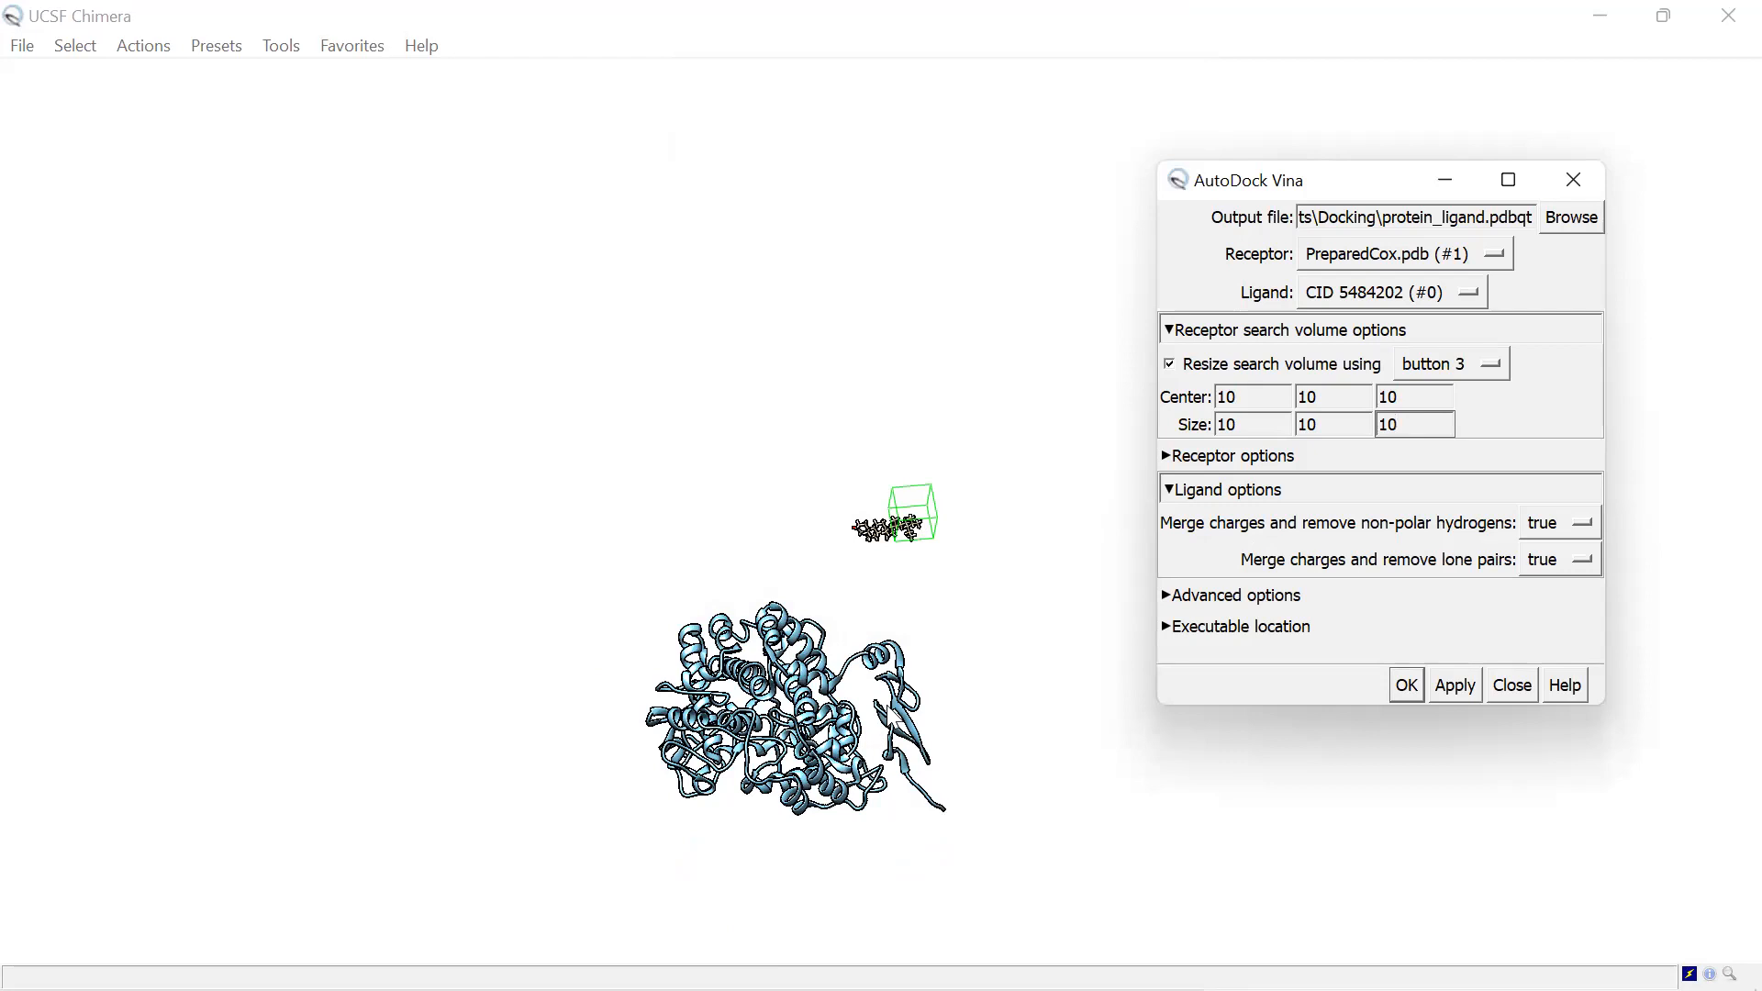
{"action": "mouse_move", "coordinate": [829, 707]}
{"action": "left_click_drag", "start_coordinate": [926, 532], "coordinate": [1005, 602]}
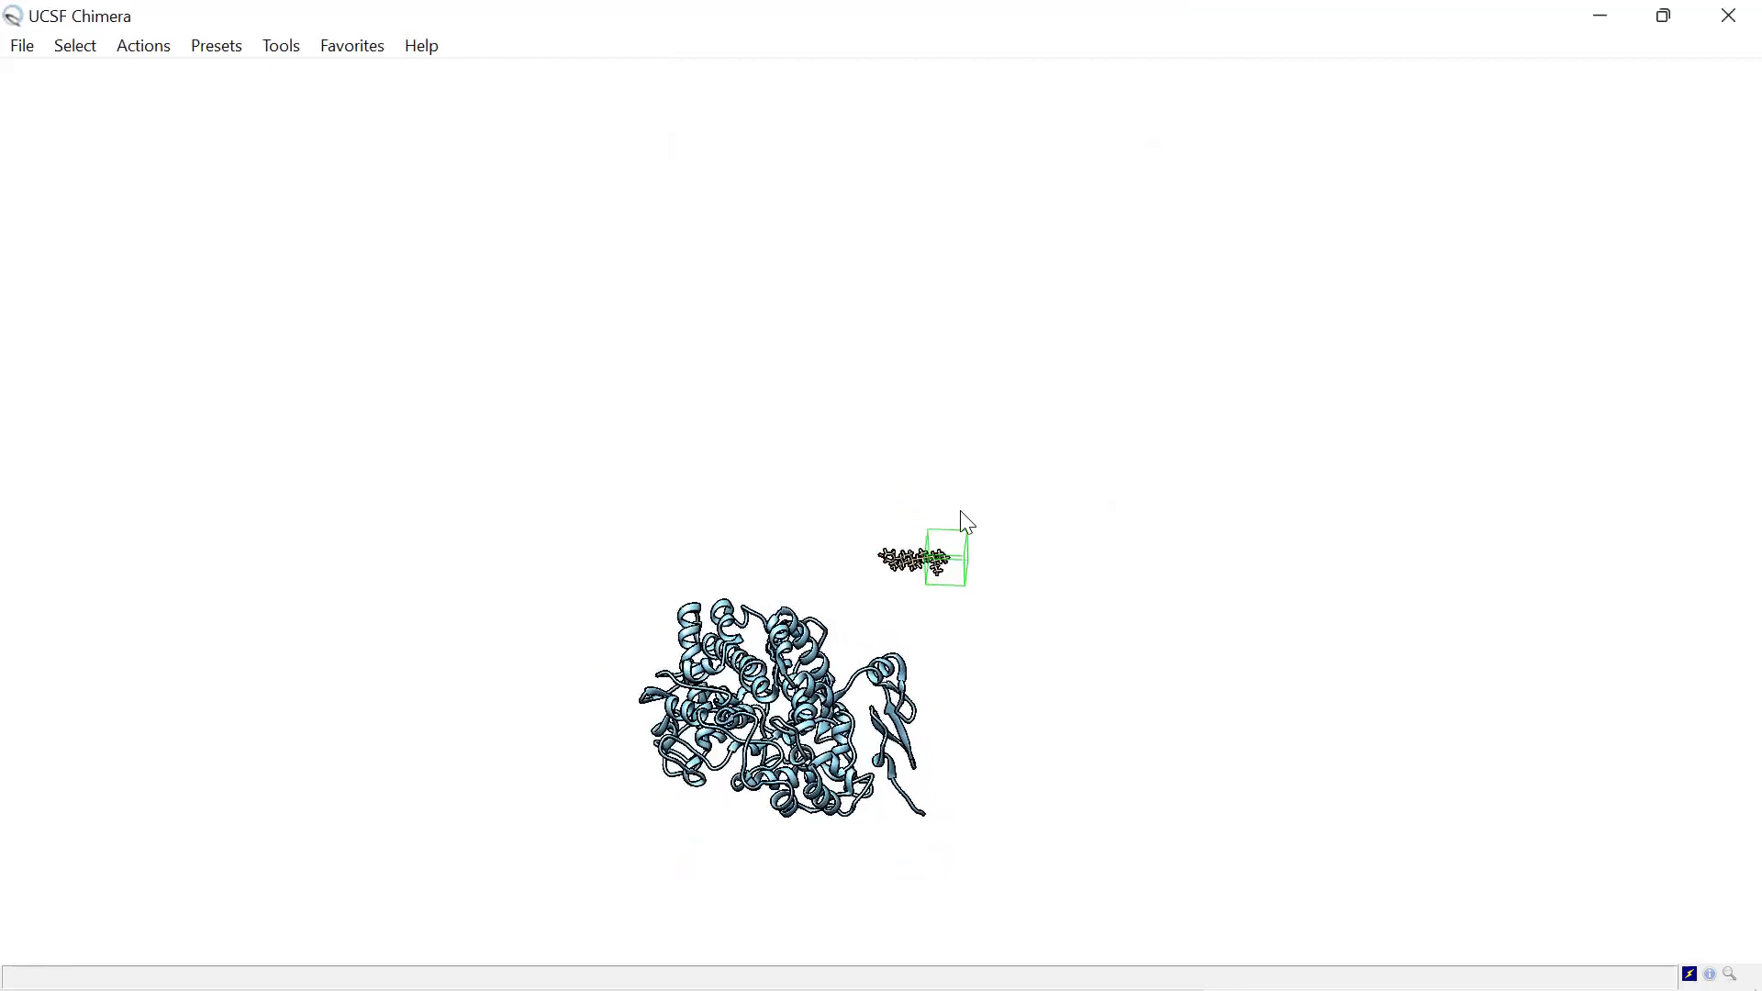
Step: Apply the Interactive 1 (ribbons) preset to the displayed models
{"action": "scroll", "coordinate": [955, 570], "scroll_direction": "up", "scroll_amount": 3}
{"action": "left_click", "coordinate": [219, 51]}
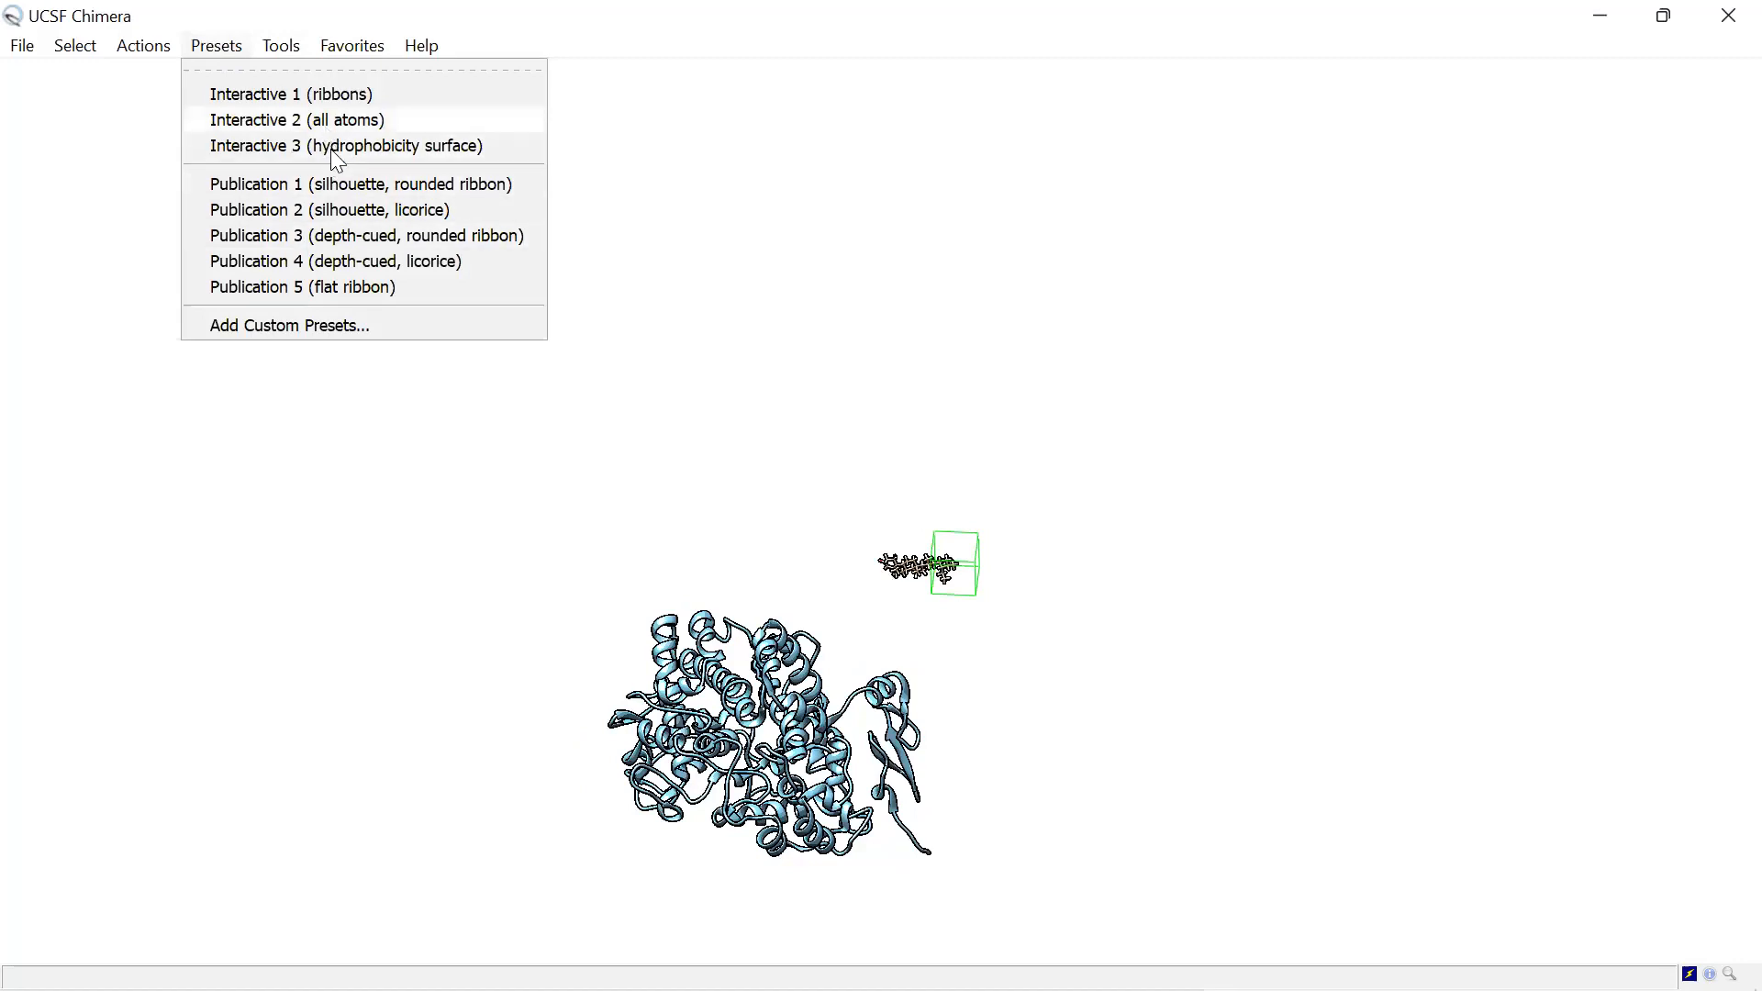
{"action": "left_click", "coordinate": [304, 99]}
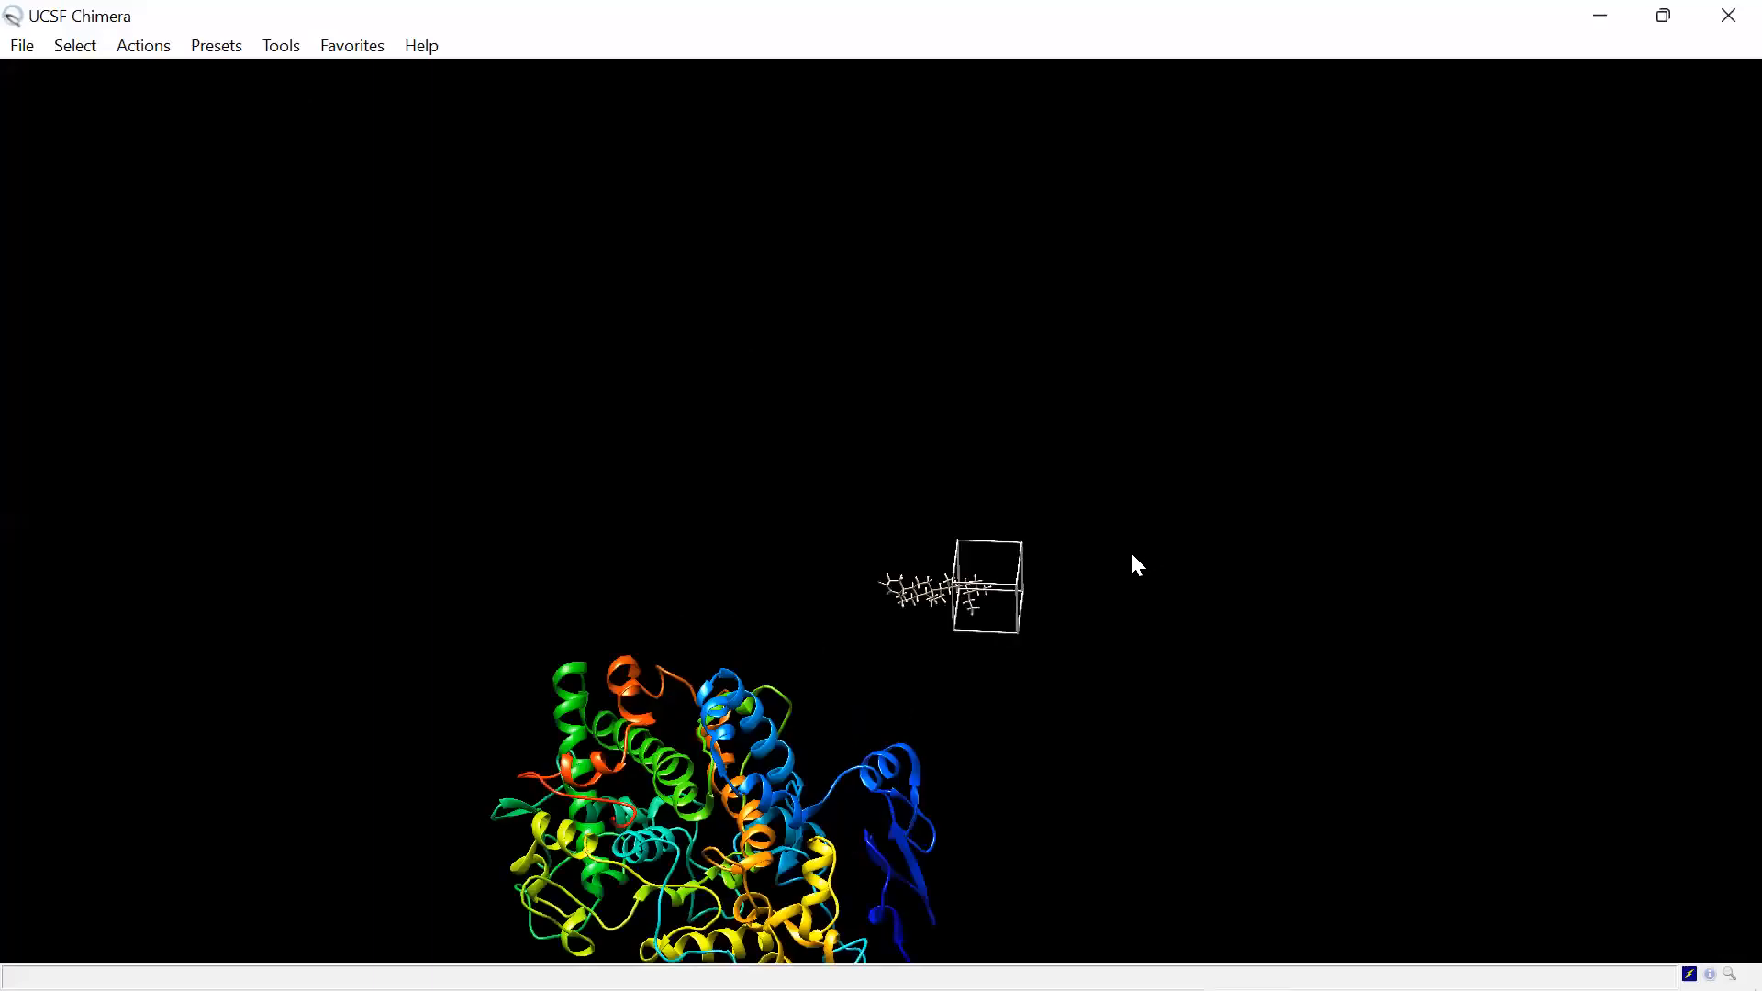
Step: Move the receptor search box away from the ligand and into the middle of the protein
{"action": "left_click_drag", "start_coordinate": [1132, 700], "coordinate": [751, 666]}
{"action": "middle_click_drag", "start_coordinate": [745, 656], "coordinate": [695, 840]}
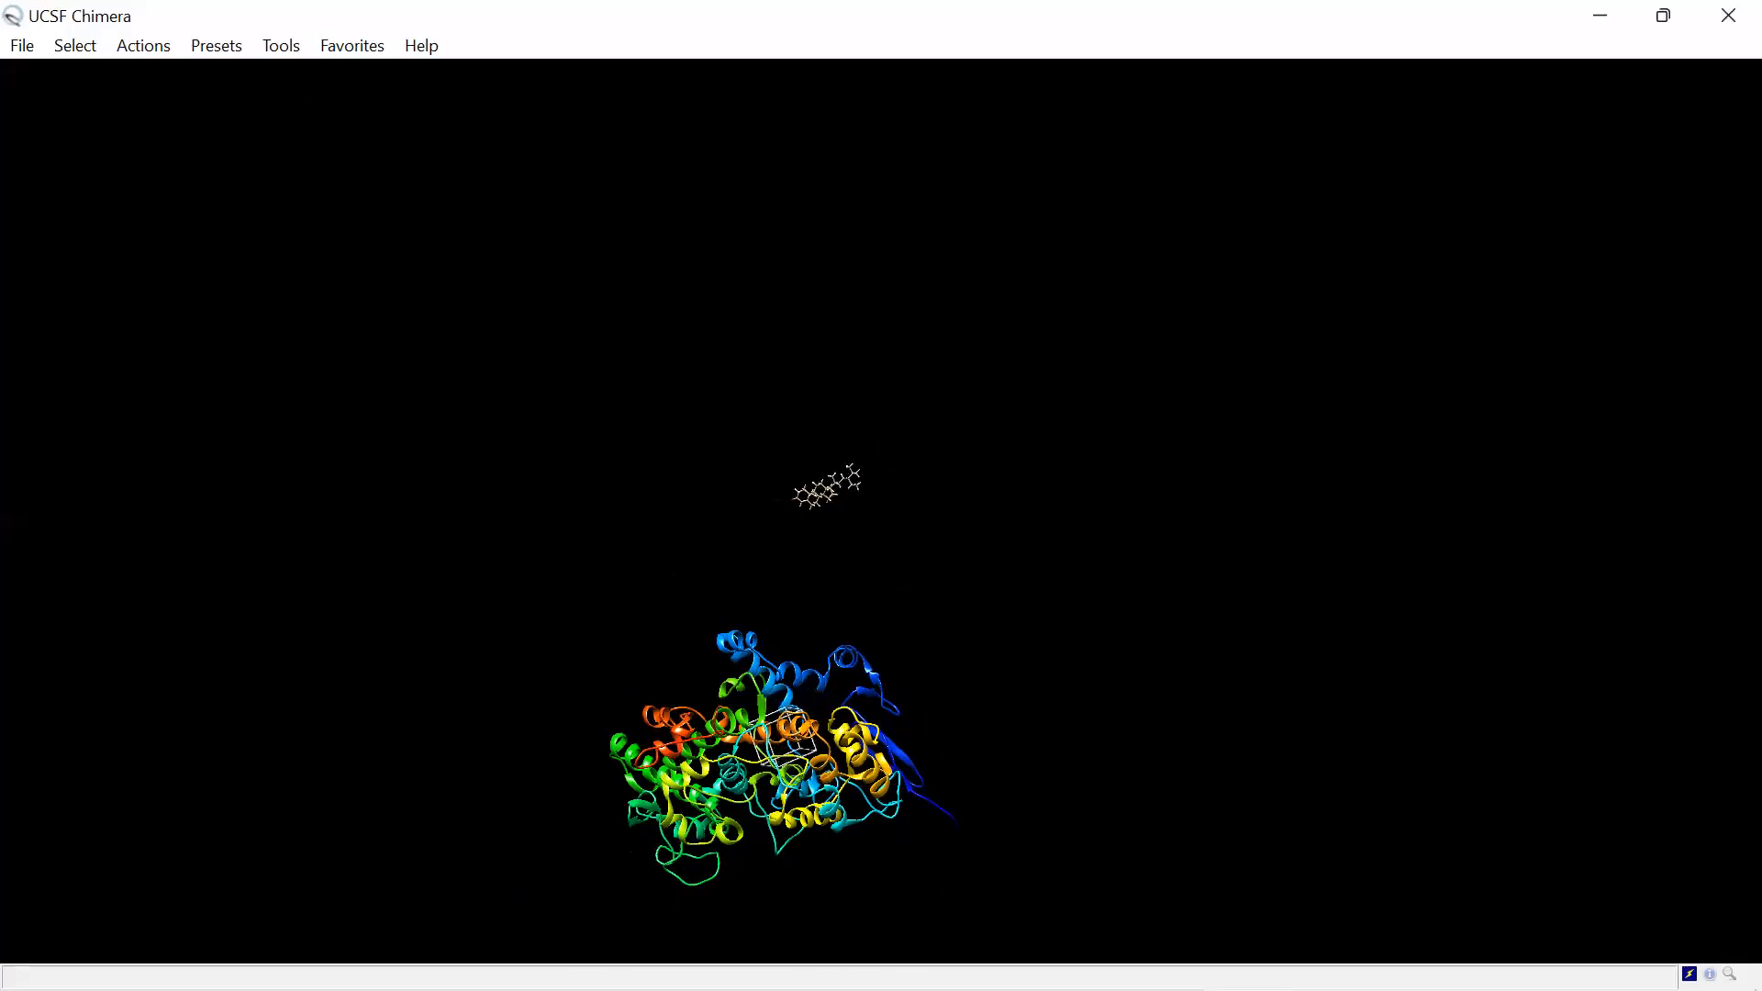
{"action": "scroll", "coordinate": [959, 742], "scroll_direction": "down", "scroll_amount": 4}
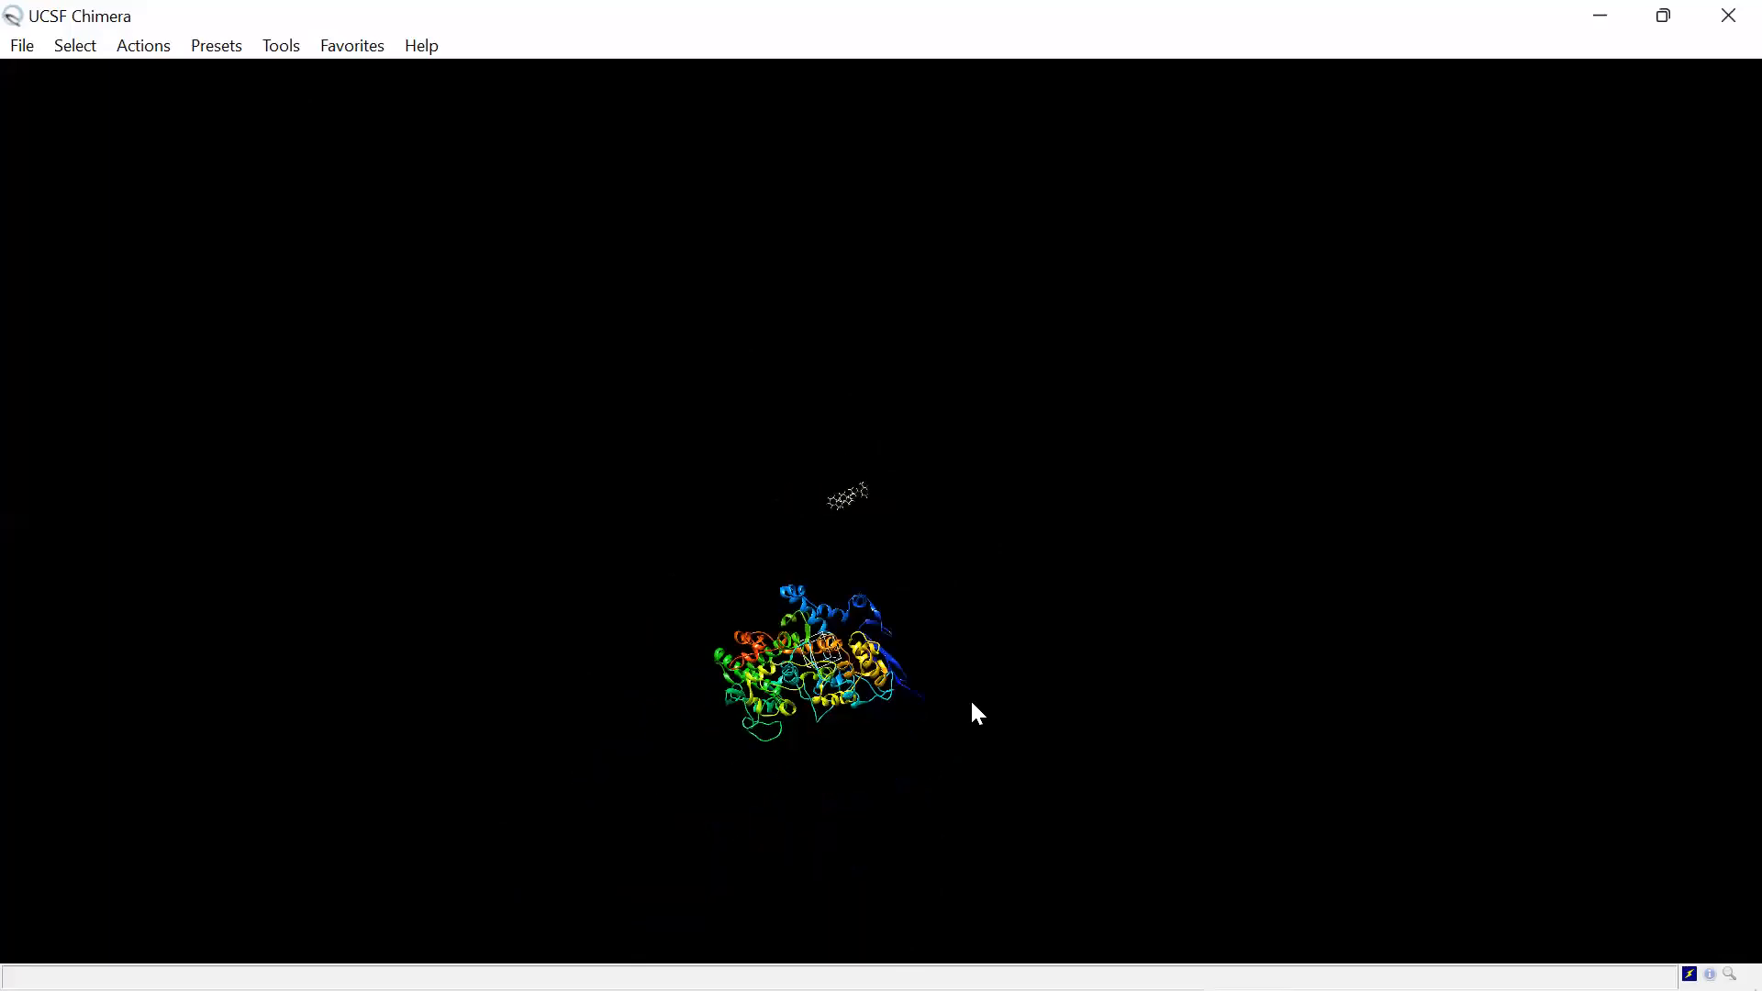
{"action": "scroll", "coordinate": [995, 709], "scroll_direction": "up", "scroll_amount": 3}
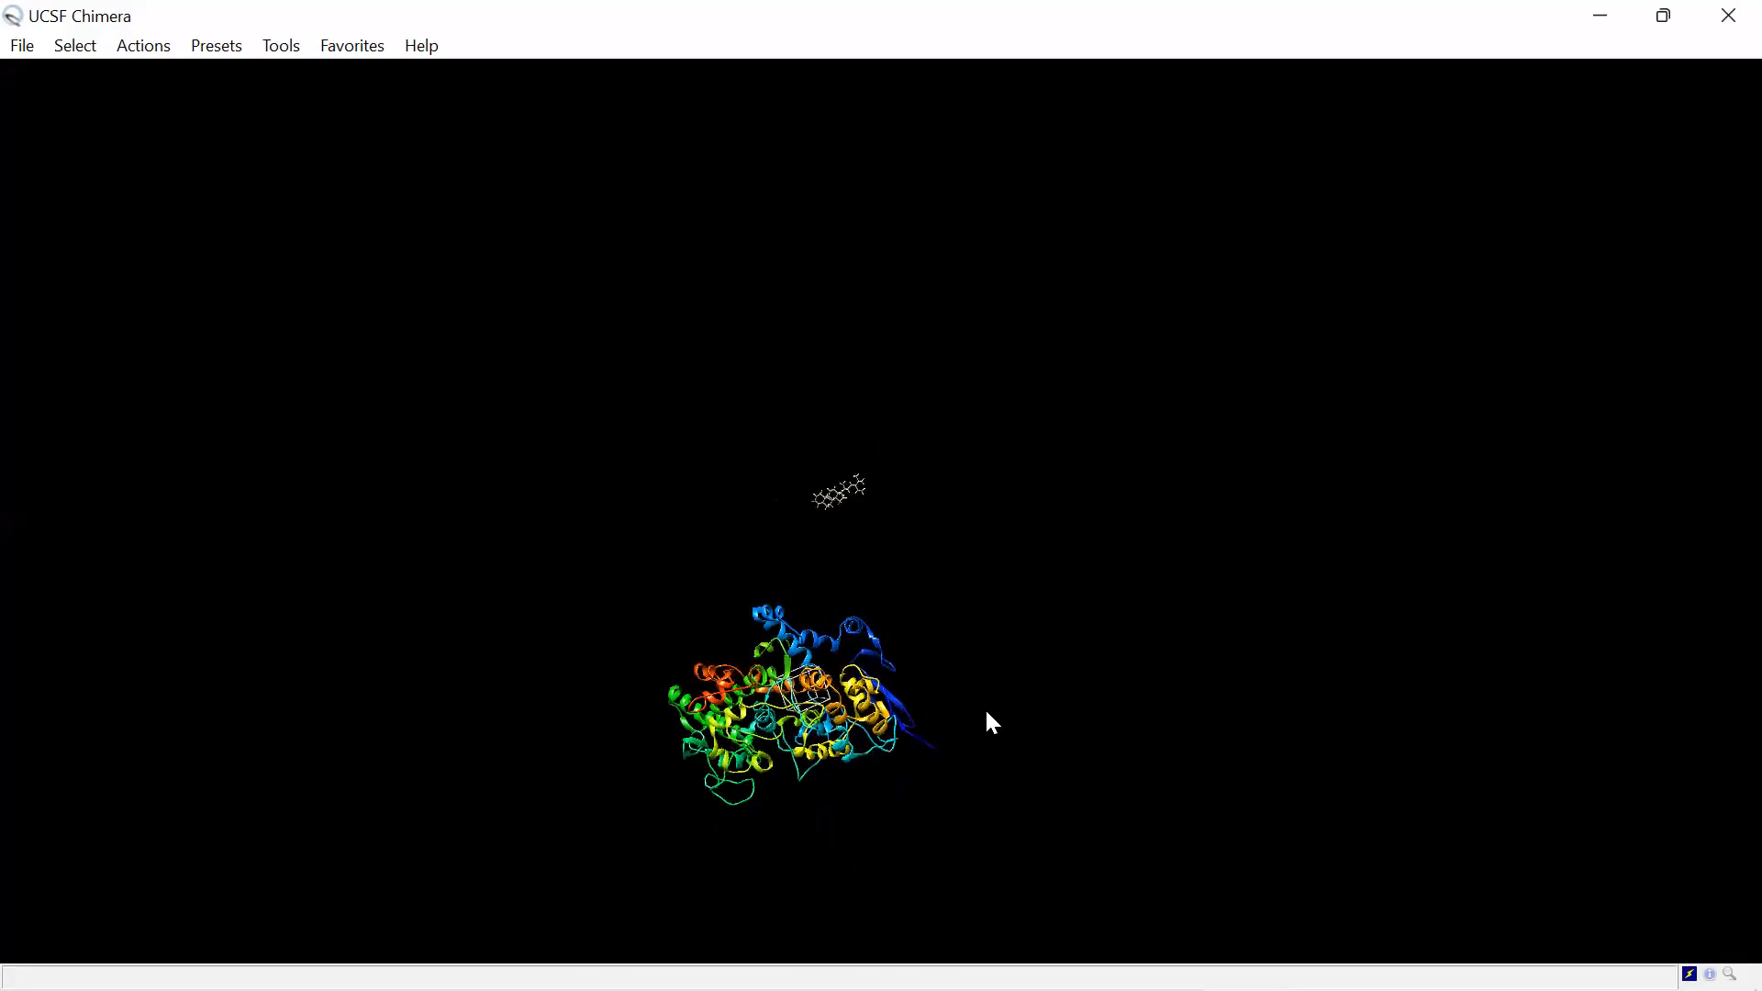
{"action": "mouse_move", "coordinate": [821, 702]}
{"action": "scroll", "coordinate": [785, 703], "scroll_direction": "down", "scroll_amount": 2}
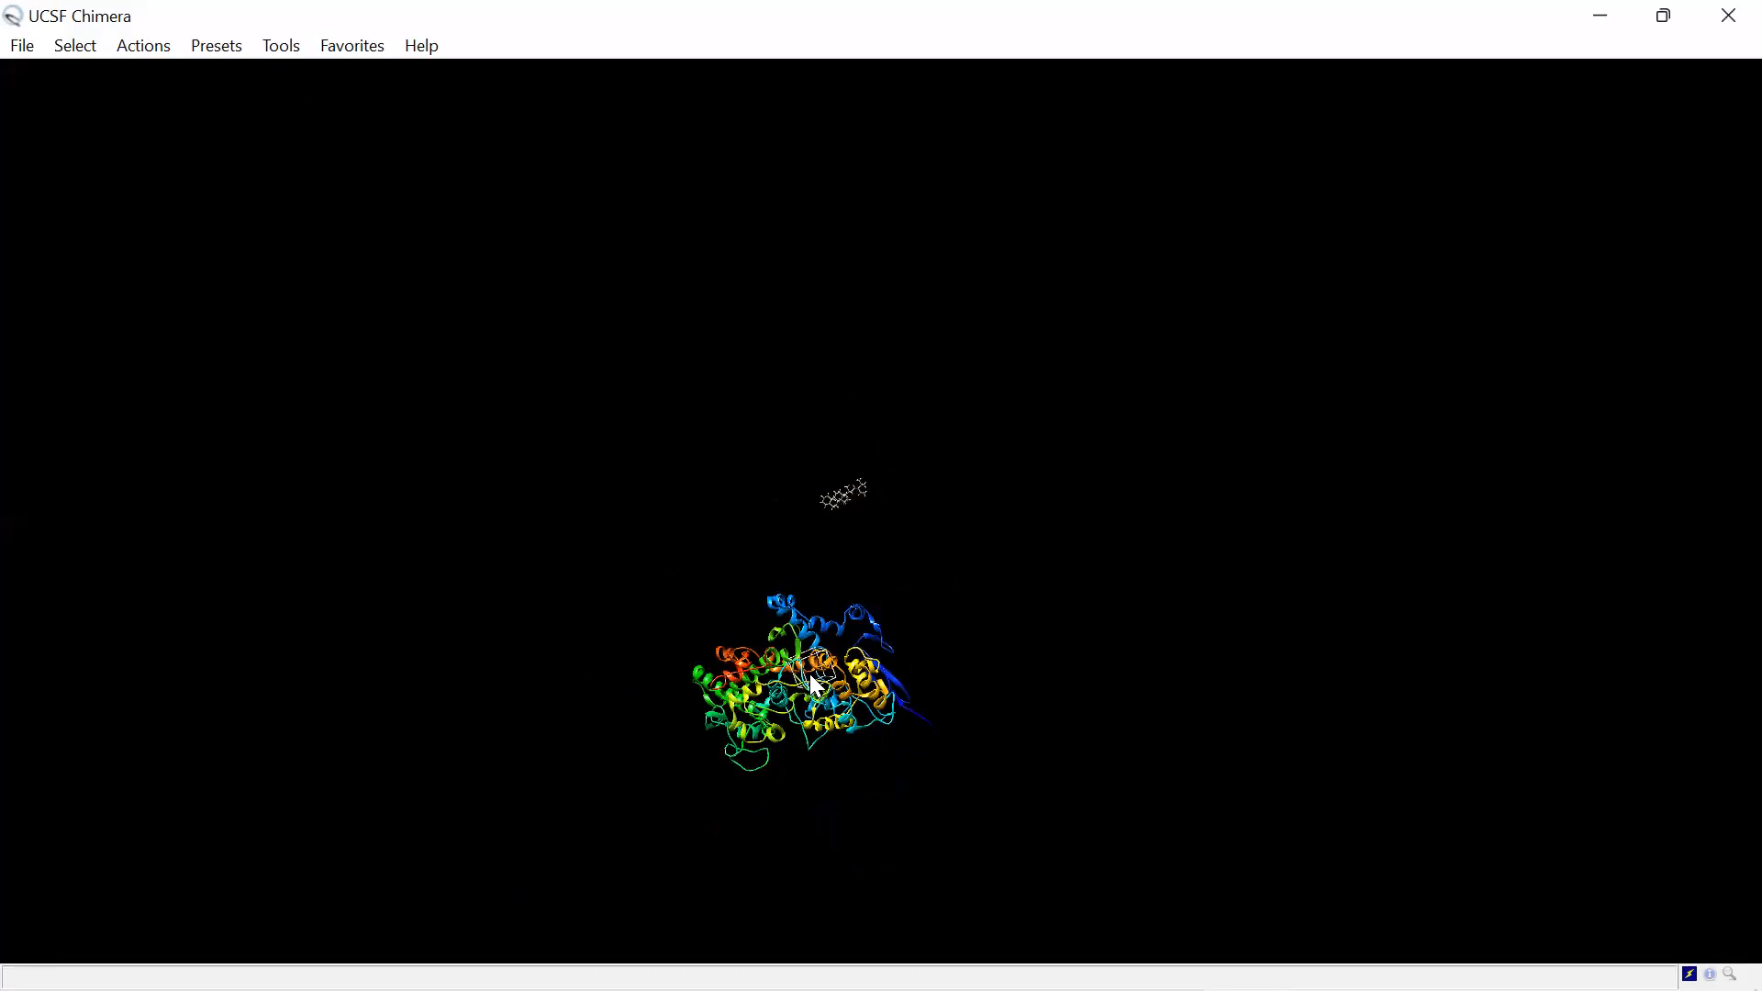
Step: Stretch the search box sideways and in depth so it spans the protein as a flat slab
{"action": "left_click_drag", "start_coordinate": [800, 667], "coordinate": [843, 675]}
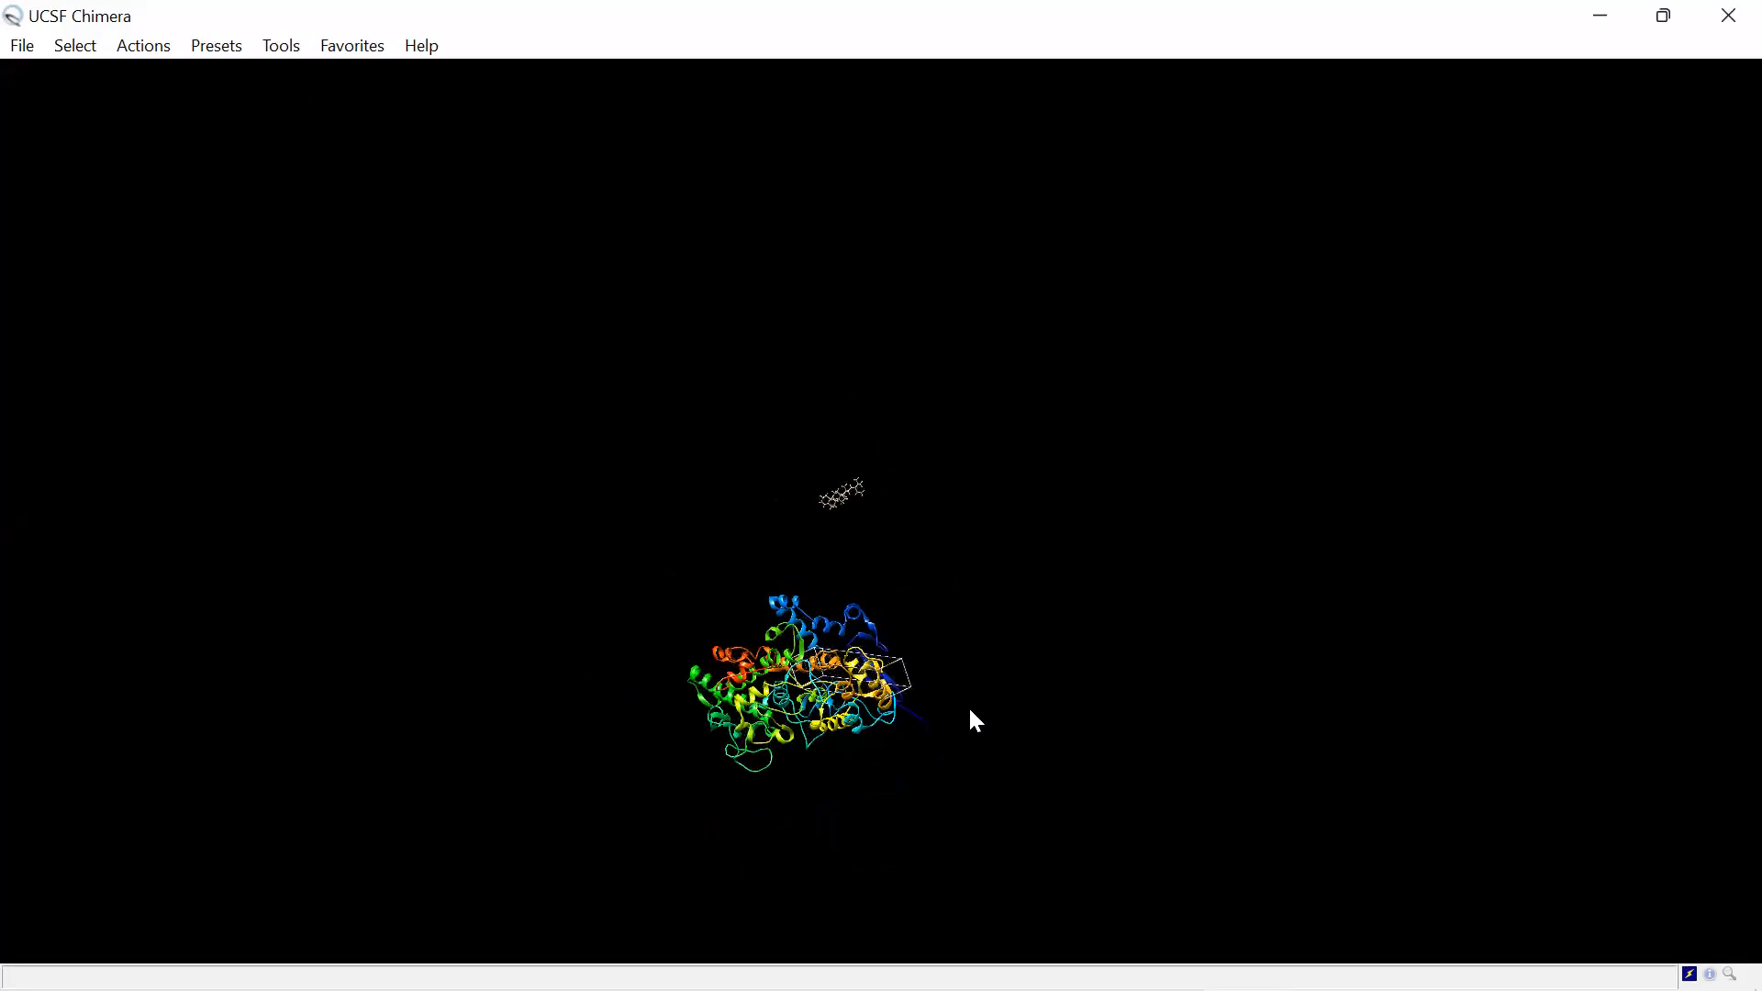
{"action": "scroll", "coordinate": [929, 683], "scroll_direction": "down", "scroll_amount": 2}
{"action": "scroll", "coordinate": [933, 686], "scroll_direction": "up", "scroll_amount": 8}
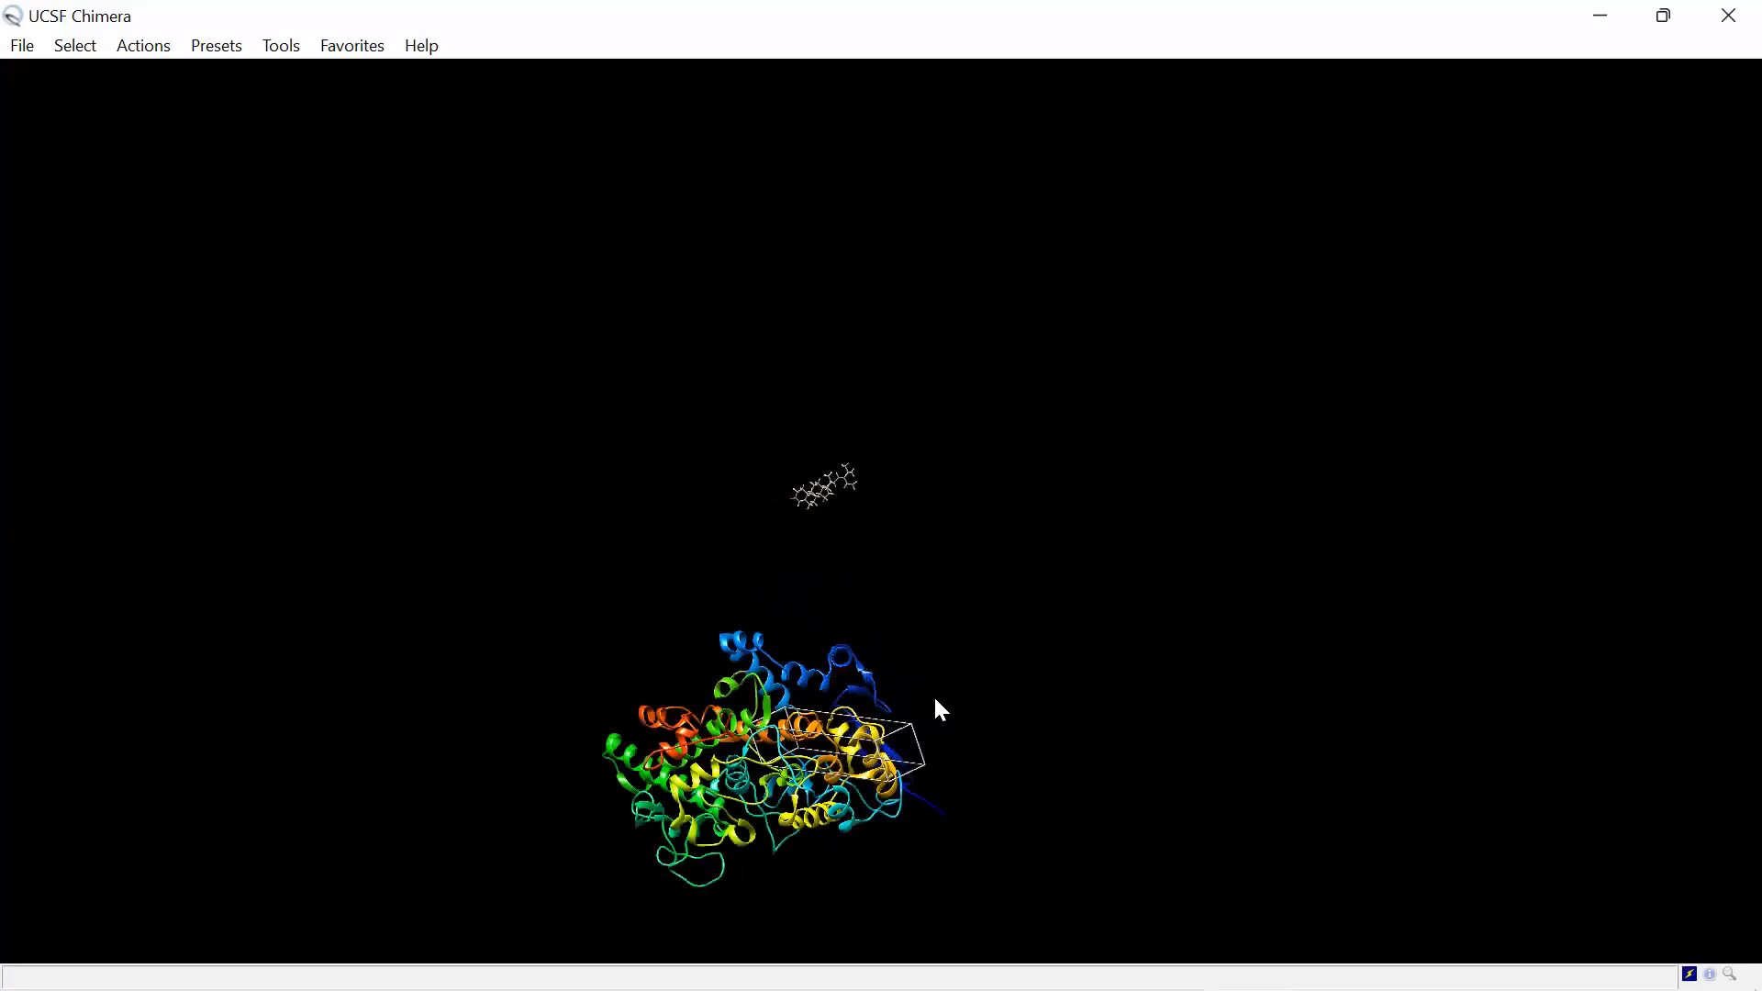
{"action": "left_click_drag", "start_coordinate": [960, 694], "coordinate": [1177, 762]}
{"action": "left_click_drag", "start_coordinate": [1101, 699], "coordinate": [873, 707]}
{"action": "middle_click_drag", "start_coordinate": [873, 707], "coordinate": [986, 564]}
{"action": "left_click_drag", "start_coordinate": [898, 613], "coordinate": [672, 786]}
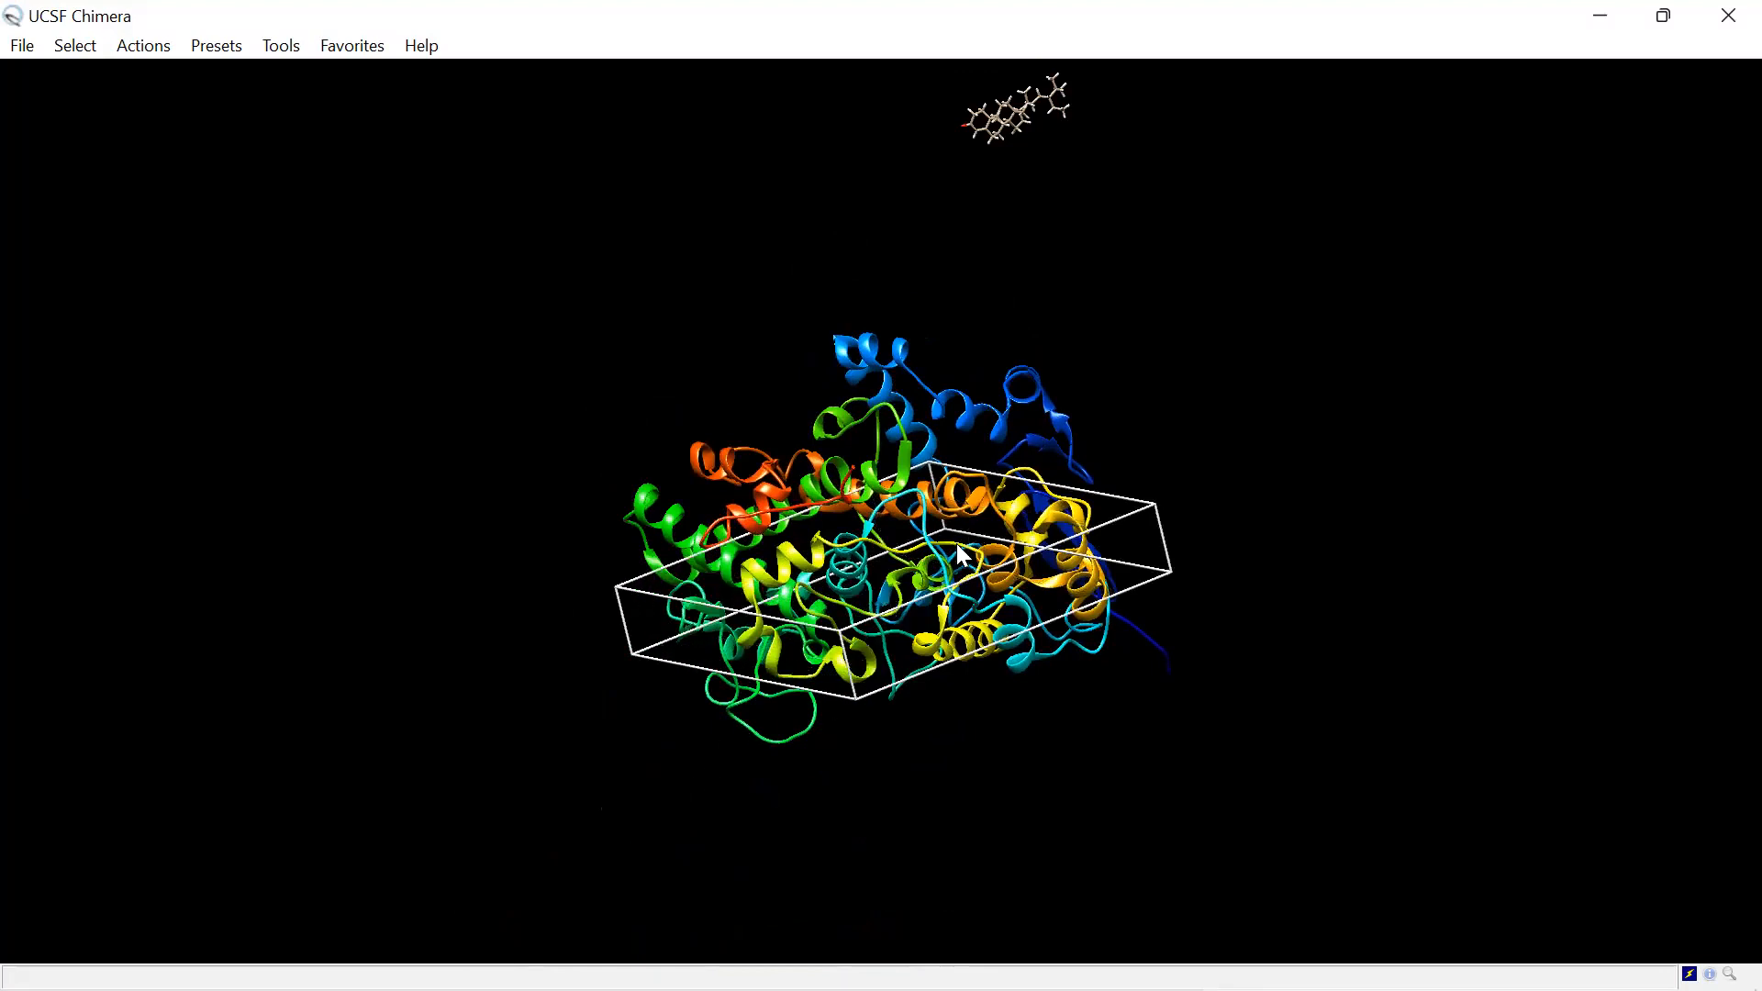
Step: Raise the search box's height above and below the protein and widen it to cover the blue strands at the protein's end
{"action": "scroll", "coordinate": [986, 656], "scroll_direction": "down", "scroll_amount": 2}
{"action": "scroll", "coordinate": [974, 656], "scroll_direction": "up", "scroll_amount": 1}
{"action": "left_click_drag", "start_coordinate": [992, 618], "coordinate": [1023, 752]}
{"action": "left_click_drag", "start_coordinate": [903, 559], "coordinate": [991, 510]}
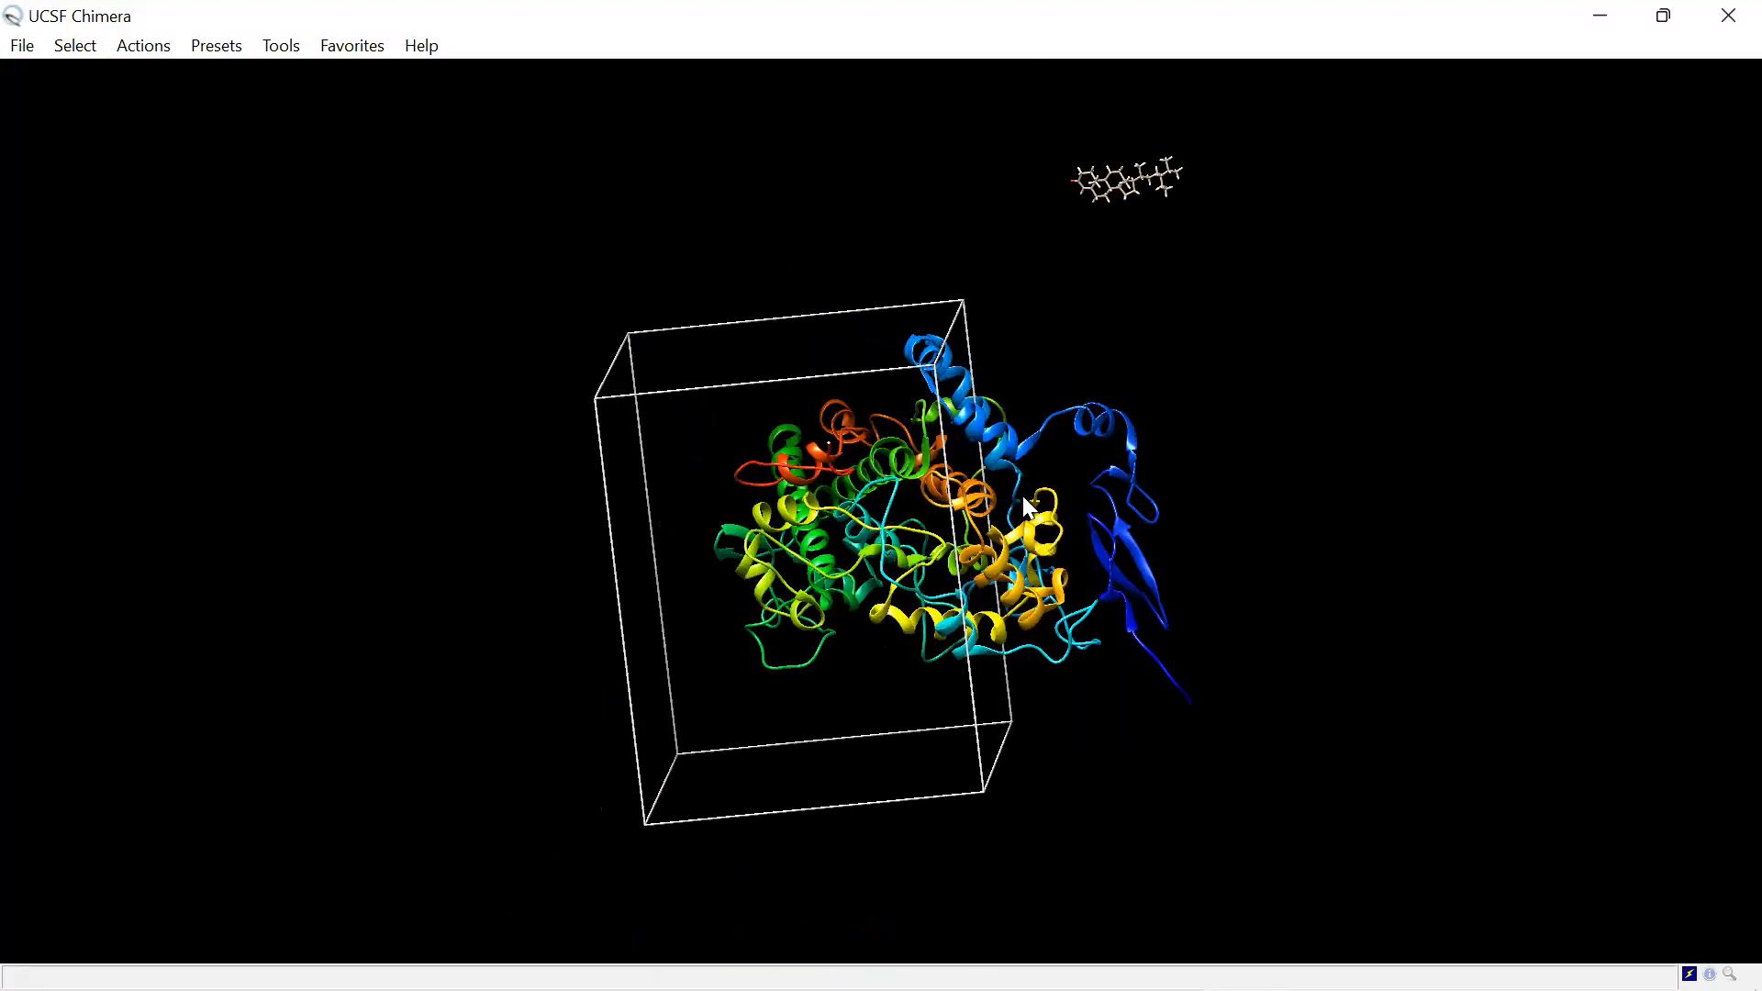
{"action": "middle_click_drag", "start_coordinate": [1121, 509], "coordinate": [1188, 532]}
{"action": "left_click_drag", "start_coordinate": [1026, 531], "coordinate": [1038, 697]}
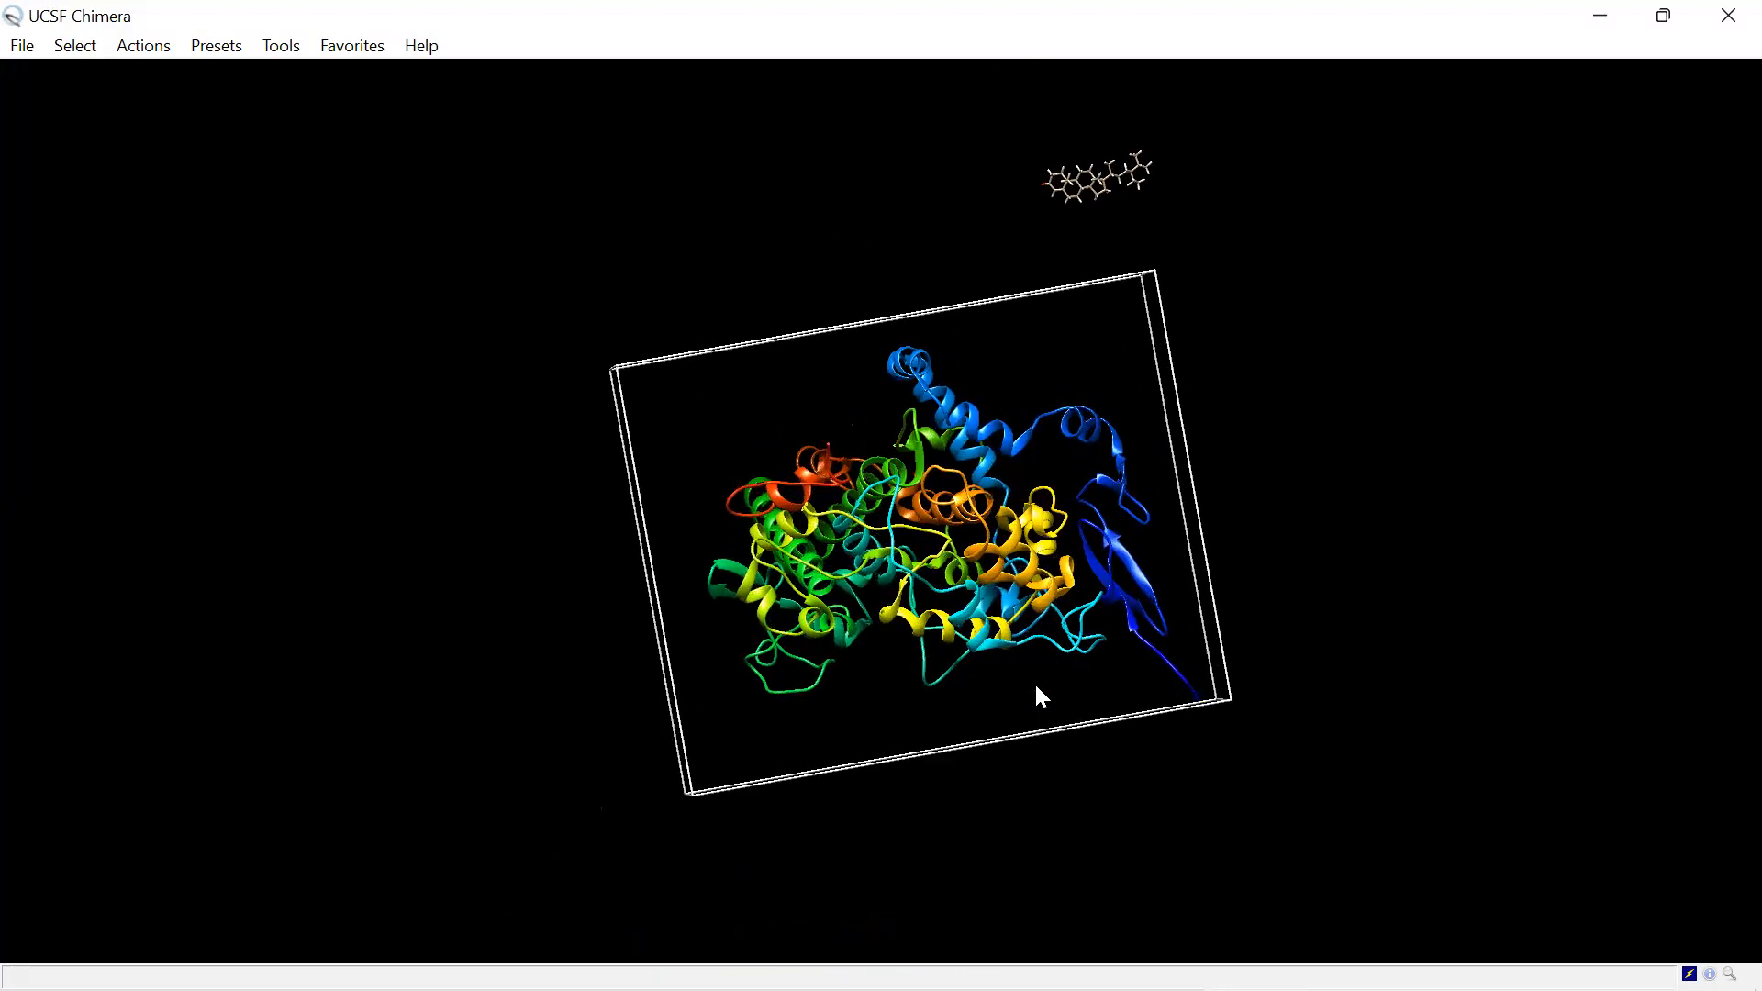
Step: Extend the remaining faces of the search box until it encloses the whole protein, about 79 × 69 × 64 in size
{"action": "middle_click_drag", "start_coordinate": [661, 648], "coordinate": [701, 626]}
{"action": "mouse_move", "coordinate": [1074, 592]}
{"action": "left_mouse_down"}
{"action": "mouse_move", "coordinate": [1035, 574]}
{"action": "mouse_move", "coordinate": [1070, 590]}
{"action": "mouse_move", "coordinate": [890, 617]}
{"action": "mouse_move", "coordinate": [780, 562]}
{"action": "left_mouse_up"}
{"action": "left_click_drag", "start_coordinate": [1070, 541], "coordinate": [831, 561]}
{"action": "left_click_drag", "start_coordinate": [1037, 551], "coordinate": [762, 562]}
{"action": "left_click_drag", "start_coordinate": [1065, 498], "coordinate": [1083, 420]}
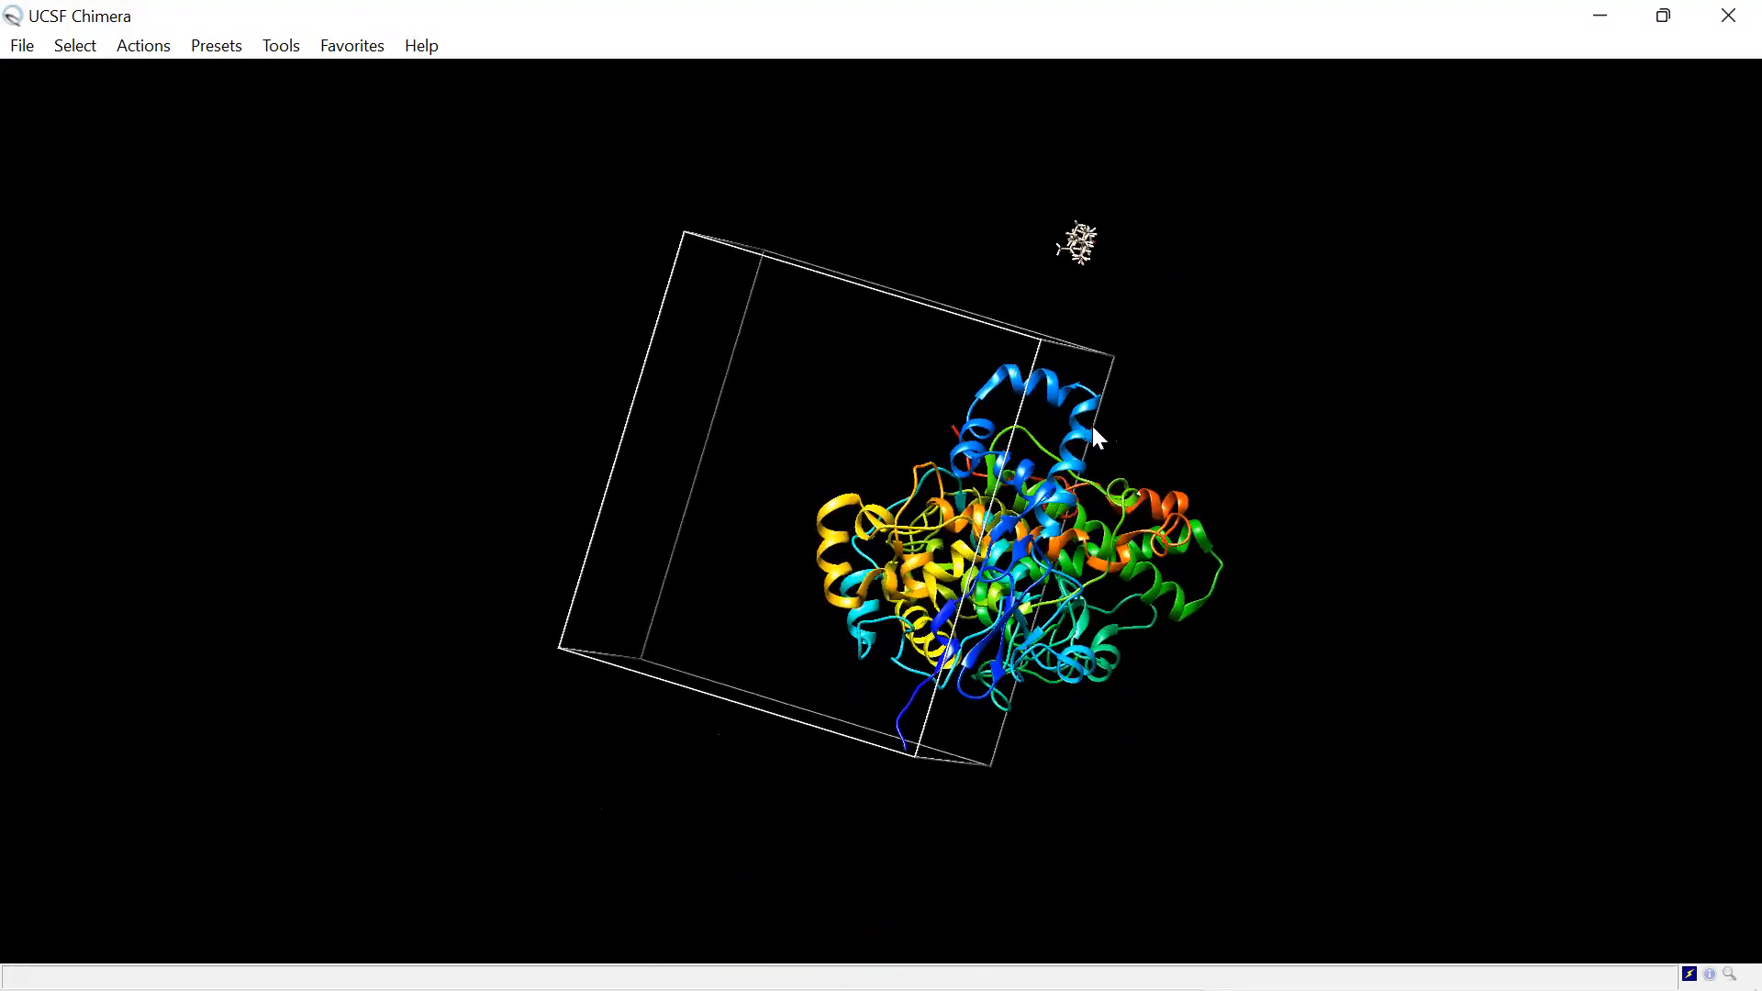
{"action": "left_click_drag", "start_coordinate": [1244, 487], "coordinate": [1101, 671]}
{"action": "left_click_drag", "start_coordinate": [1119, 565], "coordinate": [999, 757]}
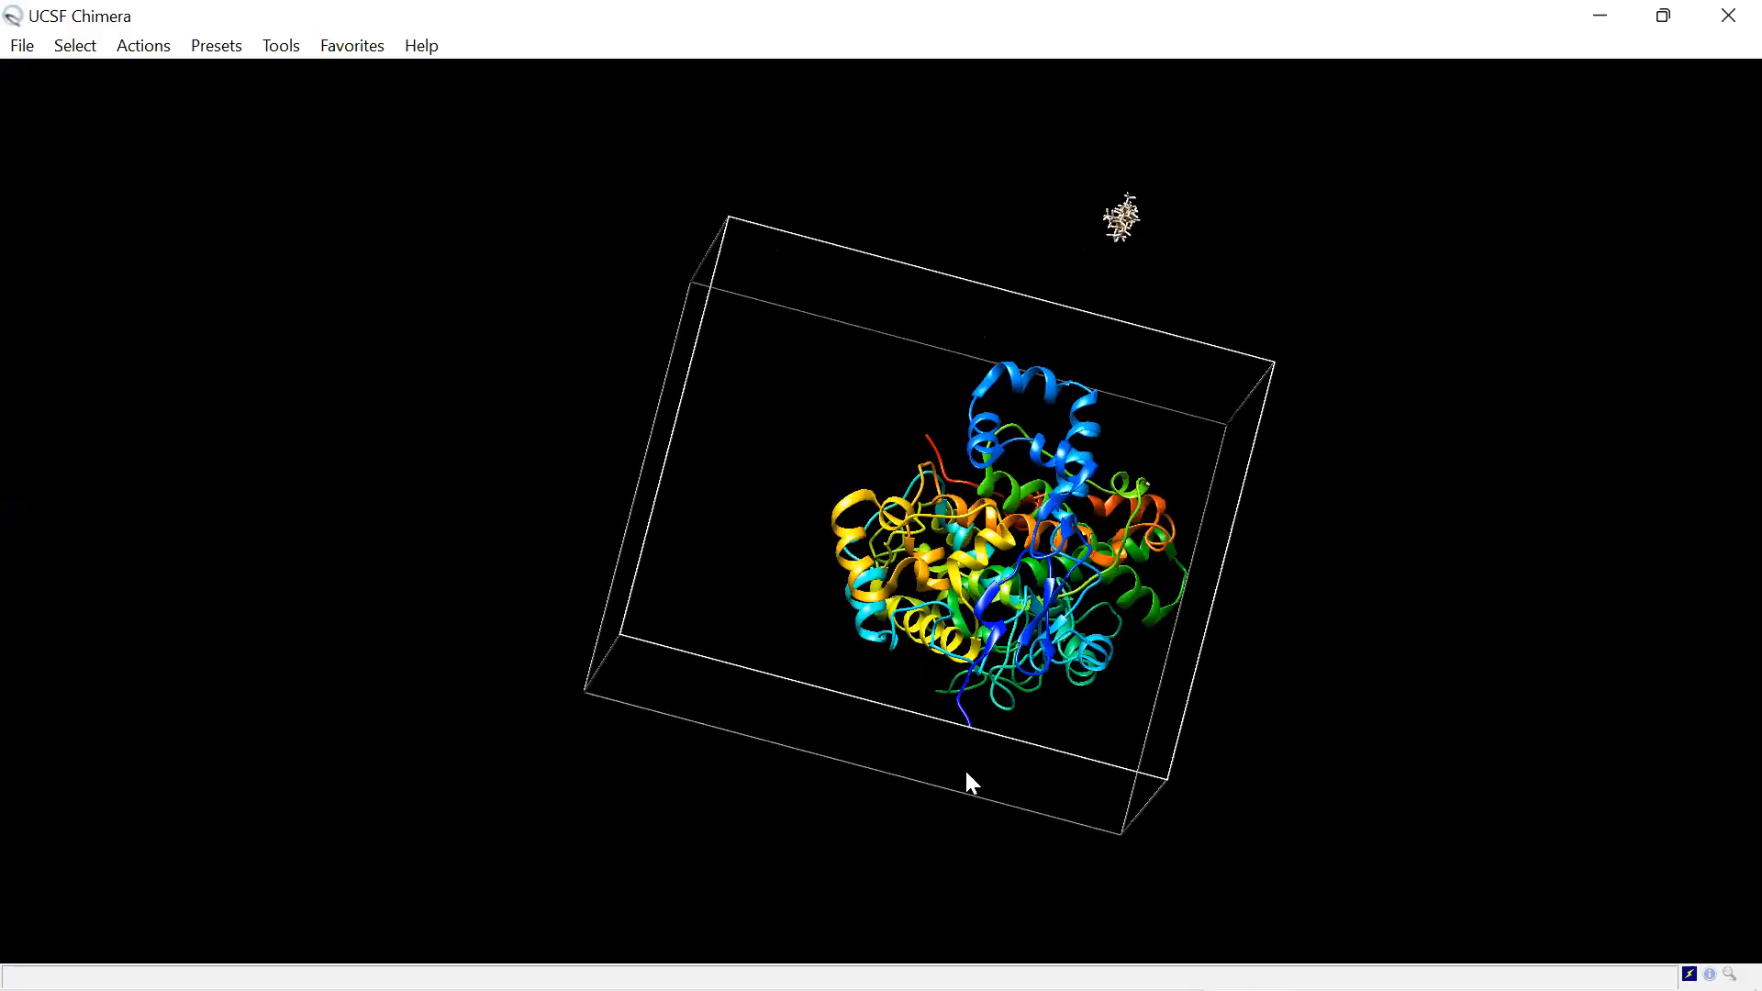
{"action": "left_click_drag", "start_coordinate": [1013, 602], "coordinate": [963, 573]}
{"action": "left_click_drag", "start_coordinate": [859, 526], "coordinate": [661, 551]}
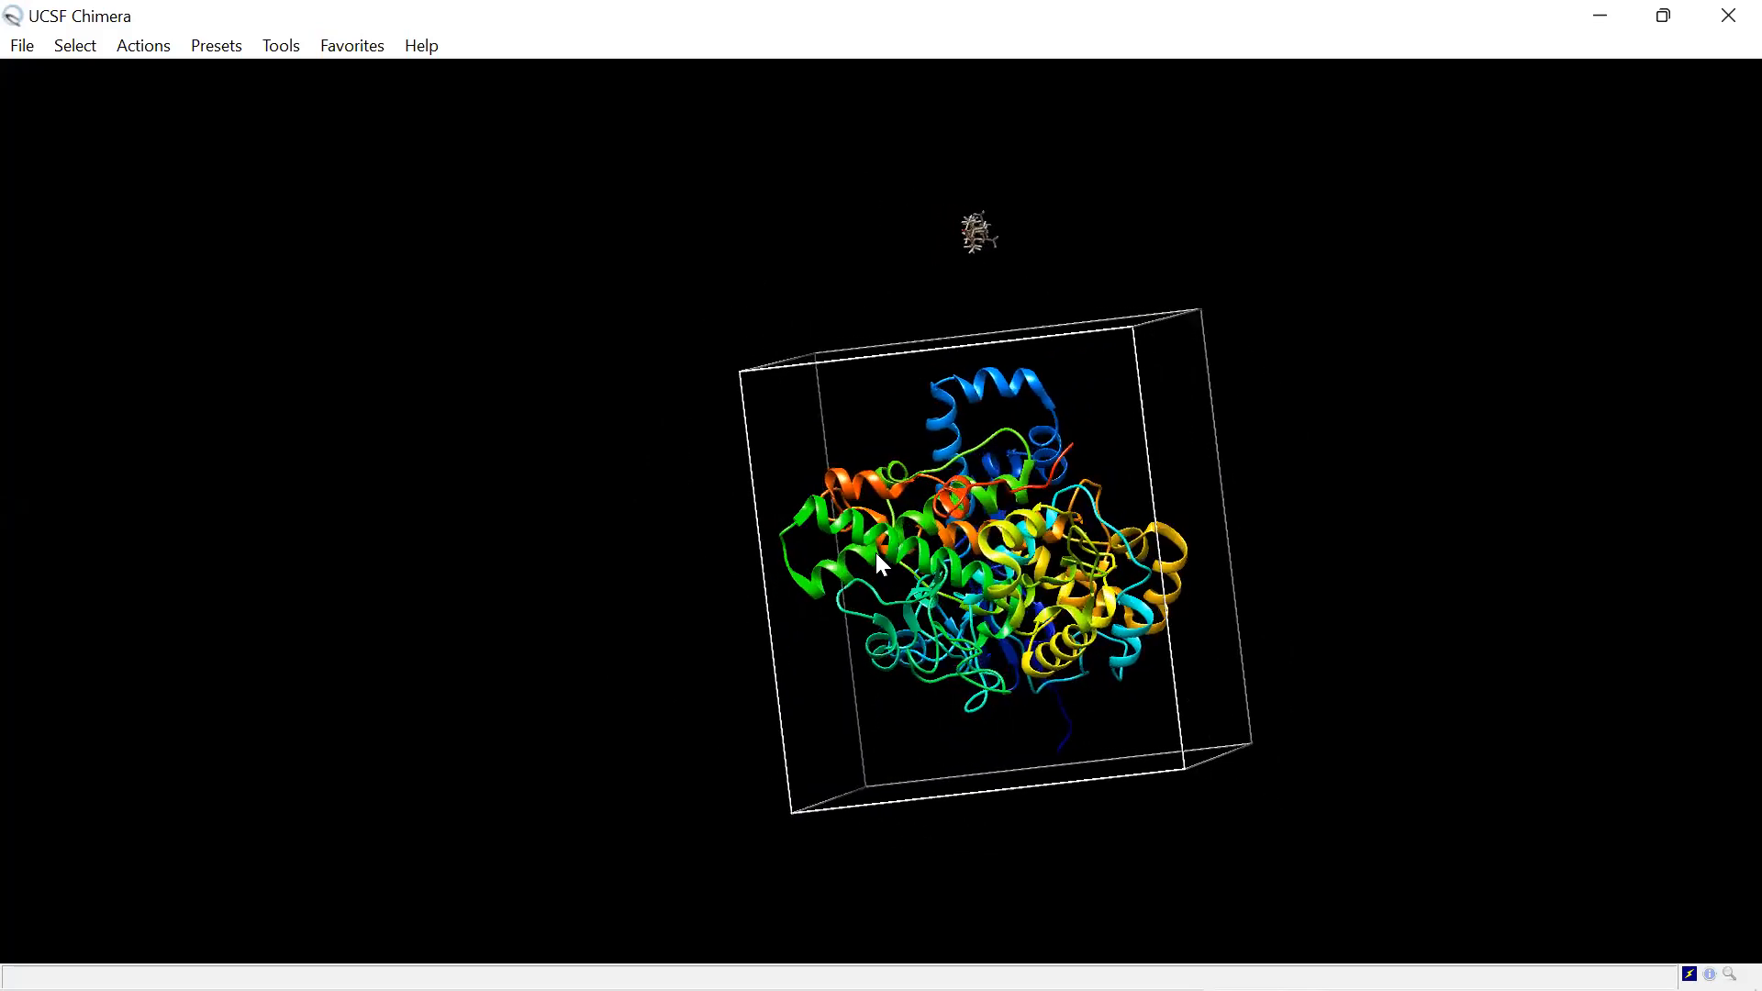
{"action": "left_click_drag", "start_coordinate": [1065, 559], "coordinate": [1148, 679]}
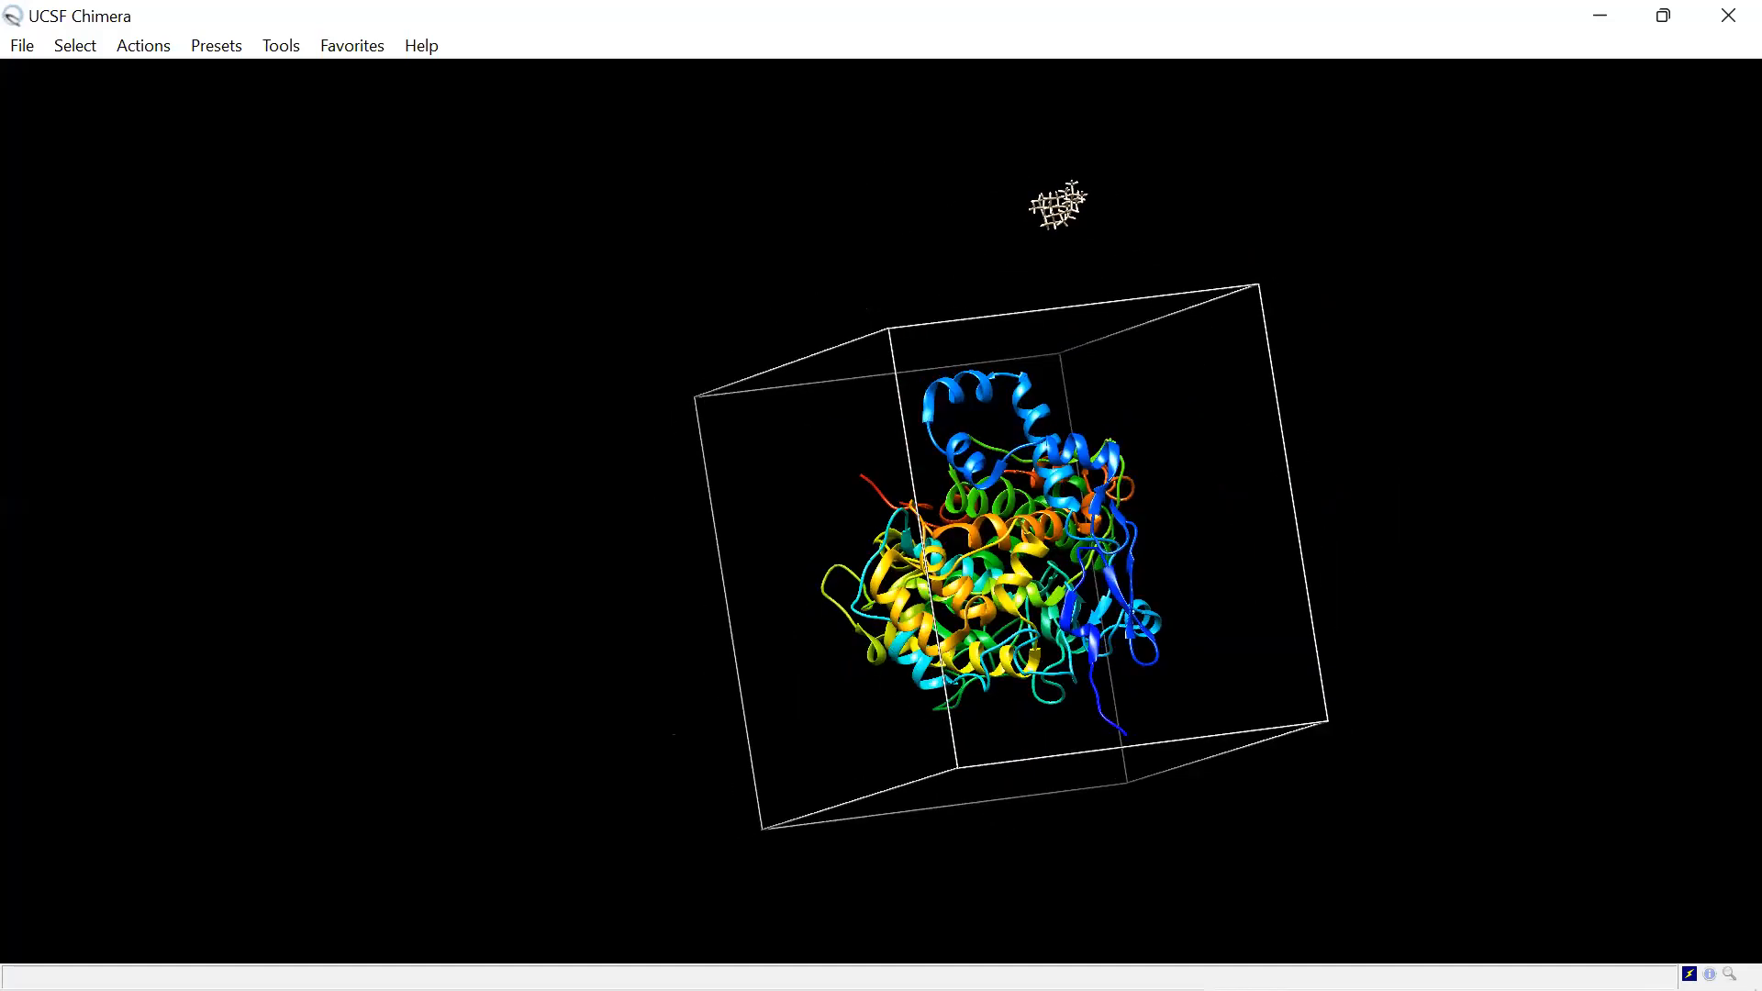
Step: Bring back the AutoDock Vina dialog and check the search volume's center and size against the box around the protein
{"action": "mouse_move", "coordinate": [1158, 990]}
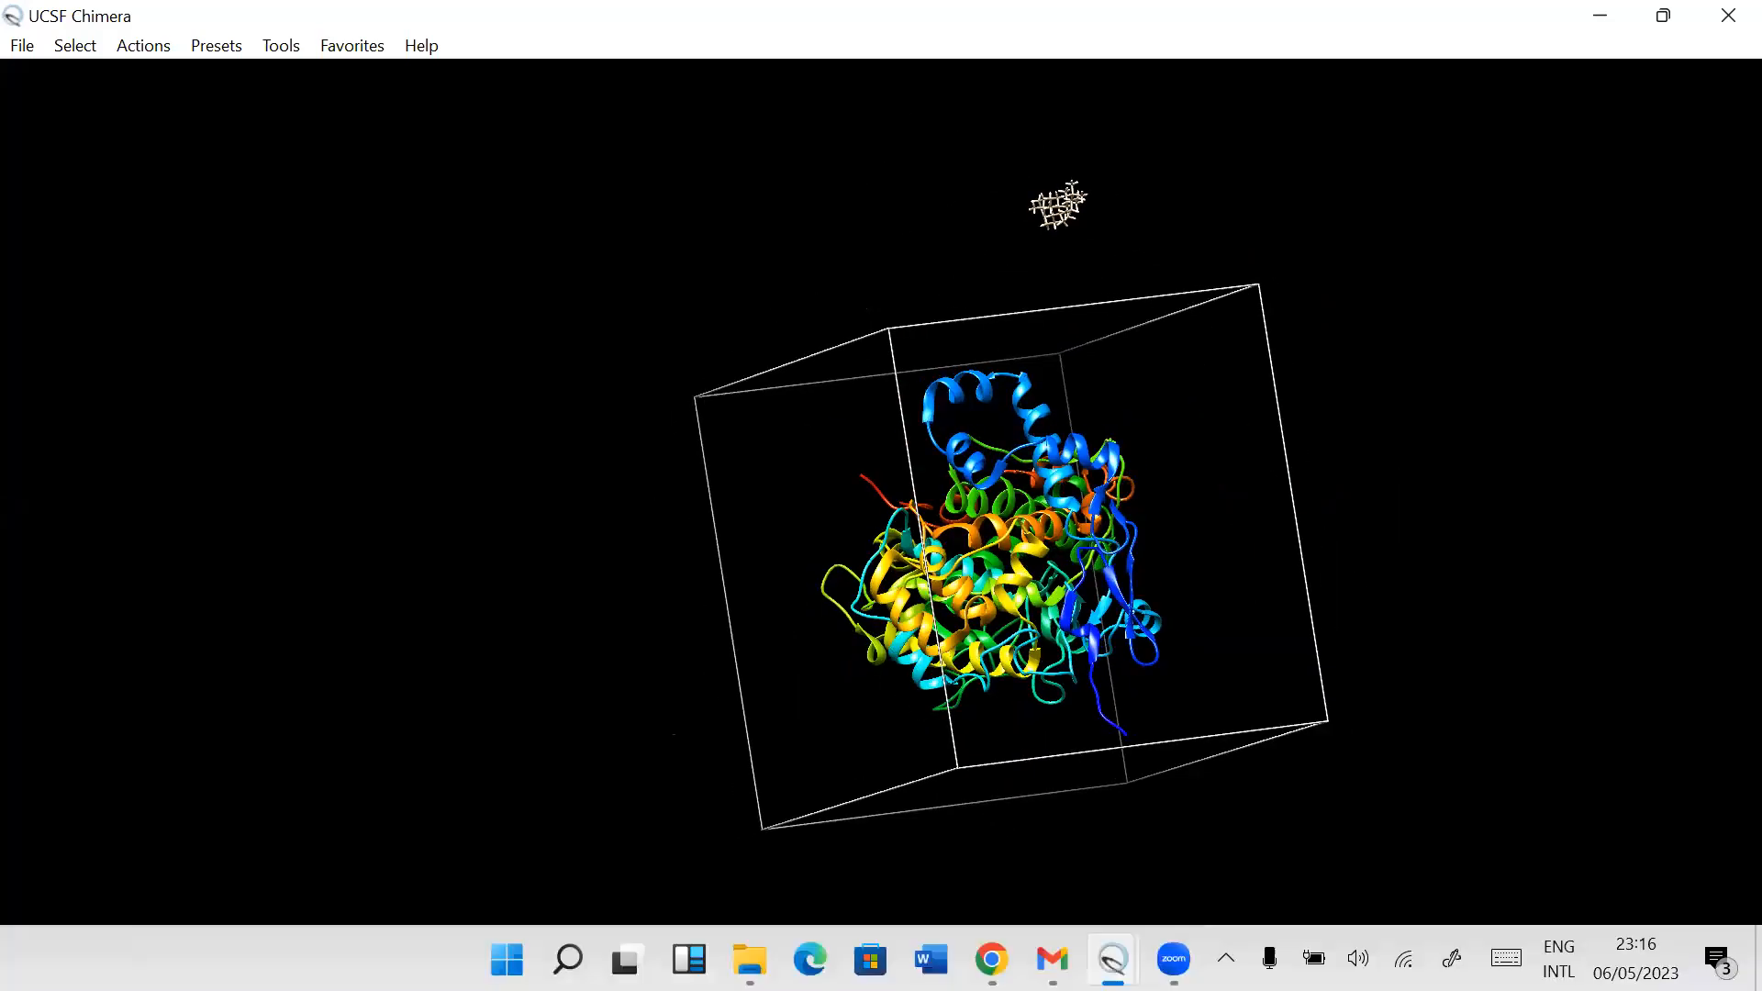
{"action": "left_click", "coordinate": [1053, 959]}
{"action": "mouse_move", "coordinate": [1113, 959]}
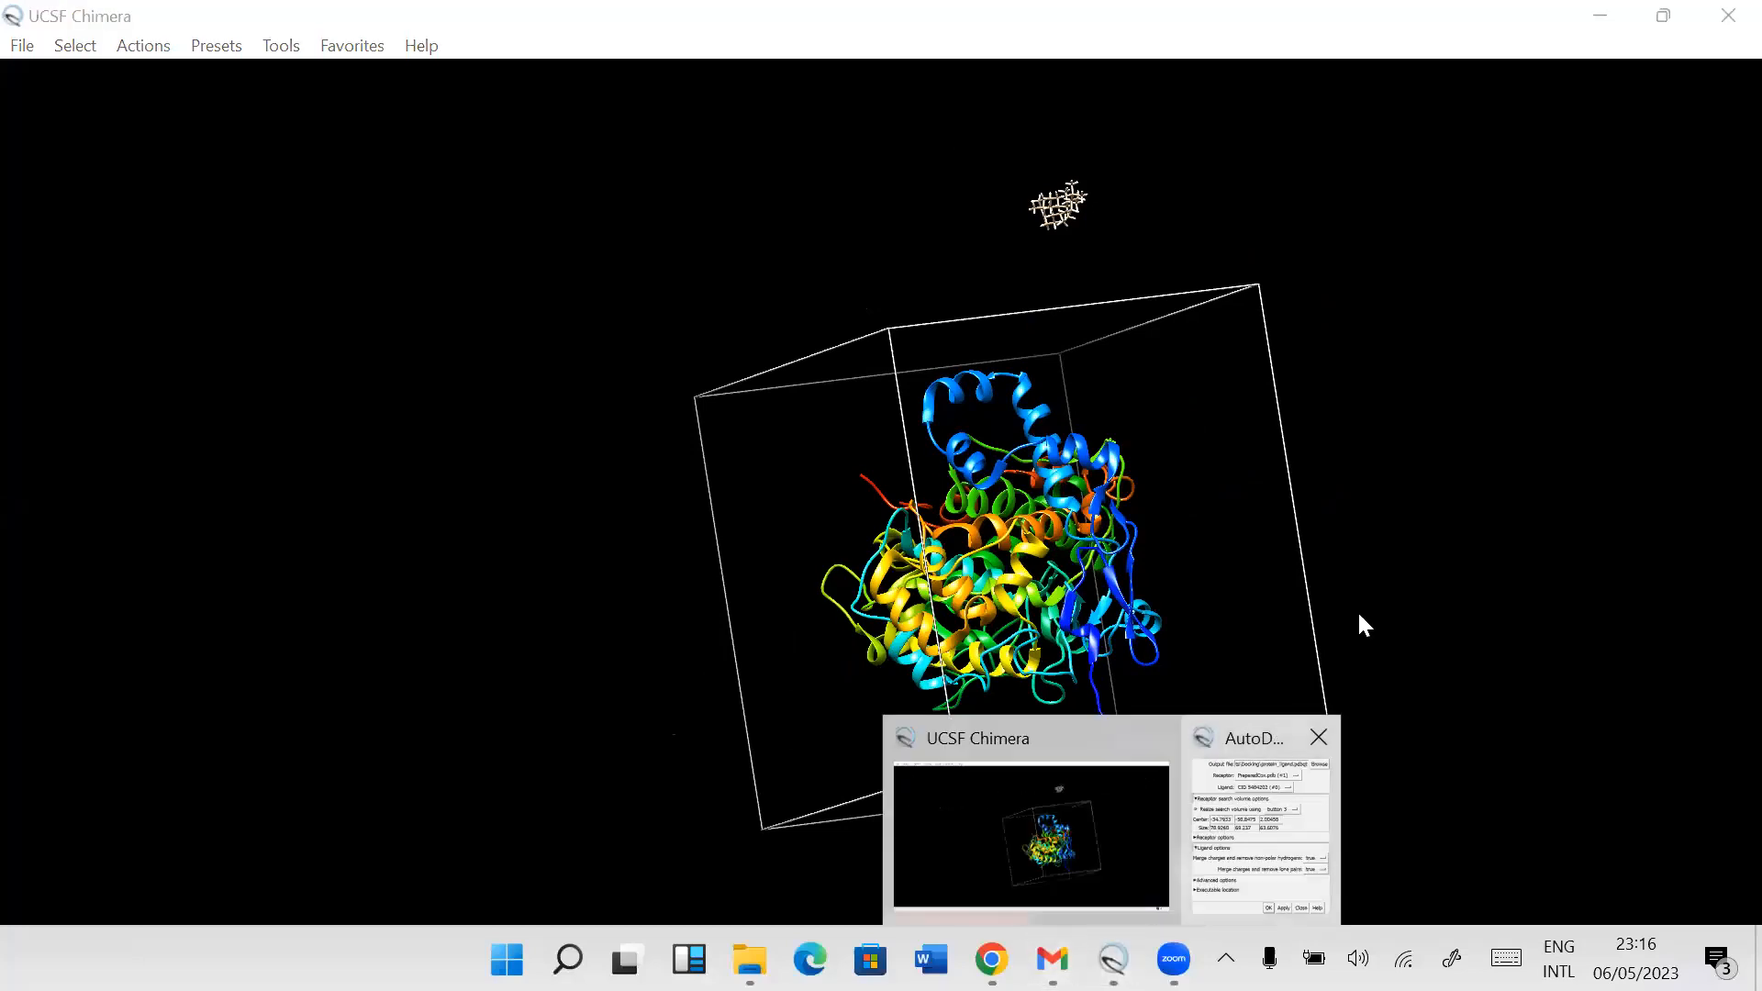
{"action": "left_click", "coordinate": [1243, 797]}
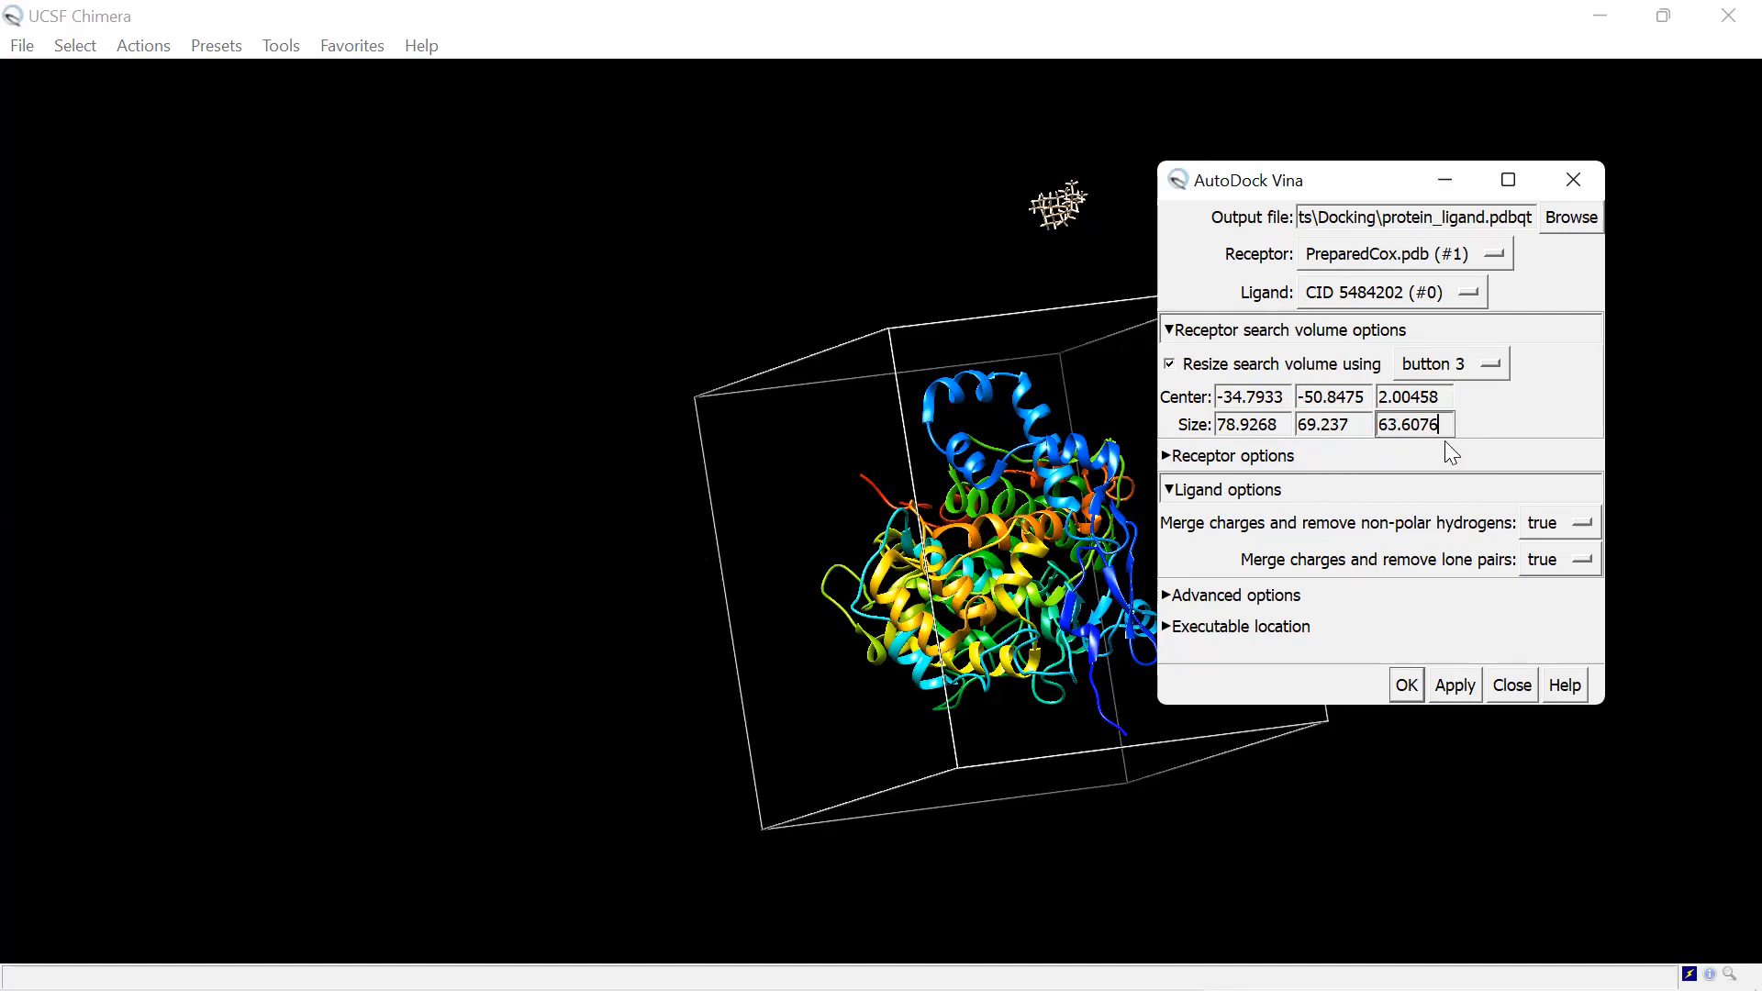
{"action": "left_click_drag", "start_coordinate": [937, 782], "coordinate": [734, 514]}
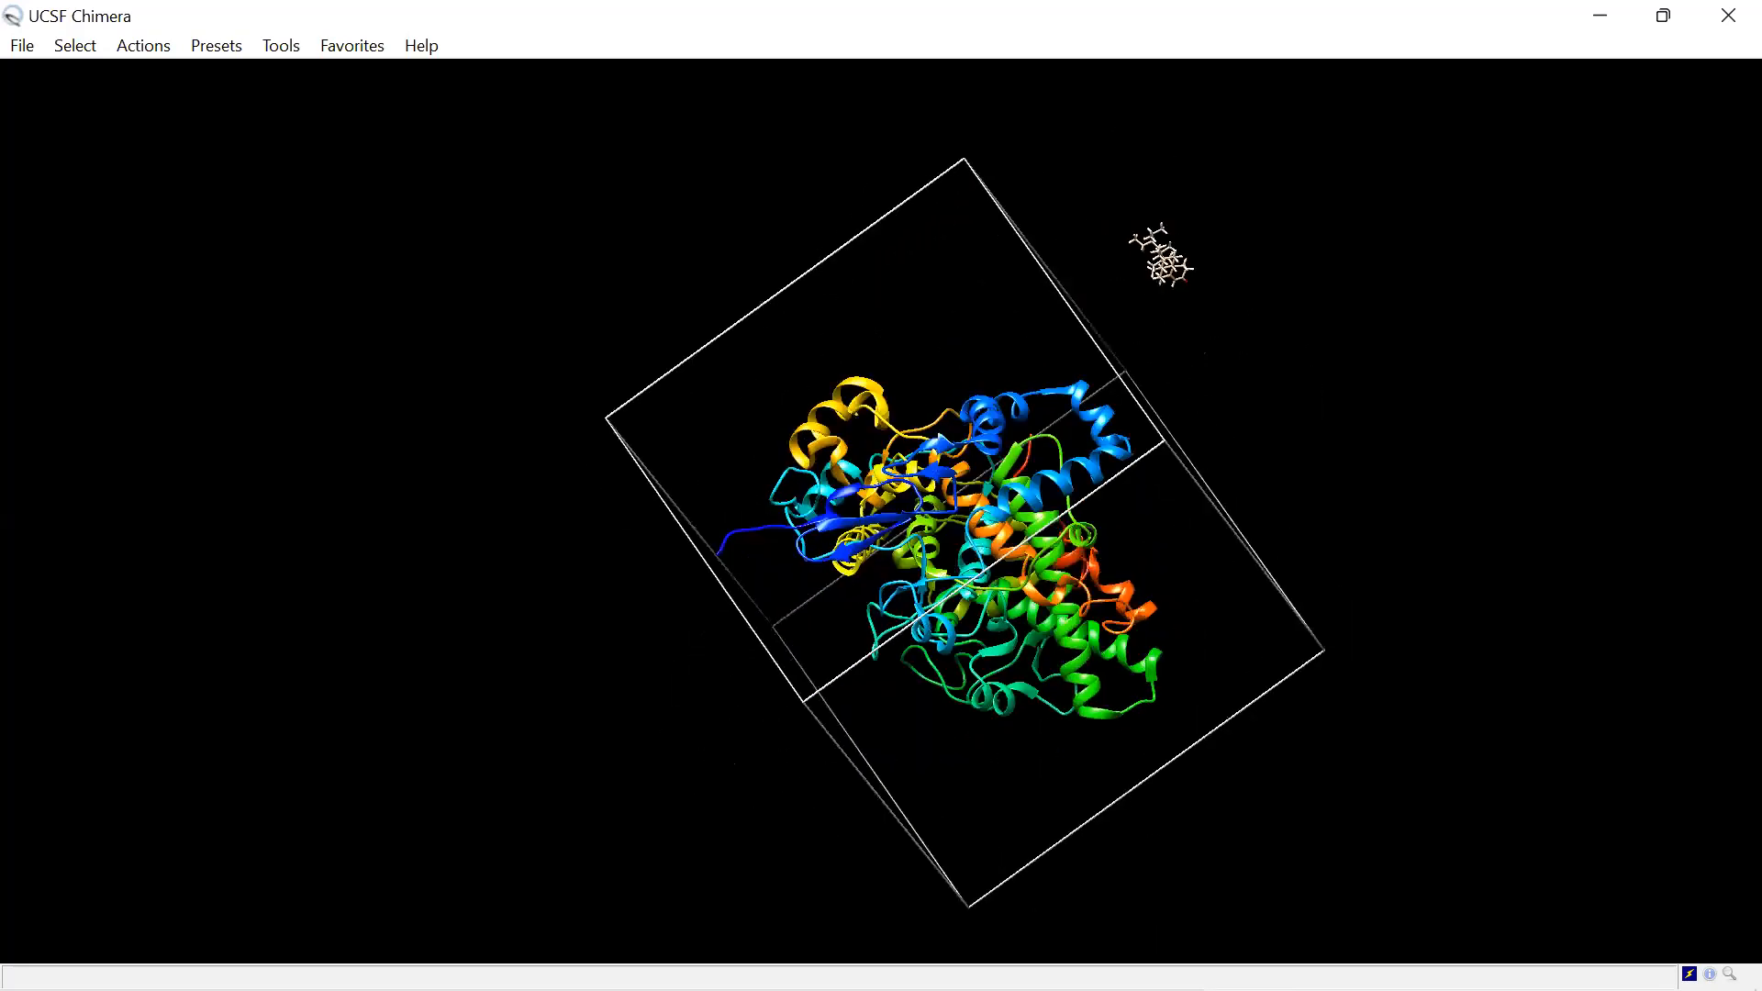
{"action": "mouse_move", "coordinate": [1111, 959]}
{"action": "left_click", "coordinate": [1263, 808]}
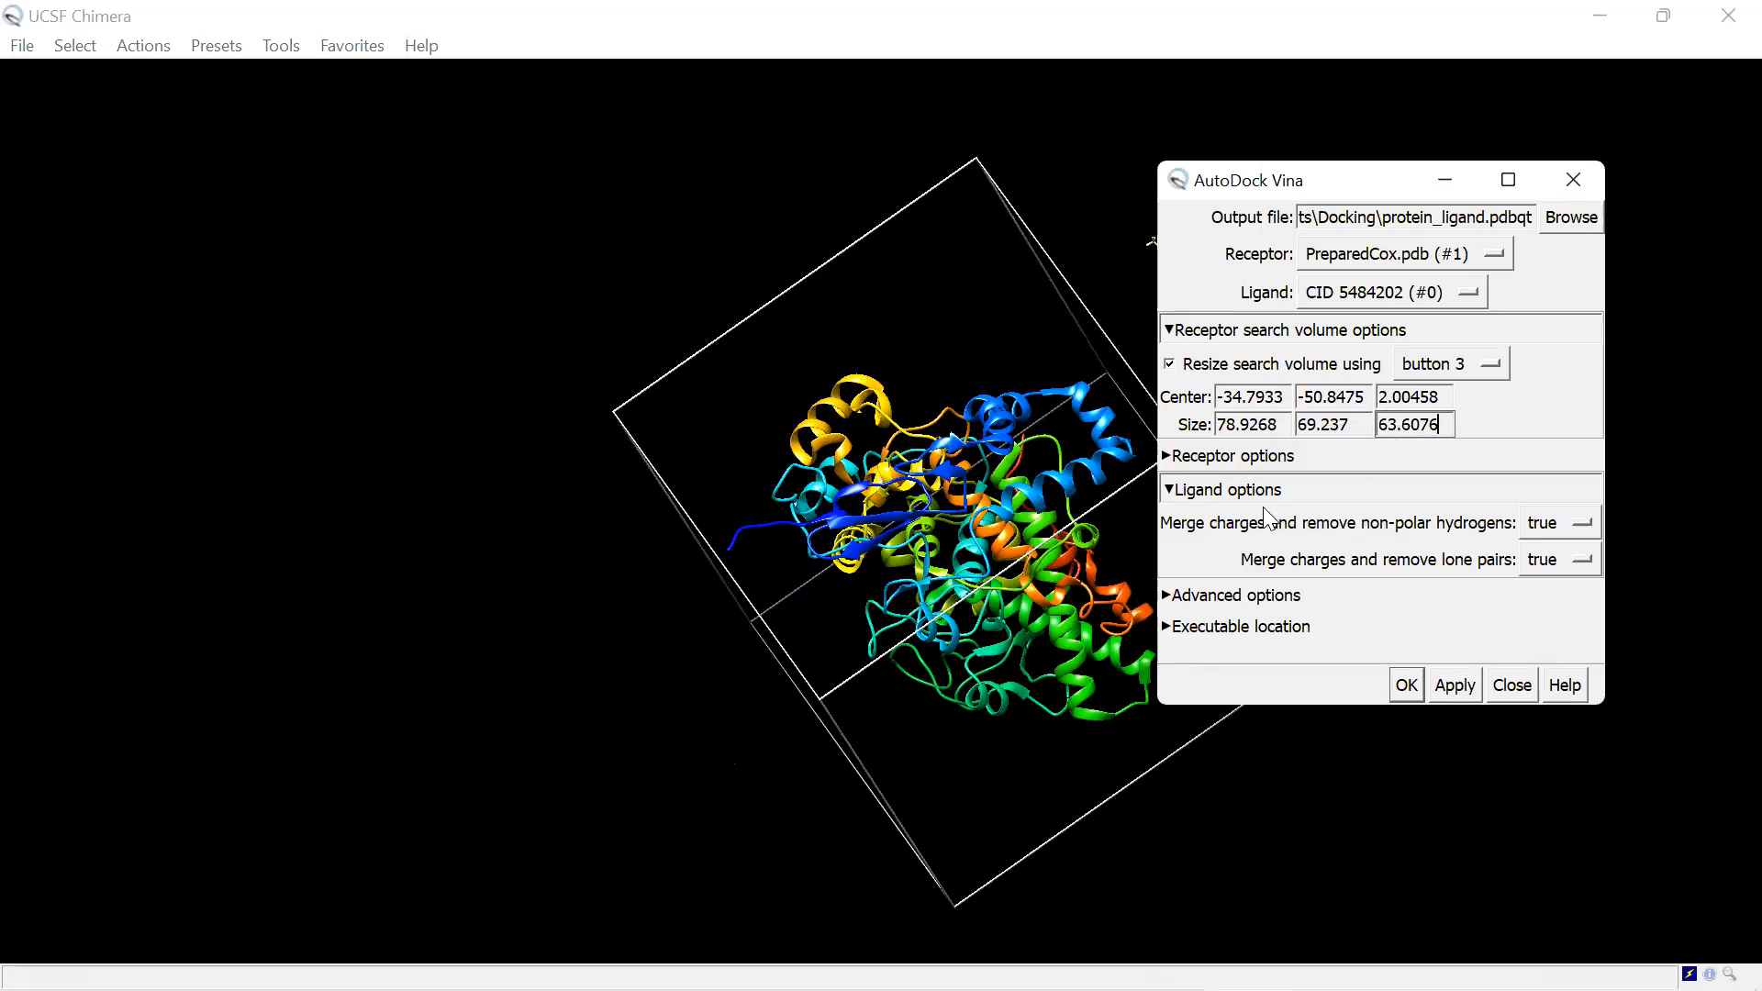
Step: Keep non-polar hydrogen merging at true, set the number of binding modes to 10 and apply the settings to run the docking
{"action": "left_click", "coordinate": [1579, 525]}
{"action": "left_click", "coordinate": [1581, 532]}
{"action": "left_click", "coordinate": [1300, 599]}
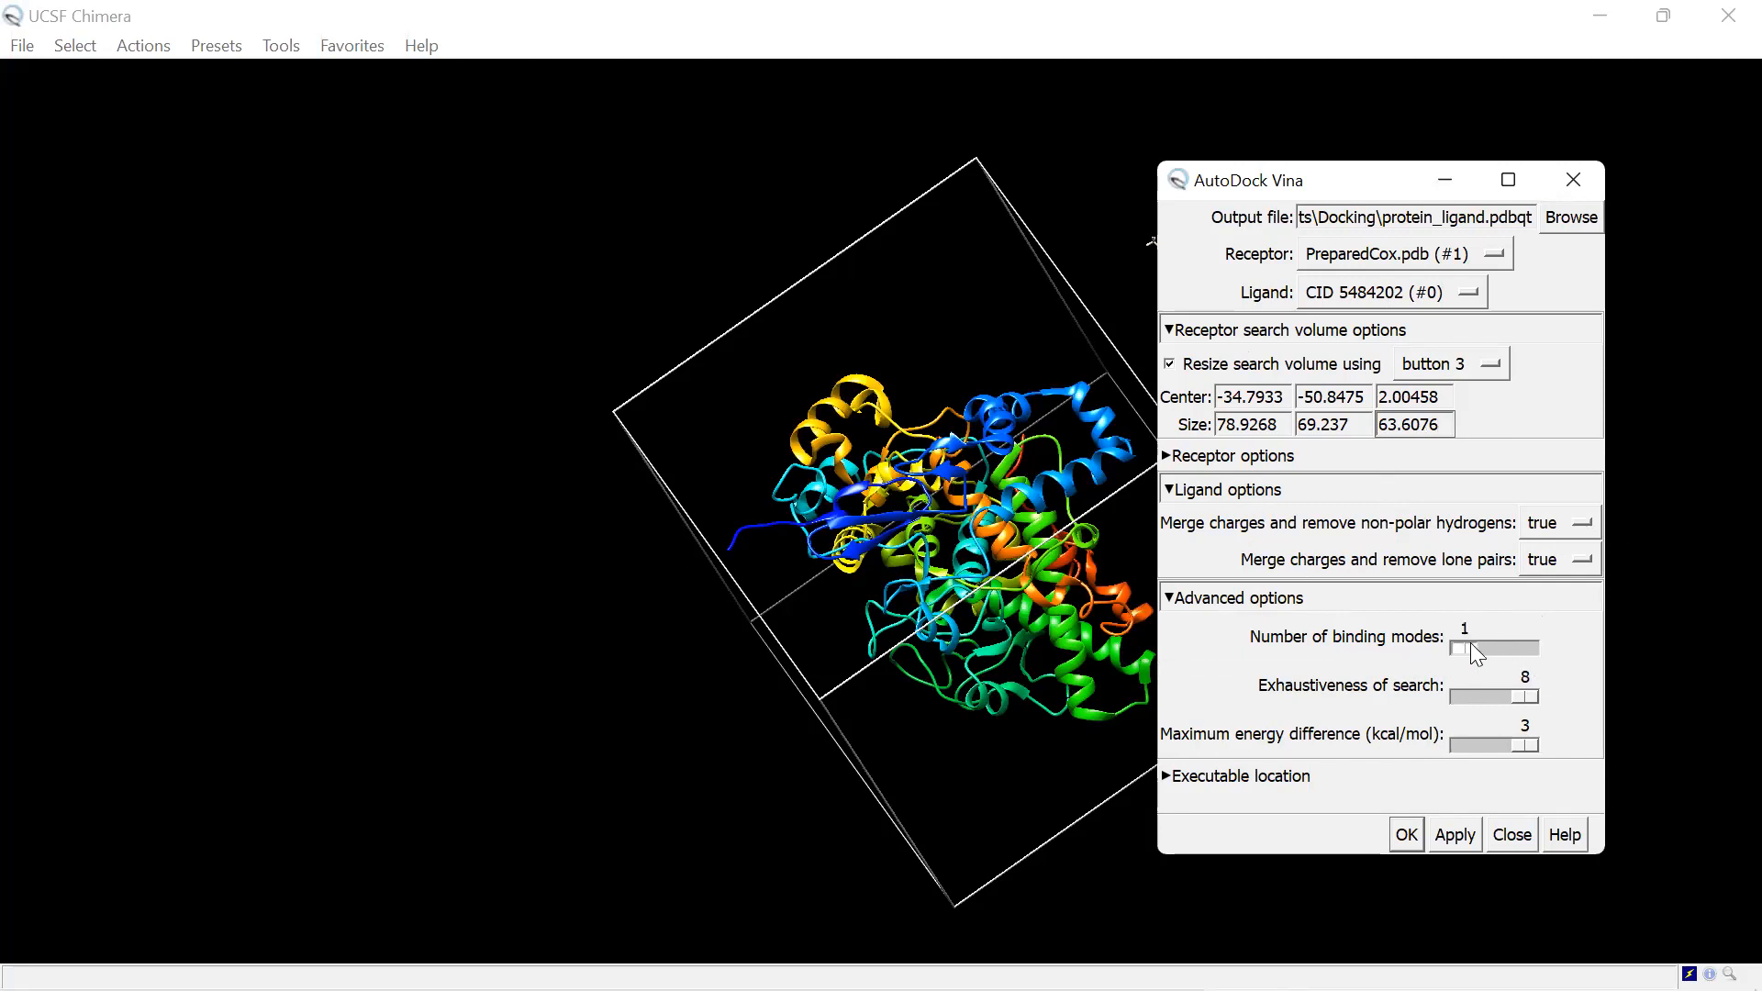
{"action": "left_click", "coordinate": [1542, 645]}
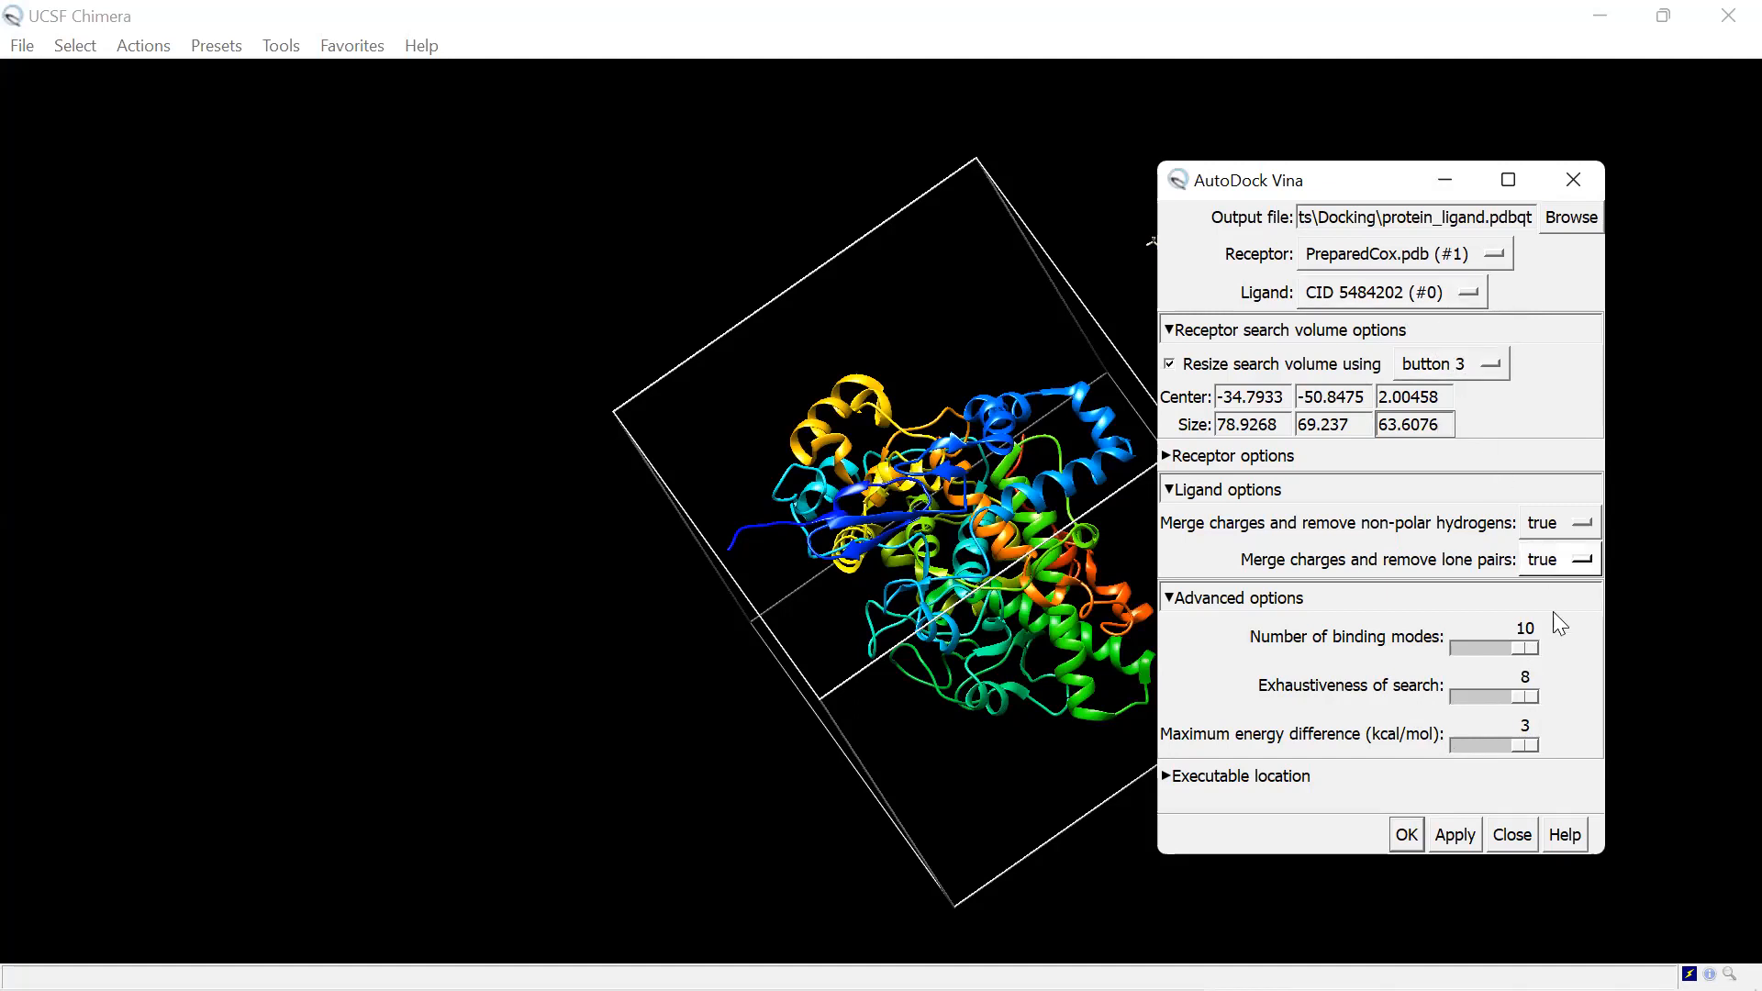
{"action": "left_click", "coordinate": [1455, 835]}
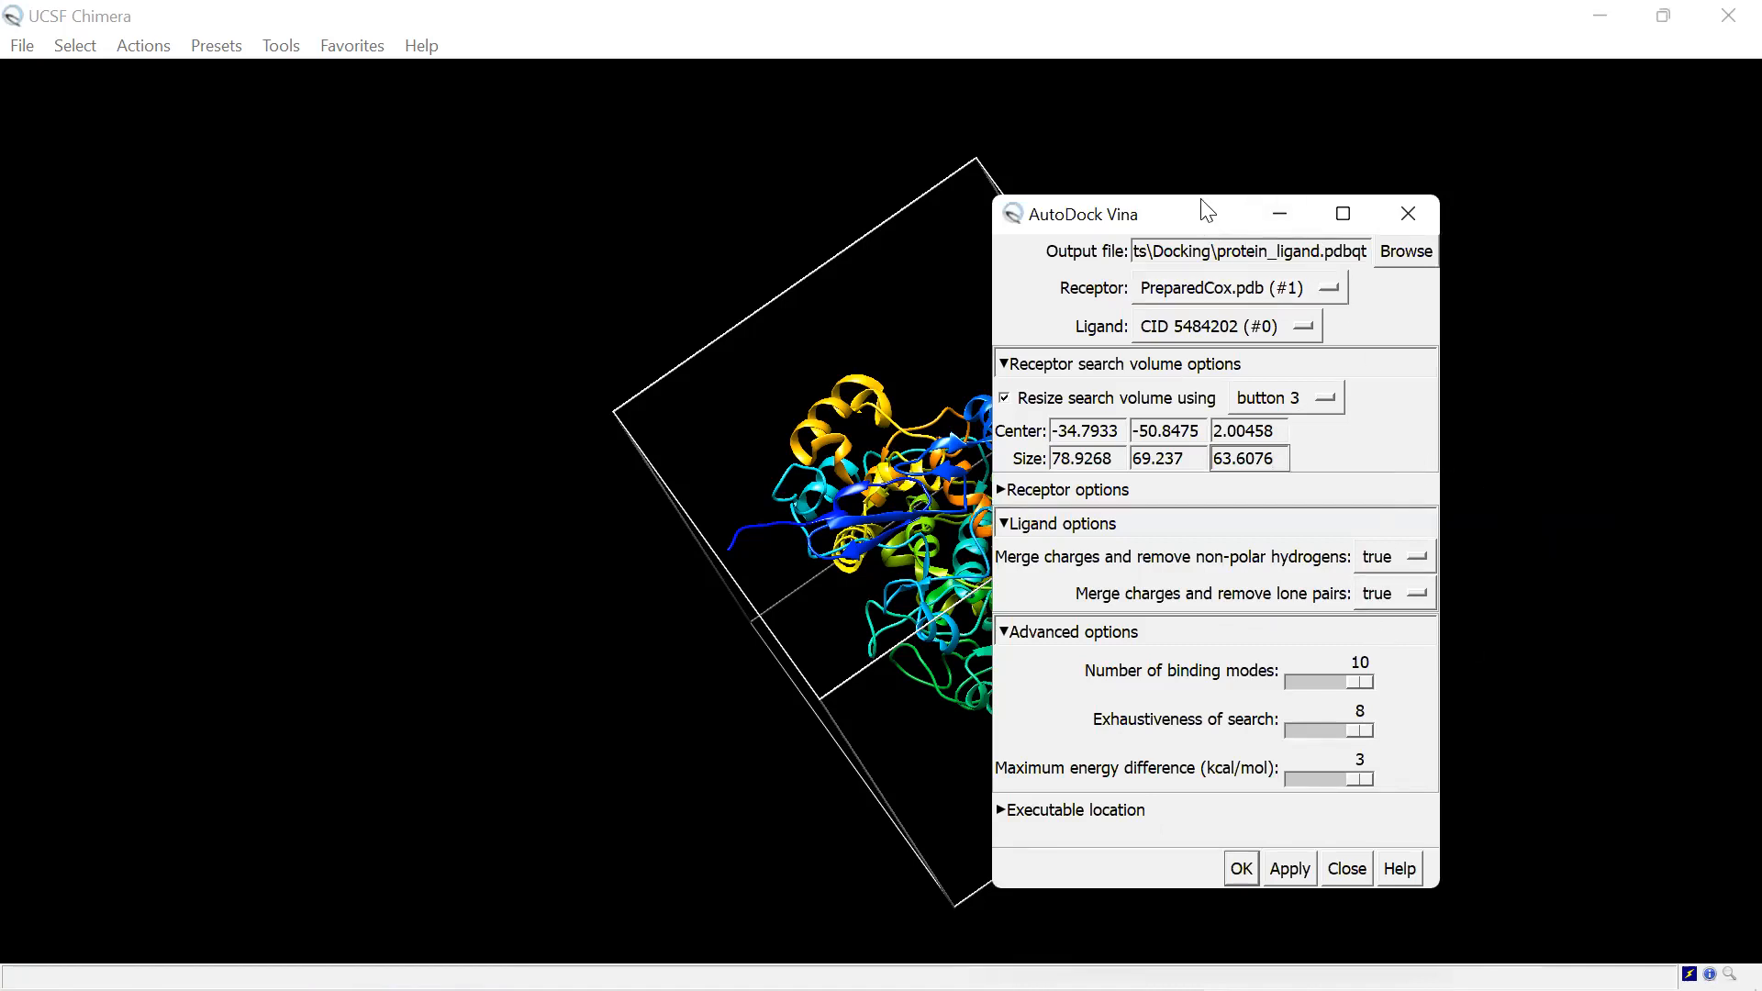
{"action": "left_click_drag", "start_coordinate": [1207, 211], "coordinate": [1251, 106]}
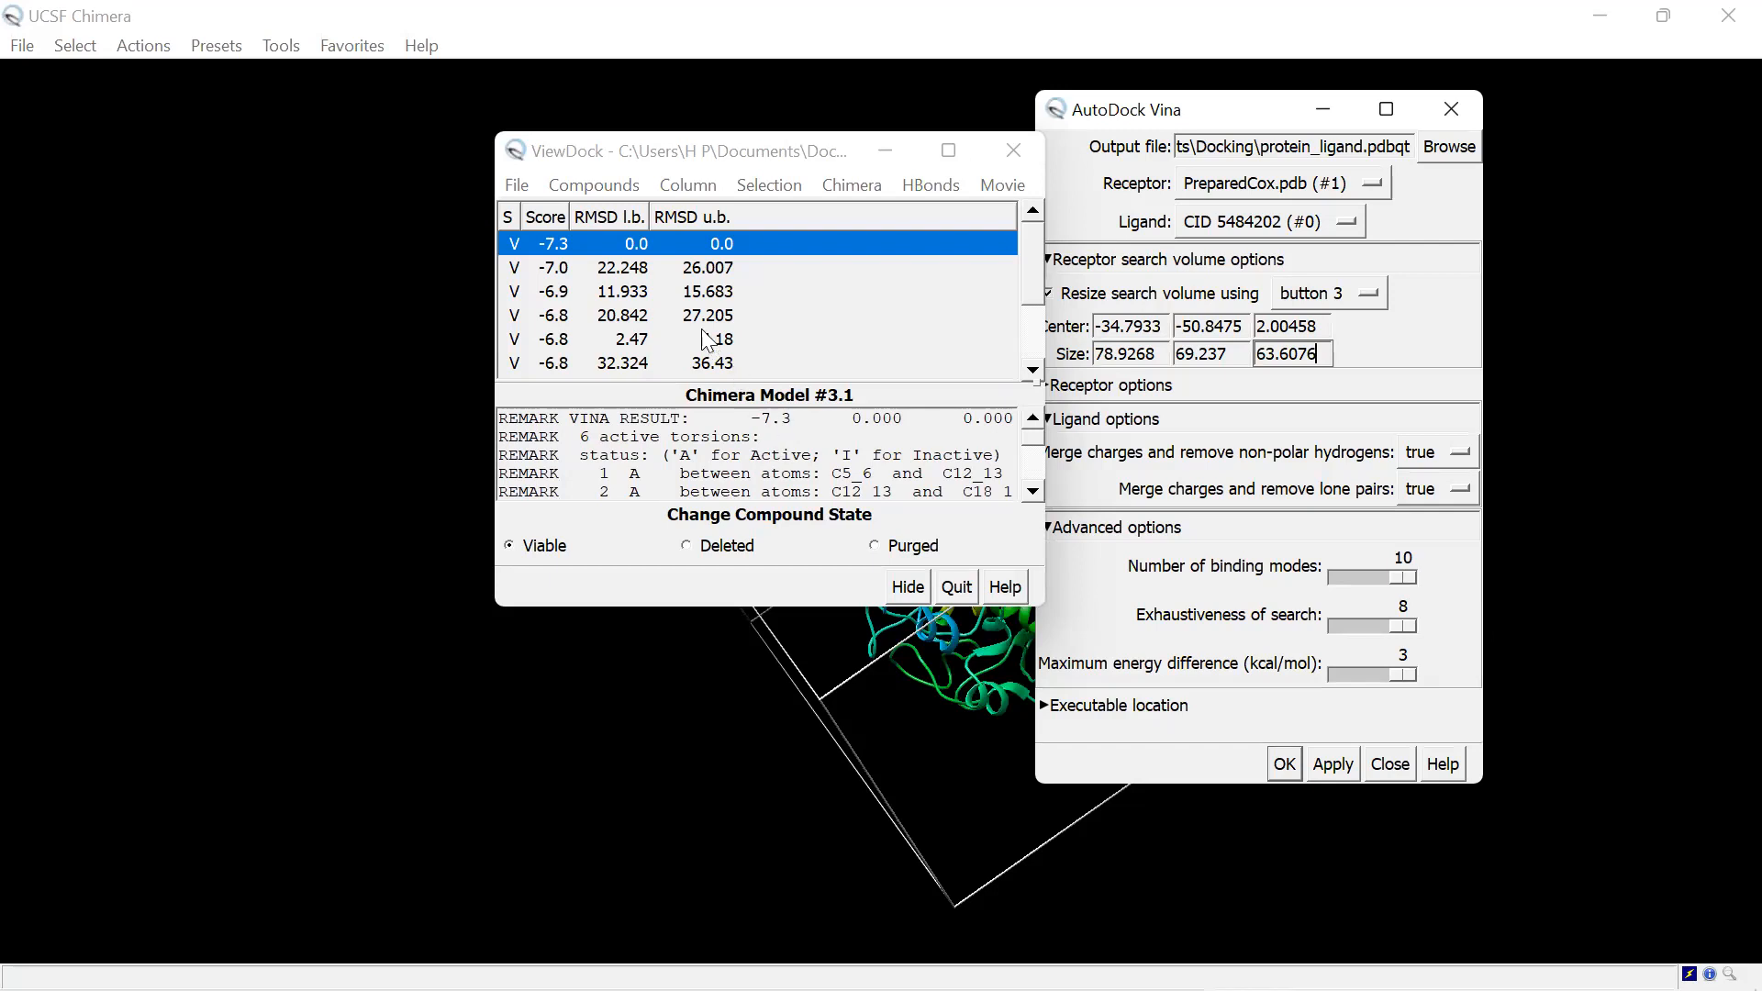
Step: Close the AutoDock Vina dialog and review the scores and RMSD values of the docked poses in ViewDock
{"action": "left_click", "coordinate": [813, 154]}
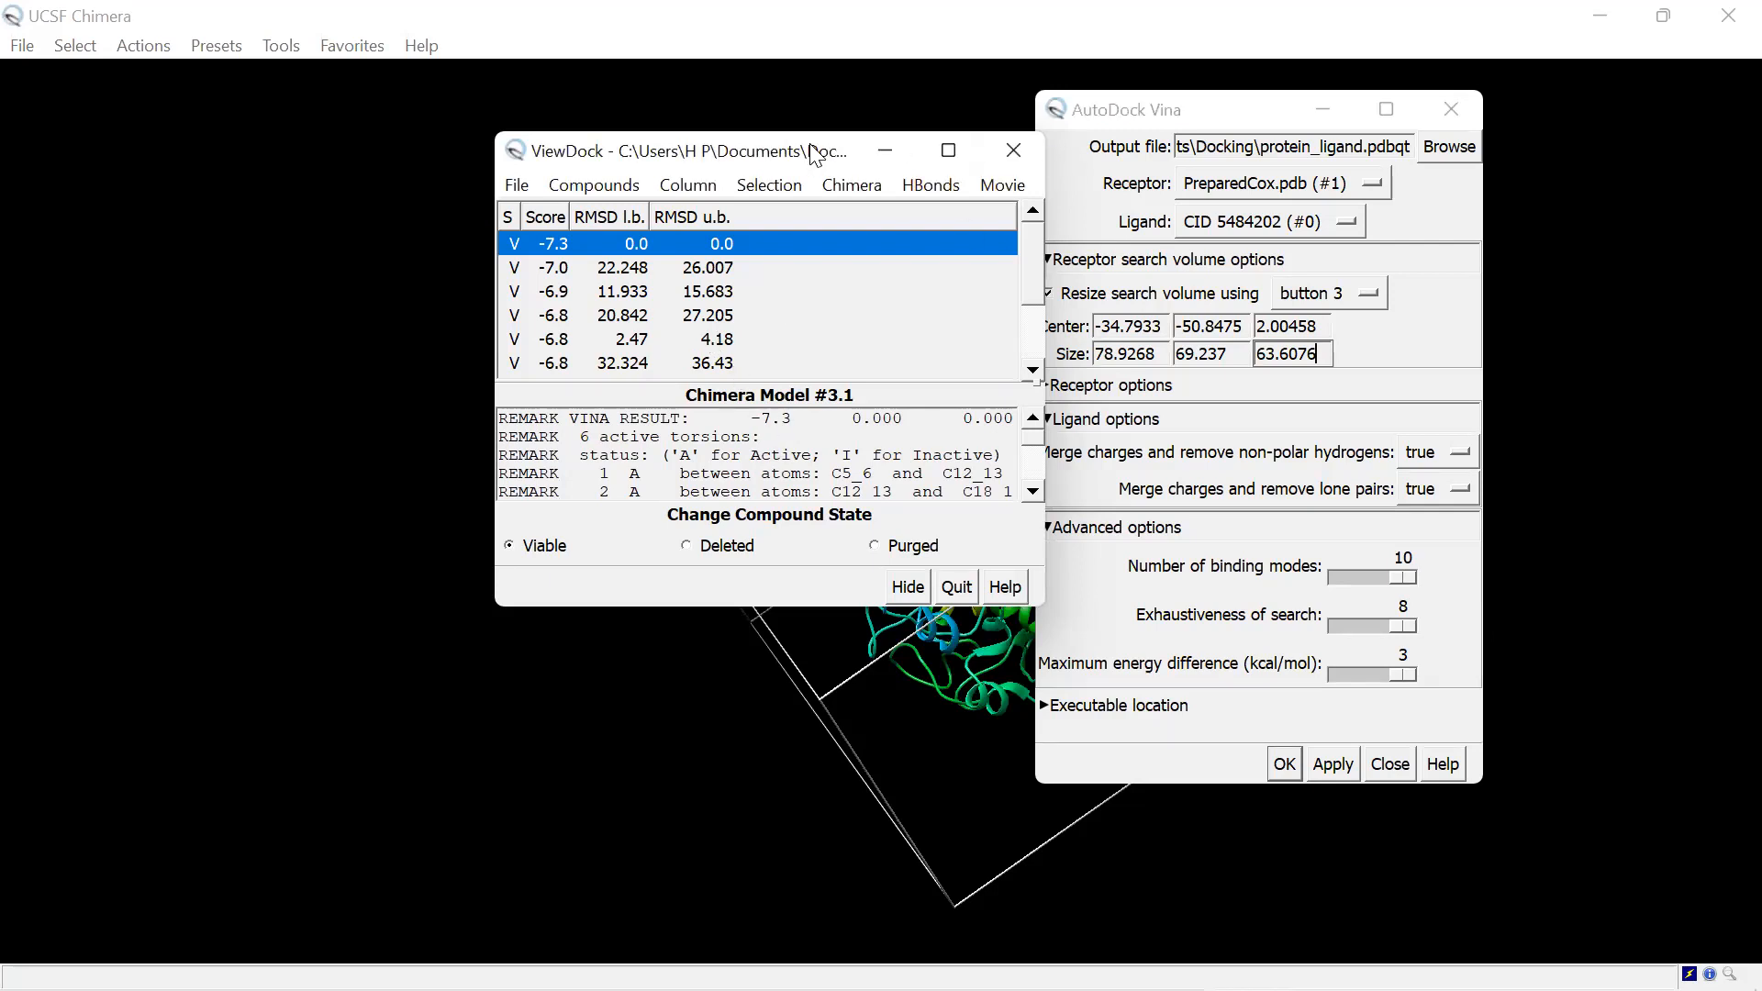
{"action": "left_click_drag", "start_coordinate": [813, 154], "coordinate": [629, 149]}
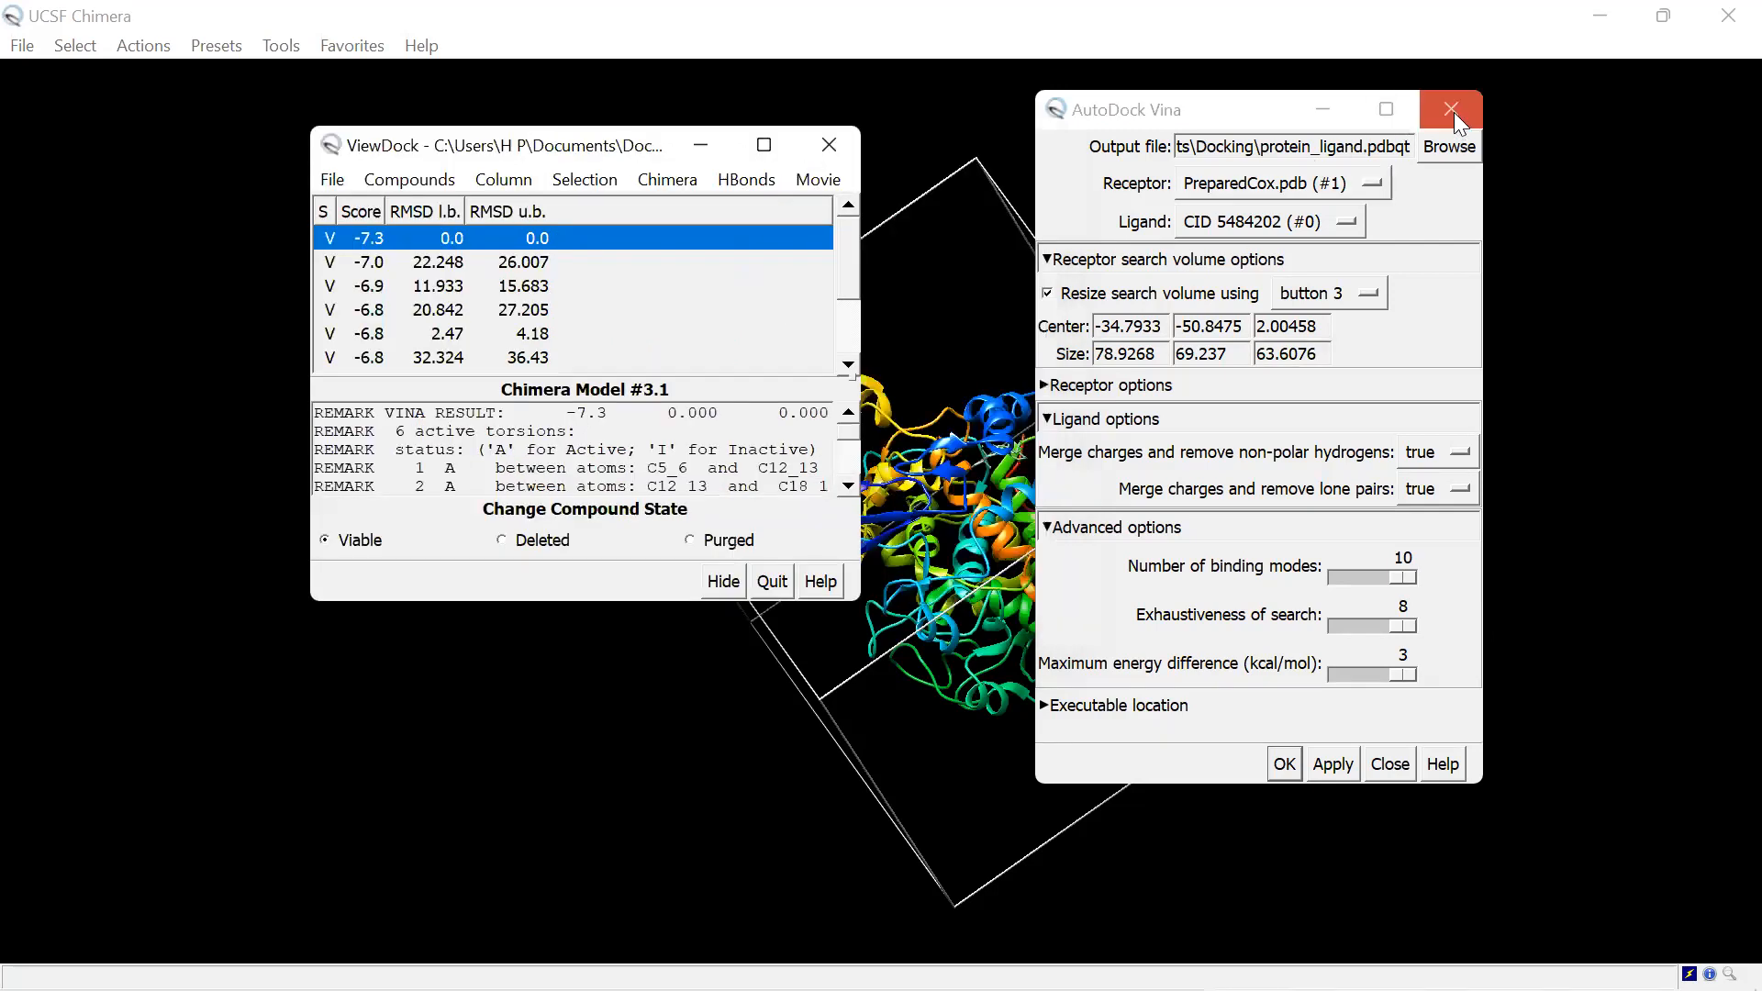
{"action": "left_click", "coordinate": [1453, 110]}
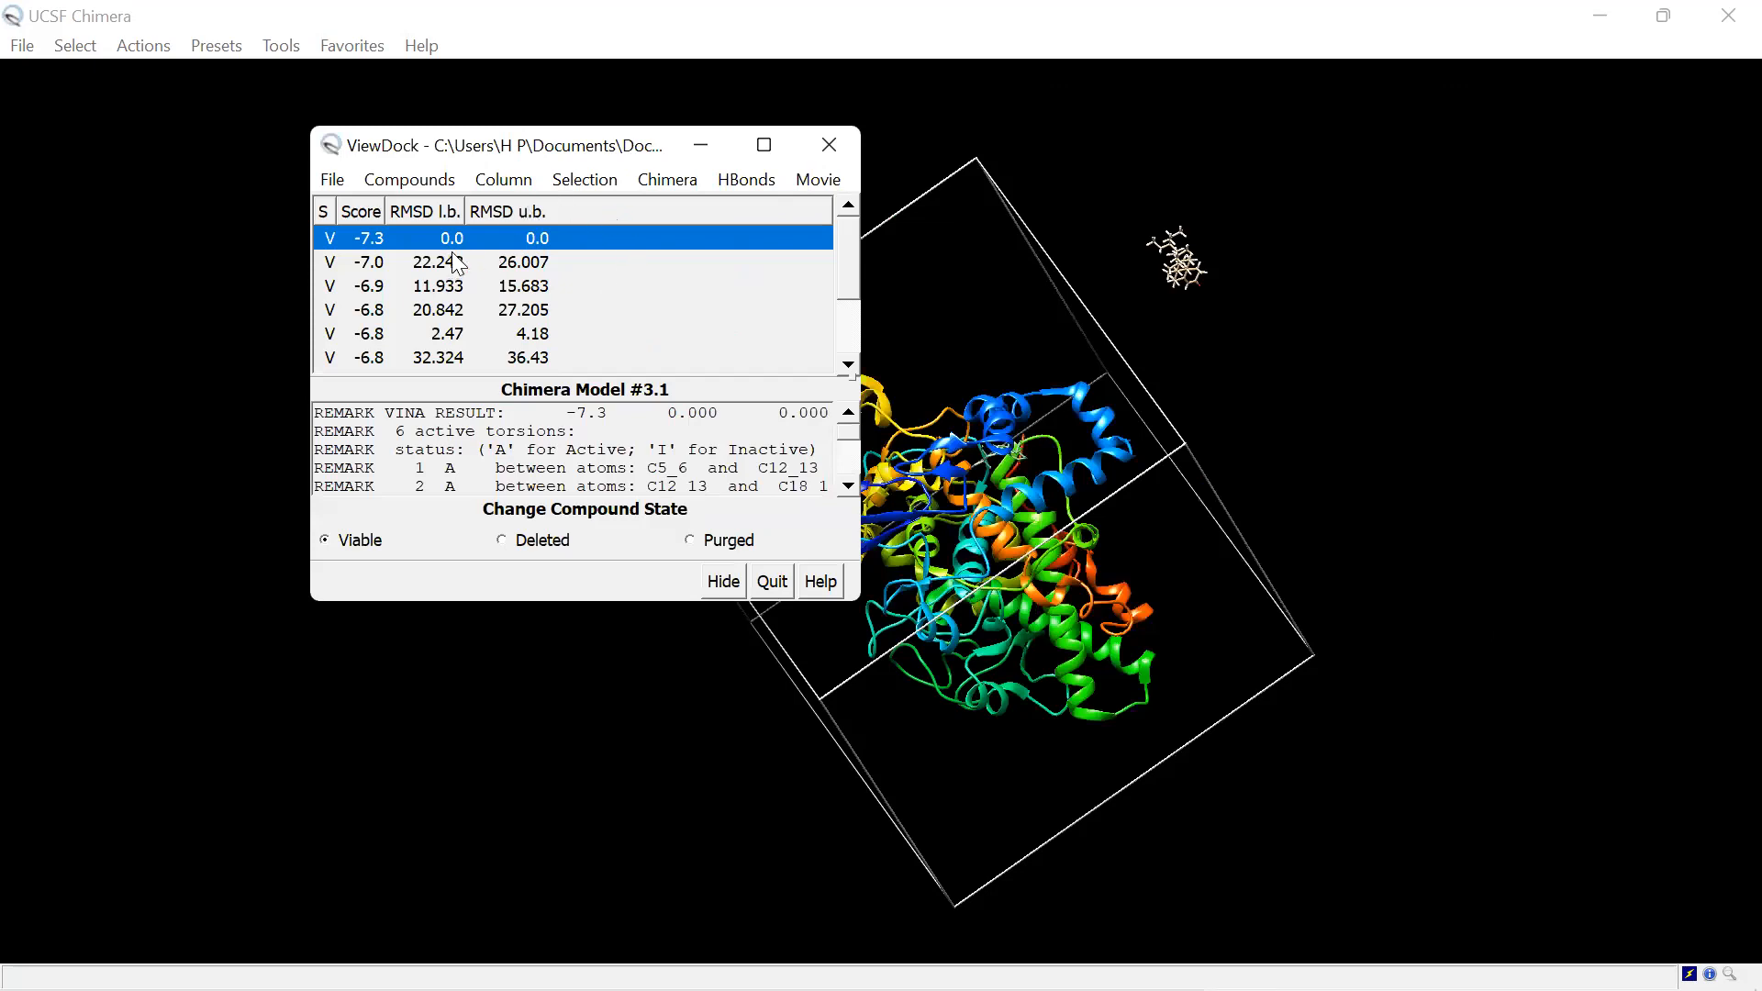
{"action": "scroll", "coordinate": [645, 293], "scroll_direction": "down", "scroll_amount": 2}
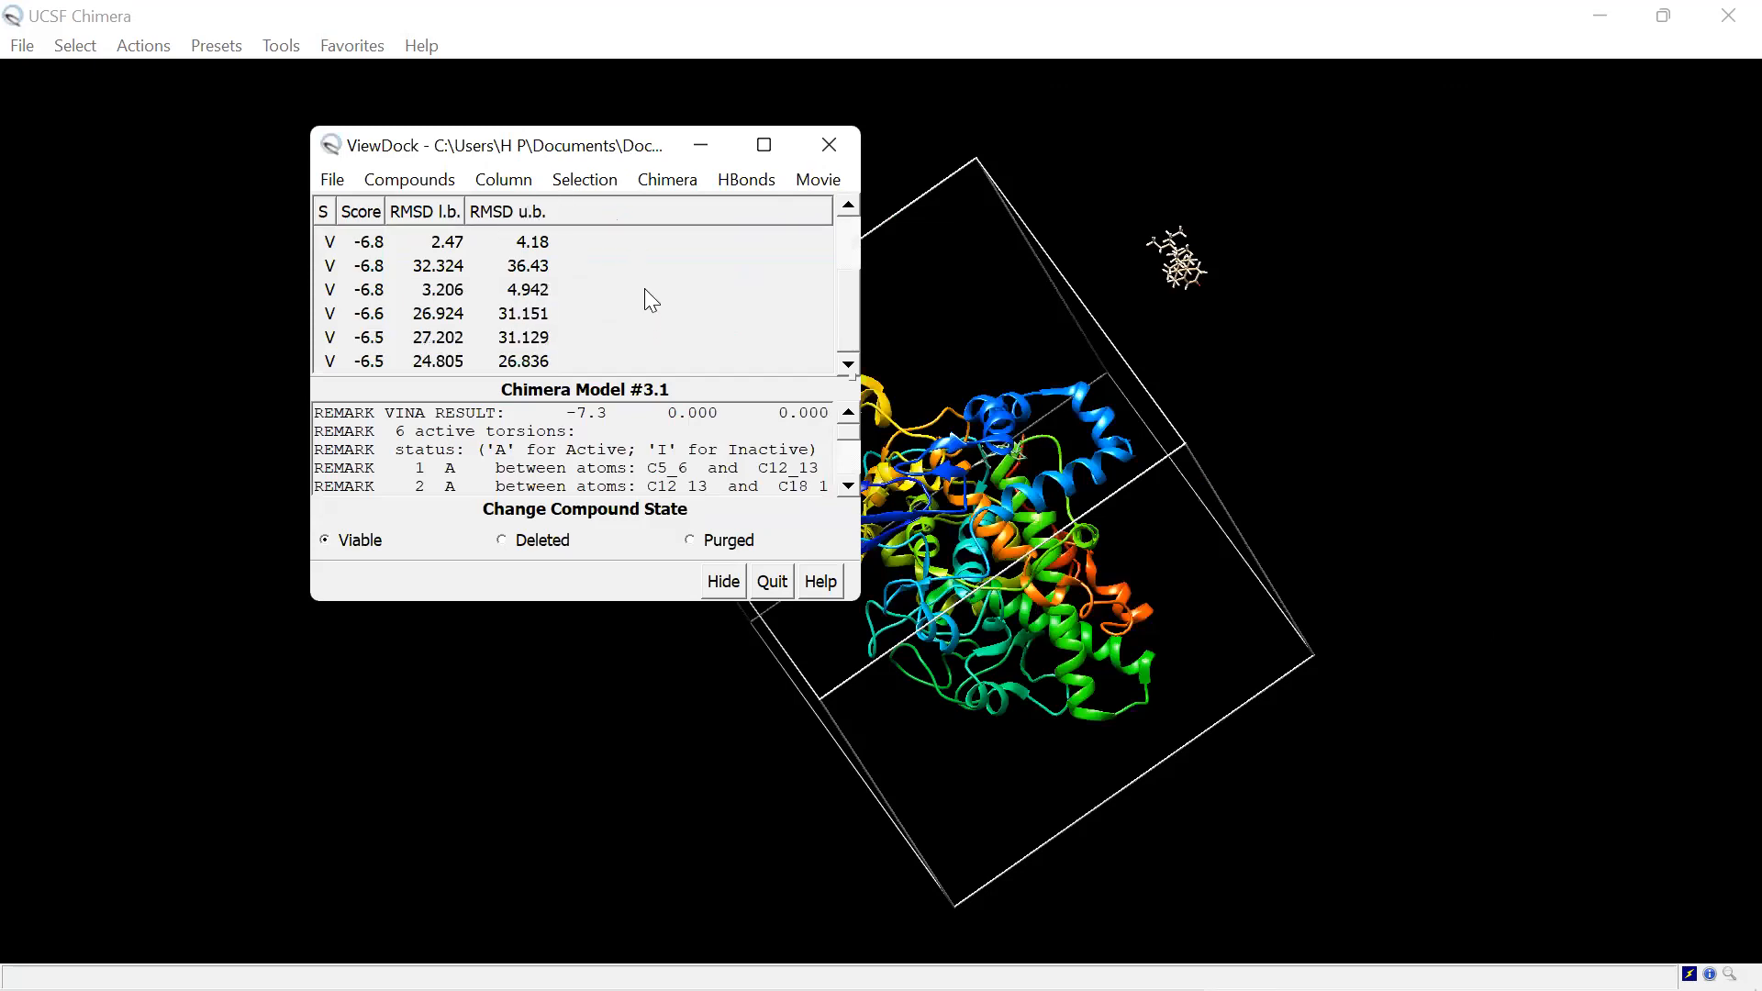
{"action": "scroll", "coordinate": [466, 330], "scroll_direction": "up", "scroll_amount": 2}
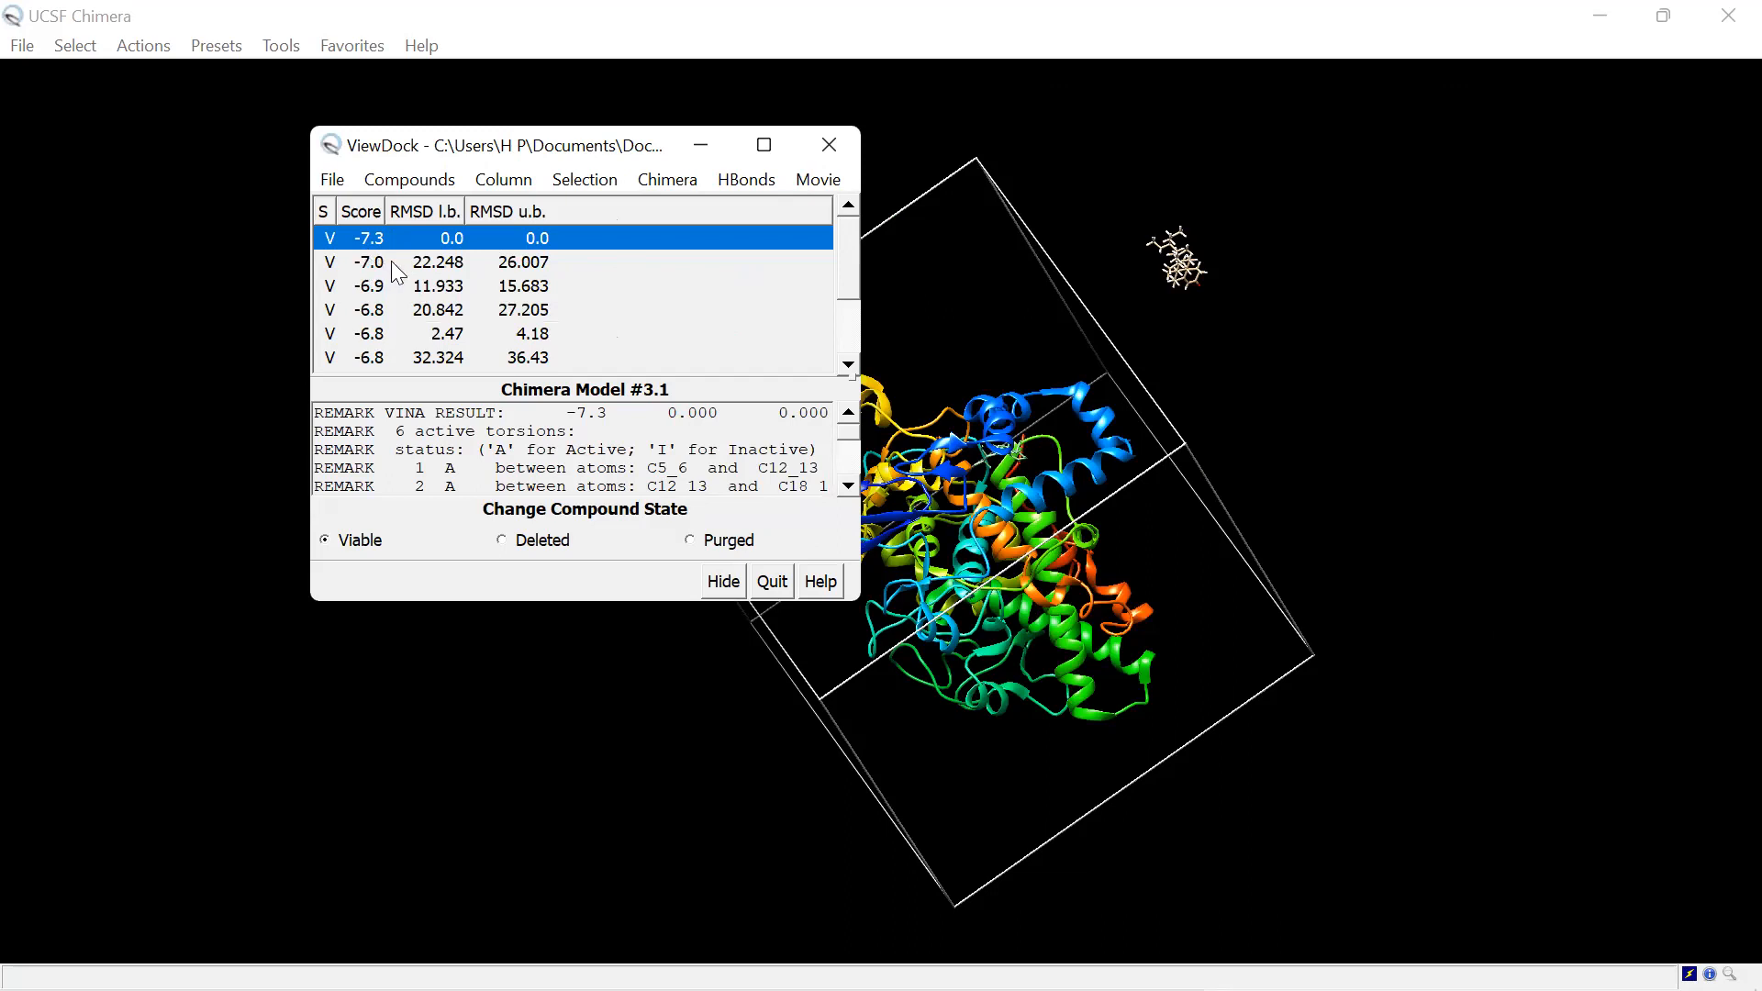
{"action": "scroll", "coordinate": [456, 280], "scroll_direction": "down", "scroll_amount": 2}
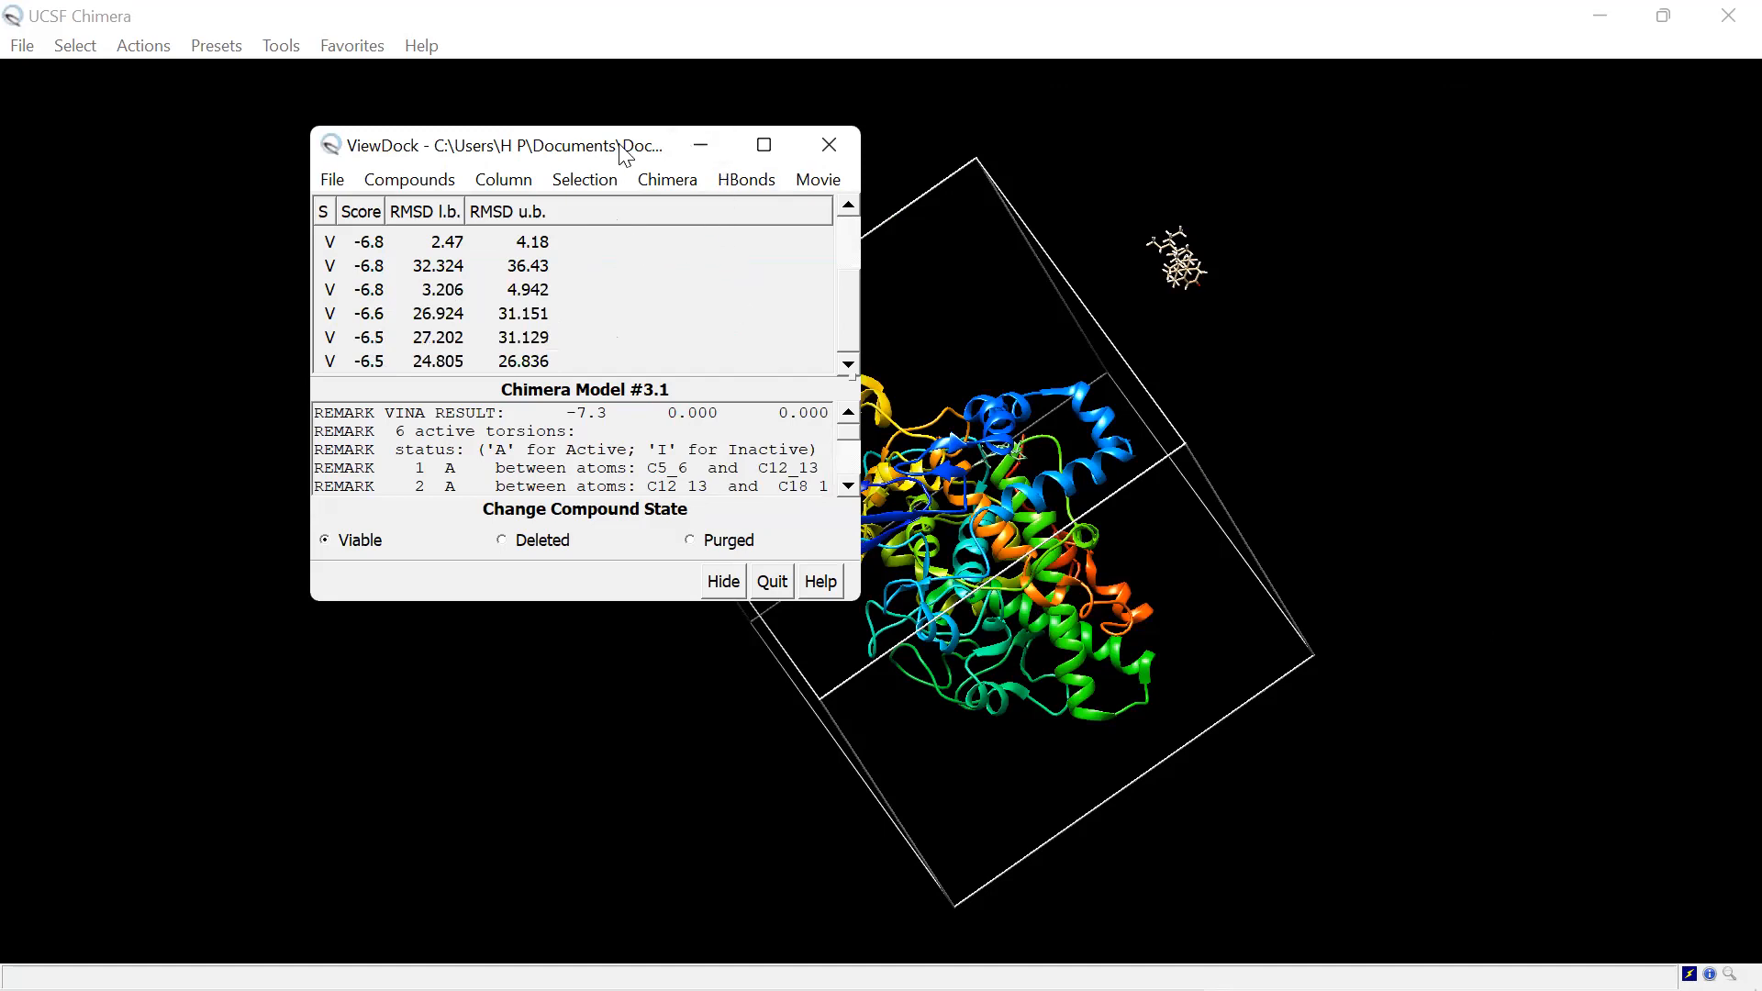
{"action": "left_click_drag", "start_coordinate": [619, 145], "coordinate": [415, 179]}
{"action": "left_click_drag", "start_coordinate": [1106, 586], "coordinate": [1117, 781]}
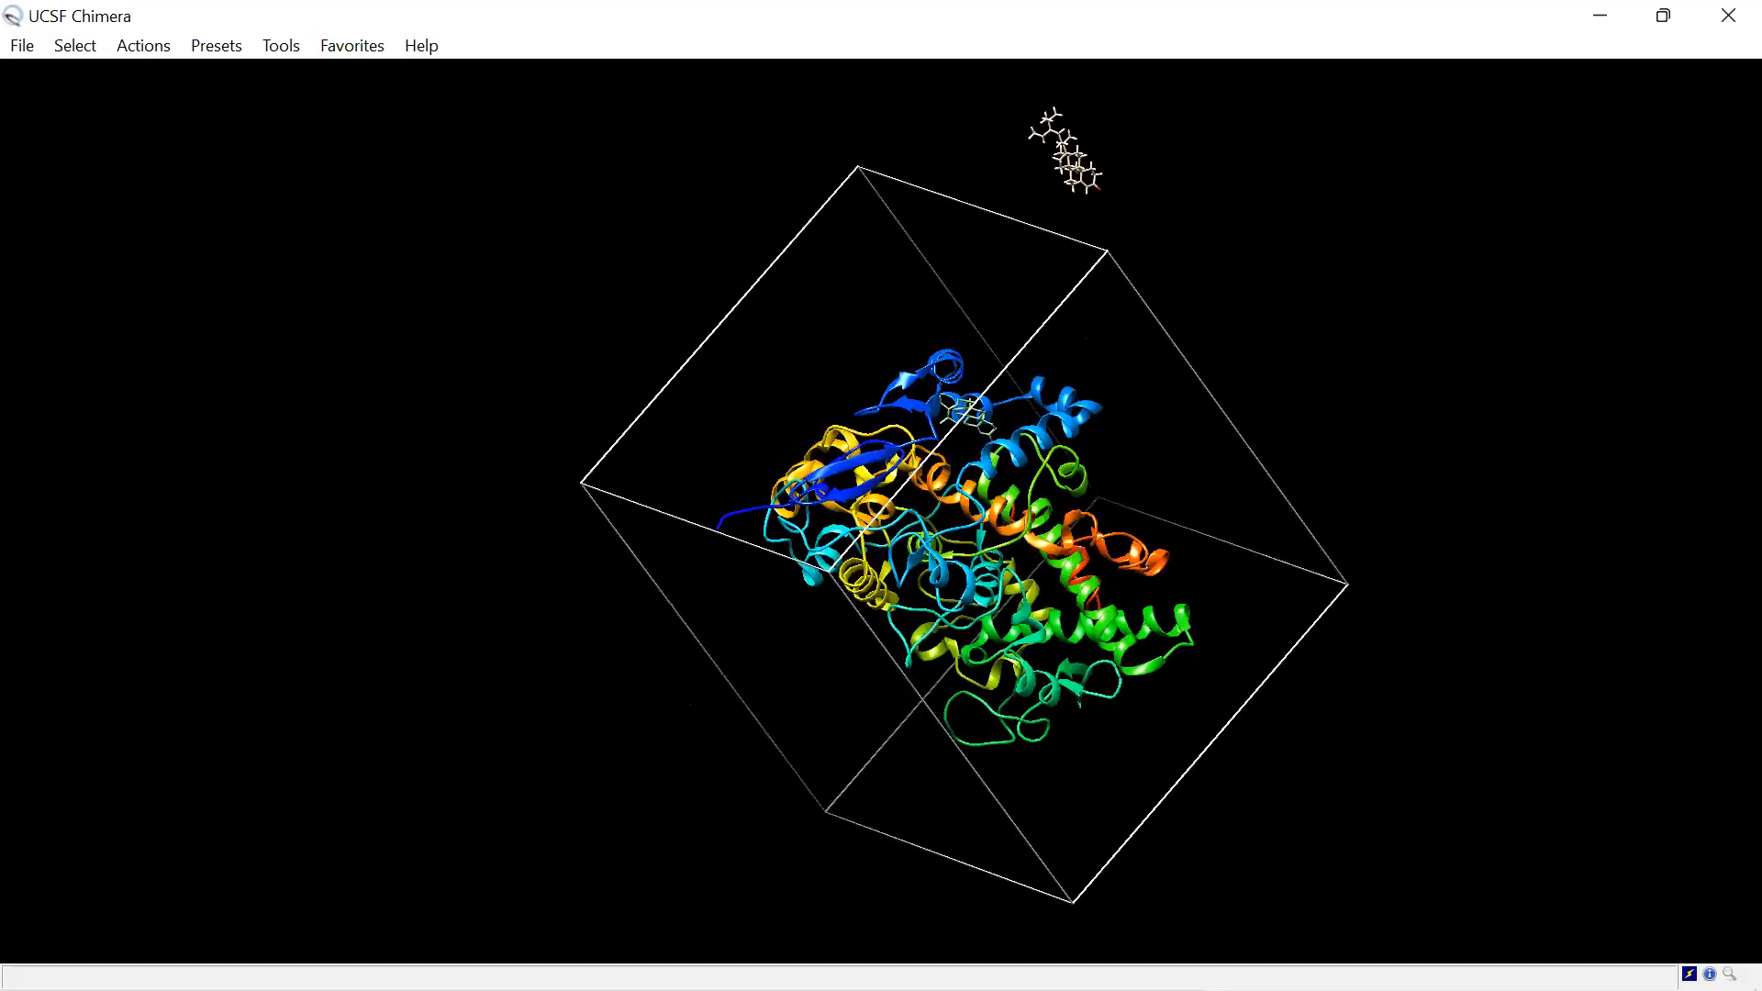
Step: Select the ViewDock pose scored -6.8 with RMSD l.b. 2.47 and examine its placement within the protein
{"action": "mouse_move", "coordinate": [1113, 961]}
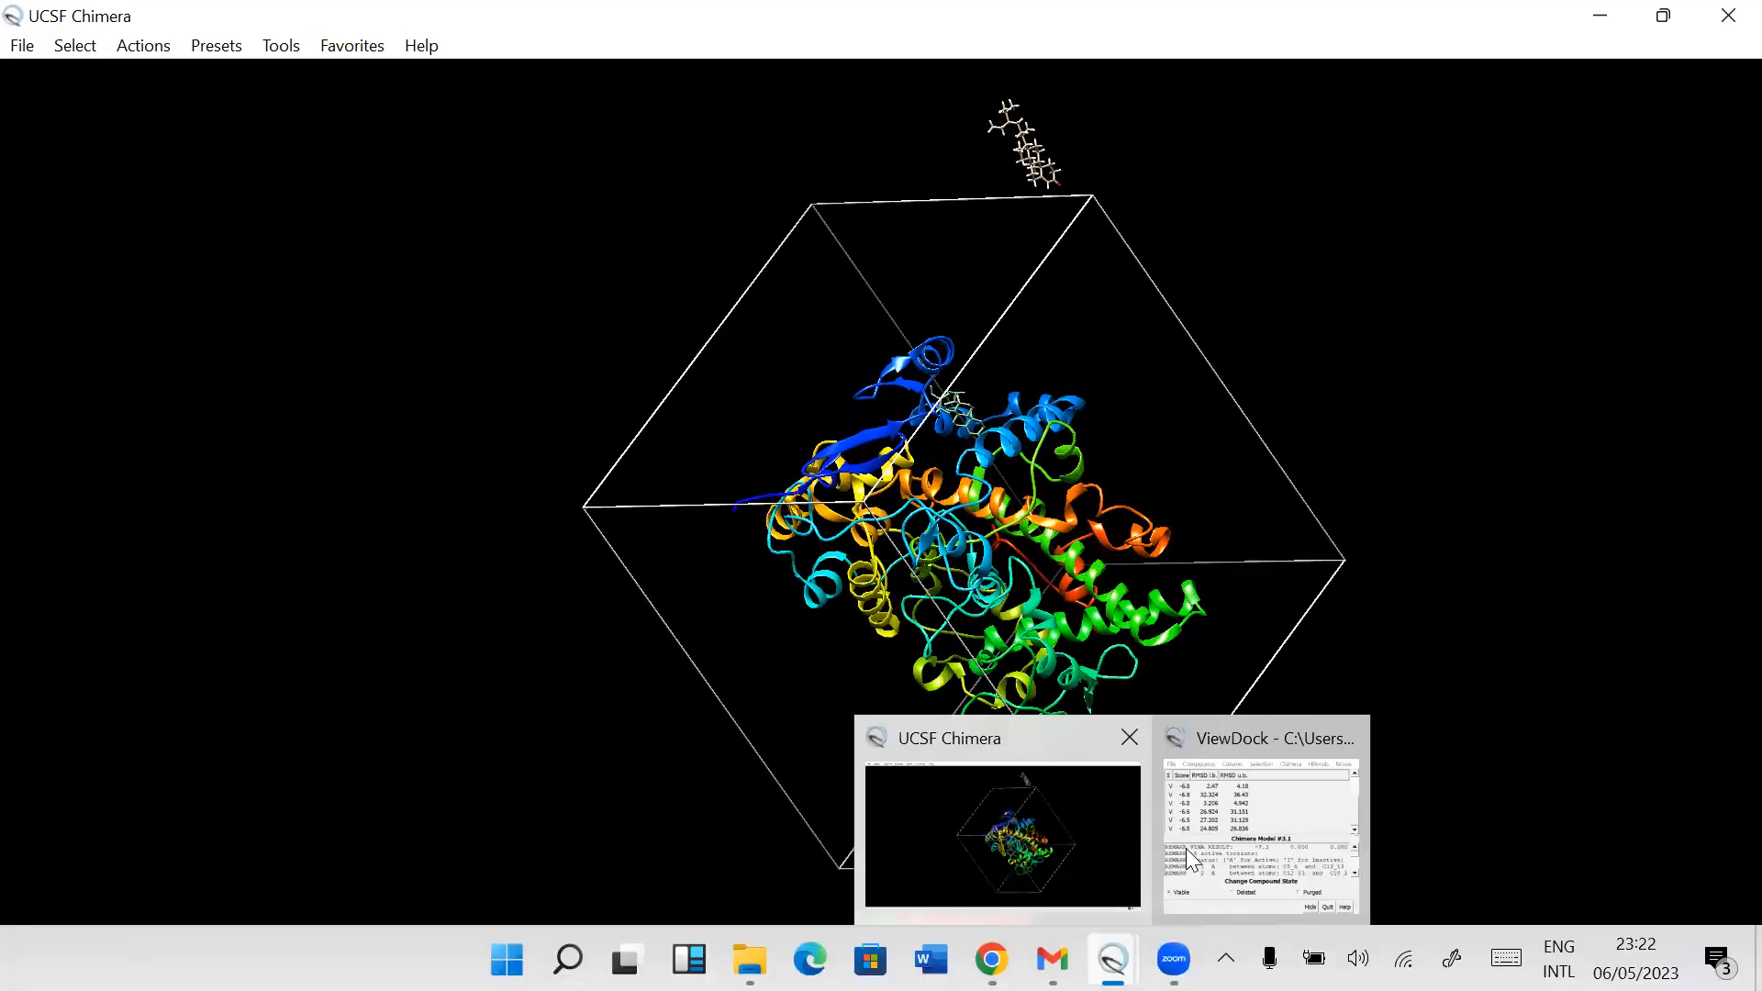
{"action": "left_click", "coordinate": [1201, 836]}
{"action": "left_click", "coordinate": [614, 214]}
{"action": "left_click", "coordinate": [626, 244]}
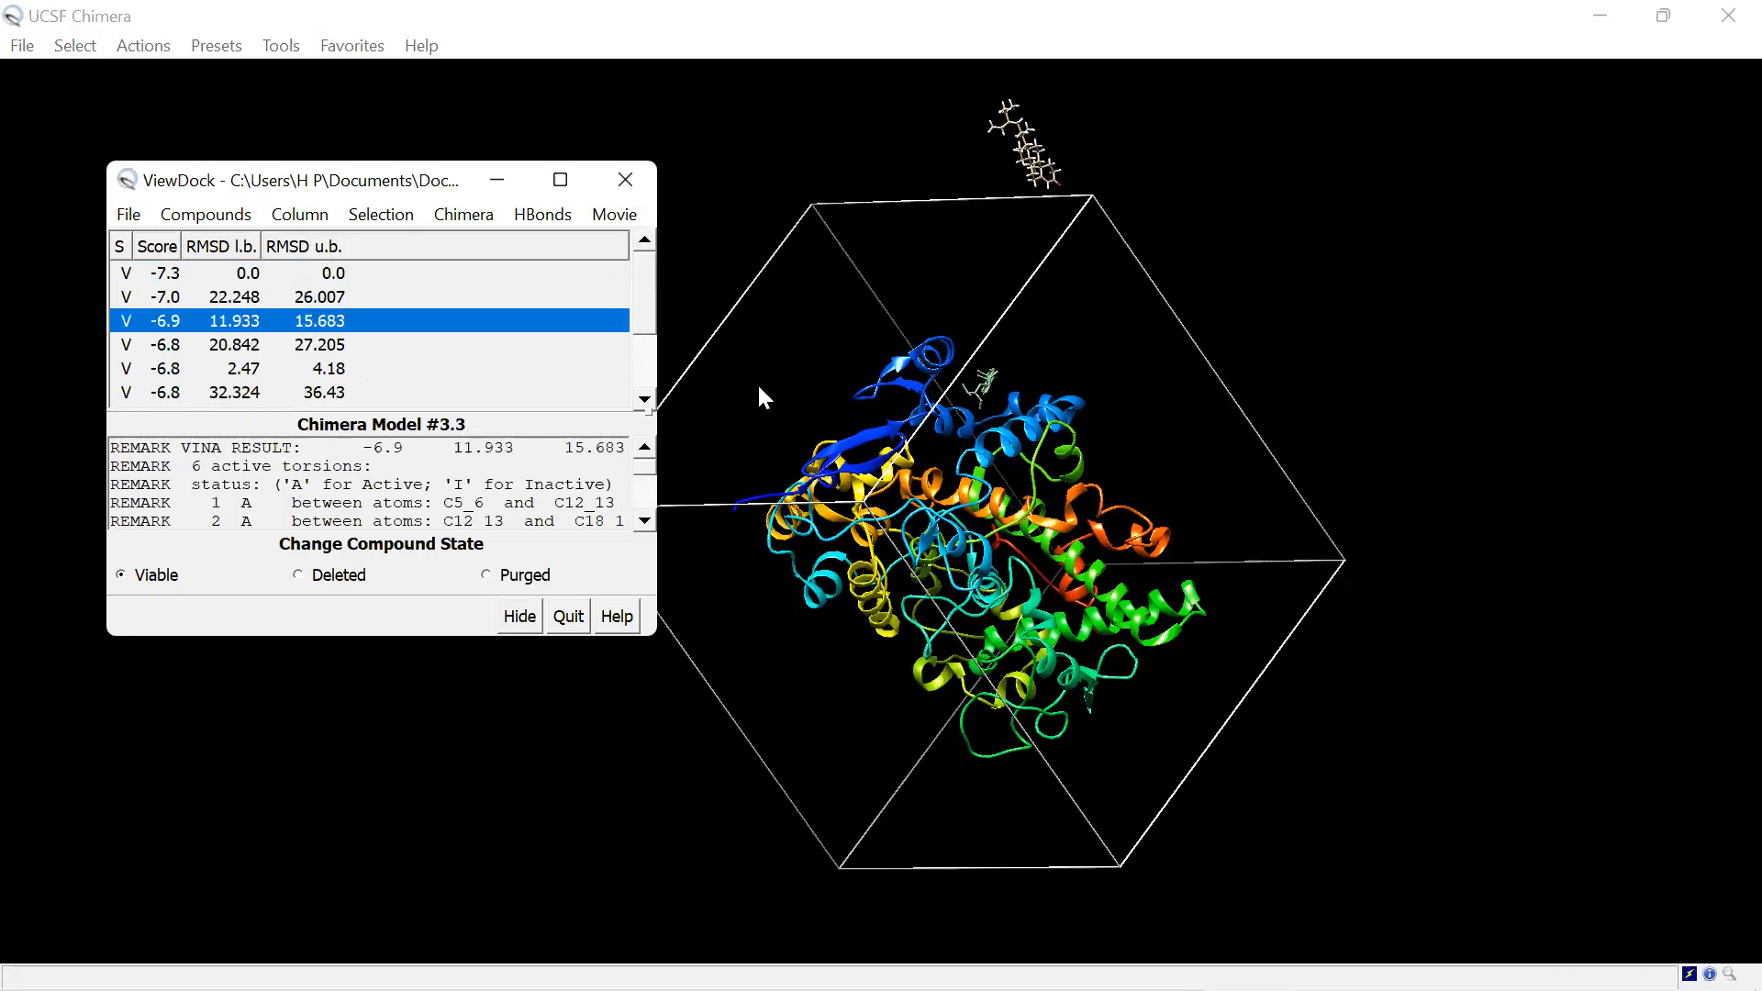
{"action": "scroll", "coordinate": [1058, 486], "scroll_direction": "down", "scroll_amount": 1}
{"action": "scroll", "coordinate": [1056, 484], "scroll_direction": "down", "scroll_amount": 1}
{"action": "scroll", "coordinate": [1070, 509], "scroll_direction": "up", "scroll_amount": 7}
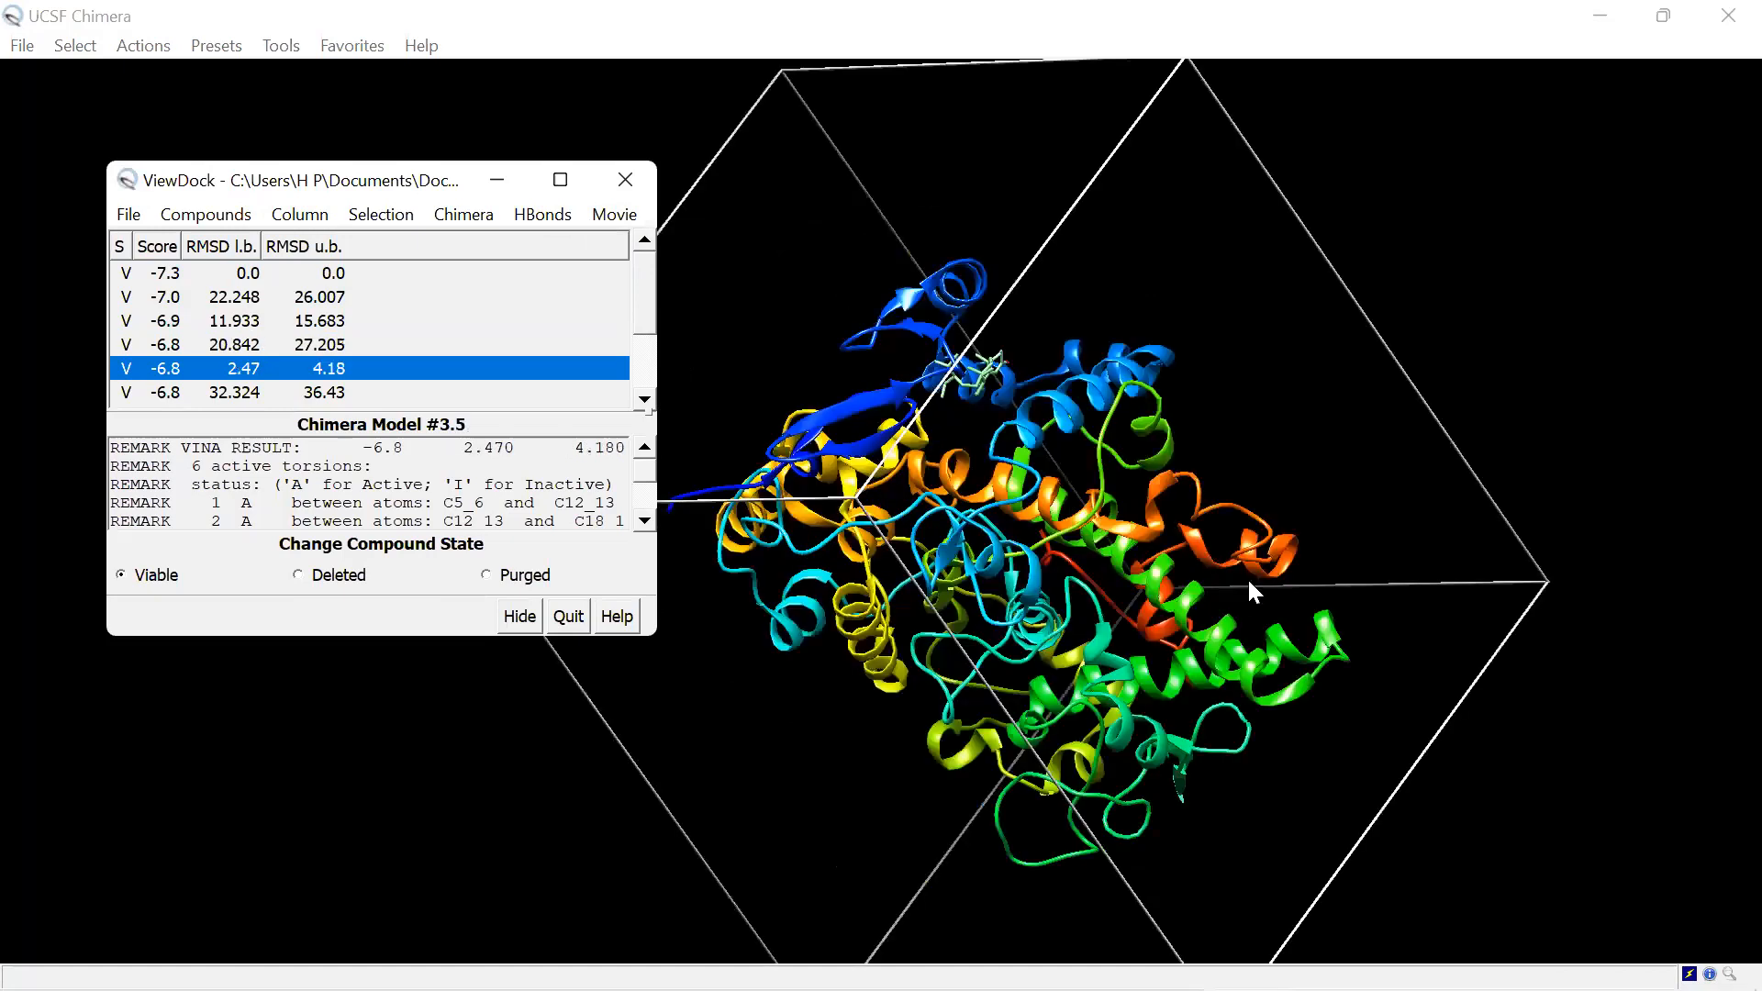
{"action": "left_click", "coordinate": [1263, 405]}
{"action": "left_click_drag", "start_coordinate": [1269, 417], "coordinate": [915, 543]}
{"action": "left_click_drag", "start_coordinate": [808, 420], "coordinate": [1129, 317]}
{"action": "left_click_drag", "start_coordinate": [1232, 534], "coordinate": [1124, 664]}
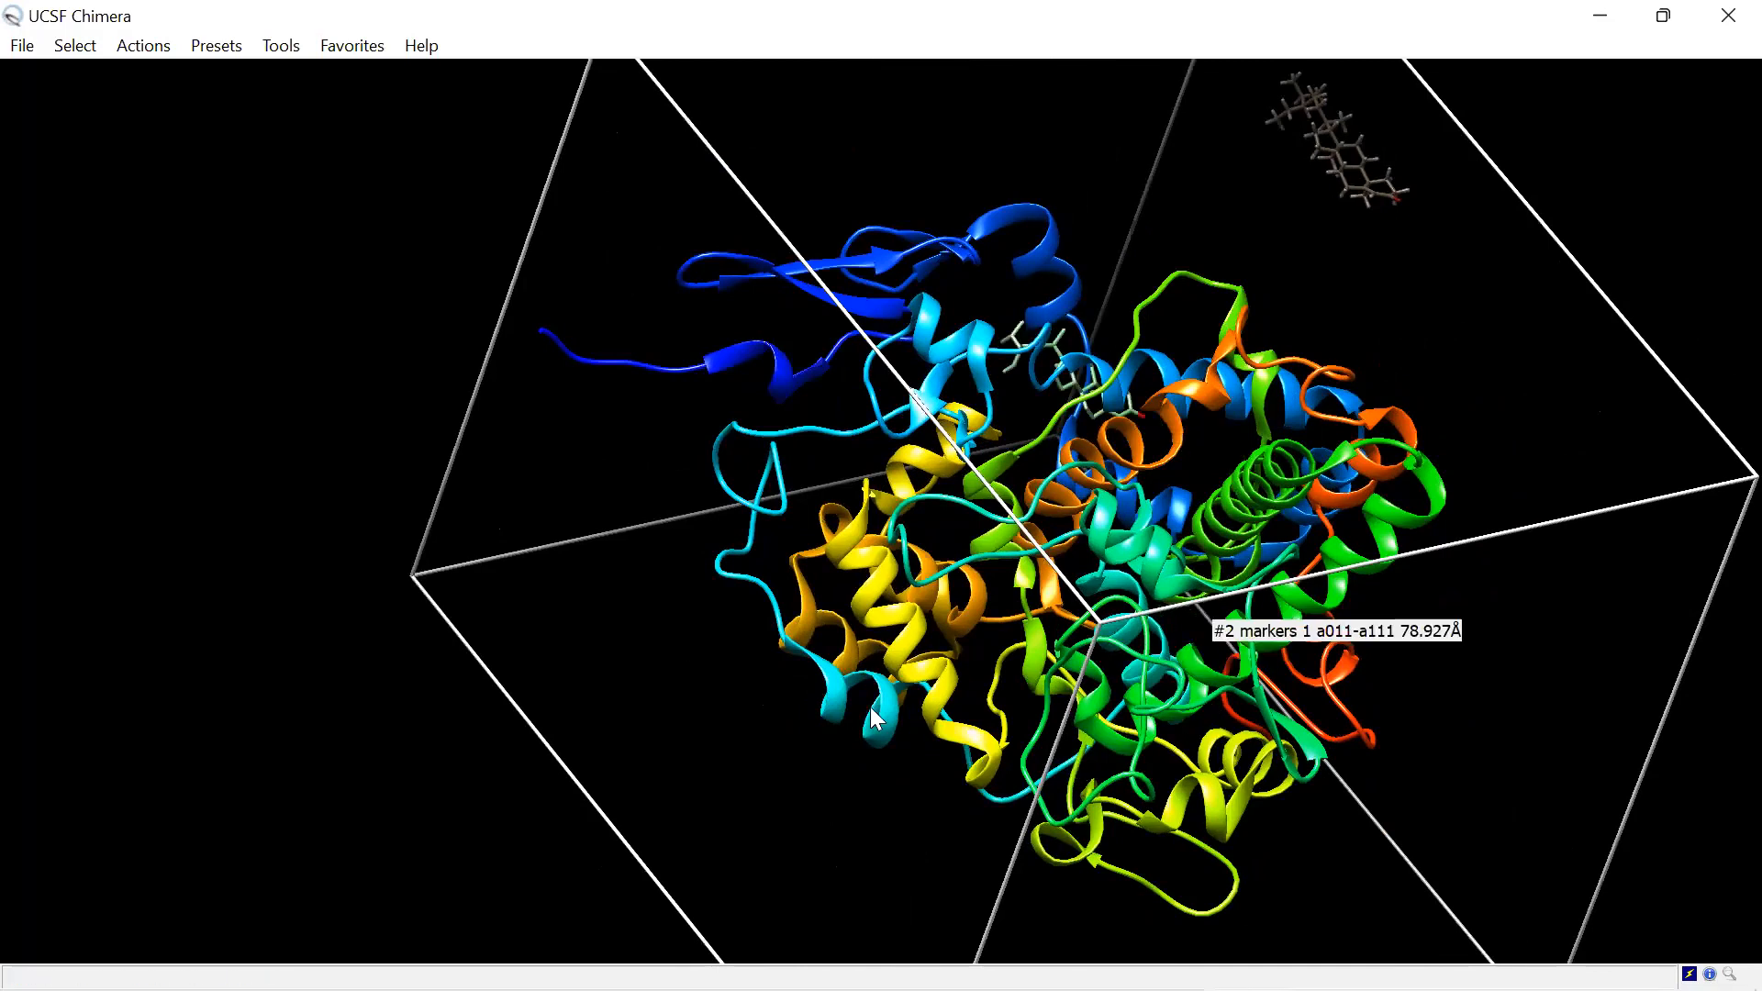
Step: Bring the ViewDock window back to the front and examine the placement of each docked pose within the protein as the list cycles
{"action": "mouse_move", "coordinate": [1114, 960]}
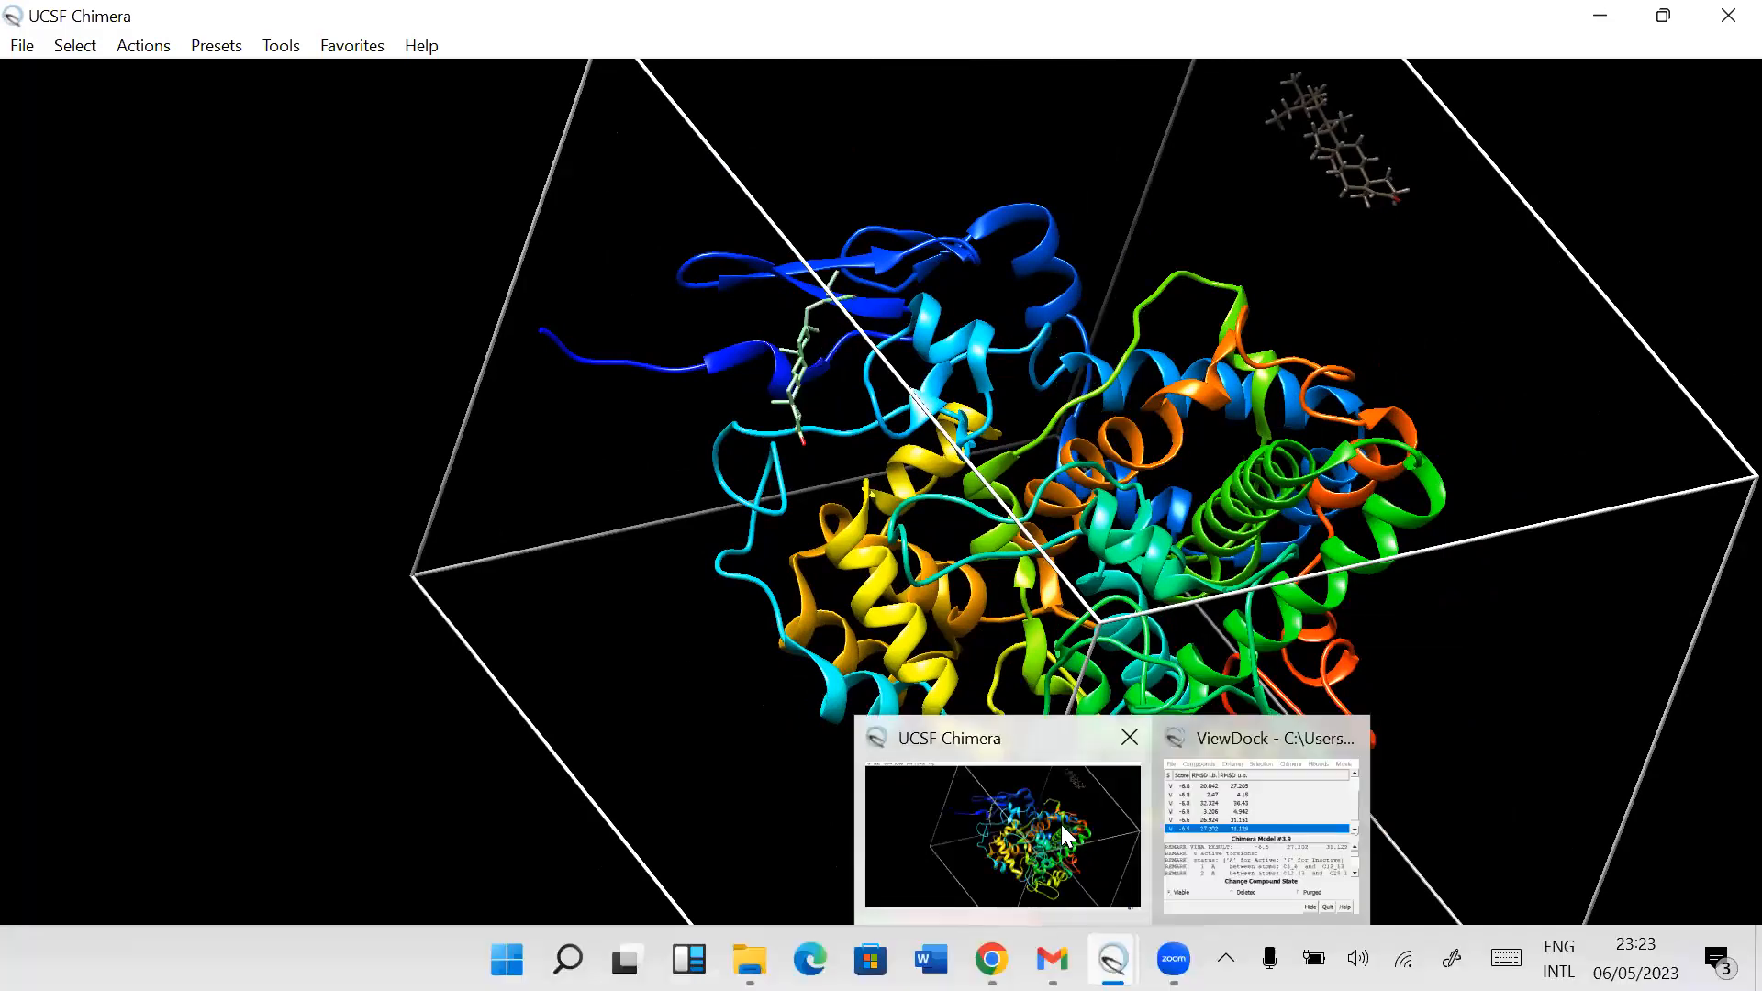
{"action": "left_click", "coordinate": [1234, 823]}
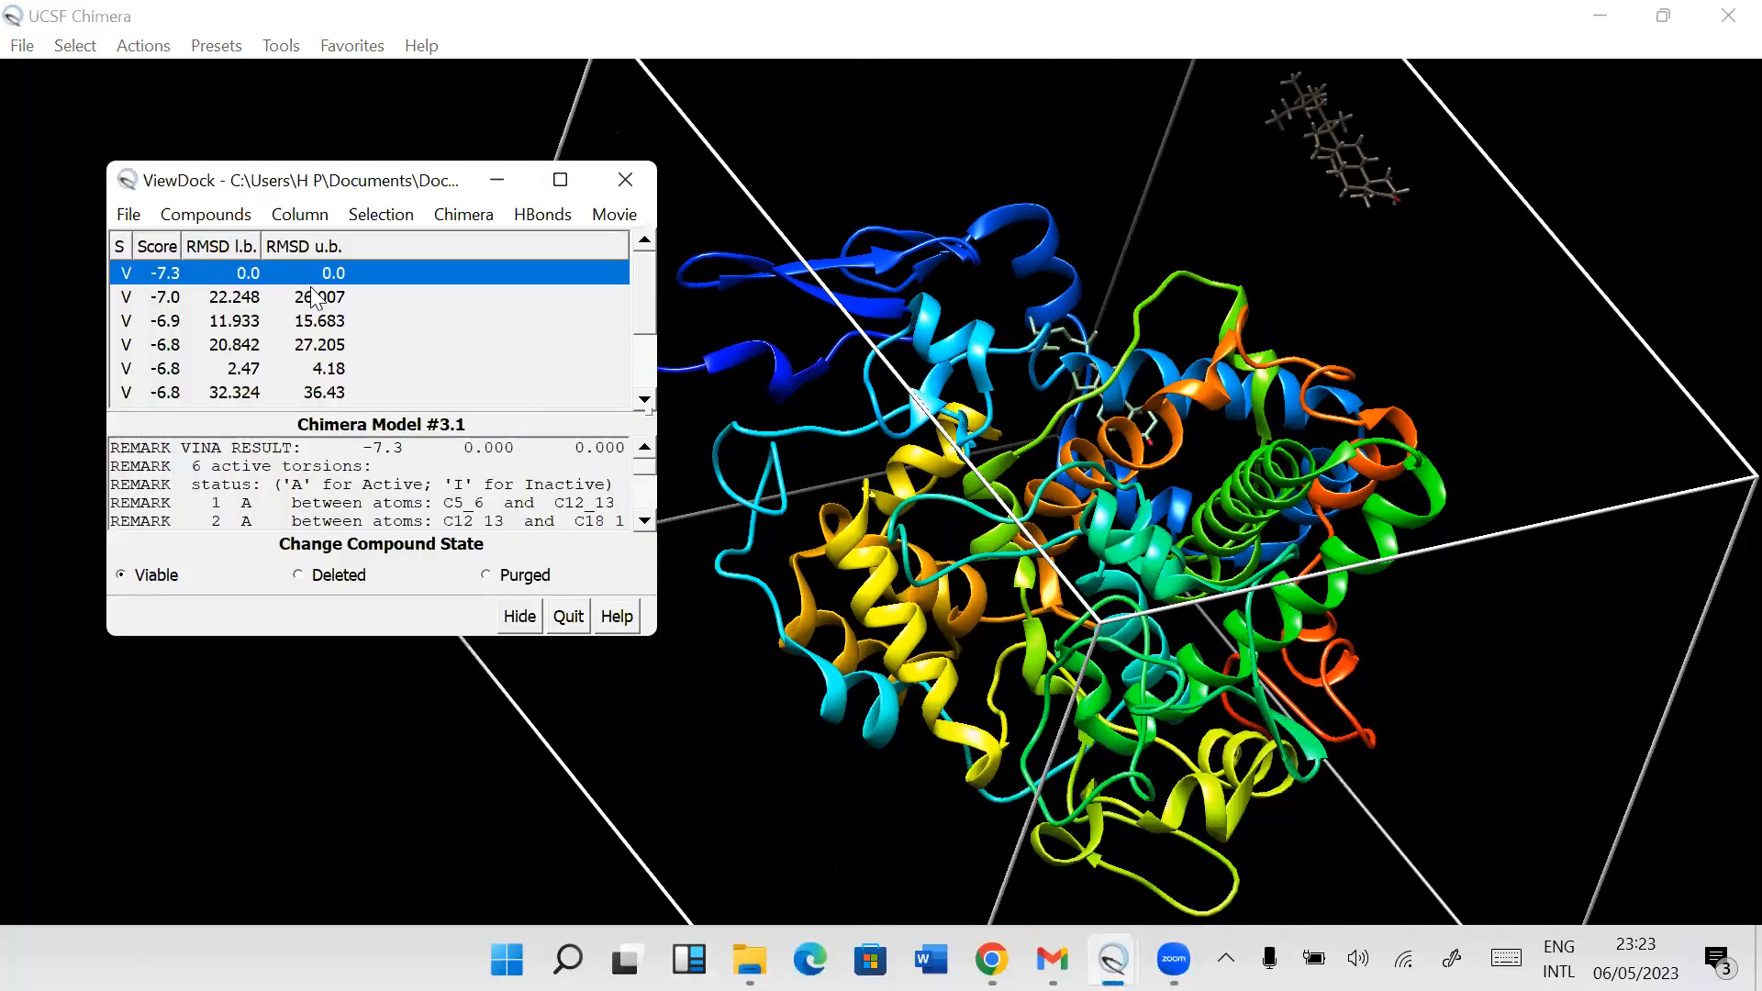
{"action": "key", "text": "Down"}
{"action": "key", "text": "Down"}
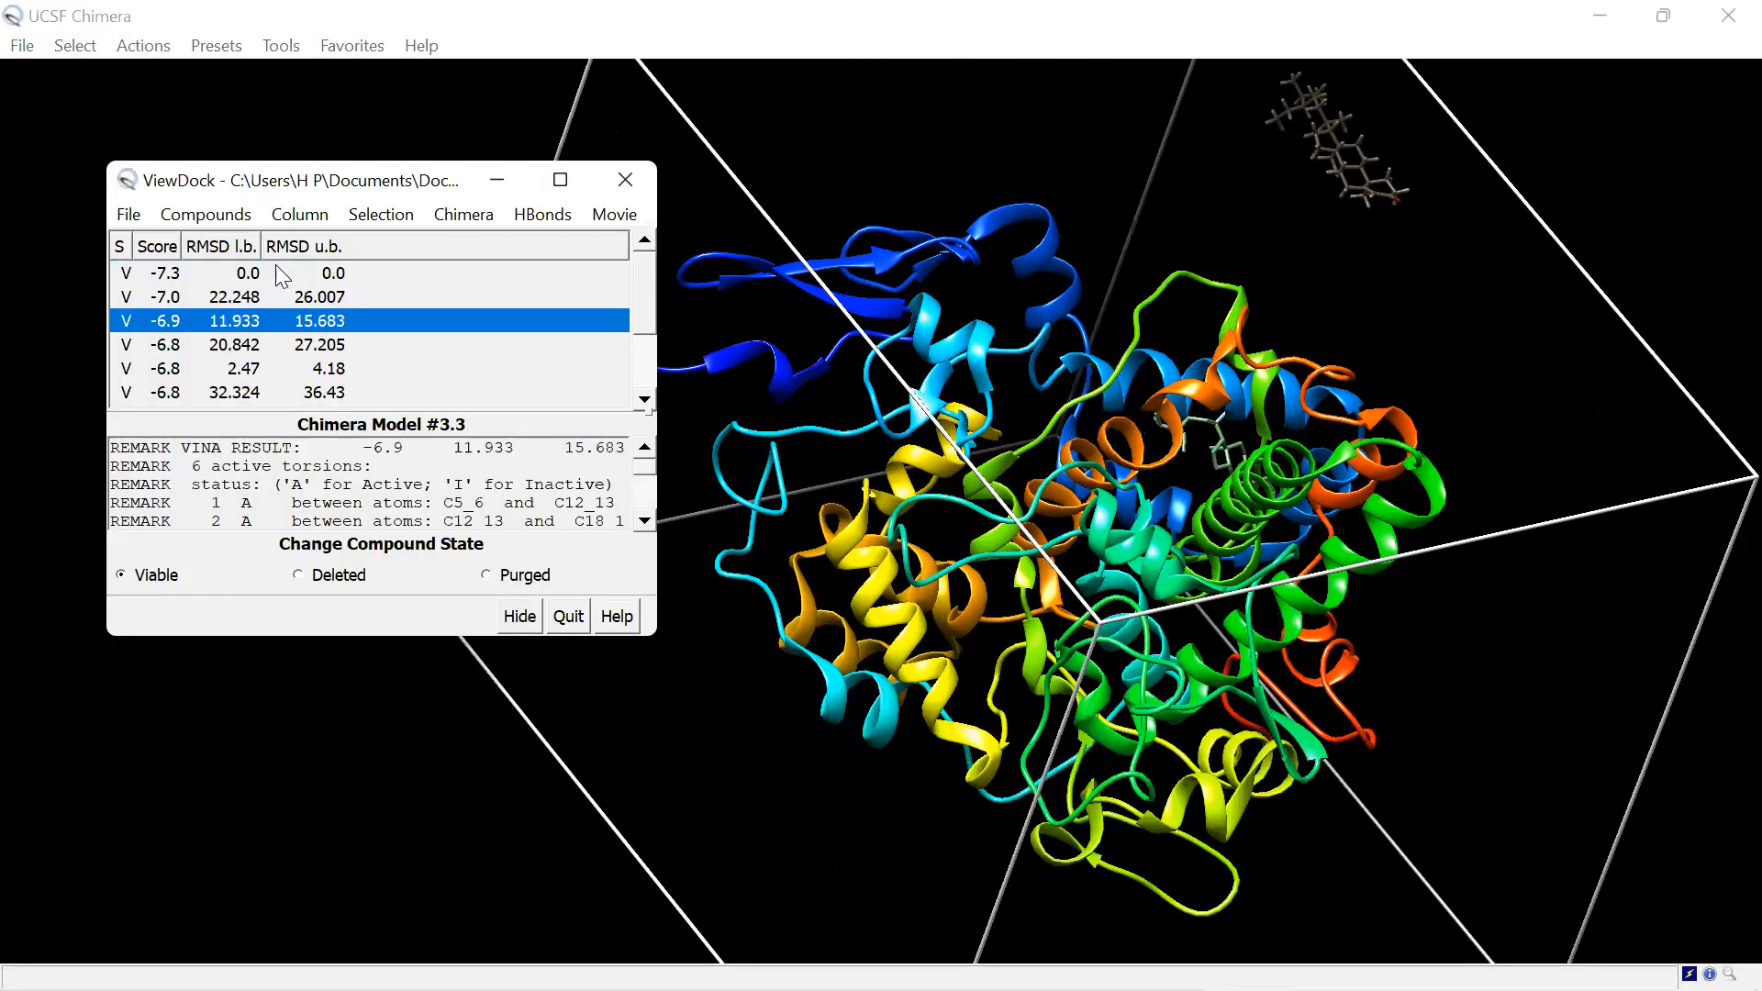
{"action": "key", "text": "Down"}
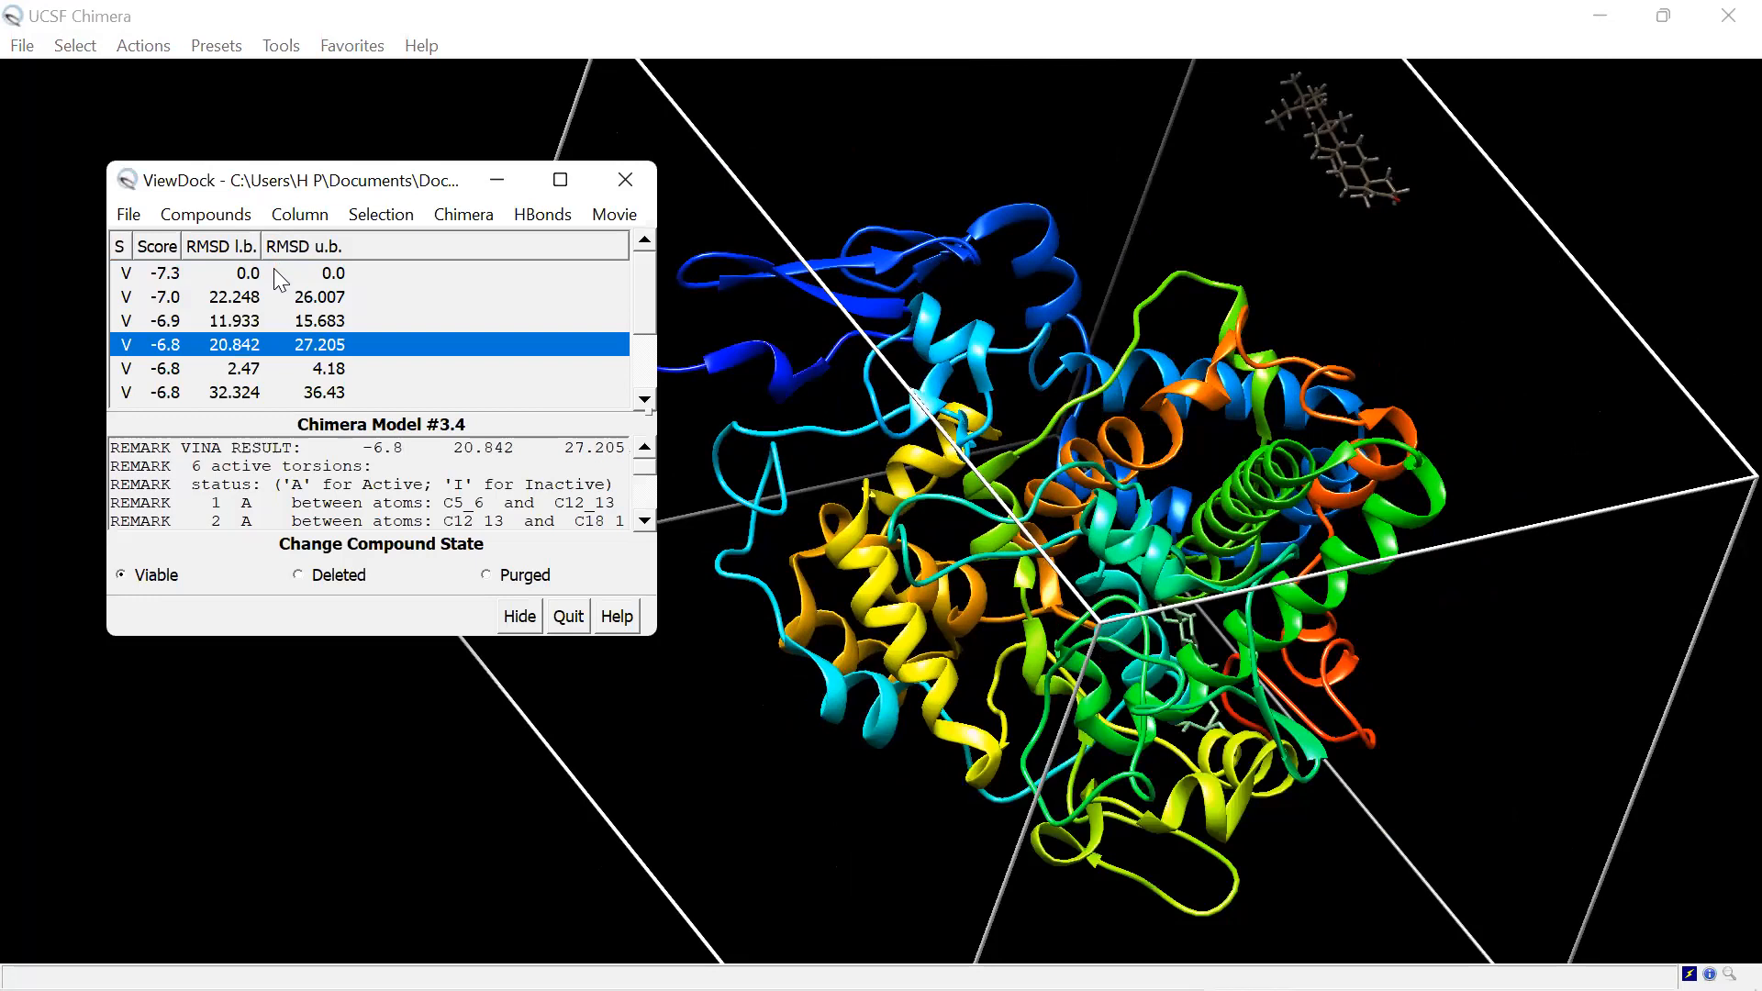
{"action": "key", "text": "Down"}
{"action": "key", "text": "Down"}
{"action": "key", "text": "Down"}
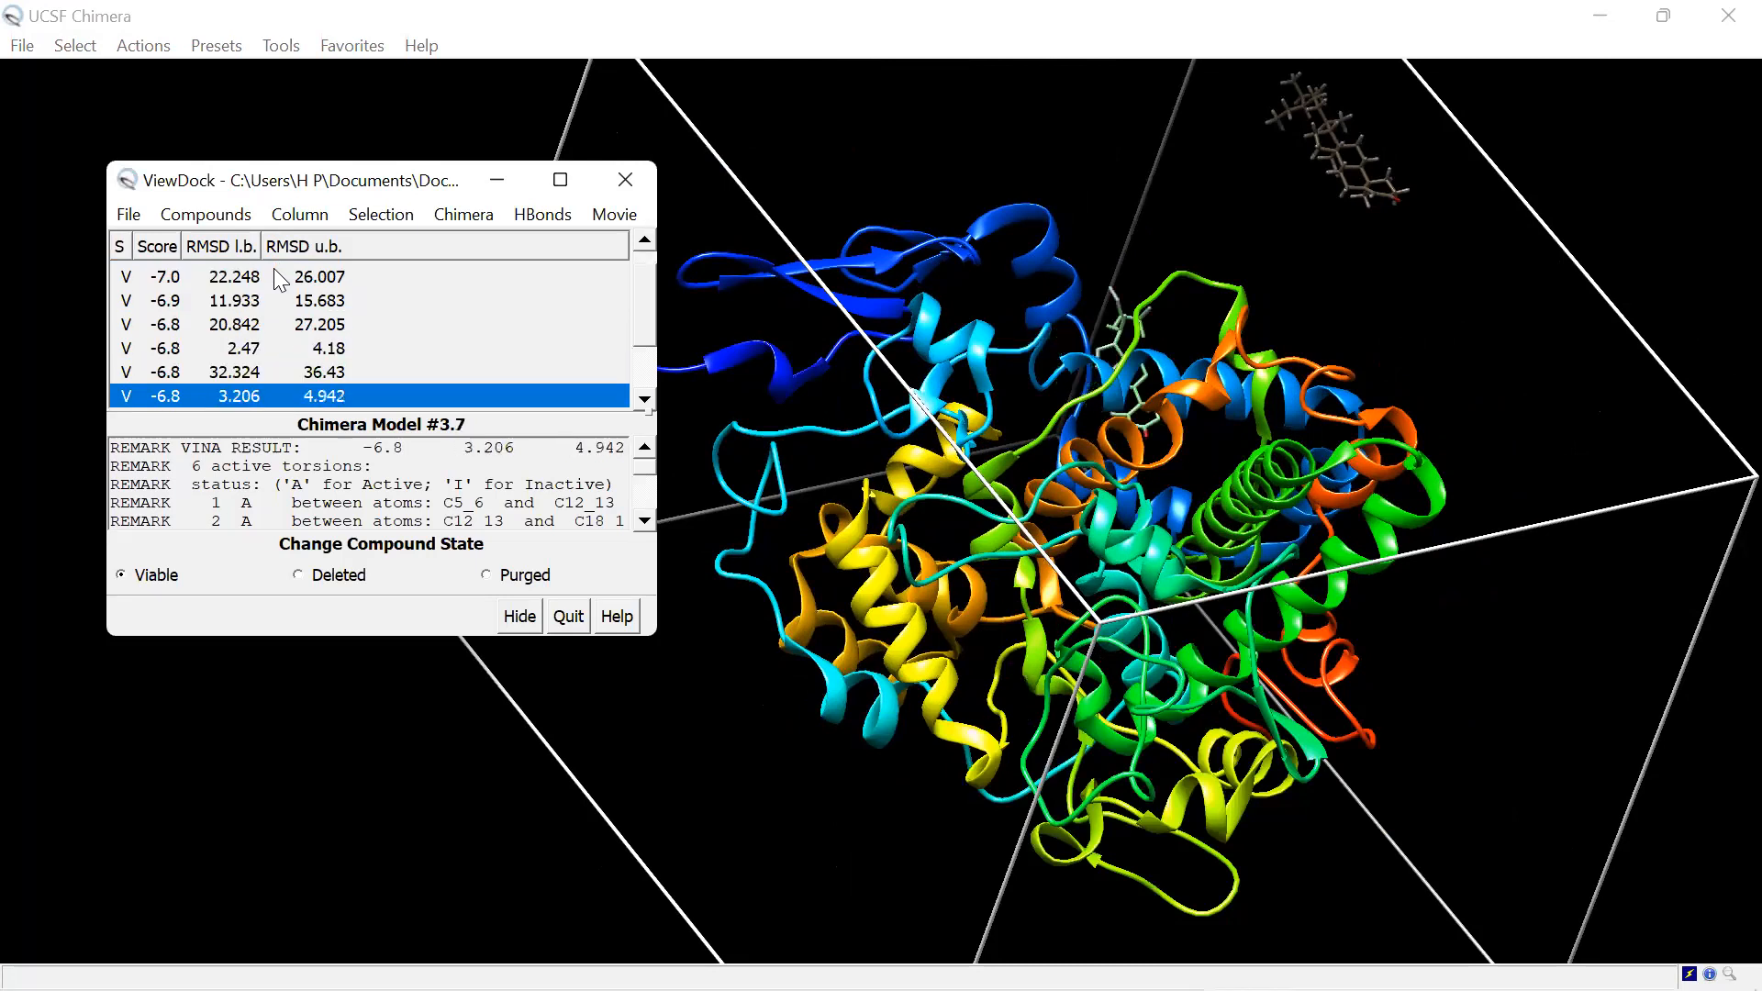
{"action": "key", "text": "Down"}
{"action": "key", "text": "Down"}
{"action": "key", "text": "Down"}
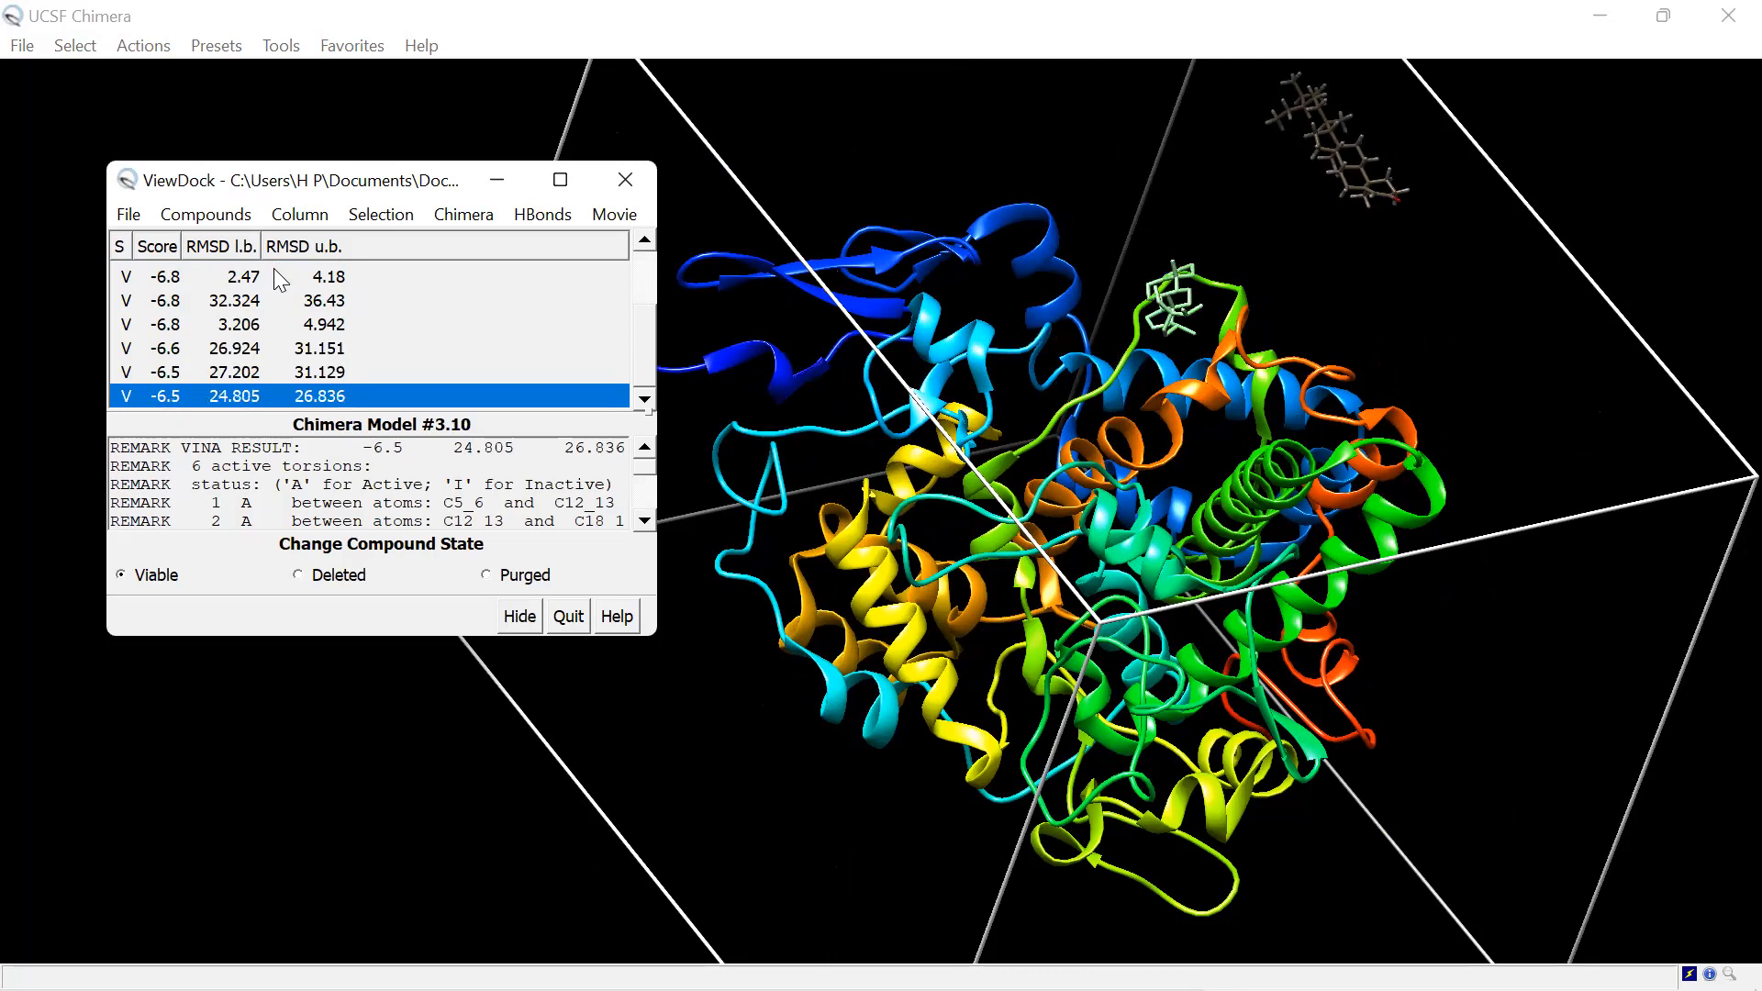
{"action": "key", "text": "Down"}
{"action": "key", "text": "Down"}
{"action": "key", "text": "Down"}
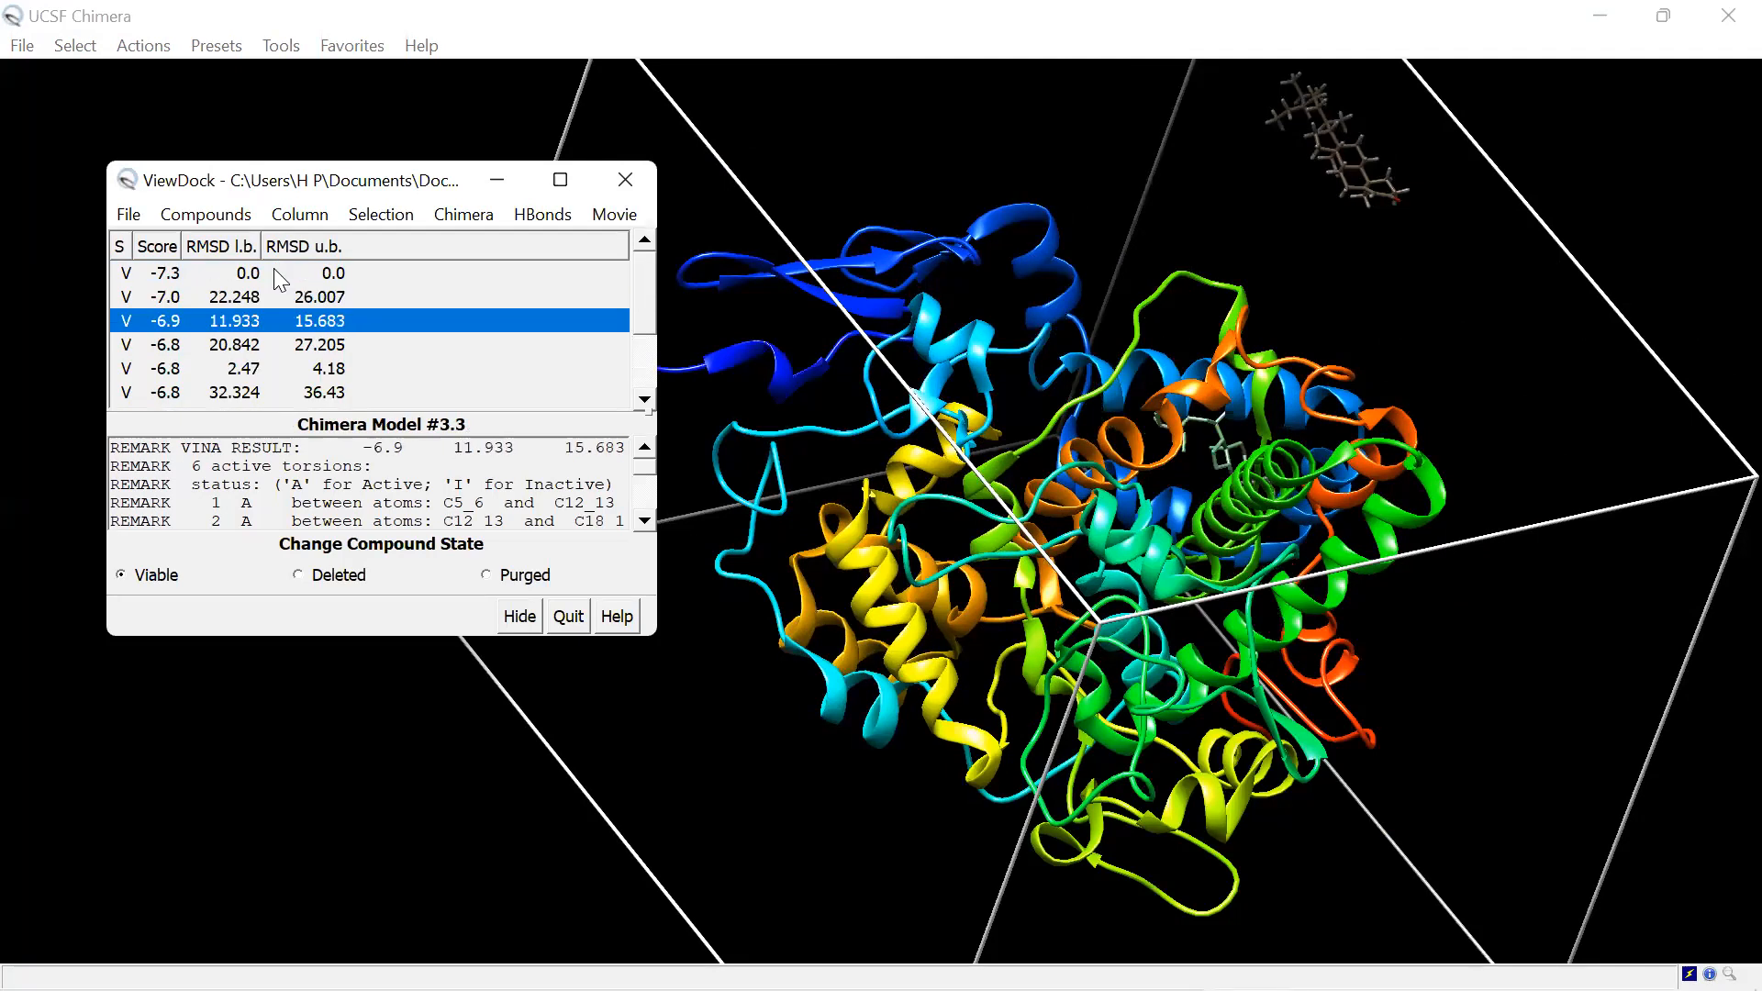
{"action": "key", "text": "Down"}
{"action": "key", "text": "Down"}
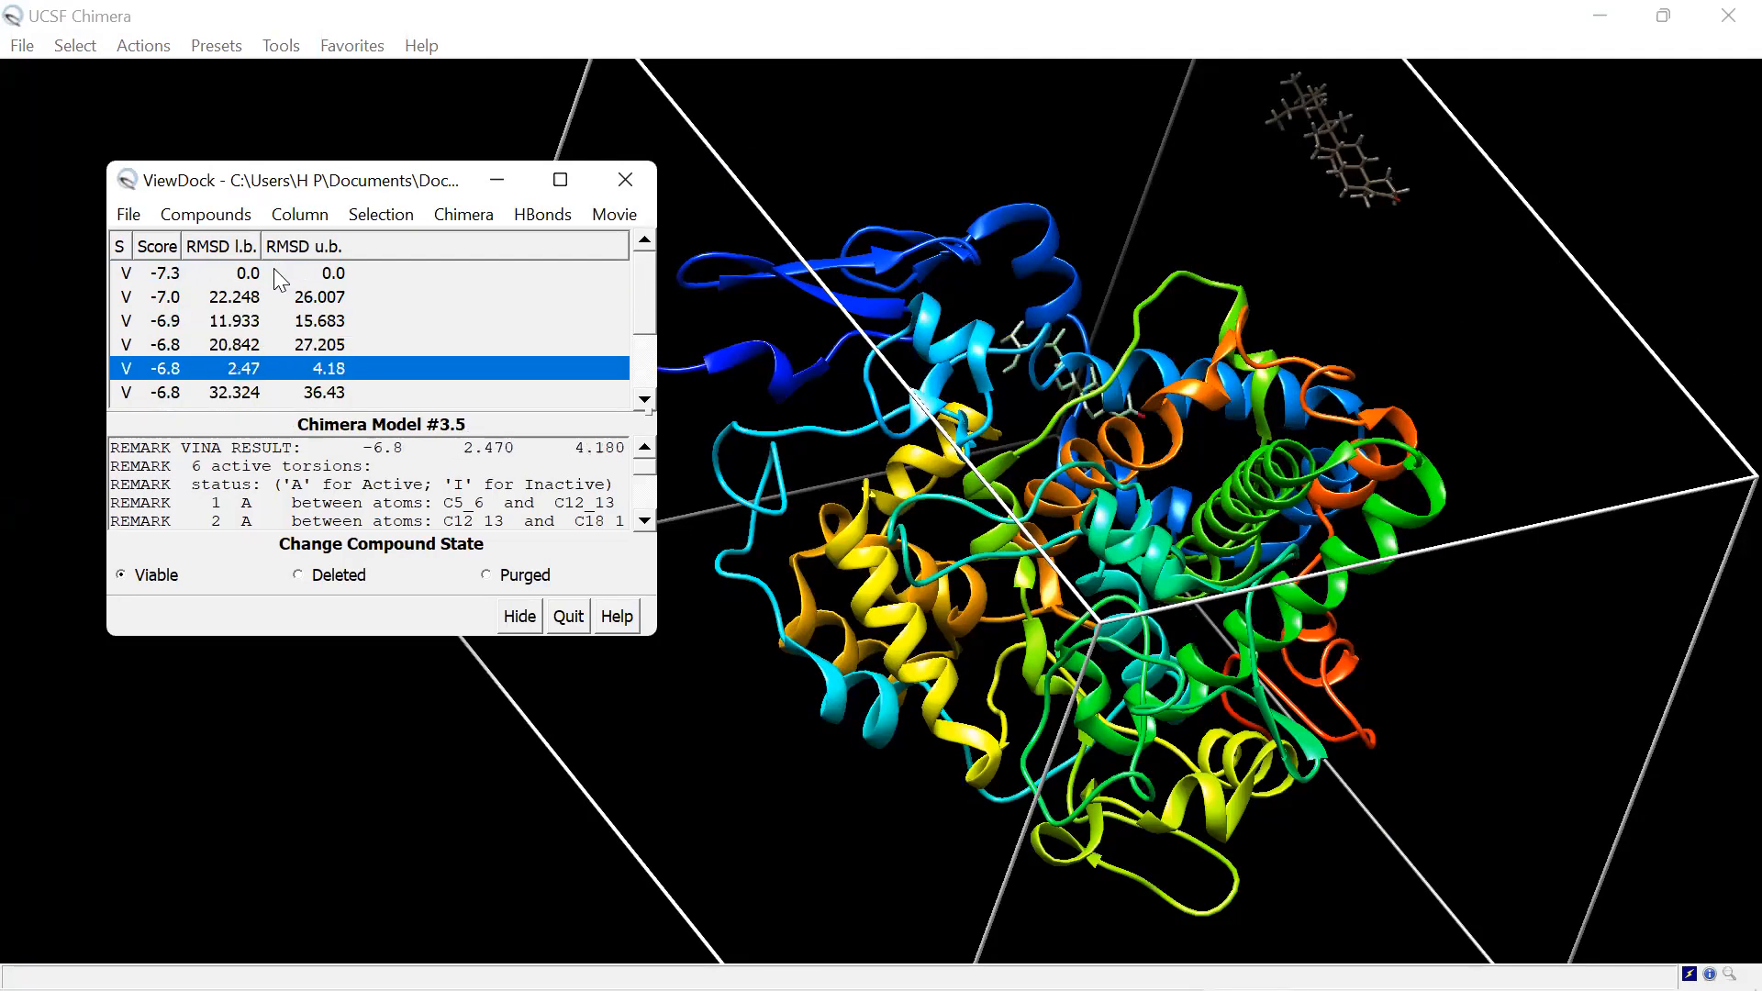
{"action": "key", "text": "Down"}
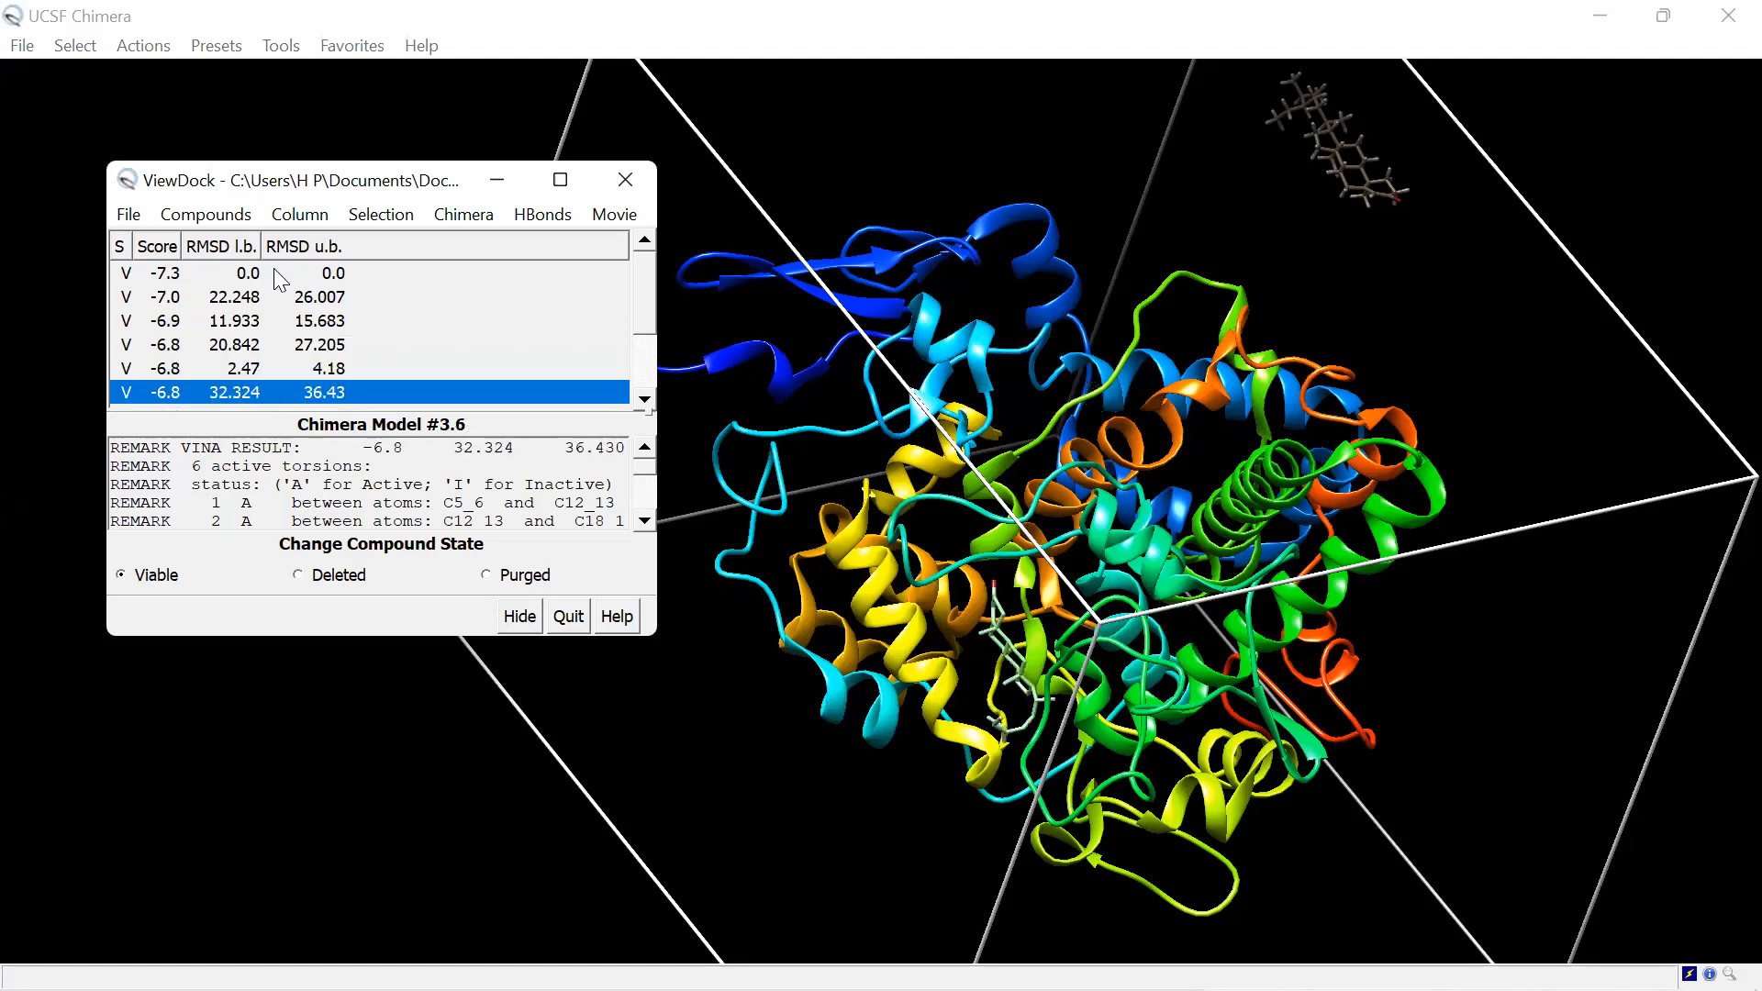
{"action": "key", "text": "Down"}
{"action": "key", "text": "Down"}
{"action": "key", "text": "Down"}
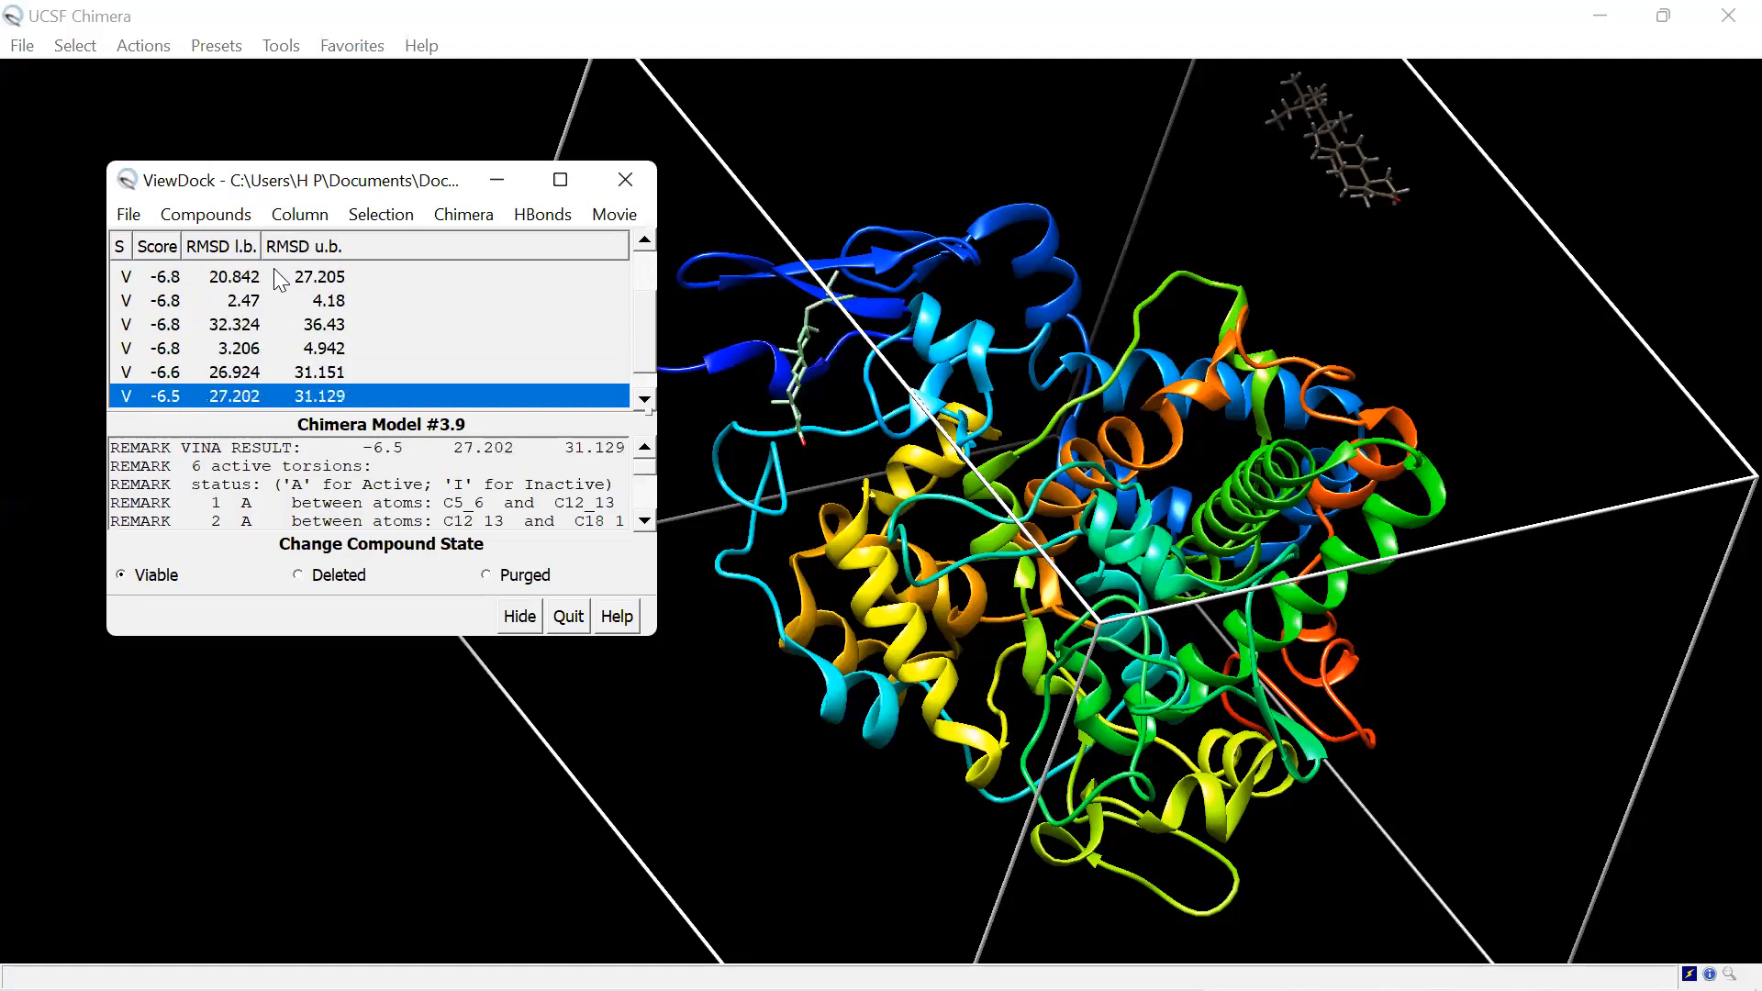
{"action": "key", "text": "Down"}
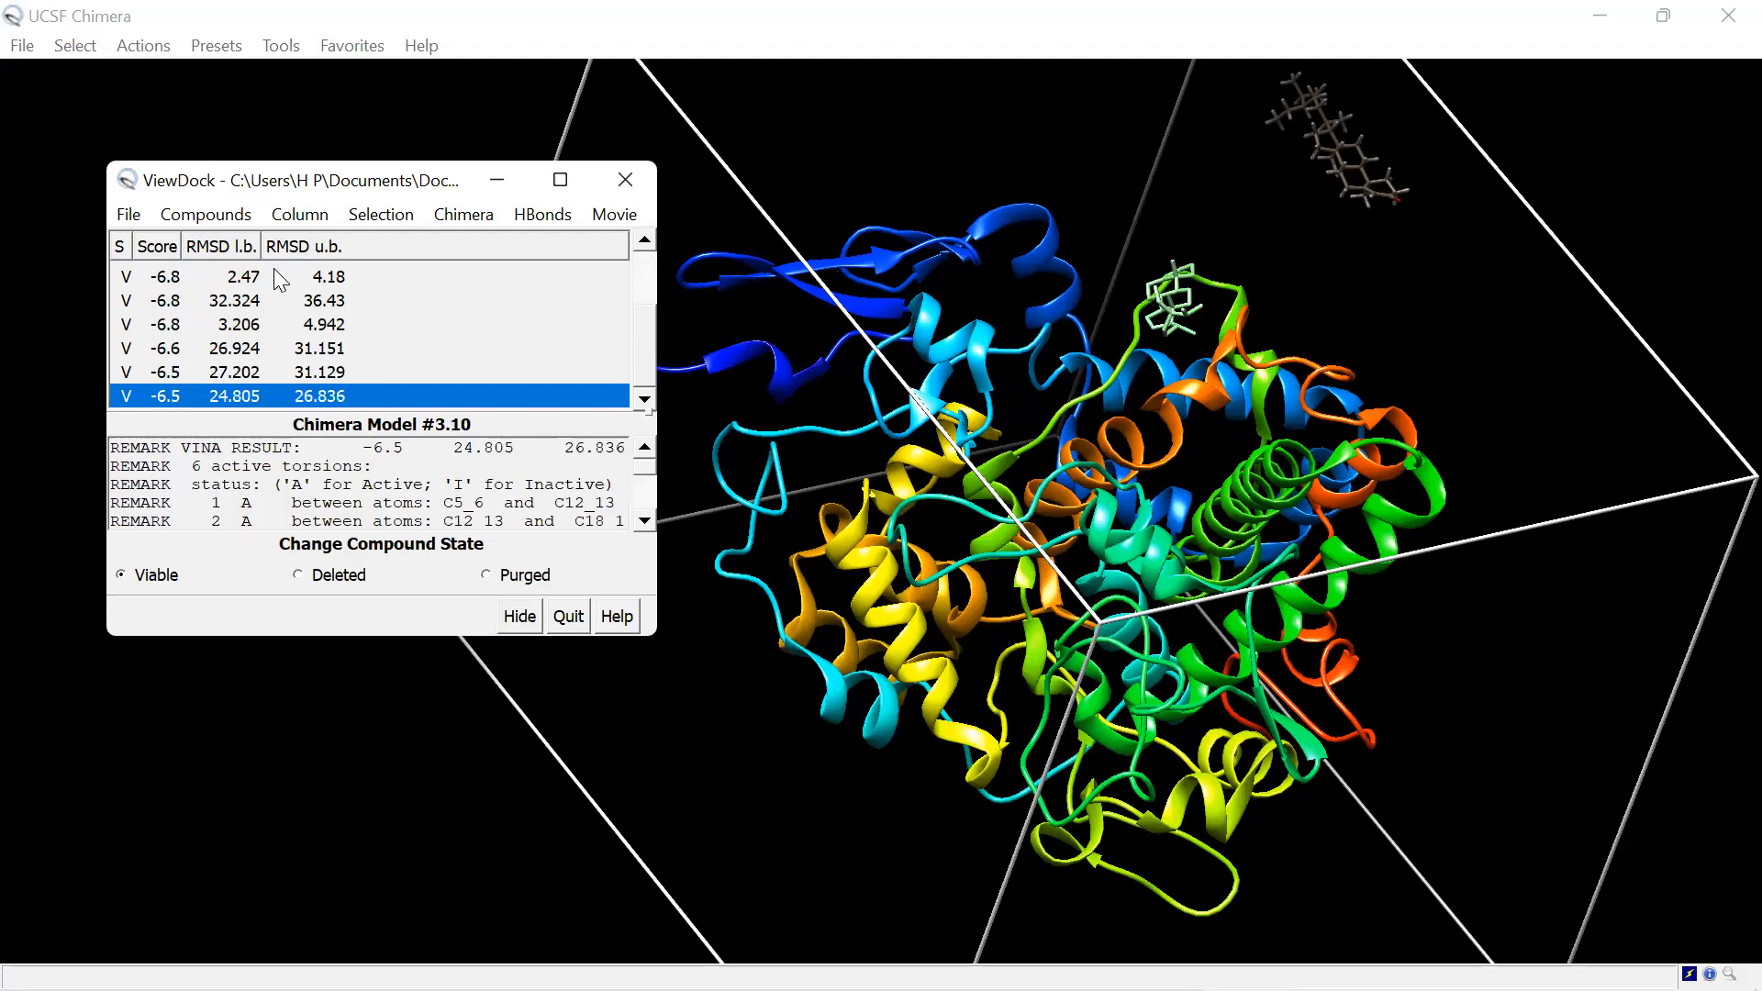
{"action": "key", "text": "Home"}
{"action": "key", "text": "Down"}
{"action": "key", "text": "Down"}
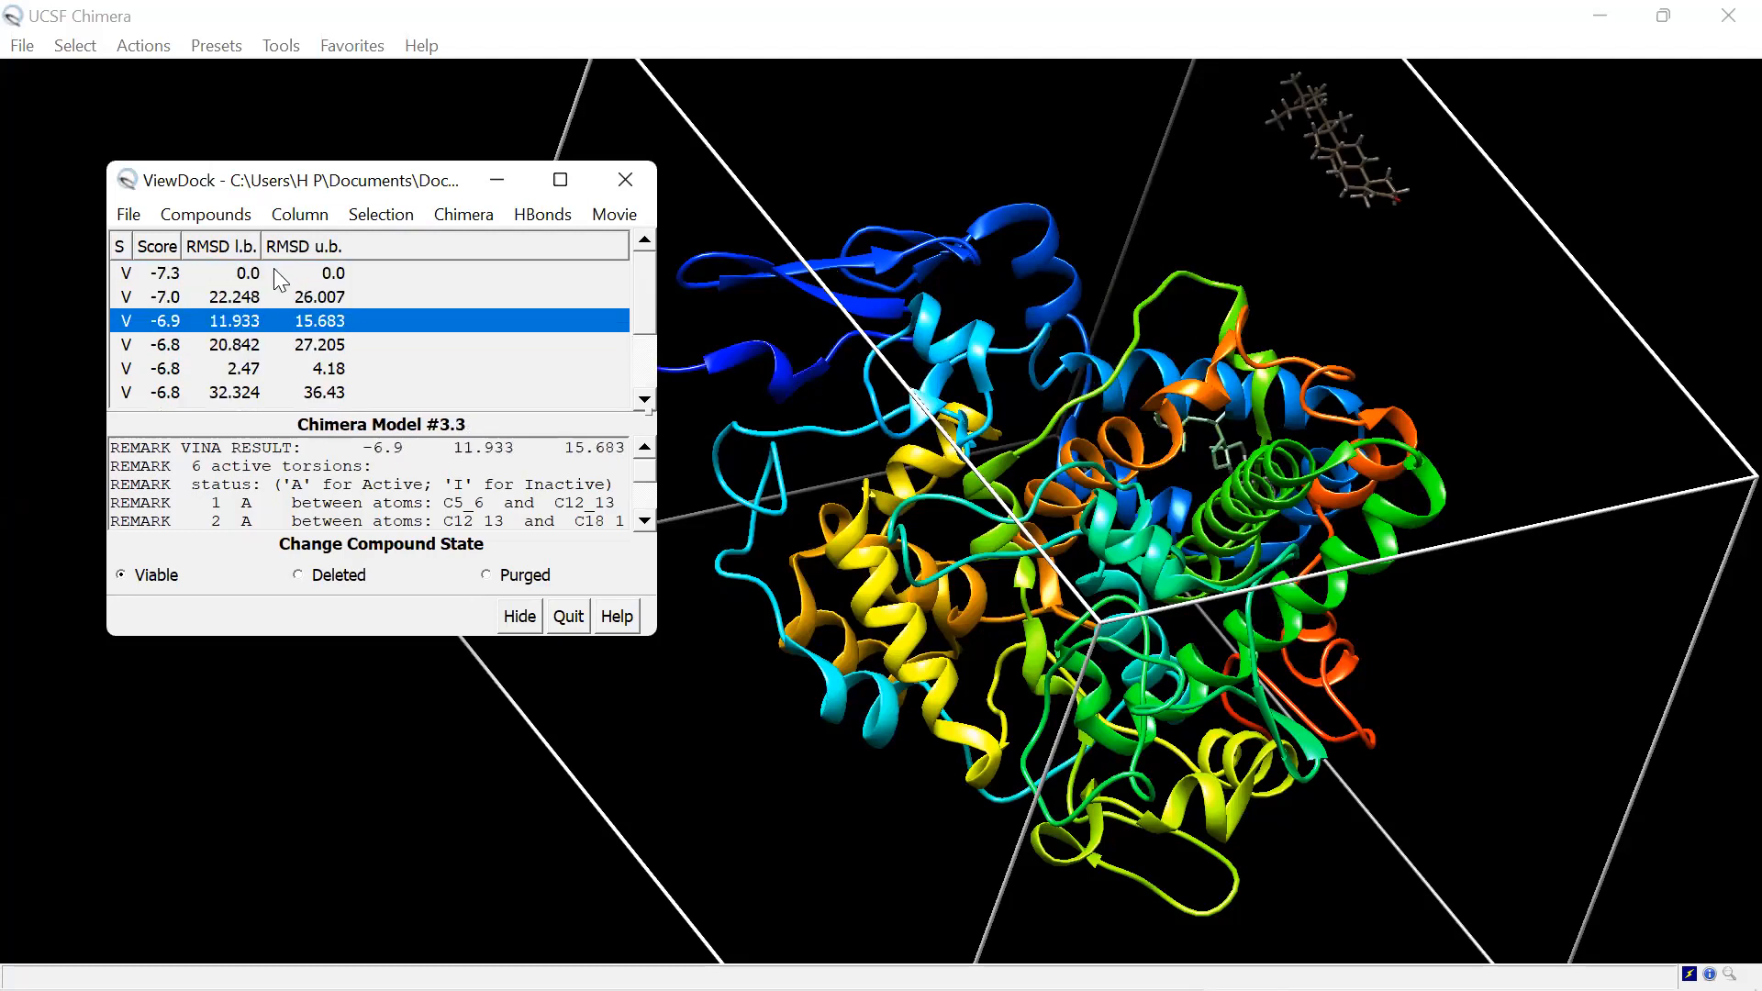
{"action": "key", "text": "Down"}
{"action": "key", "text": "Down"}
{"action": "key", "text": "Down"}
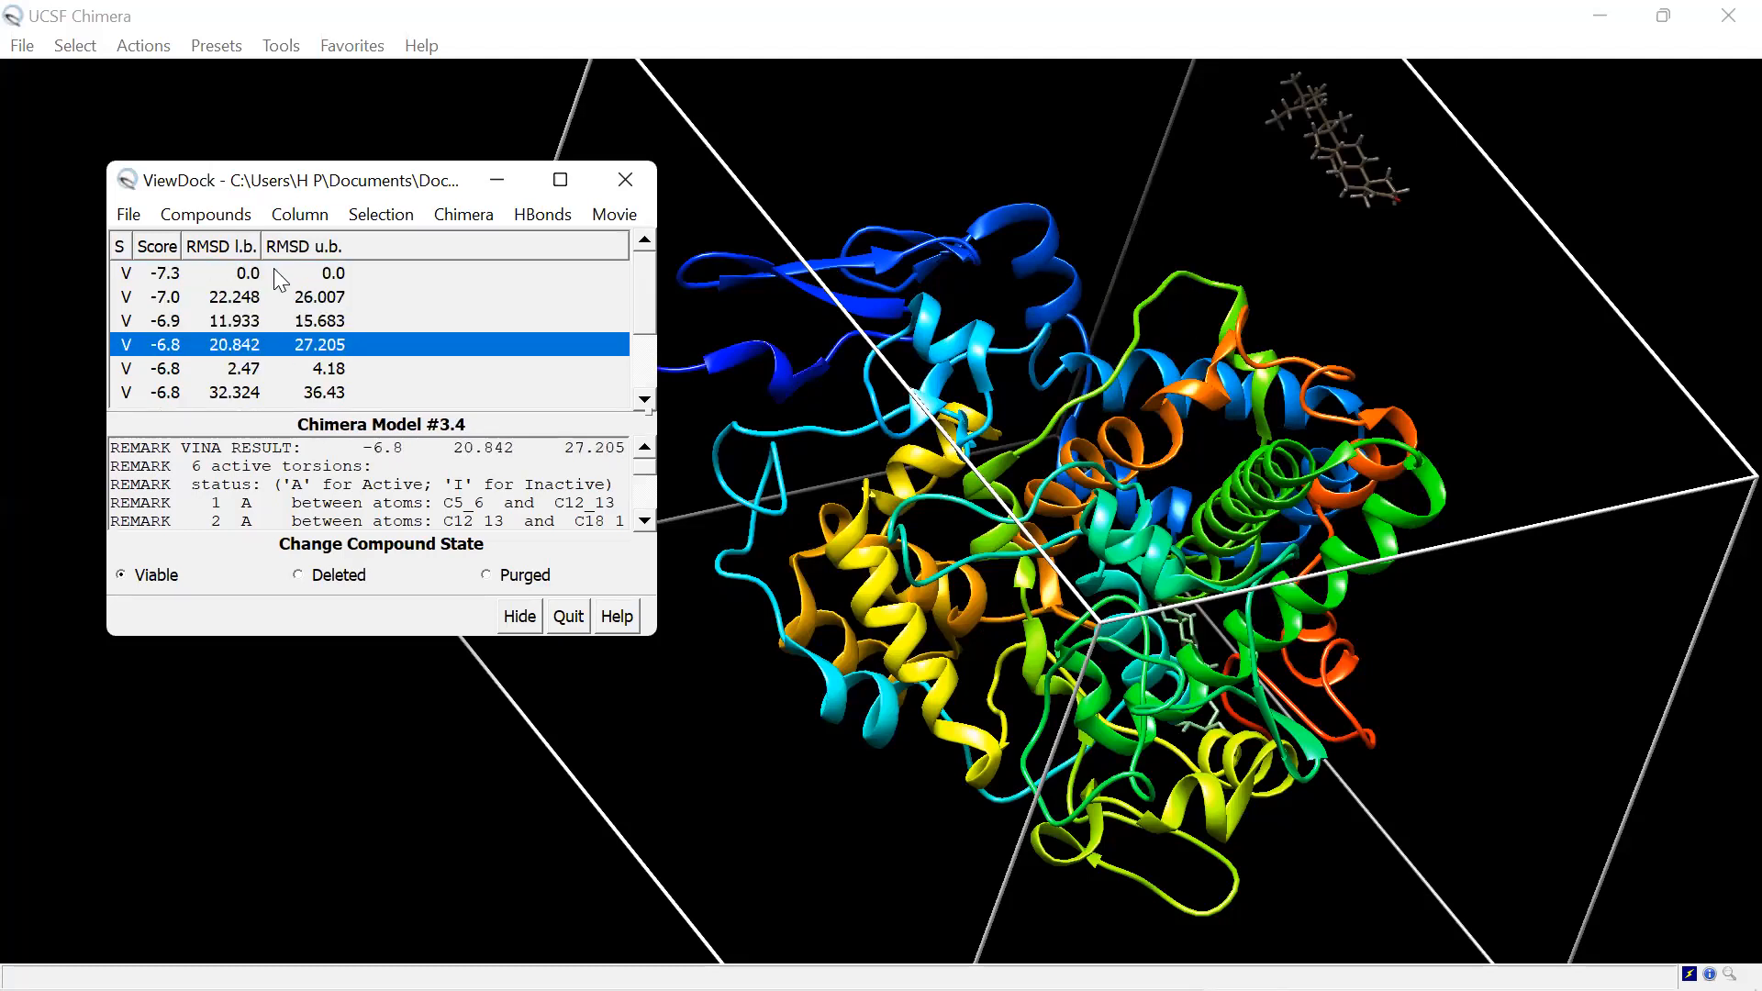
{"action": "key", "text": "Down"}
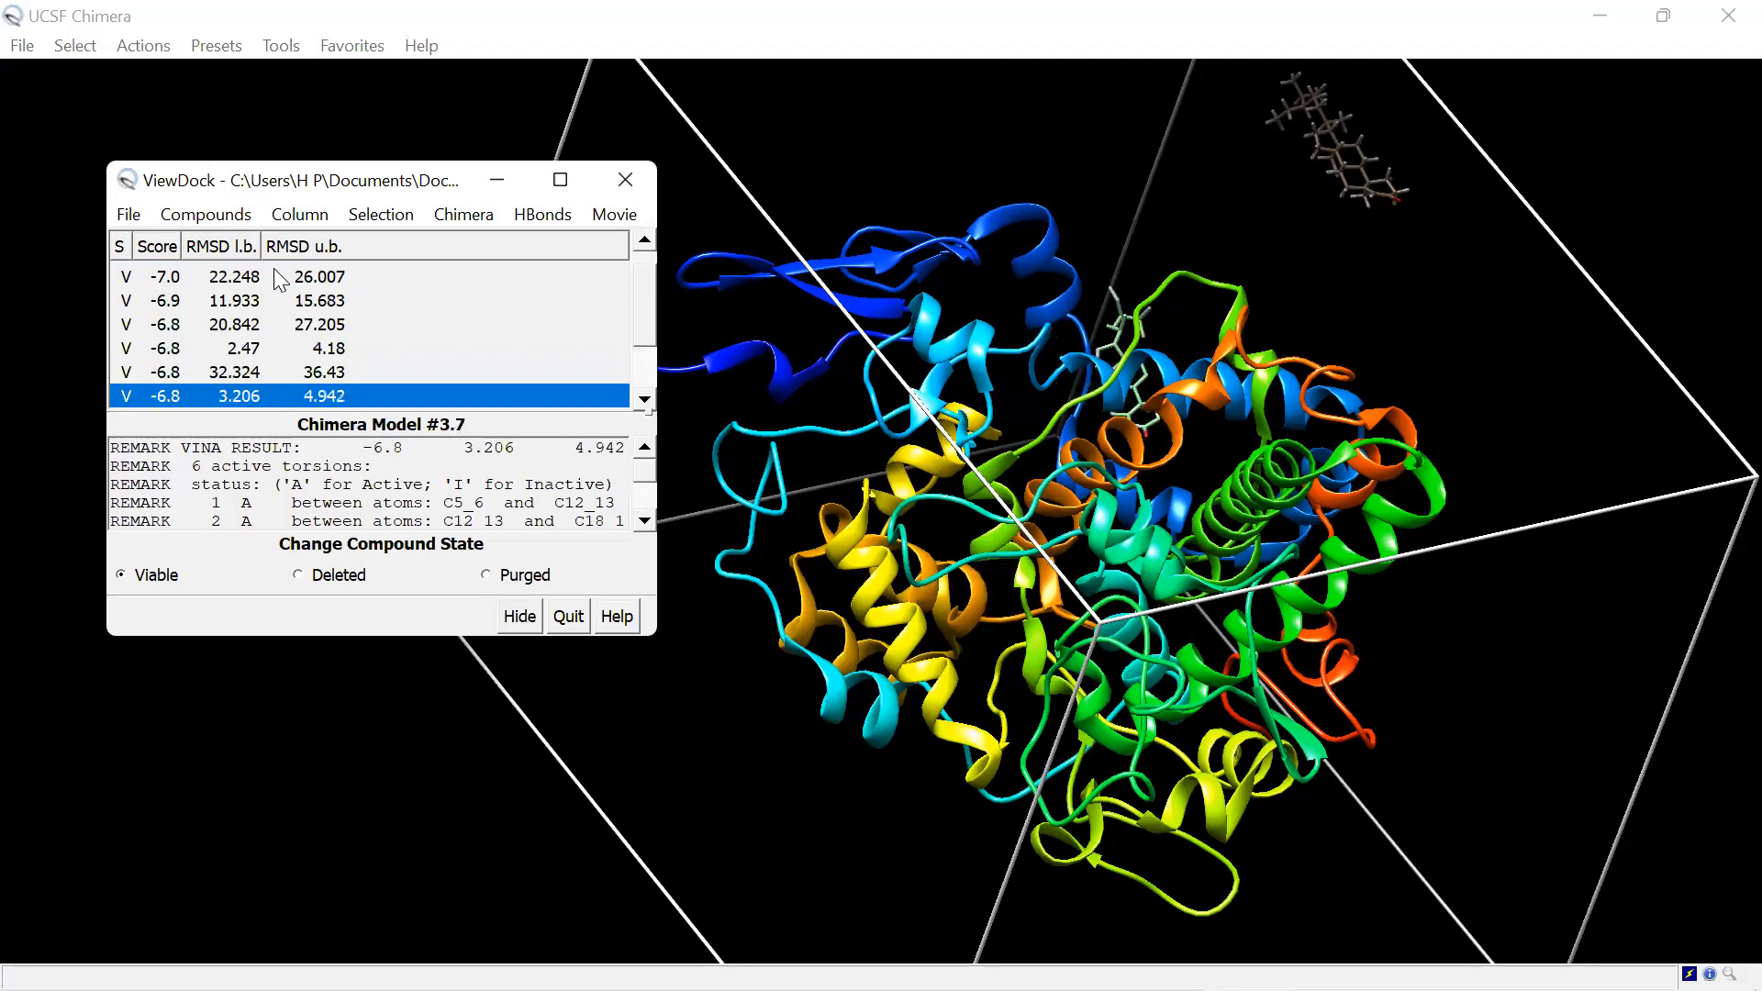
{"action": "key", "text": "Down"}
{"action": "key", "text": "Down"}
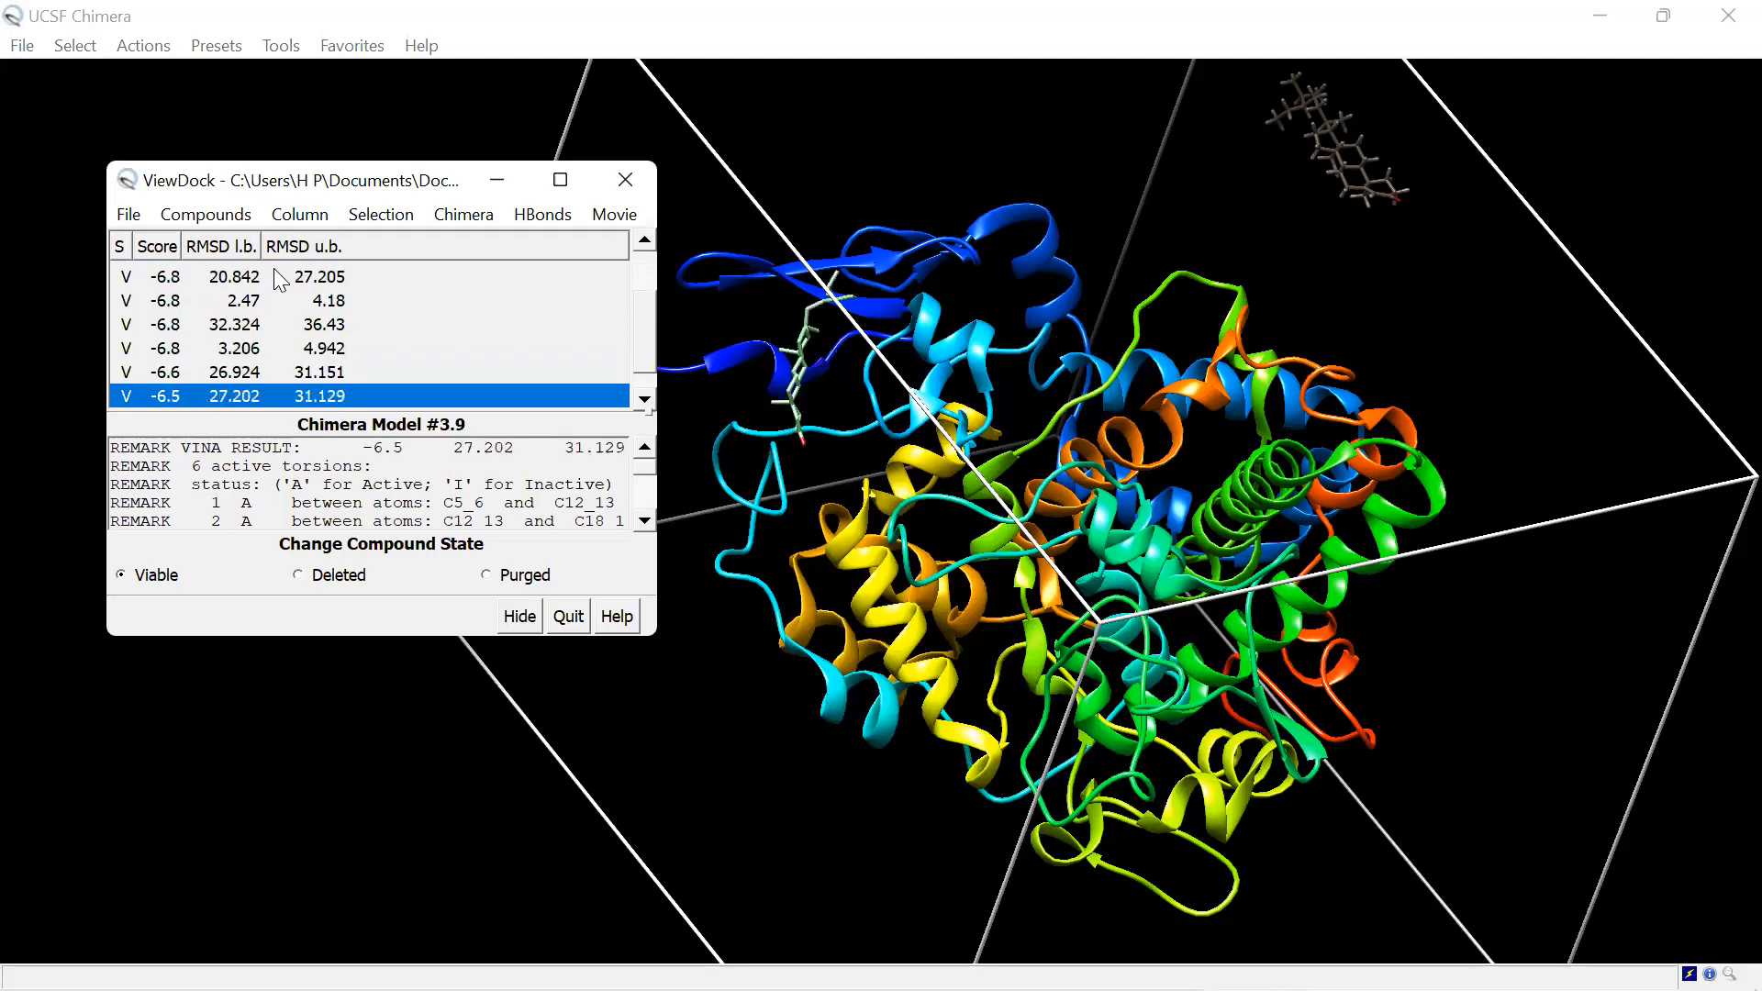
{"action": "key", "text": "Down"}
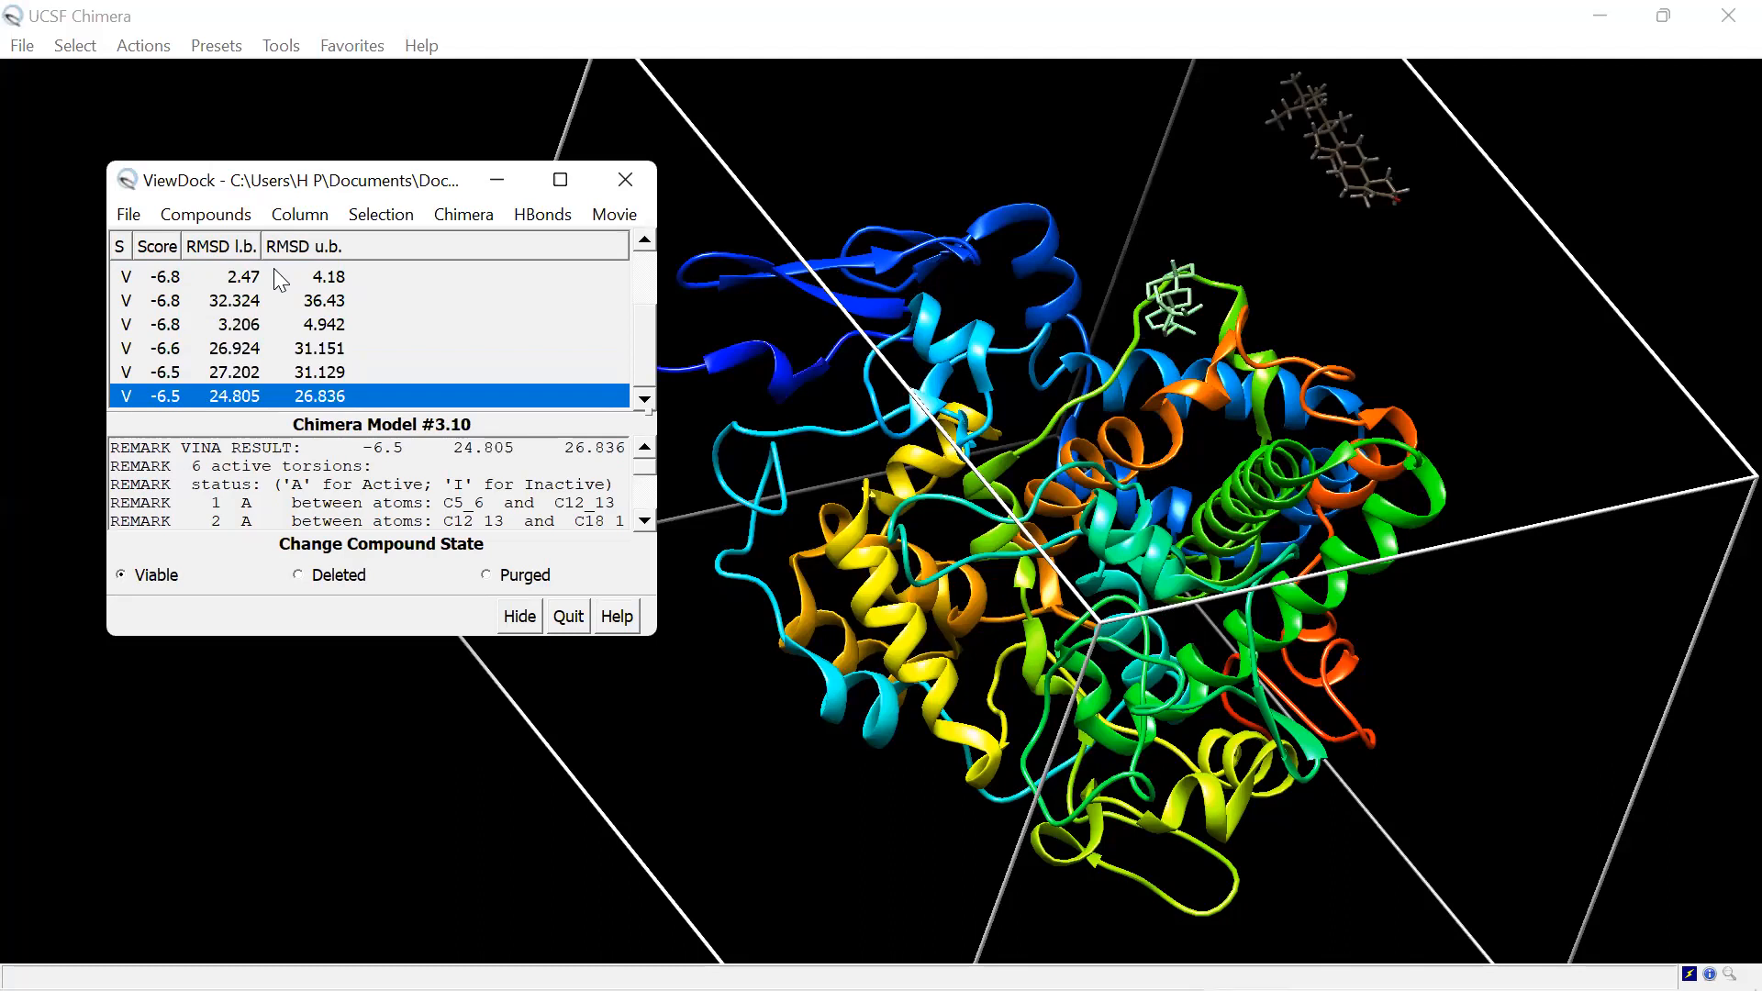
{"action": "key", "text": "Home"}
{"action": "key", "text": "Down"}
{"action": "key", "text": "Down"}
{"action": "key", "text": "Down"}
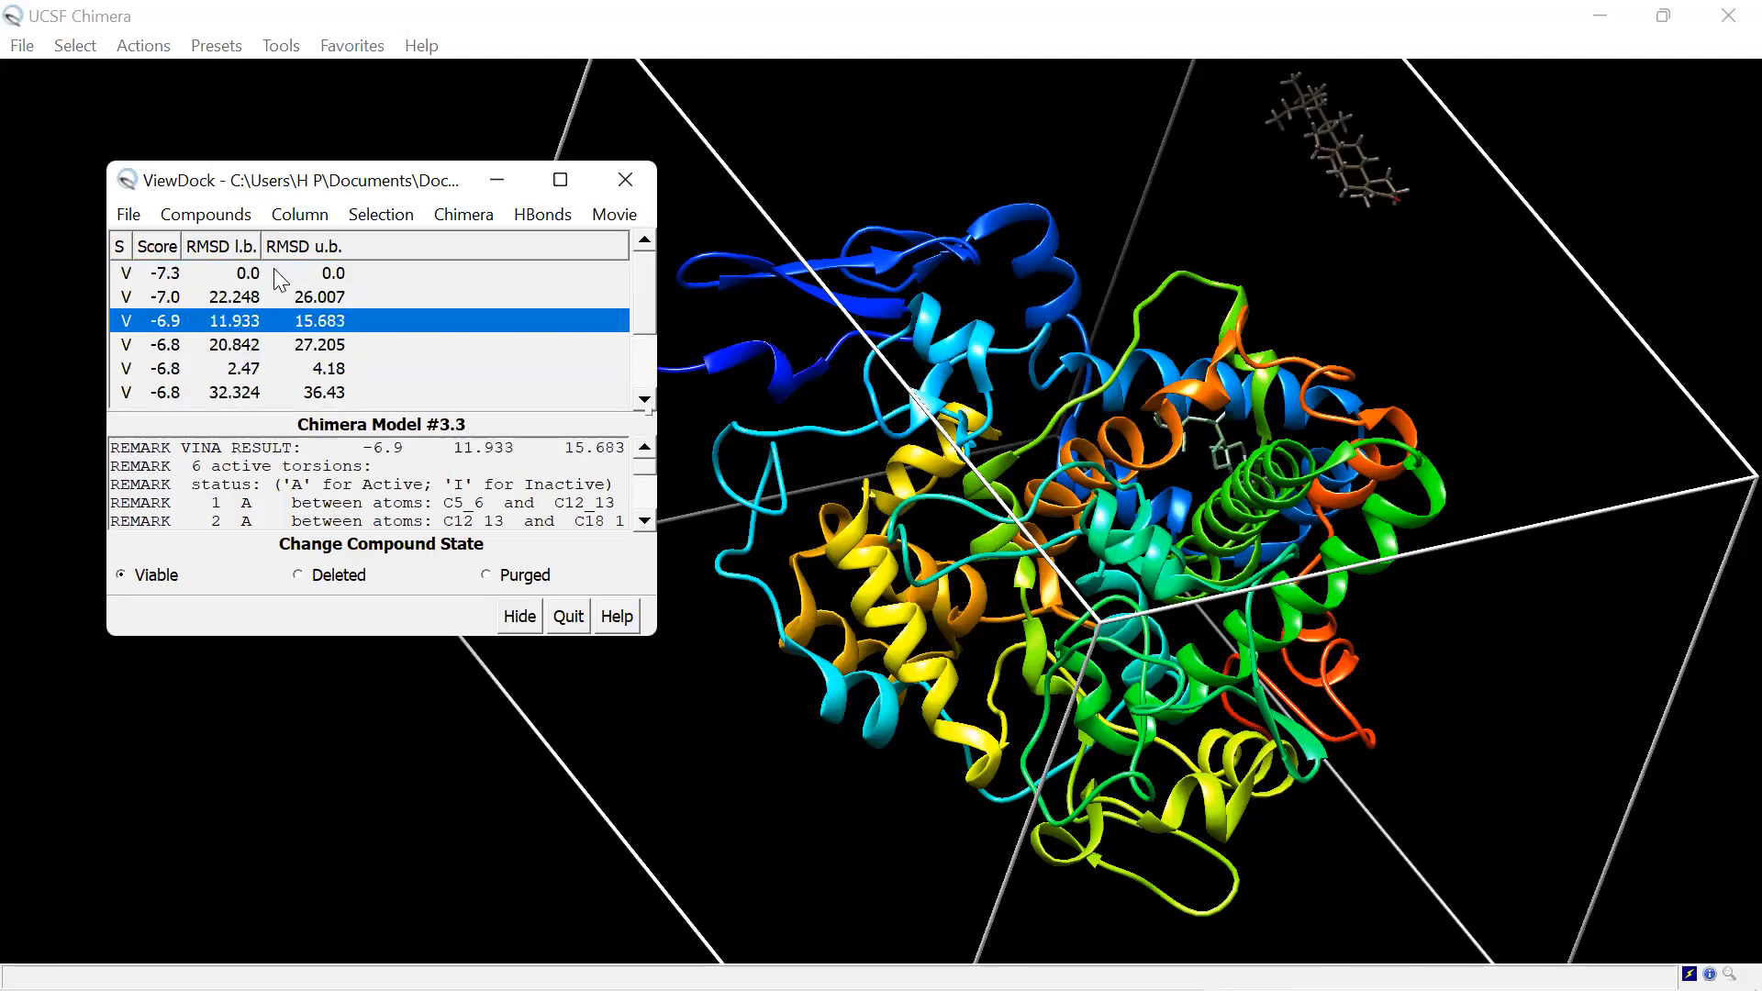
{"action": "key", "text": "Down"}
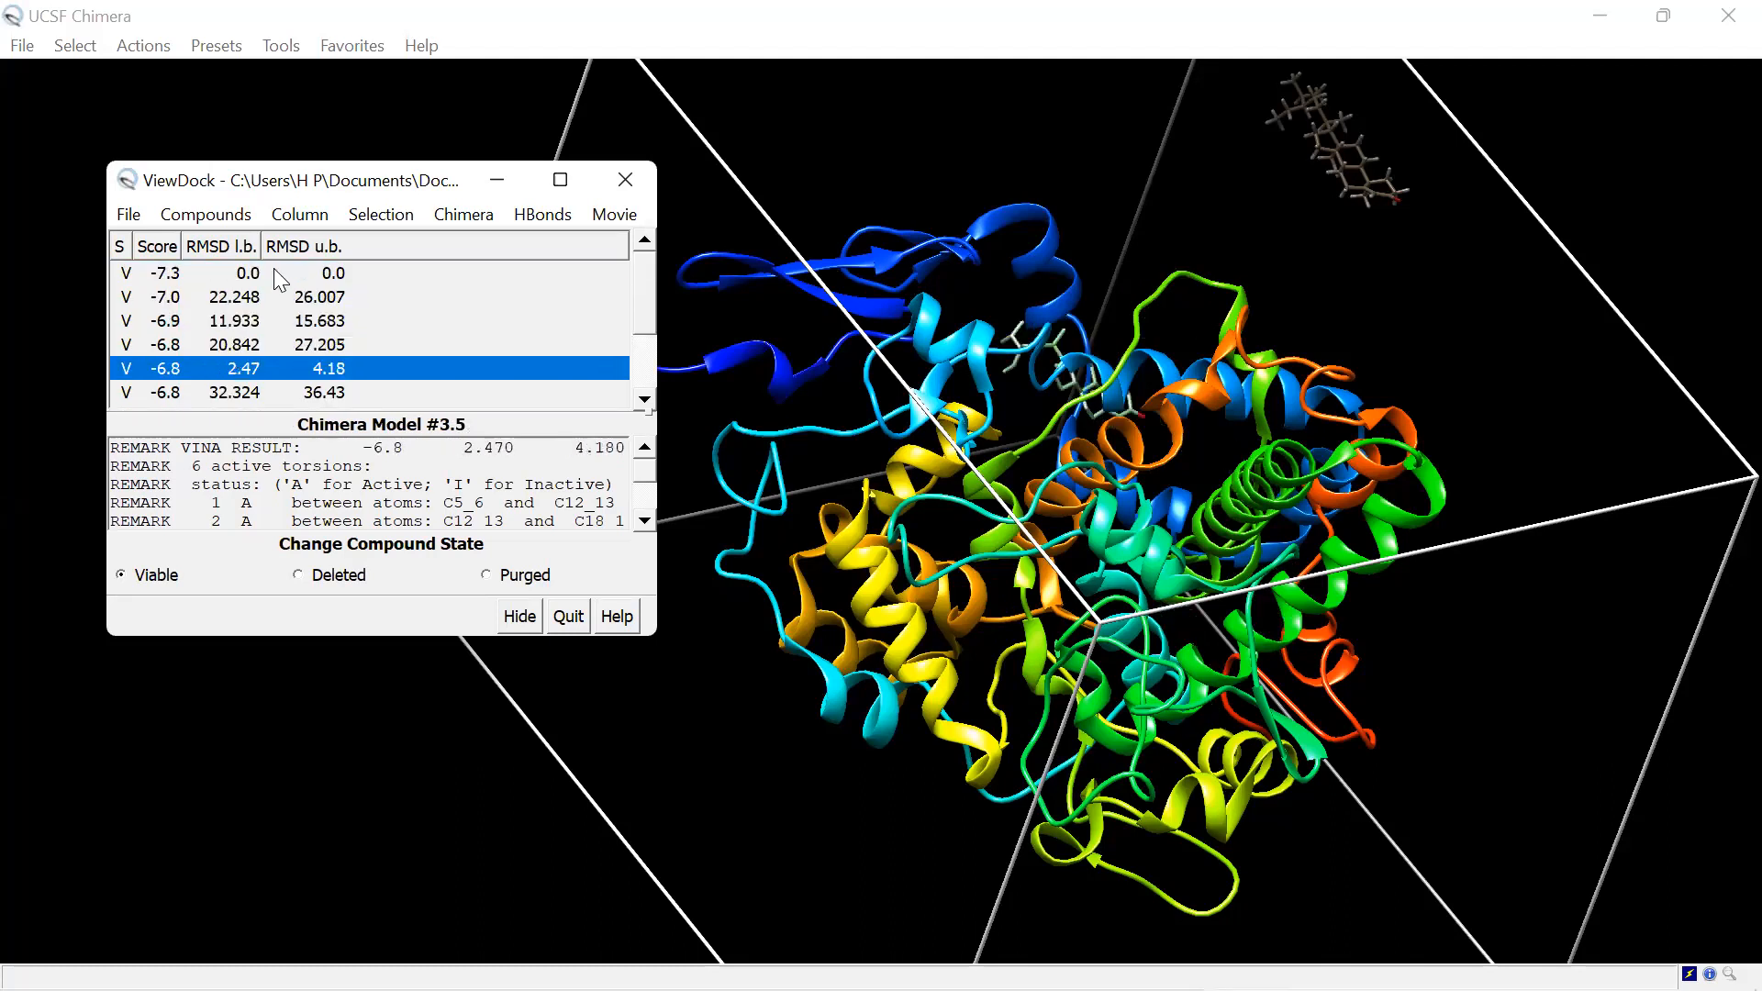
{"action": "key", "text": "Down"}
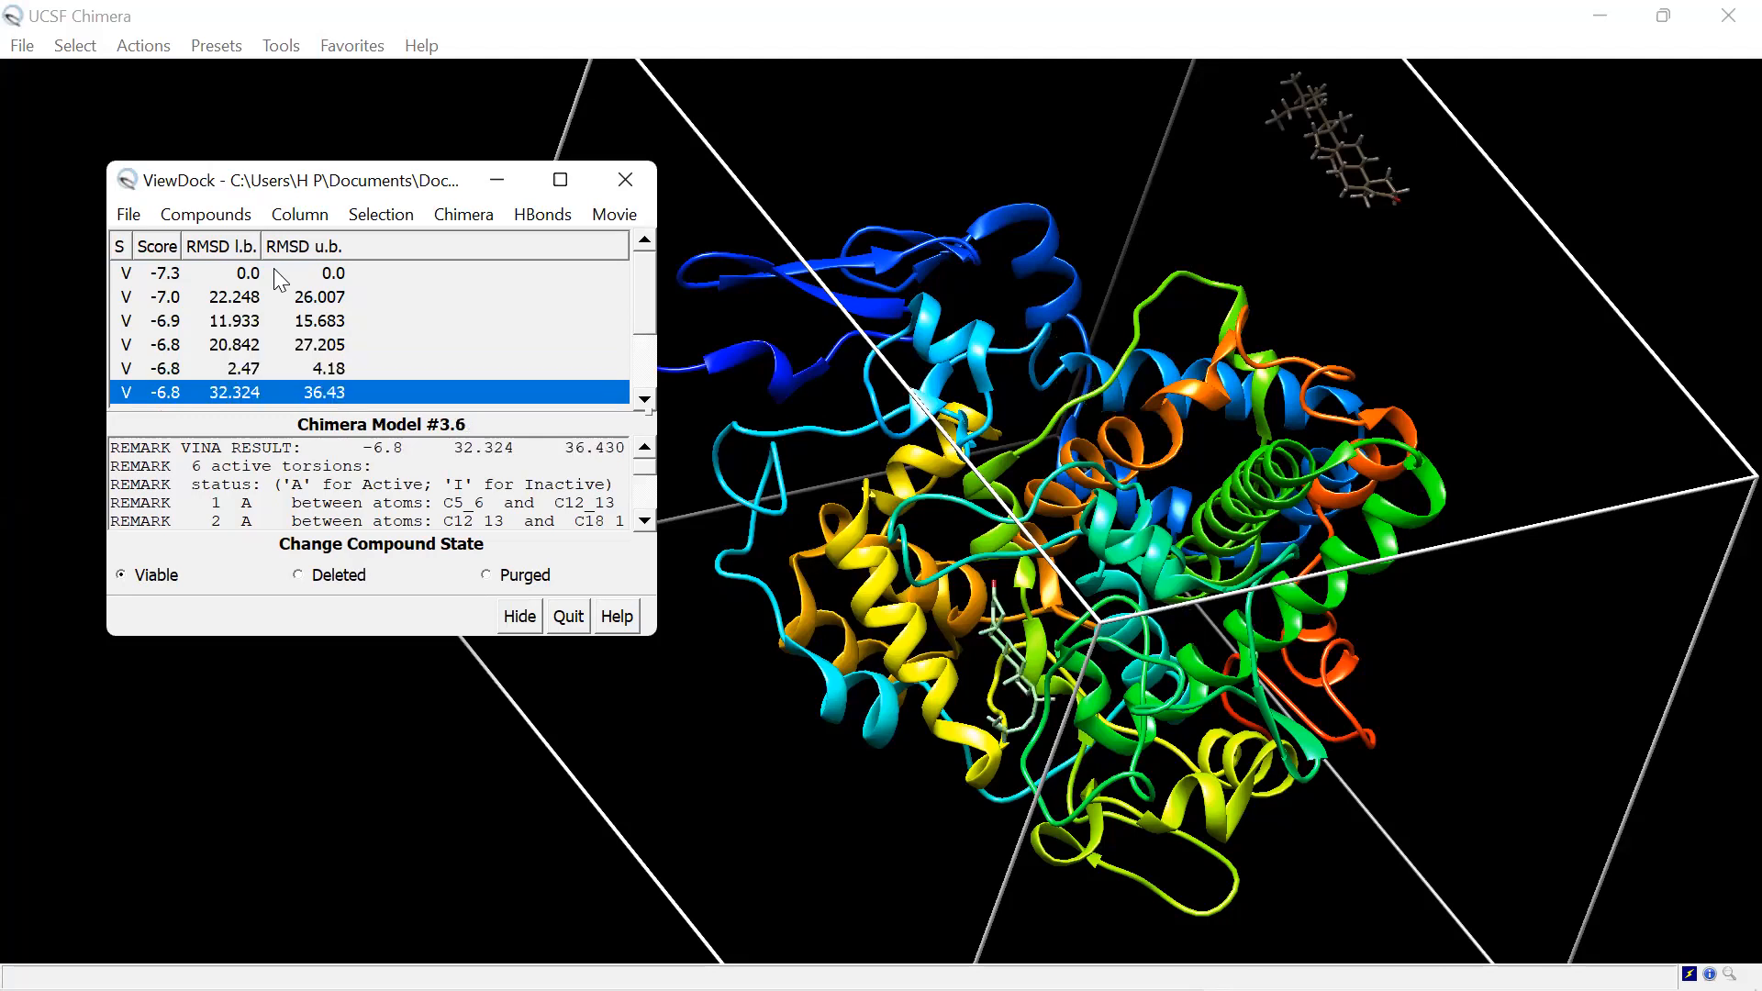
{"action": "key", "text": "Down"}
{"action": "key", "text": "Down"}
{"action": "key", "text": "Down"}
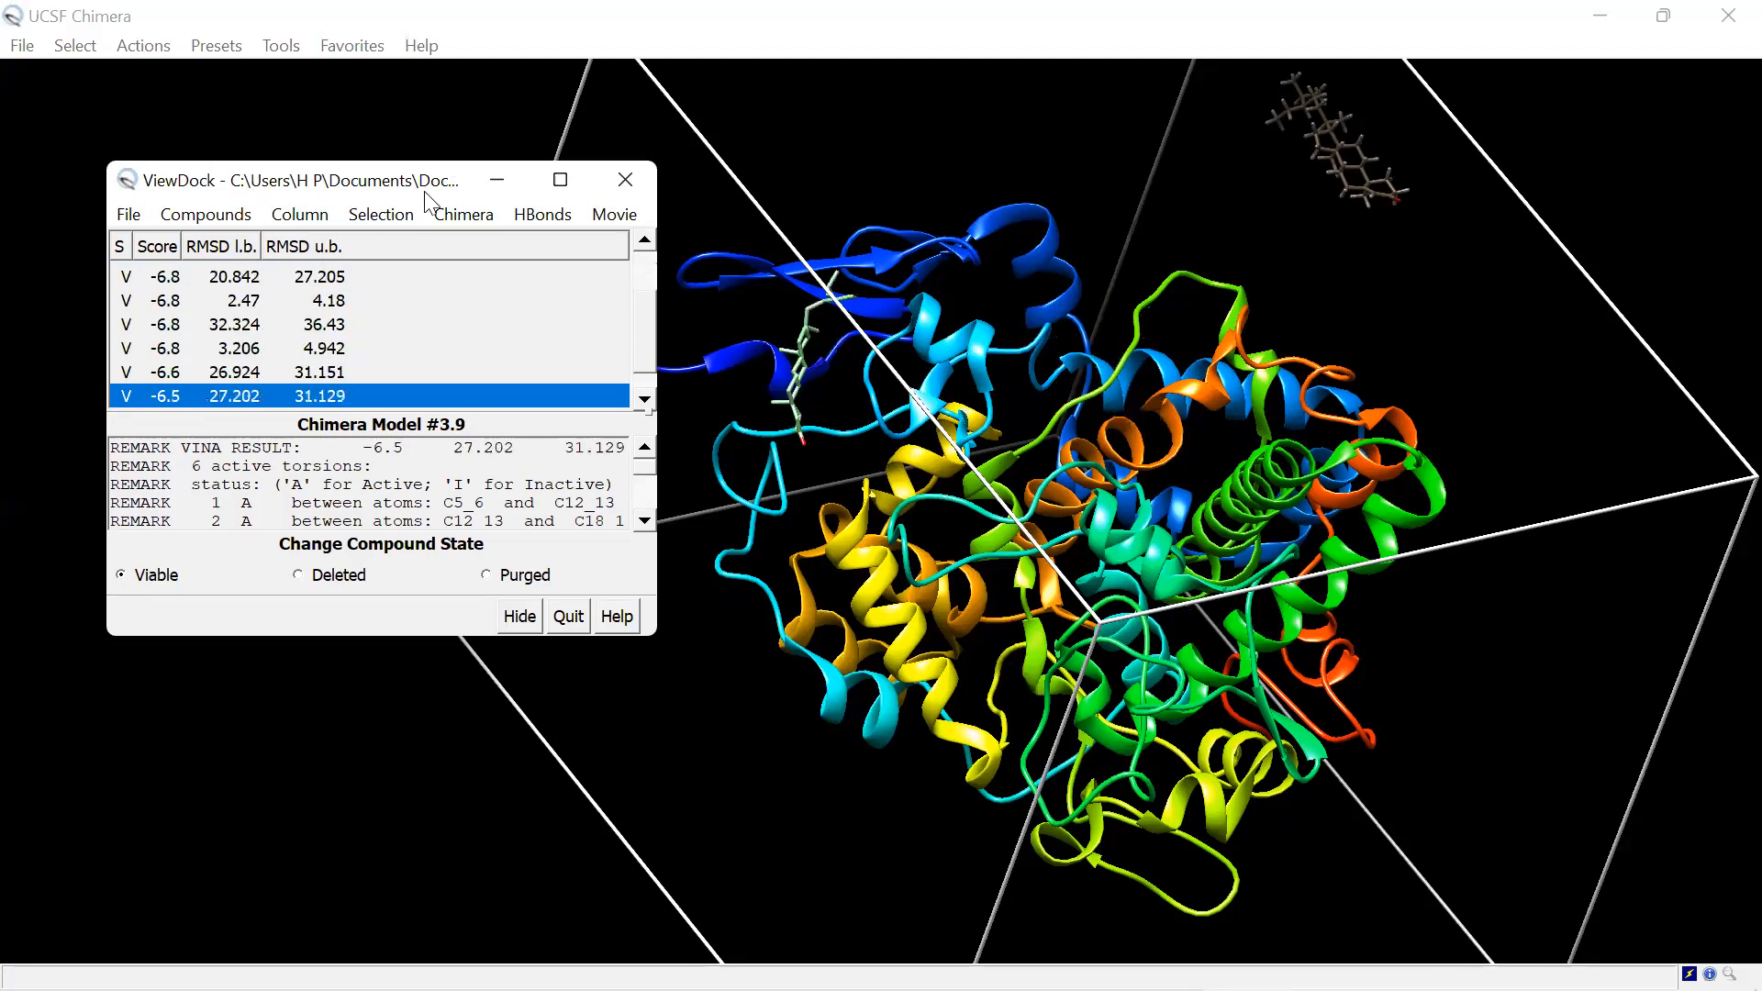
{"action": "key", "text": "Down"}
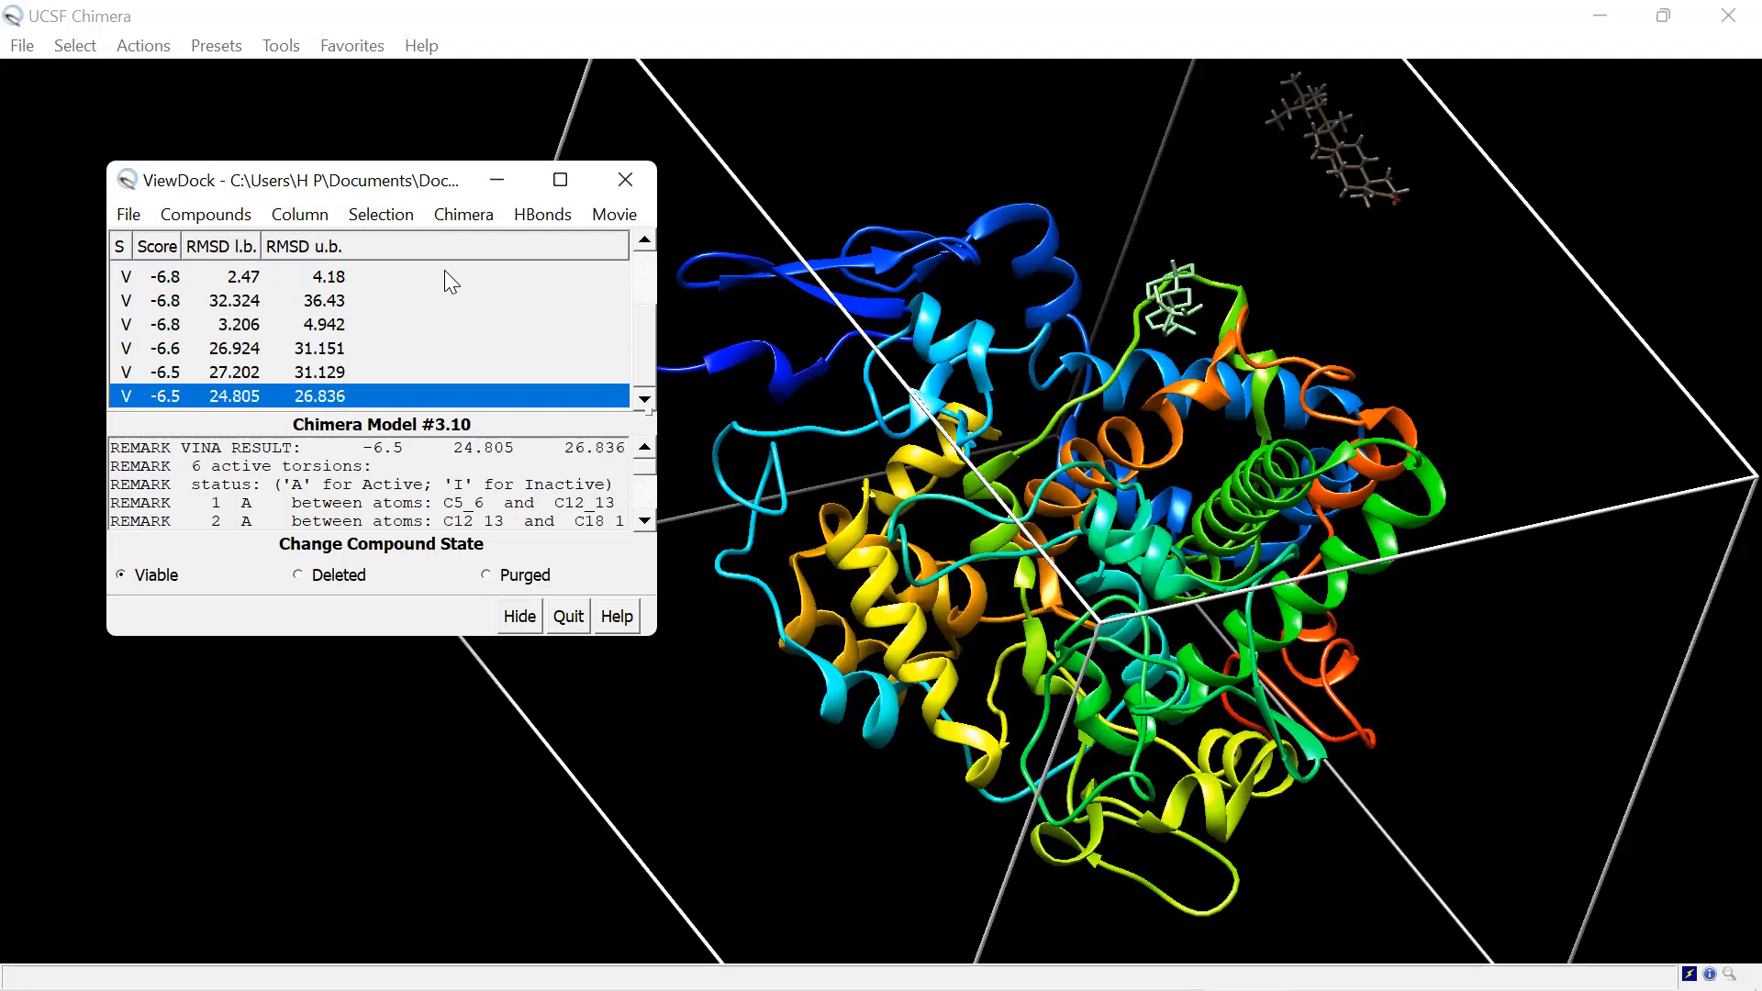
{"action": "key", "text": "Home"}
{"action": "key", "text": "Down"}
{"action": "key", "text": "Down"}
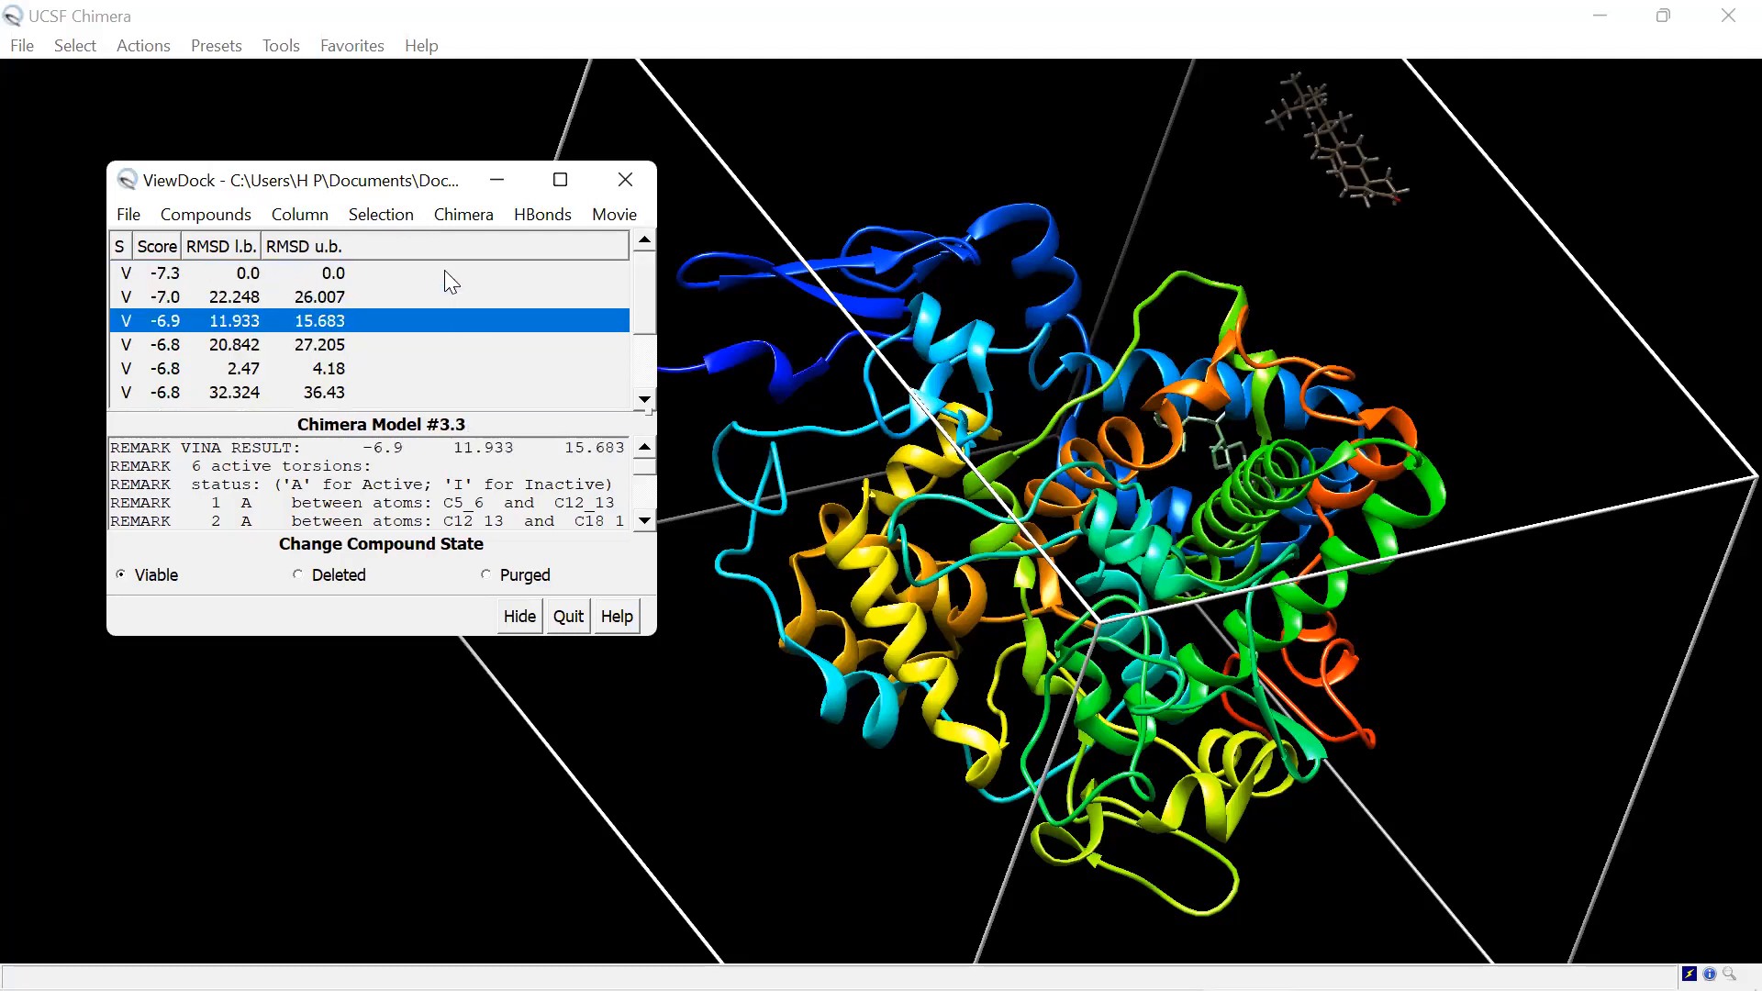
{"action": "key", "text": "Down"}
{"action": "key", "text": "Down"}
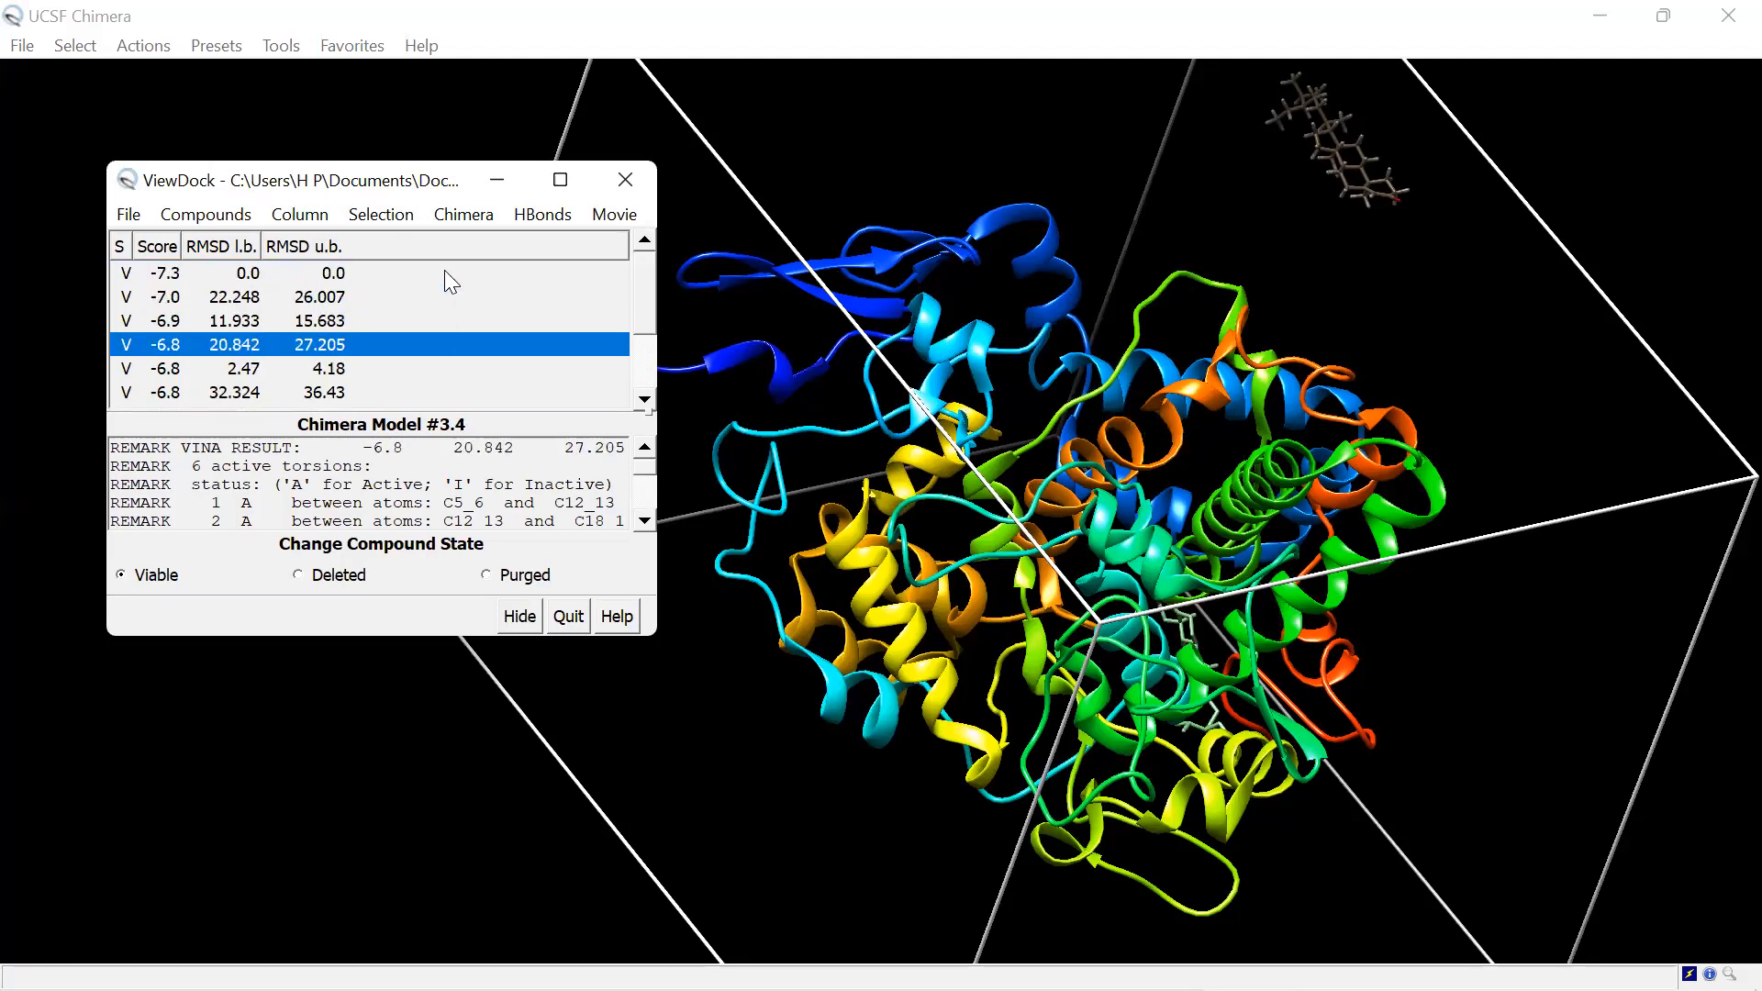
{"action": "key", "text": "Down"}
{"action": "key", "text": "Down"}
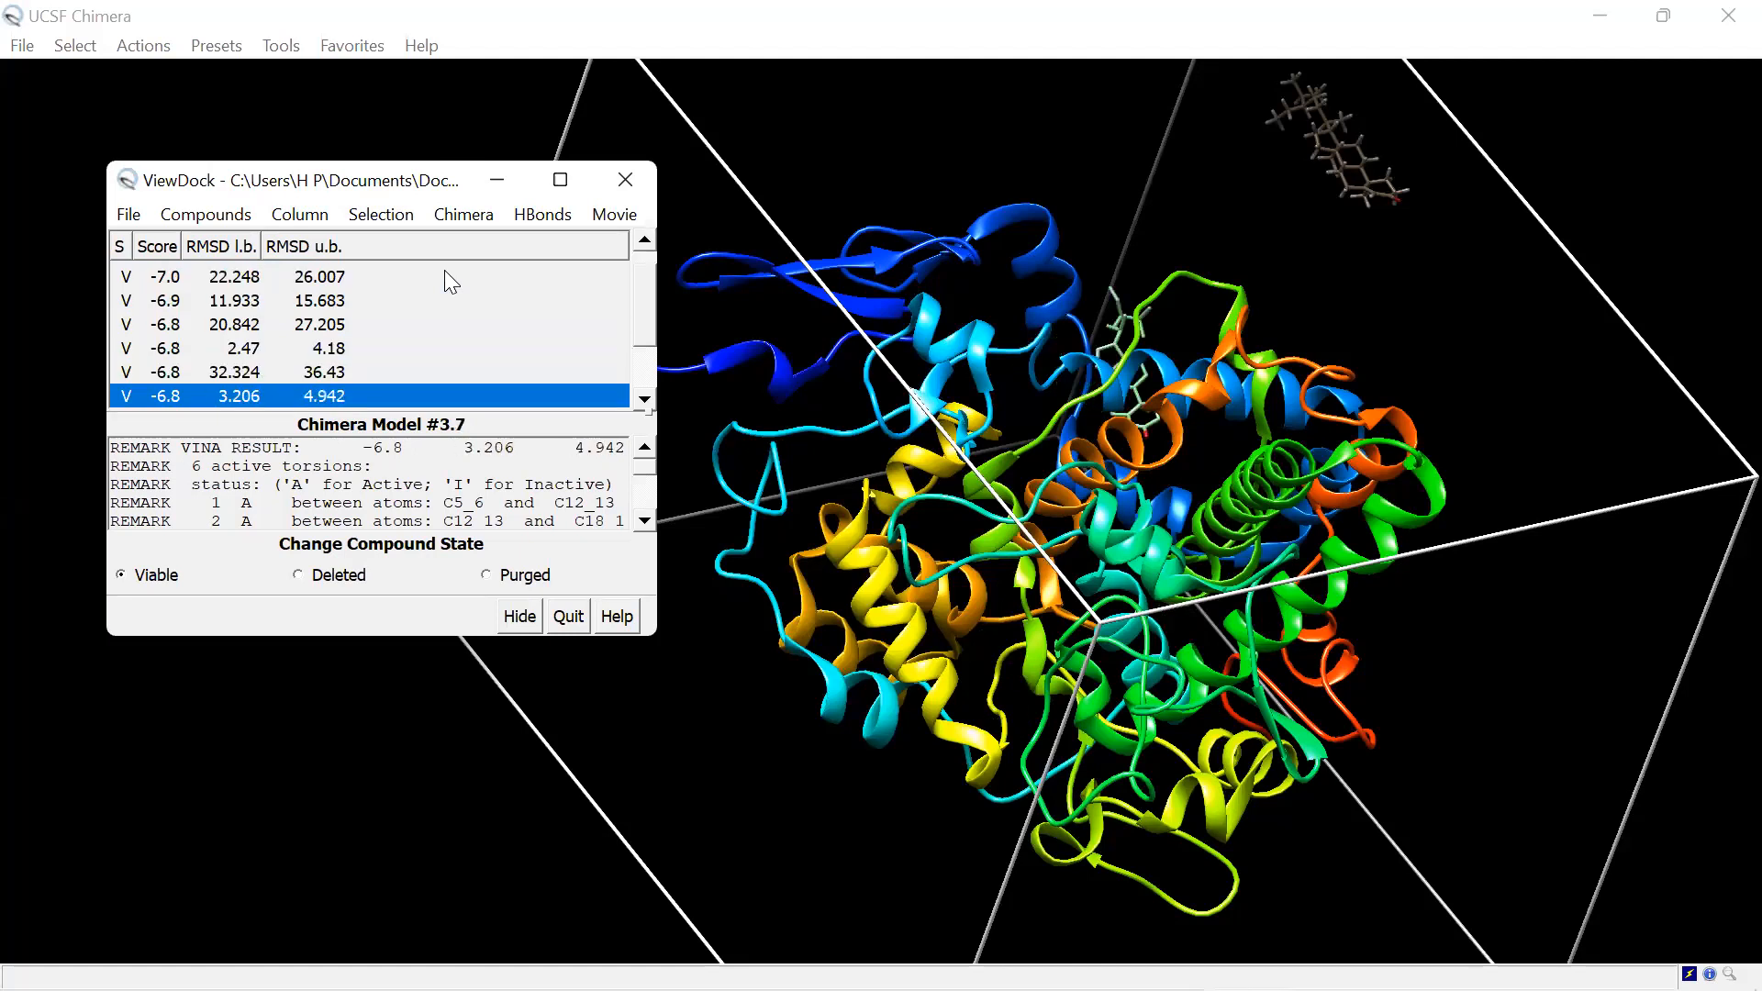
{"action": "key", "text": "Down"}
{"action": "key", "text": "Down"}
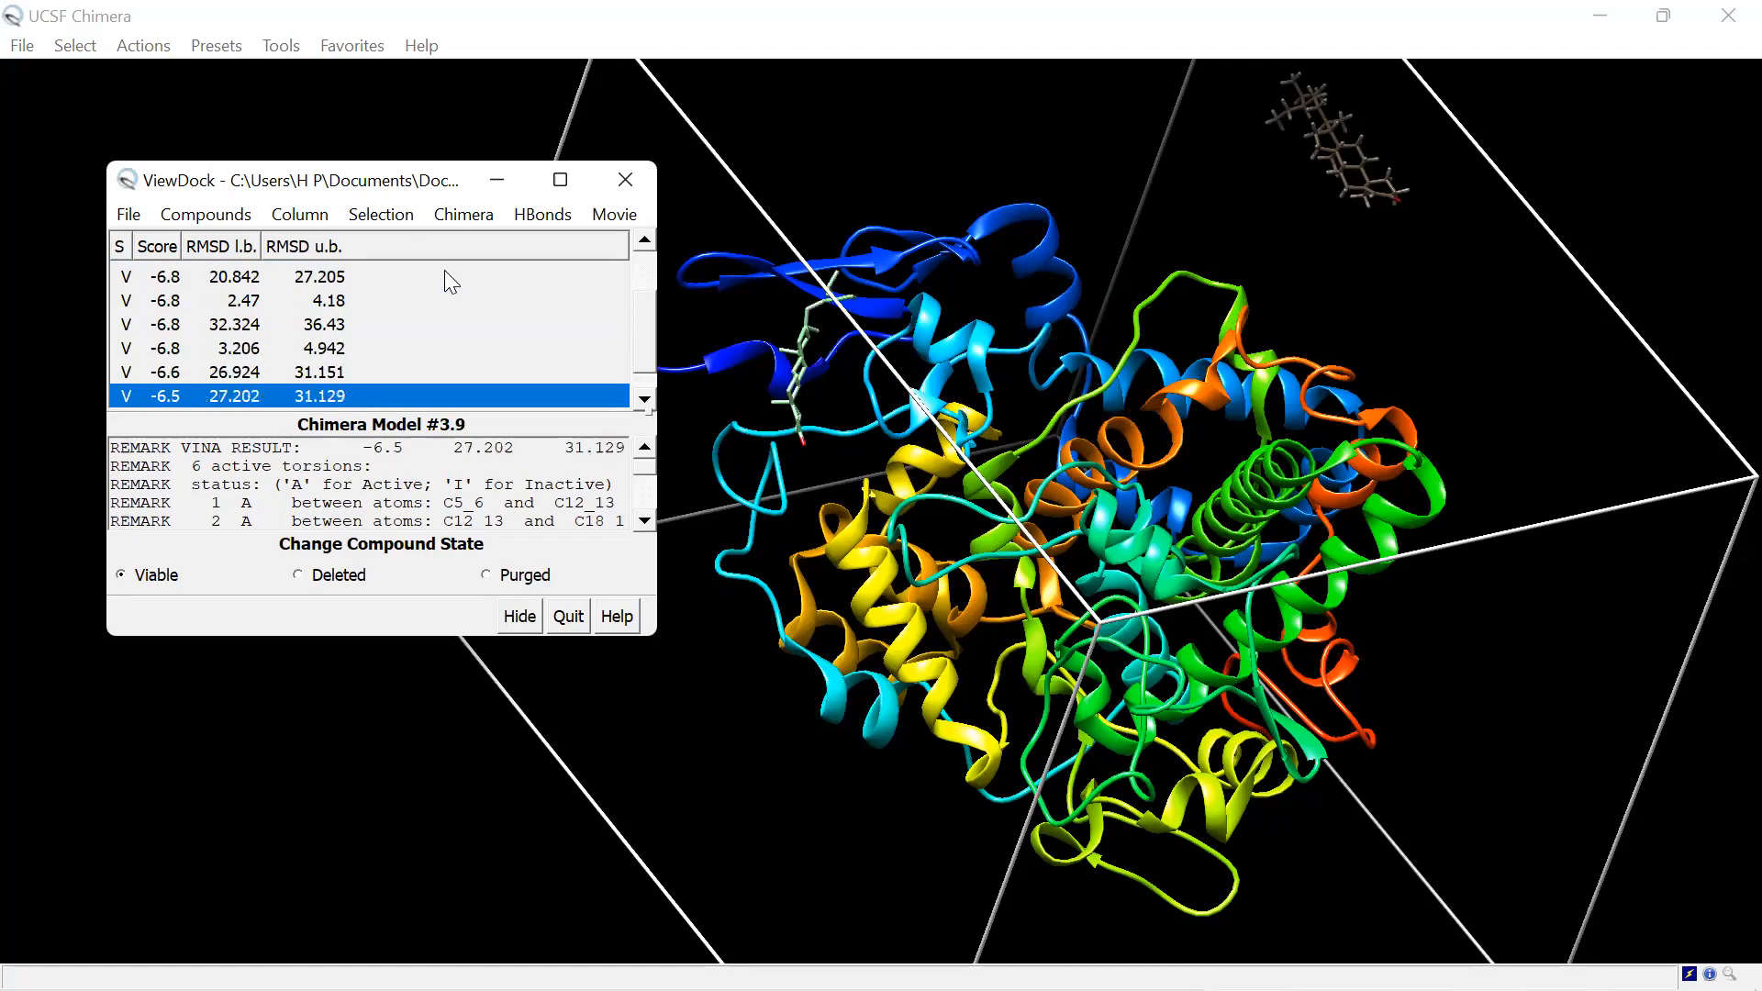
{"action": "key", "text": "Down"}
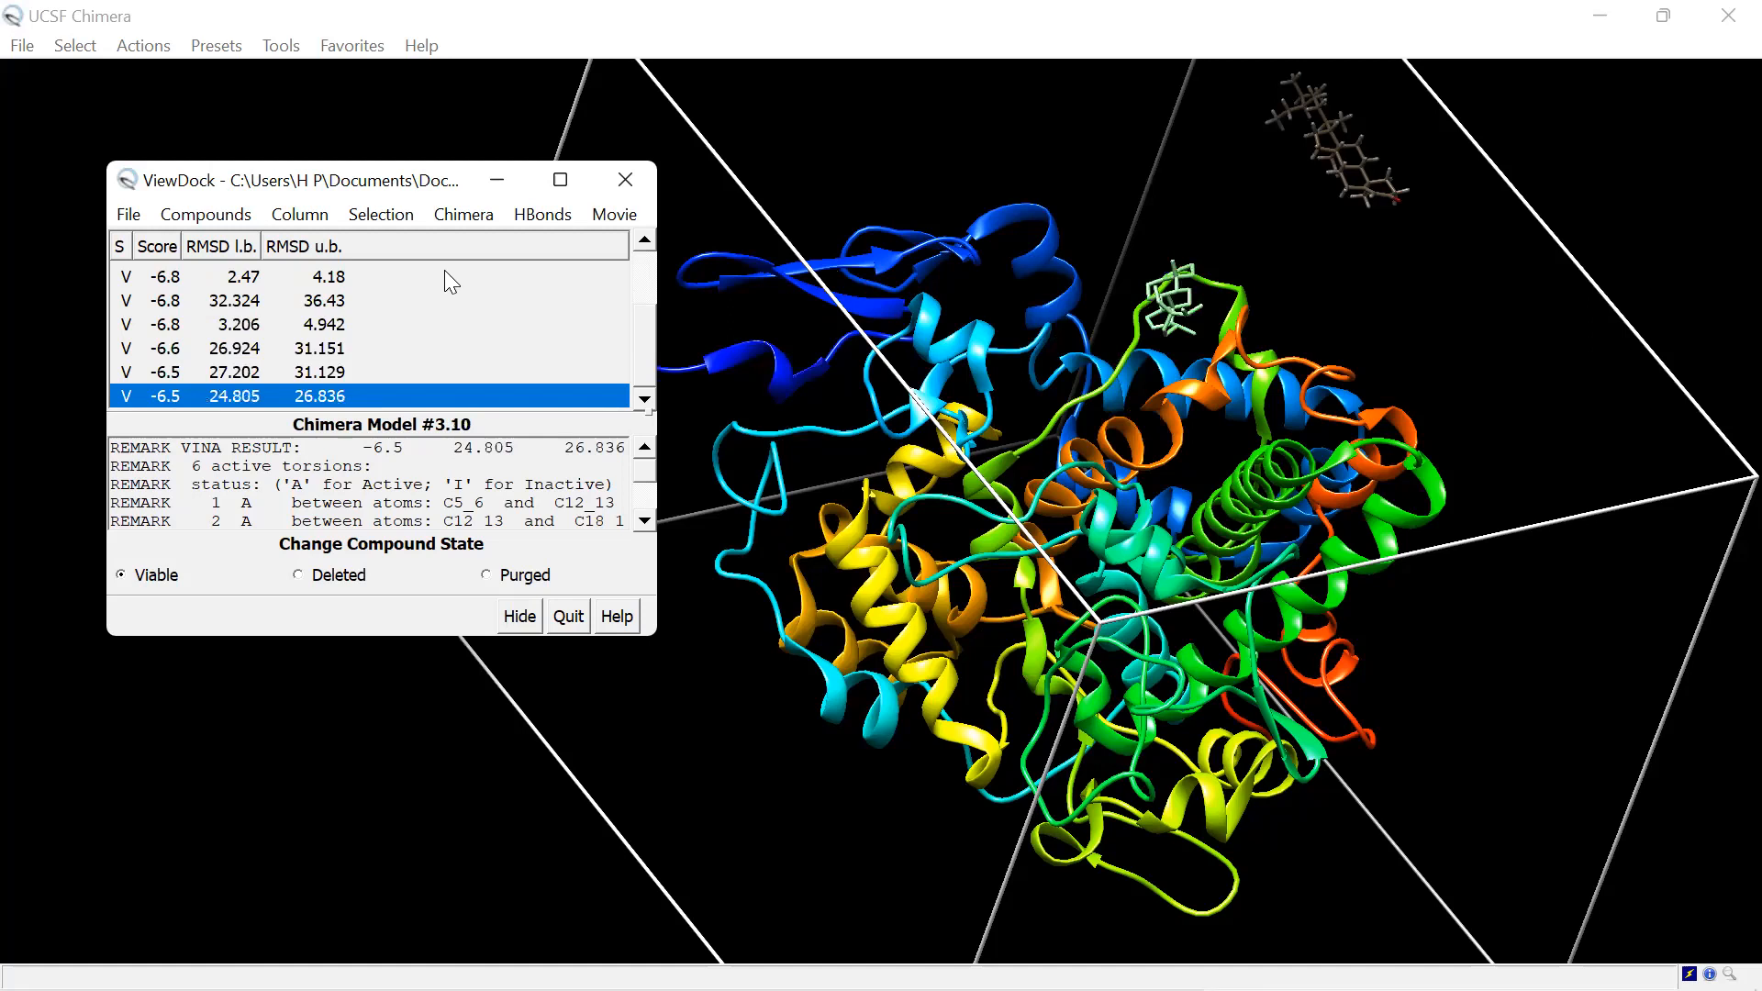
{"action": "key", "text": "Home"}
{"action": "left_click", "coordinate": [450, 296]}
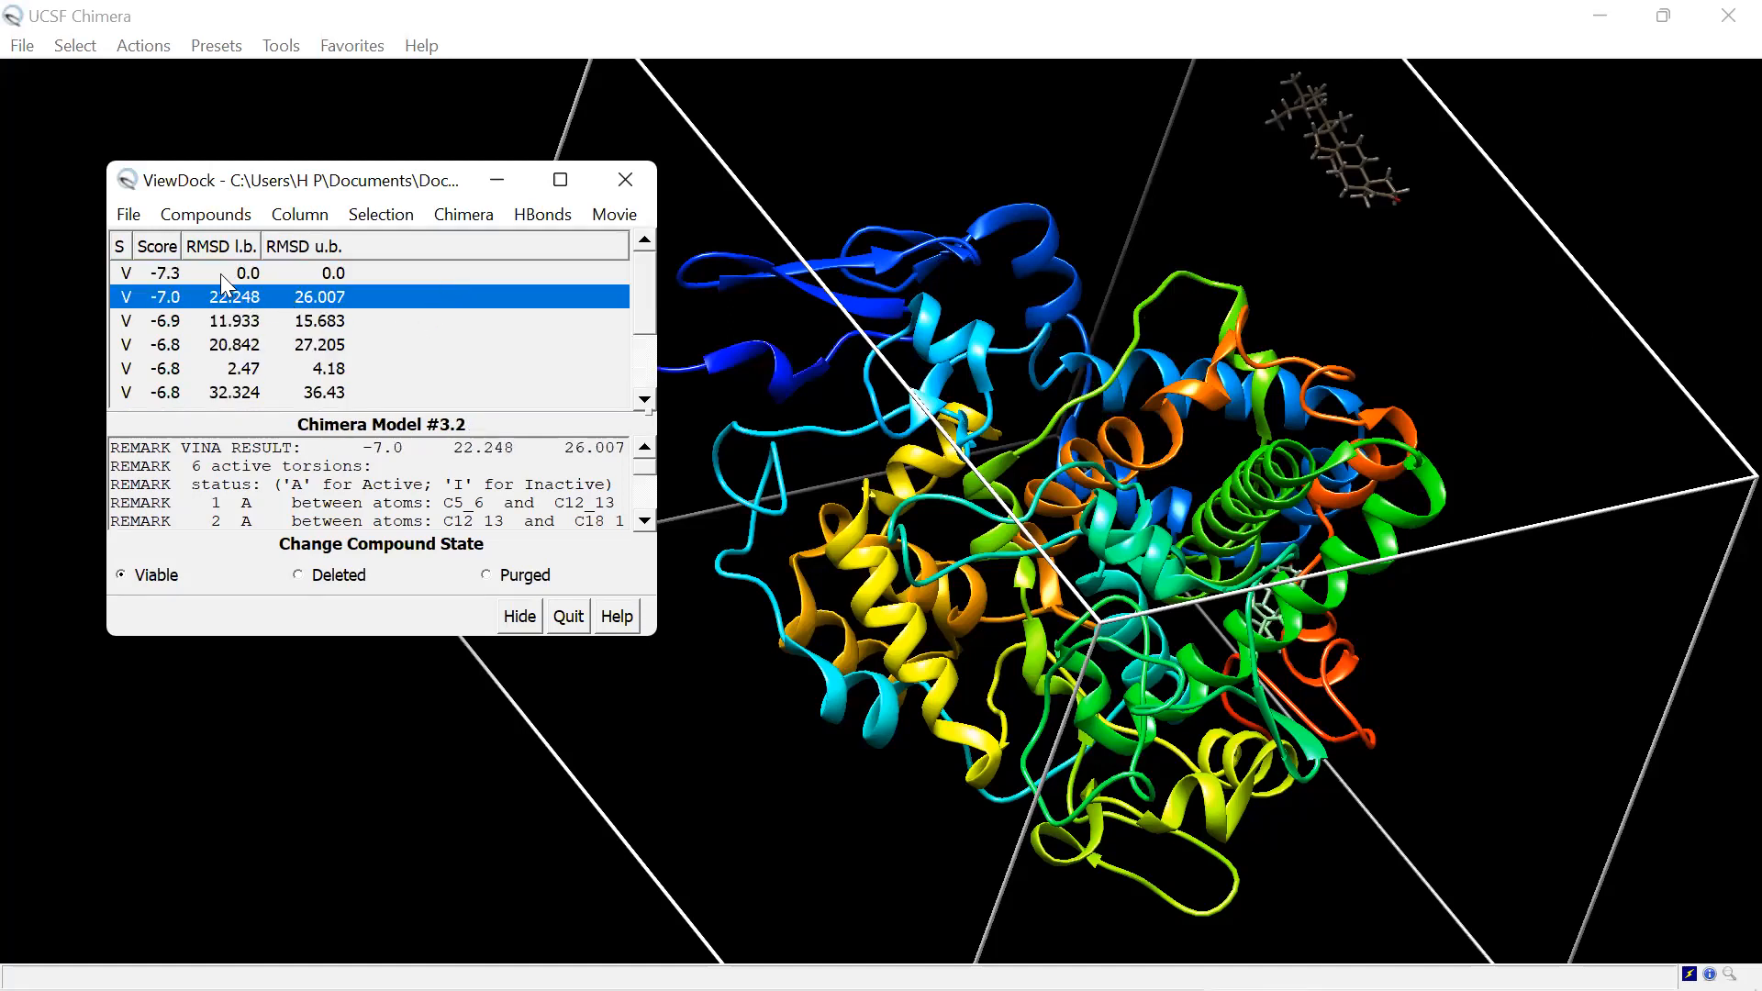
{"action": "key", "text": "Down"}
{"action": "key", "text": "Down"}
Step: Stop the ViewDock pose movie and select the pose scored -7.3
{"action": "left_click", "coordinate": [174, 266]}
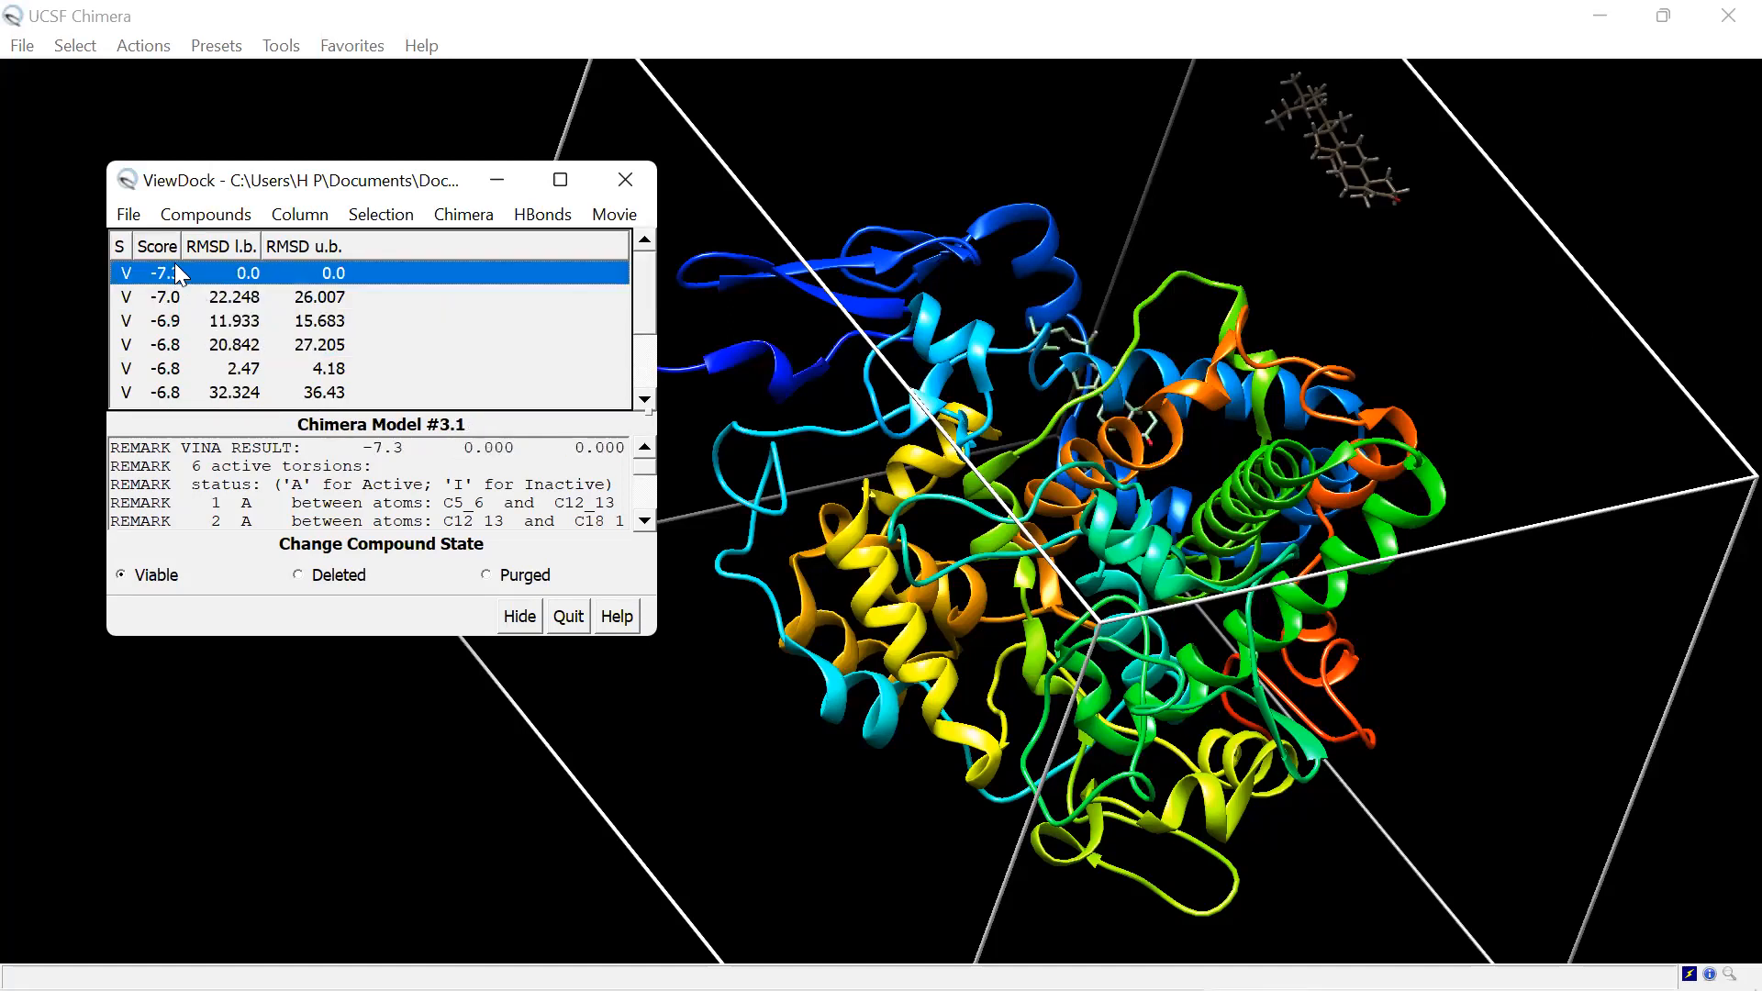
{"action": "left_click", "coordinate": [614, 214]}
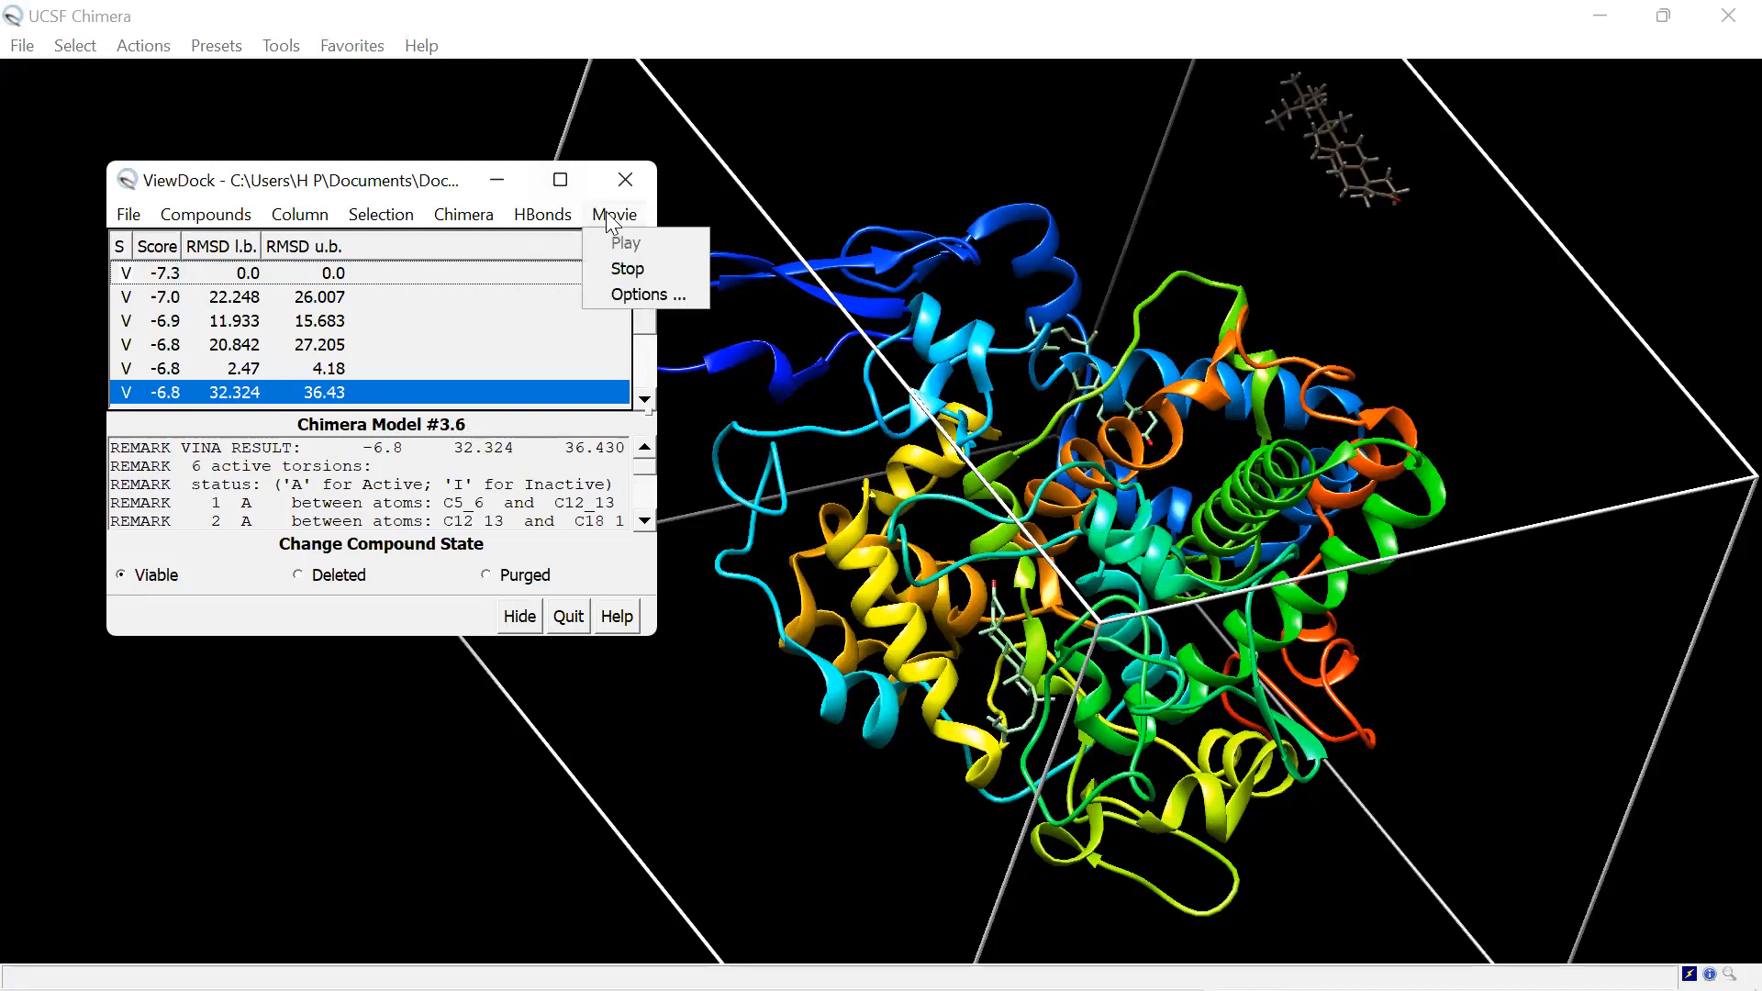
{"action": "left_click", "coordinate": [634, 269]}
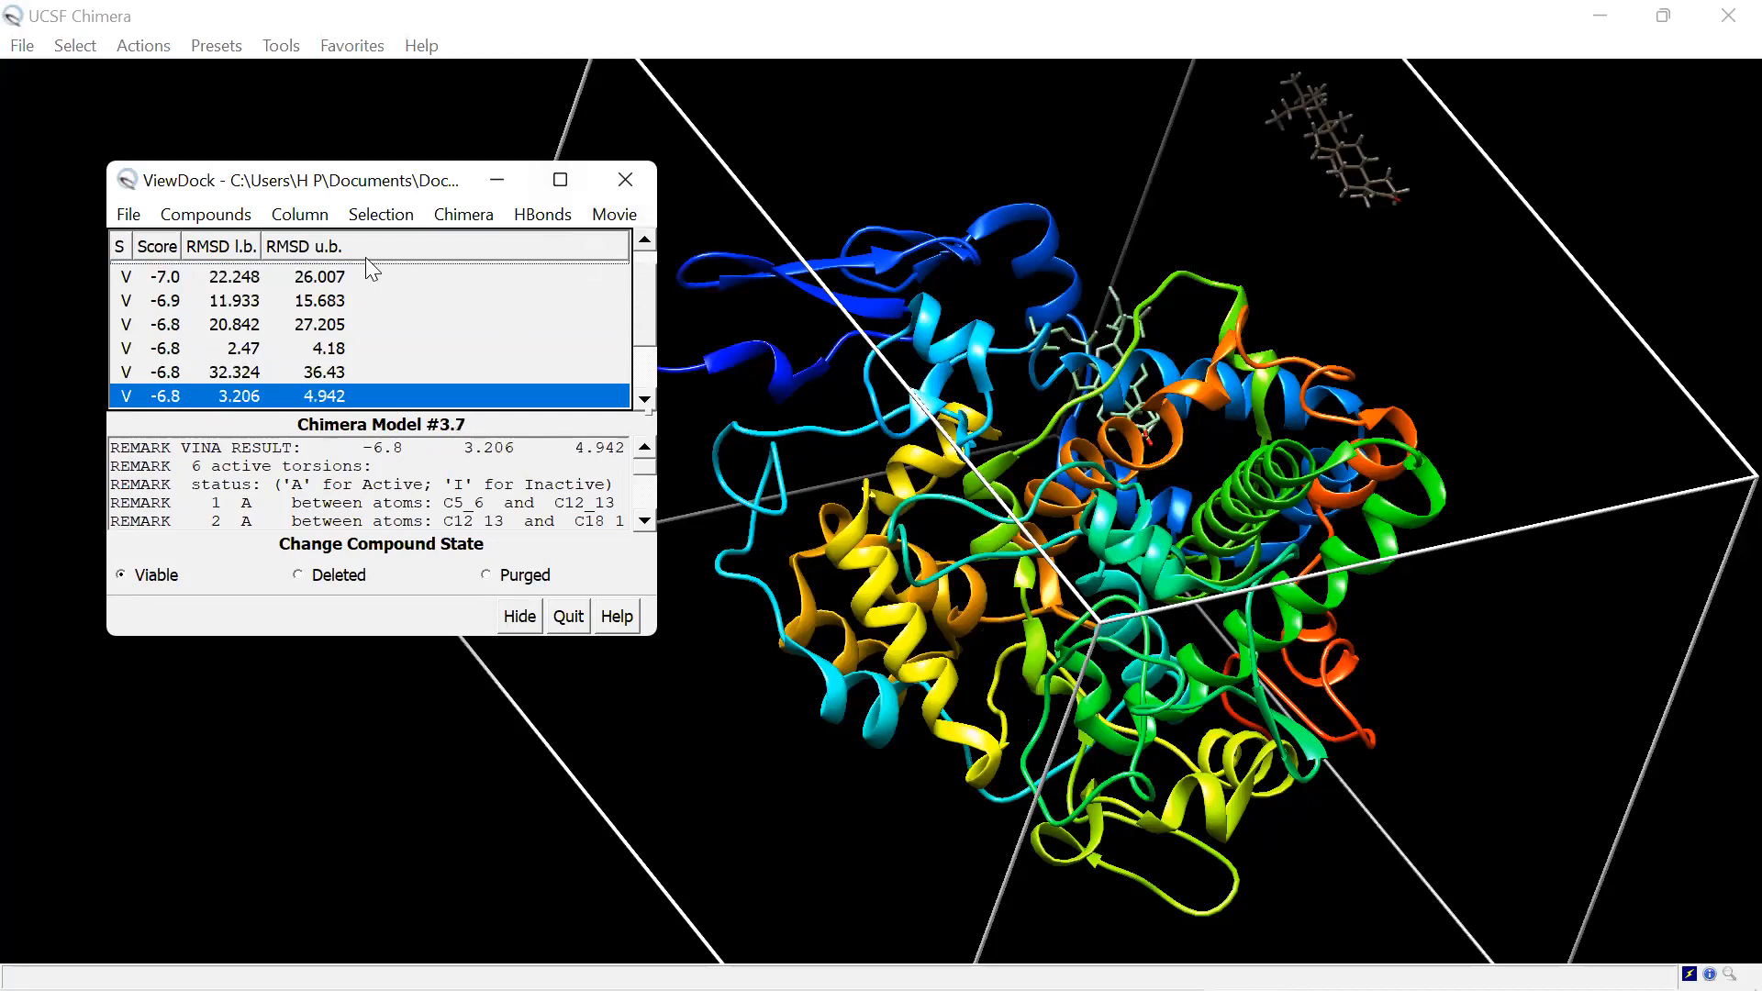
{"action": "left_click", "coordinate": [188, 278]}
{"action": "scroll", "coordinate": [194, 275], "scroll_direction": "up", "scroll_amount": 1}
{"action": "left_click", "coordinate": [198, 272]}
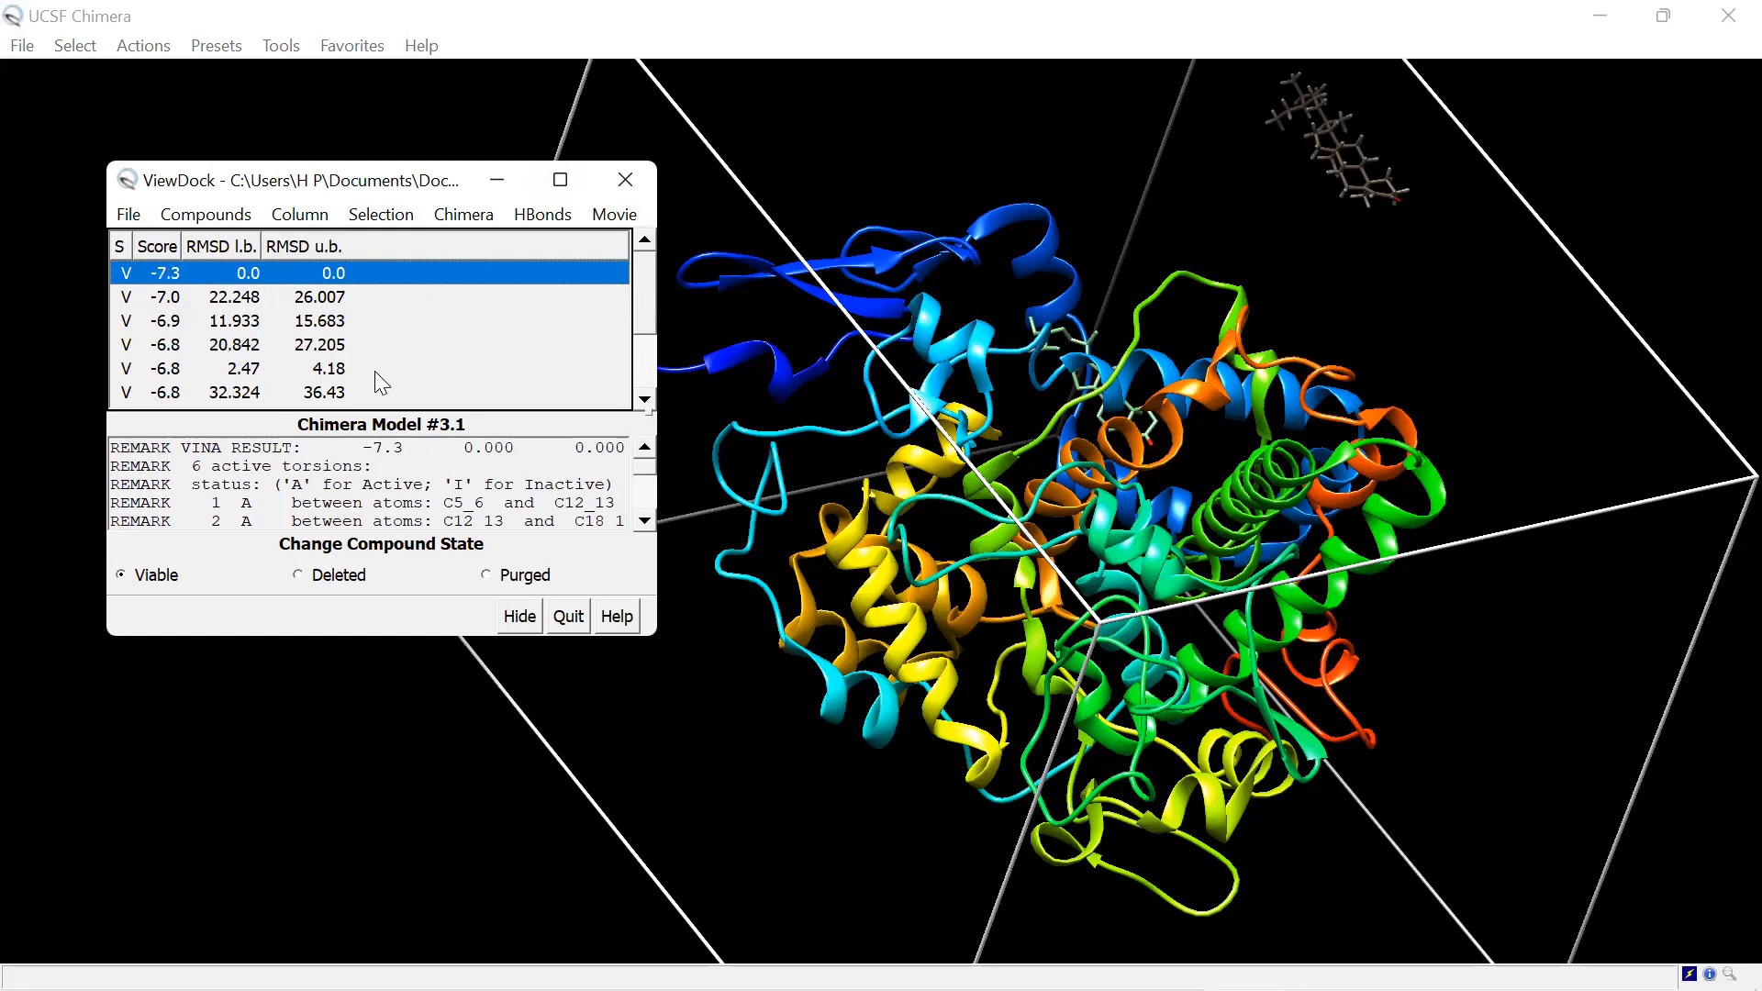
Step: Inspect the lower-ranked poses from RMSD l.b. 32.324 to 24.805 one by one and return to the pose scored -7.3
{"action": "scroll", "coordinate": [374, 369], "scroll_direction": "down", "scroll_amount": 1}
{"action": "left_click", "coordinate": [211, 300]}
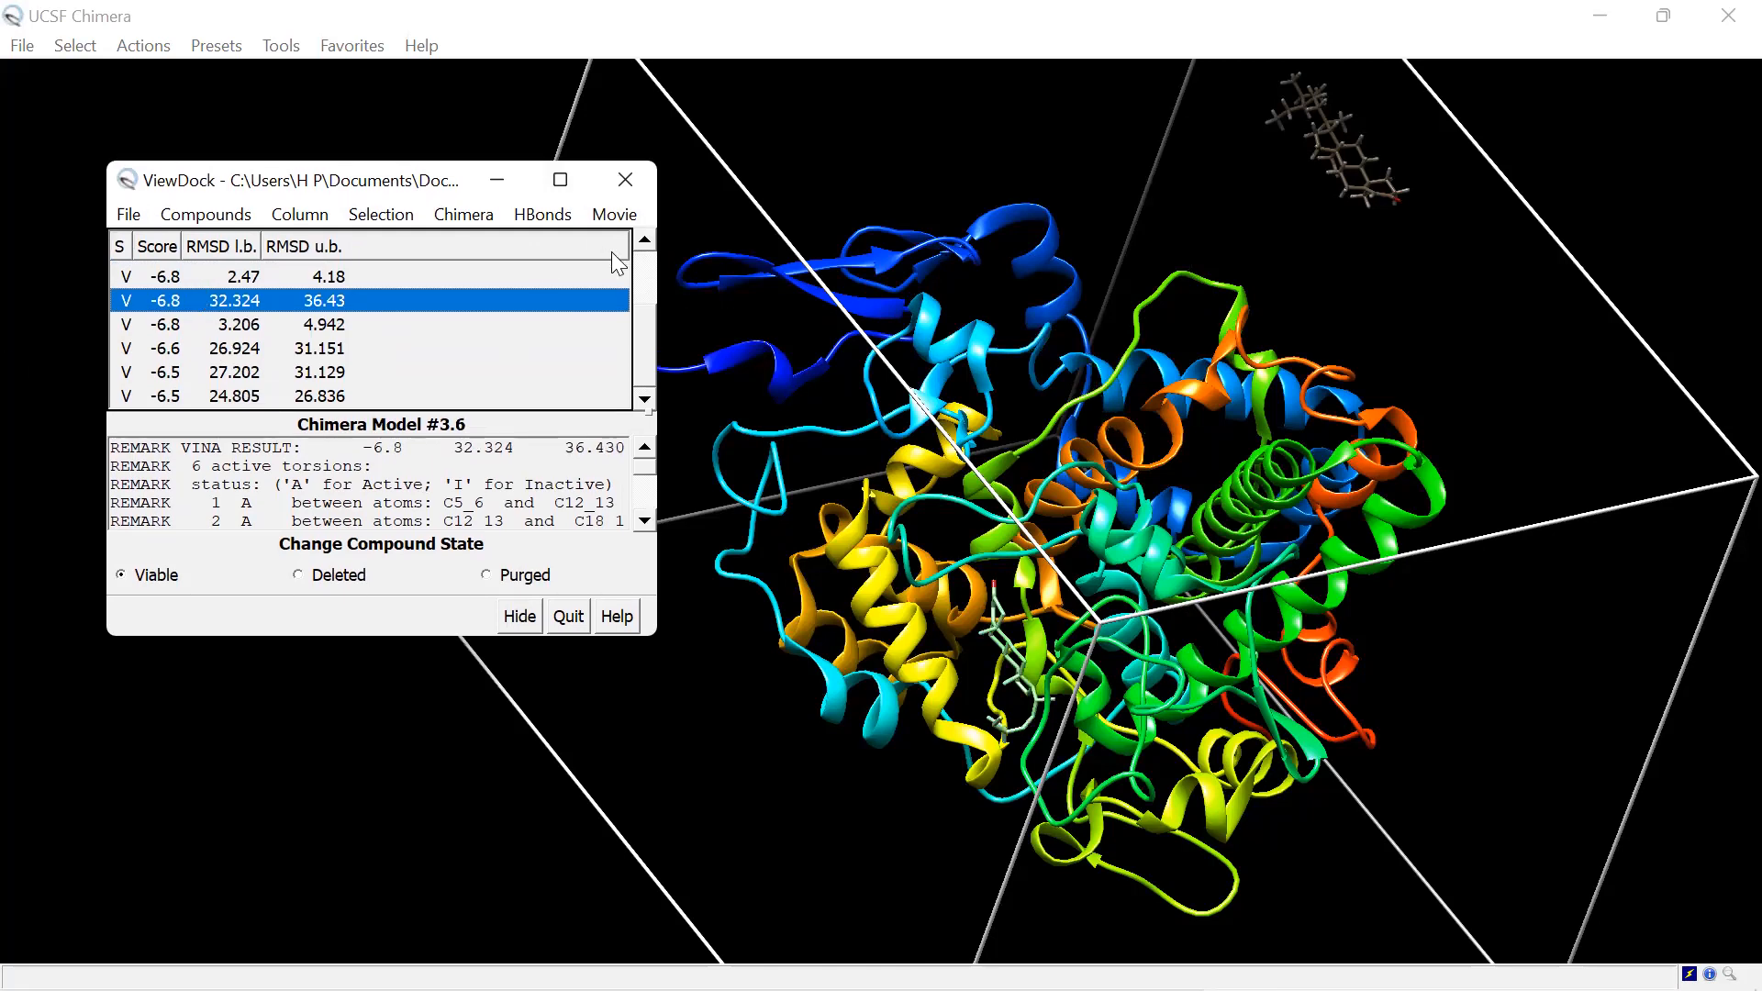
{"action": "left_click", "coordinate": [243, 326]}
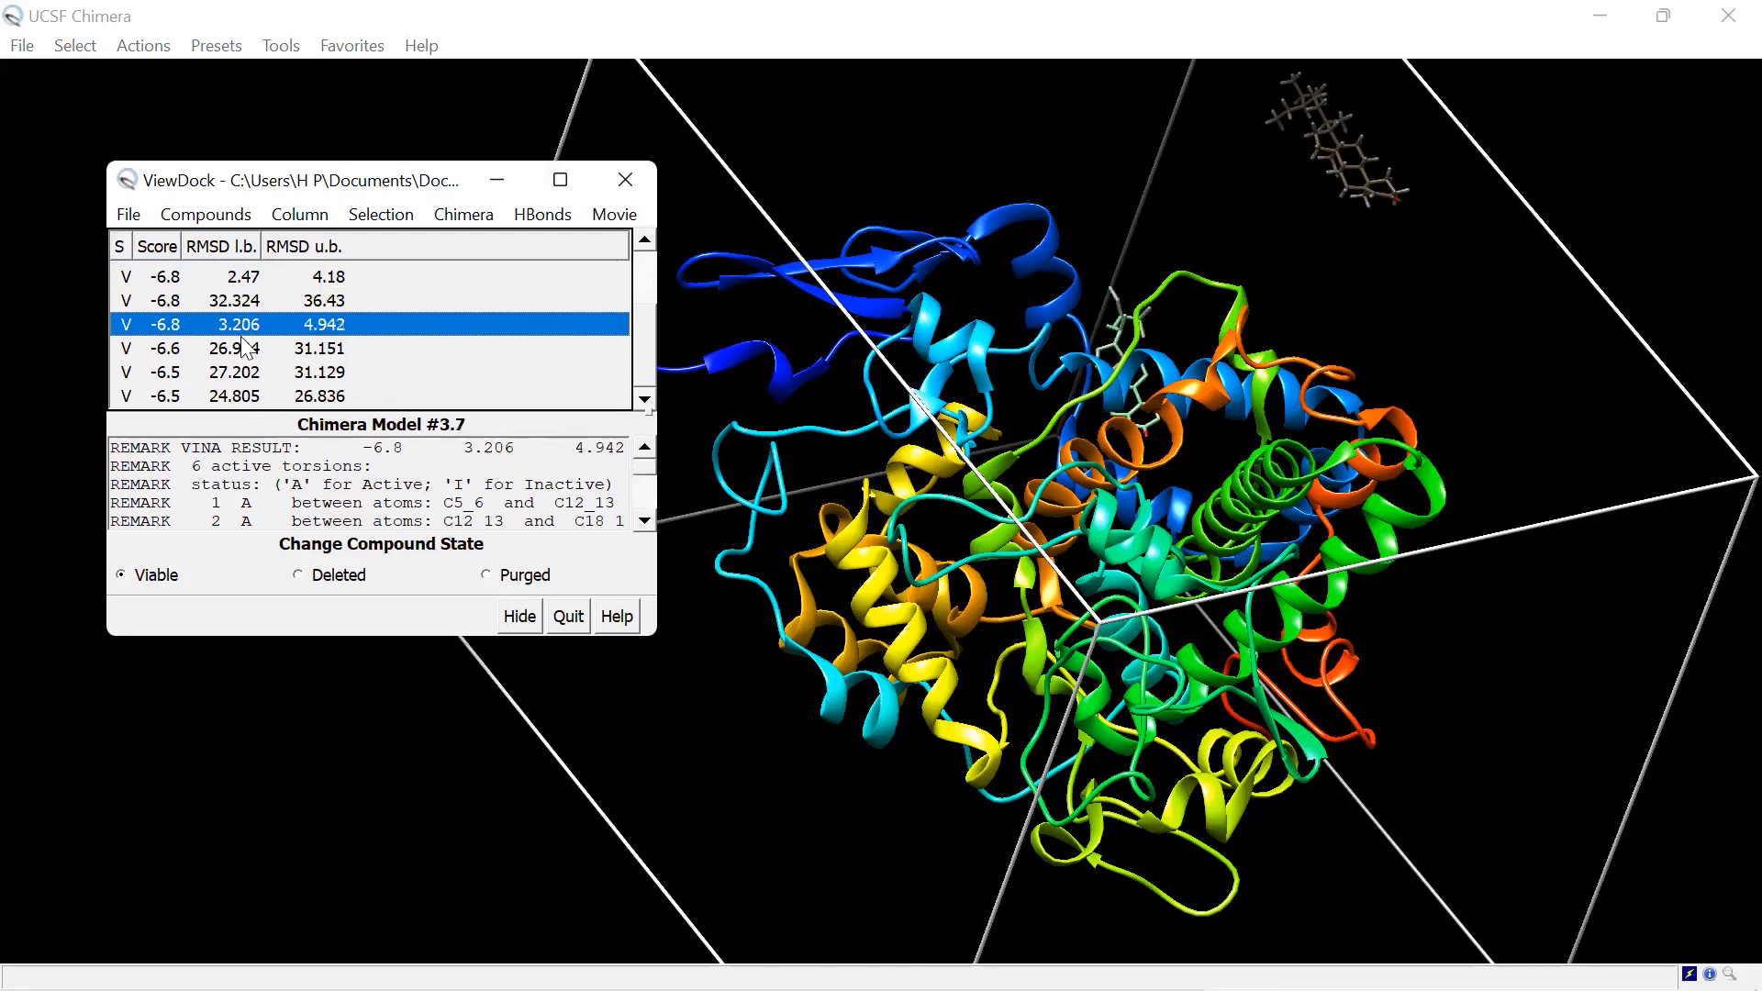
{"action": "left_click", "coordinate": [242, 350]}
{"action": "left_click_drag", "start_coordinate": [238, 358], "coordinate": [237, 369]}
{"action": "left_click", "coordinate": [231, 391]}
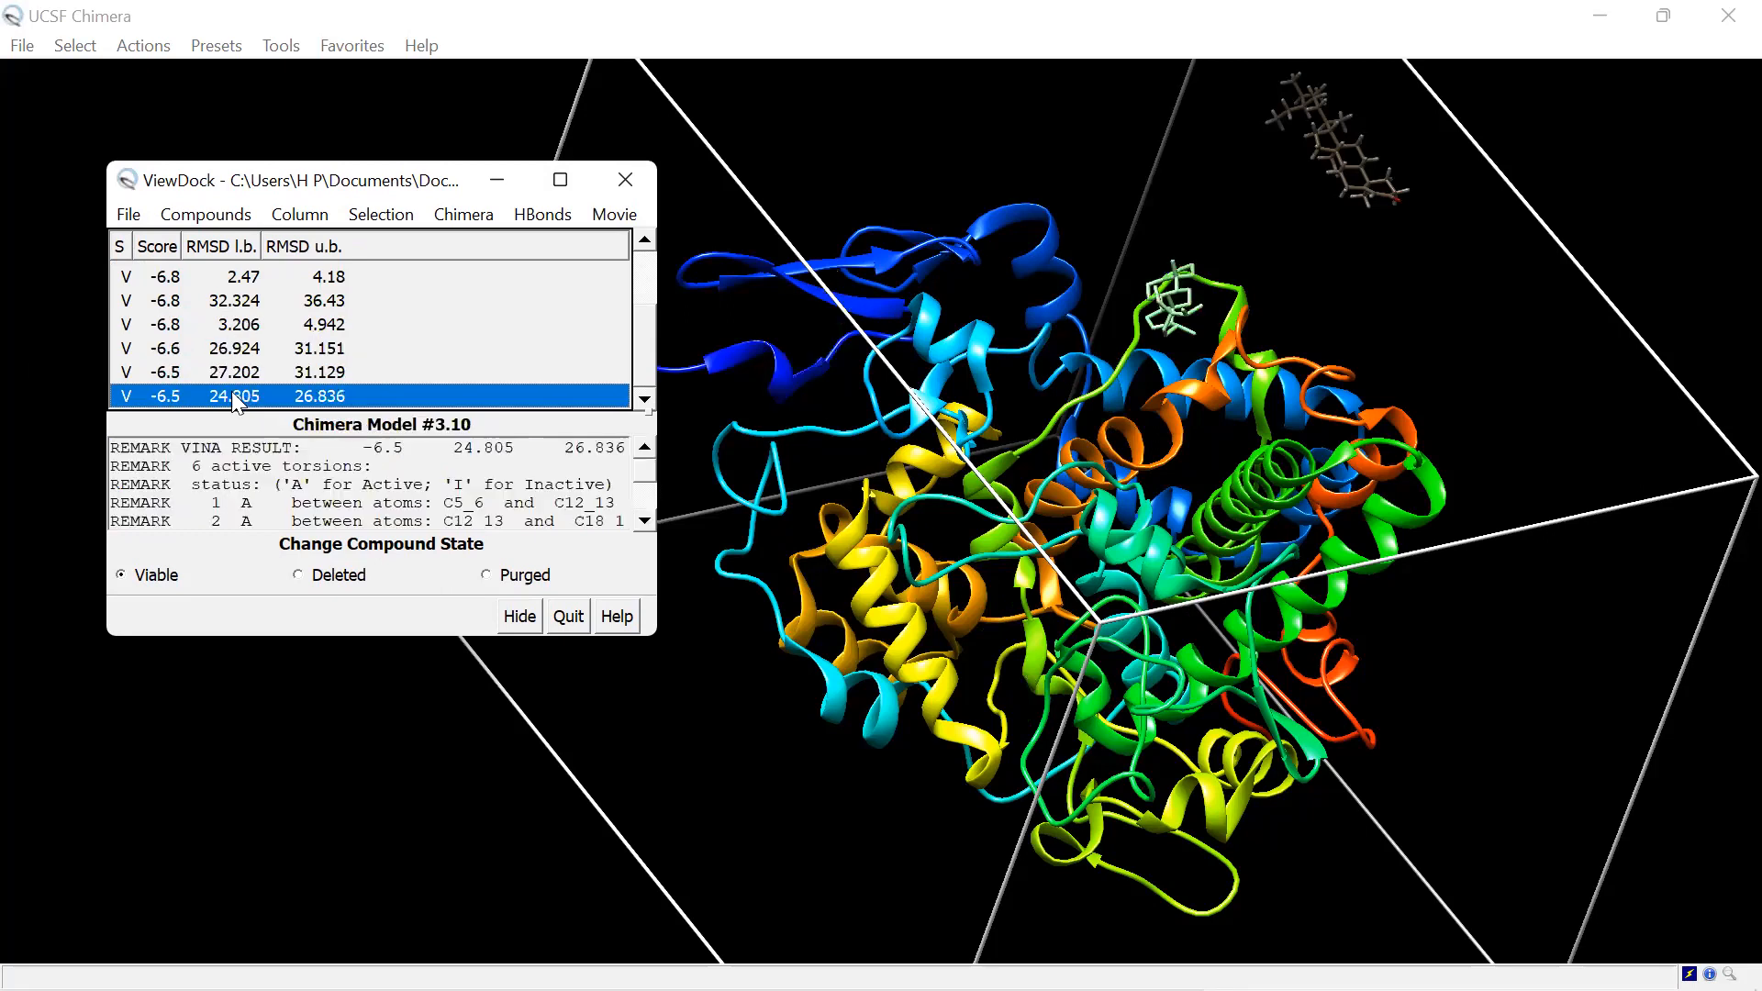
{"action": "scroll", "coordinate": [201, 322], "scroll_direction": "up", "scroll_amount": 1}
{"action": "left_click", "coordinate": [180, 273]}
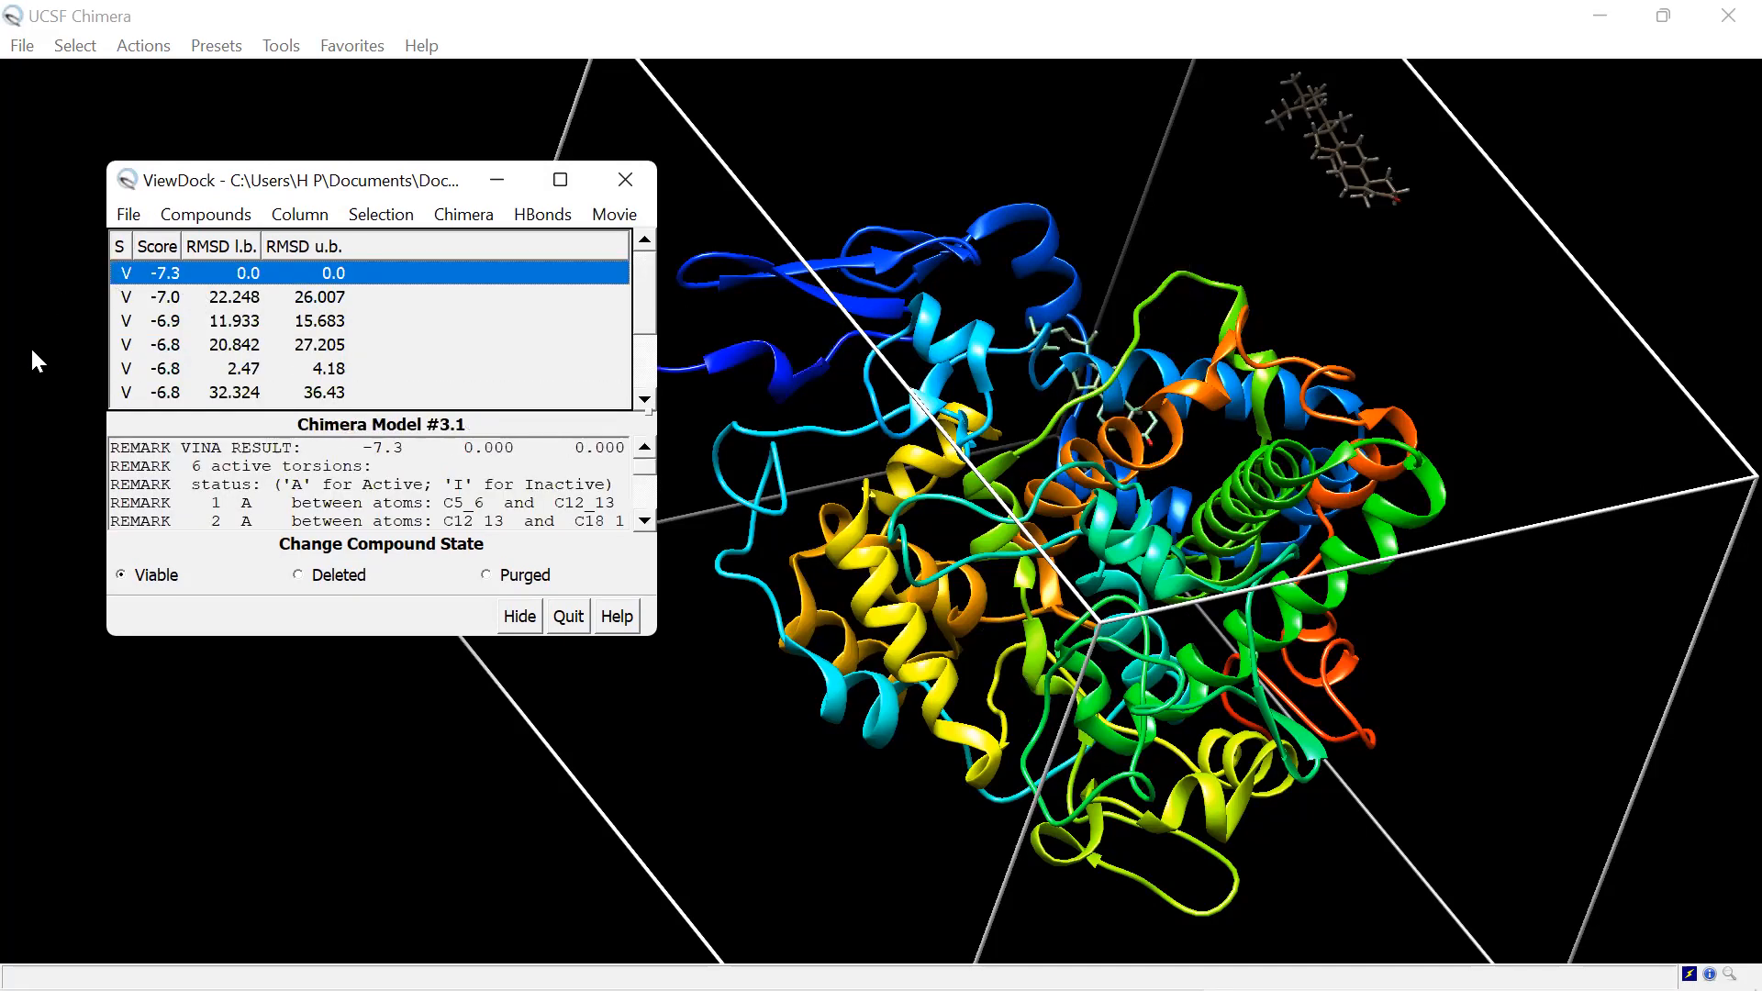
Step: Mark all docked poses below the one scored -7.3 as Purged and select the remaining pose
{"action": "left_click_drag", "start_coordinate": [351, 303], "coordinate": [414, 470]}
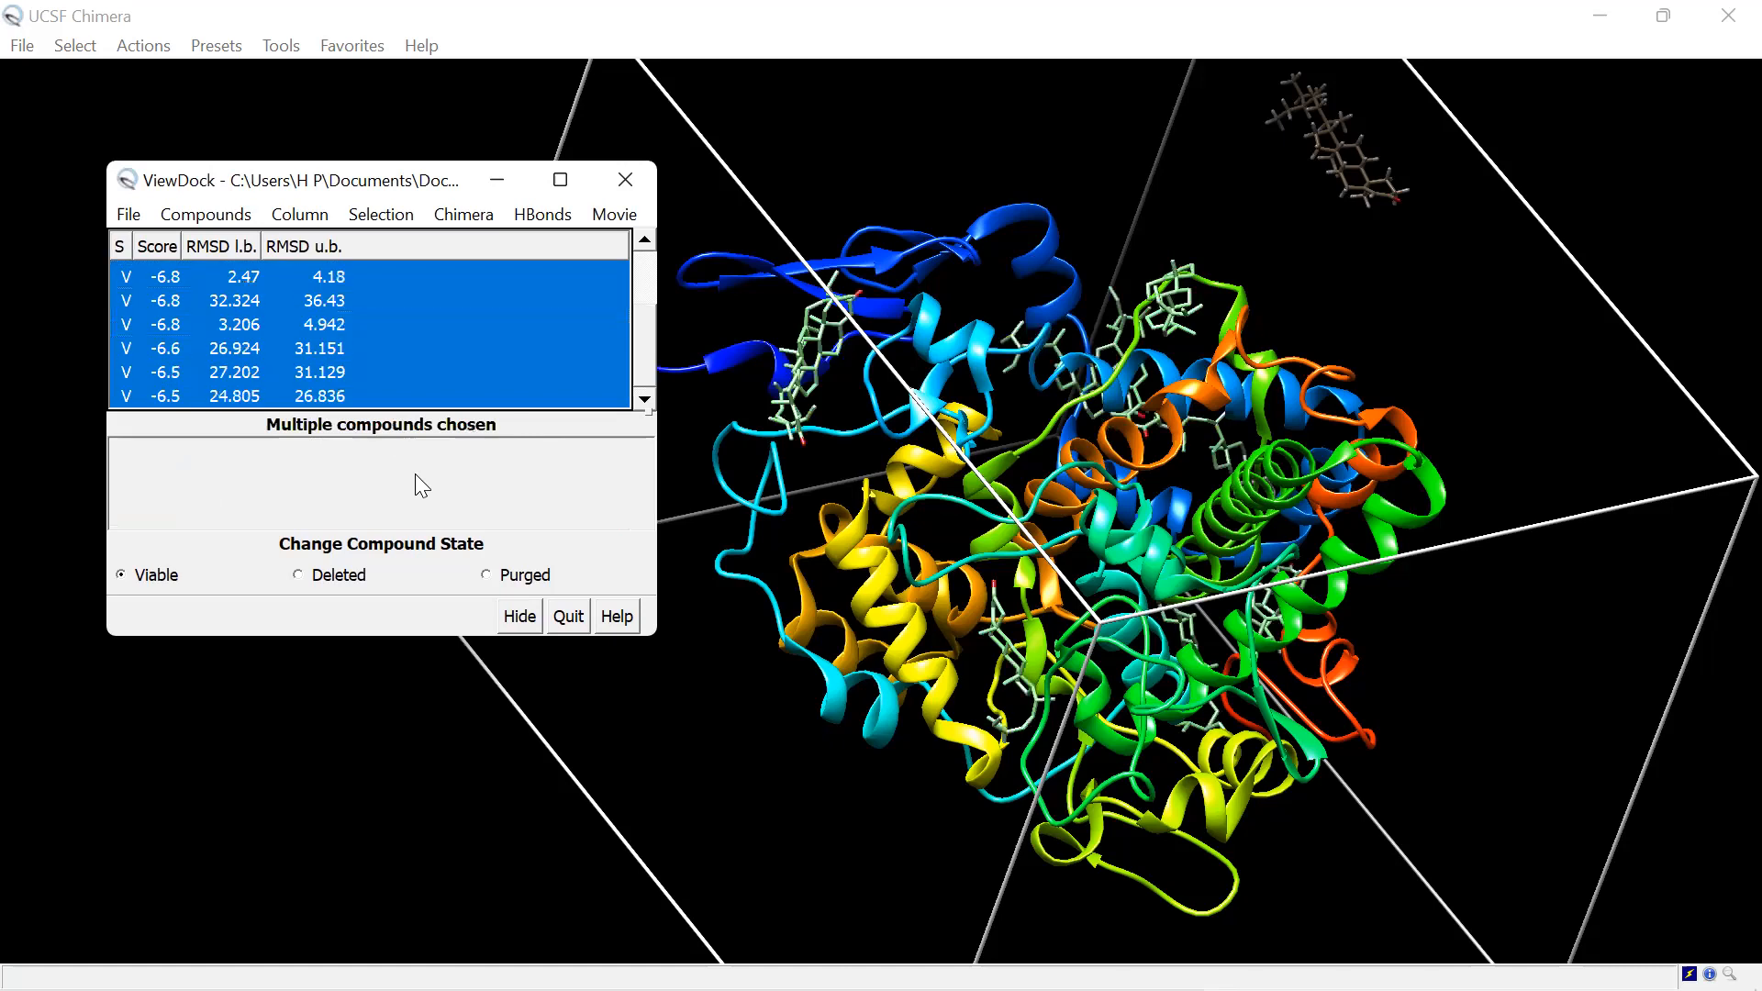
{"action": "left_click", "coordinate": [486, 575]}
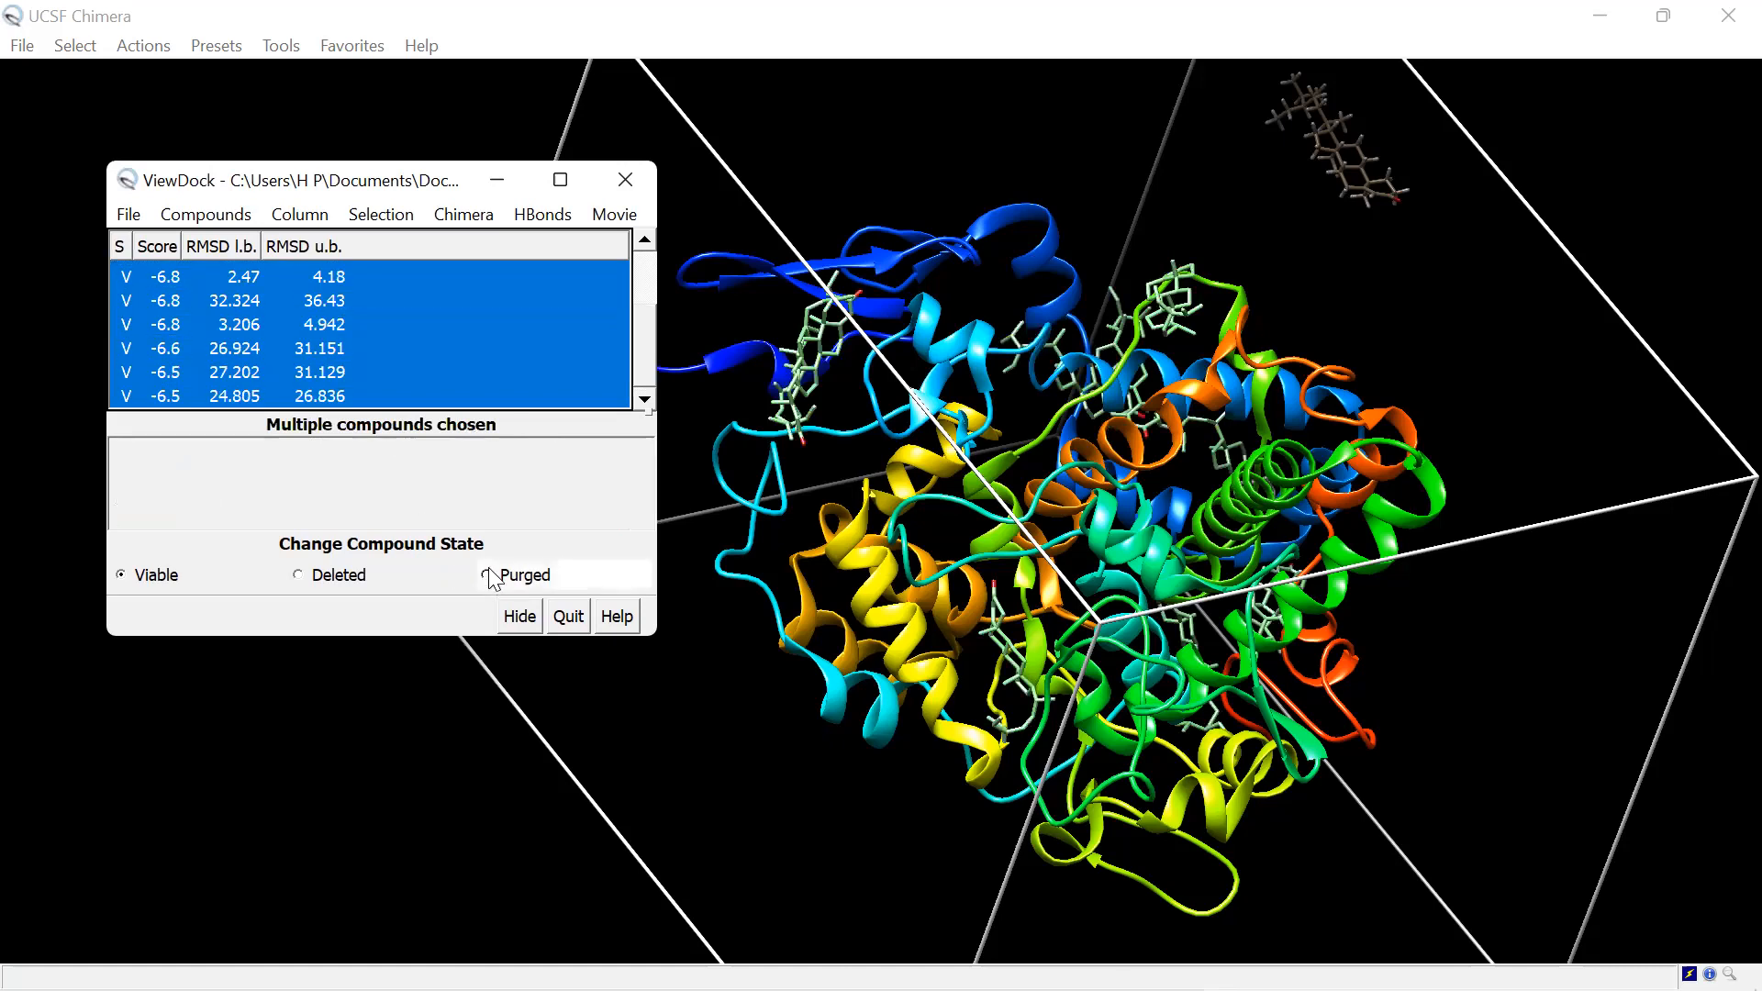
{"action": "left_click", "coordinate": [175, 272]}
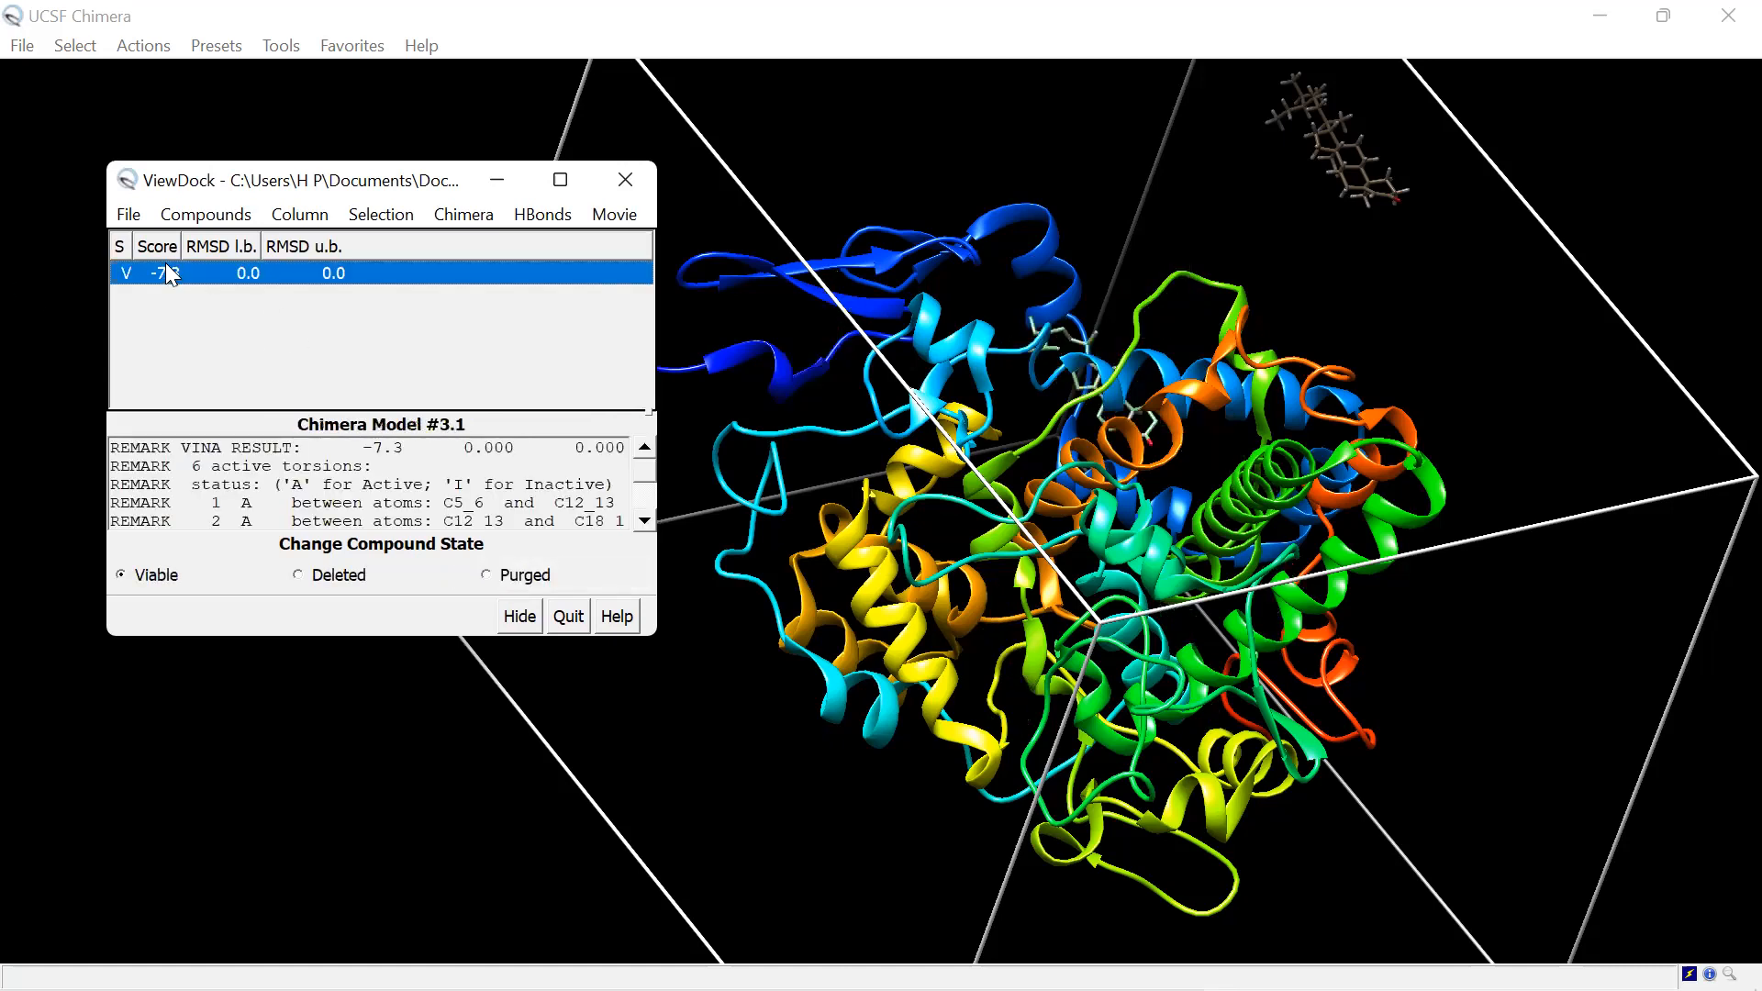
Step: Rewrite the ViewDock file without the purged poses as Docked_COX_Ligand.pdbqt in the Docking folder
{"action": "left_click", "coordinate": [130, 217]}
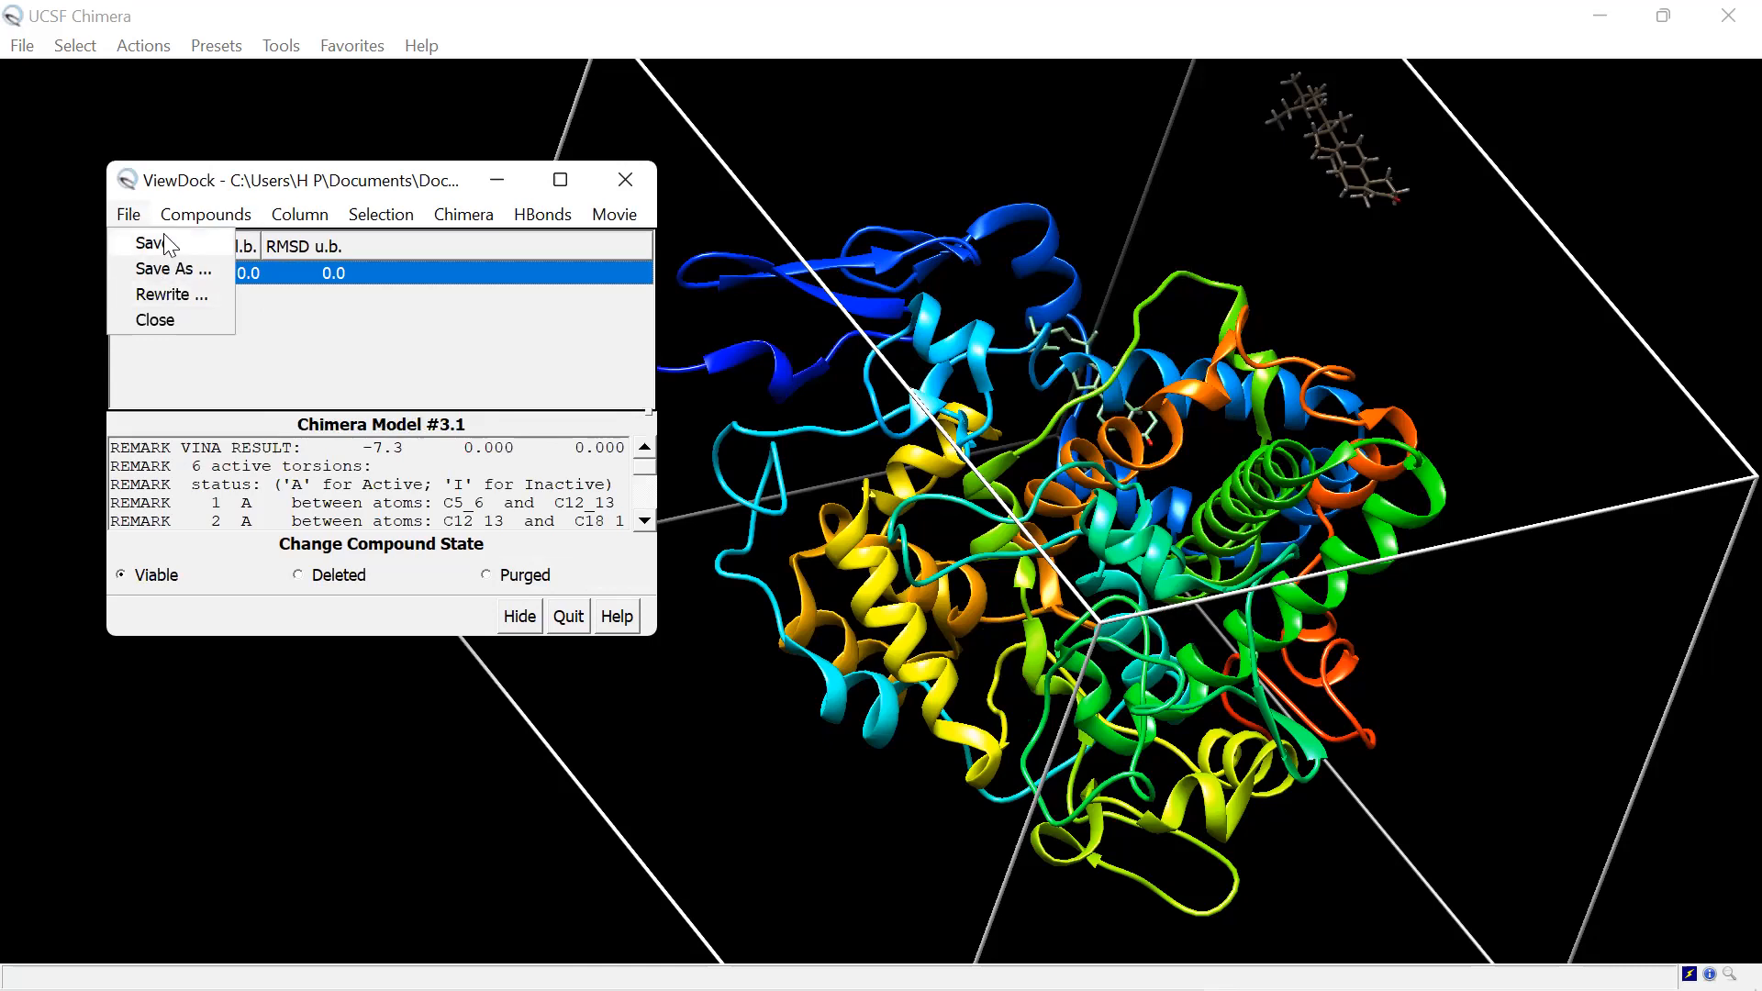
{"action": "left_click", "coordinate": [182, 295]}
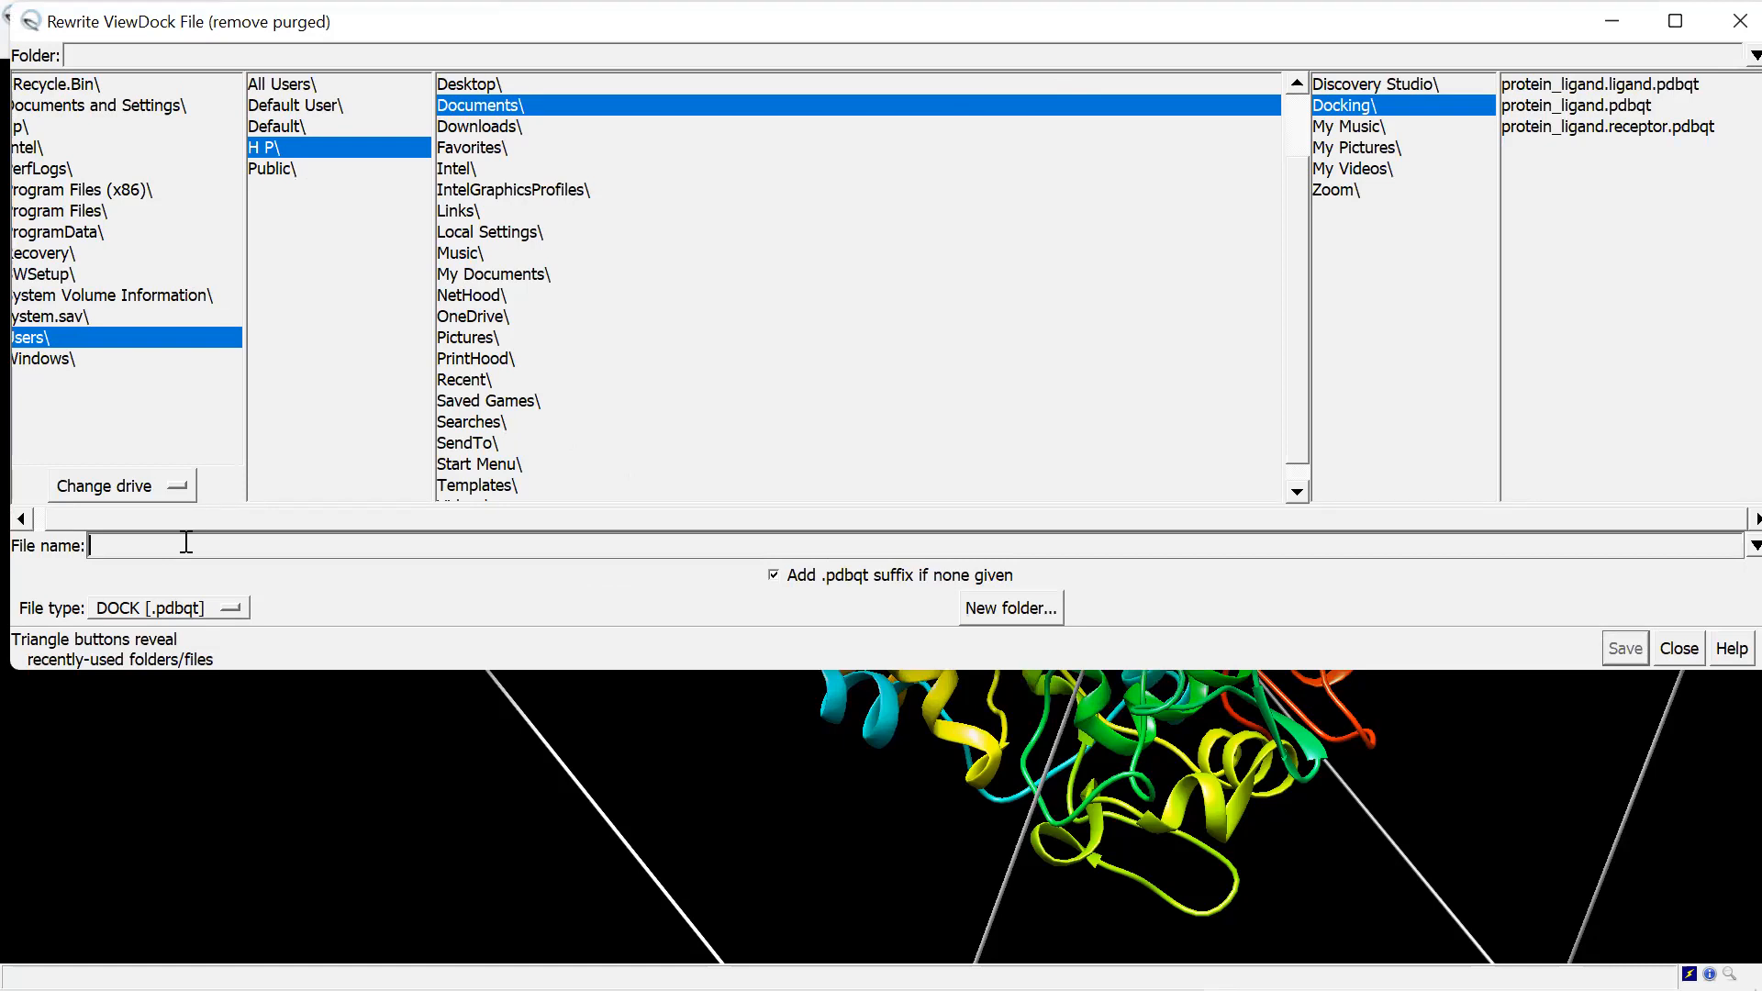
{"action": "type", "text": "COX"}
{"action": "type", "text": "_Ligan"}
{"action": "type", "text": "d"}
{"action": "type", "text": "Docked_"}
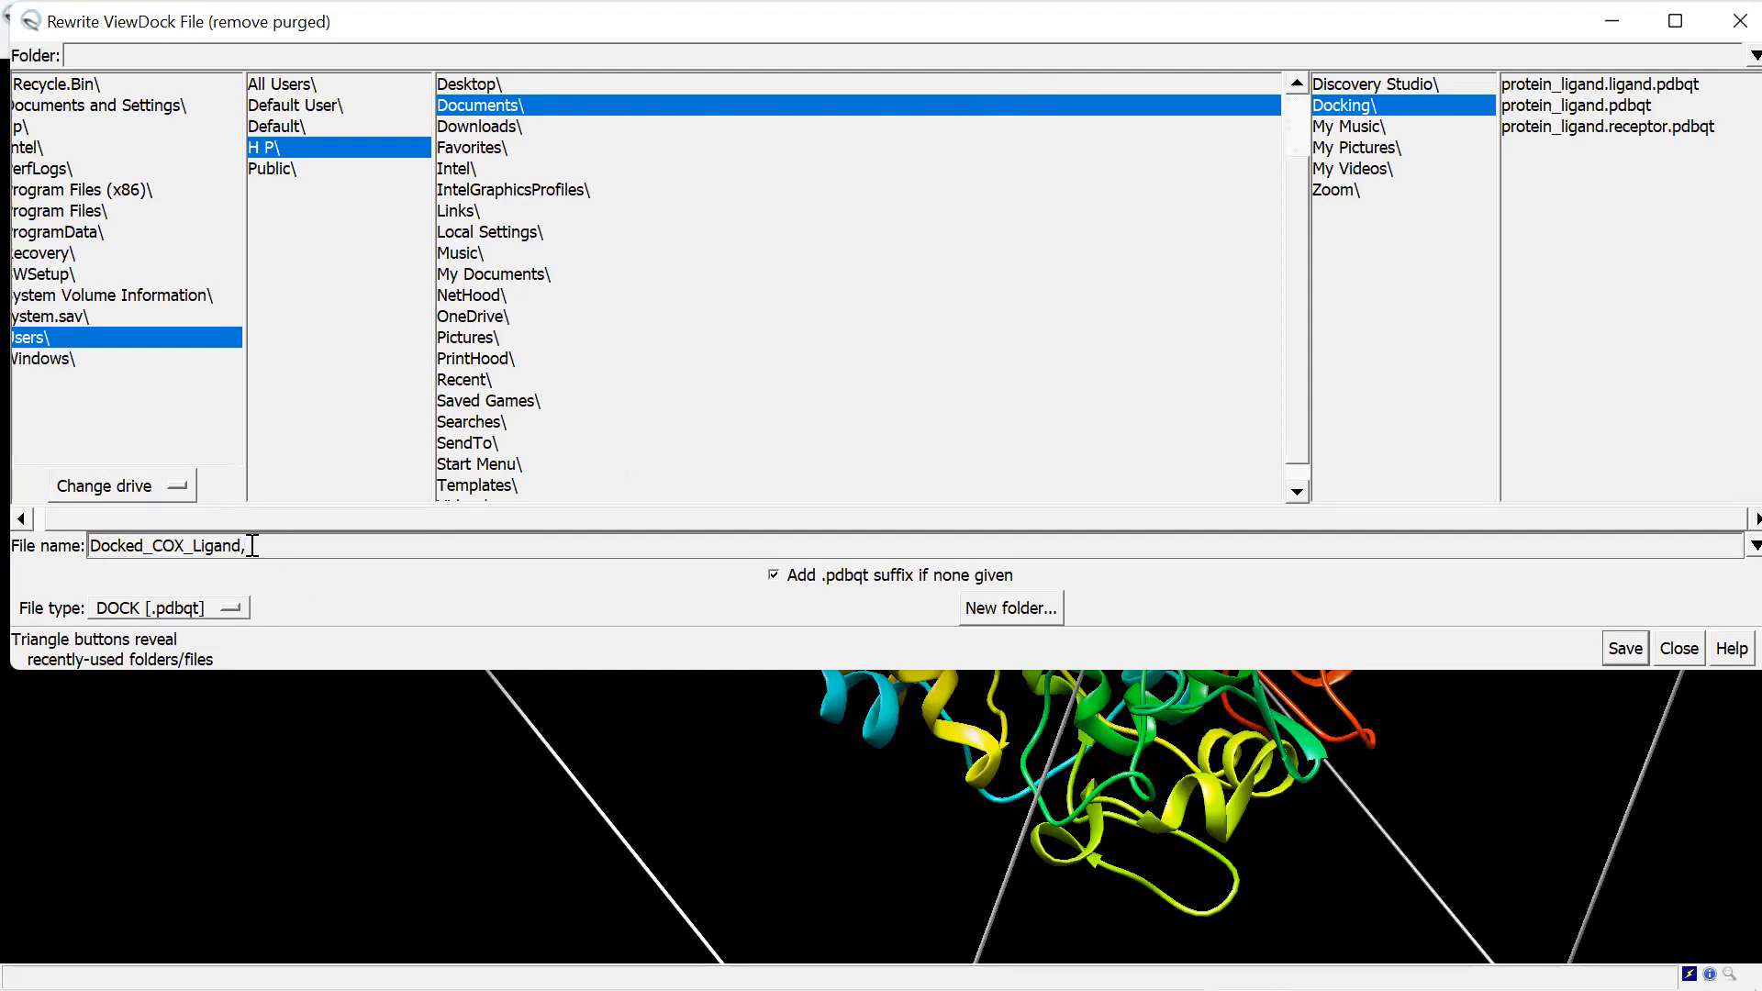
{"action": "type", "text": "pdbqt"}
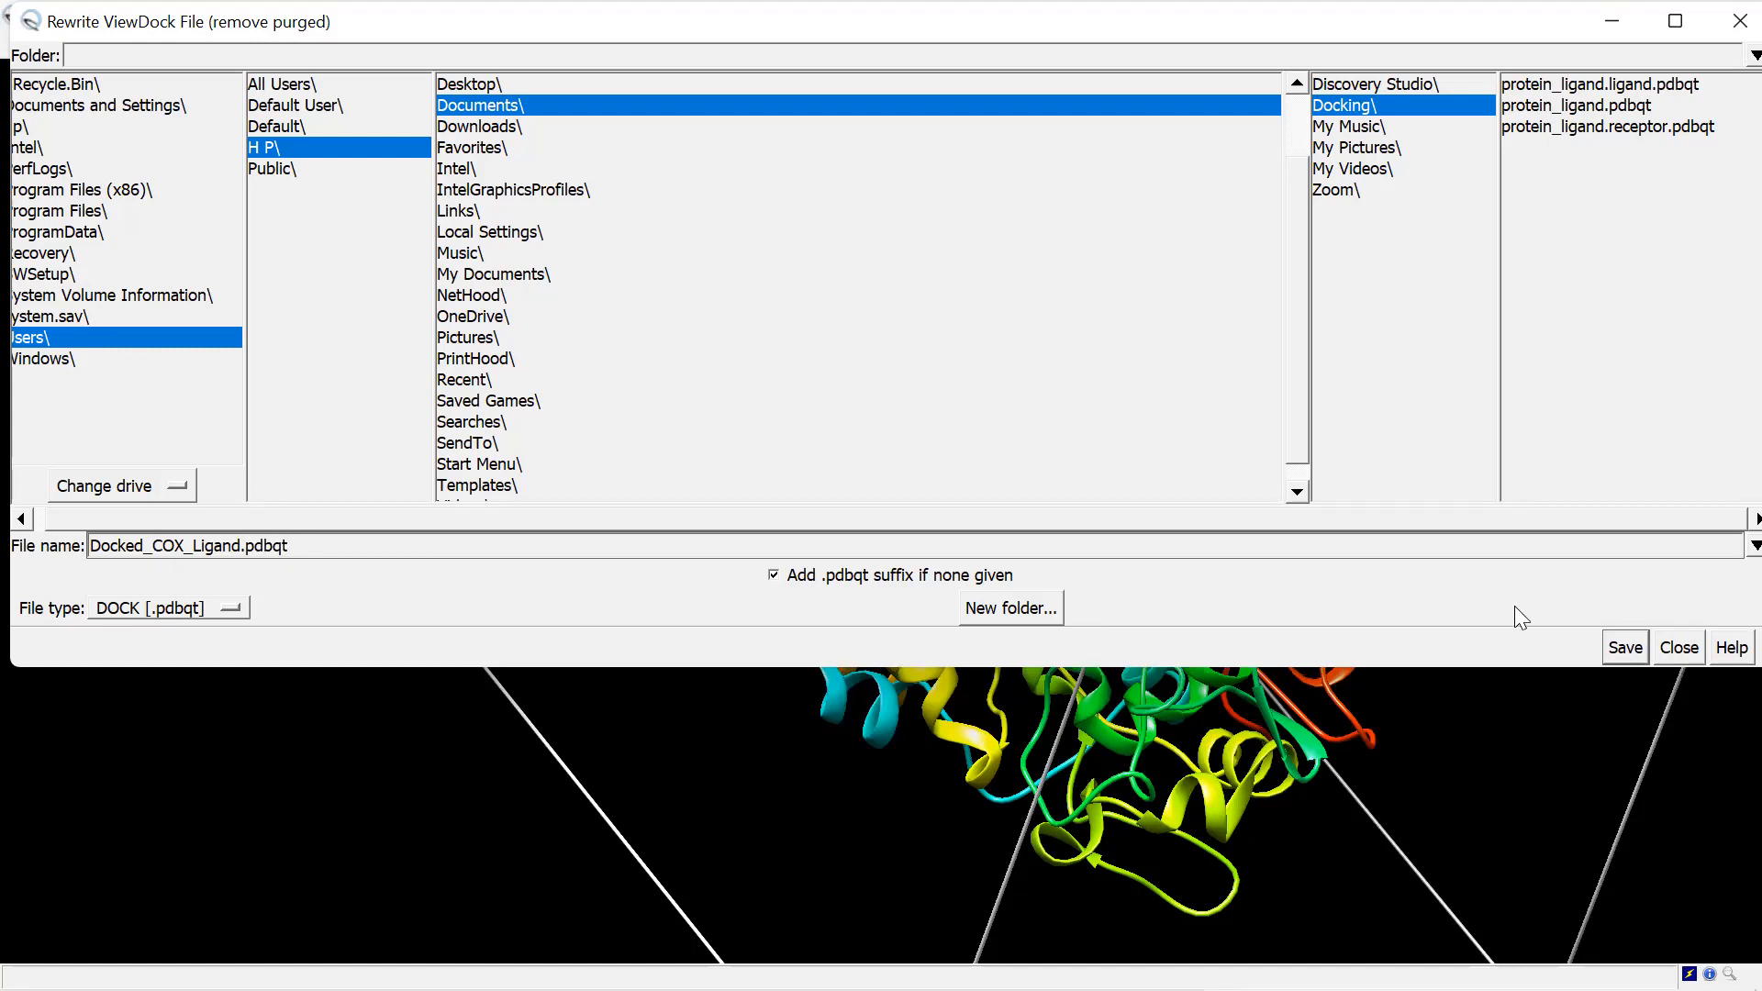
{"action": "left_click", "coordinate": [1625, 651]}
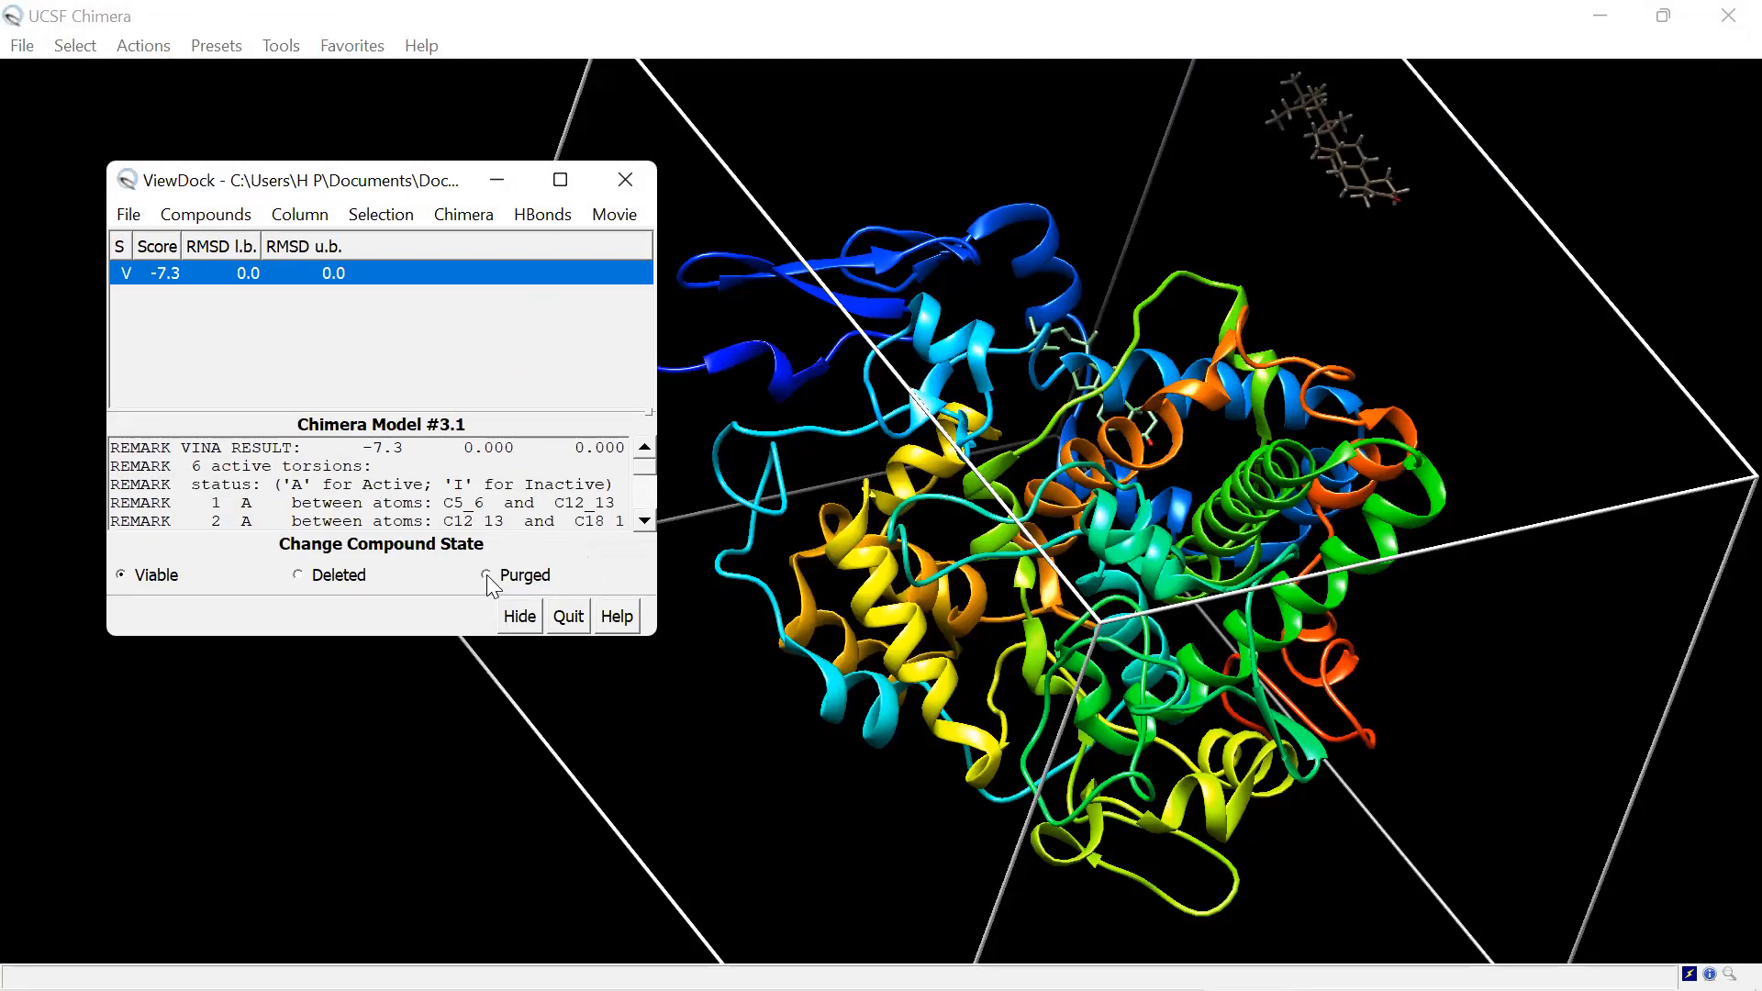
Step: Try changing the remaining pose's state to remove it from the viable compounds and re-sort the ViewDock list
{"action": "left_click", "coordinate": [125, 248]}
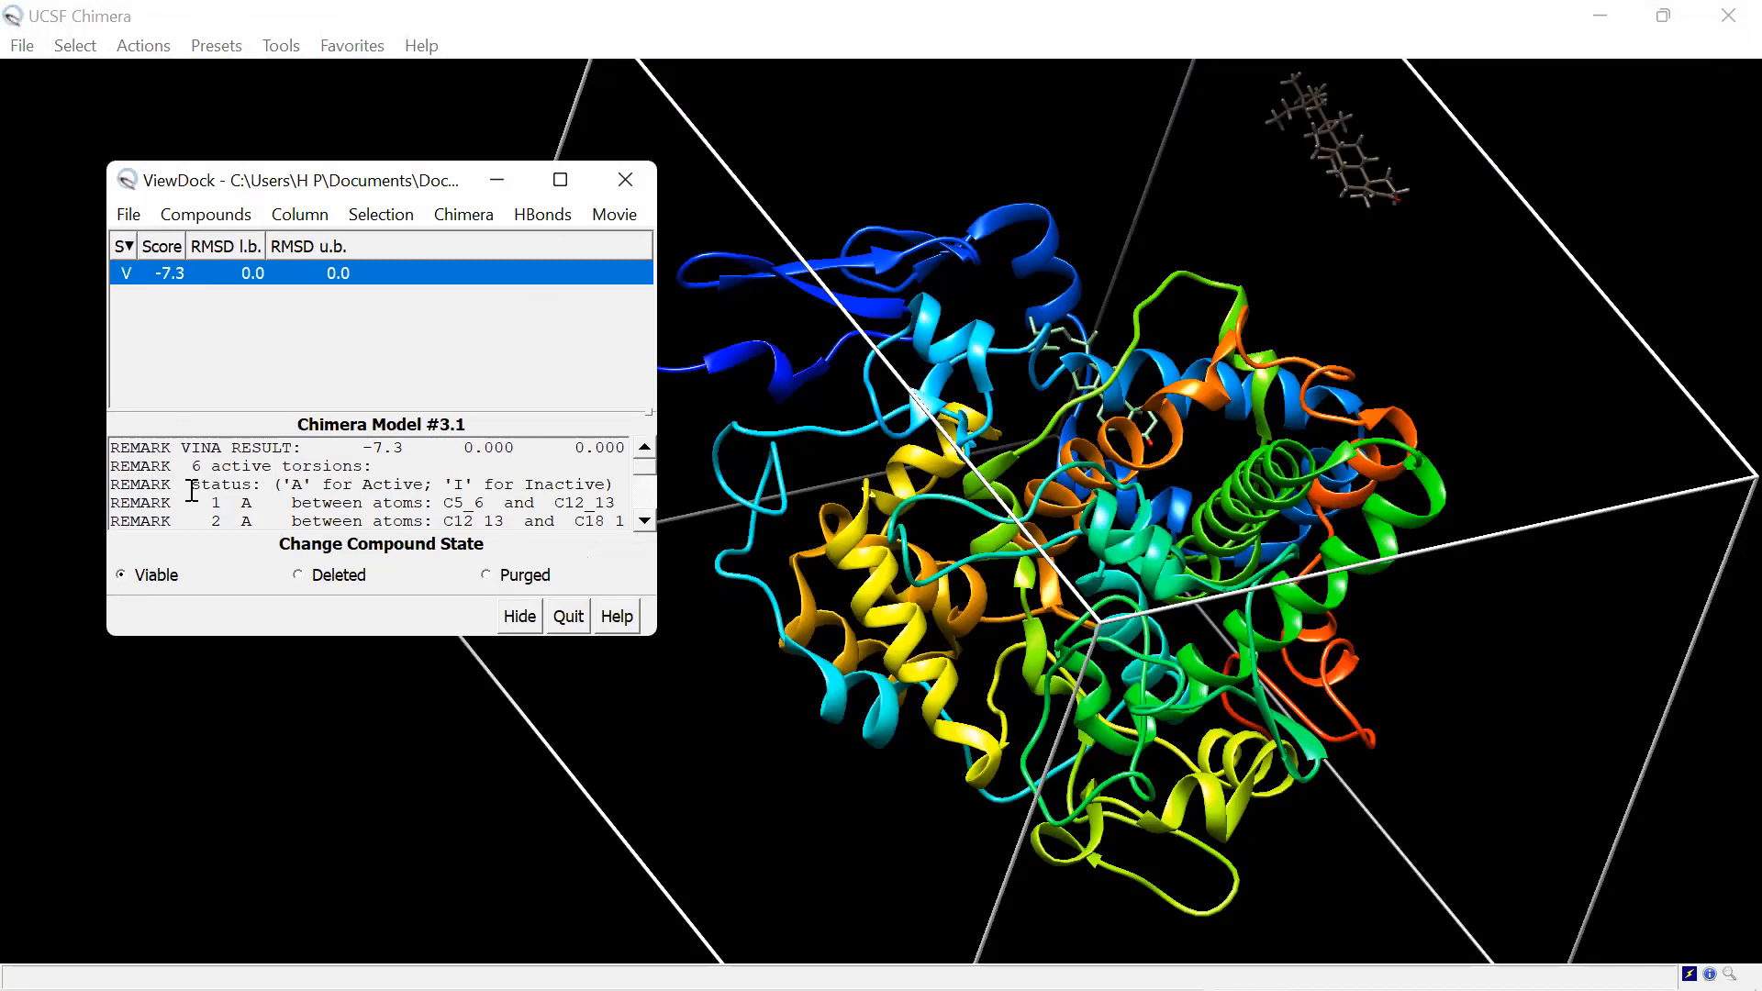
{"action": "left_click", "coordinate": [305, 576]}
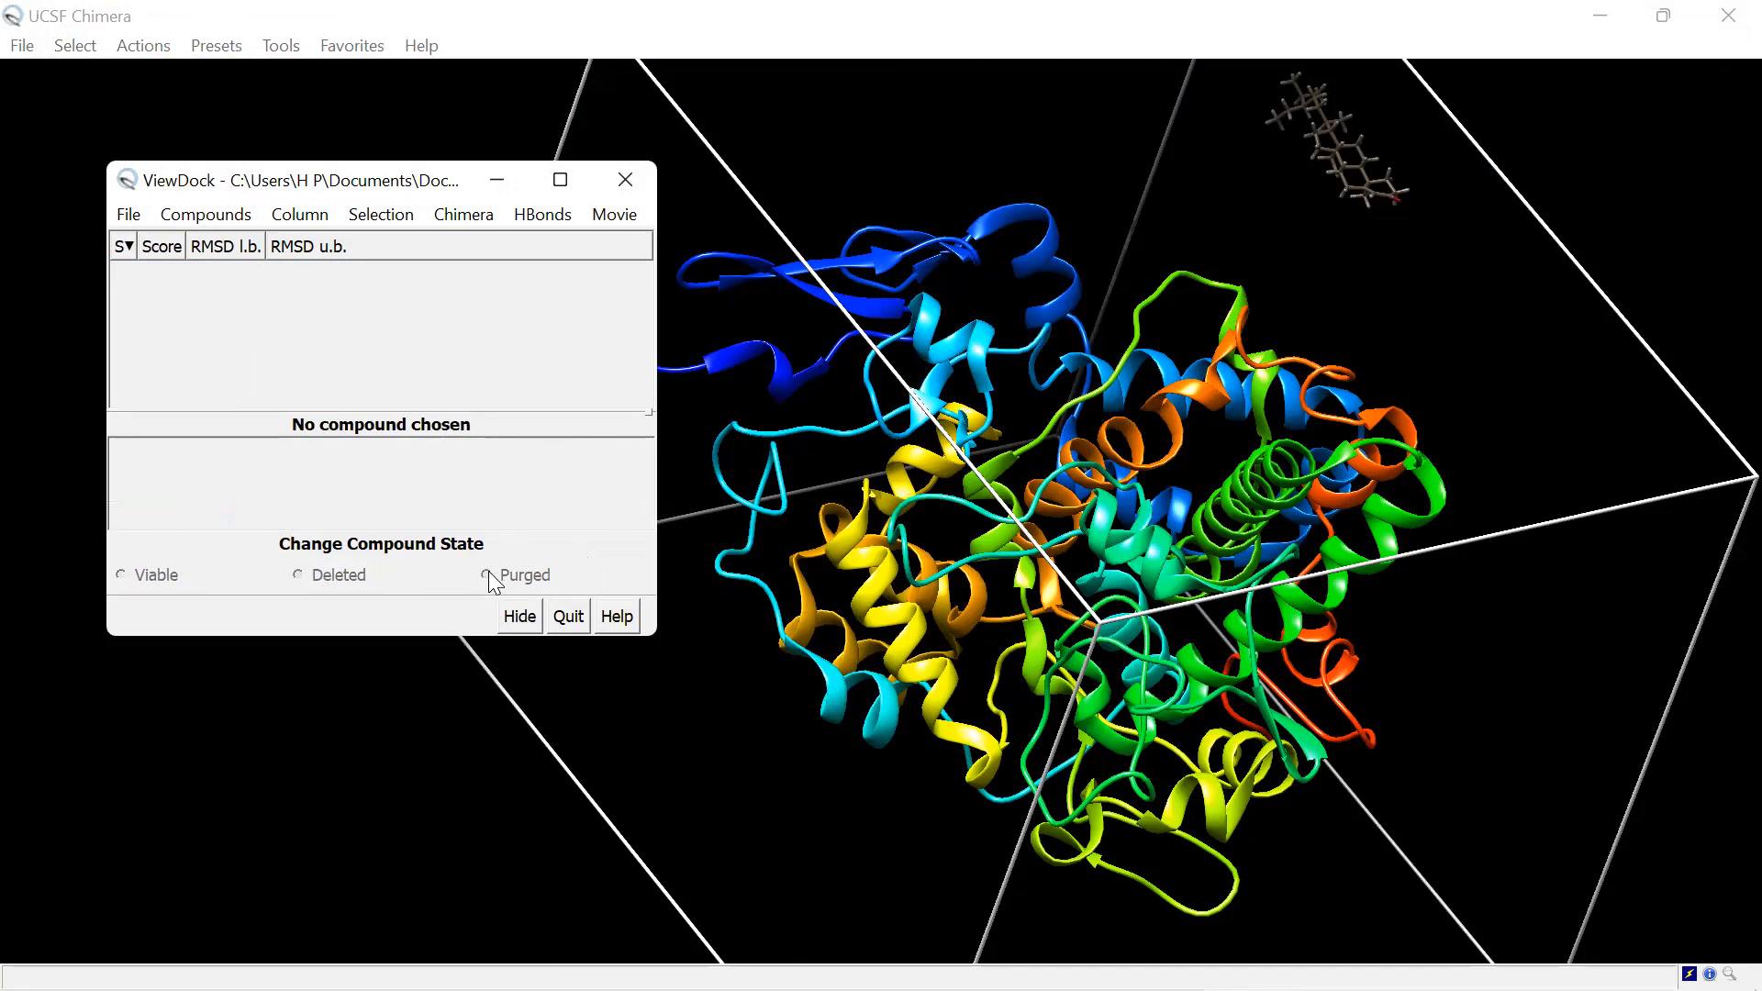
{"action": "left_click", "coordinate": [123, 247]}
{"action": "left_click", "coordinate": [123, 247]}
{"action": "left_click", "coordinate": [248, 246]}
{"action": "left_click", "coordinate": [404, 244]}
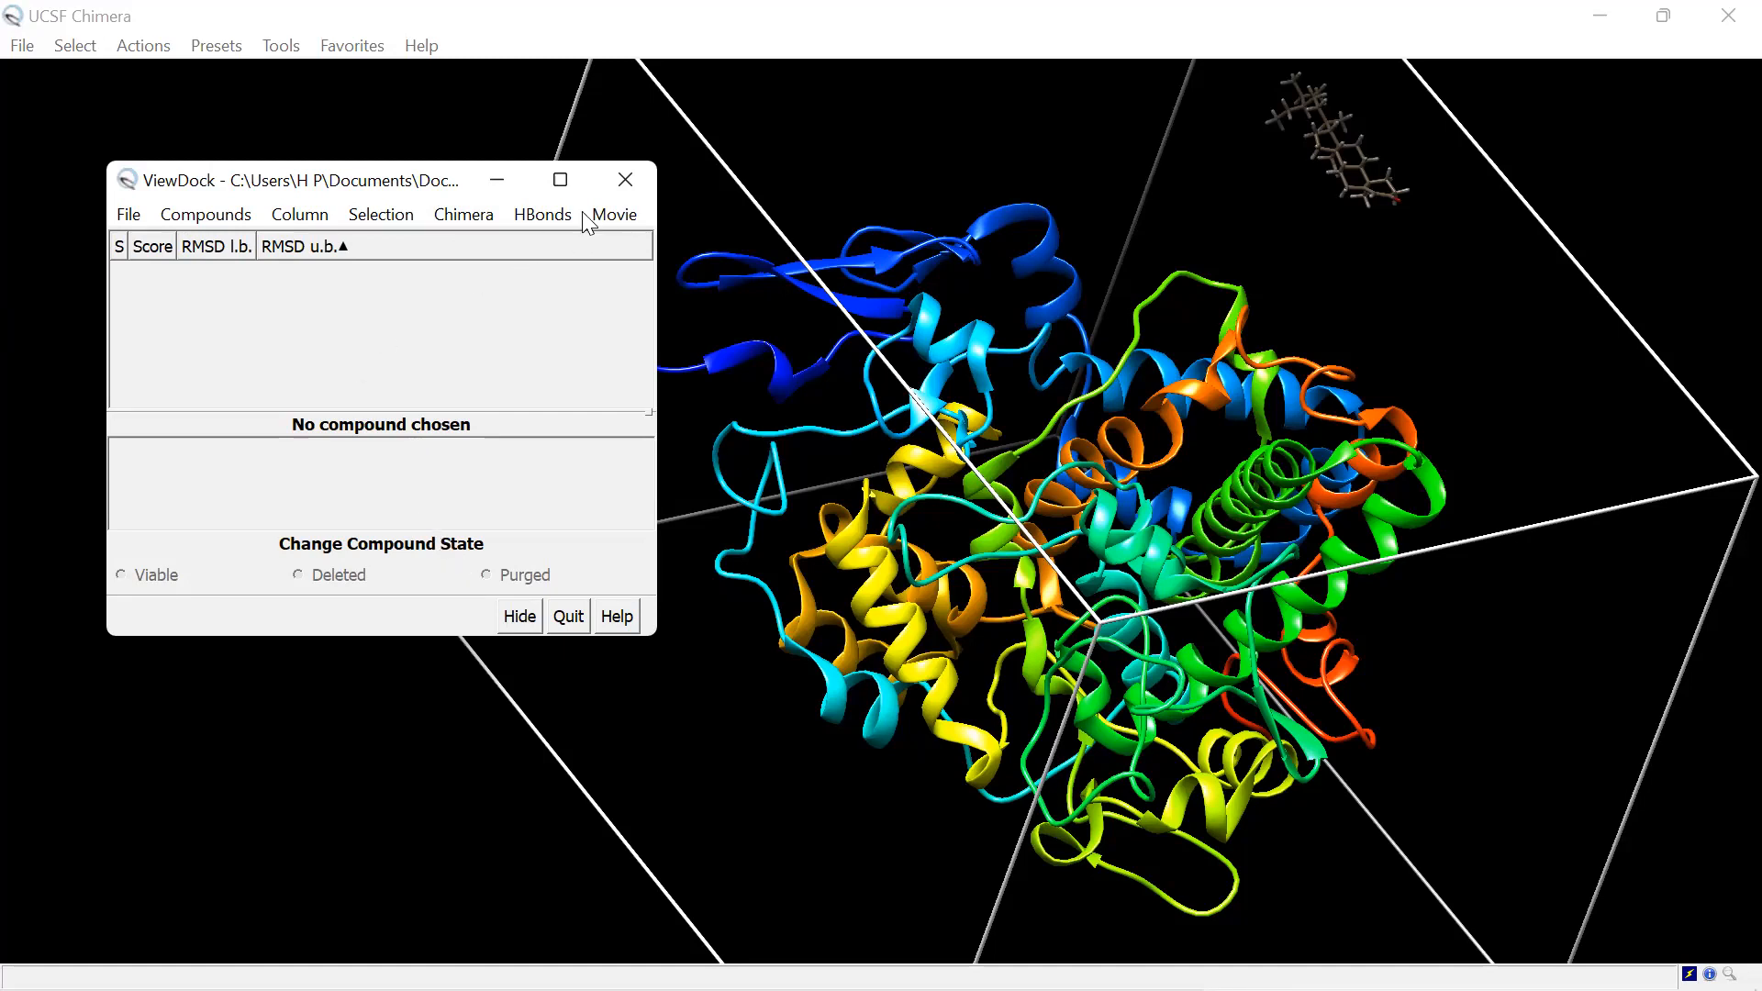
Step: Try to list all compounds in ViewDock regardless of their state
{"action": "left_click", "coordinate": [129, 217]}
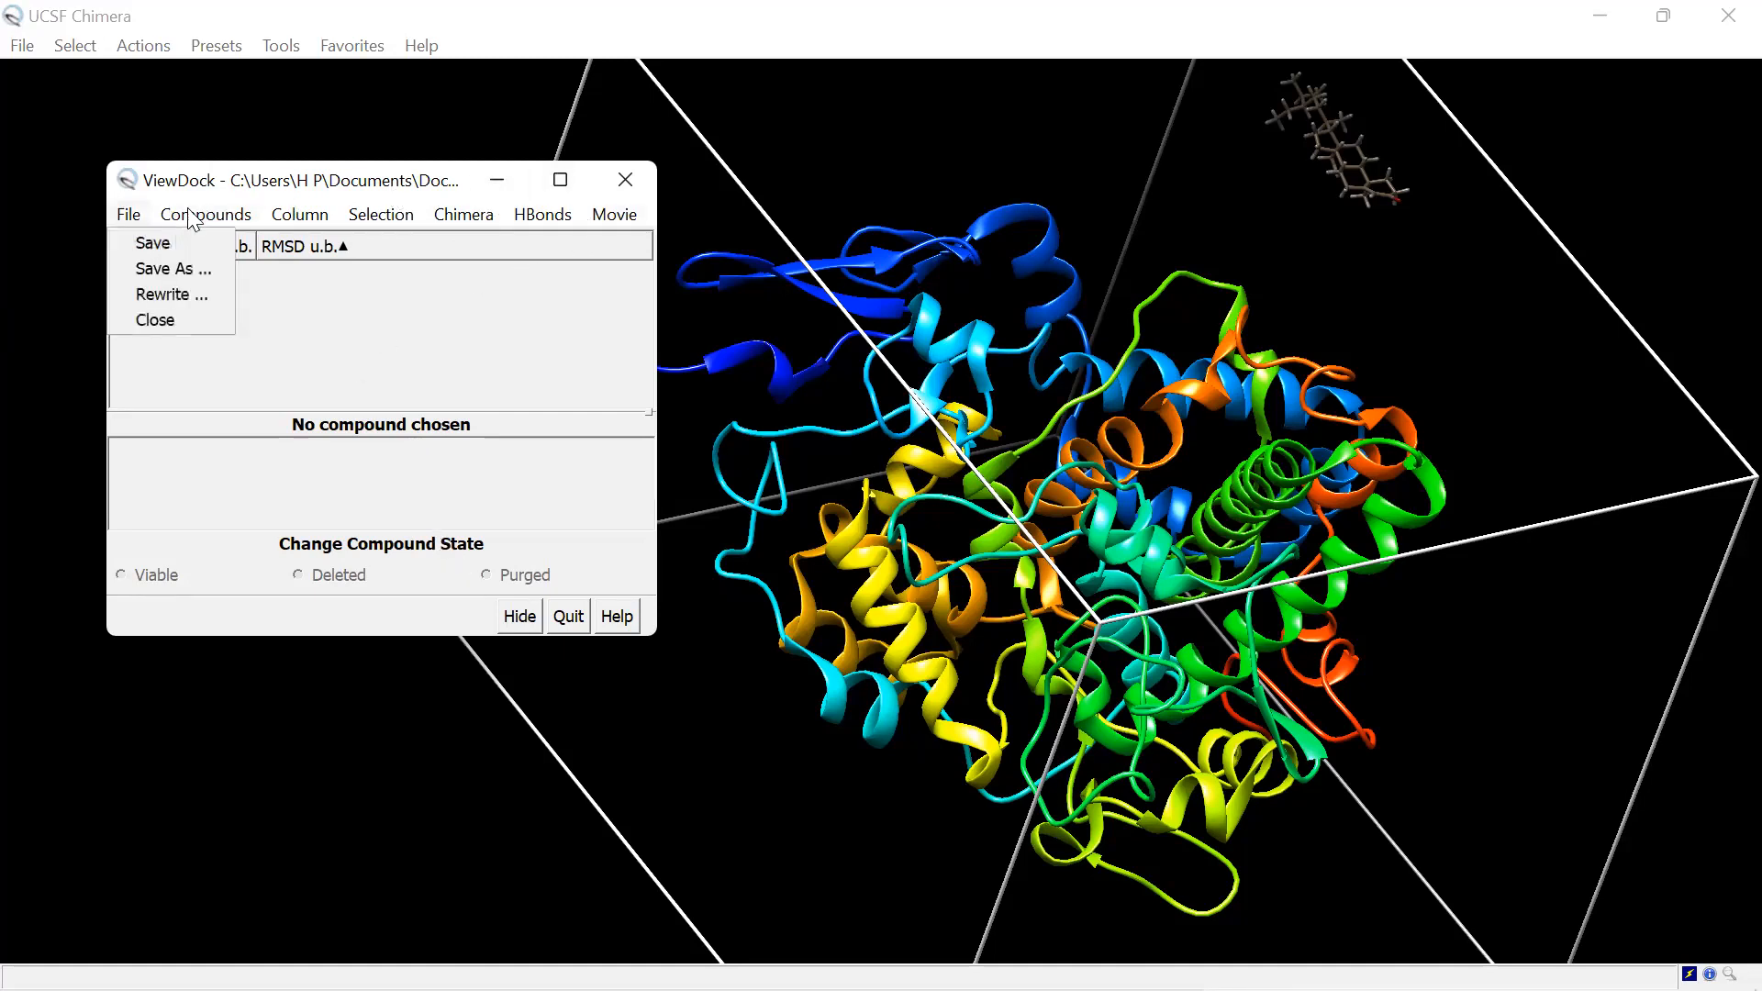
{"action": "left_click", "coordinate": [188, 215]}
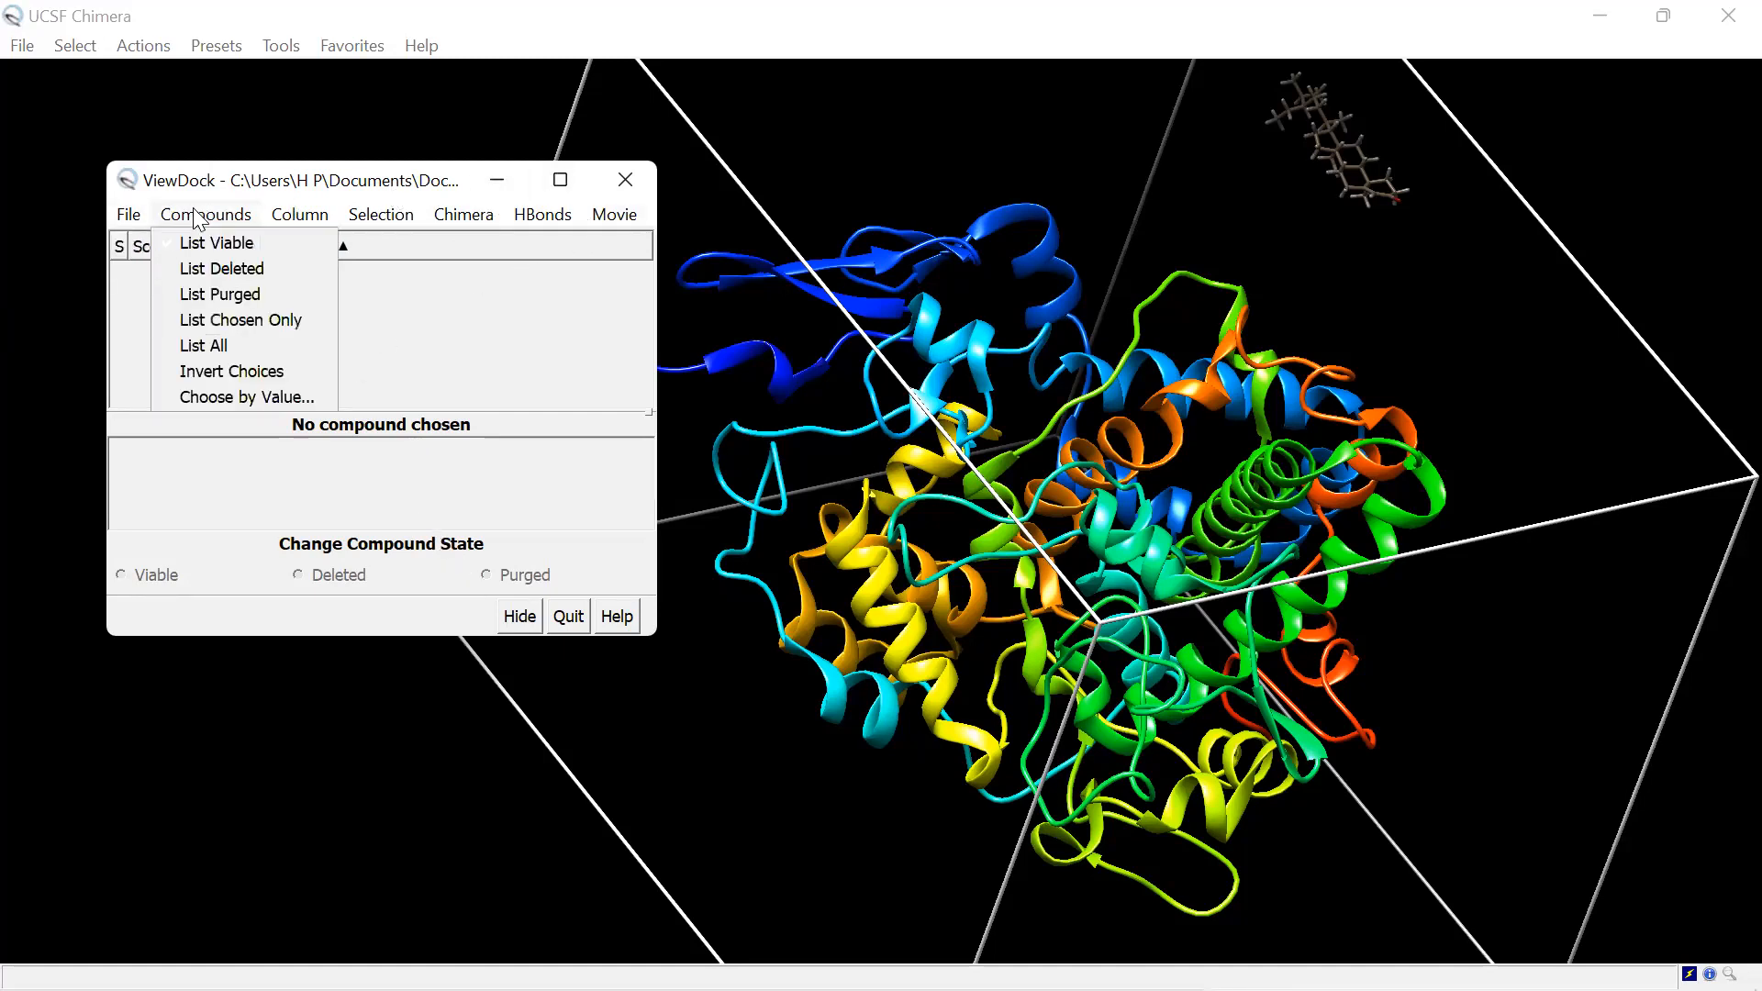
{"action": "left_click", "coordinate": [203, 346]}
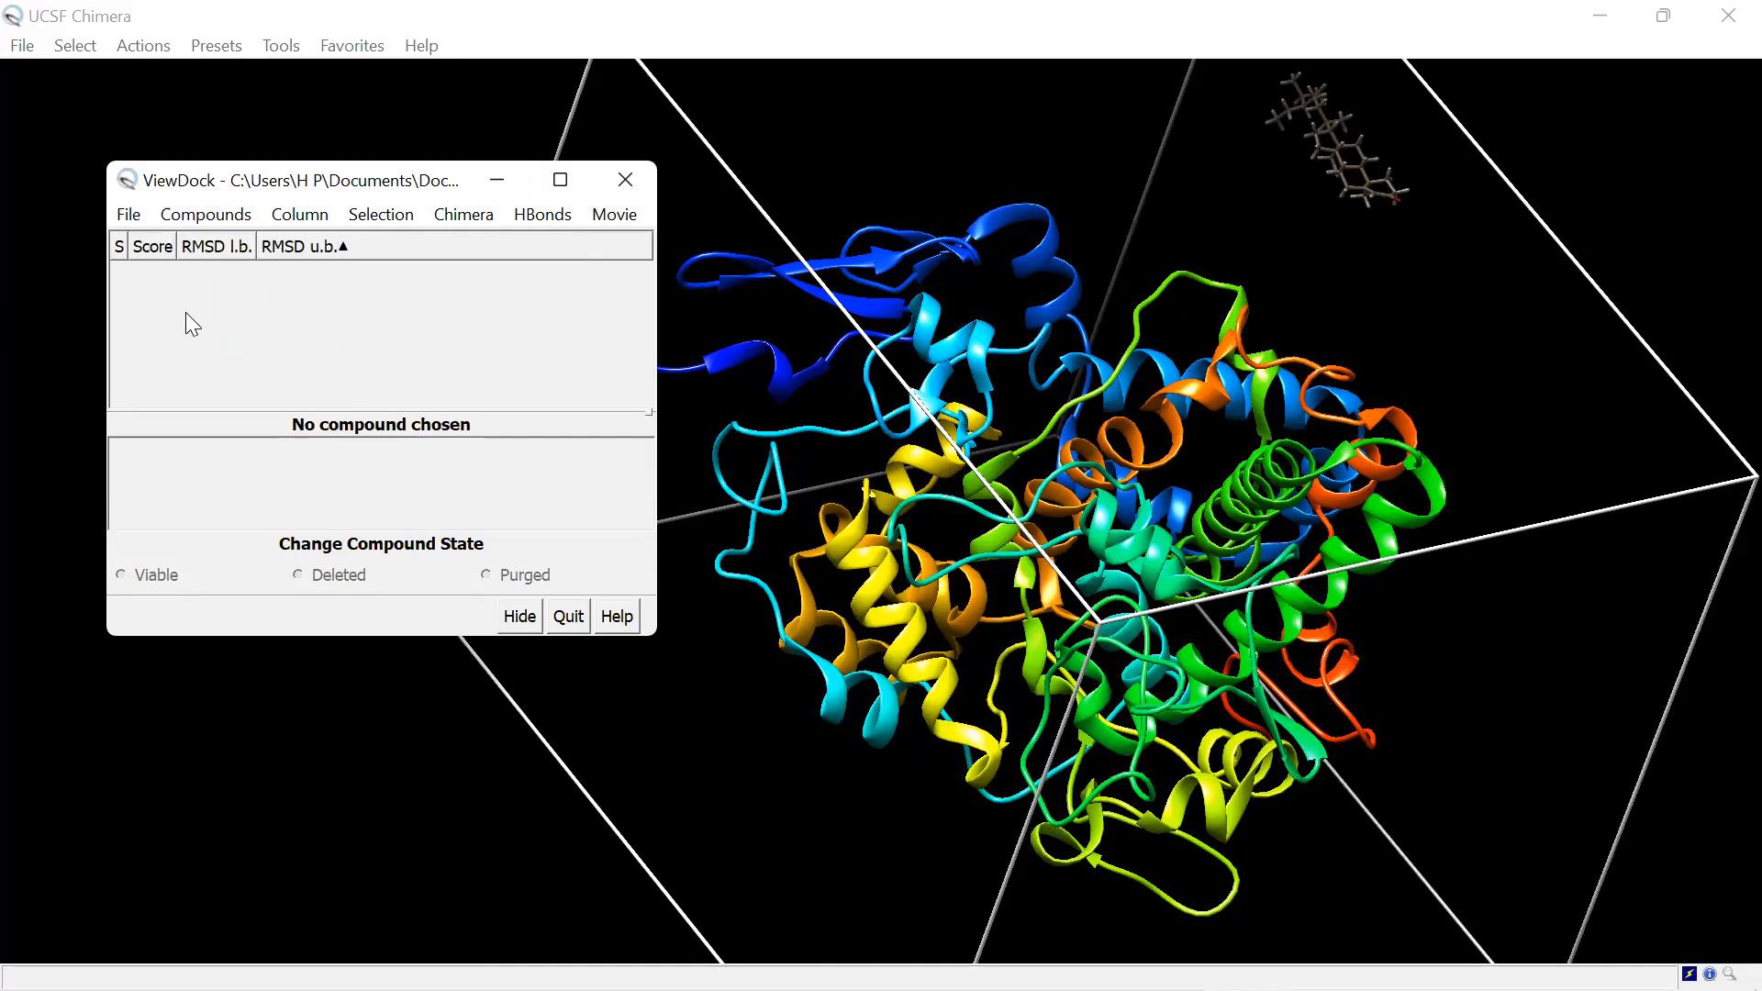
Step: Show the docked pose in the protein view again and close ViewDock
{"action": "left_click", "coordinate": [123, 214]}
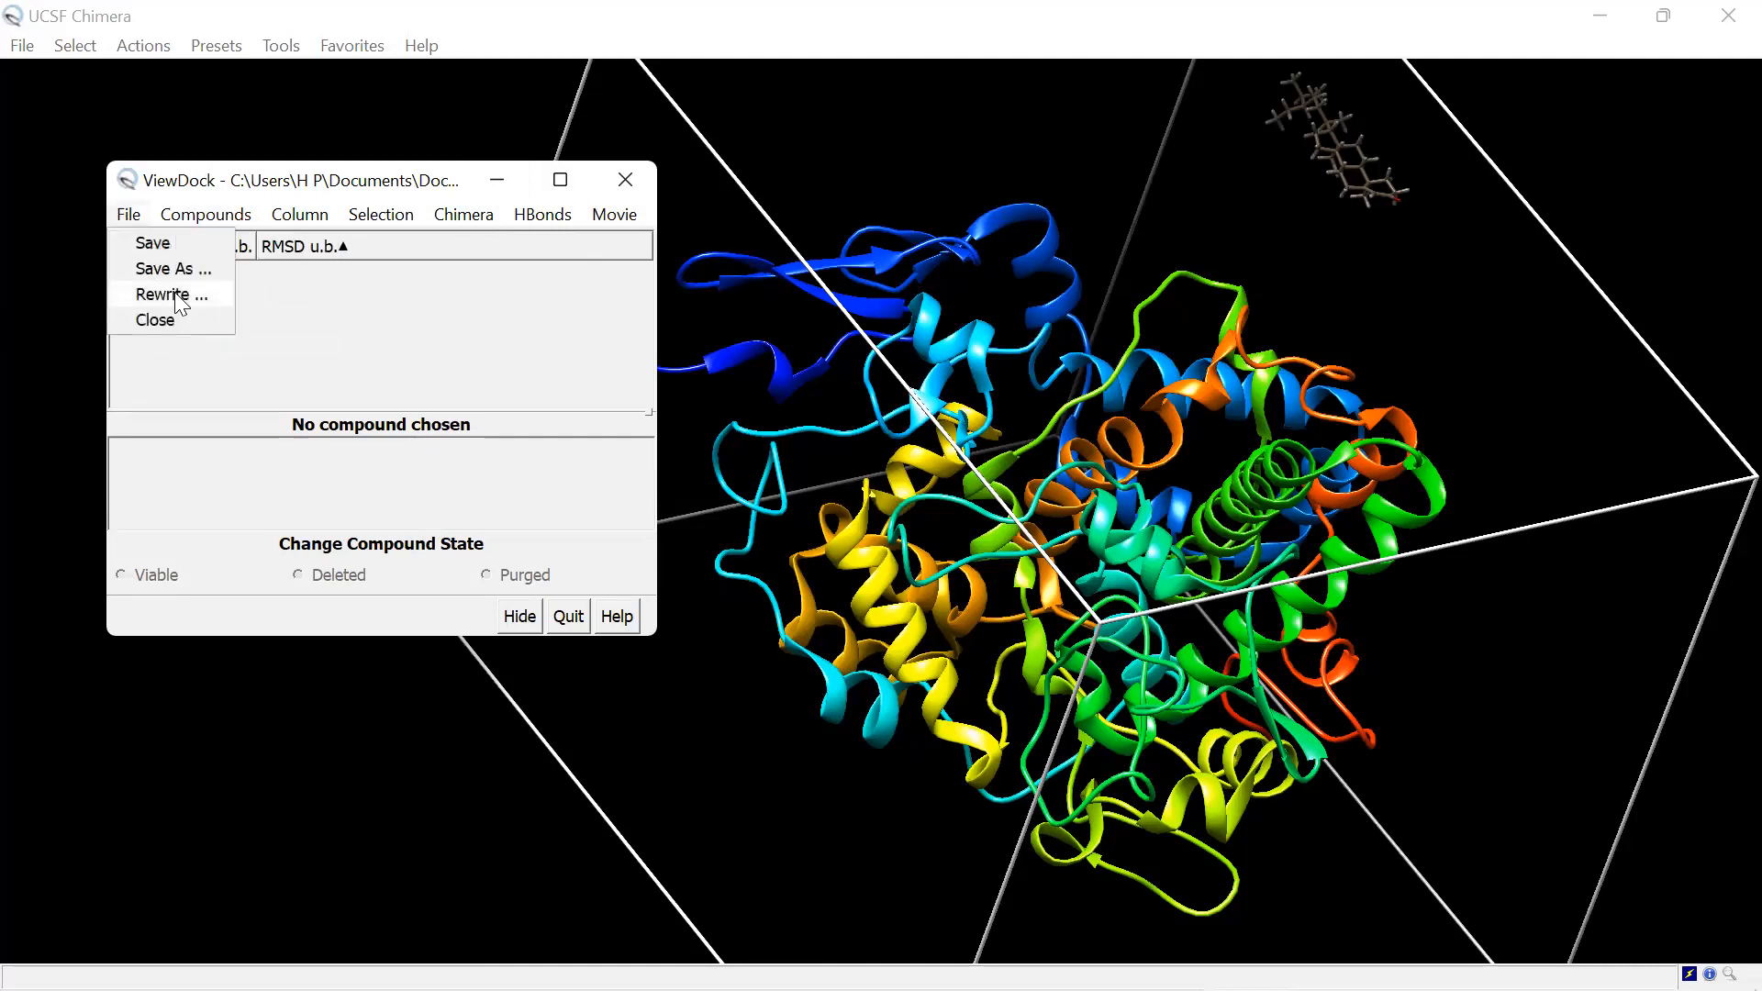
{"action": "left_click", "coordinate": [236, 219]}
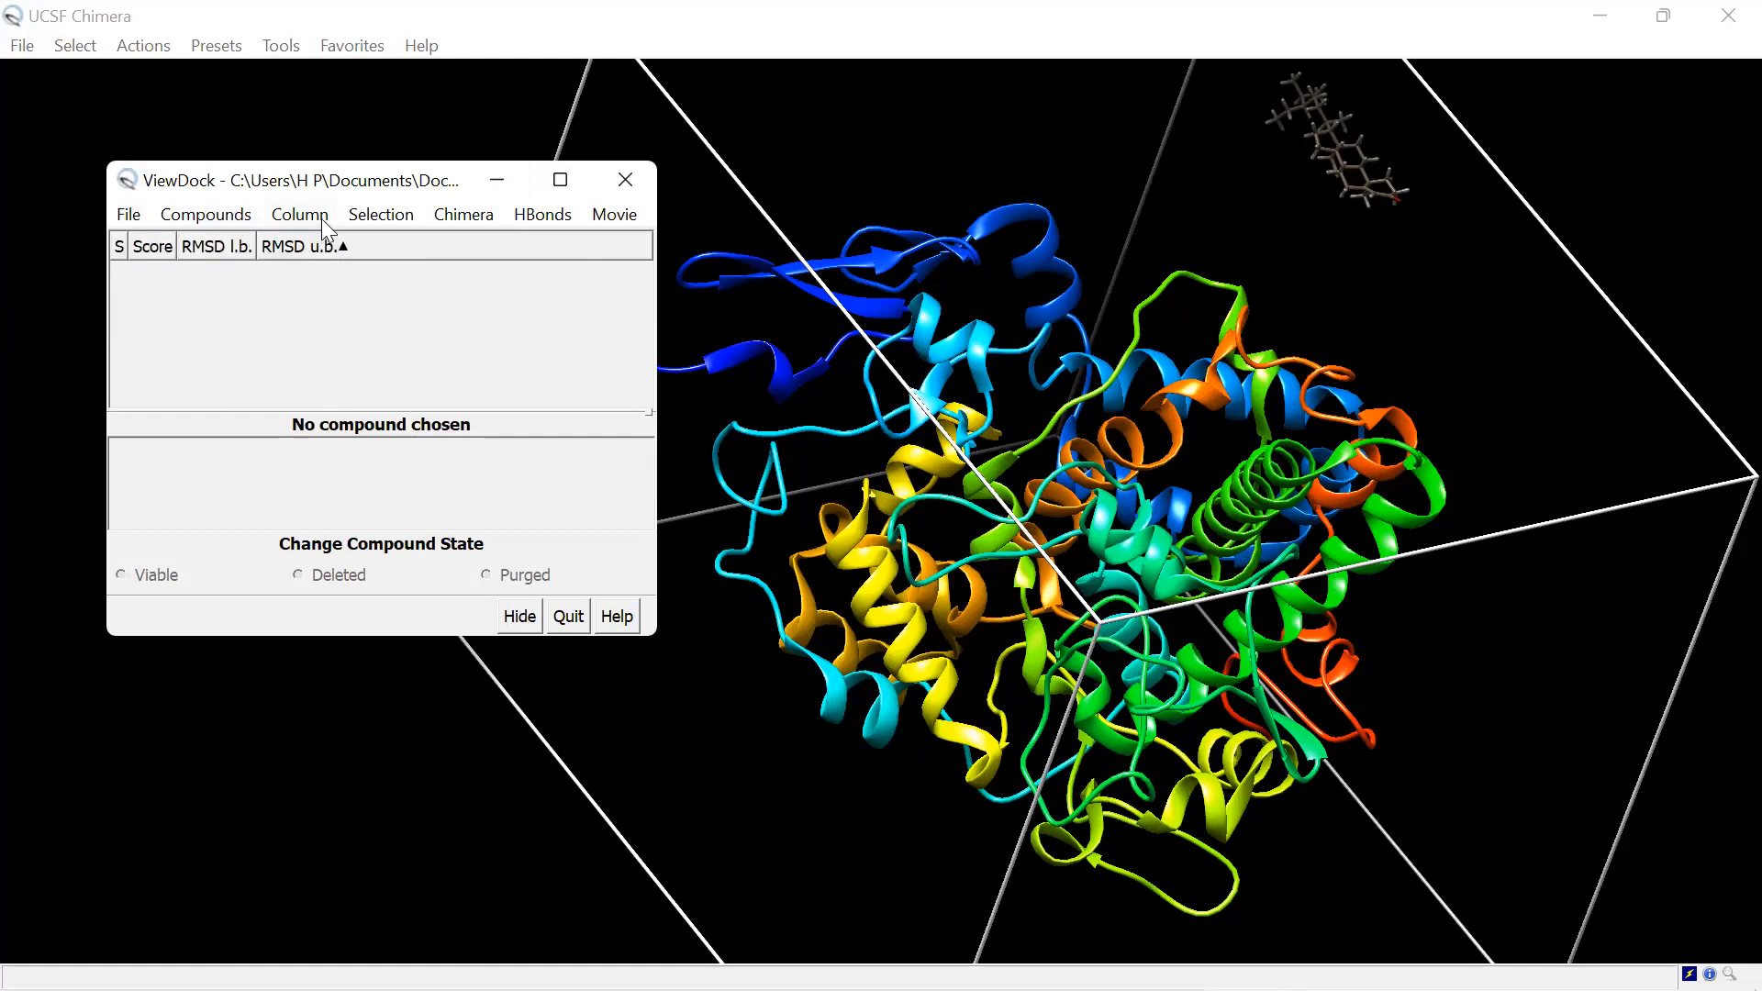
{"action": "left_click", "coordinate": [378, 217]}
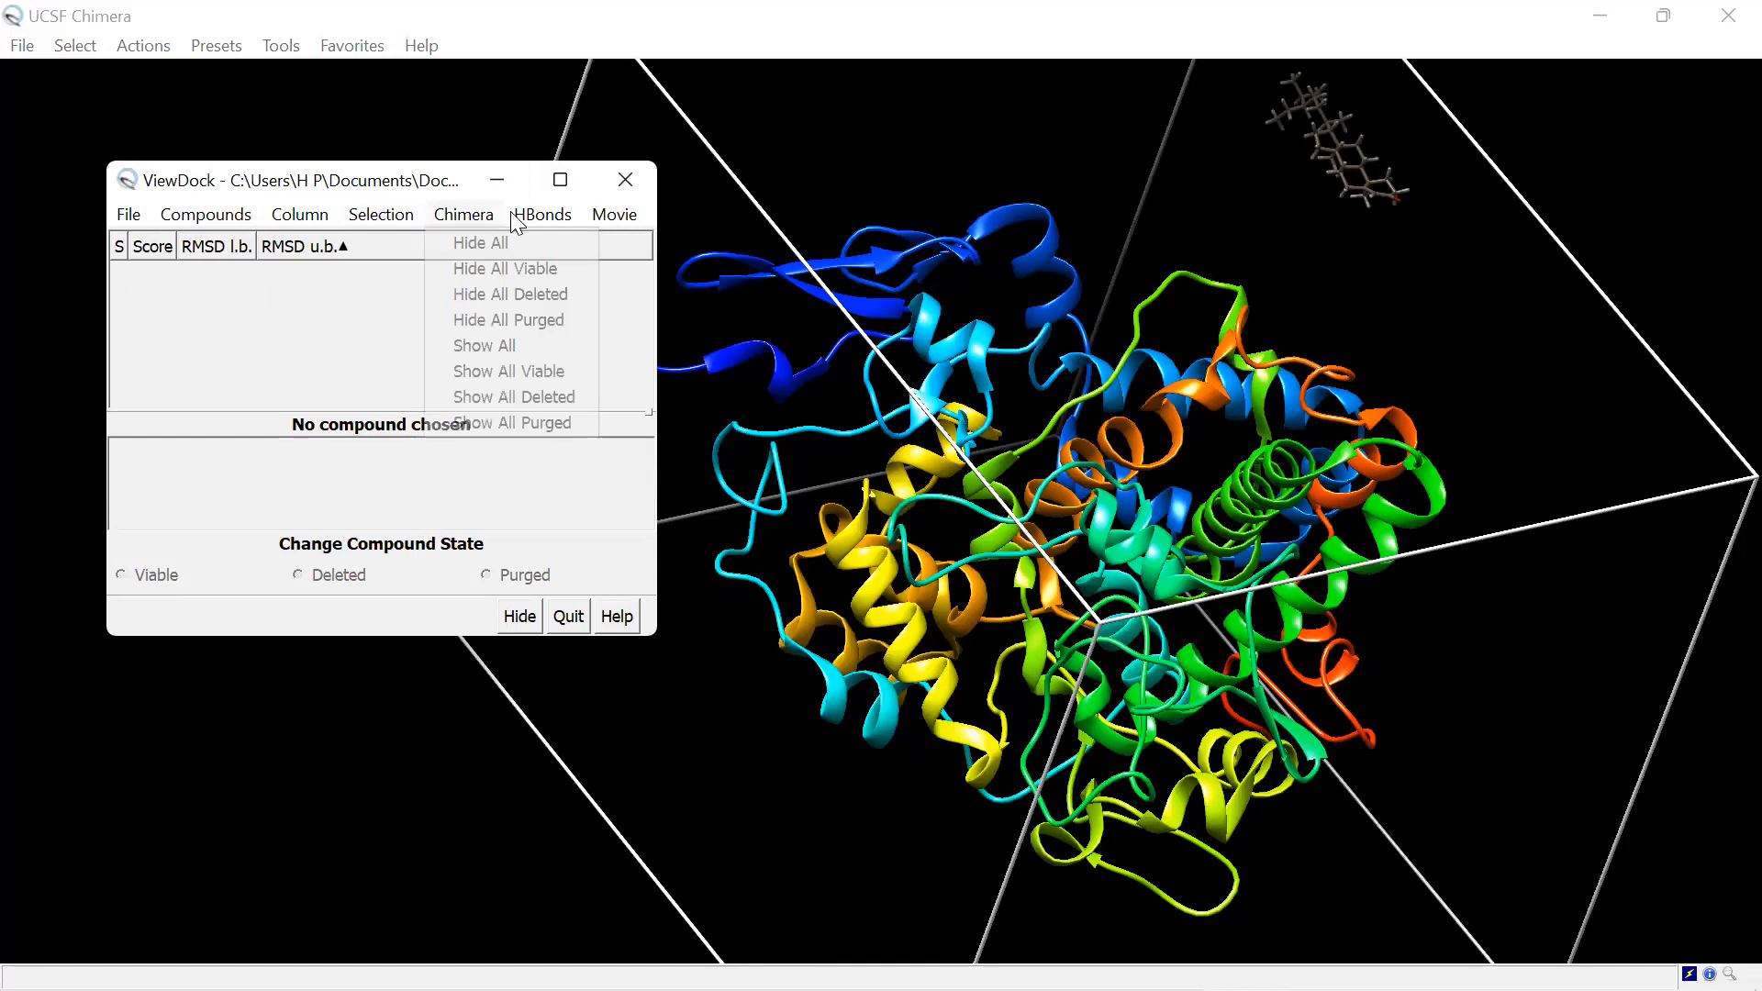
{"action": "mouse_move", "coordinate": [470, 220]}
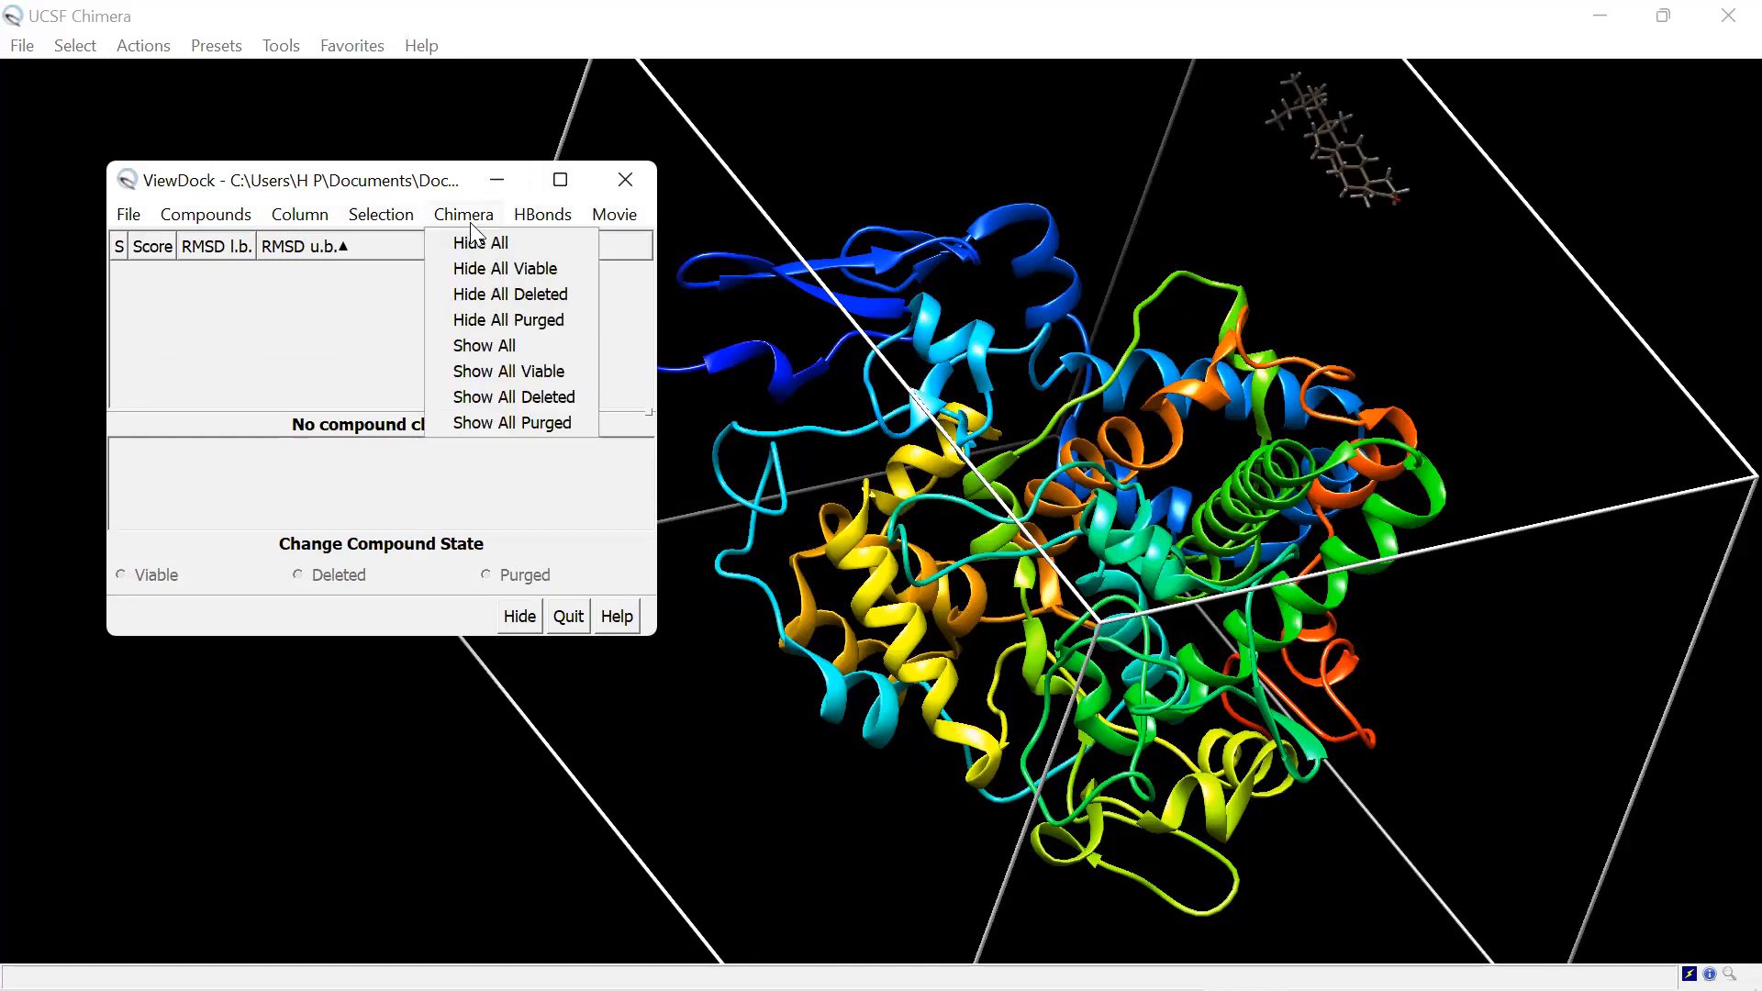
{"action": "left_click", "coordinate": [498, 380]}
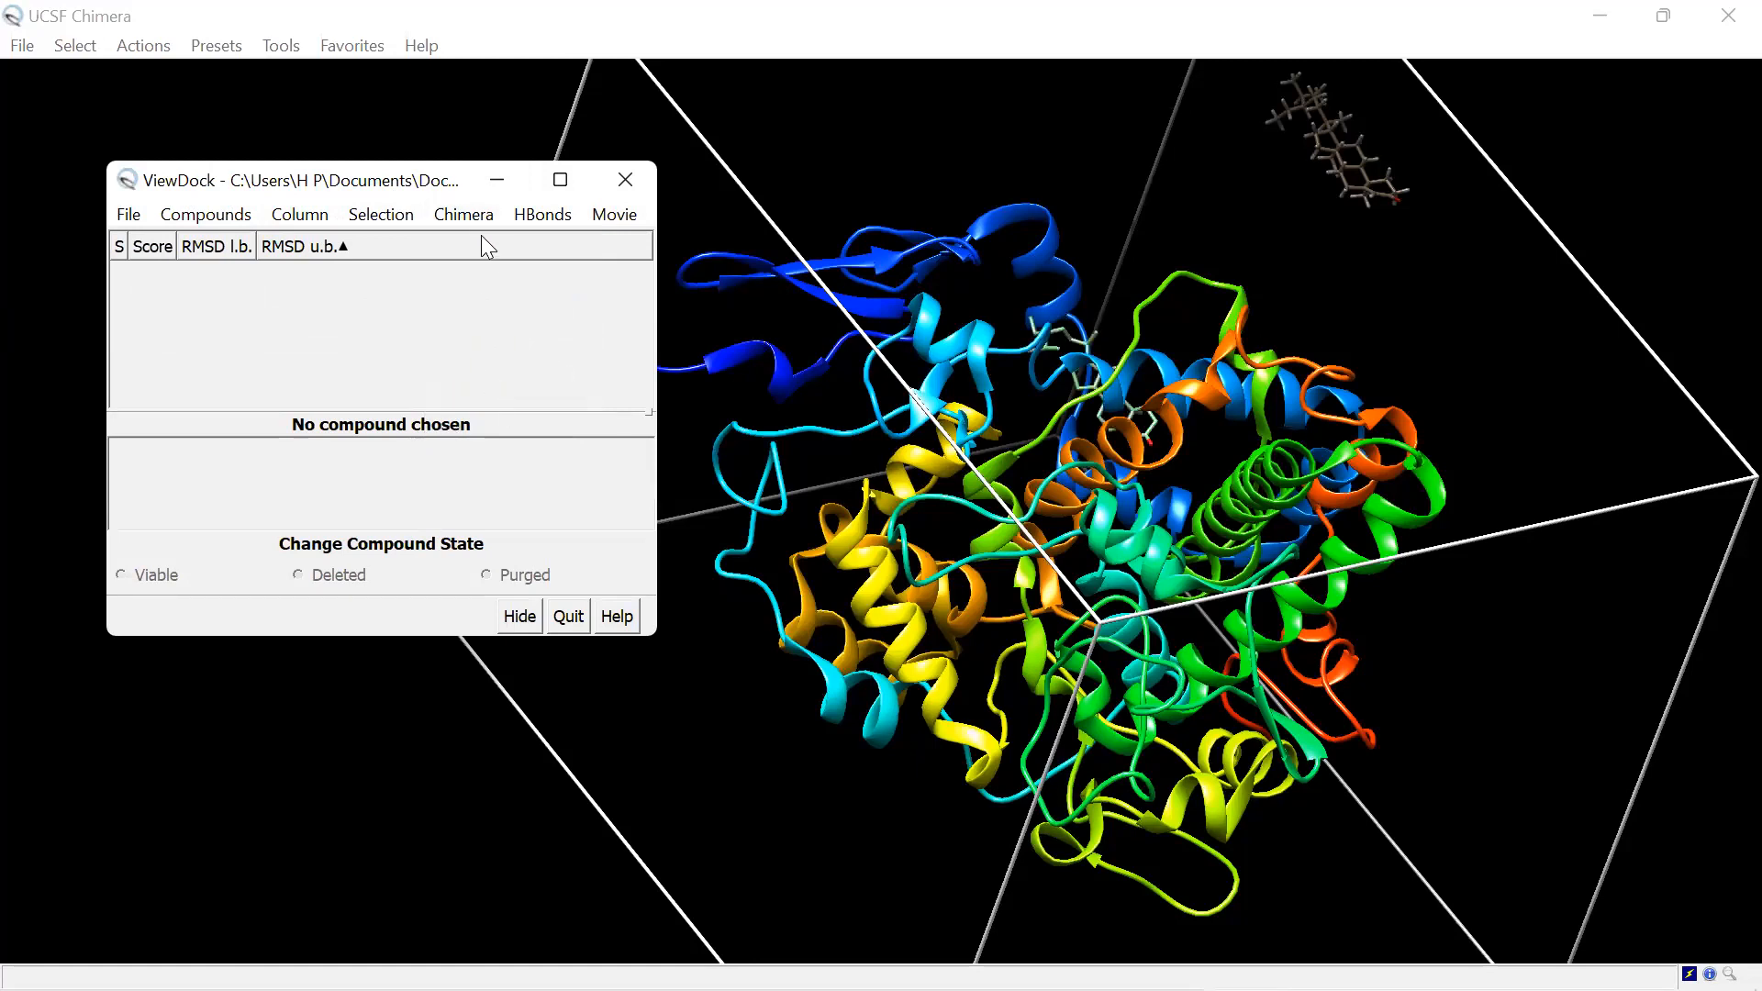
{"action": "left_click", "coordinate": [630, 174]}
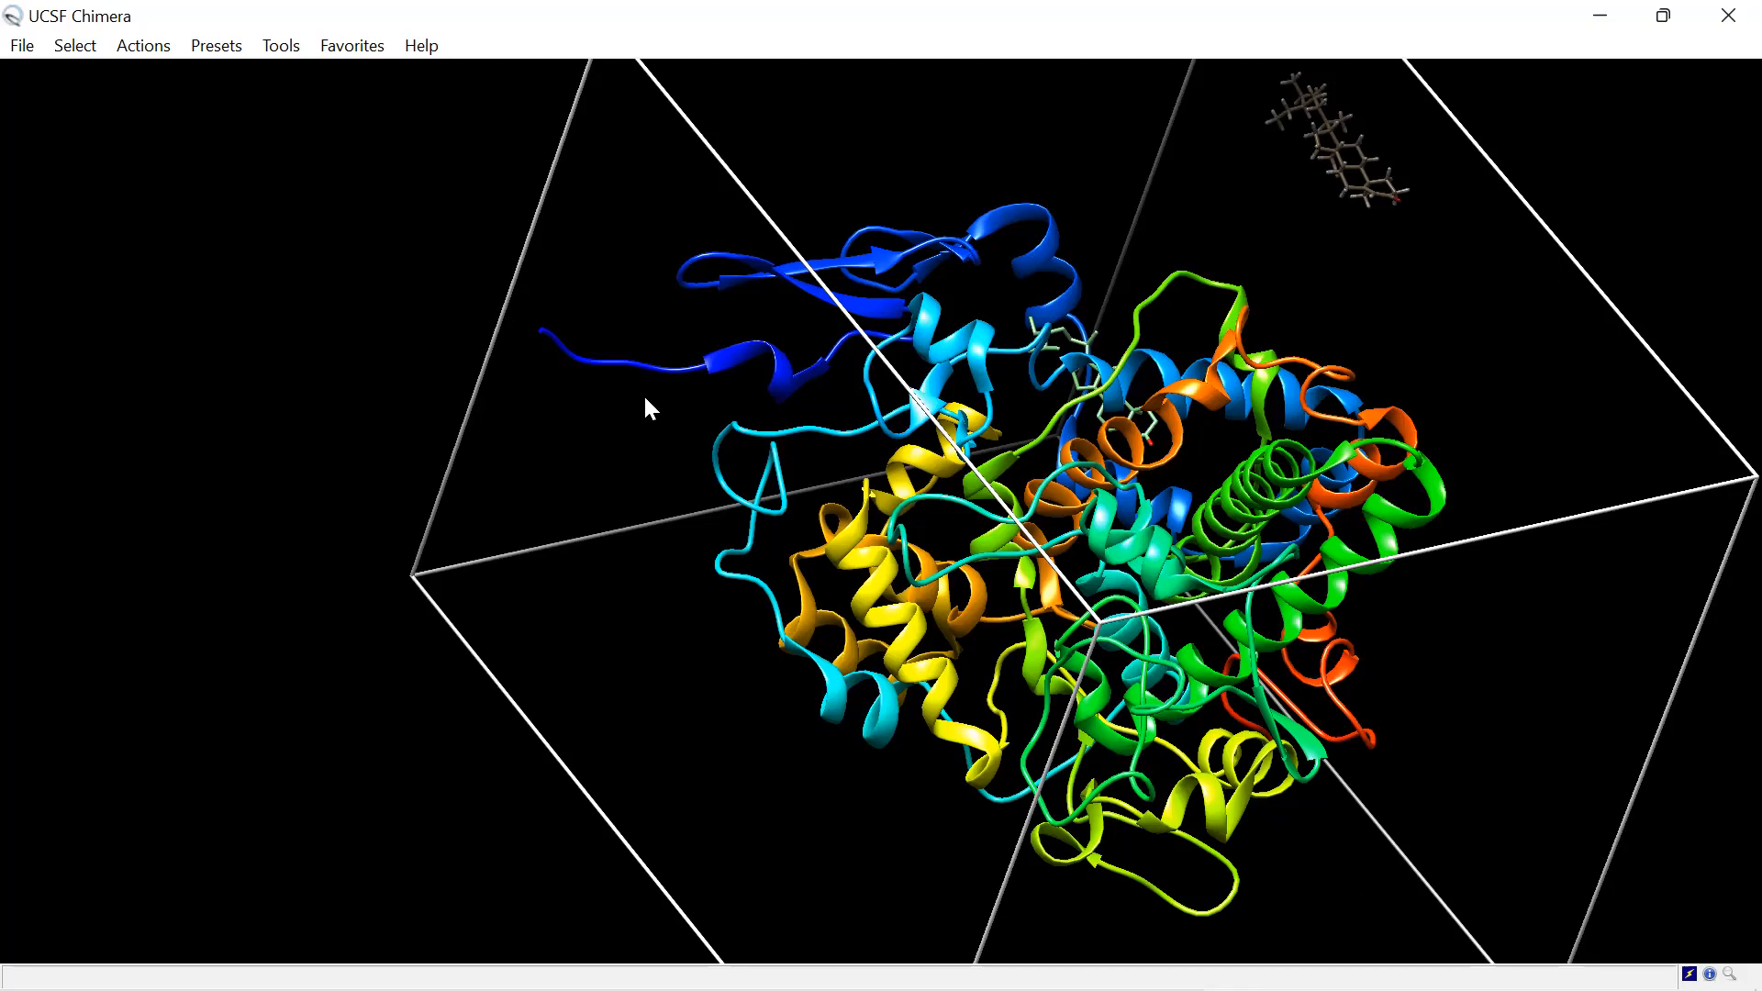
Step: Select the entire docked ligand pose located within the protein
{"action": "left_click", "coordinate": [20, 48]}
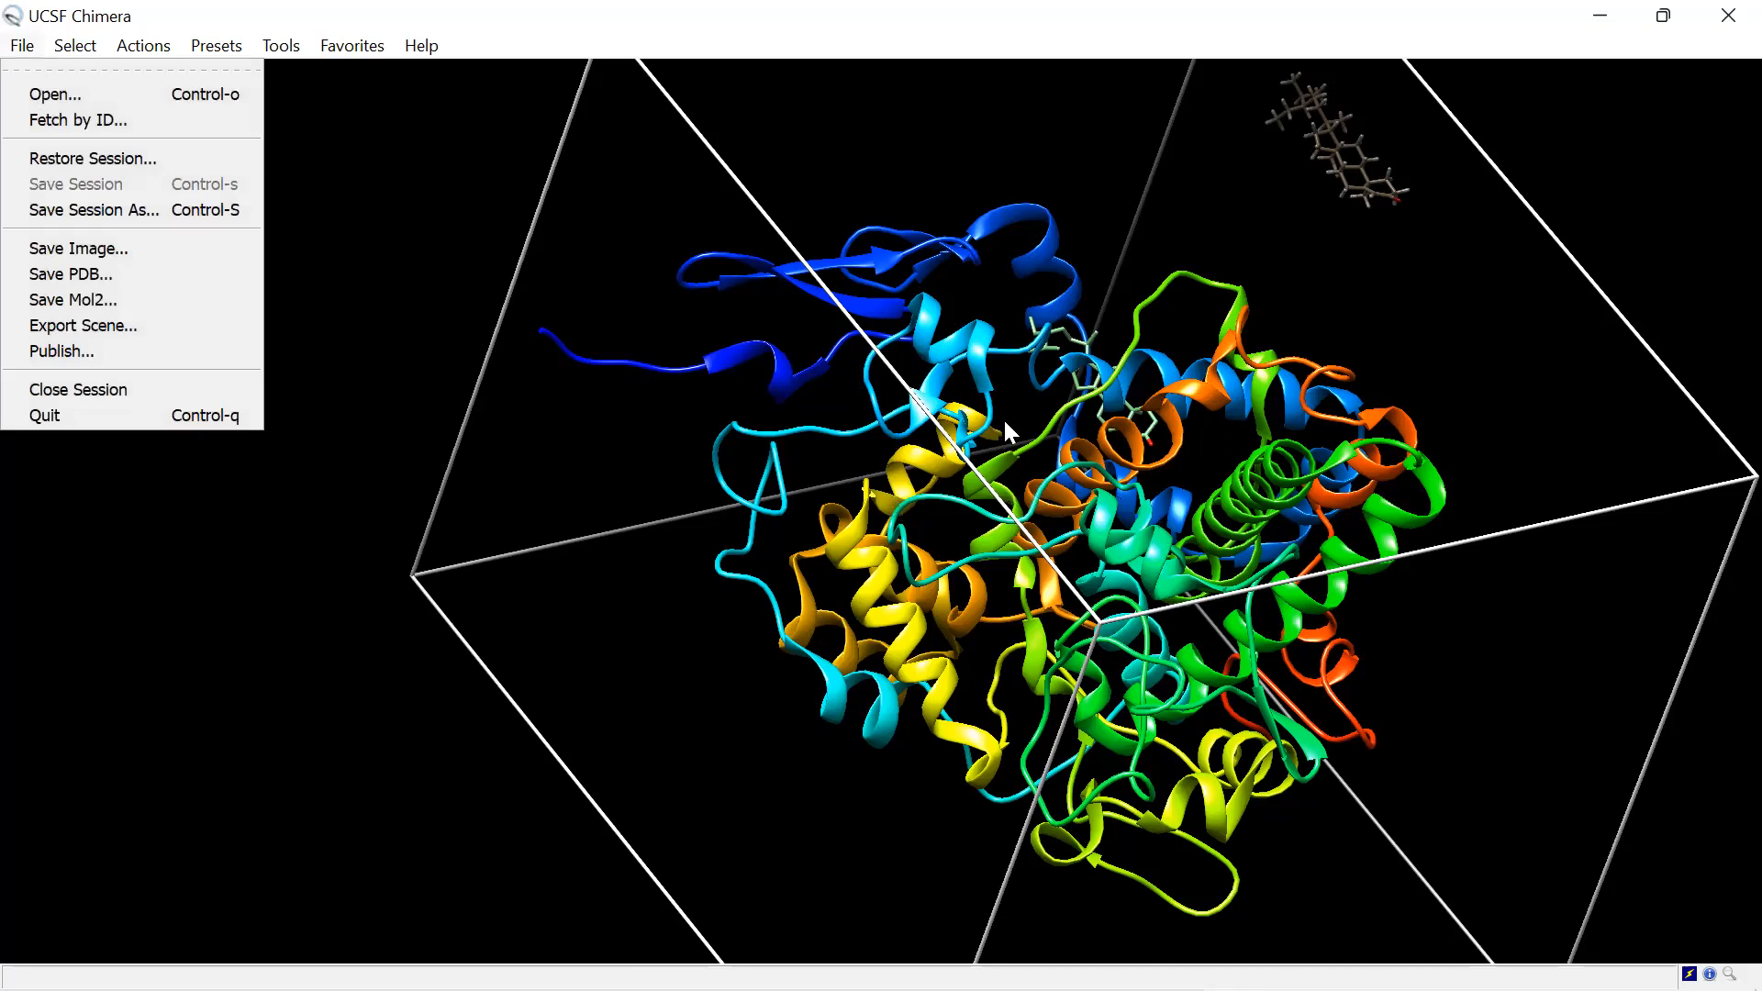
{"action": "left_click", "coordinate": [458, 328]}
{"action": "left_click_drag", "start_coordinate": [1015, 394], "coordinate": [790, 447]}
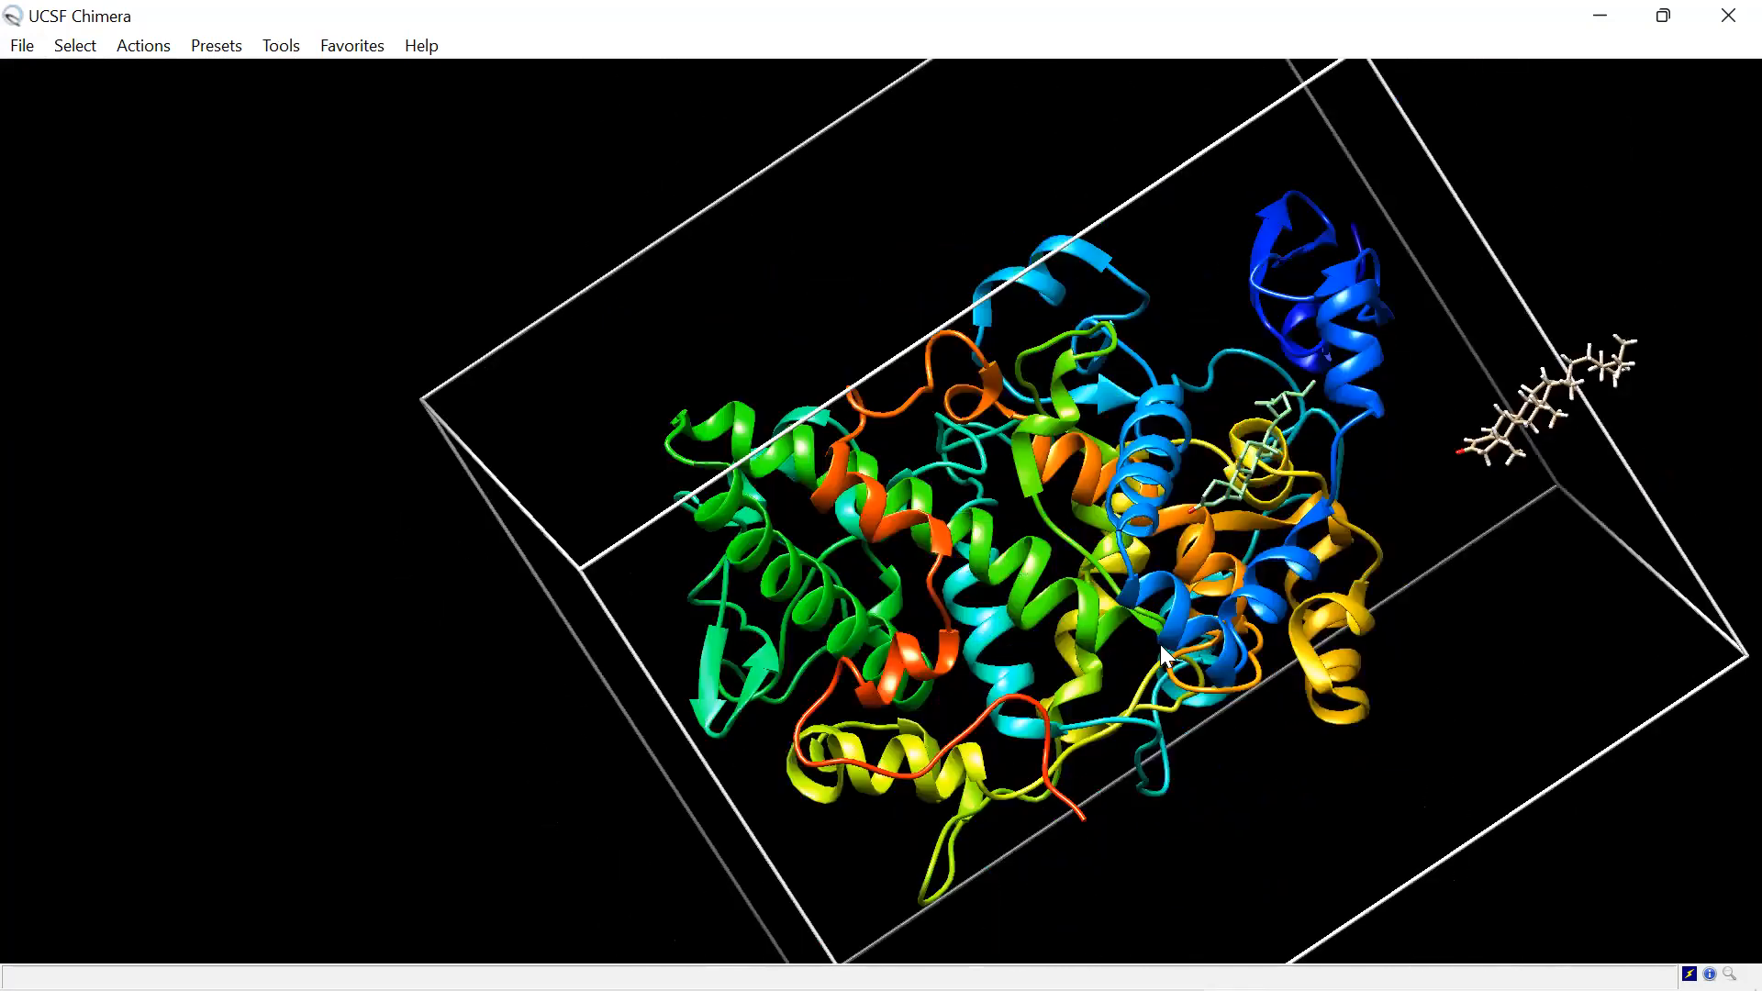
{"action": "scroll", "coordinate": [1162, 646], "scroll_direction": "down", "scroll_amount": 4}
{"action": "scroll", "coordinate": [1289, 458], "scroll_direction": "up", "scroll_amount": 4}
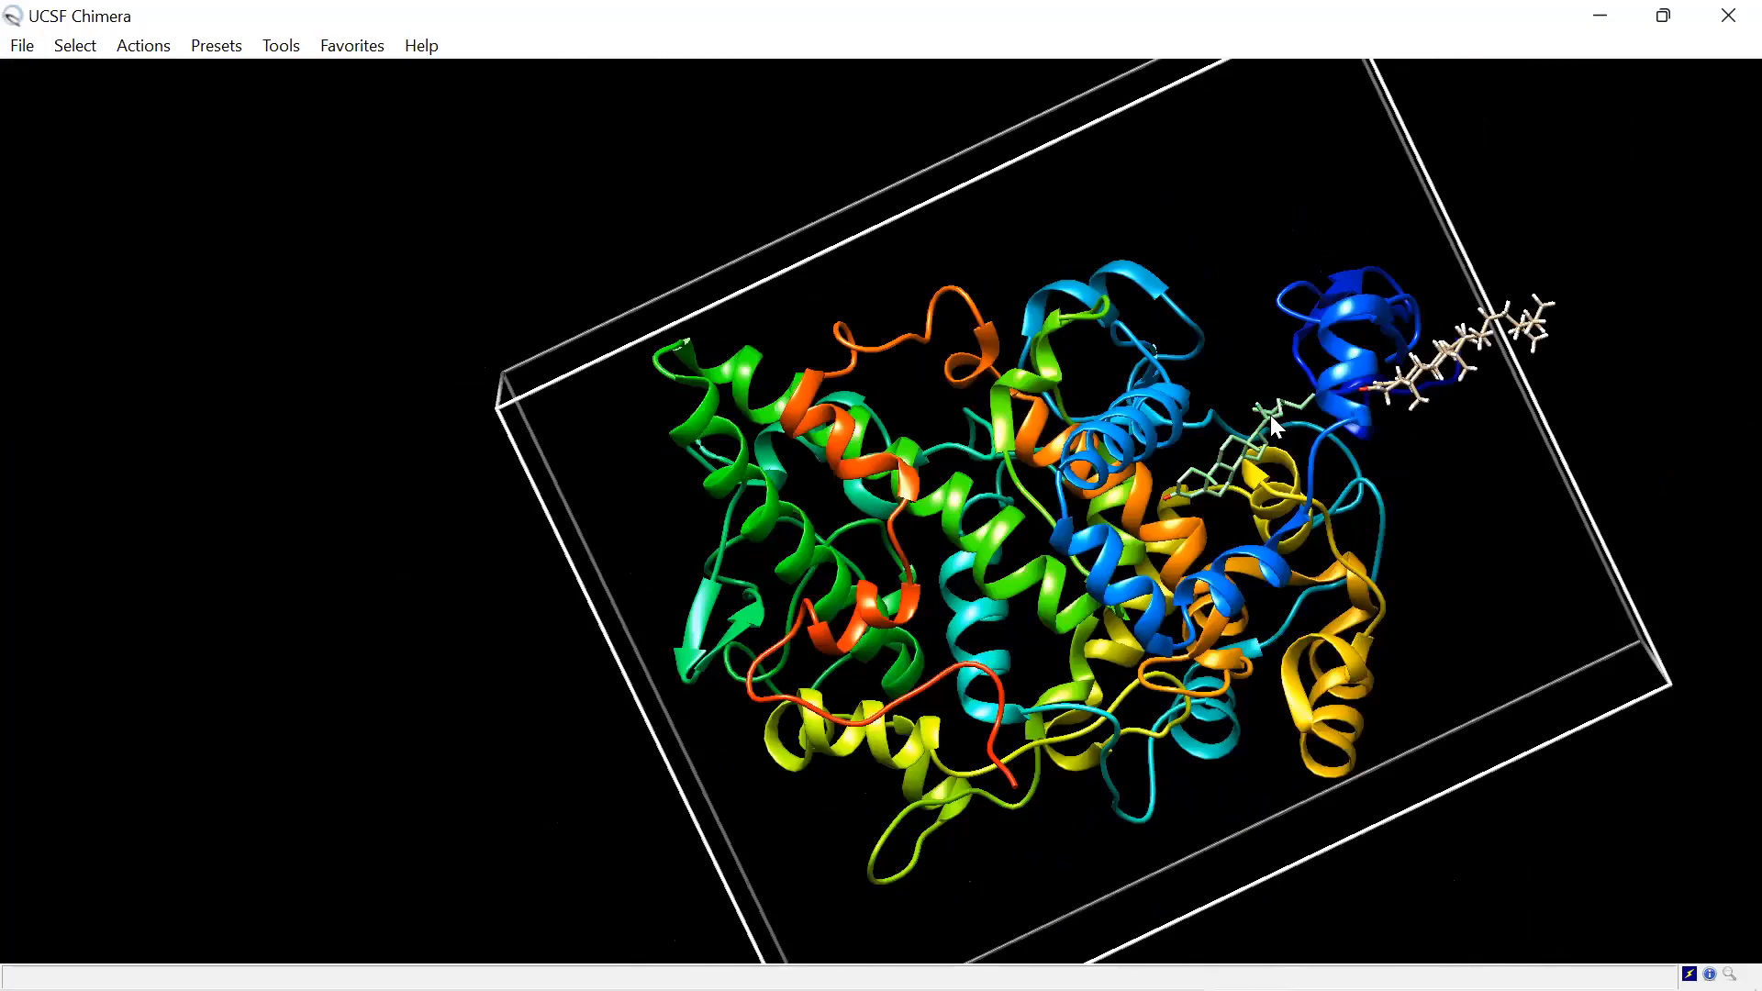
{"action": "left_click", "coordinate": [1273, 415], "text": "ctrl"}
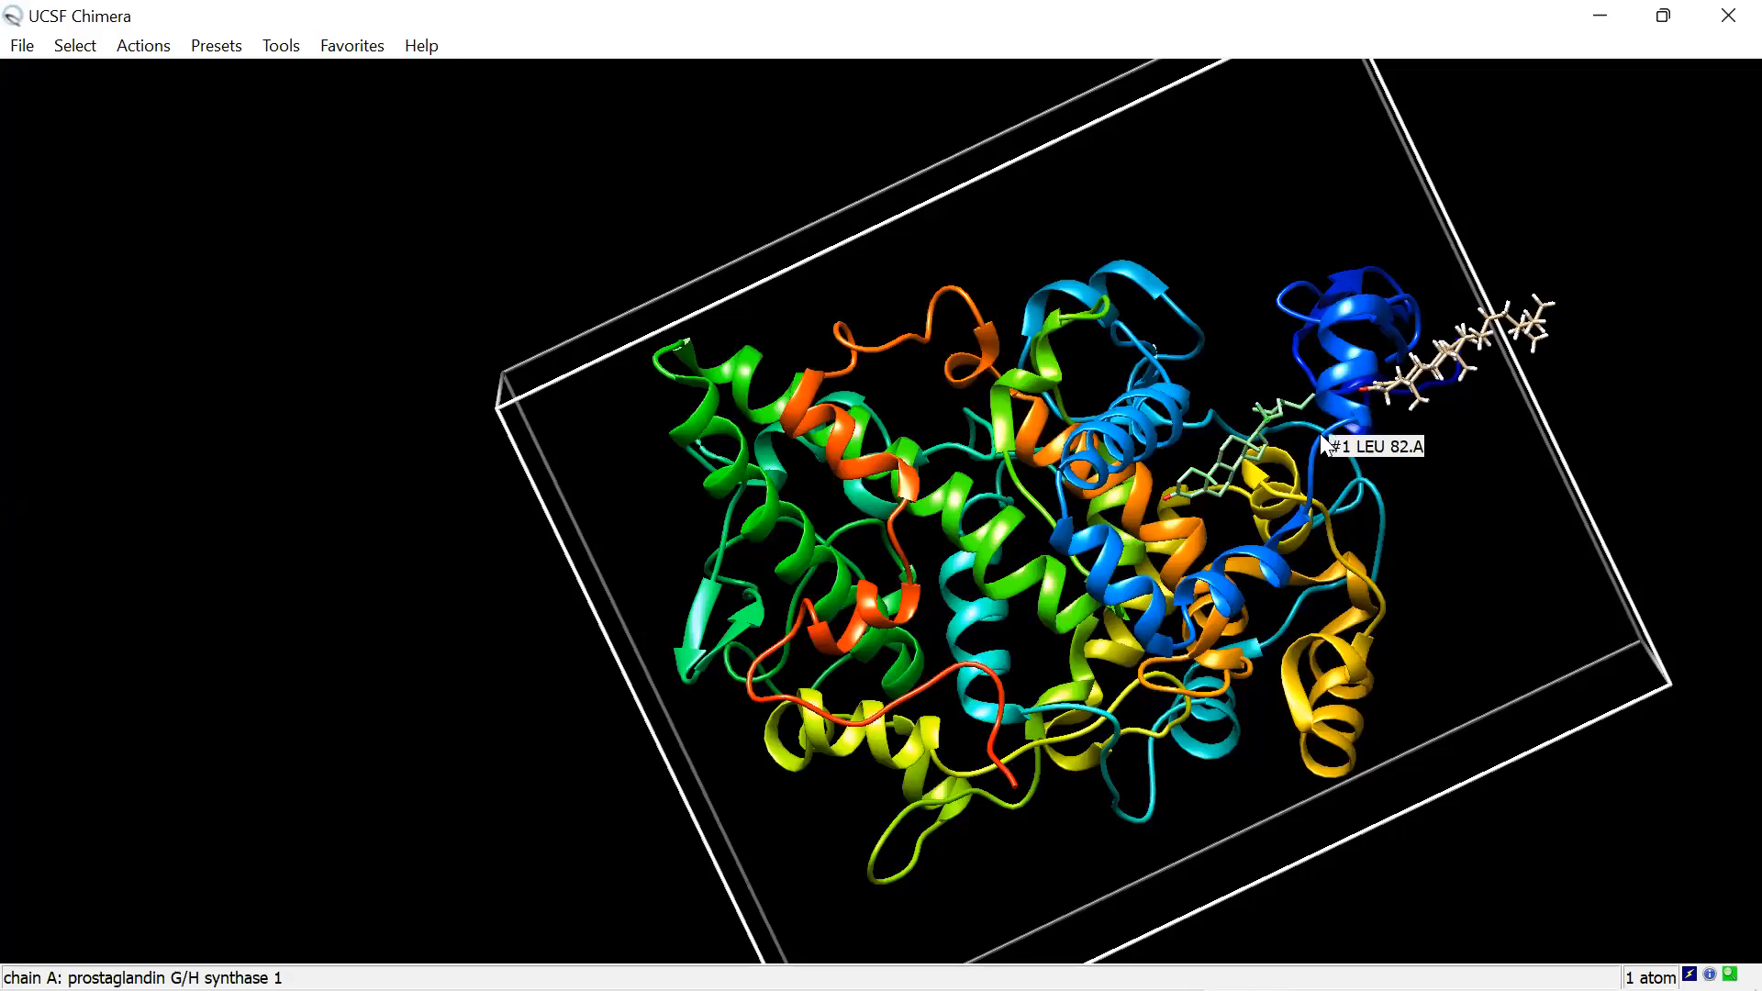
{"action": "key", "text": "Up"}
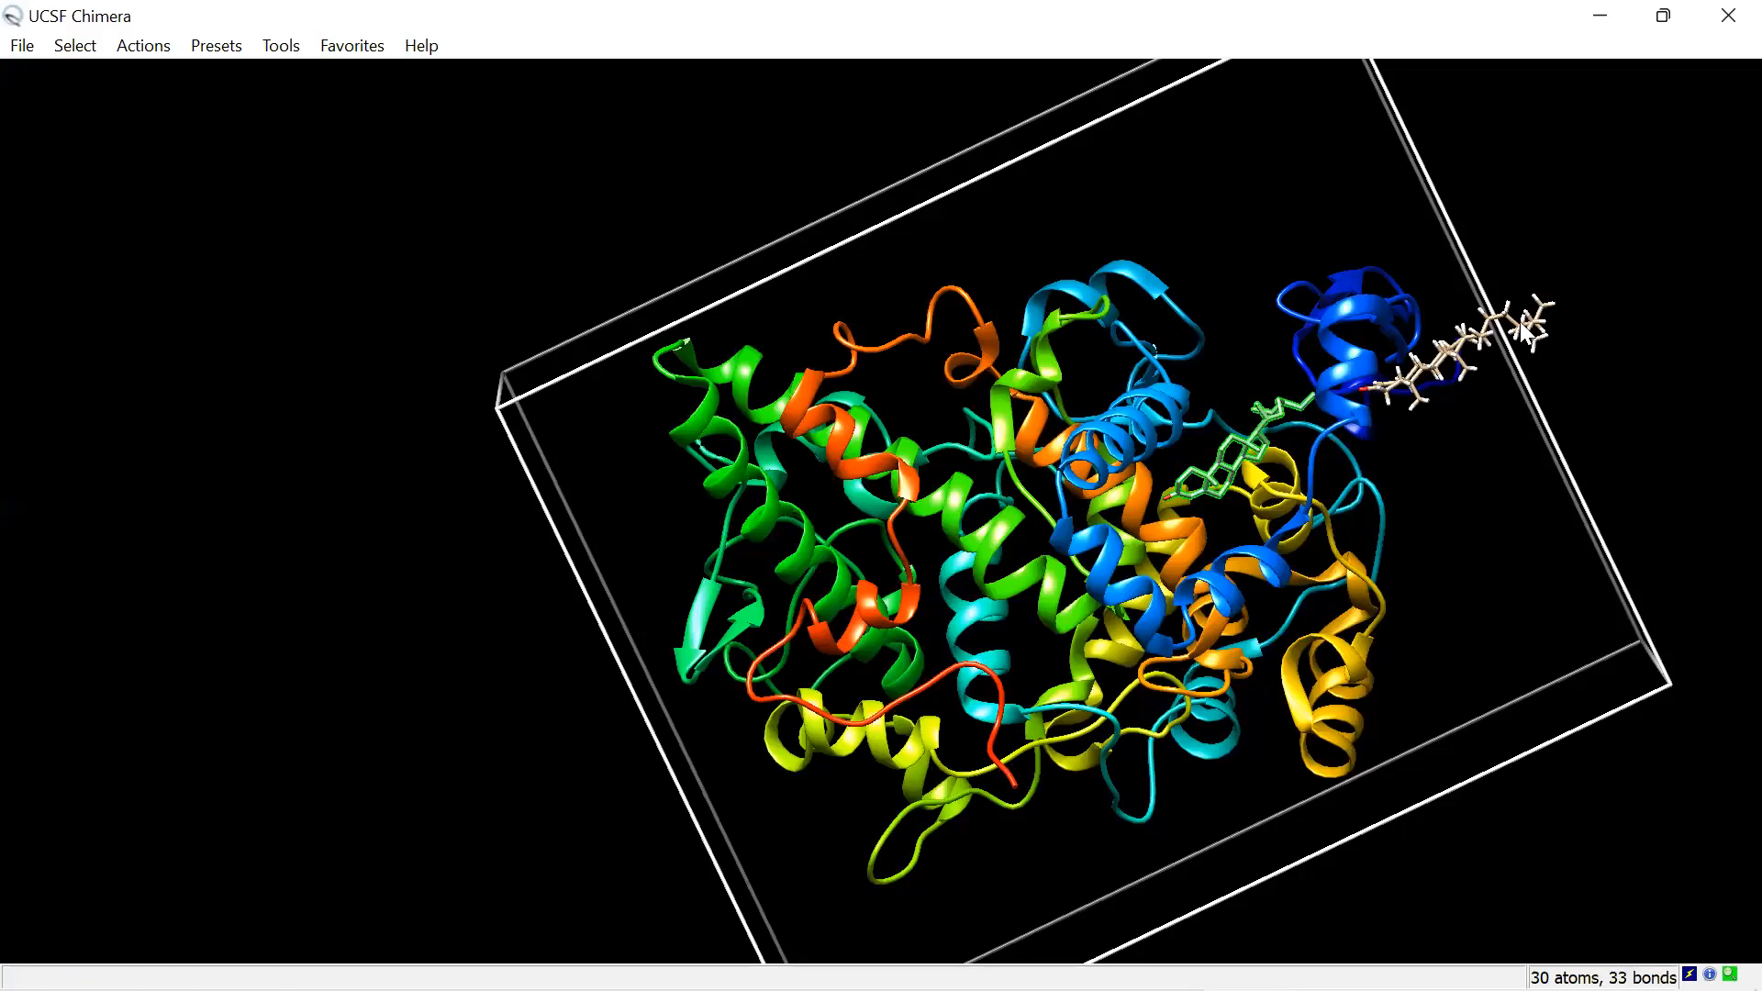
{"action": "mouse_move", "coordinate": [1524, 325]}
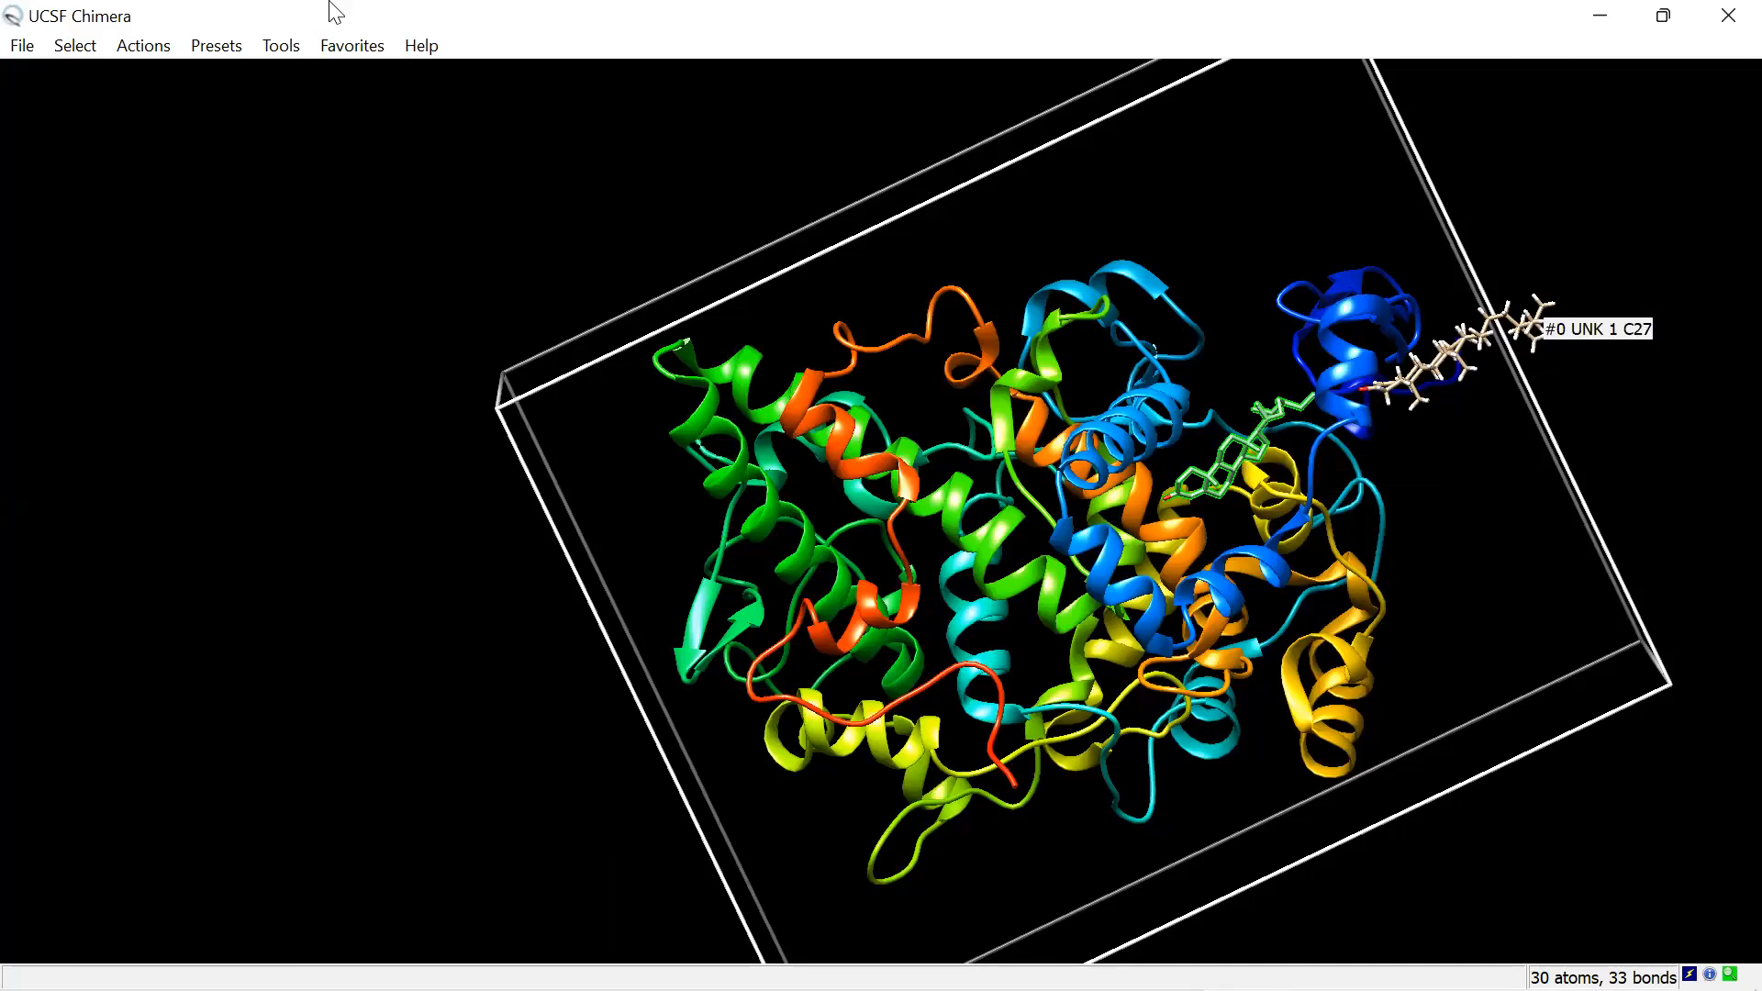
Step: Set up Minimize Structure for PreparedCox.pdb (#1) together with Docked CID 5484202 (#3.1)
{"action": "left_click", "coordinate": [283, 46]}
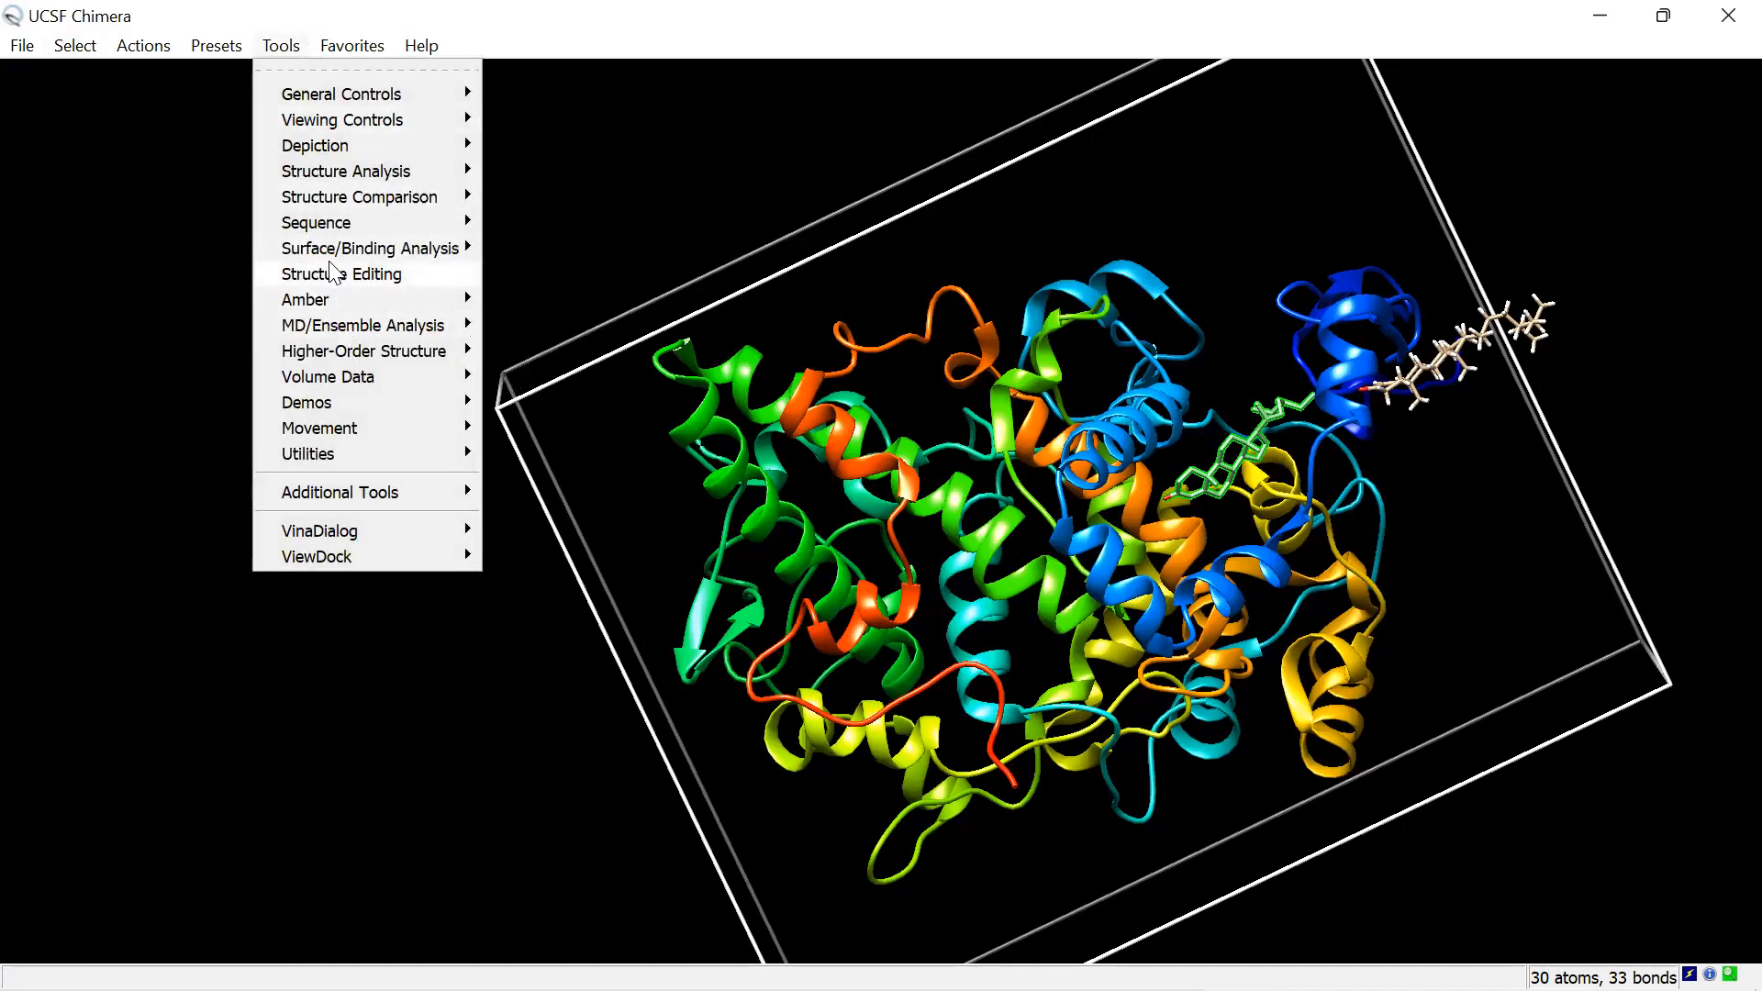
{"action": "mouse_move", "coordinate": [340, 277]}
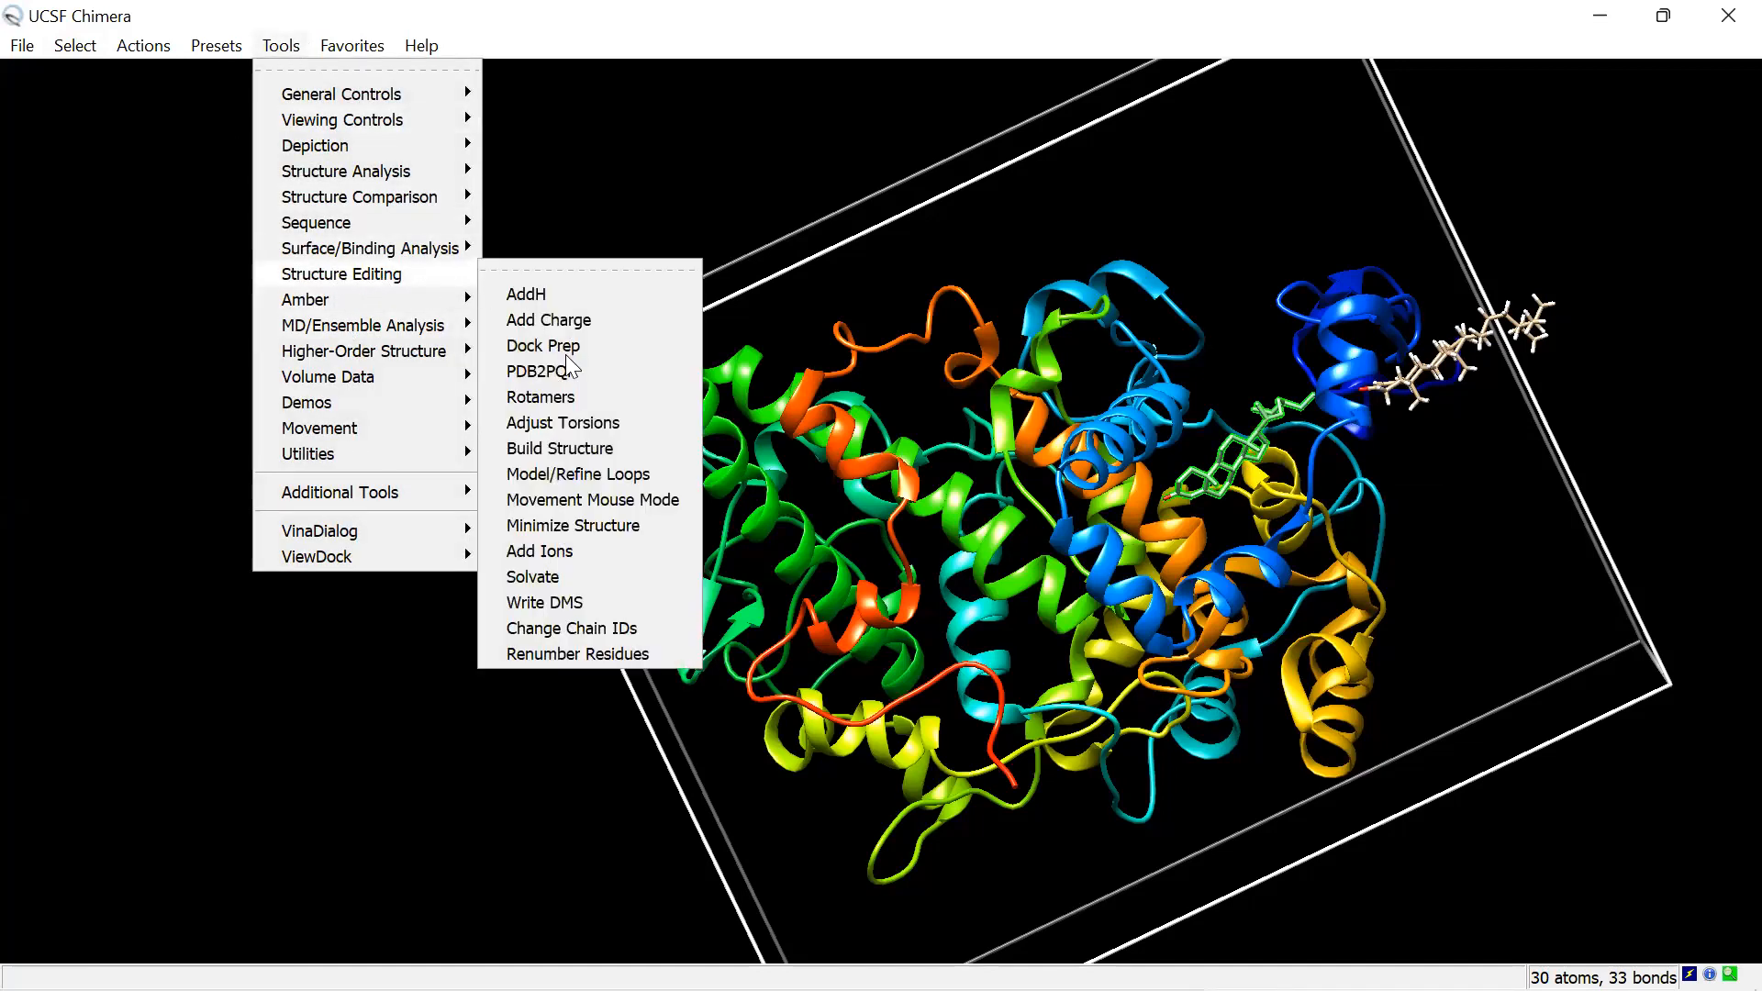
{"action": "left_click", "coordinate": [580, 526]}
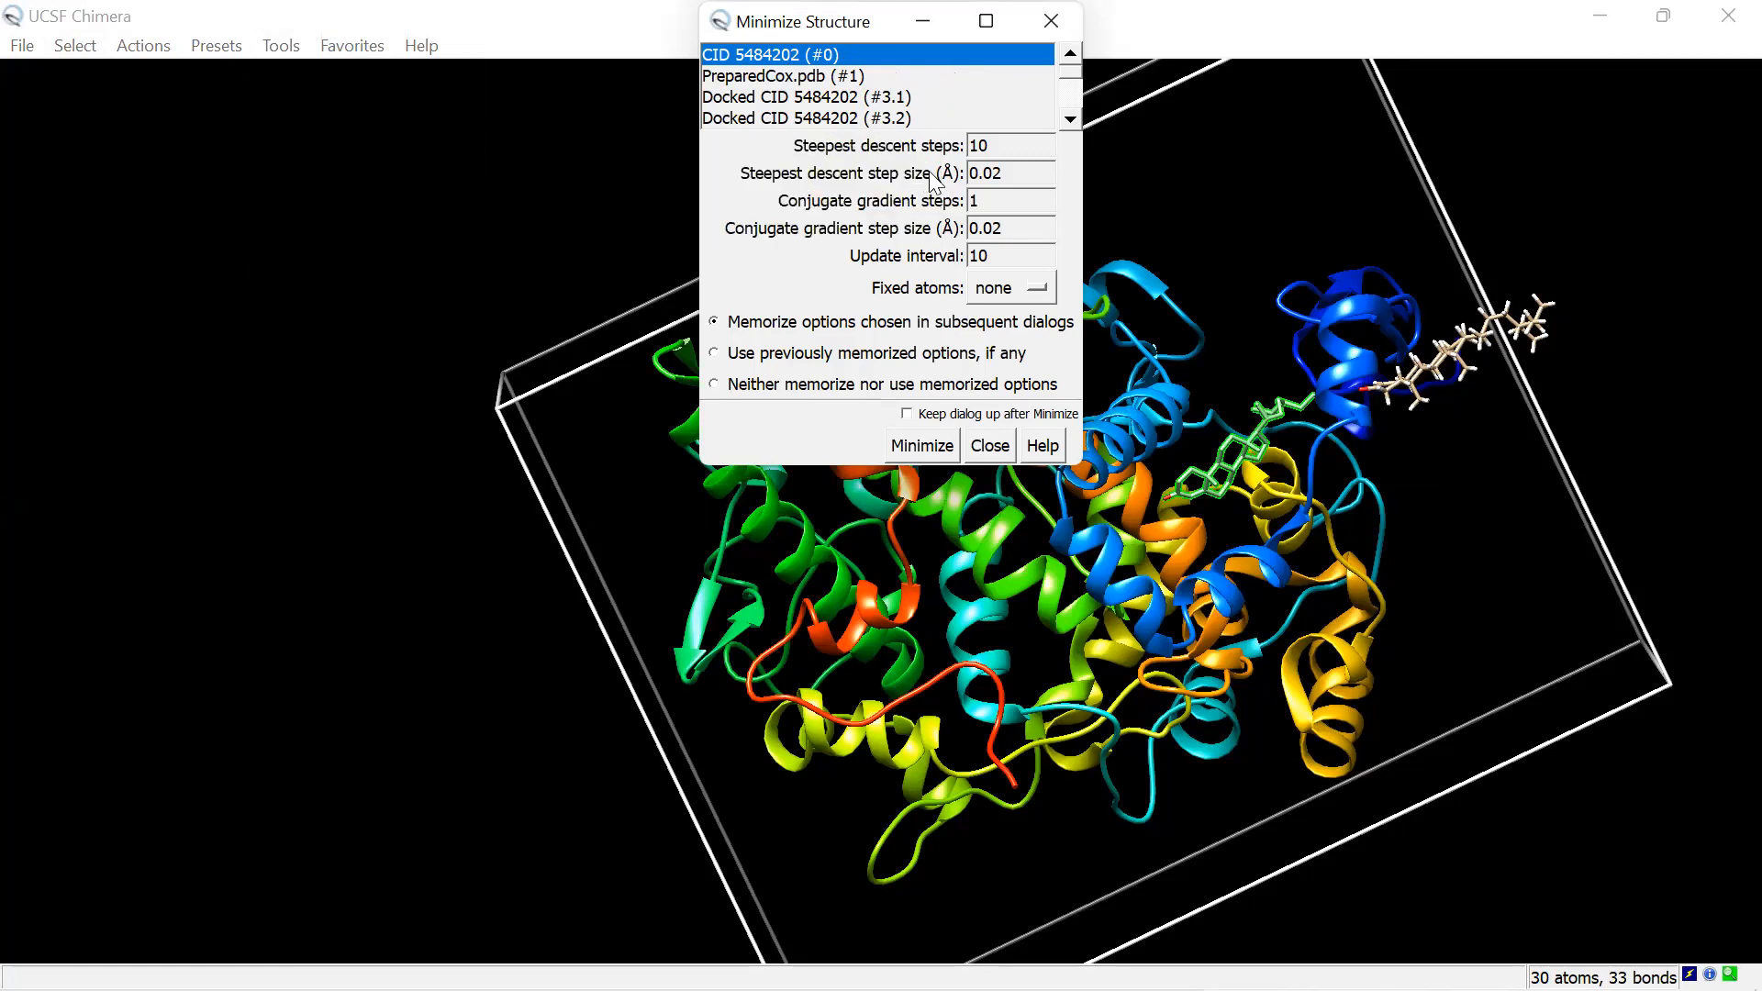
{"action": "left_click", "coordinate": [872, 74]}
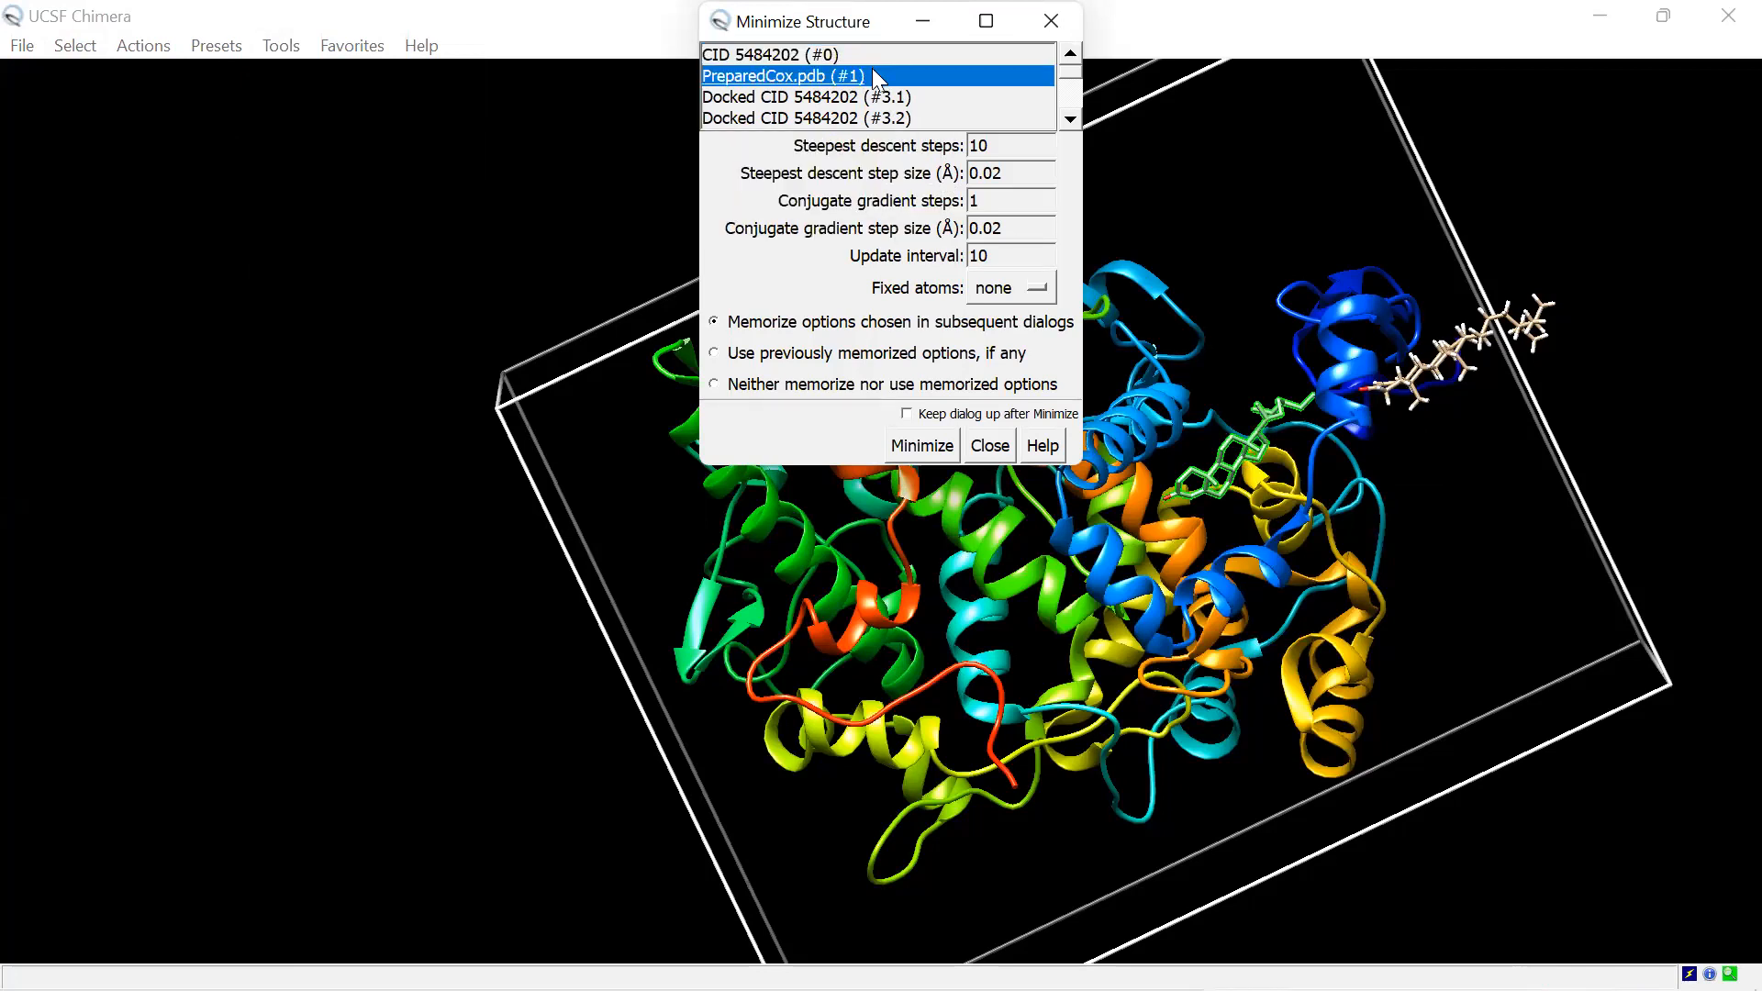
{"action": "left_click", "coordinate": [913, 98], "text": "ctrl"}
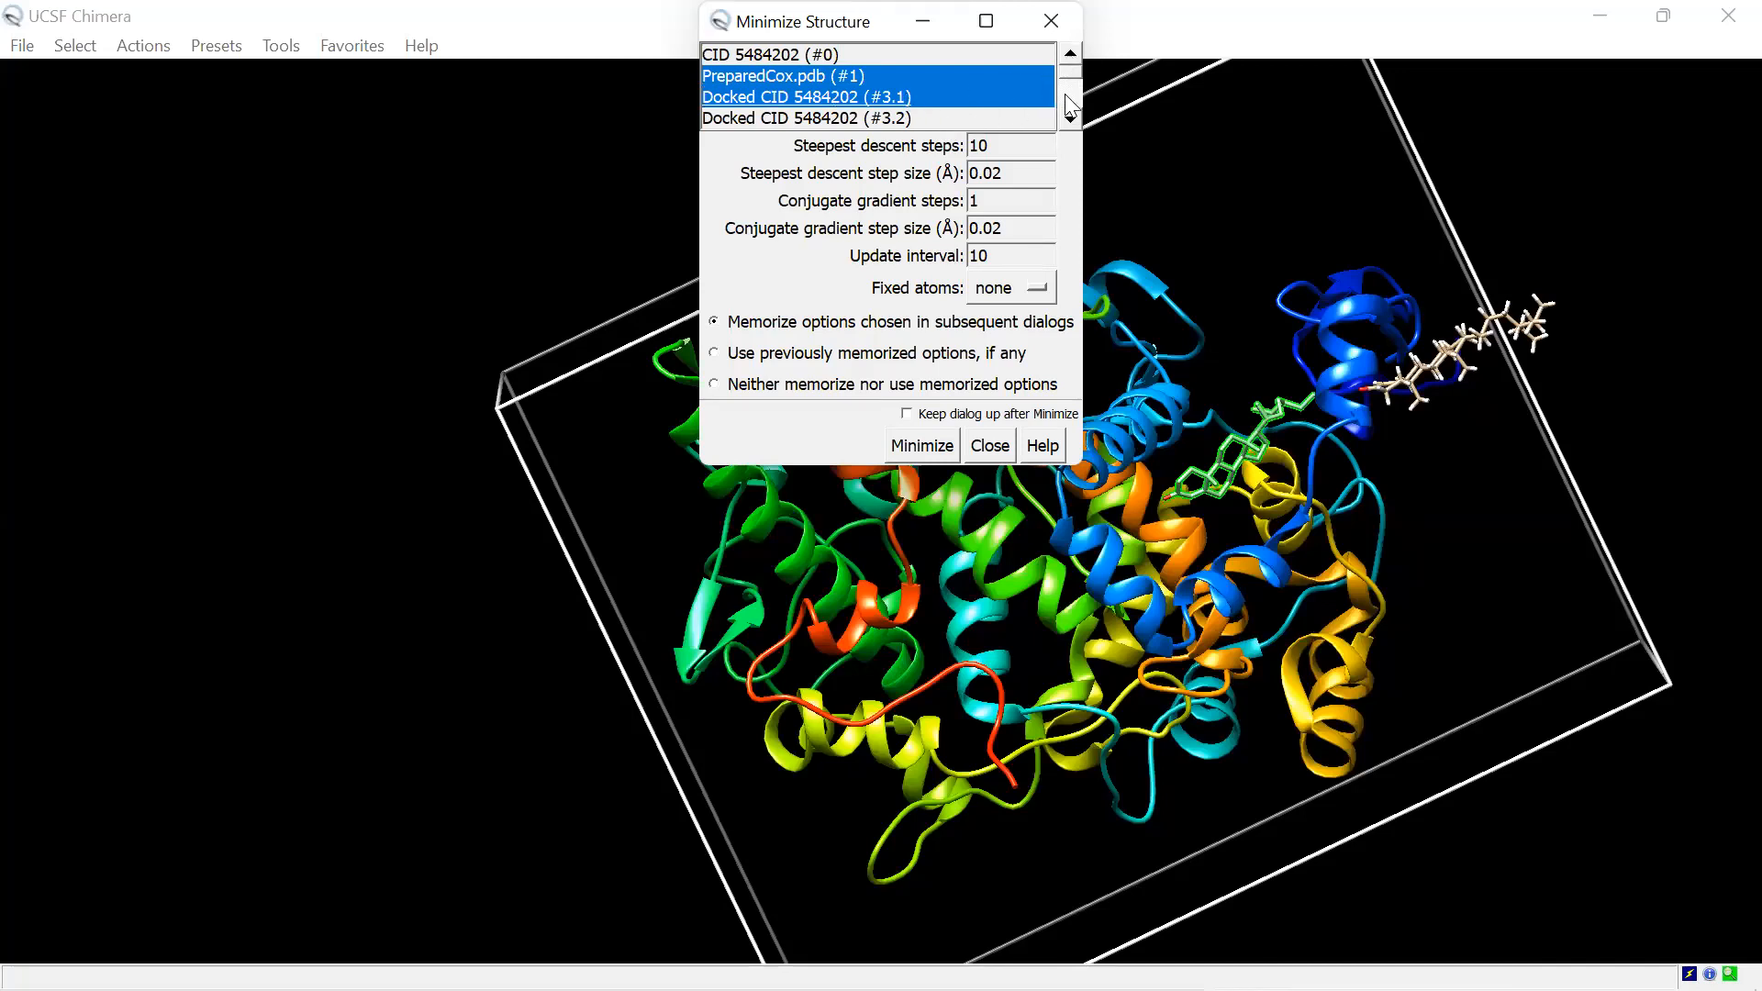
{"action": "scroll", "coordinate": [1076, 112], "scroll_direction": "down", "scroll_amount": 2}
{"action": "scroll", "coordinate": [1076, 112], "scroll_direction": "down", "scroll_amount": 1}
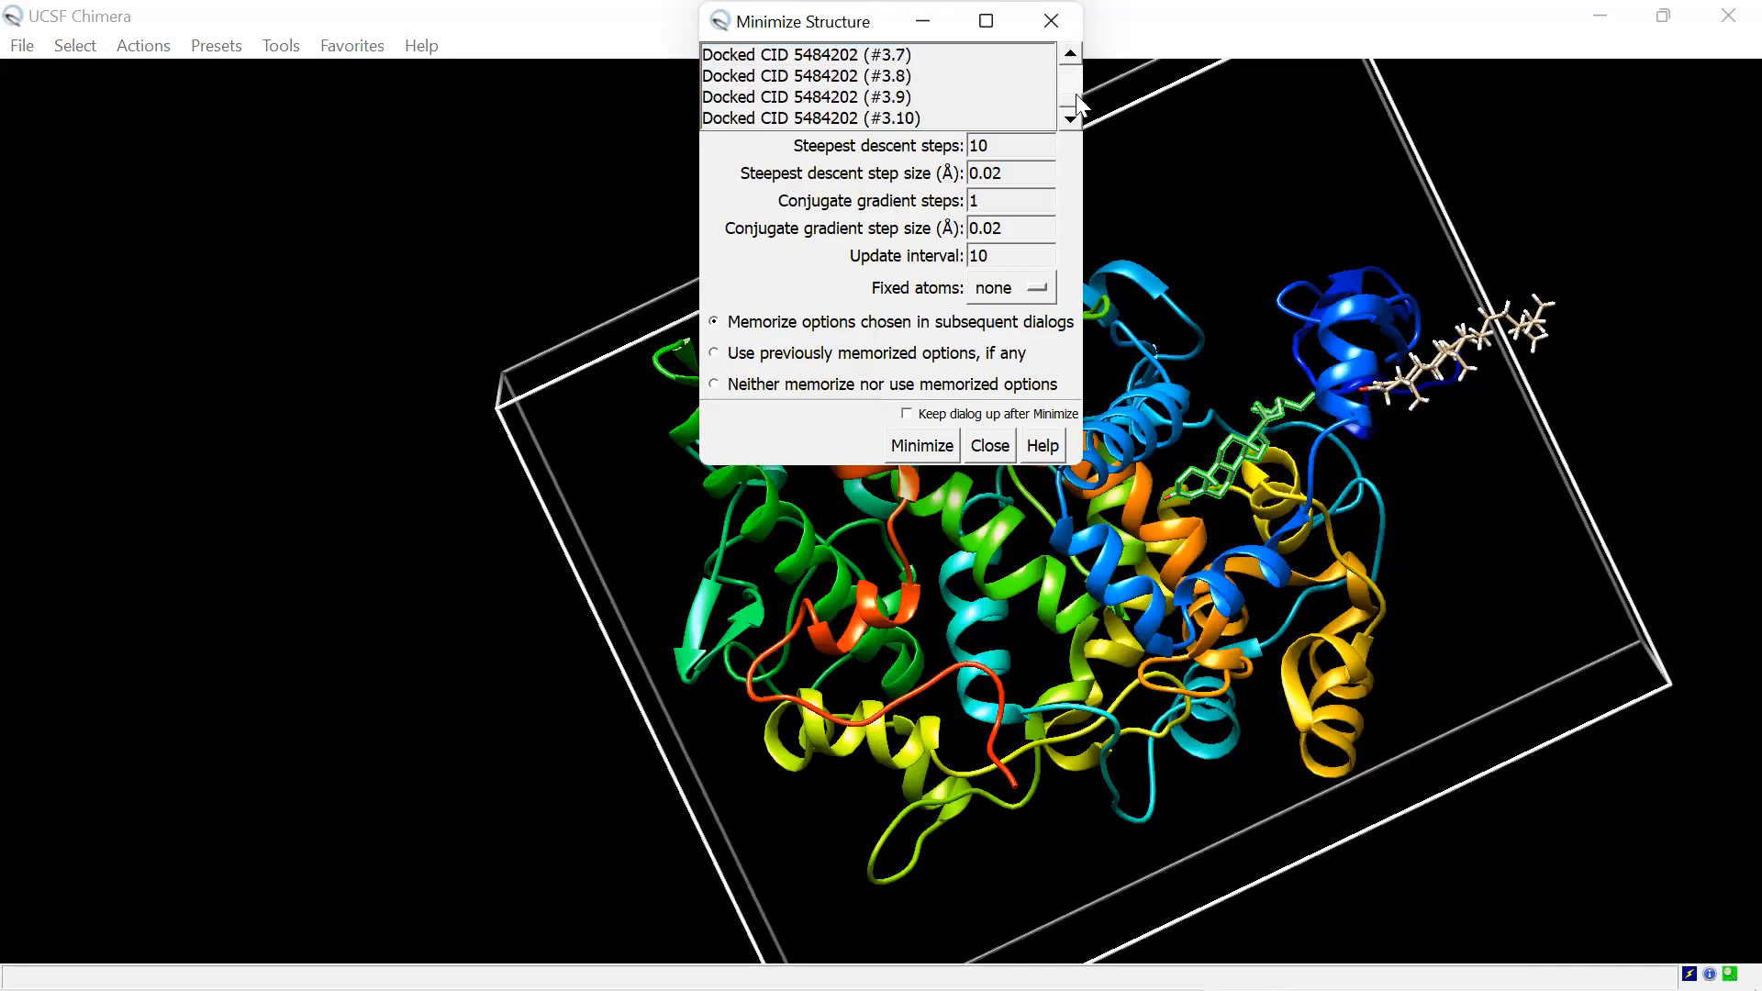
{"action": "scroll", "coordinate": [1075, 64], "scroll_direction": "up", "scroll_amount": 1}
{"action": "scroll", "coordinate": [958, 73], "scroll_direction": "up", "scroll_amount": 3}
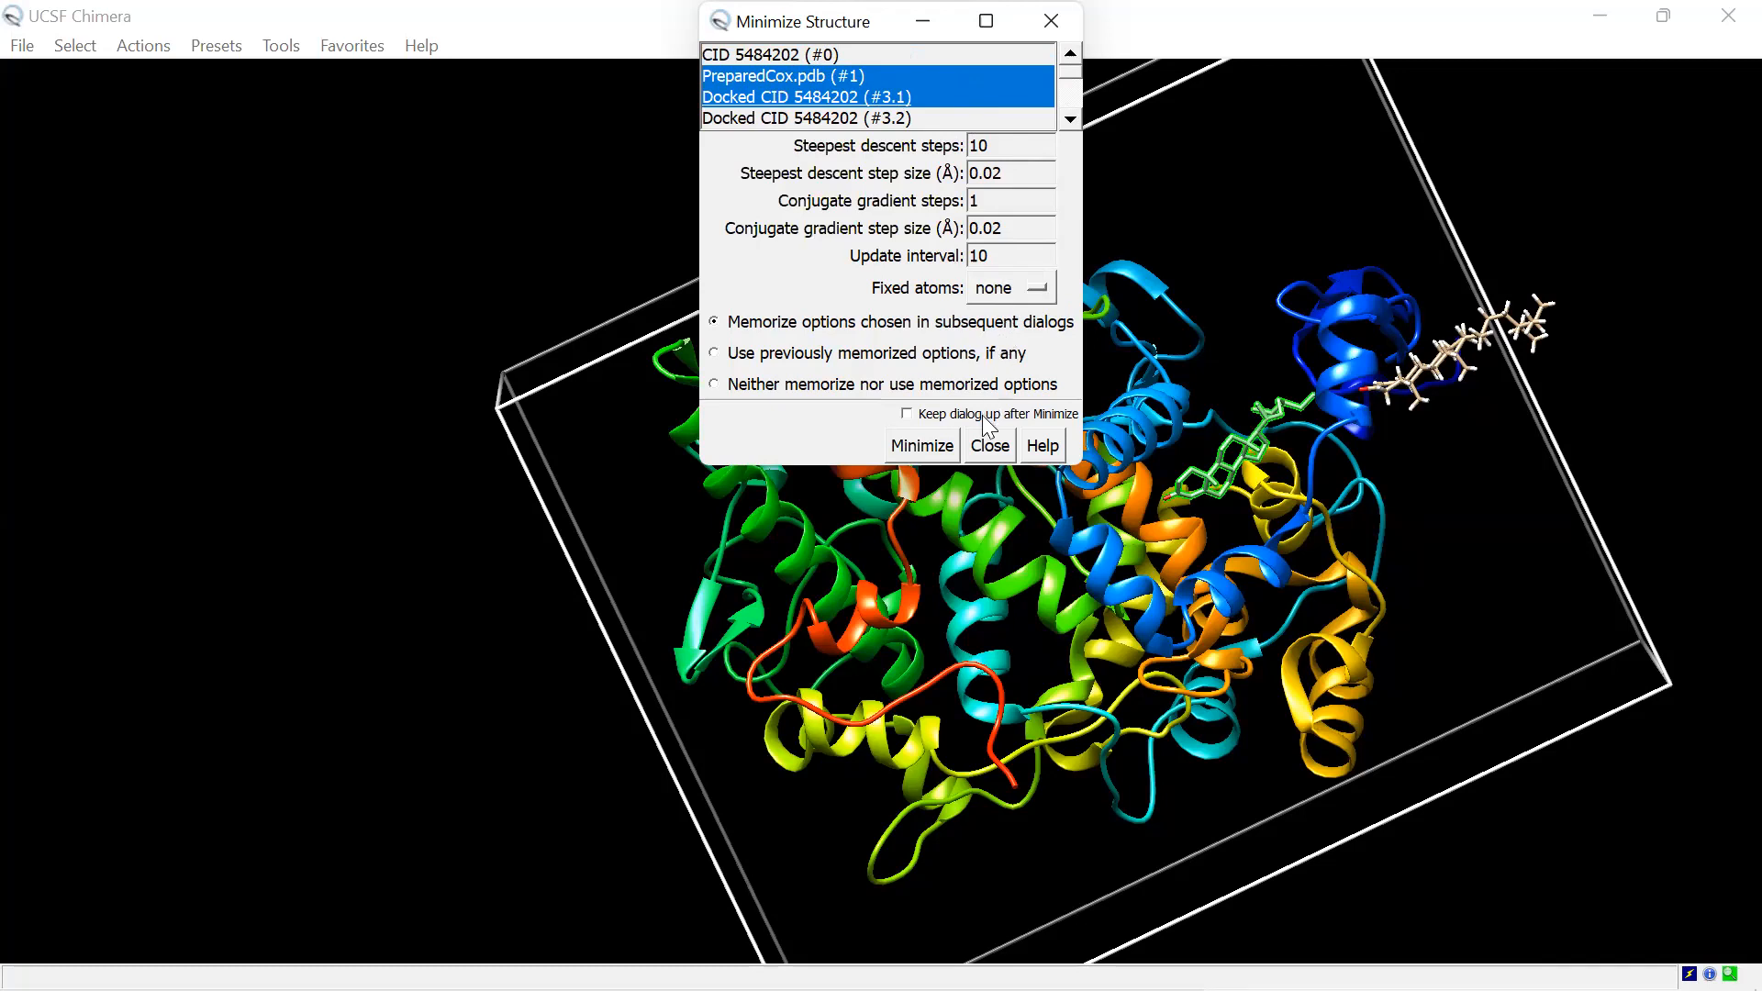
Step: Run the minimization with default Dock Prep, hydrogens added without isolating models, AMBER ff14SB and AM1-BCC charges, and a +0 net charge for UNK
{"action": "left_click", "coordinate": [921, 446]}
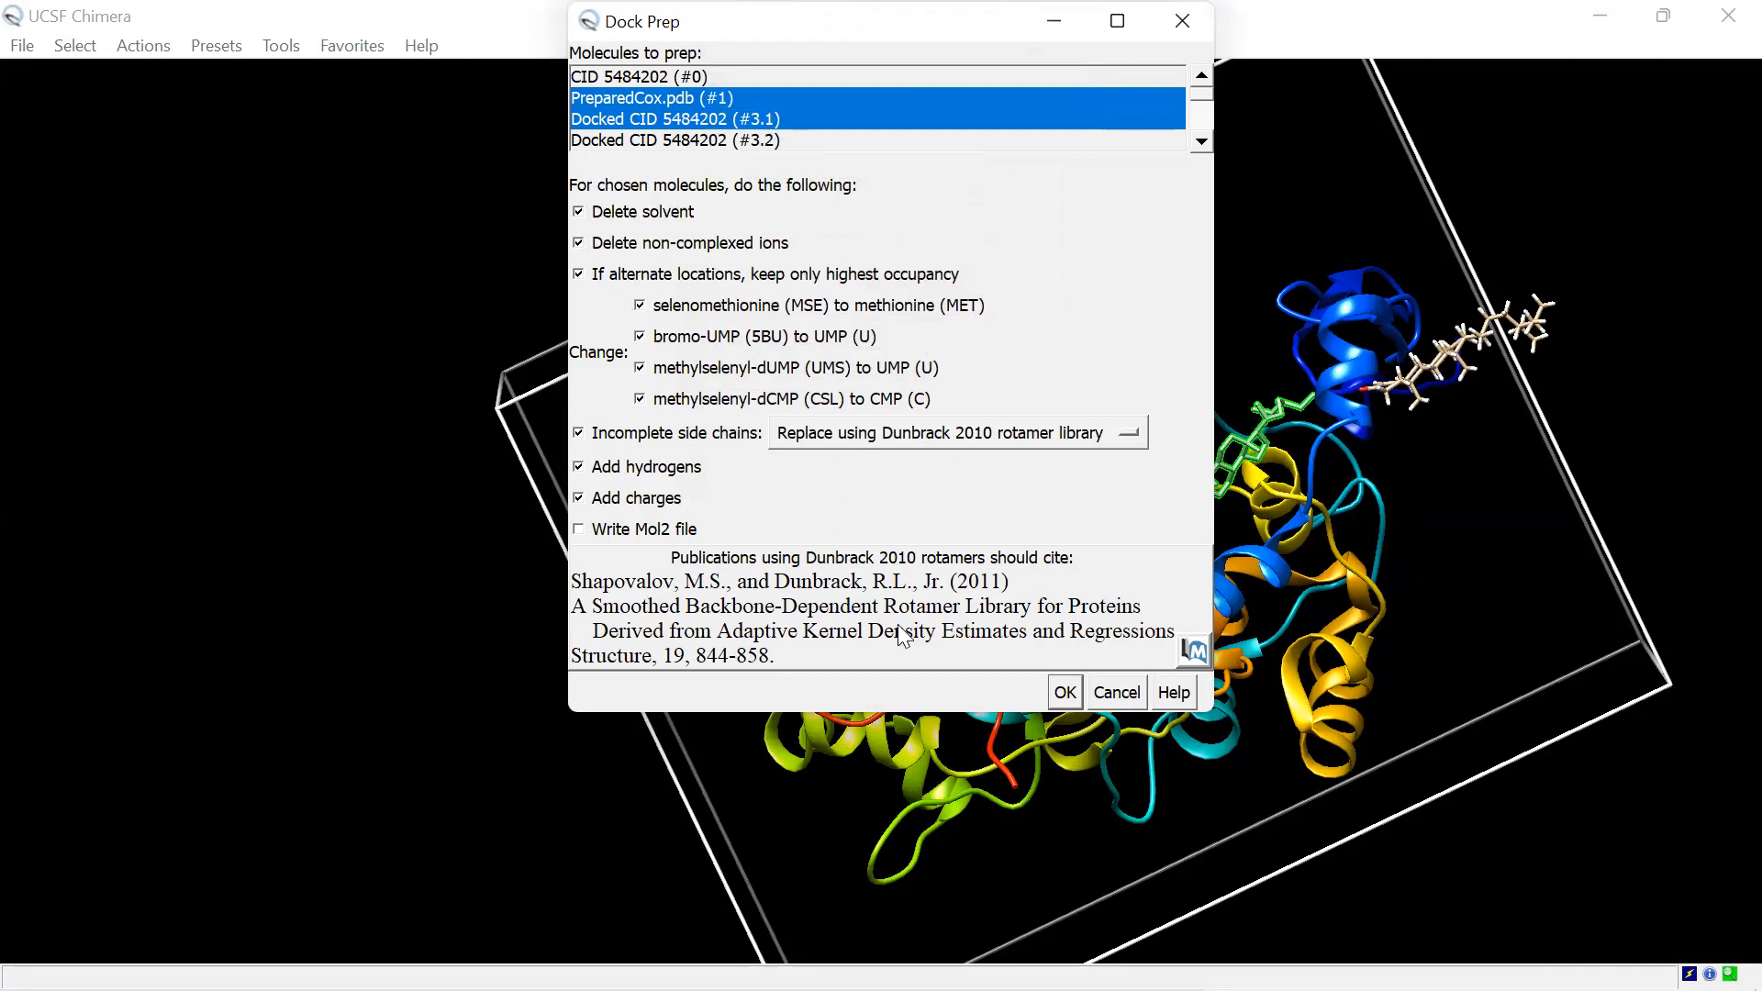
{"action": "left_click", "coordinate": [1065, 693]}
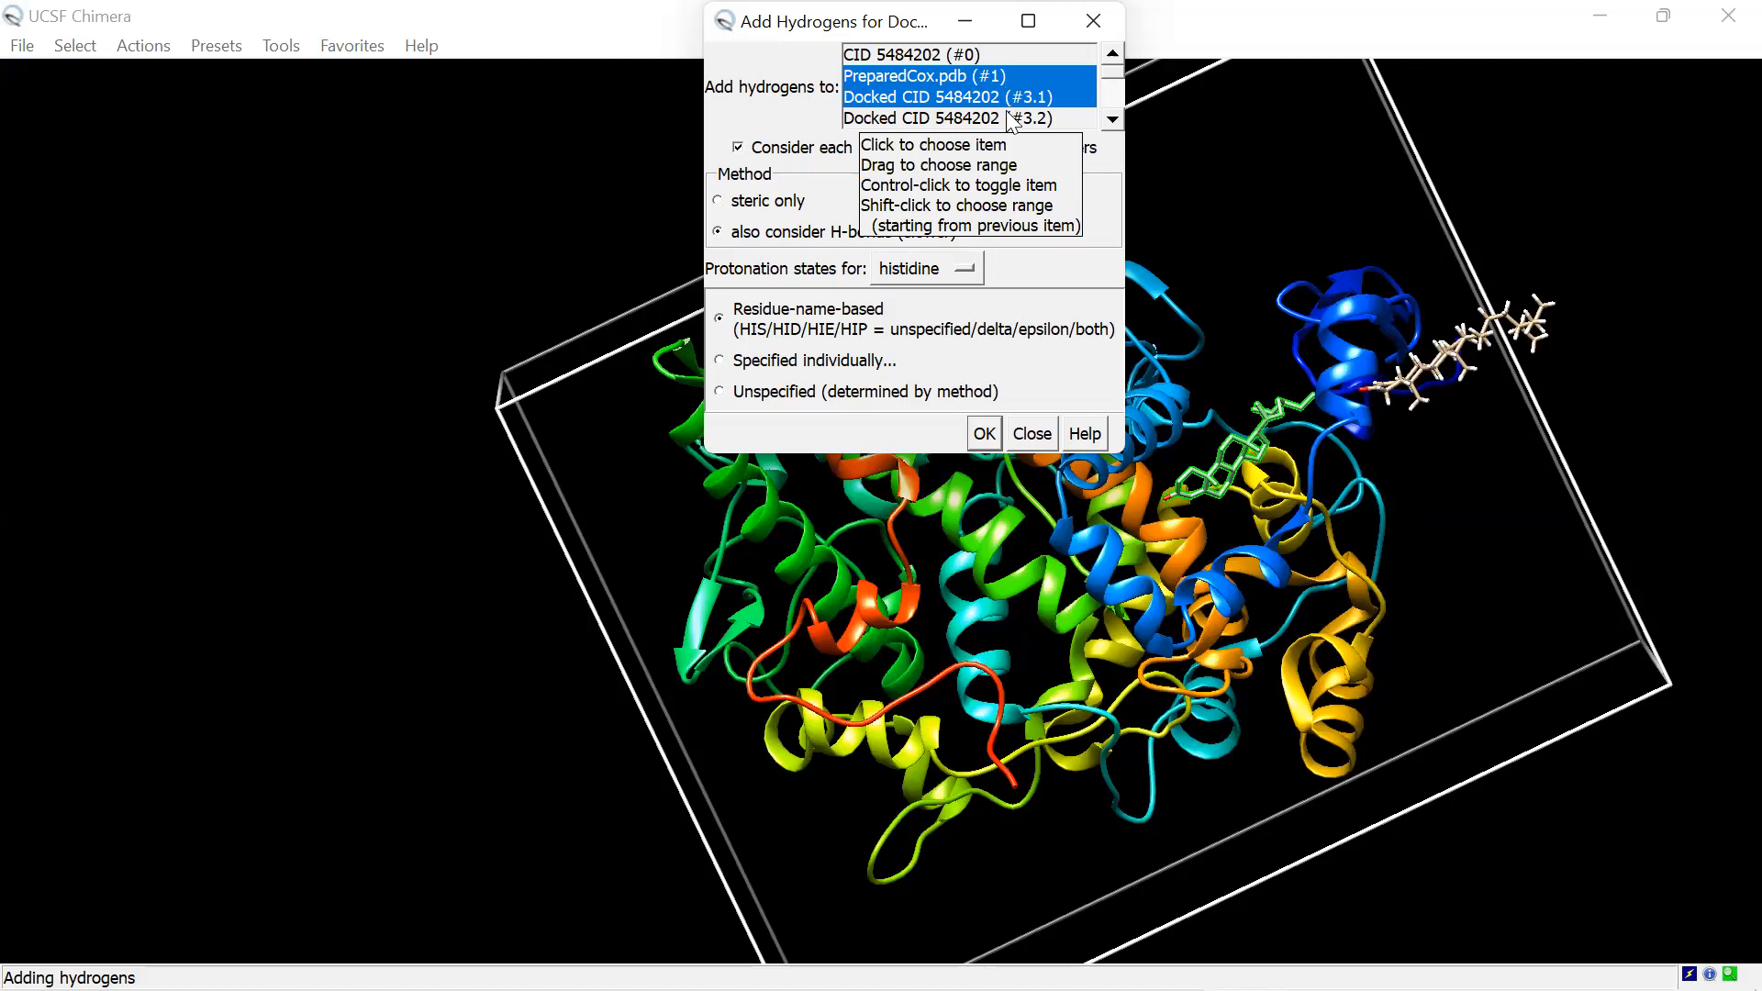
{"action": "left_click", "coordinate": [738, 148]}
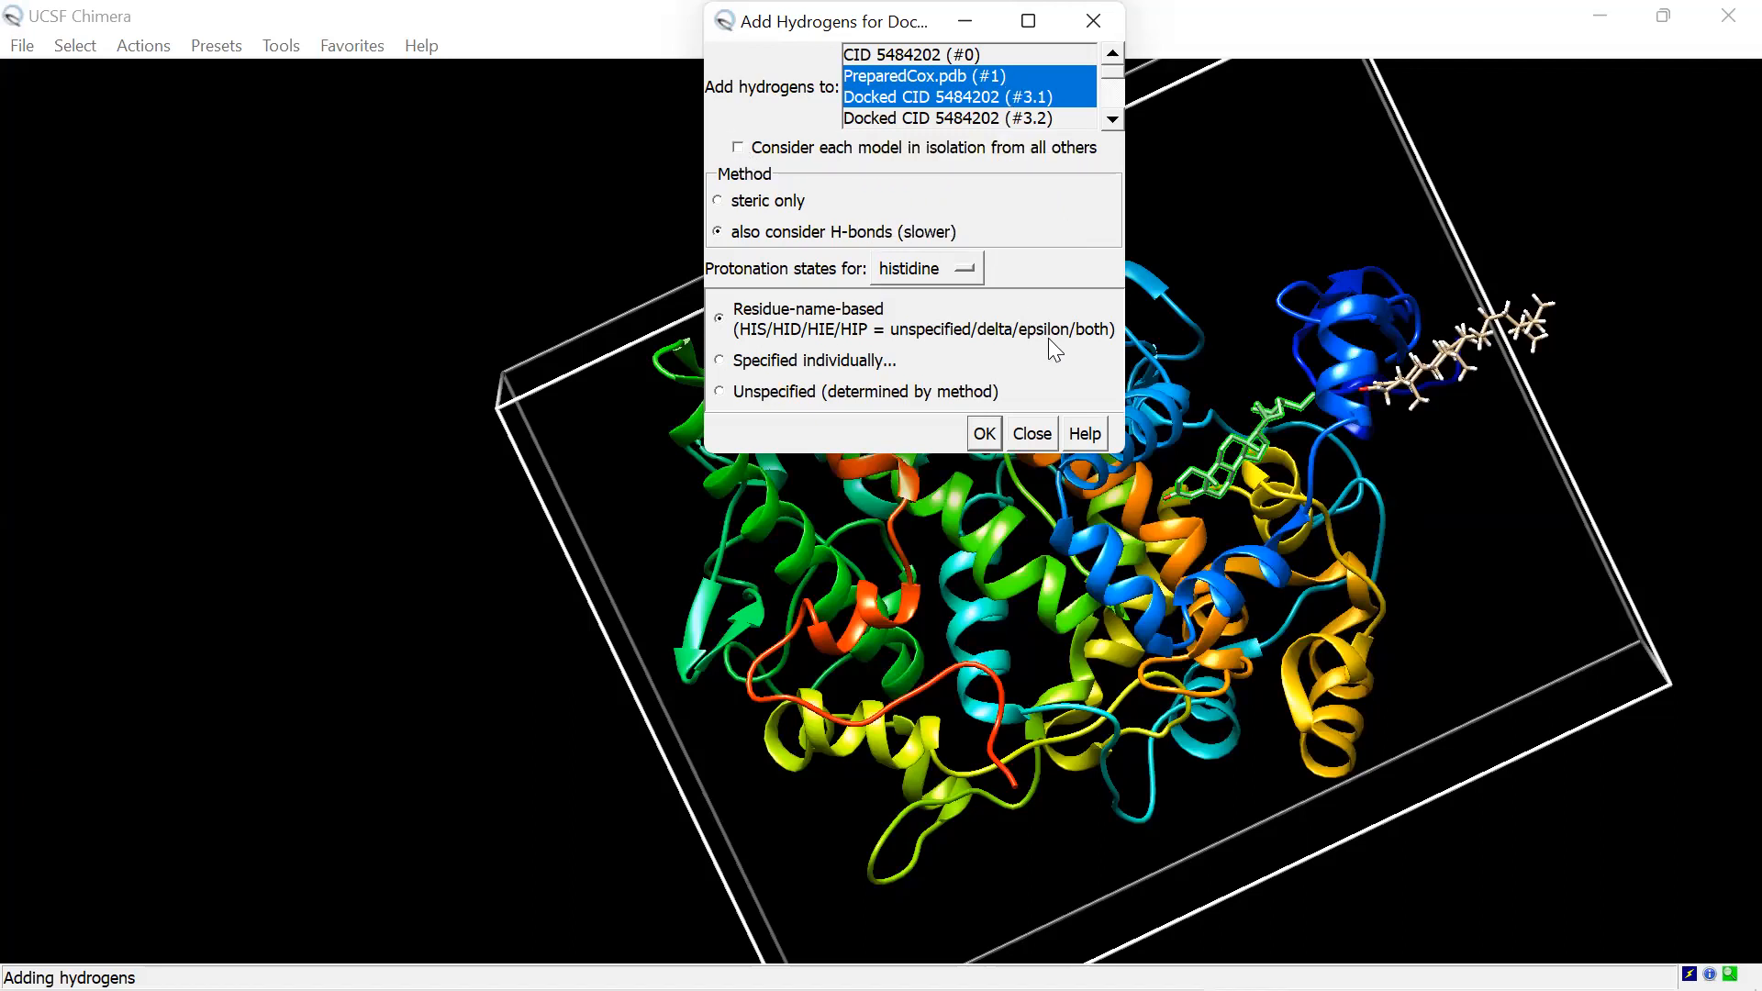
{"action": "left_click", "coordinate": [984, 433]}
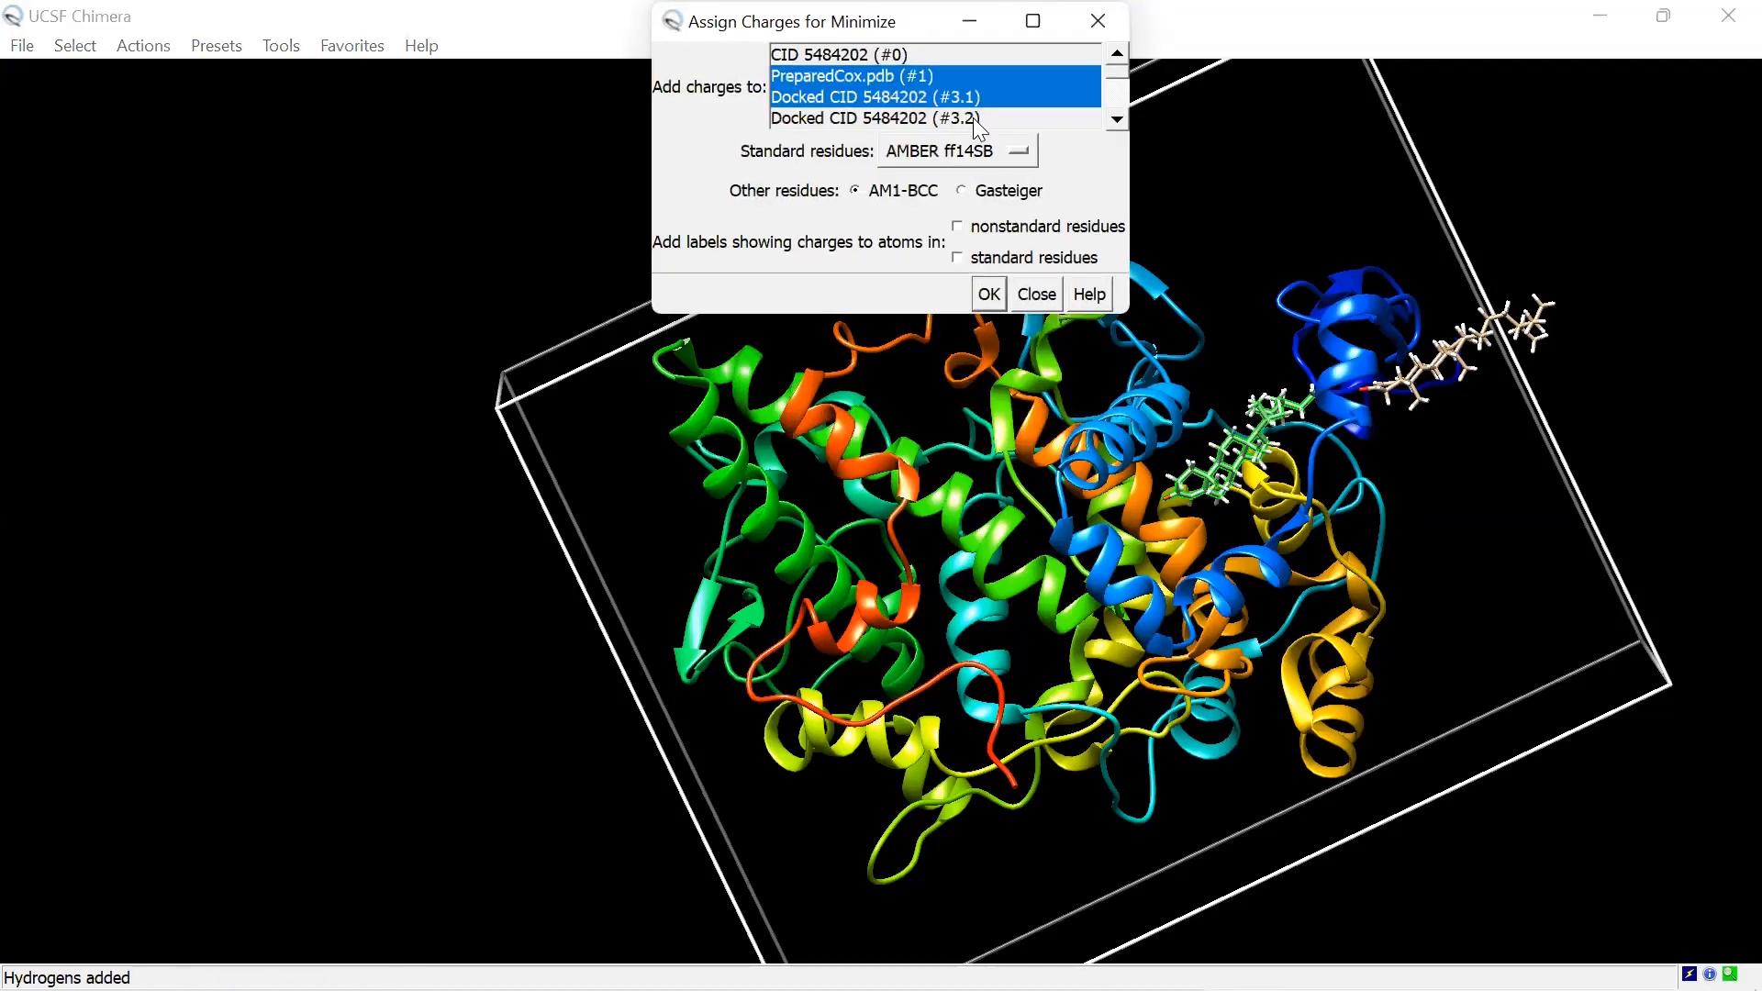
{"action": "left_click", "coordinate": [990, 292]}
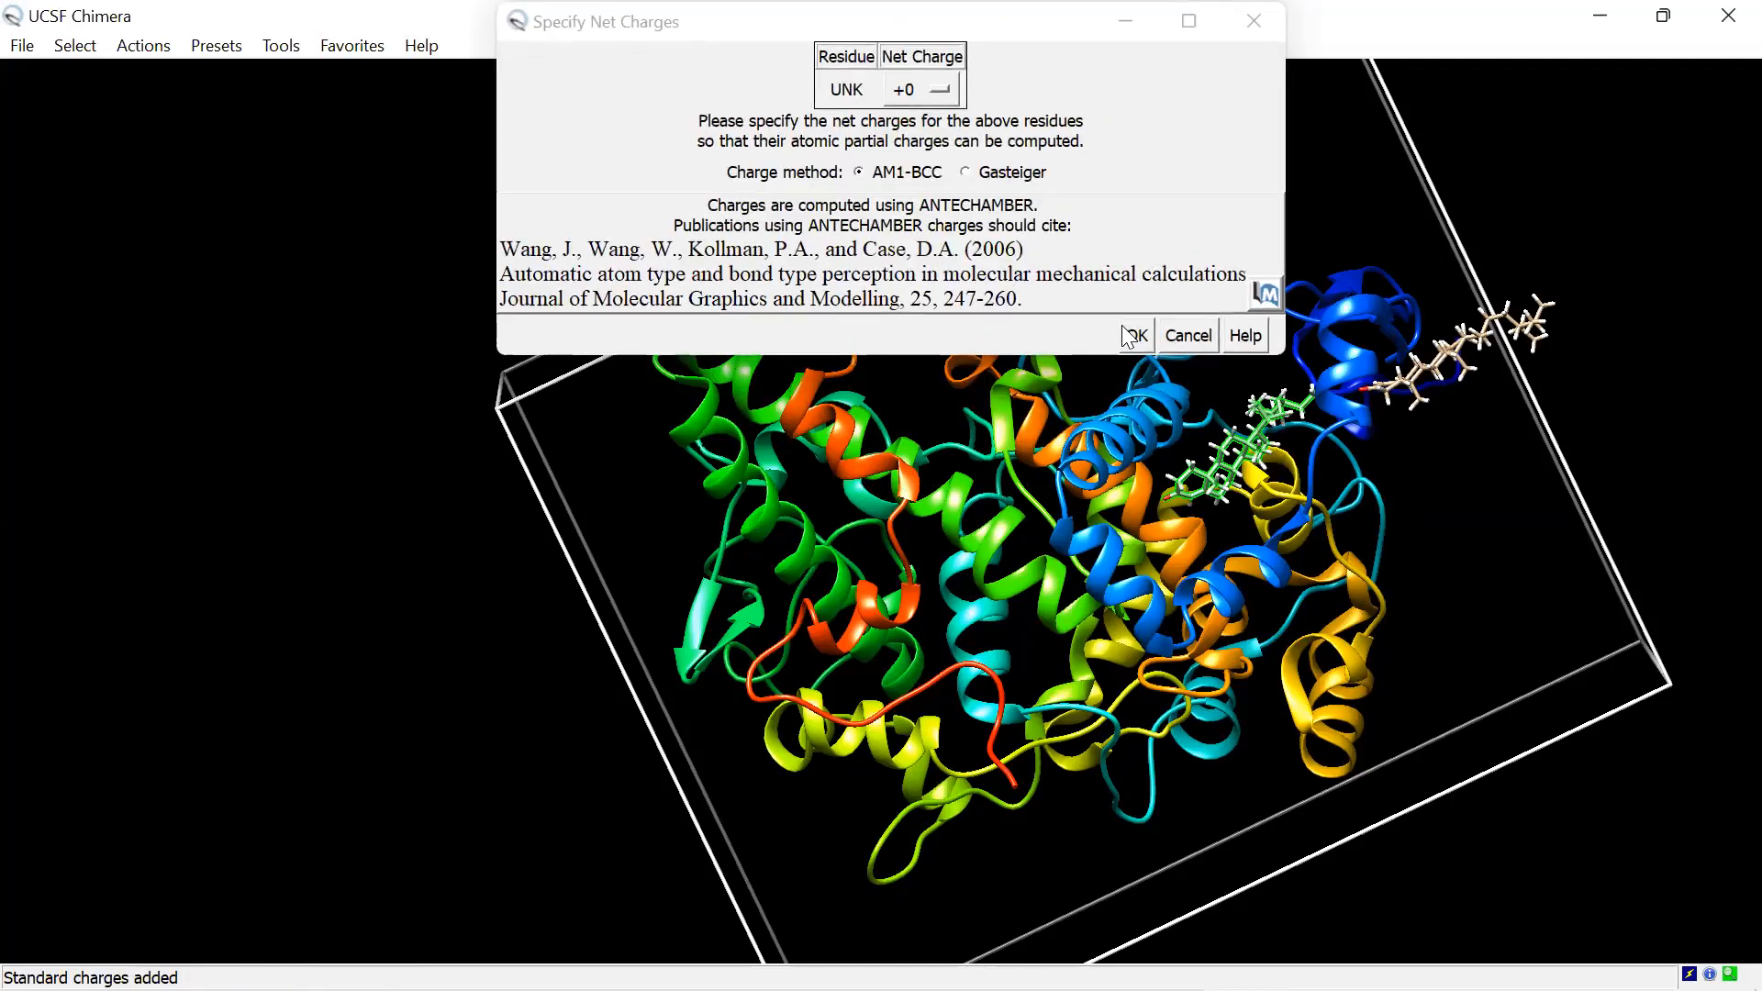
{"action": "left_click", "coordinate": [1138, 336]}
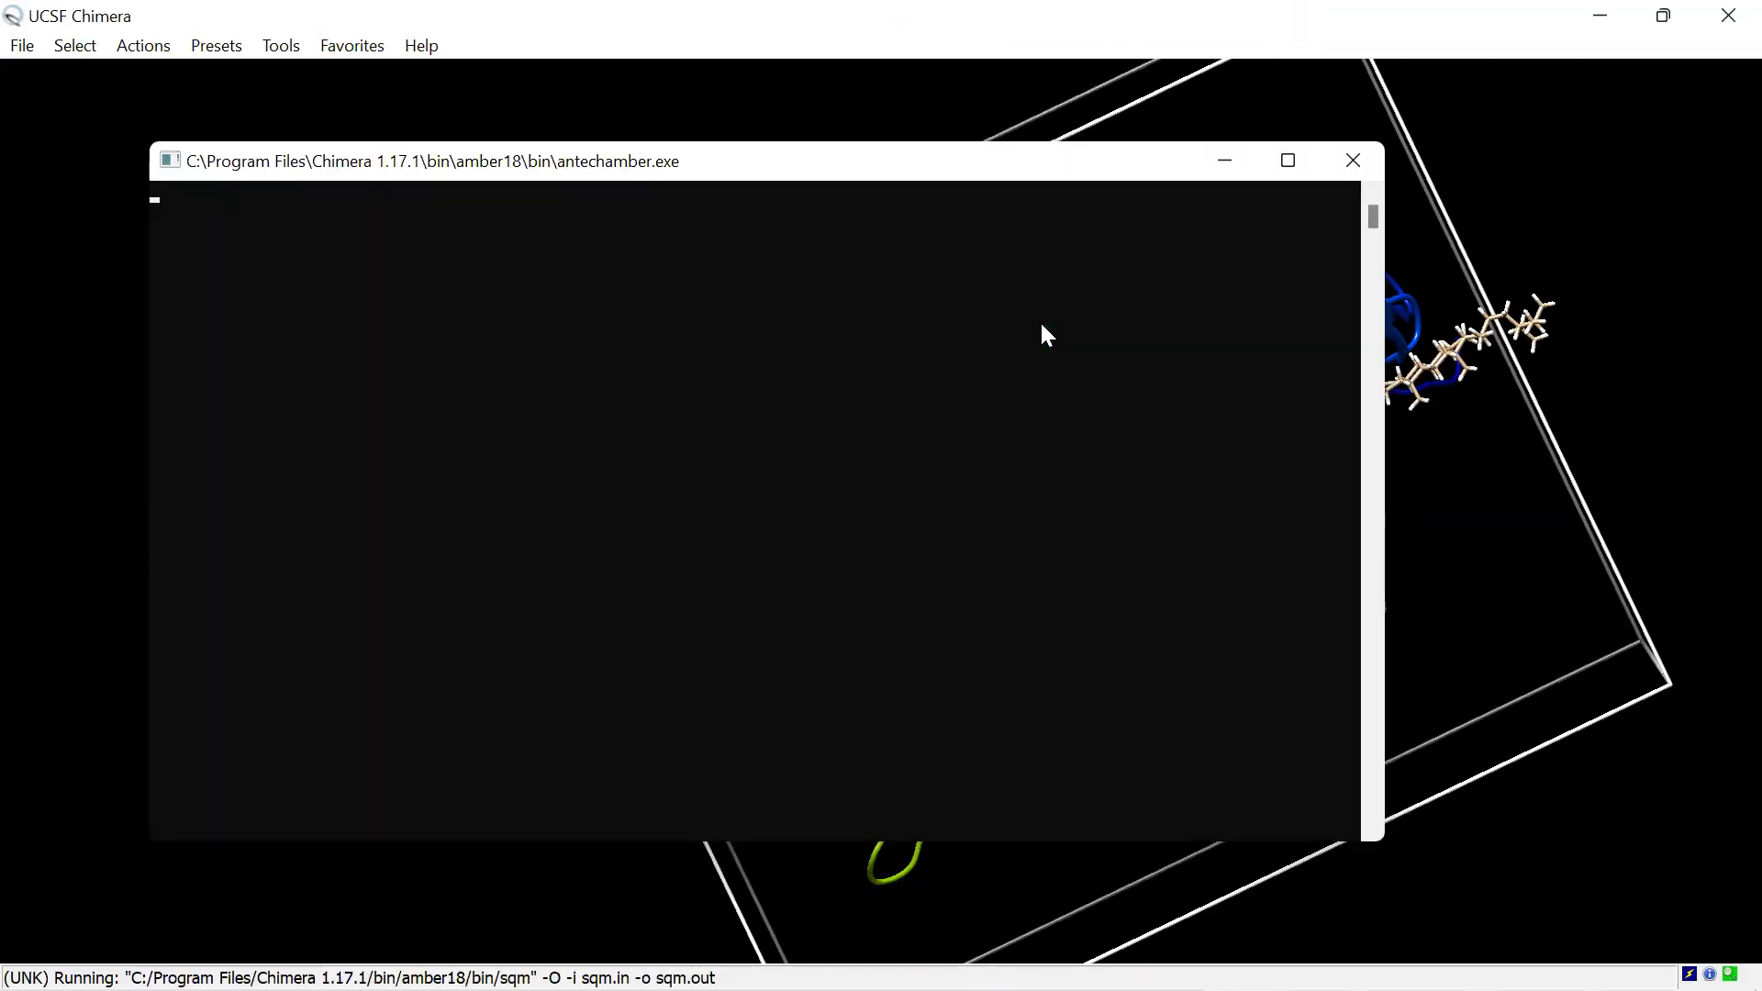
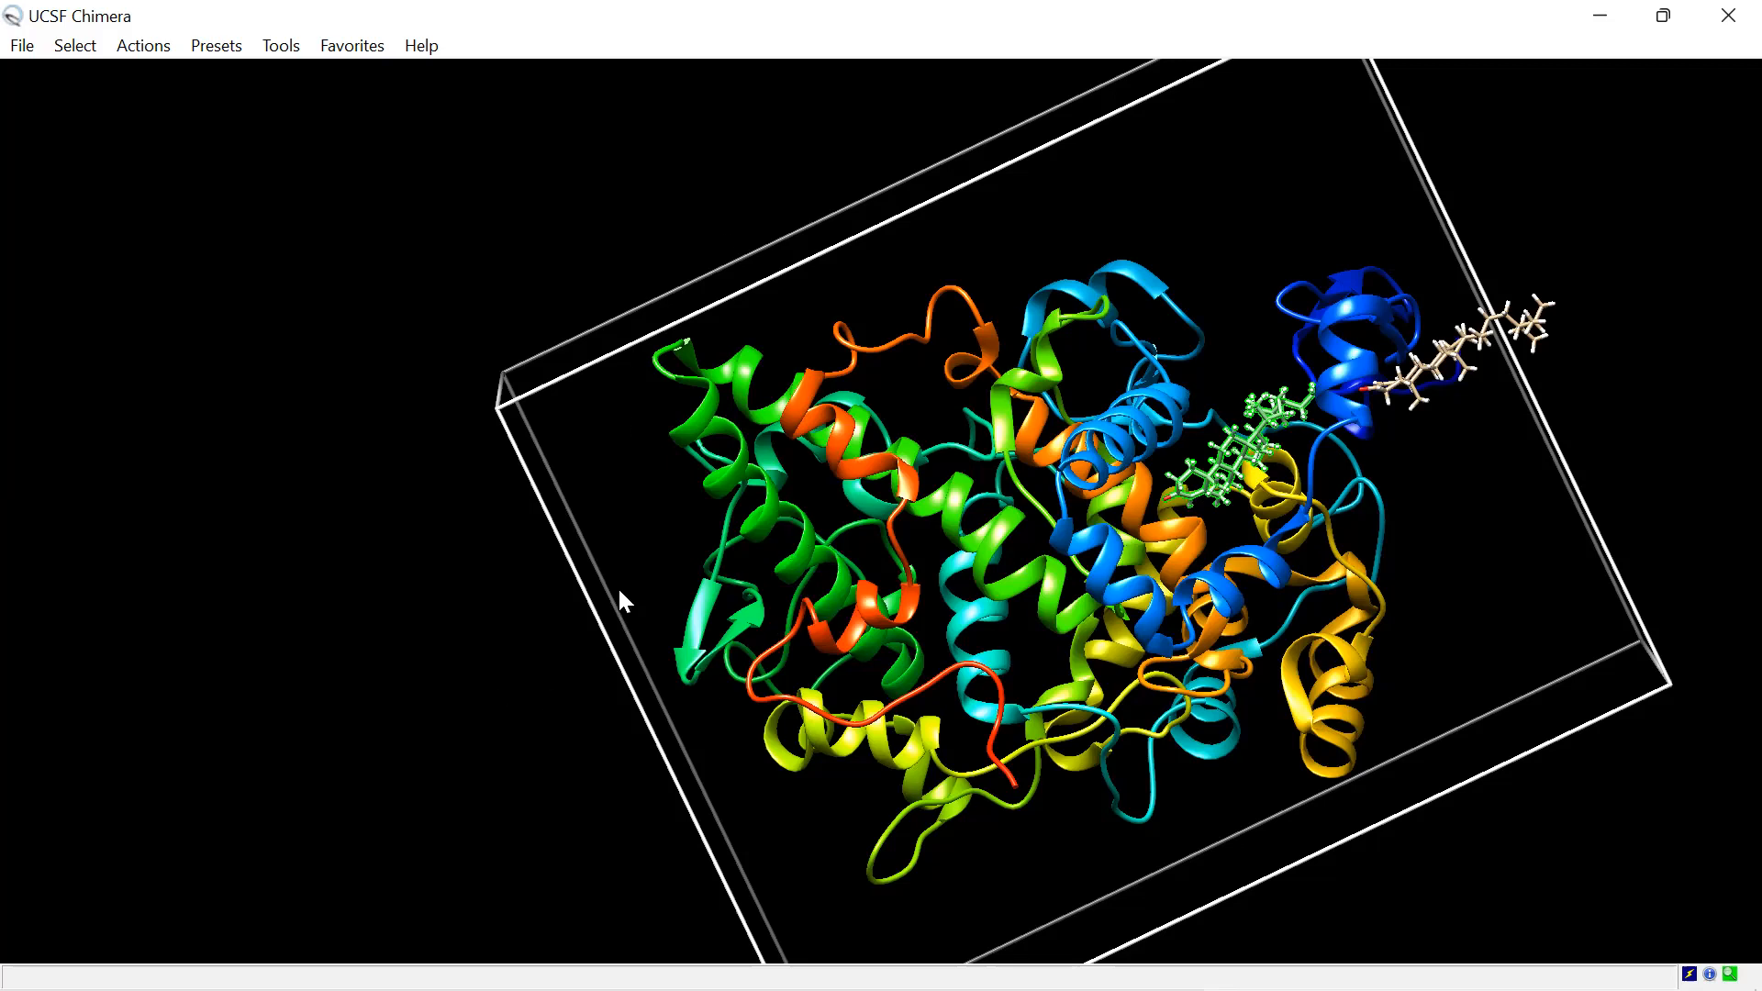
Step: Set up a PDB save of PreparedCox.pdb (#1) and Docked CID 5484202 (#3.1) together in a single file
{"action": "left_click_drag", "start_coordinate": [1510, 460], "coordinate": [826, 285]}
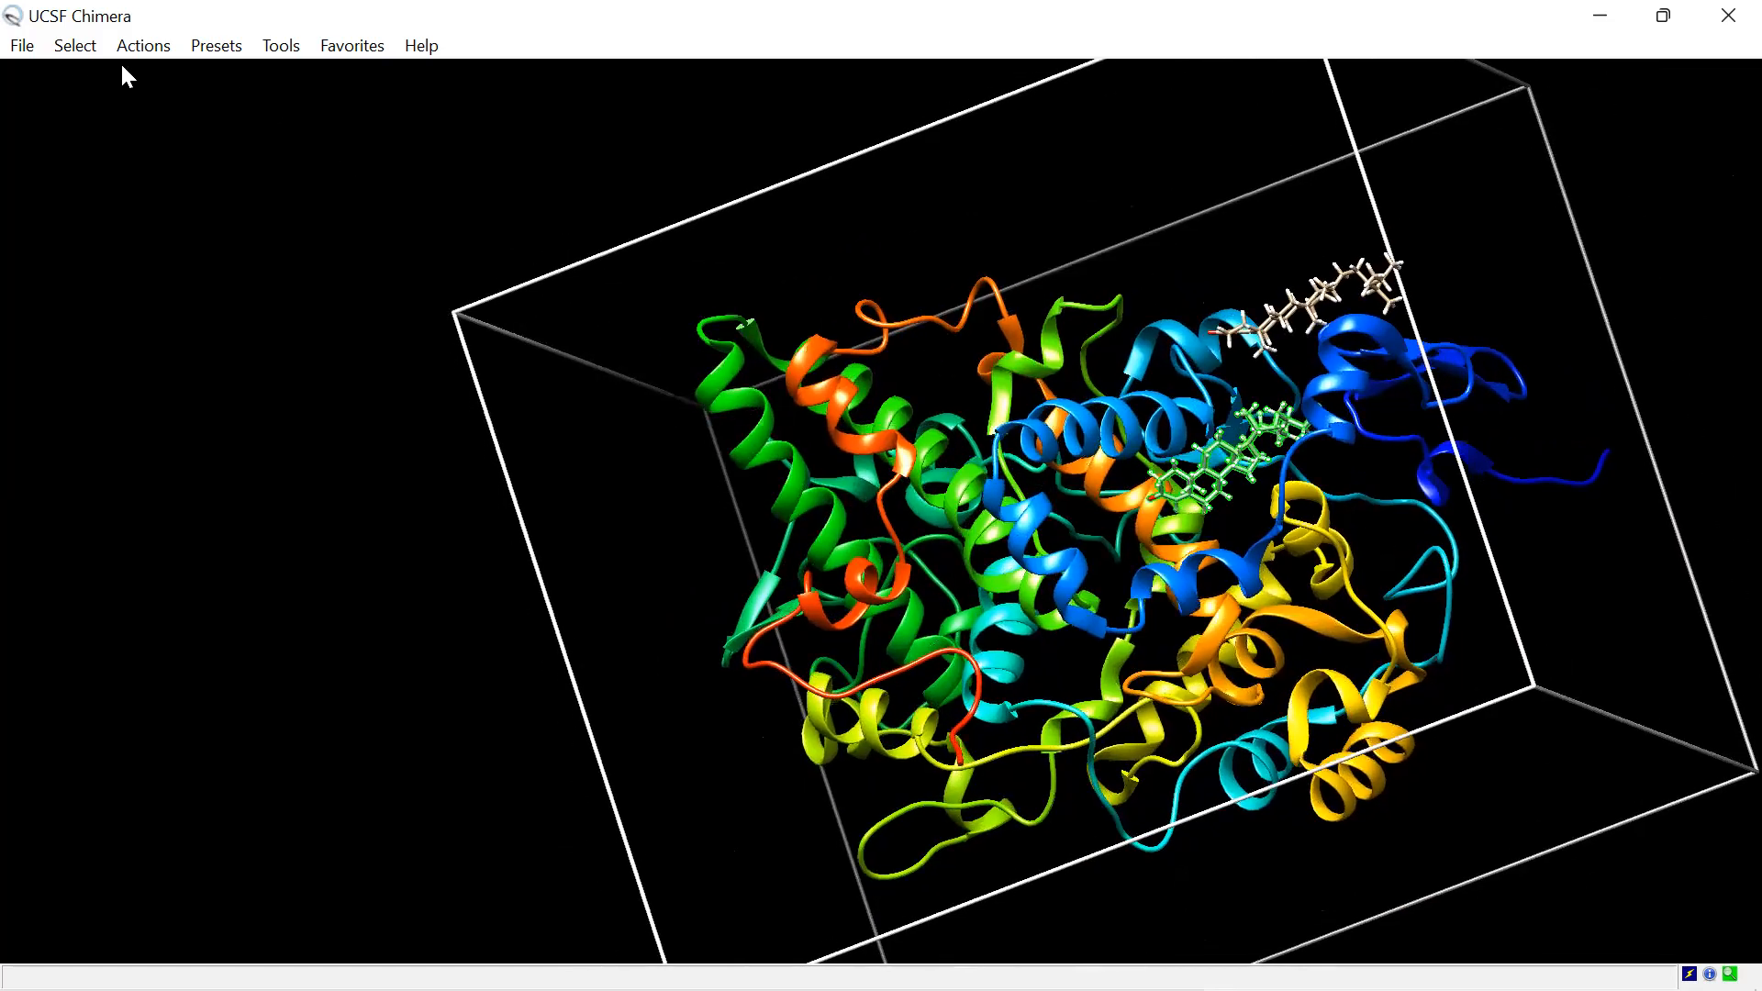
{"action": "left_click", "coordinate": [22, 45]}
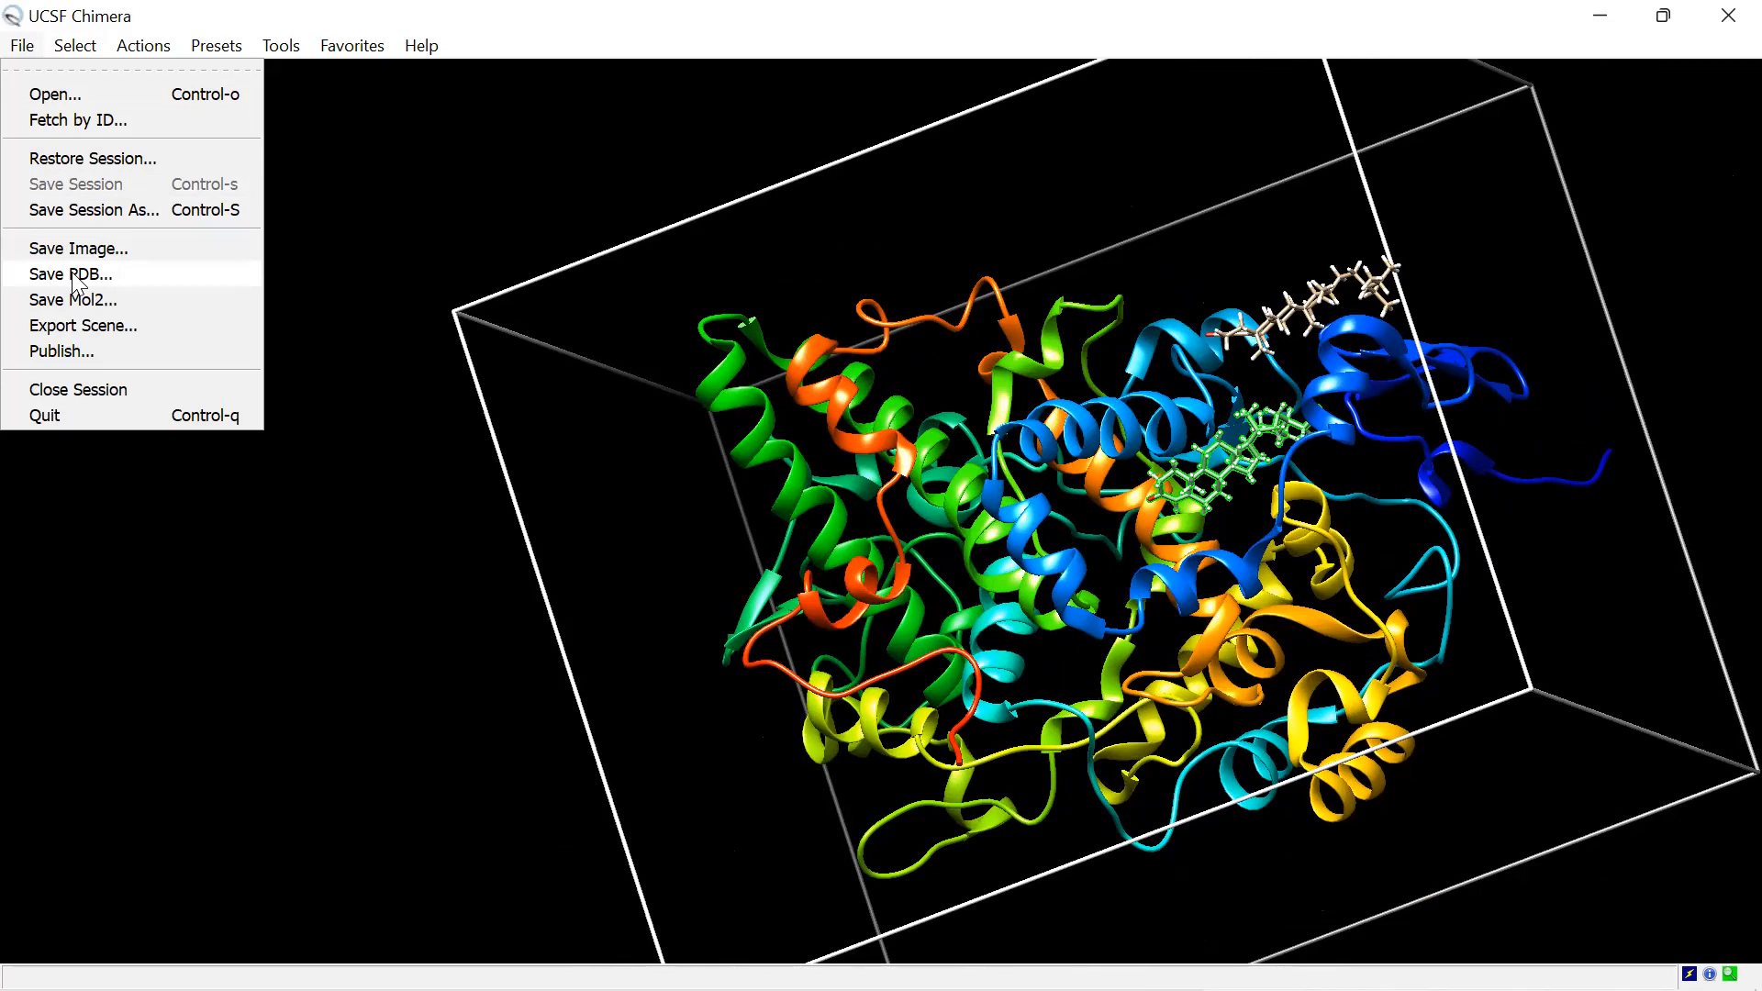
{"action": "left_click", "coordinate": [77, 280]}
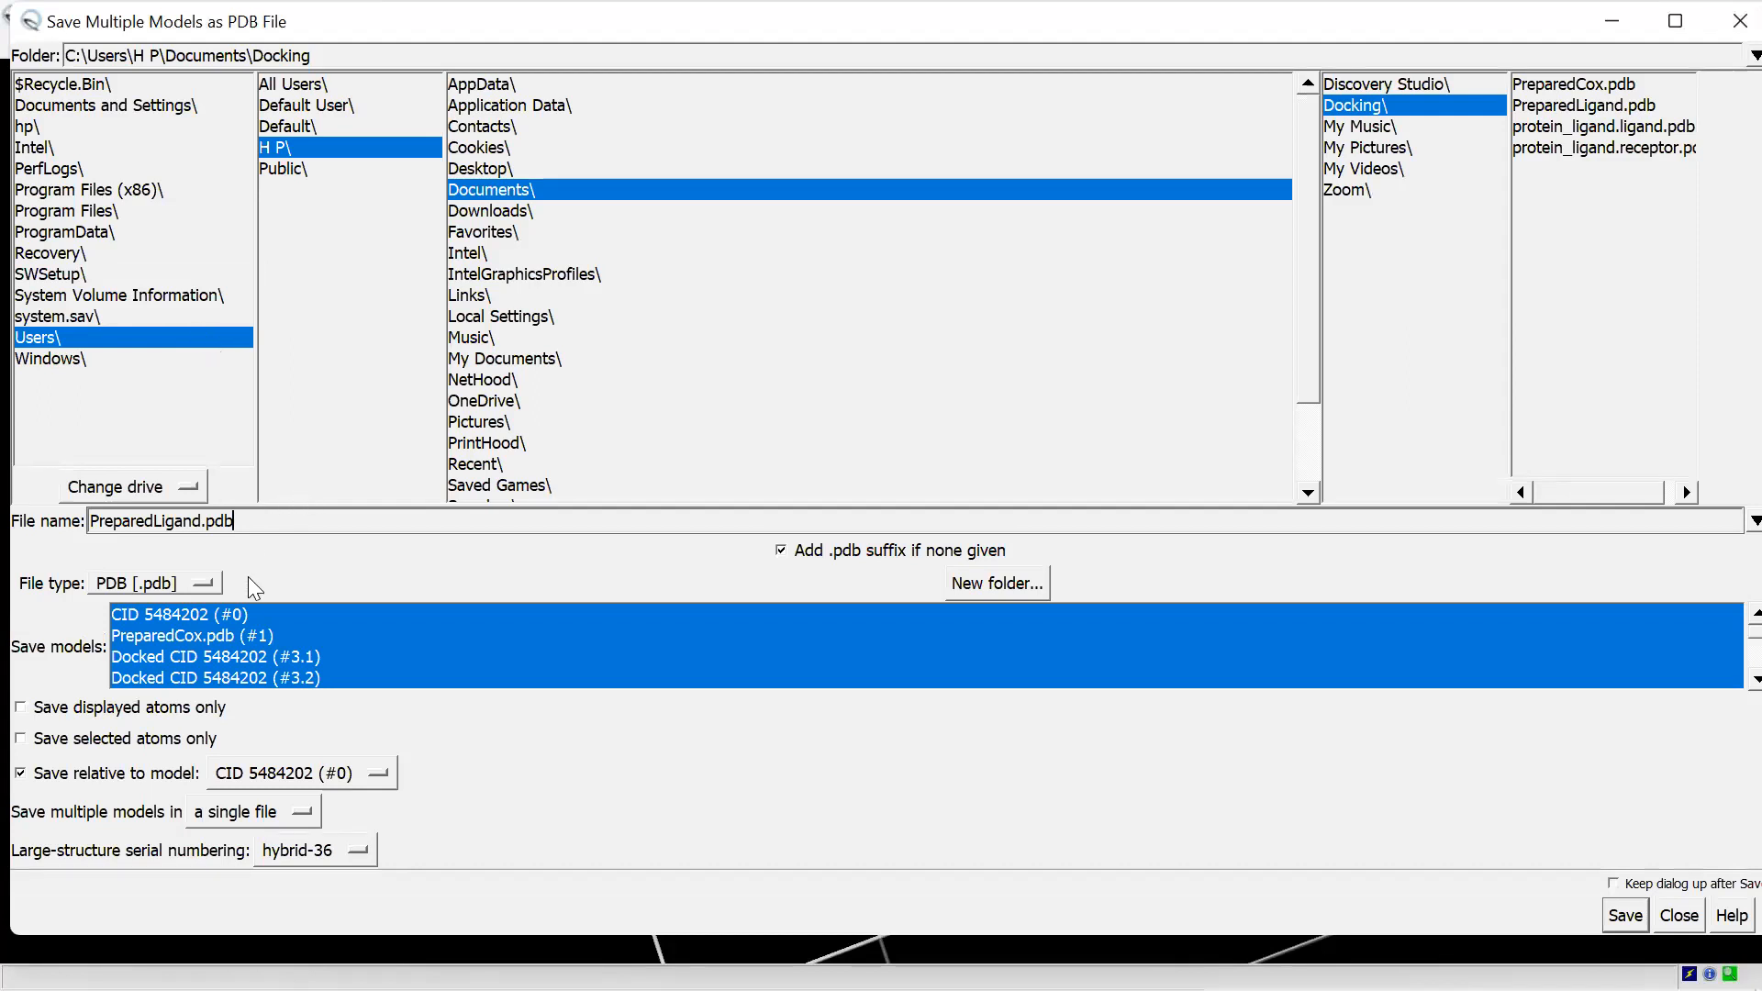
{"action": "left_click", "coordinate": [246, 638]}
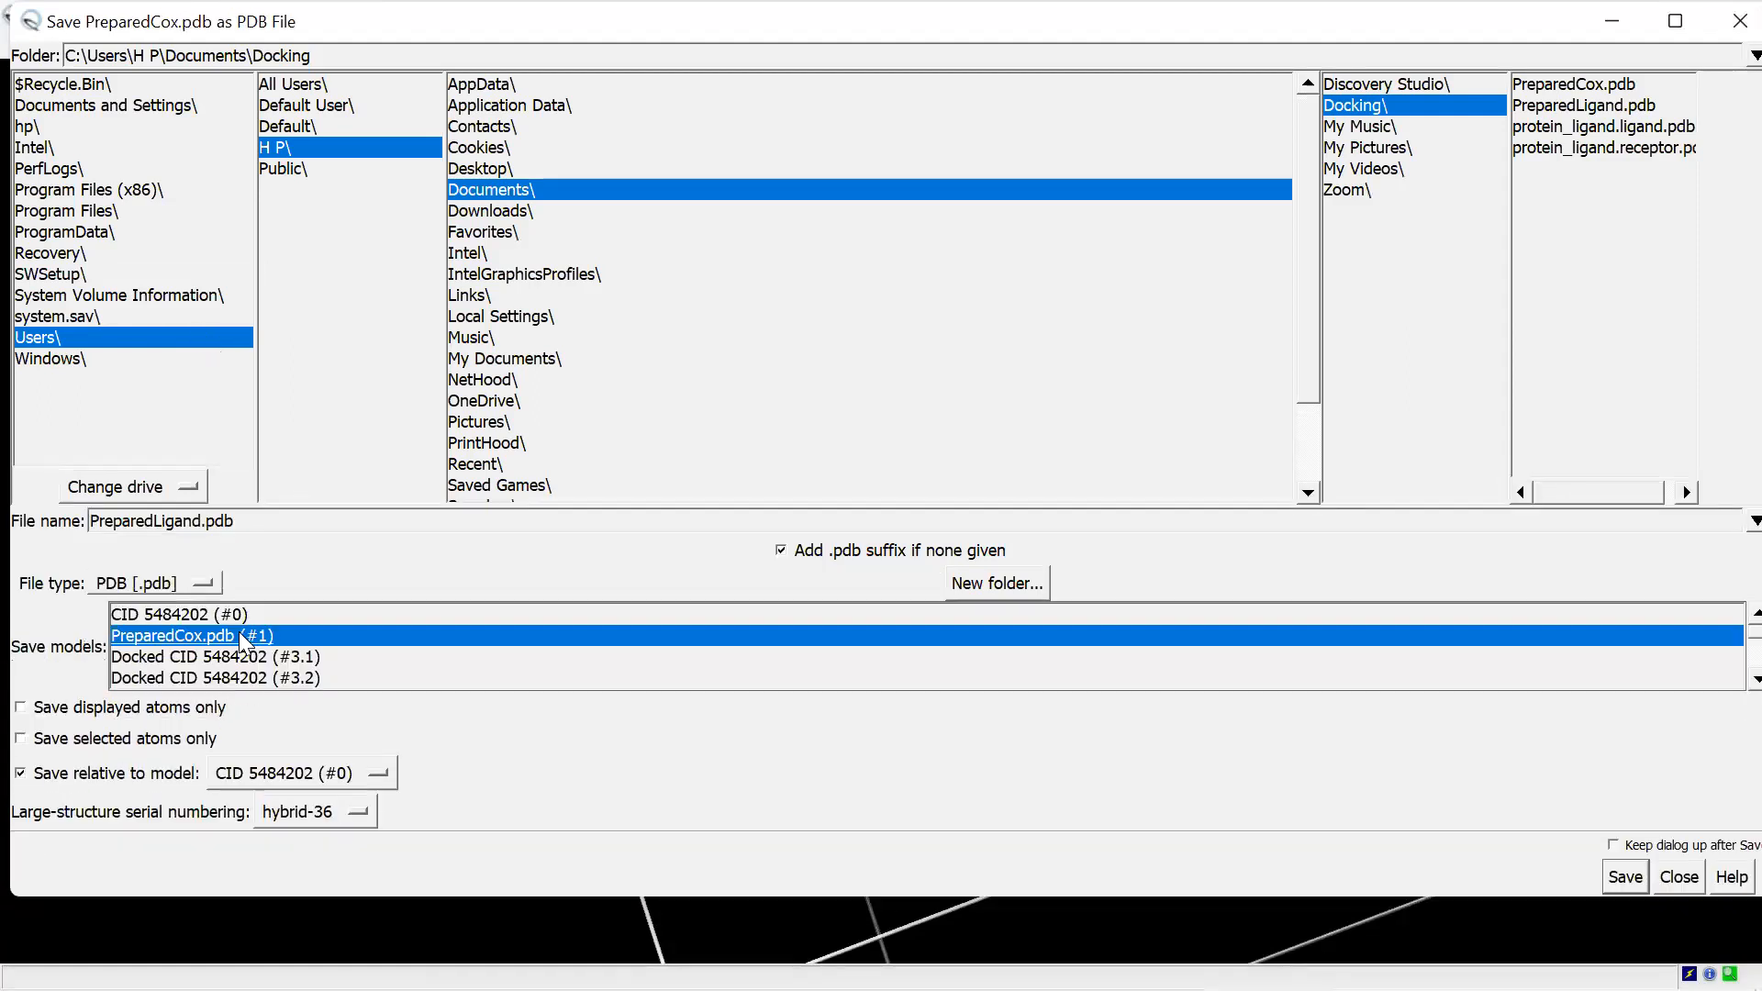
{"action": "left_click", "coordinate": [281, 657], "text": "ctrl"}
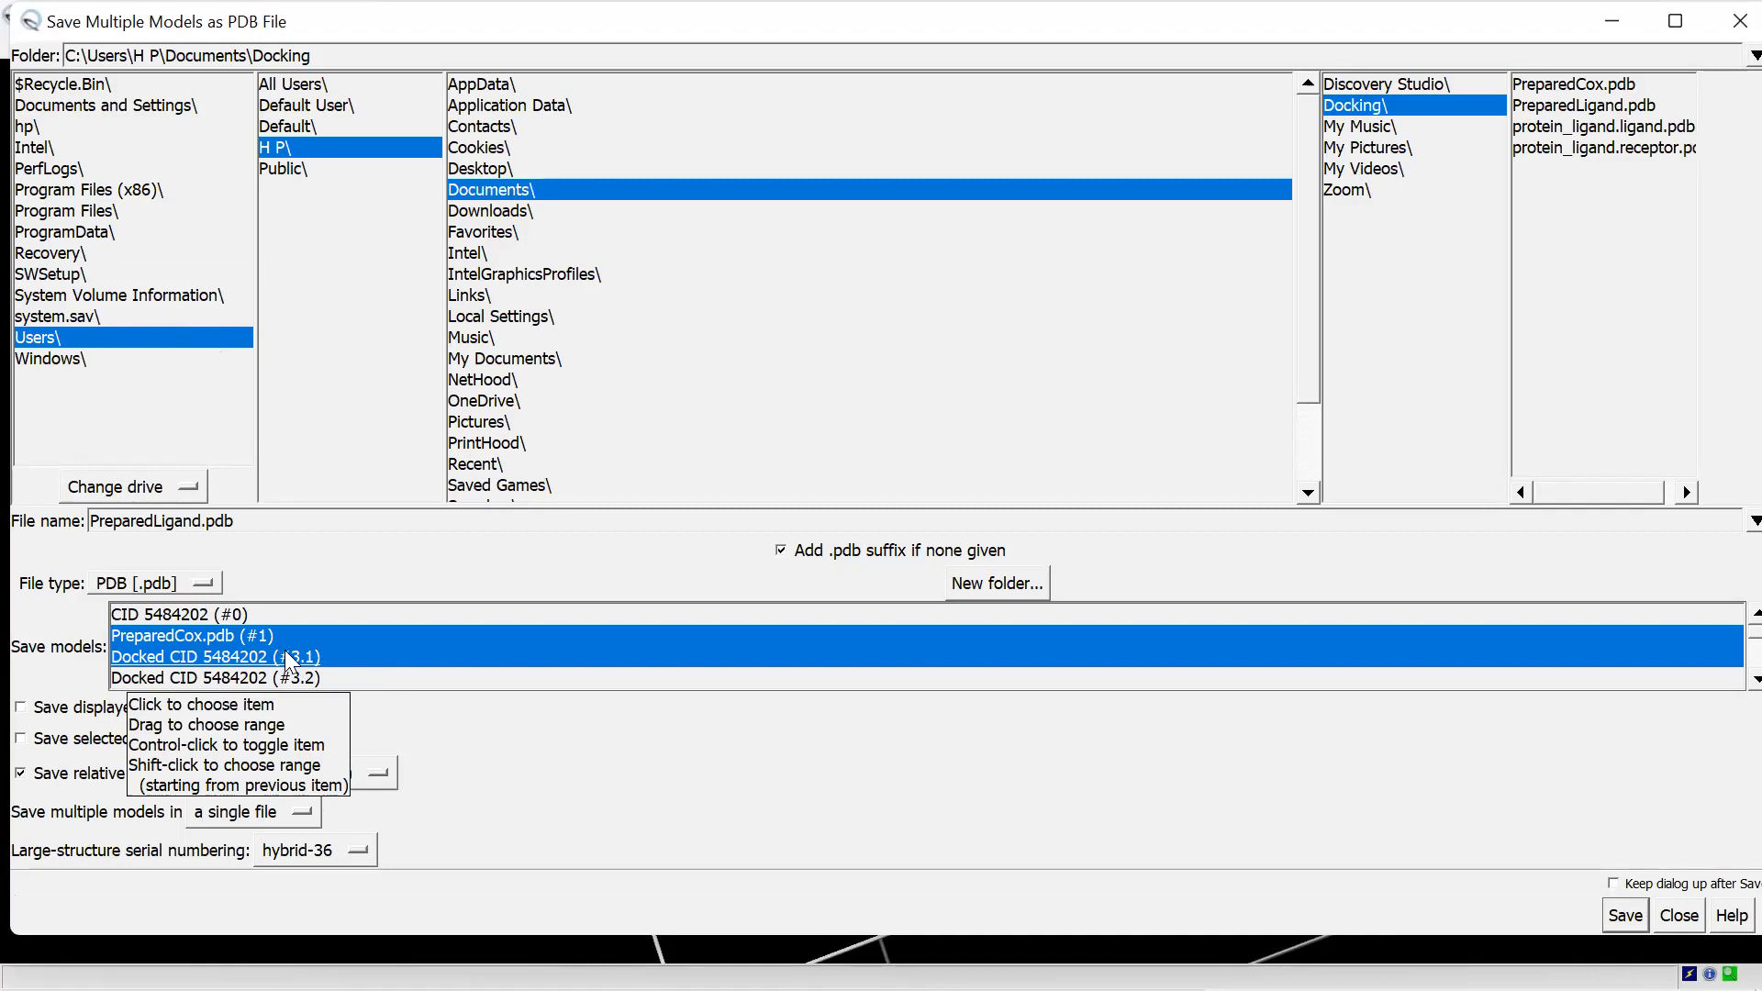
{"action": "left_click", "coordinate": [241, 816]}
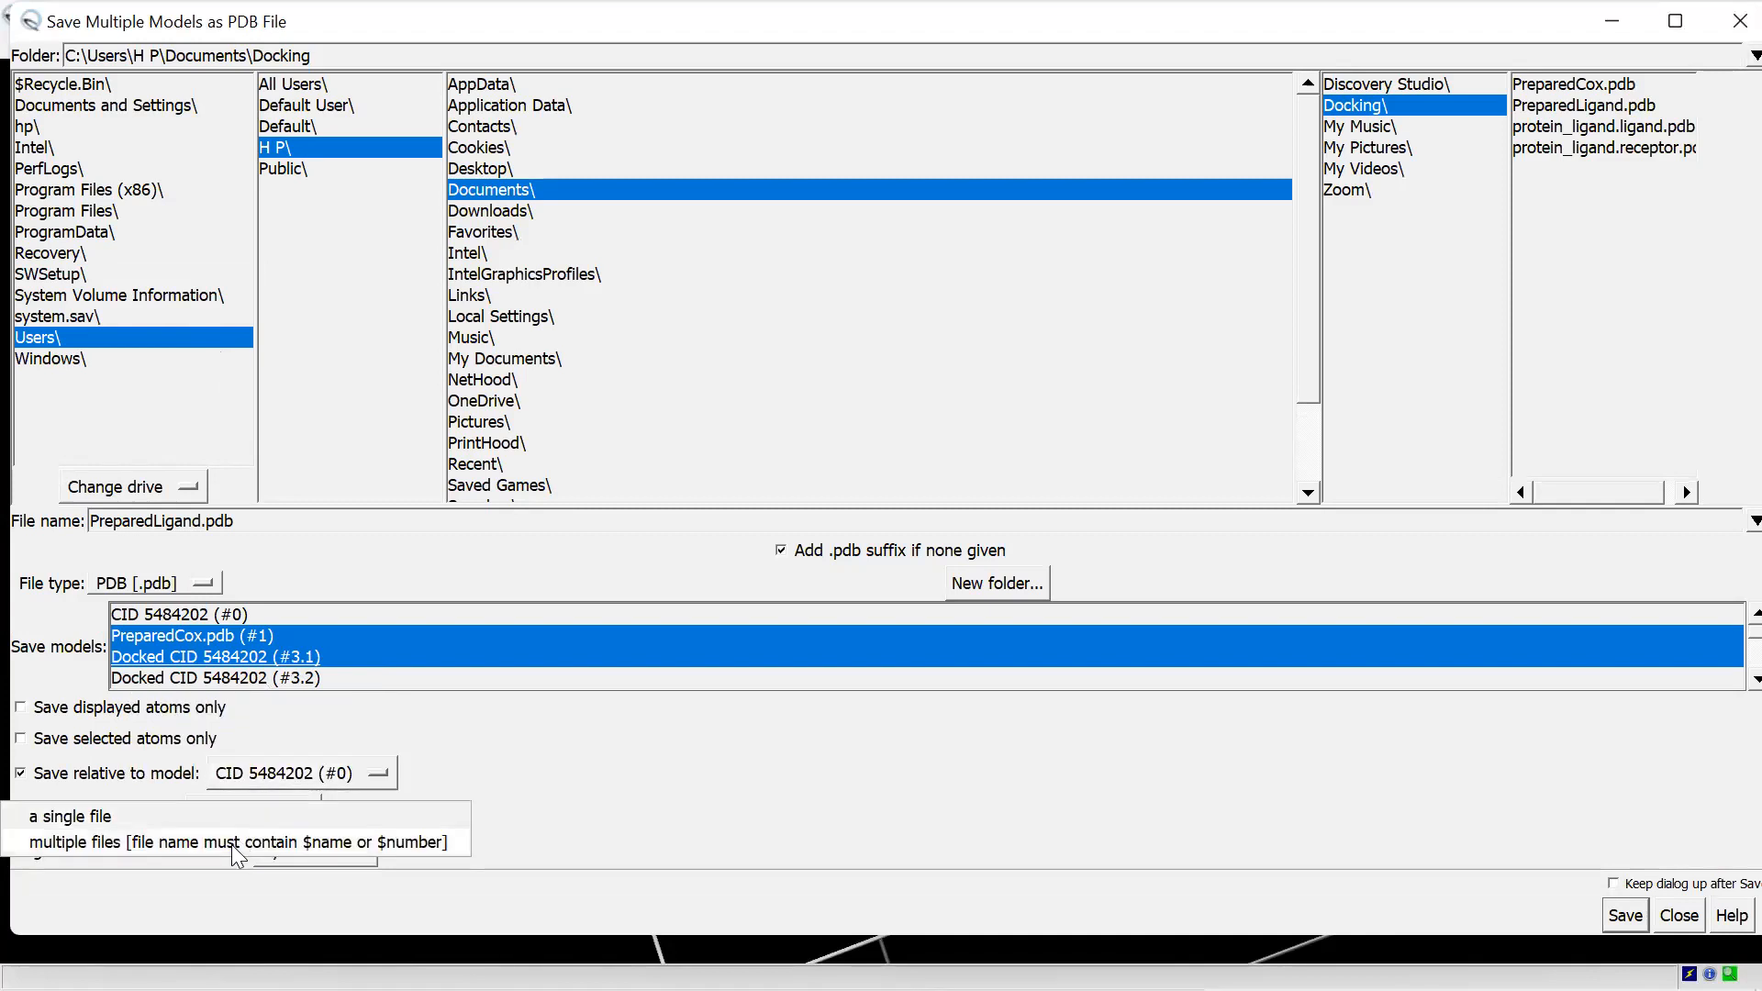
{"action": "left_click", "coordinate": [235, 845]}
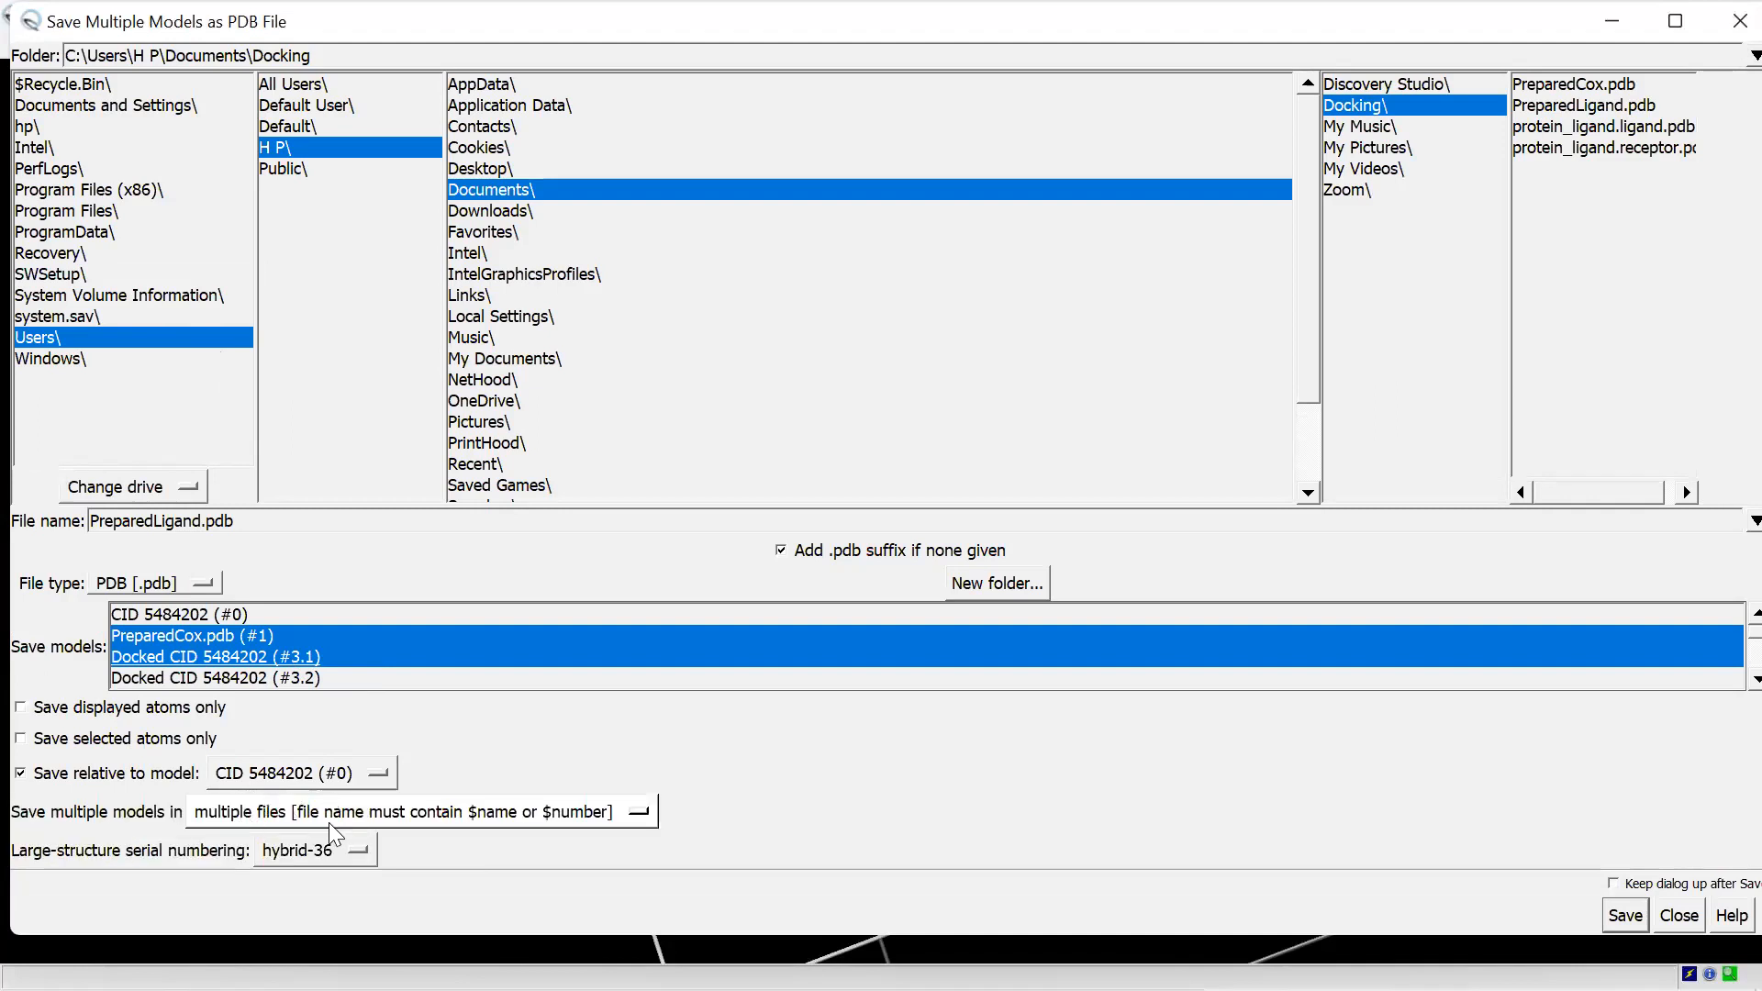
{"action": "left_click", "coordinate": [340, 821]}
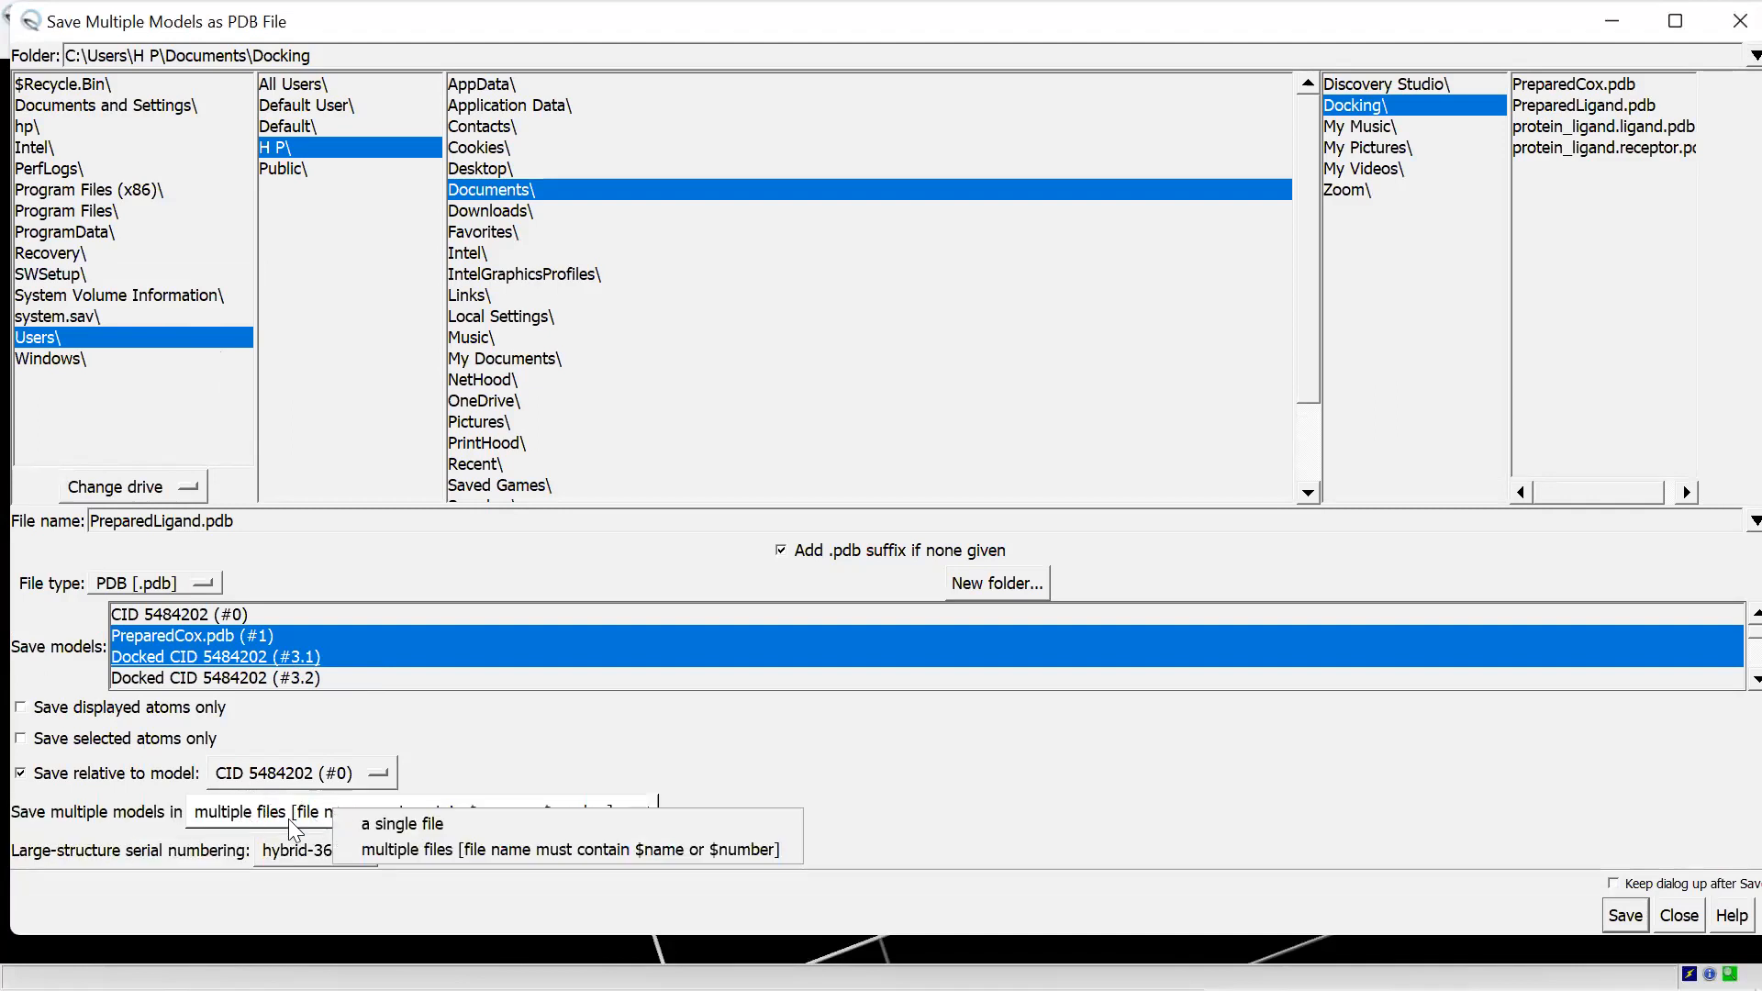
{"action": "left_click", "coordinate": [378, 825]}
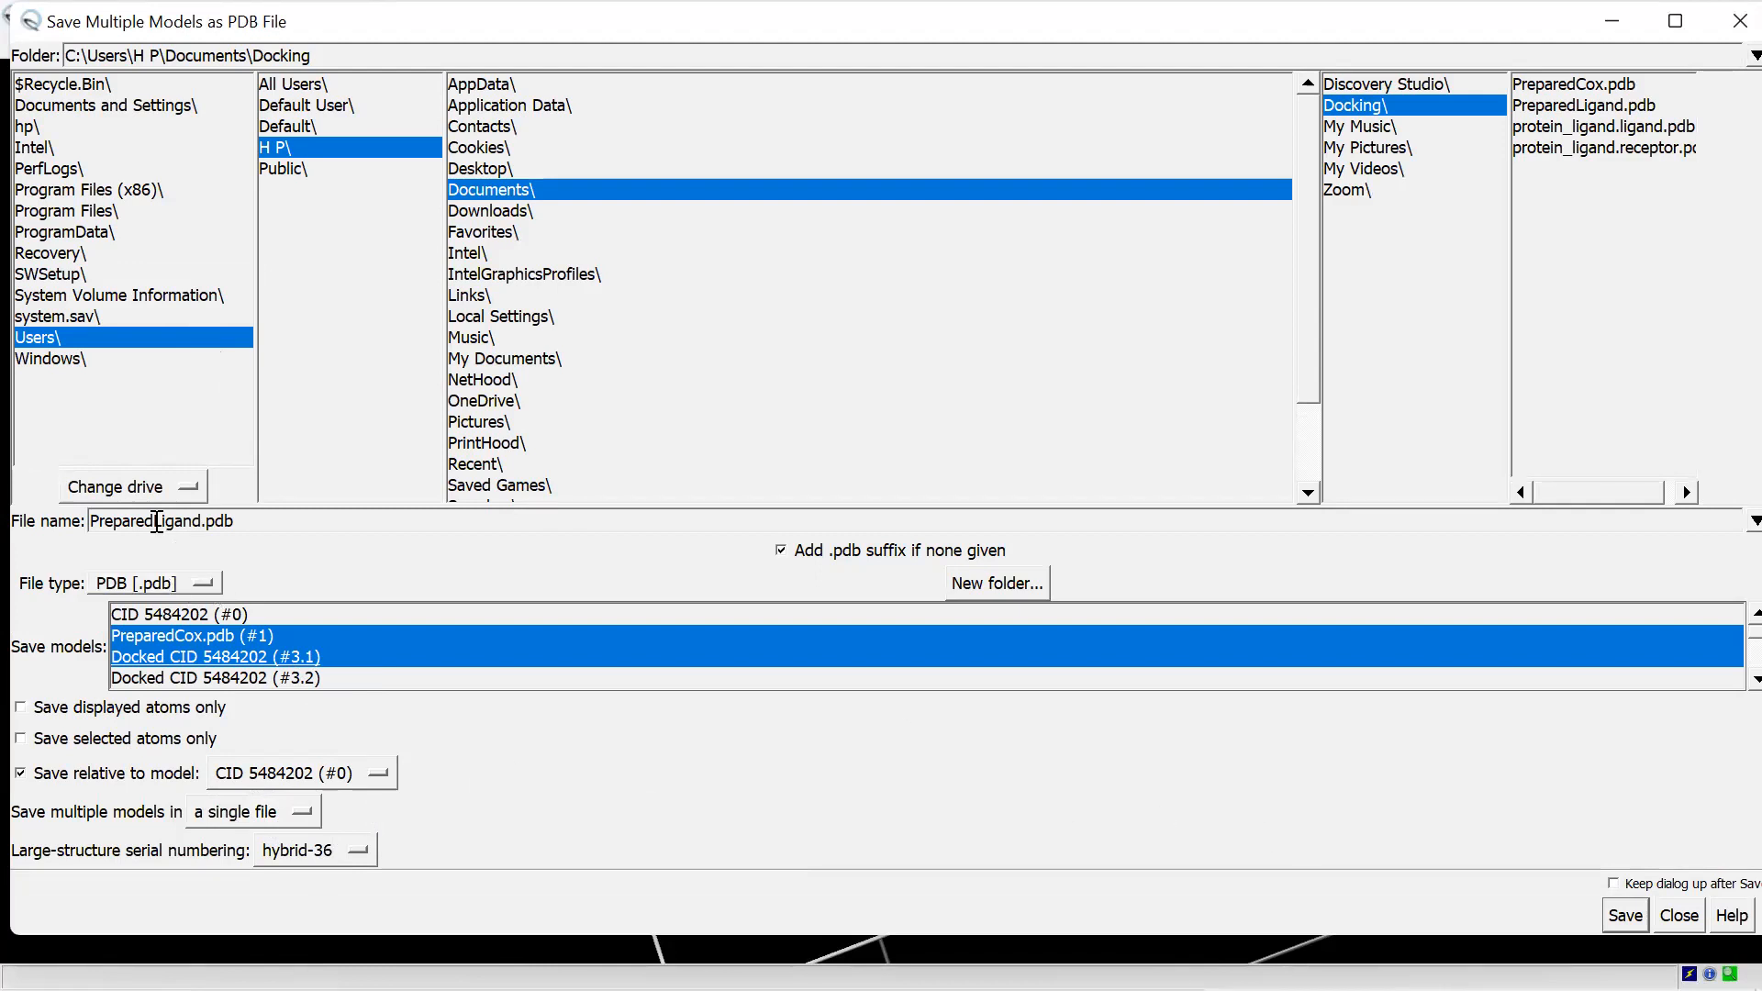
Step: Name the file DockedCox_Ligand.pdb and save the docked complex in the Docking folder
{"action": "left_click_drag", "start_coordinate": [152, 521], "coordinate": [81, 532]}
{"action": "type", "text": "D"}
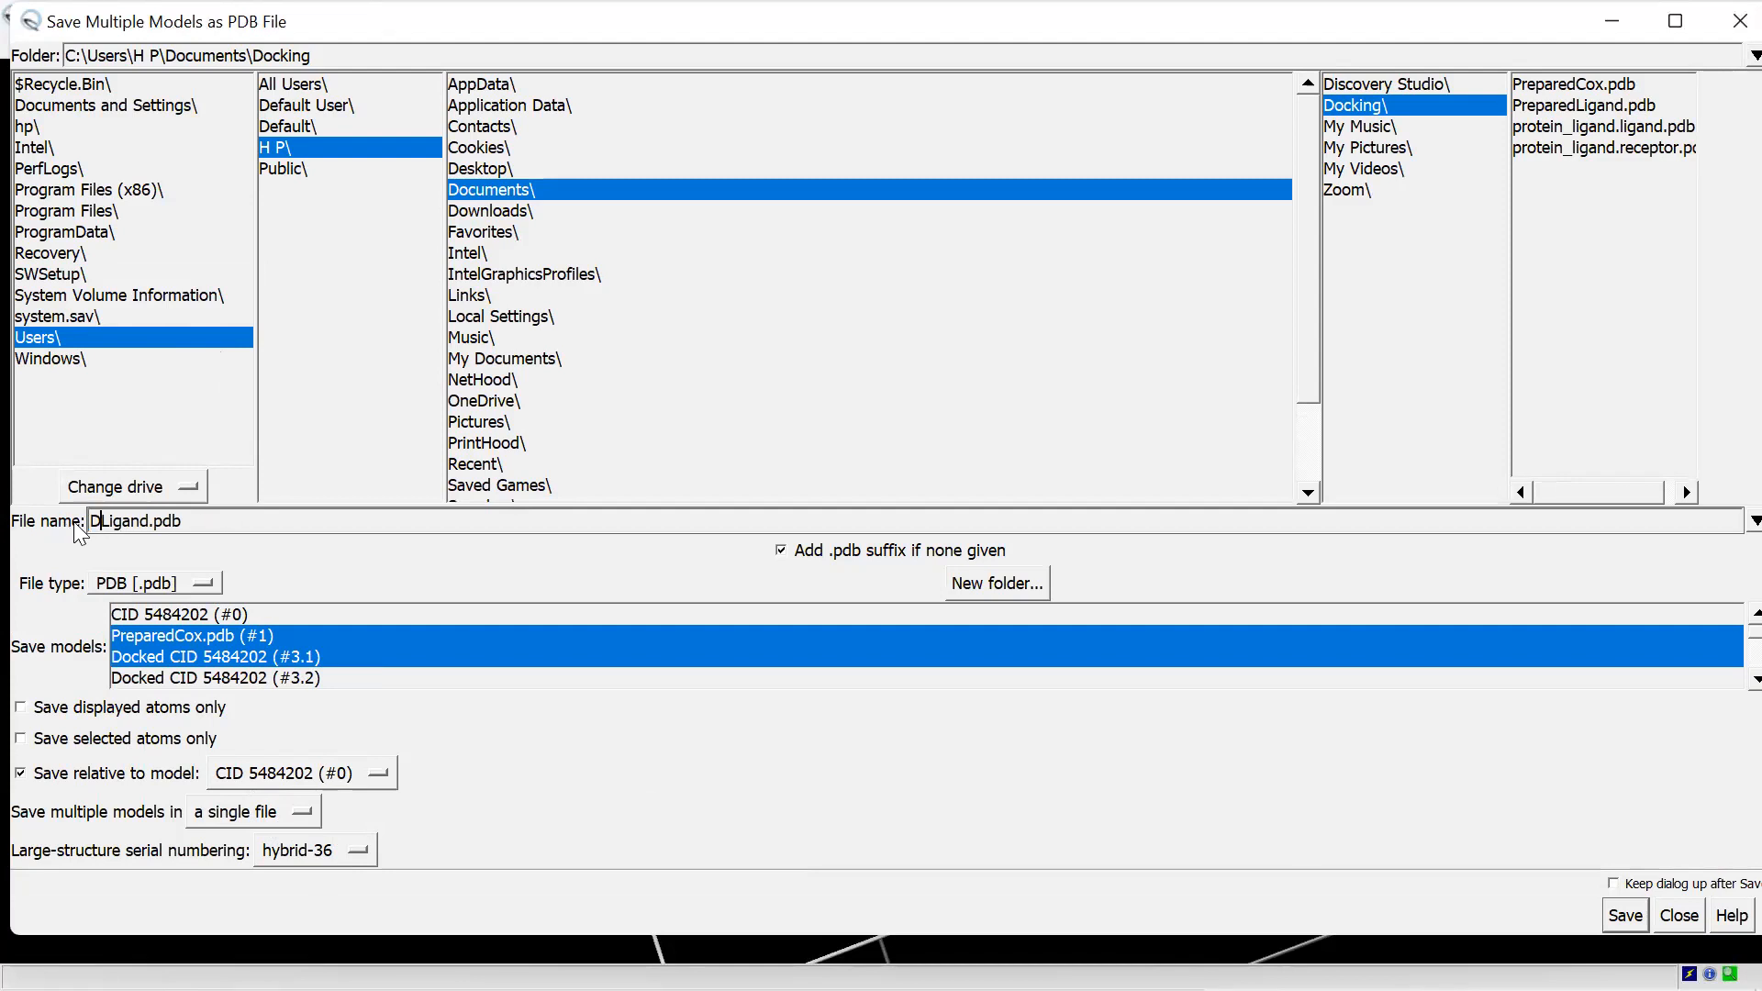
{"action": "type", "text": "ockedPro"}
{"action": "key", "text": "BackSpace"}
{"action": "key", "text": "BackSpace"}
{"action": "key", "text": "BackSpace"}
{"action": "type", "text": "Cox_"}
{"action": "left_click", "coordinate": [1625, 916]}
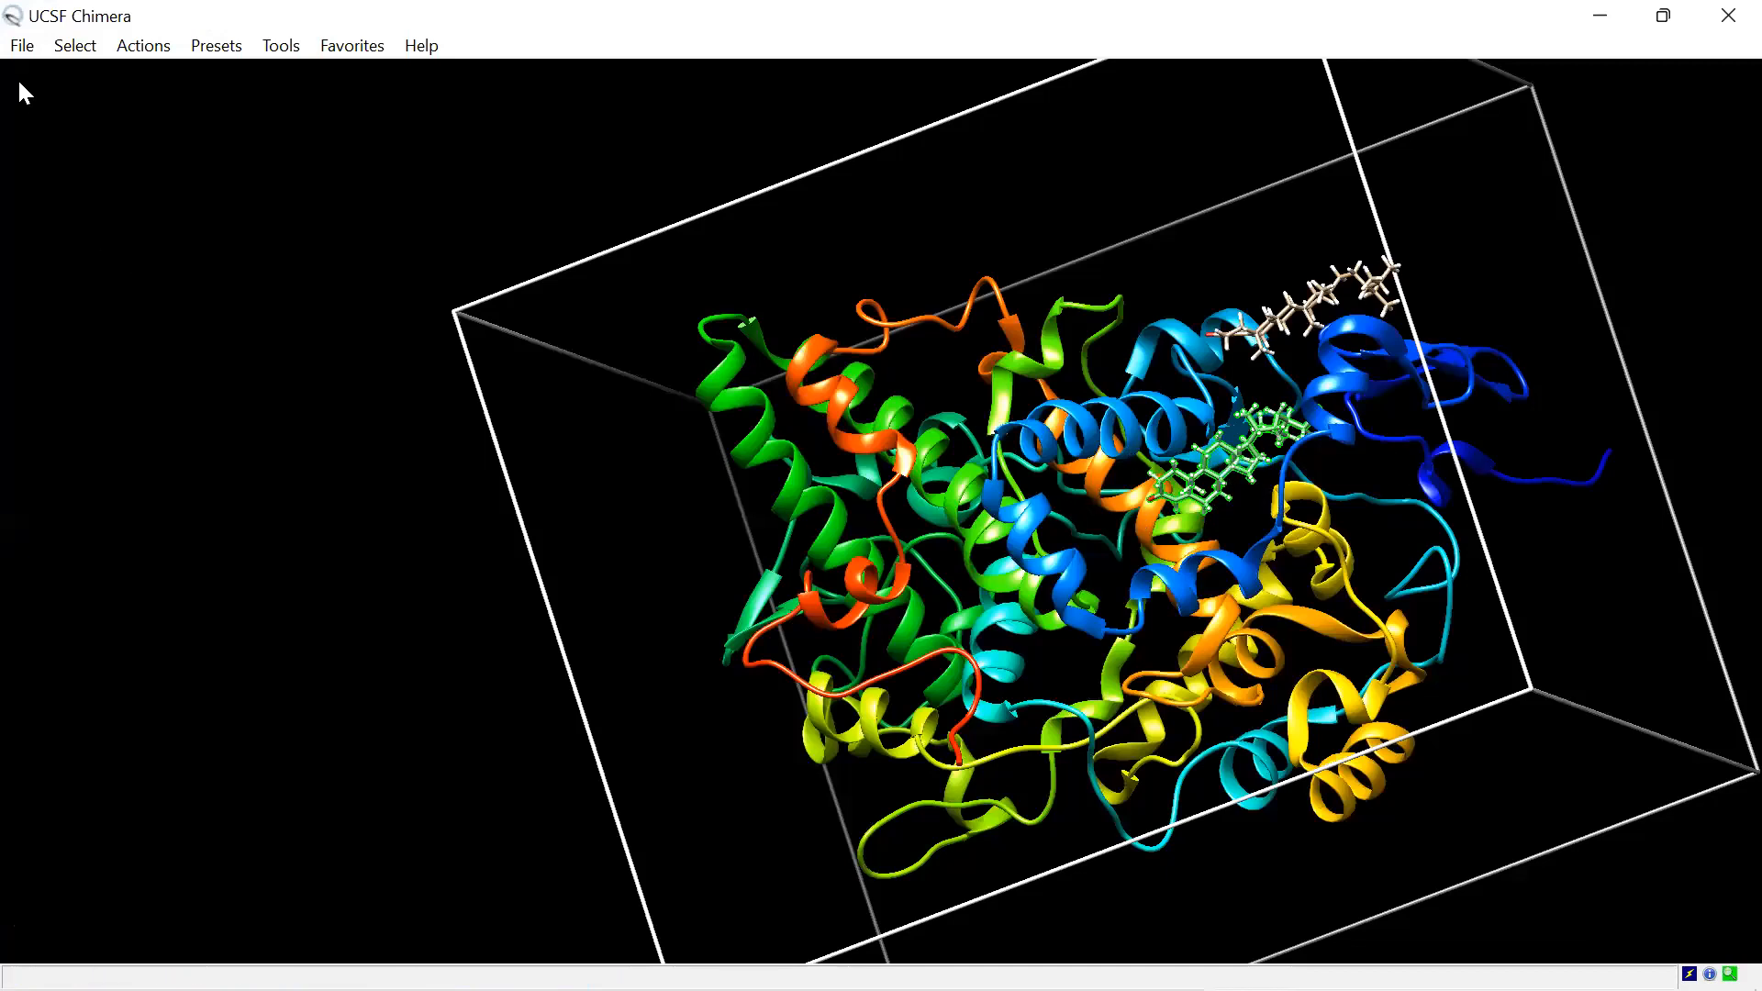
Step: Save only Docked CID 5484202 (#3.1) relative to PreparedCox.pdb (#1) under the file name DockedCox_Ligand.pdb
{"action": "left_click", "coordinate": [22, 46]}
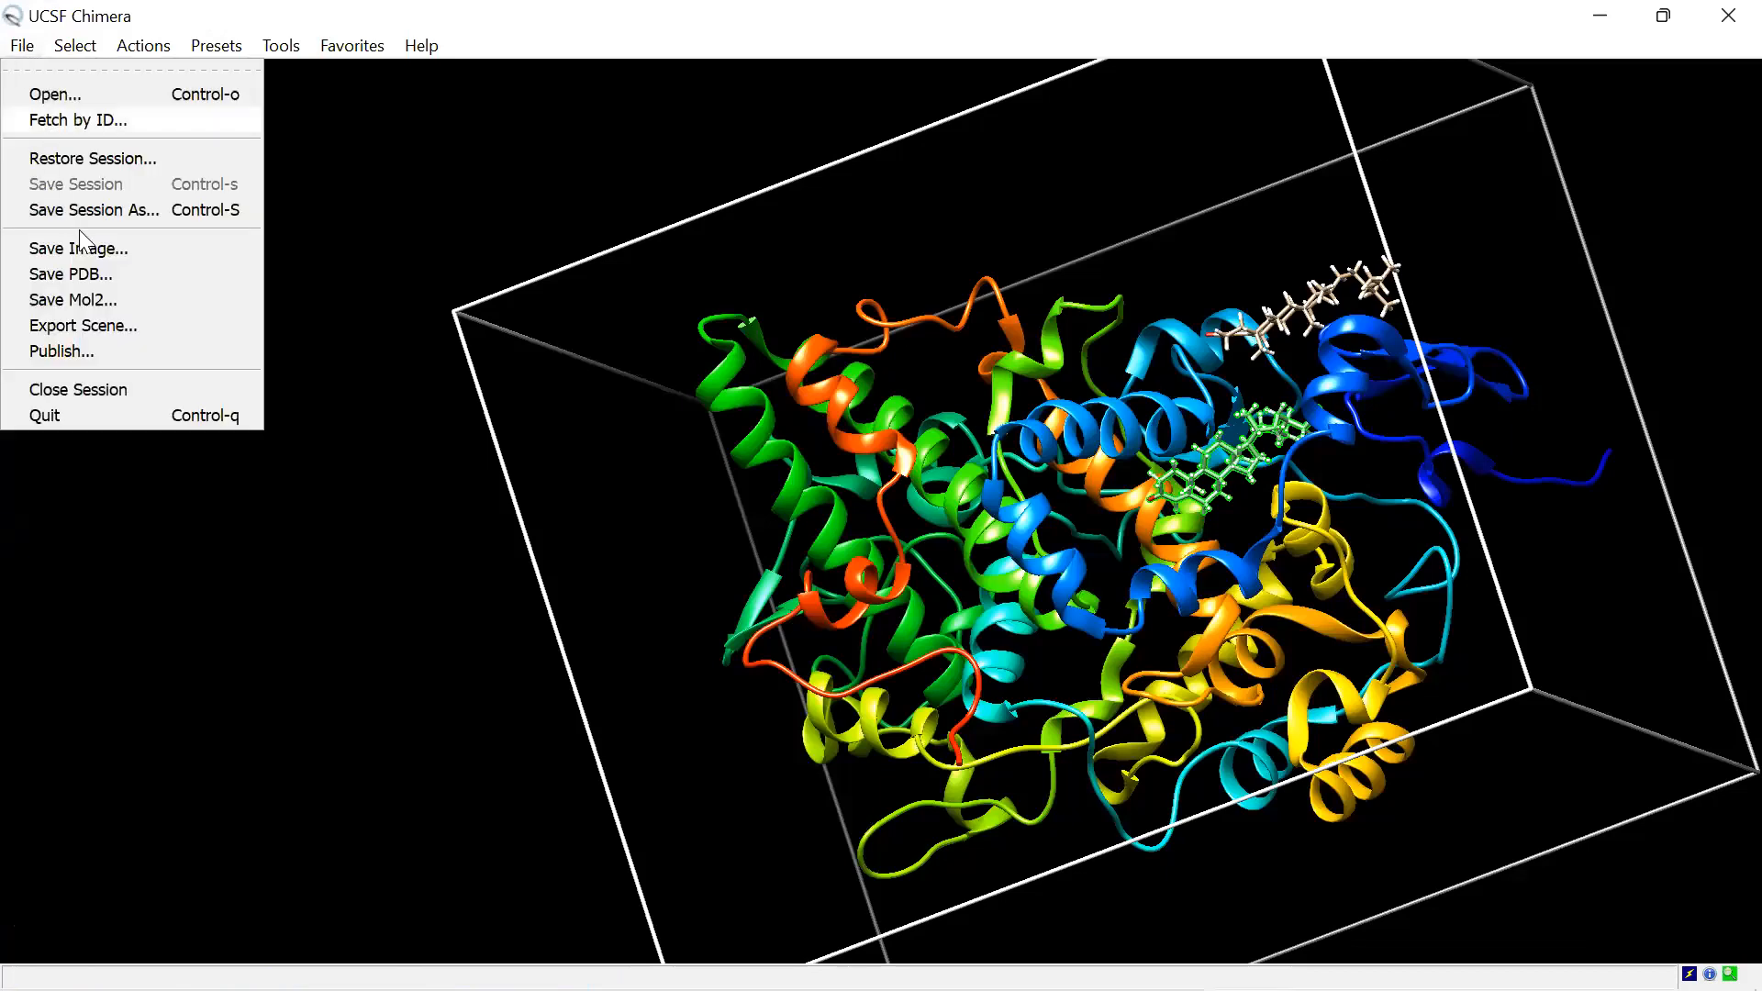
{"action": "left_click", "coordinate": [83, 274]}
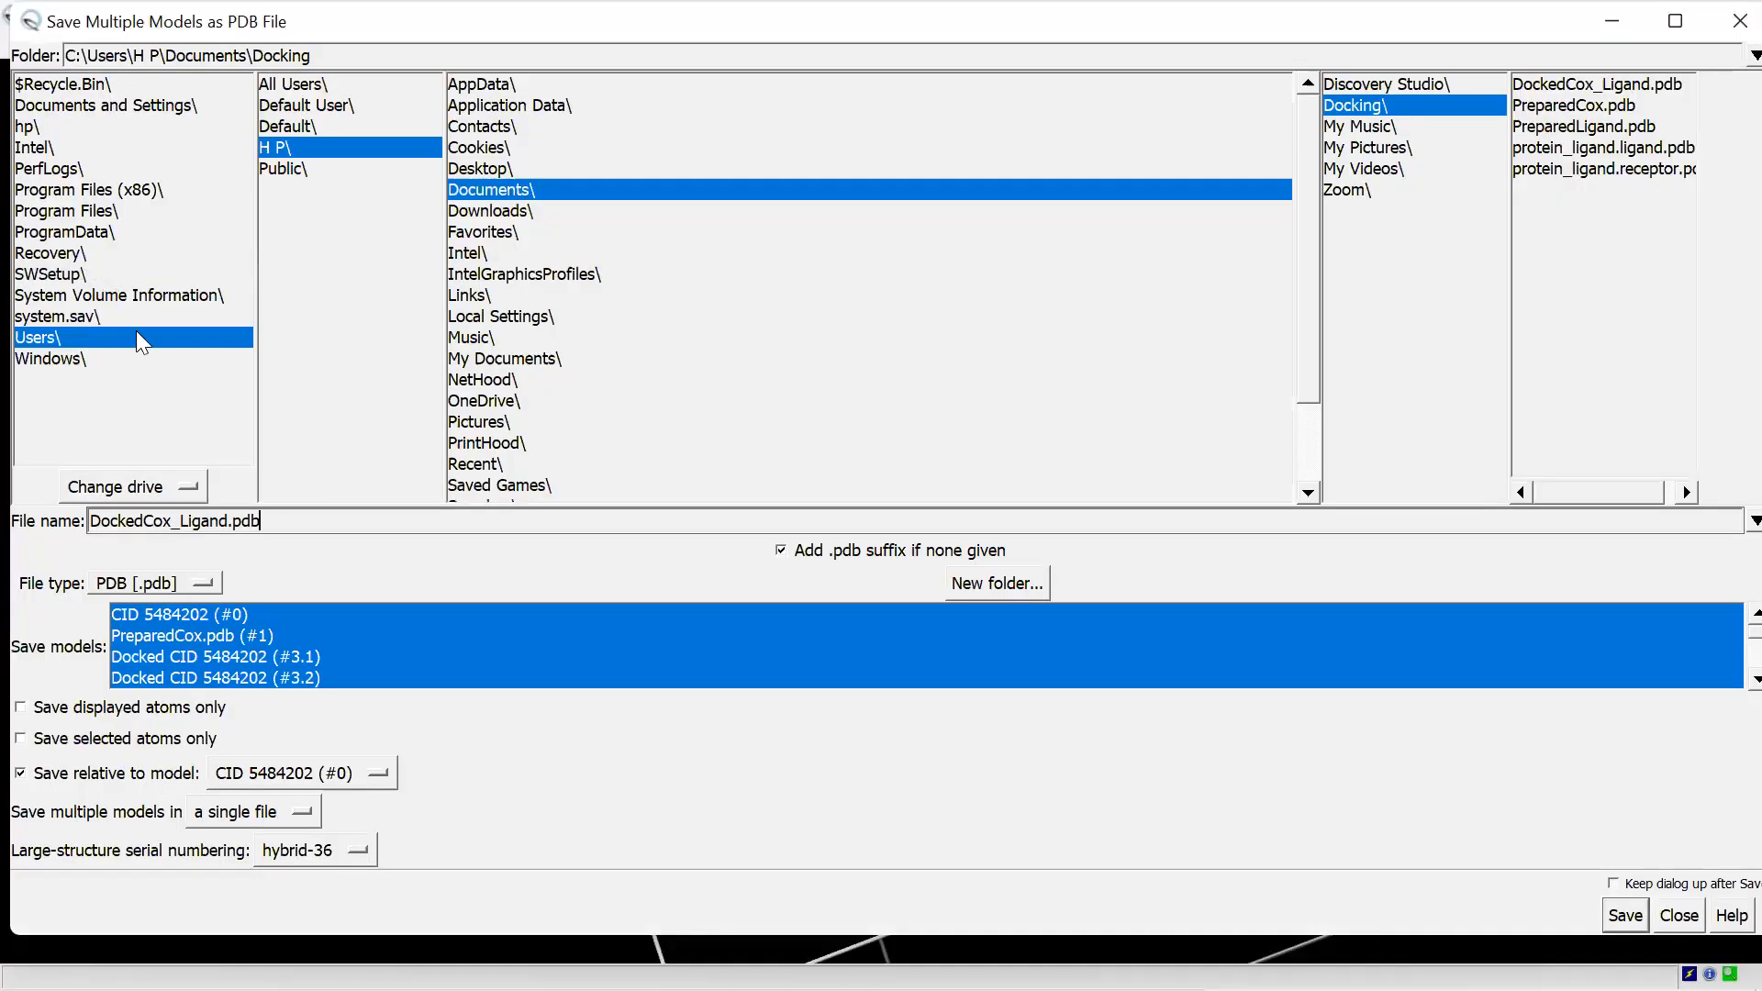
{"action": "left_click", "coordinate": [217, 659]}
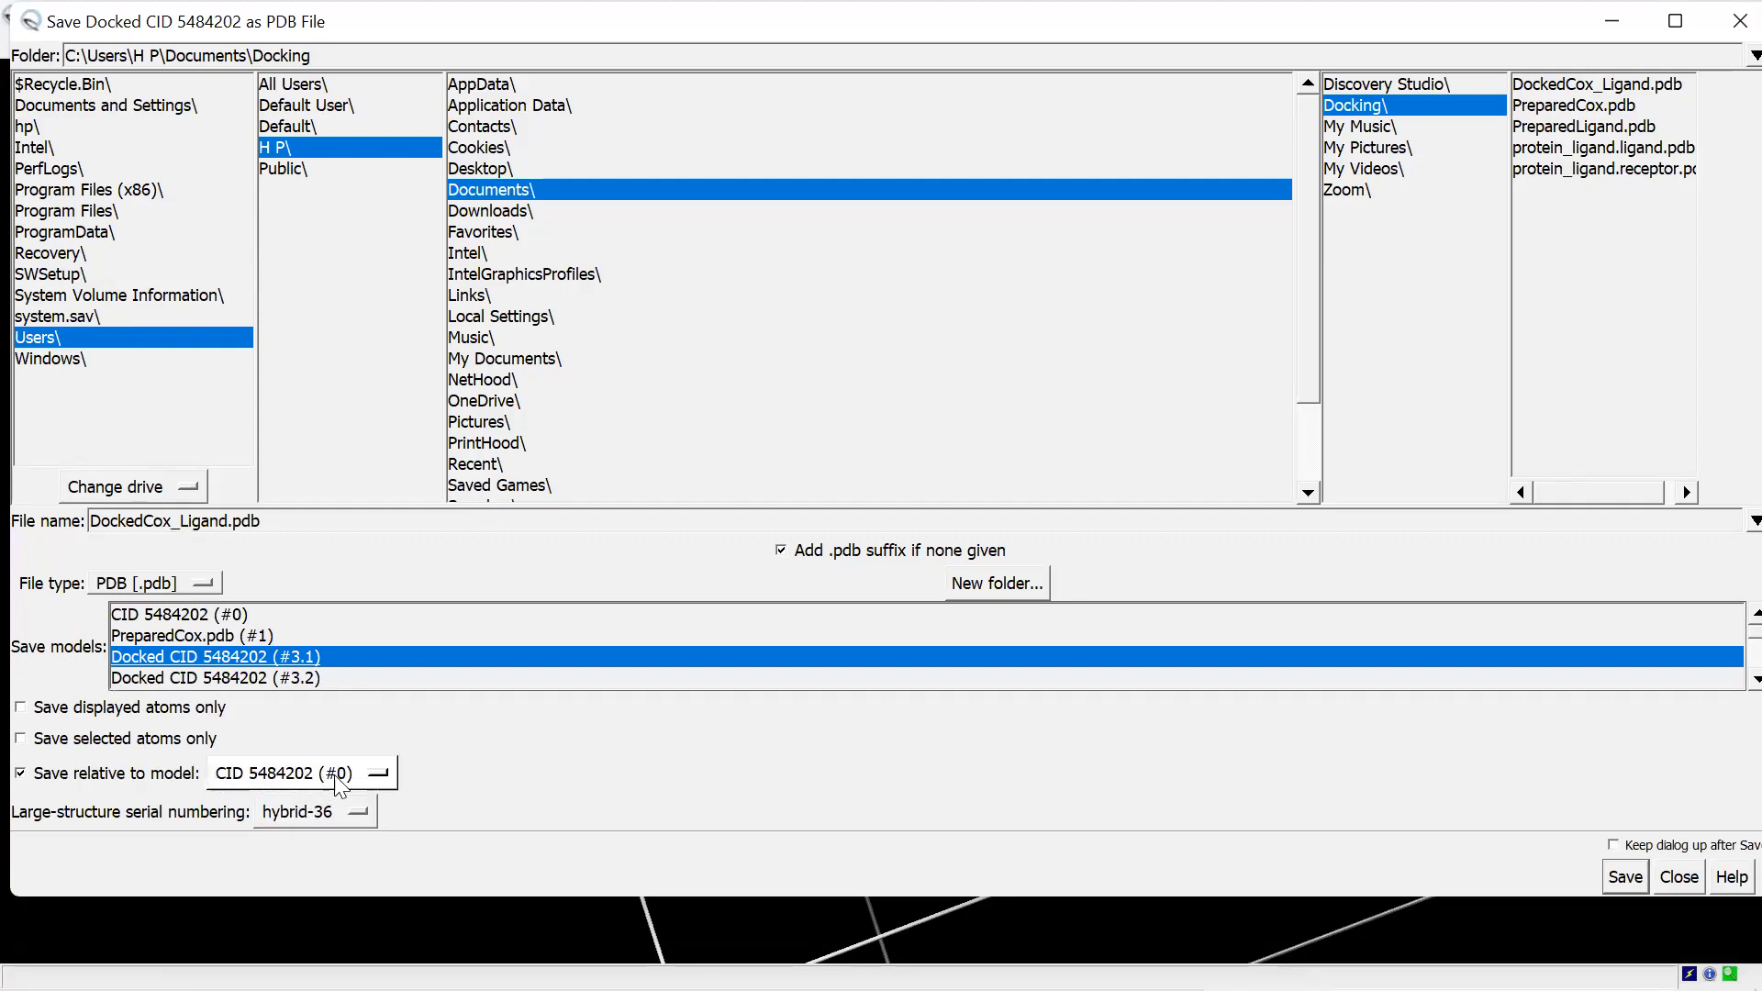
{"action": "left_click", "coordinate": [302, 816]}
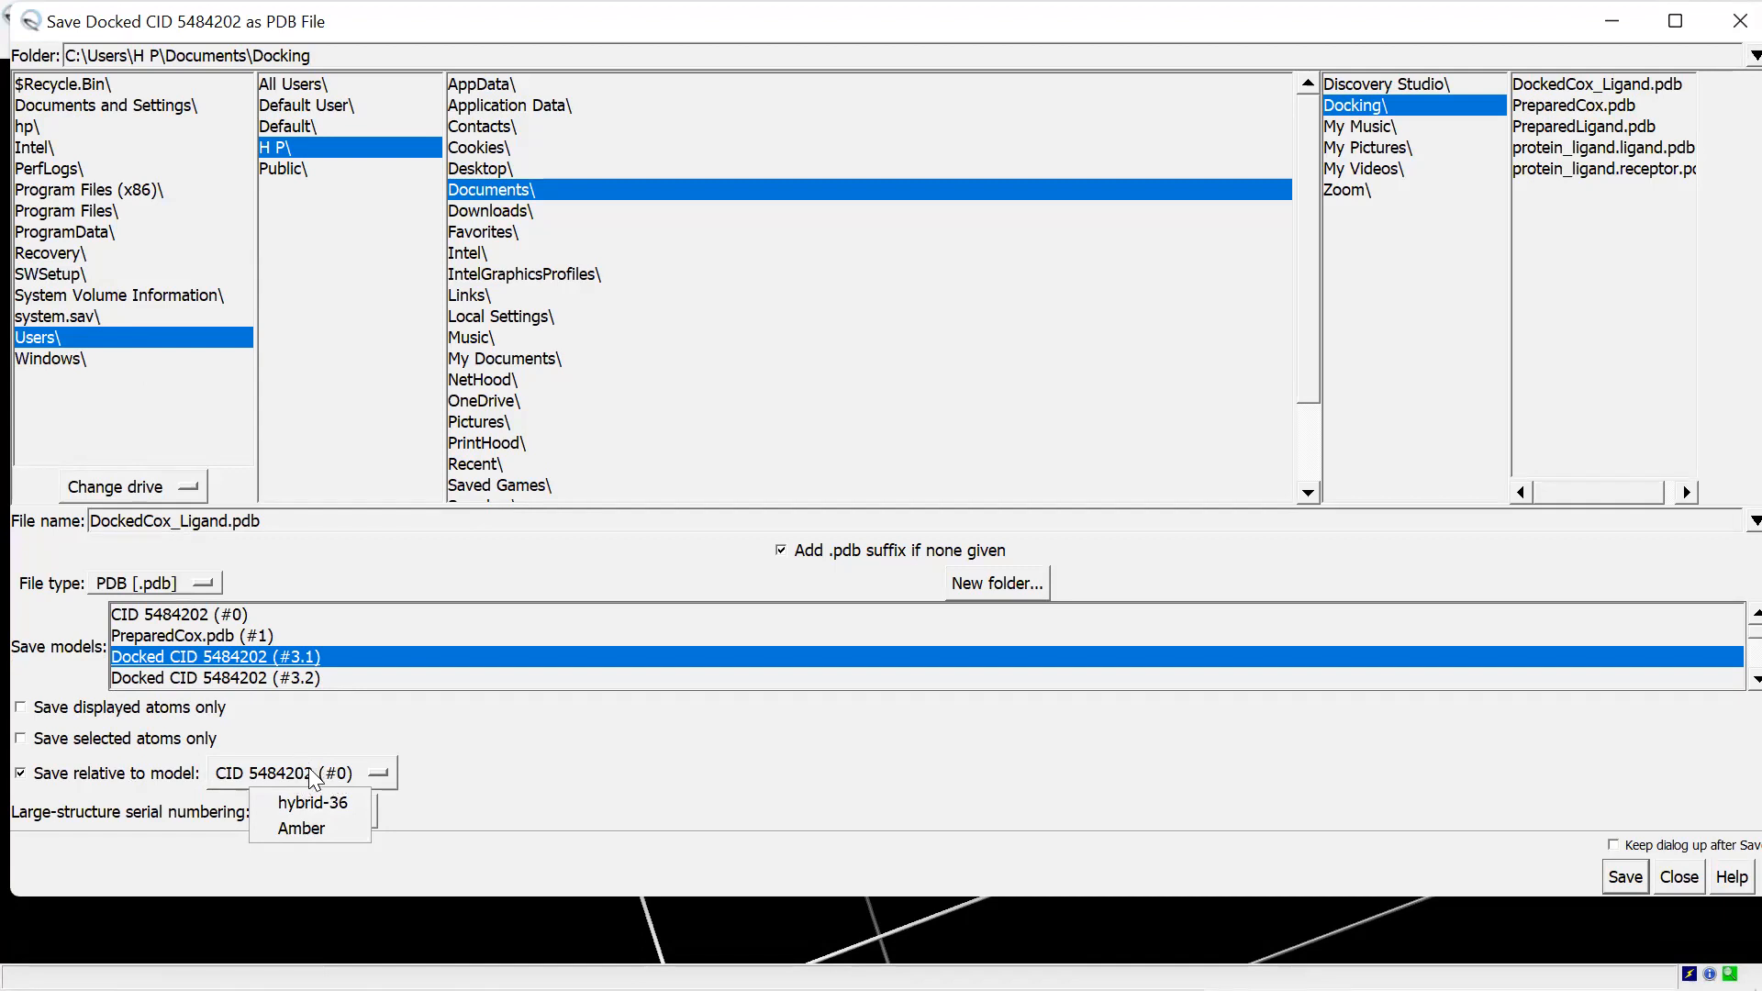
{"action": "left_click", "coordinate": [310, 779]}
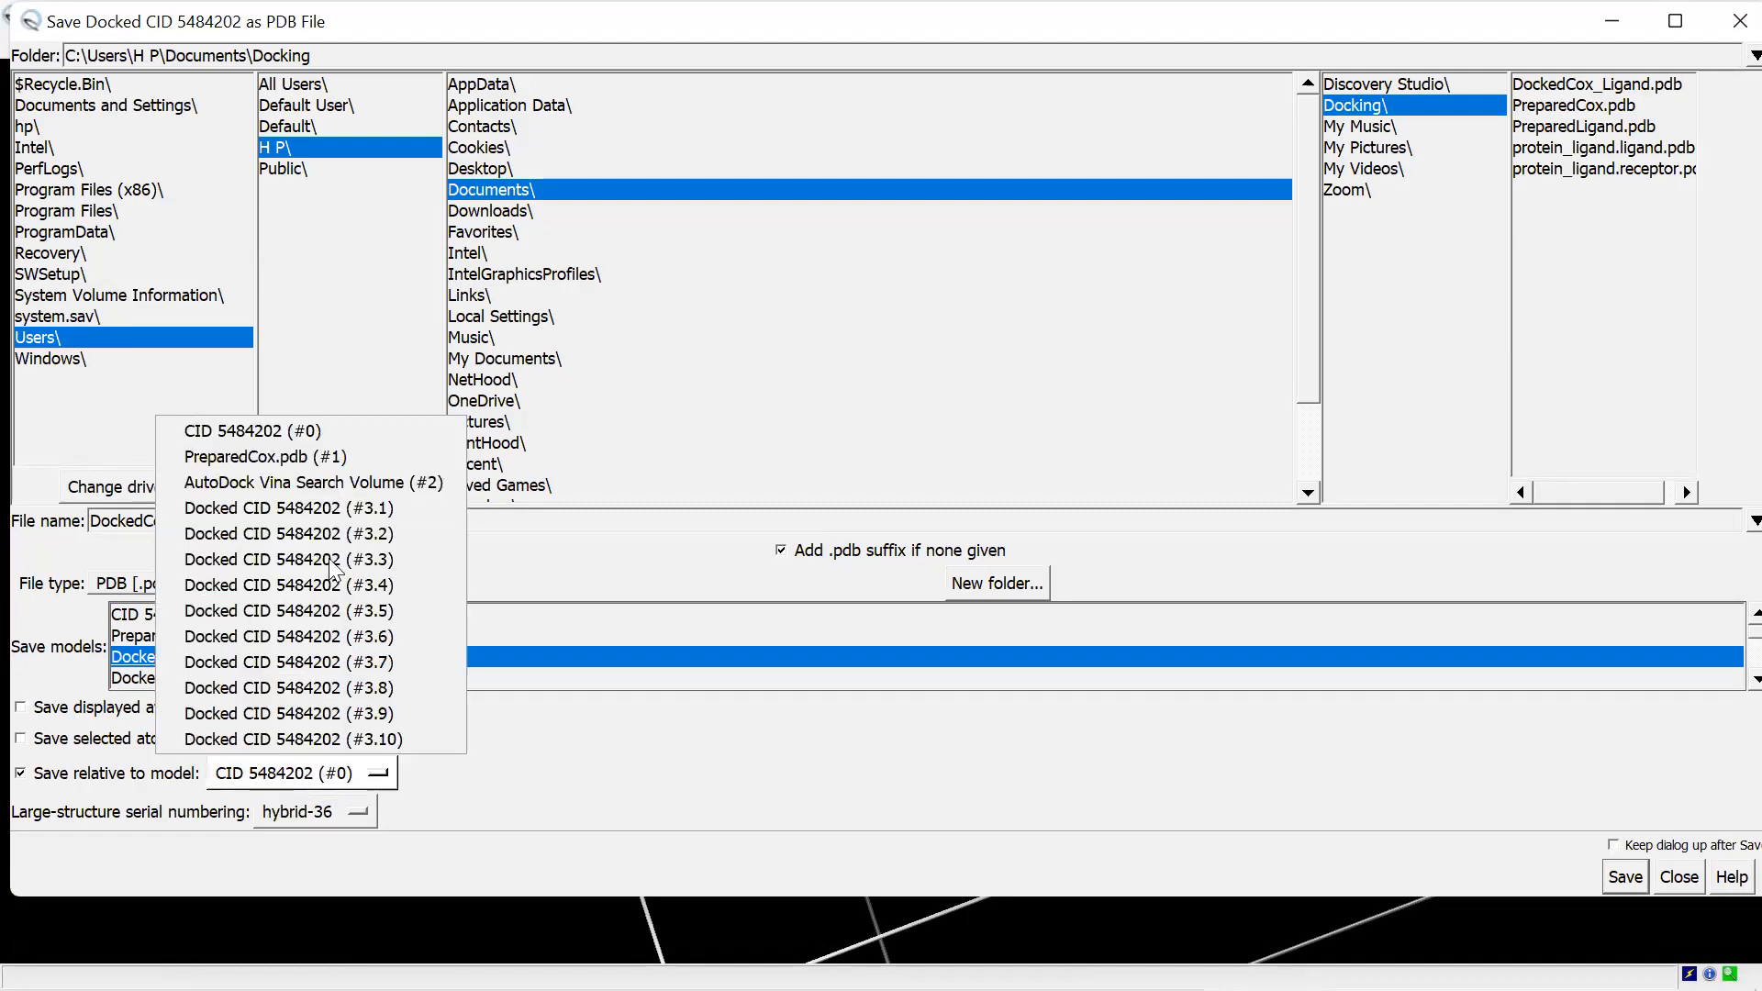
{"action": "left_click", "coordinate": [312, 458]}
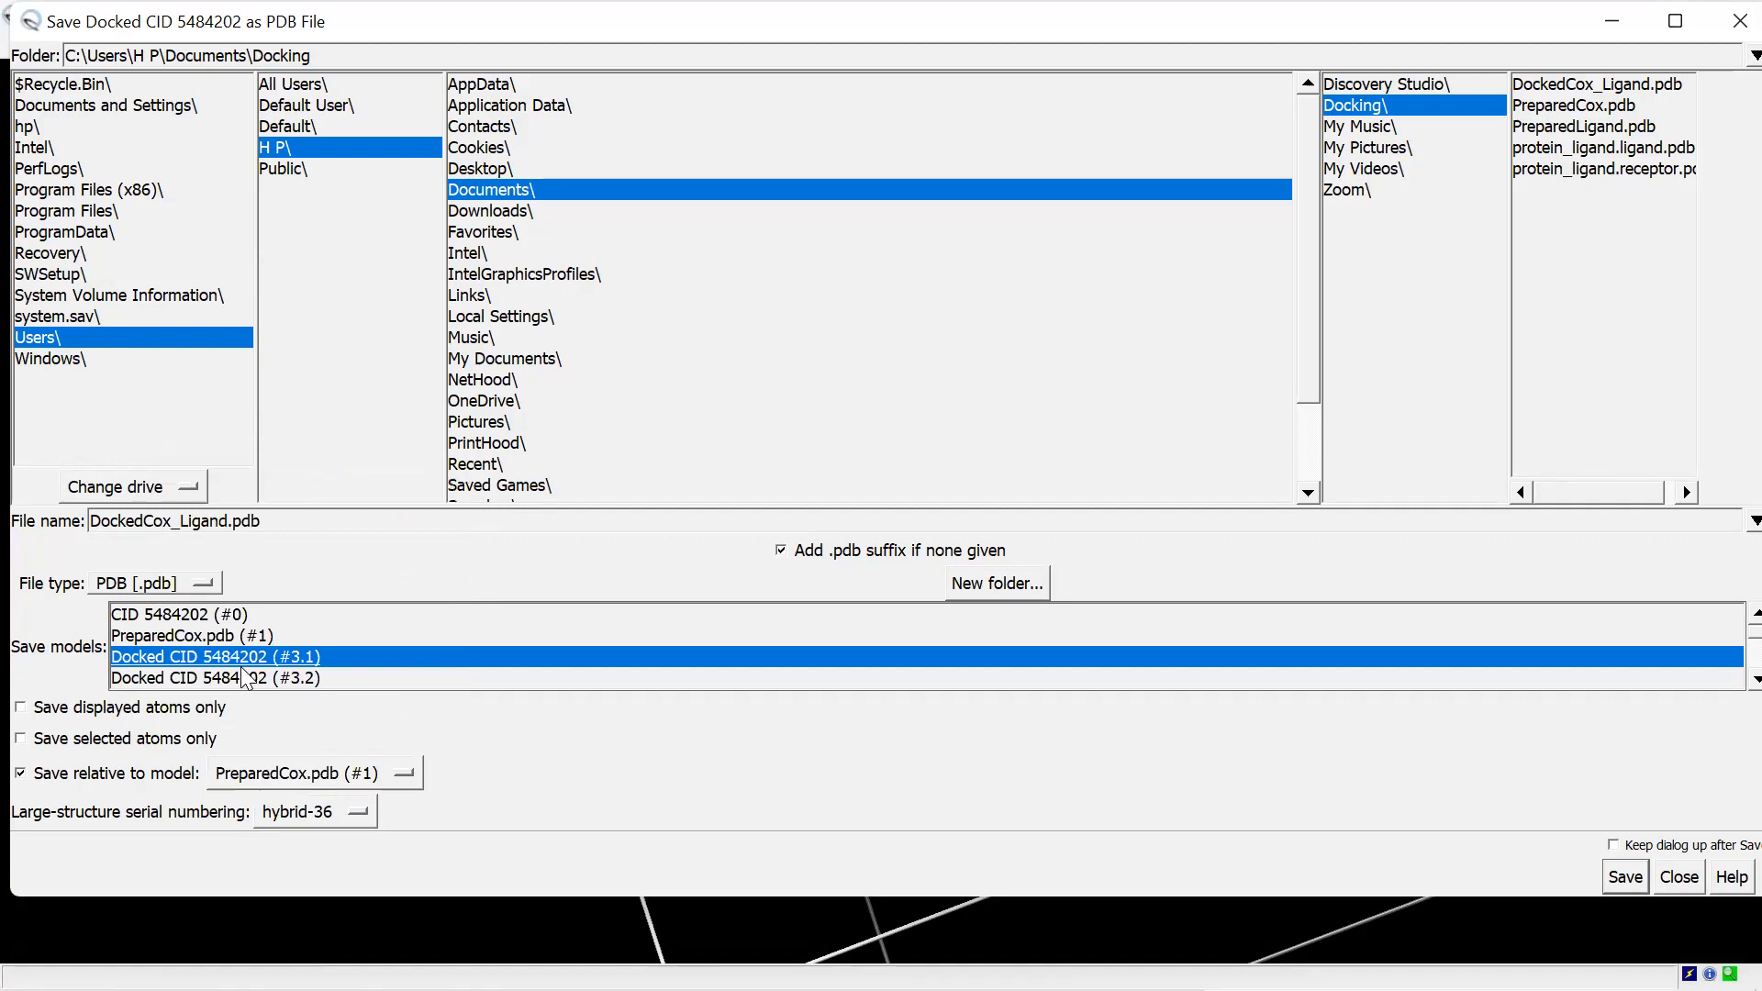
{"action": "left_click", "coordinate": [1625, 877]}
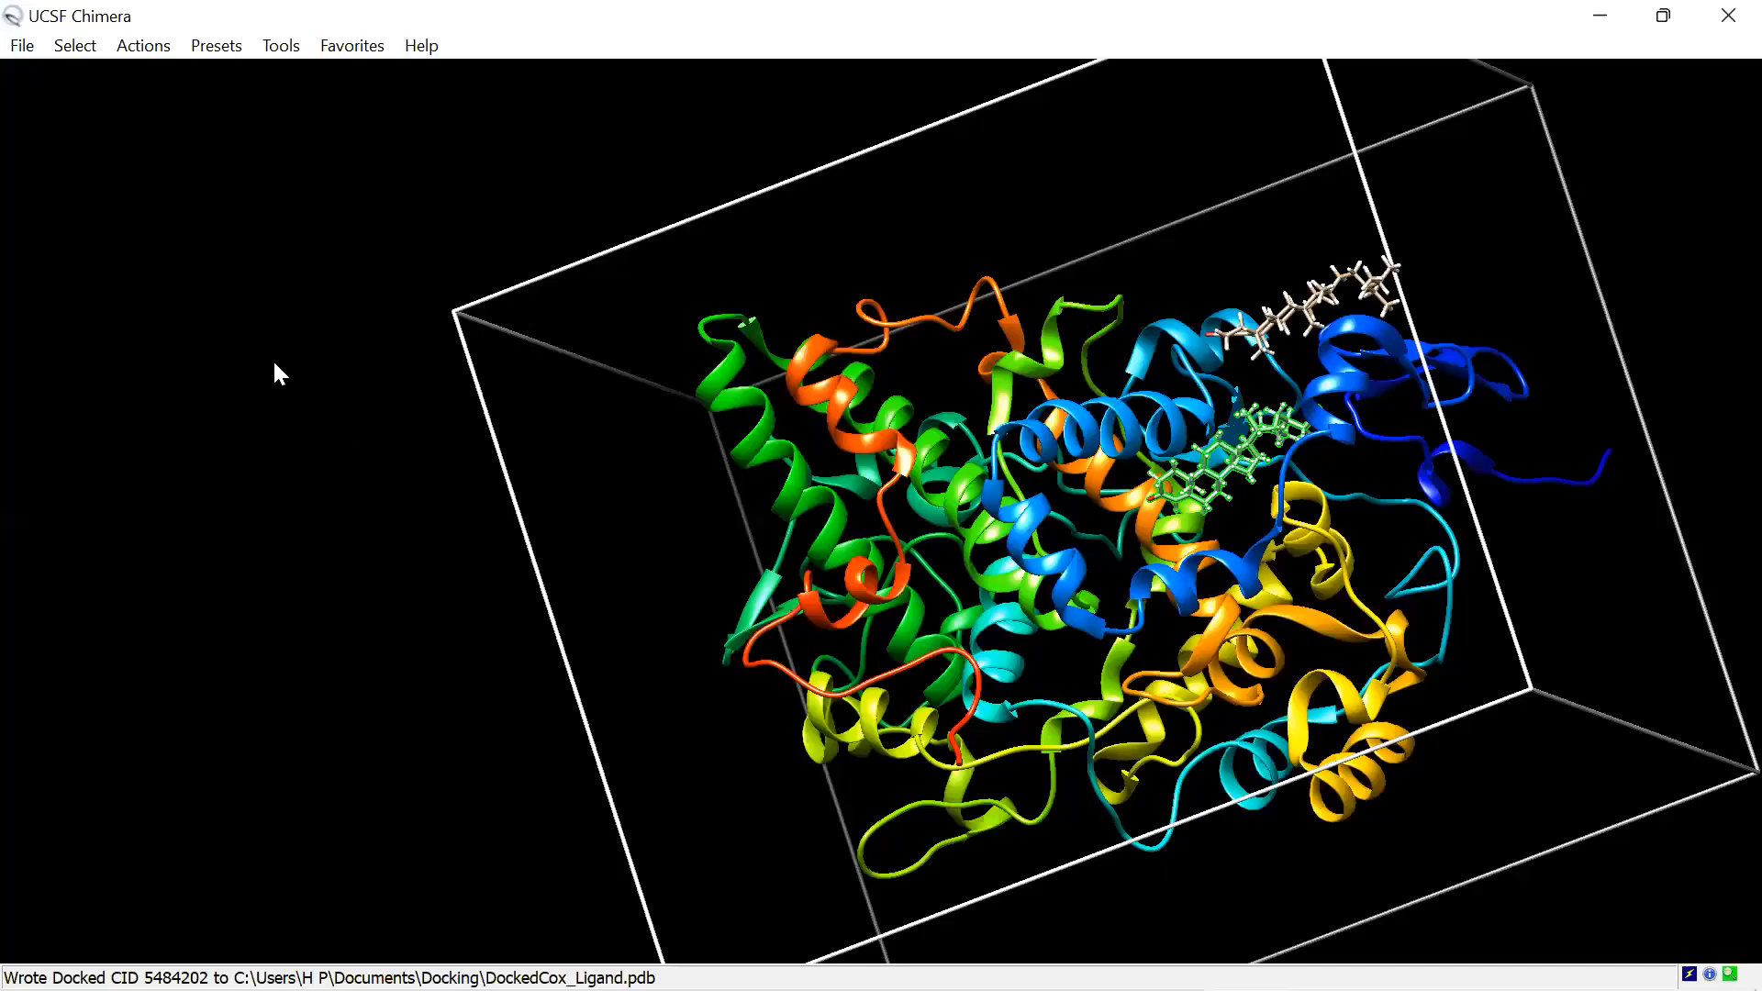
Step: Save only Docked CID 5484202 (#3.1) as a separate PDB file named DockedLigand.pdb in the Docking folder
{"action": "left_click", "coordinate": [18, 55]}
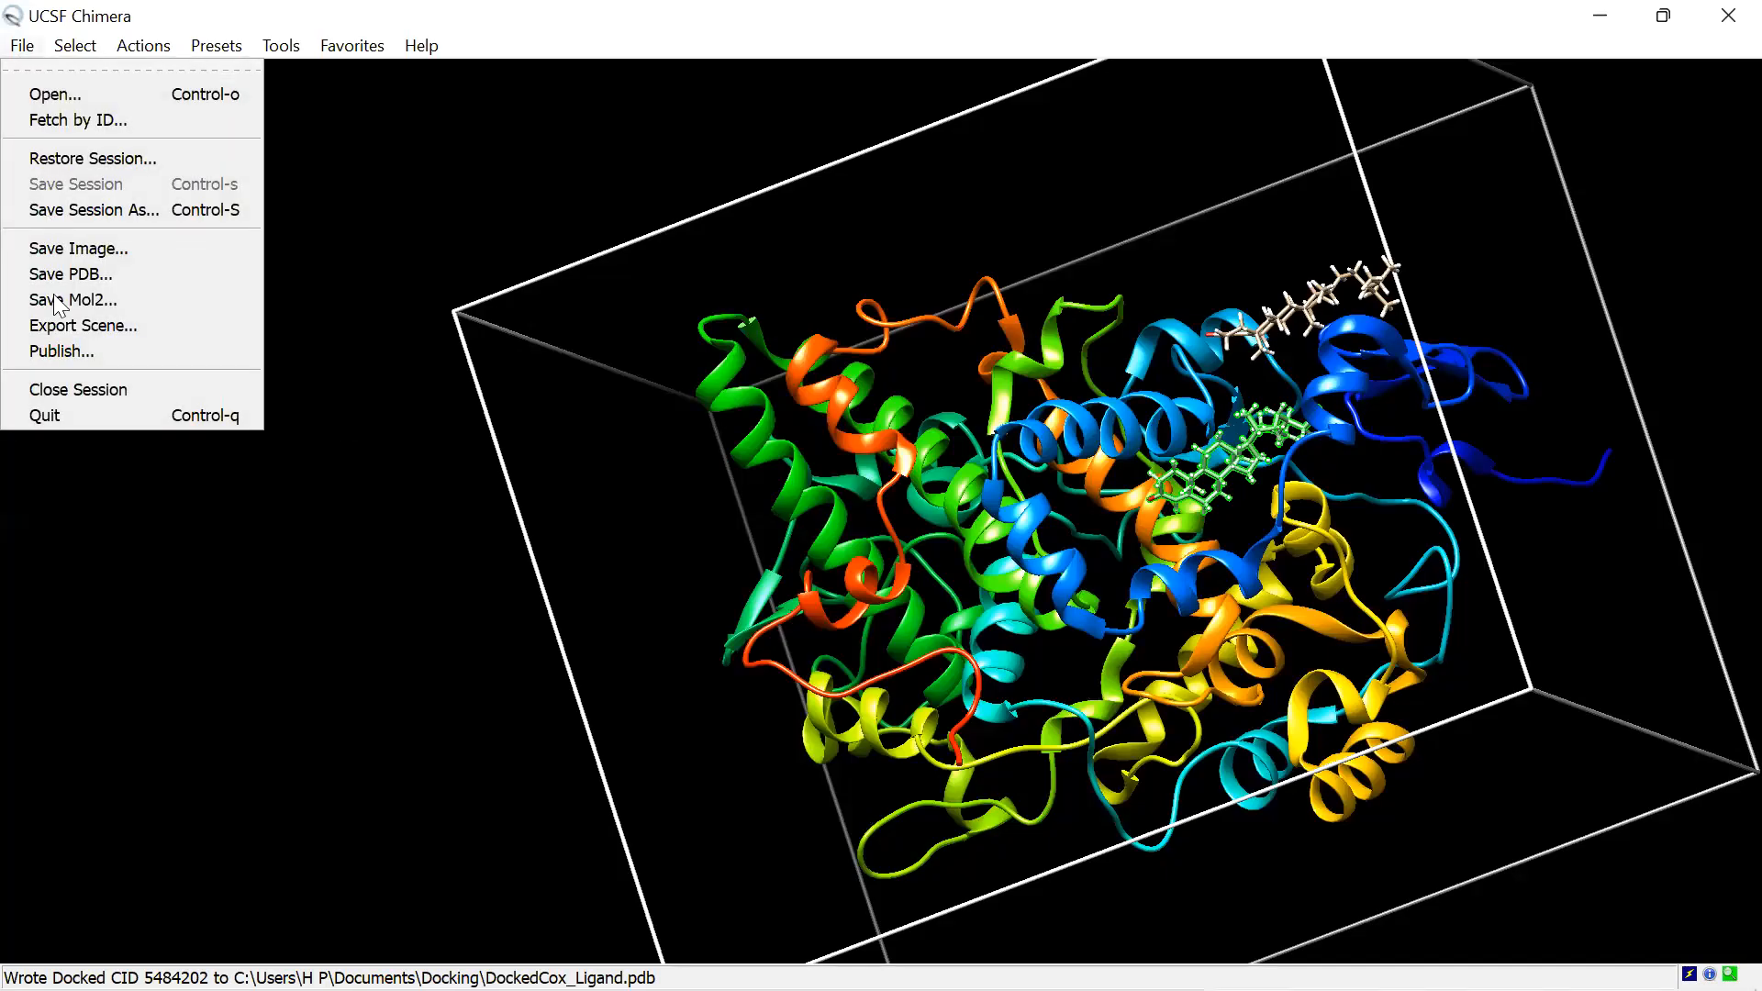
{"action": "left_click", "coordinate": [105, 276]}
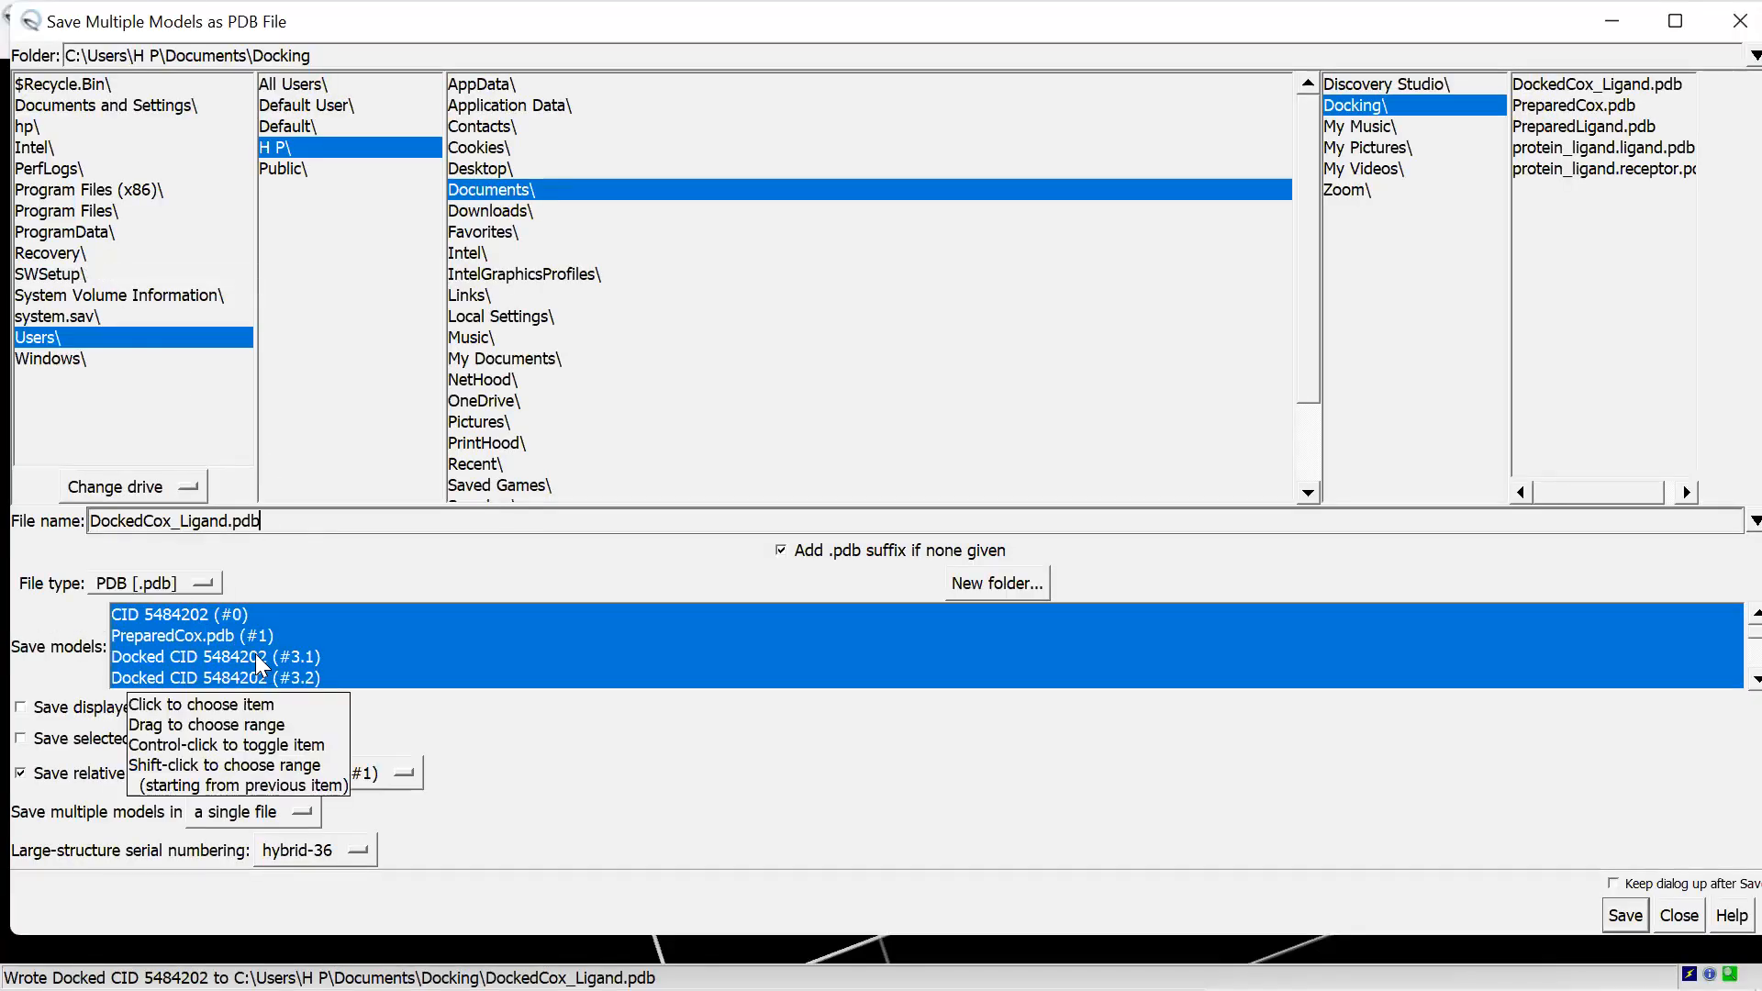
{"action": "left_click", "coordinate": [255, 654]}
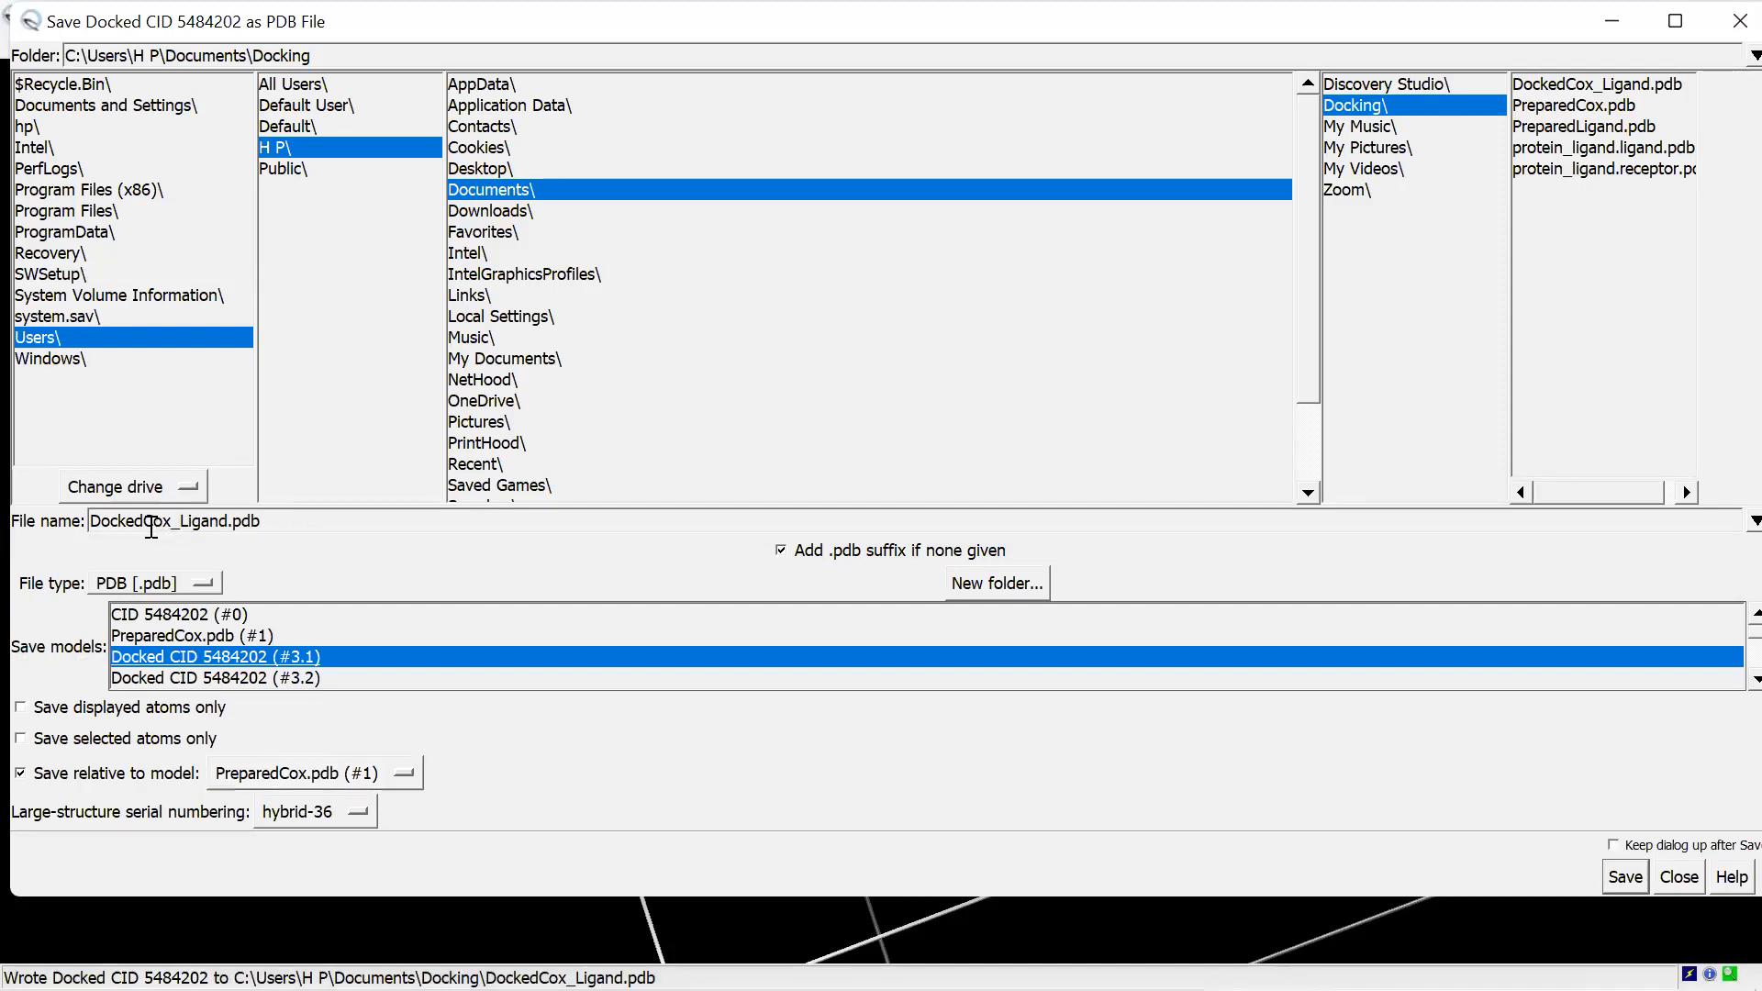
{"action": "left_click", "coordinate": [186, 523]}
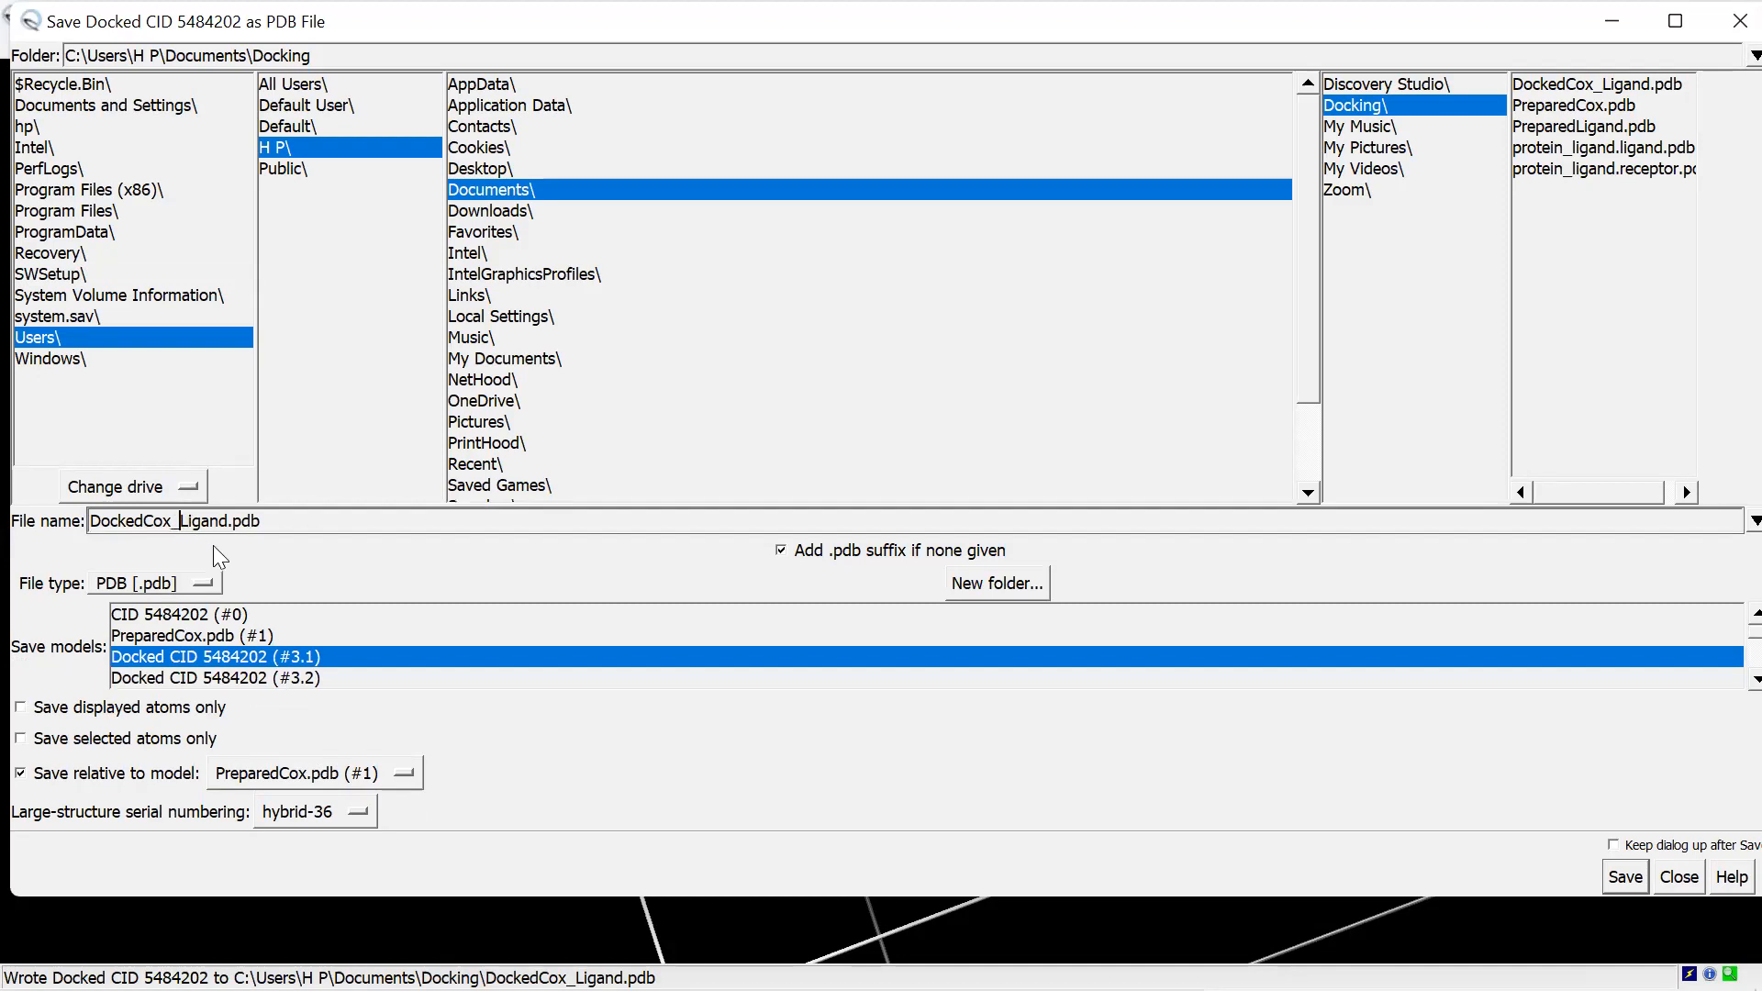
{"action": "key", "text": "BackSpace"}
{"action": "key", "text": "BackSpace"}
{"action": "key", "text": "BackSpace"}
{"action": "key", "text": "BackSpace"}
{"action": "left_click", "coordinate": [1624, 878]}
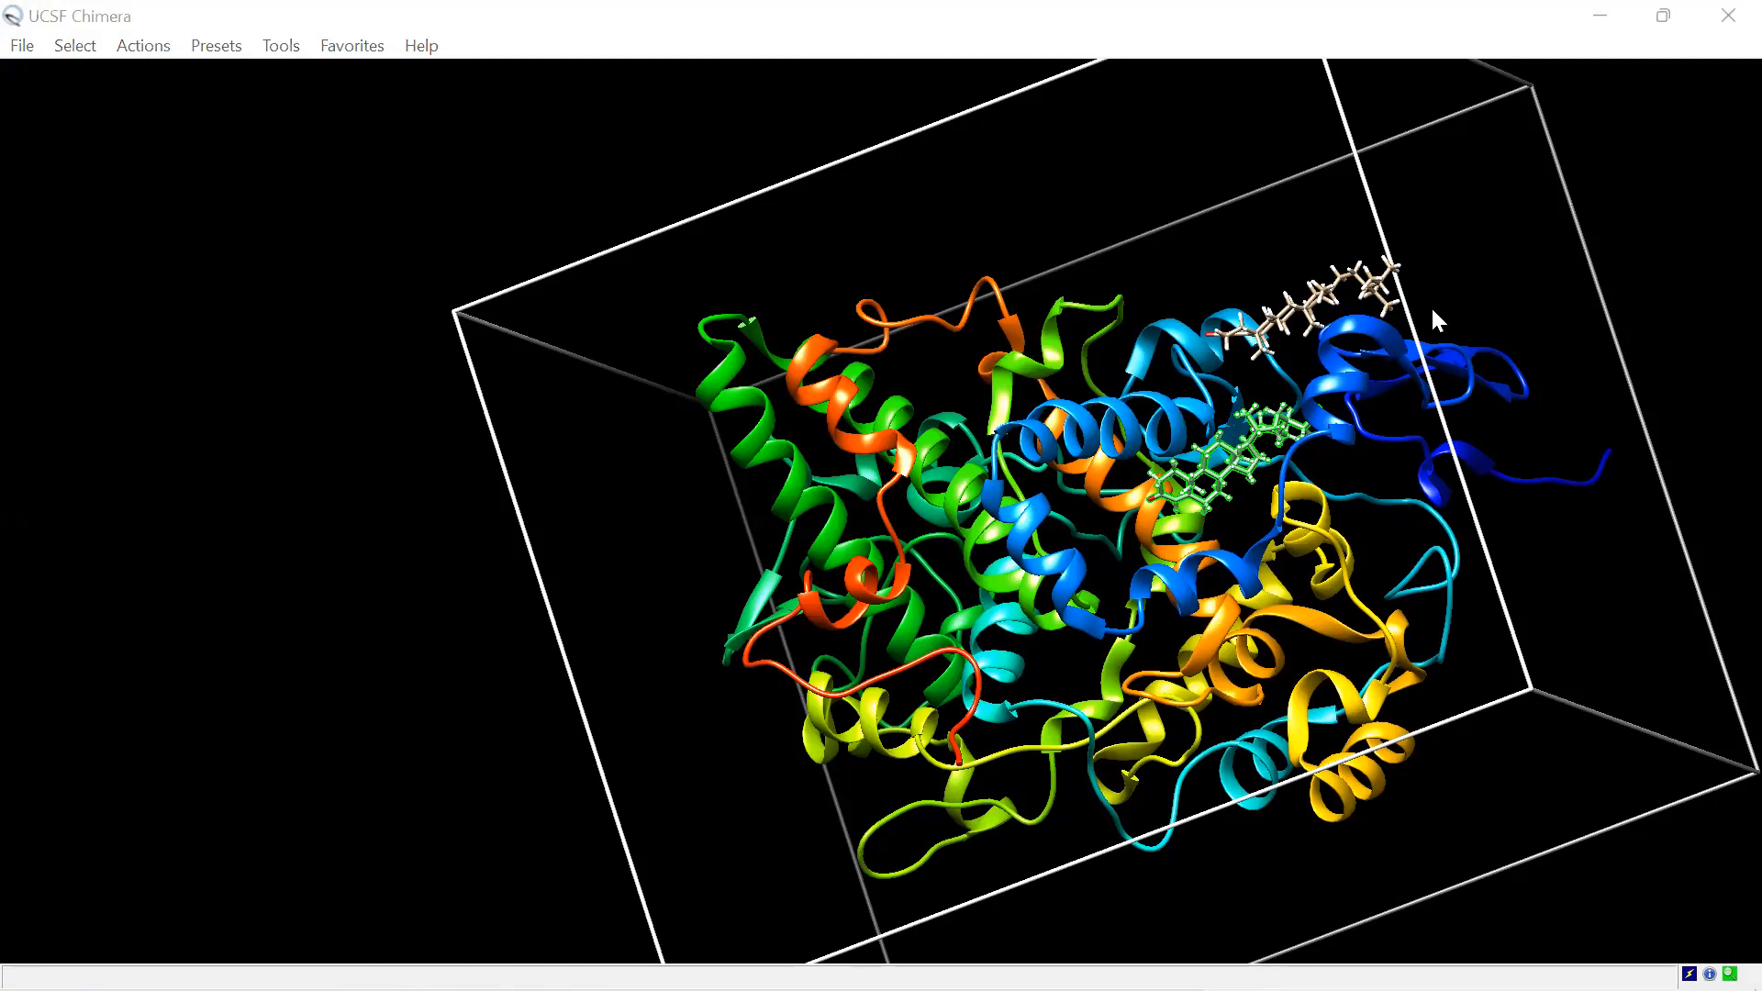
Step: Select the whole undocked copy of the ligand outside the protein and delete its atoms and bonds
{"action": "left_click", "coordinate": [484, 202]}
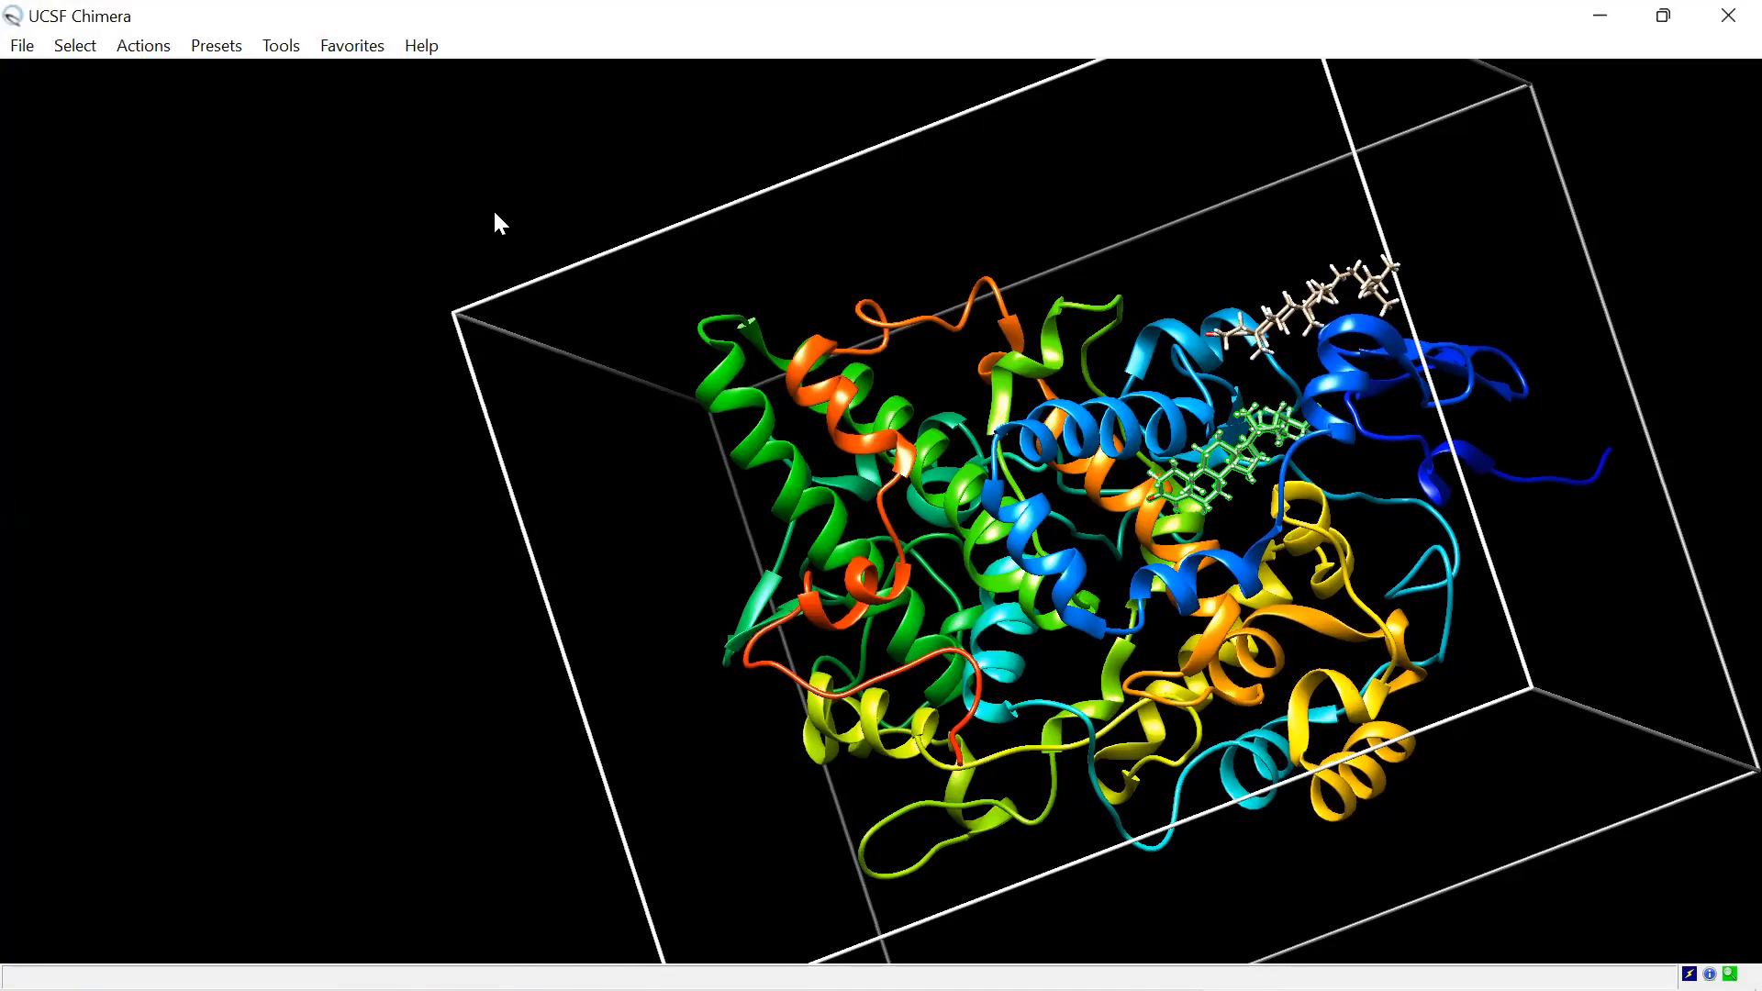
{"action": "left_click_drag", "start_coordinate": [1348, 280], "coordinate": [1341, 268]}
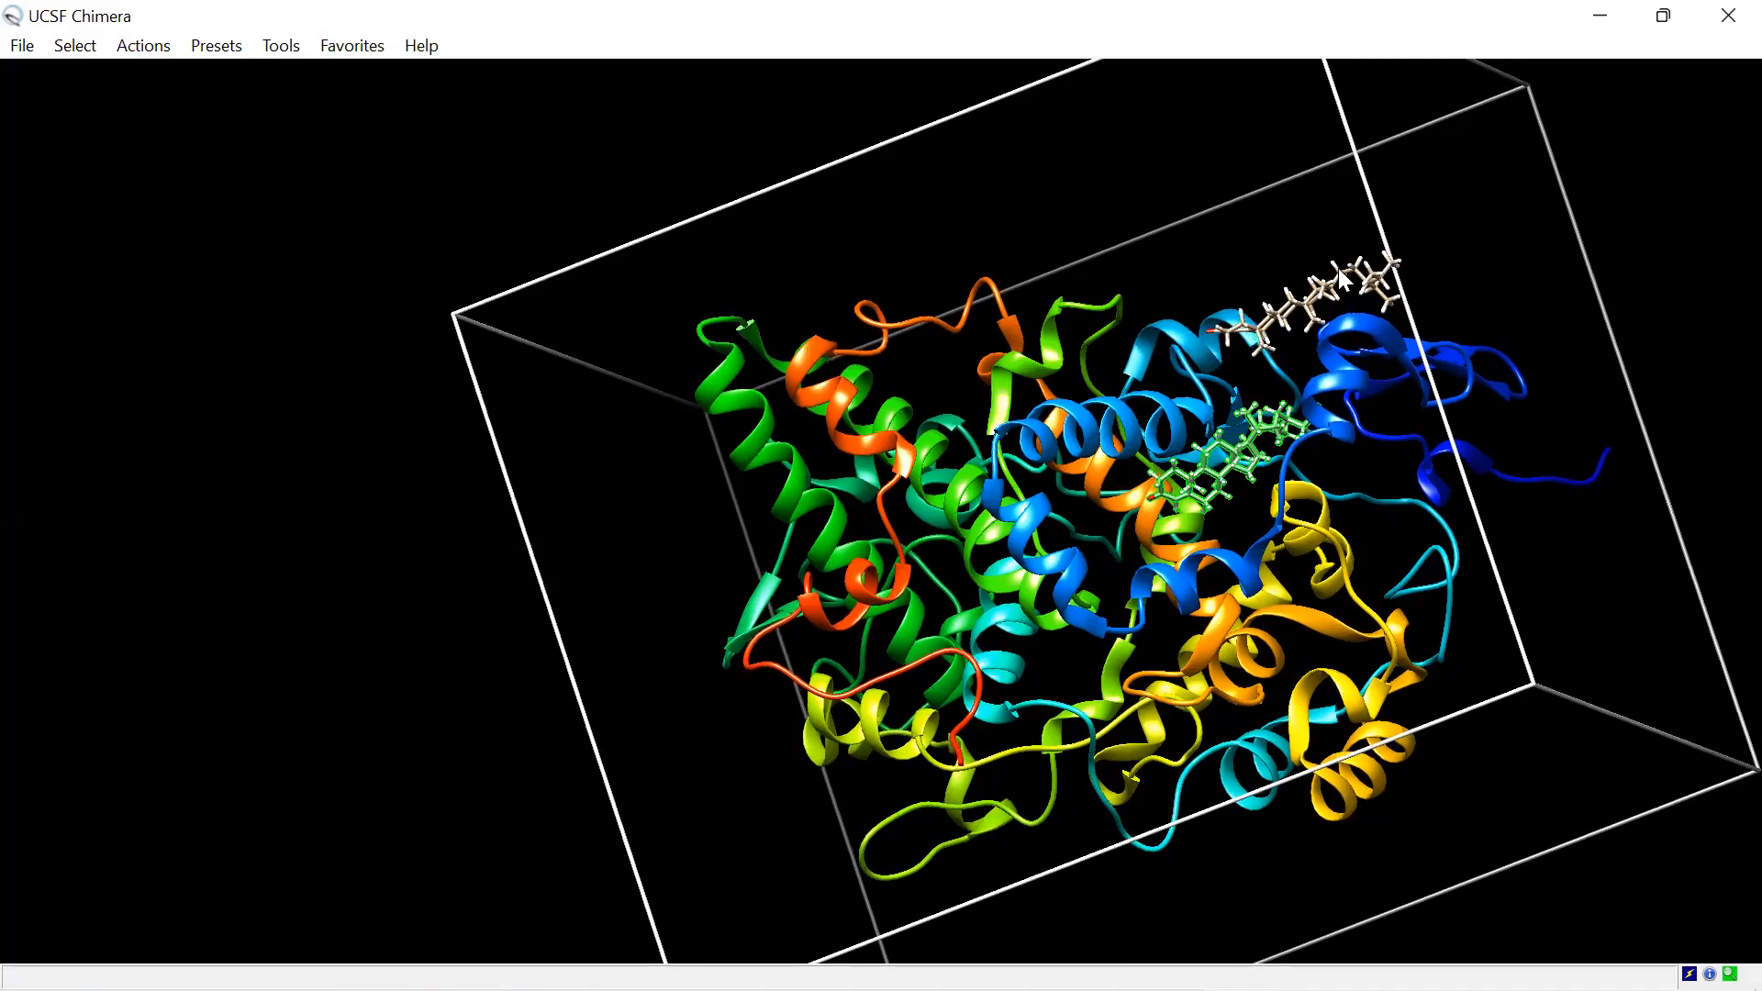
{"action": "left_click", "coordinate": [1344, 278], "text": "ctrl"}
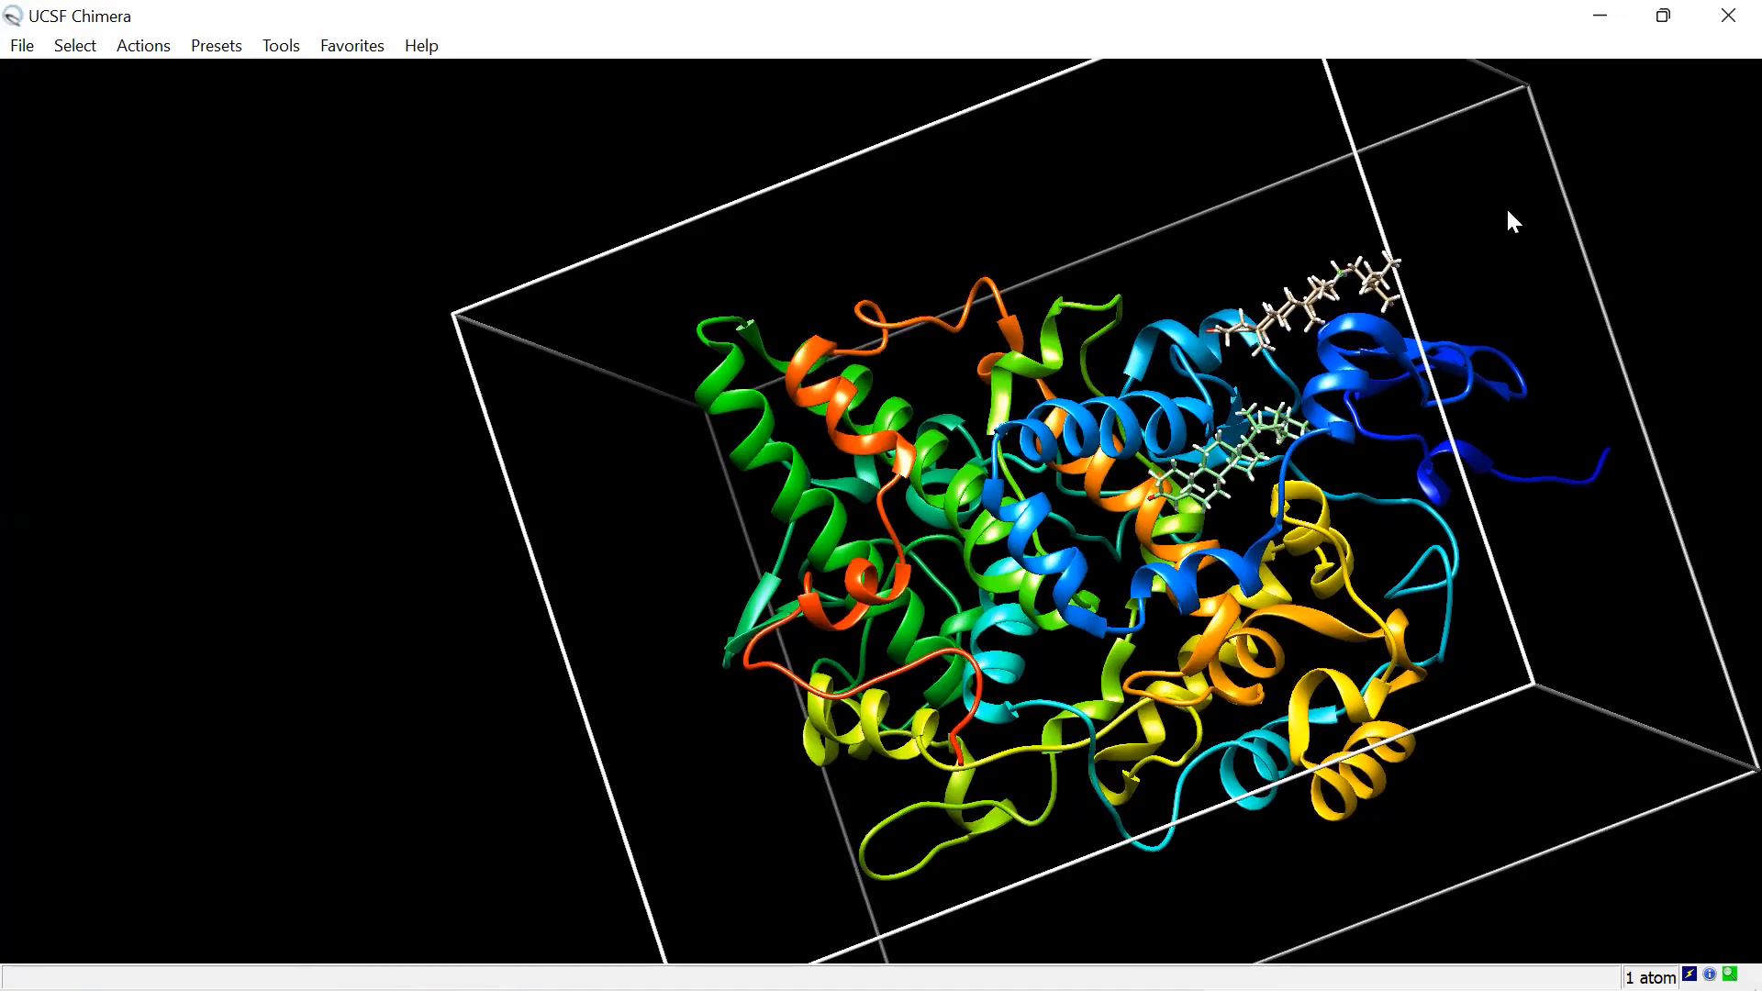
{"action": "left_click", "coordinate": [1552, 346], "text": "ctrl"}
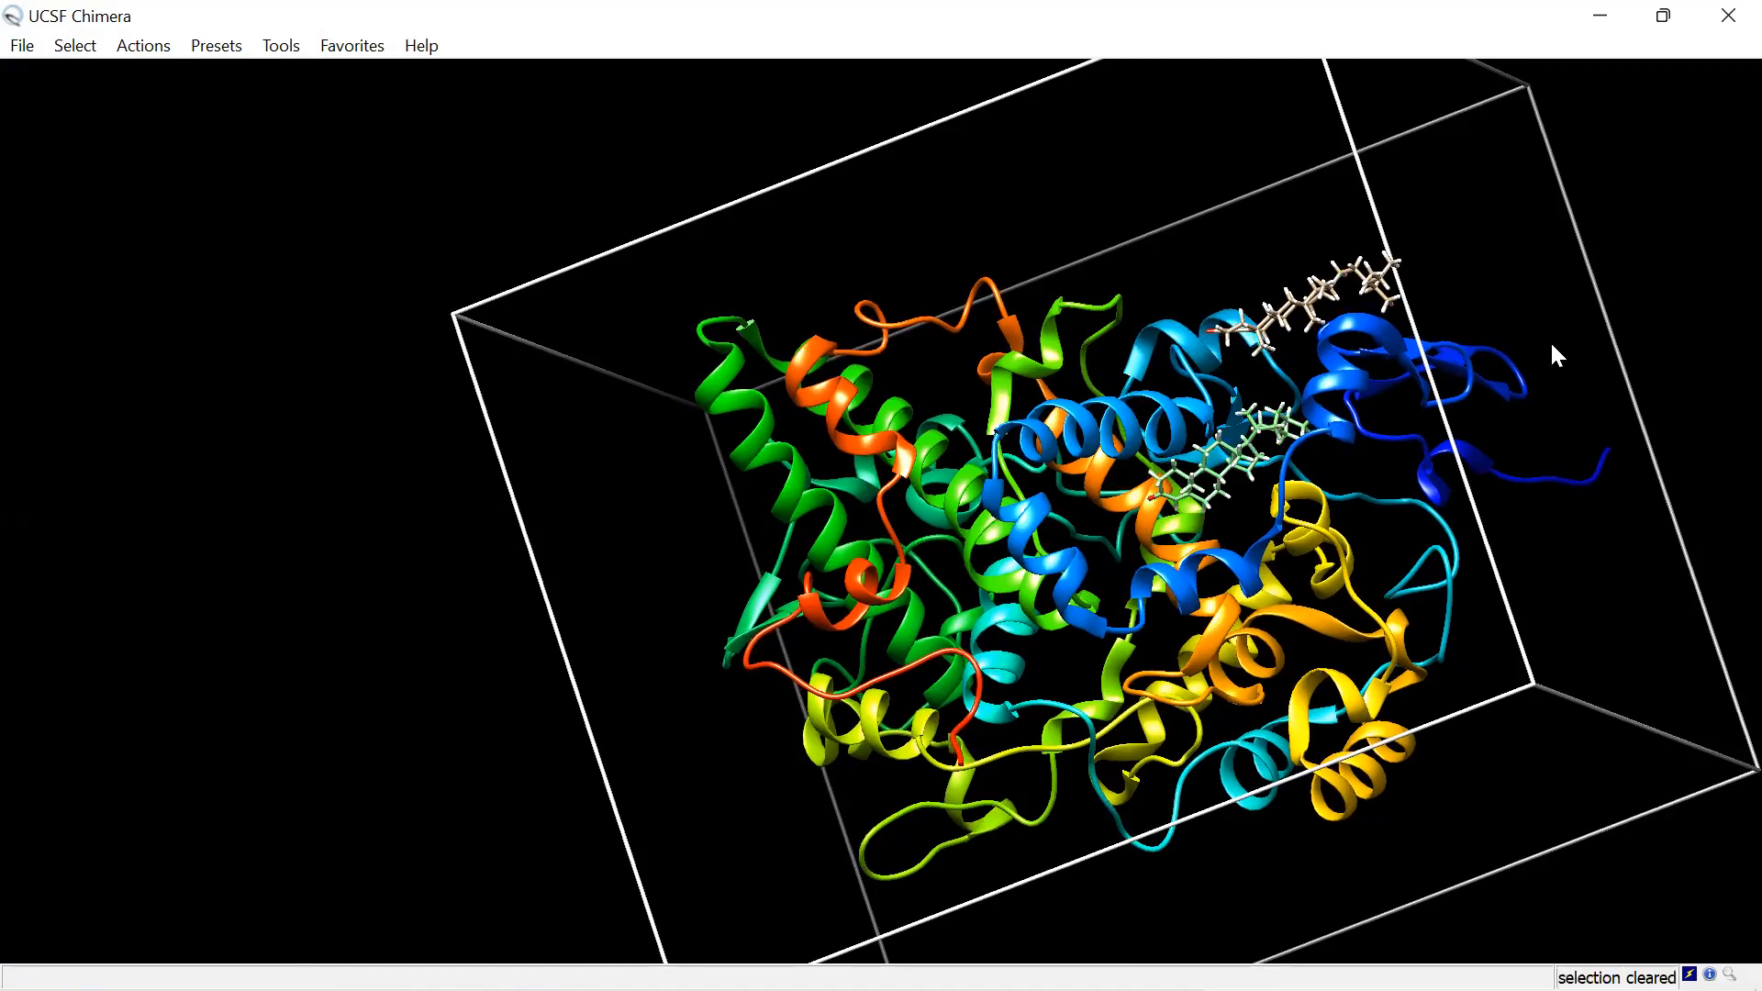
{"action": "left_click", "coordinate": [1323, 288], "text": "ctrl"}
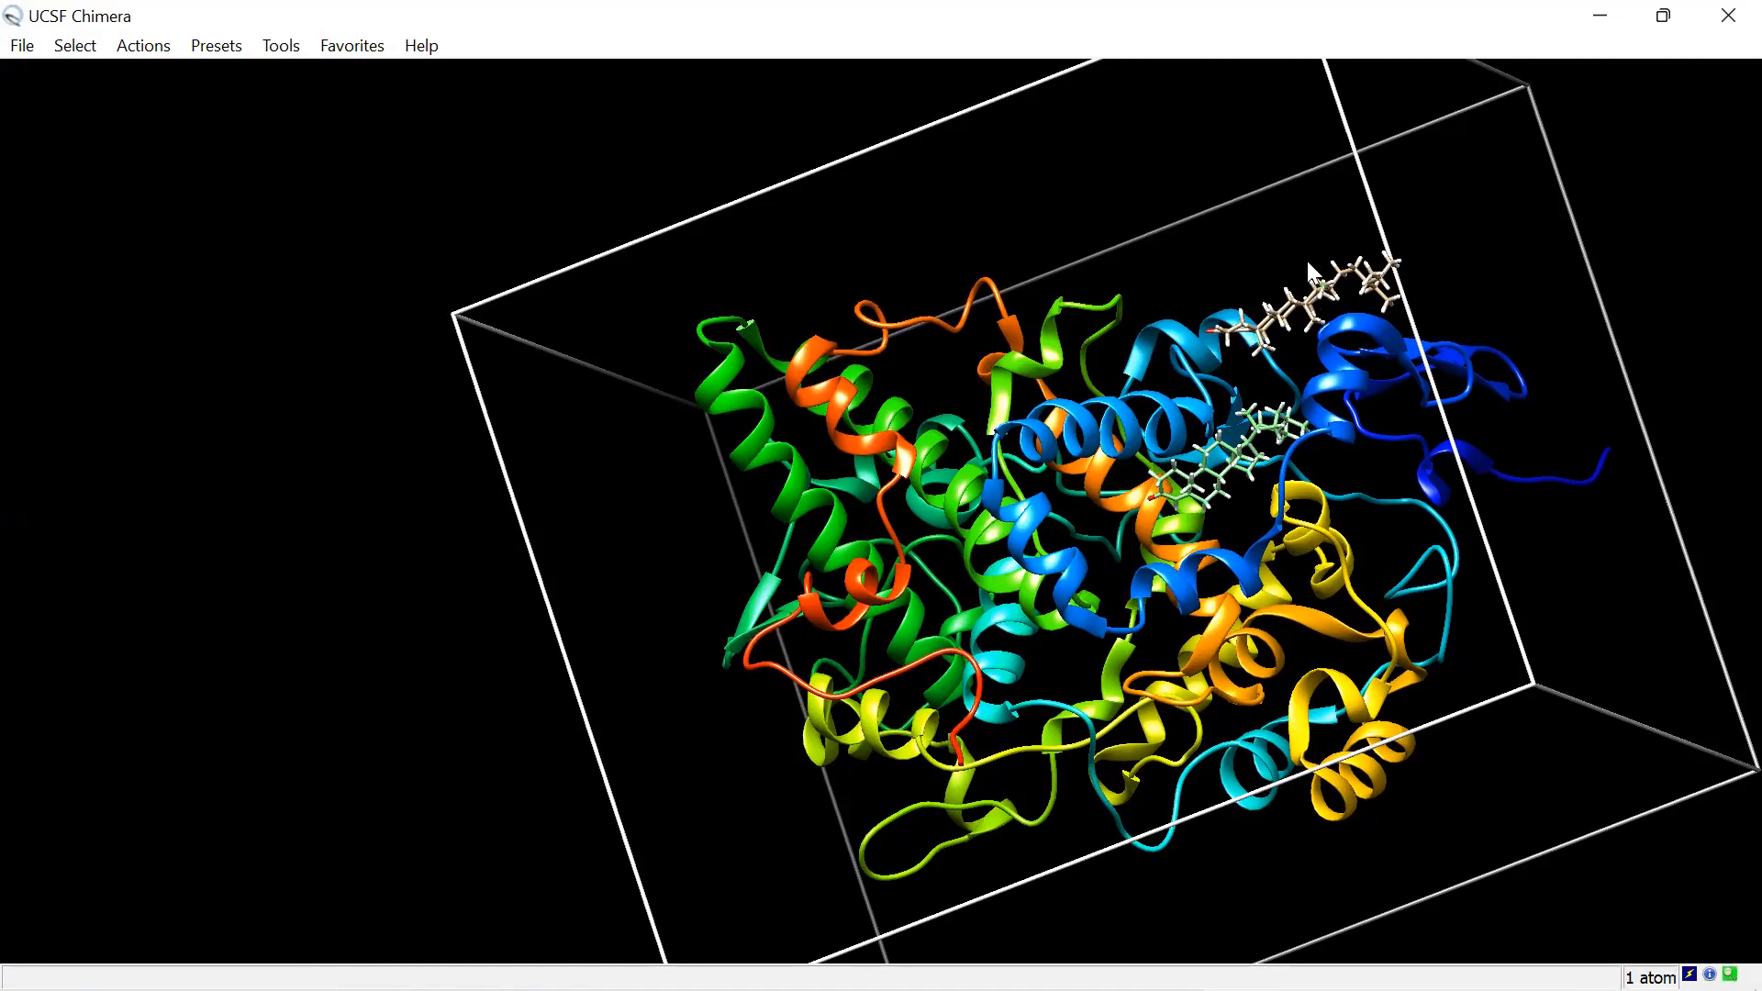
{"action": "key", "text": "Up"}
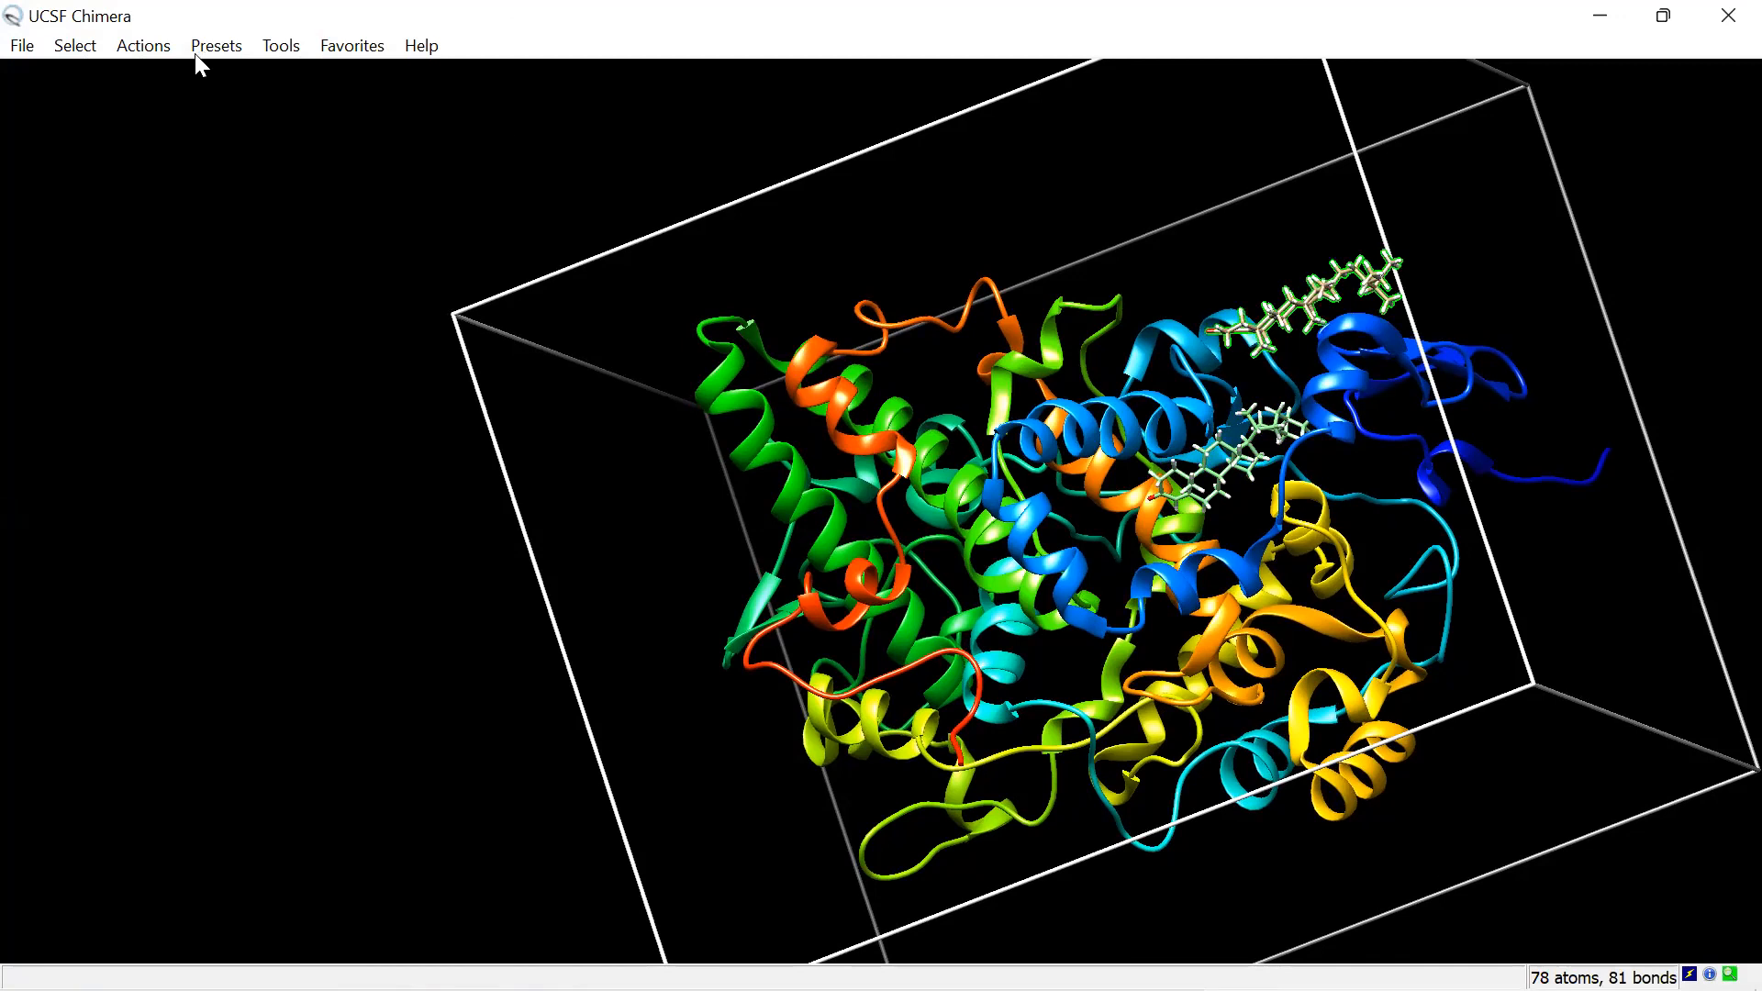
{"action": "left_click", "coordinate": [154, 50]}
{"action": "mouse_move", "coordinate": [218, 93]}
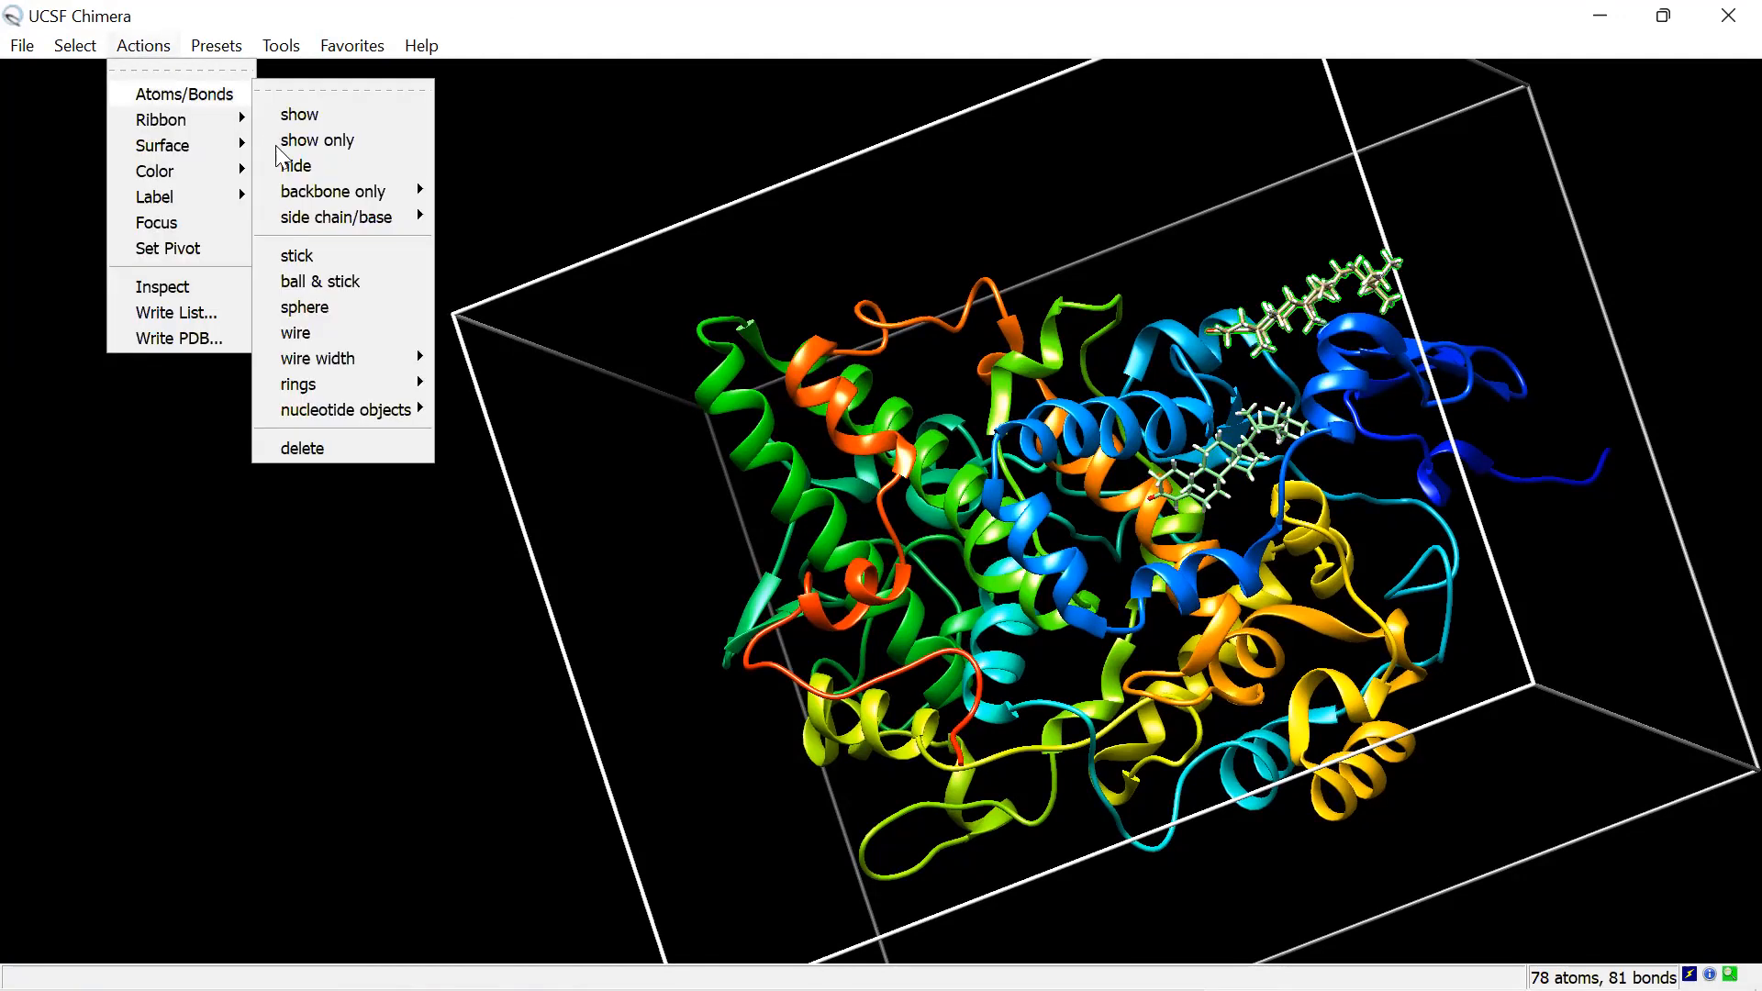
{"action": "left_click", "coordinate": [310, 450]}
Step: Try to apply the Interactive 3 (hydrophobicity surface) preset to the docked complex
{"action": "left_click_drag", "start_coordinate": [1232, 598], "coordinate": [571, 498]}
{"action": "left_click_drag", "start_coordinate": [1235, 427], "coordinate": [793, 439]}
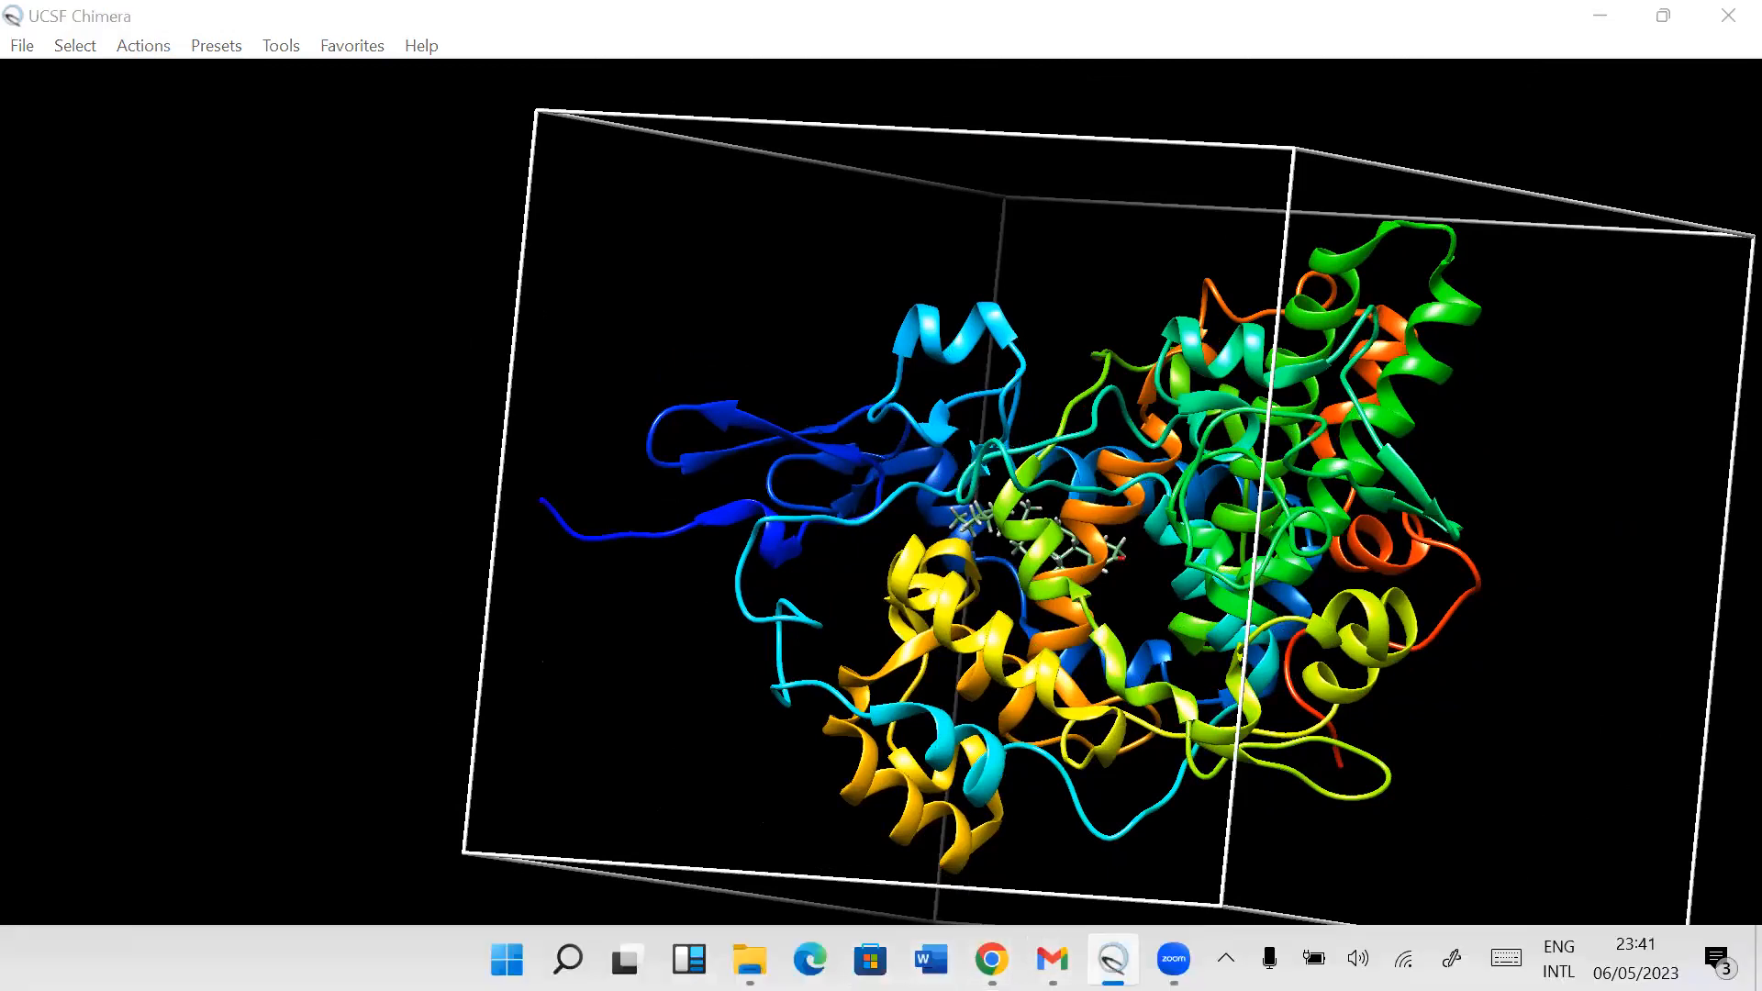
{"action": "mouse_move", "coordinate": [1114, 960]}
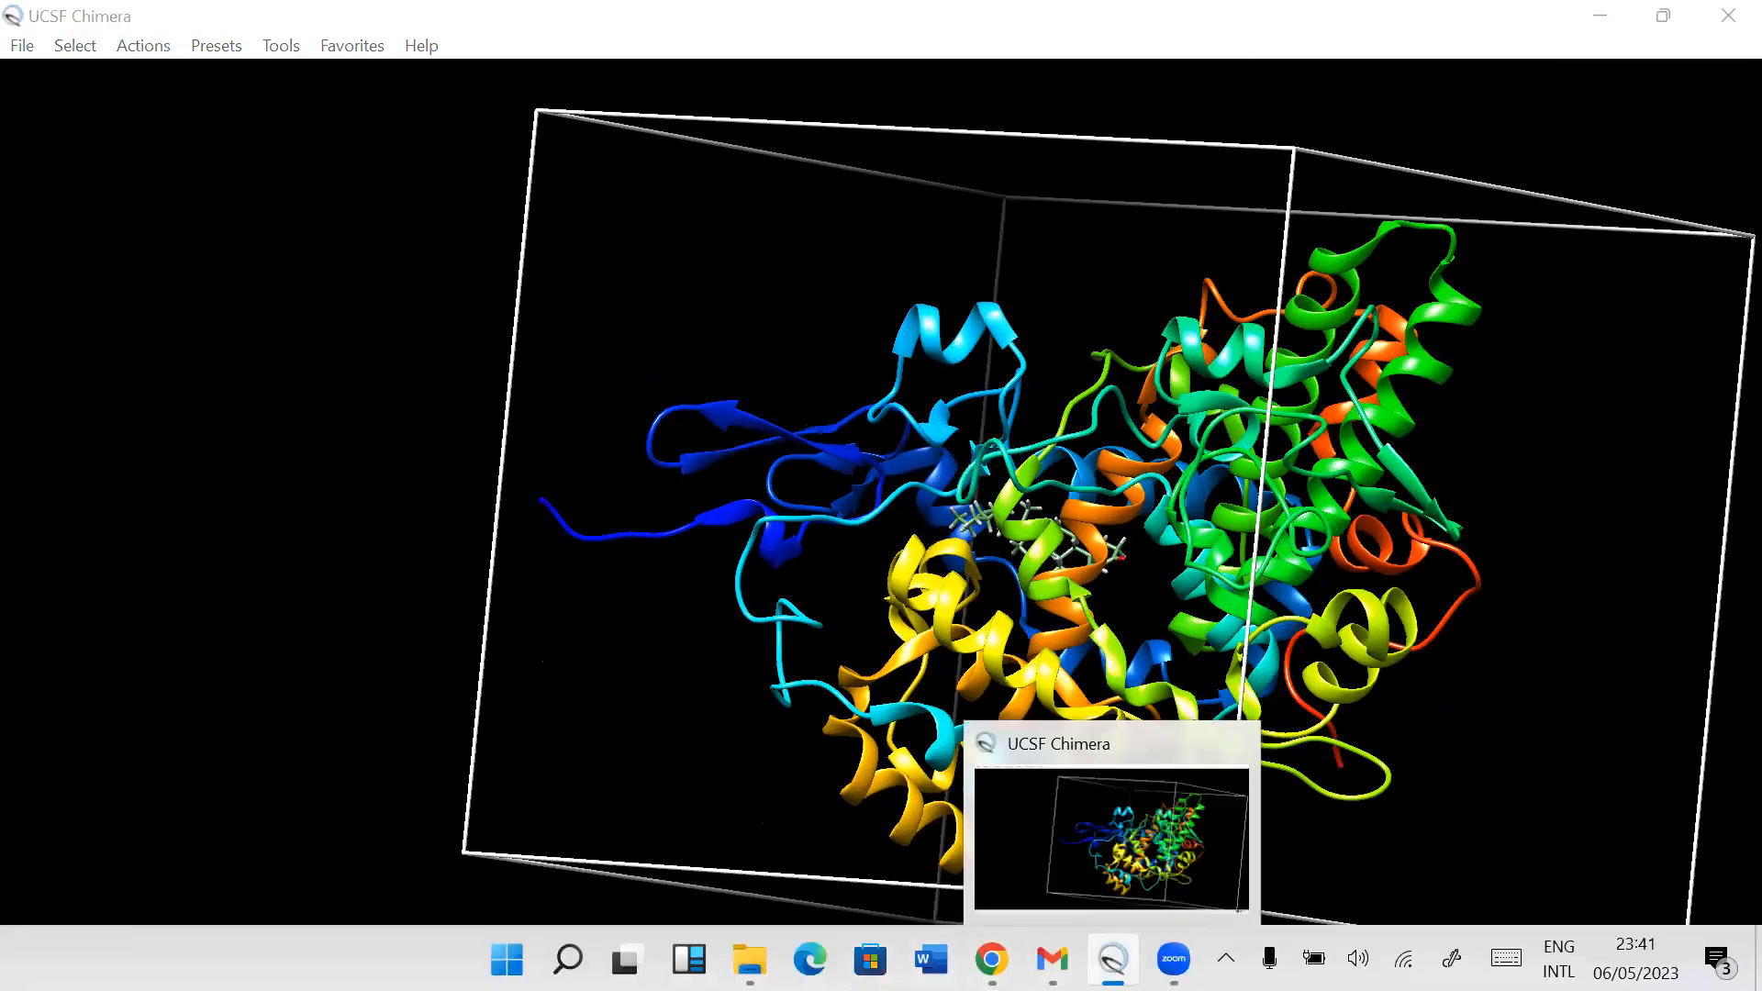
{"action": "left_click", "coordinate": [1127, 789]}
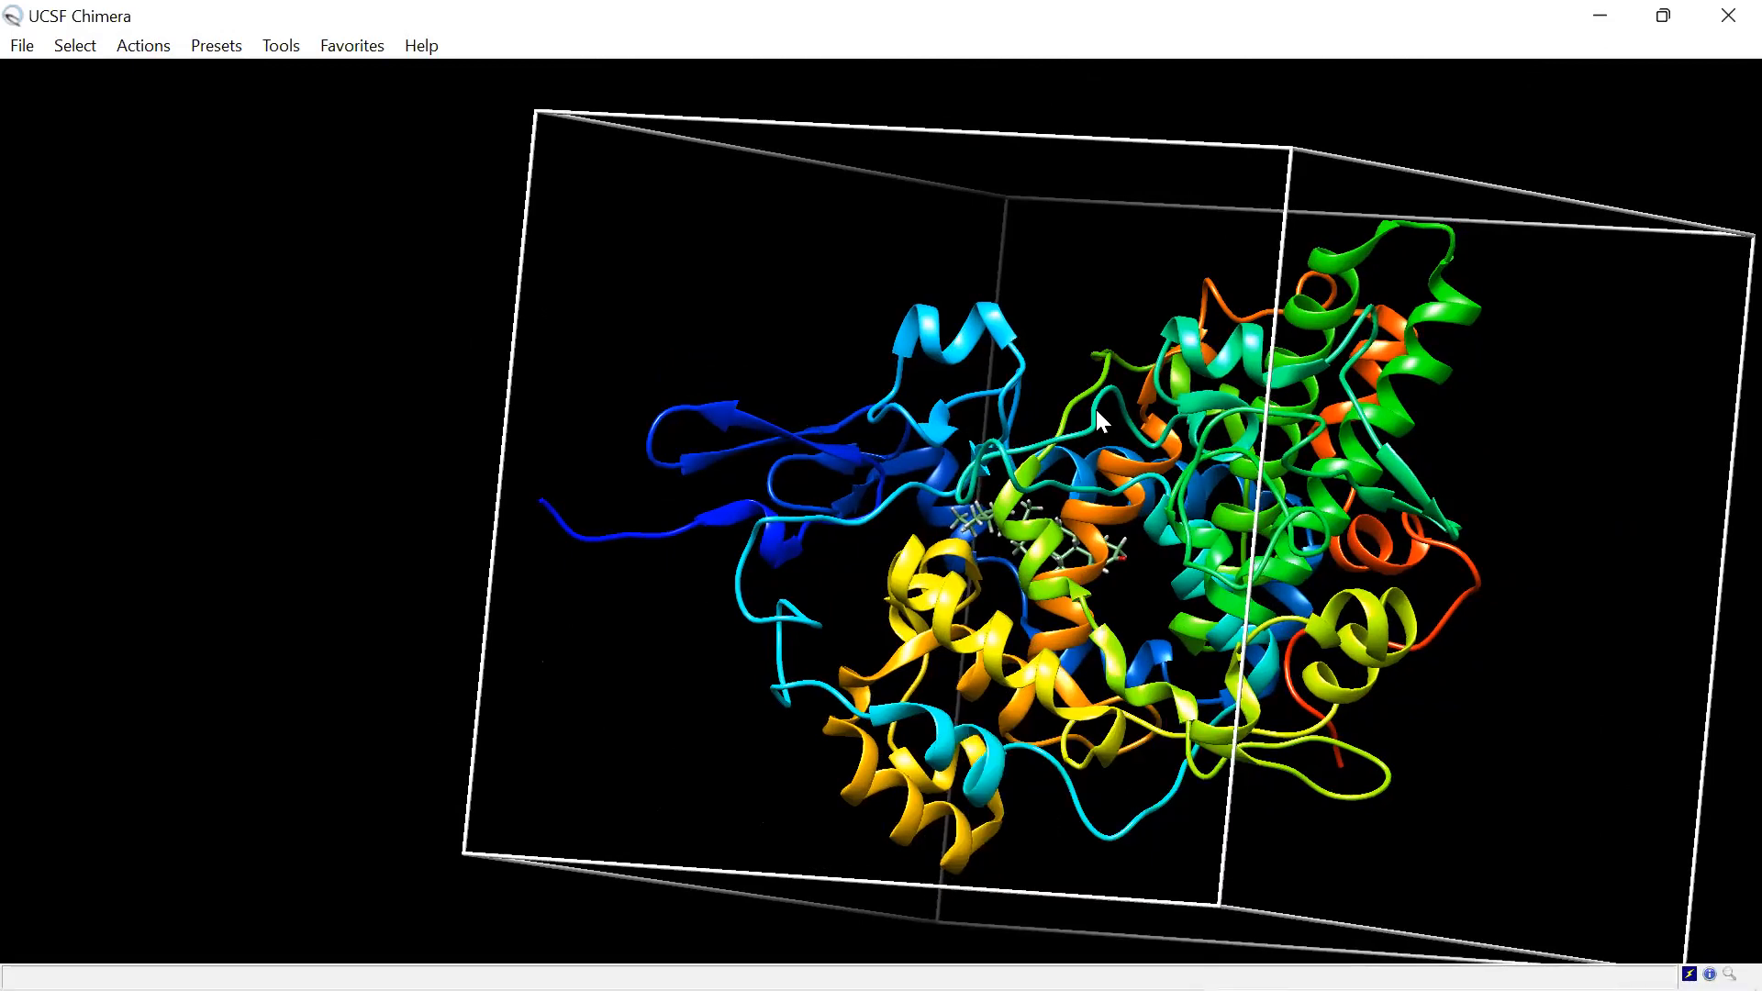
{"action": "left_click", "coordinate": [221, 48]}
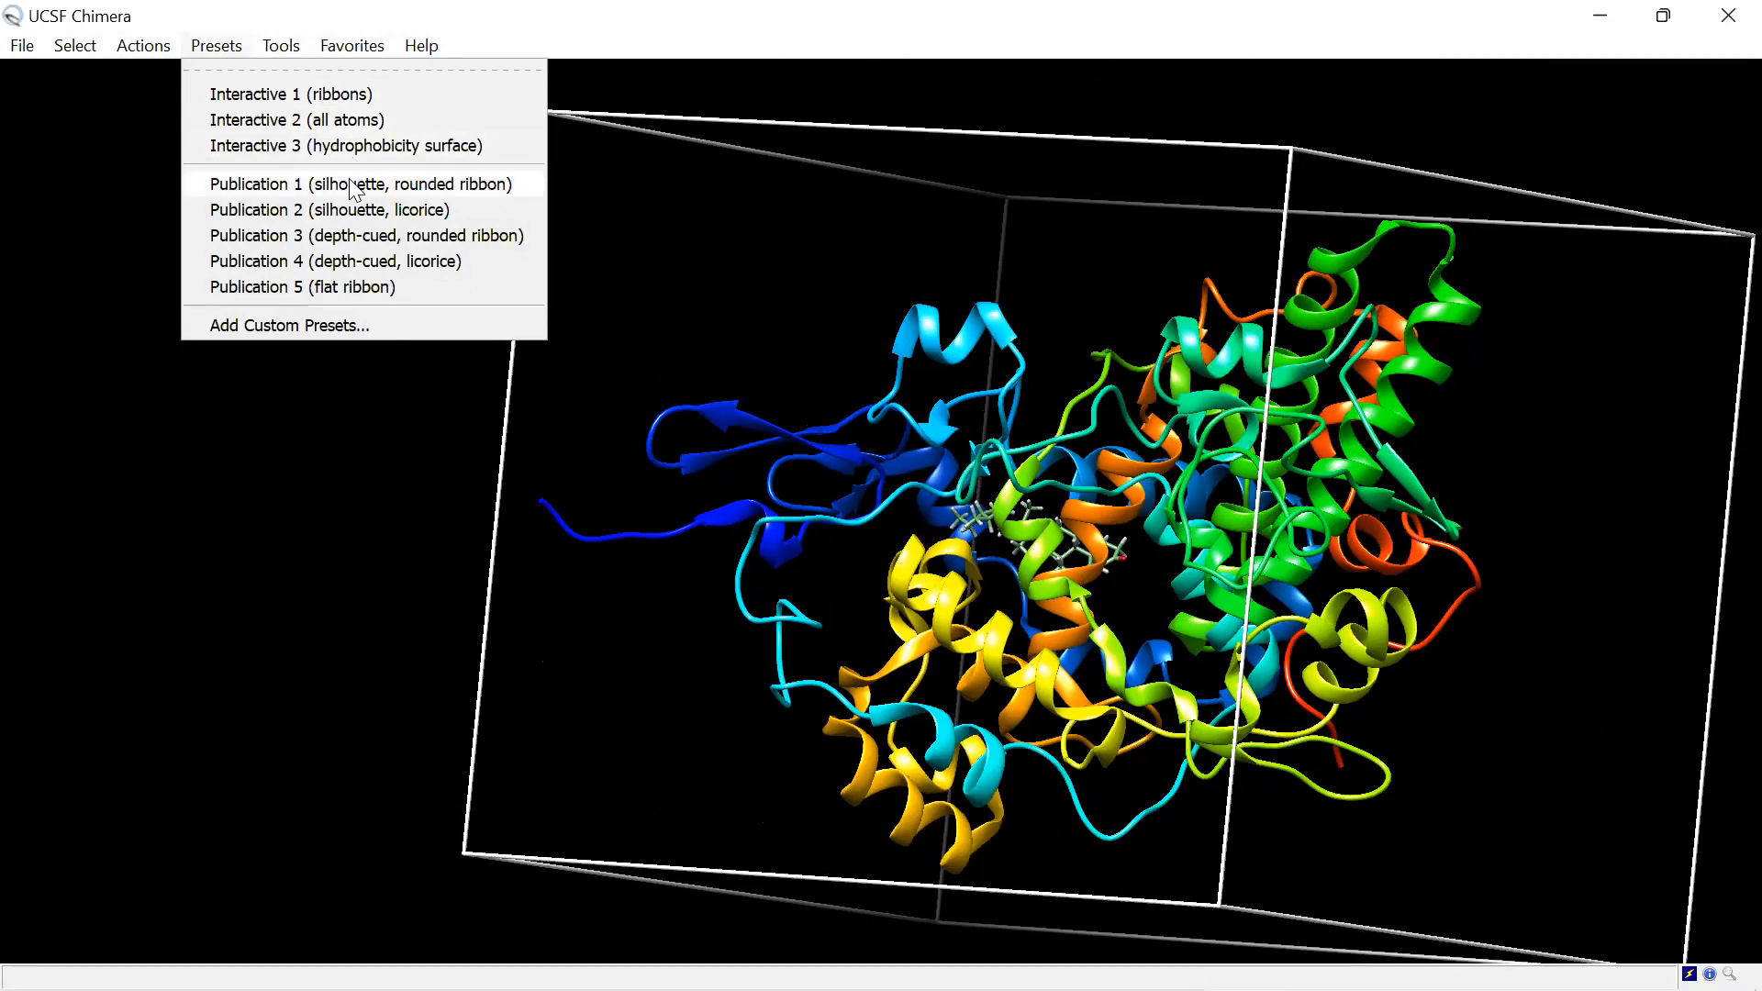
{"action": "left_click", "coordinate": [359, 147]}
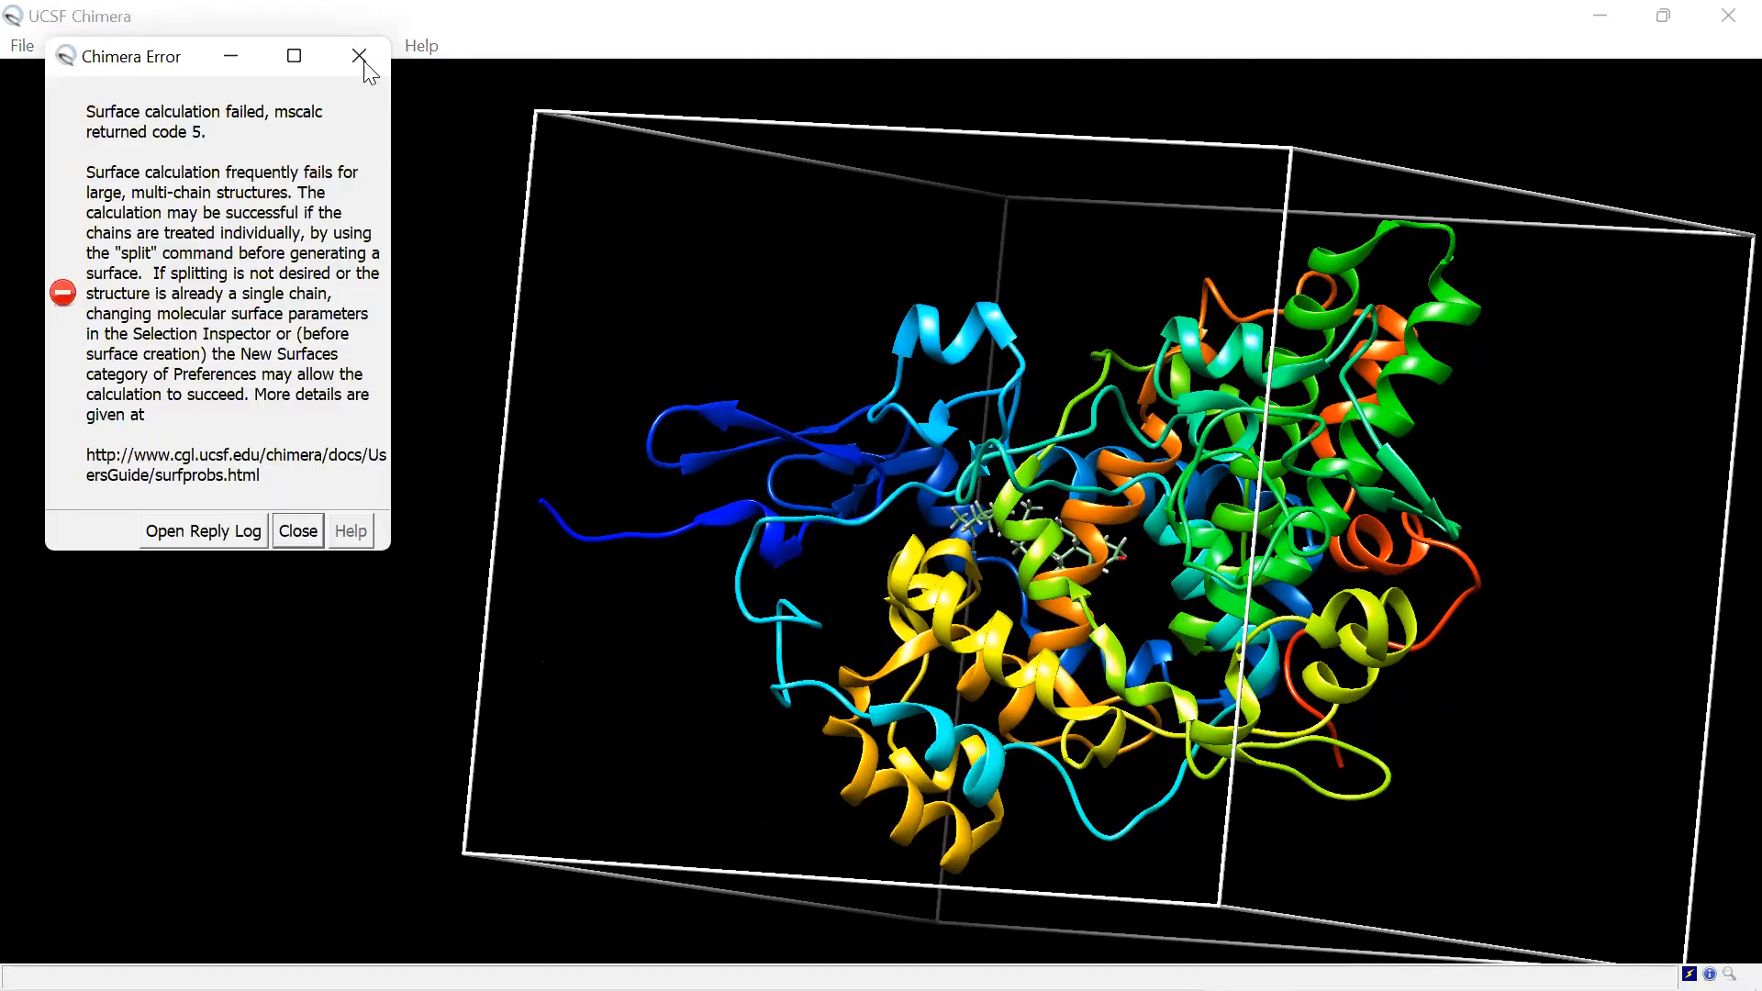
{"action": "left_click", "coordinate": [360, 58]}
Step: Apply the Publication 1 (silhouette, rounded ribbon) preset to the docked complex
{"action": "left_click", "coordinate": [280, 51]}
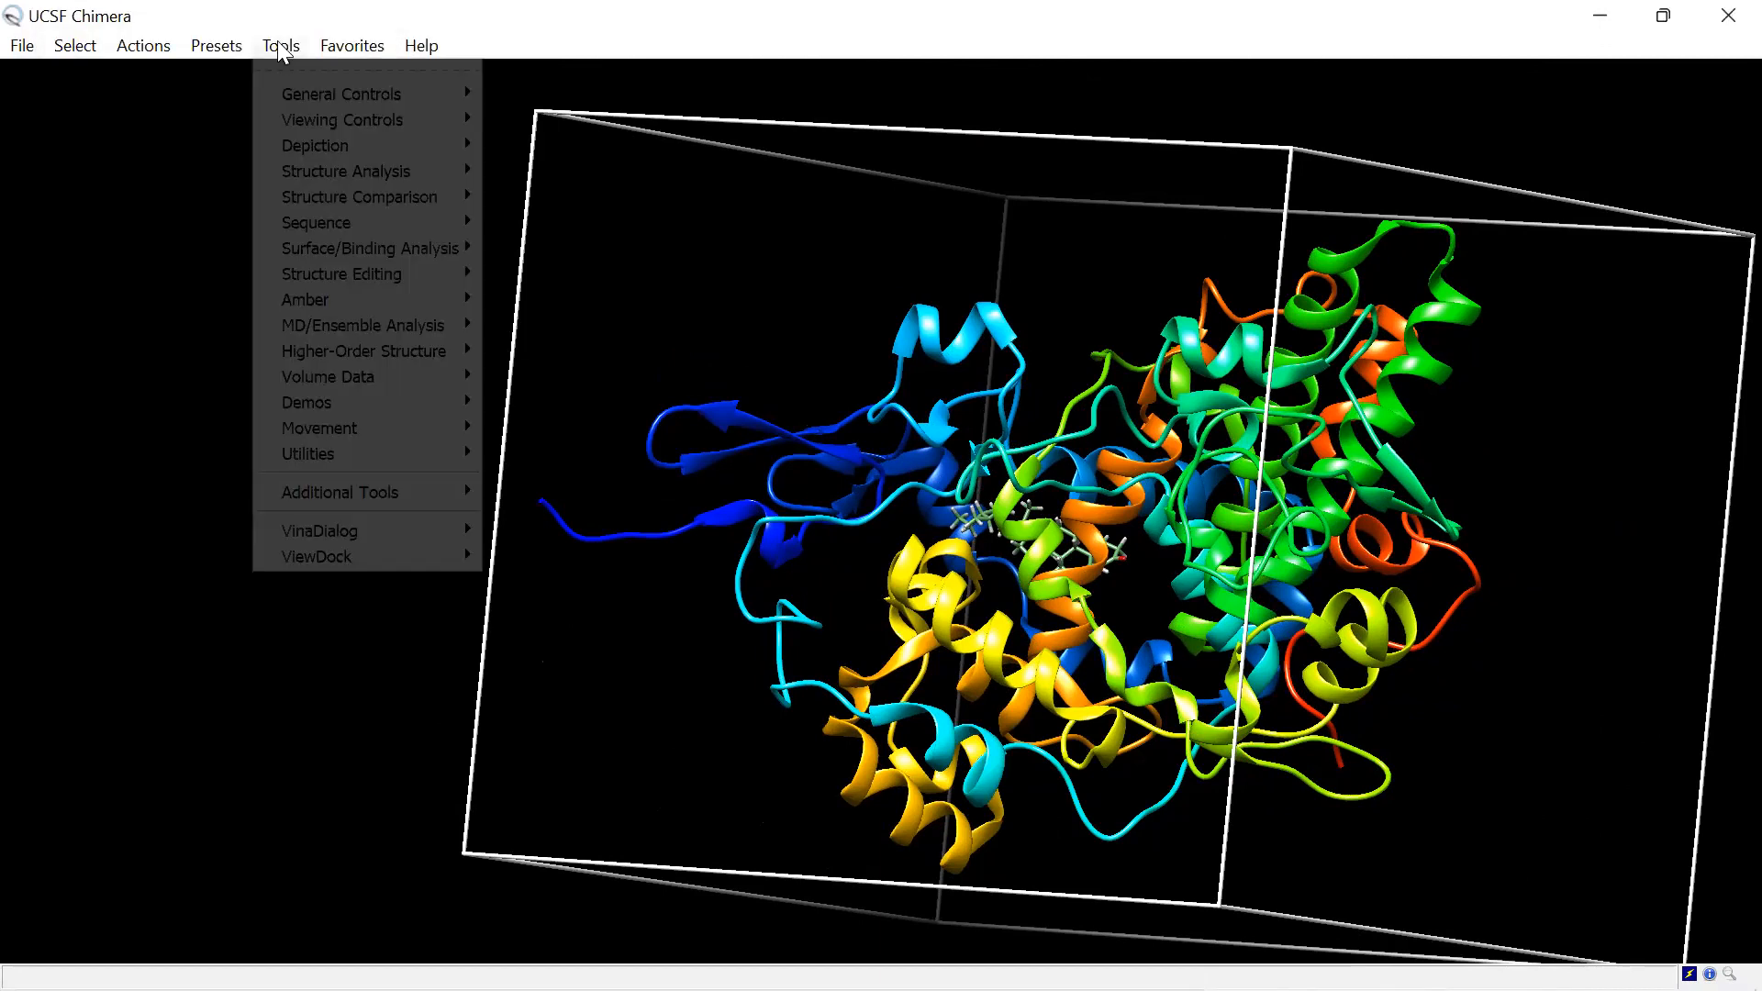
{"action": "mouse_move", "coordinate": [217, 46]}
{"action": "left_click", "coordinate": [246, 99]}
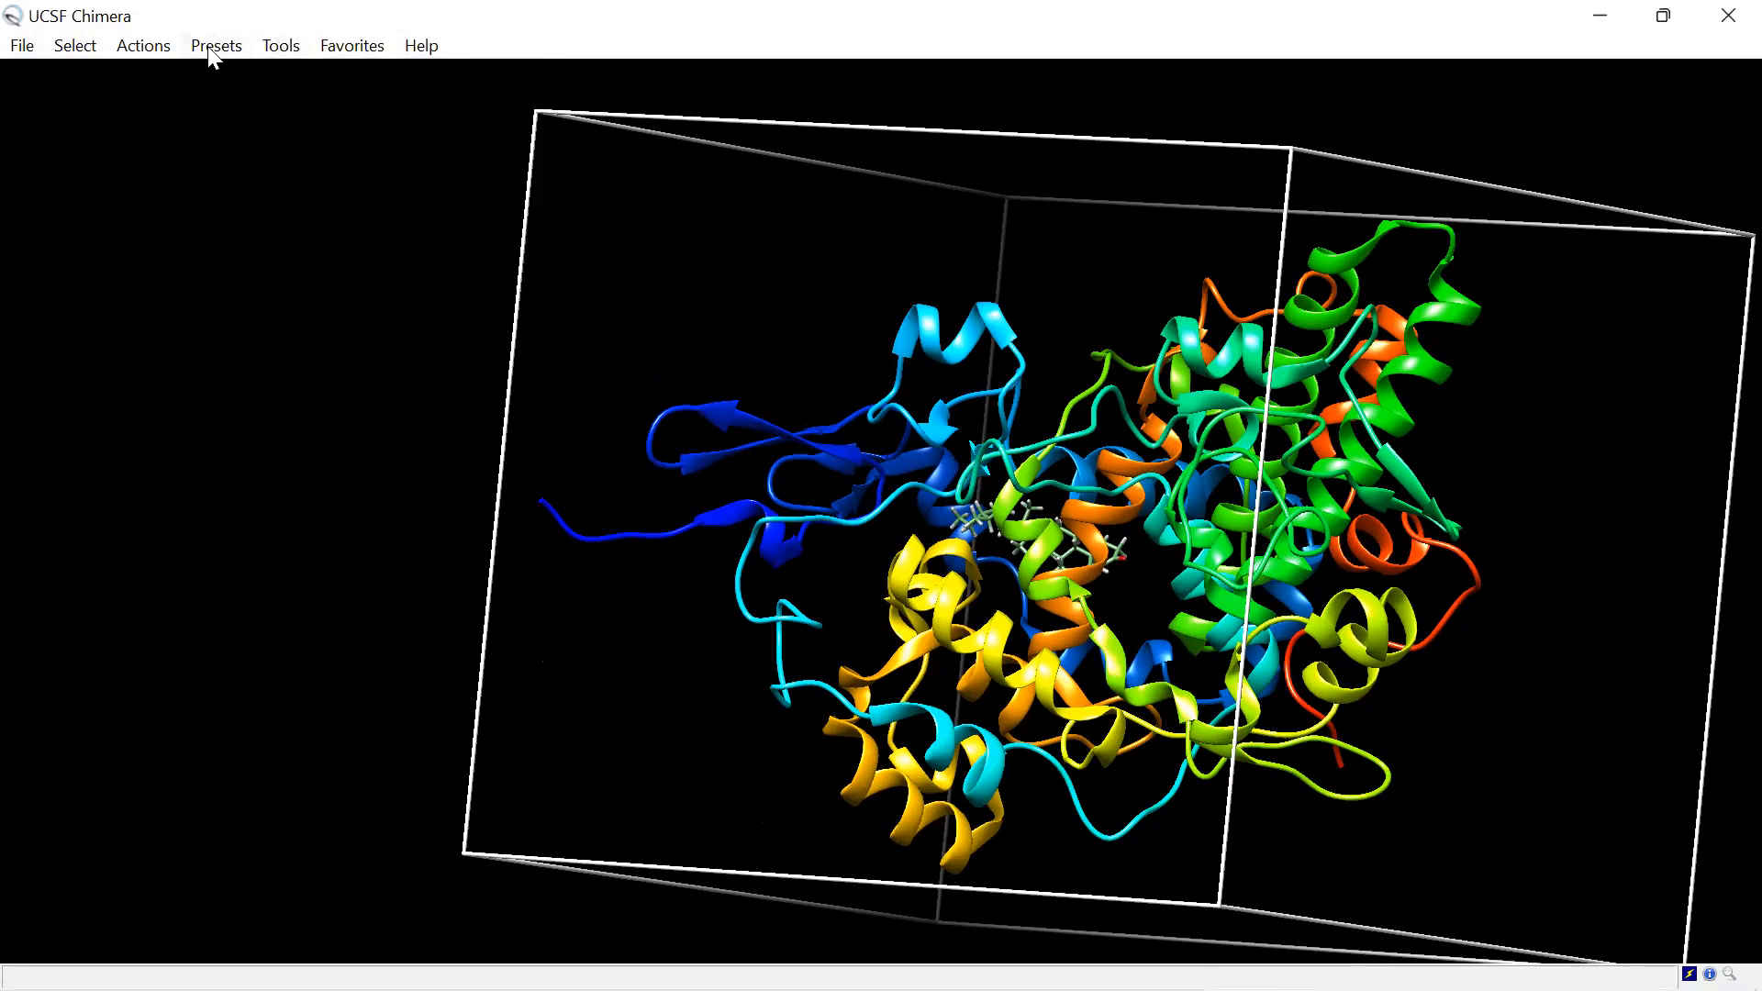
{"action": "left_click", "coordinate": [216, 46]}
{"action": "left_click", "coordinate": [298, 186]}
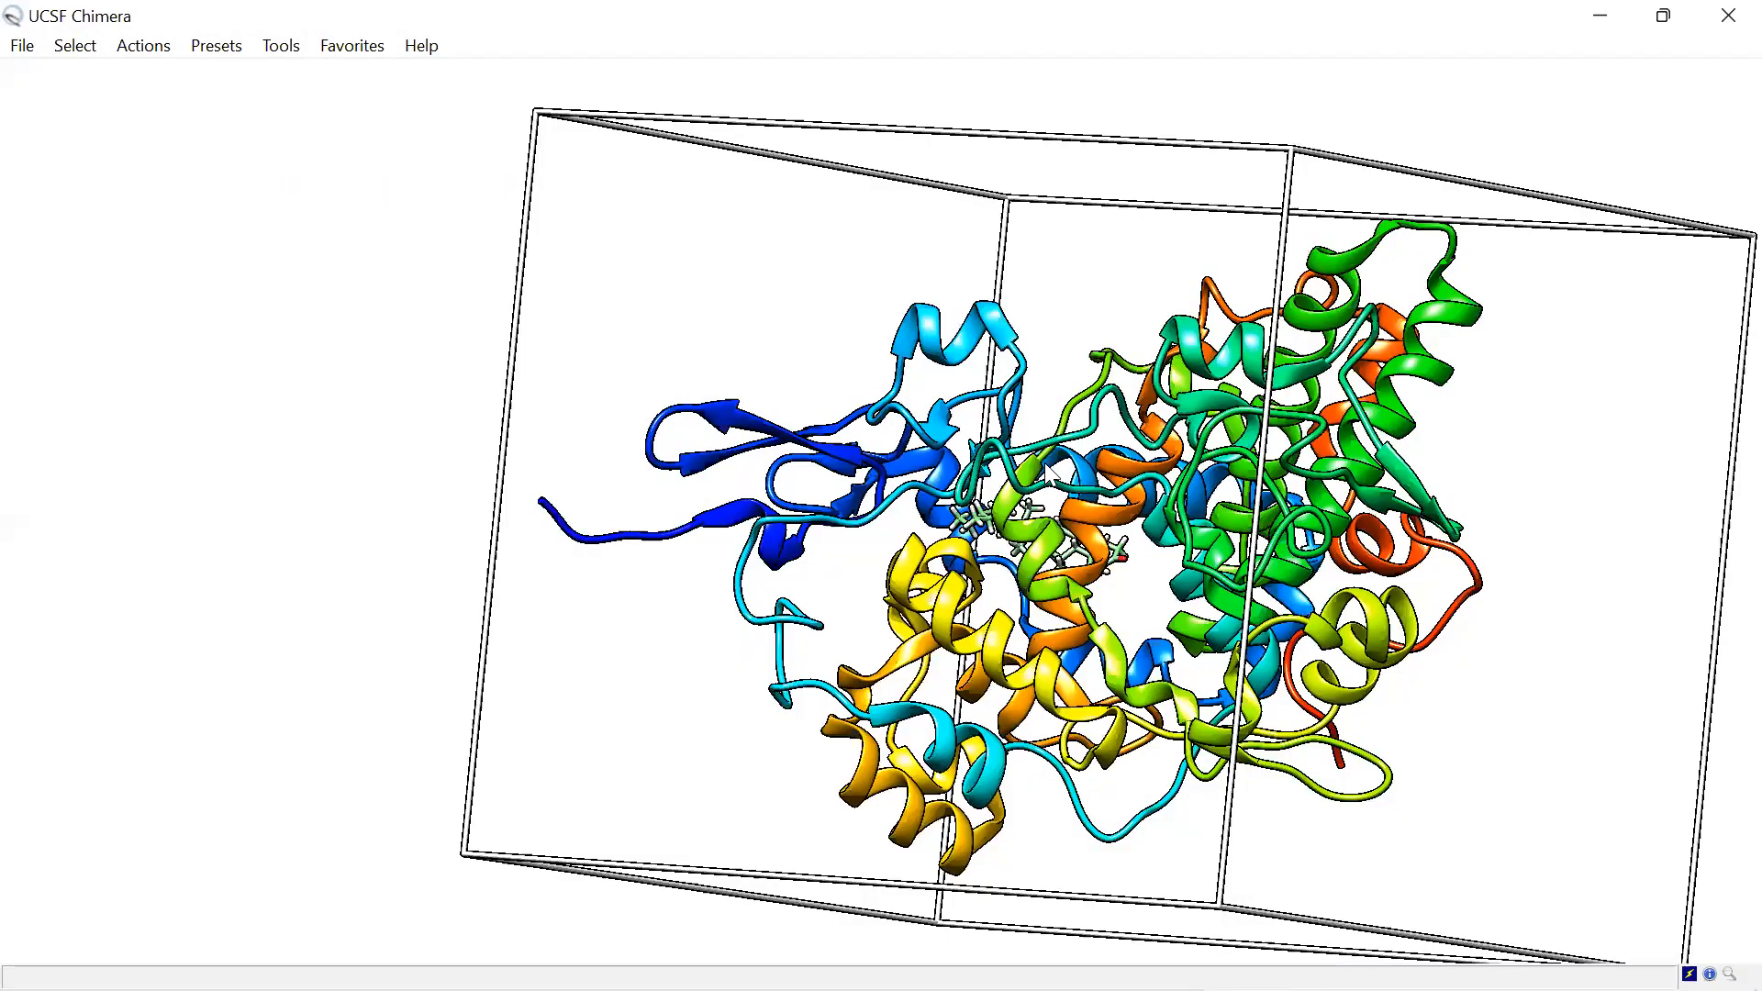
Step: Examine the docked ligand's position within the protein from several angles
{"action": "left_click_drag", "start_coordinate": [1333, 502], "coordinate": [1092, 577]}
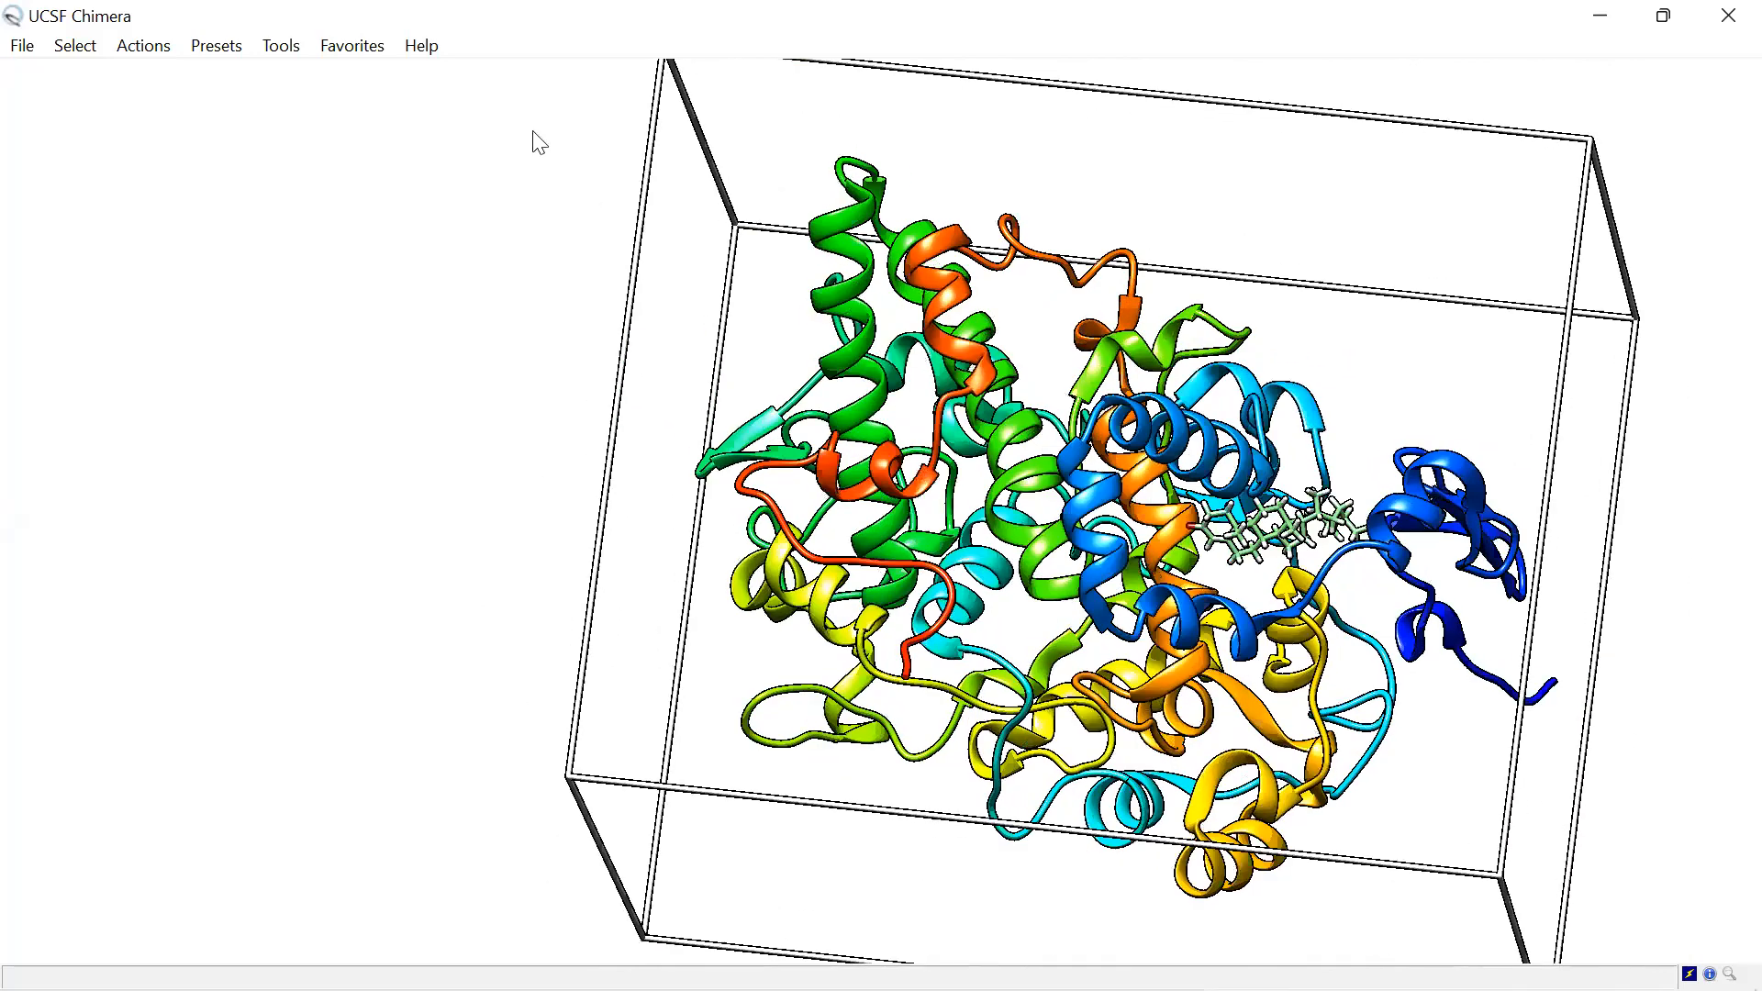
{"action": "left_click_drag", "start_coordinate": [1175, 174], "coordinate": [1029, 222]}
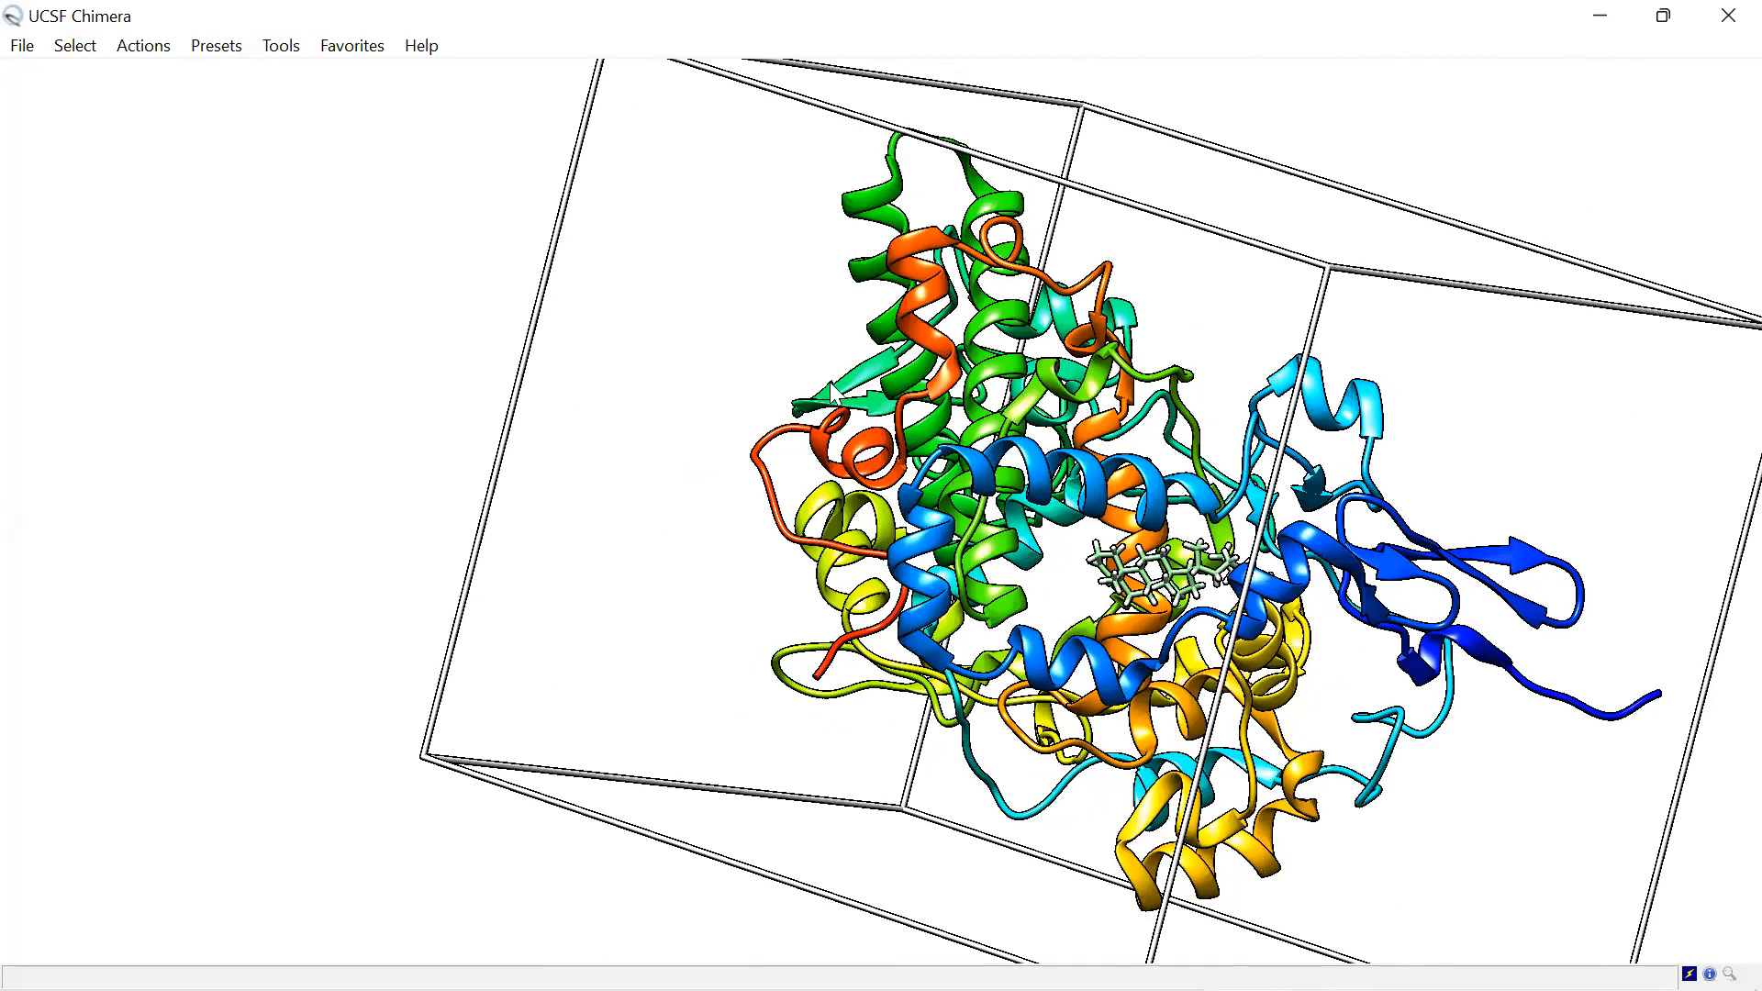
{"action": "left_click_drag", "start_coordinate": [1089, 447], "coordinate": [1223, 444]}
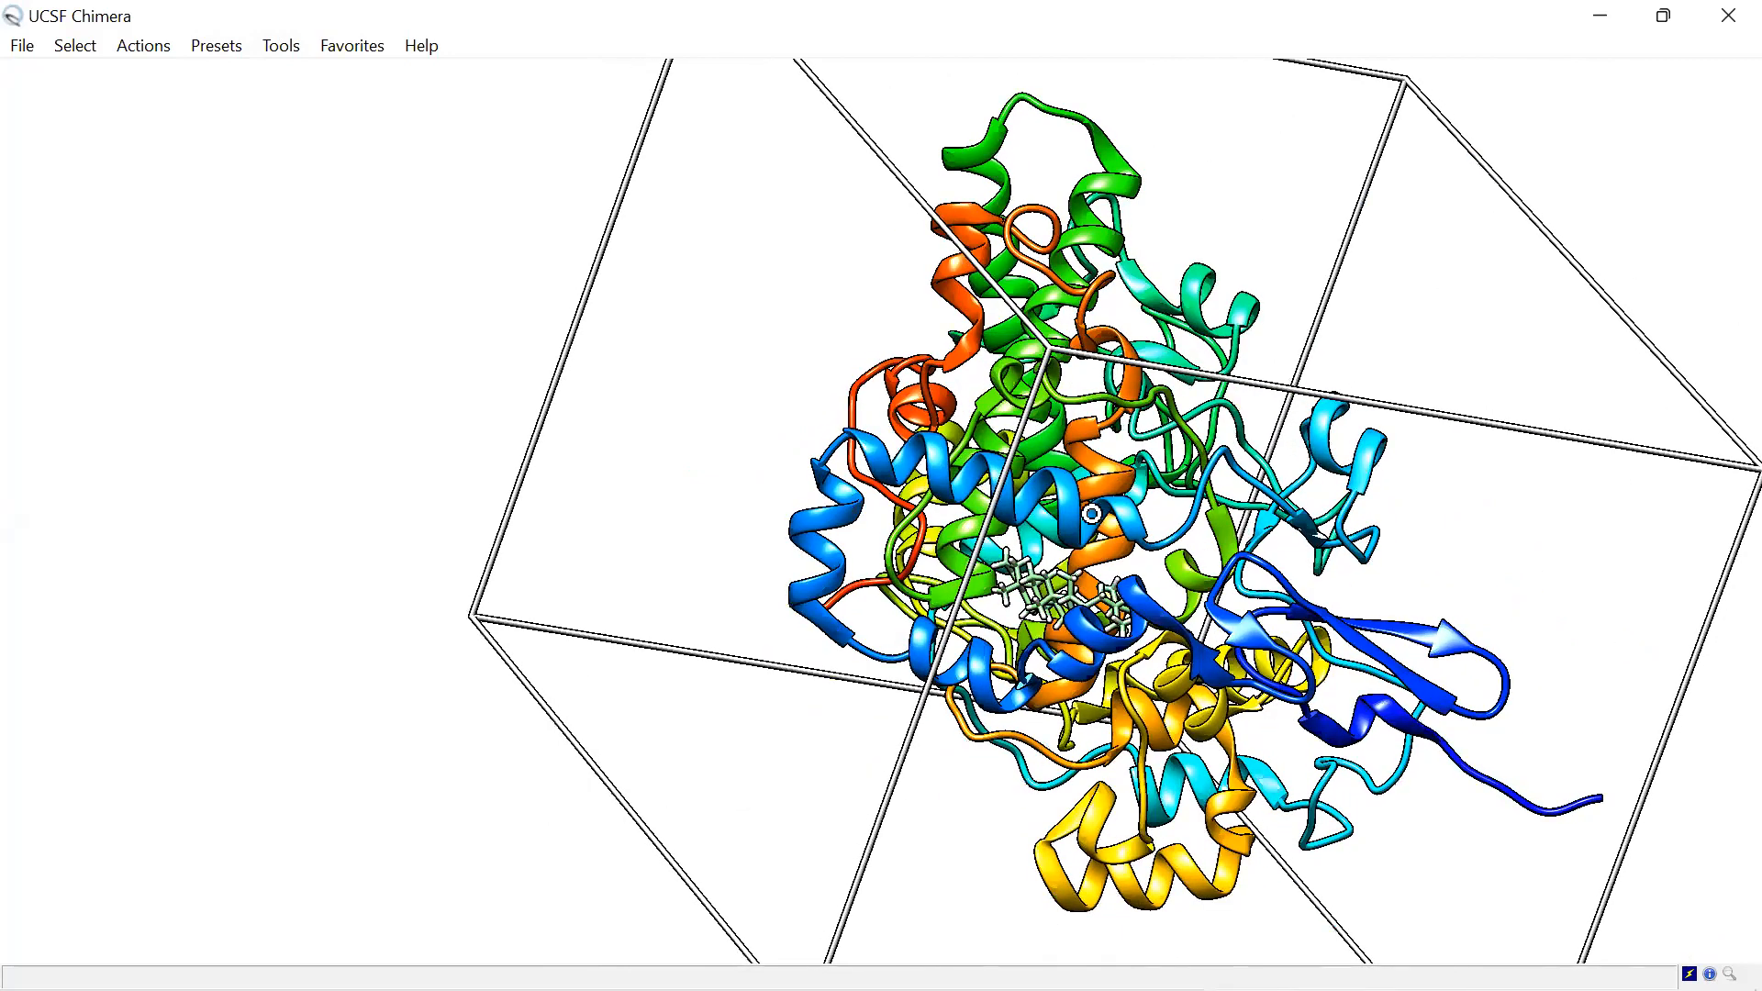
{"action": "left_click_drag", "start_coordinate": [1092, 514], "coordinate": [1009, 565]}
{"action": "left_click_drag", "start_coordinate": [909, 496], "coordinate": [779, 352]}
{"action": "left_click_drag", "start_coordinate": [1021, 641], "coordinate": [1595, 27]}
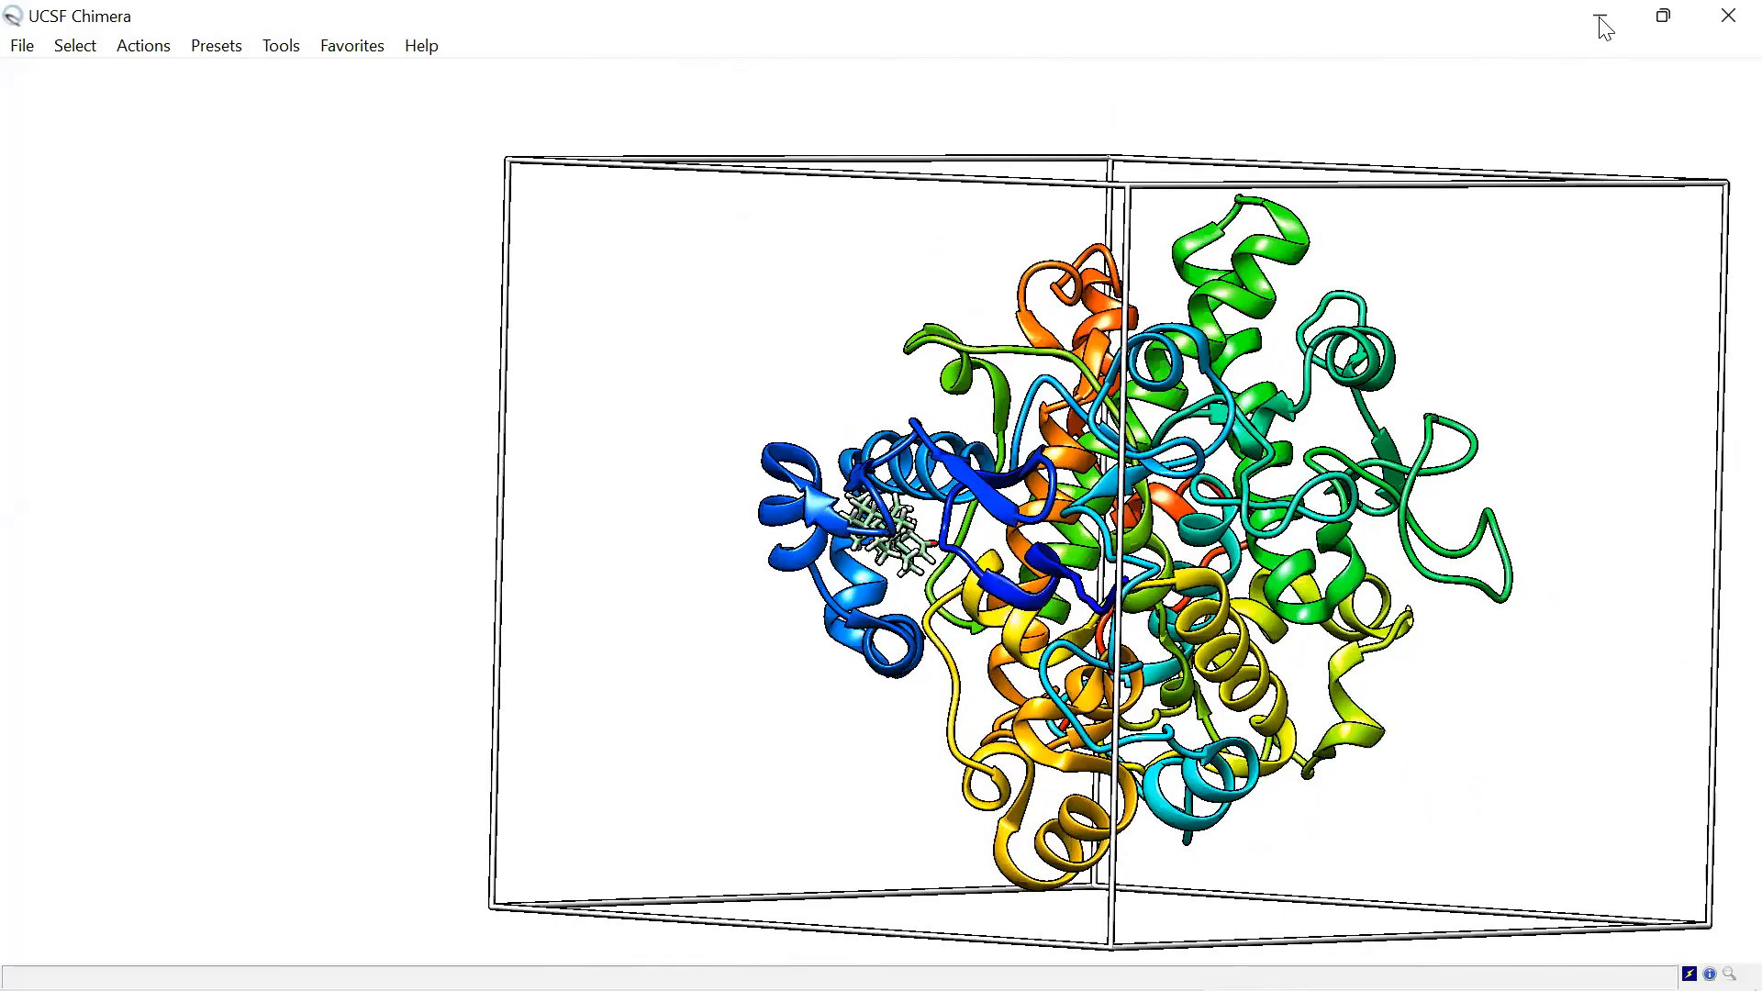
Step: Switch to Discovery Studio 2021 Client from the desktop and close its DS Welcome page
{"action": "left_click", "coordinate": [1604, 16]}
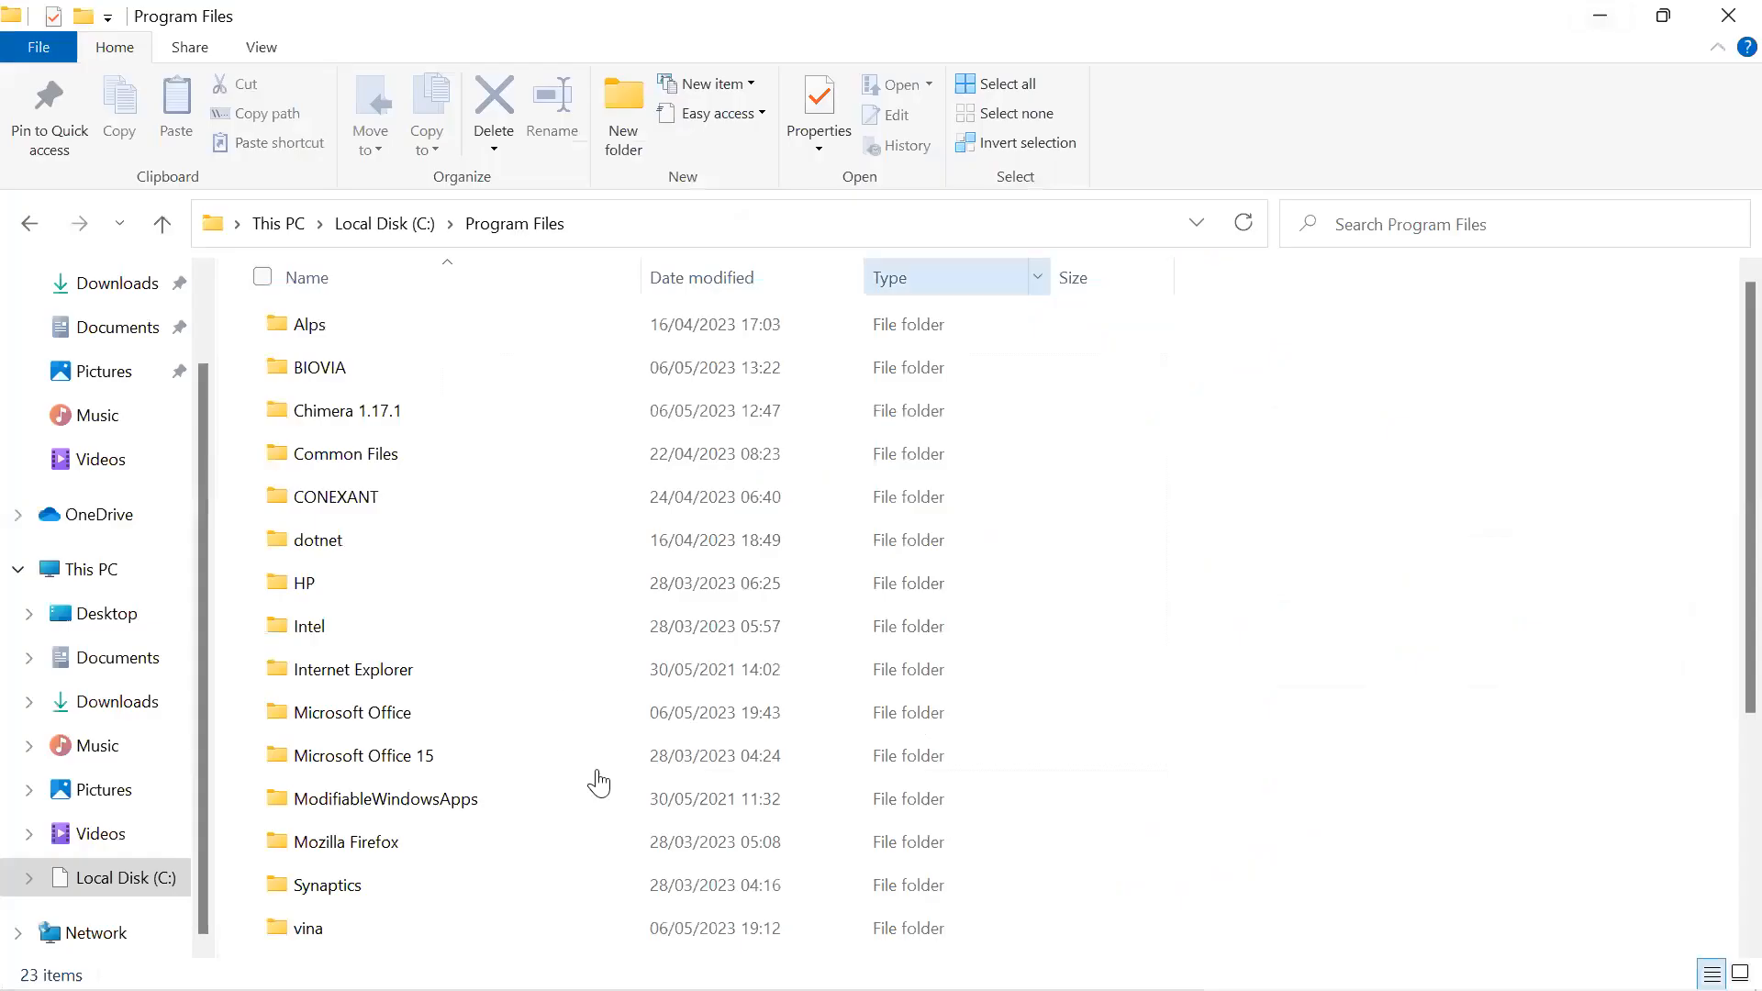
{"action": "mouse_move", "coordinate": [137, 989]}
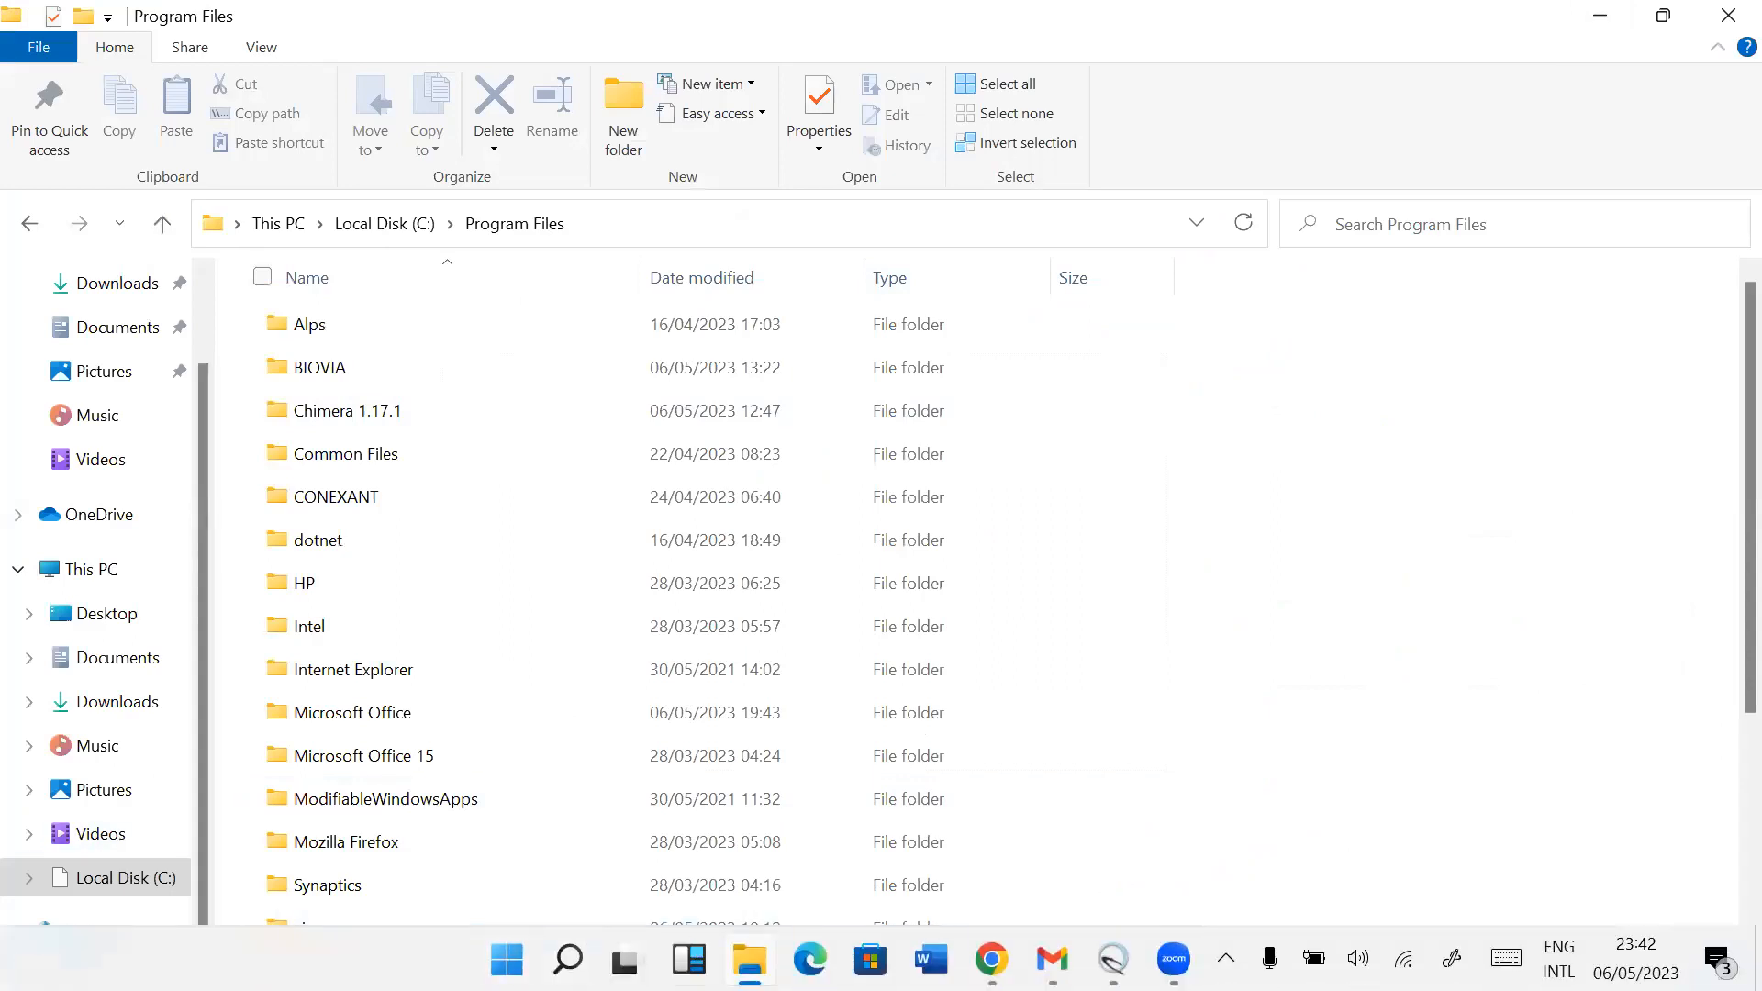
{"action": "mouse_move", "coordinate": [749, 959]}
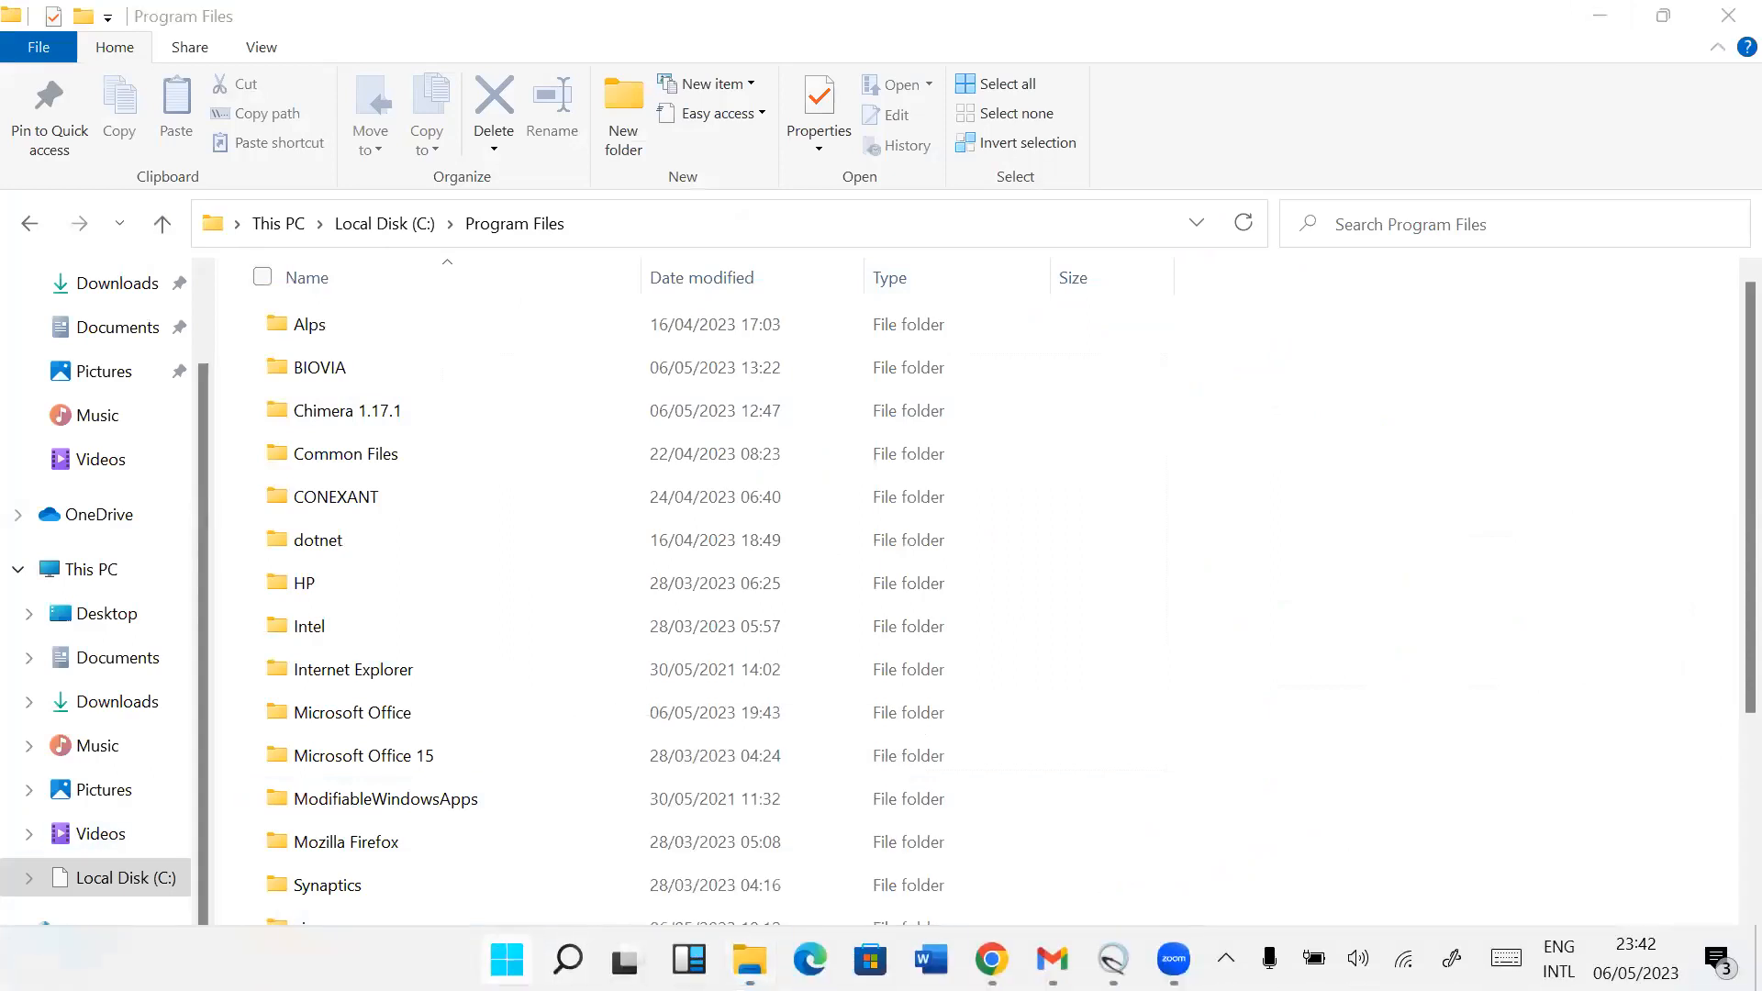
{"action": "left_click", "coordinate": [506, 959]}
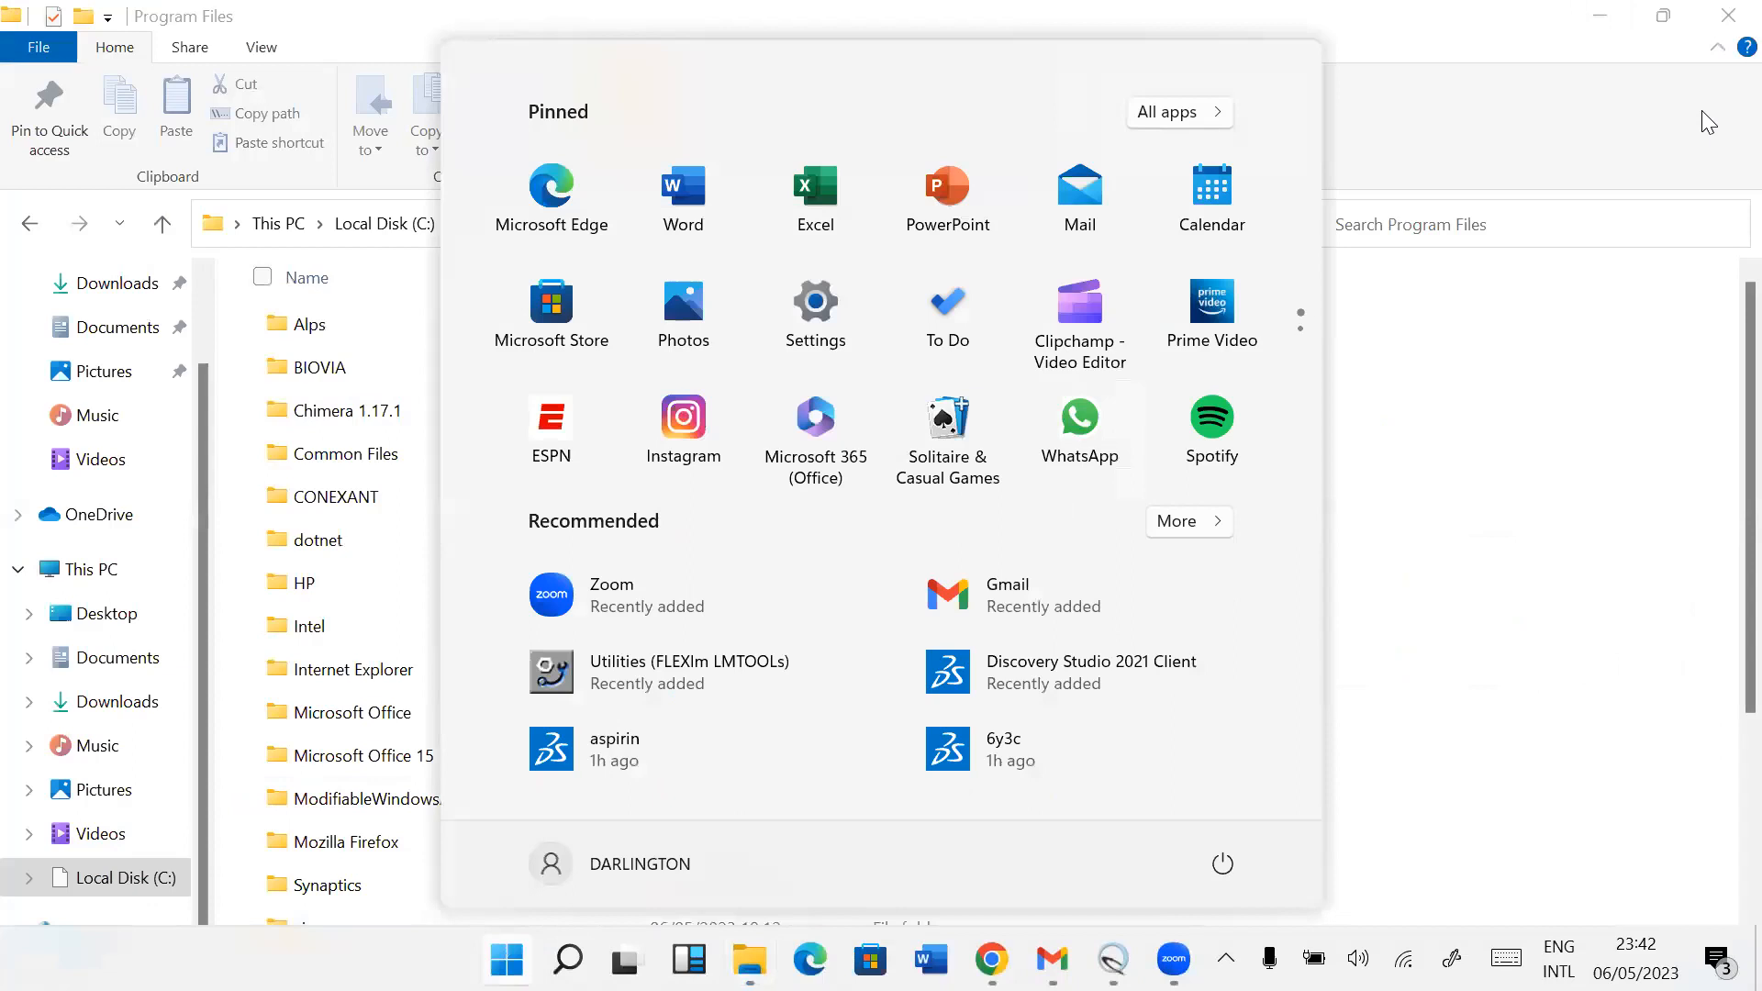
{"action": "left_click", "coordinate": [1595, 18]}
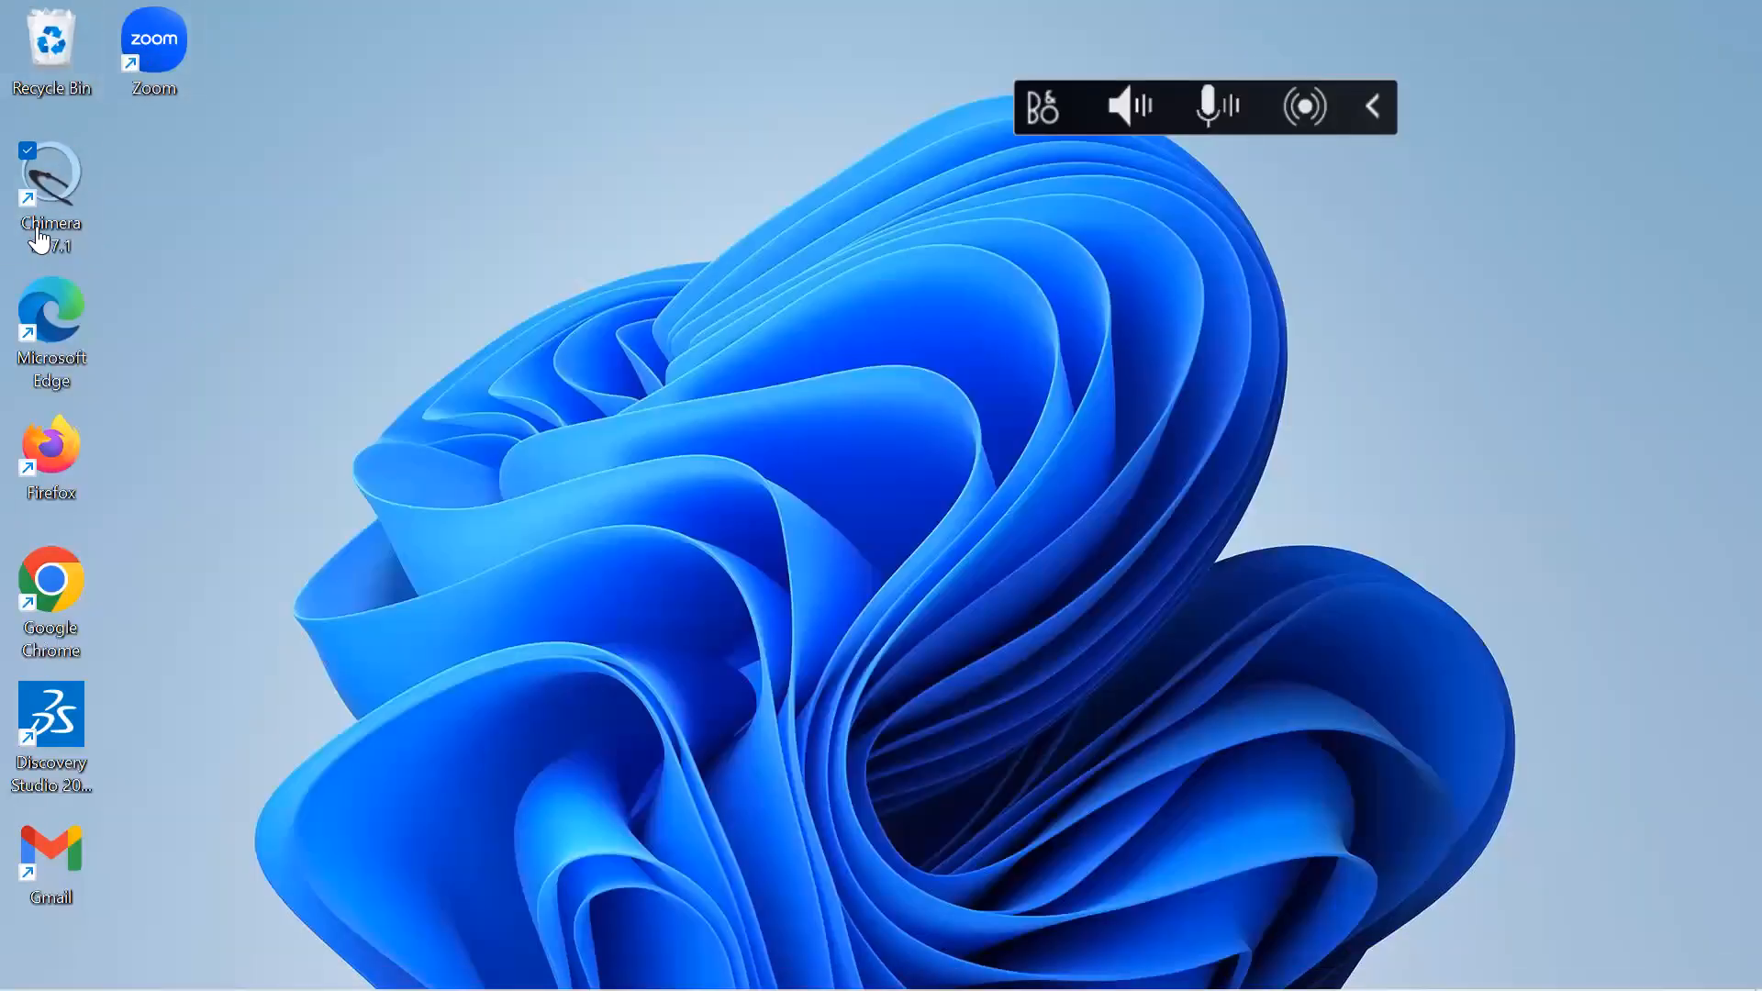
{"action": "double_click", "coordinate": [50, 751]}
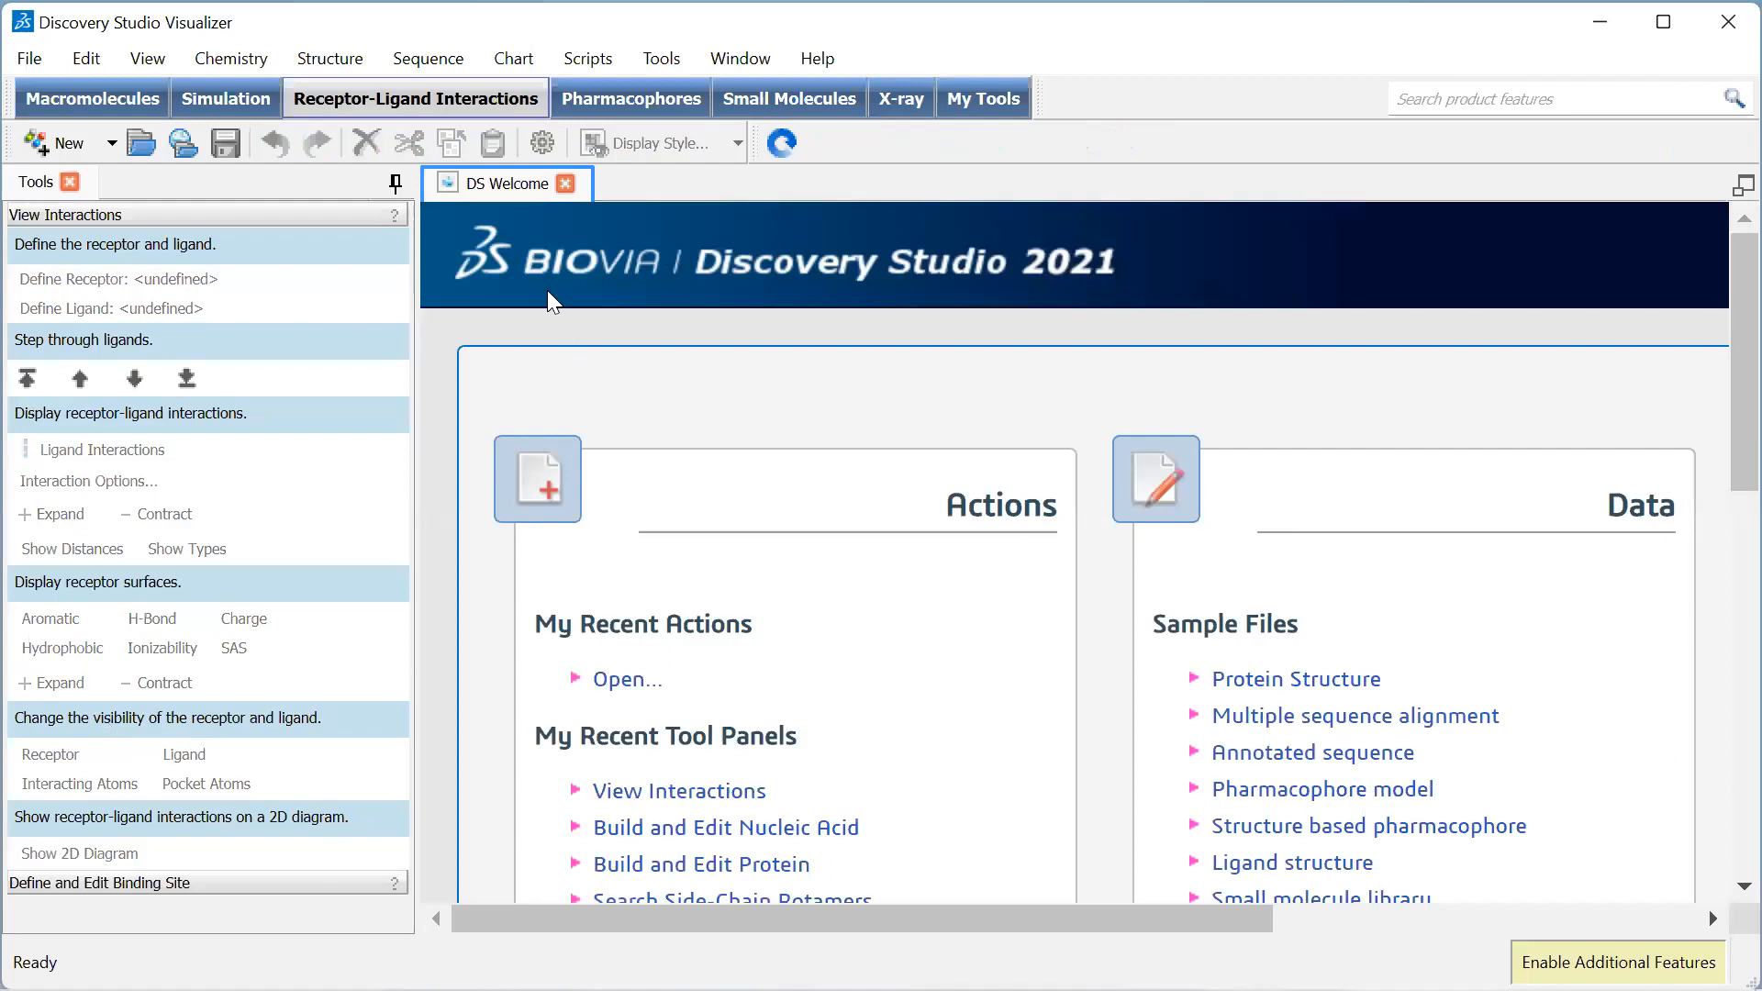
{"action": "left_click", "coordinate": [565, 185]}
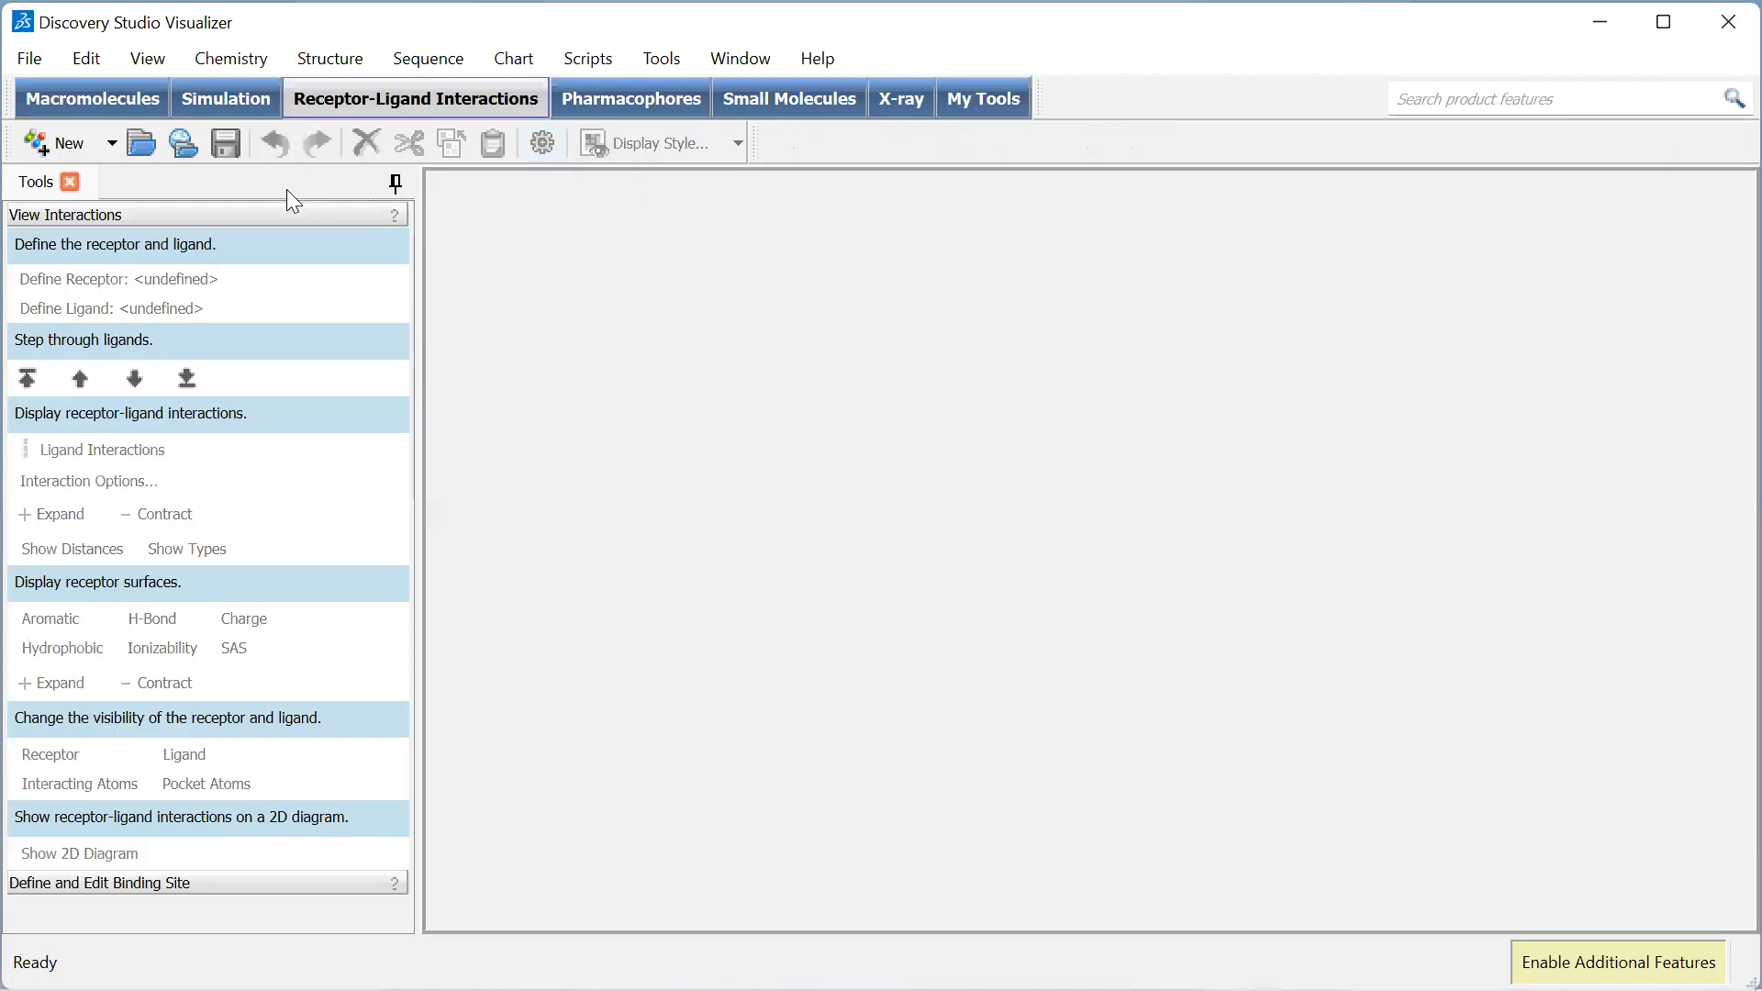
Step: Show the Receptor-Ligand Interactions tools and load the PreparedCox structure from the Docking folder
{"action": "left_click", "coordinate": [126, 95]}
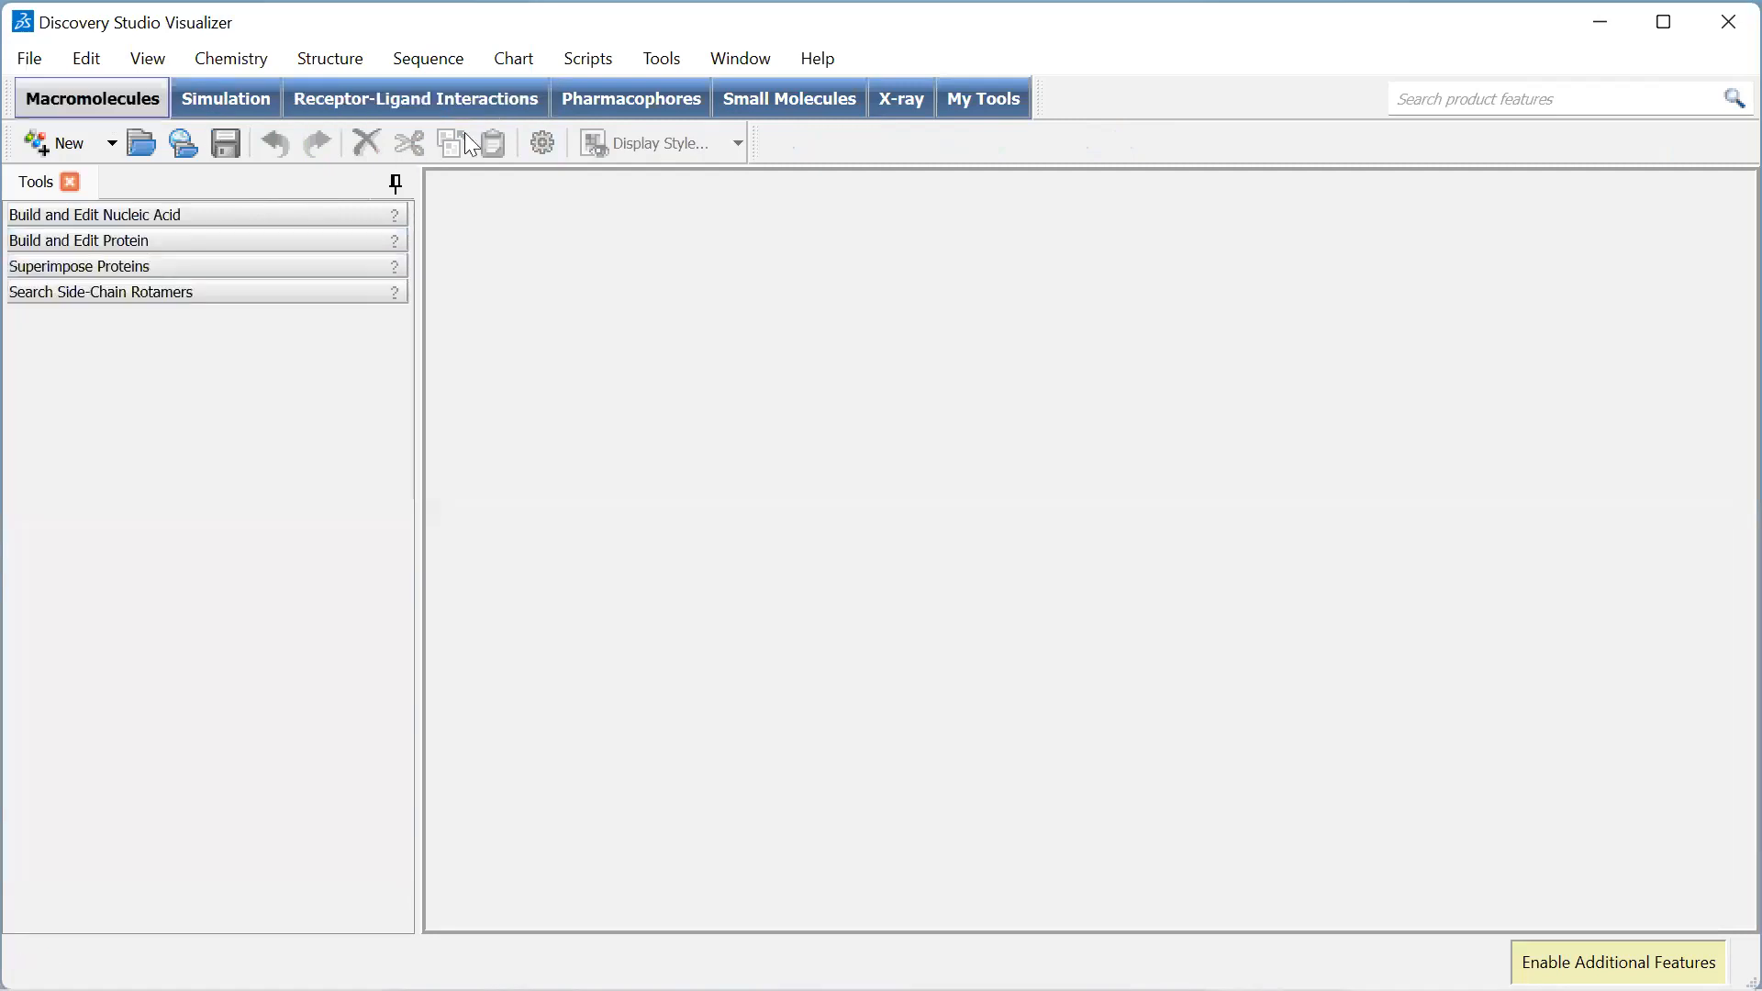
{"action": "left_click", "coordinate": [393, 100]}
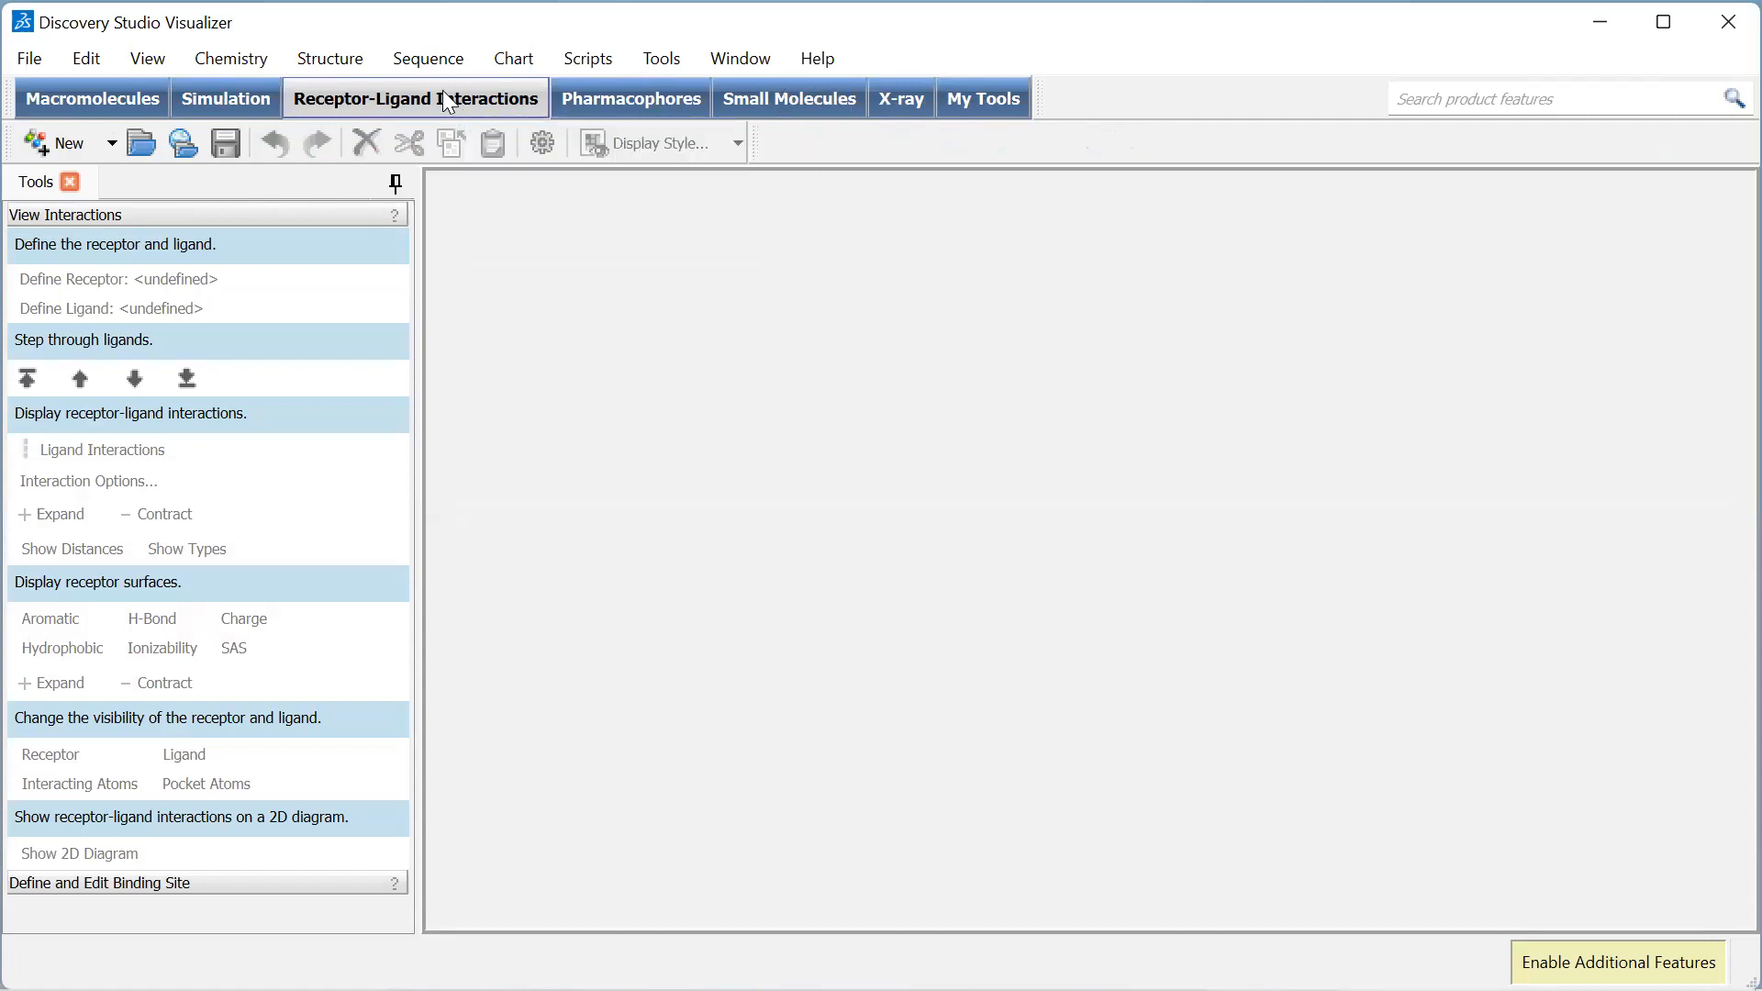
{"action": "left_click", "coordinate": [31, 59]}
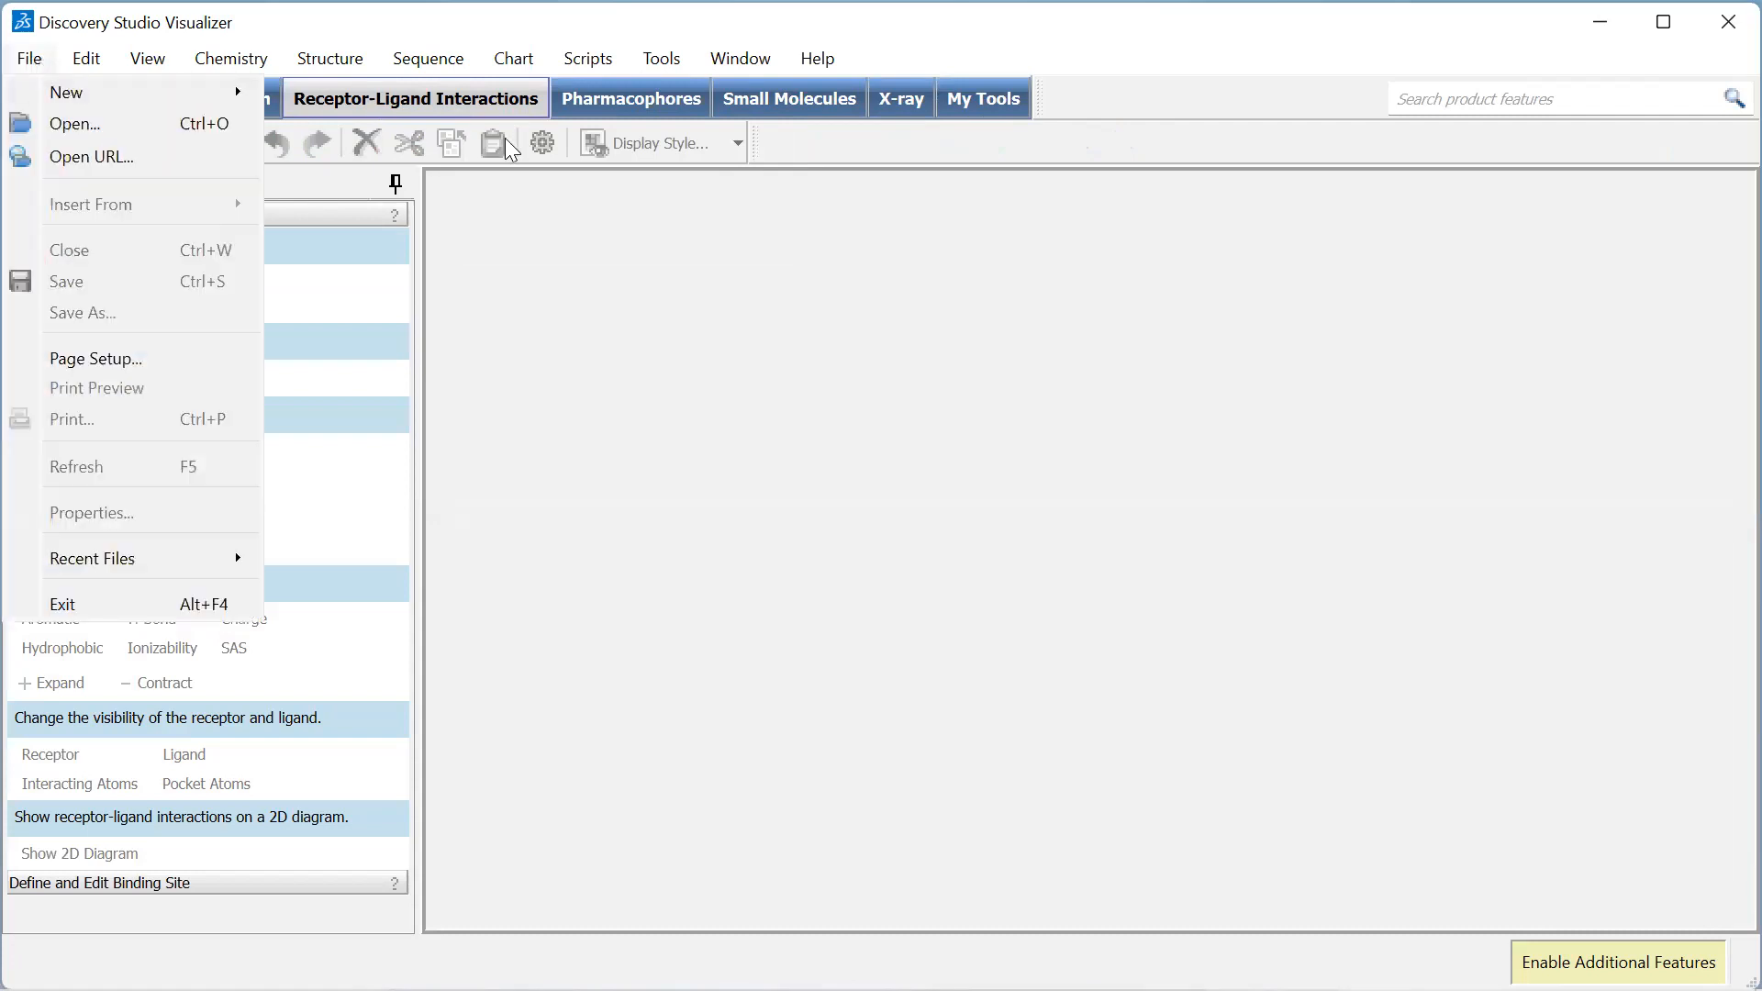
{"action": "left_click", "coordinate": [98, 123]}
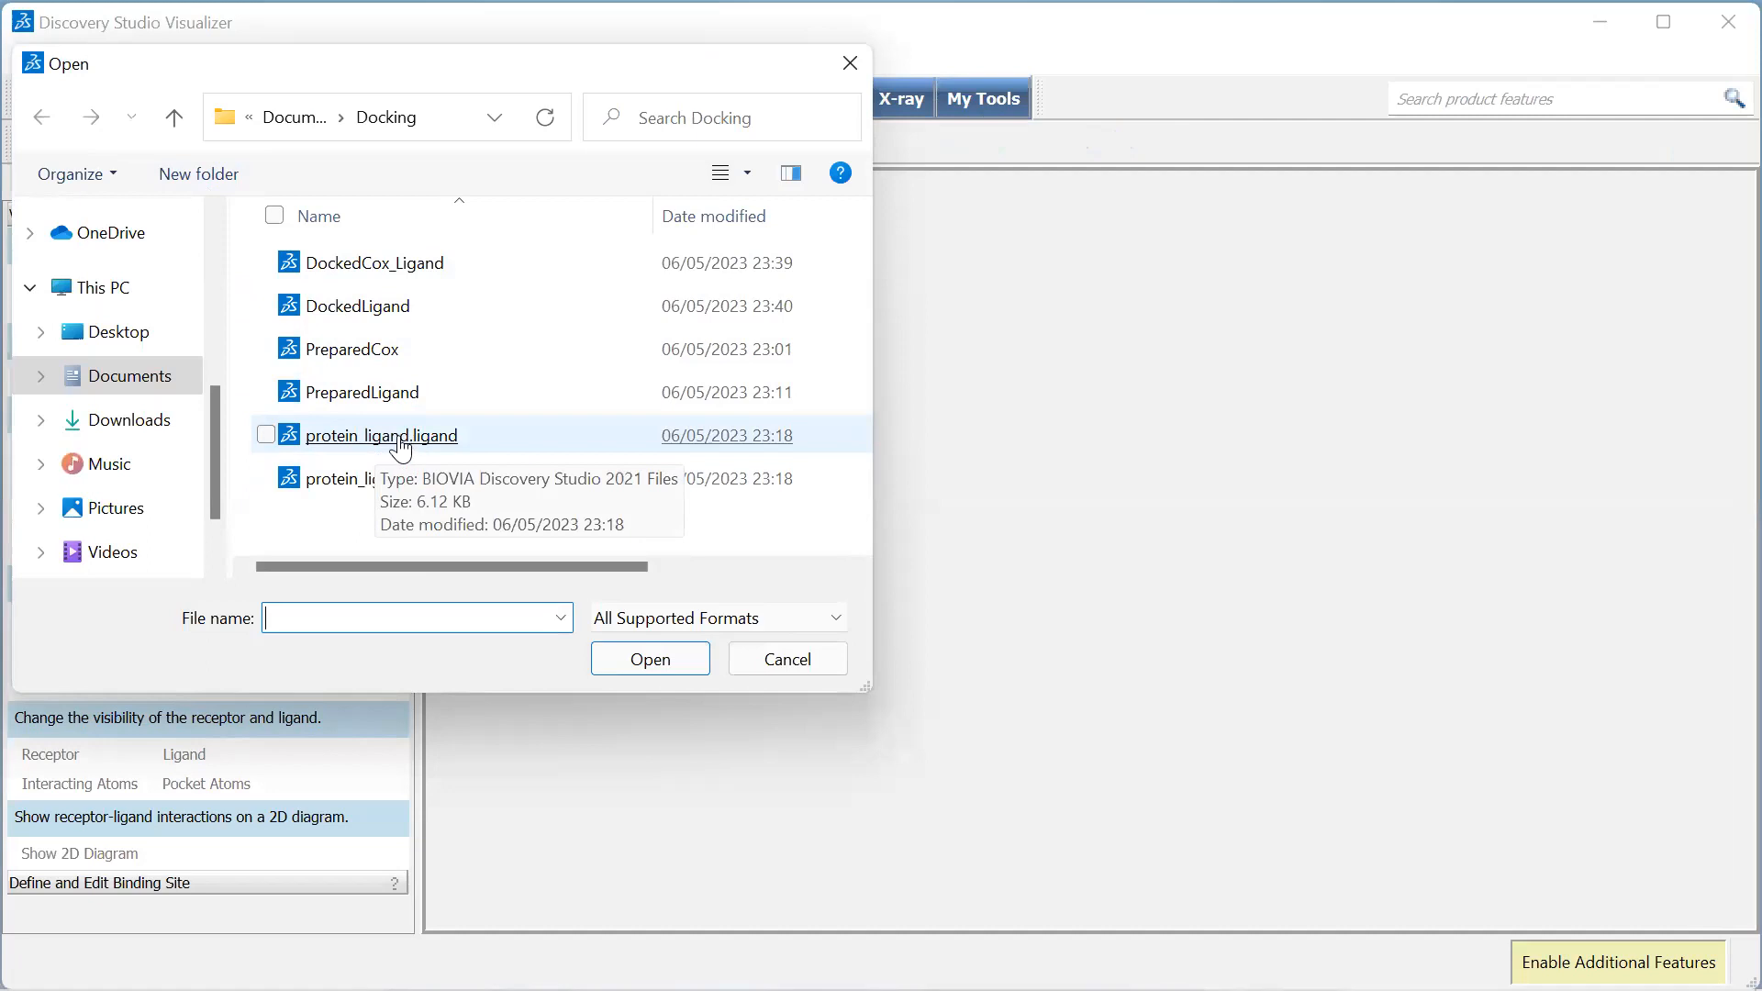
{"action": "double_click", "coordinate": [389, 349]}
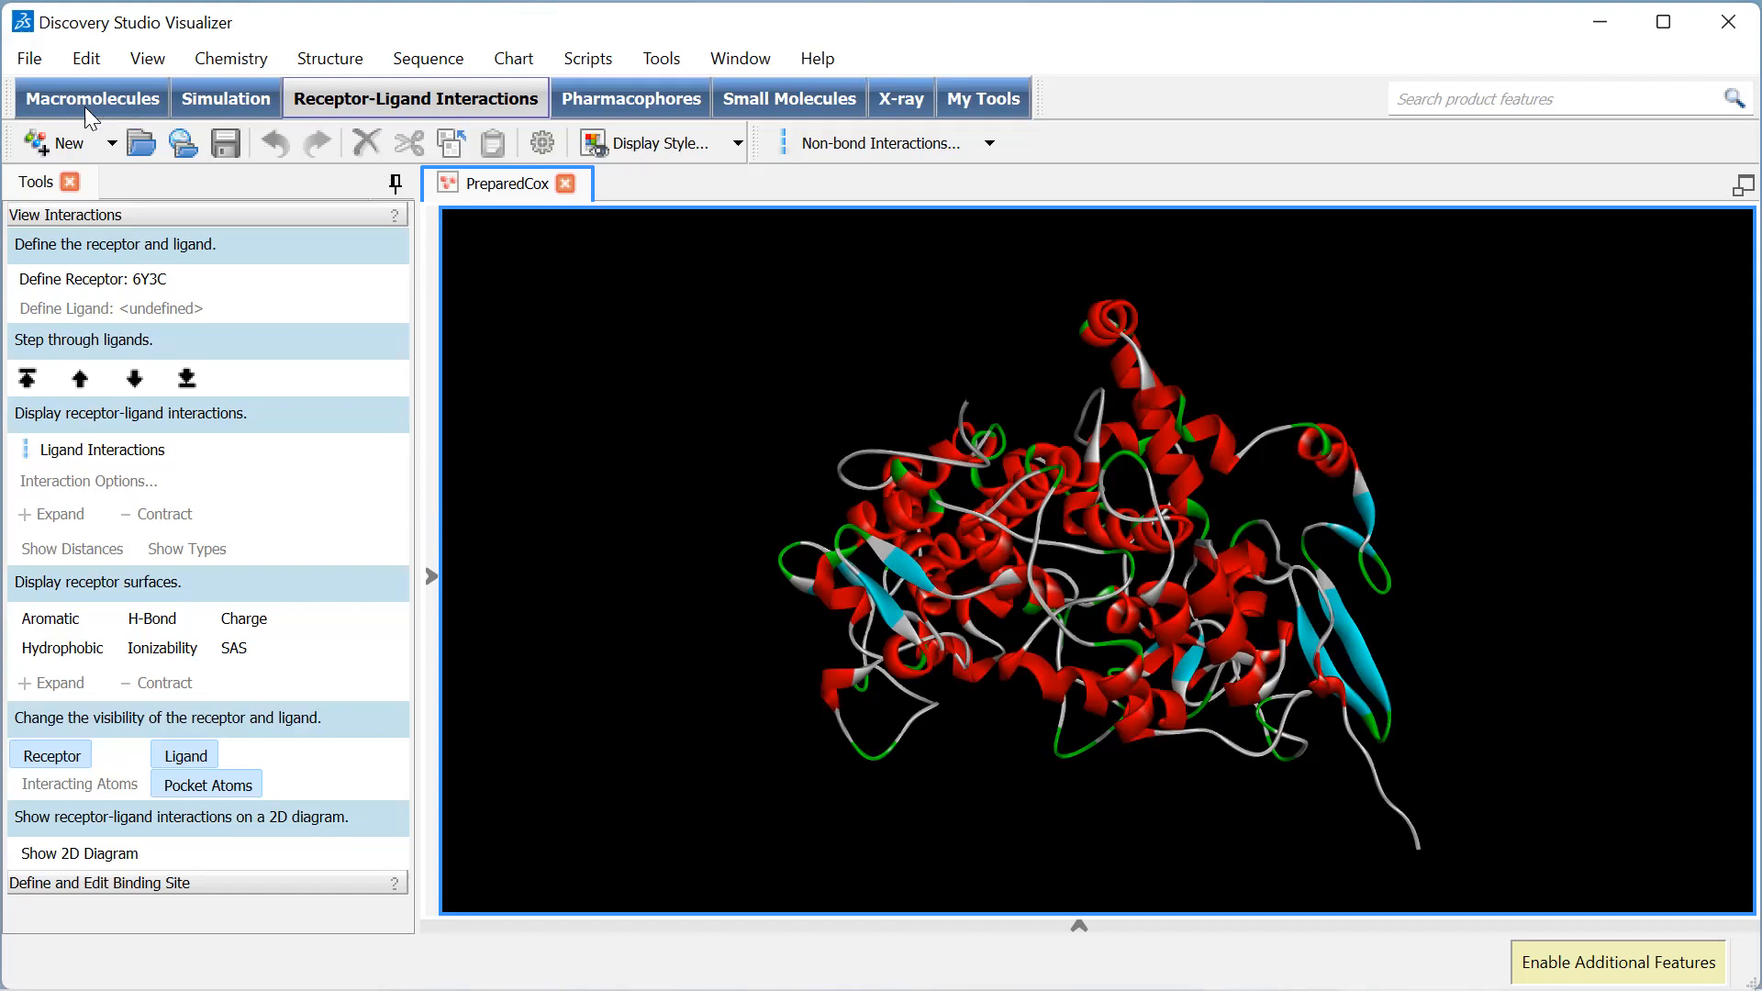
Step: Load the DockedLigand structure from the Docking folder alongside PreparedCox
{"action": "left_click", "coordinate": [37, 60]}
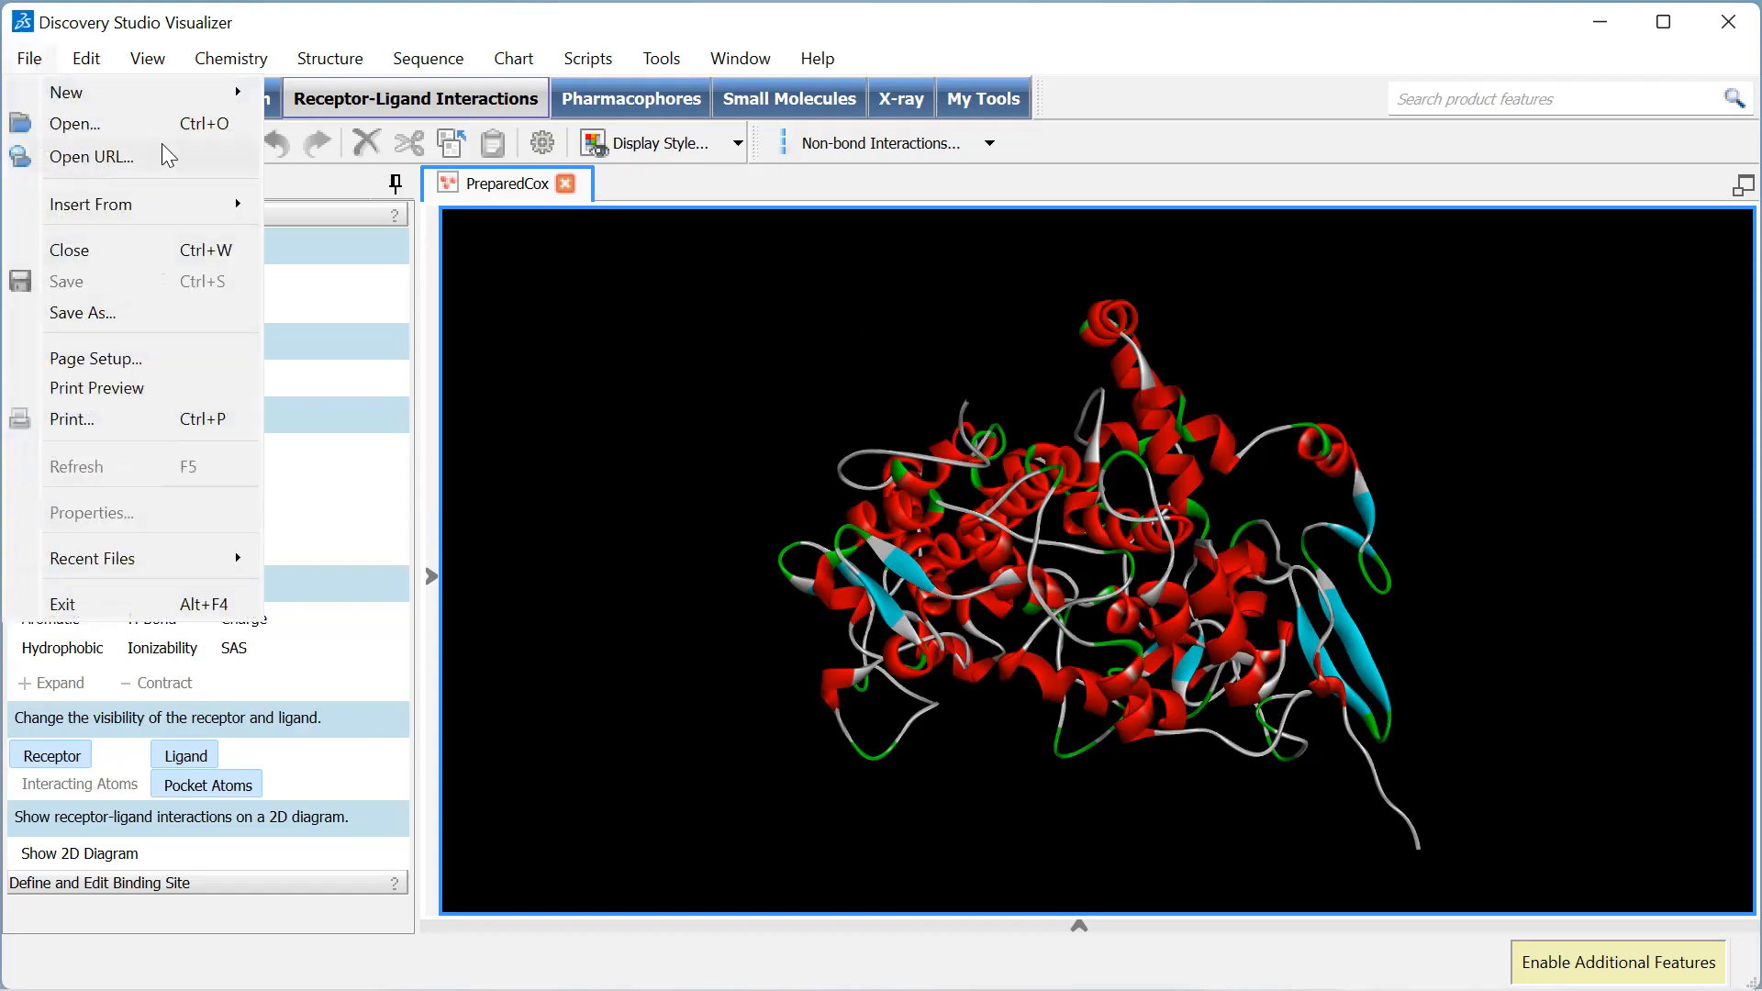
{"action": "left_click", "coordinate": [112, 123]}
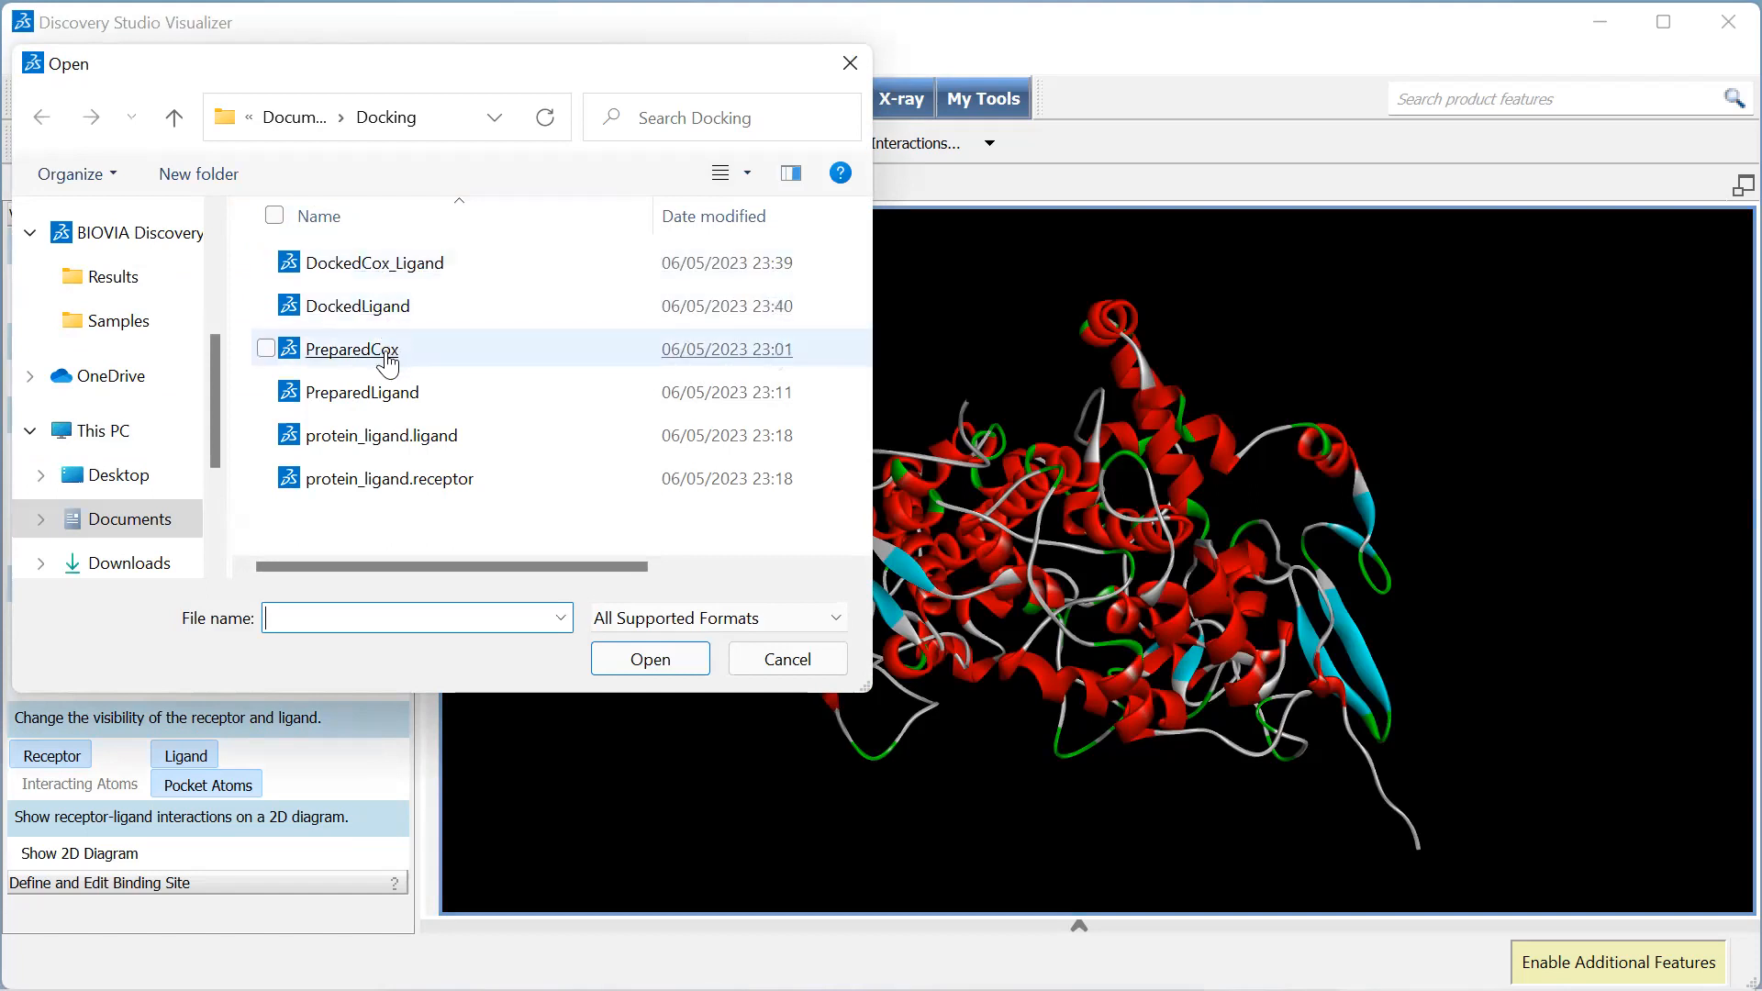
{"action": "double_click", "coordinate": [384, 307]}
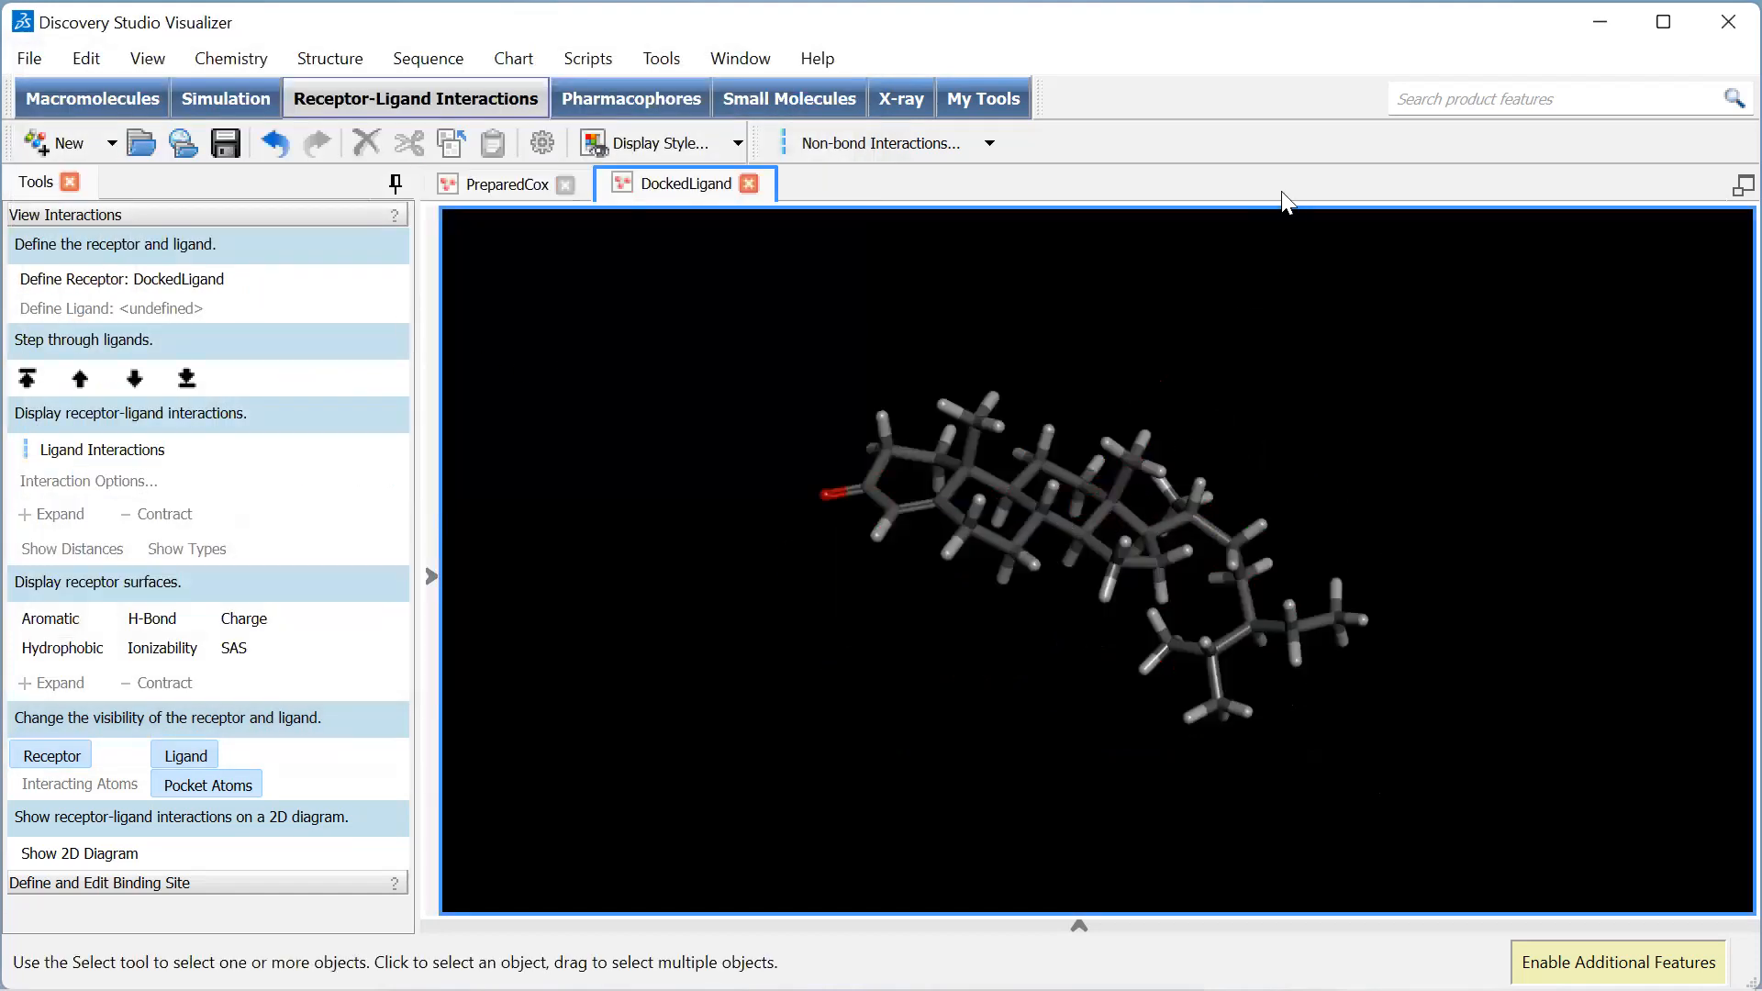
Step: Copy the docked ligand from the DockedLigand window and paste it into the PreparedCox structure
{"action": "right_click", "coordinate": [1170, 465]}
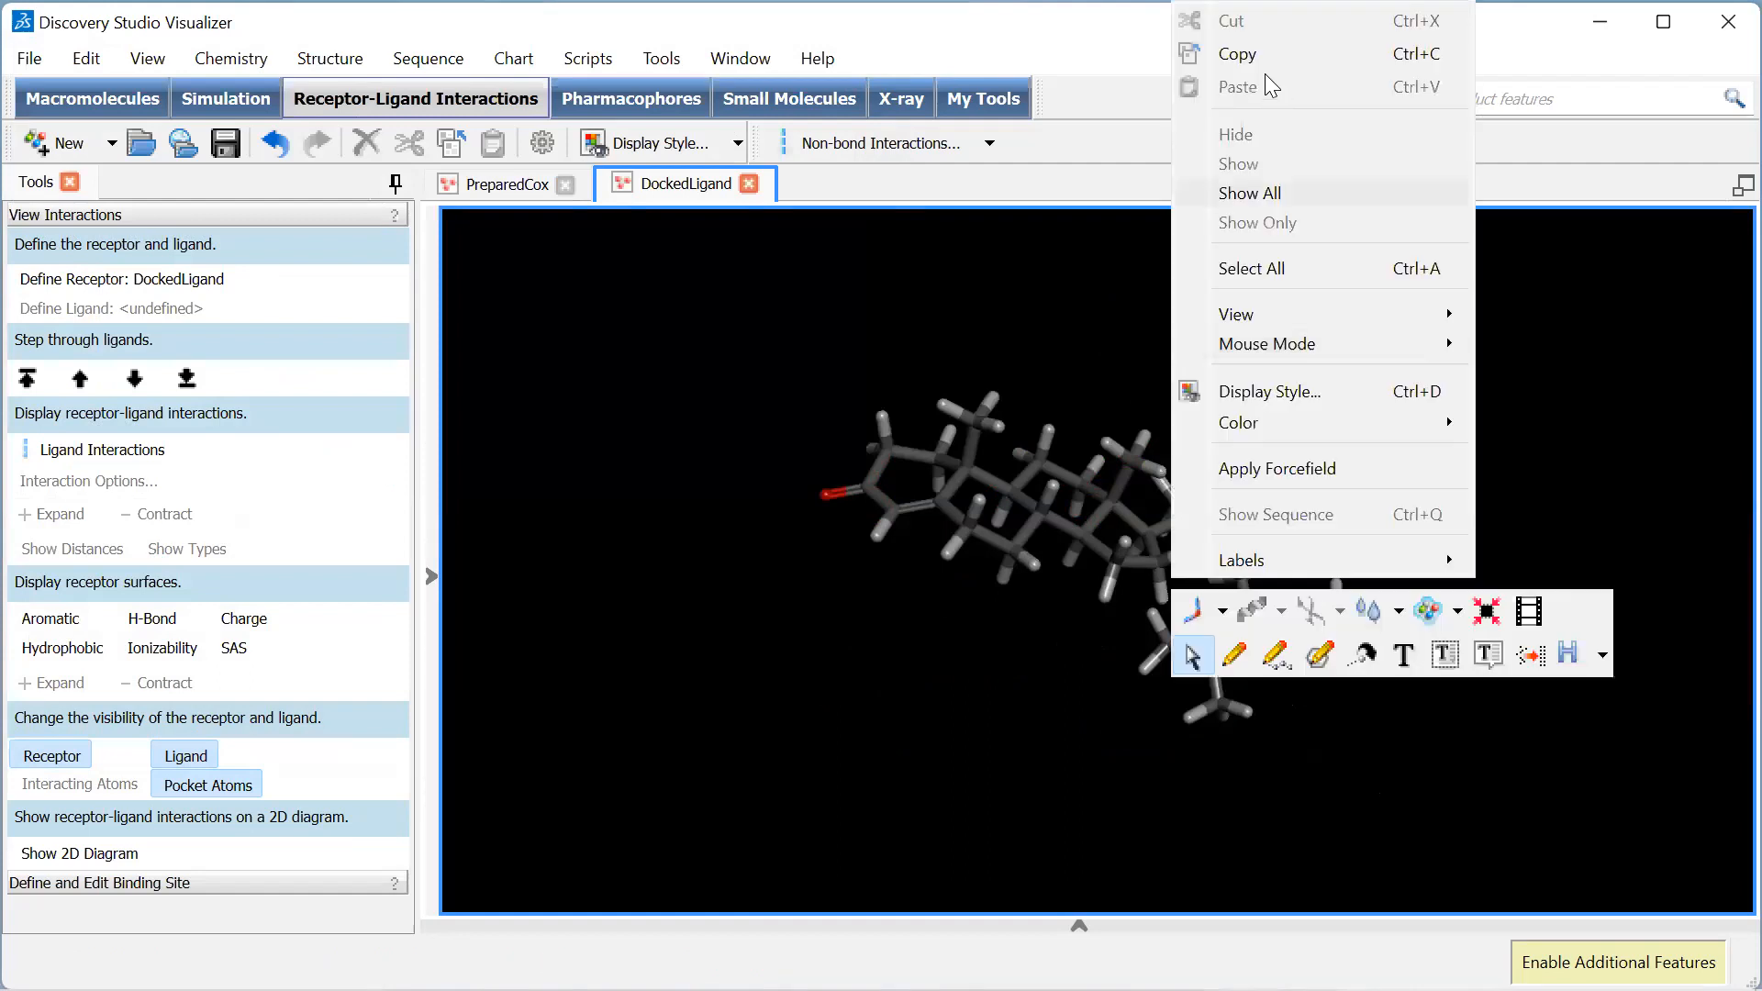
{"action": "left_click", "coordinate": [540, 186]}
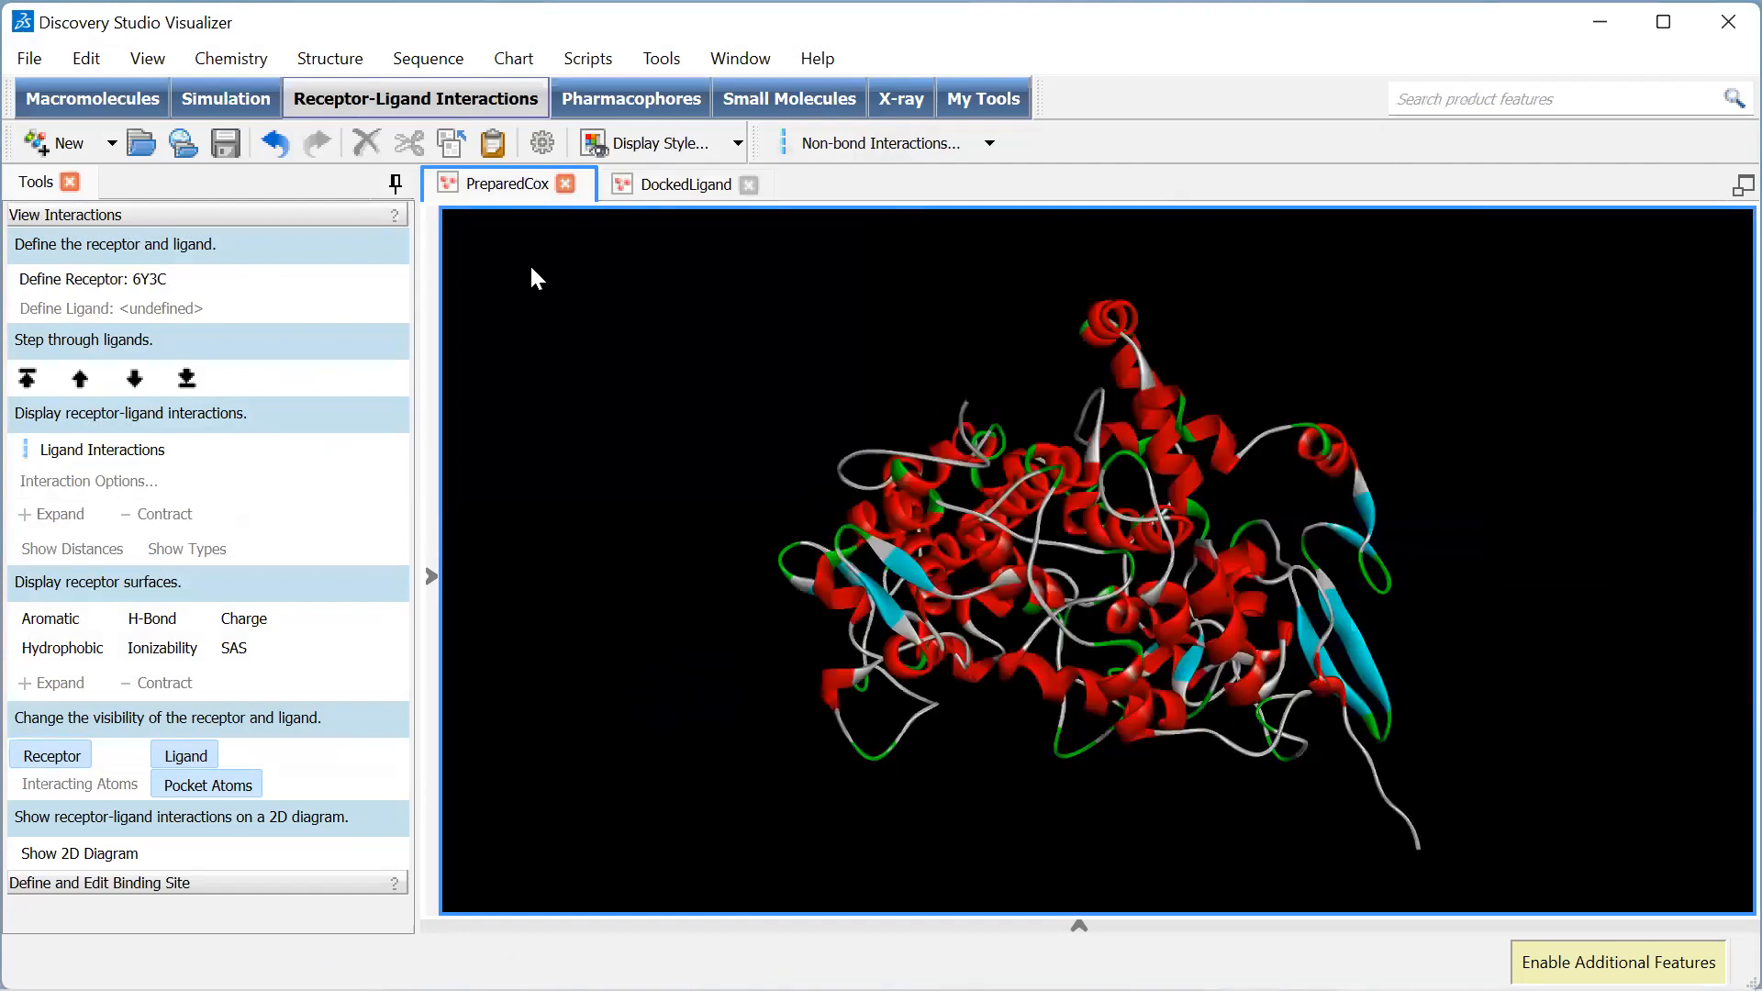
{"action": "right_click", "coordinate": [1030, 437]}
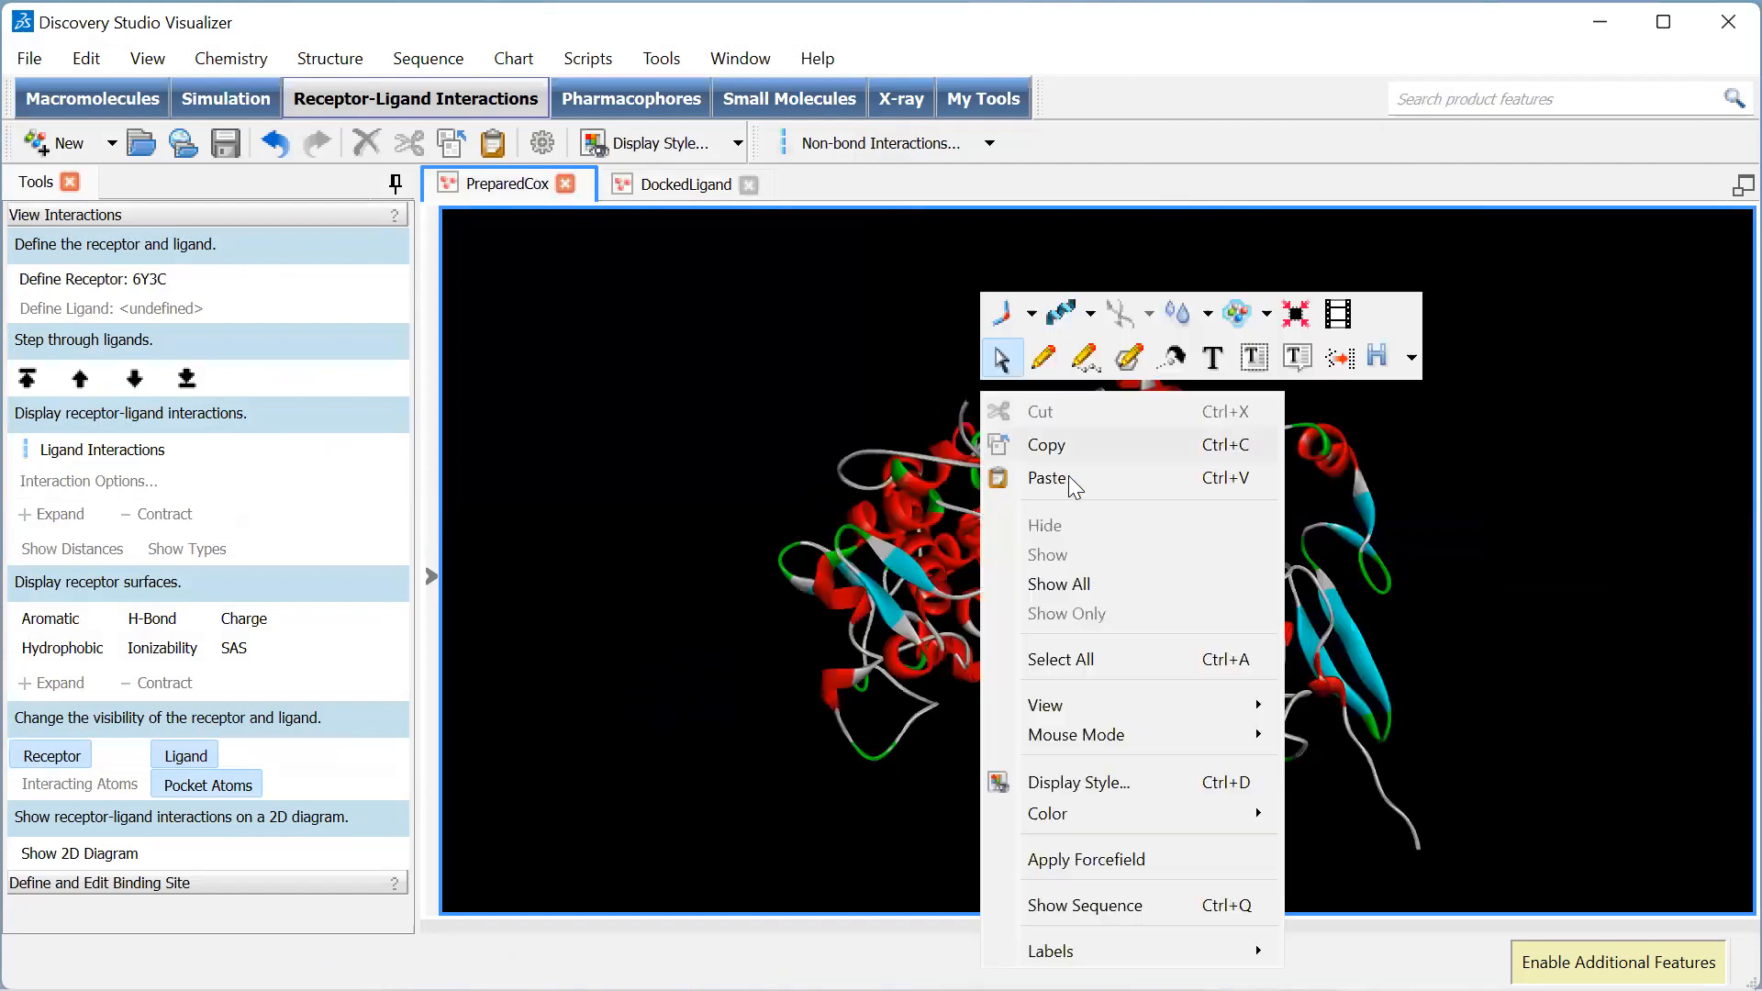
{"action": "left_click", "coordinate": [1397, 541]}
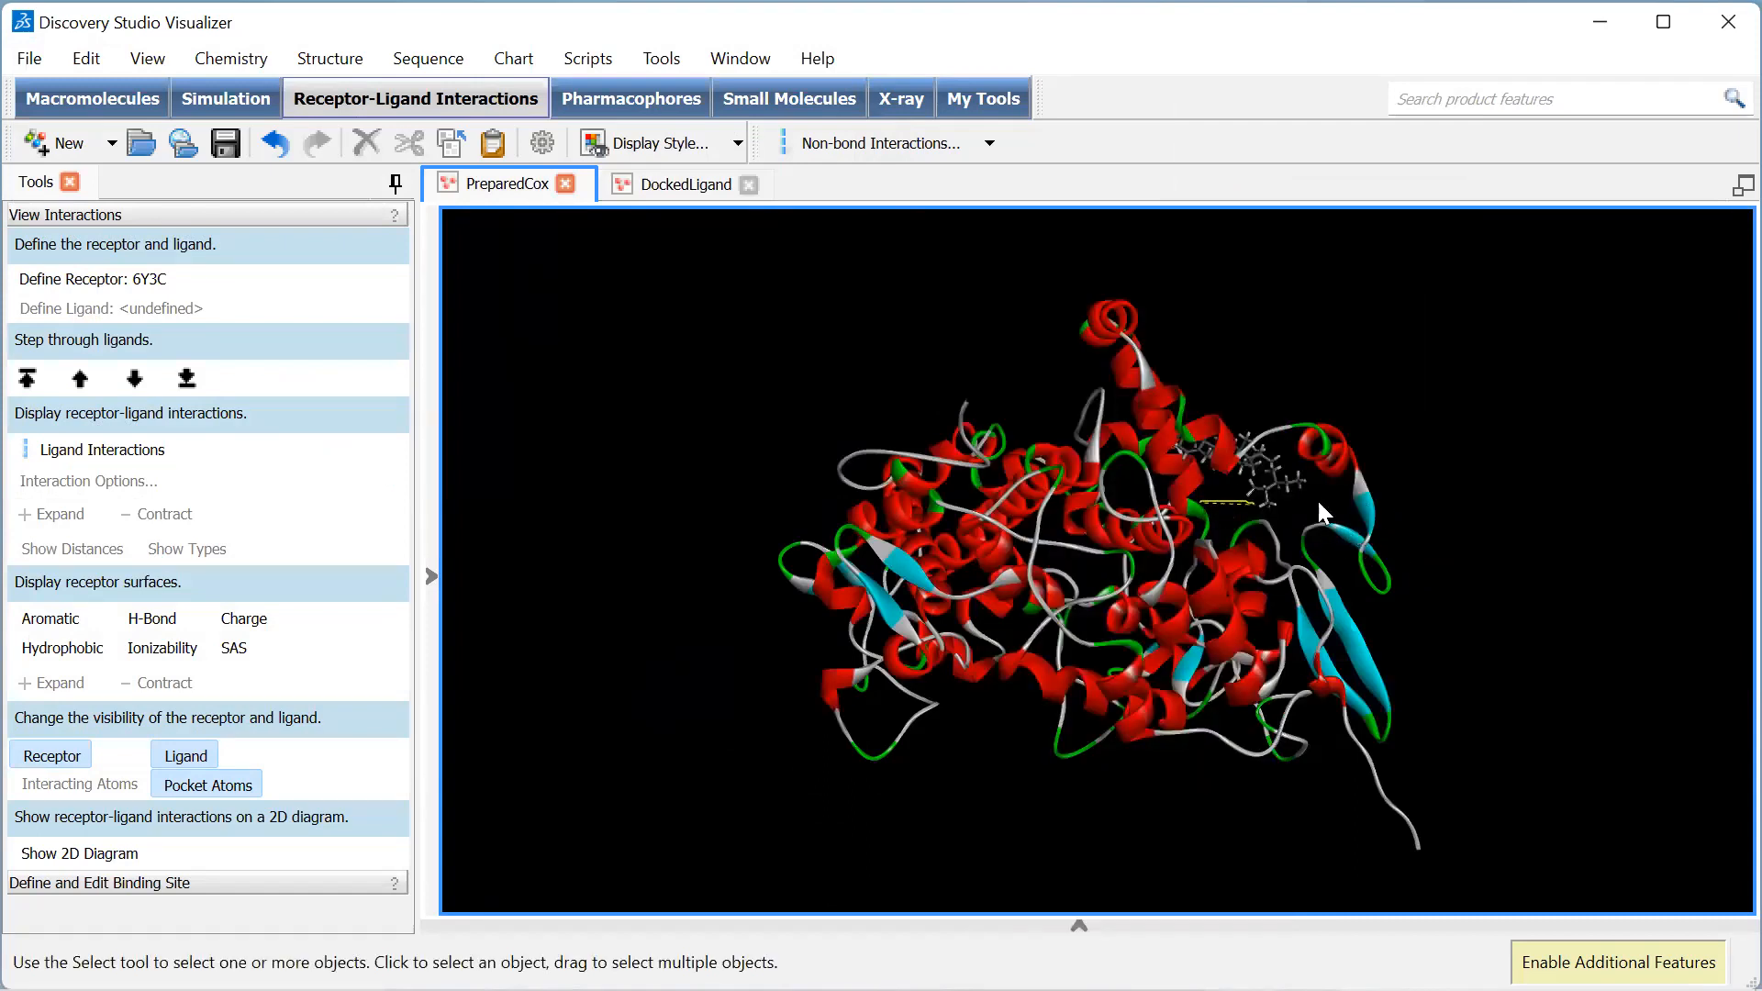
{"action": "right_click_drag", "start_coordinate": [1268, 548], "coordinate": [1168, 510]}
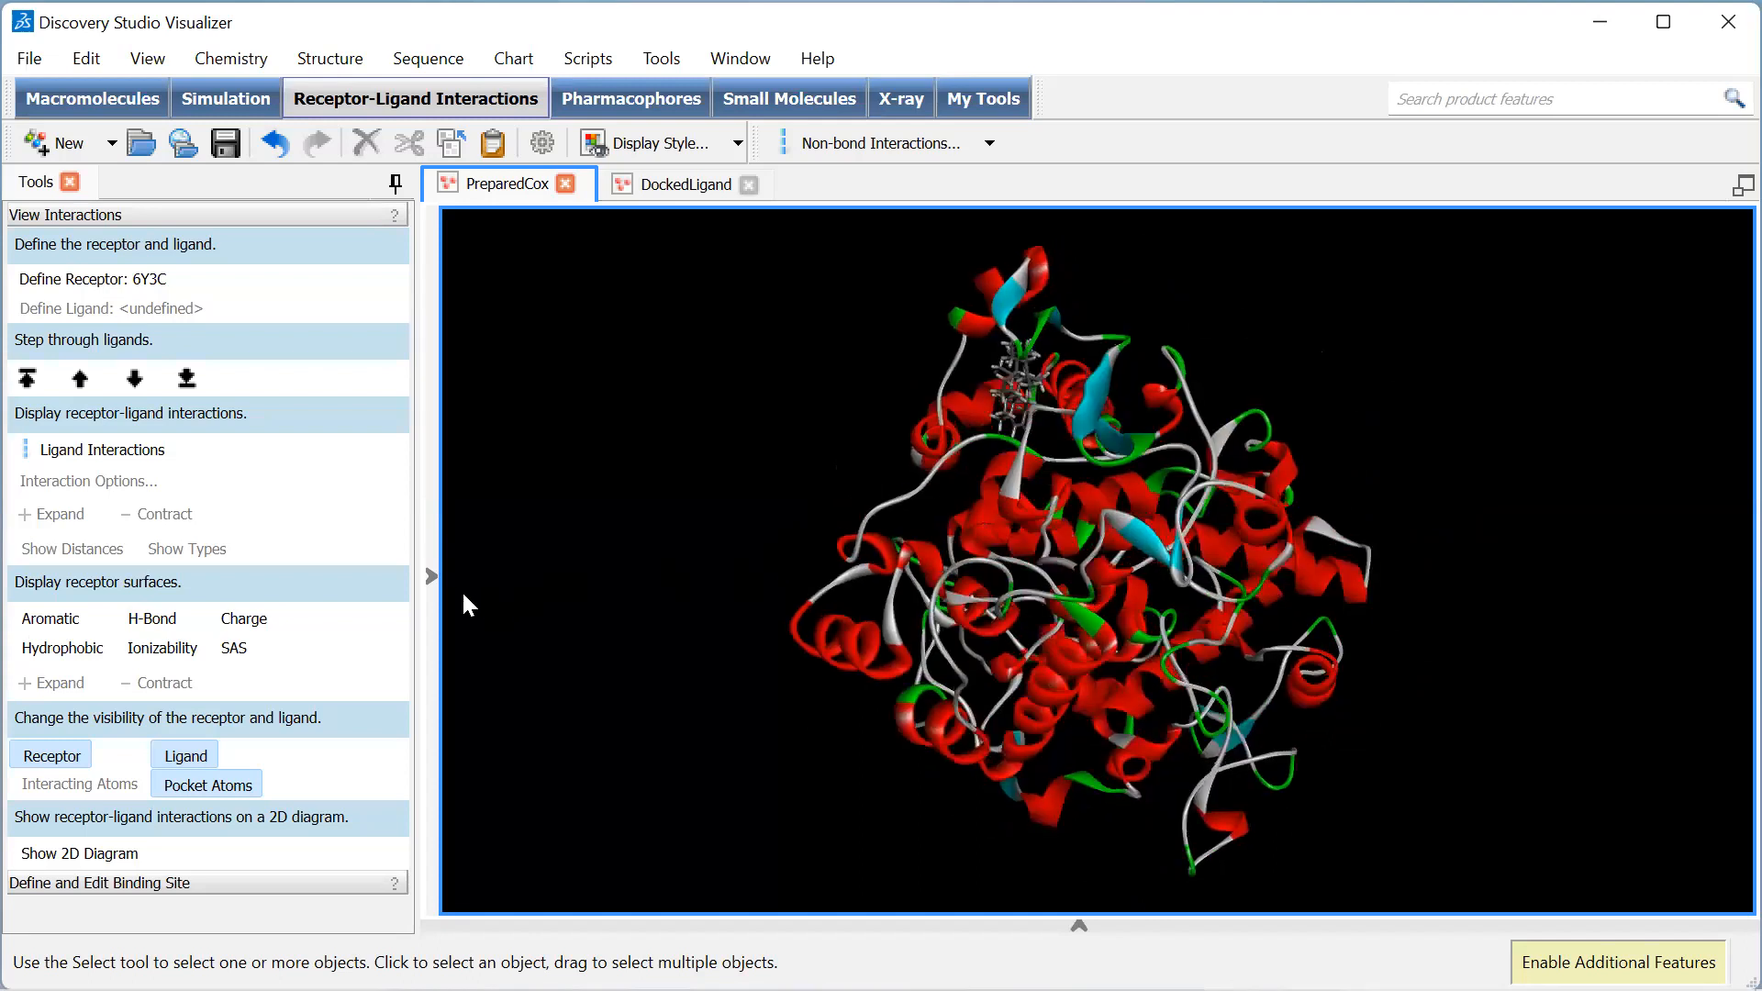
Step: Show the structure hierarchy of PreparedCox, then define 6Y3C as the receptor and DockedLigand as the ligand
{"action": "left_click", "coordinate": [427, 573]}
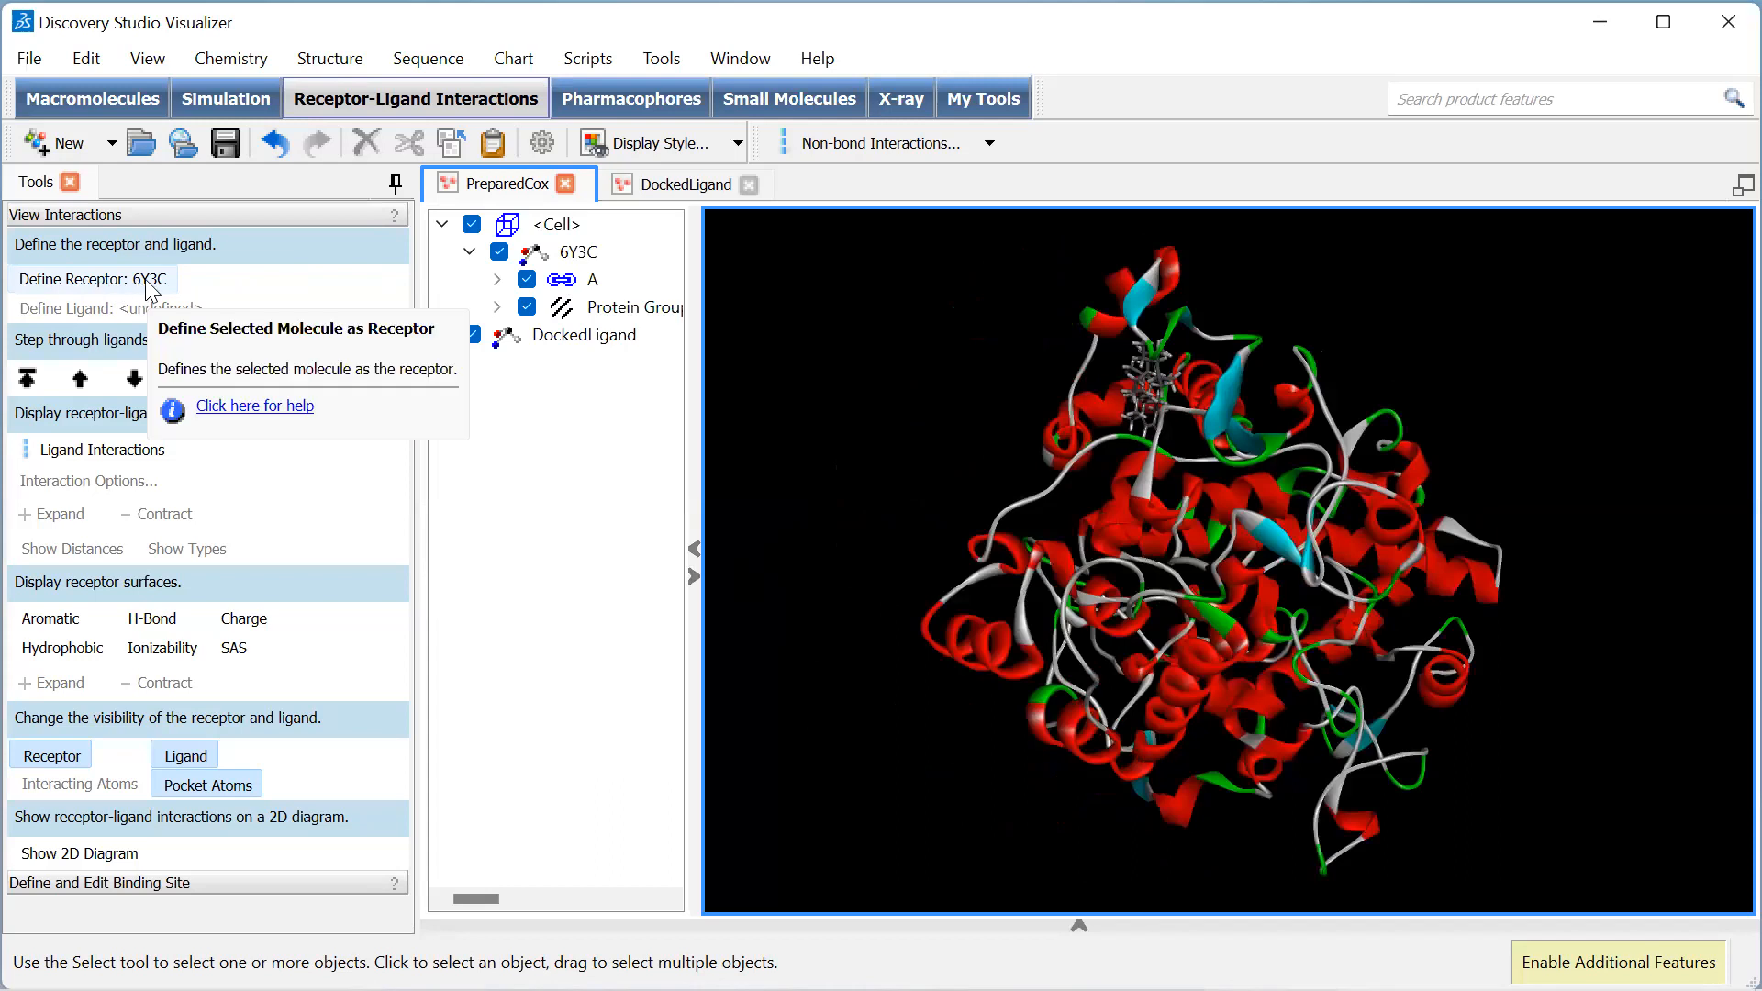
{"action": "left_click", "coordinate": [578, 253]}
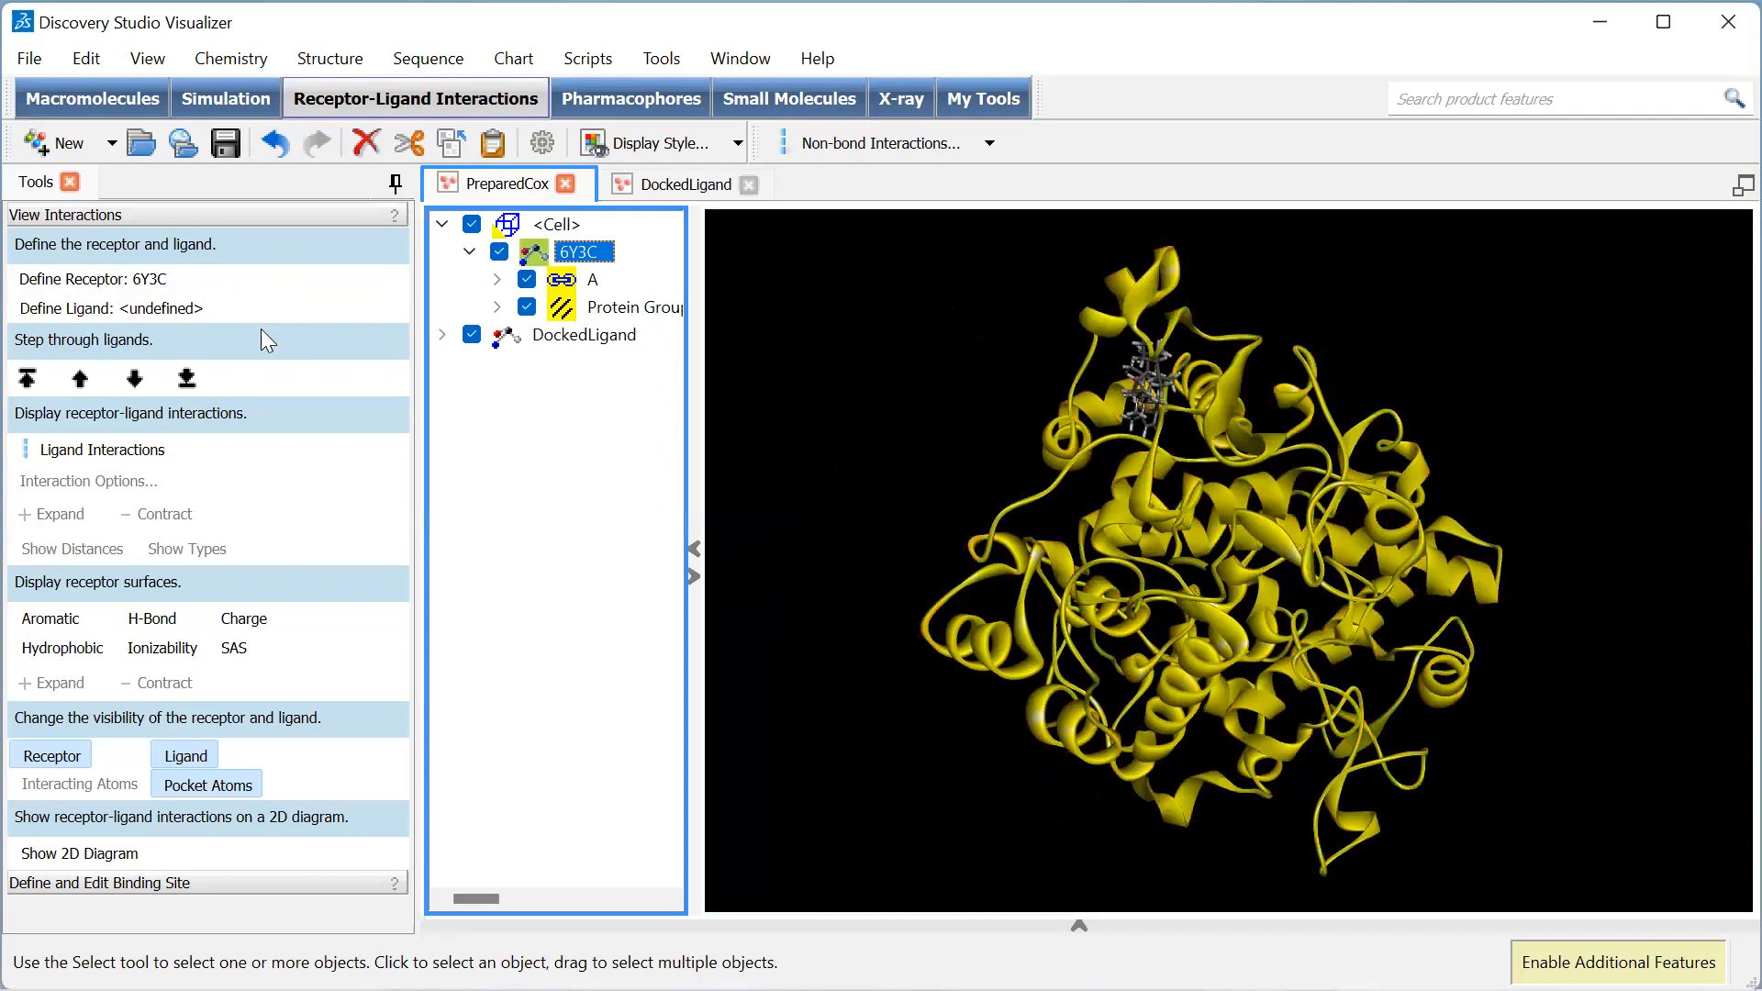
{"action": "left_click", "coordinate": [124, 280]}
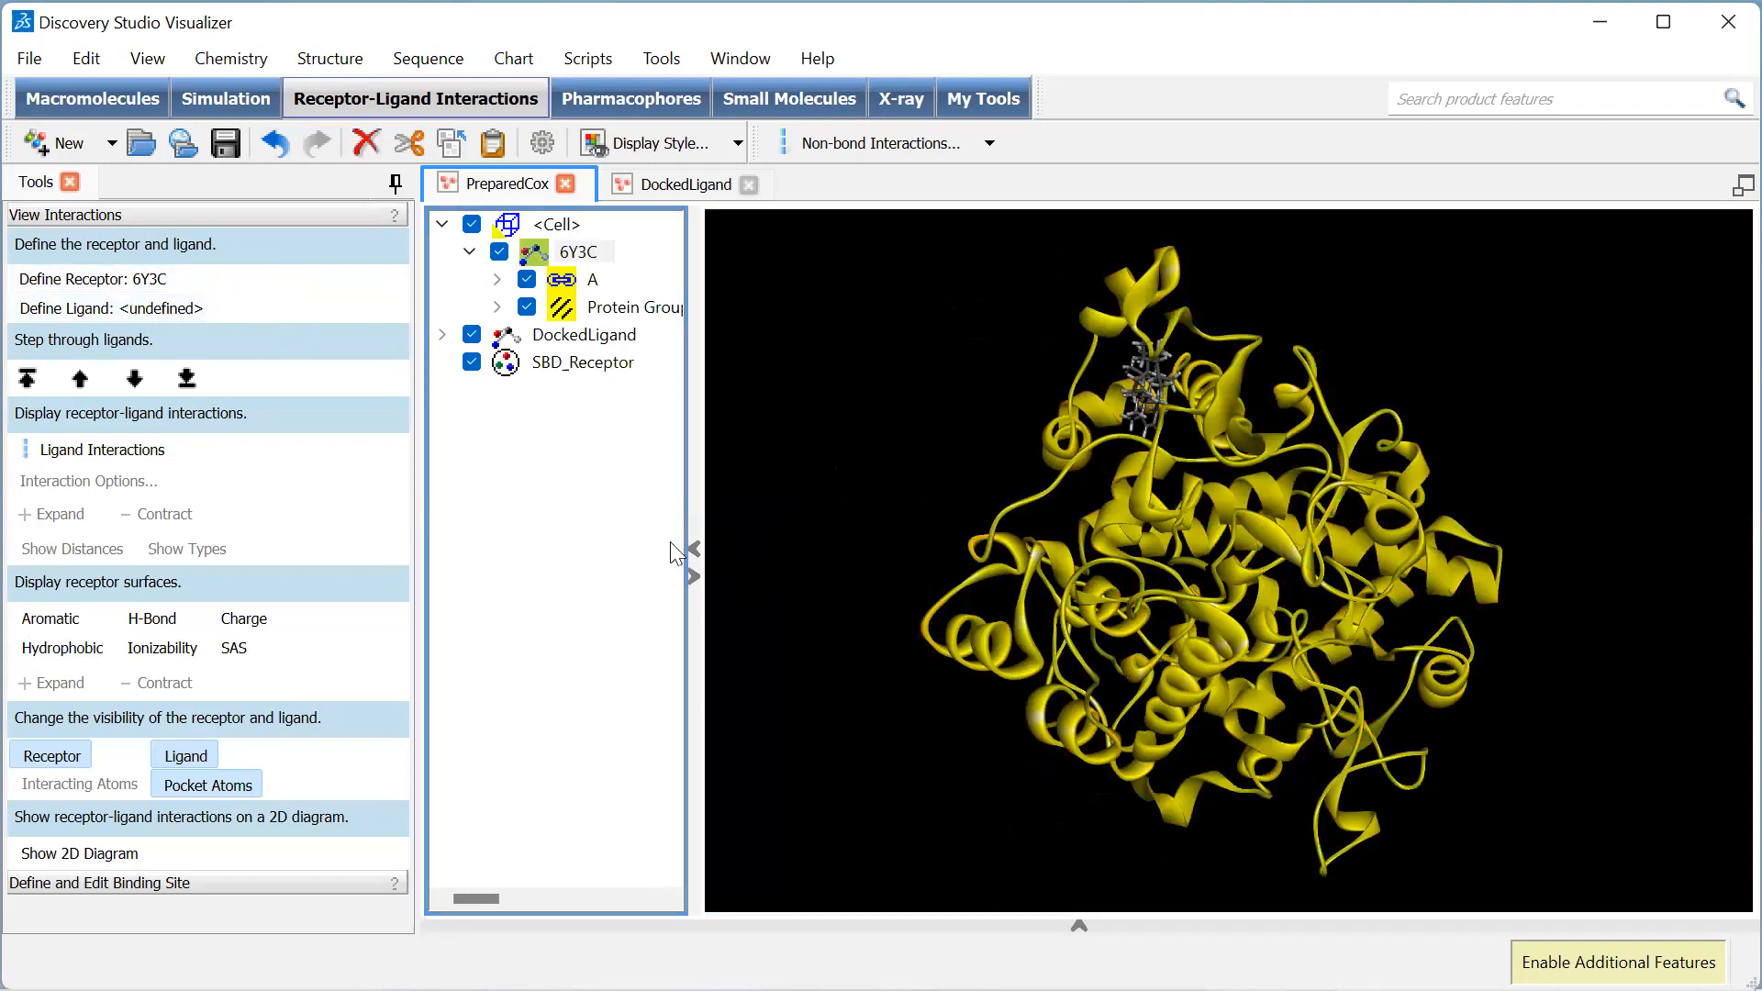
{"action": "left_click", "coordinate": [567, 338]}
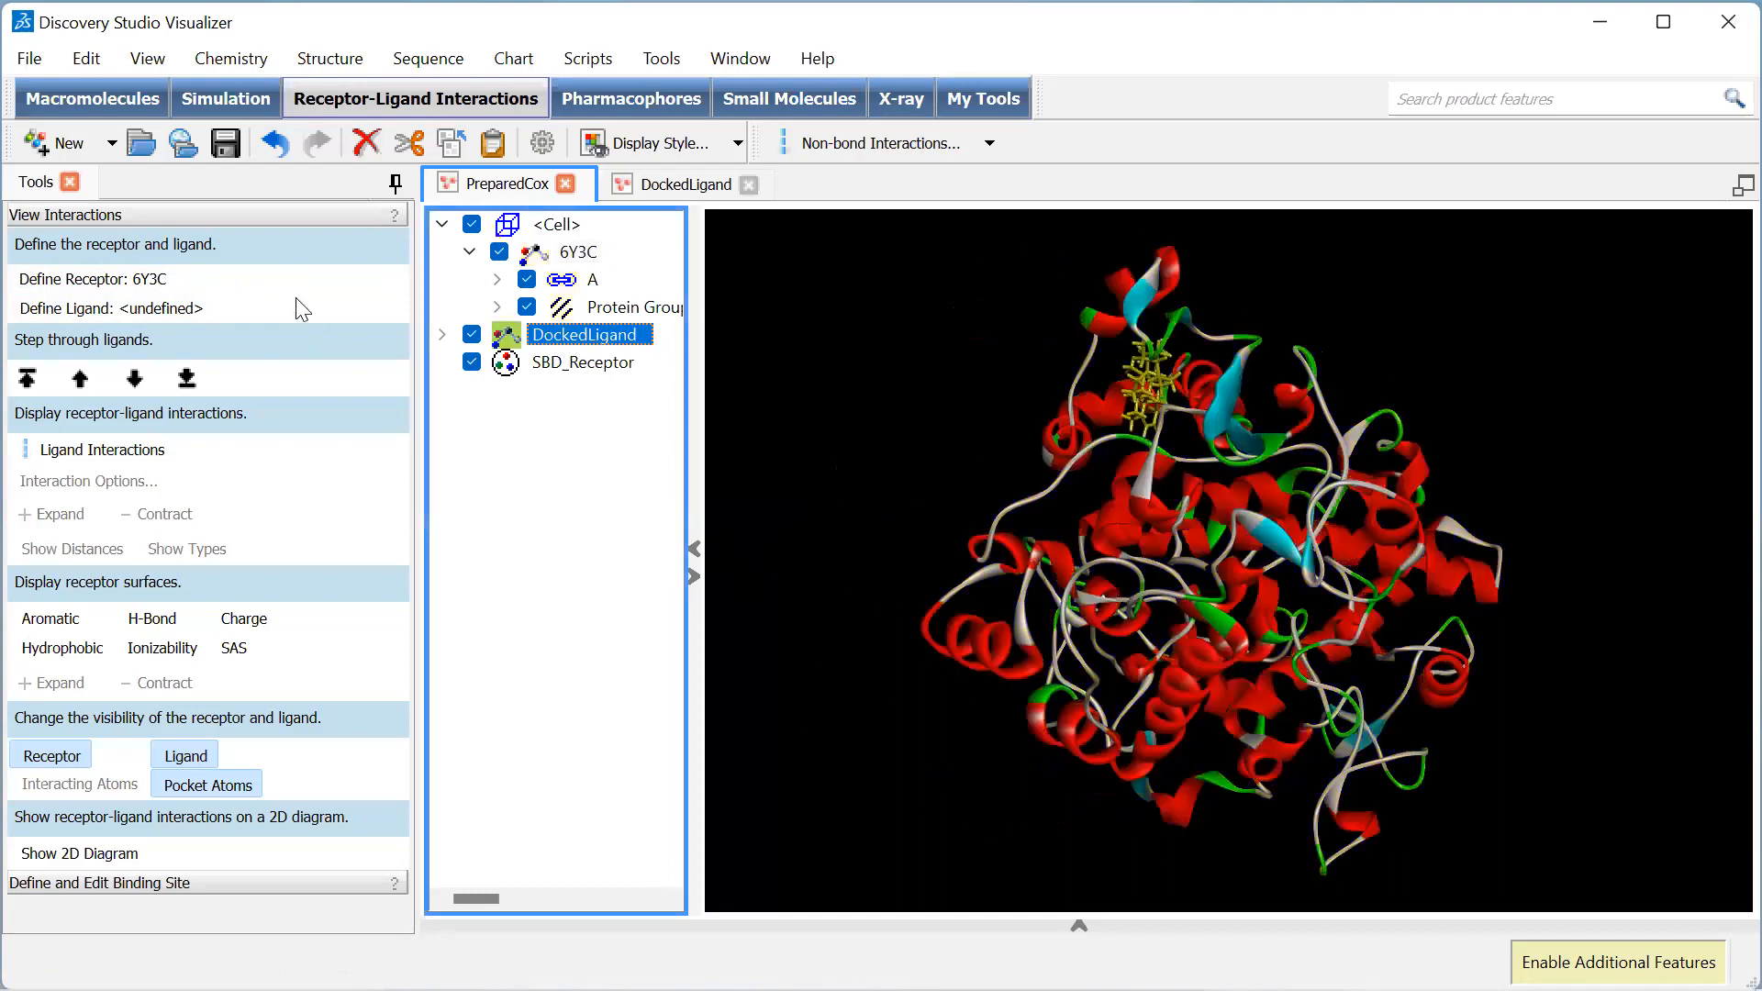
{"action": "left_click", "coordinate": [139, 309]}
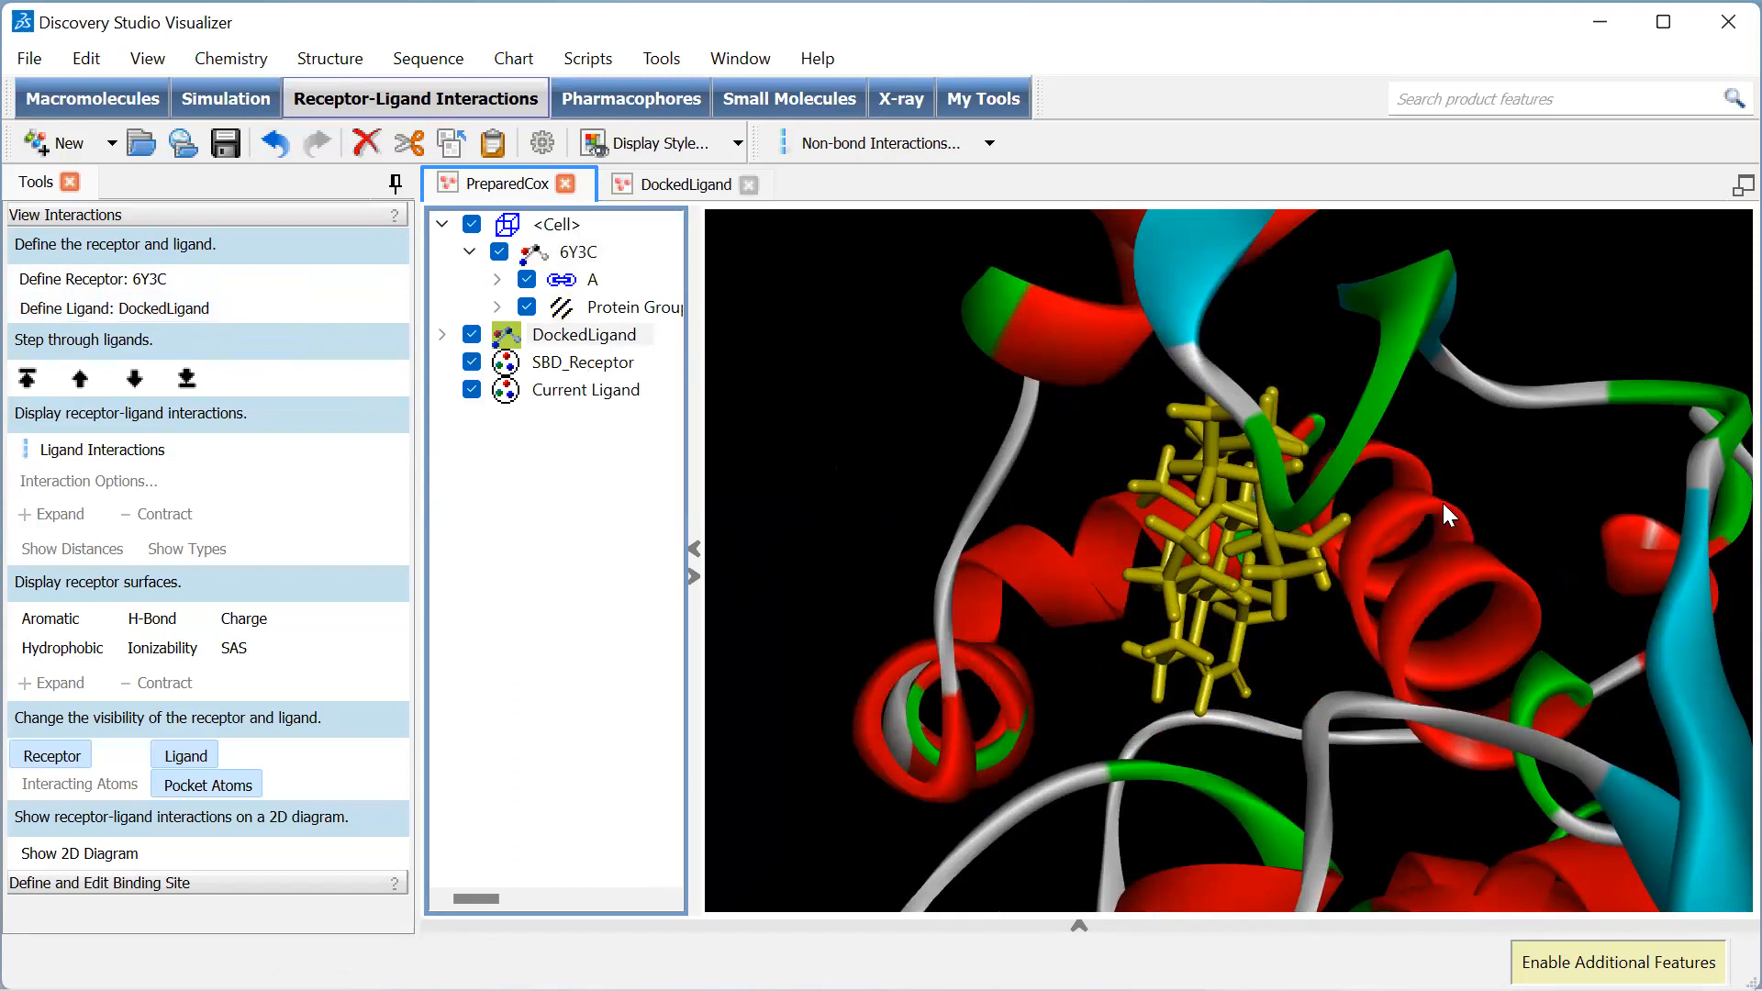
Step: Examine the ligand's binding position in the protein and switch to UCSF Chimera to compare it with the docked pose
{"action": "left_click_drag", "start_coordinate": [1424, 504], "coordinate": [1285, 614]}
{"action": "scroll", "coordinate": [1424, 510], "scroll_direction": "down", "scroll_amount": 8}
{"action": "left_click_drag", "start_coordinate": [1285, 711], "coordinate": [1193, 734]}
{"action": "left_click", "coordinate": [1053, 959]}
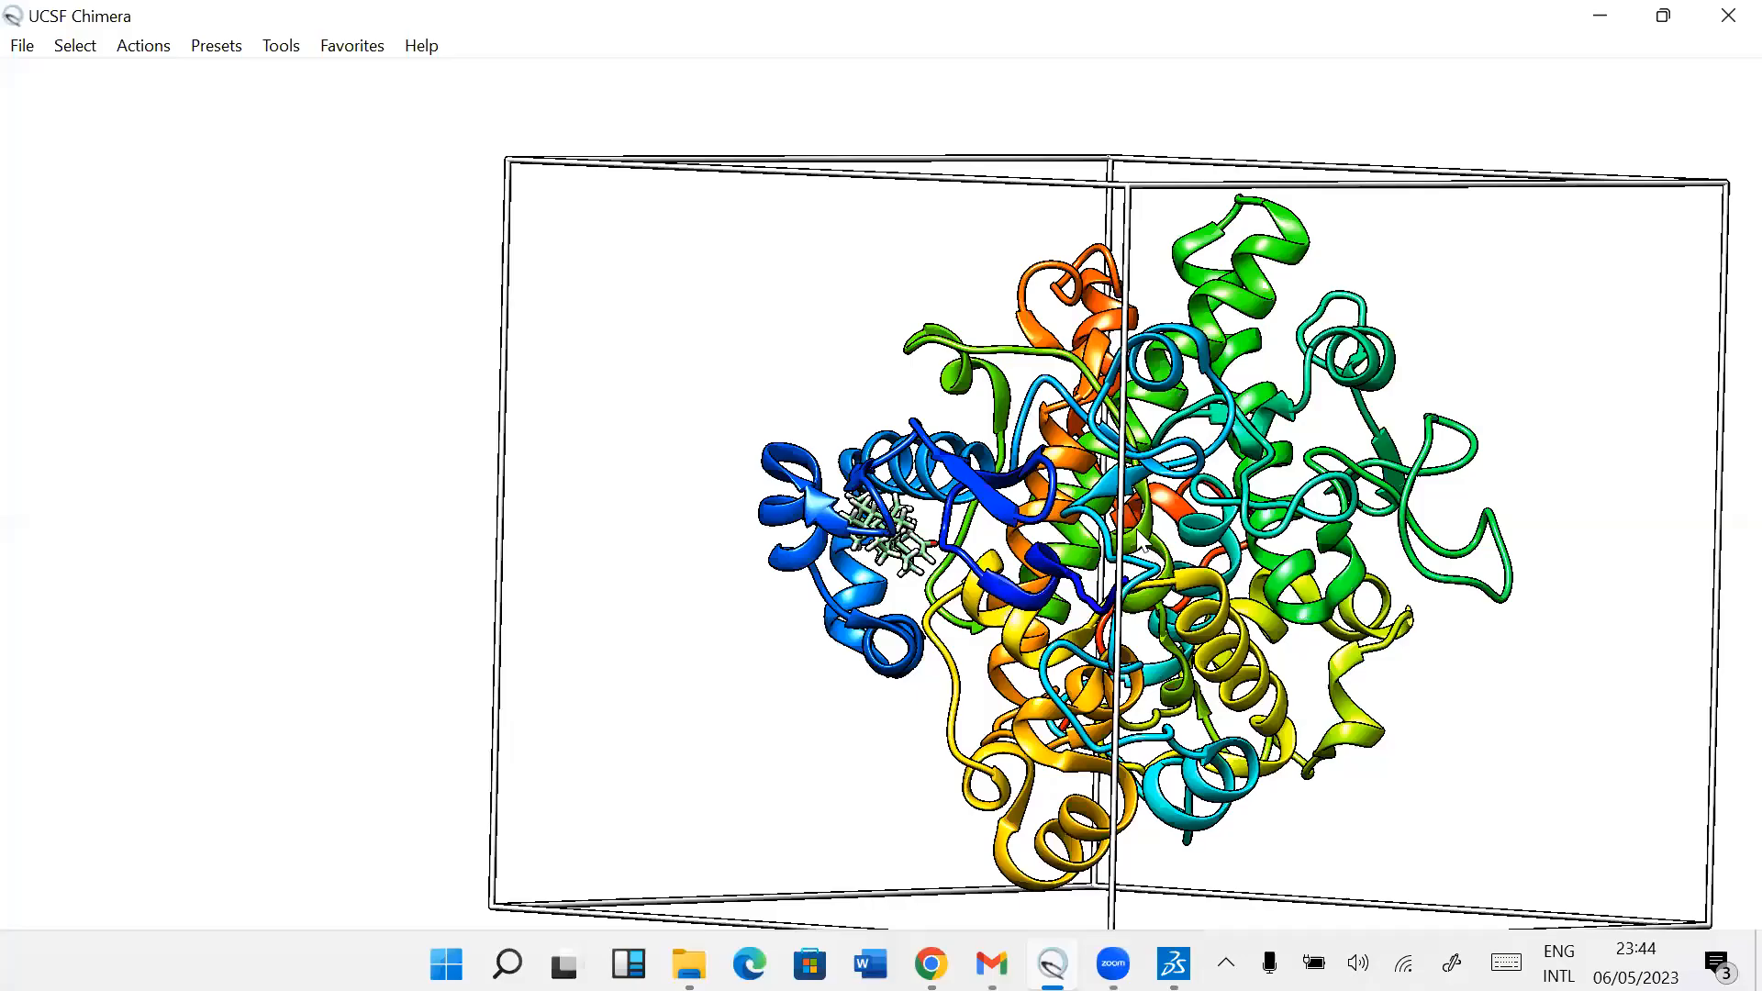
{"action": "scroll", "coordinate": [931, 408], "scroll_direction": "up", "scroll_amount": 2}
{"action": "scroll", "coordinate": [1080, 659], "scroll_direction": "down", "scroll_amount": 1}
{"action": "left_click_drag", "start_coordinate": [1012, 445], "coordinate": [1083, 515]}
{"action": "left_click_drag", "start_coordinate": [991, 584], "coordinate": [1272, 356]}
{"action": "scroll", "coordinate": [1196, 385], "scroll_direction": "up", "scroll_amount": 4}
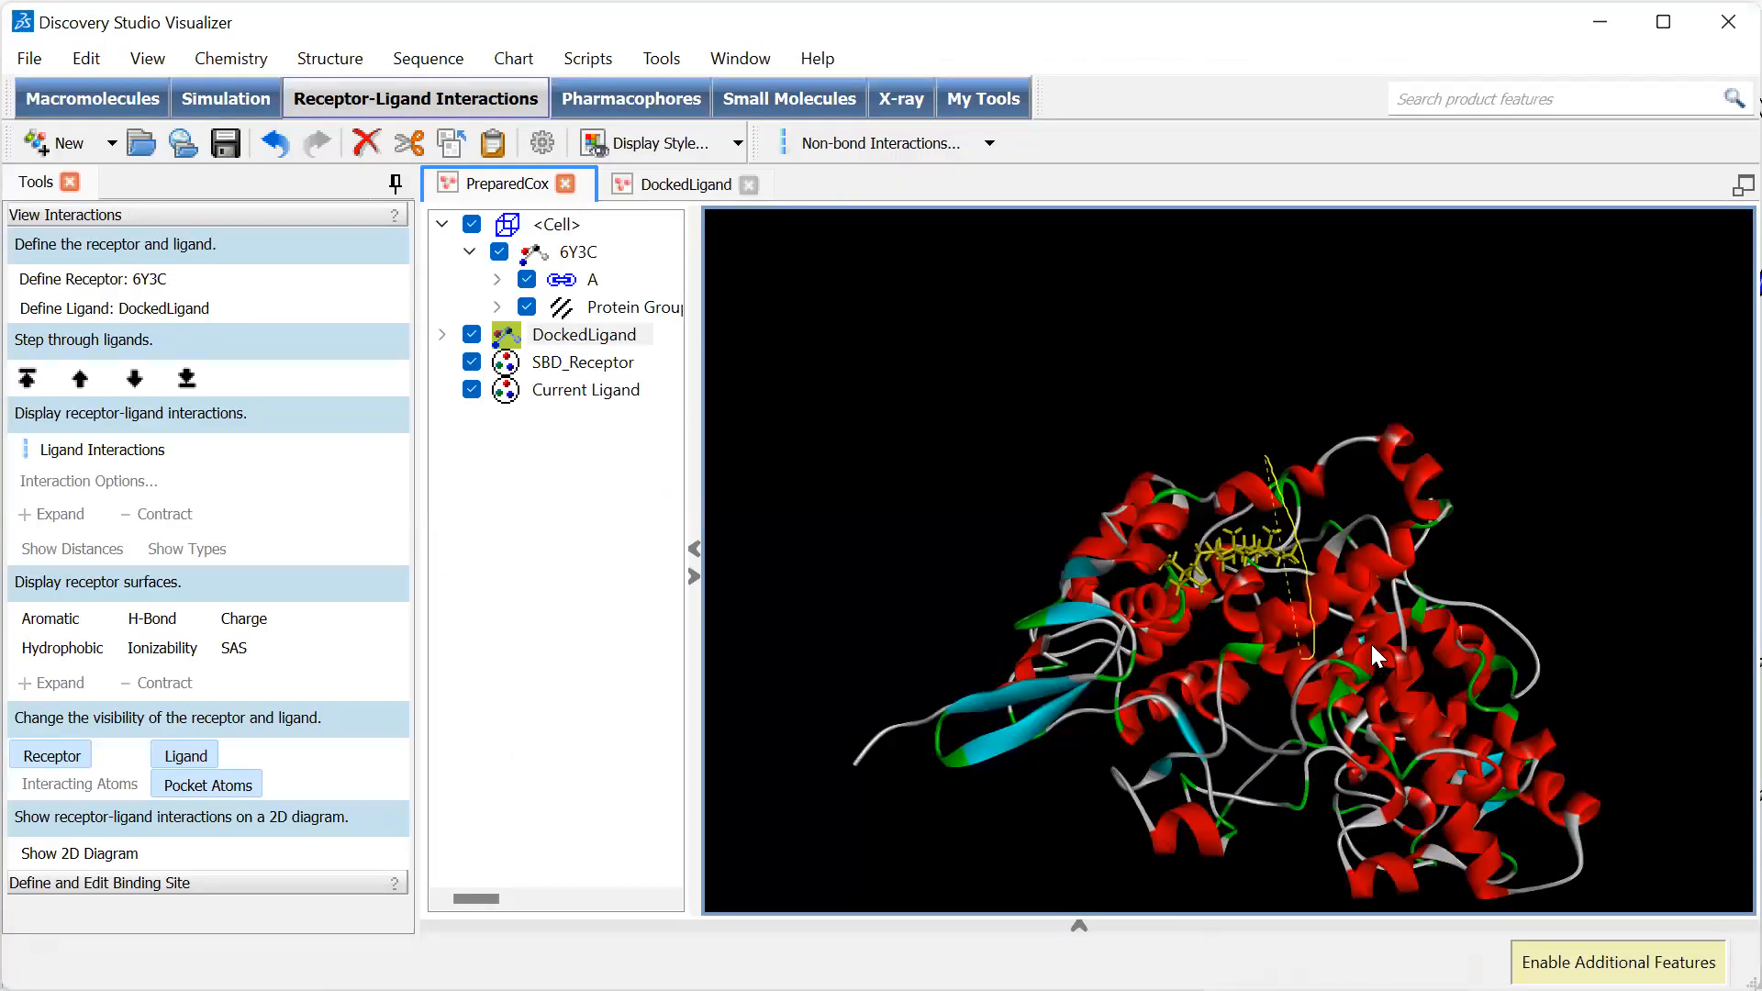
Step: Clear the current selection in the PreparedCox complex in Discovery Studio and view the docked ligand from another angle
{"action": "right_click", "coordinate": [1307, 514]}
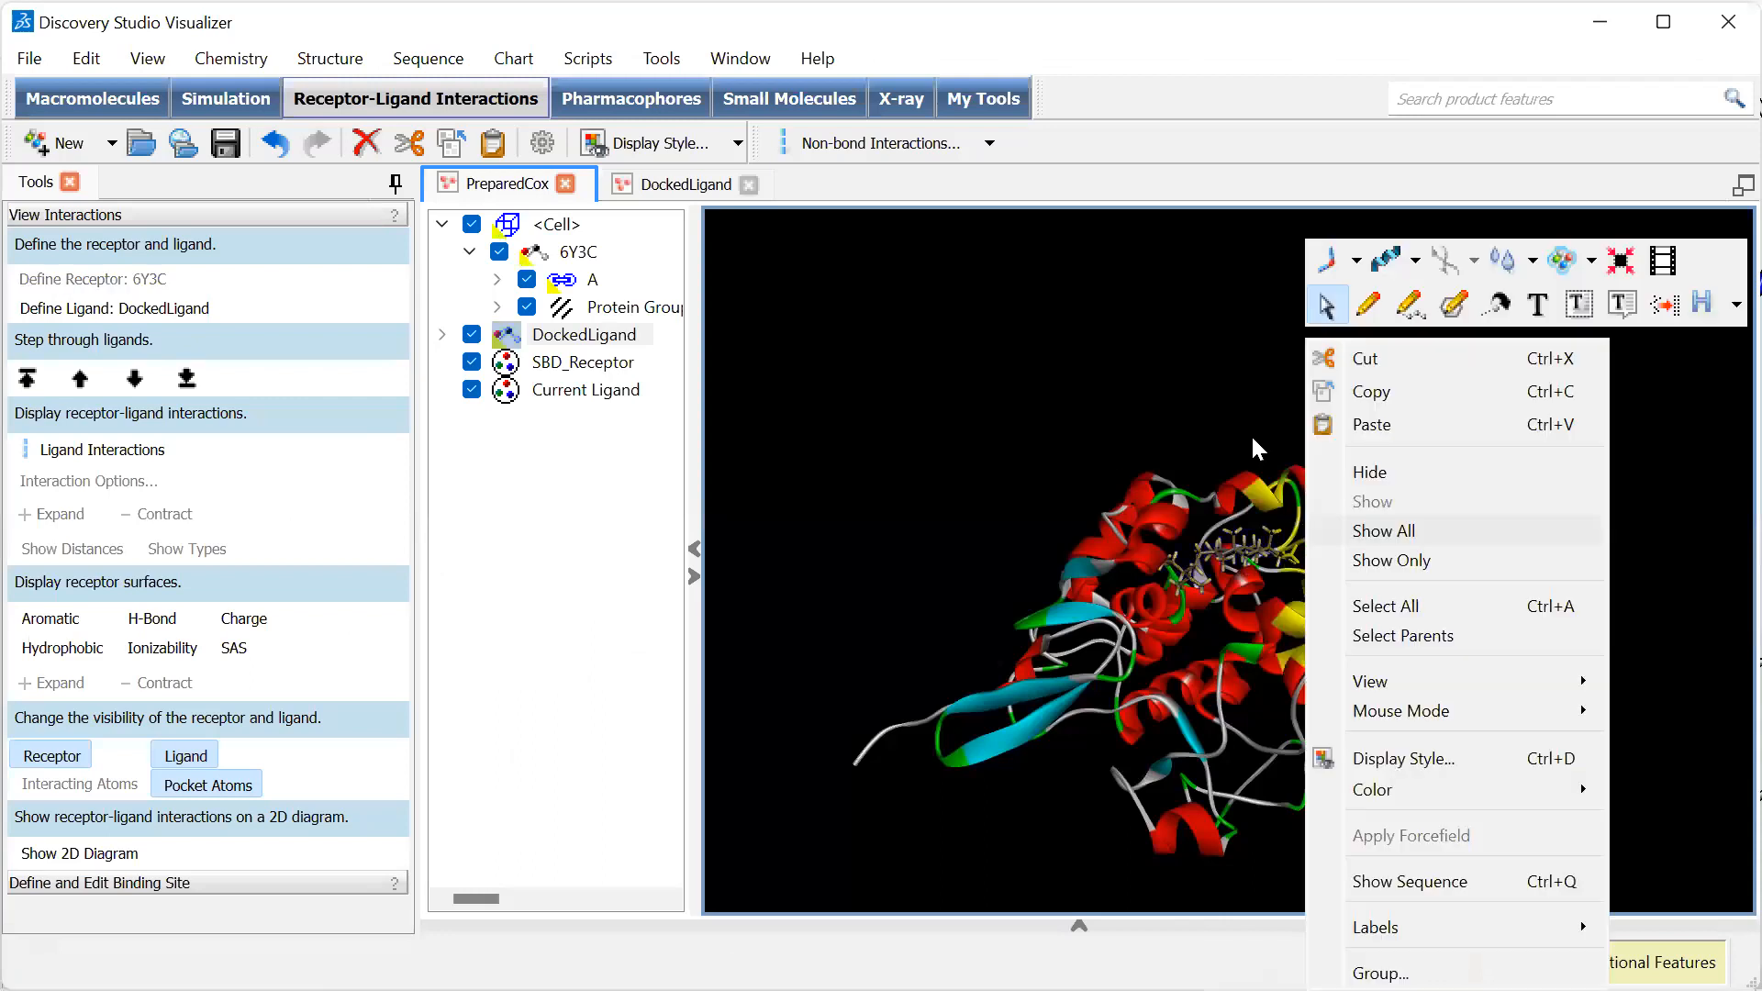
{"action": "left_click", "coordinate": [1269, 588]}
{"action": "right_click", "coordinate": [1280, 592]}
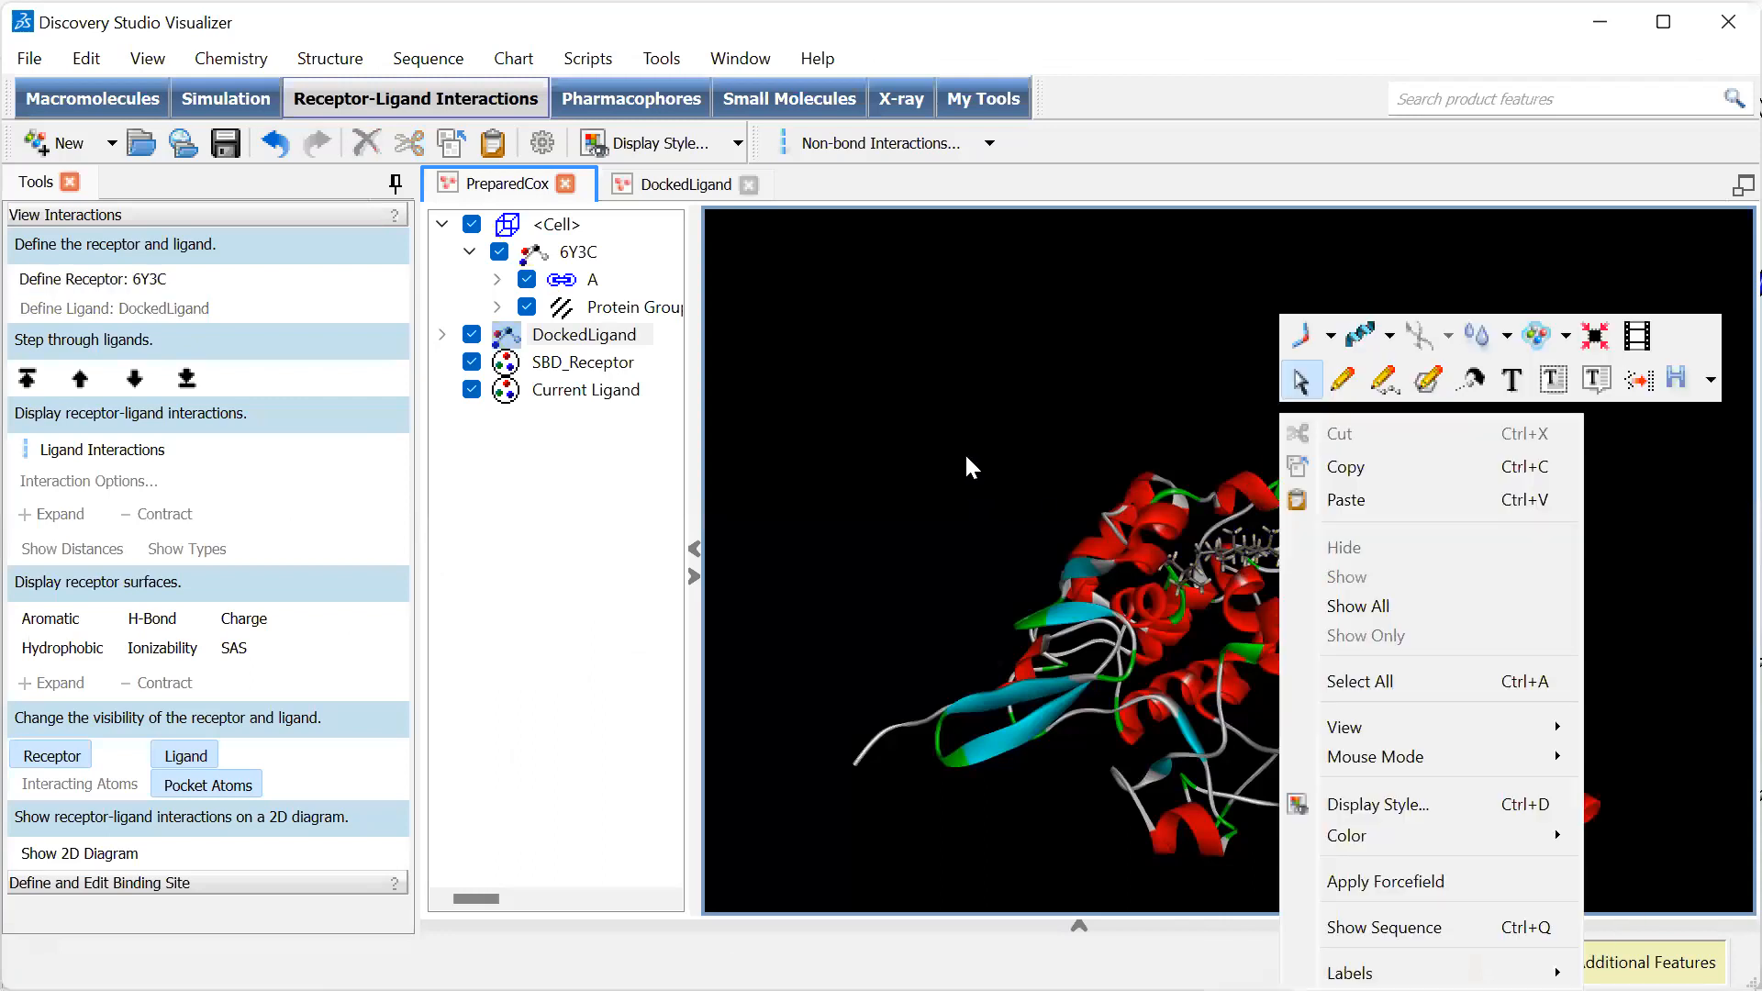
{"action": "left_click", "coordinate": [1103, 510]}
{"action": "scroll", "coordinate": [1237, 553], "scroll_direction": "up", "scroll_amount": 1}
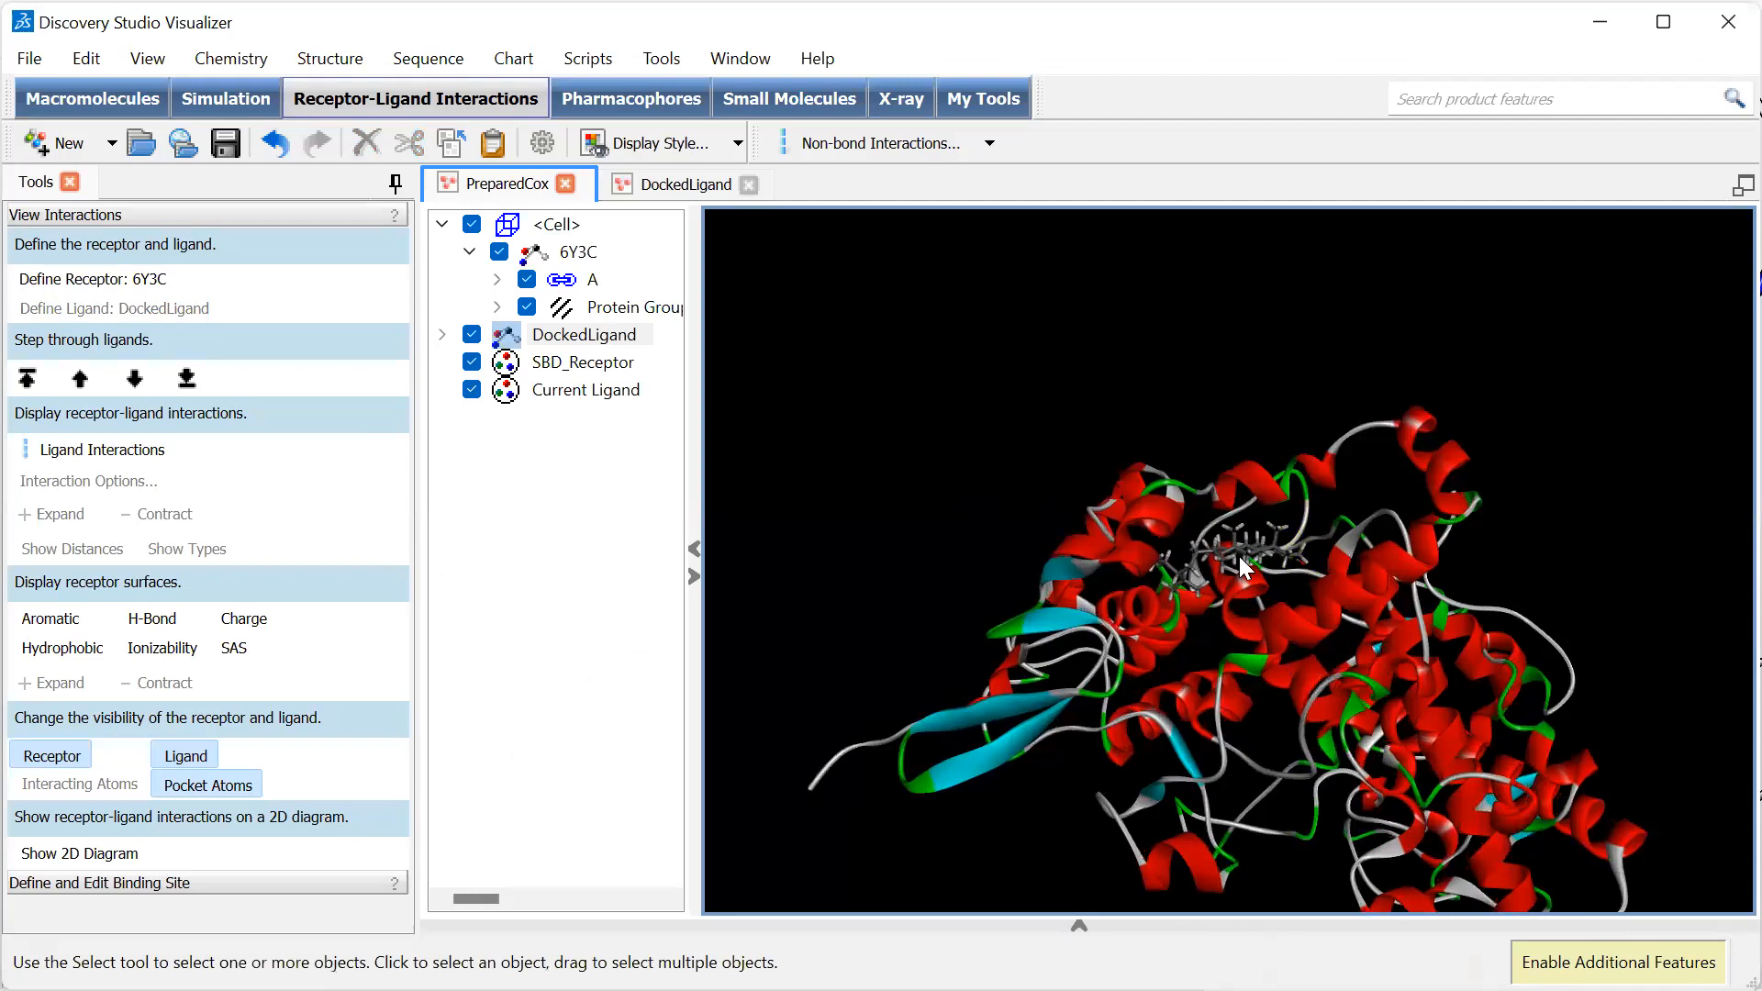
{"action": "right_click_drag", "start_coordinate": [1318, 521], "coordinate": [1219, 470]}
{"action": "right_click_drag", "start_coordinate": [1338, 478], "coordinate": [1304, 519]}
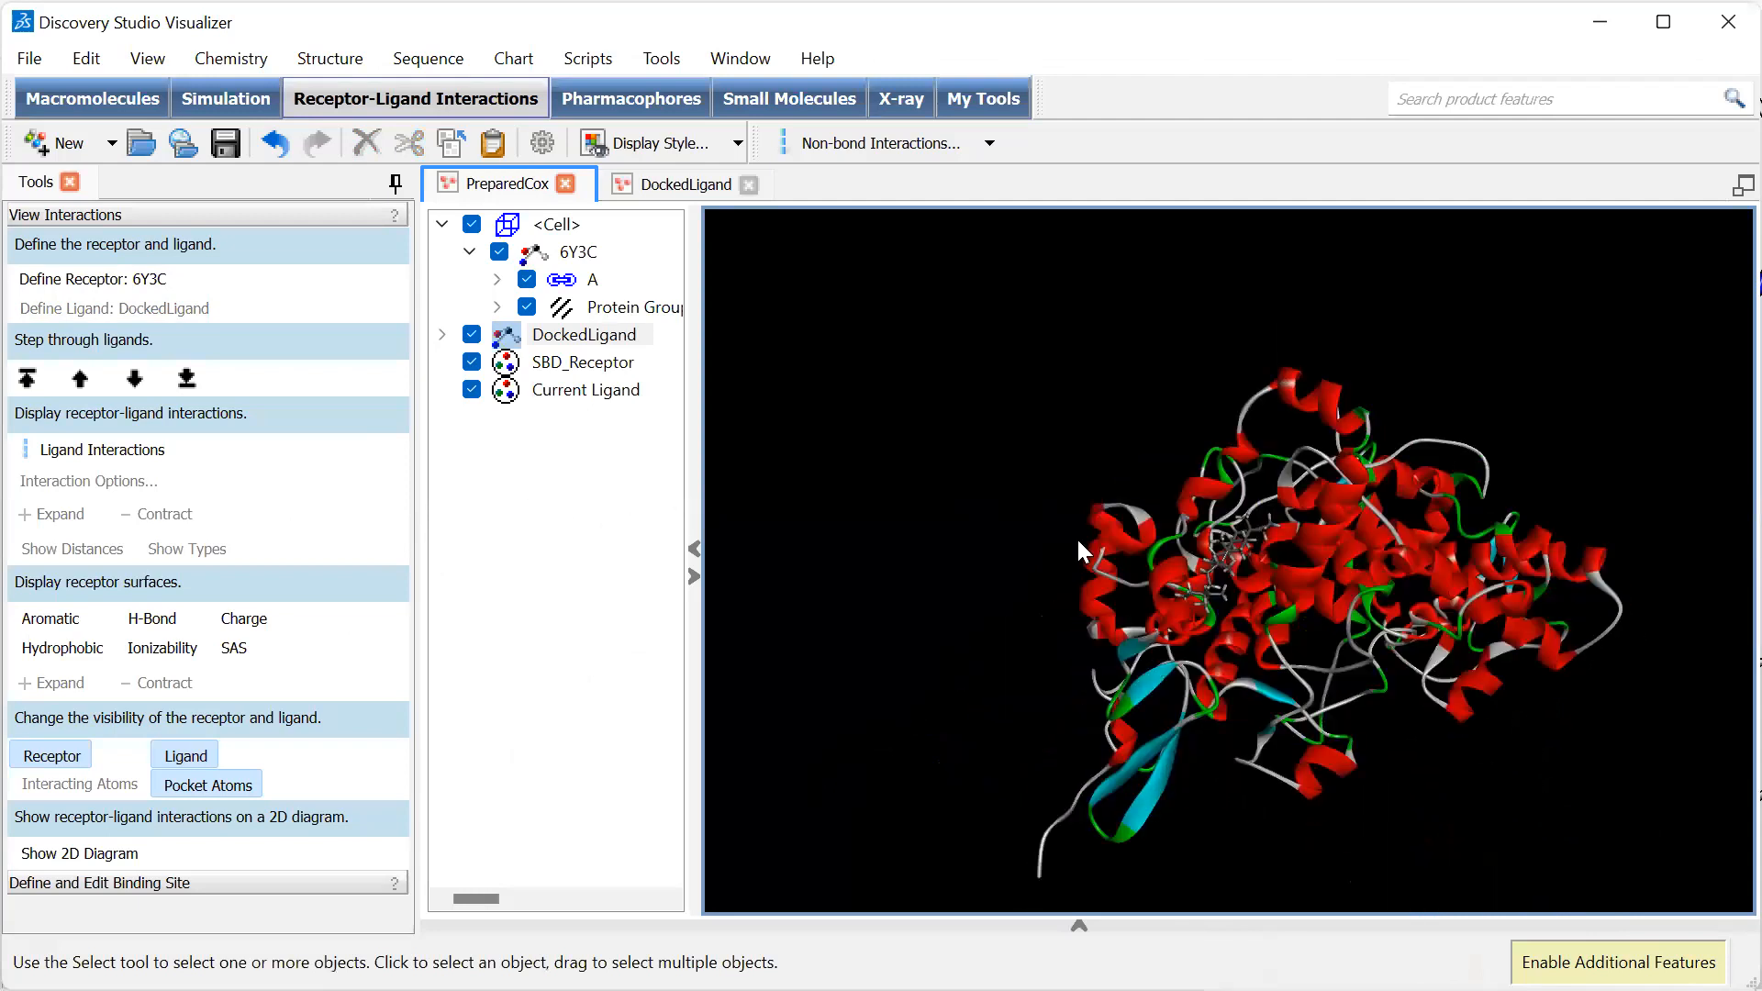
Step: Set the background color of the PreparedCox 3D view to white (#ffffff)
{"action": "right_click", "coordinate": [1454, 375]}
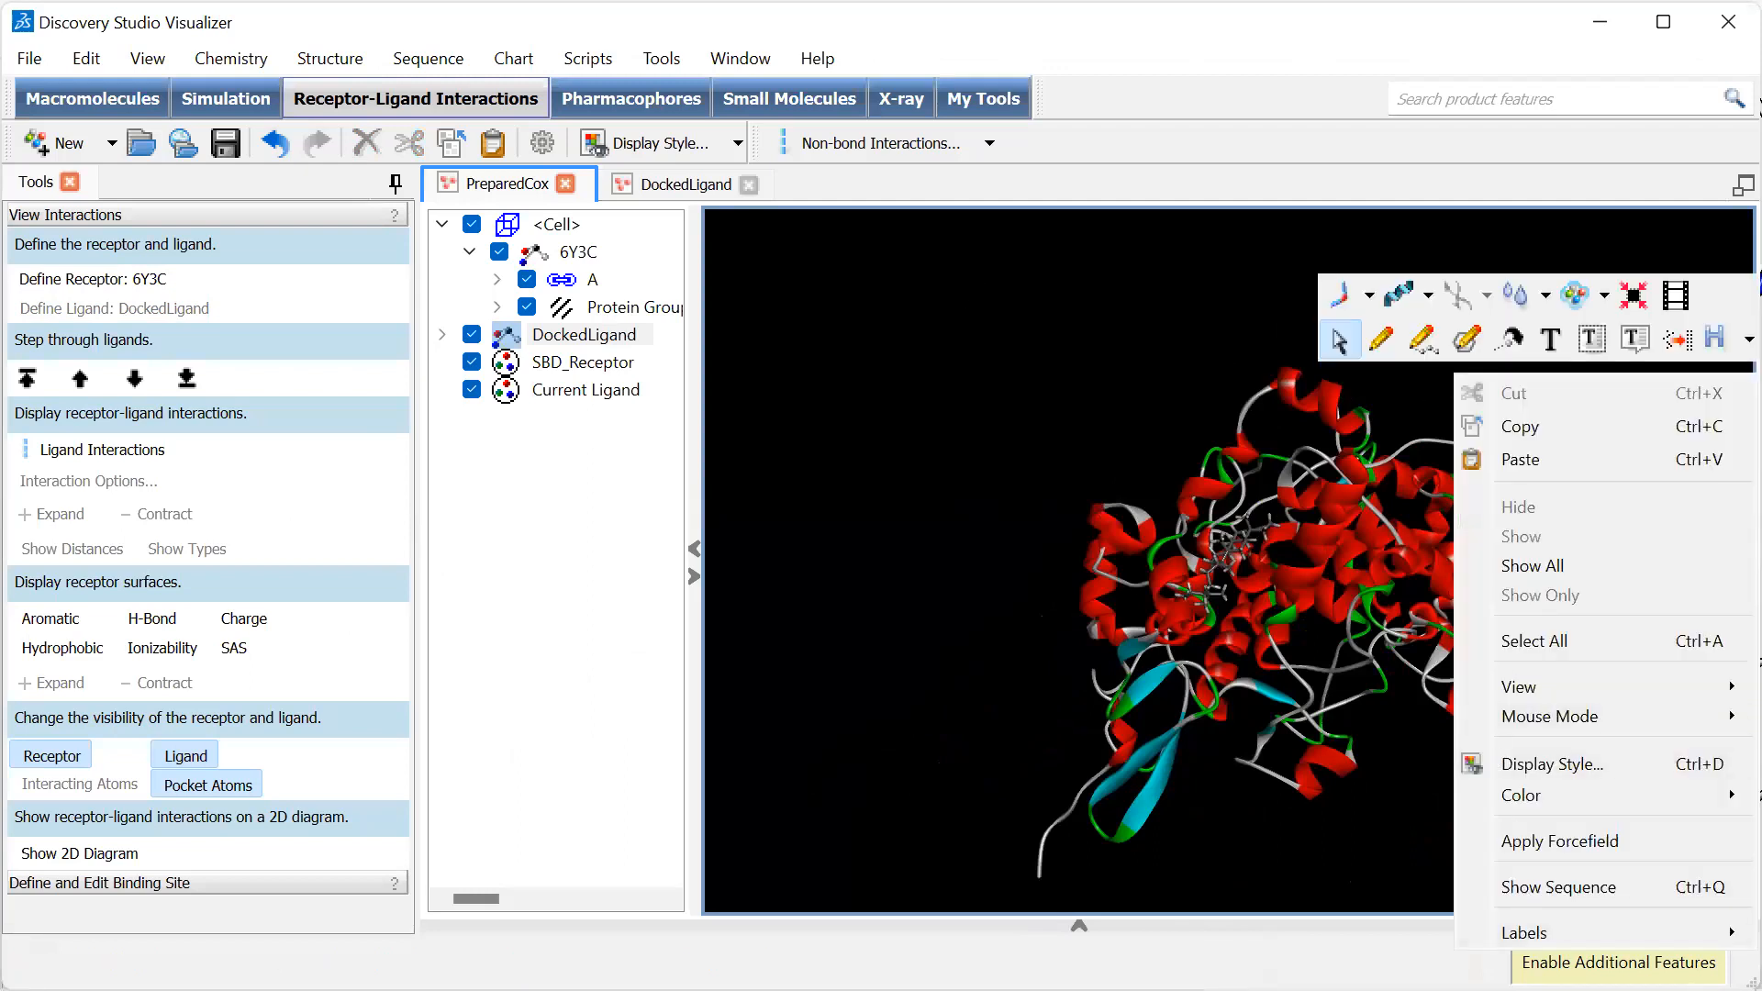
{"action": "mouse_move", "coordinate": [1480, 803]}
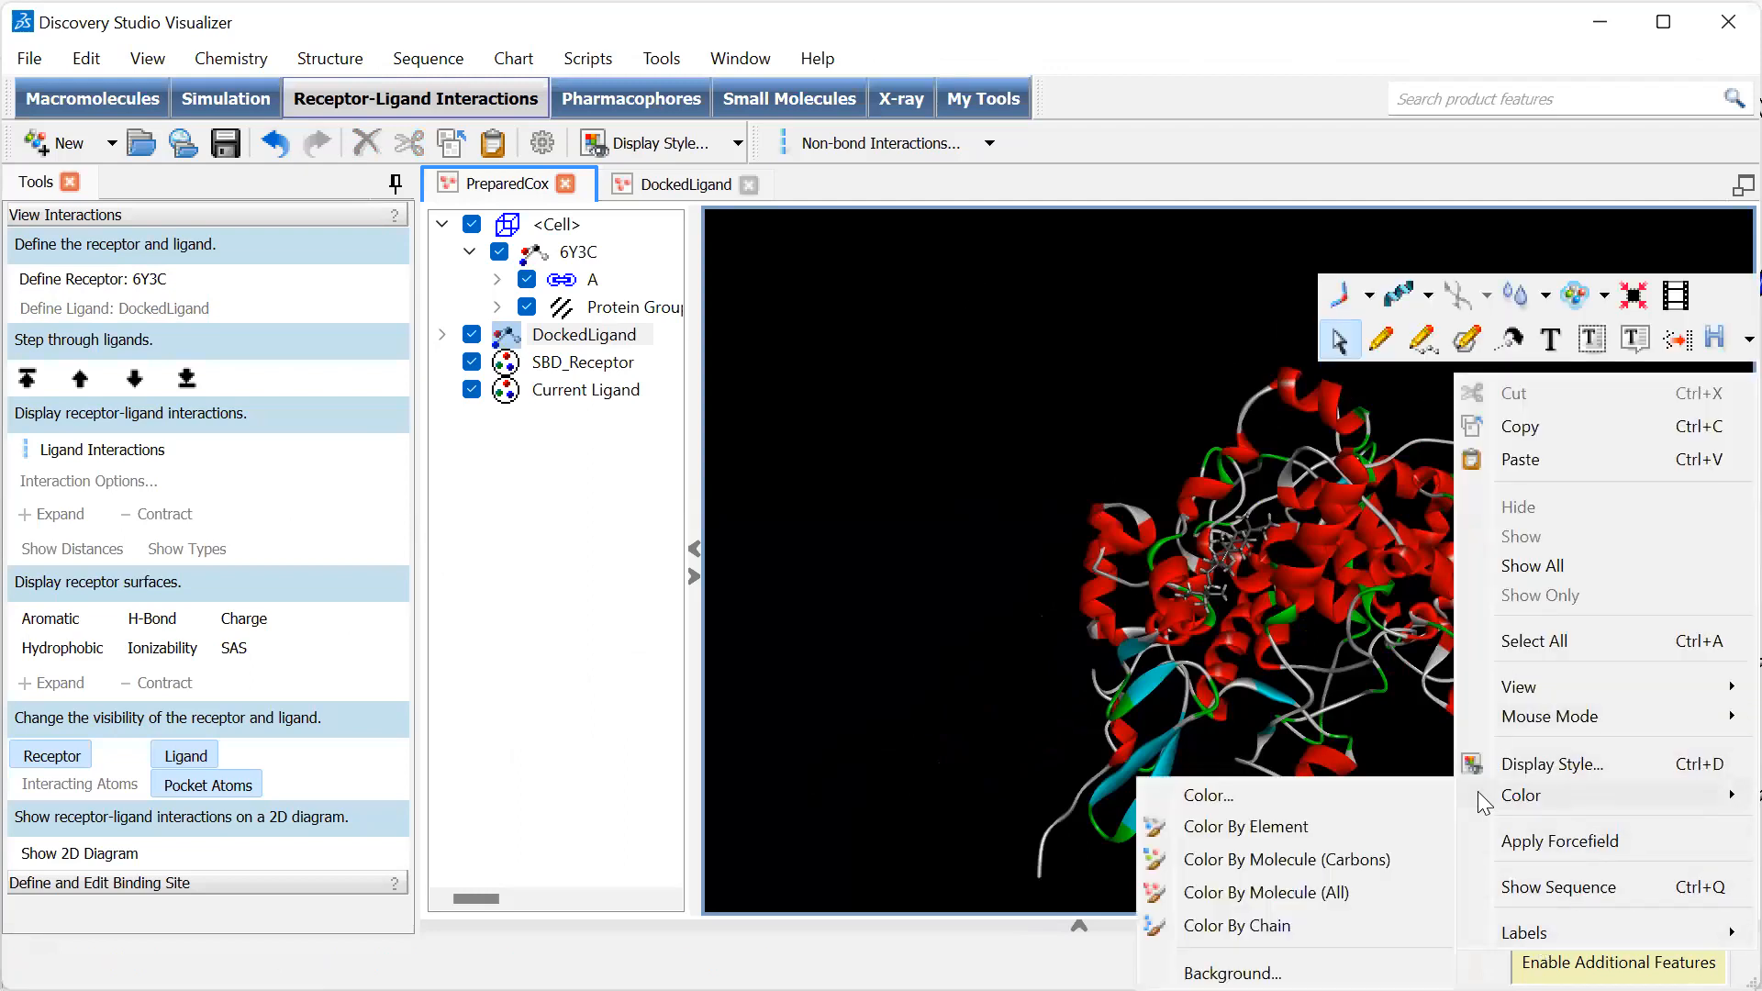
{"action": "left_click", "coordinate": [1209, 796]}
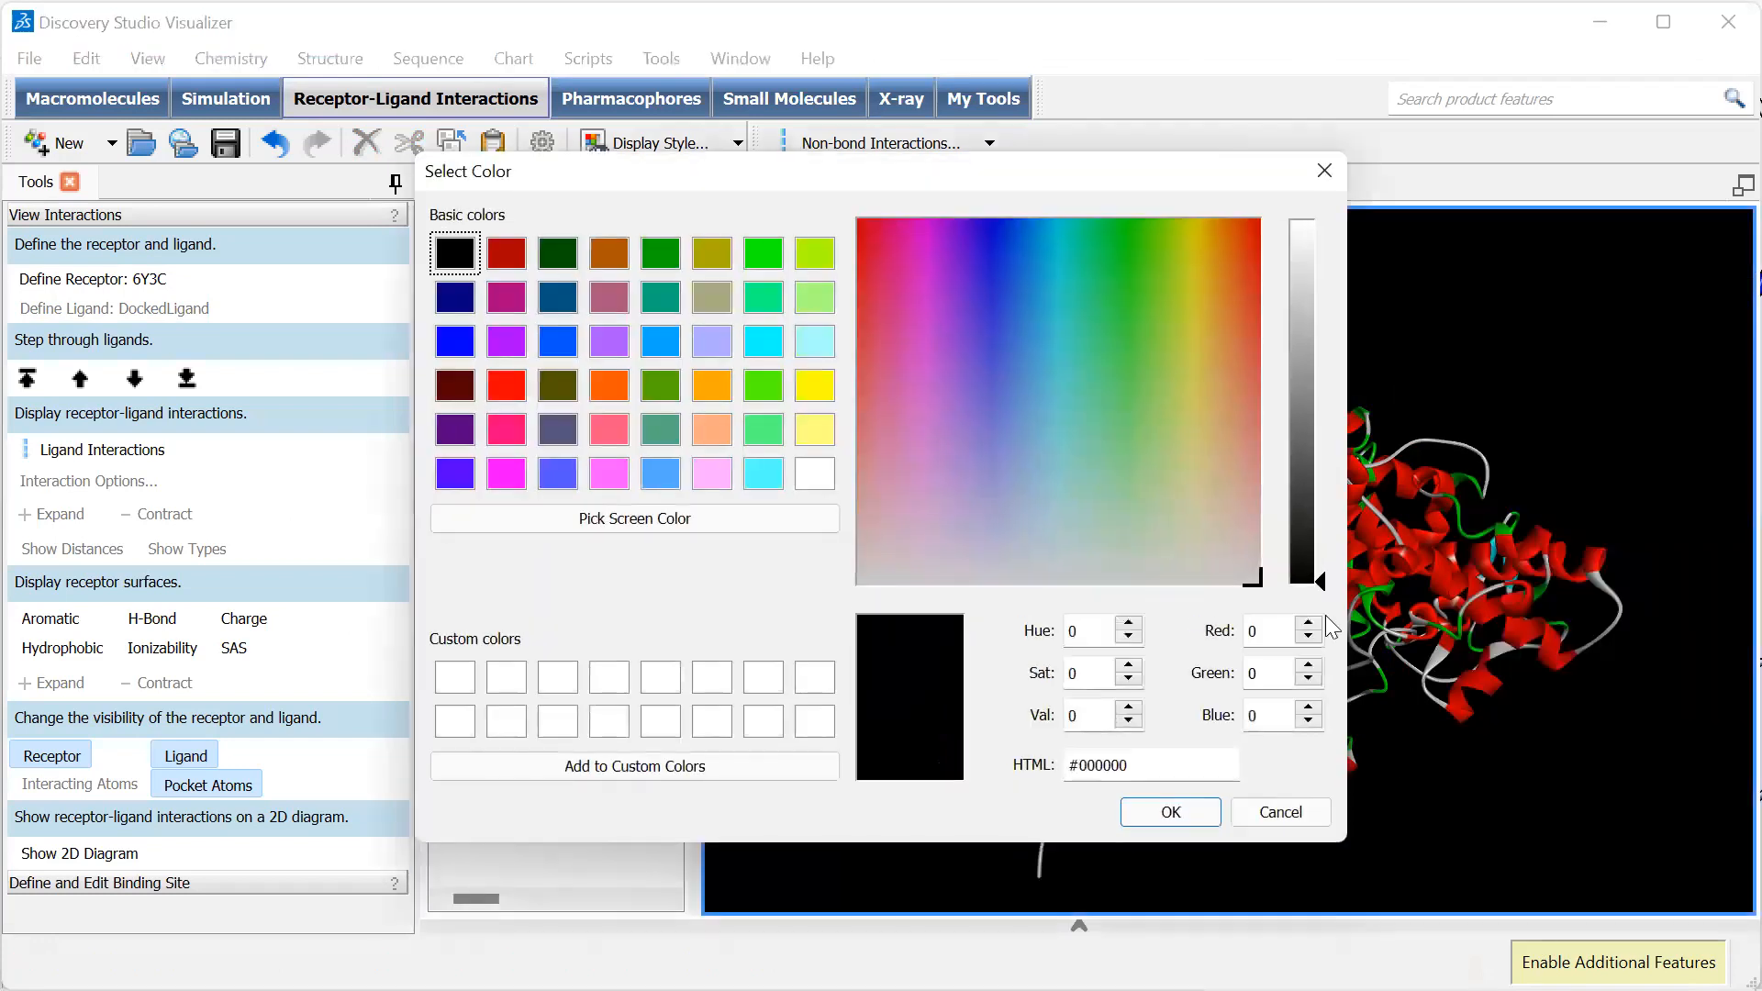
{"action": "left_click", "coordinate": [814, 474]}
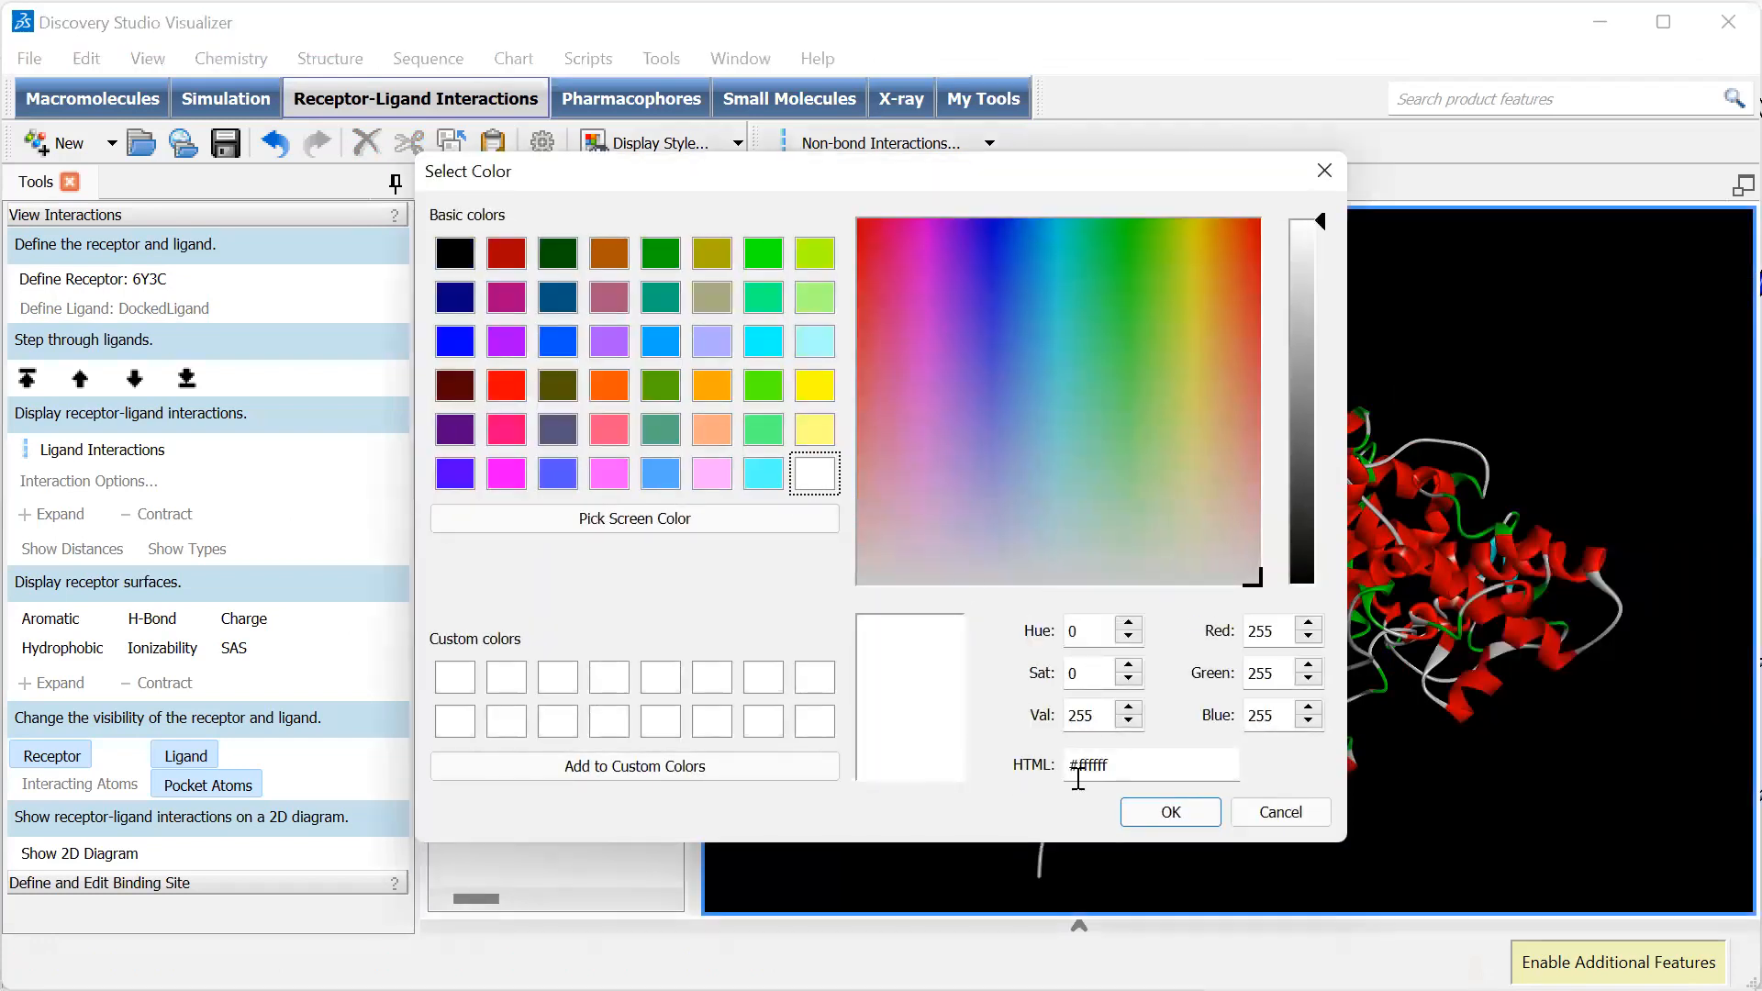
{"action": "left_click", "coordinate": [1184, 813]}
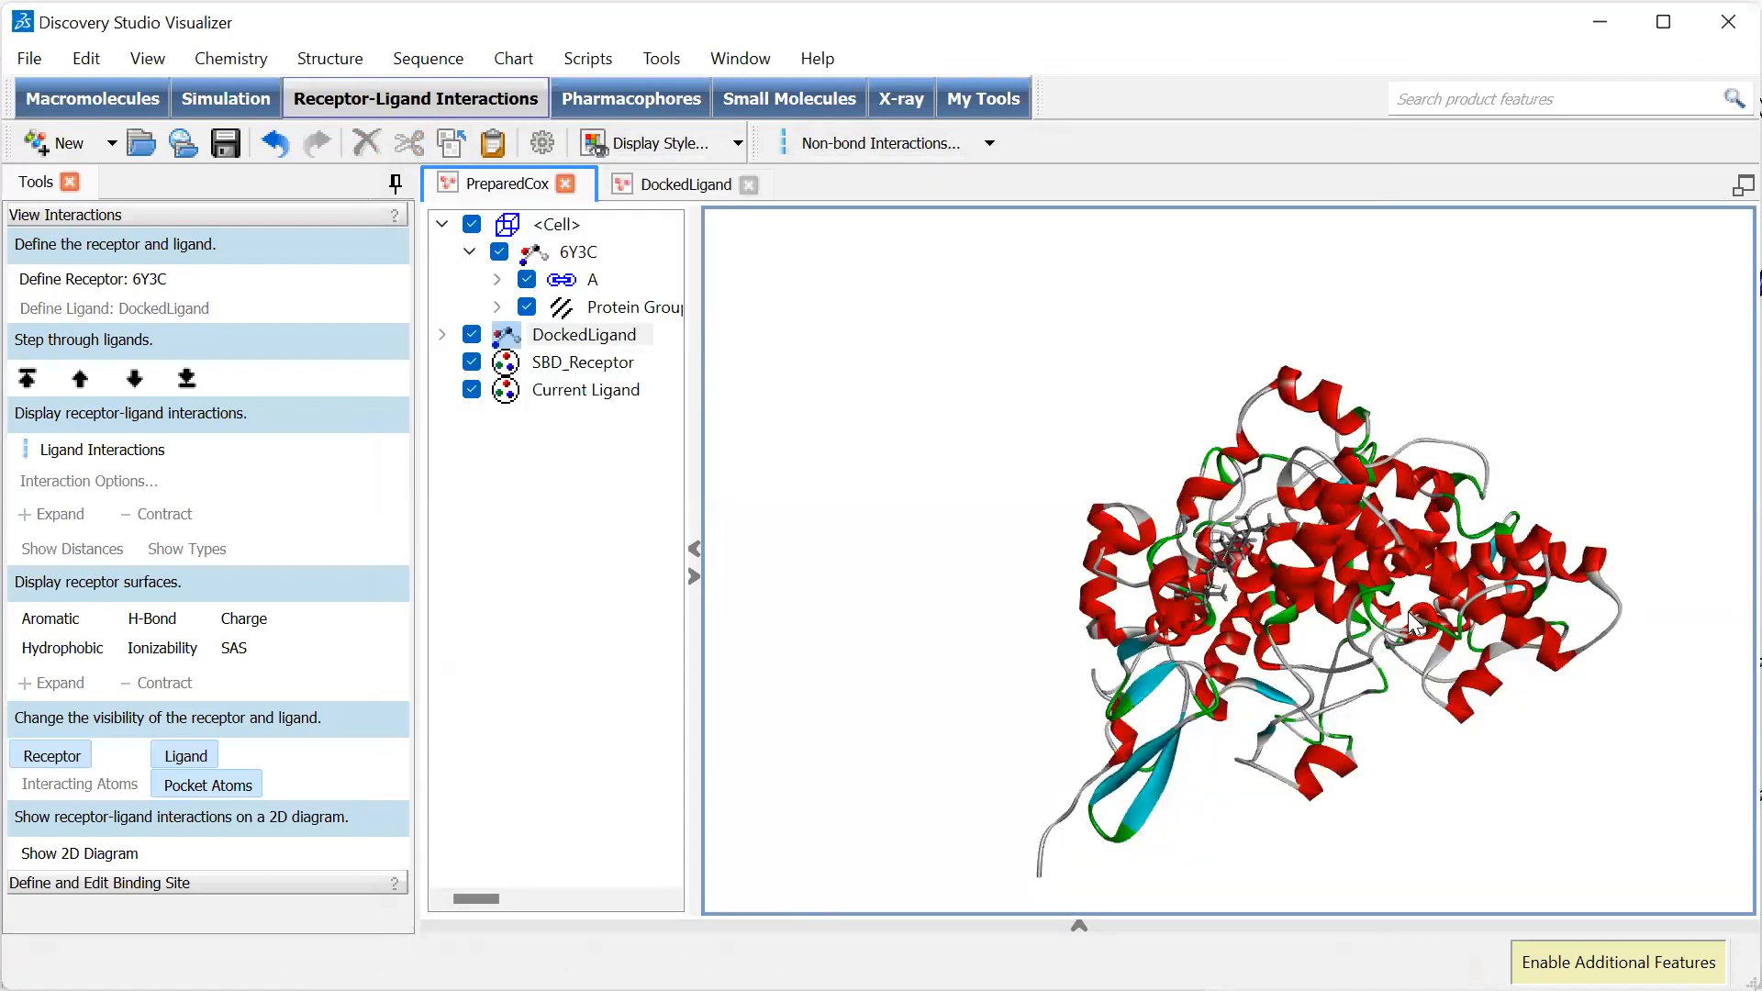
{"action": "left_click_drag", "start_coordinate": [1425, 550], "coordinate": [1423, 543]}
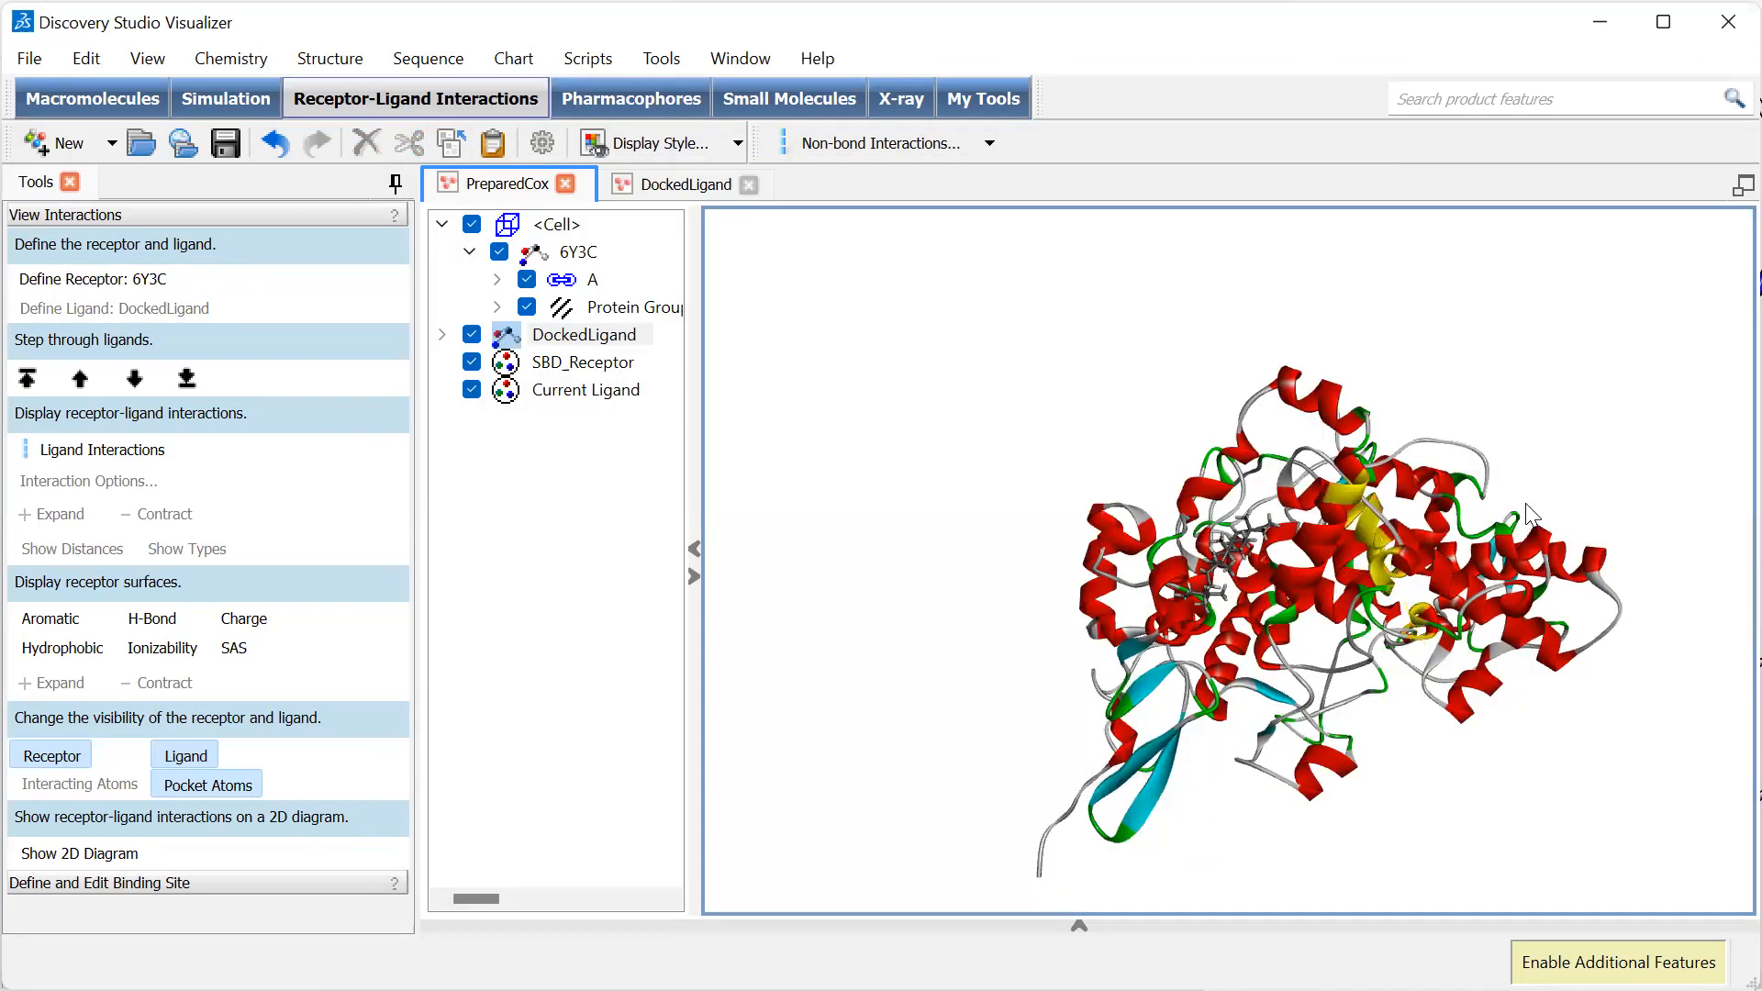
{"action": "right_click", "coordinate": [1367, 334]}
{"action": "right_click", "coordinate": [1074, 395]}
{"action": "right_click", "coordinate": [1534, 444]}
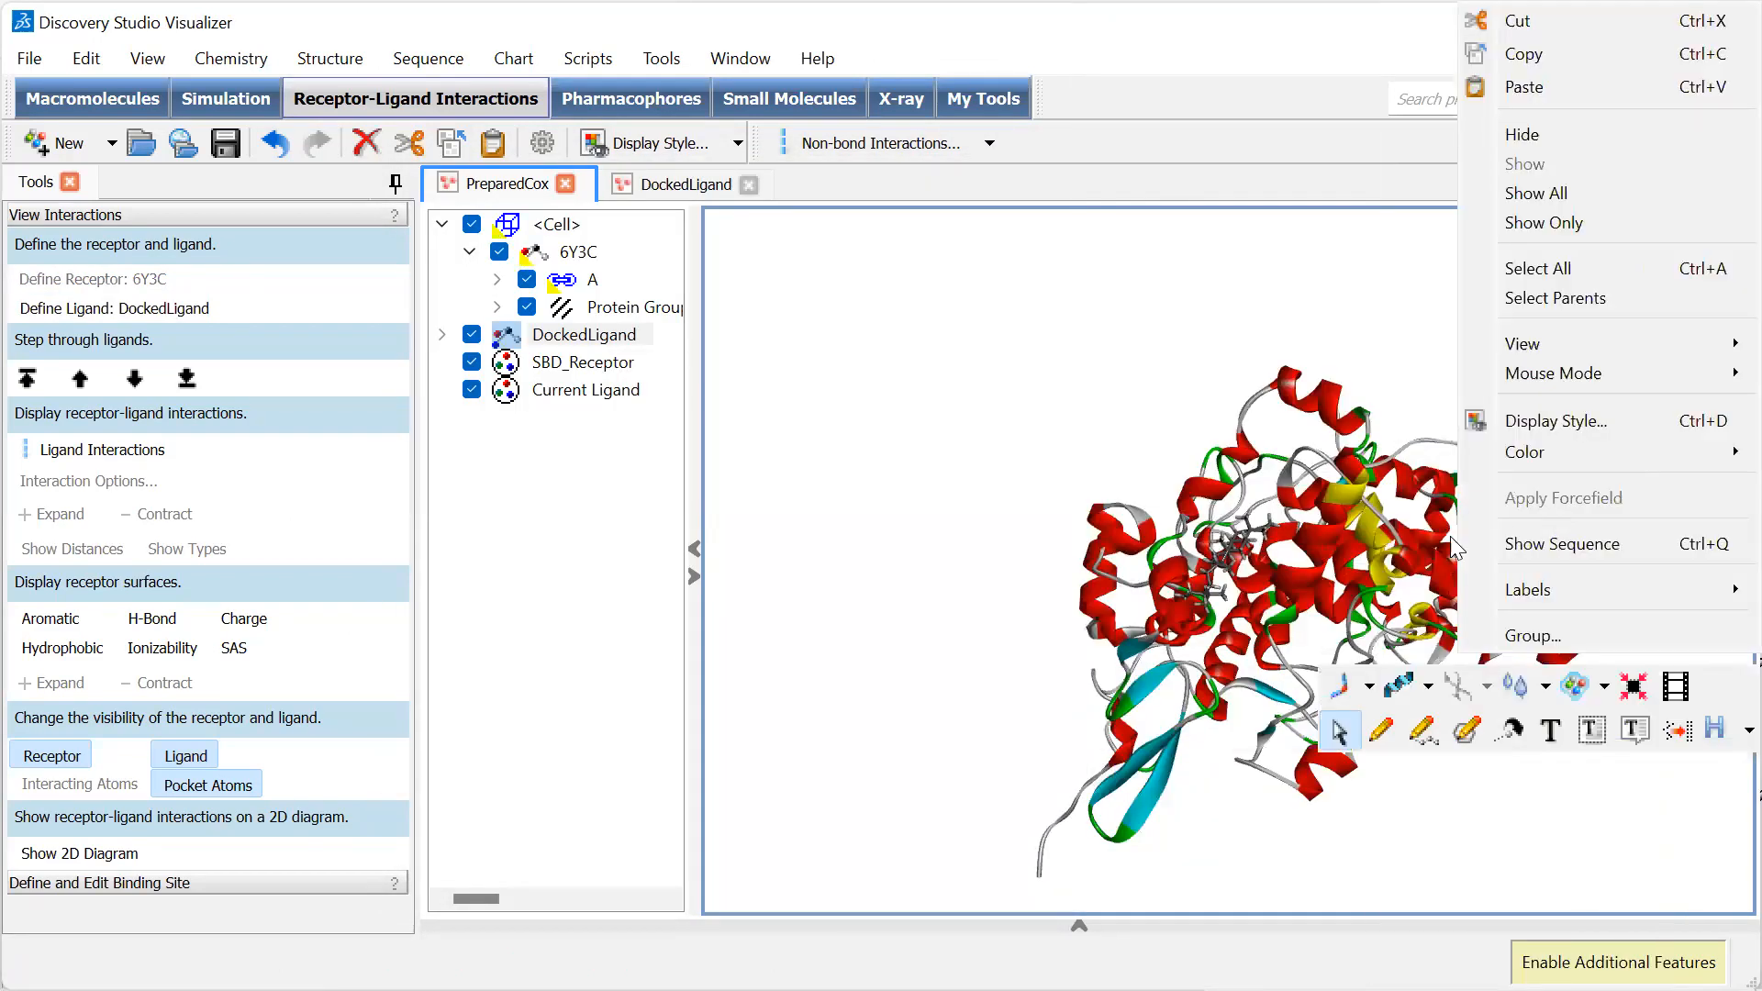
{"action": "left_click", "coordinate": [1404, 421]}
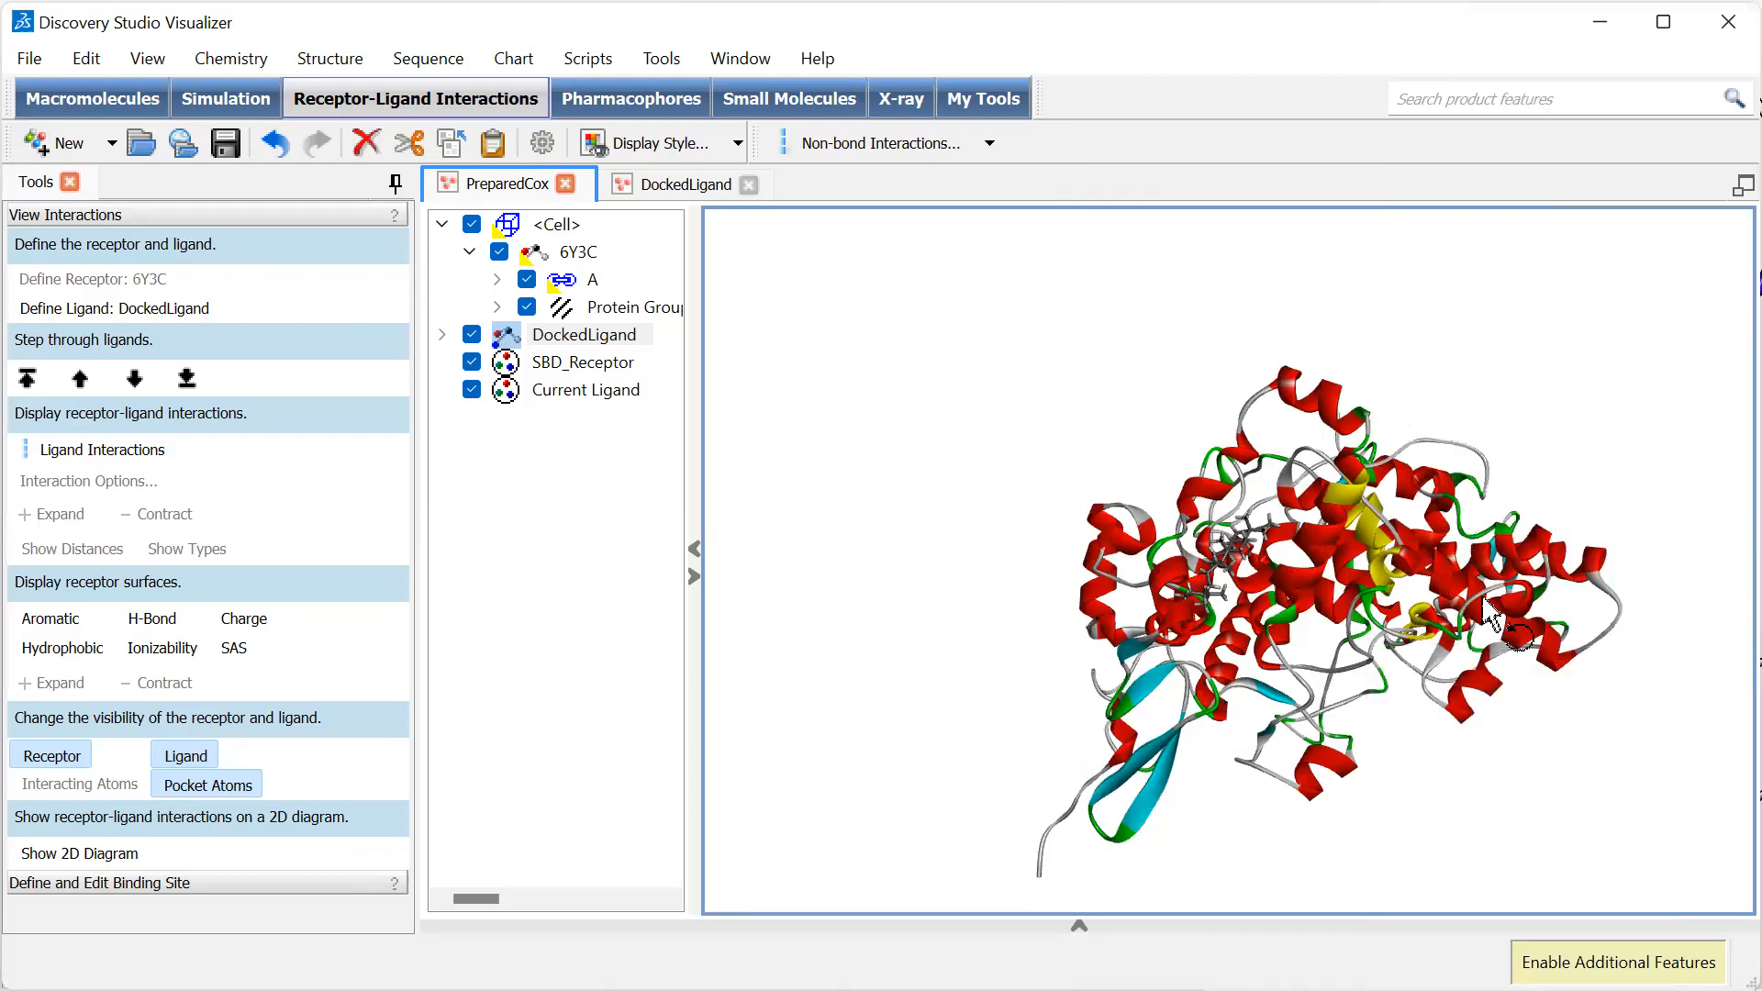
{"action": "right_click", "coordinate": [1510, 627]}
{"action": "left_click", "coordinate": [1395, 496]}
Step: Generate the 2D interaction diagram for receptor 6Y3C and DockedLigand, and examine the residues and interaction types around the ligand
{"action": "right_click_drag", "start_coordinate": [1413, 531], "coordinate": [1237, 391]}
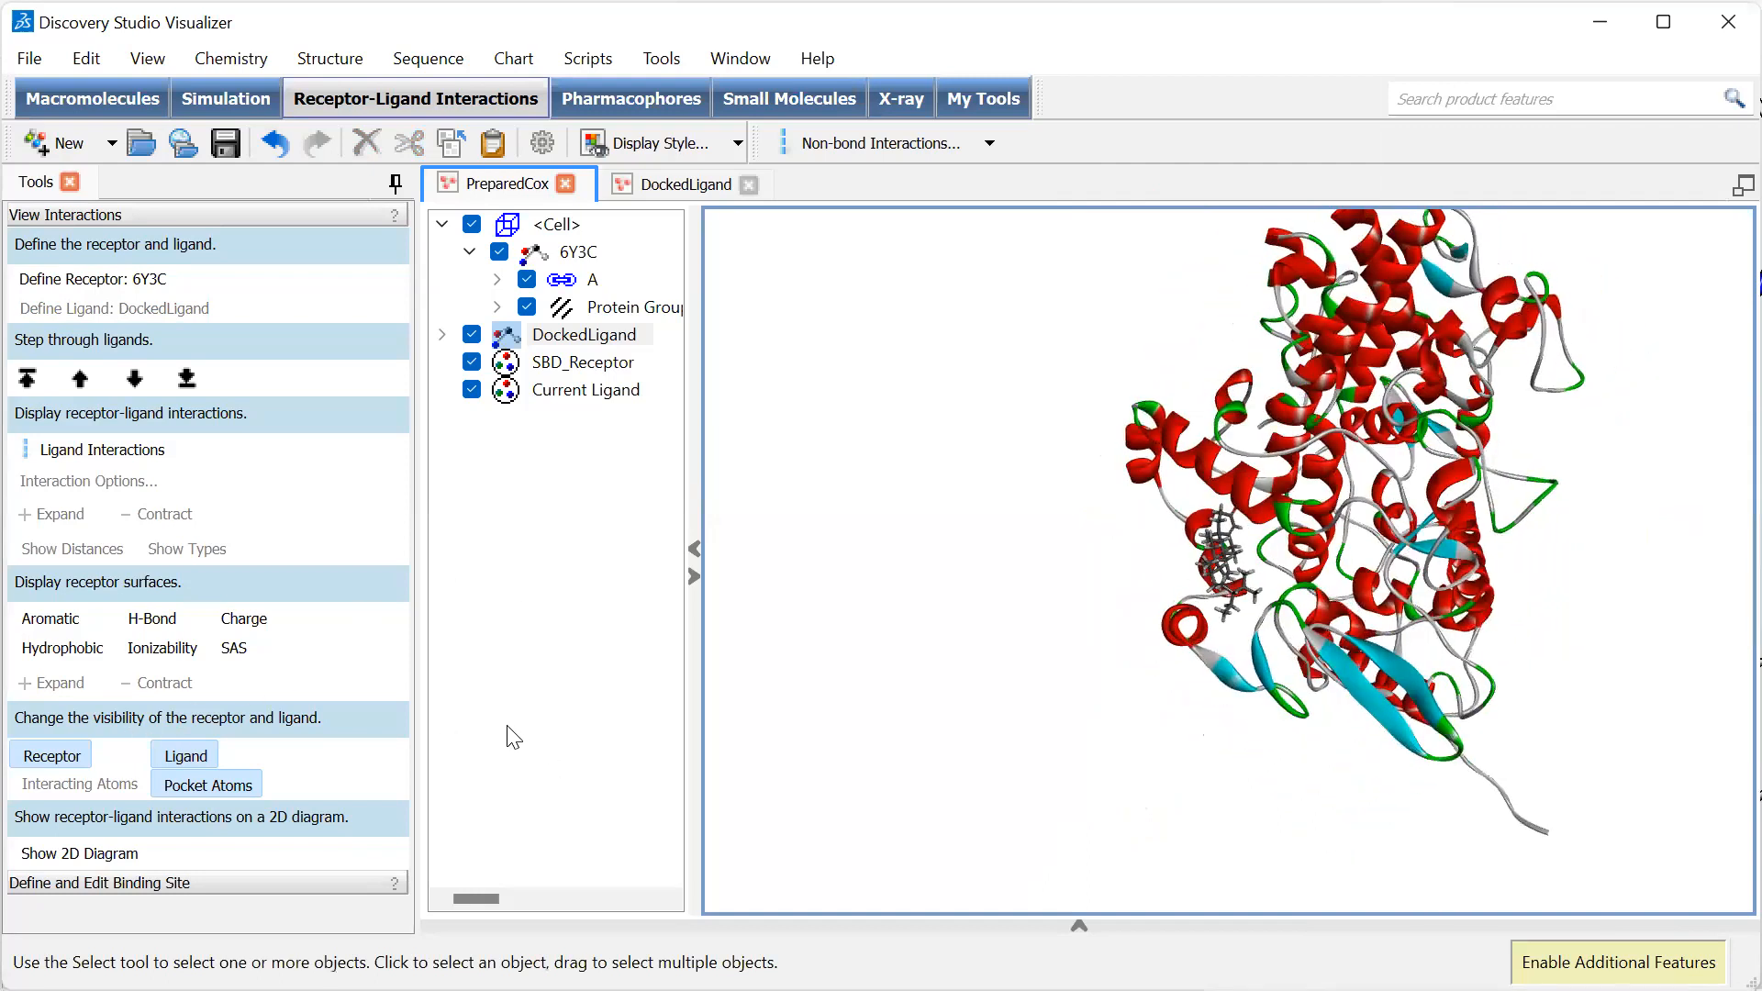
{"action": "left_click", "coordinate": [78, 860]}
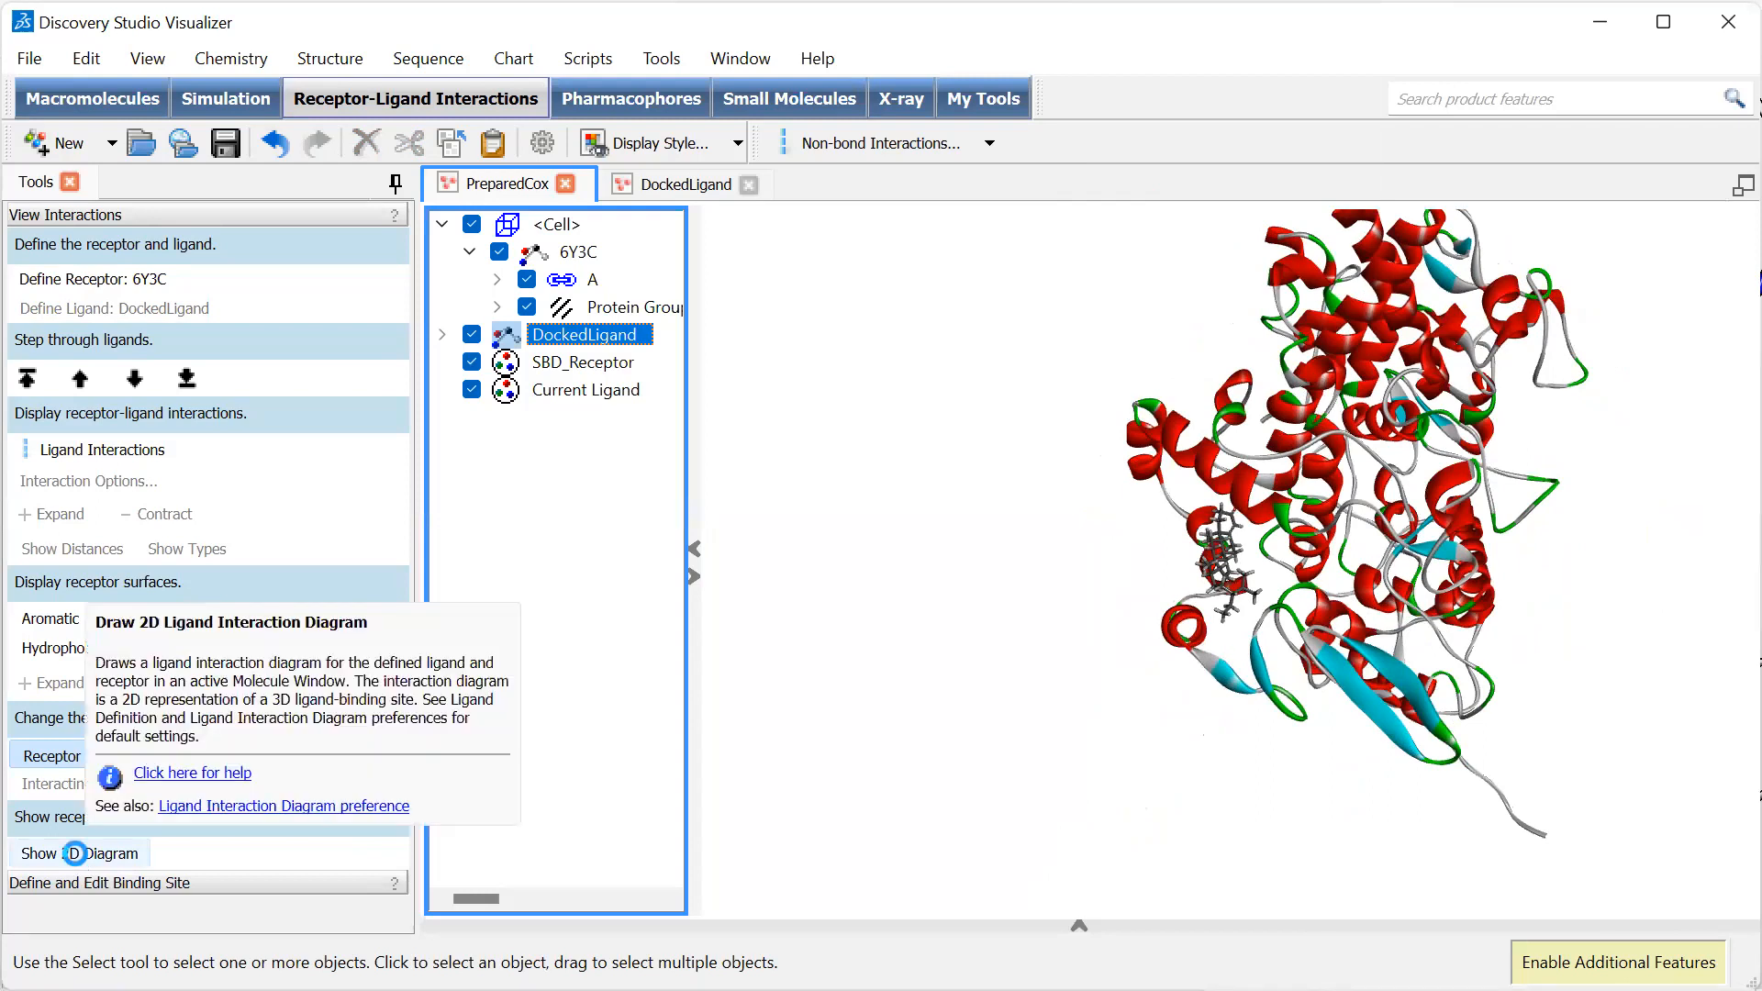
{"action": "left_click", "coordinate": [78, 860]}
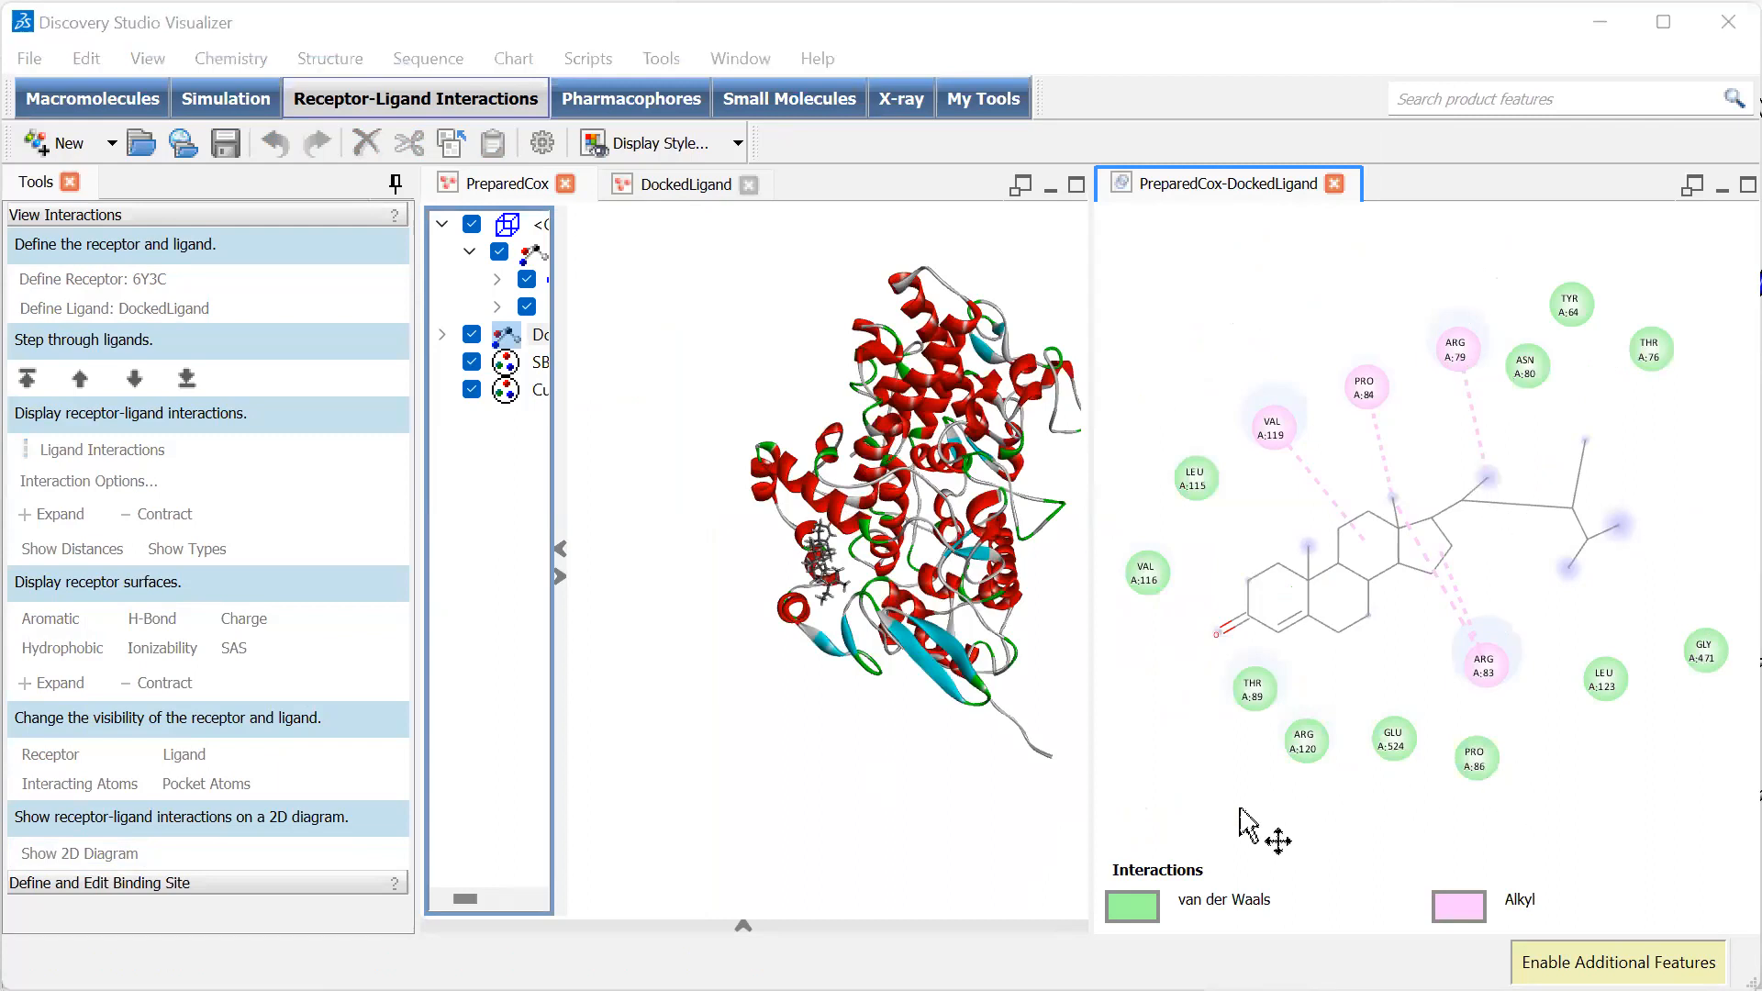
{"action": "scroll", "coordinate": [1601, 748], "scroll_direction": "down", "scroll_amount": 2}
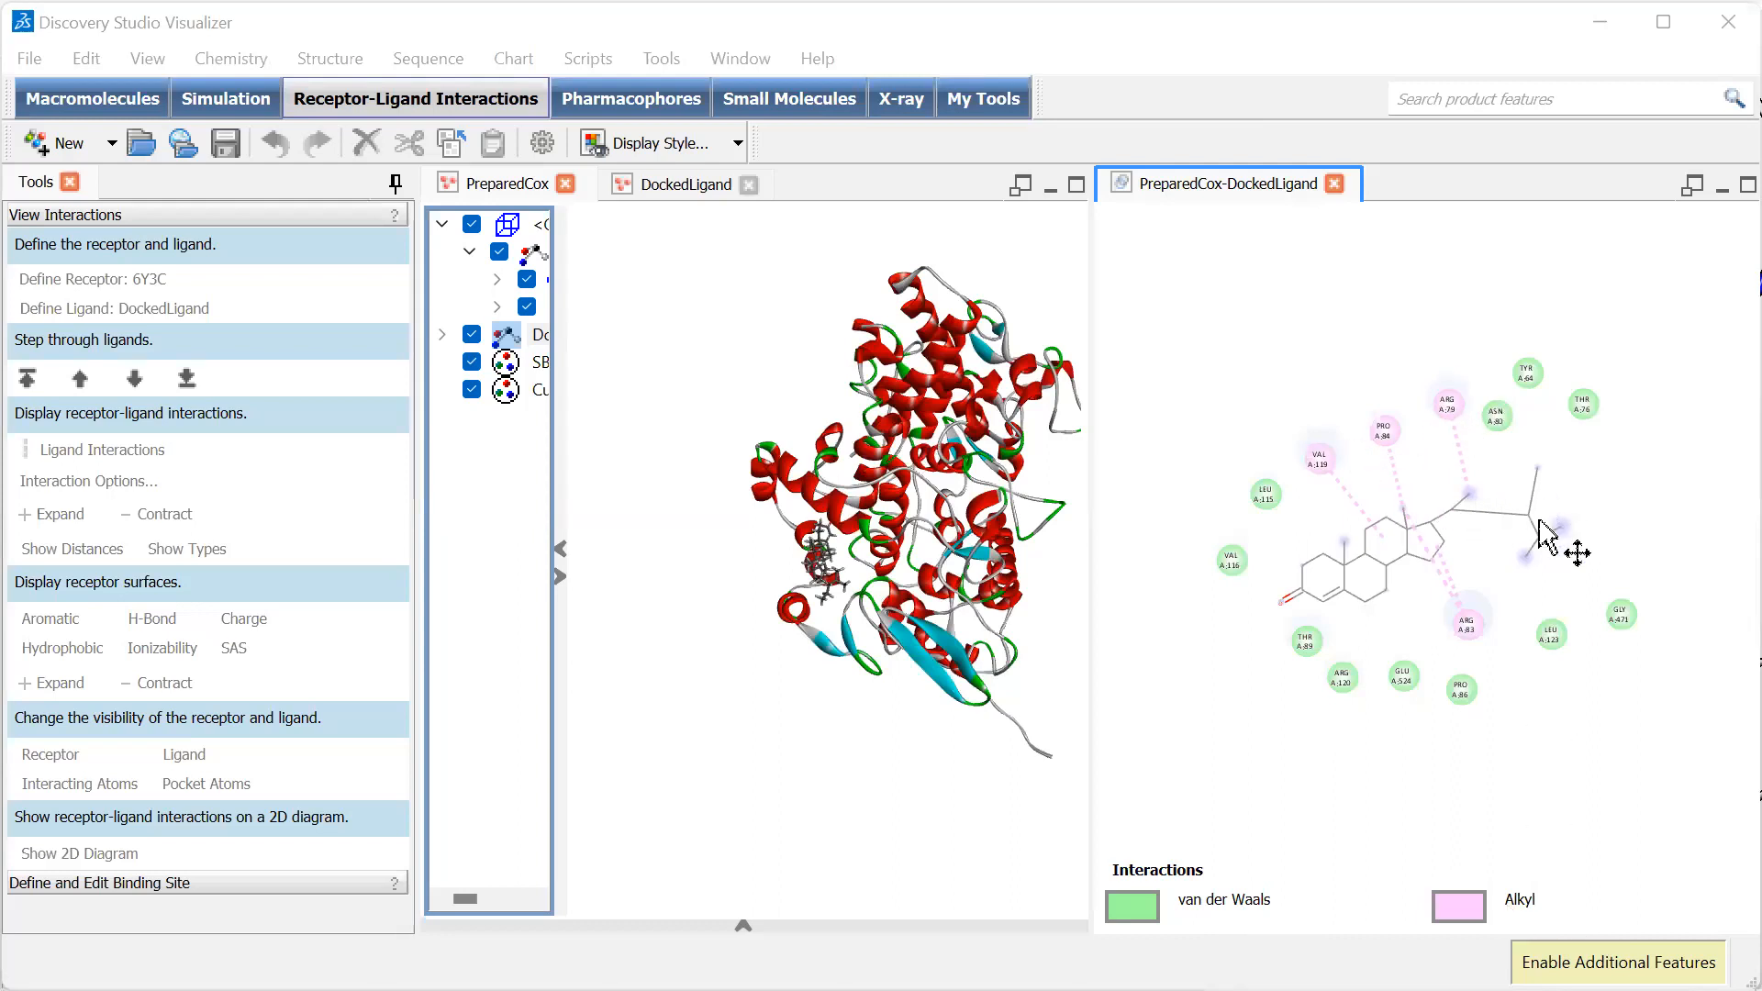
{"action": "scroll", "coordinate": [1574, 515], "scroll_direction": "up", "scroll_amount": 1}
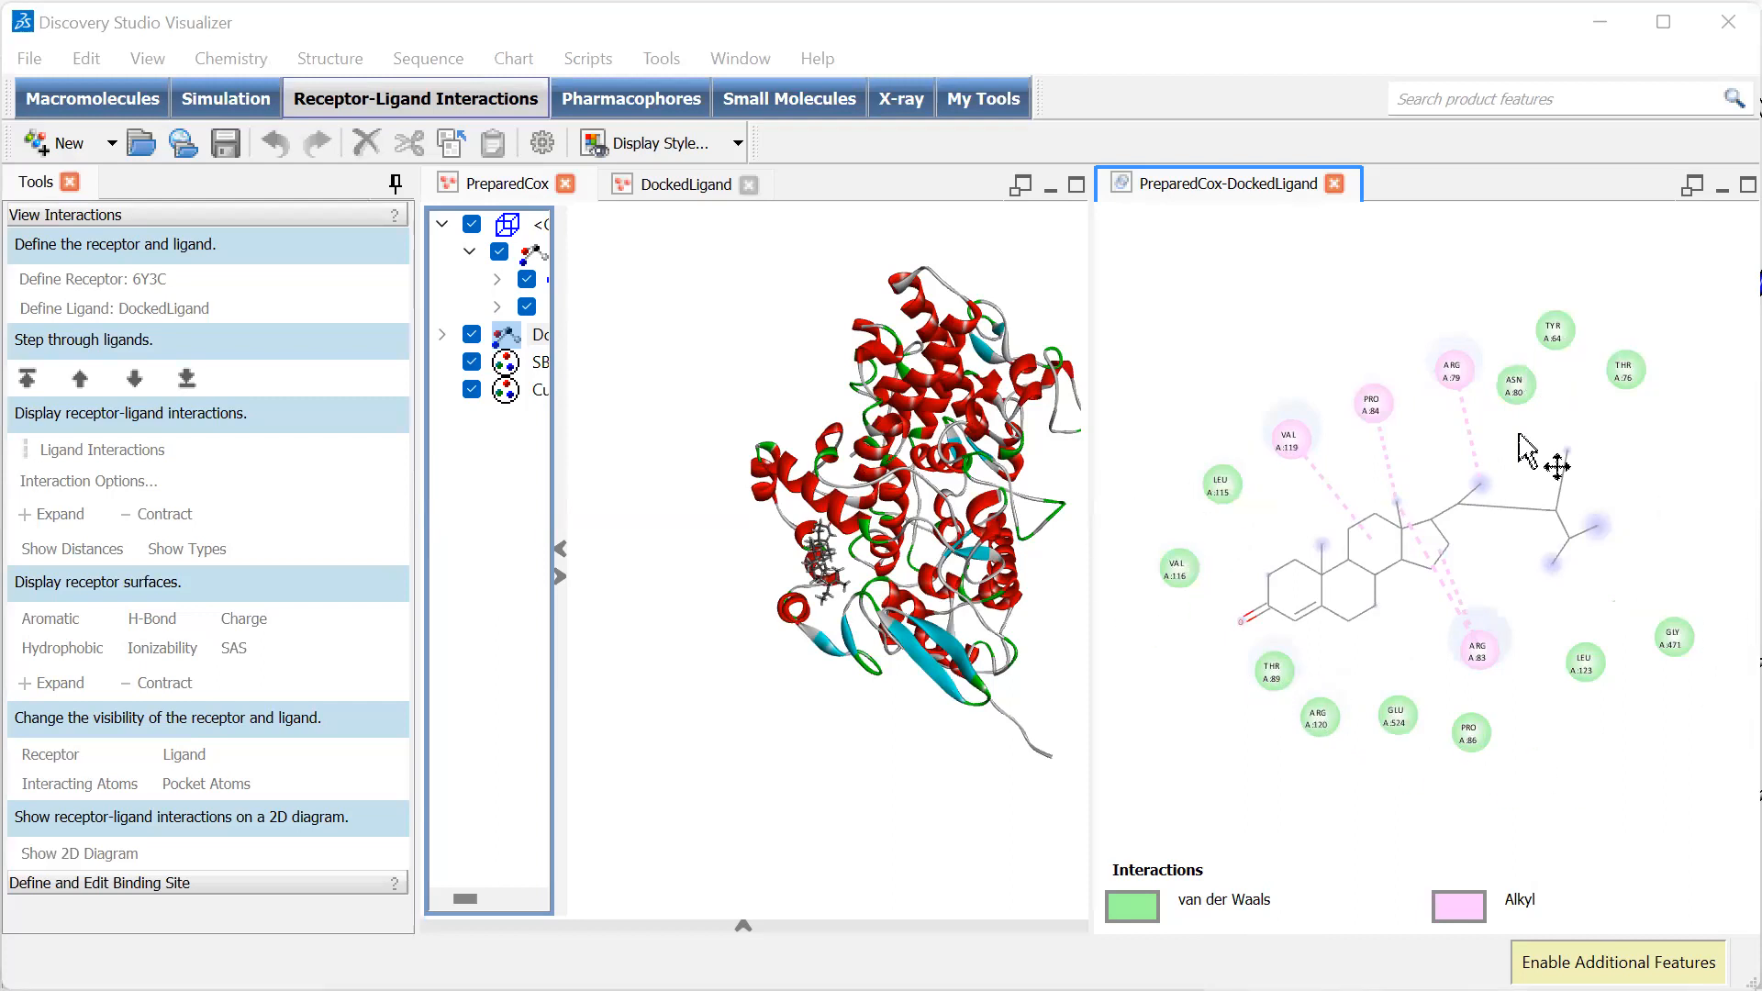
{"action": "left_click", "coordinate": [1206, 812]}
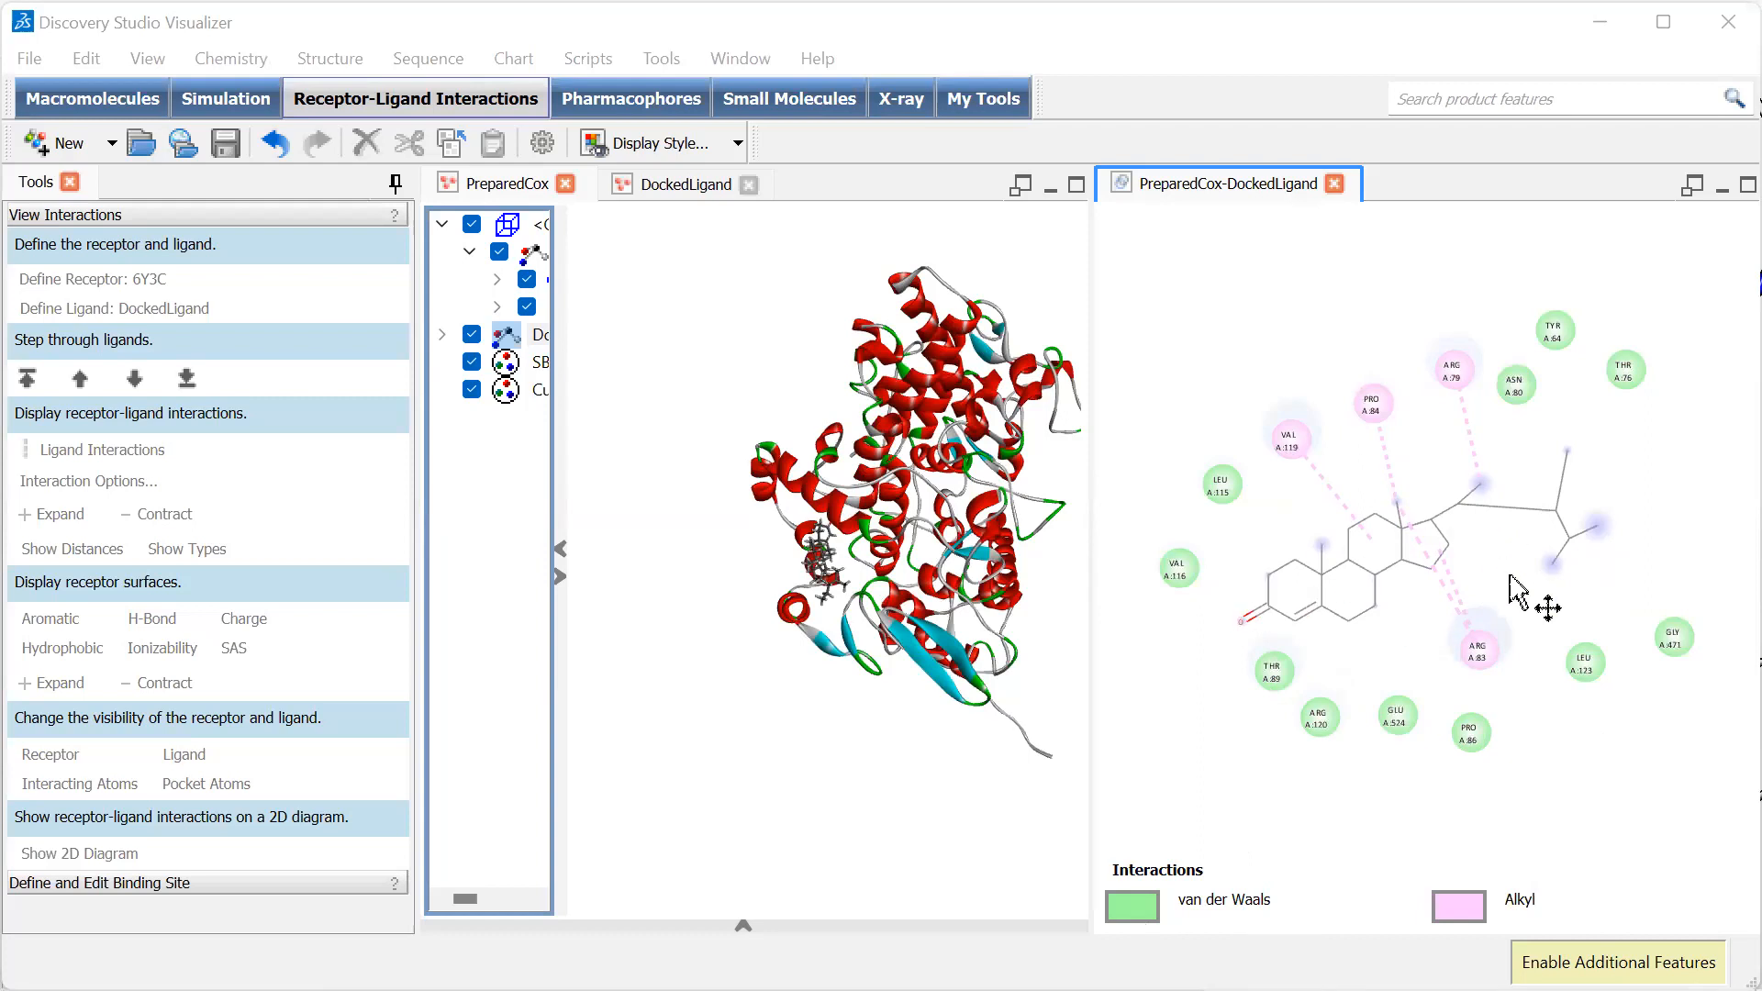
{"action": "left_click", "coordinate": [1448, 603]}
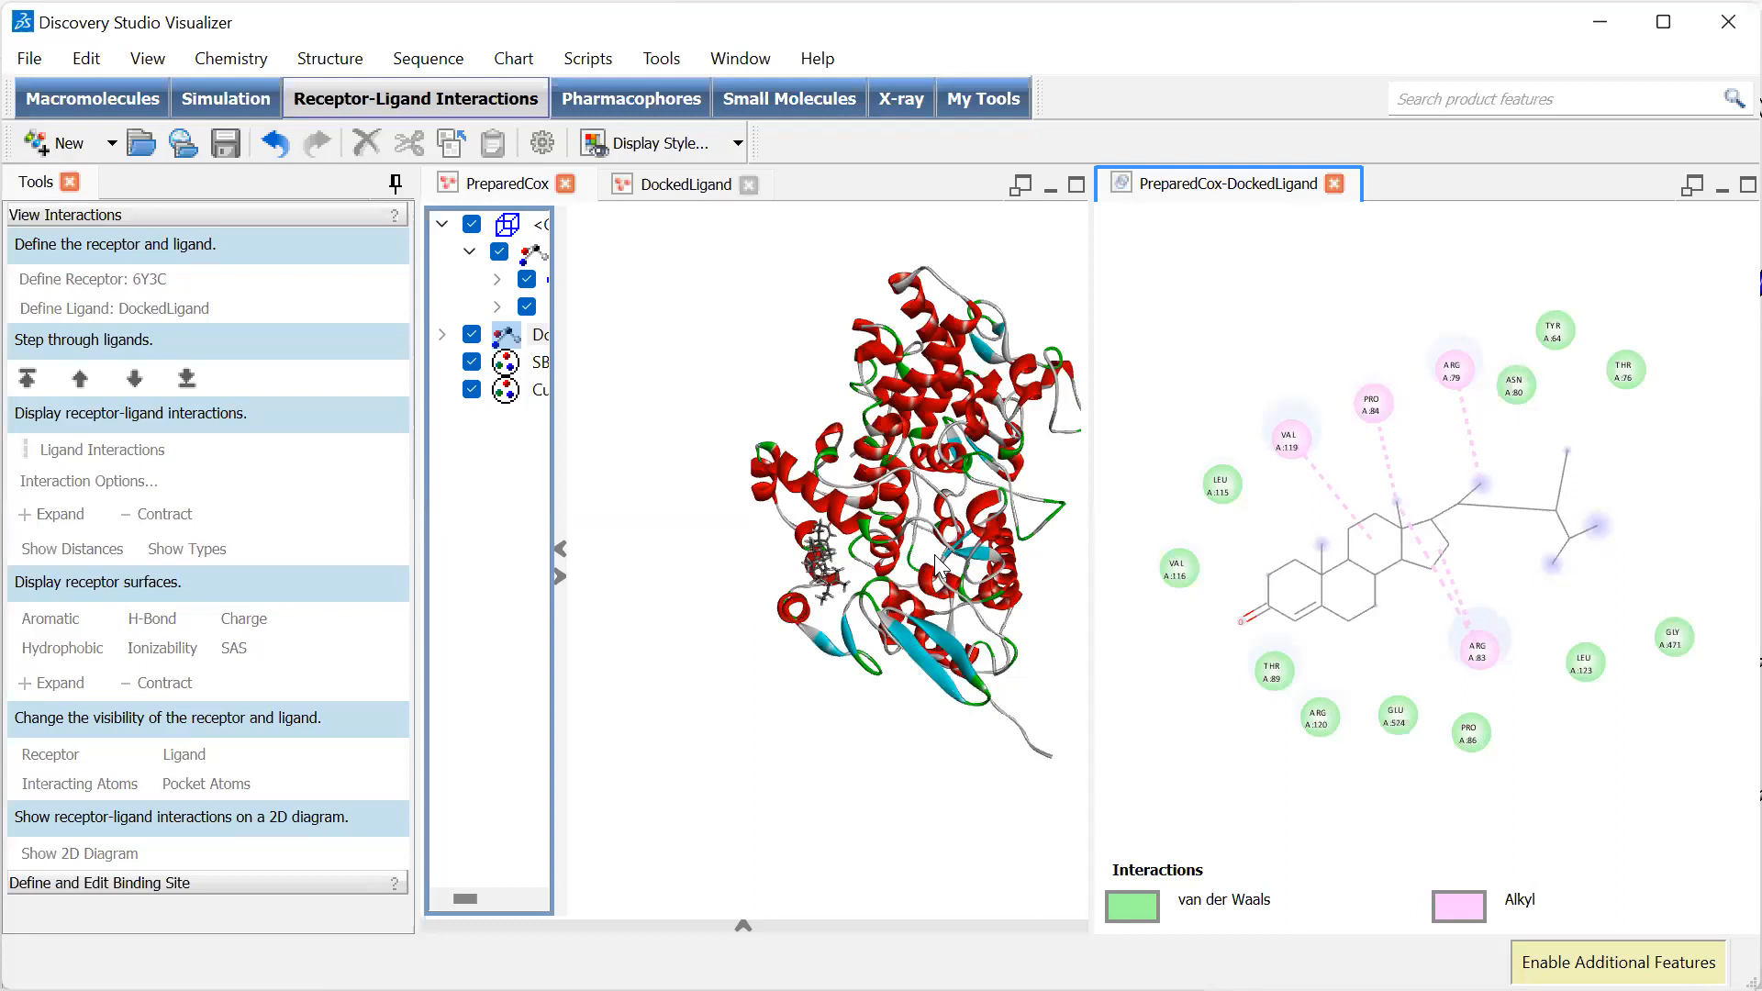
{"action": "middle_click_drag", "start_coordinate": [1626, 367], "coordinate": [1662, 411]}
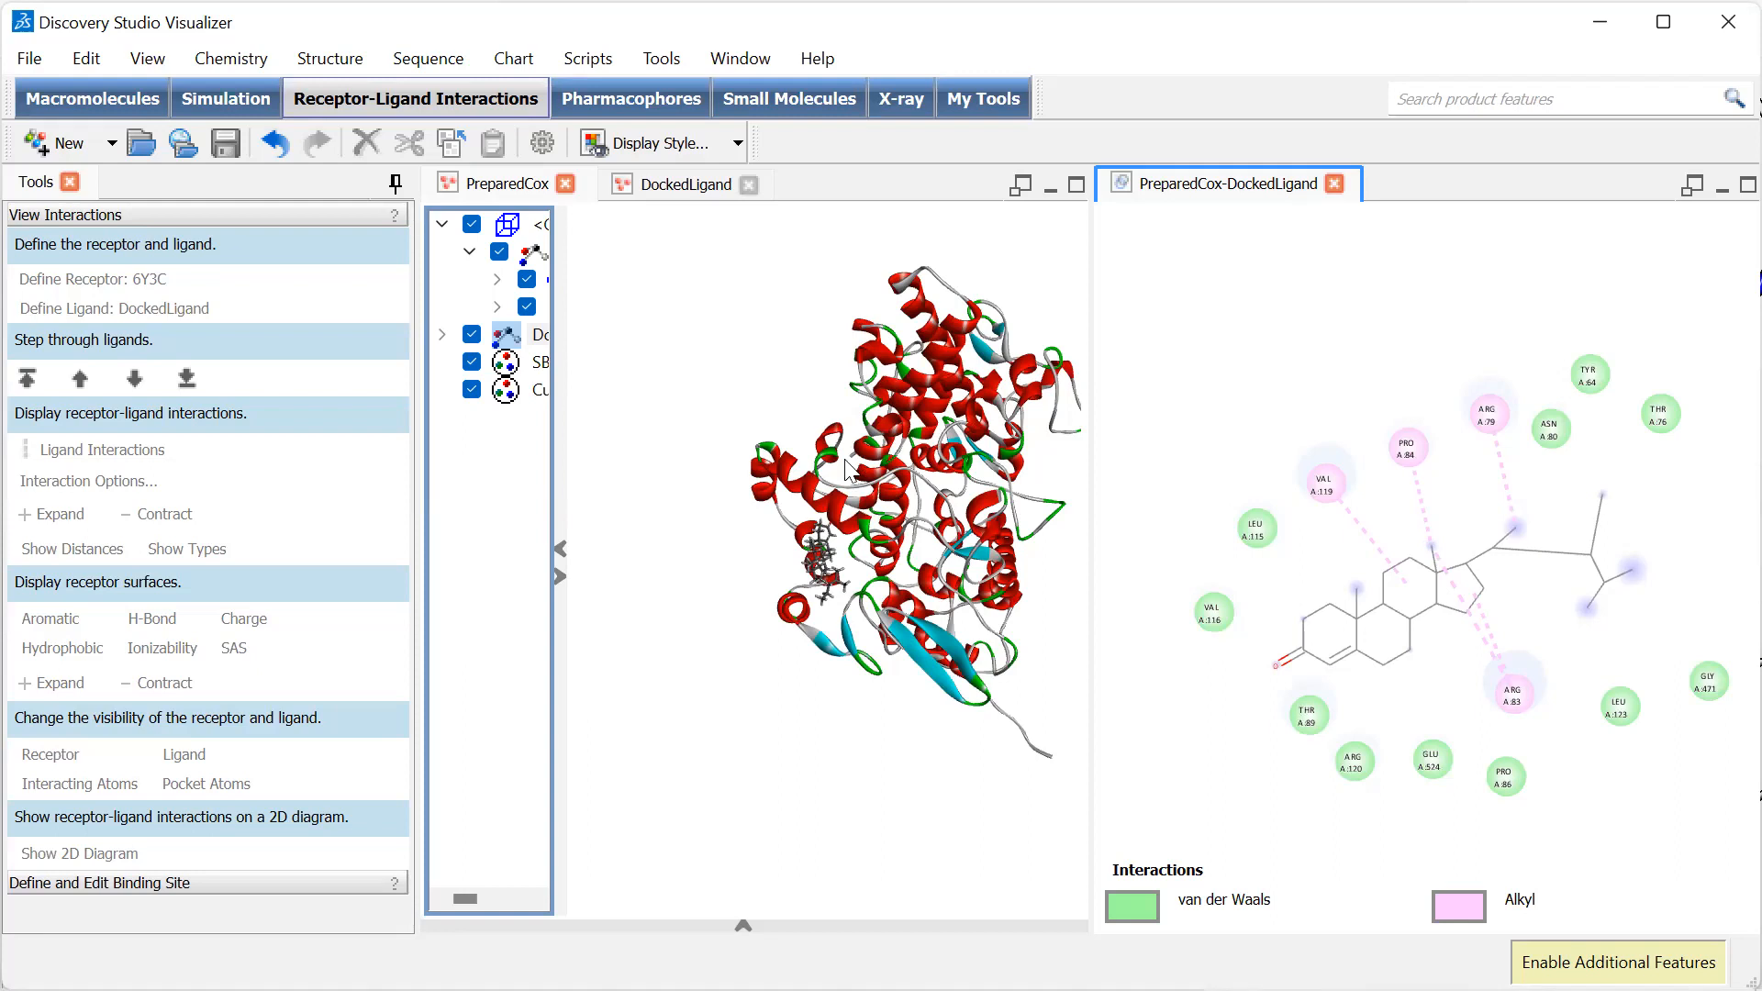
Step: Minimize the Discovery Studio and UCSF Chimera windows to show the desktop
{"action": "mouse_move", "coordinate": [925, 989]}
{"action": "left_click", "coordinate": [1608, 28]}
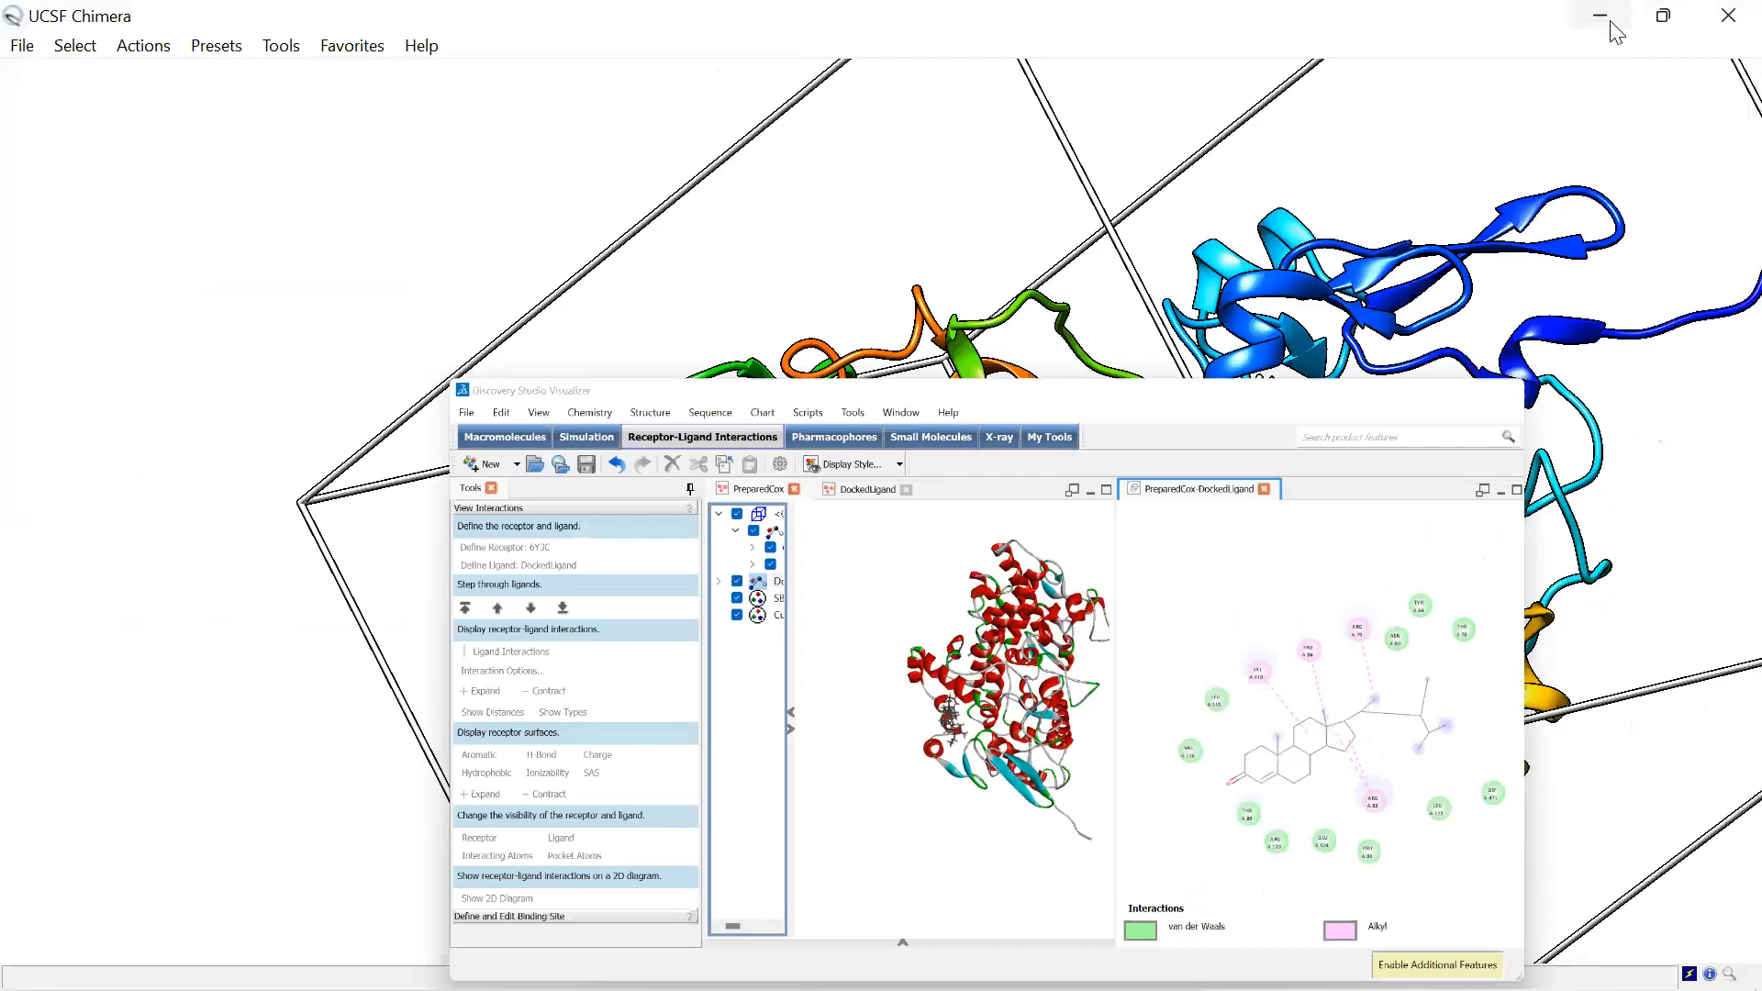
{"action": "key", "text": "super+d"}
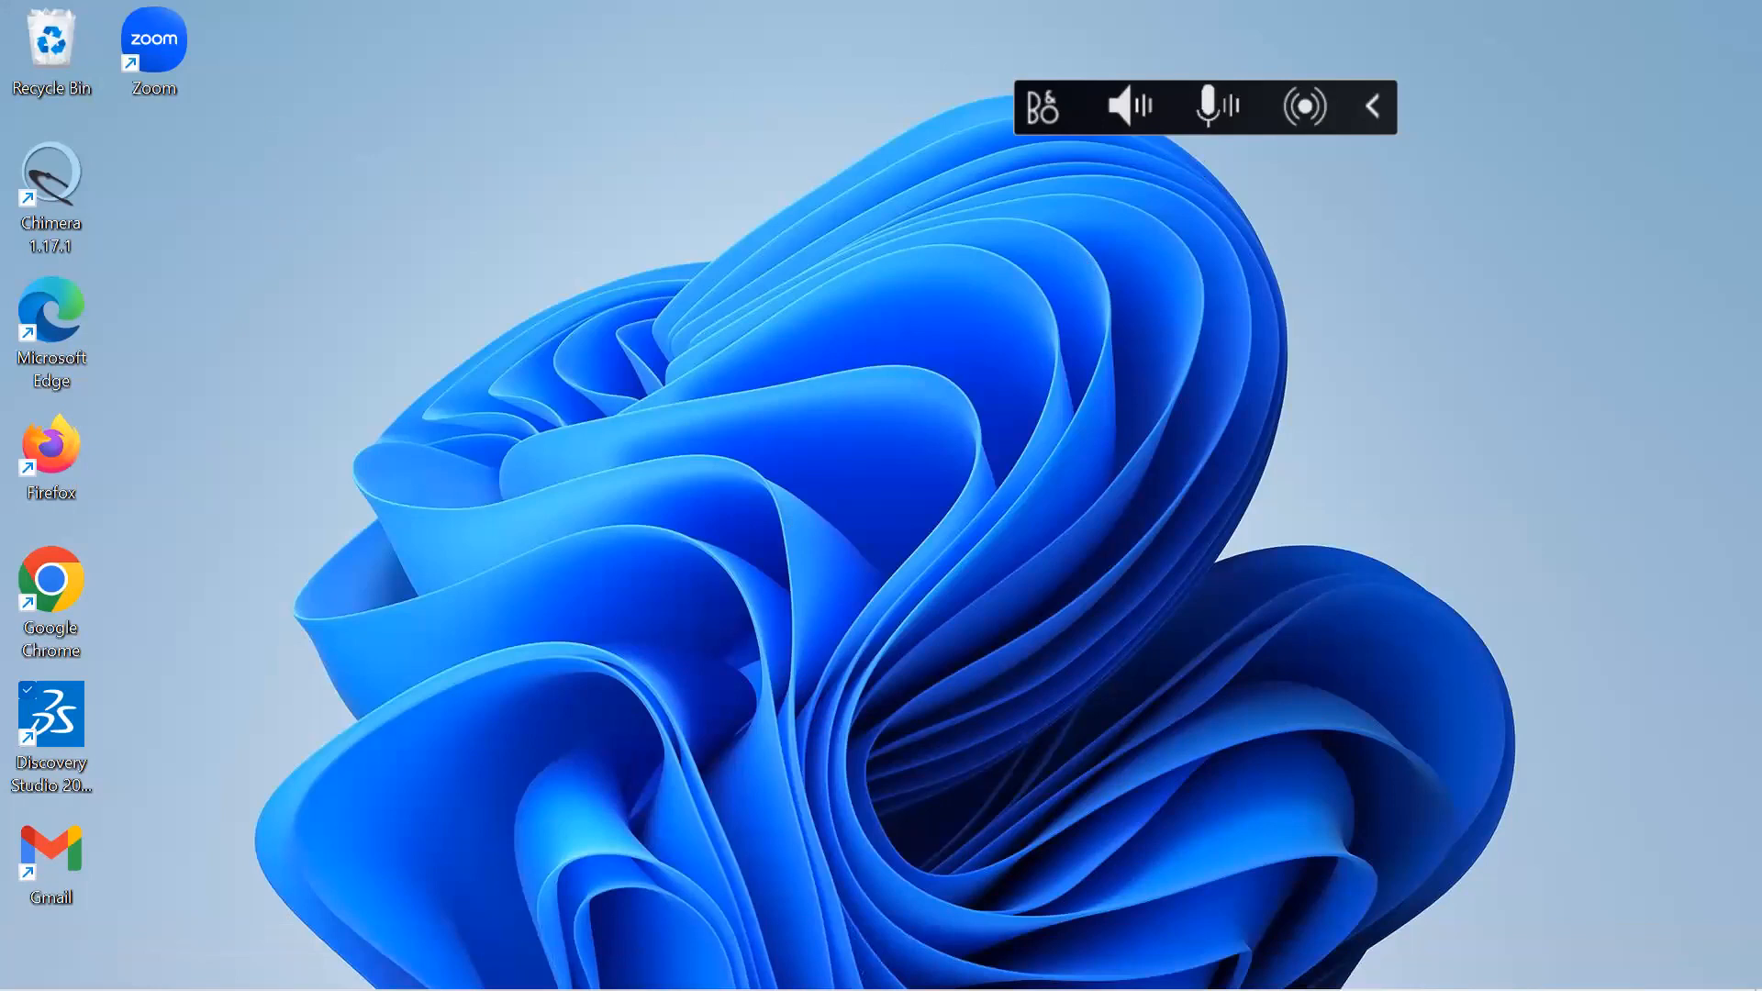
{"action": "mouse_move", "coordinate": [1113, 959]}
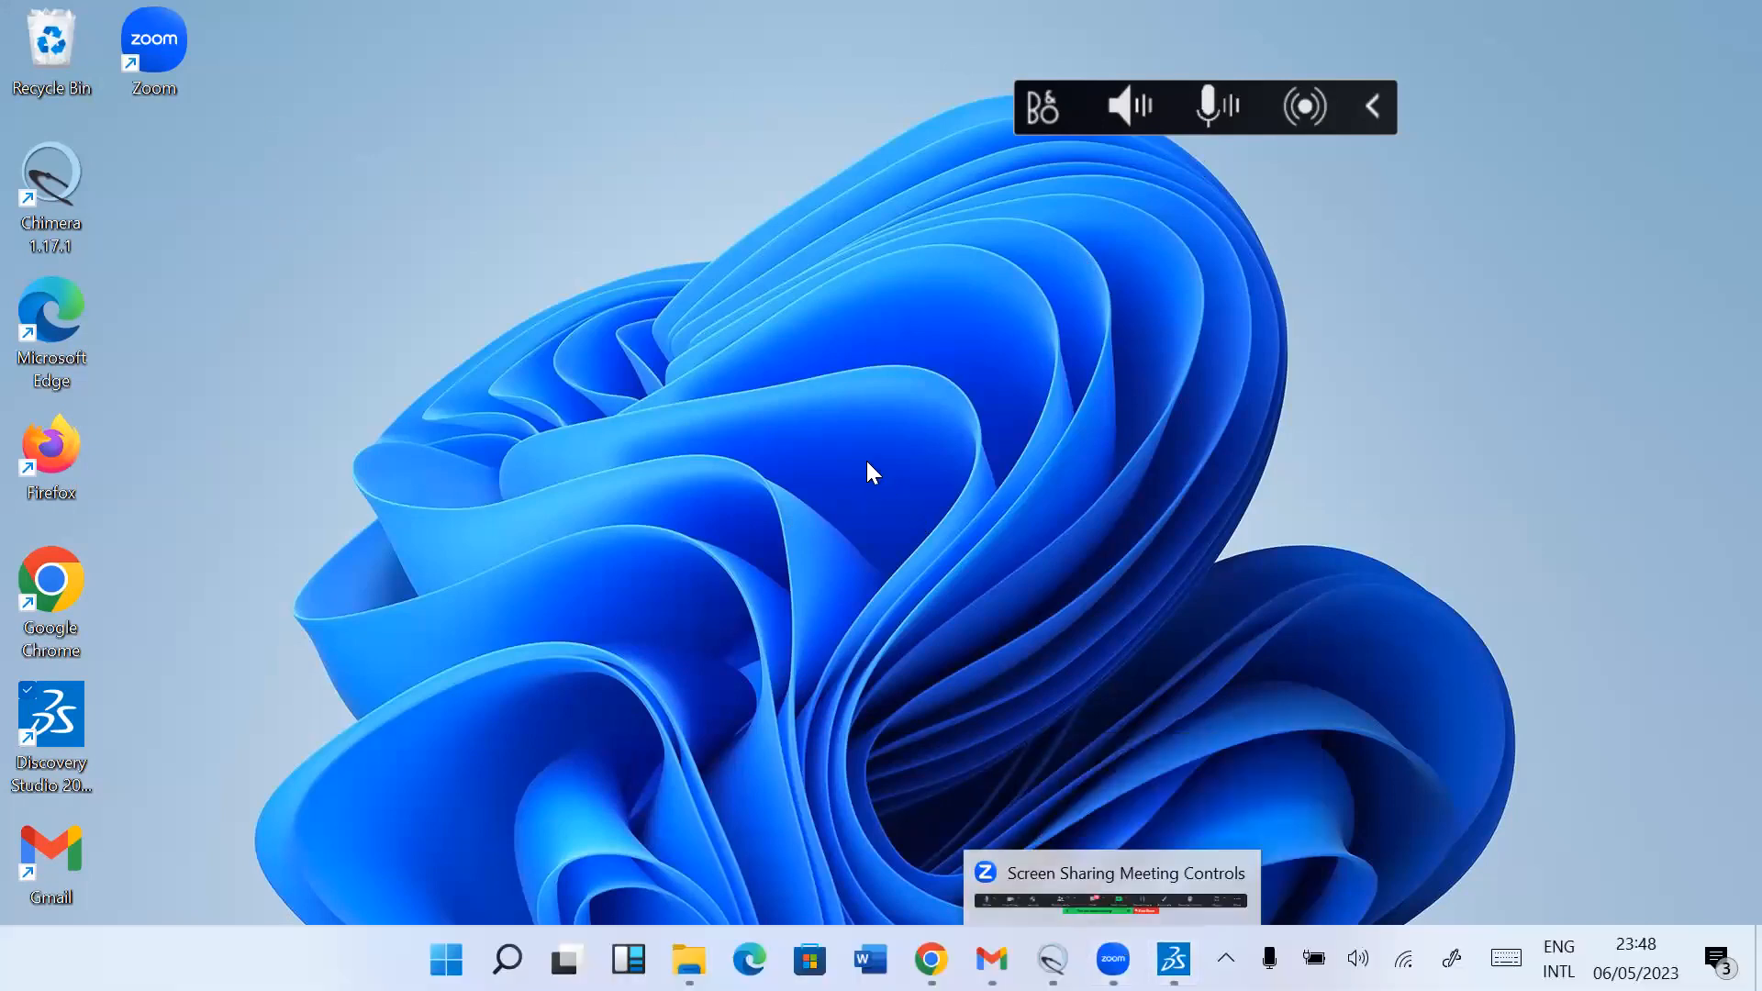